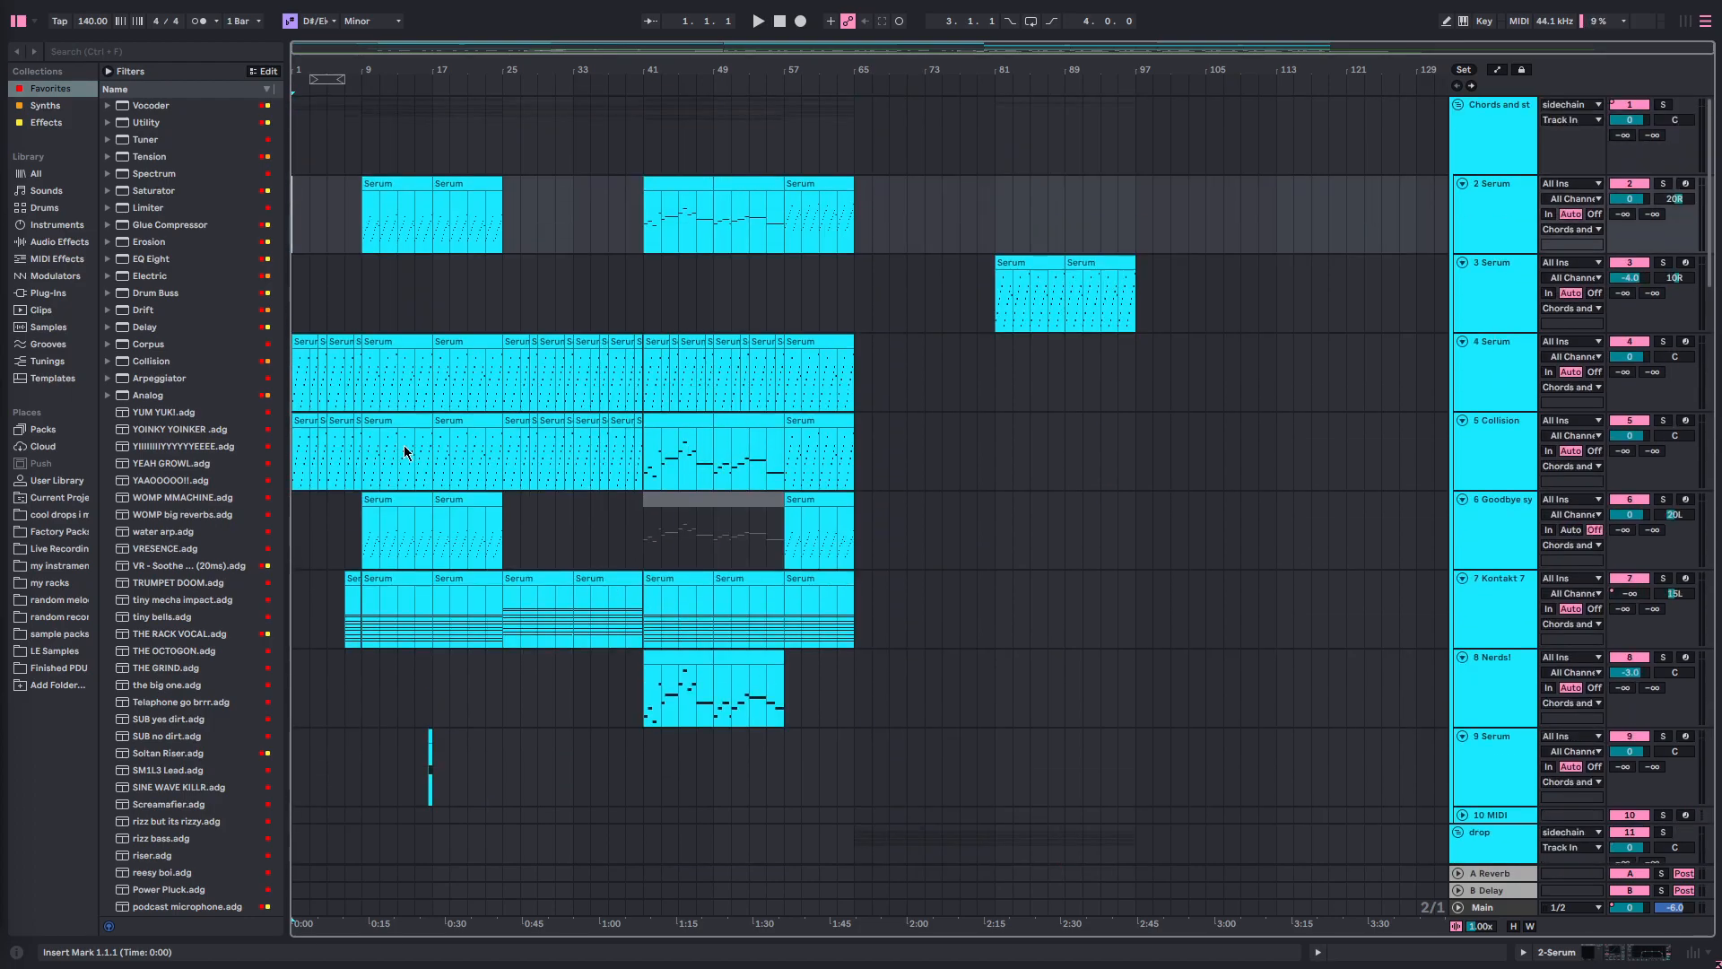
- Solo the 5 Collision track and play its opening clip from bar 1
{"action": "scroll", "coordinate": [299, 355], "scroll_direction": "up", "scroll_amount": 5, "text": "ctrl"}
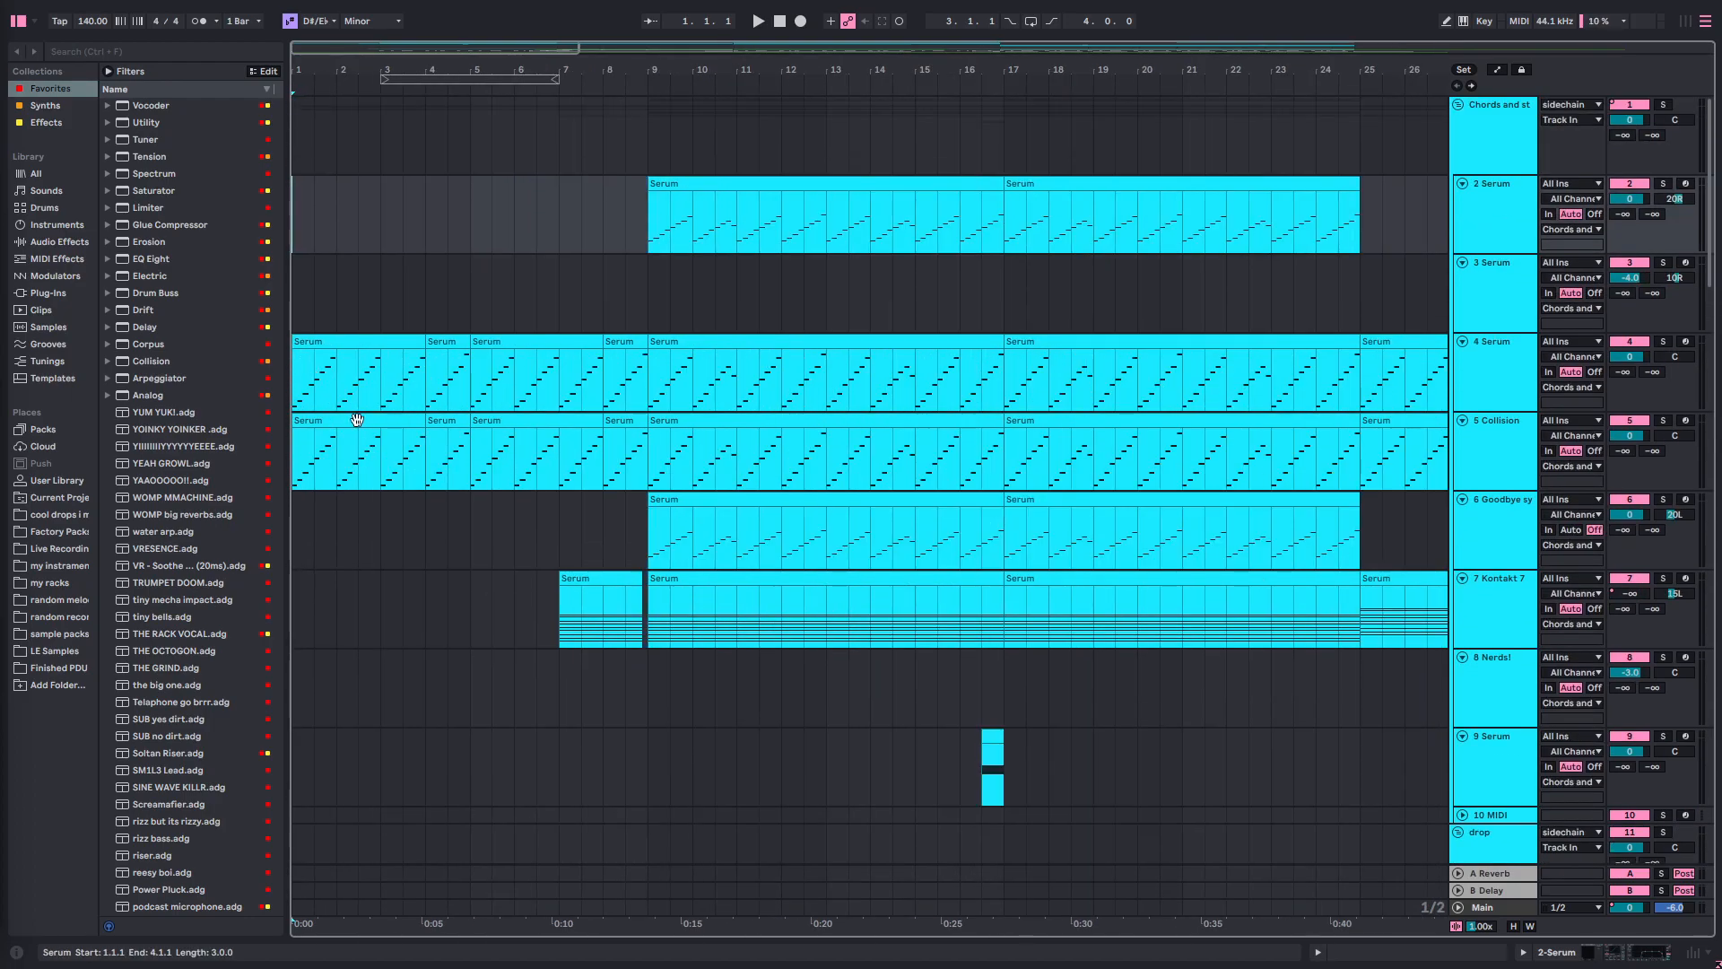
{"action": "key", "text": "space"}
{"action": "left_click", "coordinate": [1493, 444]}
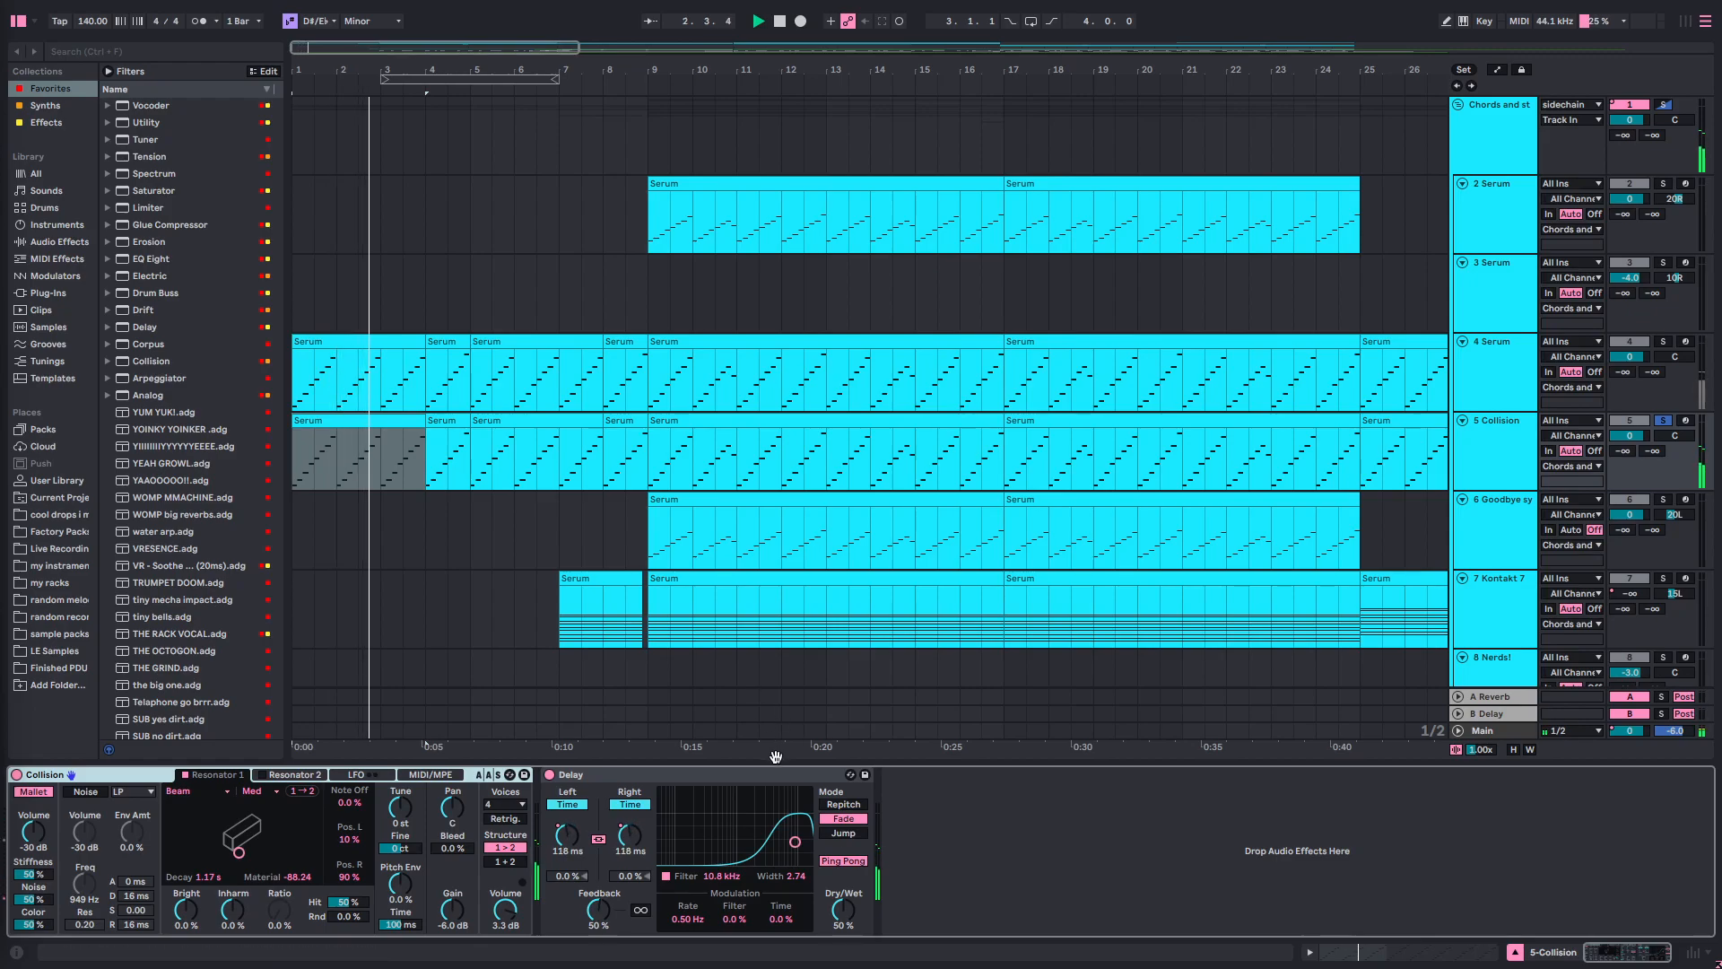
{"action": "left_click", "coordinate": [373, 423]}
{"action": "scroll", "coordinate": [347, 469], "scroll_direction": "up", "scroll_amount": 2}
{"action": "scroll", "coordinate": [350, 469], "scroll_direction": "left", "scroll_amount": 1}
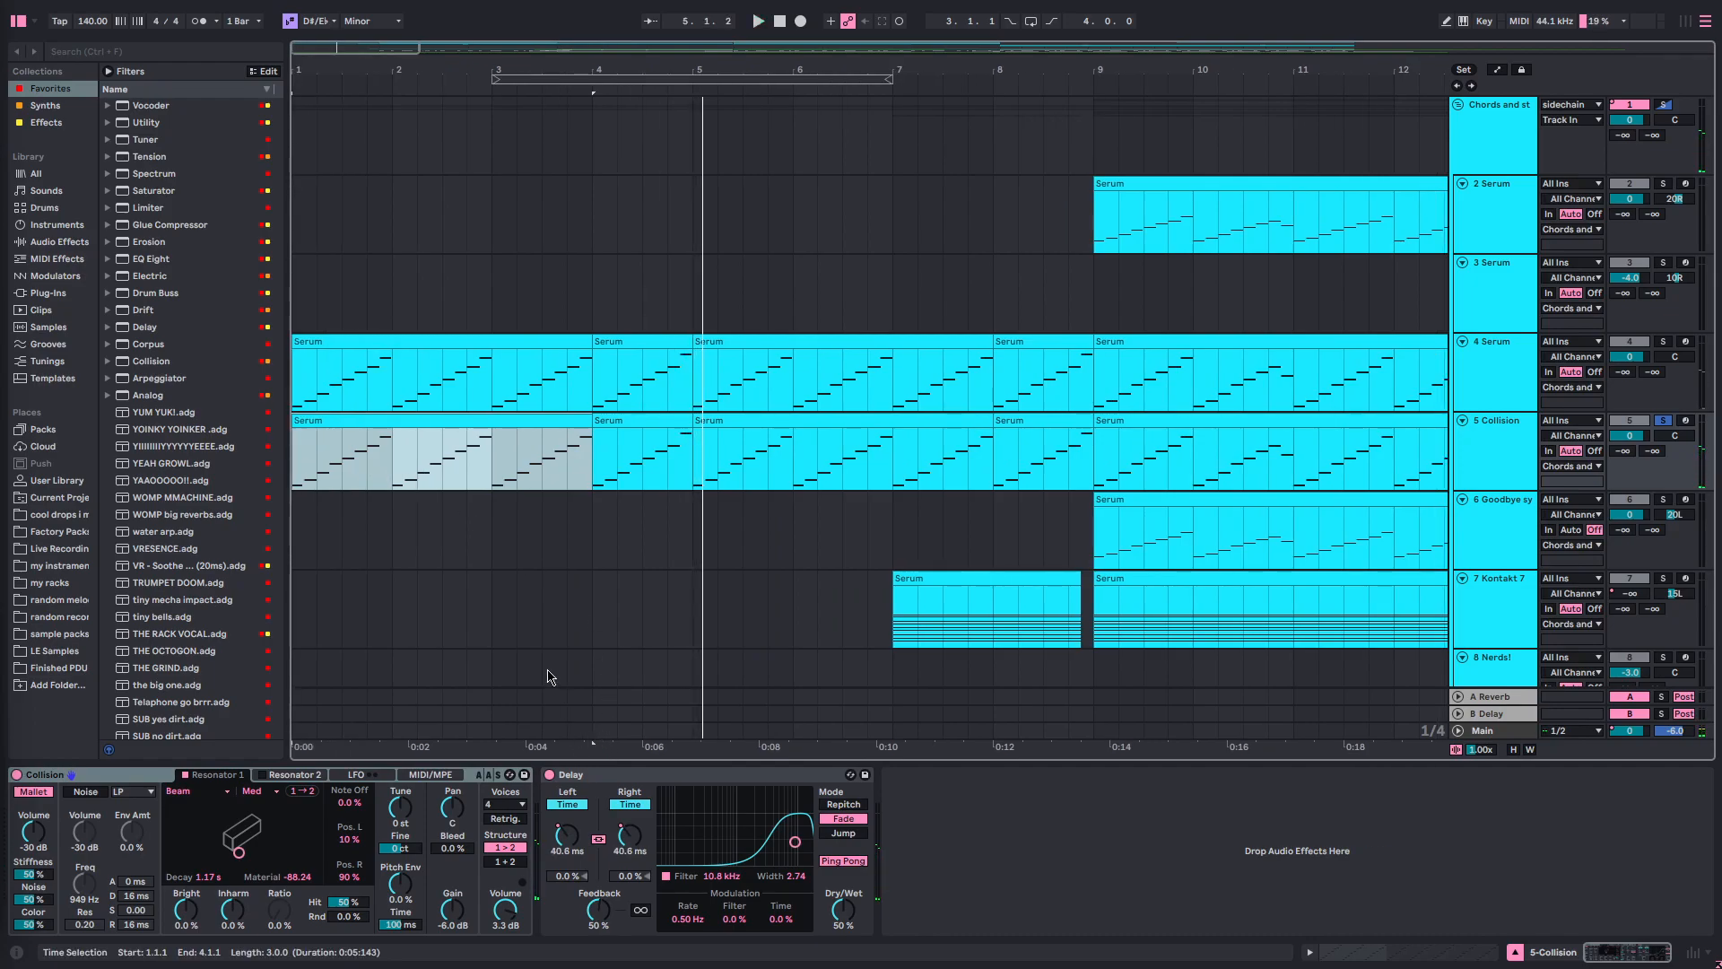
- Play the opening of the Collision track with its Delay bypassed and again with the Delay switched back on
{"action": "left_click", "coordinate": [583, 774]}
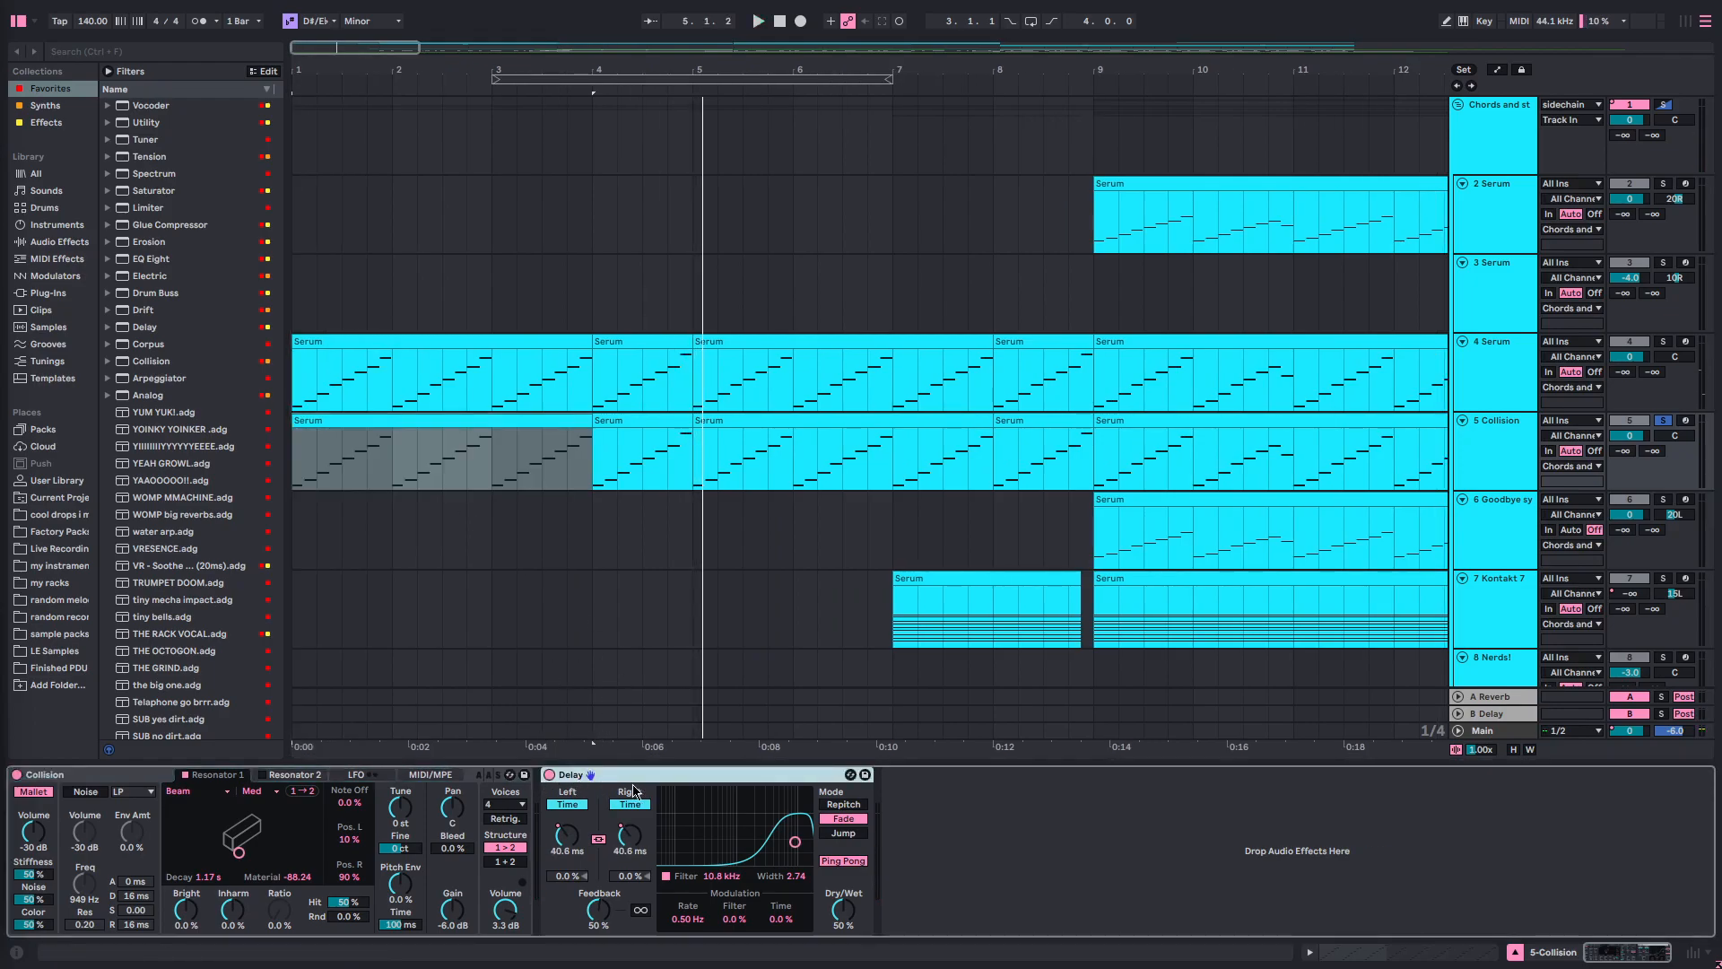
{"action": "left_click", "coordinate": [549, 774]}
{"action": "key", "text": "space"}
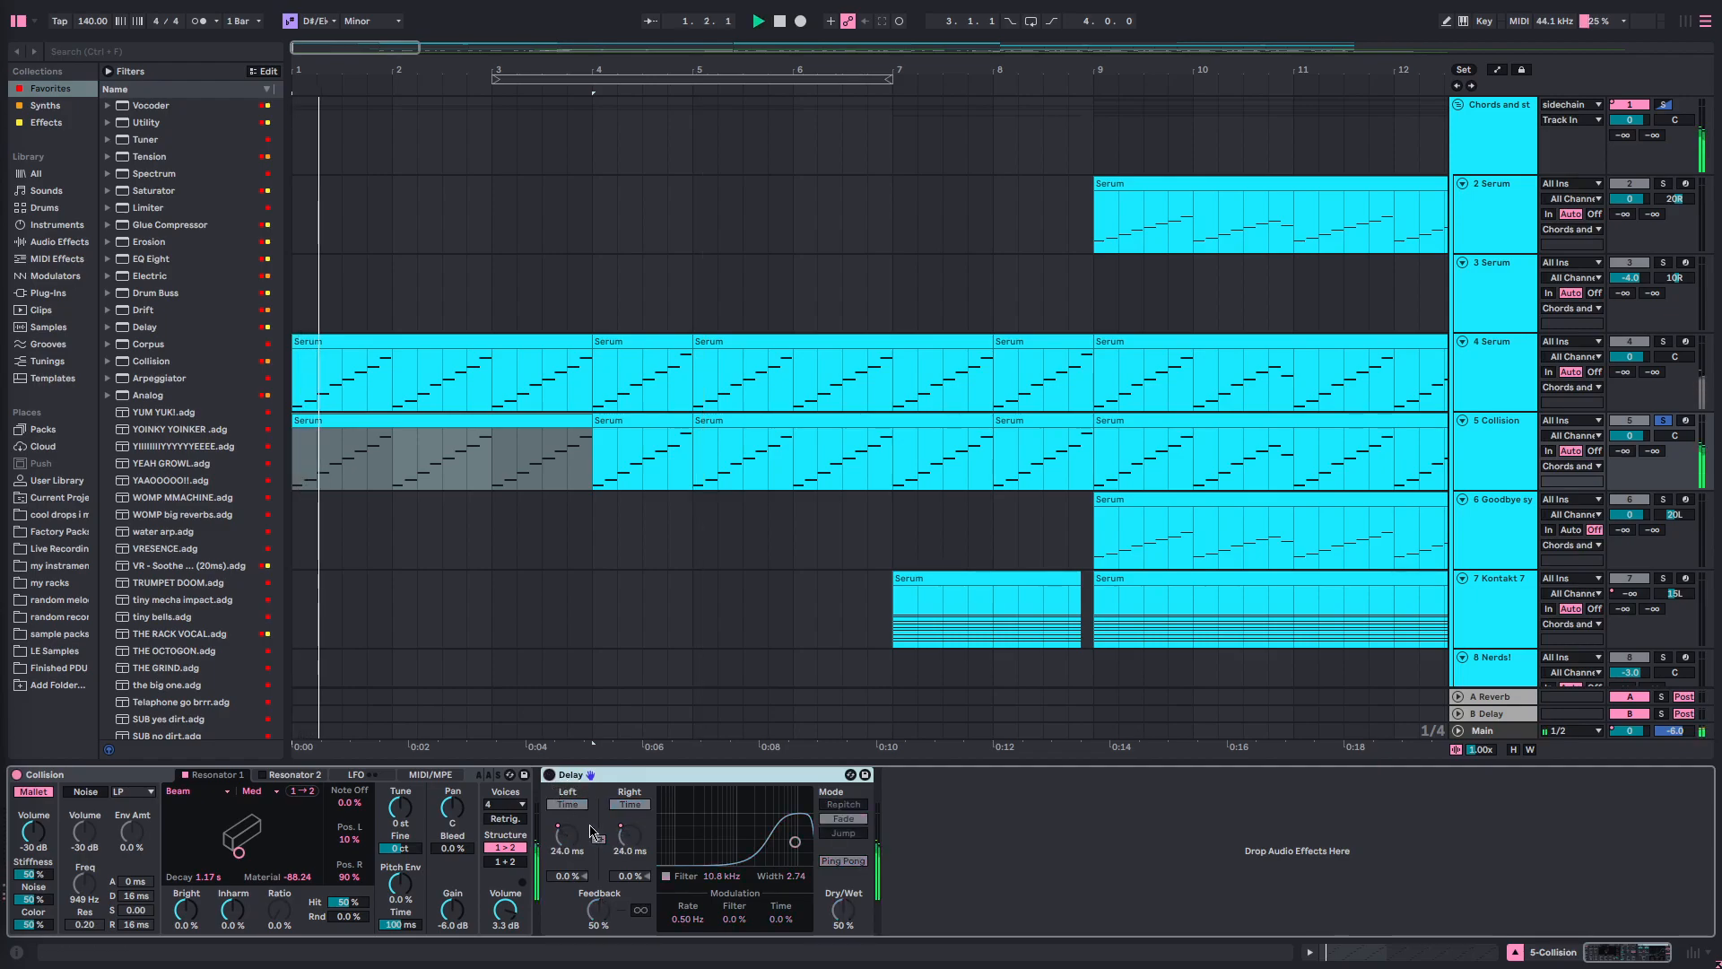
{"action": "left_click", "coordinate": [112, 777]}
{"action": "key", "text": "space"}
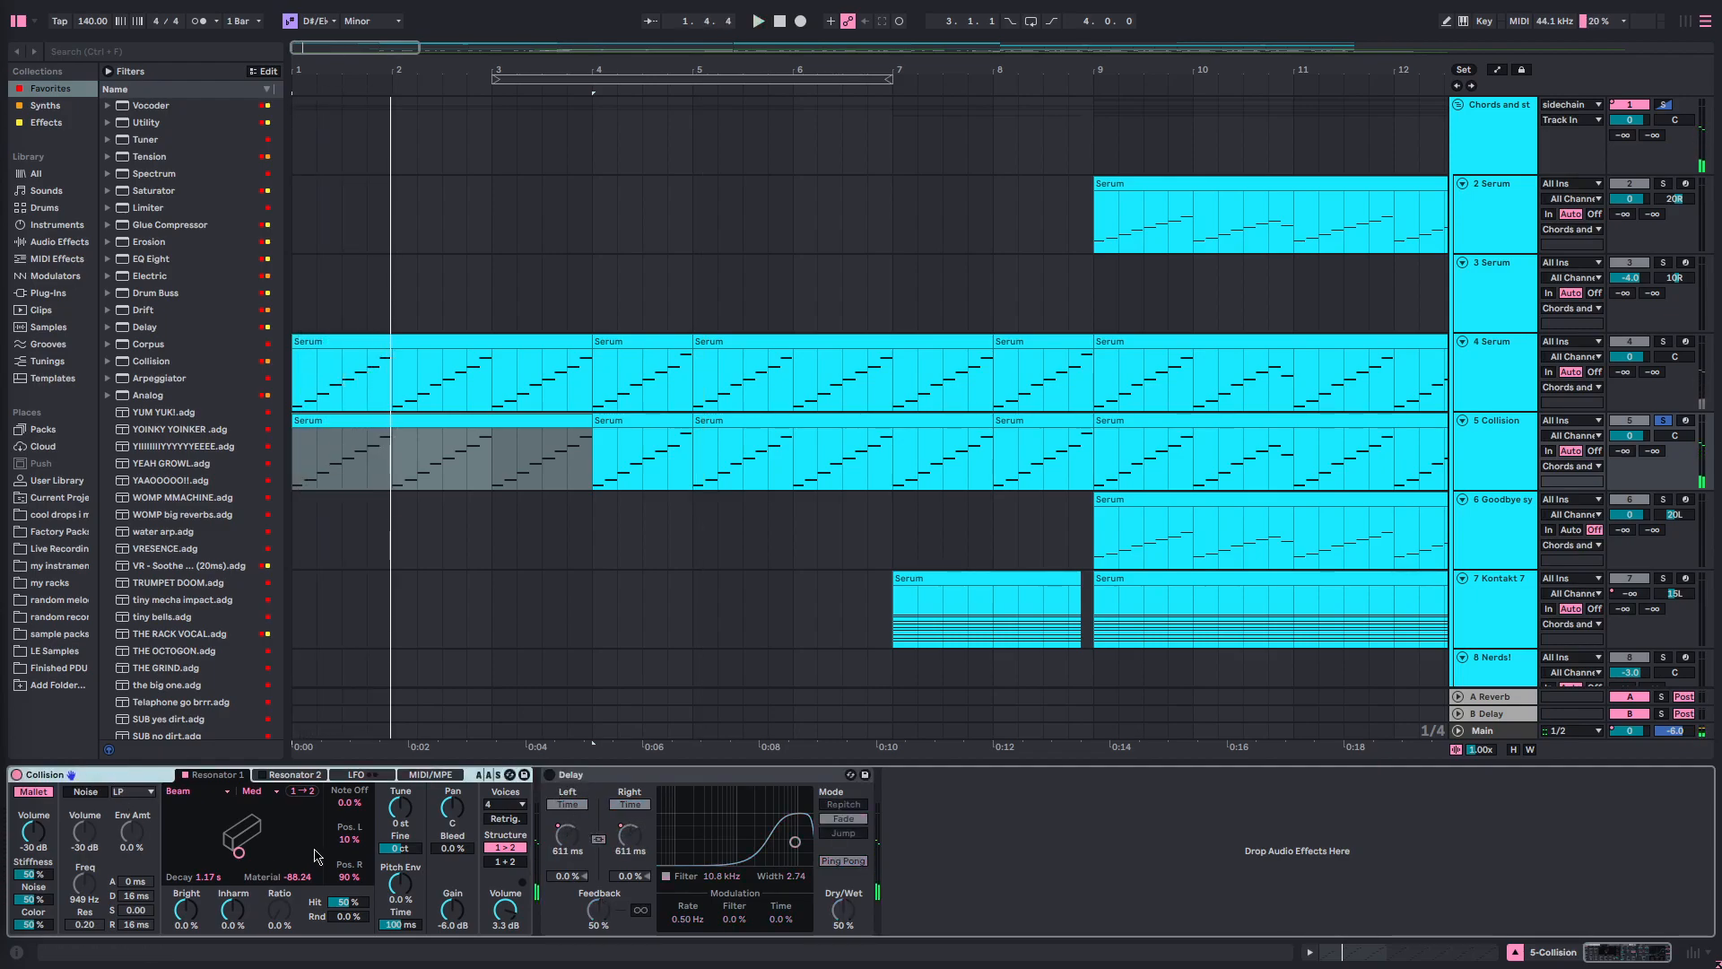
{"action": "left_click", "coordinate": [512, 913]}
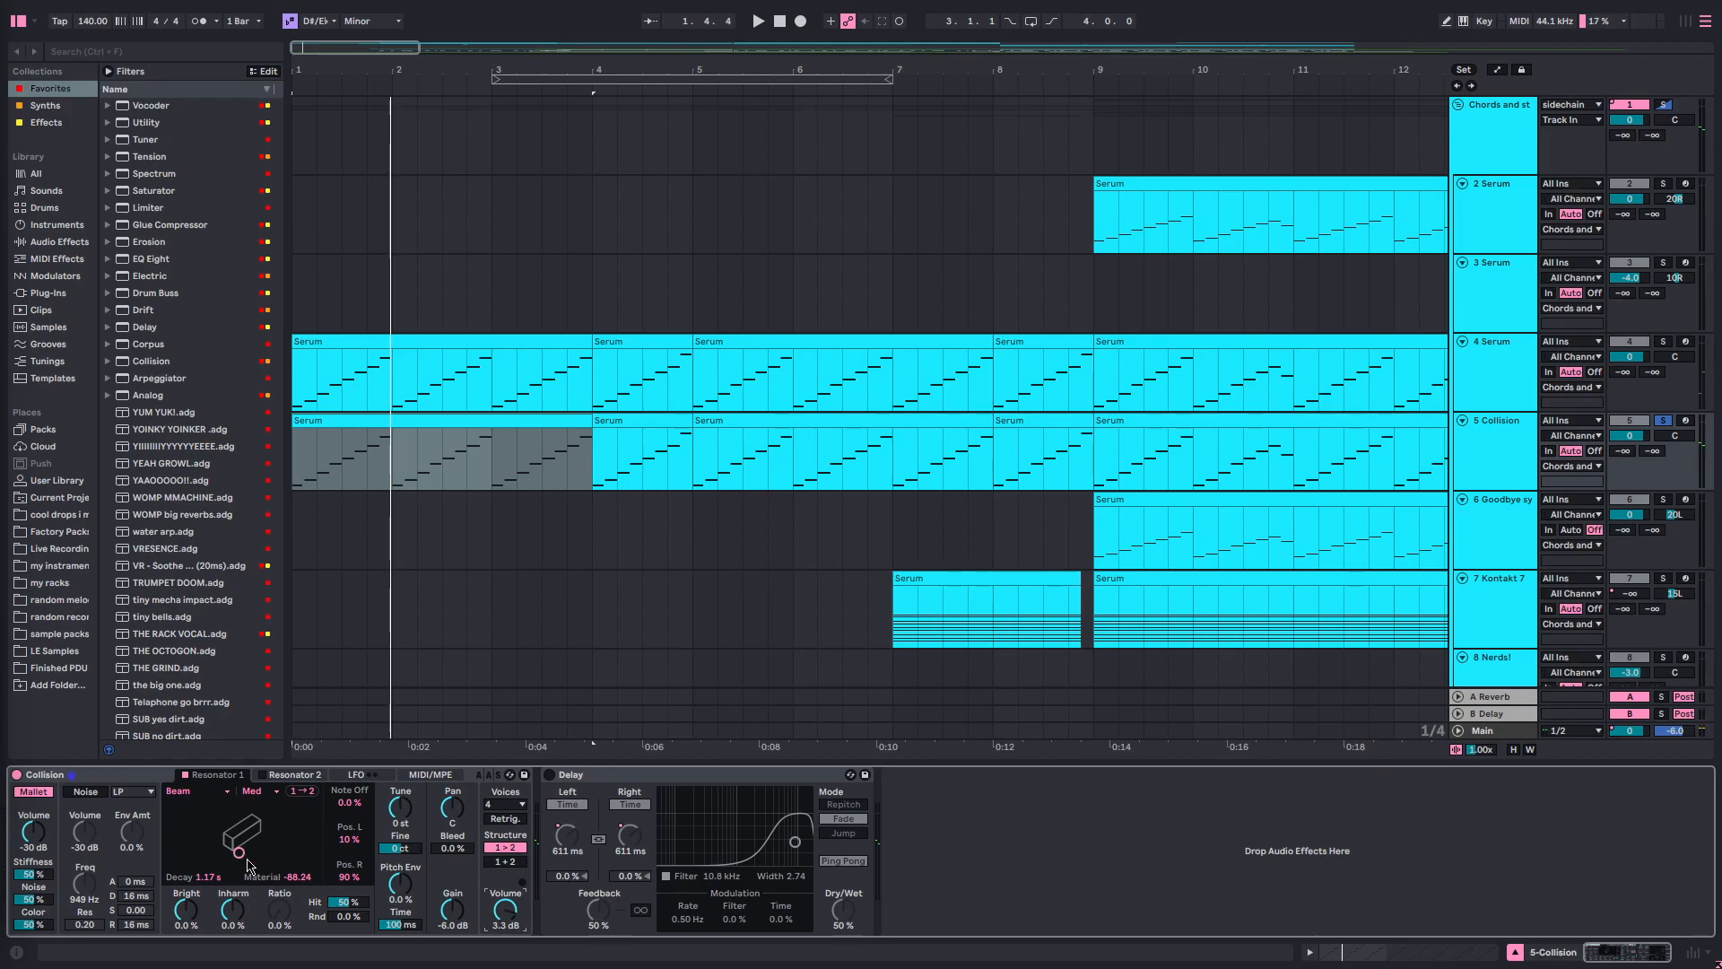
{"action": "key", "text": "space"}
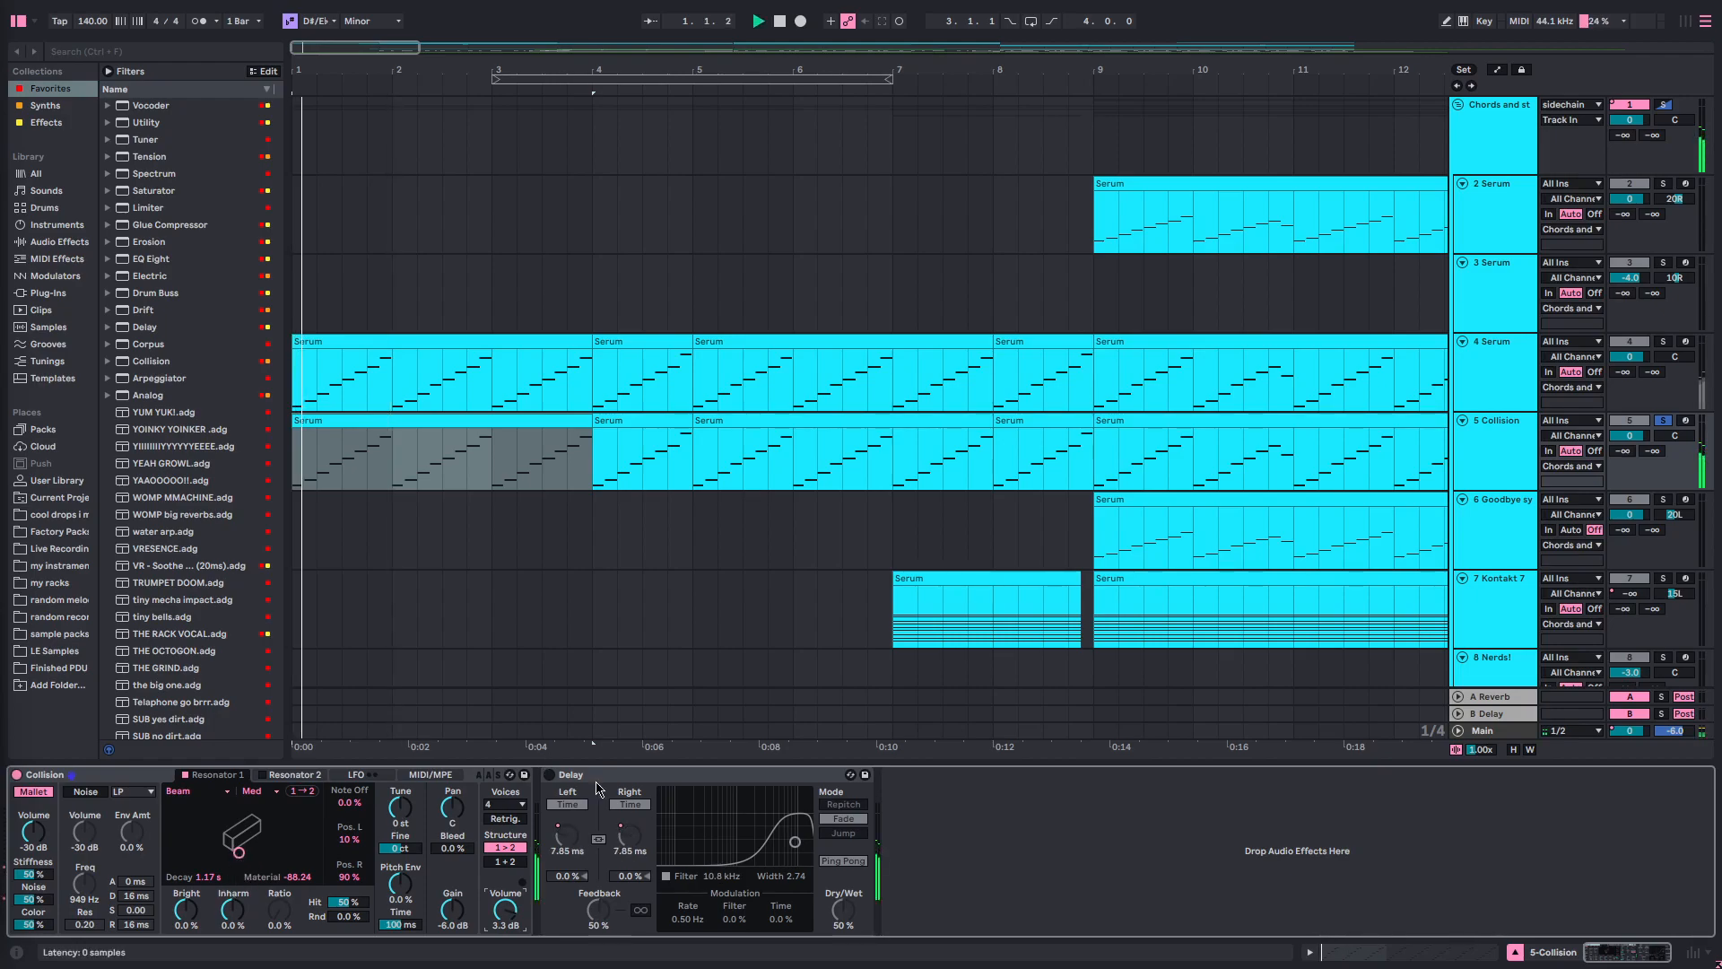
{"action": "left_click", "coordinate": [564, 780]}
{"action": "left_click", "coordinate": [550, 775]}
{"action": "key", "text": "space"}
{"action": "key", "text": "space"}
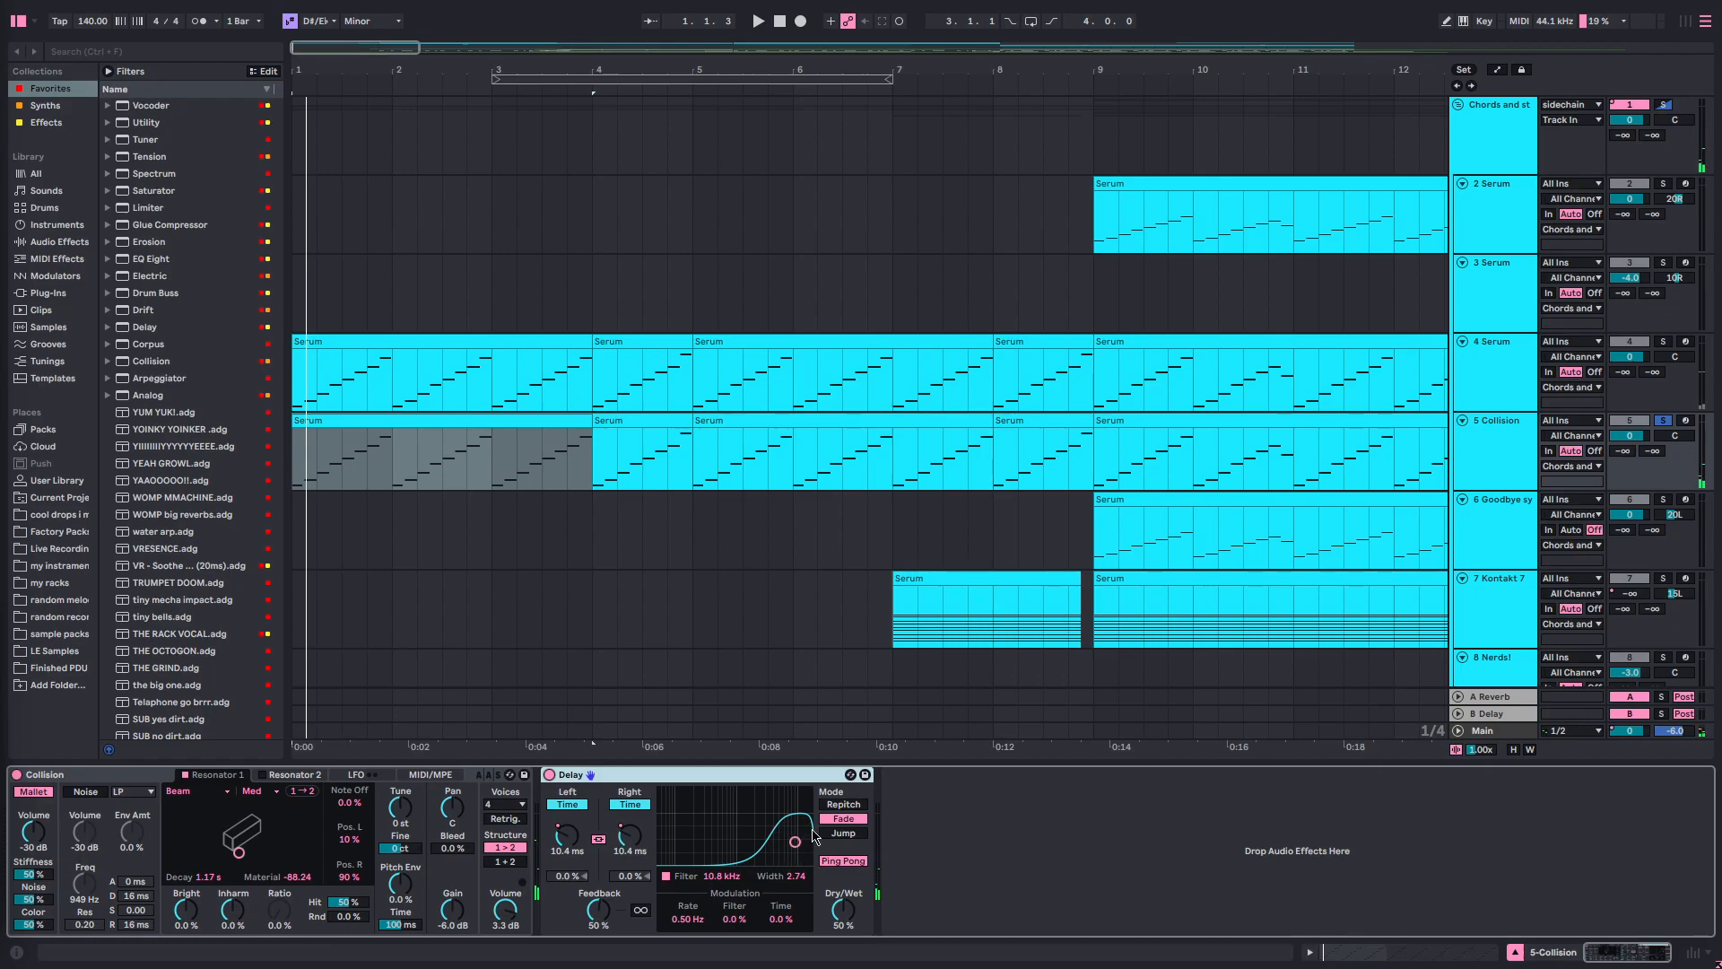
- Show the automation lanes and play the Collision track from the start with the Delay's Dry/Wet set to 100%
{"action": "key", "text": "a"}
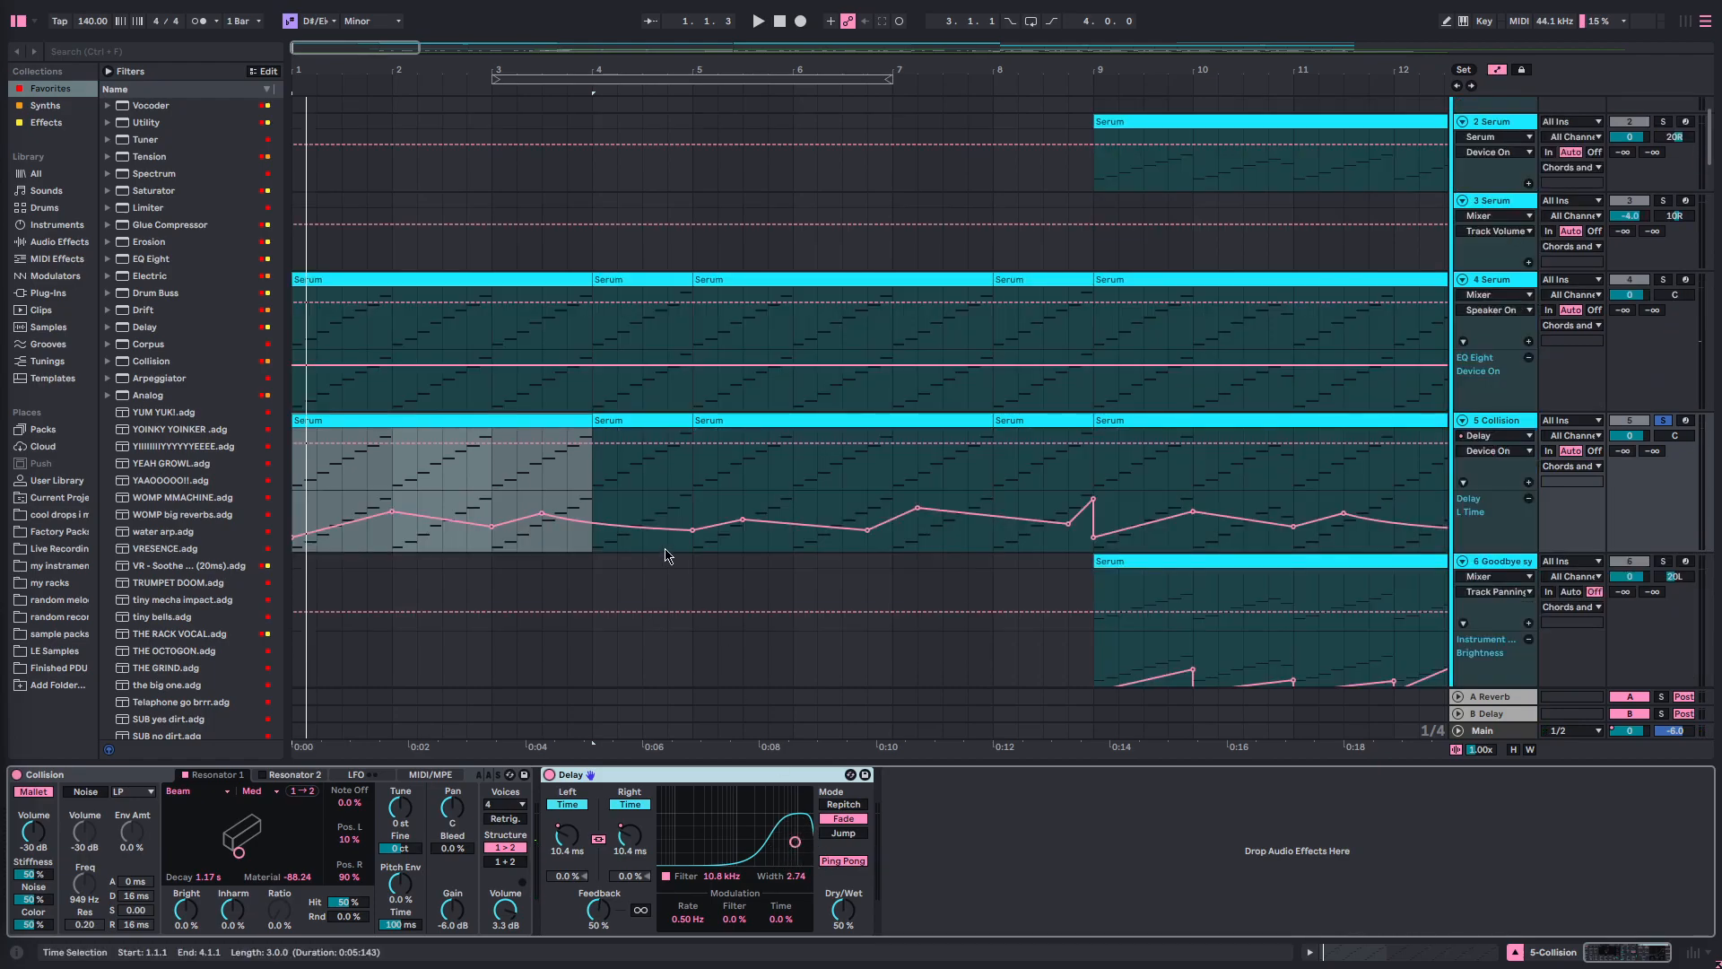
{"action": "scroll", "coordinate": [665, 555], "scroll_direction": "down", "scroll_amount": 3}
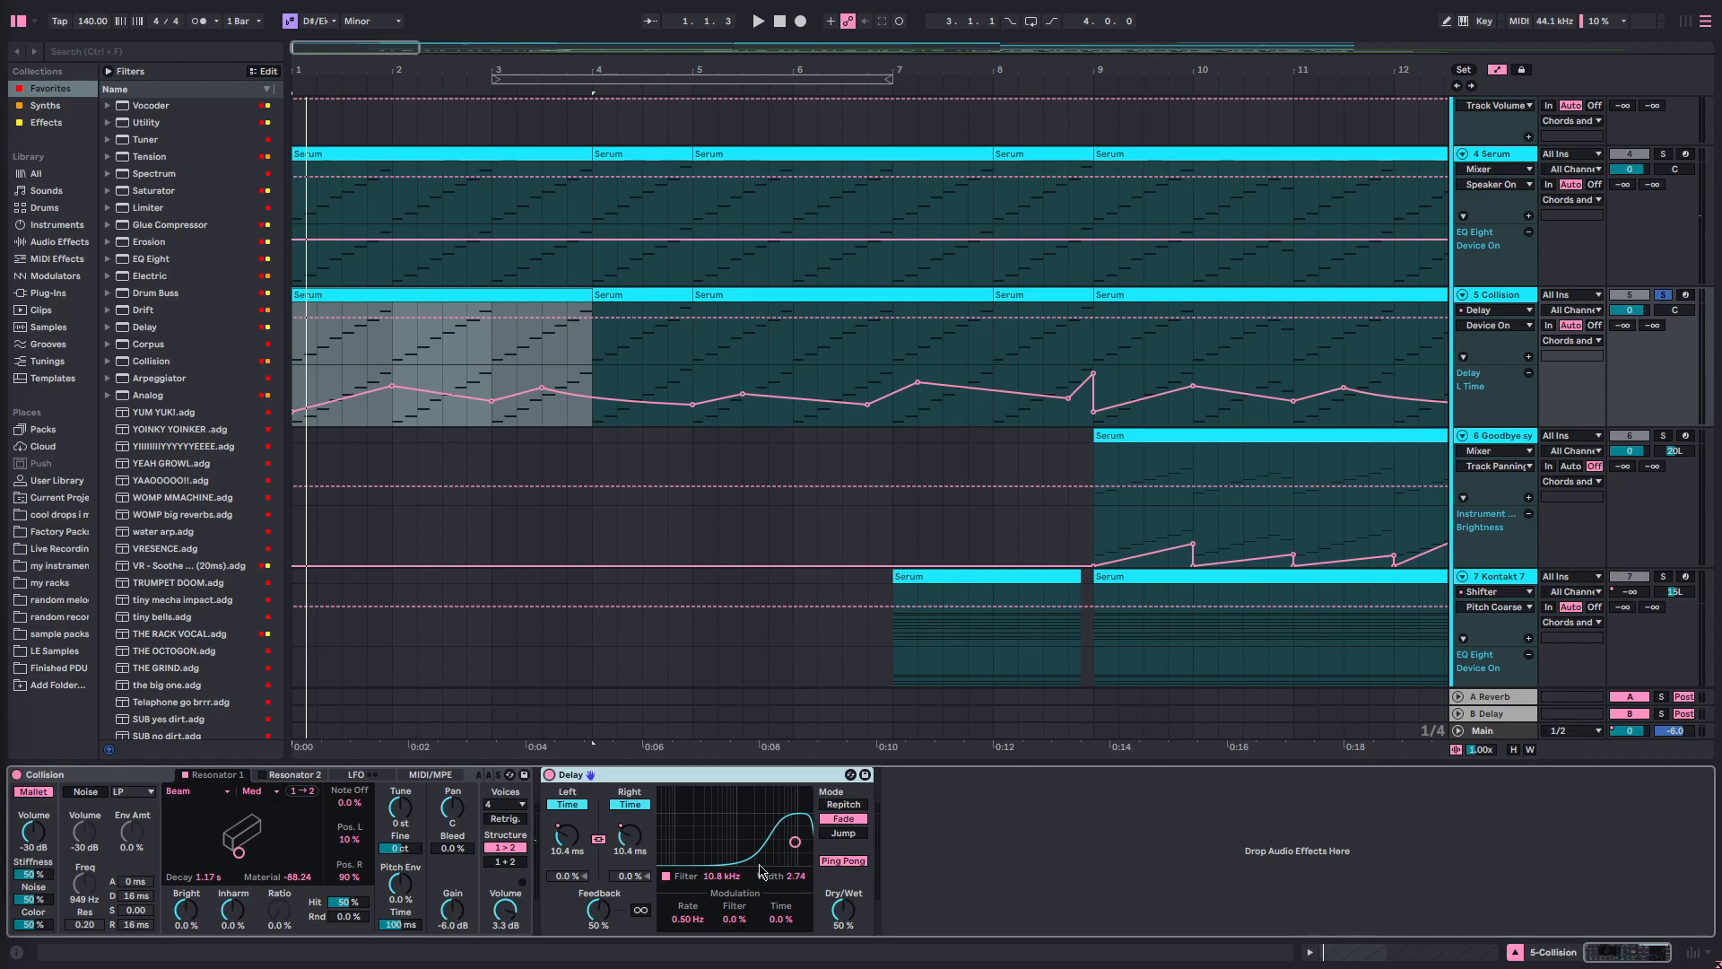
{"action": "left_click_drag", "start_coordinate": [842, 913], "coordinate": [842, 821]}
{"action": "left_click", "coordinate": [299, 352]}
{"action": "key", "text": "space"}
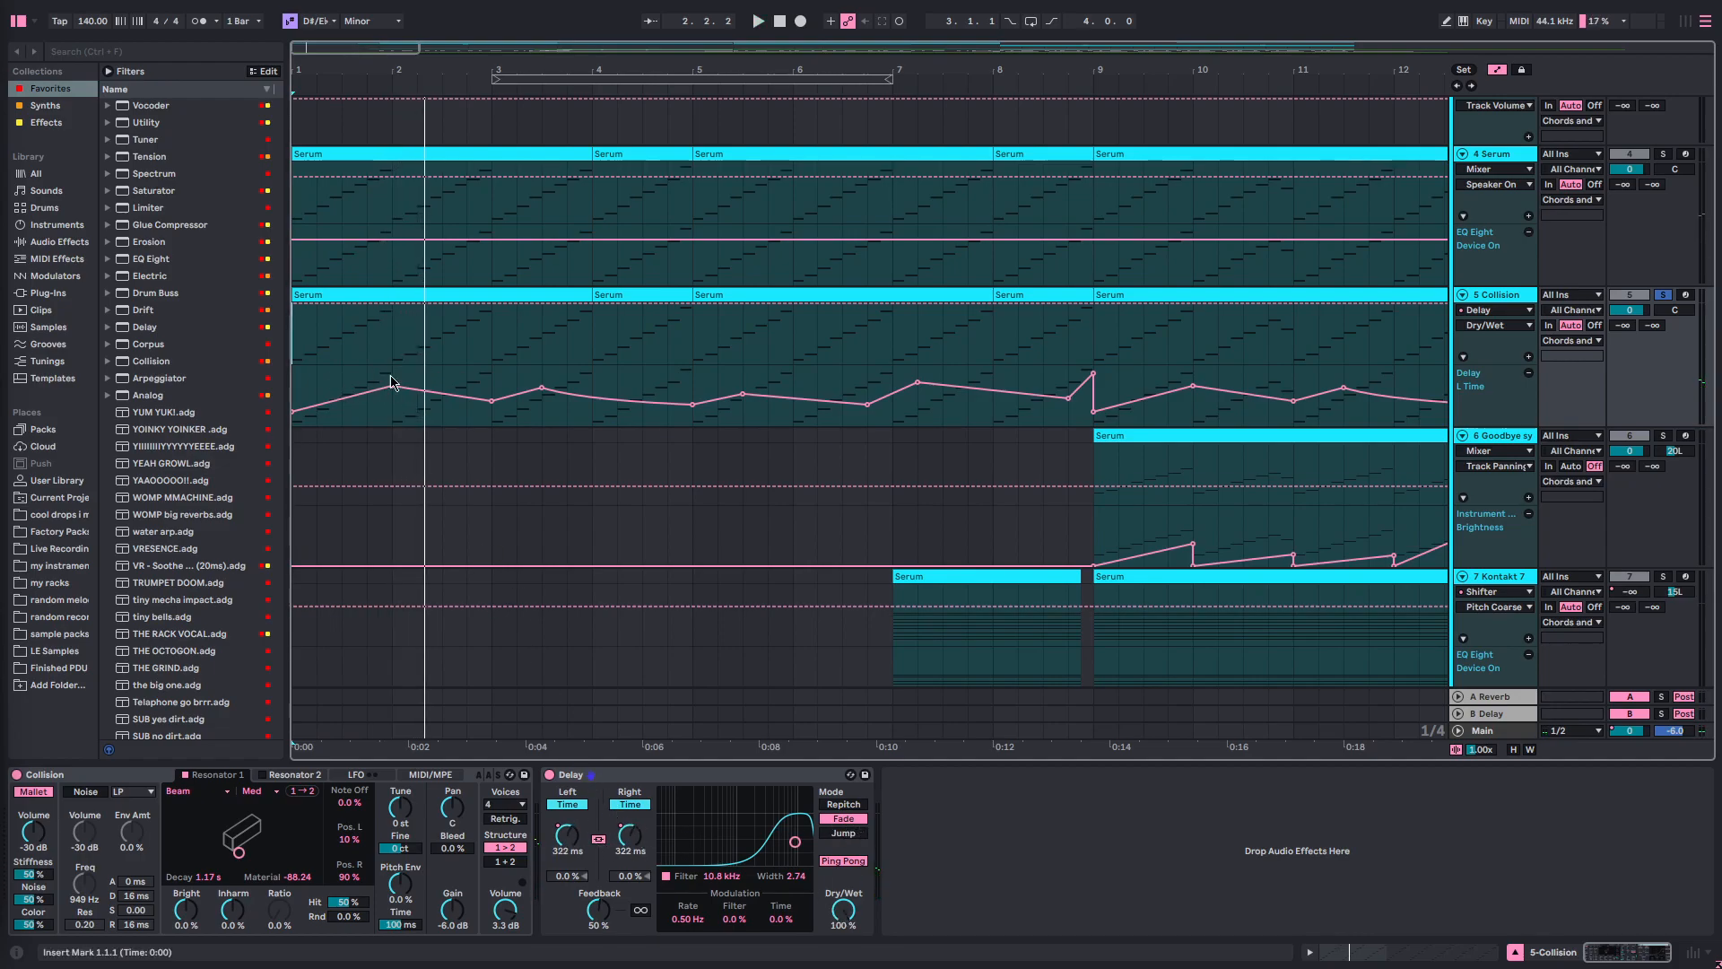
- Reset the Delay's Dry/Wet to 50% and, after replaying the Collision track, hide the automation lanes
{"action": "left_click", "coordinate": [848, 910]}
{"action": "key", "text": "Delete"}
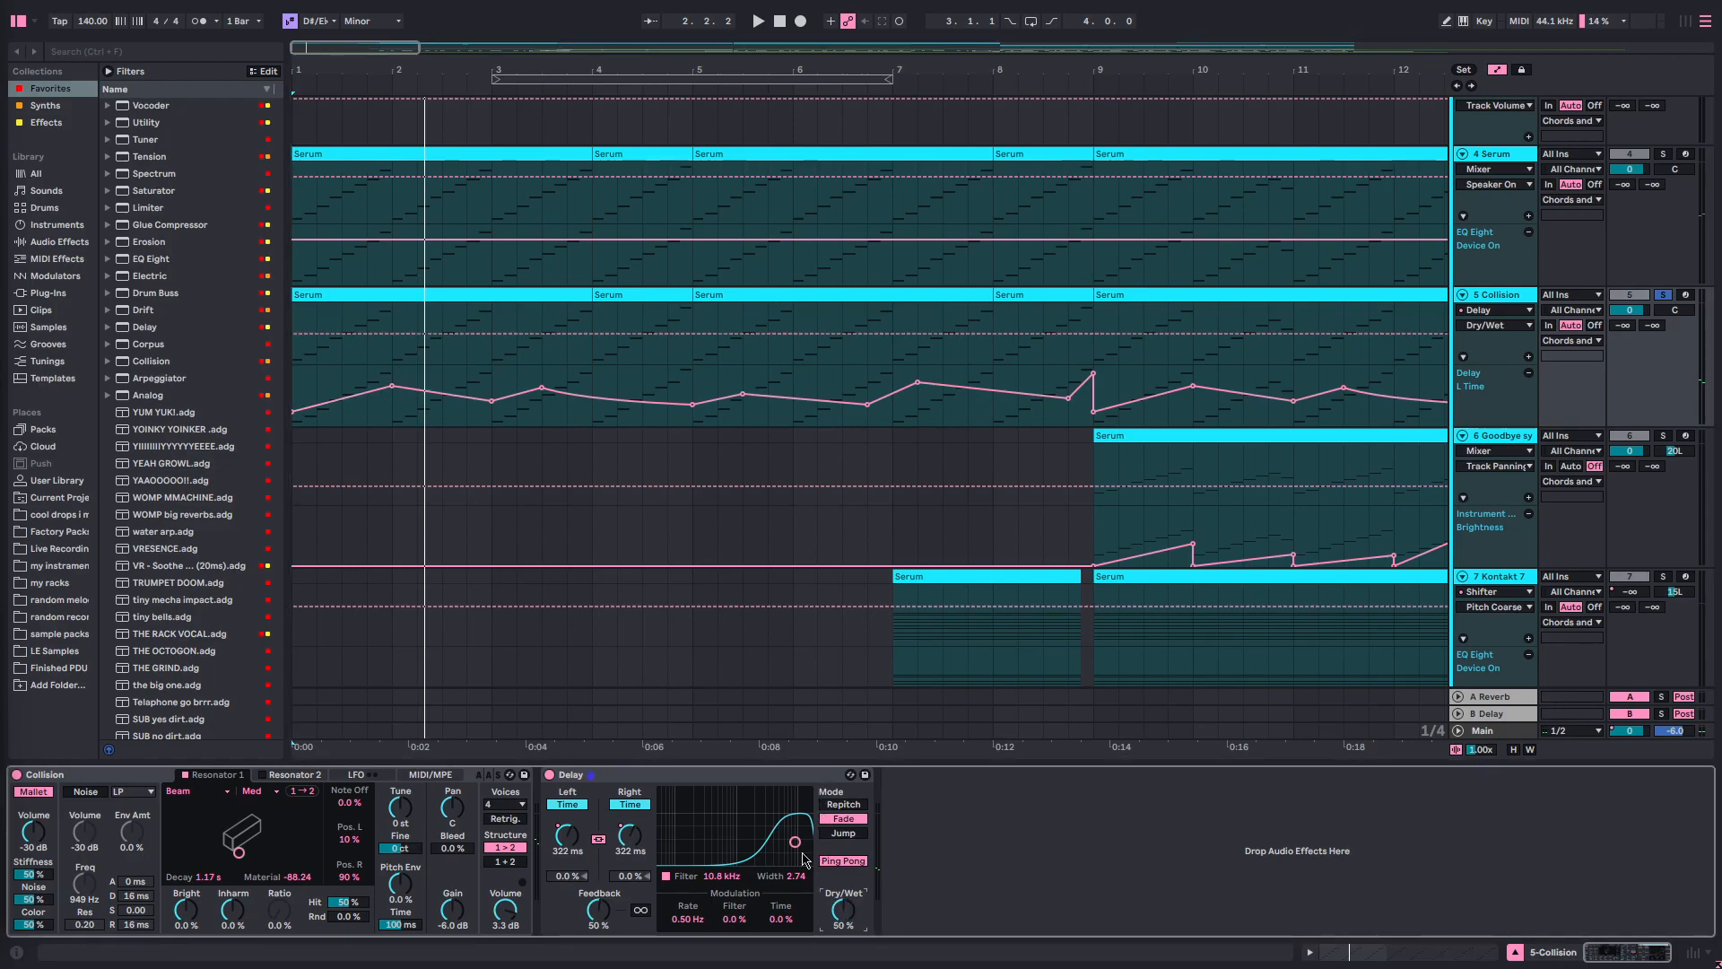
{"action": "key", "text": "space"}
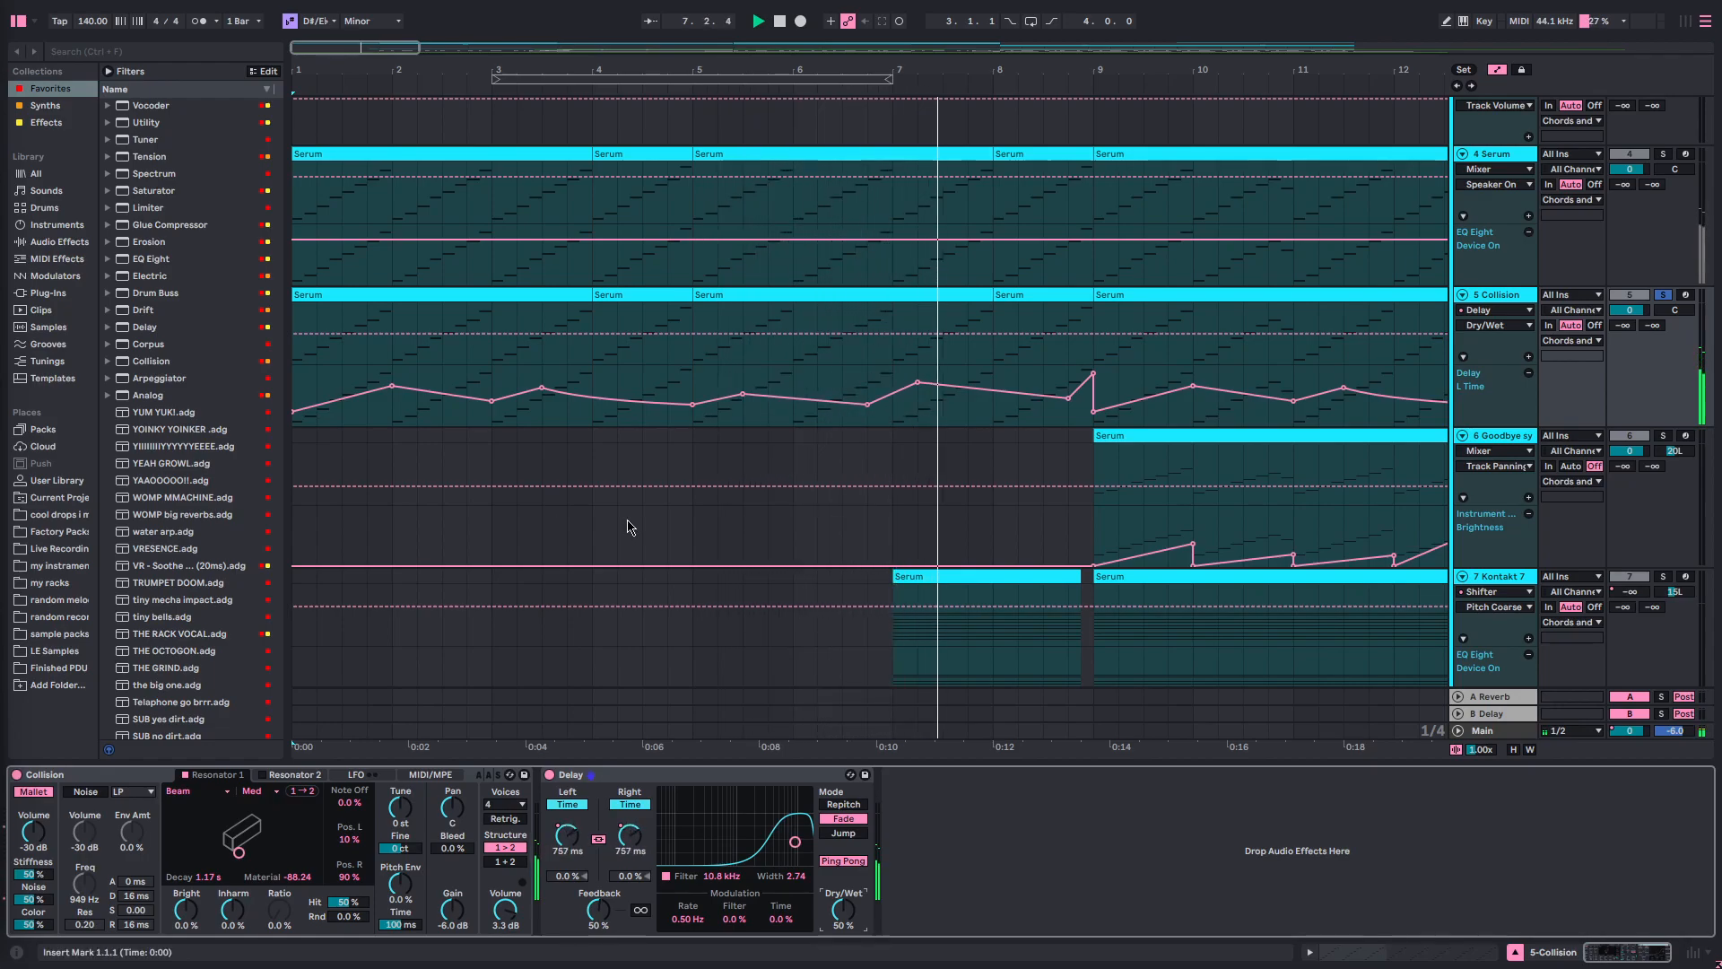
{"action": "key", "text": "space"}
{"action": "key", "text": "a"}
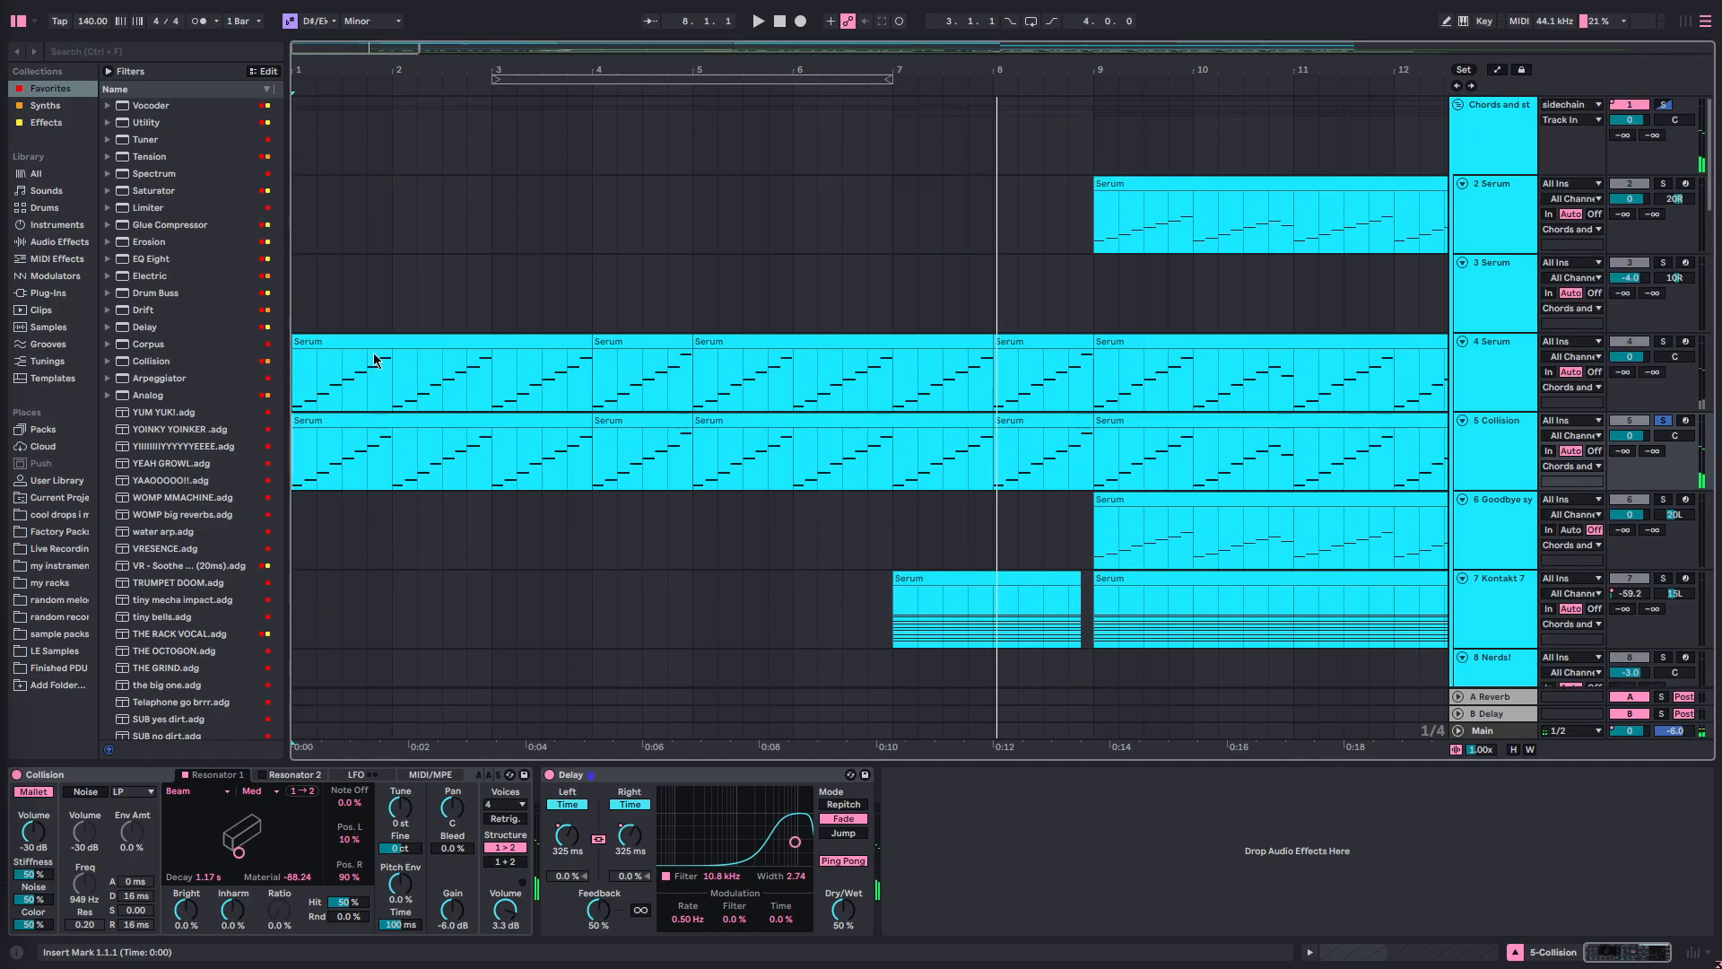
- Solo the 4 Serum track and play it from the start with its Serum instrument window open
{"action": "left_click", "coordinate": [310, 397]}
{"action": "key", "text": "space"}
{"action": "left_click", "coordinate": [1507, 374]}
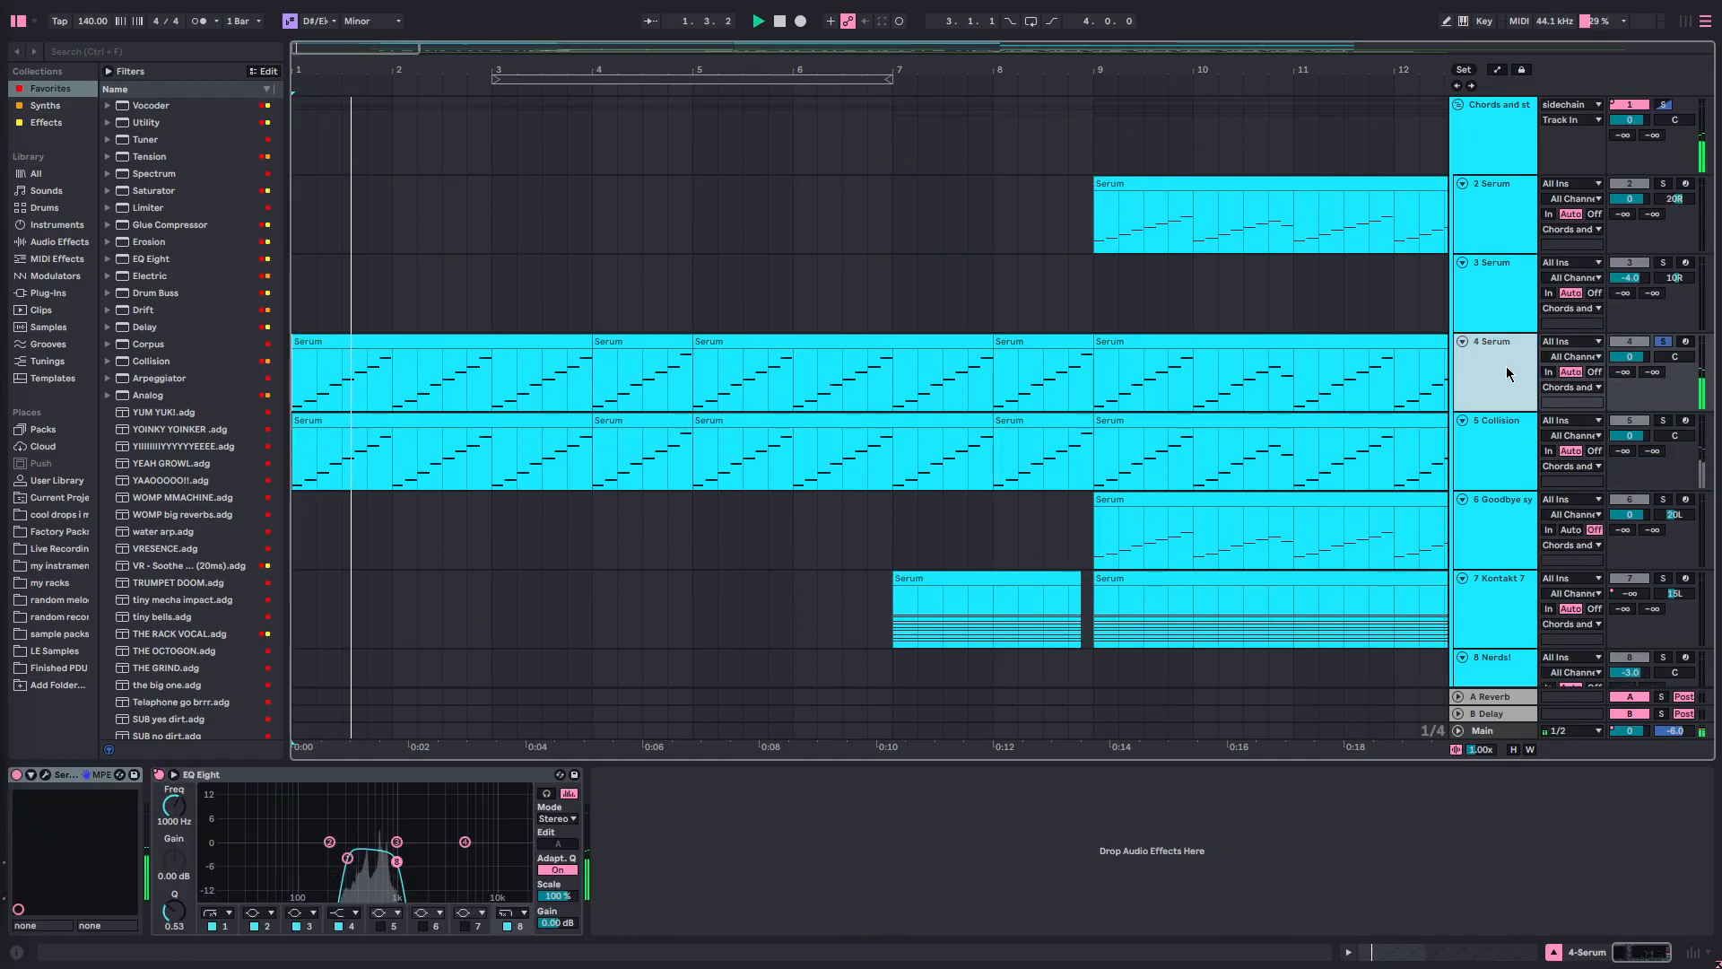
{"action": "left_click", "coordinate": [45, 774]}
{"action": "left_click_drag", "start_coordinate": [873, 261], "coordinate": [789, 141]}
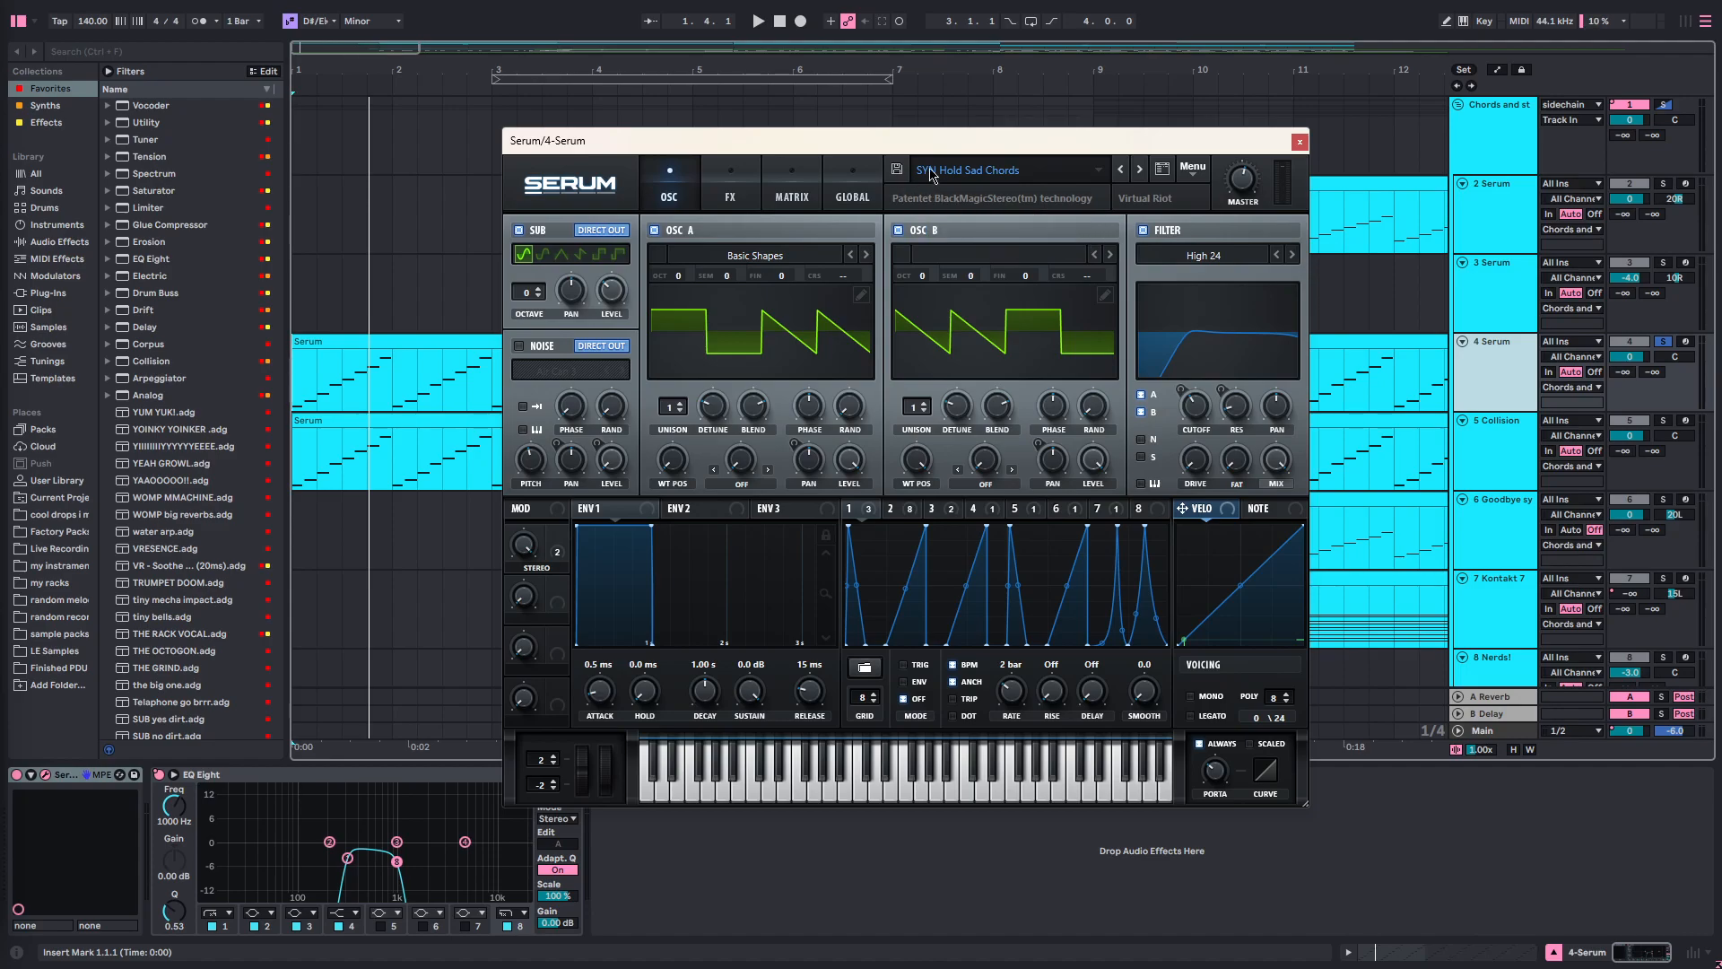
{"action": "left_click_drag", "start_coordinate": [851, 148], "coordinate": [898, 142]}
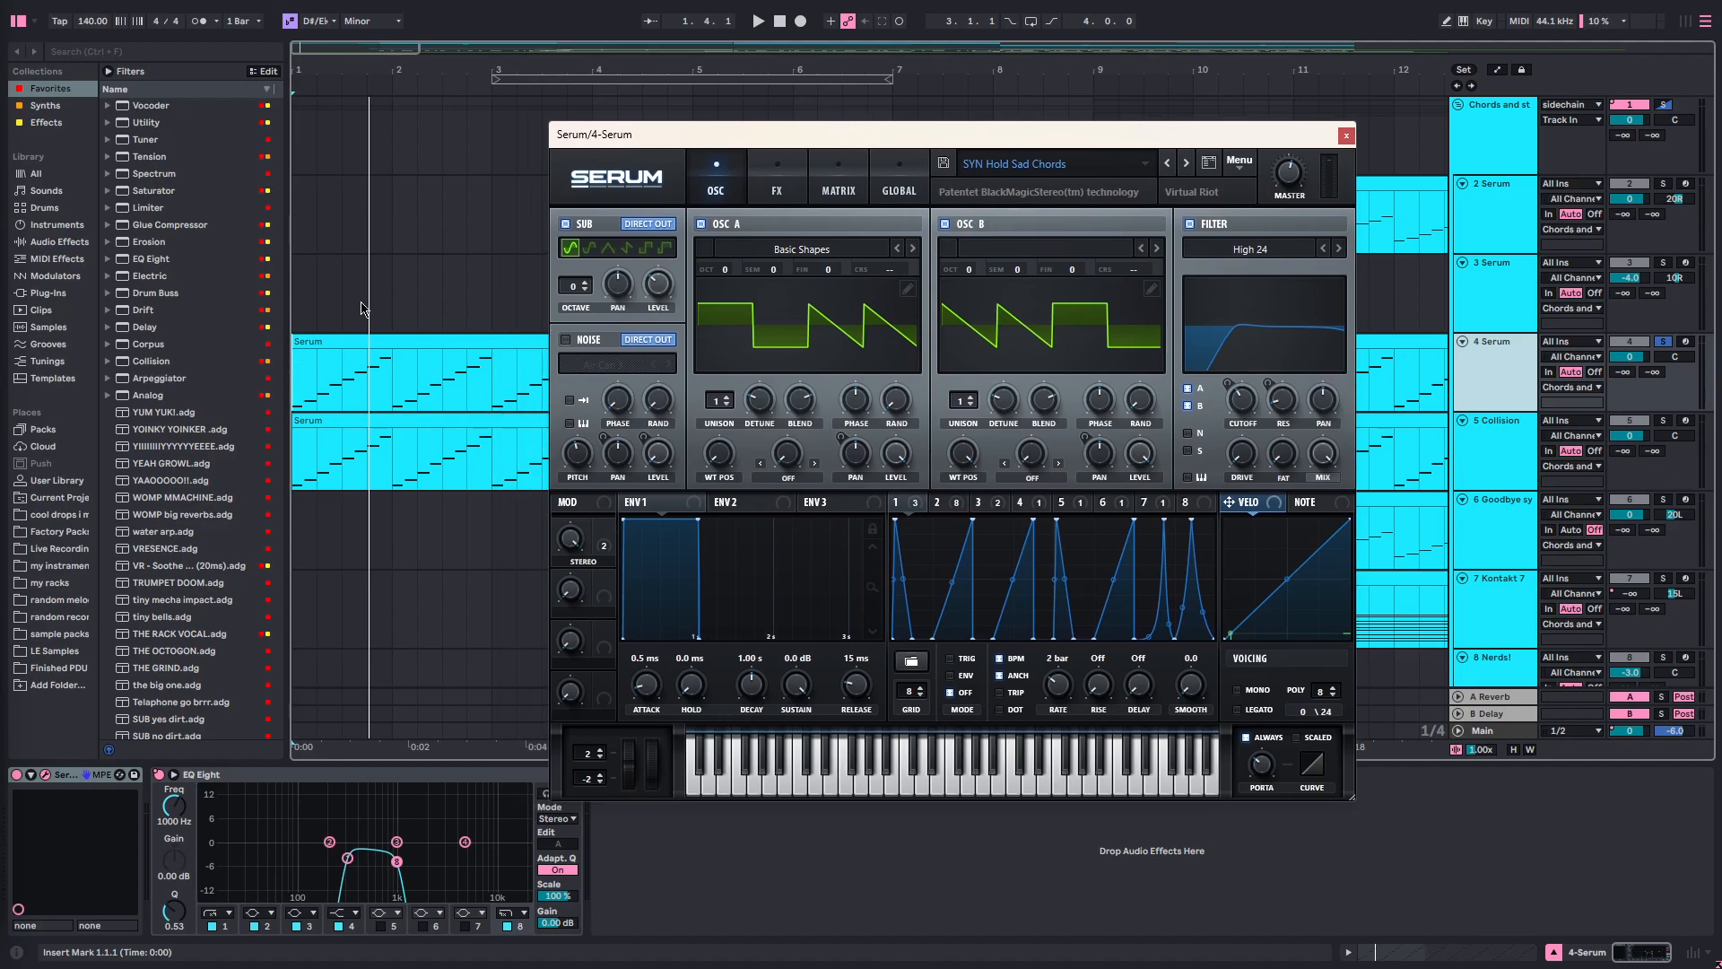
{"action": "left_click", "coordinate": [305, 388]}
{"action": "key", "text": "space"}
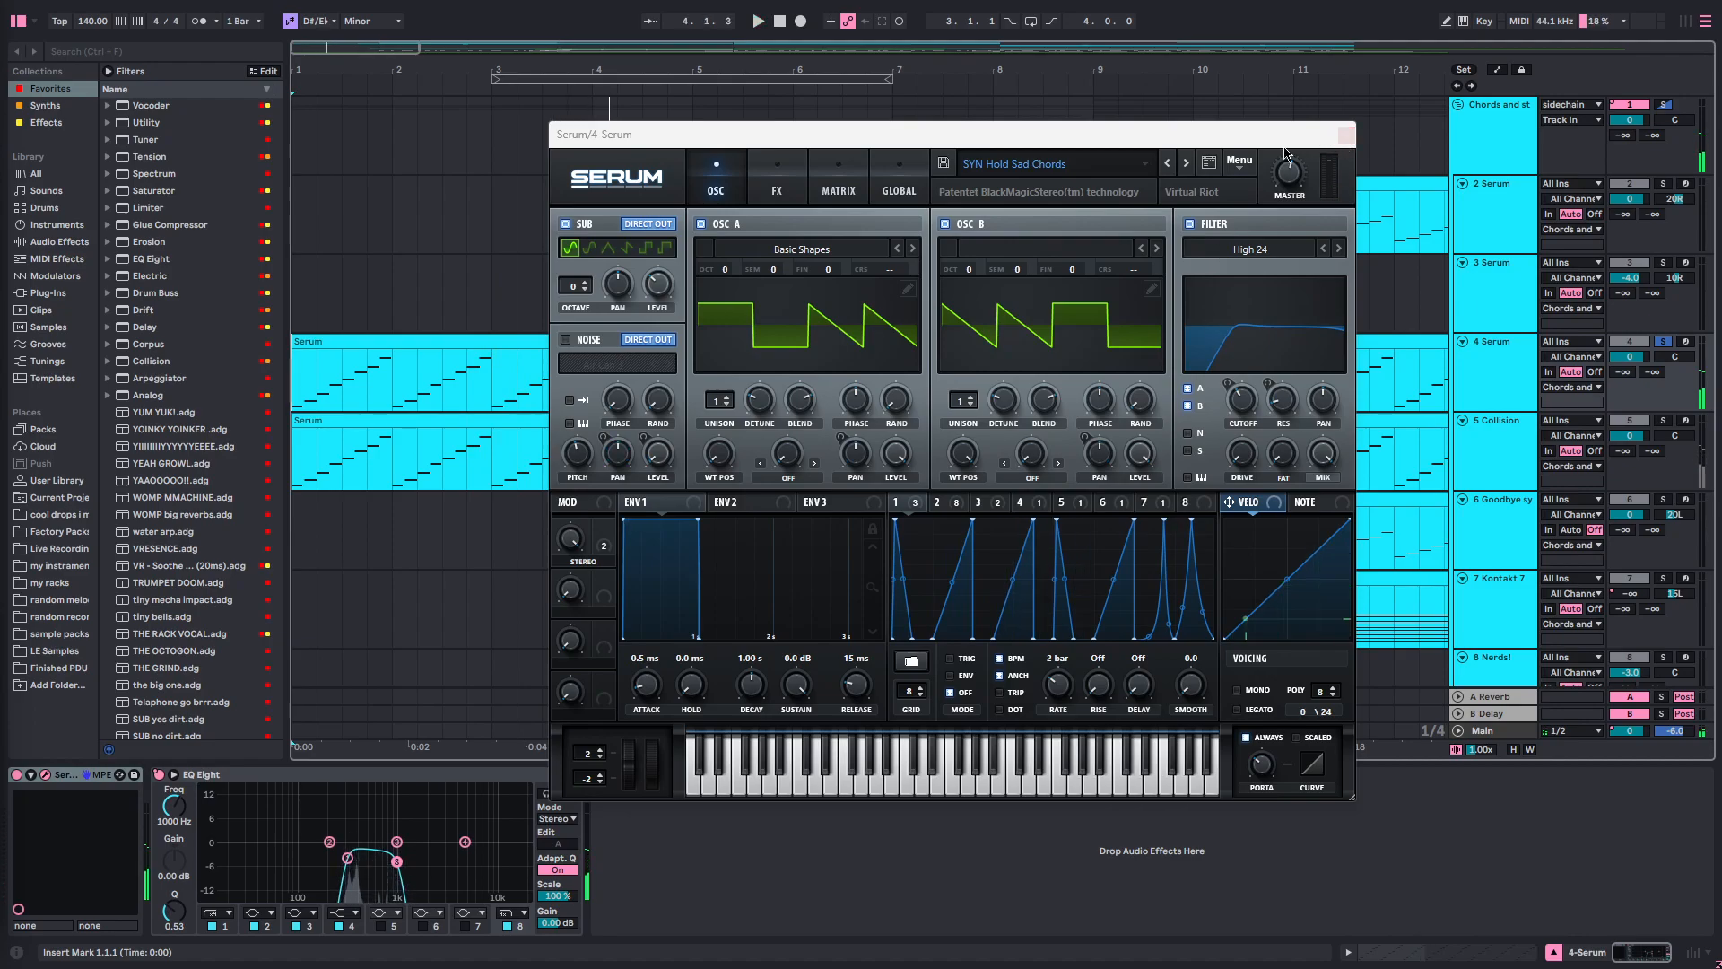
- View the notes of the 4 Serum track's first clip in an enlarged note editor, and collapse the editor again
{"action": "double_click", "coordinate": [370, 364]}
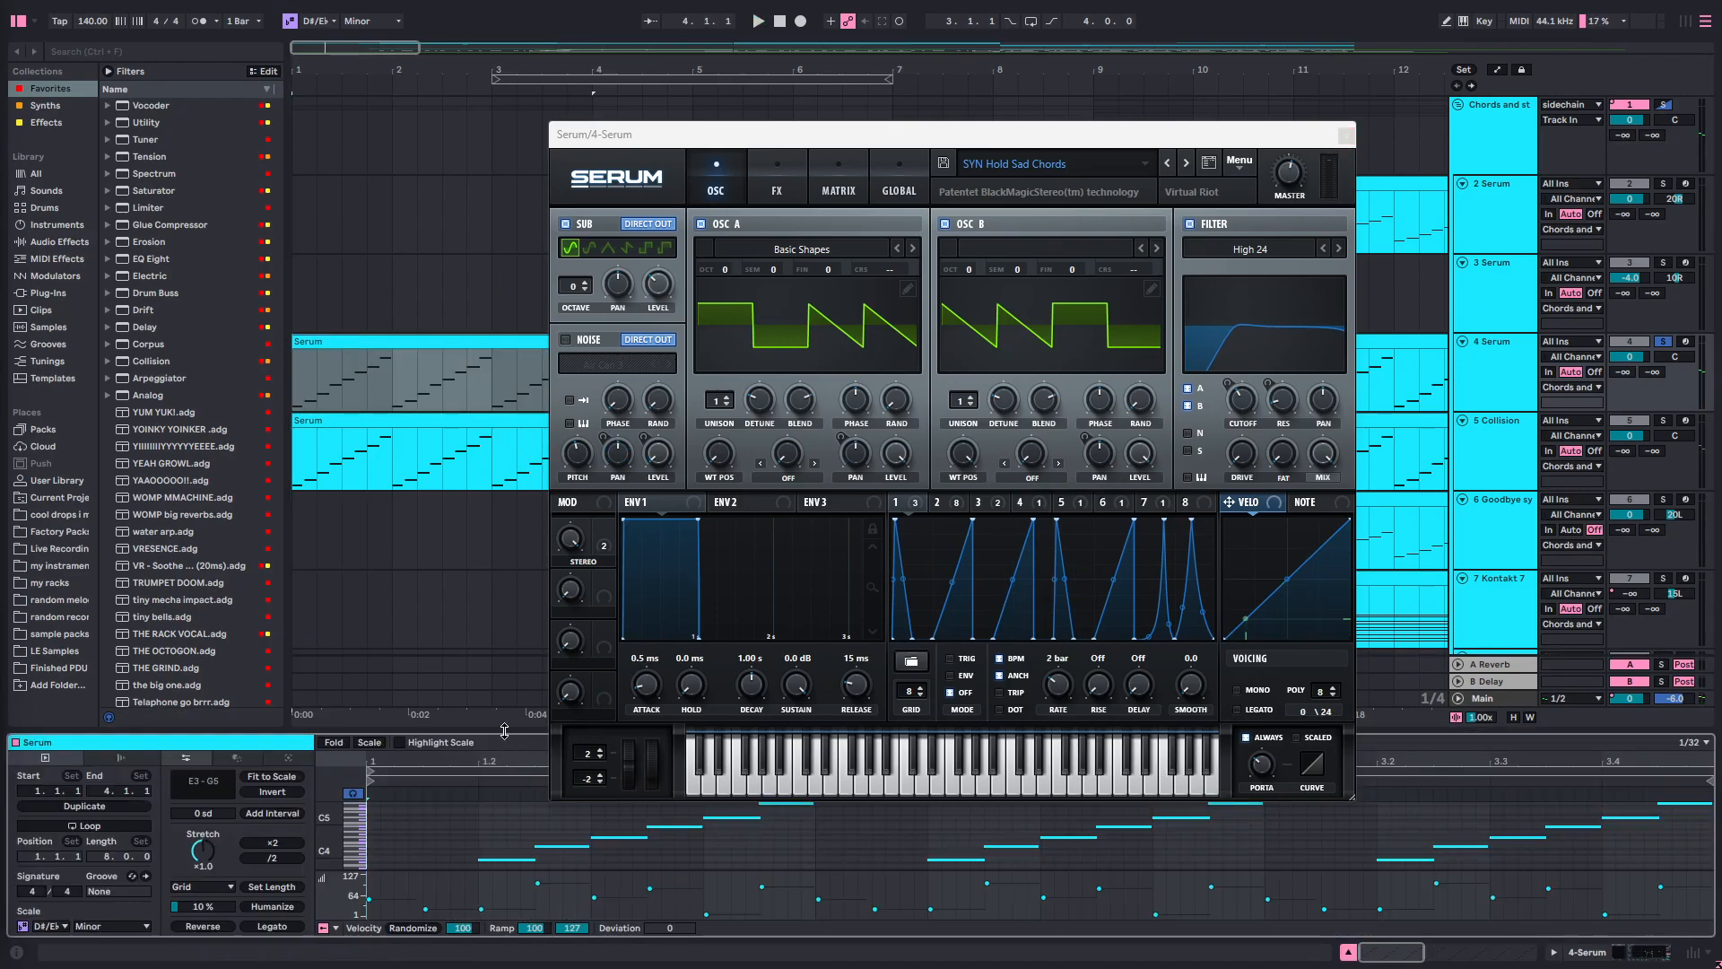
{"action": "left_click_drag", "start_coordinate": [504, 731], "coordinate": [501, 235]}
{"action": "left_click_drag", "start_coordinate": [776, 150], "coordinate": [777, 686]}
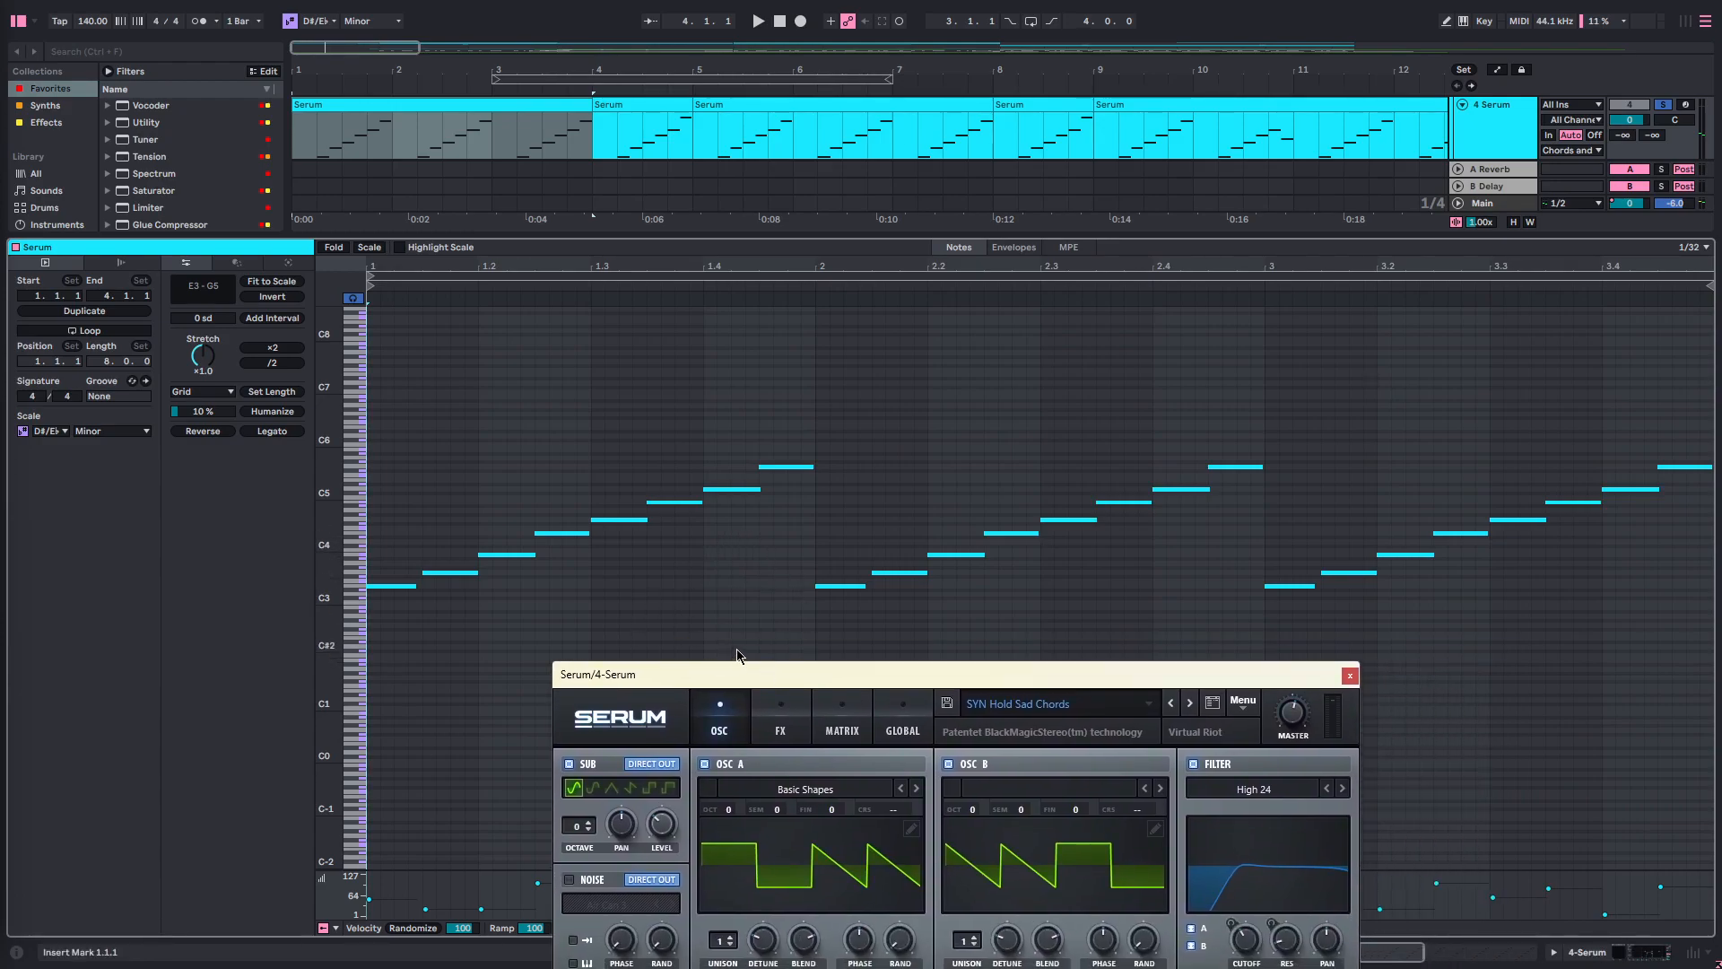
{"action": "left_click_drag", "start_coordinate": [740, 236], "coordinate": [699, 963]}
{"action": "left_click_drag", "start_coordinate": [709, 684], "coordinate": [770, 180]}
{"action": "scroll", "coordinate": [386, 271], "scroll_direction": "down", "scroll_amount": 6}
{"action": "scroll", "coordinate": [382, 278], "scroll_direction": "up", "scroll_amount": 3}
{"action": "scroll", "coordinate": [358, 325], "scroll_direction": "up", "scroll_amount": 3}
{"action": "scroll", "coordinate": [354, 326], "scroll_direction": "up", "scroll_amount": 4}
{"action": "scroll", "coordinate": [364, 330], "scroll_direction": "down", "scroll_amount": 15}
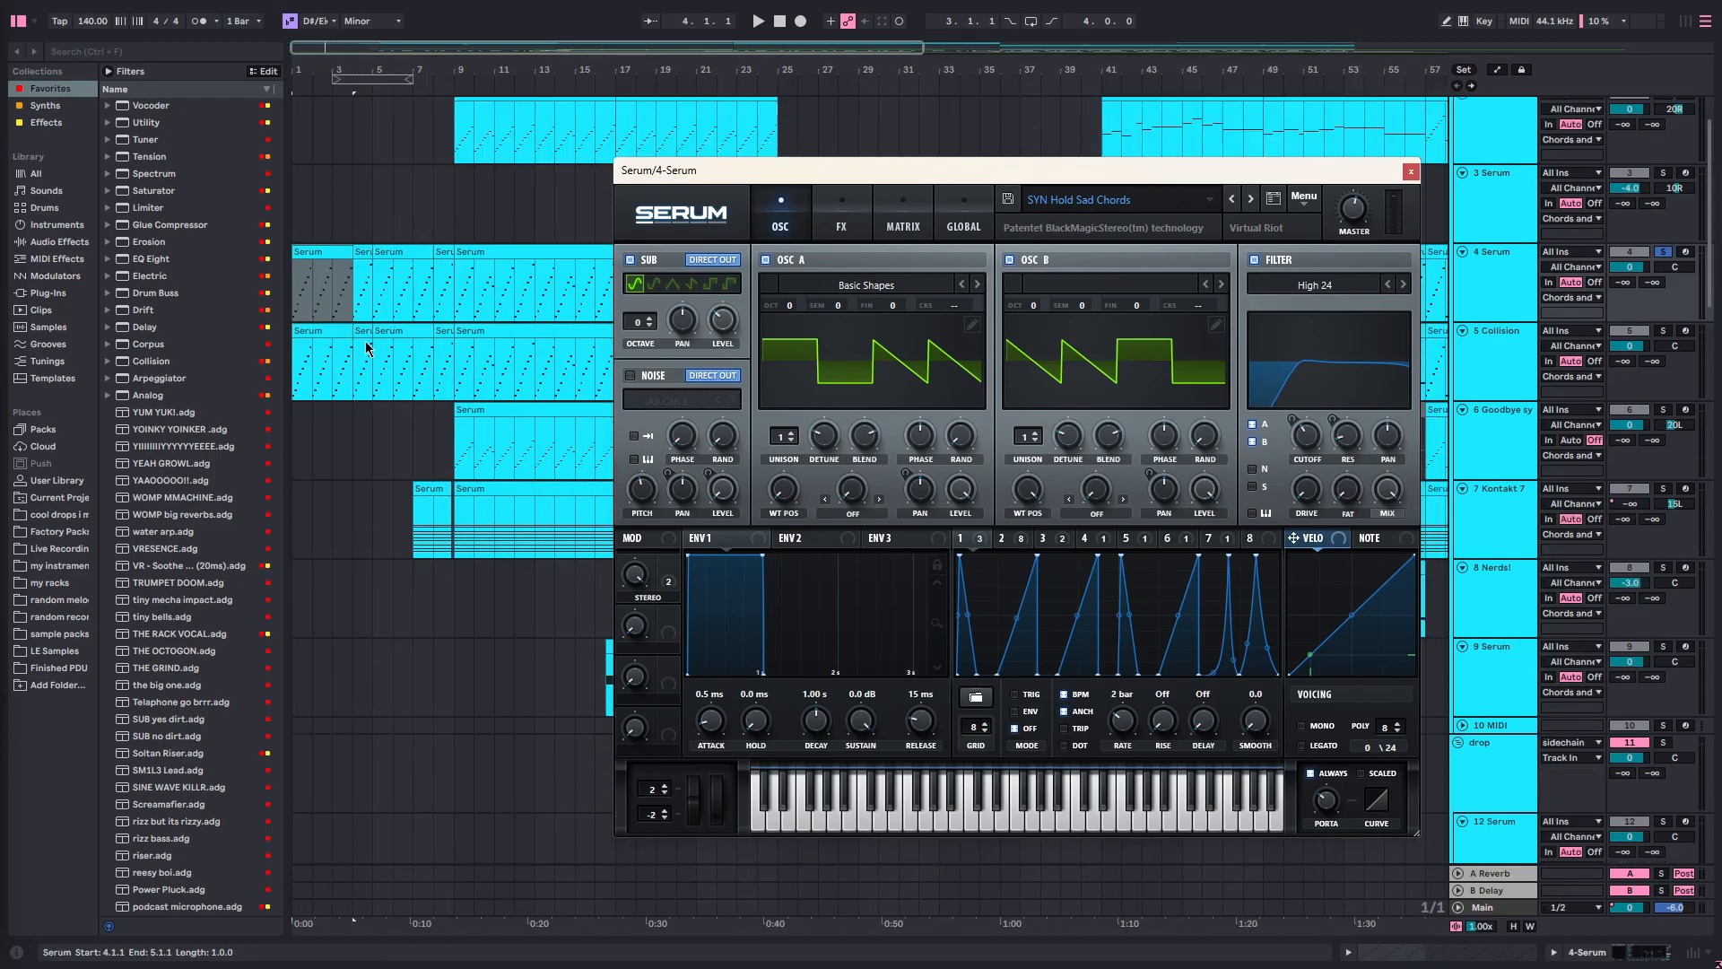
{"action": "scroll", "coordinate": [436, 326], "scroll_direction": "up", "scroll_amount": 8}
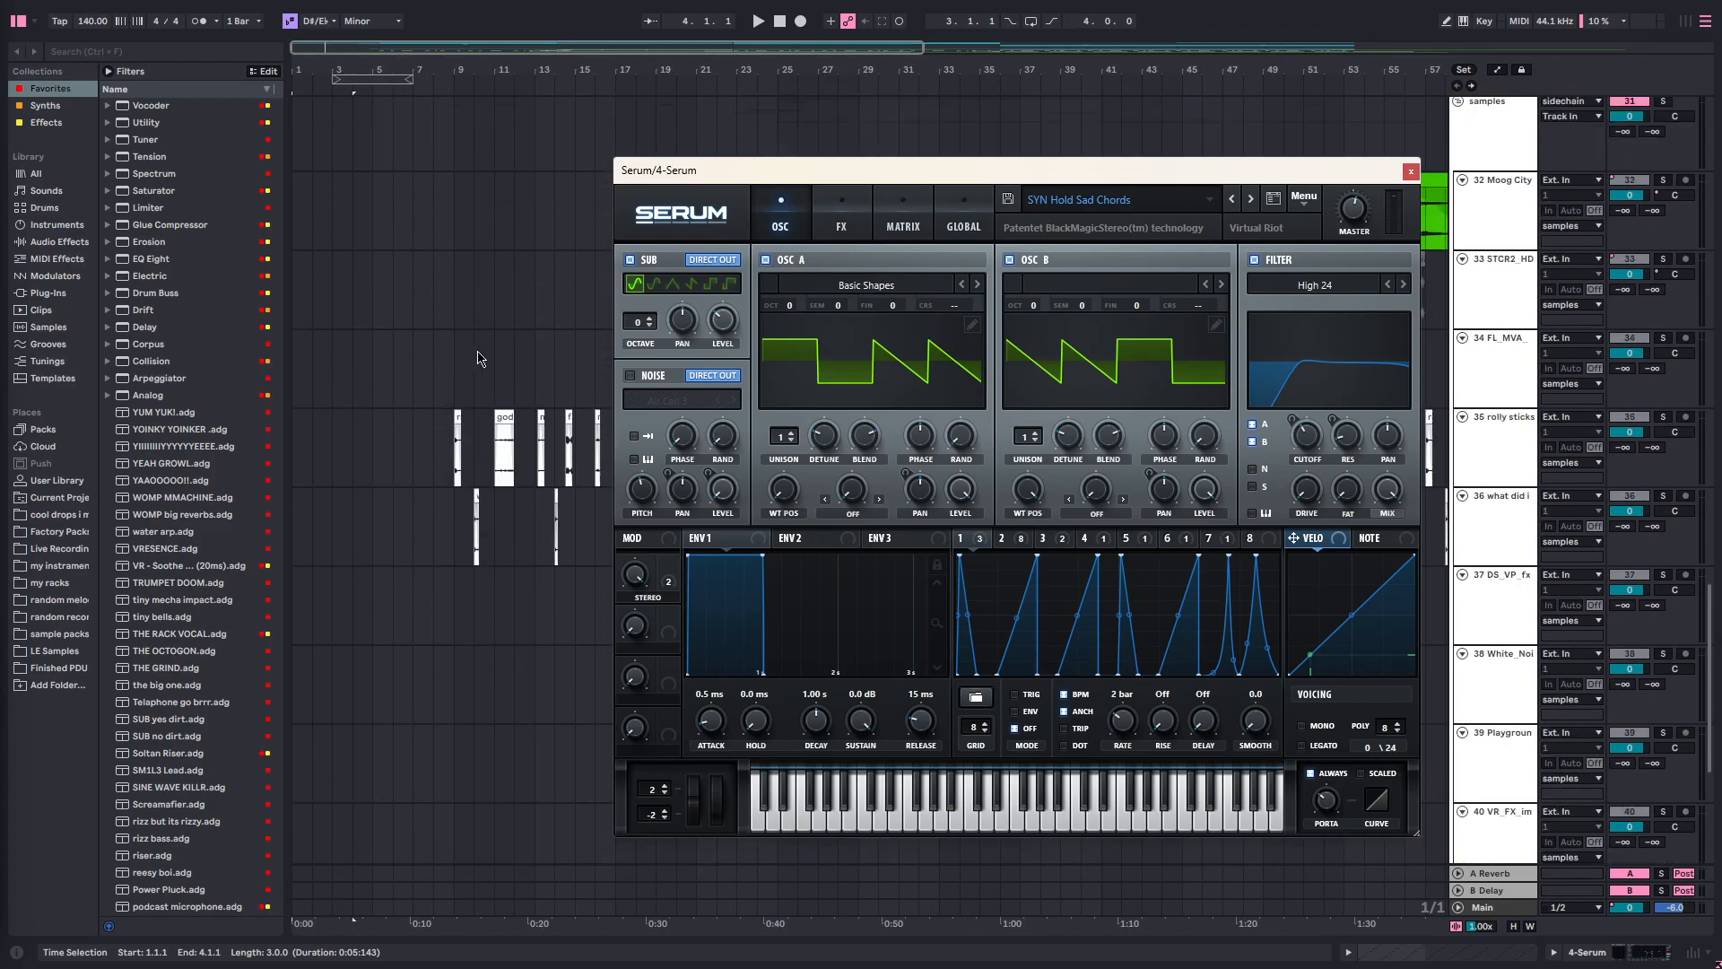
{"action": "scroll", "coordinate": [720, 422], "scroll_direction": "up", "scroll_amount": 6}
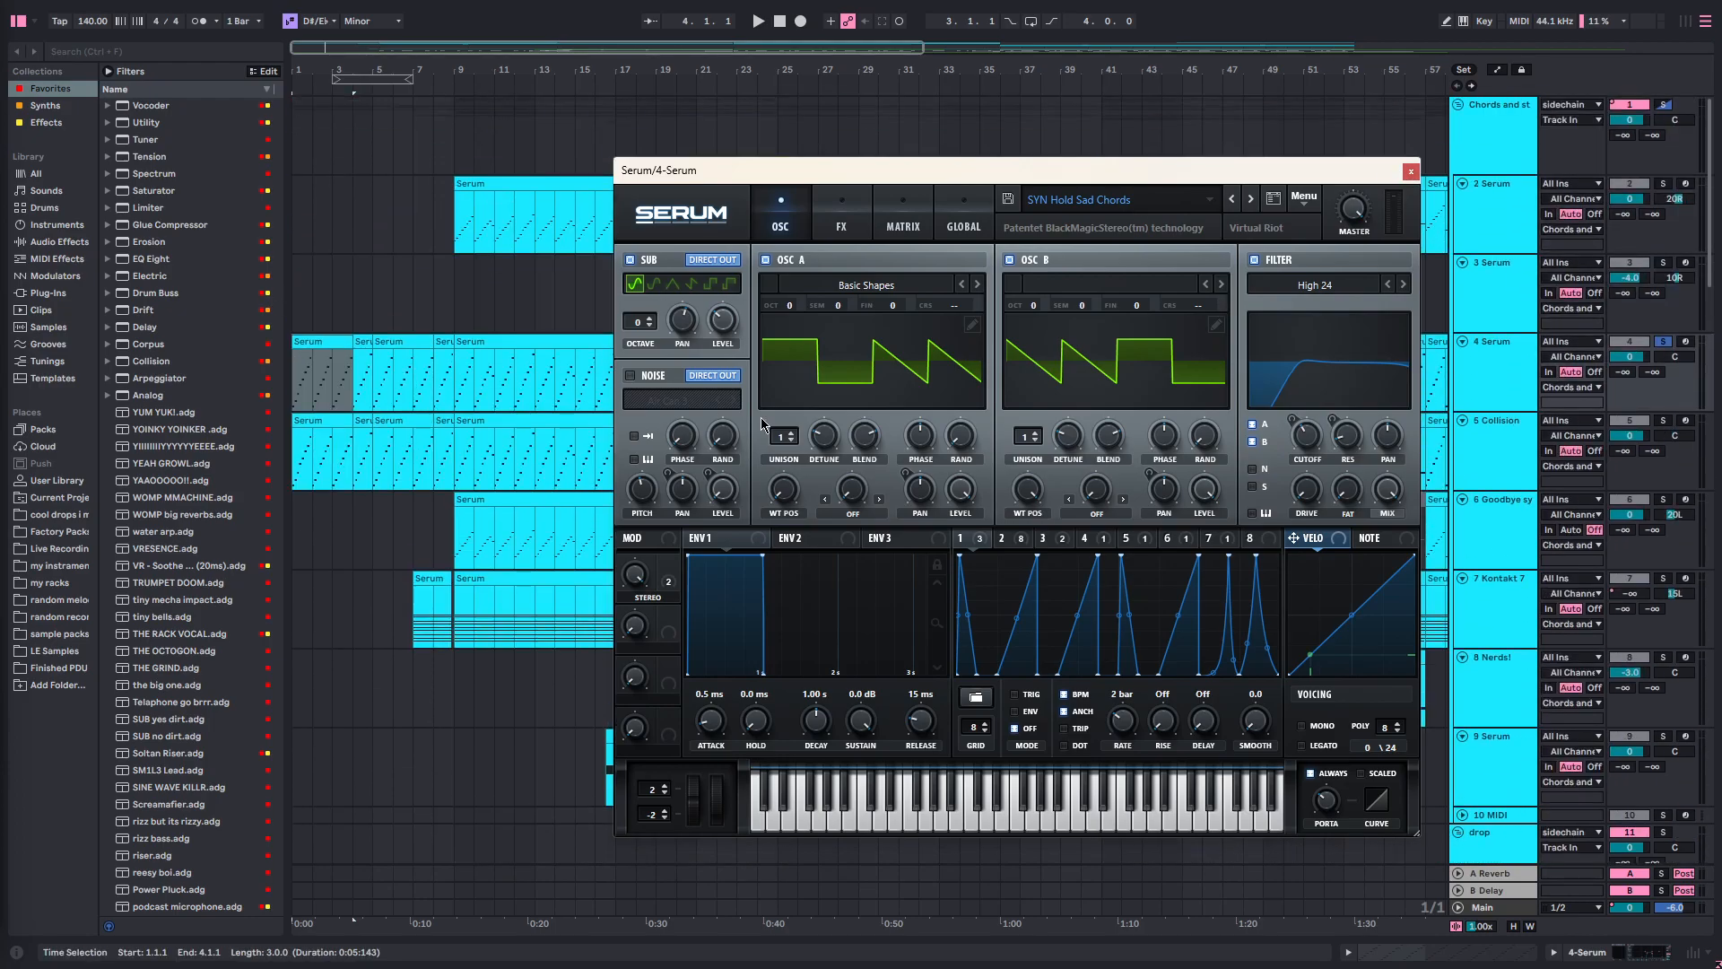
- Look through Serum's FX, Global, Matrix and OSC pages for the 4 Serum track and close the instrument window
{"action": "left_click", "coordinate": [857, 224]}
{"action": "left_click", "coordinate": [964, 220]}
{"action": "left_click", "coordinate": [897, 215]}
{"action": "left_click", "coordinate": [850, 217]}
{"action": "left_click", "coordinate": [775, 215]}
{"action": "left_click", "coordinate": [1411, 173]}
- Solo the 7 Kontakt 7 track and play its part from bar 7
{"action": "scroll", "coordinate": [393, 357], "scroll_direction": "up", "scroll_amount": 2}
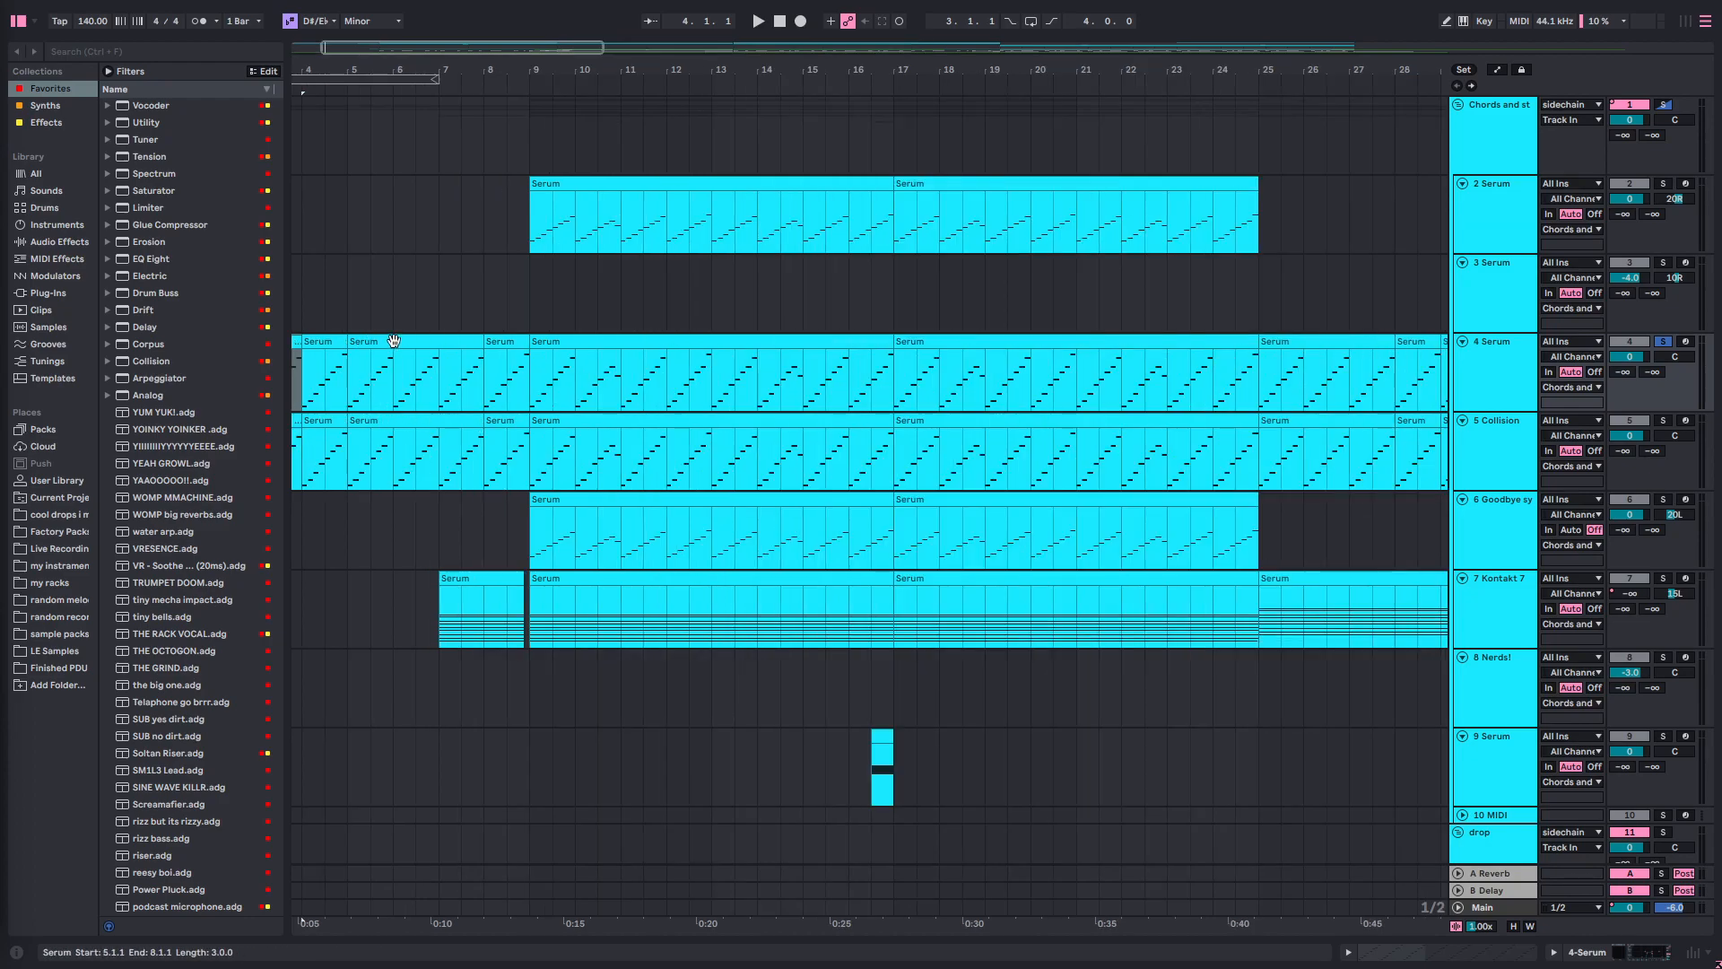
{"action": "scroll", "coordinate": [602, 299], "scroll_direction": "left", "scroll_amount": 3}
{"action": "left_click", "coordinate": [677, 249]}
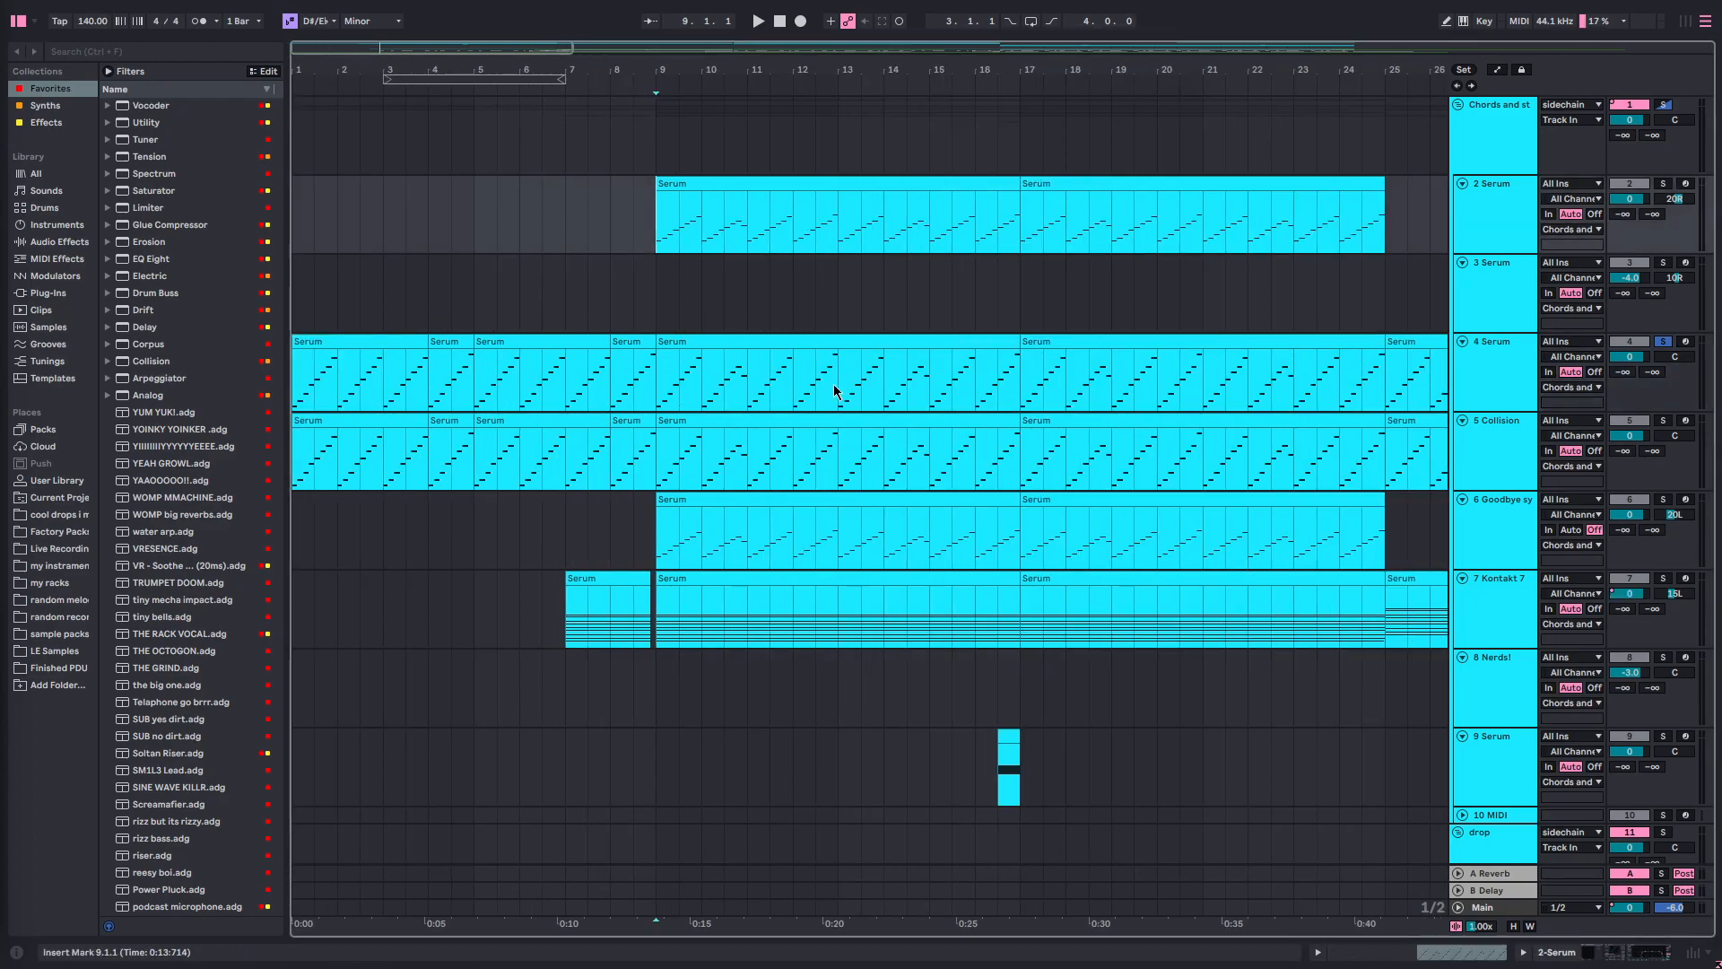
{"action": "scroll", "coordinate": [853, 380], "scroll_direction": "down", "scroll_amount": 3}
{"action": "left_click", "coordinate": [577, 497]}
{"action": "key", "text": "space"}
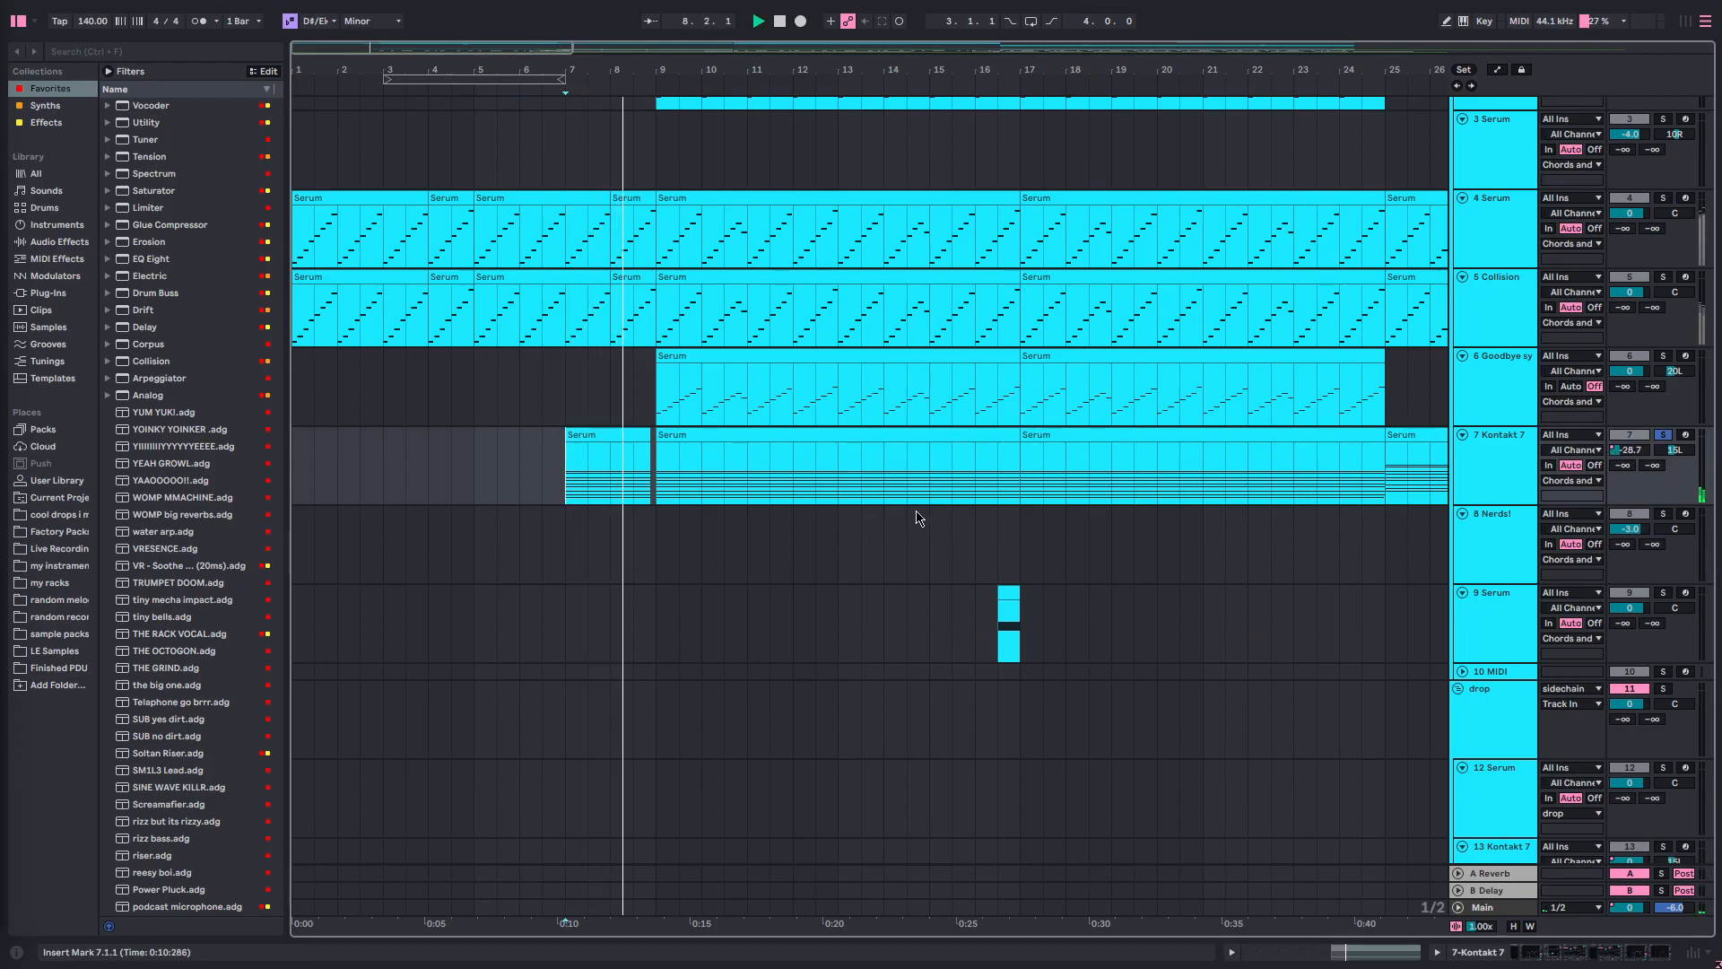
{"action": "left_click", "coordinate": [657, 478]}
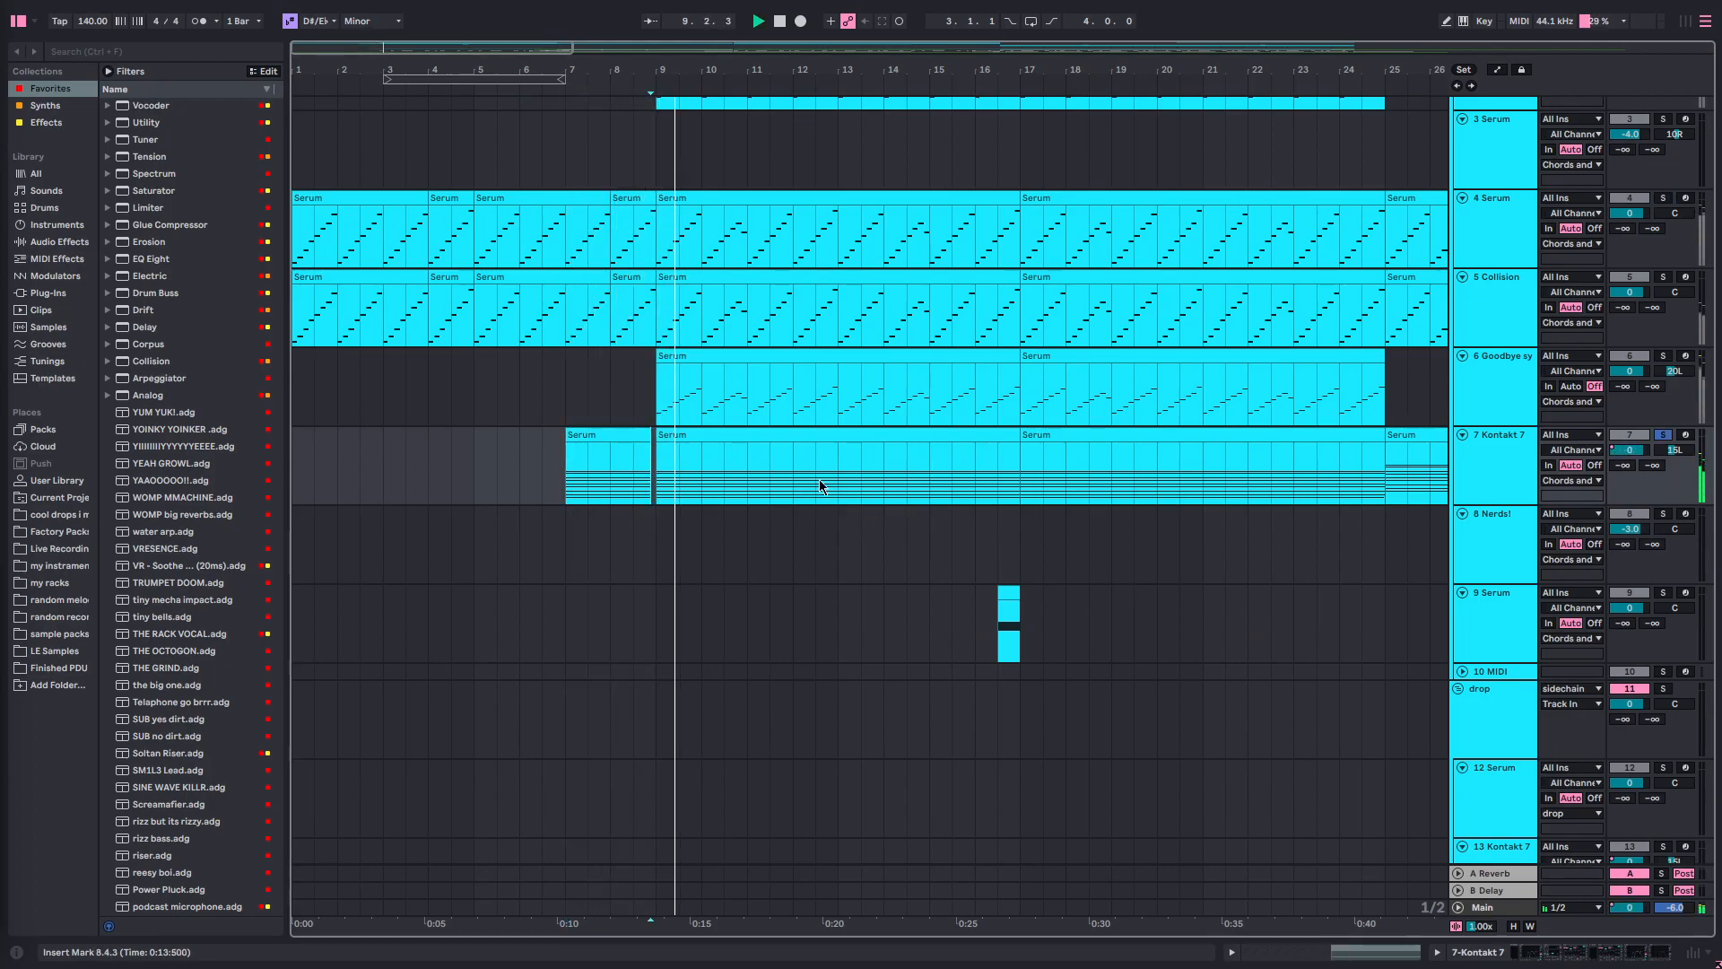
- Open the Kontakt 7 instrument to view its Jacob Collier Audience Choir patch, and close it again
{"action": "scroll", "coordinate": [745, 477], "scroll_direction": "up", "scroll_amount": 1}
{"action": "double_click", "coordinate": [1496, 497]}
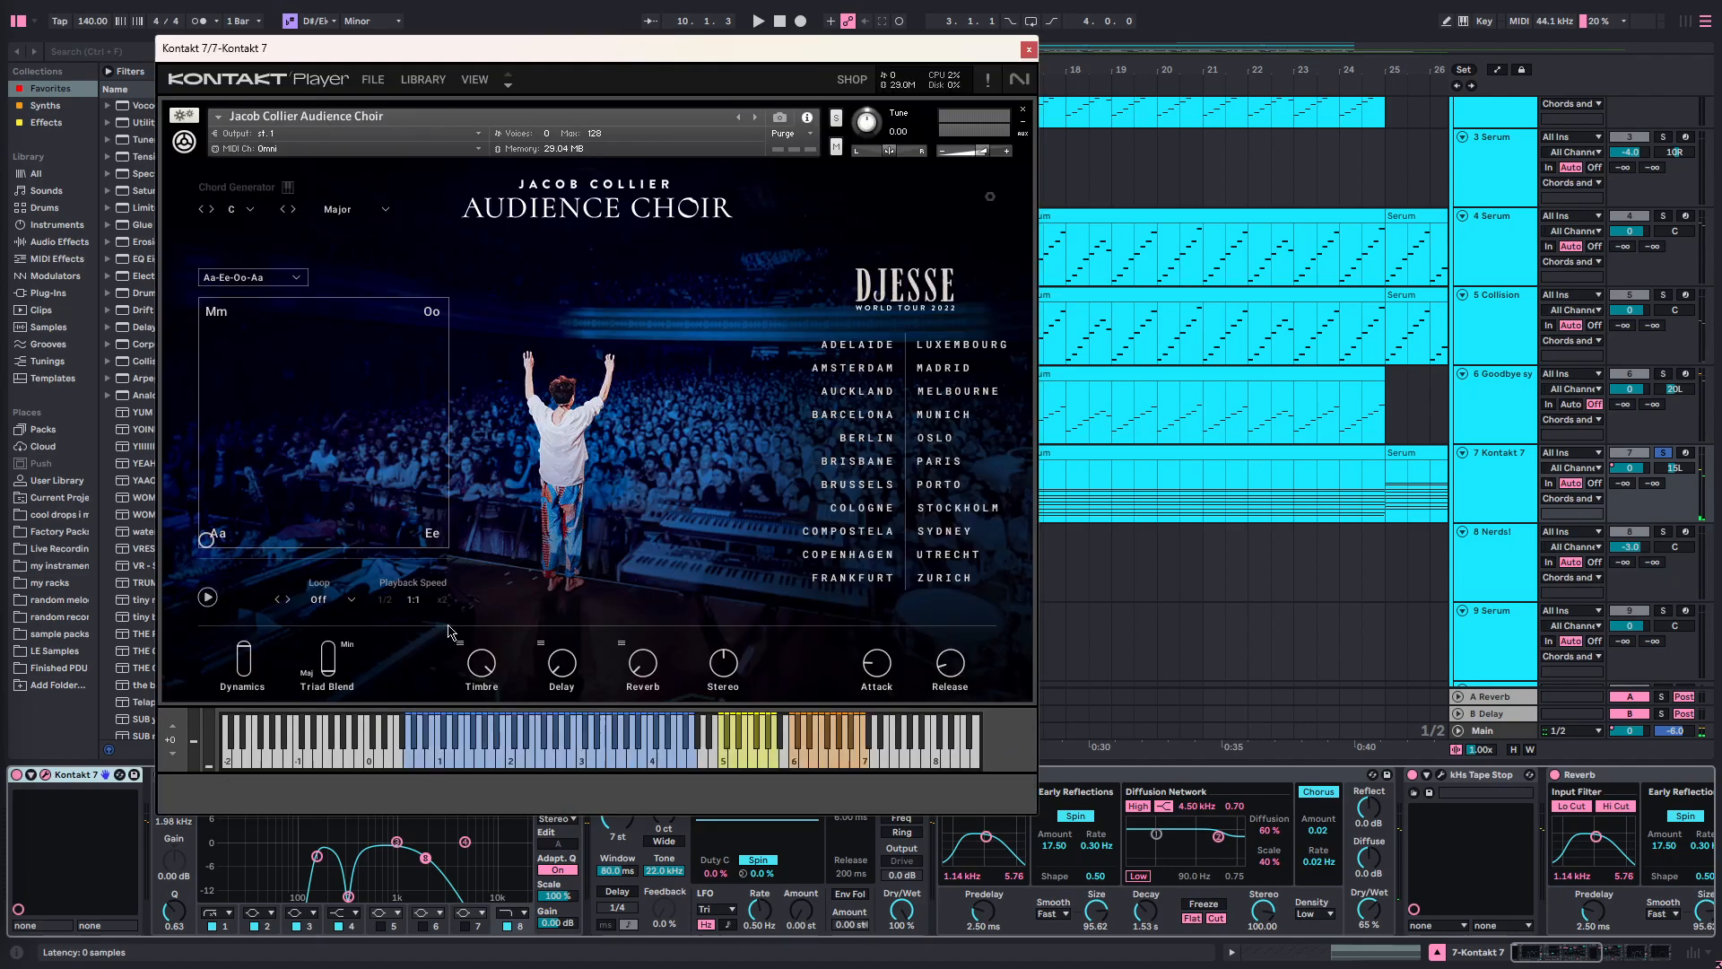
{"action": "left_click_drag", "start_coordinate": [459, 53], "coordinate": [606, 78]}
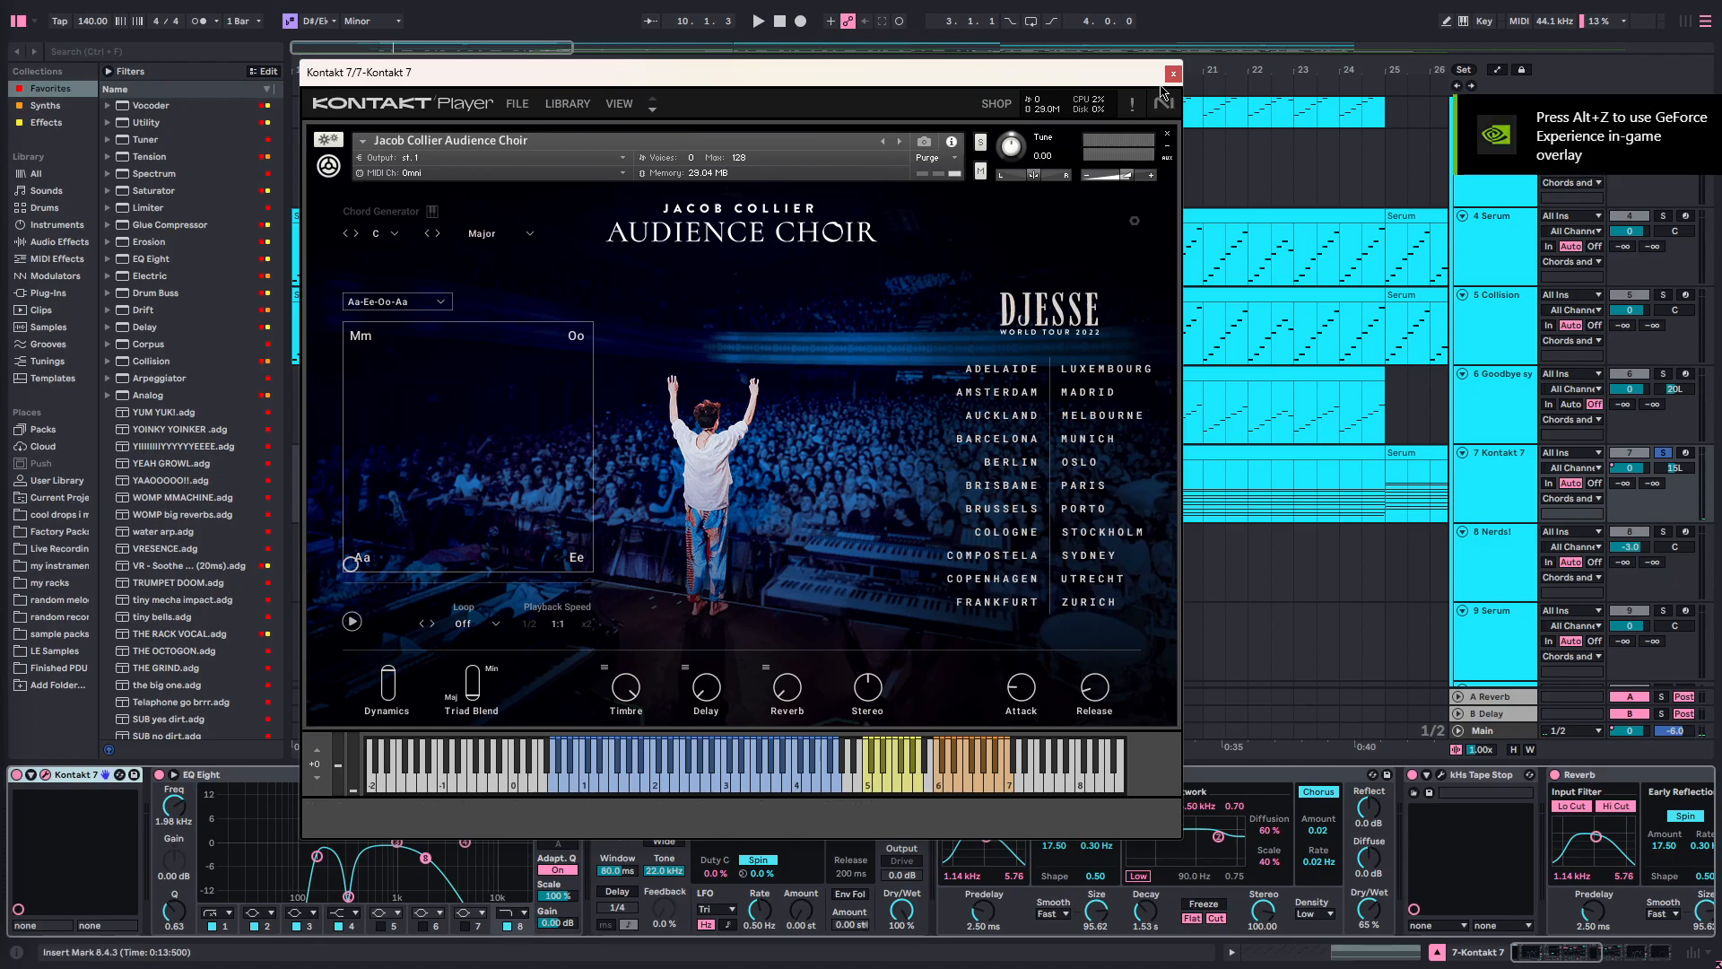
{"action": "left_click", "coordinate": [1171, 76]}
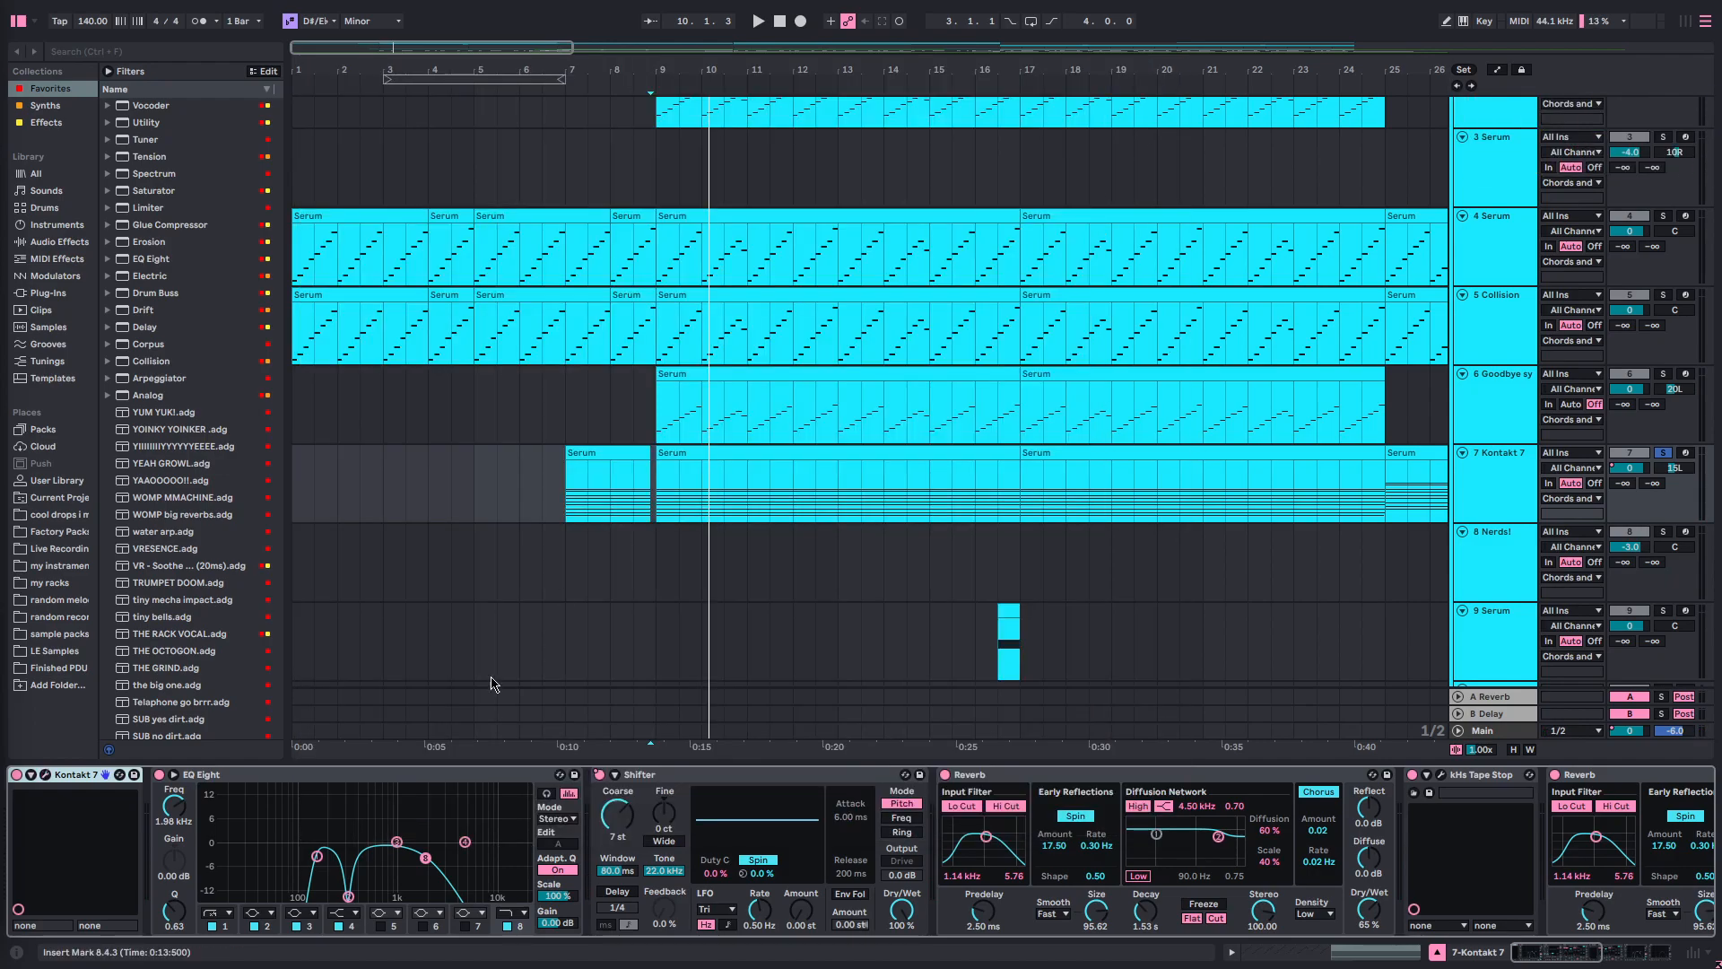
- Examine the Kontakt 7 track's effect chain, going through the EQ Eight, Shifter and first Reverb devices
{"action": "left_click", "coordinate": [267, 775]}
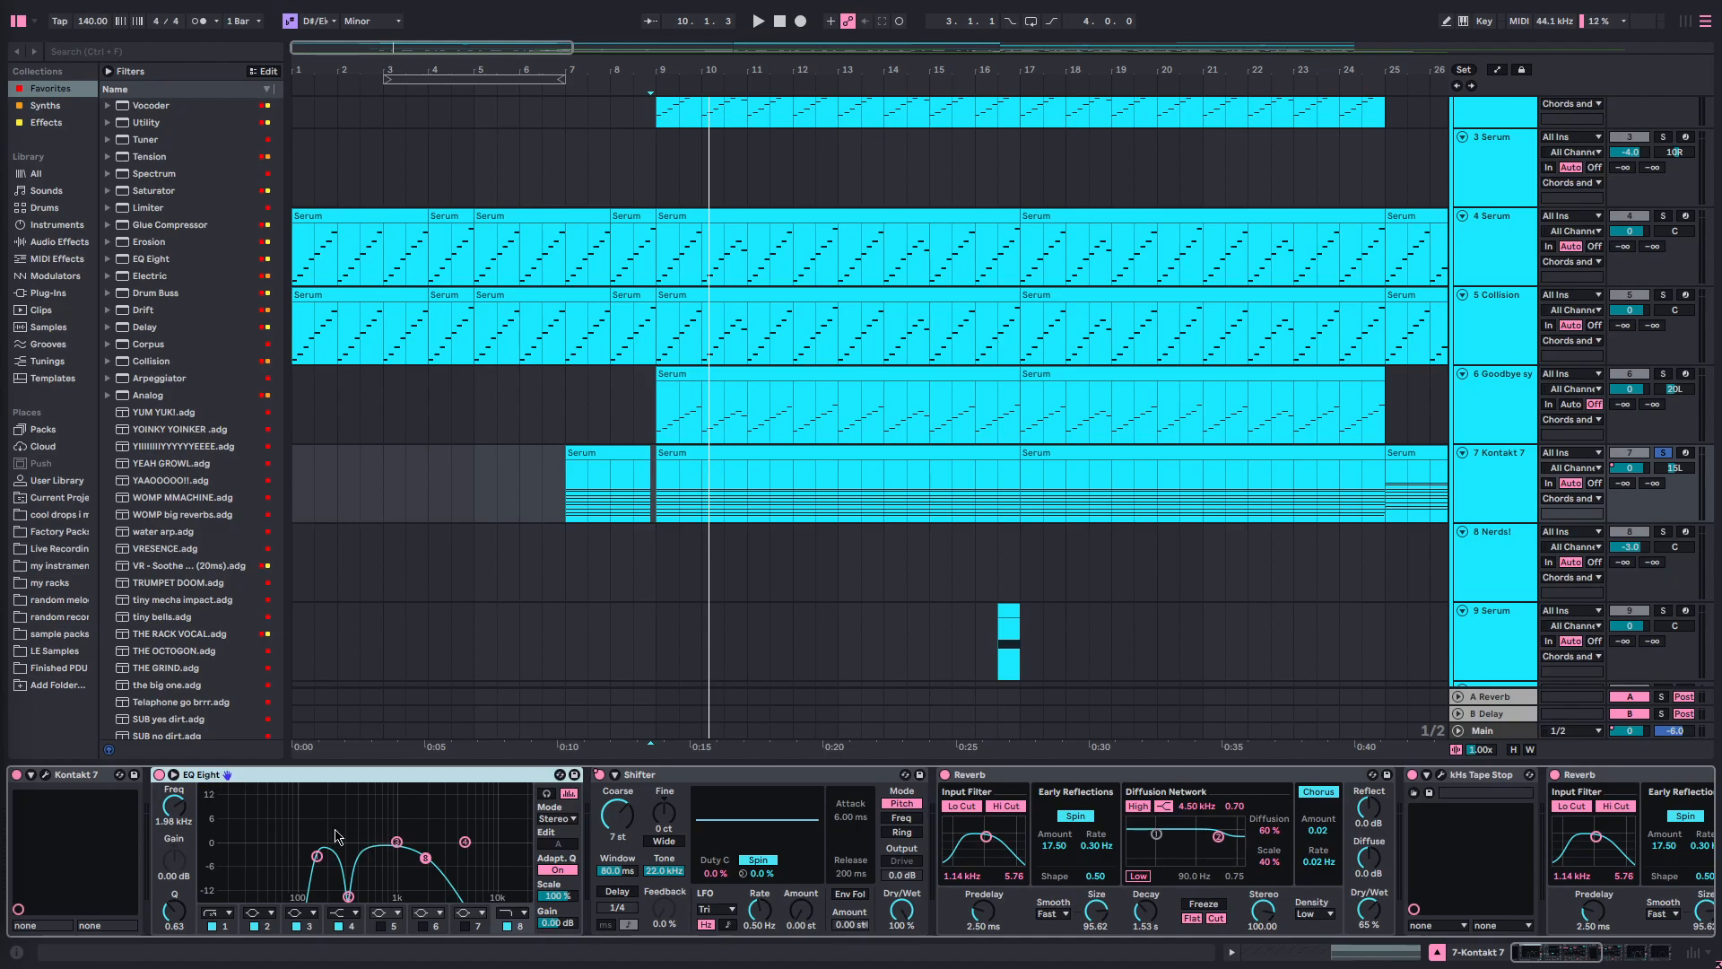
{"action": "scroll", "coordinate": [576, 814], "scroll_direction": "right", "scroll_amount": 6}
{"action": "left_click", "coordinate": [544, 776]}
{"action": "scroll", "coordinate": [693, 789], "scroll_direction": "right", "scroll_amount": 8}
{"action": "scroll", "coordinate": [437, 863], "scroll_direction": "left", "scroll_amount": 1}
{"action": "scroll", "coordinate": [435, 864], "scroll_direction": "left", "scroll_amount": 3}
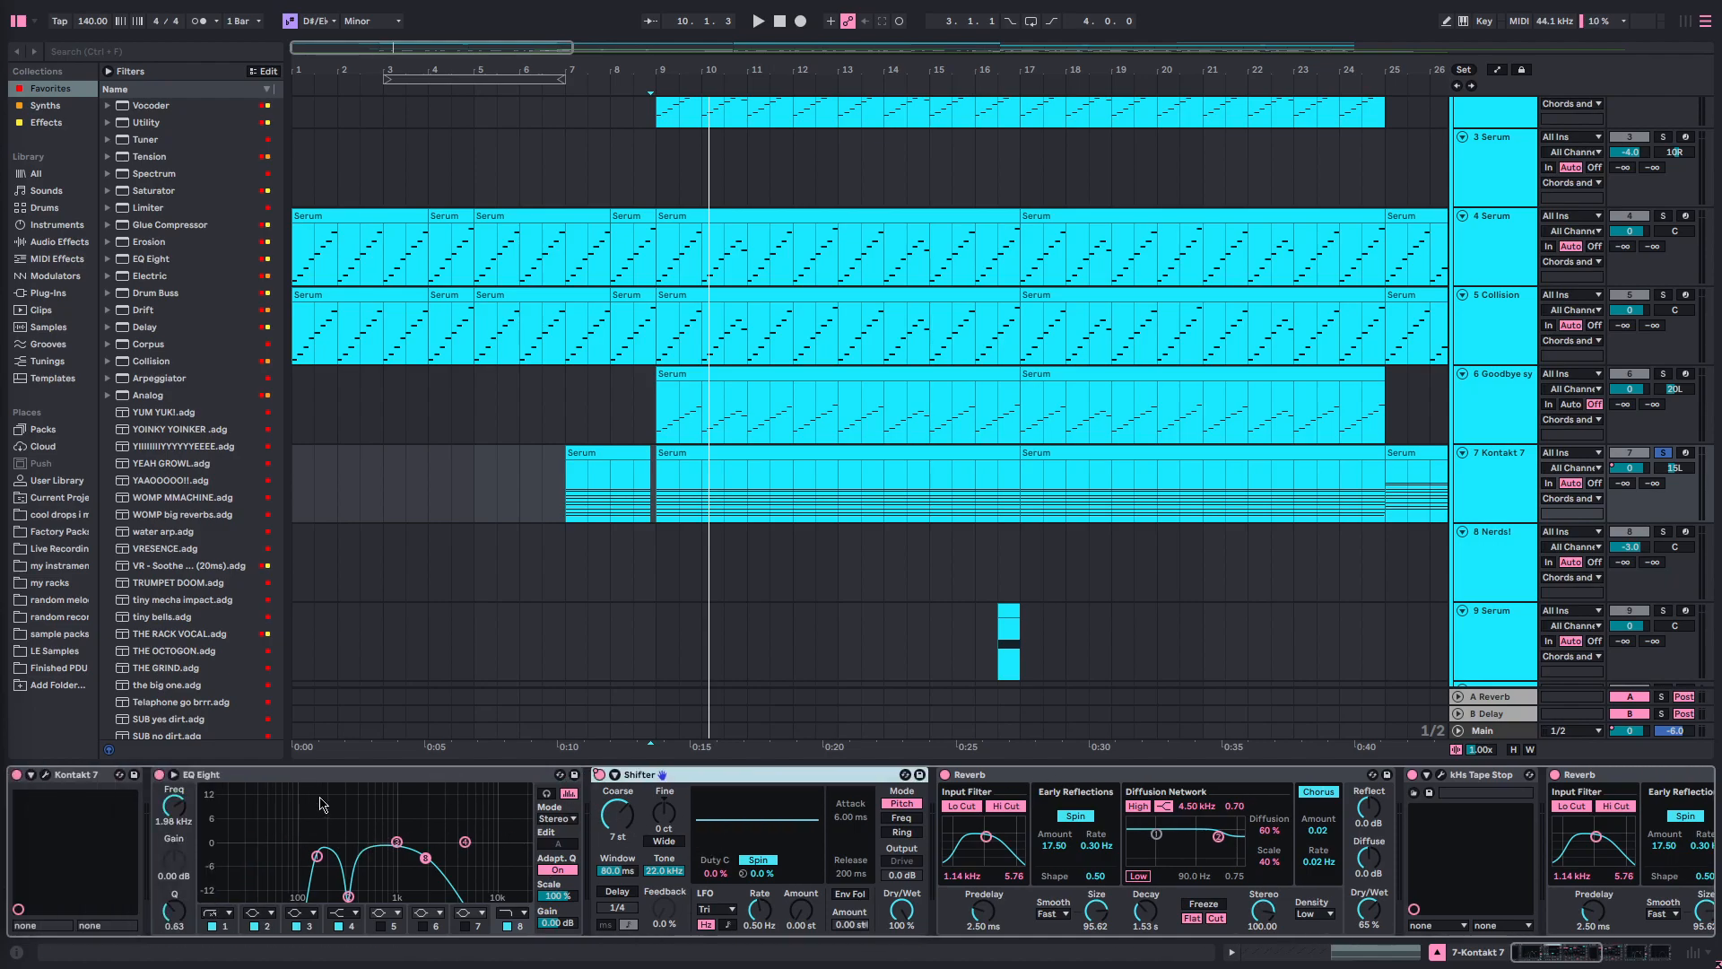
{"action": "left_click", "coordinate": [240, 775]}
{"action": "scroll", "coordinate": [539, 808], "scroll_direction": "right", "scroll_amount": 2}
{"action": "left_click", "coordinate": [737, 789]}
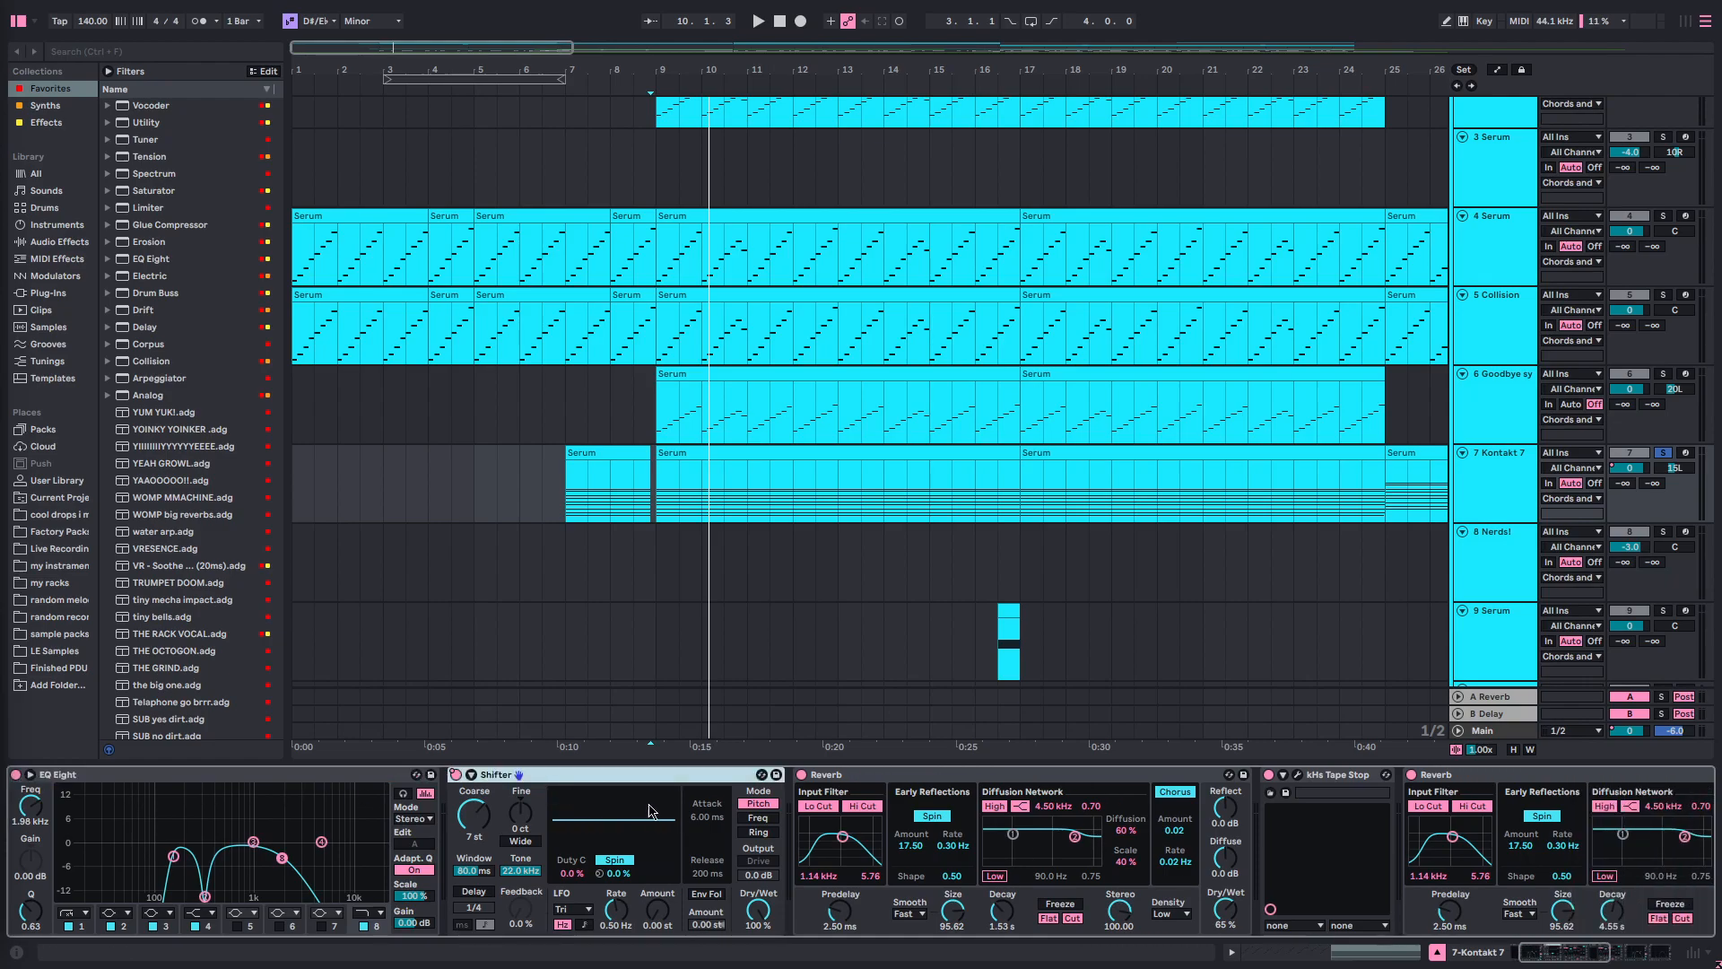
{"action": "scroll", "coordinate": [737, 790], "scroll_direction": "right", "scroll_amount": 2}
{"action": "left_click", "coordinate": [738, 778]}
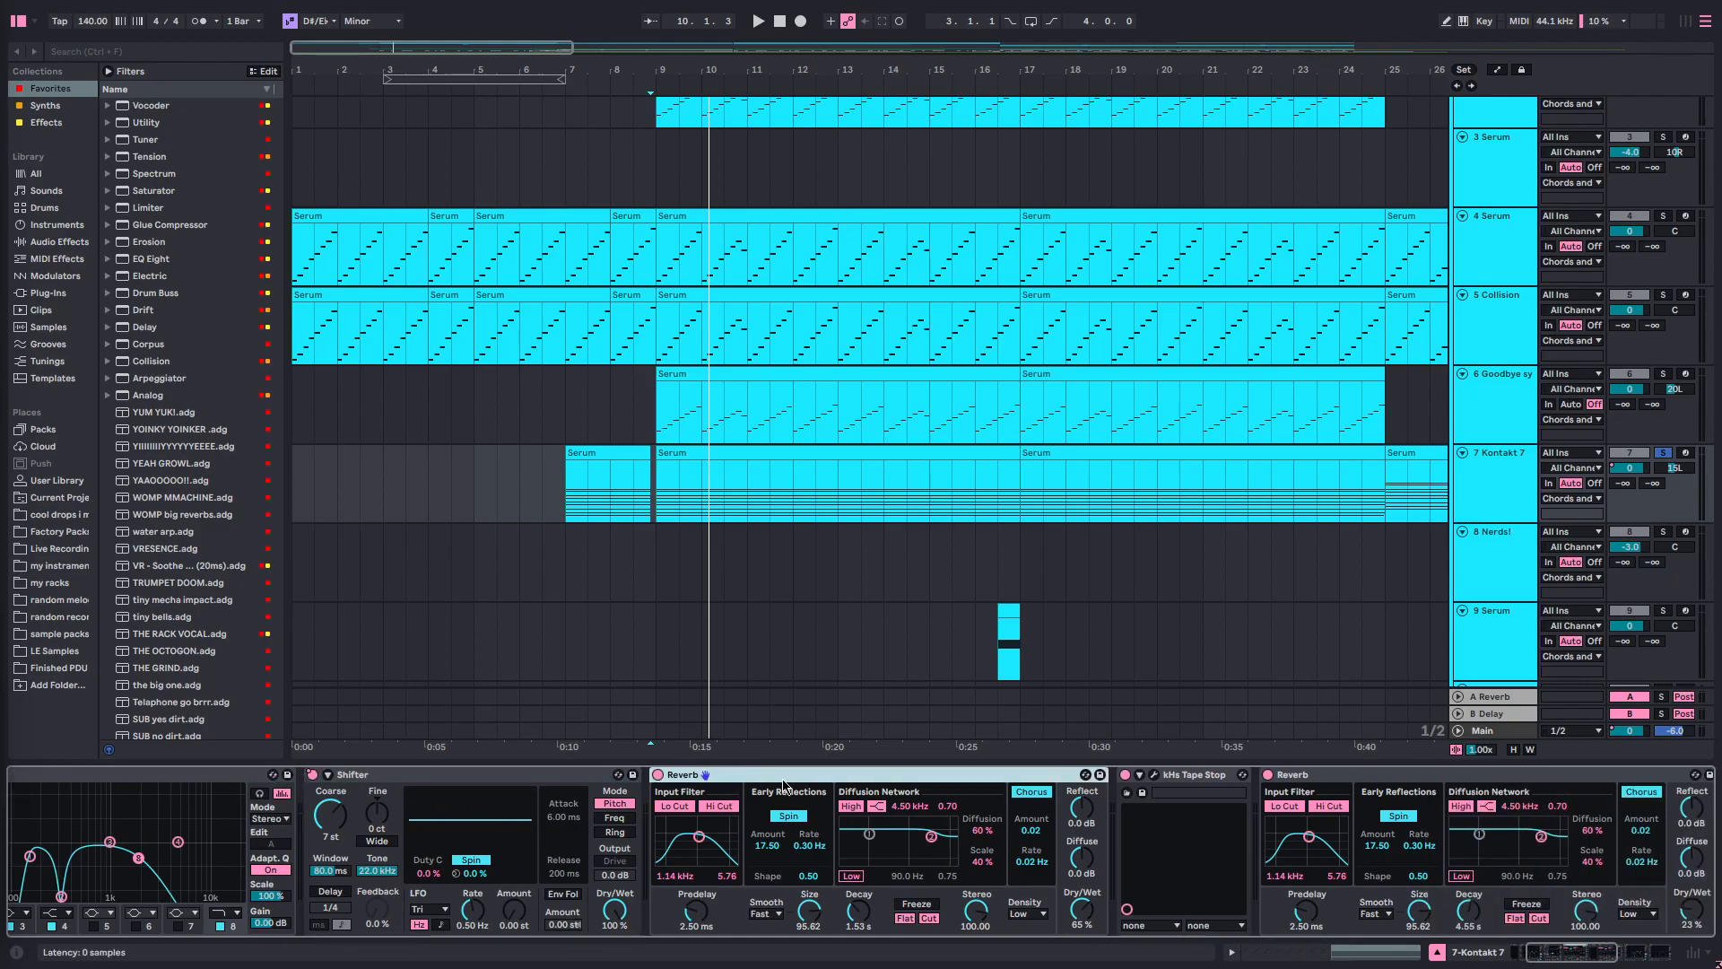
- Examine the rest of the Kontakt 7 track's effect chain: kHs Tape Stop, the second Reverb and the two EQ Eight devices
{"action": "scroll", "coordinate": [737, 807], "scroll_direction": "right", "scroll_amount": 3}
{"action": "left_click", "coordinate": [895, 779]}
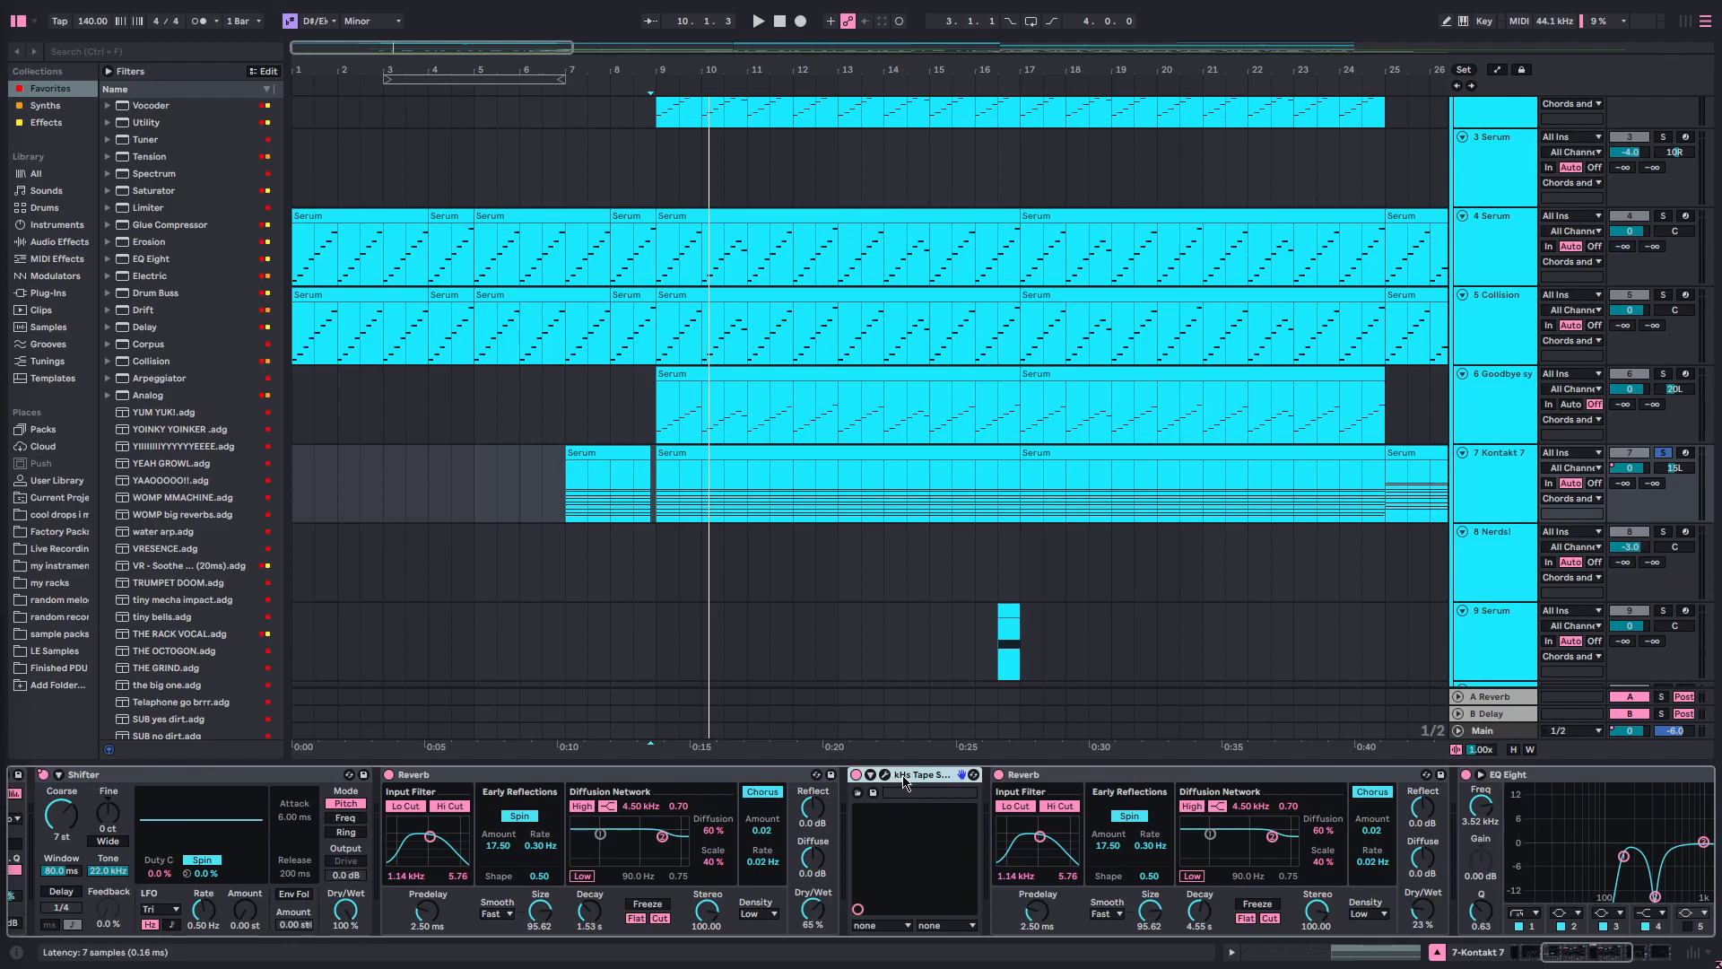
{"action": "left_click", "coordinate": [1038, 778]}
{"action": "scroll", "coordinate": [1038, 789], "scroll_direction": "right", "scroll_amount": 3}
{"action": "left_click", "coordinate": [1241, 778]}
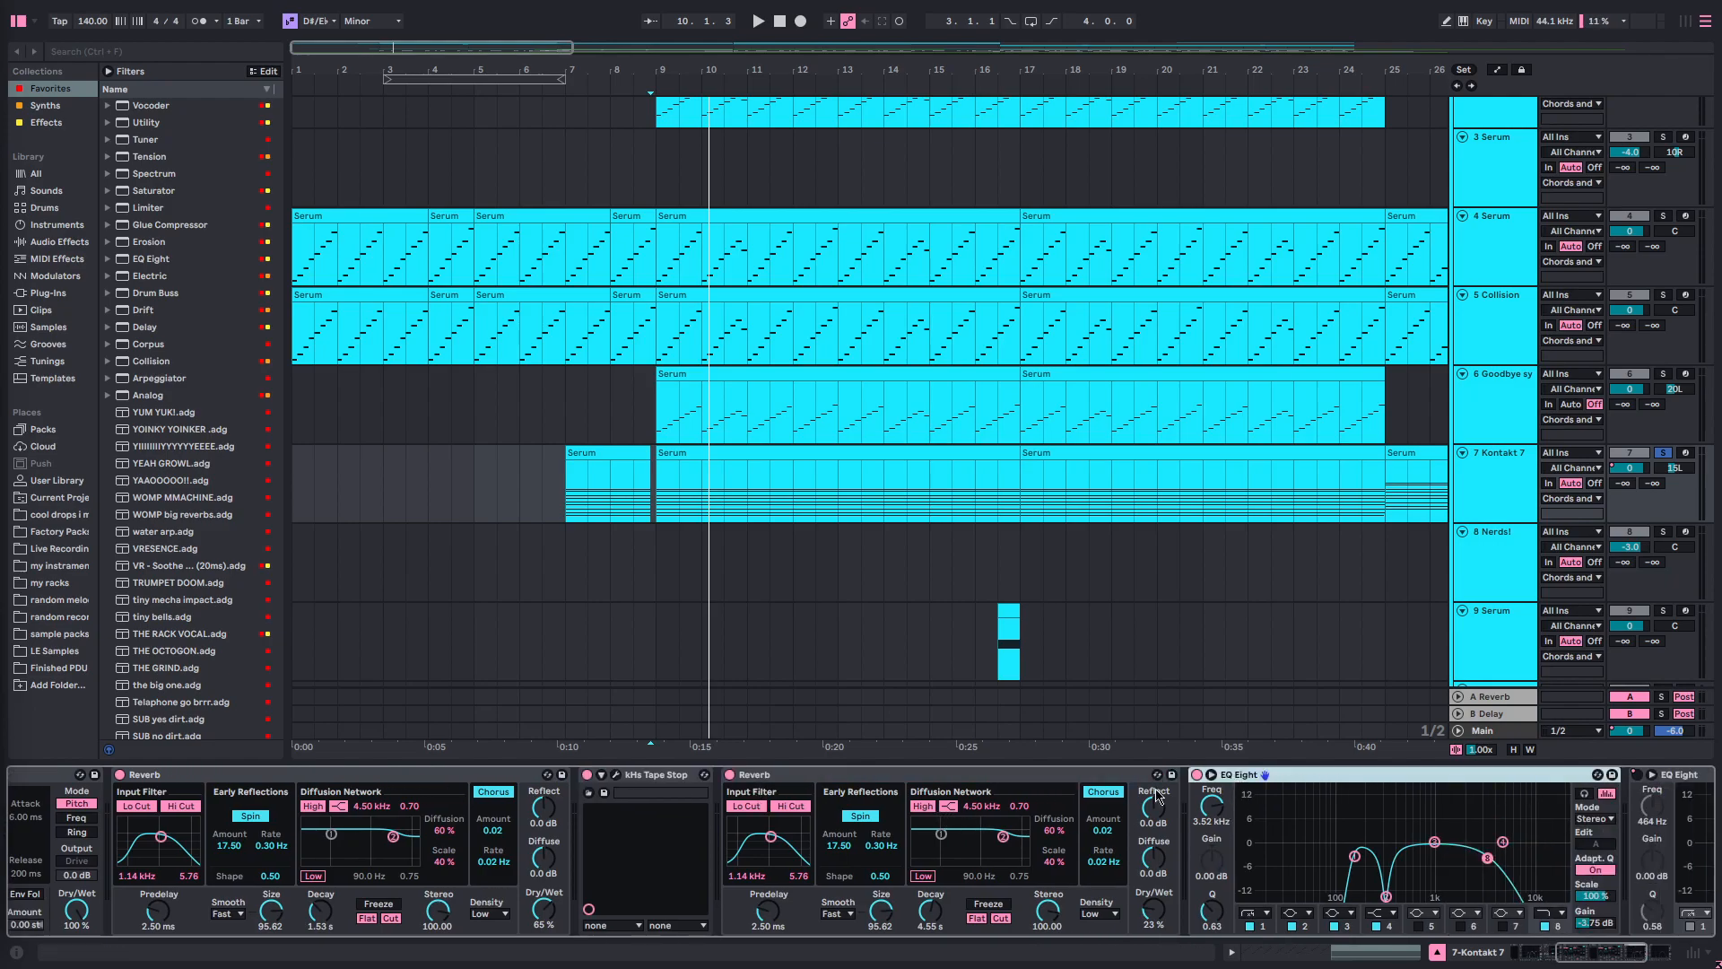
{"action": "scroll", "coordinate": [1130, 793], "scroll_direction": "right", "scroll_amount": 3}
{"action": "scroll", "coordinate": [1137, 791], "scroll_direction": "right", "scroll_amount": 2}
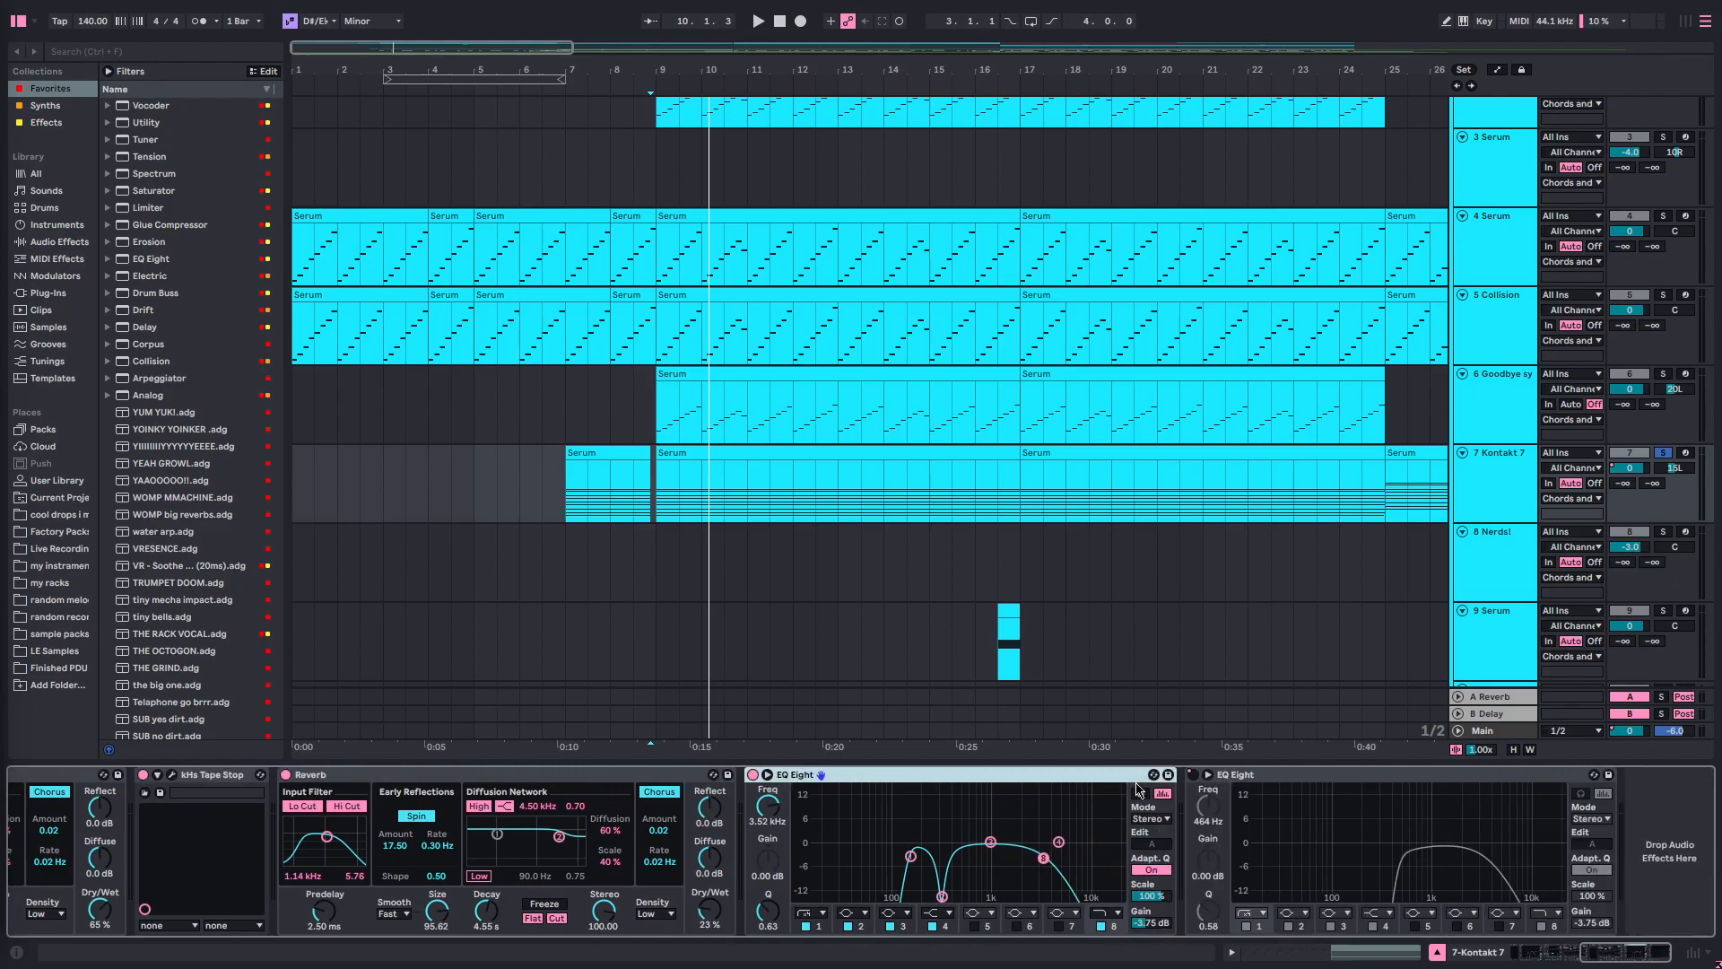
{"action": "left_click", "coordinate": [1250, 777]}
- Show the arrangement's automation lanes and open the kHs Tape Stop plug-in window on the Kontakt 7 track
{"action": "key", "text": "a"}
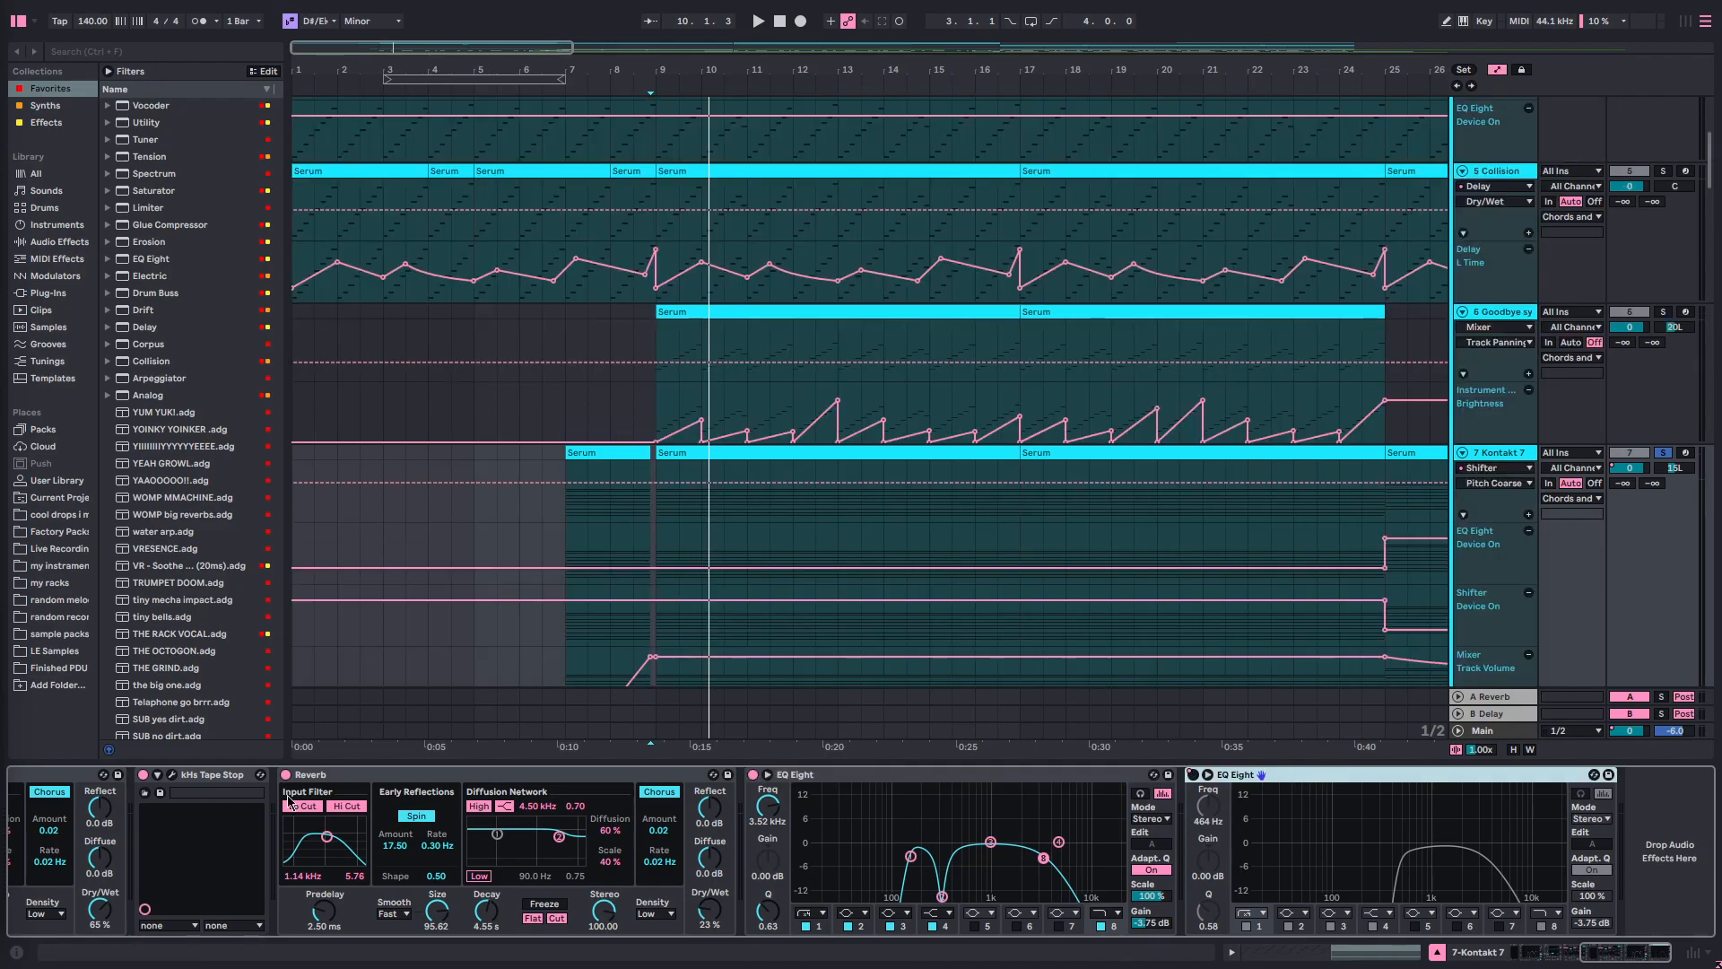
{"action": "scroll", "coordinate": [302, 805], "scroll_direction": "left", "scroll_amount": 2}
{"action": "left_click", "coordinate": [333, 775]}
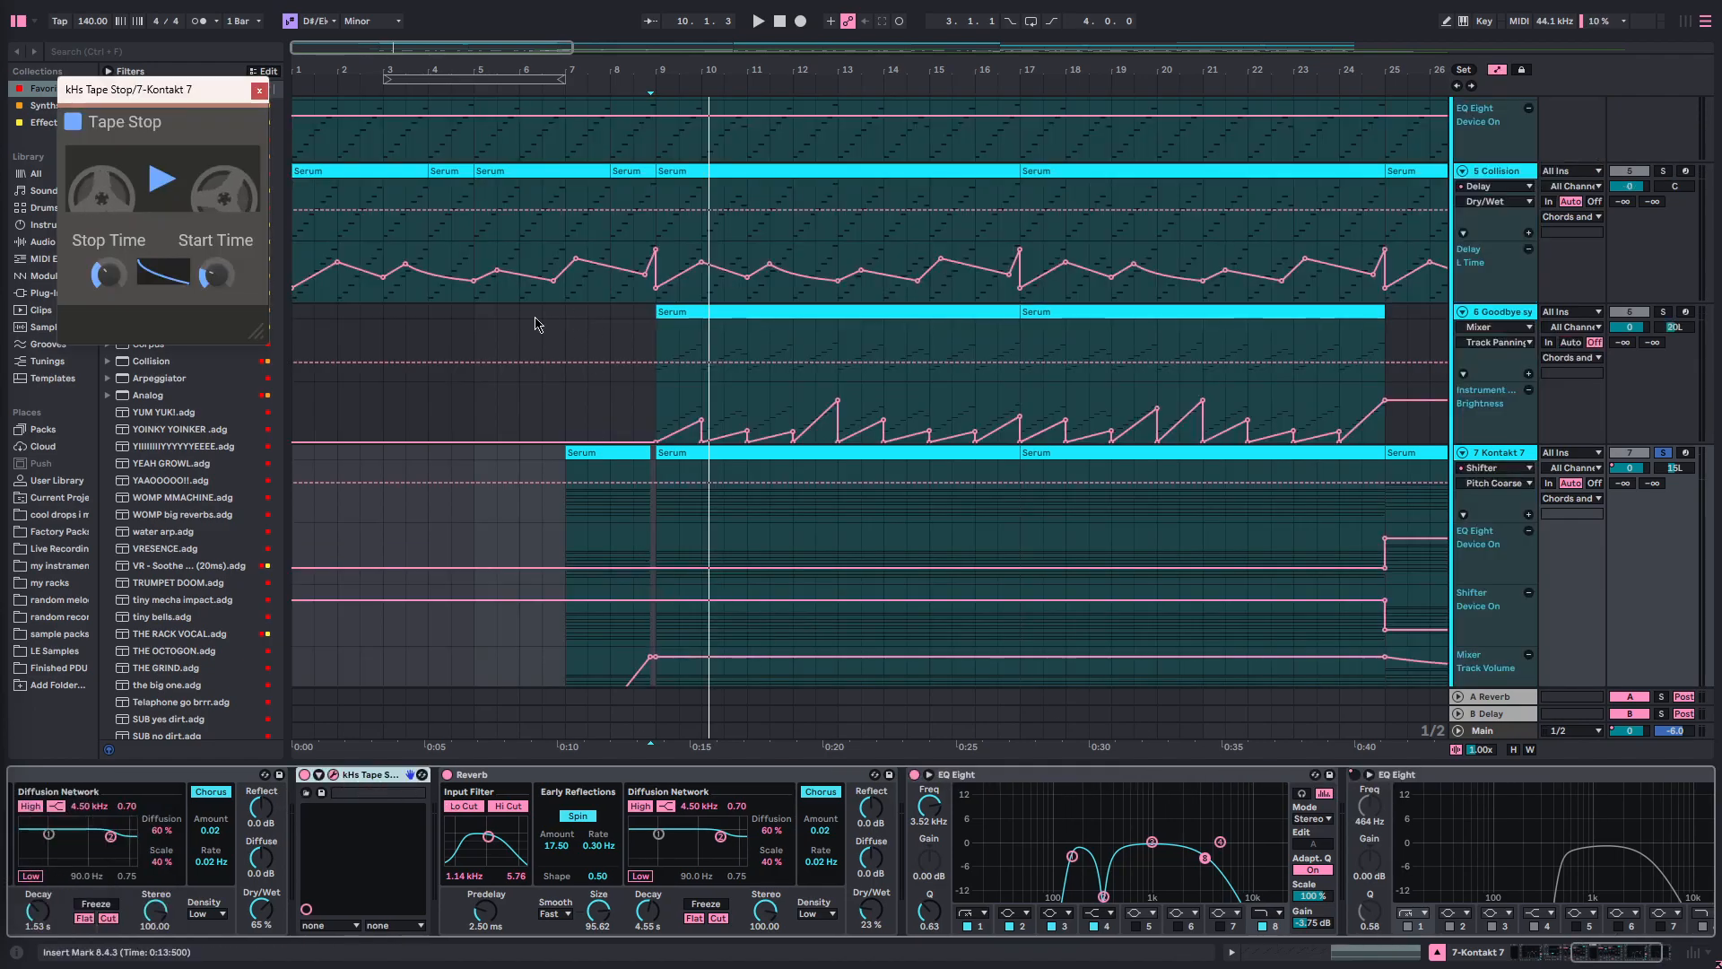
- Play the Kontakt 7 track from bar 9 beside its Tape Stop Play automation, and close the plug-in window
{"action": "scroll", "coordinate": [750, 450], "scroll_direction": "down", "scroll_amount": 3}
{"action": "left_click", "coordinate": [660, 336]}
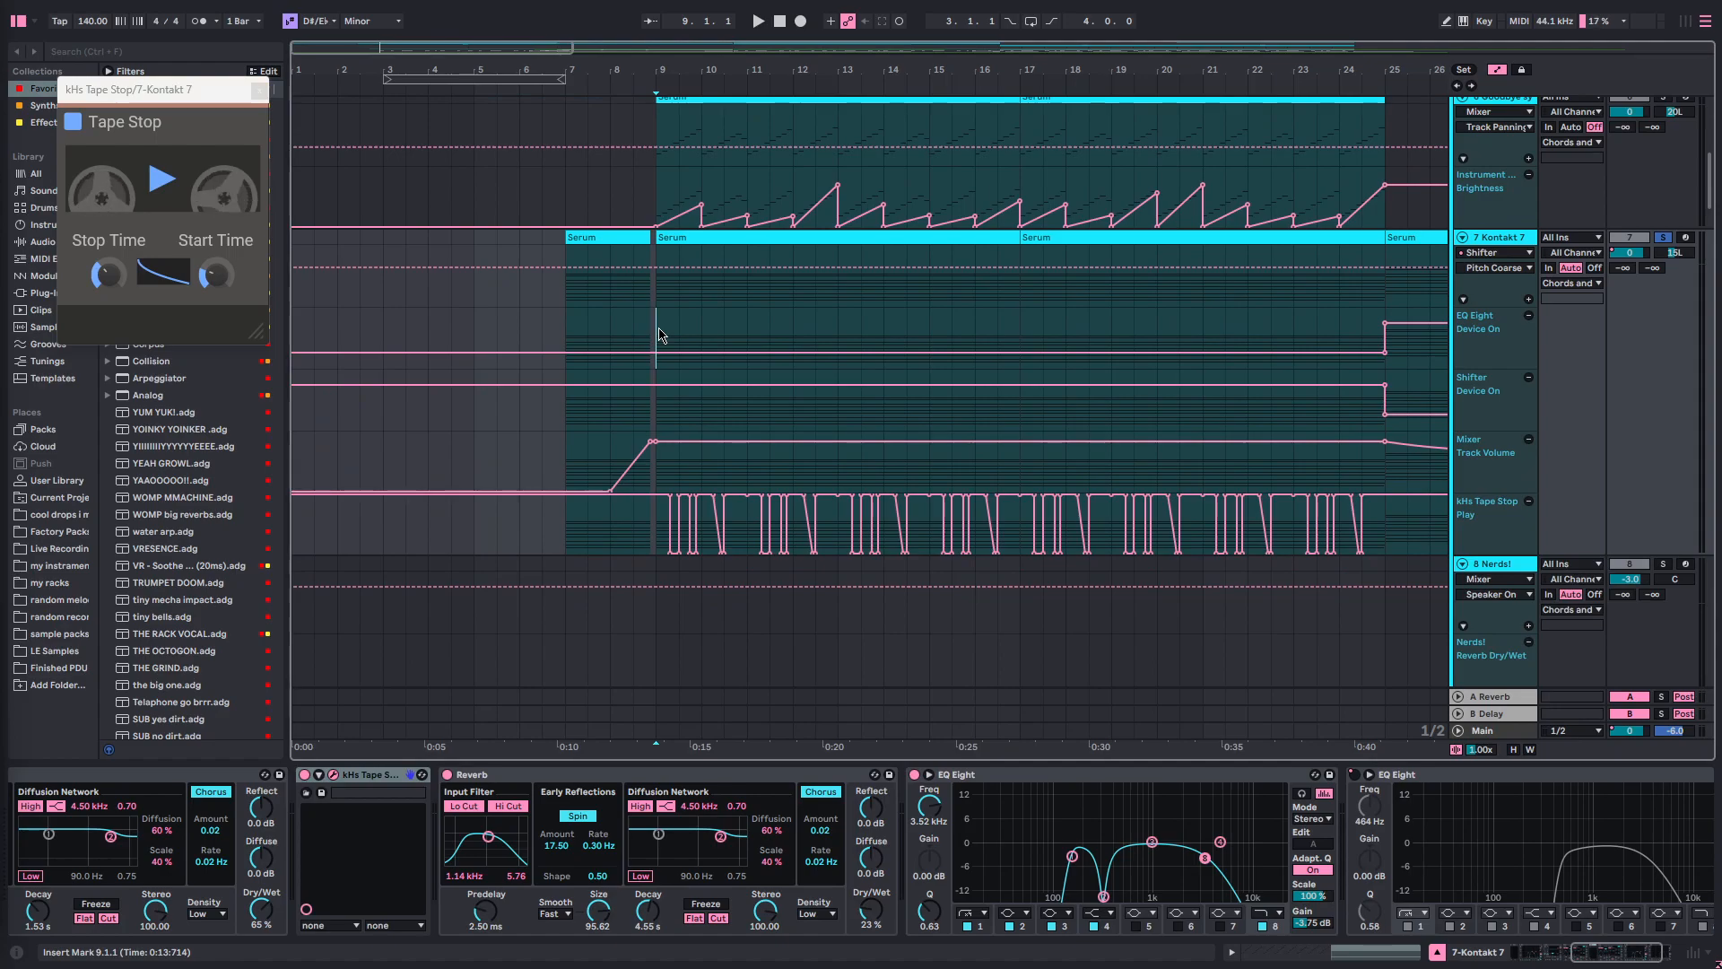
{"action": "scroll", "coordinate": [697, 503], "scroll_direction": "up", "scroll_amount": 5}
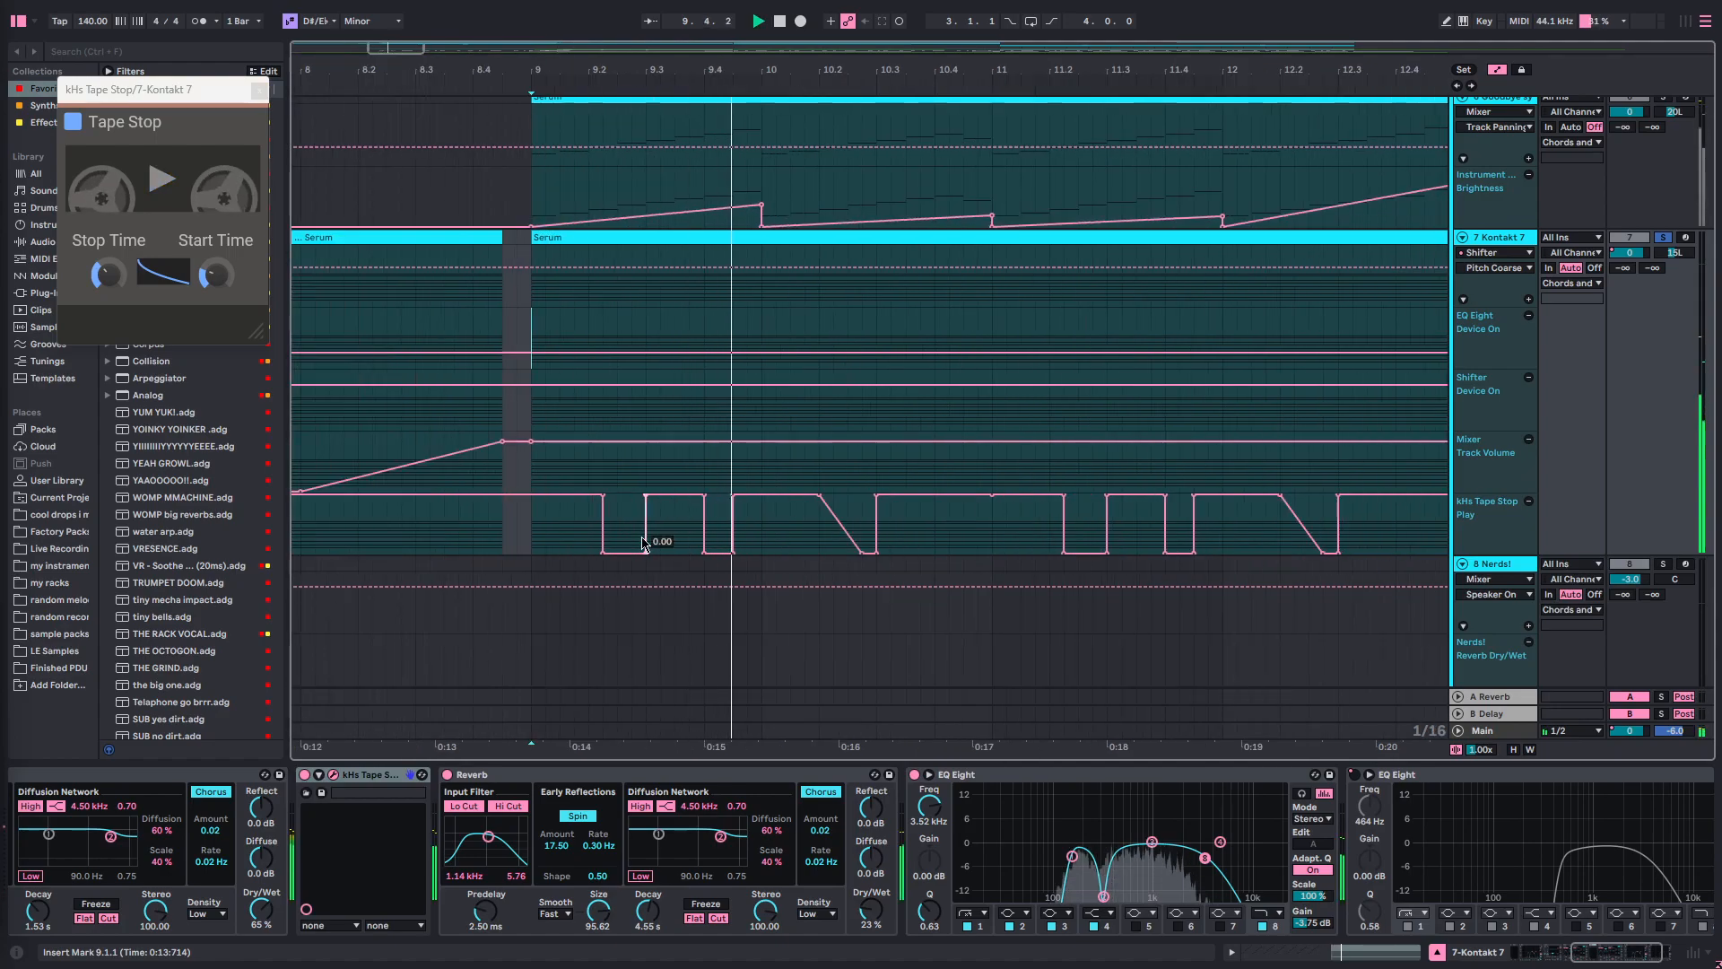
{"action": "left_click_drag", "start_coordinate": [172, 93], "coordinate": [489, 379]}
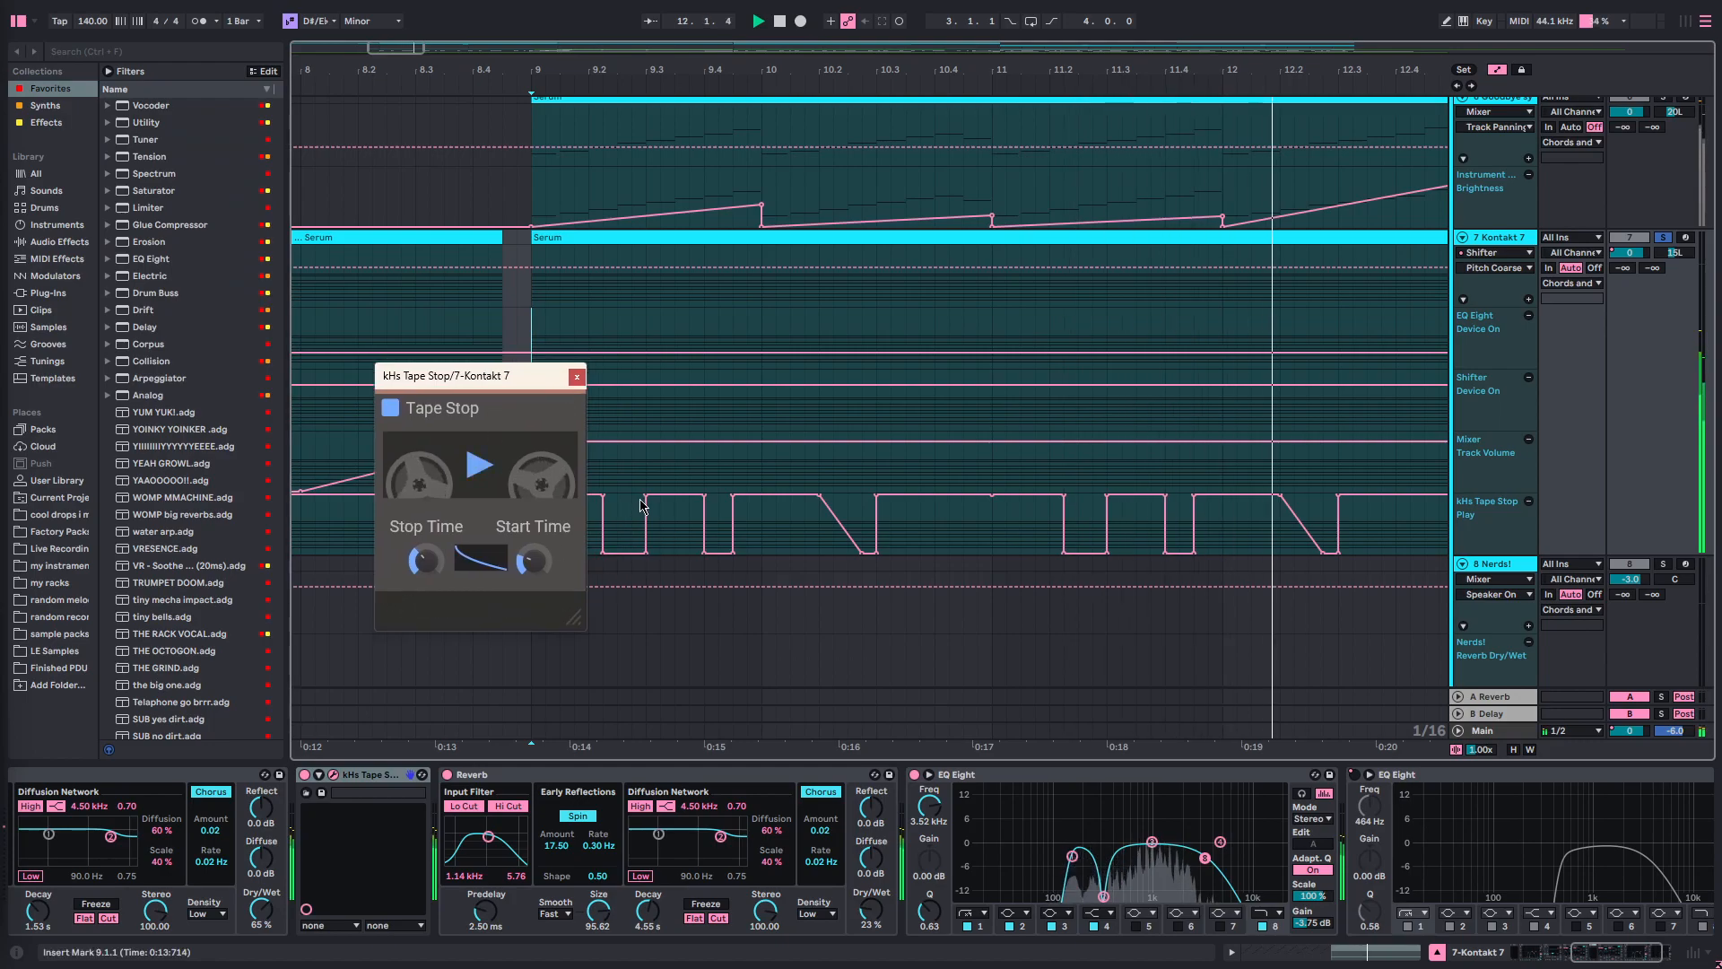
{"action": "key", "text": "space"}
{"action": "left_click", "coordinate": [577, 377]}
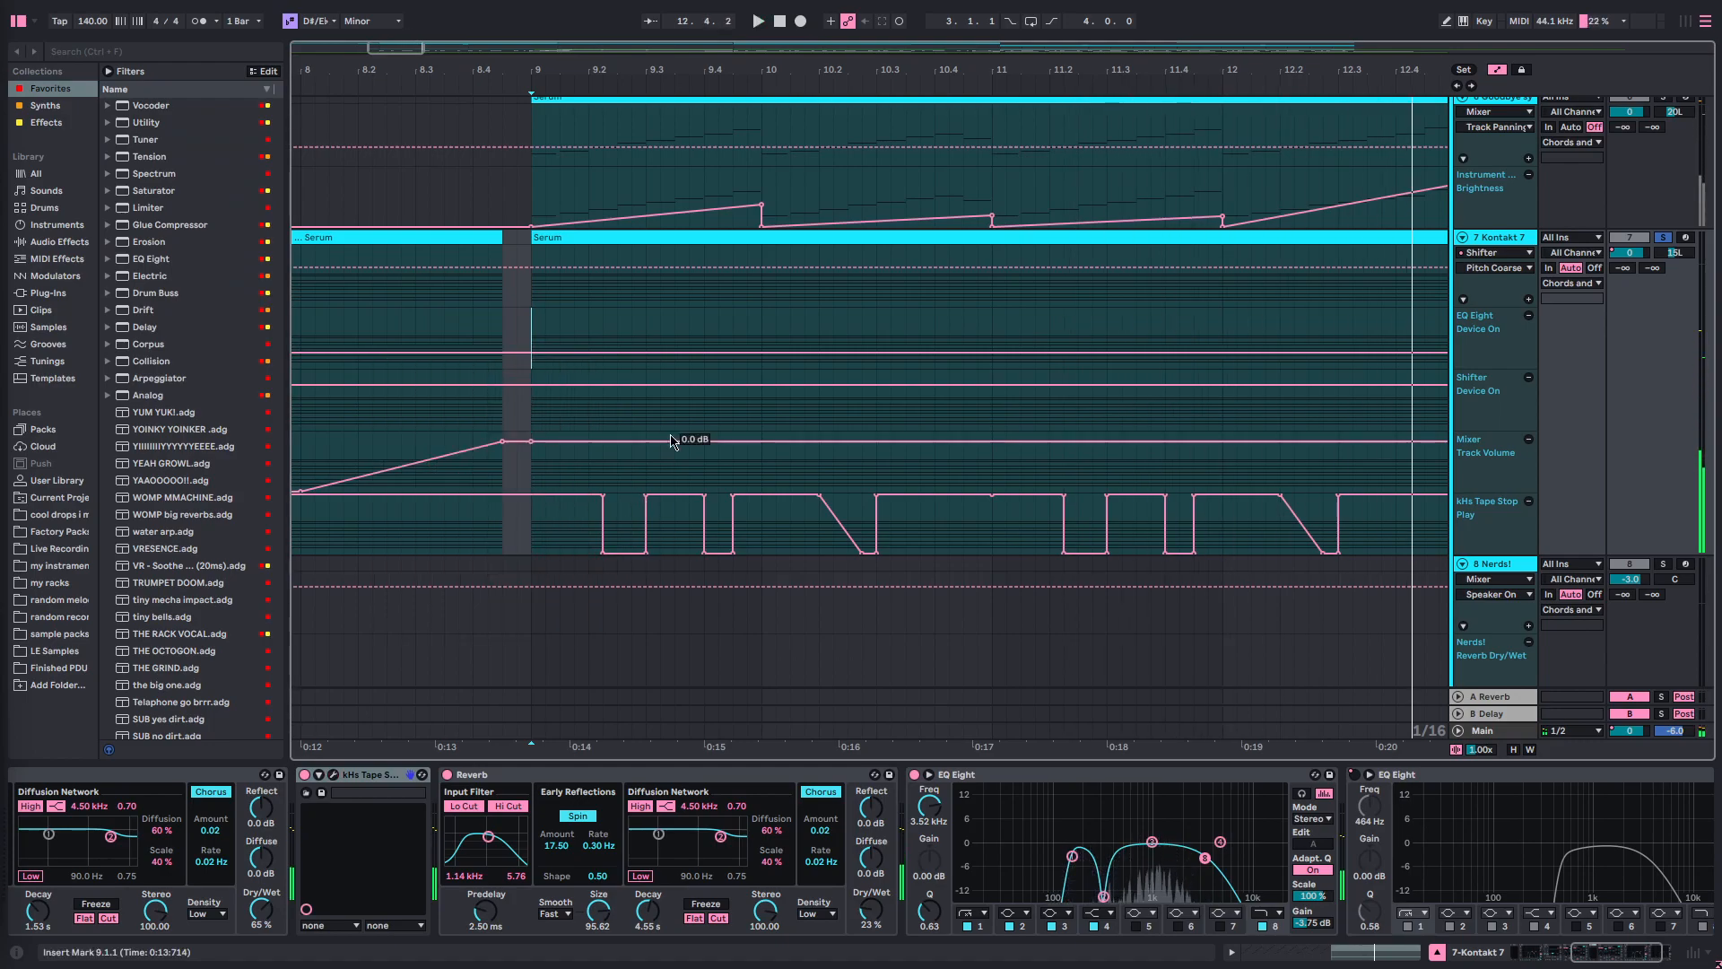
- Return to the clip view without automation, solo the Drums group and play it from bar 9
{"action": "scroll", "coordinate": [648, 410], "scroll_direction": "down", "scroll_amount": 8}
{"action": "scroll", "coordinate": [648, 415], "scroll_direction": "down", "scroll_amount": 15}
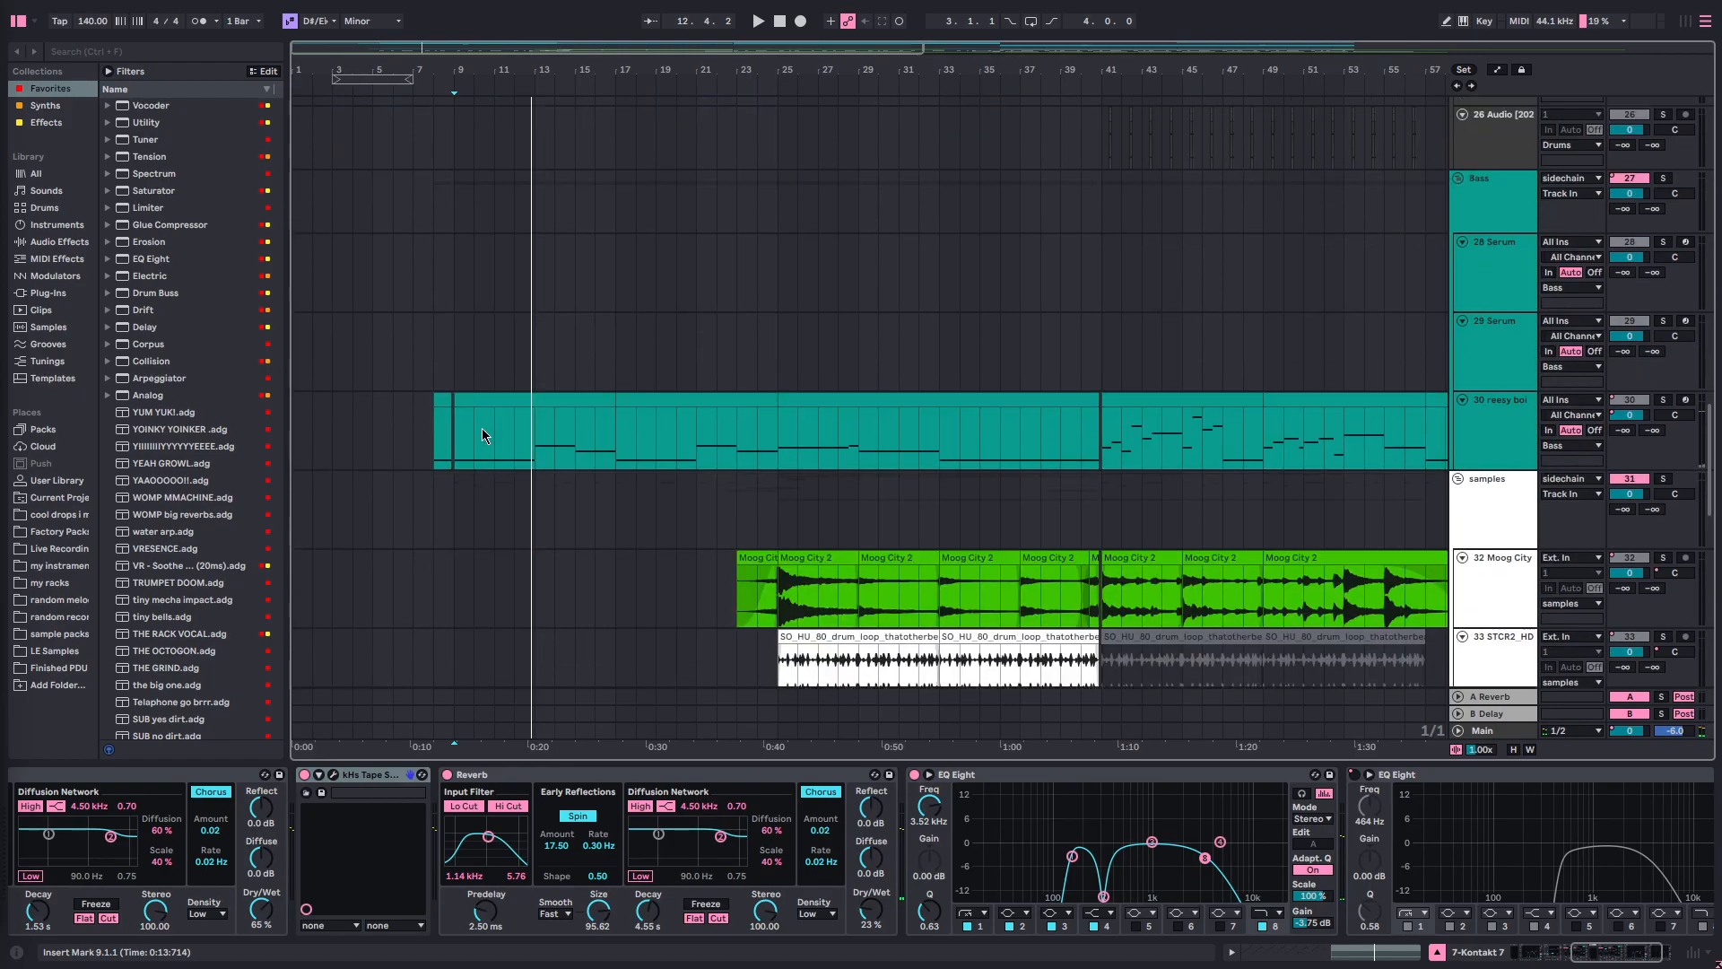
{"action": "scroll", "coordinate": [455, 310], "scroll_direction": "up", "scroll_amount": 3}
{"action": "left_click", "coordinate": [466, 332]}
{"action": "left_click", "coordinate": [459, 330]}
{"action": "key", "text": "space"}
{"action": "key", "text": "s"}
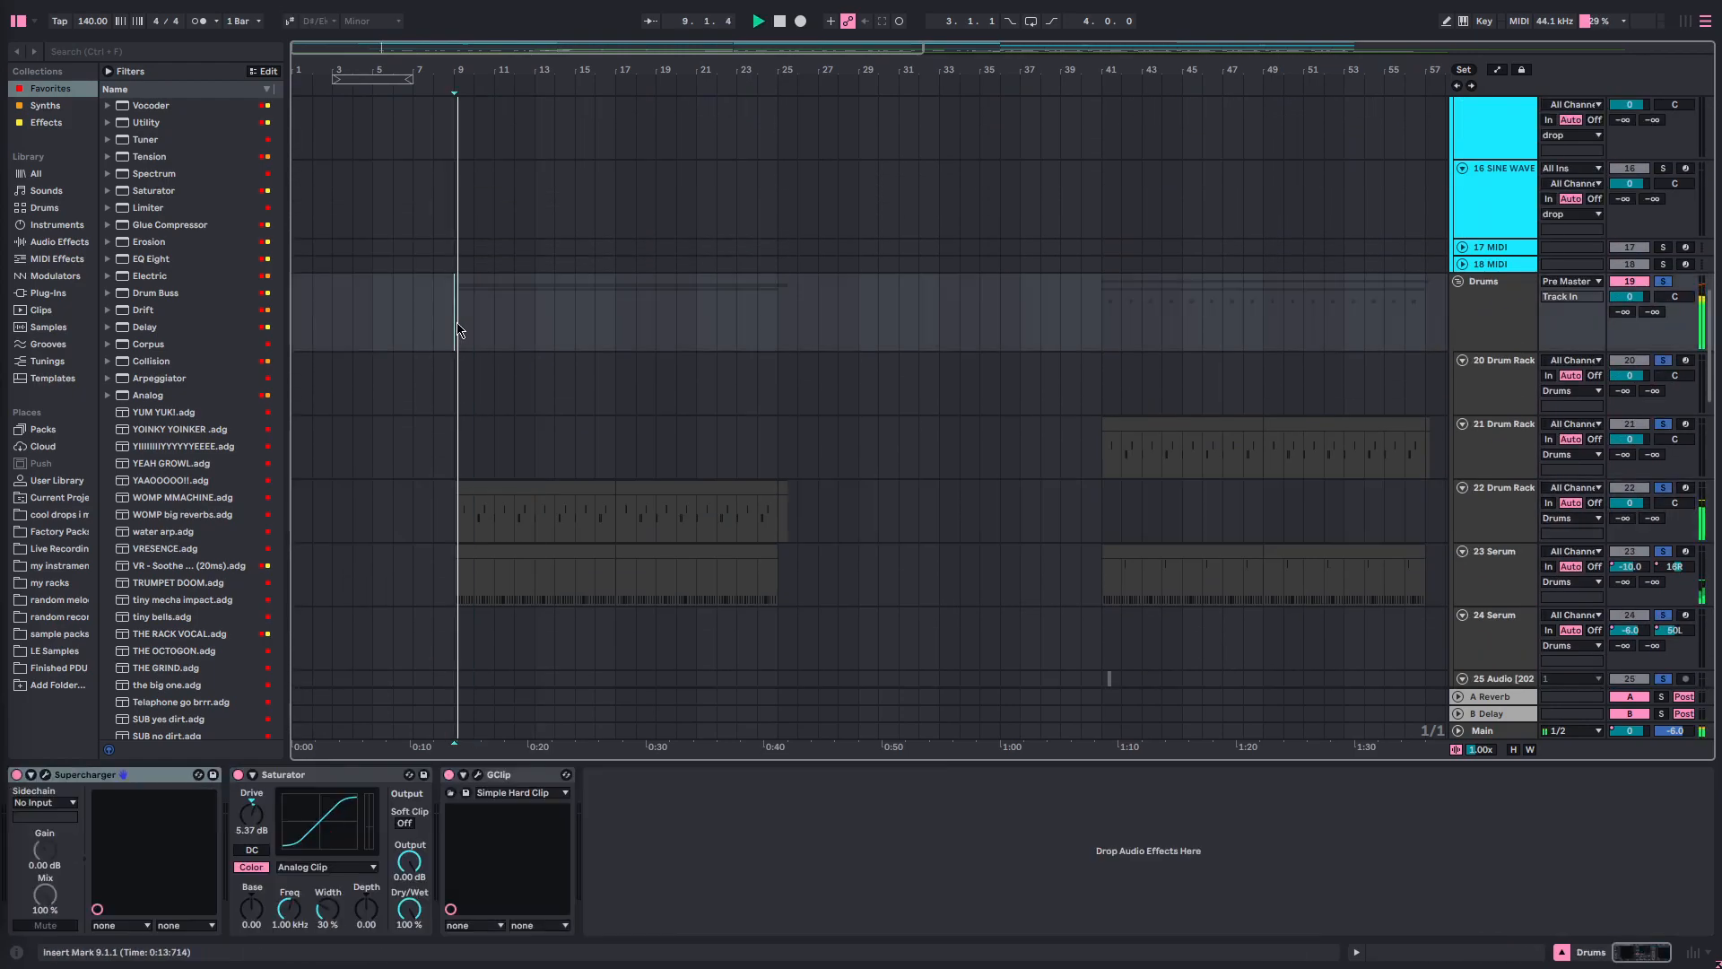
{"action": "scroll", "coordinate": [640, 525], "scroll_direction": "down", "scroll_amount": 3}
{"action": "key", "text": "space"}
- Hide the device view, solo the 35 rolly sticks and 36 what did i sample tracks, and play them from bar 9
{"action": "left_click_drag", "start_coordinate": [646, 761], "coordinate": [842, 858]}
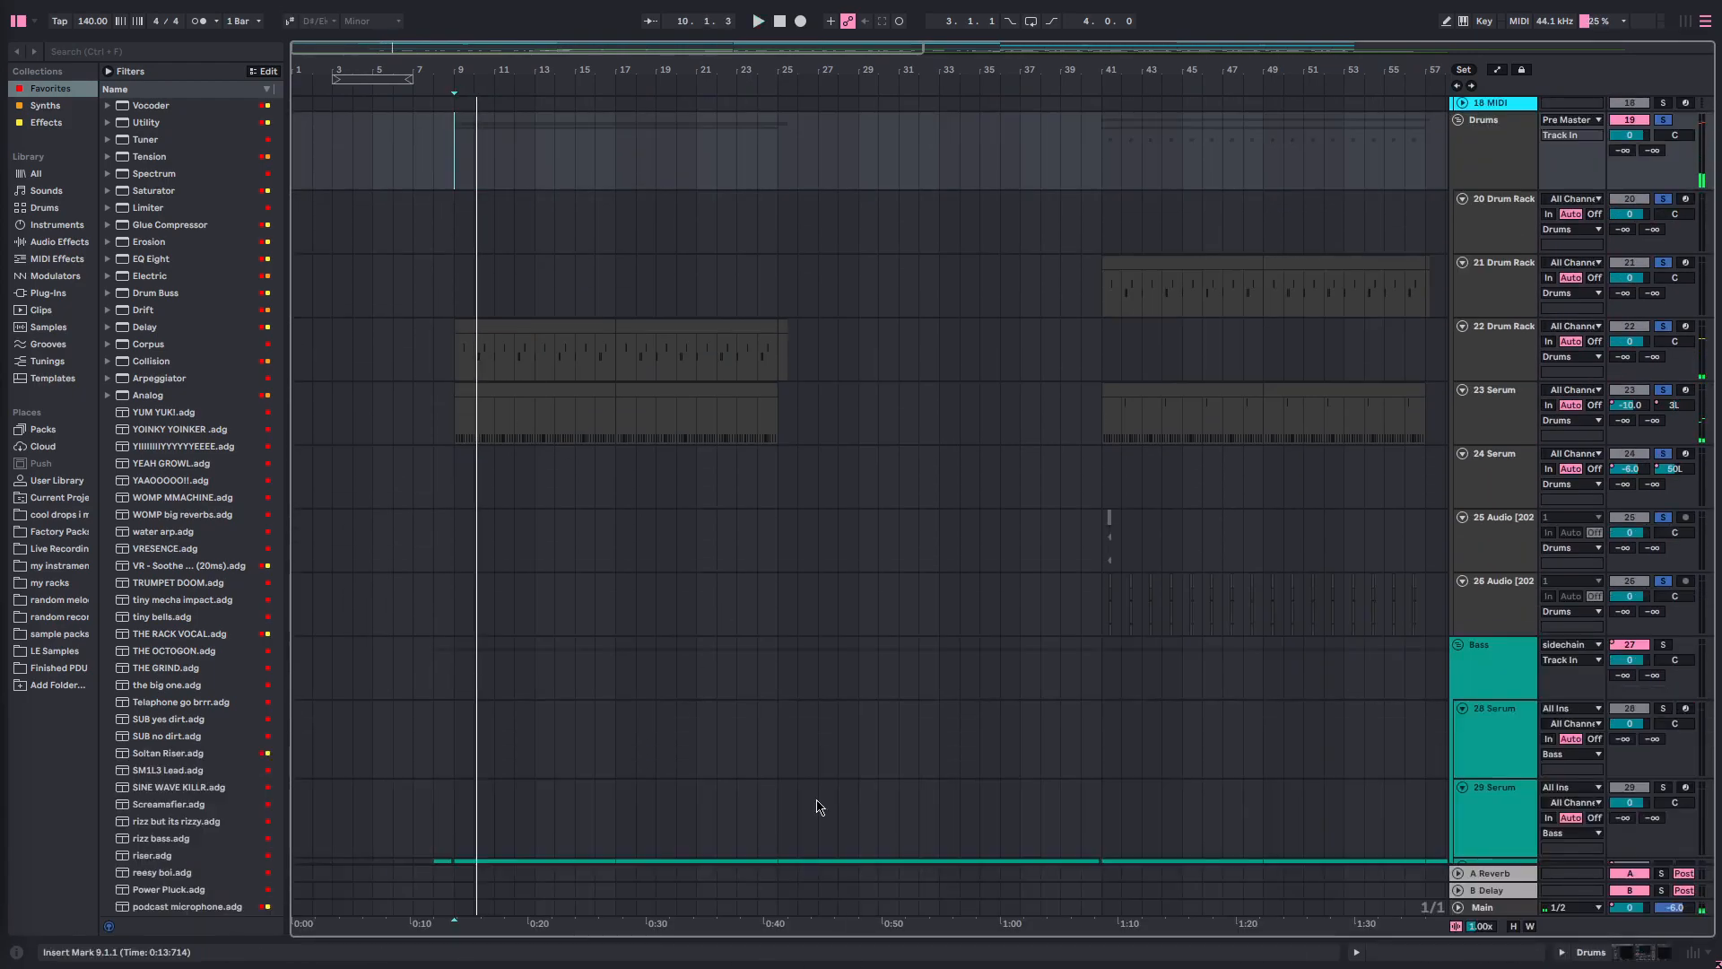
{"action": "scroll", "coordinate": [556, 539], "scroll_direction": "down", "scroll_amount": 5}
{"action": "scroll", "coordinate": [474, 471], "scroll_direction": "down", "scroll_amount": 10}
{"action": "scroll", "coordinate": [453, 444], "scroll_direction": "up", "scroll_amount": 5}
{"action": "scroll", "coordinate": [453, 444], "scroll_direction": "up", "scroll_amount": 5}
{"action": "left_click", "coordinate": [525, 565]}
{"action": "left_click", "coordinate": [537, 571]}
{"action": "key", "text": "space"}
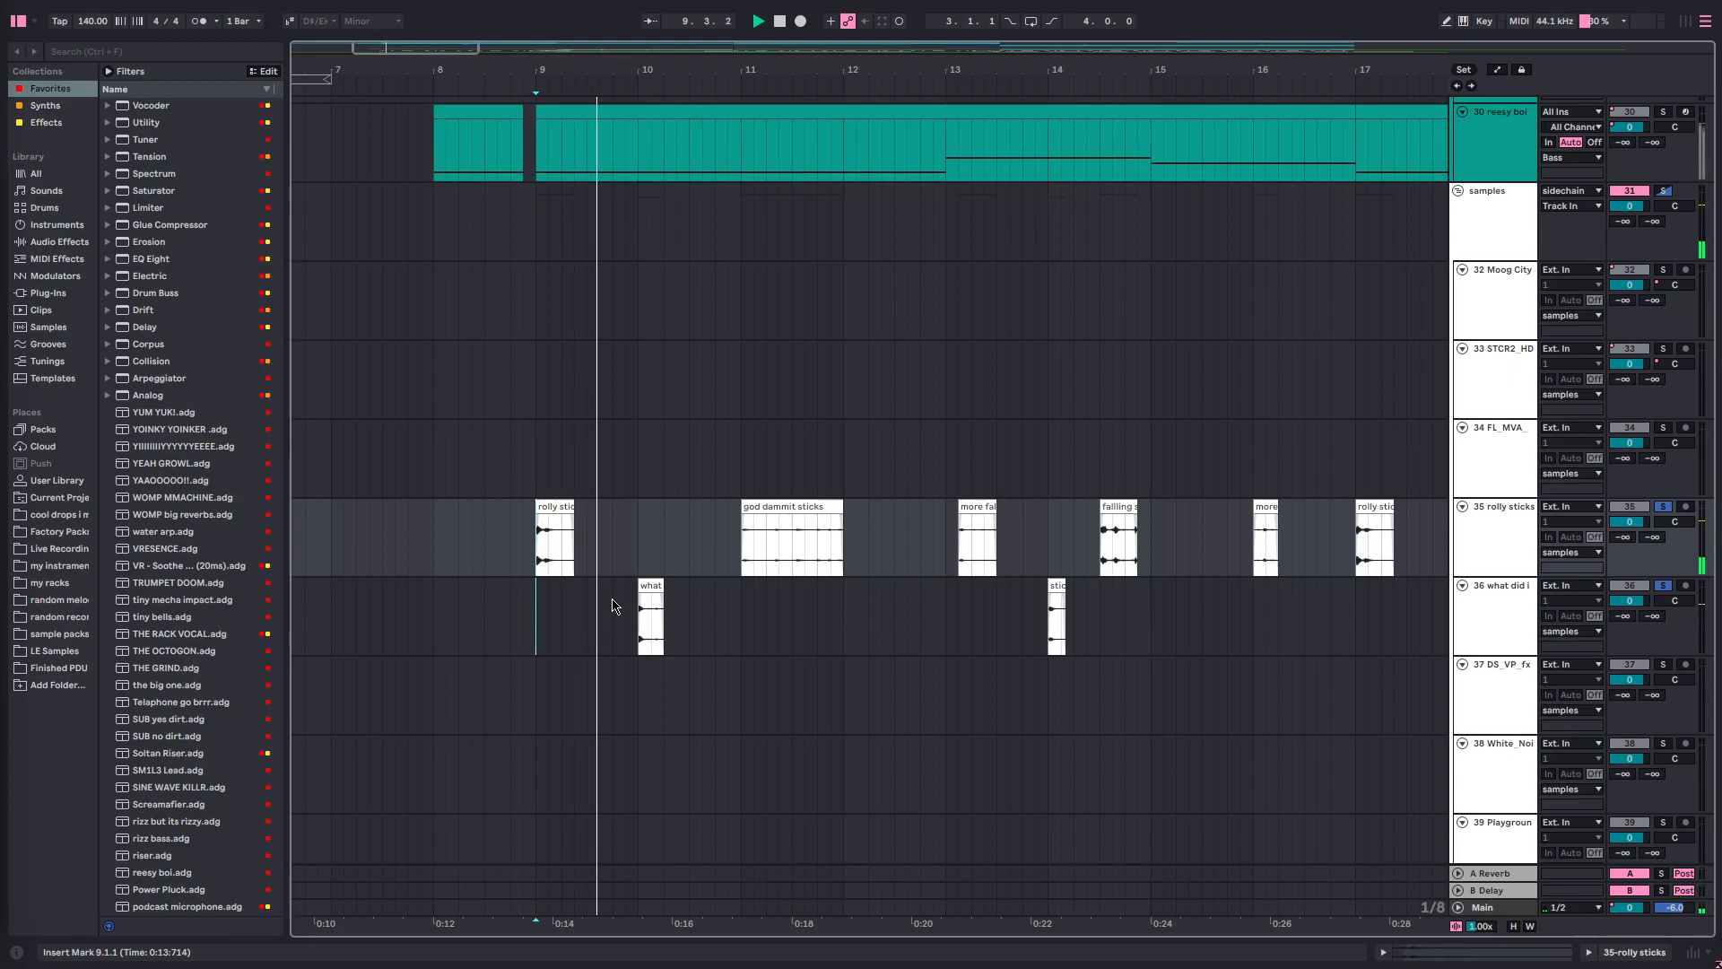
- Audition the remaining stick sample clips one by one, from the "god dammit sticks" clip at bar 11 to the falling clip at 14.3
{"action": "left_click", "coordinate": [742, 569]}
{"action": "key", "text": "space"}
{"action": "key", "text": "space"}
{"action": "left_click_drag", "start_coordinate": [958, 542], "coordinate": [967, 544]}
{"action": "key", "text": "space"}
{"action": "key", "text": "space"}
{"action": "left_click", "coordinate": [1037, 592]}
{"action": "key", "text": "space"}
{"action": "key", "text": "space"}
{"action": "left_click", "coordinate": [1105, 547]}
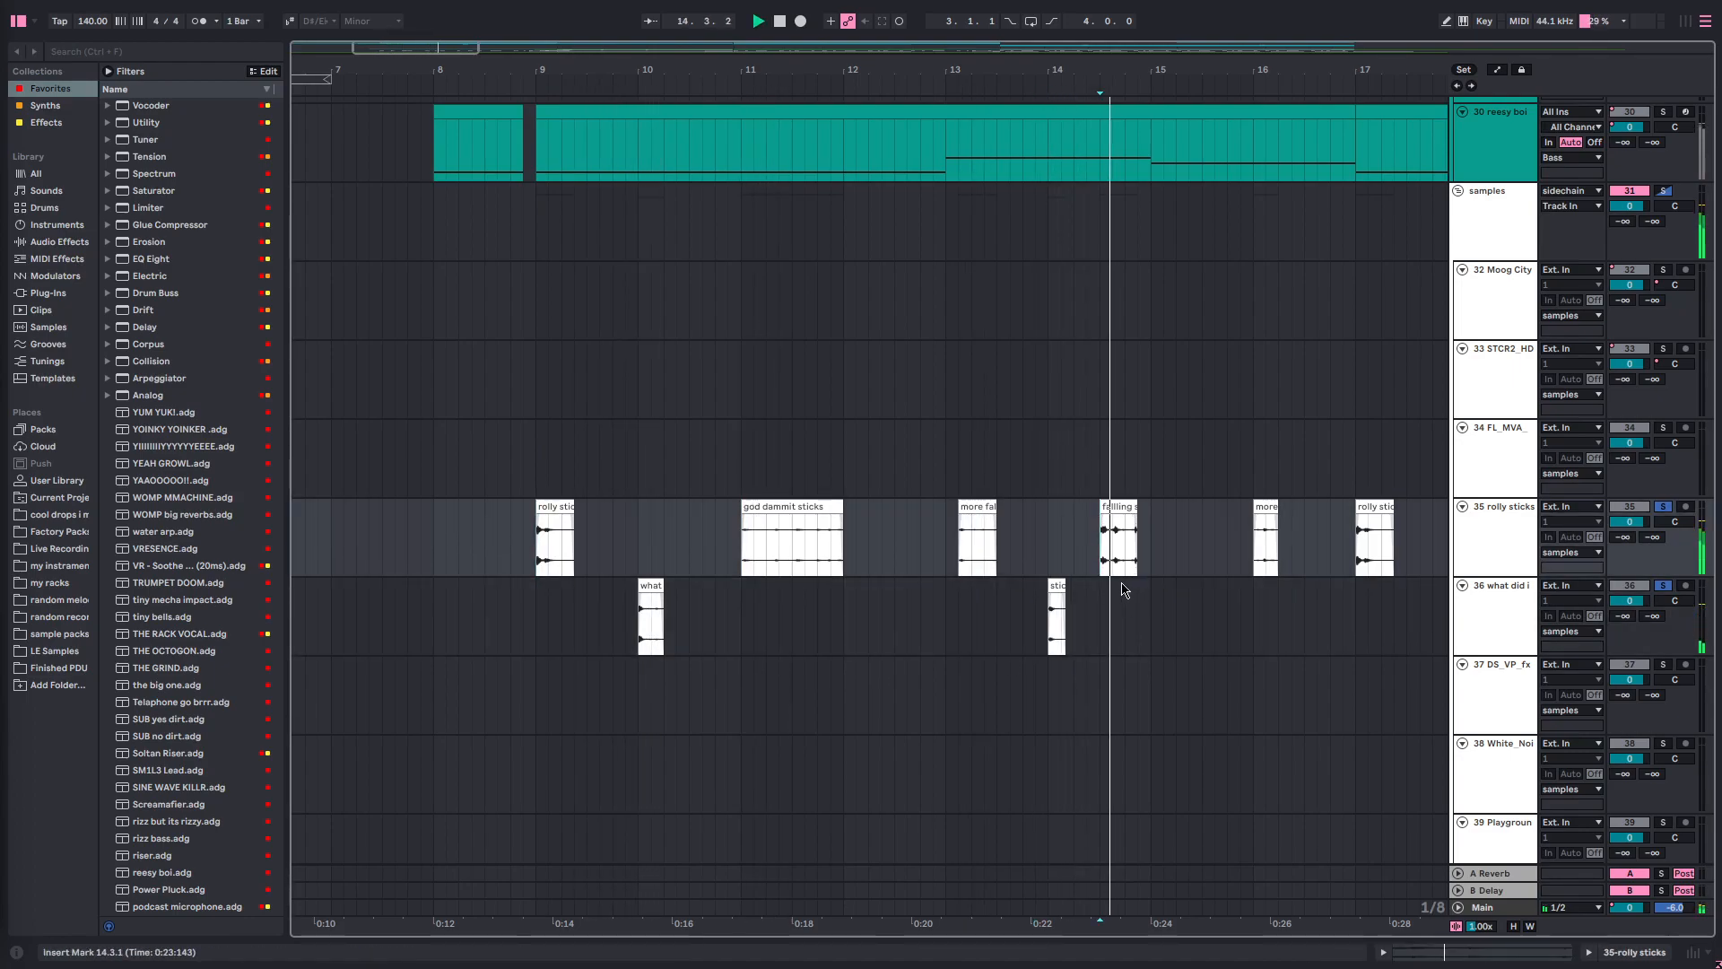
{"action": "key", "text": "space"}
- Solo the 30 reesy boi bass track and play it from bar 8
{"action": "scroll", "coordinate": [730, 472], "scroll_direction": "up", "scroll_amount": 5}
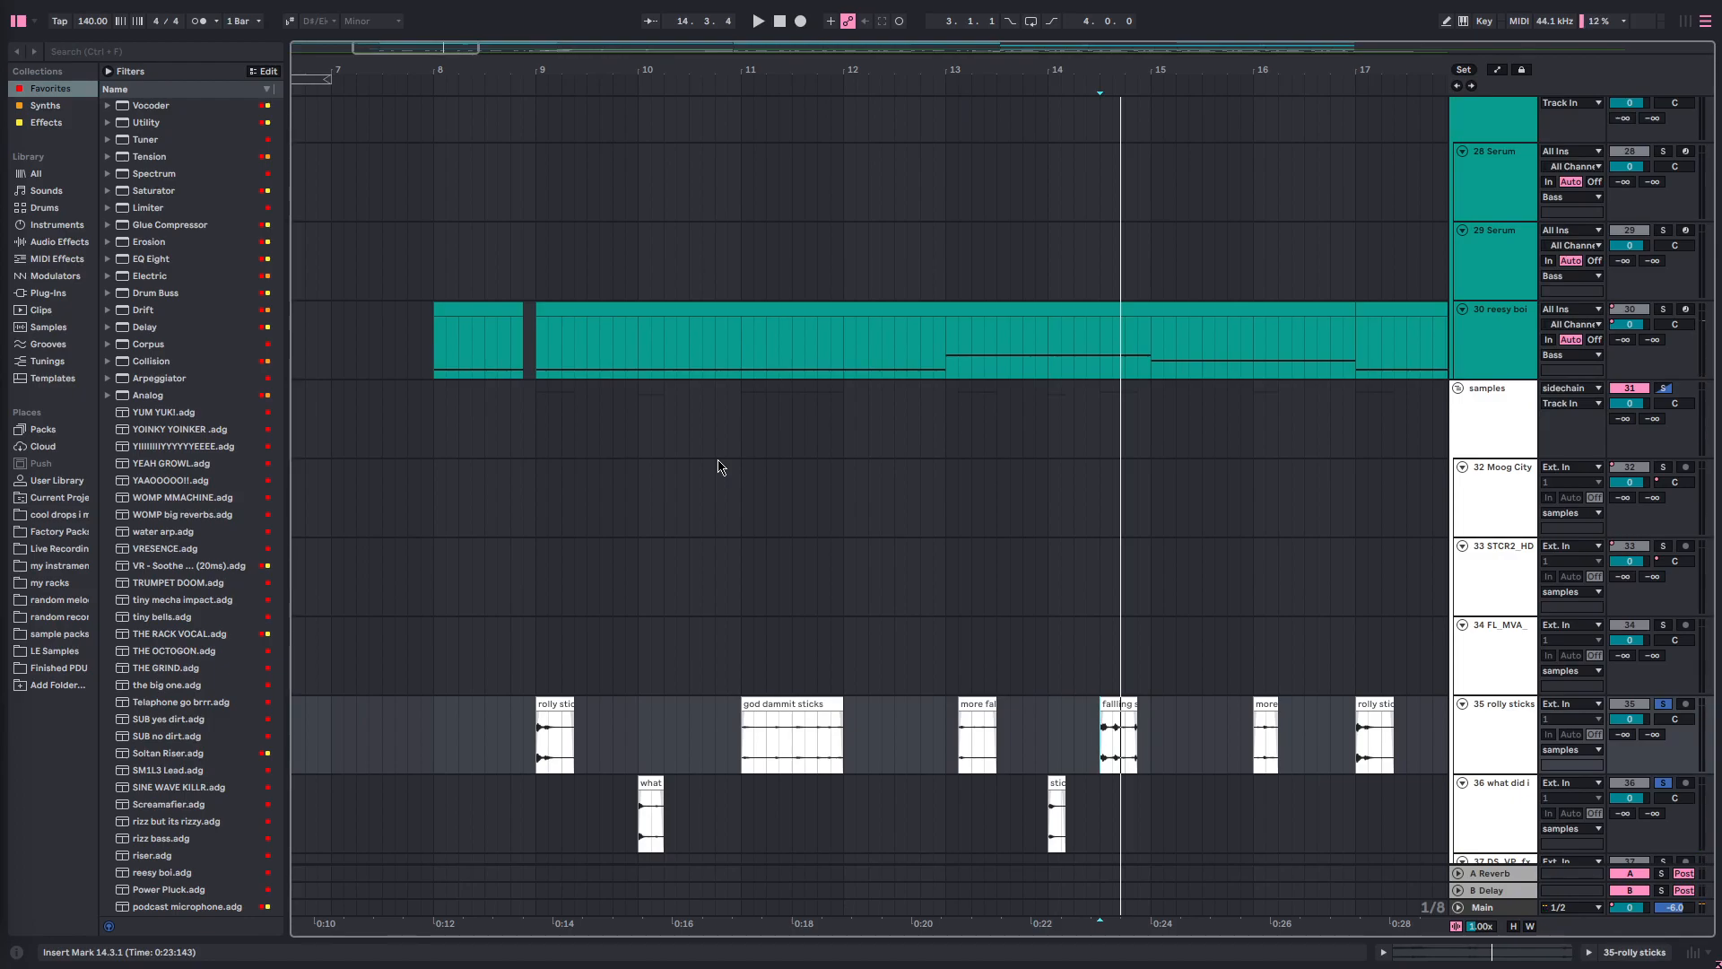
{"action": "scroll", "coordinate": [562, 382], "scroll_direction": "up", "scroll_amount": 2}
{"action": "left_click", "coordinate": [435, 420]}
{"action": "key", "text": "s"}
{"action": "key", "text": "space"}
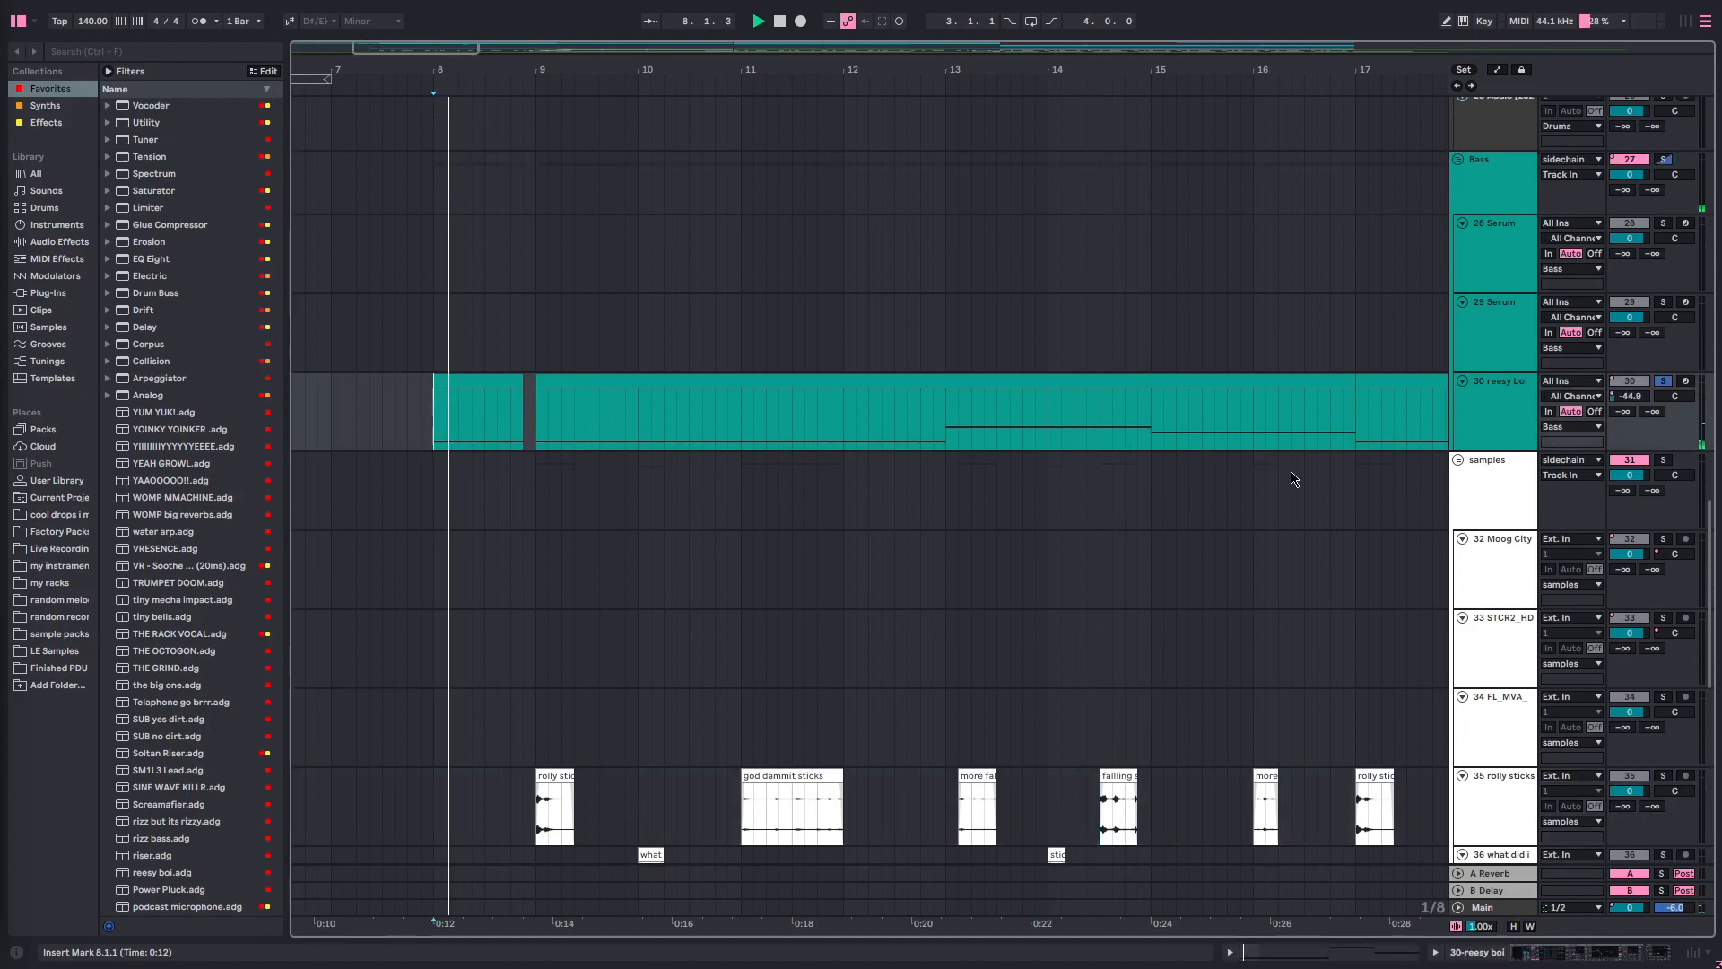
- Open the reesy boi device chain and examine its devices from Phase Plant through Shifter, playing the bass from bar 9
{"action": "double_click", "coordinate": [1471, 441]}
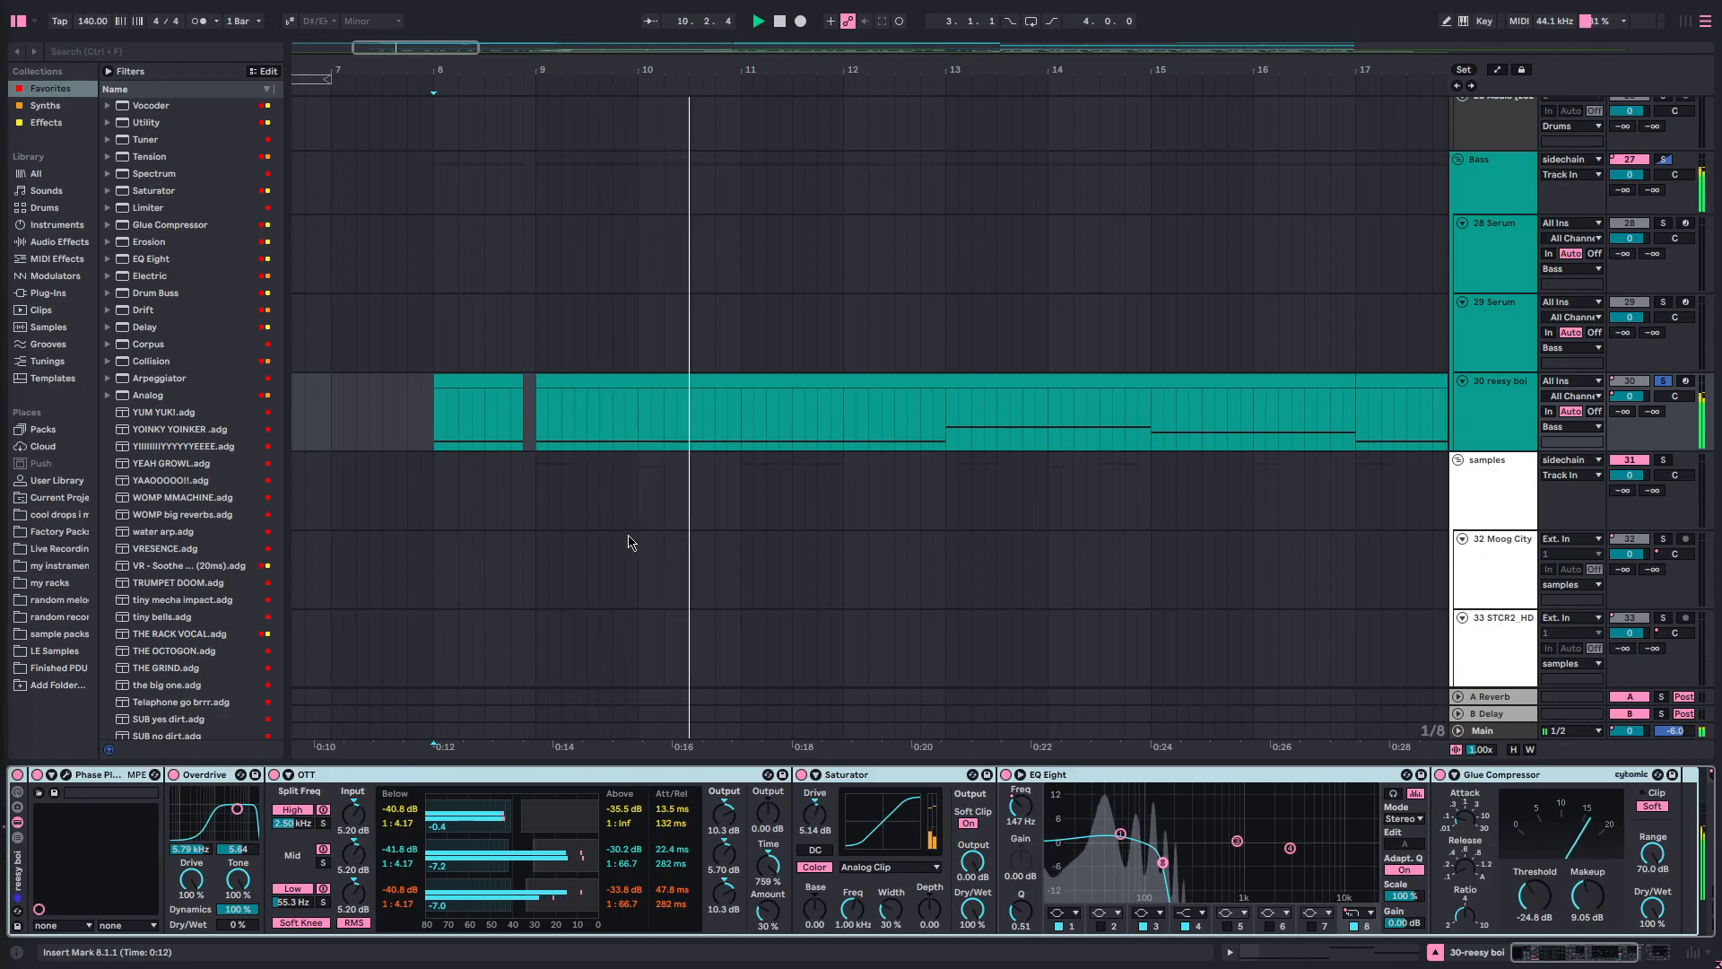
{"action": "left_click", "coordinate": [537, 413]}
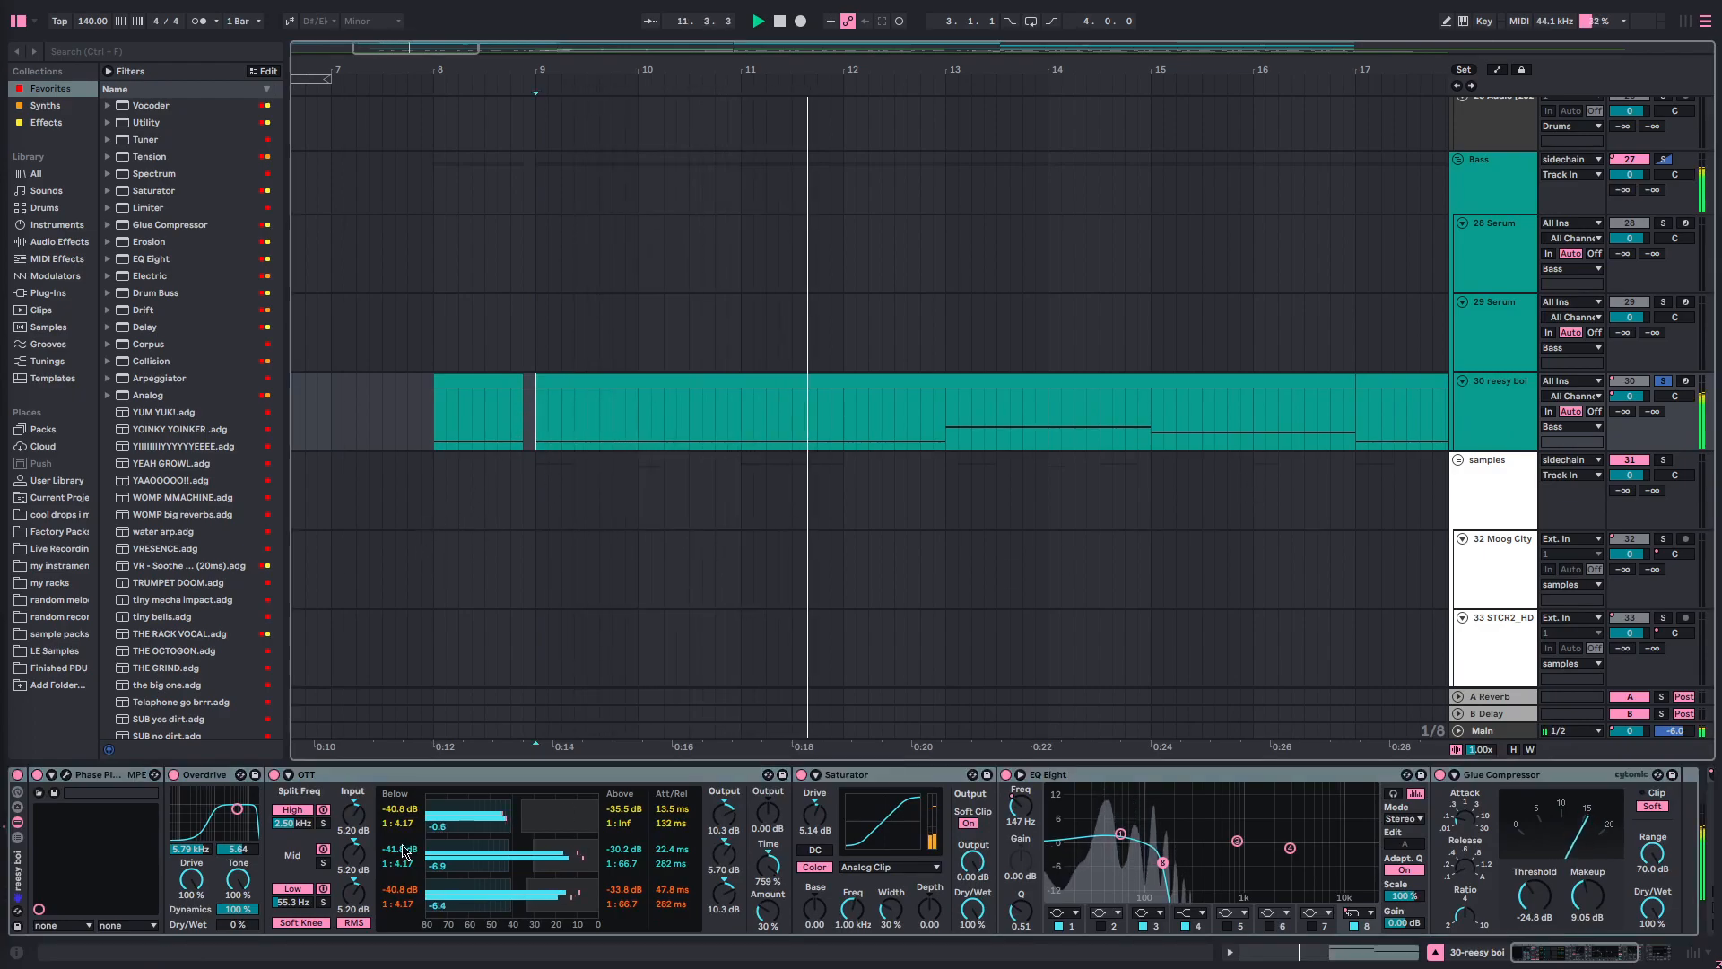
{"action": "key", "text": "space"}
{"action": "left_click", "coordinate": [115, 774]}
{"action": "scroll", "coordinate": [737, 847], "scroll_direction": "right", "scroll_amount": 1}
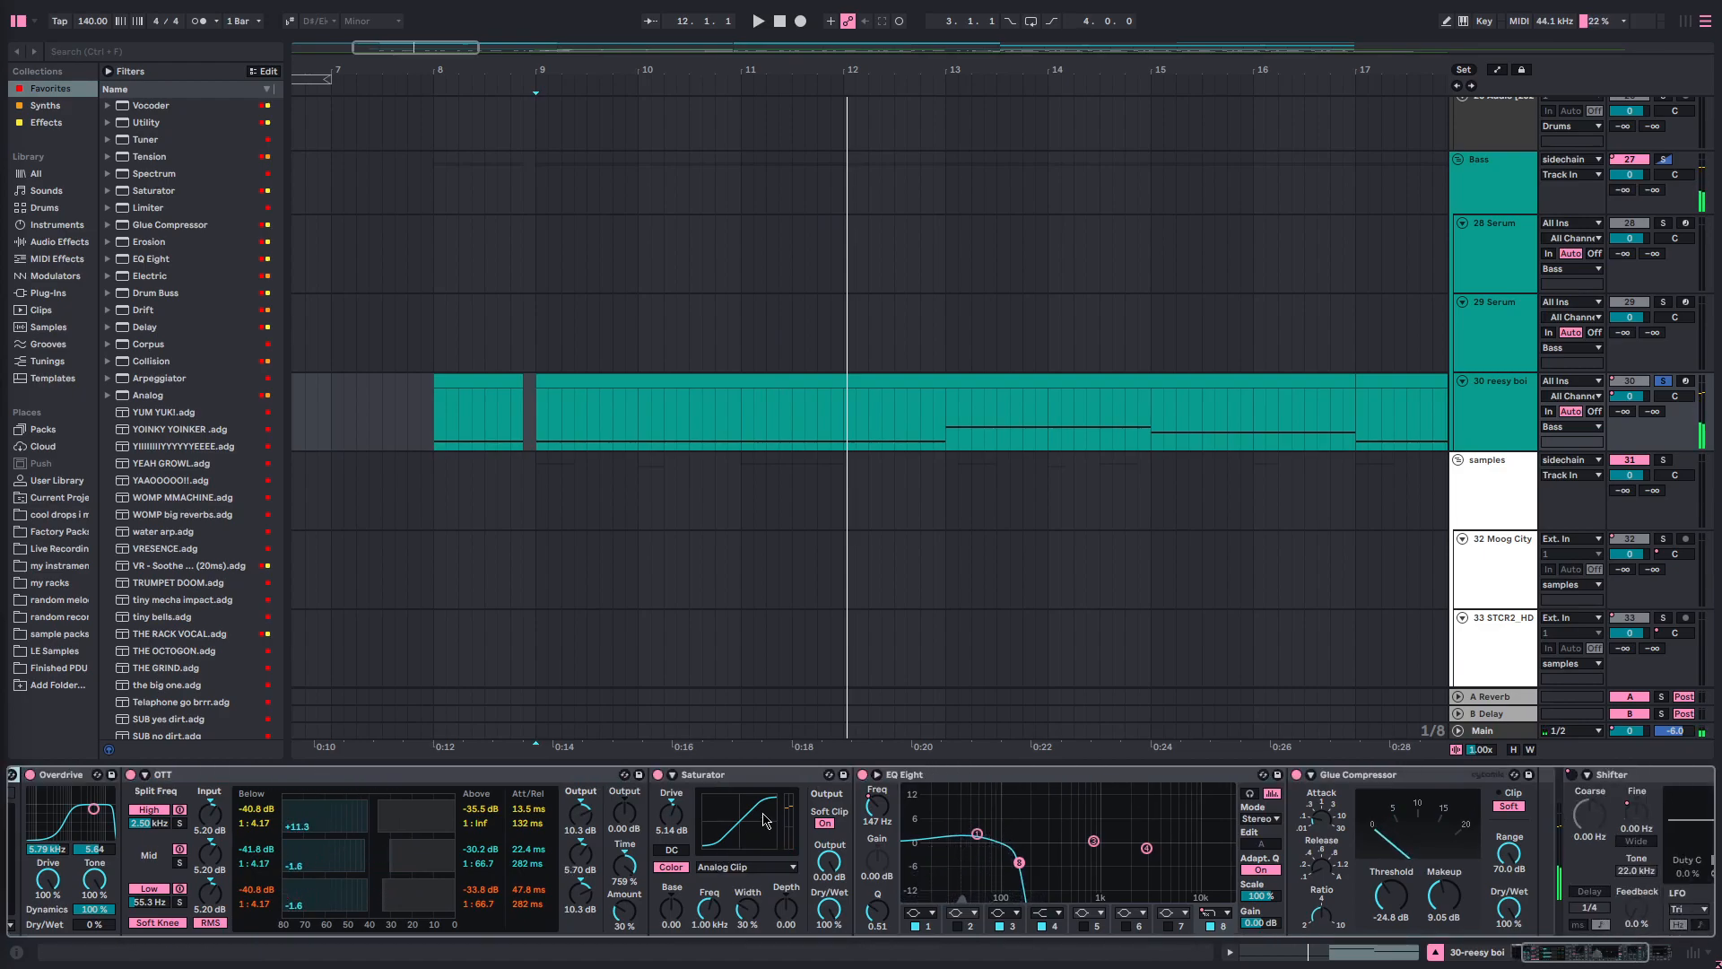
{"action": "scroll", "coordinate": [768, 815], "scroll_direction": "right", "scroll_amount": 1}
{"action": "scroll", "coordinate": [916, 831], "scroll_direction": "right", "scroll_amount": 1}
{"action": "left_click", "coordinate": [682, 818]}
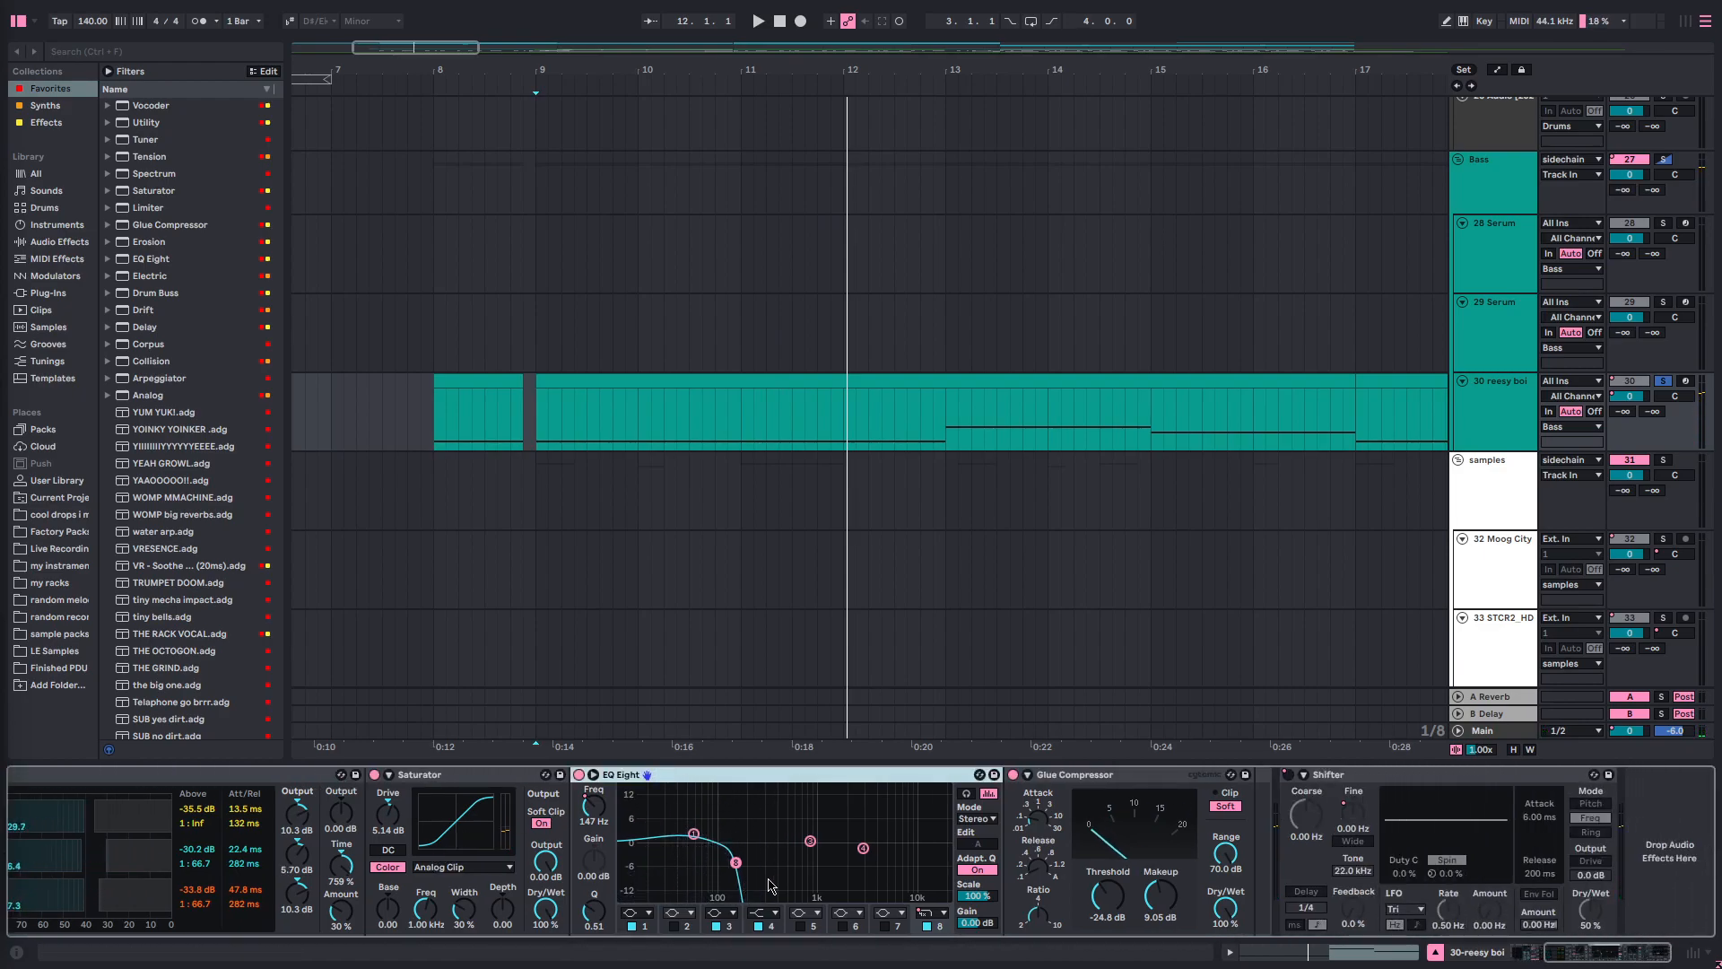
{"action": "key", "text": "space"}
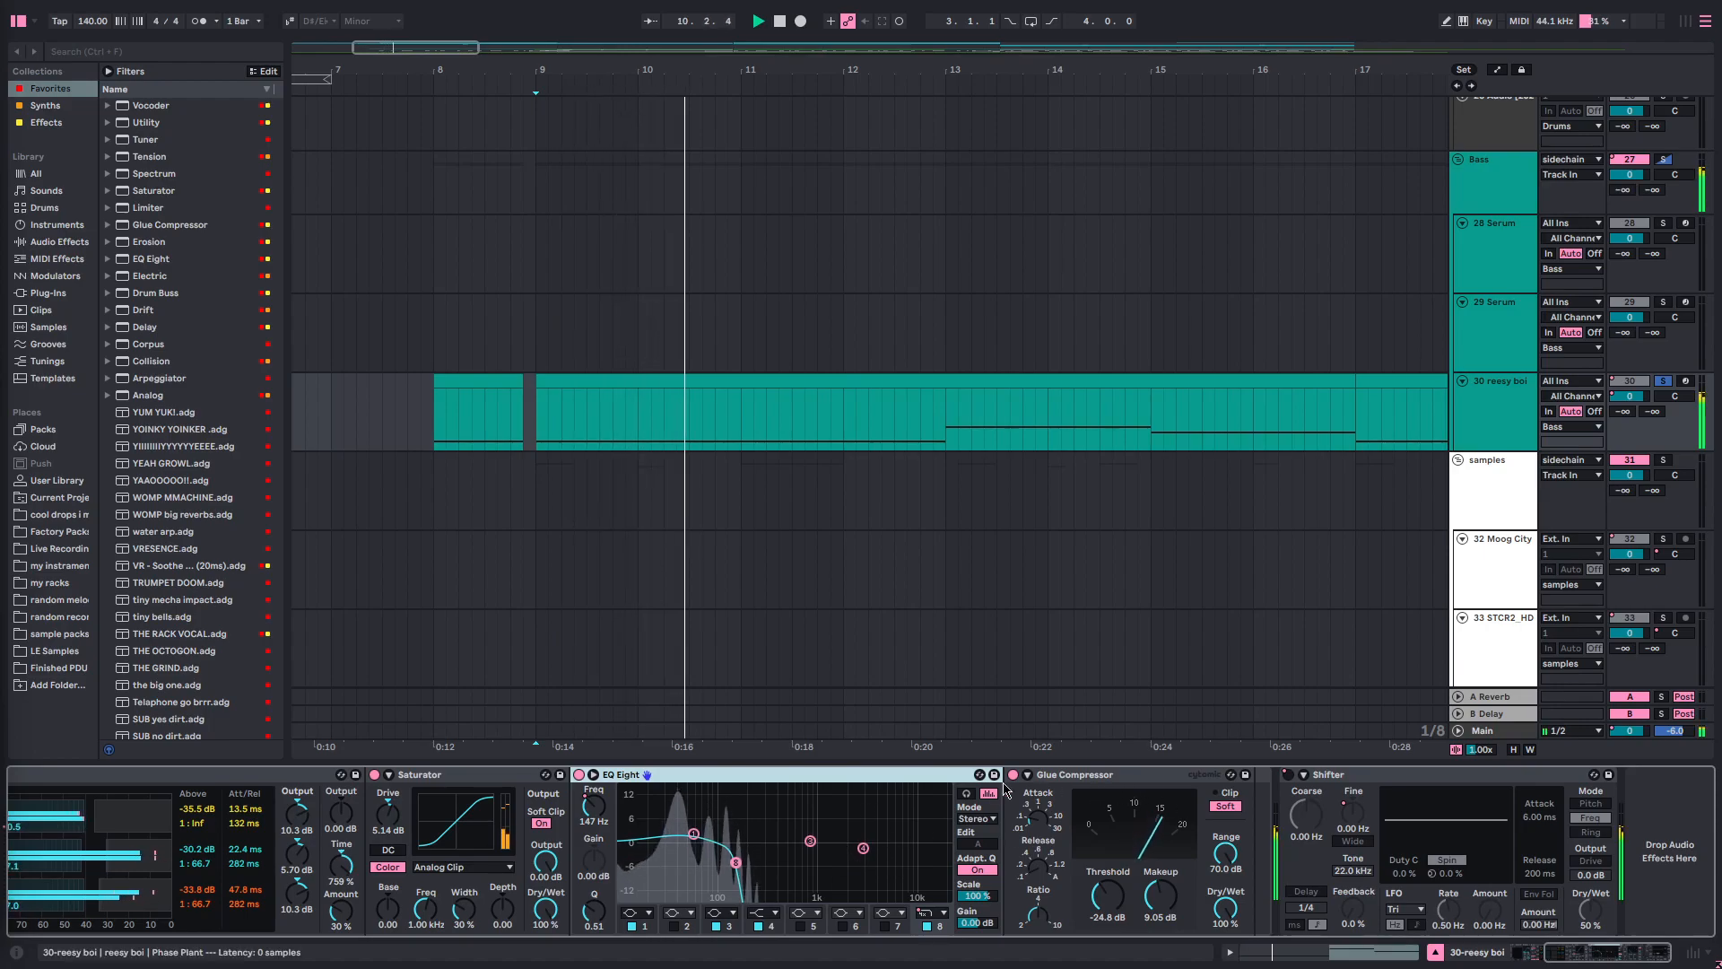
{"action": "key", "text": "space"}
- Hide the device view, go back to the Drums group, solo it and play from bar 9
{"action": "key", "text": "ctrl+alt+l"}
{"action": "scroll", "coordinate": [834, 682], "scroll_direction": "up", "scroll_amount": 15}
{"action": "scroll", "coordinate": [723, 627], "scroll_direction": "down", "scroll_amount": 5}
{"action": "scroll", "coordinate": [571, 348], "scroll_direction": "up", "scroll_amount": 2}
{"action": "left_click", "coordinate": [557, 384]}
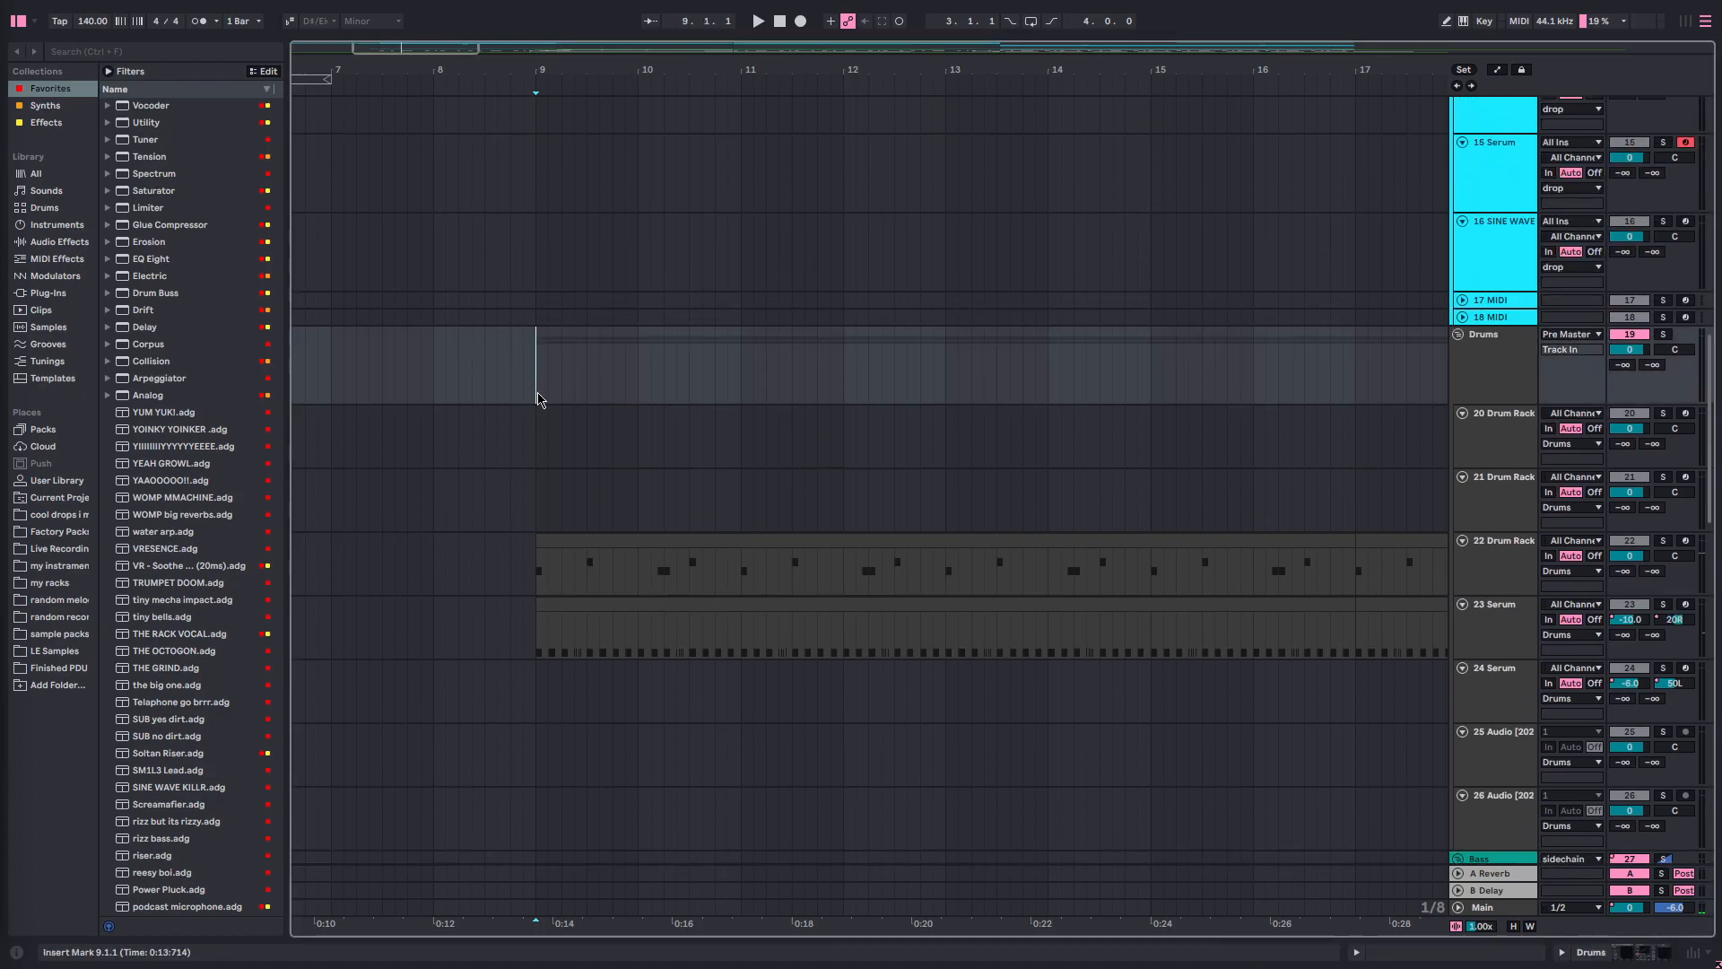
{"action": "key", "text": "space"}
- Open the 22 Drum Rack track's devices and view its kick sample pad and its Serum pad
{"action": "double_click", "coordinate": [1502, 548]}
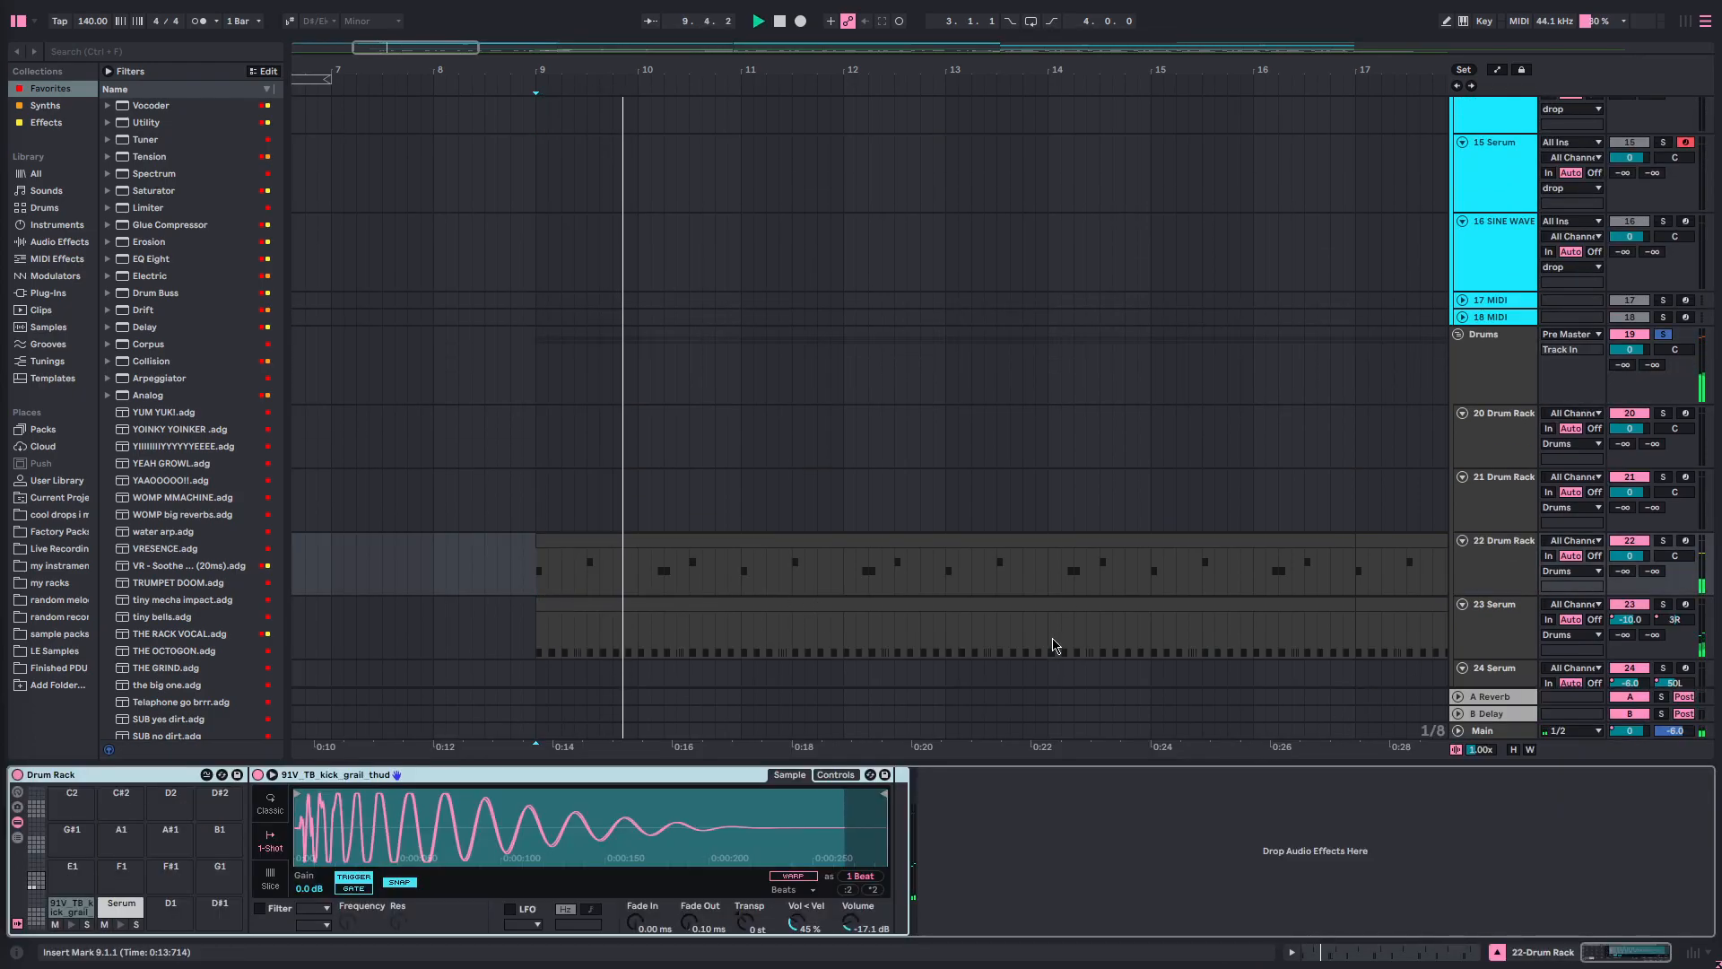
{"action": "scroll", "coordinate": [1023, 624], "scroll_direction": "down", "scroll_amount": 3}
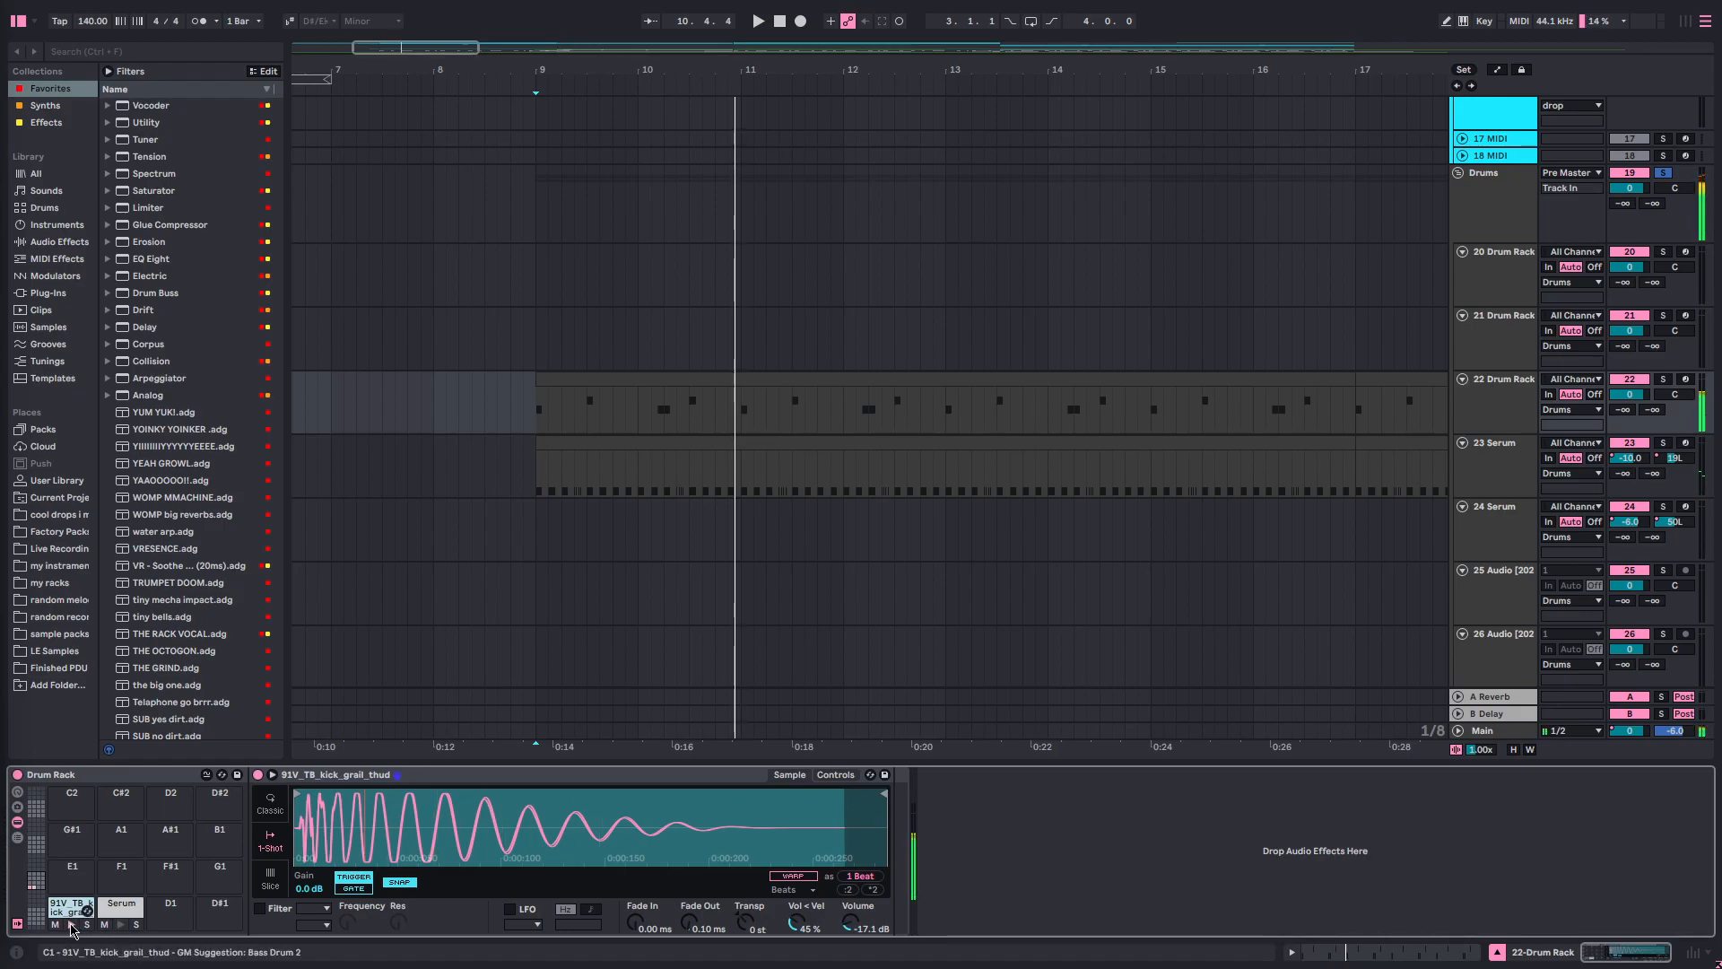
{"action": "left_click", "coordinate": [123, 906]}
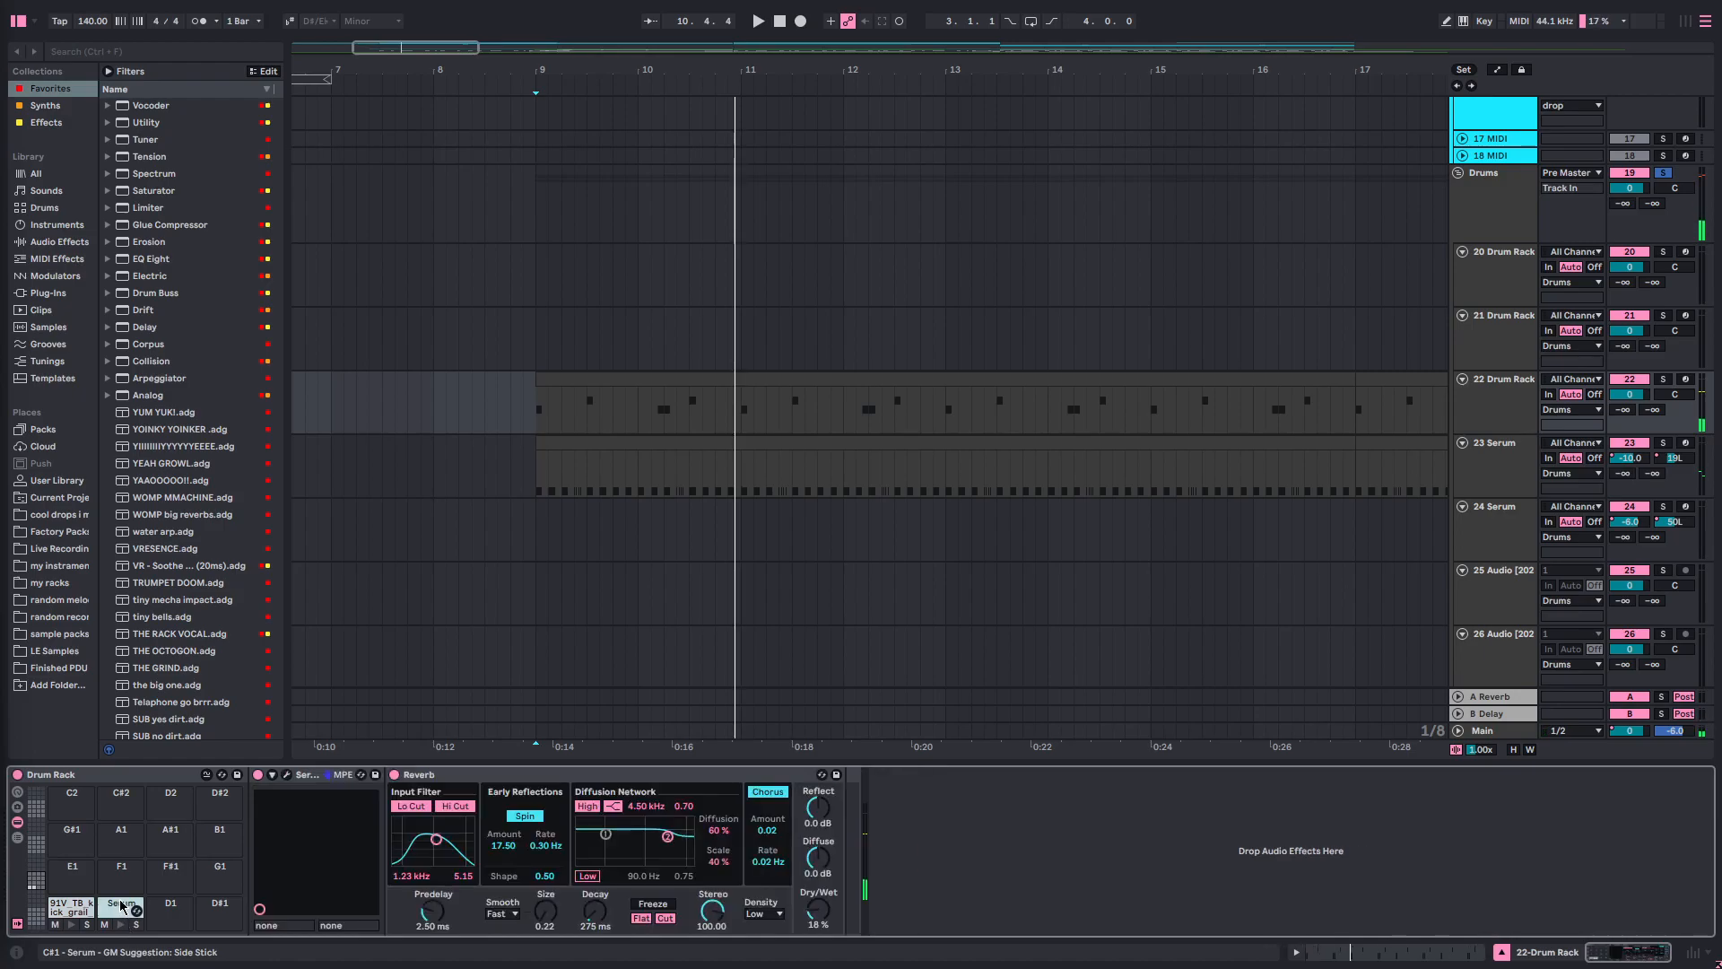
- Solo the 22 Drum Rack track and play its hit at 9.3
{"action": "left_click", "coordinate": [588, 405]}
{"action": "key", "text": "space"}
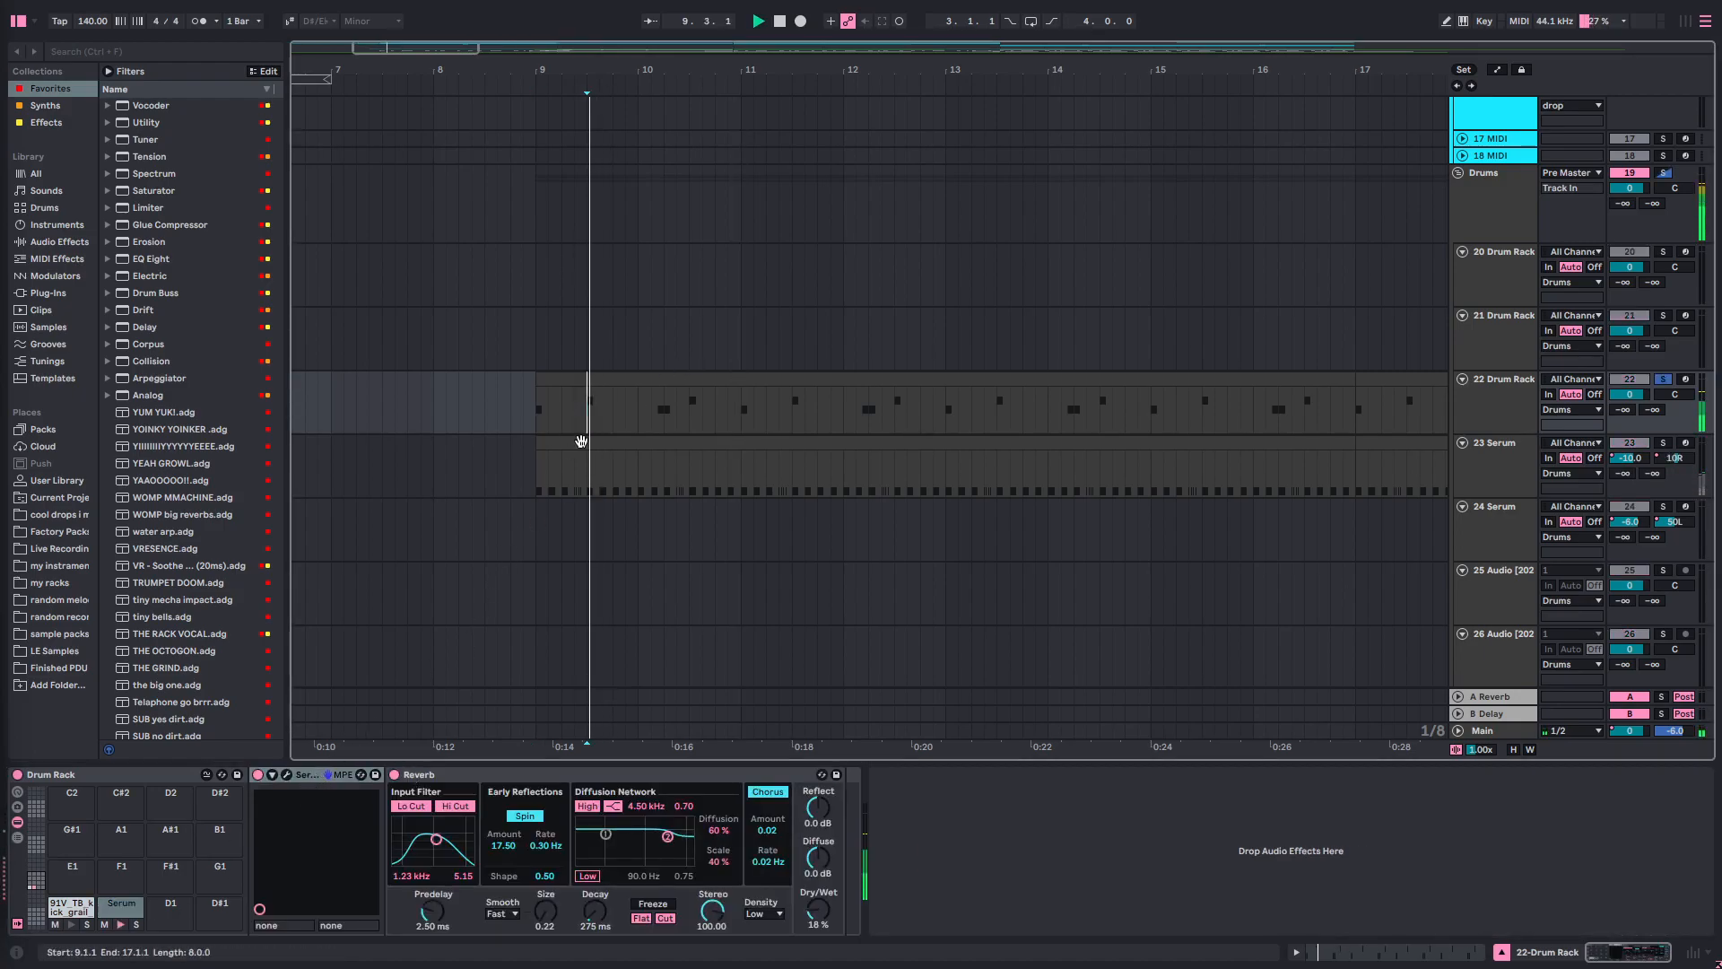
{"action": "key", "text": "space"}
- Open the Drum Rack's Serum instrument and look through the noise sample categories behind its WindChimes noise source
{"action": "left_click", "coordinate": [286, 774]}
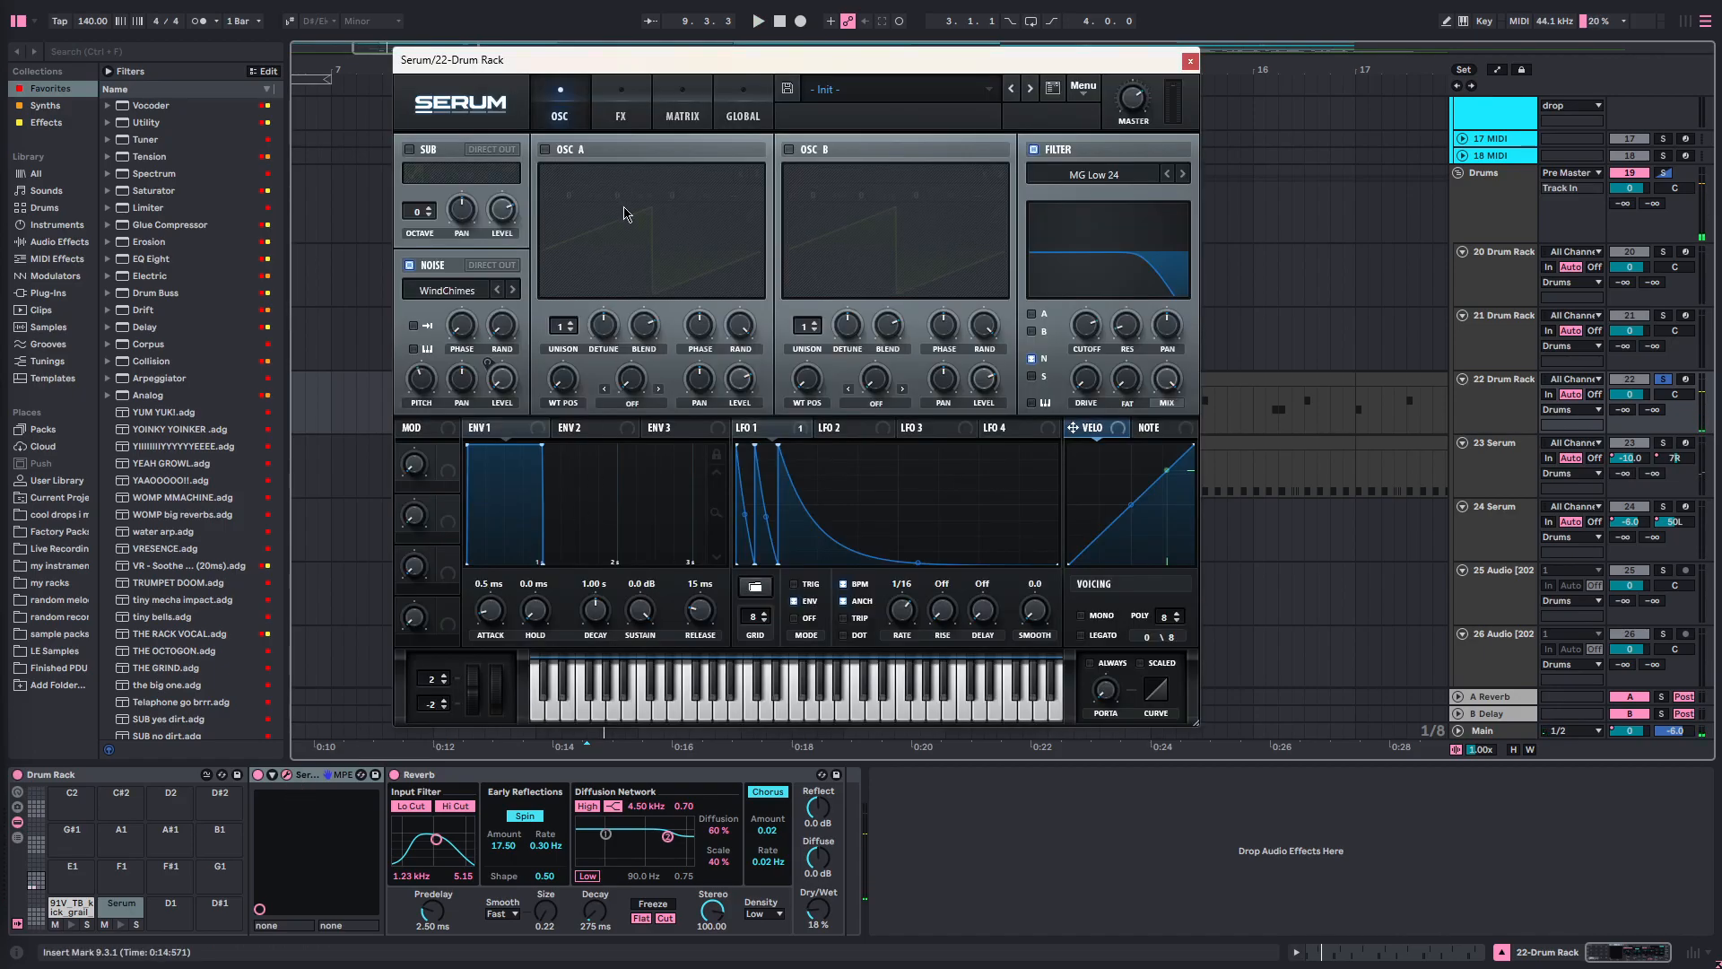
{"action": "left_click_drag", "start_coordinate": [583, 63], "coordinate": [818, 115]}
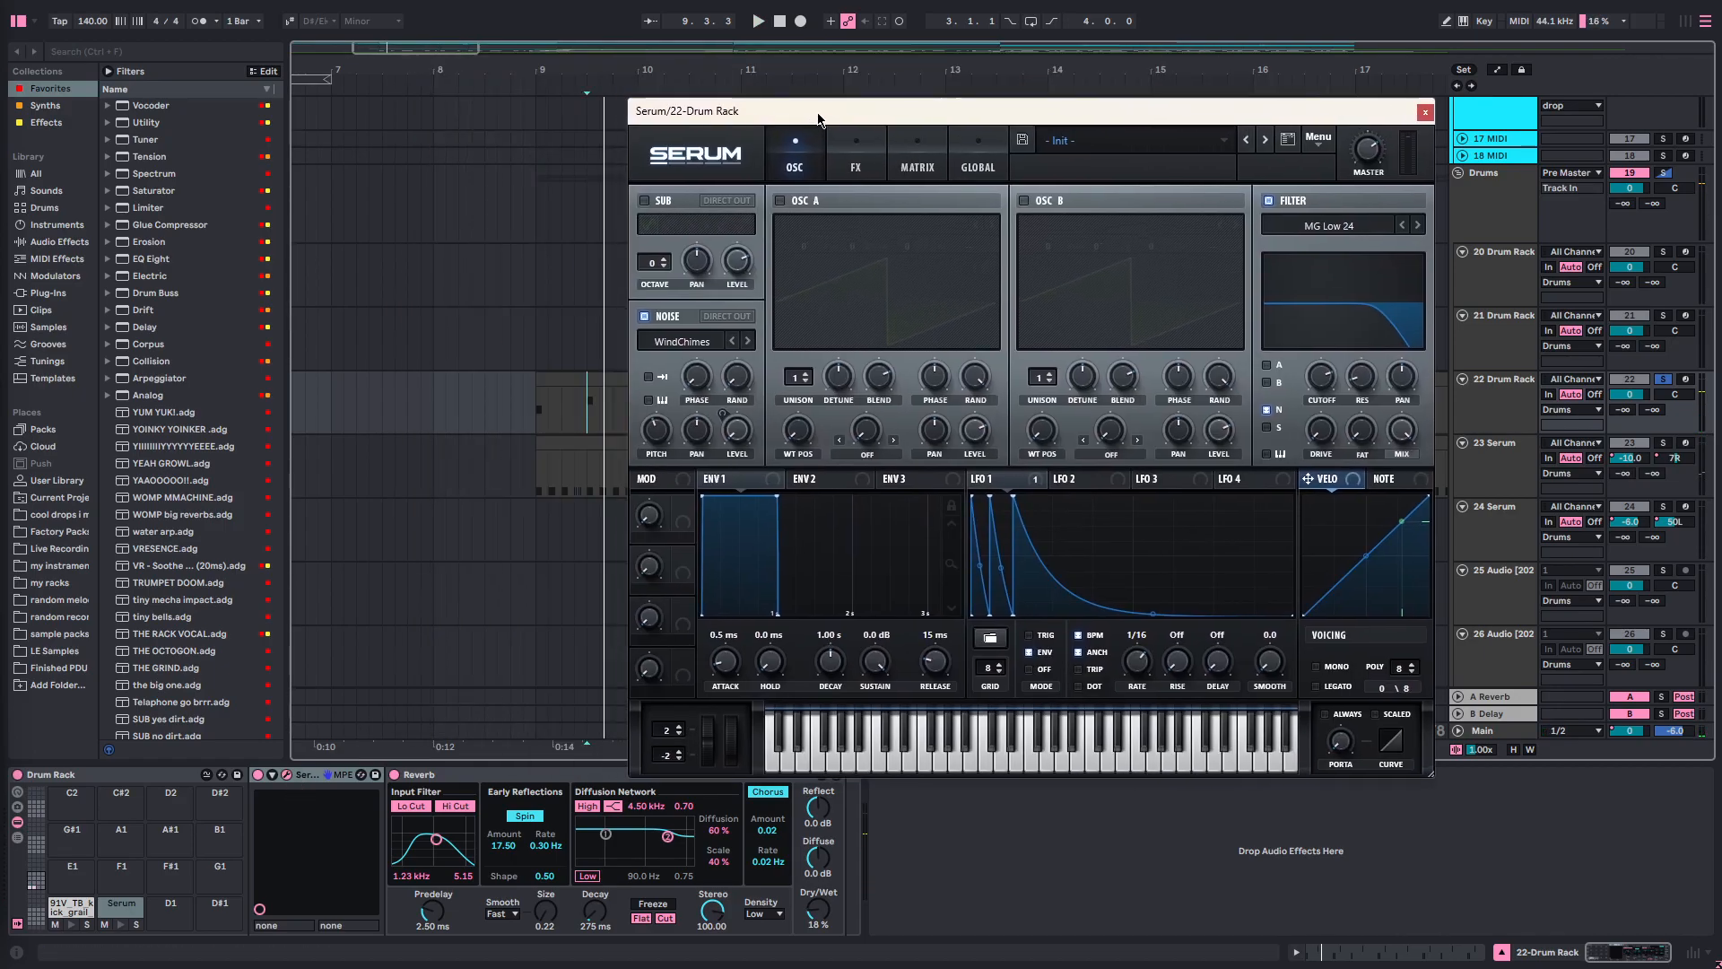
{"action": "left_click", "coordinate": [680, 343]}
{"action": "mouse_move", "coordinate": [698, 443]}
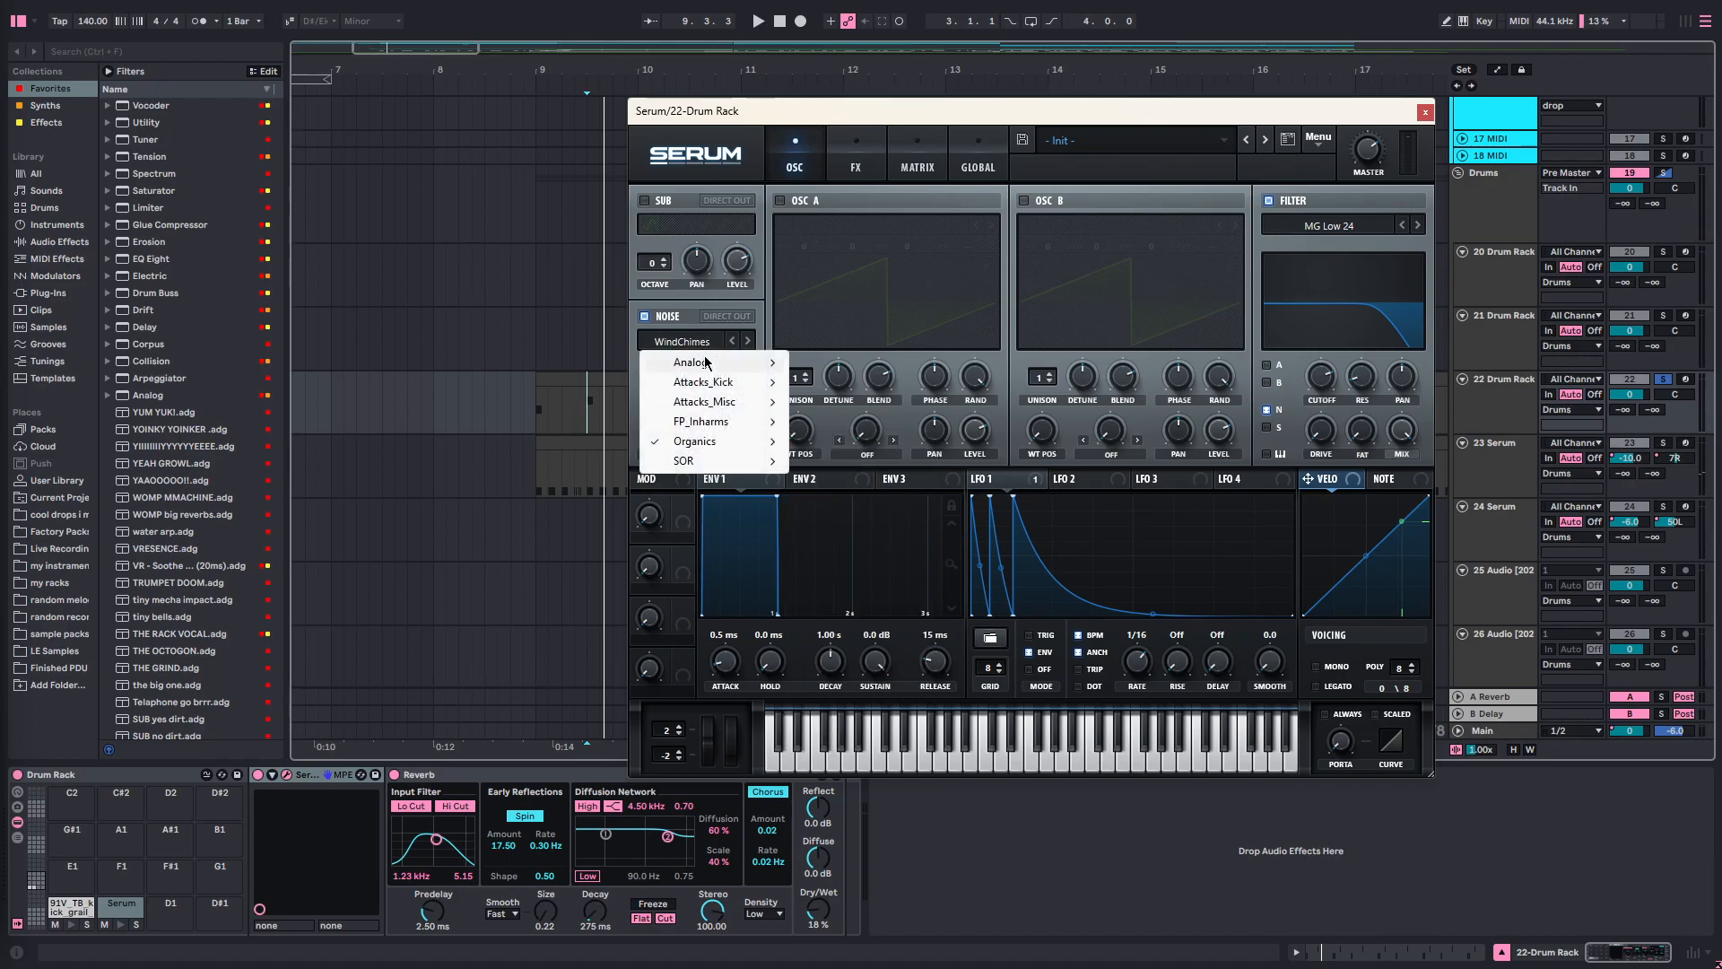
{"action": "left_click", "coordinate": [675, 308]}
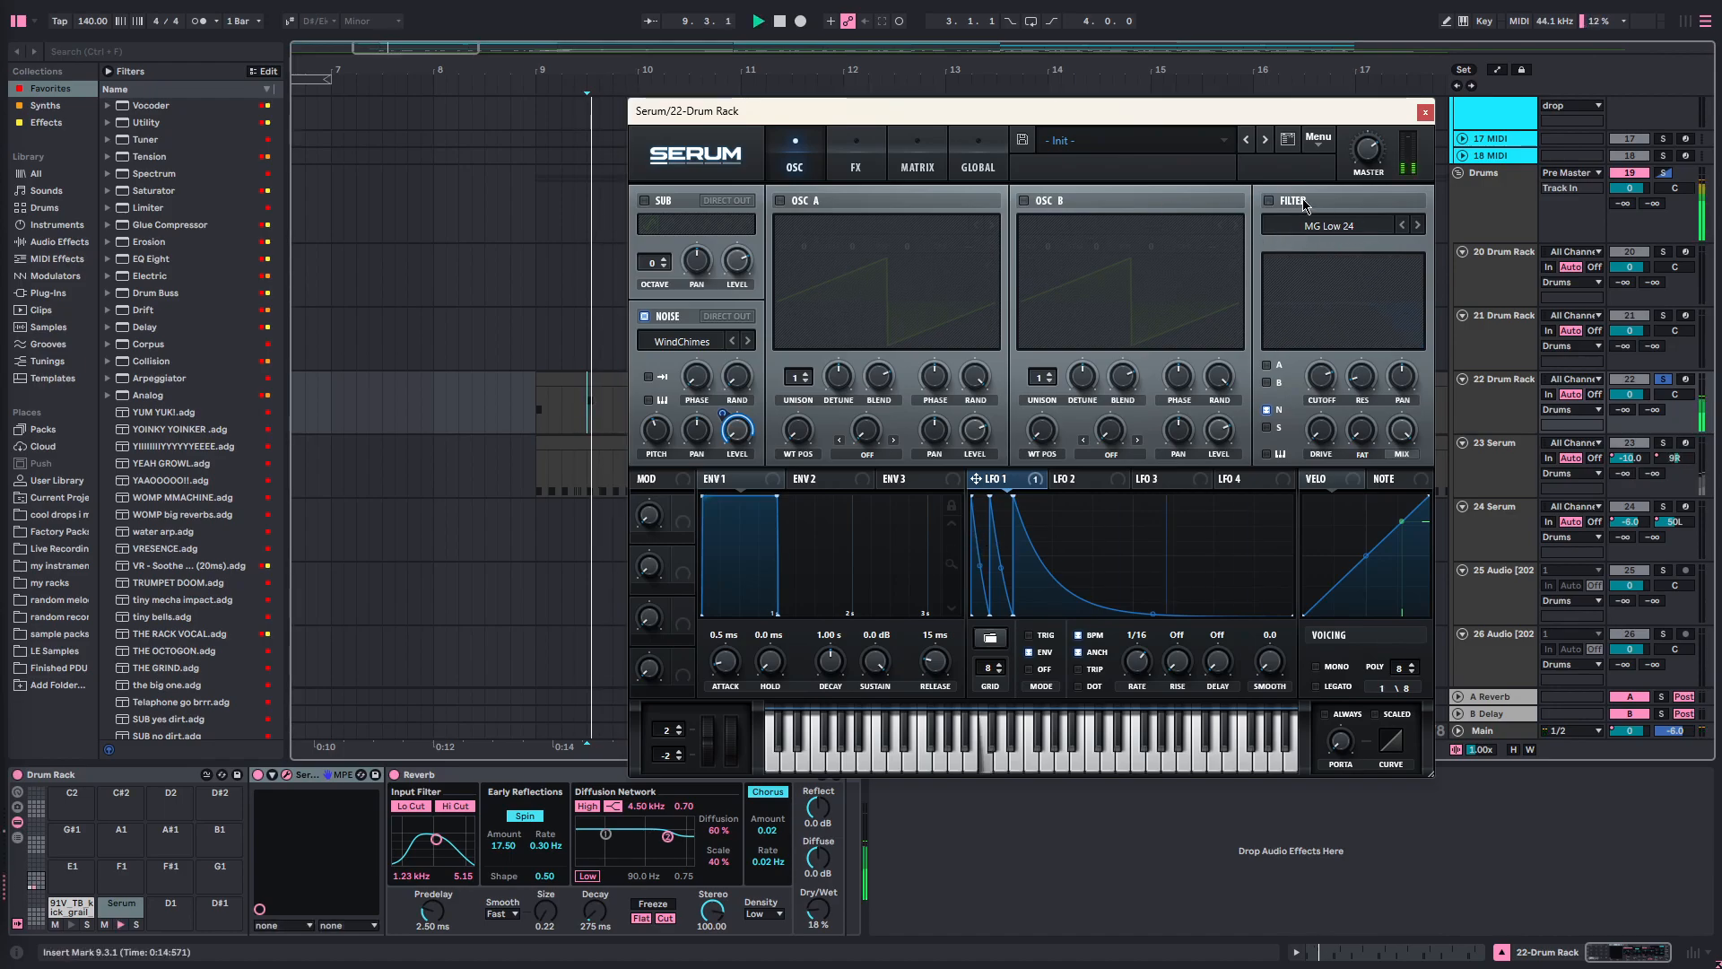
- View Serum's Compressor and EQ on the FX page, return to the OSC page and close the instrument window
{"action": "left_click", "coordinate": [855, 157]}
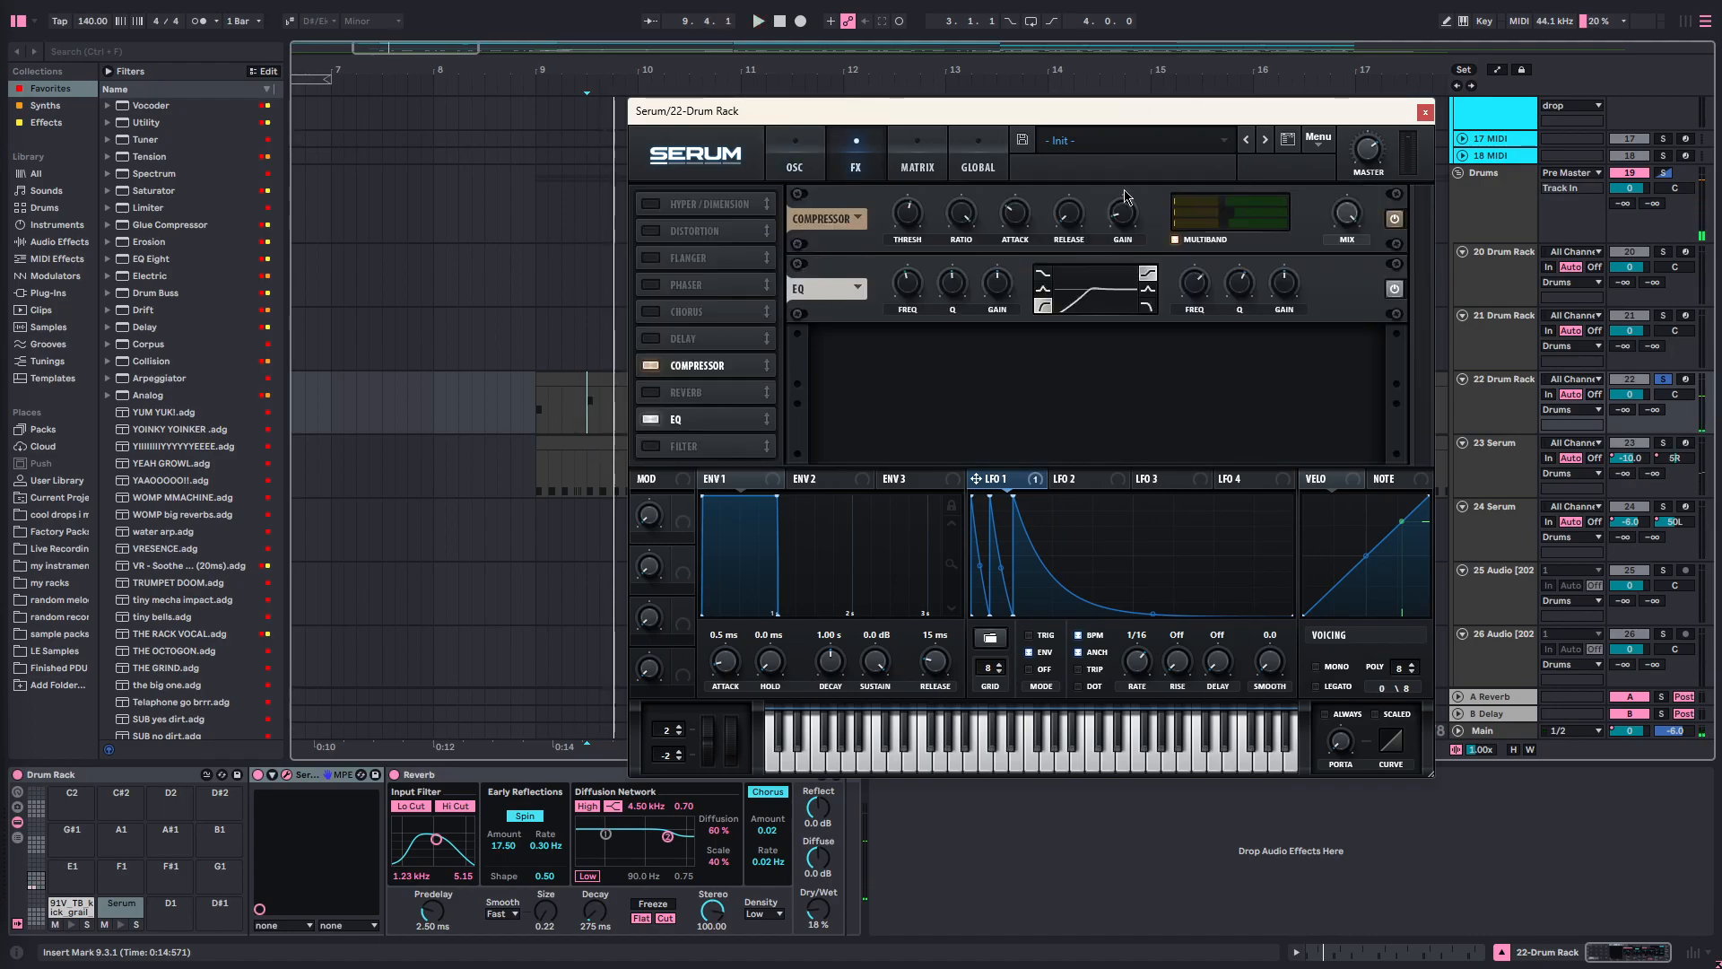
{"action": "left_click", "coordinate": [822, 155]}
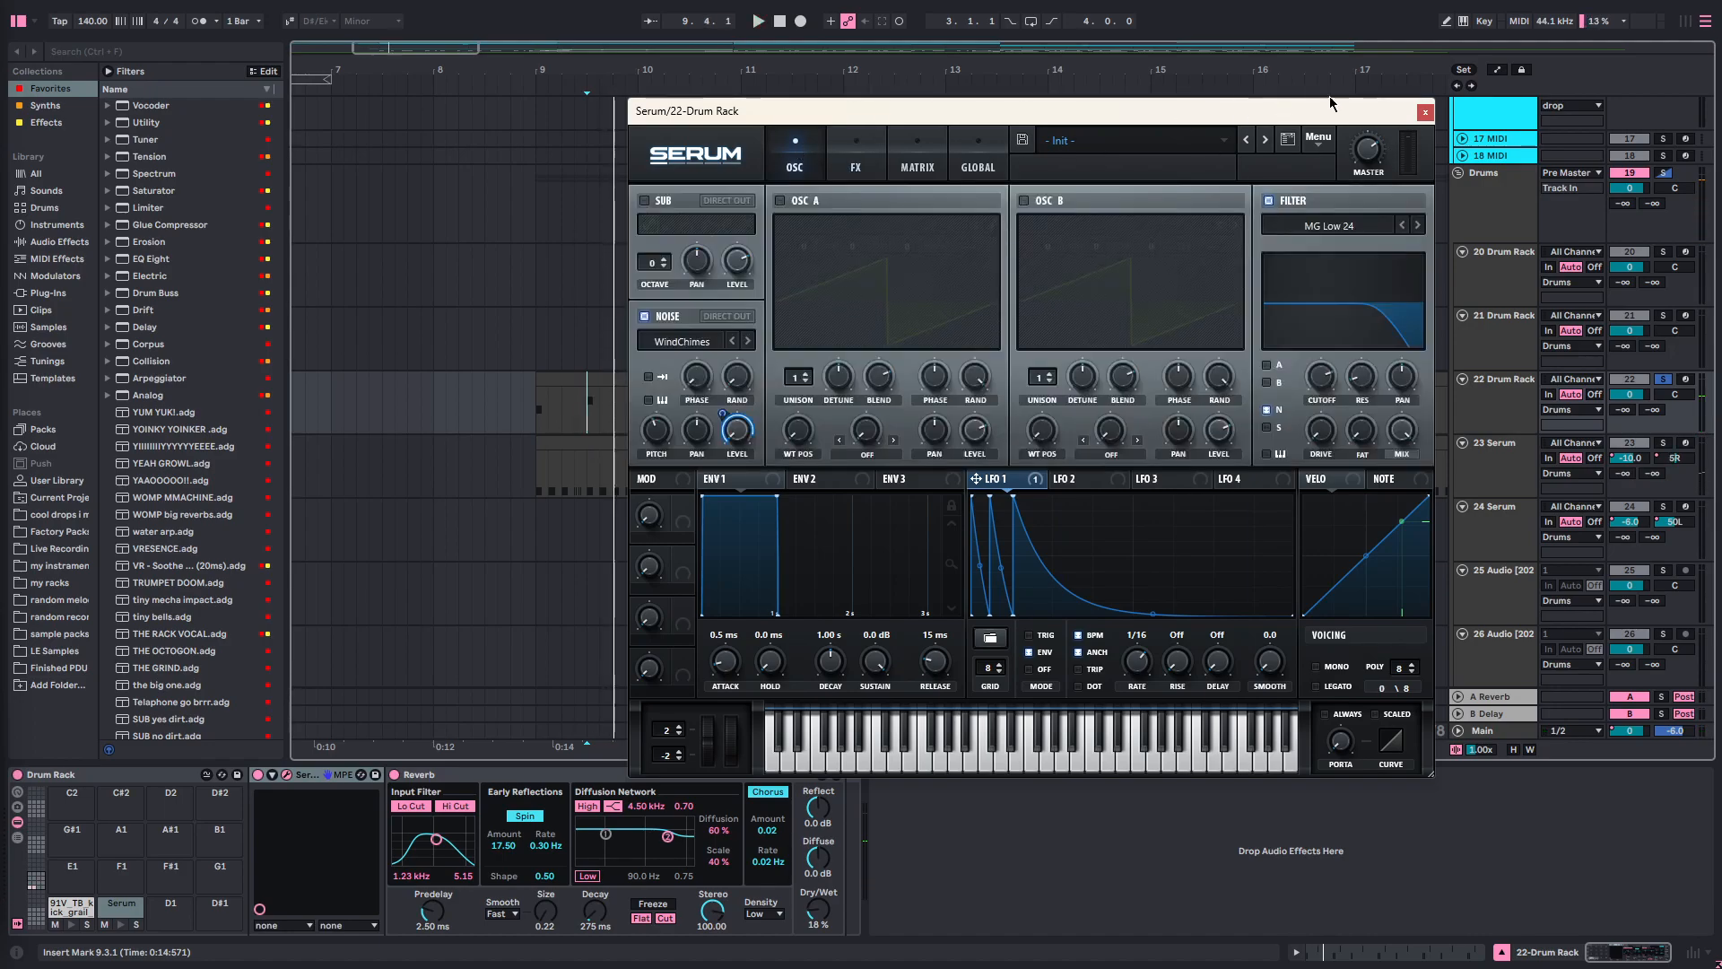
{"action": "left_click", "coordinate": [1426, 113]}
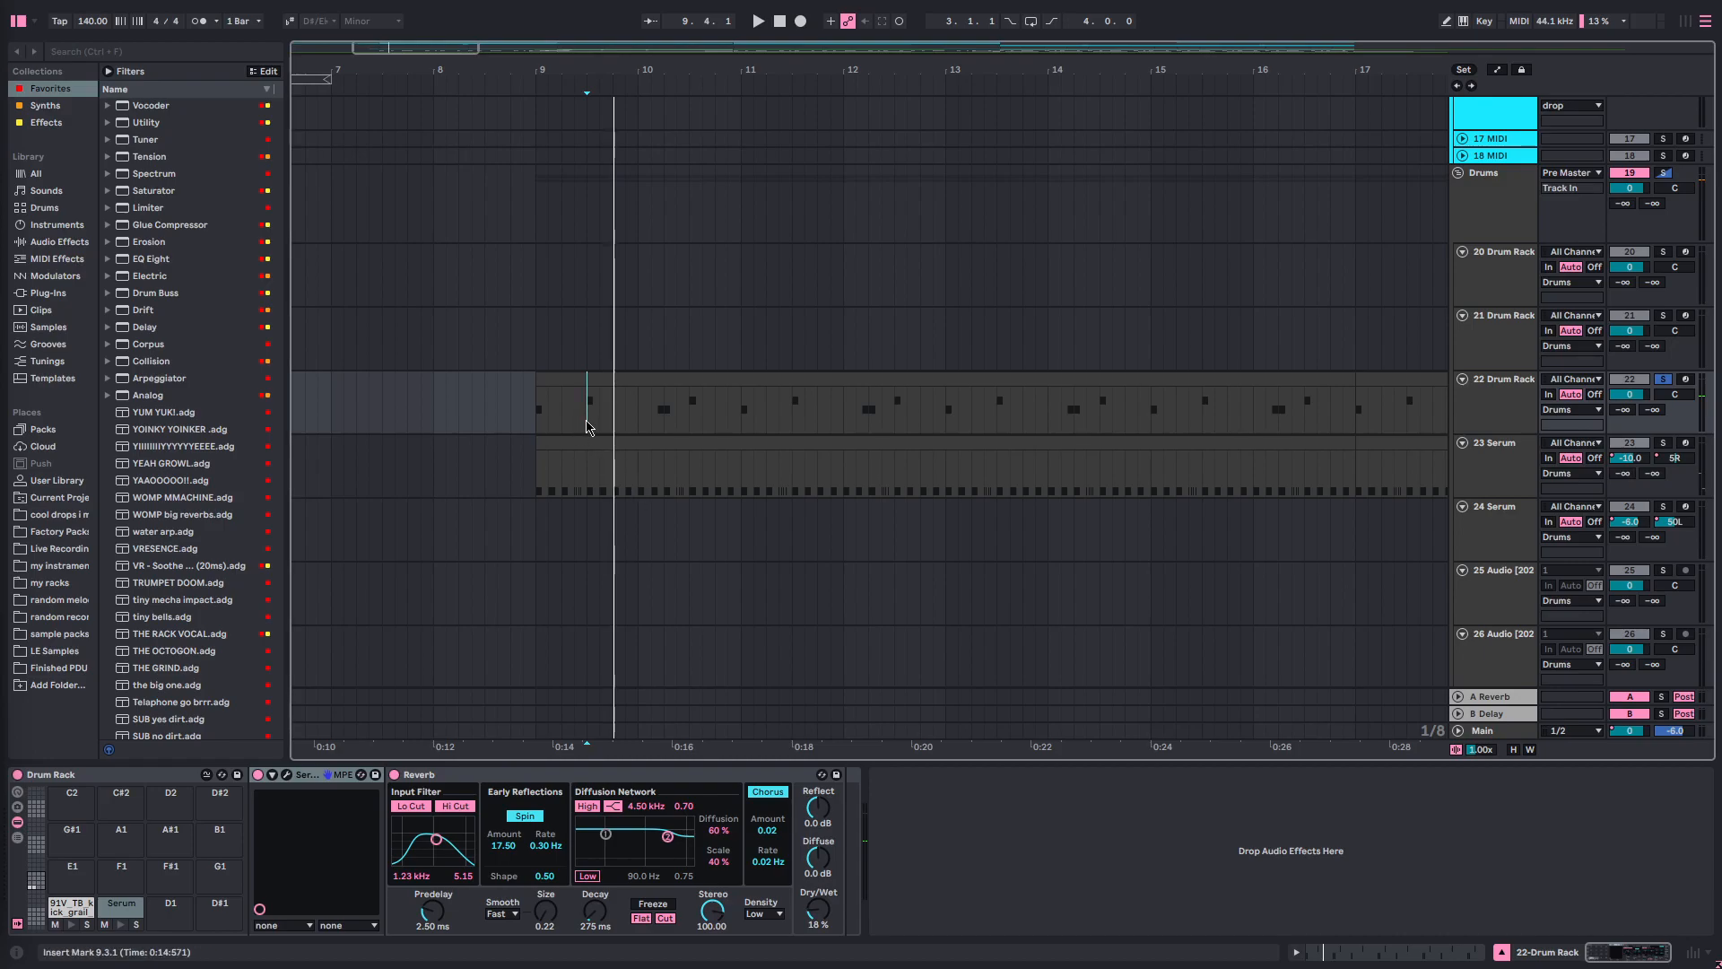
- Replay the Drum Rack hit, and solo the 23 Serum track to play it from bar 9
{"action": "key", "text": "space"}
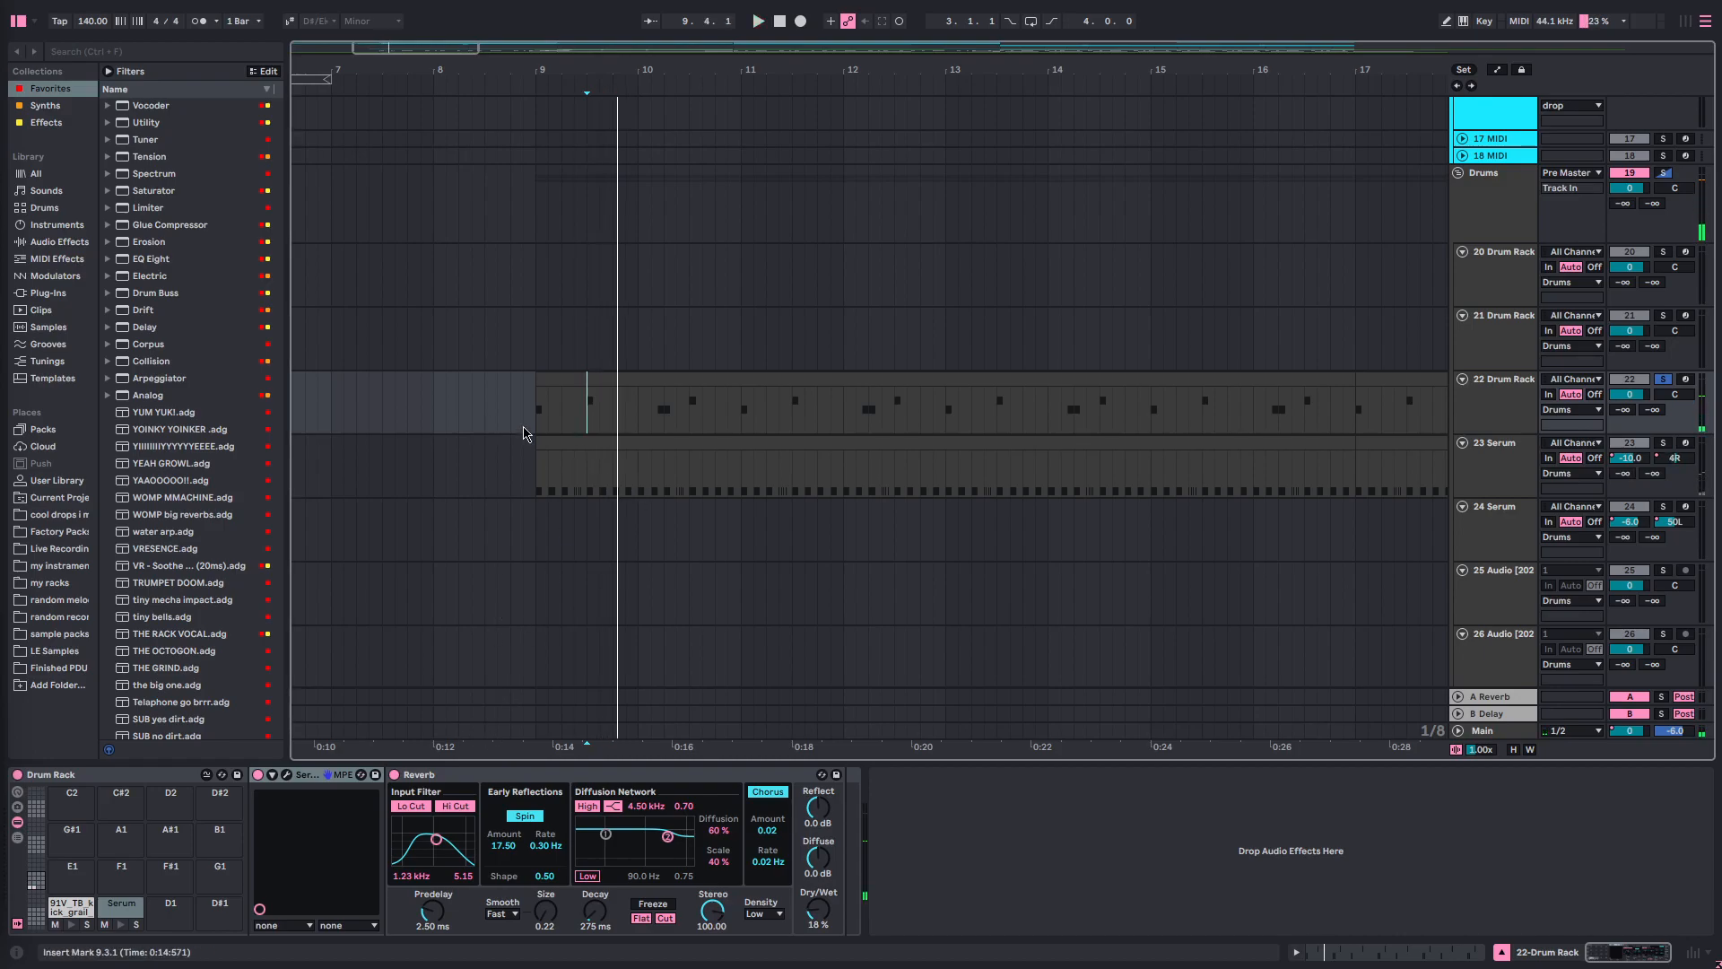
{"action": "left_click", "coordinate": [537, 489]}
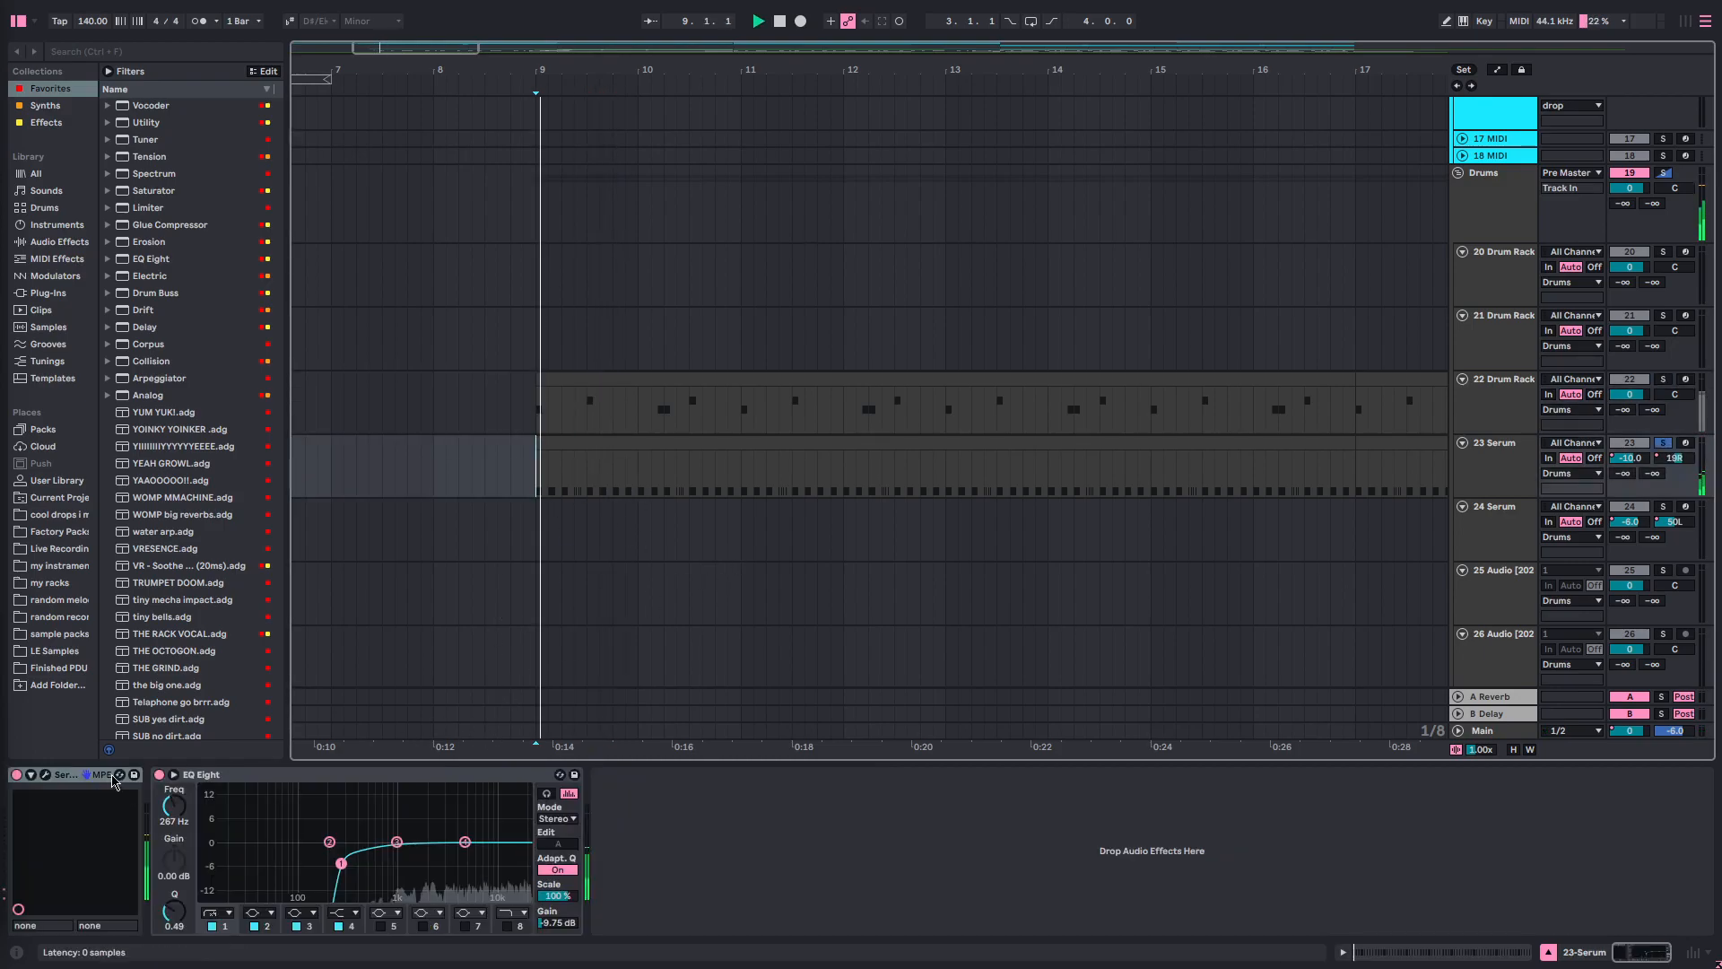
- Open the 23 Serum track's instrument, check its BrightWhite noise source and the EQ on the FX page, and close it
{"action": "left_click", "coordinate": [45, 775]}
{"action": "key", "text": "space"}
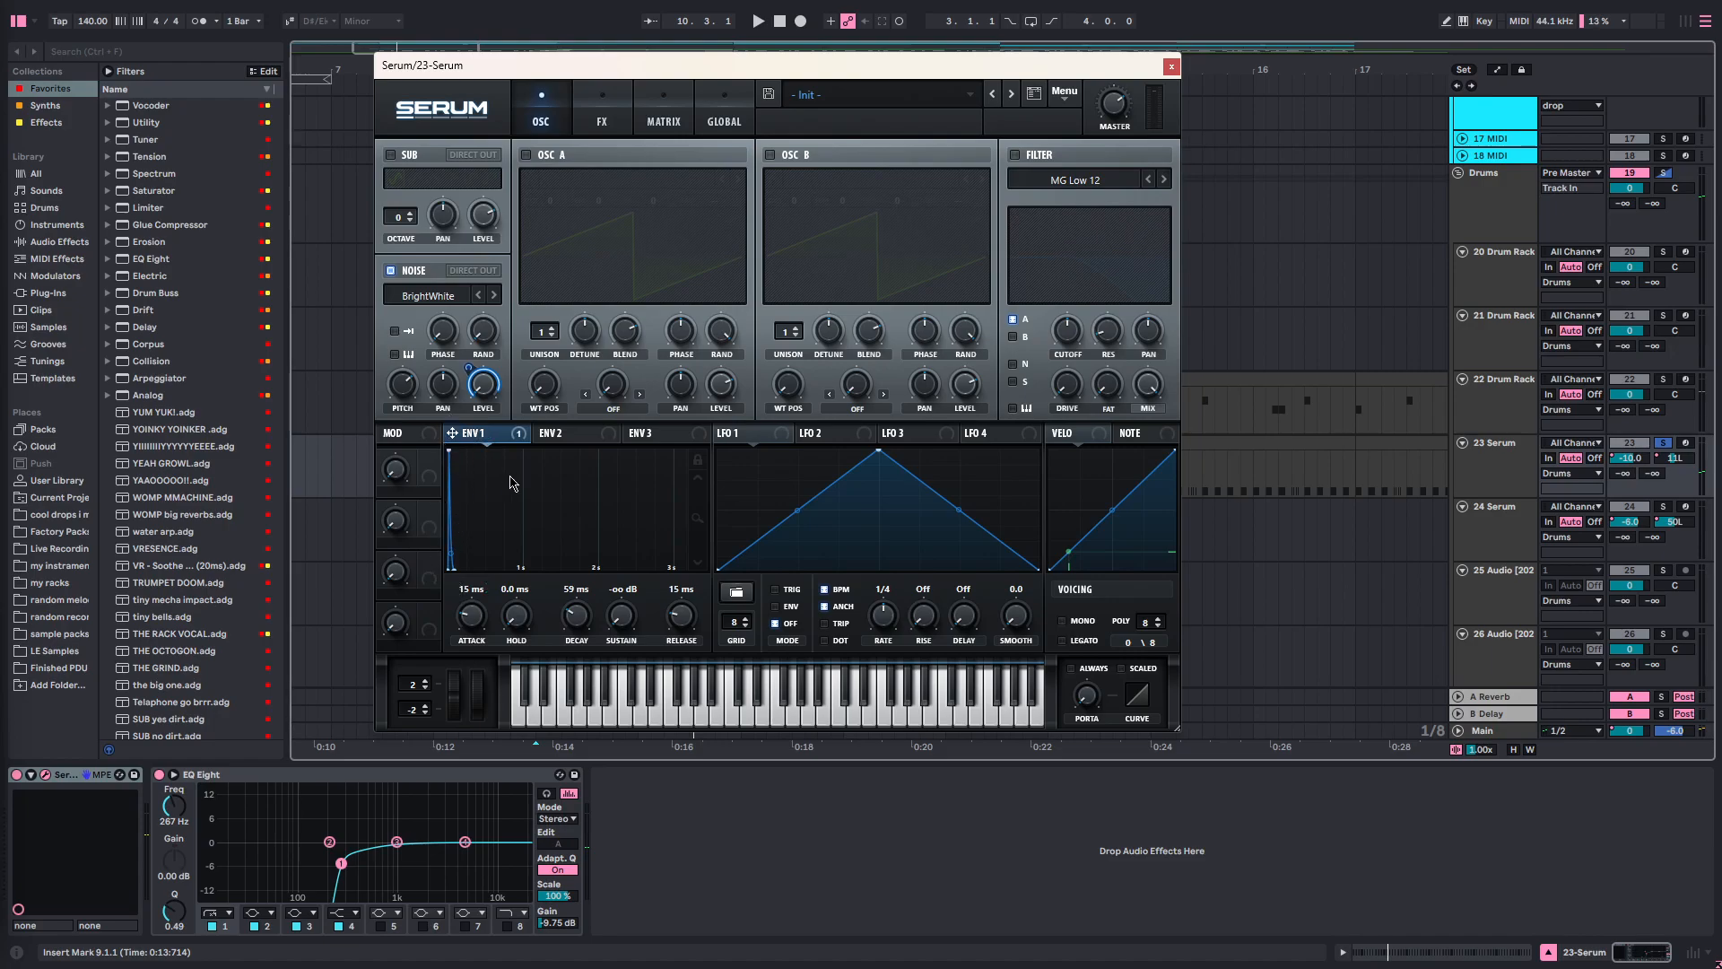
{"action": "left_click", "coordinate": [710, 713]}
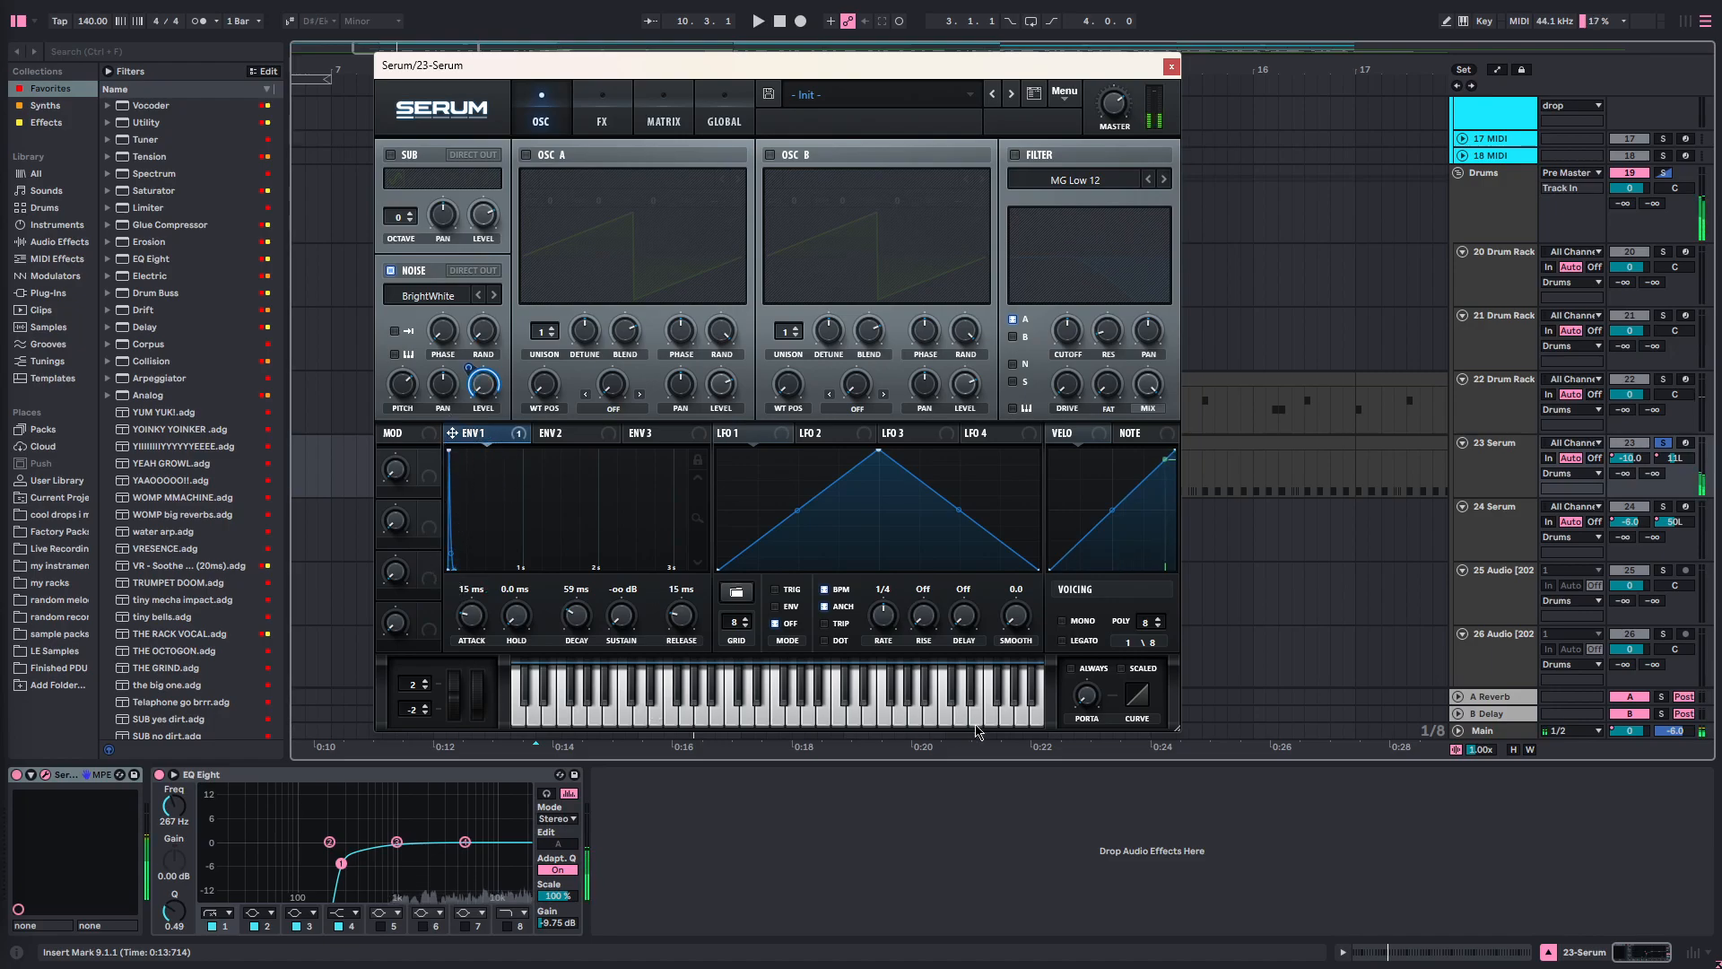
{"action": "left_click", "coordinate": [602, 121]}
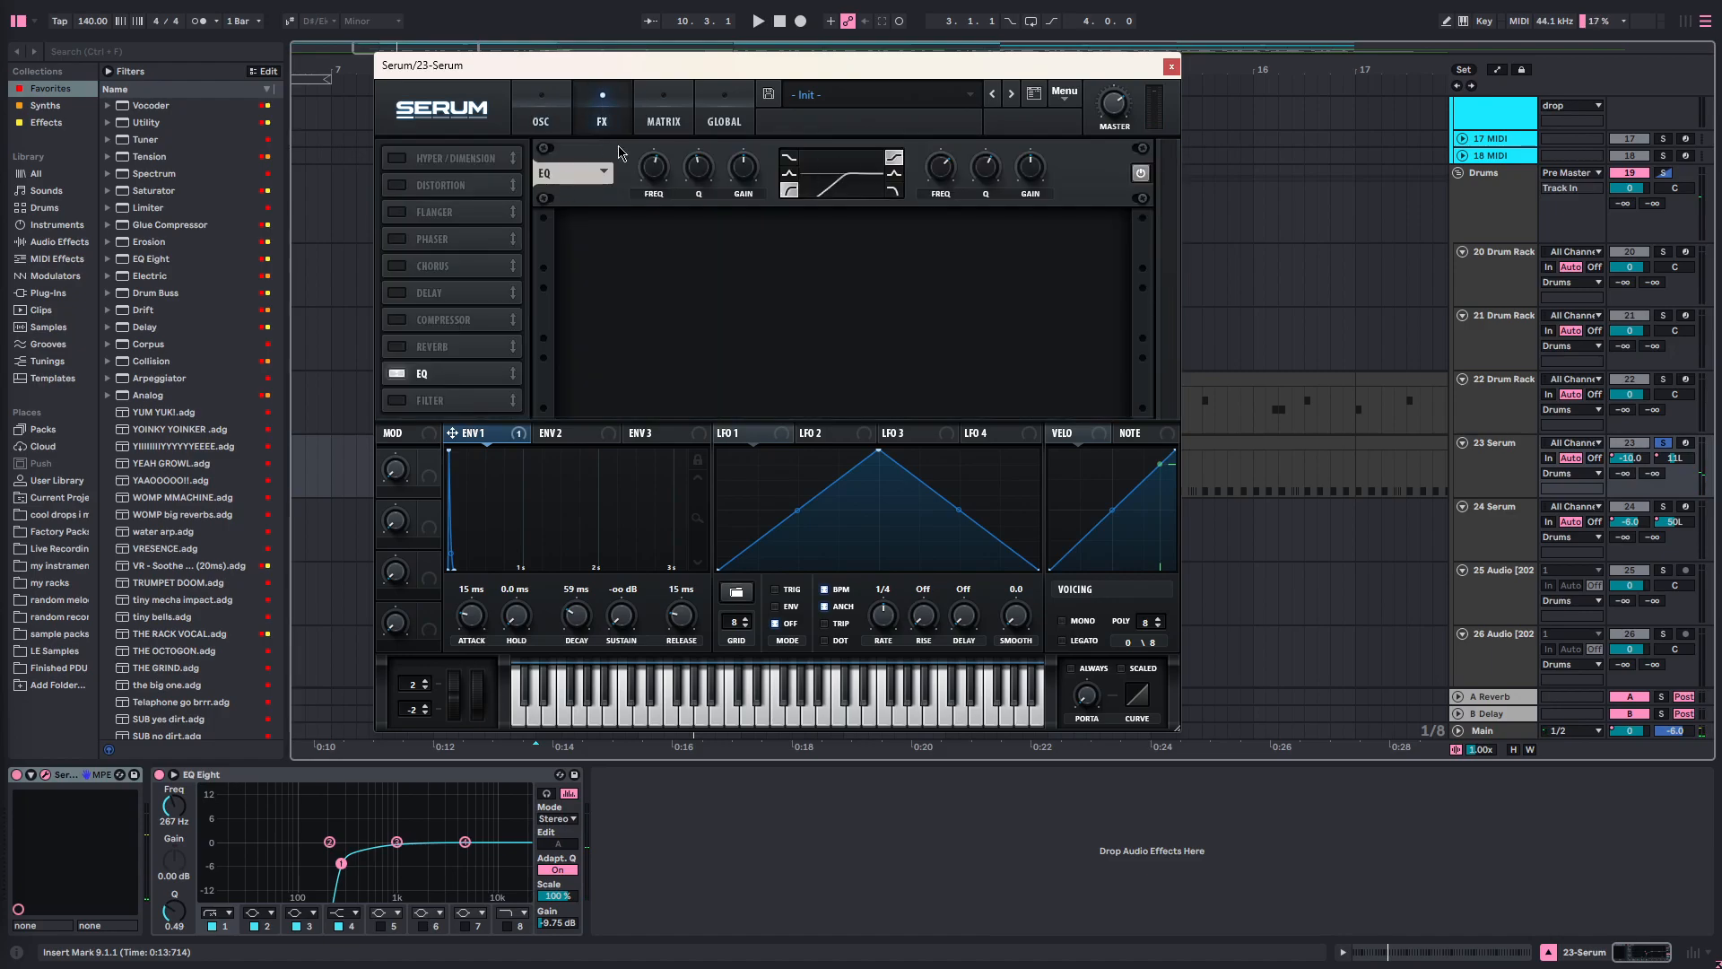
{"action": "left_click", "coordinate": [530, 101]}
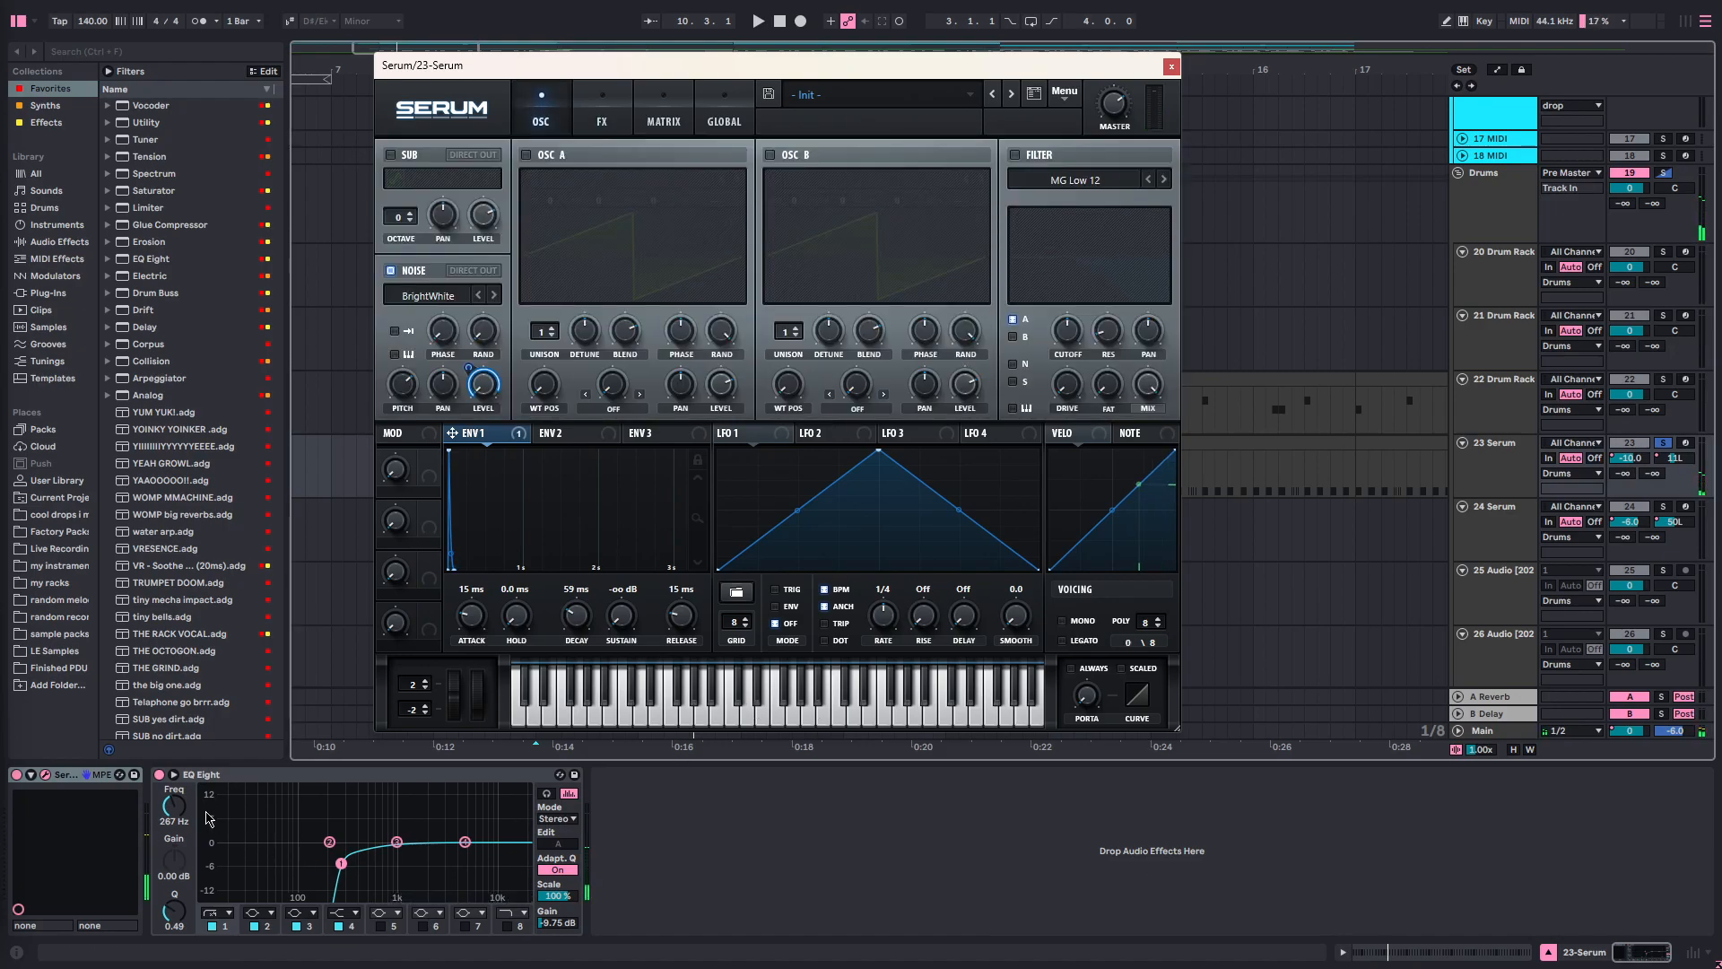
{"action": "left_click", "coordinate": [1171, 66]}
- Play the soloed 23 Serum track from bar 9 and check the automation lanes of the drum tracks
{"action": "left_click", "coordinate": [542, 475]}
{"action": "key", "text": "space"}
{"action": "key", "text": "a"}
{"action": "scroll", "coordinate": [574, 578], "scroll_direction": "down", "scroll_amount": 3}
{"action": "scroll", "coordinate": [628, 583], "scroll_direction": "down", "scroll_amount": 2}
{"action": "key", "text": "a"}
{"action": "scroll", "coordinate": [659, 601], "scroll_direction": "up", "scroll_amount": 2}
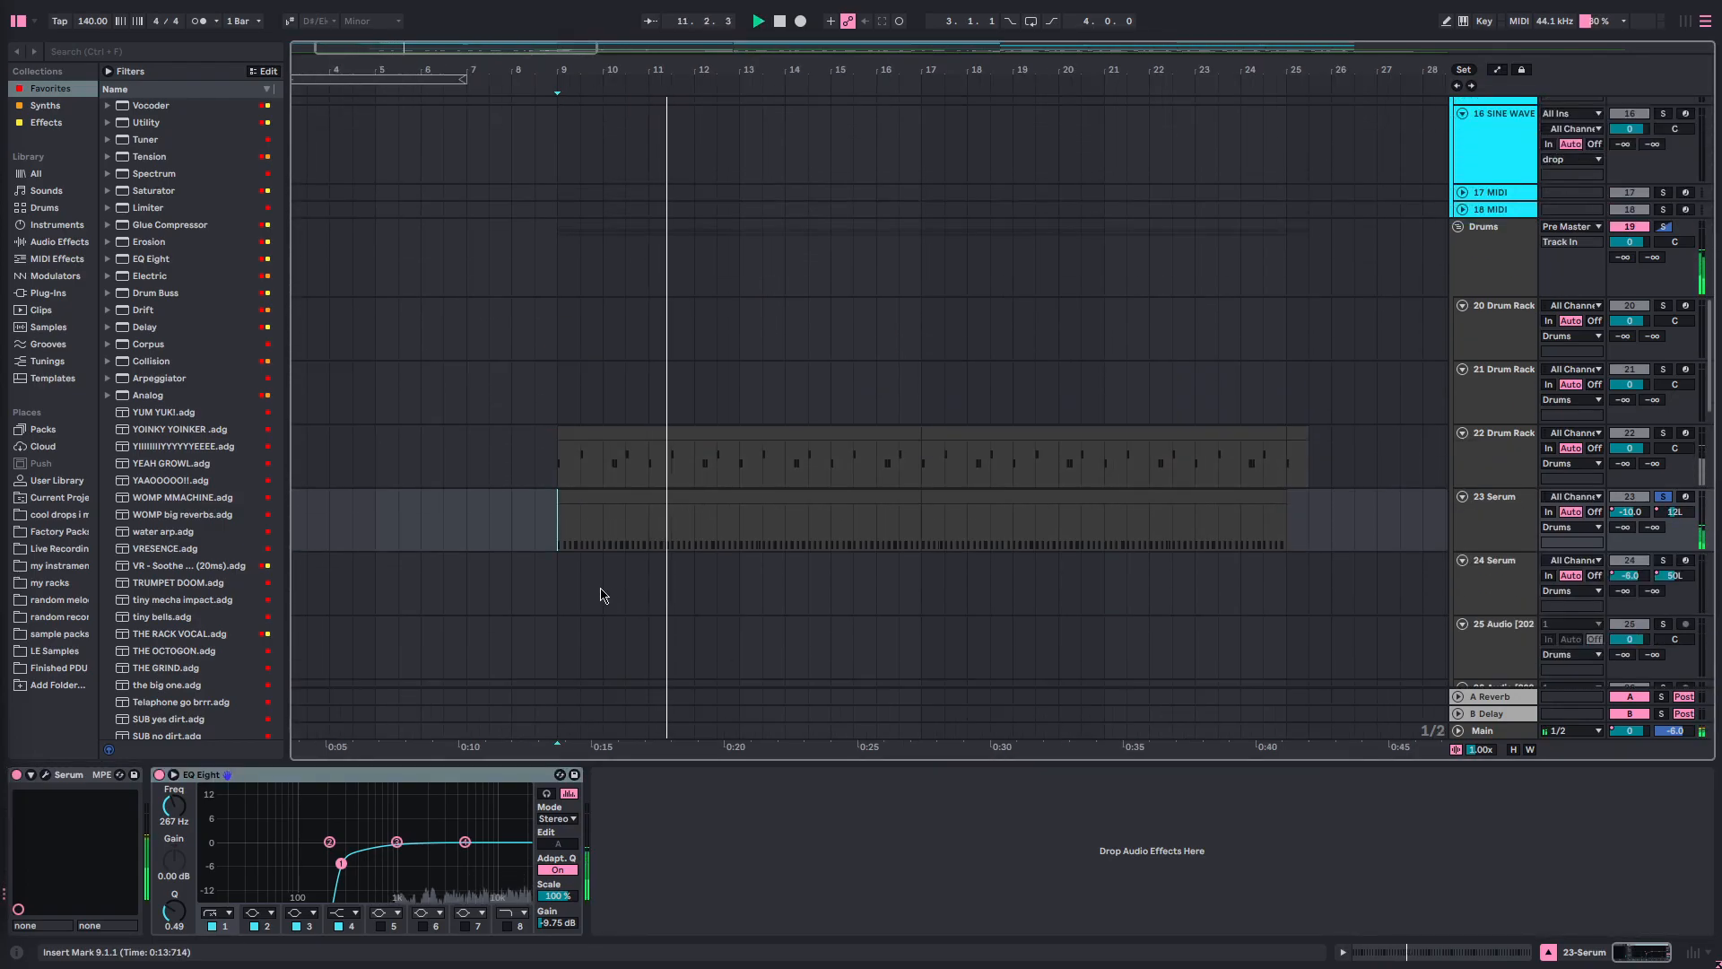
{"action": "scroll", "coordinate": [580, 549], "scroll_direction": "up", "scroll_amount": 3}
- Play the full Drums group from bar 9, and play the whole mix from 8.3.3 while viewing the chord tracks
{"action": "left_click", "coordinate": [523, 275]}
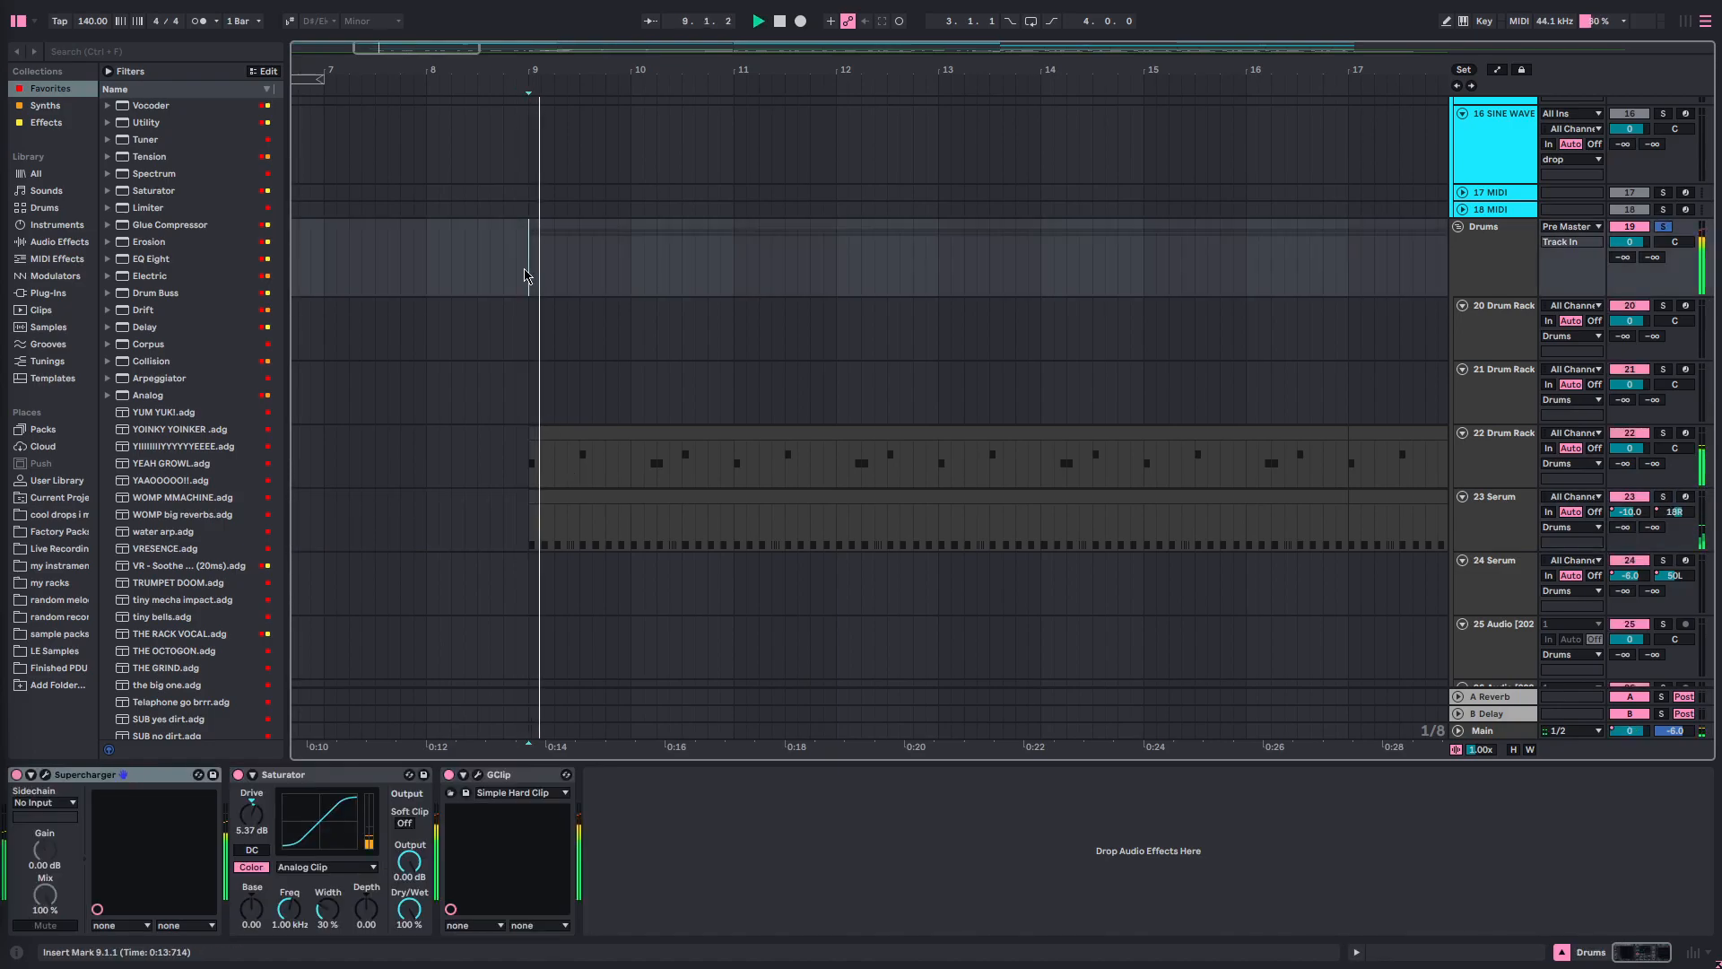
{"action": "scroll", "coordinate": [489, 391], "scroll_direction": "up", "scroll_amount": 3}
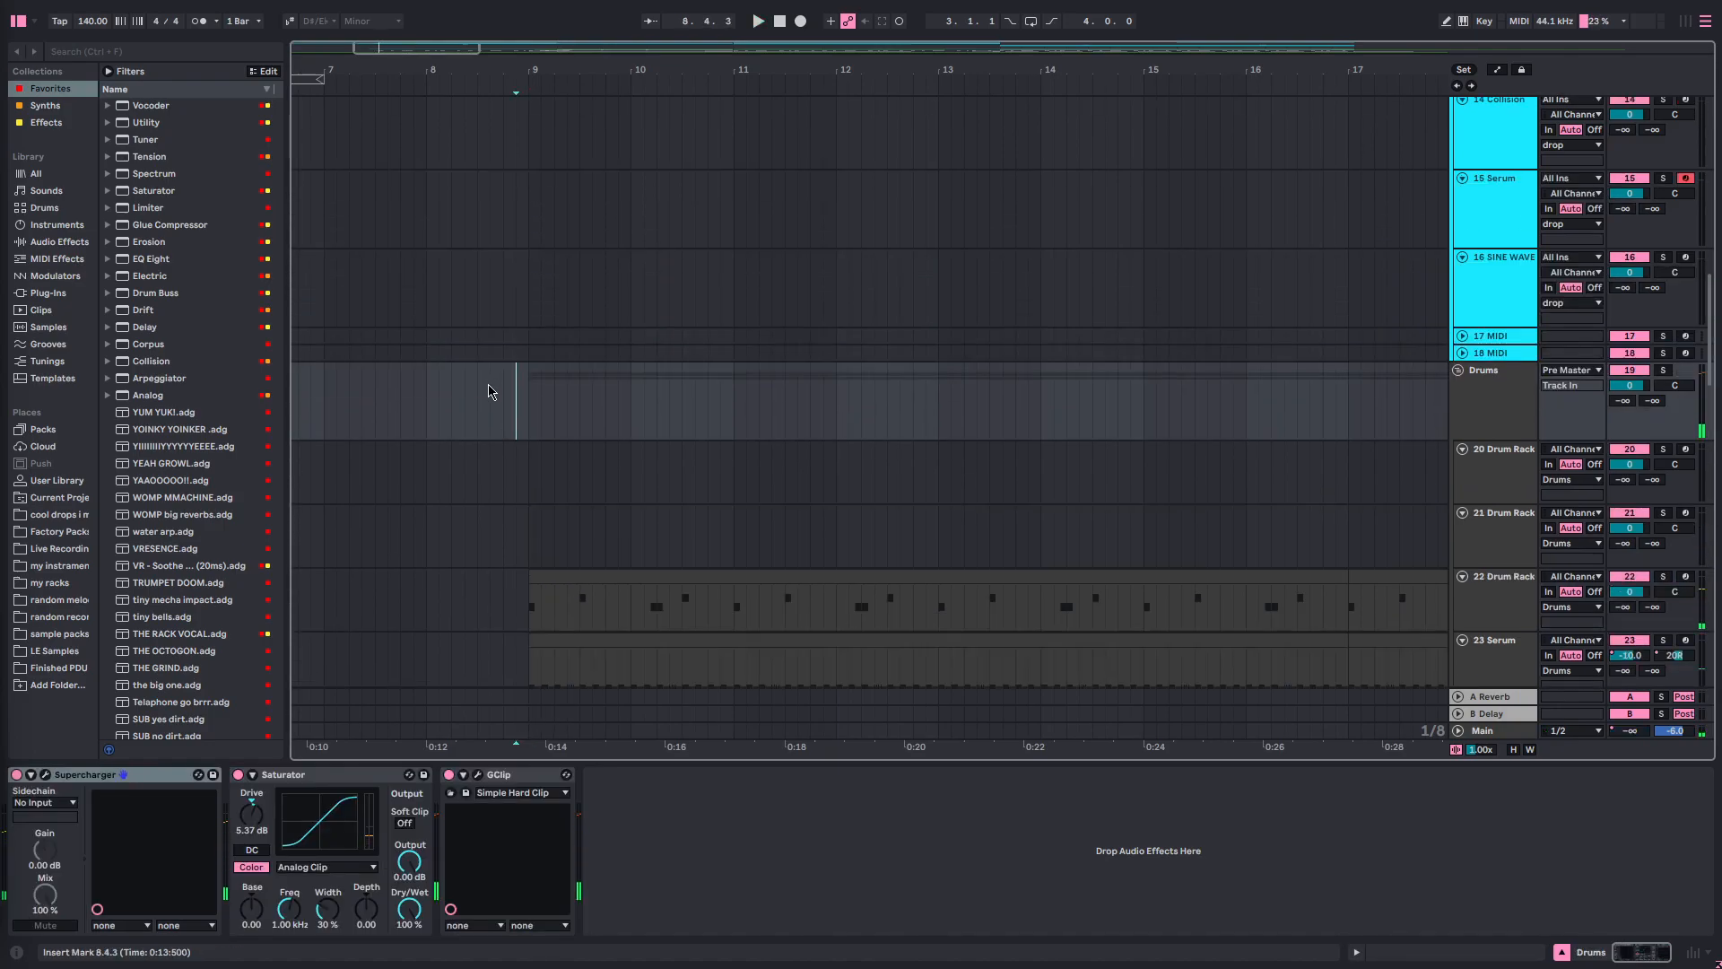
{"action": "left_click", "coordinate": [498, 281]}
{"action": "key", "text": "space"}
{"action": "scroll", "coordinate": [556, 457], "scroll_direction": "up", "scroll_amount": 20}
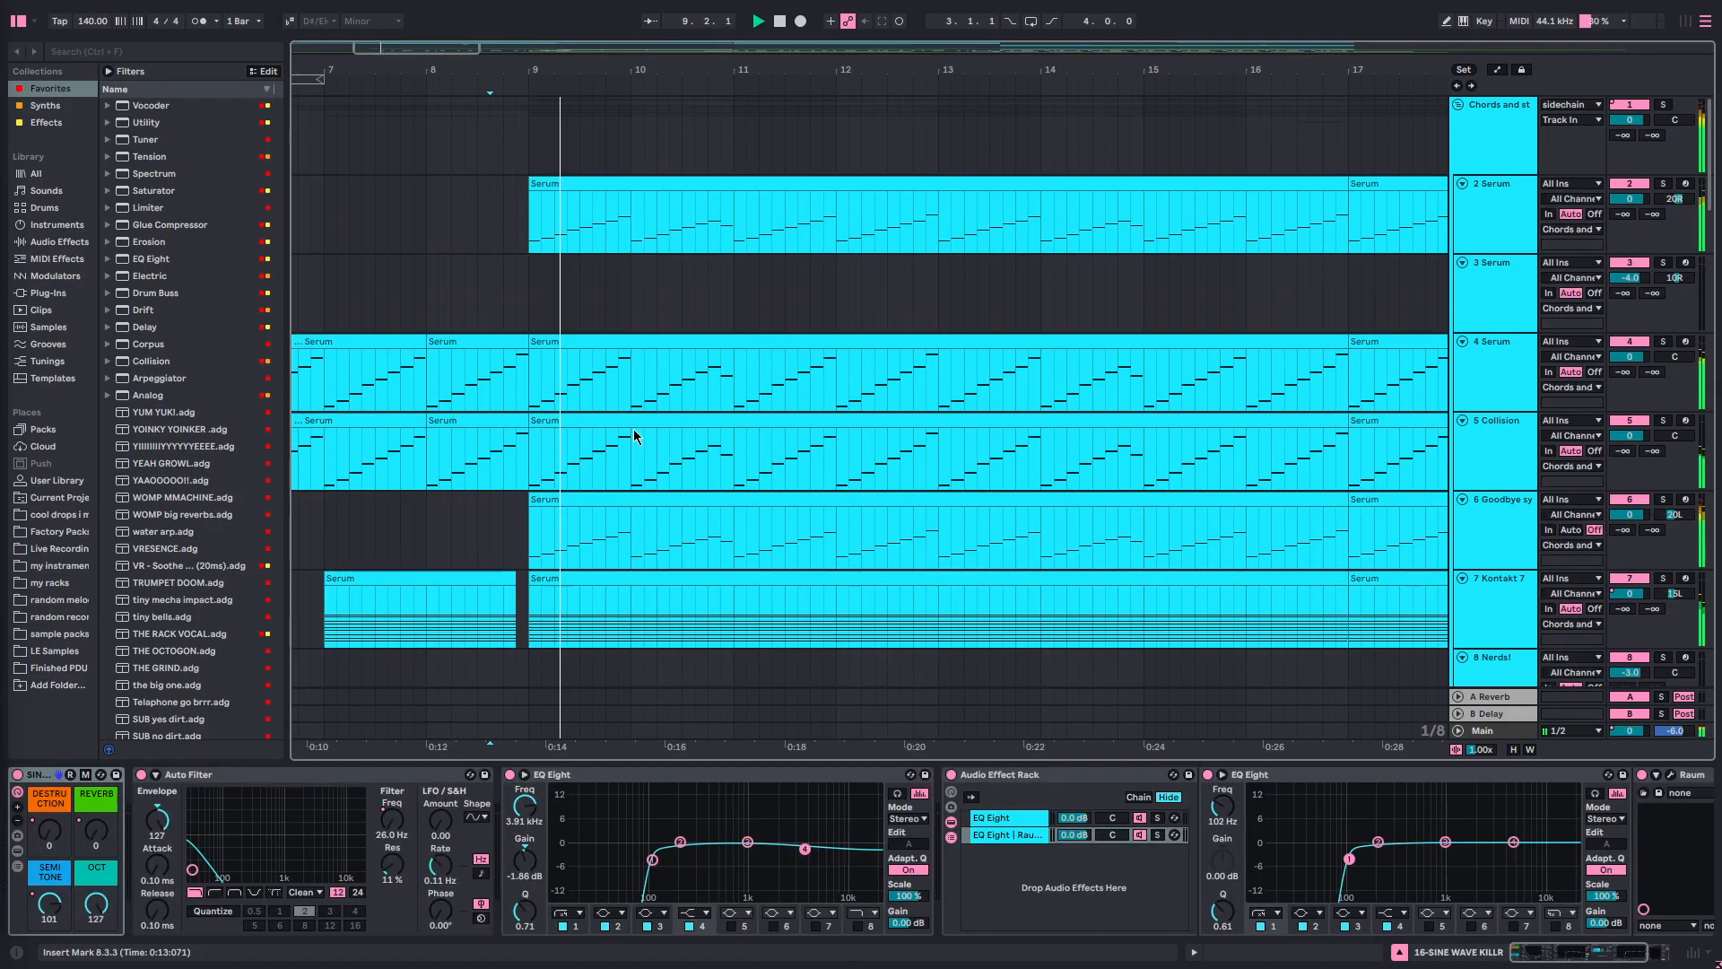
{"action": "scroll", "coordinate": [683, 413], "scroll_direction": "down", "scroll_amount": 5}
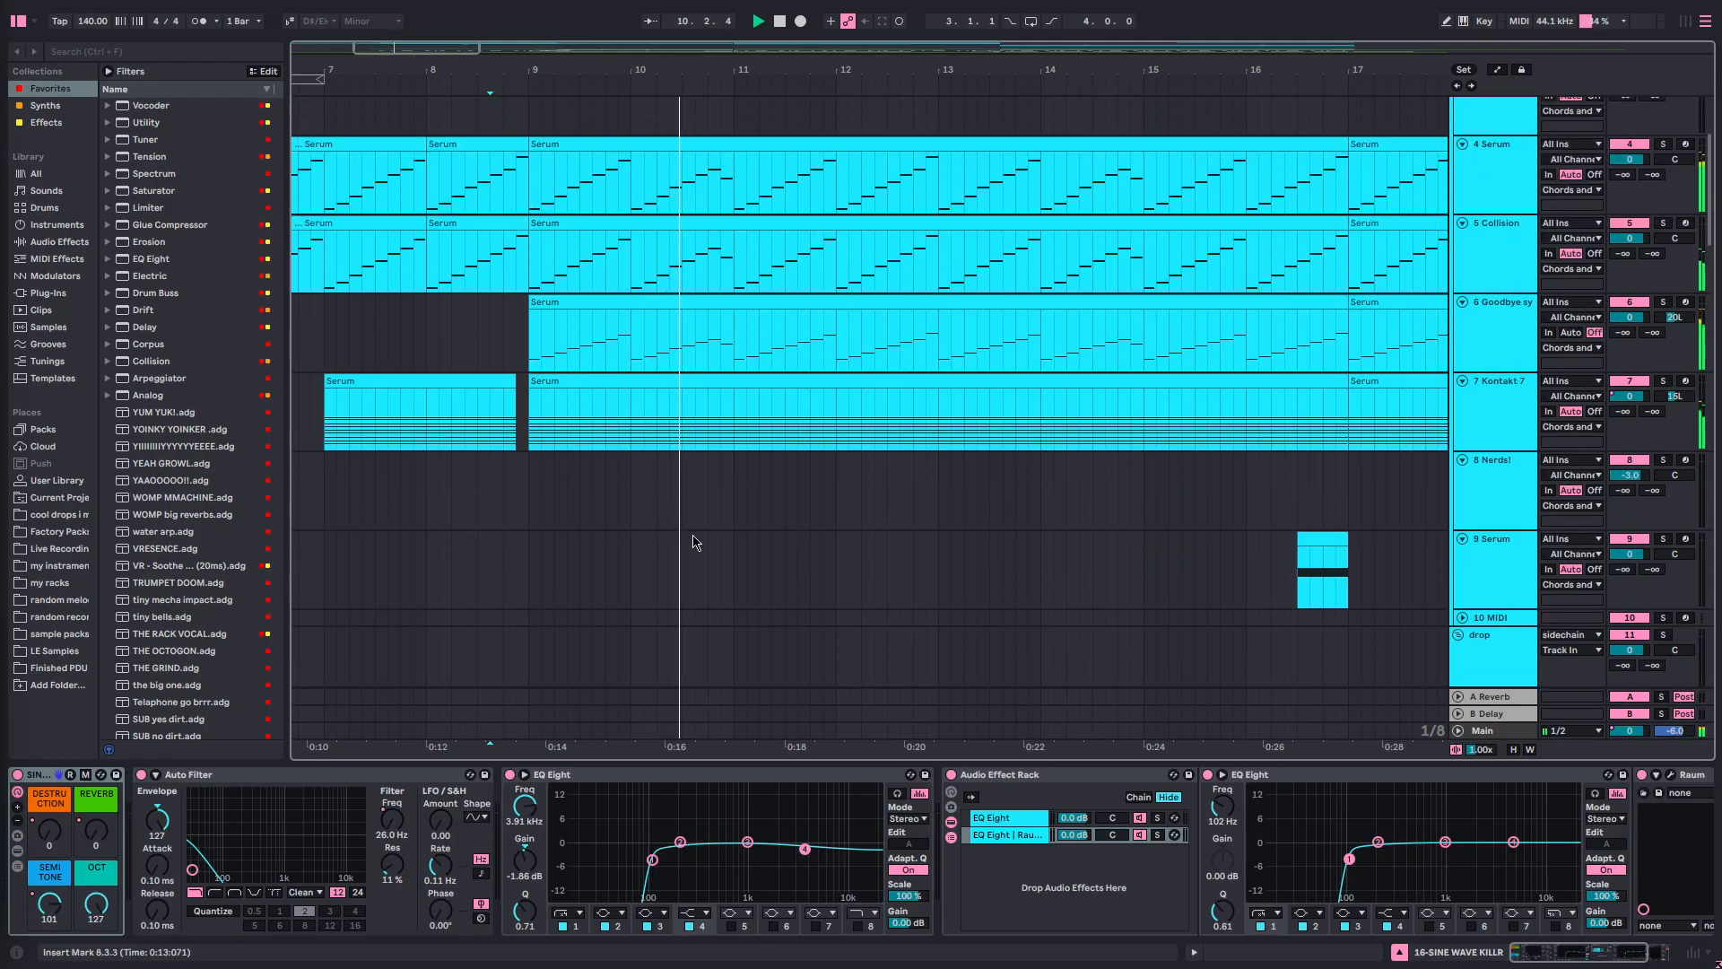
{"action": "scroll", "coordinate": [717, 574], "scroll_direction": "up", "scroll_amount": 5}
{"action": "key", "text": "space"}
- Solo the 6 Goodbye synth track and play it from bar 9
{"action": "left_click", "coordinate": [530, 542]}
{"action": "scroll", "coordinate": [623, 628], "scroll_direction": "down", "scroll_amount": 2}
{"action": "scroll", "coordinate": [610, 574], "scroll_direction": "up", "scroll_amount": 2}
{"action": "key", "text": "space"}
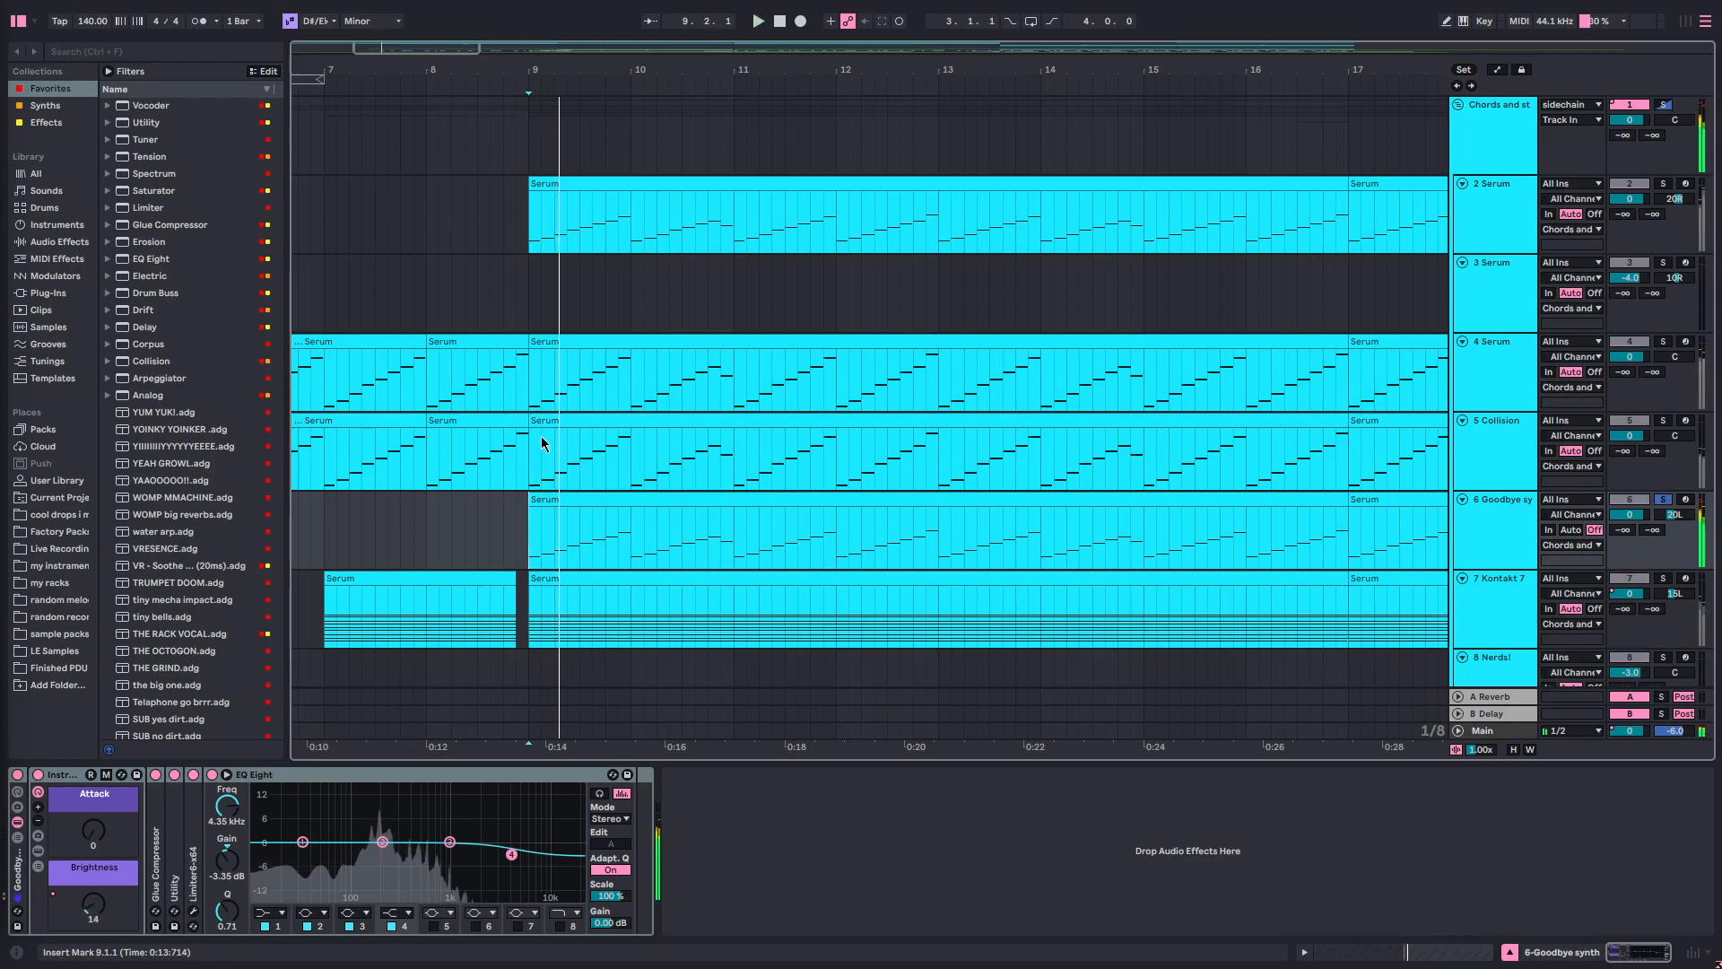
- Solo the 4 Serum track from bar 9 and show the automation lanes across the whole arrangement
{"action": "left_click", "coordinate": [533, 394]}
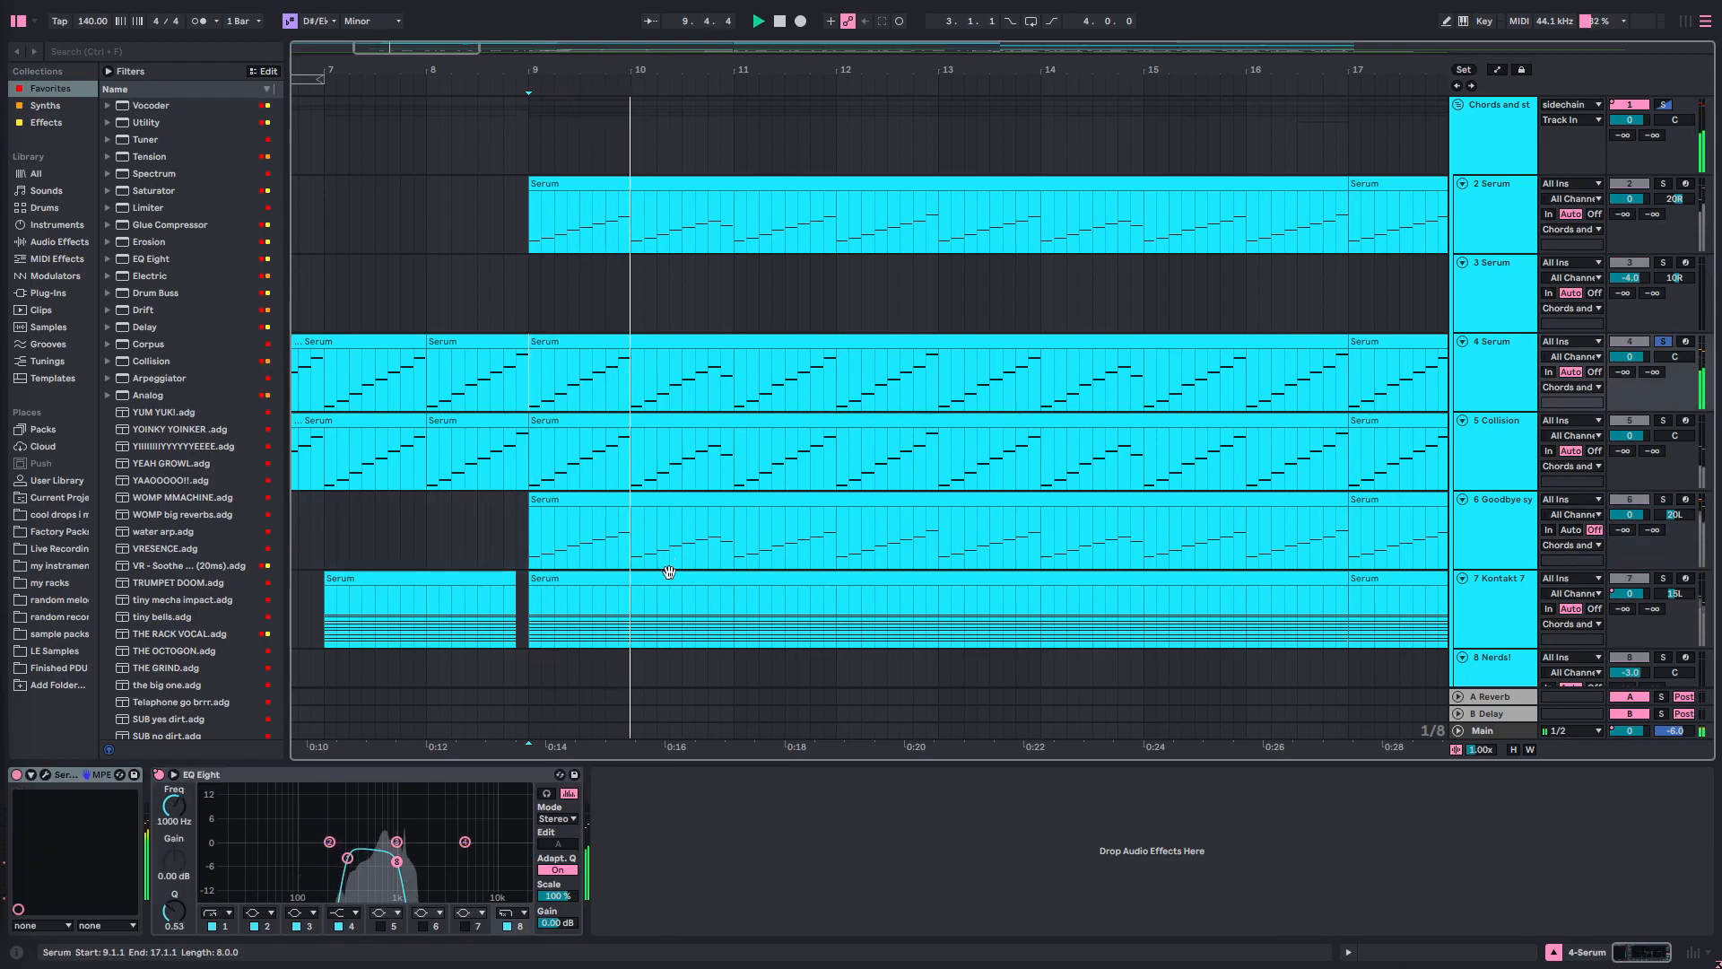
{"action": "scroll", "coordinate": [673, 556], "scroll_direction": "down", "scroll_amount": 3, "text": "ctrl"}
{"action": "key", "text": "a"}
{"action": "scroll", "coordinate": [771, 484], "scroll_direction": "down", "scroll_amount": 2}
{"action": "scroll", "coordinate": [789, 474], "scroll_direction": "down", "scroll_amount": 5, "text": "ctrl"}
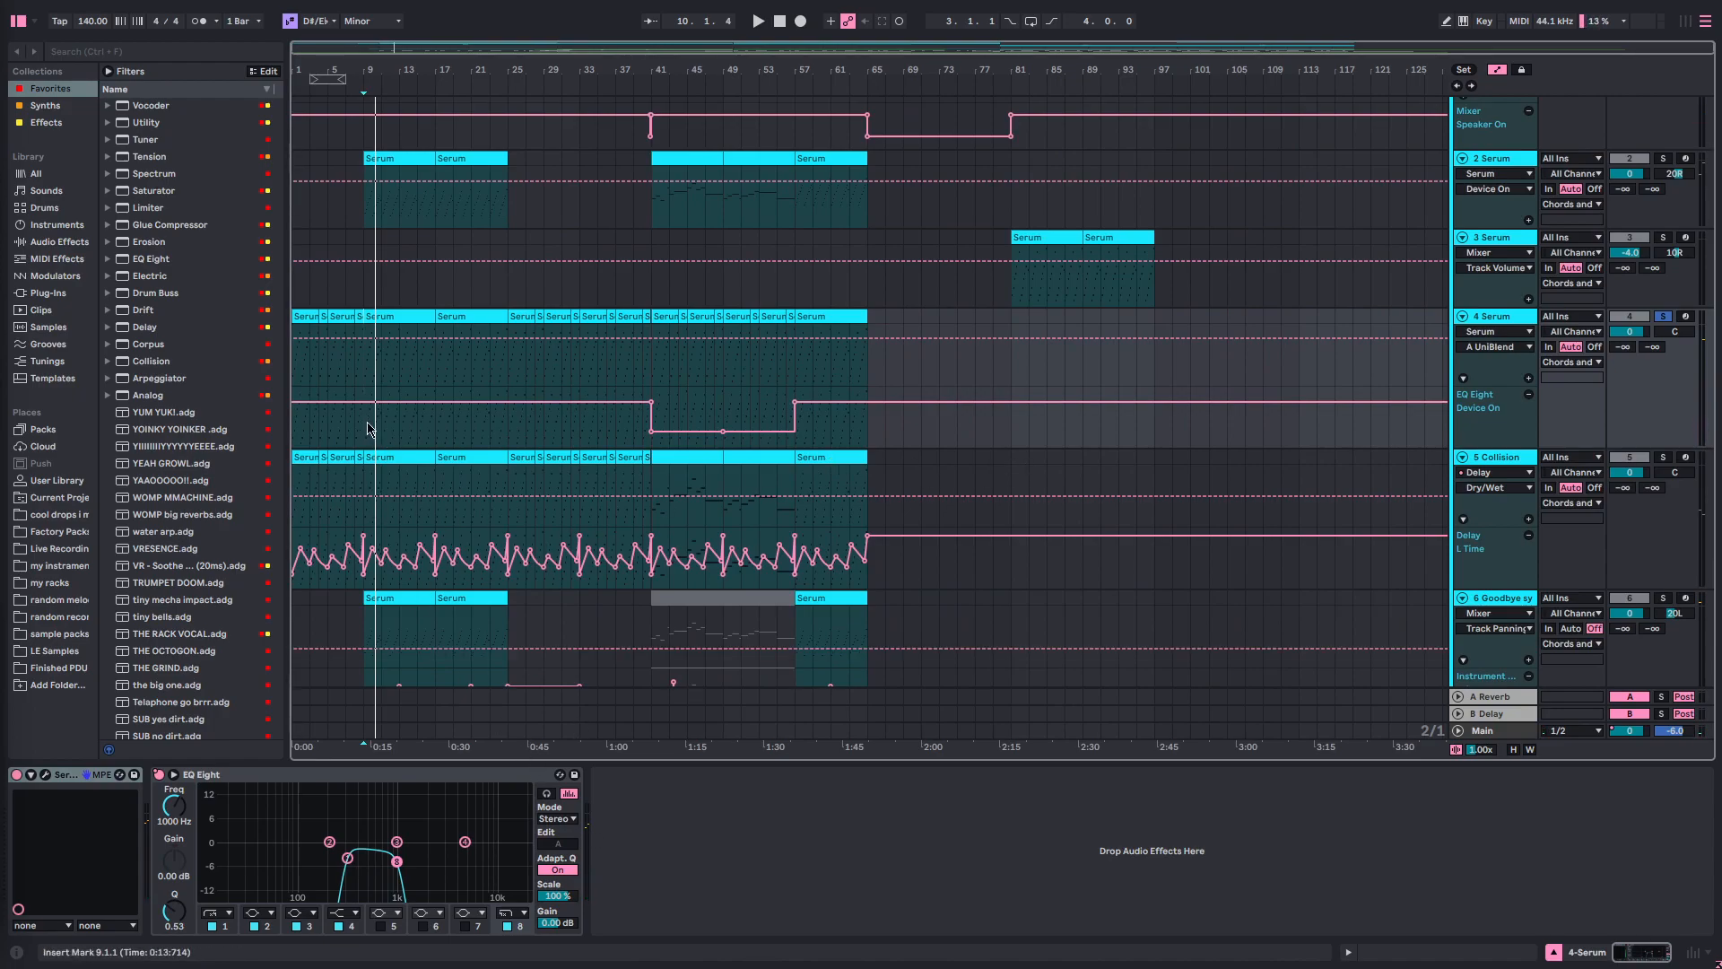
- Replay the soloed 4 Serum track from bar 9 and compare its notes with its EQ Eight Device On automation
{"action": "scroll", "coordinate": [367, 429], "scroll_direction": "up", "scroll_amount": 5, "text": "ctrl"}
{"action": "scroll", "coordinate": [411, 443], "scroll_direction": "left", "scroll_amount": 4}
{"action": "left_click", "coordinate": [473, 424]}
{"action": "key", "text": "space"}
{"action": "key", "text": "a"}
{"action": "scroll", "coordinate": [477, 435], "scroll_direction": "down", "scroll_amount": 3, "text": "ctrl"}
{"action": "left_click", "coordinate": [461, 379]}
{"action": "key", "text": "a"}
{"action": "key", "text": "space"}
{"action": "scroll", "coordinate": [930, 588], "scroll_direction": "down", "scroll_amount": 2, "text": "ctrl"}
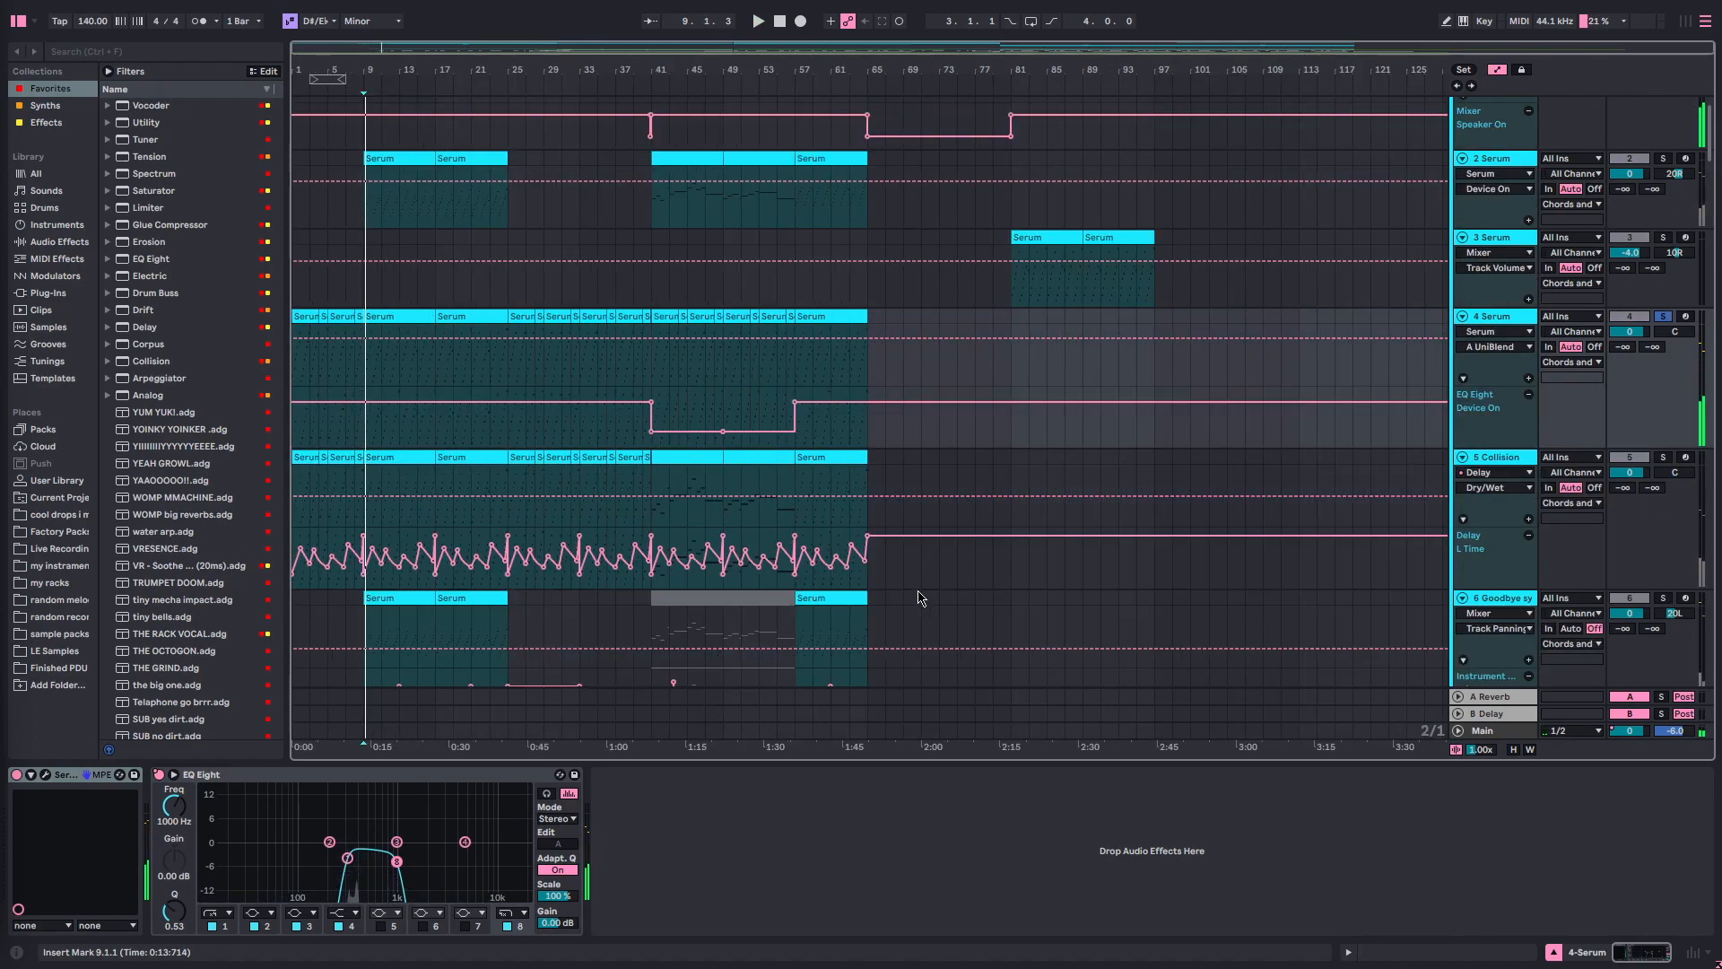
- Lower the EQ Eight output gain on the 4 Serum track to -8.94 dB, audition it and hide the automation lanes
{"action": "left_click_drag", "start_coordinate": [556, 922], "coordinate": [556, 955]}
{"action": "key", "text": "space"}
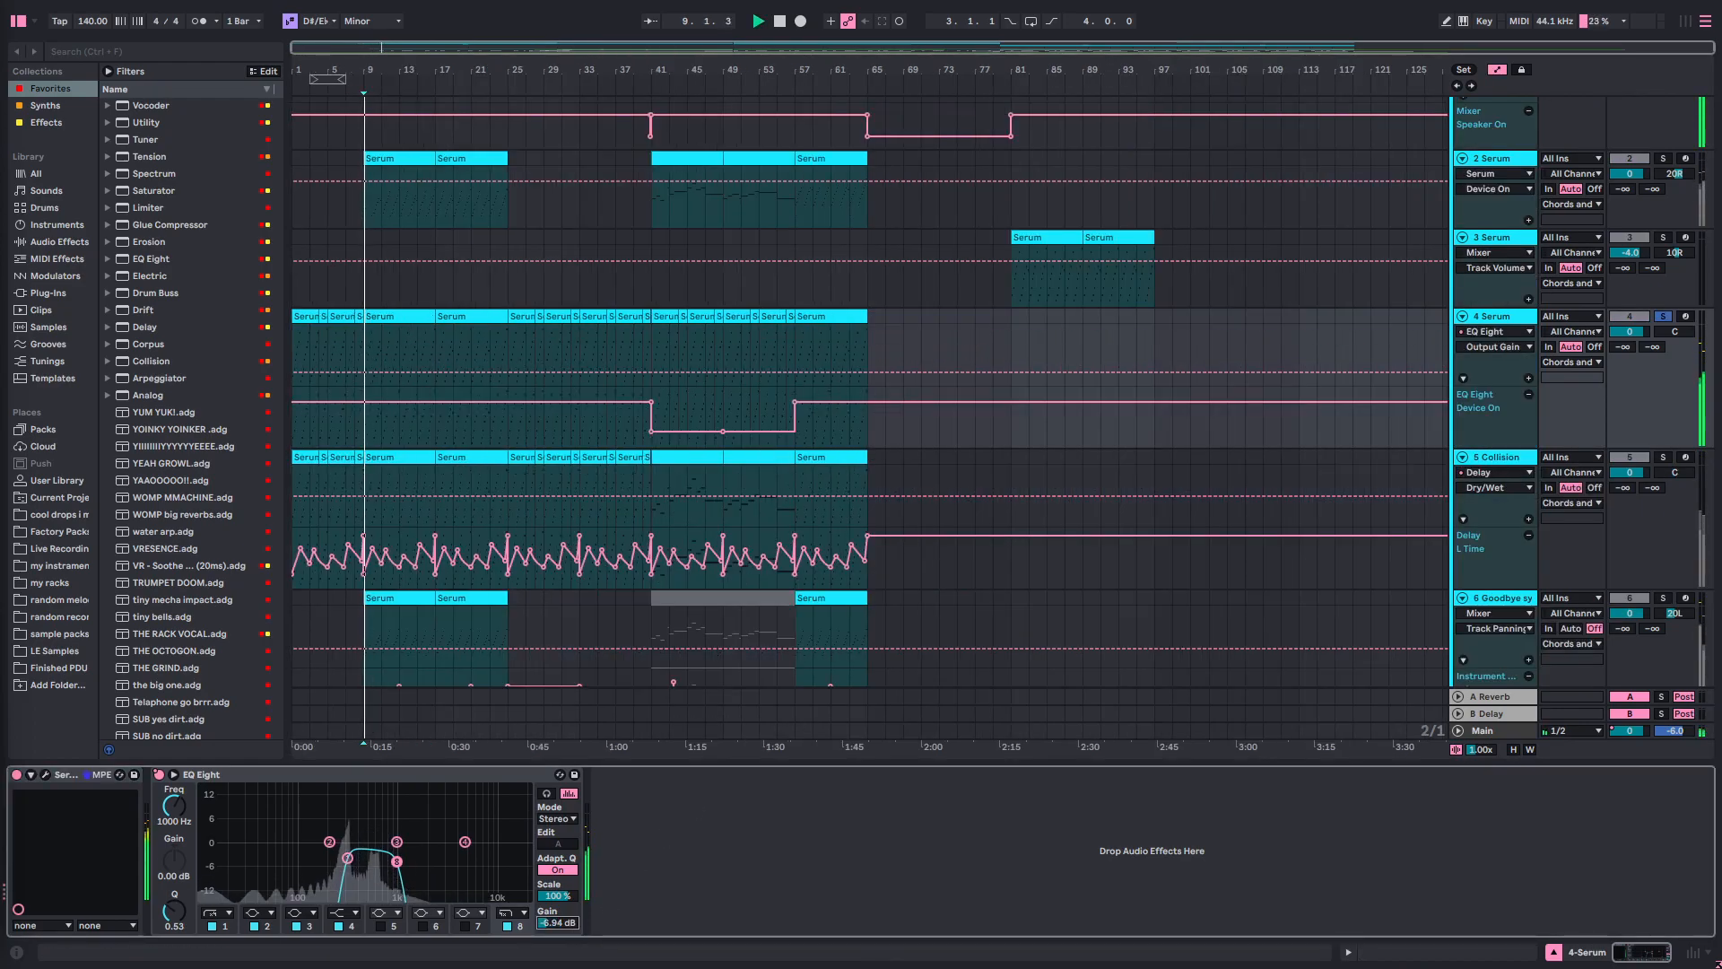
{"action": "key", "text": "space"}
{"action": "key", "text": "a"}
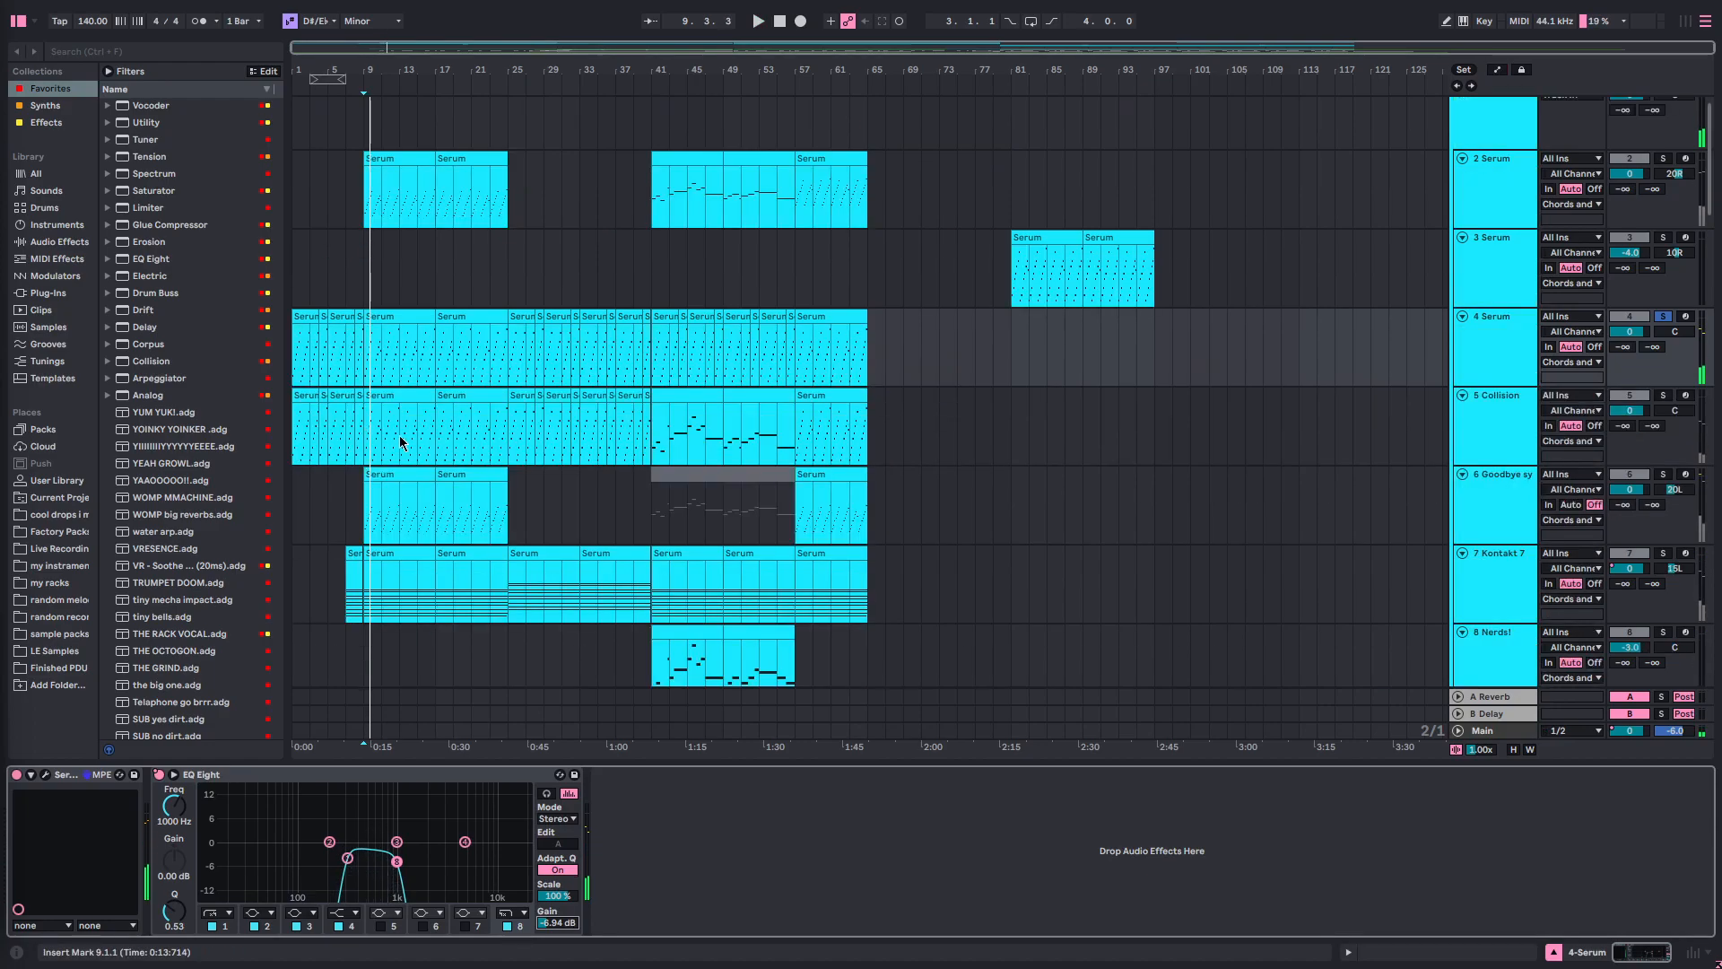
- Hide the device view to enlarge the arrangement, and play the 4 Serum track from 7.1.1 while checking its automation
{"action": "scroll", "coordinate": [741, 527], "scroll_direction": "down", "scroll_amount": 20}
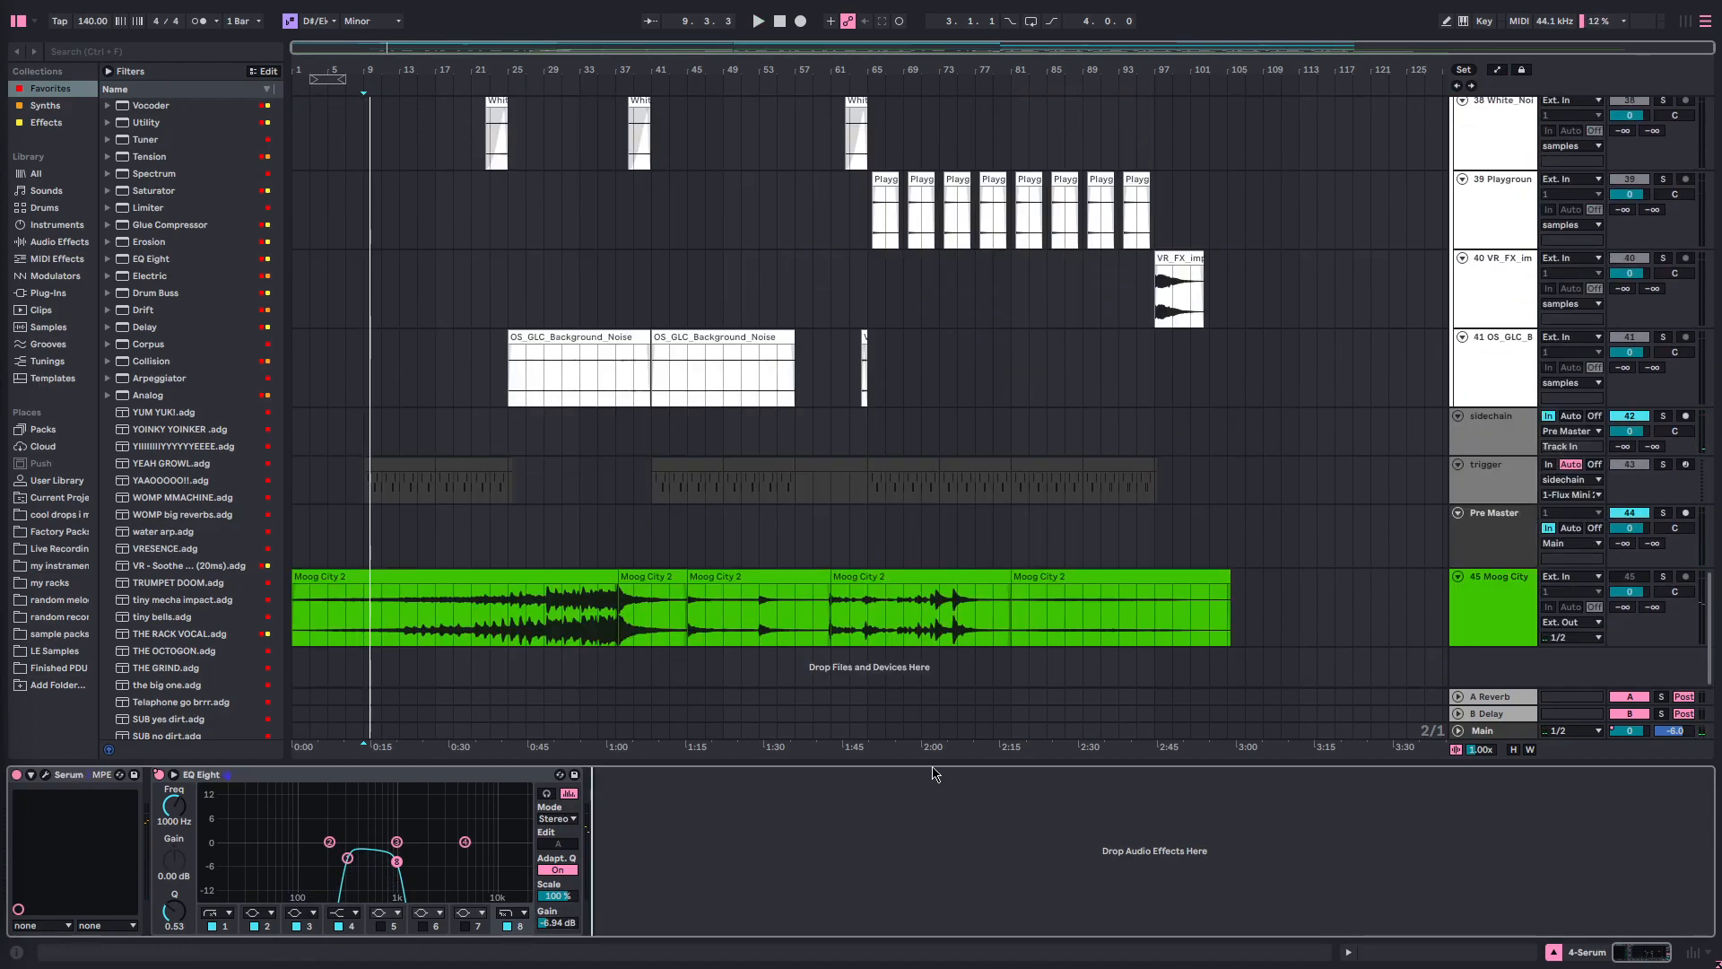
{"action": "left_click_drag", "start_coordinate": [933, 761], "coordinate": [1090, 909]}
{"action": "scroll", "coordinate": [954, 558], "scroll_direction": "up", "scroll_amount": 20}
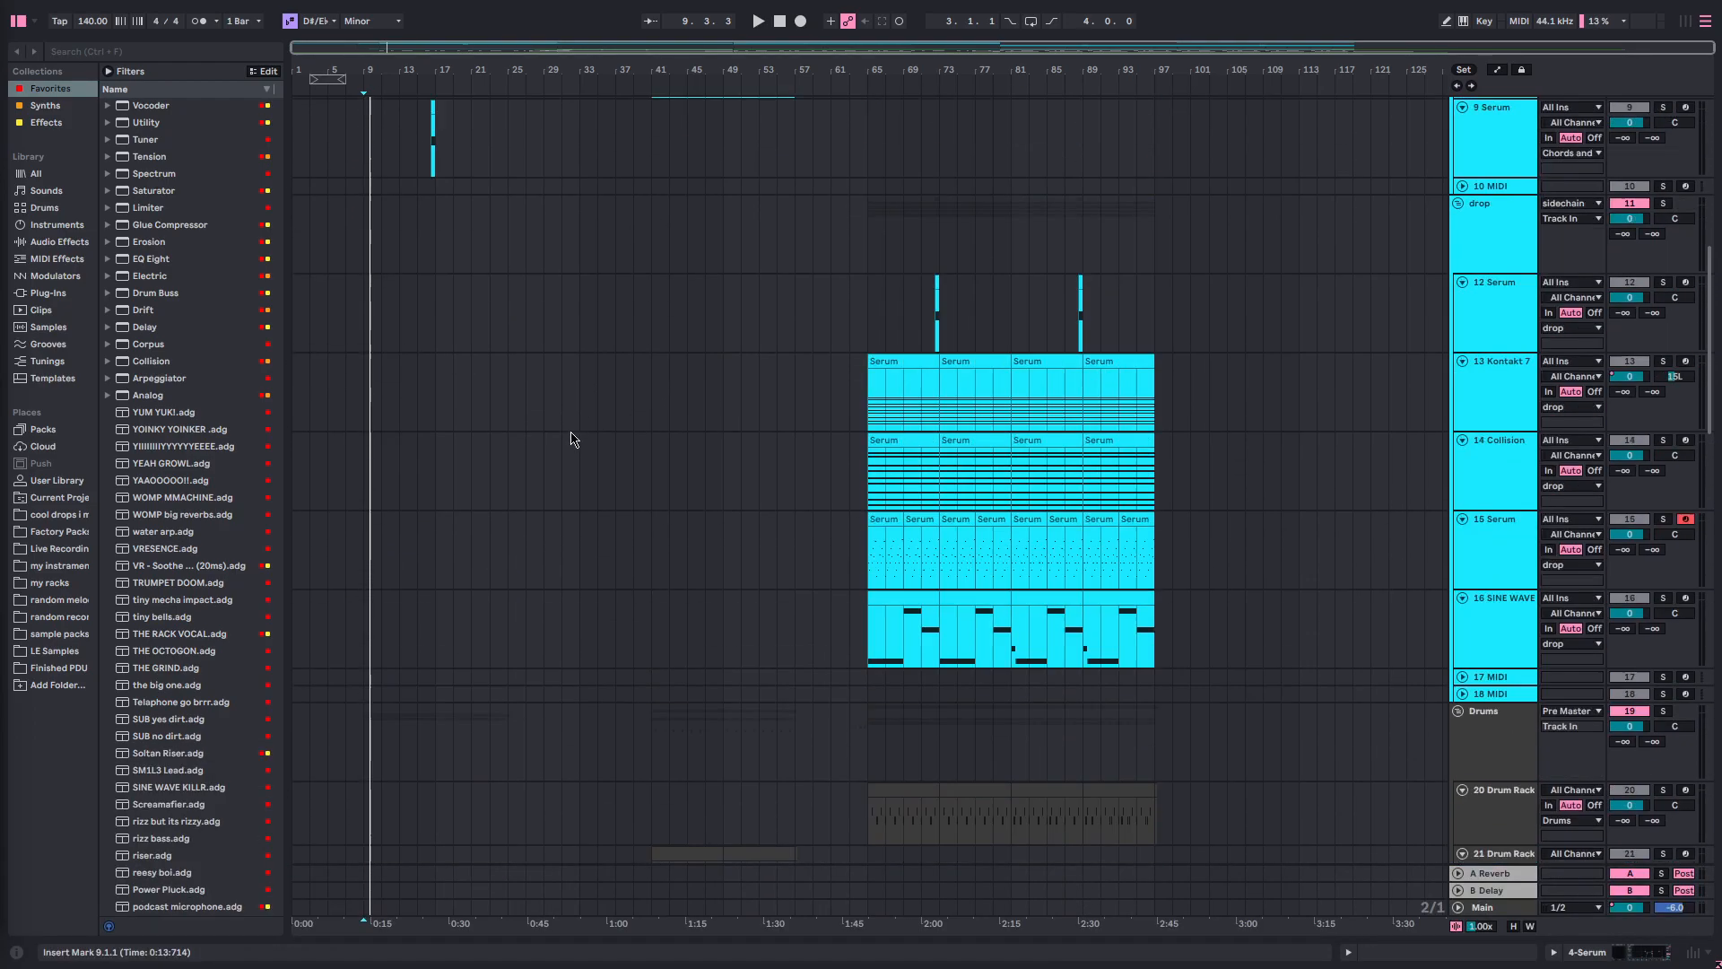
{"action": "left_click", "coordinate": [339, 392]}
{"action": "scroll", "coordinate": [338, 385], "scroll_direction": "up", "scroll_amount": 2}
{"action": "left_click_drag", "start_coordinate": [341, 387], "coordinate": [378, 394]}
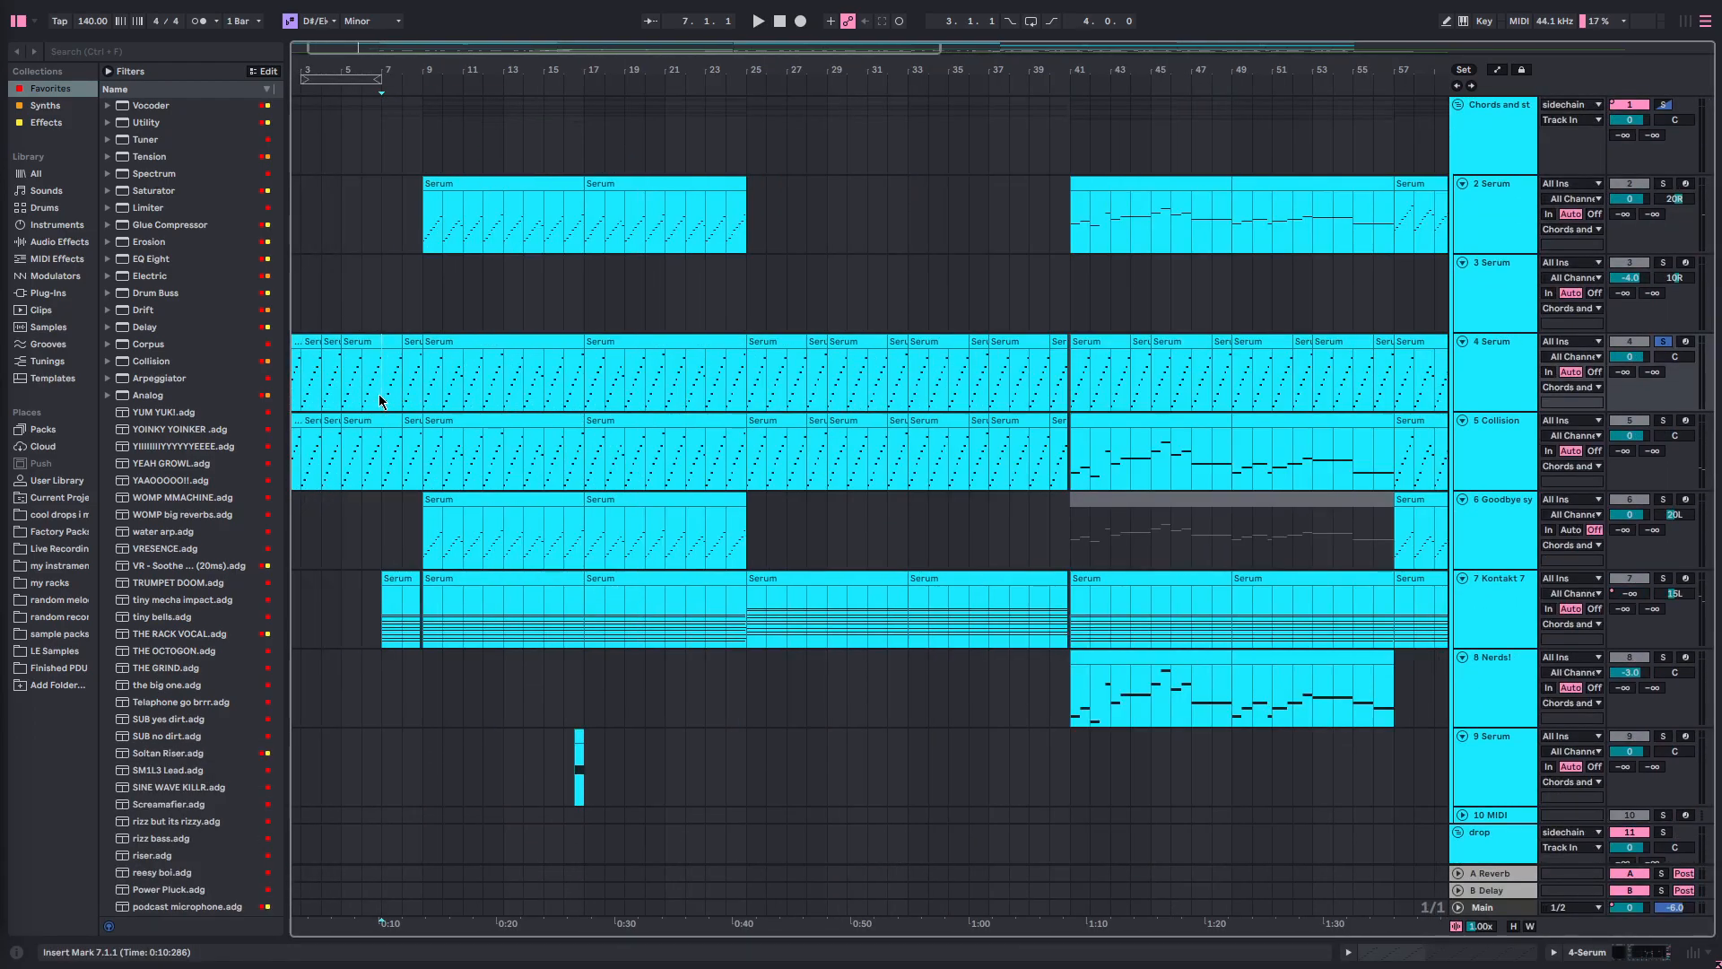
{"action": "scroll", "coordinate": [380, 393], "scroll_direction": "up", "scroll_amount": 4}
{"action": "key", "text": "space"}
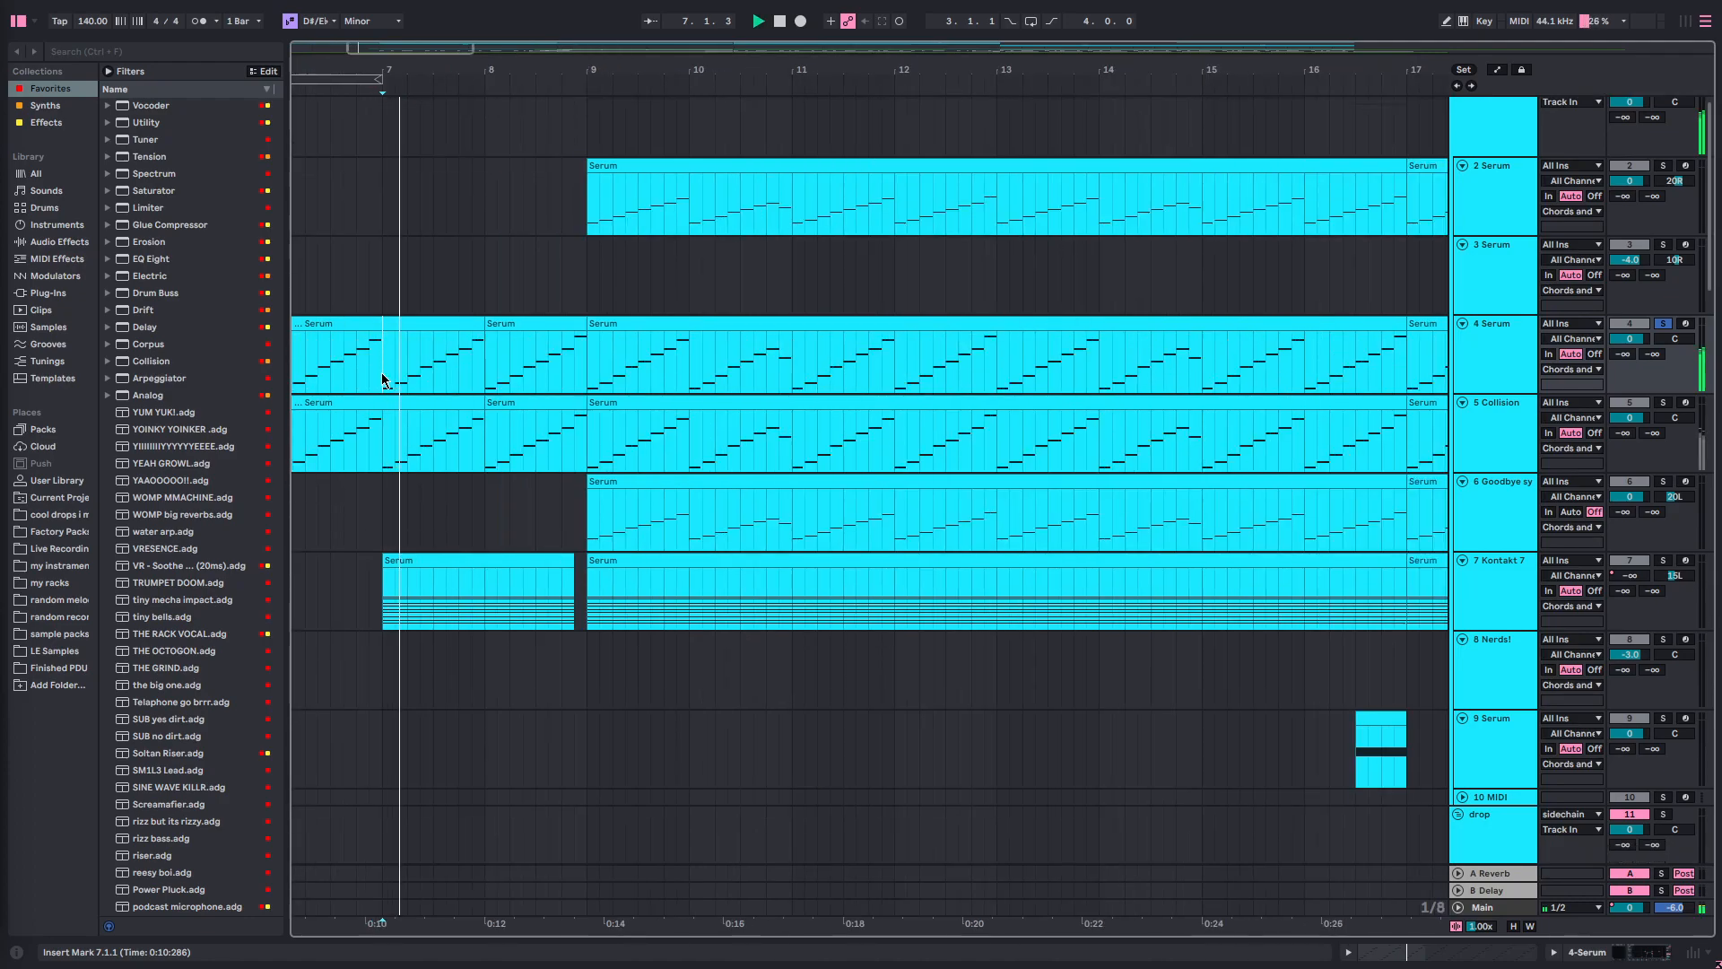
{"action": "key", "text": "a"}
{"action": "key", "text": "a"}
- Reset the 4 Serum track's EQ Eight output gain to 0.00 dB and set its track volume to -9.0 dB
{"action": "double_click", "coordinate": [1484, 361]}
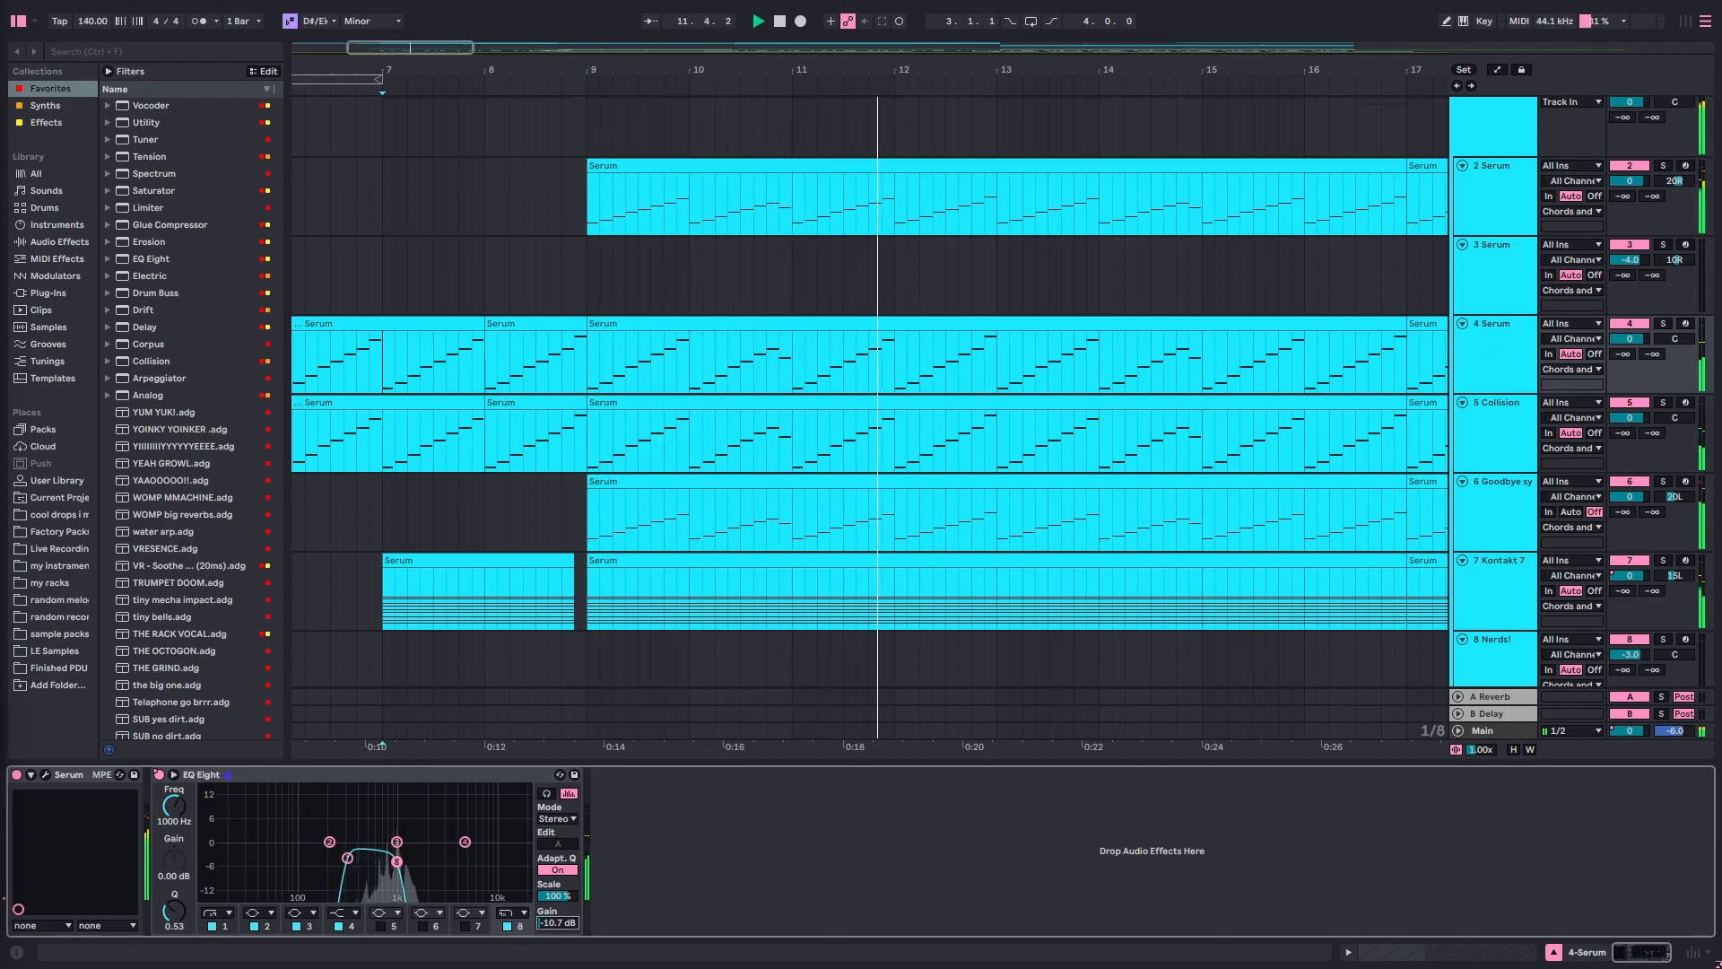
{"action": "double_click", "coordinate": [564, 921]}
{"action": "mouse_move", "coordinate": [1629, 339]}
{"action": "left_mouse_down"}
{"action": "mouse_move", "coordinate": [1630, 362]}
{"action": "mouse_move", "coordinate": [1630, 346]}
{"action": "left_mouse_up"}
- Look through the Main track's device chain from Multiband Dynamics to the metering plug-ins, and hide the device view
{"action": "scroll", "coordinate": [1245, 395], "scroll_direction": "right", "scroll_amount": 2}
{"action": "scroll", "coordinate": [1245, 395], "scroll_direction": "down", "scroll_amount": 6}
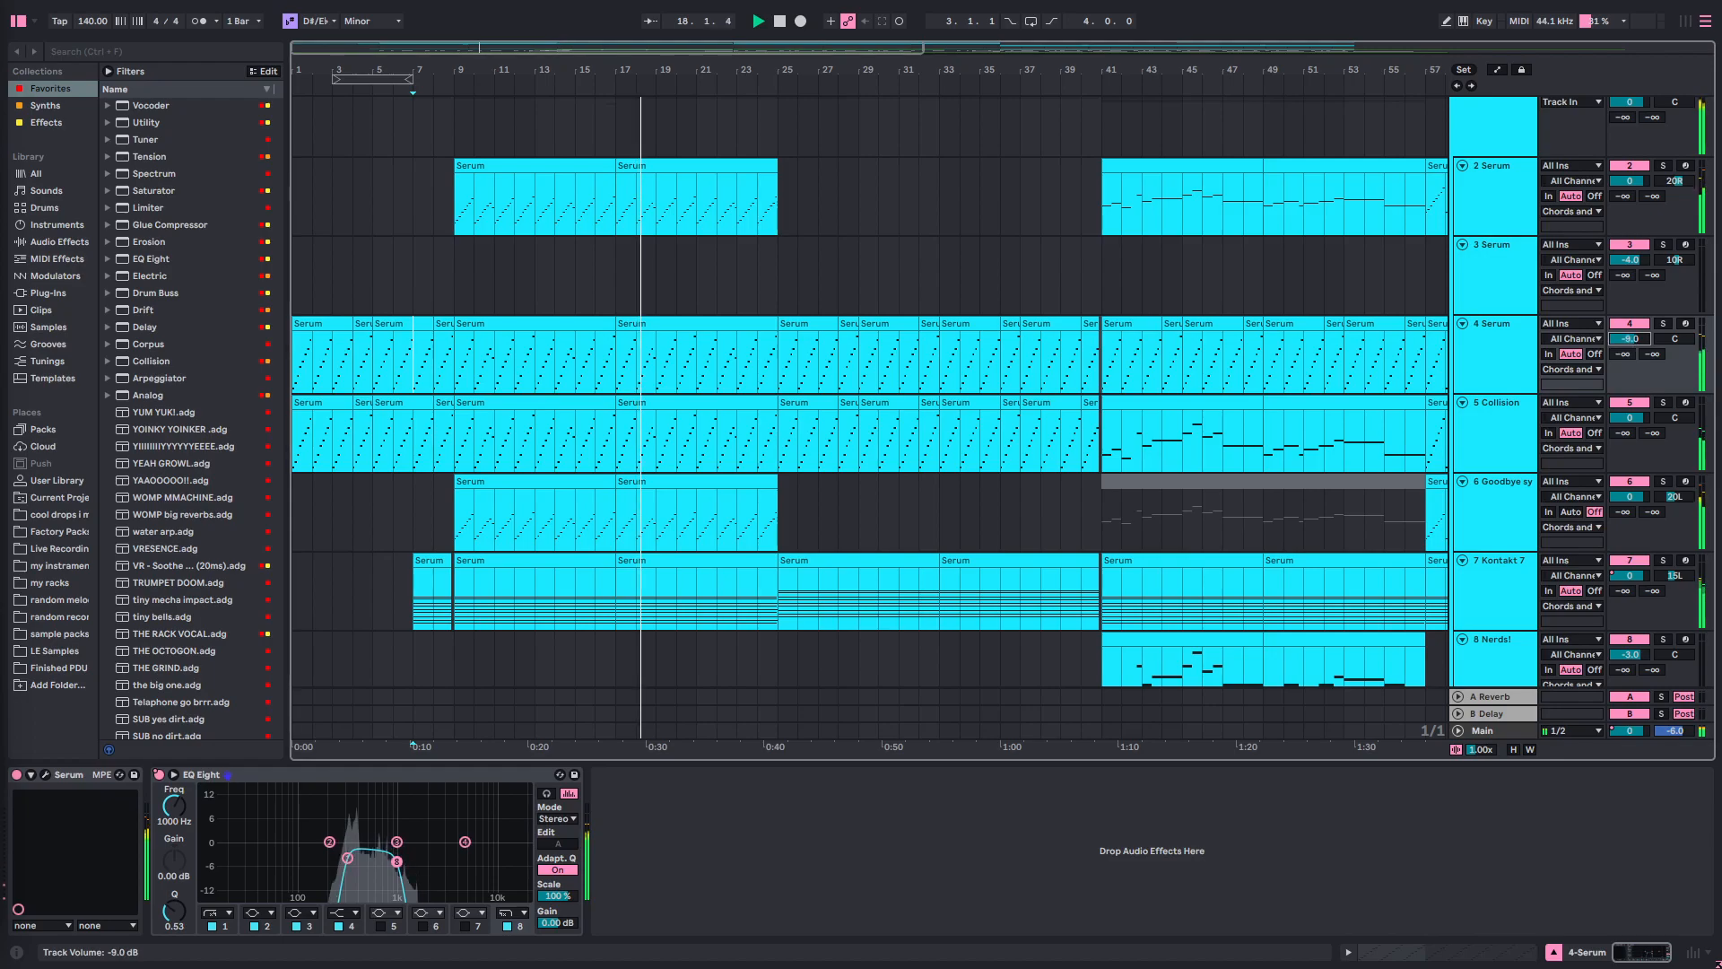
{"action": "double_click", "coordinate": [1484, 731]}
{"action": "scroll", "coordinate": [1295, 813], "scroll_direction": "right", "scroll_amount": 7}
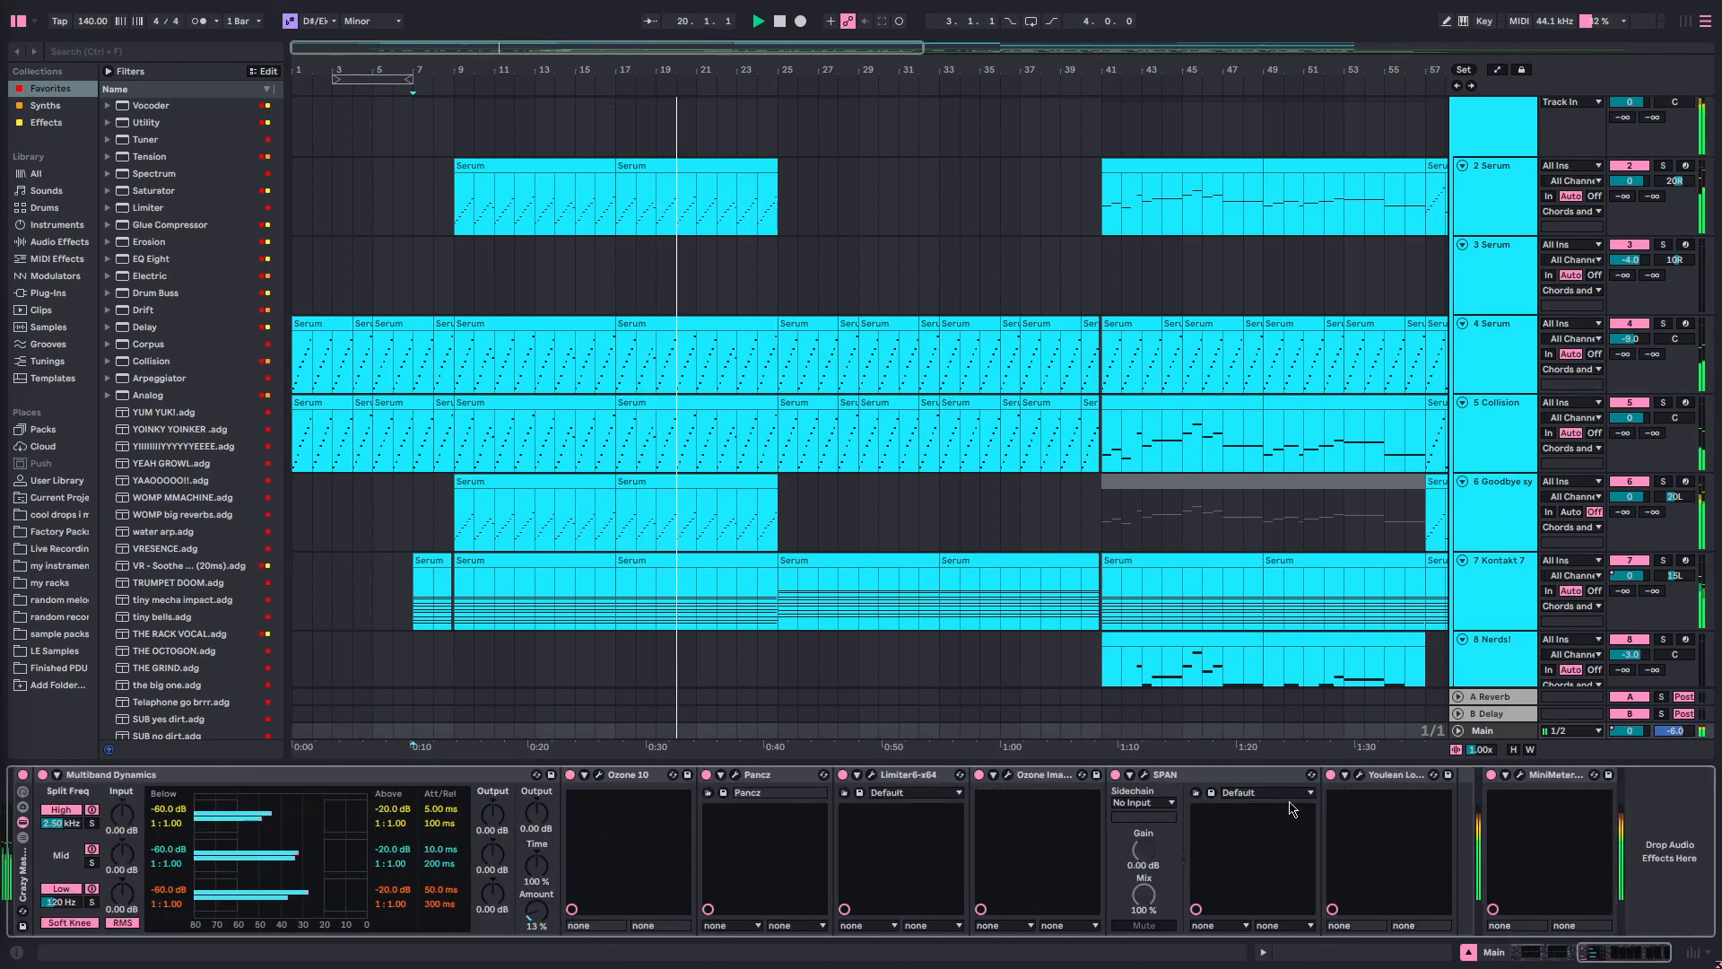
{"action": "left_click_drag", "start_coordinate": [1248, 765], "coordinate": [1312, 967]}
{"action": "scroll", "coordinate": [597, 484], "scroll_direction": "up", "scroll_amount": 1}
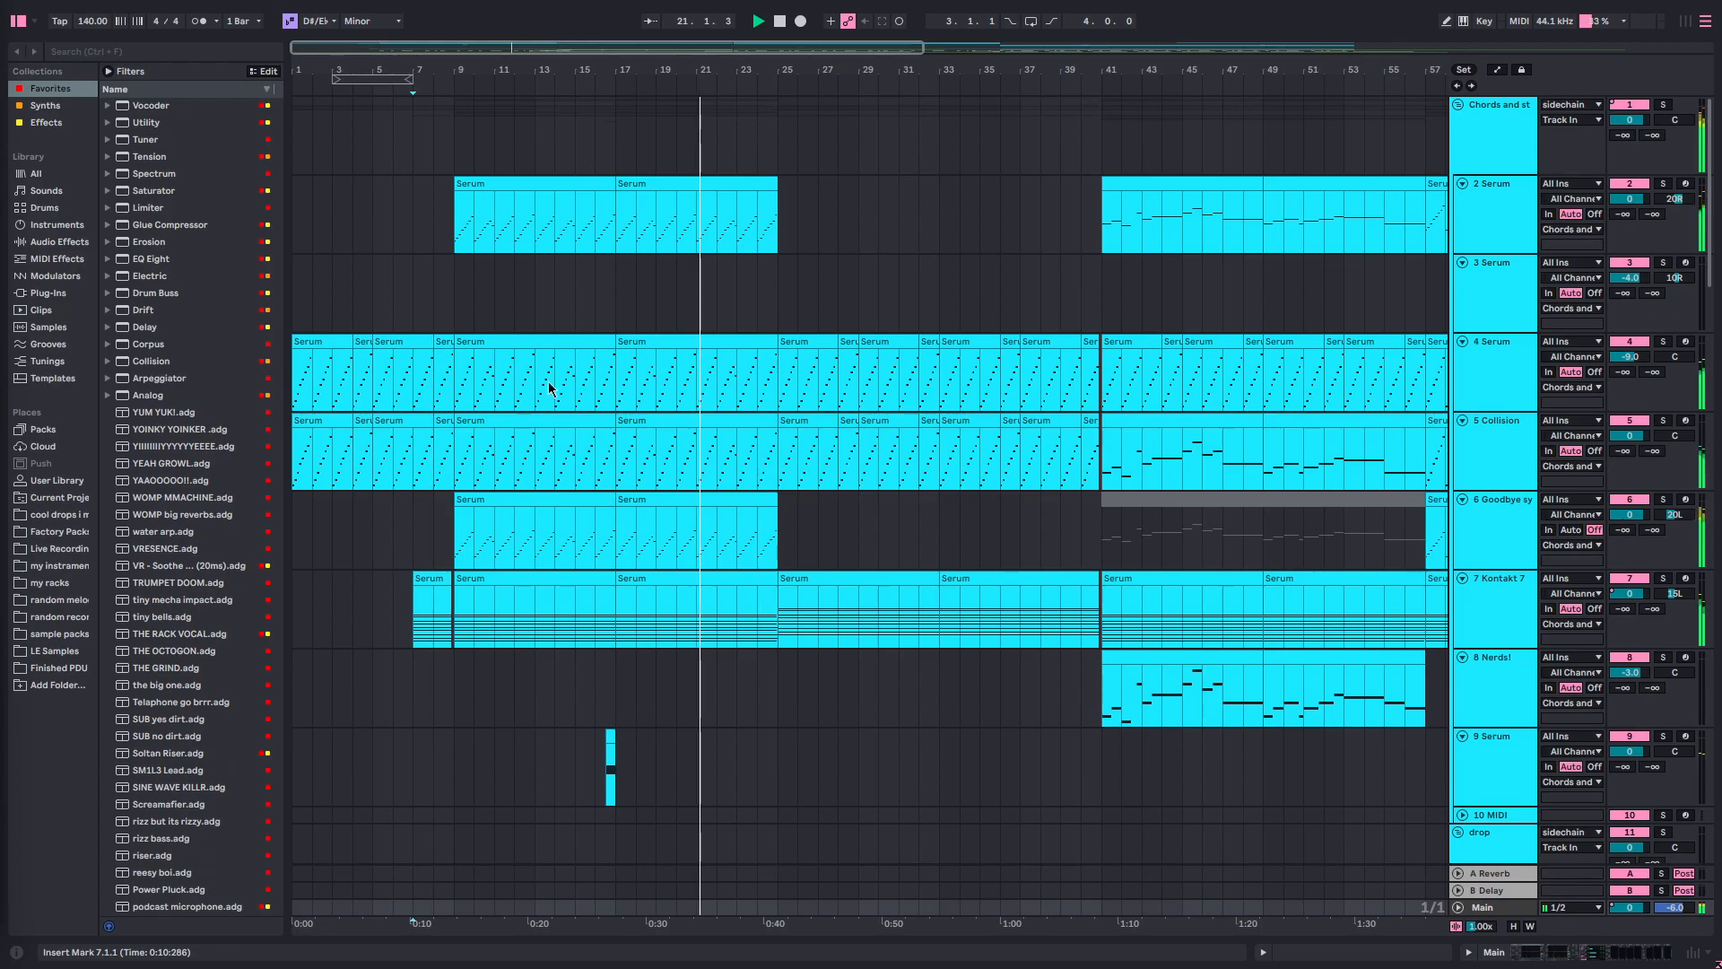
- Solo and play the 2 Serum track from bar 9, and open its Serum instrument to view the oscillator and noise settings
{"action": "left_click", "coordinate": [478, 235]}
{"action": "left_click", "coordinate": [524, 184]}
{"action": "left_click", "coordinate": [444, 275]}
{"action": "left_click", "coordinate": [450, 234]}
{"action": "key", "text": "space"}
{"action": "double_click", "coordinate": [1510, 218]}
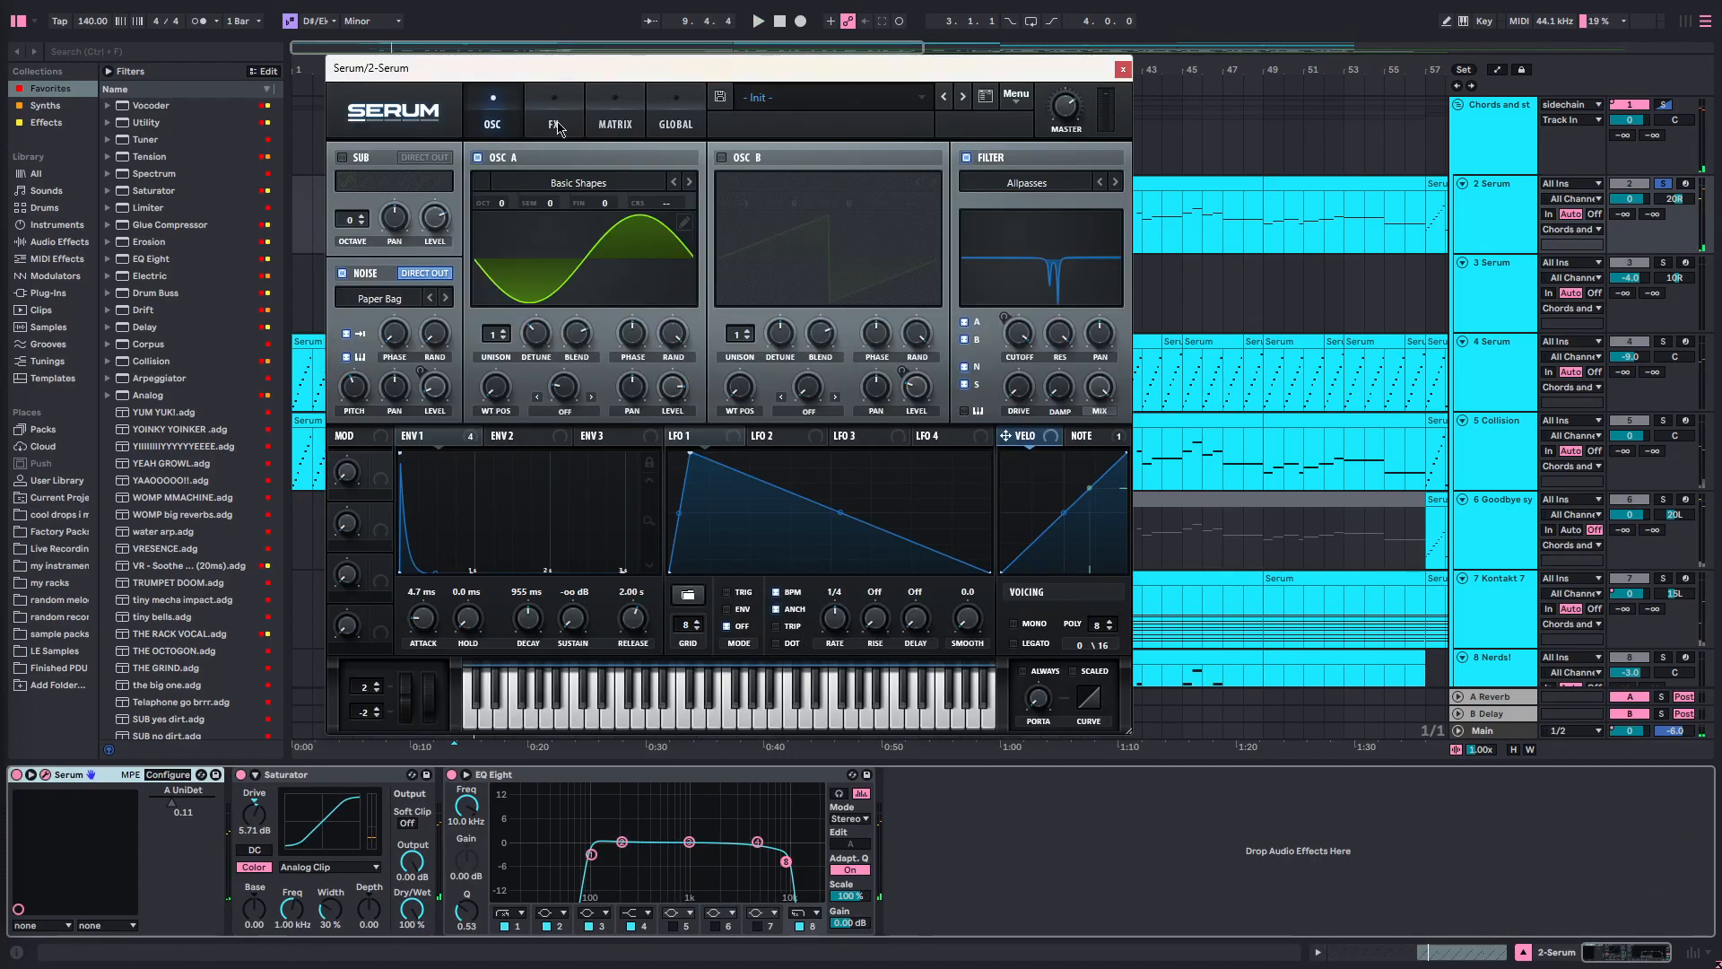
{"action": "left_click_drag", "start_coordinate": [595, 67], "coordinate": [709, 107]}
{"action": "key", "text": "space"}
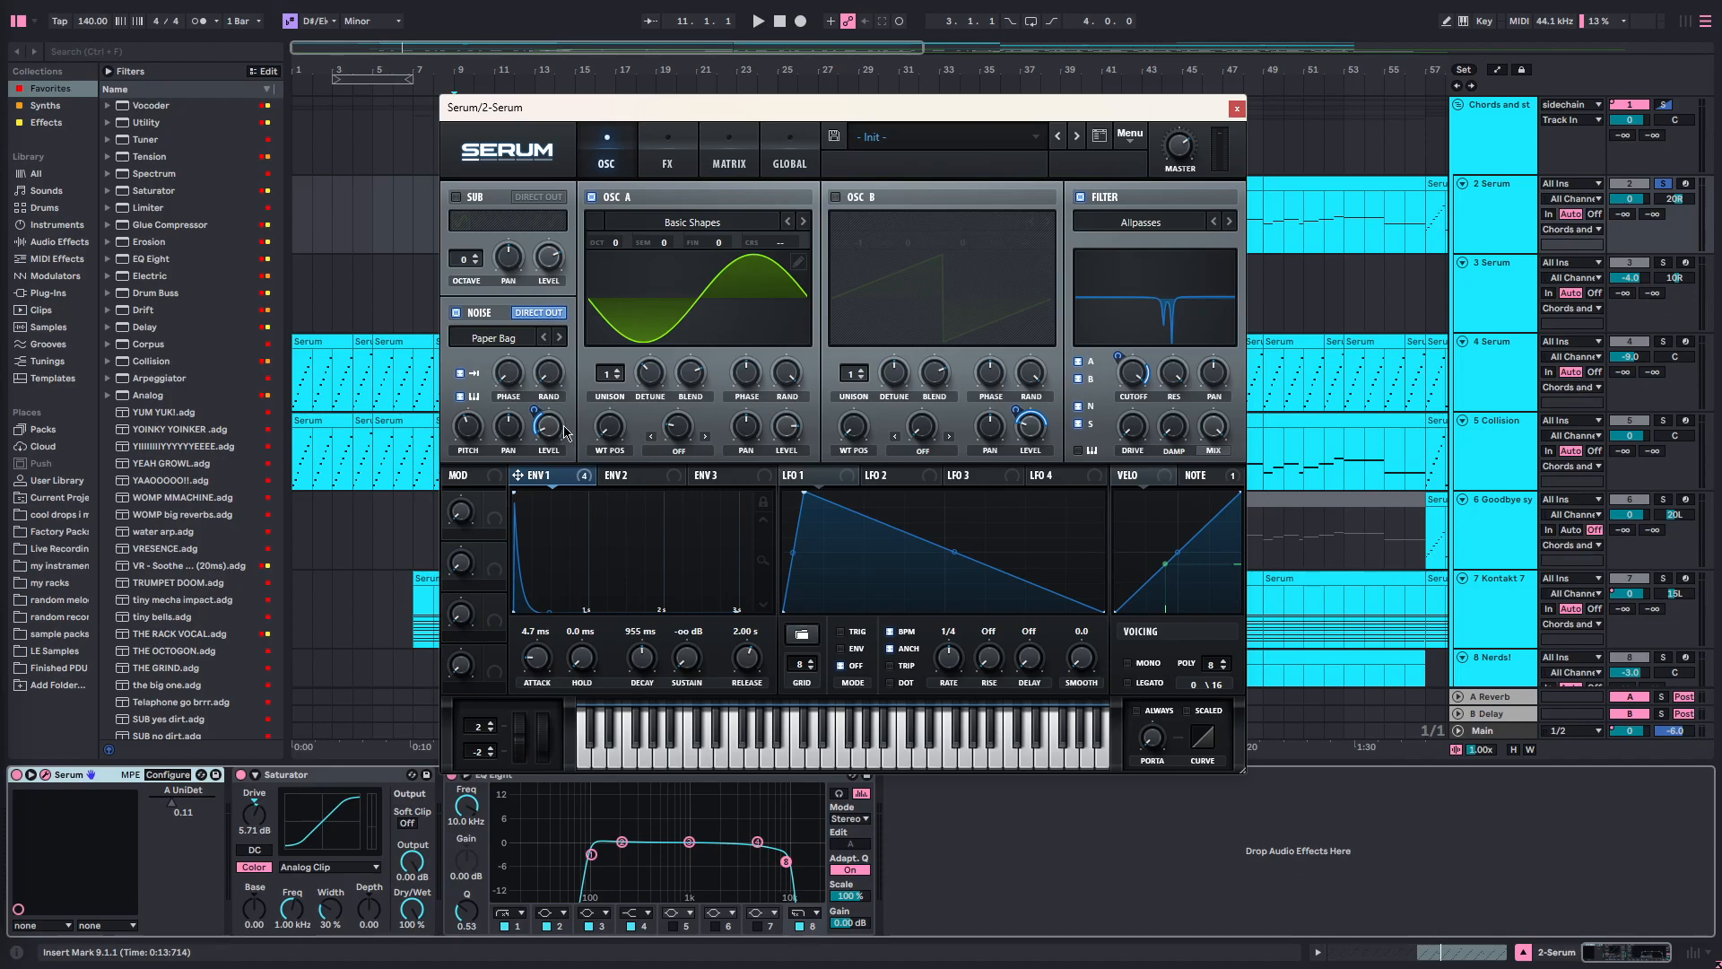
- Compare the 2 Serum instrument's OSC and FX pages, play it with its effects showing, and close the instrument window
{"action": "left_click", "coordinate": [665, 163]}
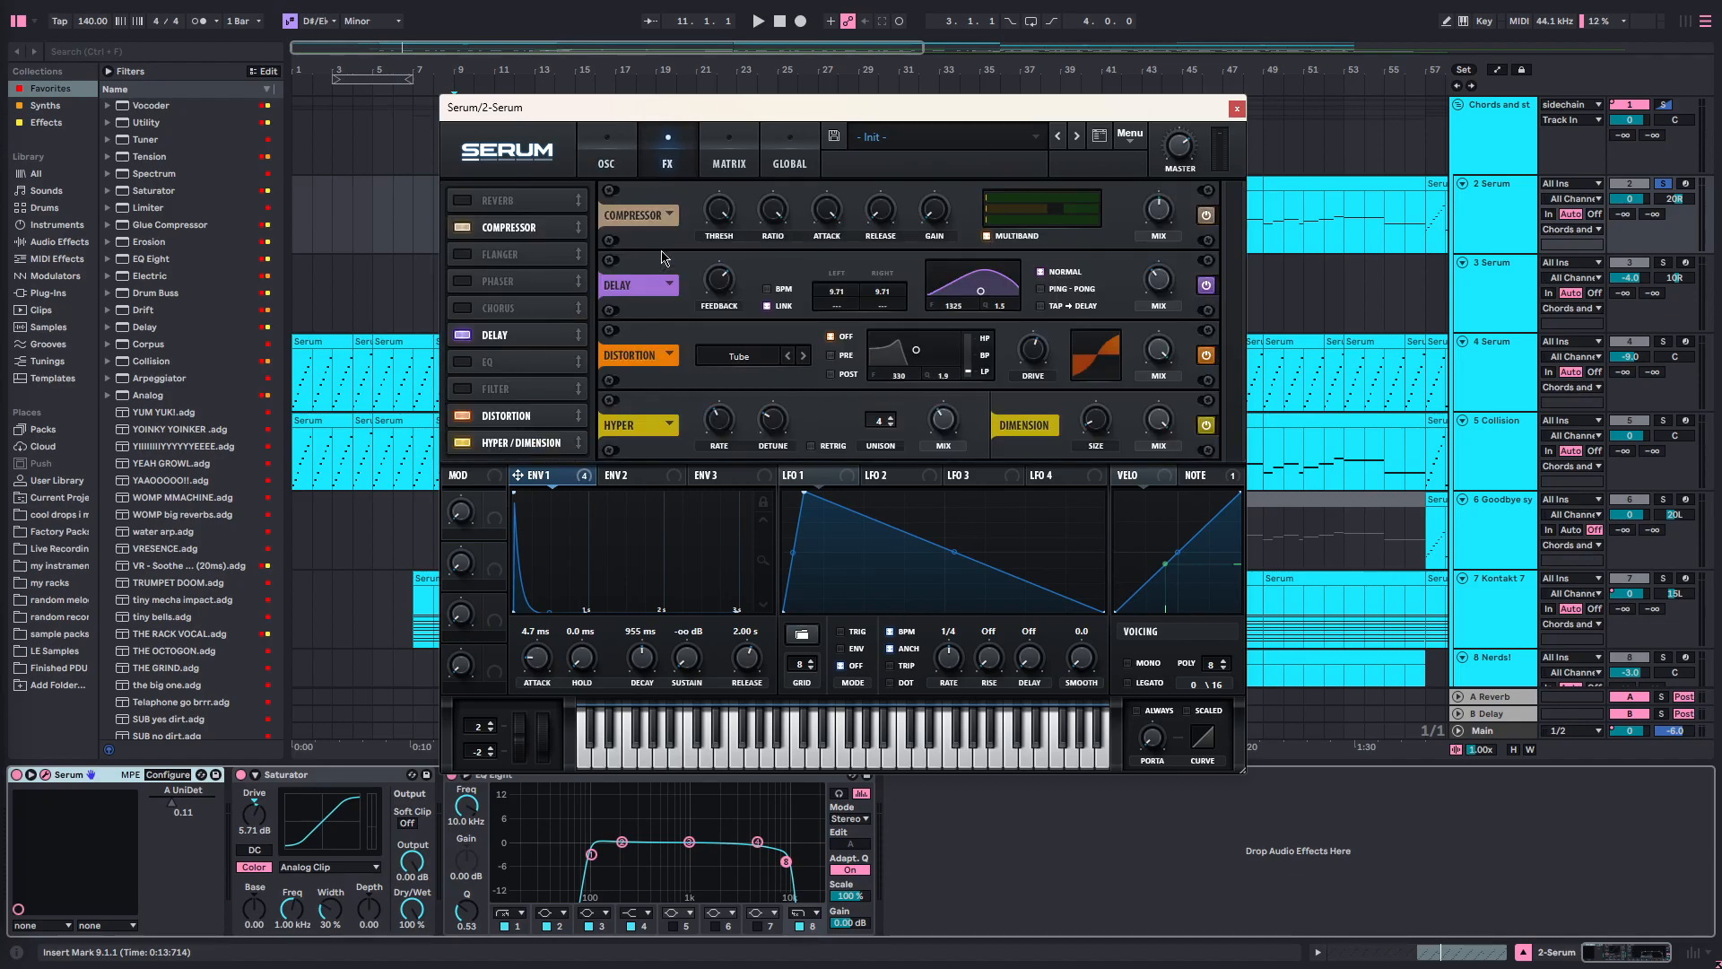
{"action": "left_click", "coordinate": [607, 170]}
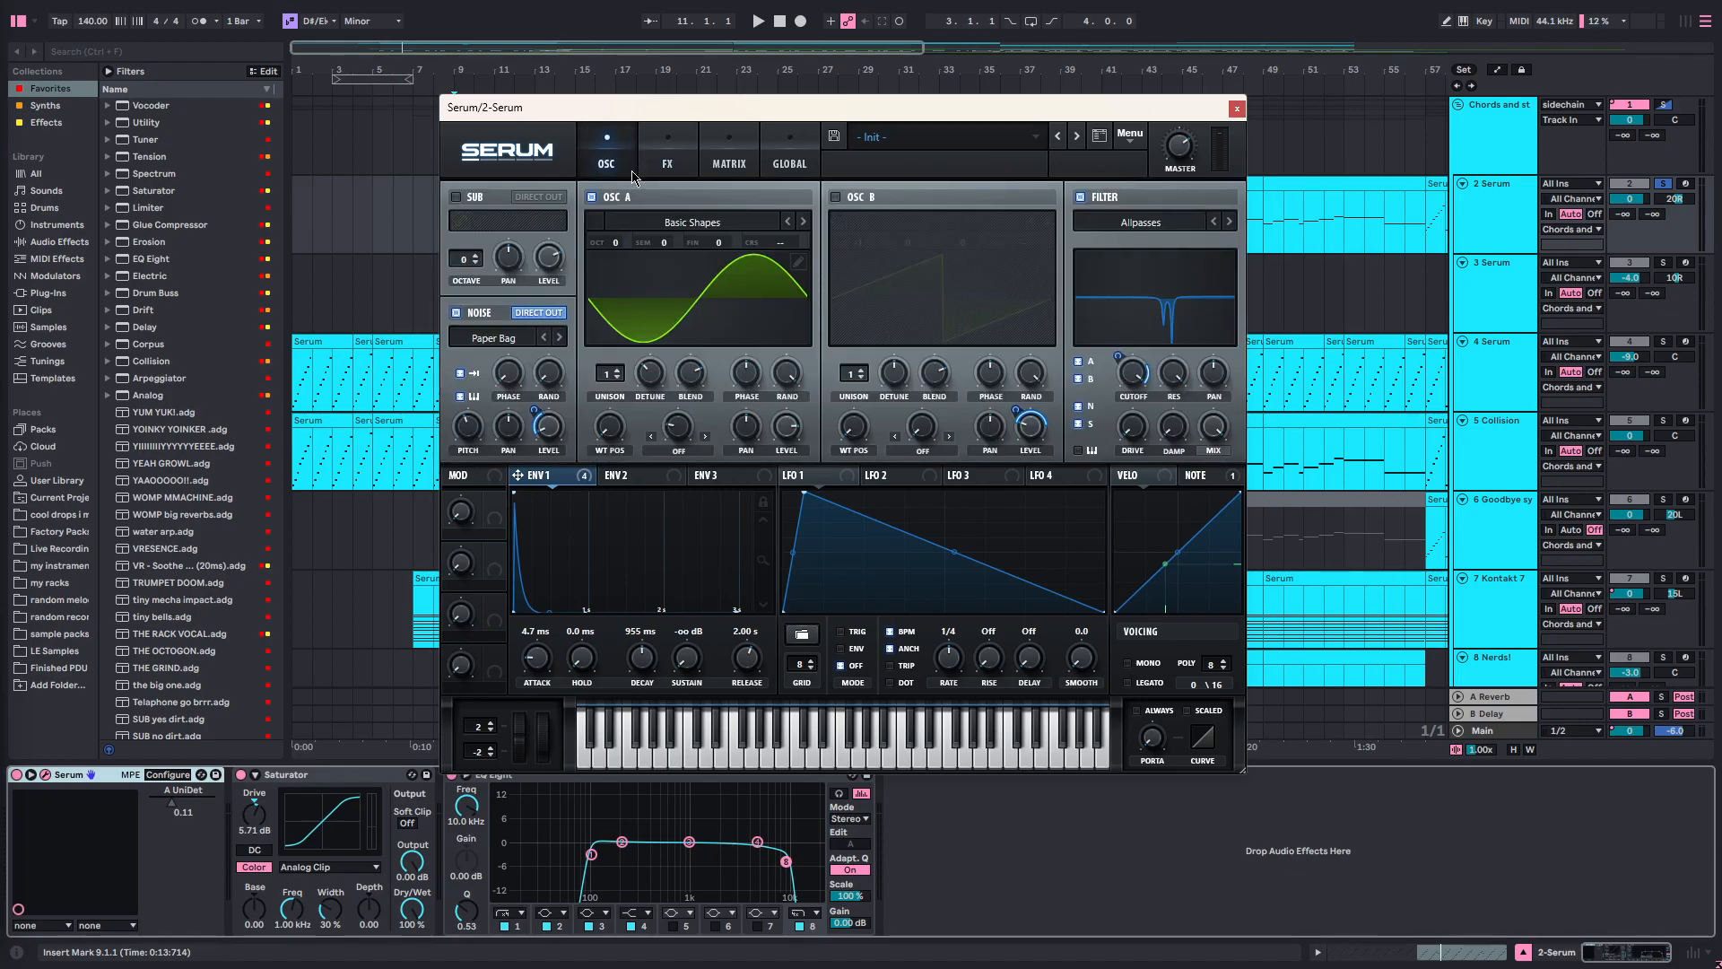
{"action": "left_click", "coordinate": [666, 166]}
{"action": "left_click", "coordinate": [601, 151]}
{"action": "left_click", "coordinate": [664, 166]}
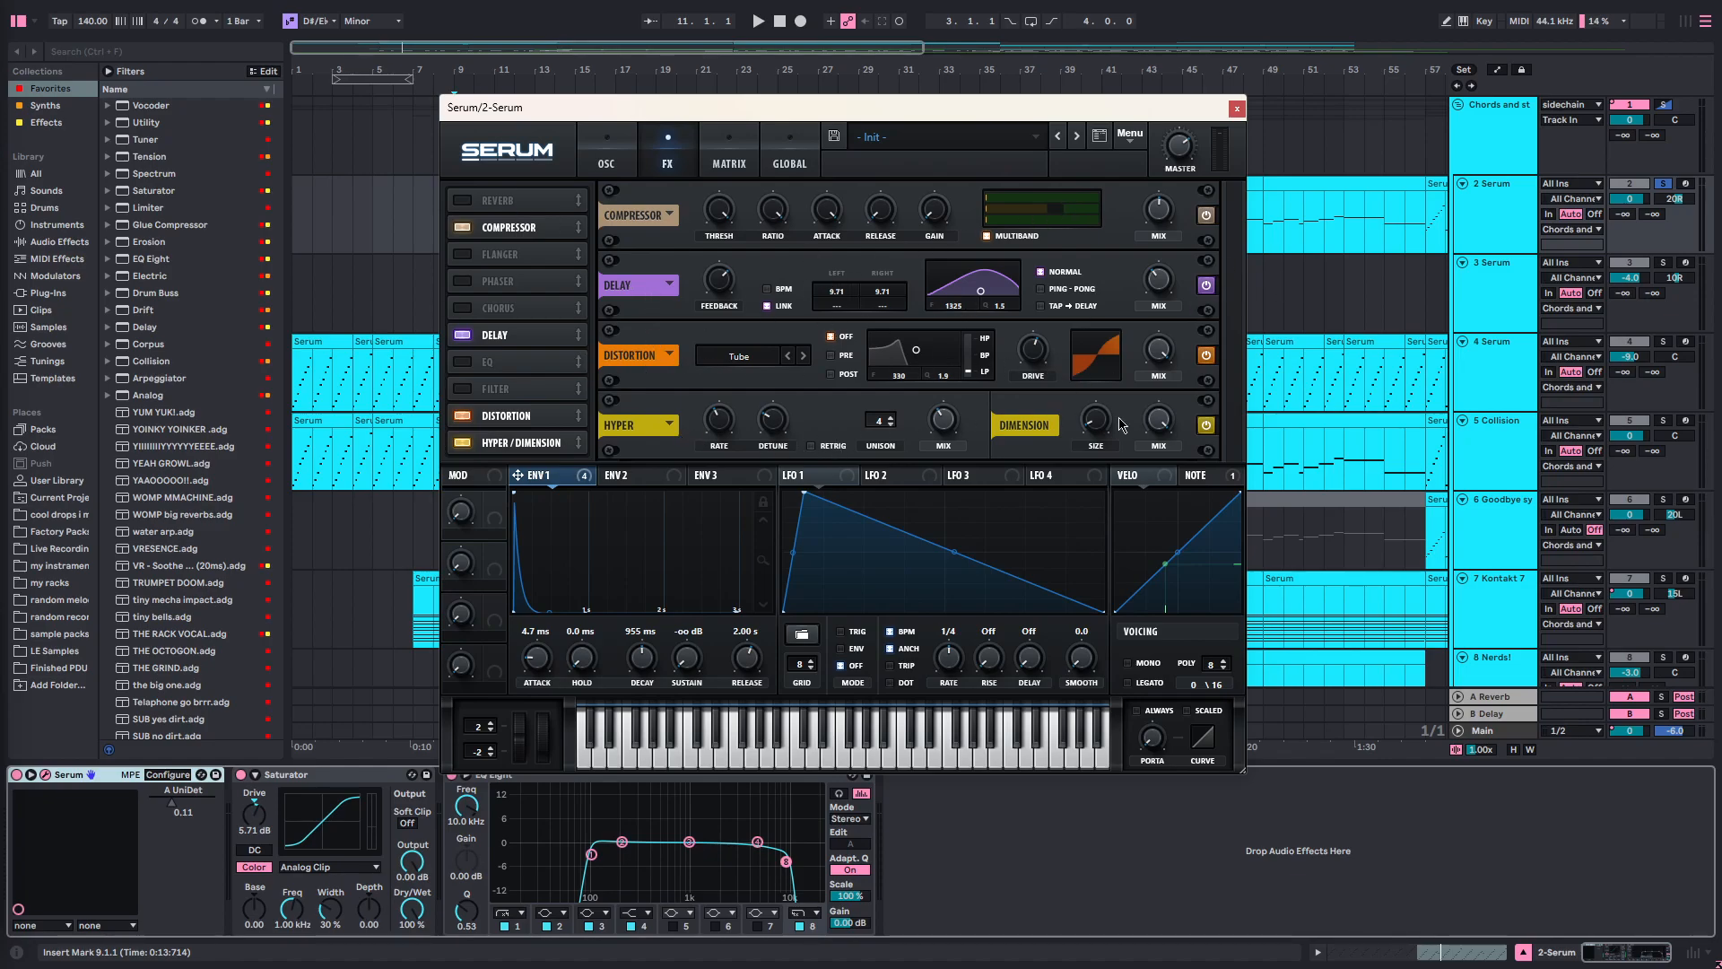
{"action": "key", "text": "space"}
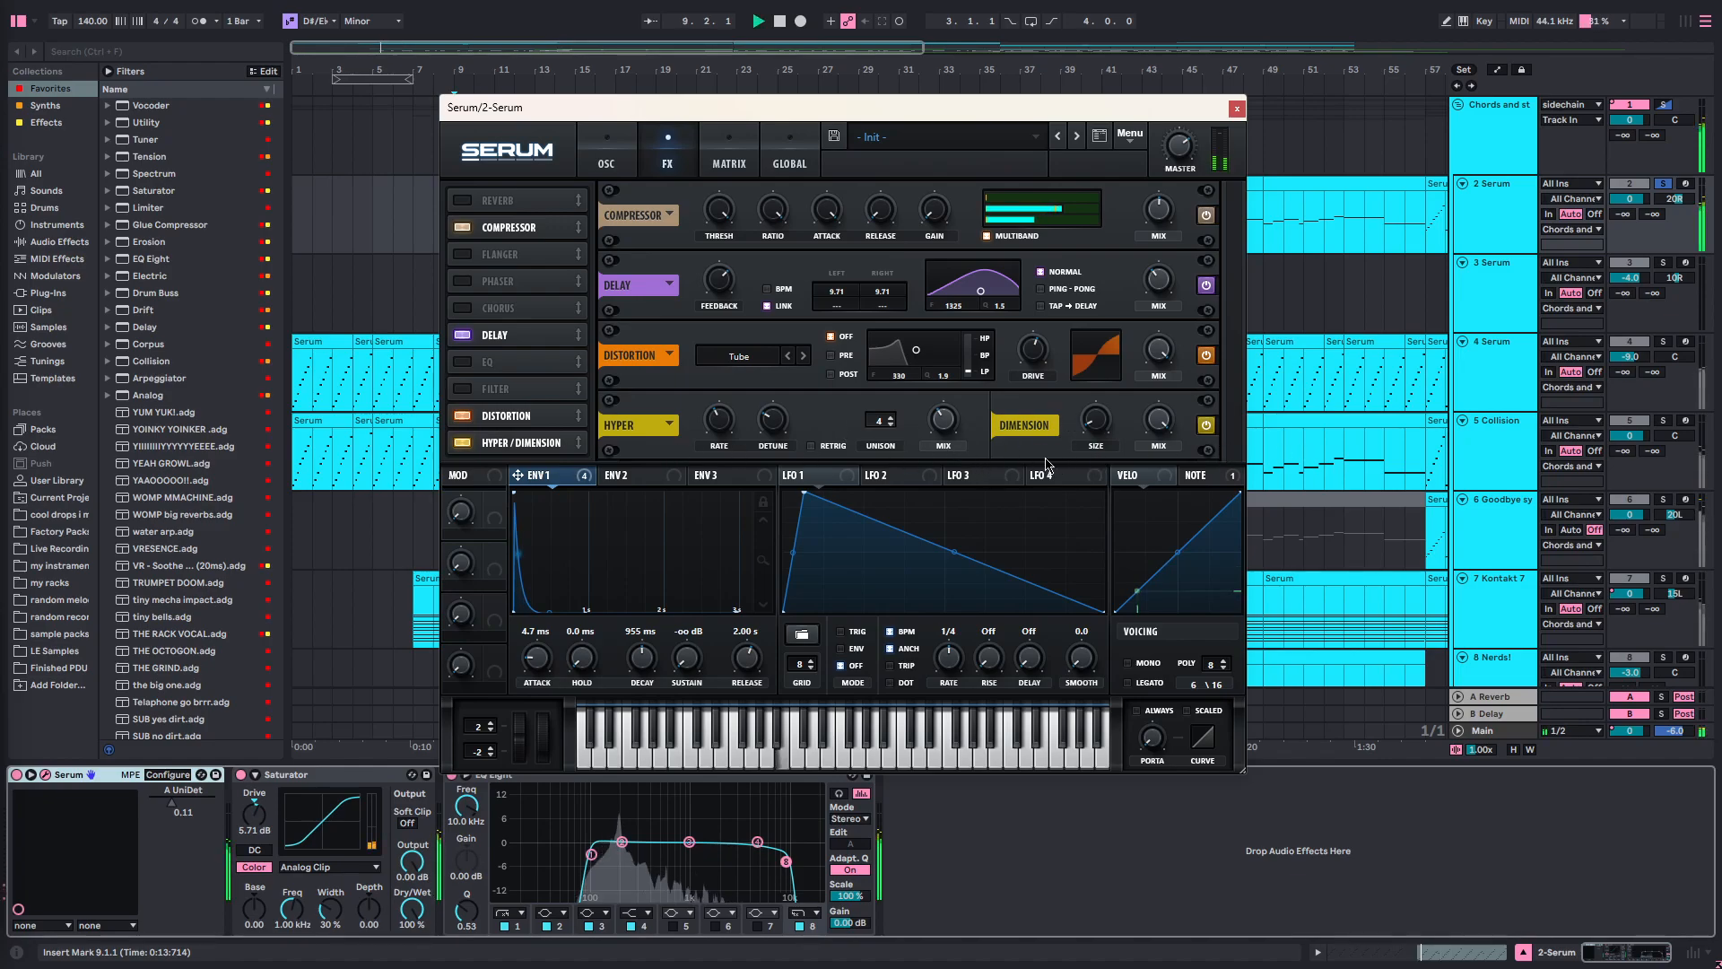
{"action": "left_click", "coordinate": [1237, 109]}
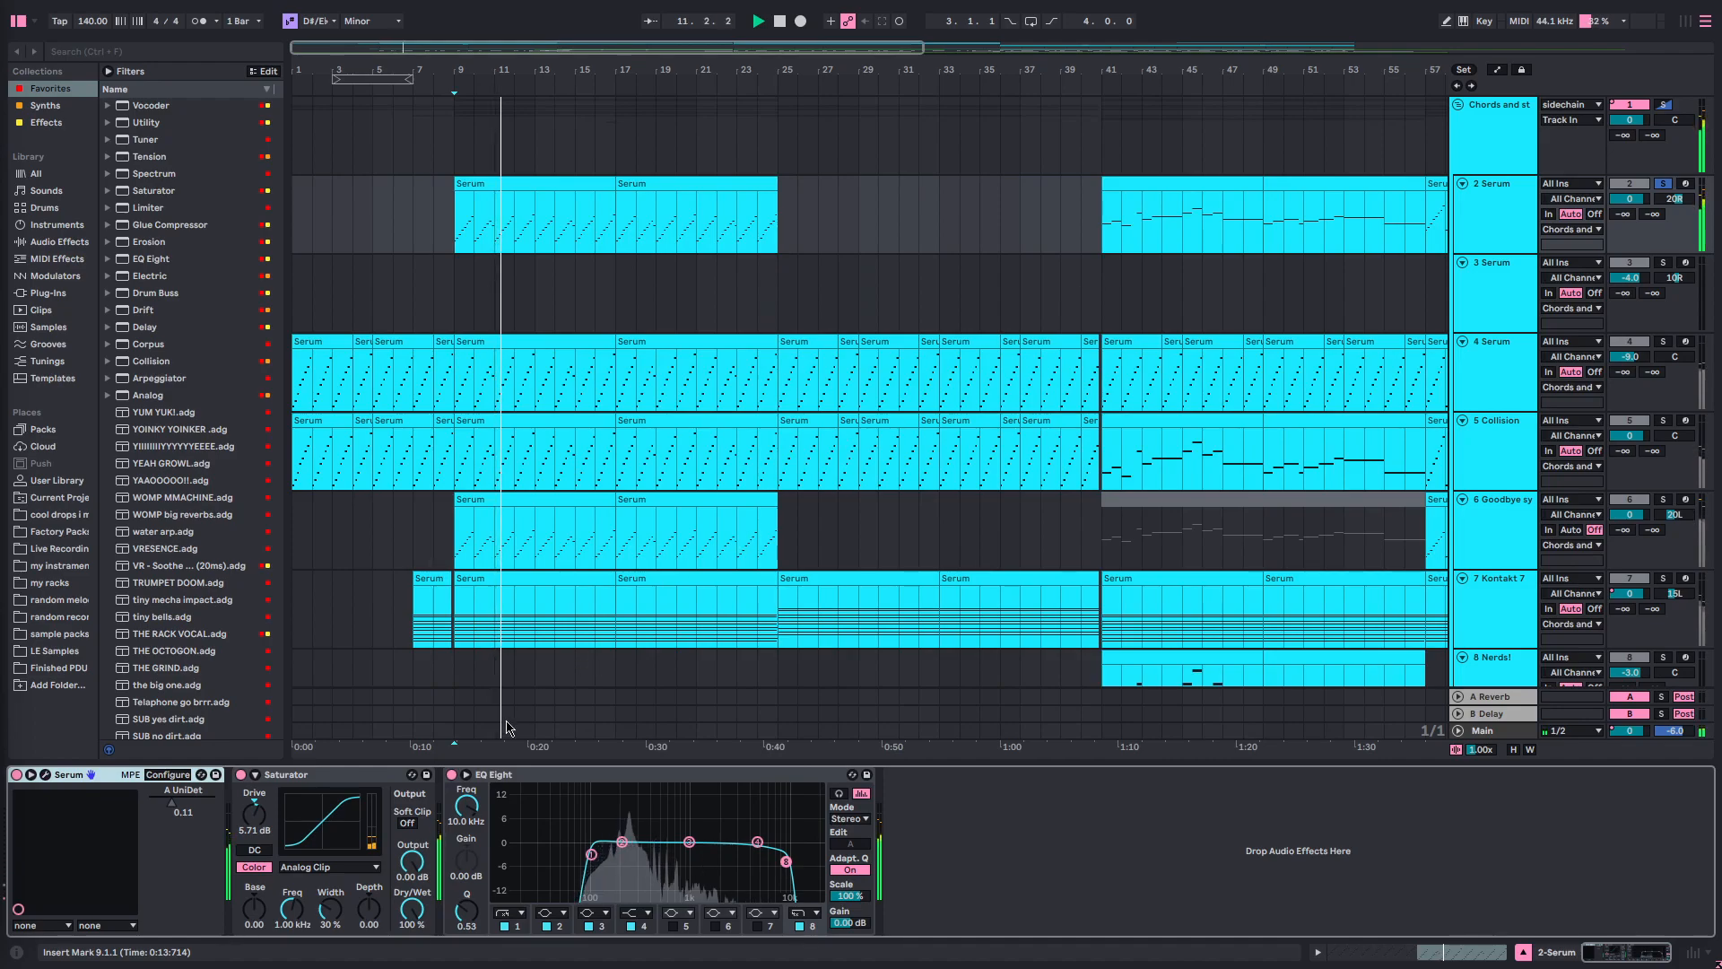
- View the 2 Serum track's Saturator, replay bar 9 with all tracks unsoloed, and hide the device view
{"action": "left_click", "coordinate": [279, 798]}
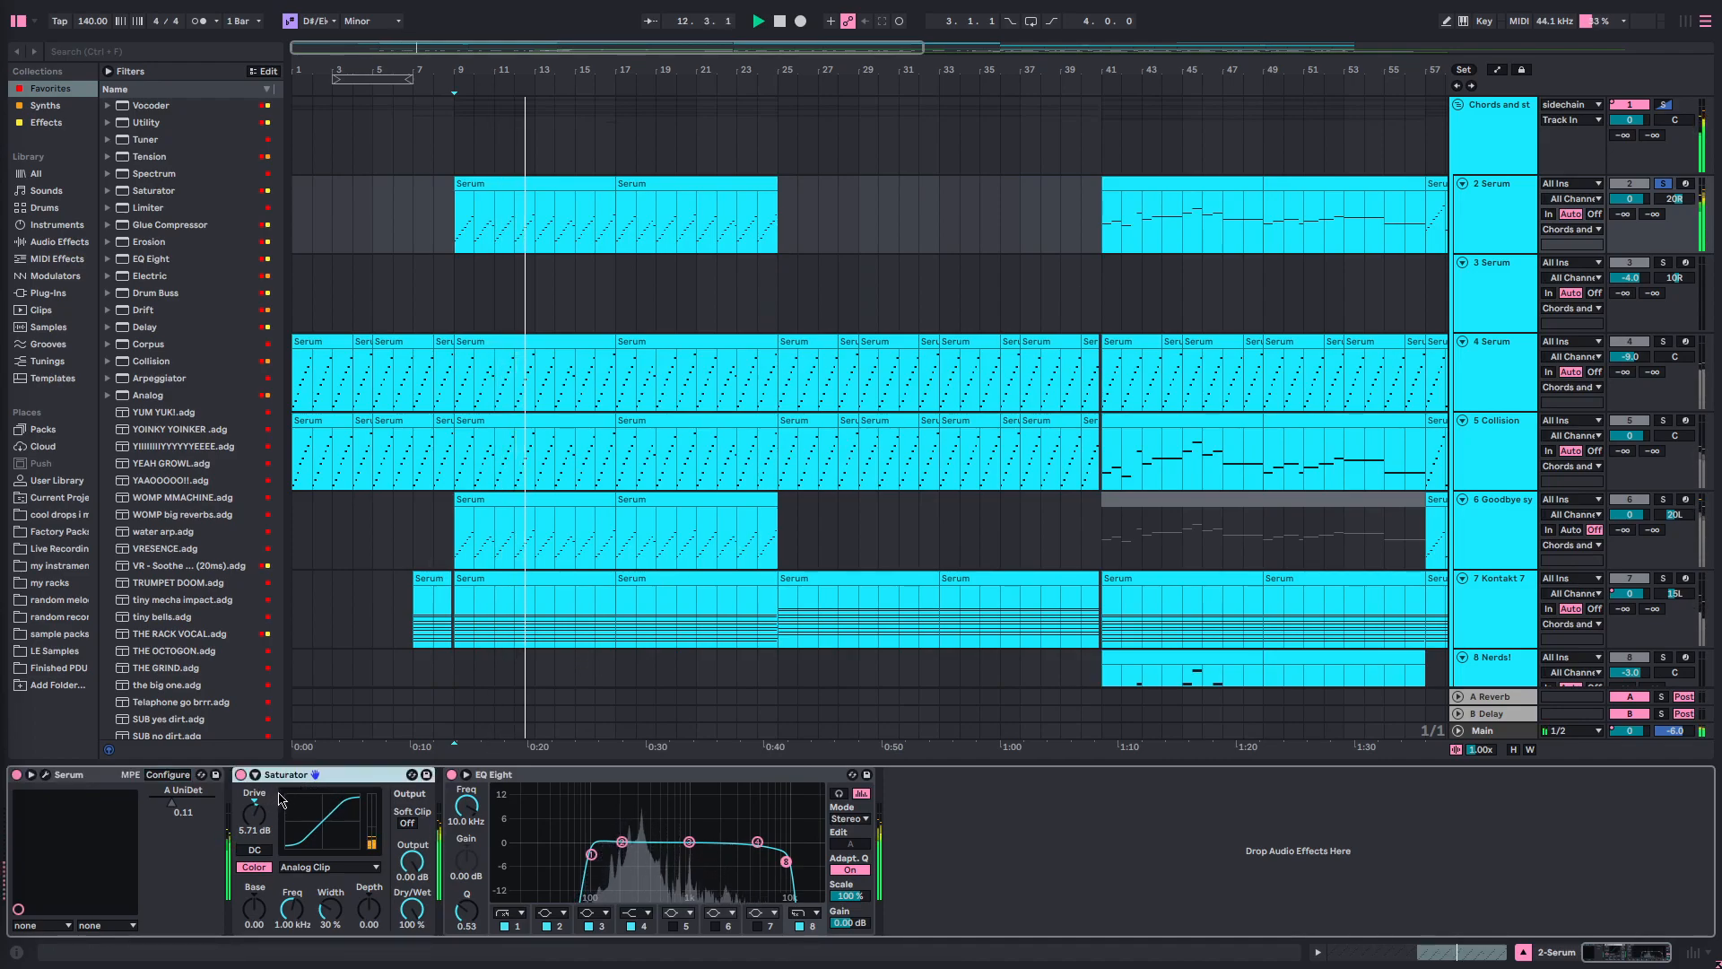
{"action": "key", "text": "space"}
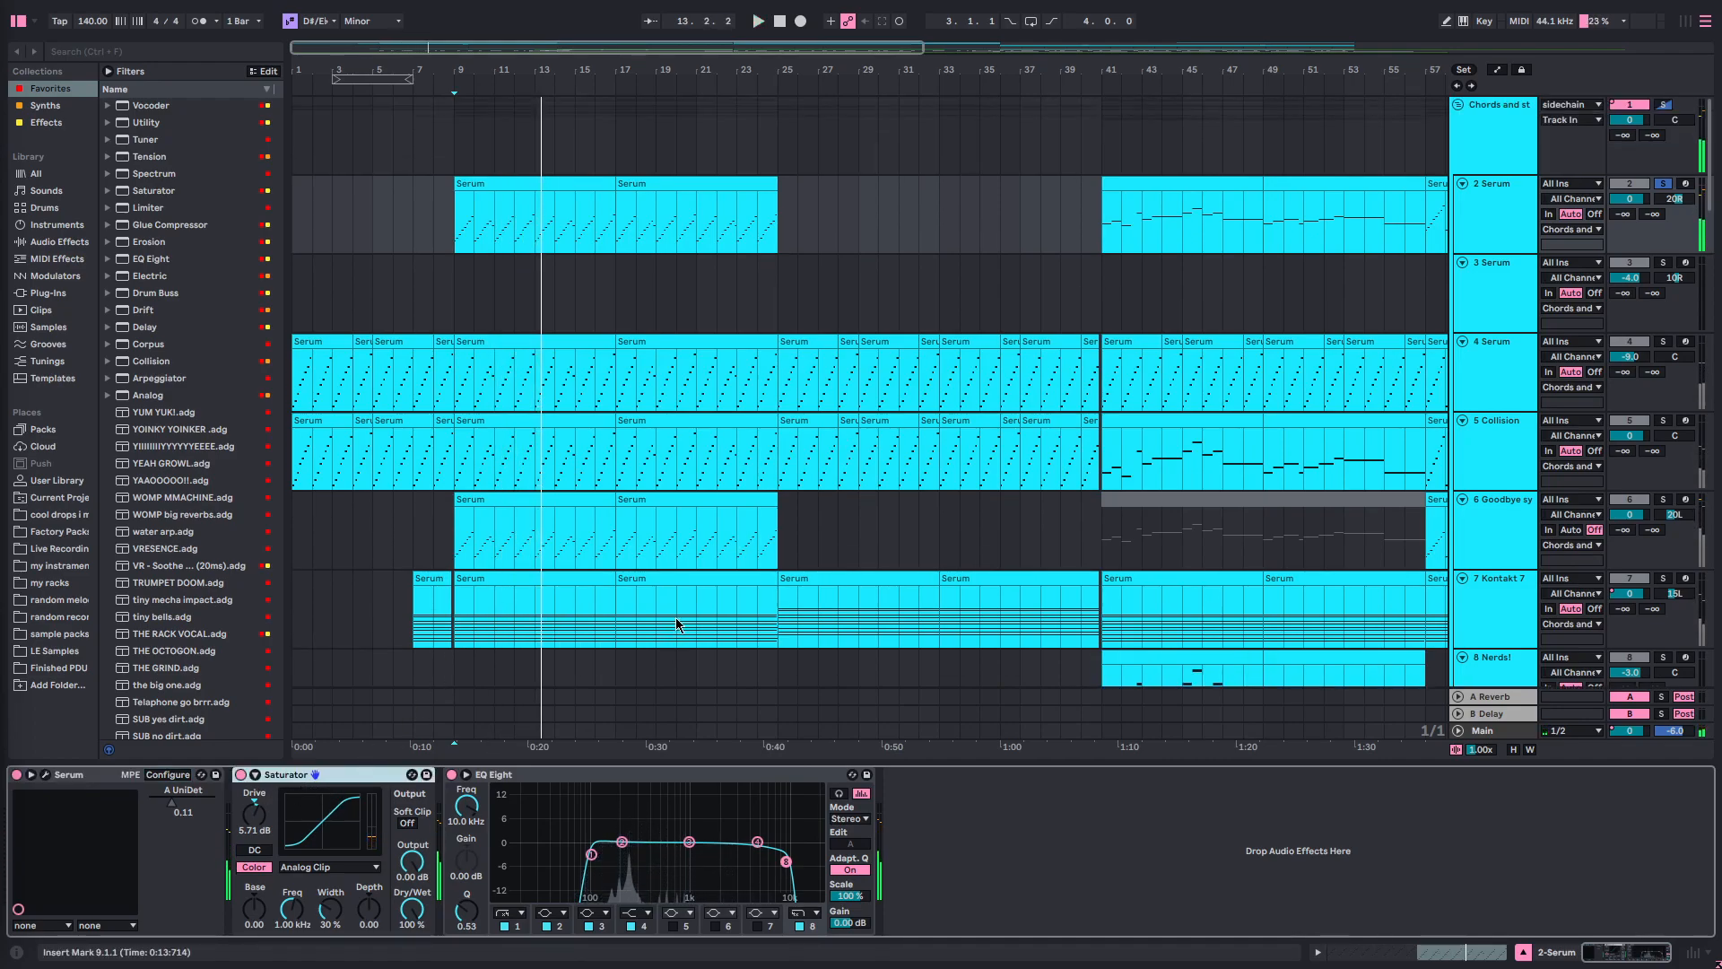
{"action": "key", "text": "space"}
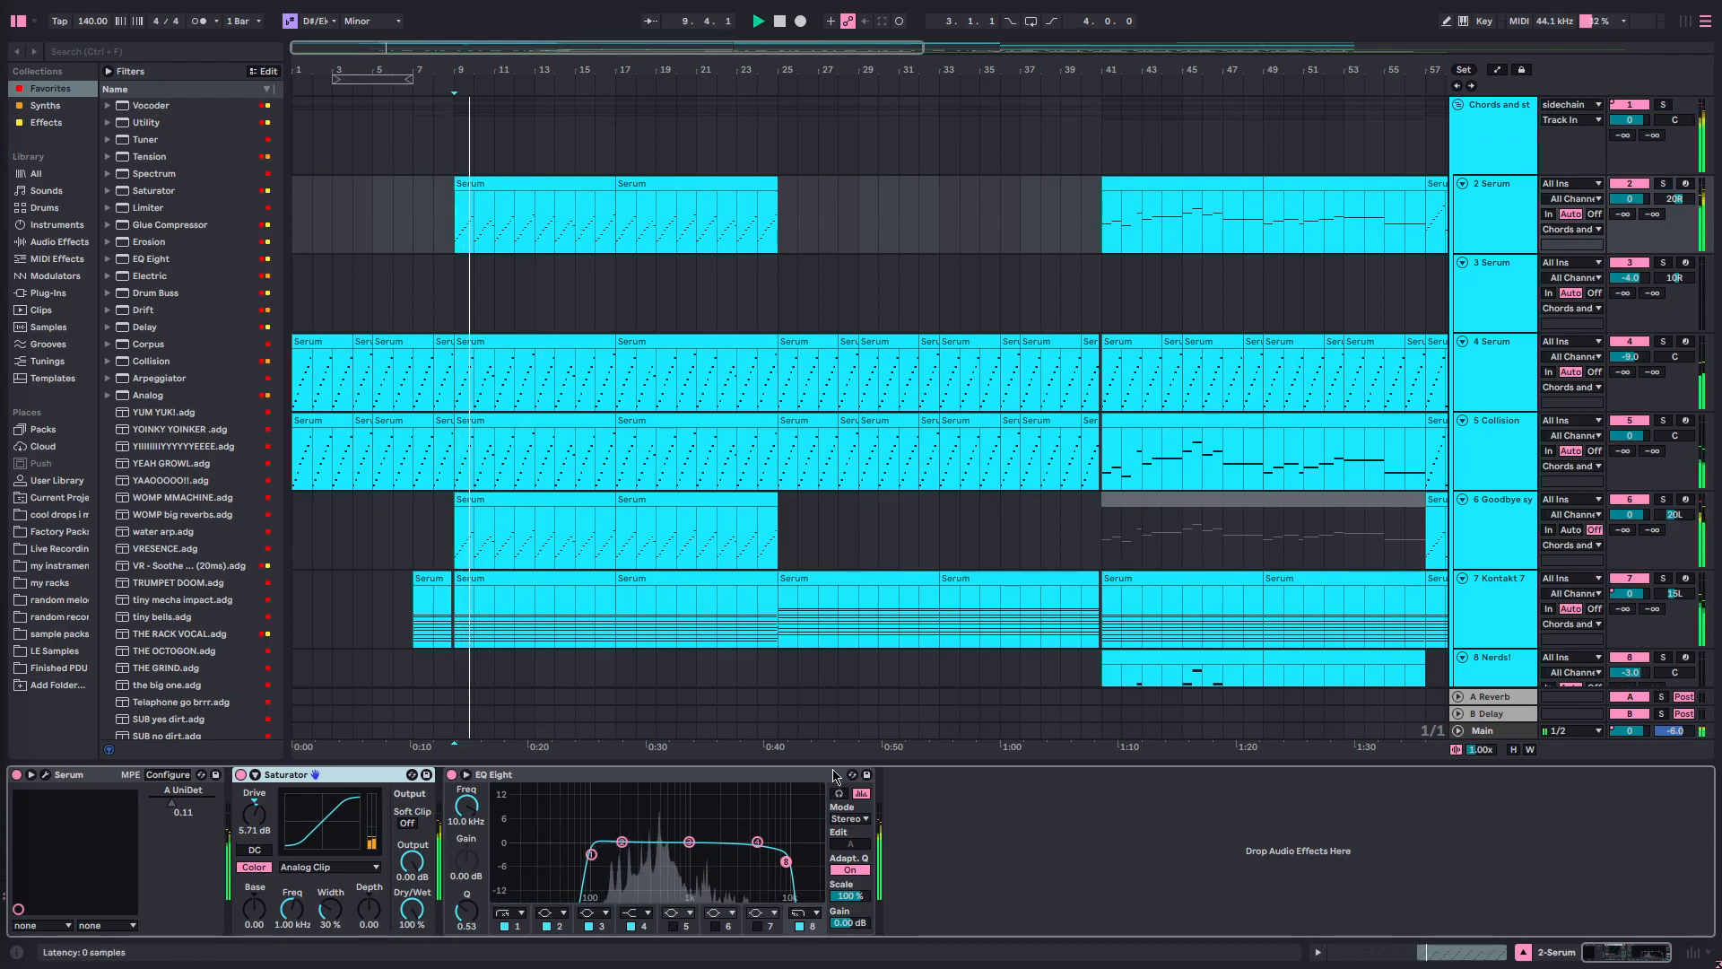
{"action": "left_click_drag", "start_coordinate": [879, 761], "coordinate": [879, 962]}
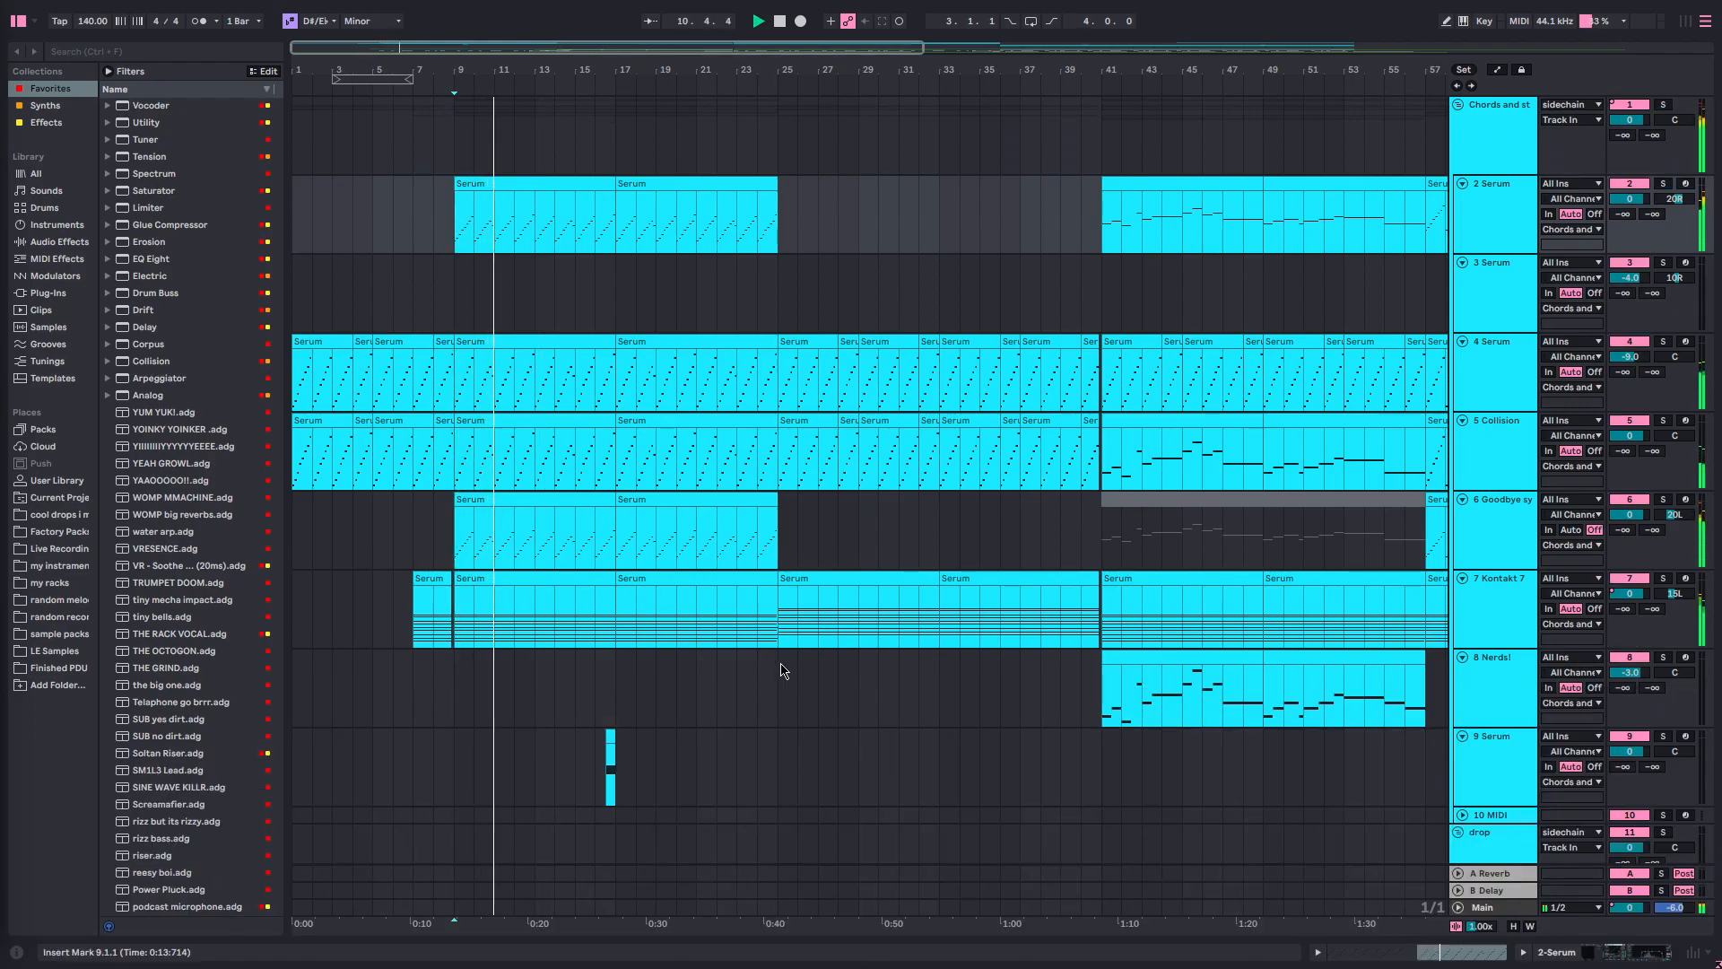
{"action": "scroll", "coordinate": [679, 504], "scroll_direction": "down", "scroll_amount": 2}
{"action": "key", "text": "space"}
{"action": "scroll", "coordinate": [514, 461], "scroll_direction": "up", "scroll_amount": 2}
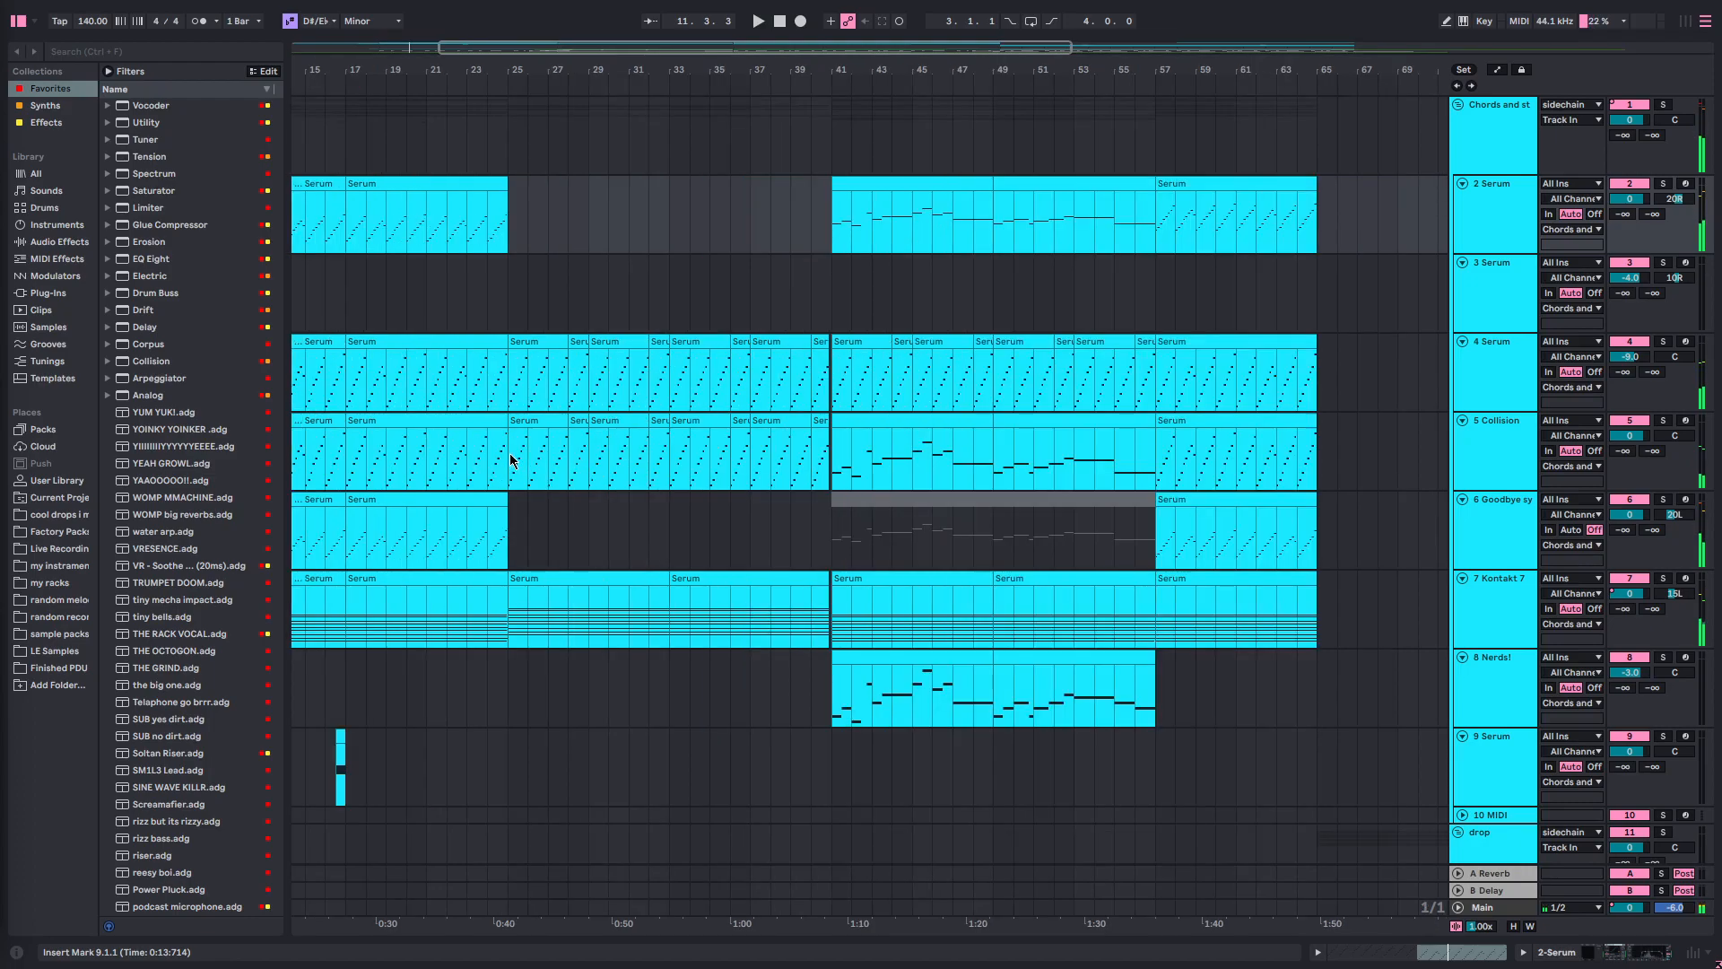
- Play the arrangement briefly from bar 25 and look down through the tracks to the samples group
{"action": "left_click", "coordinate": [513, 459]}
{"action": "key", "text": "space"}
{"action": "scroll", "coordinate": [540, 491], "scroll_direction": "left", "scroll_amount": 1}
{"action": "key", "text": "space"}
{"action": "scroll", "coordinate": [653, 539], "scroll_direction": "down", "scroll_amount": 15}
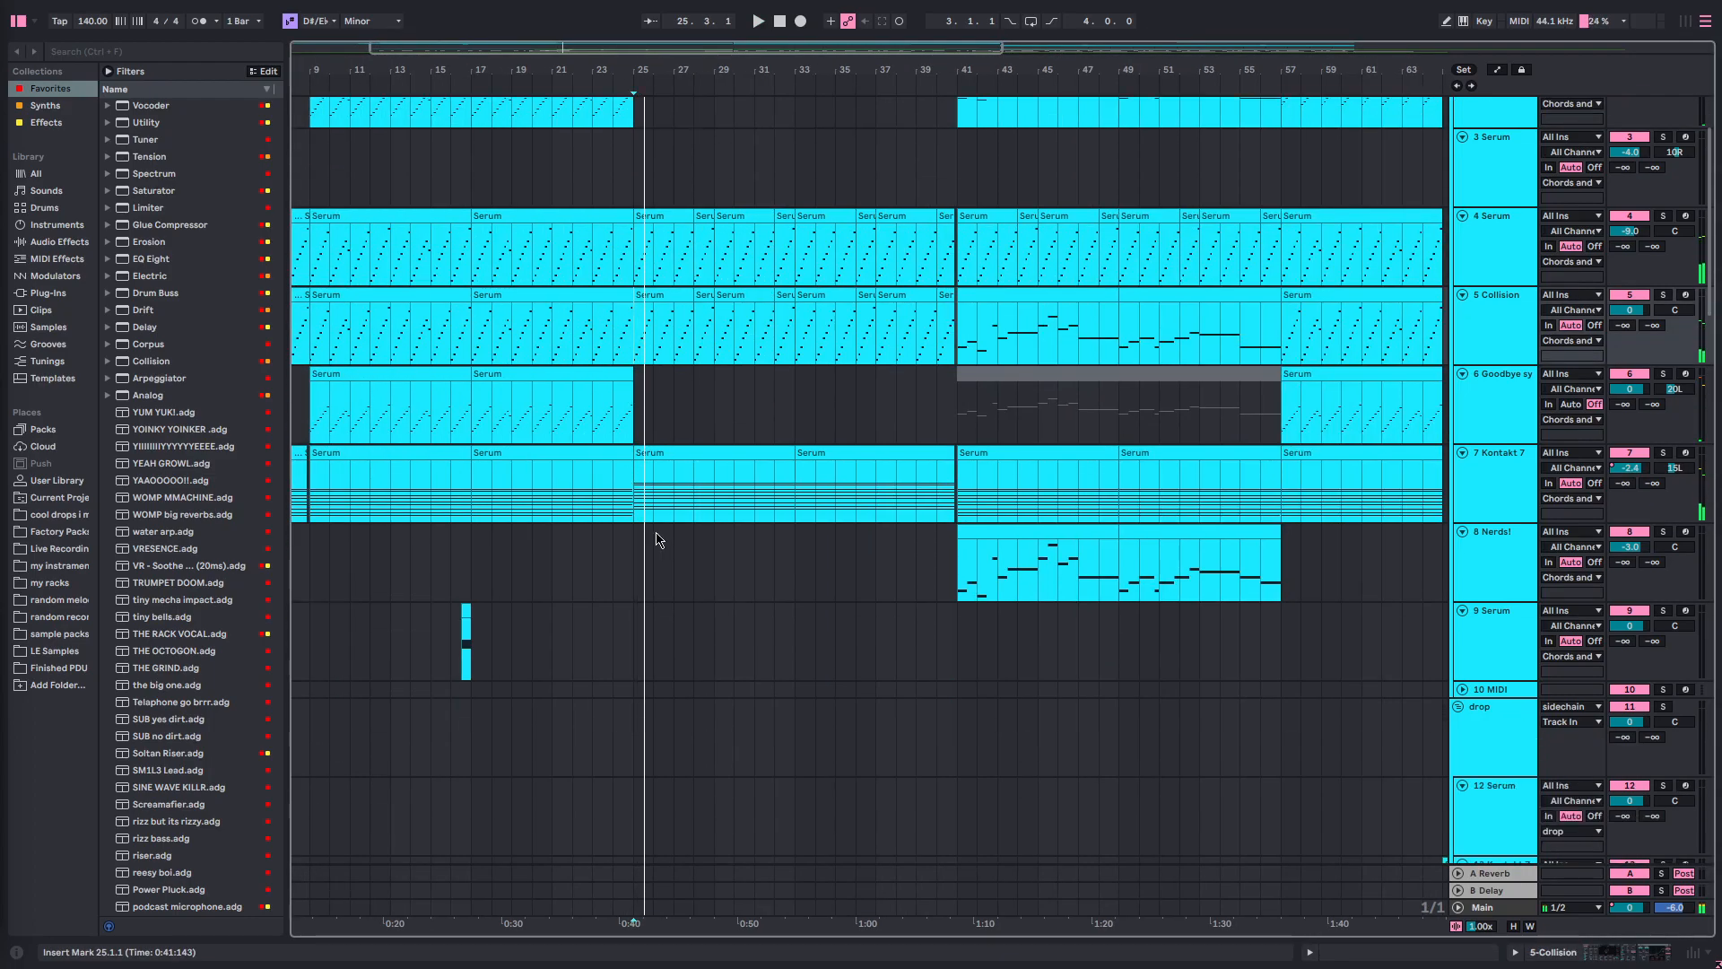
{"action": "scroll", "coordinate": [671, 545], "scroll_direction": "down", "scroll_amount": 12}
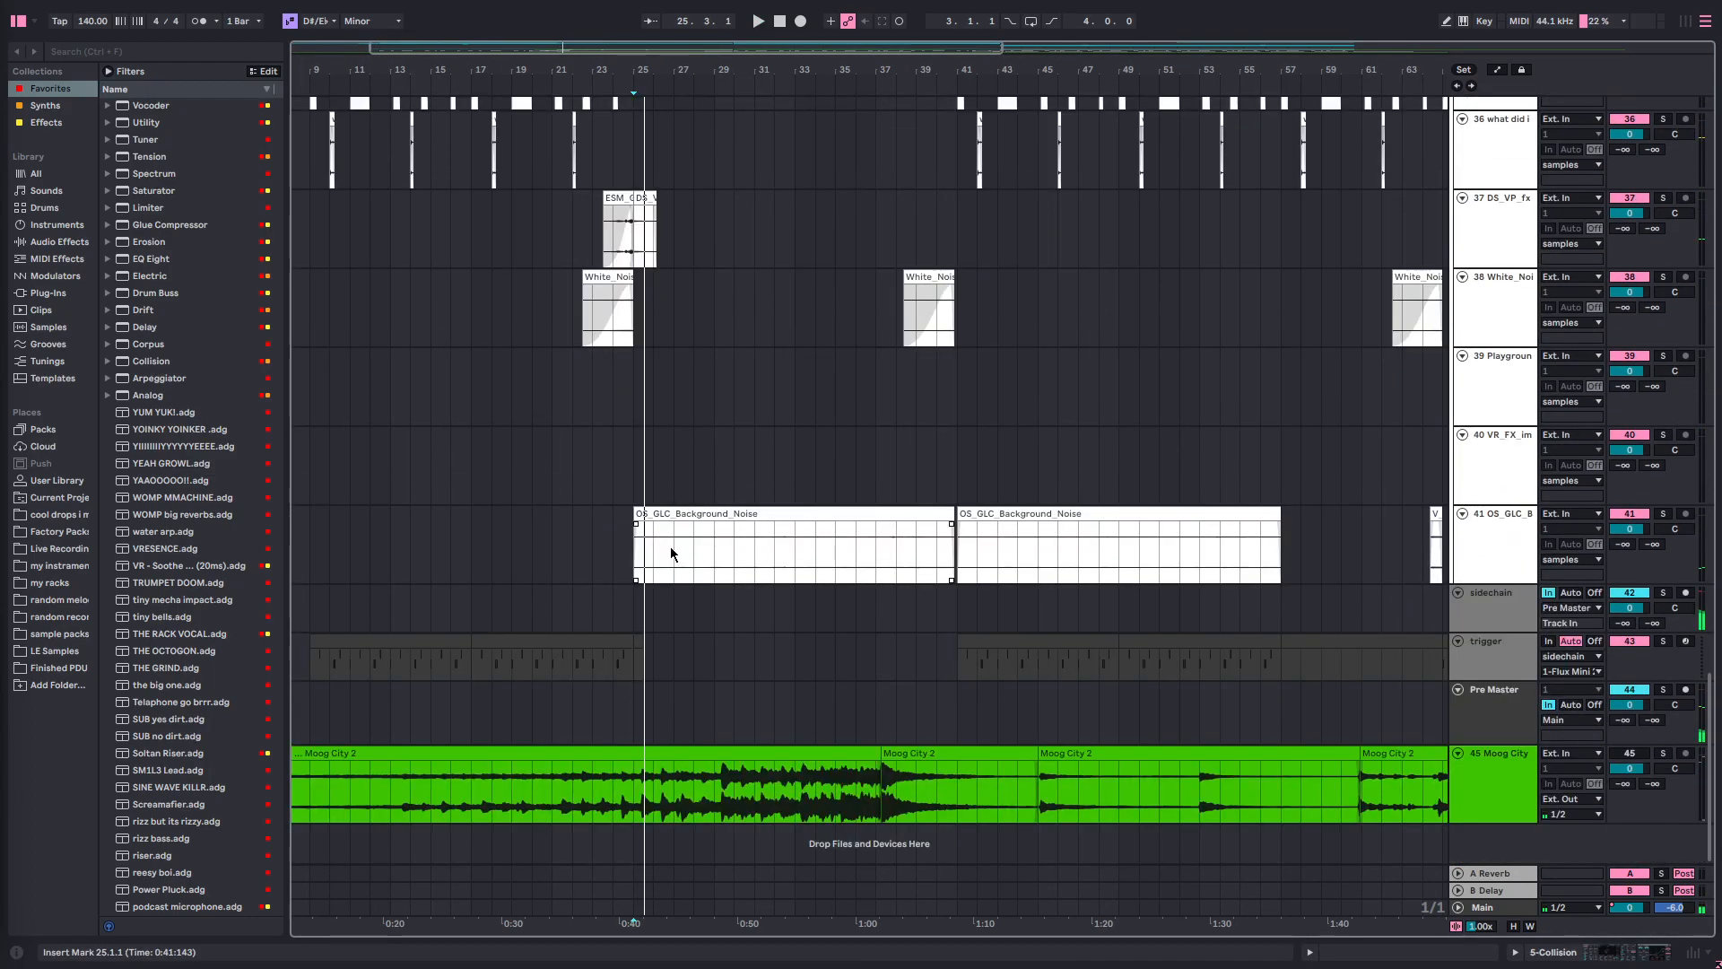
{"action": "scroll", "coordinate": [623, 684], "scroll_direction": "up", "scroll_amount": 12}
{"action": "scroll", "coordinate": [630, 571], "scroll_direction": "down", "scroll_amount": 5}
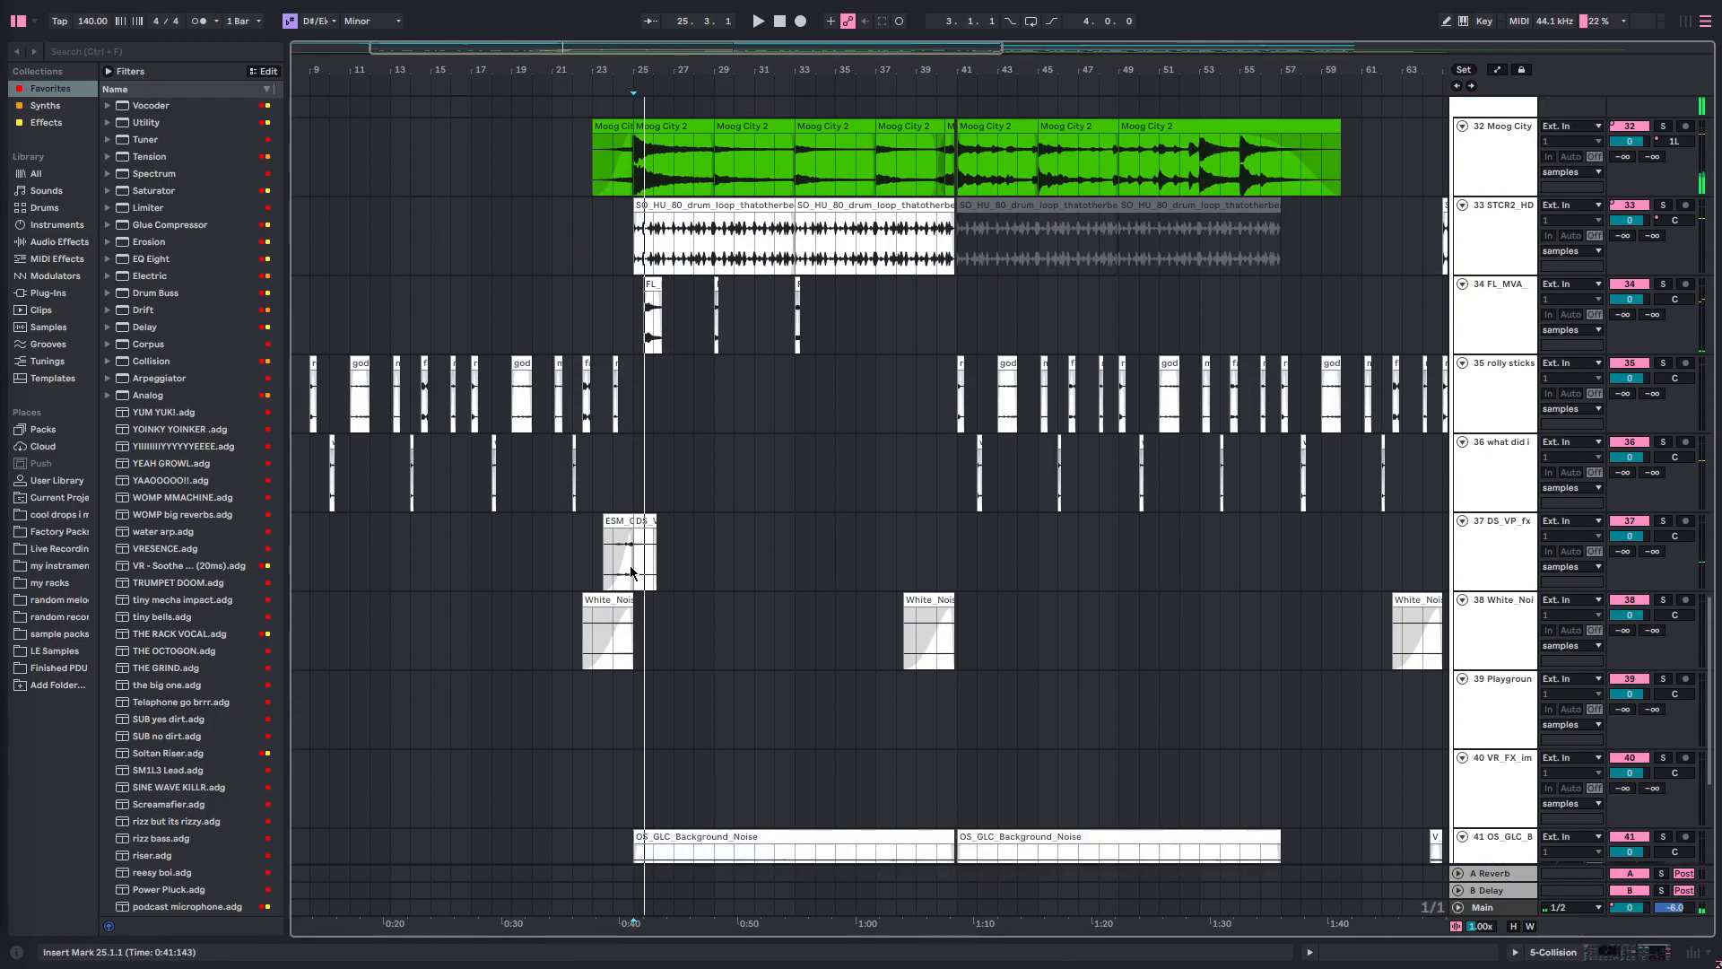
- Play the full mix from bar 23 while looking over the sample tracks, and stop playback
{"action": "left_click", "coordinate": [595, 477]}
{"action": "key", "text": "space"}
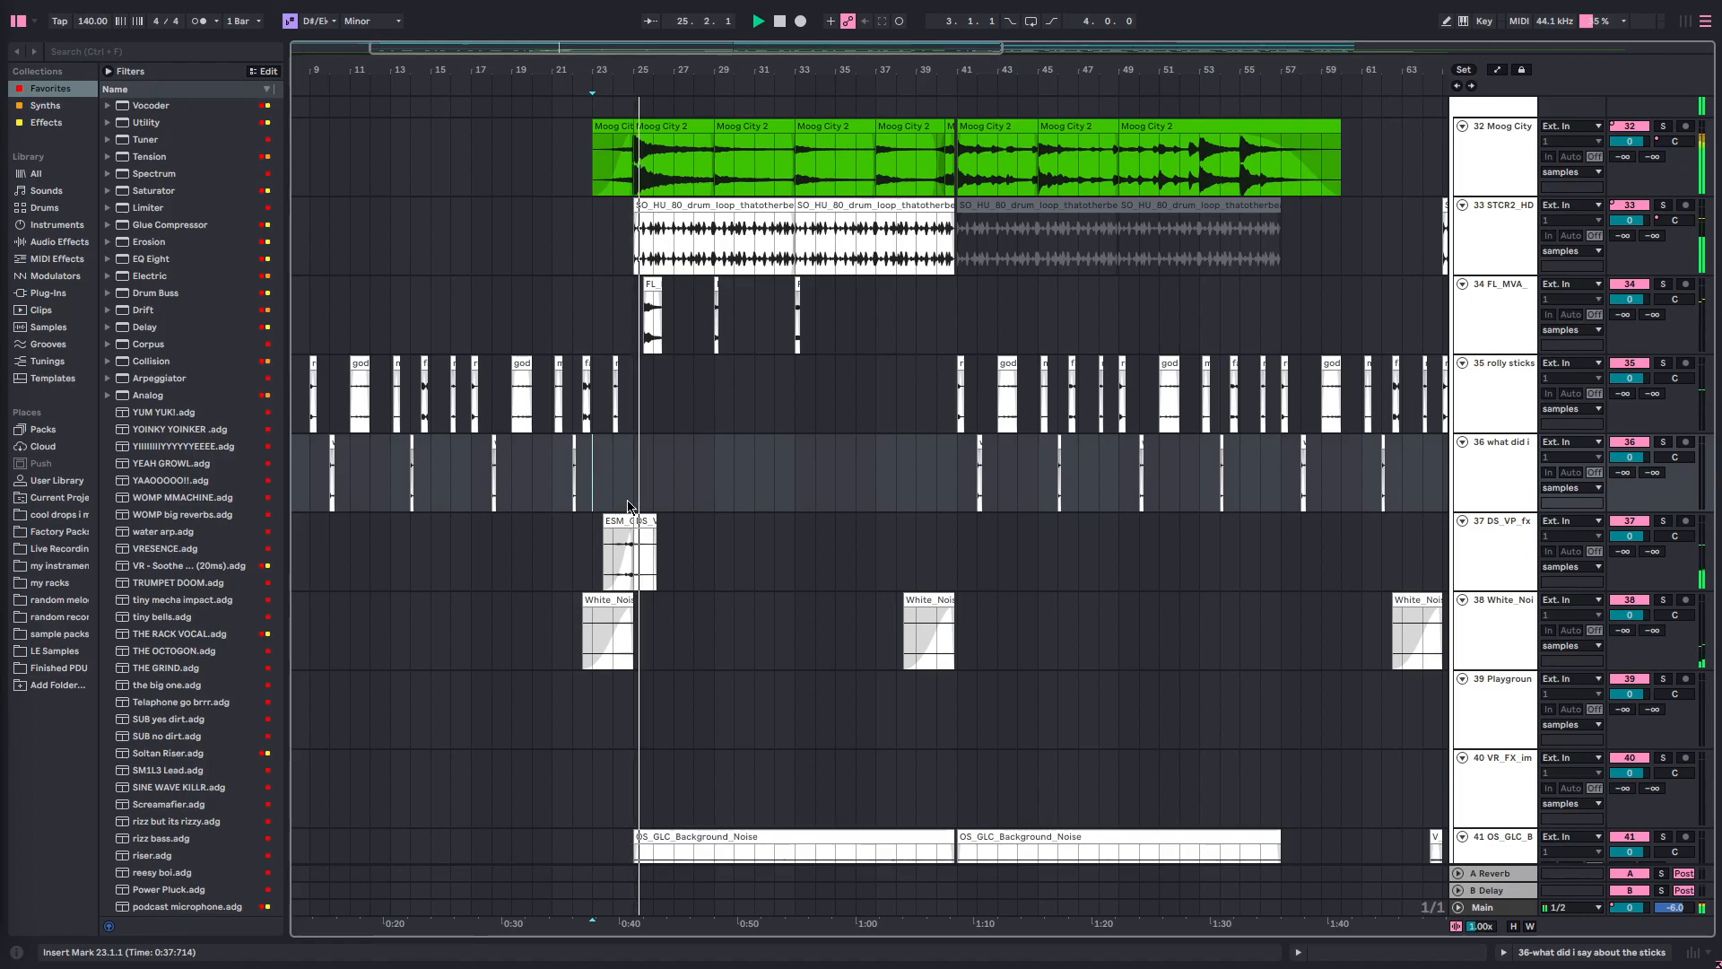
{"action": "scroll", "coordinate": [628, 506], "scroll_direction": "up", "scroll_amount": 1}
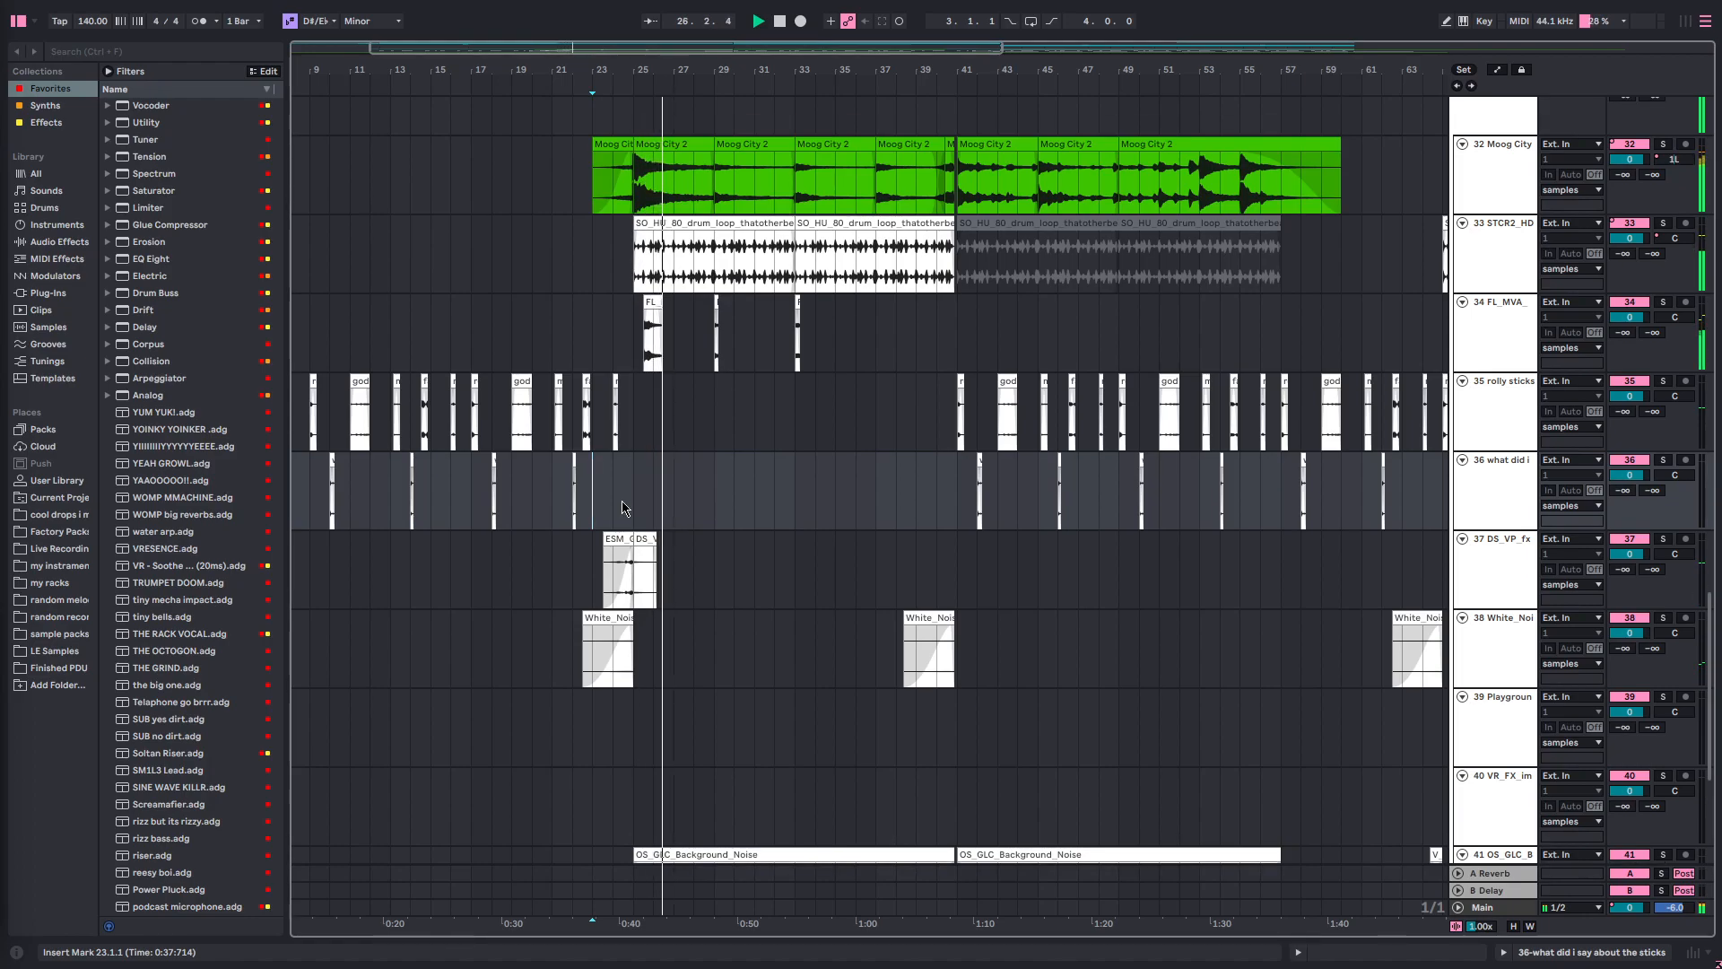
{"action": "scroll", "coordinate": [628, 503], "scroll_direction": "up", "scroll_amount": 5}
{"action": "scroll", "coordinate": [646, 498], "scroll_direction": "down", "scroll_amount": 3}
{"action": "scroll", "coordinate": [656, 489], "scroll_direction": "down", "scroll_amount": 1}
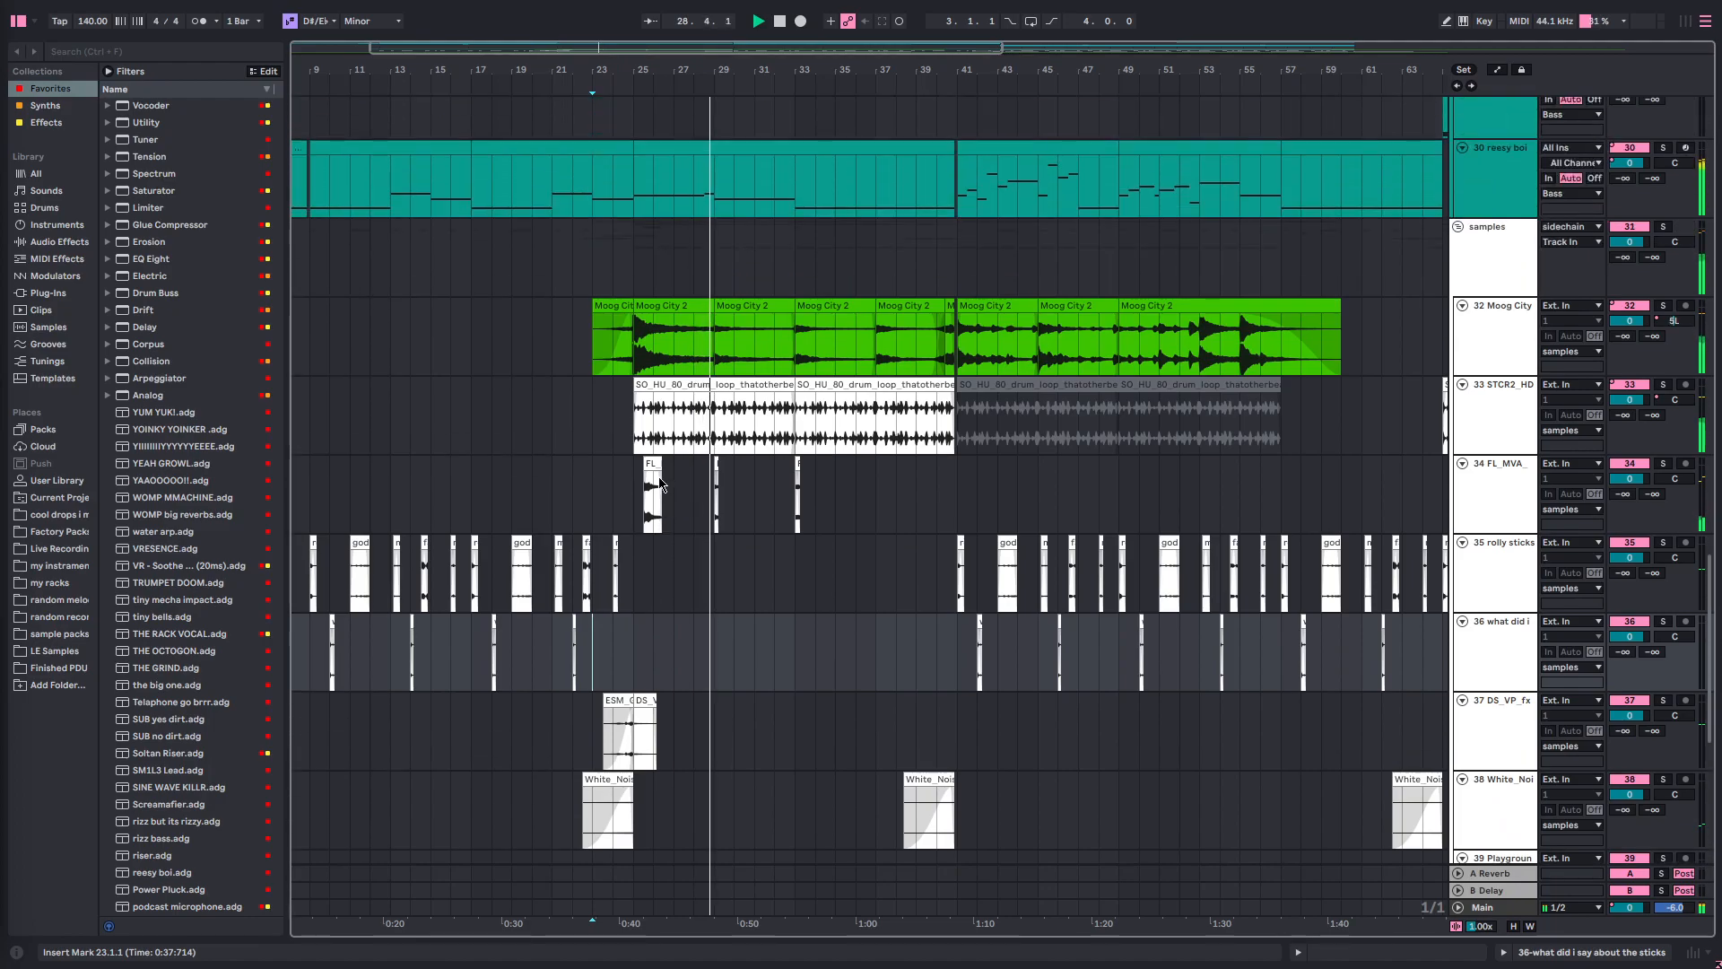
{"action": "scroll", "coordinate": [662, 488], "scroll_direction": "down", "scroll_amount": 20}
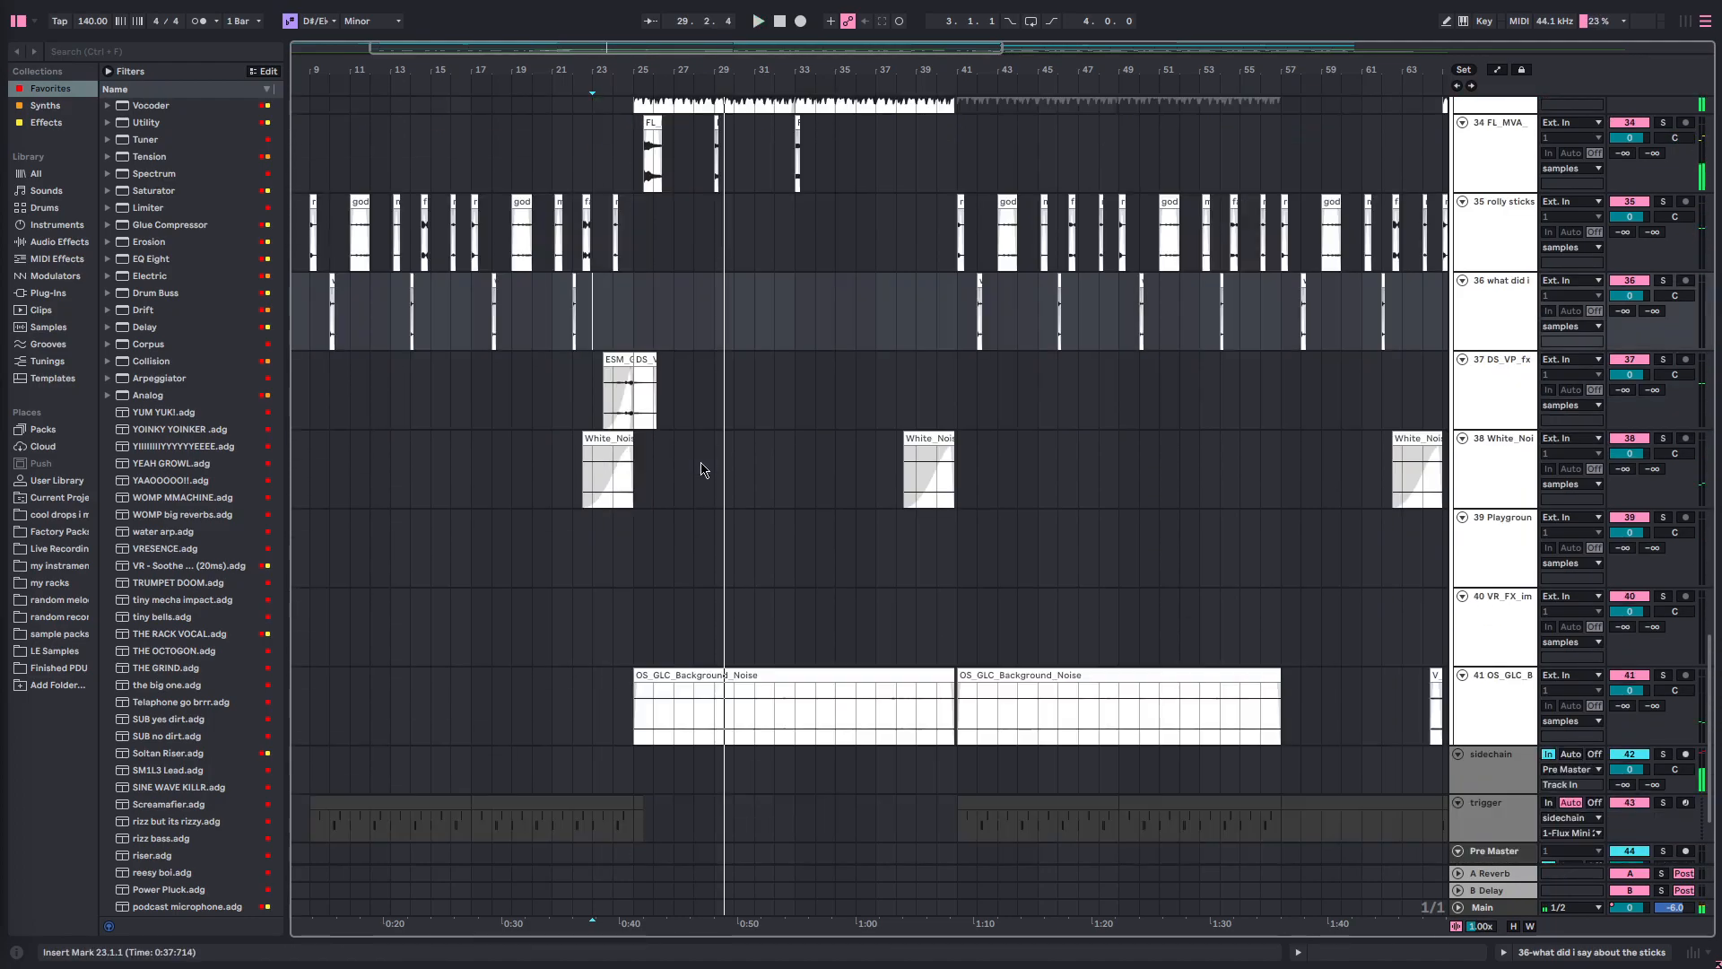
- Solo the 45 Moog City reference track and play it at several points up to bar 36
{"action": "left_click", "coordinate": [676, 767]}
{"action": "key", "text": "s"}
{"action": "key", "text": "space"}
{"action": "left_click", "coordinate": [796, 783]}
{"action": "key", "text": "space"}
{"action": "key", "text": "space"}
{"action": "scroll", "coordinate": [879, 783], "scroll_direction": "up", "scroll_amount": 3}
{"action": "left_click", "coordinate": [849, 797]}
{"action": "key", "text": "space"}
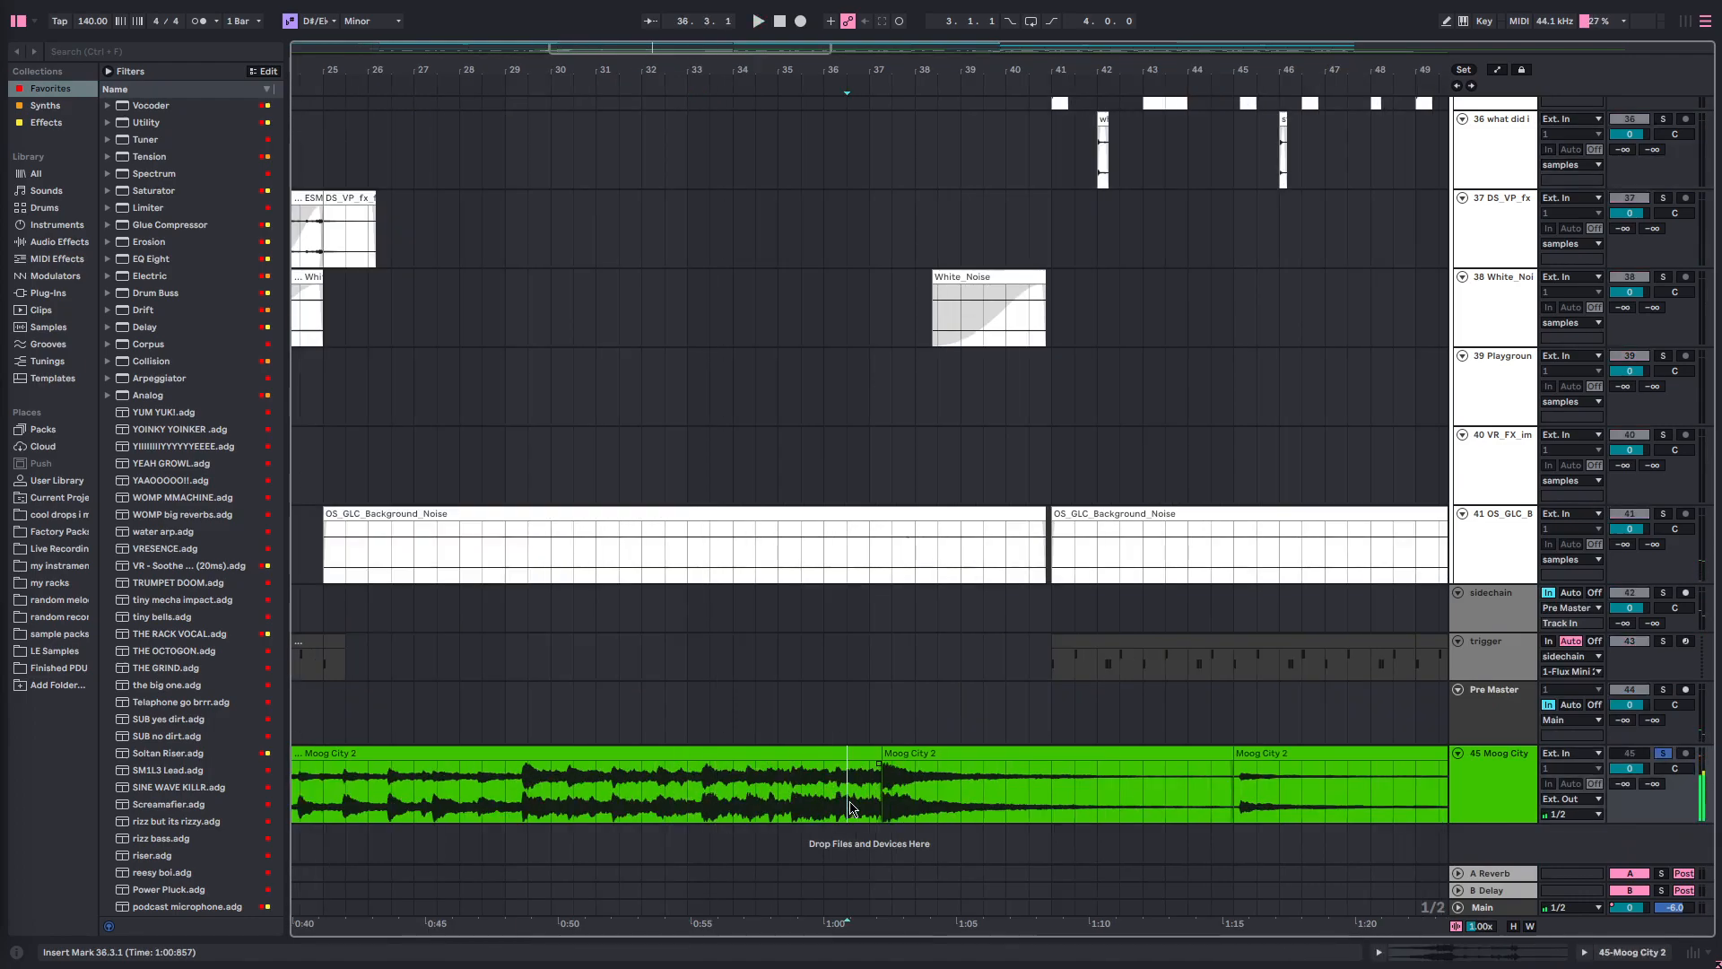
- Play the Moog City reference from bar 36 into its second clip, and open that clip's sample view
{"action": "left_click", "coordinate": [1034, 754]}
{"action": "scroll", "coordinate": [1034, 753], "scroll_direction": "right", "scroll_amount": 1}
{"action": "scroll", "coordinate": [807, 798], "scroll_direction": "up", "scroll_amount": 3}
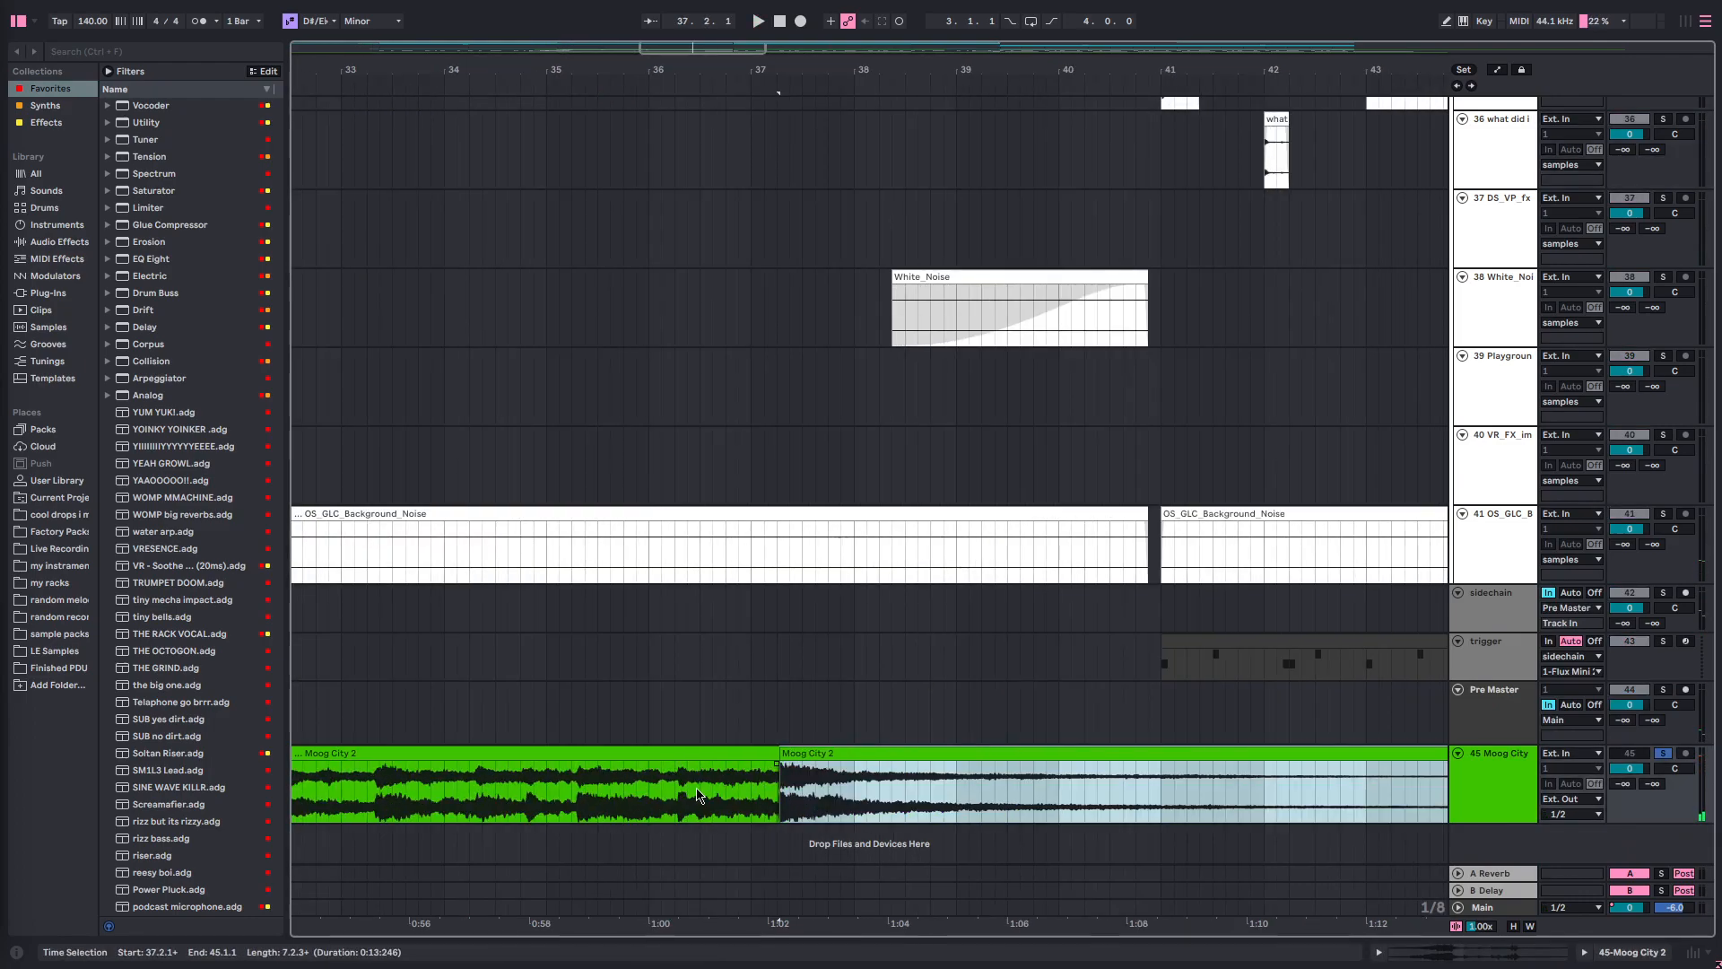
{"action": "left_click", "coordinate": [699, 789]}
{"action": "key", "text": "space"}
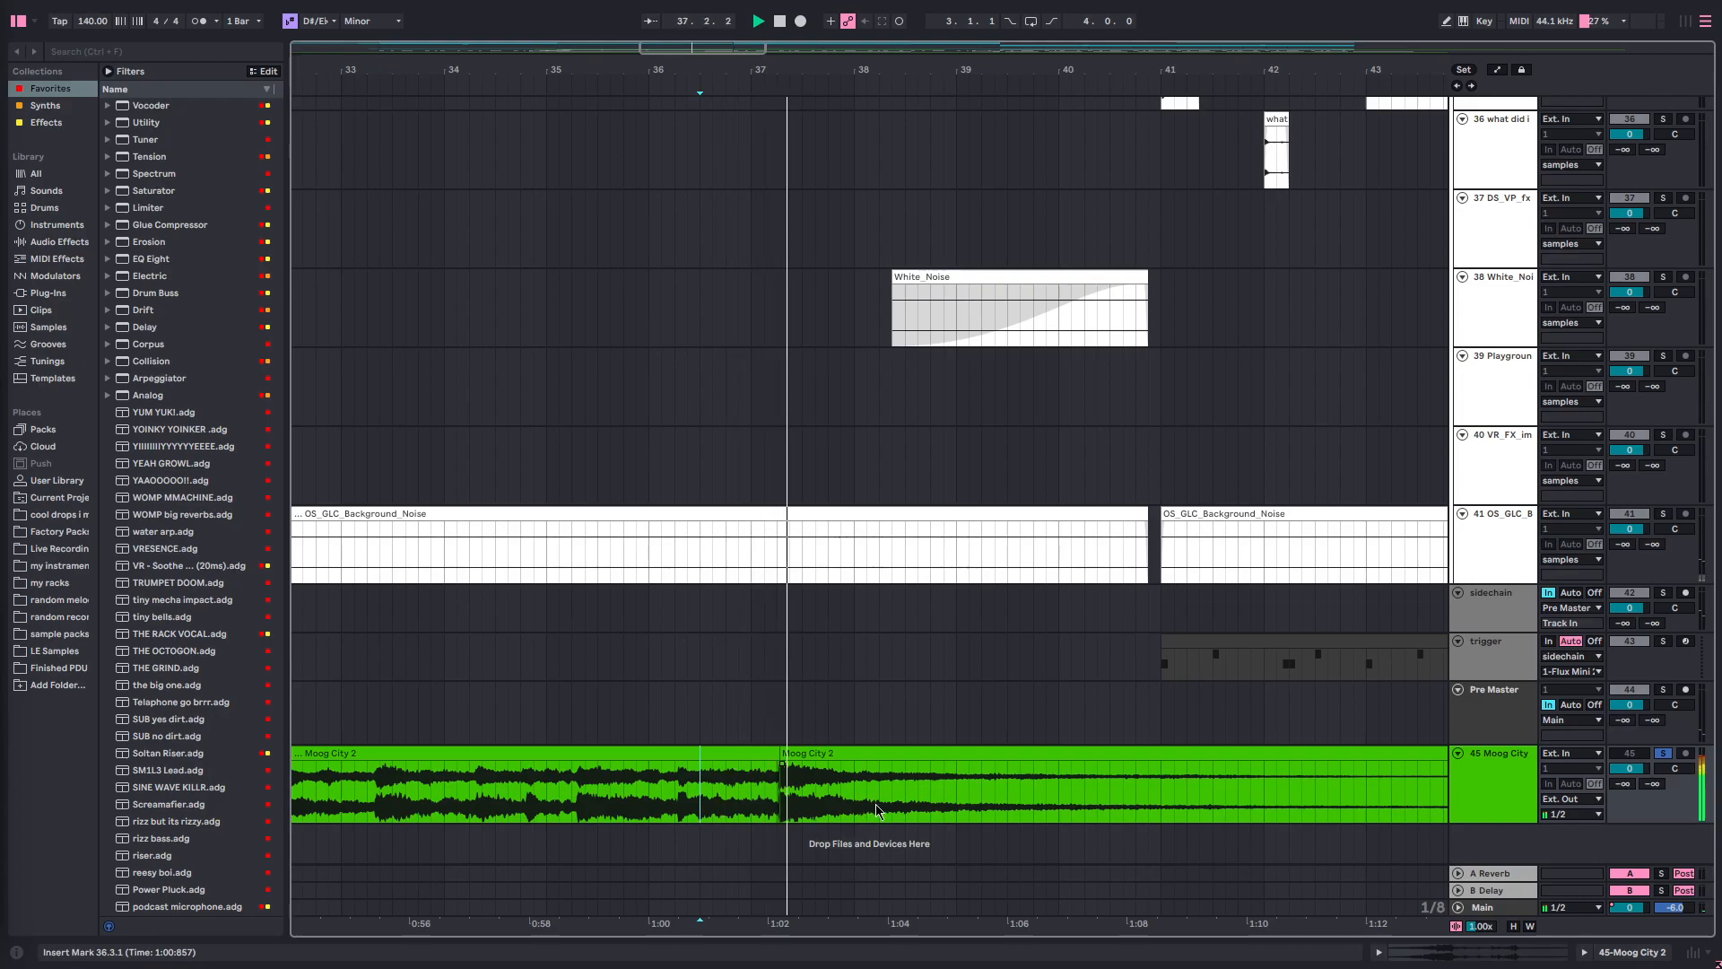
{"action": "scroll", "coordinate": [890, 803], "scroll_direction": "down", "scroll_amount": 6}
{"action": "double_click", "coordinate": [651, 751]}
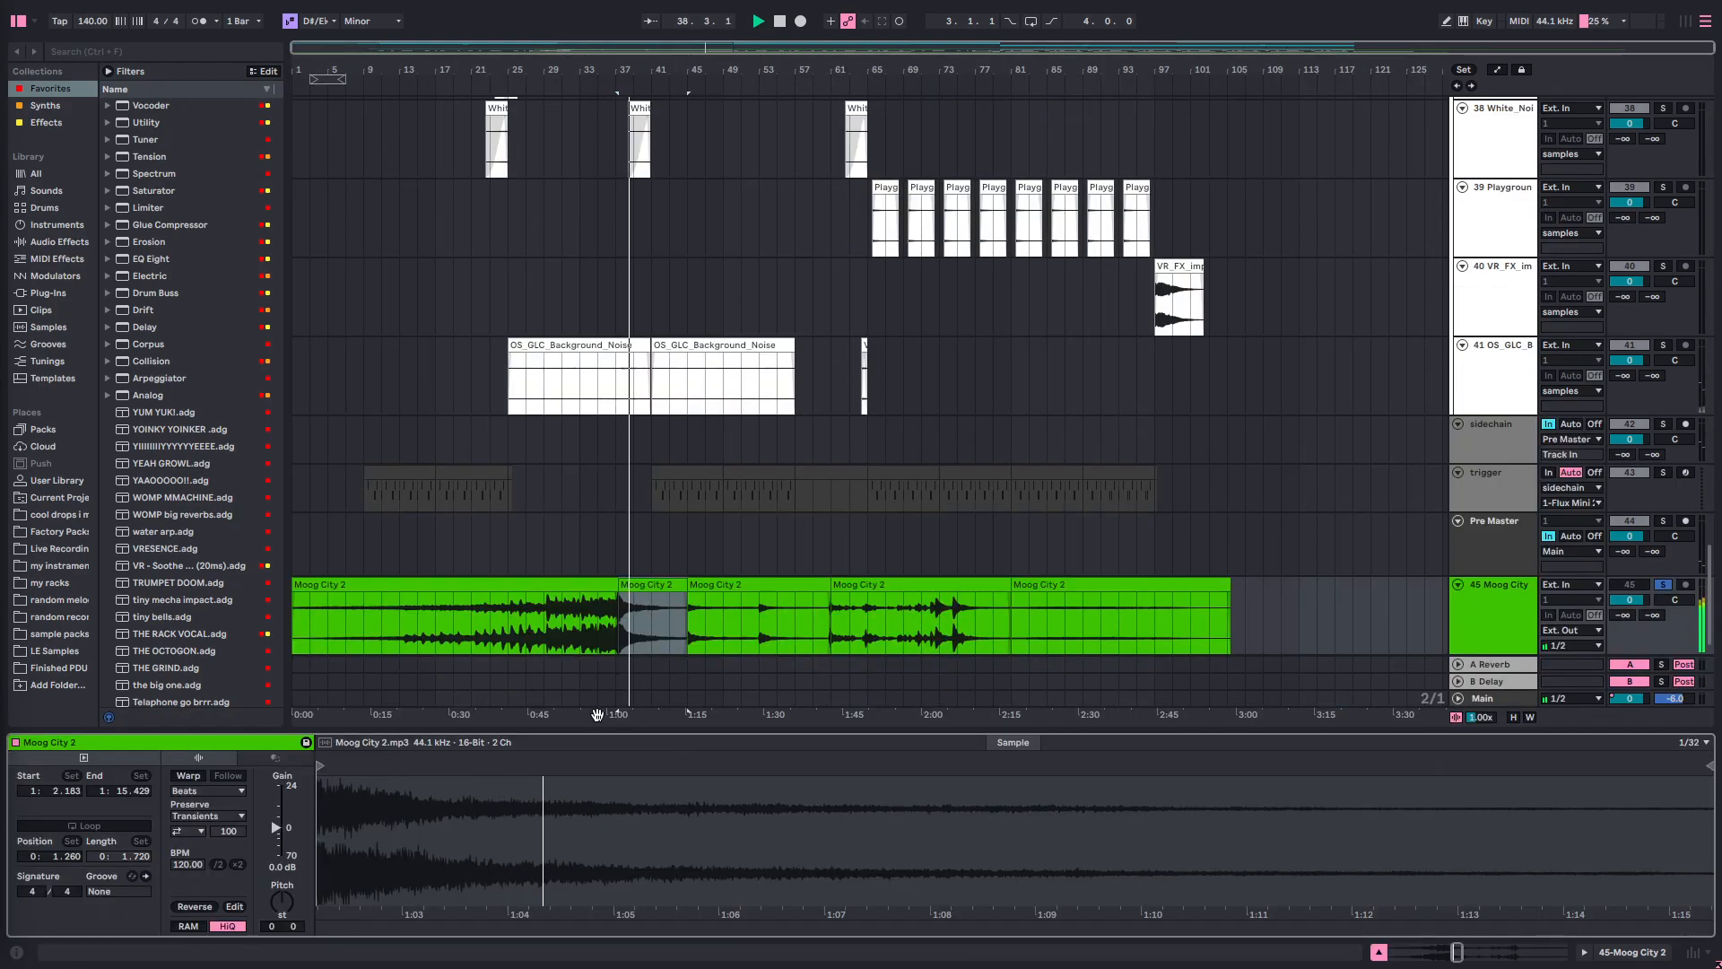
{"action": "key", "text": "space"}
- View the device chains of the 45 Moog City and Pre Master tracks, and hide the device view
{"action": "left_click", "coordinate": [1489, 552]}
{"action": "left_click", "coordinate": [1493, 625]}
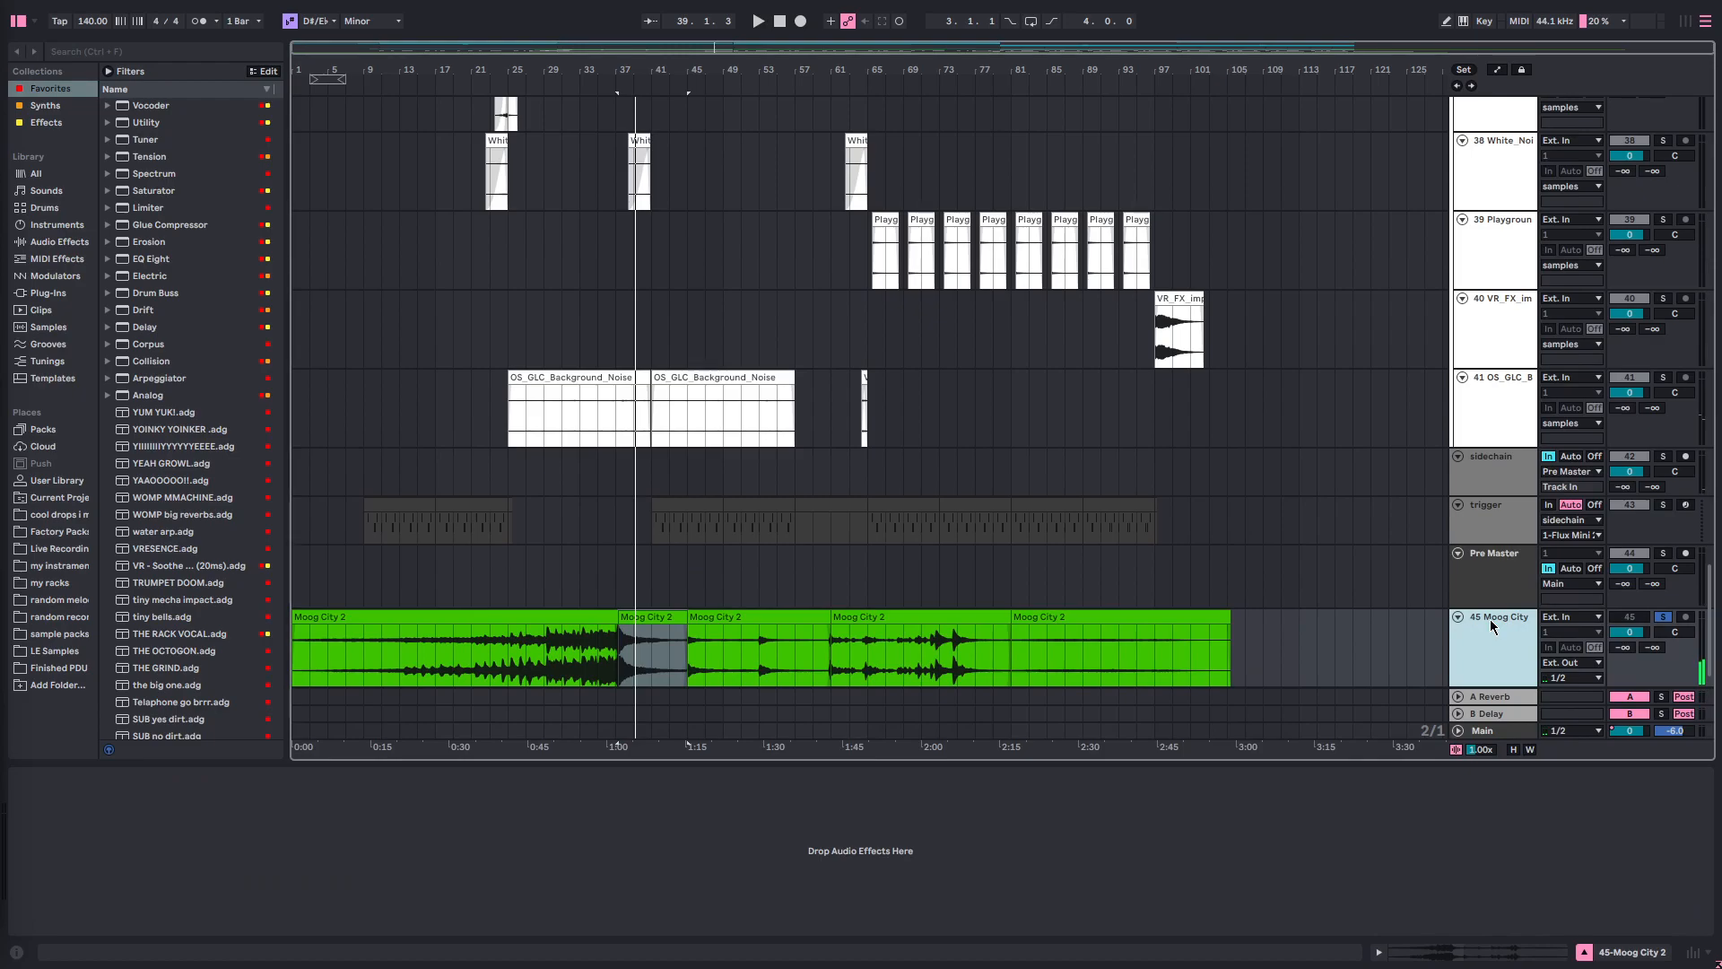
{"action": "double_click", "coordinate": [1504, 588]}
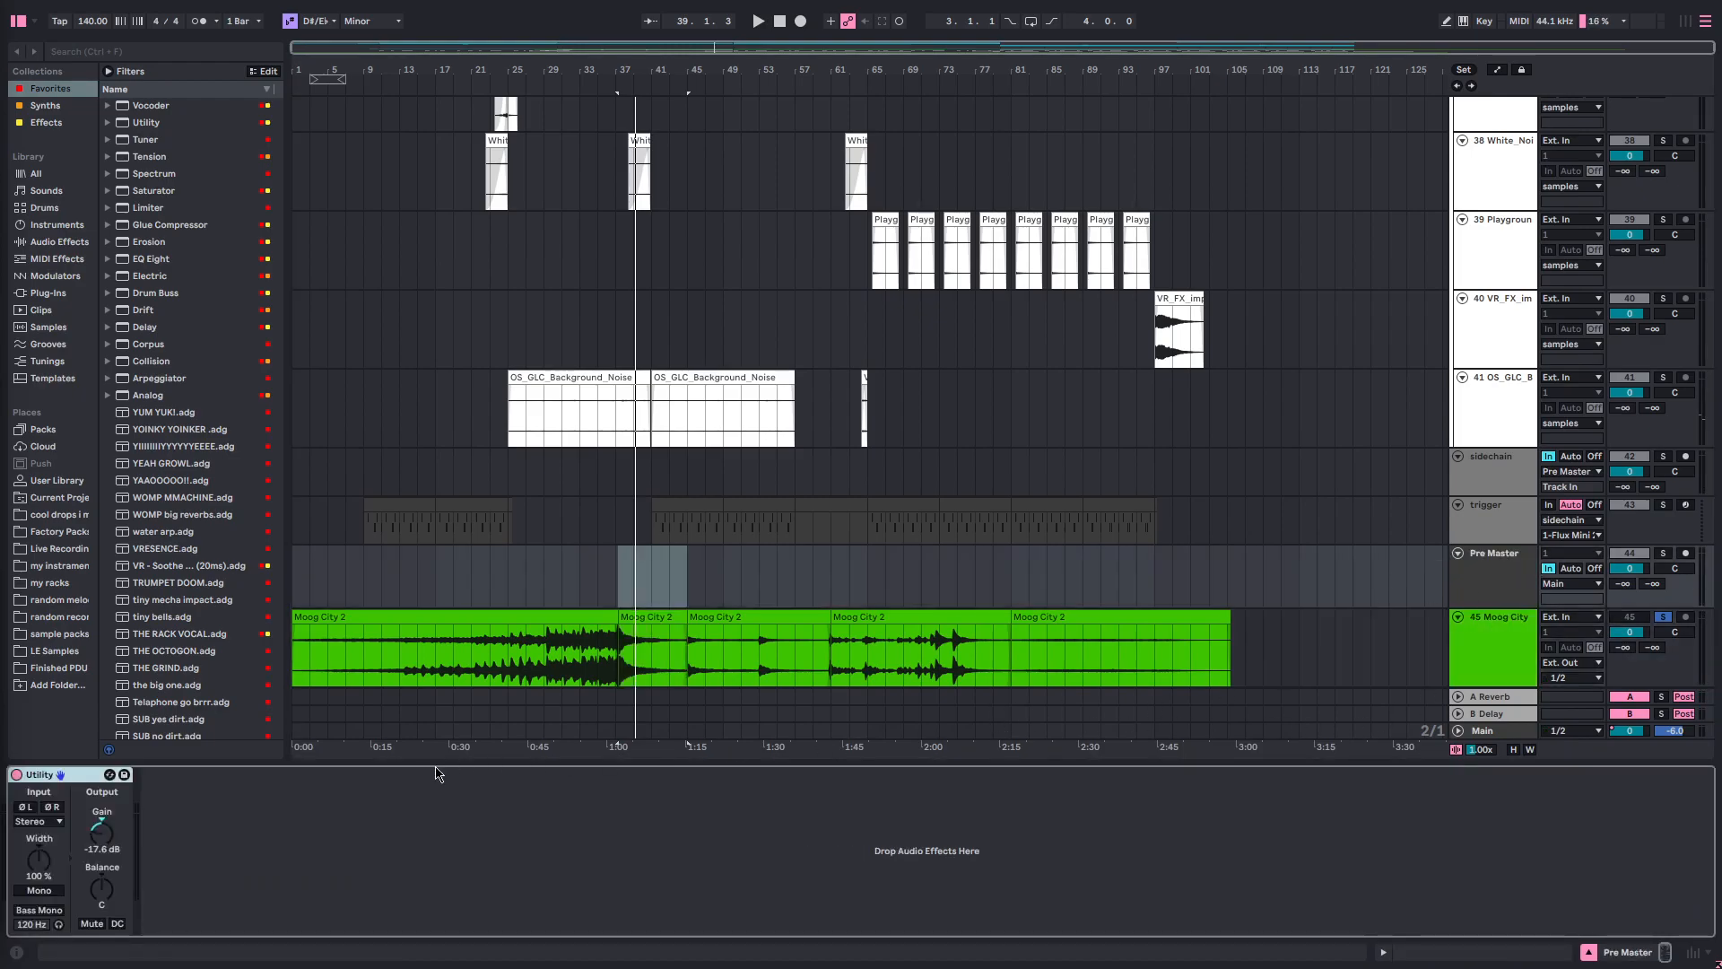
{"action": "left_click_drag", "start_coordinate": [465, 964], "coordinate": [466, 967]}
- Look through the arrangement from the samples up to the chord tracks and back to the 32 Moog City clips around bar 23
{"action": "scroll", "coordinate": [597, 679], "scroll_direction": "up", "scroll_amount": 3}
{"action": "mouse_move", "coordinate": [600, 686]}
{"action": "left_mouse_down"}
{"action": "mouse_move", "coordinate": [708, 718]}
{"action": "mouse_move", "coordinate": [732, 749]}
{"action": "left_mouse_up"}
{"action": "left_click", "coordinate": [708, 720]}
{"action": "scroll", "coordinate": [732, 750], "scroll_direction": "left", "scroll_amount": 5}
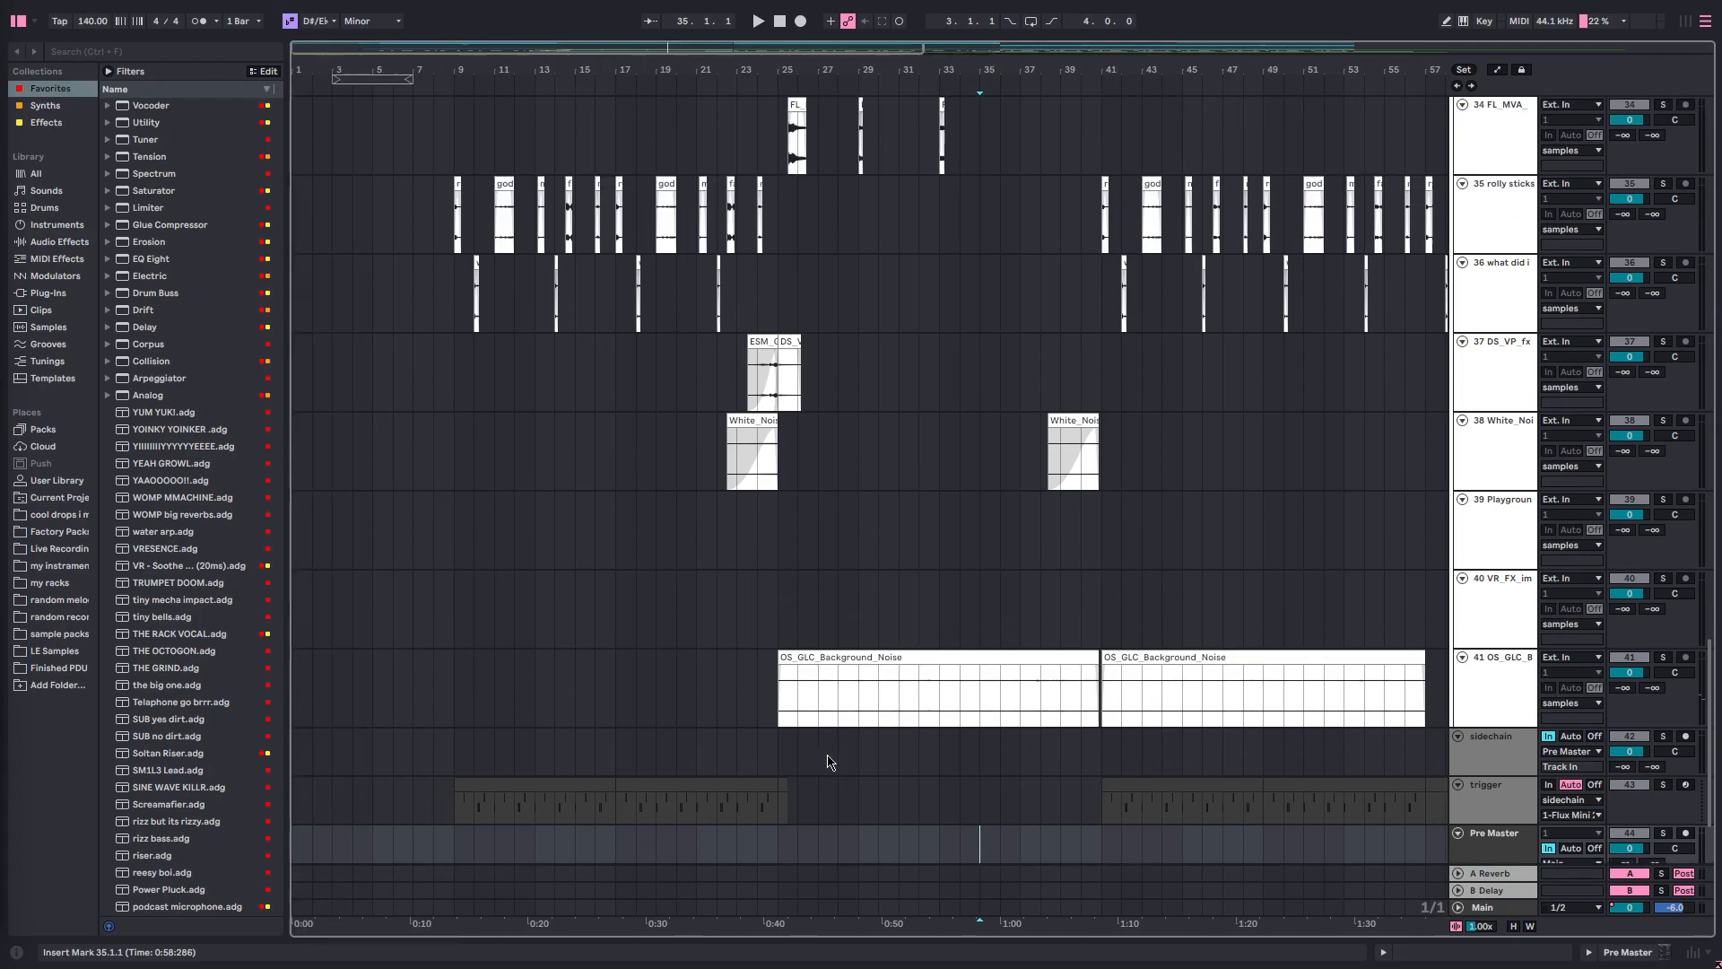
{"action": "left_click_drag", "start_coordinate": [1030, 758], "coordinate": [1145, 784]}
{"action": "scroll", "coordinate": [1041, 781], "scroll_direction": "up", "scroll_amount": 20}
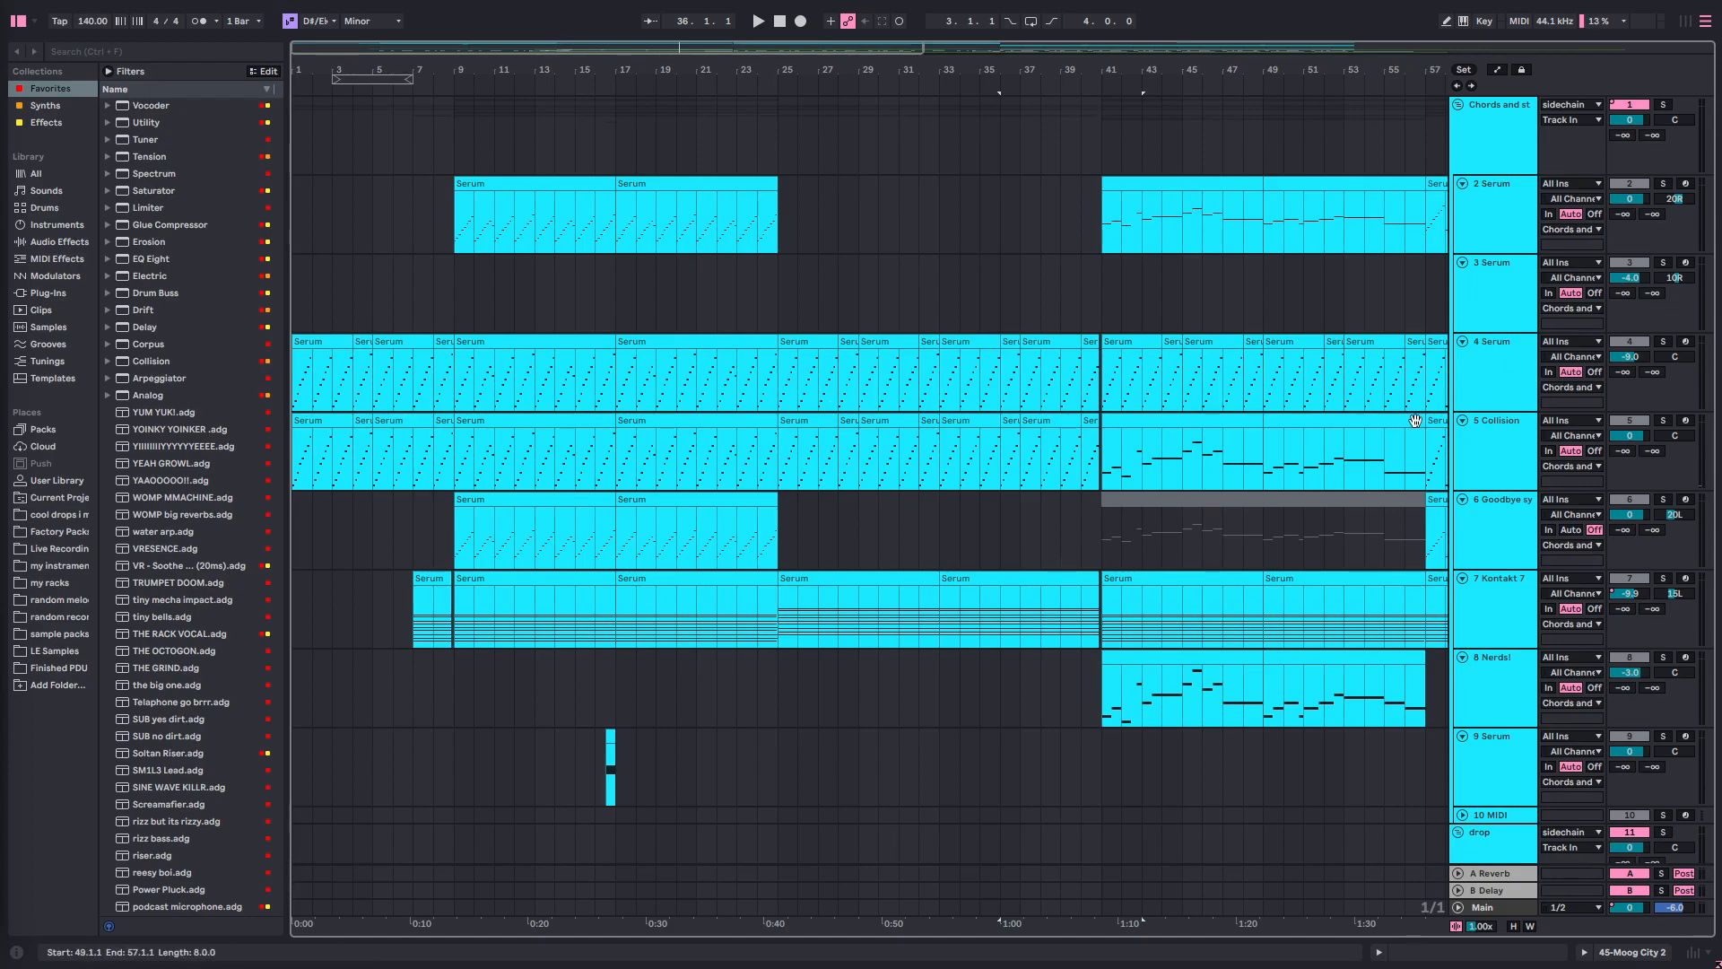
{"action": "scroll", "coordinate": [1183, 569], "scroll_direction": "down", "scroll_amount": 12}
{"action": "scroll", "coordinate": [1184, 569], "scroll_direction": "down", "scroll_amount": 15}
{"action": "scroll", "coordinate": [884, 656], "scroll_direction": "up", "scroll_amount": 9}
{"action": "left_click_drag", "start_coordinate": [741, 626], "coordinate": [961, 626]}
{"action": "scroll", "coordinate": [757, 615], "scroll_direction": "up", "scroll_amount": 5}
- Solo and play the 32 Moog City track from bar 24 while viewing its device chain
{"action": "left_click", "coordinate": [757, 615]}
{"action": "key", "text": "s"}
{"action": "key", "text": "space"}
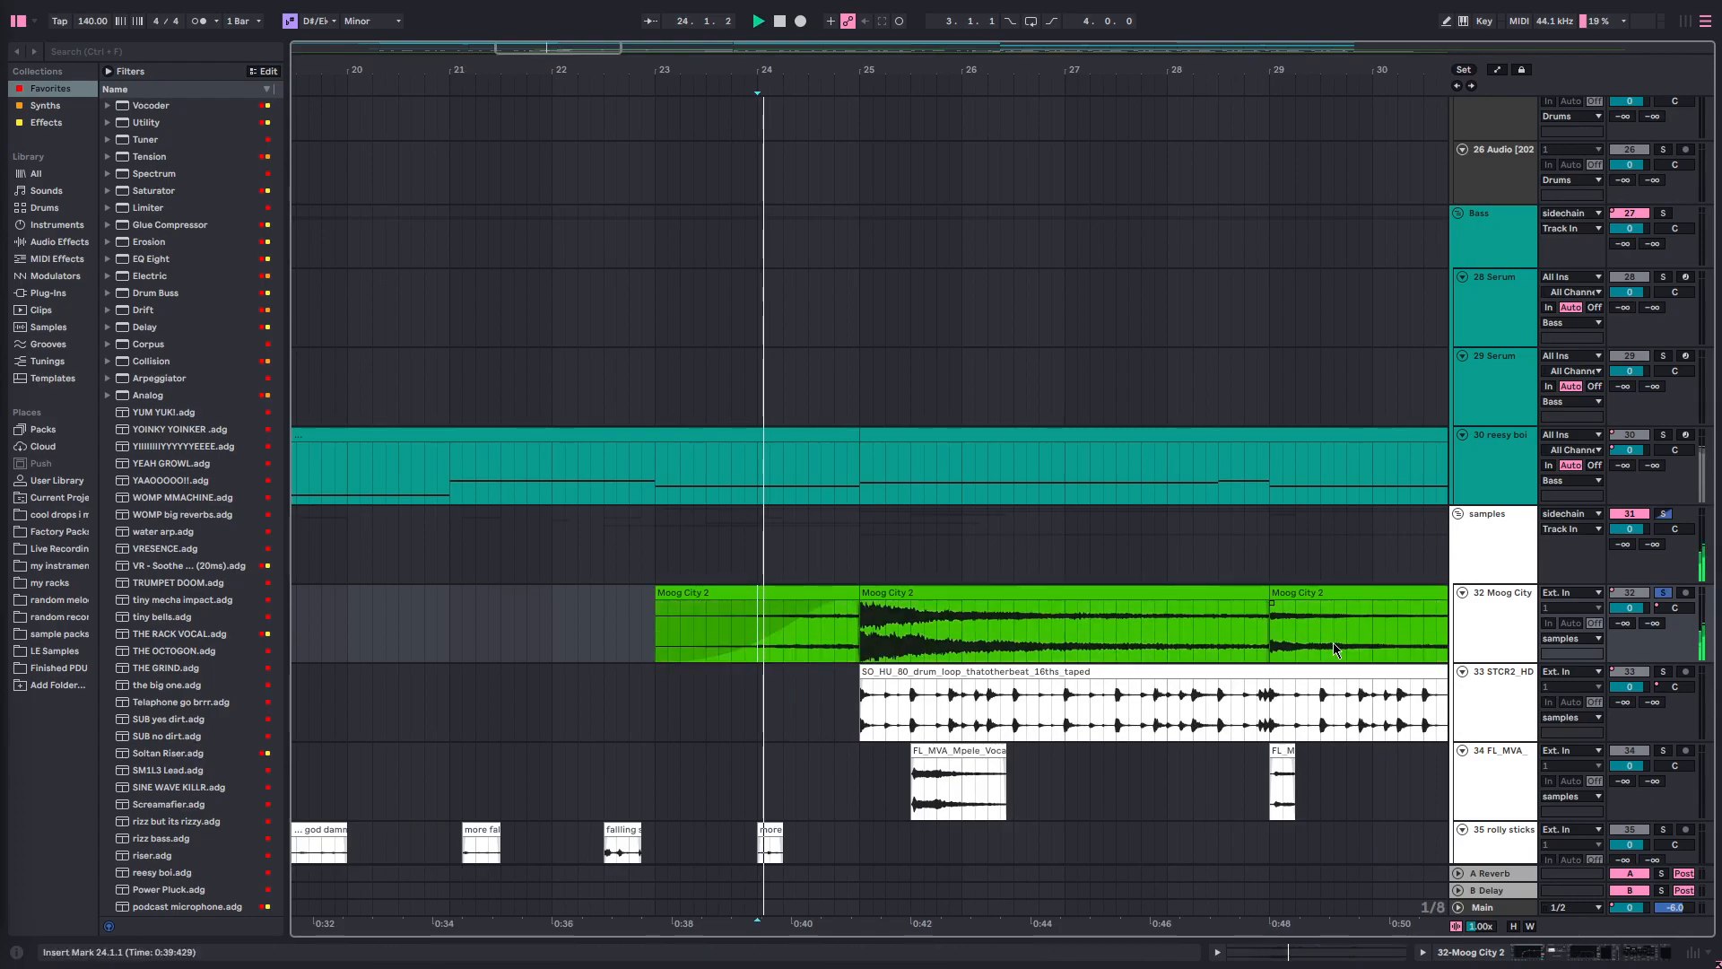
{"action": "double_click", "coordinate": [1505, 622]}
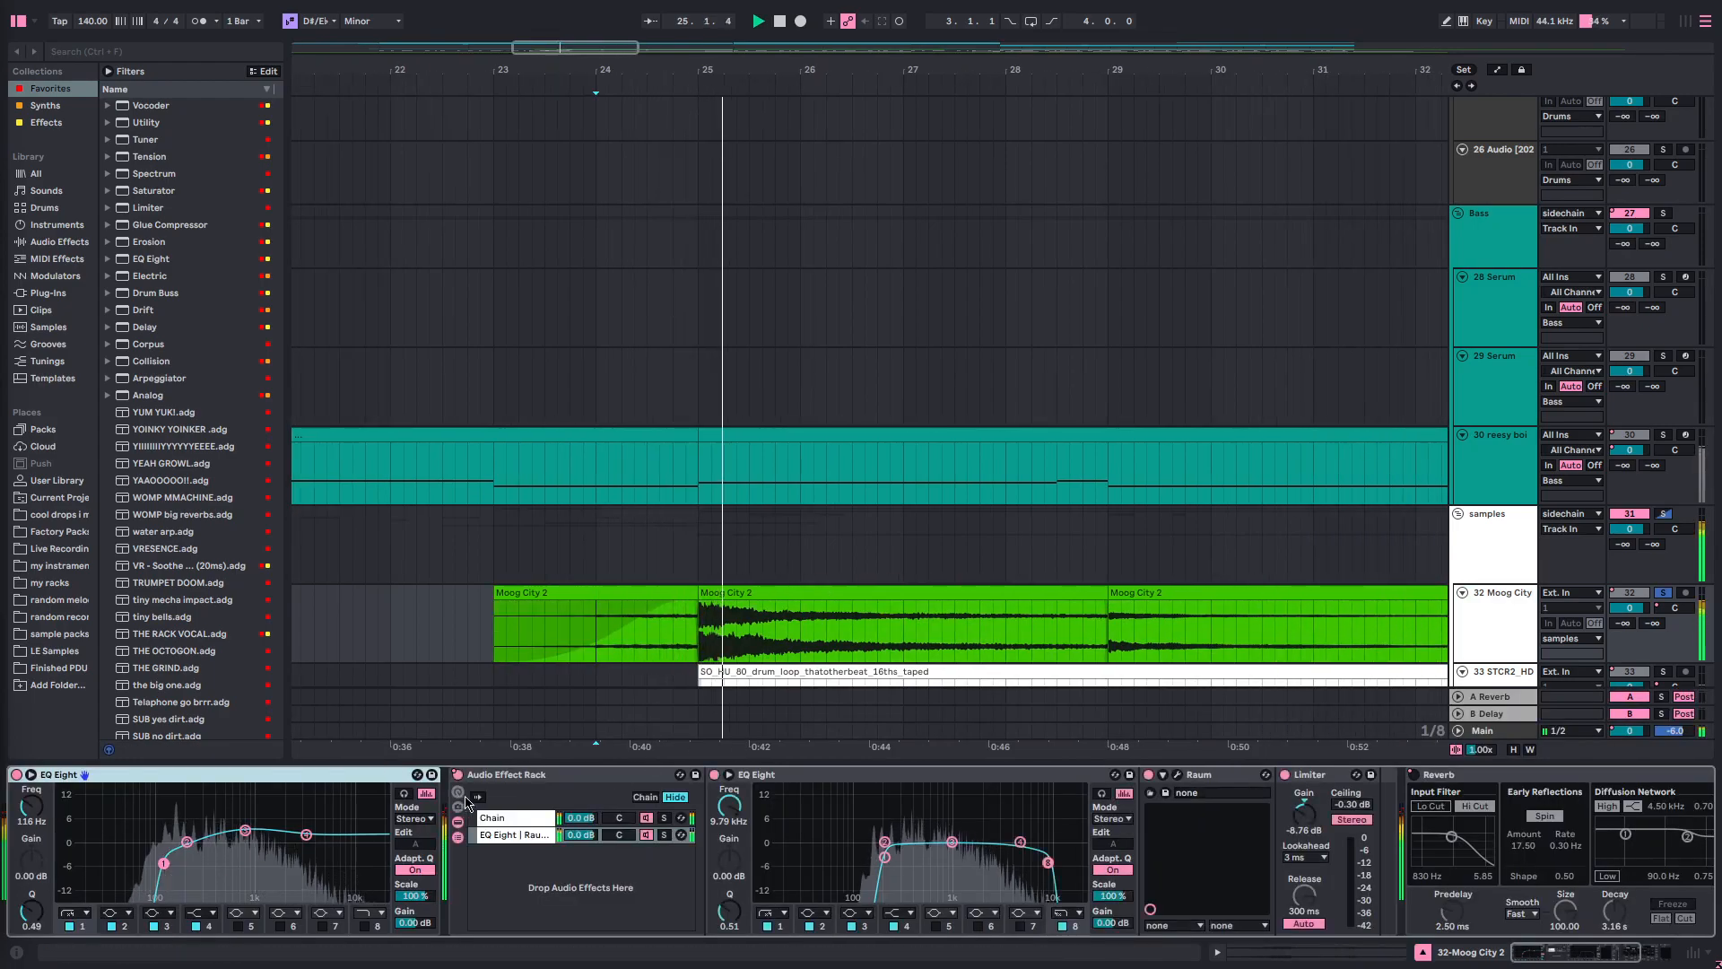
{"action": "scroll", "coordinate": [672, 795], "scroll_direction": "right", "scroll_amount": 3}
{"action": "scroll", "coordinate": [1234, 827], "scroll_direction": "left", "scroll_amount": 4}
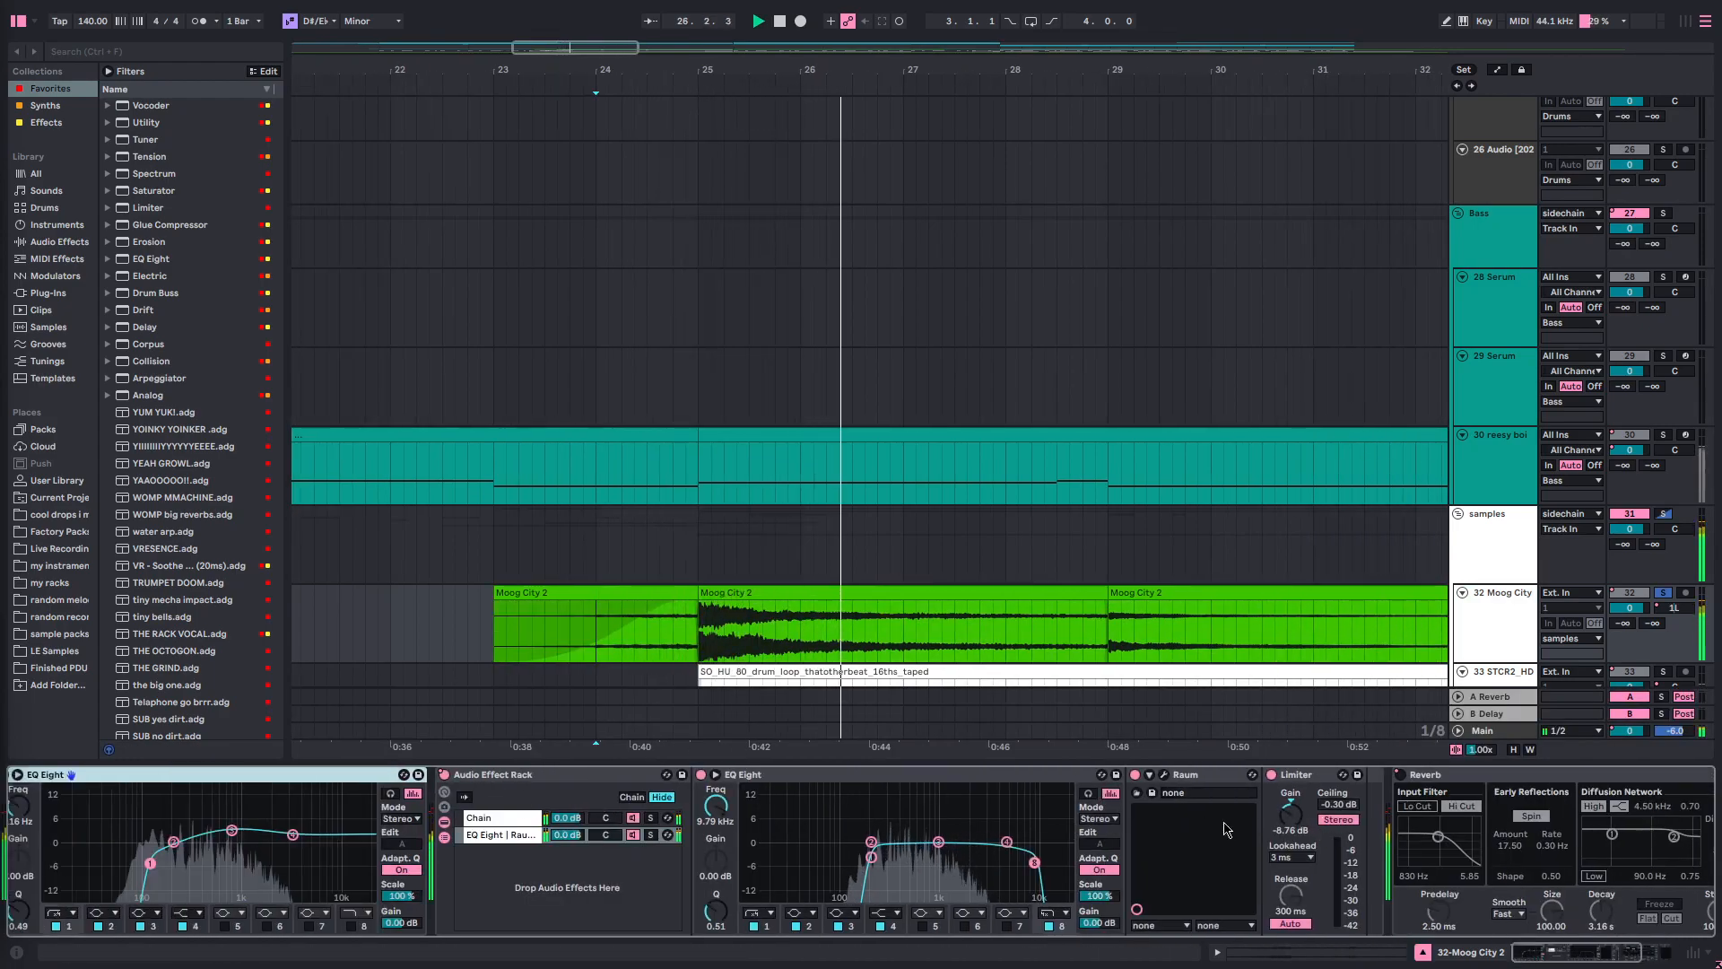
{"action": "key", "text": "space"}
- Place the start marker at bar 25 and view both chains of the Moog City track's Audio Effect Rack
{"action": "left_click", "coordinate": [456, 621]}
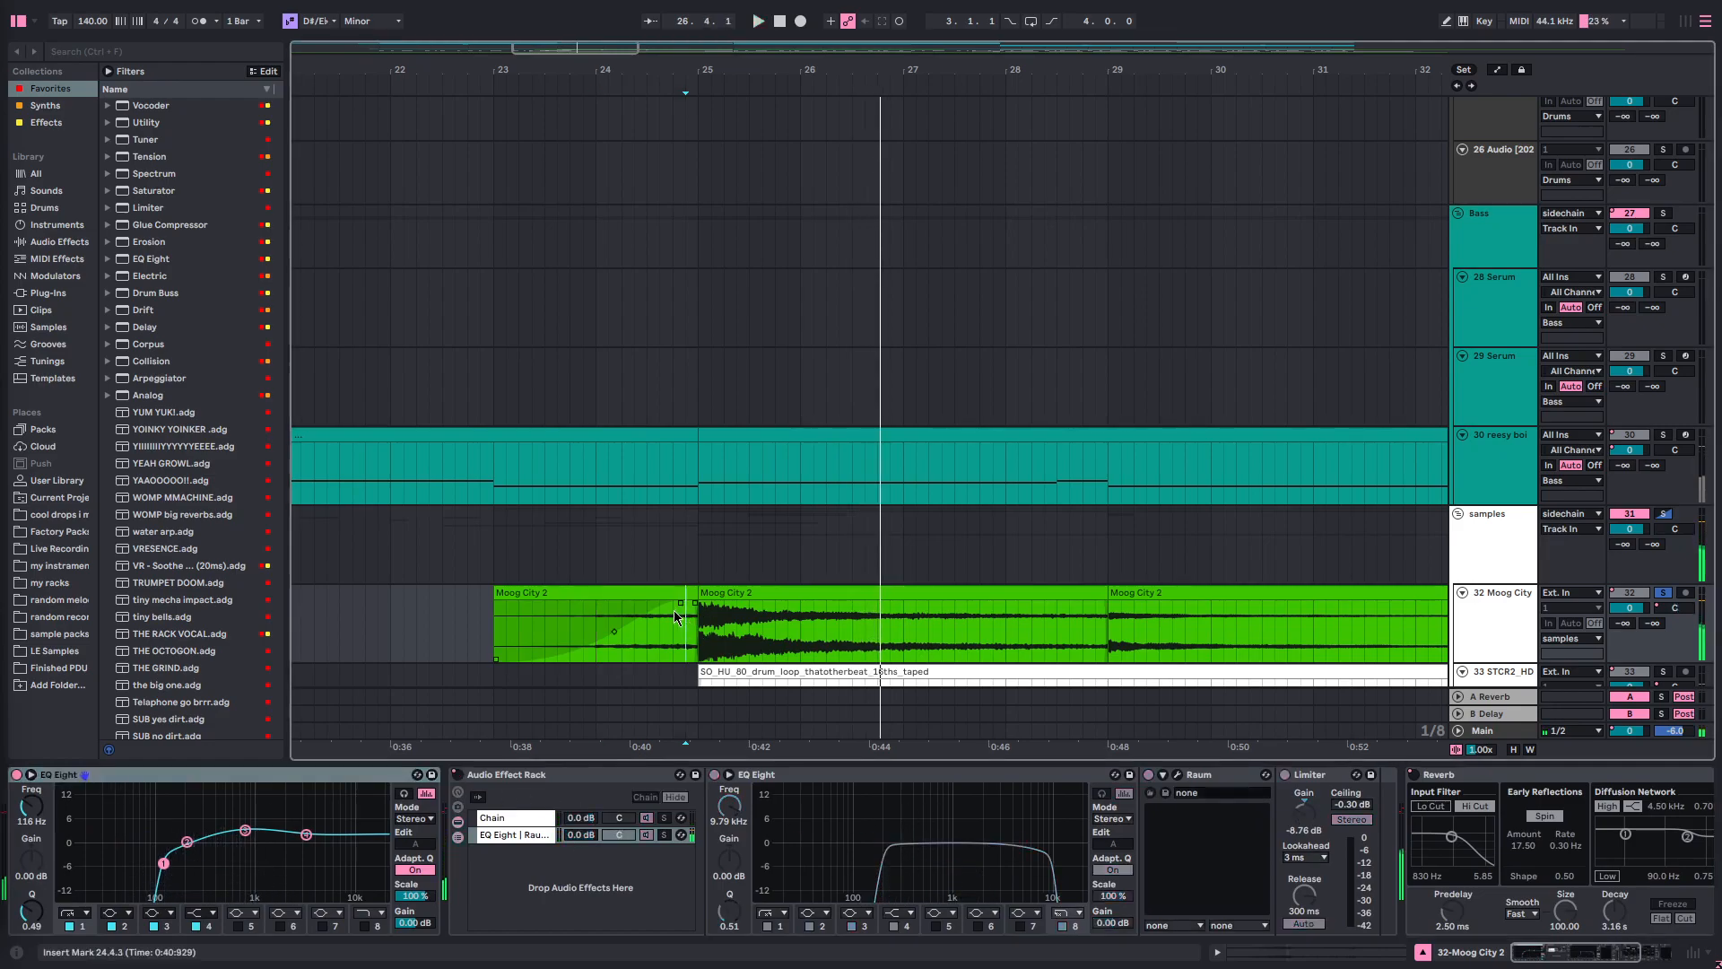
{"action": "left_click", "coordinate": [633, 617]}
{"action": "scroll", "coordinate": [550, 615], "scroll_direction": "down", "scroll_amount": 5}
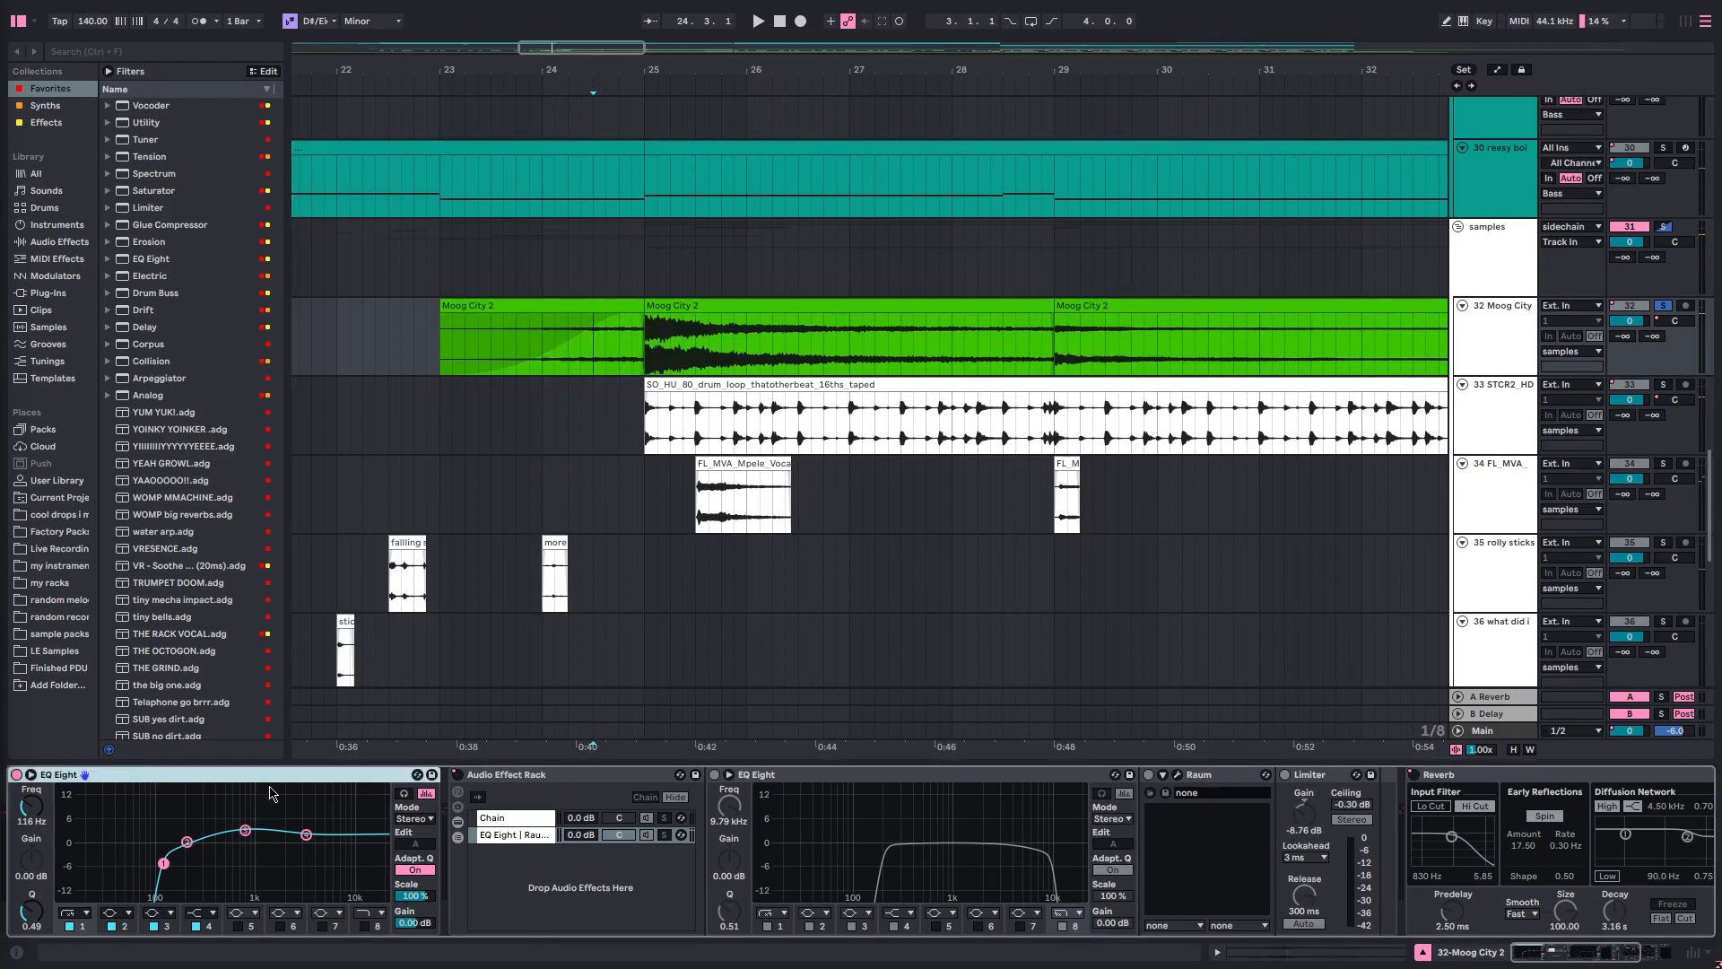
{"action": "left_click", "coordinate": [643, 364]}
{"action": "left_click", "coordinate": [515, 819]}
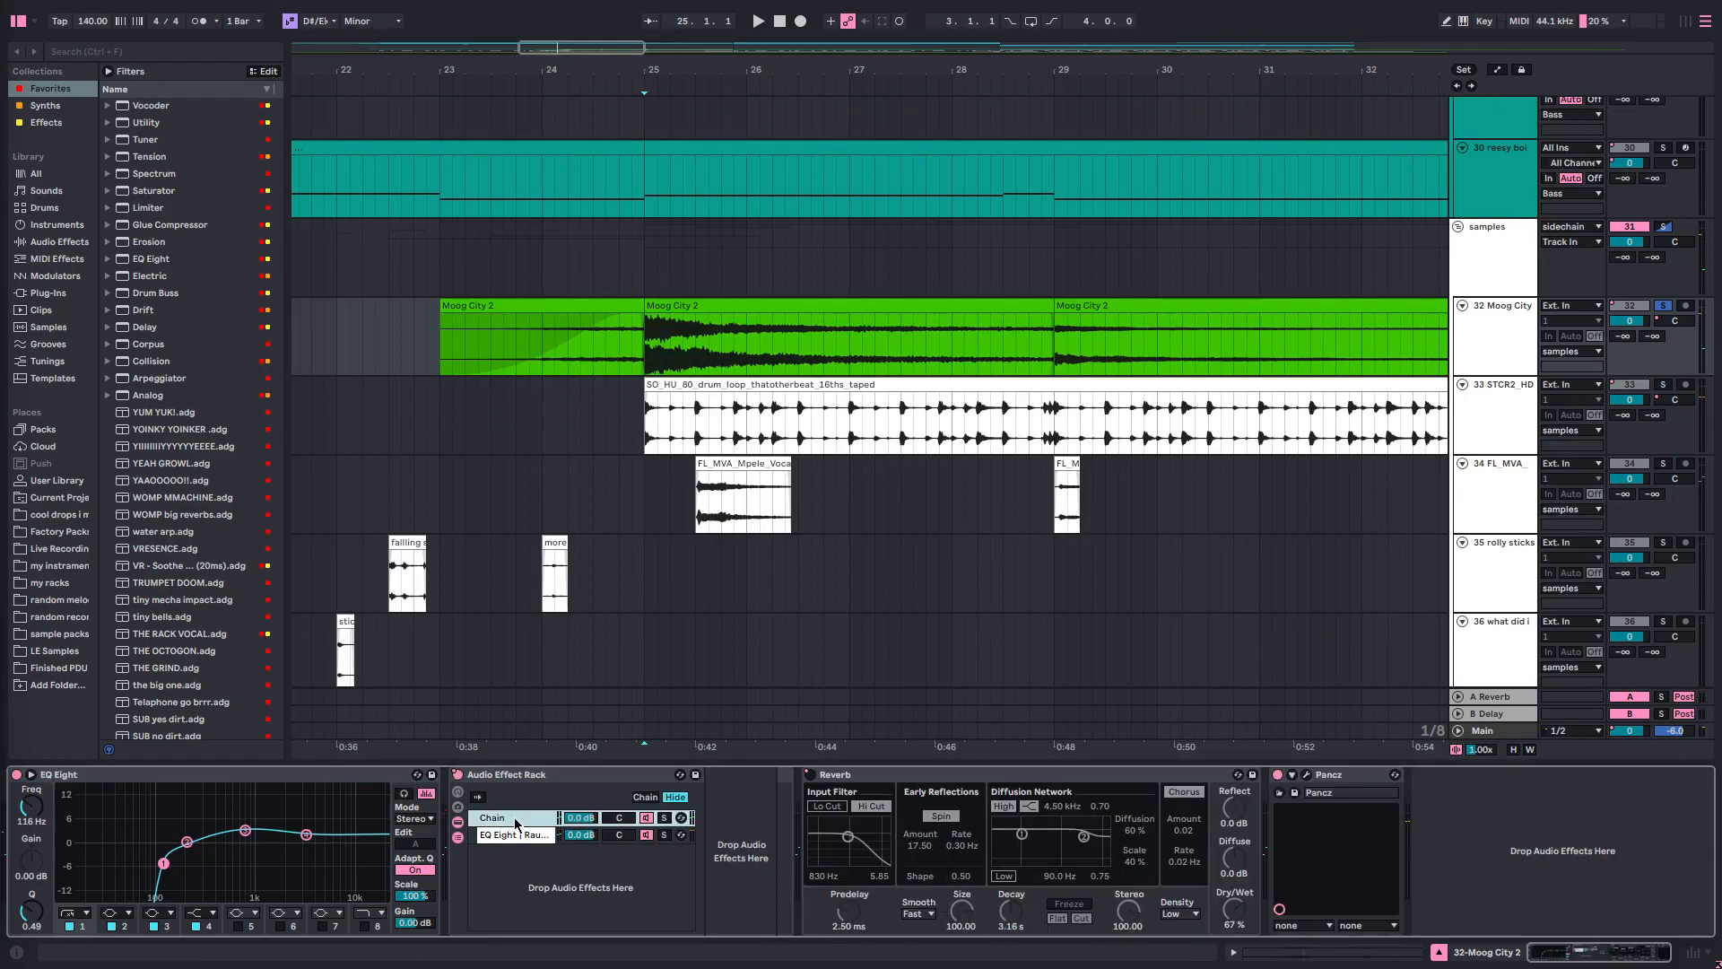
{"action": "left_click", "coordinate": [513, 777]}
{"action": "left_click", "coordinate": [517, 836]}
{"action": "left_click", "coordinate": [528, 818]}
- Show the 32 Moog City track's automation lanes around bar 25, and hide them again
{"action": "key", "text": "a"}
{"action": "left_click", "coordinate": [650, 366]}
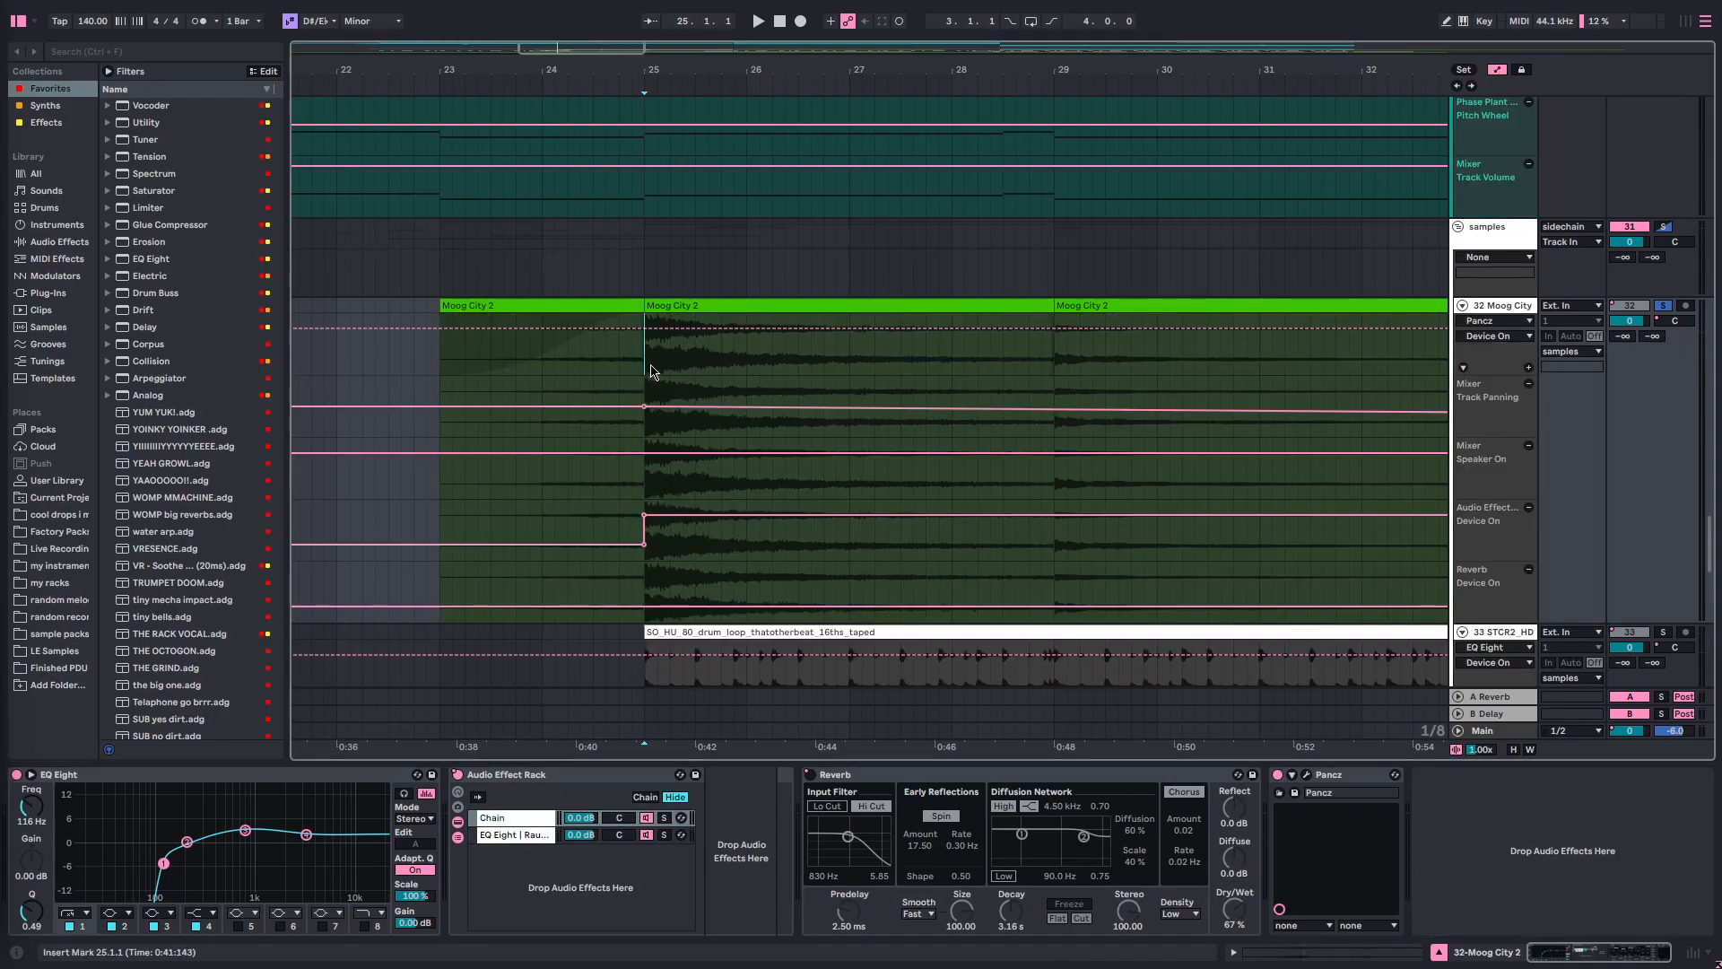
{"action": "key", "text": "a"}
- Compare the devices inside the rack's Chain and its EQ Eight and Raum chain
{"action": "left_click", "coordinate": [509, 779]}
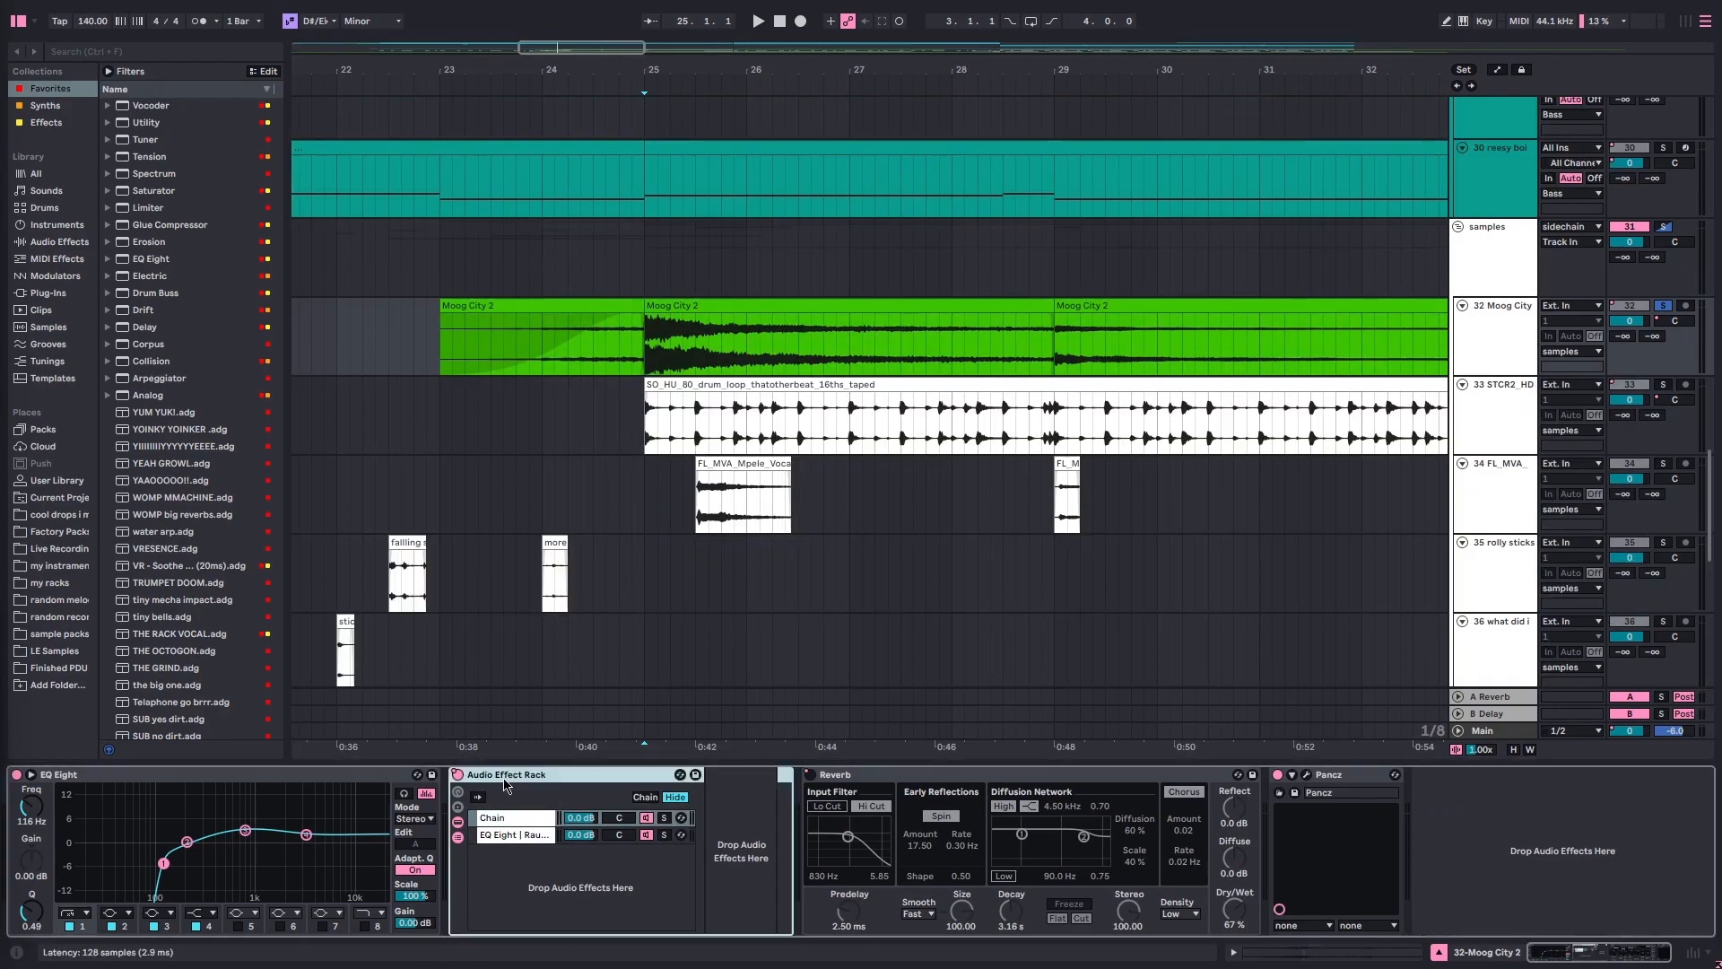
{"action": "left_click", "coordinate": [516, 836]}
{"action": "left_click", "coordinate": [518, 820]}
{"action": "left_click", "coordinate": [517, 835]}
{"action": "left_click", "coordinate": [522, 820]}
{"action": "left_click", "coordinate": [746, 851]}
- Solo the rack's Chain with the Reverb and Pancz devices bypassed after it, and play it from bar 25
{"action": "left_click", "coordinate": [665, 818]}
{"action": "key", "text": "space"}
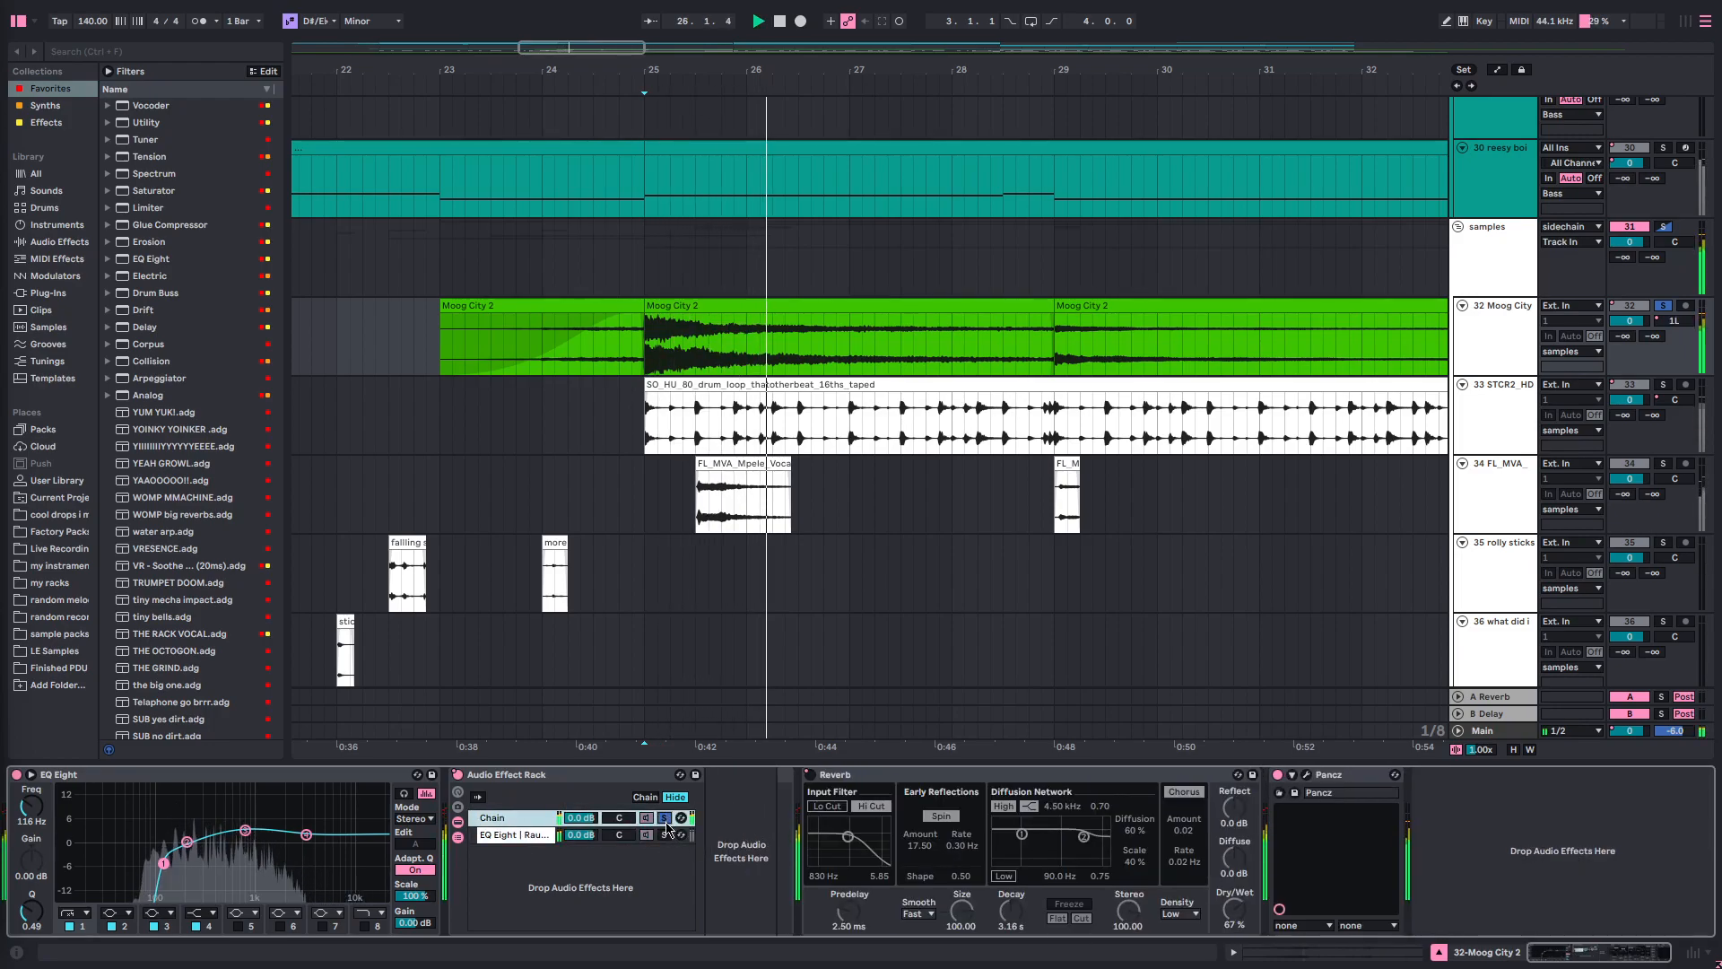
{"action": "key", "text": "space"}
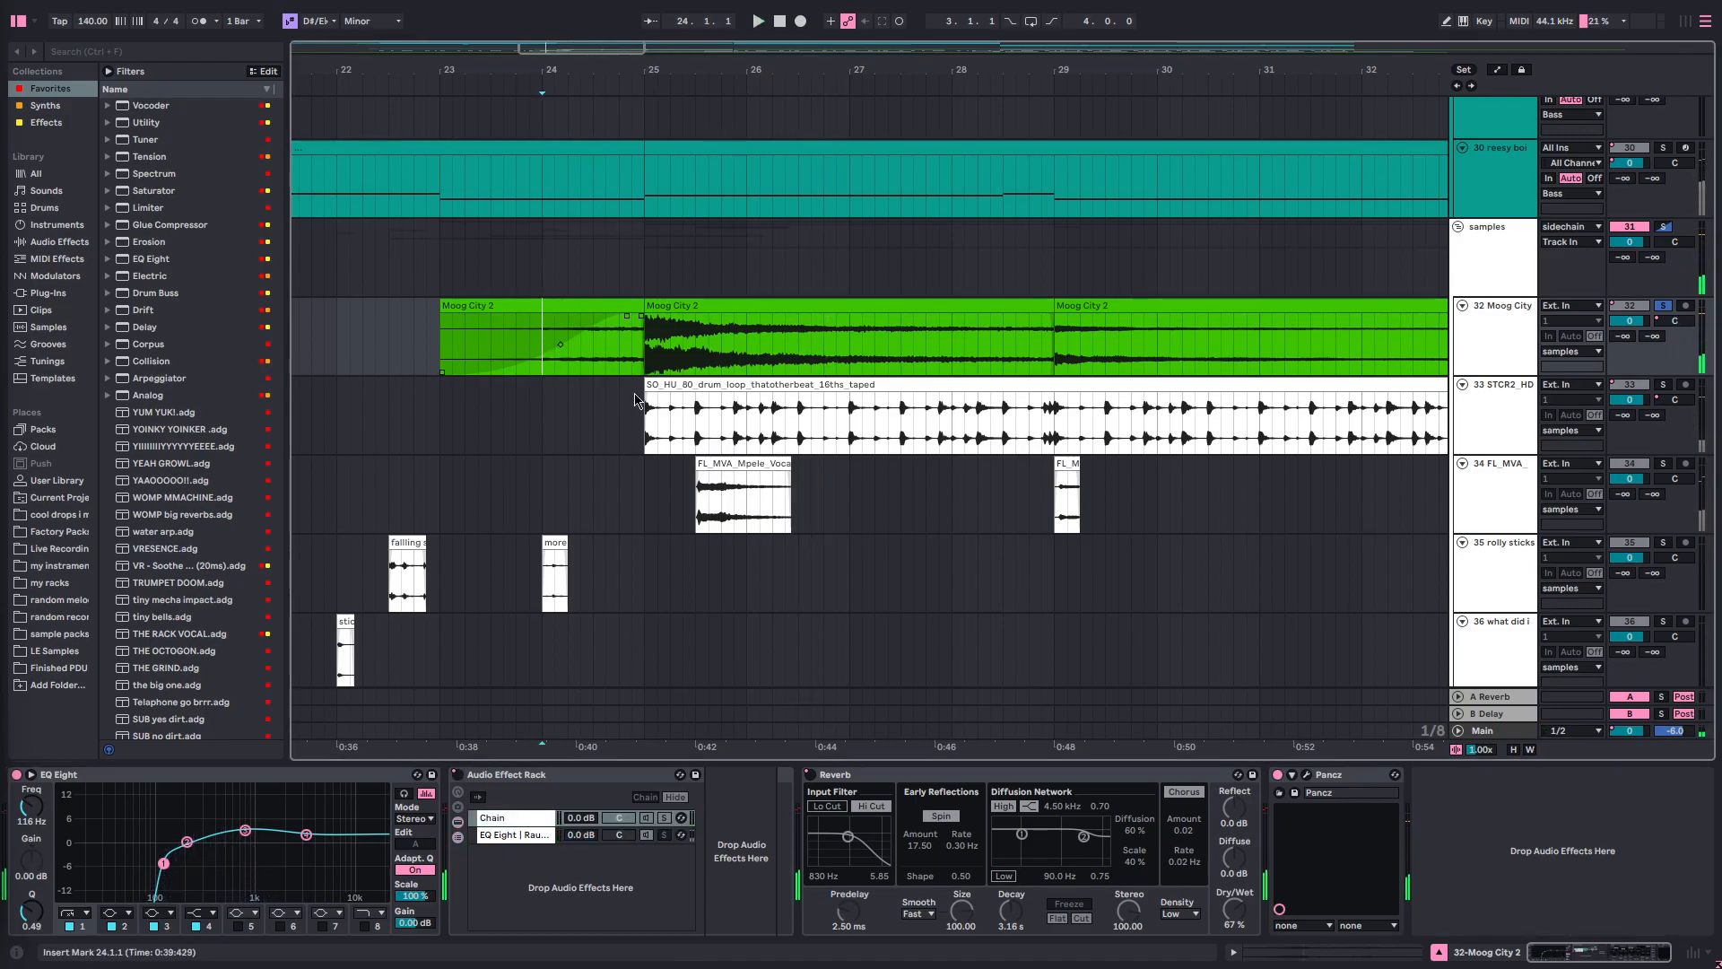
- Solo the rack's EQ Eight and Raum chain, play it from bar 25, and return the start marker there with both chains unsoloed
{"action": "left_click", "coordinate": [663, 835]}
{"action": "key", "text": "space"}
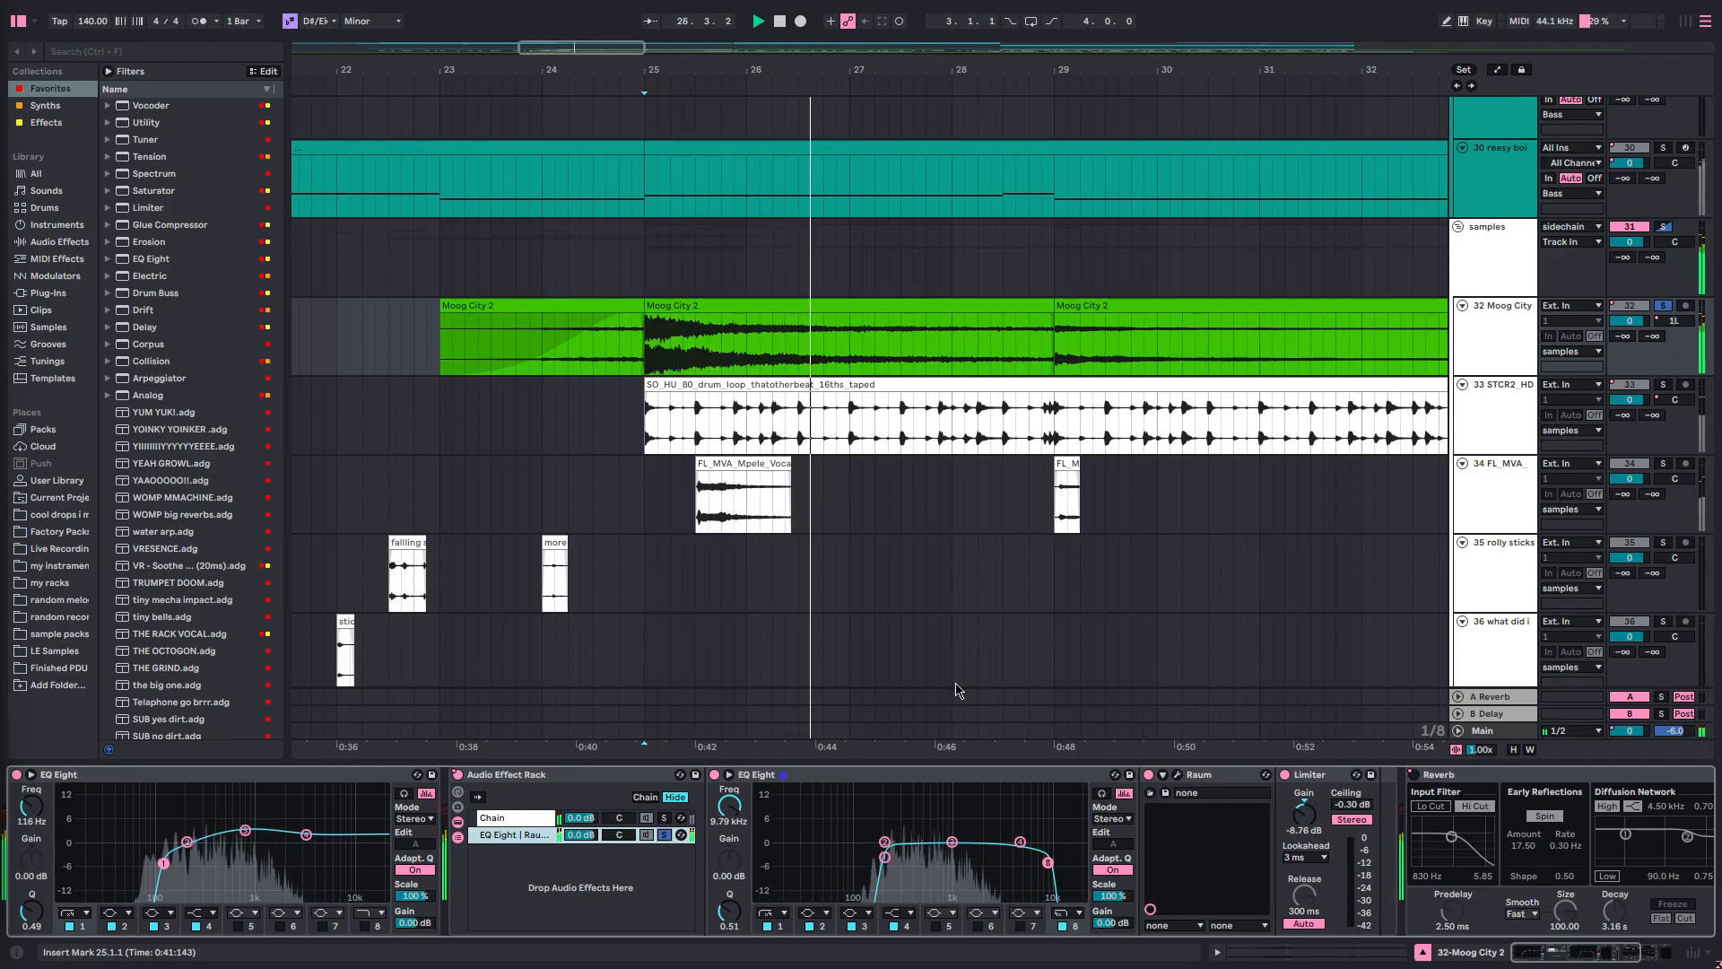
{"action": "key", "text": "space"}
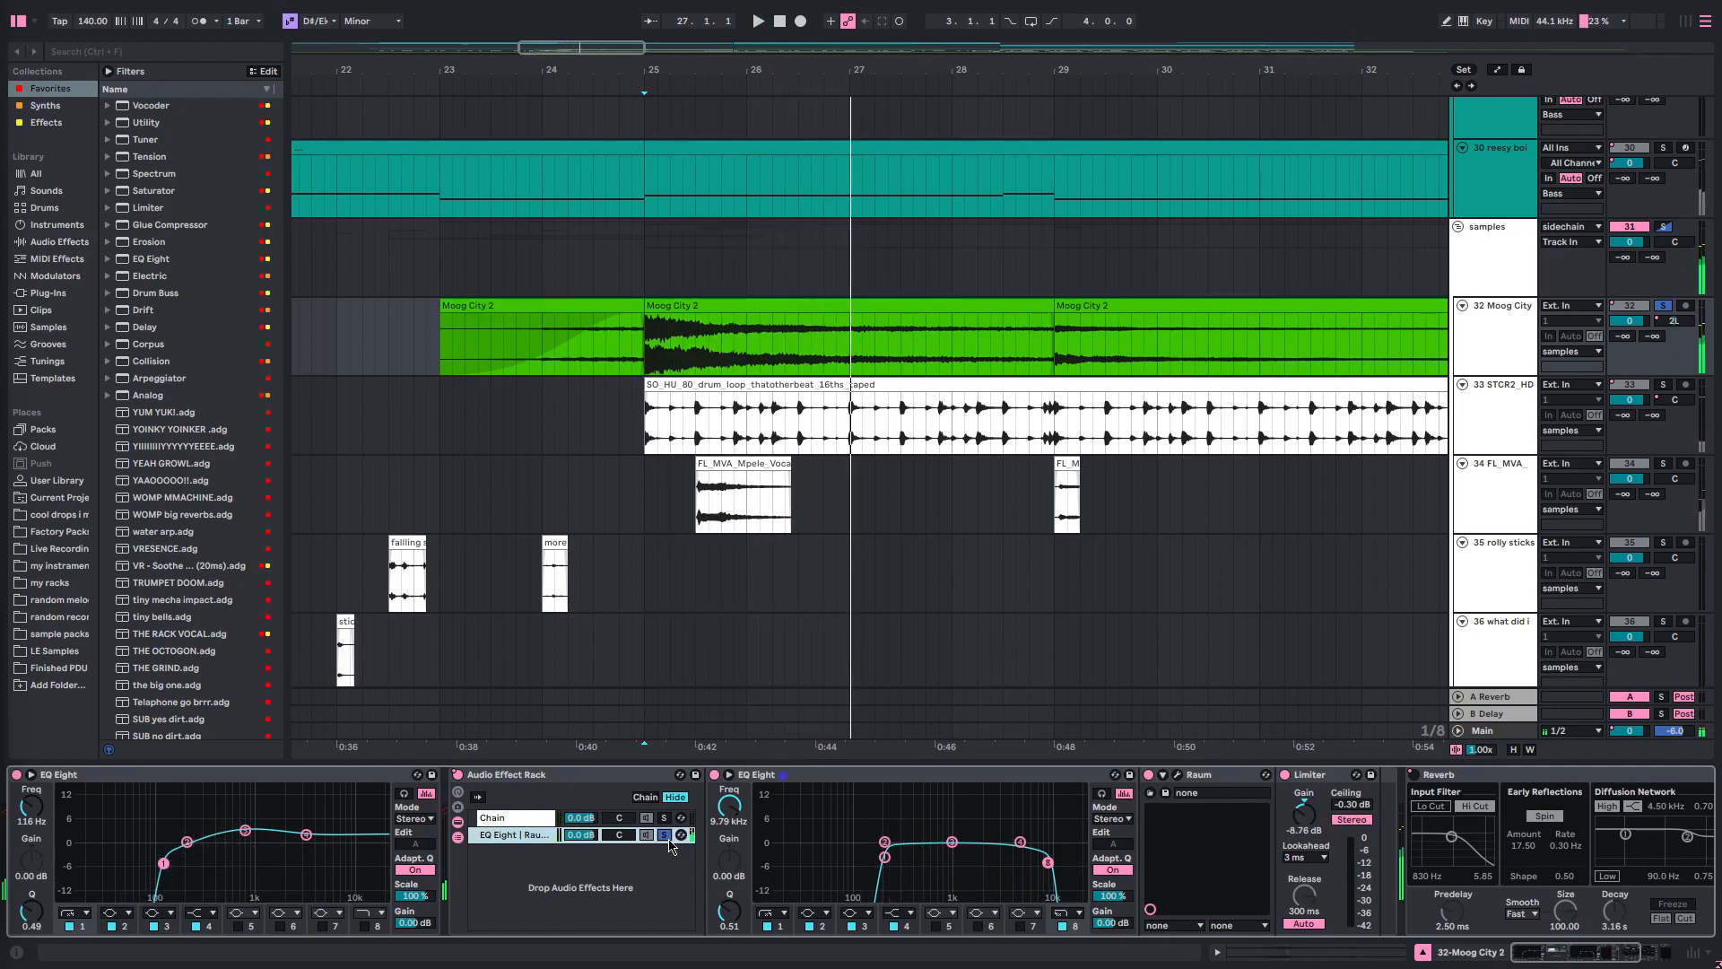
{"action": "left_click", "coordinate": [545, 346]}
{"action": "left_click", "coordinate": [640, 347]}
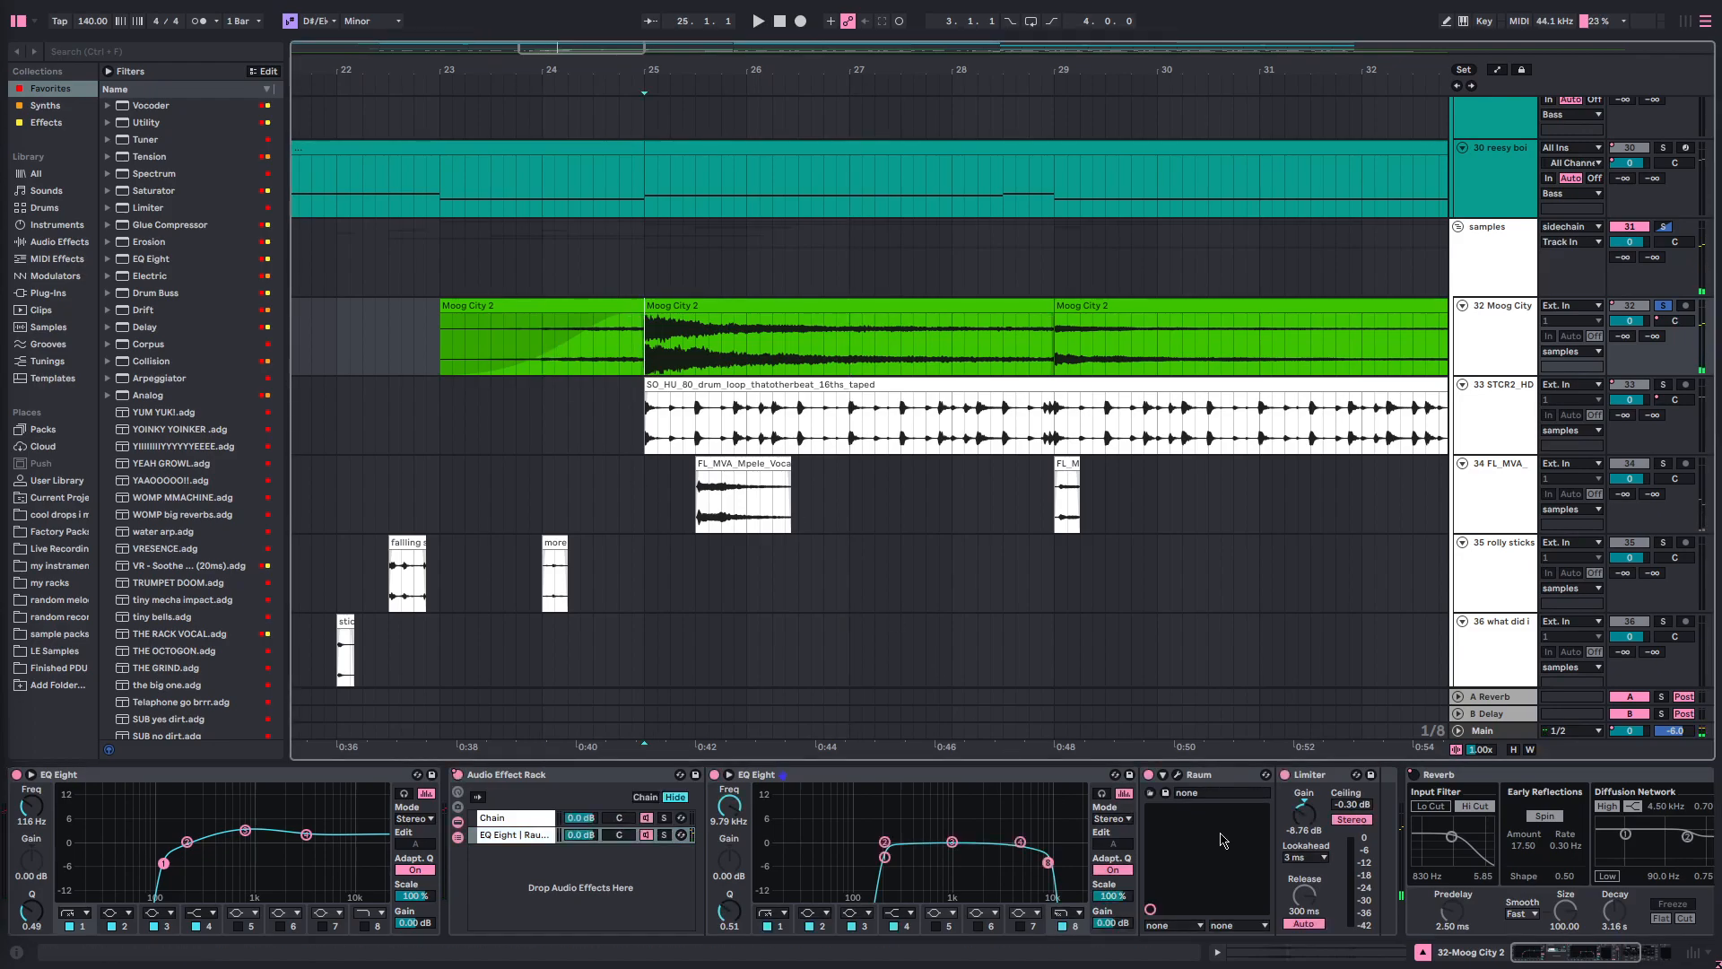
- Open the Raum plug-in's settings, and view the Pancz plug-in's settings before closing its window
{"action": "left_click", "coordinate": [1176, 774]}
{"action": "mouse_move", "coordinate": [783, 143]}
{"action": "left_mouse_down"}
{"action": "mouse_move", "coordinate": [754, 131]}
{"action": "mouse_move", "coordinate": [720, 228]}
{"action": "mouse_move", "coordinate": [740, 107]}
{"action": "mouse_move", "coordinate": [782, 112]}
{"action": "left_mouse_up"}
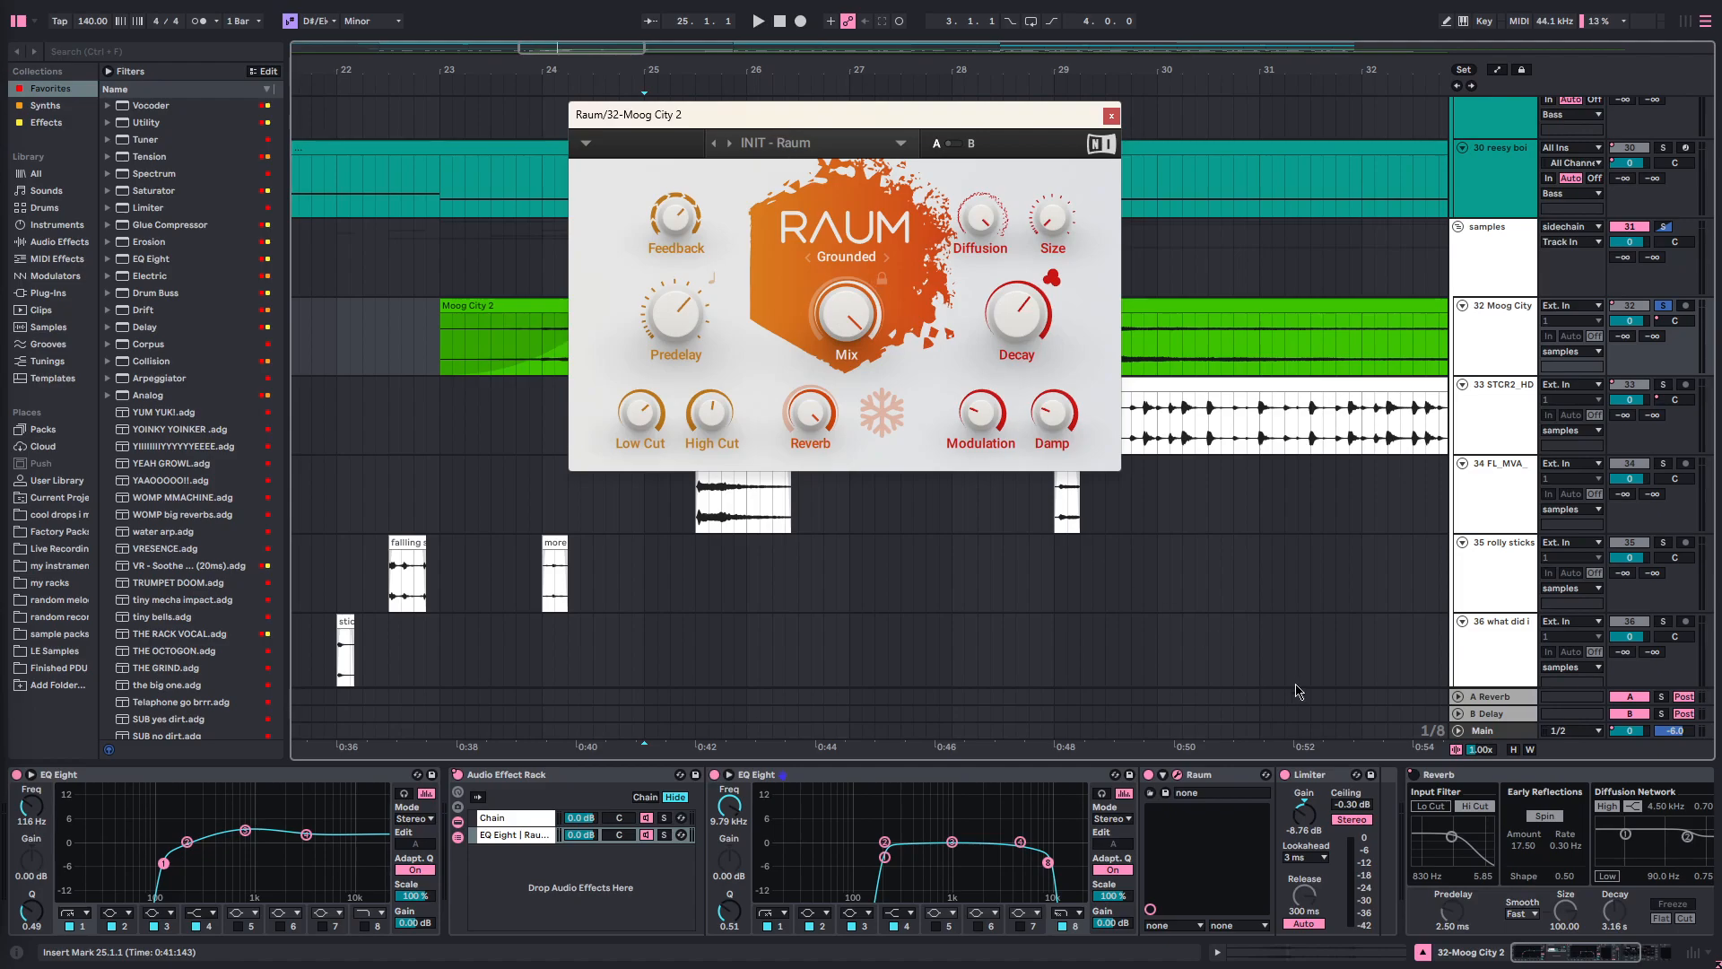
{"action": "left_click_drag", "start_coordinate": [1572, 953], "coordinate": [1664, 953]}
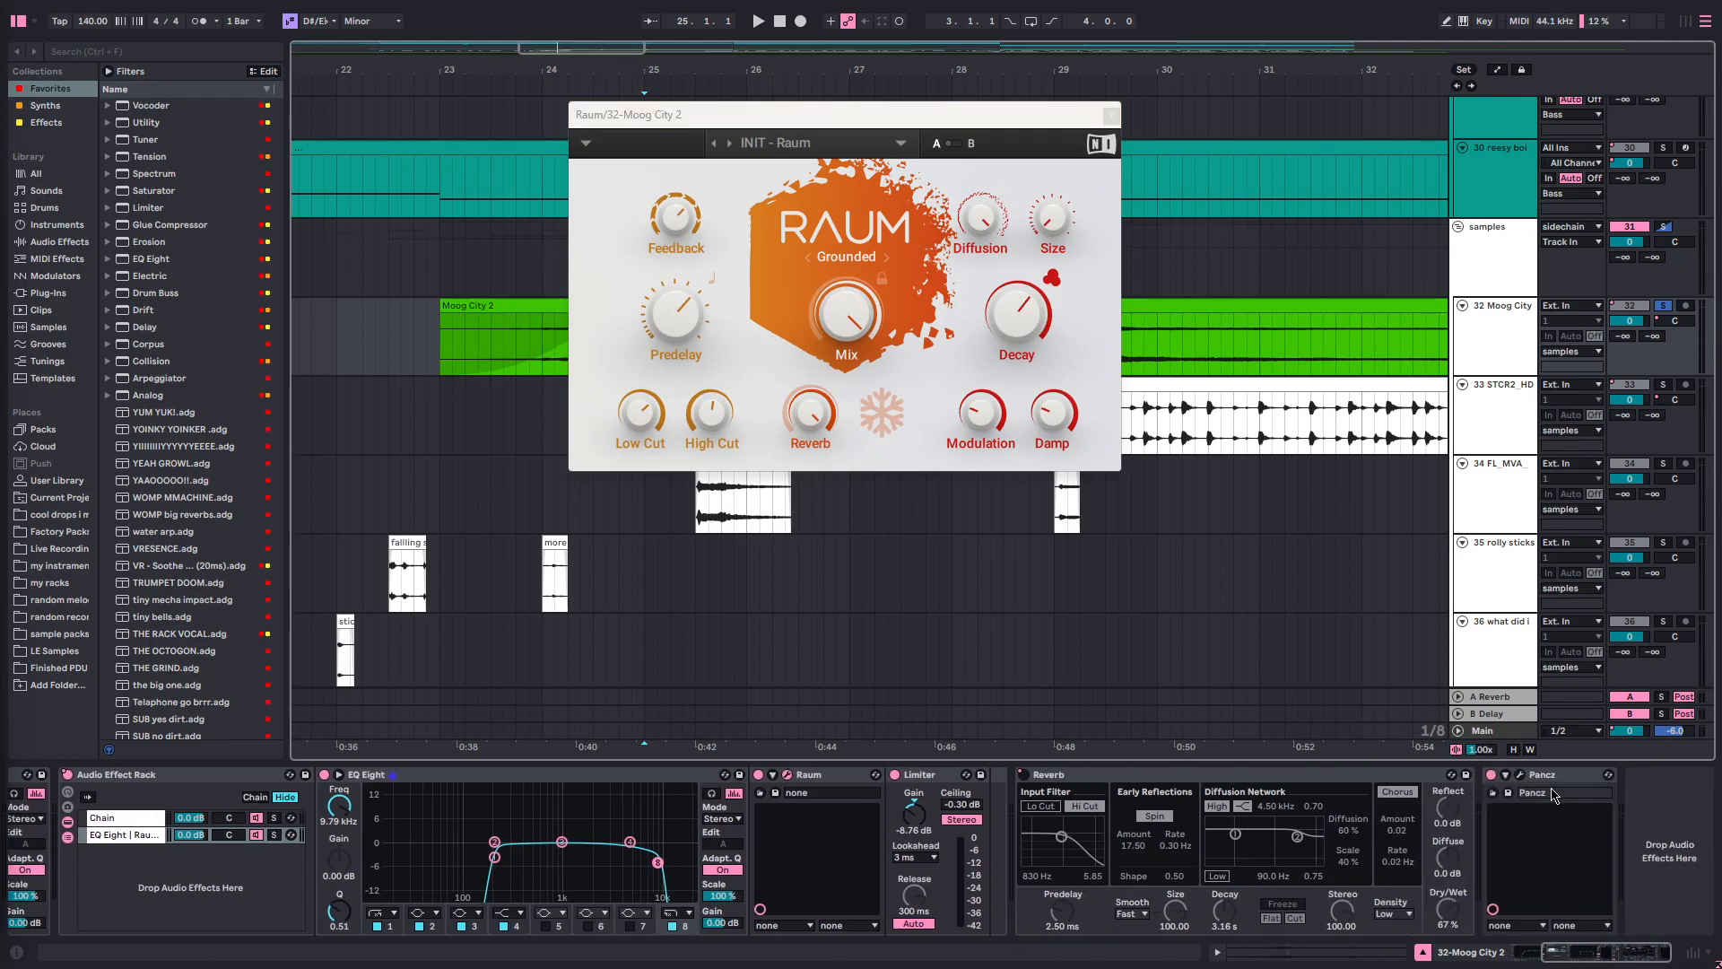
{"action": "left_click", "coordinate": [1520, 776]}
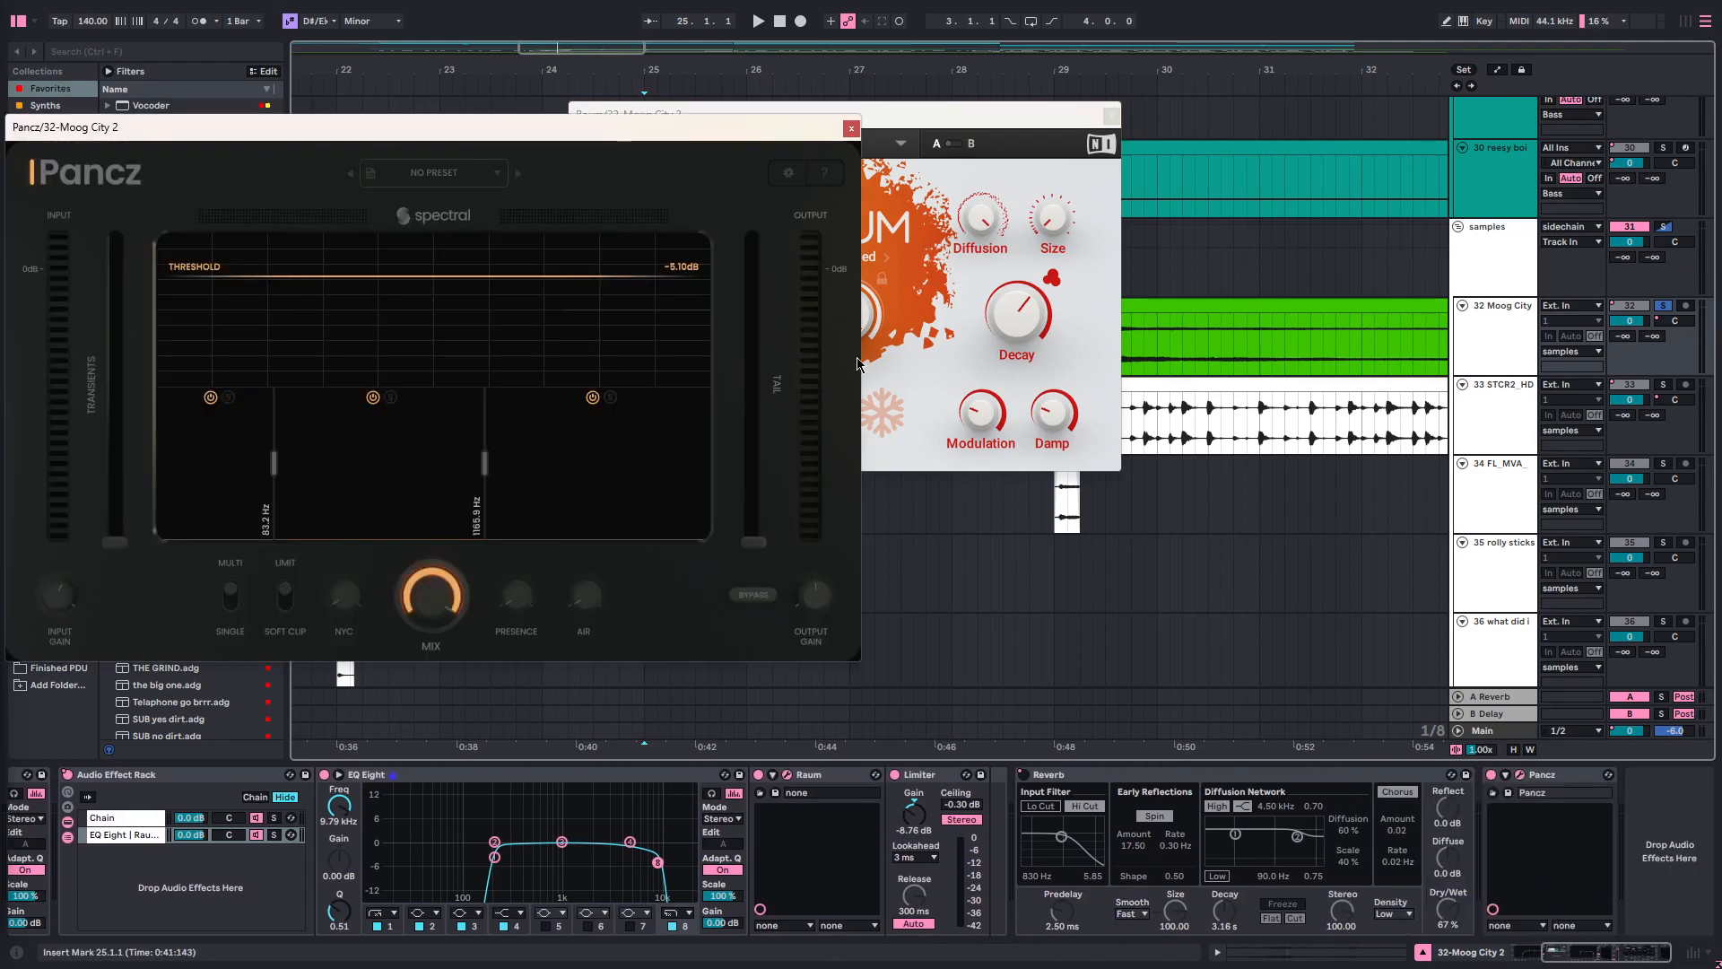
{"action": "left_click", "coordinate": [851, 129]}
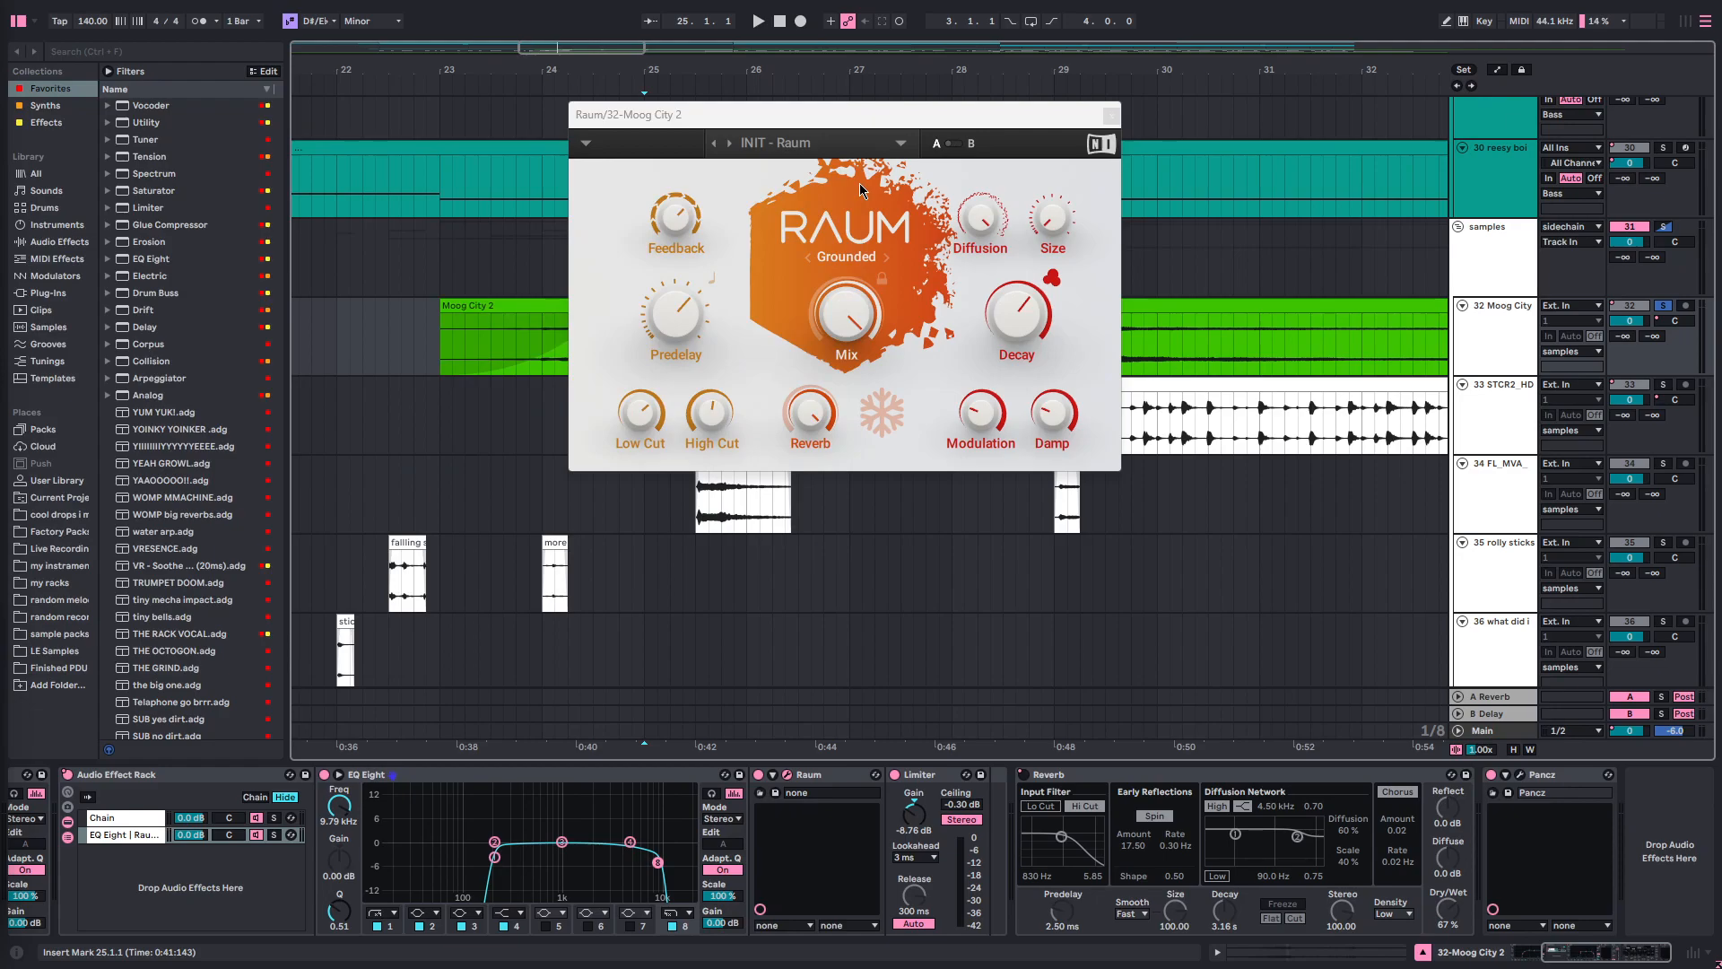
- Move the Raum window clear of the Moog City clips at bar 25 and play the soloed track from there
{"action": "left_click_drag", "start_coordinate": [822, 124], "coordinate": [1154, 186]}
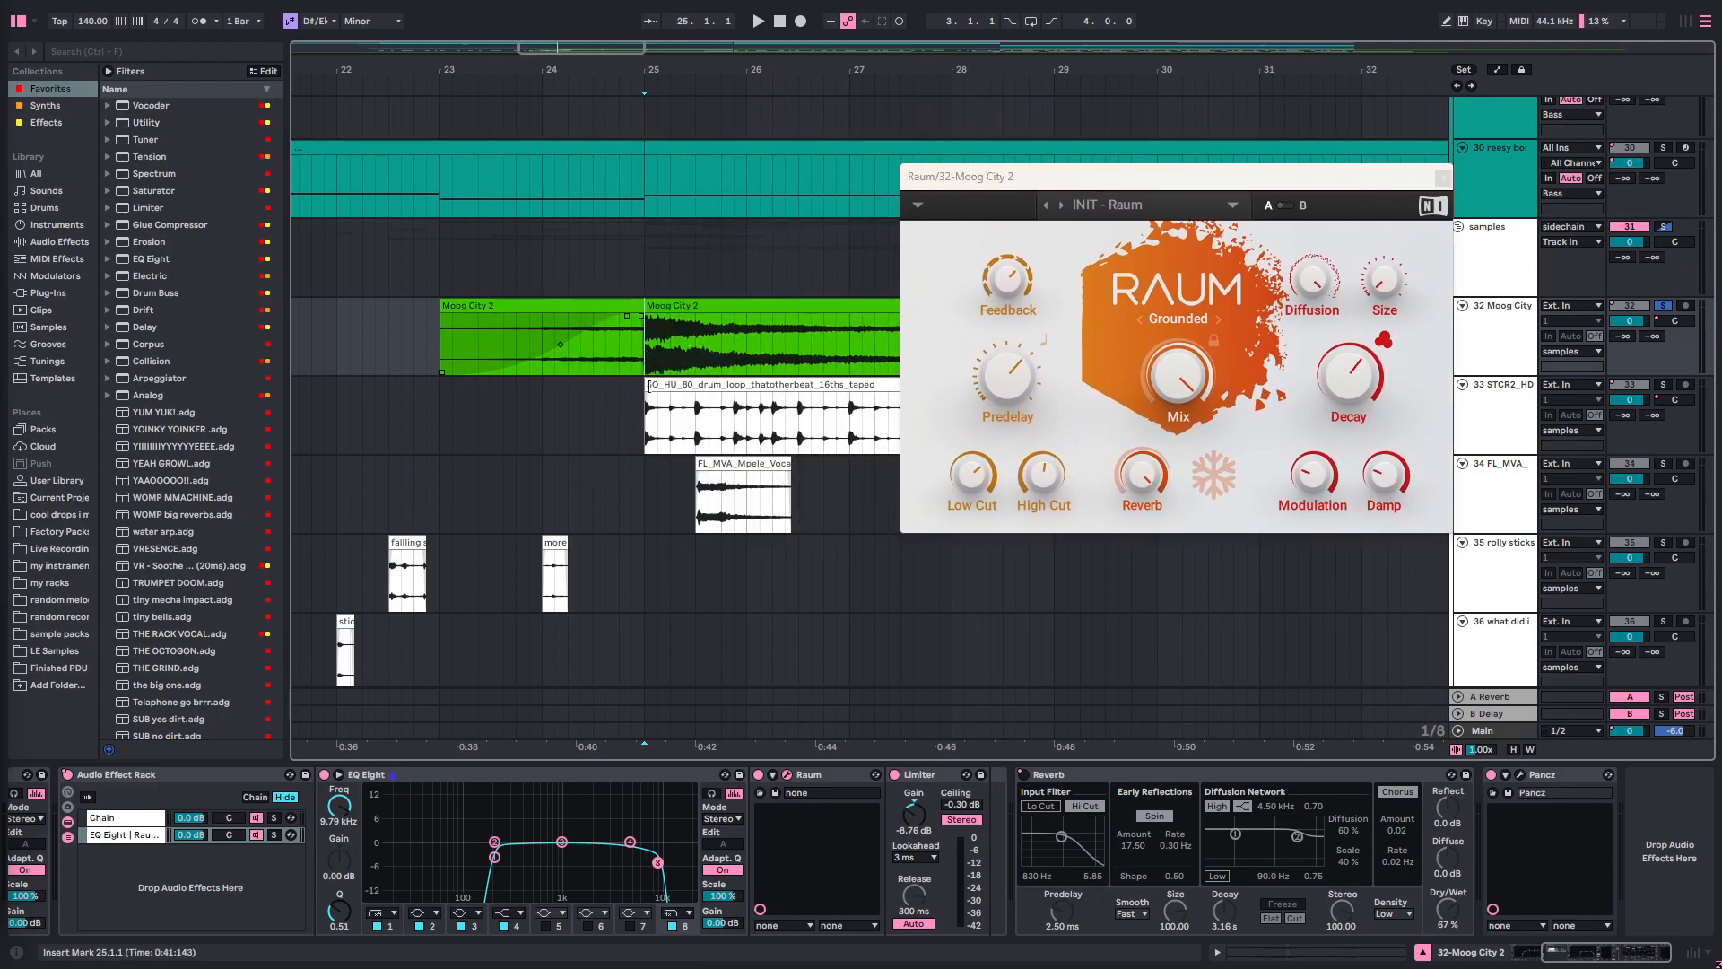
{"action": "scroll", "coordinate": [274, 882], "scroll_direction": "left", "scroll_amount": 2}
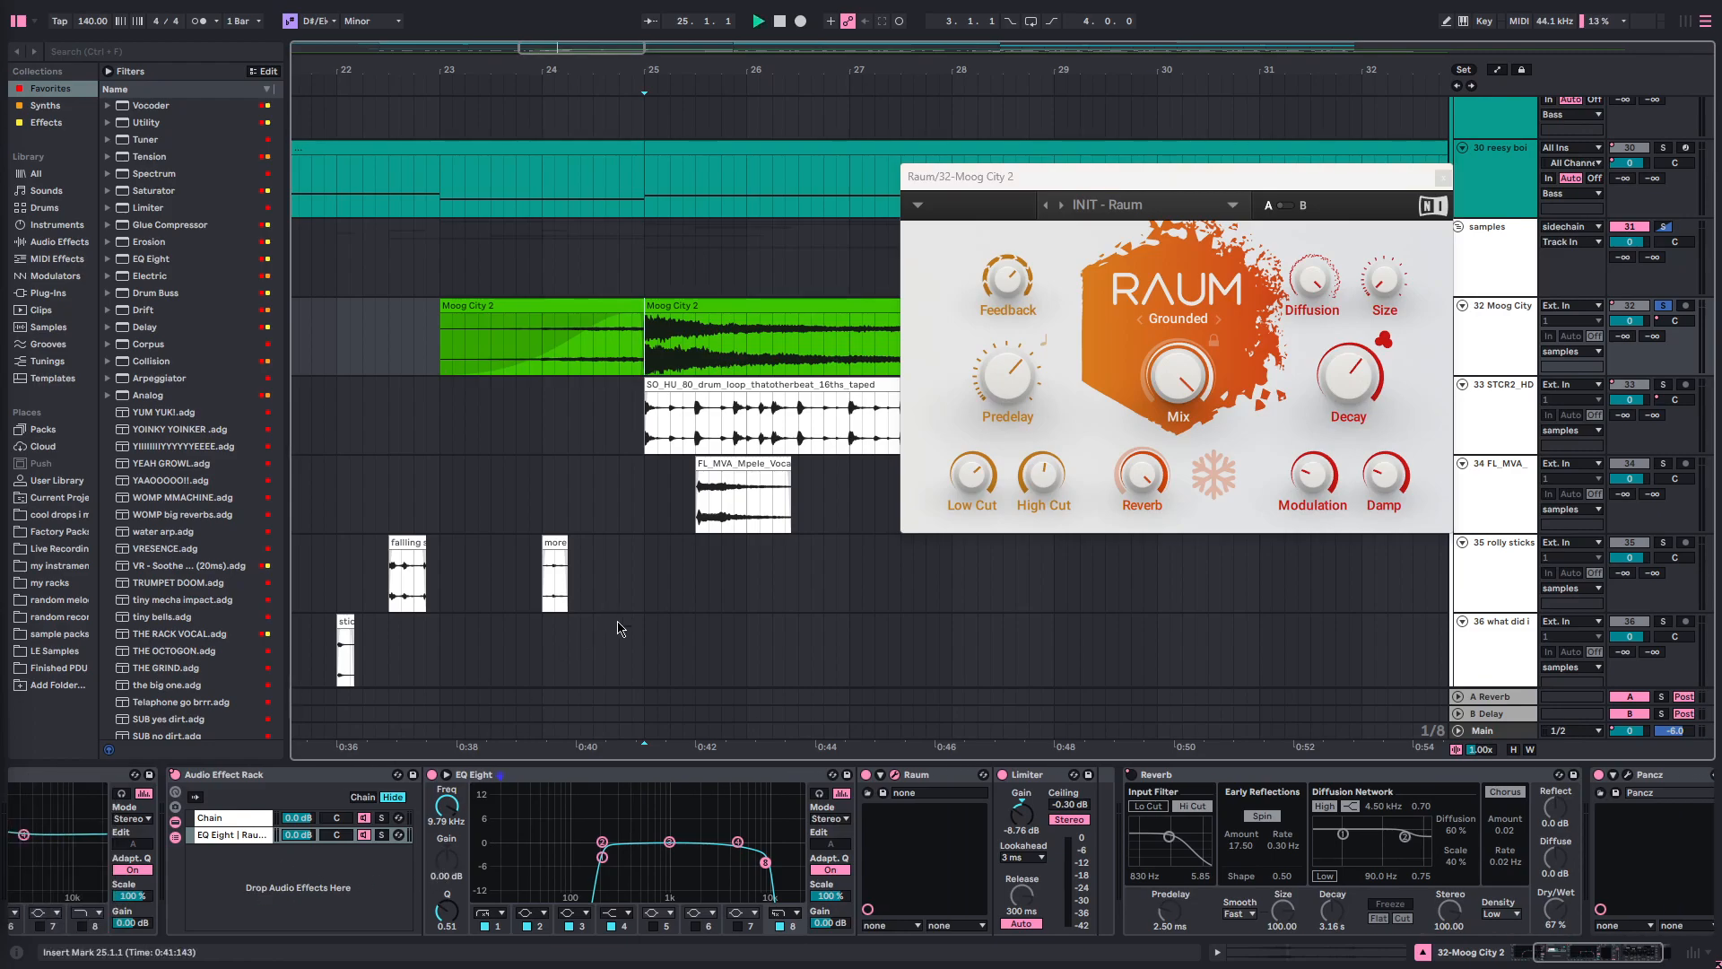
{"action": "key", "text": "space"}
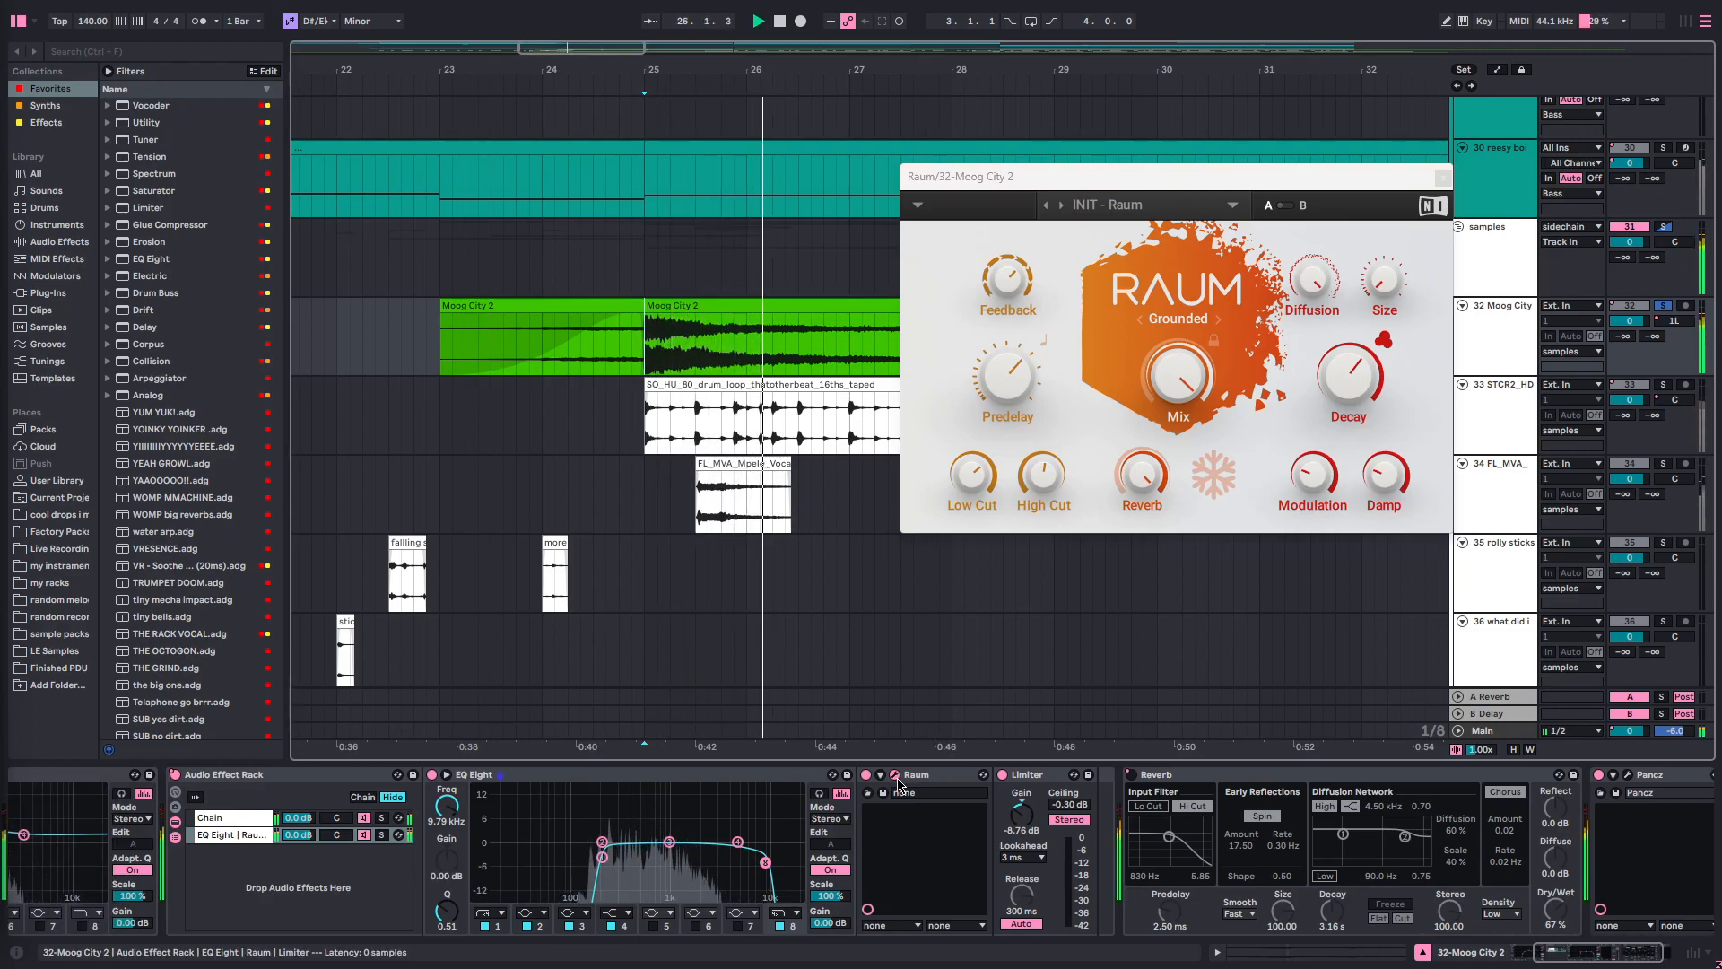
- Stop playback, return the start marker to bar 25 on the Moog City track, and close the Raum window
{"action": "key", "text": "space"}
{"action": "left_click", "coordinate": [479, 348]}
{"action": "left_click", "coordinate": [647, 362]}
{"action": "left_click_drag", "start_coordinate": [1109, 182], "coordinate": [1146, 202]}
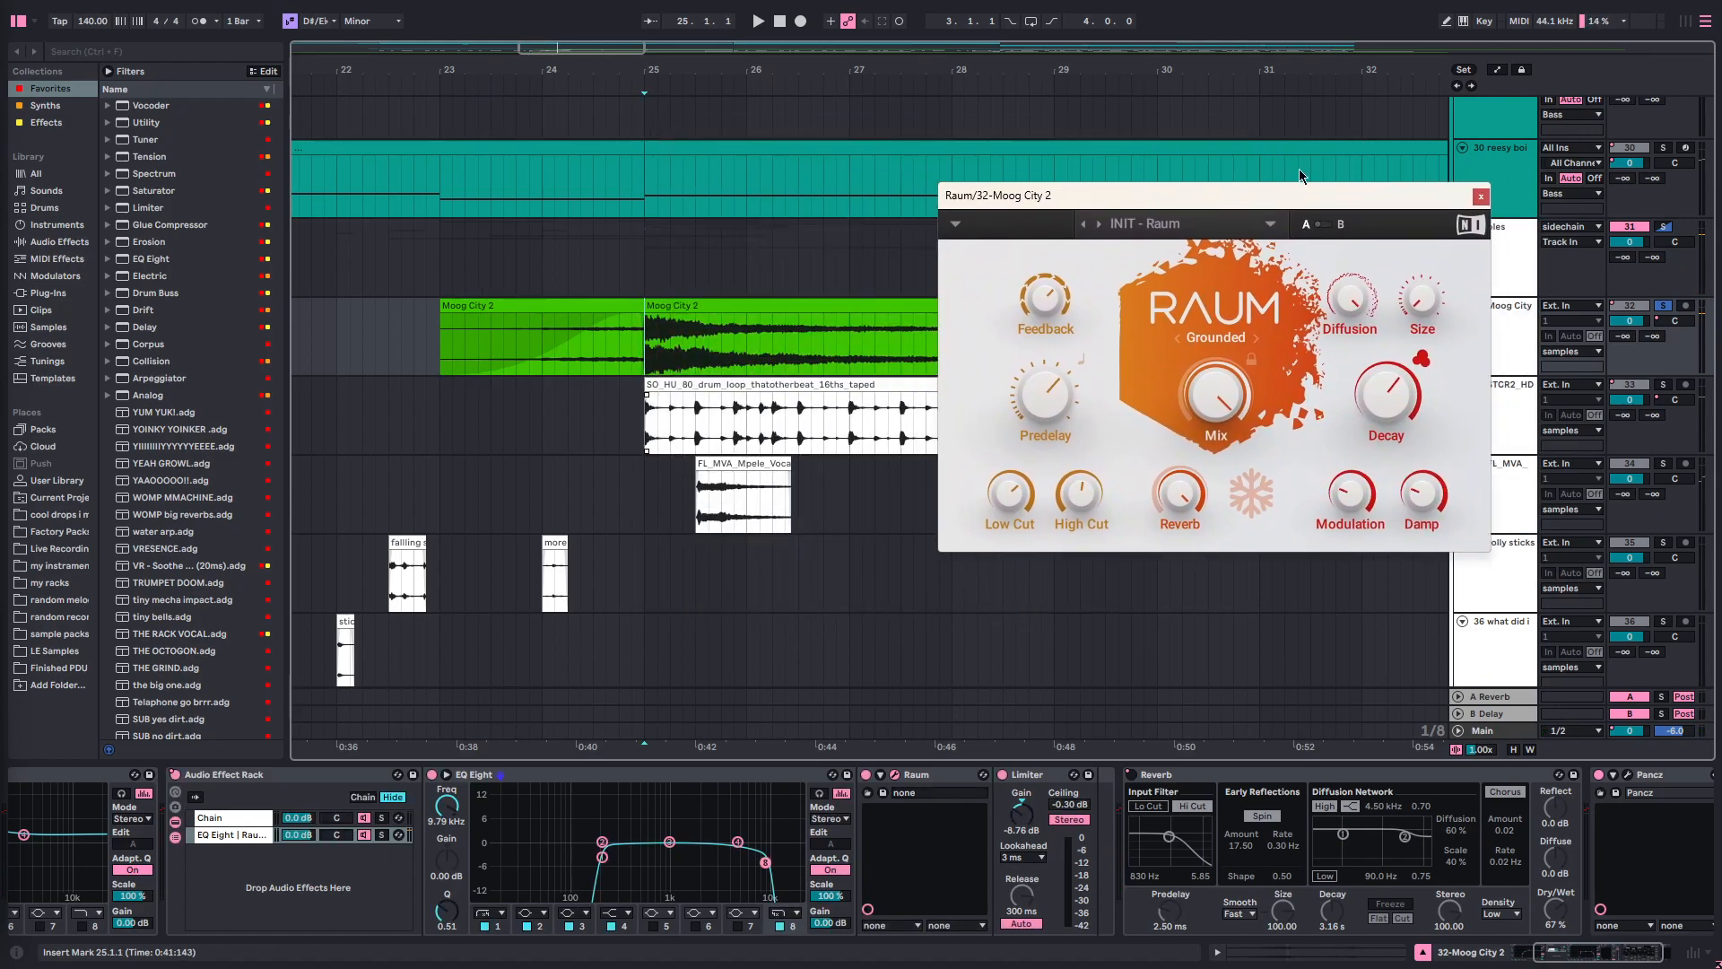
{"action": "left_click", "coordinate": [1480, 197]}
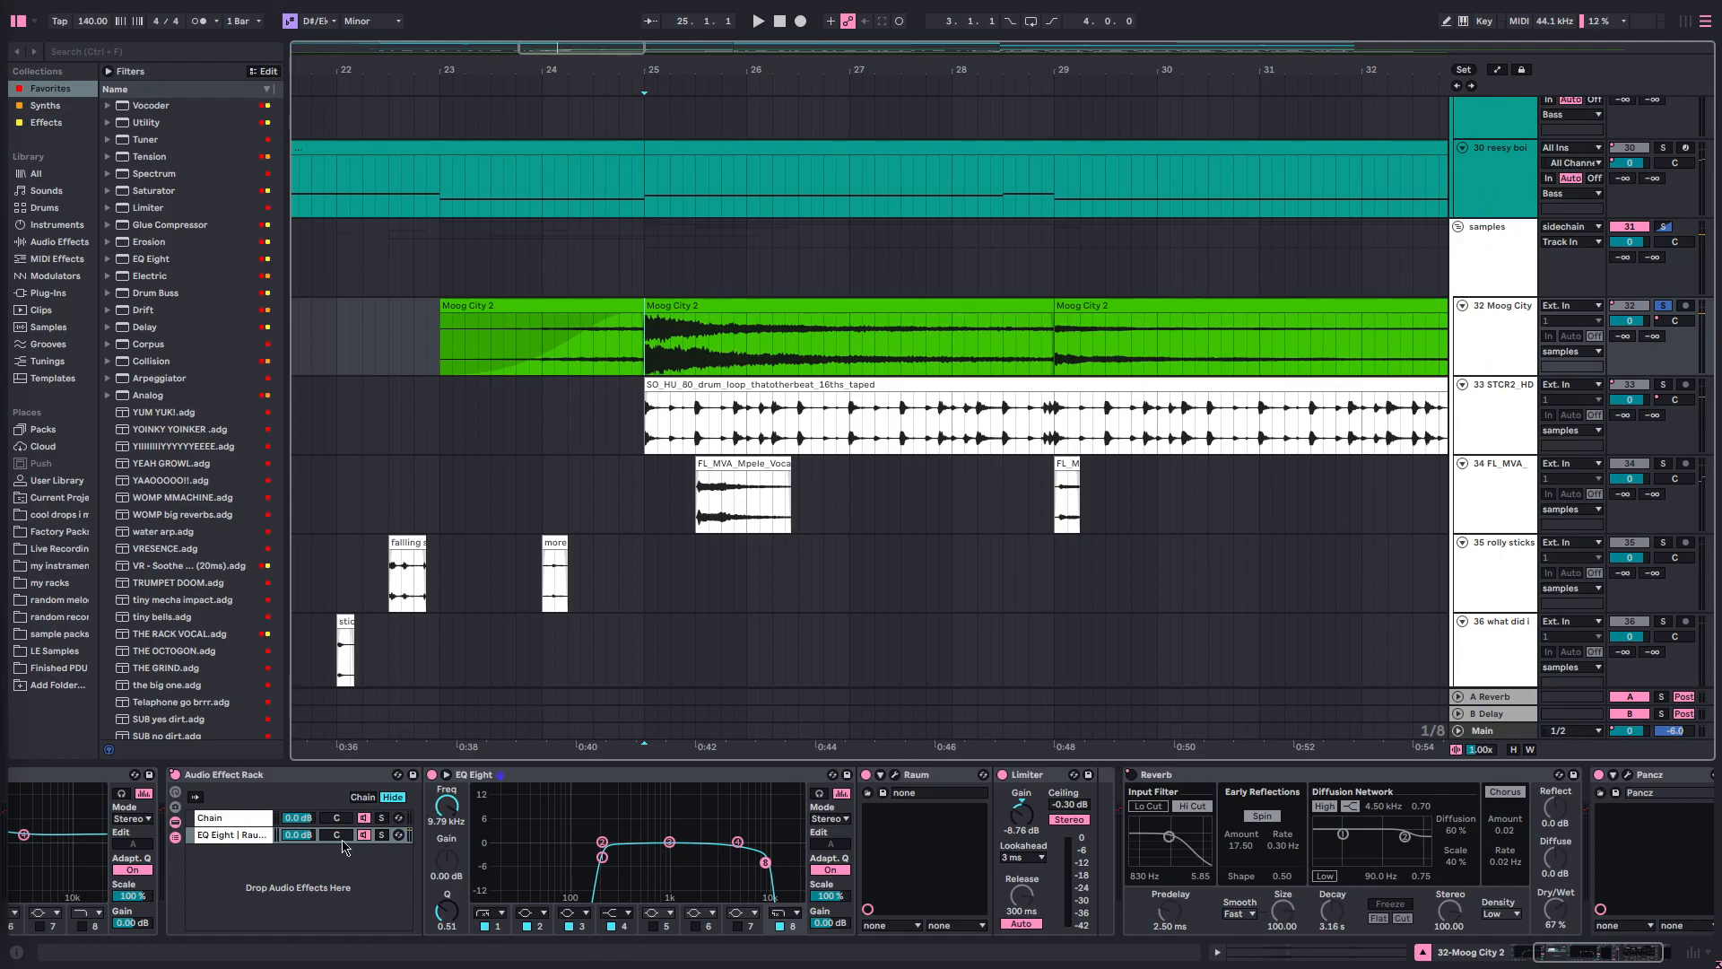
- Review the Moog City effects by selecting the rack's two chains and the Raum, Limiter and Pancz devices in turn
{"action": "left_click", "coordinate": [258, 820]}
{"action": "left_click", "coordinate": [240, 838]}
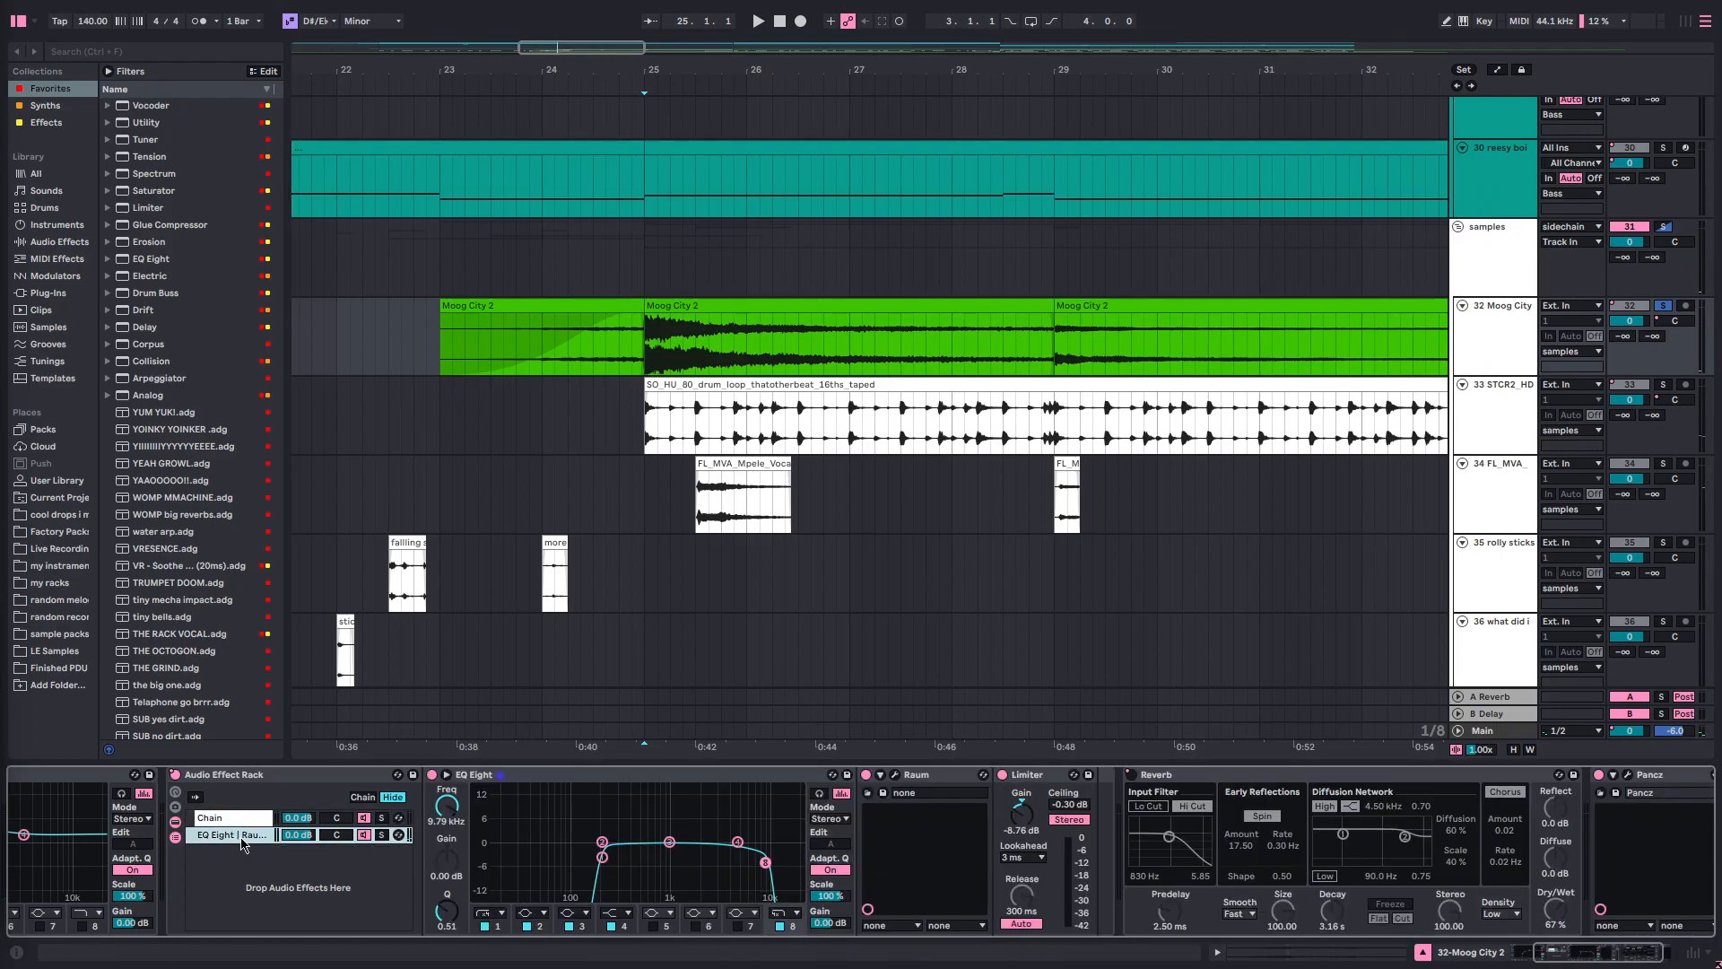
{"action": "left_click", "coordinate": [823, 775]}
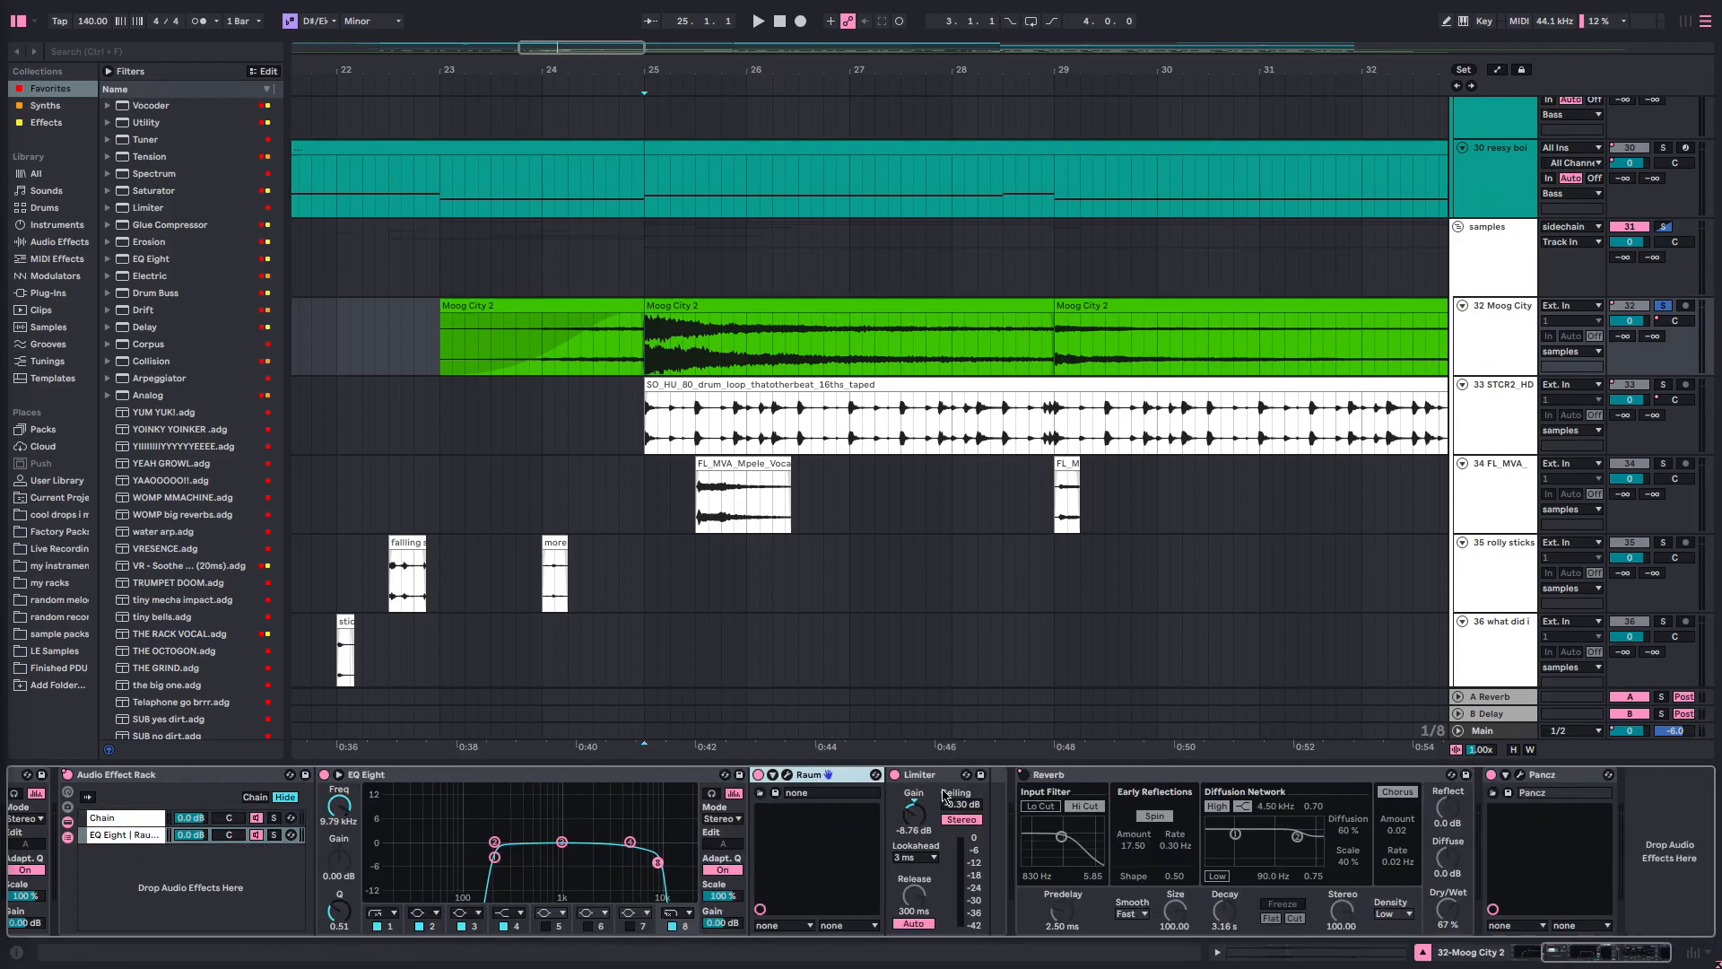
{"action": "left_click", "coordinate": [913, 777]}
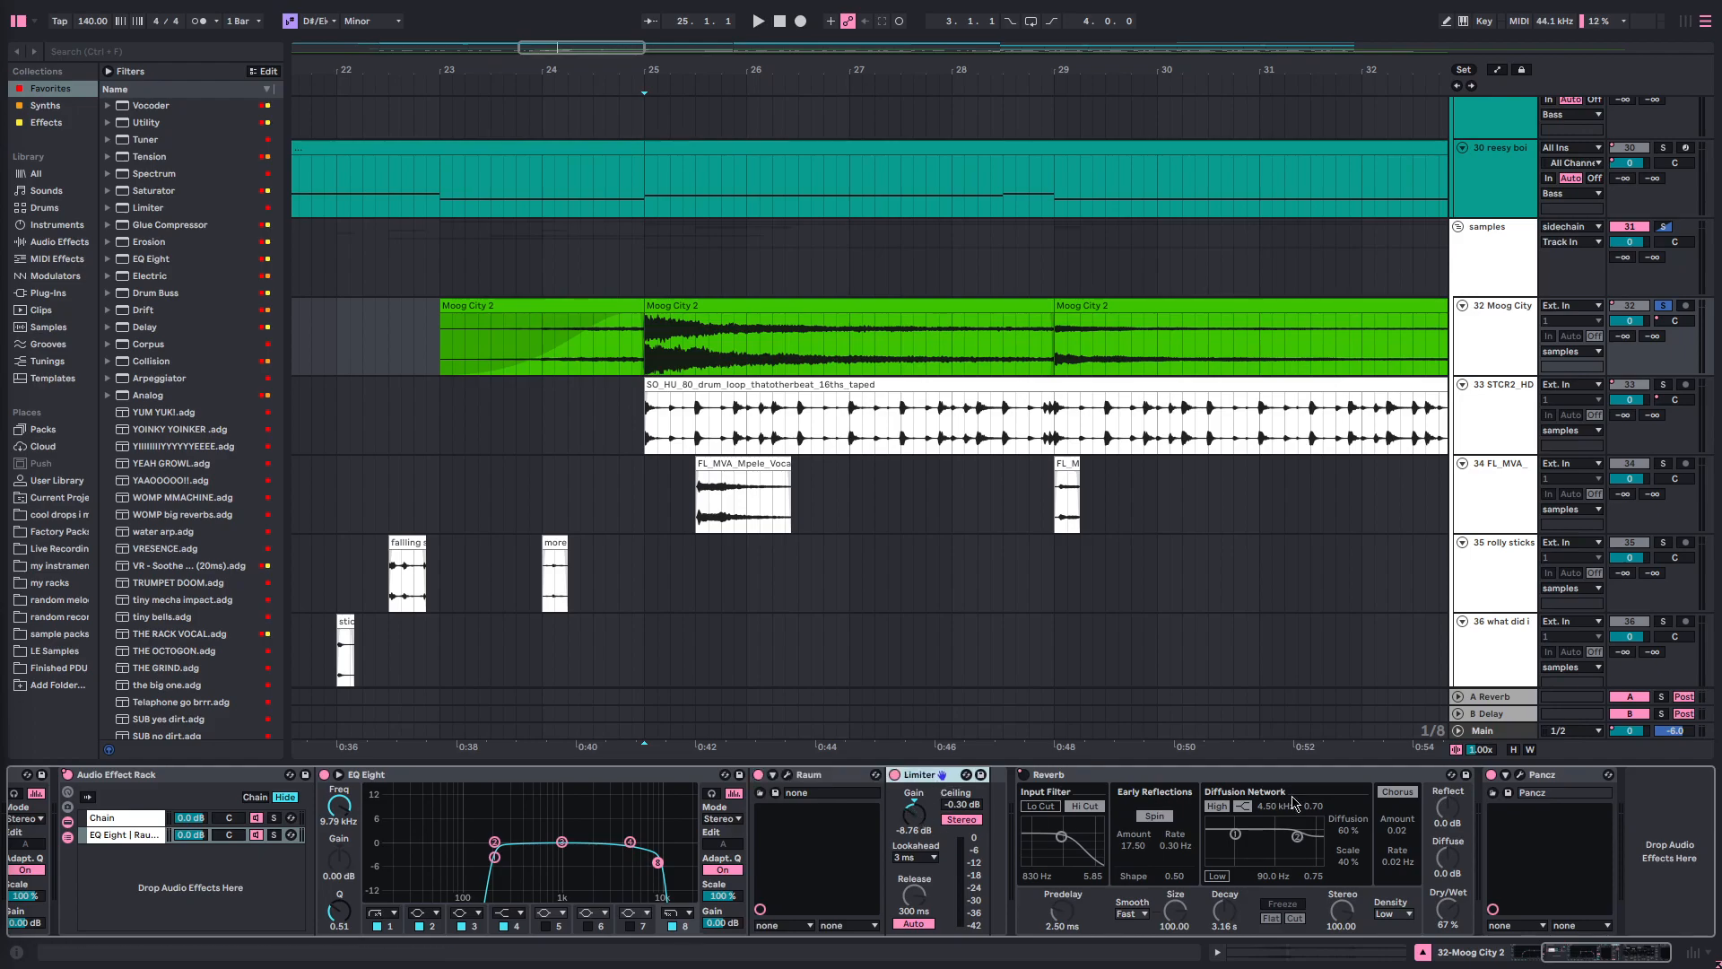
{"action": "left_click", "coordinate": [1546, 777]}
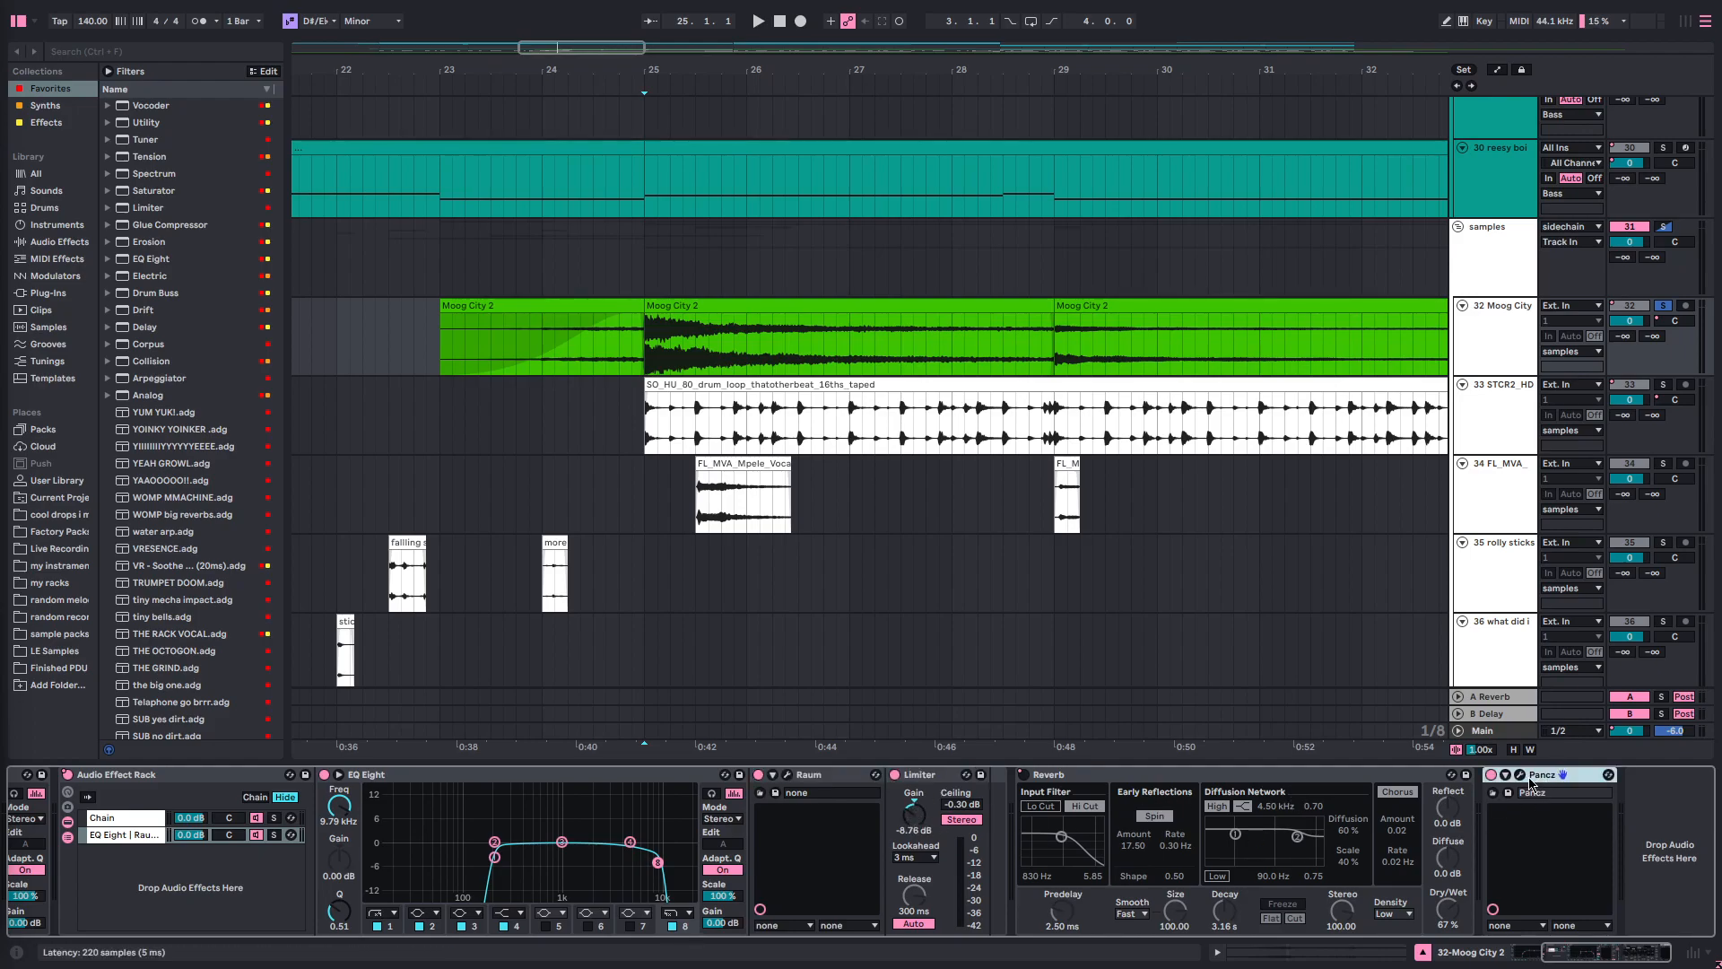
- Open the Pancz plug-in's settings and position its window over the arrangement to examine the transient and tail controls
{"action": "left_click", "coordinate": [1521, 776]}
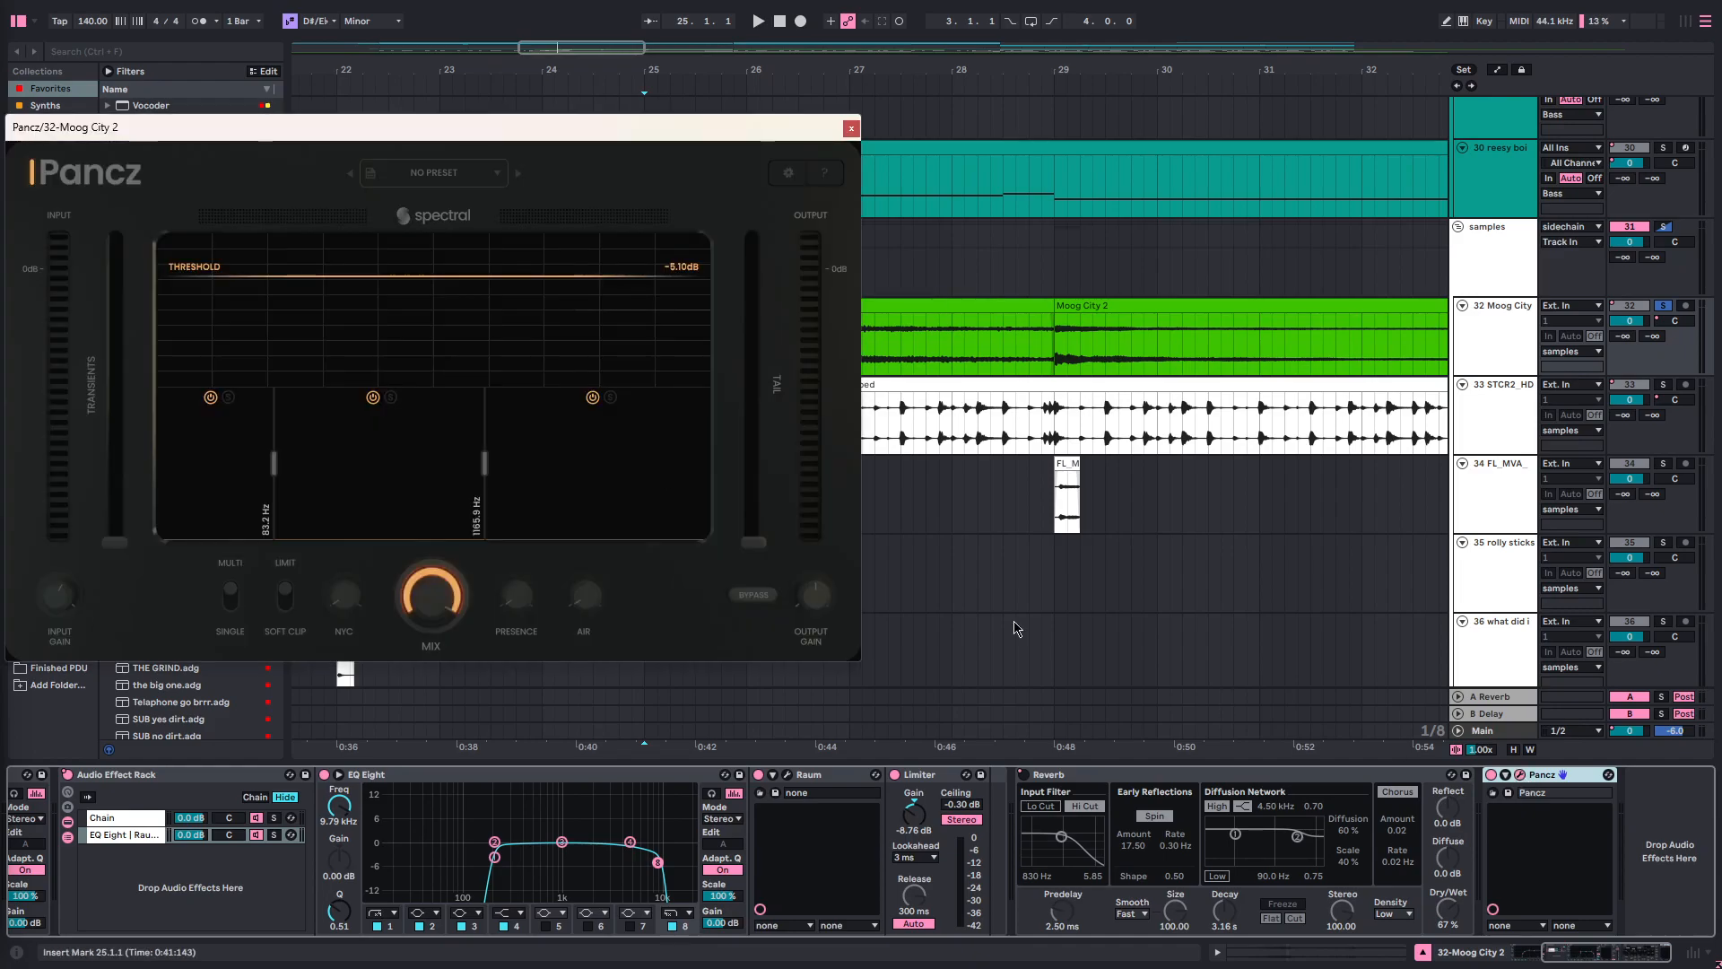
{"action": "left_click_drag", "start_coordinate": [312, 141], "coordinate": [1060, 152]}
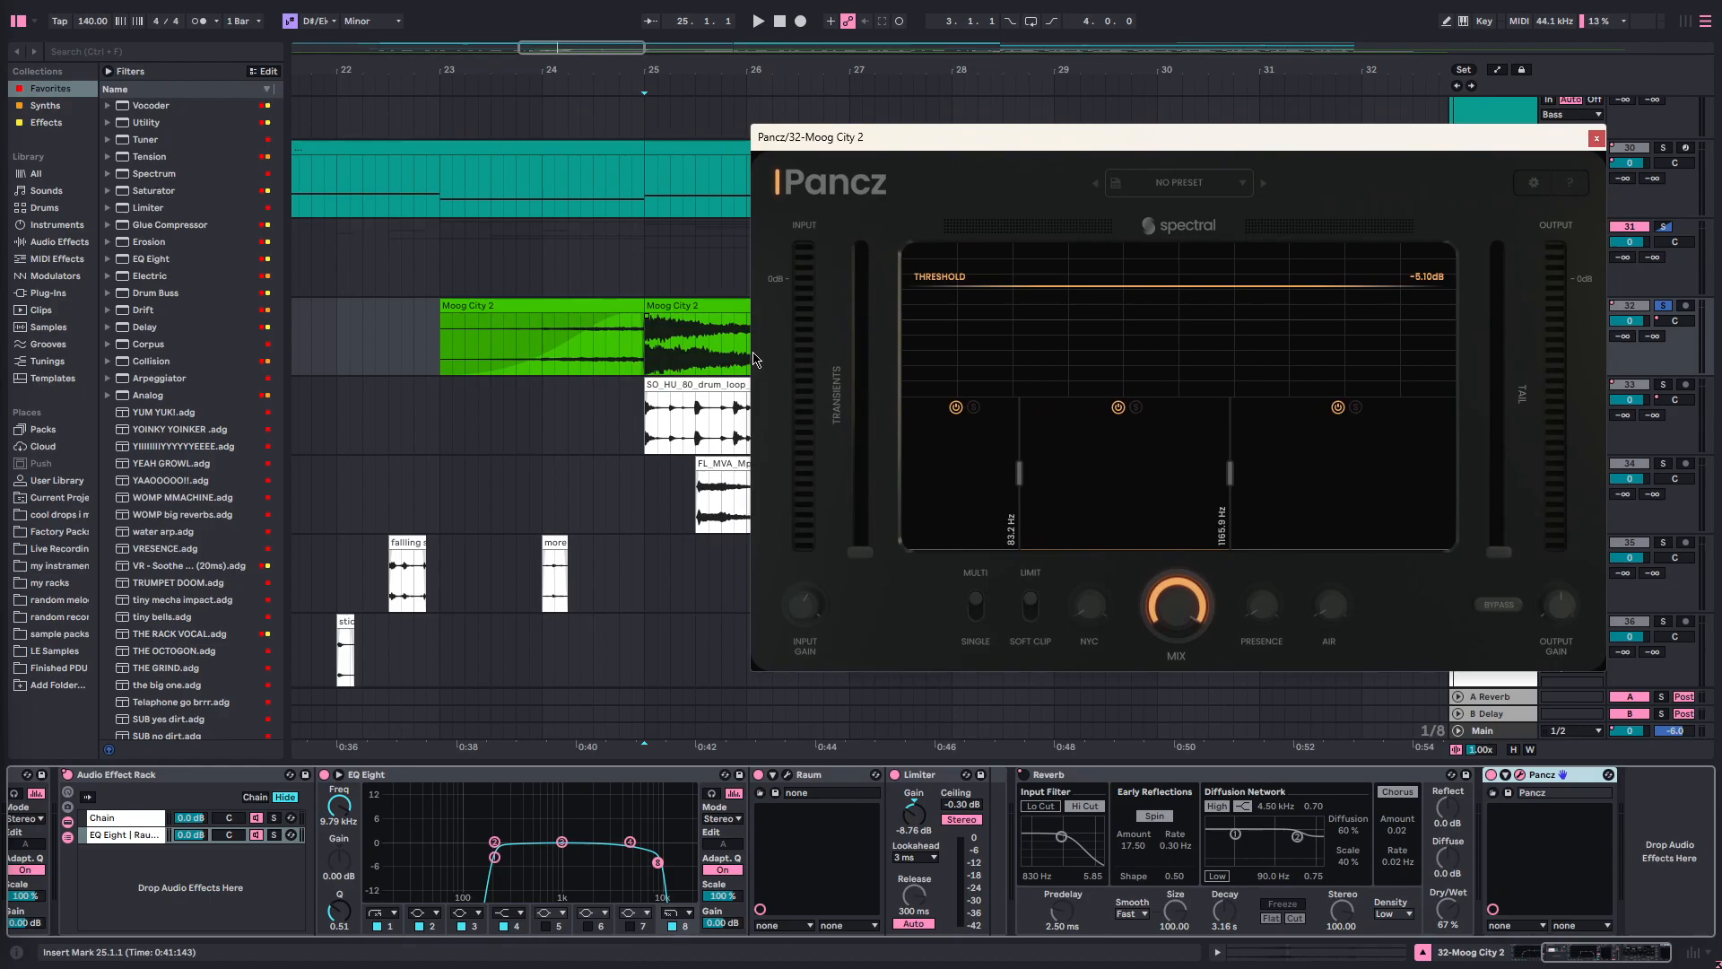
{"action": "left_click_drag", "start_coordinate": [892, 136], "coordinate": [603, 123]}
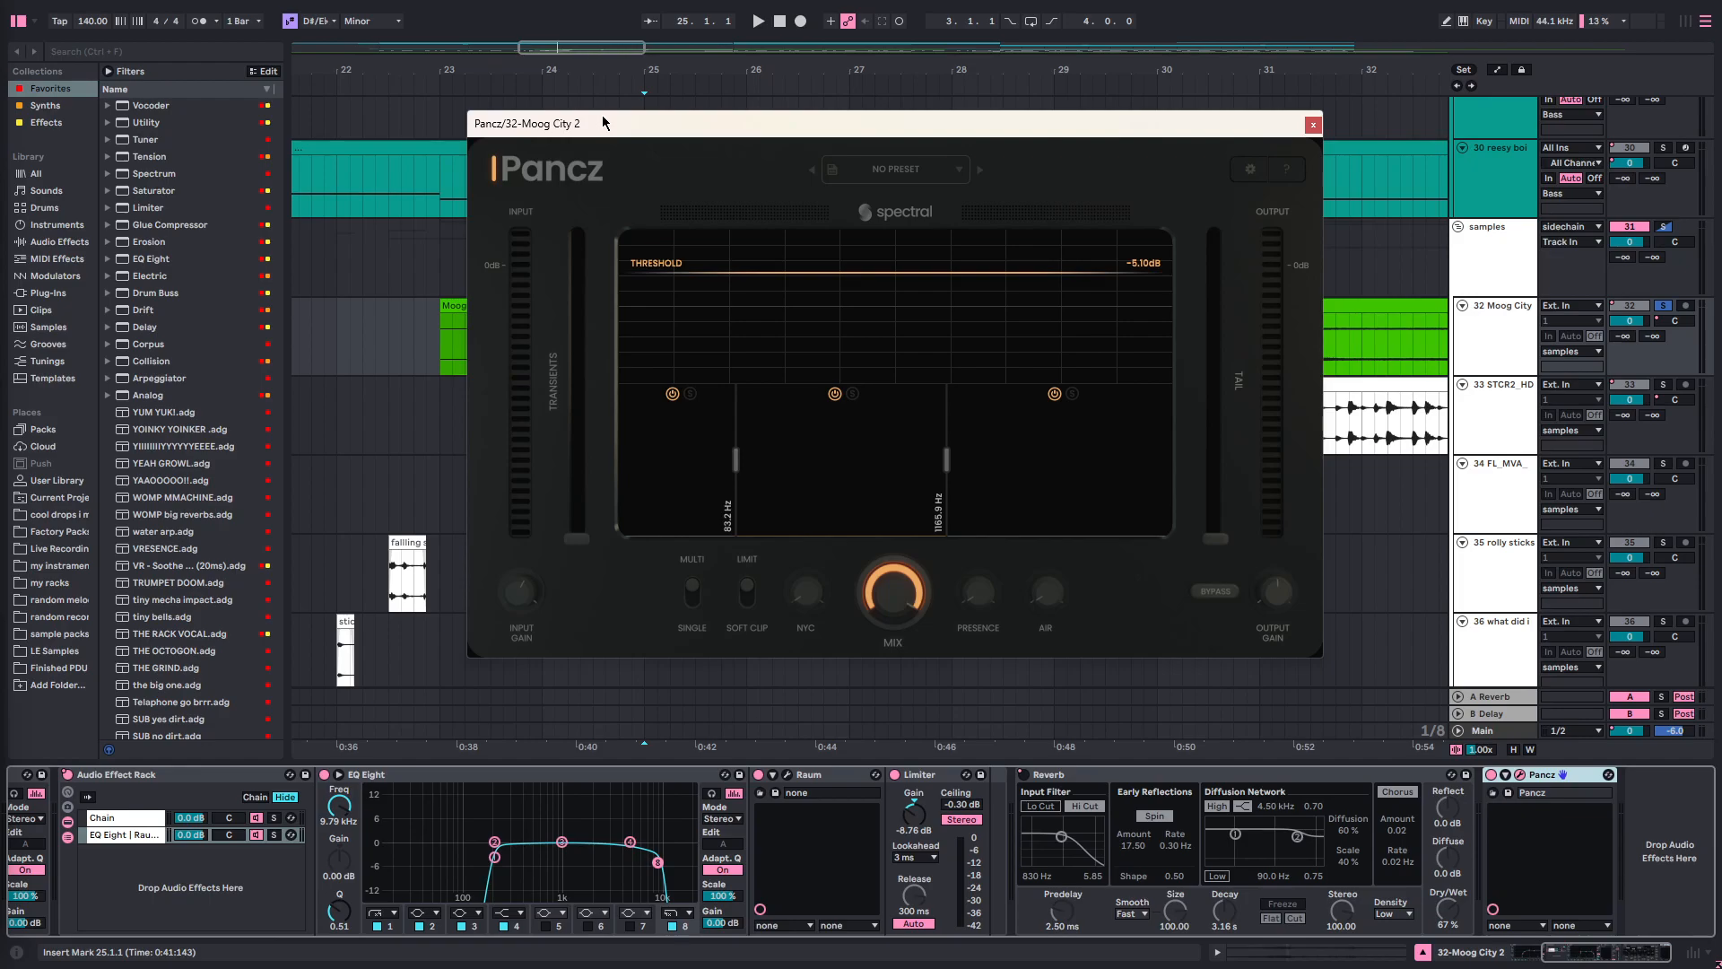
{"action": "left_click_drag", "start_coordinate": [609, 129], "coordinate": [648, 139]}
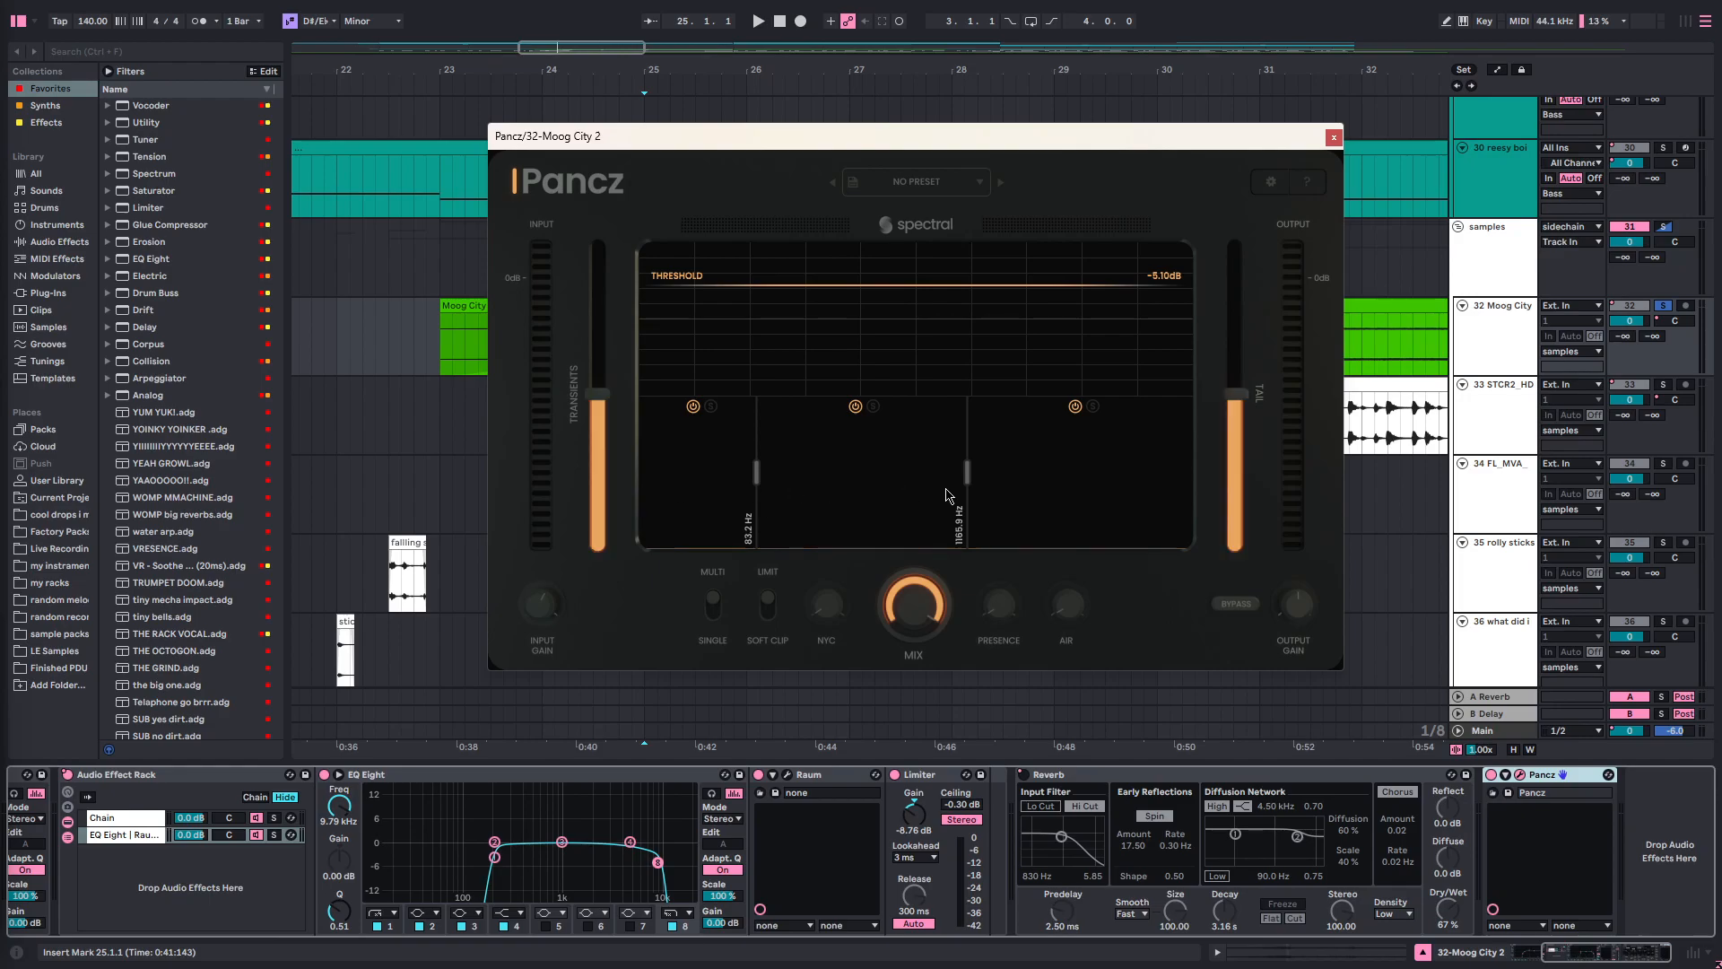
- Play the soloed Moog City track from bar 25 with the Pancz display open, leaving the bar's start uncovered
{"action": "left_click_drag", "start_coordinate": [672, 109], "coordinate": [800, 112]}
{"action": "left_click", "coordinate": [652, 374]}
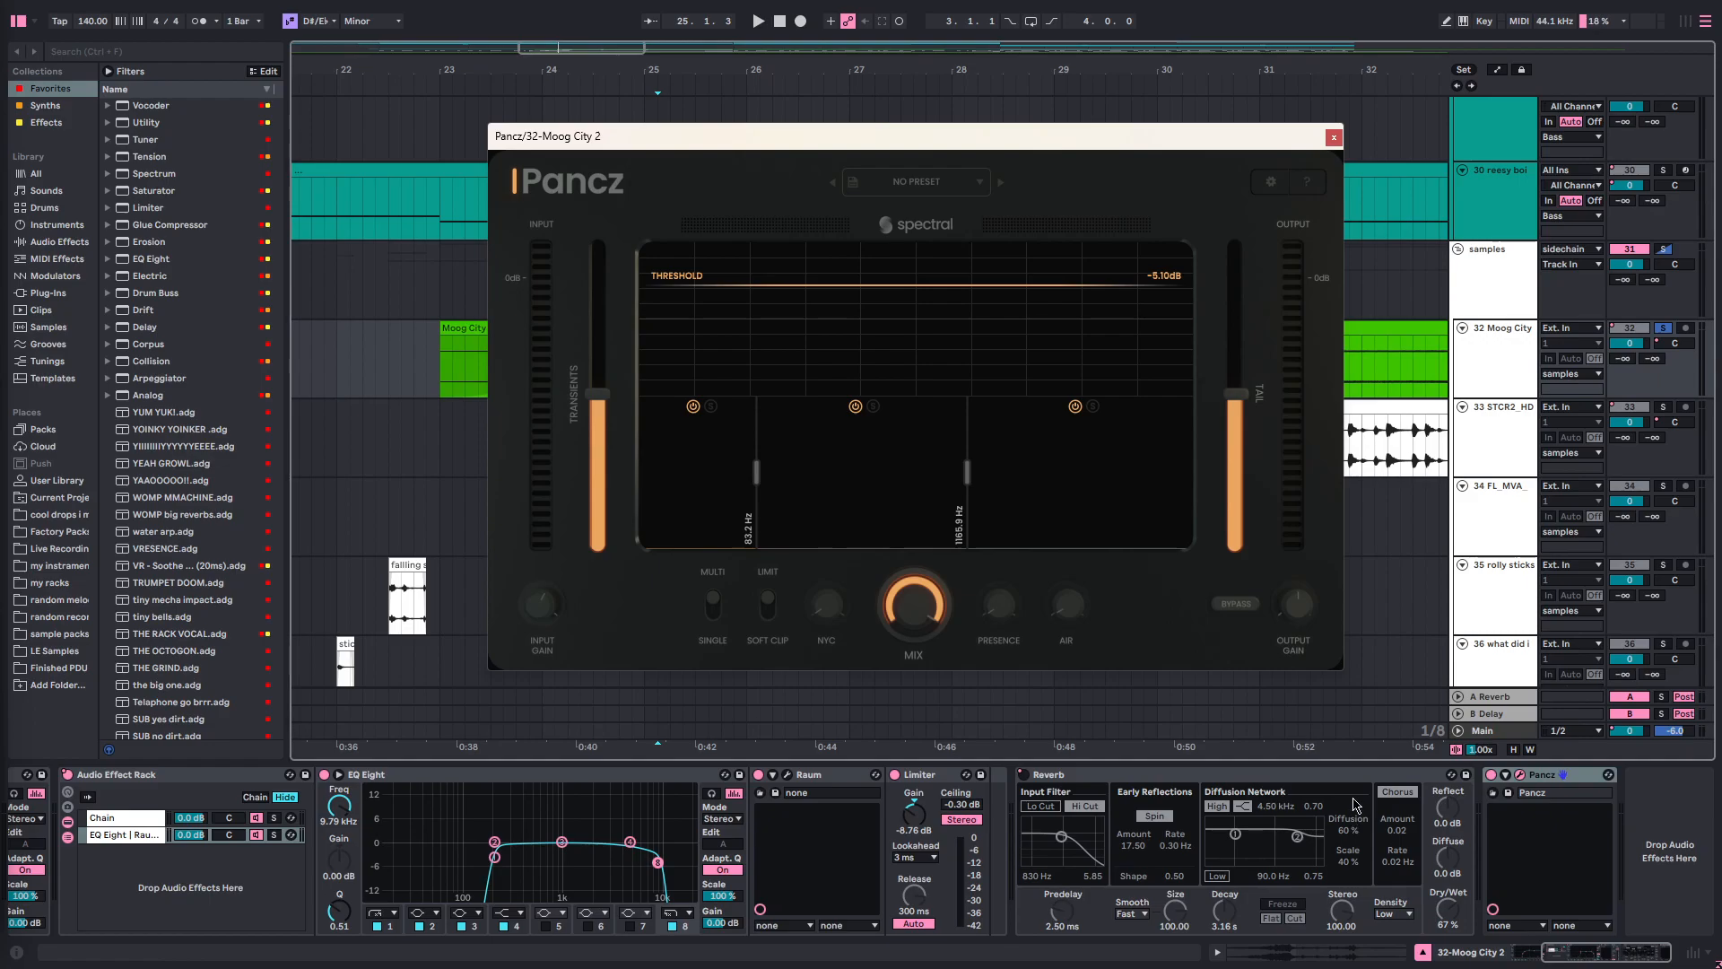
{"action": "key", "text": "space"}
{"action": "left_click_drag", "start_coordinate": [762, 139], "coordinate": [590, 156]}
{"action": "left_click", "coordinate": [647, 362]}
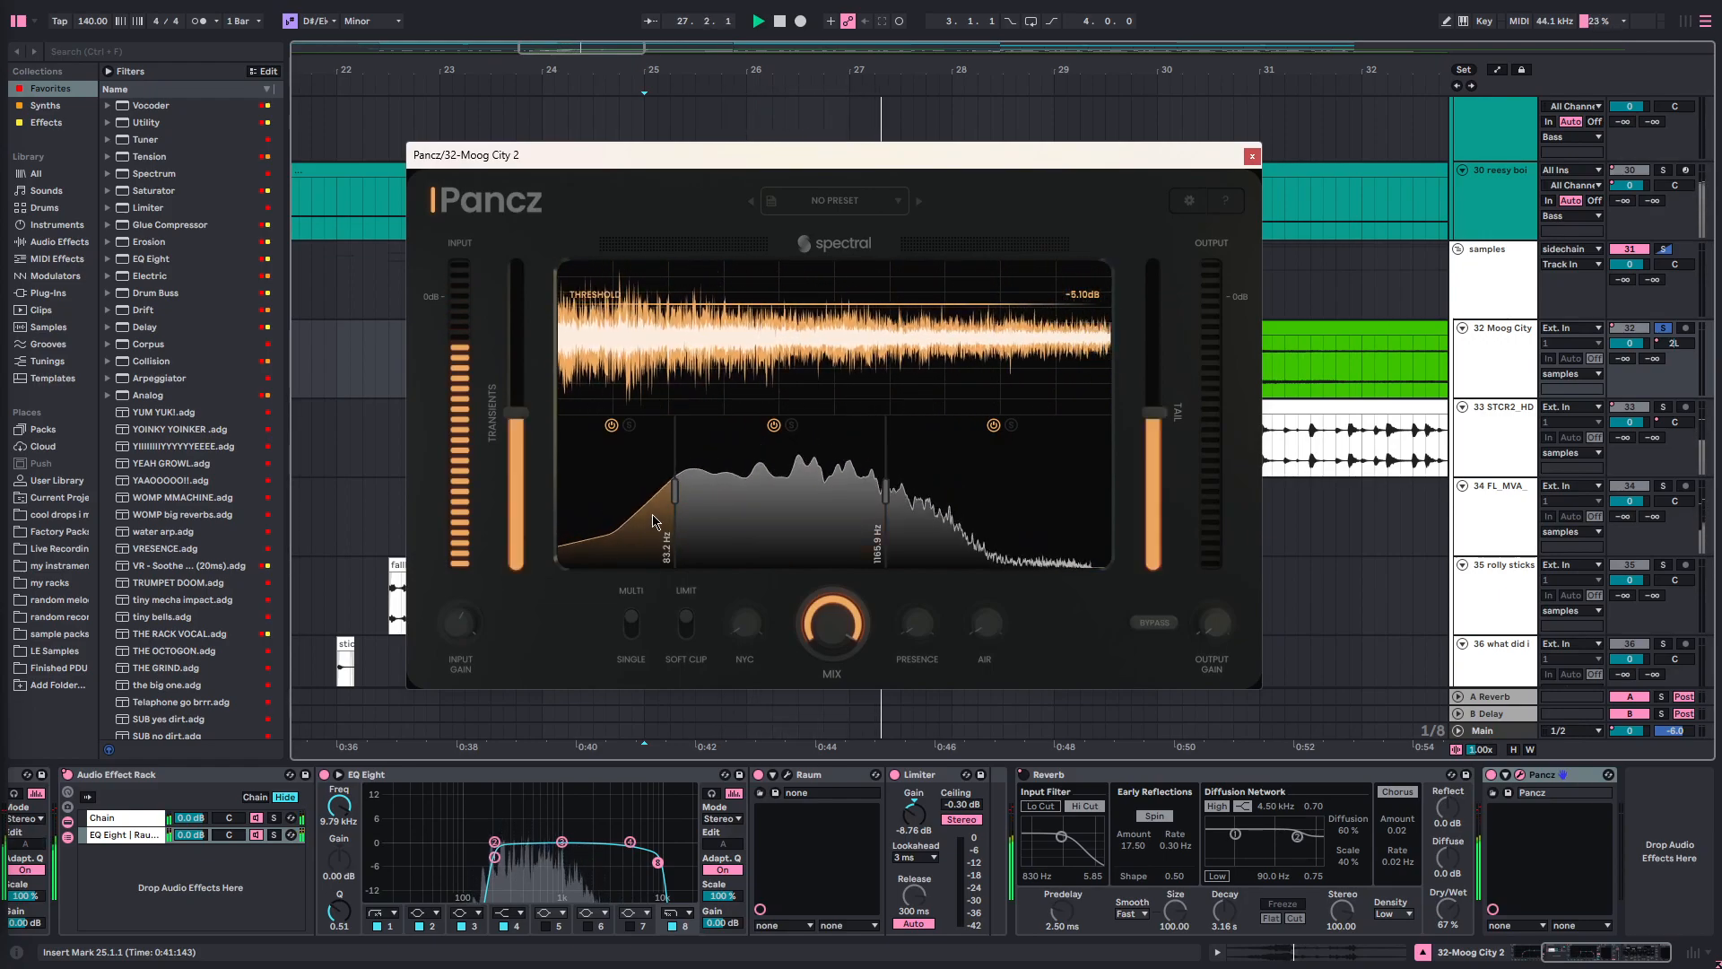
{"action": "key", "text": "space"}
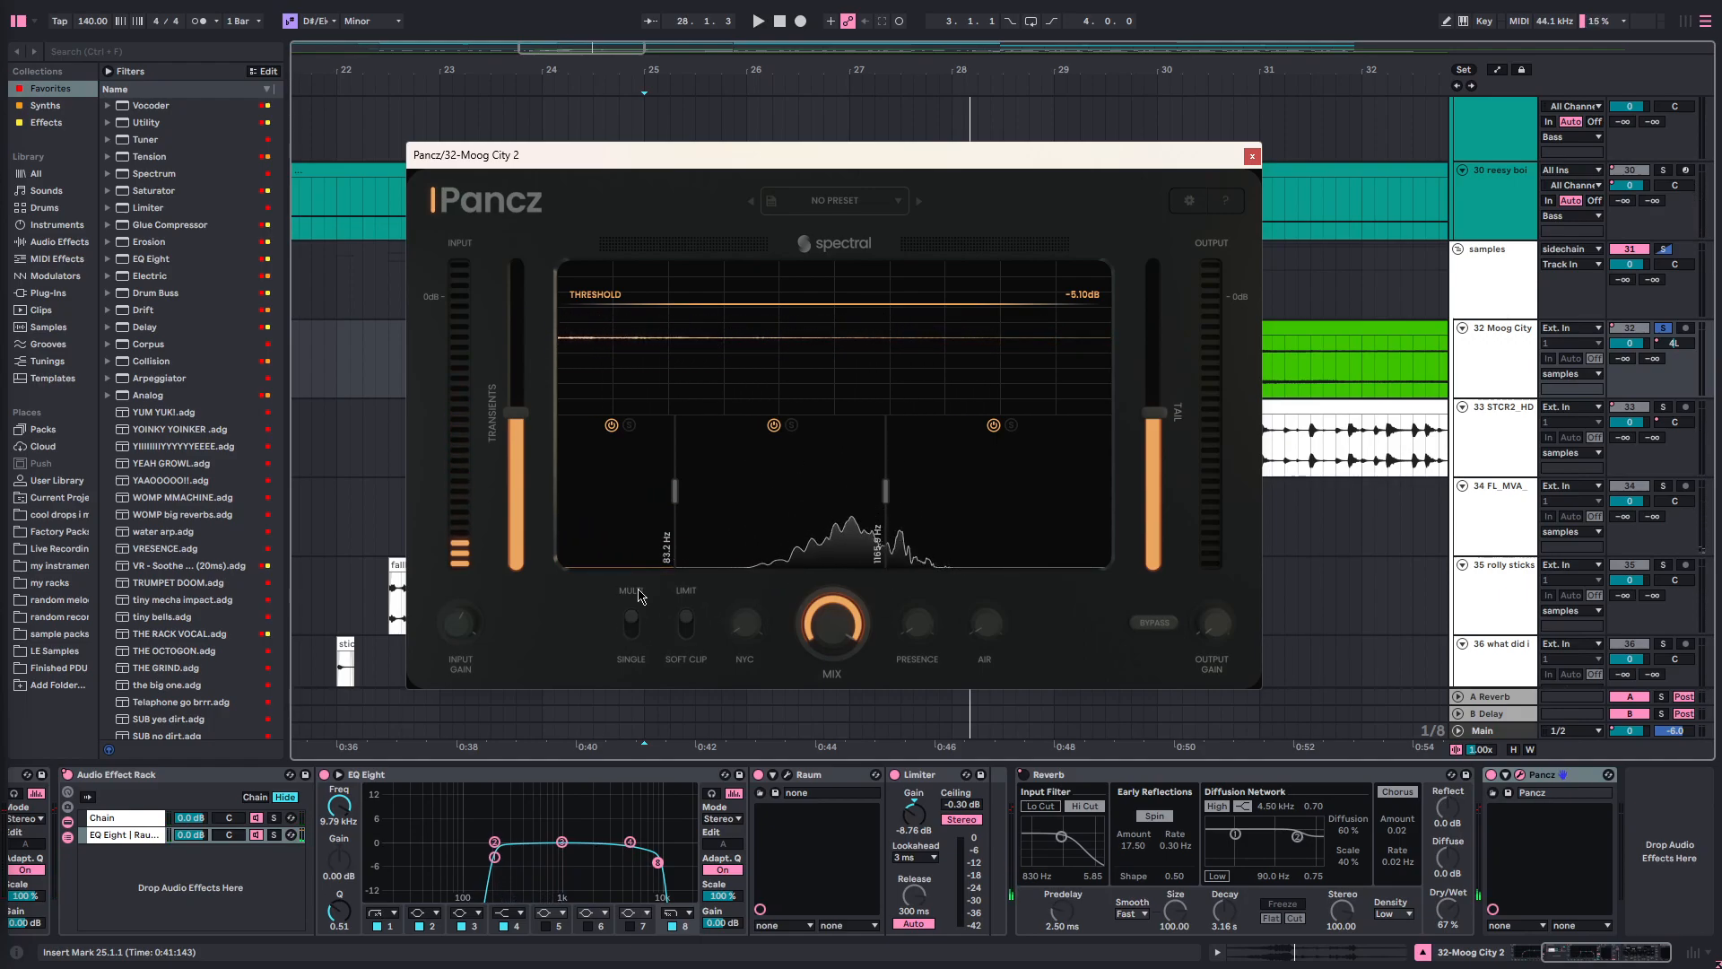
- Switch Pancz to single-band mode during playback, return it to multiband mode, and stop playback
{"action": "key", "text": "space"}
{"action": "left_click", "coordinate": [631, 628]}
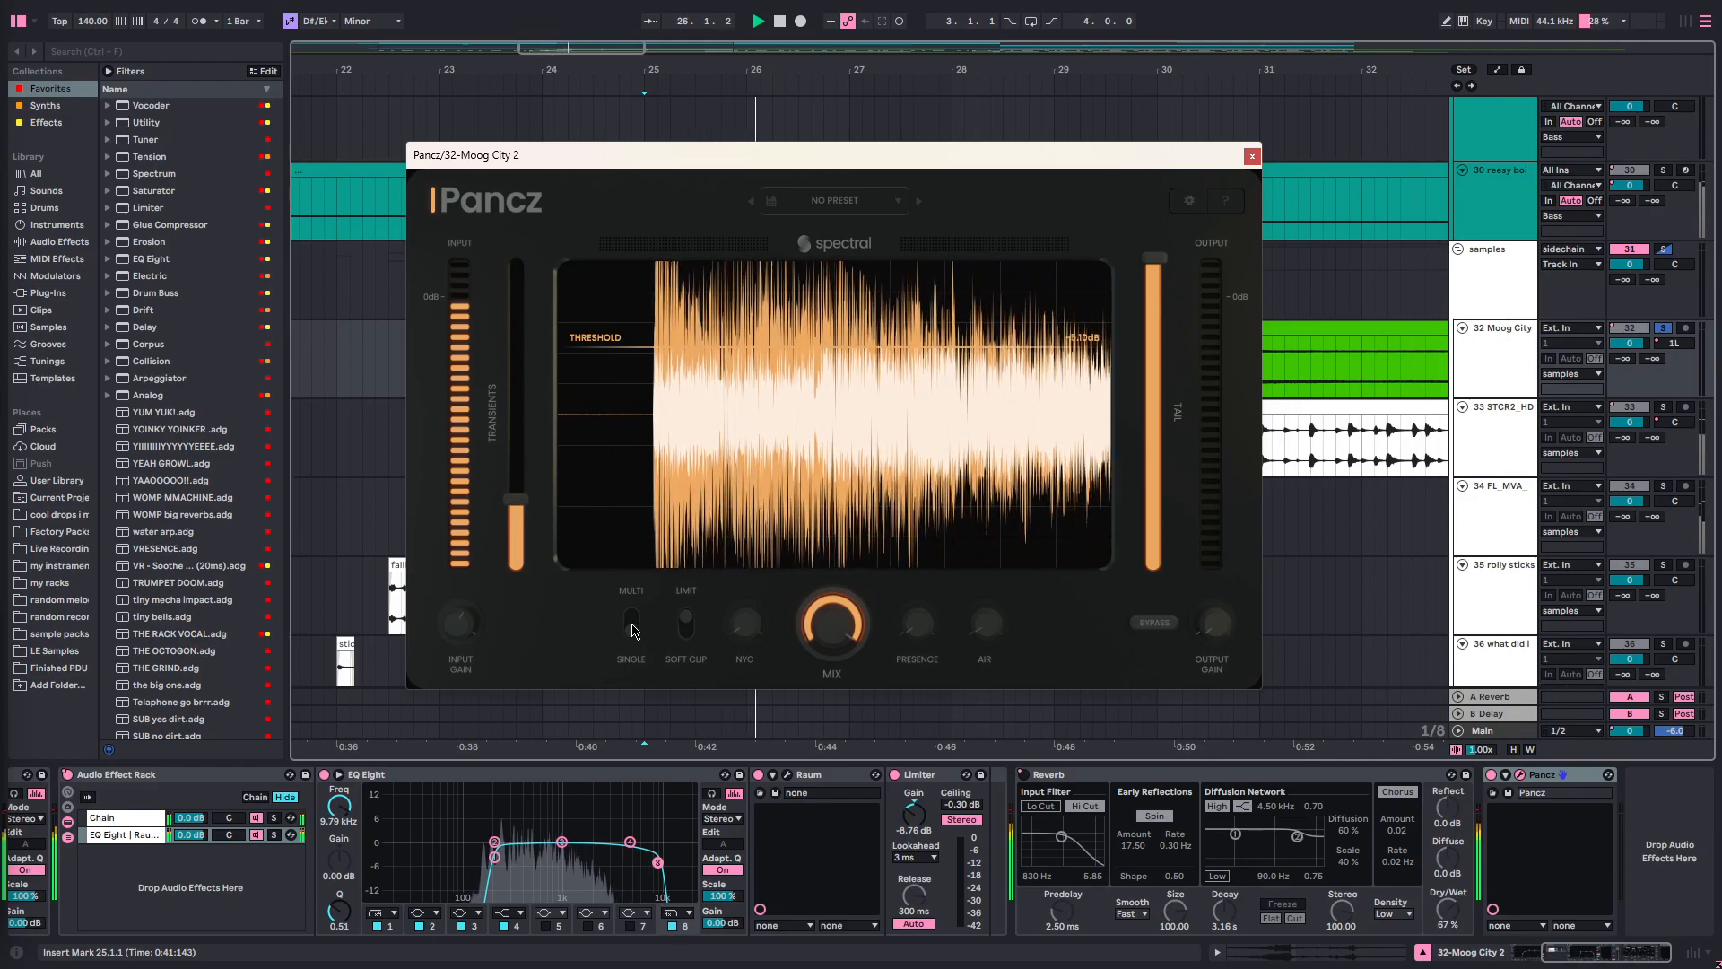
{"action": "left_click", "coordinate": [631, 625]}
{"action": "key", "text": "space"}
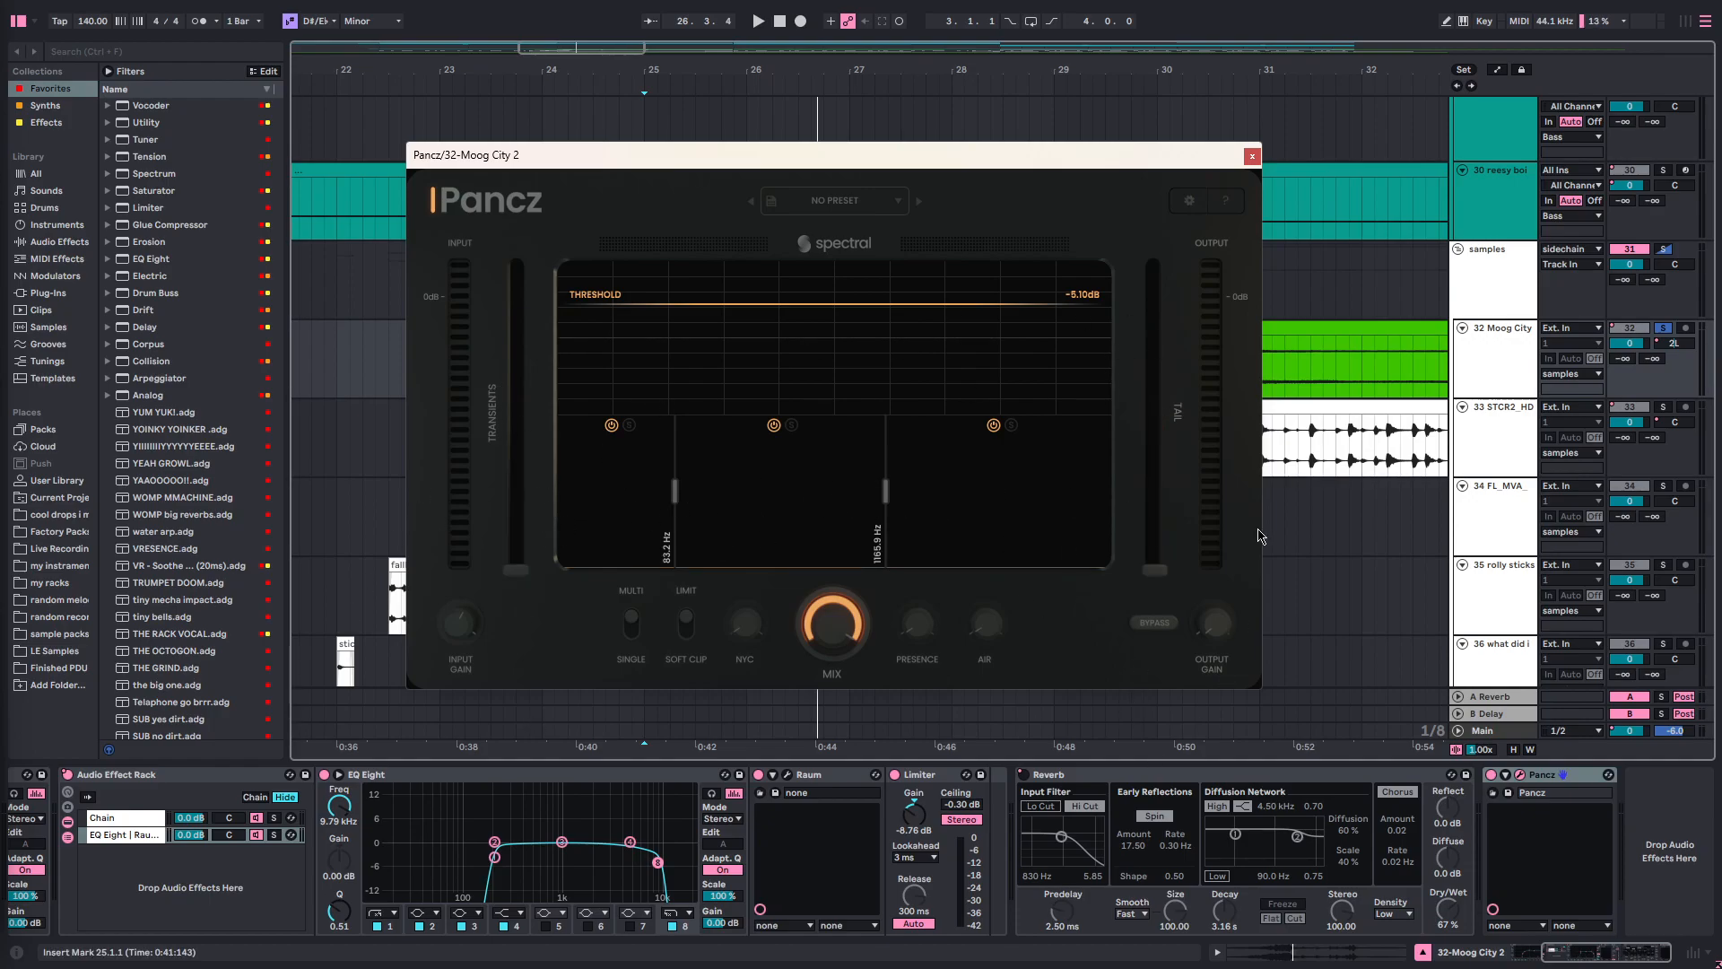
- Replay Moog City from bar 25 and move the Pancz window clear of the clips around that bar
{"action": "key", "text": "space"}
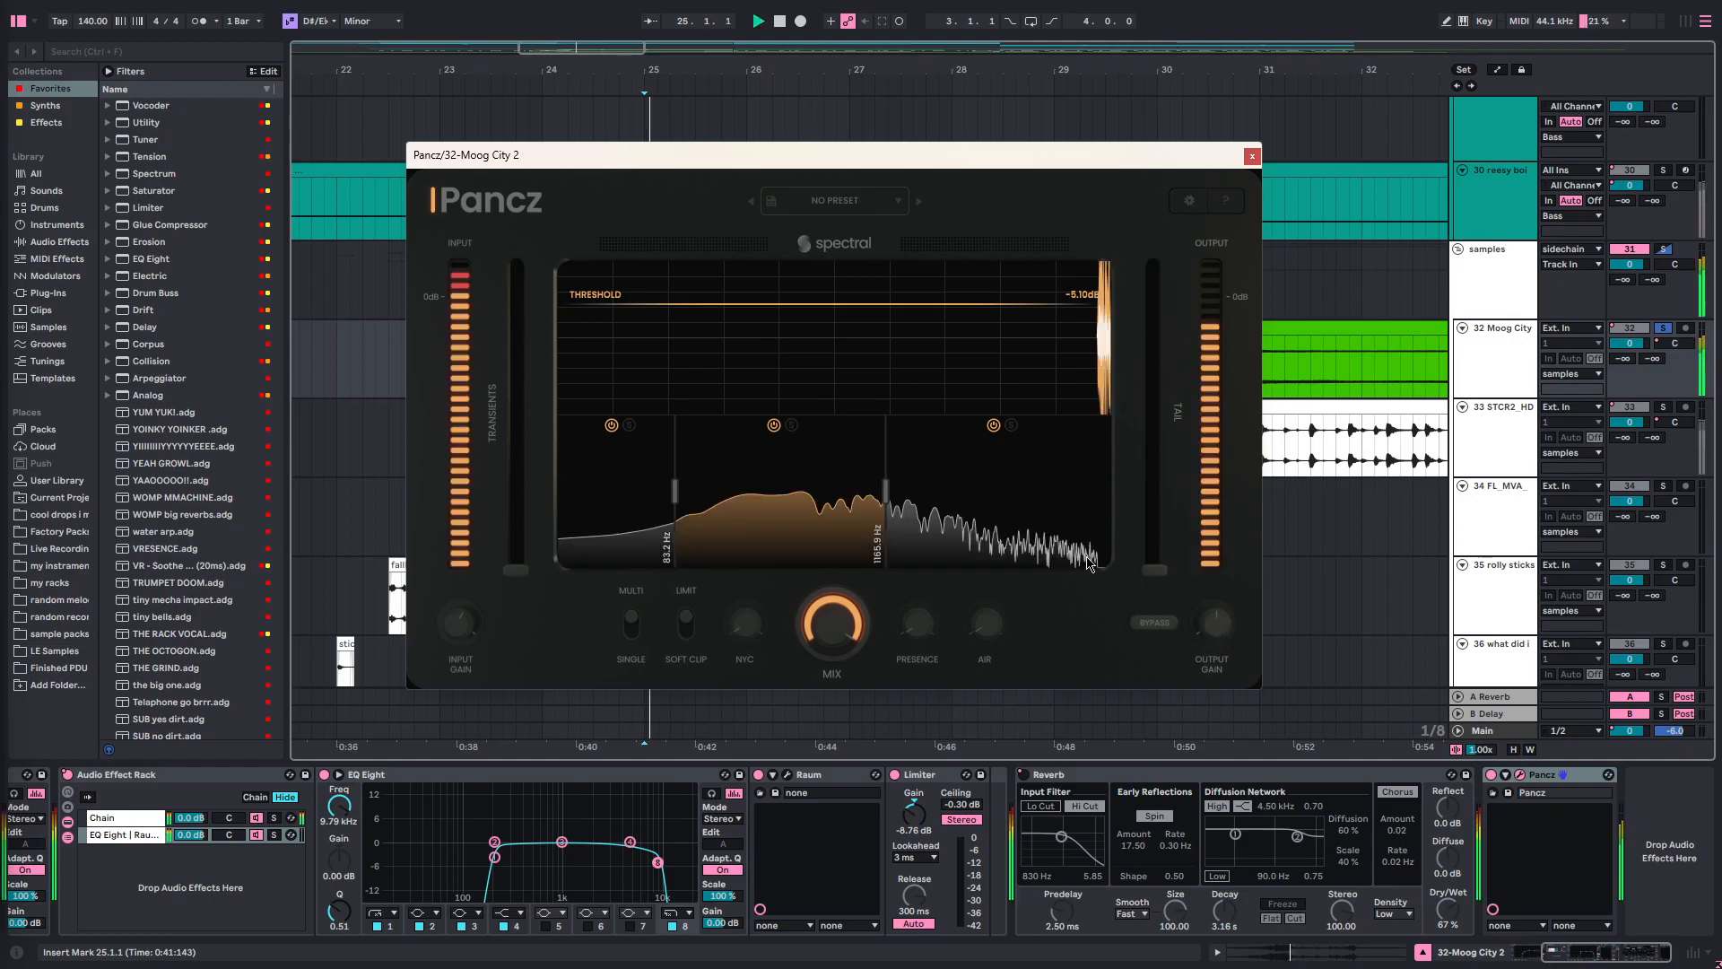
{"action": "left_click_drag", "start_coordinate": [992, 189], "coordinate": [1131, 211]}
{"action": "key", "text": "space"}
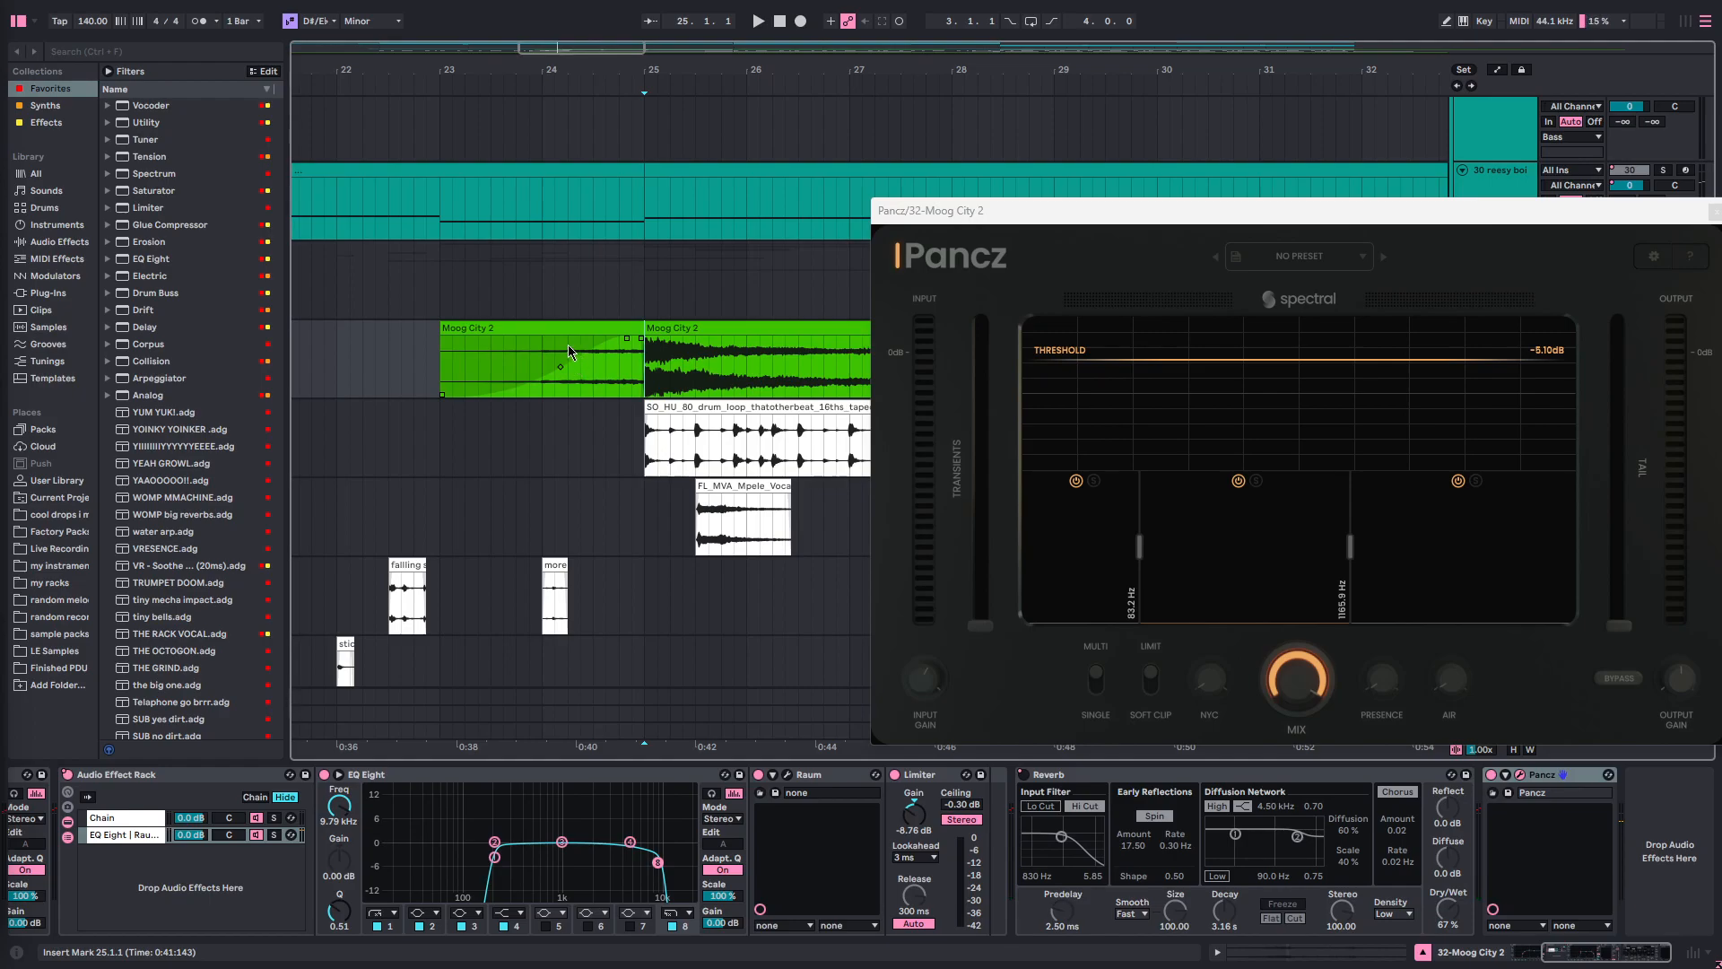
- Play Moog City from the end of bar 24 with Pancz's middle band soloed, and set the start marker to 24.2.1
{"action": "left_click", "coordinate": [581, 348]}
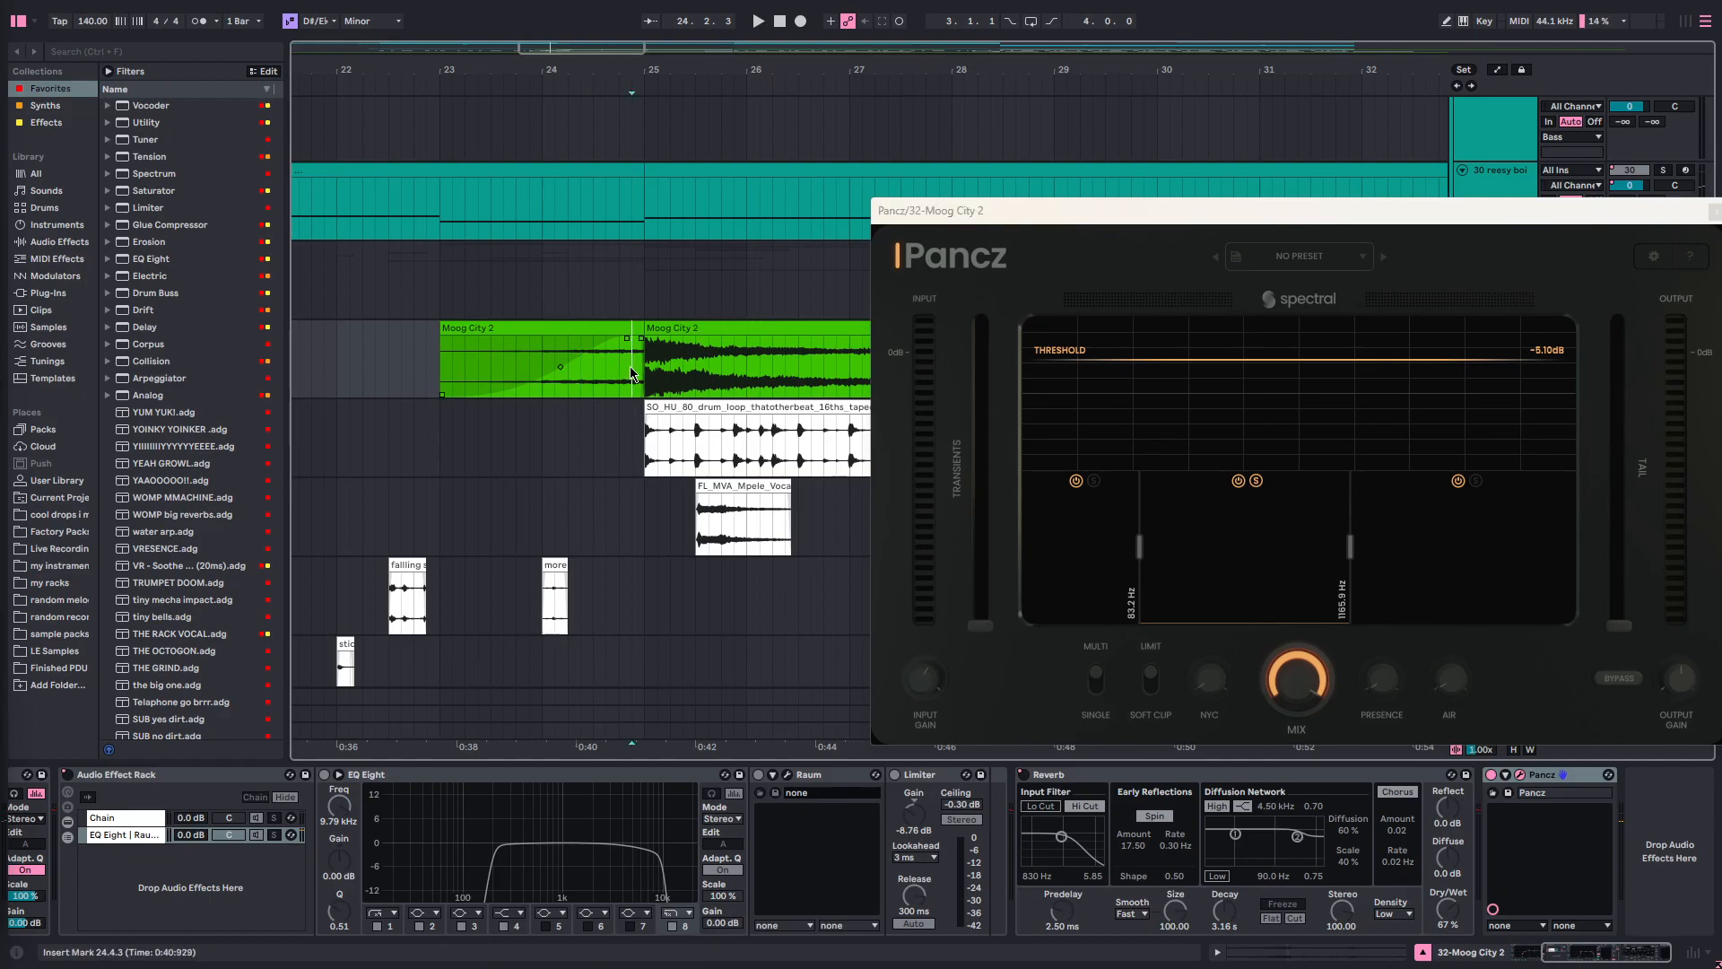
{"action": "key", "text": "space"}
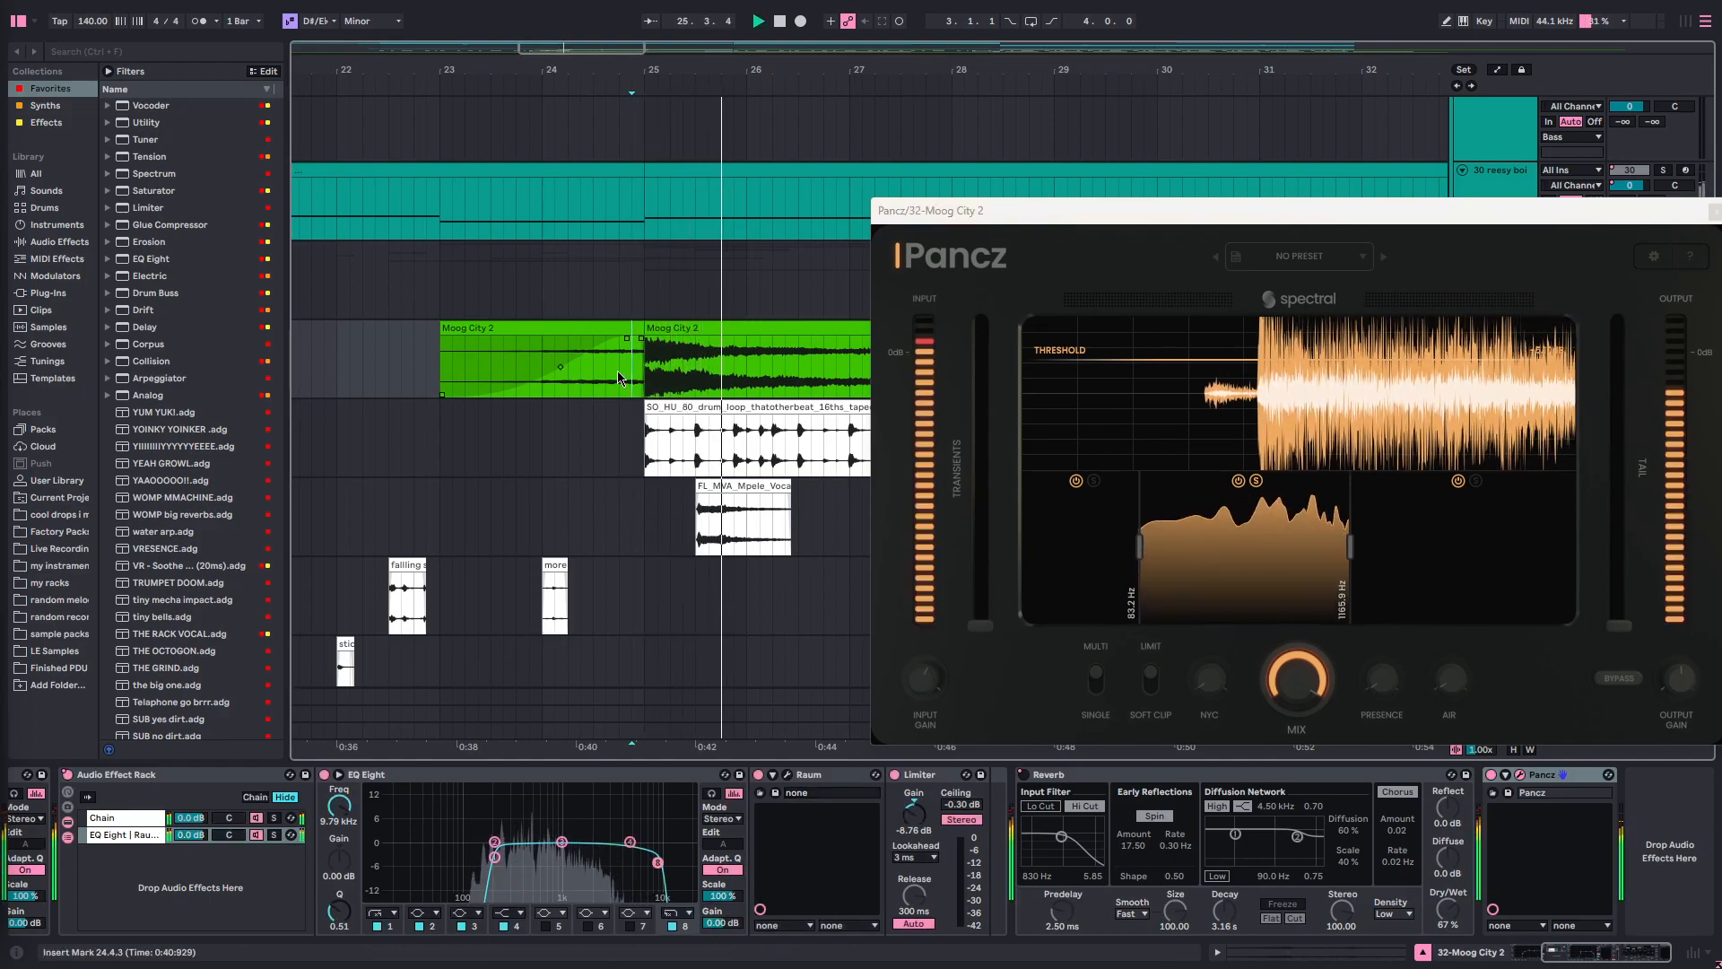
{"action": "left_click", "coordinate": [567, 339]}
{"action": "key", "text": "space"}
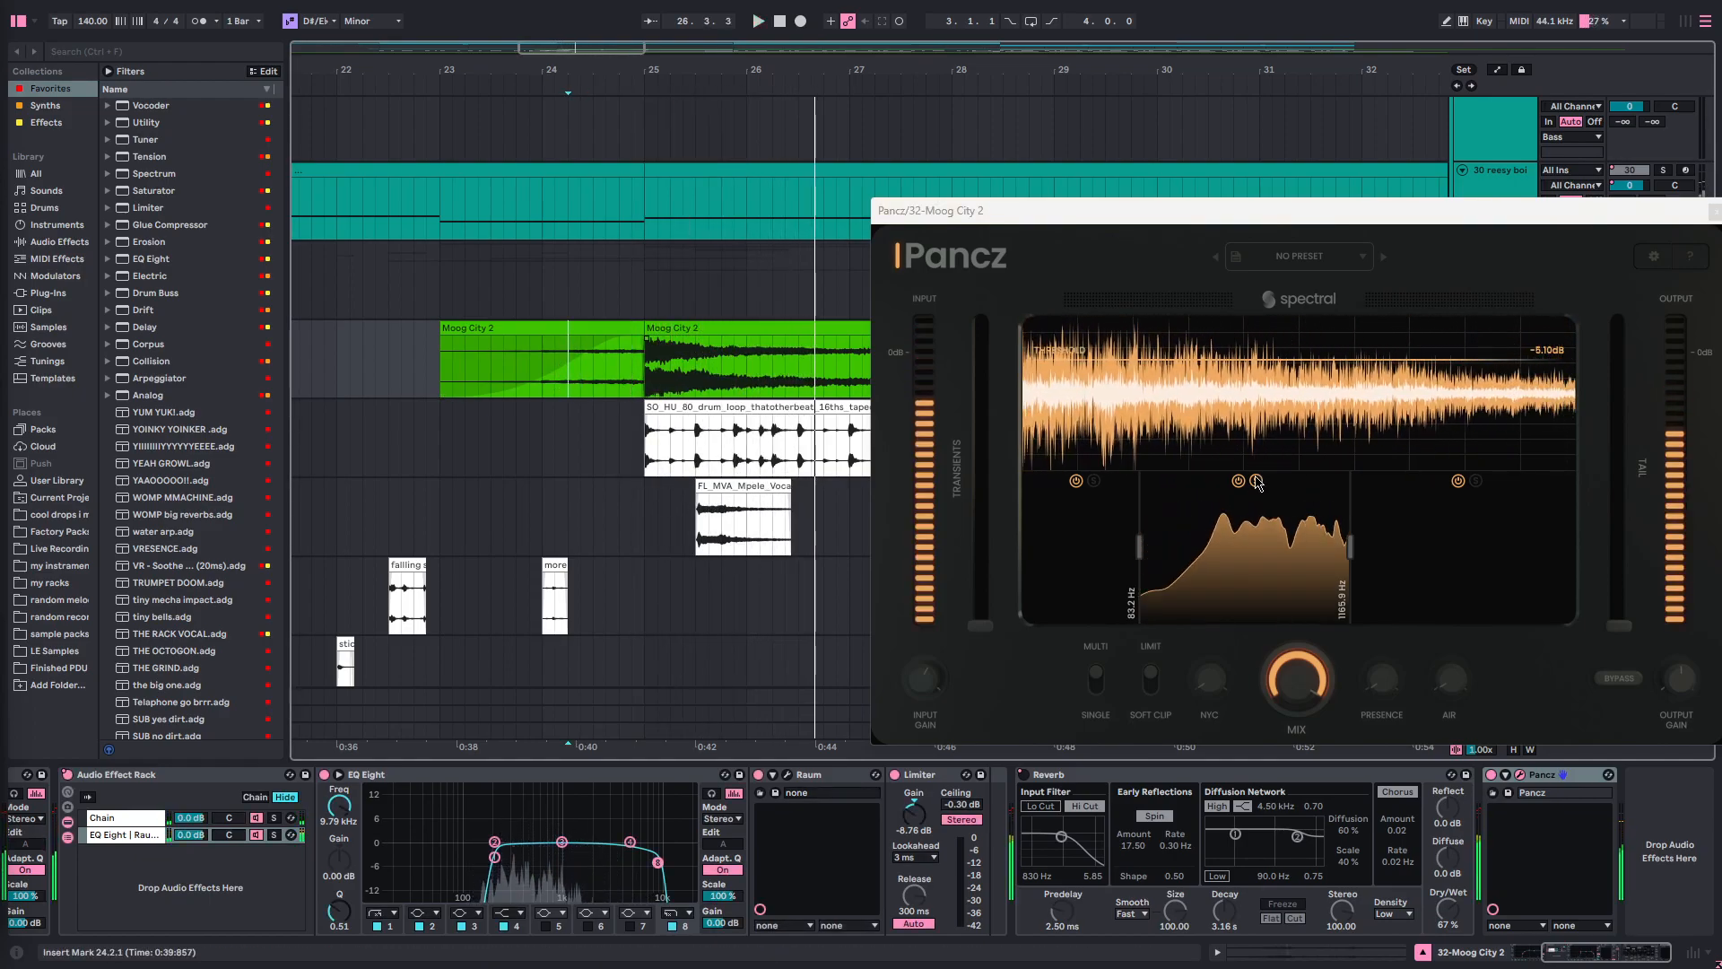
- Unsolo Pancz's middle band, play Moog City from 24.2.1 with all bands, and close the Pancz window
{"action": "left_click", "coordinate": [1255, 480]}
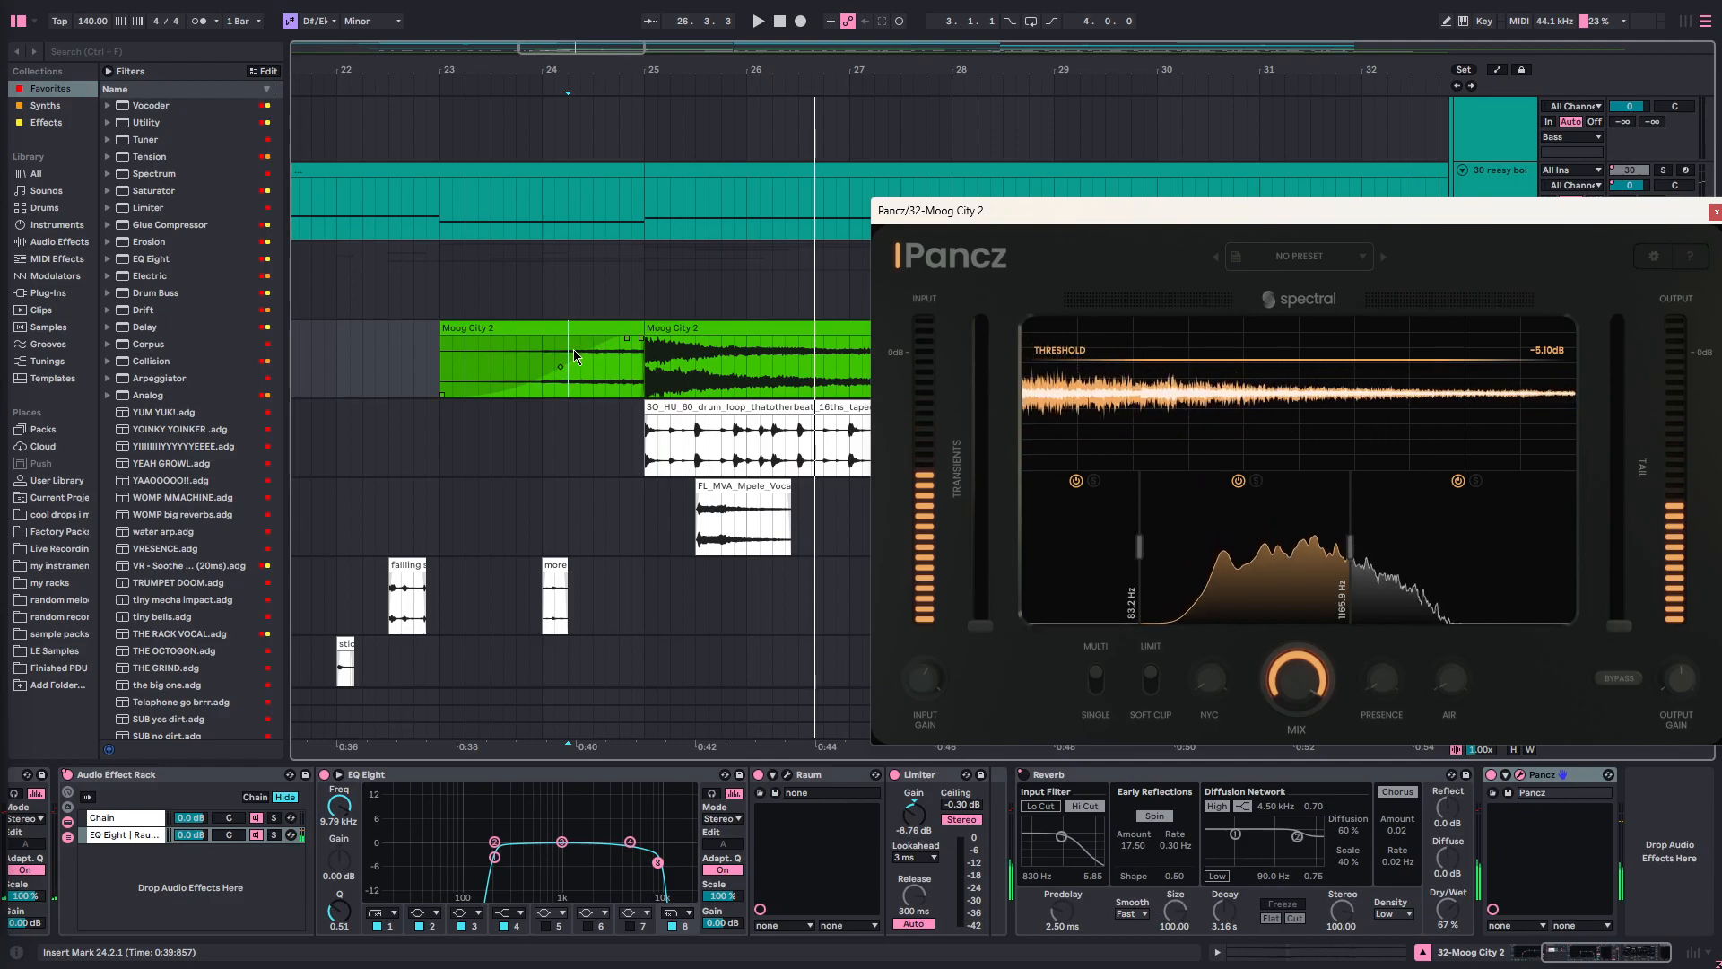
{"action": "key", "text": "space"}
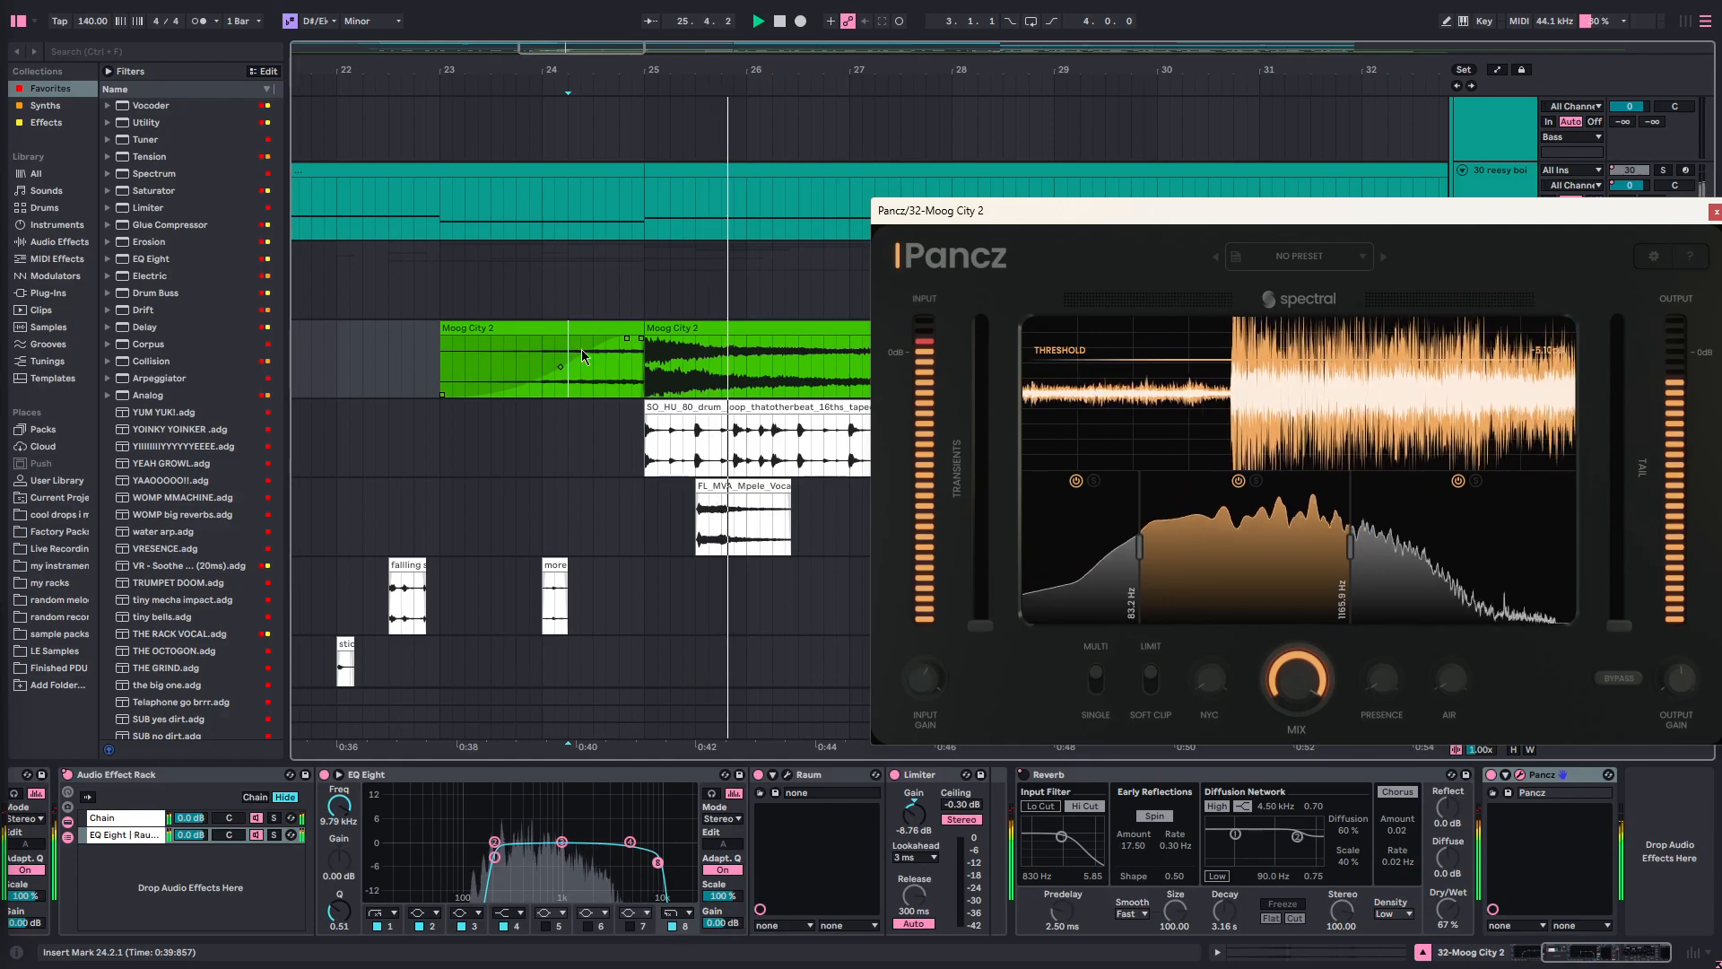
{"action": "left_click", "coordinate": [1715, 212]}
- Solo the 4 Serum track in the chords group and play it from bar 25
{"action": "scroll", "coordinate": [877, 394], "scroll_direction": "down", "scroll_amount": 5}
{"action": "scroll", "coordinate": [870, 357], "scroll_direction": "up", "scroll_amount": 3}
{"action": "scroll", "coordinate": [870, 356], "scroll_direction": "up", "scroll_amount": 6}
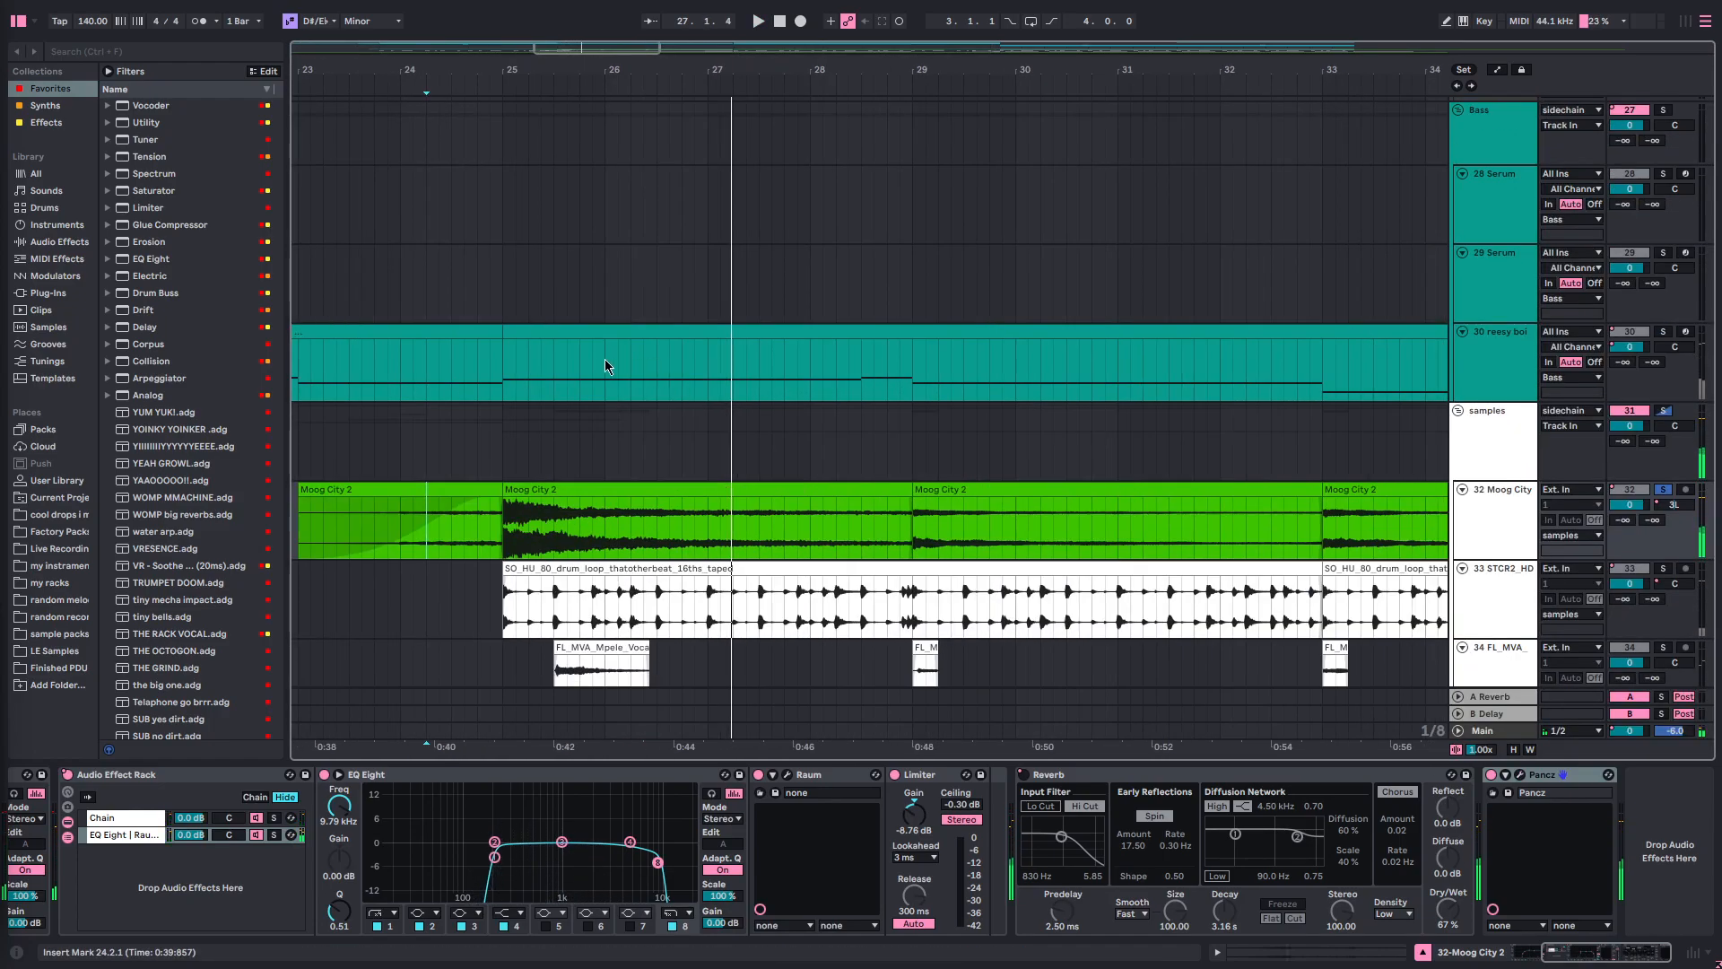
{"action": "scroll", "coordinate": [606, 361], "scroll_direction": "down", "scroll_amount": 1}
{"action": "scroll", "coordinate": [592, 504], "scroll_direction": "up", "scroll_amount": 2}
{"action": "scroll", "coordinate": [502, 476], "scroll_direction": "left", "scroll_amount": 1}
{"action": "scroll", "coordinate": [591, 471], "scroll_direction": "up", "scroll_amount": 2}
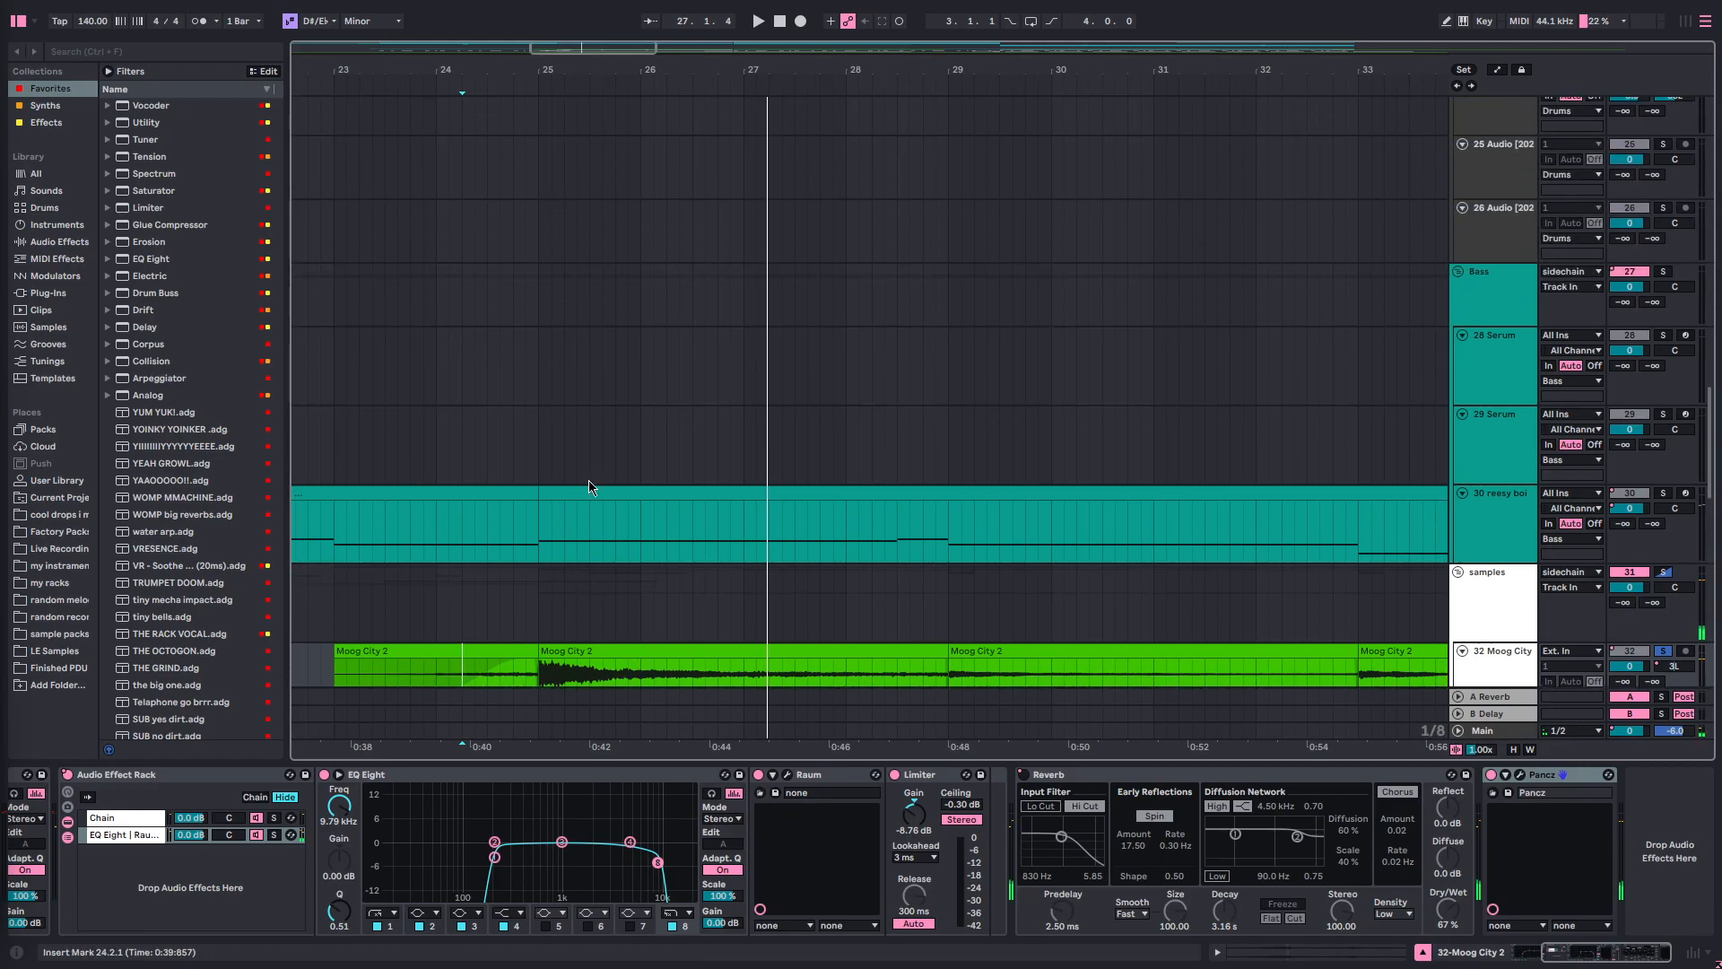
{"action": "scroll", "coordinate": [592, 485], "scroll_direction": "up", "scroll_amount": 10}
{"action": "scroll", "coordinate": [596, 486], "scroll_direction": "up", "scroll_amount": 2}
{"action": "scroll", "coordinate": [562, 417], "scroll_direction": "down", "scroll_amount": 1}
{"action": "left_click", "coordinate": [547, 393]}
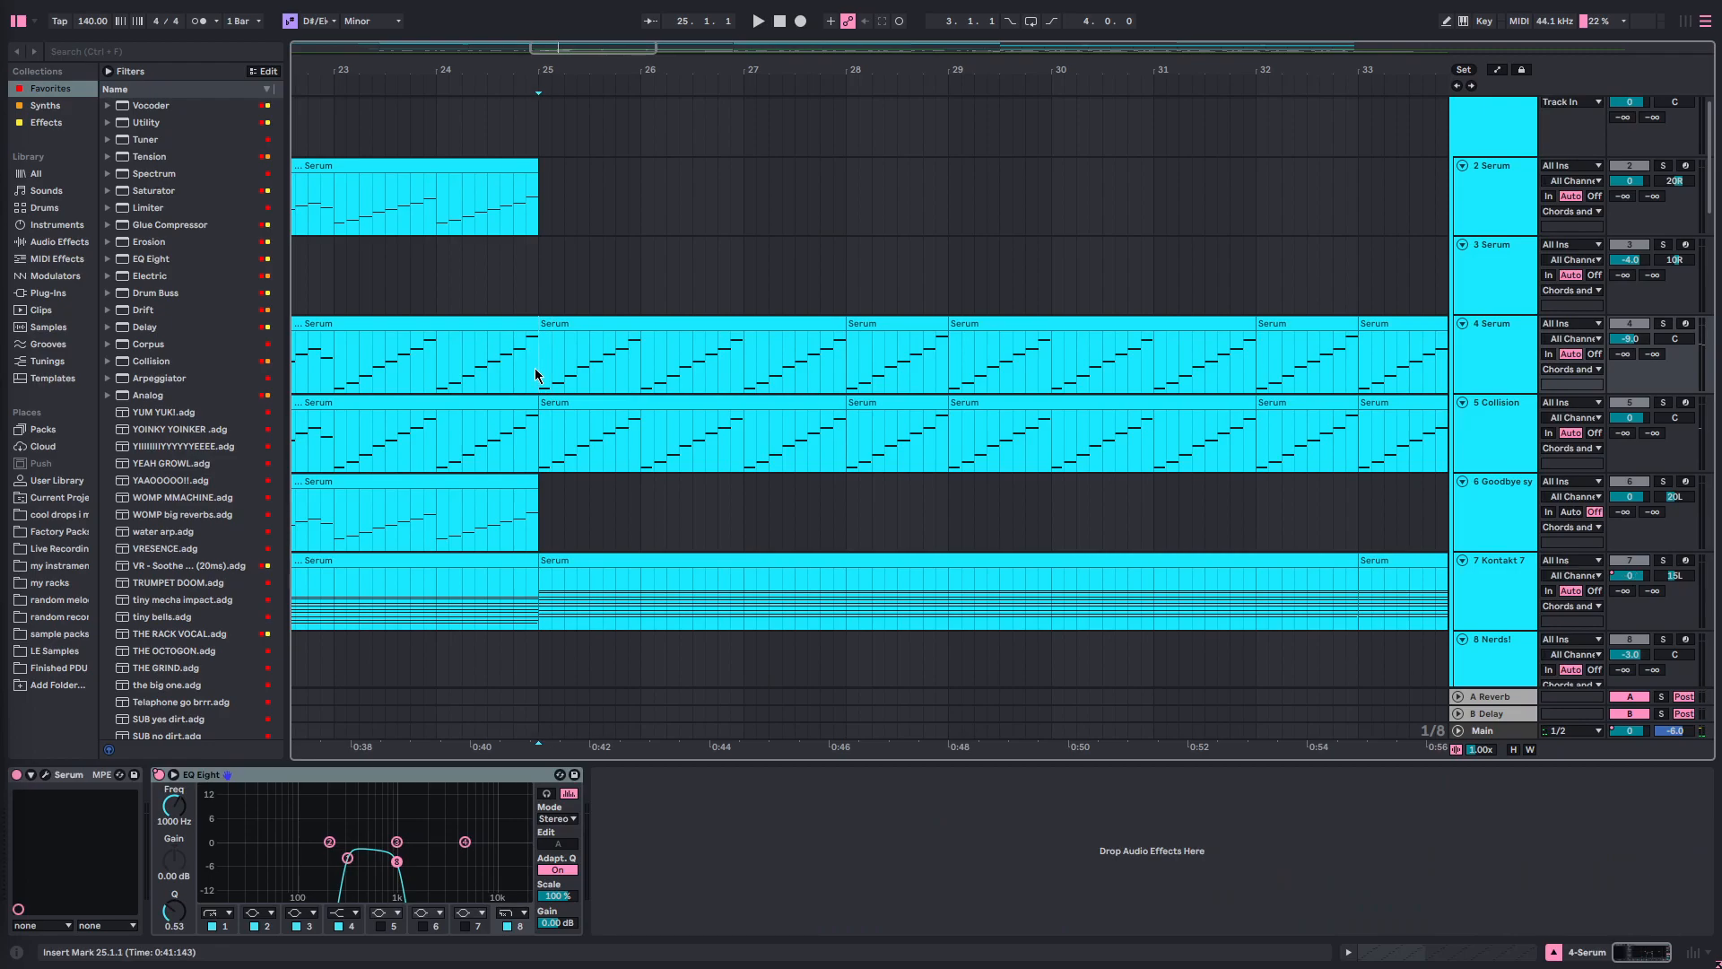
- Solo the 7 Kontakt 7 track and play its chords from bar 25
{"action": "scroll", "coordinate": [560, 499], "scroll_direction": "down", "scroll_amount": 4}
{"action": "left_click", "coordinate": [541, 504]}
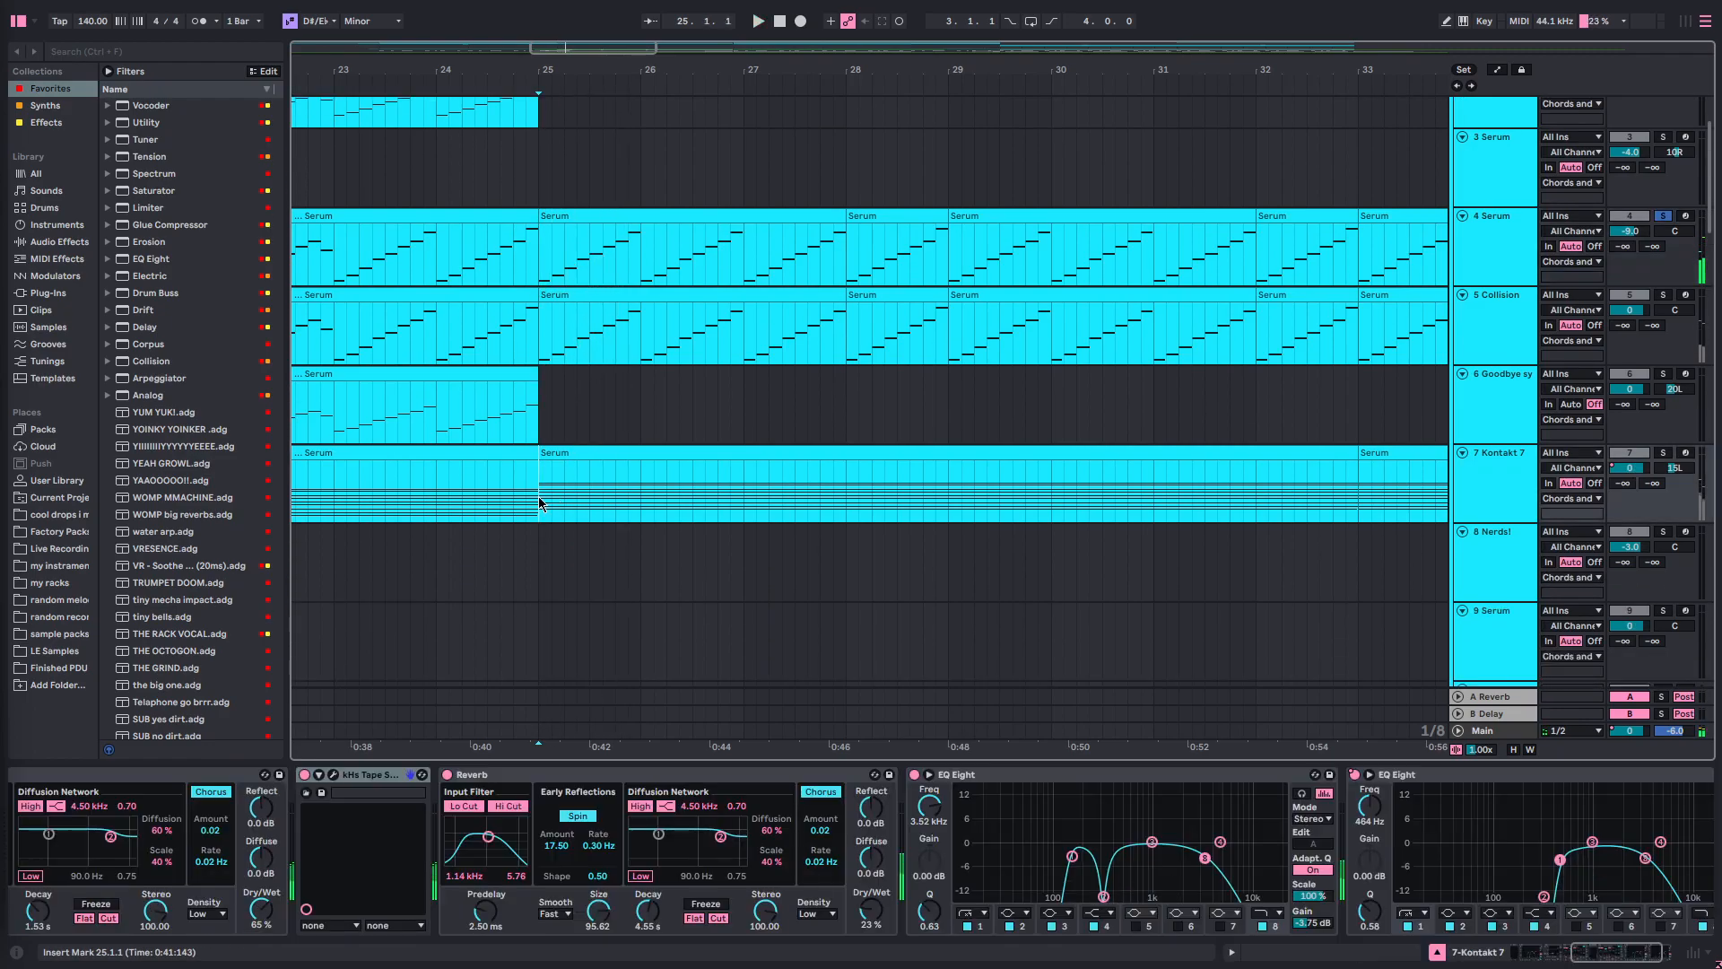
{"action": "key", "text": "space"}
{"action": "scroll", "coordinate": [646, 450], "scroll_direction": "down", "scroll_amount": 4}
{"action": "scroll", "coordinate": [704, 449], "scroll_direction": "up", "scroll_amount": 4}
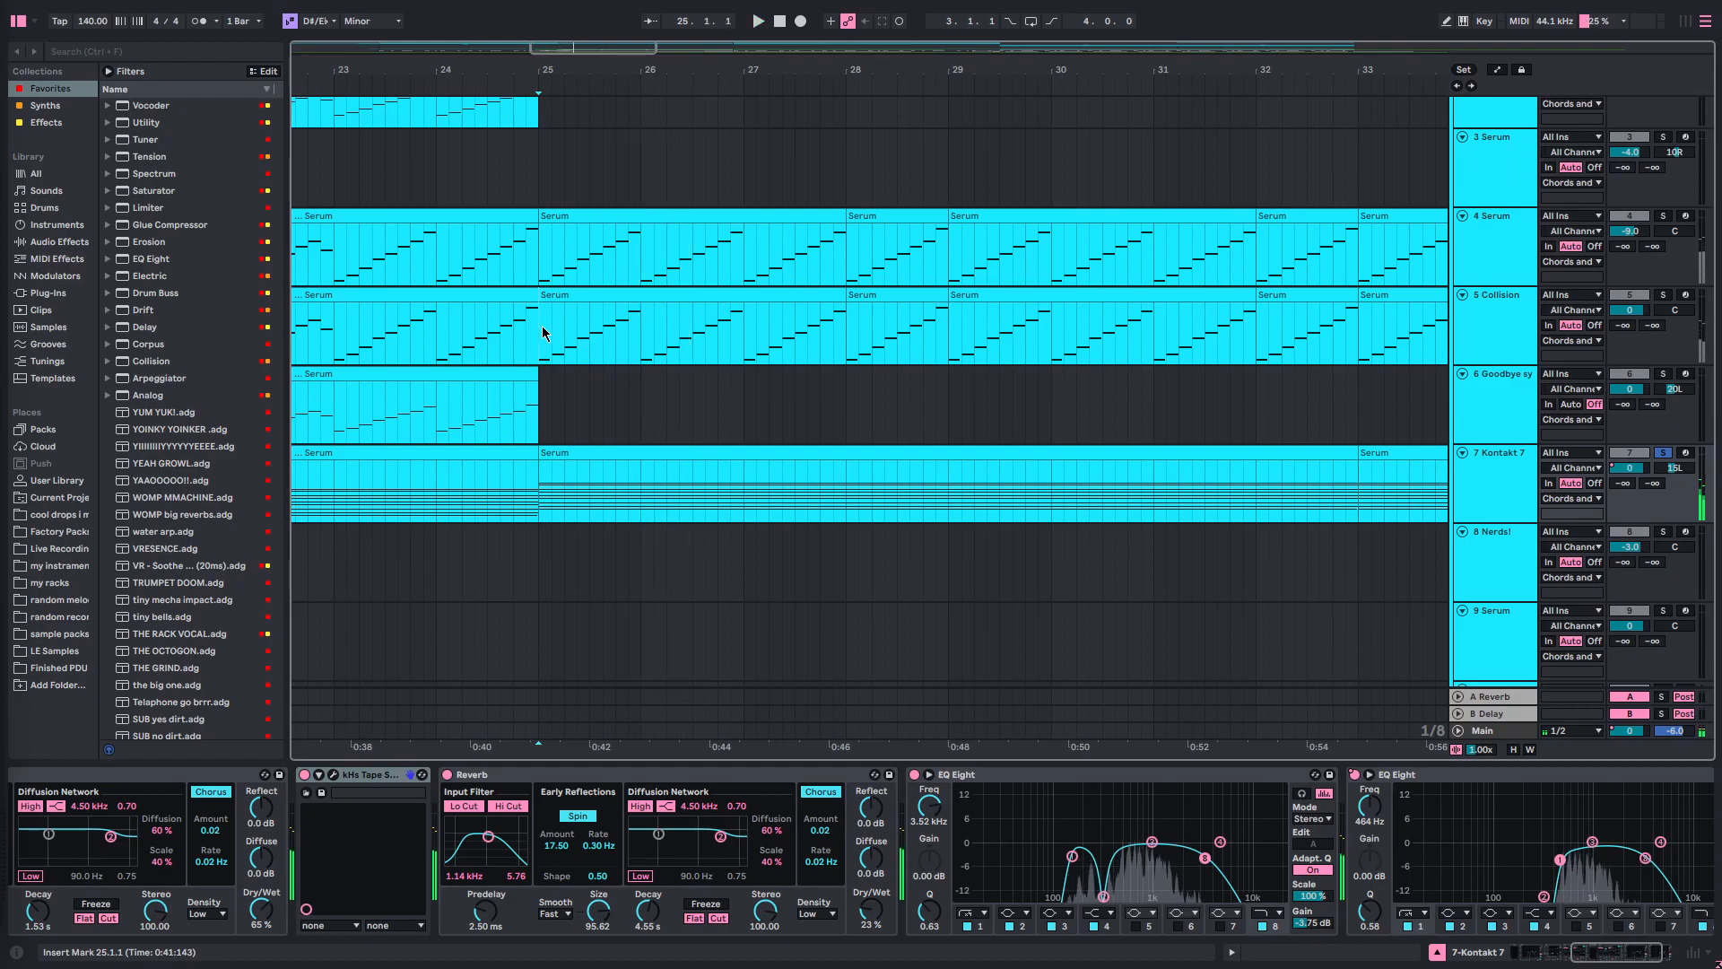
- Solo the 5 Collision track, play it from bar 25, and stop playback
{"action": "left_click", "coordinate": [539, 330]}
{"action": "key", "text": "space"}
{"action": "key", "text": "space"}
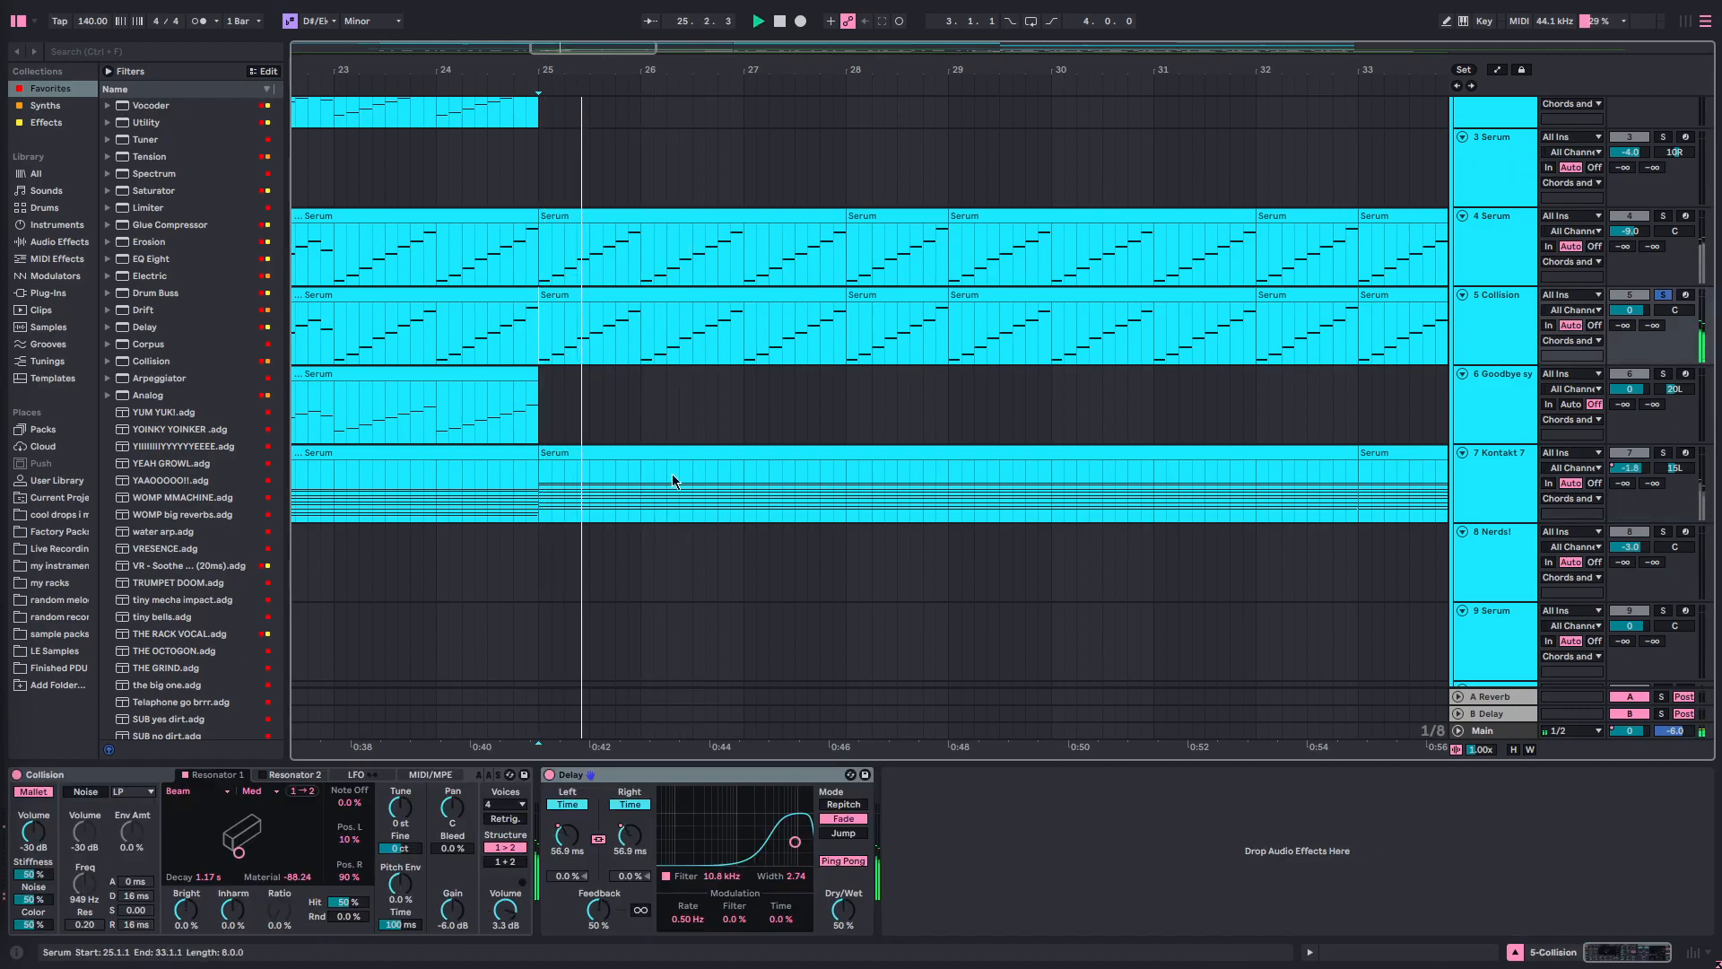
{"action": "key", "text": "space"}
- Solo the 30 reesy boi track in the Bass group and play it from bar 25
{"action": "scroll", "coordinate": [658, 450], "scroll_direction": "down", "scroll_amount": 15}
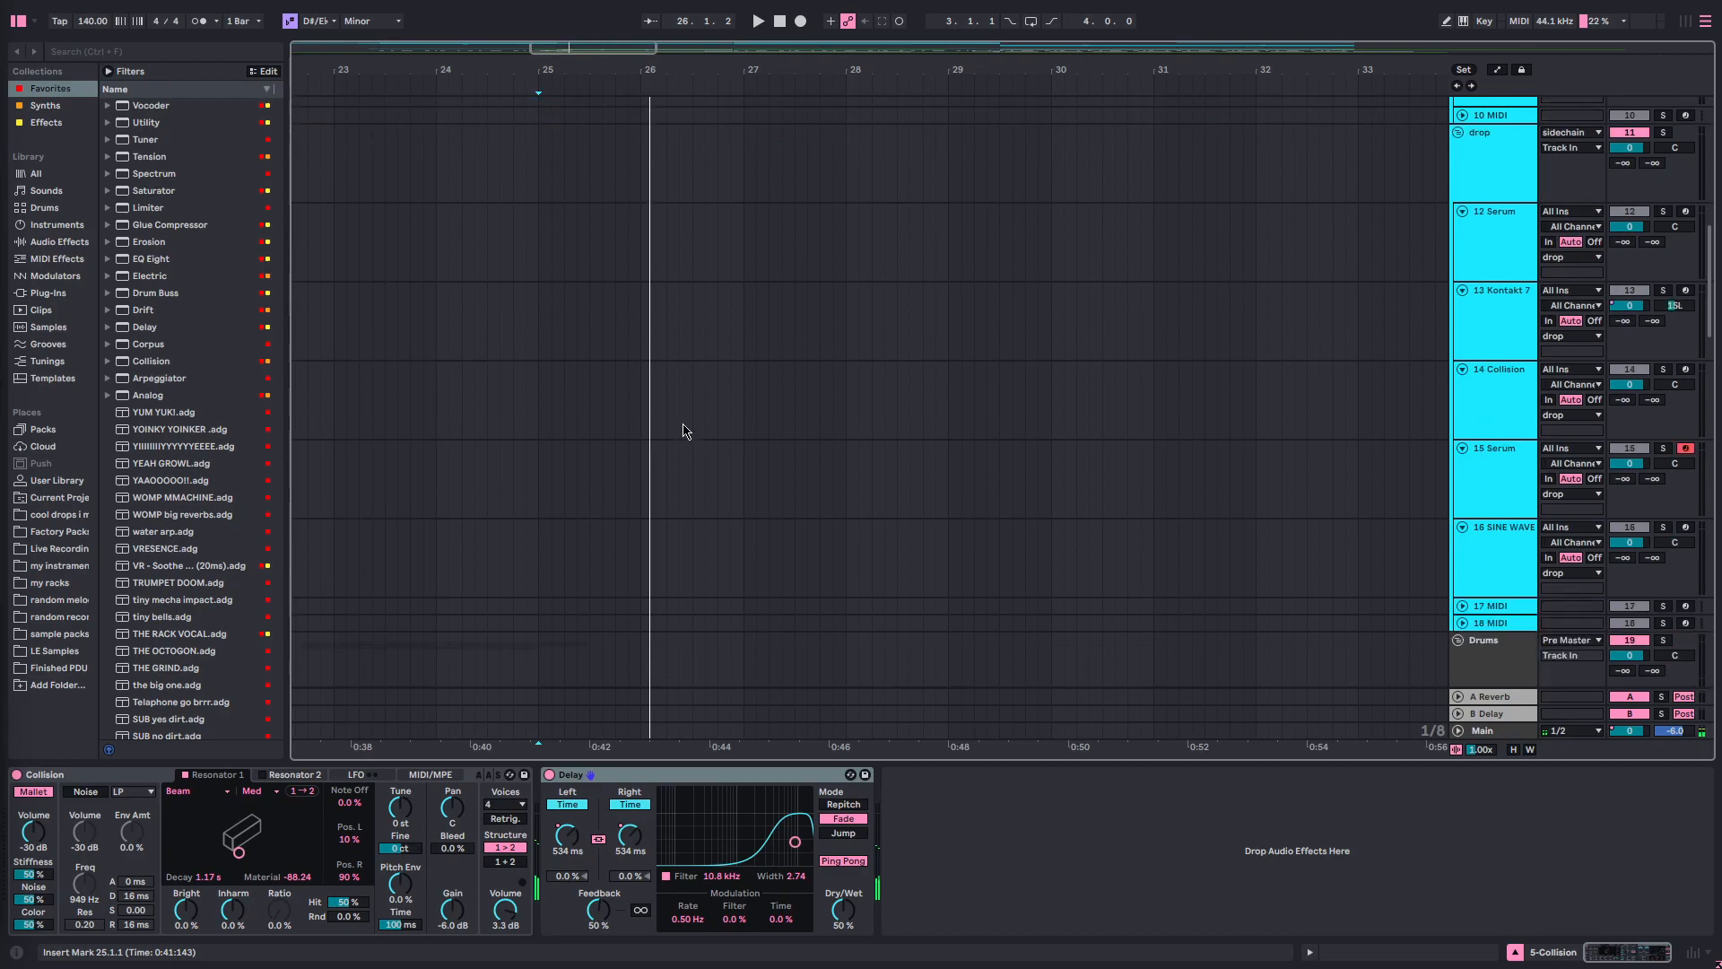
{"action": "scroll", "coordinate": [674, 424], "scroll_direction": "down", "scroll_amount": 6}
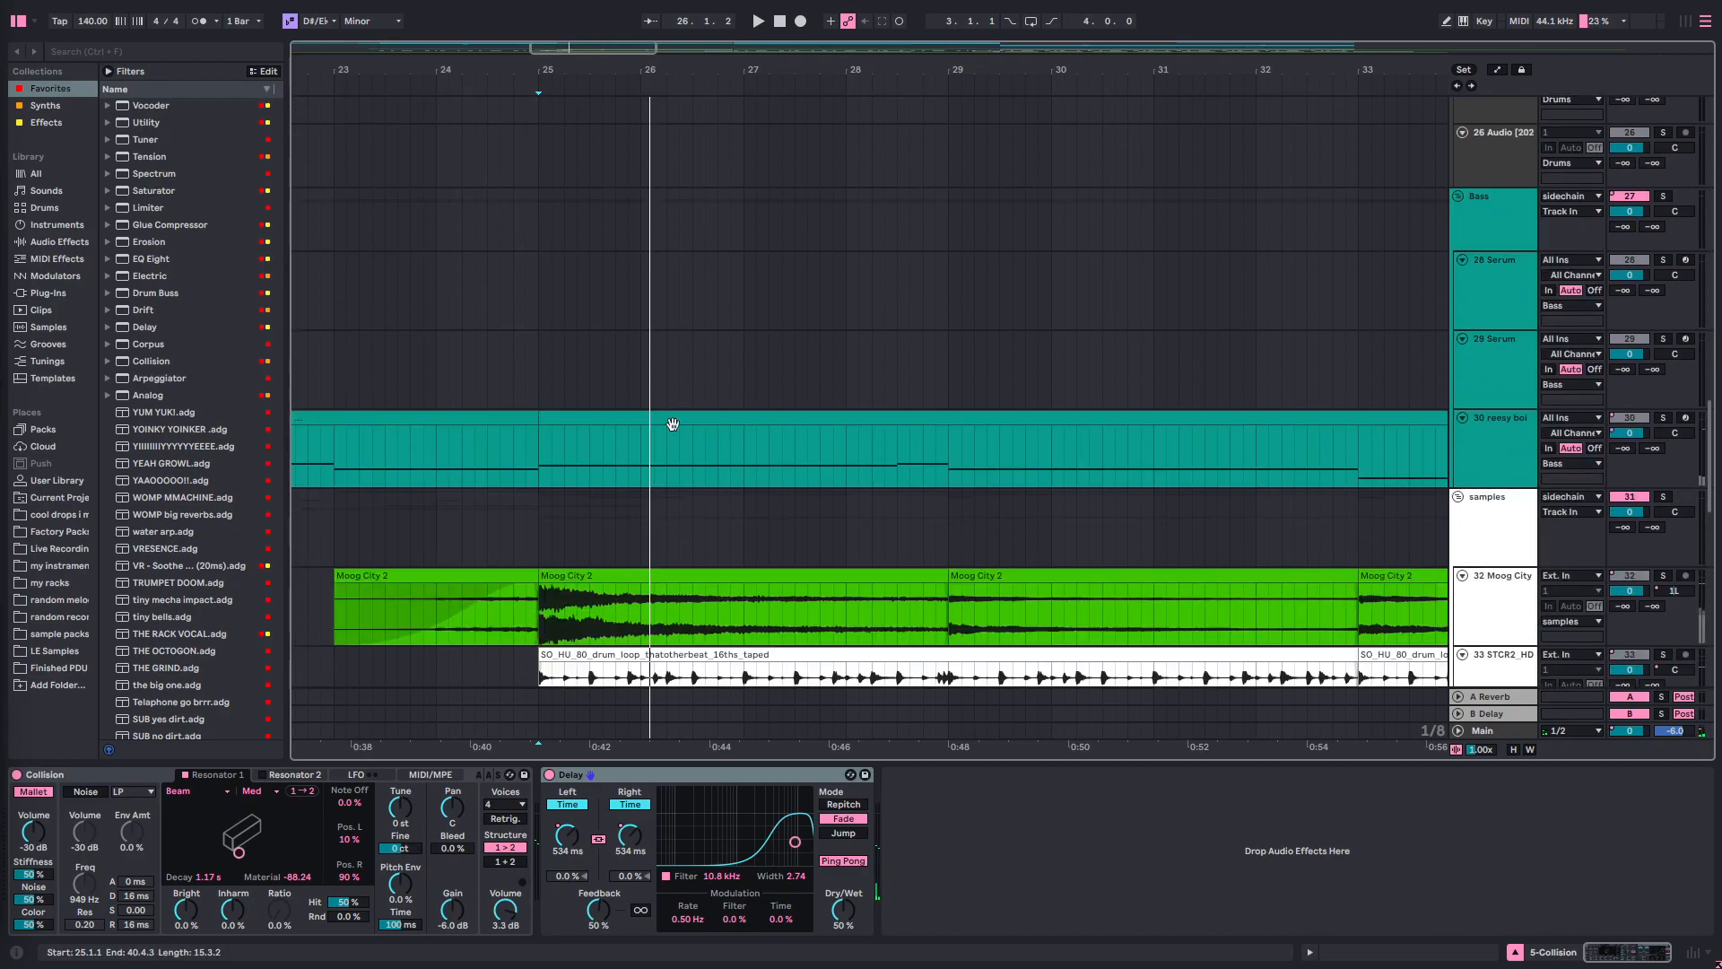
{"action": "left_click", "coordinate": [530, 471]}
{"action": "key", "text": "s"}
{"action": "key", "text": "space"}
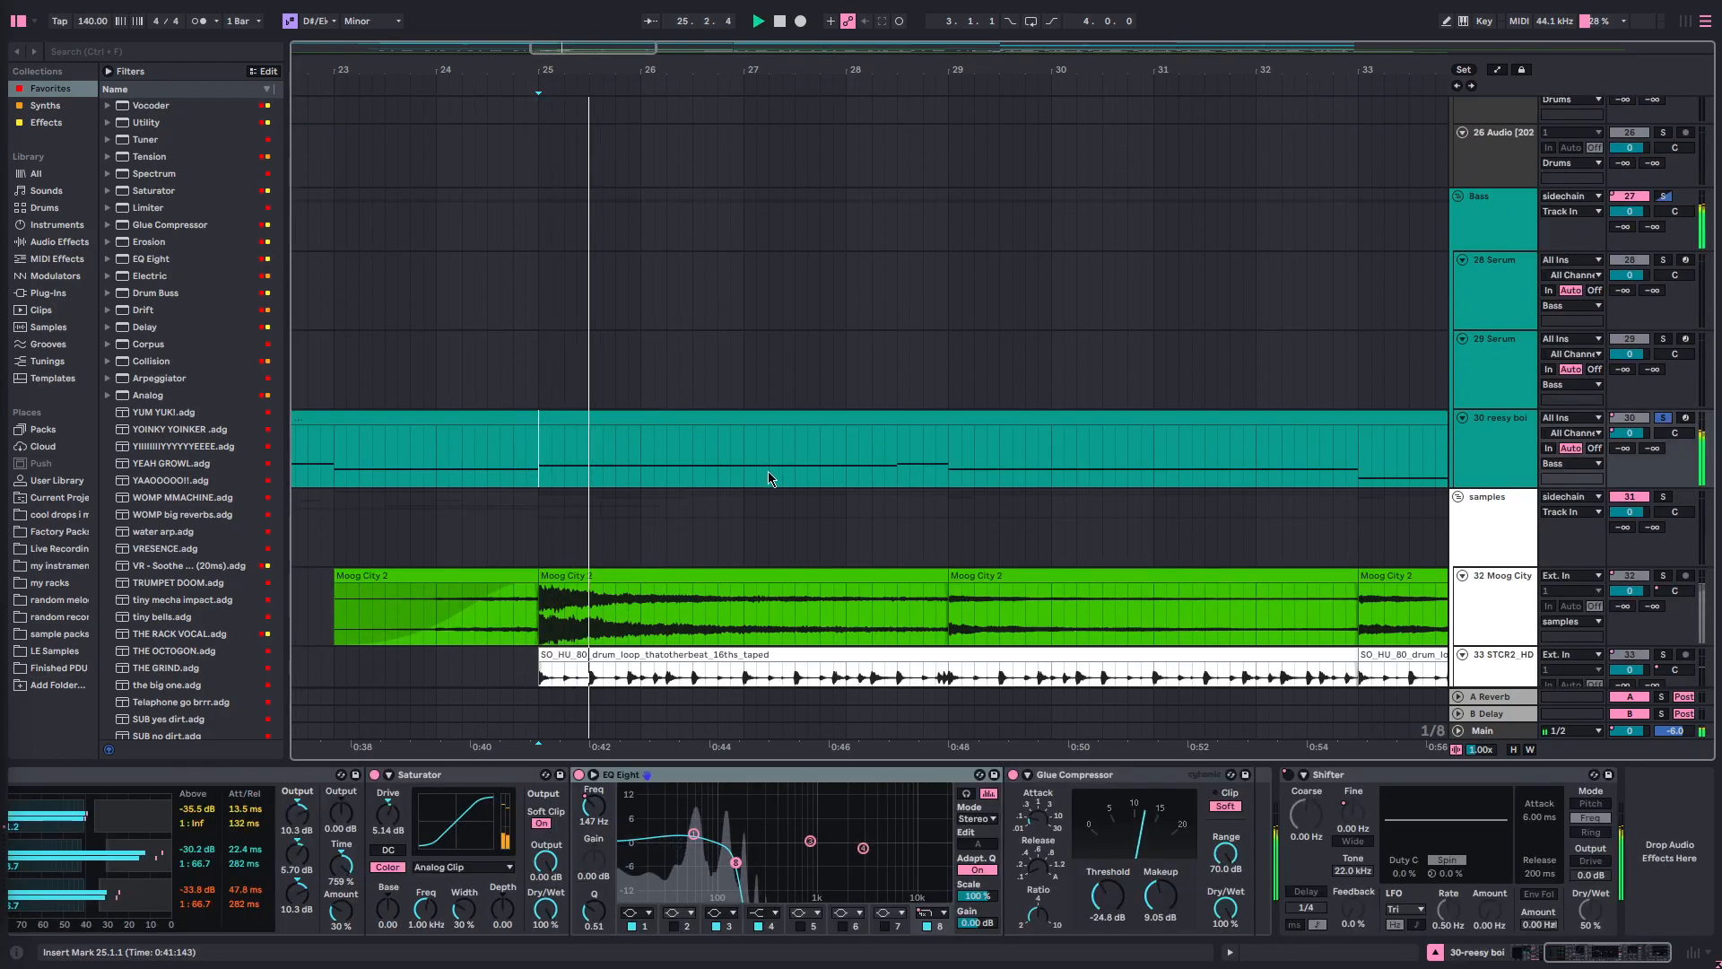
- Play the soloed reesy boi bass from bar 28 with more of the arrangement in view, and stop playback
{"action": "scroll", "coordinate": [811, 458], "scroll_direction": "down", "scroll_amount": 4}
{"action": "scroll", "coordinate": [820, 457], "scroll_direction": "right", "scroll_amount": 1}
{"action": "left_click", "coordinate": [791, 470]}
{"action": "key", "text": "space"}
{"action": "key", "text": "space"}
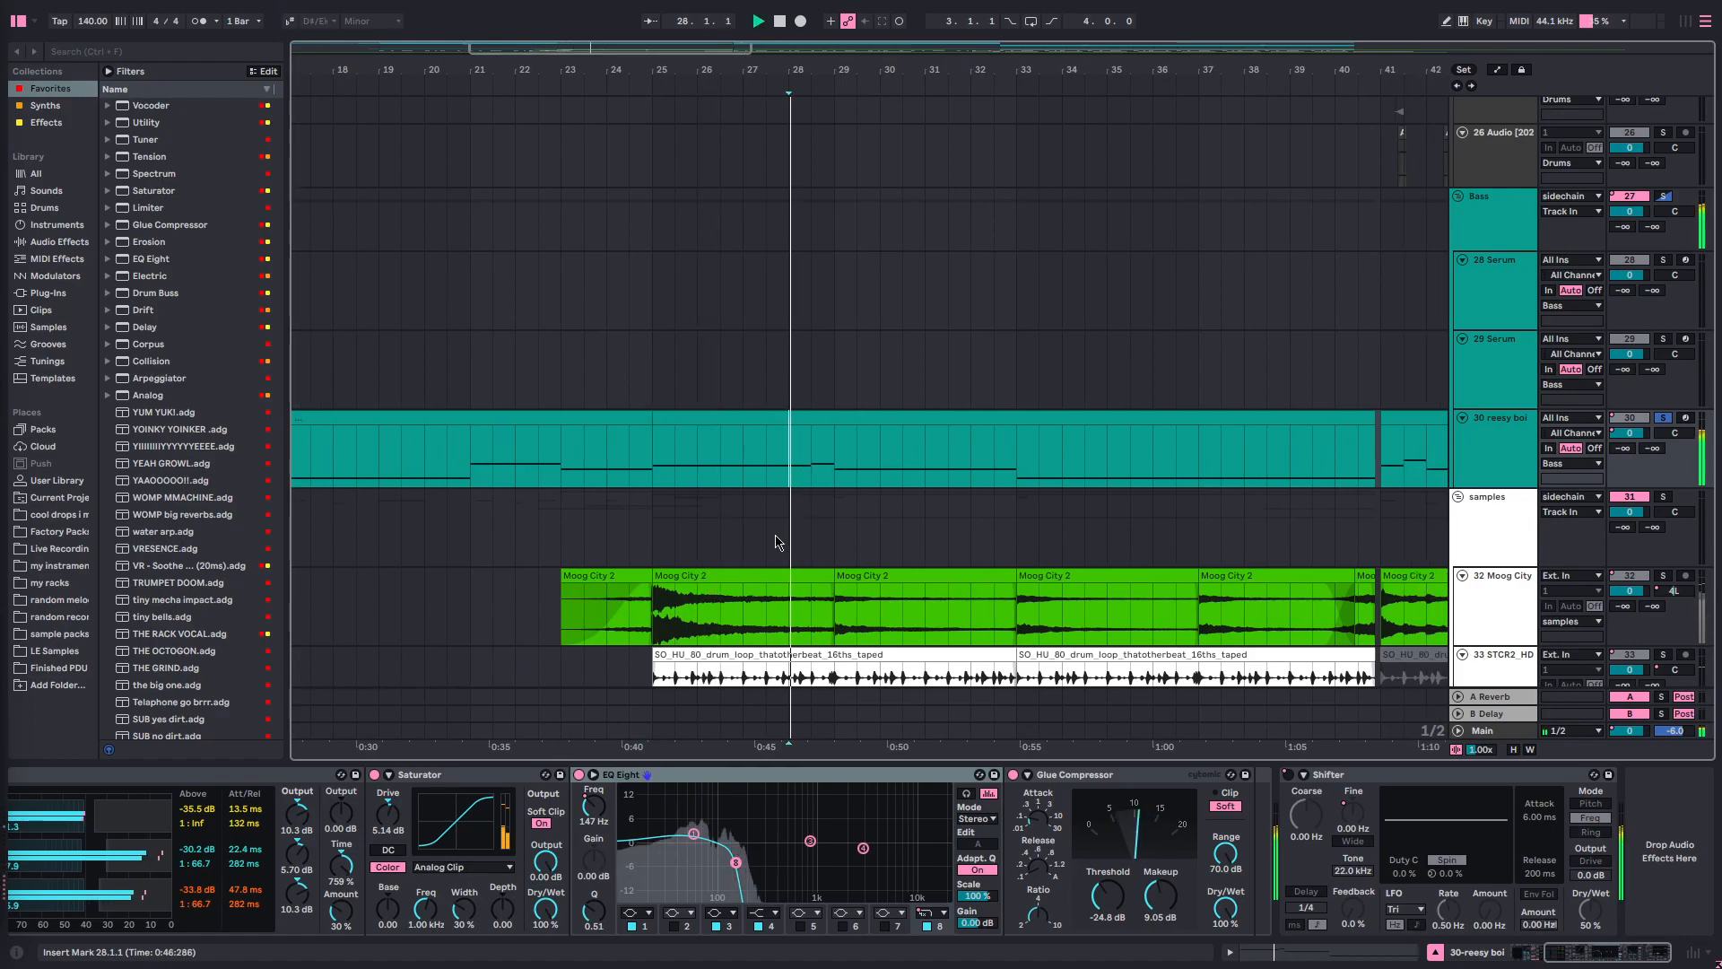
{"action": "scroll", "coordinate": [786, 488], "scroll_direction": "left", "scroll_amount": 1}
{"action": "scroll", "coordinate": [782, 487], "scroll_direction": "down", "scroll_amount": 2}
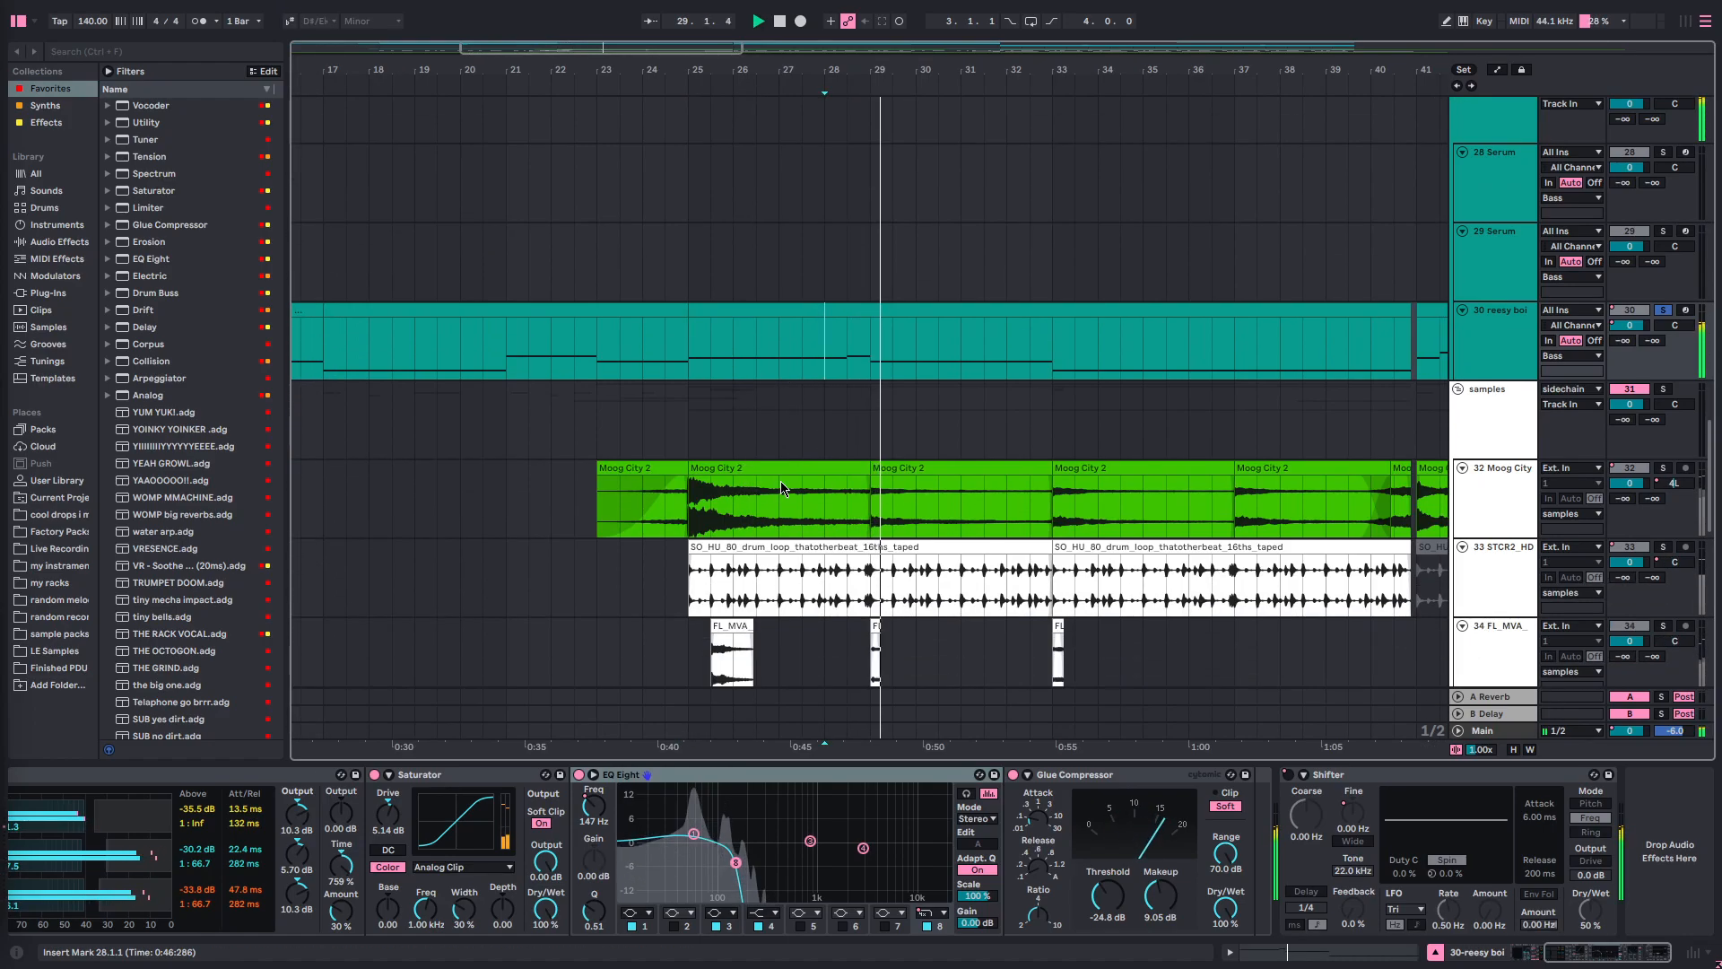
{"action": "key", "text": "space"}
- Open the reesy boi clip starting at bar 25 in an enlarged note editor and play it from there
{"action": "left_click", "coordinate": [841, 311]}
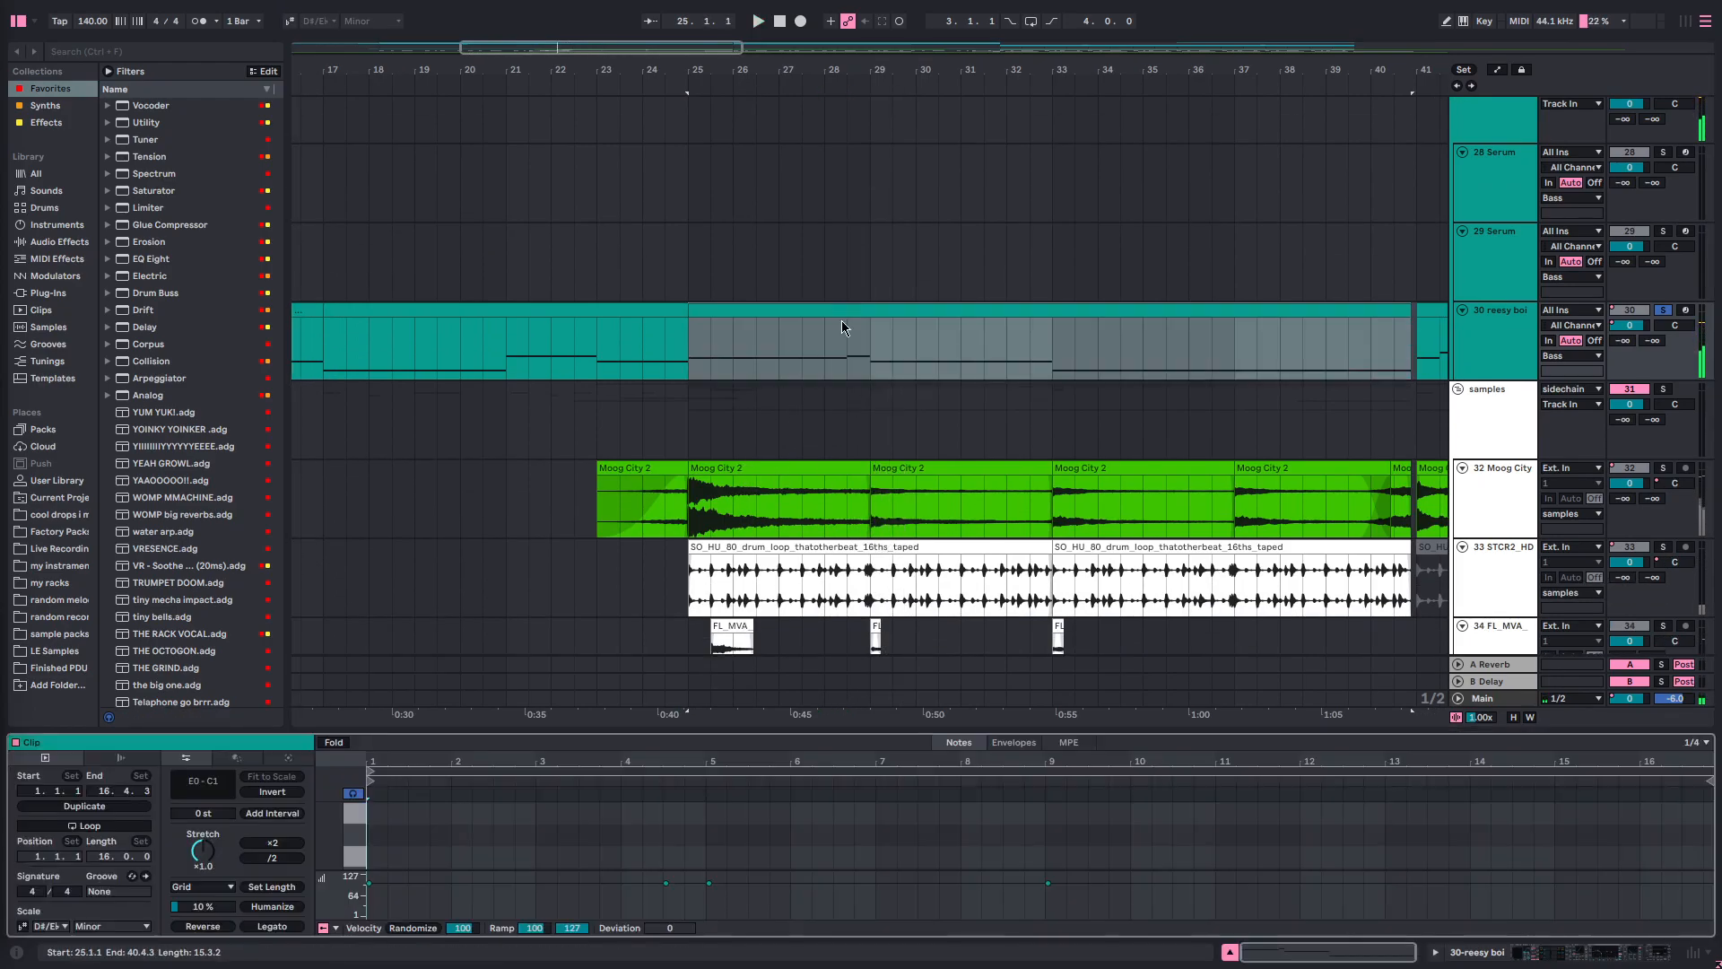
{"action": "left_click_drag", "start_coordinate": [718, 732], "coordinate": [751, 146]}
{"action": "left_click", "coordinate": [689, 314]}
{"action": "key", "text": "space"}
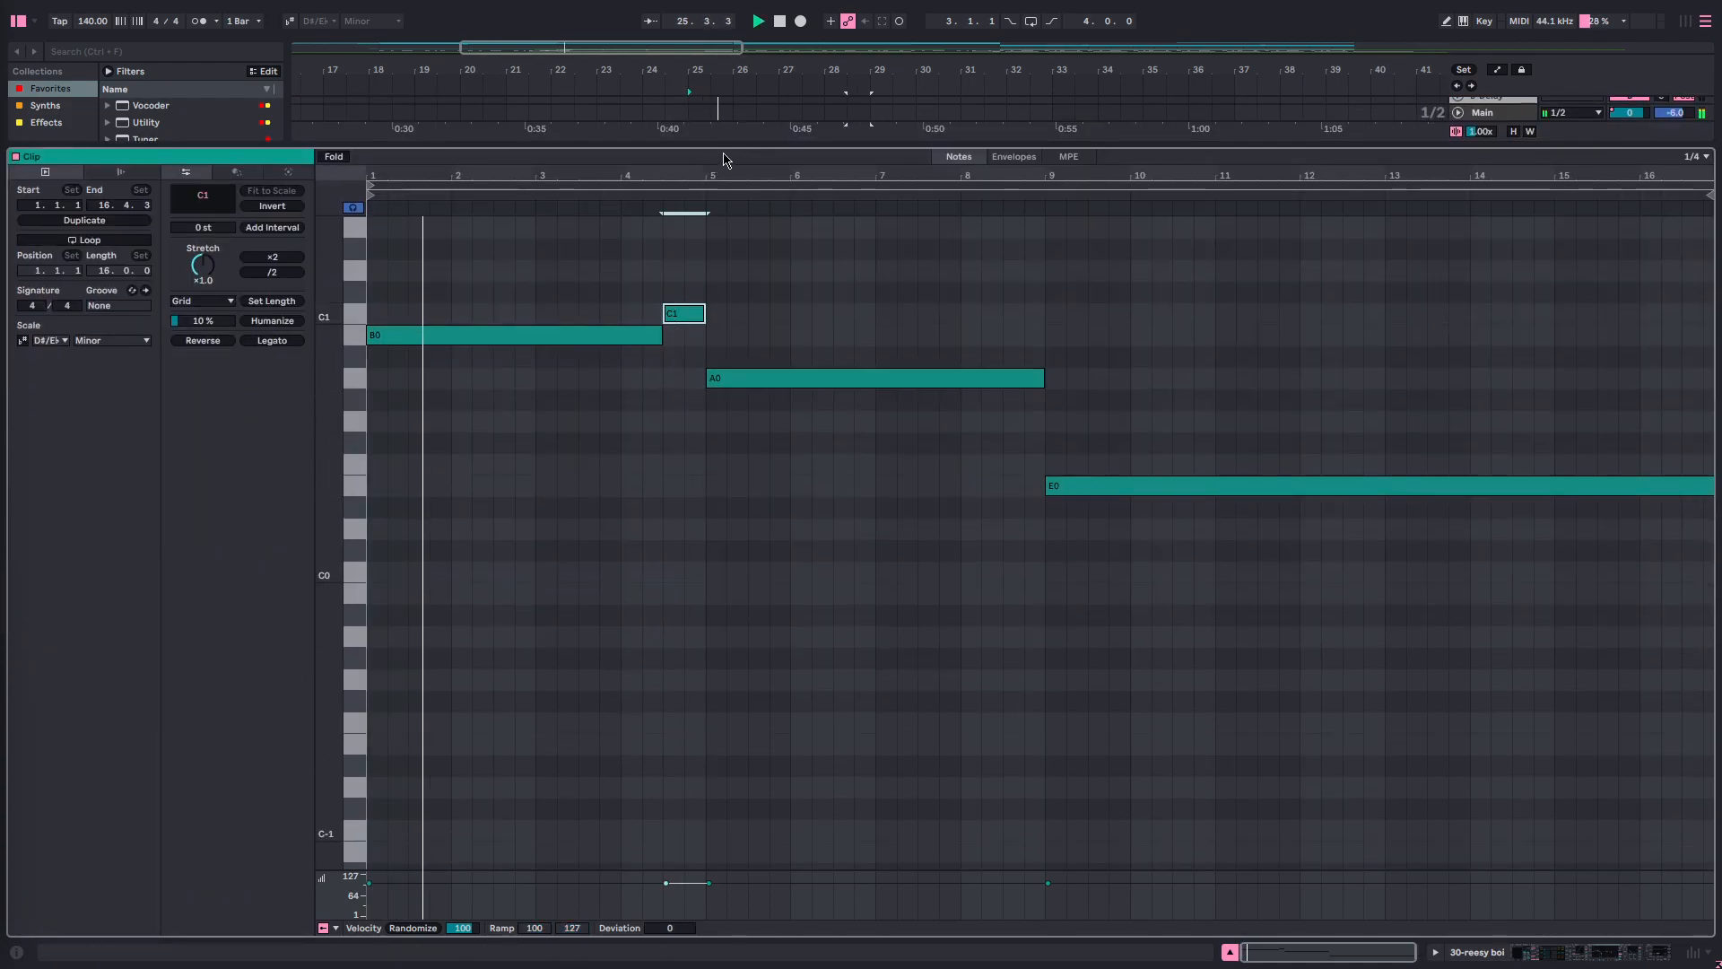
- Shrink the enlarged note editor to reveal the sample tracks, play the arrangement from bar 28, and stop playback
{"action": "left_click_drag", "start_coordinate": [724, 160], "coordinate": [761, 709]}
{"action": "scroll", "coordinate": [780, 400], "scroll_direction": "up", "scroll_amount": 3}
{"action": "left_click", "coordinate": [751, 342]}
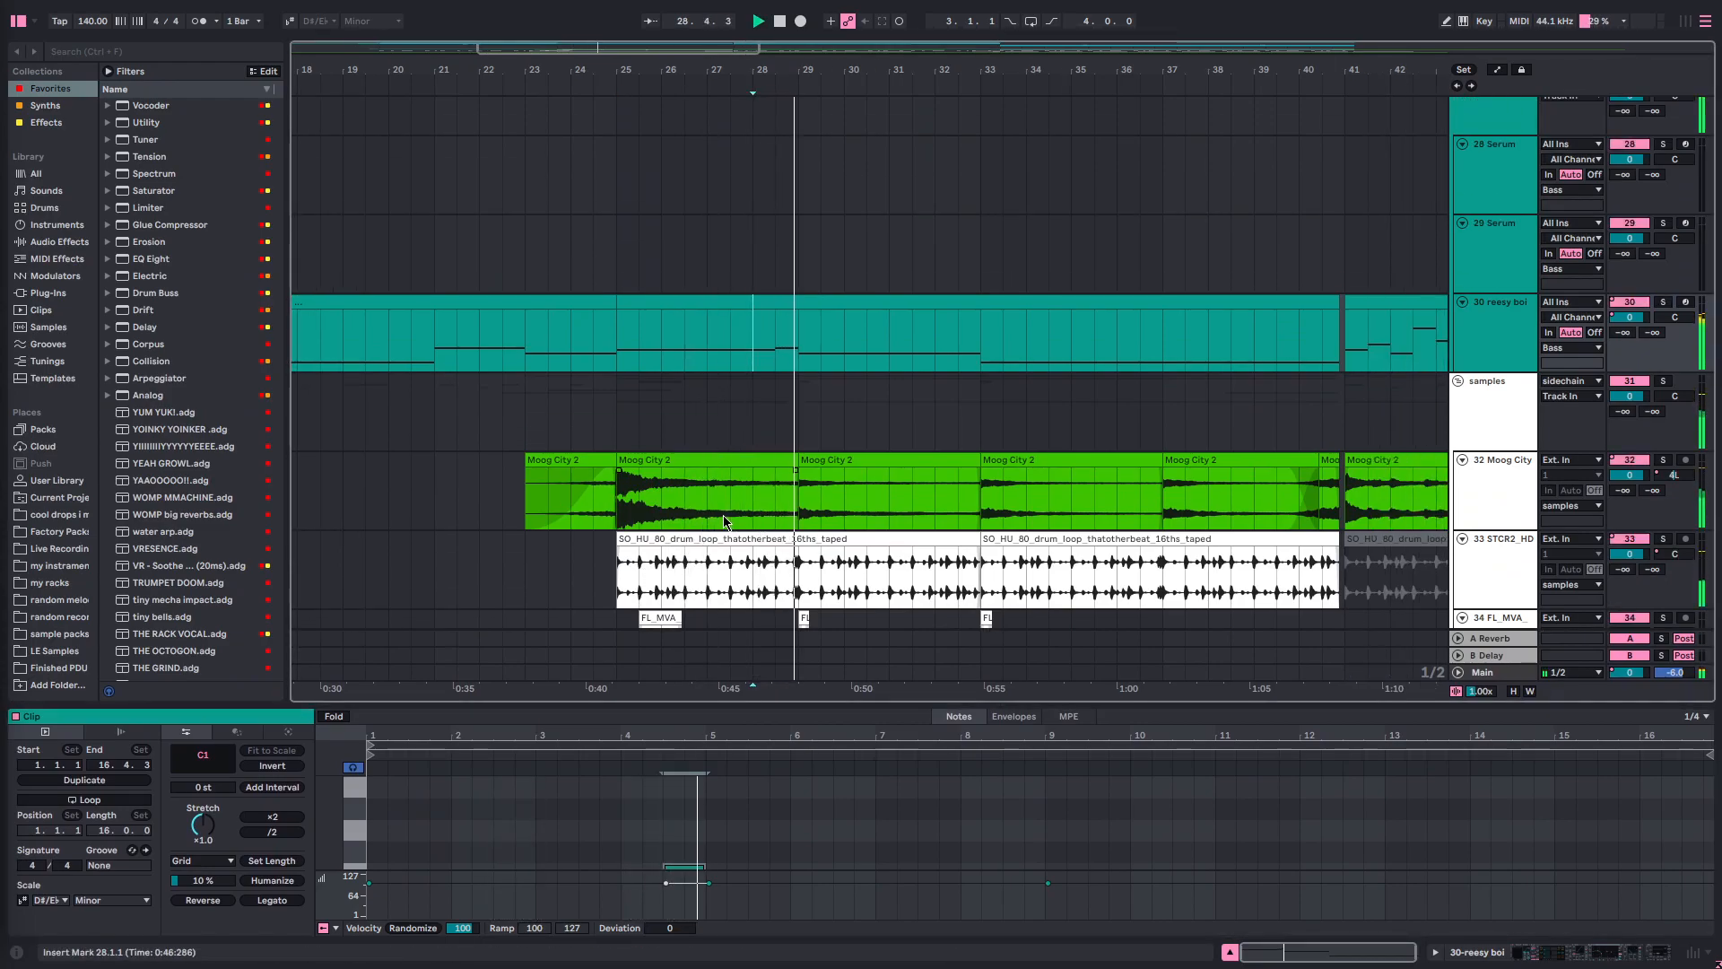
{"action": "key", "text": "space"}
- Solo the 33 STCR2_HD drum loop track, play it from bar 25, and bring up its effect chain
{"action": "scroll", "coordinate": [628, 448], "scroll_direction": "down", "scroll_amount": 2}
{"action": "left_click", "coordinate": [594, 432]}
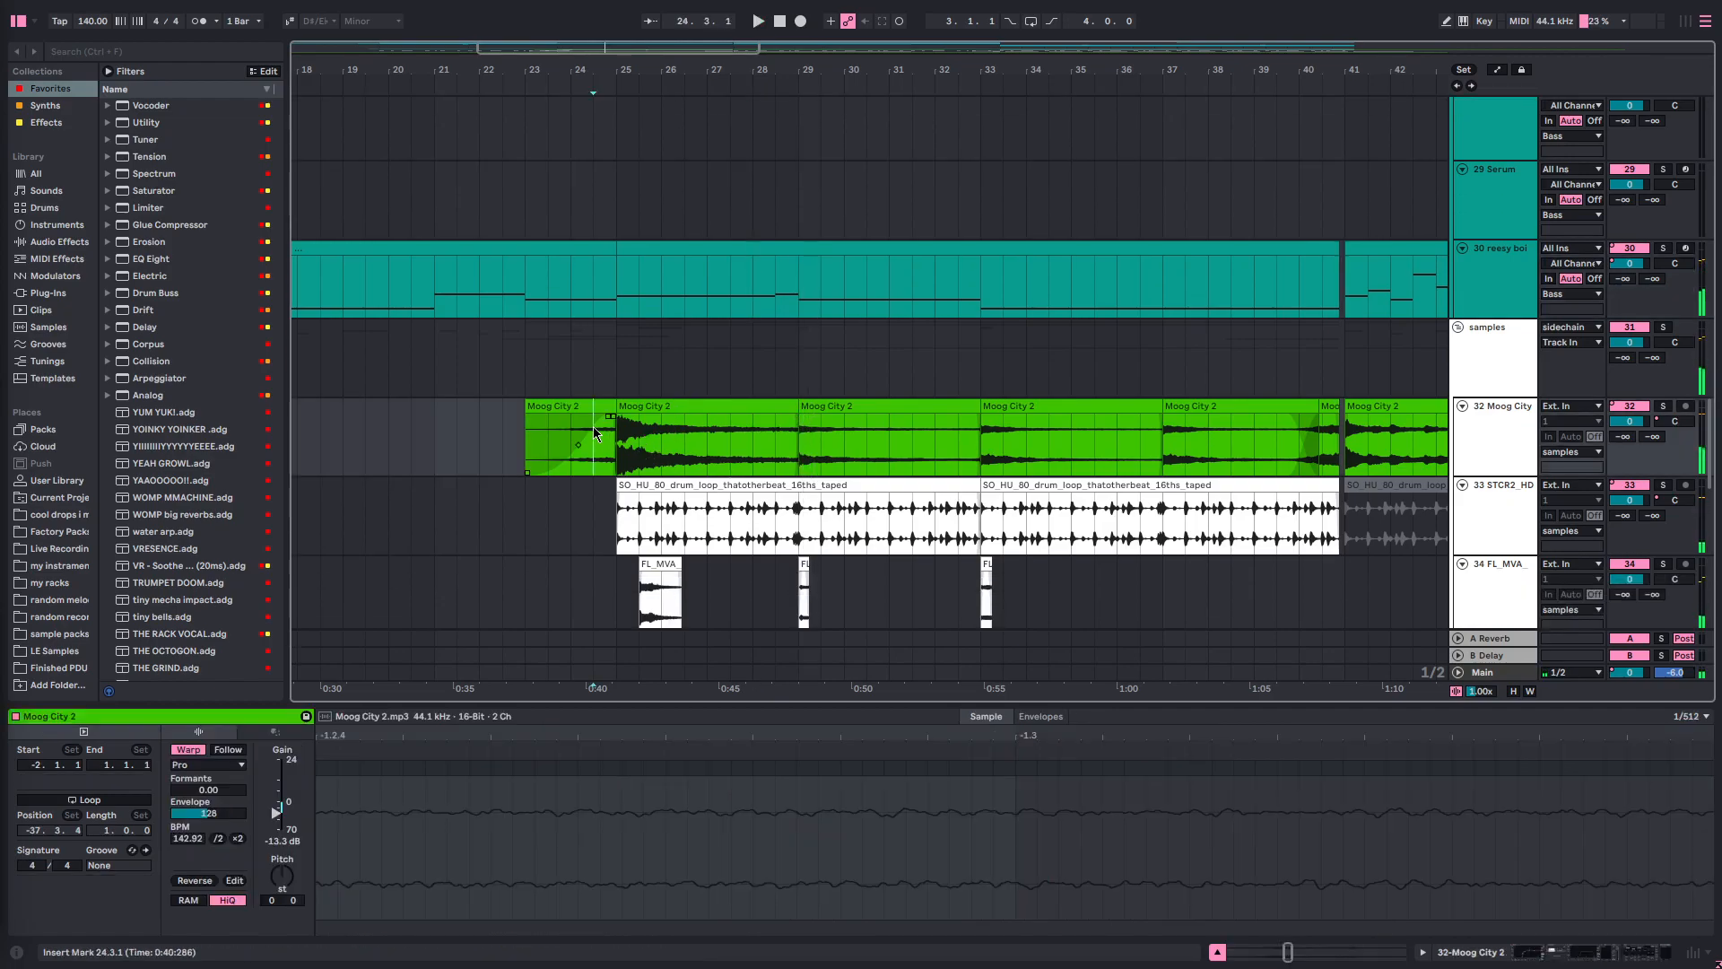
{"action": "left_click", "coordinate": [631, 525]}
{"action": "scroll", "coordinate": [700, 520], "scroll_direction": "down", "scroll_amount": 2}
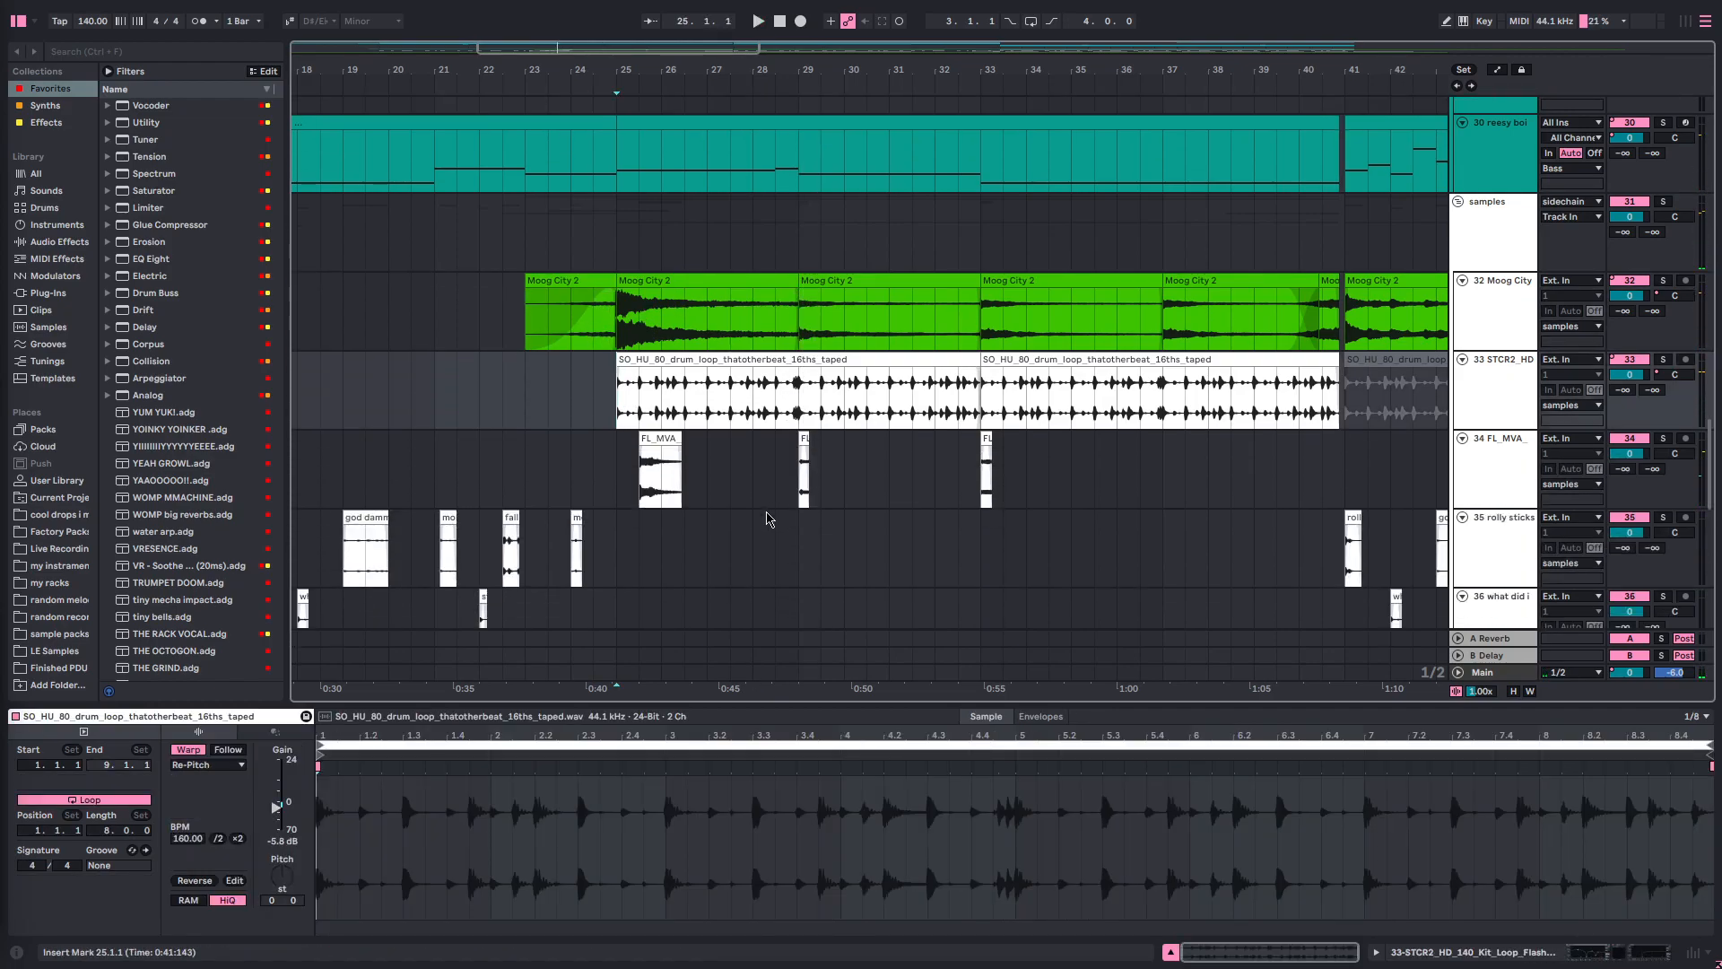
{"action": "key", "text": "space"}
{"action": "left_click", "coordinate": [1487, 403]}
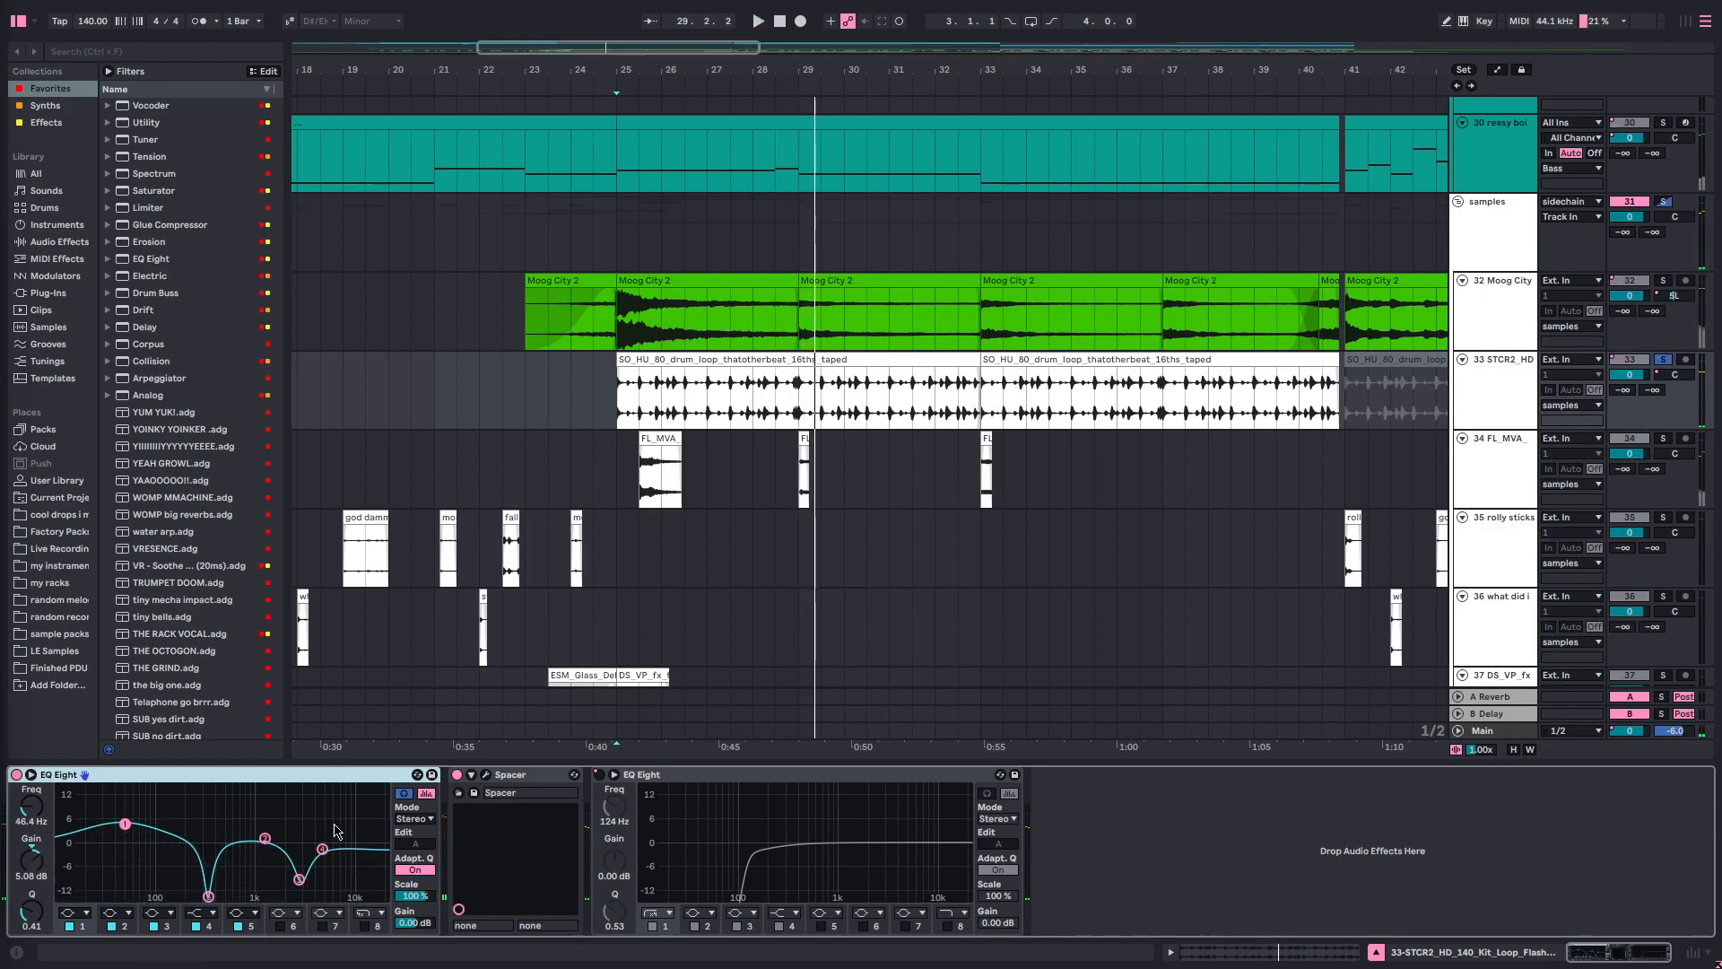
- Replay the soloed drum loop from bar 25 and examine its first EQ Eight and Spacer devices
{"action": "key", "text": "space"}
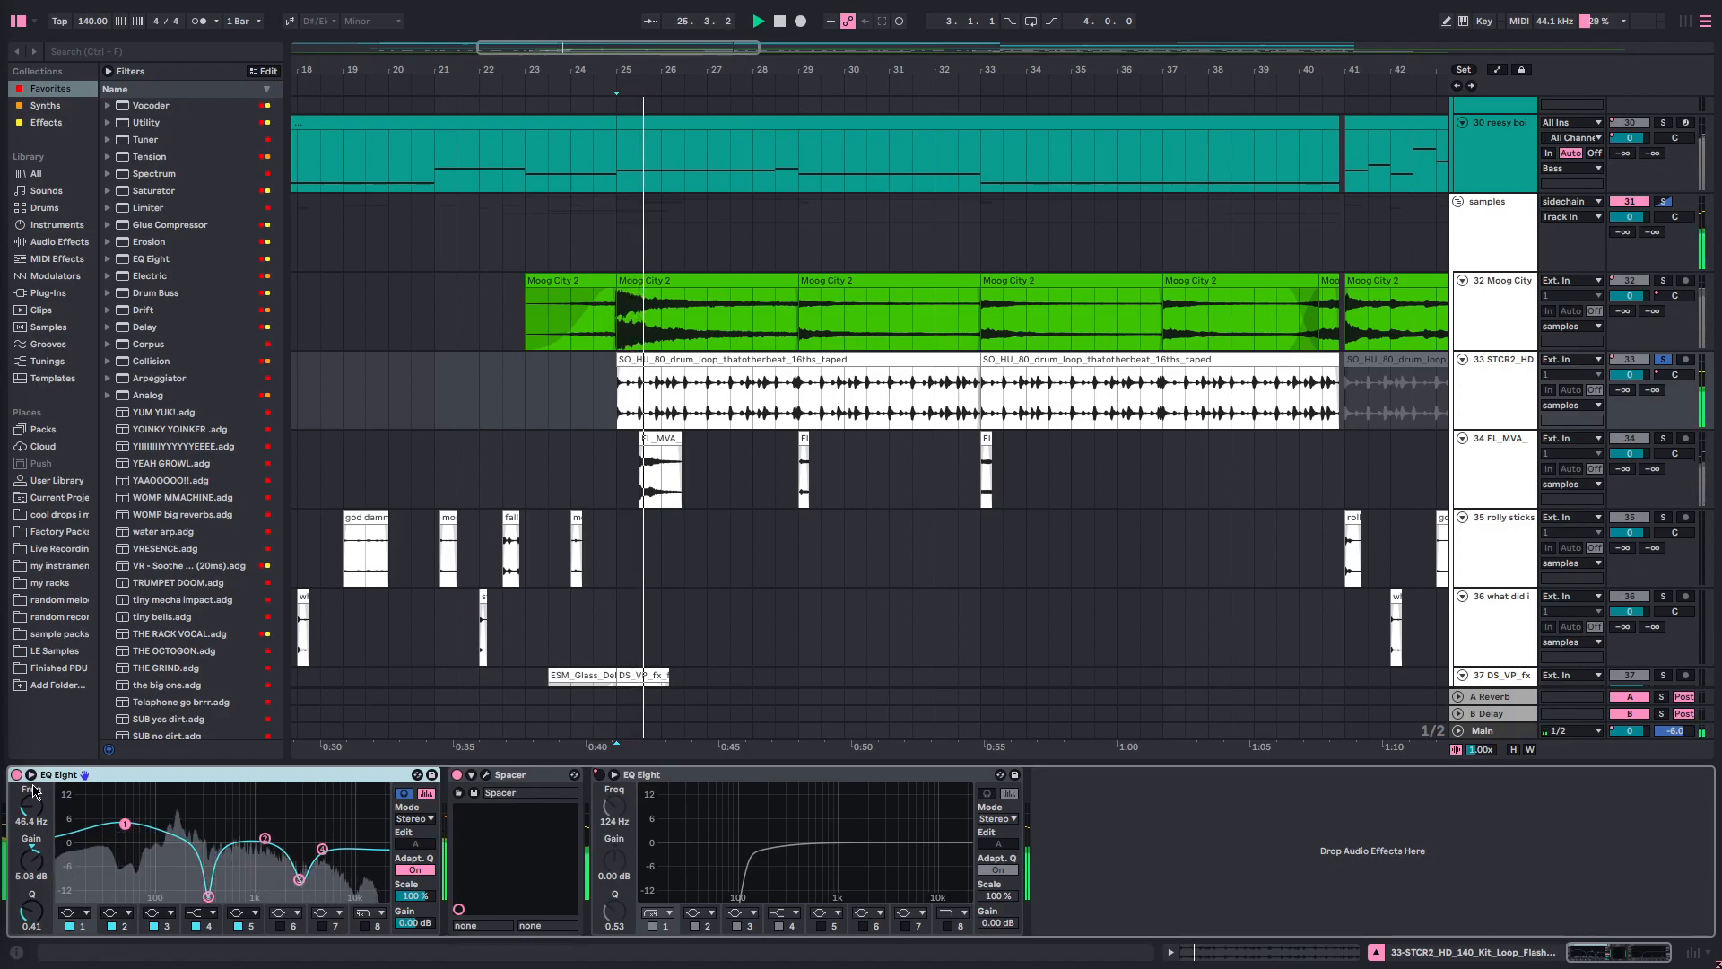
{"action": "key", "text": "space"}
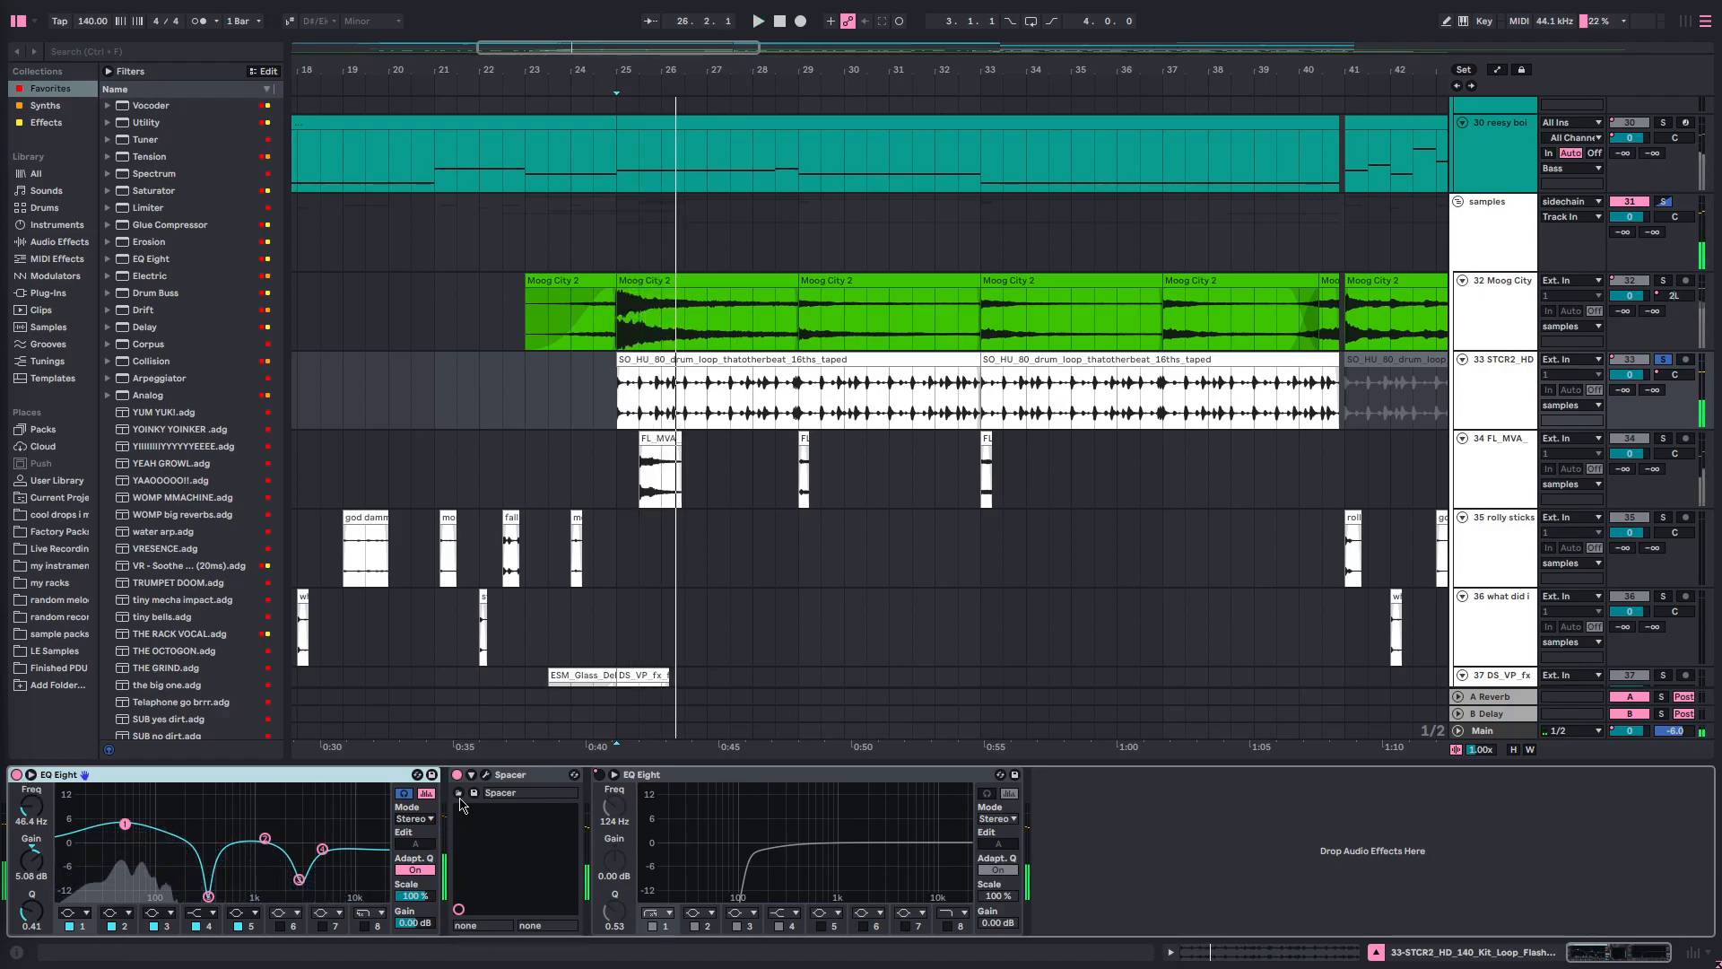
{"action": "left_click", "coordinate": [528, 776]}
{"action": "left_click", "coordinate": [336, 775]}
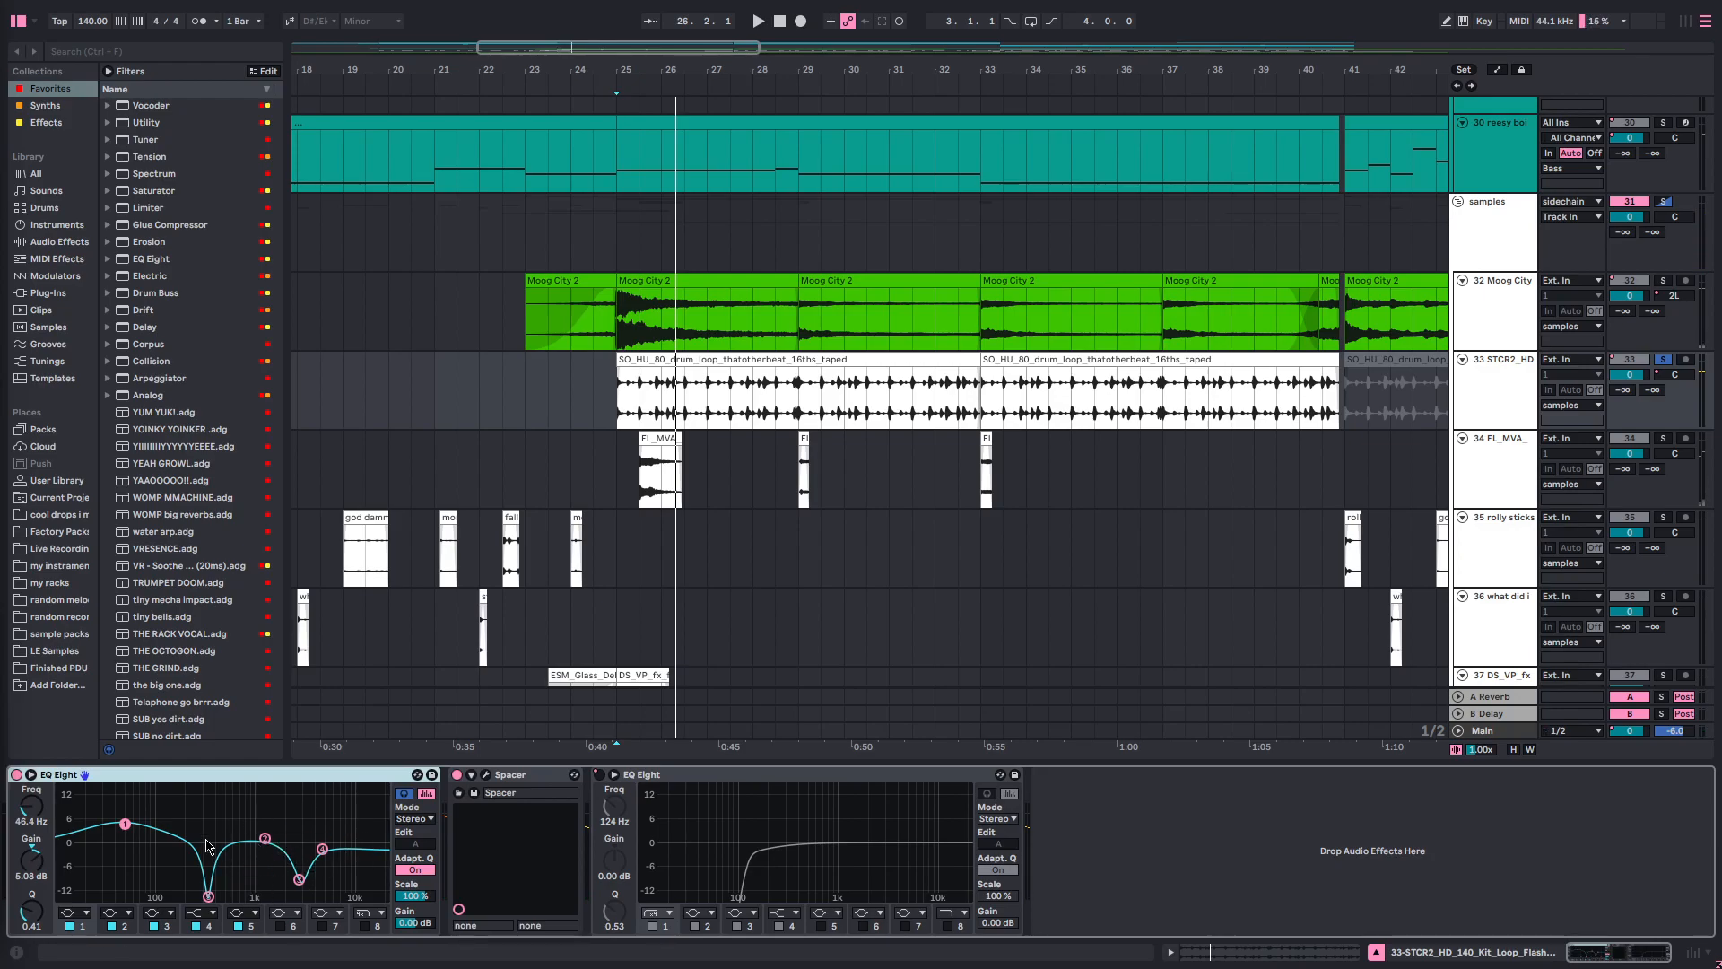
- Play the full mix with the drum loop's first EQ Eight bands 3 and 5 switched off and back on
{"action": "key", "text": "space"}
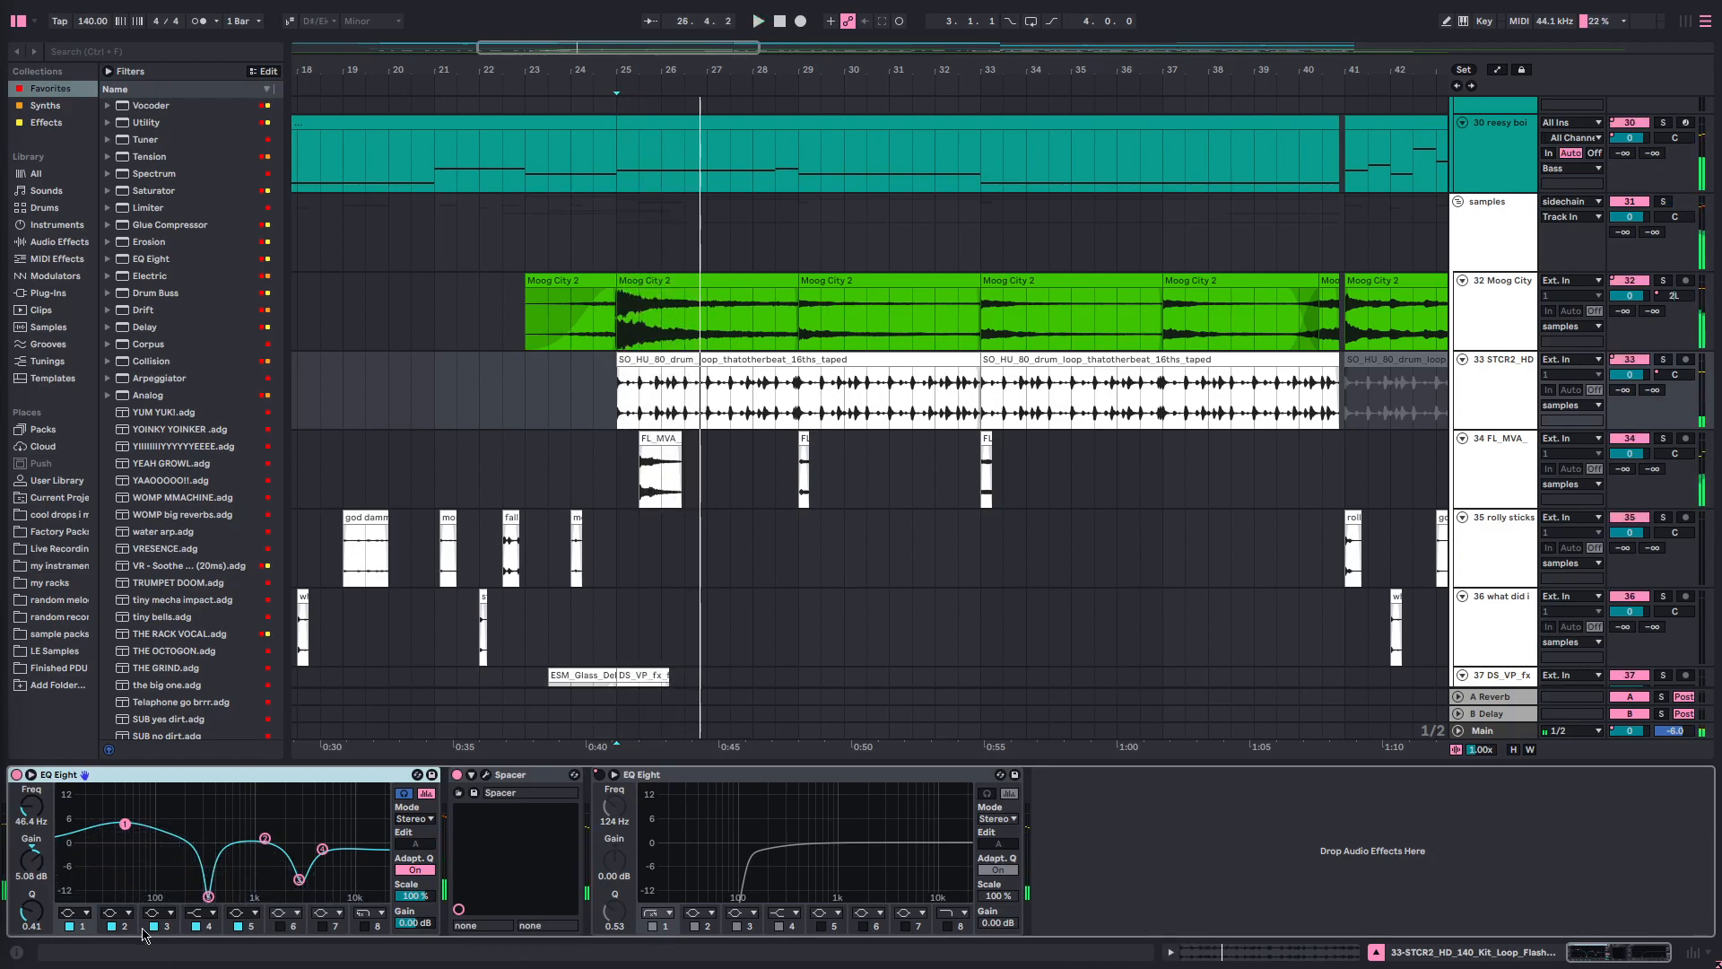
{"action": "left_click", "coordinate": [172, 928]}
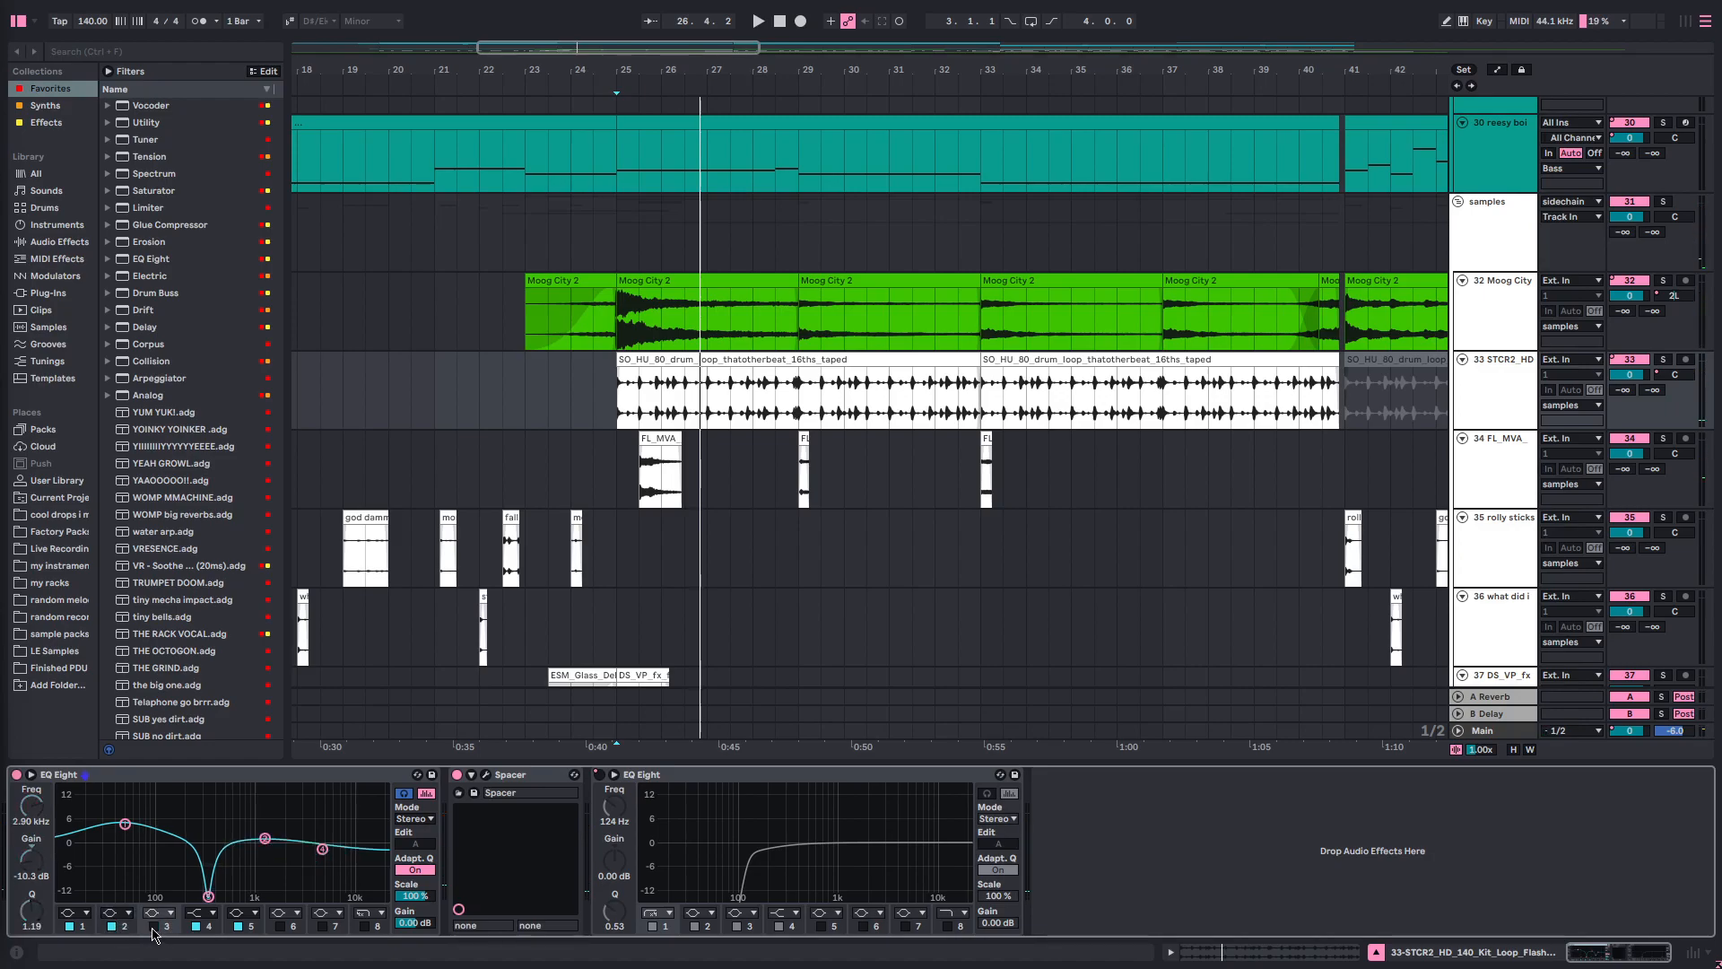
{"action": "key", "text": "space"}
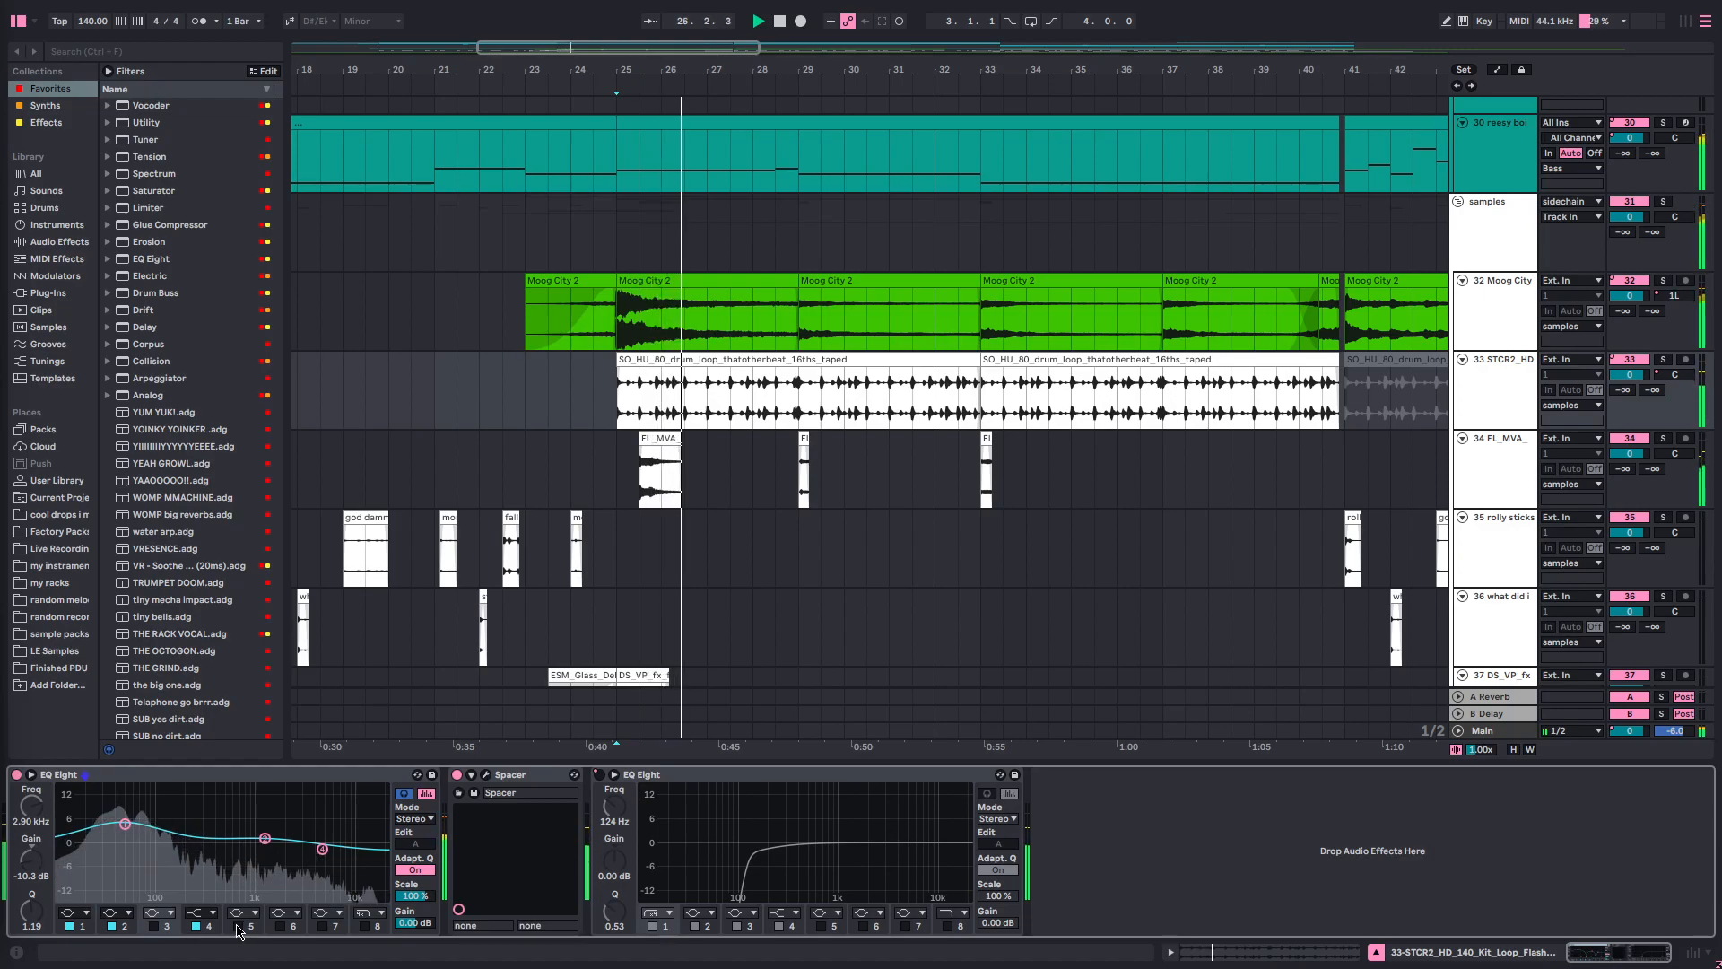
{"action": "left_click", "coordinate": [238, 925]}
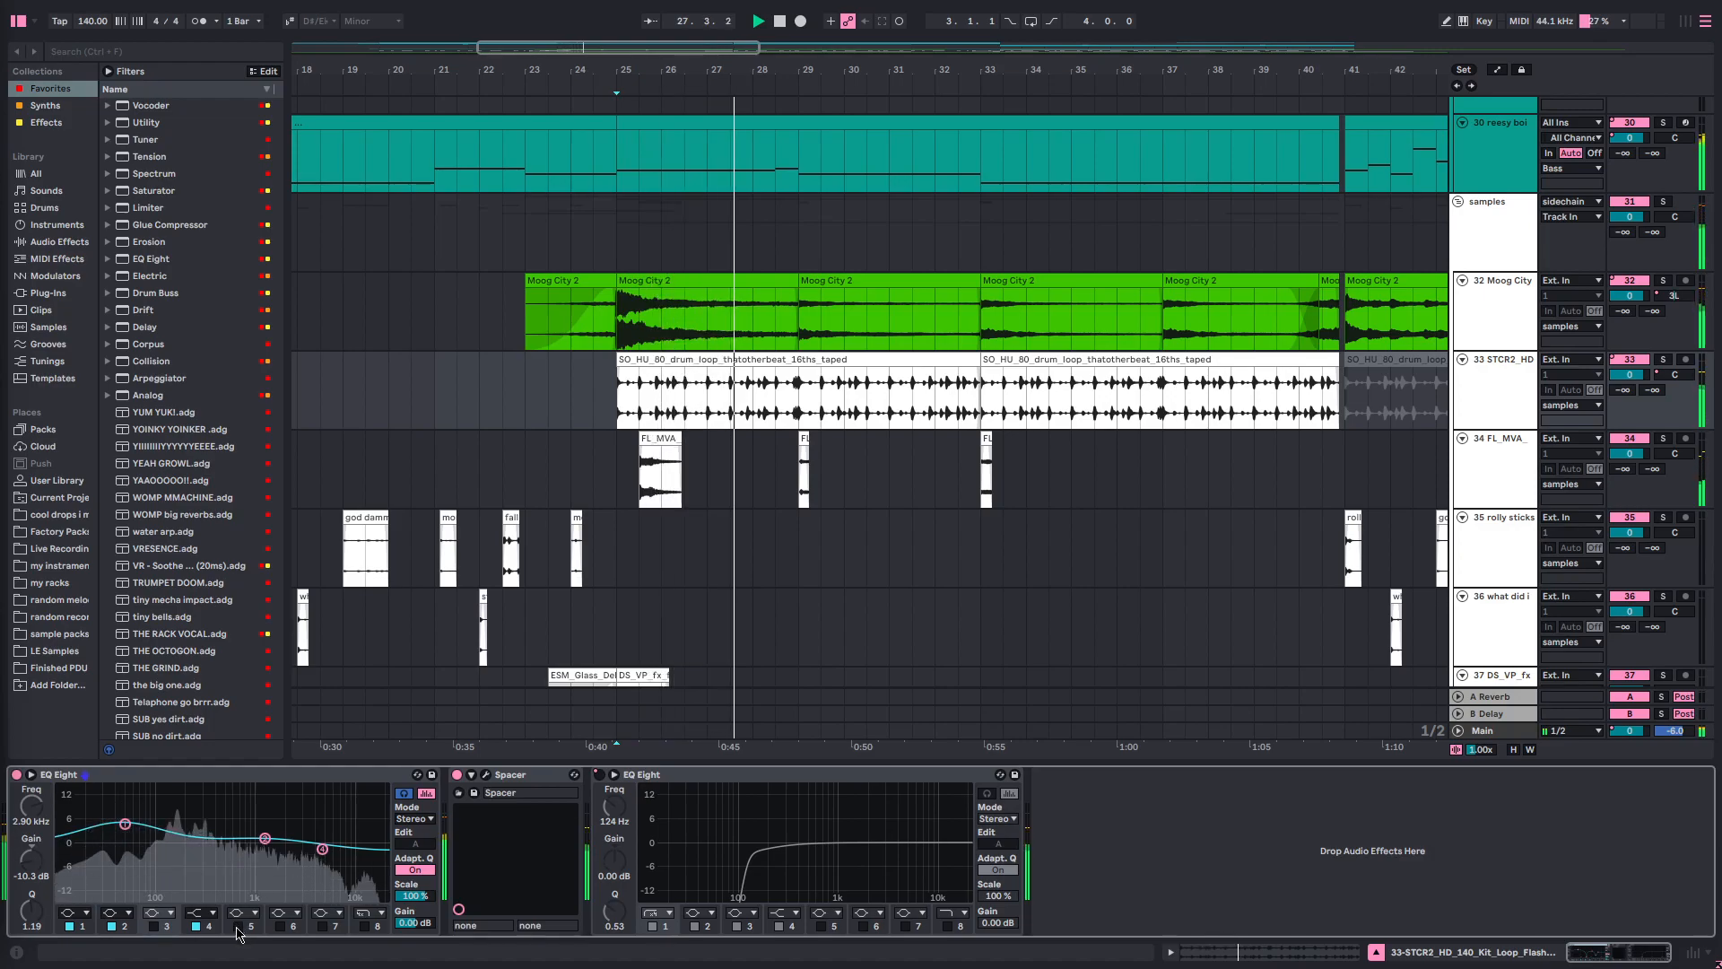
{"action": "left_click", "coordinate": [153, 926]}
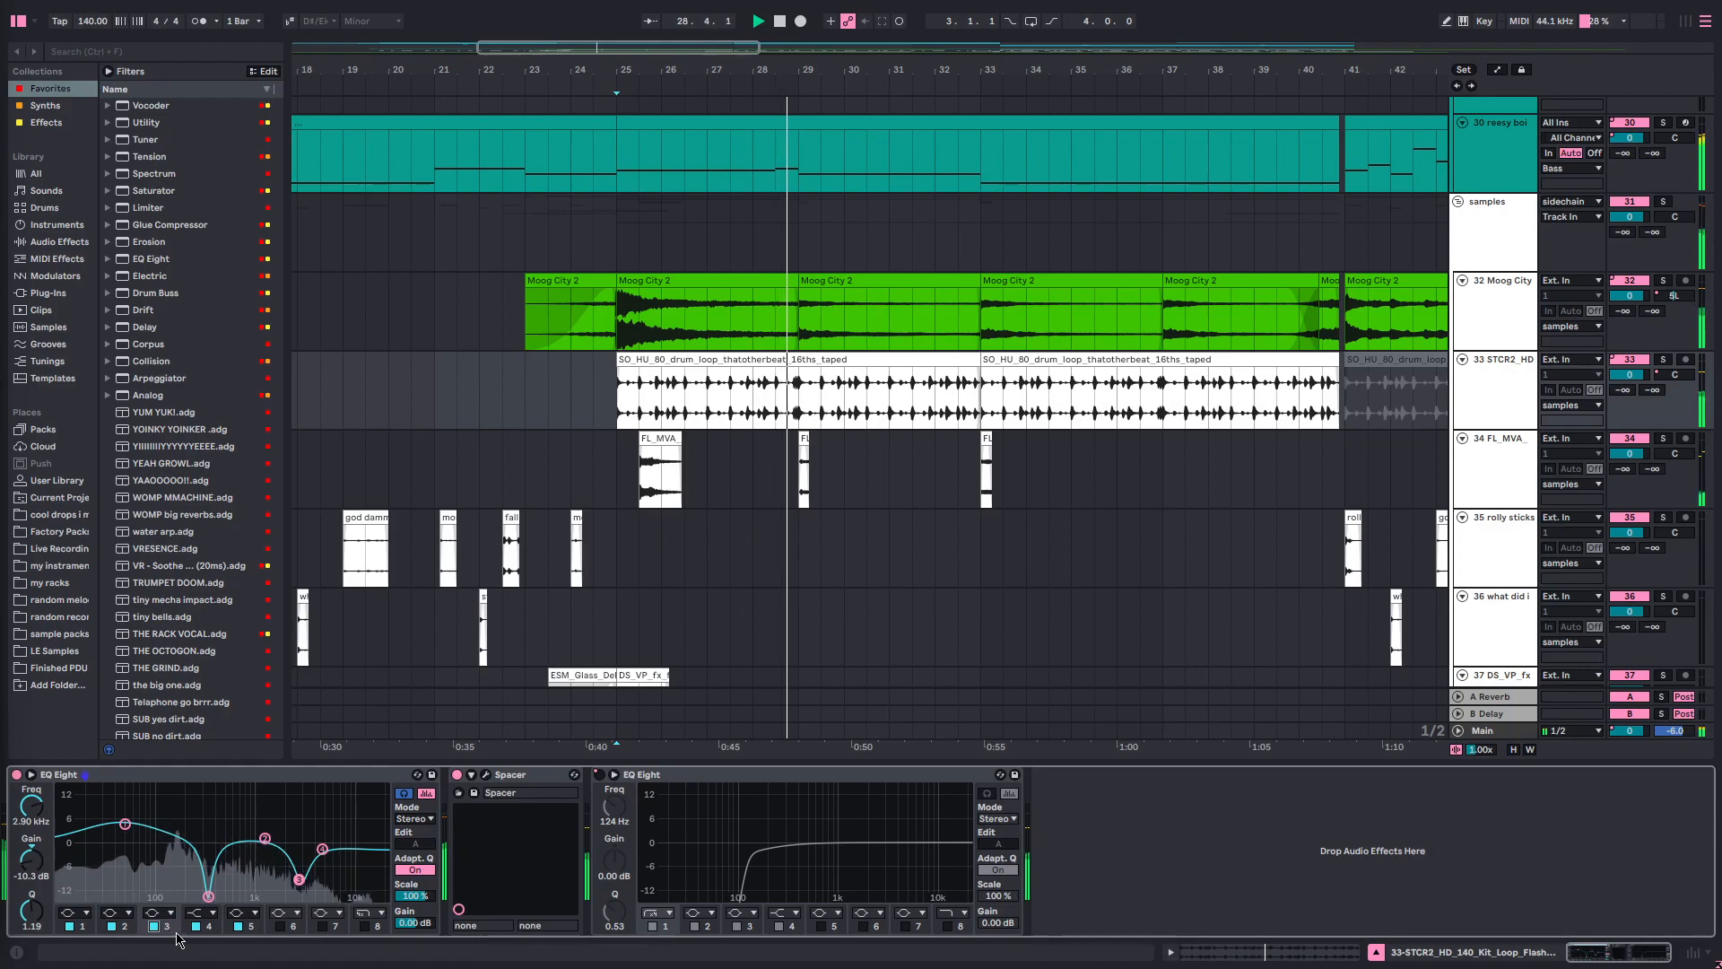
{"action": "key", "text": "space"}
- Replay the mix from bar 25, toggling EQ Eight bands 5 and 3 again to compare the cuts, and stop playback
{"action": "key", "text": "space"}
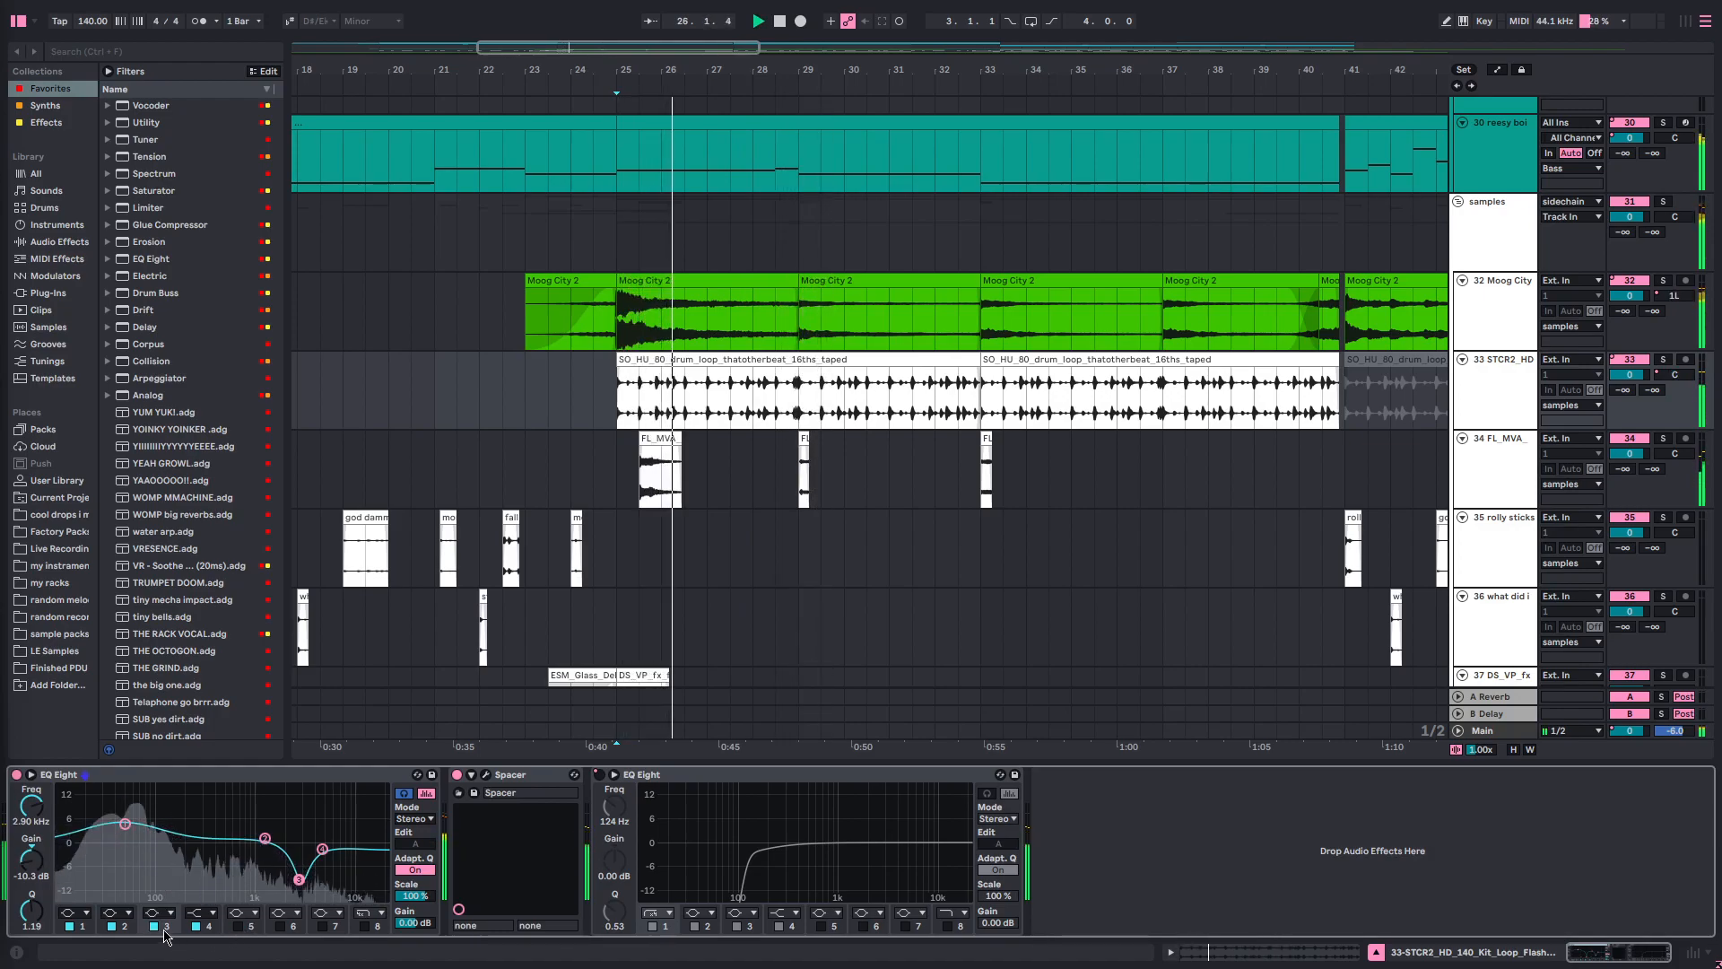
{"action": "left_click", "coordinate": [237, 926]}
{"action": "left_click", "coordinate": [154, 925]}
{"action": "left_click", "coordinate": [237, 925]}
{"action": "left_click", "coordinate": [154, 926]}
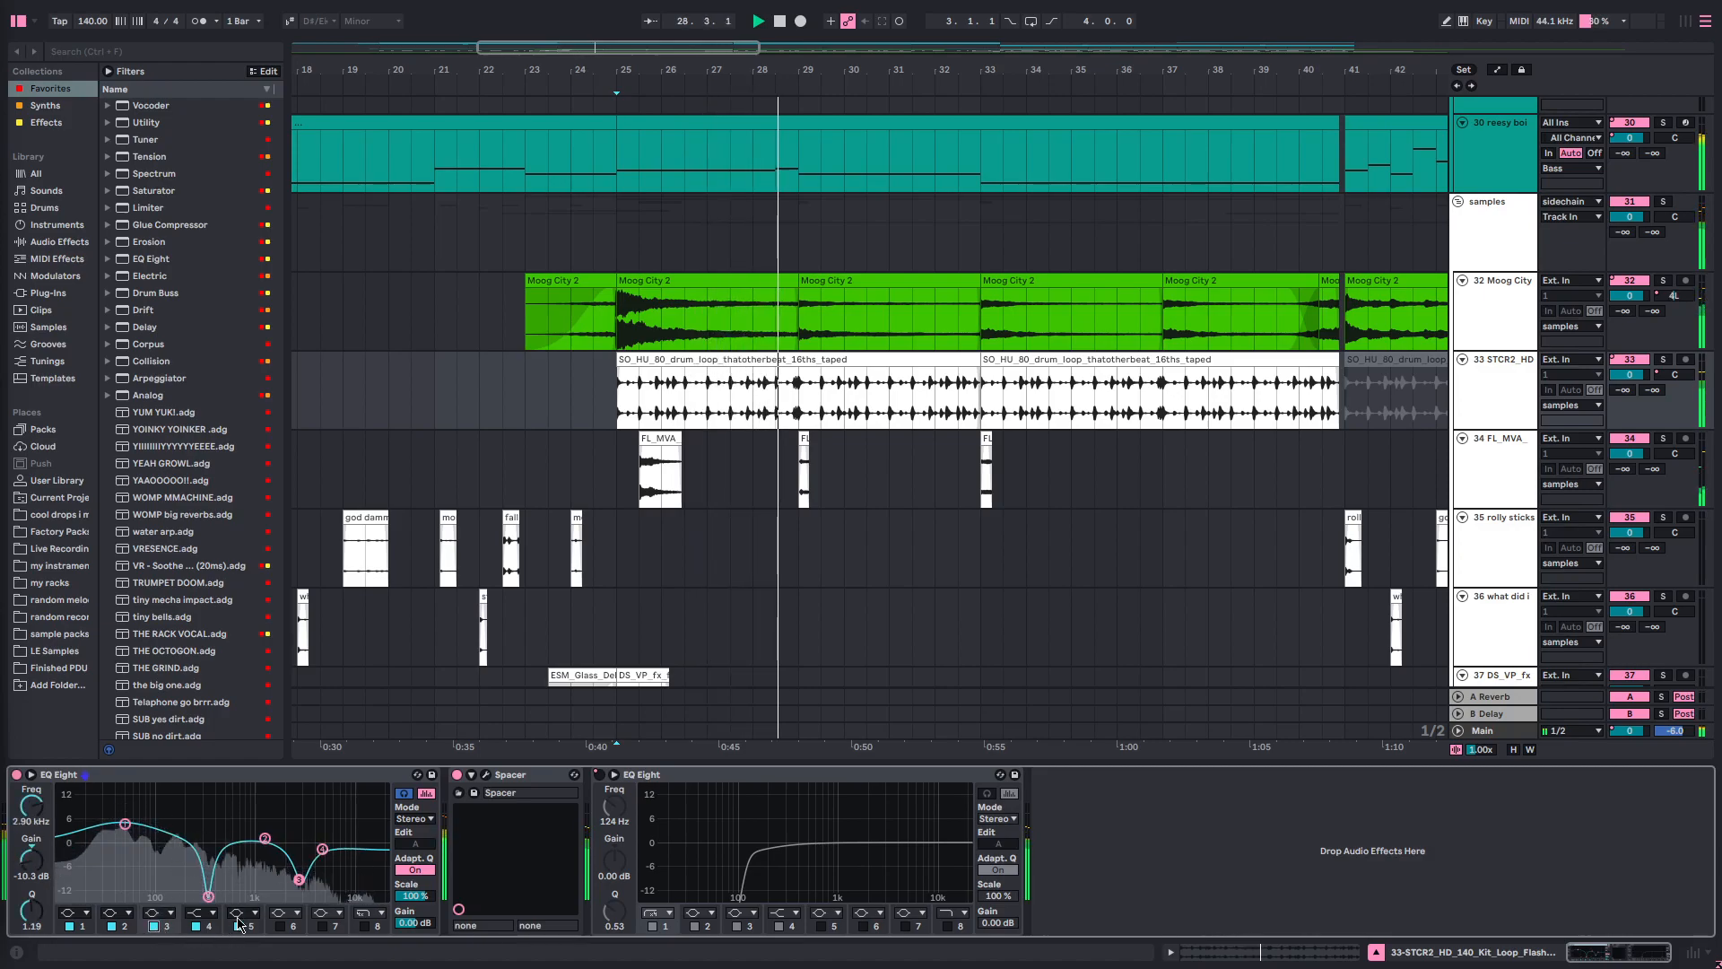
{"action": "key", "text": "space"}
- Open the drum loop's Spacer plug-in window, look over its effect modules, and close it
{"action": "left_click", "coordinate": [499, 777]}
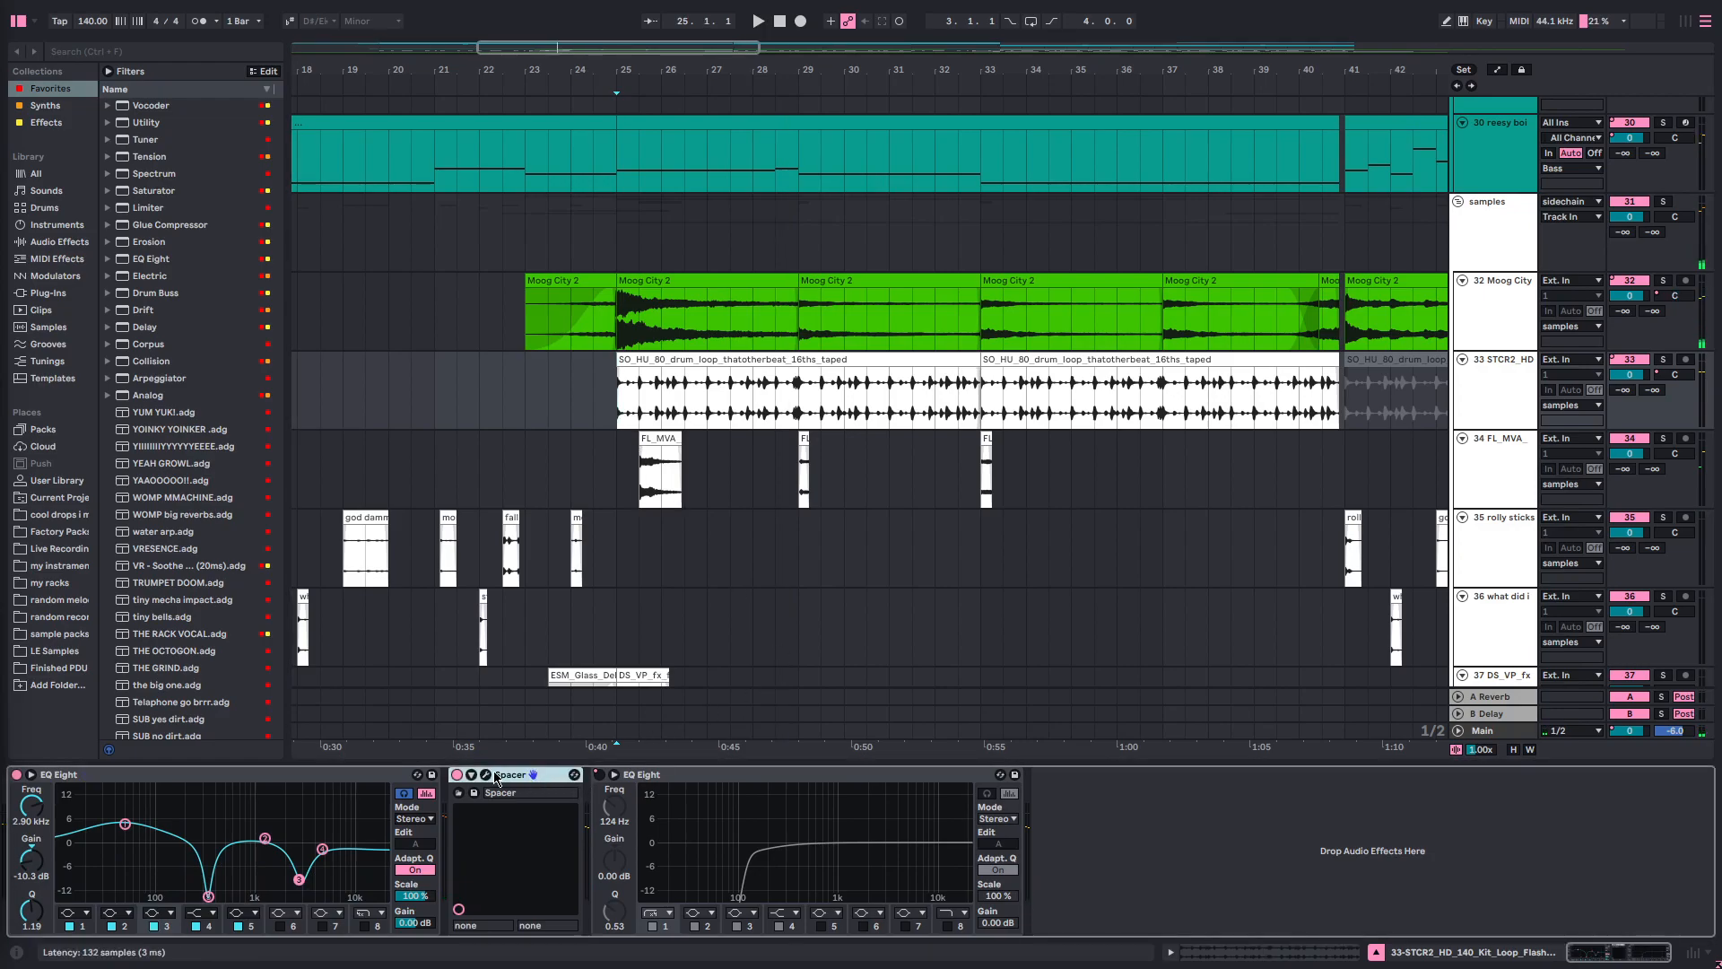
{"action": "left_click", "coordinate": [485, 775]}
{"action": "left_click_drag", "start_coordinate": [469, 33], "coordinate": [689, 62]}
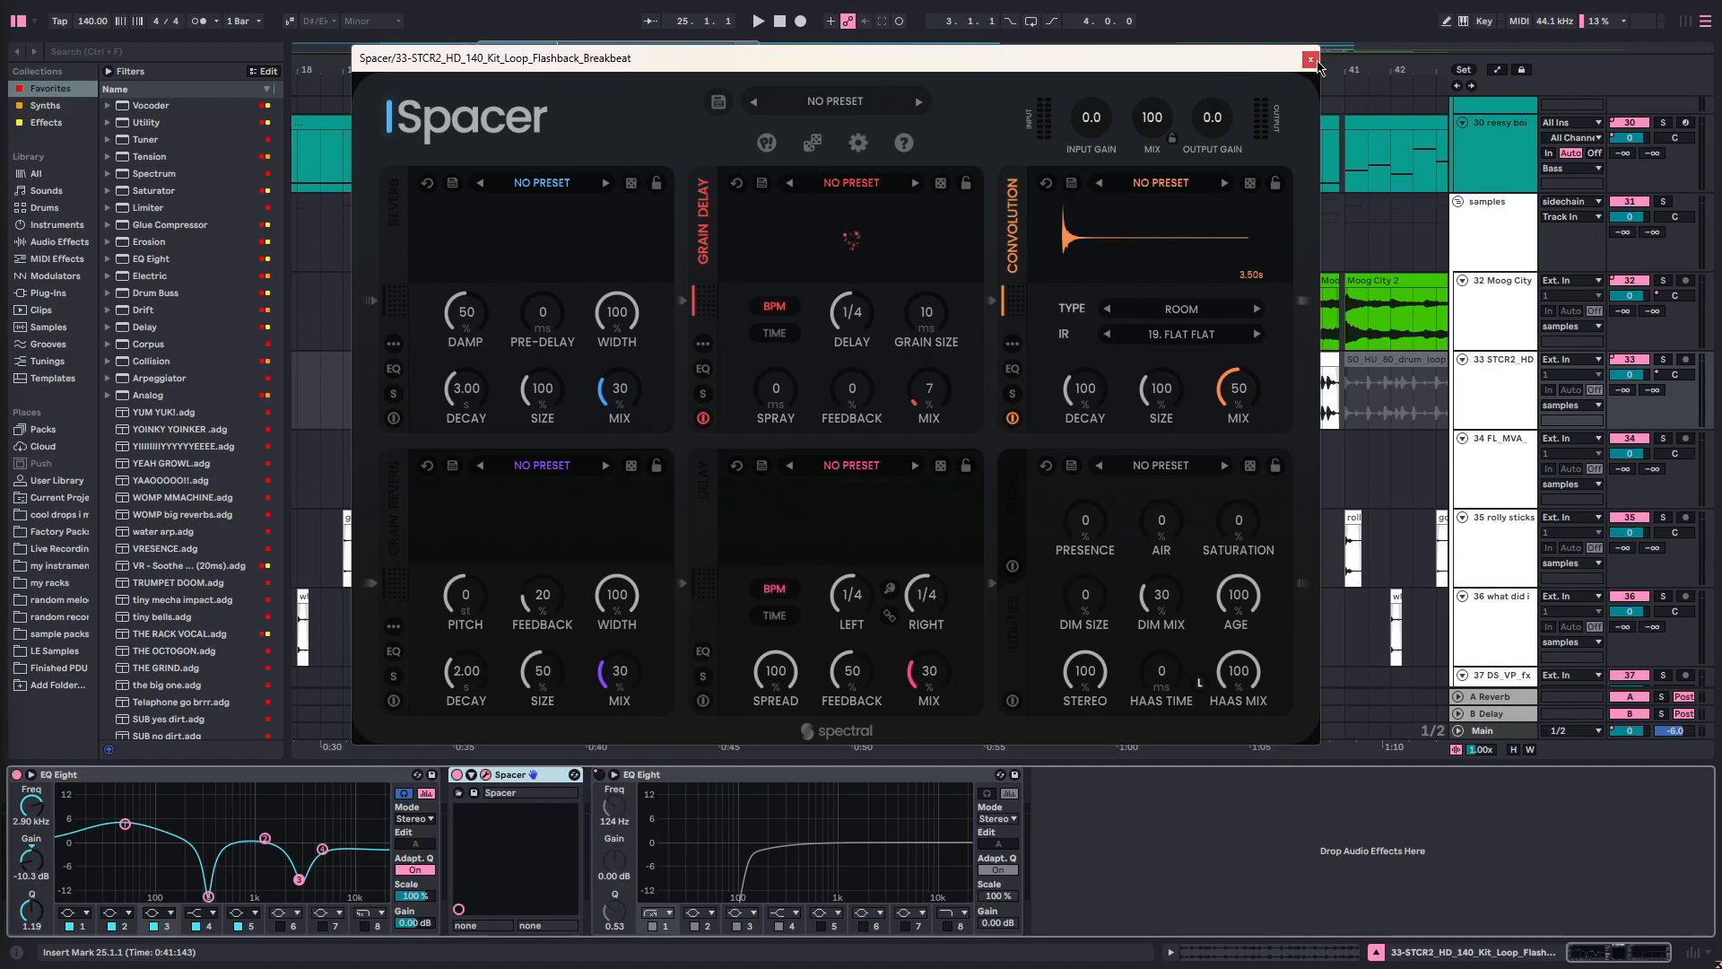
{"action": "left_click", "coordinate": [1311, 60]}
{"action": "scroll", "coordinate": [851, 527], "scroll_direction": "up", "scroll_amount": 2}
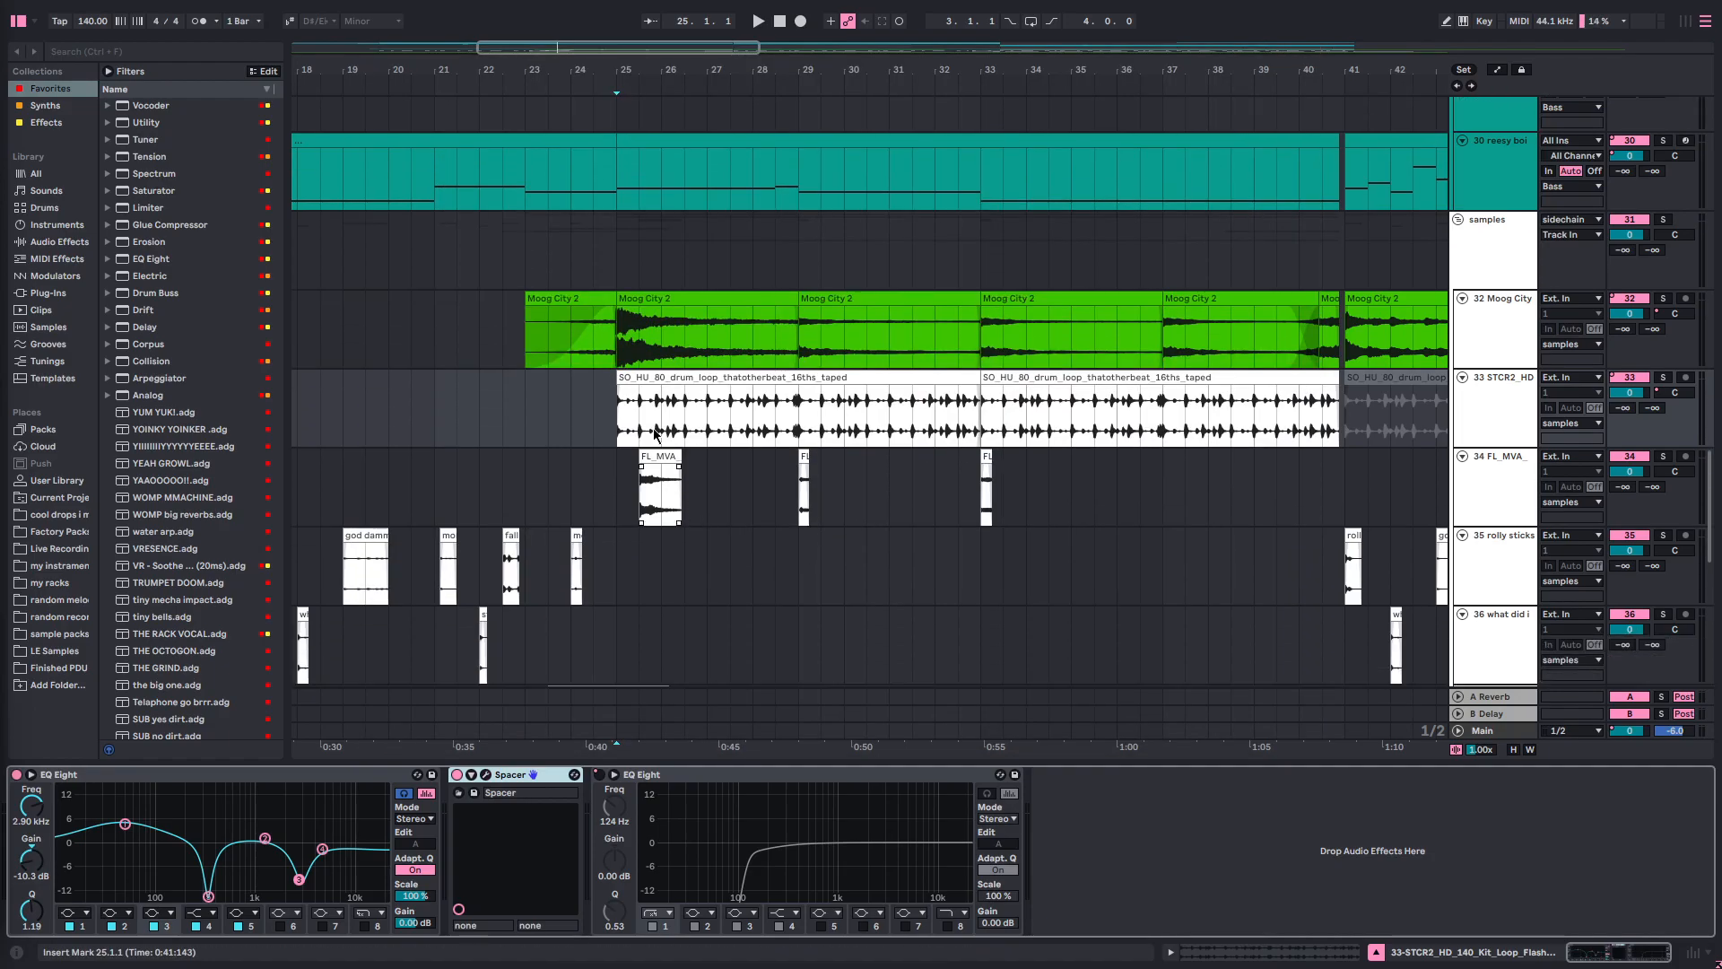
- Select the drum loop's second EQ Eight and check its state at the loop clip starting at bar 65
{"action": "left_click", "coordinate": [692, 786]}
{"action": "scroll", "coordinate": [709, 582], "scroll_direction": "down", "scroll_amount": 3}
{"action": "scroll", "coordinate": [834, 532], "scroll_direction": "down", "scroll_amount": 1}
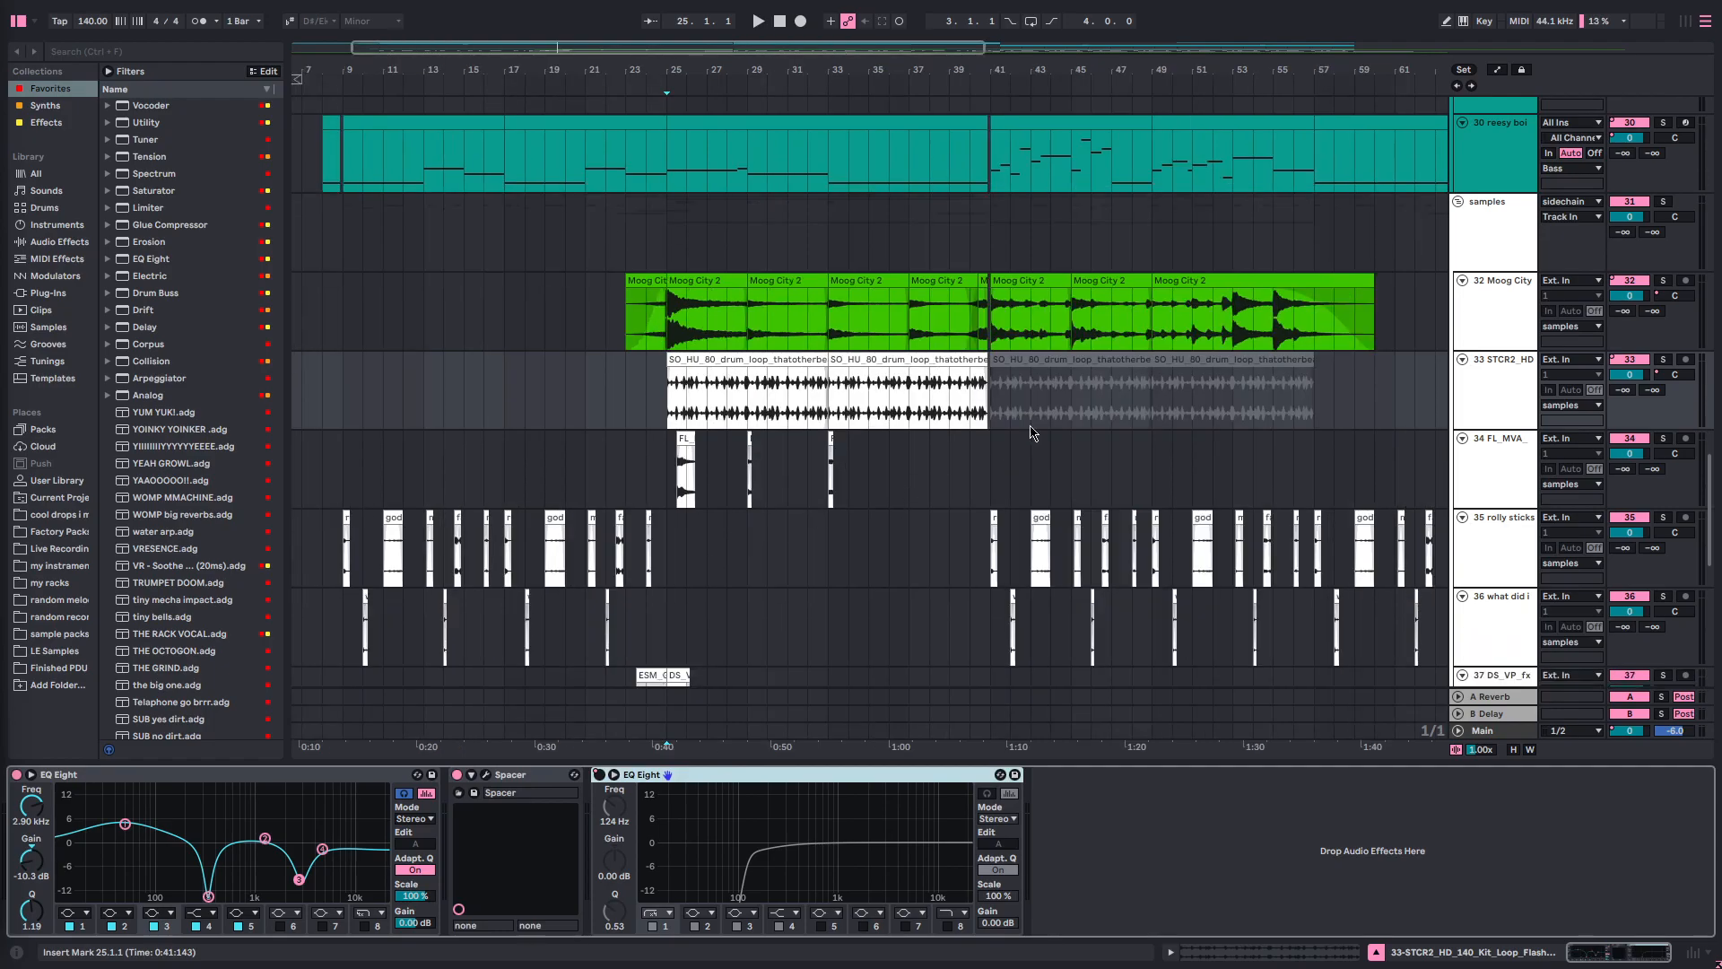
{"action": "scroll", "coordinate": [1158, 422], "scroll_direction": "right", "scroll_amount": 4}
{"action": "left_click", "coordinate": [1307, 359]}
{"action": "scroll", "coordinate": [663, 430], "scroll_direction": "left", "scroll_amount": 4}
{"action": "scroll", "coordinate": [653, 448], "scroll_direction": "up", "scroll_amount": 2}
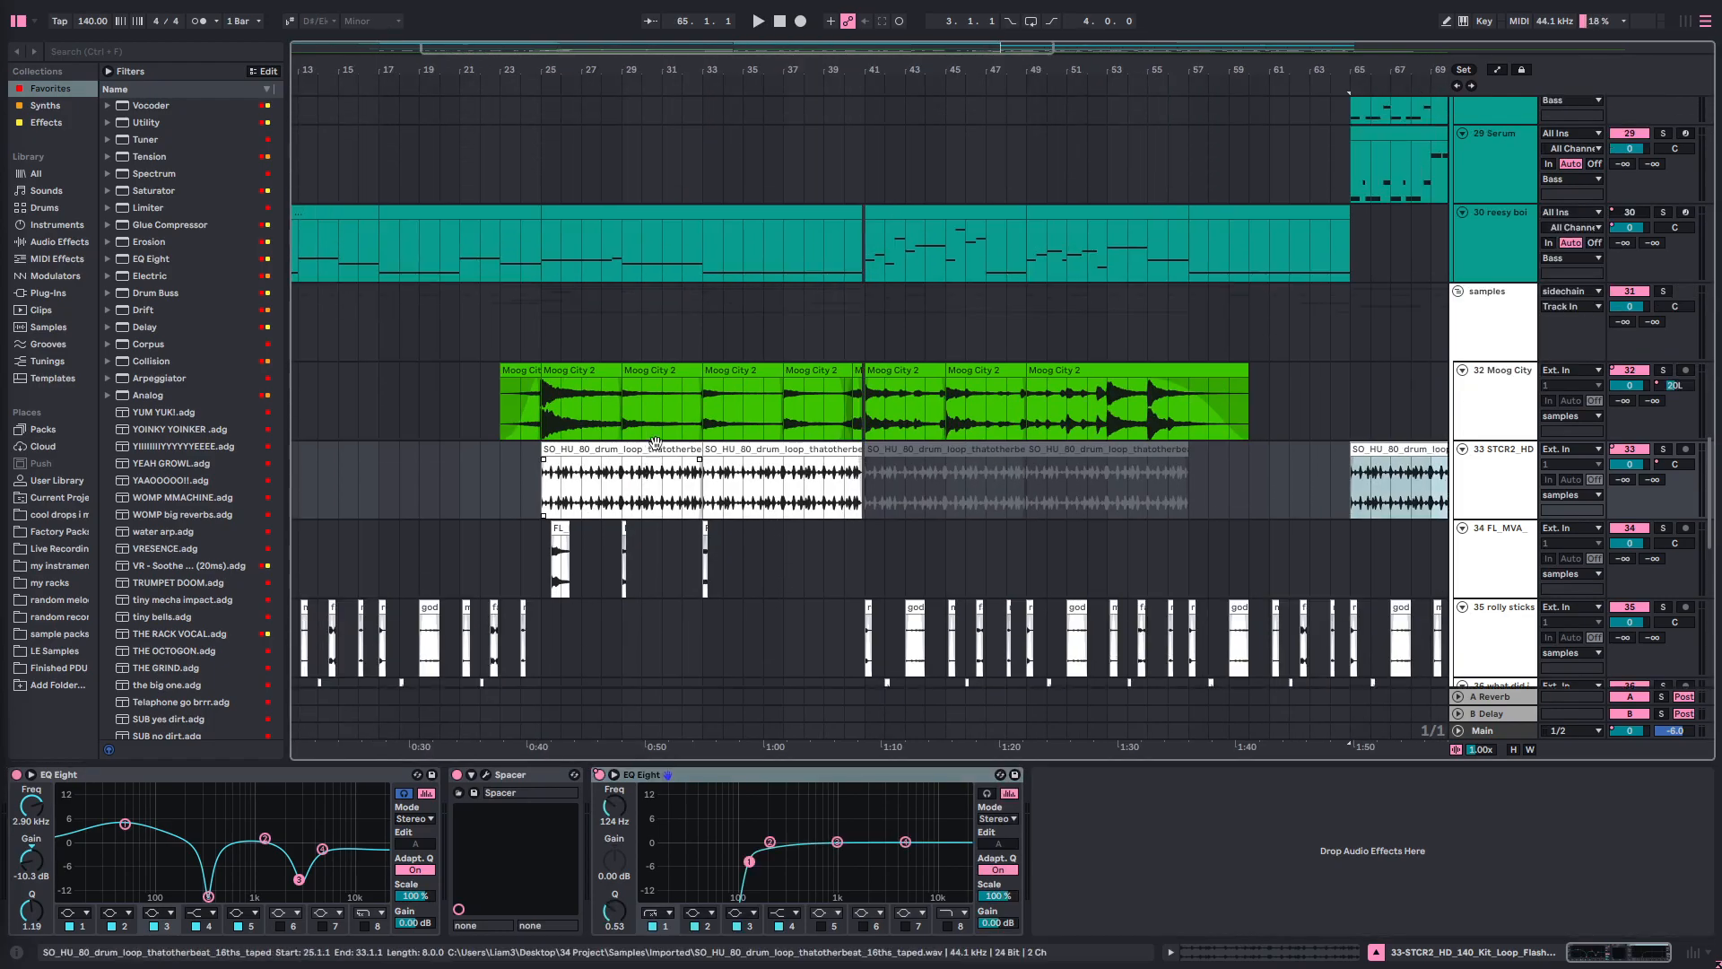
- Solo the 34 FL_MVA vocal track and play its first clip from around bar 25
{"action": "scroll", "coordinate": [606, 572], "scroll_direction": "left", "scroll_amount": 2}
{"action": "scroll", "coordinate": [617, 576], "scroll_direction": "up", "scroll_amount": 5}
{"action": "left_click", "coordinate": [652, 575]}
{"action": "key", "text": "s"}
{"action": "key", "text": "space"}
{"action": "scroll", "coordinate": [632, 568], "scroll_direction": "right", "scroll_amount": 1}
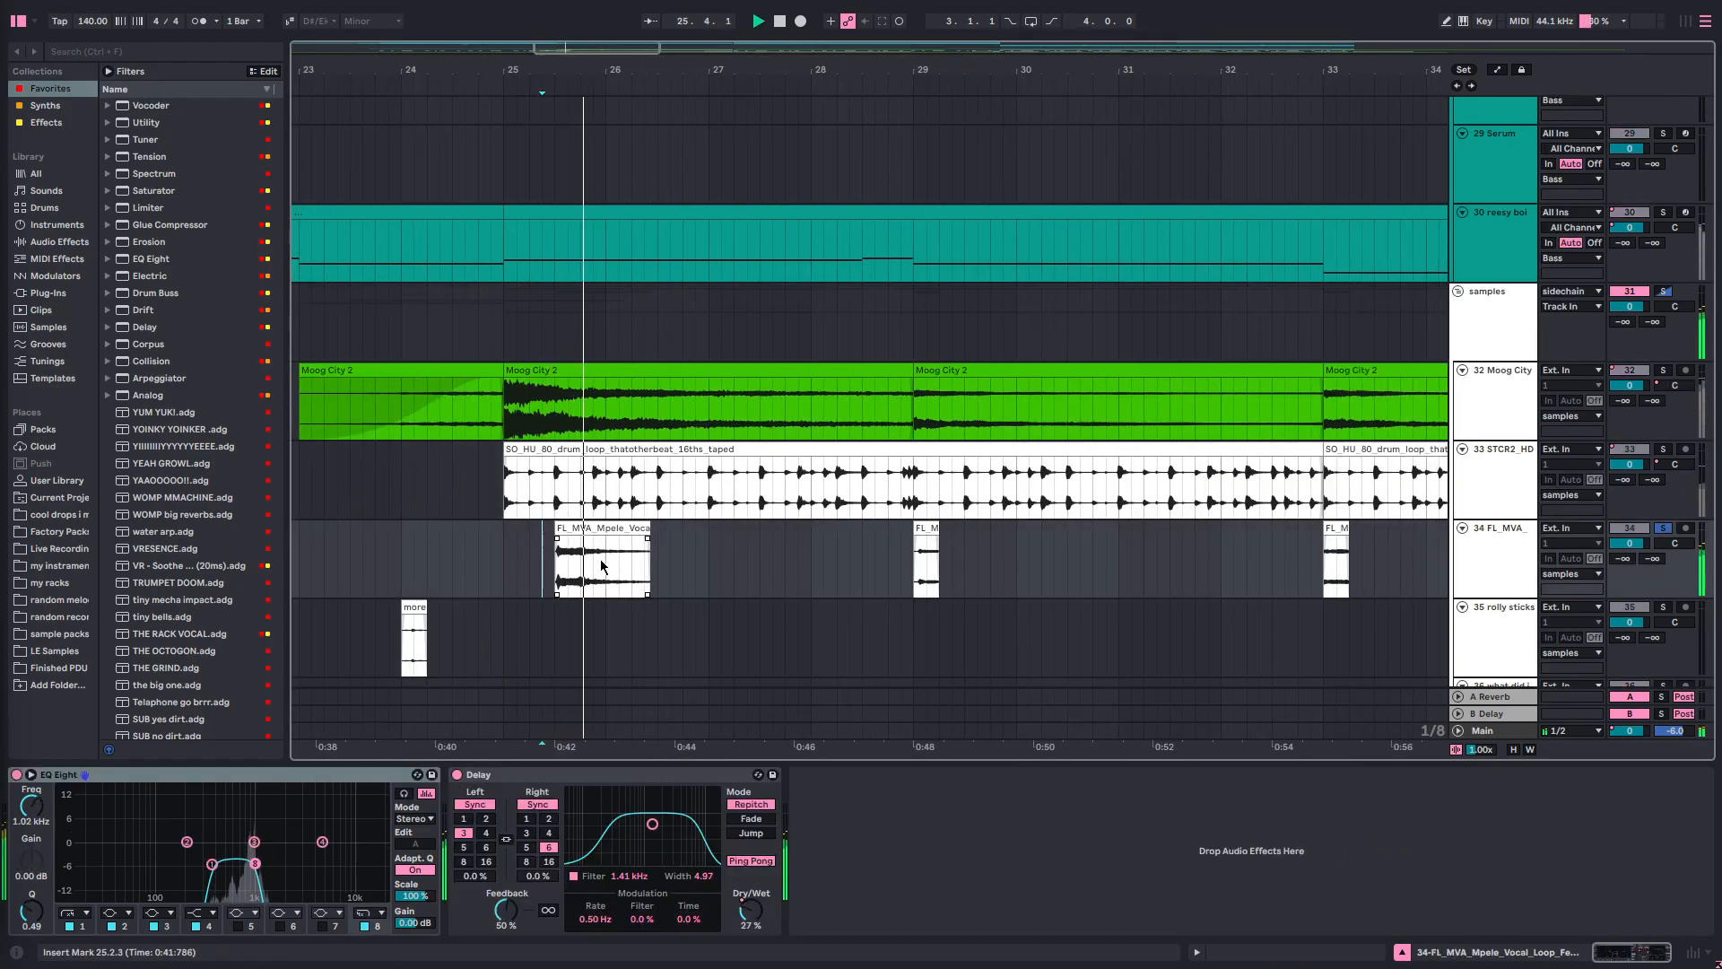
{"action": "left_click", "coordinate": [492, 582]}
{"action": "key", "text": "space"}
{"action": "key", "text": "space"}
- Examine the sample settings of the FL_MVA vocal clips in bars 25, 29 and 33
{"action": "left_click_drag", "start_coordinate": [529, 579], "coordinate": [1044, 572]}
{"action": "scroll", "coordinate": [1168, 567], "scroll_direction": "down", "scroll_amount": 3}
{"action": "left_click", "coordinate": [1207, 570], "text": "shift"}
{"action": "left_click", "coordinate": [711, 577]}
{"action": "scroll", "coordinate": [762, 563], "scroll_direction": "right", "scroll_amount": 2}
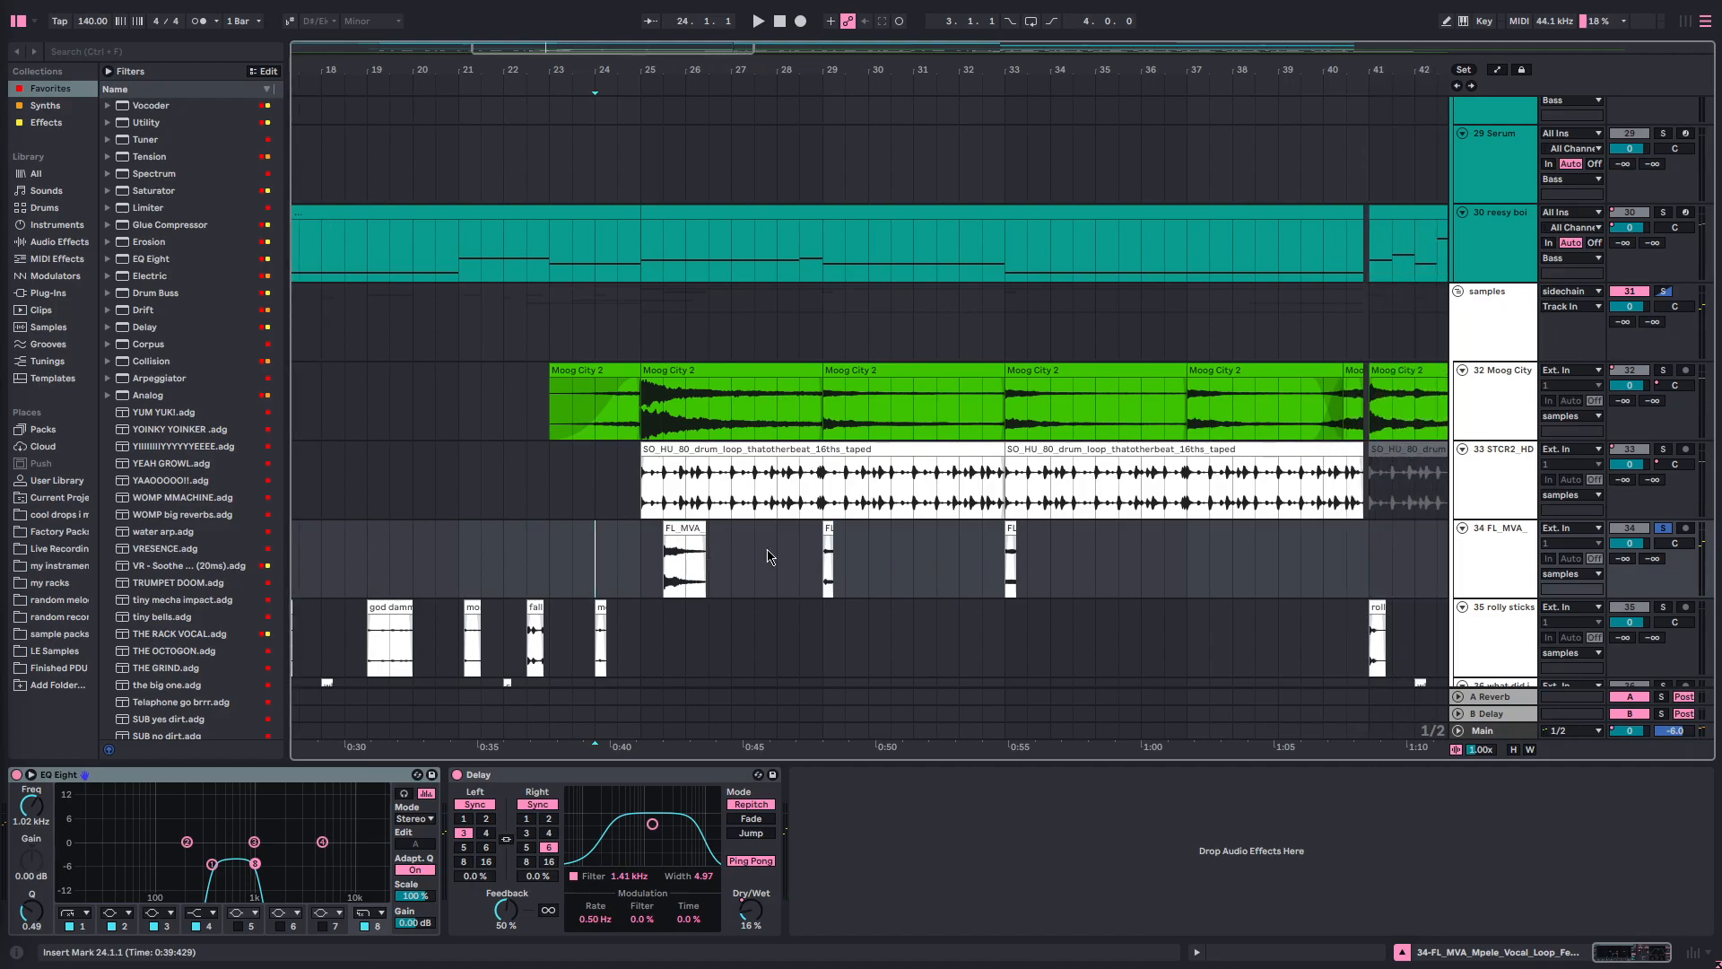
{"action": "double_click", "coordinate": [686, 544]}
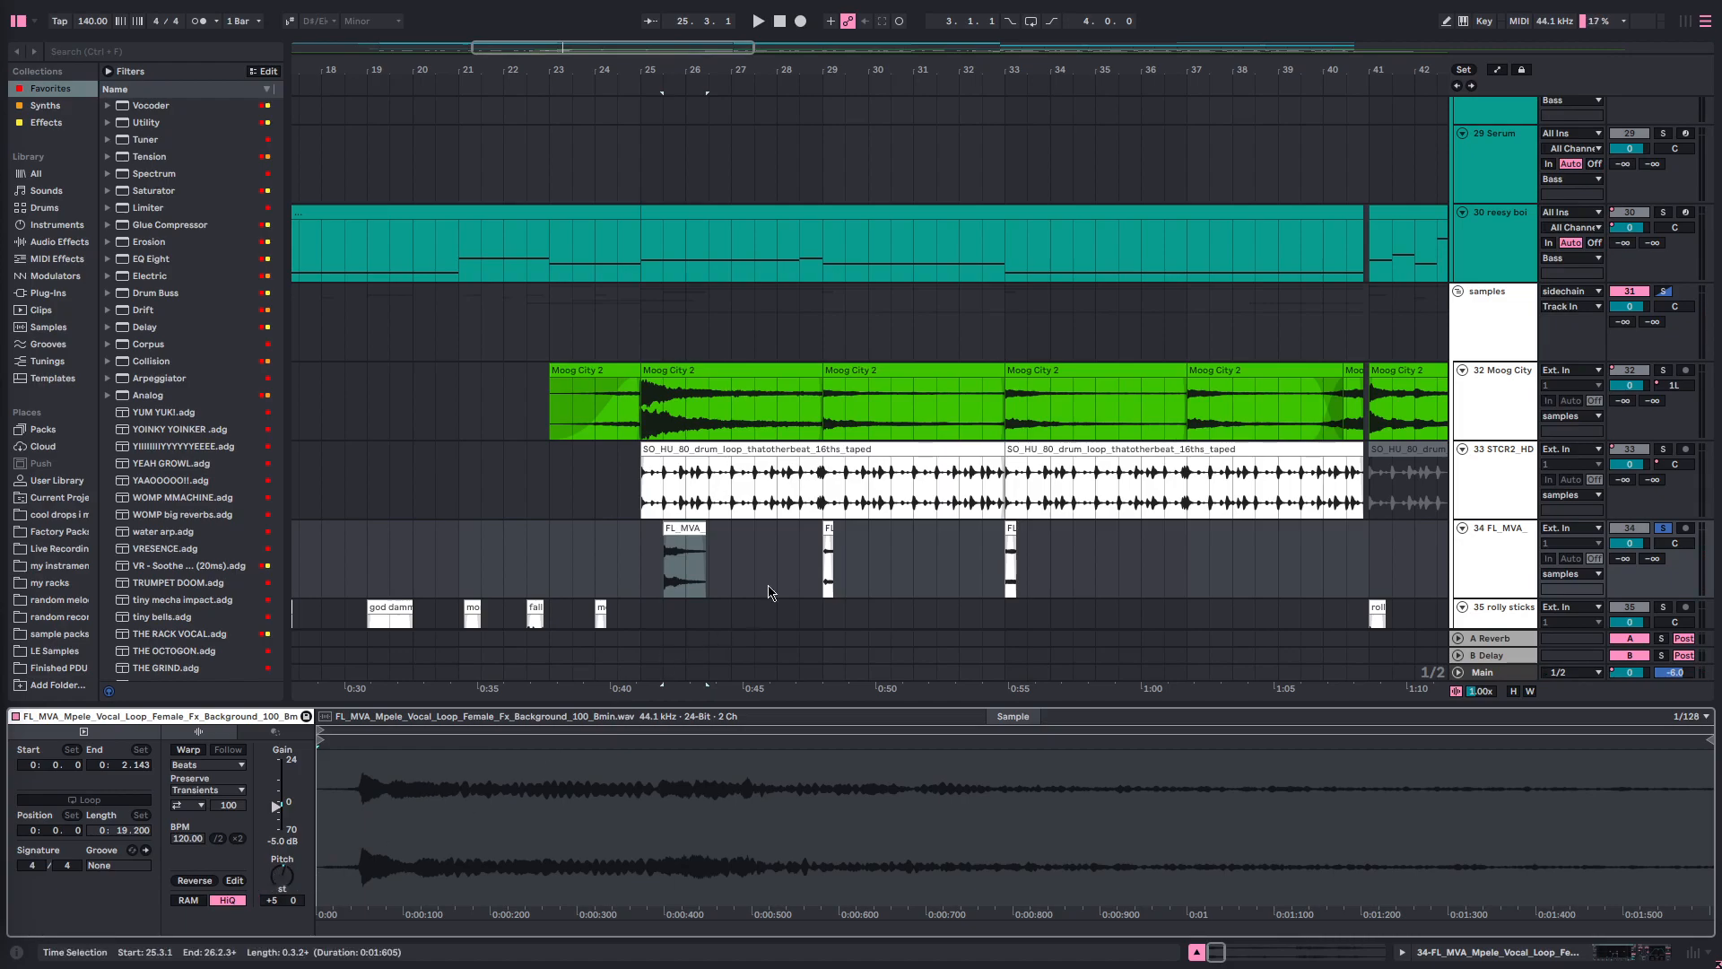
{"action": "left_click", "coordinate": [827, 547]}
{"action": "left_click", "coordinate": [1011, 549]}
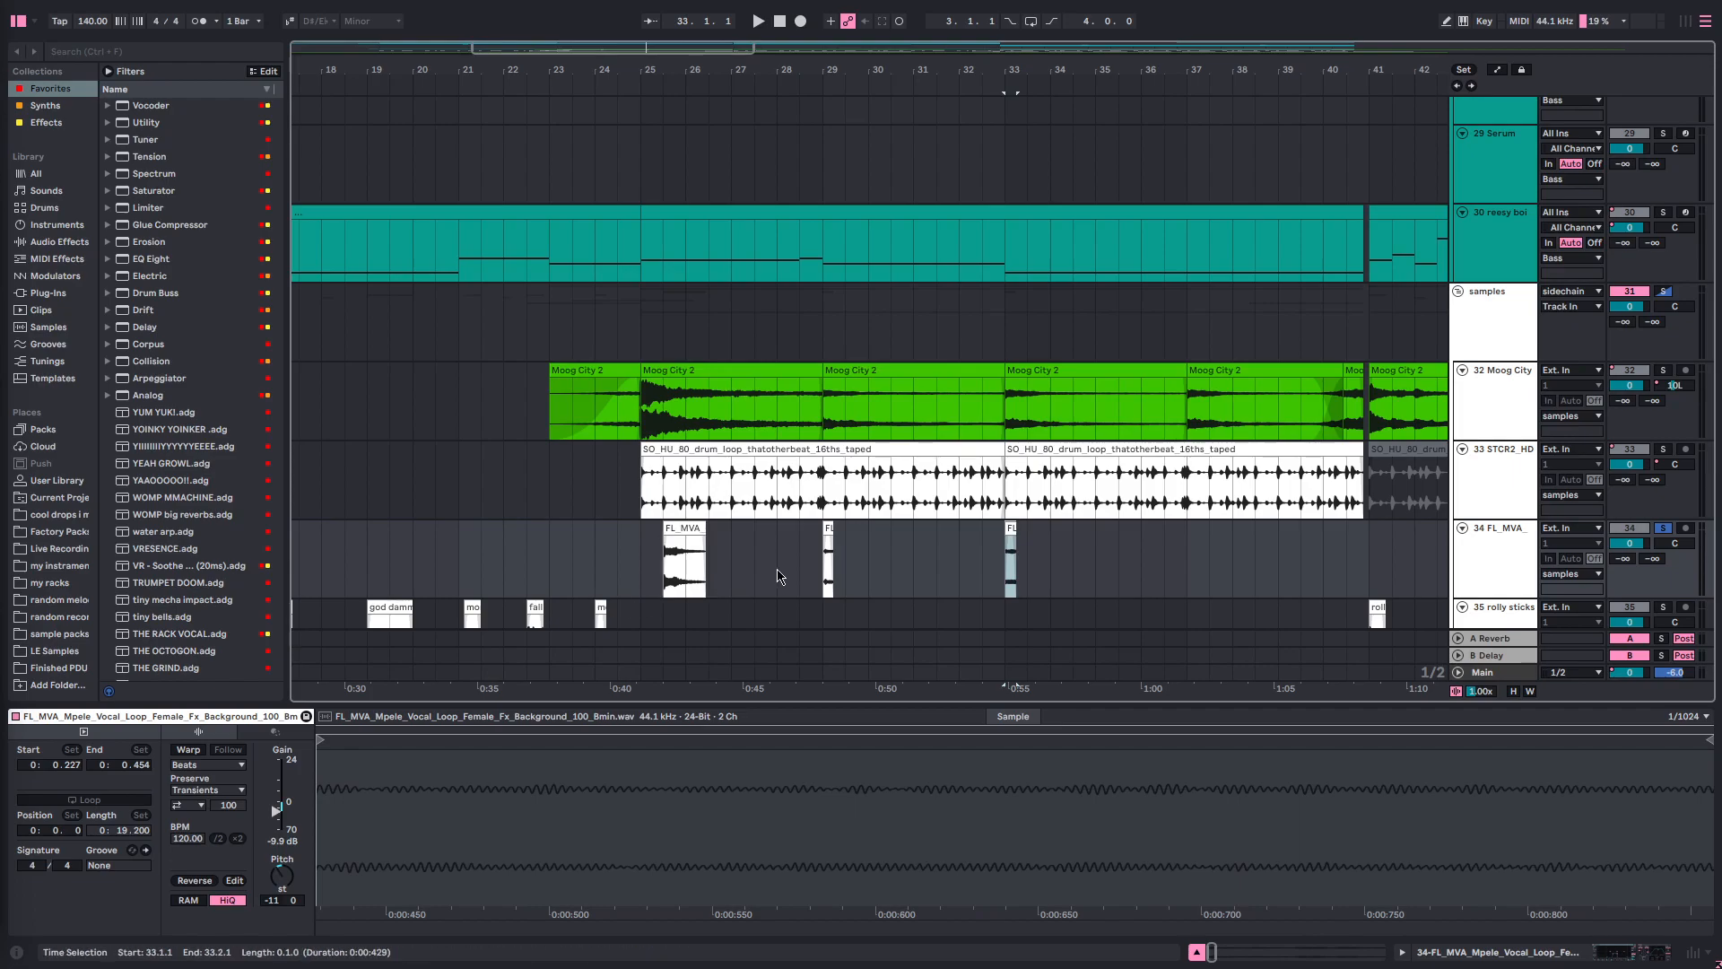
- Play the FL_MVA vocal clips in bars 29, 33 and 25 one after another, and stop playback
{"action": "left_click", "coordinate": [827, 560]}
{"action": "key", "text": "space"}
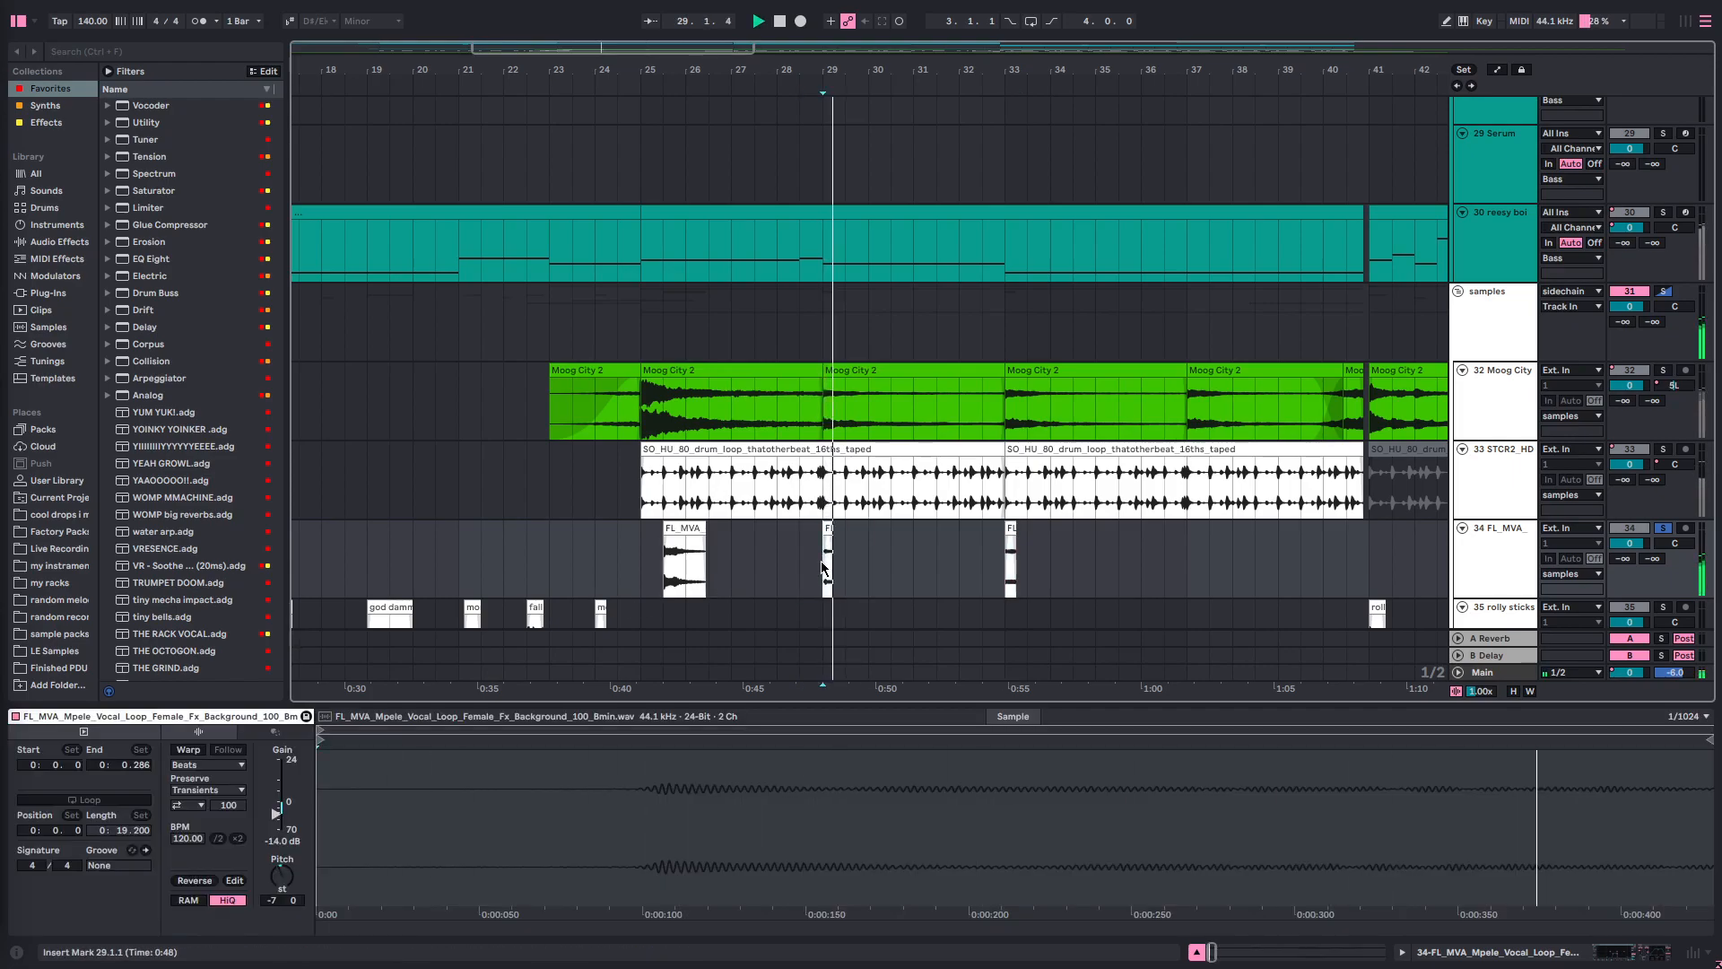
{"action": "left_click", "coordinate": [1011, 568]}
{"action": "key", "text": "space"}
{"action": "key", "text": "space"}
{"action": "left_click", "coordinate": [666, 572]}
{"action": "key", "text": "space"}
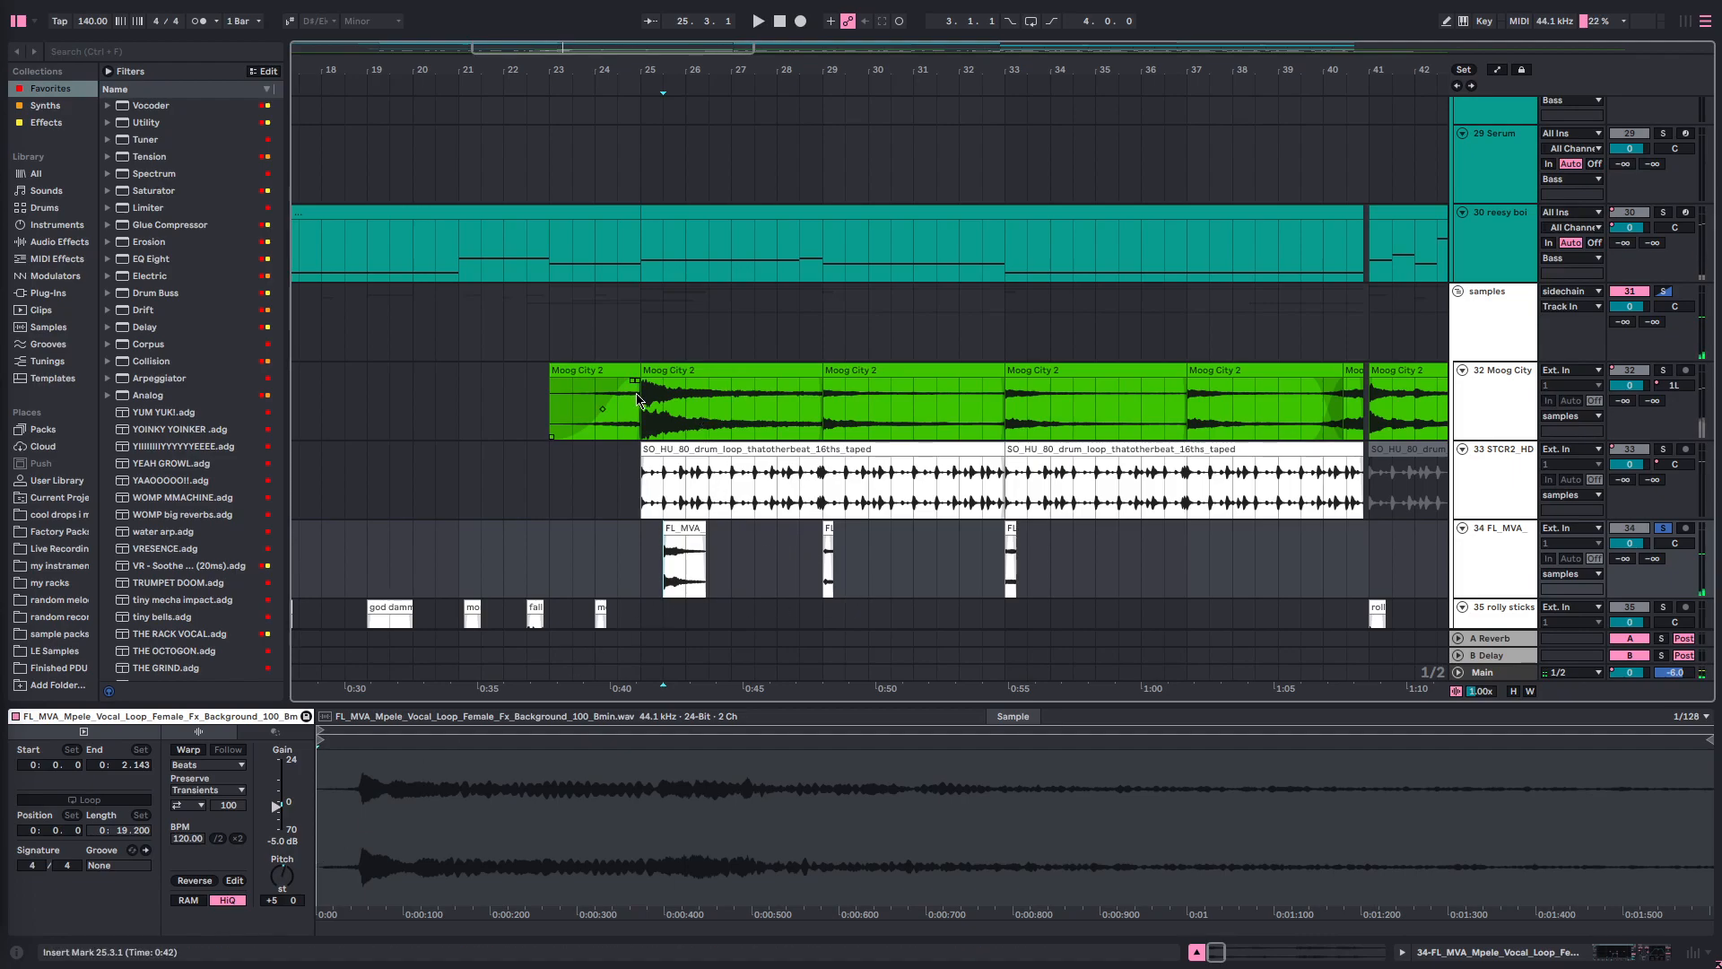
- Highlight the Moog City 2 clips between bars 25 and 41 and solo their track together with FL_MVA
{"action": "left_click_drag", "start_coordinate": [642, 418], "coordinate": [1364, 399]}
{"action": "left_click", "coordinate": [627, 619]}
{"action": "left_click", "coordinate": [659, 567]}
{"action": "left_click", "coordinate": [632, 570]}
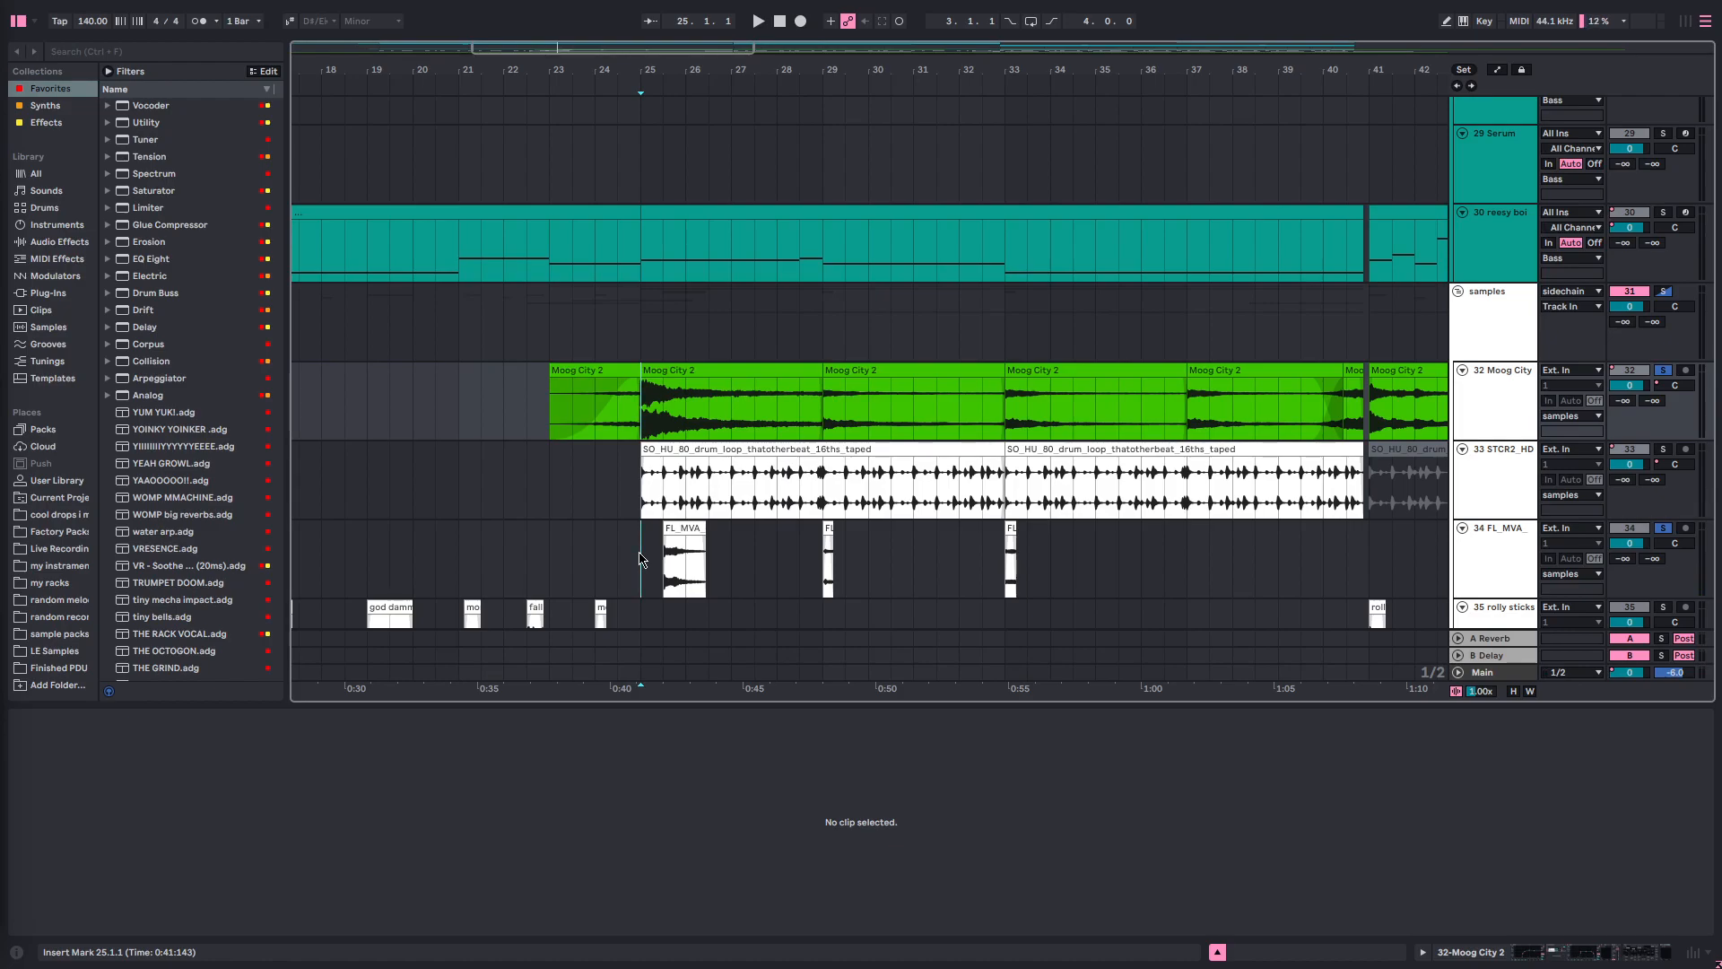
- Play the soloed Moog City 2 and FL_MVA tracks from the middle of bar 24 and again from bar 25
{"action": "left_click", "coordinate": [632, 420]}
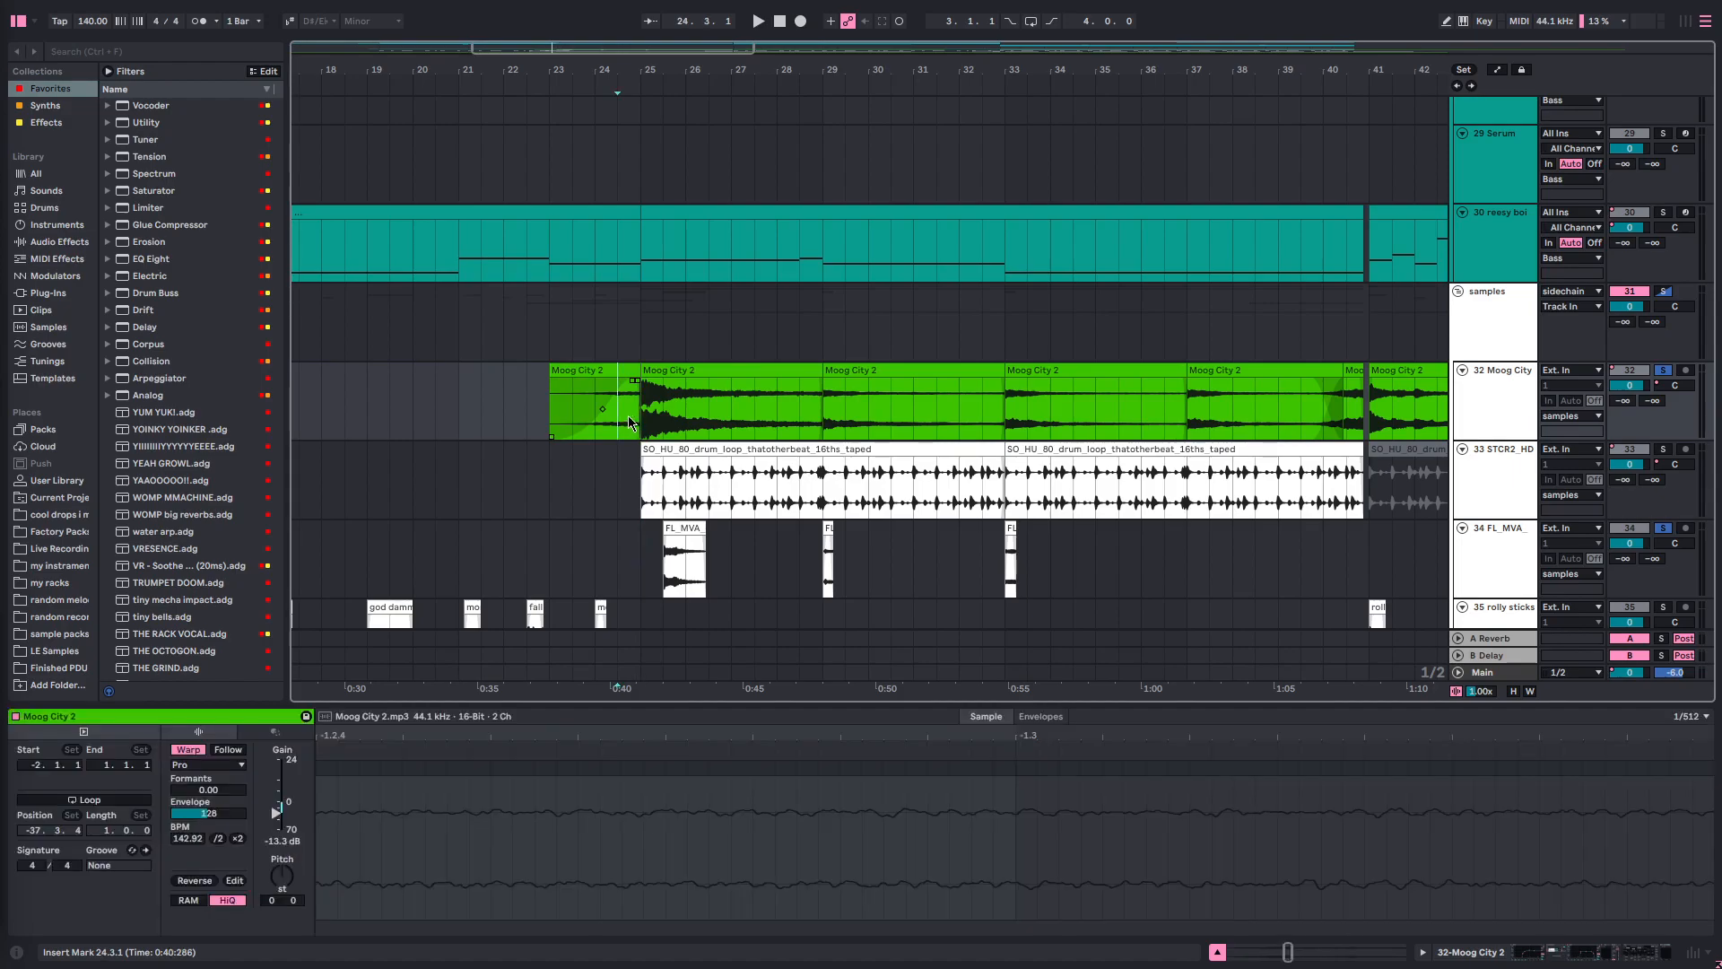
{"action": "key", "text": "space"}
{"action": "key", "text": "space"}
{"action": "left_click", "coordinate": [554, 405]}
{"action": "left_click", "coordinate": [640, 440]}
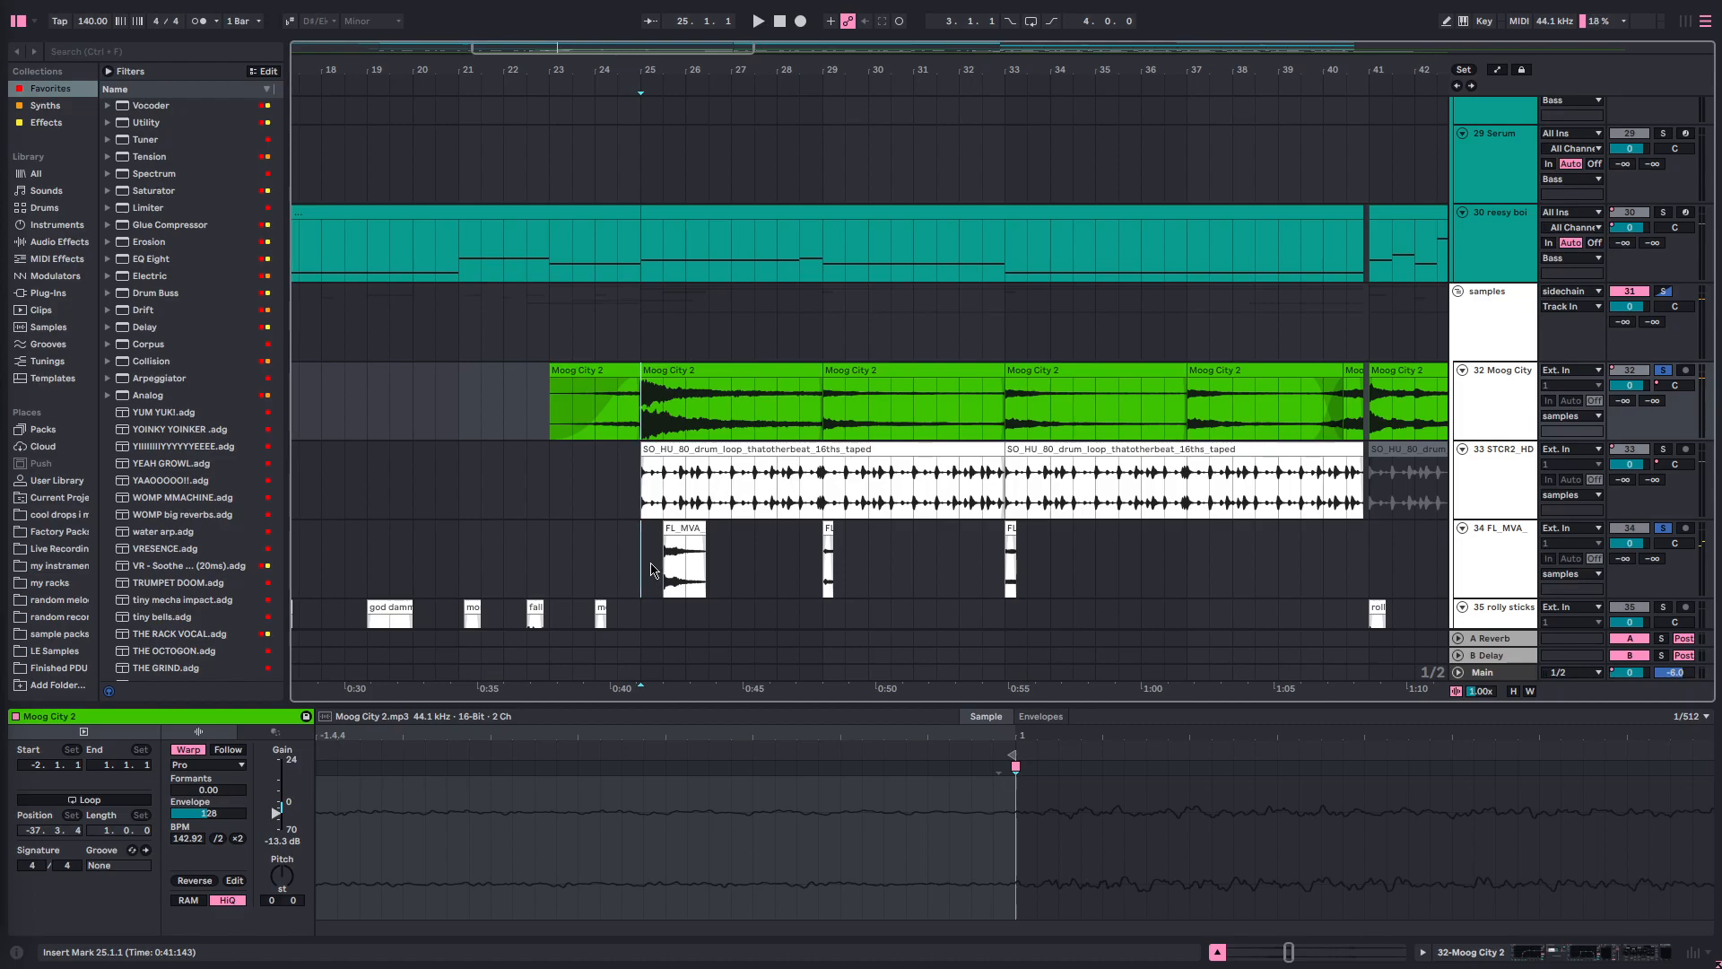
{"action": "key", "text": "space"}
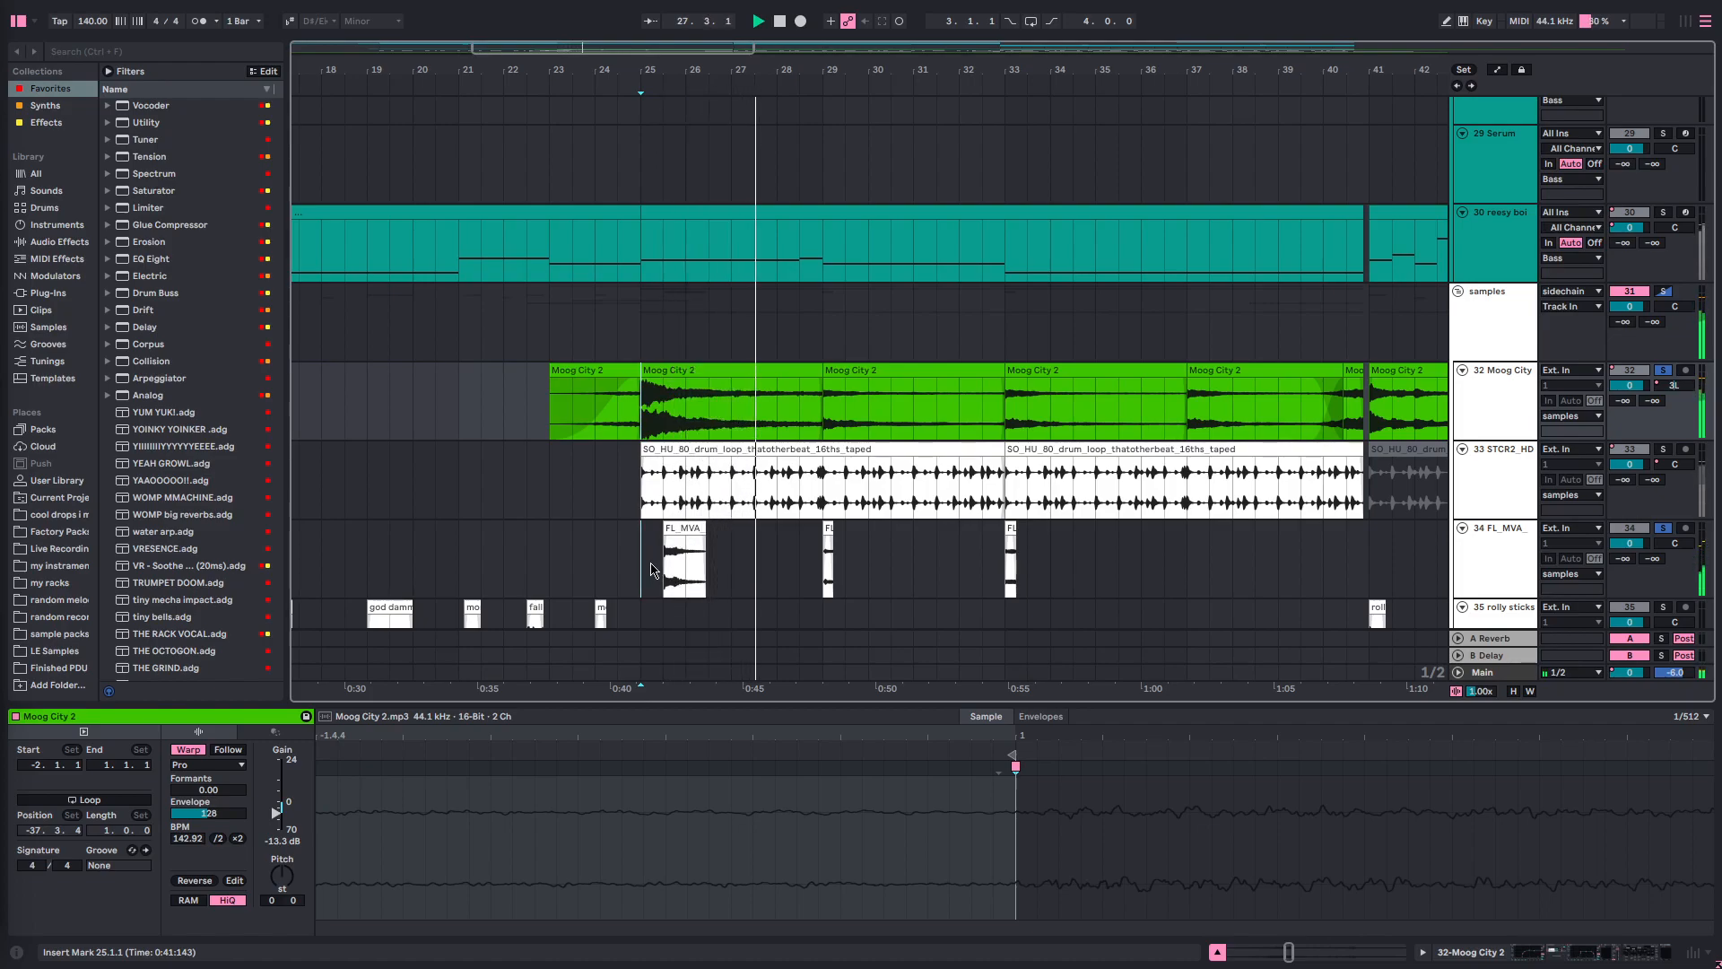
- Solo the 37 DS_VP_fx and 38 White_Noise tracks together and play them from the middle of bar 22
{"action": "scroll", "coordinate": [664, 547], "scroll_direction": "down", "scroll_amount": 5}
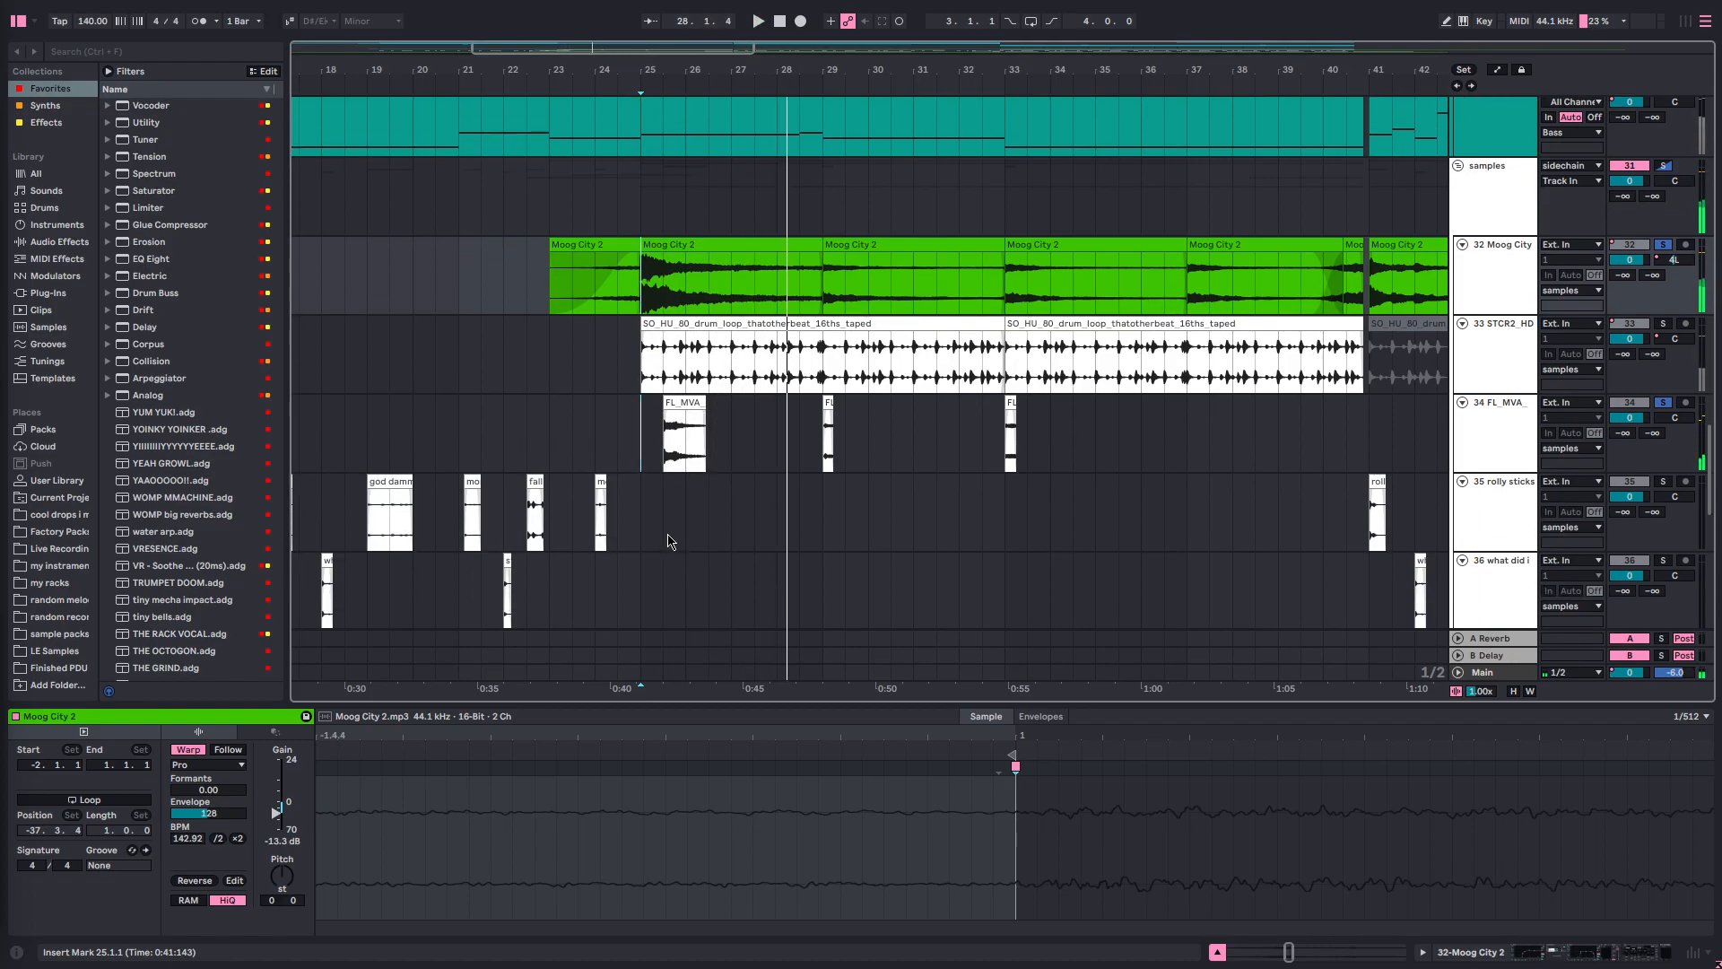
{"action": "scroll", "coordinate": [628, 502], "scroll_direction": "up", "scroll_amount": 1}
{"action": "left_click", "coordinate": [538, 478]}
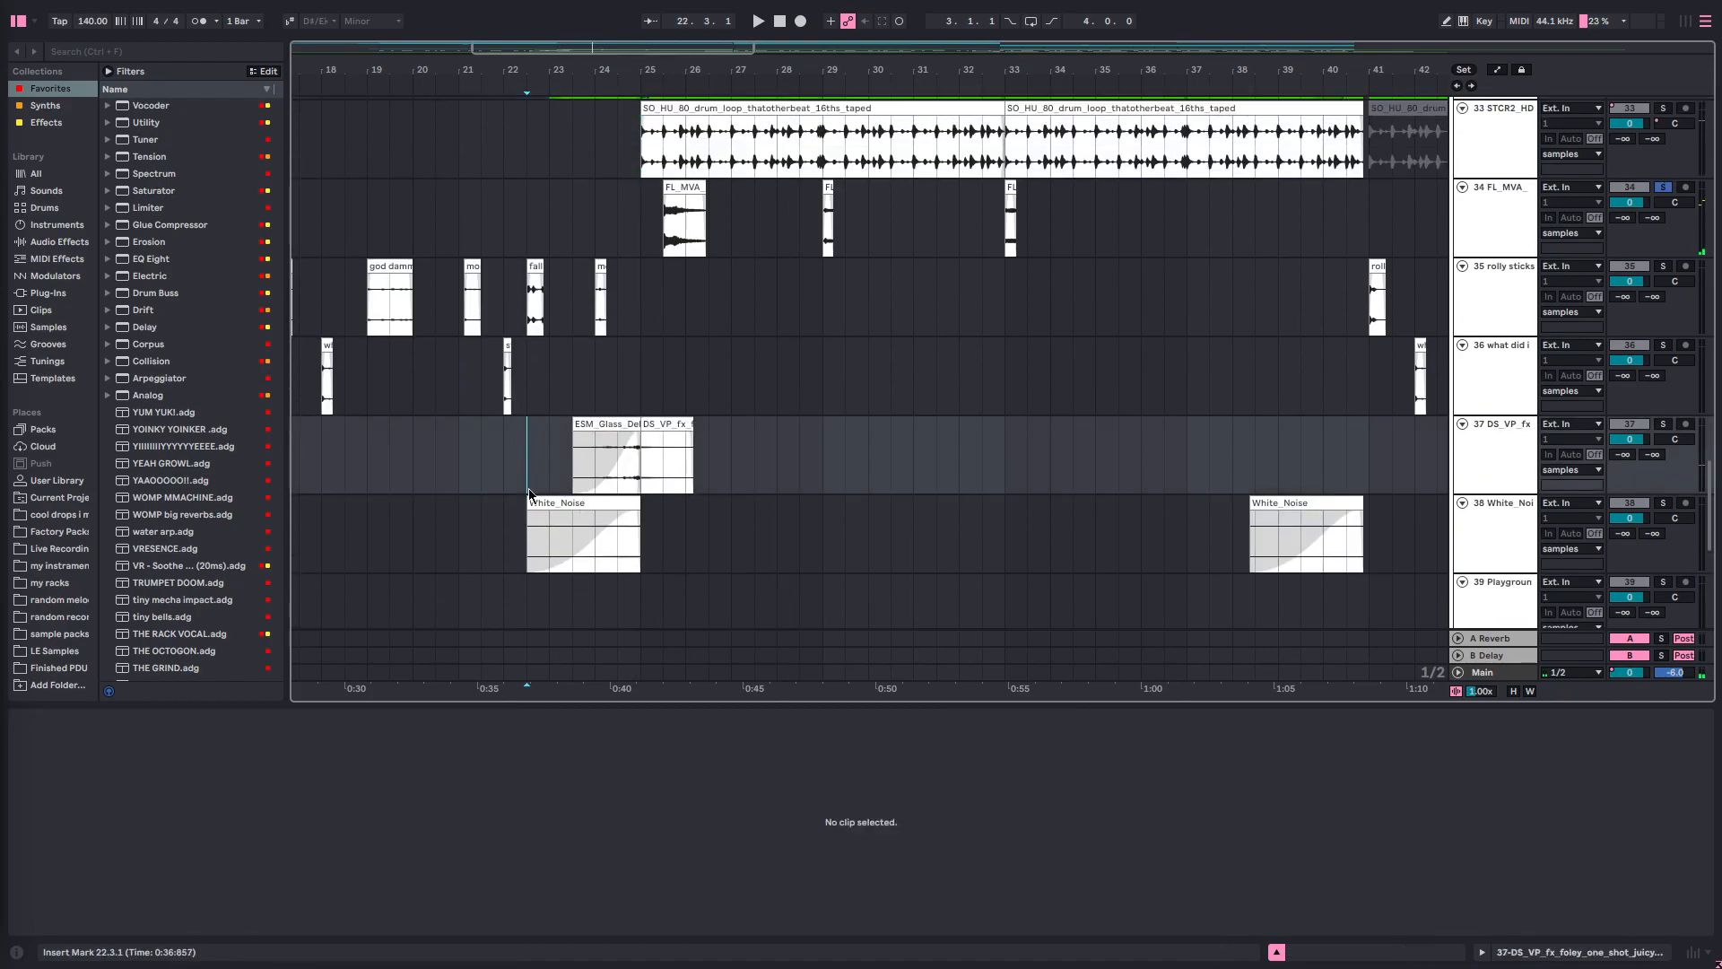
{"action": "left_click", "coordinate": [529, 549]}
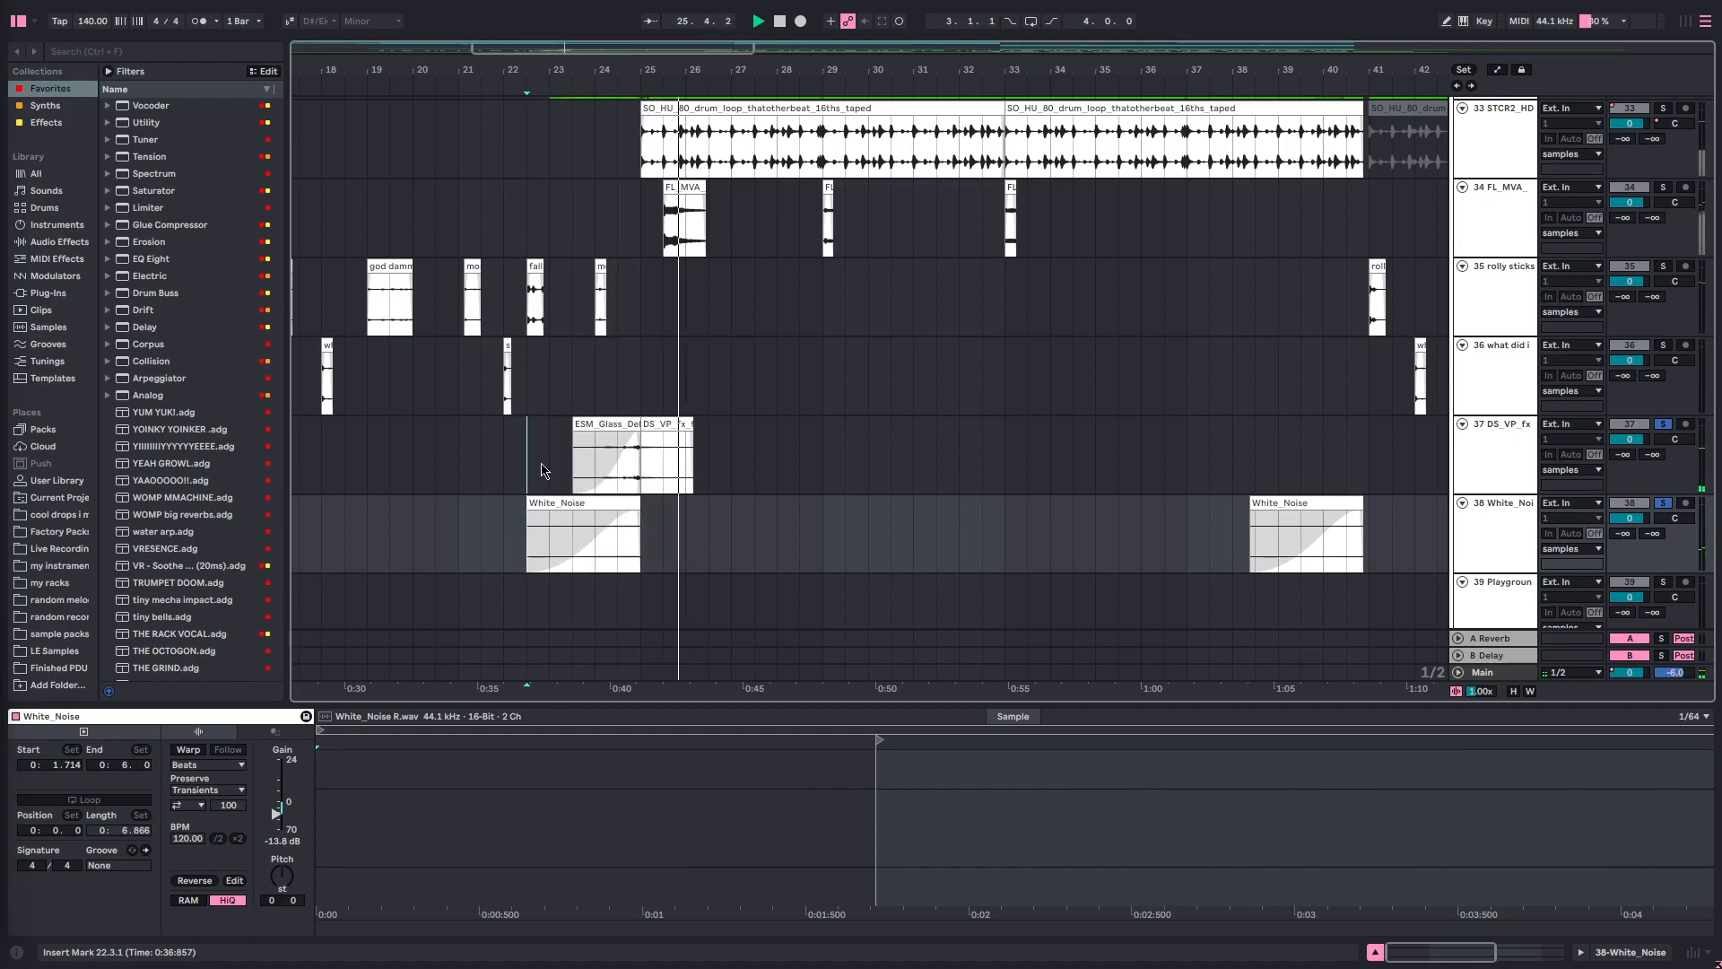
{"action": "scroll", "coordinate": [719, 496], "scroll_direction": "up", "scroll_amount": 2}
{"action": "key", "text": "space"}
{"action": "key", "text": "space"}
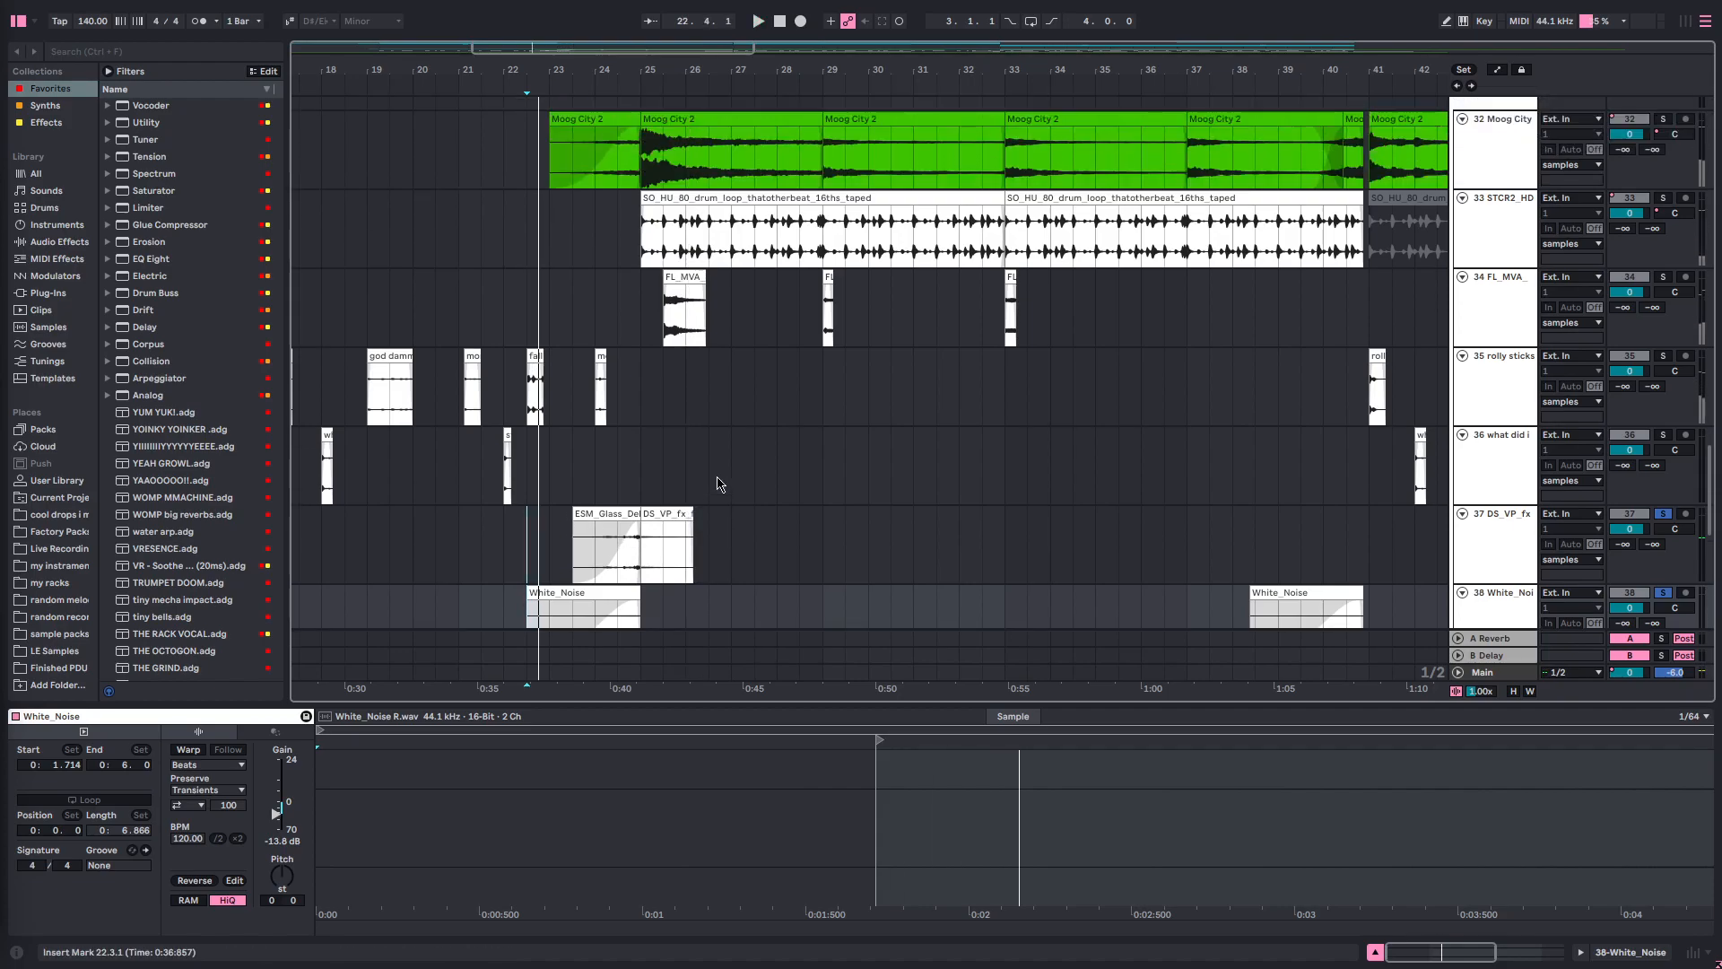
- Look over the arrangement's chord, drop, drum, bass and sample tracks
{"action": "key", "text": "w"}
{"action": "scroll", "coordinate": [719, 488], "scroll_direction": "up", "scroll_amount": 6}
{"action": "scroll", "coordinate": [555, 456], "scroll_direction": "up", "scroll_amount": 15}
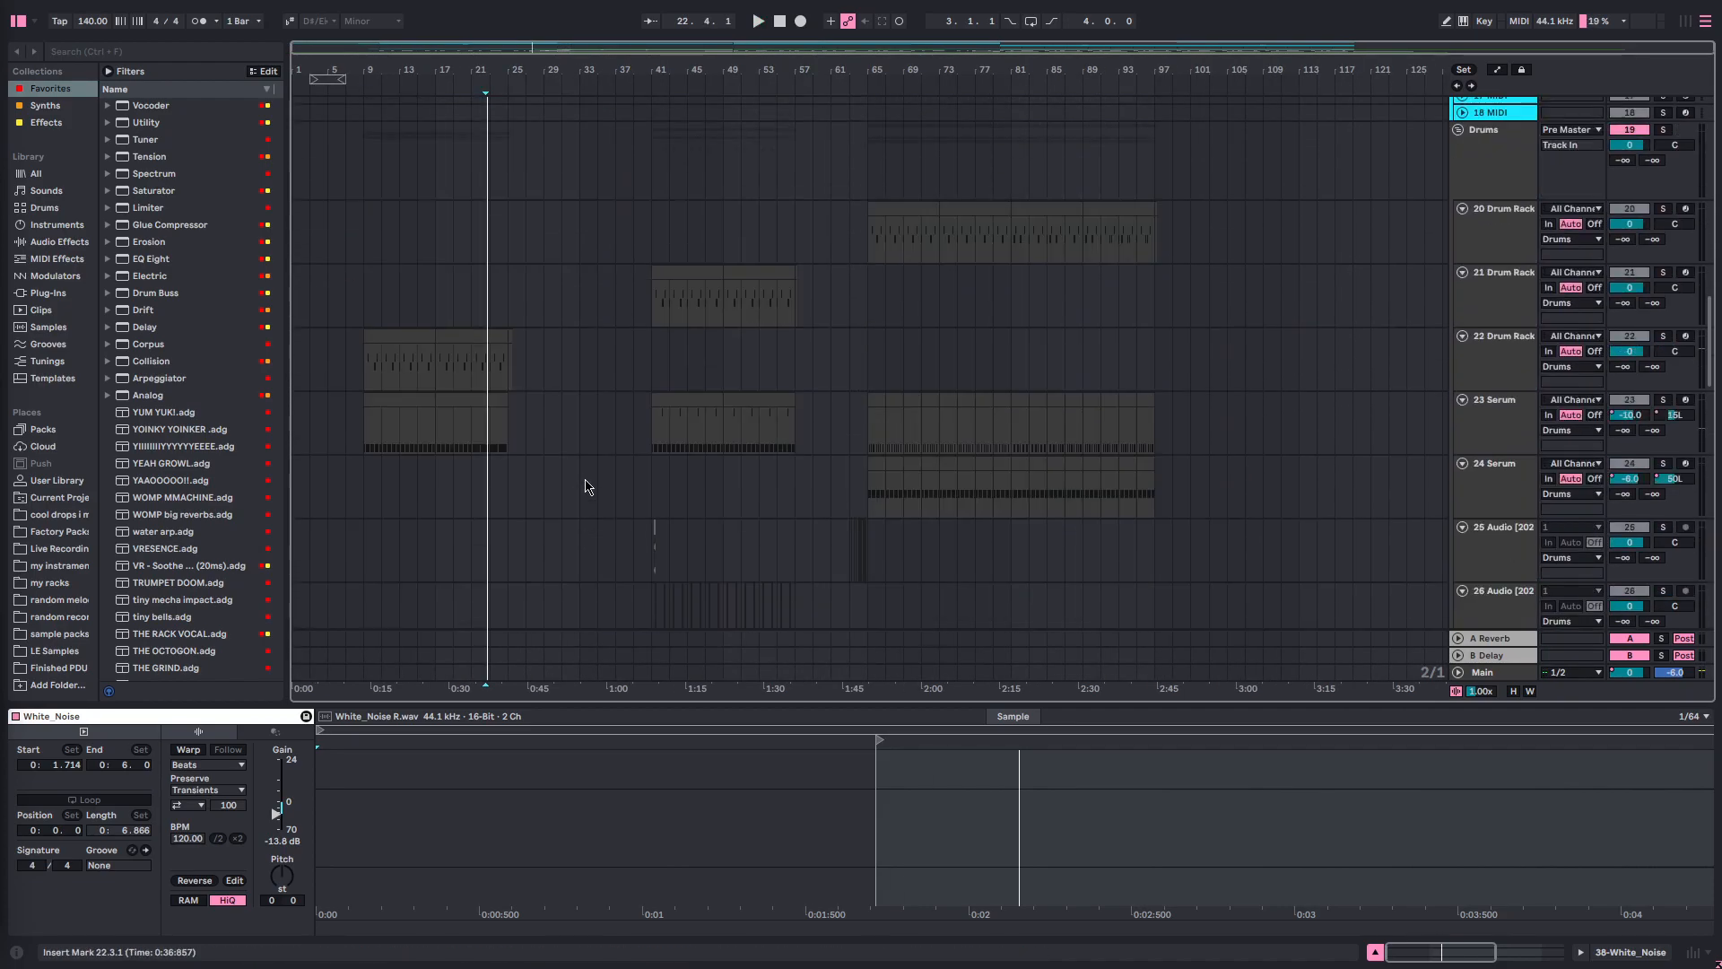
{"action": "left_click", "coordinate": [443, 295]}
{"action": "scroll", "coordinate": [454, 319], "scroll_direction": "up", "scroll_amount": 3}
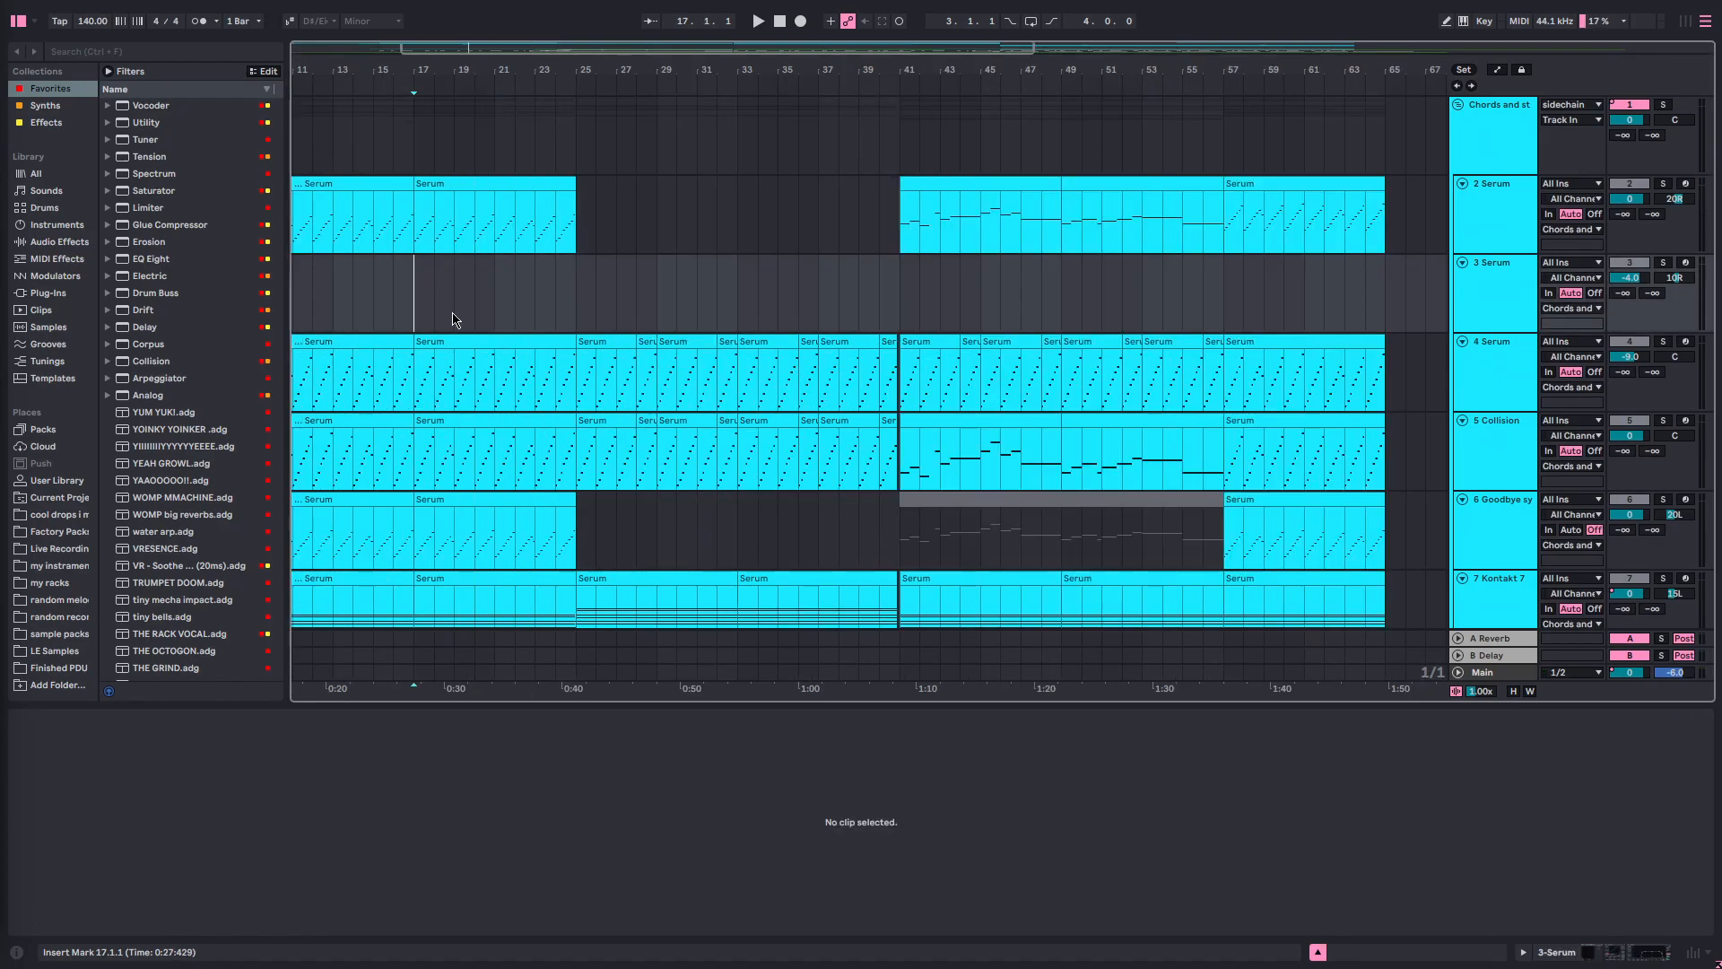
{"action": "scroll", "coordinate": [454, 319], "scroll_direction": "down", "scroll_amount": 10}
{"action": "scroll", "coordinate": [713, 346], "scroll_direction": "left", "scroll_amount": 4}
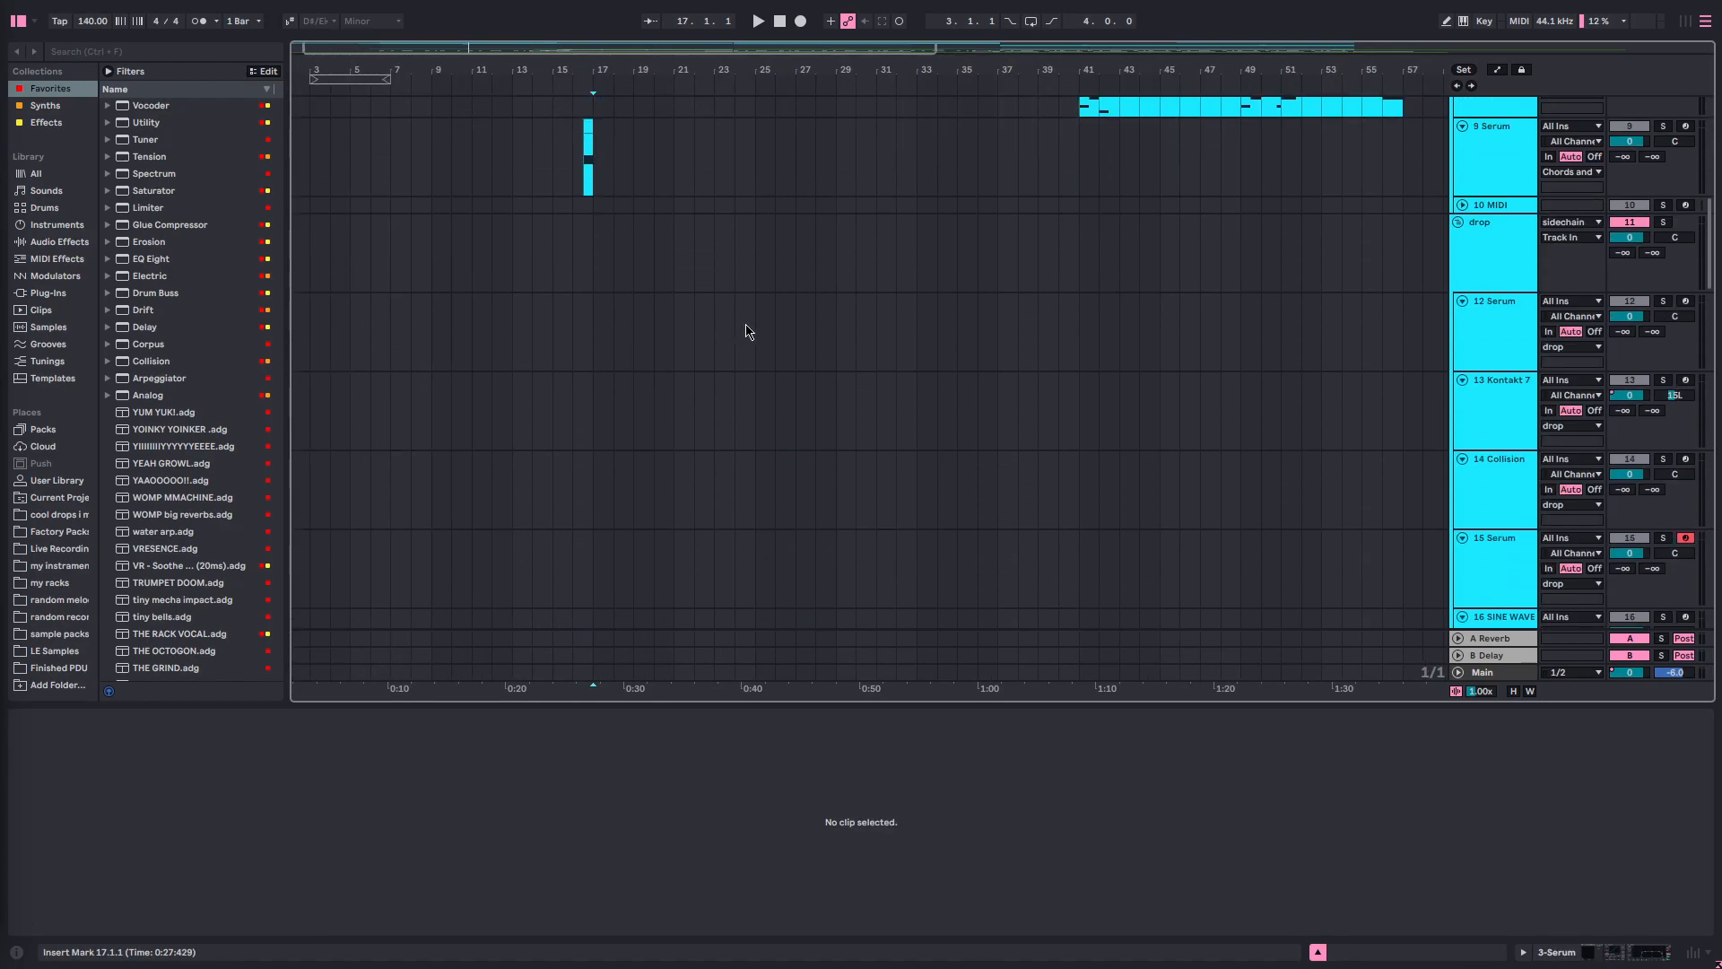
{"action": "scroll", "coordinate": [783, 361], "scroll_direction": "down", "scroll_amount": 15}
{"action": "scroll", "coordinate": [789, 360], "scroll_direction": "right", "scroll_amount": 5}
{"action": "scroll", "coordinate": [811, 365], "scroll_direction": "up", "scroll_amount": 12}
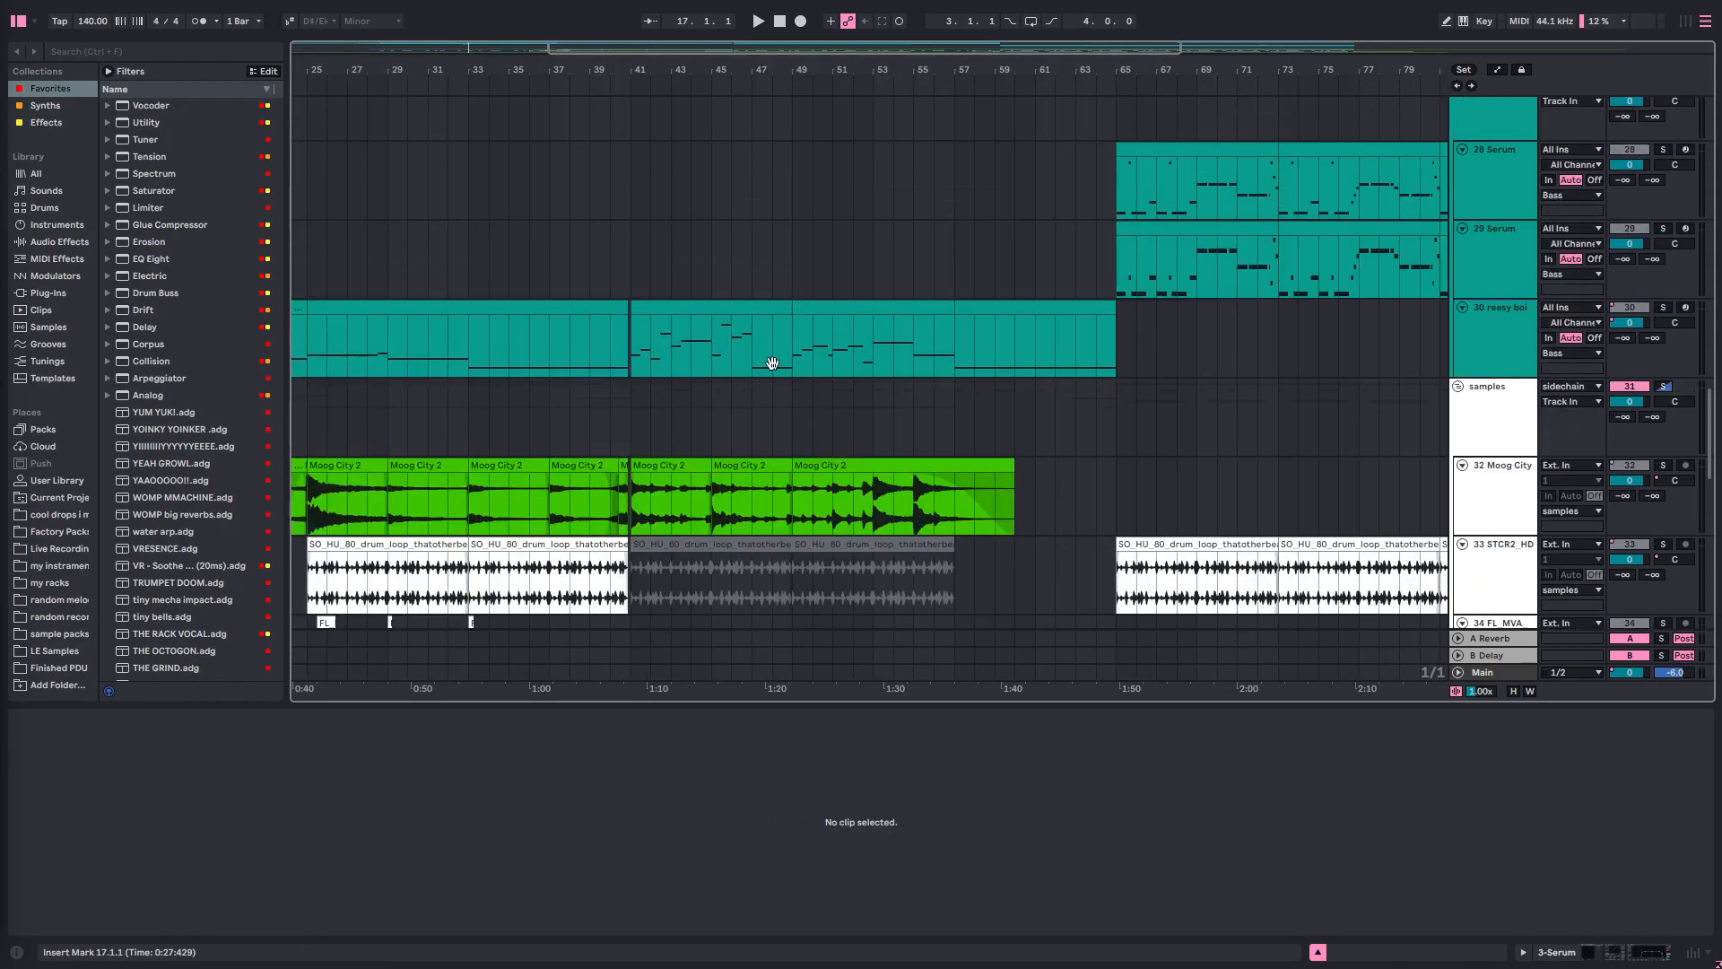
{"action": "scroll", "coordinate": [783, 479], "scroll_direction": "up", "scroll_amount": 2}
- Hide the clip detail view and clear the track solos
{"action": "left_click_drag", "start_coordinate": [791, 700], "coordinate": [824, 897]}
{"action": "left_click_drag", "start_coordinate": [782, 533], "coordinate": [764, 552]}
{"action": "left_click", "coordinate": [760, 551]}
{"action": "key", "text": "s"}
{"action": "key", "text": "s"}
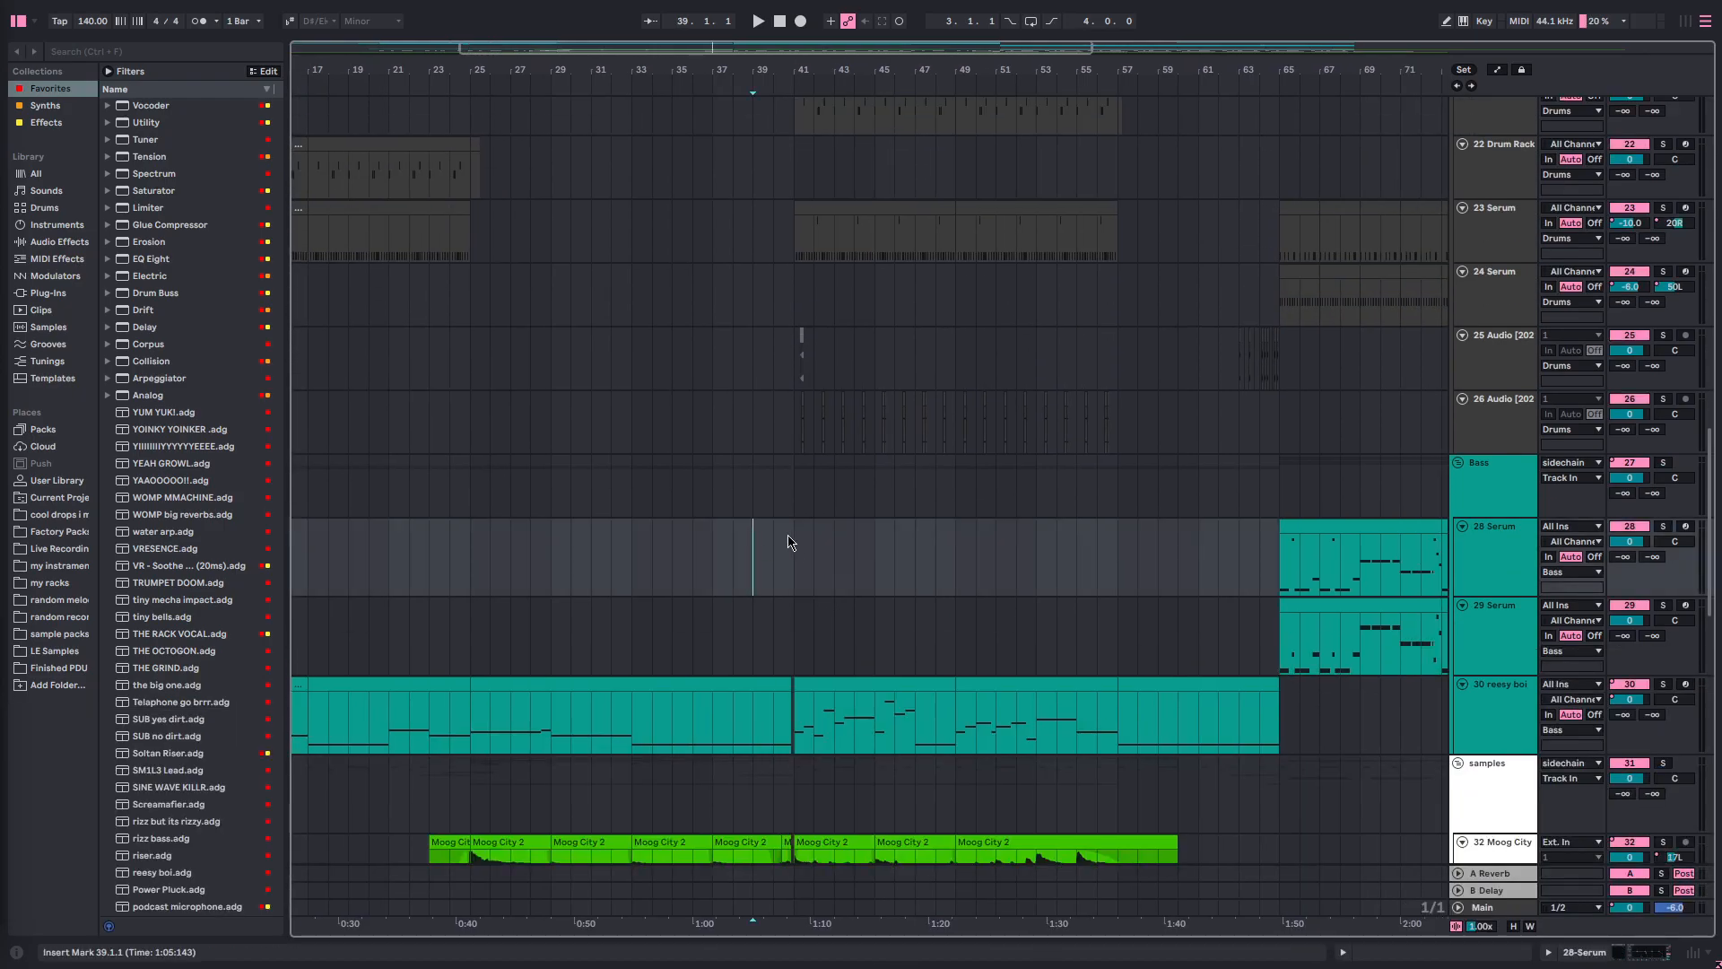
- Play the full arrangement from bar 39
{"action": "left_click", "coordinate": [761, 429]}
{"action": "scroll", "coordinate": [780, 458], "scroll_direction": "down", "scroll_amount": 4}
{"action": "key", "text": "space"}
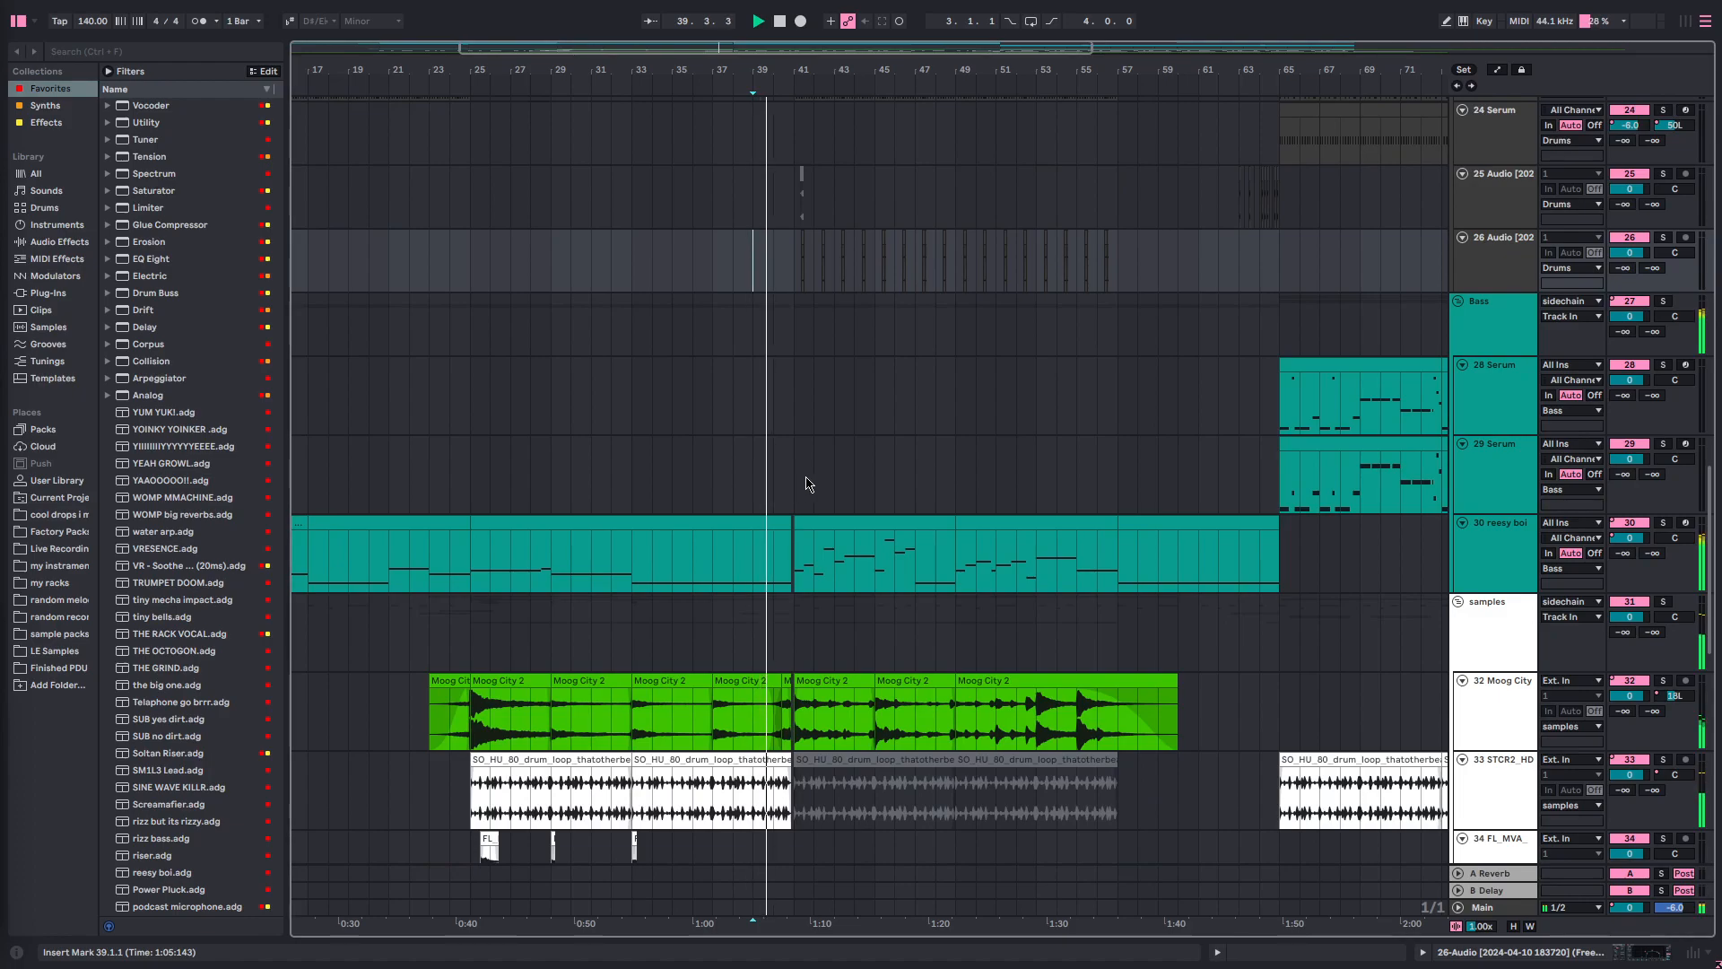
- Fit the whole arrangement in view and show the devices of the 15 Serum track in the drop group
{"action": "key", "text": "w"}
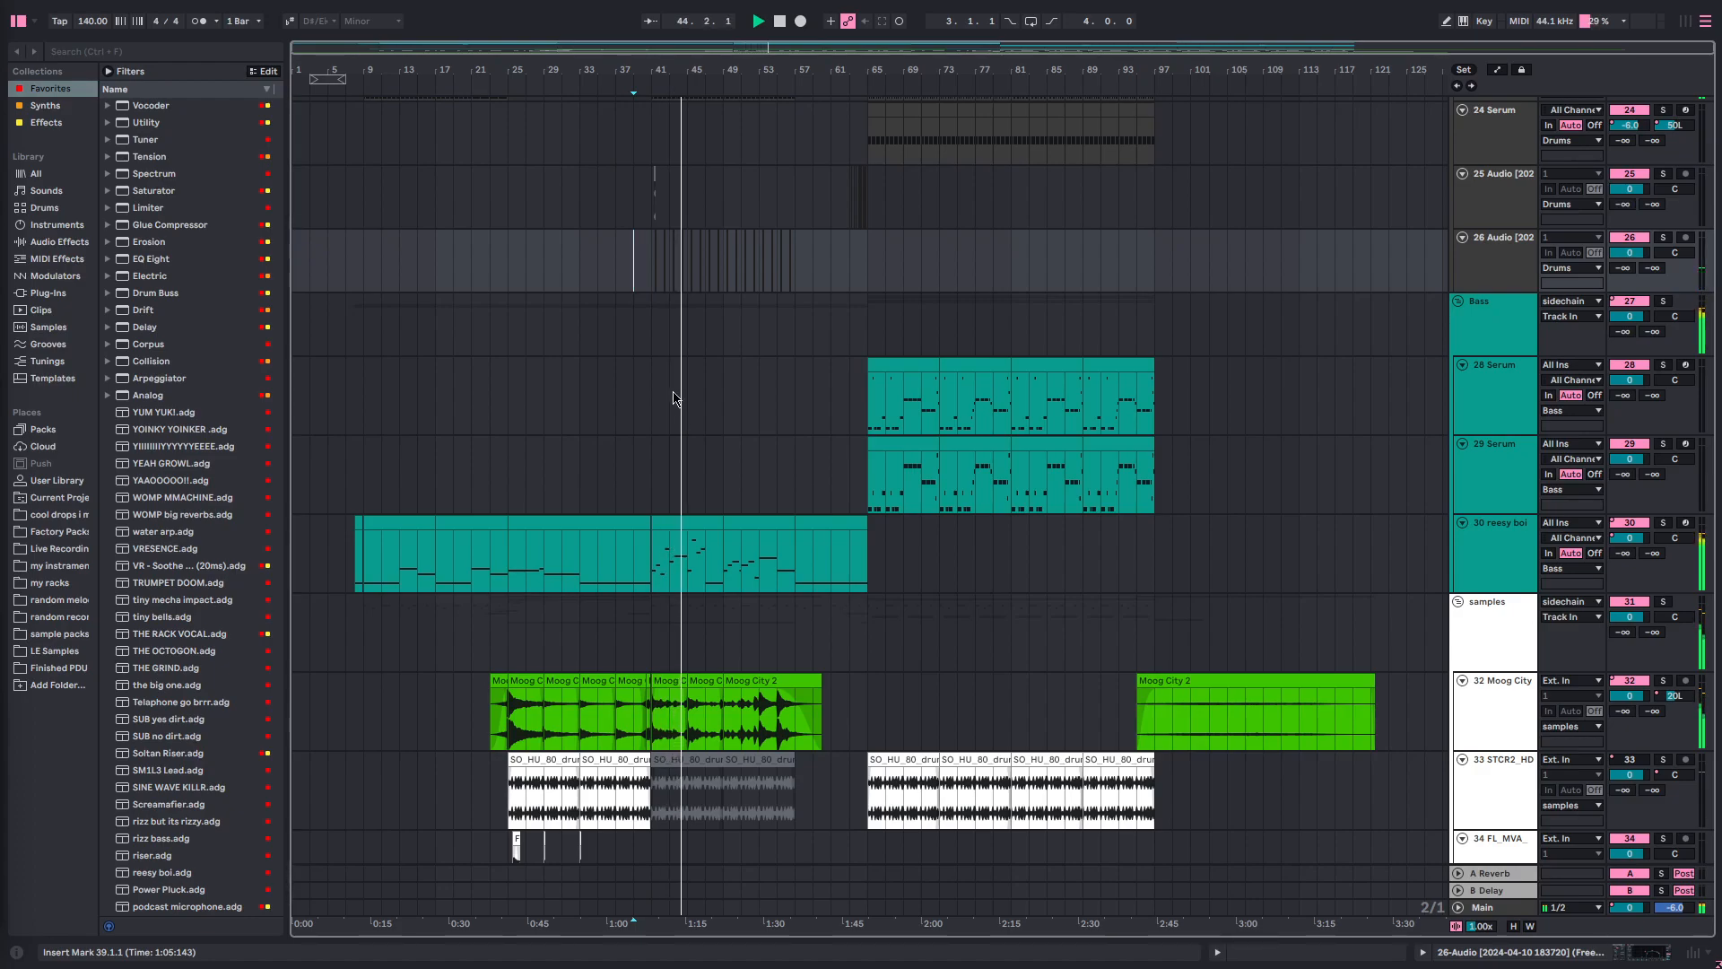
{"action": "scroll", "coordinate": [786, 538], "scroll_direction": "up", "scroll_amount": 4}
{"action": "scroll", "coordinate": [786, 538], "scroll_direction": "up", "scroll_amount": 15}
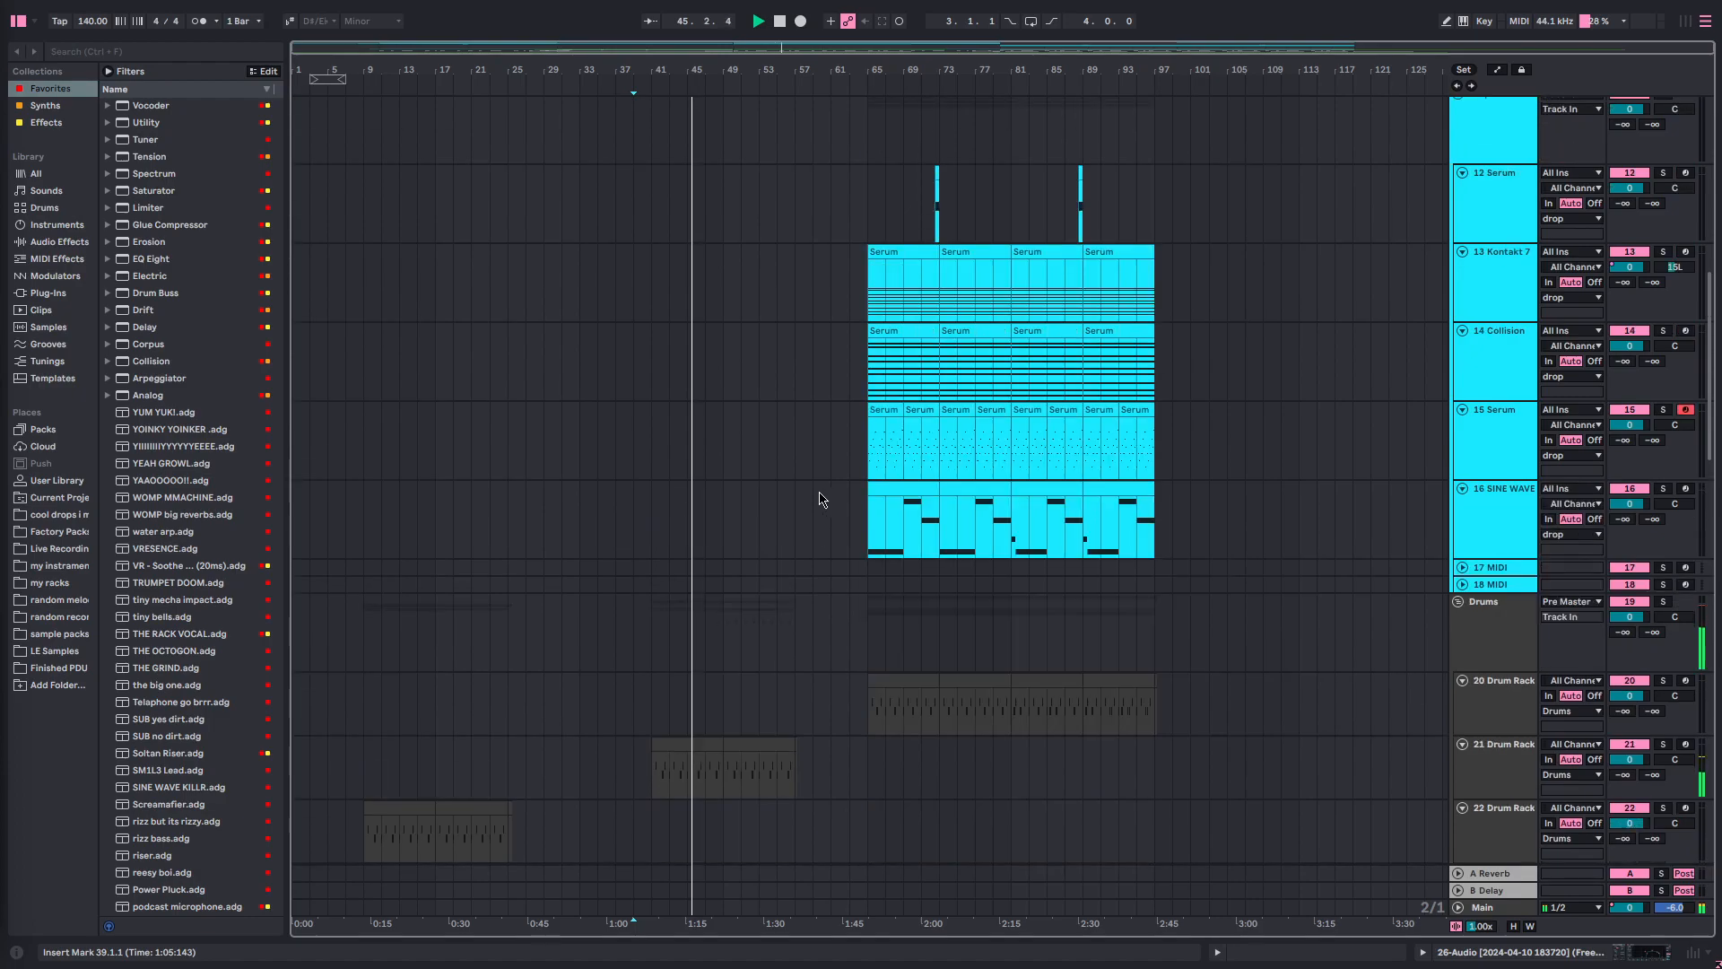
{"action": "scroll", "coordinate": [861, 488], "scroll_direction": "up", "scroll_amount": 1}
{"action": "scroll", "coordinate": [928, 488], "scroll_direction": "up", "scroll_amount": 2}
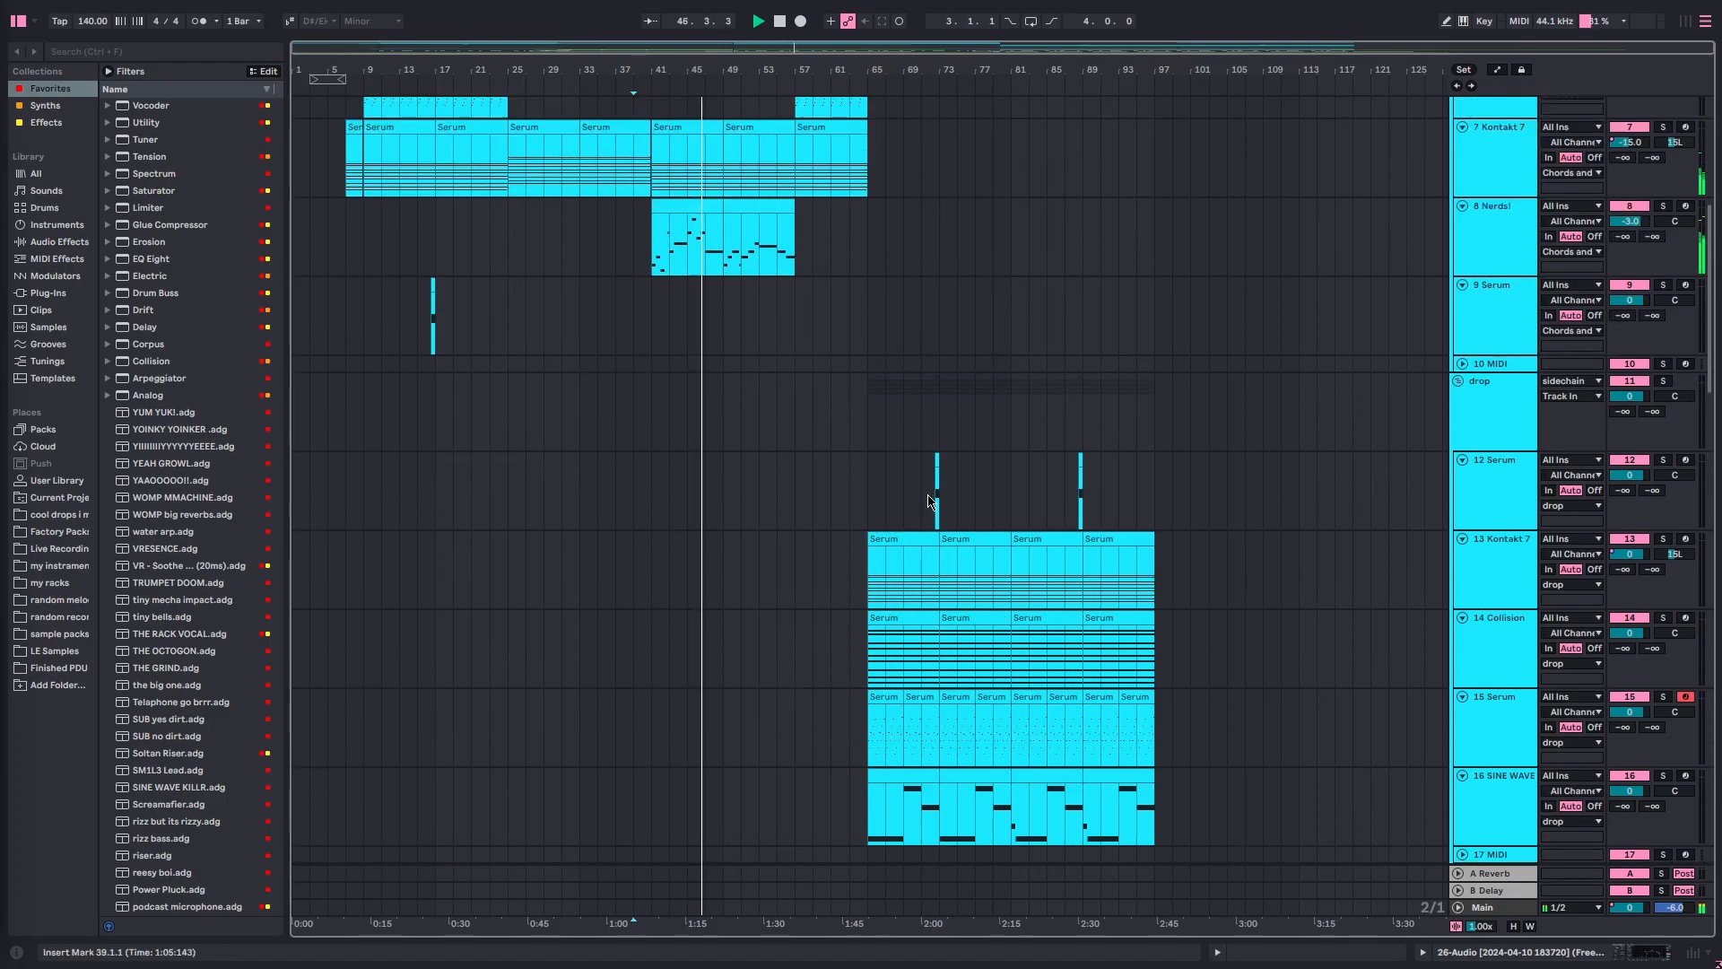
{"action": "scroll", "coordinate": [1096, 470], "scroll_direction": "down", "scroll_amount": 2}
{"action": "double_click", "coordinate": [1500, 626]}
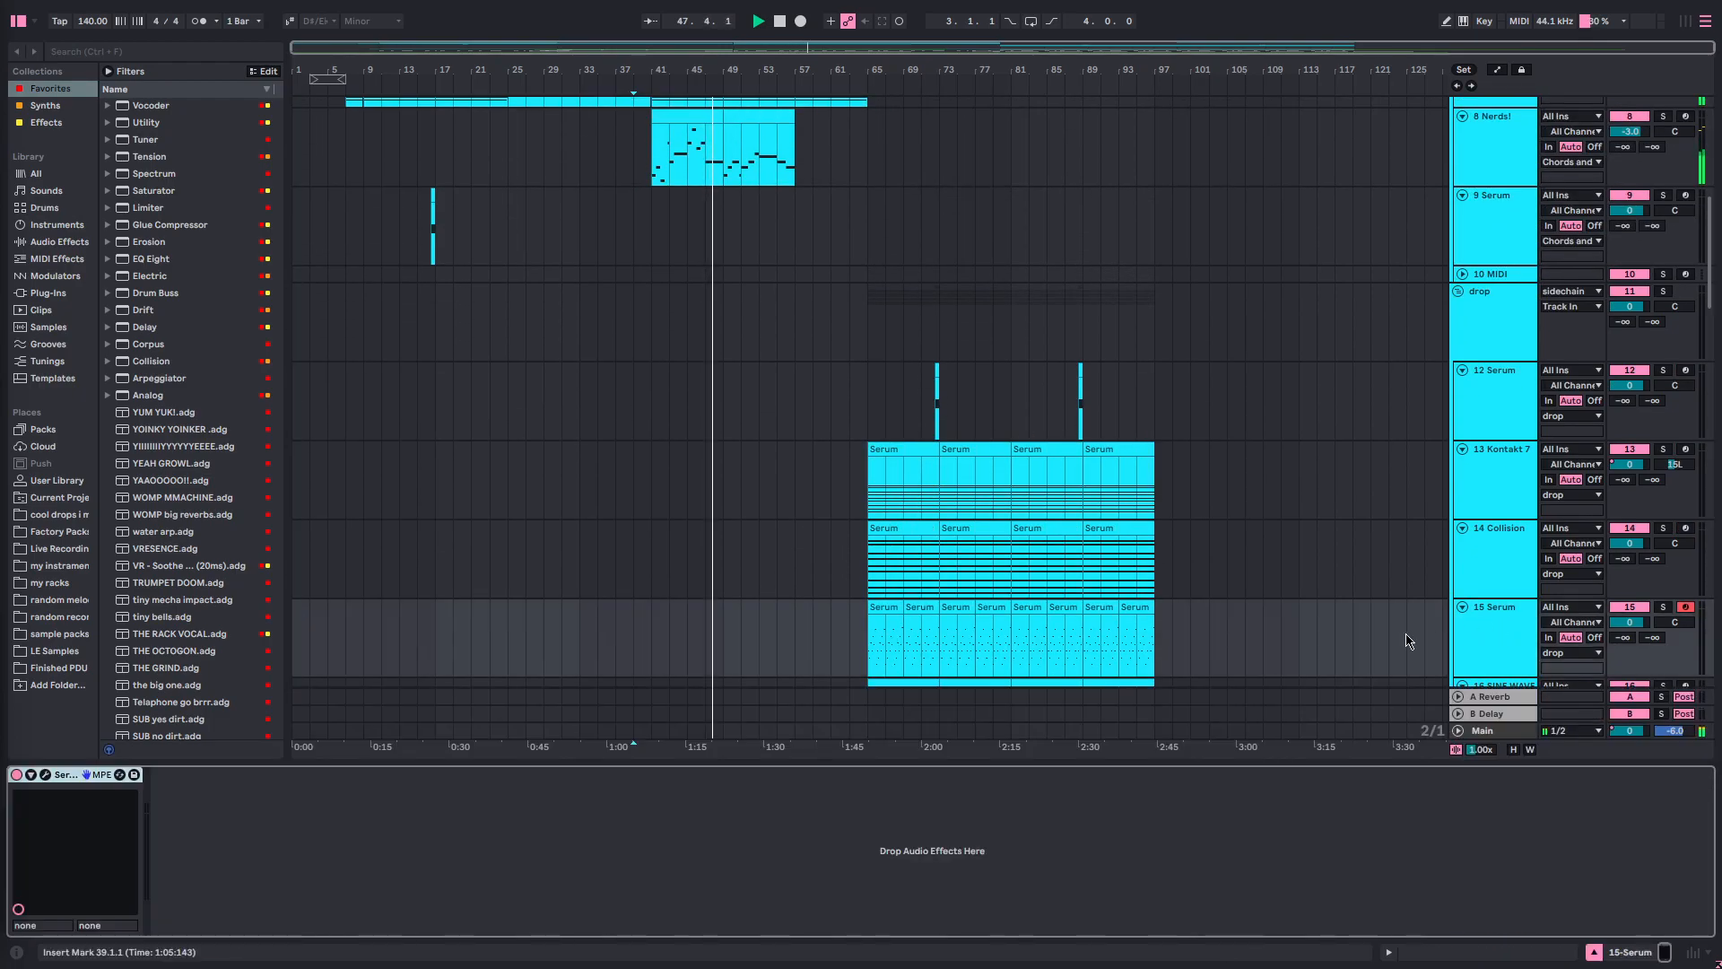
- Show the devices of the 5 Collision track at bar 41, and hide the device view
{"action": "scroll", "coordinate": [906, 535], "scroll_direction": "down", "scroll_amount": 3}
{"action": "scroll", "coordinate": [769, 454], "scroll_direction": "up", "scroll_amount": 10}
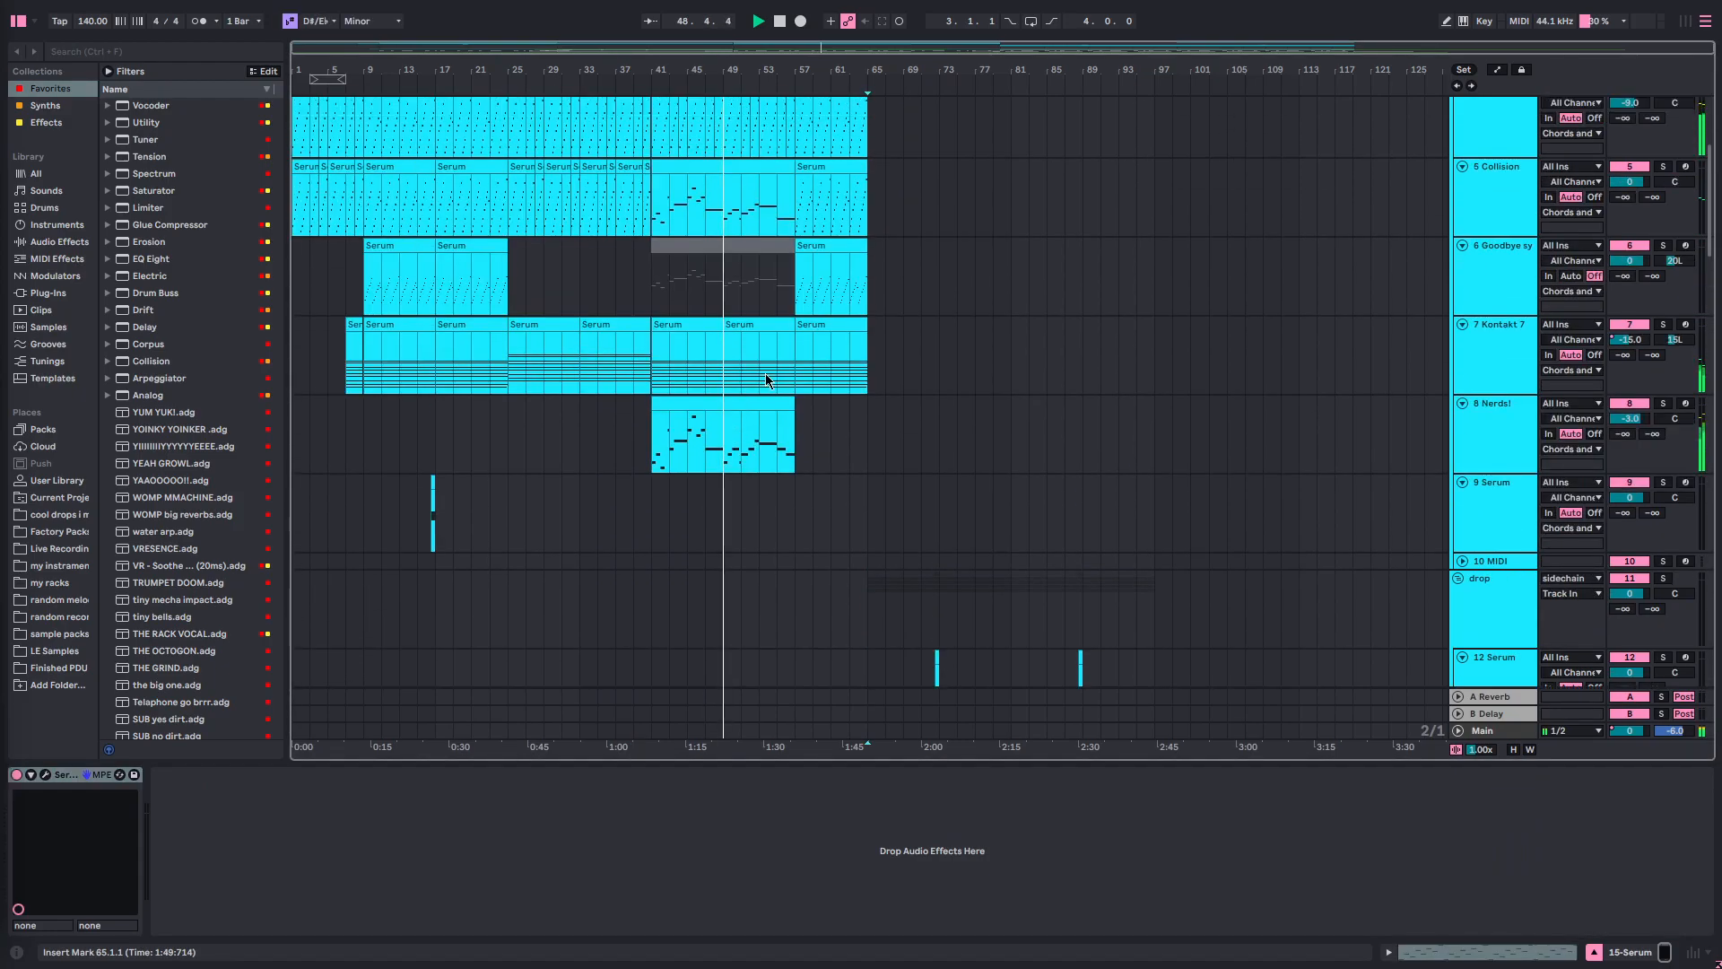
{"action": "left_click", "coordinate": [659, 348]}
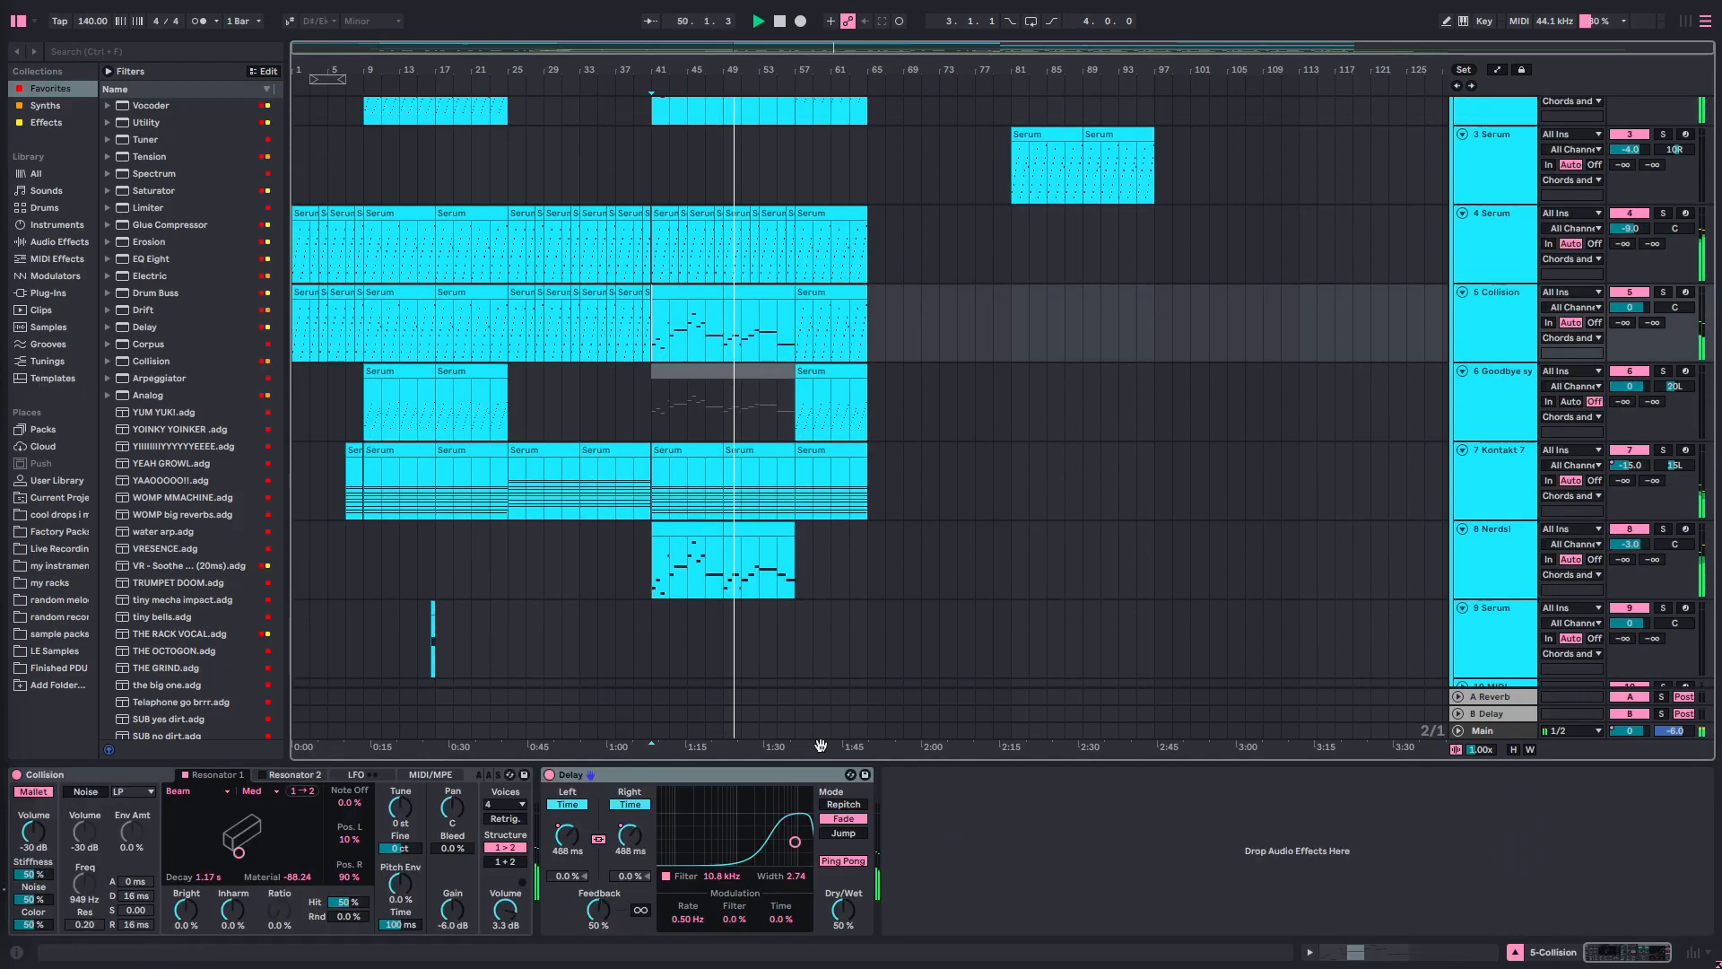
{"action": "left_click_drag", "start_coordinate": [819, 760], "coordinate": [868, 952]}
{"action": "scroll", "coordinate": [737, 561], "scroll_direction": "up", "scroll_amount": 2}
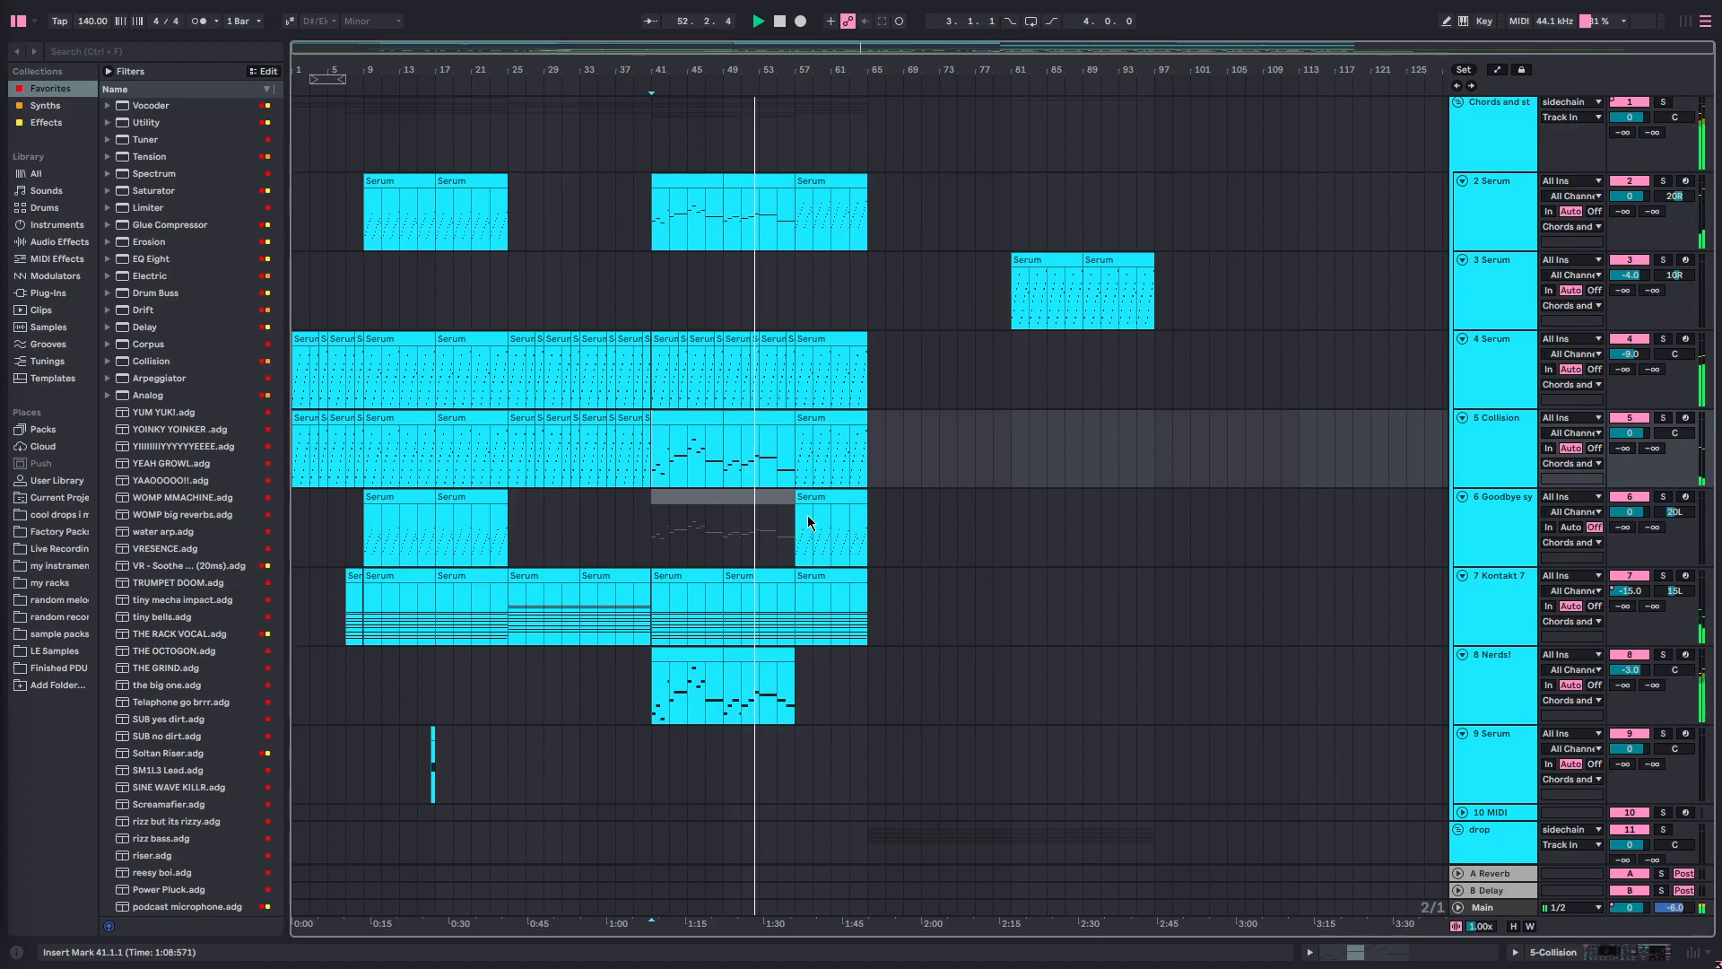
- Examine the track automation lanes and the EQ Eight on the 4 Serum track, and stop playback
{"action": "left_click", "coordinate": [669, 397]}
{"action": "key", "text": "a"}
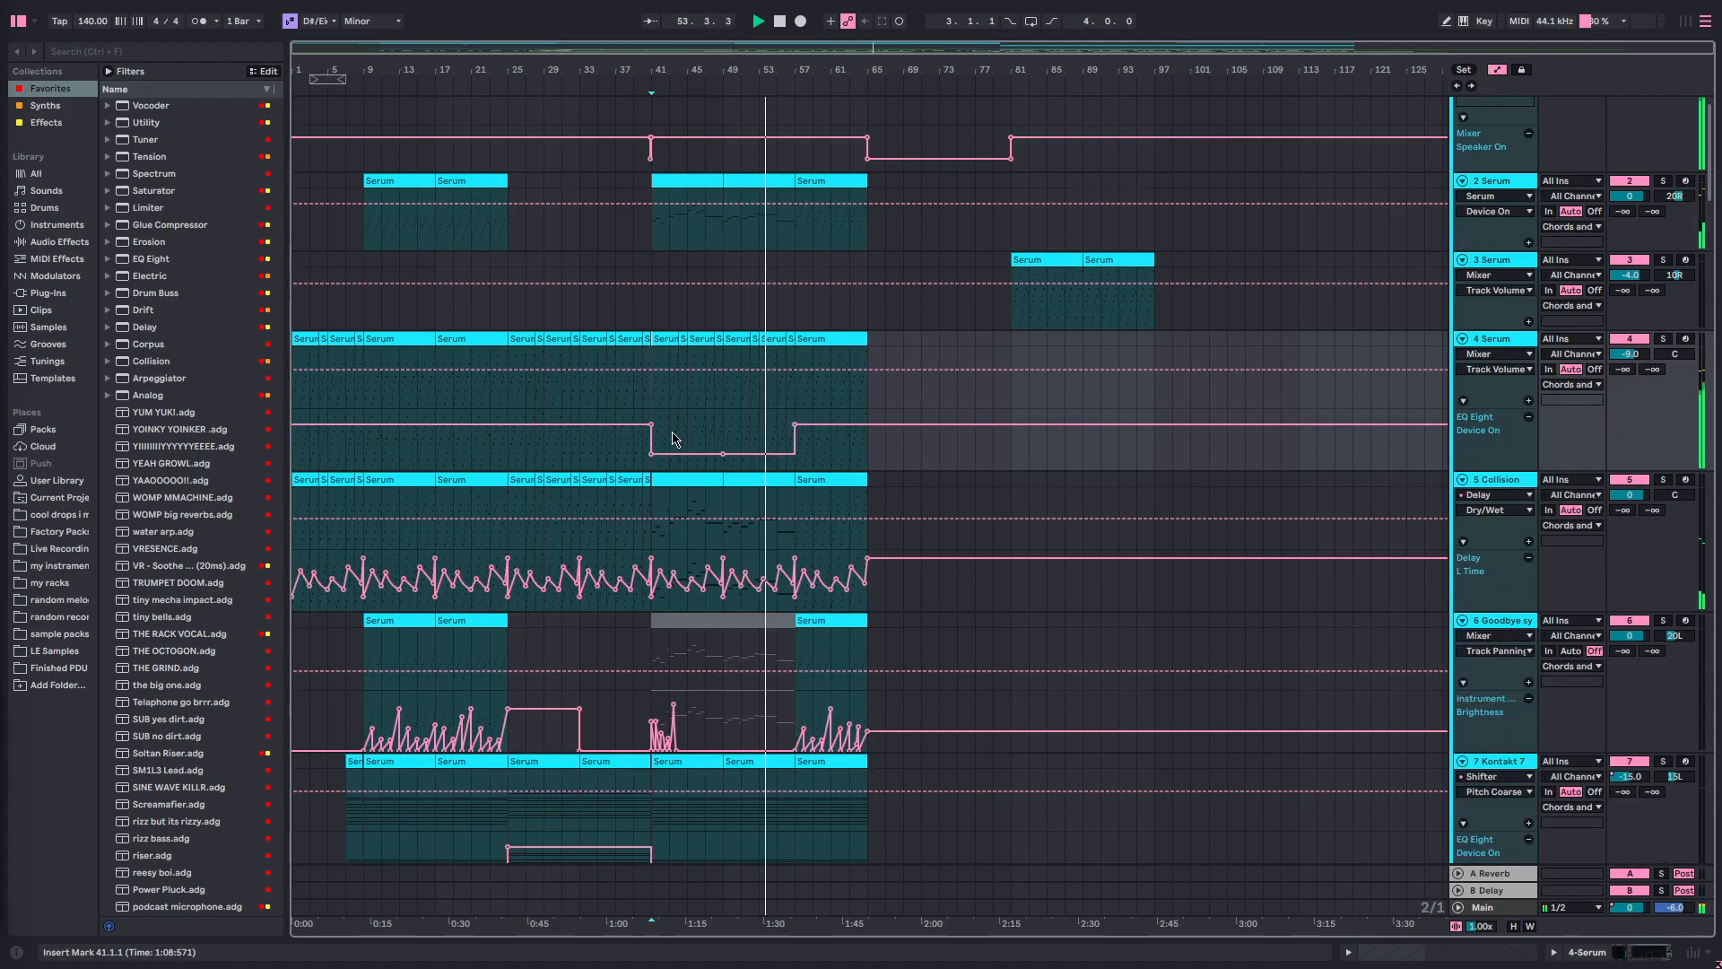
{"action": "key", "text": "a"}
{"action": "double_click", "coordinate": [1489, 359]}
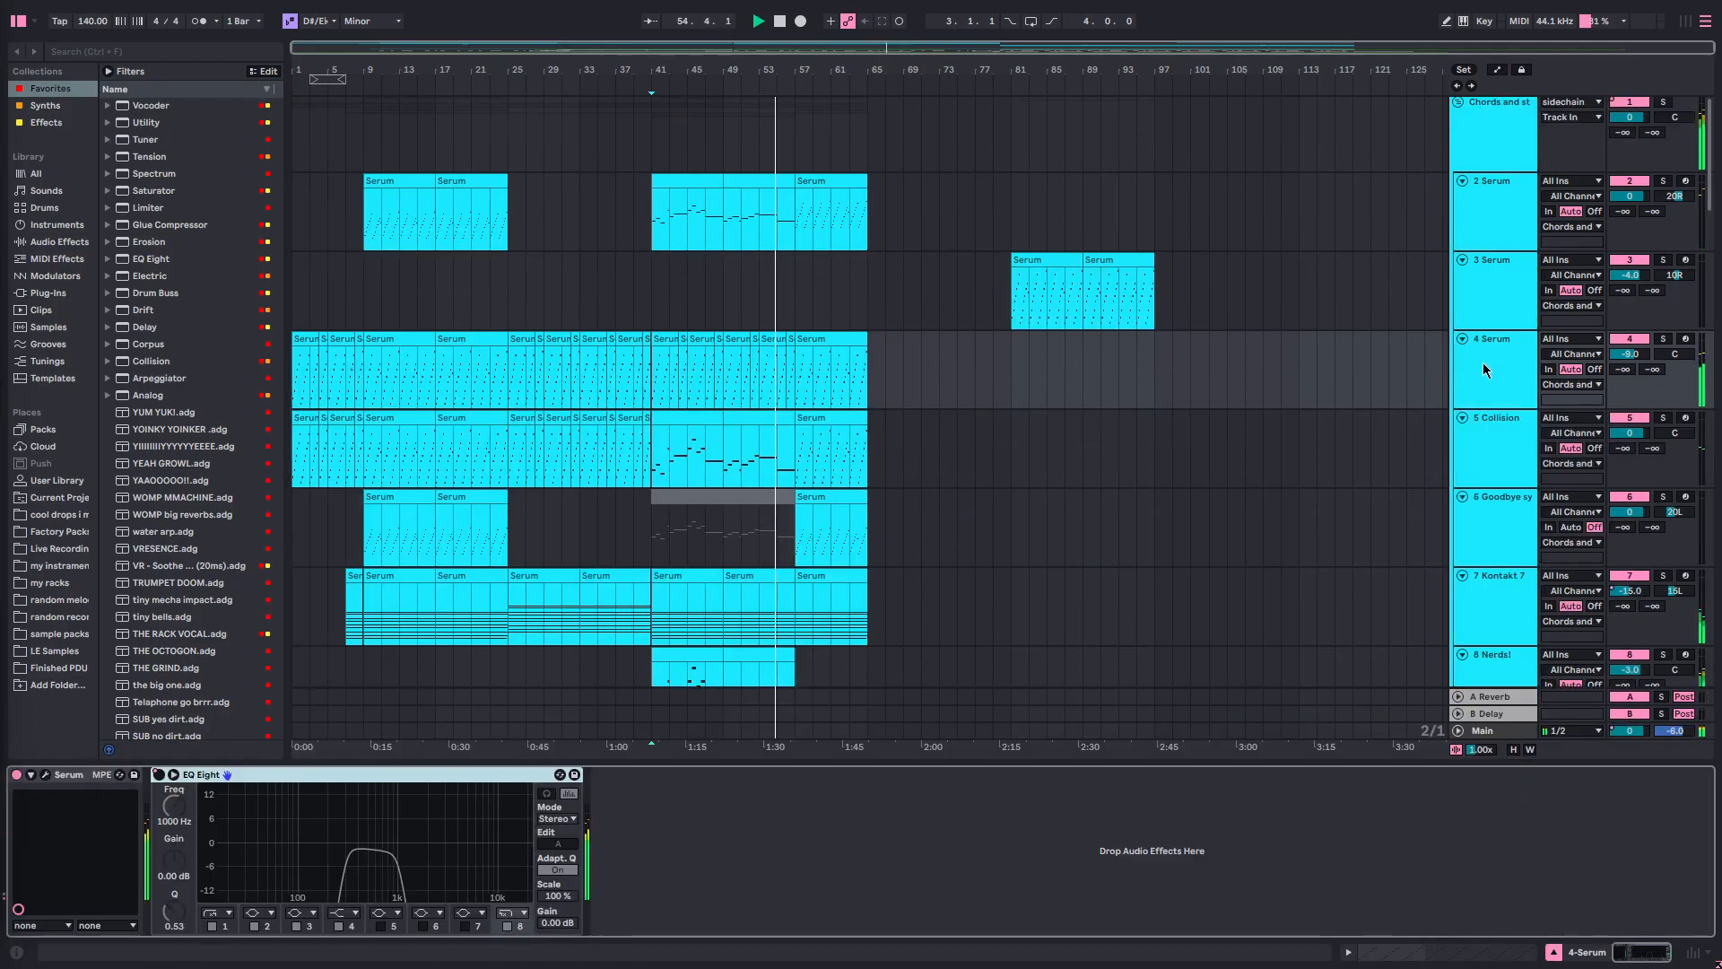
{"action": "key", "text": "a"}
{"action": "key", "text": "a"}
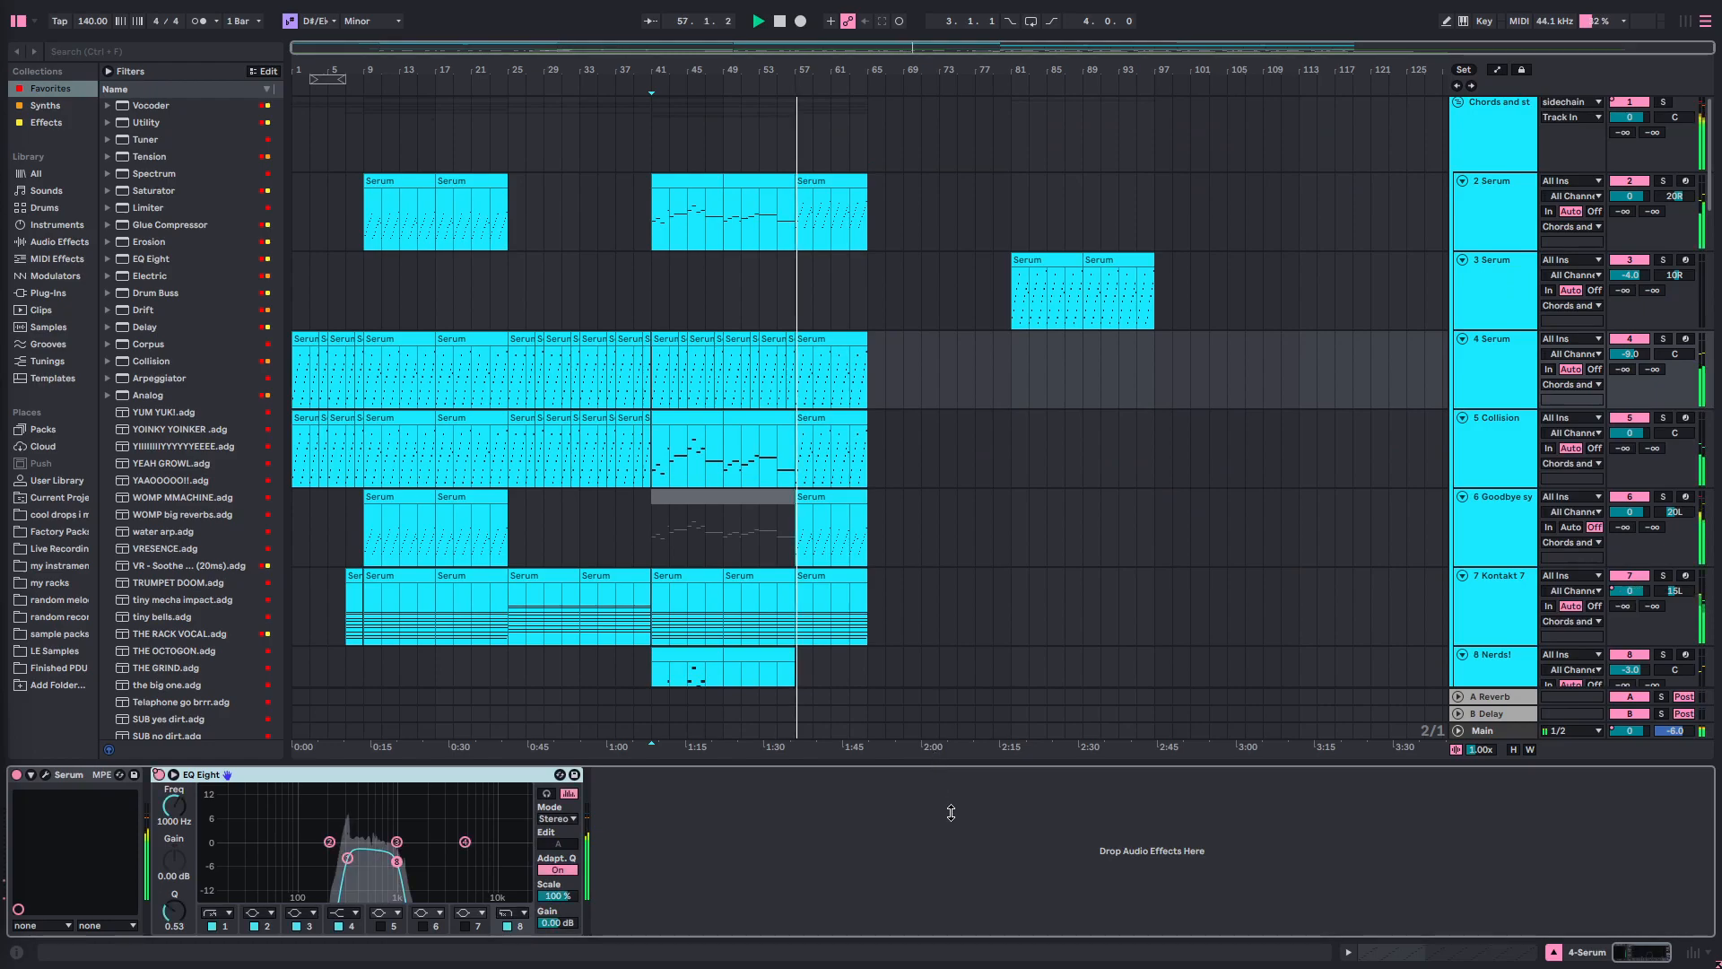
{"action": "left_click_drag", "start_coordinate": [973, 762], "coordinate": [979, 919]}
{"action": "key", "text": "space"}
- Highlight the 4 Serum clips from bar 1 to bar 51 and open the track's Serum plugin window
{"action": "left_click", "coordinate": [639, 305]}
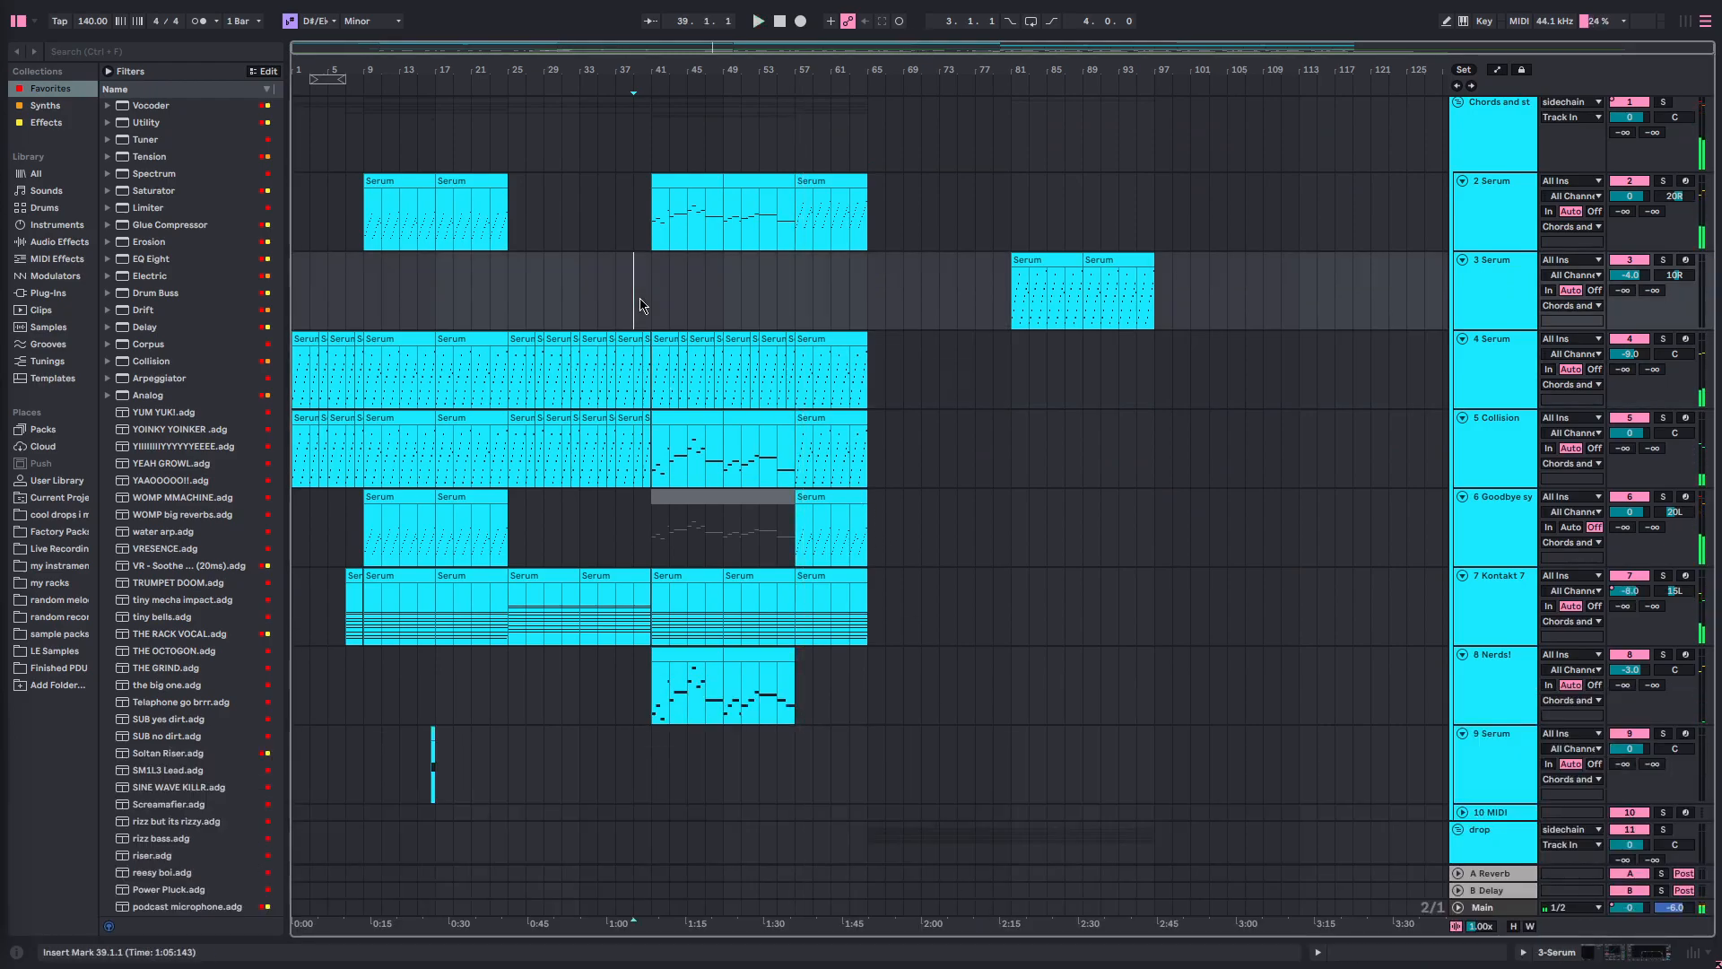
{"action": "left_click_drag", "start_coordinate": [646, 371], "coordinate": [754, 369]}
{"action": "left_click_drag", "start_coordinate": [900, 373], "coordinate": [743, 382]}
{"action": "left_click", "coordinate": [1478, 386]}
{"action": "double_click", "coordinate": [1475, 385]}
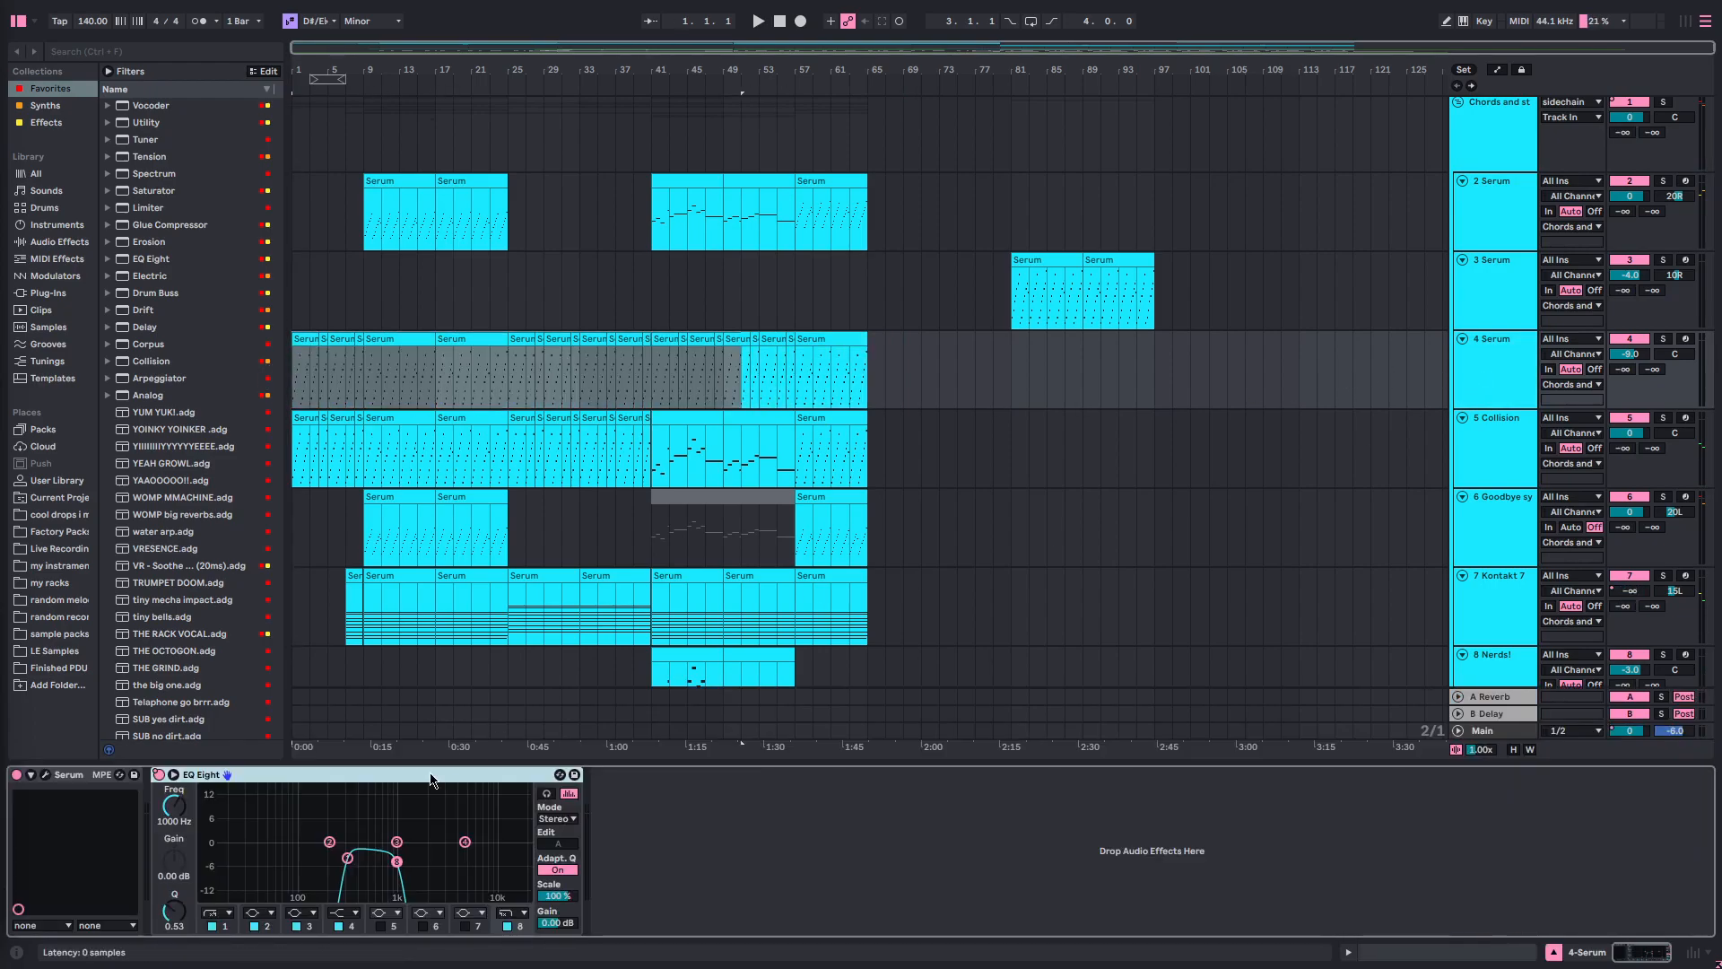
{"action": "left_click", "coordinate": [46, 776]}
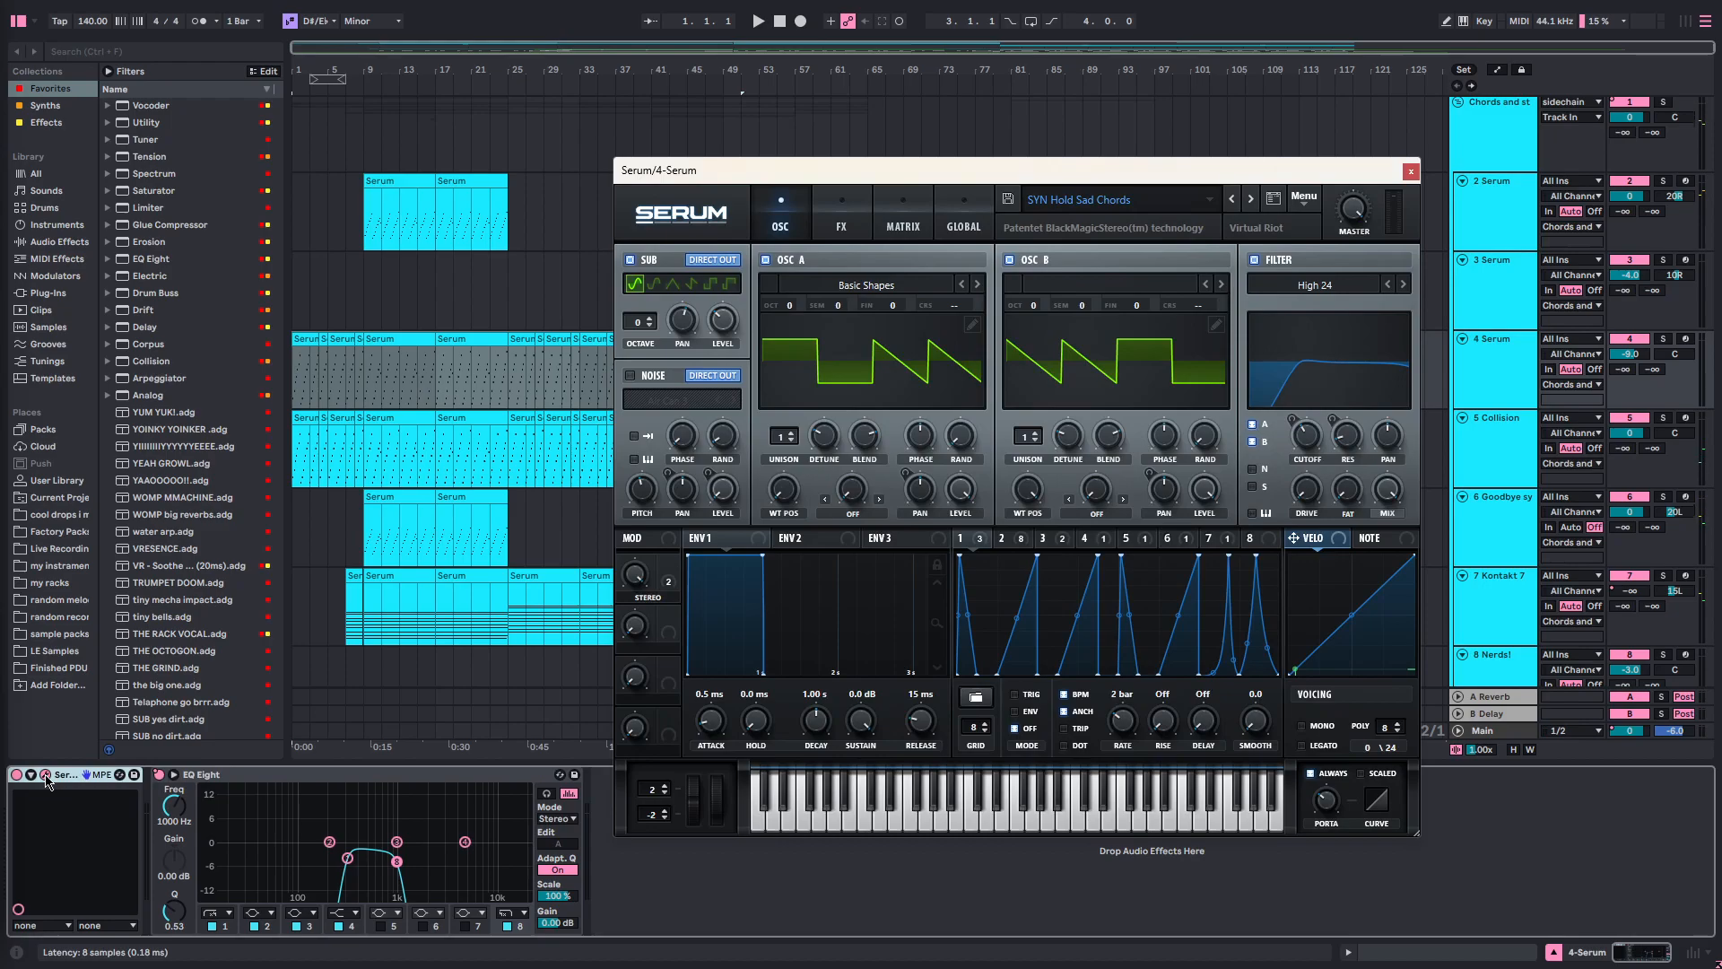
- Try adjusting Serum's master volume to 62%, and reset the control
{"action": "left_click_drag", "start_coordinate": [1366, 221], "coordinate": [1339, 272]}
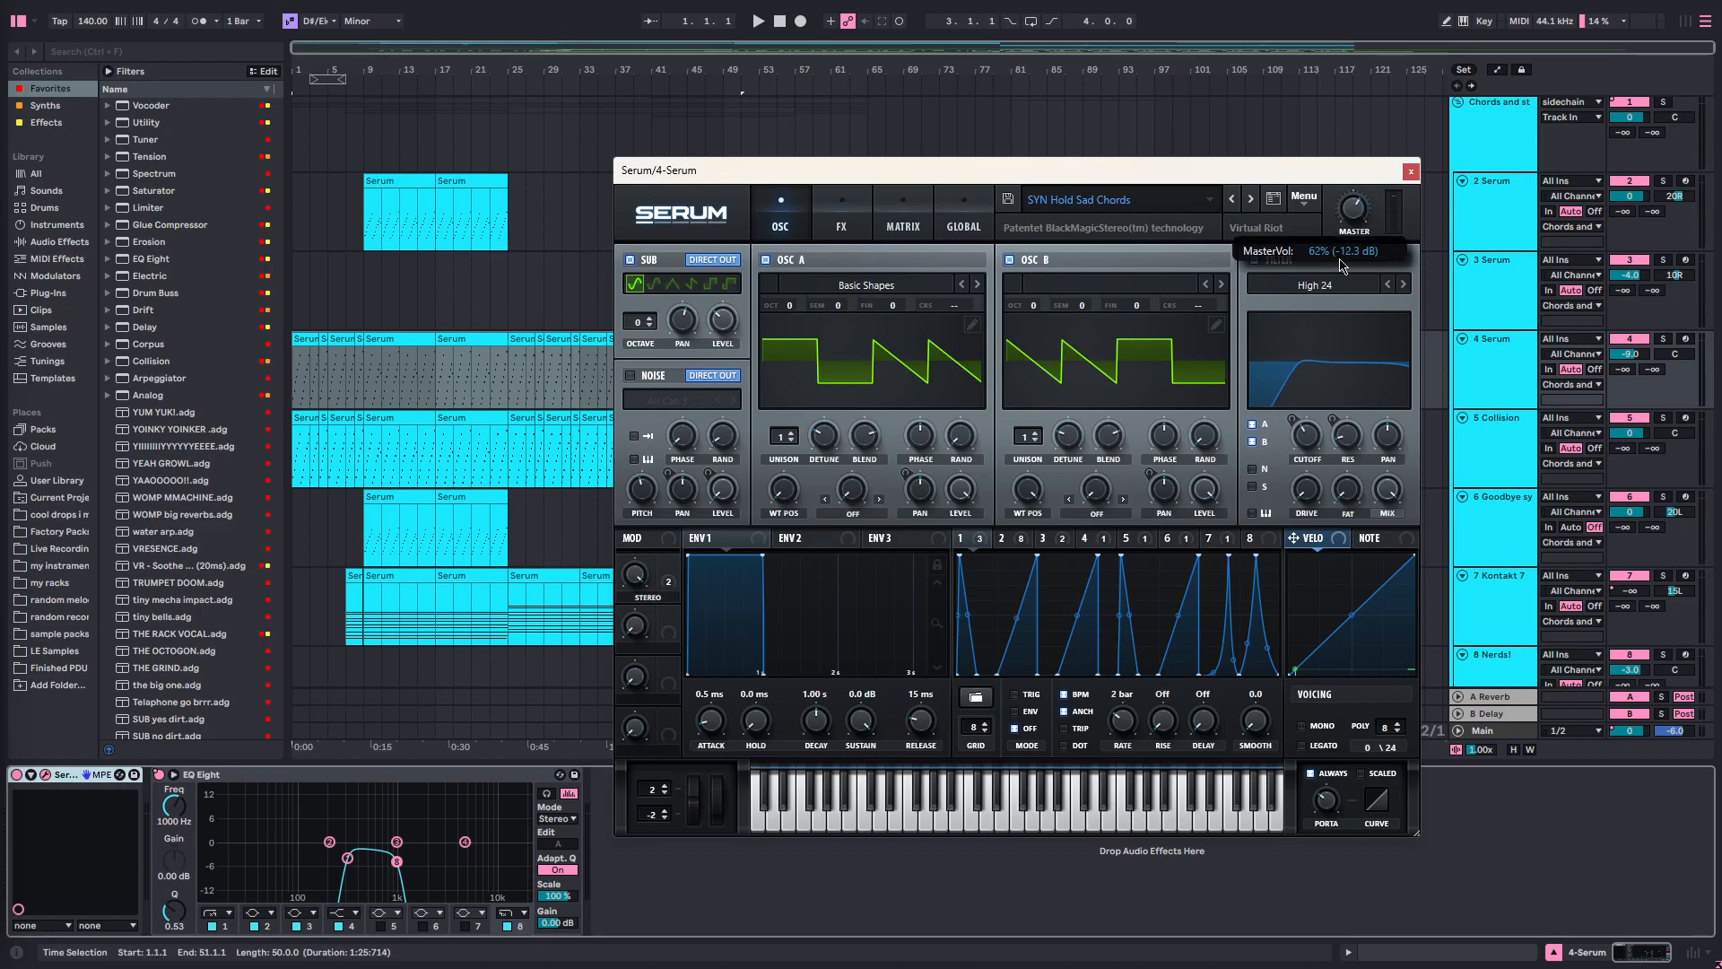
{"action": "right_click", "coordinate": [1352, 216]}
{"action": "left_click", "coordinate": [1410, 294]}
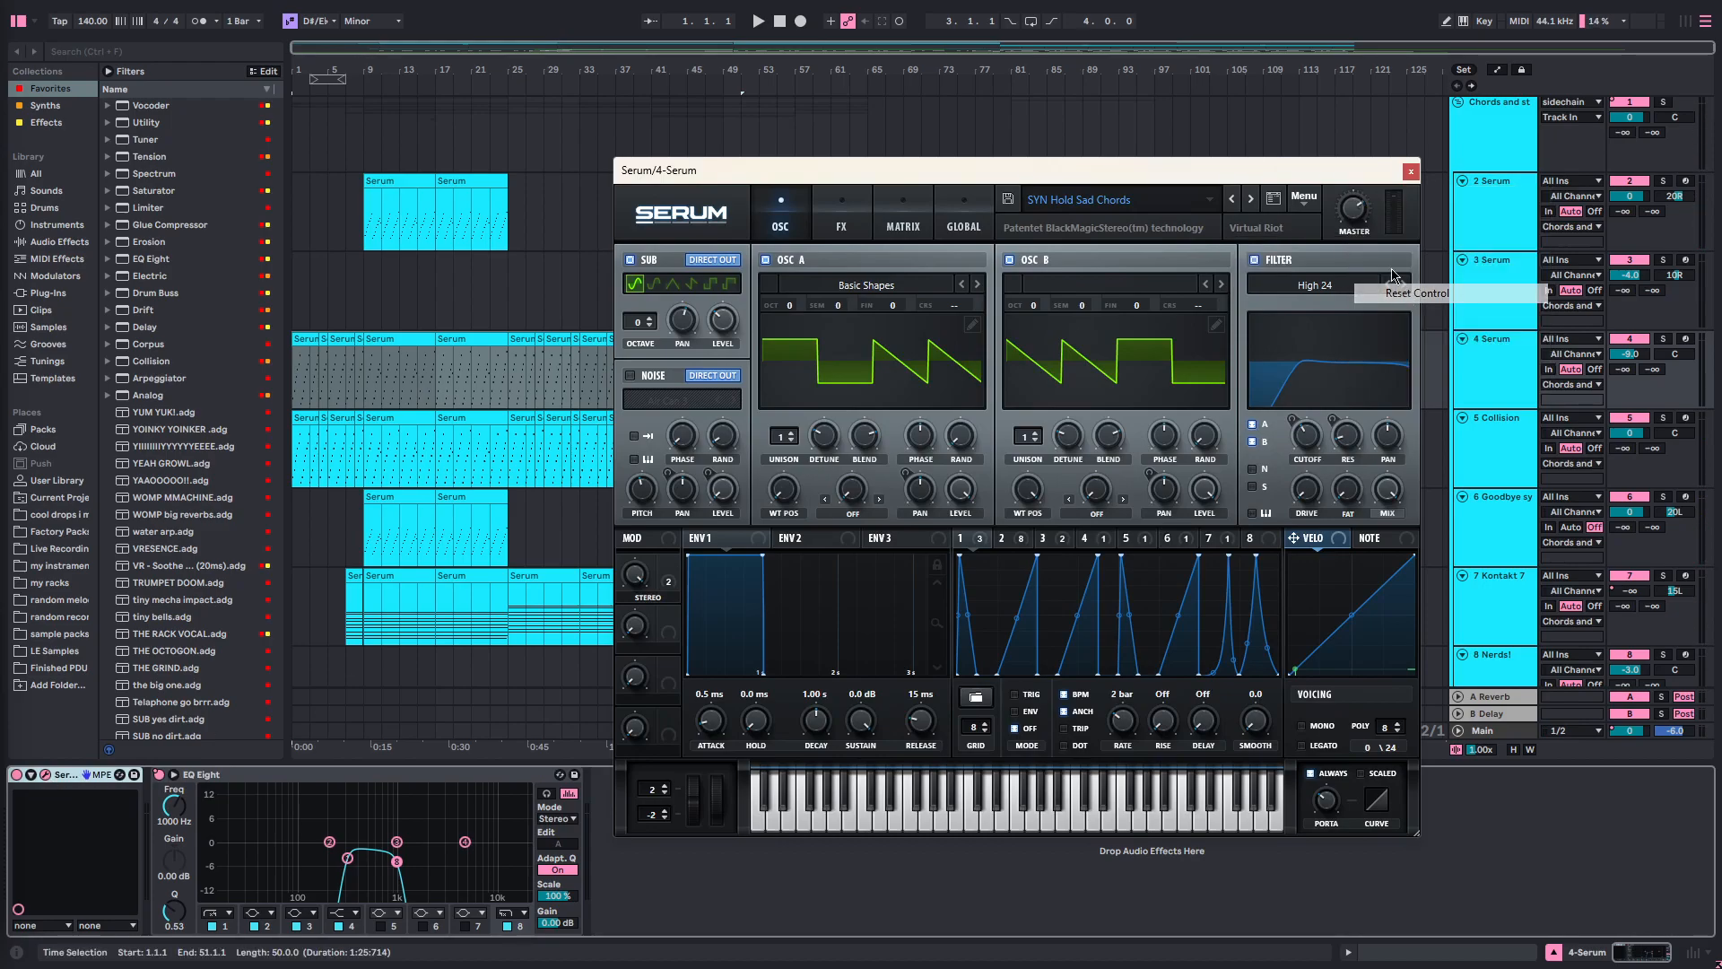
{"action": "right_click", "coordinate": [1355, 212]}
{"action": "left_click", "coordinate": [1410, 294]}
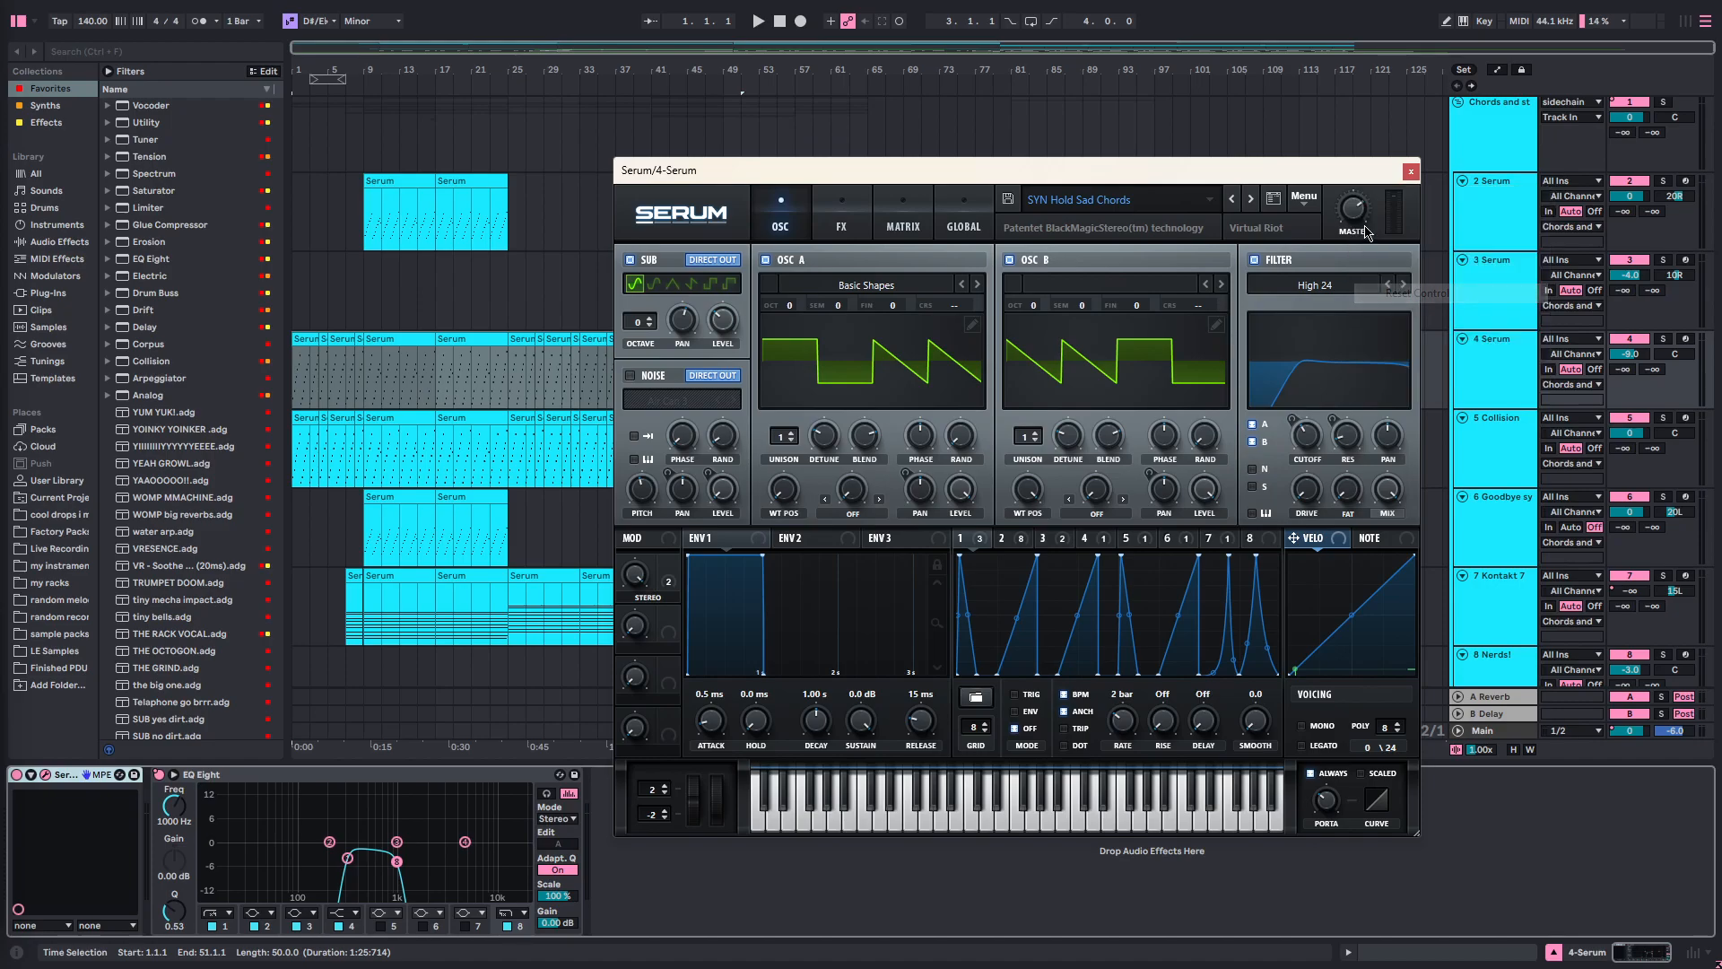
- Set the 4 Serum track volume to 0 dB and move the Serum window down clear of the track's clips
{"action": "left_click", "coordinate": [1467, 375]}
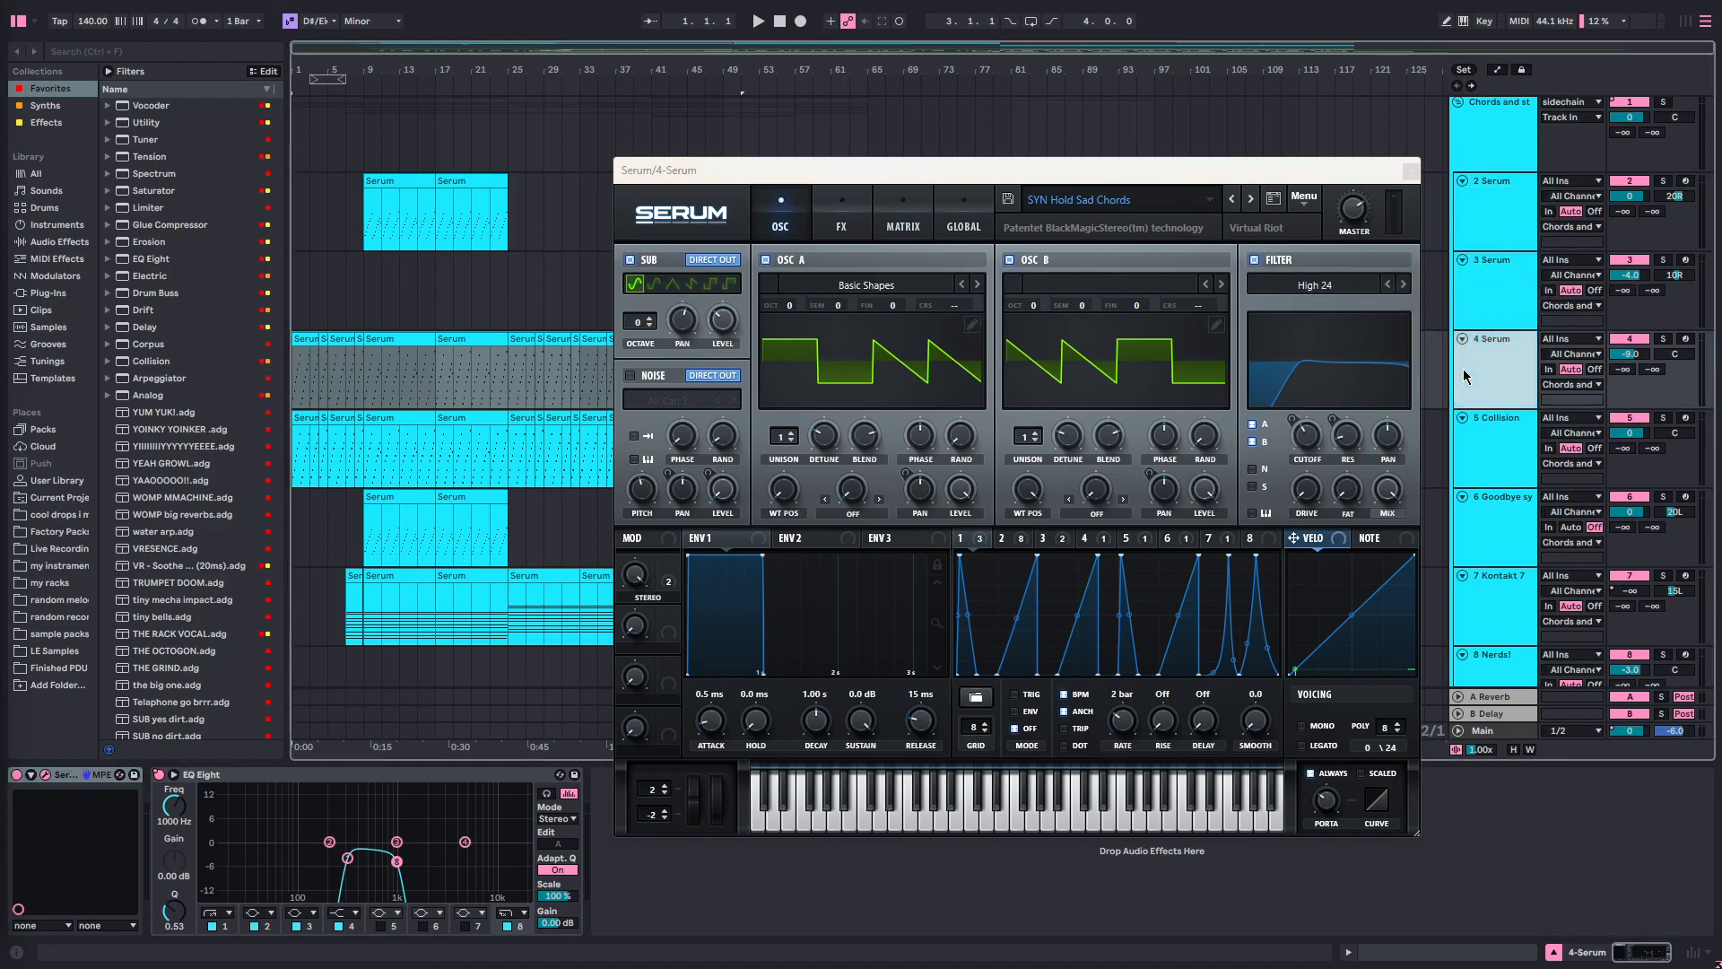
{"action": "left_click_drag", "start_coordinate": [1320, 163], "coordinate": [1264, 212]}
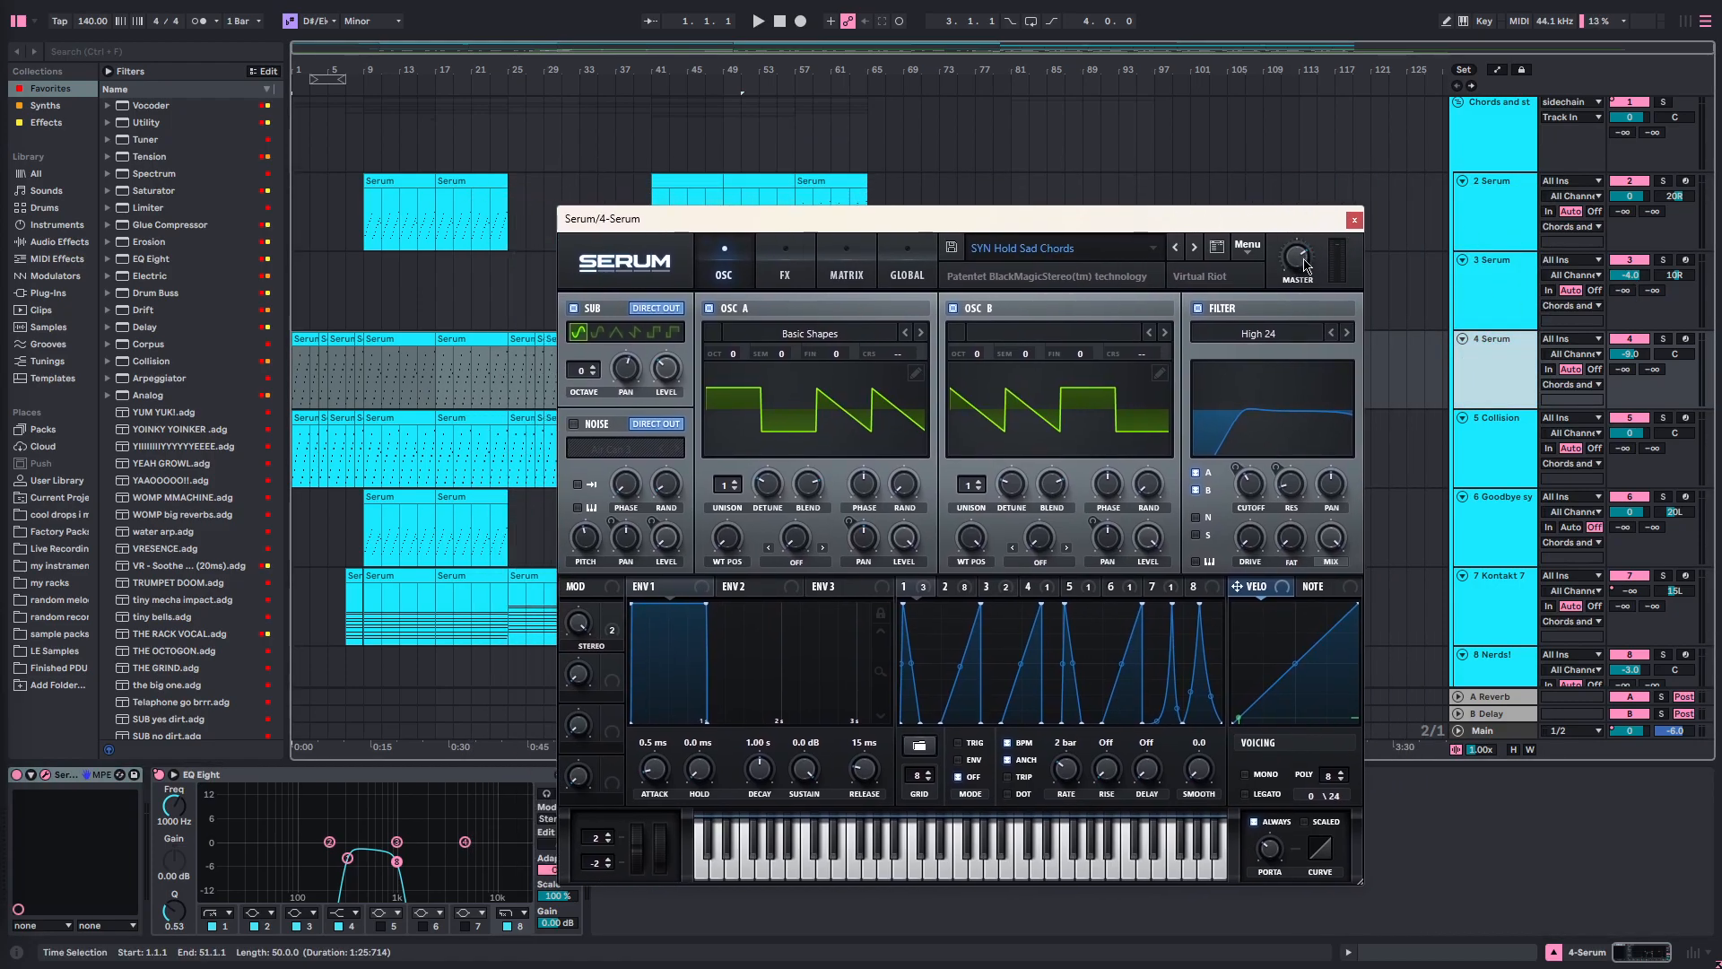
{"action": "left_click", "coordinate": [306, 394]}
{"action": "left_click", "coordinate": [1629, 353]}
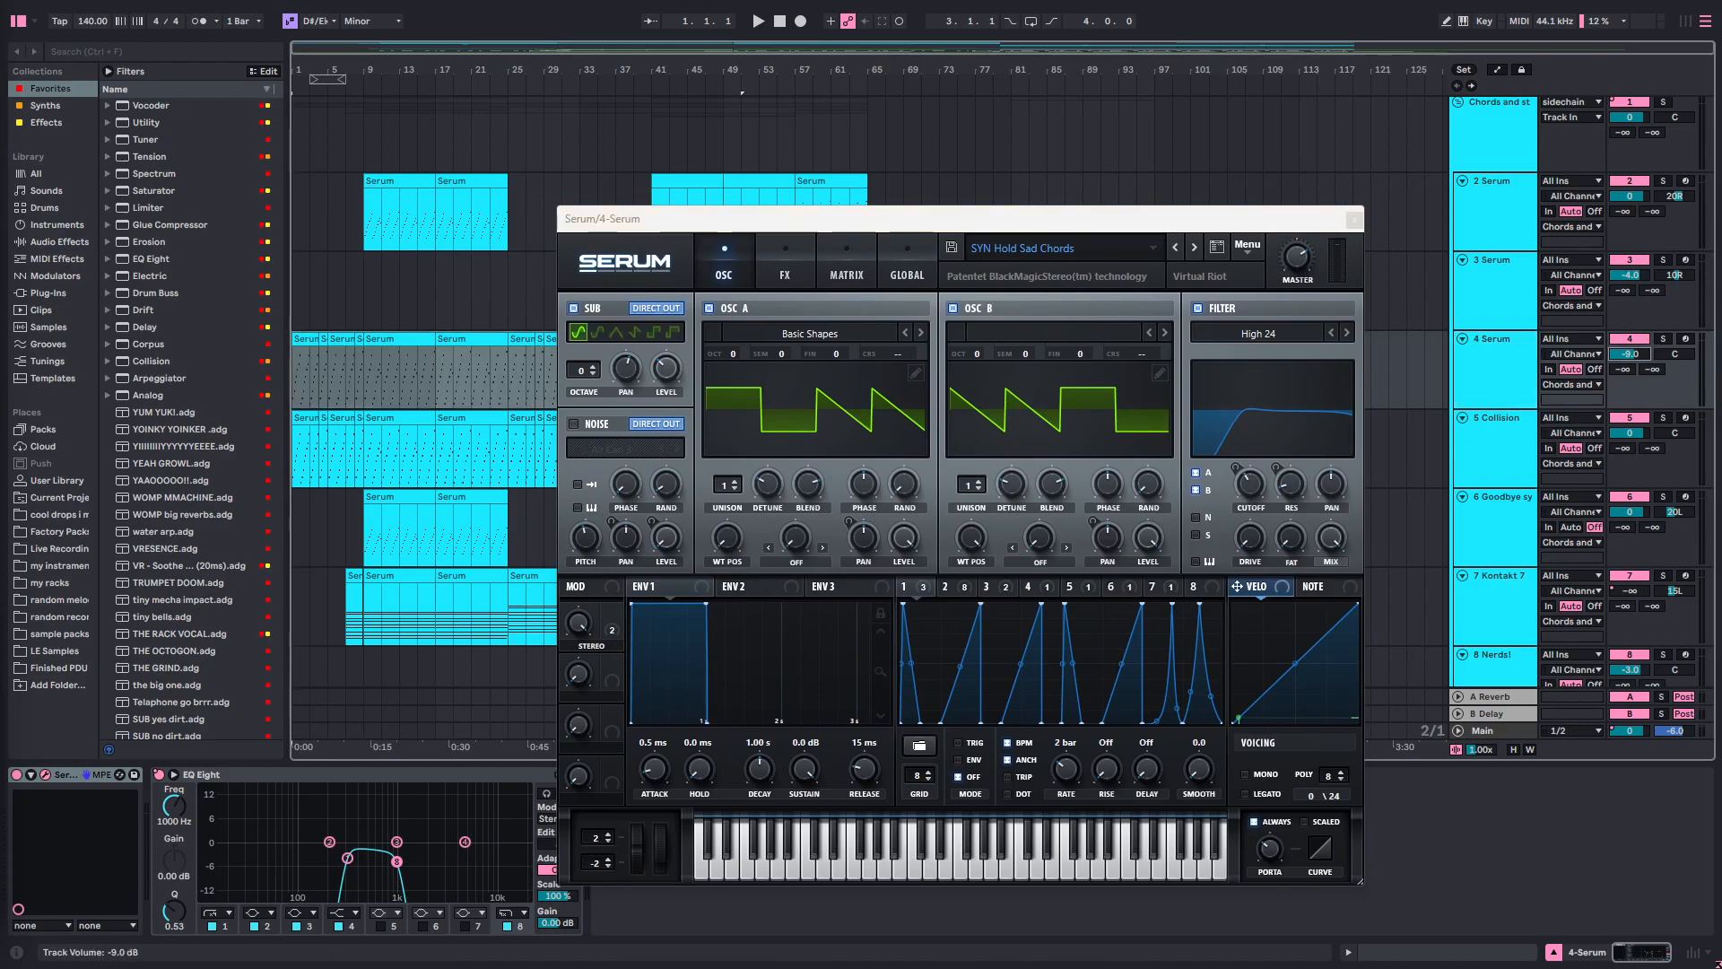
{"action": "left_click_drag", "start_coordinate": [1306, 227], "coordinate": [1321, 504]}
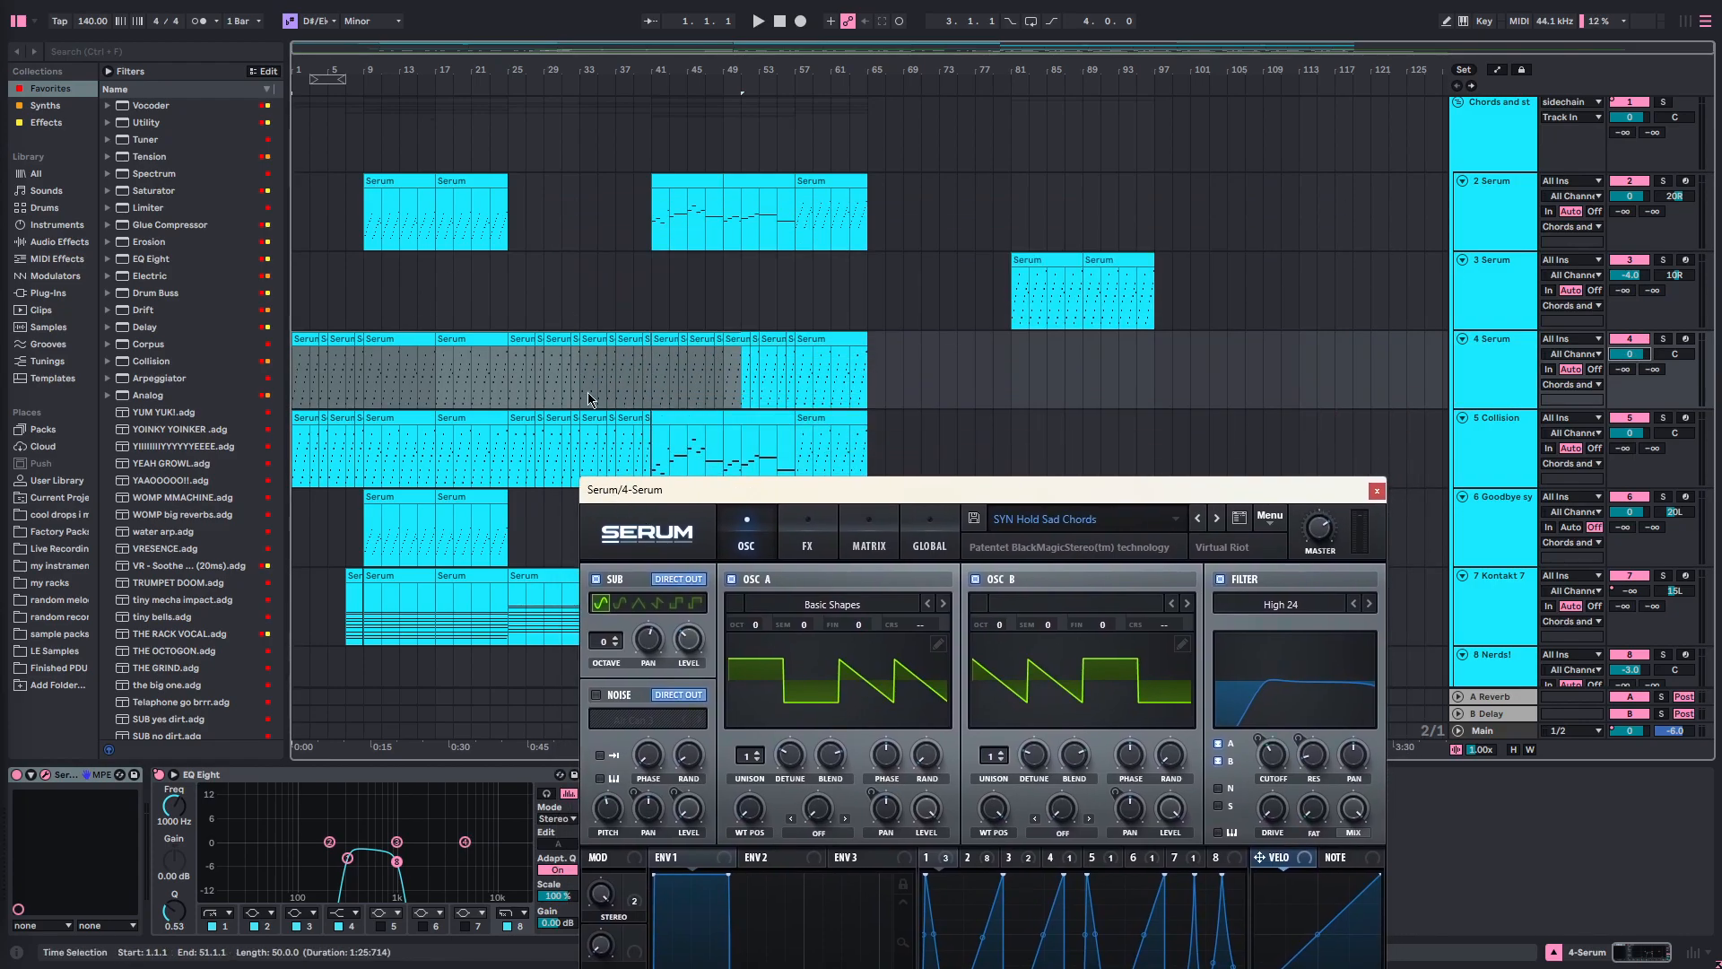
- Play the project from bar 1 and set Serum's master volume to 58% (-14.1 dB)
{"action": "left_click", "coordinate": [641, 396]}
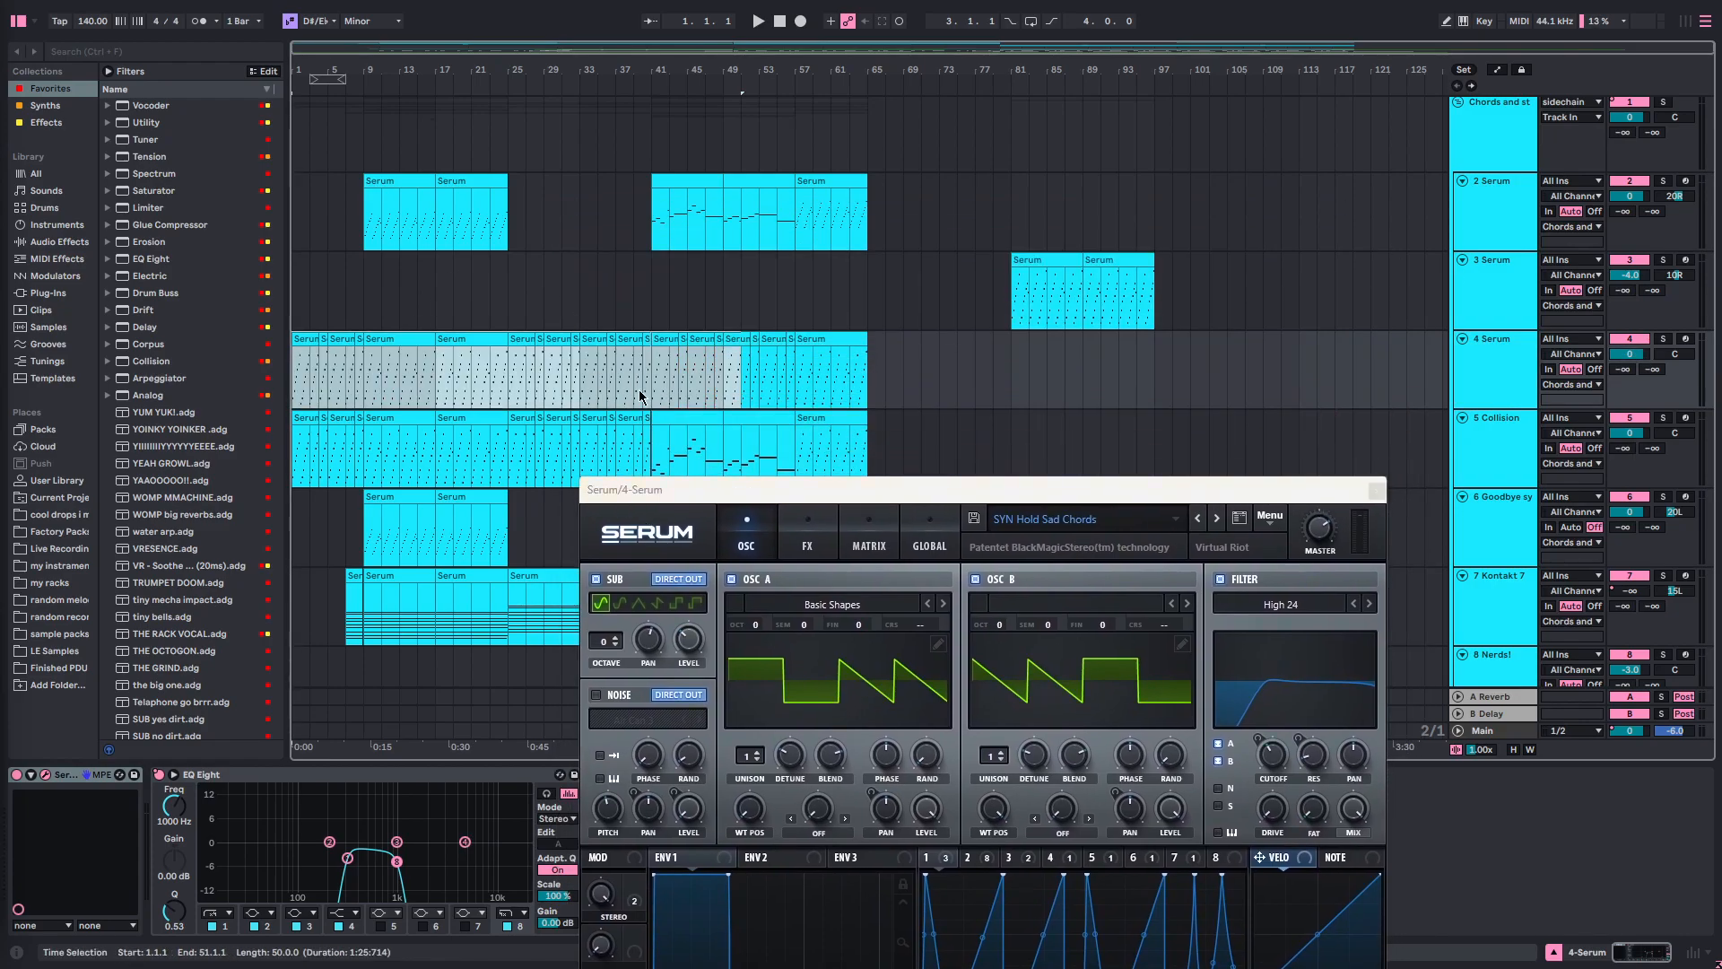
{"action": "left_click", "coordinate": [296, 383]}
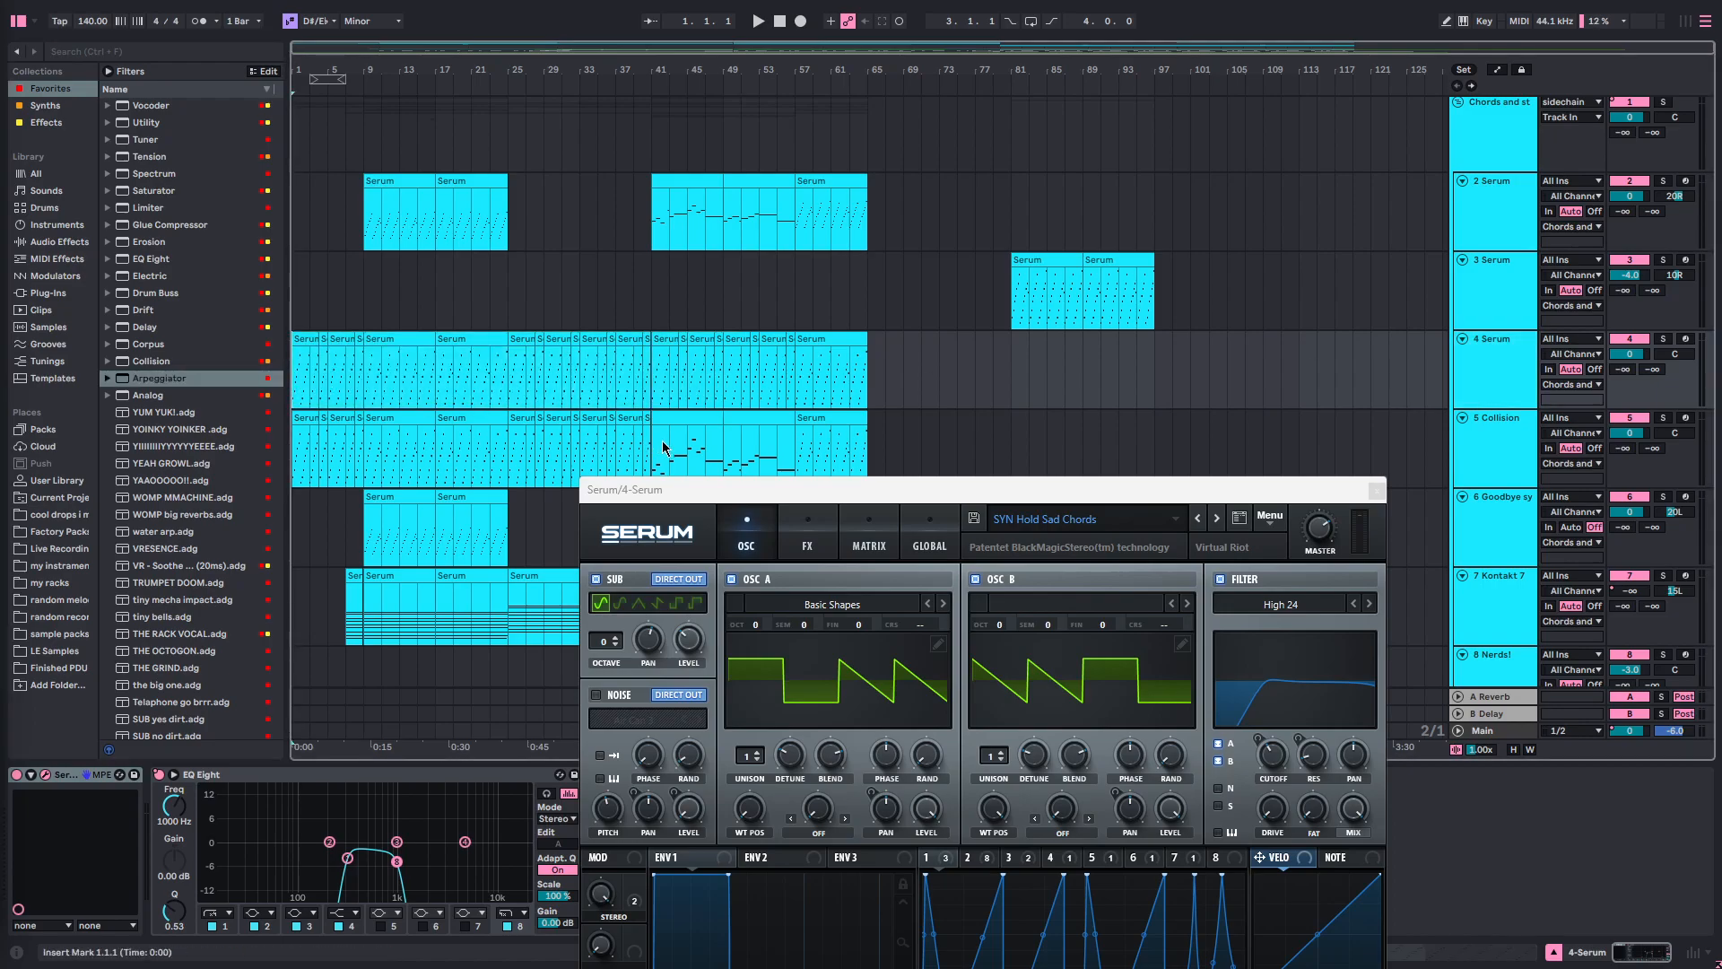
{"action": "key", "text": "space"}
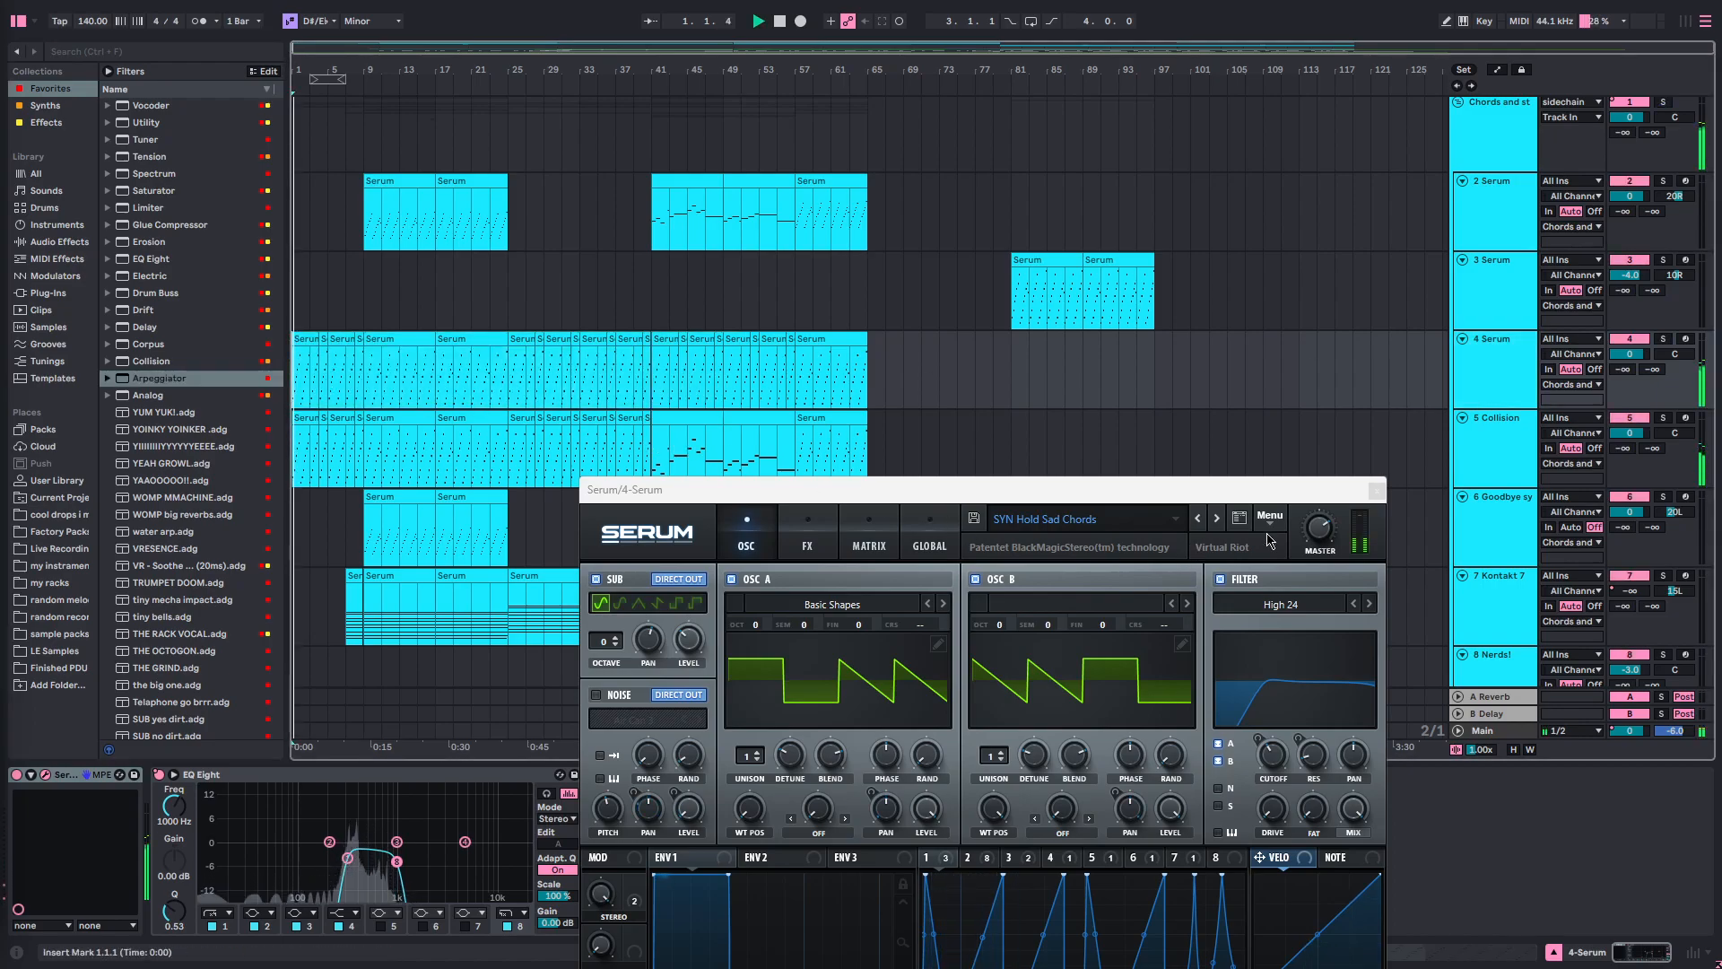
{"action": "left_click_drag", "start_coordinate": [1322, 527], "coordinate": [1323, 567]}
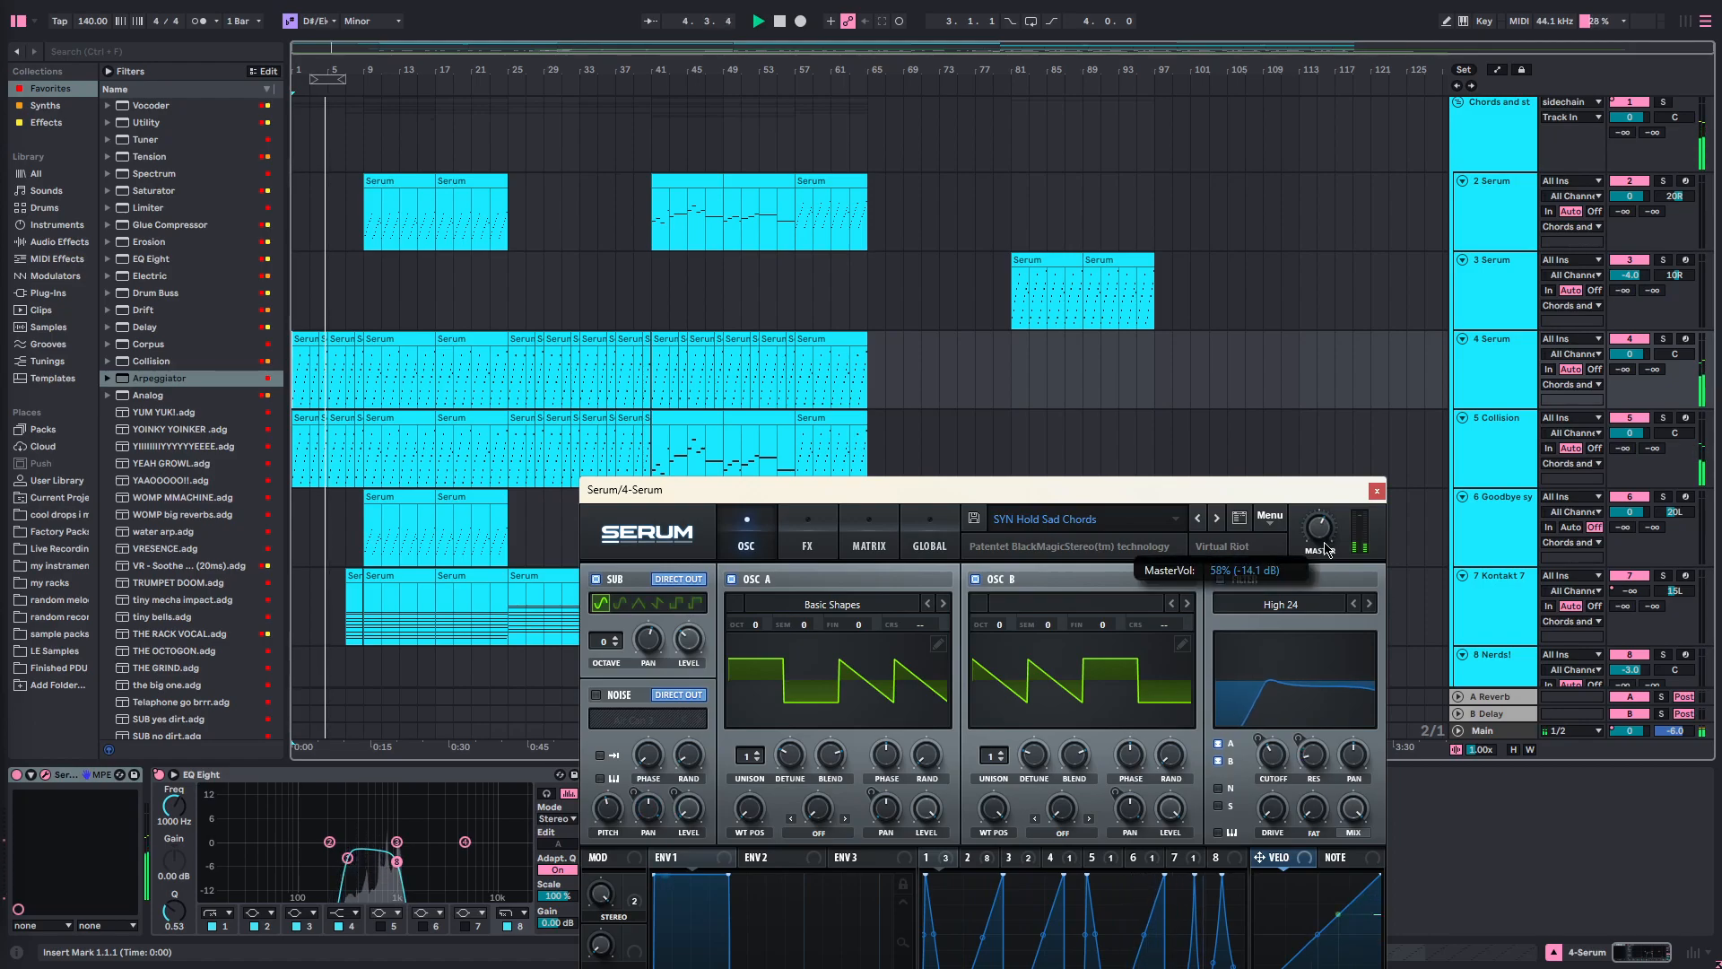
- Play the project from bar 41 and close the Serum plugin window
{"action": "left_click", "coordinate": [651, 377]}
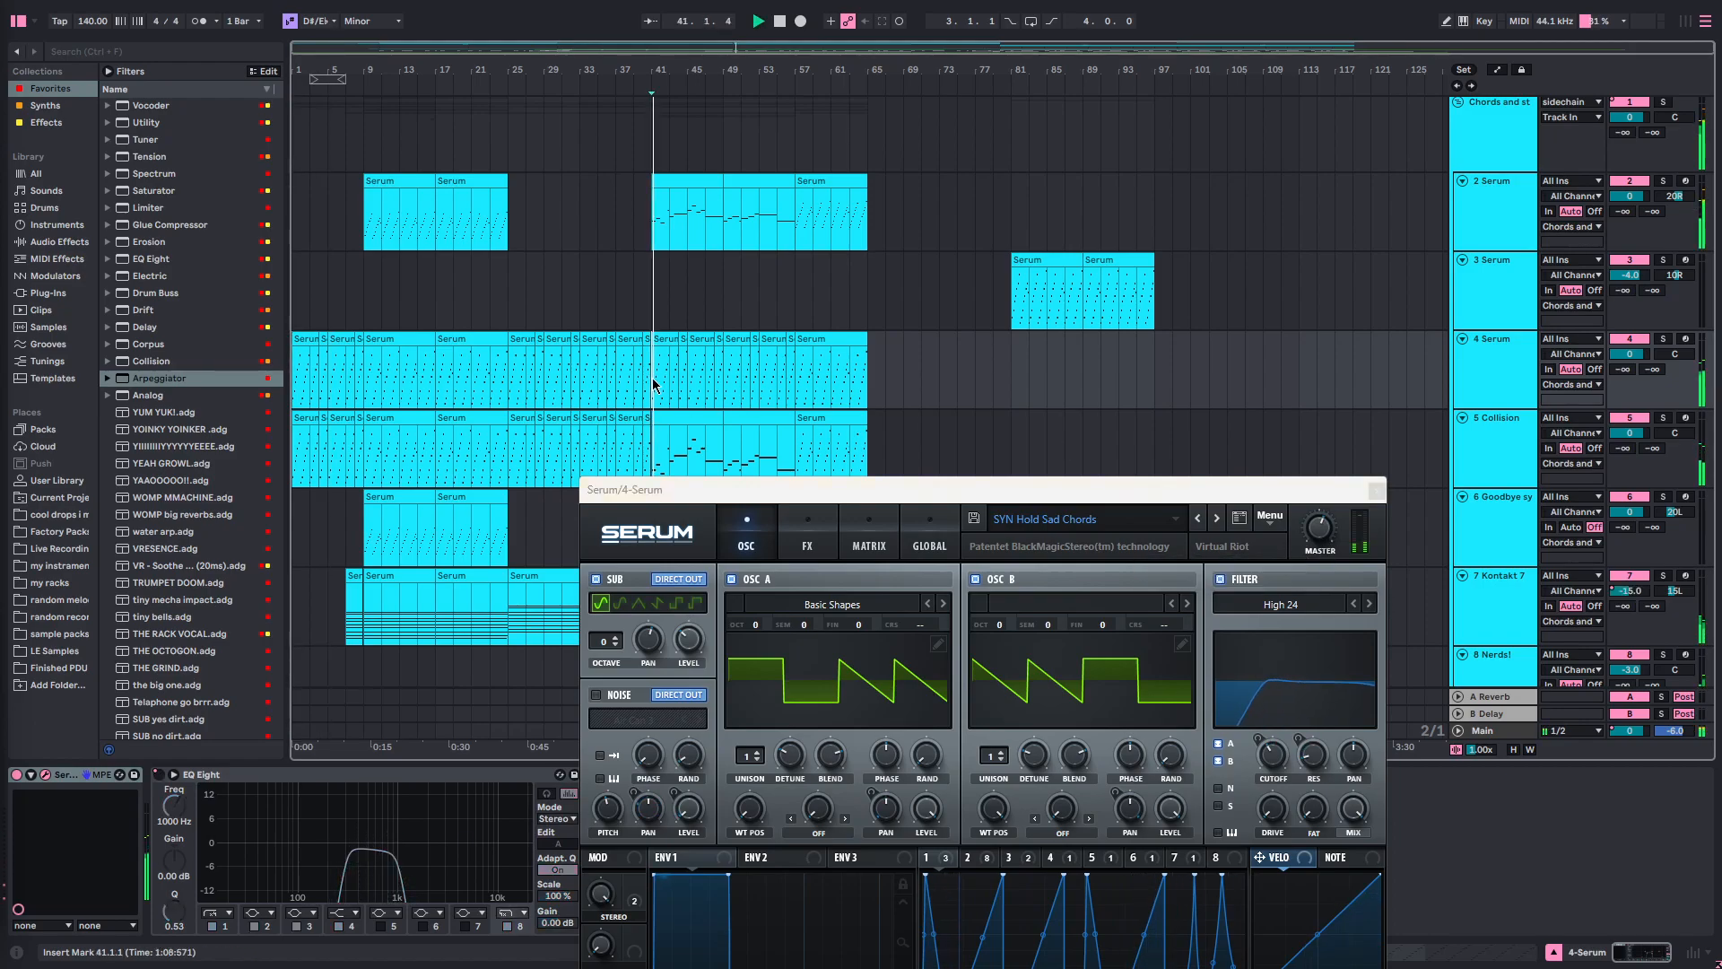
{"action": "left_click", "coordinate": [1375, 489]}
{"action": "scroll", "coordinate": [769, 380], "scroll_direction": "up", "scroll_amount": 10}
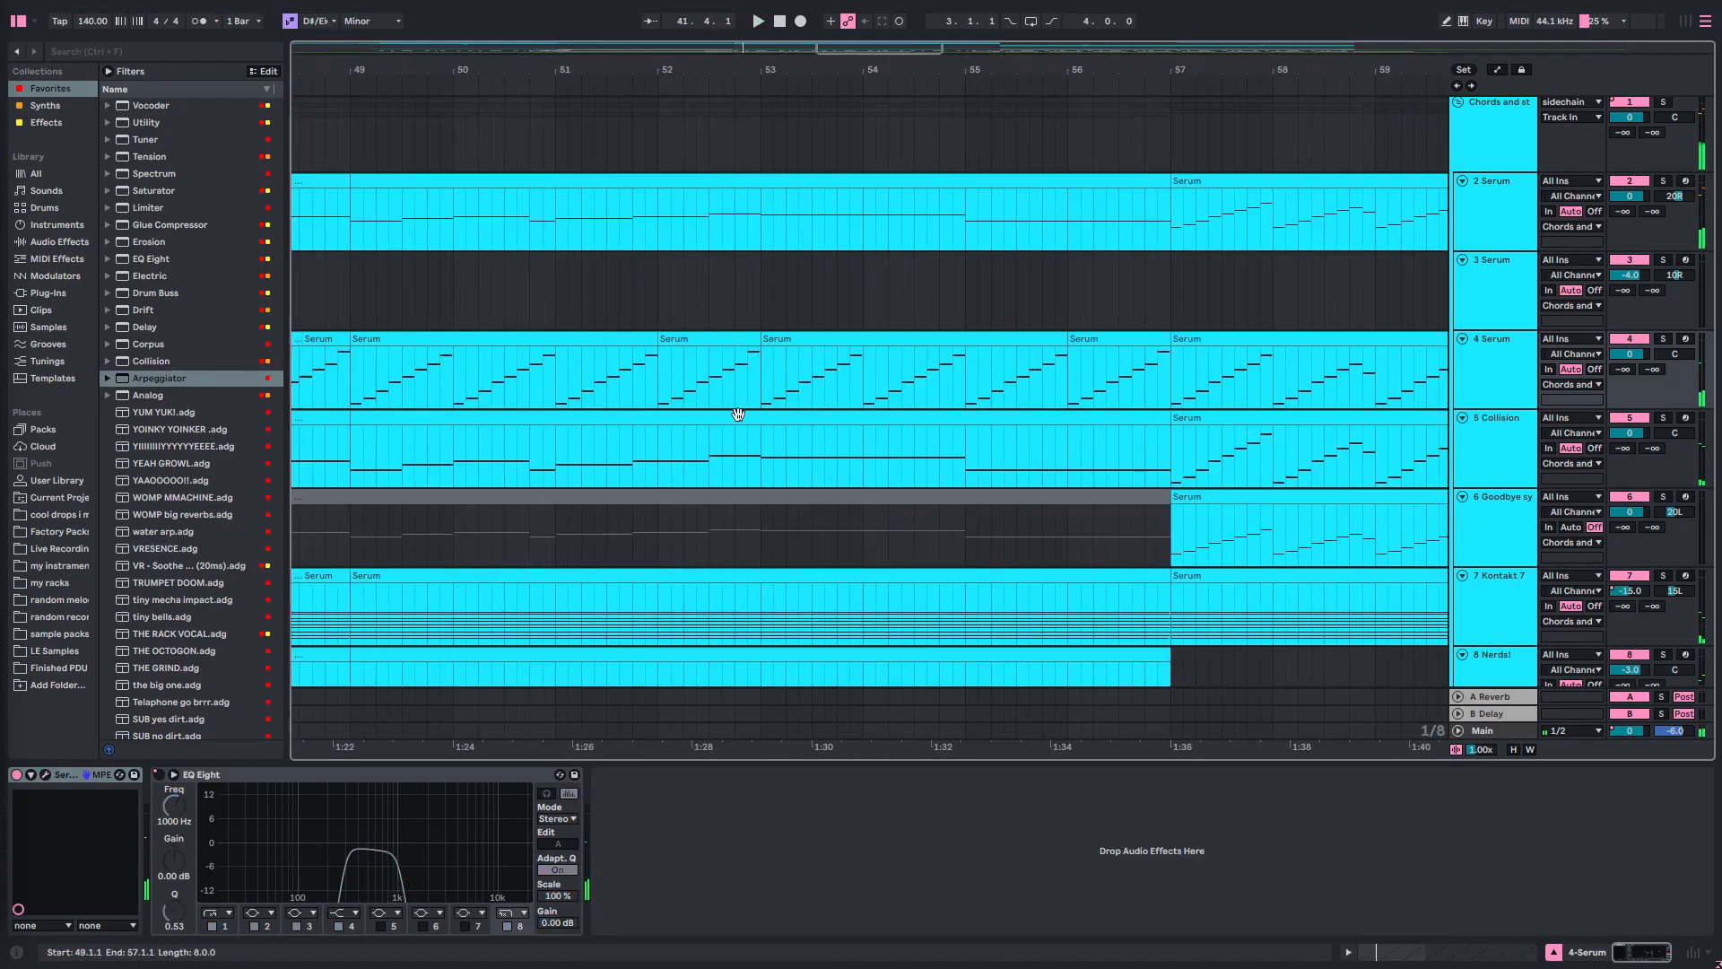
- Show the devices of the 2 Serum track at bar 41
{"action": "scroll", "coordinate": [579, 406], "scroll_direction": "down", "scroll_amount": 2}
{"action": "scroll", "coordinate": [579, 407], "scroll_direction": "down", "scroll_amount": 3}
{"action": "scroll", "coordinate": [549, 435], "scroll_direction": "left", "scroll_amount": 3}
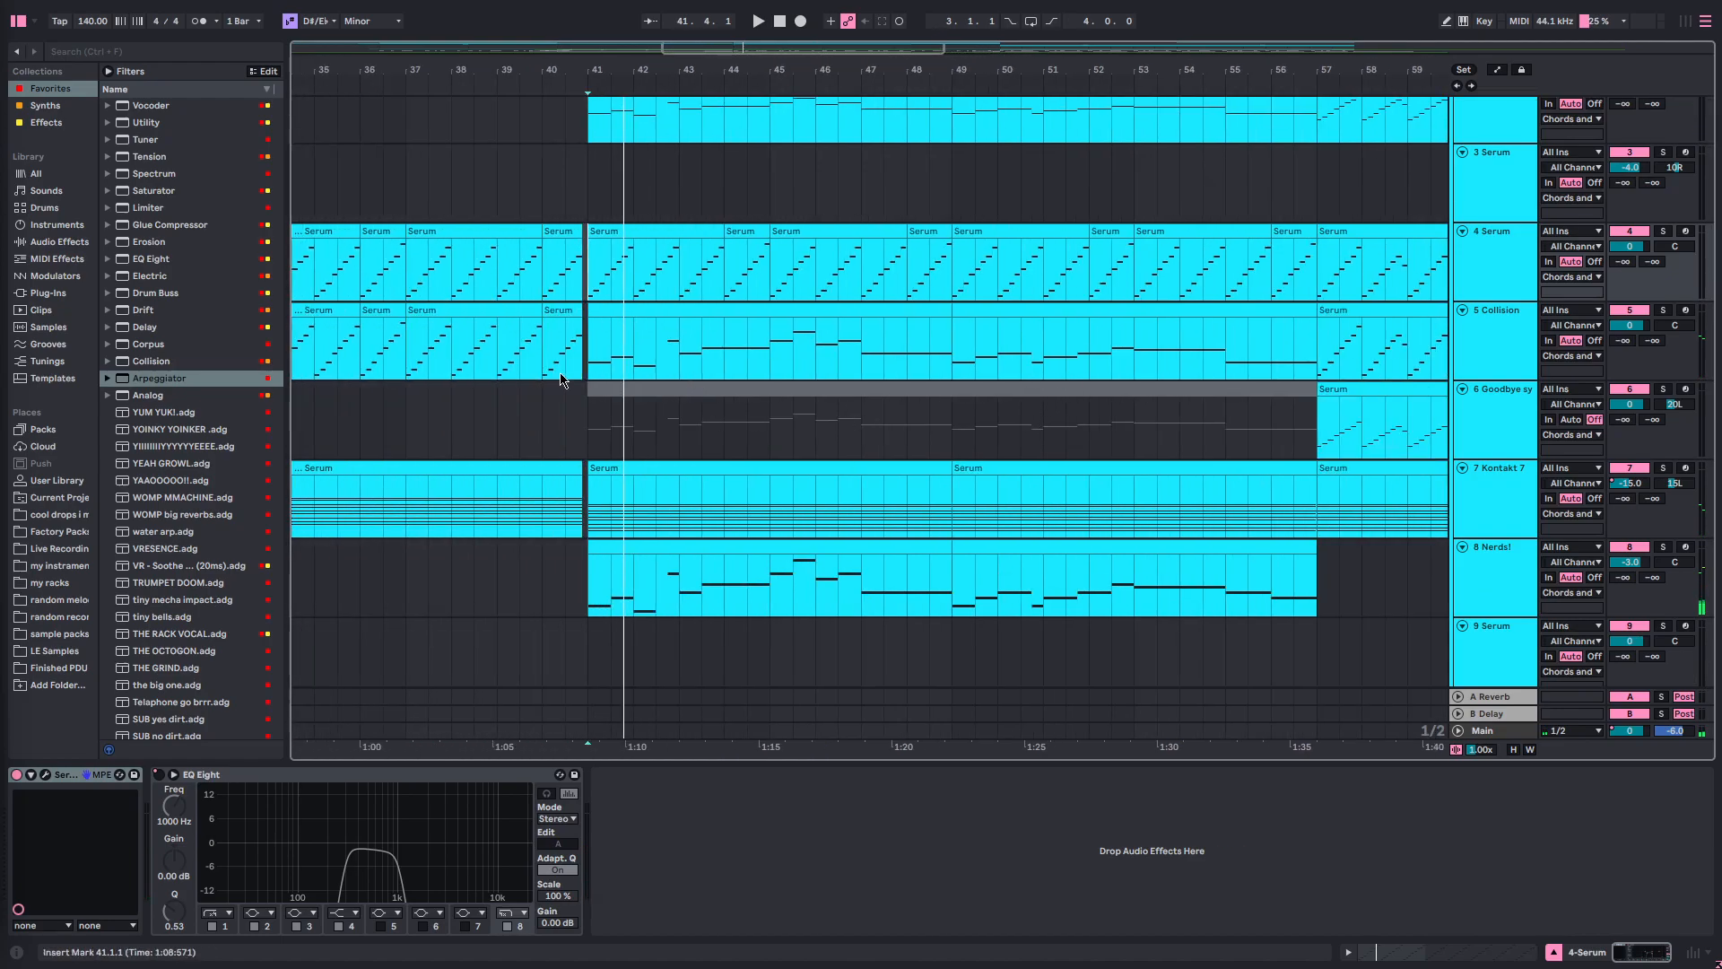
{"action": "scroll", "coordinate": [663, 293], "scroll_direction": "up", "scroll_amount": 2}
{"action": "left_click", "coordinate": [590, 238]}
- Show the 8 Nerds! track's devices and highlight its clip from bar 41 to bar 55
{"action": "scroll", "coordinate": [597, 327], "scroll_direction": "down", "scroll_amount": 4}
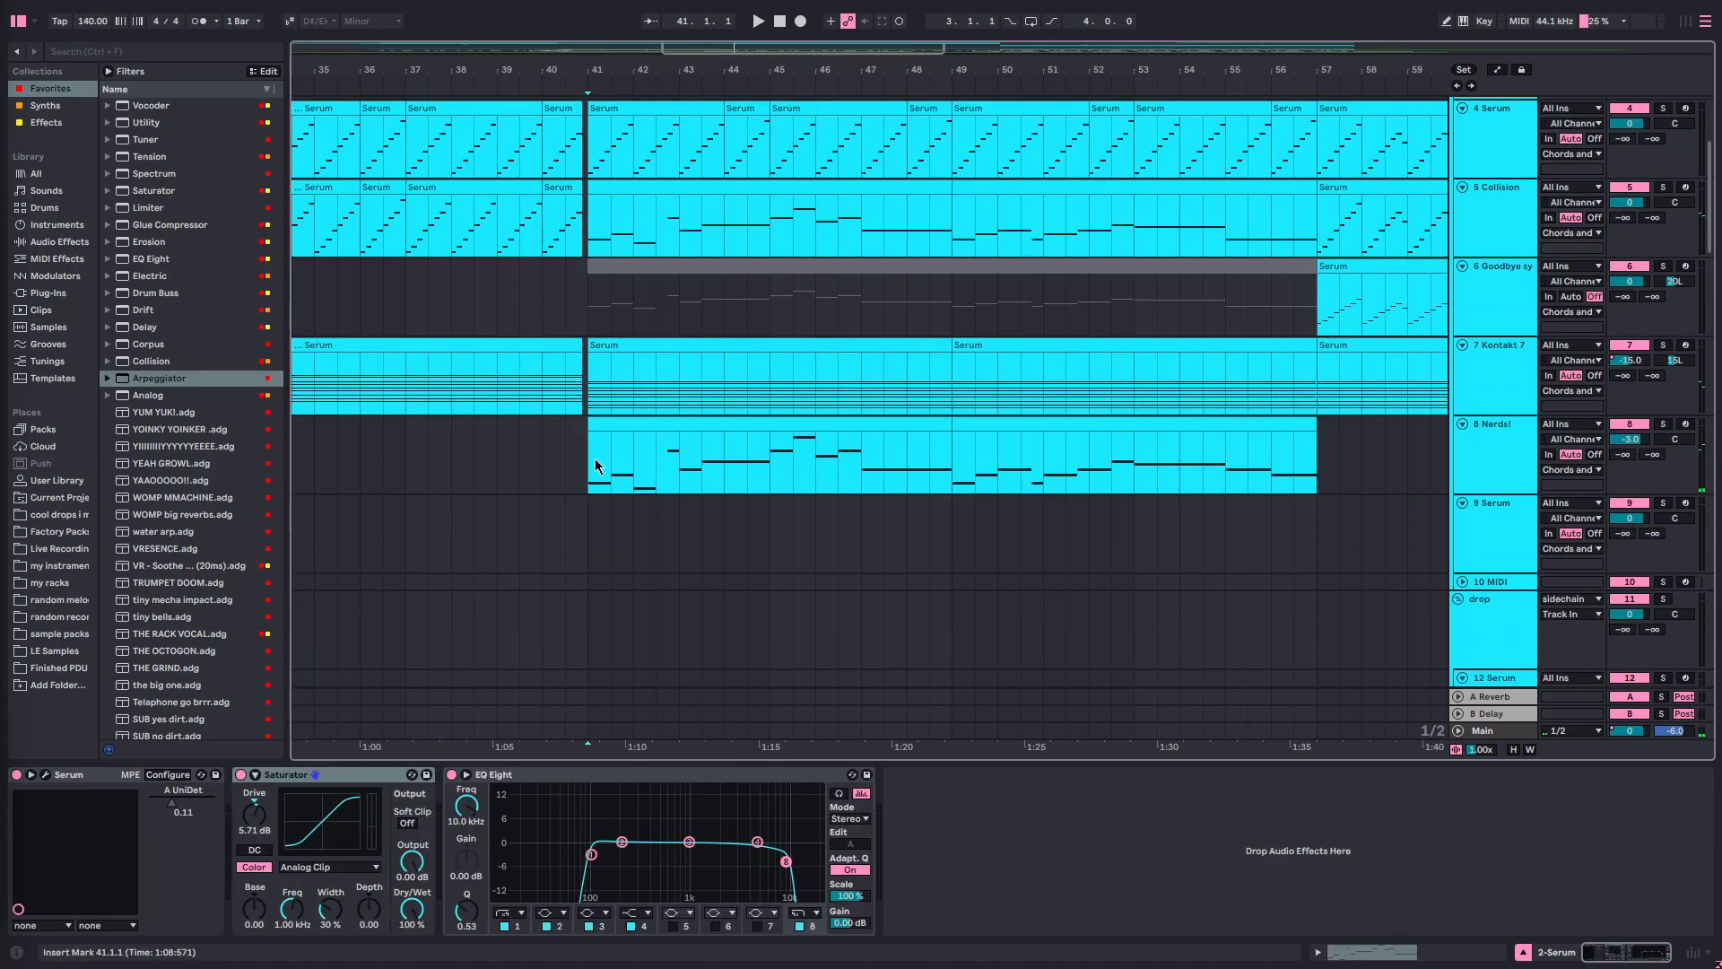
{"action": "left_click", "coordinate": [594, 461]}
{"action": "mouse_move", "coordinate": [752, 762]}
{"action": "left_mouse_down"}
{"action": "mouse_move", "coordinate": [789, 839]}
{"action": "mouse_move", "coordinate": [777, 761]}
{"action": "left_mouse_up"}
{"action": "key", "text": "space"}
{"action": "left_click_drag", "start_coordinate": [584, 477], "coordinate": [1219, 485]}
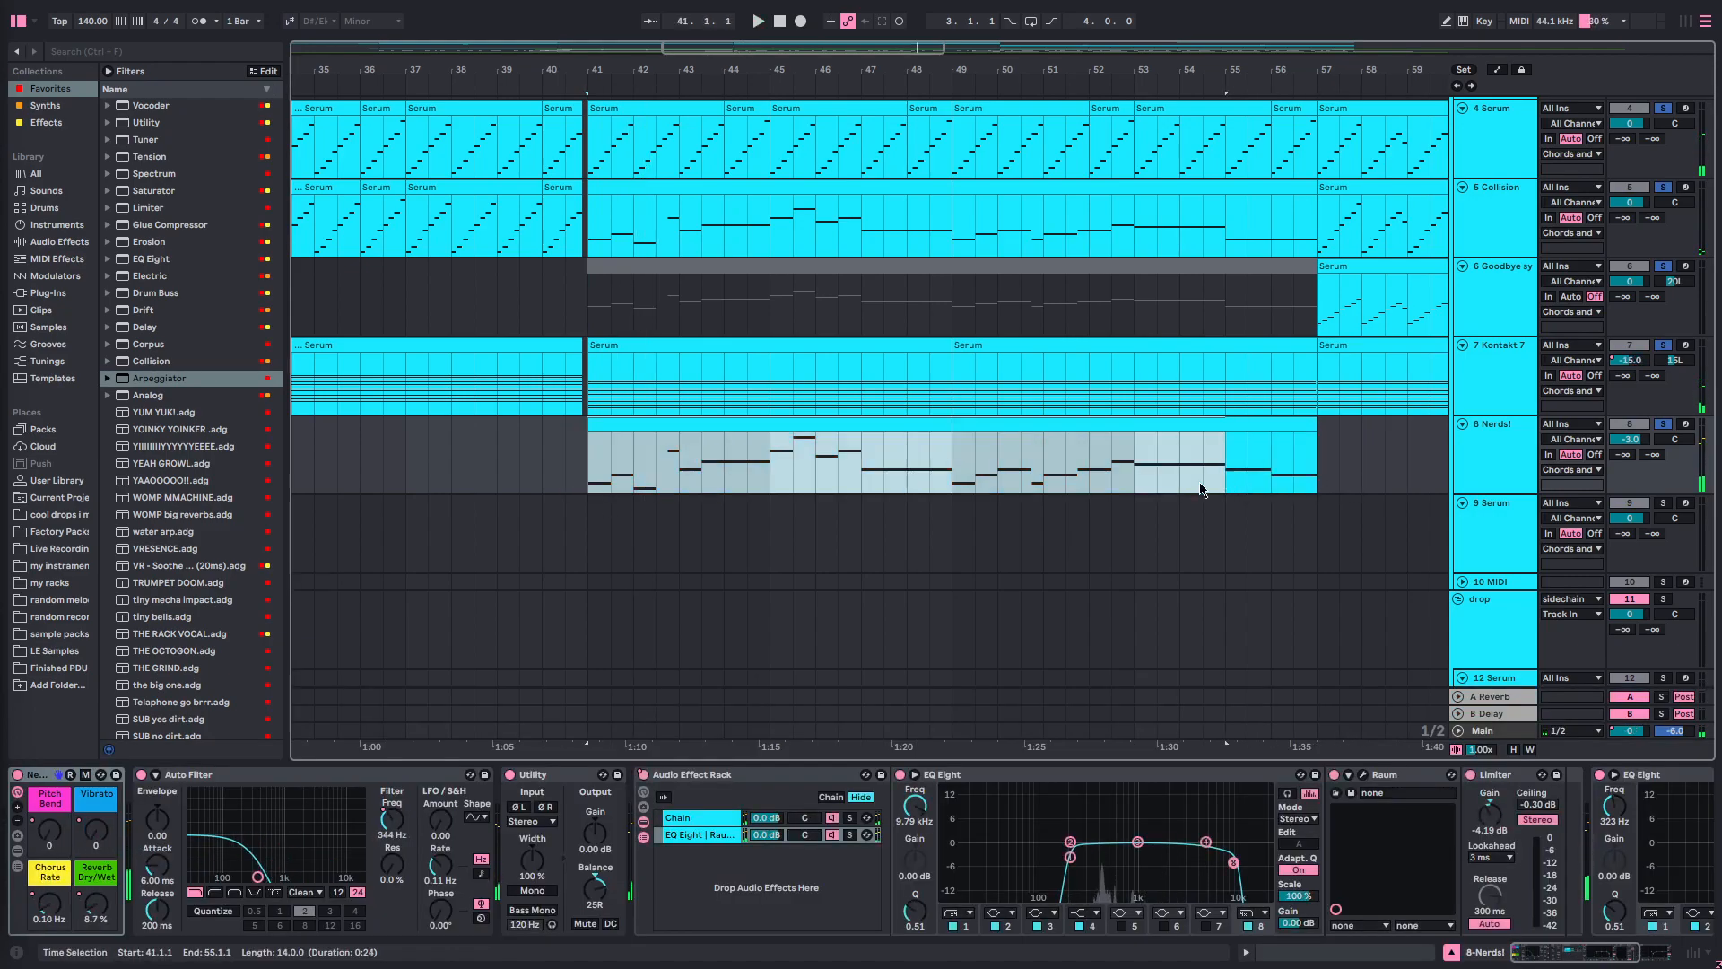
- Select the tracks from 7 Kontakt 7 up to 2 Serum at bar 41 and play them
{"action": "left_click", "coordinate": [587, 391]}
{"action": "scroll", "coordinate": [588, 408], "scroll_direction": "up", "scroll_amount": 4}
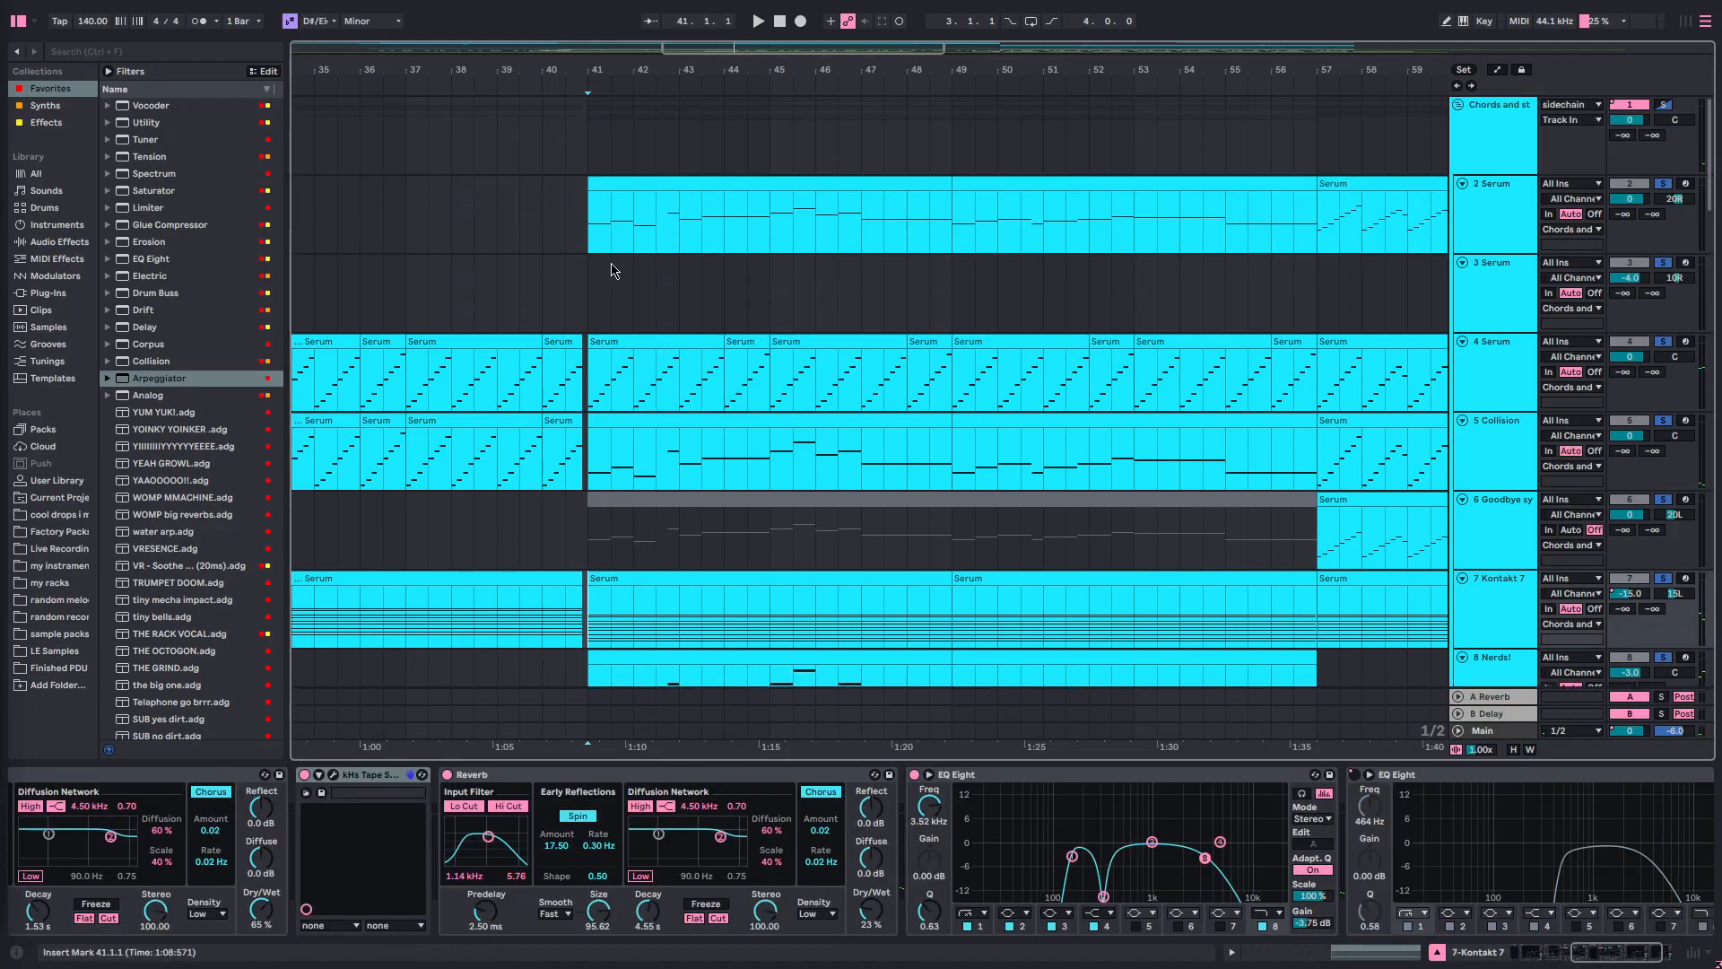
{"action": "left_click", "coordinate": [600, 231], "text": "shift"}
{"action": "key", "text": "space"}
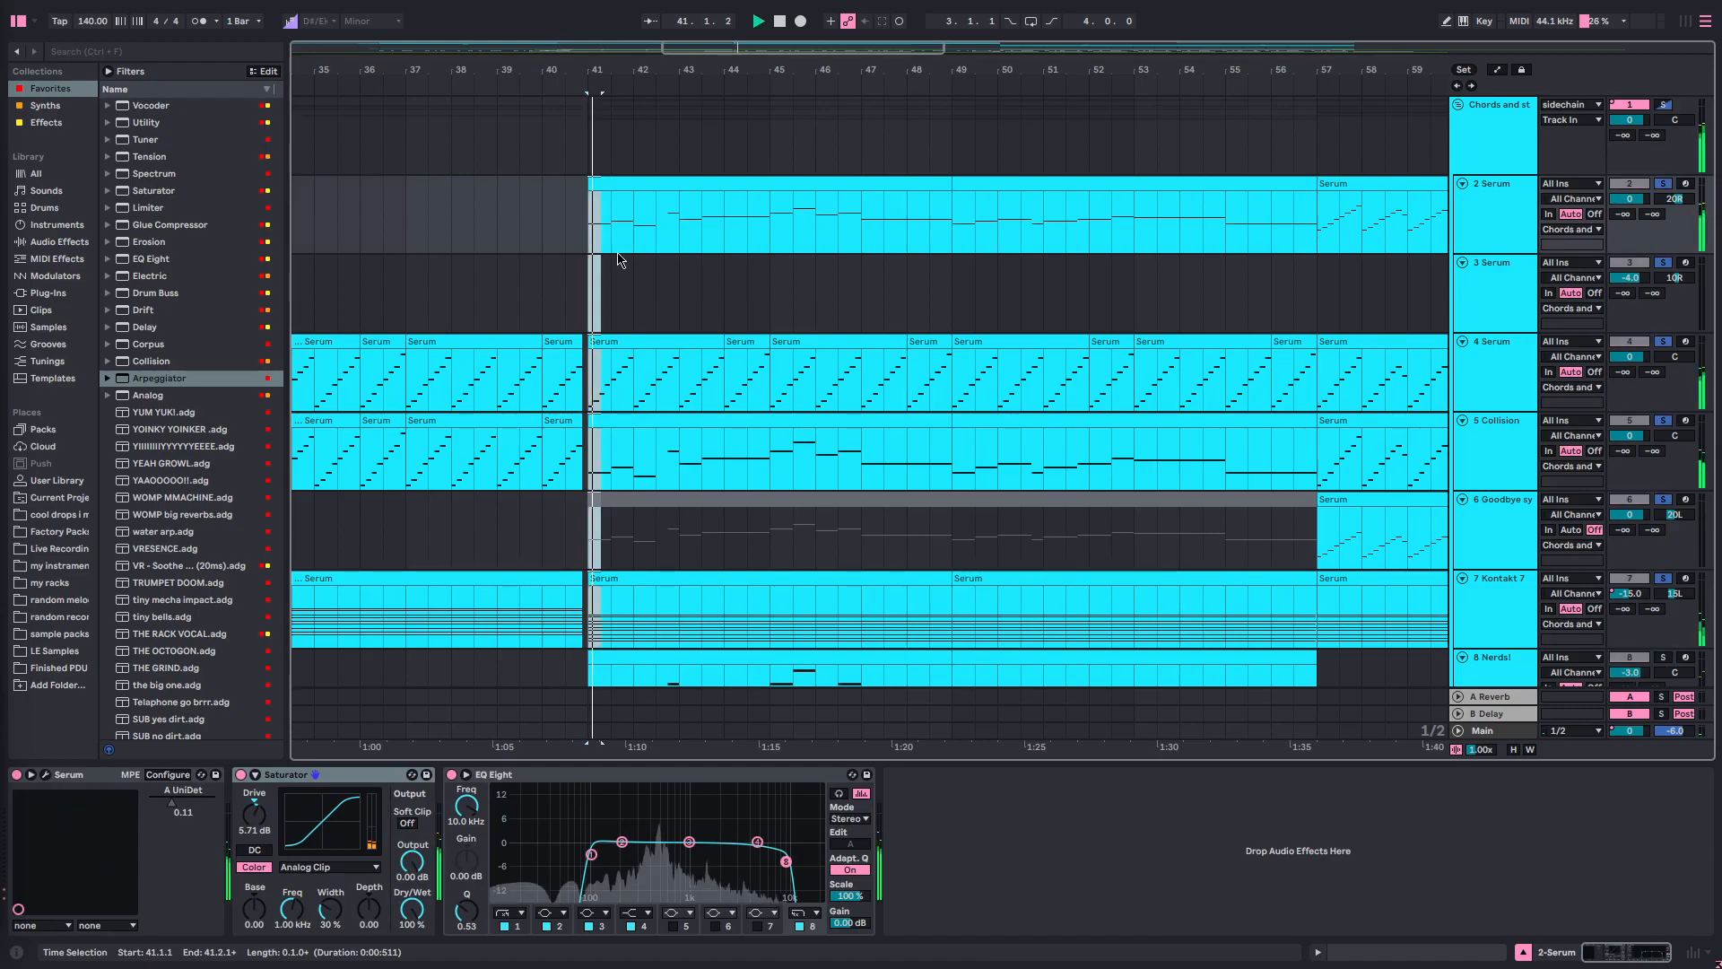
- Show the devices of the 3 Serum track at bar 41 and the 5 Collision track at bar 40
{"action": "scroll", "coordinate": [726, 339], "scroll_direction": "down", "scroll_amount": 4}
{"action": "left_click", "coordinate": [665, 290]}
{"action": "scroll", "coordinate": [672, 291], "scroll_direction": "right", "scroll_amount": 1}
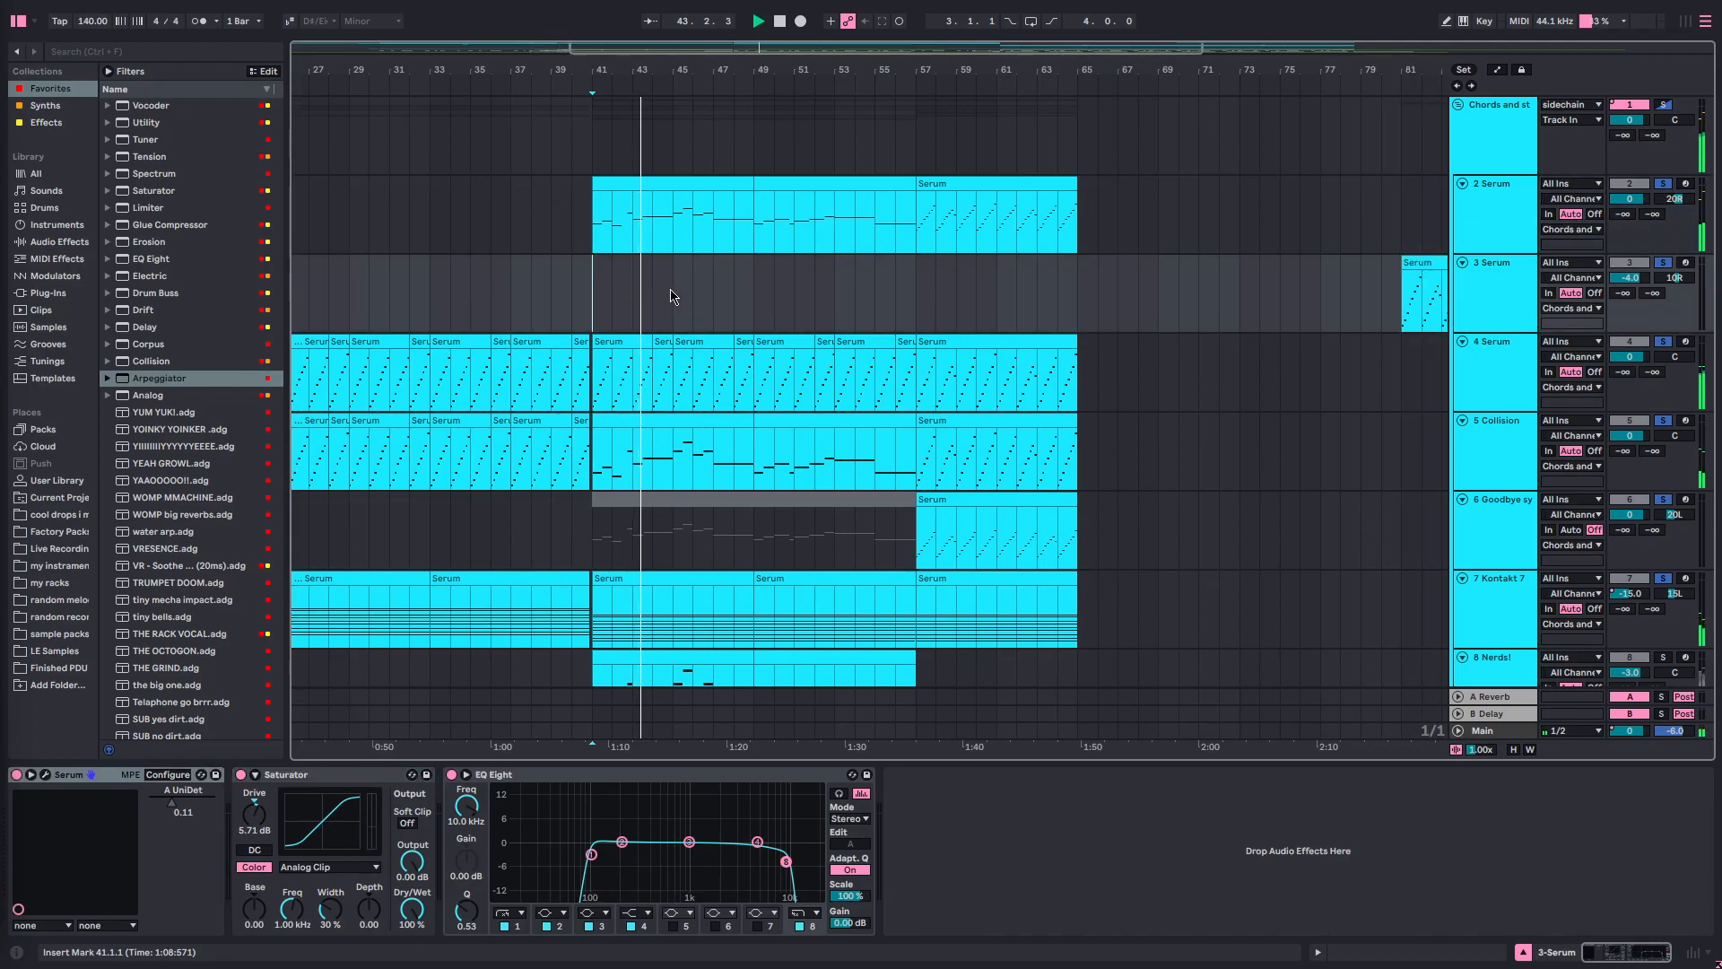
{"action": "scroll", "coordinate": [669, 284], "scroll_direction": "down", "scroll_amount": 2}
{"action": "scroll", "coordinate": [667, 283], "scroll_direction": "down", "scroll_amount": 2}
{"action": "left_click", "coordinate": [578, 245]}
{"action": "scroll", "coordinate": [624, 277], "scroll_direction": "down", "scroll_amount": 2}
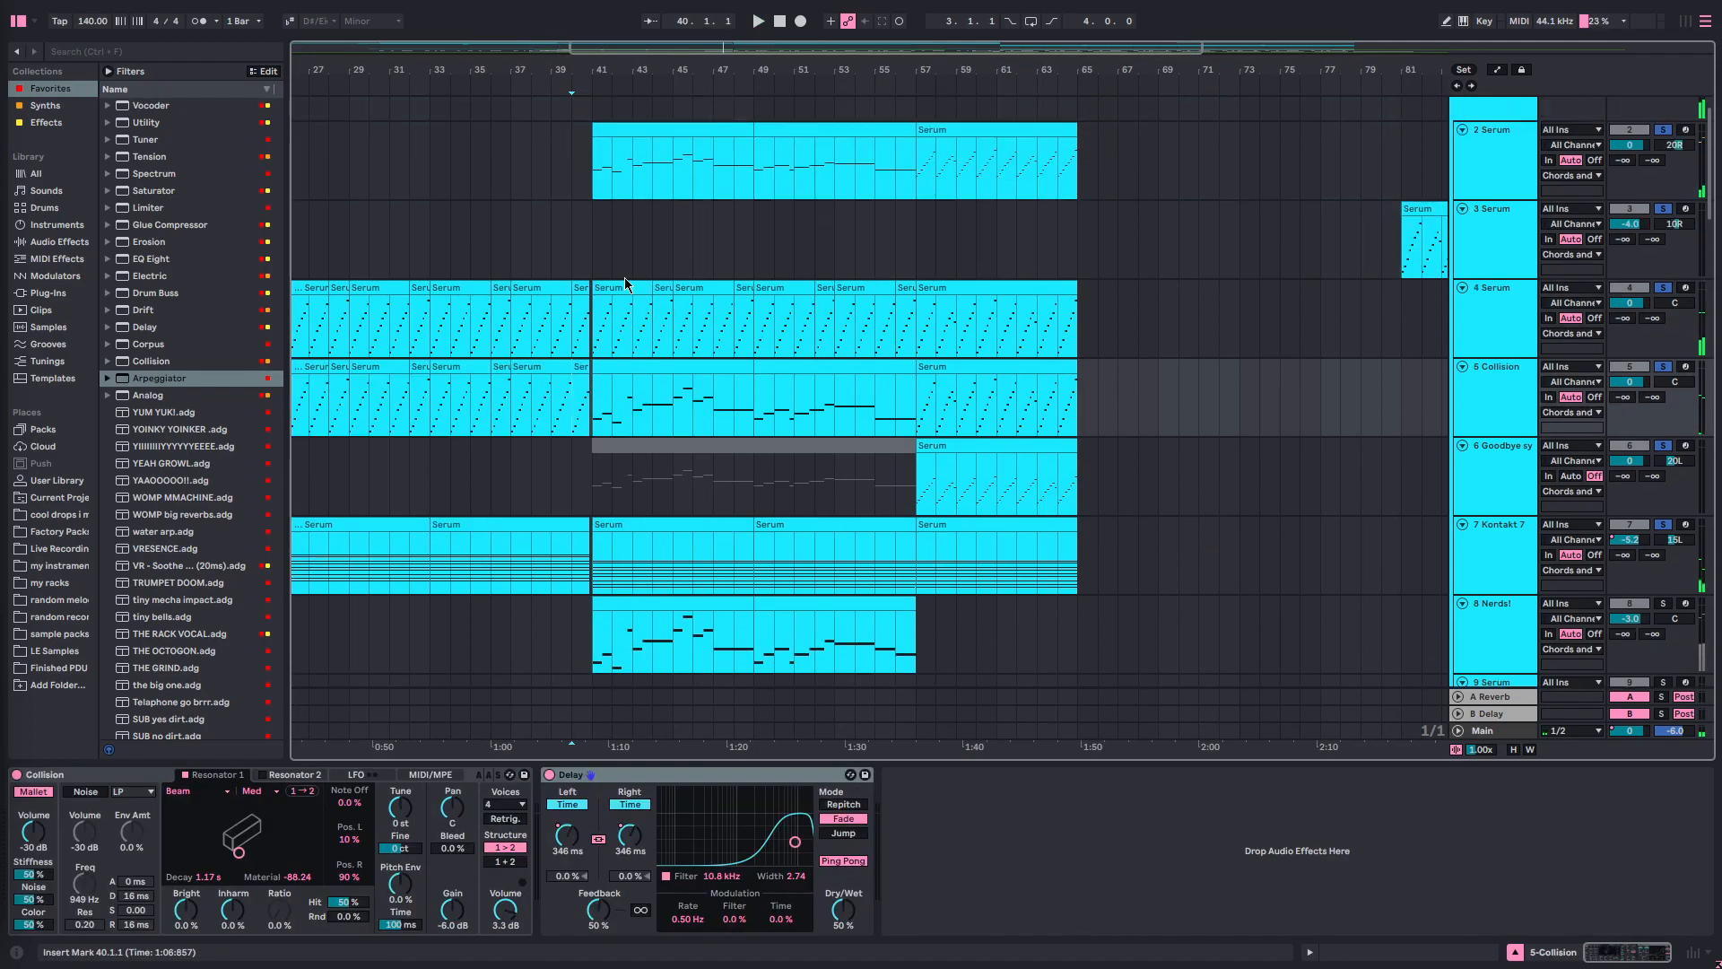
- Solo the Drums group and play its tracks from bar 41
{"action": "scroll", "coordinate": [686, 338], "scroll_direction": "down", "scroll_amount": 15}
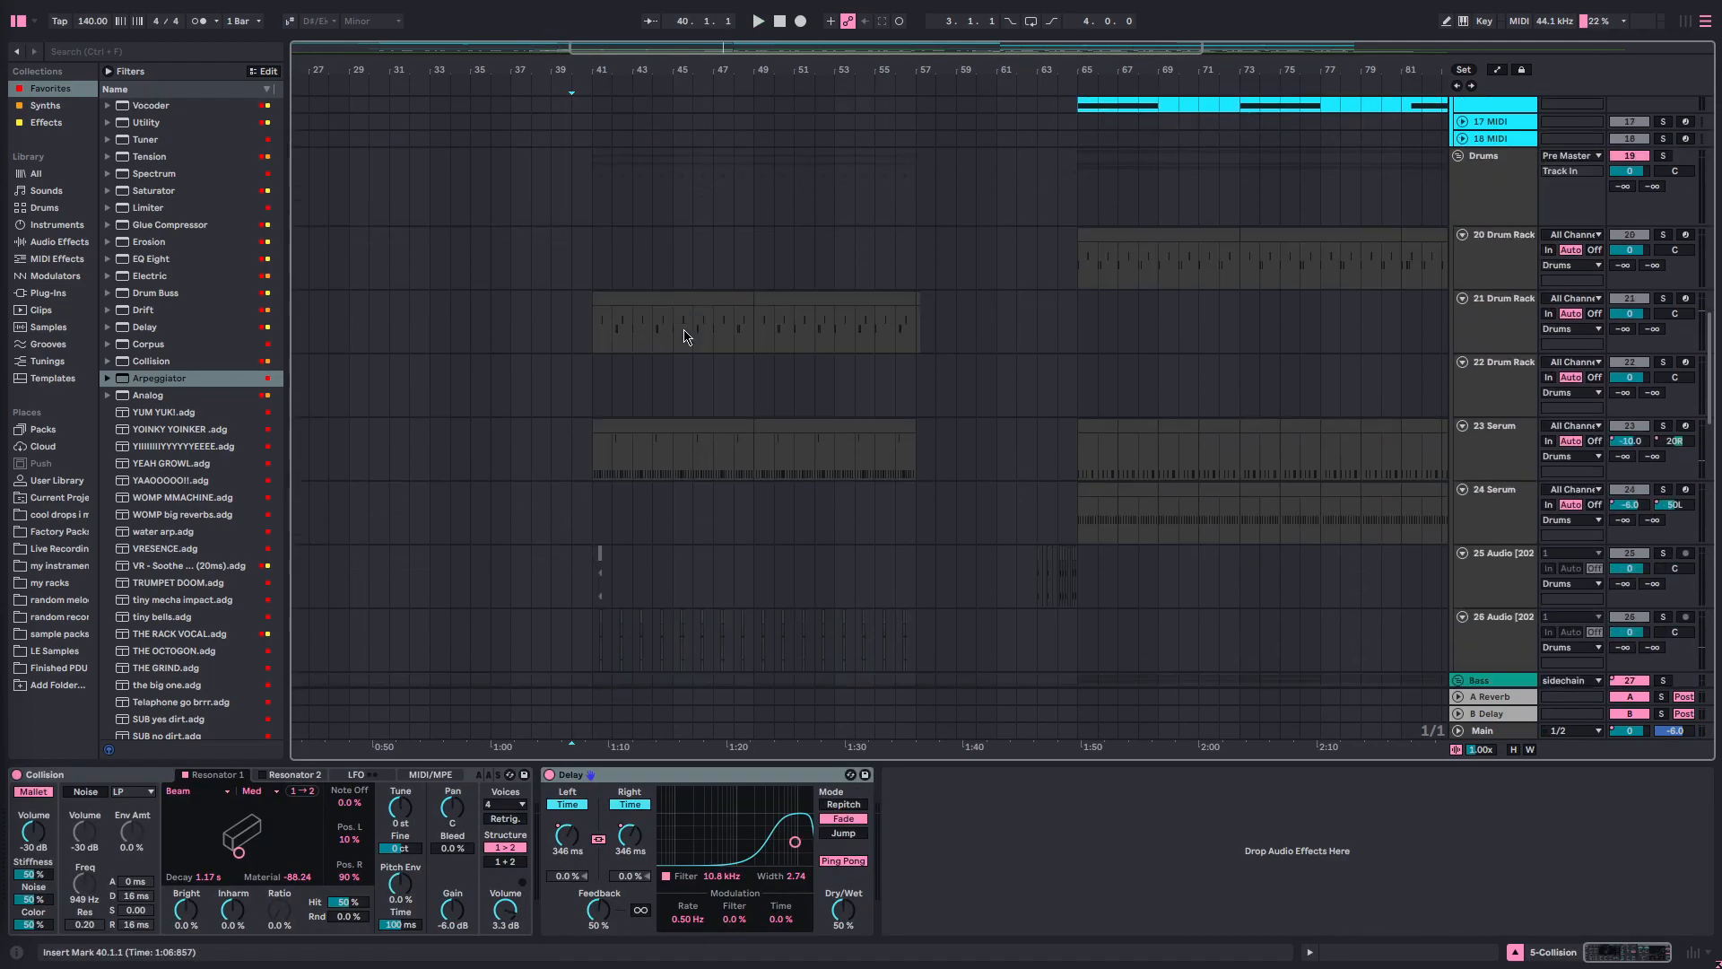
{"action": "key", "text": "s"}
{"action": "key", "text": "space"}
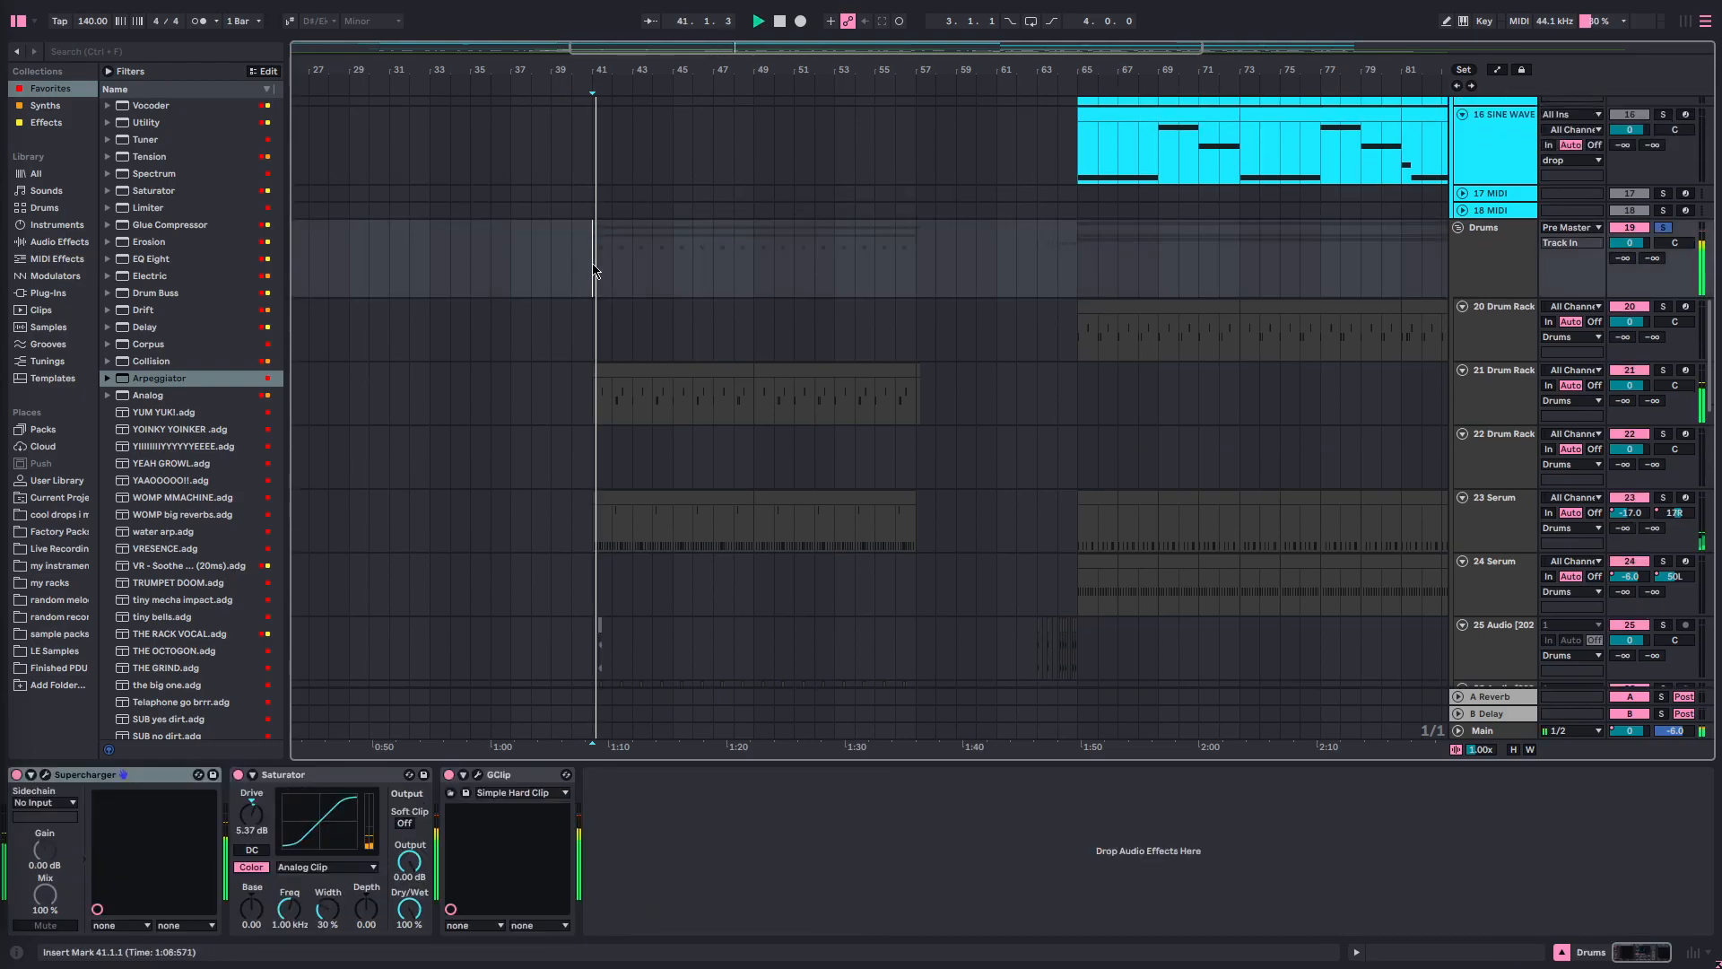
{"action": "scroll", "coordinate": [611, 280], "scroll_direction": "up", "scroll_amount": 5}
{"action": "scroll", "coordinate": [615, 271], "scroll_direction": "down", "scroll_amount": 4}
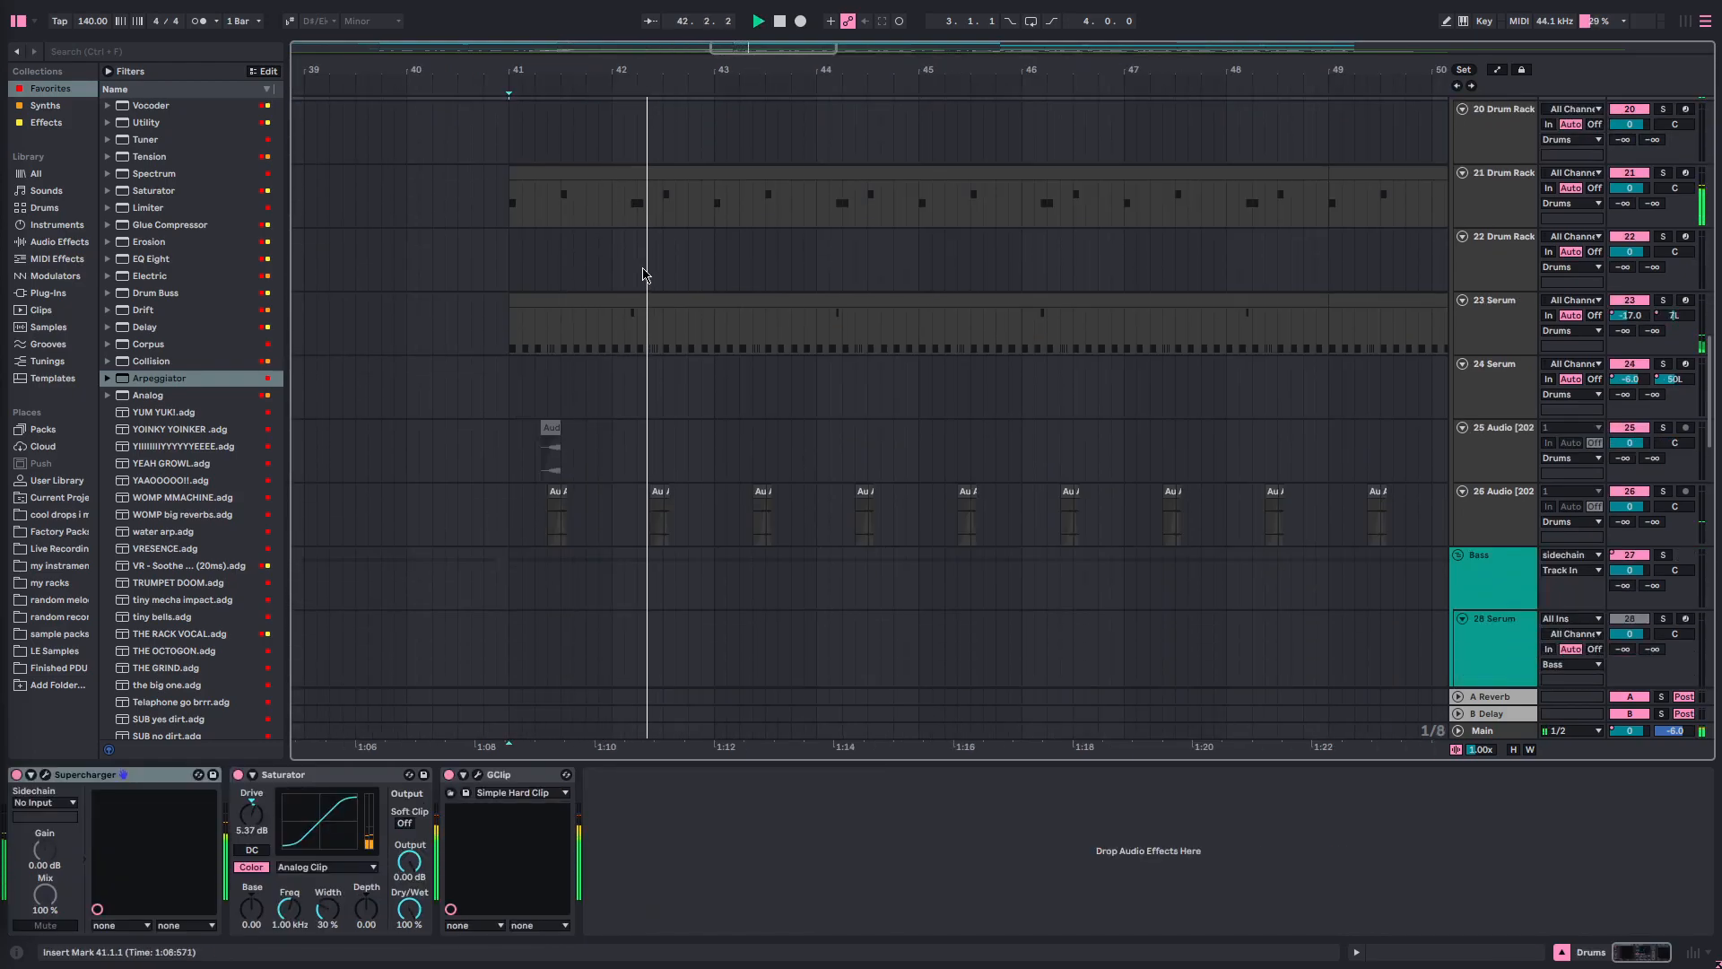
{"action": "scroll", "coordinate": [624, 327], "scroll_direction": "up", "scroll_amount": 1}
{"action": "scroll", "coordinate": [592, 327], "scroll_direction": "up", "scroll_amount": 2}
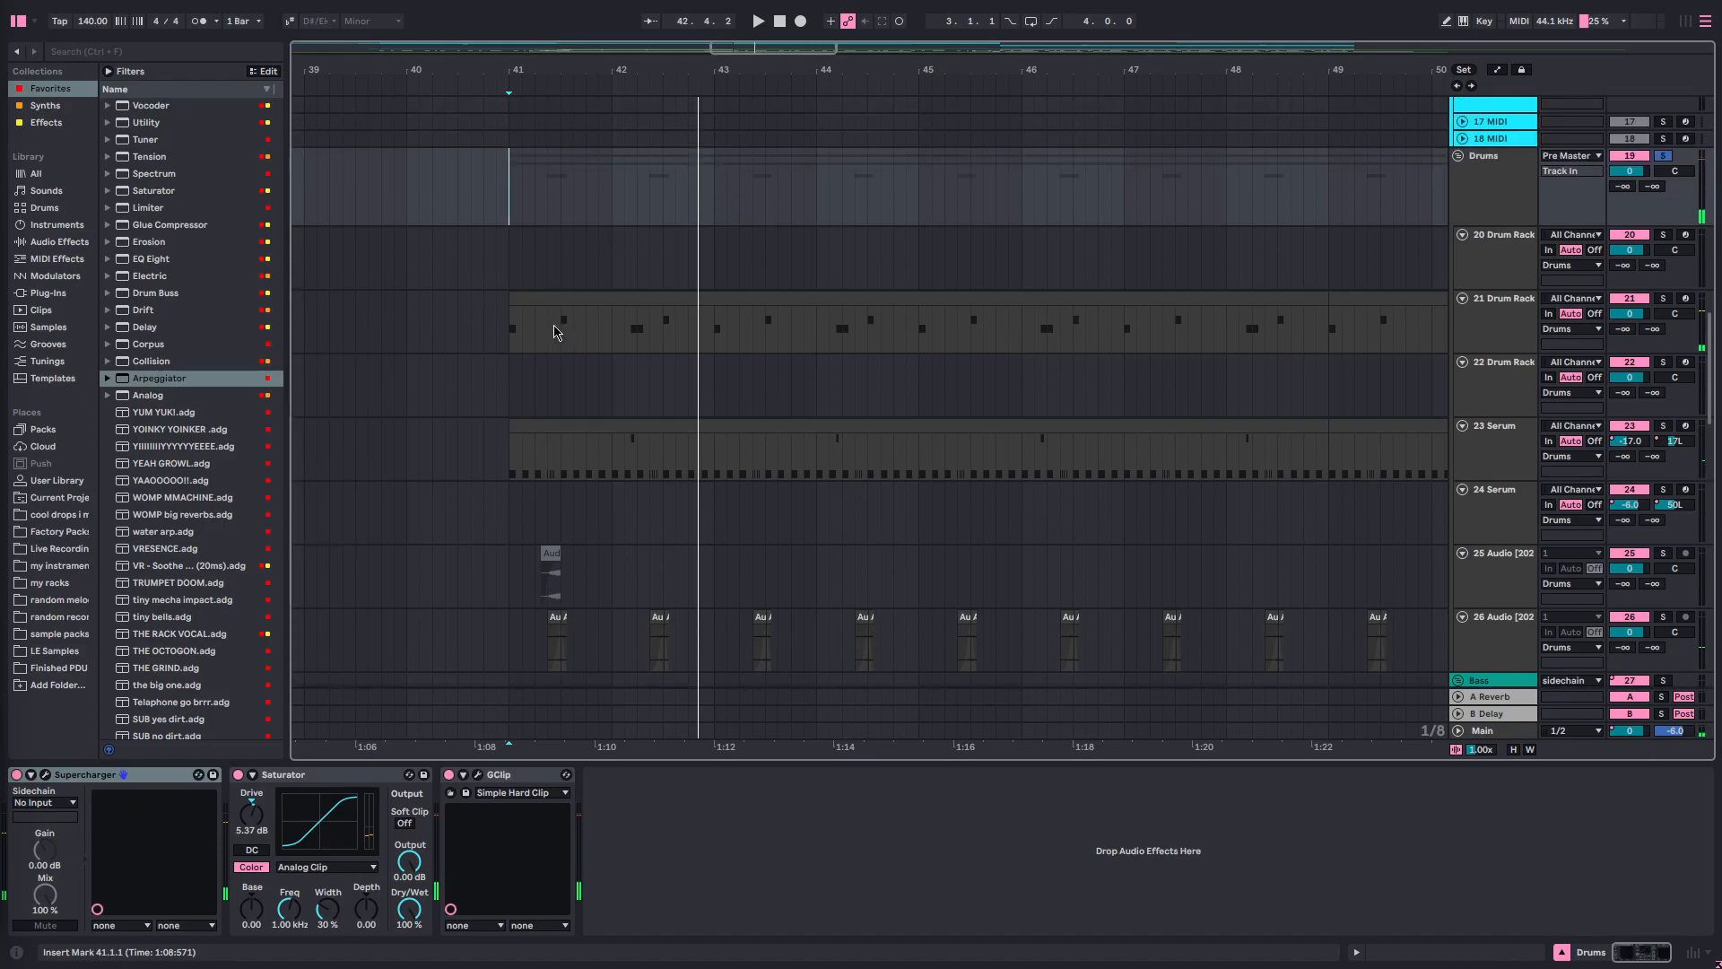
- Solo and play the 21 Drum Rack track from bar 41.3, showing its kick sample and Serum pad
{"action": "left_click", "coordinate": [560, 325]}
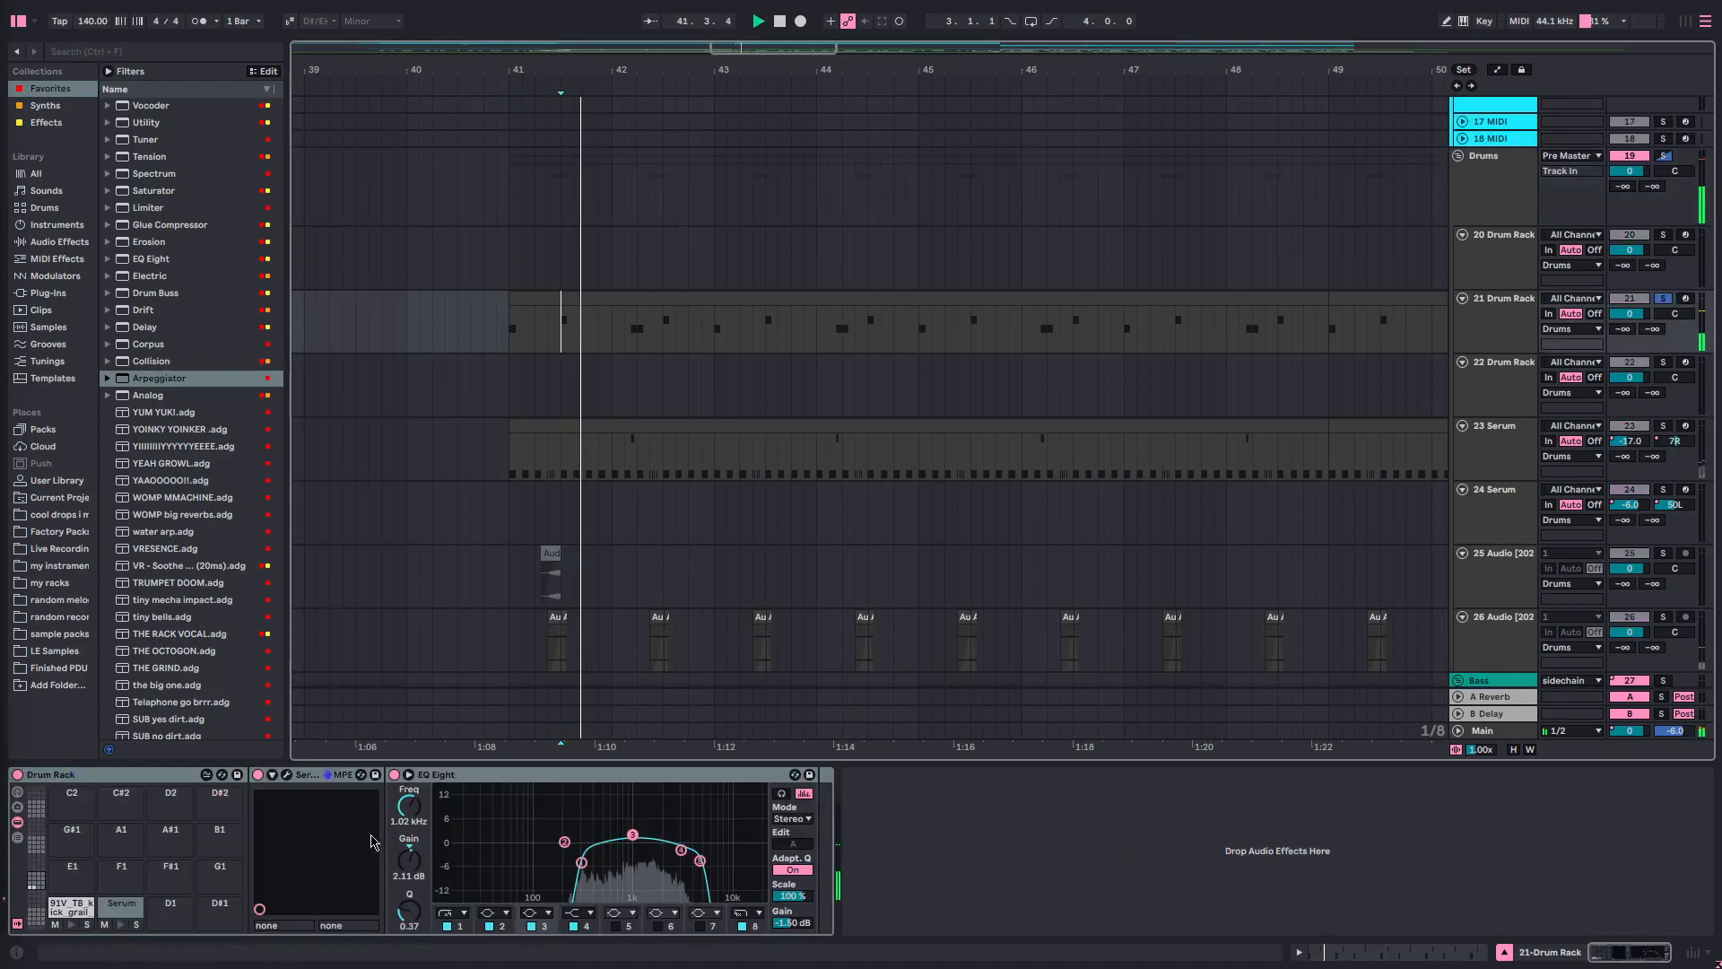
{"action": "left_click", "coordinate": [69, 918]}
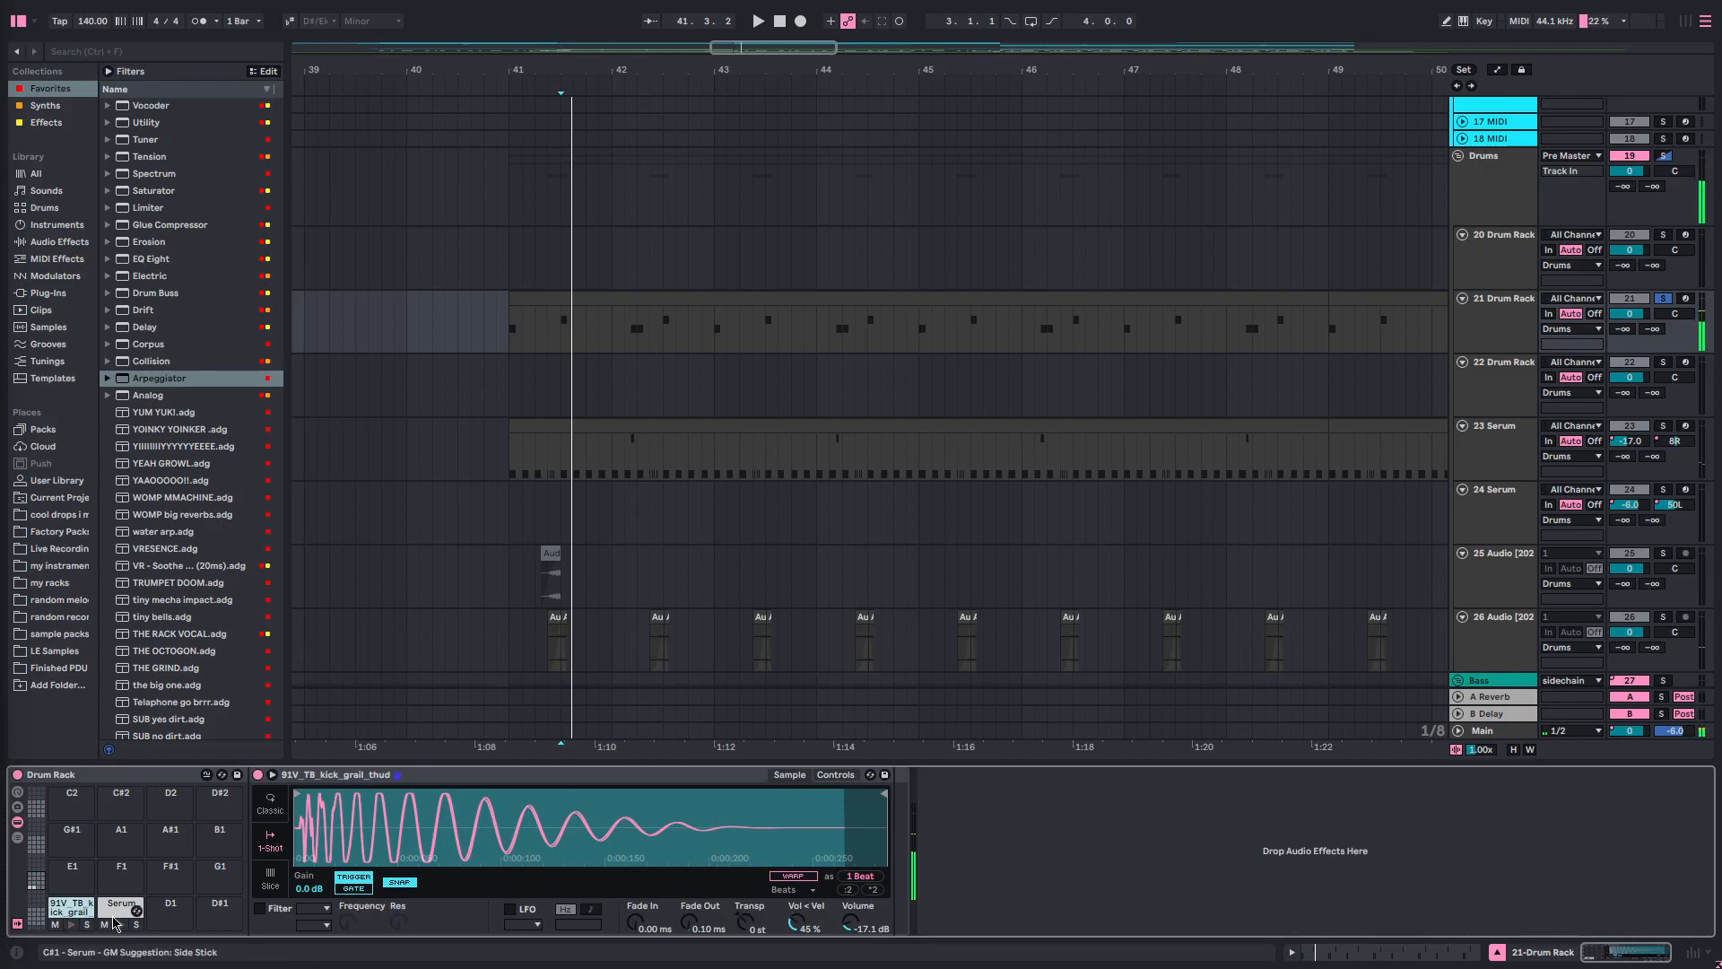
{"action": "left_click", "coordinate": [124, 919]}
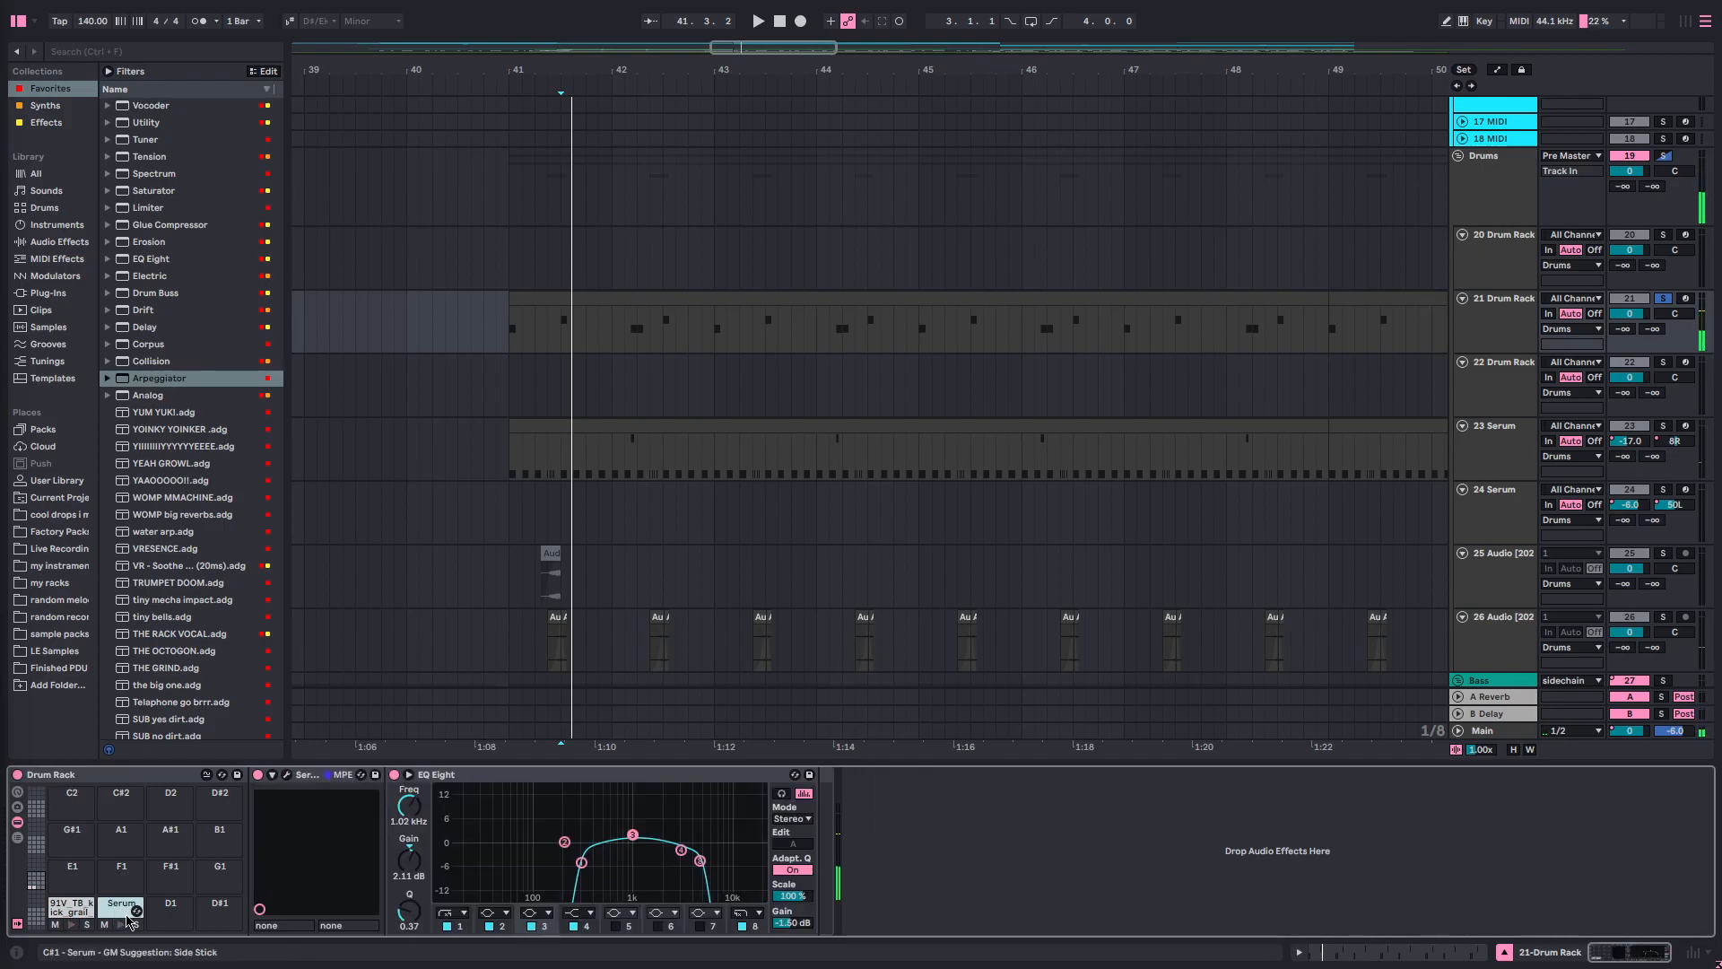
- Open the Serum plugin of the 21 Drum Rack and show its FX page, returning to the oscillator page
{"action": "left_click", "coordinate": [287, 775]}
{"action": "left_click_drag", "start_coordinate": [679, 86], "coordinate": [862, 90]}
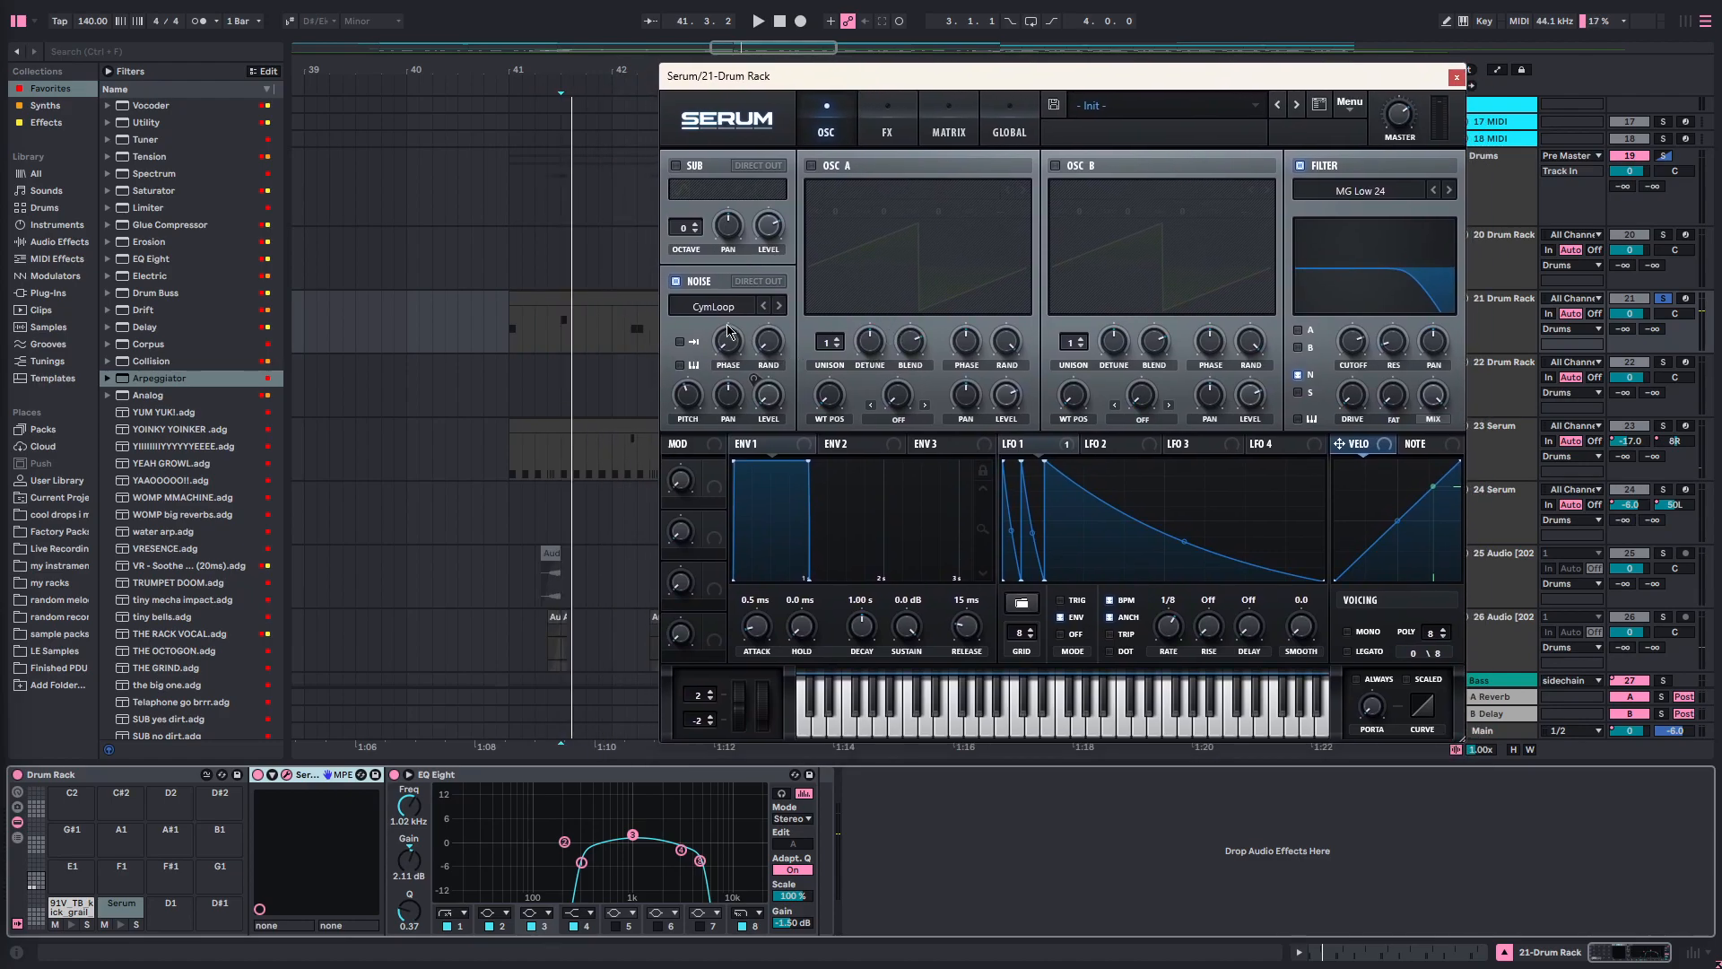
{"action": "left_click", "coordinate": [887, 135]}
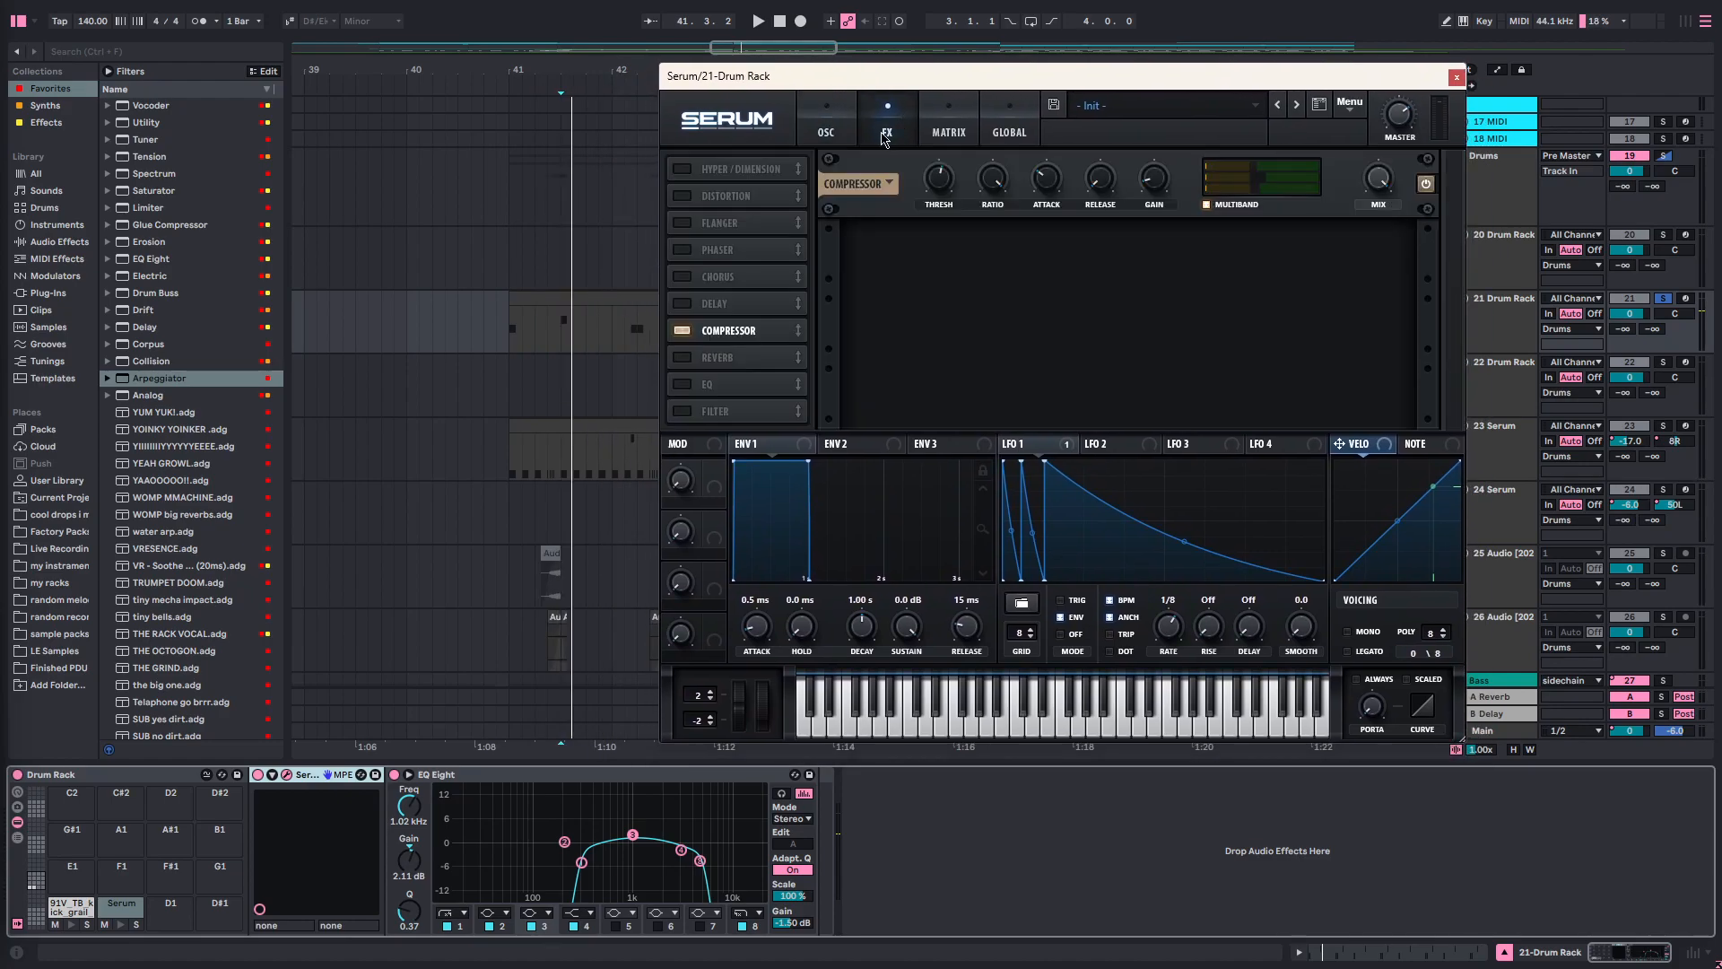
{"action": "left_click", "coordinate": [831, 133]}
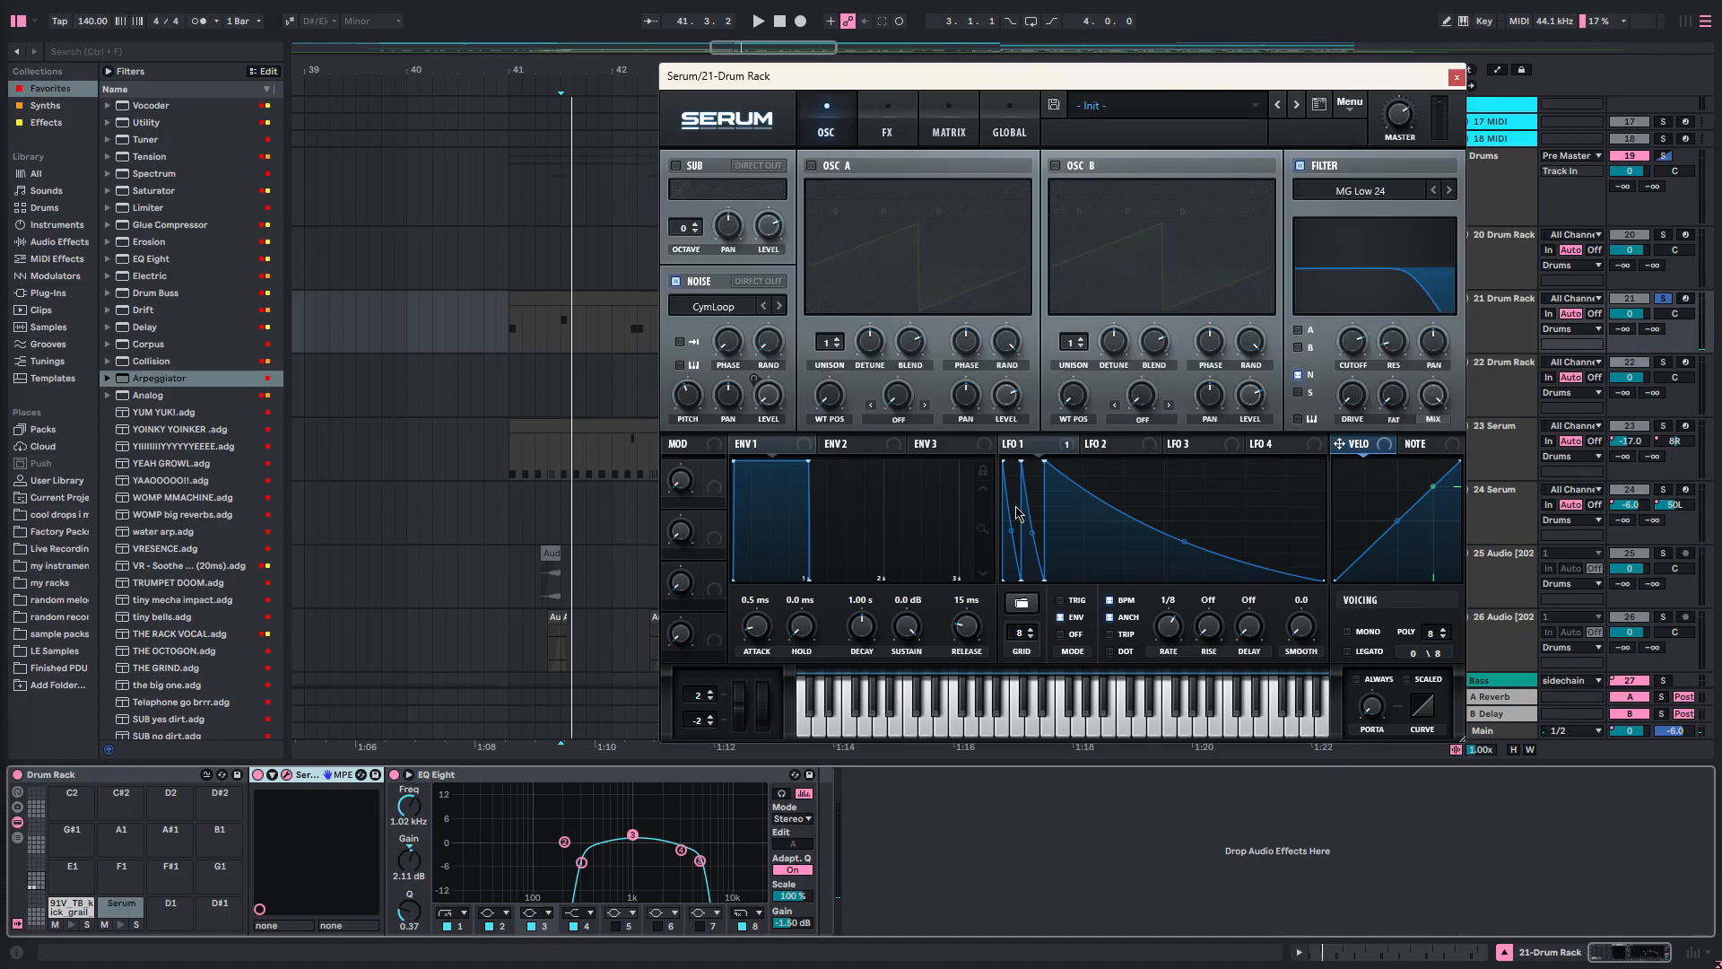
- Show the Organics category of Serum's noise samples, keeping CymLoop selected
{"action": "left_click", "coordinate": [718, 308]}
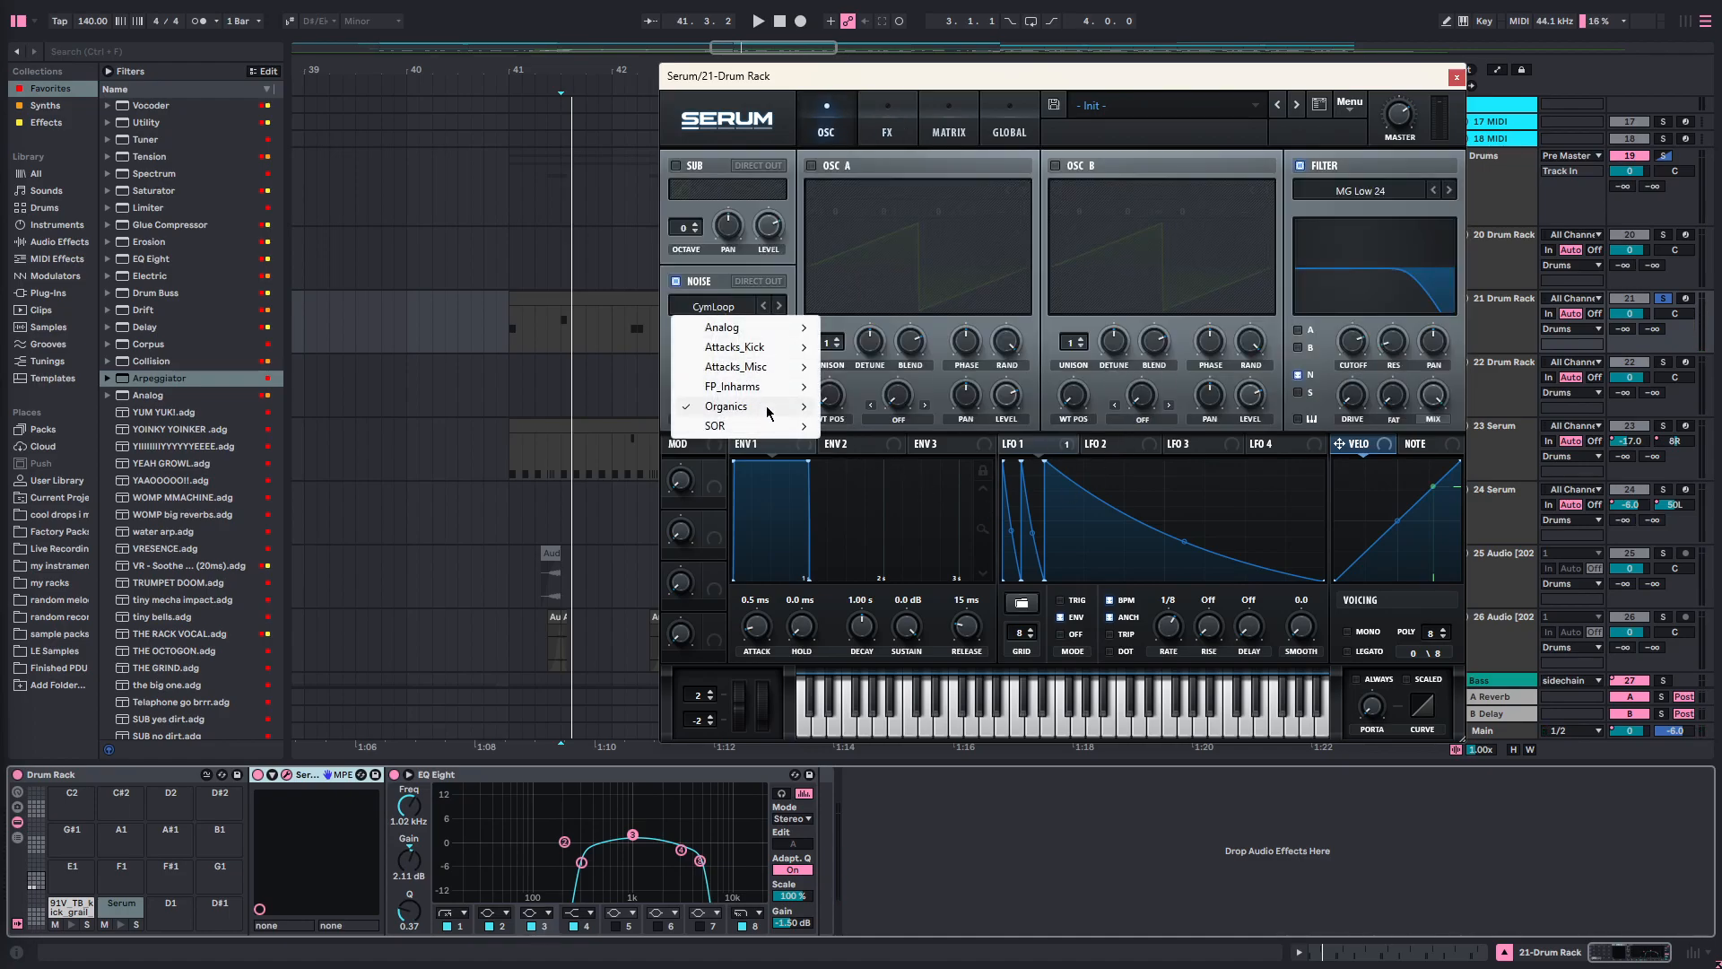
{"action": "mouse_move", "coordinate": [768, 412]}
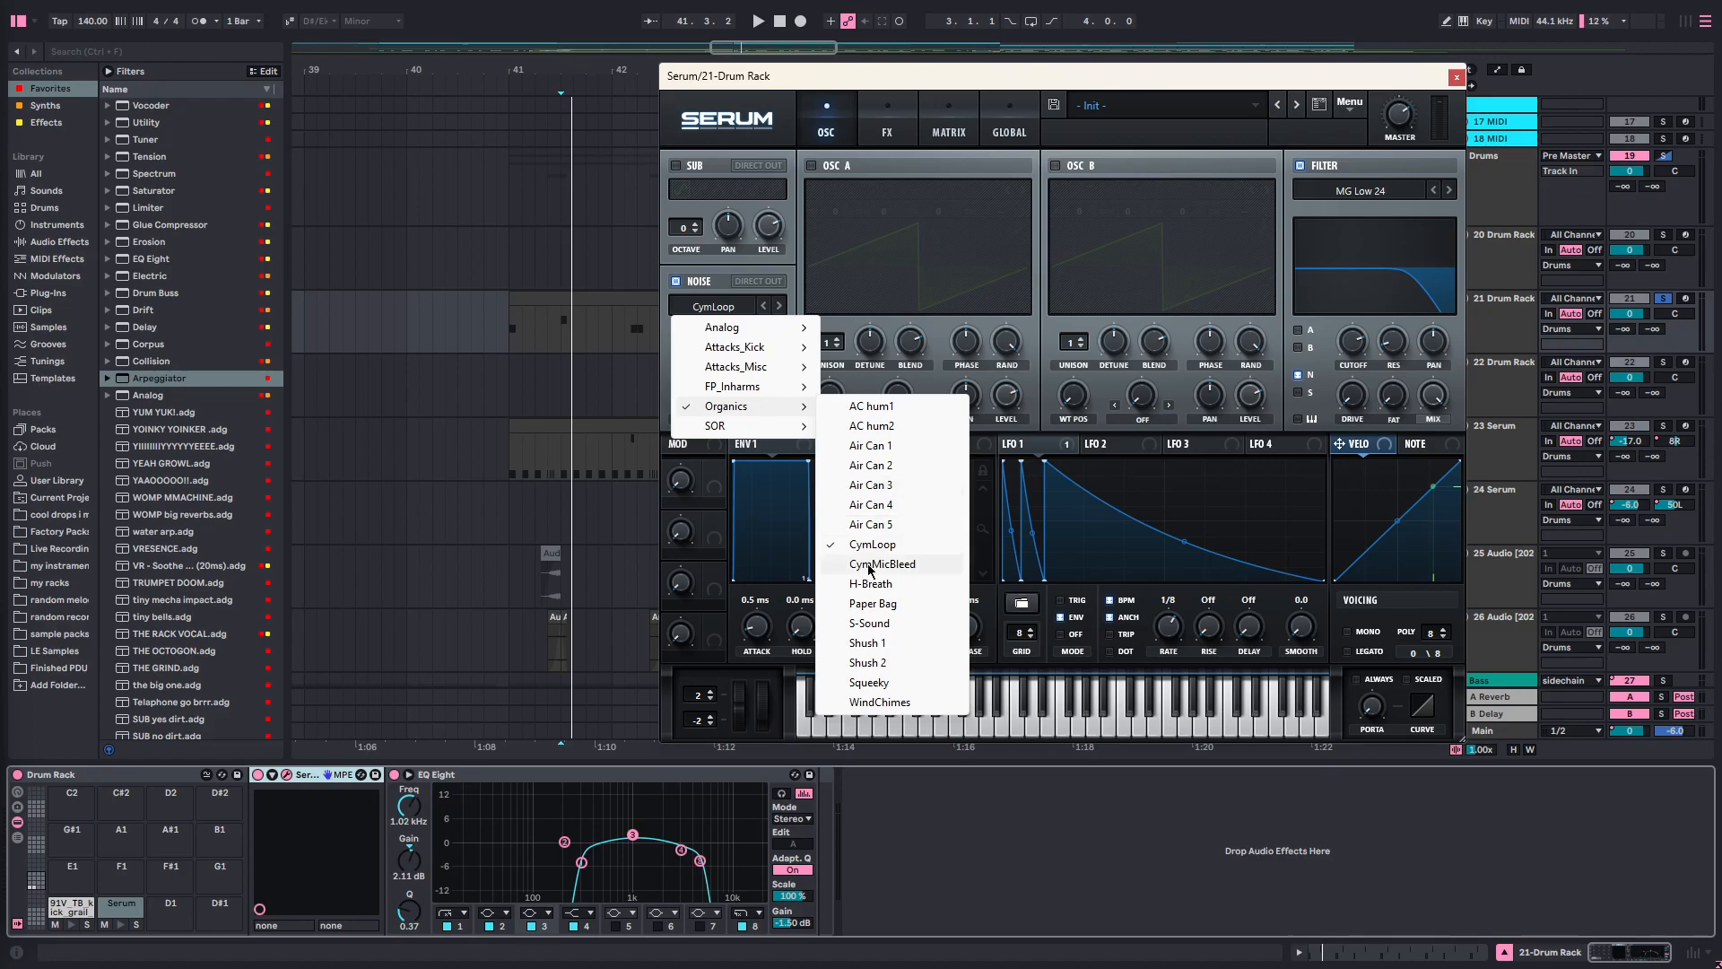
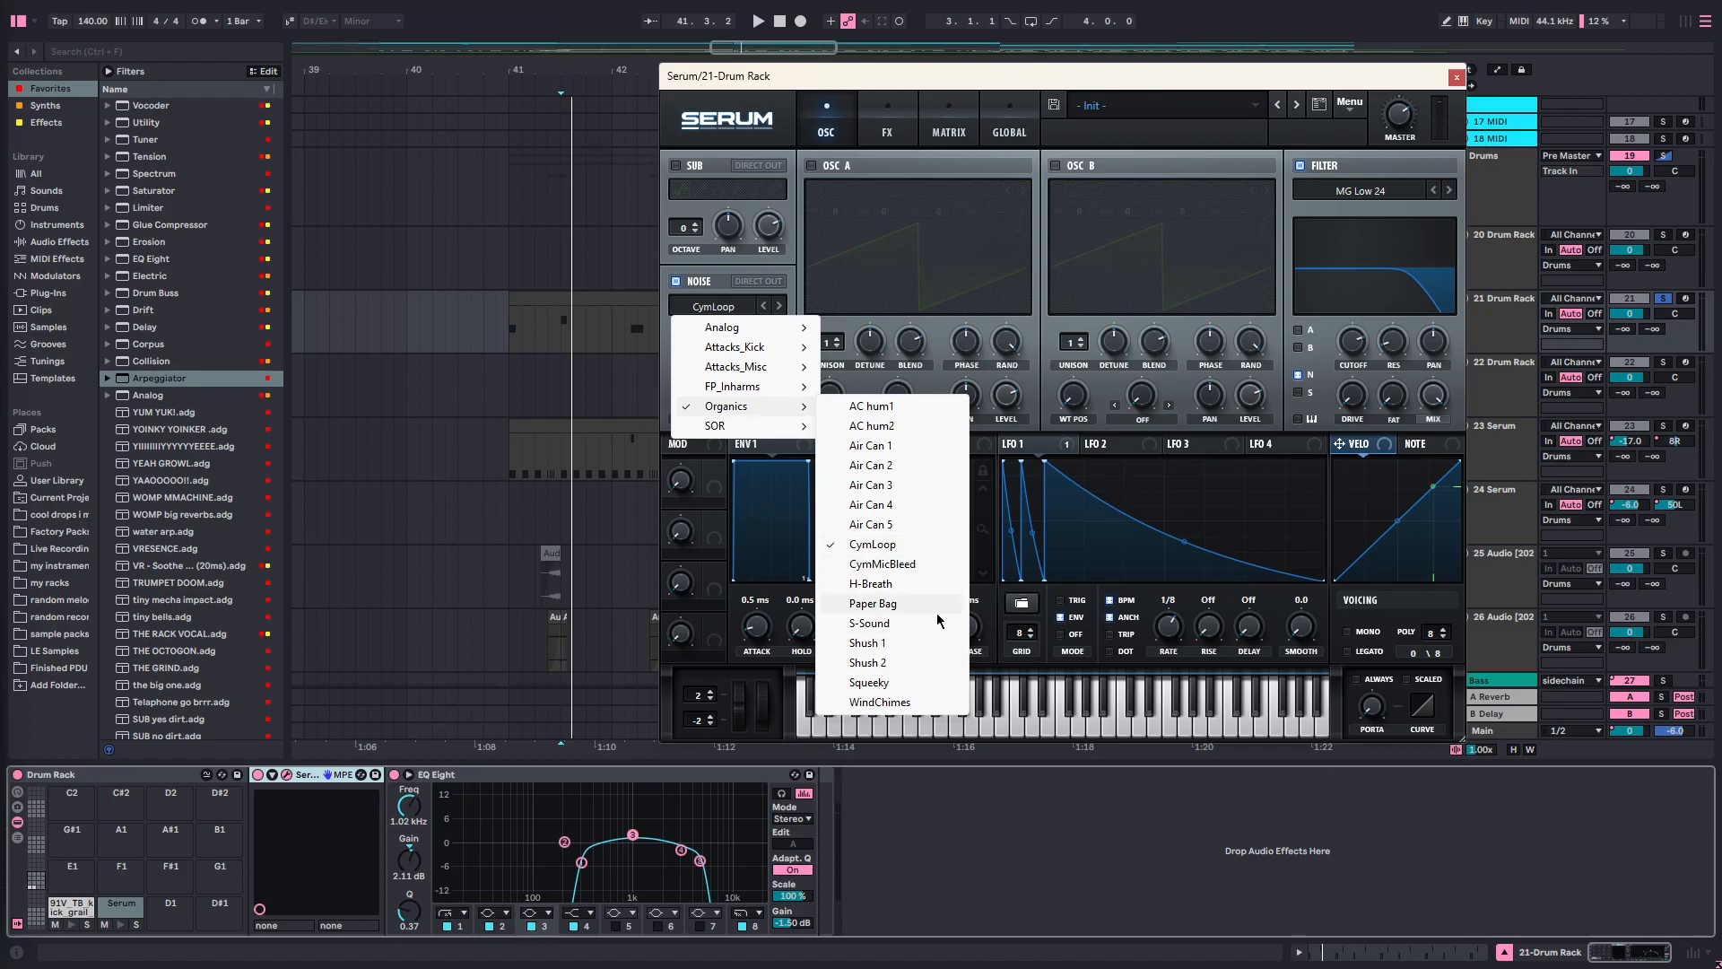
{"action": "left_click", "coordinate": [944, 83]}
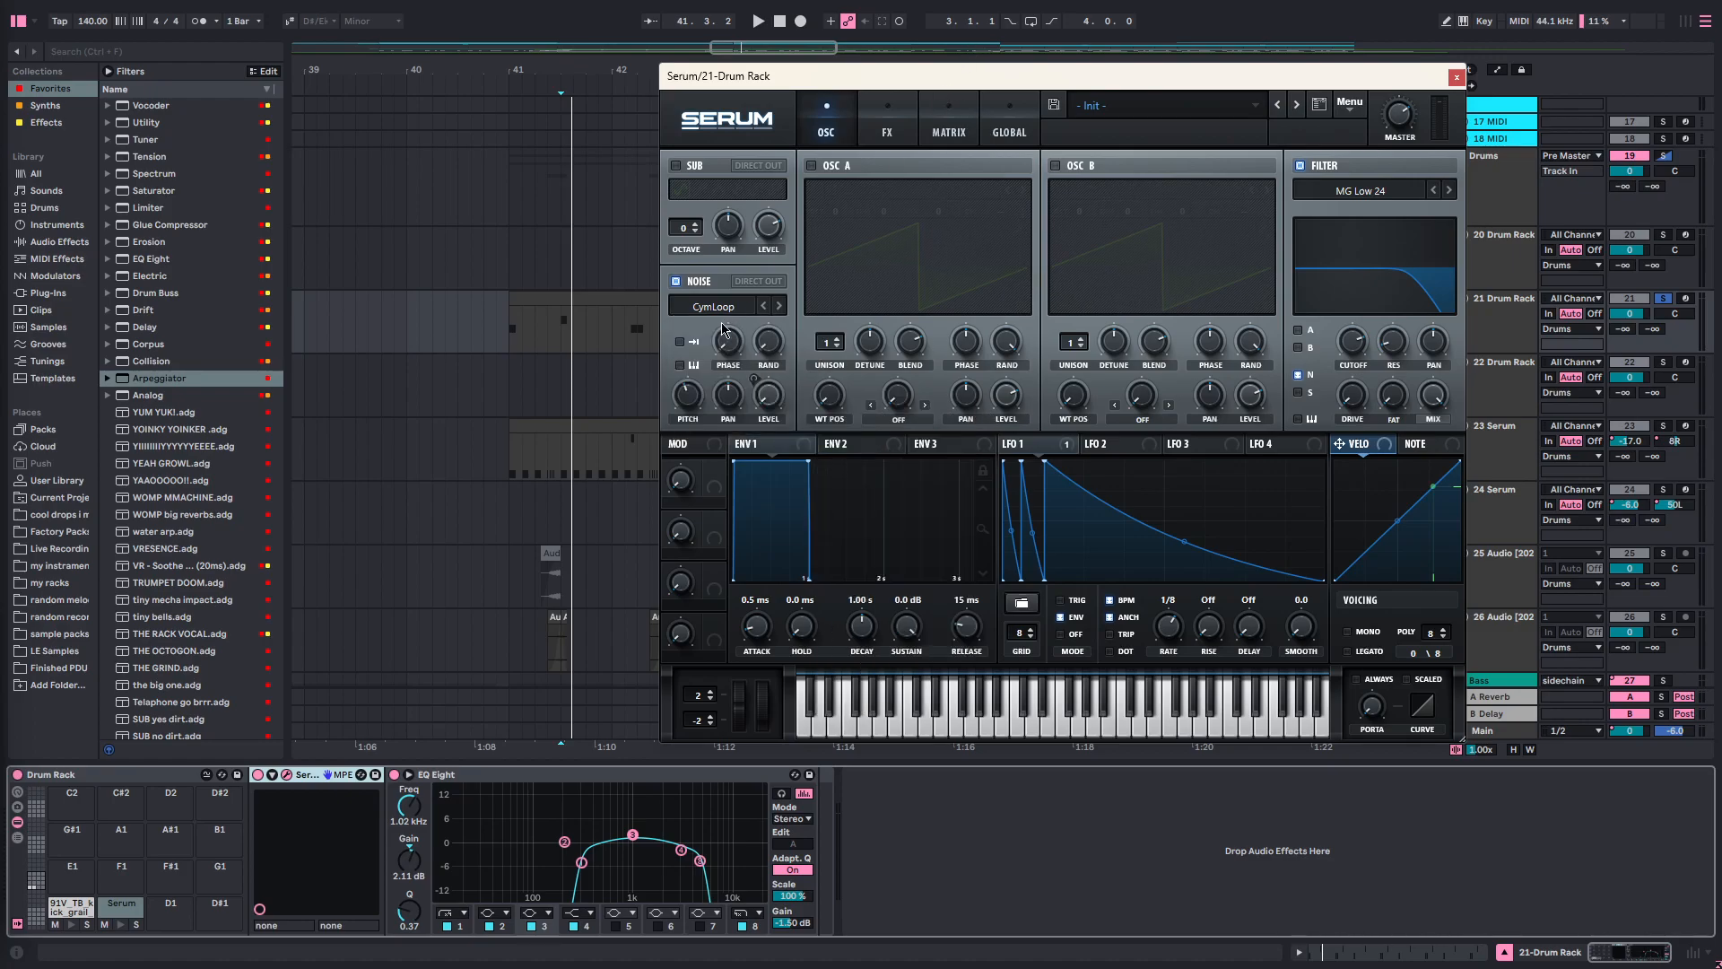
- Audition other Serum noise samples, including WindChimes and S-Sound, during playback and return to CymLoop
{"action": "left_click", "coordinate": [765, 307]}
{"action": "key", "text": "space"}
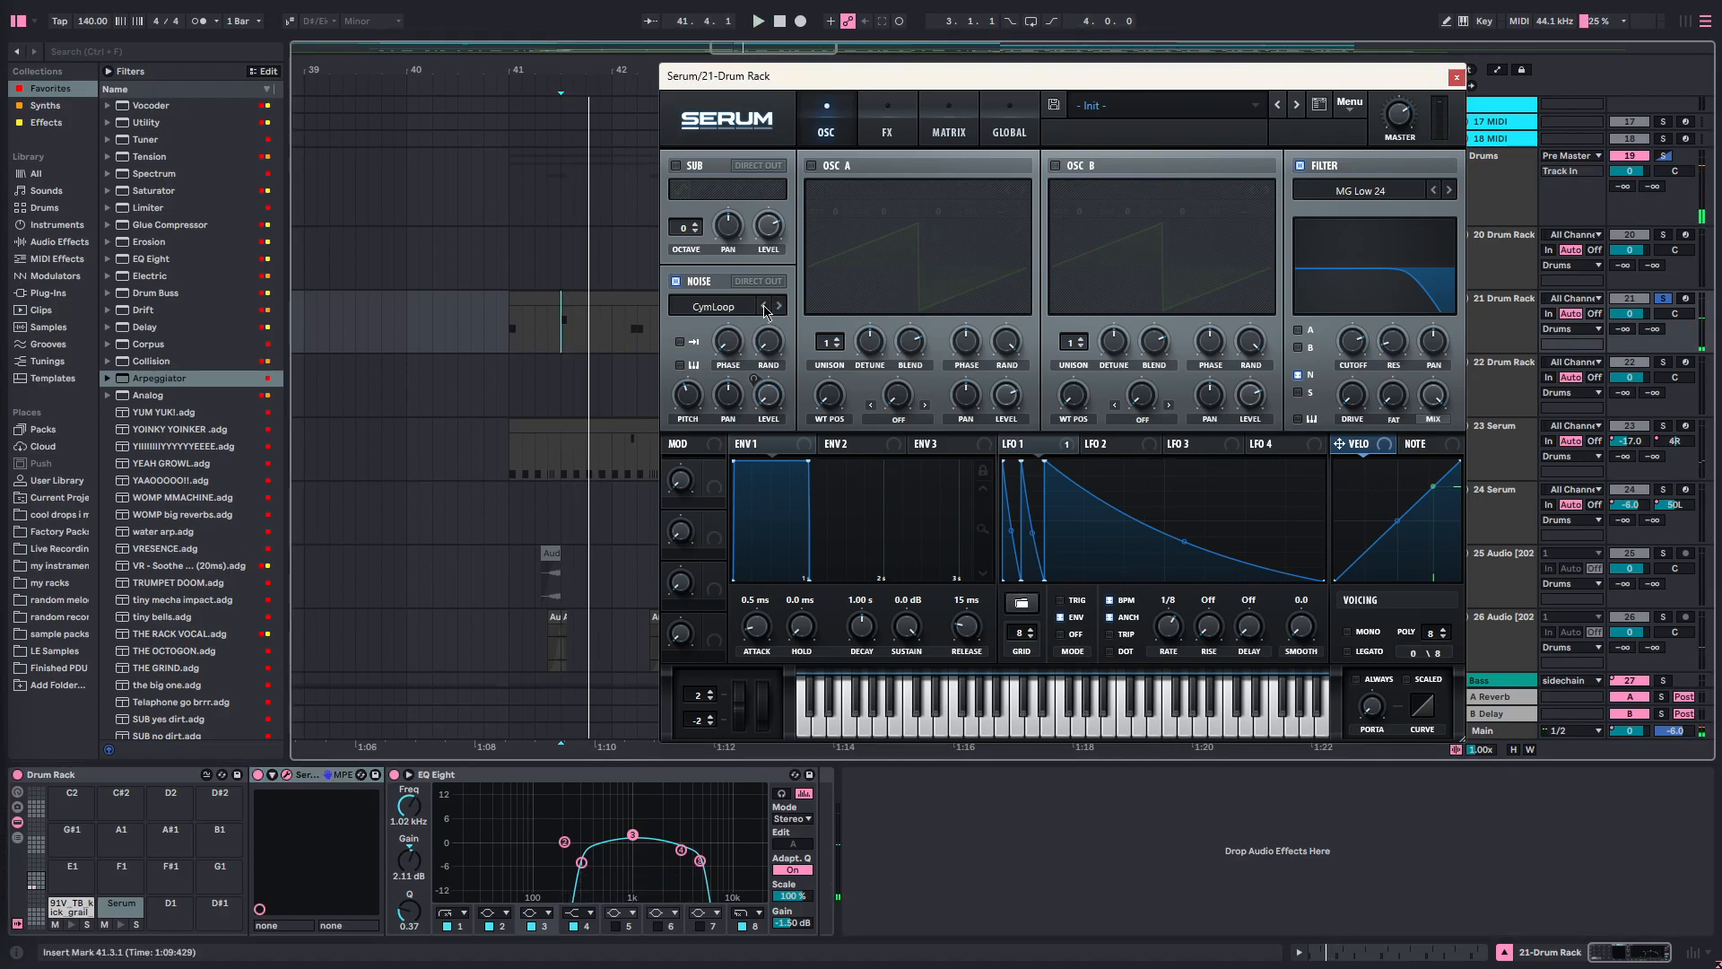
{"action": "left_click", "coordinate": [782, 306]}
{"action": "left_click", "coordinate": [765, 307]}
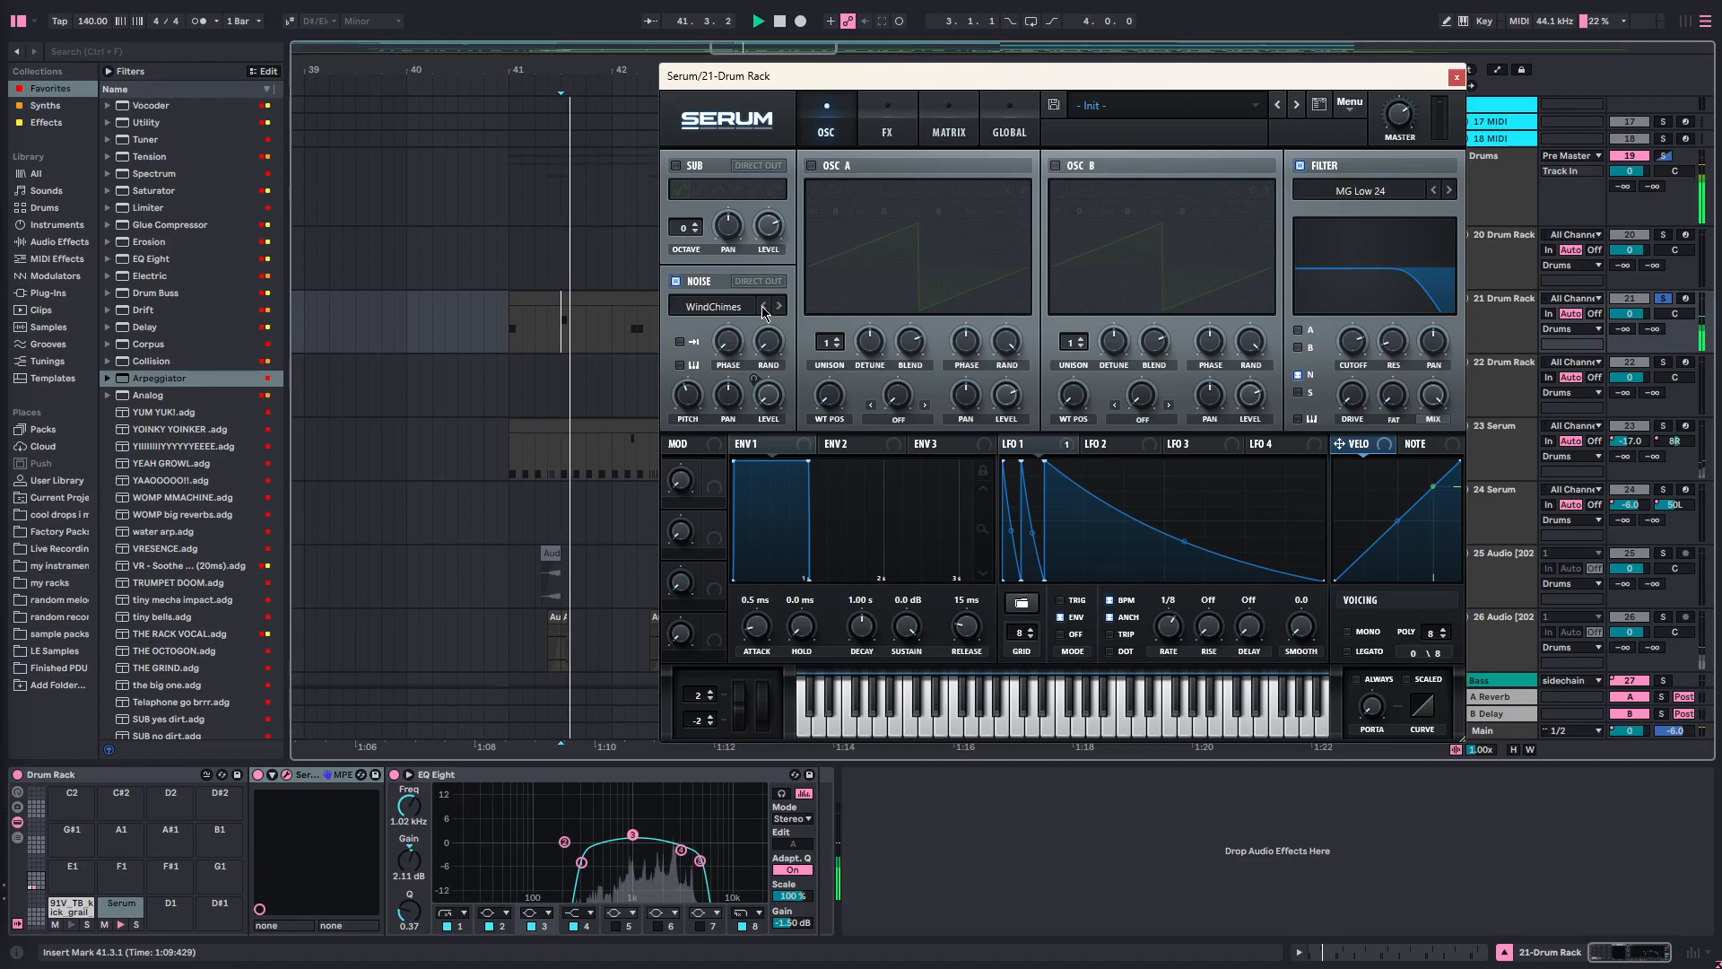
{"action": "left_click", "coordinate": [765, 307]}
{"action": "left_click", "coordinate": [765, 306]}
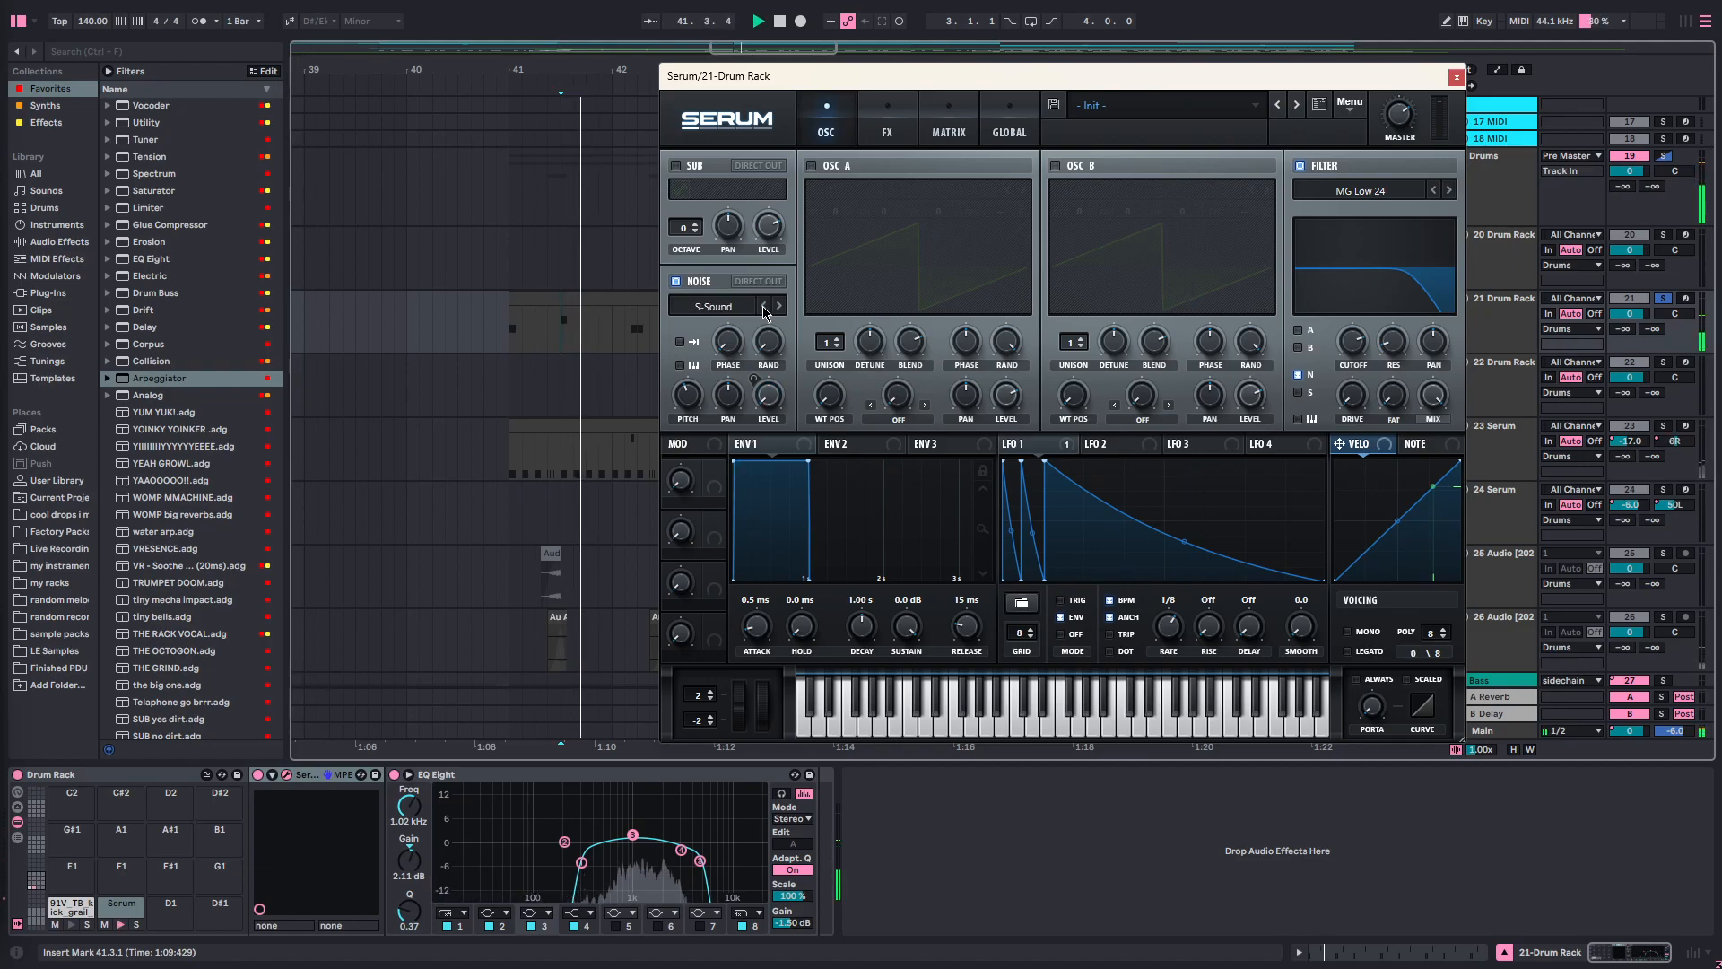
{"action": "left_click", "coordinate": [765, 306]}
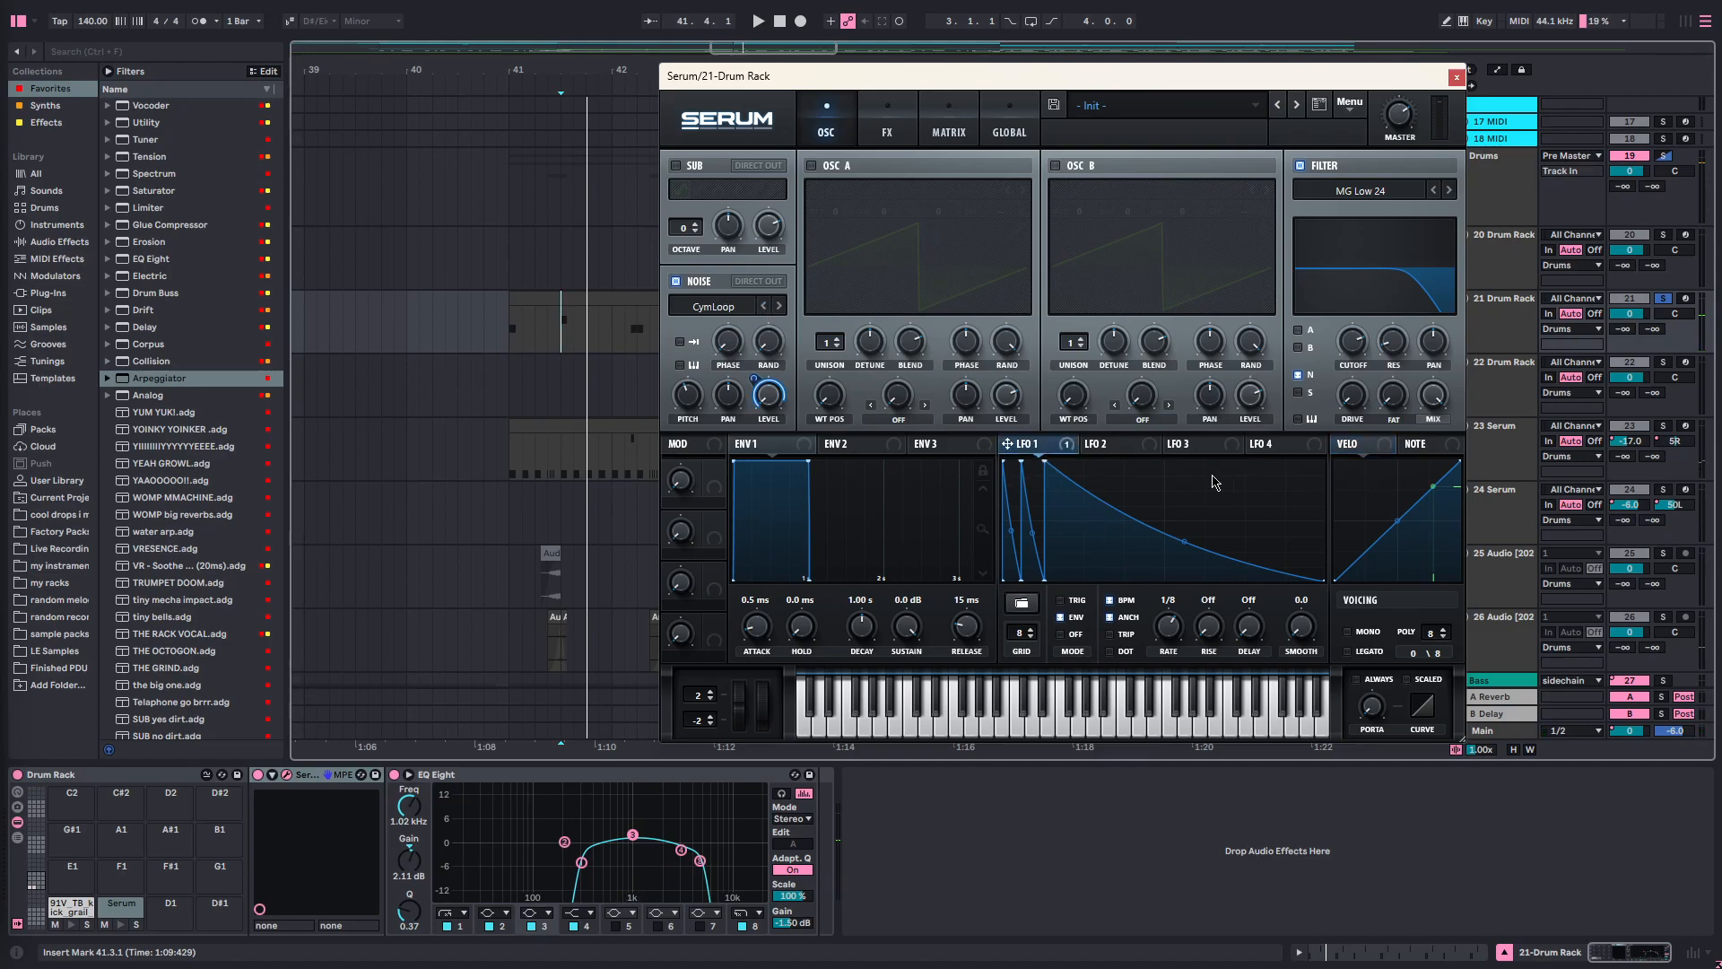
- Show Serum's compressor effect again alongside its oscillator page with the CymLoop noise
{"action": "left_click", "coordinate": [887, 134]}
{"action": "left_click", "coordinate": [825, 126]}
{"action": "left_click", "coordinate": [888, 133]}
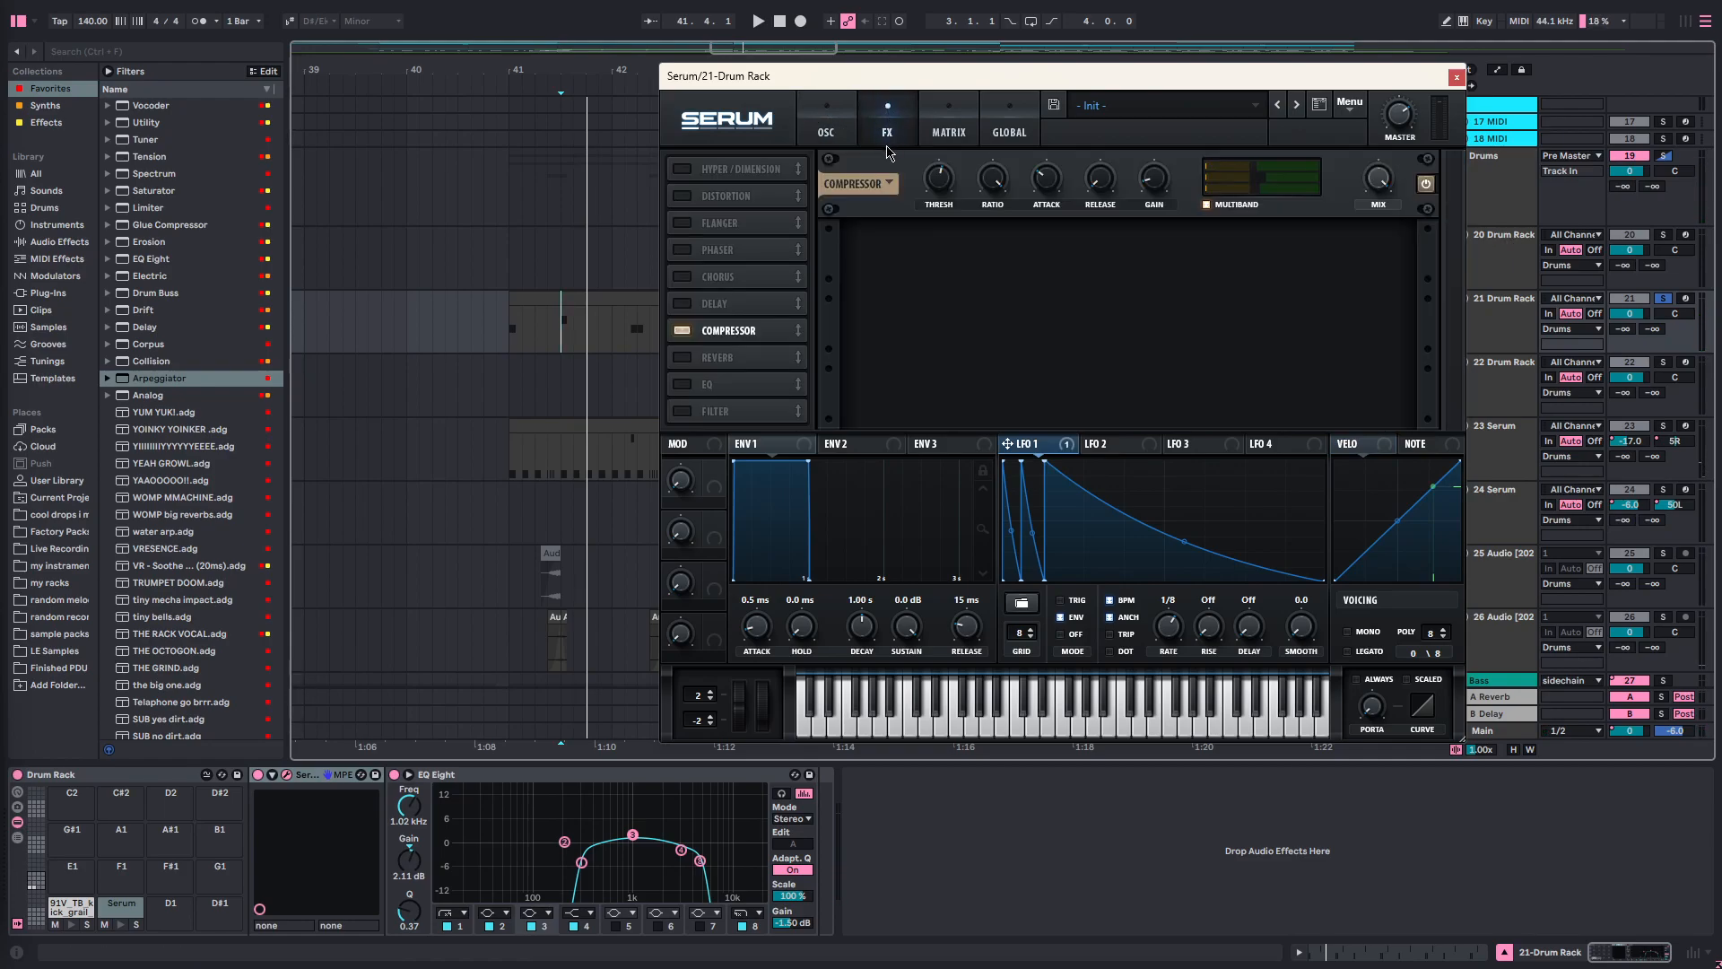
{"action": "left_click", "coordinate": [828, 119]}
- Place the insert marker at 41.2.3 on the 21 Drum Rack track and close the Serum plugin window
{"action": "scroll", "coordinate": [566, 419], "scroll_direction": "up", "scroll_amount": 3}
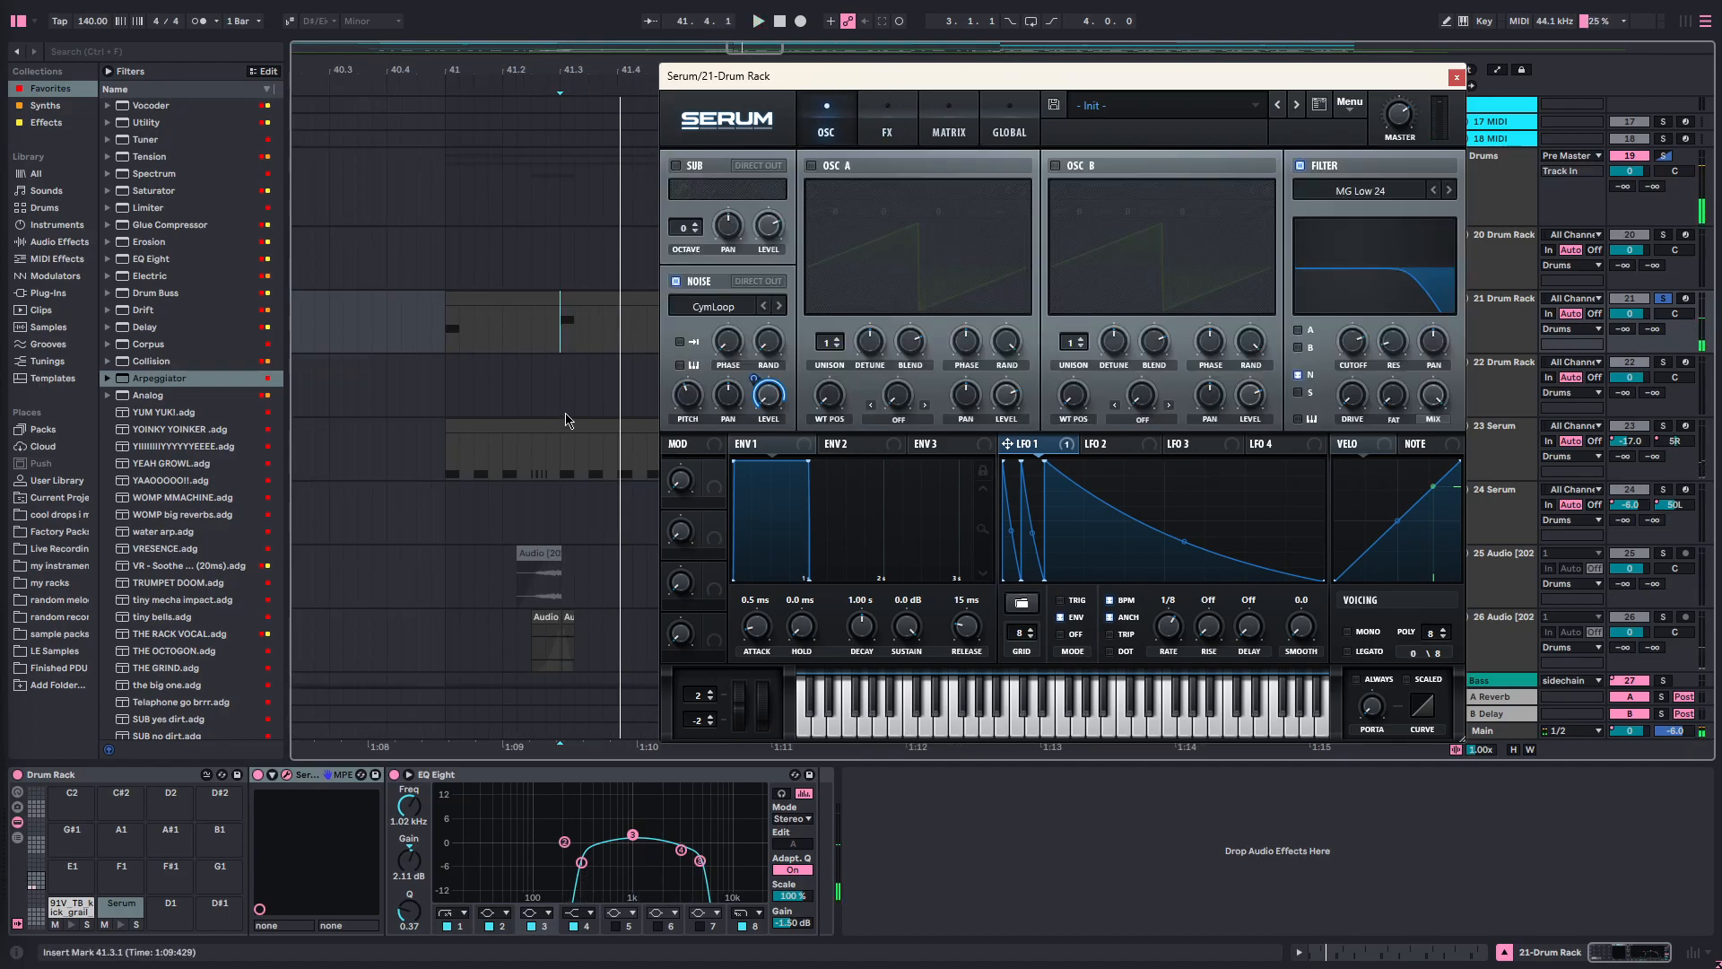
{"action": "scroll", "coordinate": [538, 475], "scroll_direction": "down", "scroll_amount": 3}
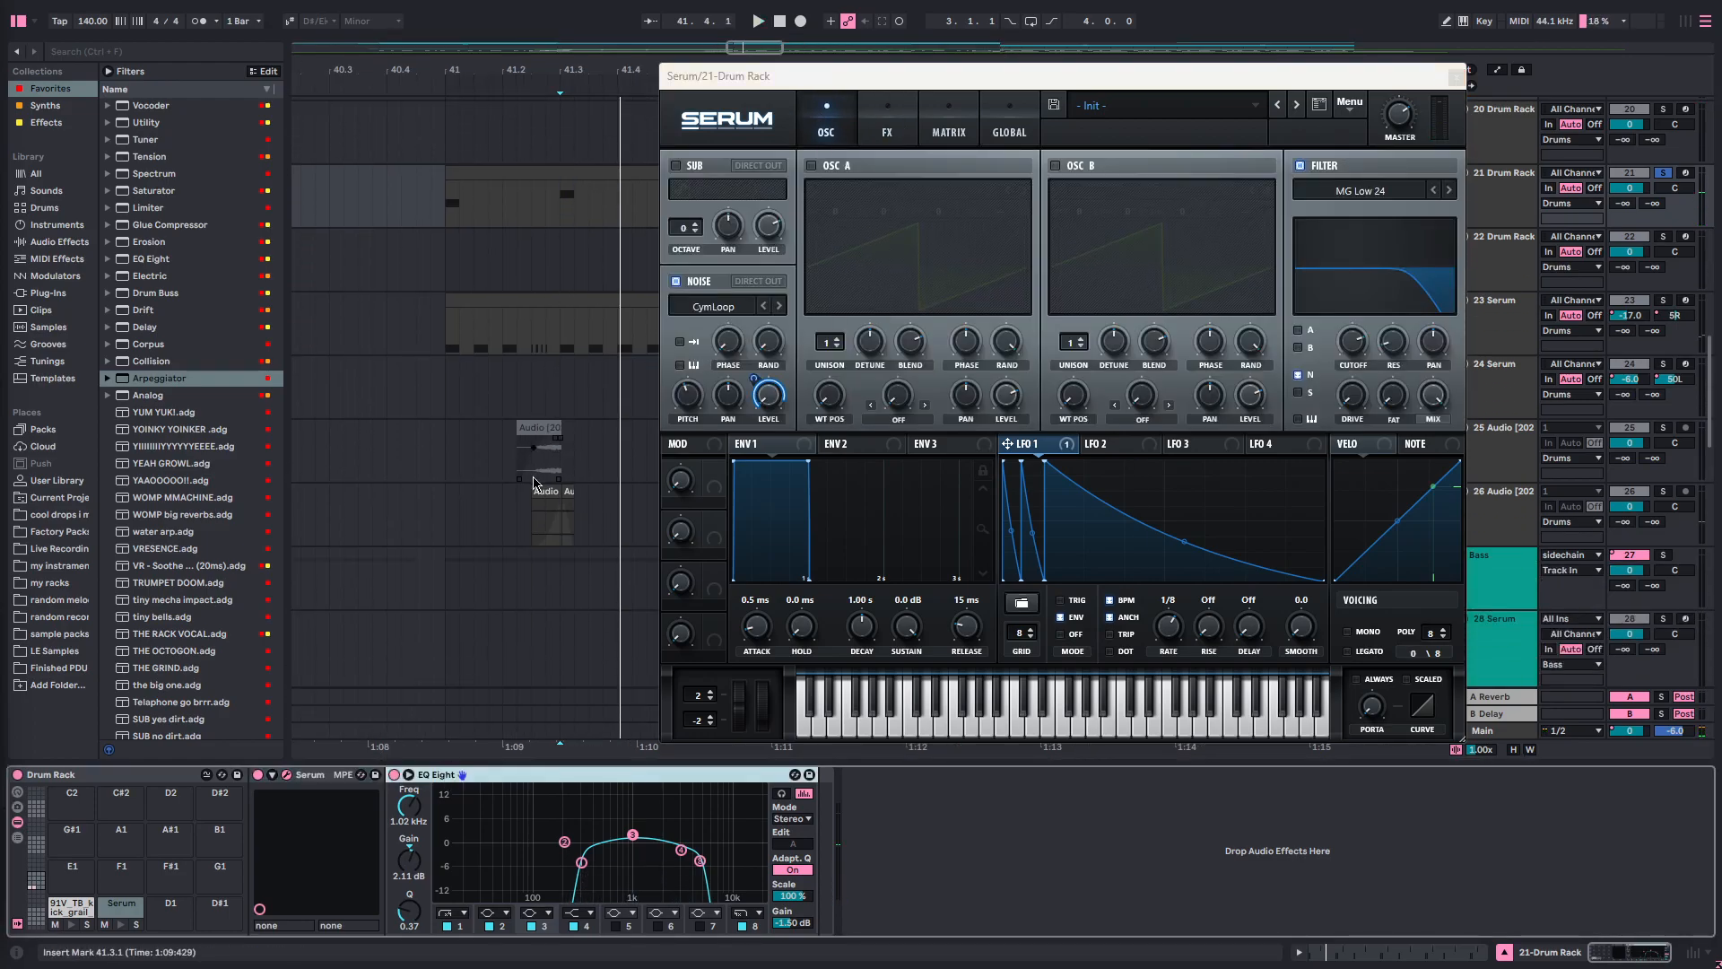
{"action": "left_click", "coordinate": [503, 448]}
{"action": "left_click", "coordinate": [532, 208]}
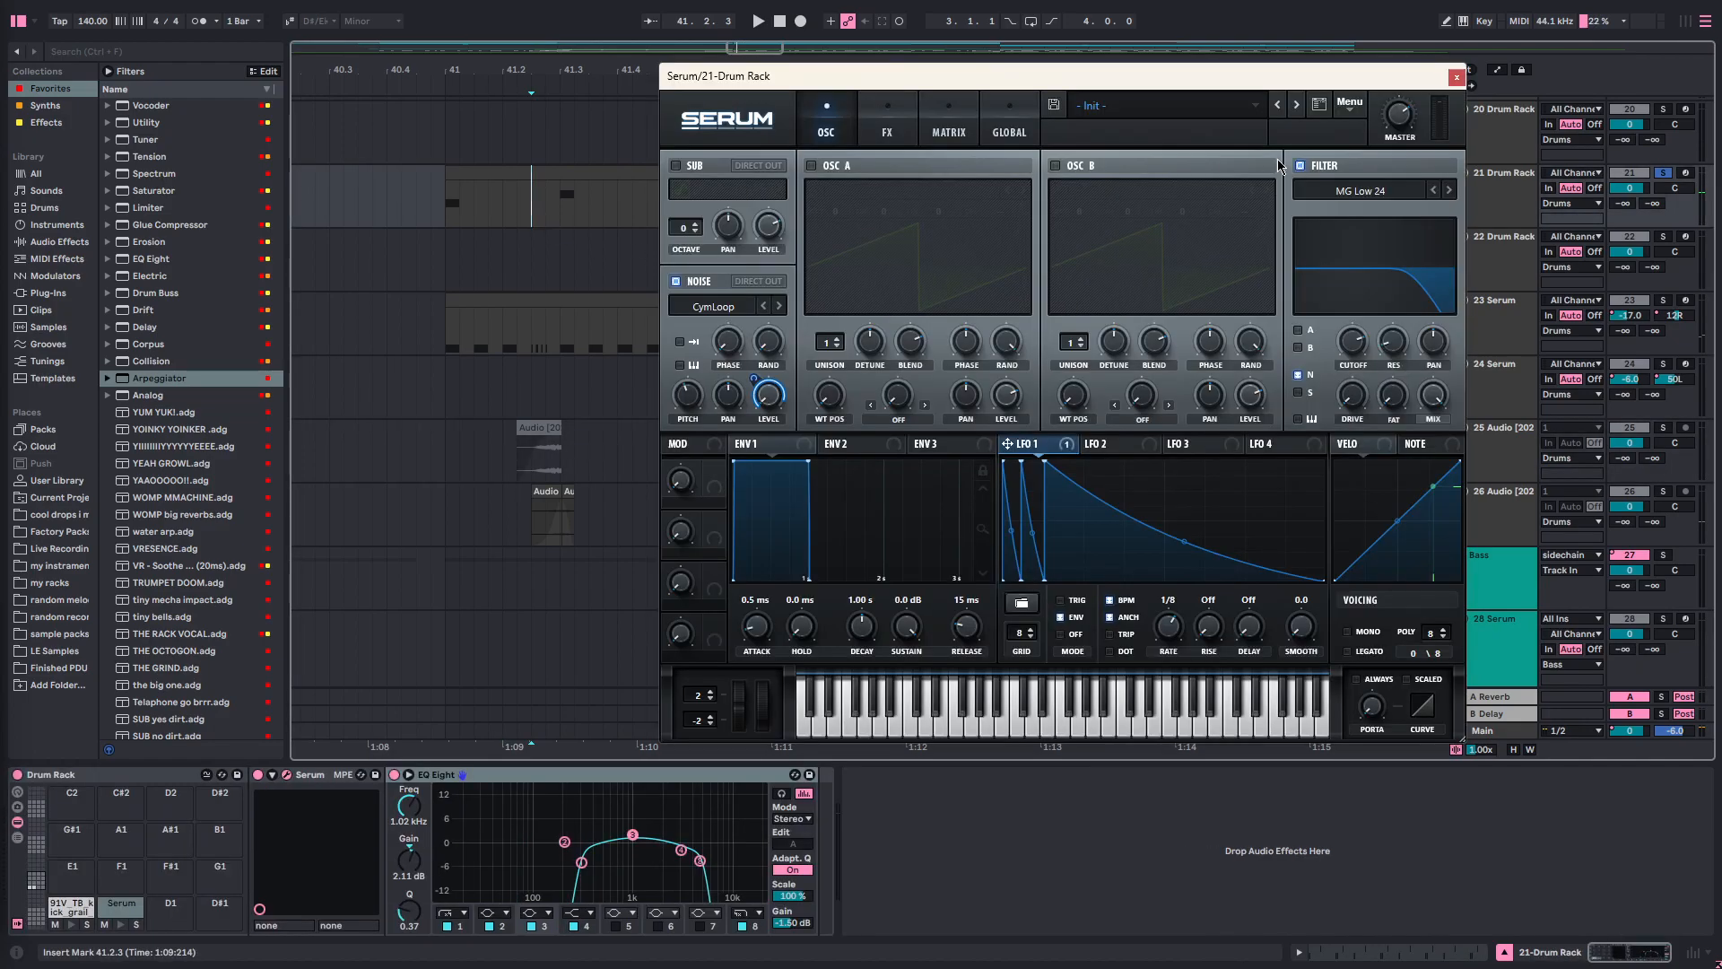
{"action": "left_click", "coordinate": [1455, 76]}
- Show the 25 Audio track's effects, highlighting its Dynamic Tube and EQ Eight
{"action": "left_click", "coordinate": [485, 468]}
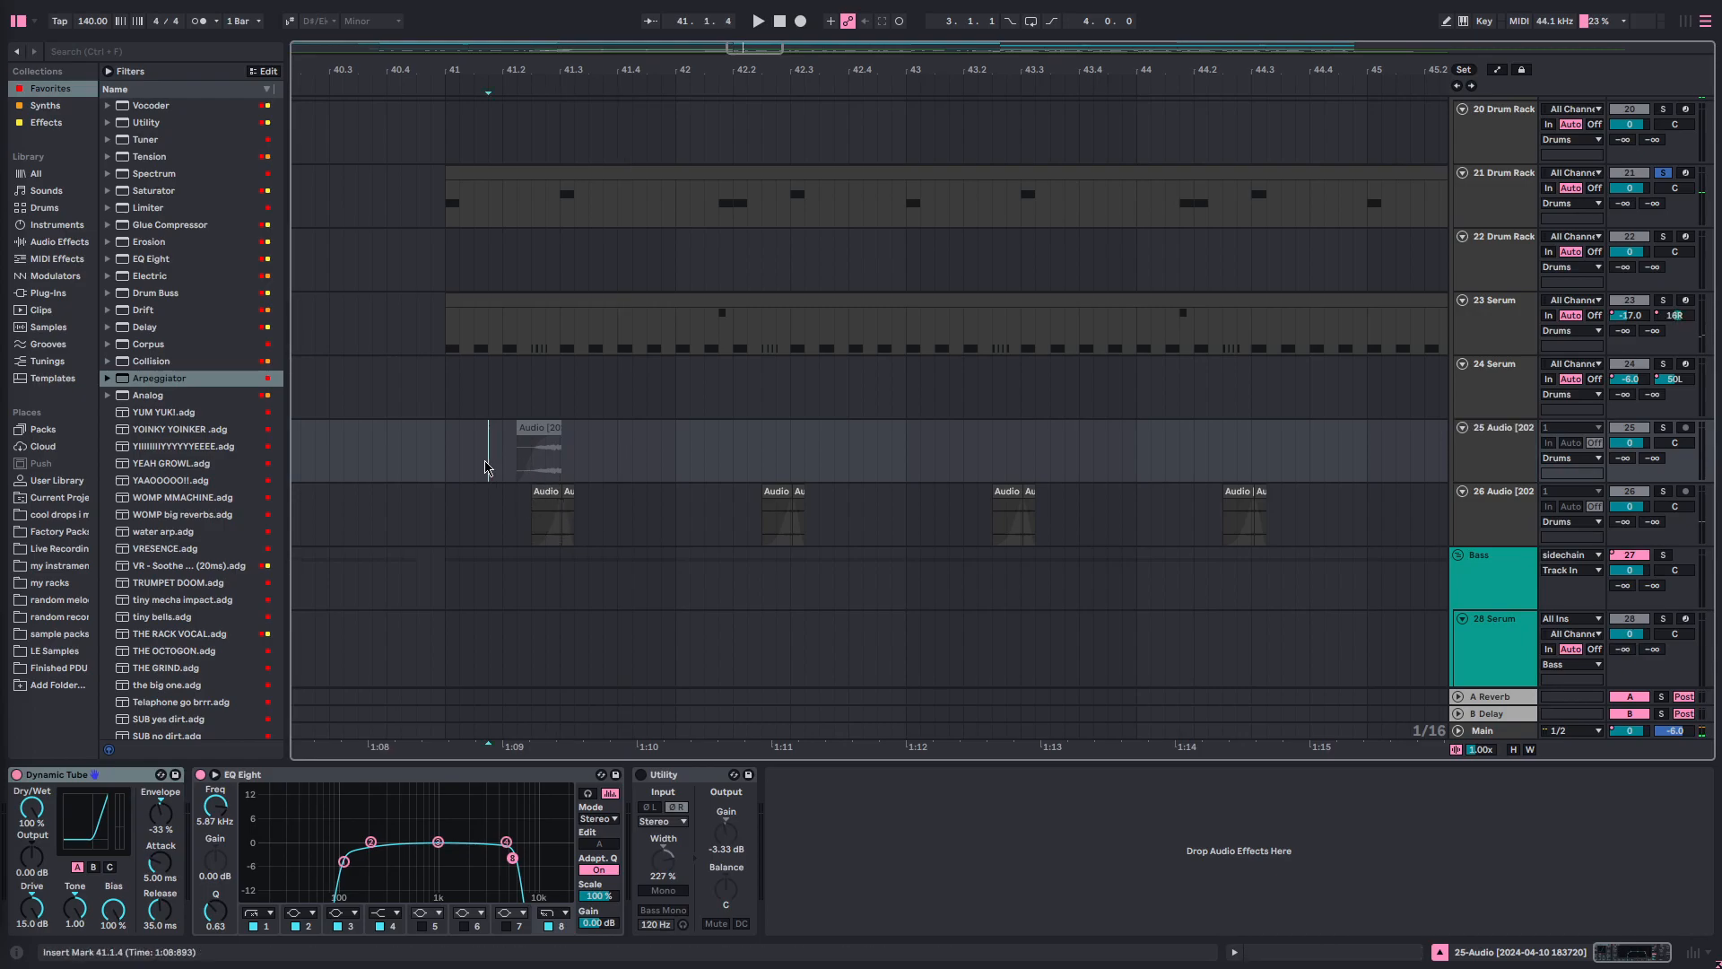
{"action": "left_click", "coordinate": [42, 786]}
{"action": "left_click", "coordinate": [241, 788]}
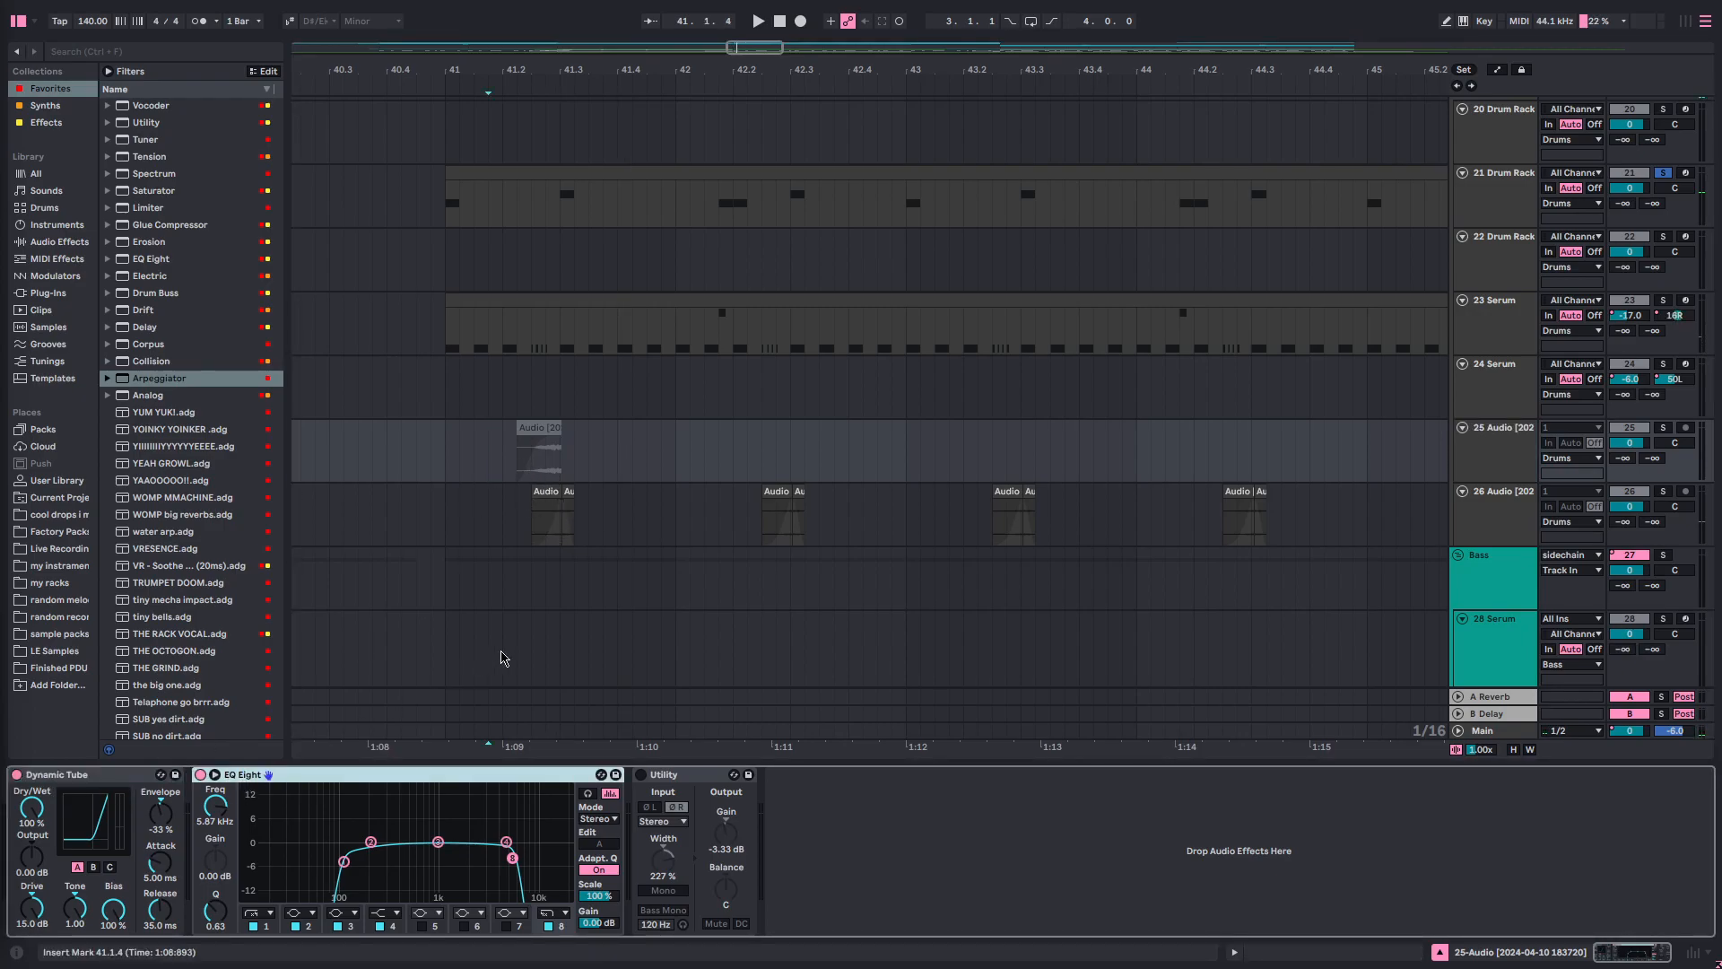
- Show the 26 Audio track's effects, highlighting its Utility and EQ Eight
{"action": "scroll", "coordinate": [580, 563], "scroll_direction": "down", "scroll_amount": 3}
{"action": "left_click", "coordinate": [526, 415]}
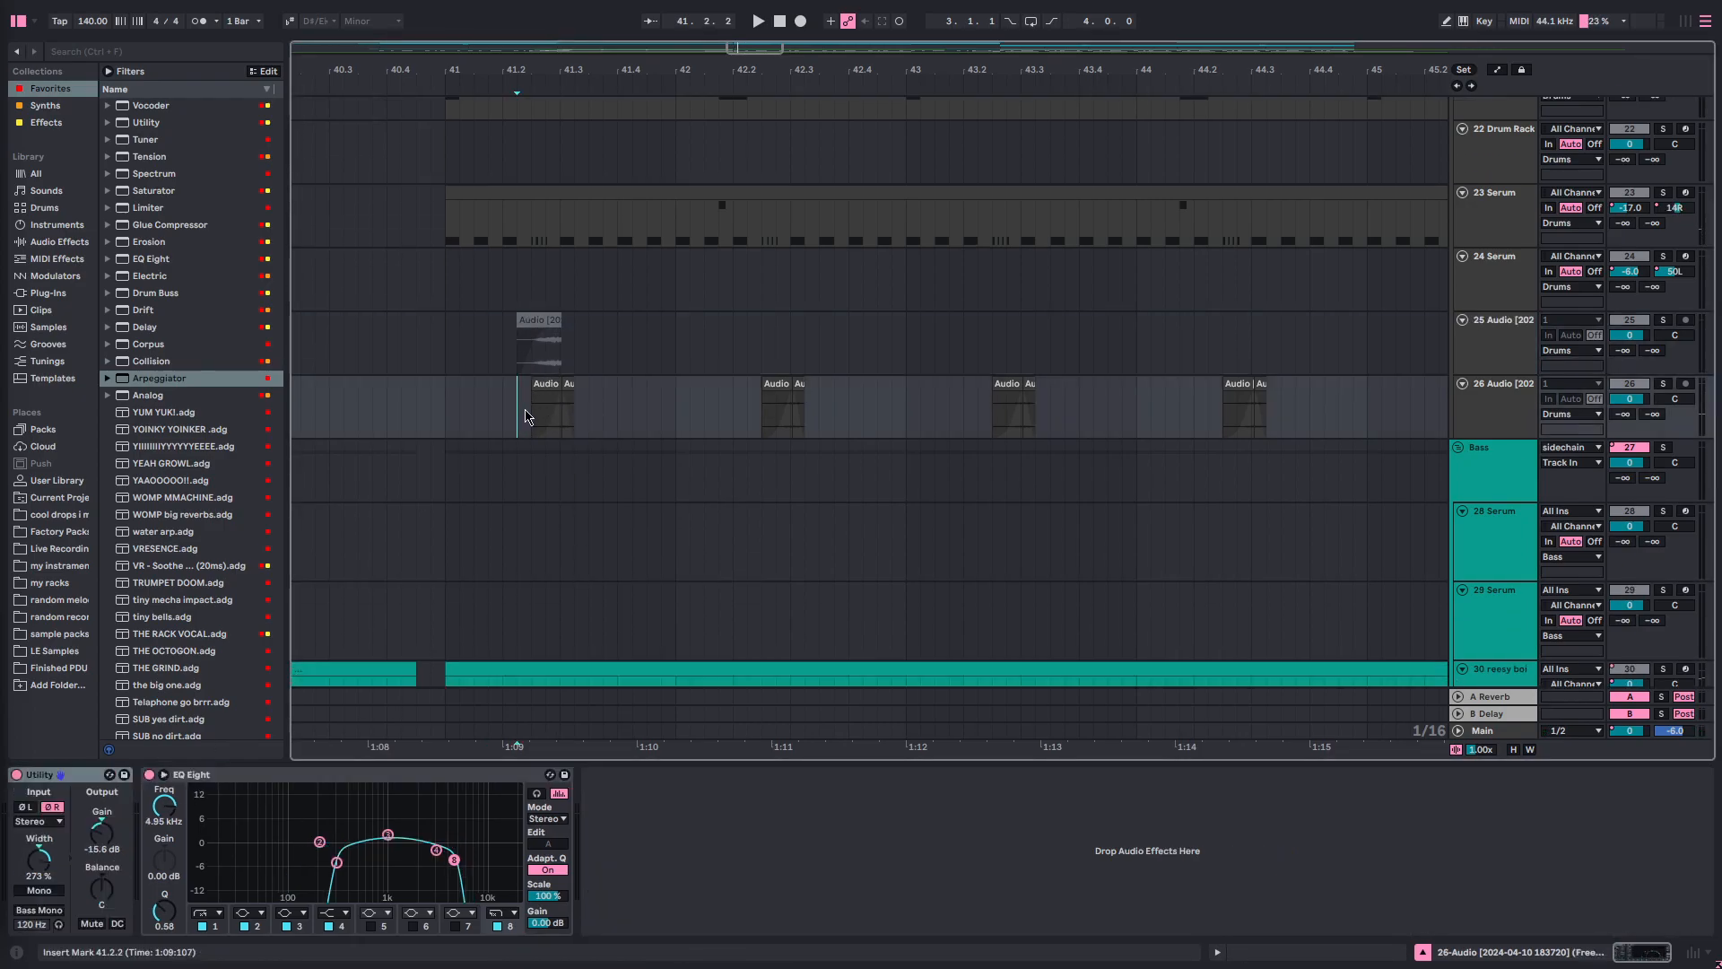
{"action": "left_click", "coordinate": [67, 778]}
{"action": "left_click", "coordinate": [260, 777]}
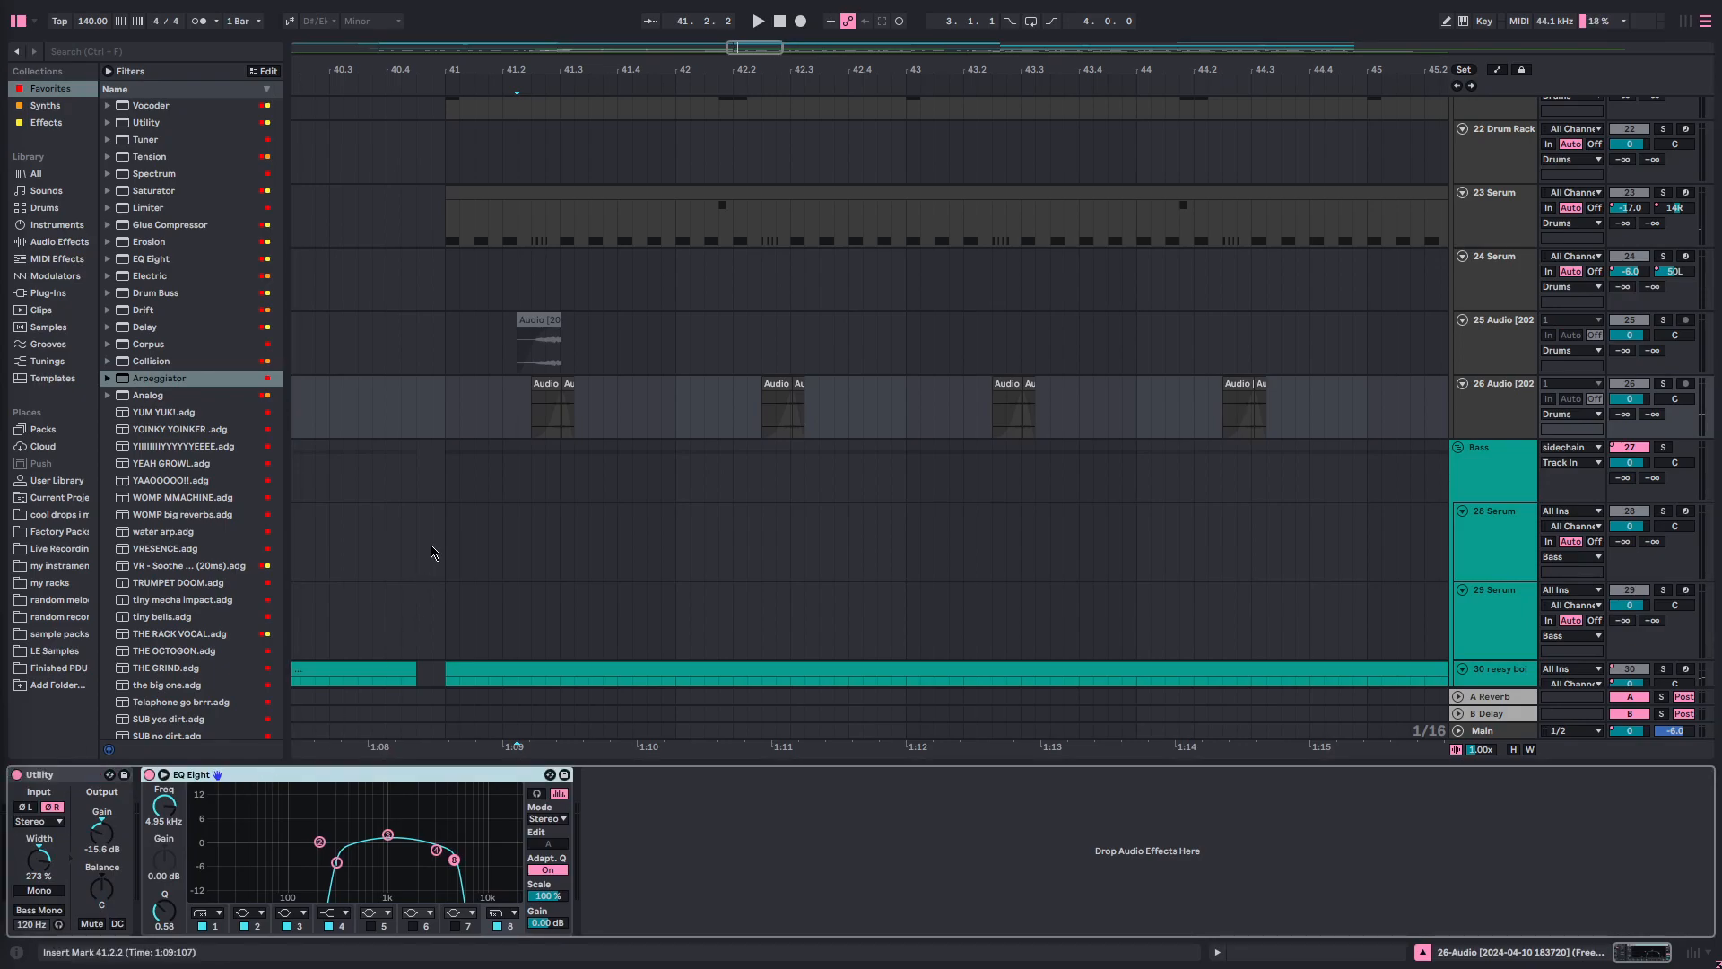
- Solo the 26 Audio track and play its sample from 41.2.1
{"action": "left_click", "coordinate": [508, 412]}
{"action": "key", "text": "space"}
{"action": "key", "text": "space"}
- Solo the Drums group, play it from 41.2.2 and return the insert marker to bar 41
{"action": "scroll", "coordinate": [536, 412], "scroll_direction": "up", "scroll_amount": 4}
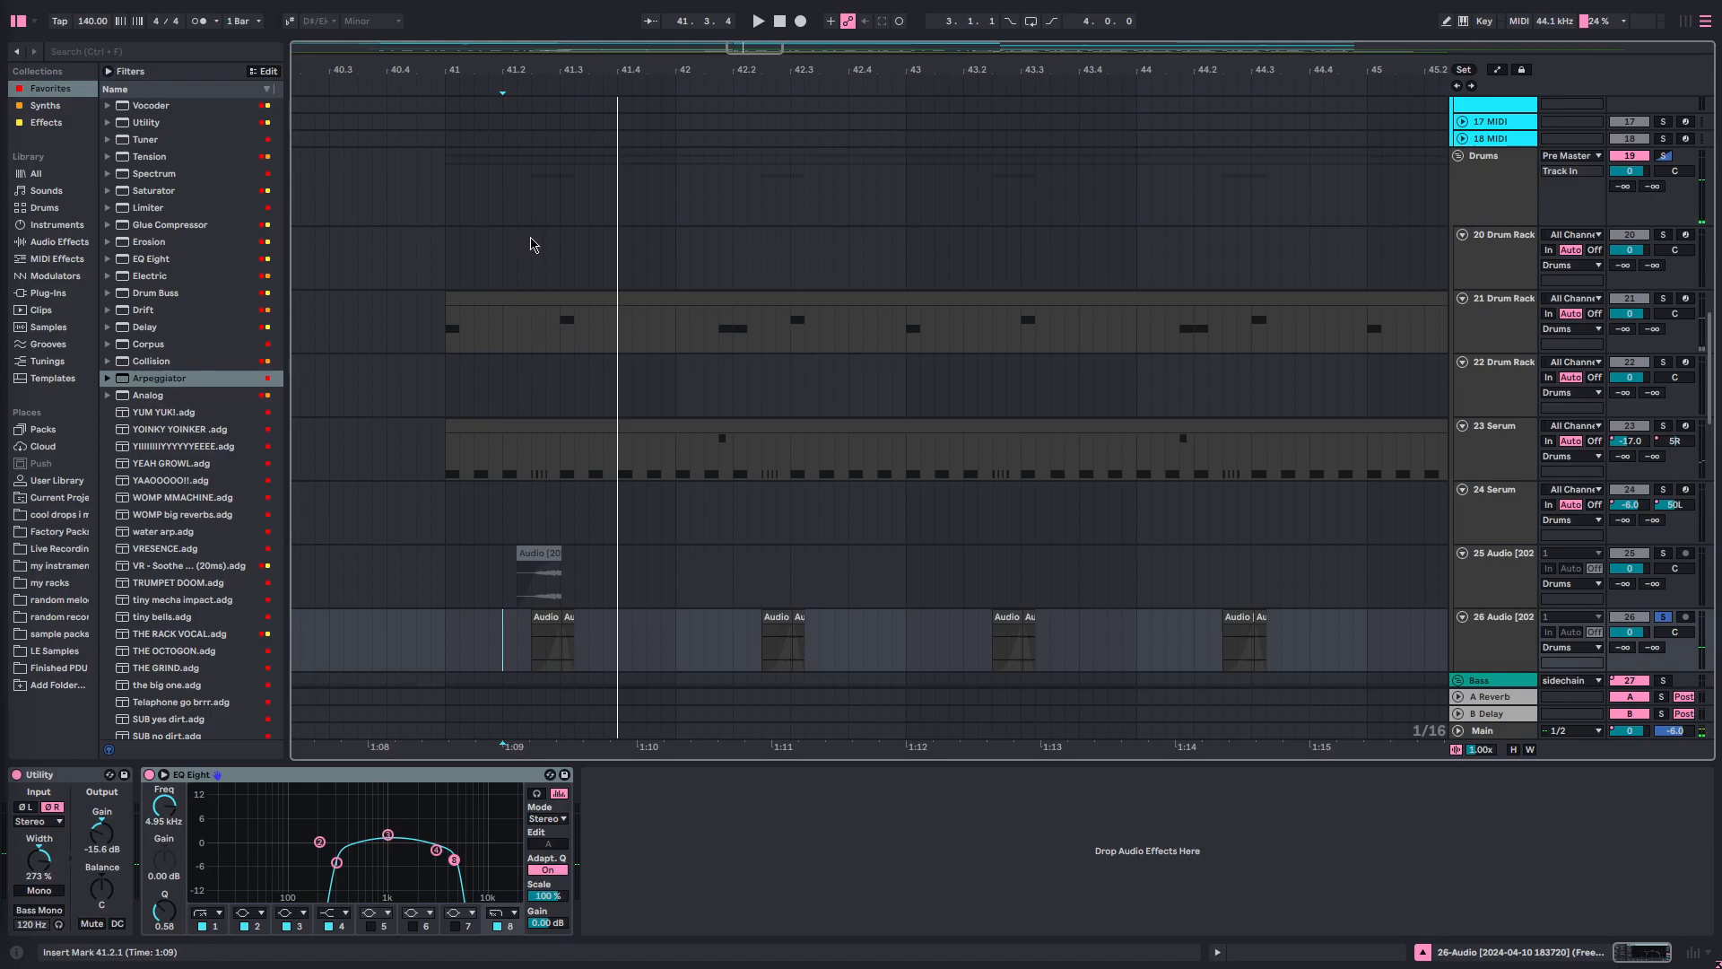
{"action": "left_click", "coordinate": [526, 208]}
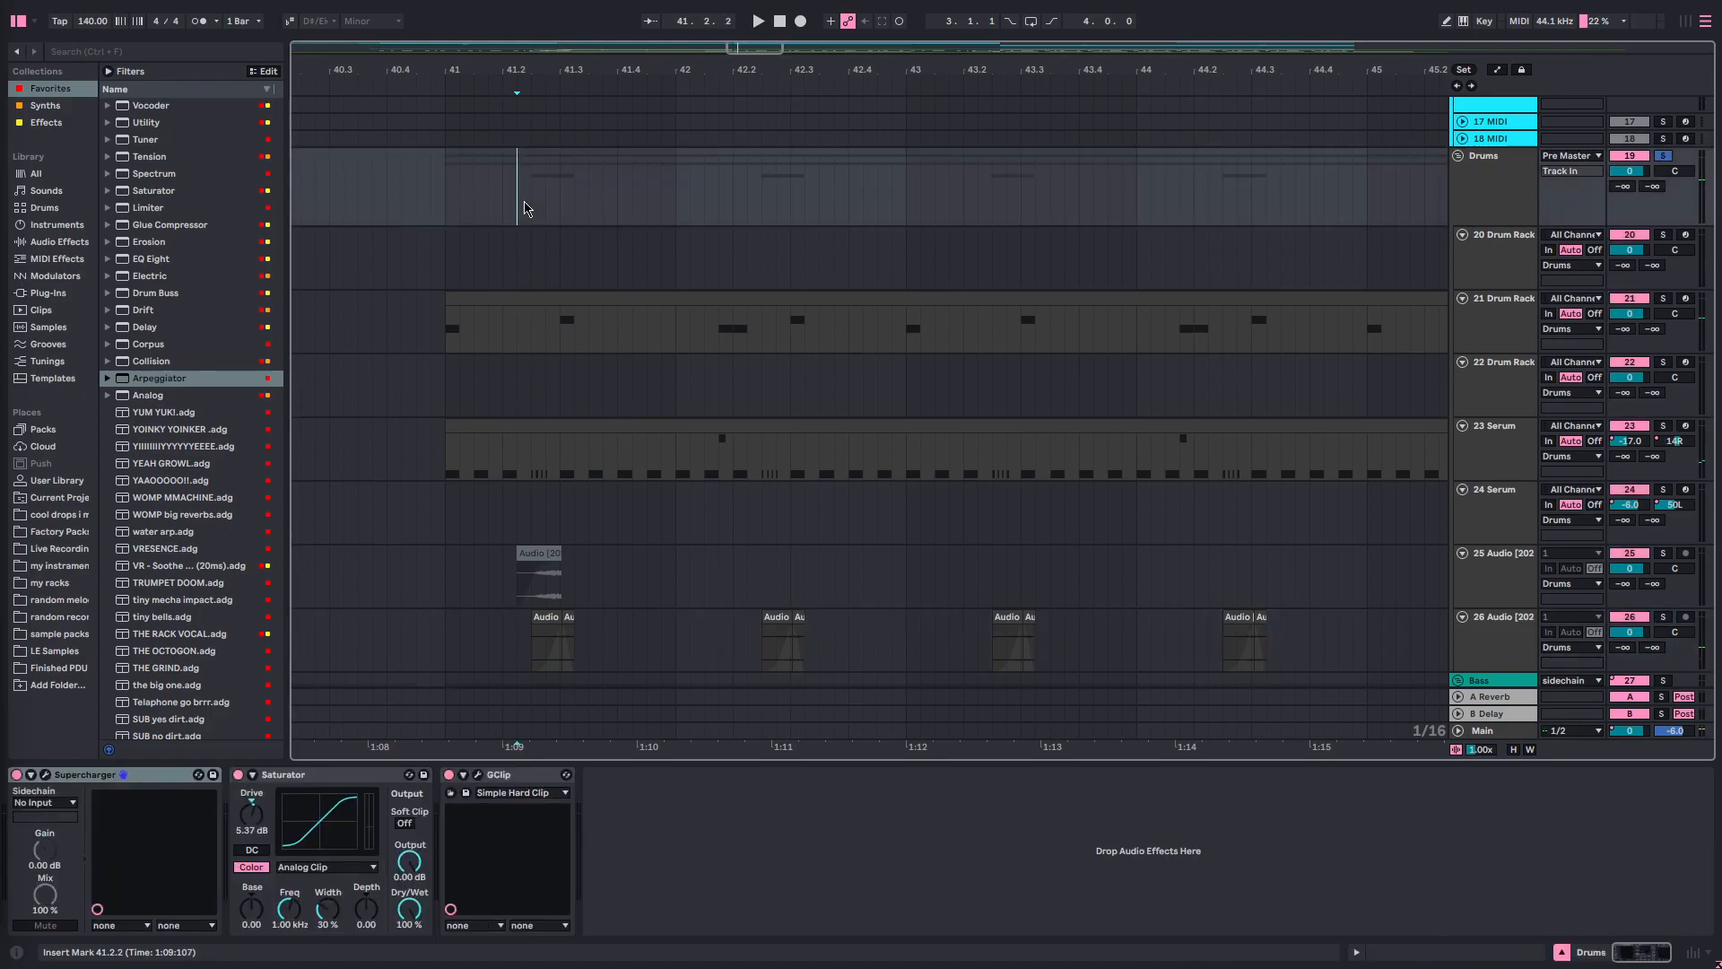
{"action": "key", "text": "space"}
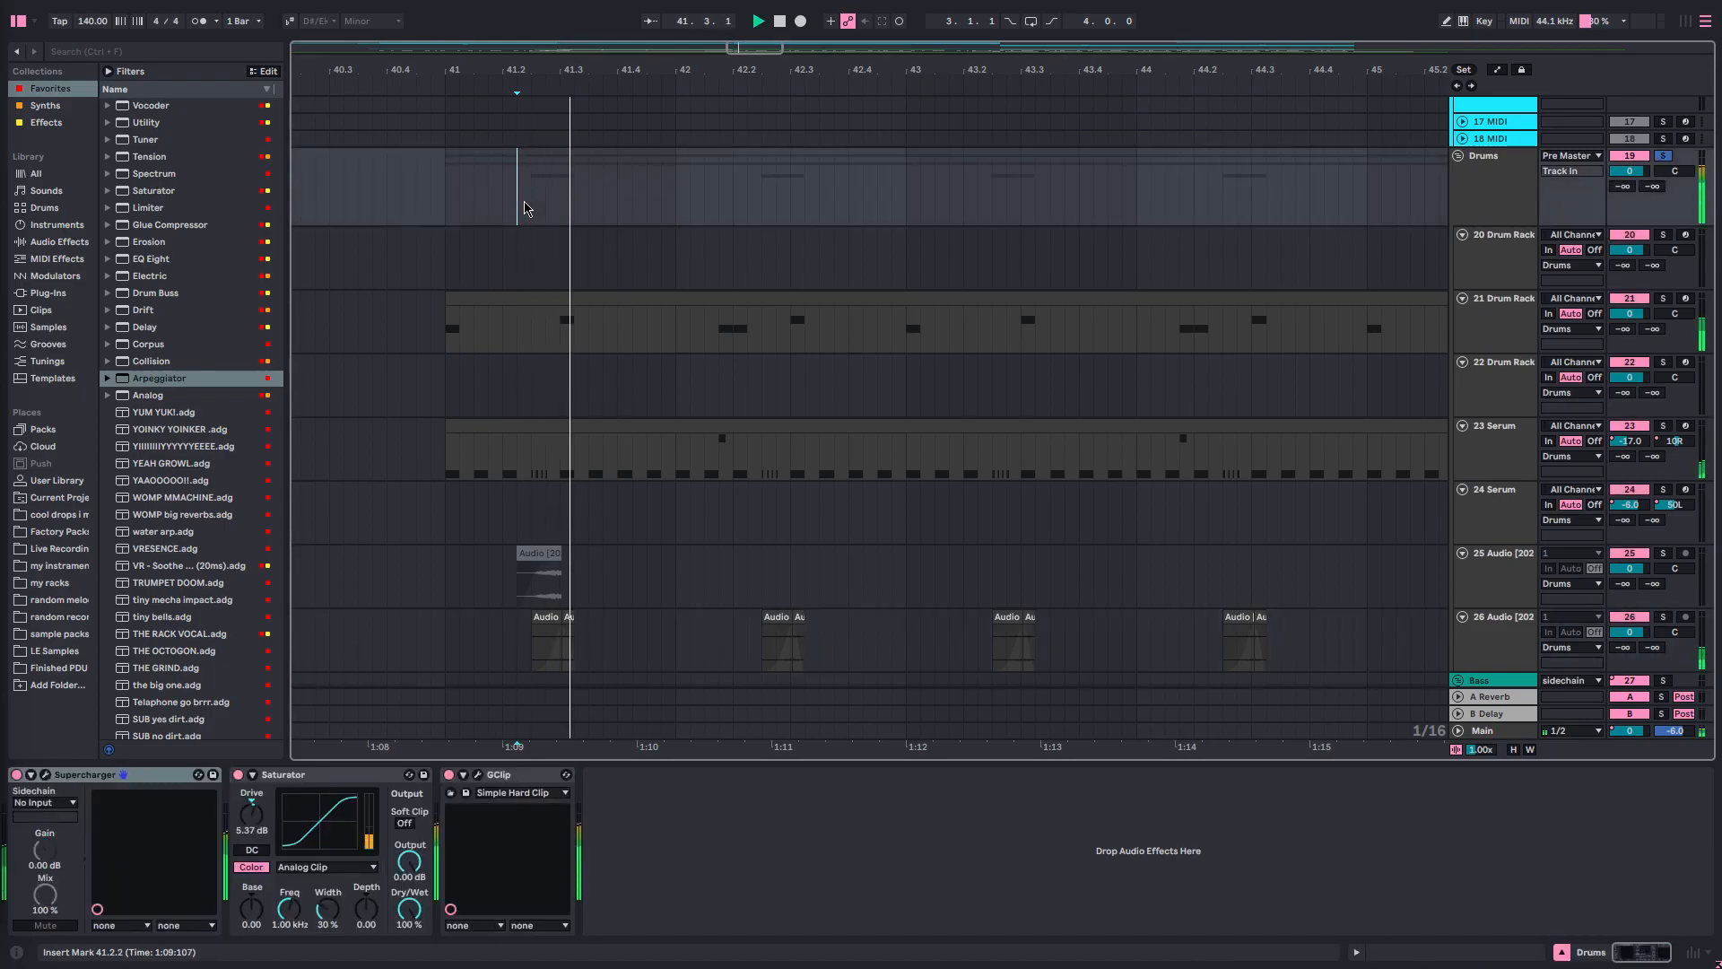
{"action": "key", "text": "space"}
{"action": "left_click", "coordinate": [484, 213]}
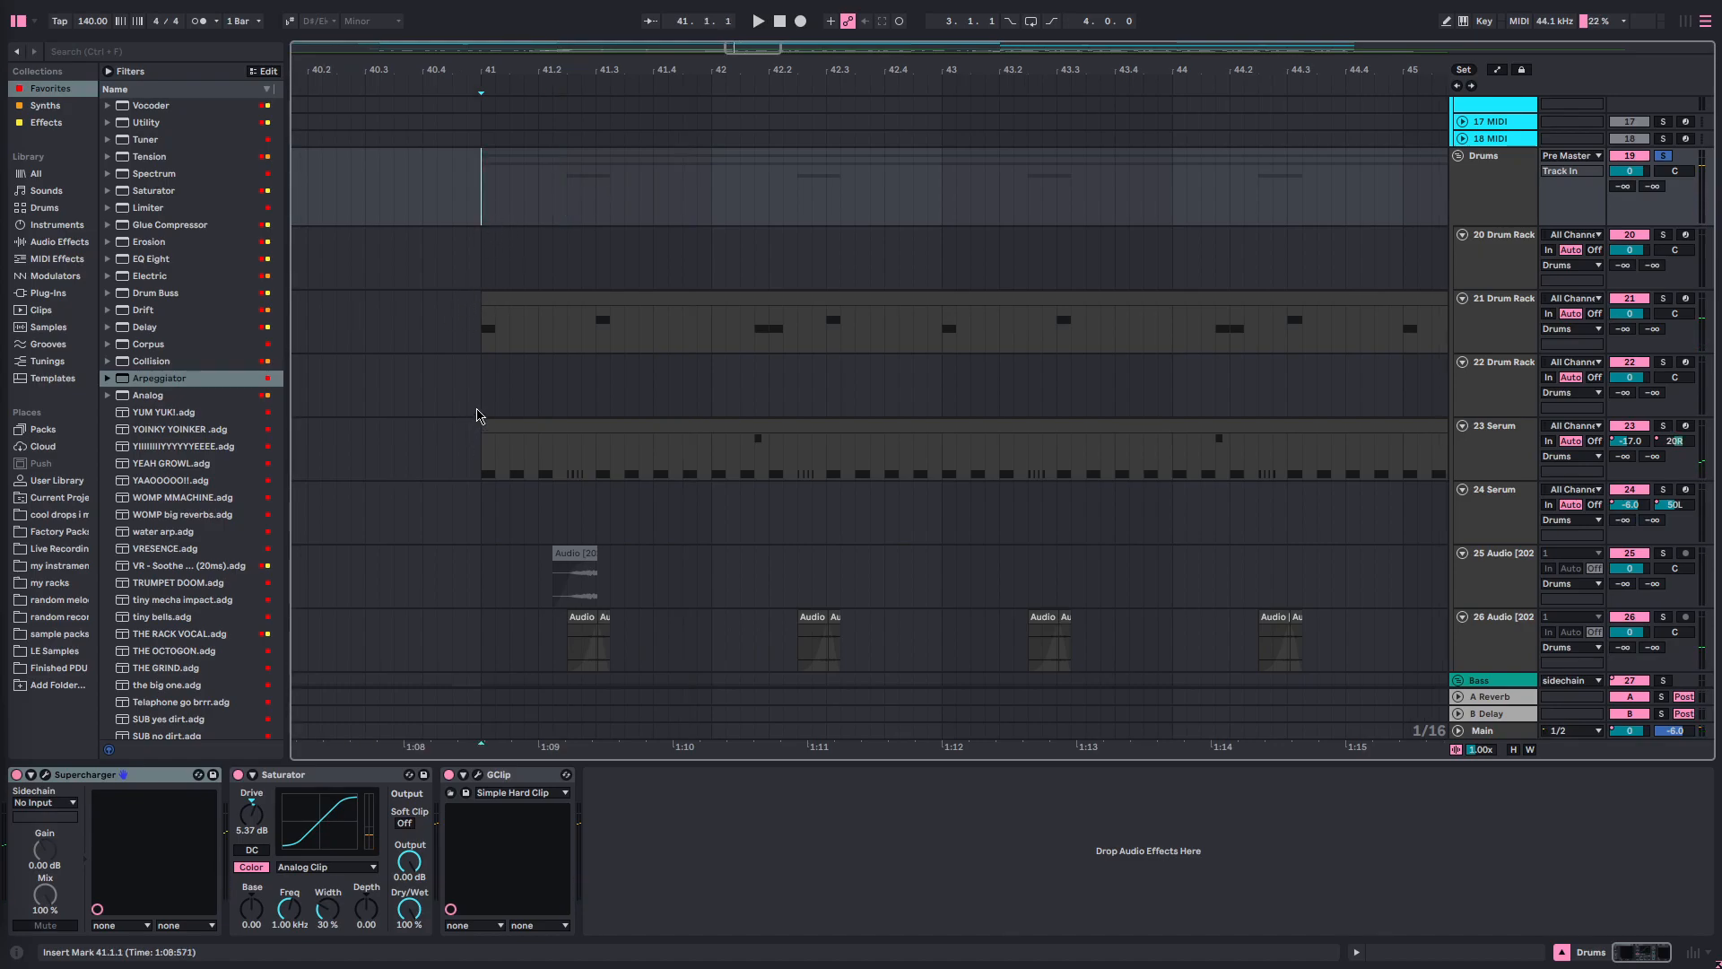
- Play the Drums group from bar 41 and show the 23 Serum track's devices
{"action": "key", "text": "space"}
{"action": "scroll", "coordinate": [623, 376], "scroll_direction": "down", "scroll_amount": 8}
{"action": "scroll", "coordinate": [643, 360], "scroll_direction": "up", "scroll_amount": 1}
{"action": "scroll", "coordinate": [648, 359], "scroll_direction": "up", "scroll_amount": 3}
{"action": "key", "text": "space"}
{"action": "double_click", "coordinate": [1495, 453]}
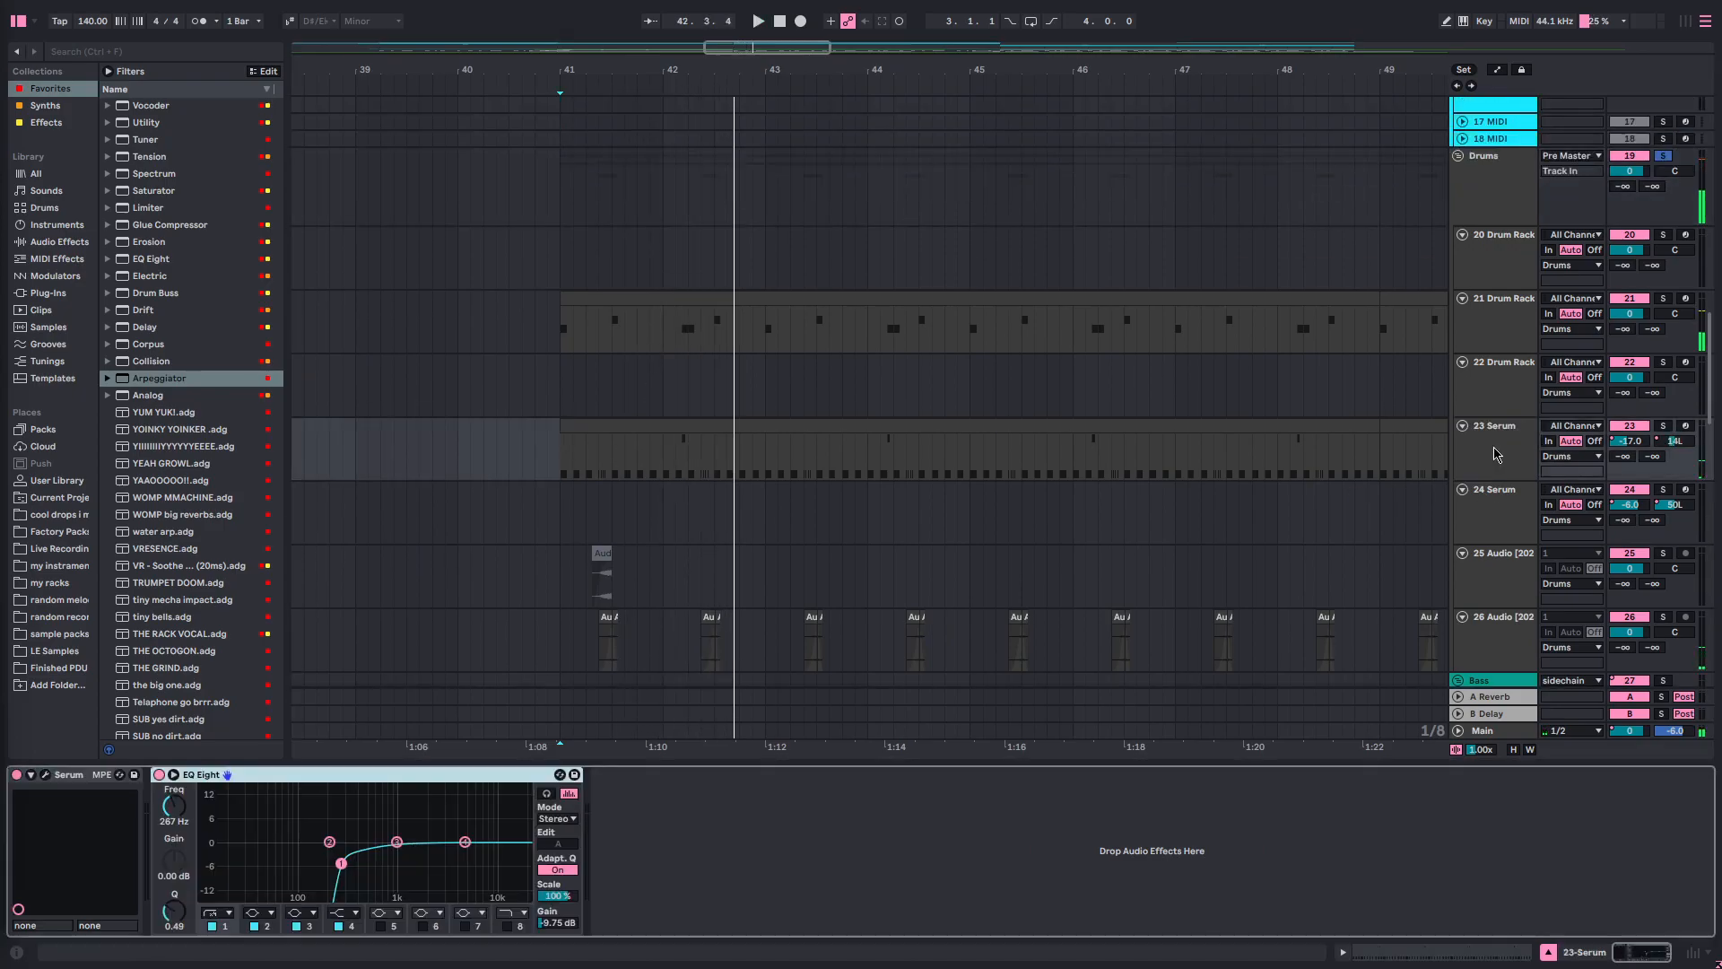
- Solo the 30 reesy boi bass track and play it from bar 41 with the device view hidden
{"action": "scroll", "coordinate": [385, 664], "scroll_direction": "down", "scroll_amount": 1}
{"action": "scroll", "coordinate": [808, 569], "scroll_direction": "down", "scroll_amount": 8}
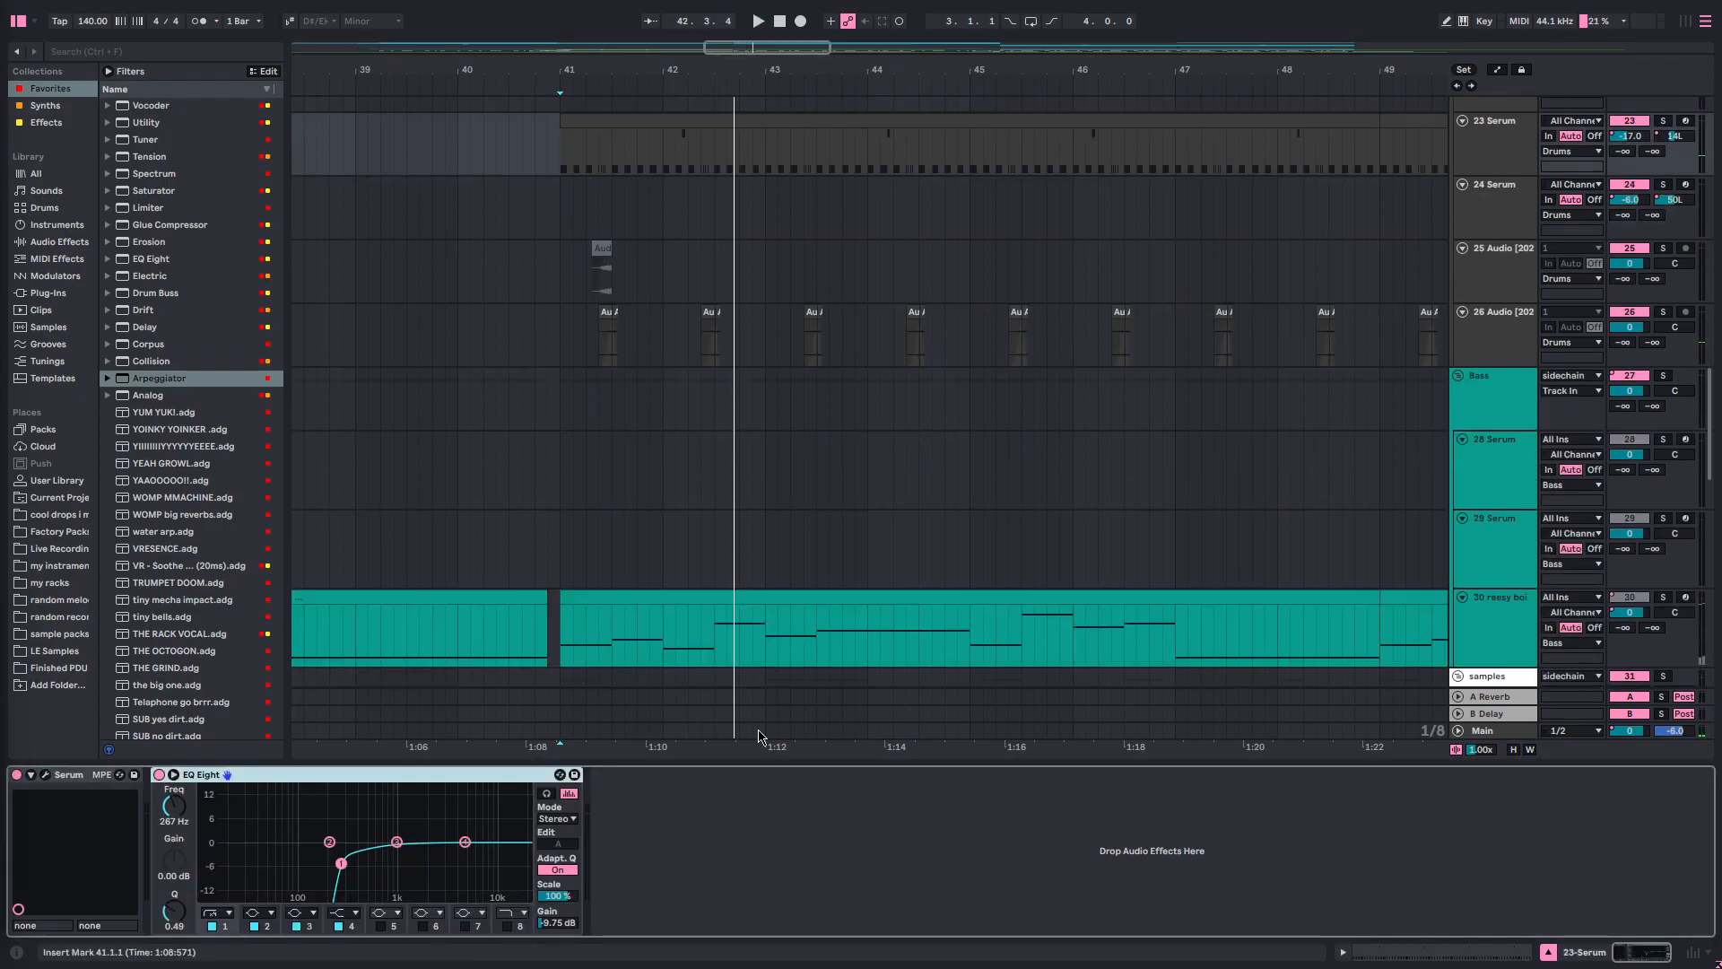
{"action": "left_click_drag", "start_coordinate": [756, 763], "coordinate": [756, 861]}
{"action": "scroll", "coordinate": [610, 628], "scroll_direction": "down", "scroll_amount": 3}
{"action": "left_click", "coordinate": [562, 522]}
{"action": "key", "text": "s"}
{"action": "key", "text": "space"}
{"action": "key", "text": "space"}
{"action": "key", "text": "space"}
{"action": "key", "text": "space"}
- Show the automation lanes and examine the reesy boi track's Shifter and Phase Plant curves
{"action": "key", "text": "a"}
{"action": "scroll", "coordinate": [929, 480], "scroll_direction": "down", "scroll_amount": 8}
{"action": "scroll", "coordinate": [919, 489], "scroll_direction": "right", "scroll_amount": 4}
{"action": "scroll", "coordinate": [1076, 499], "scroll_direction": "down", "scroll_amount": 3}
{"action": "scroll", "coordinate": [1175, 502], "scroll_direction": "left", "scroll_amount": 1}
{"action": "scroll", "coordinate": [1160, 497], "scroll_direction": "up", "scroll_amount": 1}
{"action": "scroll", "coordinate": [1148, 503], "scroll_direction": "down", "scroll_amount": 1}
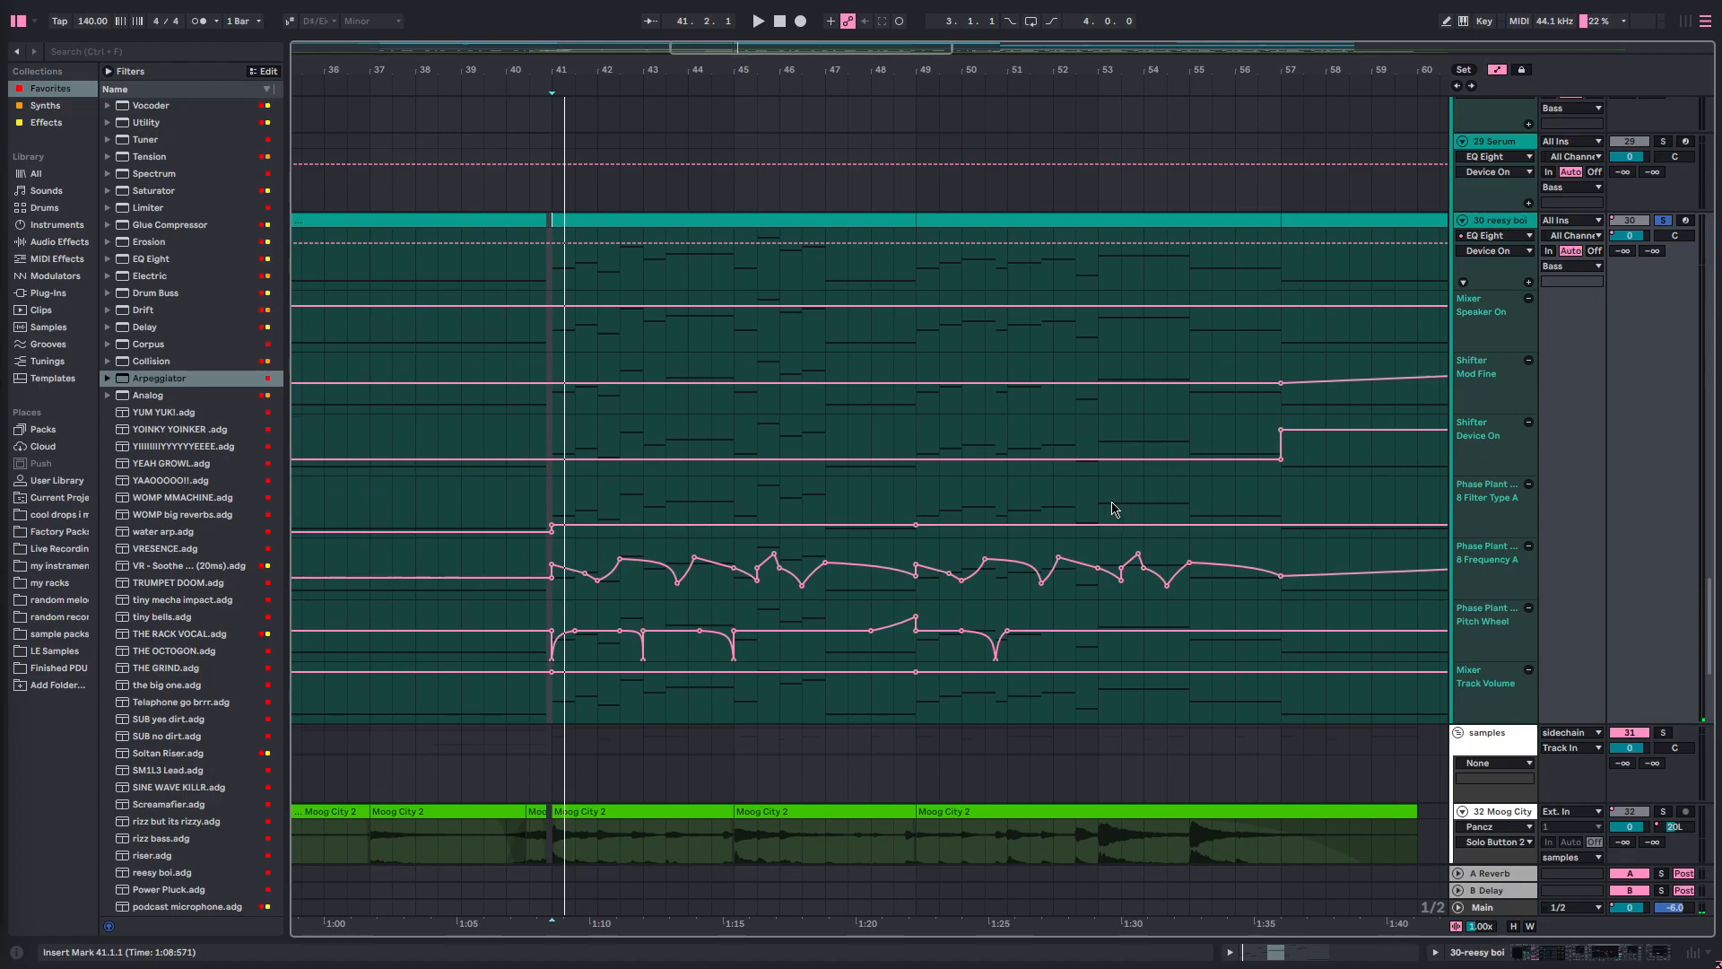
{"action": "key", "text": "w"}
{"action": "key", "text": "w"}
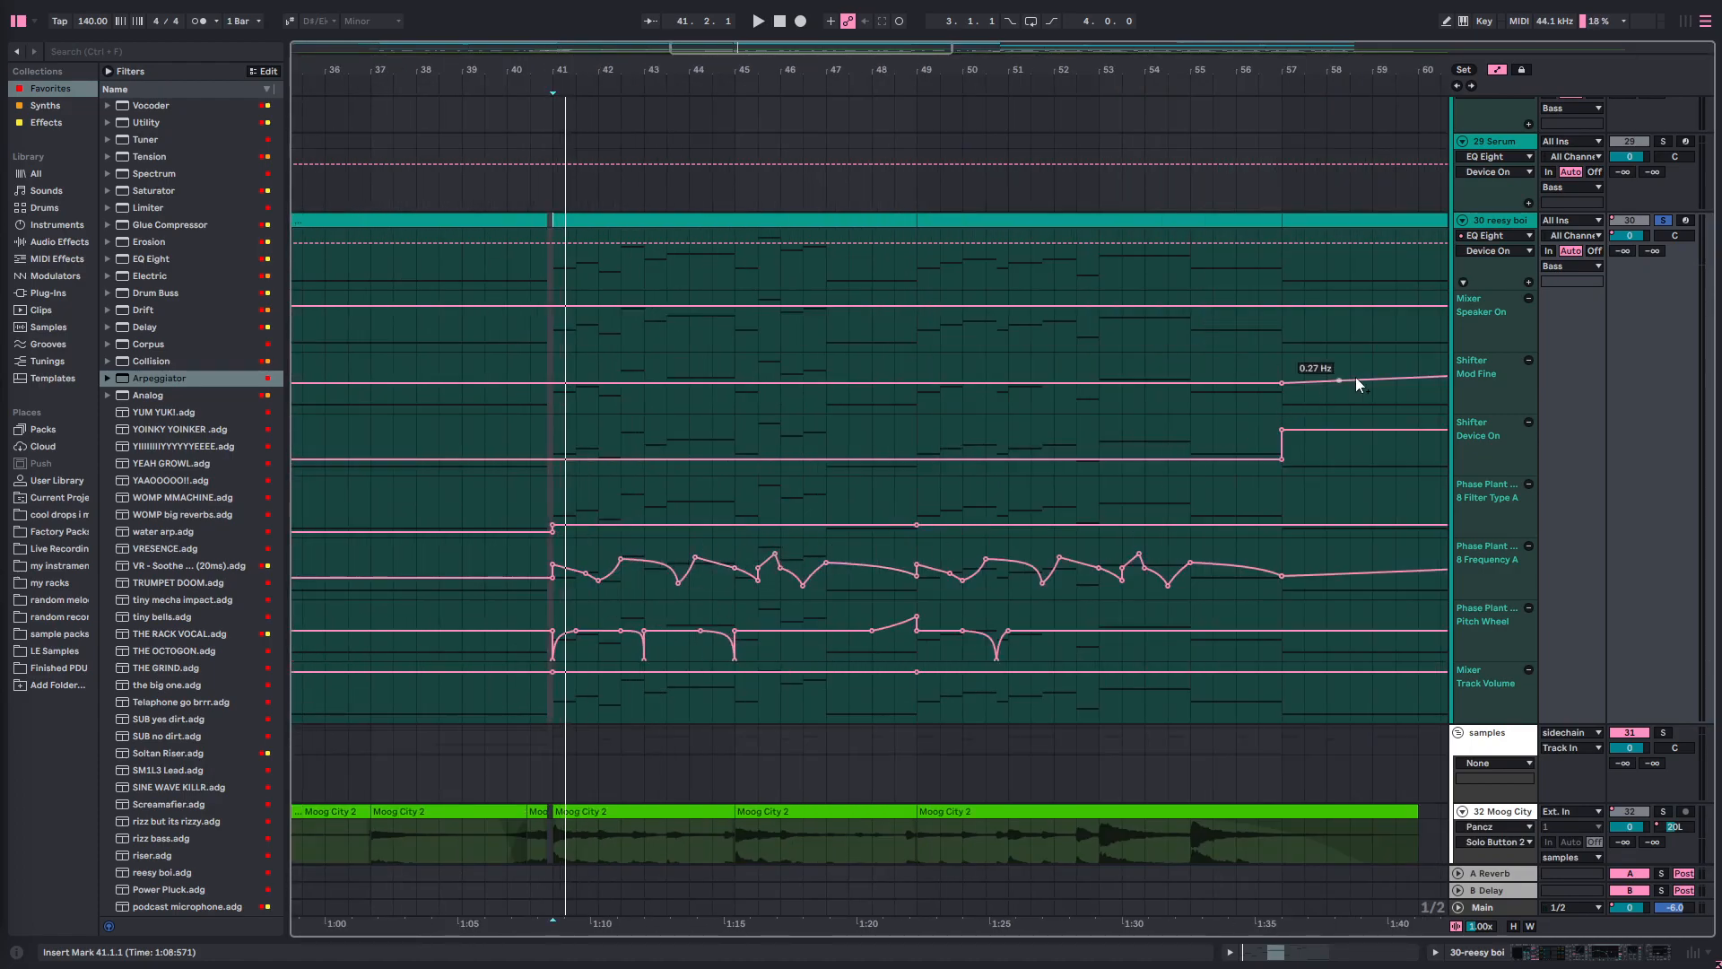
- Show the reesy boi track's device chain instead of its automation and play it from bar 41
{"action": "key", "text": "a"}
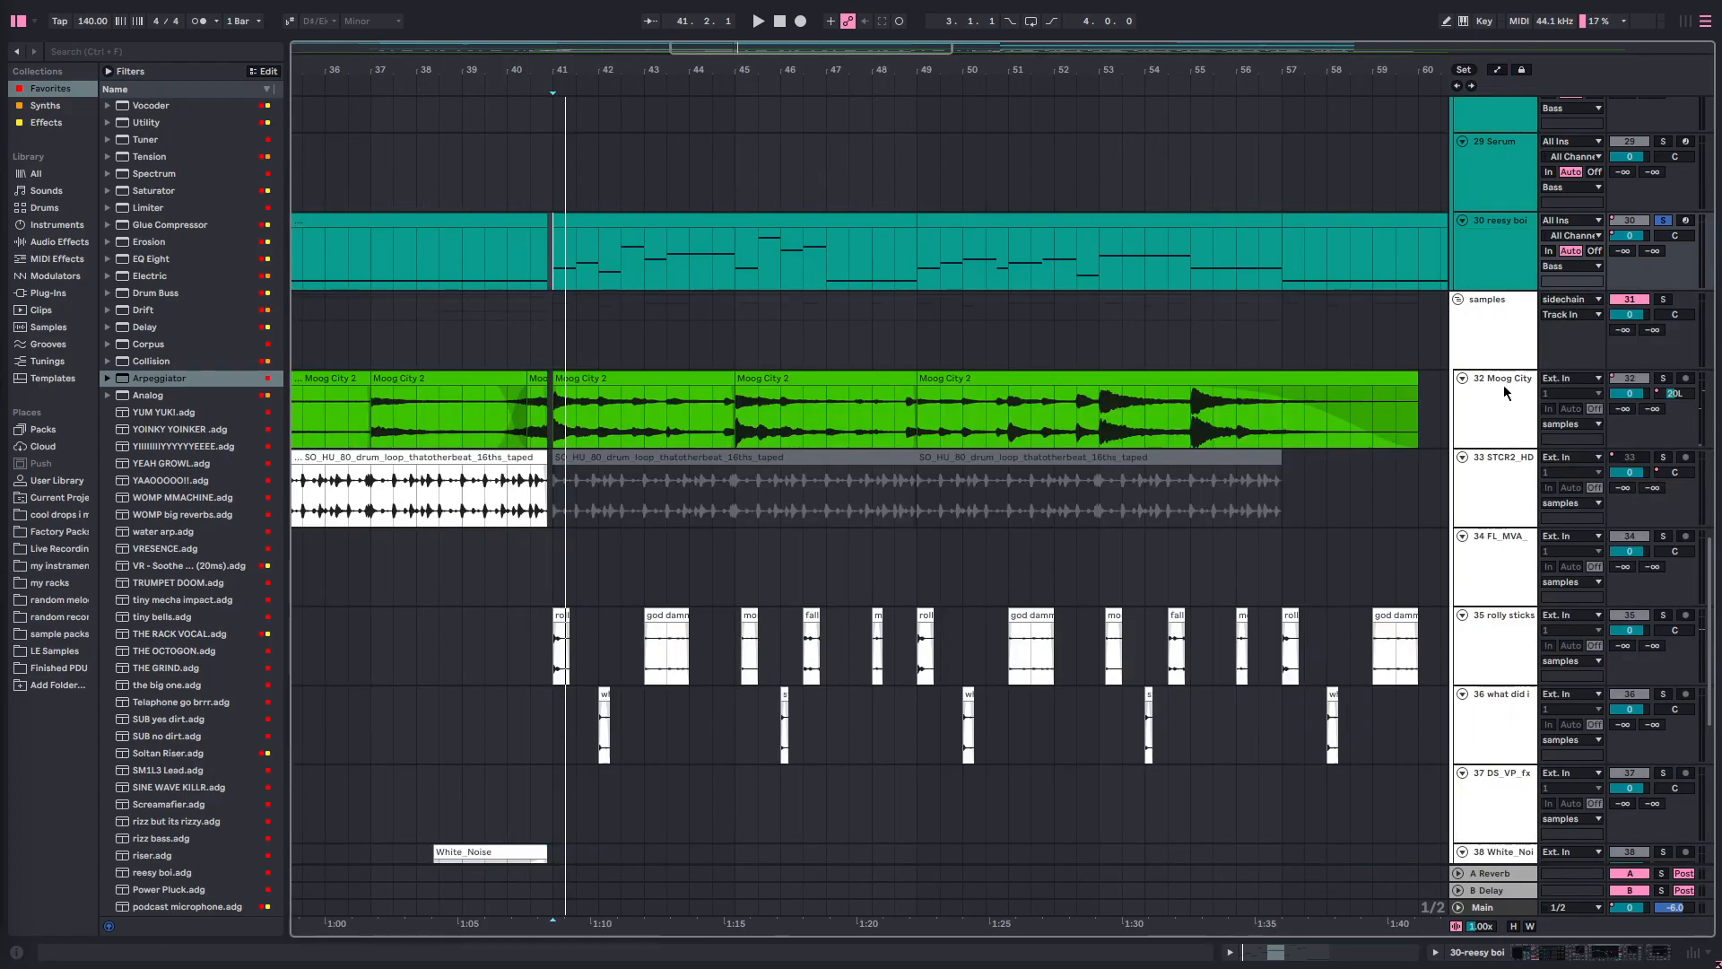
{"action": "double_click", "coordinate": [1477, 284]}
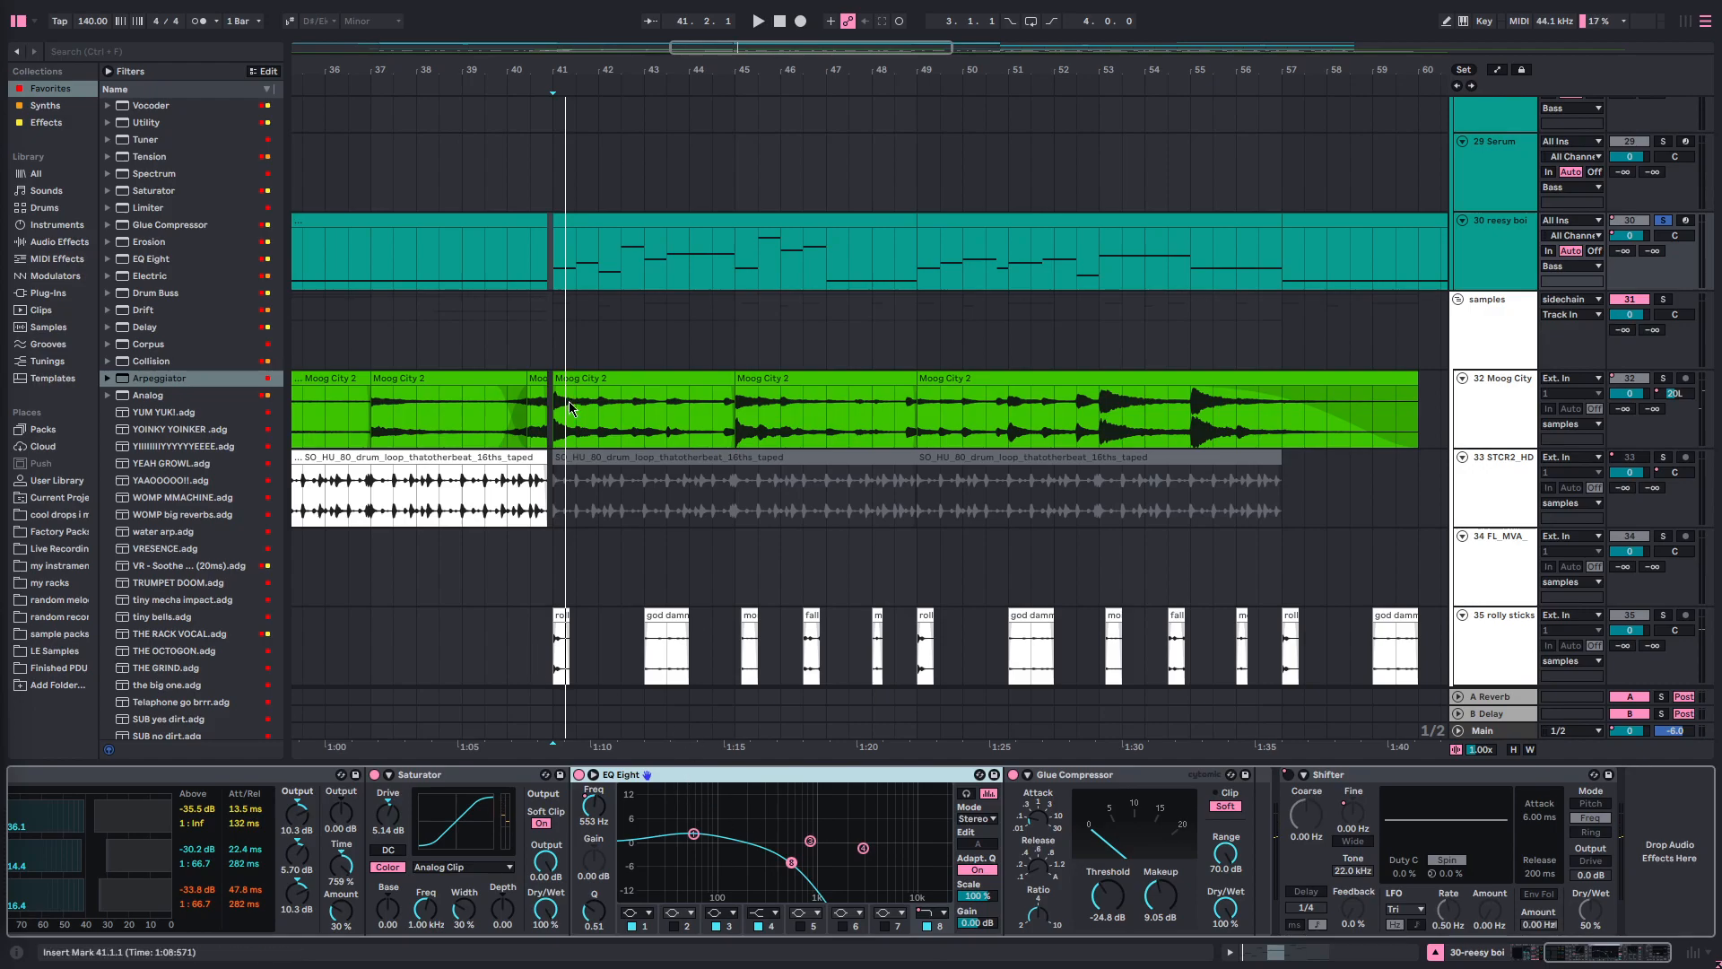
{"action": "left_click", "coordinate": [551, 269]}
{"action": "key", "text": "space"}
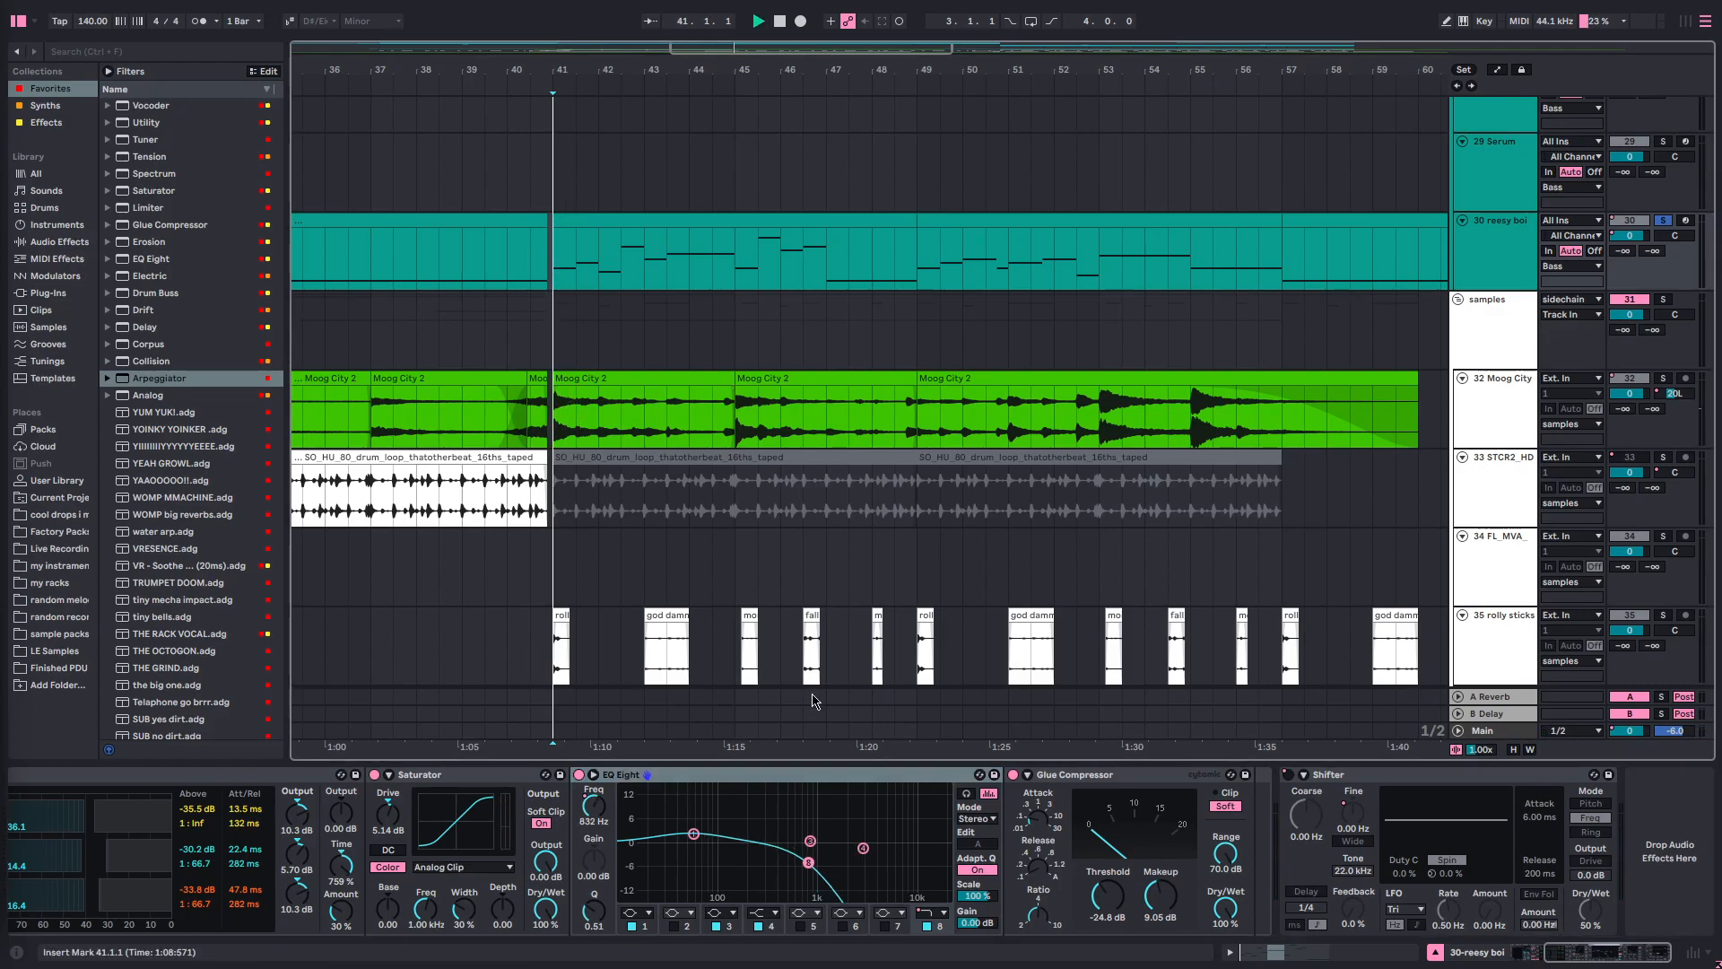
- Examine the reesy boi automation and its EQ Eight during playback, closing the automation and device views when done
{"action": "key", "text": "a"}
{"action": "scroll", "coordinate": [881, 593], "scroll_direction": "down", "scroll_amount": 2}
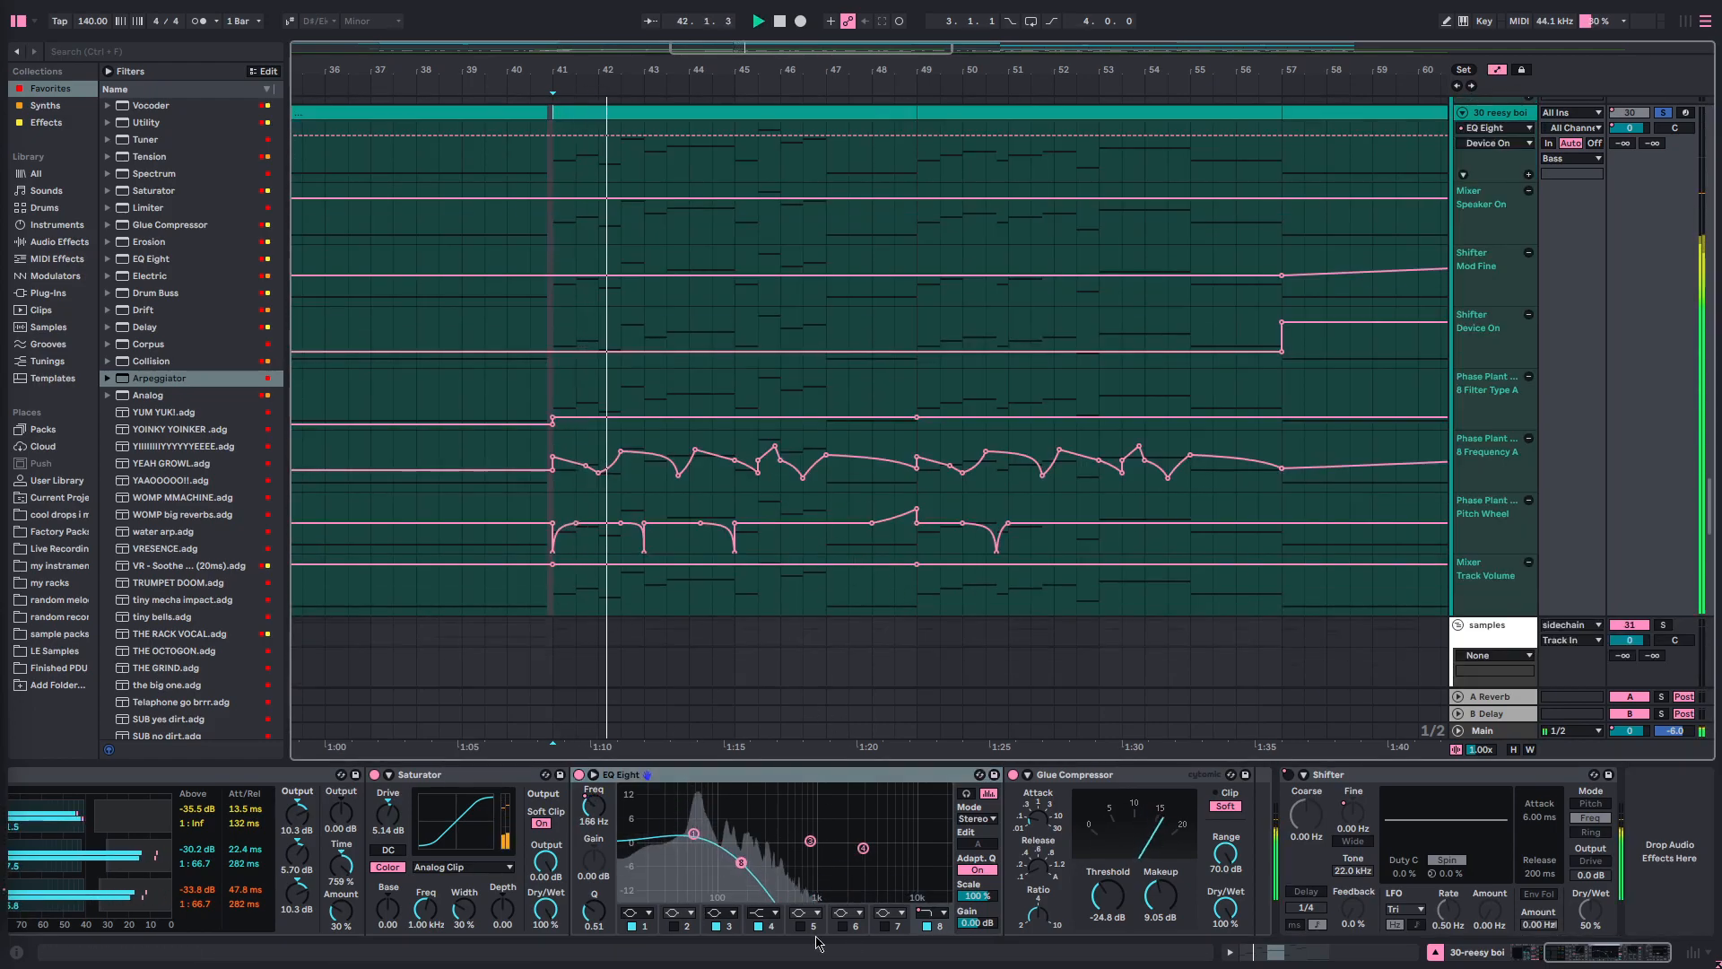
{"action": "left_click", "coordinate": [877, 779]}
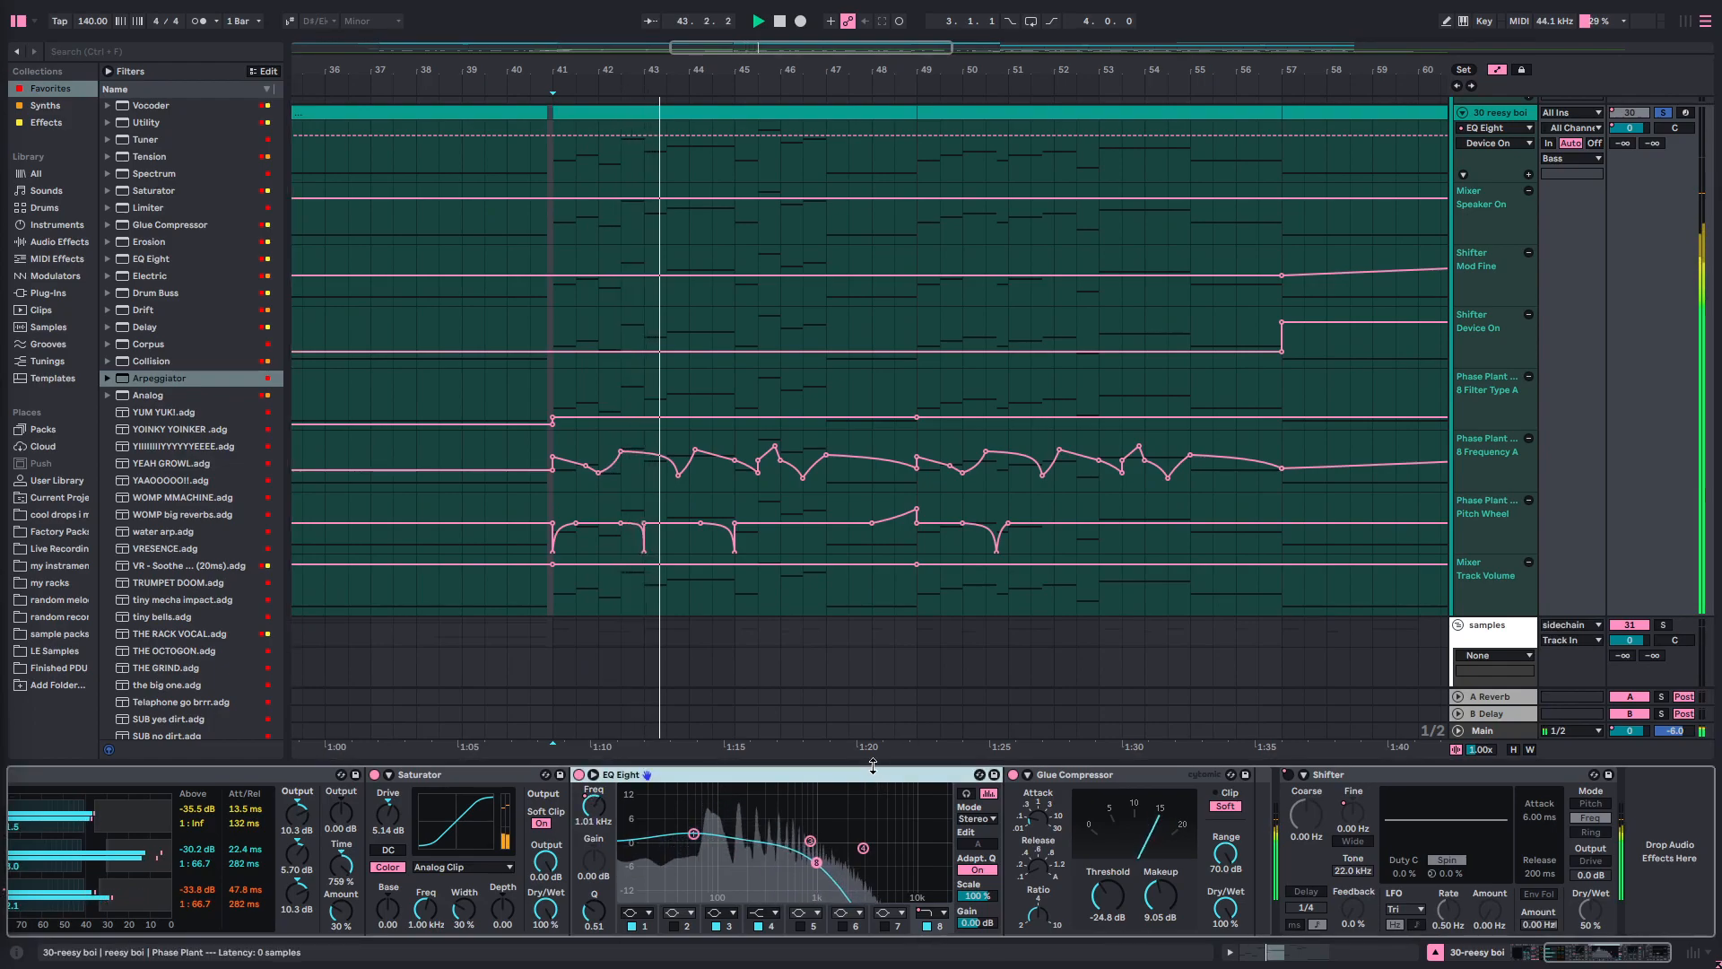
{"action": "key", "text": "a"}
{"action": "key", "text": "ctrl+alt+l"}
- Solo the 32 Moog City track and play it from bar 41 with automation lanes shown
{"action": "scroll", "coordinate": [790, 783], "scroll_direction": "up", "scroll_amount": 3}
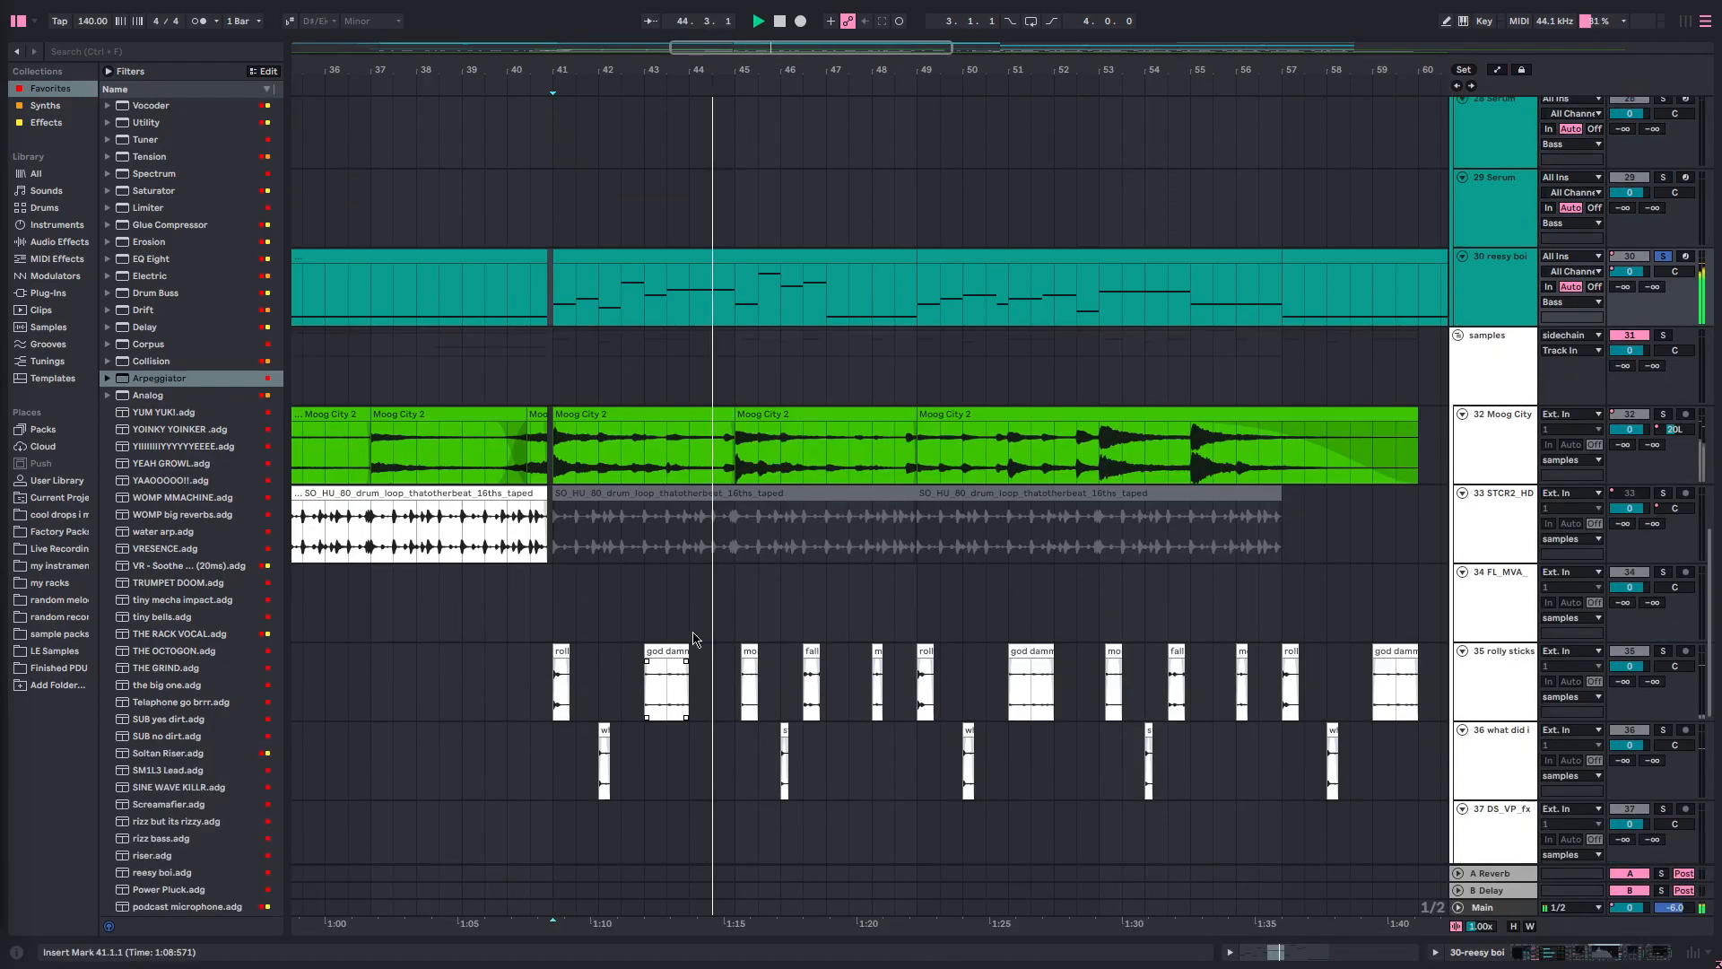
{"action": "scroll", "coordinate": [831, 560], "scroll_direction": "left", "scroll_amount": 2}
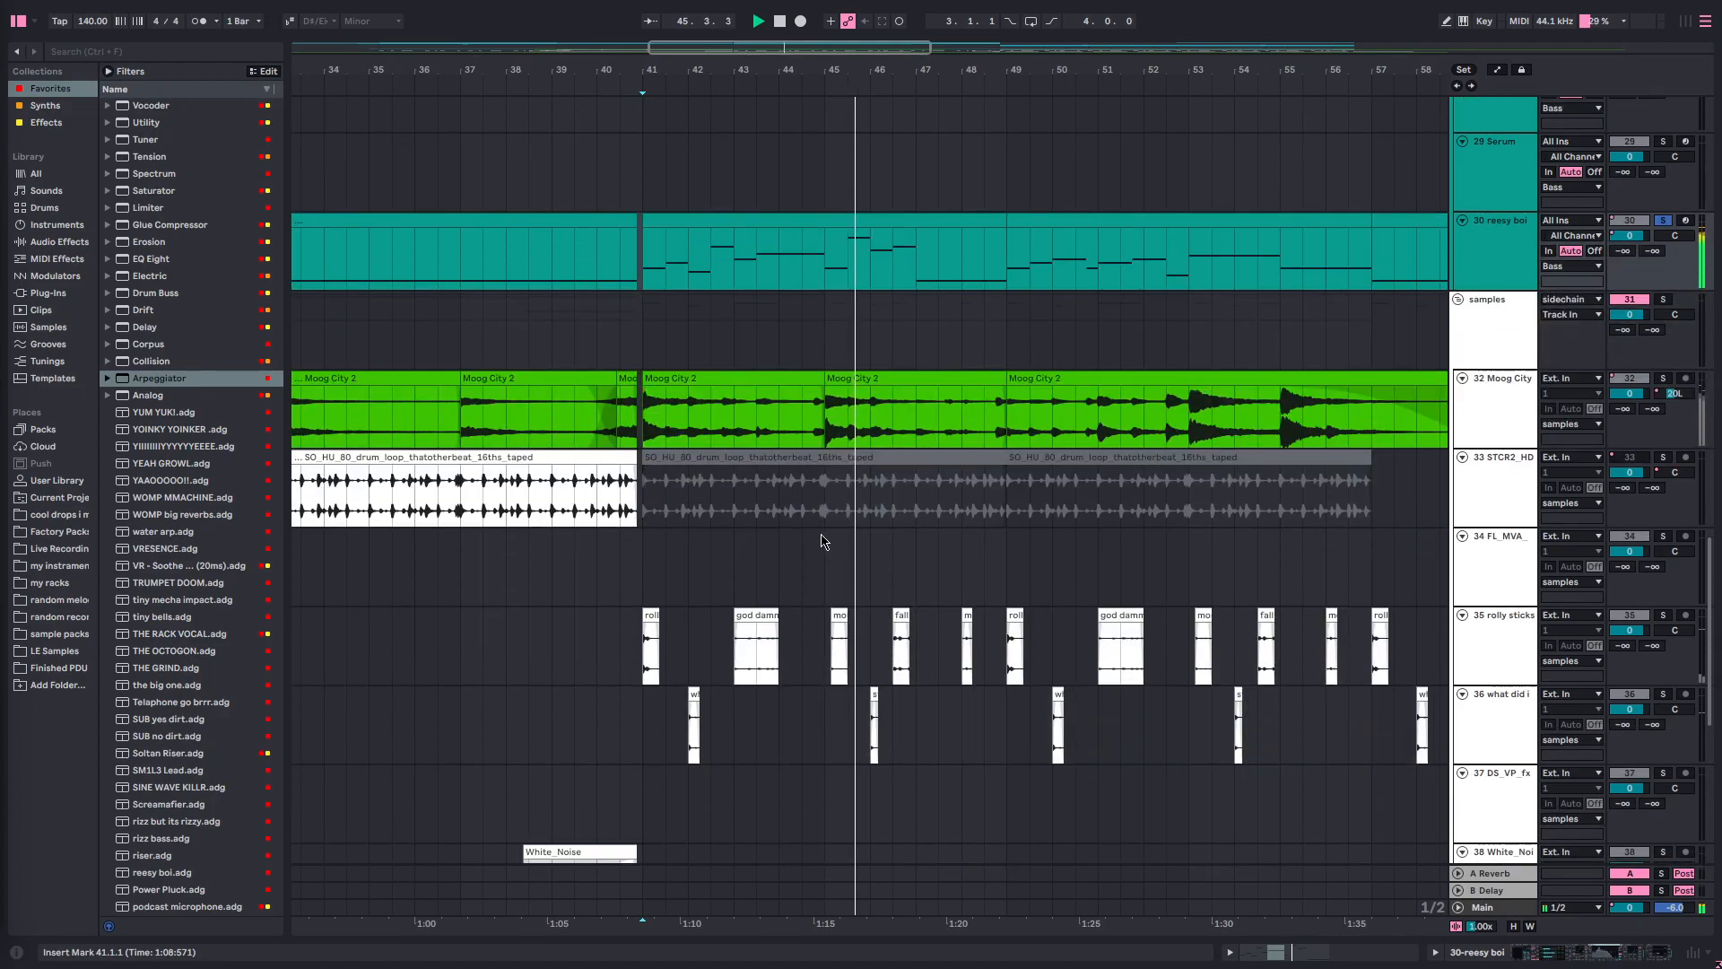
{"action": "left_click", "coordinate": [643, 414]}
{"action": "key", "text": "s"}
{"action": "key", "text": "space"}
{"action": "key", "text": "a"}
{"action": "scroll", "coordinate": [1242, 443], "scroll_direction": "right", "scroll_amount": 1}
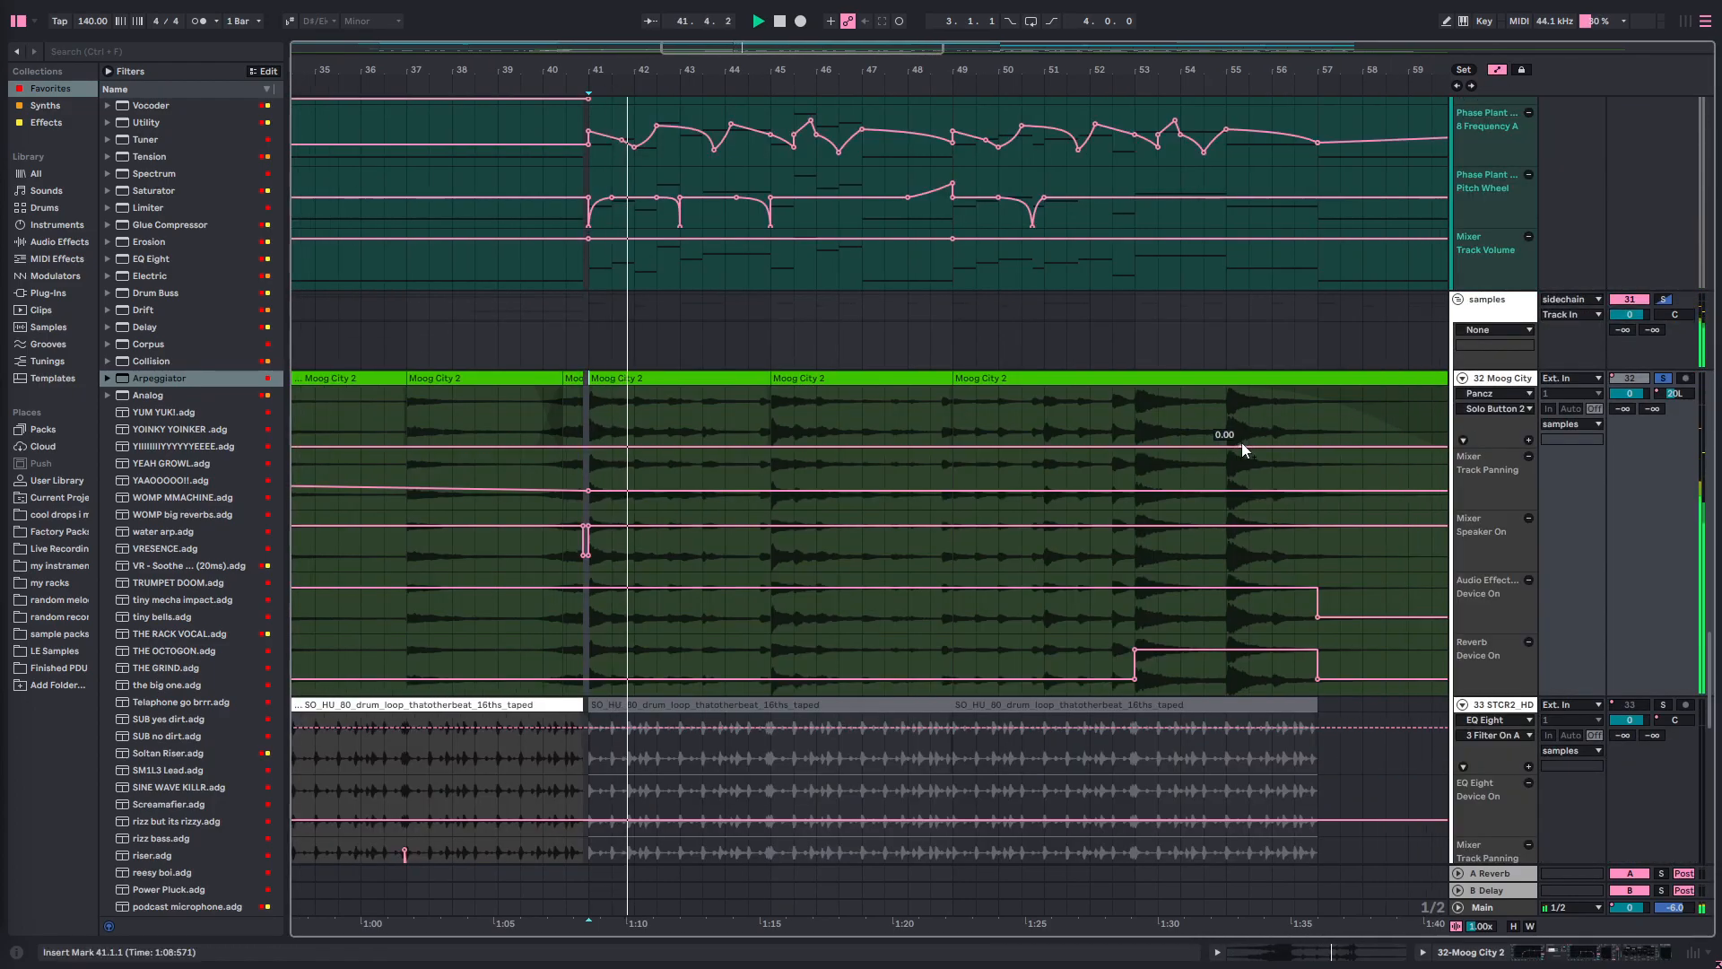
- Hide the automation lanes and examine the Moog City track's device chain, stopping playback when done
{"action": "scroll", "coordinate": [1183, 453], "scroll_direction": "down", "scroll_amount": 3}
{"action": "key", "text": "a"}
{"action": "double_click", "coordinate": [1477, 333]}
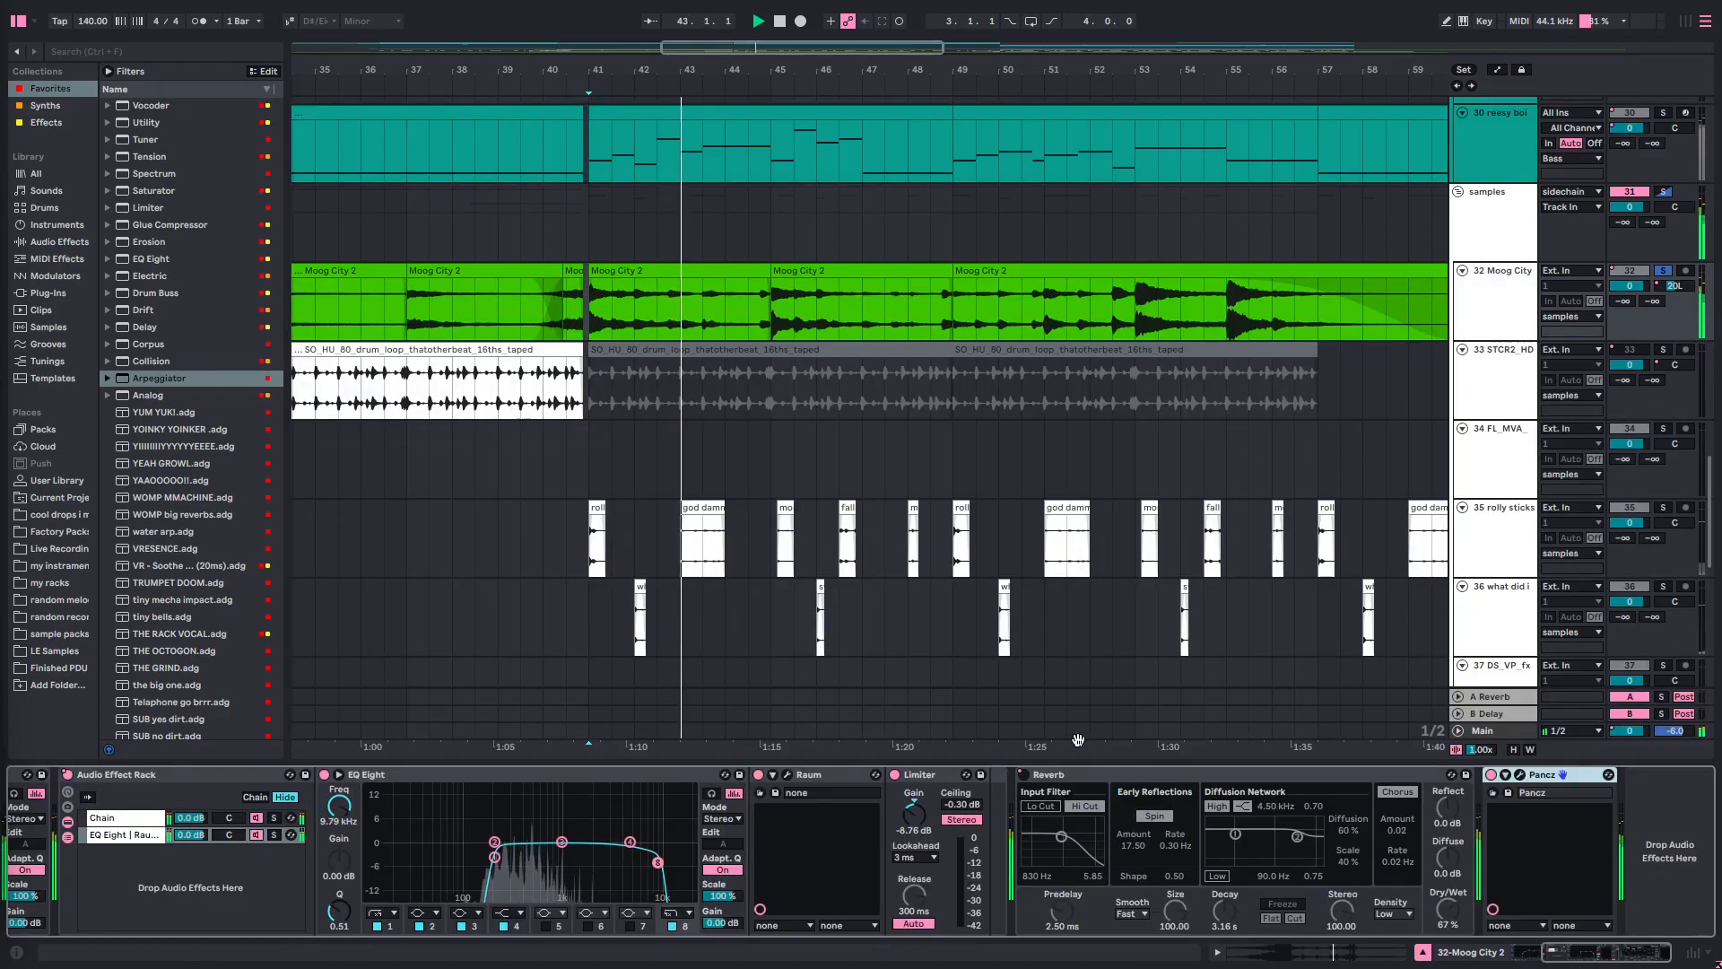
{"action": "scroll", "coordinate": [787, 838], "scroll_direction": "left", "scroll_amount": 1}
{"action": "scroll", "coordinate": [786, 839], "scroll_direction": "right", "scroll_amount": 1}
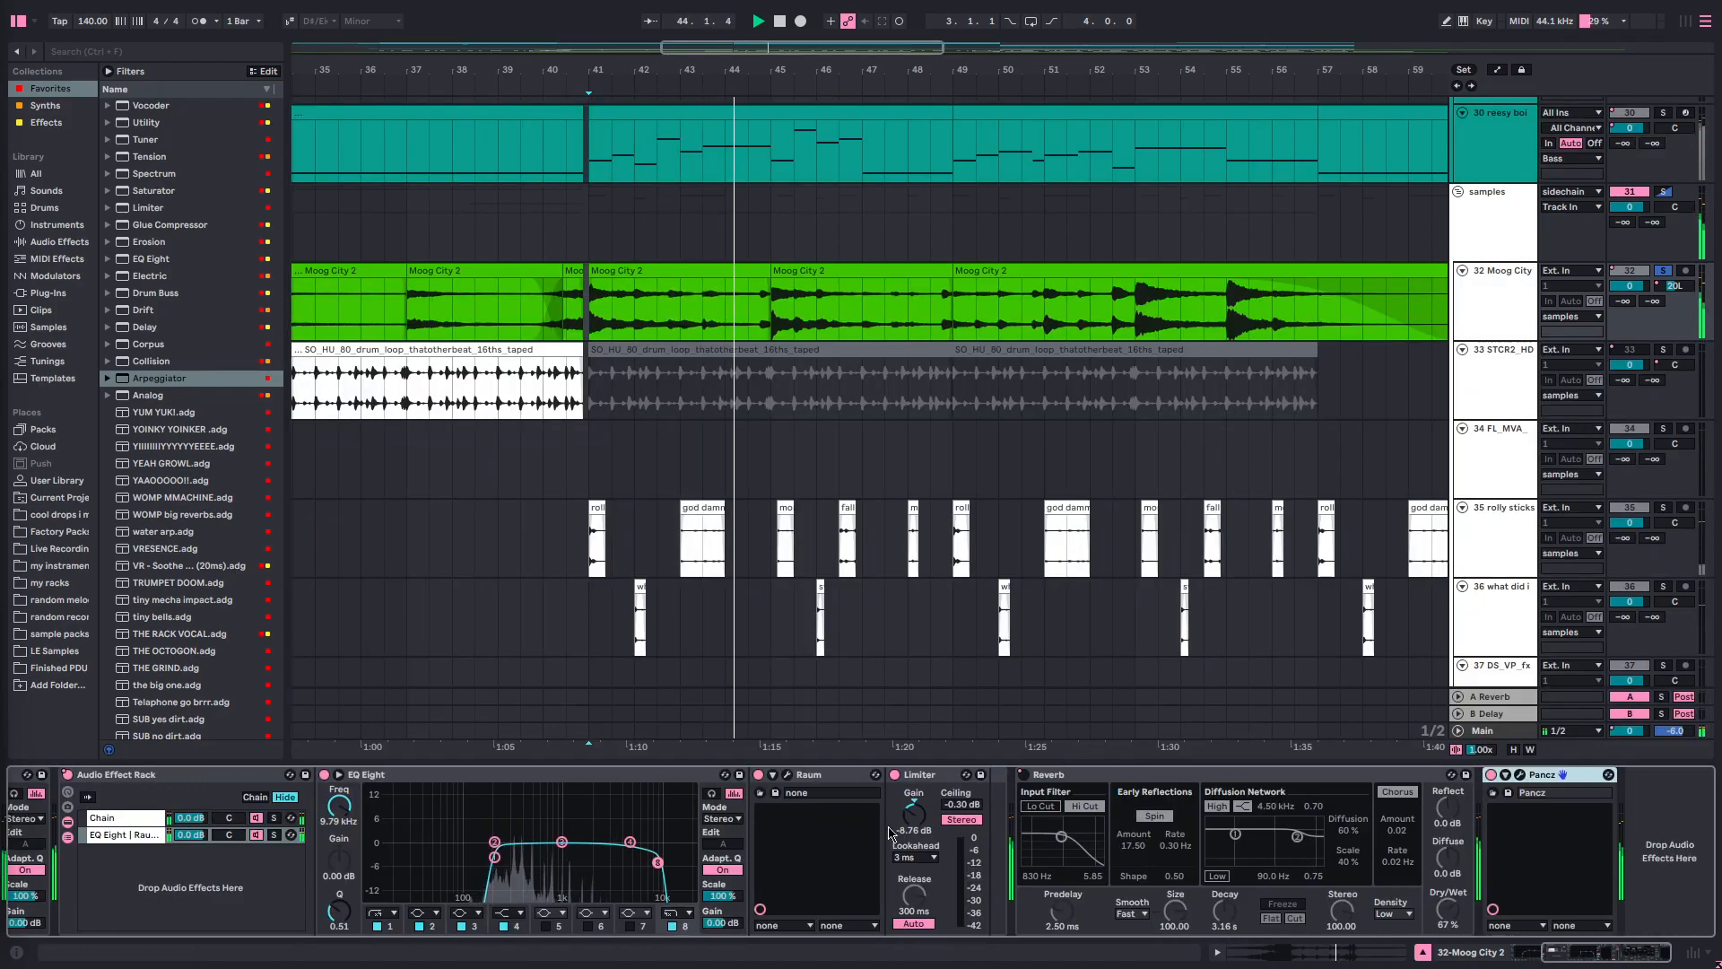
{"action": "left_click", "coordinate": [1423, 952]}
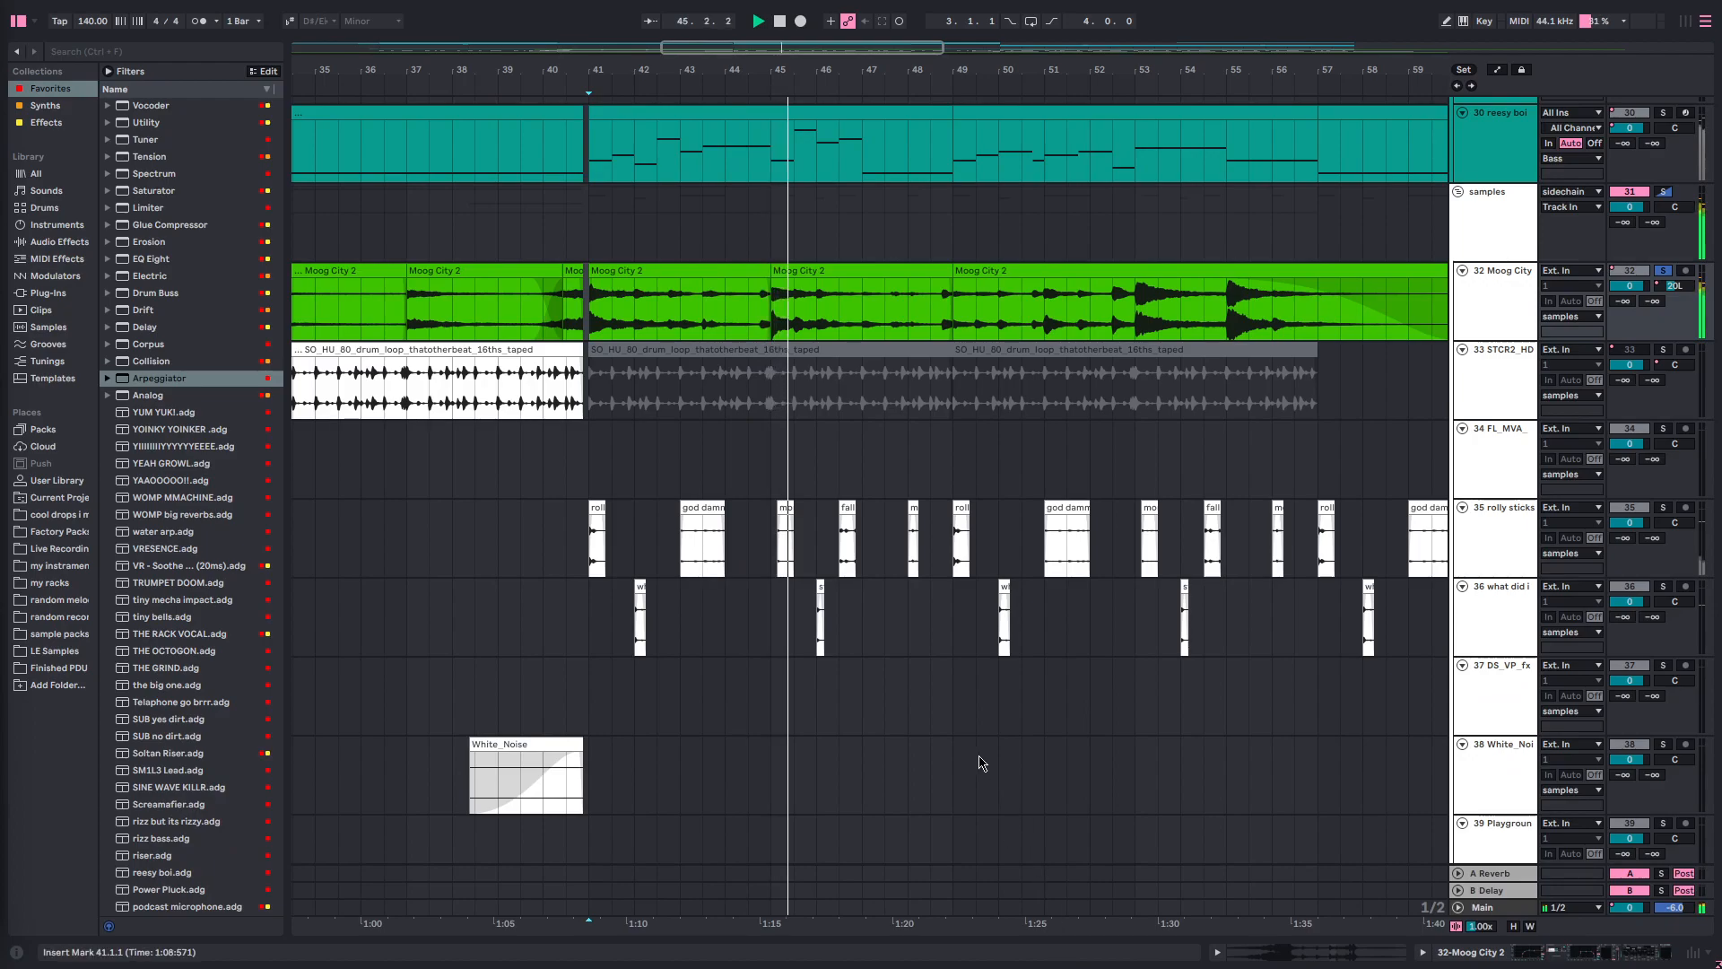
{"action": "key", "text": "space"}
- Solo the 35 rolly sticks and 36 what did i tracks and play them from bar 42
{"action": "scroll", "coordinate": [901, 621], "scroll_direction": "down", "scroll_amount": 2}
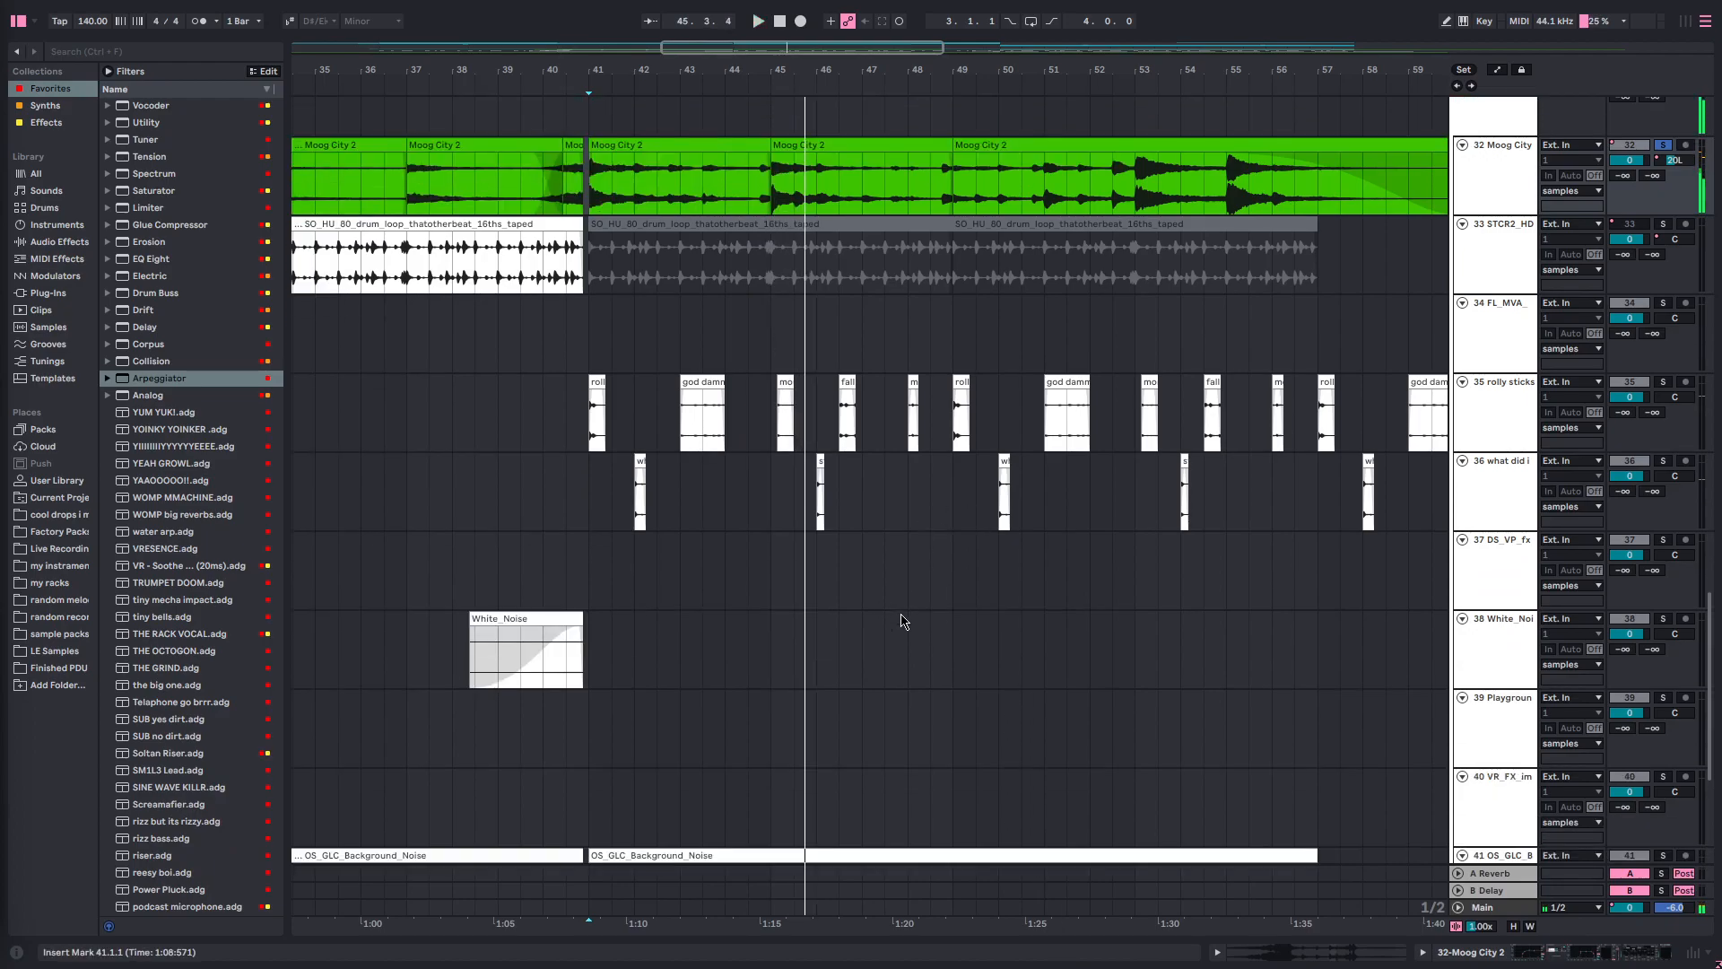
{"action": "left_click", "coordinate": [583, 475]}
{"action": "scroll", "coordinate": [628, 560], "scroll_direction": "down", "scroll_amount": 2}
{"action": "scroll", "coordinate": [643, 542], "scroll_direction": "up", "scroll_amount": 4}
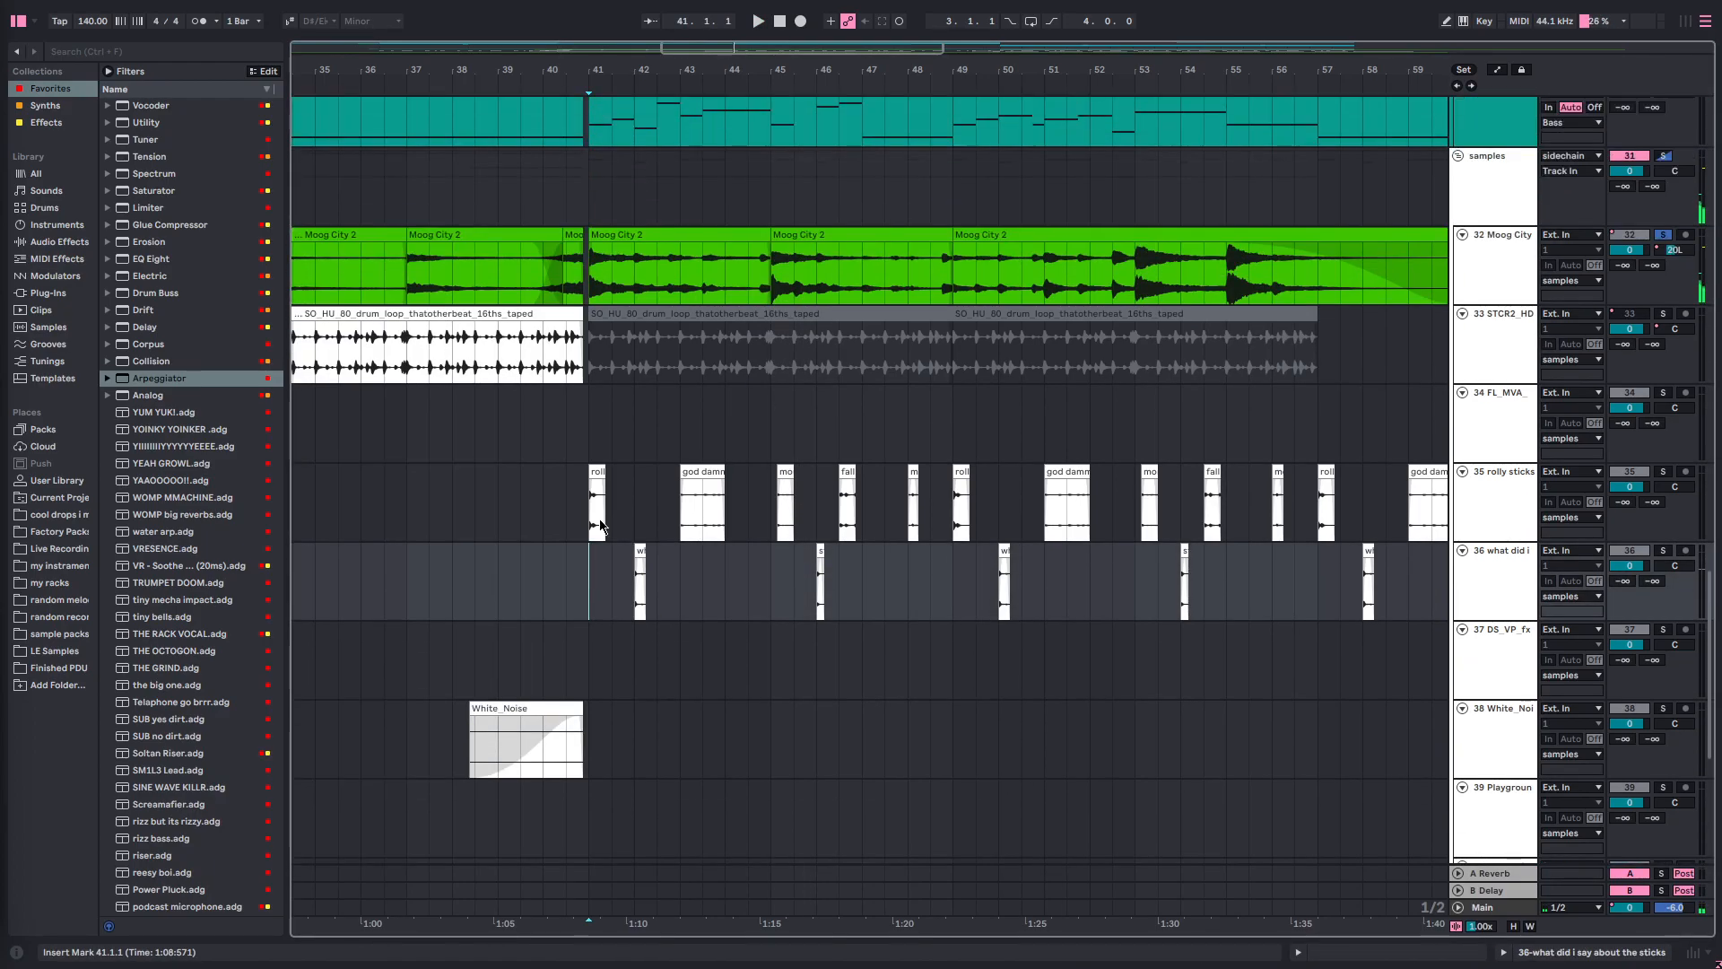
{"action": "left_click", "coordinate": [632, 591]}
{"action": "key", "text": "space"}
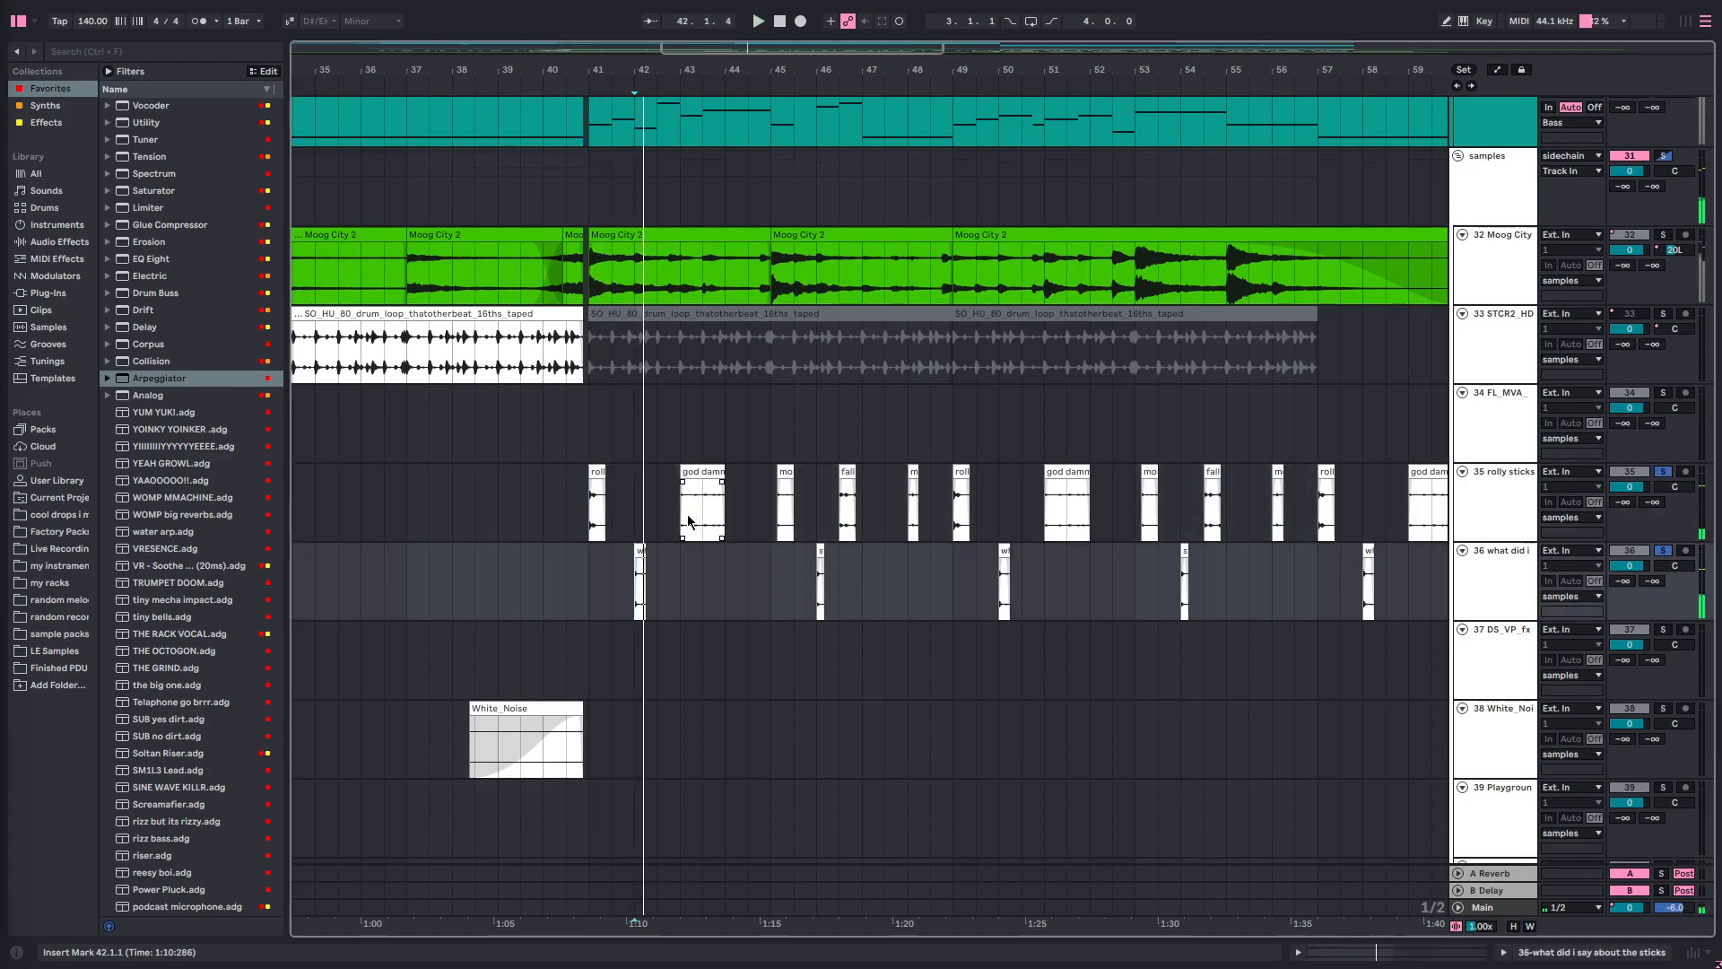
{"action": "key", "text": "space"}
- Audition the individual vocal clips on the rolly sticks track between bars 46 and 49
{"action": "left_click", "coordinate": [844, 517]}
{"action": "key", "text": "space"}
{"action": "key", "text": "space"}
{"action": "left_click", "coordinate": [913, 522]}
{"action": "key", "text": "space"}
{"action": "key", "text": "space"}
{"action": "left_click", "coordinate": [961, 517]}
{"action": "key", "text": "space"}
{"action": "key", "text": "space"}
- Select the clips on the rolly sticks and what did i tracks from 40.3.1 to 57.3.1
{"action": "scroll", "coordinate": [969, 551], "scroll_direction": "down", "scroll_amount": 3}
{"action": "scroll", "coordinate": [870, 561], "scroll_direction": "up", "scroll_amount": 2}
{"action": "left_click_drag", "start_coordinate": [568, 449], "coordinate": [1346, 541]}
{"action": "scroll", "coordinate": [1068, 546], "scroll_direction": "down", "scroll_amount": 5}
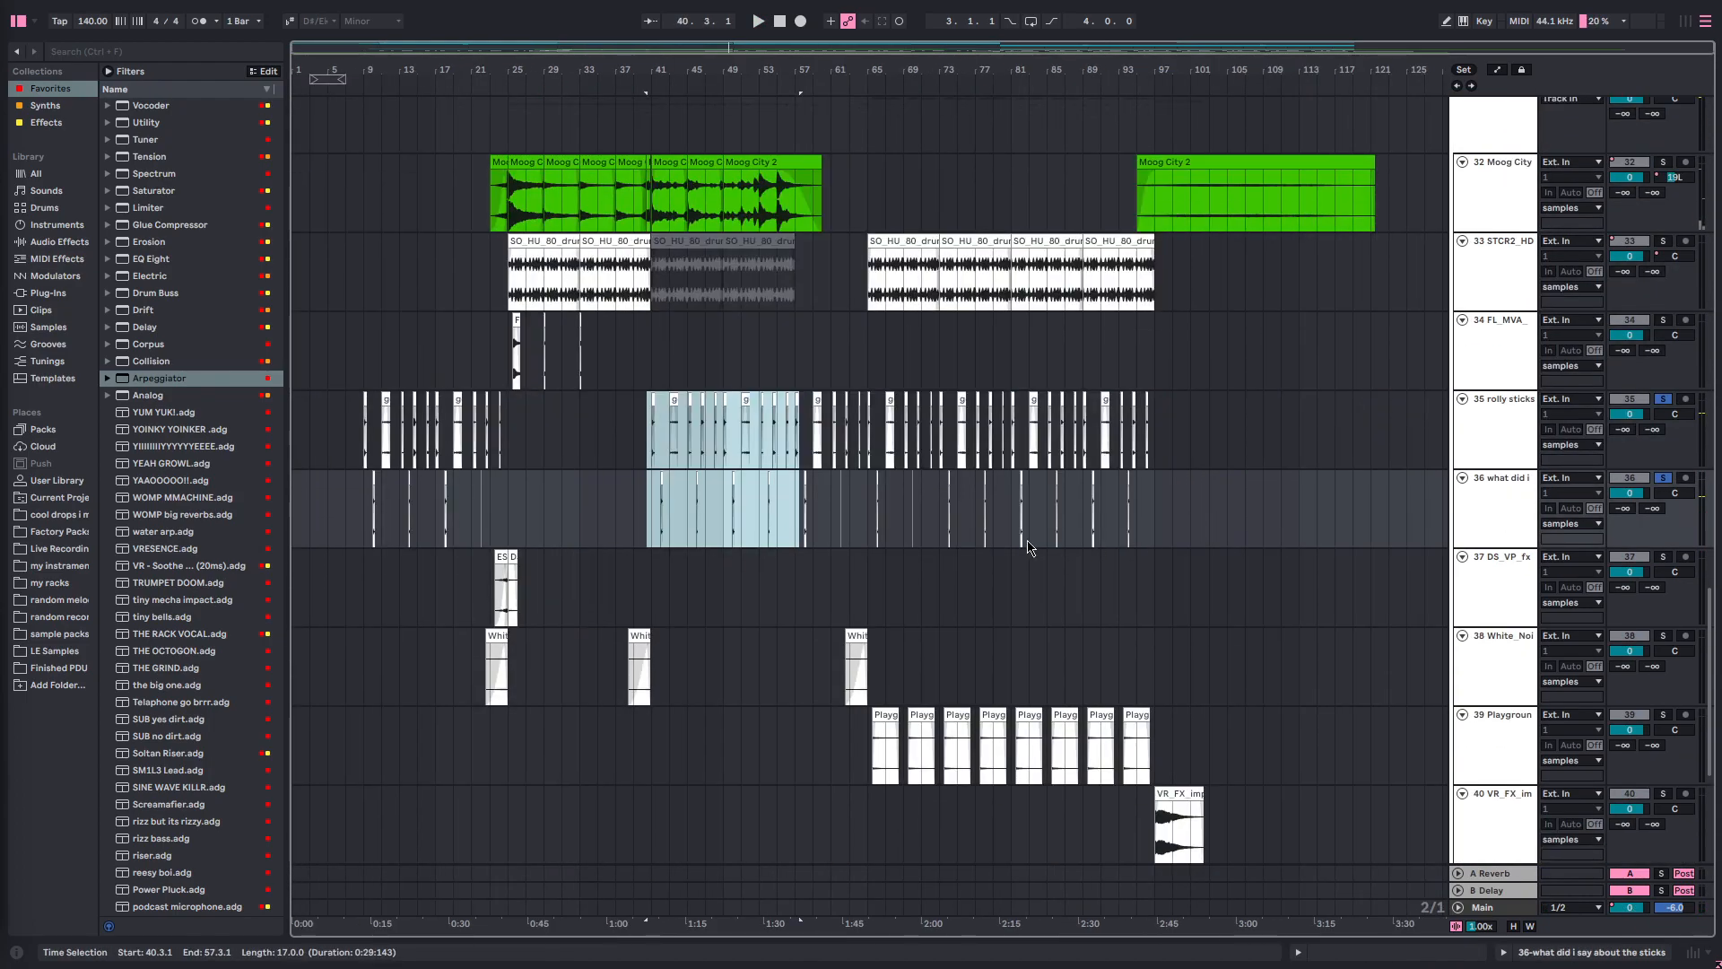
- Solo the 8 Nerds! track in the chords group and play it from bar 41
{"action": "scroll", "coordinate": [698, 518], "scroll_direction": "up", "scroll_amount": 7}
{"action": "scroll", "coordinate": [709, 525], "scroll_direction": "up", "scroll_amount": 5}
{"action": "scroll", "coordinate": [689, 526], "scroll_direction": "up", "scroll_amount": 3}
{"action": "scroll", "coordinate": [683, 526], "scroll_direction": "up", "scroll_amount": 6}
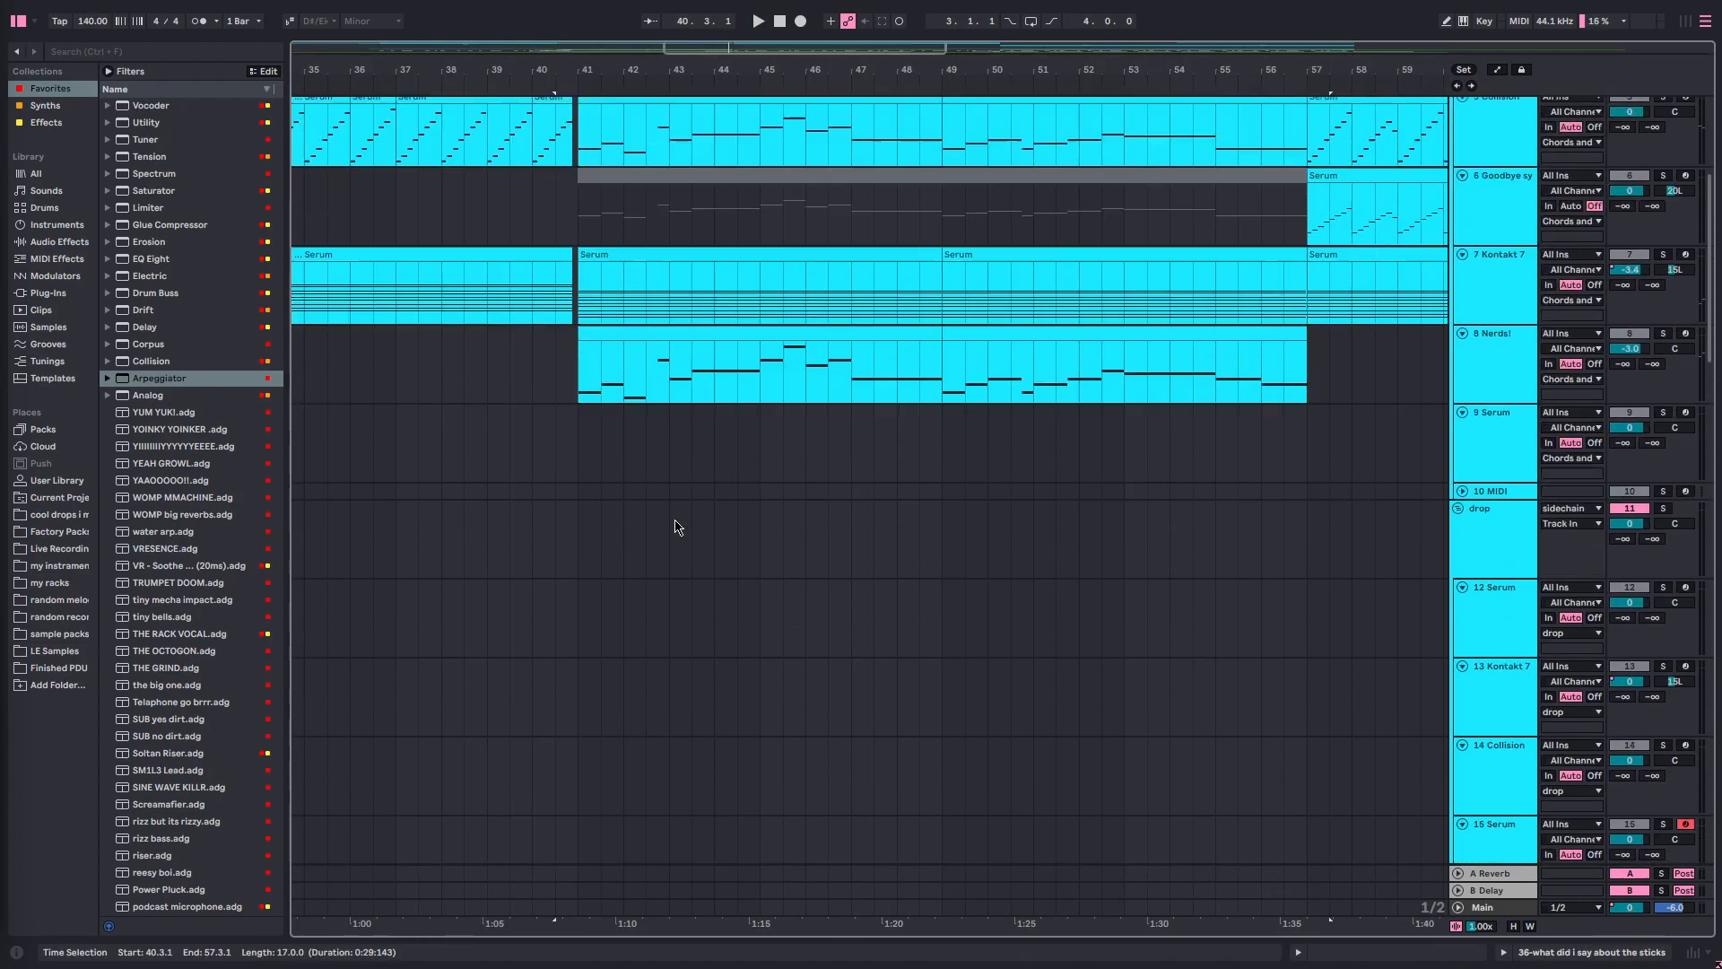
{"action": "scroll", "coordinate": [676, 517], "scroll_direction": "down", "scroll_amount": 3}
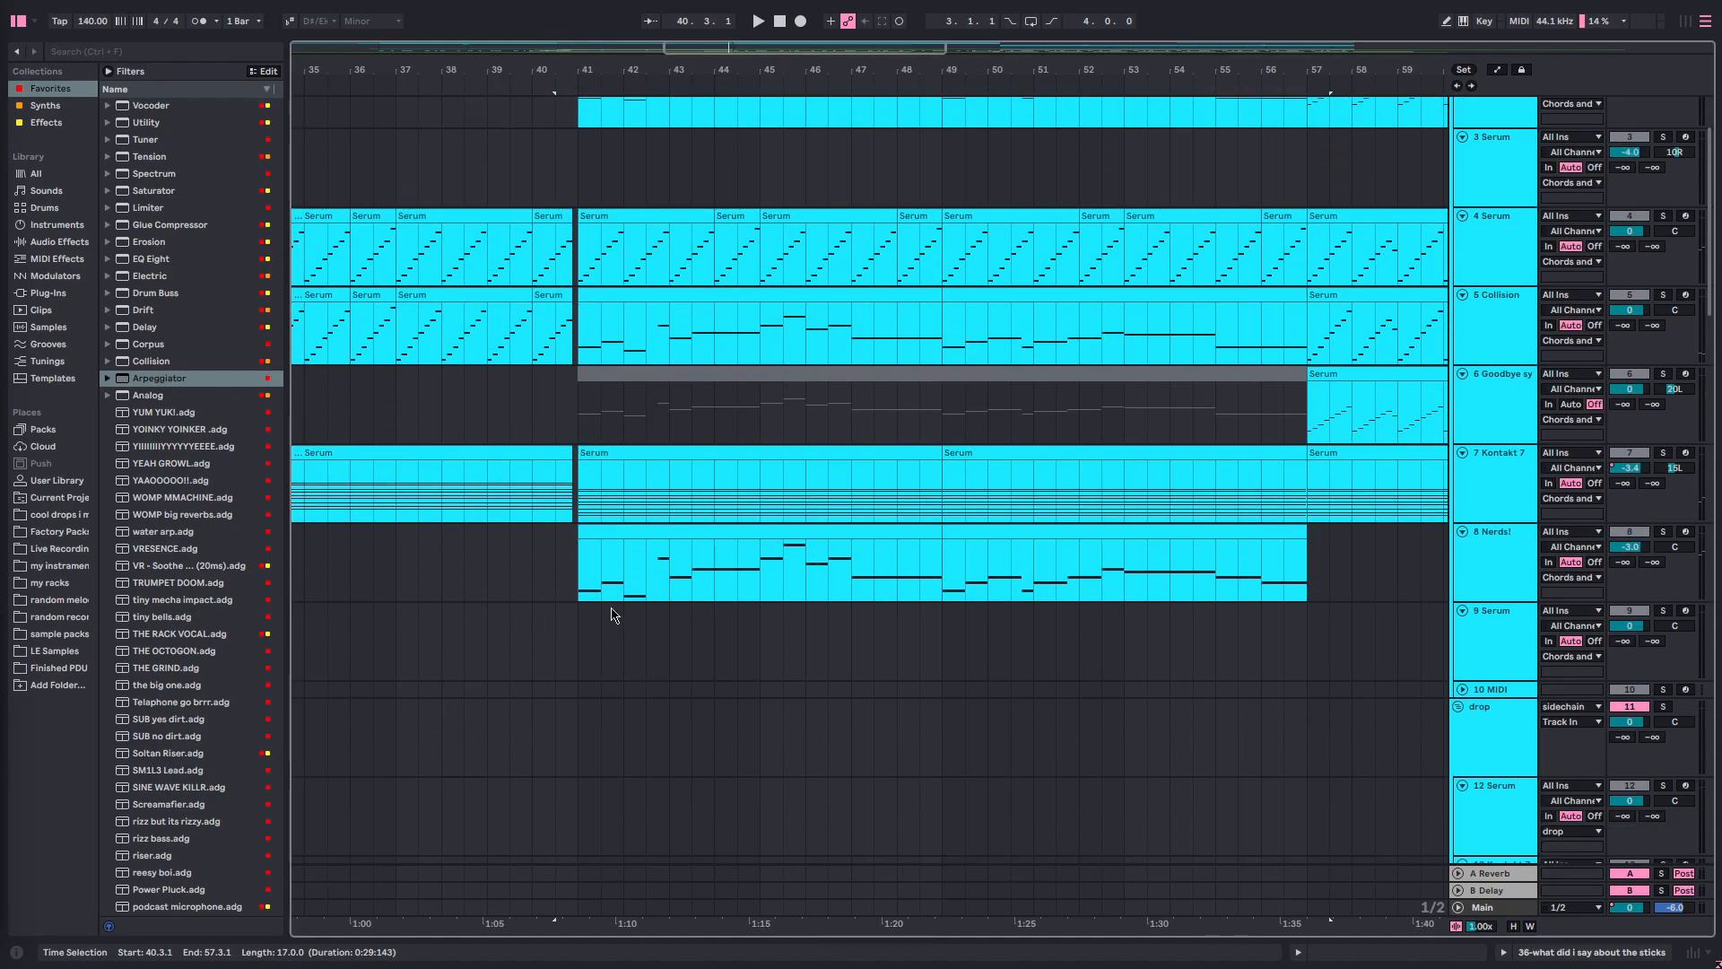
{"action": "left_click", "coordinate": [578, 579]}
{"action": "key", "text": "space"}
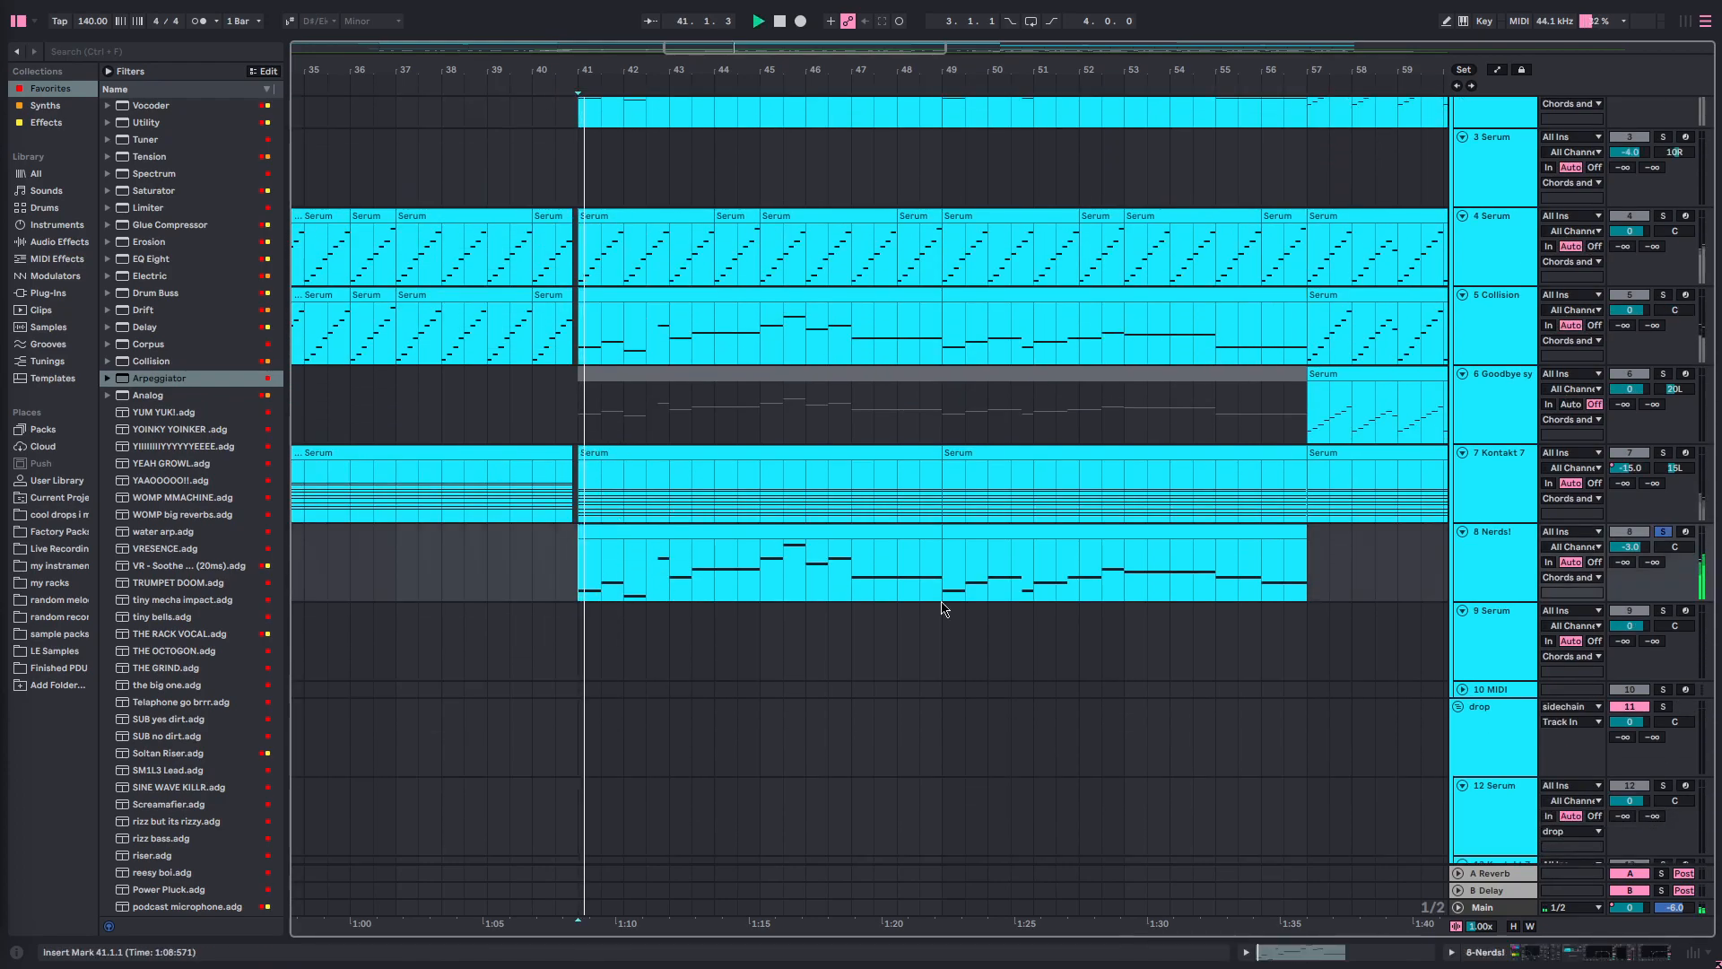
- Show the Nerds! device chain, selecting the track's clips from bar 41 to 57 and its Auto Filter
{"action": "double_click", "coordinate": [1485, 563]}
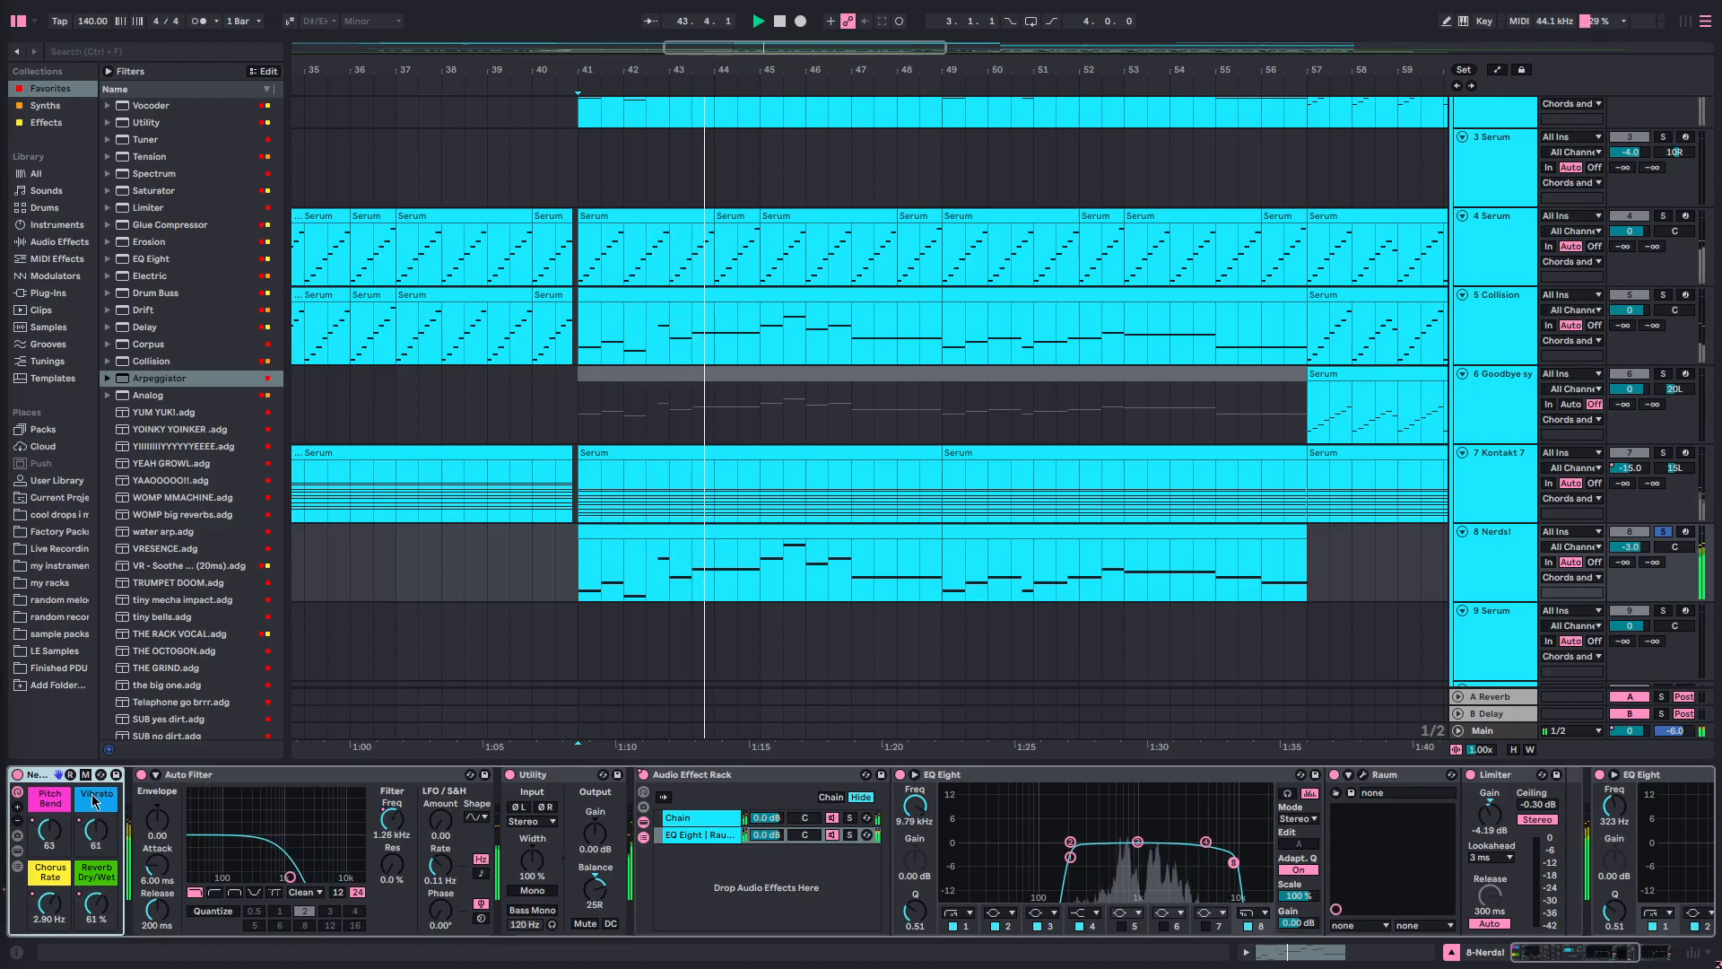
{"action": "left_click", "coordinate": [229, 778]}
{"action": "left_click", "coordinate": [550, 571]}
{"action": "left_click_drag", "start_coordinate": [579, 573], "coordinate": [1304, 581]}
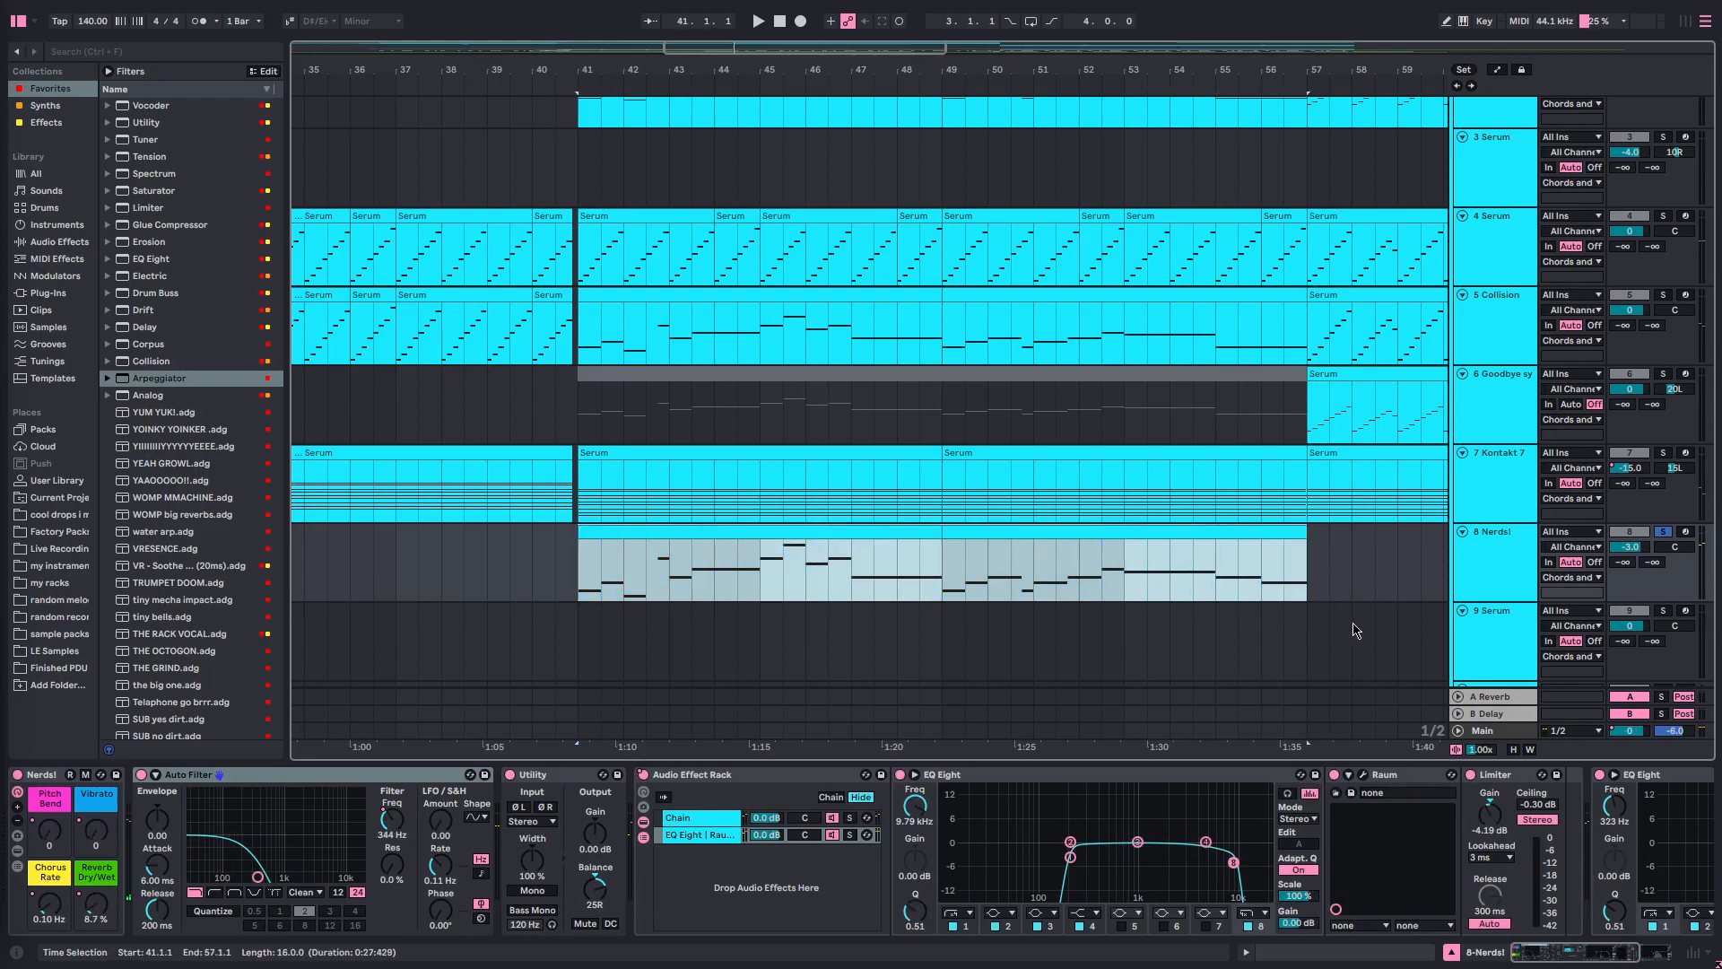
{"action": "left_click", "coordinate": [210, 776]}
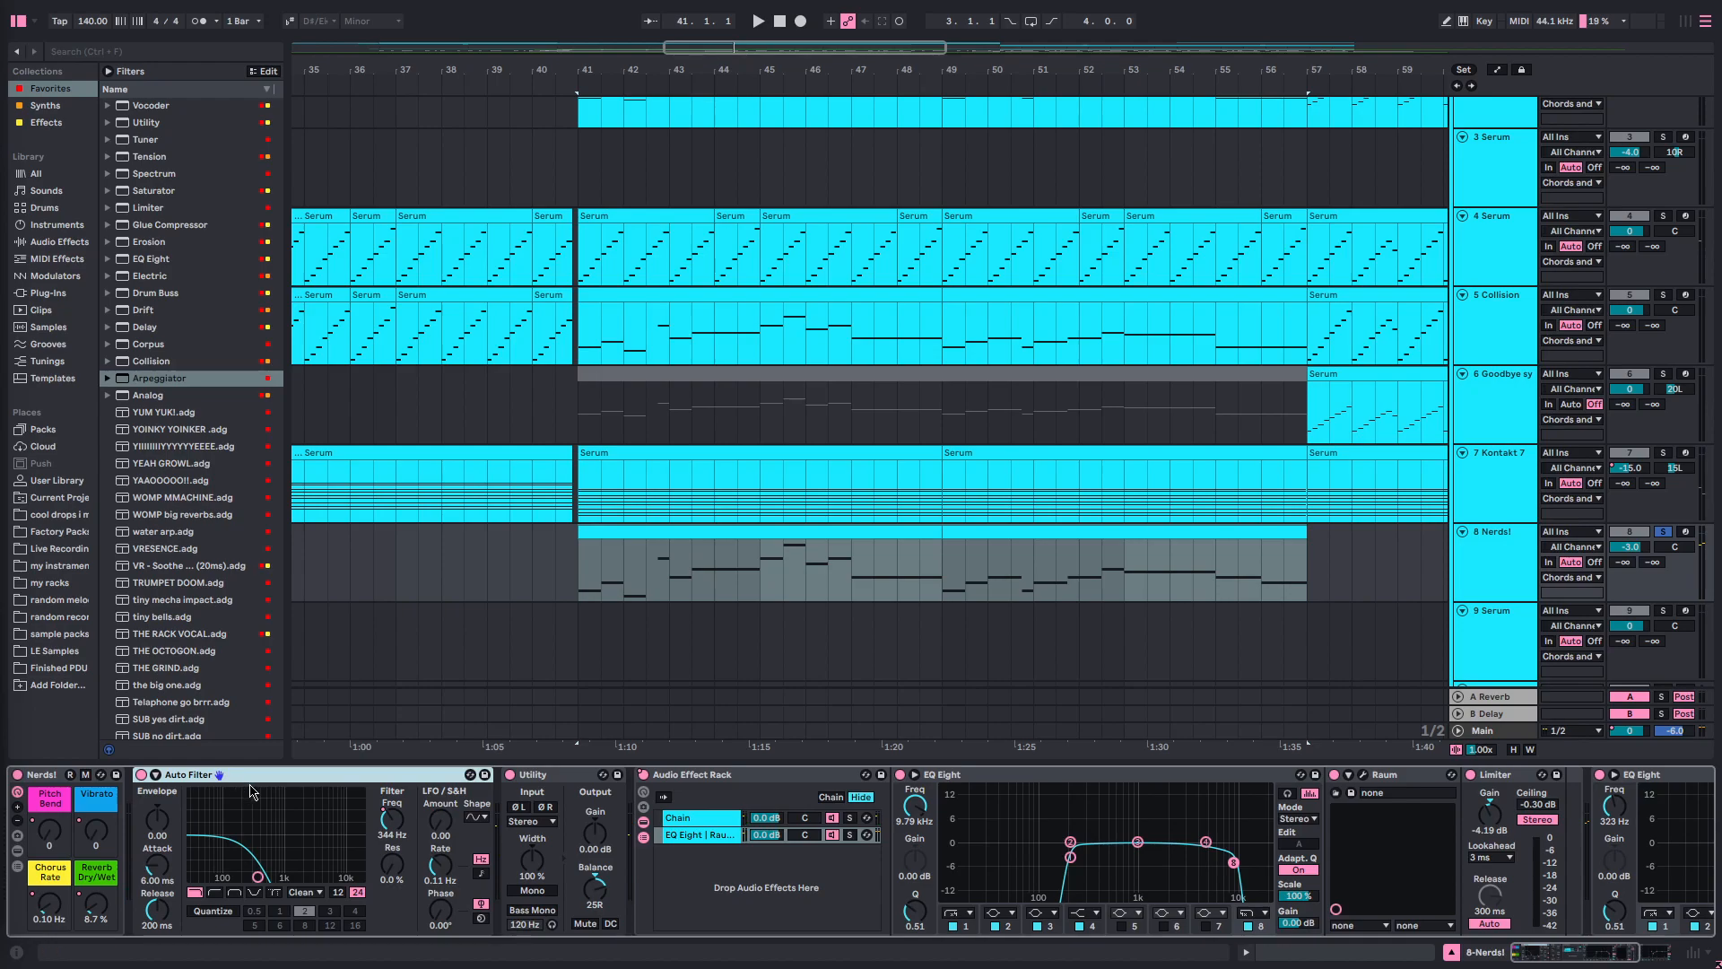
- Show the Nerds! track's automation lanes and examine the Audio Effect Rack's Device On lane from bar 41 to 57
{"action": "key", "text": "a"}
{"action": "scroll", "coordinate": [574, 647], "scroll_direction": "down", "scroll_amount": 5}
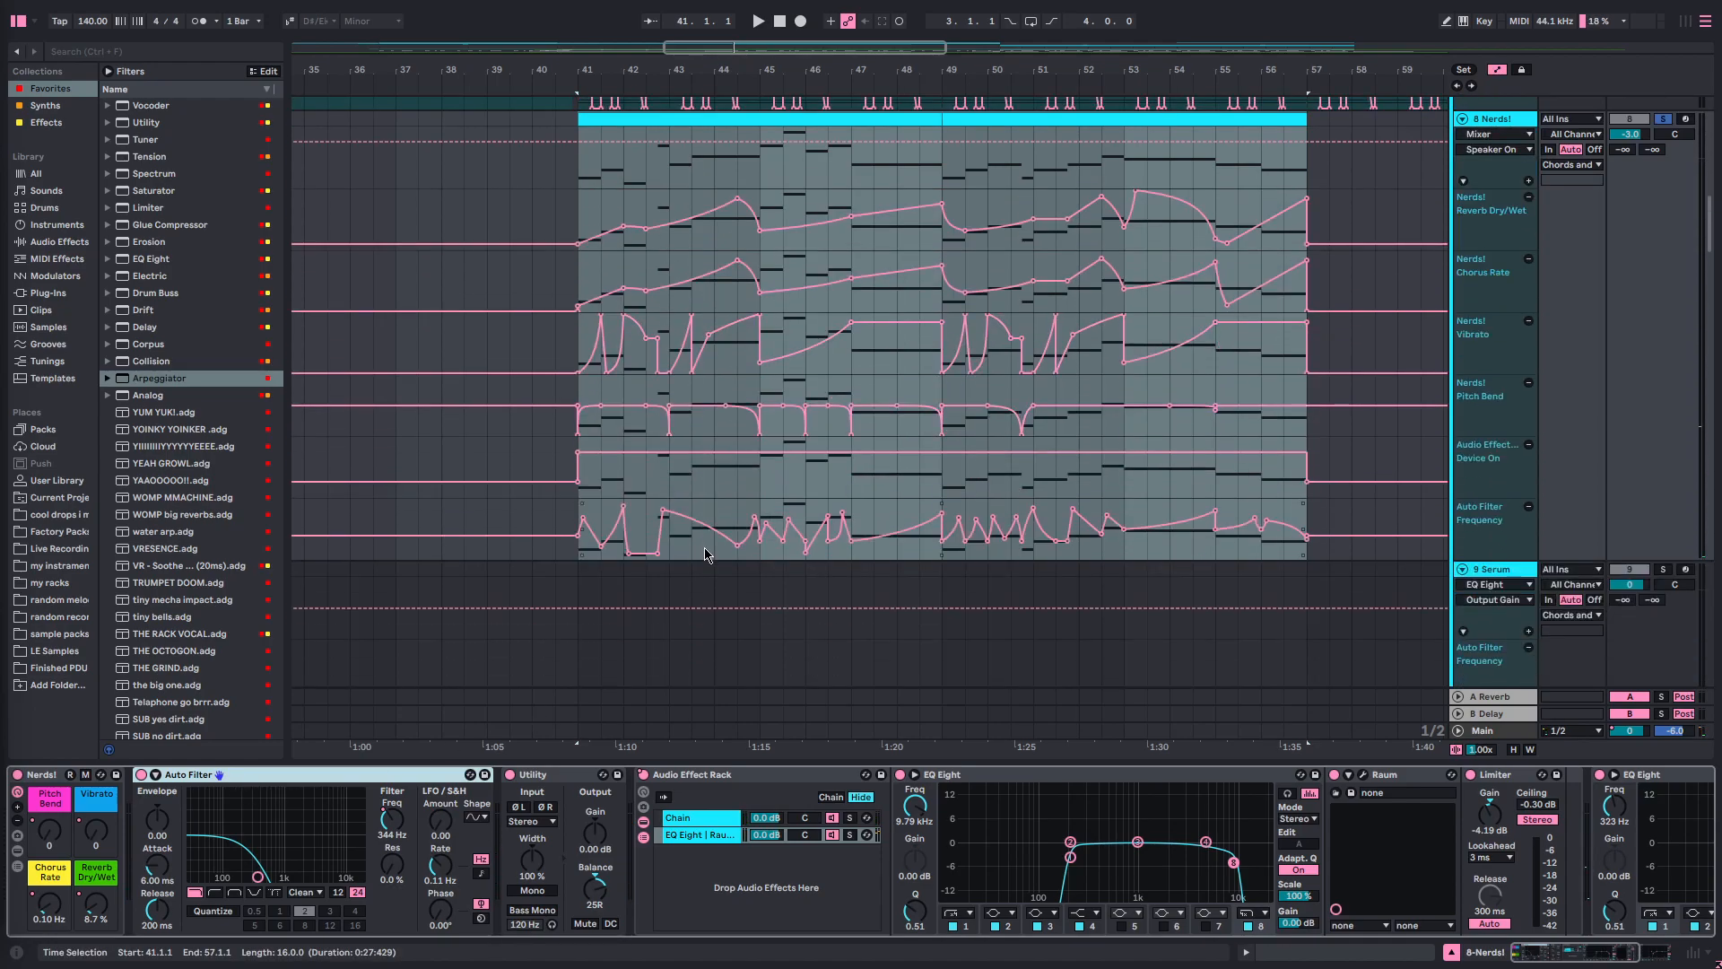
{"action": "scroll", "coordinate": [705, 560], "scroll_direction": "up", "scroll_amount": 1}
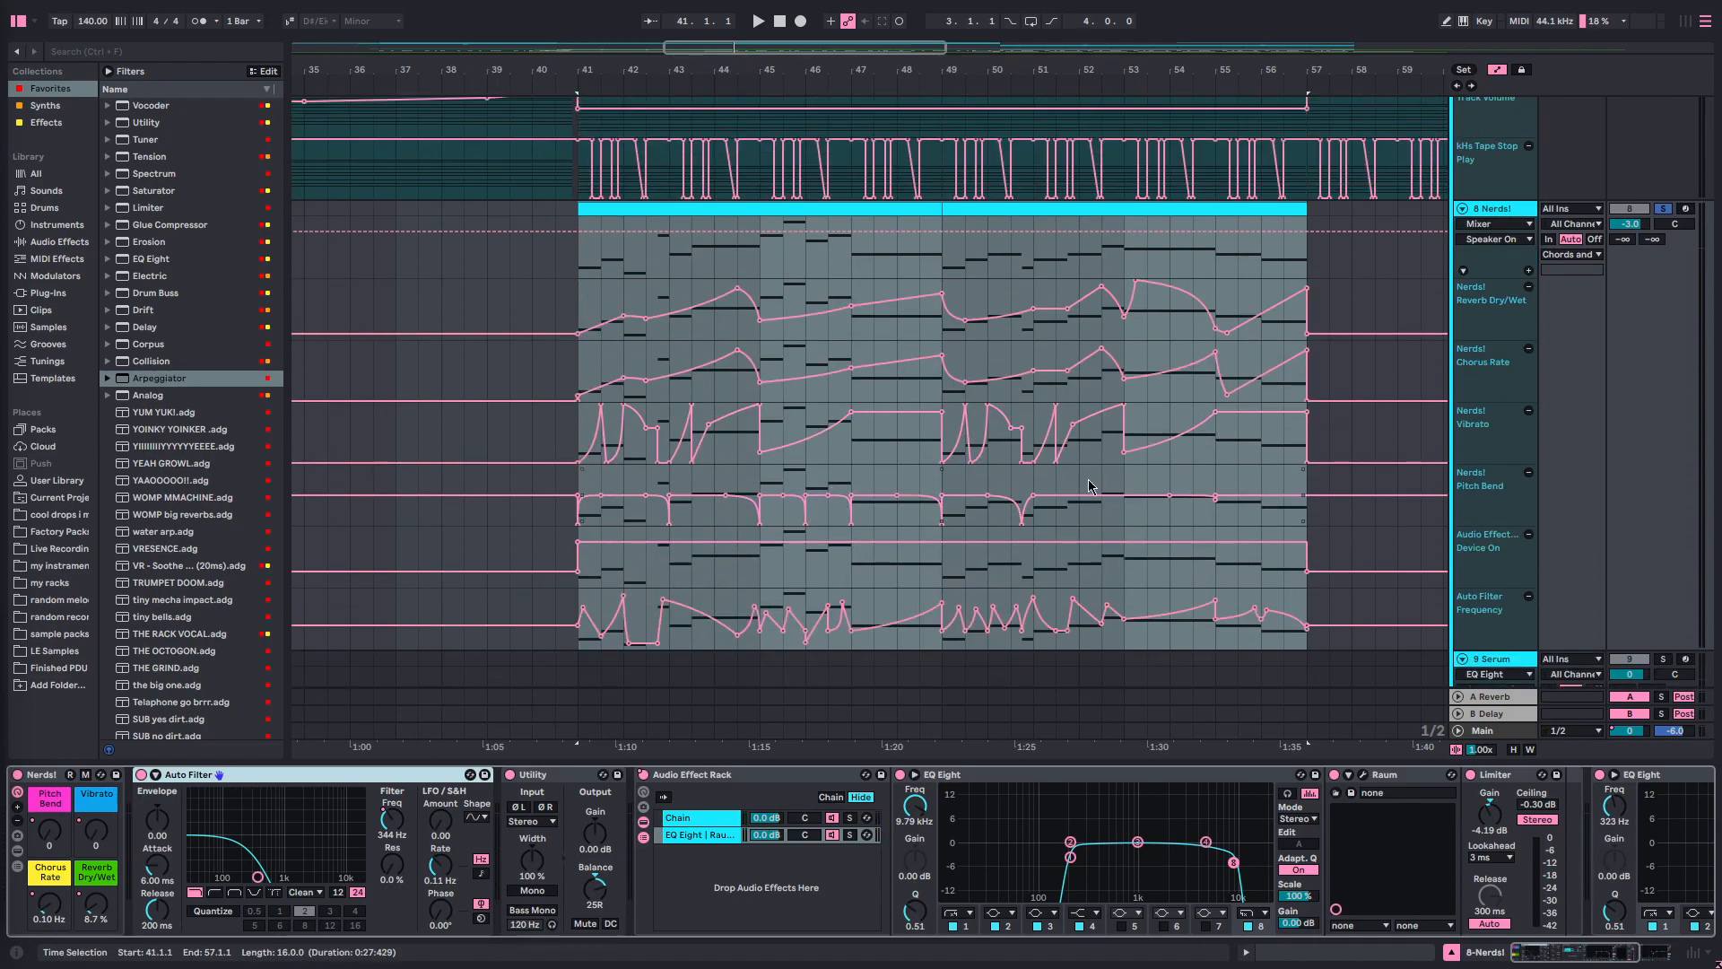
{"action": "left_click", "coordinate": [1310, 536]}
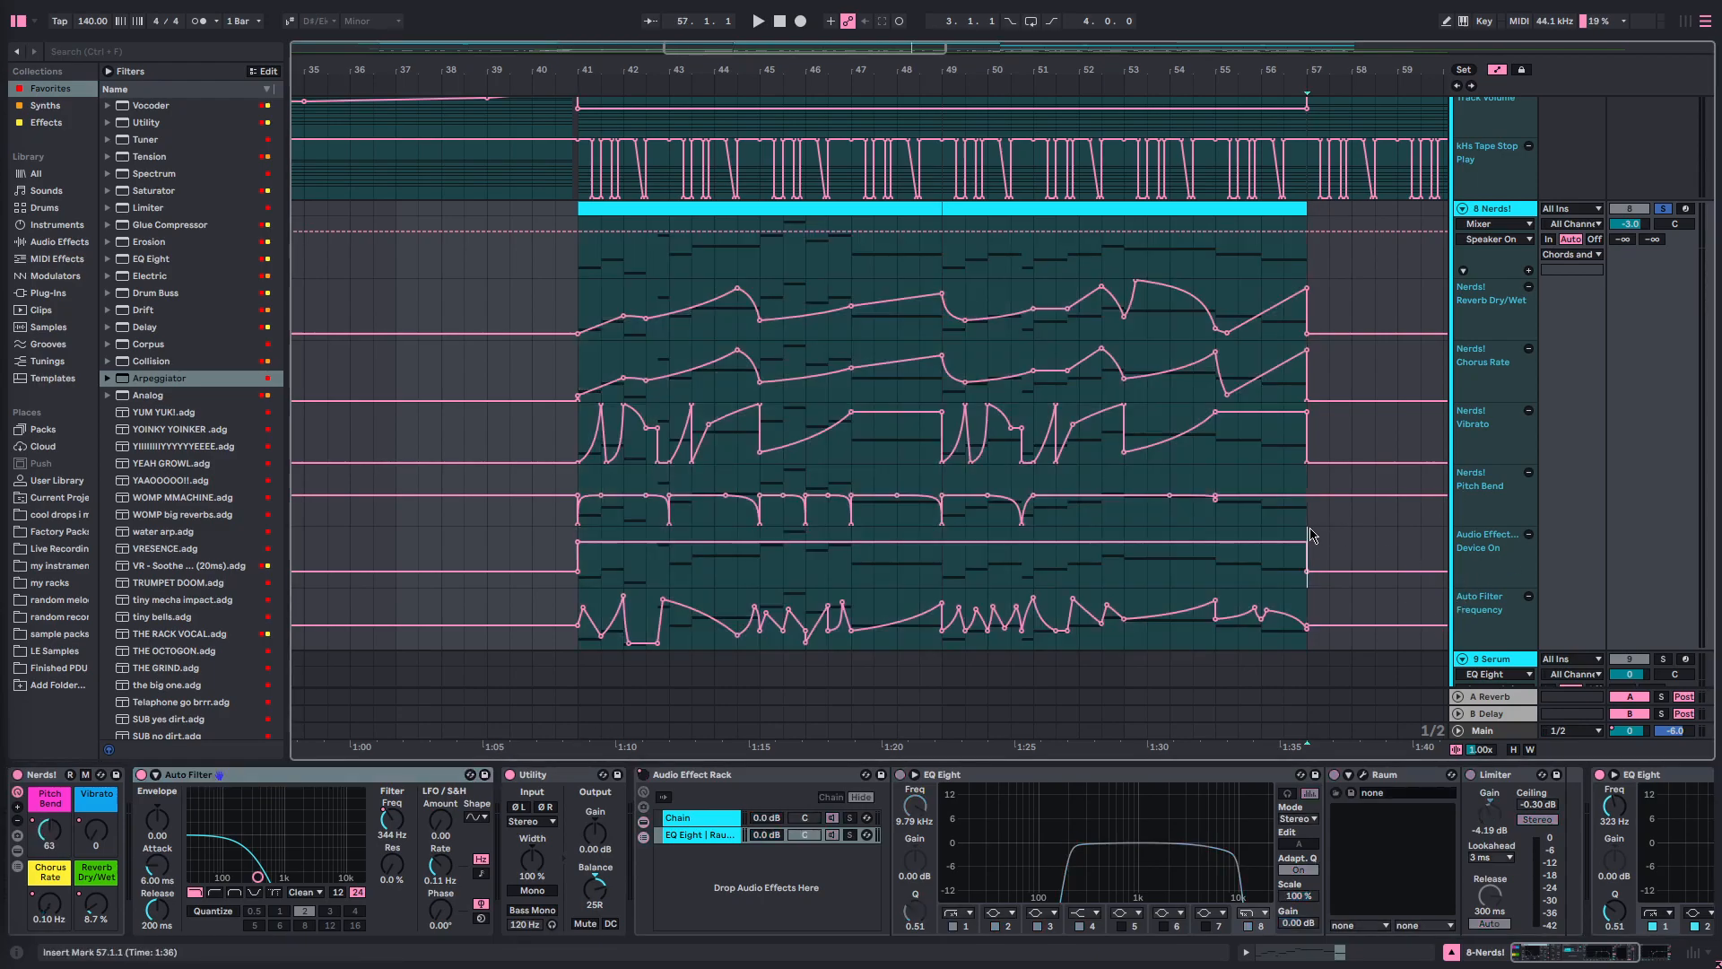
{"action": "left_click", "coordinate": [597, 567]}
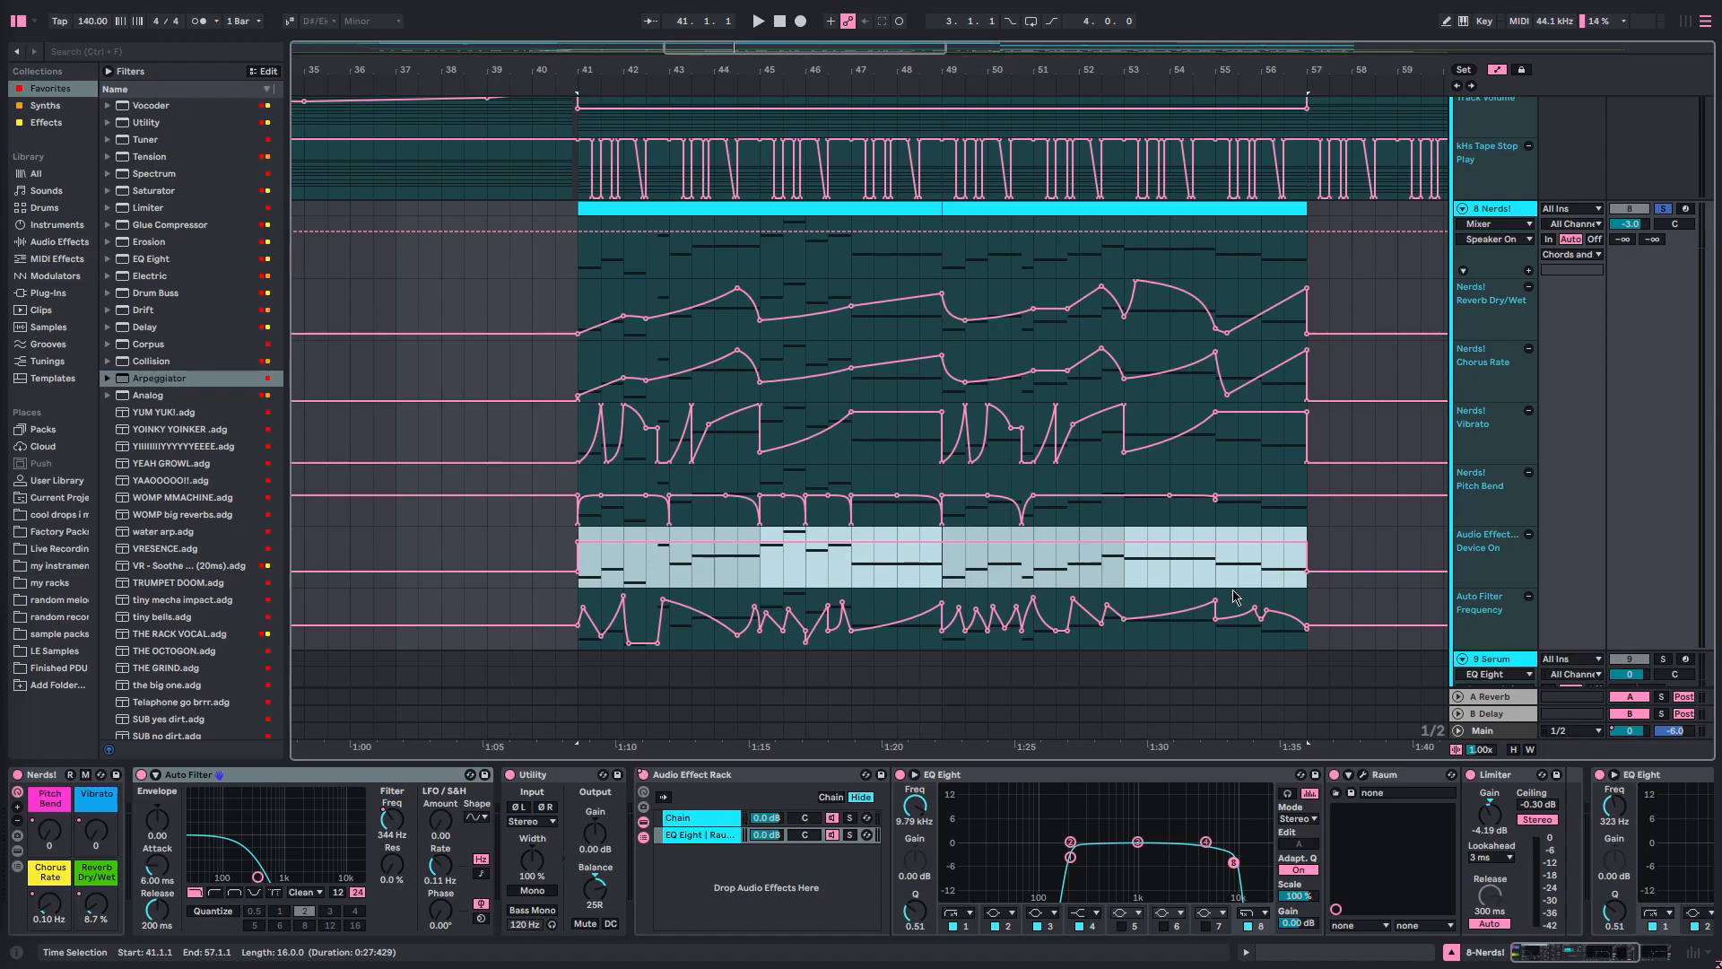
{"action": "left_click", "coordinate": [1352, 562]}
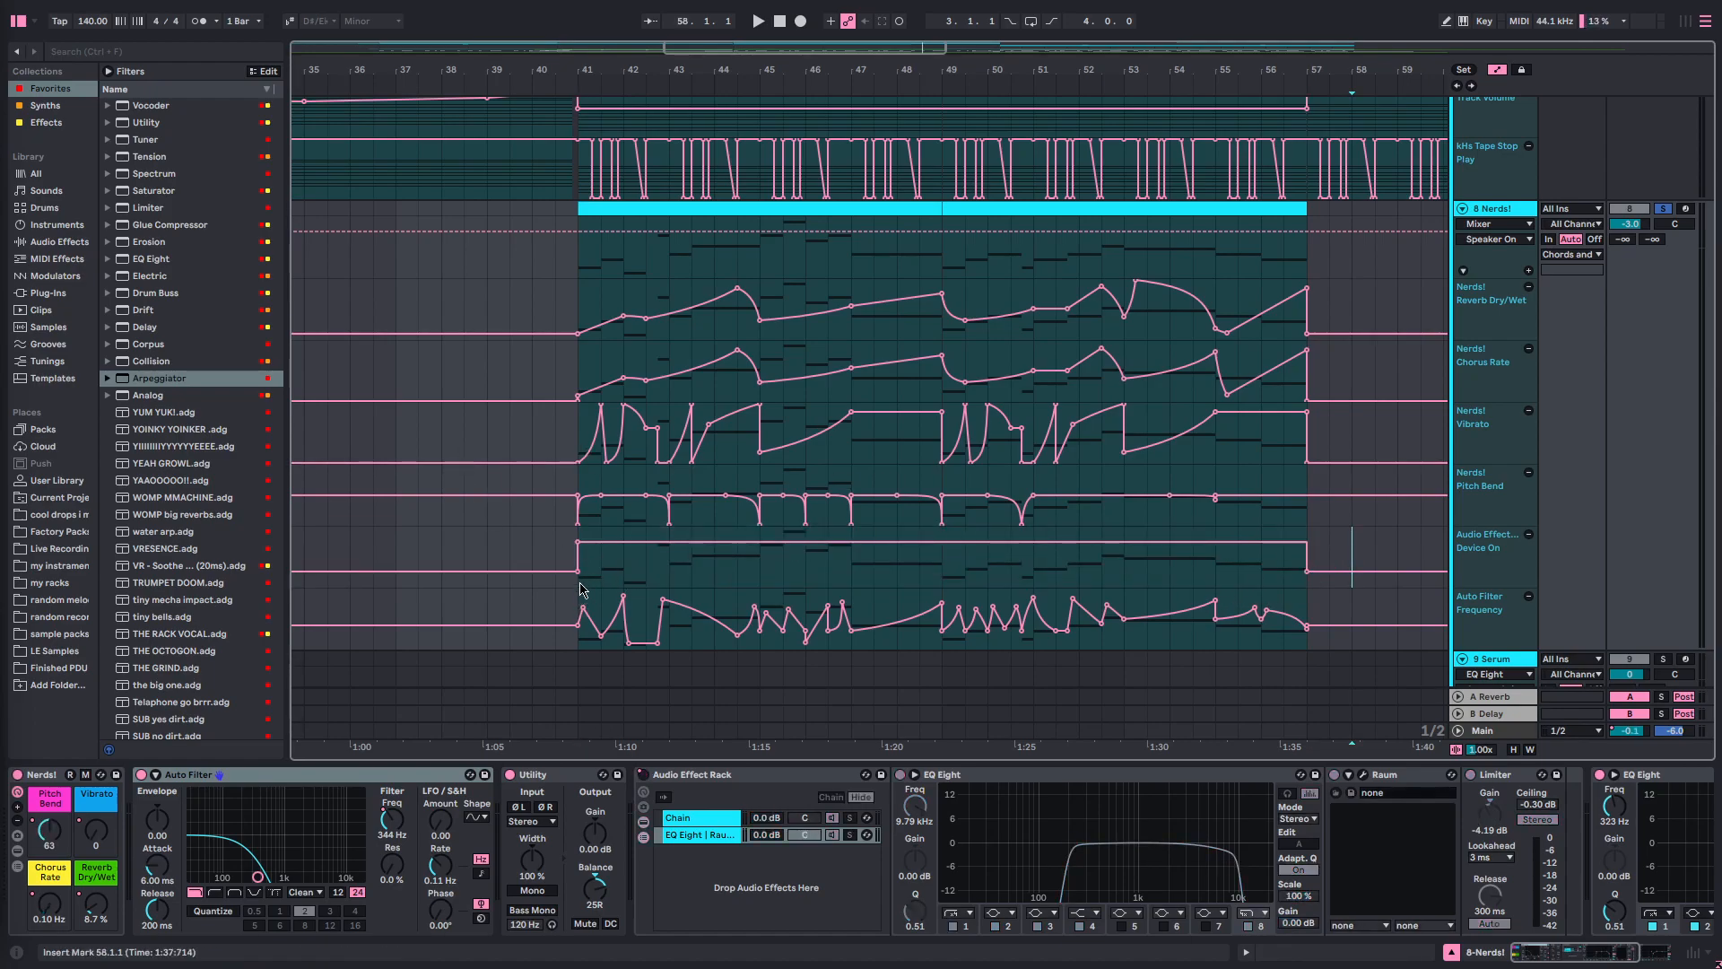
- Select the Auto Filter Frequency automation from bar 41 to 57 and listen to its effect
{"action": "left_click_drag", "start_coordinate": [1312, 606], "coordinate": [581, 619]}
{"action": "key", "text": "space"}
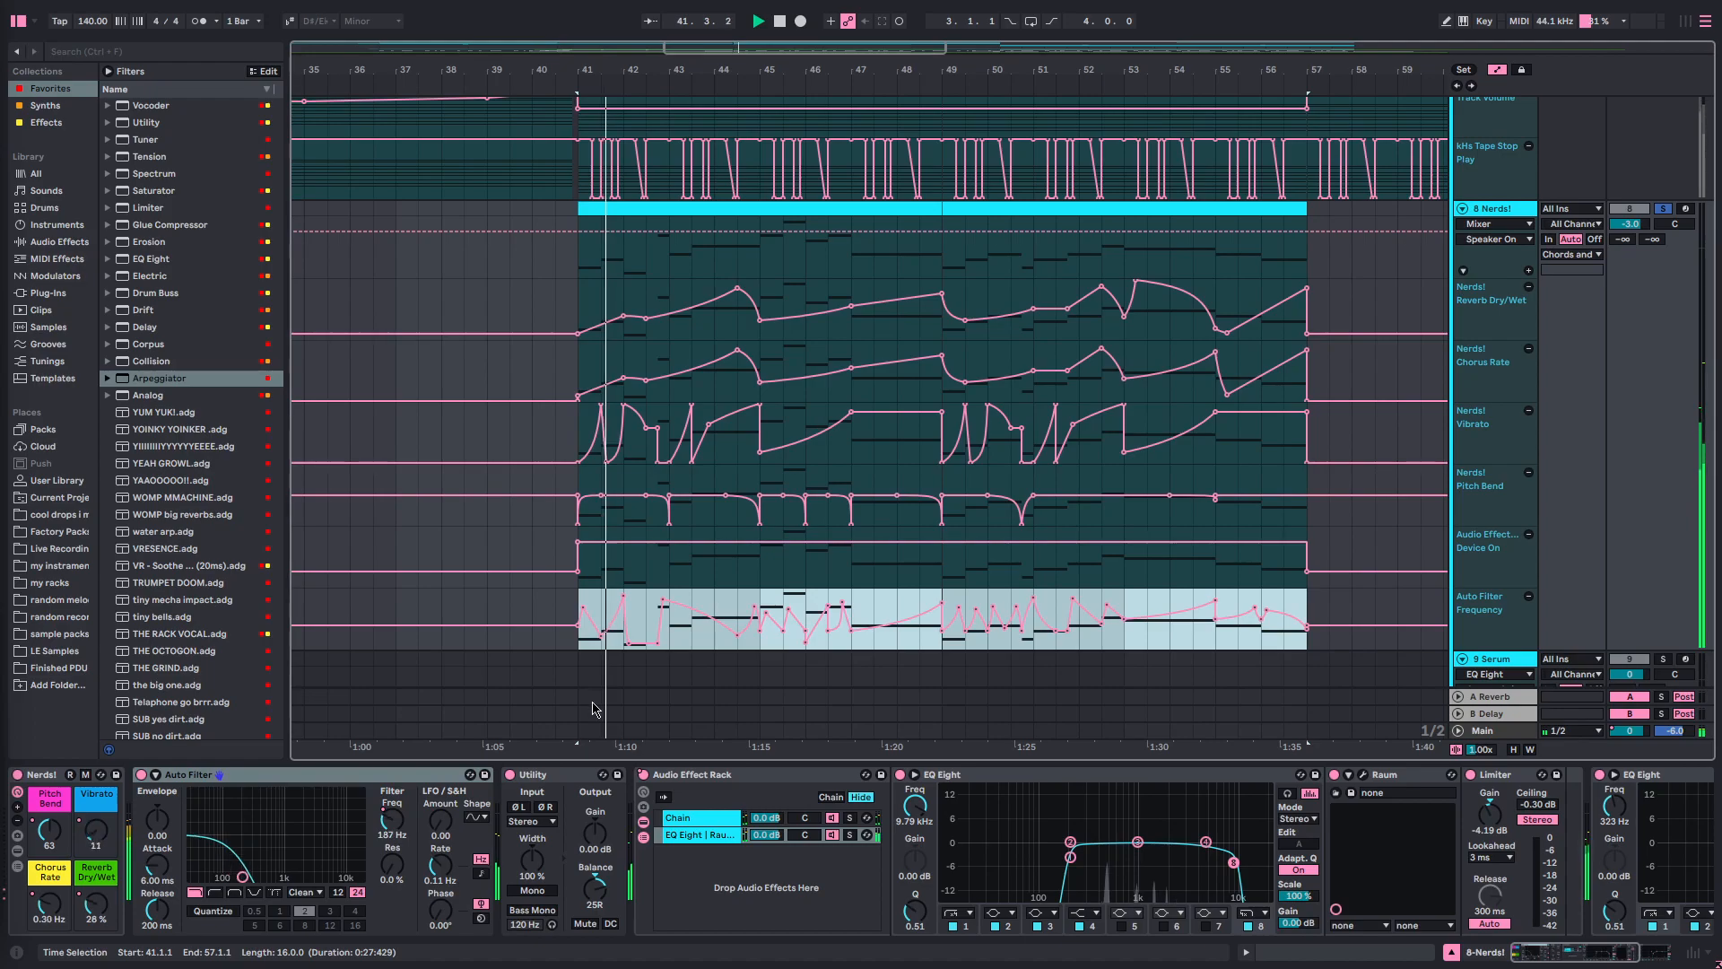
{"action": "left_click", "coordinate": [565, 621]}
{"action": "left_click", "coordinate": [579, 600]}
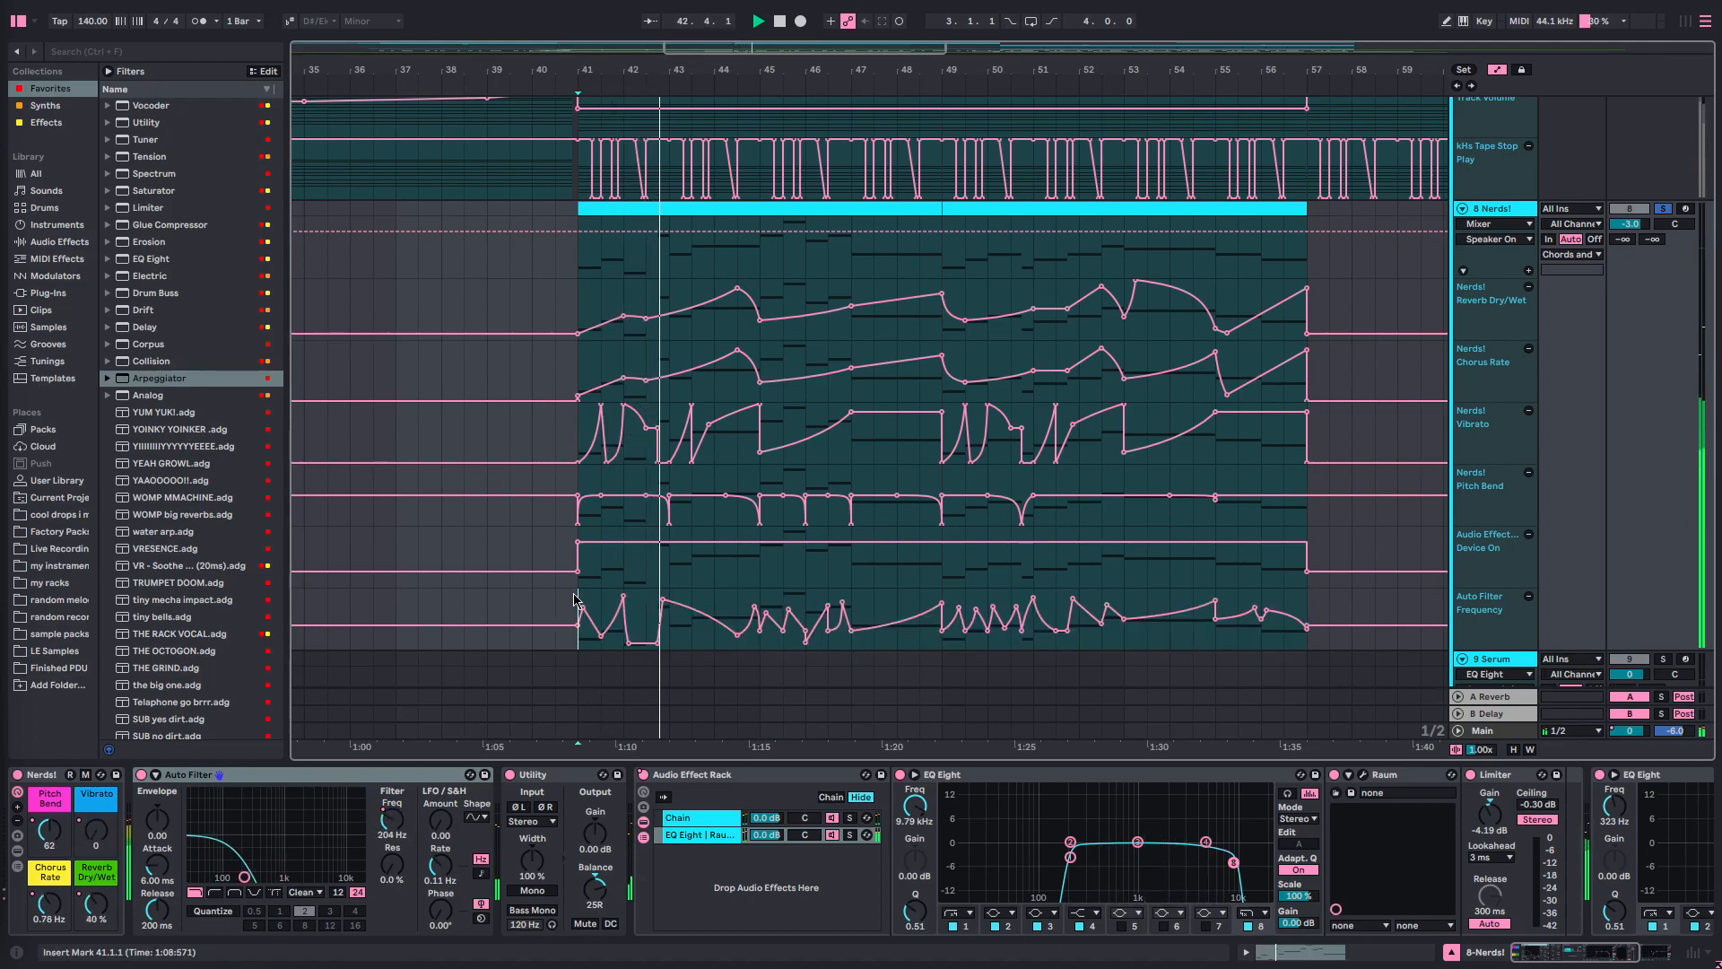
{"action": "key", "text": "space"}
- Examine the Utility and Audio Effect Rack devices on the Nerds! track
{"action": "left_click", "coordinate": [573, 778]}
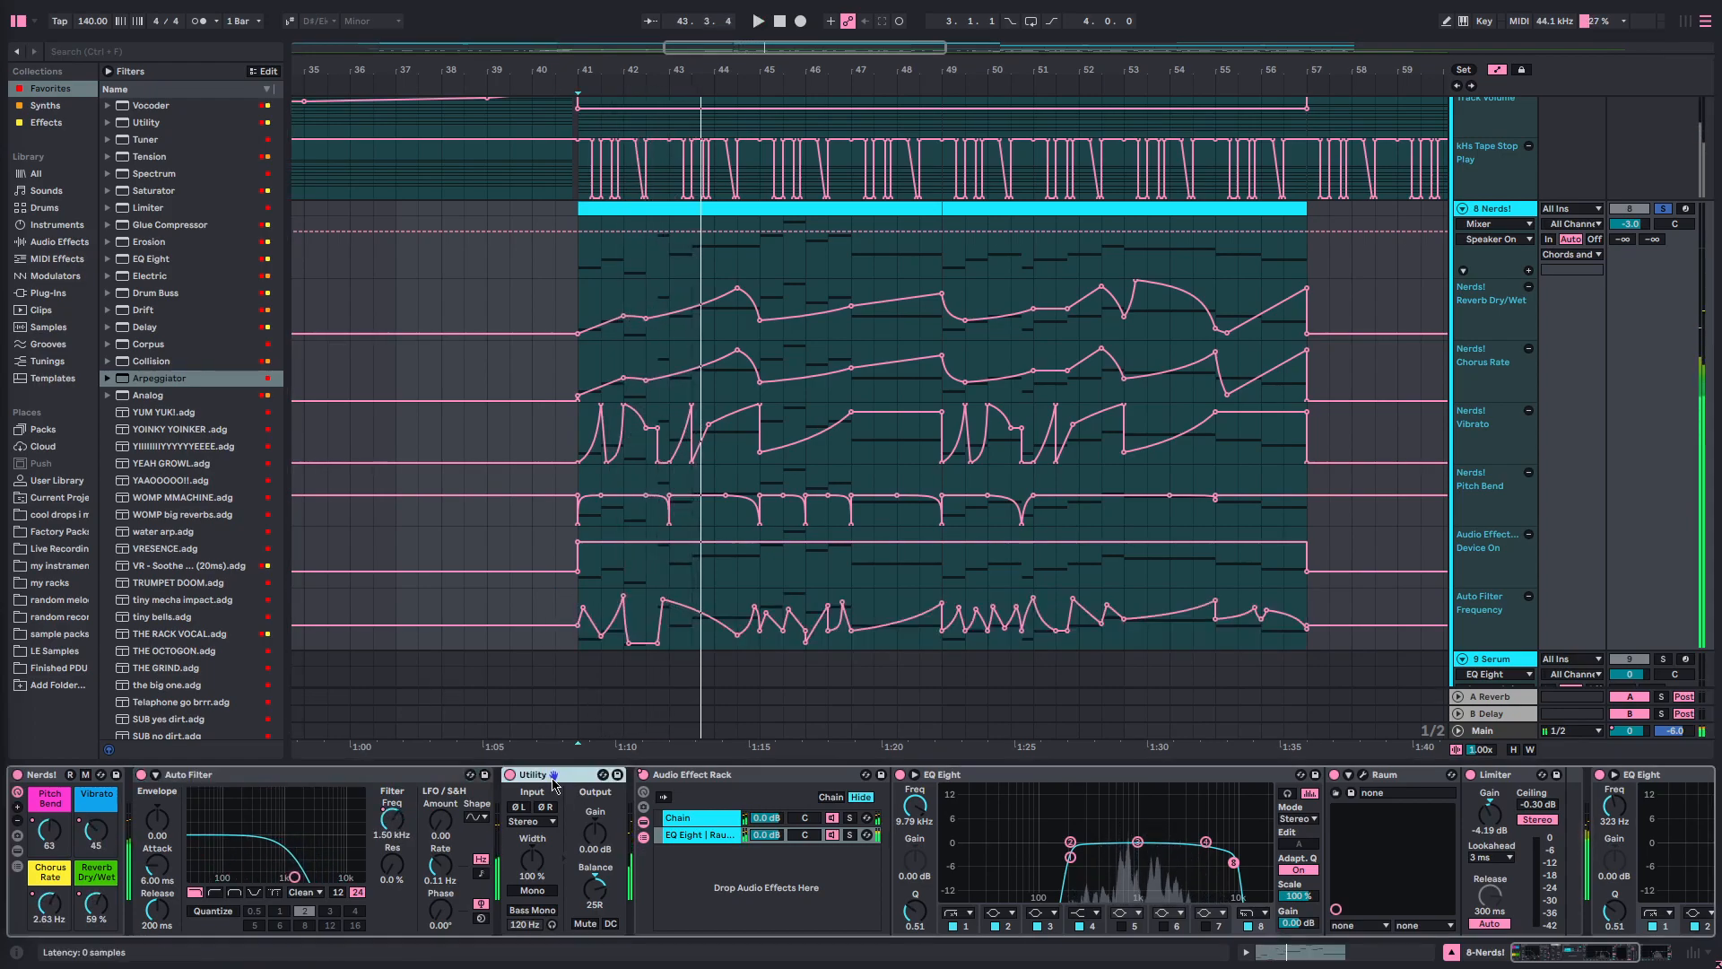
{"action": "left_click", "coordinate": [516, 569]}
{"action": "left_click", "coordinate": [570, 610]}
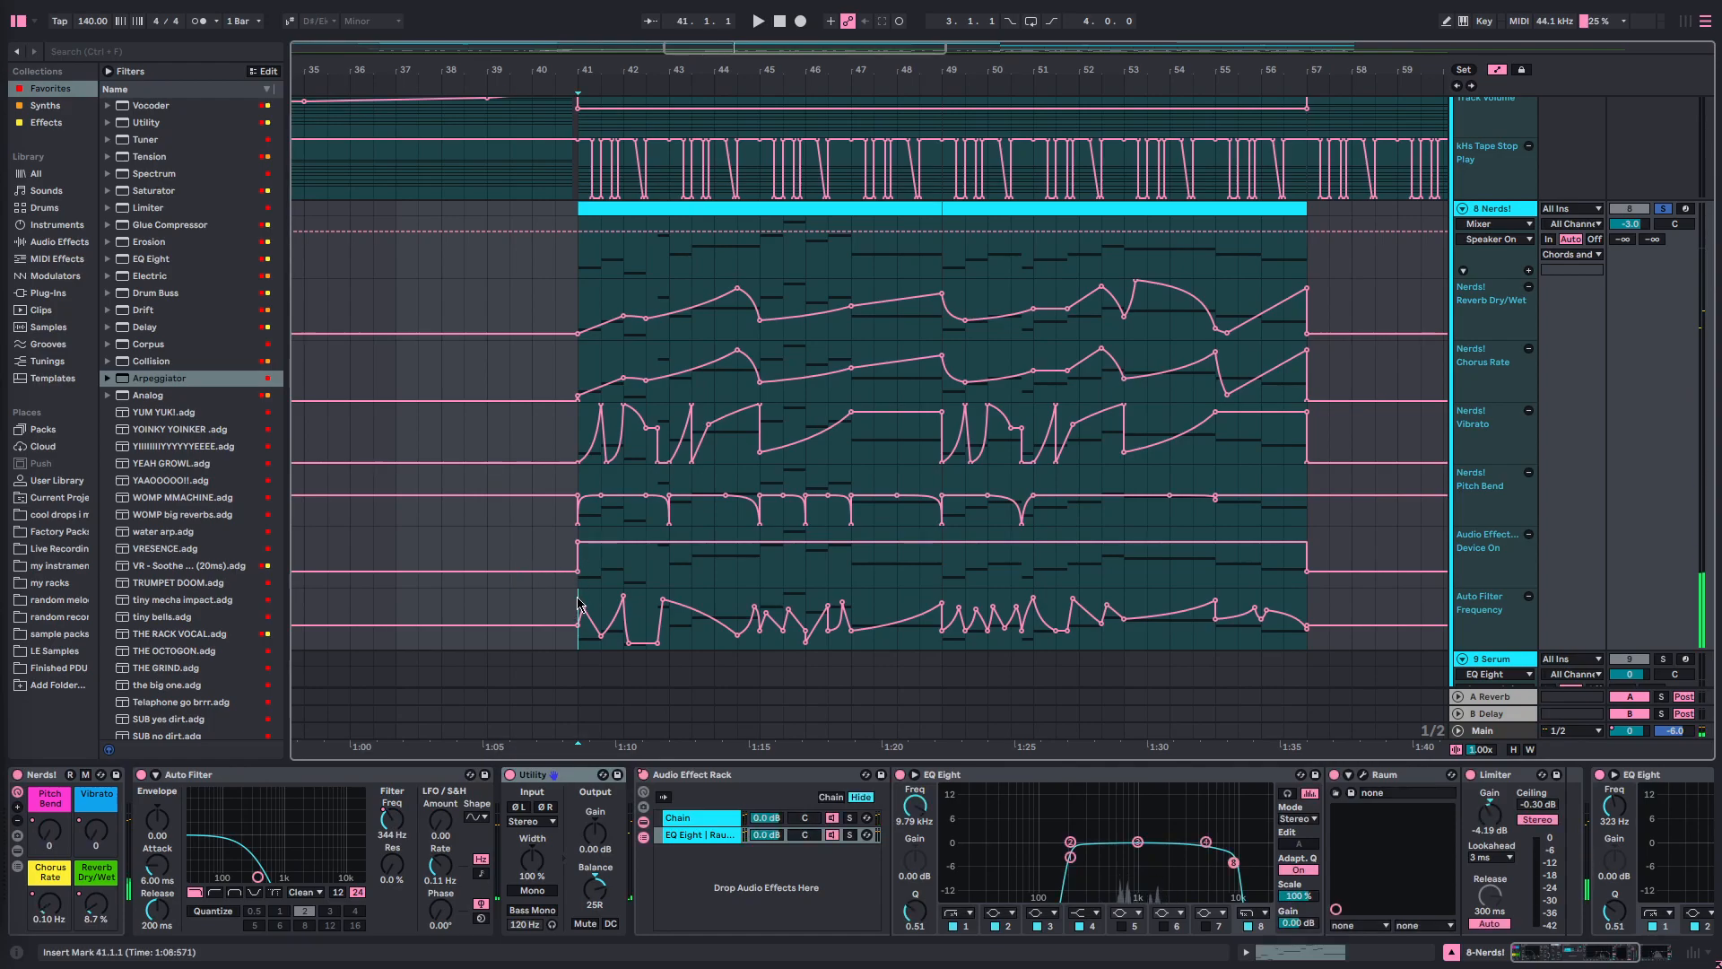
{"action": "left_click", "coordinate": [625, 776]}
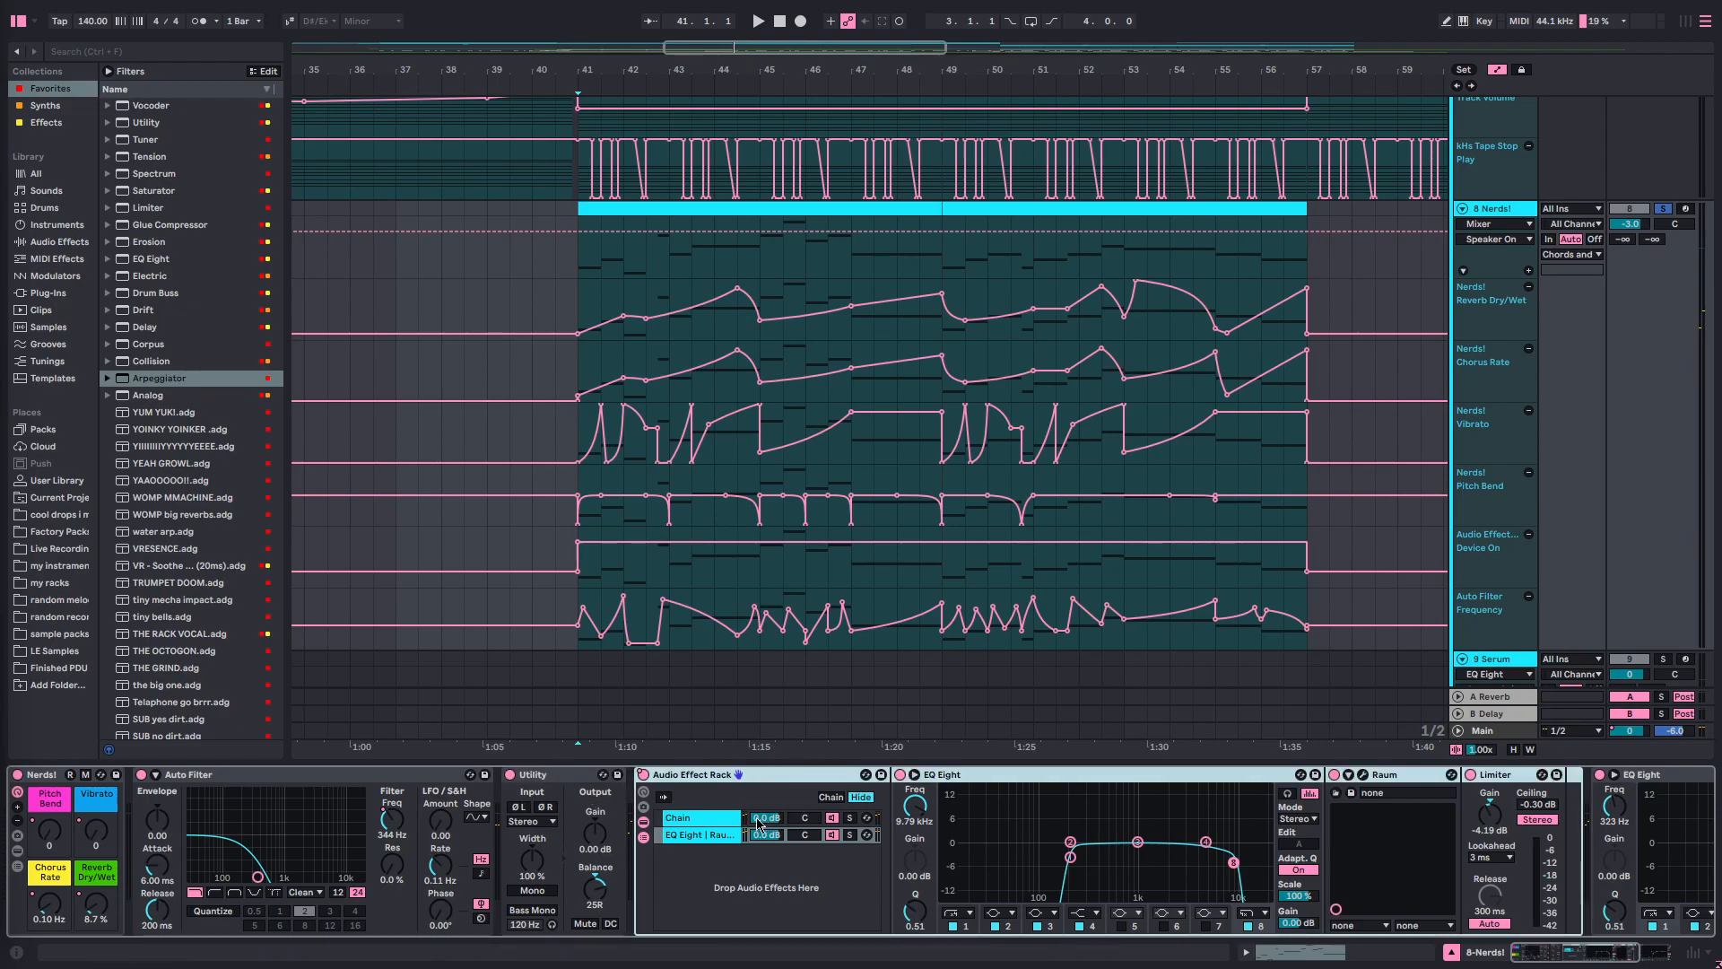
- Select both chains in the Nerds! Audio Effect Rack and highlight the Utility that precedes the rack
{"action": "scroll", "coordinate": [749, 789], "scroll_direction": "right", "scroll_amount": 3}
{"action": "left_click", "coordinate": [487, 835]}
{"action": "left_click", "coordinate": [489, 819]}
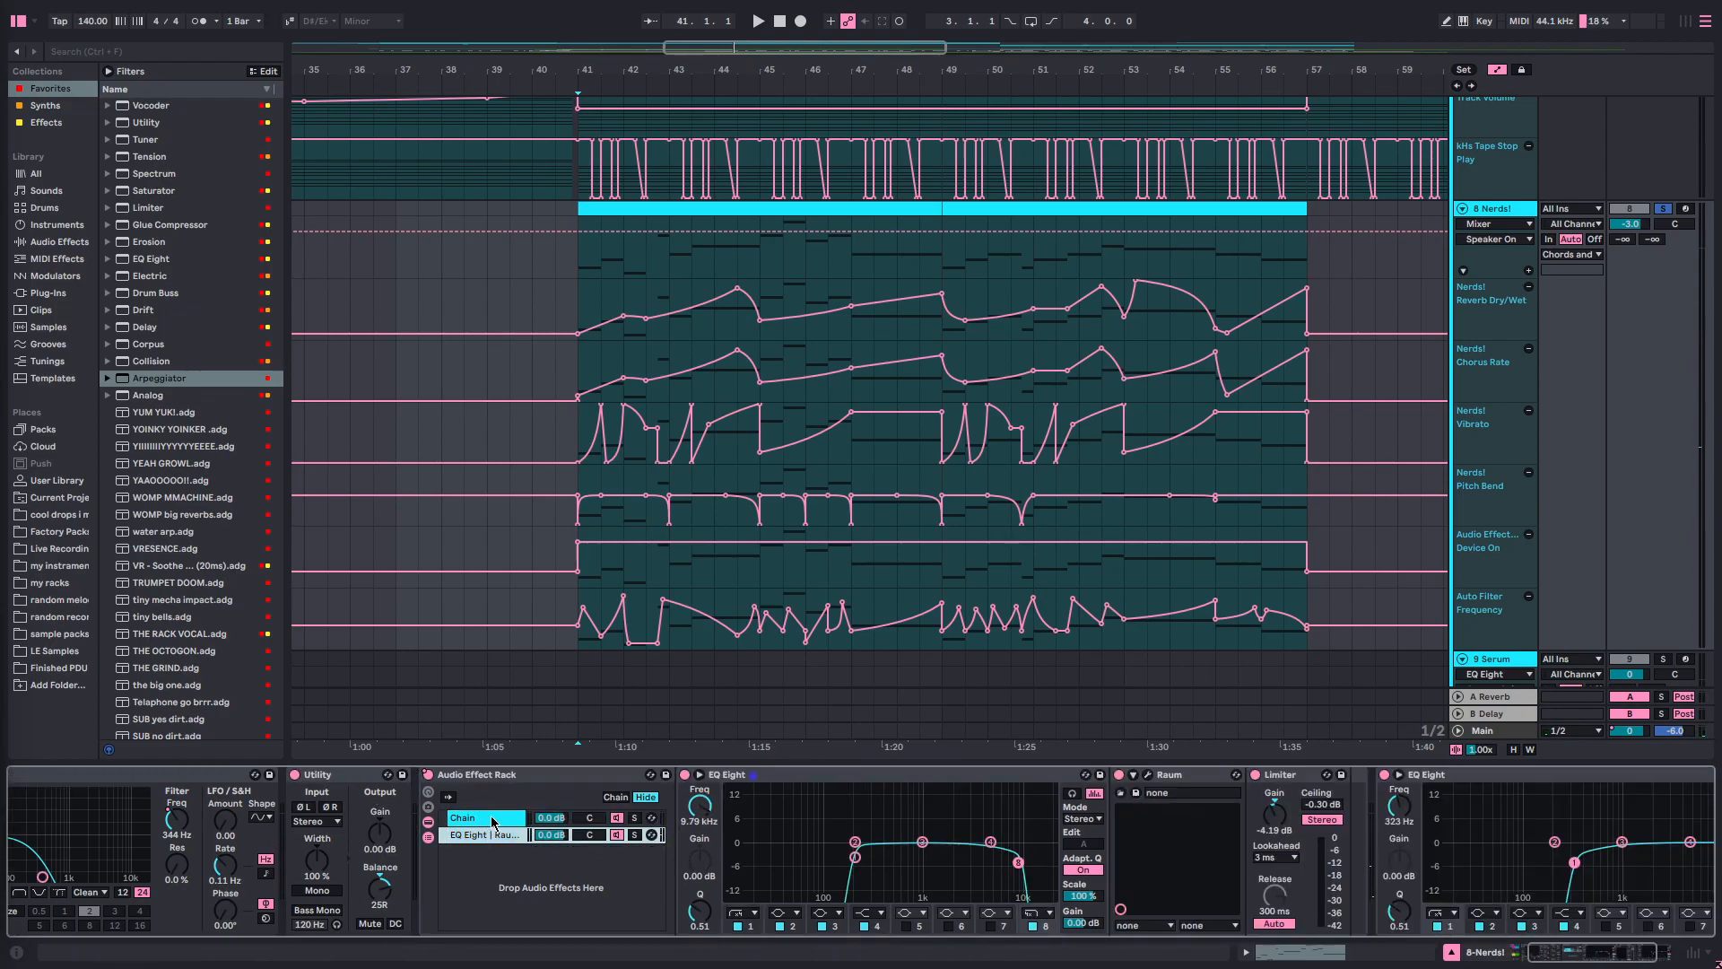
{"action": "left_click", "coordinate": [357, 777]}
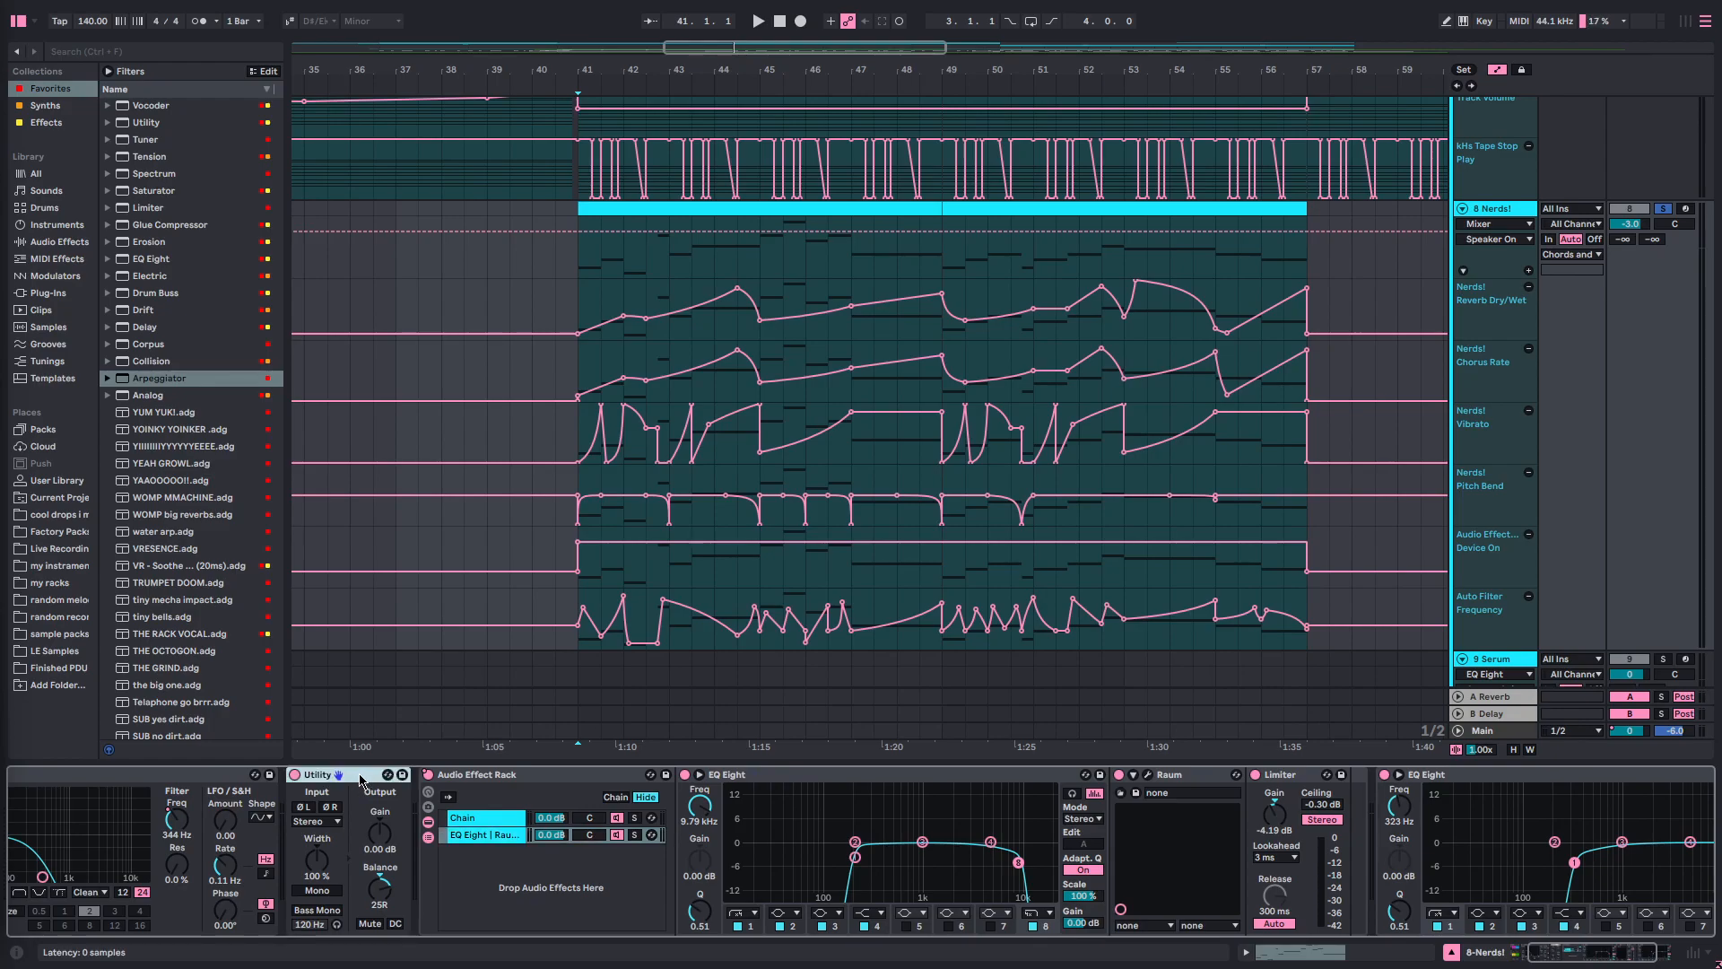
- Unsolo the Nerds! track, play the full mix into bar 41, and solo the track again
{"action": "left_click", "coordinate": [577, 299]}
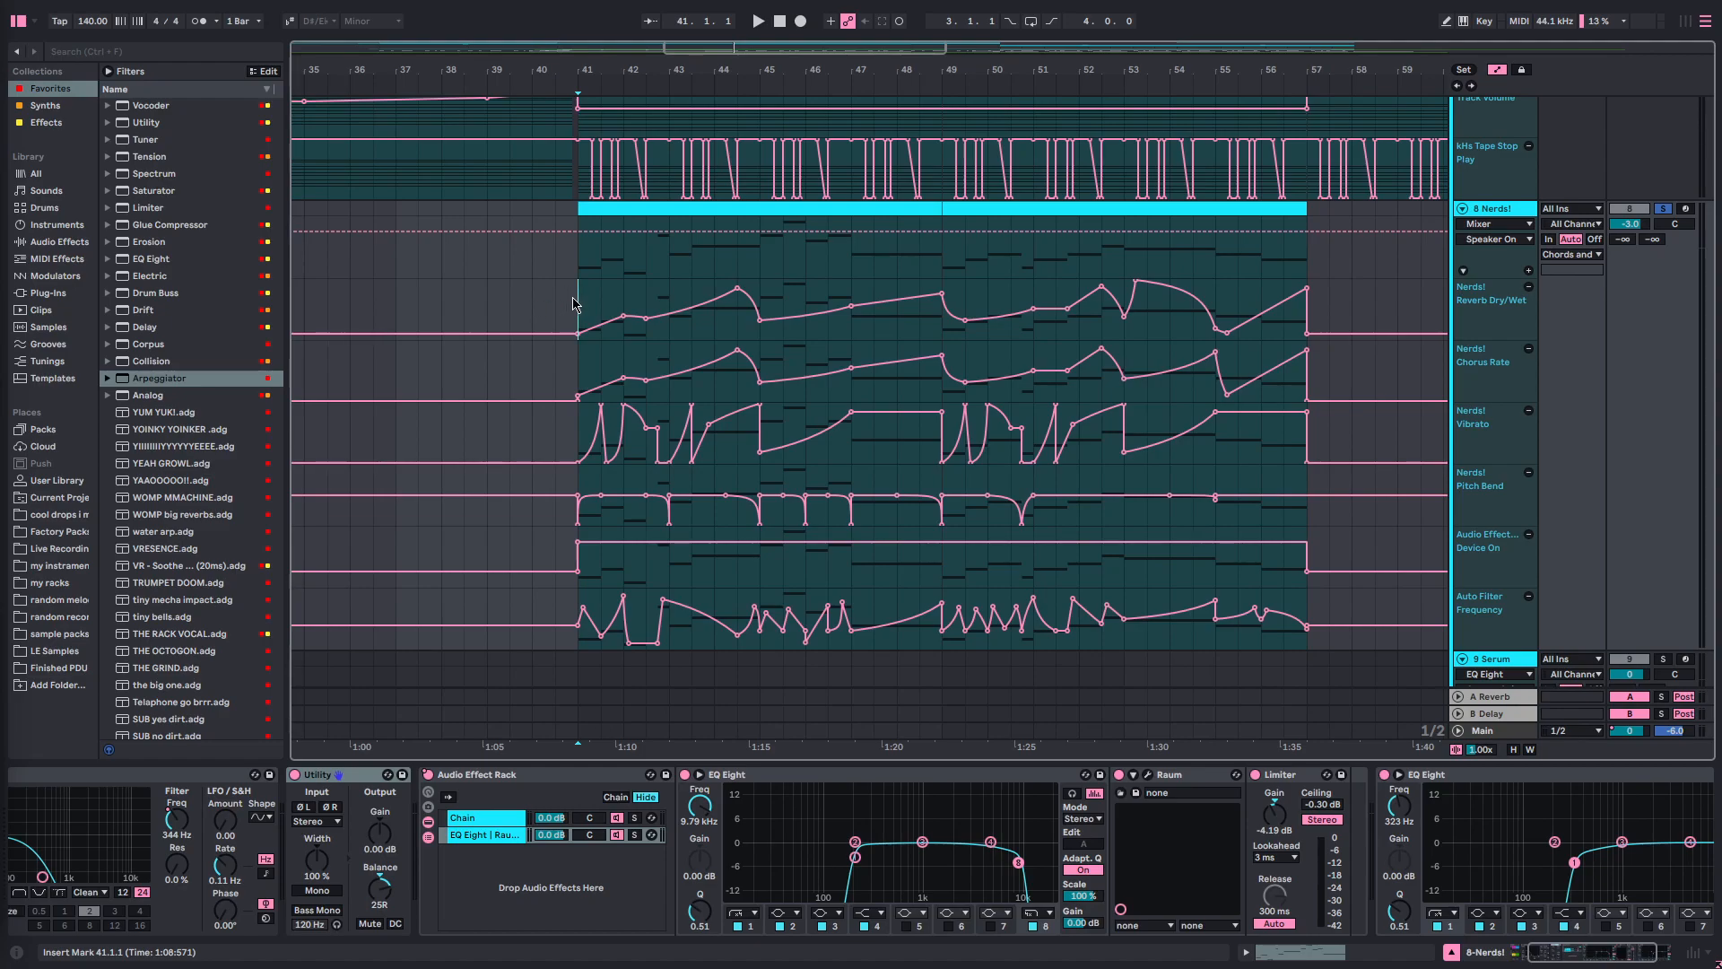
{"action": "left_click", "coordinate": [569, 294]}
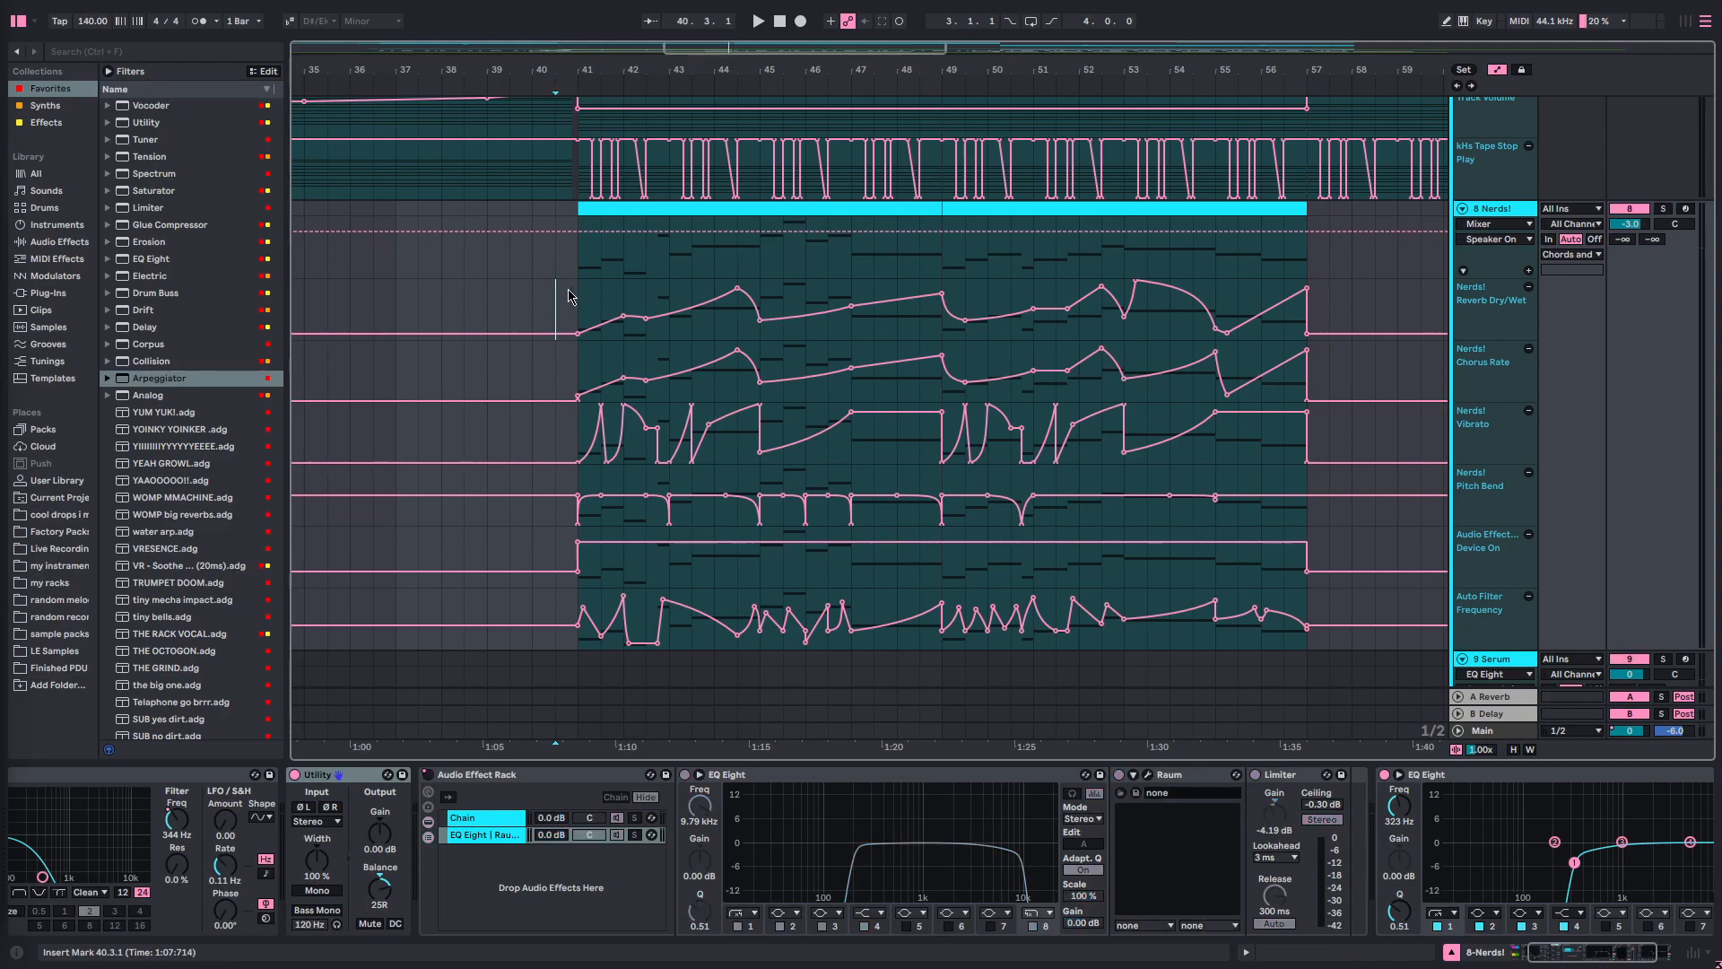
{"action": "key", "text": "space"}
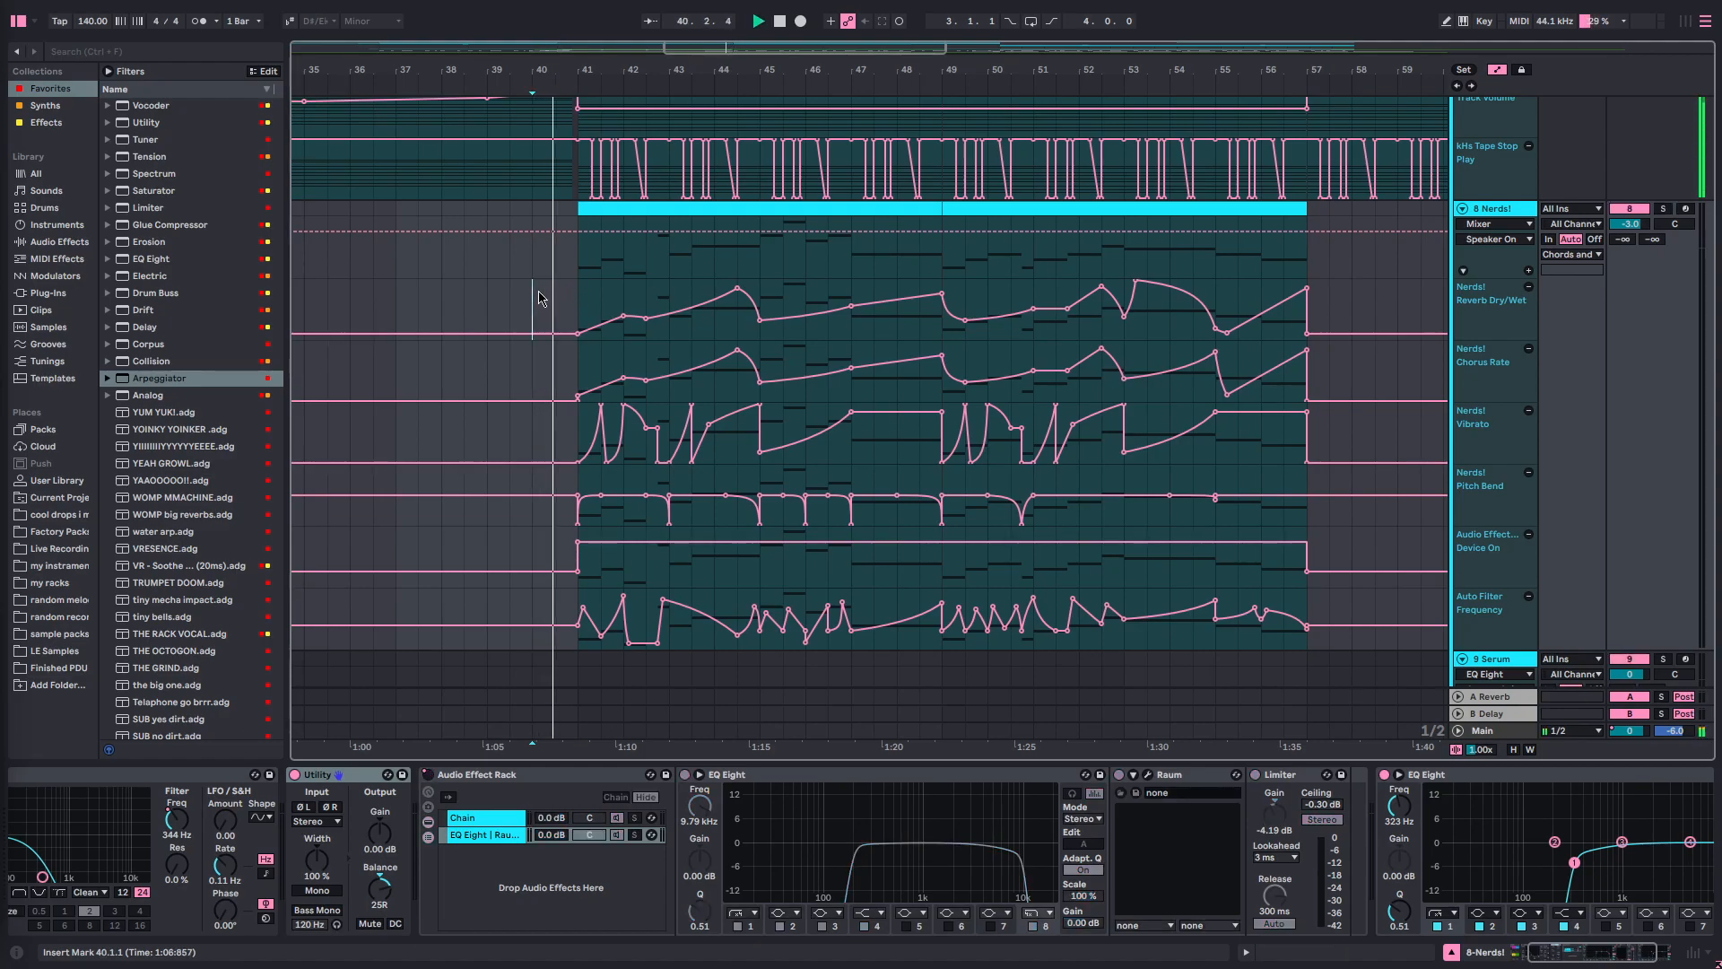
{"action": "left_click", "coordinate": [577, 298]}
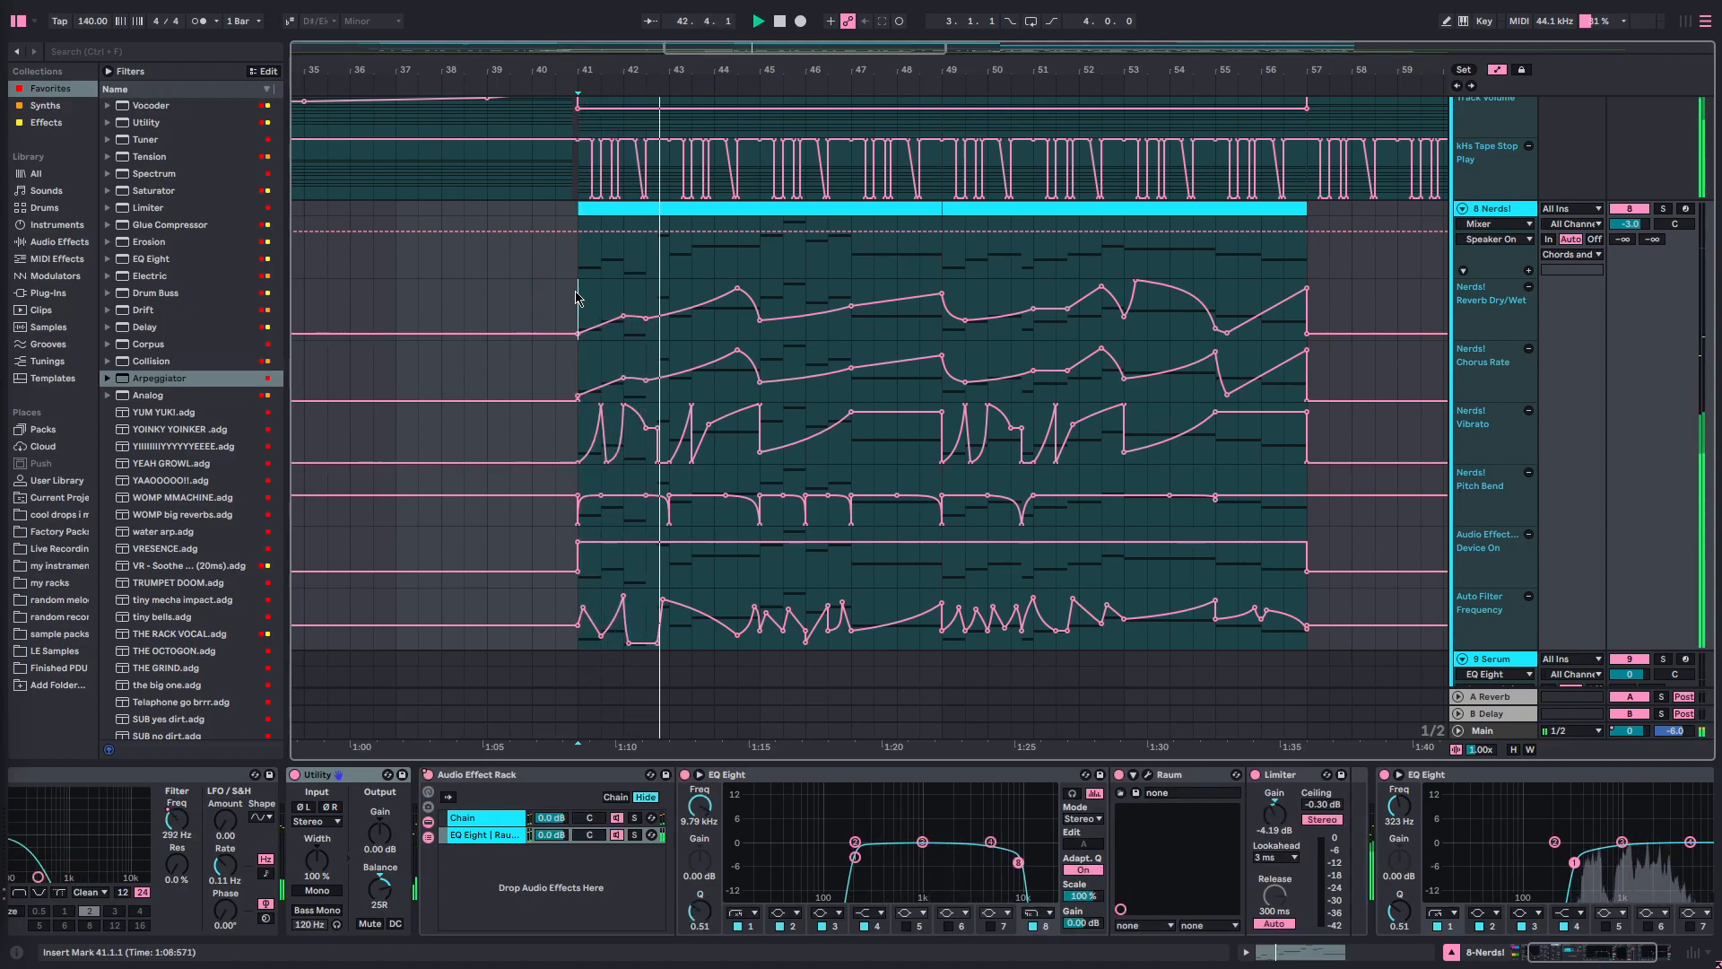
{"action": "key", "text": "space"}
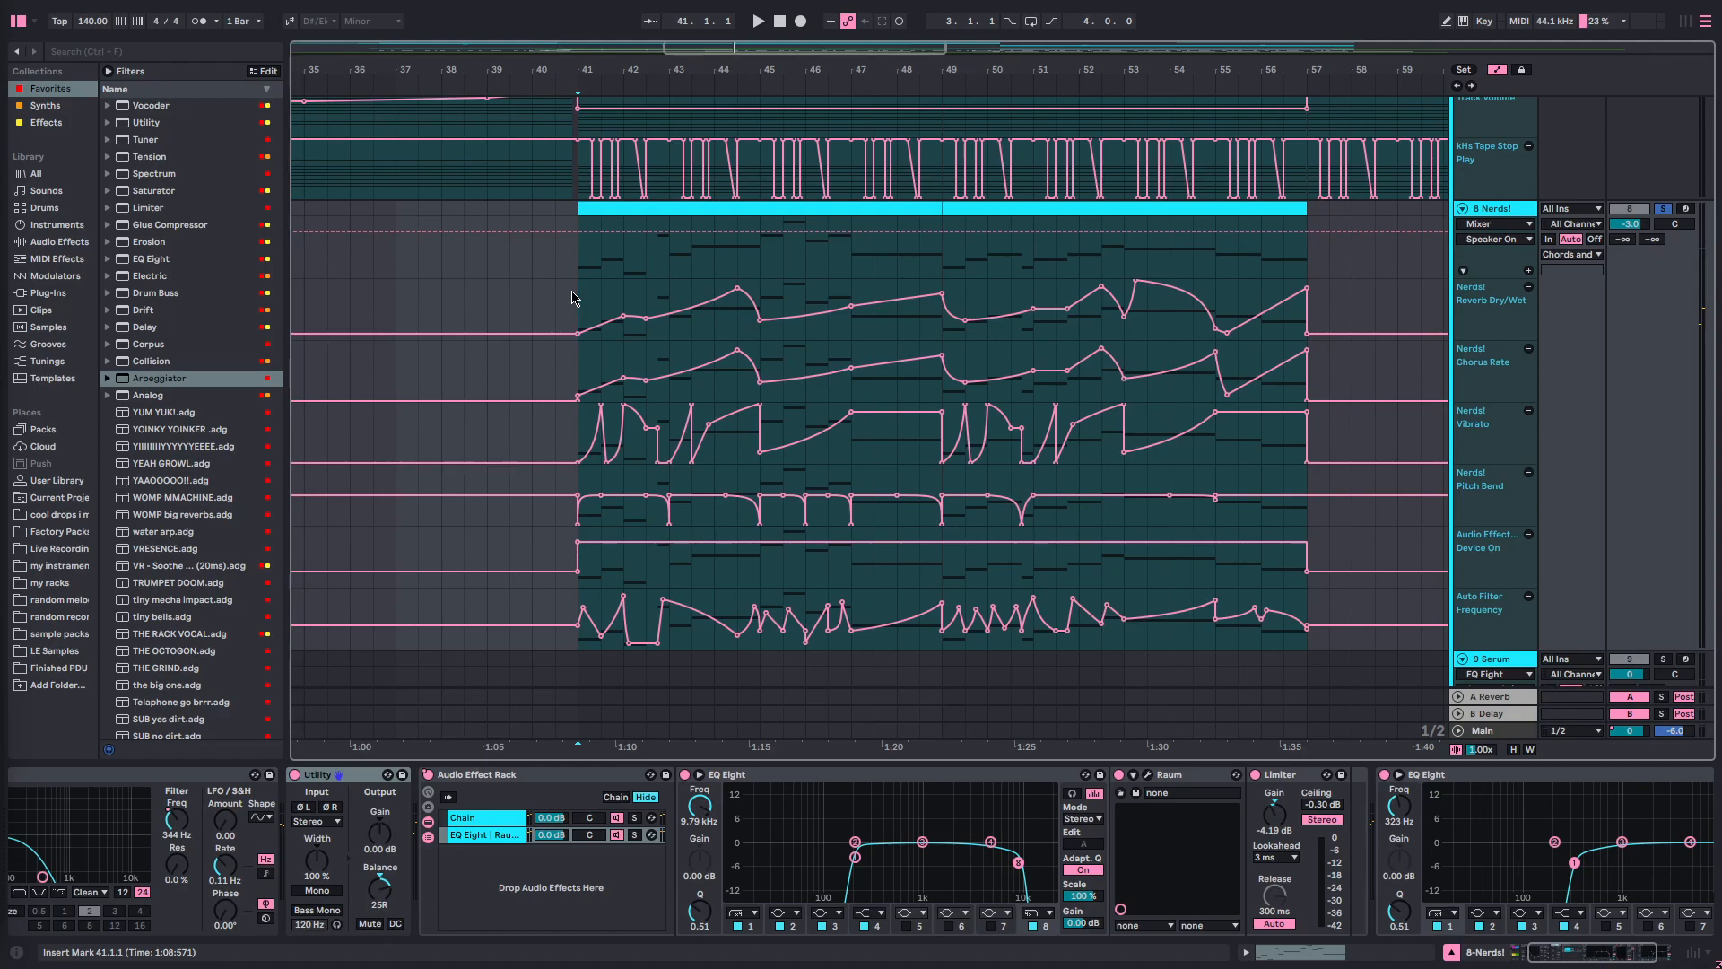
- Examine the last EQ Eight on the Nerds! track and review the devices ahead of it
{"action": "scroll", "coordinate": [1412, 865], "scroll_direction": "down", "scroll_amount": 2}
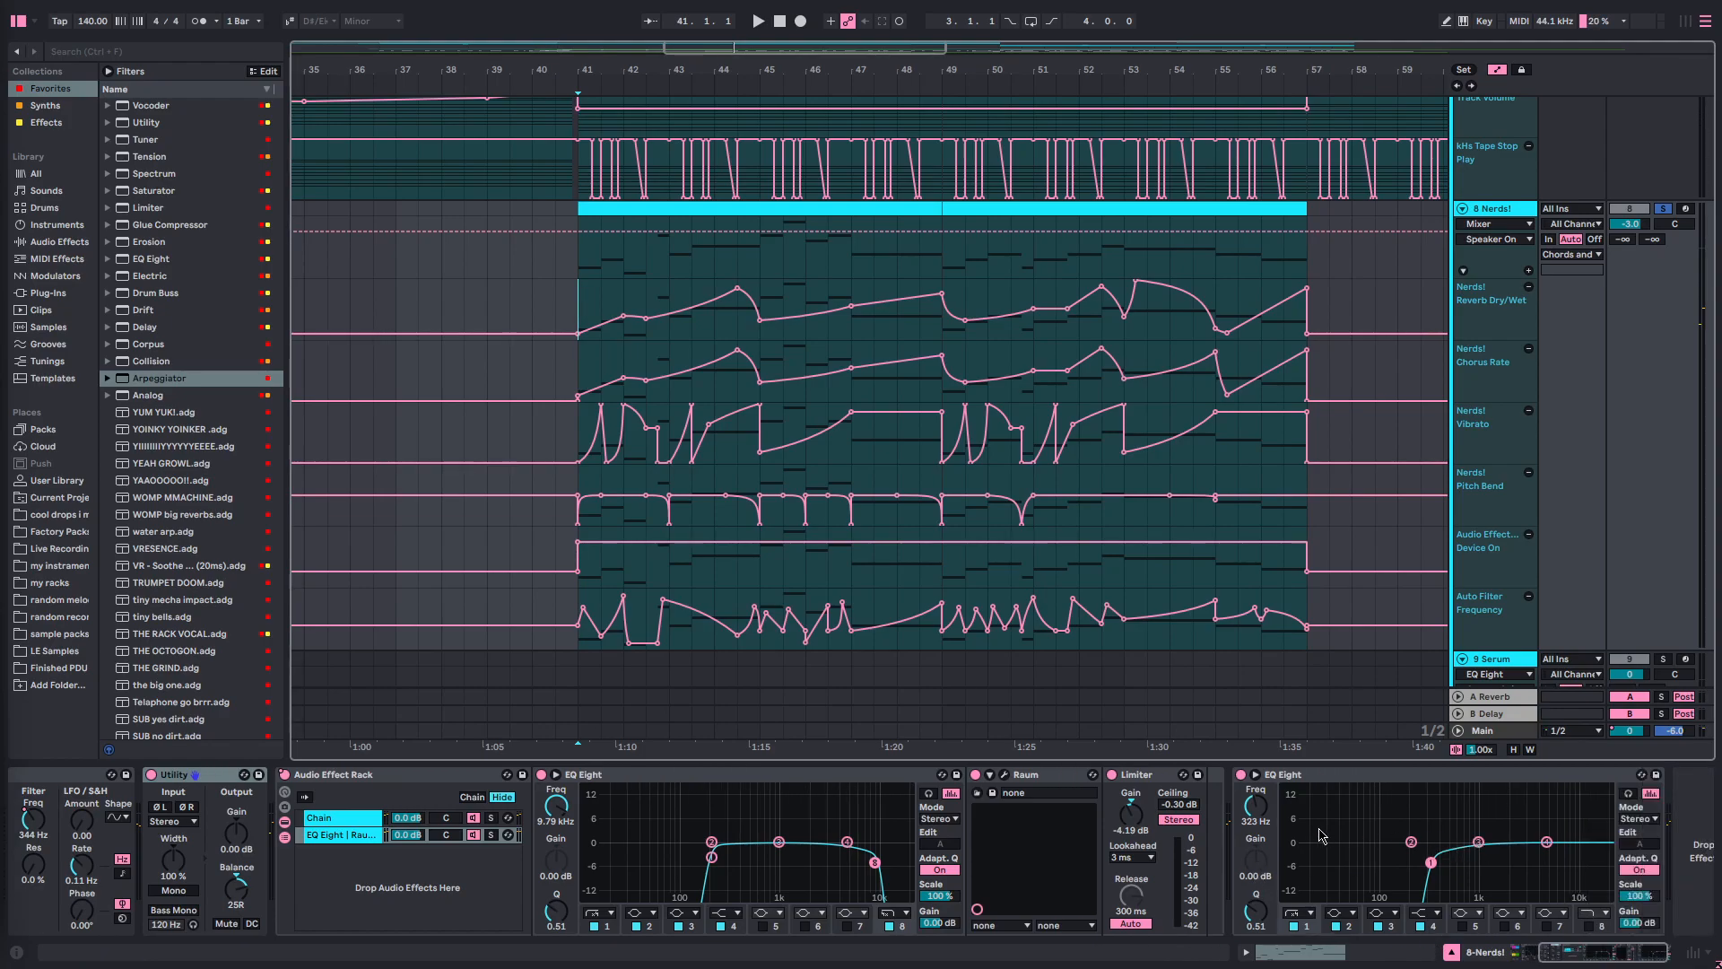
{"action": "scroll", "coordinate": [1258, 832], "scroll_direction": "up", "scroll_amount": 1}
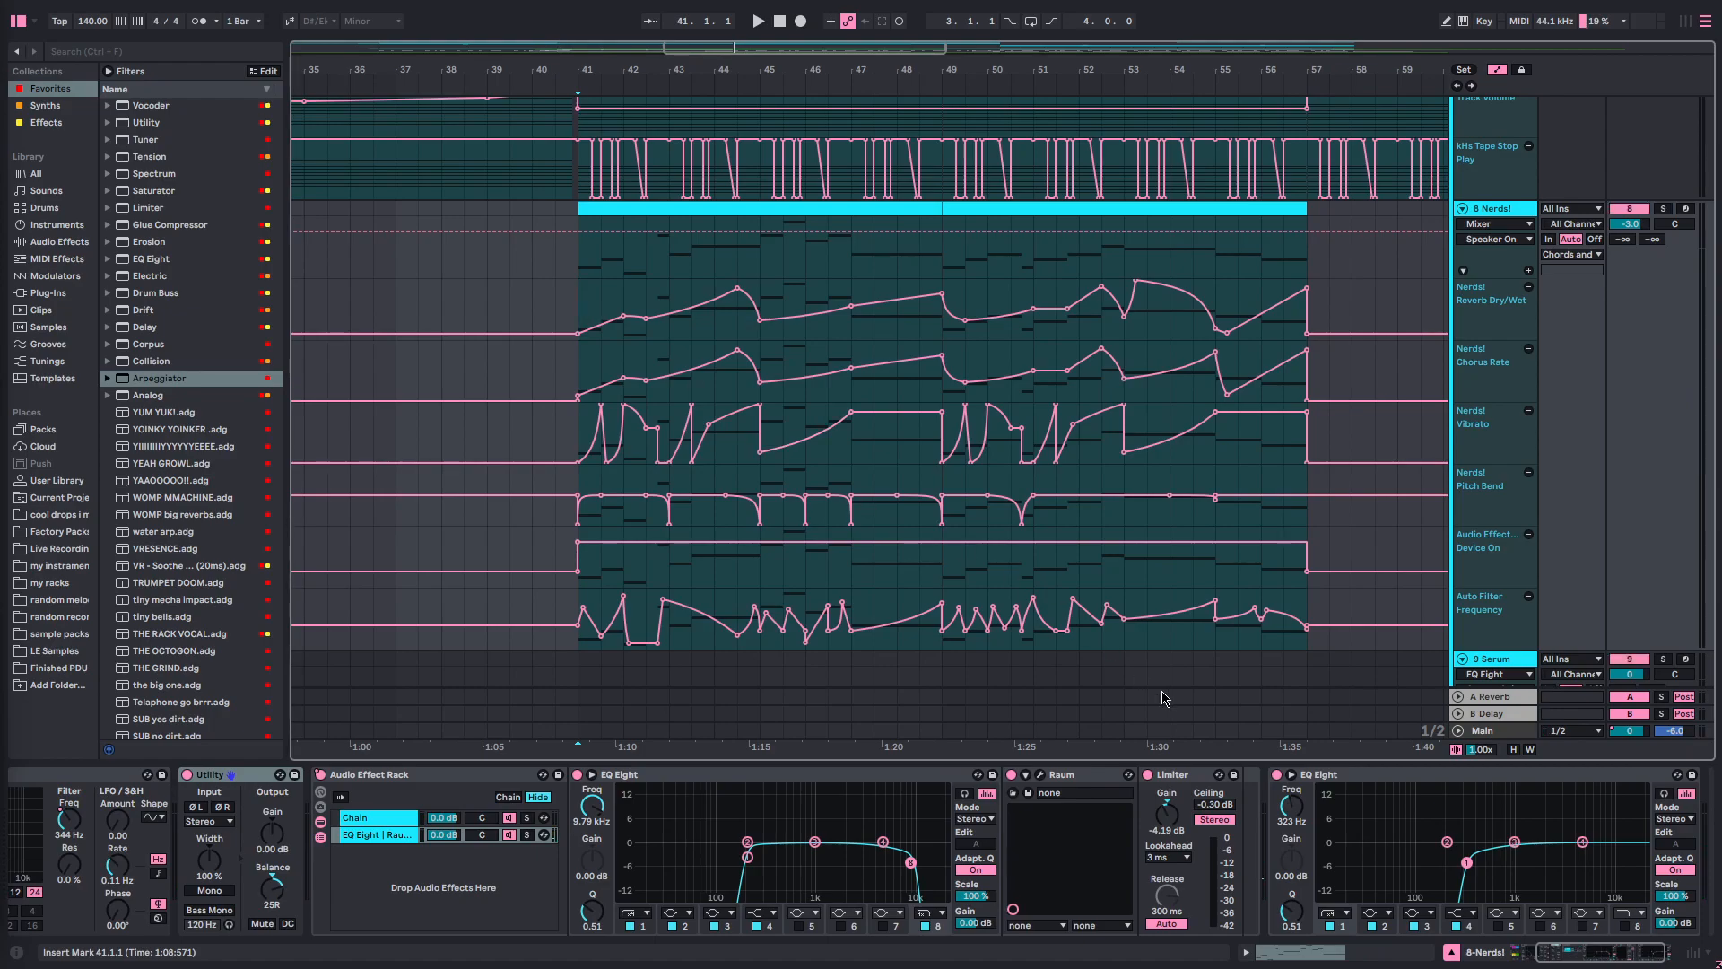
{"action": "scroll", "coordinate": [1310, 790], "scroll_direction": "down", "scroll_amount": 1}
{"action": "left_click", "coordinate": [1365, 803]}
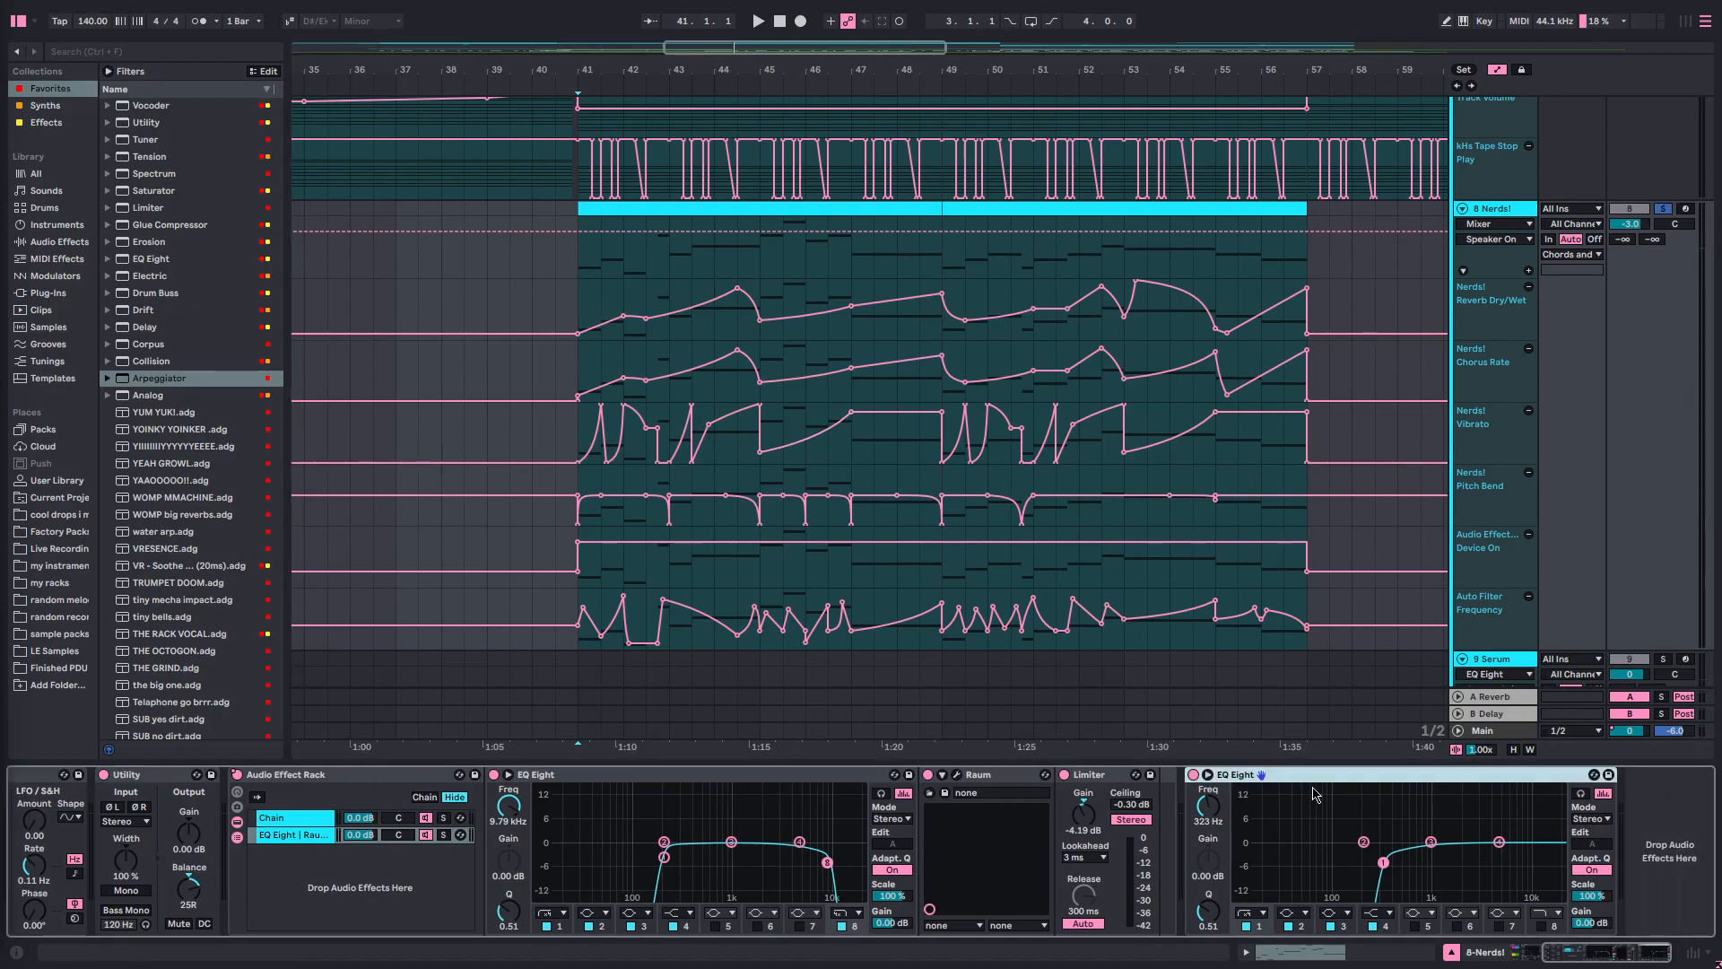
{"action": "scroll", "coordinate": [1312, 847], "scroll_direction": "up", "scroll_amount": 5}
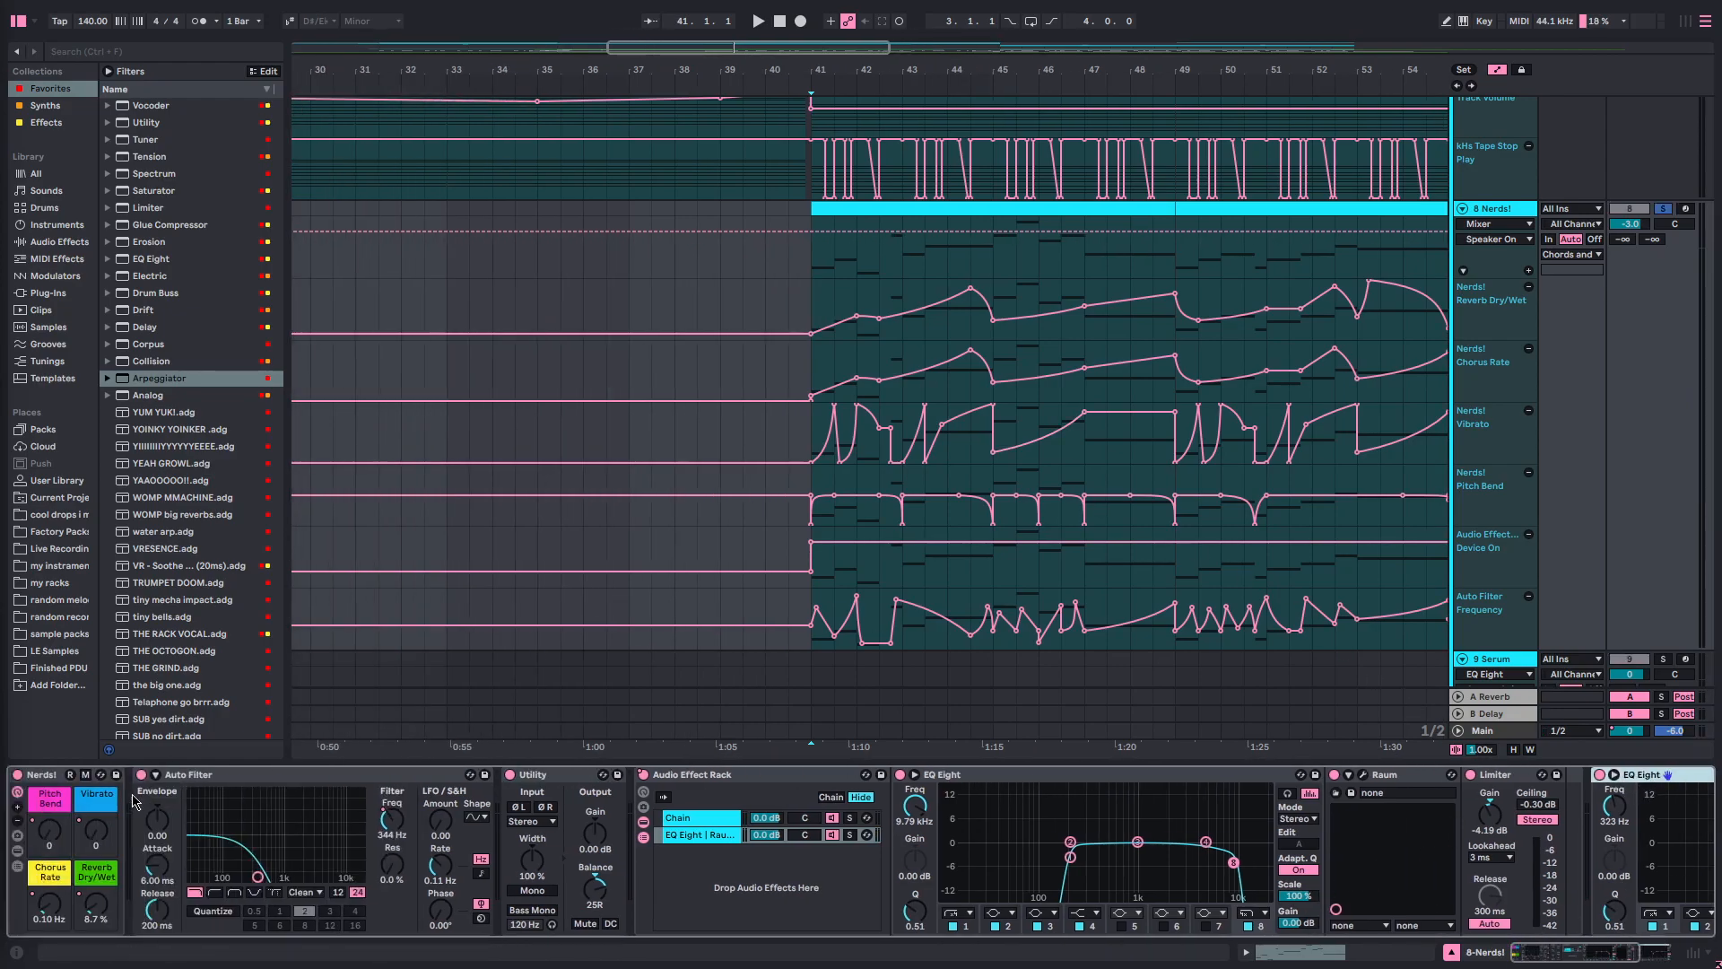
{"action": "scroll", "coordinate": [536, 872], "scroll_direction": "down", "scroll_amount": 3}
{"action": "scroll", "coordinate": [657, 341], "scroll_direction": "right", "scroll_amount": 4}
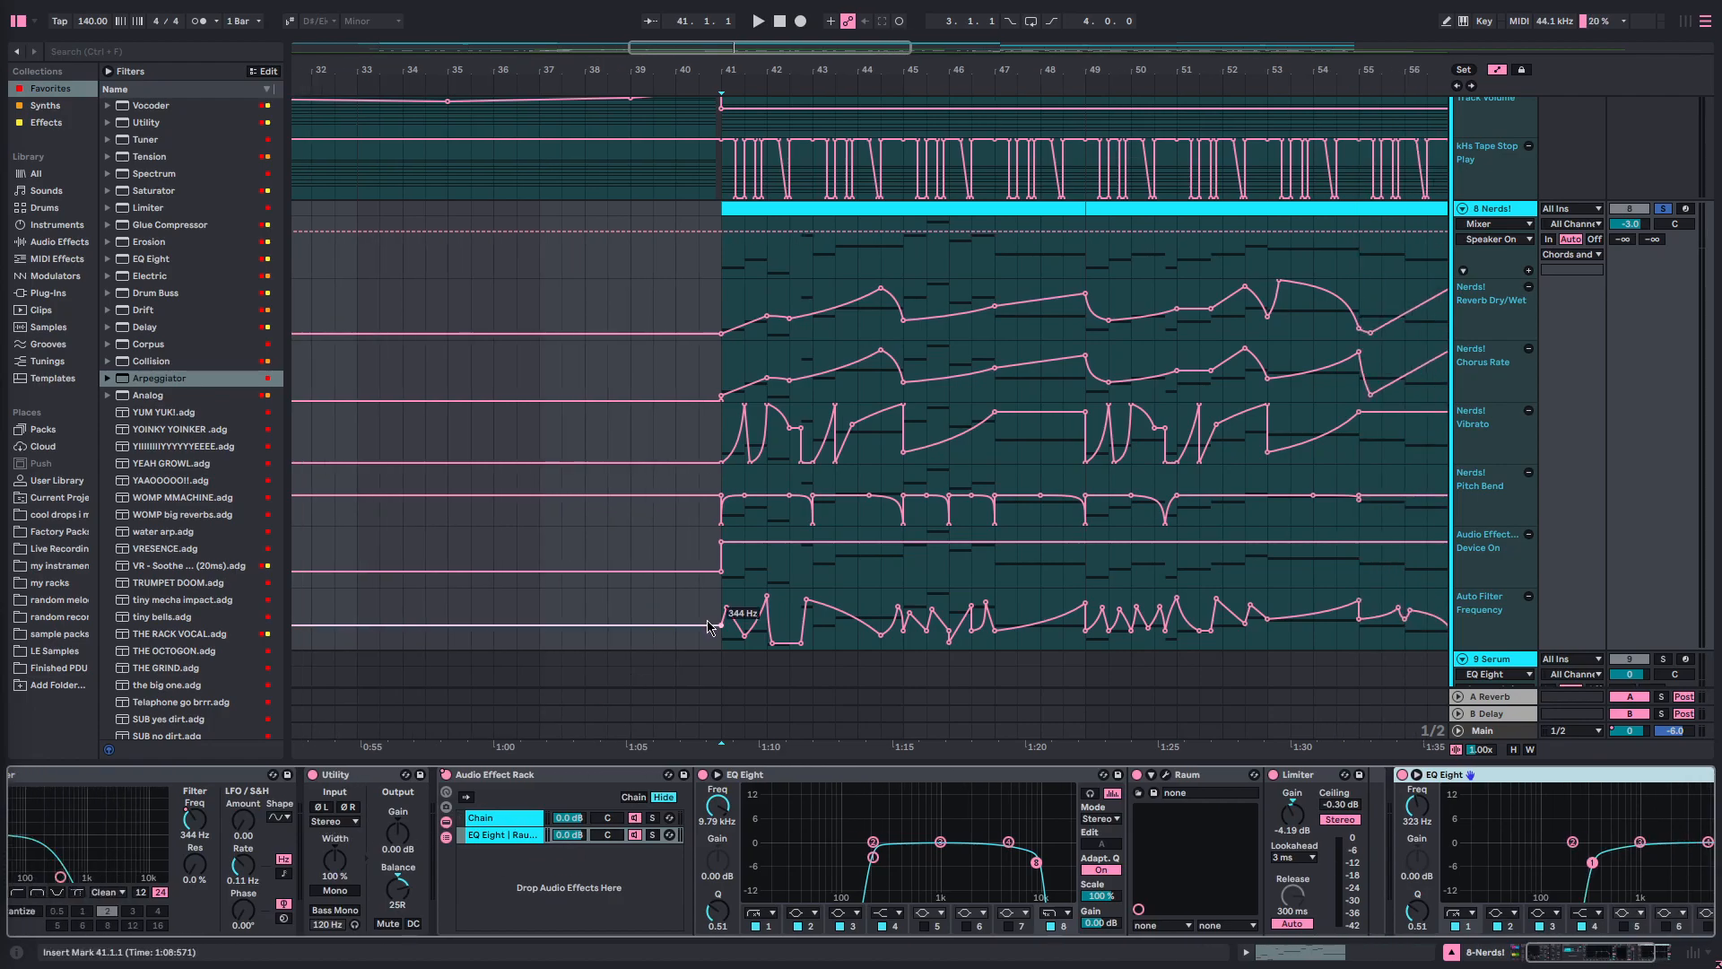
{"action": "scroll", "coordinate": [467, 854], "scroll_direction": "up", "scroll_amount": 3}
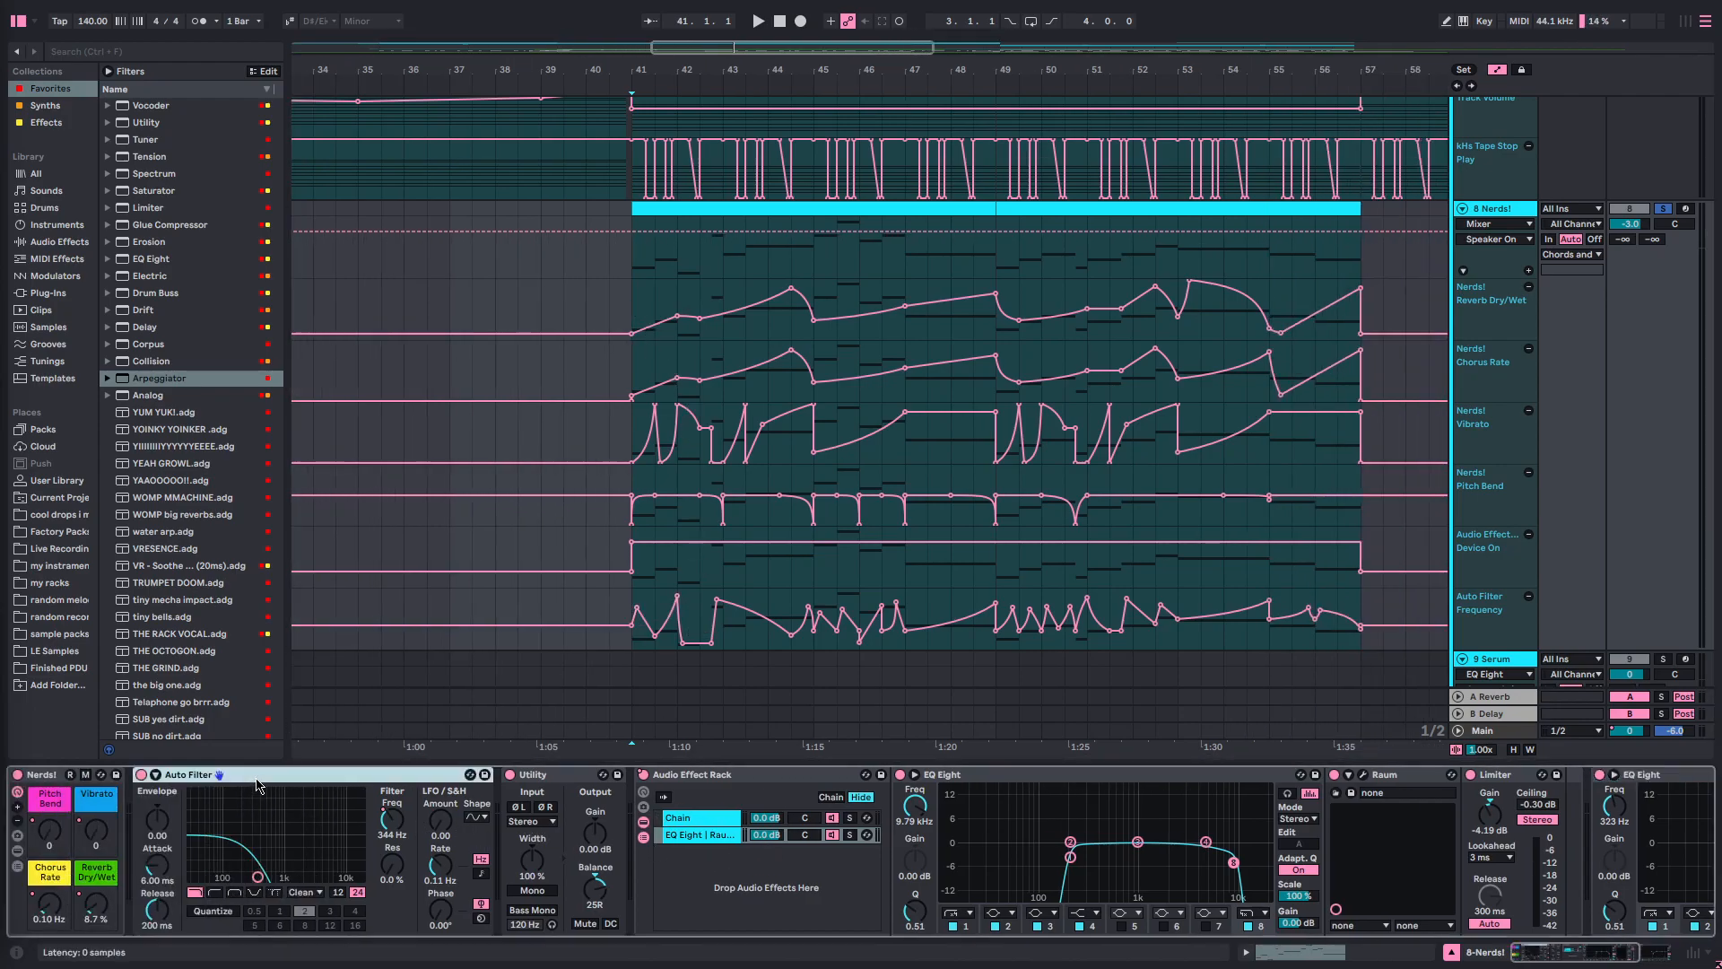
- Switch off the Utility, the EQ Eight and Raum chain, the last EQ Eight and the Auto Filter on the Nerds! track
{"action": "left_click", "coordinate": [510, 774]}
{"action": "left_click", "coordinate": [706, 835]}
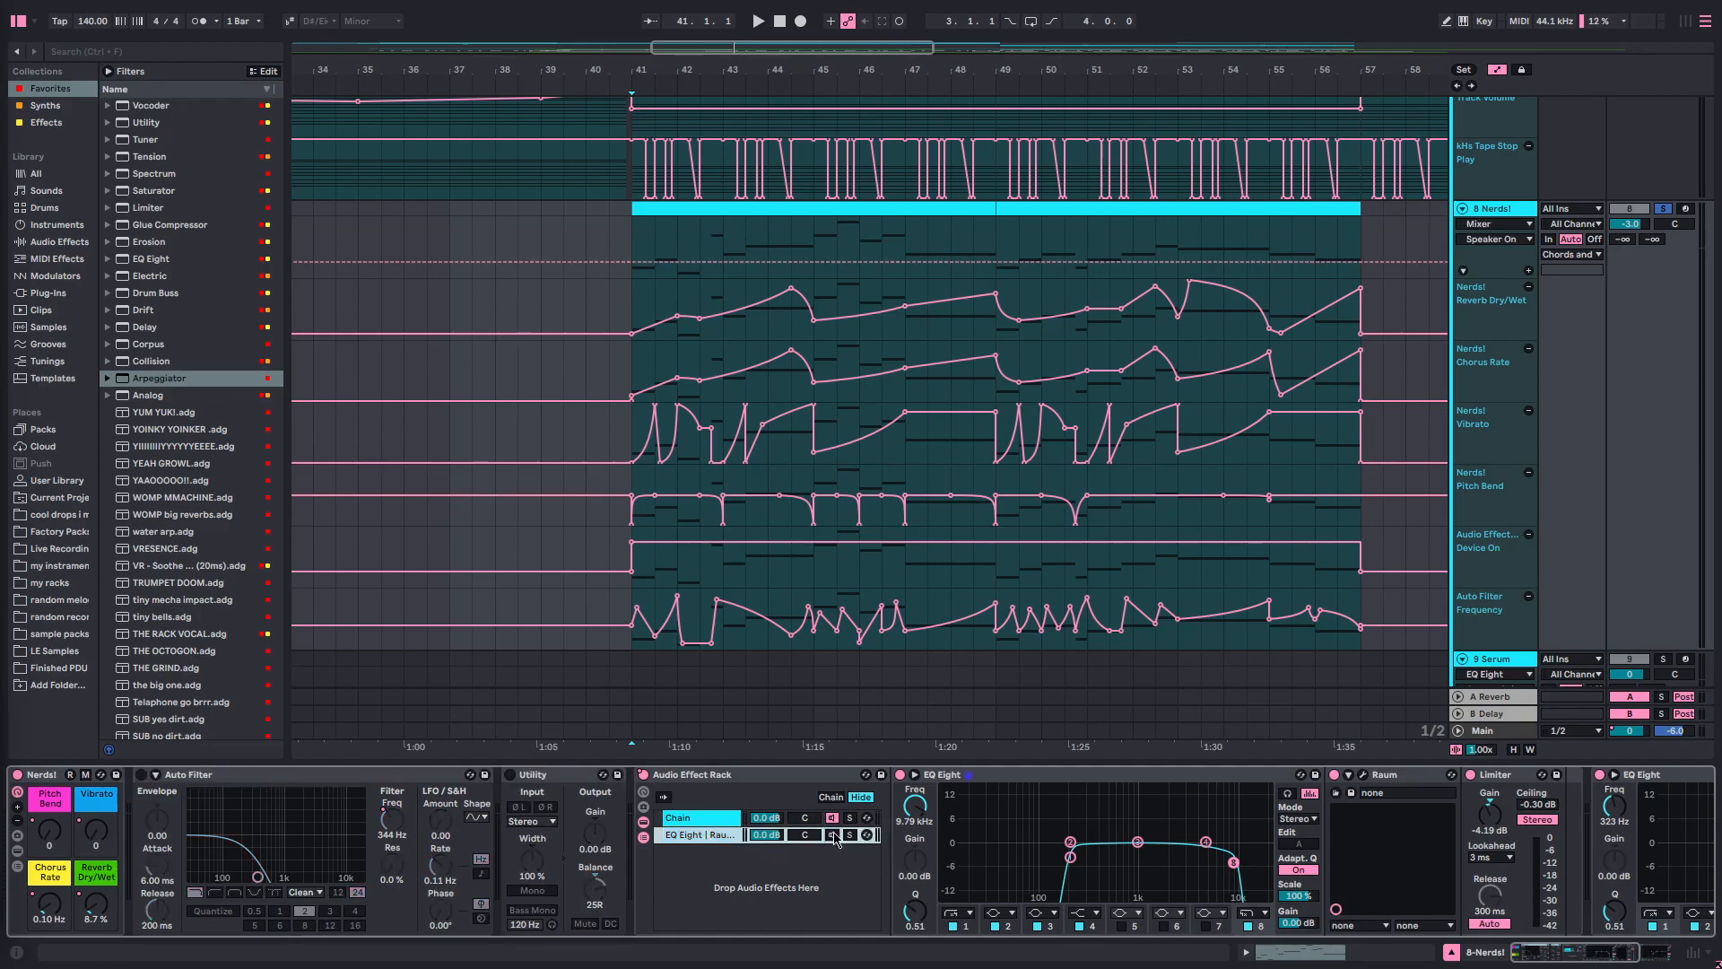
{"action": "scroll", "coordinate": [1008, 832], "scroll_direction": "down", "scroll_amount": 6}
{"action": "left_click", "coordinate": [1256, 774]}
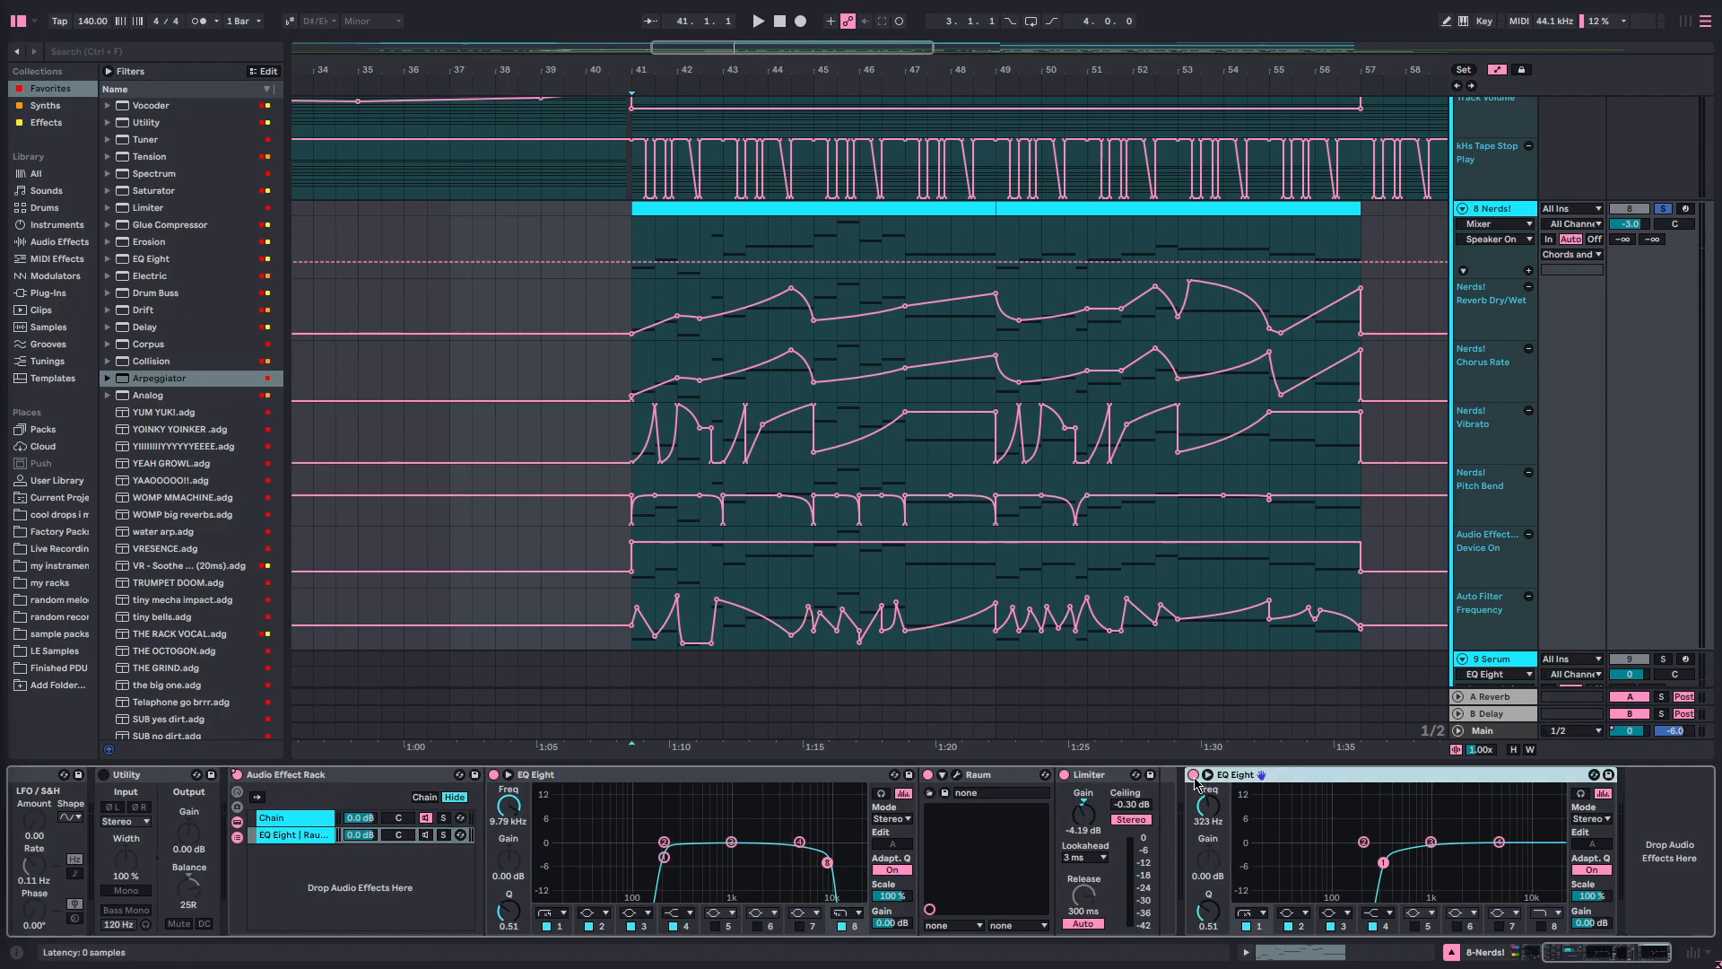
{"action": "scroll", "coordinate": [538, 852], "scroll_direction": "up", "scroll_amount": 6}
{"action": "left_click", "coordinate": [229, 814]}
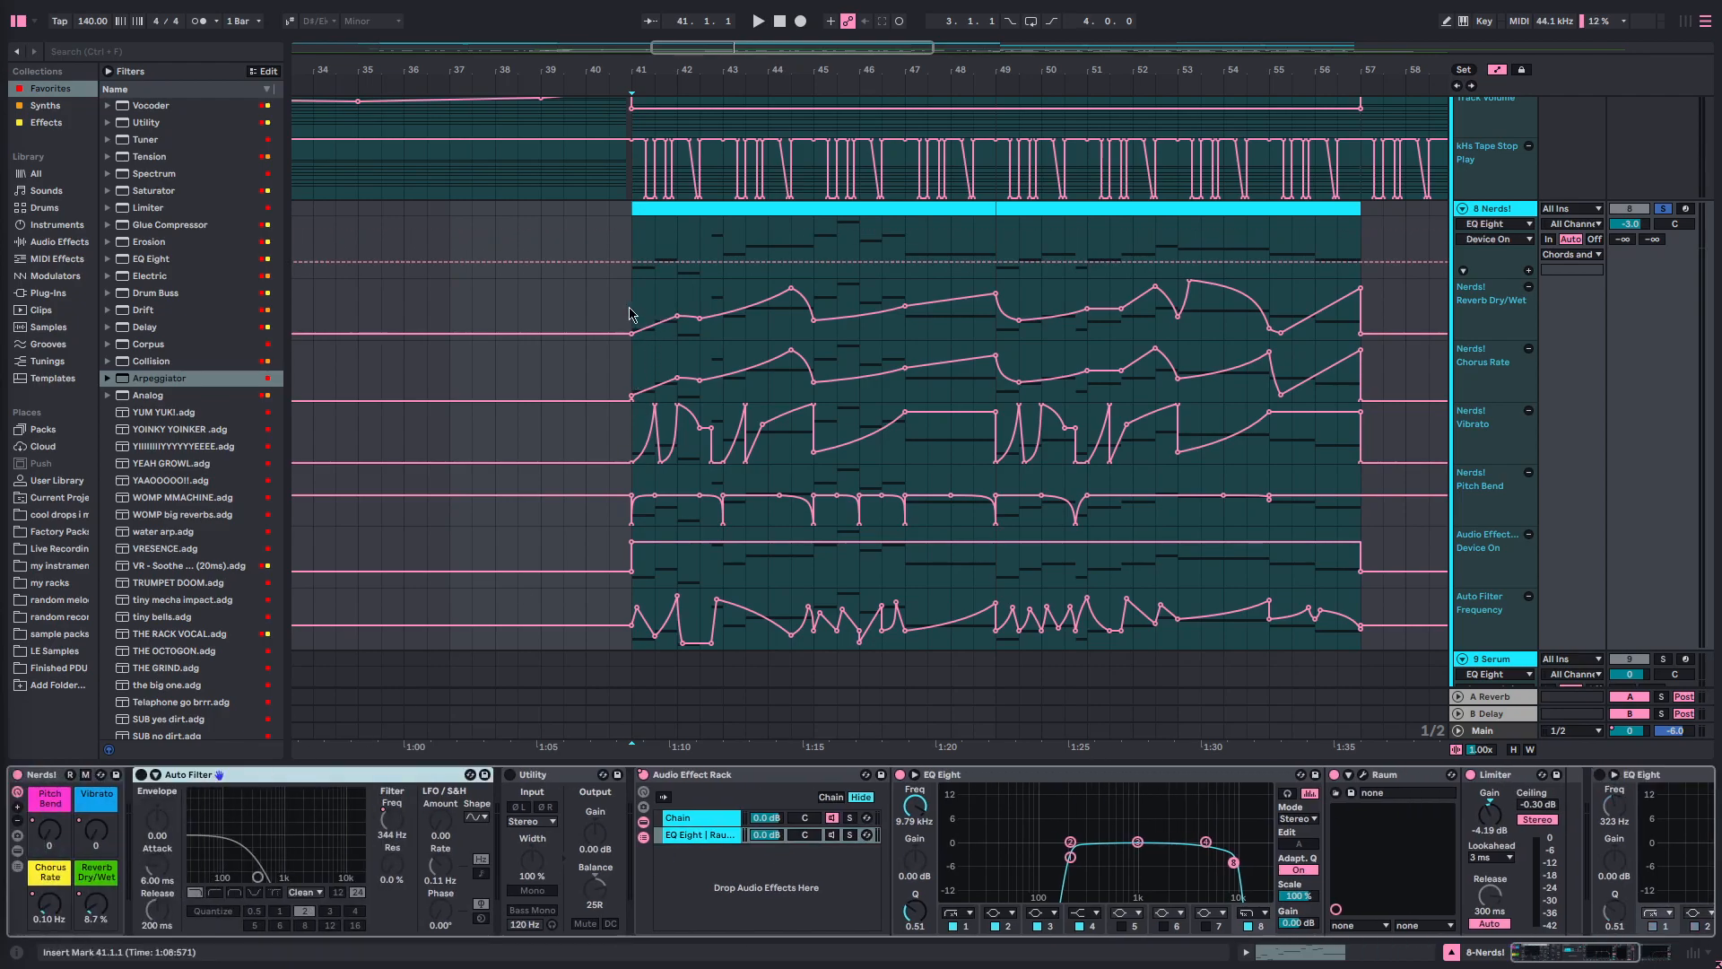
- Listen to the soloed Nerds! track from bar 41 with those effects bypassed
{"action": "key", "text": "space"}
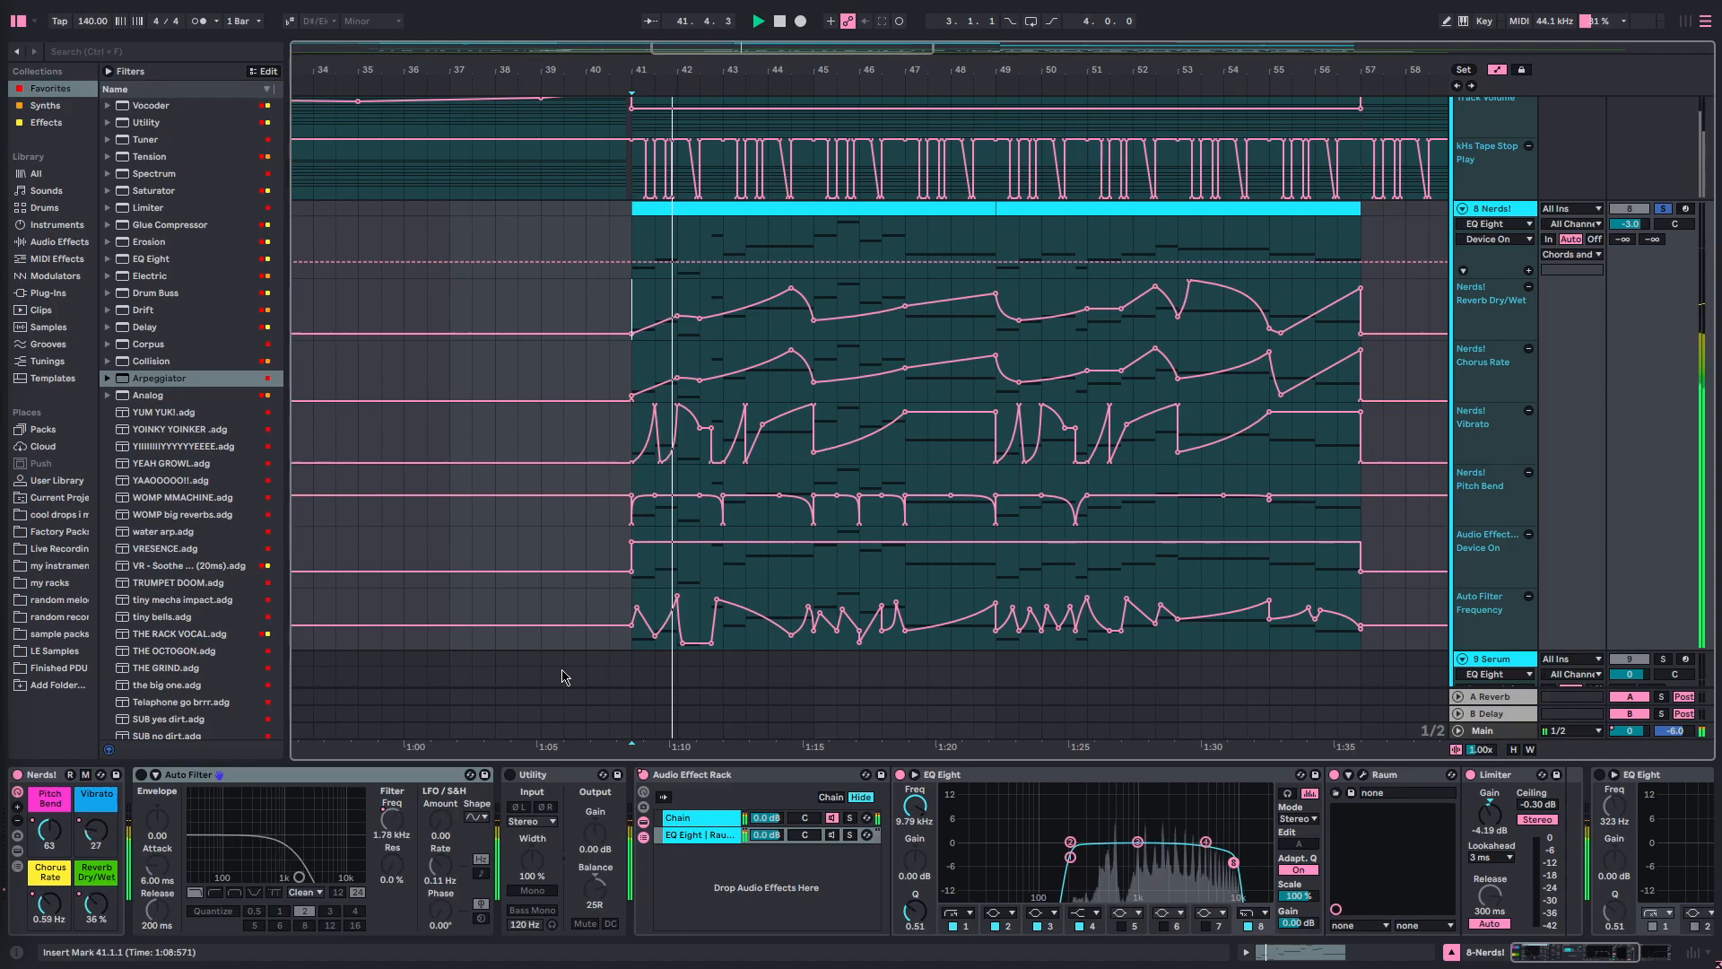
{"action": "scroll", "coordinate": [565, 674], "scroll_direction": "down", "scroll_amount": 1}
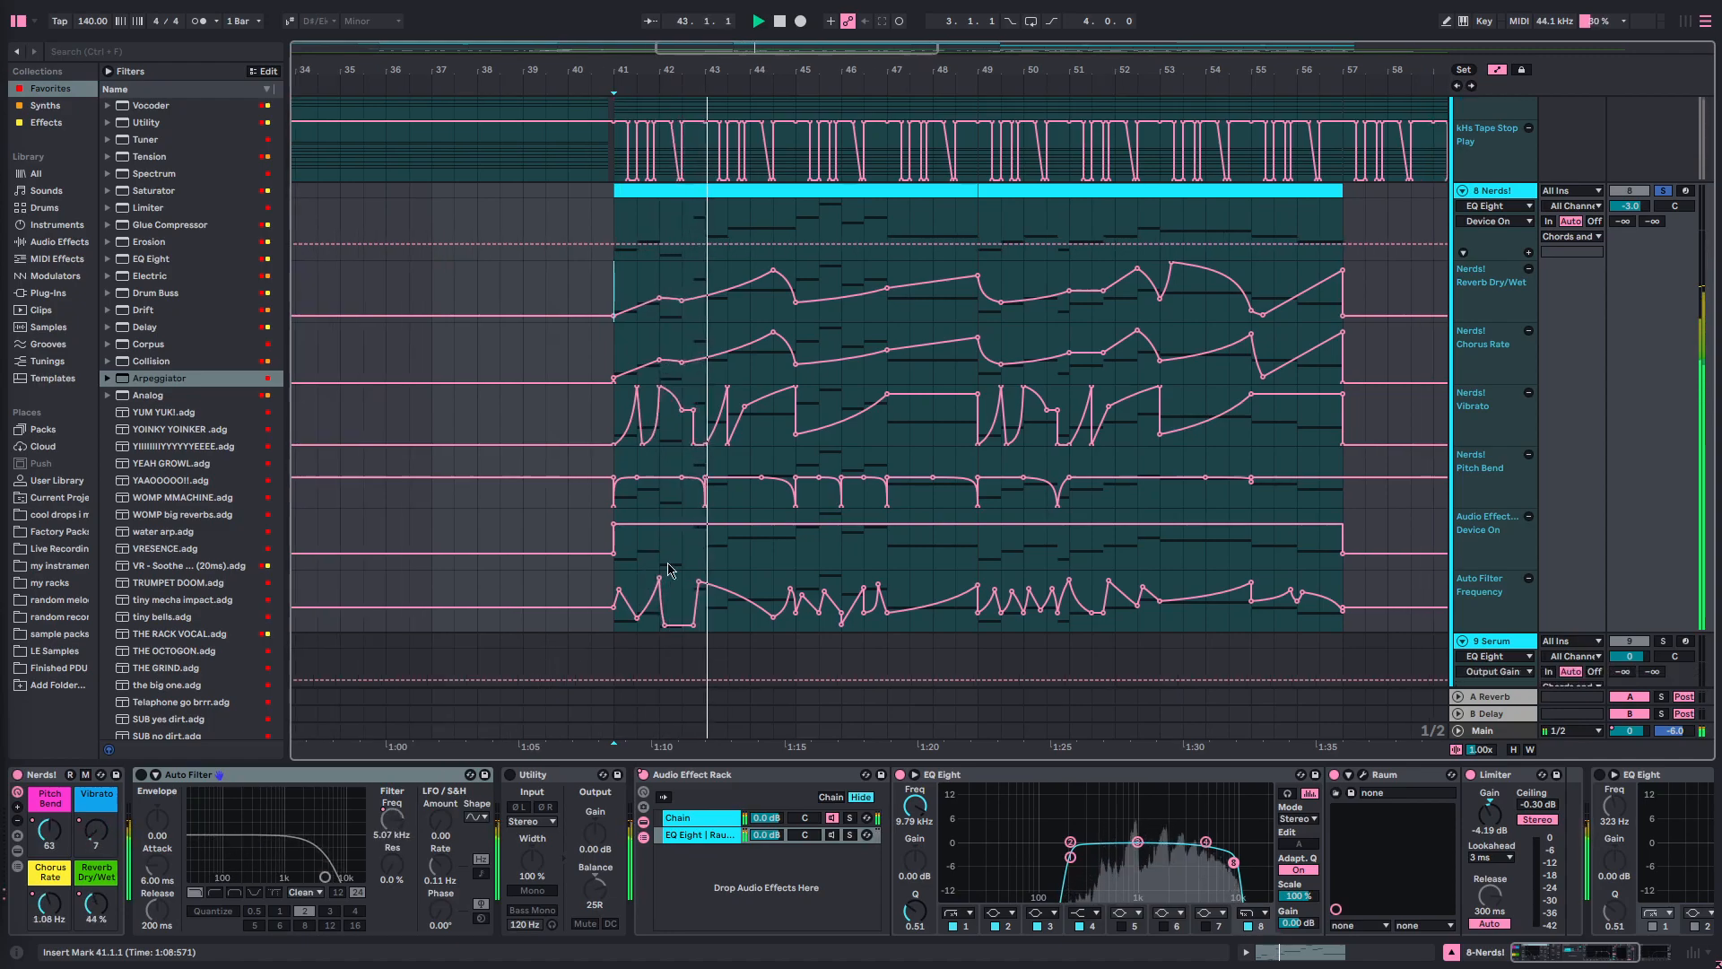
{"action": "scroll", "coordinate": [625, 549], "scroll_direction": "right", "scroll_amount": 4}
{"action": "scroll", "coordinate": [625, 549], "scroll_direction": "up", "scroll_amount": 1}
{"action": "scroll", "coordinate": [638, 592], "scroll_direction": "left", "scroll_amount": 1}
{"action": "scroll", "coordinate": [638, 594], "scroll_direction": "down", "scroll_amount": 3}
{"action": "key", "text": "space"}
- Switch the Auto Filter, Utility, EQ Eight and Raum chain and last EQ Eight back on
{"action": "left_click", "coordinate": [287, 775]}
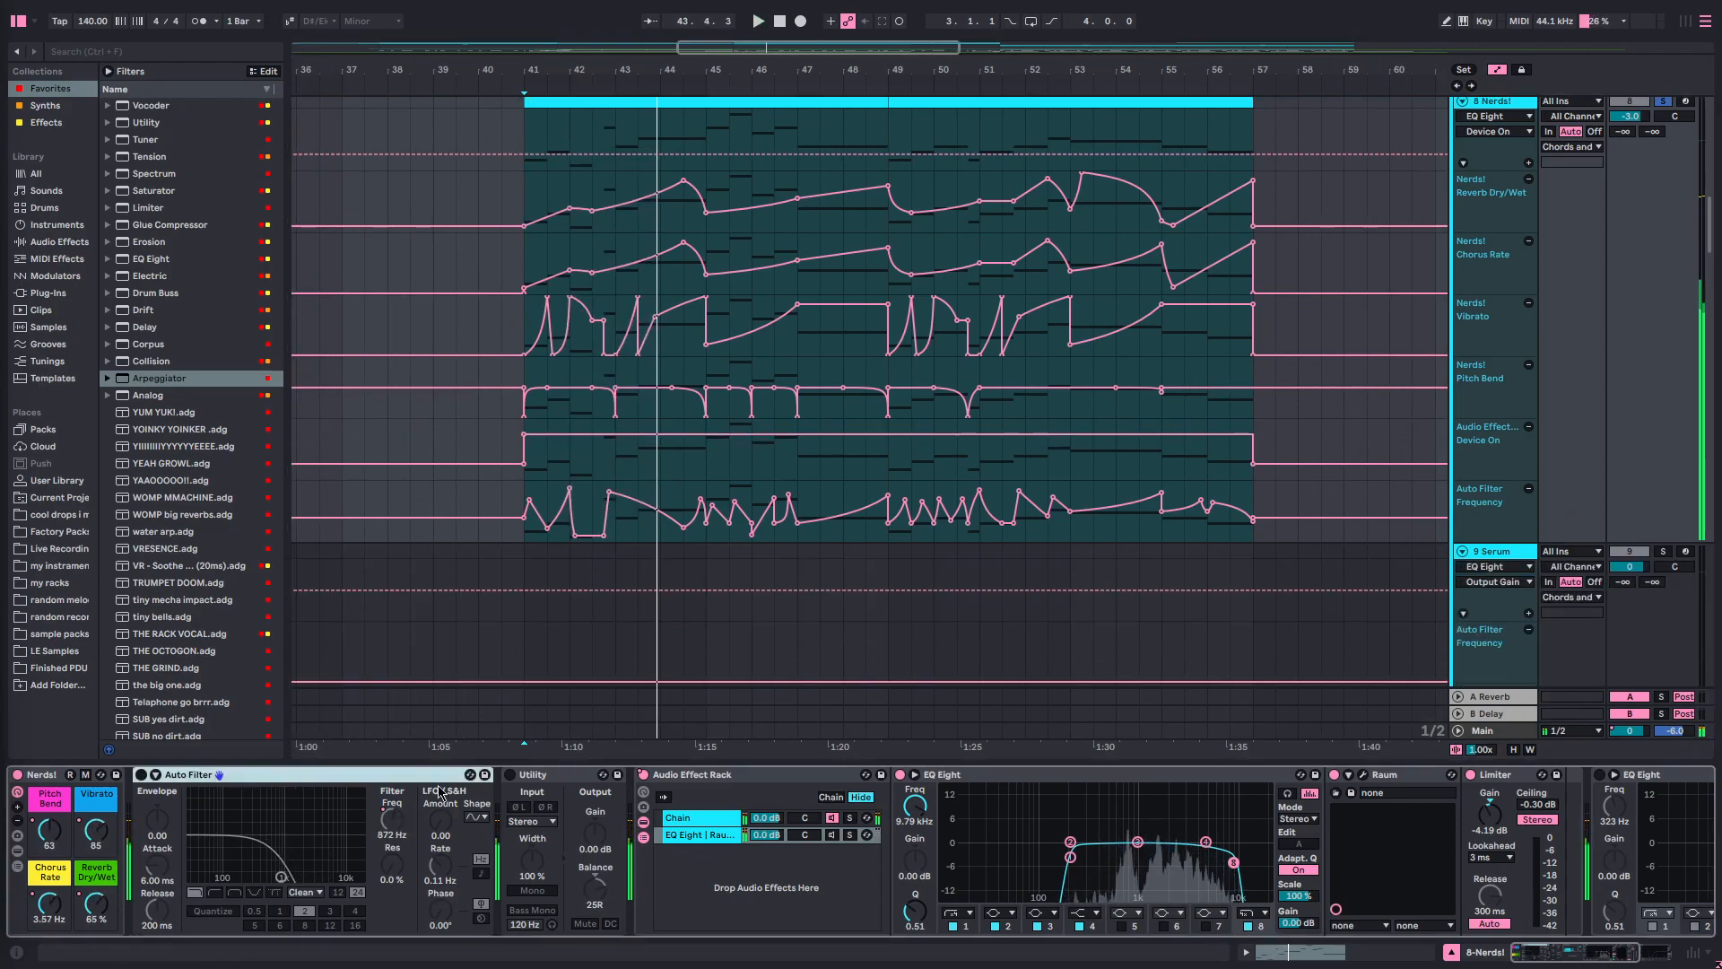
{"action": "left_click", "coordinate": [566, 775], "text": "shift"}
{"action": "key", "text": "0"}
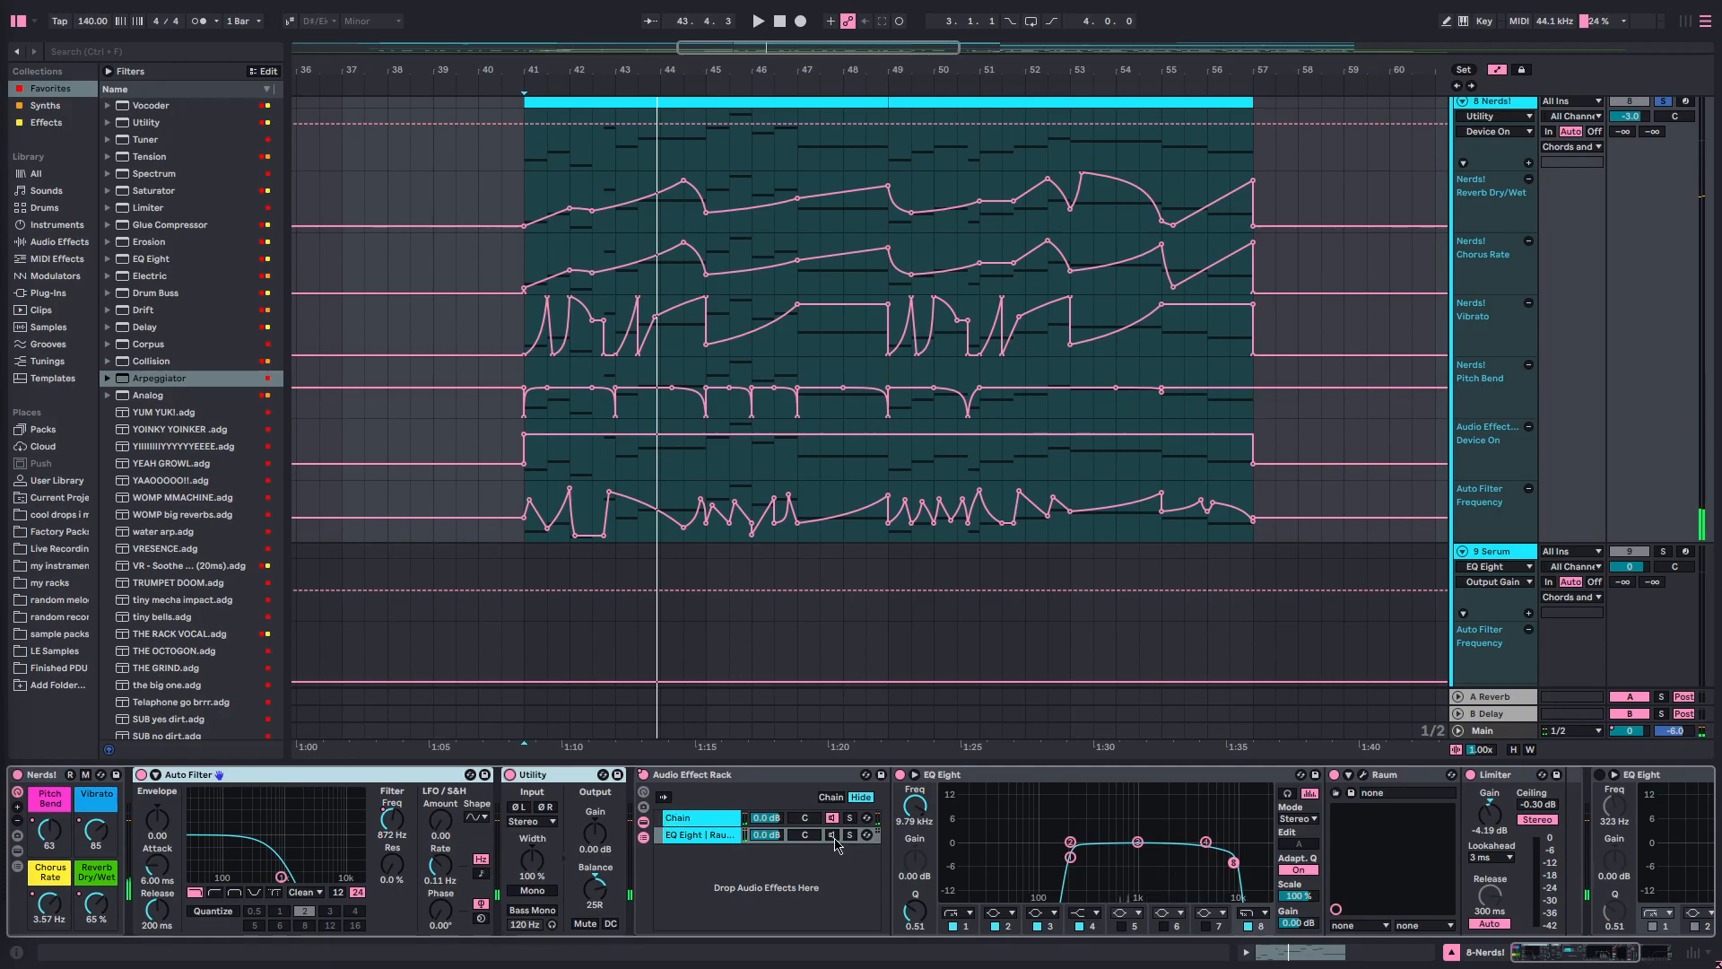
{"action": "left_click", "coordinate": [1655, 775]}
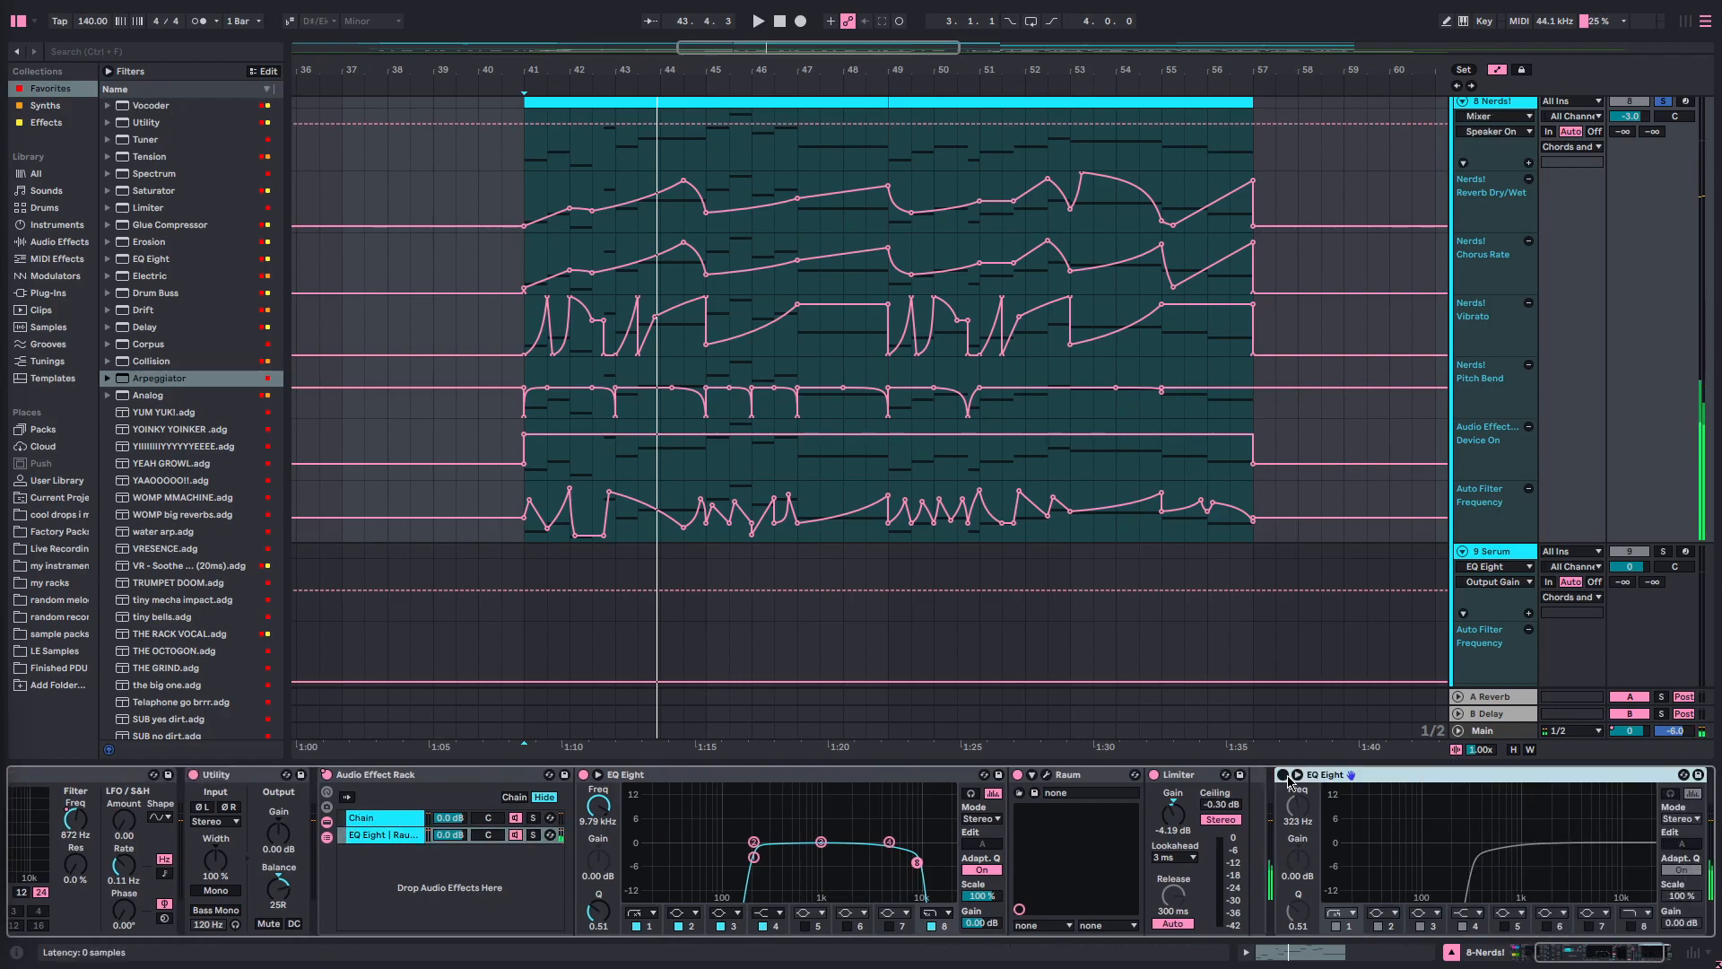
{"action": "left_click", "coordinate": [1285, 776]}
- Reveal the devices inside the Nerds! rack's Serum_x64 chain and hide the chain list again
{"action": "scroll", "coordinate": [1285, 782], "scroll_direction": "left", "scroll_amount": 5}
{"action": "left_click", "coordinate": [19, 867]}
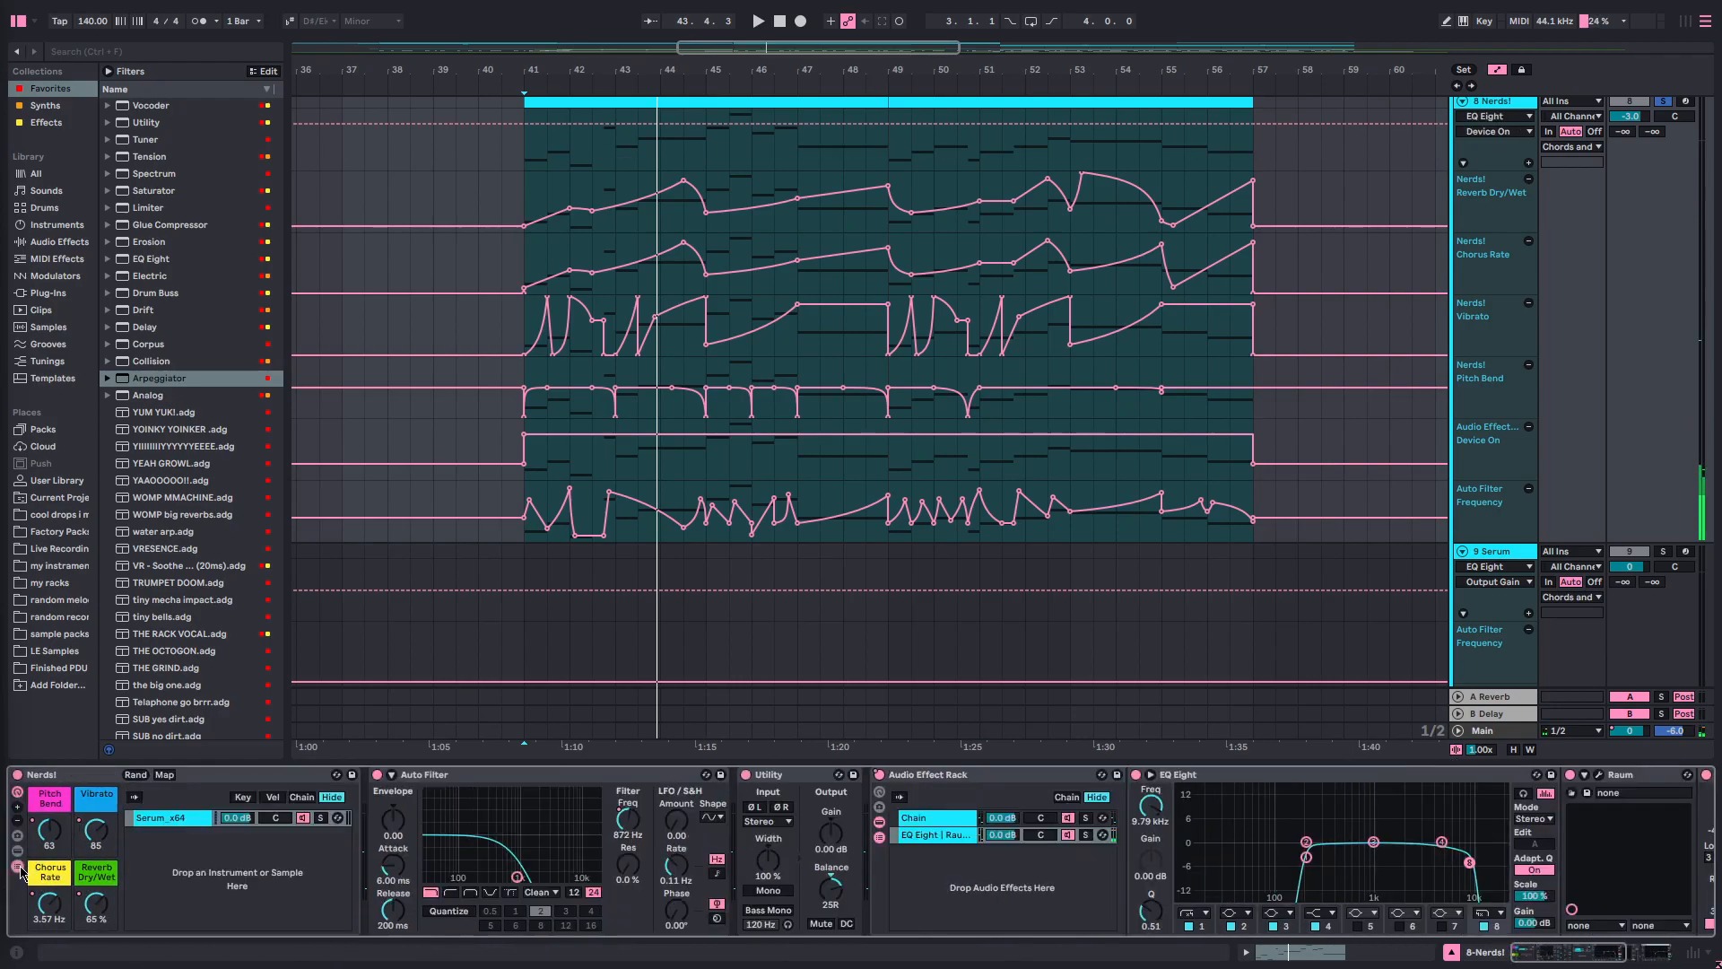
{"action": "left_click", "coordinate": [164, 827]}
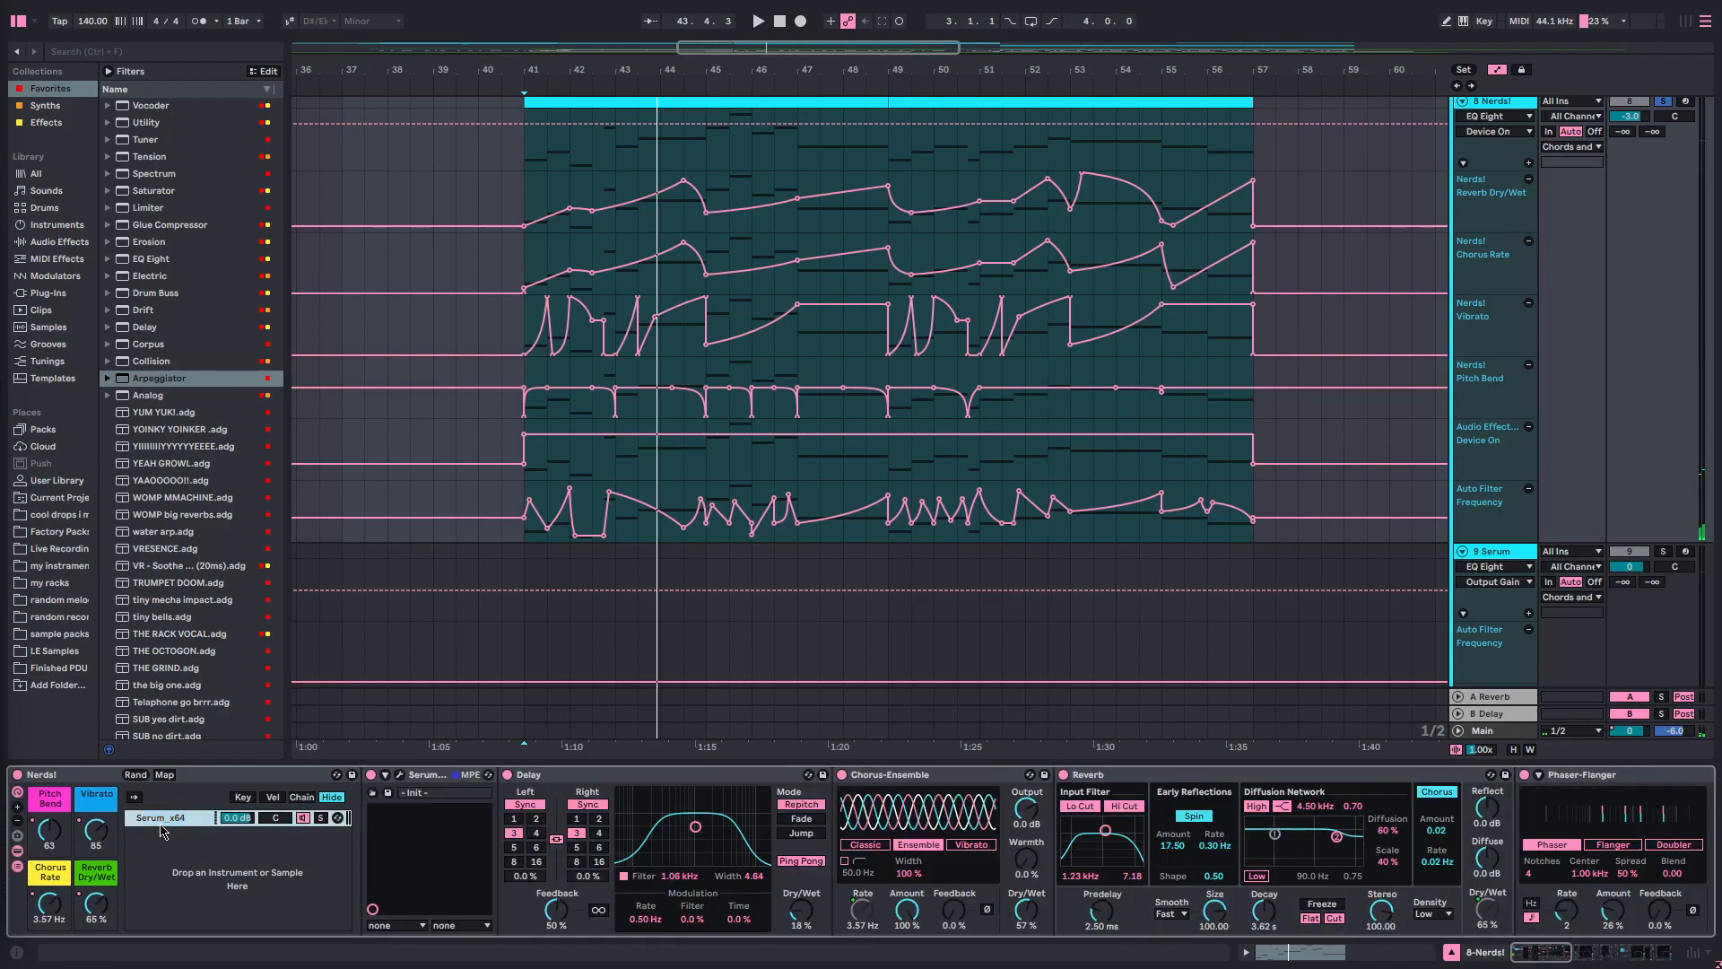
{"action": "left_click", "coordinate": [17, 868]}
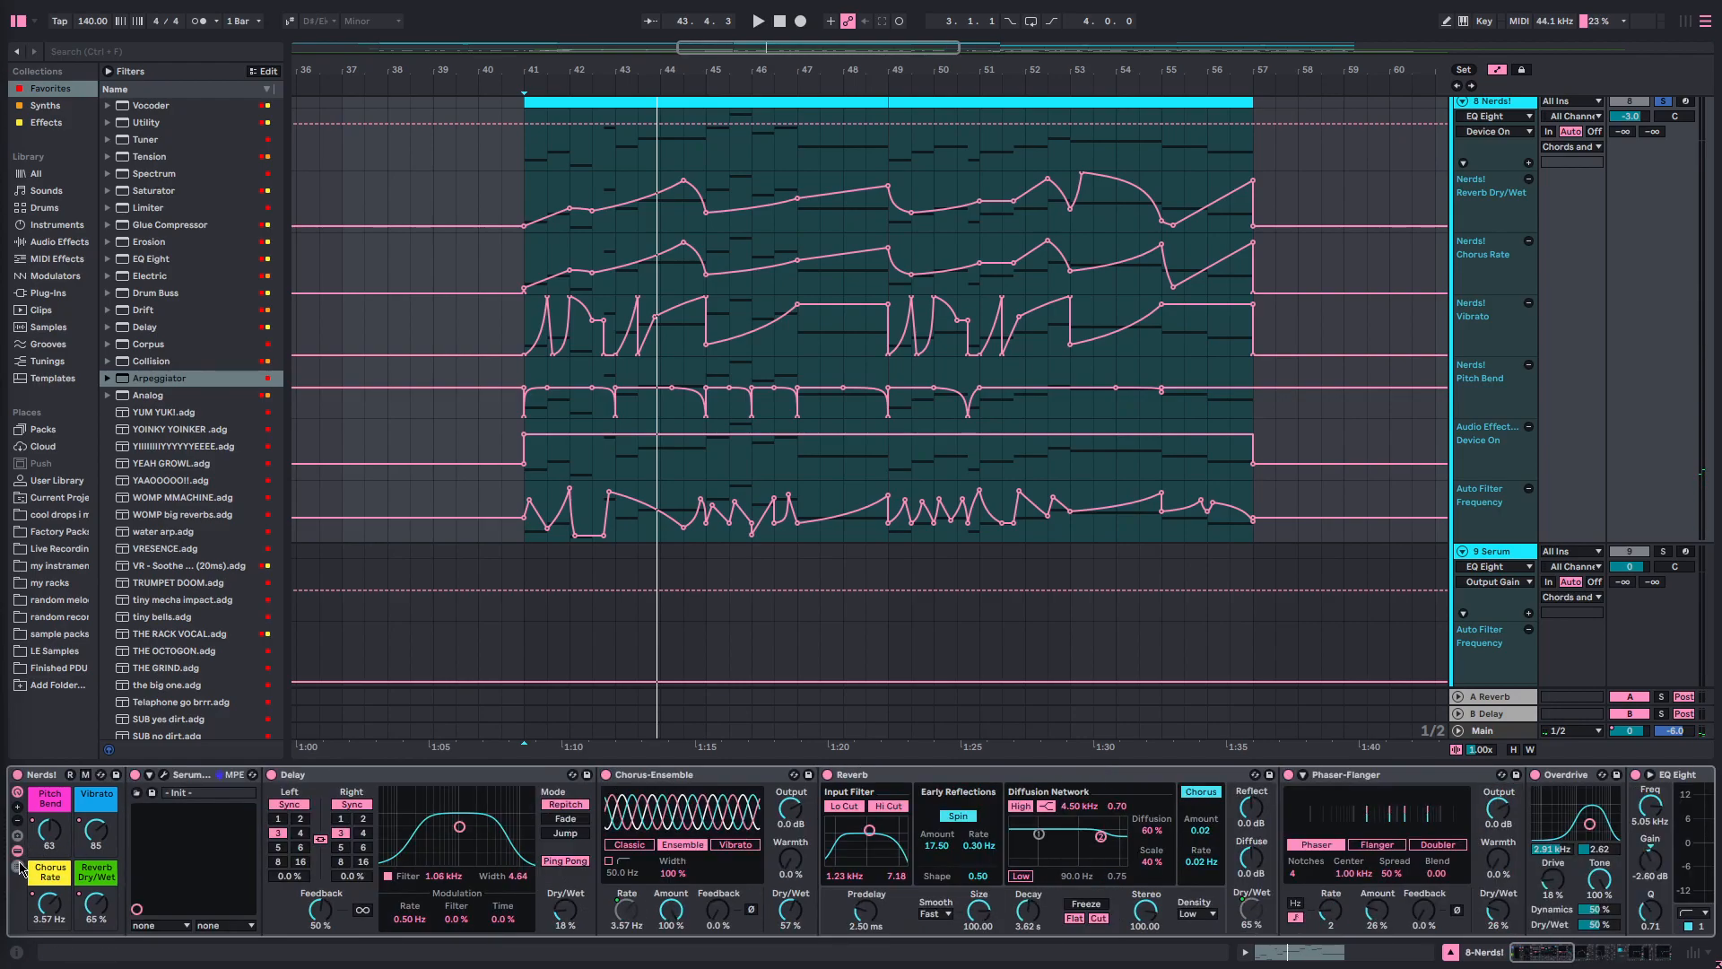
- Examine the devices inside the Nerds! rack, from Serum and Delay through to the EQ Eight and Utility
{"action": "scroll", "coordinate": [606, 872], "scroll_direction": "right", "scroll_amount": 4}
{"action": "scroll", "coordinate": [422, 819], "scroll_direction": "left", "scroll_amount": 4}
{"action": "scroll", "coordinate": [1244, 886], "scroll_direction": "right", "scroll_amount": 10}
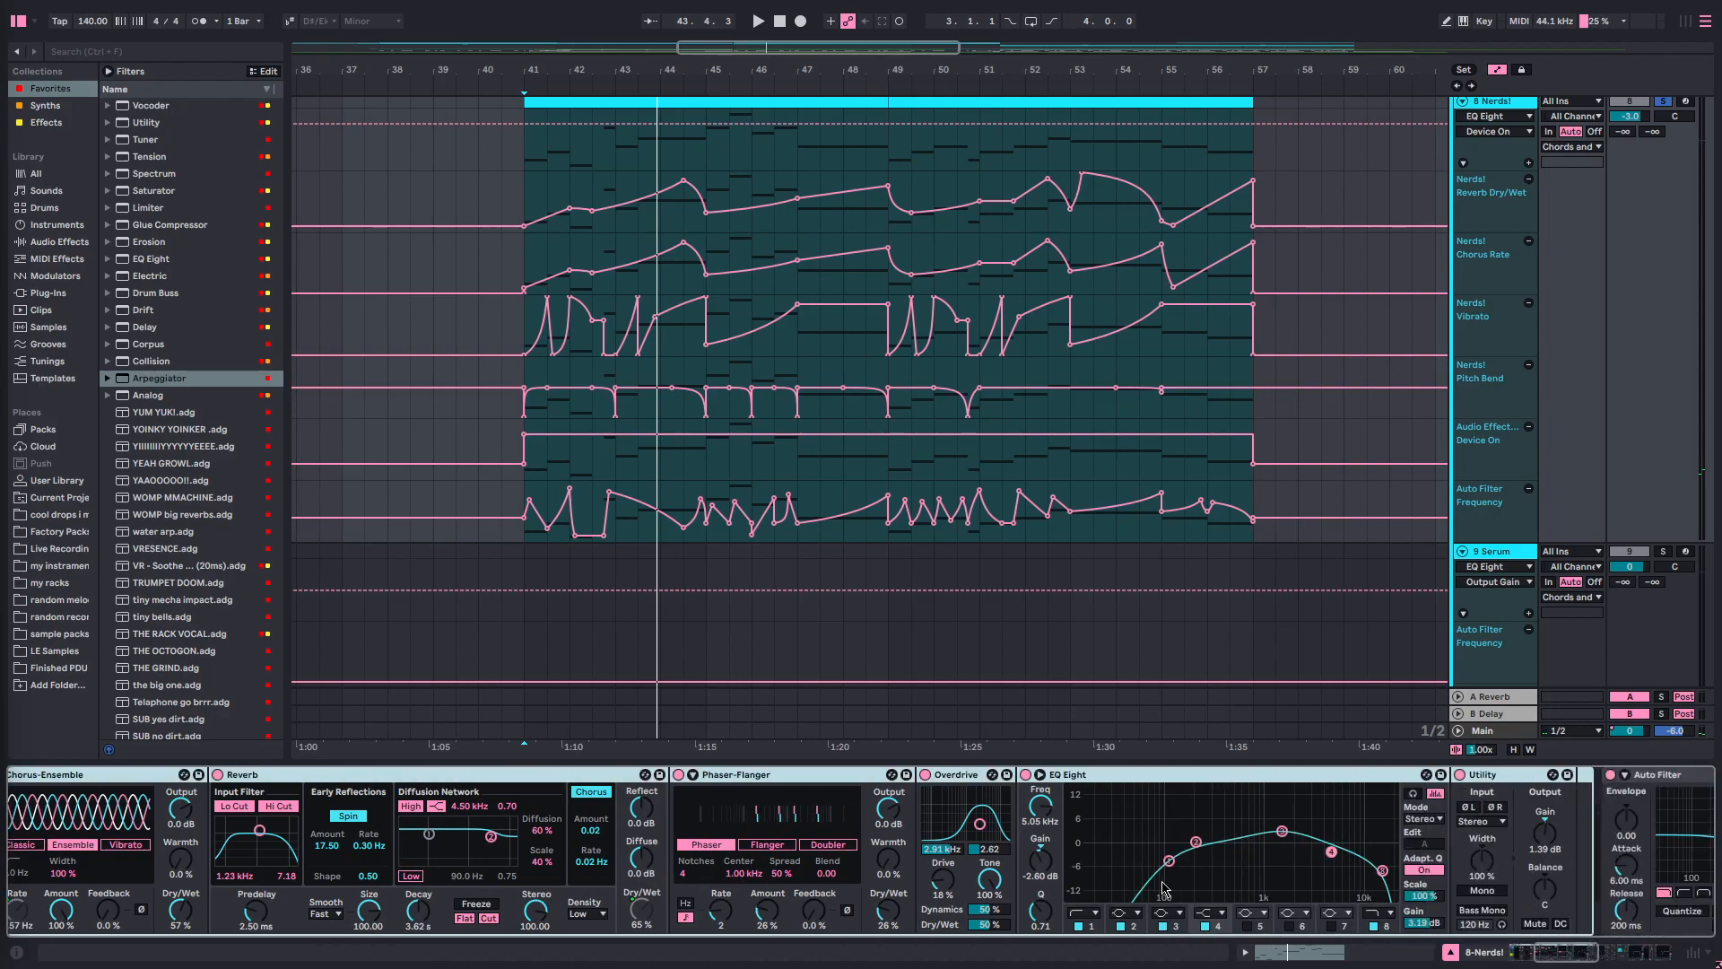
{"action": "scroll", "coordinate": [673, 839], "scroll_direction": "left", "scroll_amount": 10}
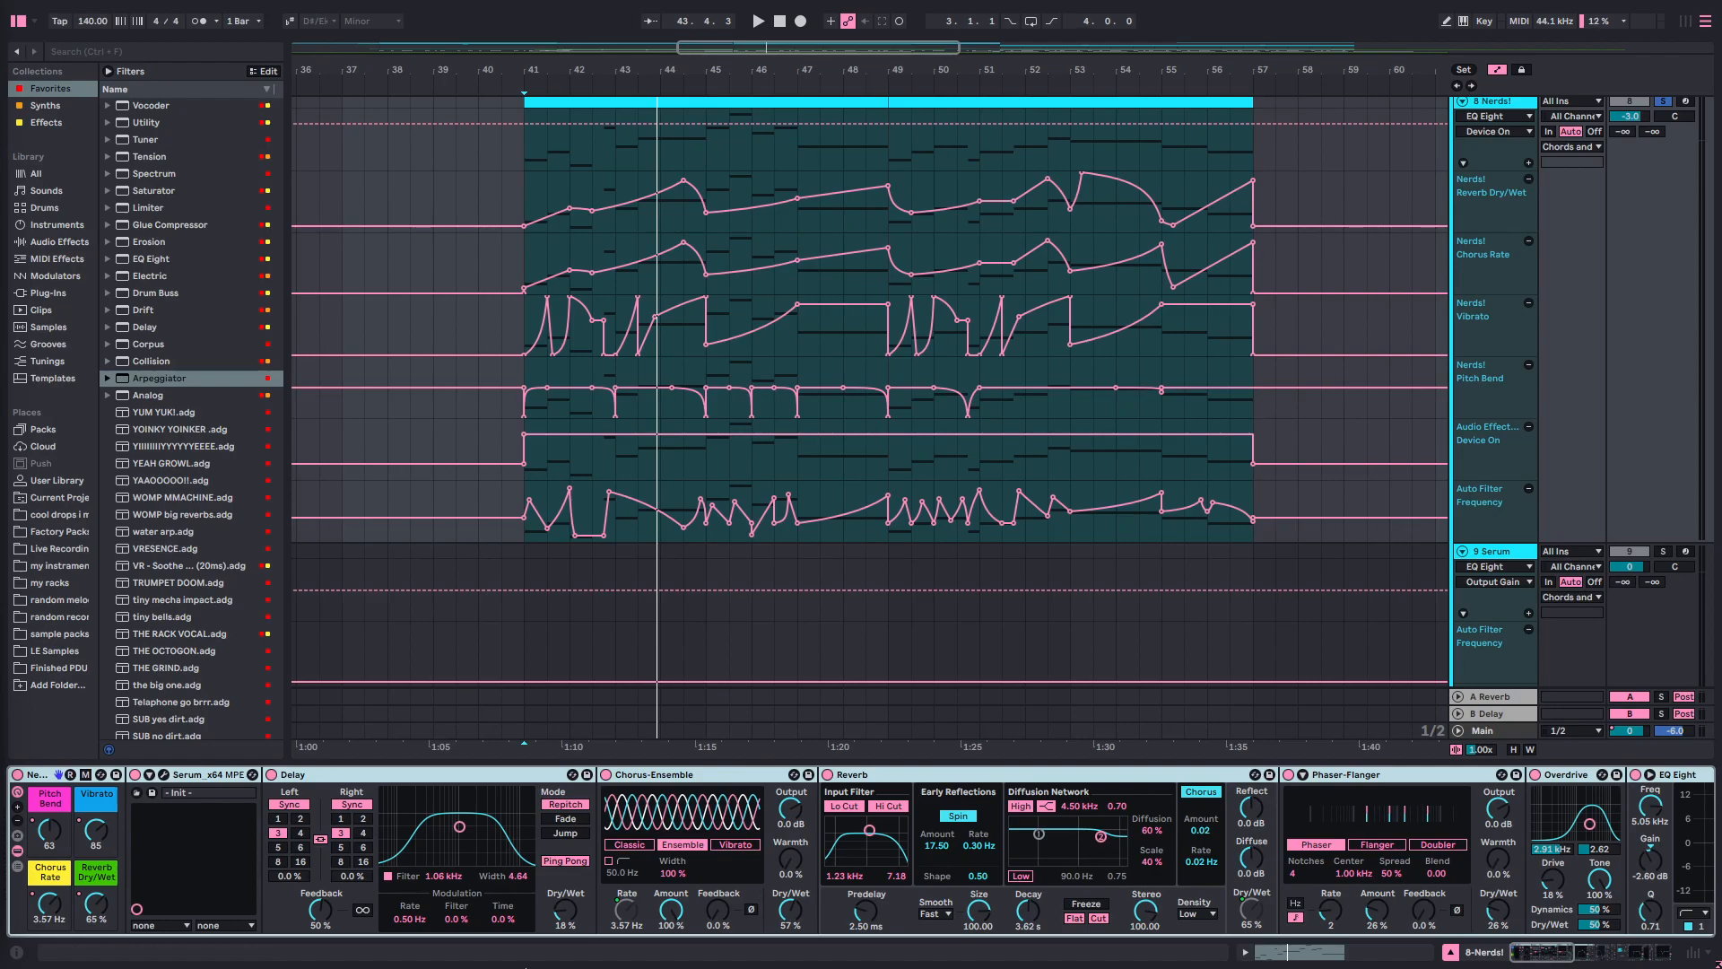
{"action": "scroll", "coordinate": [453, 929], "scroll_direction": "right", "scroll_amount": 15}
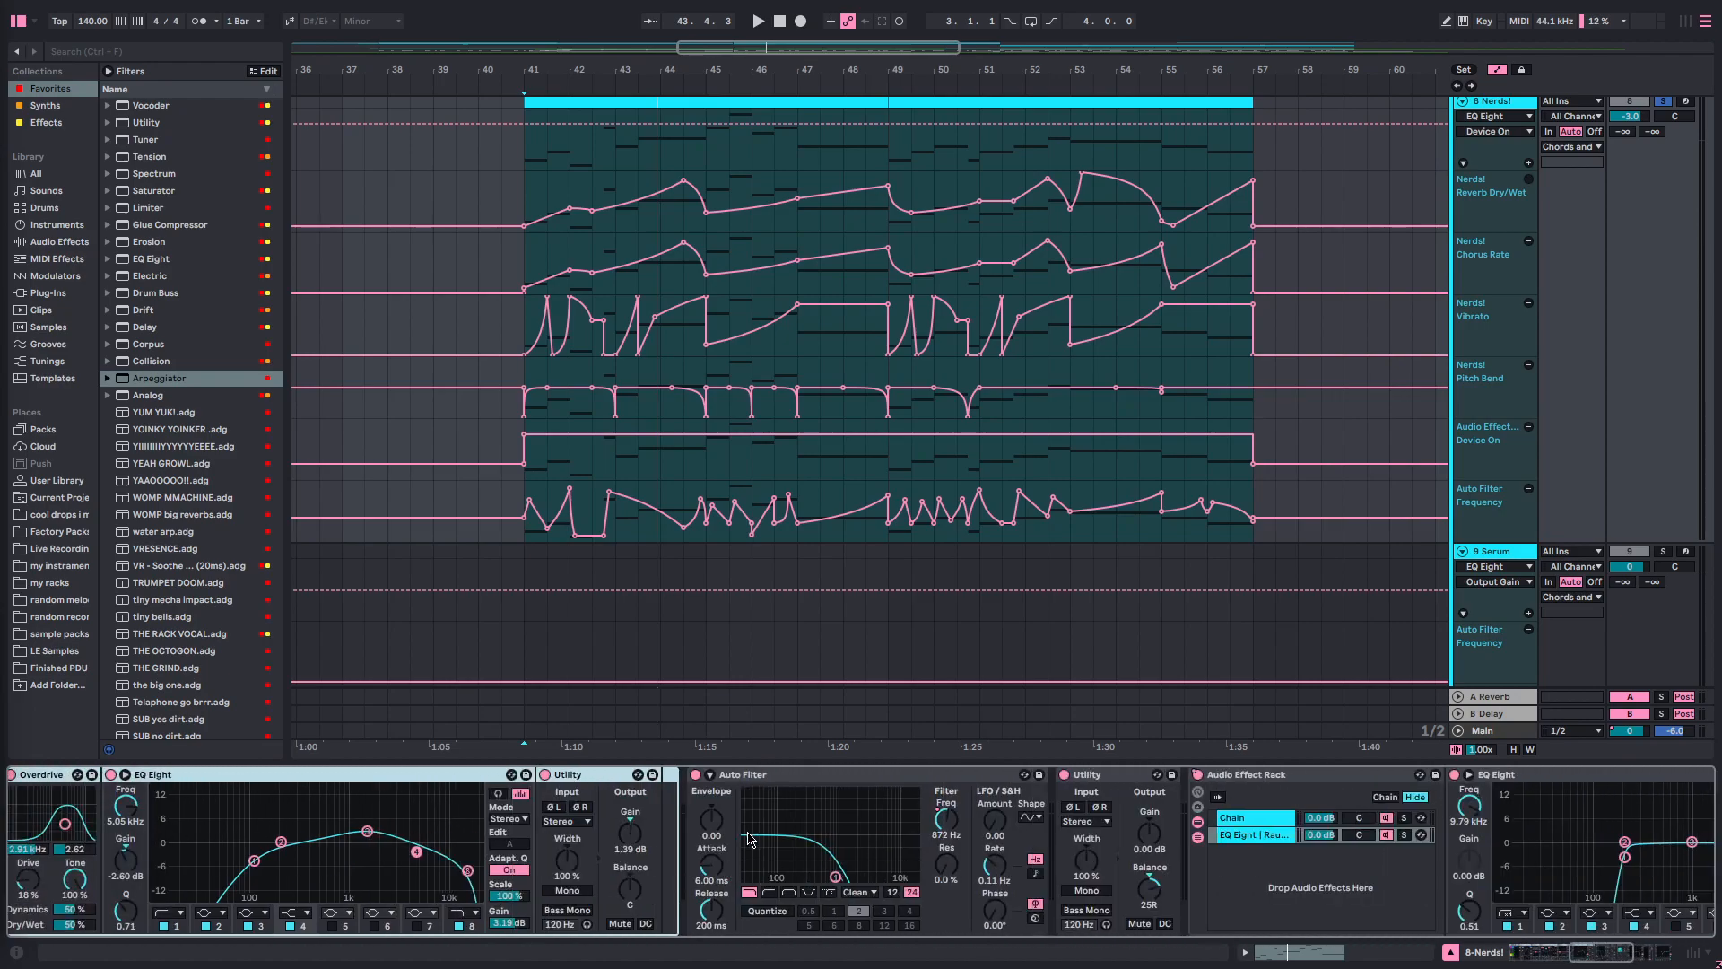
- Play the Nerds! track from bar 41 while switching the Auto Filter off and on to compare the sound
{"action": "left_click", "coordinate": [780, 793]}
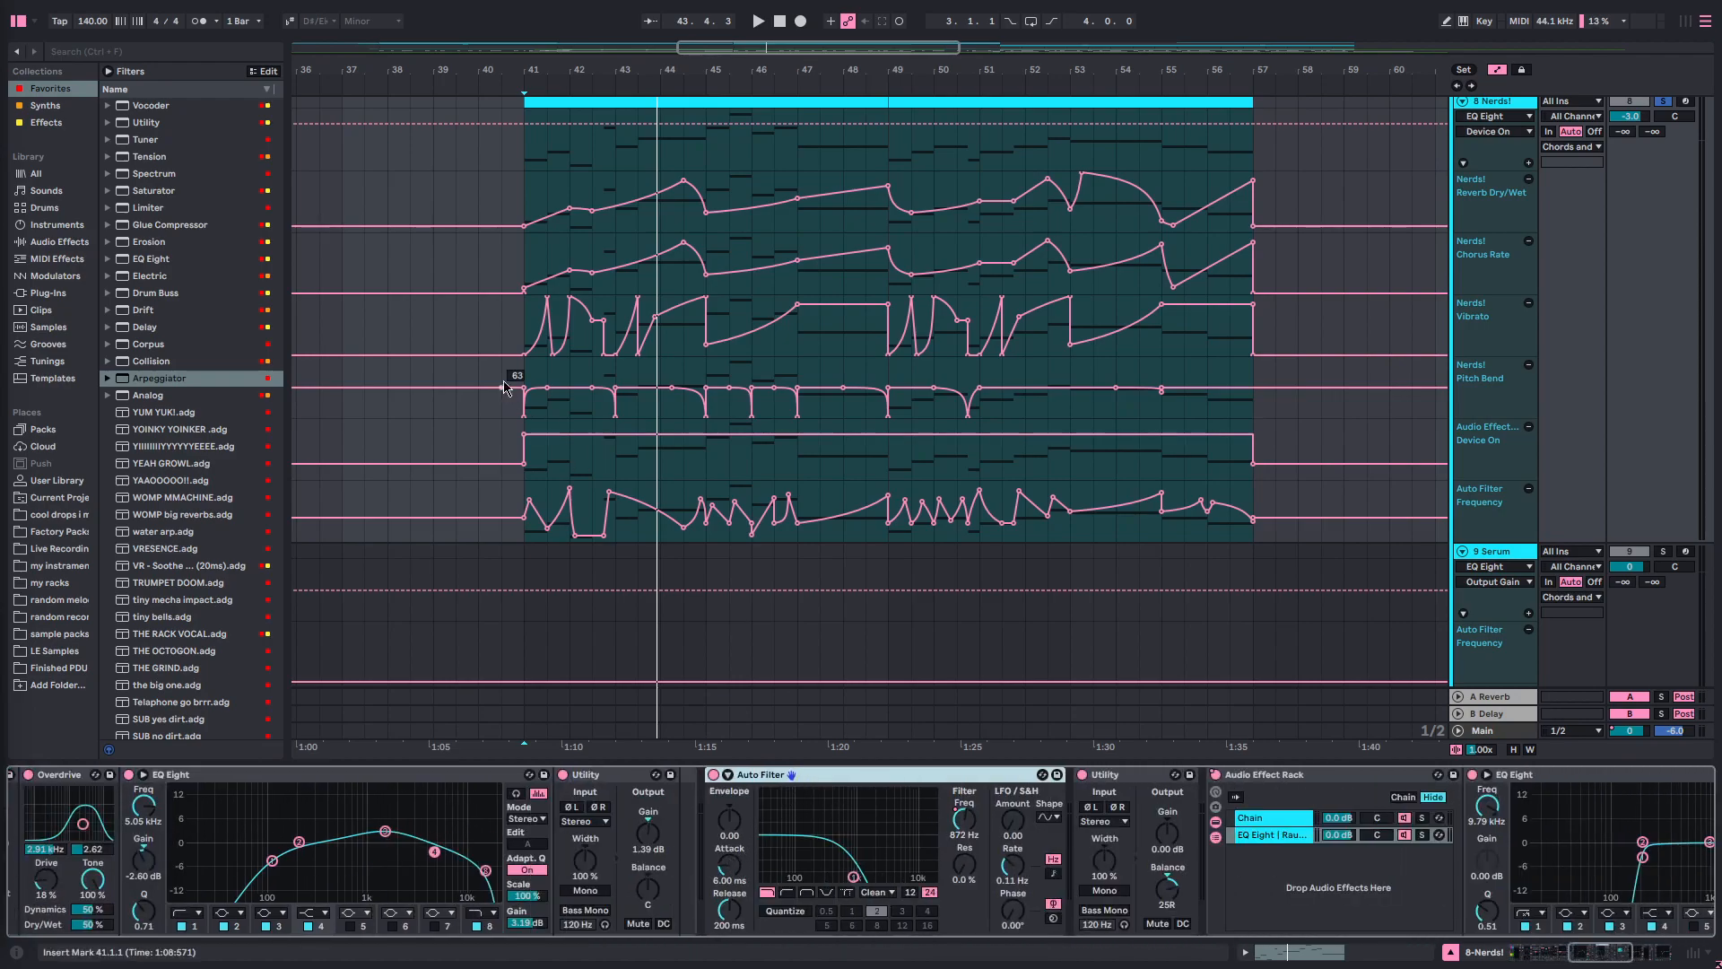
{"action": "left_click", "coordinate": [502, 190]}
{"action": "key", "text": "space"}
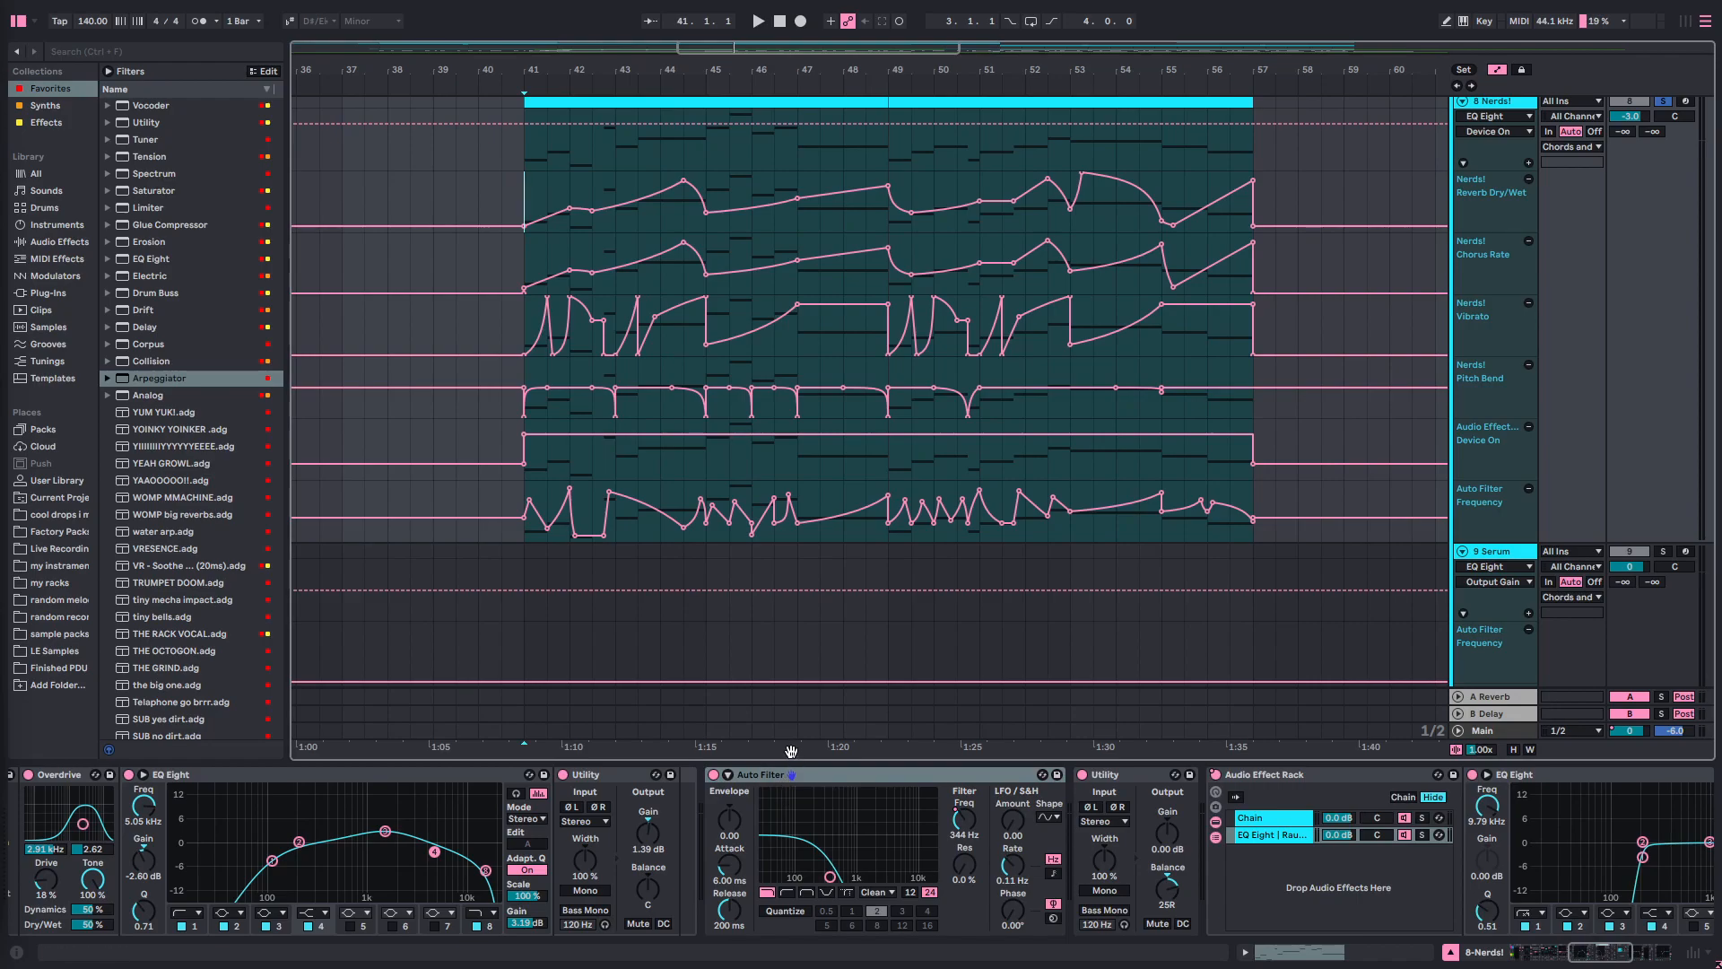
{"action": "left_click", "coordinate": [749, 777]}
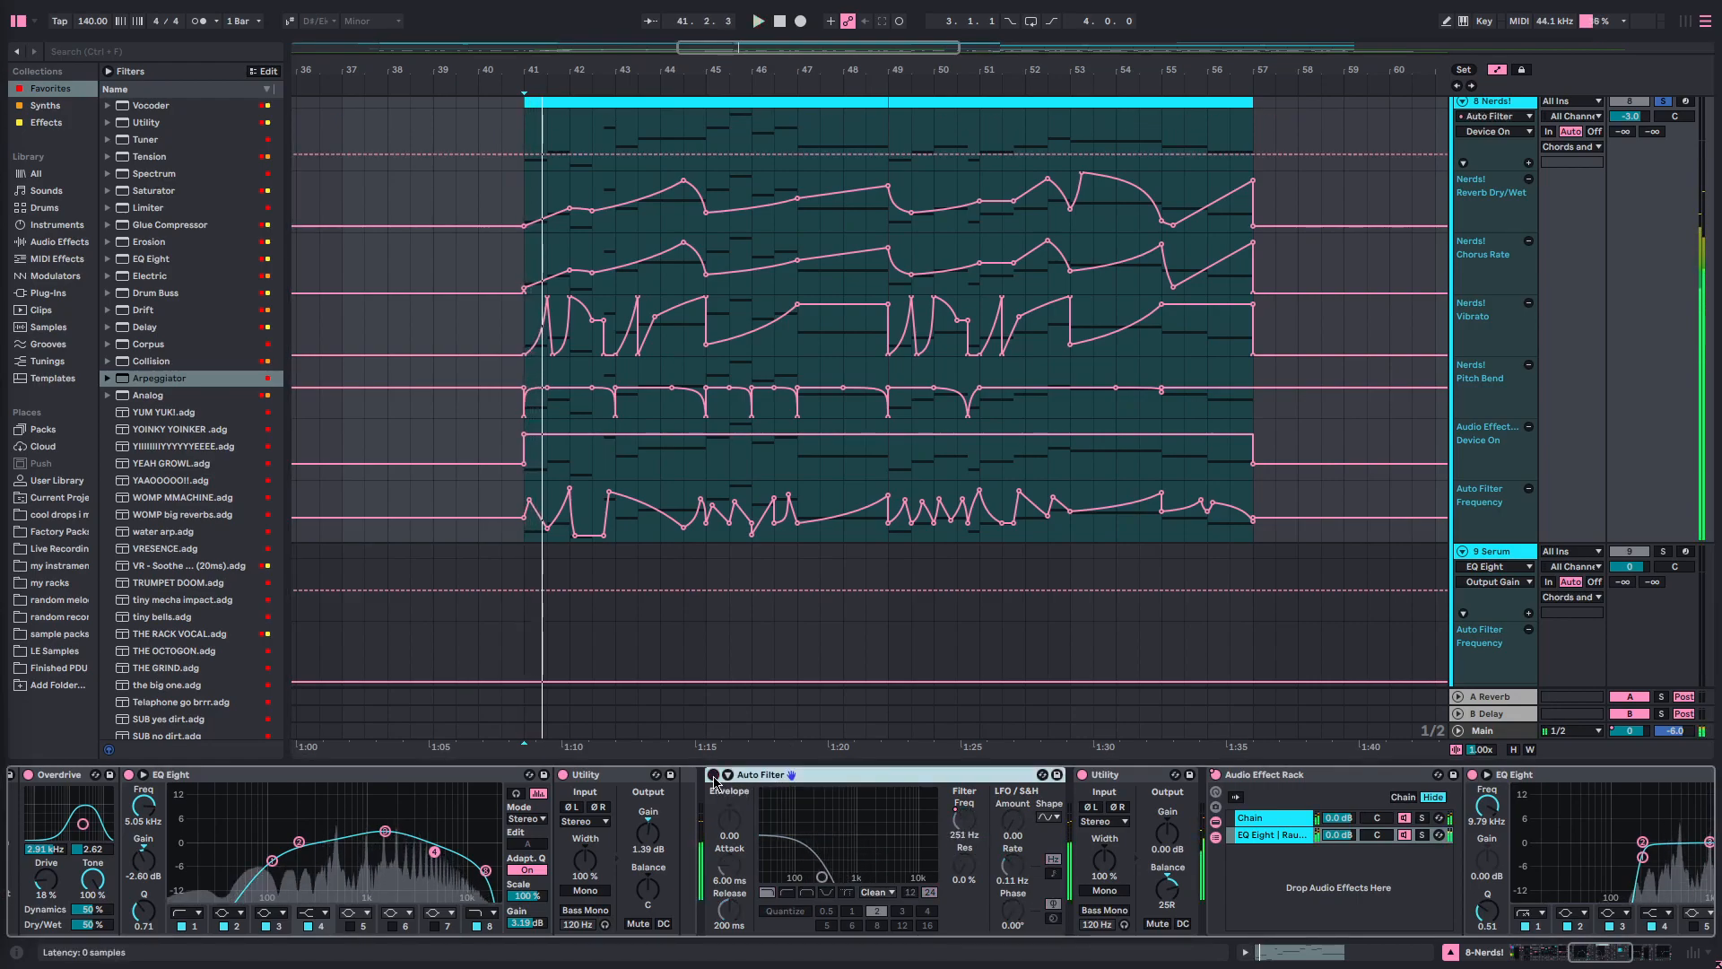
{"action": "key", "text": "space"}
- Return to the start of the Nerds! device chain, place the insert marker at bar 41, and review the automation lanes
{"action": "scroll", "coordinate": [713, 777], "scroll_direction": "up", "scroll_amount": 10}
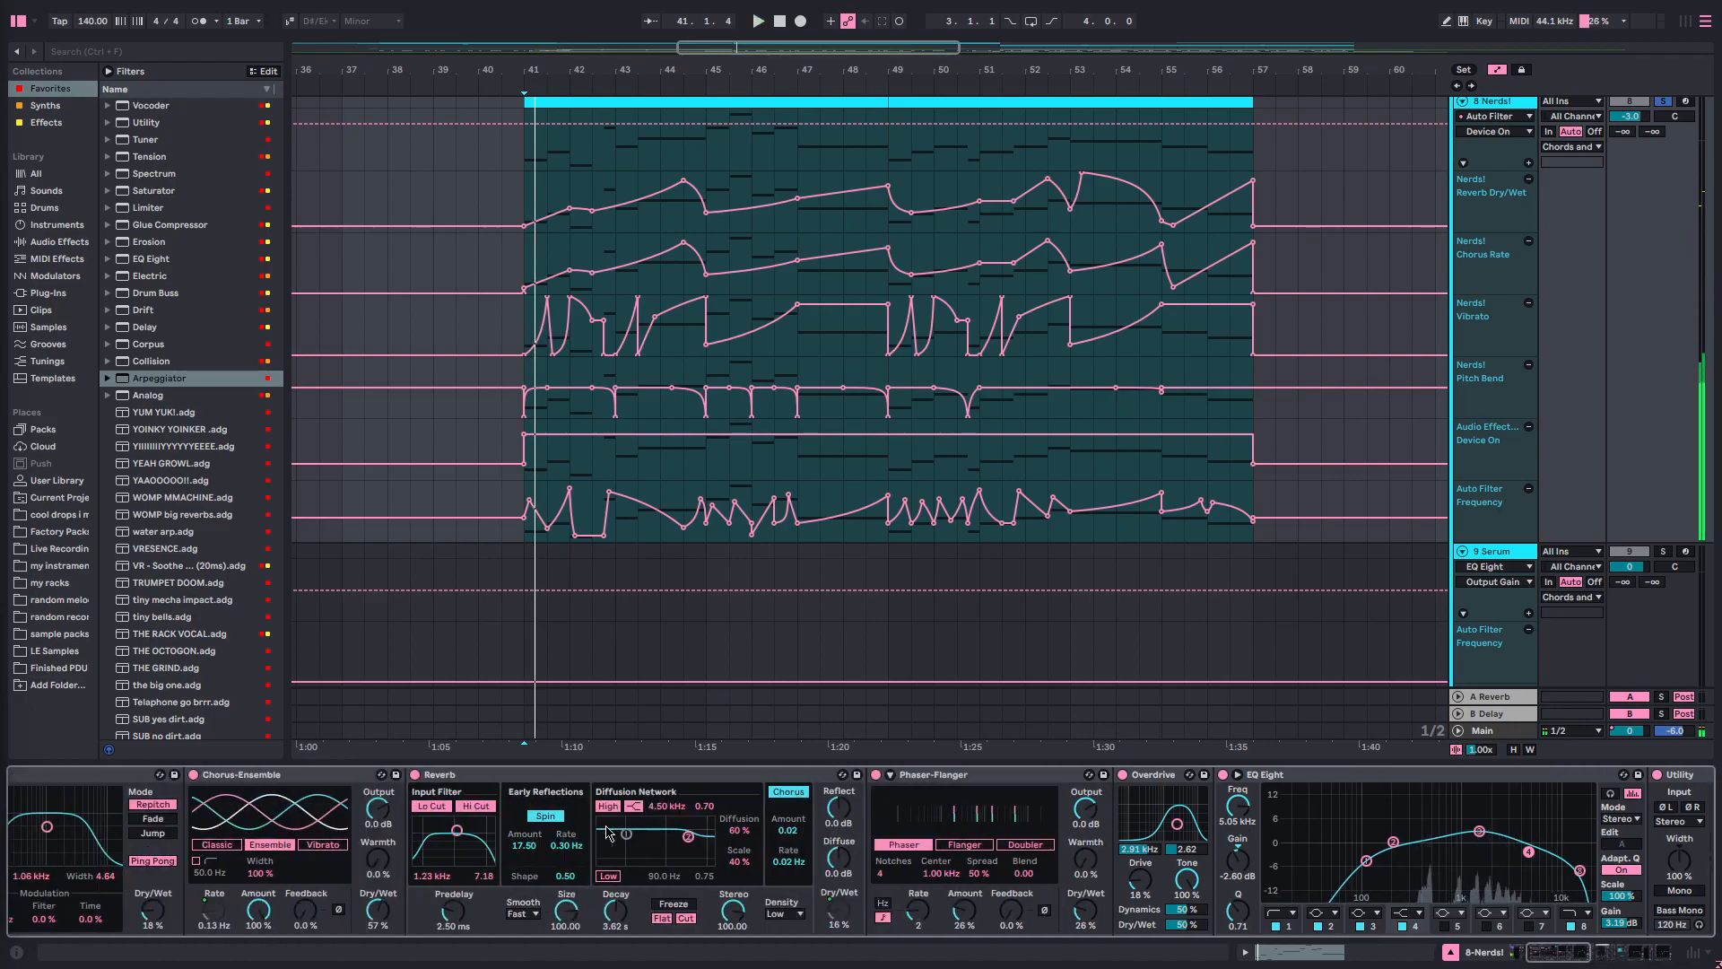
{"action": "scroll", "coordinate": [482, 567], "scroll_direction": "up", "scroll_amount": 3}
{"action": "left_click", "coordinate": [528, 305]}
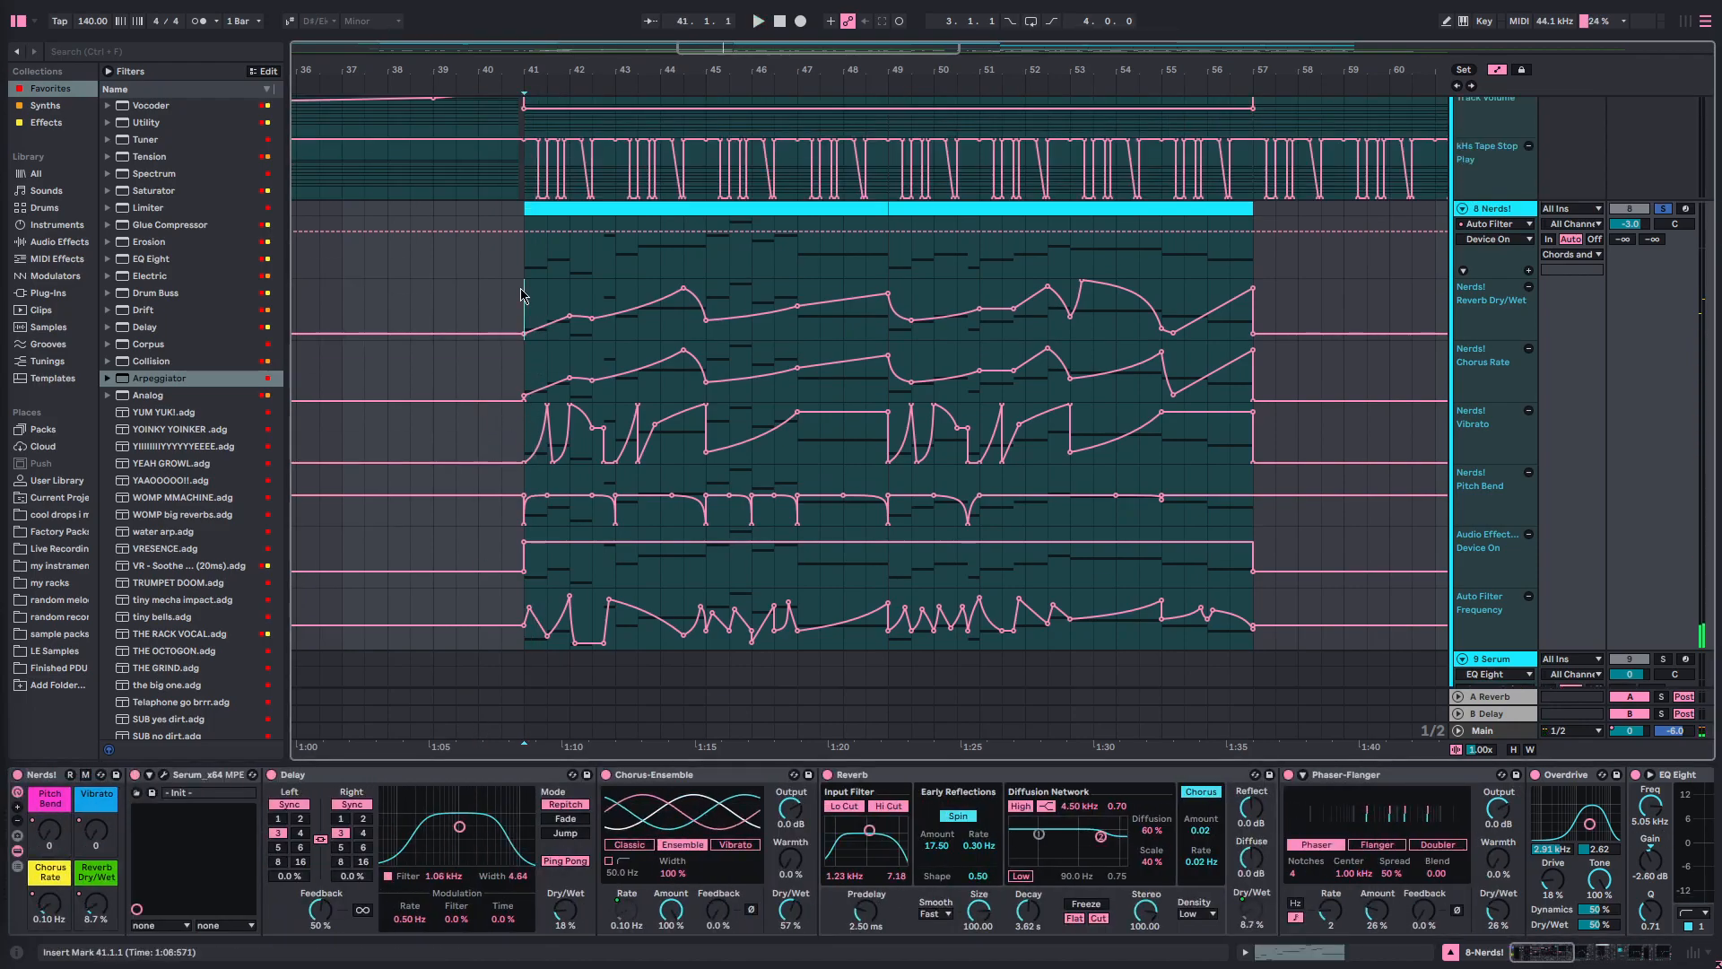
{"action": "scroll", "coordinate": [590, 350], "scroll_direction": "down", "scroll_amount": 1}
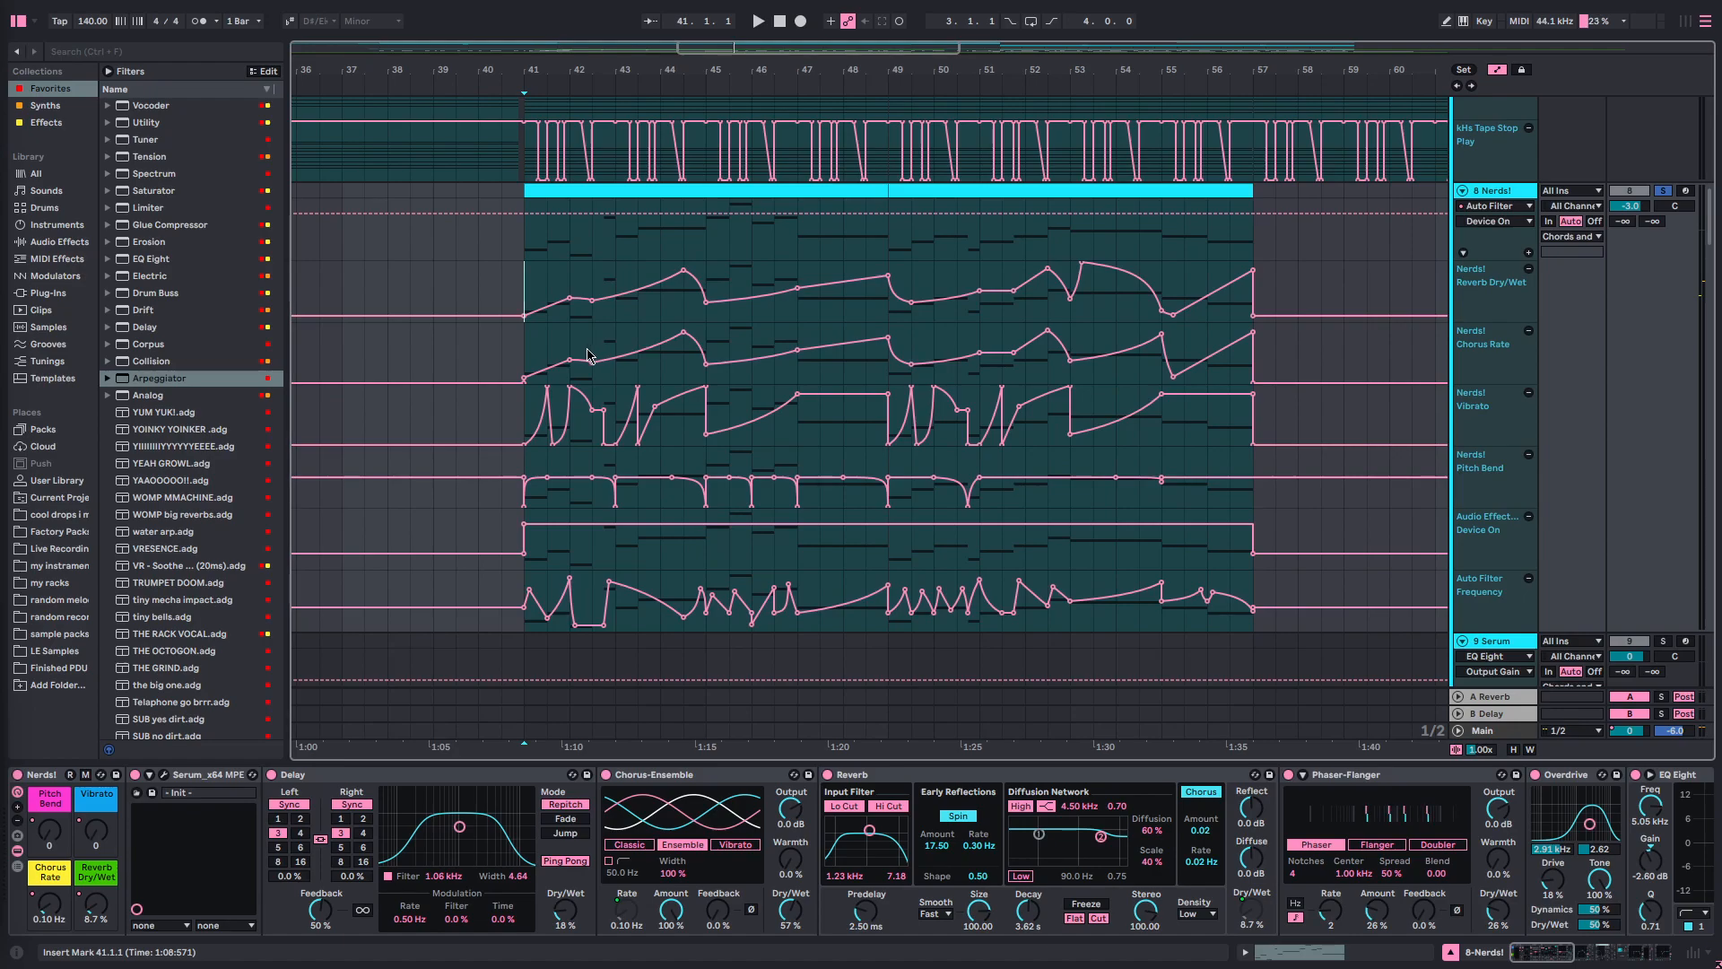
{"action": "scroll", "coordinate": [560, 305], "scroll_direction": "down", "scroll_amount": 3}
{"action": "scroll", "coordinate": [576, 287], "scroll_direction": "up", "scroll_amount": 3}
{"action": "scroll", "coordinate": [577, 287], "scroll_direction": "up", "scroll_amount": 5}
- Open the Serum plug-in window from the Nerds! rack
{"action": "left_click", "coordinate": [531, 363]}
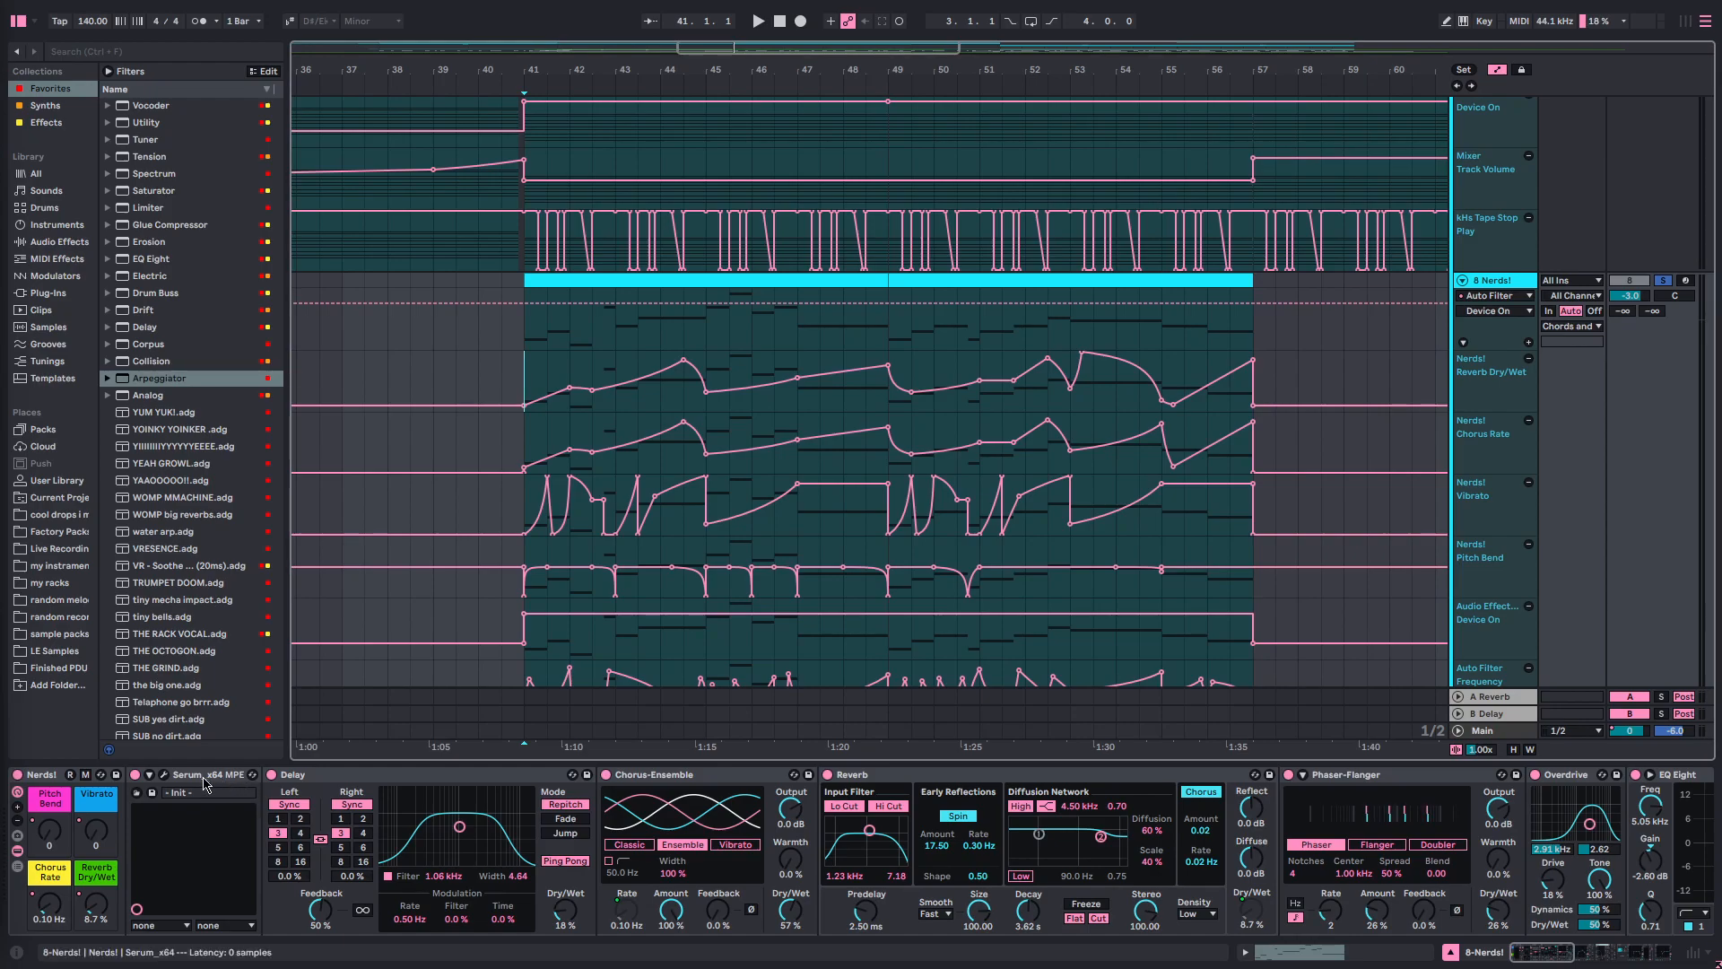
{"action": "left_click", "coordinate": [175, 785]}
{"action": "left_click", "coordinate": [164, 775]}
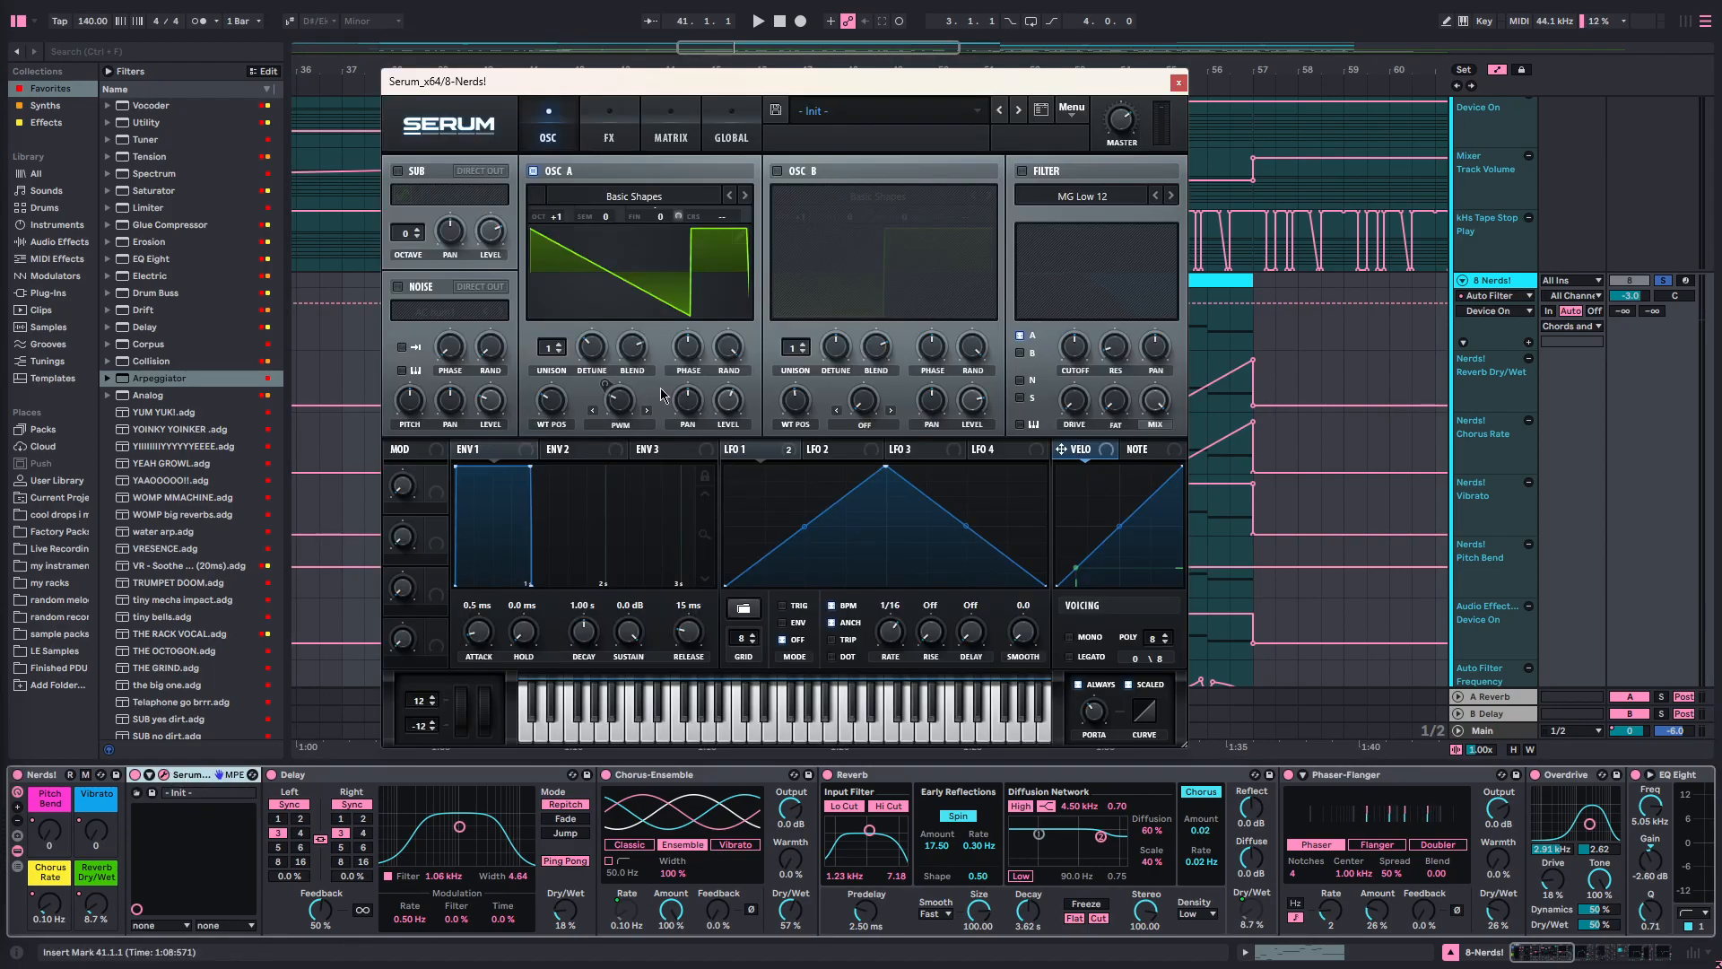
- Move the Serum window aside, check its FX page, and return to the oscillator page
{"action": "left_click_drag", "start_coordinate": [609, 86], "coordinate": [720, 98]}
{"action": "left_click", "coordinate": [725, 136]}
{"action": "left_click", "coordinate": [675, 137]}
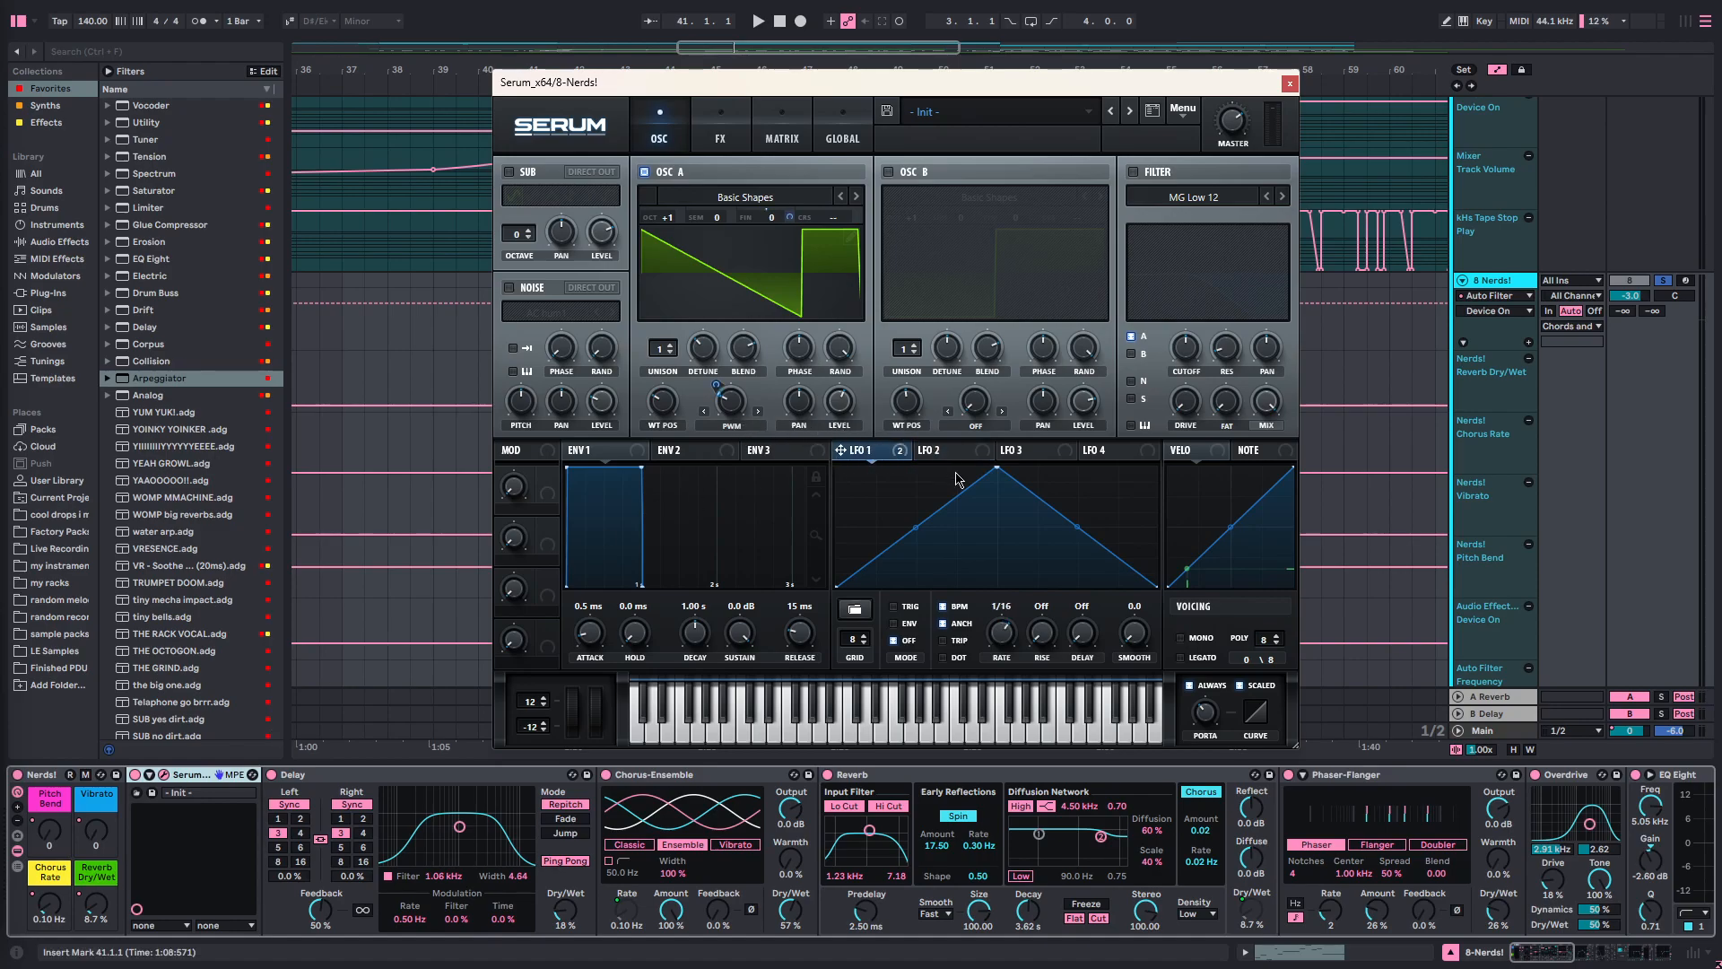
{"action": "left_click", "coordinate": [720, 134]}
{"action": "left_click", "coordinate": [659, 121]}
- Inspect the Nerds! rack's macro mappings, including Vibrato, and Serum's configured parameters, then hide both again
{"action": "left_click", "coordinate": [85, 774]}
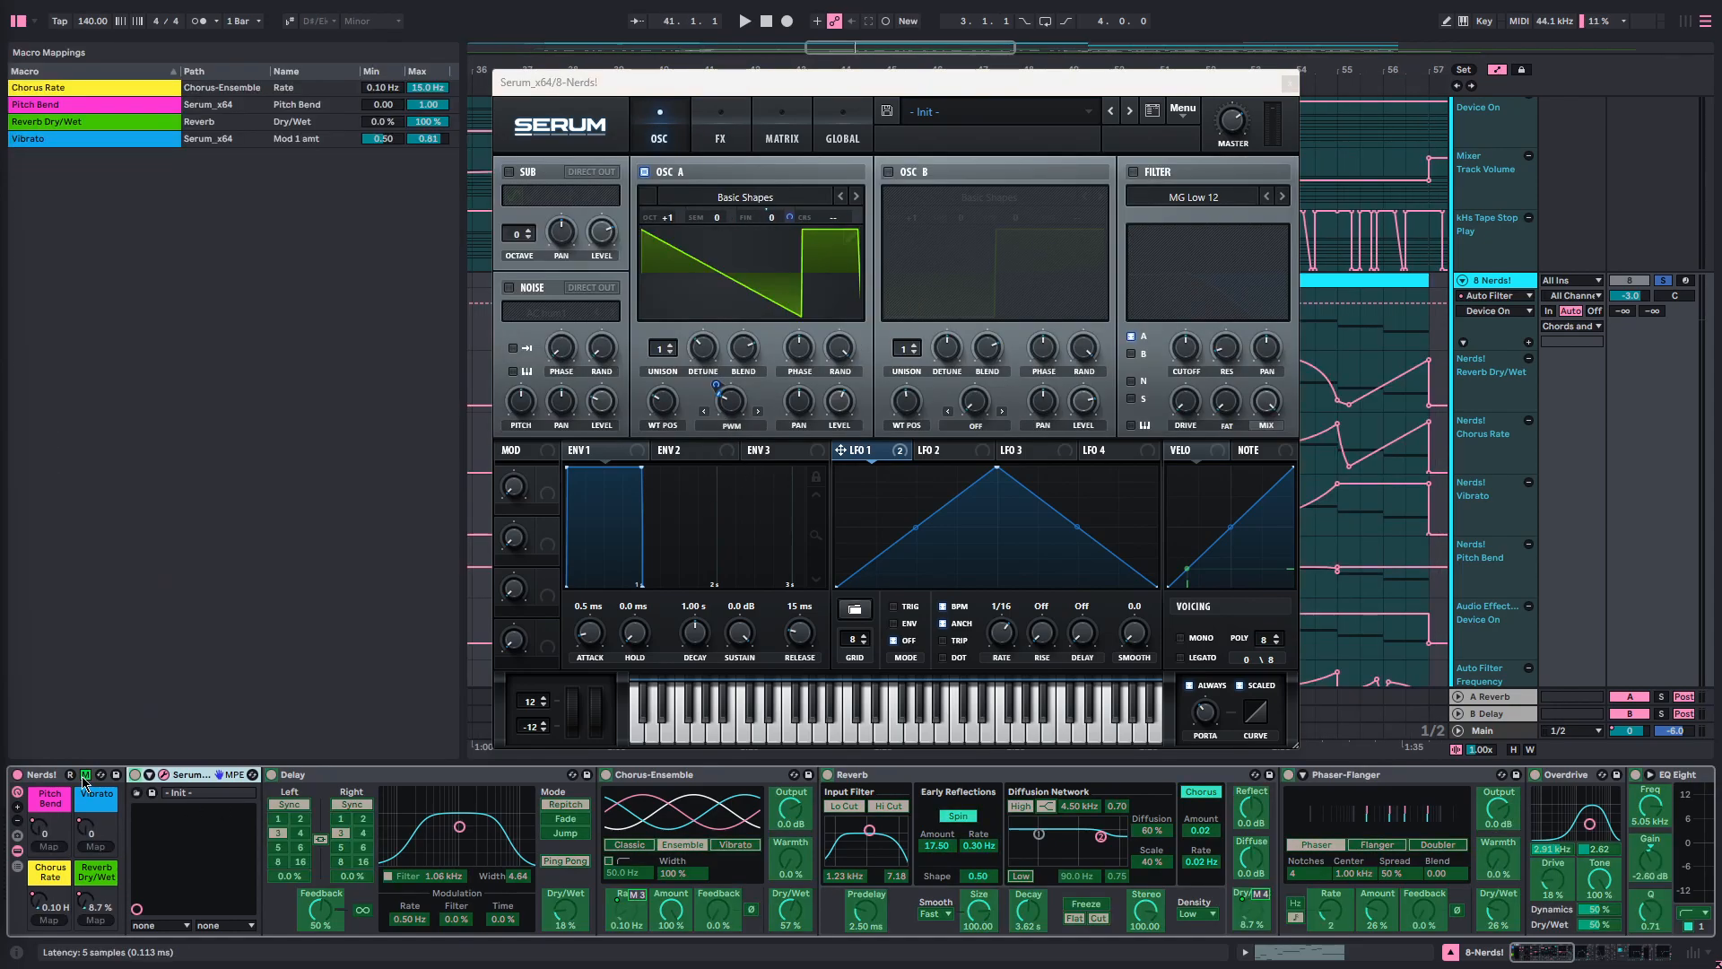
{"action": "left_click", "coordinate": [144, 140]}
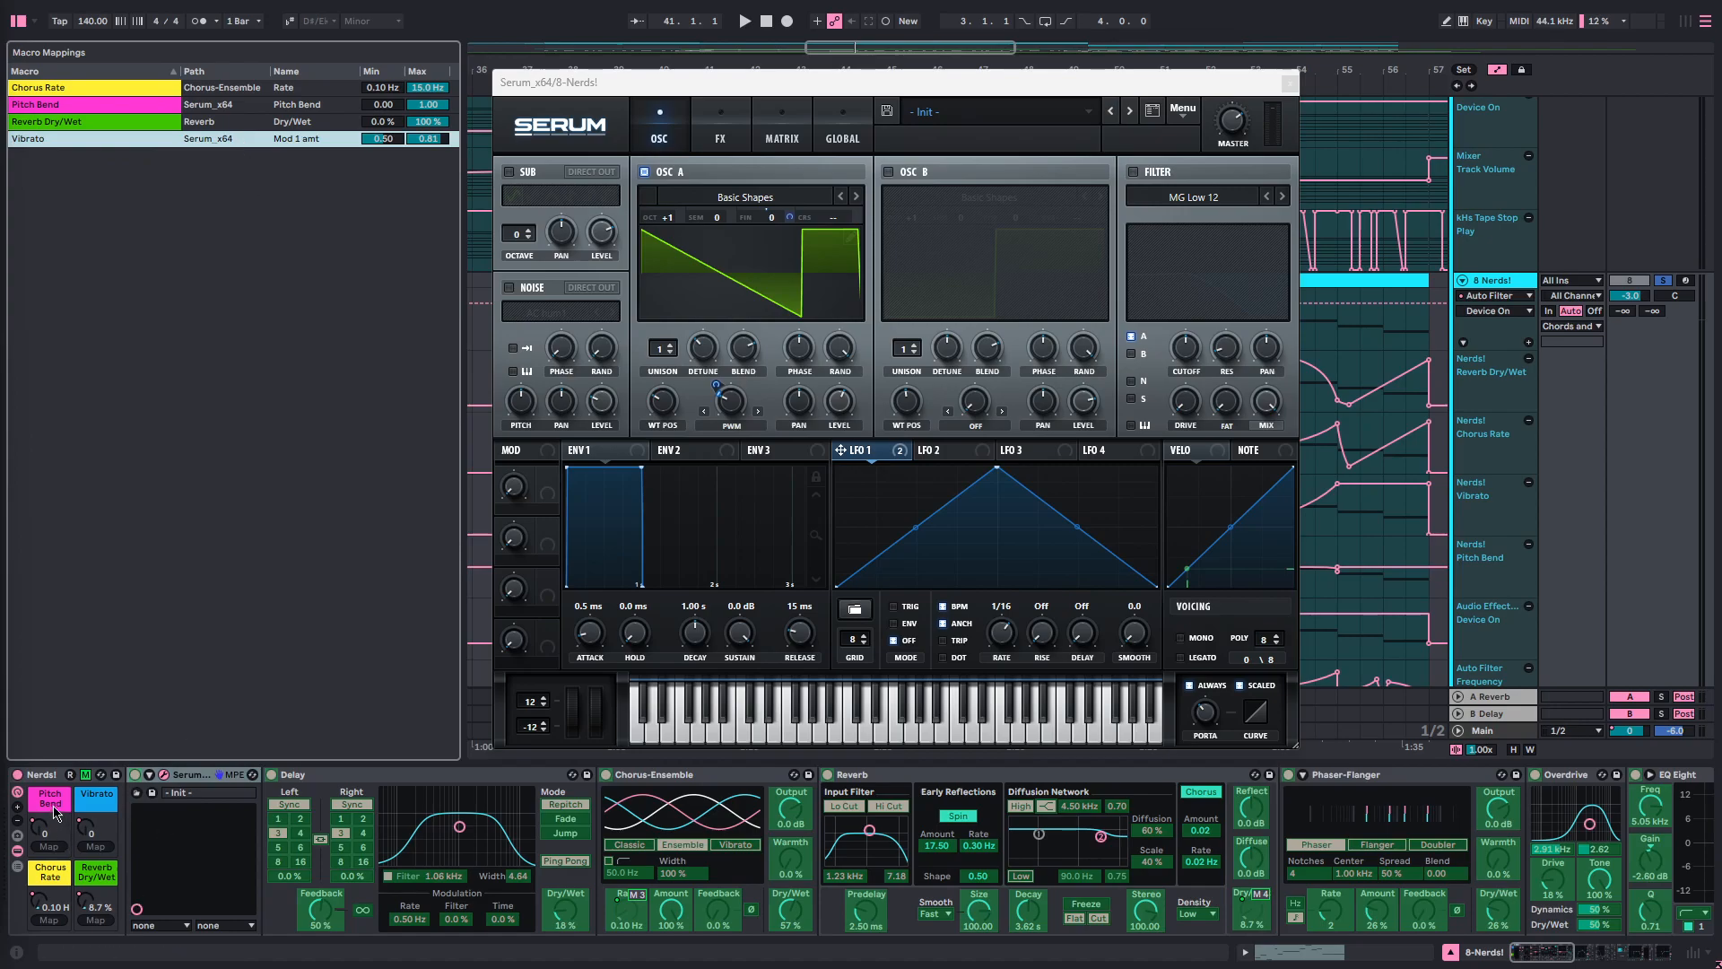
{"action": "left_click", "coordinate": [162, 777]}
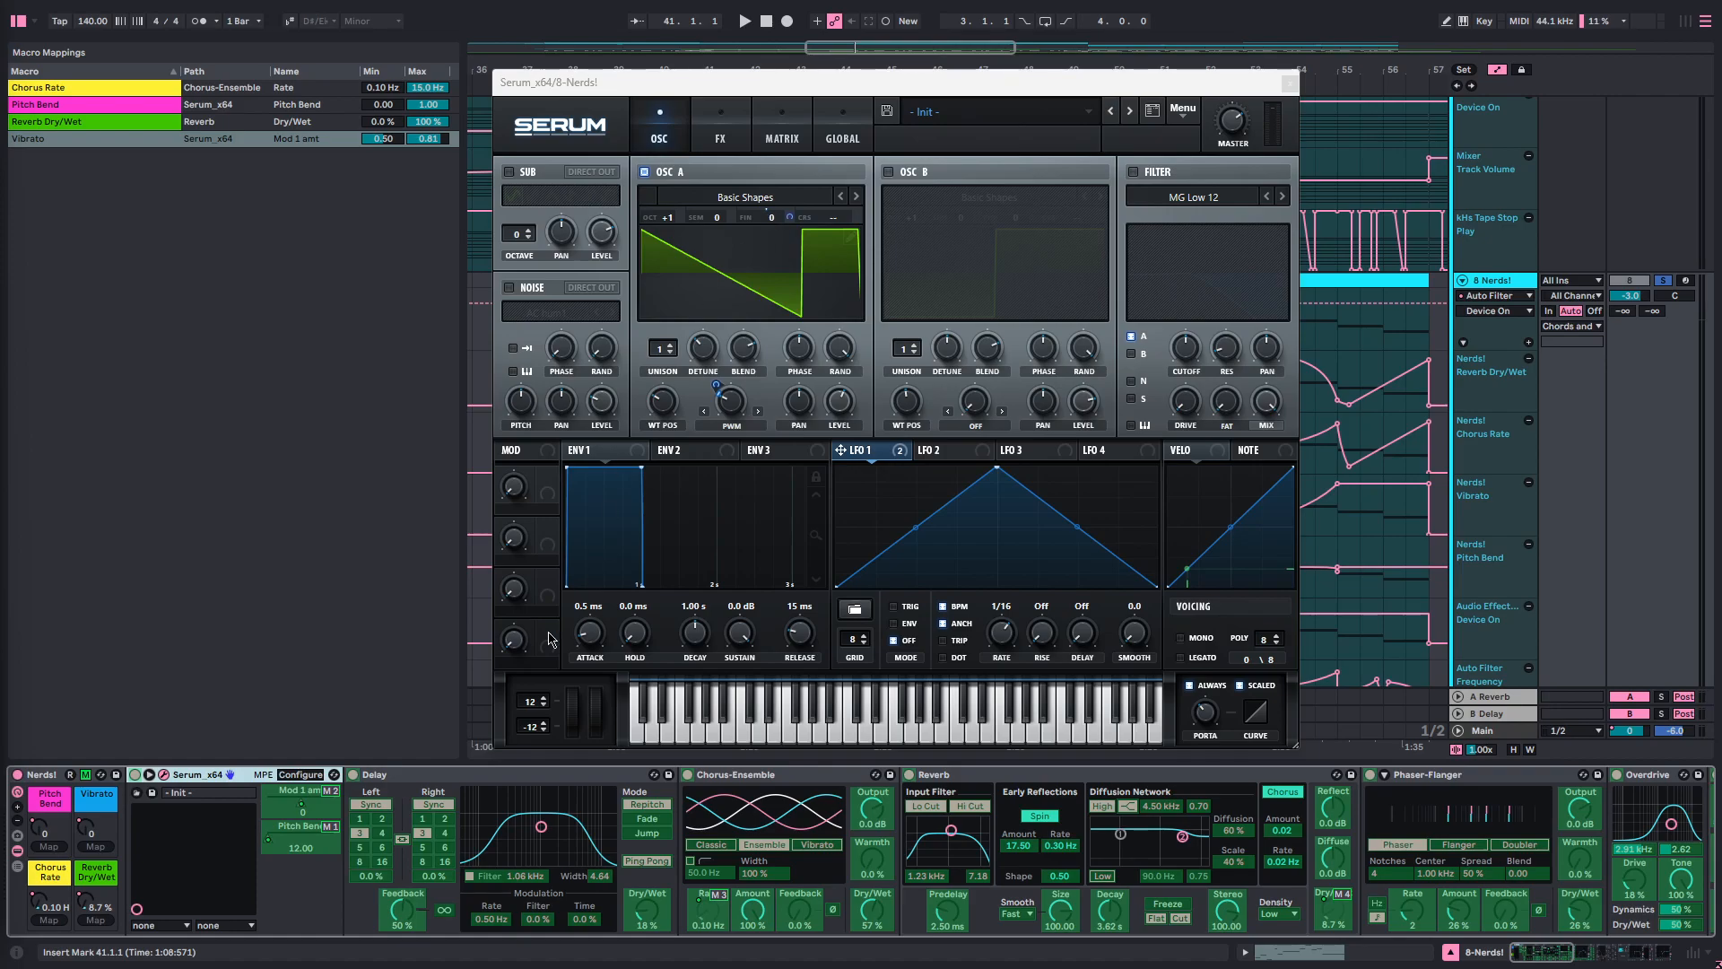
{"action": "left_click", "coordinate": [86, 776]}
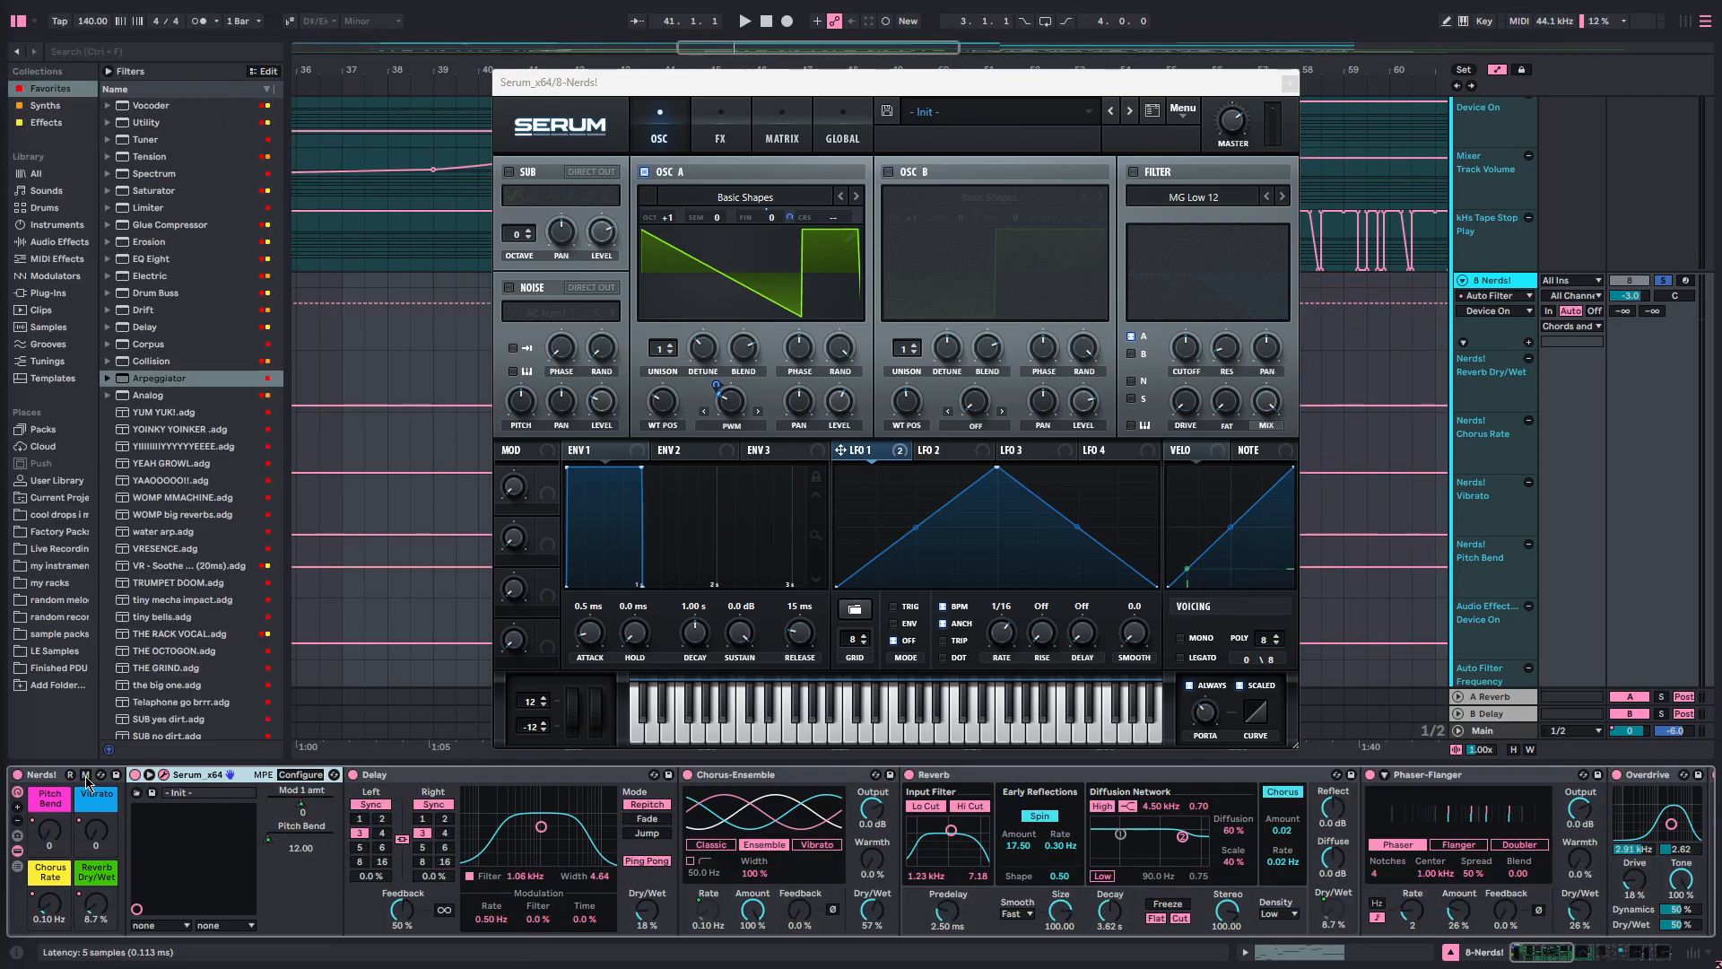
{"action": "left_click", "coordinate": [149, 777]}
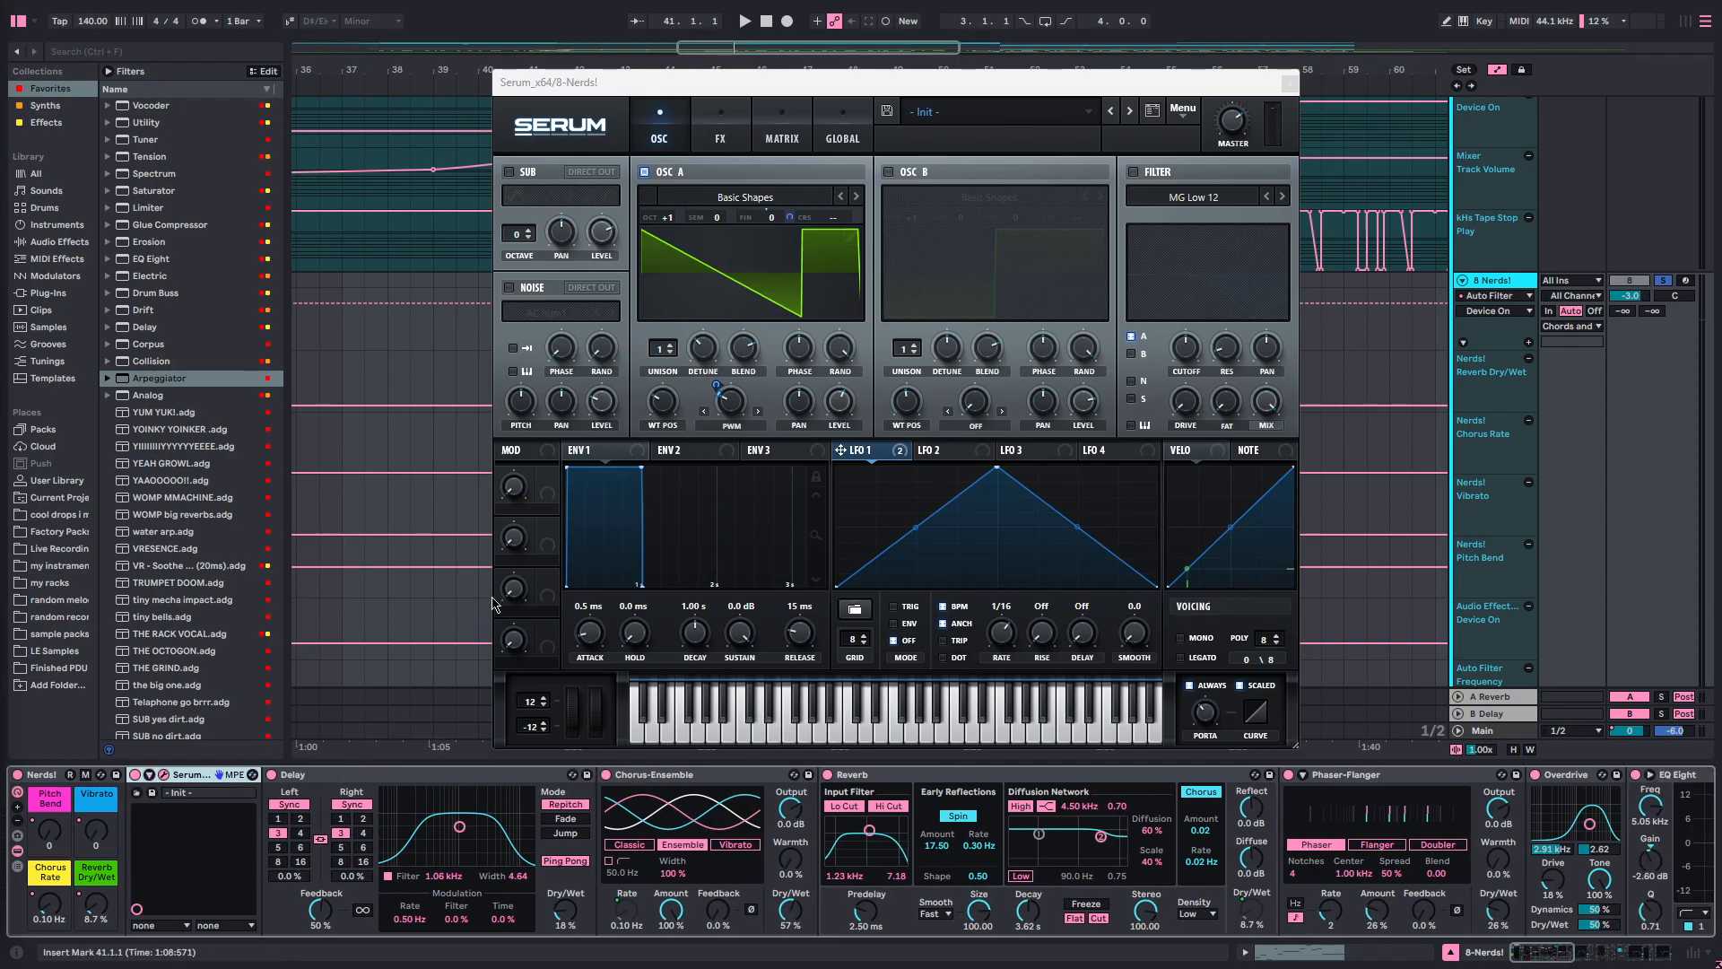
- Select the whole Nerds! rack to look over its chain, then select the Delay device
{"action": "left_click", "coordinate": [43, 777]}
{"action": "scroll", "coordinate": [357, 814], "scroll_direction": "right", "scroll_amount": 2}
{"action": "scroll", "coordinate": [357, 814], "scroll_direction": "left", "scroll_amount": 2}
{"action": "scroll", "coordinate": [280, 789], "scroll_direction": "right", "scroll_amount": 2}
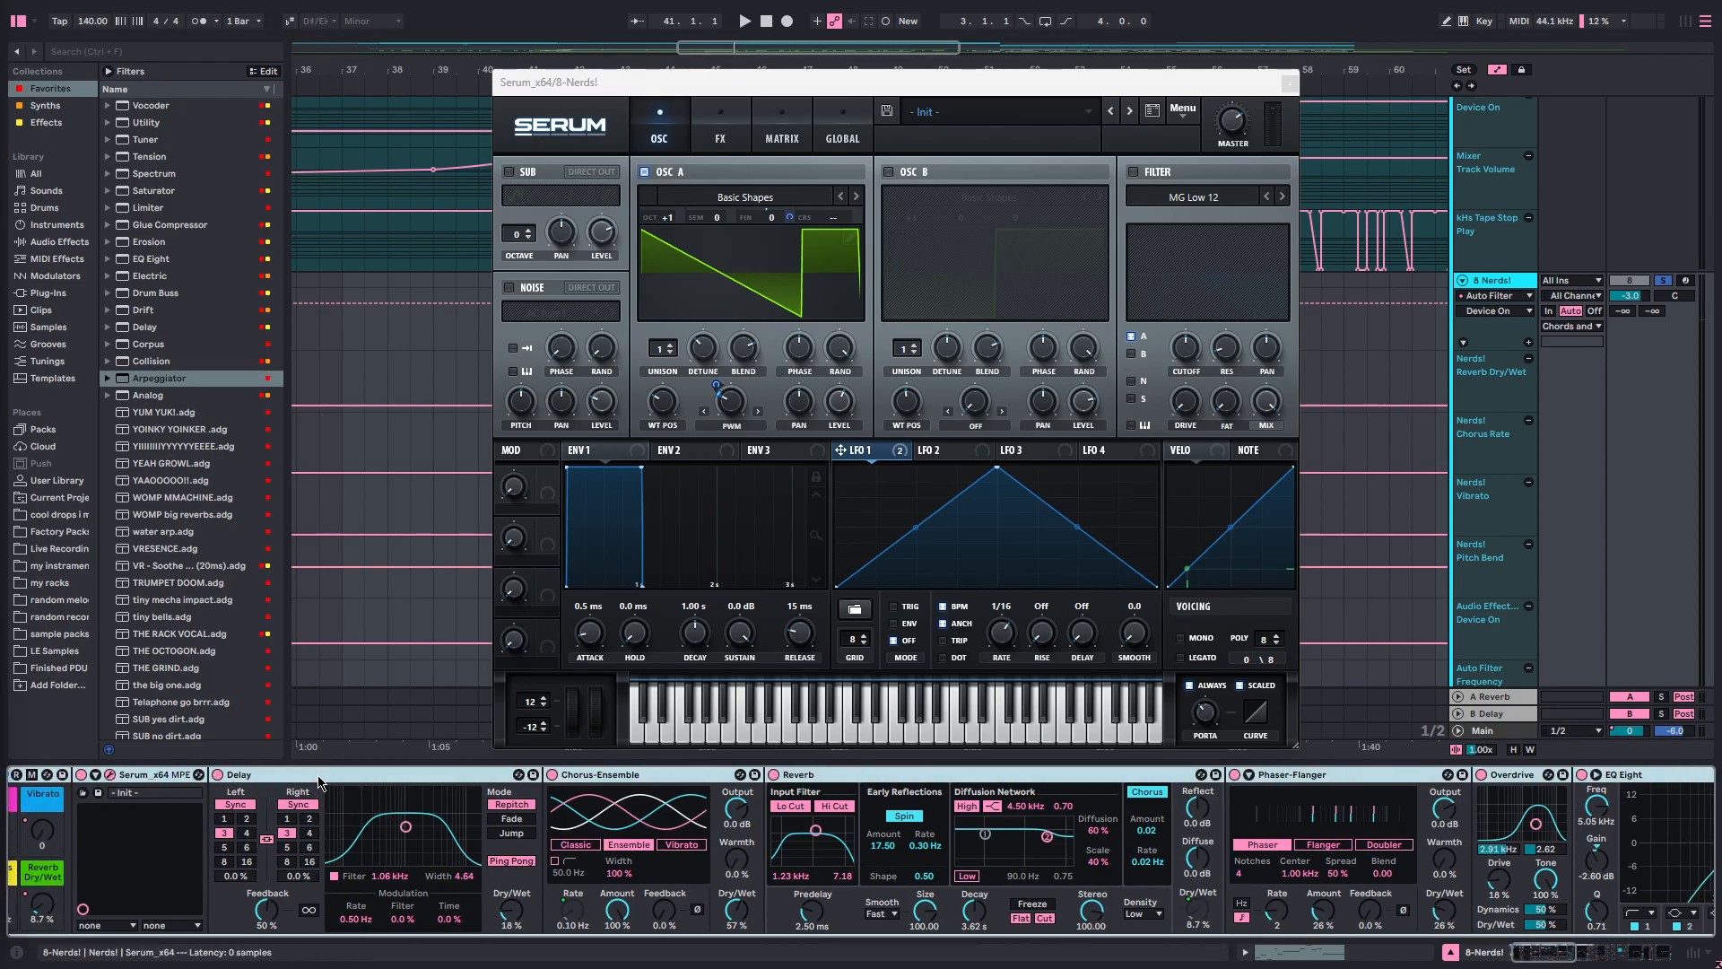
{"action": "left_click", "coordinate": [317, 777]}
{"action": "scroll", "coordinate": [321, 785], "scroll_direction": "left", "scroll_amount": 2}
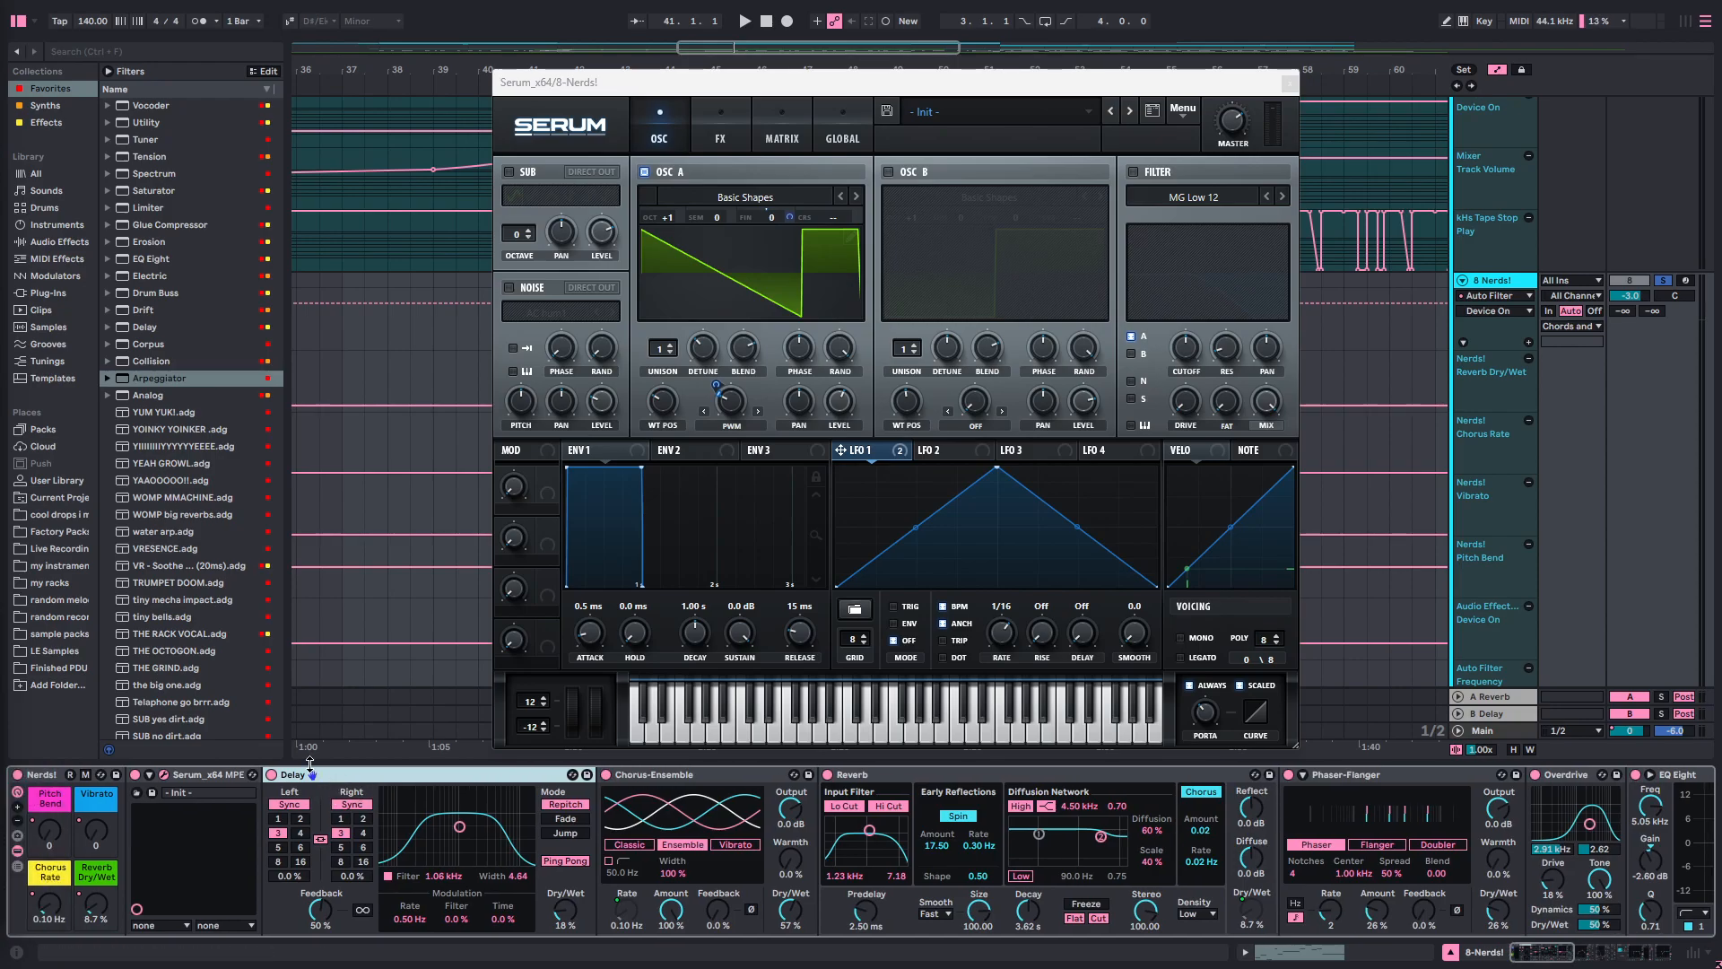
- Review Serum's FX, Matrix and Global pages, return to the oscillator page, and close the plug-in window
{"action": "left_click", "coordinate": [705, 146]}
{"action": "left_click", "coordinate": [782, 138]}
{"action": "left_click", "coordinate": [860, 133]}
{"action": "left_click", "coordinate": [722, 125]}
{"action": "left_click", "coordinate": [666, 117]}
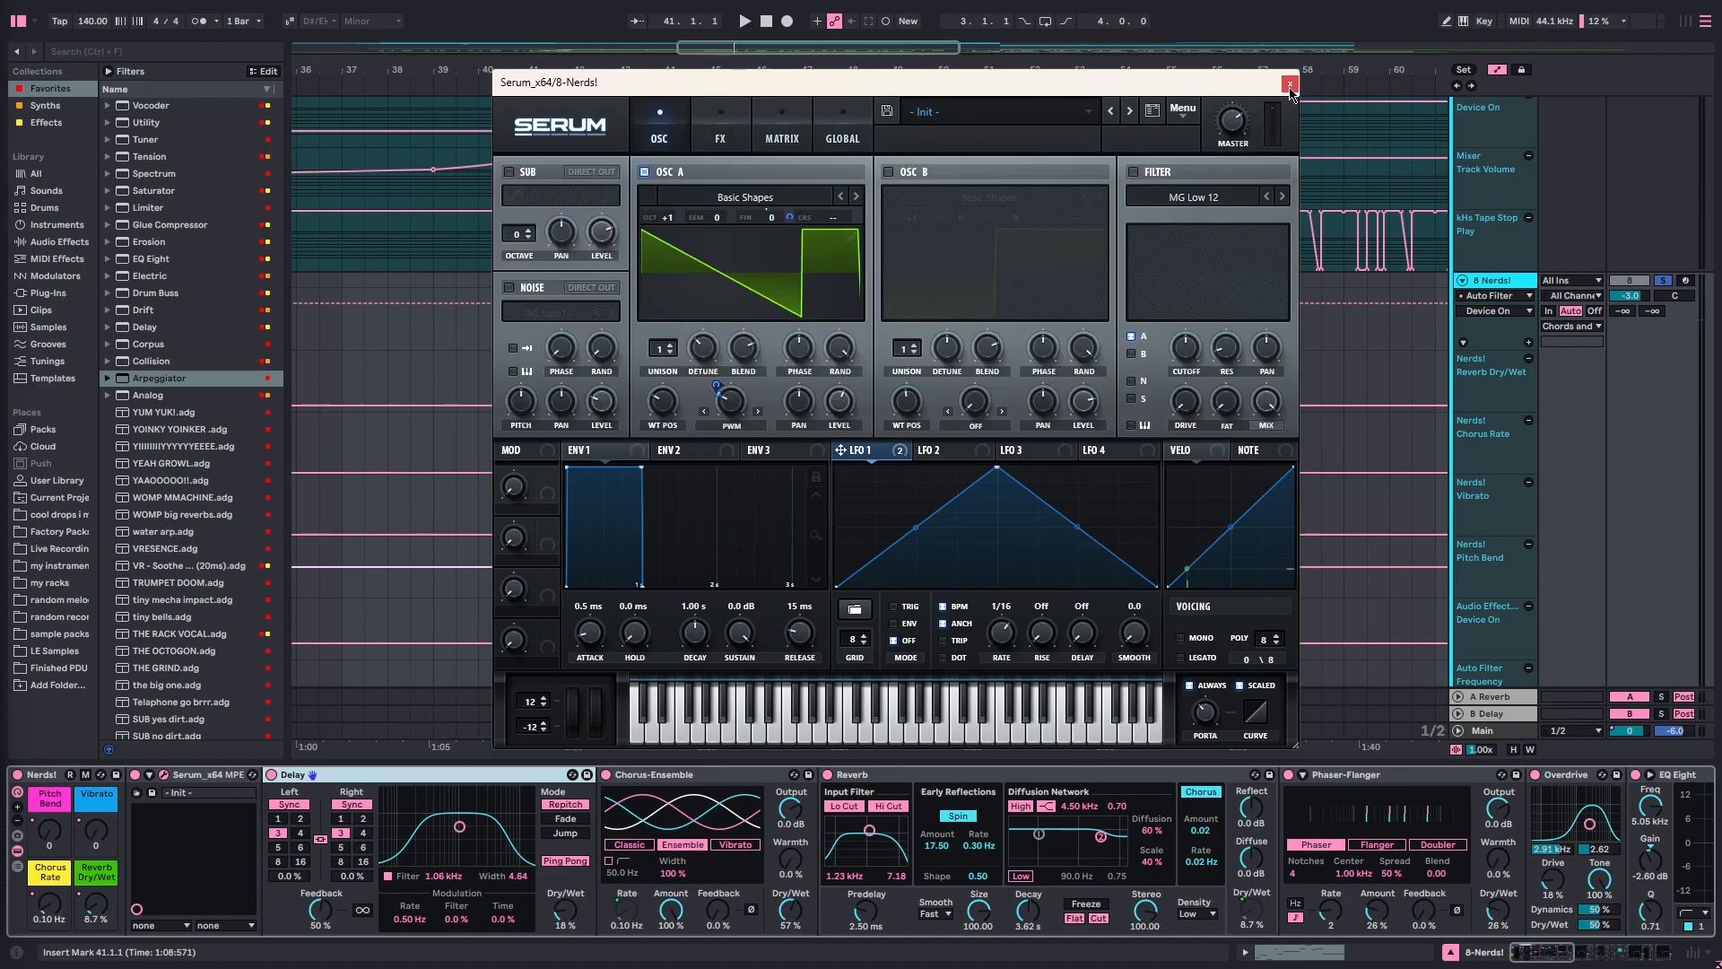
{"action": "left_click", "coordinate": [1290, 83]}
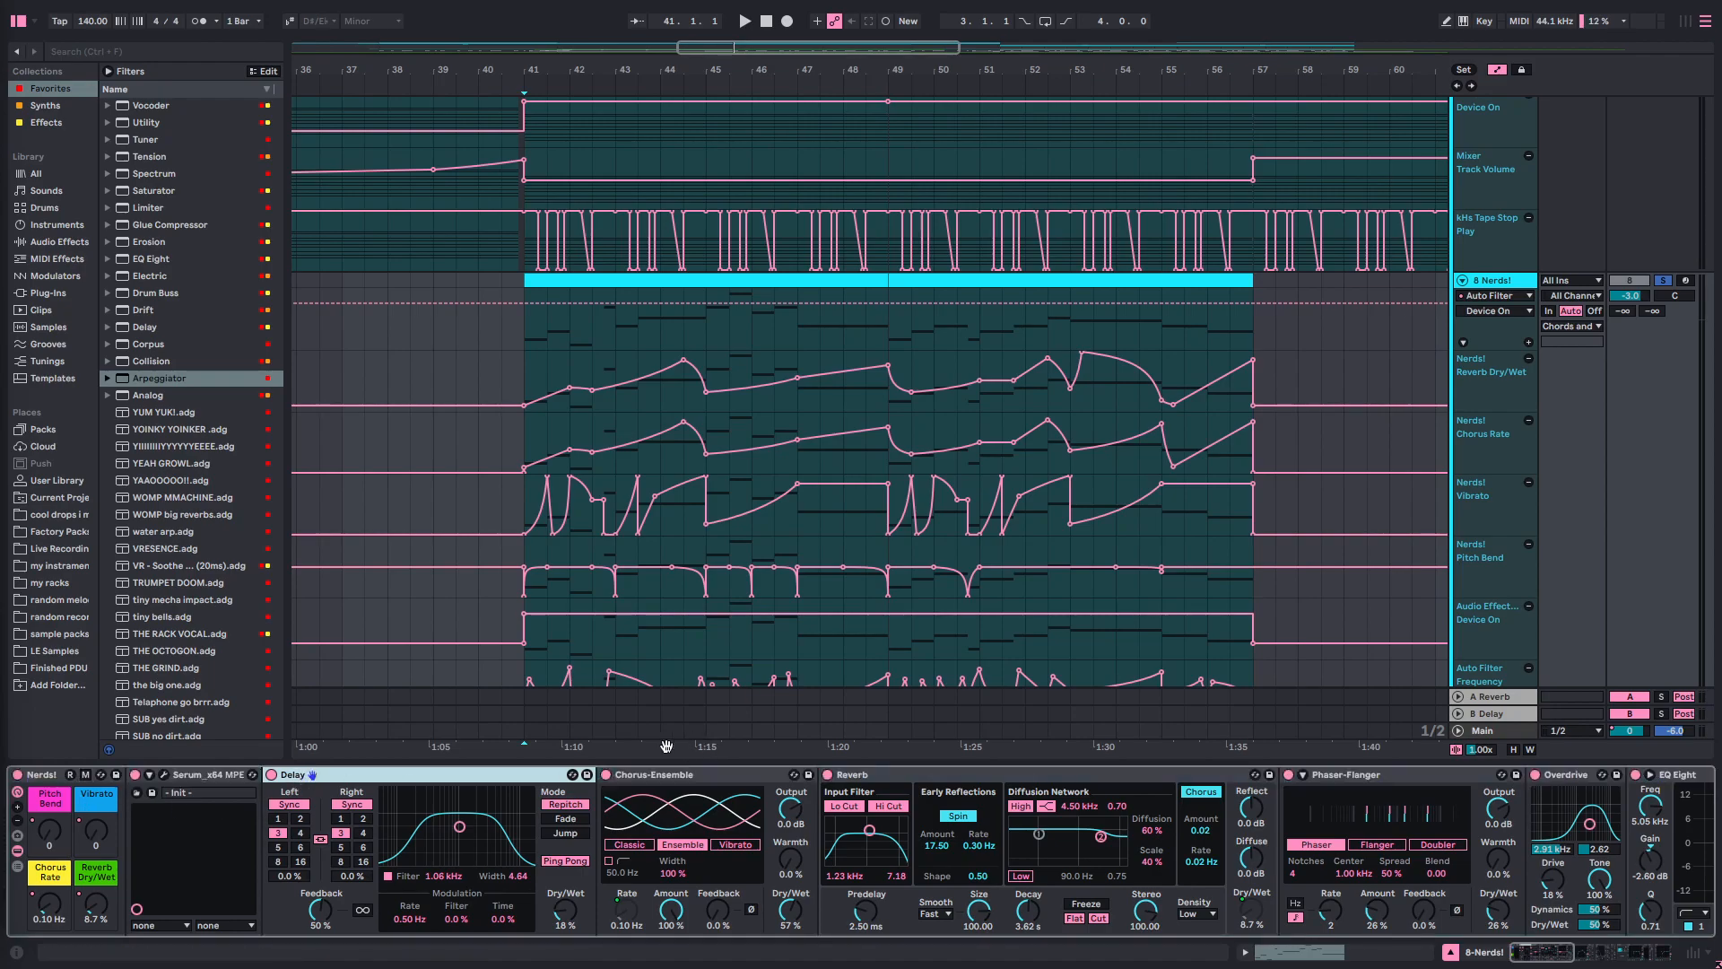
- Review the Nerds! automation lanes down to Auto Filter Frequency and place the insert marker at bar 41 in the Reverb Dry/Wet lane
{"action": "scroll", "coordinate": [548, 345], "scroll_direction": "up", "scroll_amount": 2}
{"action": "scroll", "coordinate": [549, 346], "scroll_direction": "down", "scroll_amount": 2}
{"action": "left_click", "coordinate": [526, 379]}
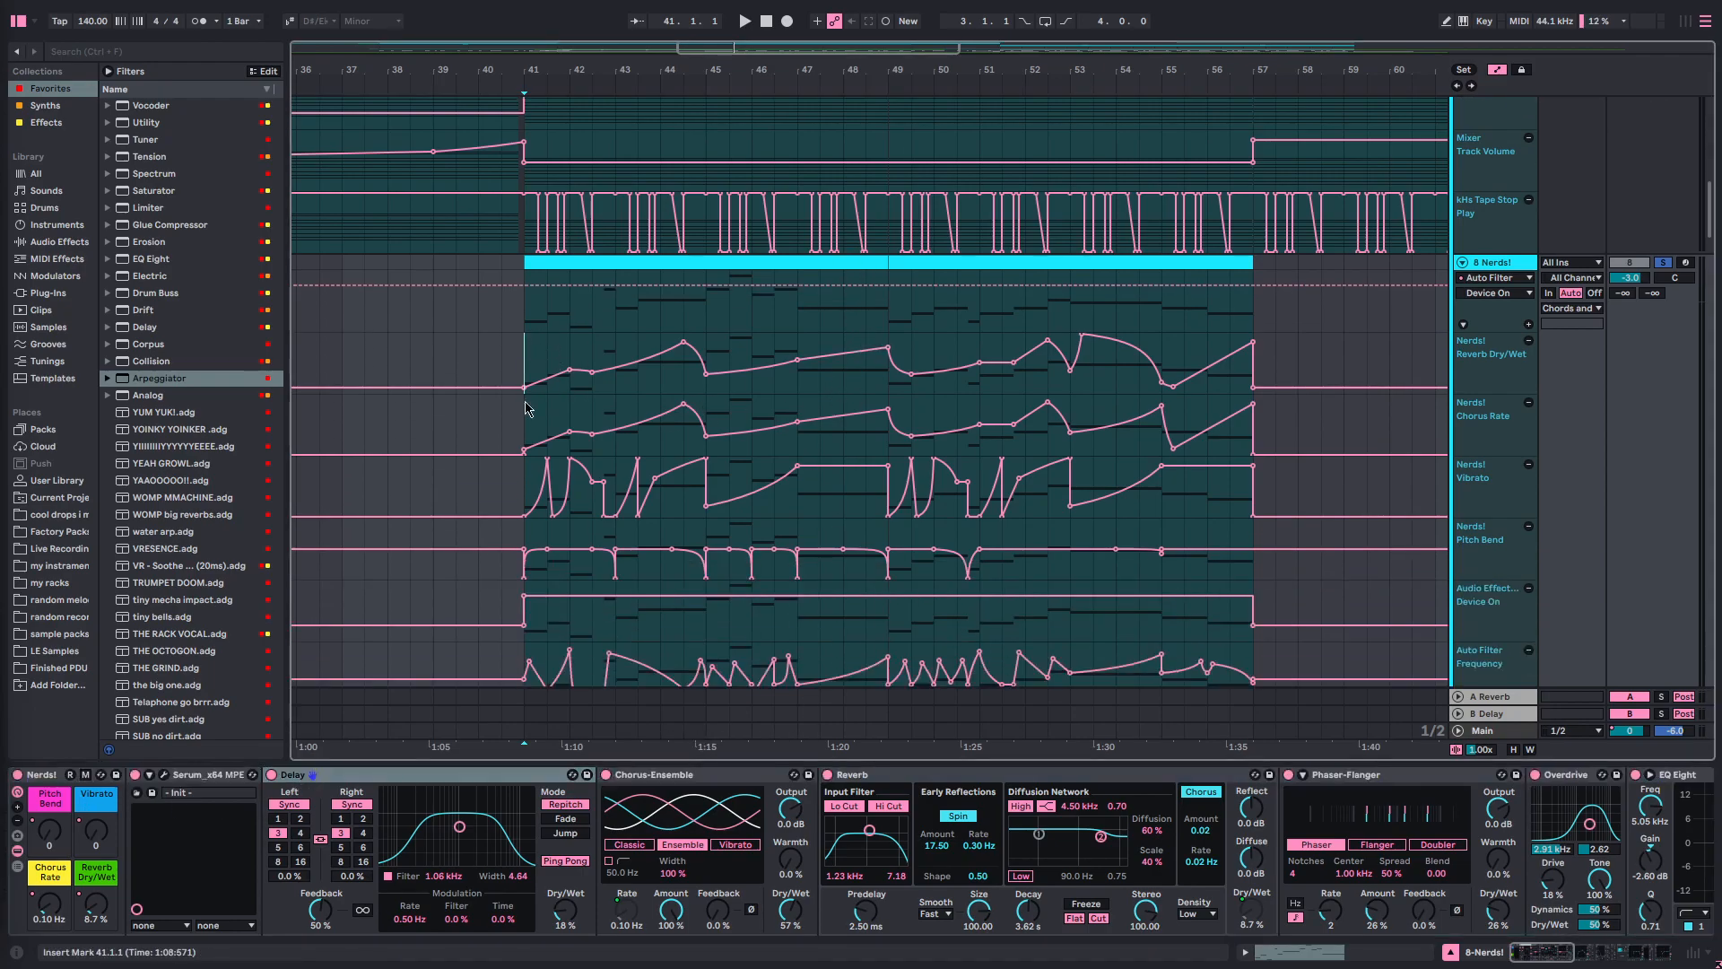
{"action": "scroll", "coordinate": [557, 686], "scroll_direction": "down", "scroll_amount": 2}
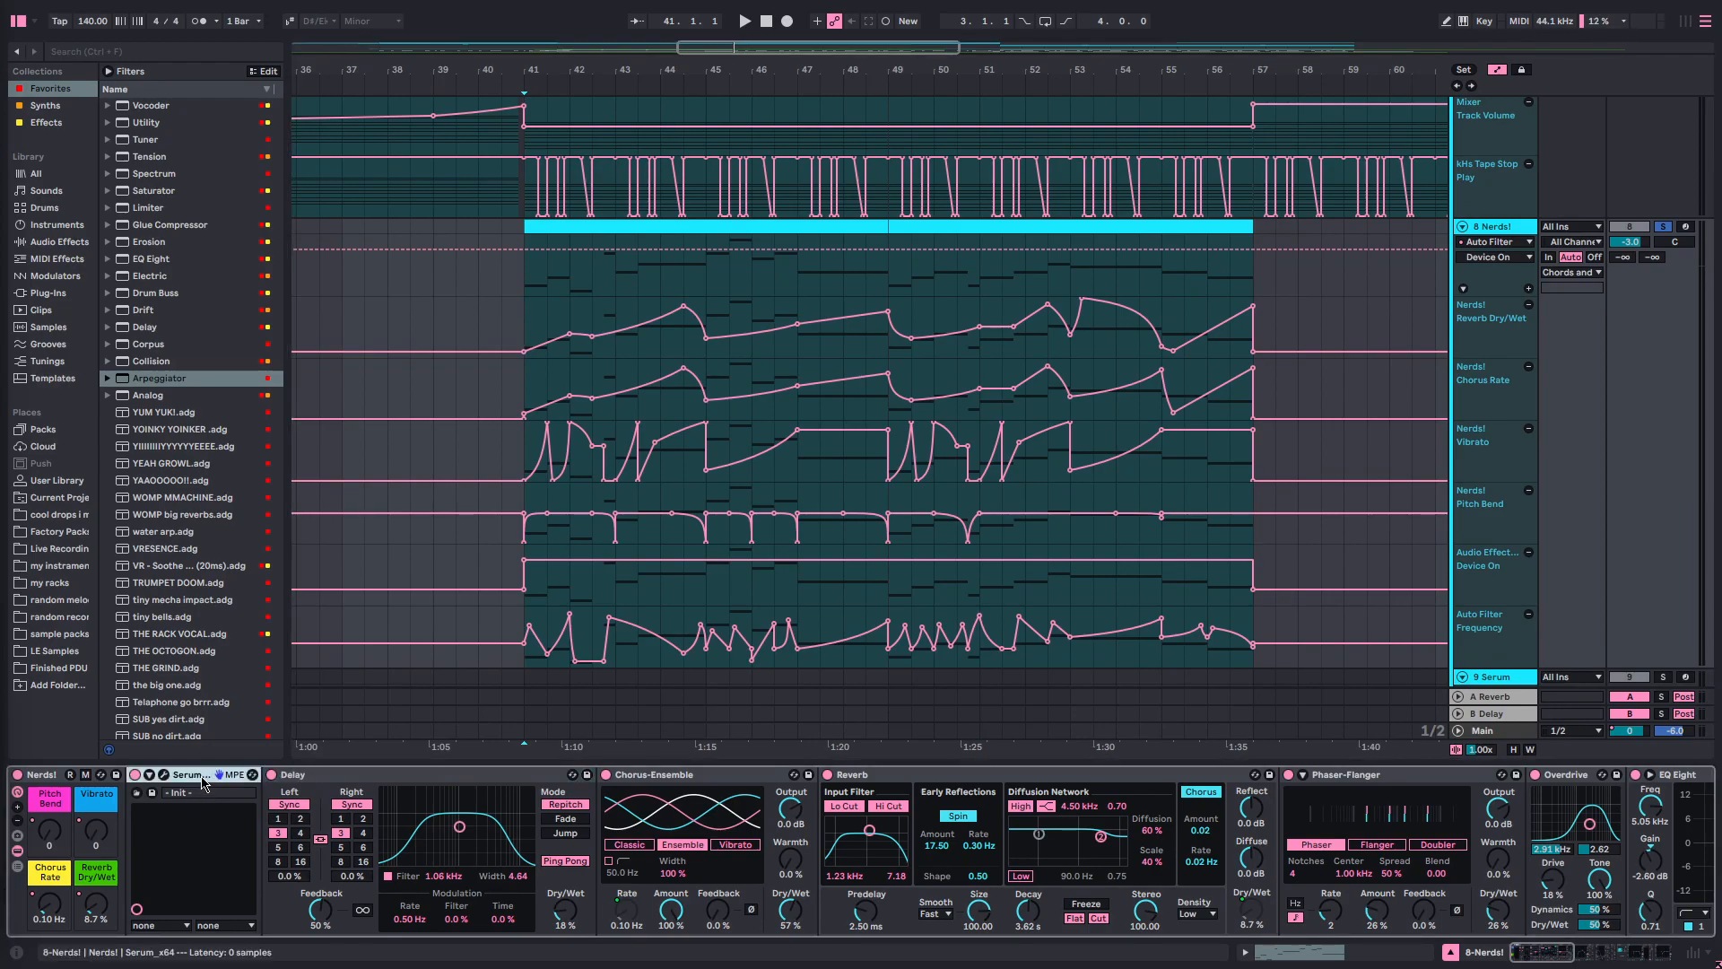
{"action": "left_click", "coordinate": [398, 787]}
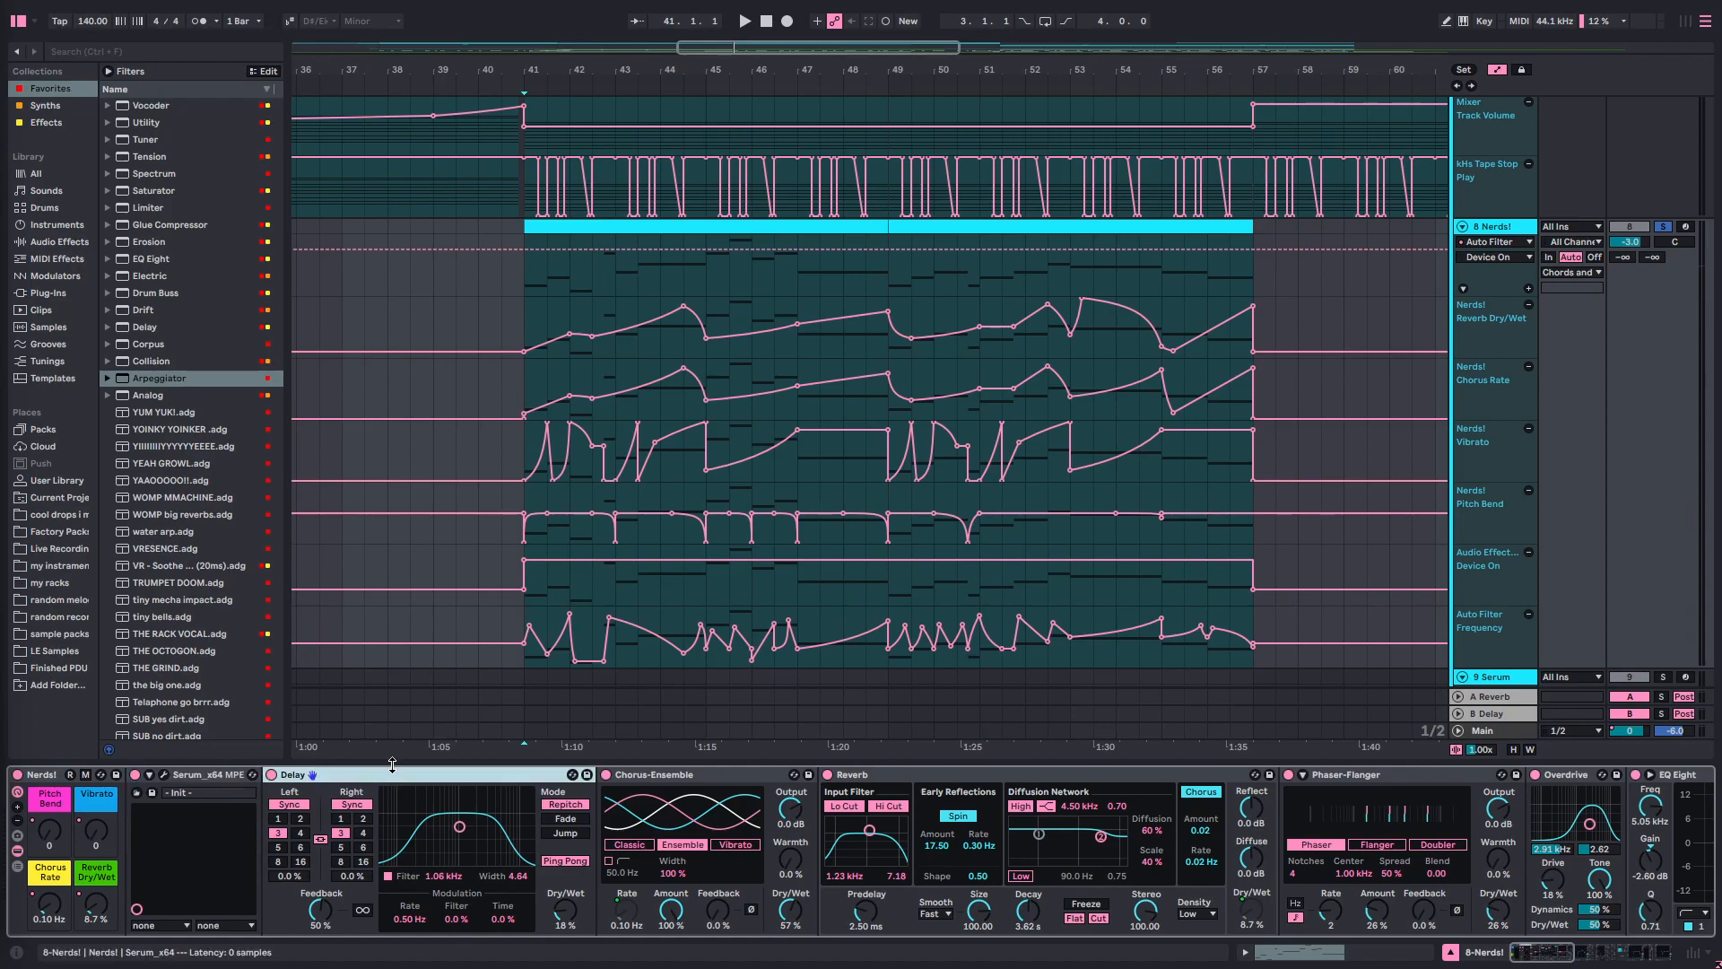
{"action": "left_click", "coordinate": [527, 319]}
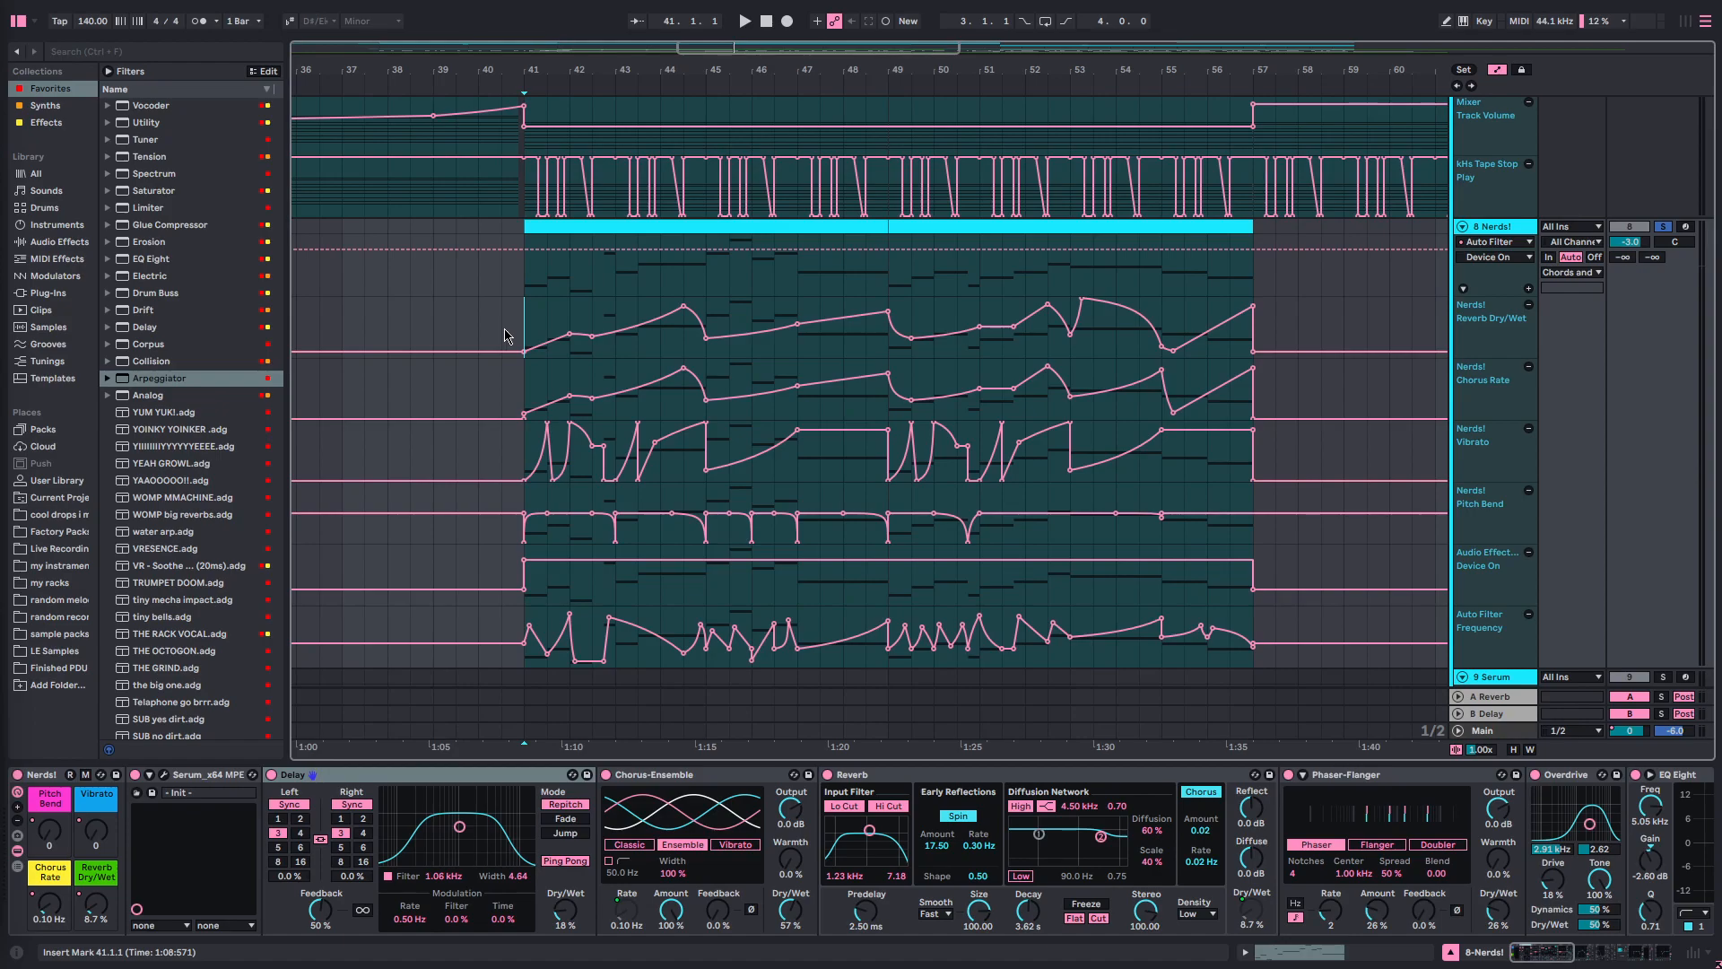
- Examine the Serum, Delay and Chorus-Ensemble devices in turn with the insert marker kept at bar 41
{"action": "left_click", "coordinate": [204, 777]}
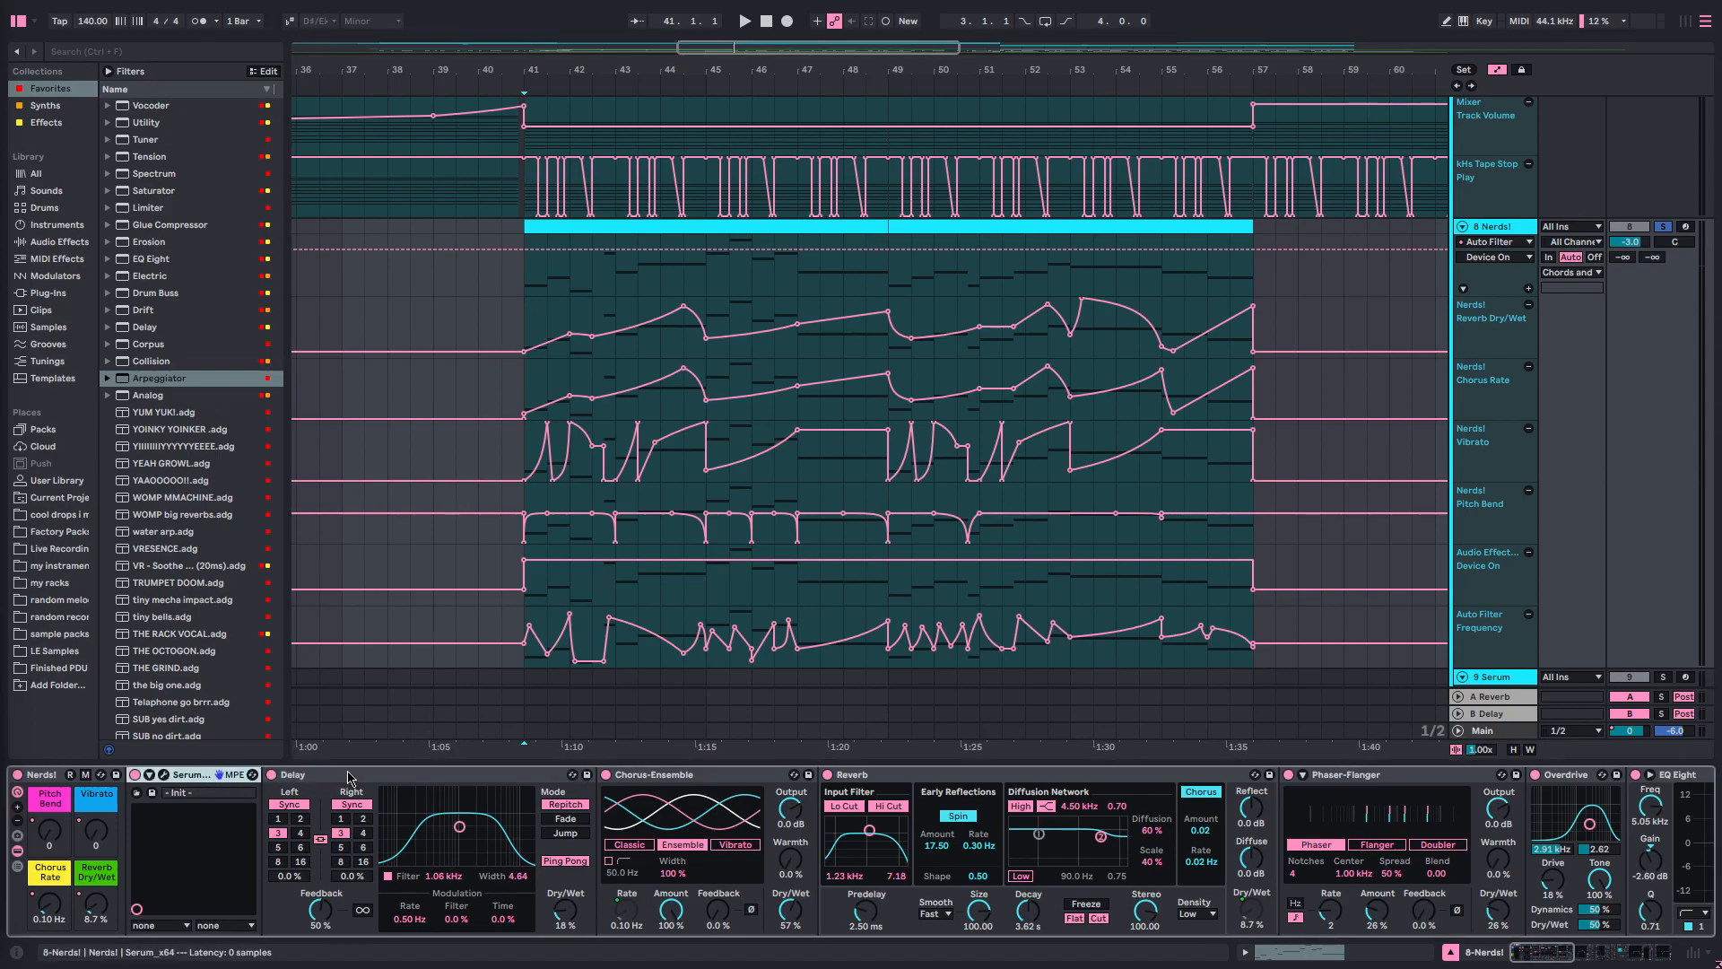
{"action": "left_click", "coordinate": [303, 781]}
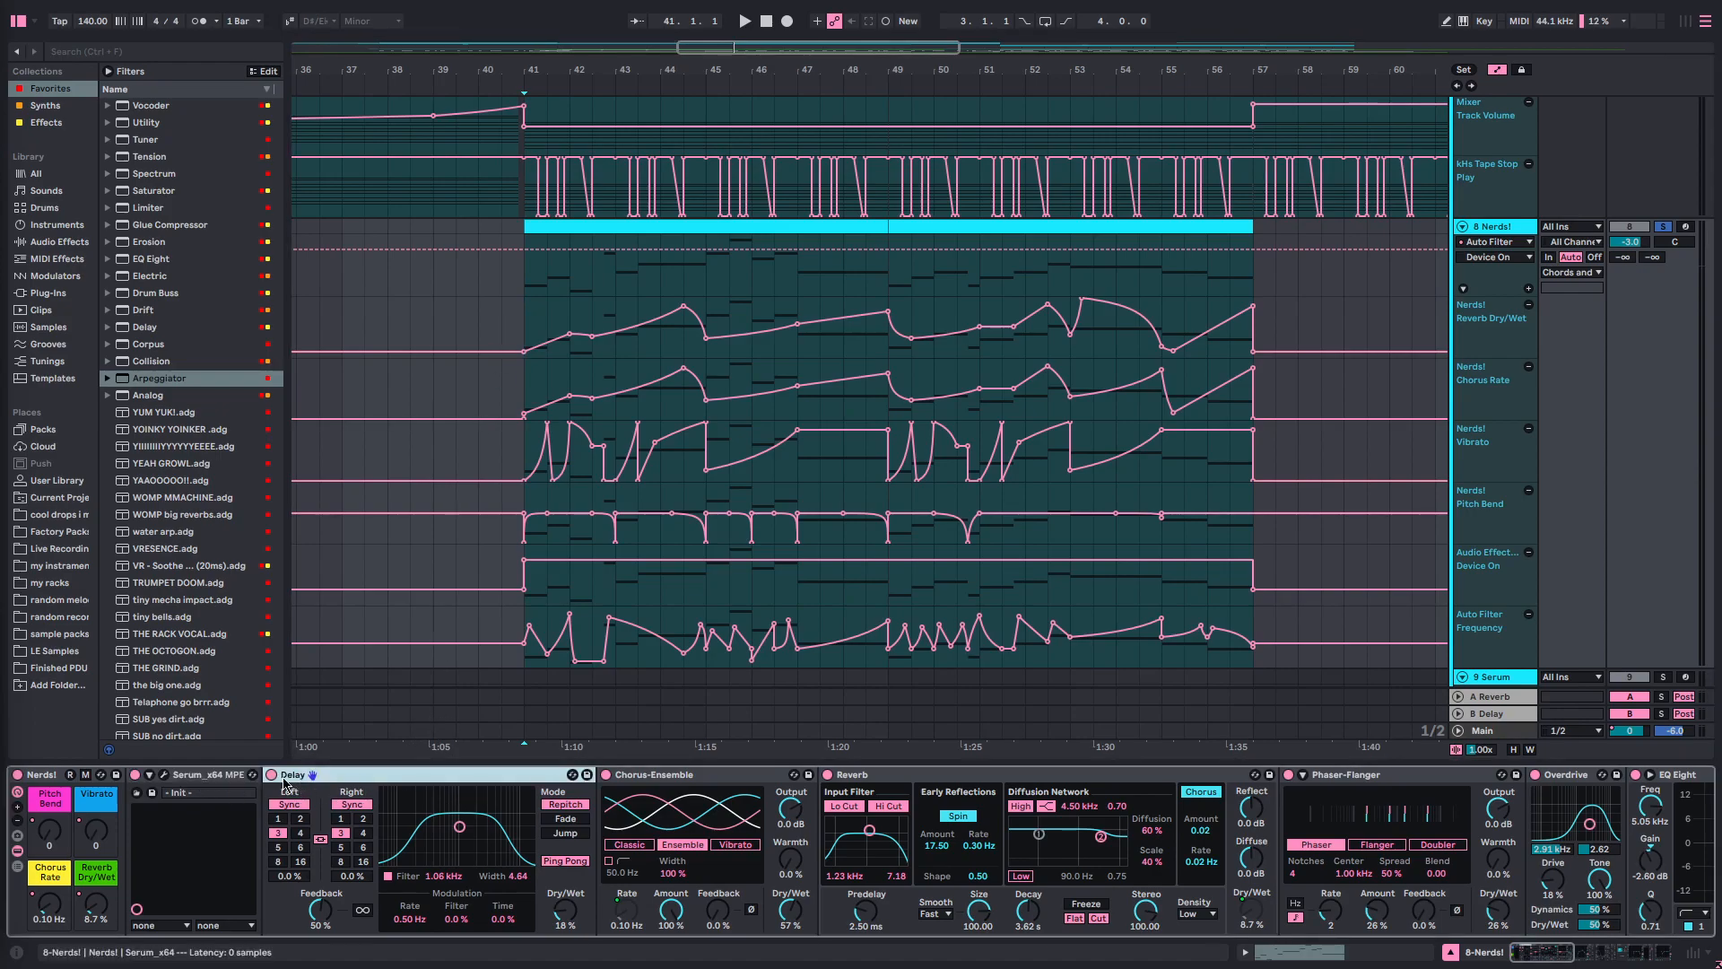
{"action": "left_click", "coordinate": [525, 322]}
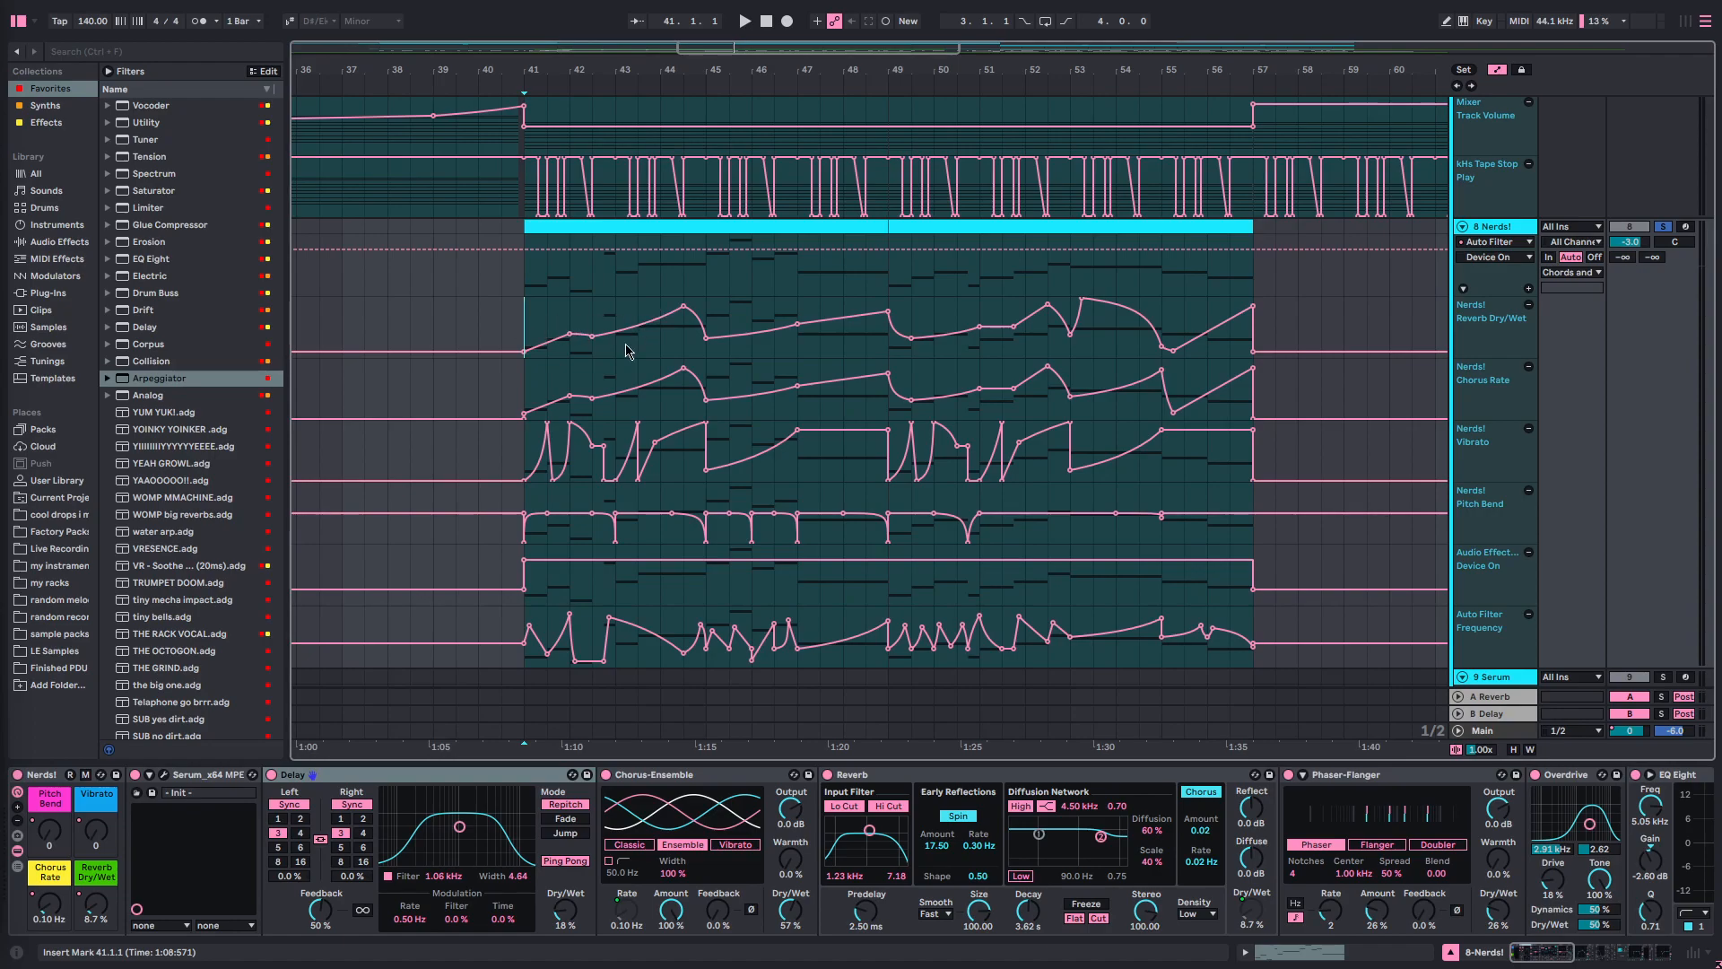
{"action": "left_click", "coordinate": [364, 775]}
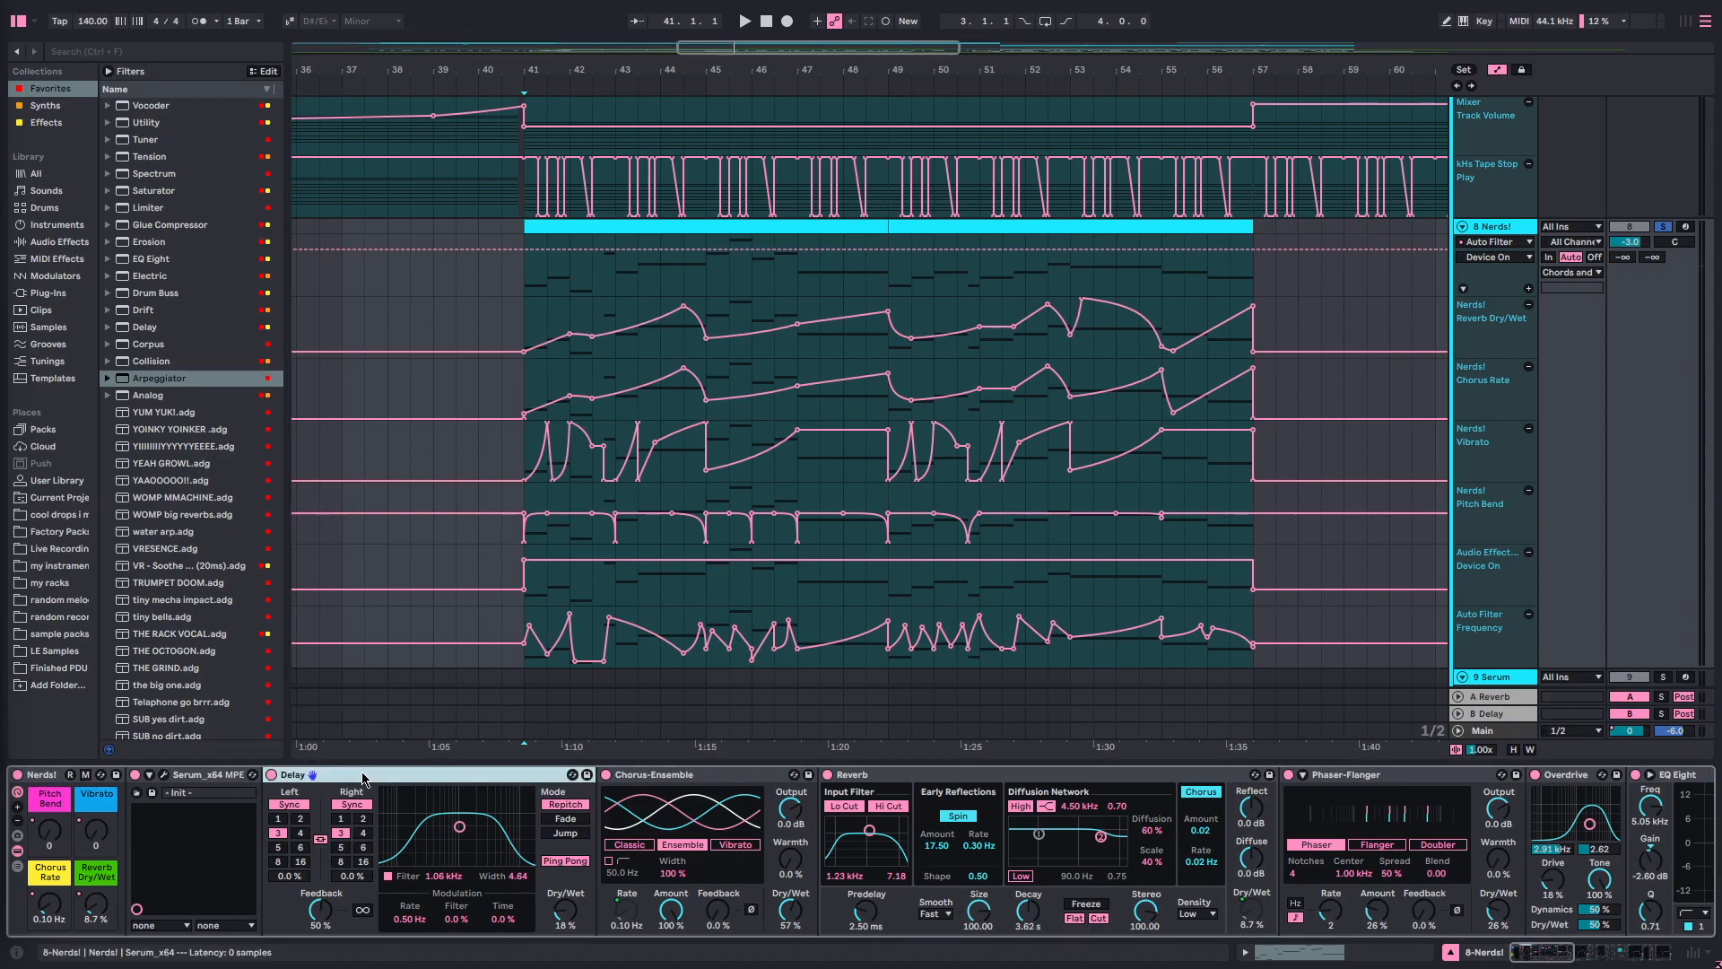
{"action": "left_click", "coordinate": [644, 776]}
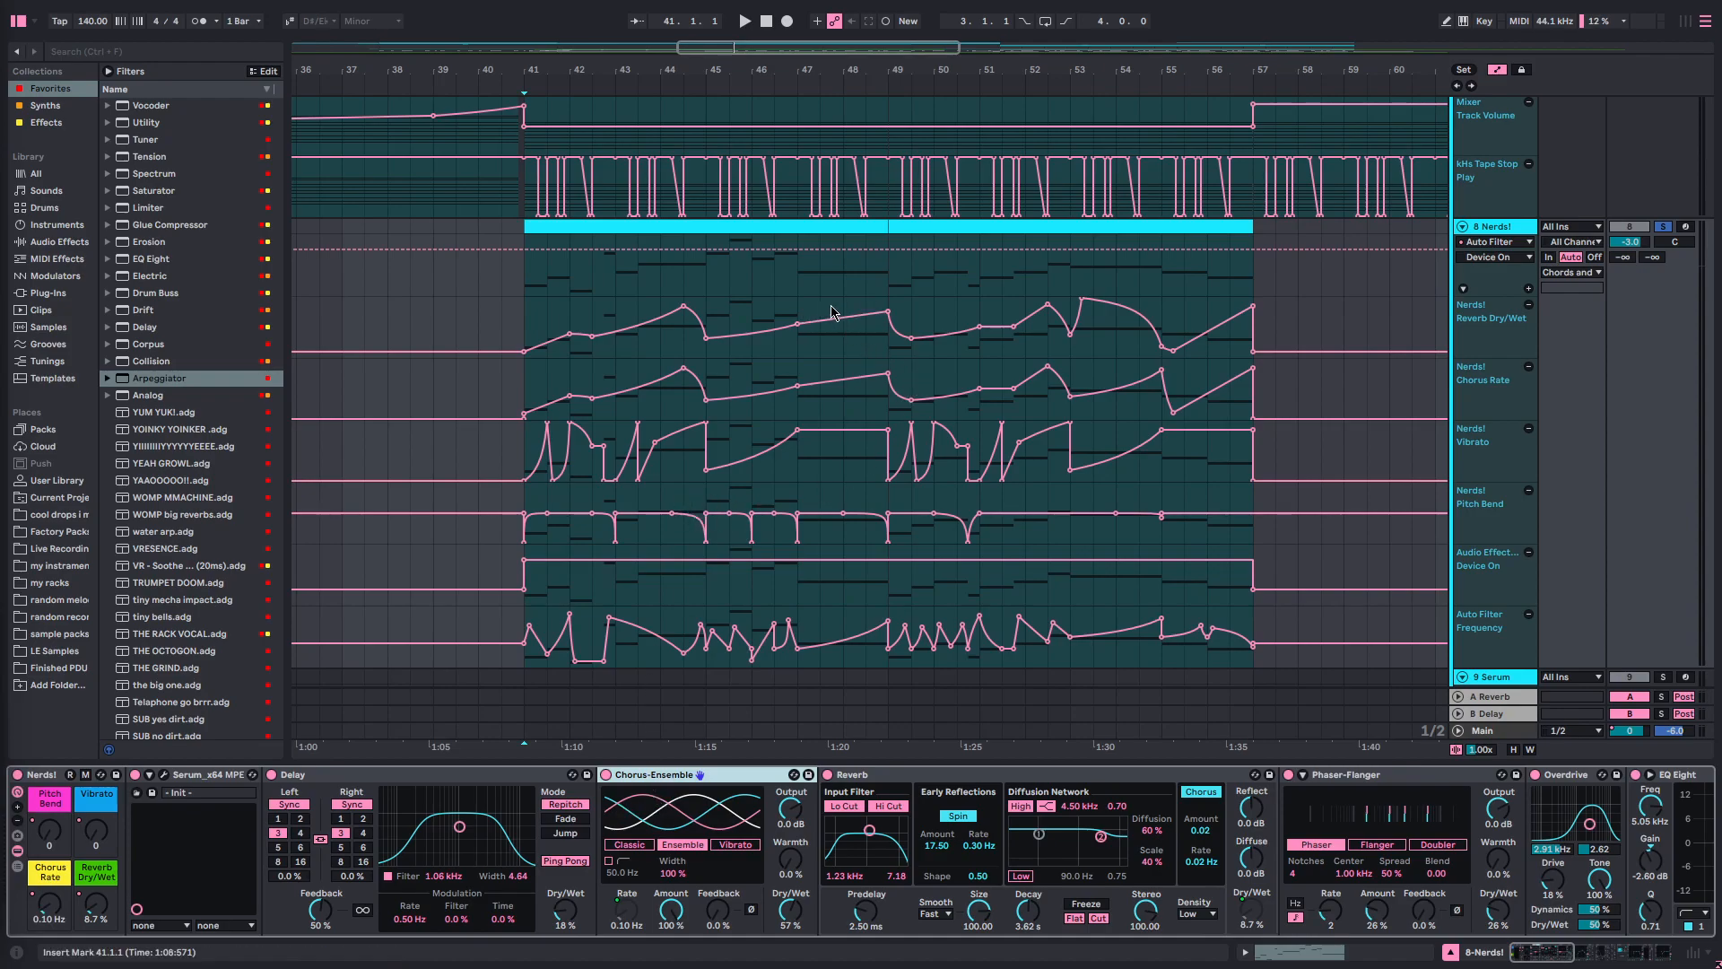
- Play the Nerds! track from bar 47 to hear the automated chorus rate, then stop playback
{"action": "left_click", "coordinate": [803, 300]}
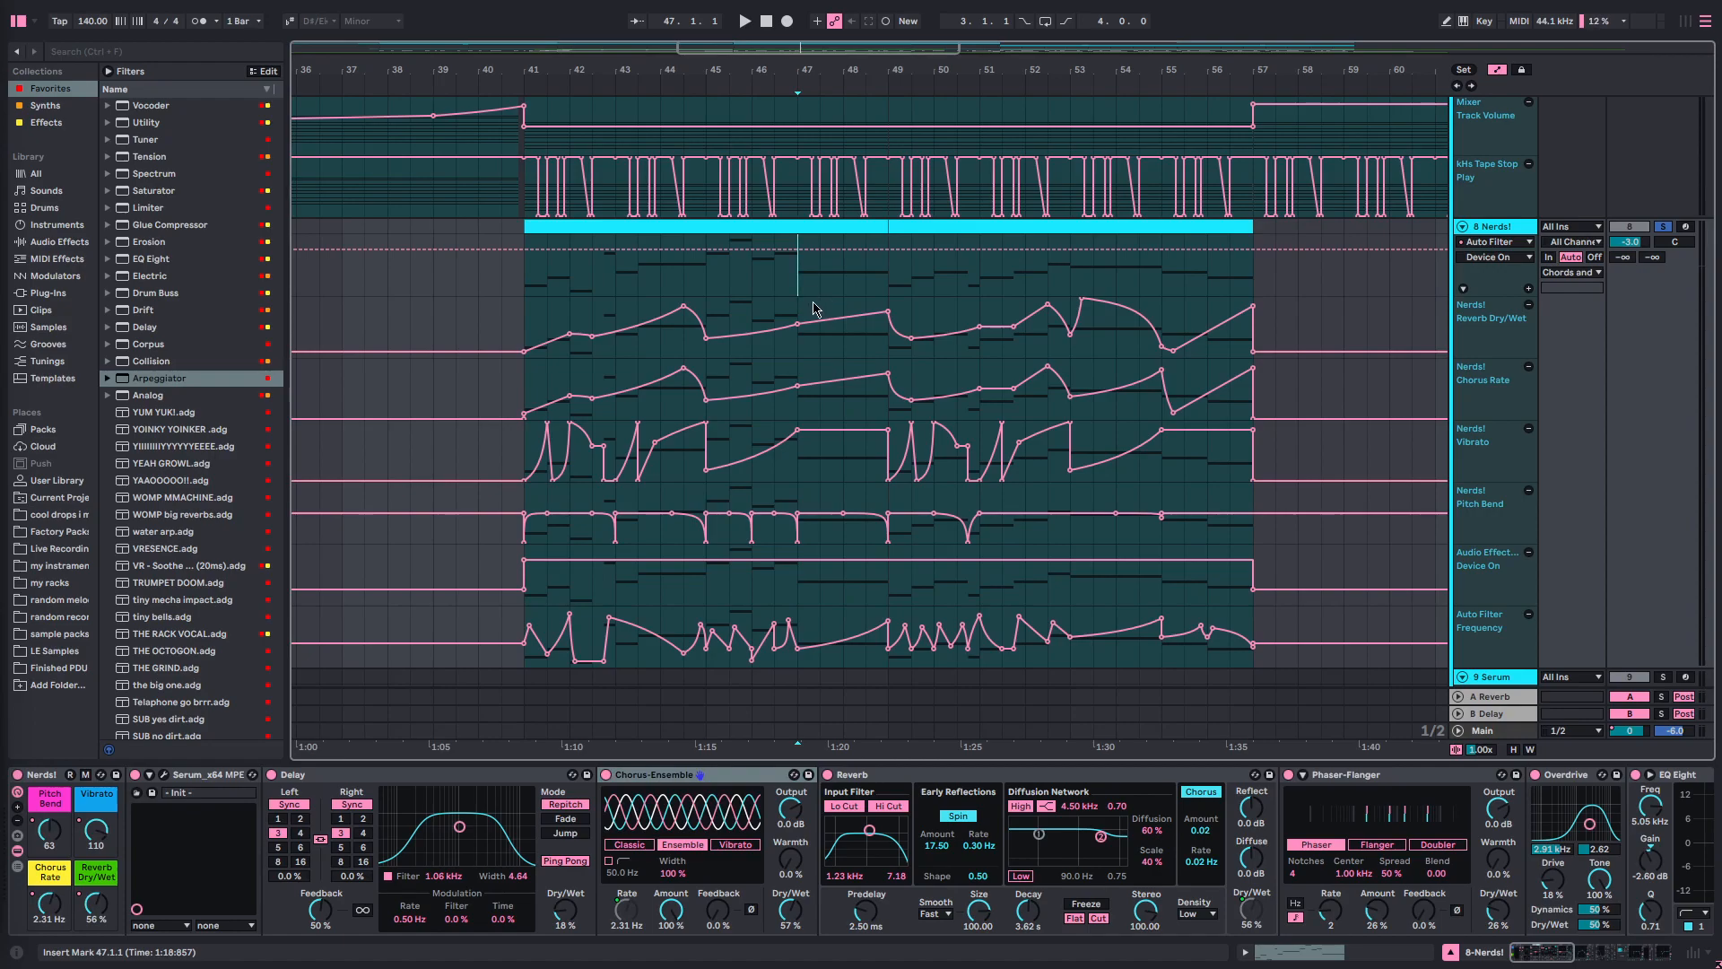
{"action": "key", "text": "space"}
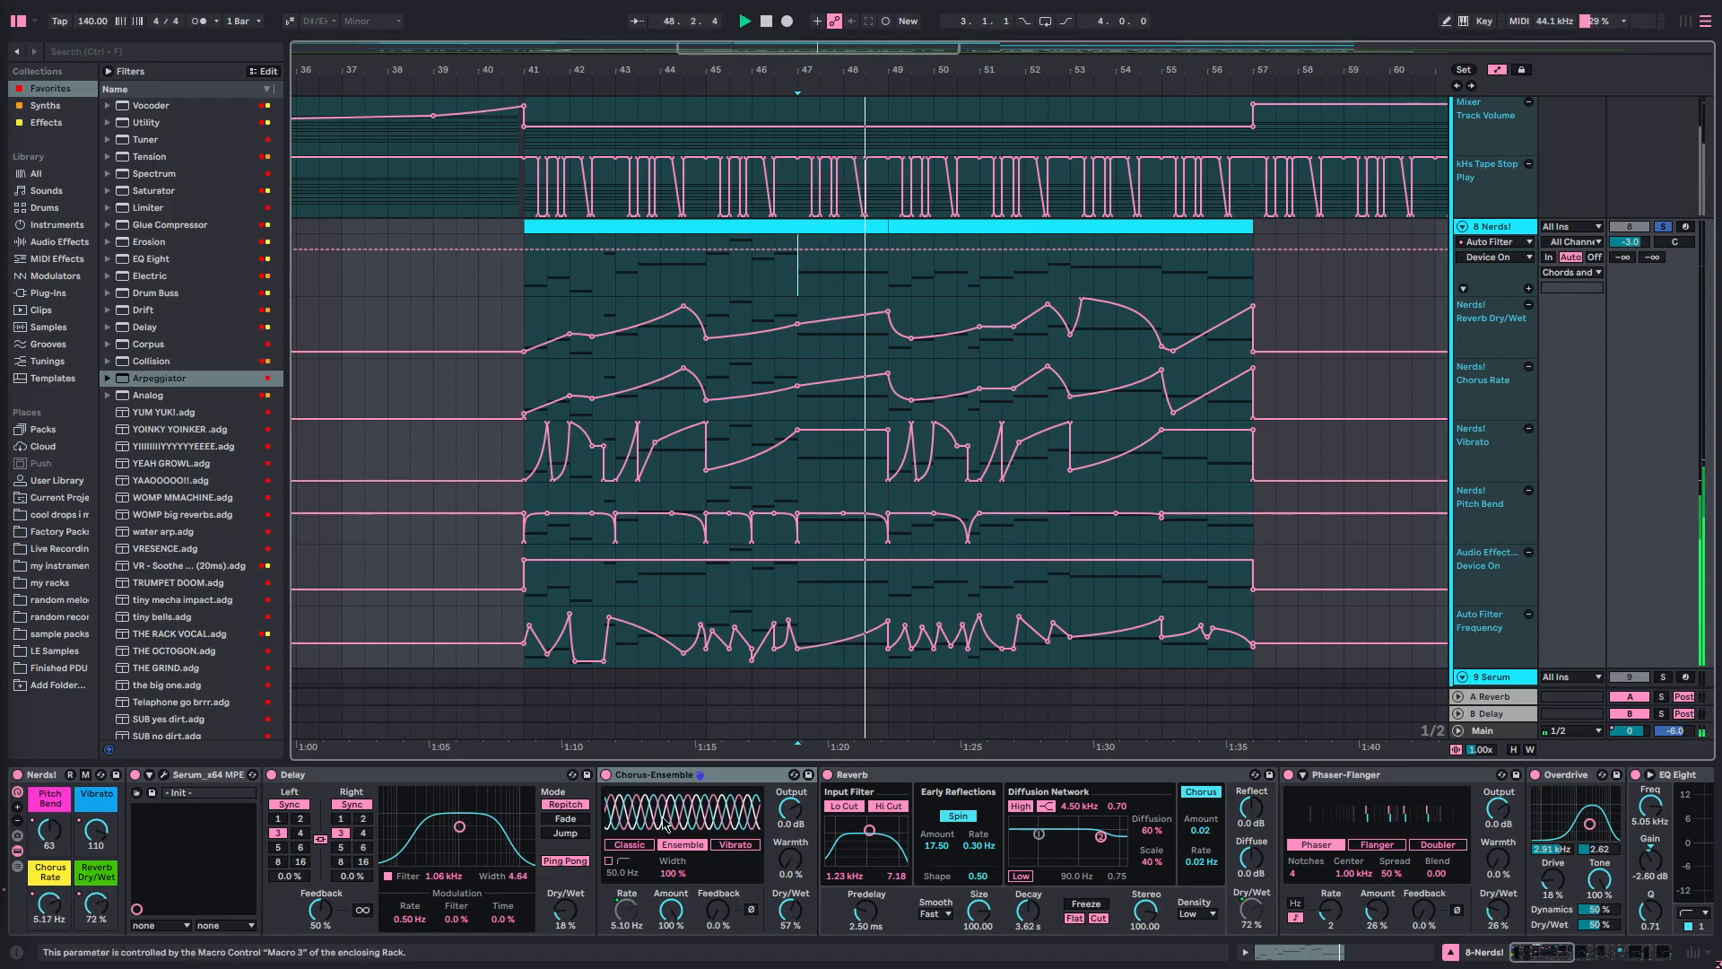
{"action": "key", "text": "space"}
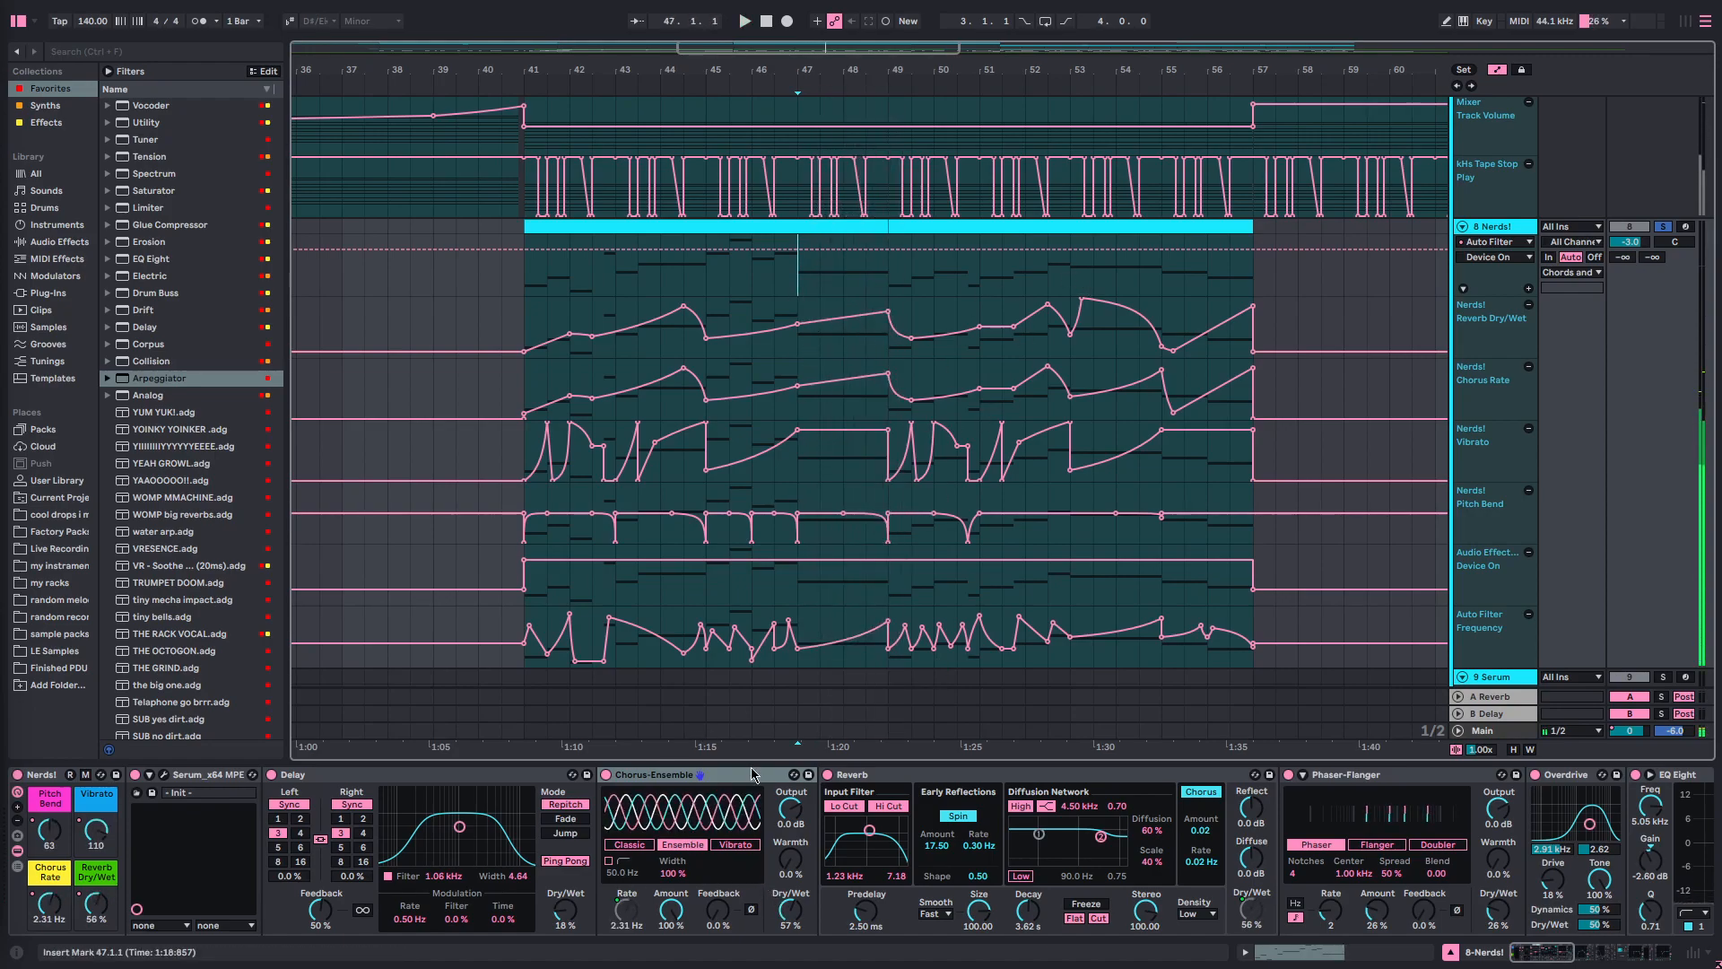
- Compare the Chorus-Ensemble modulation at bars 41 and 47 by moving the insert marker between them
{"action": "left_click_drag", "start_coordinate": [482, 285], "coordinate": [499, 291]}
{"action": "left_click", "coordinate": [539, 309]}
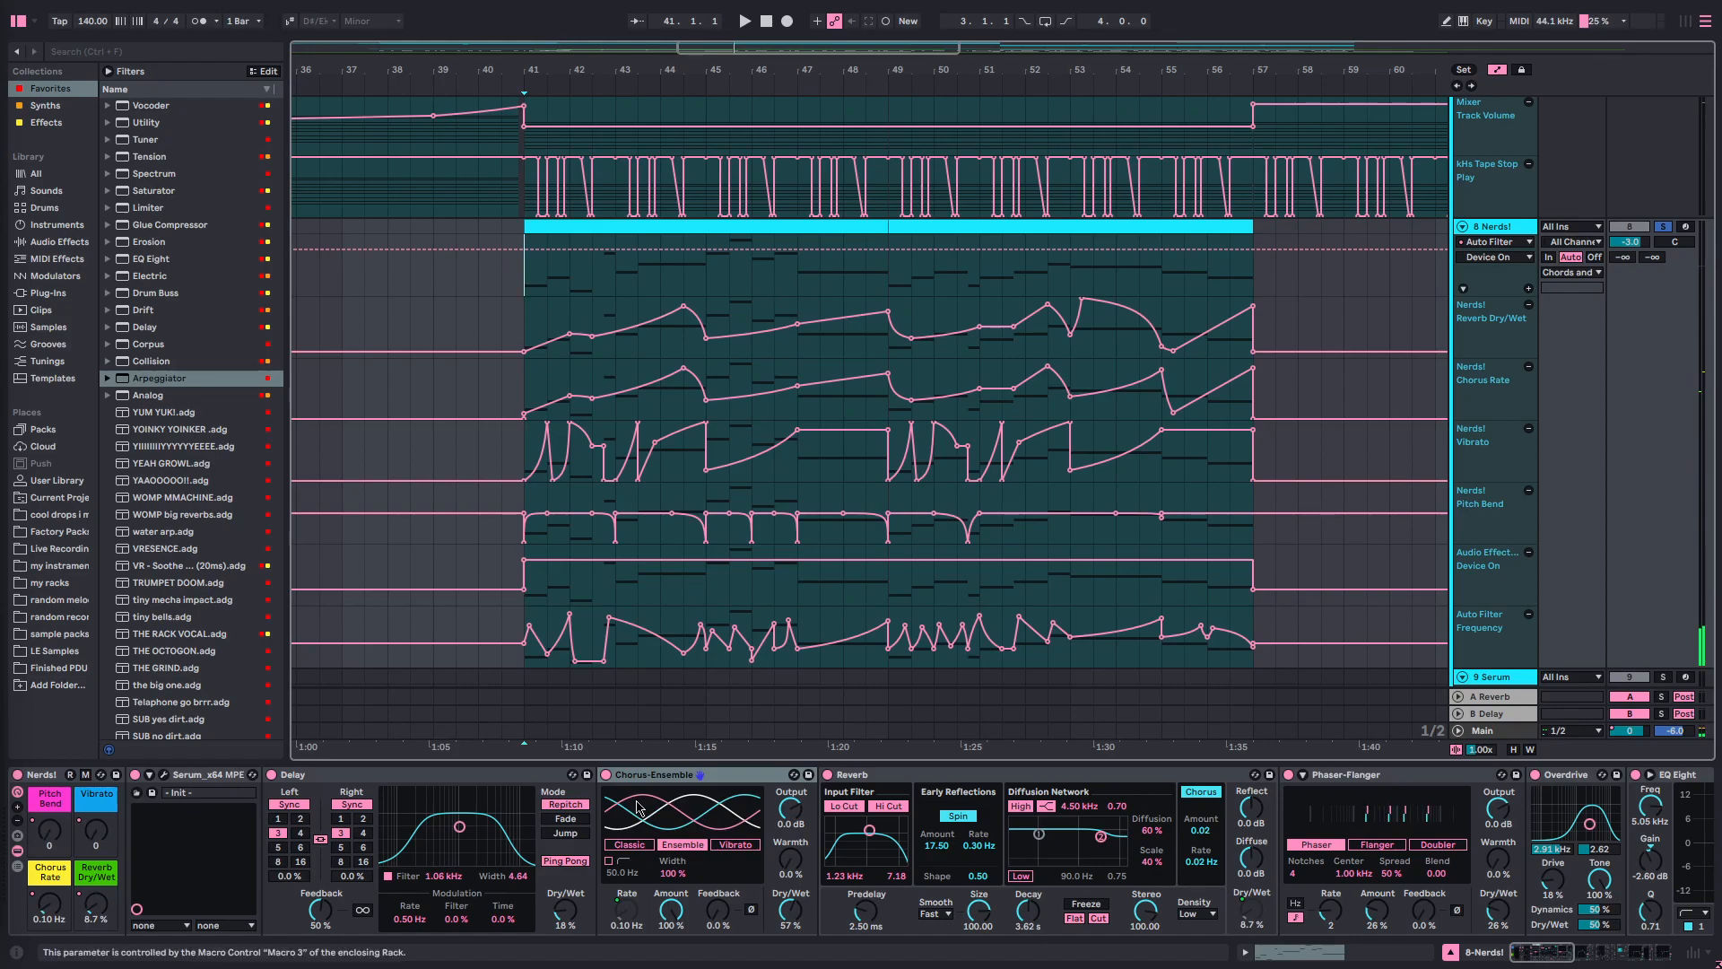
{"action": "left_click", "coordinate": [654, 840]}
{"action": "left_click", "coordinate": [798, 292]}
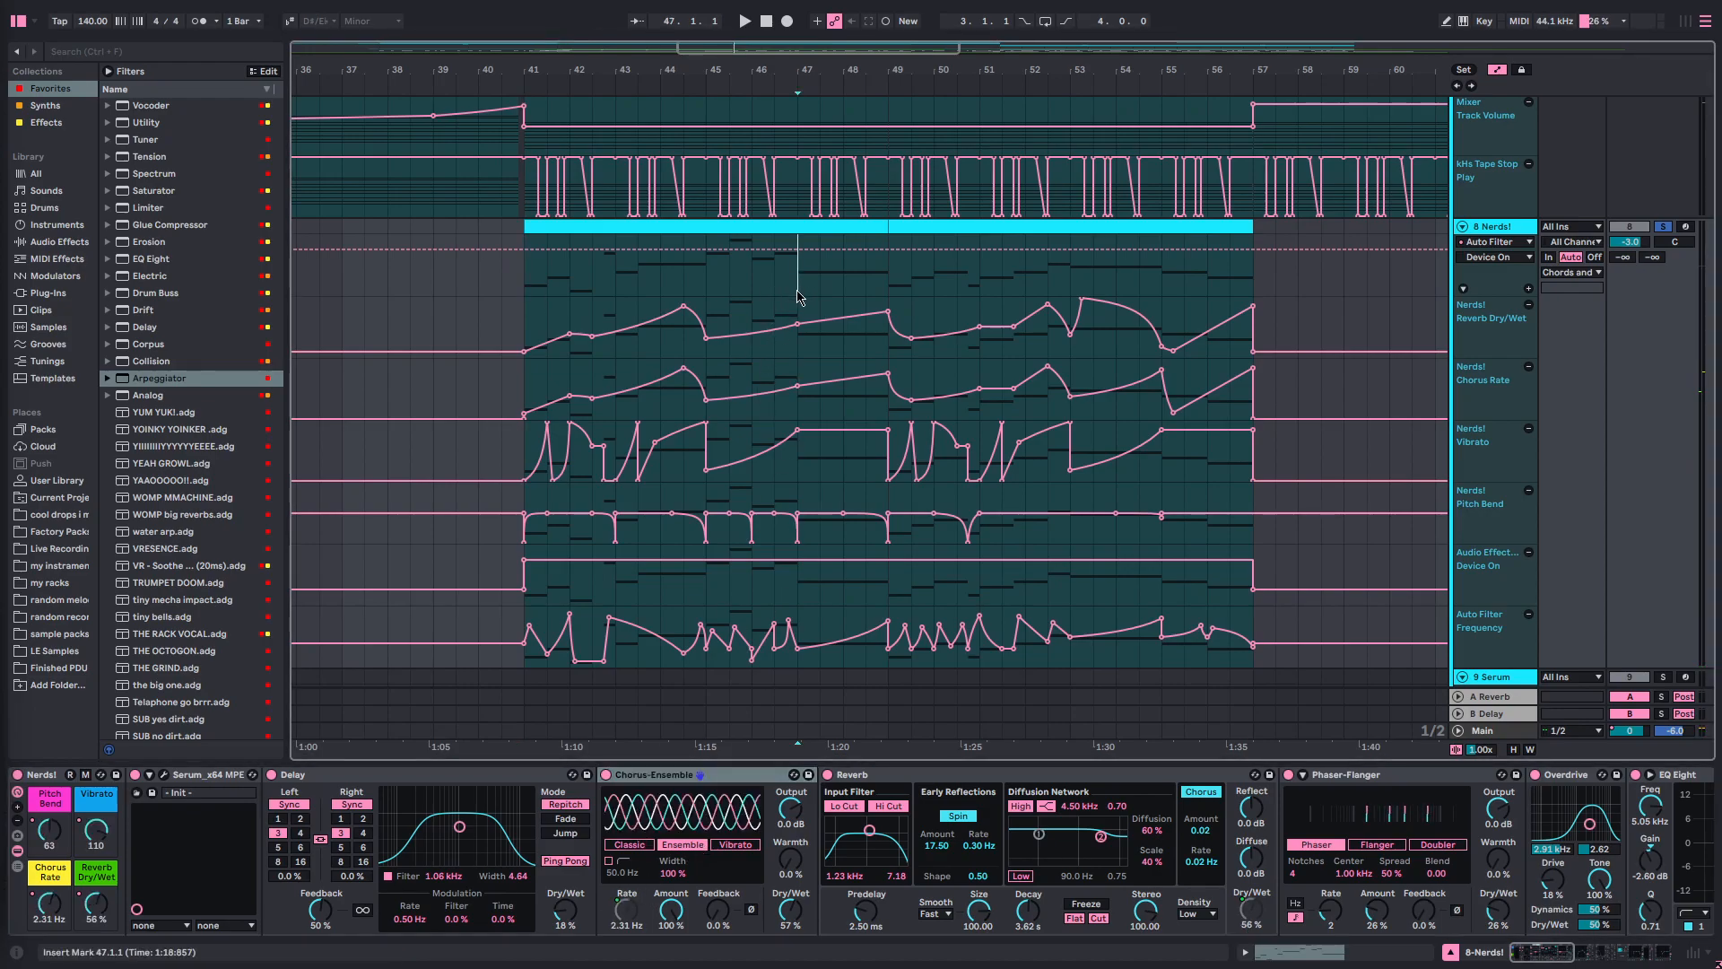
{"action": "left_click", "coordinate": [805, 308]}
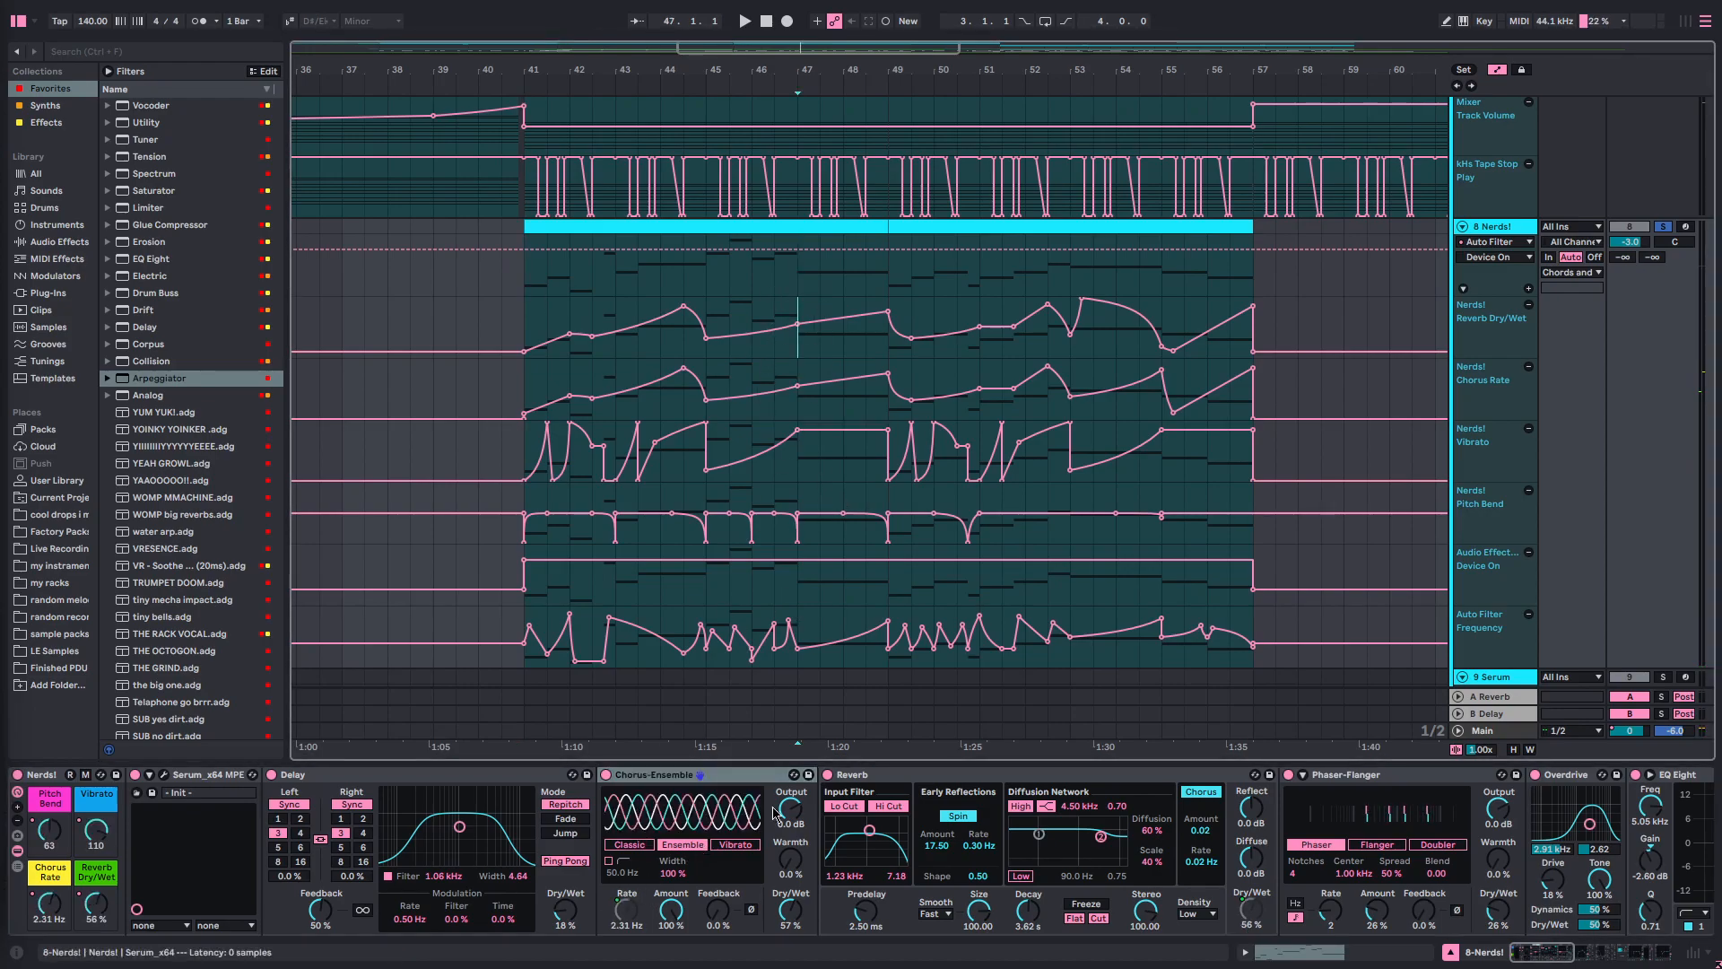
- Scan back and forth through the Nerds! rack's effects from the Delay onward, ending with the Delay selected
{"action": "left_click", "coordinate": [496, 780]}
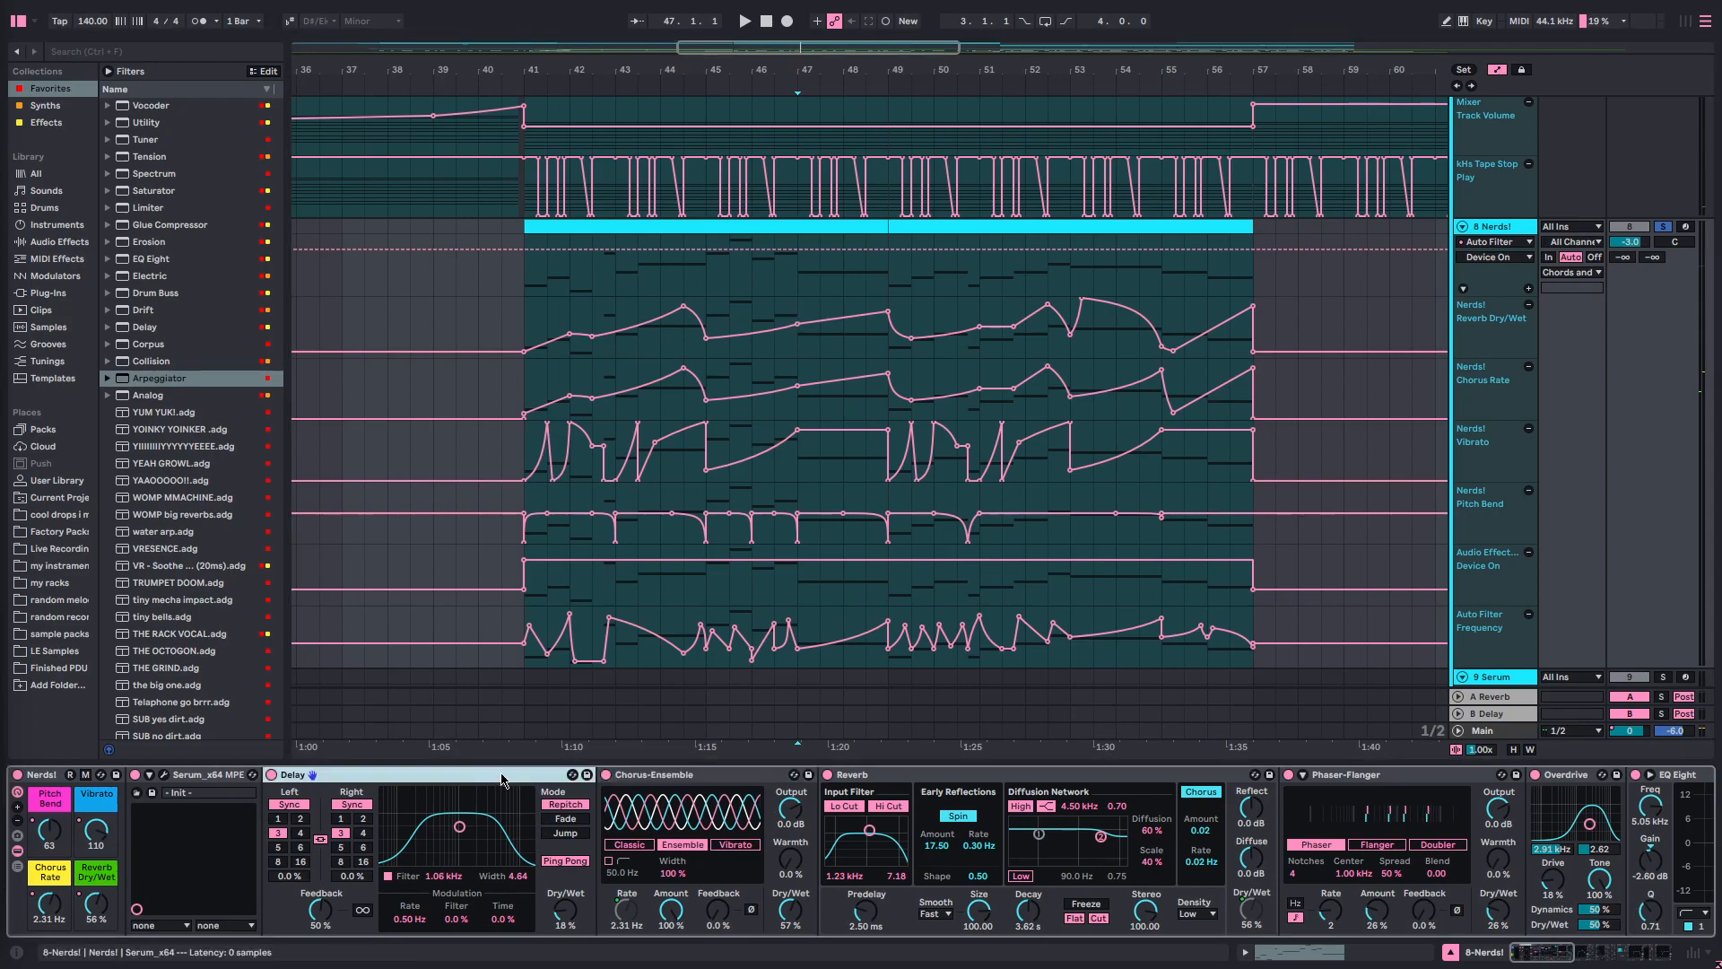
{"action": "scroll", "coordinate": [835, 804], "scroll_direction": "right", "scroll_amount": 1}
{"action": "left_click", "coordinate": [774, 779]}
{"action": "scroll", "coordinate": [872, 813], "scroll_direction": "right", "scroll_amount": 3}
{"action": "scroll", "coordinate": [872, 812], "scroll_direction": "right", "scroll_amount": 1}
{"action": "scroll", "coordinate": [825, 816], "scroll_direction": "left", "scroll_amount": 4}
{"action": "scroll", "coordinate": [825, 816], "scroll_direction": "right", "scroll_amount": 6}
{"action": "scroll", "coordinate": [531, 861], "scroll_direction": "left", "scroll_amount": 3}
{"action": "scroll", "coordinate": [531, 863], "scroll_direction": "left", "scroll_amount": 3}
{"action": "left_click", "coordinate": [244, 790]}
- Examine the Reverb settings further along the rack and select the Phaser-Flanger
{"action": "scroll", "coordinate": [710, 834], "scroll_direction": "right", "scroll_amount": 3}
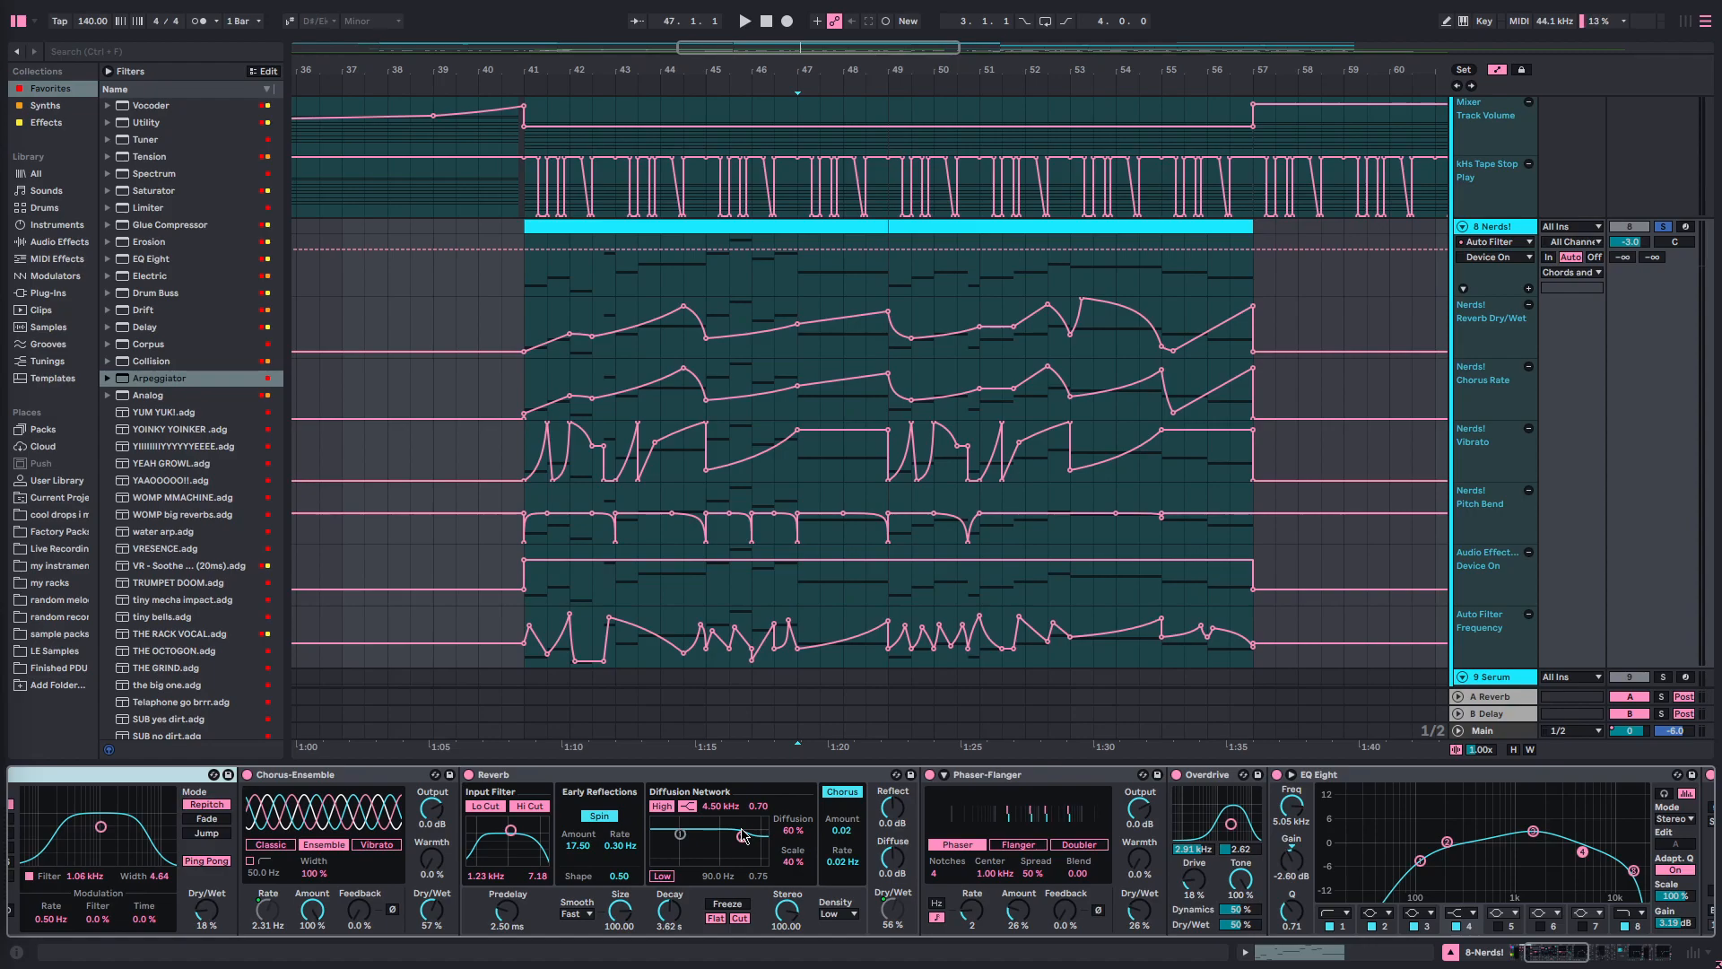
{"action": "scroll", "coordinate": [743, 848], "scroll_direction": "right", "scroll_amount": 3}
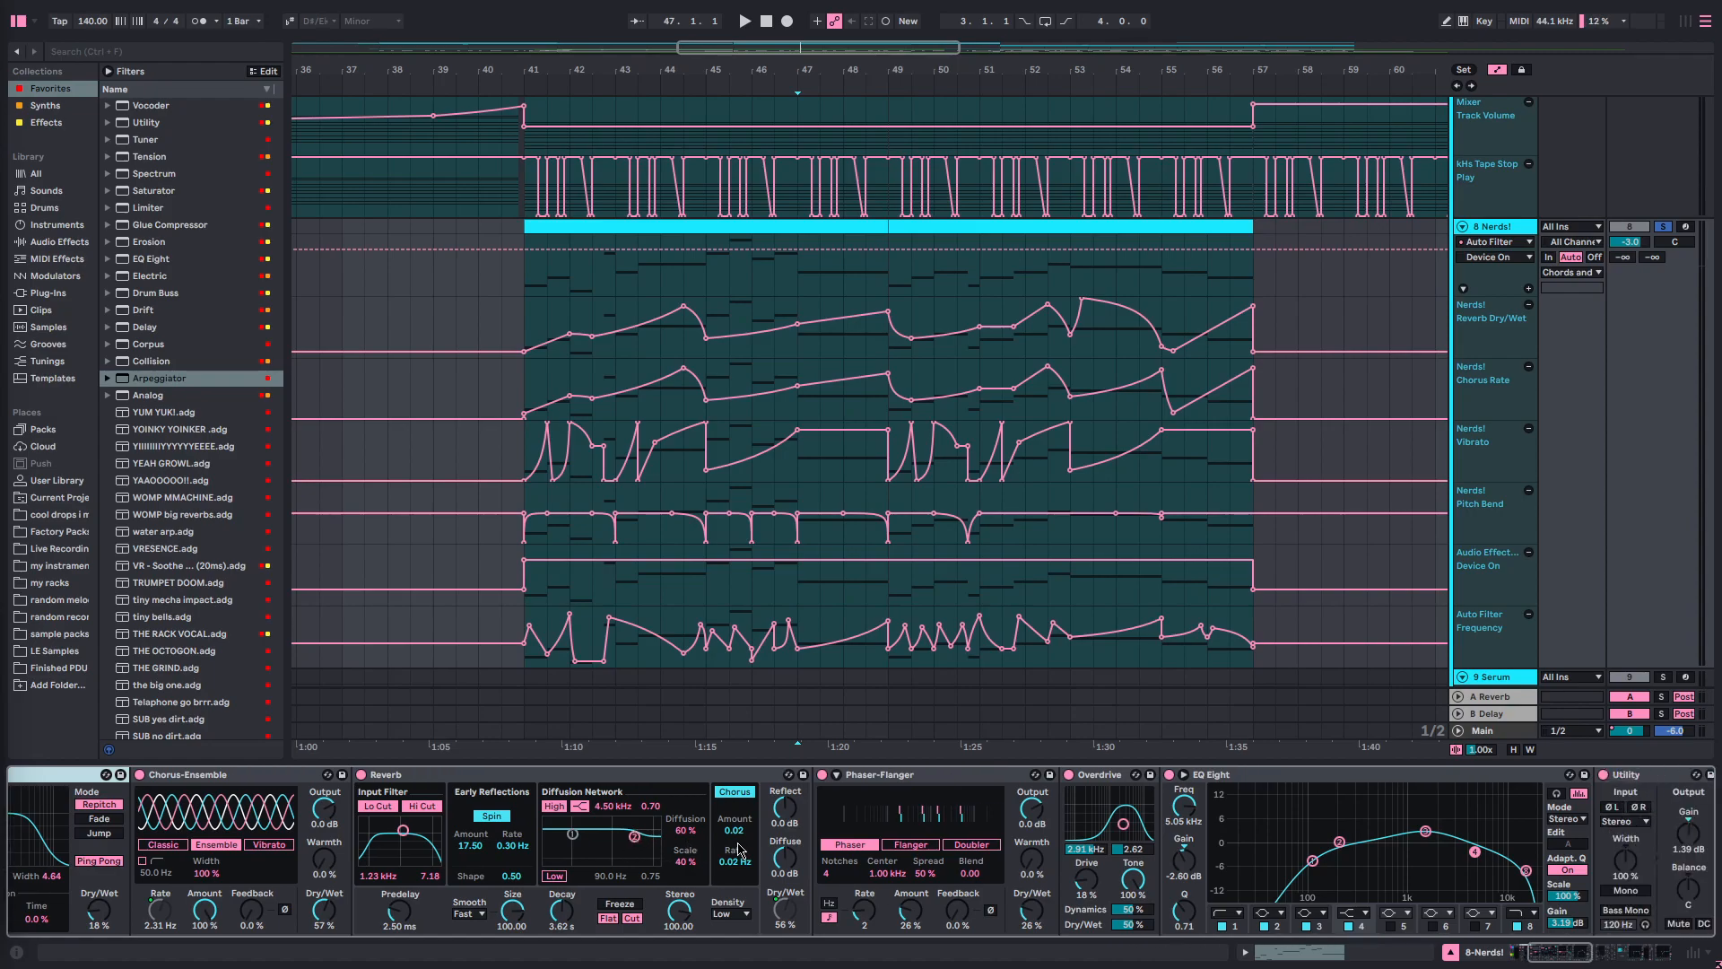
{"action": "scroll", "coordinate": [791, 818], "scroll_direction": "right", "scroll_amount": 2}
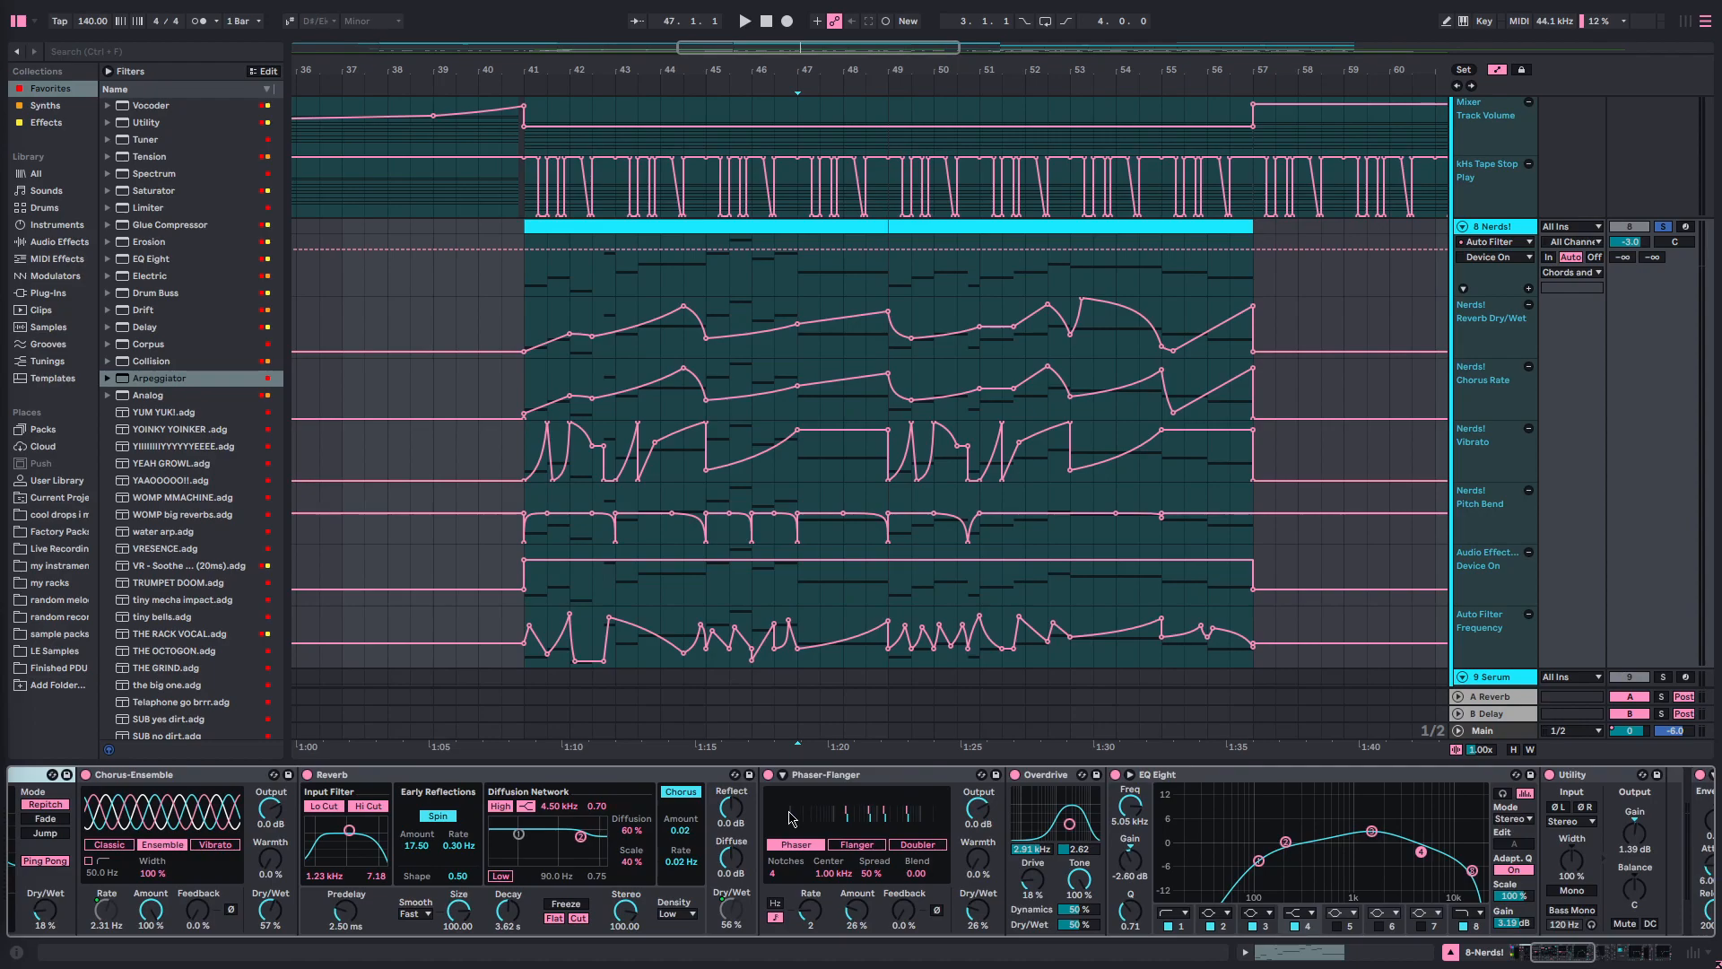
{"action": "scroll", "coordinate": [791, 818], "scroll_direction": "right", "scroll_amount": 3}
{"action": "left_click", "coordinate": [758, 775]}
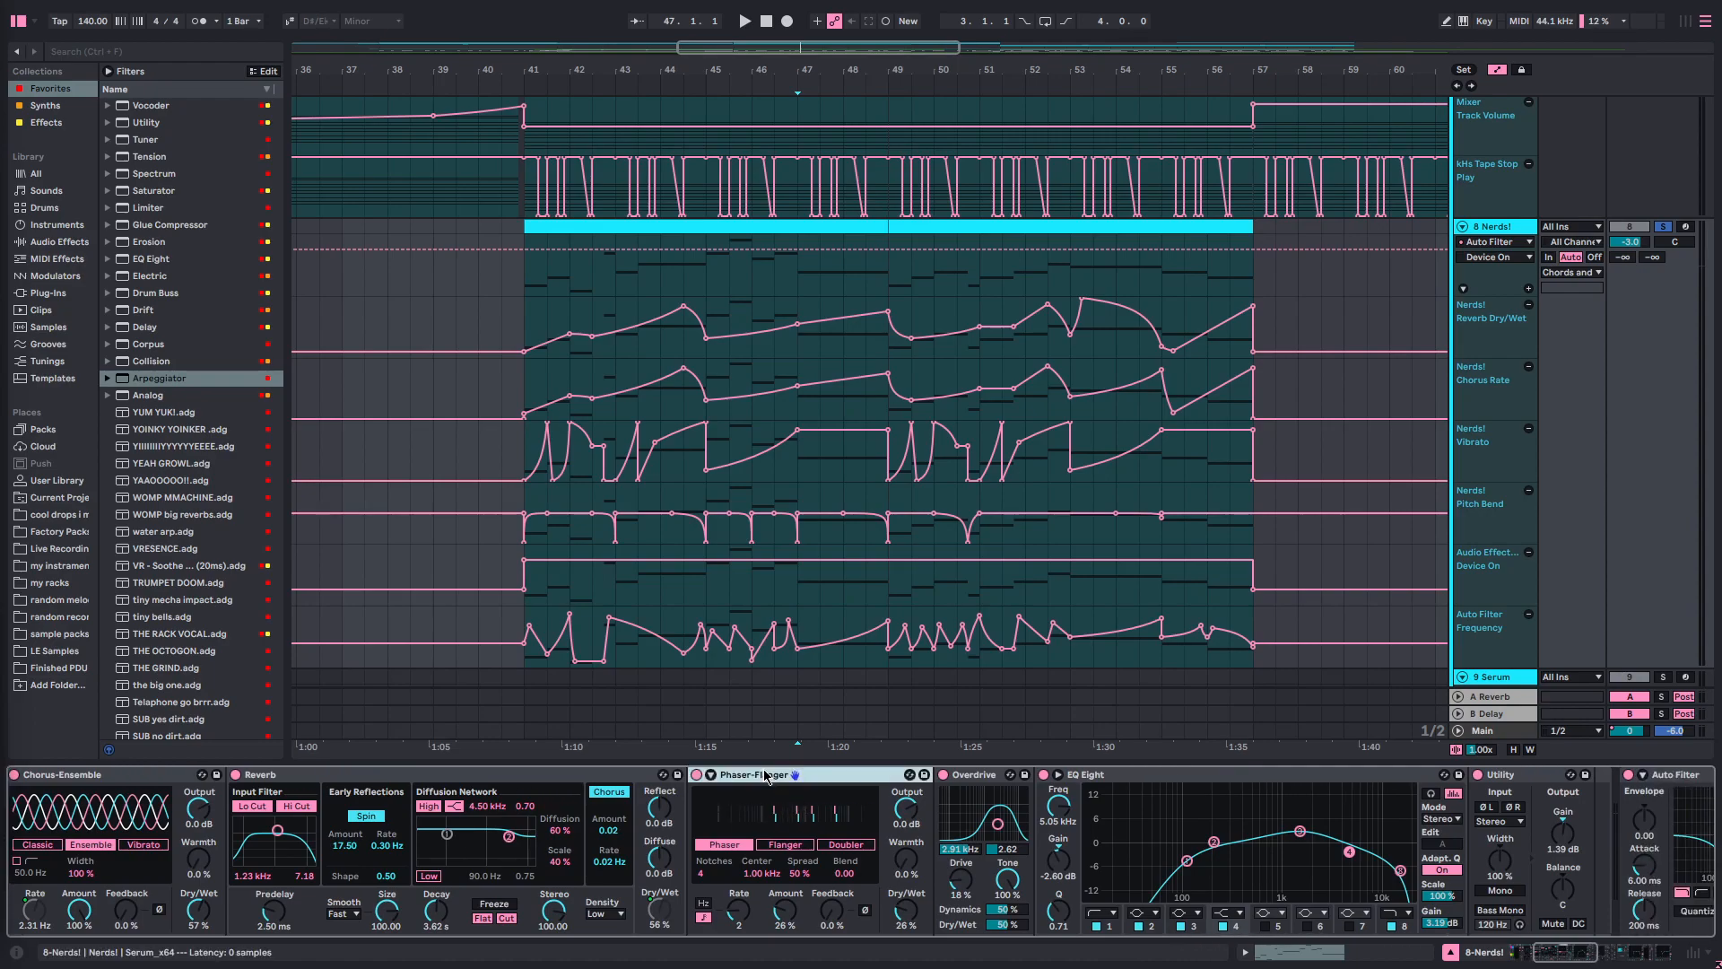
- Examine the Phaser-Flanger, Overdrive, EQ Eight and Utility settings, then return to the start of the Nerds! device chain
{"action": "scroll", "coordinate": [628, 801], "scroll_direction": "right", "scroll_amount": 3}
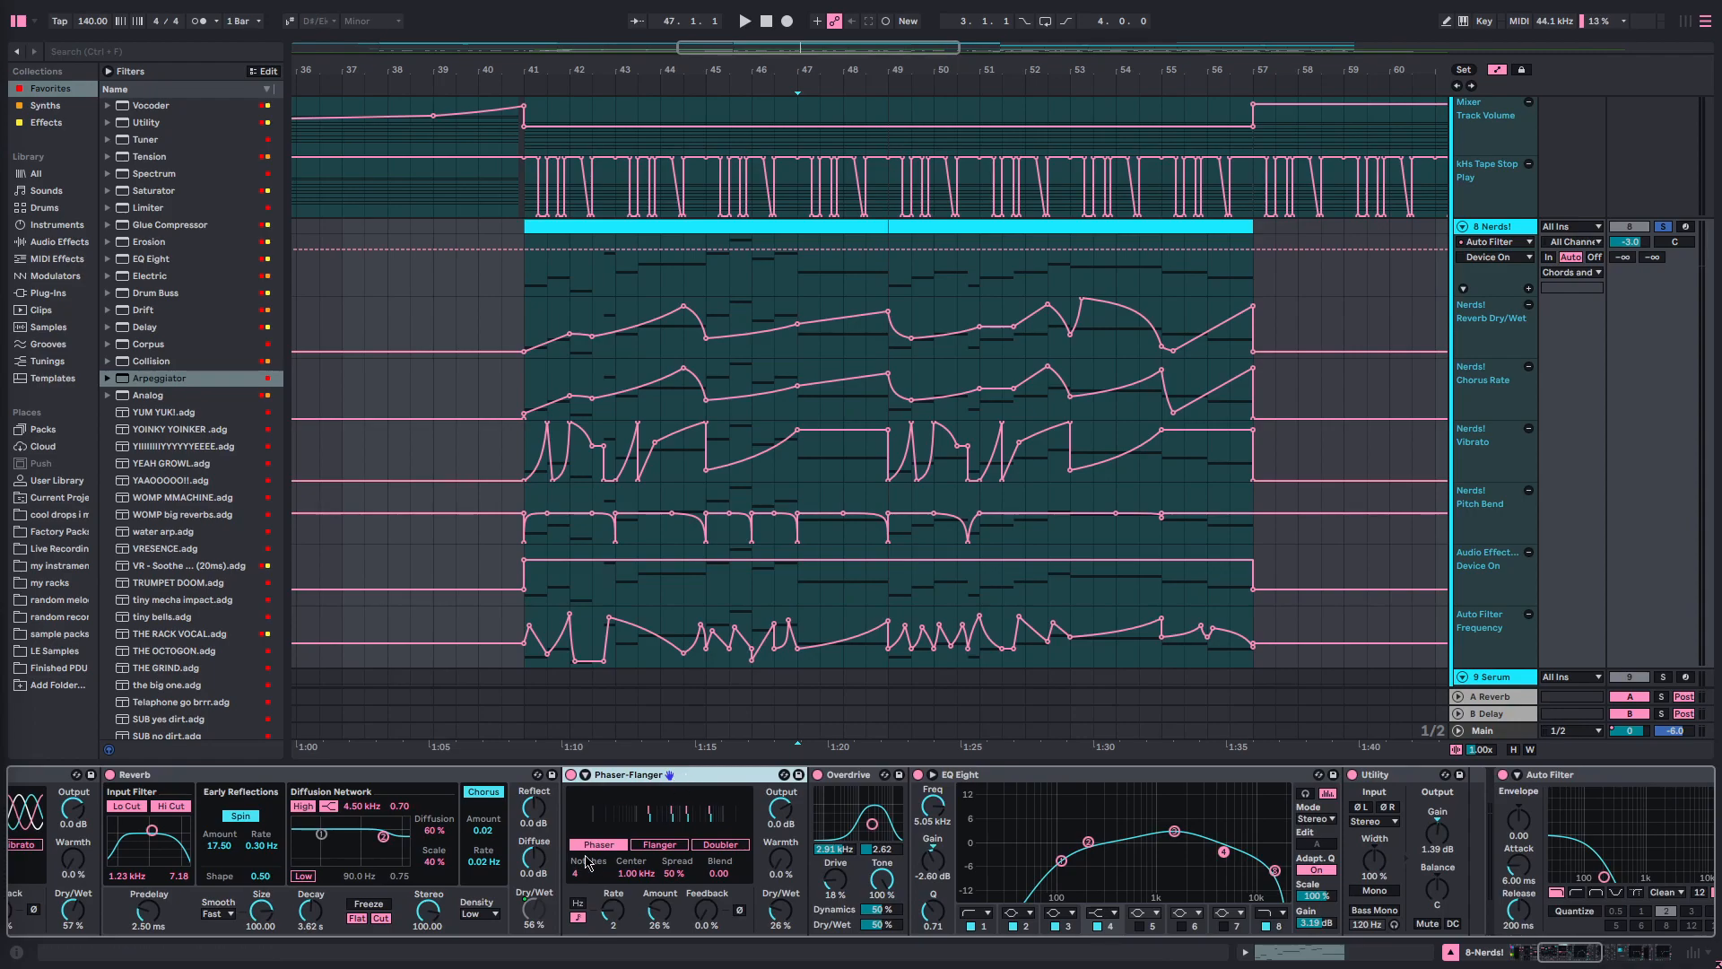
{"action": "scroll", "coordinate": [797, 779], "scroll_direction": "right", "scroll_amount": 2}
{"action": "left_click", "coordinate": [796, 778]}
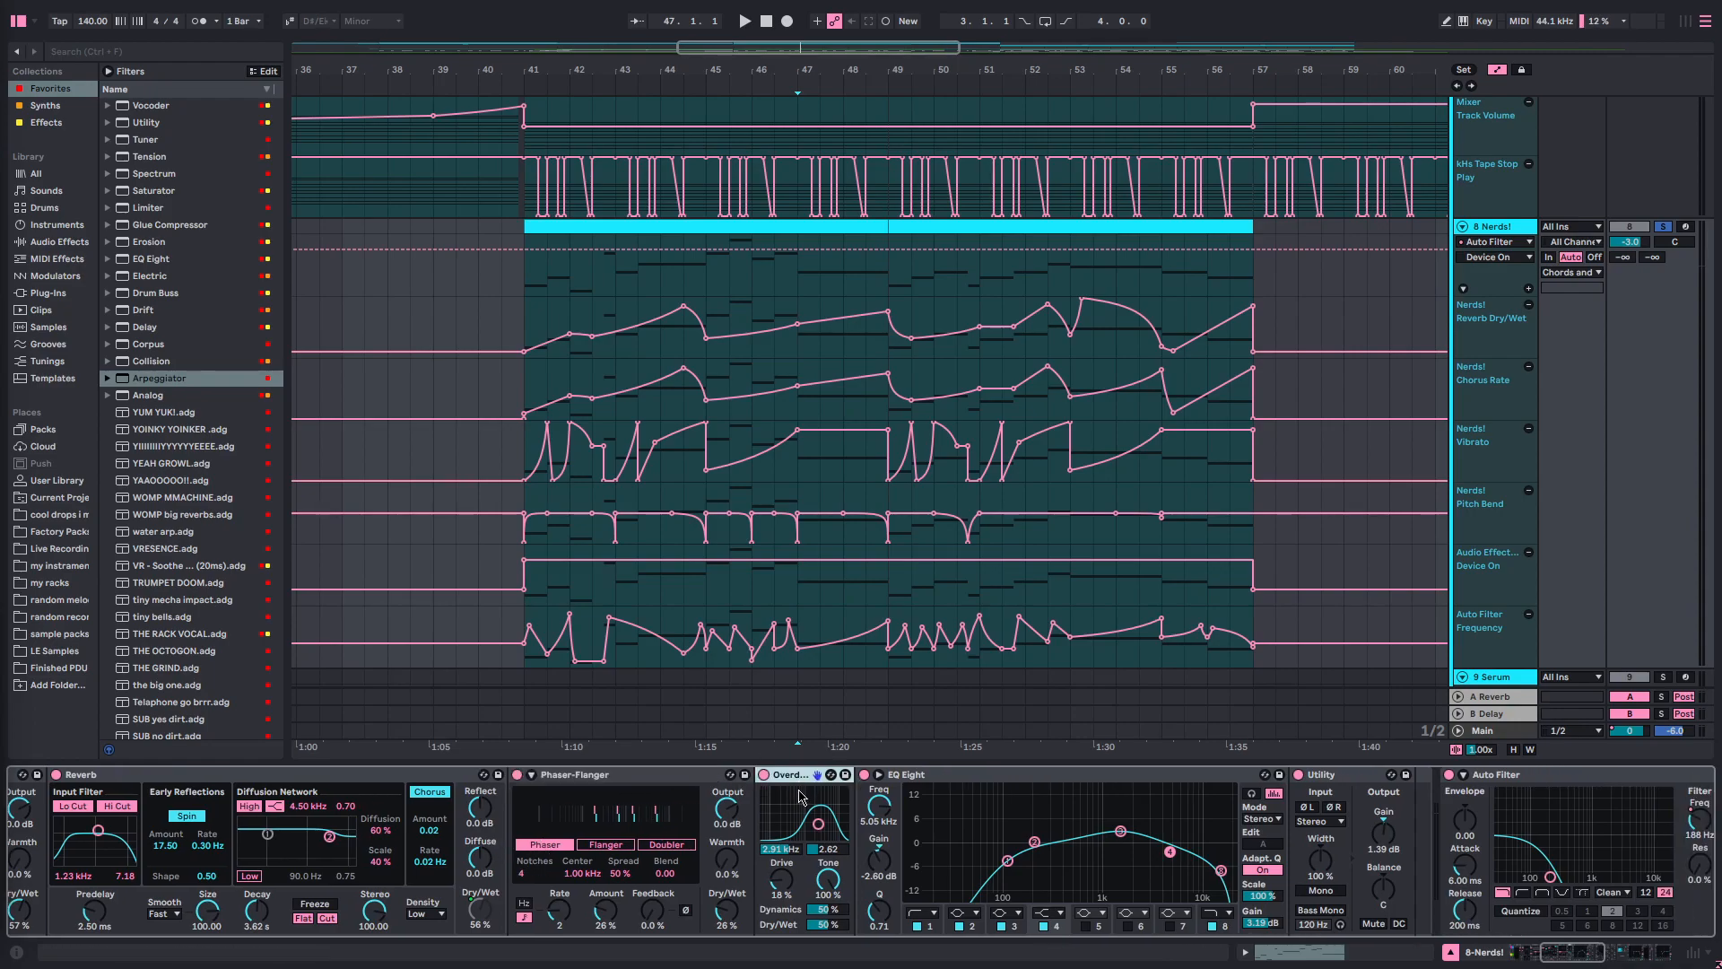
{"action": "scroll", "coordinate": [780, 825], "scroll_direction": "right", "scroll_amount": 6}
{"action": "left_click", "coordinate": [735, 787]}
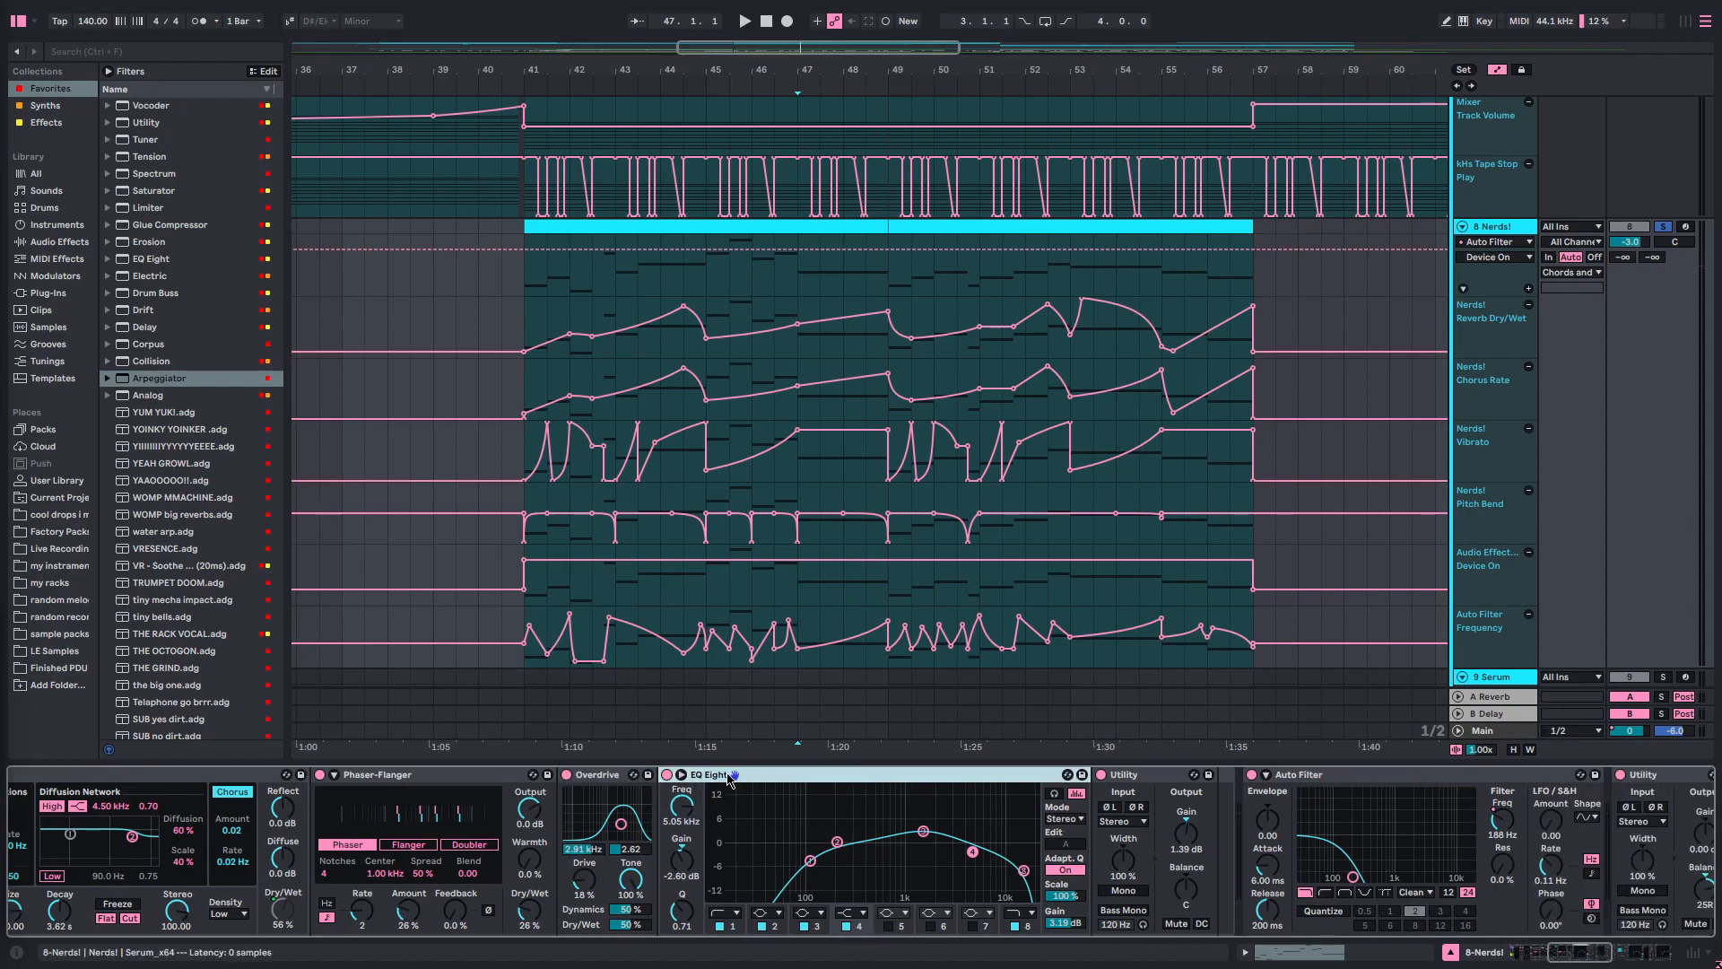
{"action": "scroll", "coordinate": [987, 807], "scroll_direction": "right", "scroll_amount": 3}
{"action": "left_click", "coordinate": [1055, 793]}
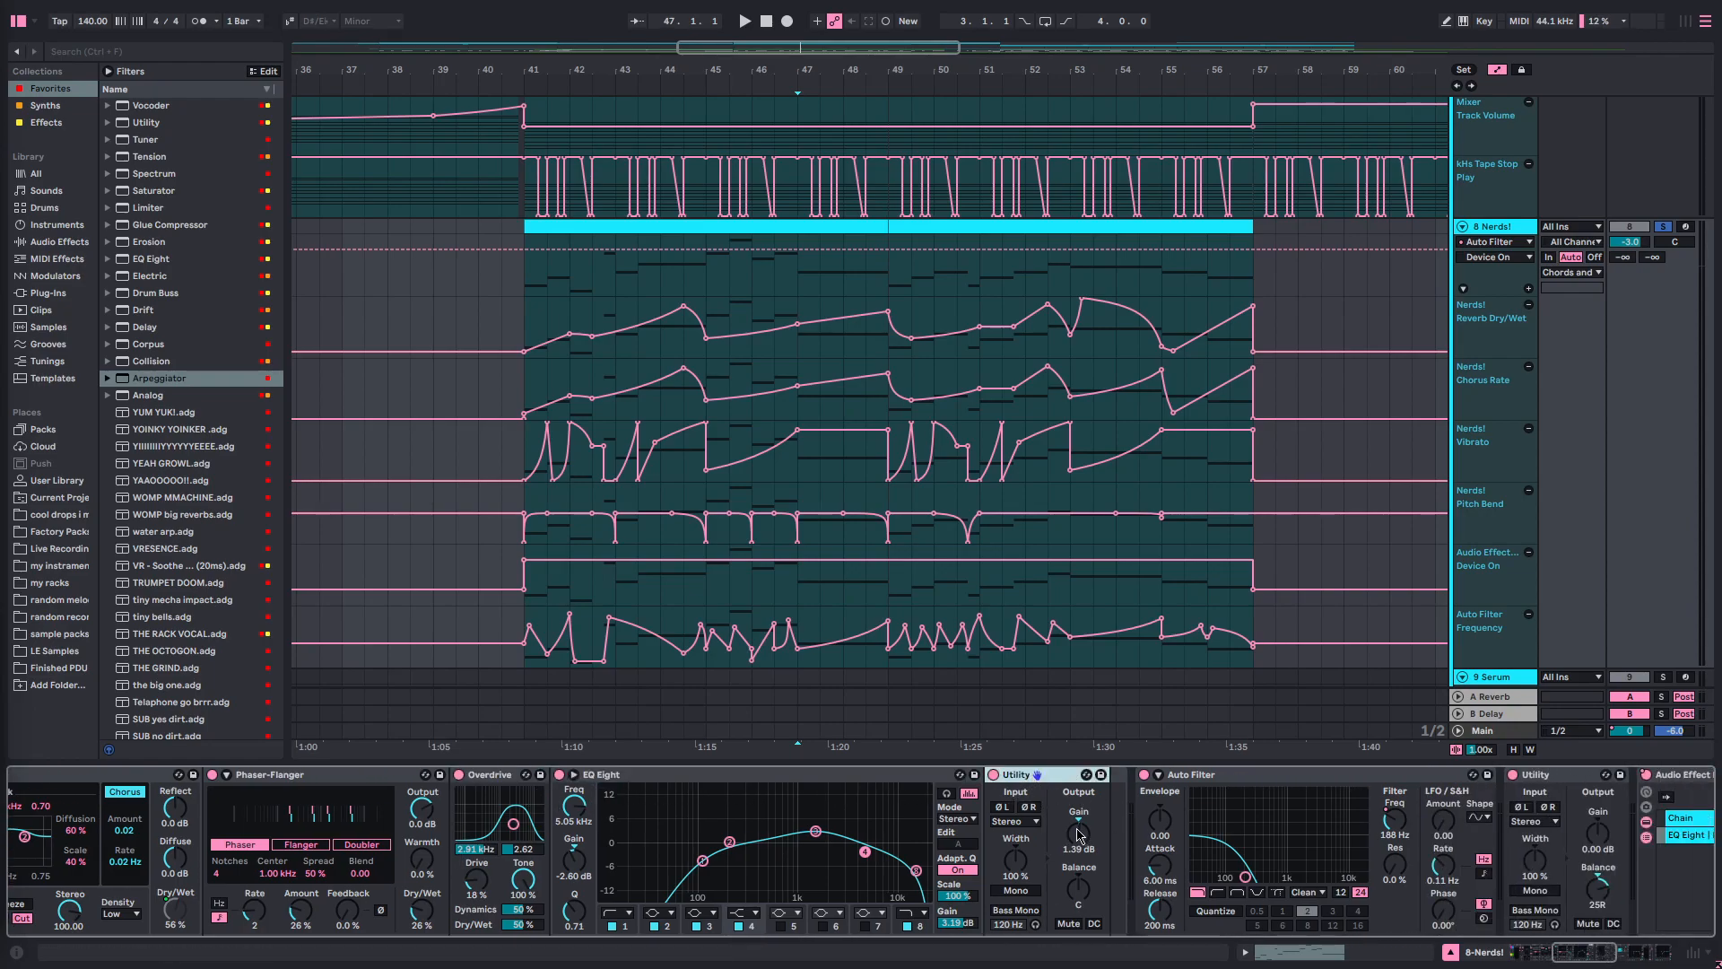
{"action": "scroll", "coordinate": [465, 849], "scroll_direction": "left", "scroll_amount": 20}
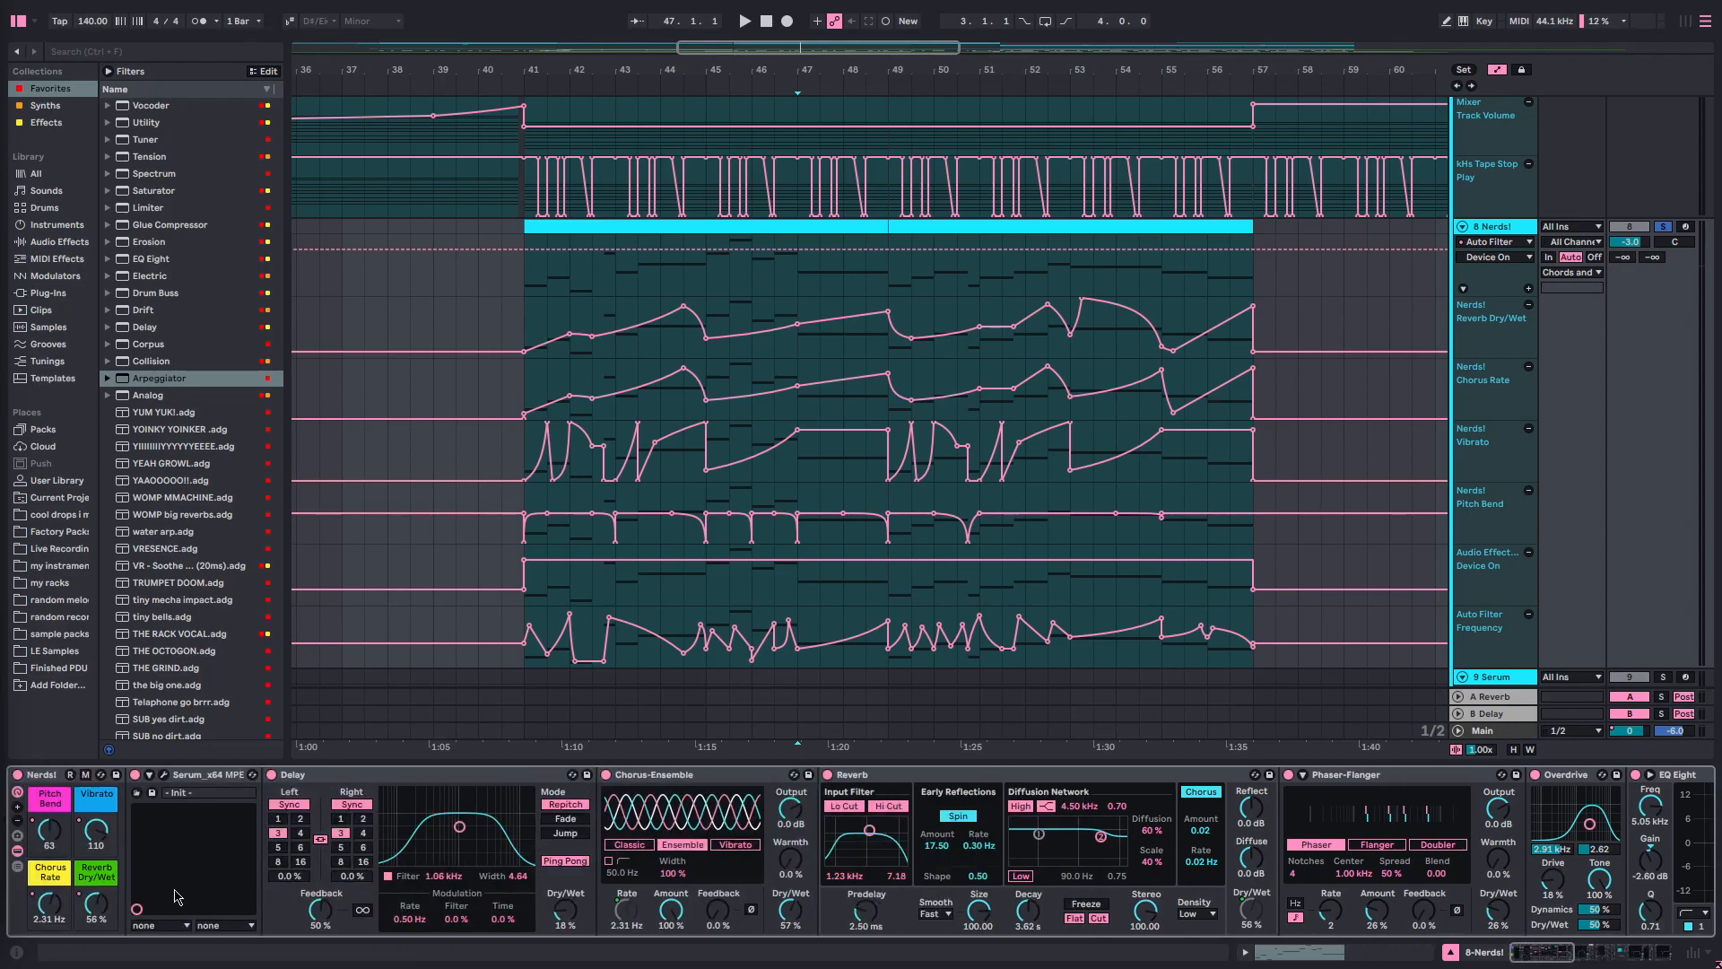
- Hide the devices inside the Nerds! rack and examine the effects that follow it, from the Auto Filter to the last EQ Eight
{"action": "left_click", "coordinate": [18, 850]}
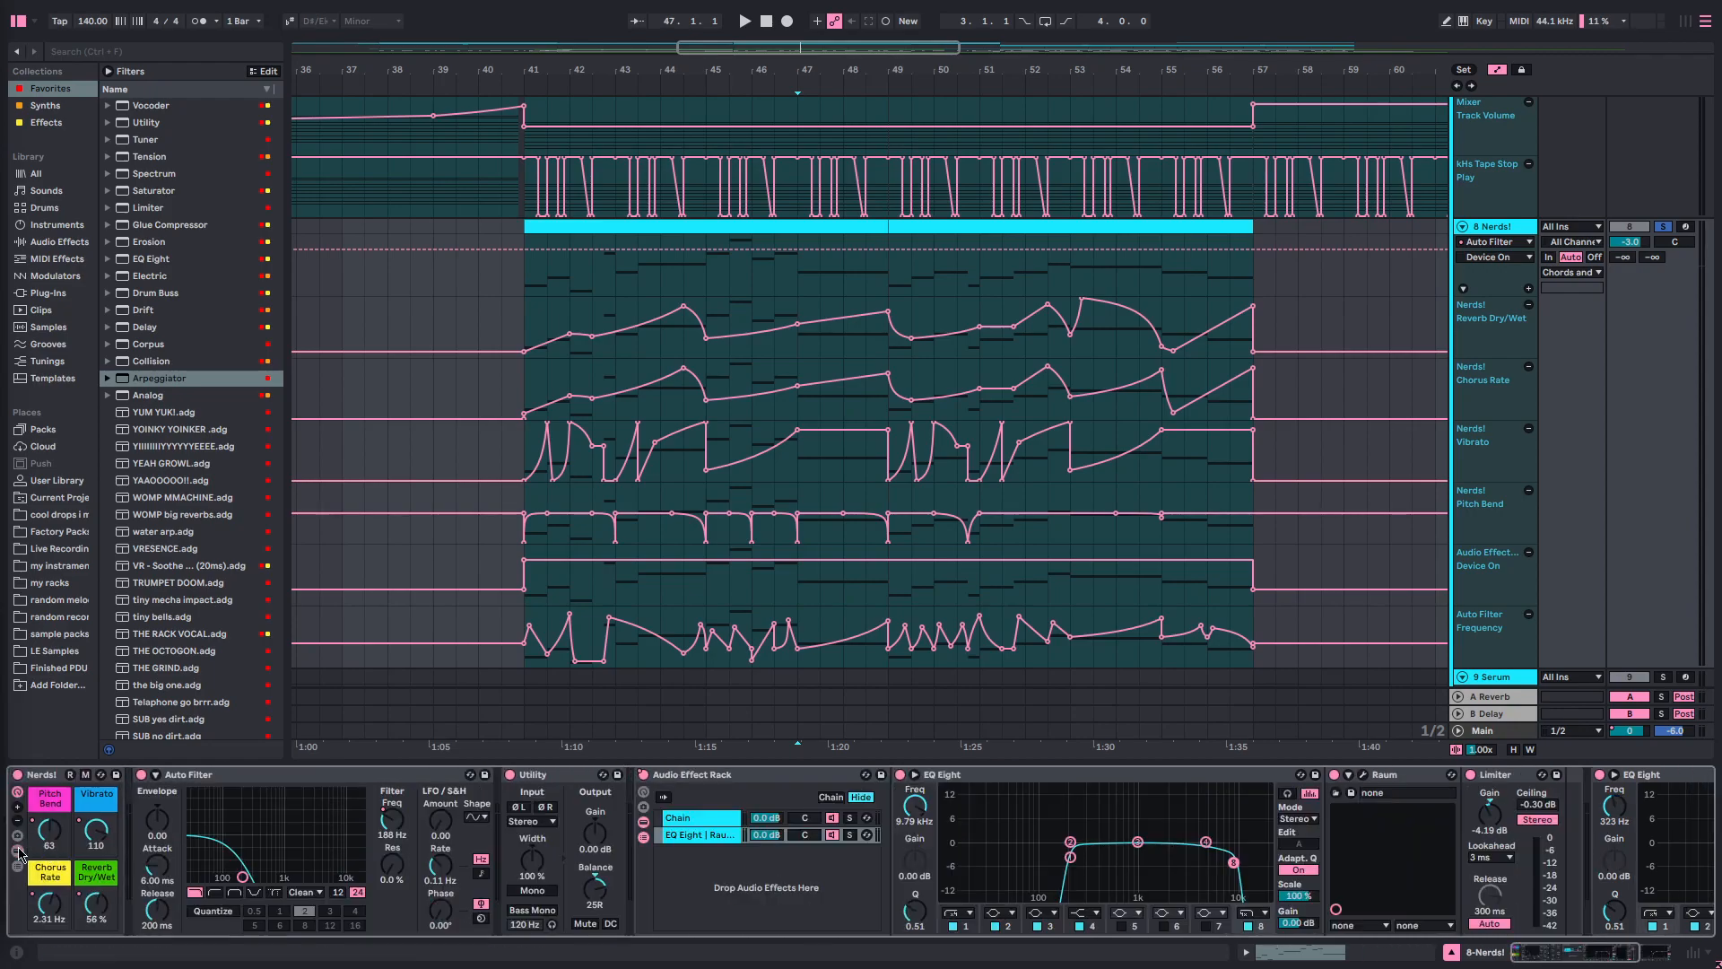
{"action": "left_click", "coordinate": [53, 779]}
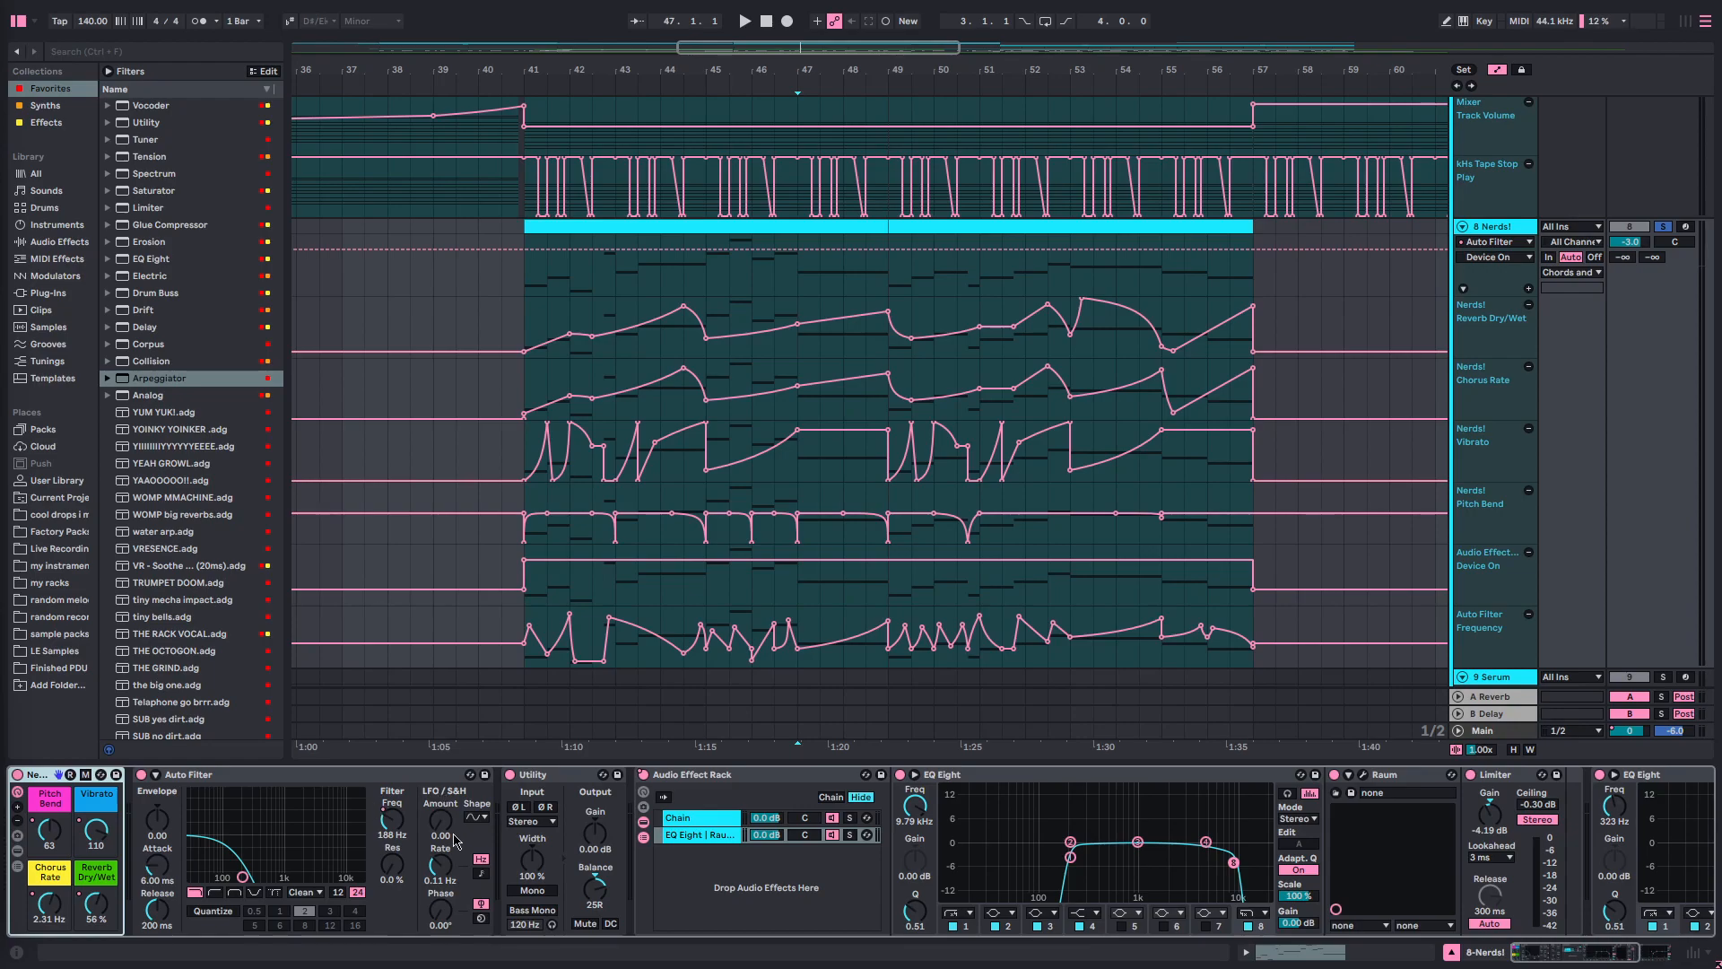
{"action": "scroll", "coordinate": [1048, 873], "scroll_direction": "right", "scroll_amount": 9}
{"action": "scroll", "coordinate": [563, 855], "scroll_direction": "left", "scroll_amount": 9}
- Play the Nerds! part from bar 41 while examining the effects after the rack, and stop back at bar 41
{"action": "left_click", "coordinate": [513, 300]}
{"action": "key", "text": "space"}
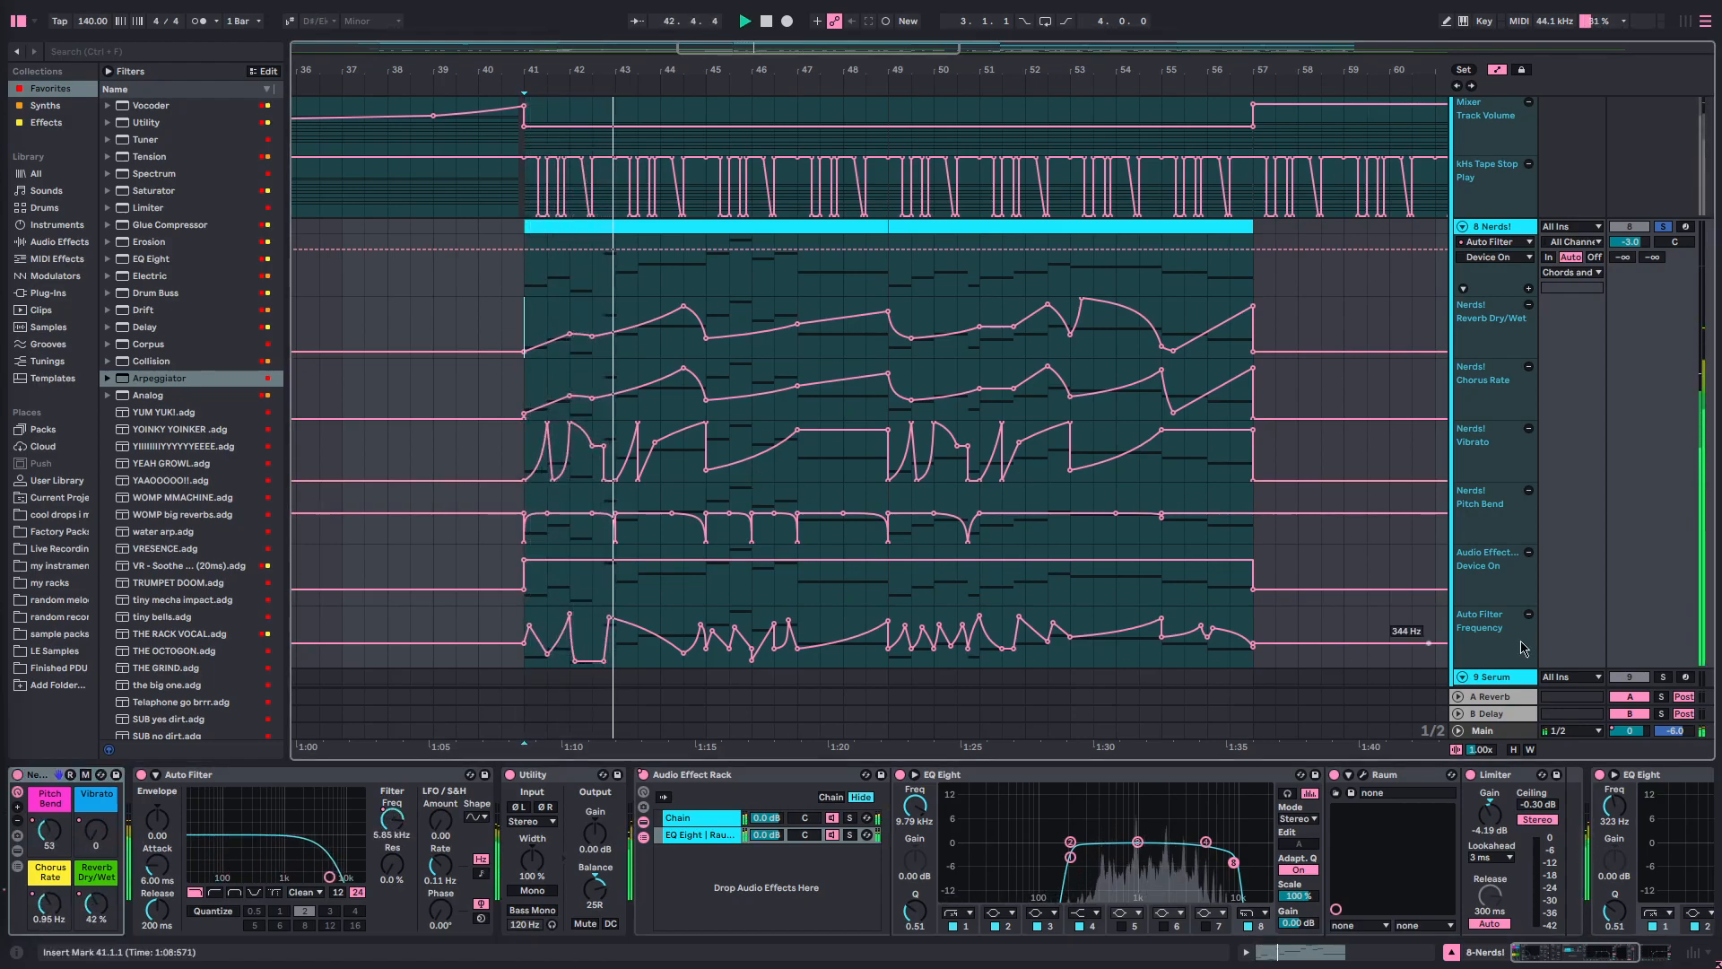
{"action": "scroll", "coordinate": [1372, 882], "scroll_direction": "down", "scroll_amount": 2}
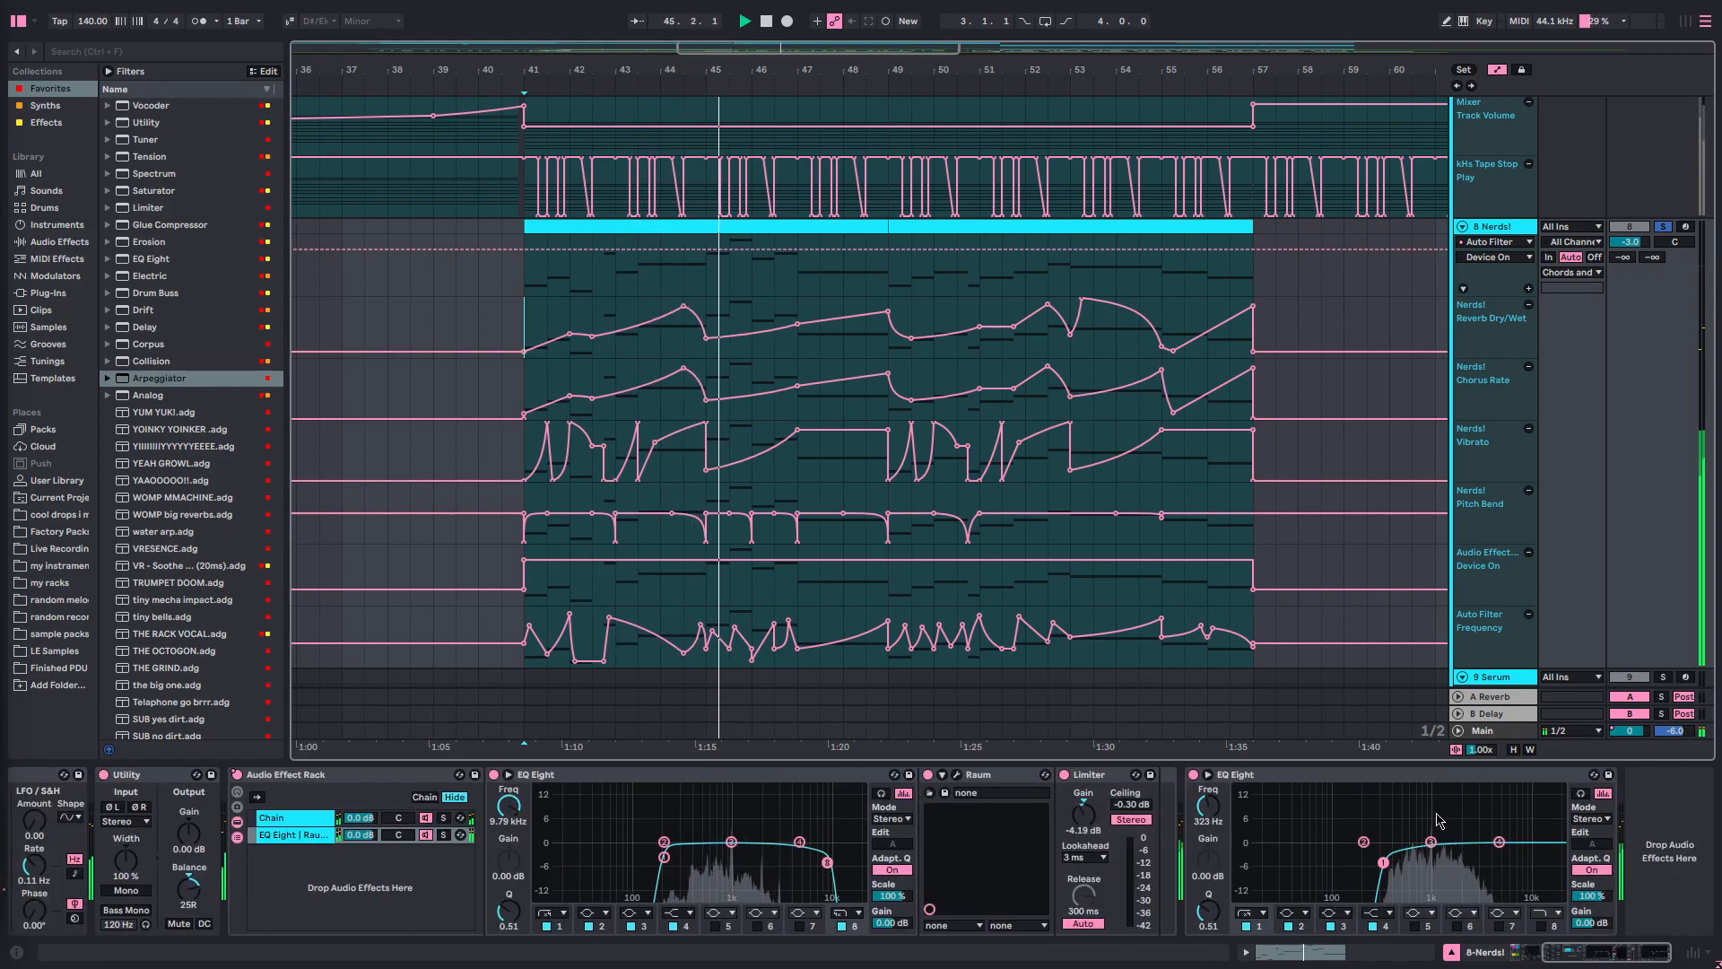
{"action": "scroll", "coordinate": [1438, 820], "scroll_direction": "up", "scroll_amount": 3}
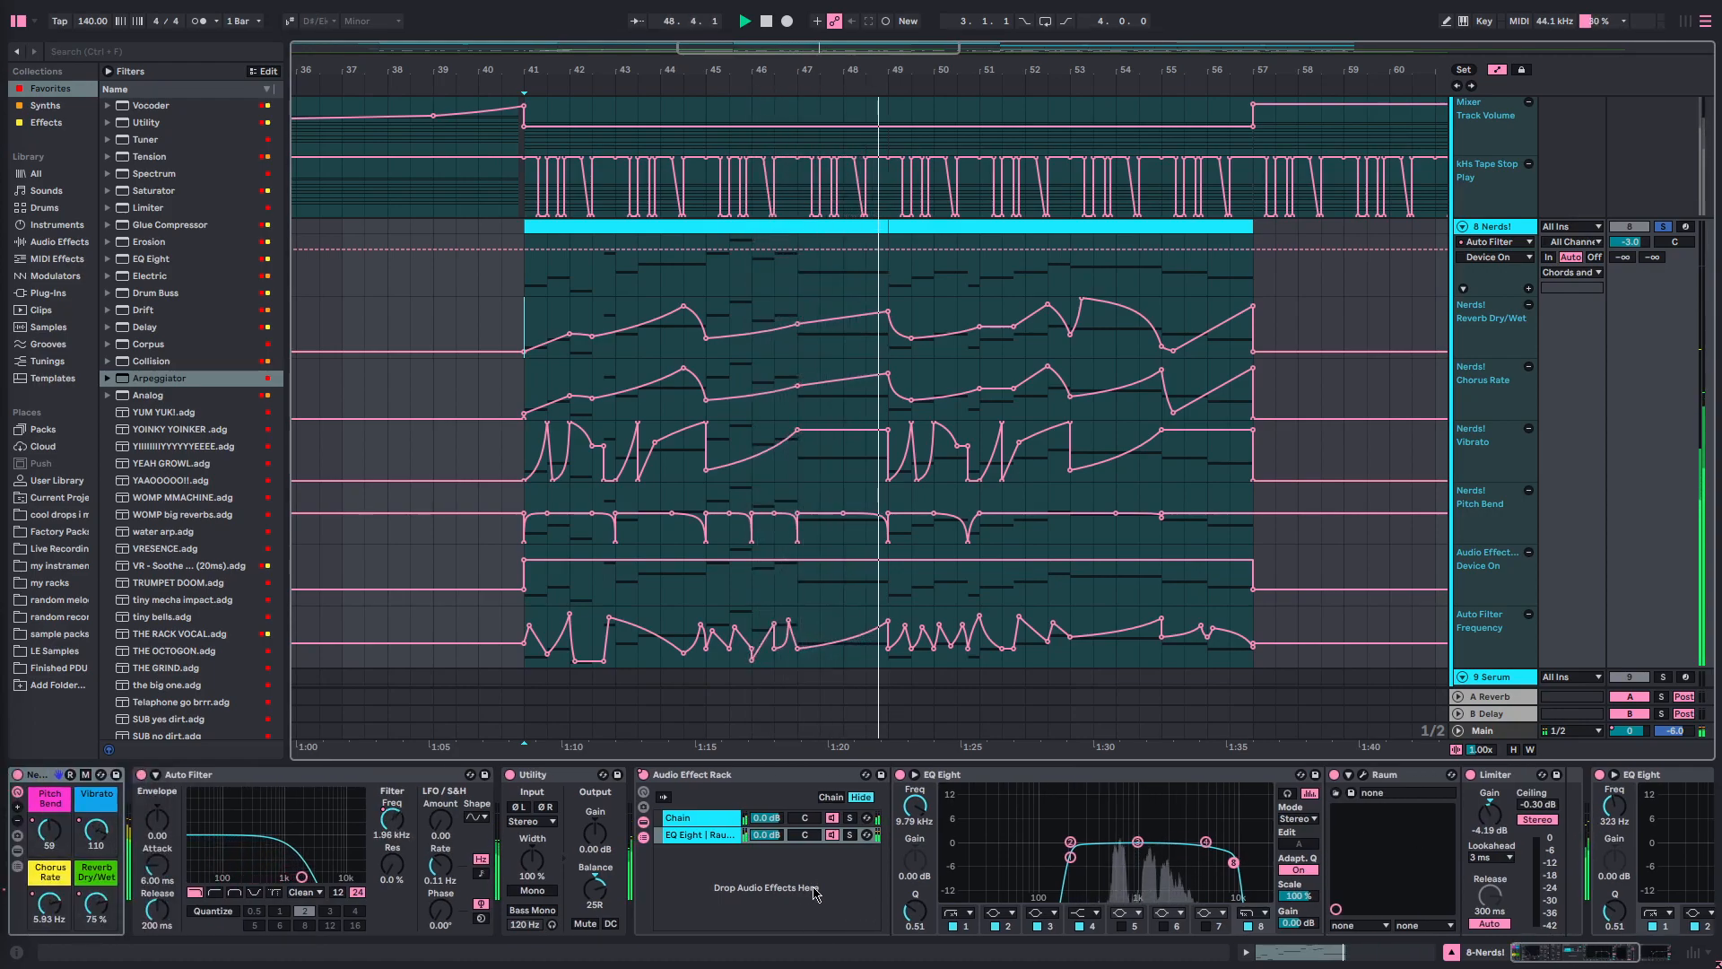
{"action": "left_click", "coordinate": [525, 278]}
{"action": "key", "text": "space"}
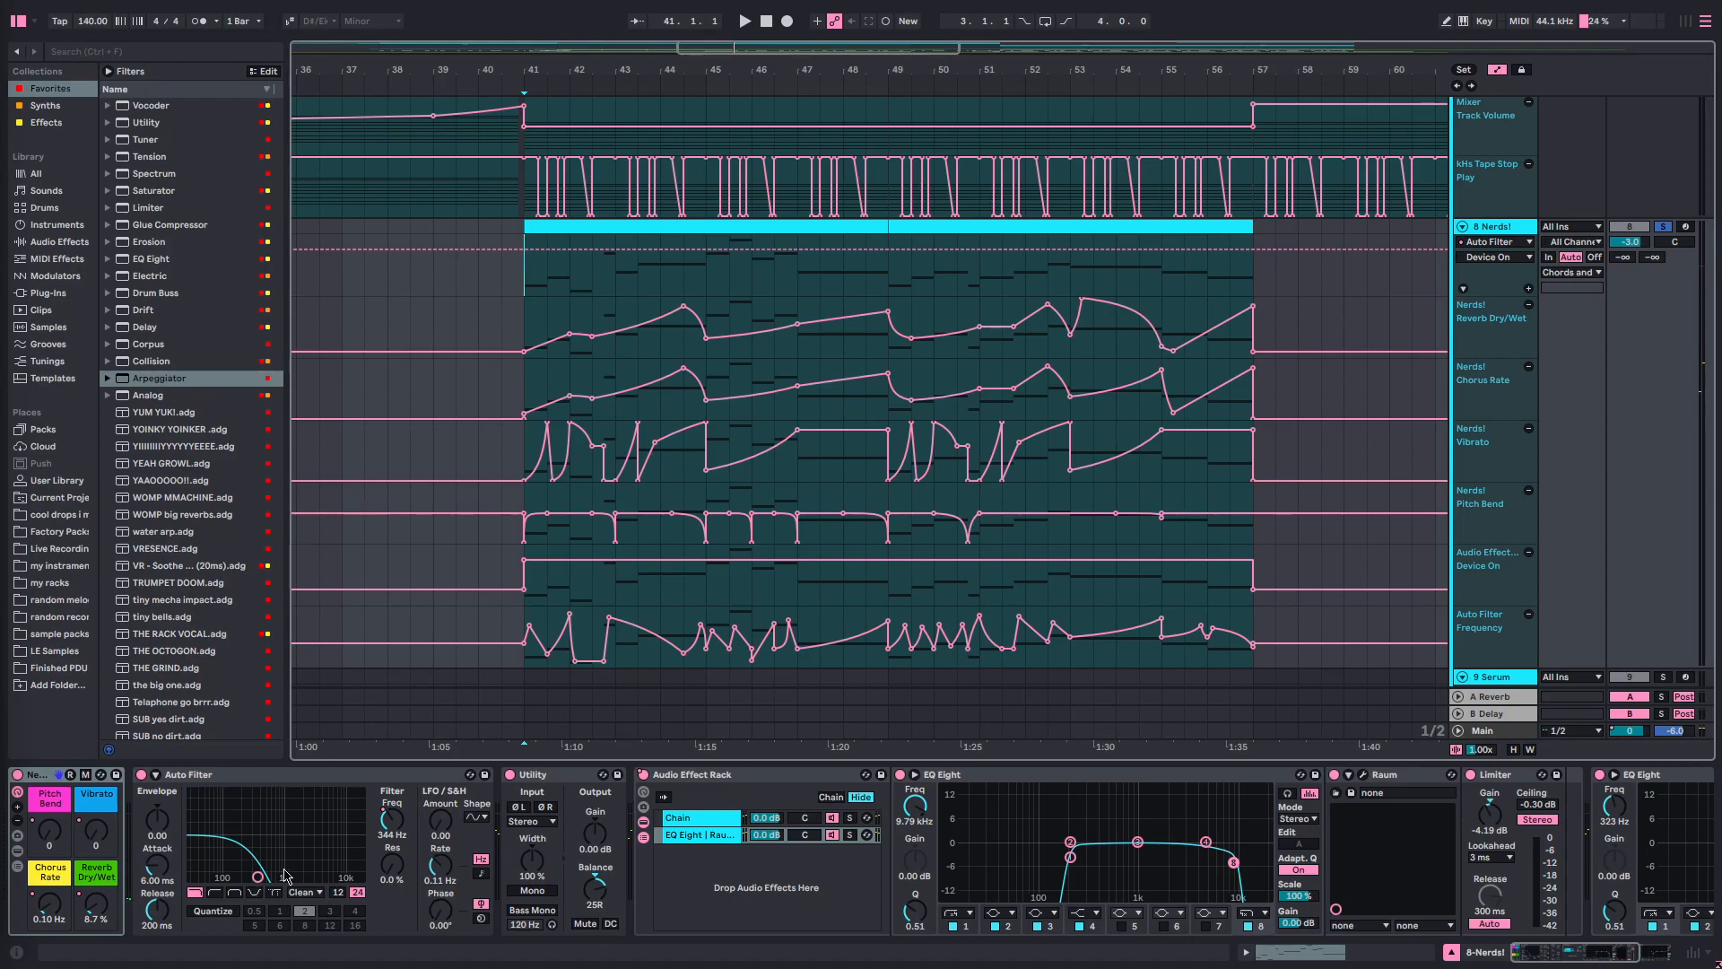
- Raise the Auto Filter's envelope amount to 88.7, audition the Nerds! part with automation shown, and return to bar 41
{"action": "left_click", "coordinate": [305, 776]}
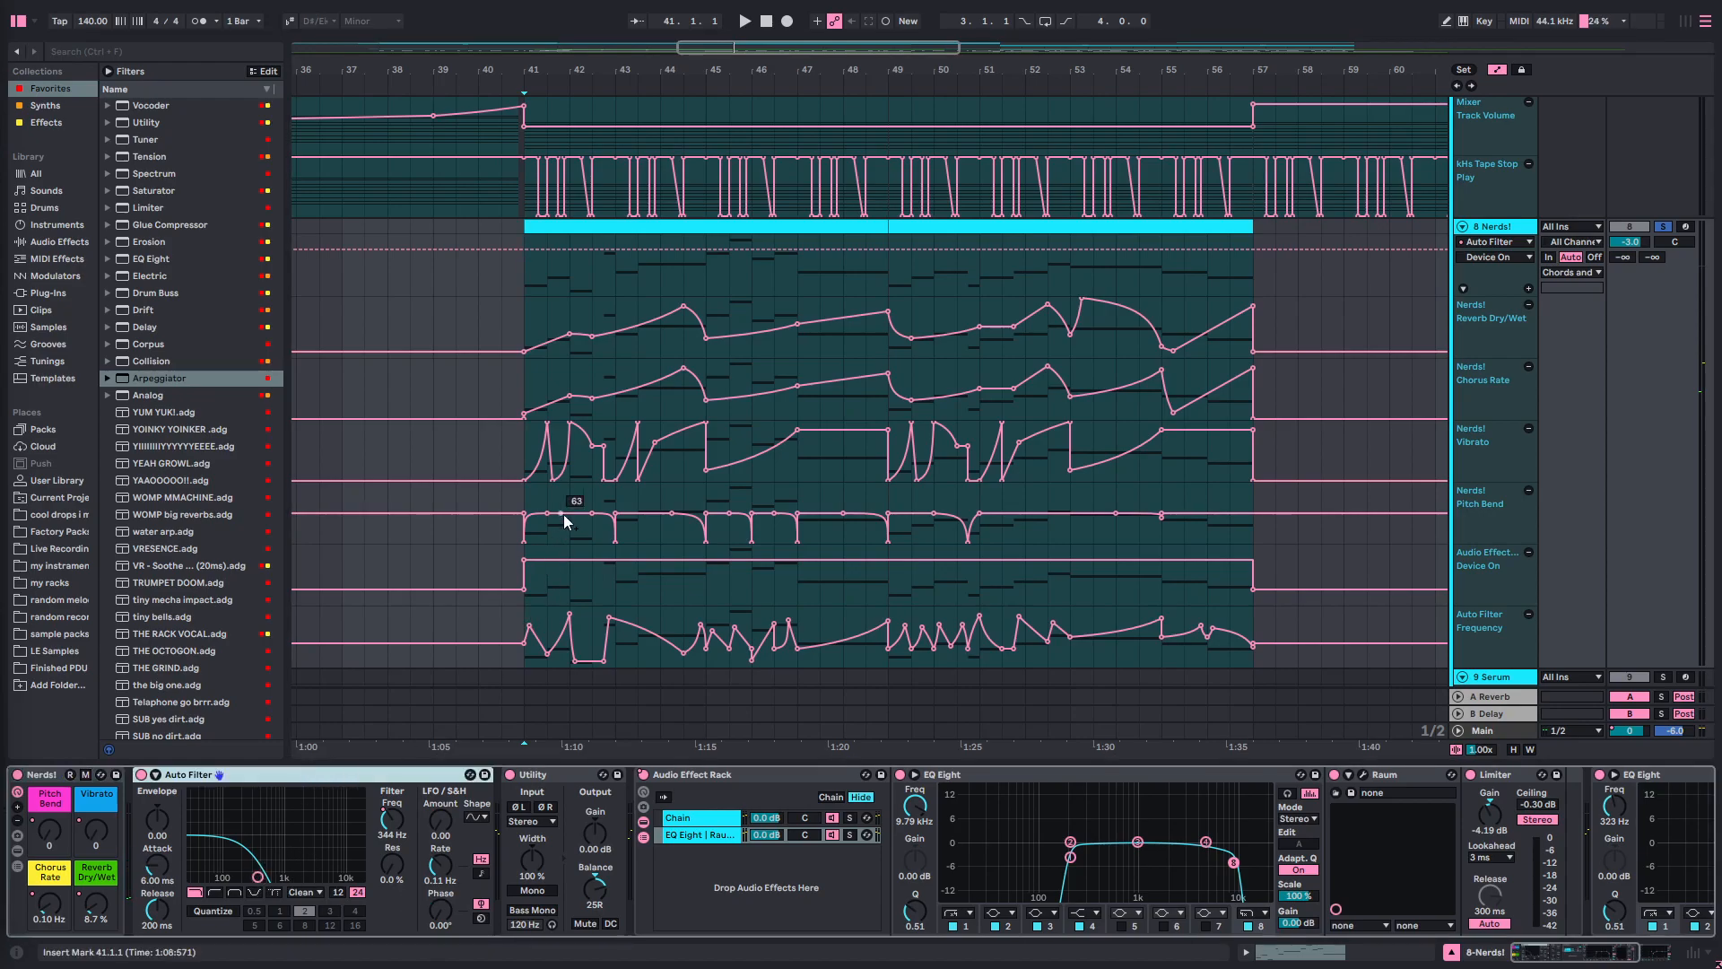
{"action": "key", "text": "a"}
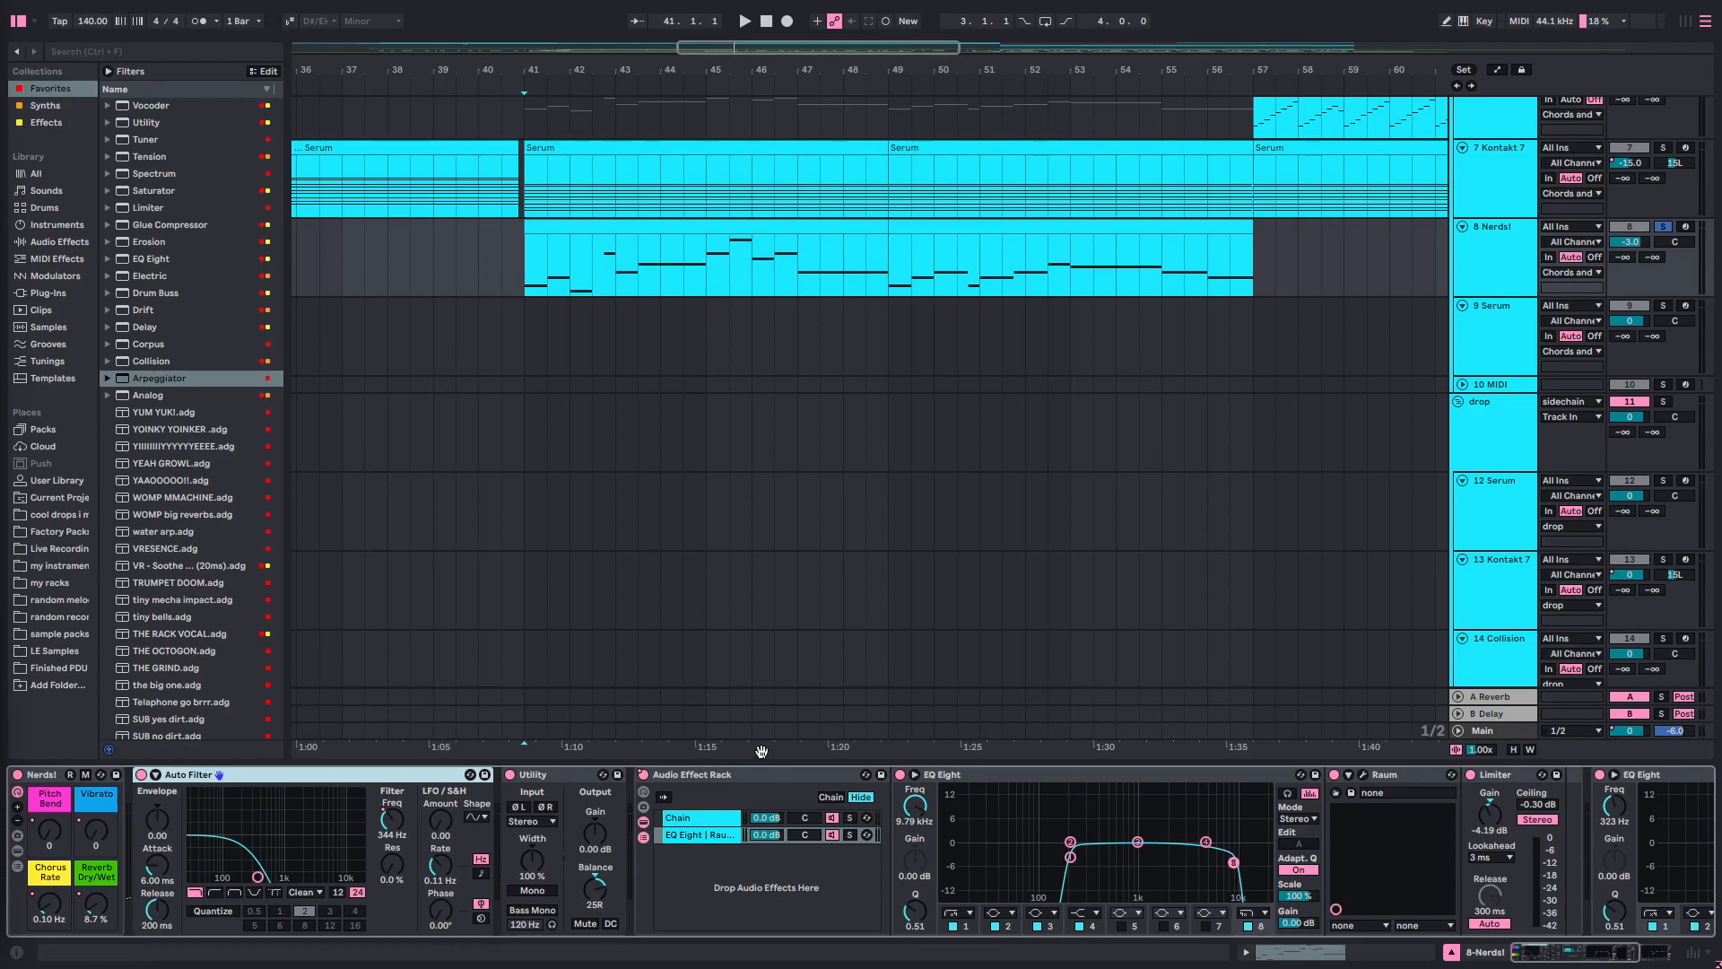
{"action": "left_click_drag", "start_coordinate": [158, 818], "coordinate": [158, 780]}
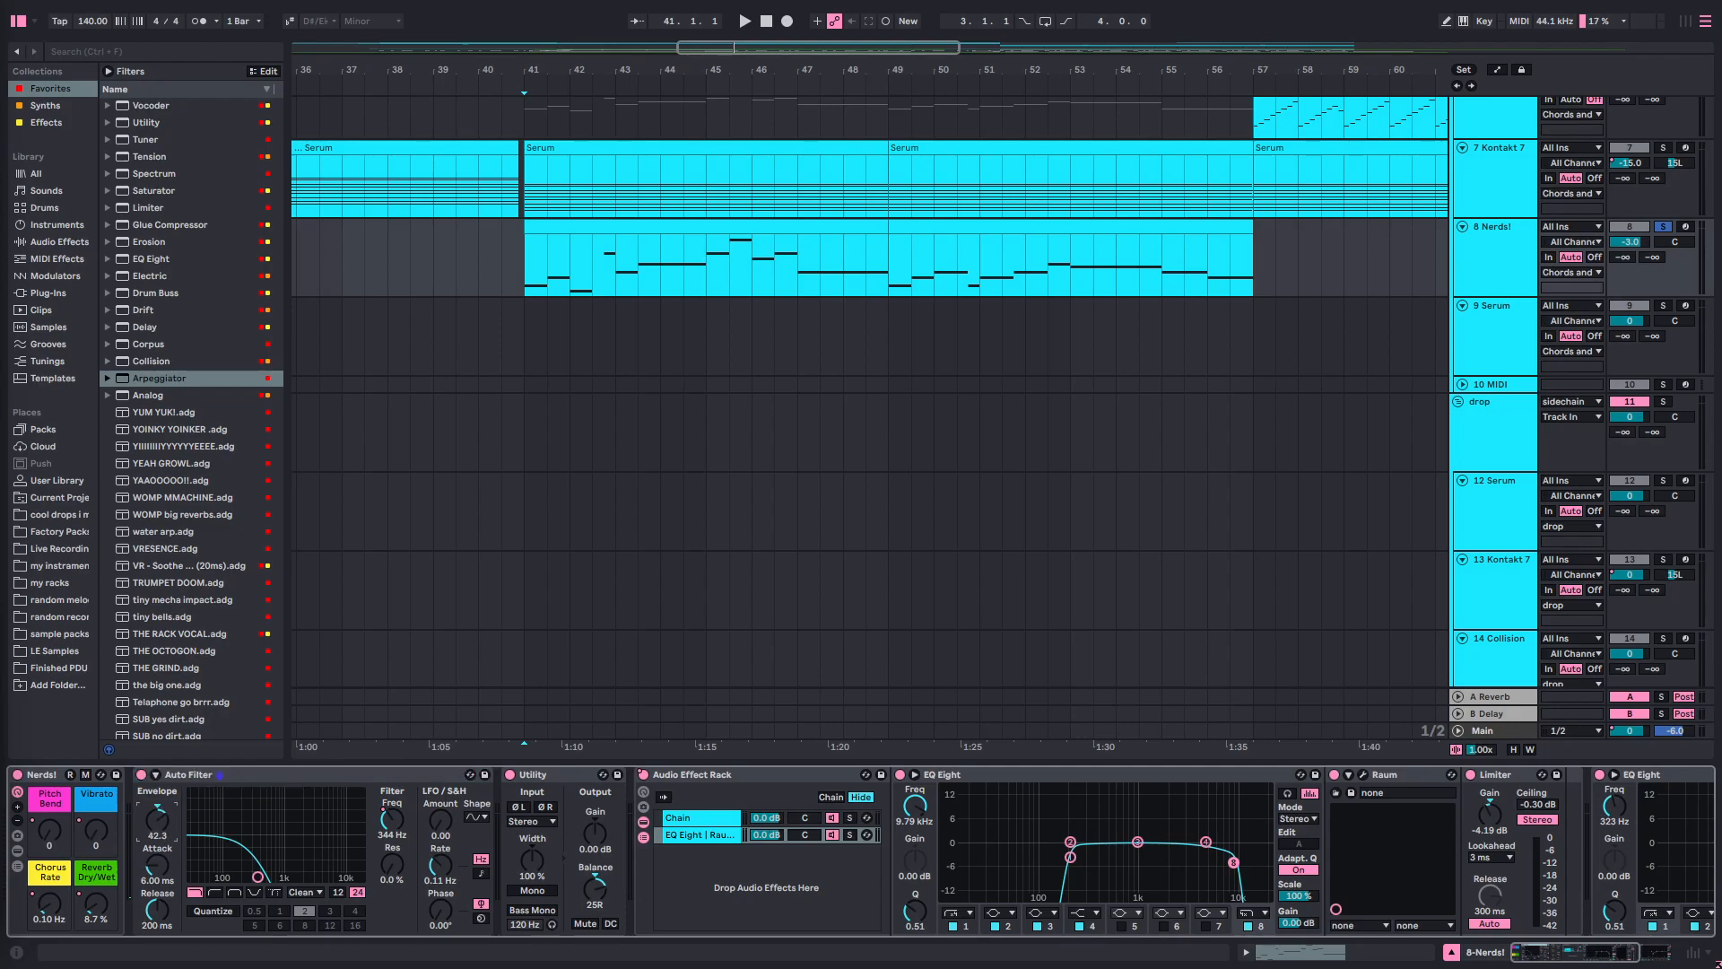
{"action": "key", "text": "a"}
{"action": "key", "text": "space"}
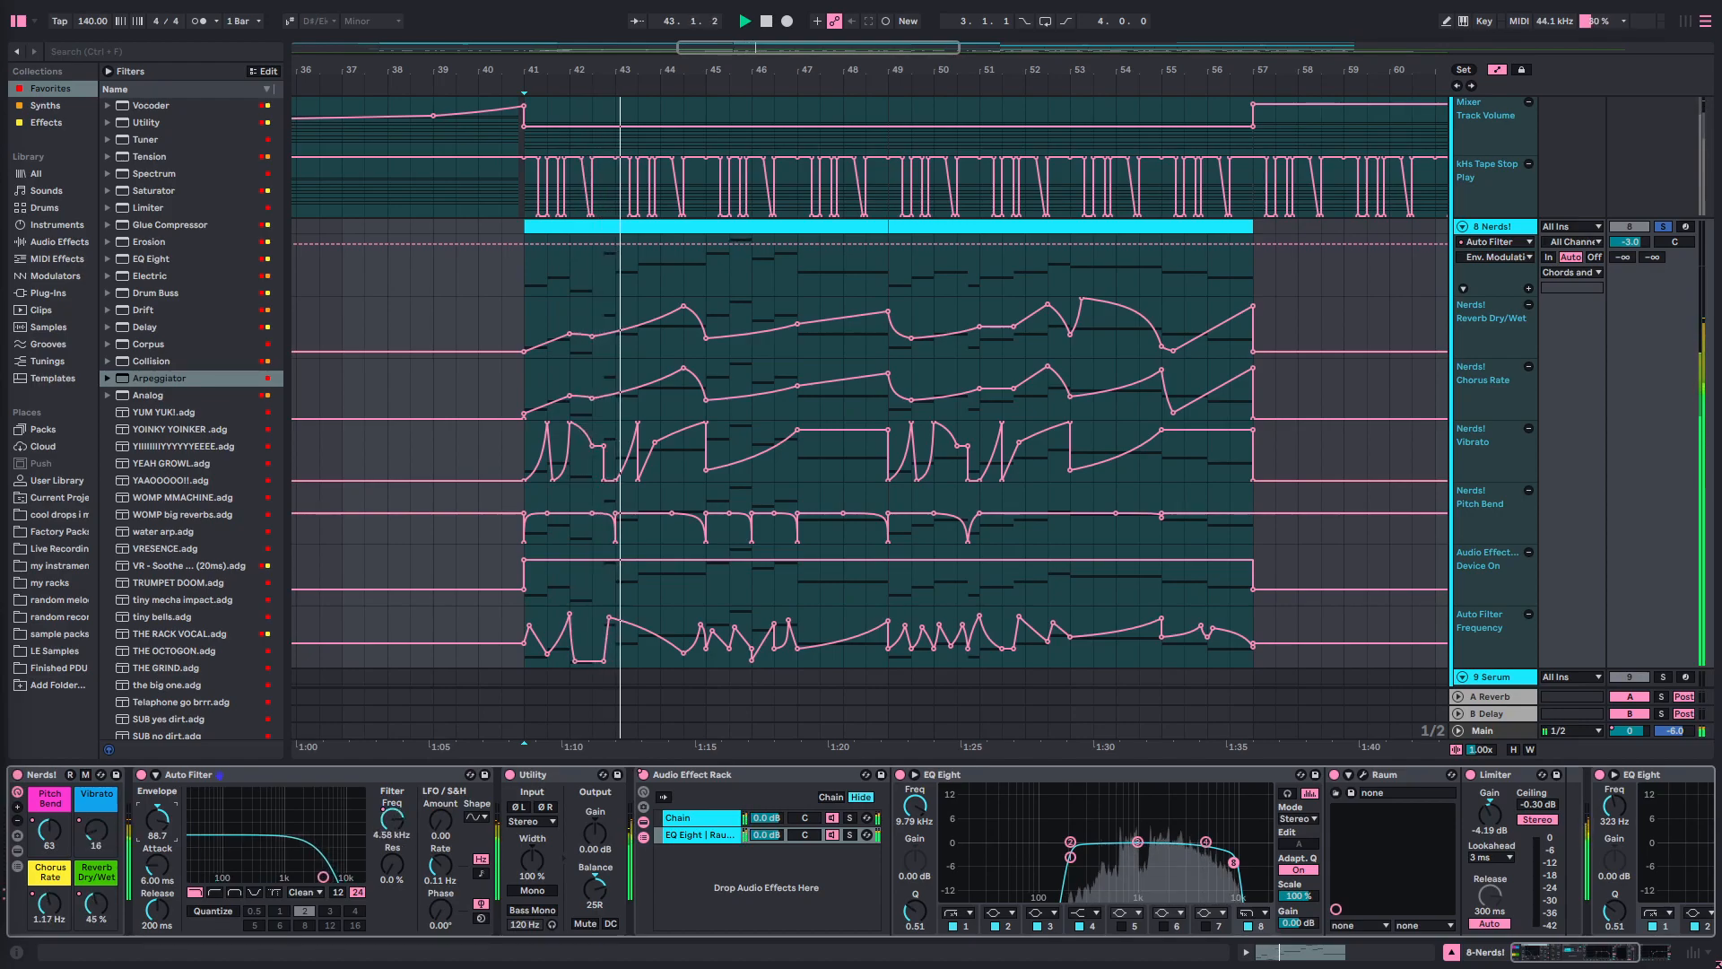
{"action": "key", "text": "space"}
{"action": "left_click", "coordinate": [477, 296]}
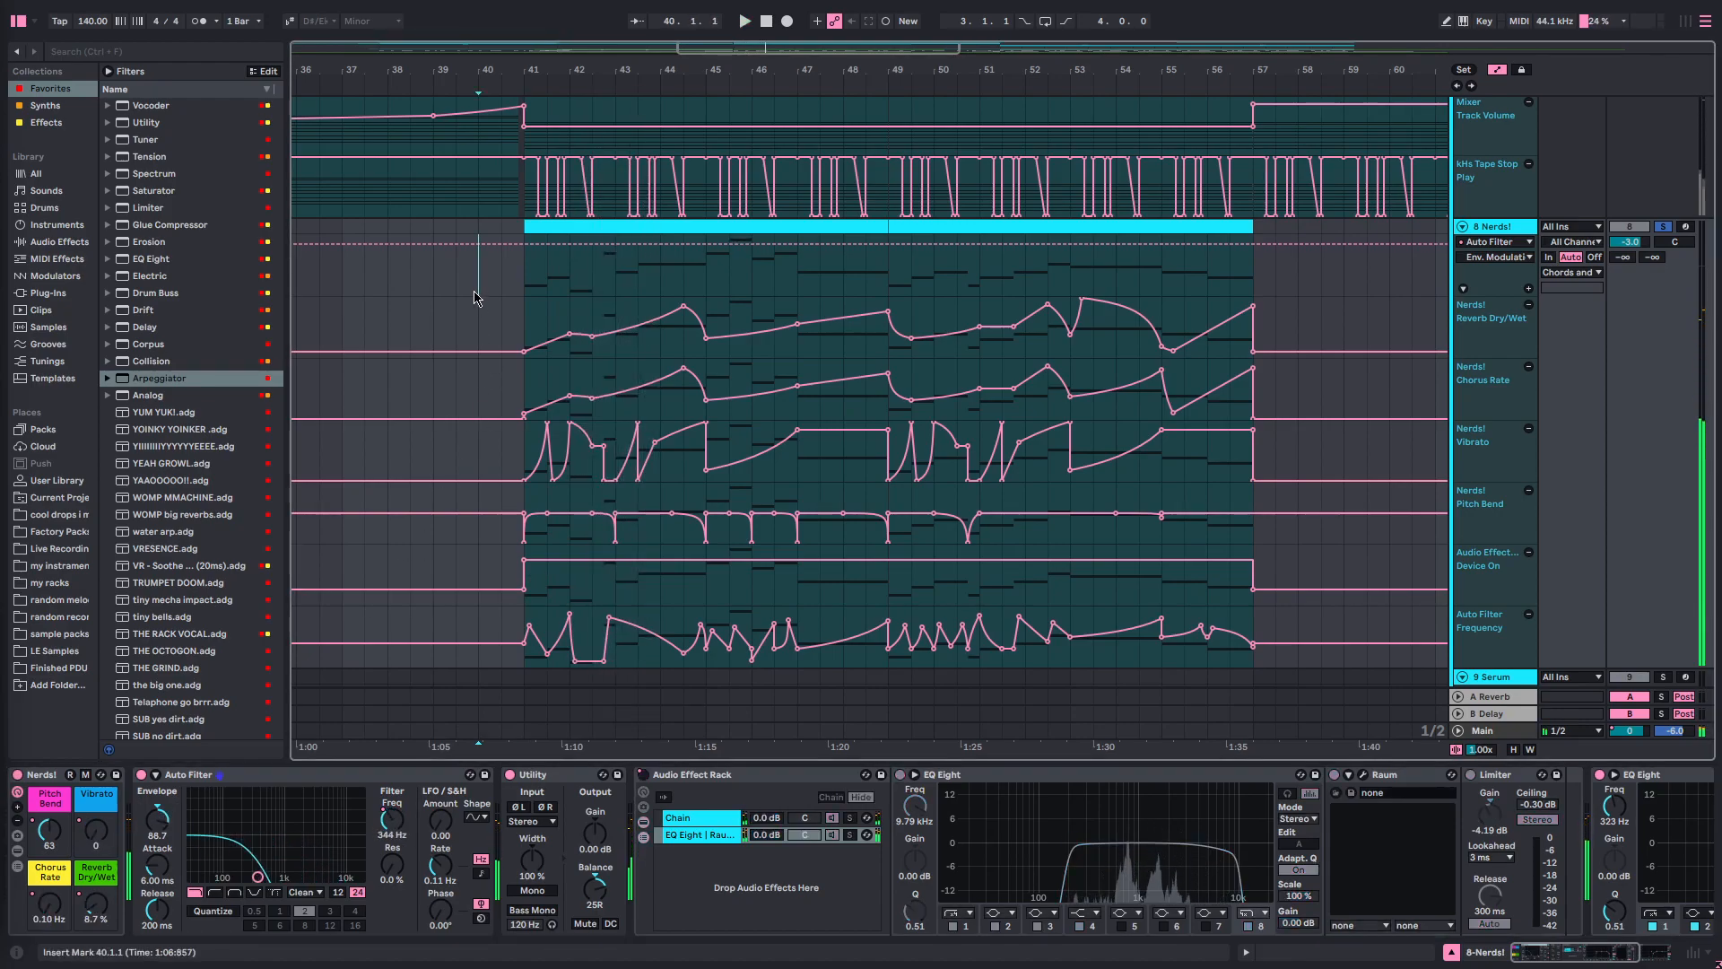
{"action": "left_click", "coordinate": [527, 294]}
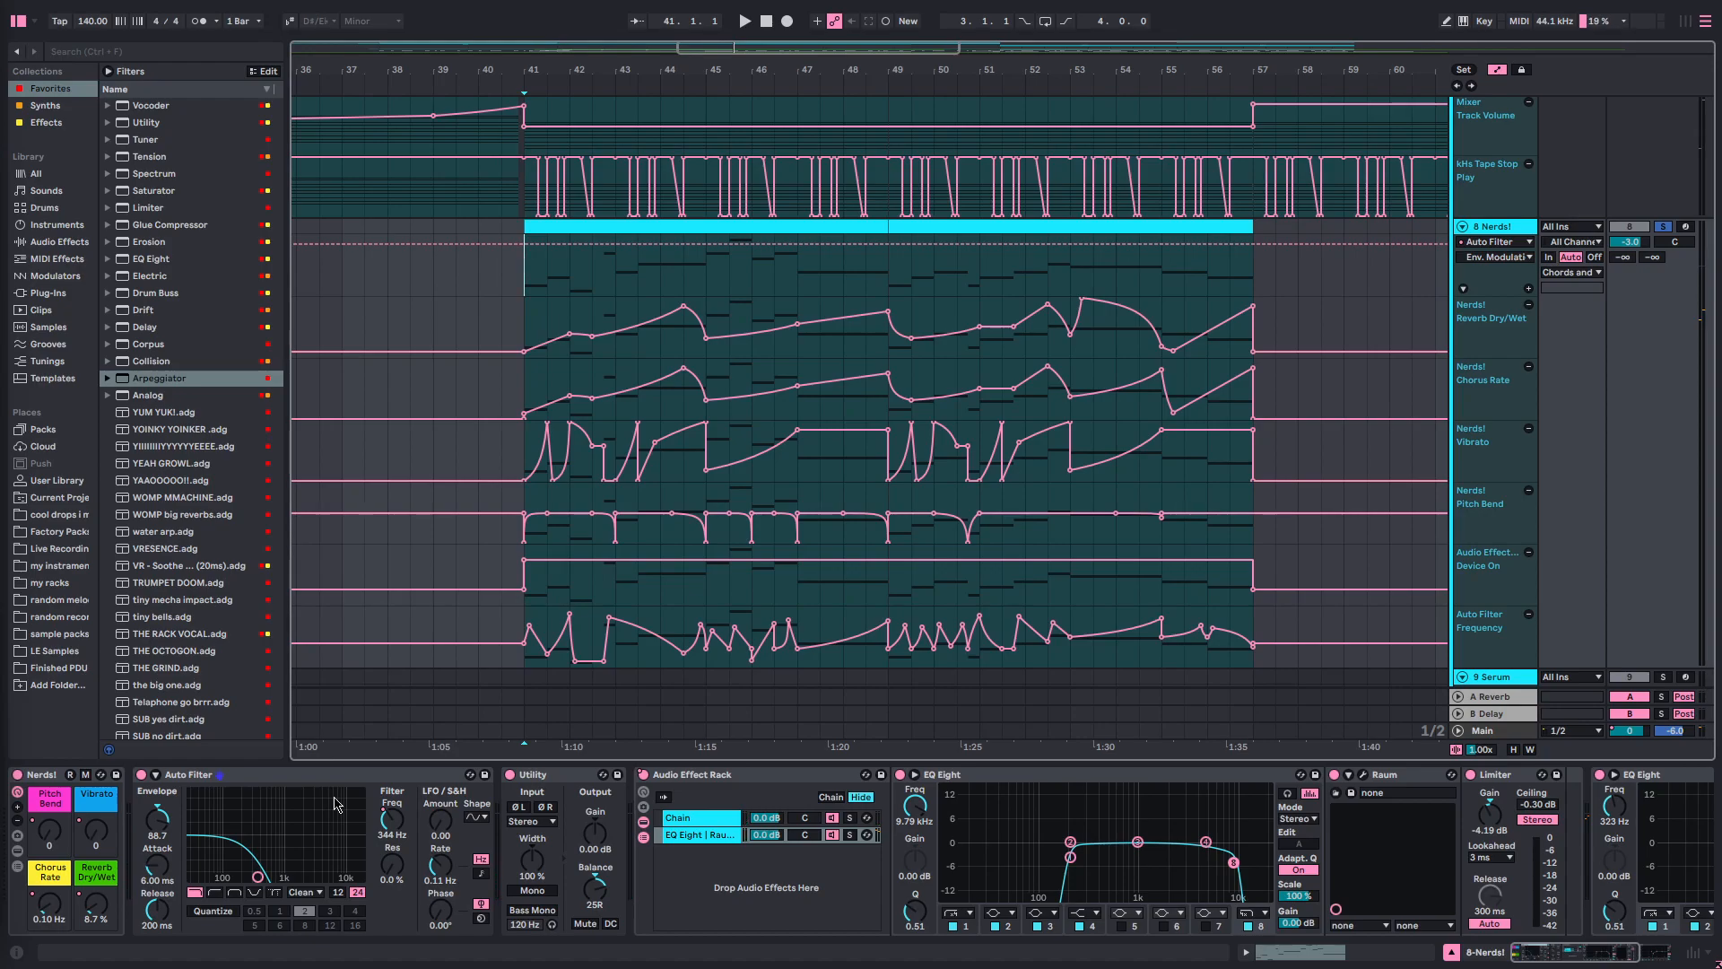
- Reset the Auto Filter's envelope amount to its default, audition the part from bar 41 and stop at bar 40
{"action": "double_click", "coordinate": [158, 819]}
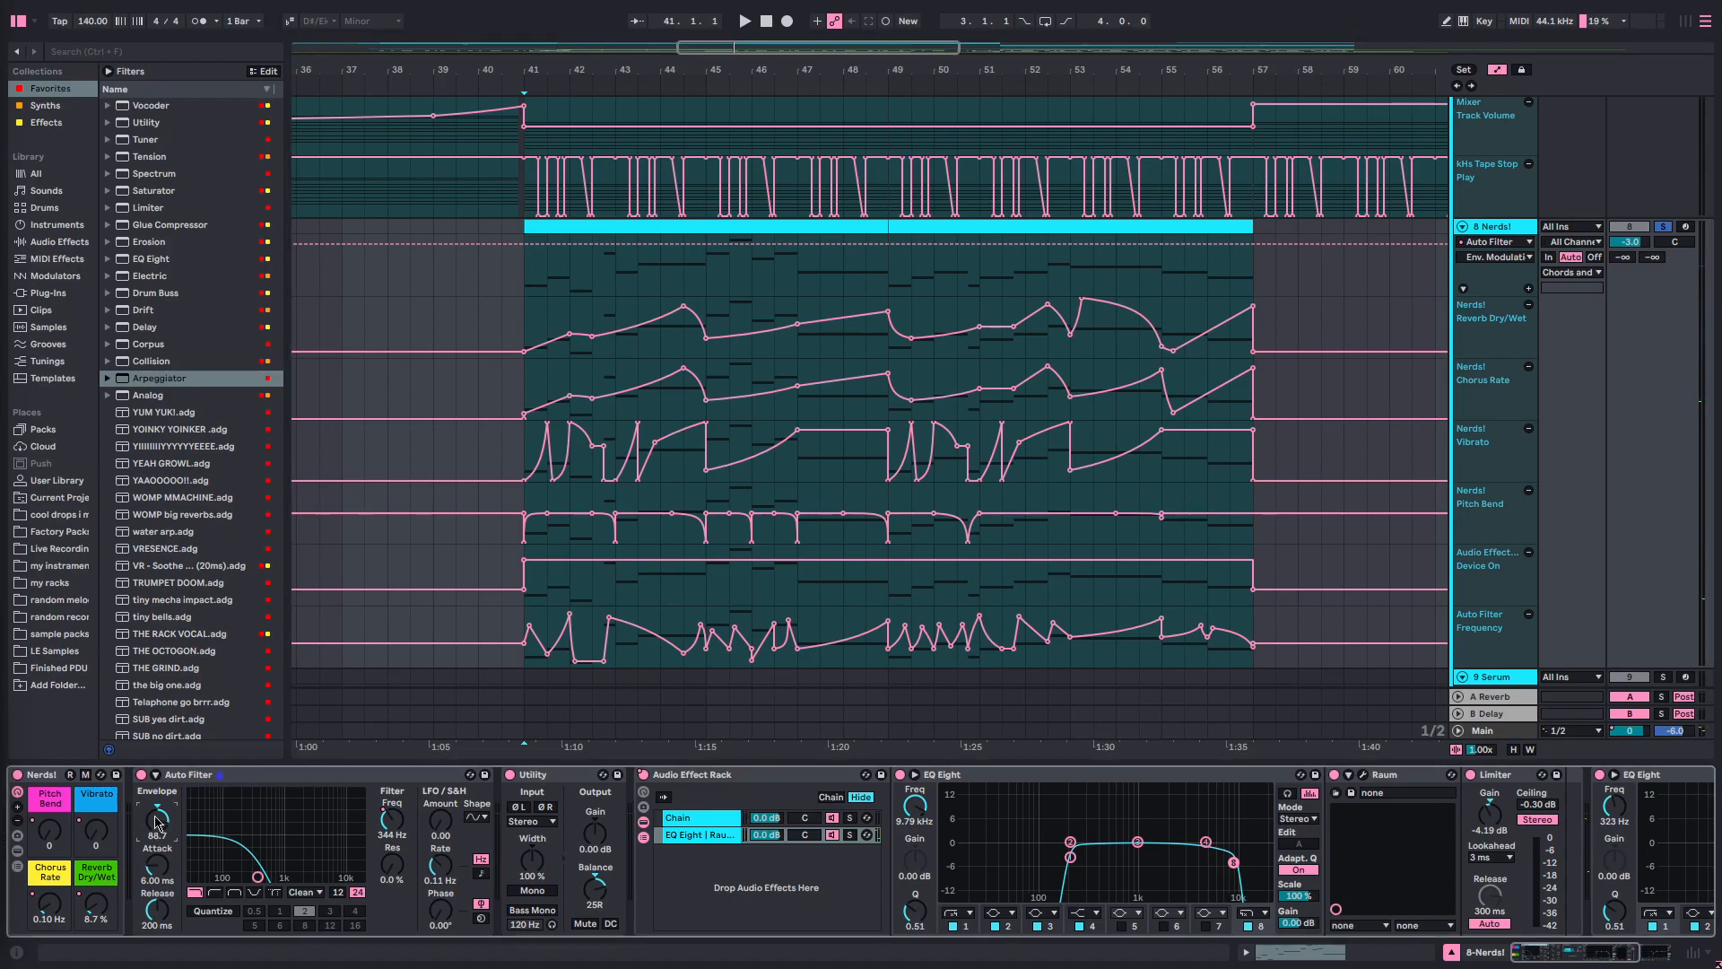
{"action": "left_click", "coordinate": [480, 294]}
{"action": "left_click", "coordinate": [519, 281]}
{"action": "key", "text": "space"}
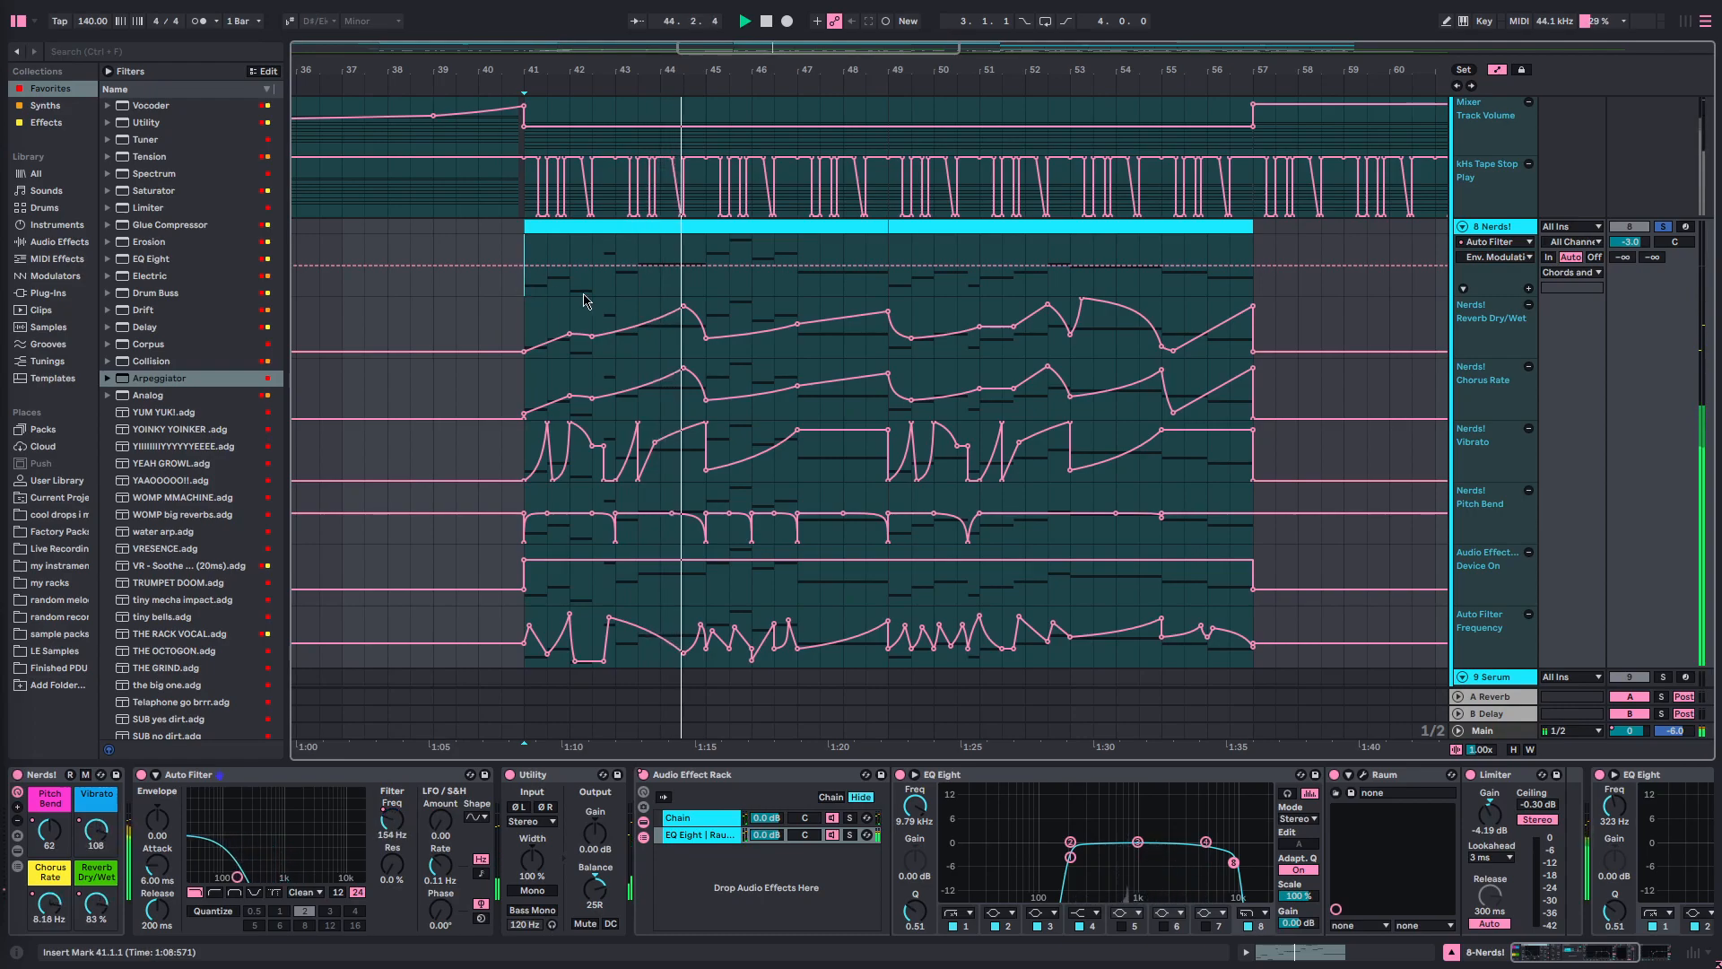
{"action": "left_click", "coordinate": [479, 260]}
{"action": "key", "text": "space"}
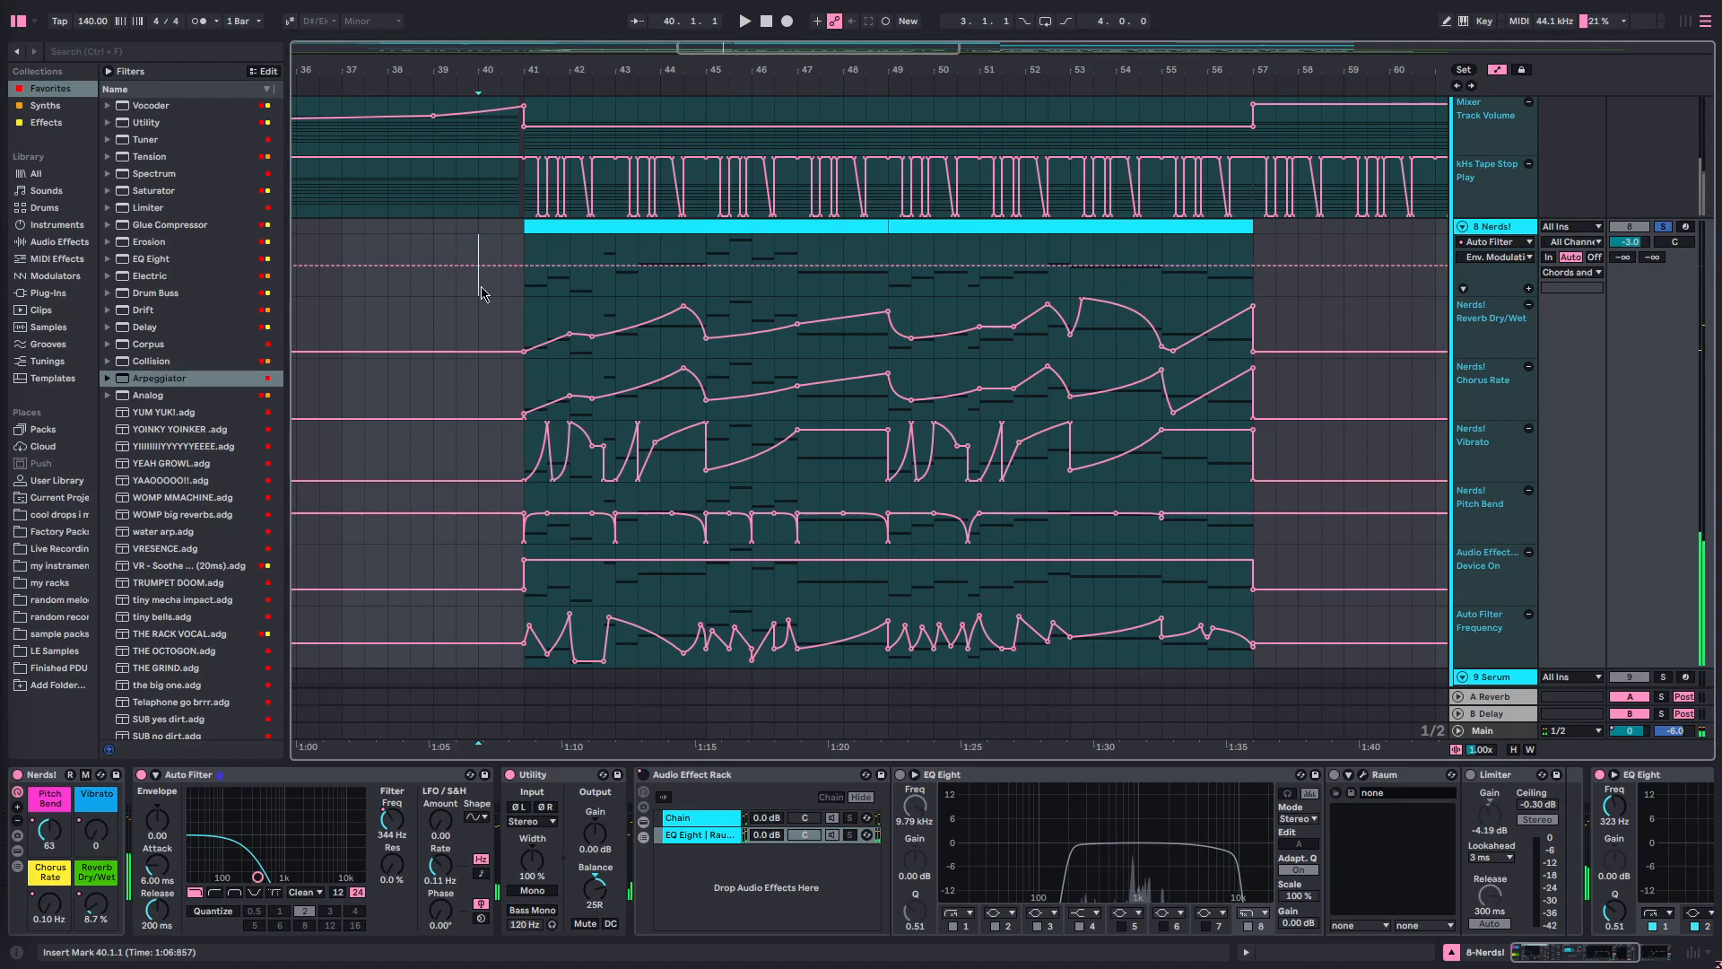
- Hide the automation lanes and the device view, and survey the arrangement from the chord tracks down to the samples and back
{"action": "key", "text": "a"}
{"action": "scroll", "coordinate": [538, 327], "scroll_direction": "up", "scroll_amount": 2}
{"action": "scroll", "coordinate": [601, 354], "scroll_direction": "down", "scroll_amount": 4}
{"action": "scroll", "coordinate": [740, 511], "scroll_direction": "right", "scroll_amount": 2}
{"action": "left_click_drag", "start_coordinate": [828, 763], "coordinate": [895, 862]}
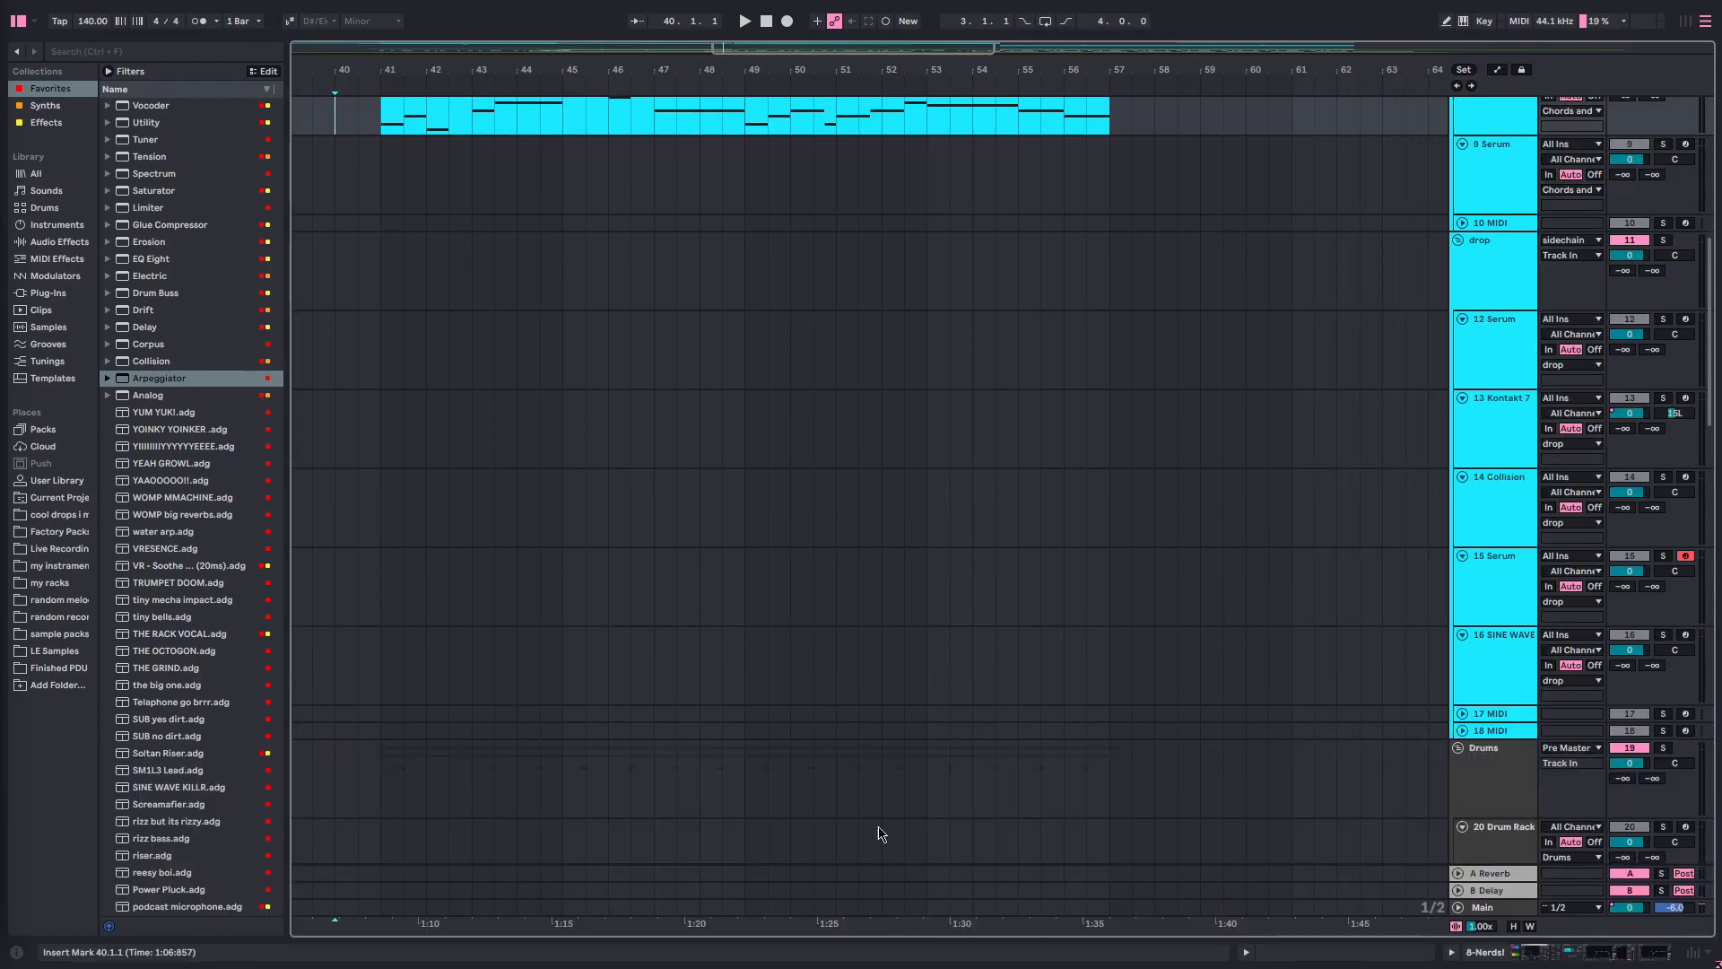
{"action": "scroll", "coordinate": [606, 538], "scroll_direction": "down", "scroll_amount": 2}
{"action": "scroll", "coordinate": [552, 447], "scroll_direction": "up", "scroll_amount": 4}
{"action": "scroll", "coordinate": [551, 403], "scroll_direction": "down", "scroll_amount": 6}
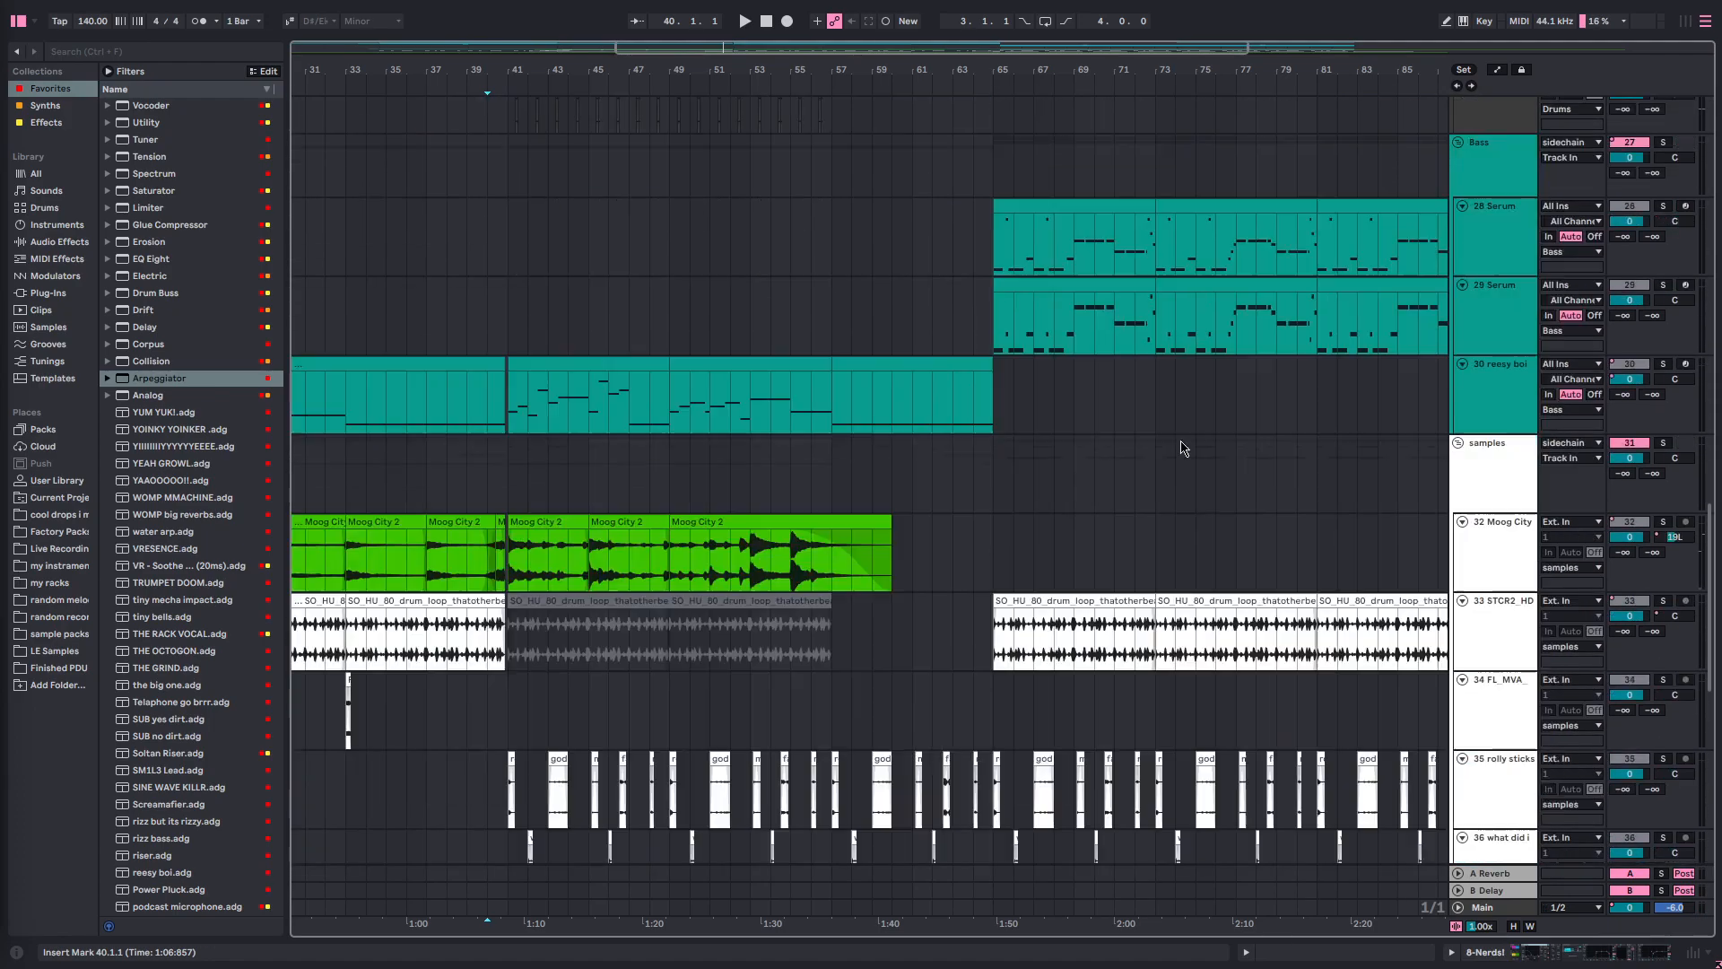
{"action": "scroll", "coordinate": [718, 546], "scroll_direction": "up", "scroll_amount": 6}
{"action": "scroll", "coordinate": [735, 576], "scroll_direction": "right", "scroll_amount": 4}
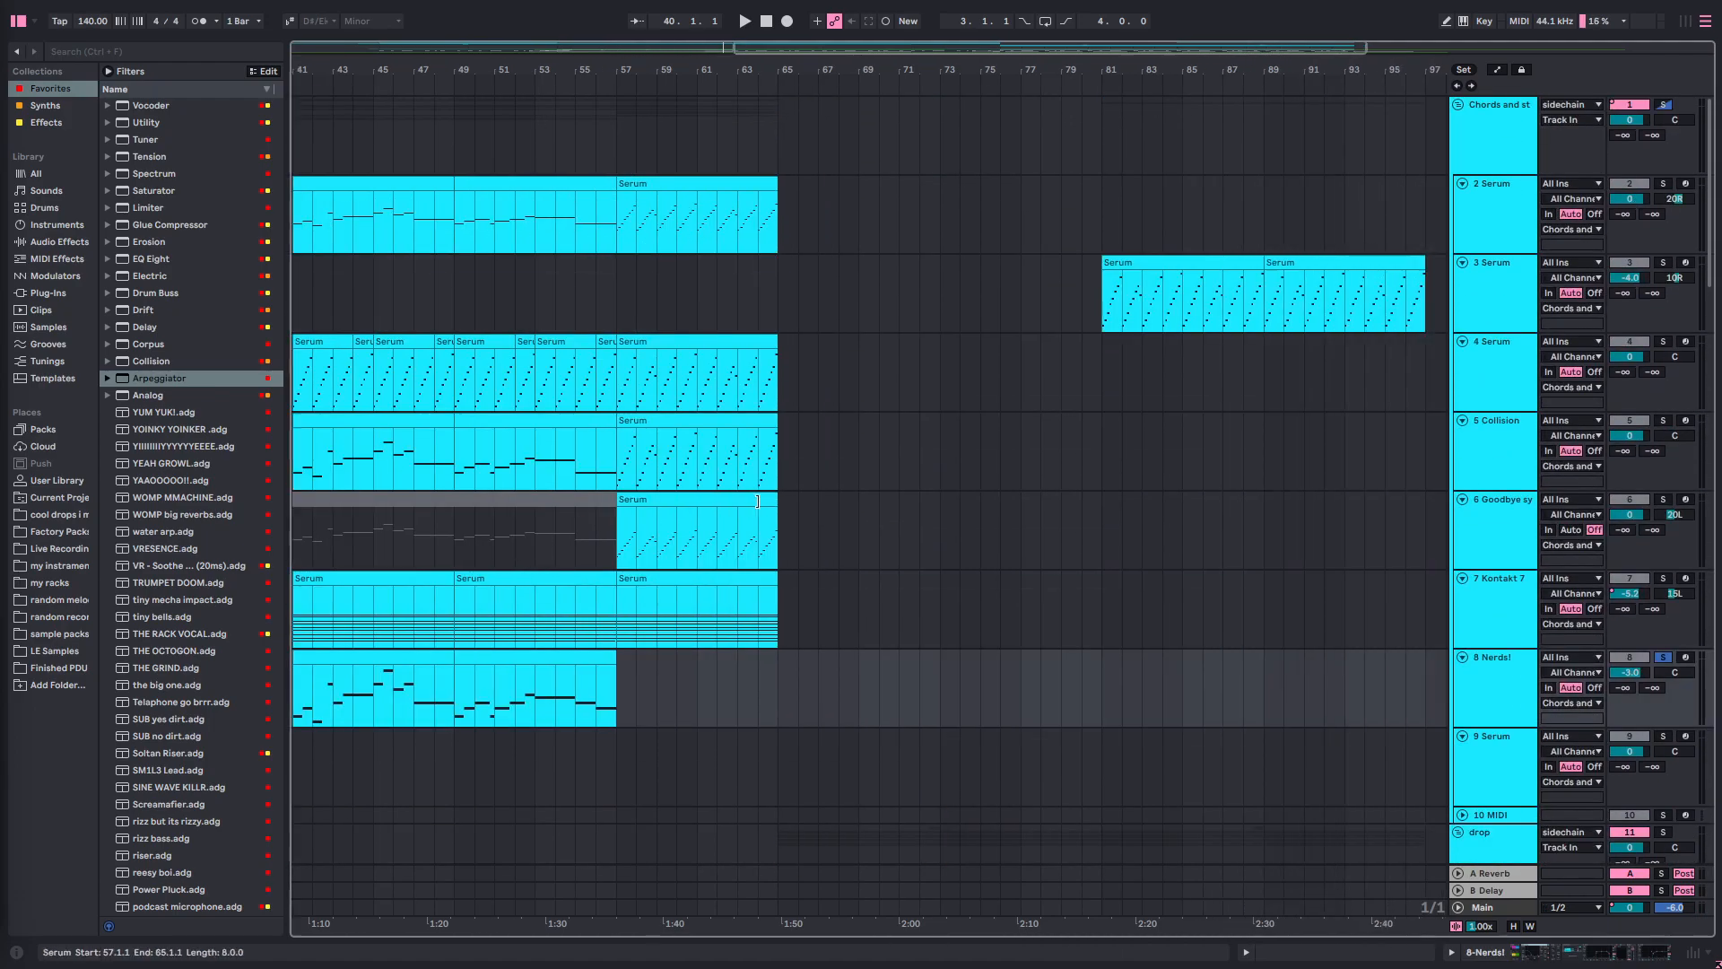
{"action": "scroll", "coordinate": [740, 498], "scroll_direction": "left", "scroll_amount": 5}
{"action": "scroll", "coordinate": [782, 444], "scroll_direction": "down", "scroll_amount": 3}
{"action": "scroll", "coordinate": [850, 332], "scroll_direction": "right", "scroll_amount": 4}
{"action": "scroll", "coordinate": [851, 326], "scroll_direction": "up", "scroll_amount": 3}
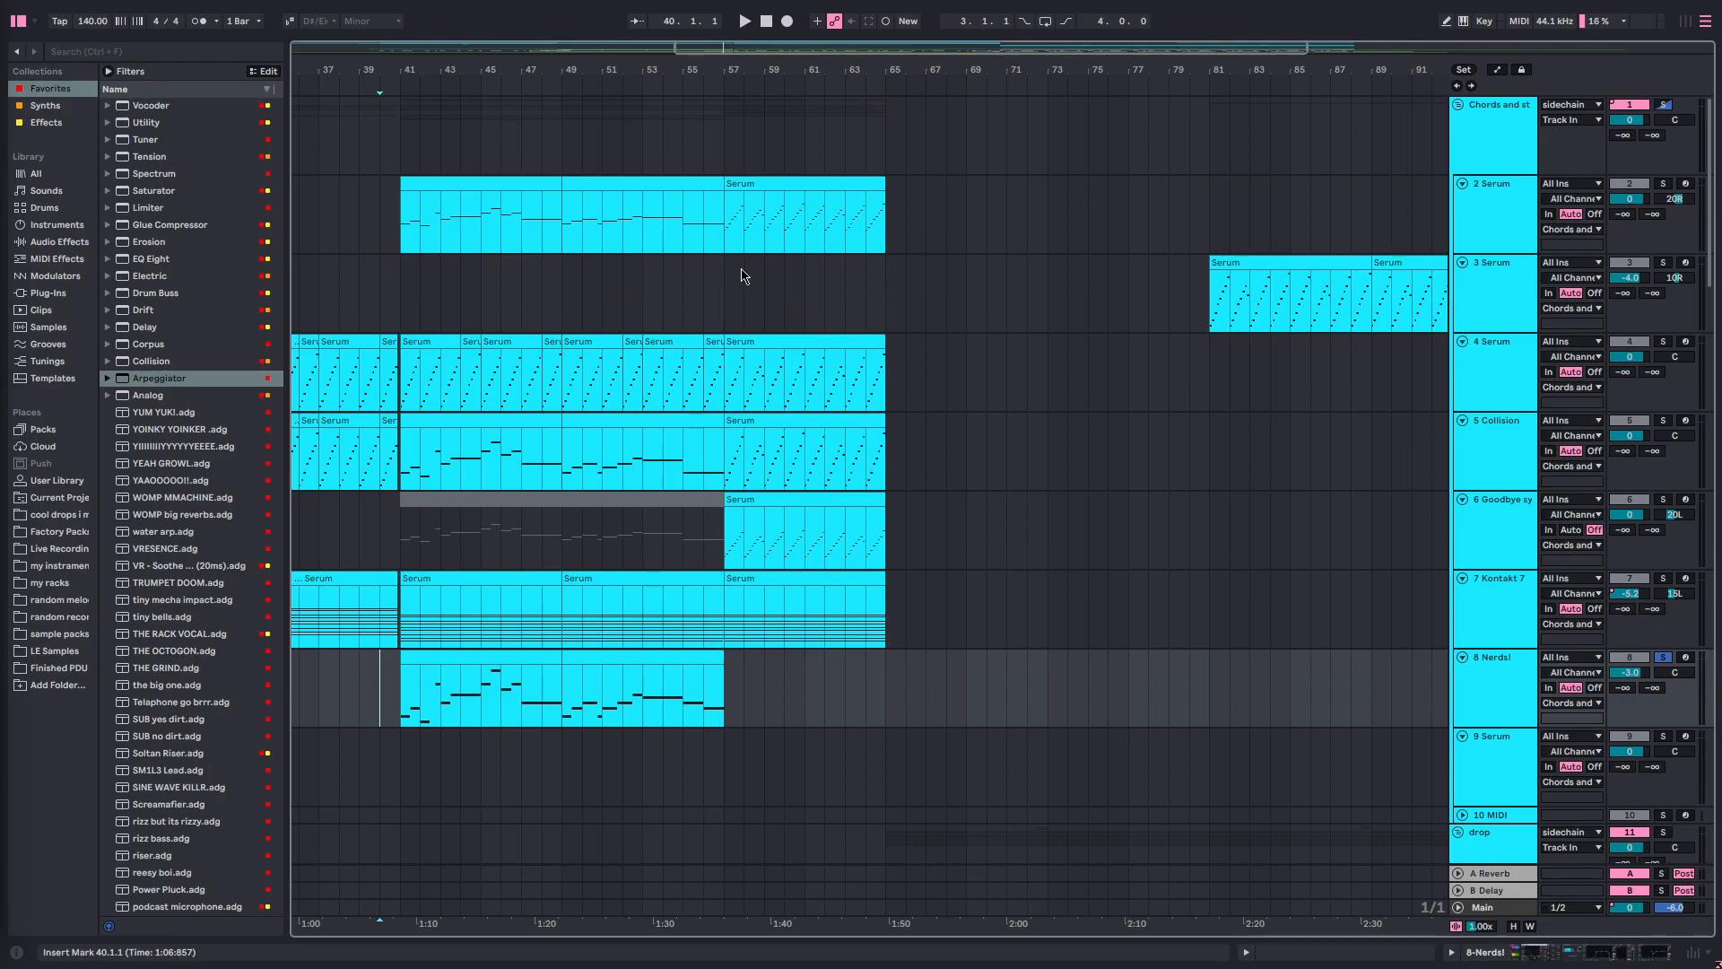
- Play the arrangement from bar 57 and look over the drop tracks that begin at bar 65
{"action": "left_click", "coordinate": [723, 301]}
{"action": "key", "text": "space"}
{"action": "scroll", "coordinate": [812, 448], "scroll_direction": "down", "scroll_amount": 3}
{"action": "key", "text": "space"}
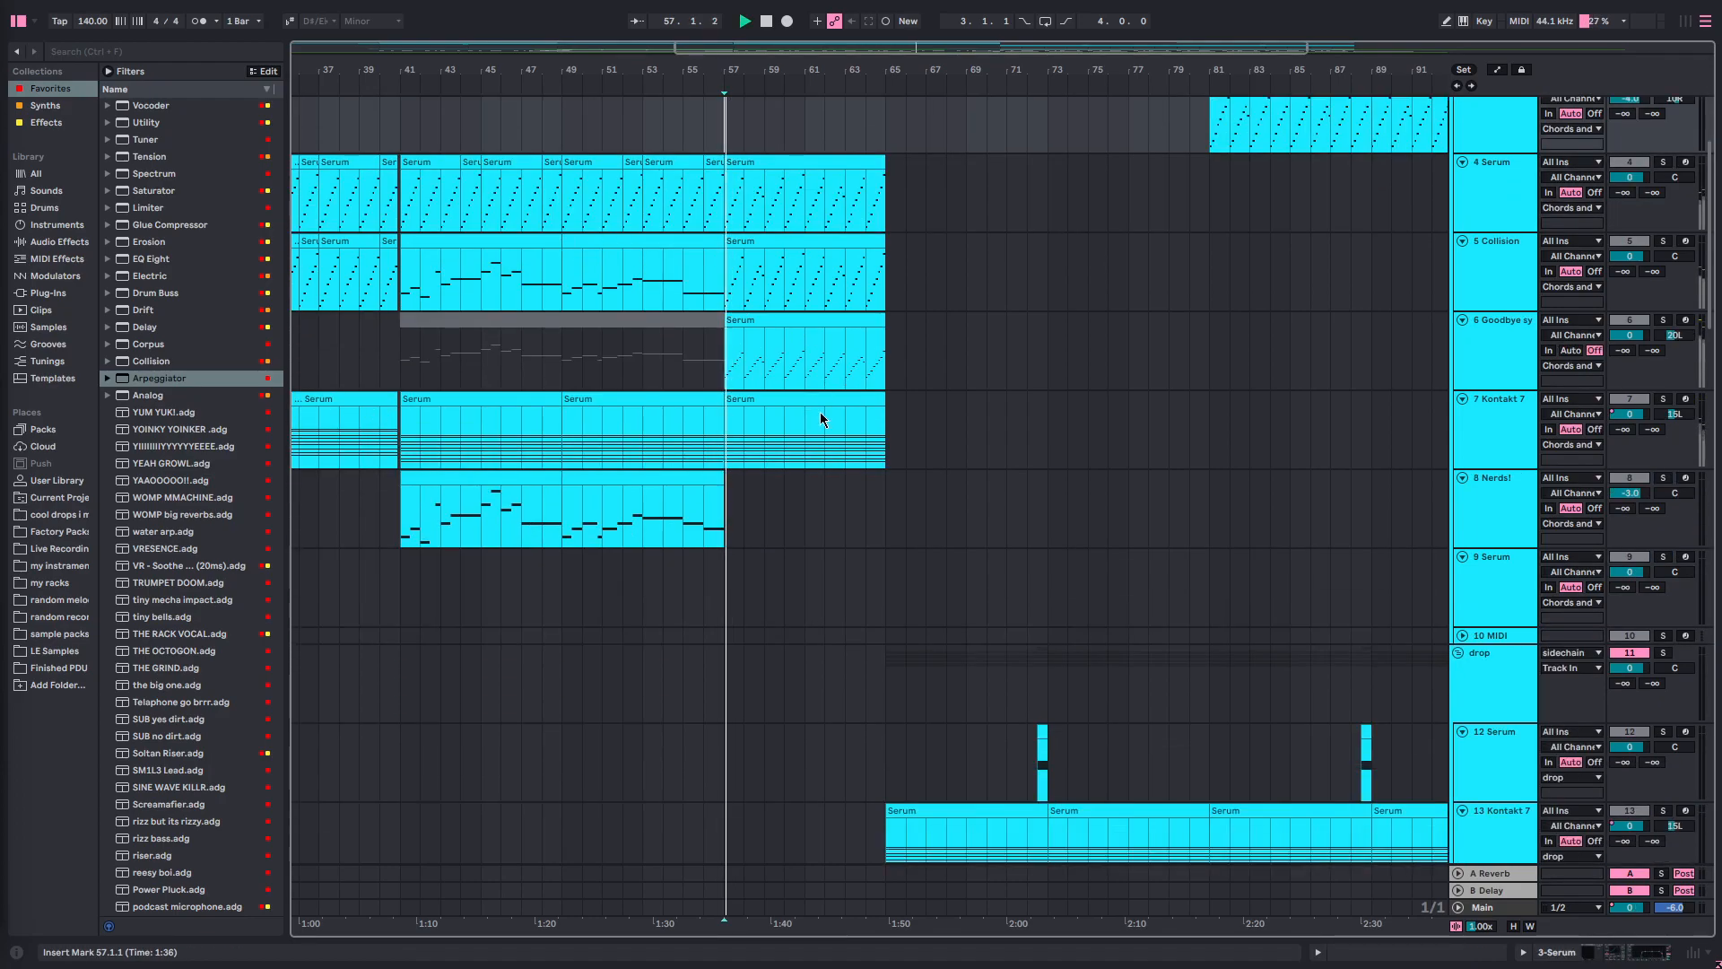
{"action": "key", "text": "space"}
{"action": "scroll", "coordinate": [819, 412], "scroll_direction": "down", "scroll_amount": 6}
{"action": "scroll", "coordinate": [863, 395], "scroll_direction": "right", "scroll_amount": 5}
{"action": "scroll", "coordinate": [789, 377], "scroll_direction": "up", "scroll_amount": 5}
{"action": "scroll", "coordinate": [808, 381], "scroll_direction": "left", "scroll_amount": 4}
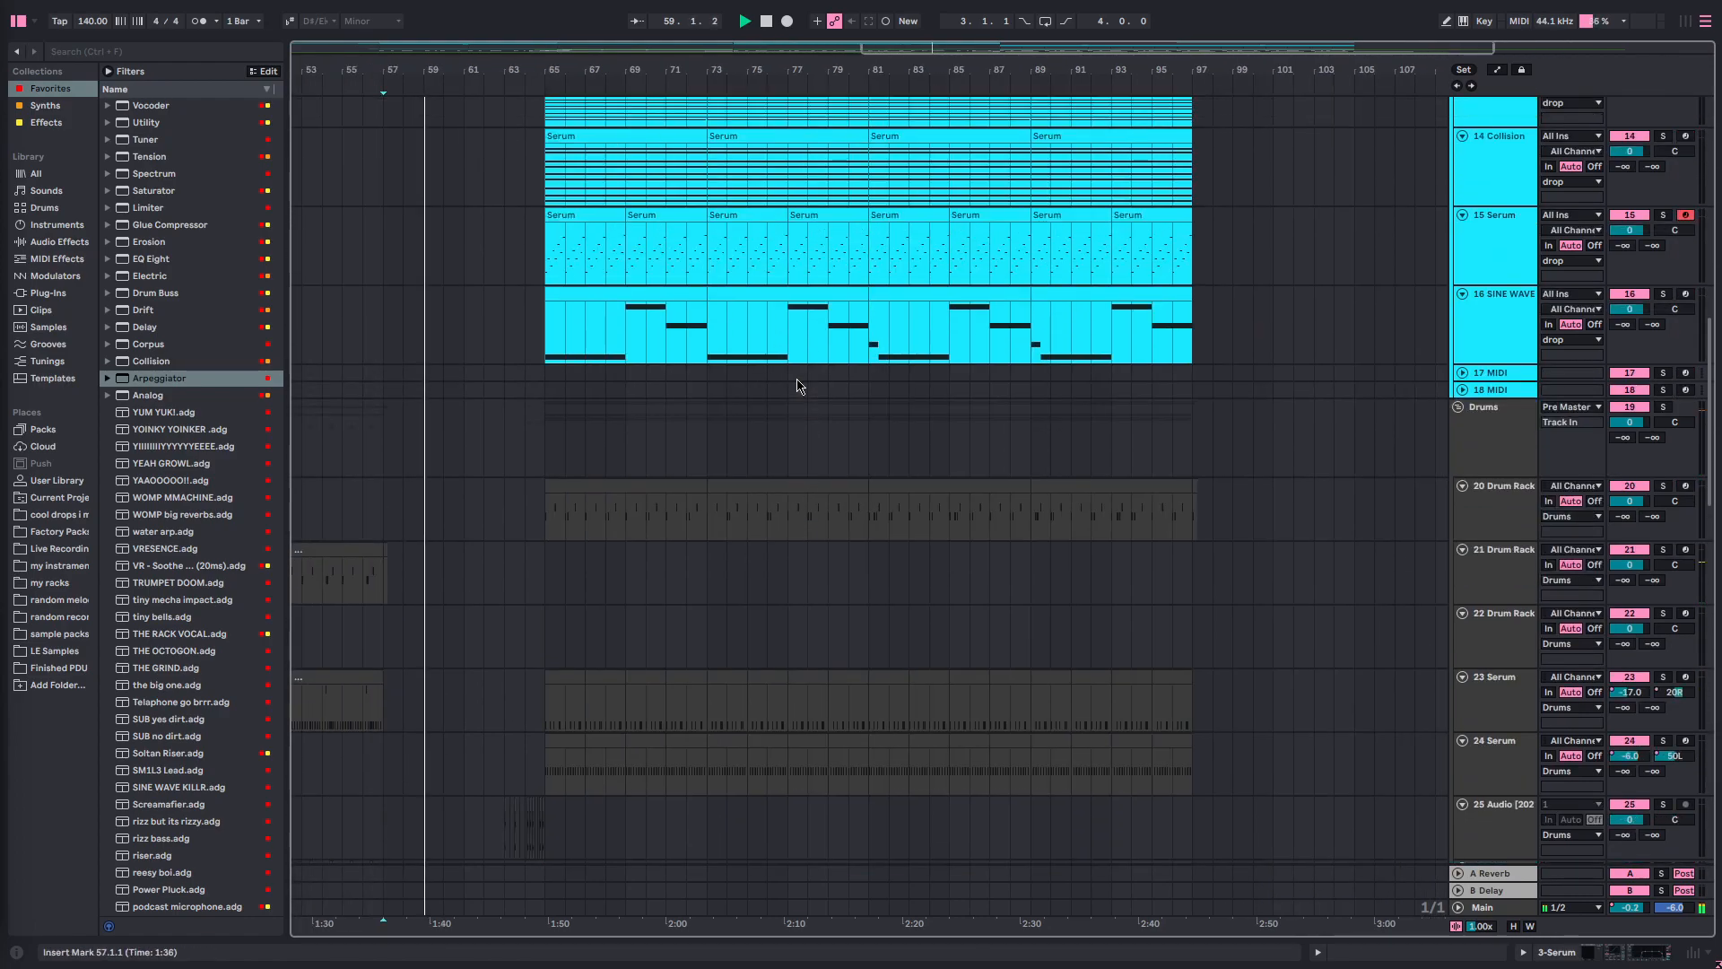
- Show the 15 Serum track's device, check its plug-in window, and close the window and the device view
{"action": "double_click", "coordinate": [1512, 490]}
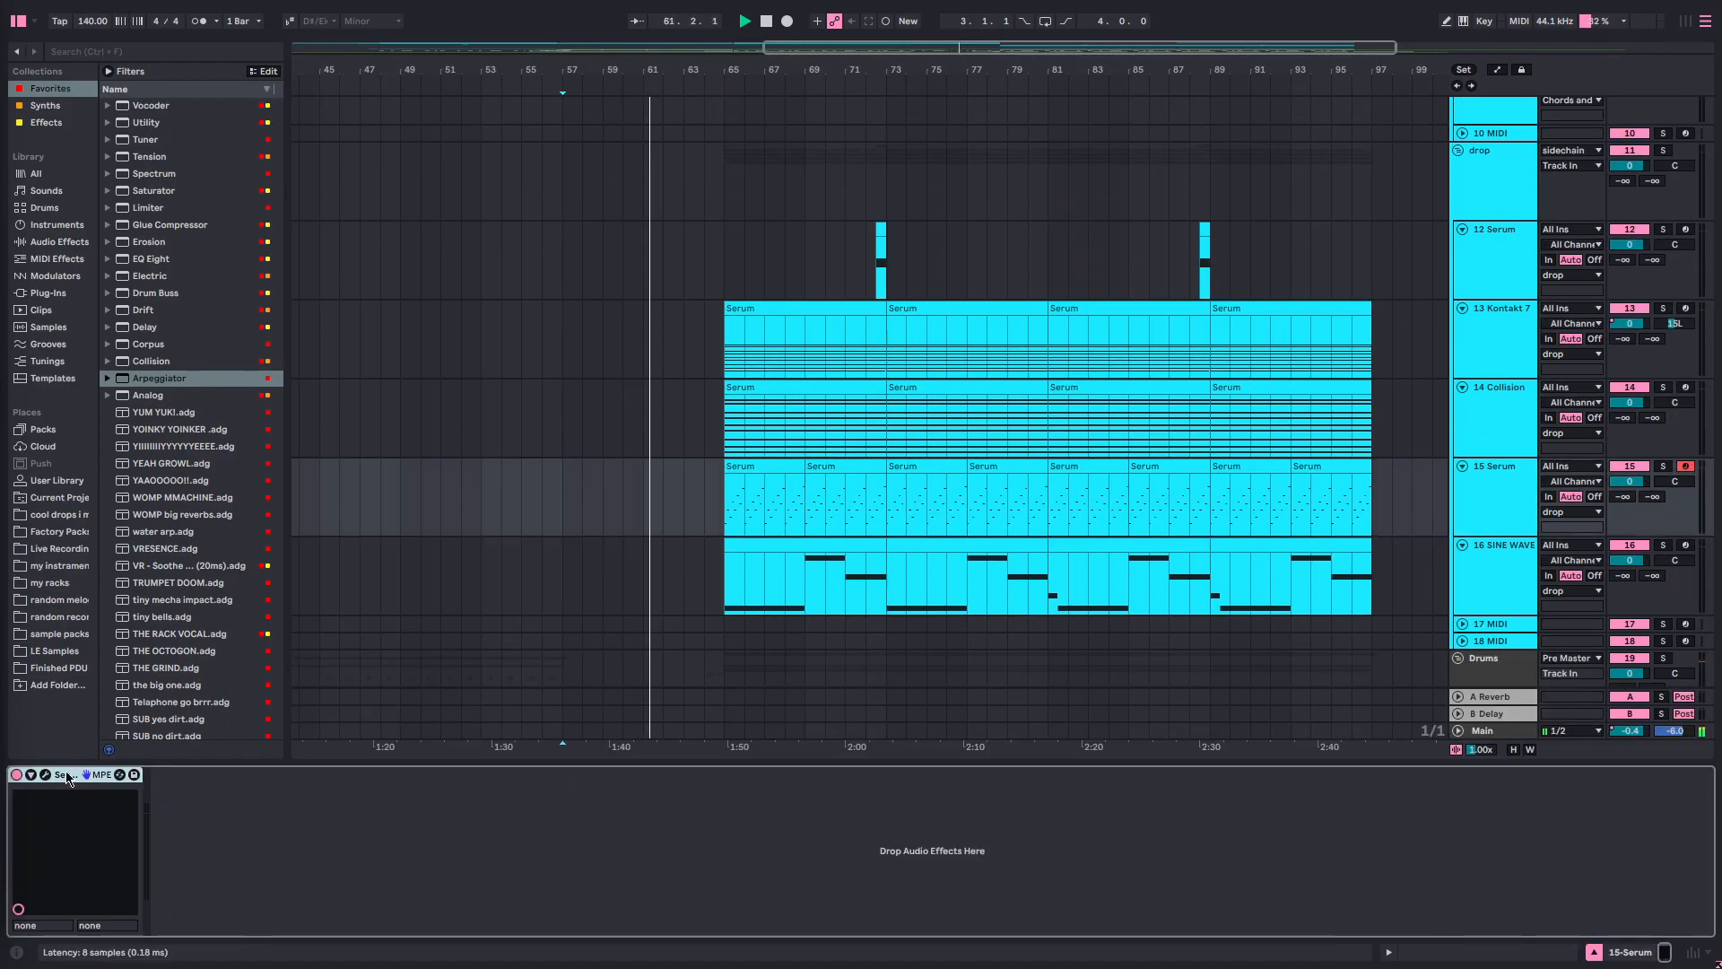
{"action": "left_click", "coordinate": [46, 775]}
{"action": "left_click", "coordinate": [1023, 68]}
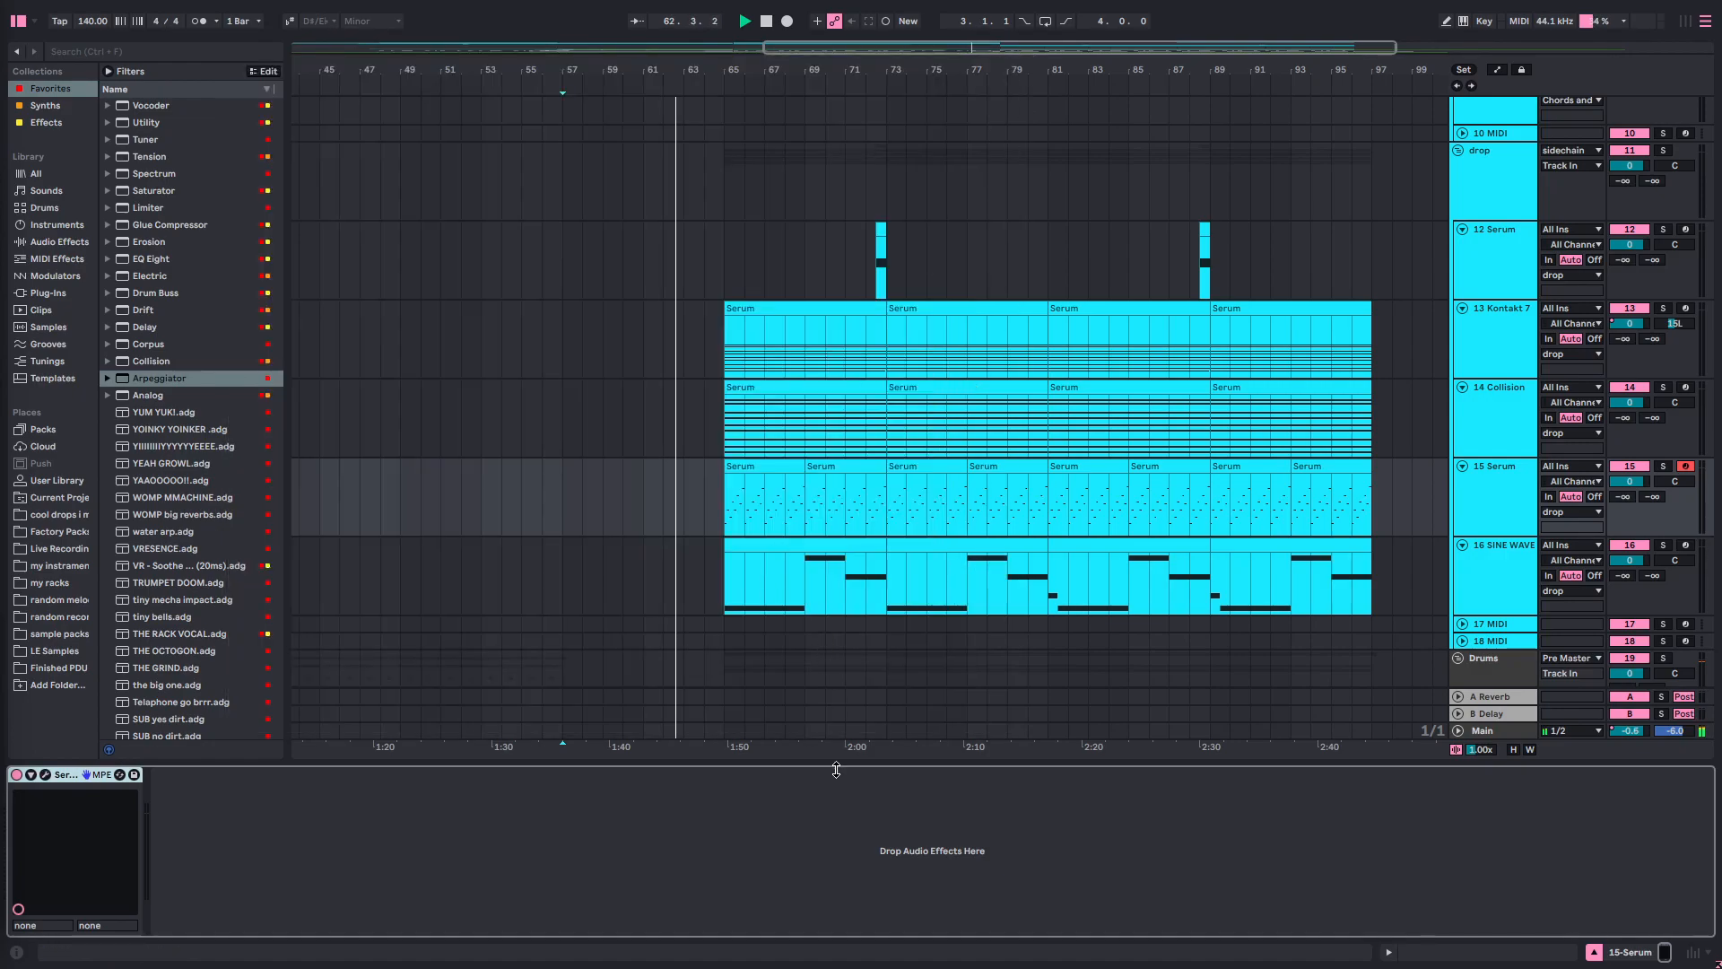
{"action": "left_click_drag", "start_coordinate": [835, 764], "coordinate": [829, 870]}
- Examine the drum, bass and sample tracks during playback, placing the insert marker at bar 57 on track 25, and return to the top
{"action": "scroll", "coordinate": [753, 542], "scroll_direction": "down", "scroll_amount": 5}
{"action": "scroll", "coordinate": [684, 542], "scroll_direction": "left", "scroll_amount": 2}
{"action": "scroll", "coordinate": [689, 549], "scroll_direction": "right", "scroll_amount": 2}
{"action": "scroll", "coordinate": [700, 543], "scroll_direction": "down", "scroll_amount": 4}
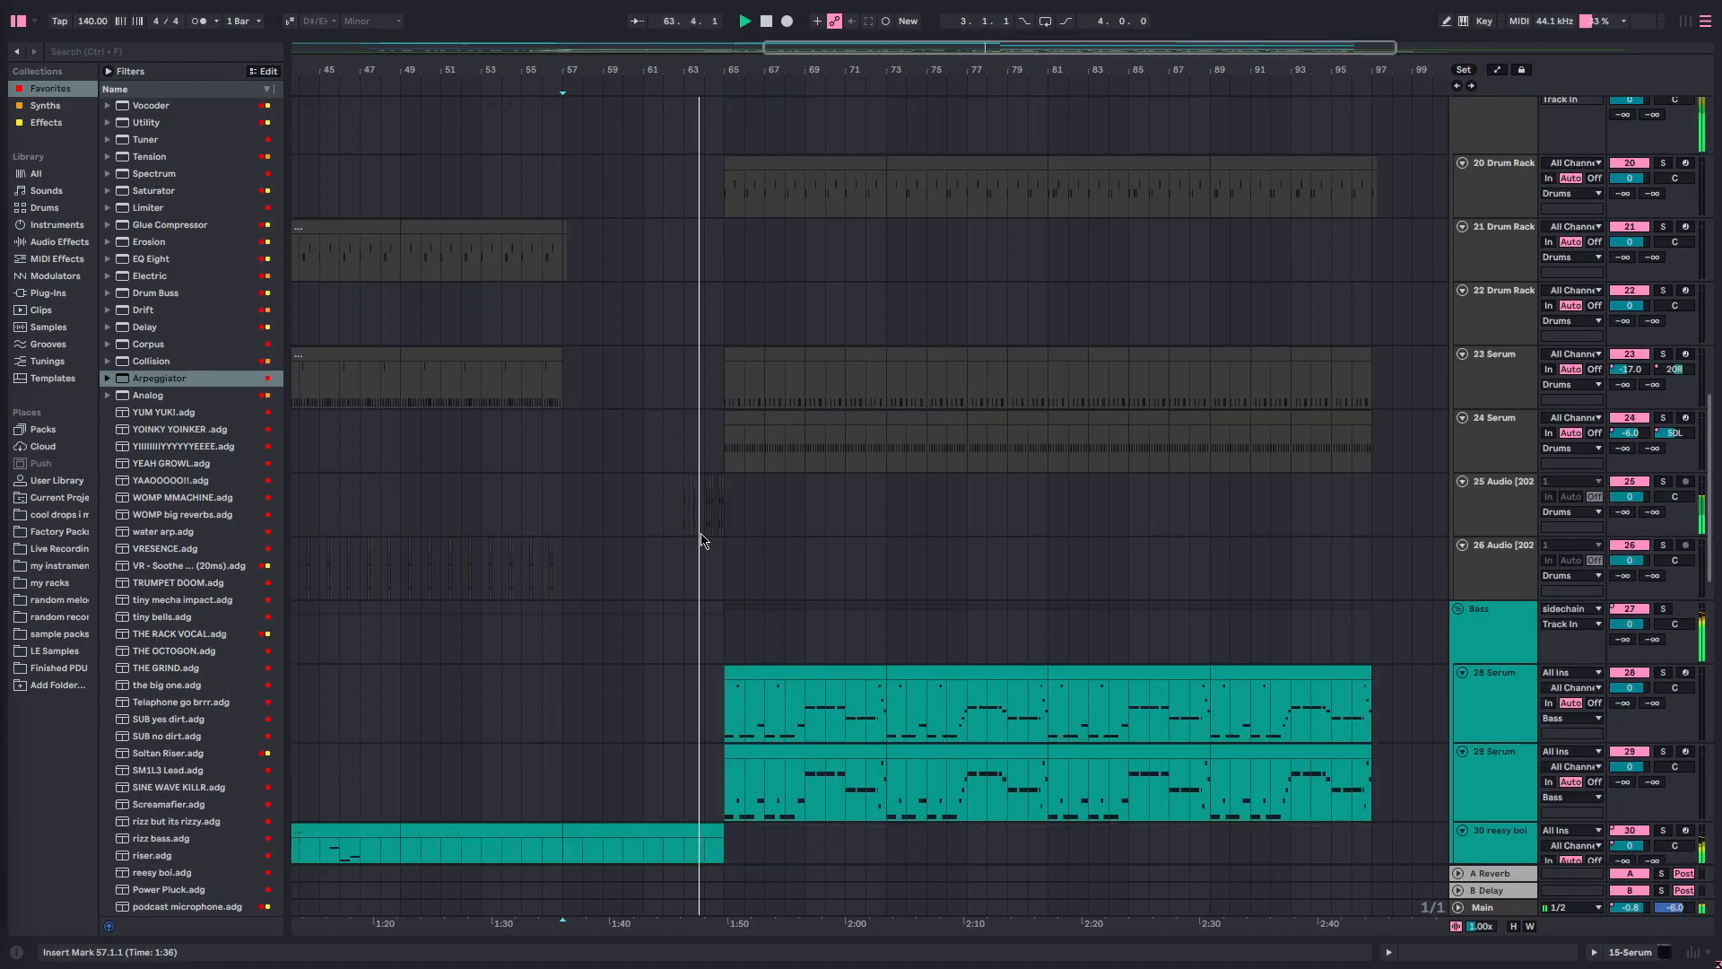
{"action": "scroll", "coordinate": [702, 536], "scroll_direction": "down", "scroll_amount": 3}
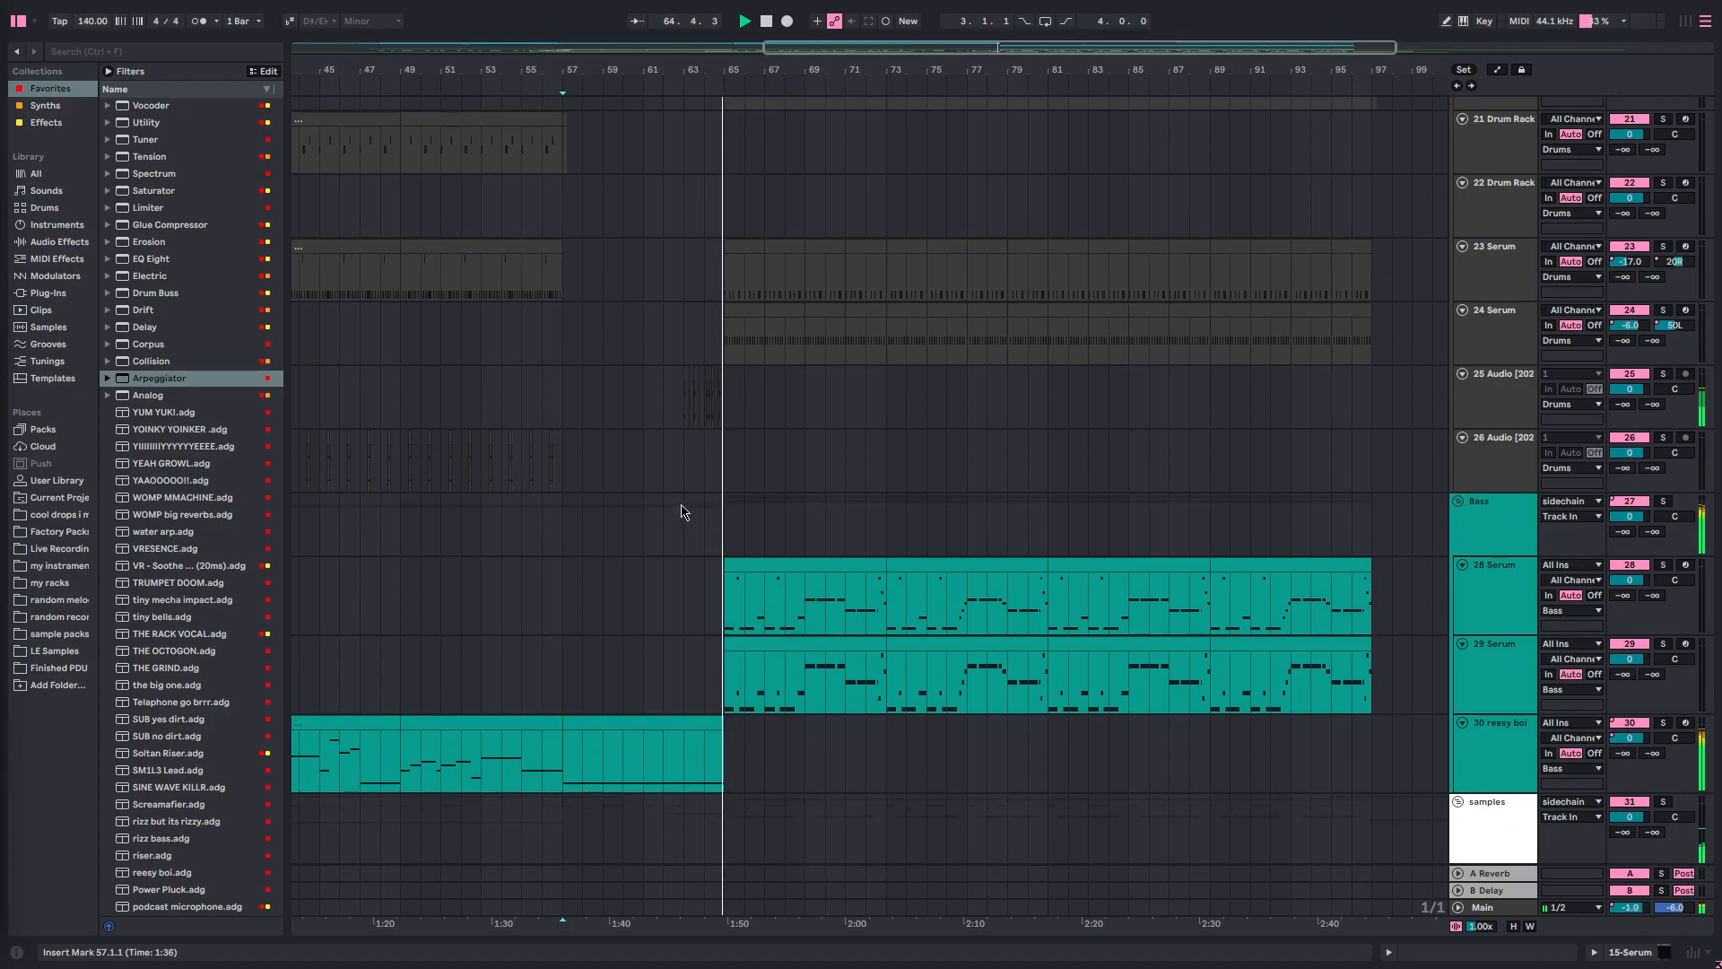
{"action": "left_click", "coordinate": [563, 392]}
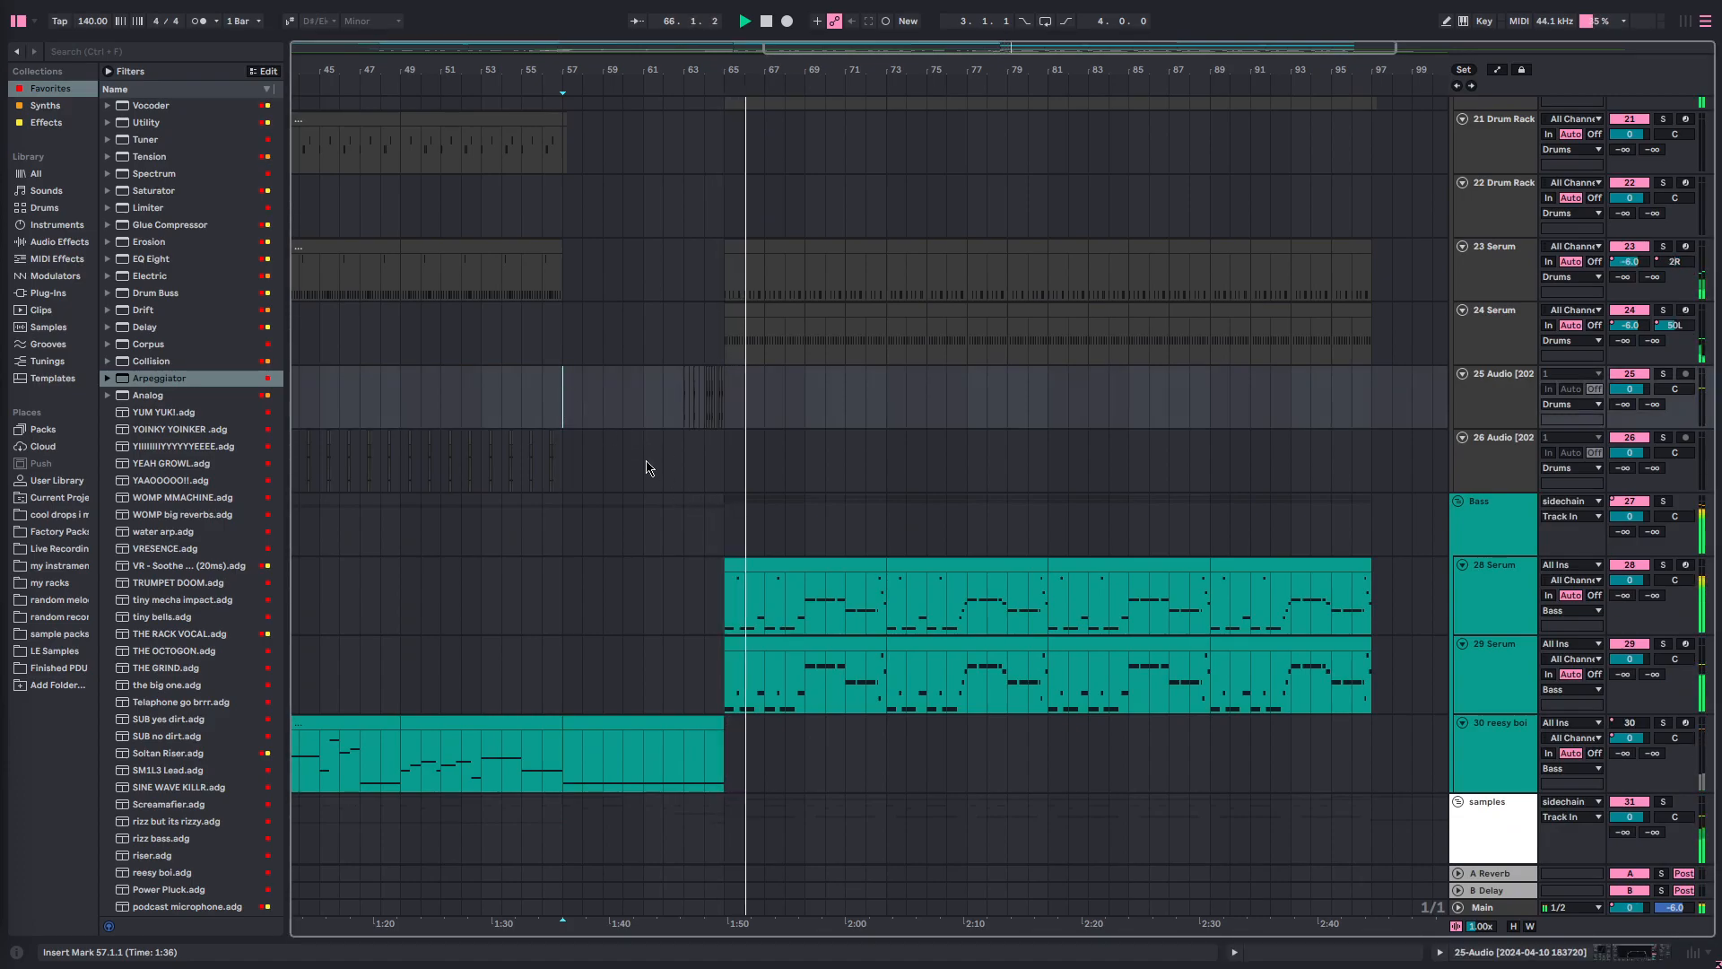
{"action": "scroll", "coordinate": [728, 495], "scroll_direction": "down", "scroll_amount": 8}
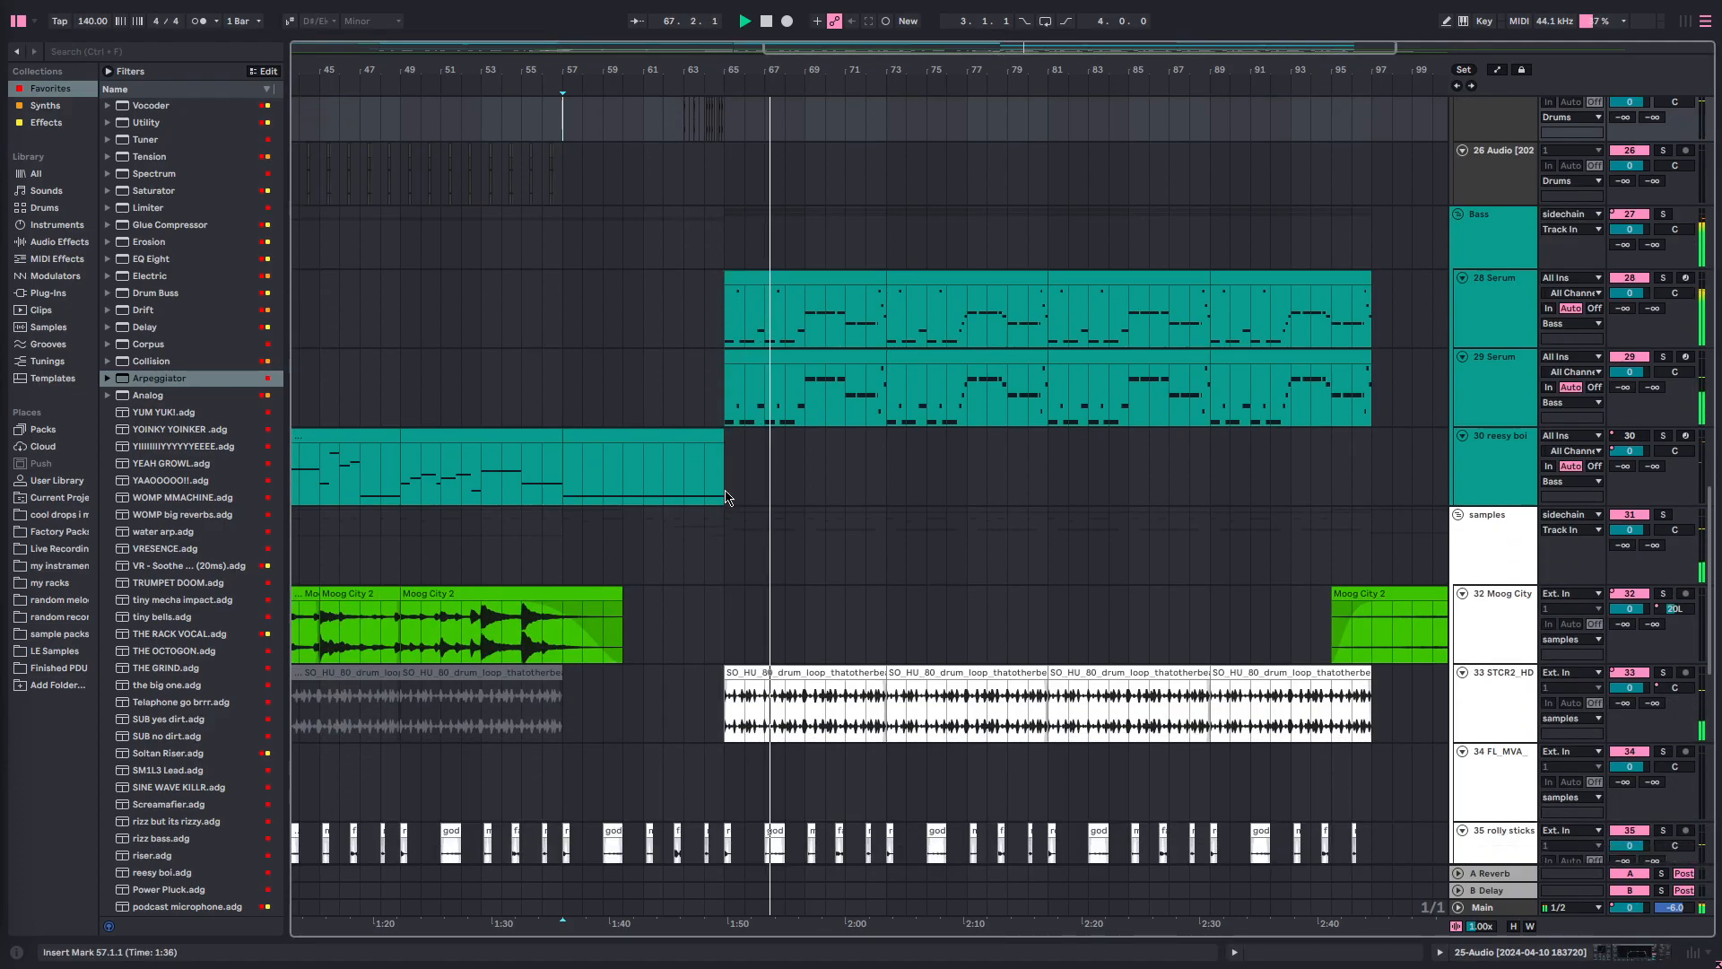
{"action": "scroll", "coordinate": [729, 494], "scroll_direction": "down", "scroll_amount": 20}
{"action": "scroll", "coordinate": [894, 529], "scroll_direction": "up", "scroll_amount": 20}
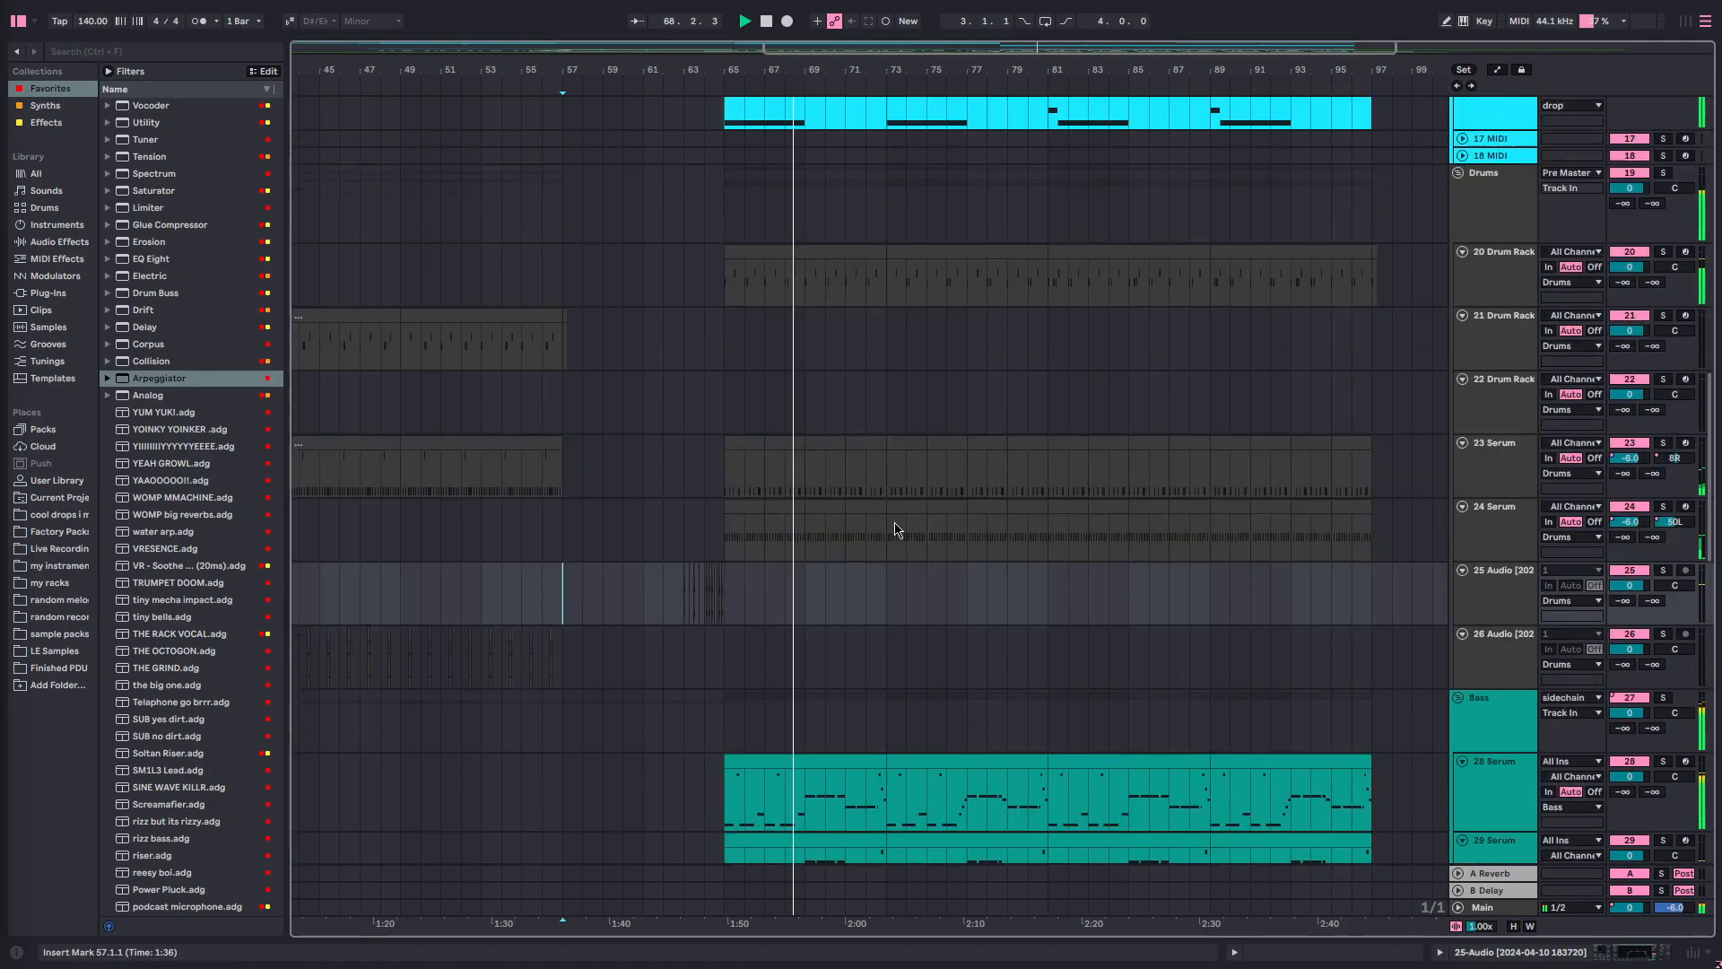
{"action": "scroll", "coordinate": [894, 529], "scroll_direction": "up", "scroll_amount": 15}
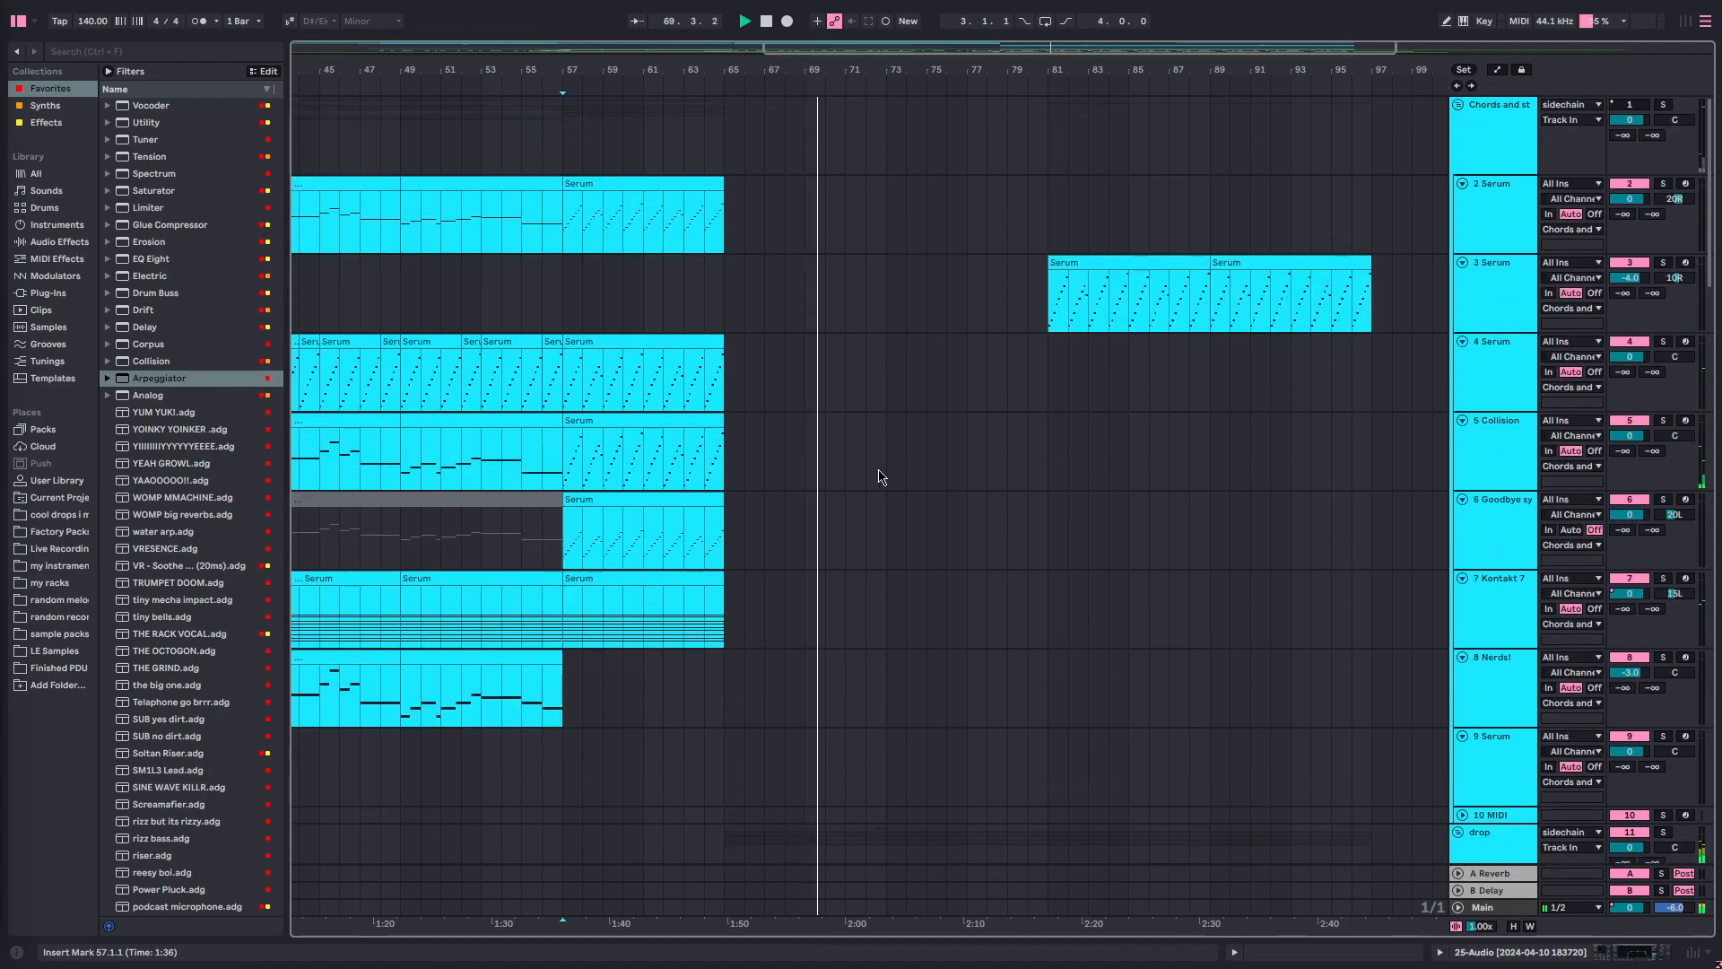
- Examine the drop group's clips, from 12 Serum to the SINE WAVE track, as the drop plays
{"action": "scroll", "coordinate": [950, 434], "scroll_direction": "down", "scroll_amount": 20}
{"action": "scroll", "coordinate": [946, 415], "scroll_direction": "up", "scroll_amount": 9}
{"action": "scroll", "coordinate": [946, 416], "scroll_direction": "down", "scroll_amount": 6}
{"action": "scroll", "coordinate": [946, 415], "scroll_direction": "right", "scroll_amount": 3}
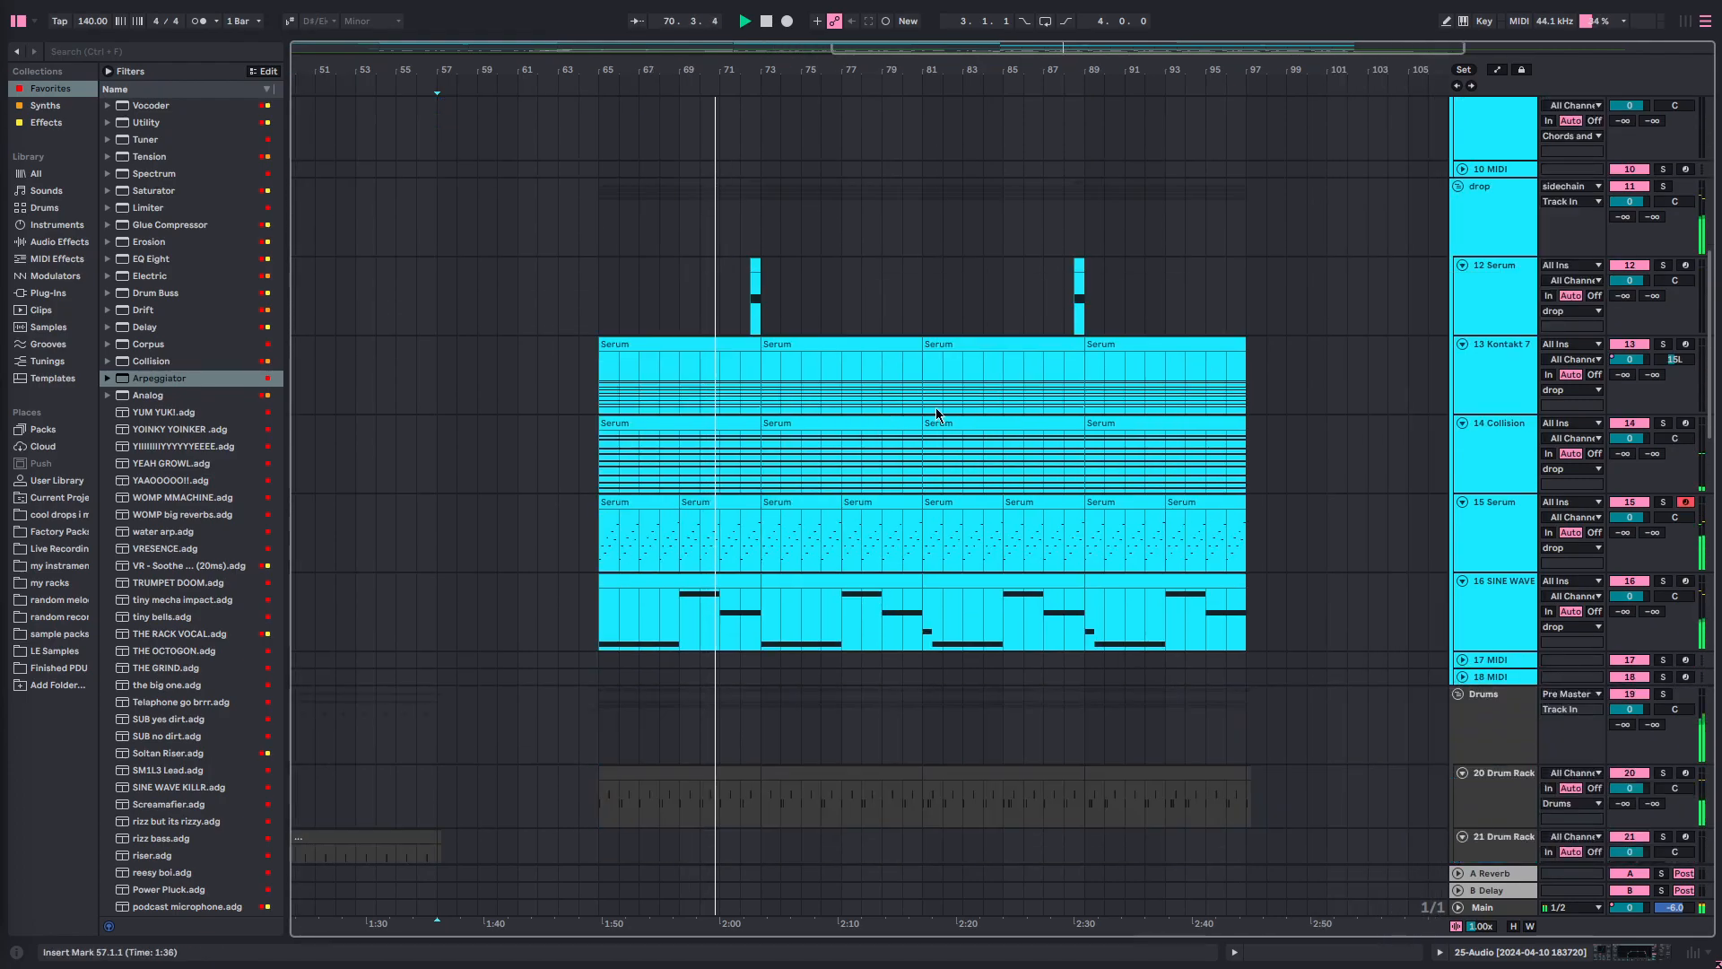
{"action": "scroll", "coordinate": [938, 411], "scroll_direction": "left", "scroll_amount": 3}
{"action": "scroll", "coordinate": [938, 411], "scroll_direction": "down", "scroll_amount": 2}
{"action": "scroll", "coordinate": [1036, 415], "scroll_direction": "down", "scroll_amount": 3}
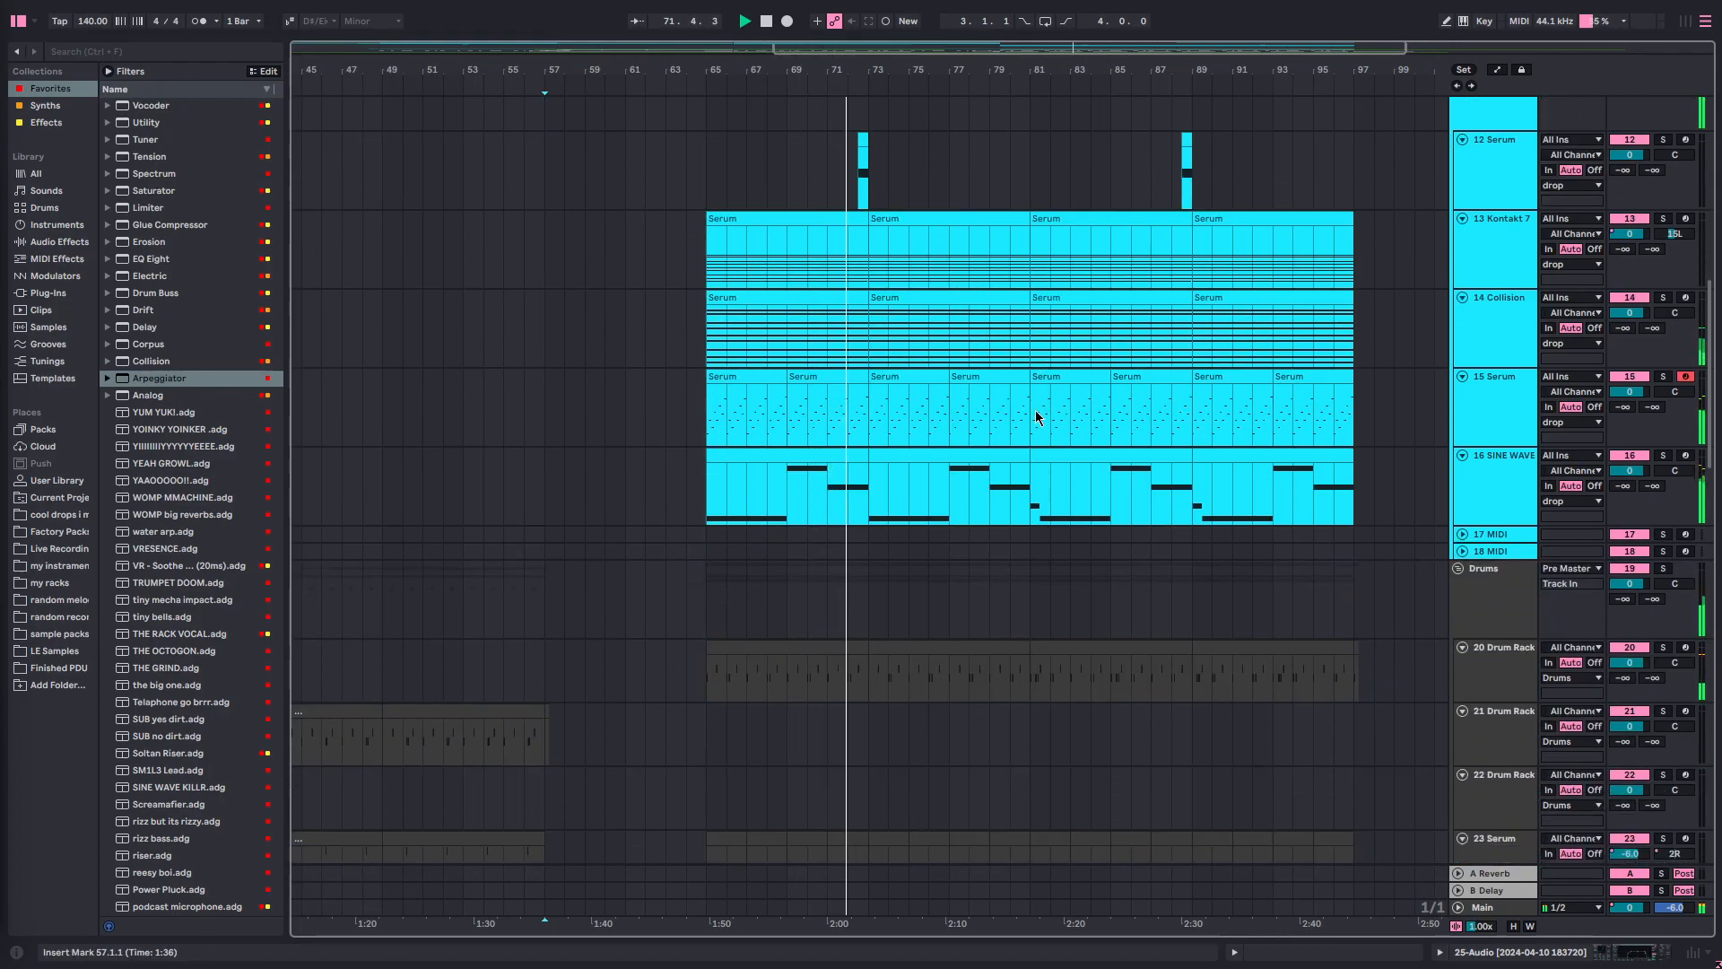
{"action": "scroll", "coordinate": [1037, 413], "scroll_direction": "down", "scroll_amount": 1}
{"action": "scroll", "coordinate": [1040, 400], "scroll_direction": "up", "scroll_amount": 3}
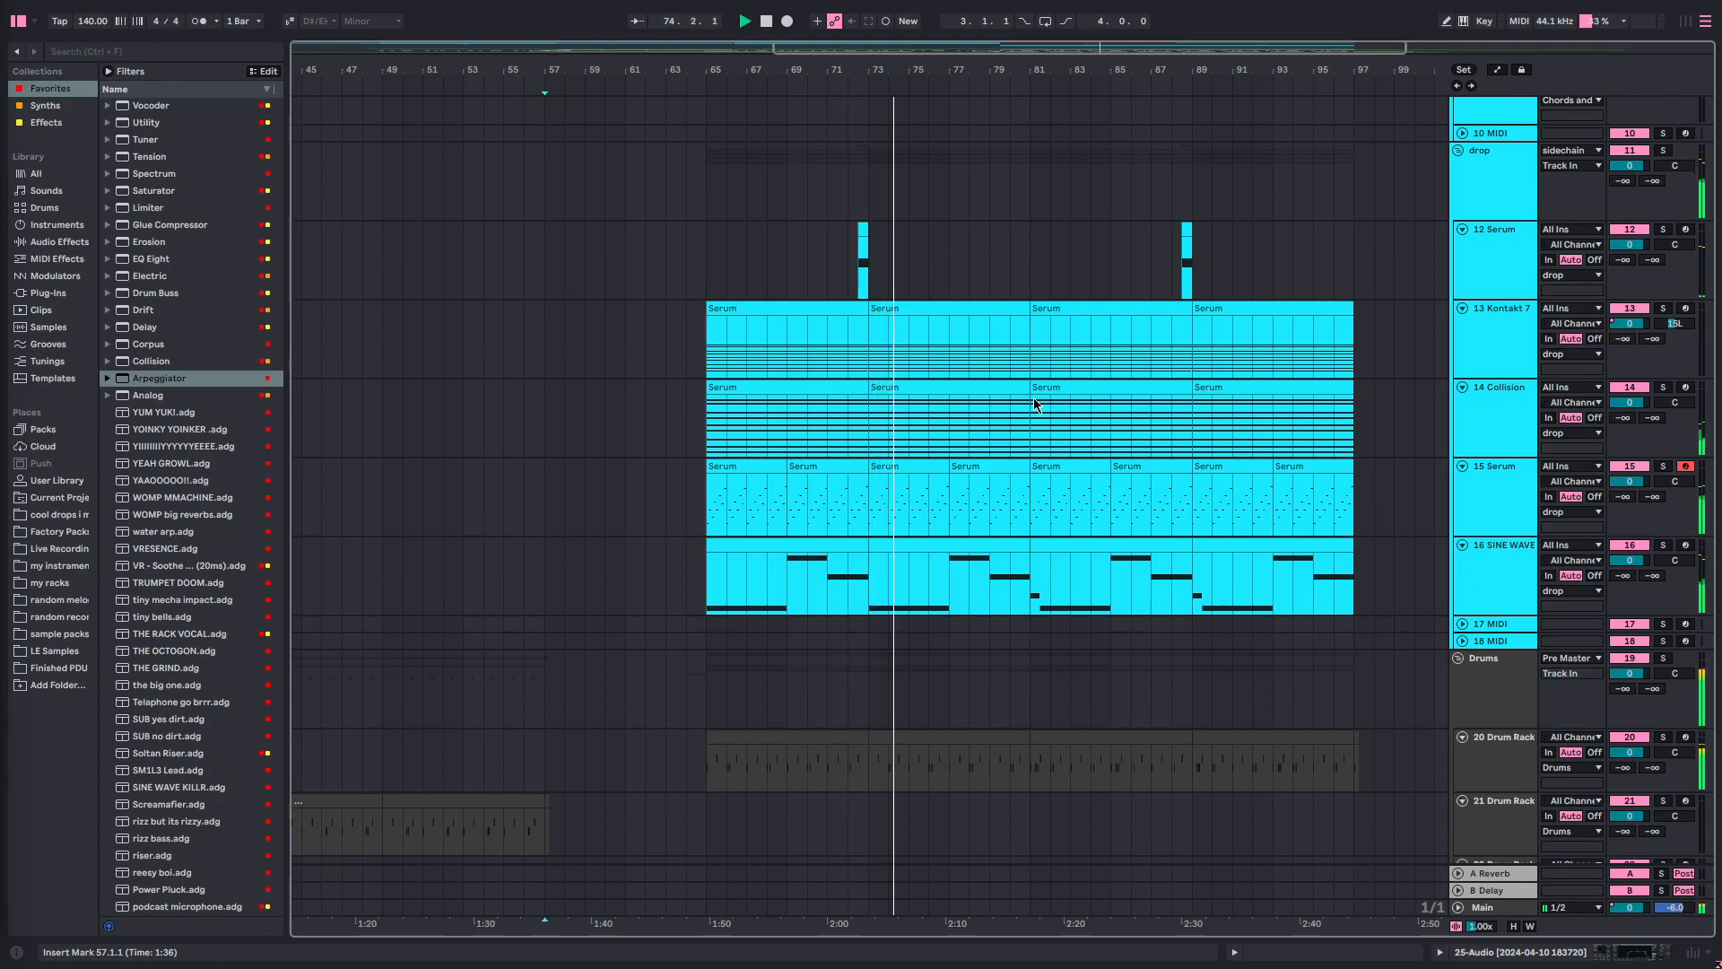
{"action": "scroll", "coordinate": [1033, 396], "scroll_direction": "up", "scroll_amount": 2}
- Stop playback and place the insert marker at bar 55 on the 12 Serum track
{"action": "left_click", "coordinate": [545, 361]}
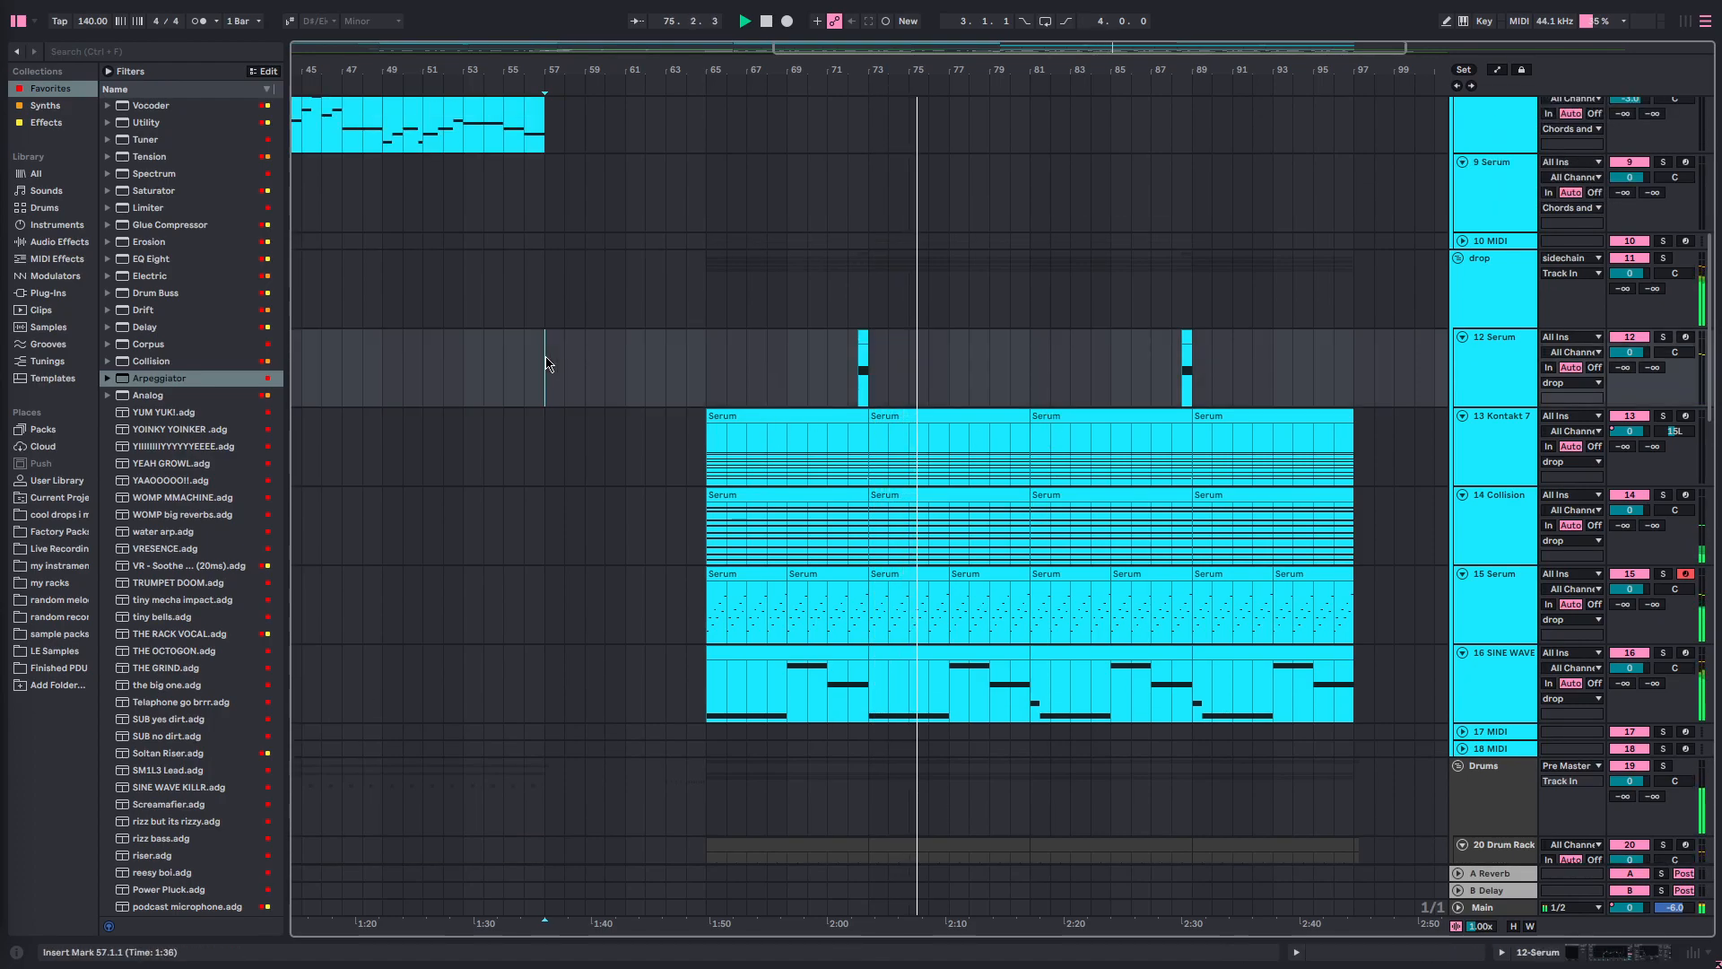
{"action": "key", "text": "space"}
{"action": "left_click", "coordinate": [509, 364]}
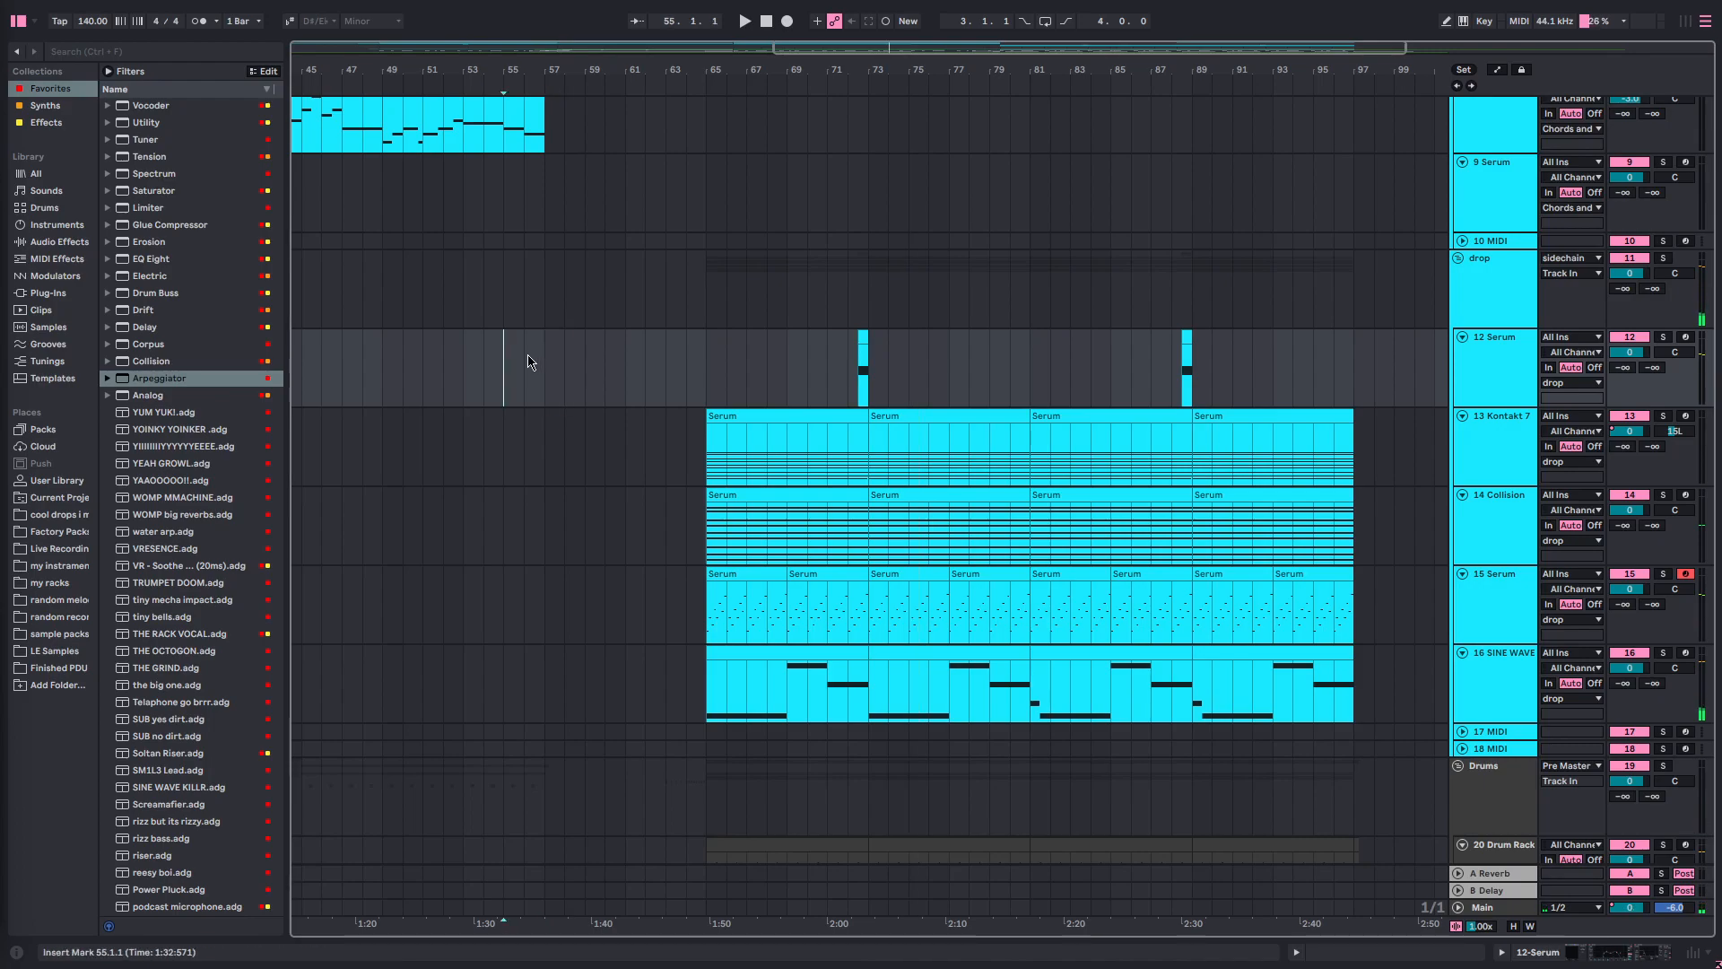
{"action": "scroll", "coordinate": [532, 363], "scroll_direction": "up", "scroll_amount": 1}
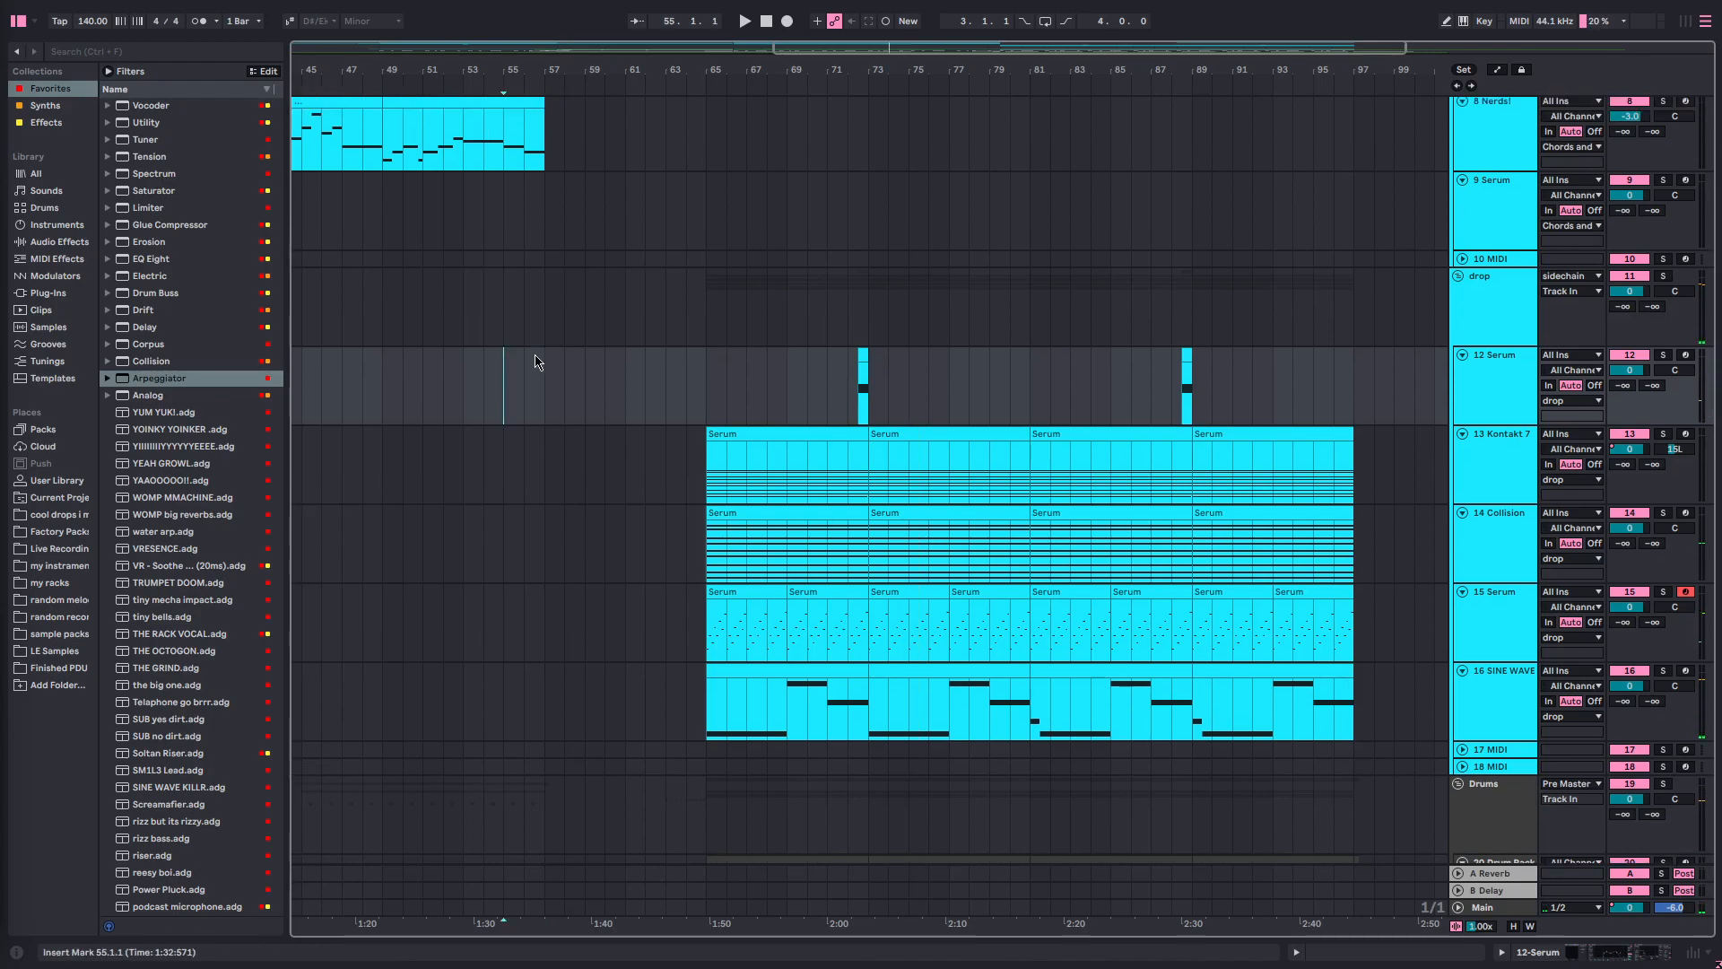
- Place the insert marker at bar 57 on the Chords and stuff group track
{"action": "scroll", "coordinate": [535, 362], "scroll_direction": "up", "scroll_amount": 10}
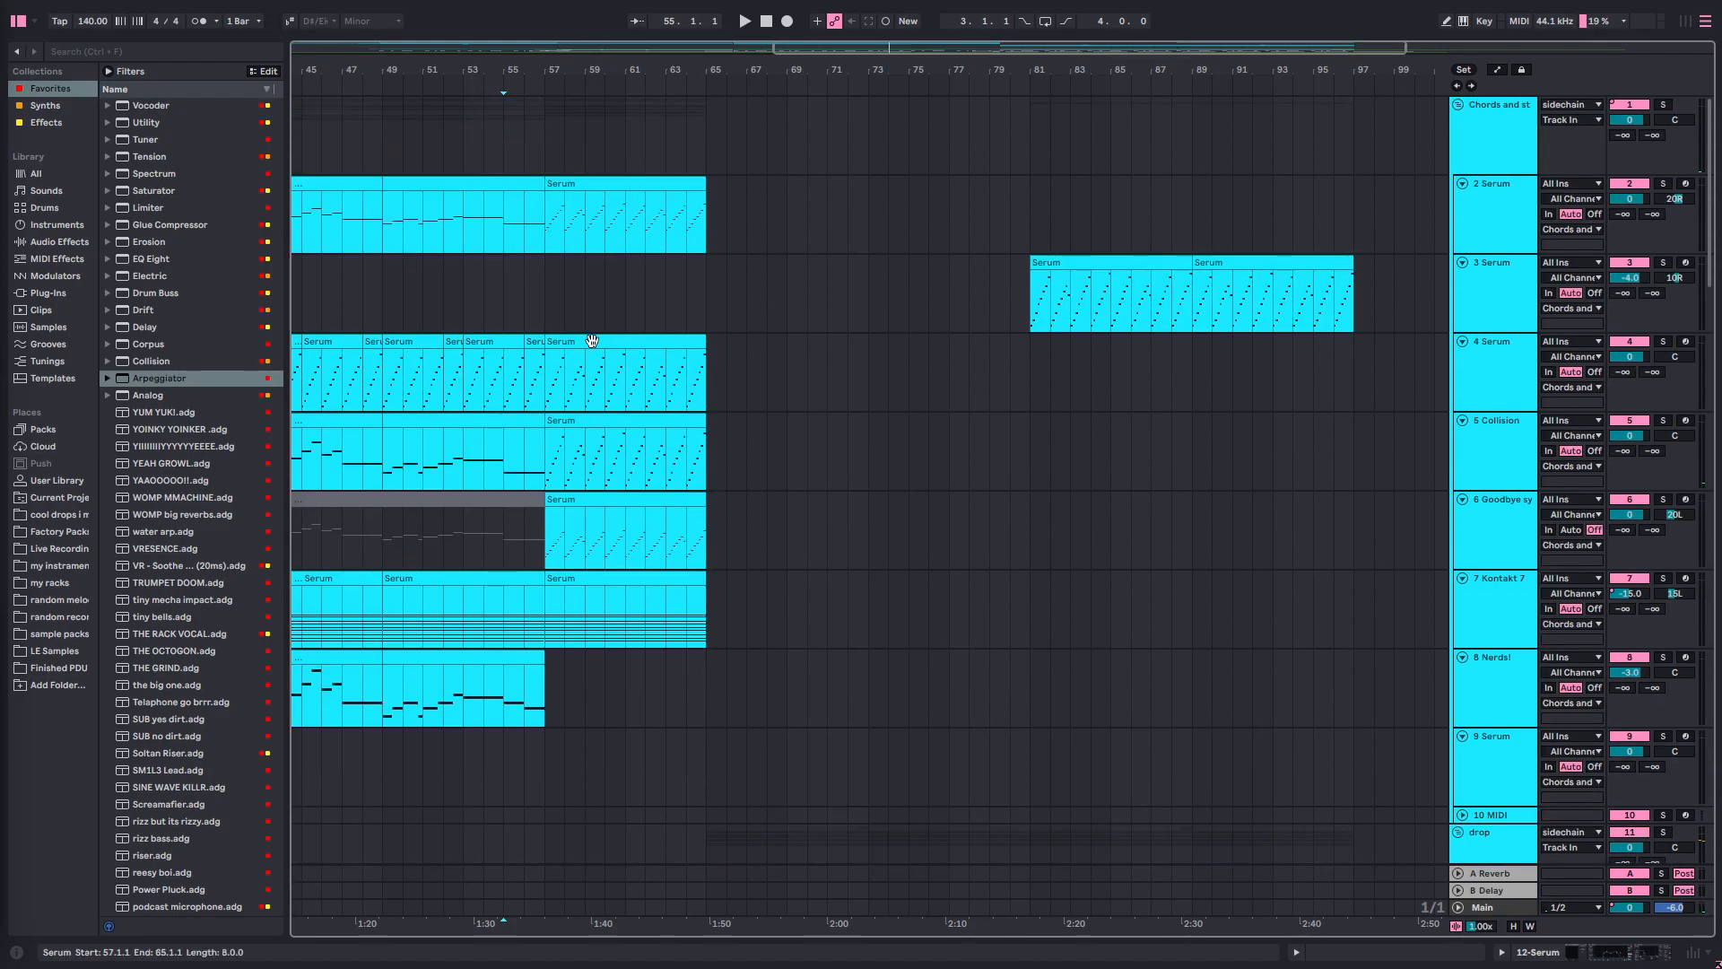
{"action": "scroll", "coordinate": [592, 337], "scroll_direction": "down", "scroll_amount": 1}
{"action": "left_click", "coordinate": [548, 201]}
{"action": "left_click", "coordinate": [549, 128]}
{"action": "scroll", "coordinate": [565, 230], "scroll_direction": "down", "scroll_amount": 9}
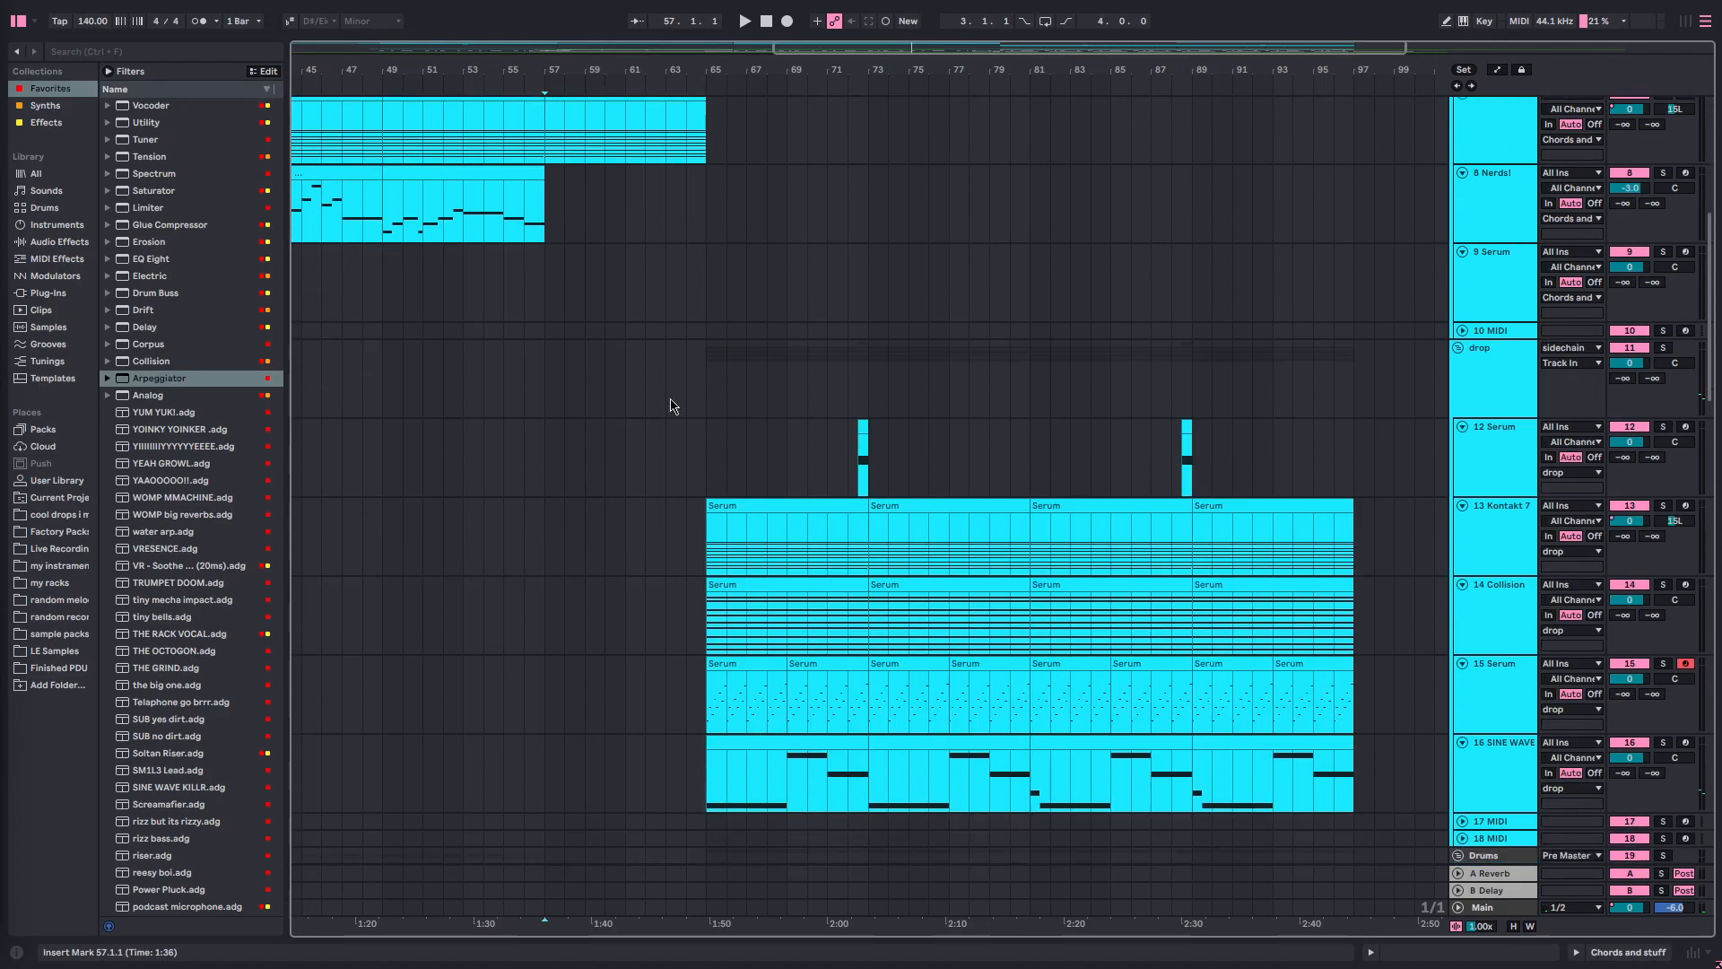
- Look through the bass, drum and sample tracks before the drop and place the insert marker at bar 57 on the 20 Drum Rack track
{"action": "scroll", "coordinate": [749, 377], "scroll_direction": "down", "scroll_amount": 20}
{"action": "scroll", "coordinate": [682, 345], "scroll_direction": "up", "scroll_amount": 2}
{"action": "scroll", "coordinate": [675, 341], "scroll_direction": "down", "scroll_amount": 1}
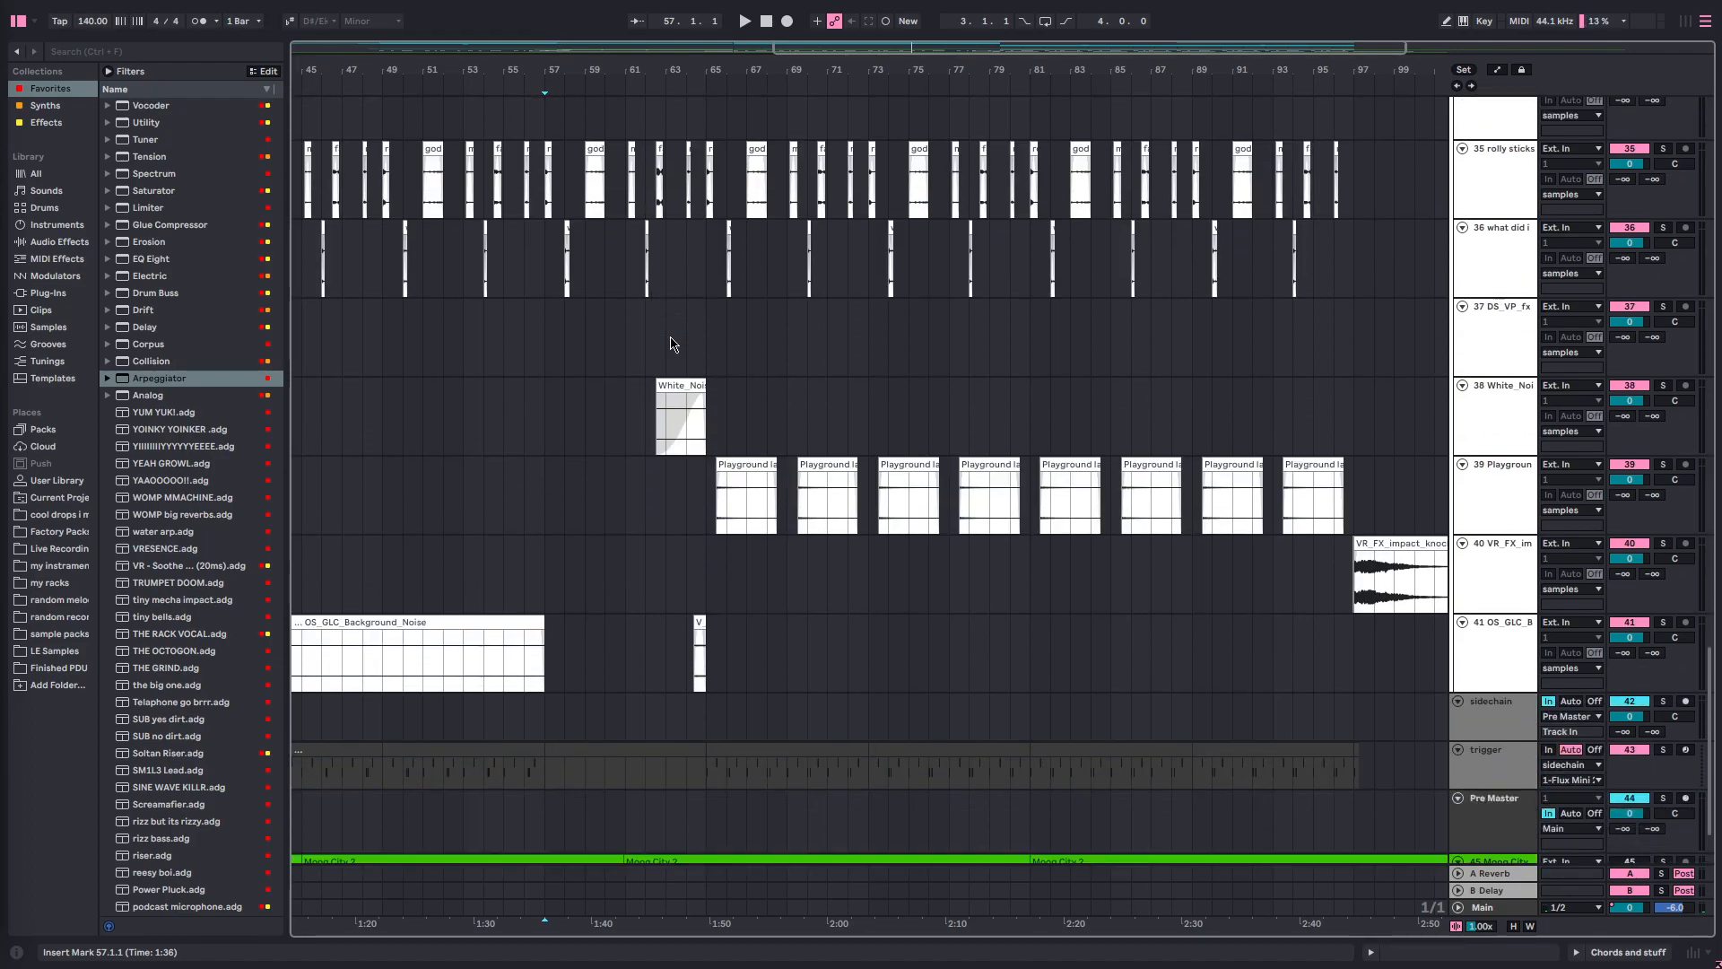
{"action": "scroll", "coordinate": [664, 360], "scroll_direction": "up", "scroll_amount": 18}
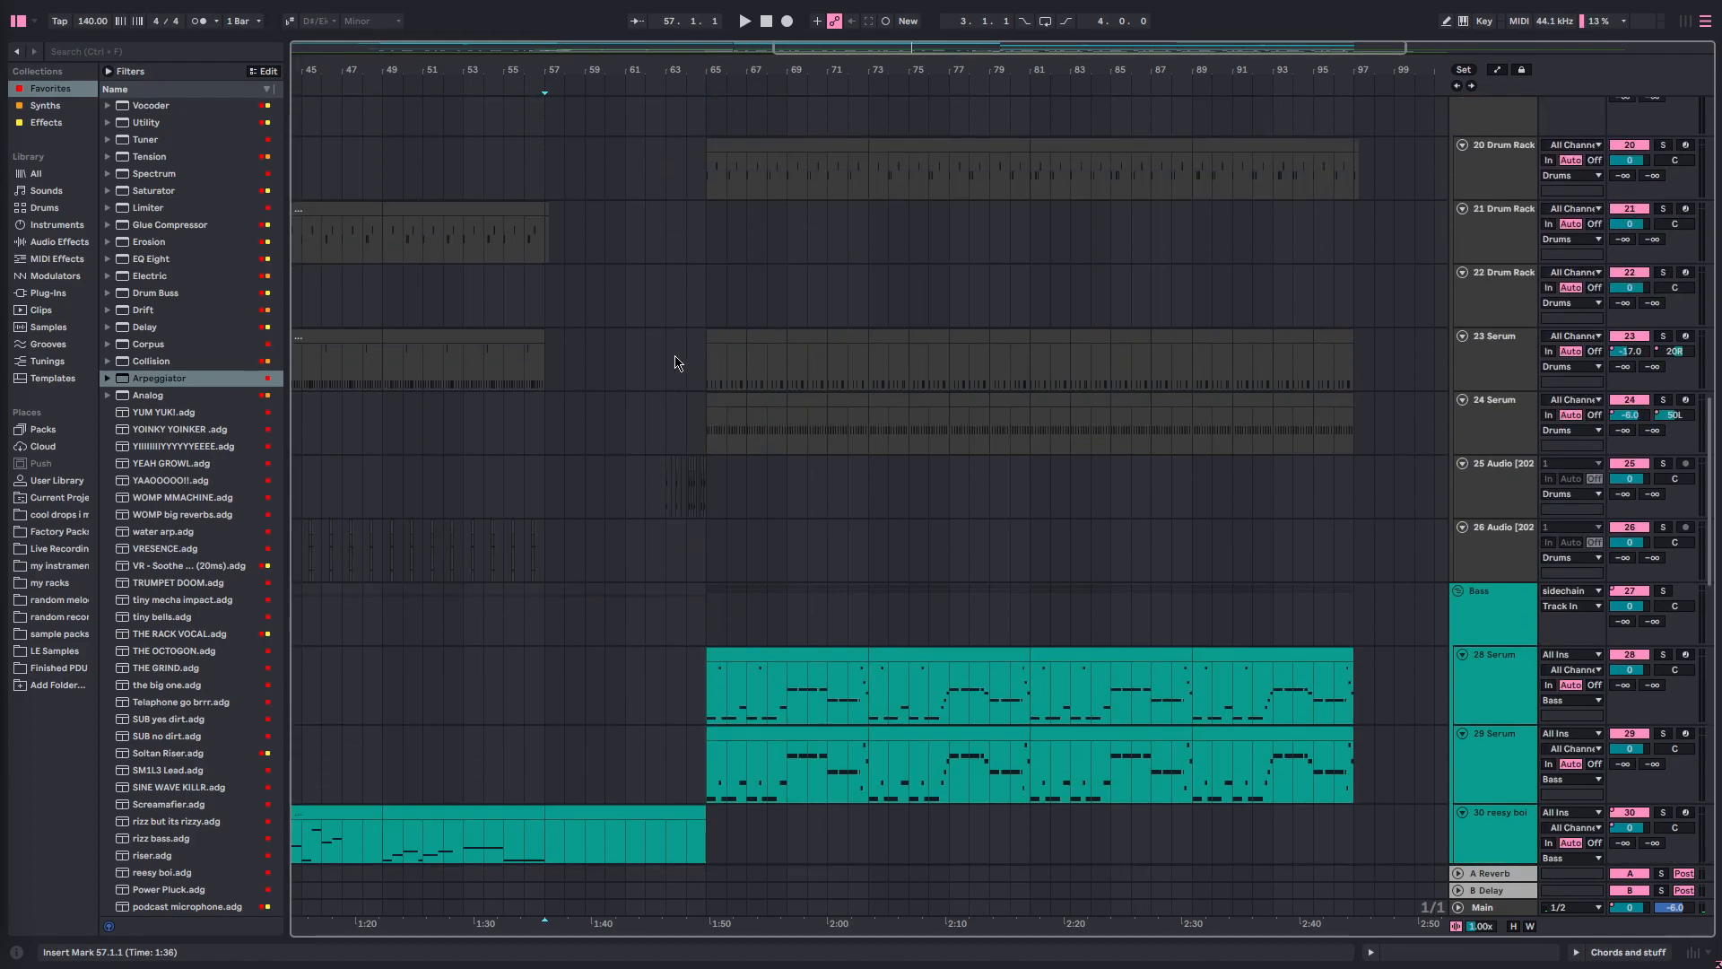
{"action": "scroll", "coordinate": [645, 359], "scroll_direction": "up", "scroll_amount": 4}
{"action": "left_click", "coordinate": [557, 339]}
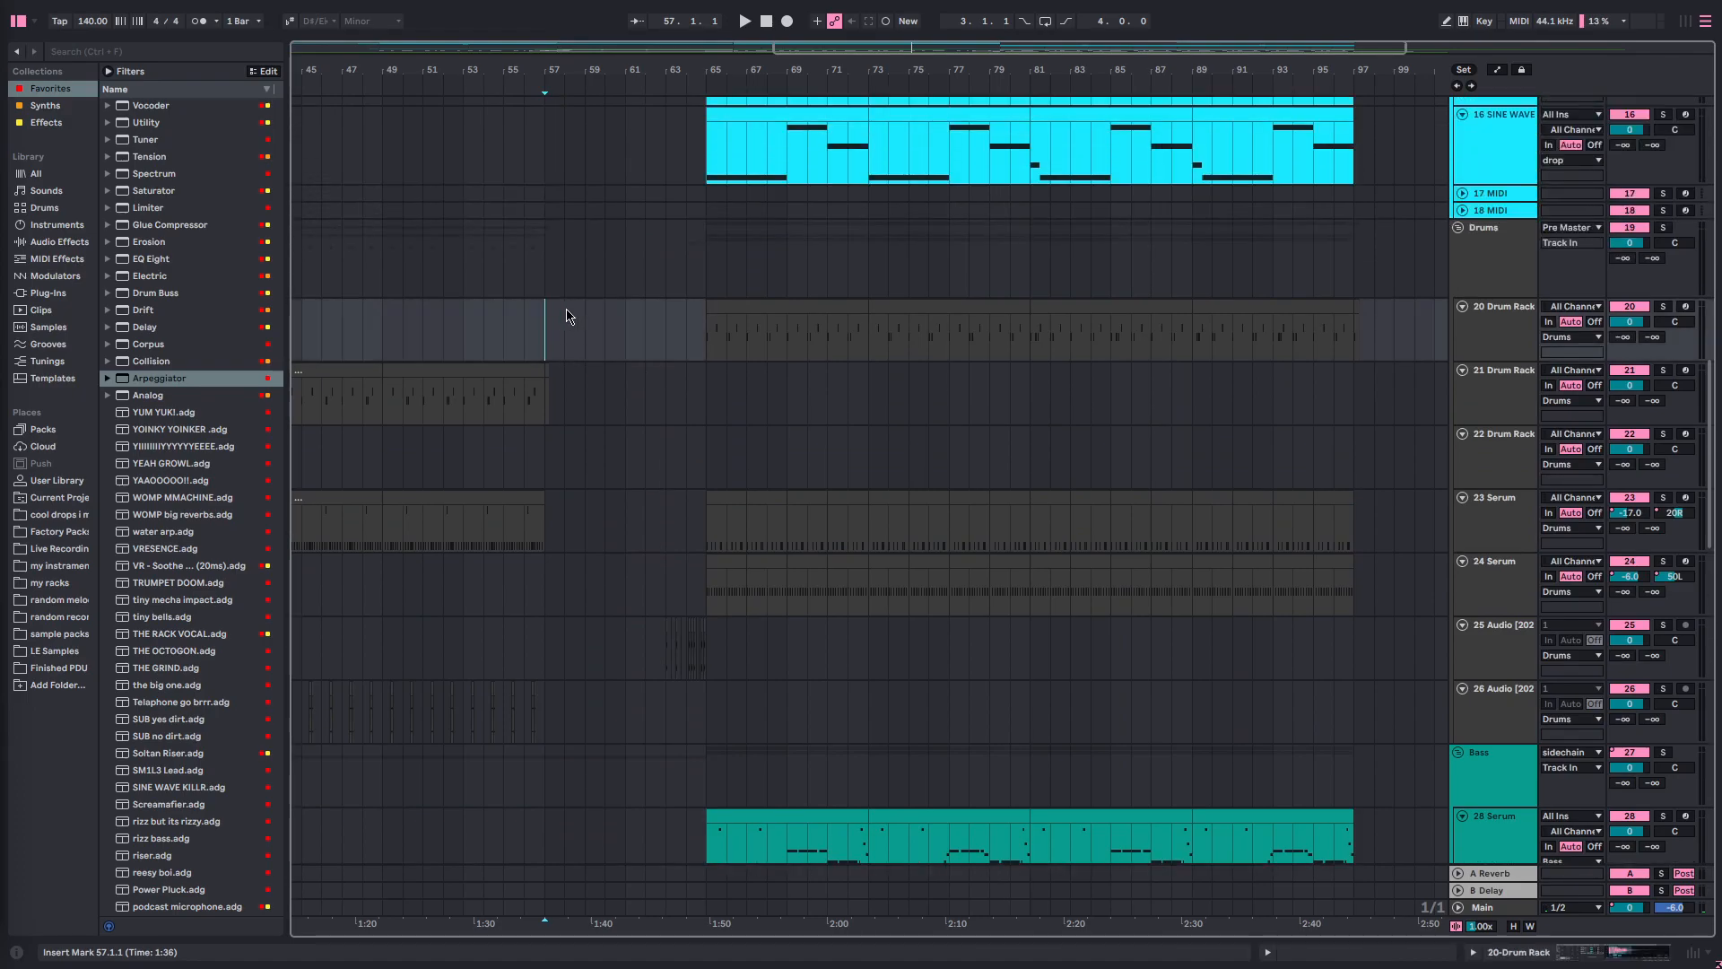
{"action": "scroll", "coordinate": [628, 351], "scroll_direction": "up", "scroll_amount": 1}
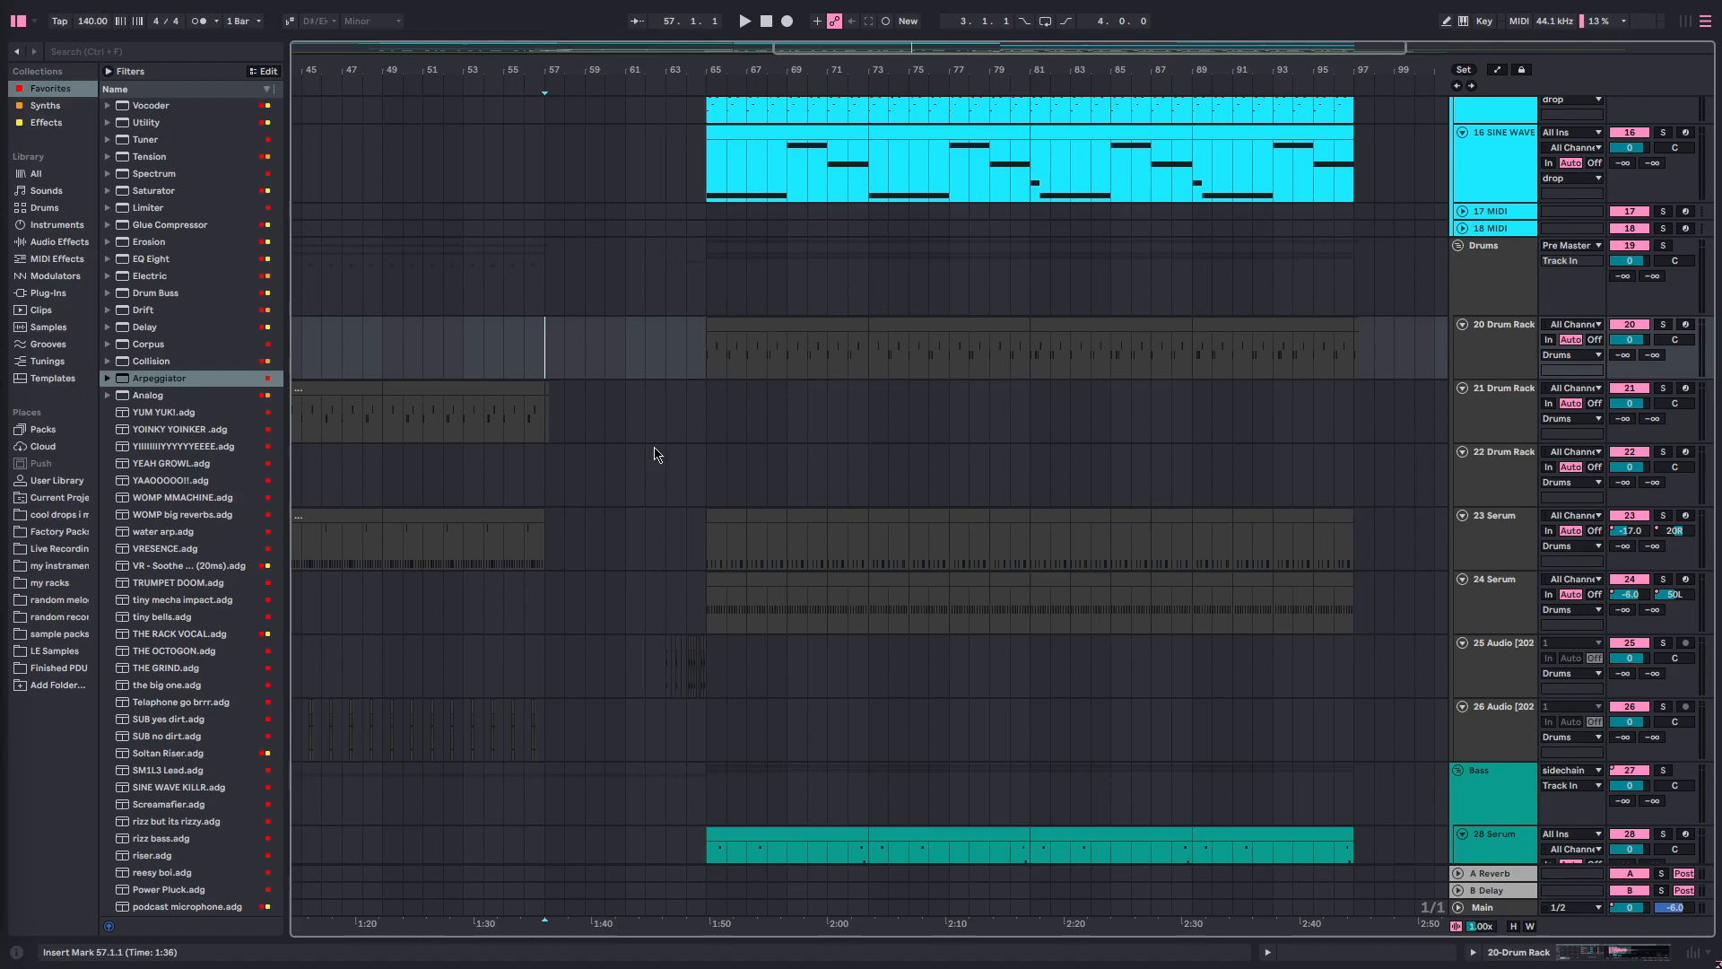
- Select the range from 64.2.2 to 65.1.1 on the 41 OS_GLC_Background_Noise track and look over the sample tracks
{"action": "scroll", "coordinate": [660, 454], "scroll_direction": "down", "scroll_amount": 20}
{"action": "left_click_drag", "start_coordinate": [642, 336], "coordinate": [731, 328]}
{"action": "scroll", "coordinate": [694, 538], "scroll_direction": "up", "scroll_amount": 8}
{"action": "left_click_drag", "start_coordinate": [692, 548], "coordinate": [846, 551]}
{"action": "scroll", "coordinate": [845, 547], "scroll_direction": "down", "scroll_amount": 10}
{"action": "scroll", "coordinate": [697, 478], "scroll_direction": "up", "scroll_amount": 1}
{"action": "scroll", "coordinate": [789, 395], "scroll_direction": "up", "scroll_amount": 10}
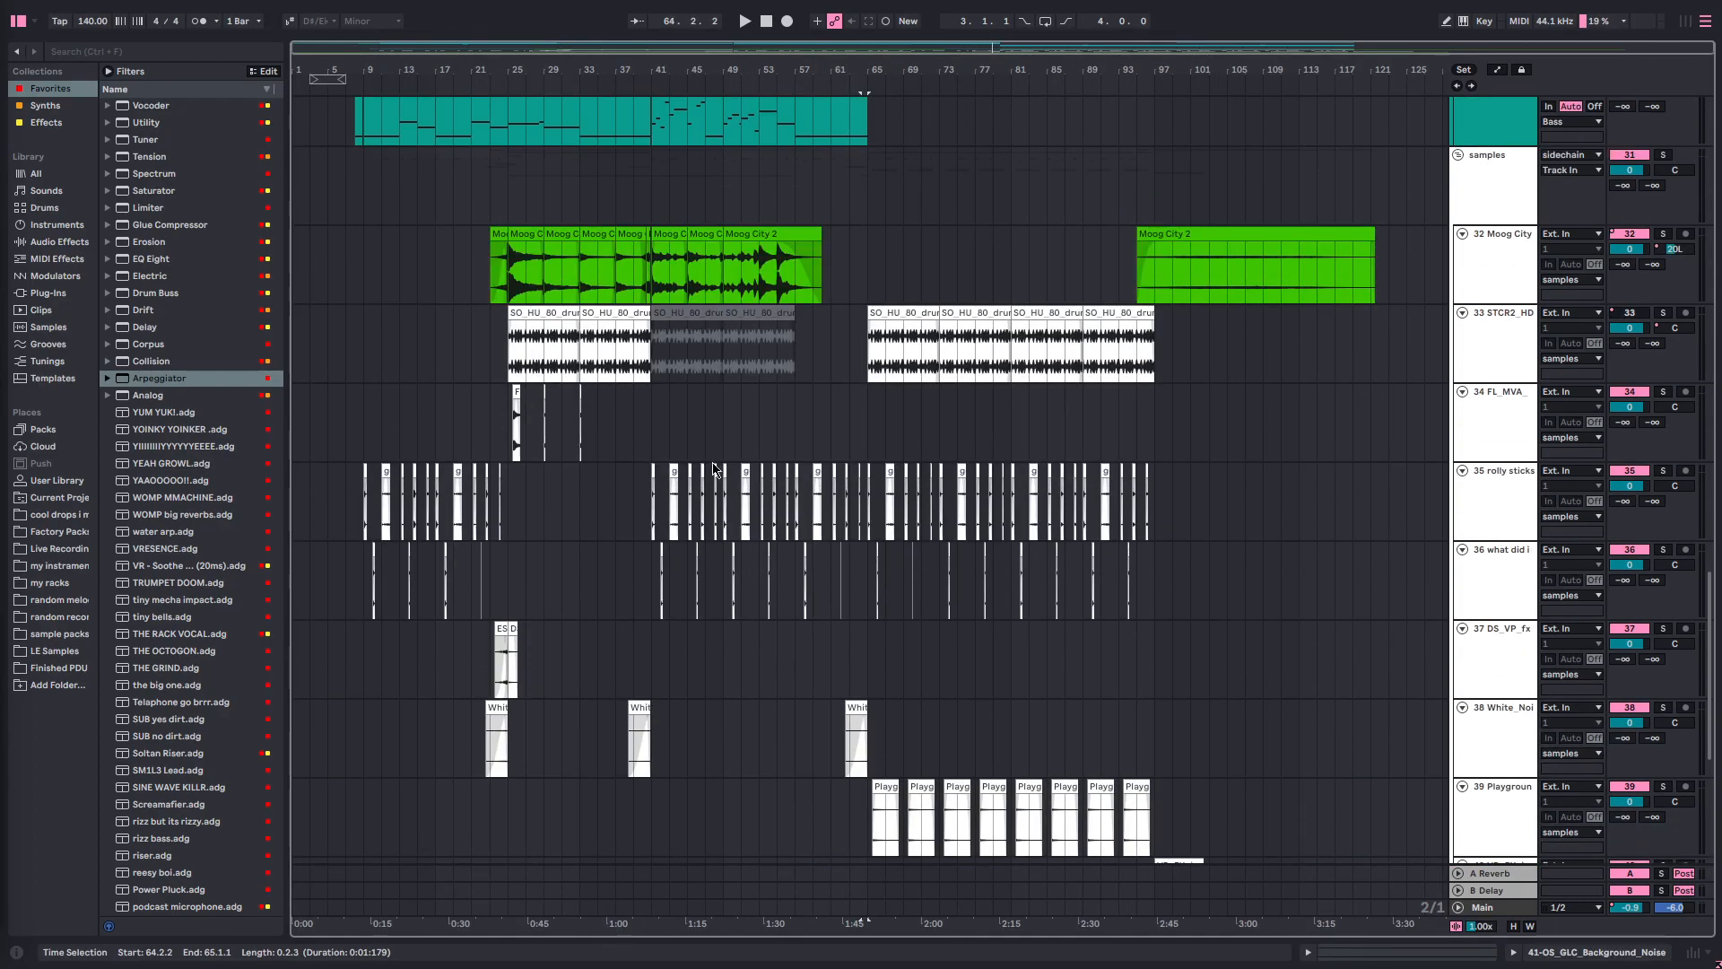
- Zoom in on the short clips before bar 65 on the 25 Audio track and play them soloed from bar 63
{"action": "scroll", "coordinate": [788, 404], "scroll_direction": "up", "scroll_amount": 6}
{"action": "scroll", "coordinate": [790, 410], "scroll_direction": "down", "scroll_amount": 6}
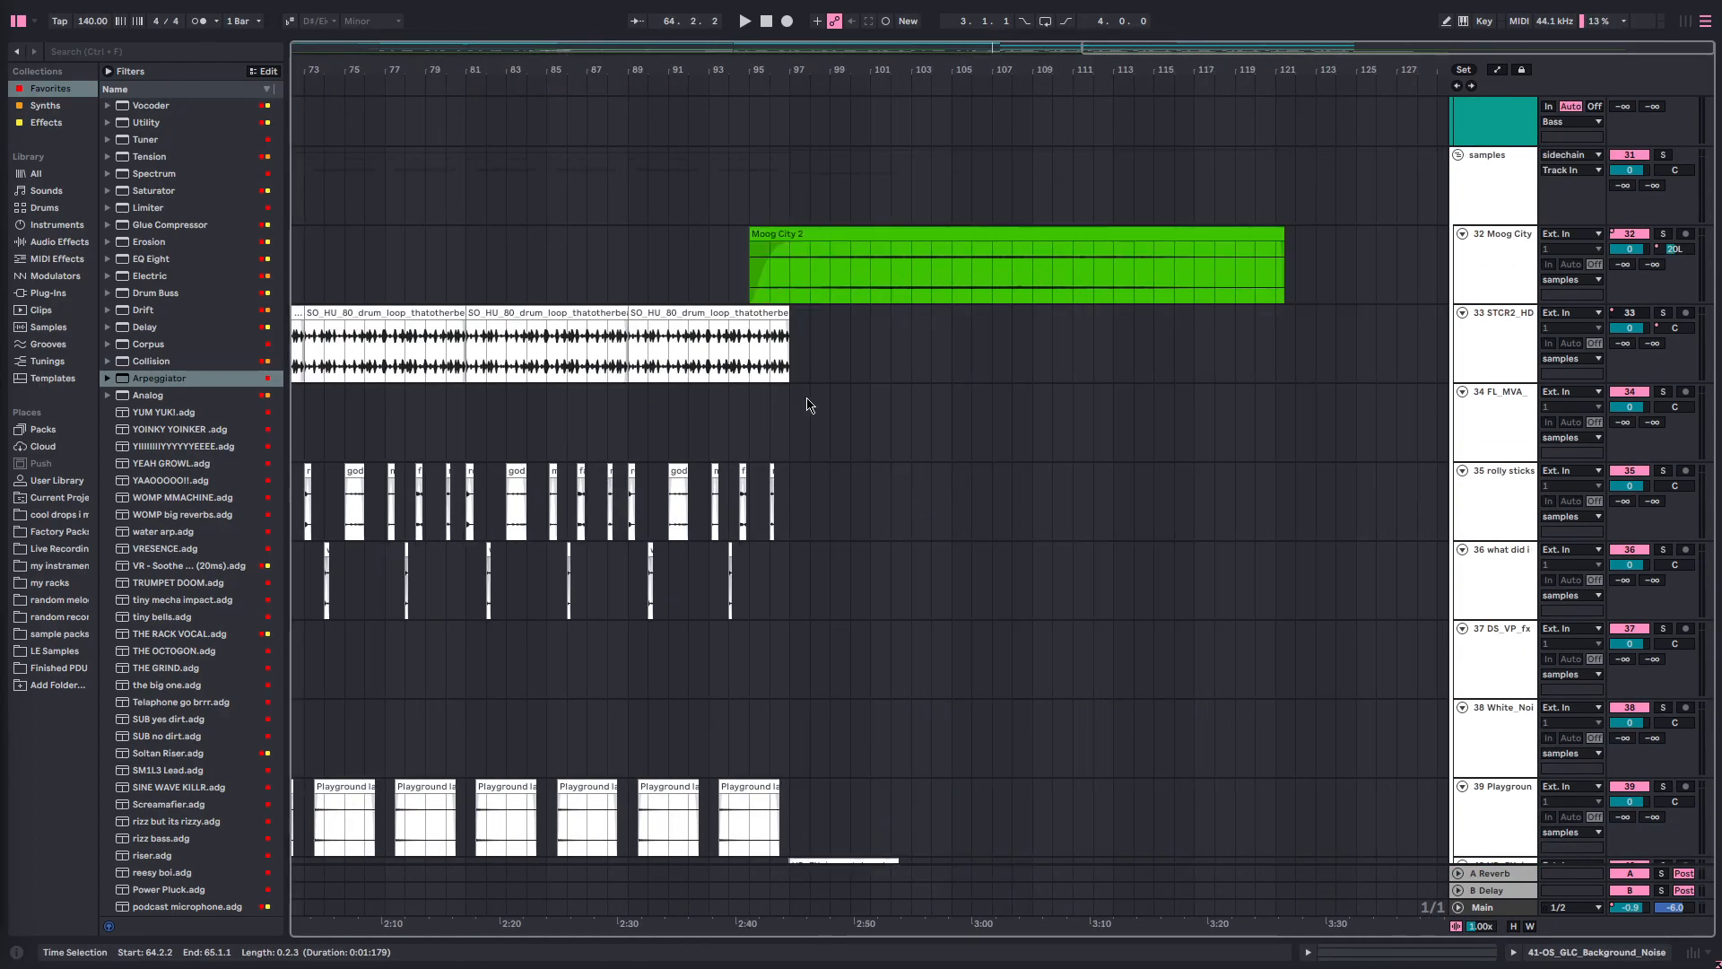
{"action": "scroll", "coordinate": [1000, 376], "scroll_direction": "up", "scroll_amount": 20}
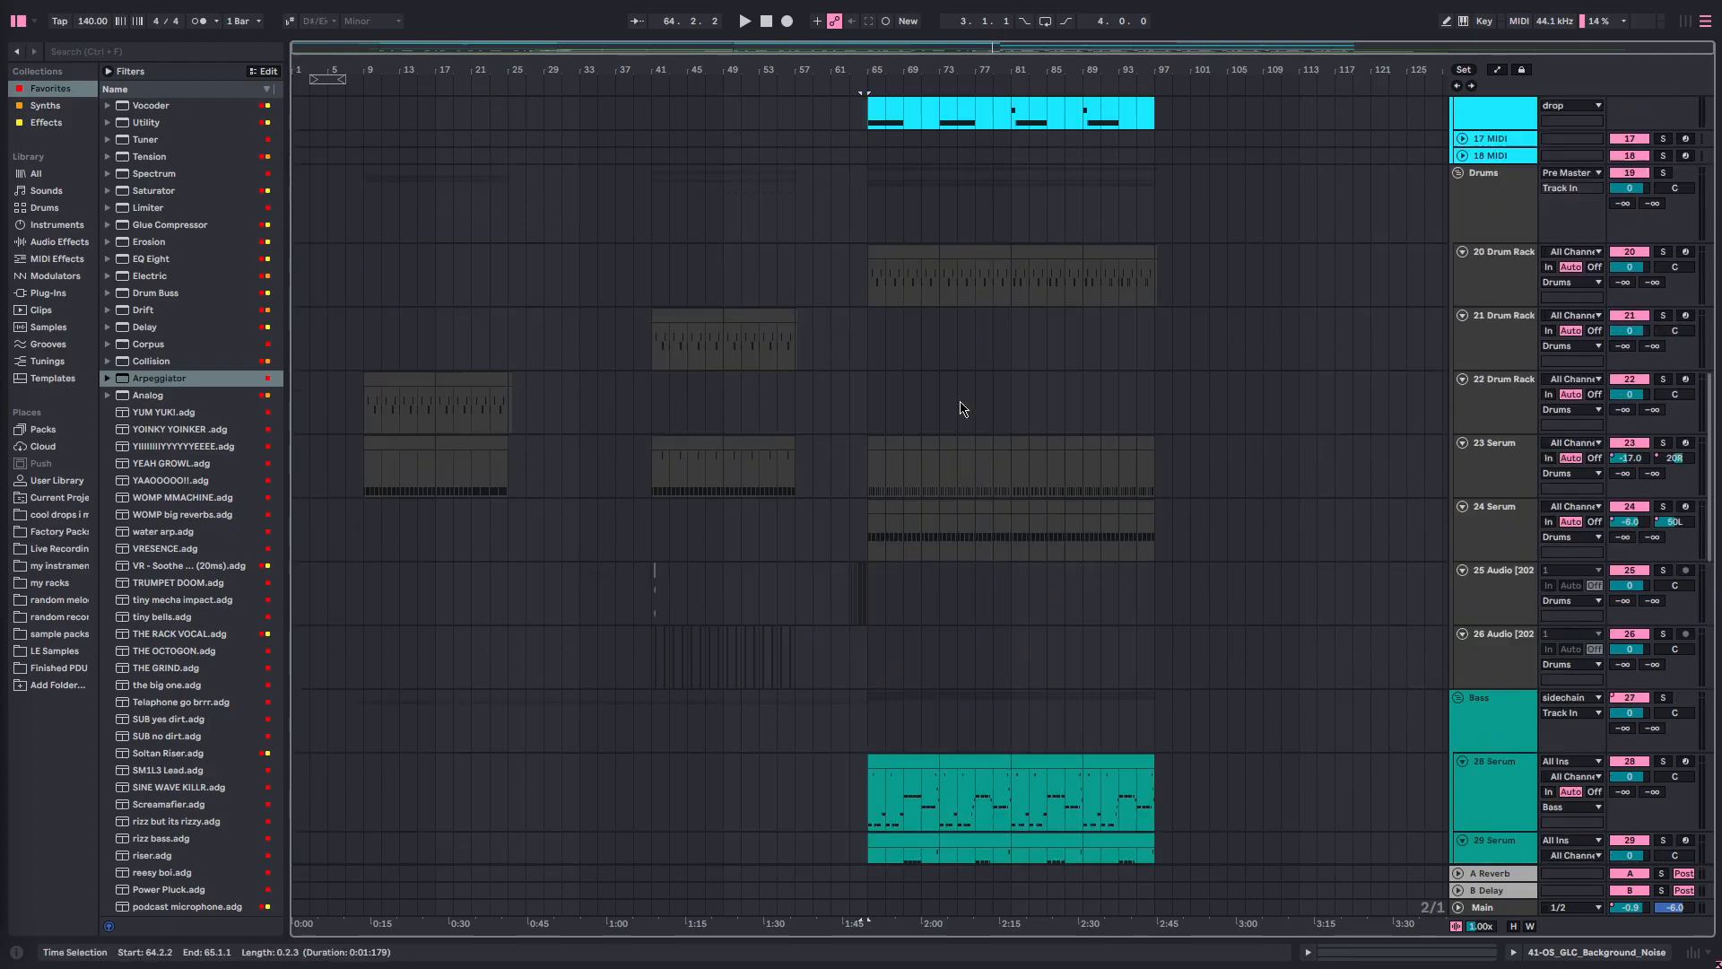
{"action": "scroll", "coordinate": [854, 481], "scroll_direction": "up", "scroll_amount": 8}
{"action": "scroll", "coordinate": [848, 592], "scroll_direction": "down", "scroll_amount": 3}
{"action": "scroll", "coordinate": [860, 589], "scroll_direction": "up", "scroll_amount": 4}
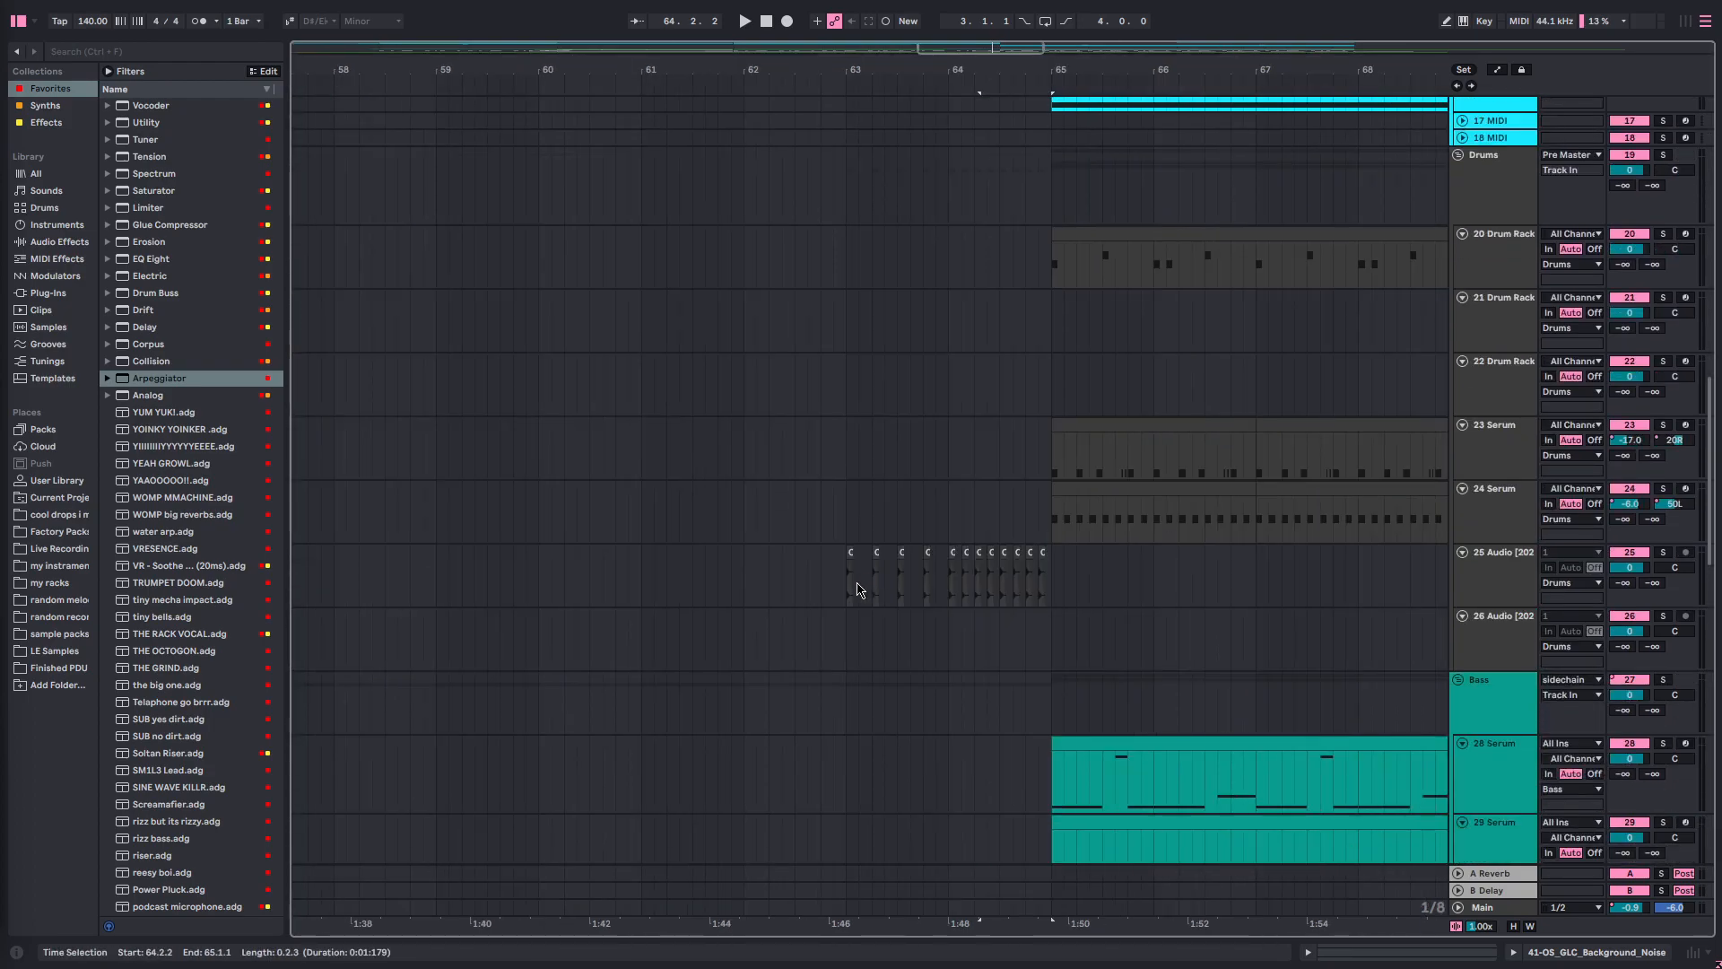
{"action": "left_click", "coordinate": [852, 587]}
{"action": "key", "text": "space"}
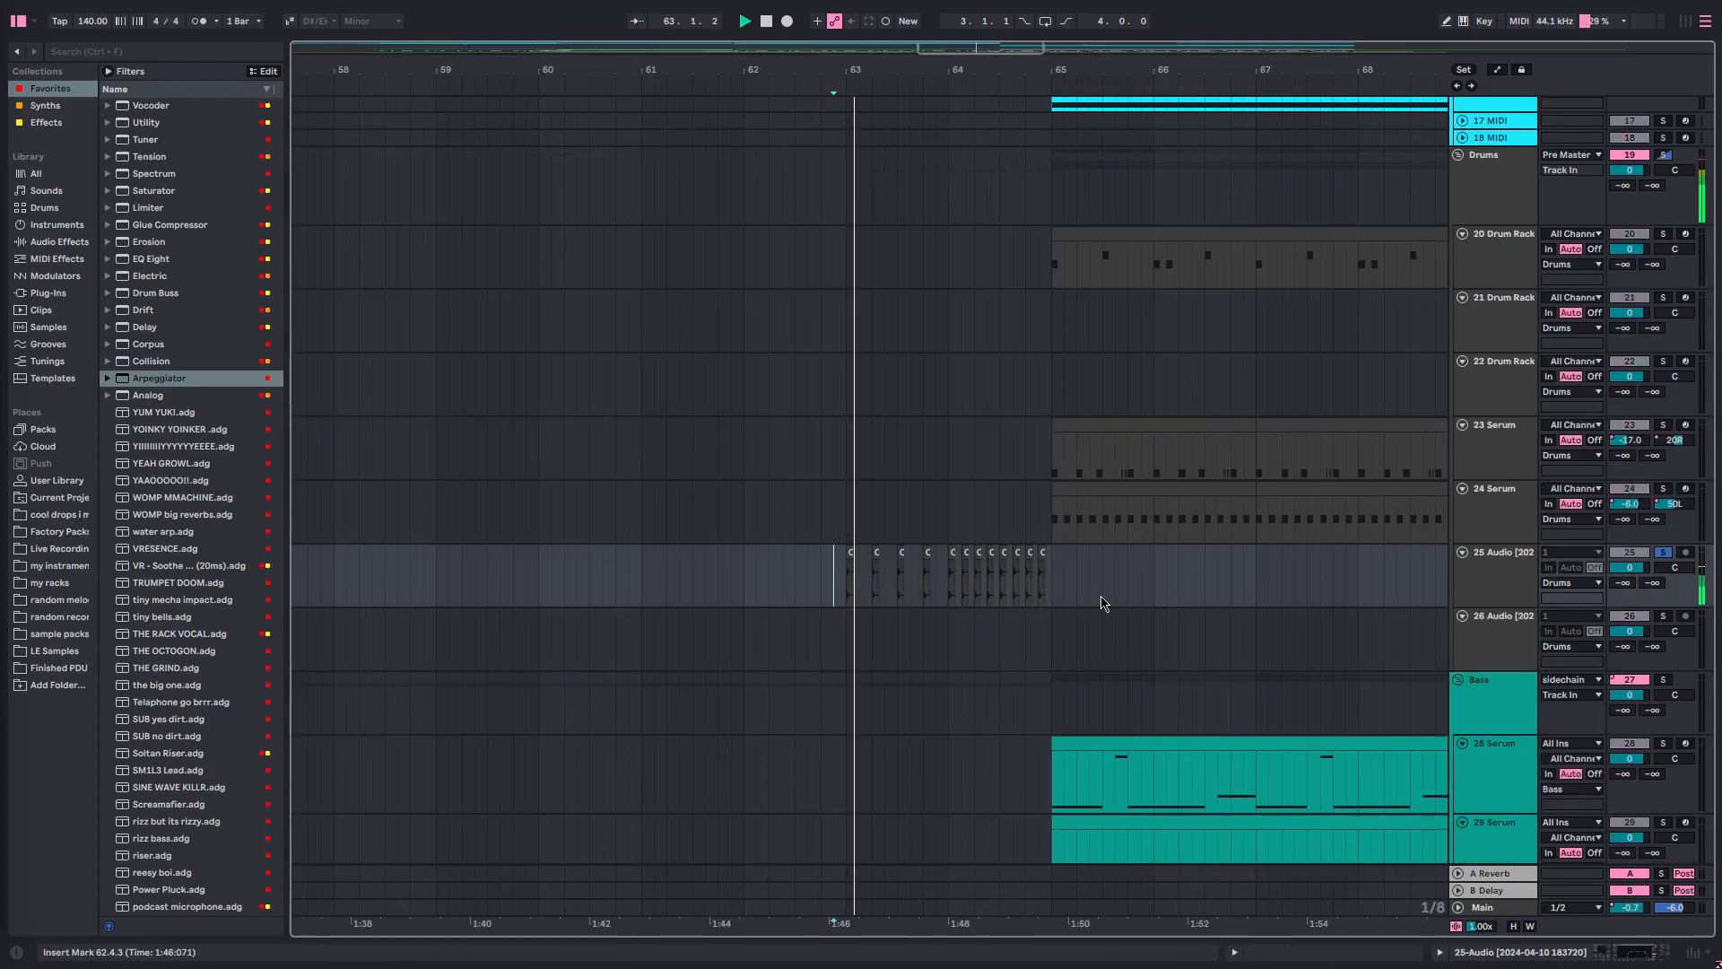
- Show the 25 Audio track's device chain during playback, close the device view and stop playback
{"action": "double_click", "coordinate": [1477, 581]}
{"action": "scroll", "coordinate": [894, 518], "scroll_direction": "right", "scroll_amount": 3}
{"action": "scroll", "coordinate": [788, 500], "scroll_direction": "down", "scroll_amount": 3}
{"action": "scroll", "coordinate": [769, 469], "scroll_direction": "up", "scroll_amount": 4}
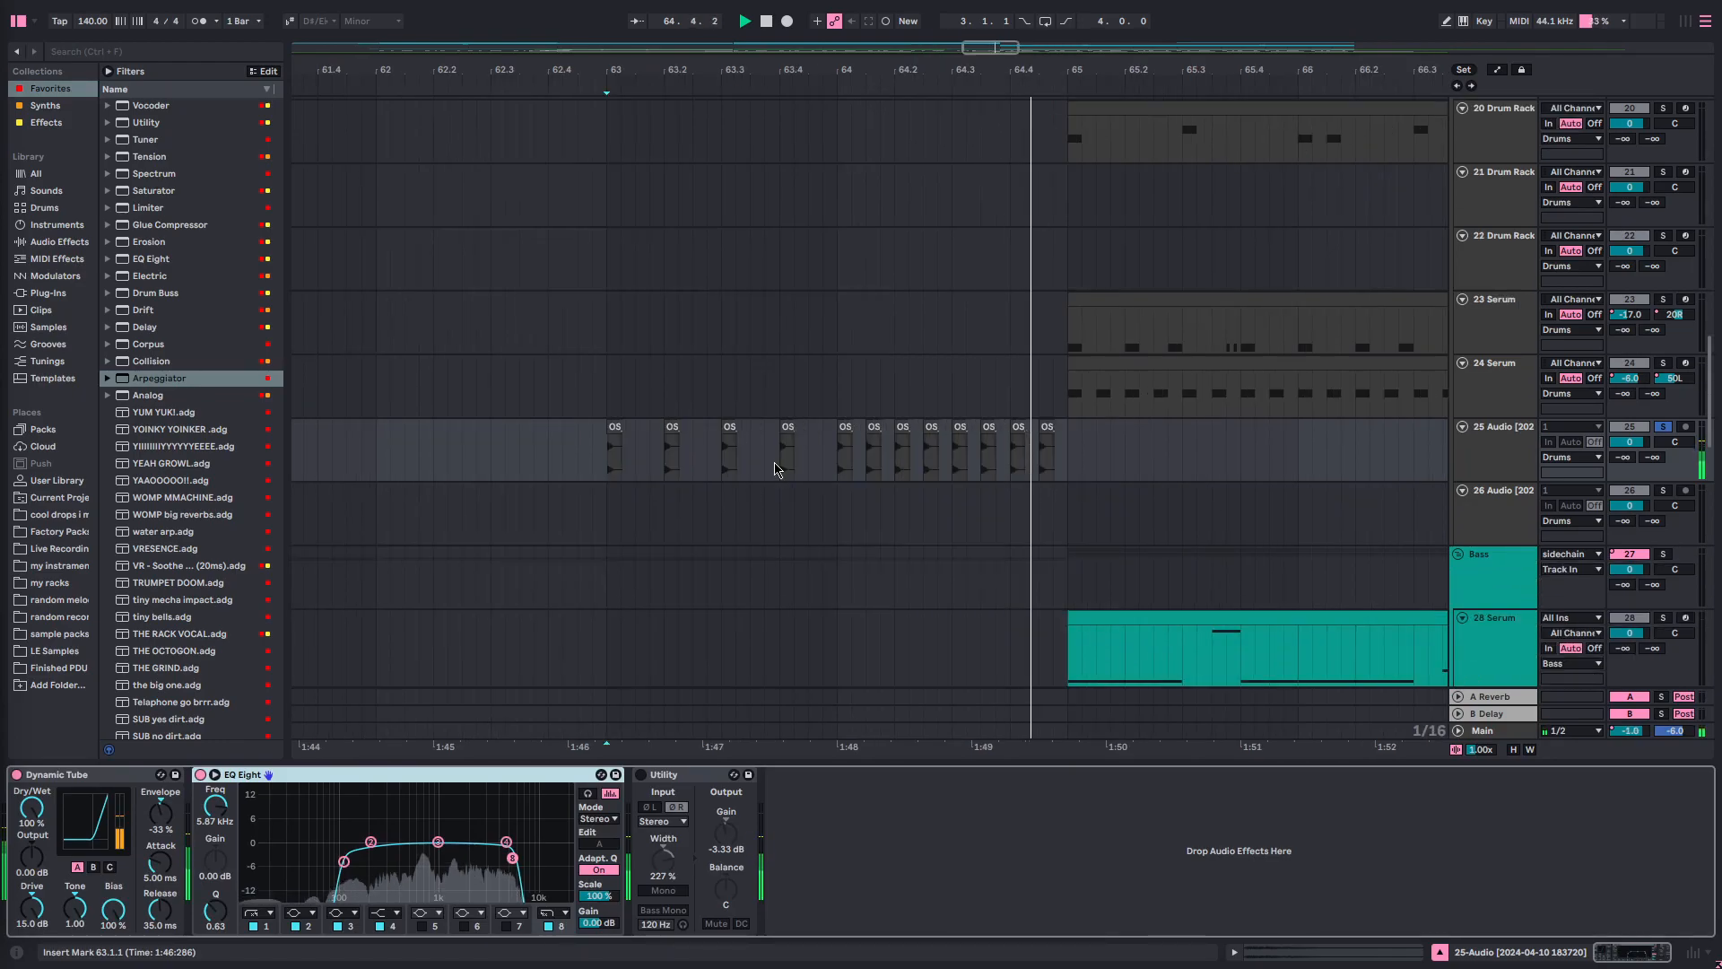
{"action": "left_click", "coordinate": [807, 773]}
{"action": "left_click_drag", "start_coordinate": [804, 762], "coordinate": [801, 857]}
{"action": "scroll", "coordinate": [719, 576], "scroll_direction": "down", "scroll_amount": 5}
{"action": "scroll", "coordinate": [467, 467], "scroll_direction": "left", "scroll_amount": 2}
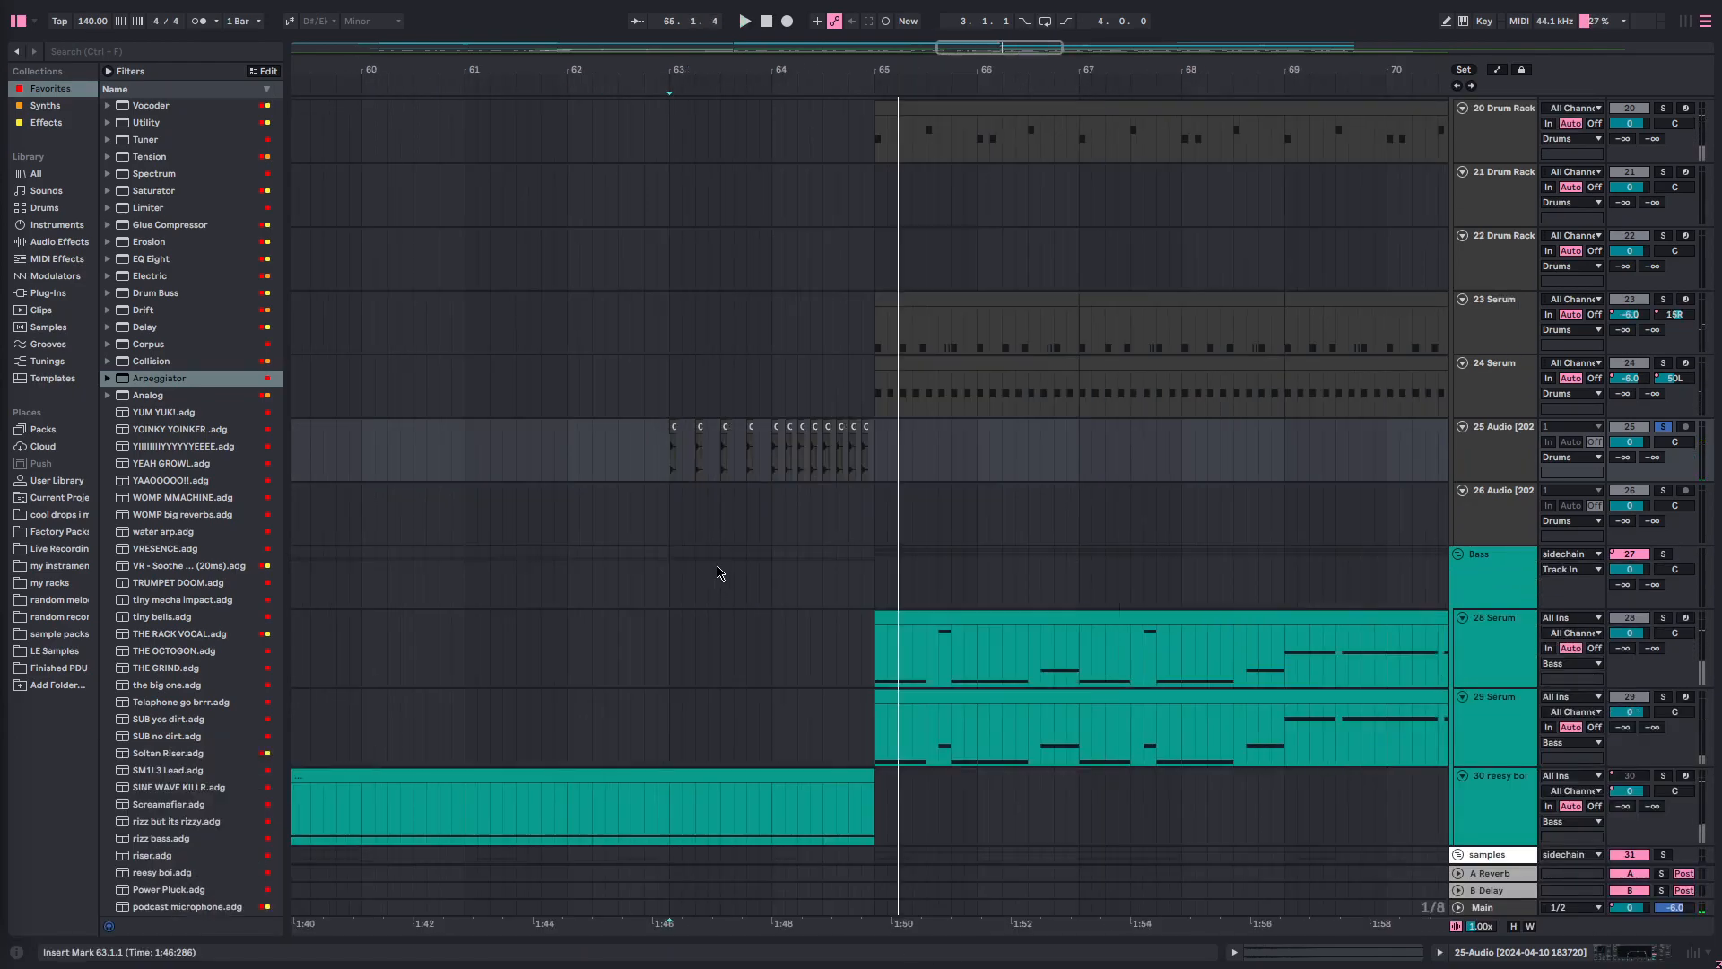
- Place the insert marker at bar 57 on the 25 Audio track and turn off its solo
{"action": "left_click", "coordinate": [519, 432]}
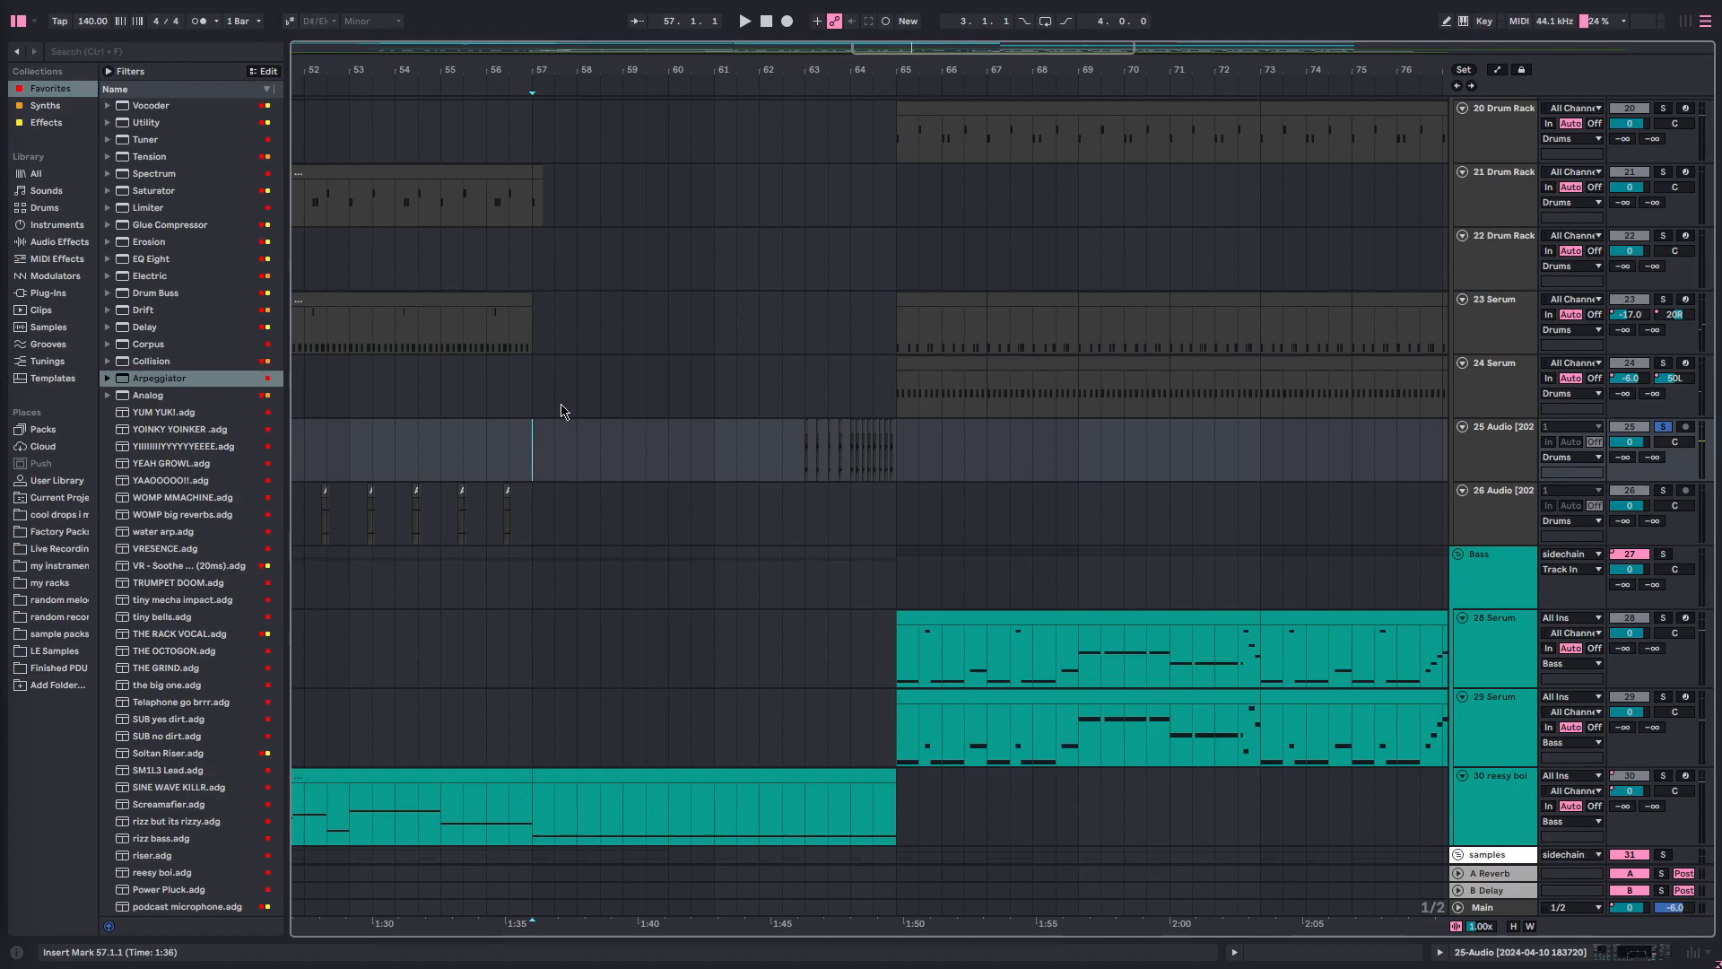
{"action": "key", "text": "s"}
{"action": "scroll", "coordinate": [578, 372], "scroll_direction": "down", "scroll_amount": 3}
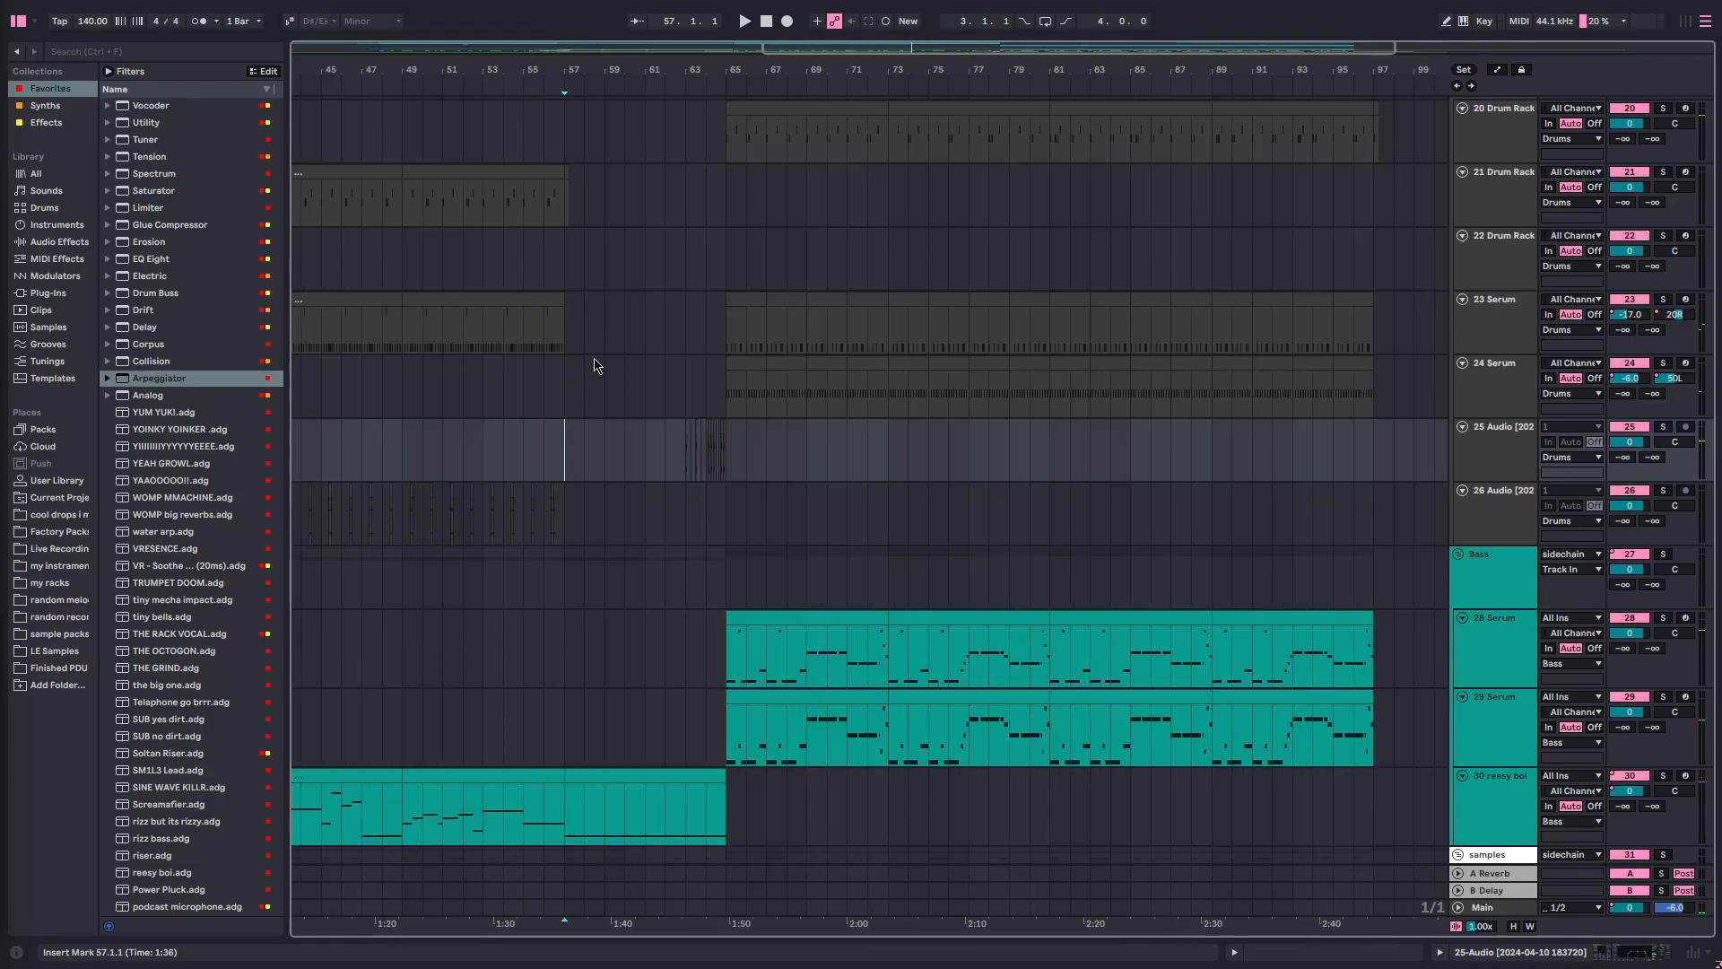
- Place the insert marker at bar 64 on the 22 Drum Rack track and at bar 101 on the Chords and stuff group
{"action": "left_click", "coordinate": [720, 278]}
{"action": "scroll", "coordinate": [753, 288], "scroll_direction": "up", "scroll_amount": 10}
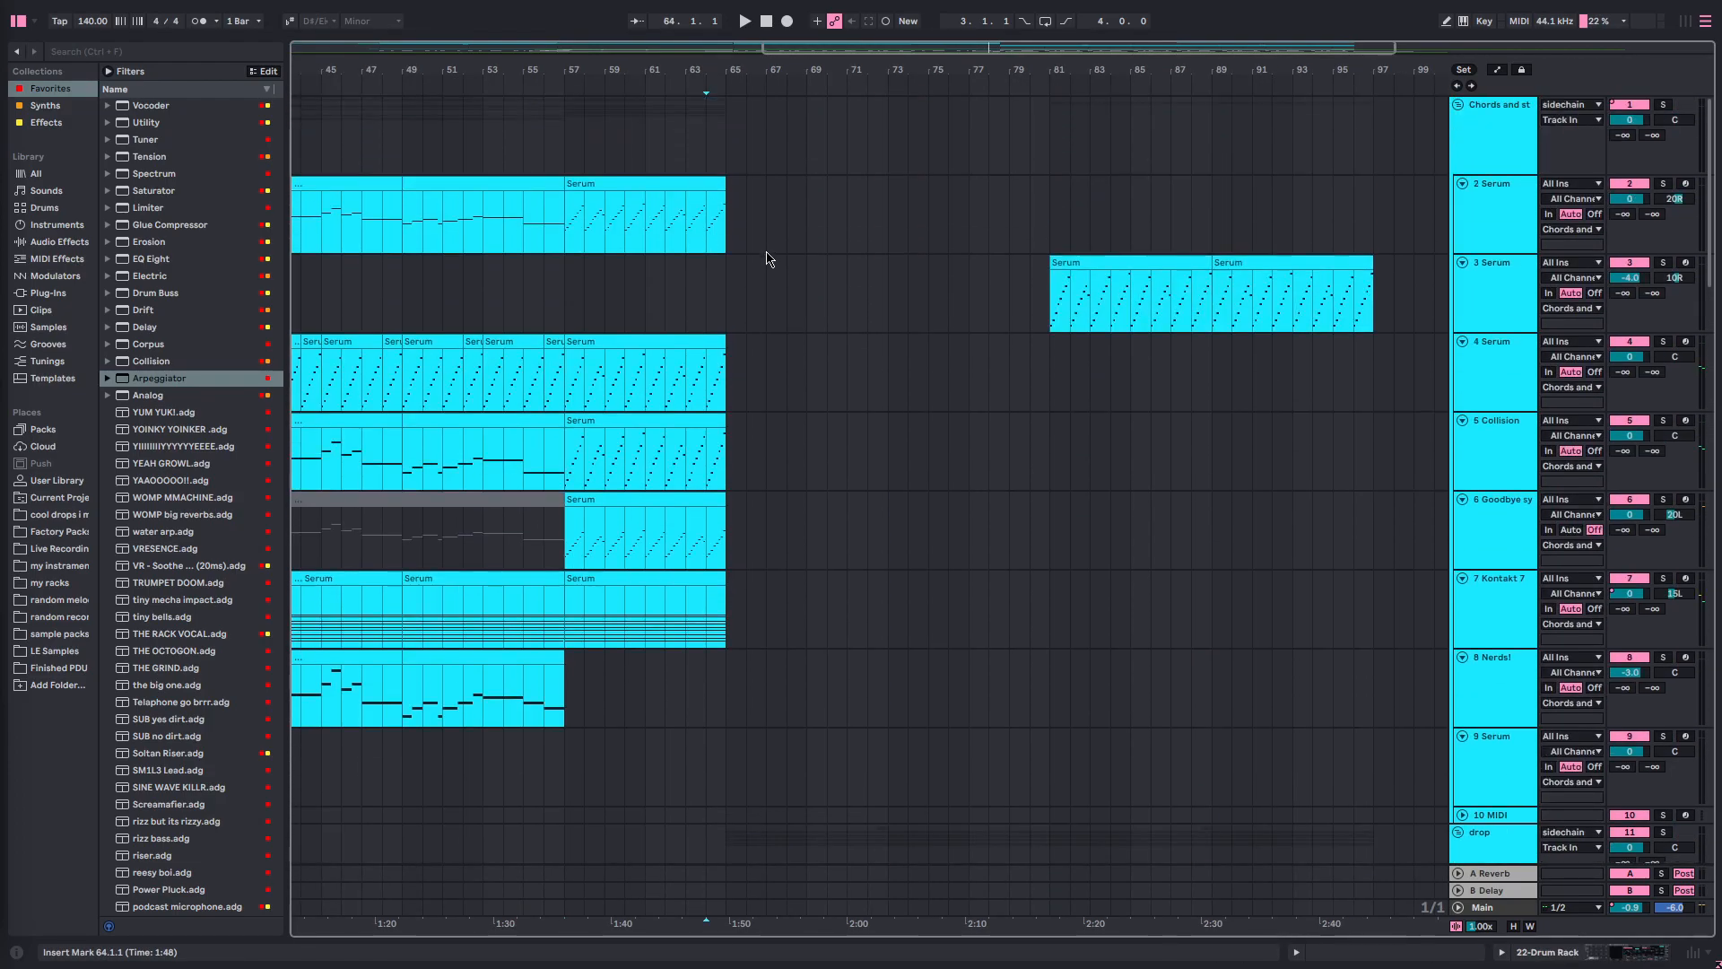
{"action": "left_click", "coordinate": [741, 213]}
{"action": "scroll", "coordinate": [792, 338], "scroll_direction": "down", "scroll_amount": 6}
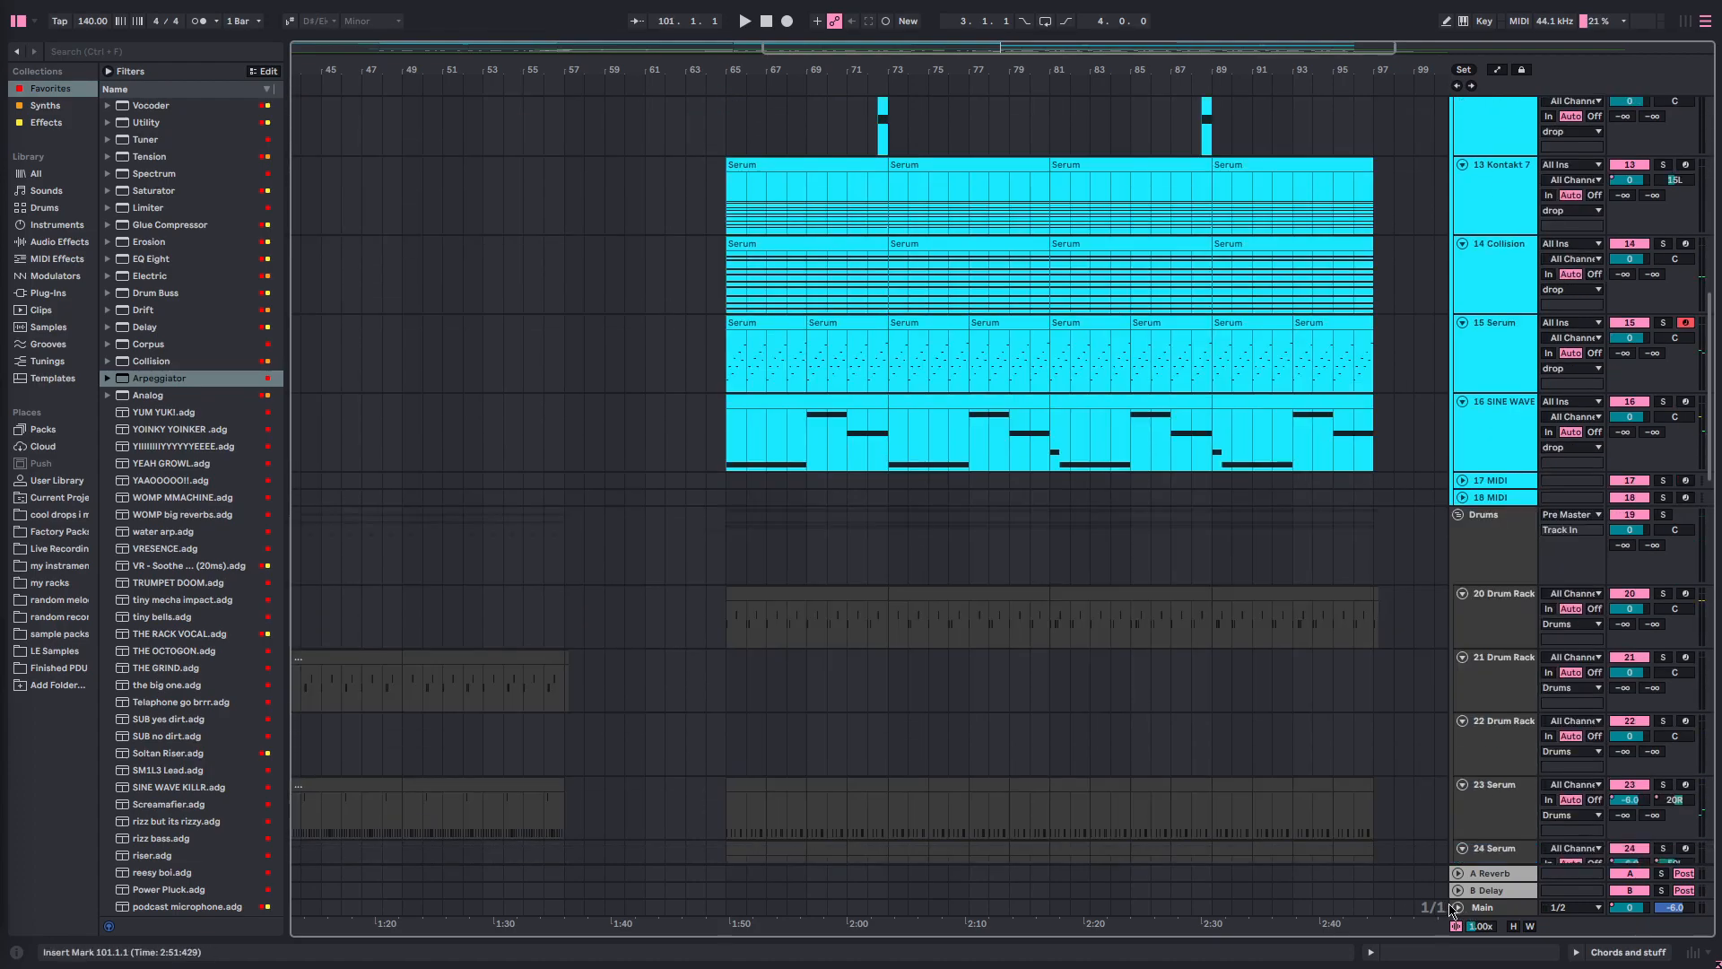
- Show the automation lanes and open the Main track's device chain
{"action": "key", "text": "a"}
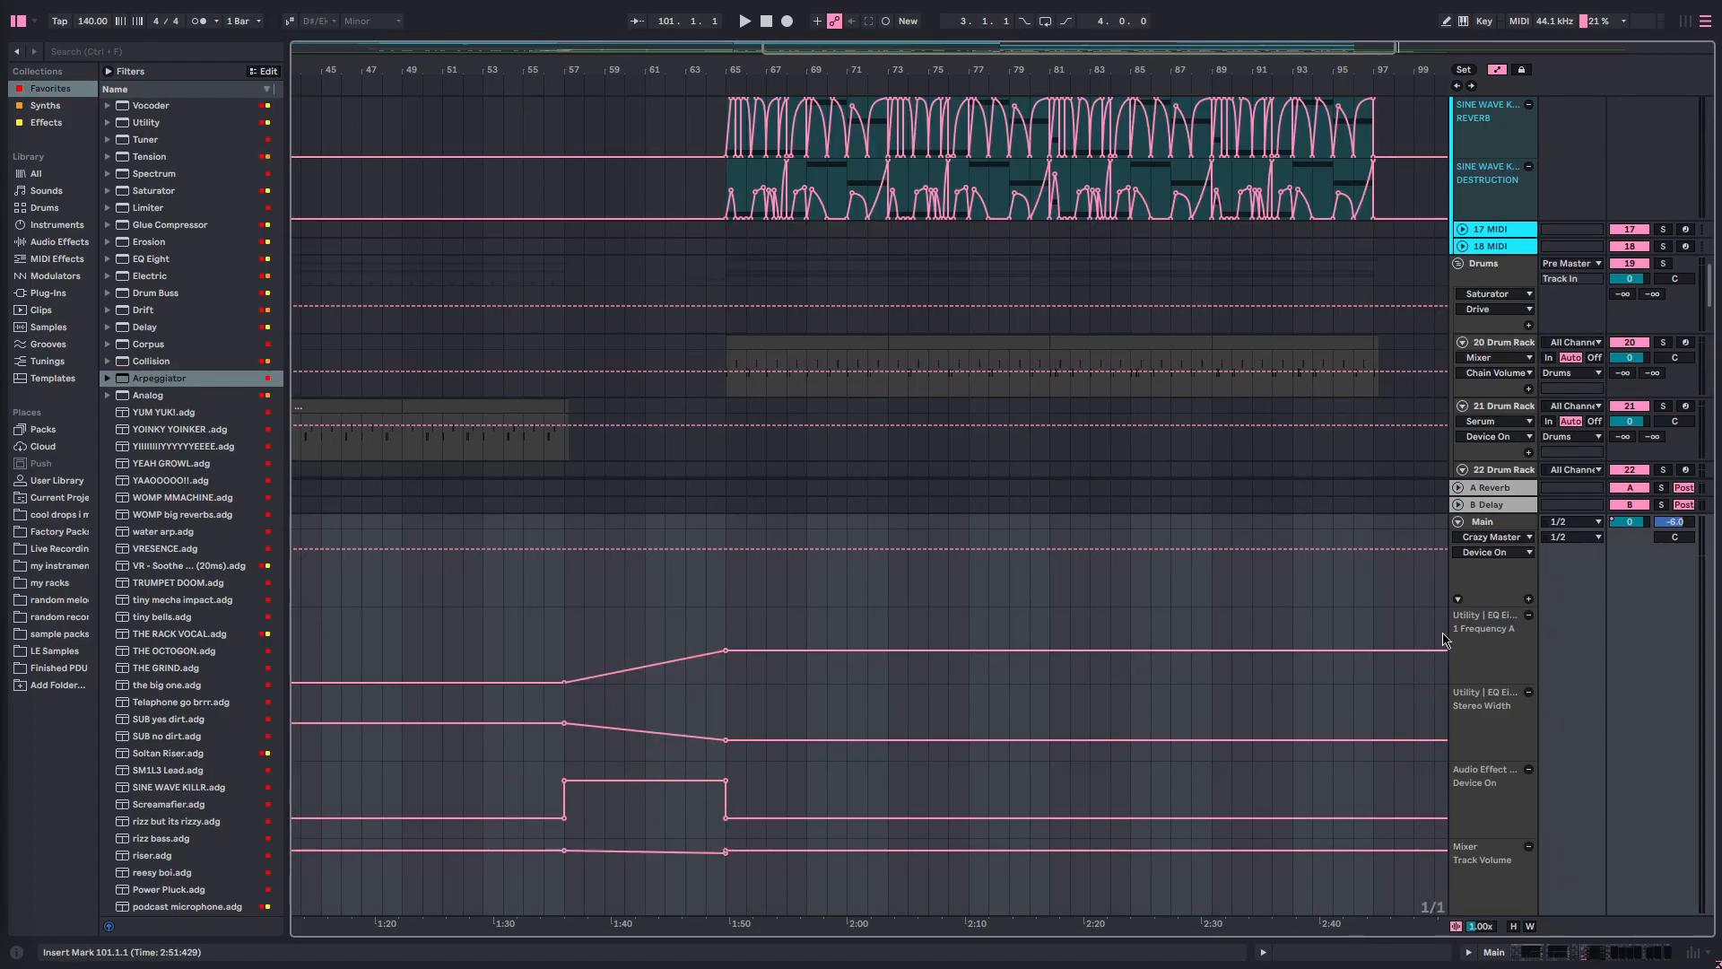
{"action": "double_click", "coordinate": [1488, 527]}
{"action": "scroll", "coordinate": [121, 824], "scroll_direction": "up", "scroll_amount": 8}
{"action": "scroll", "coordinate": [1713, 412], "scroll_direction": "up", "scroll_amount": 1}
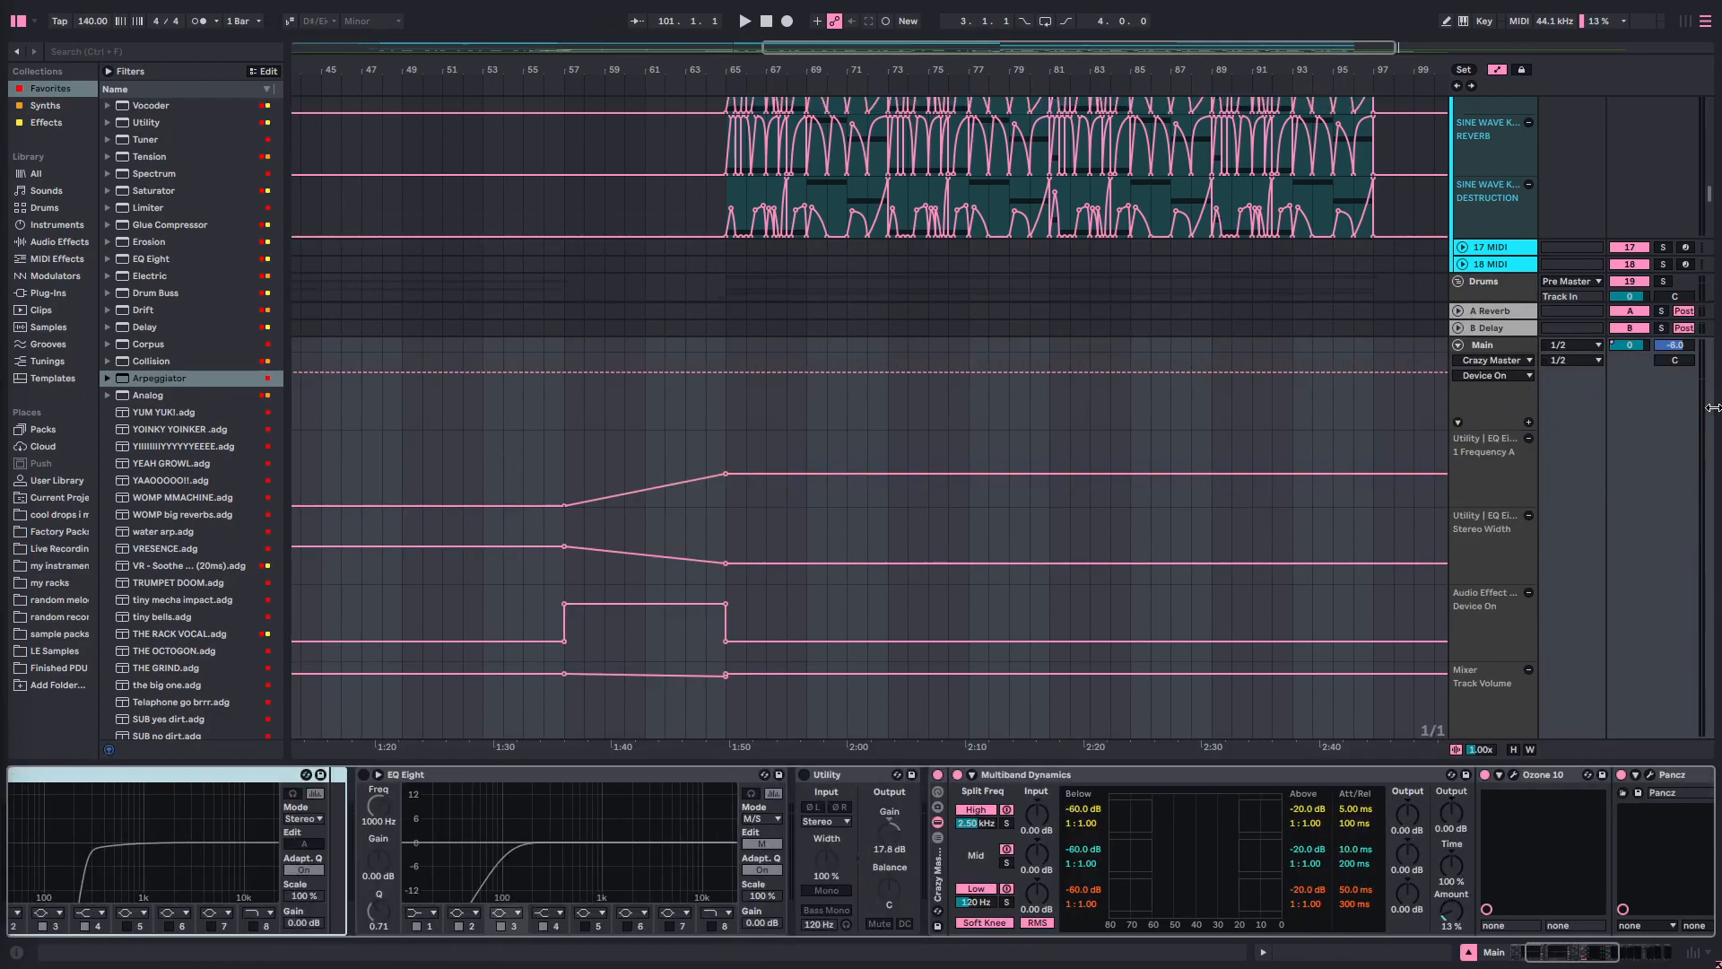
- Select the Main track and examine the Utility and EQ Eight devices in its Audio Effect Rack
{"action": "left_click", "coordinate": [1483, 352]}
{"action": "scroll", "coordinate": [274, 874], "scroll_direction": "up", "scroll_amount": 4}
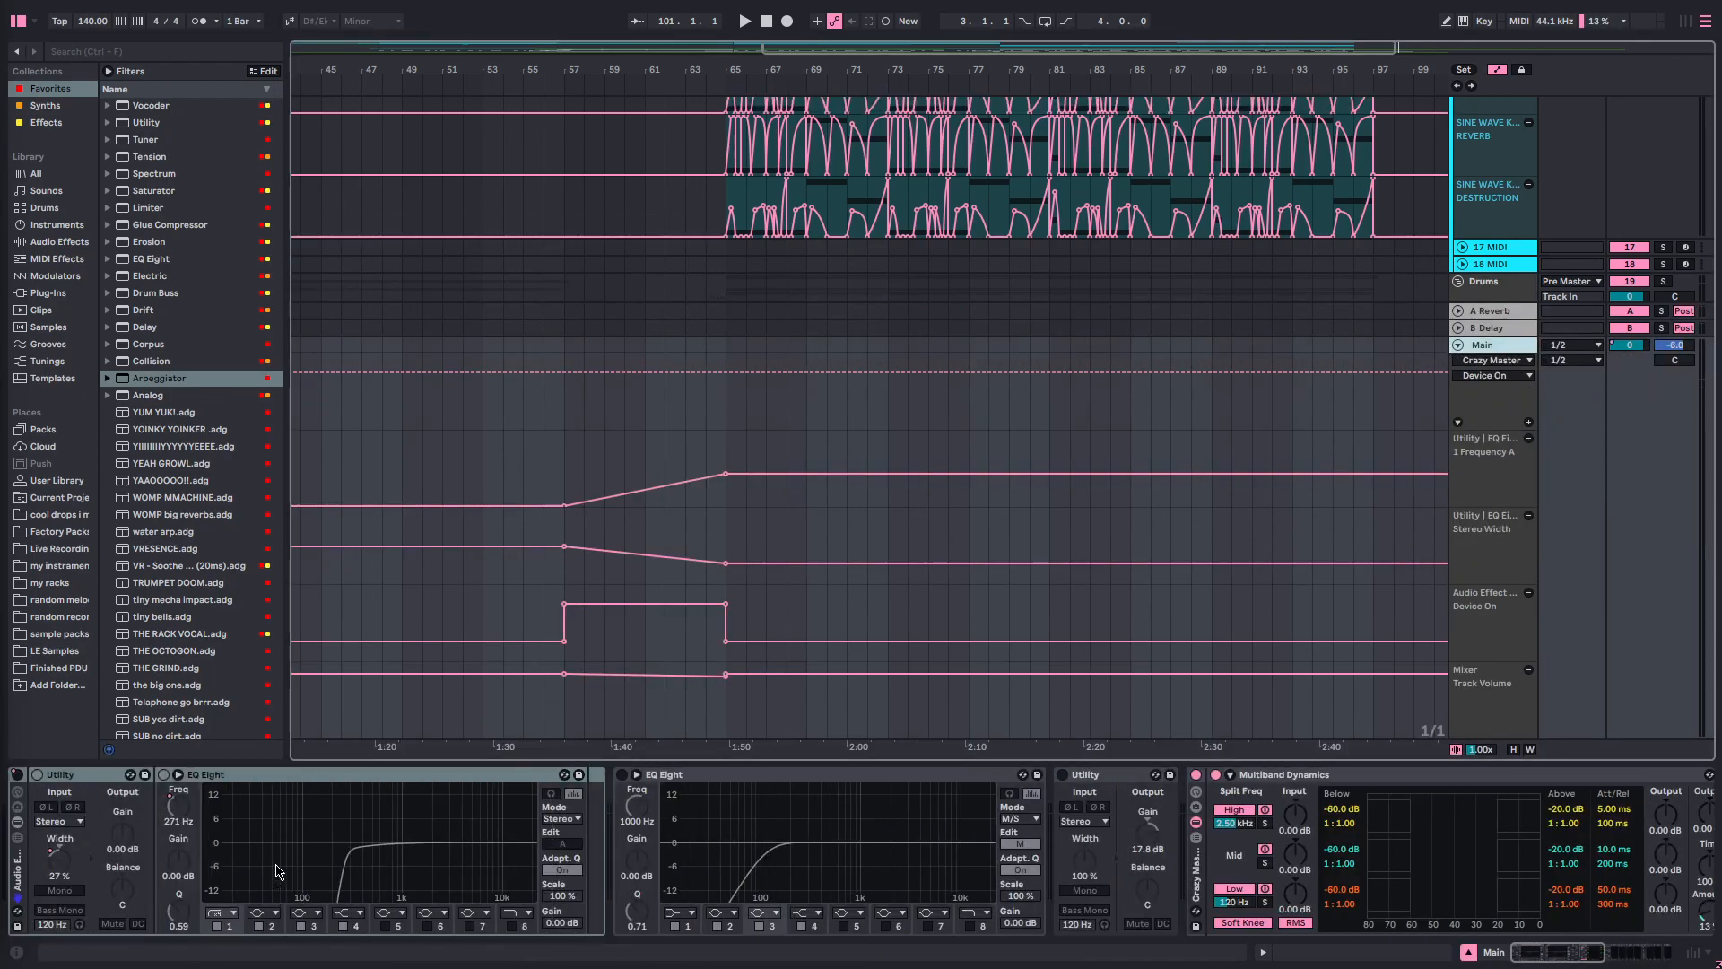
{"action": "left_click", "coordinate": [83, 776]}
{"action": "left_click", "coordinate": [16, 891]}
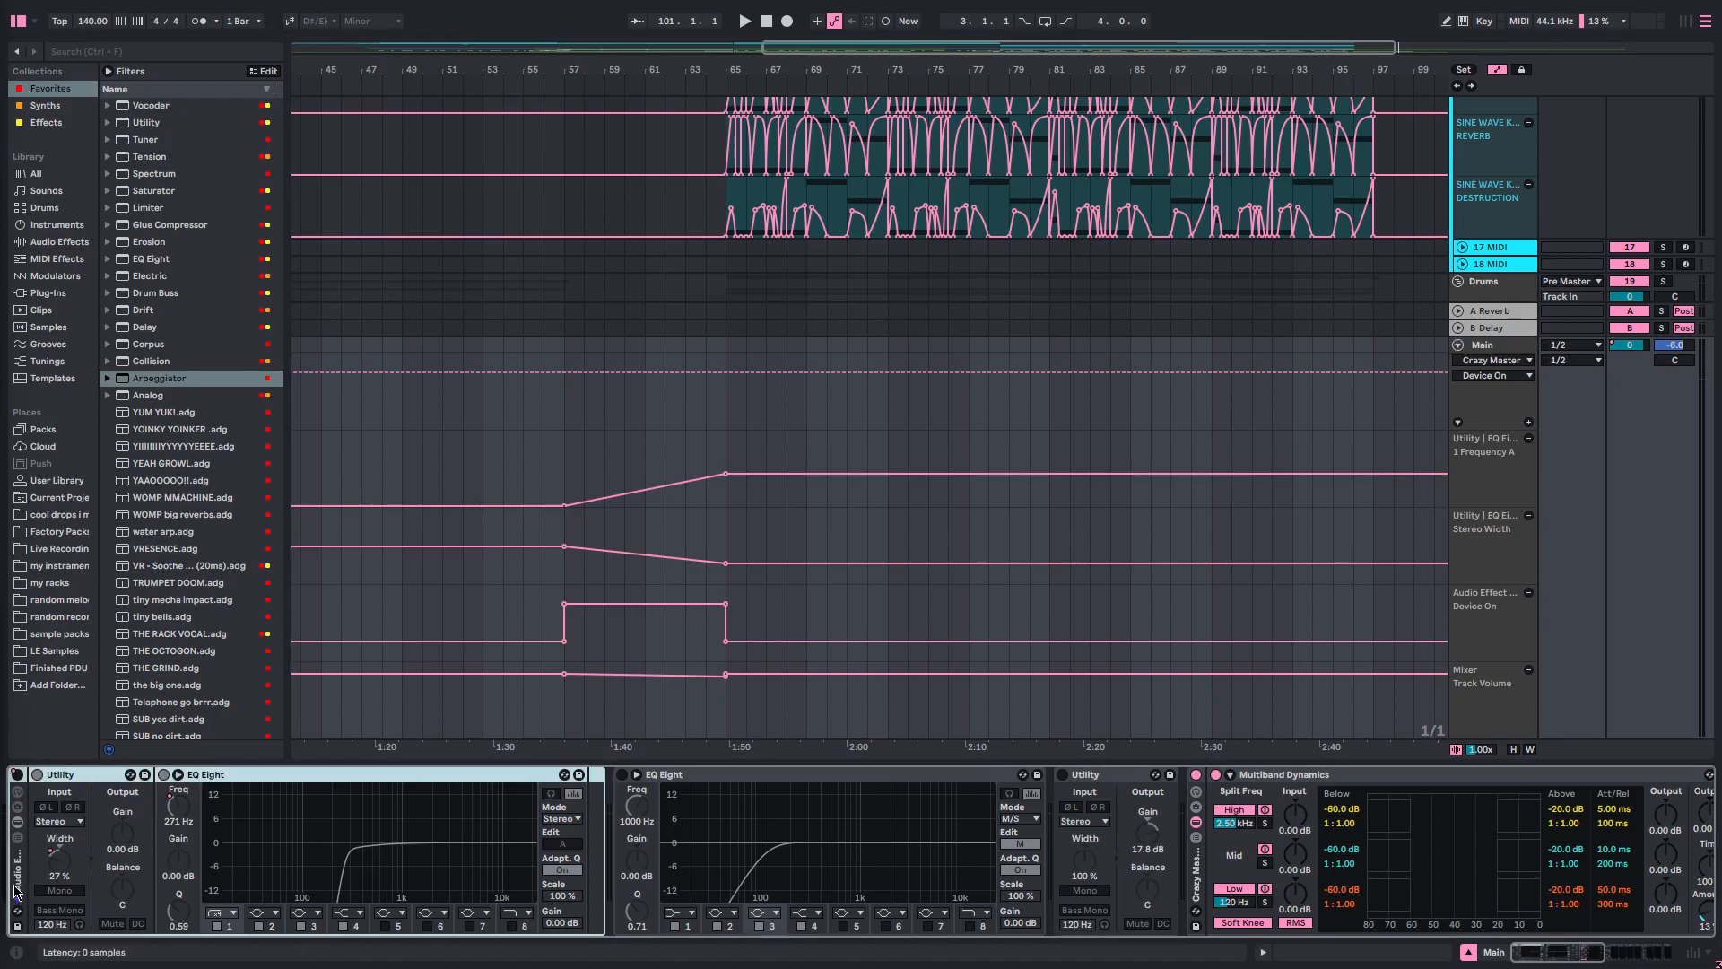
{"action": "left_click", "coordinate": [217, 775]}
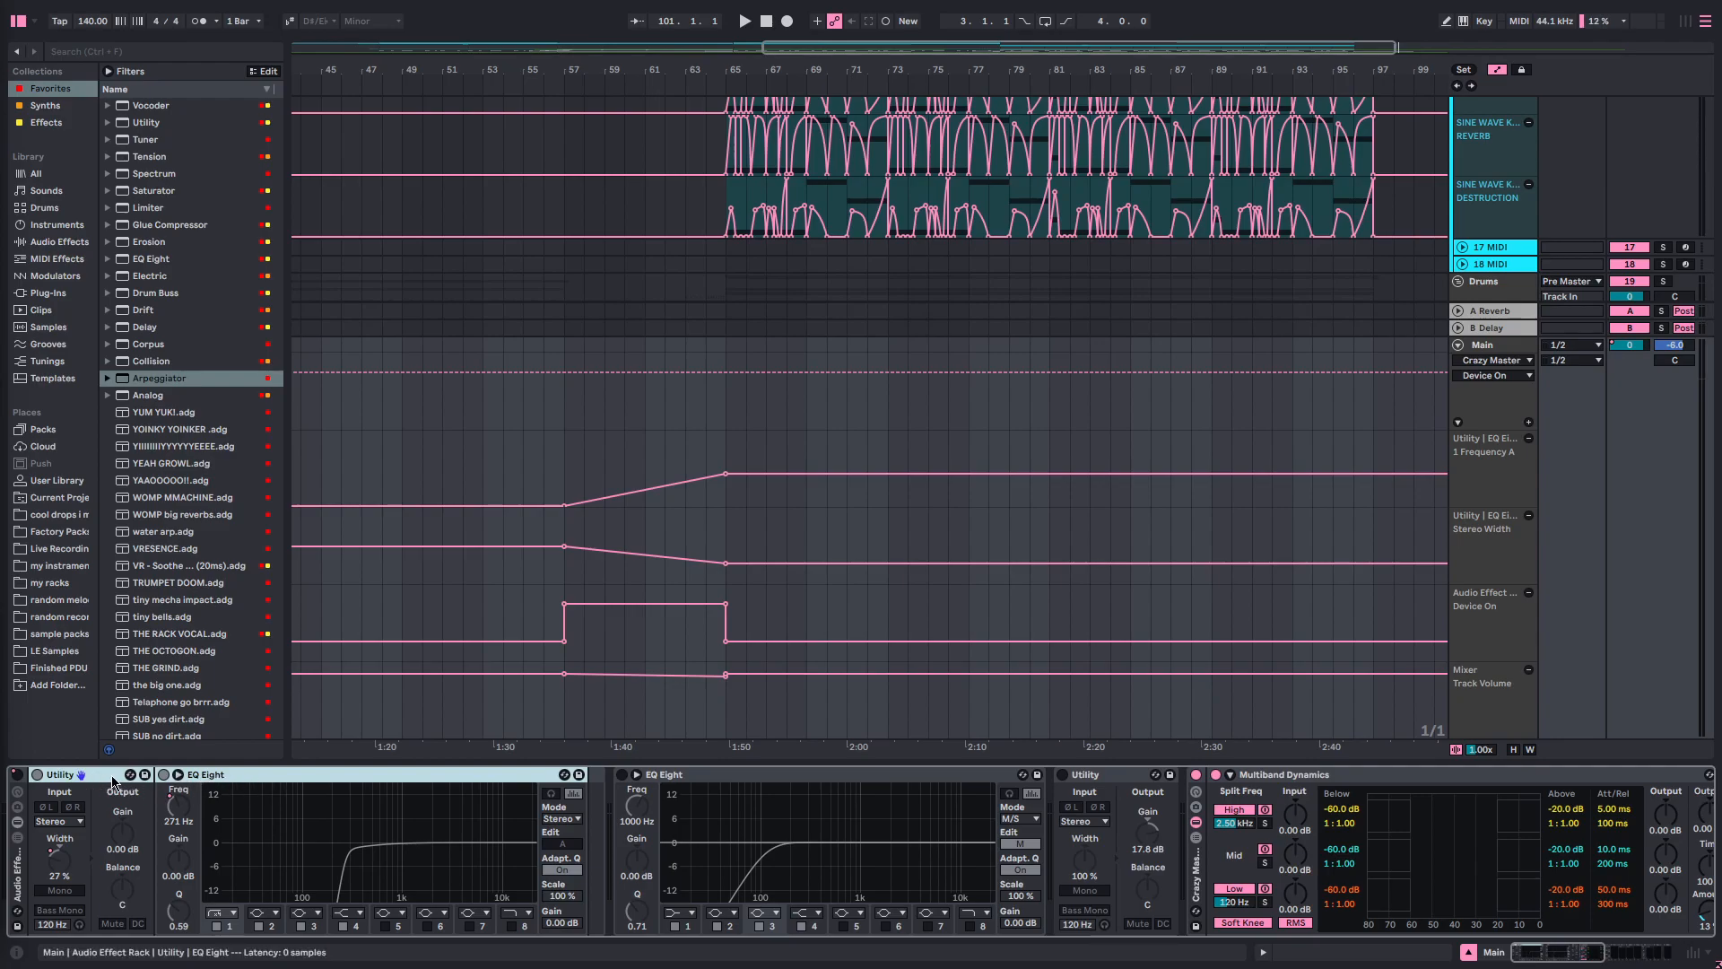
- Examine the Main track's EQ frequency automation from bar 57 to 65 and its Stereo Width automation at bars 57 and 64
{"action": "left_click", "coordinate": [567, 472]}
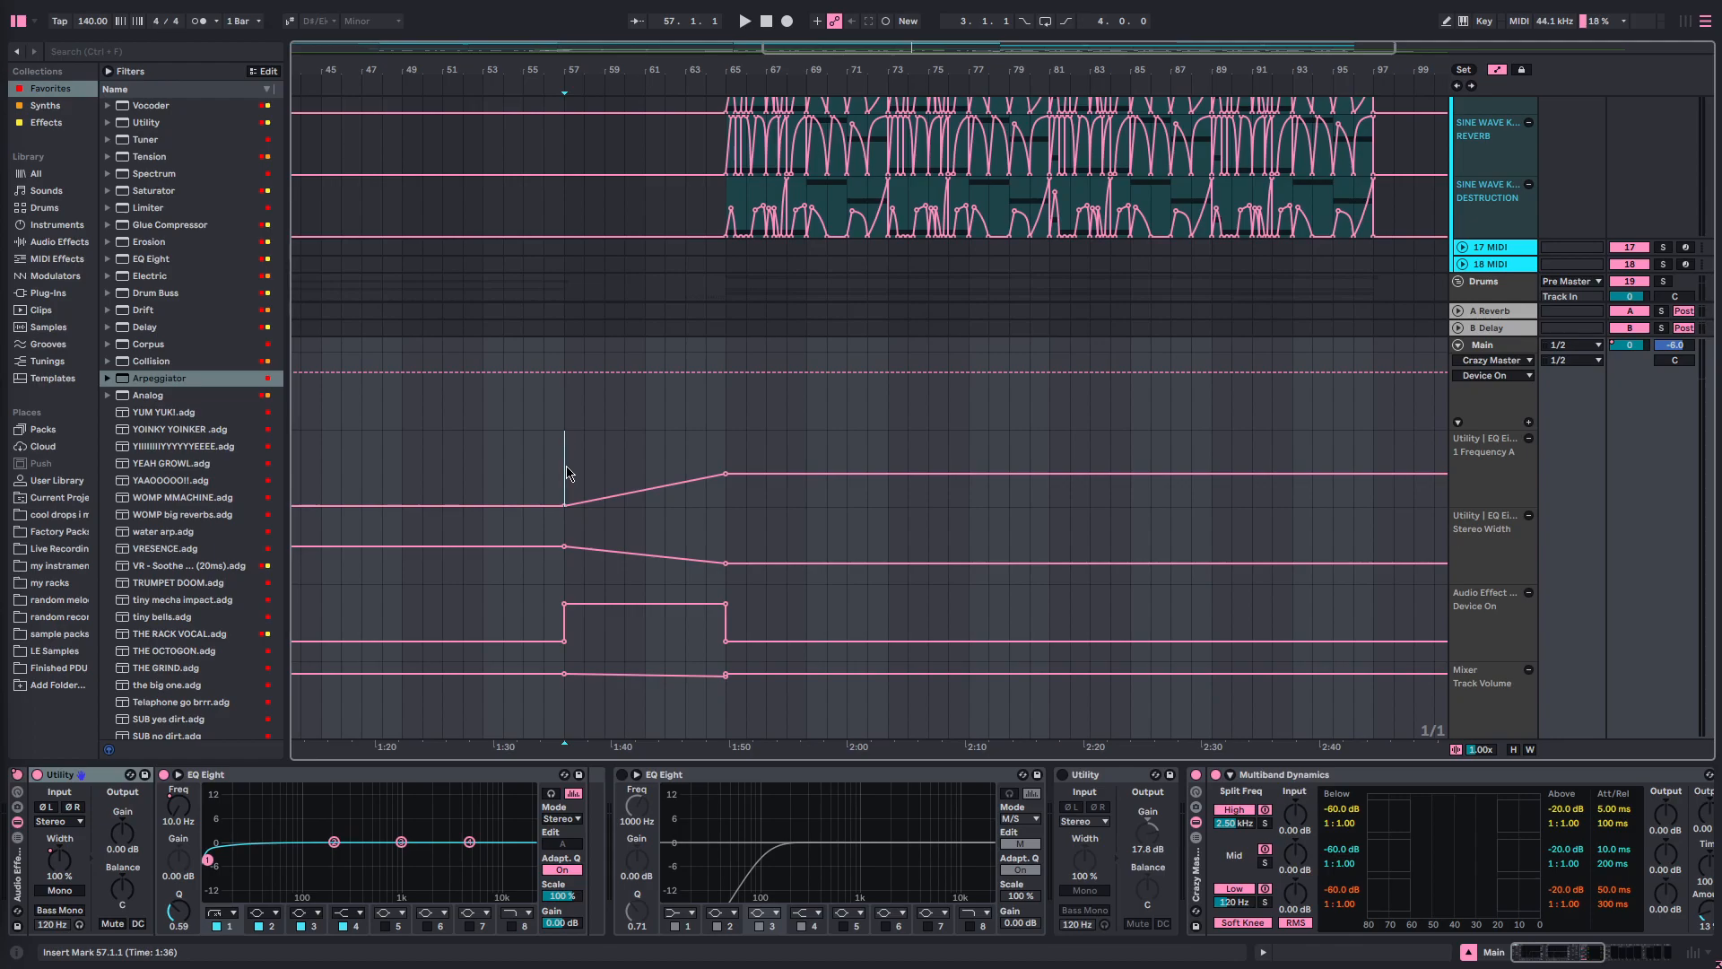
{"action": "left_click_drag", "start_coordinate": [574, 467], "coordinate": [727, 475]}
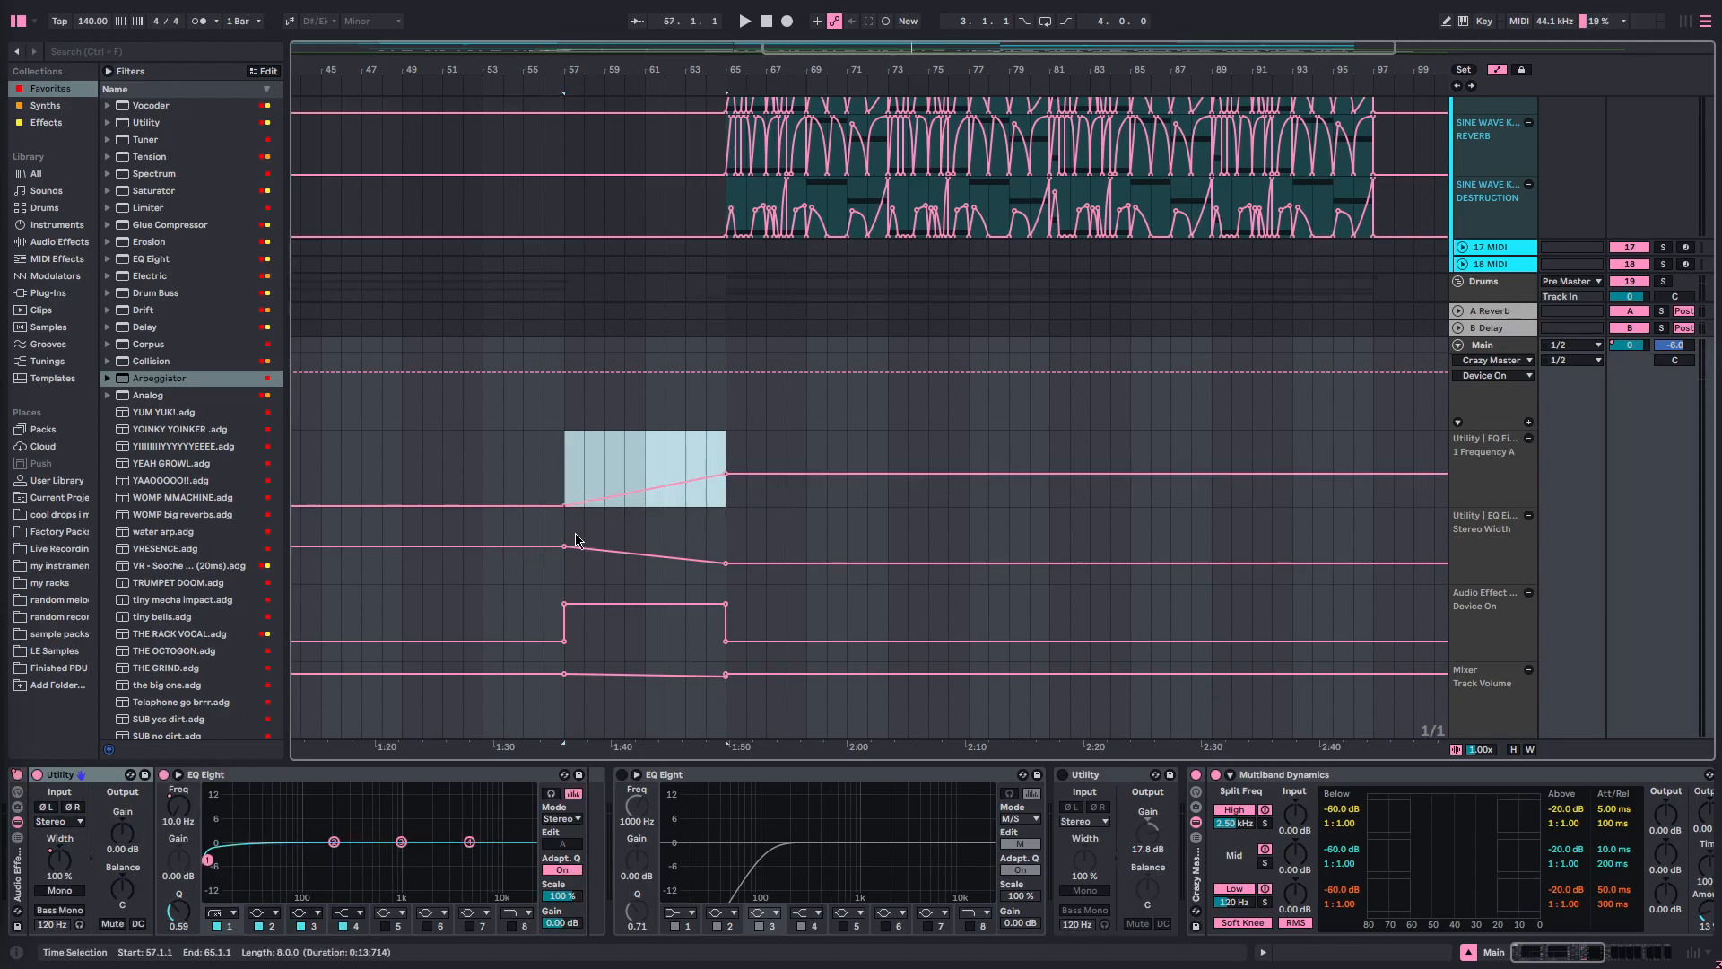
{"action": "left_click", "coordinate": [565, 575]}
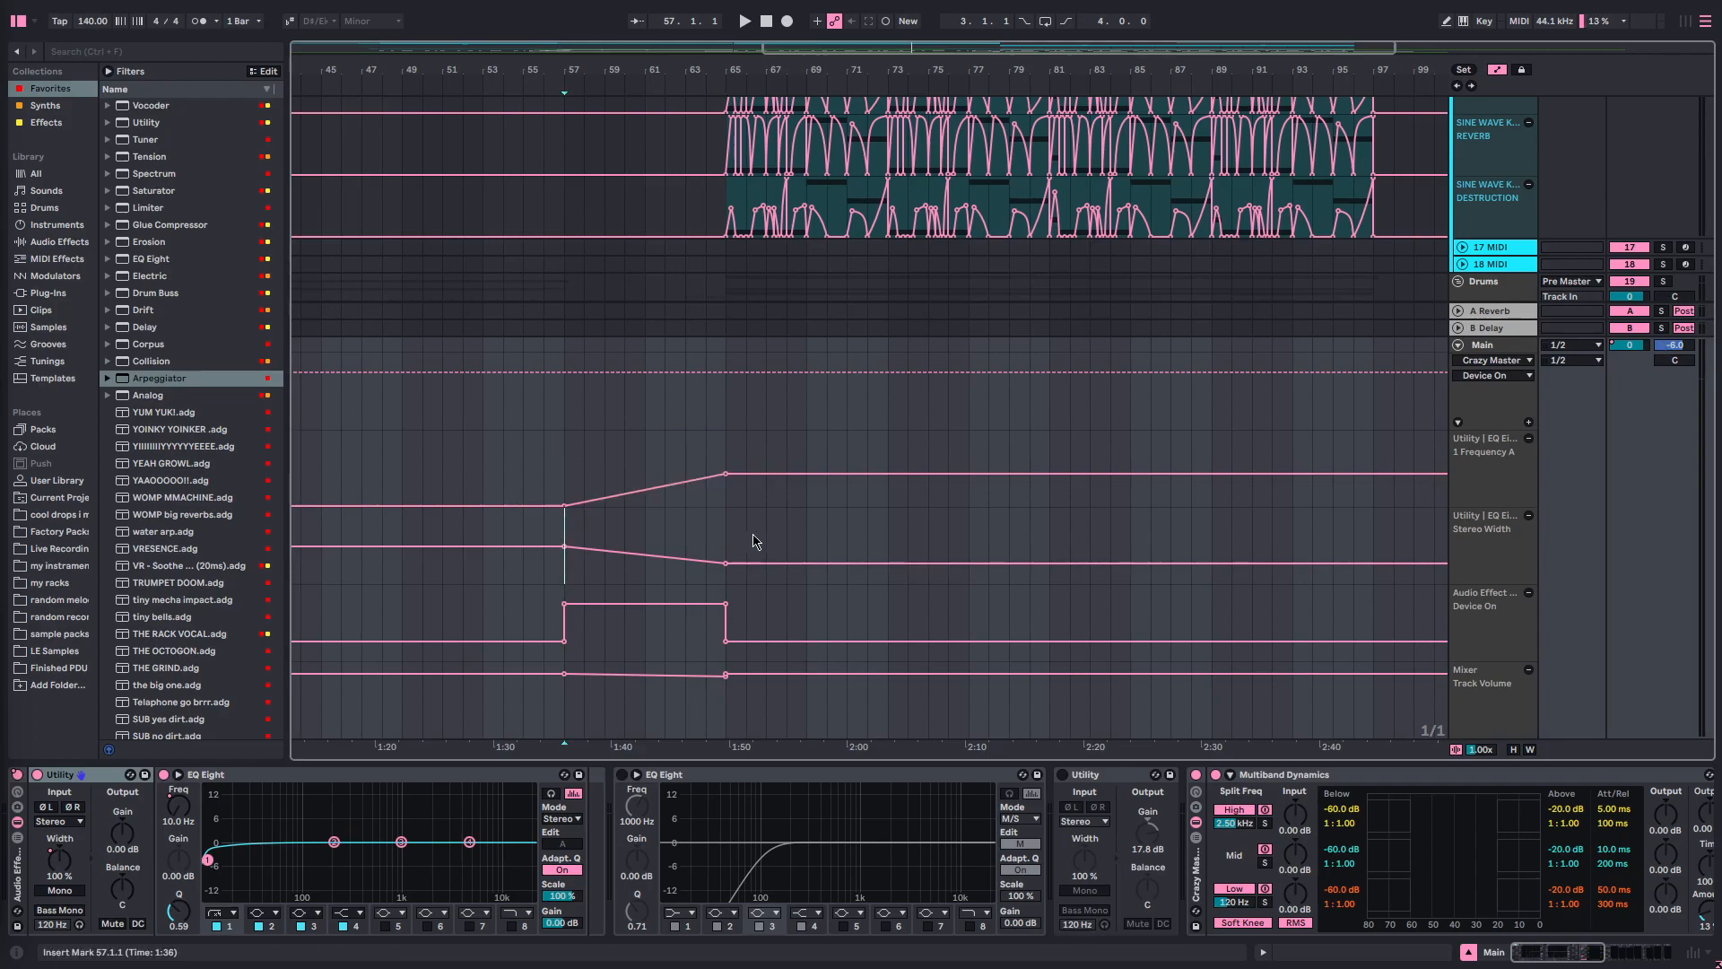
{"action": "left_click", "coordinate": [725, 545]}
{"action": "left_click", "coordinate": [707, 531]}
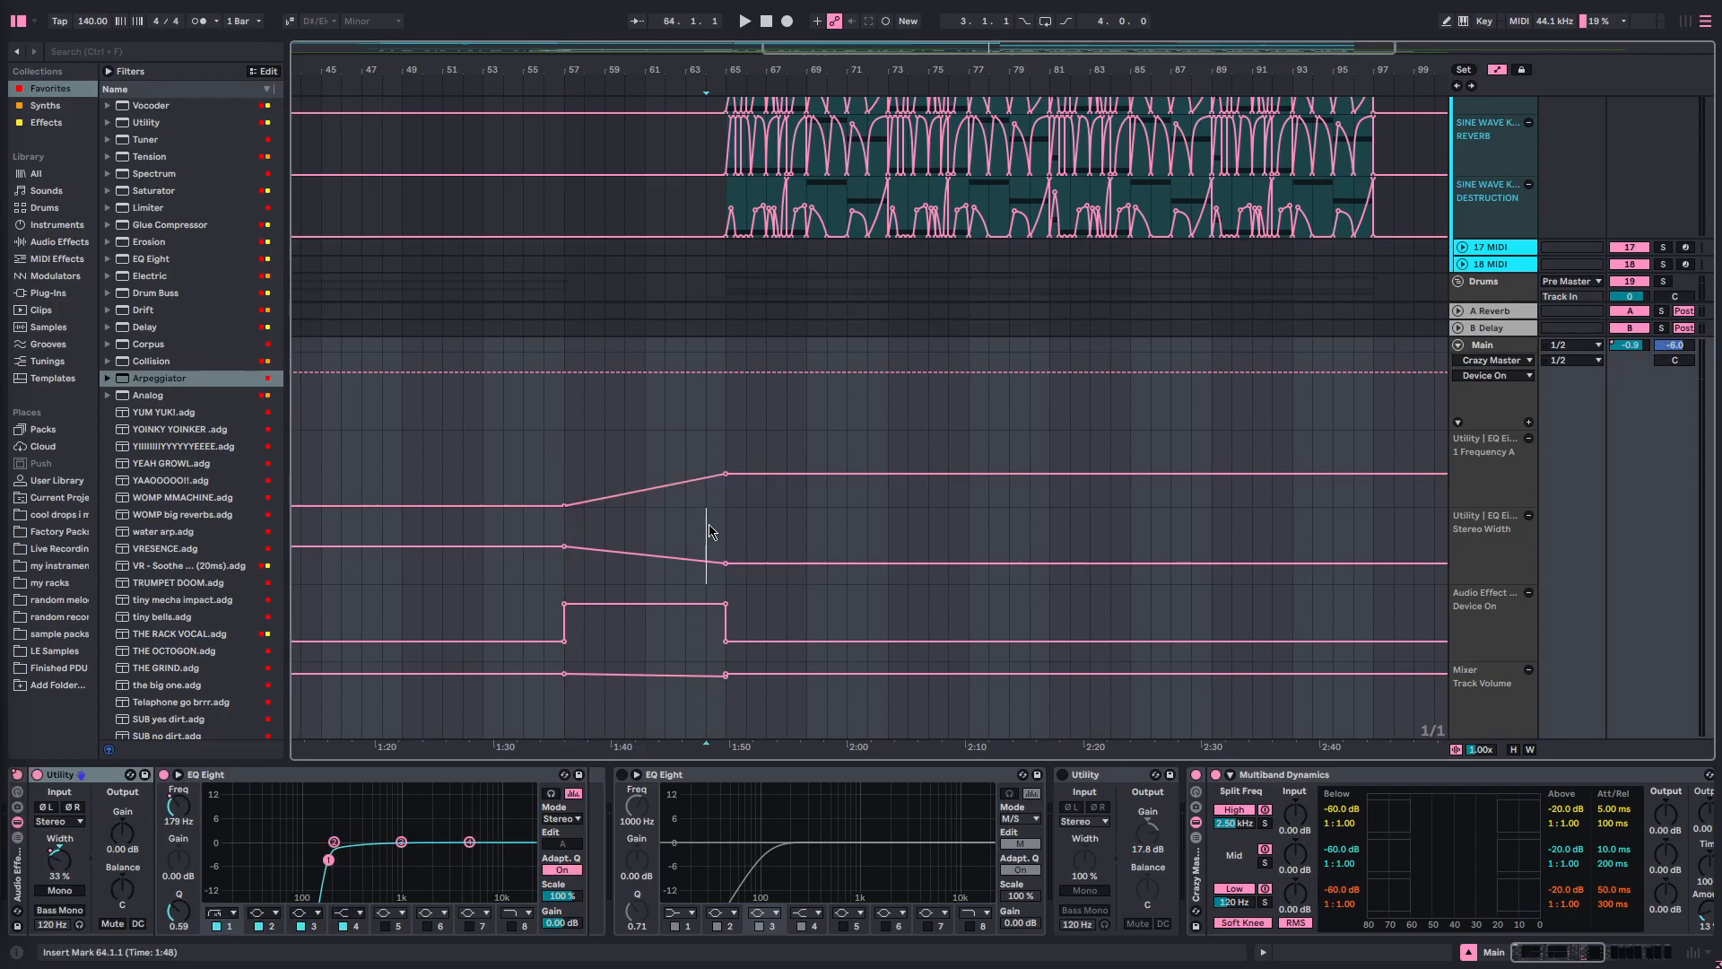
- Select the end of the Main track's Stereo Width ramp just before bar 65 and check the rack and track volume values there
{"action": "scroll", "coordinate": [695, 529], "scroll_direction": "up", "scroll_amount": 5}
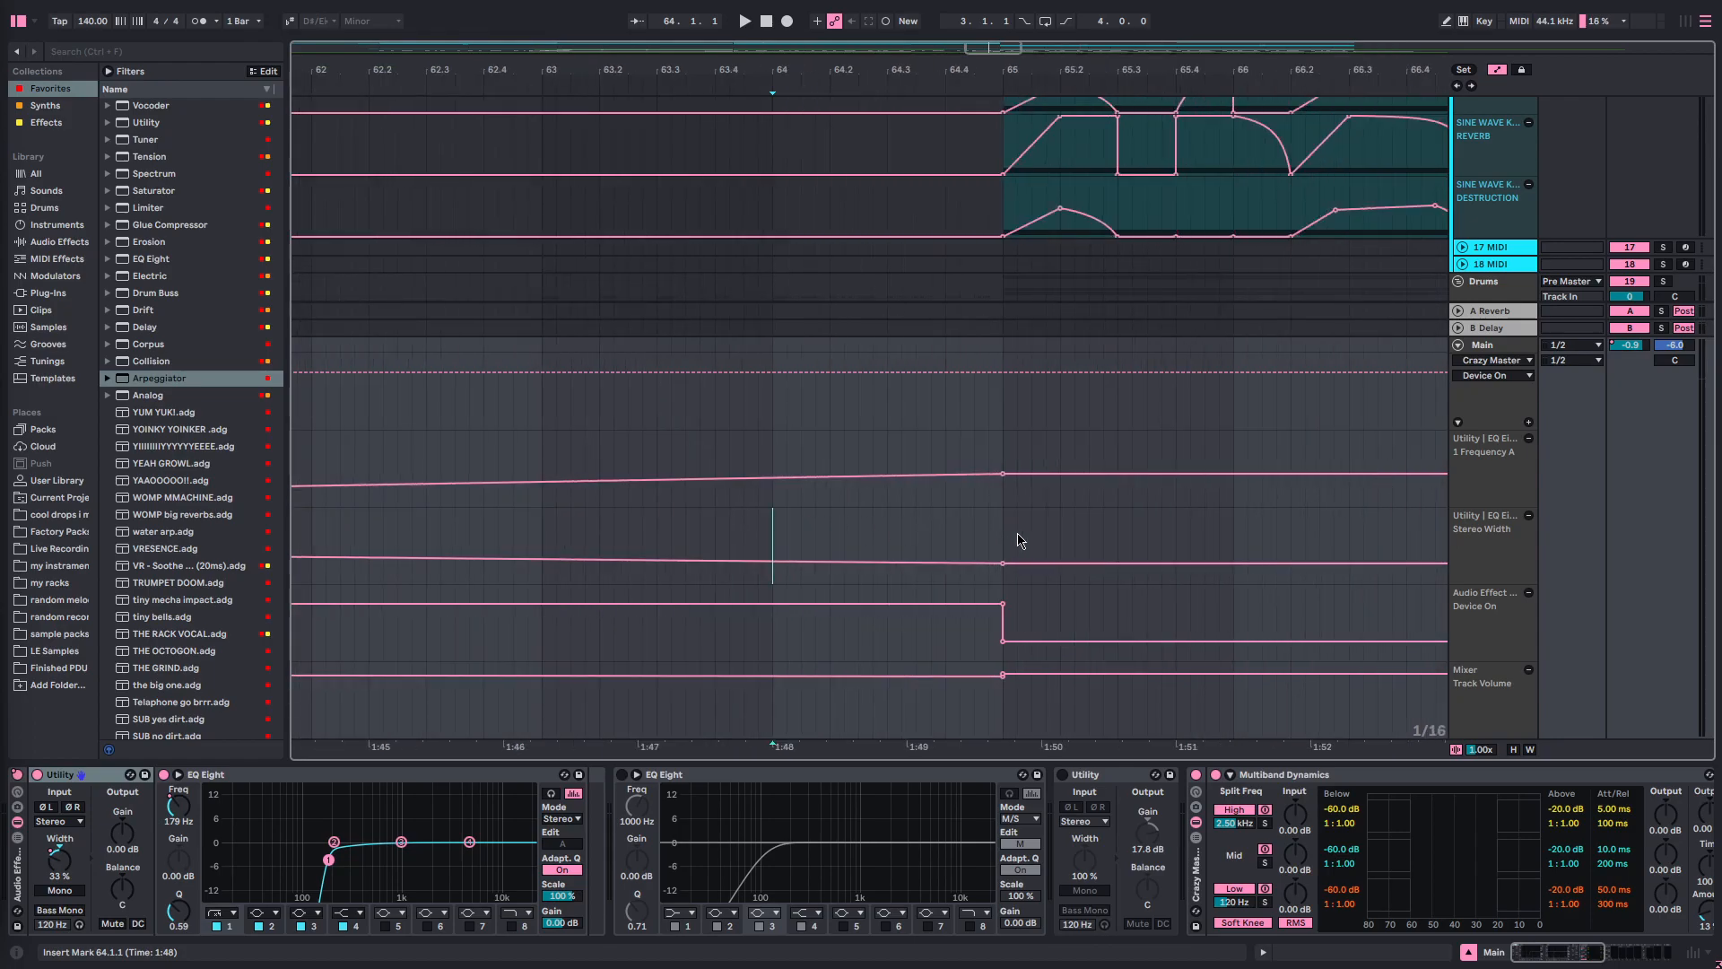
{"action": "scroll", "coordinate": [993, 543], "scroll_direction": "up", "scroll_amount": 4}
{"action": "left_click_drag", "start_coordinate": [1089, 538], "coordinate": [1128, 532]}
{"action": "scroll", "coordinate": [1362, 485], "scroll_direction": "down", "scroll_amount": 3}
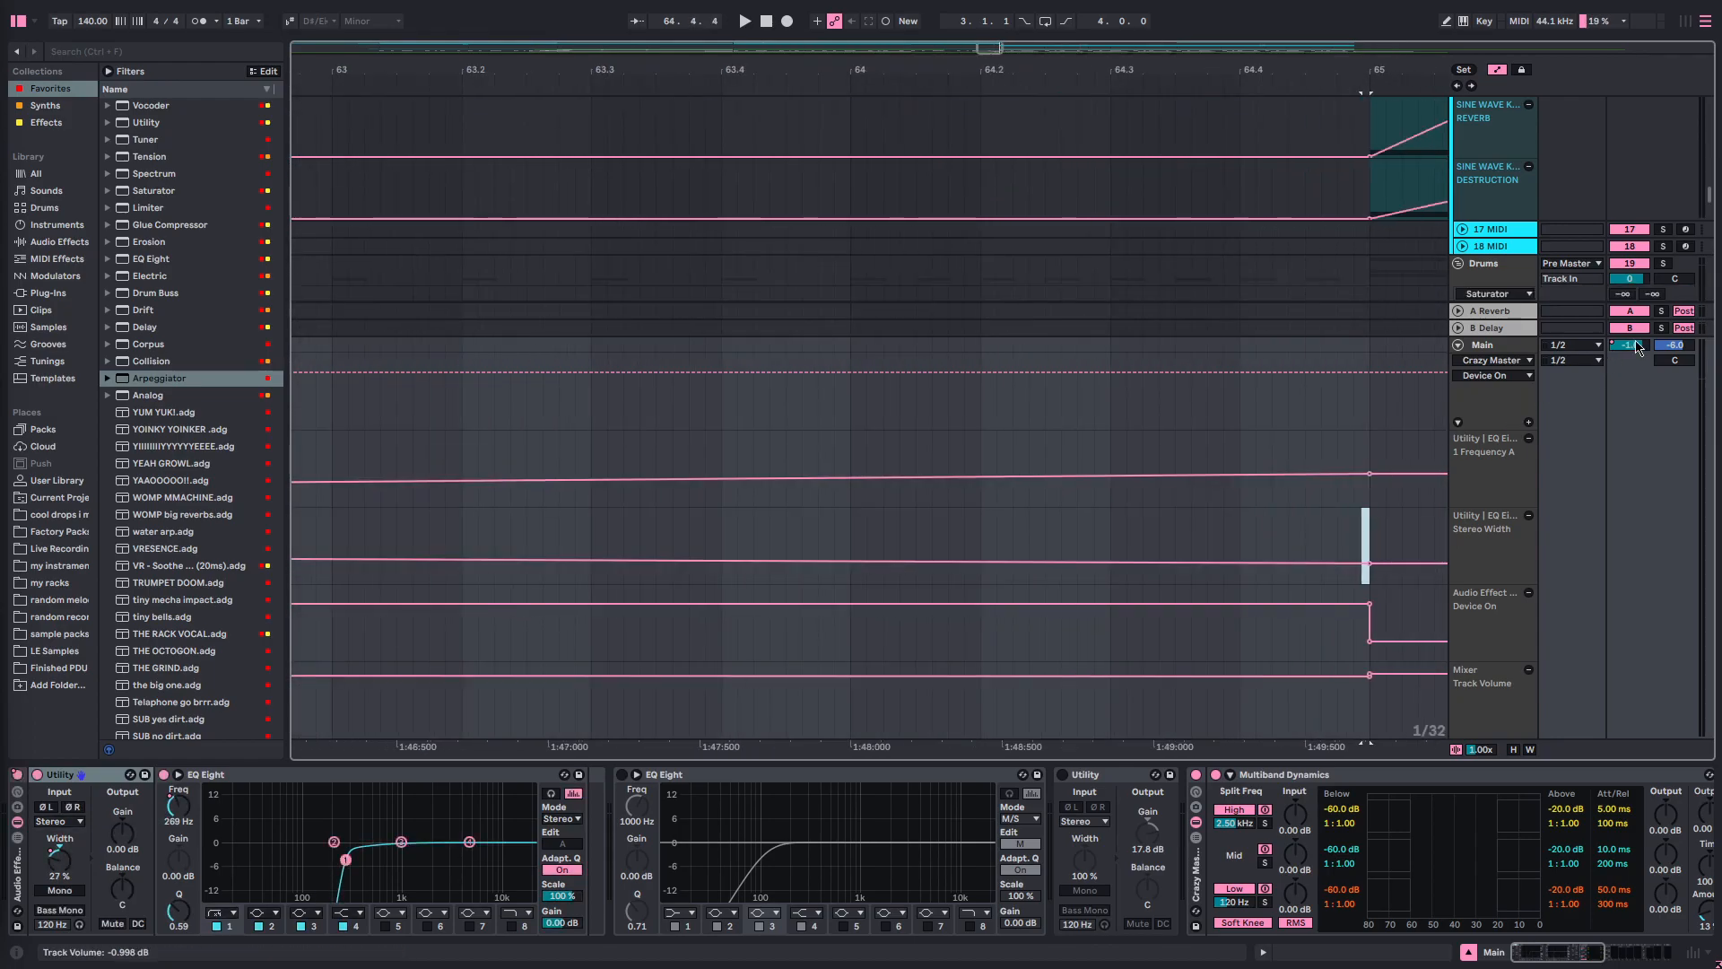
{"action": "scroll", "coordinate": [1092, 462], "scroll_direction": "down", "scroll_amount": 10}
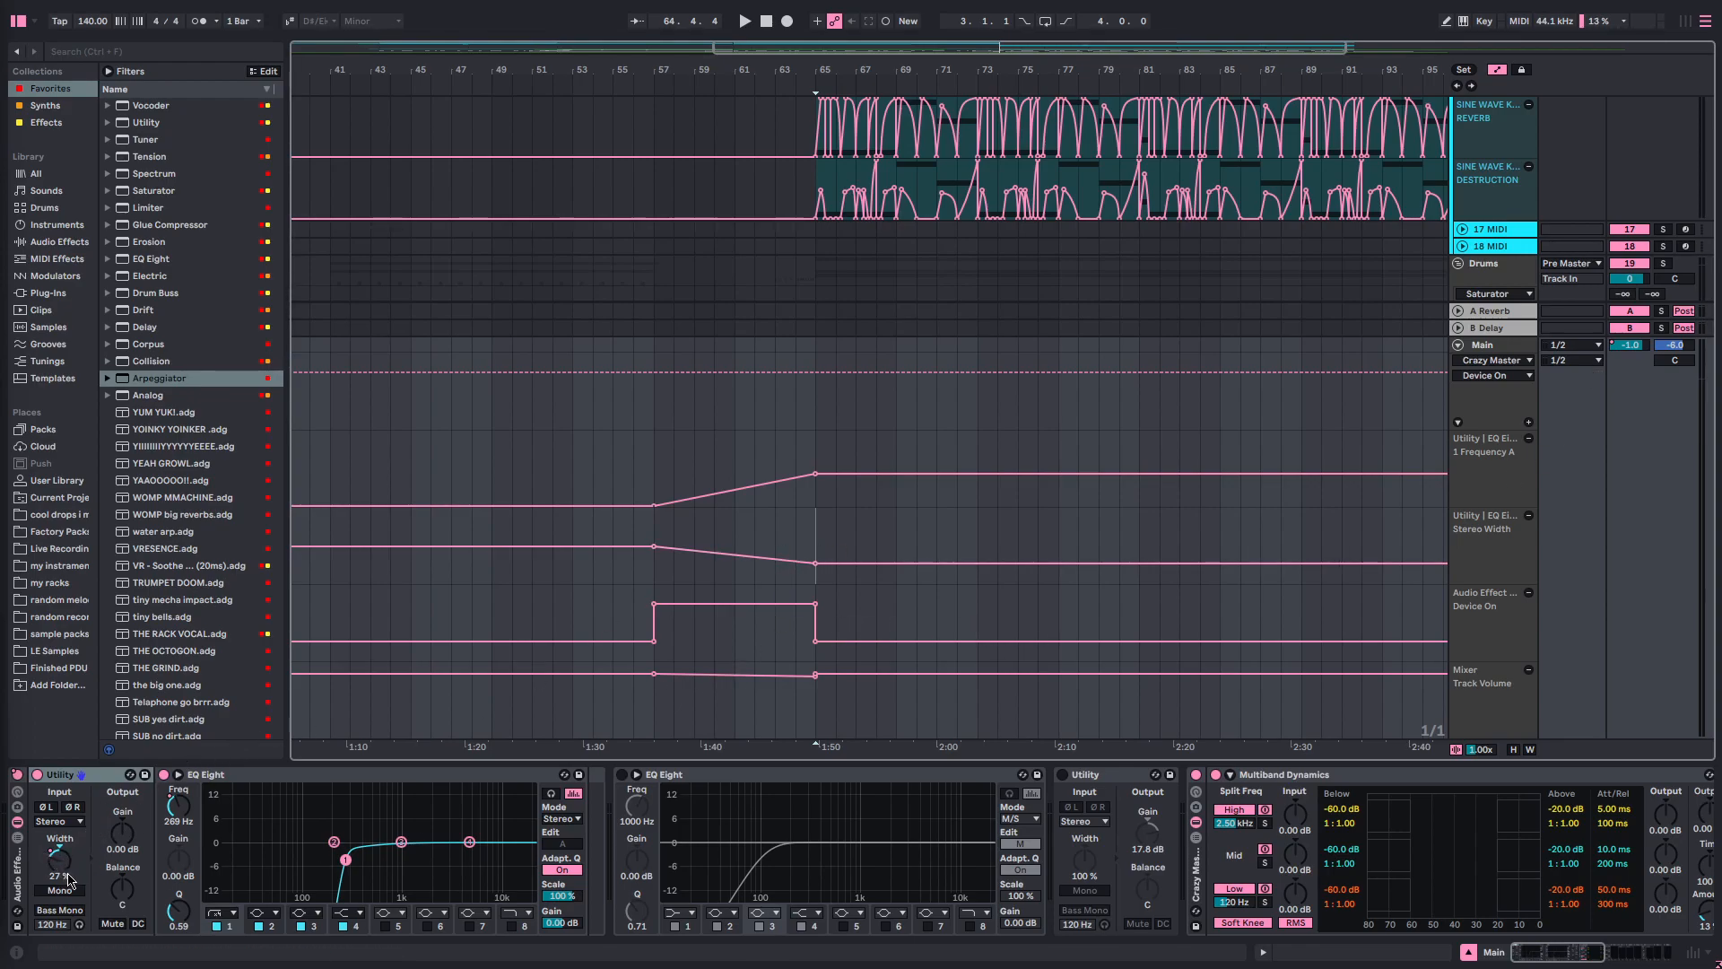
- Place the insert marker at bar 57 in the Main track's EQ frequency lane and hide the automation lanes
{"action": "left_click", "coordinate": [654, 475]}
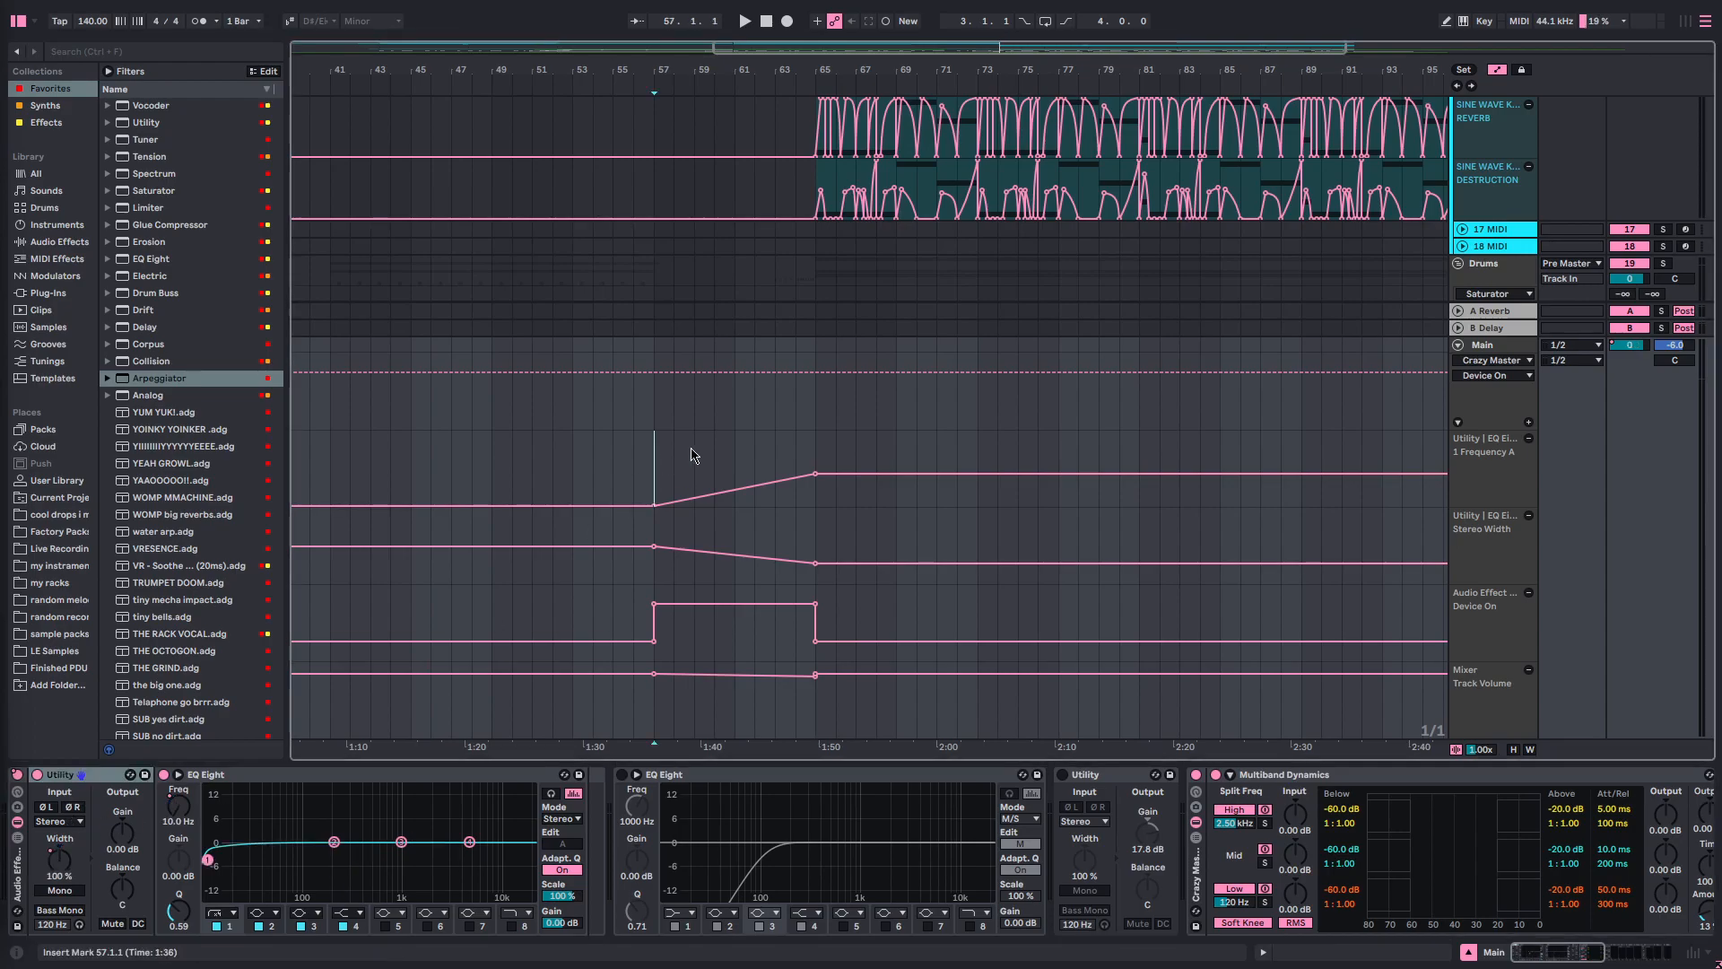
{"action": "key", "text": "a"}
{"action": "left_click", "coordinate": [1467, 671]}
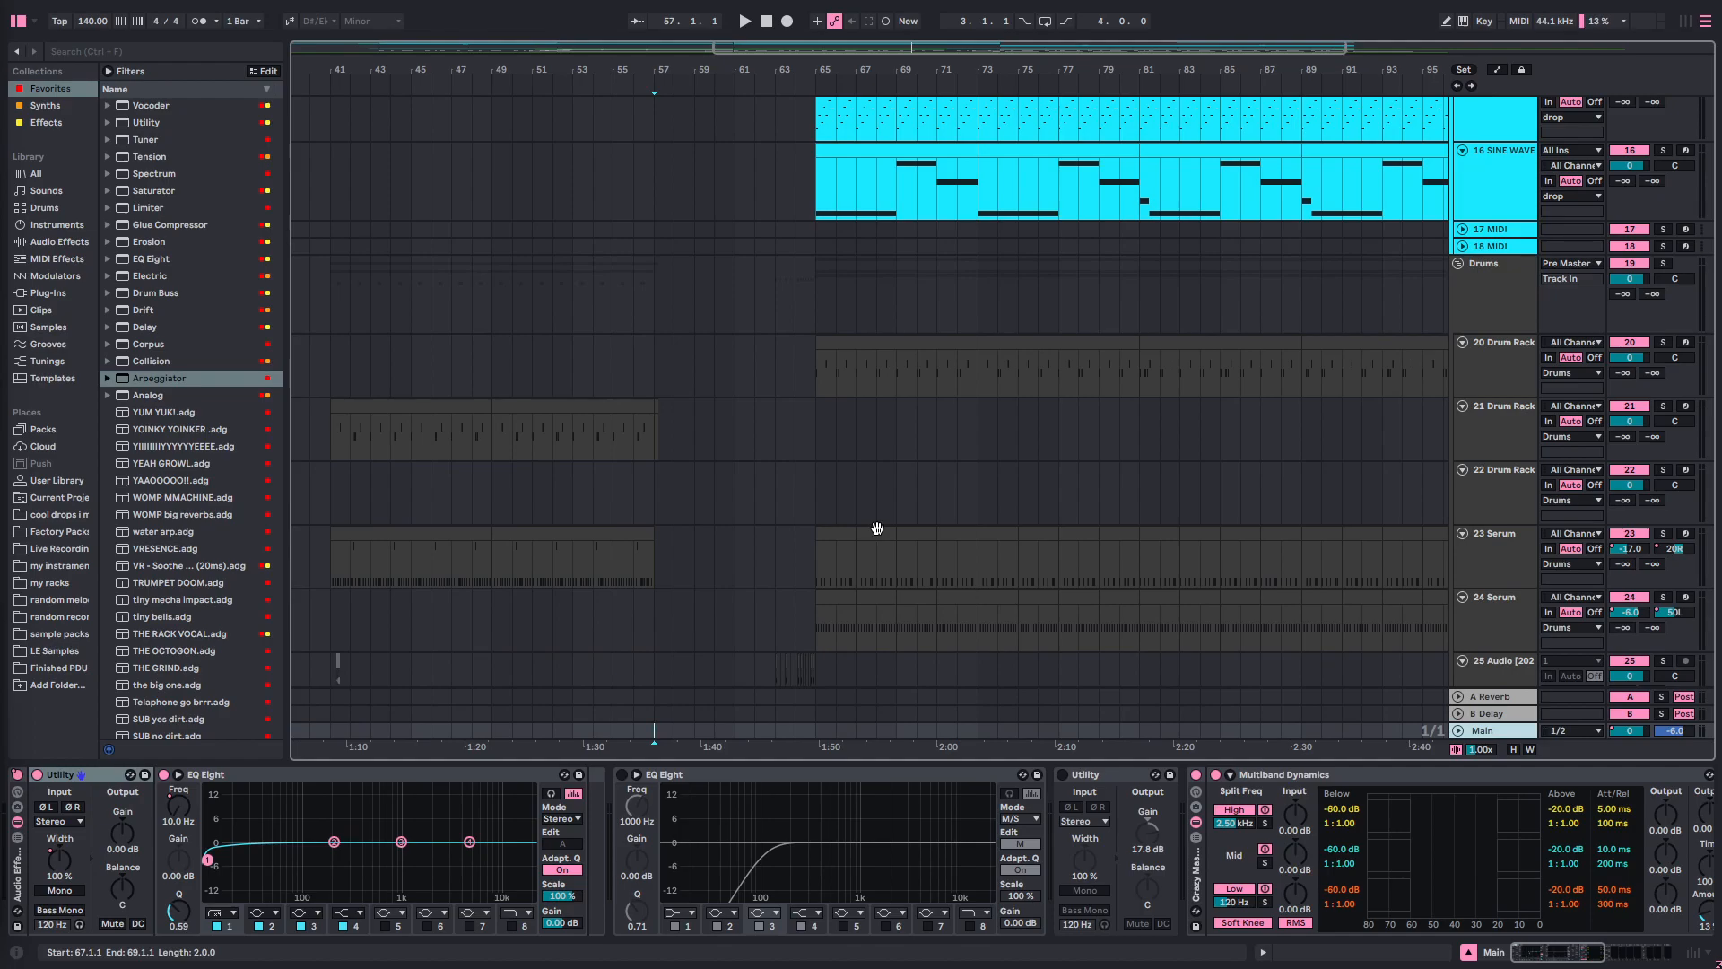
- Show the 20 Drum Rack track's devices and return to the Main track's device chain
{"action": "left_click", "coordinate": [652, 344]}
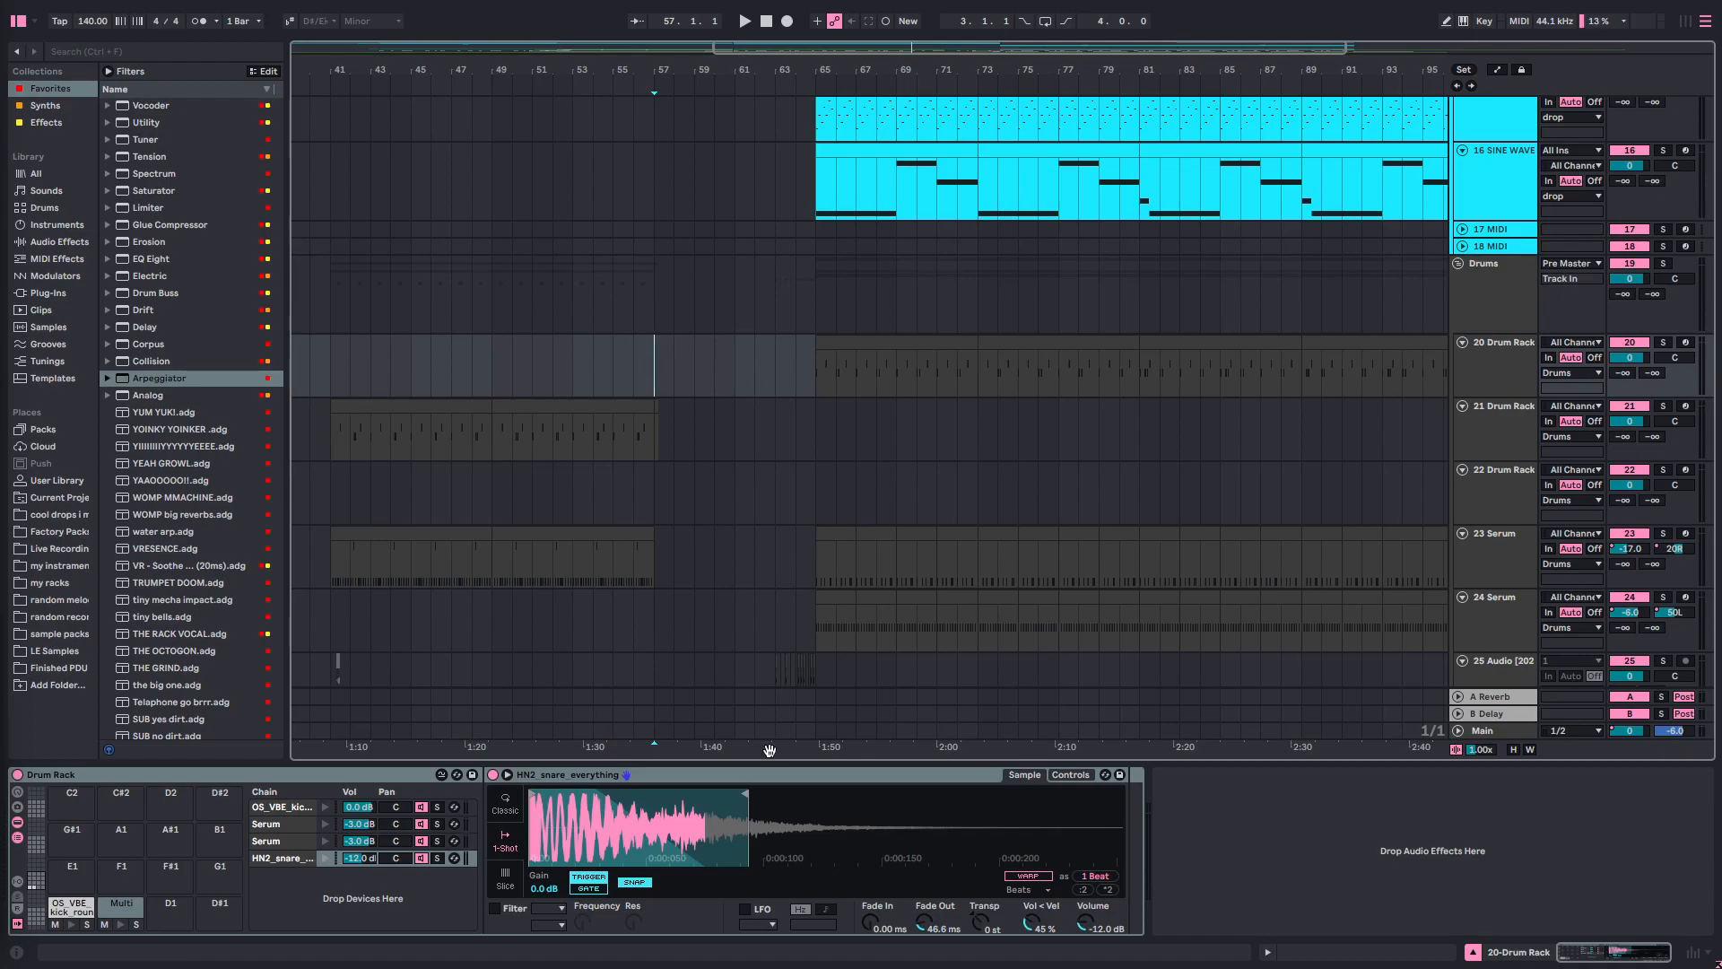
{"action": "left_click", "coordinate": [1522, 740]}
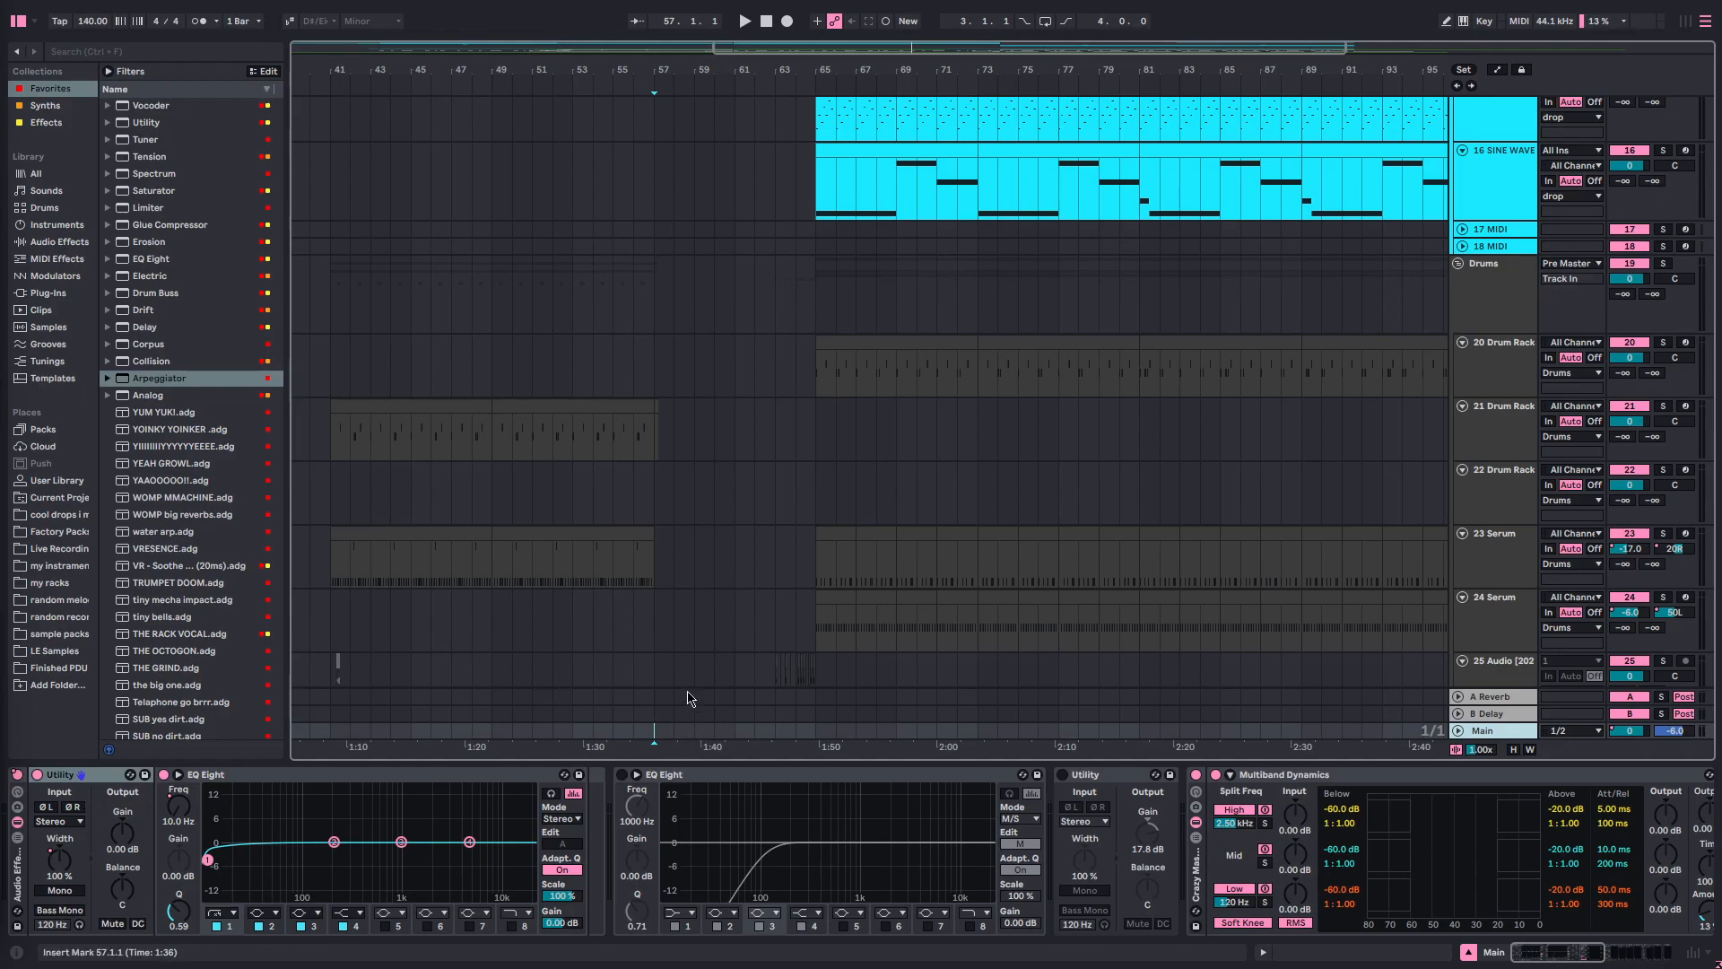
- Show and hide the automation lanes while moving down the Drums tracks to the Bass group
{"action": "scroll", "coordinate": [644, 703], "scroll_direction": "down", "scroll_amount": 2}
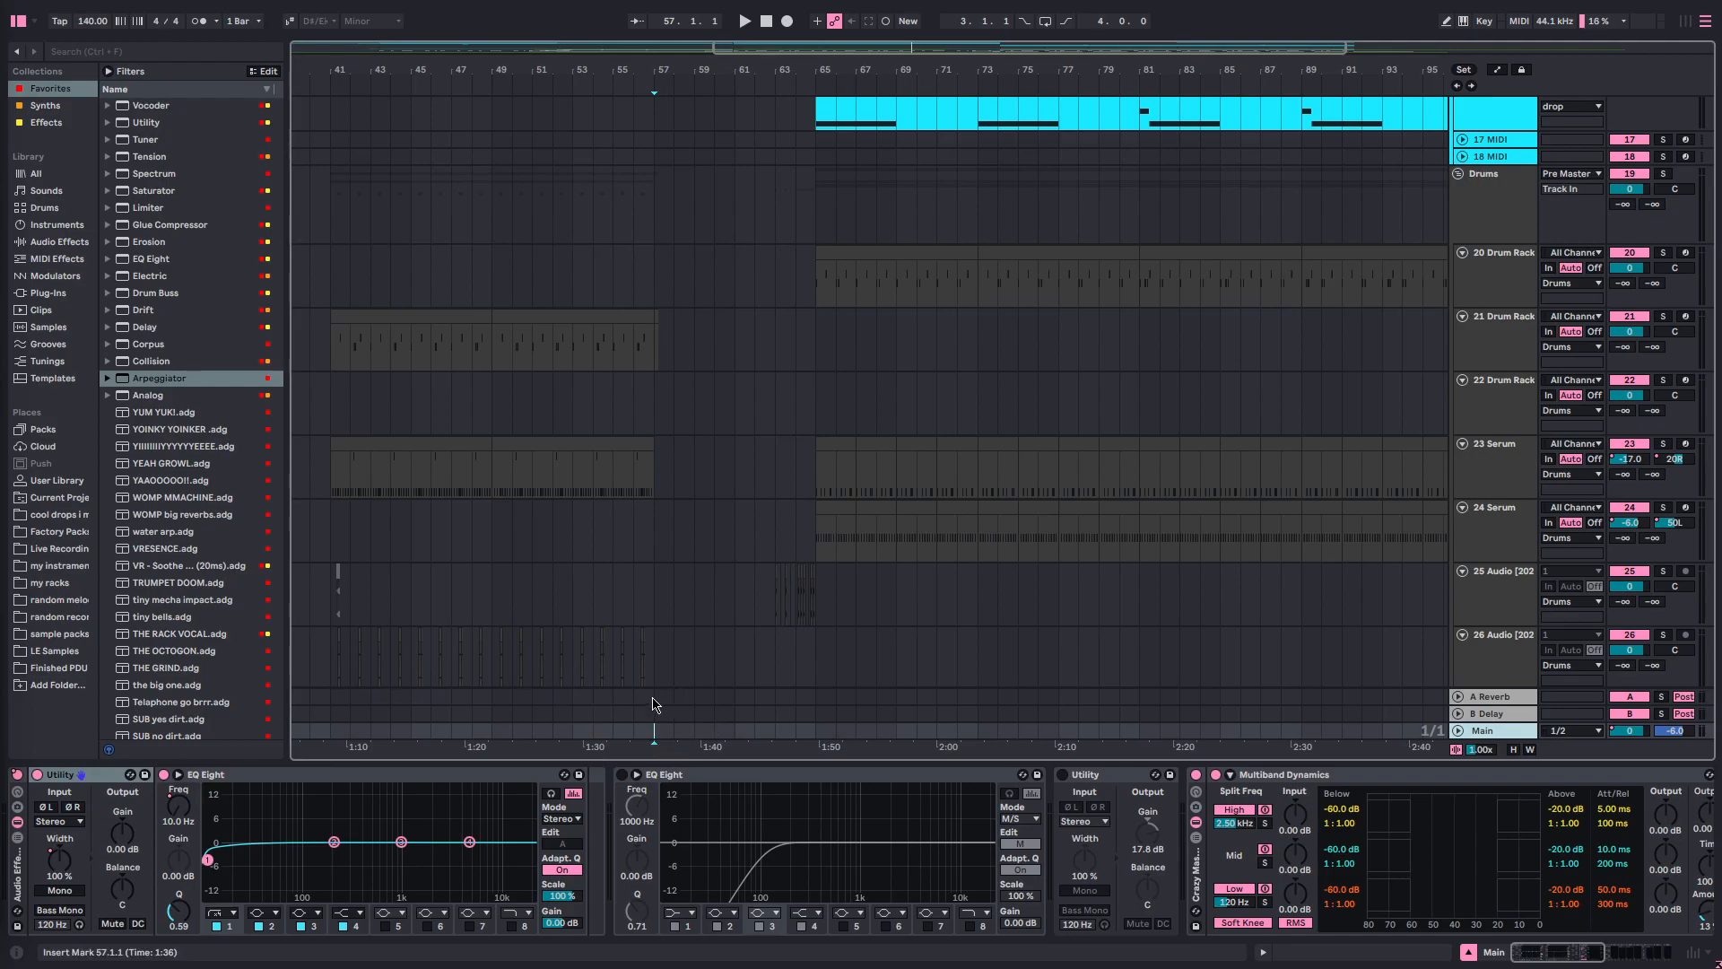
{"action": "key", "text": "a"}
{"action": "scroll", "coordinate": [856, 626], "scroll_direction": "down", "scroll_amount": 2}
{"action": "key", "text": "a"}
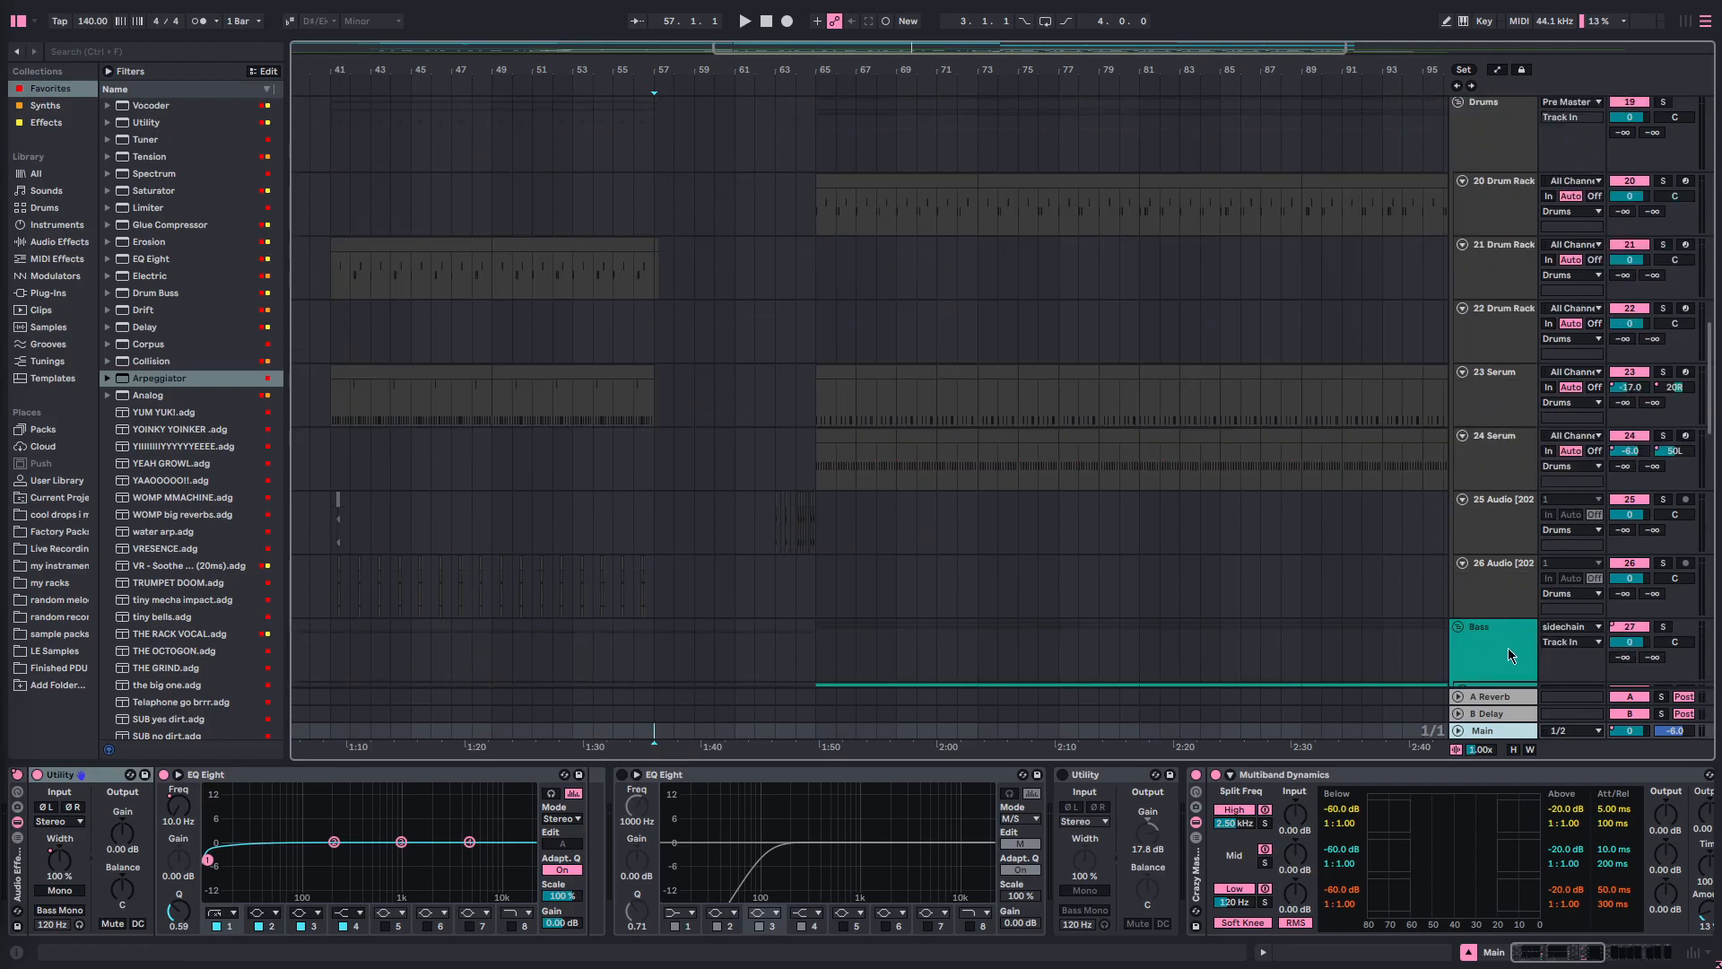
- Hide the Main track's device chain and play briefly from bar 57 on the 3 Serum track, looking over the chords tracks
{"action": "left_click", "coordinate": [1469, 953]}
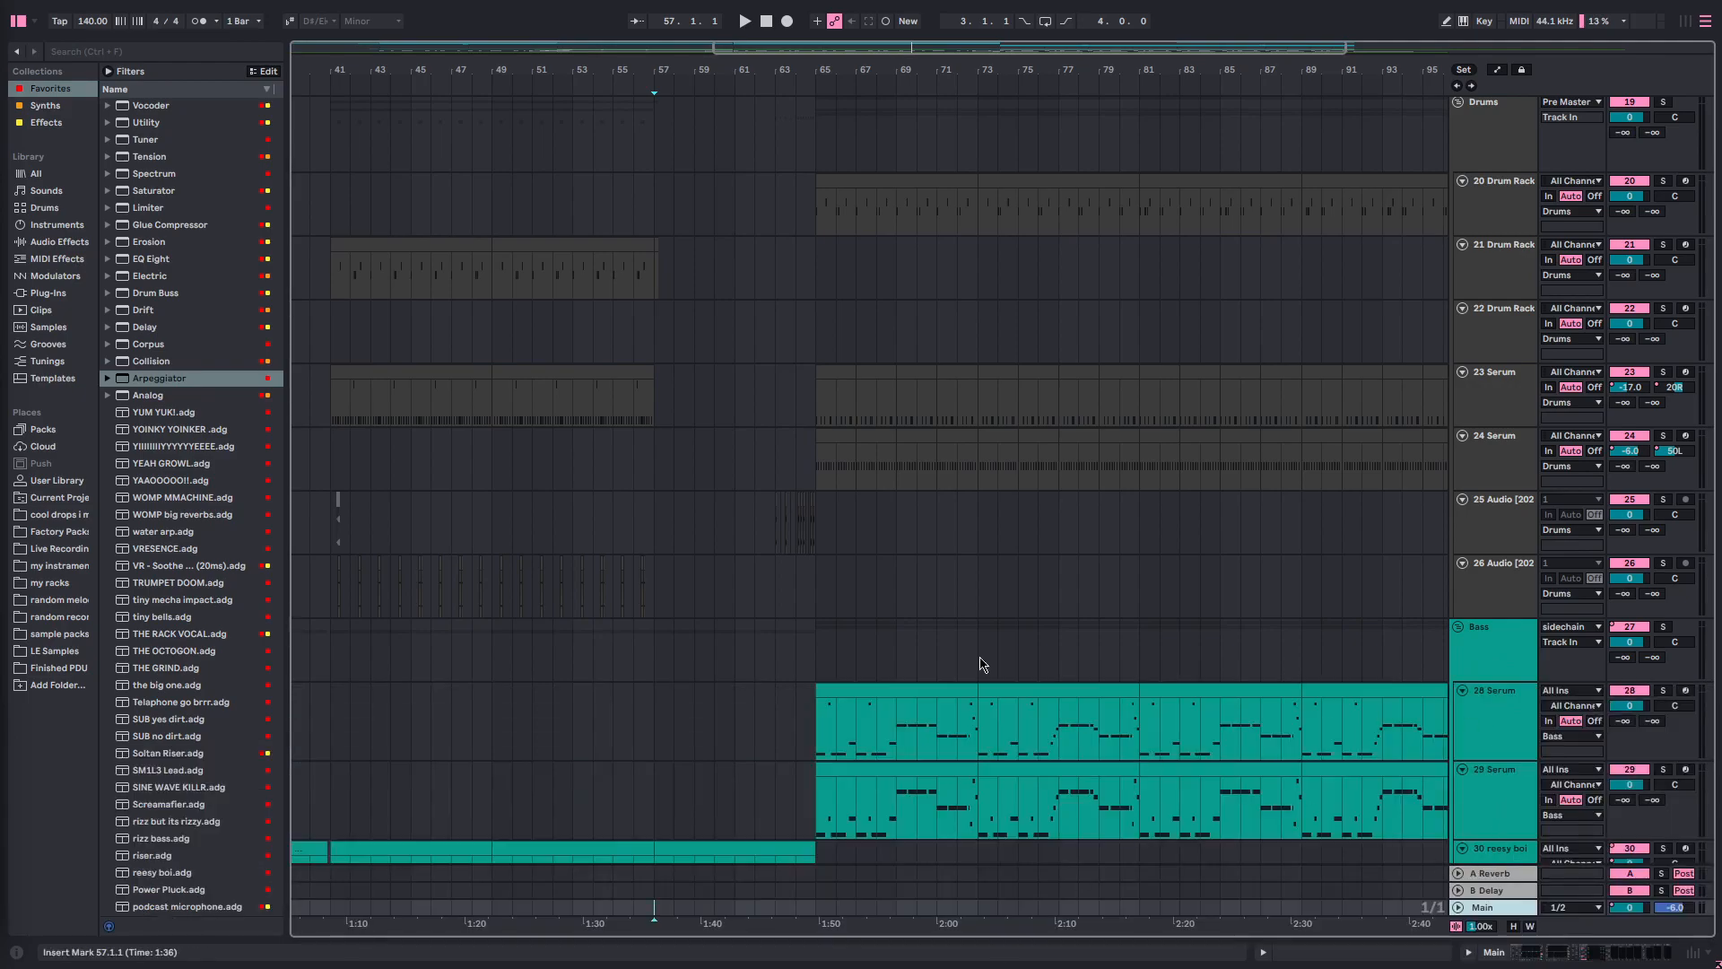
{"action": "scroll", "coordinate": [768, 538], "scroll_direction": "up", "scroll_amount": 10}
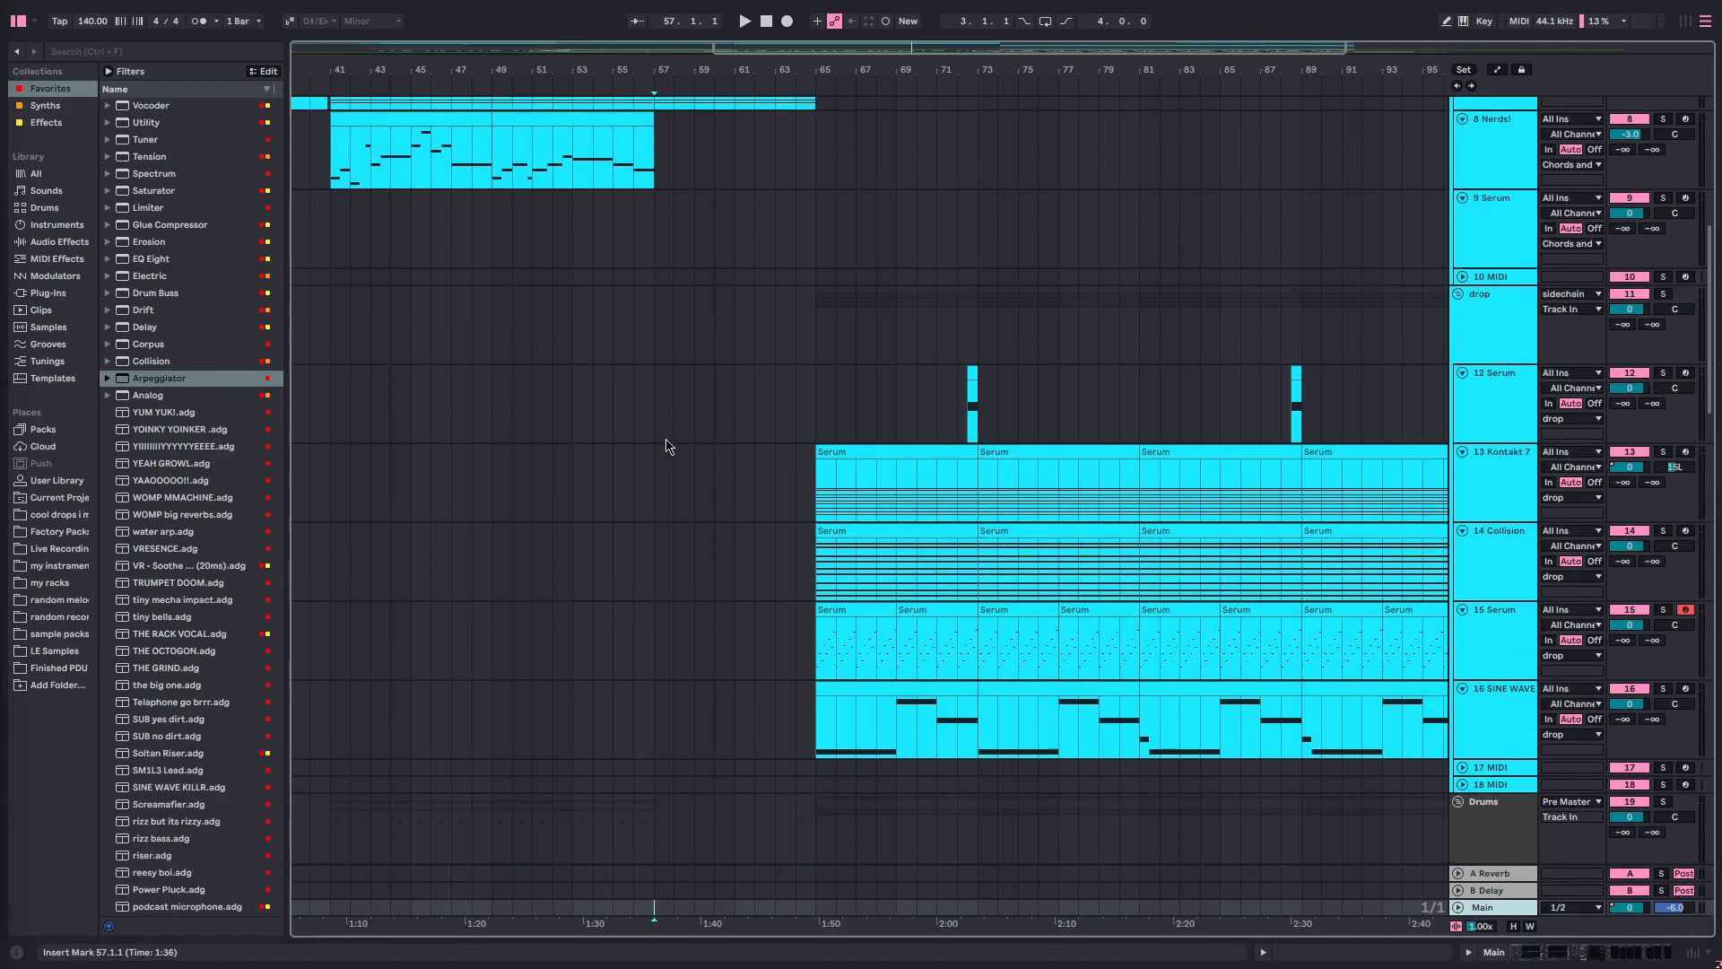
{"action": "scroll", "coordinate": [666, 446], "scroll_direction": "up", "scroll_amount": 5}
{"action": "scroll", "coordinate": [696, 413], "scroll_direction": "up", "scroll_amount": 2}
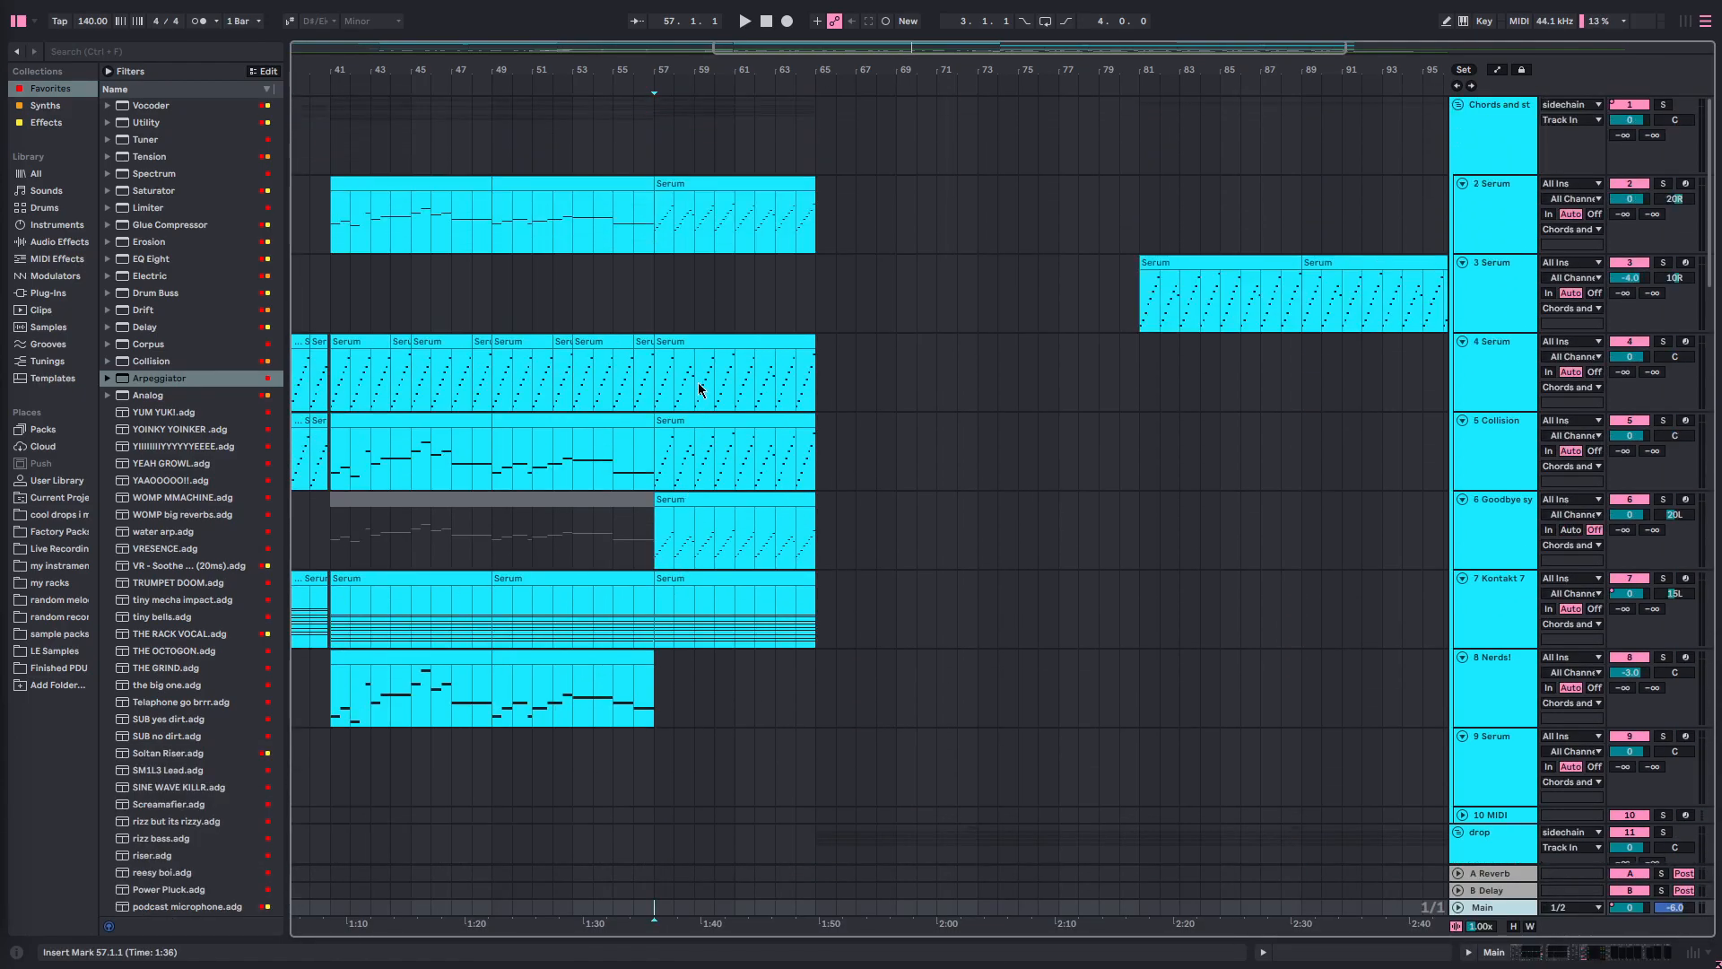
{"action": "left_click", "coordinate": [653, 299]}
{"action": "scroll", "coordinate": [834, 310], "scroll_direction": "down", "scroll_amount": 14}
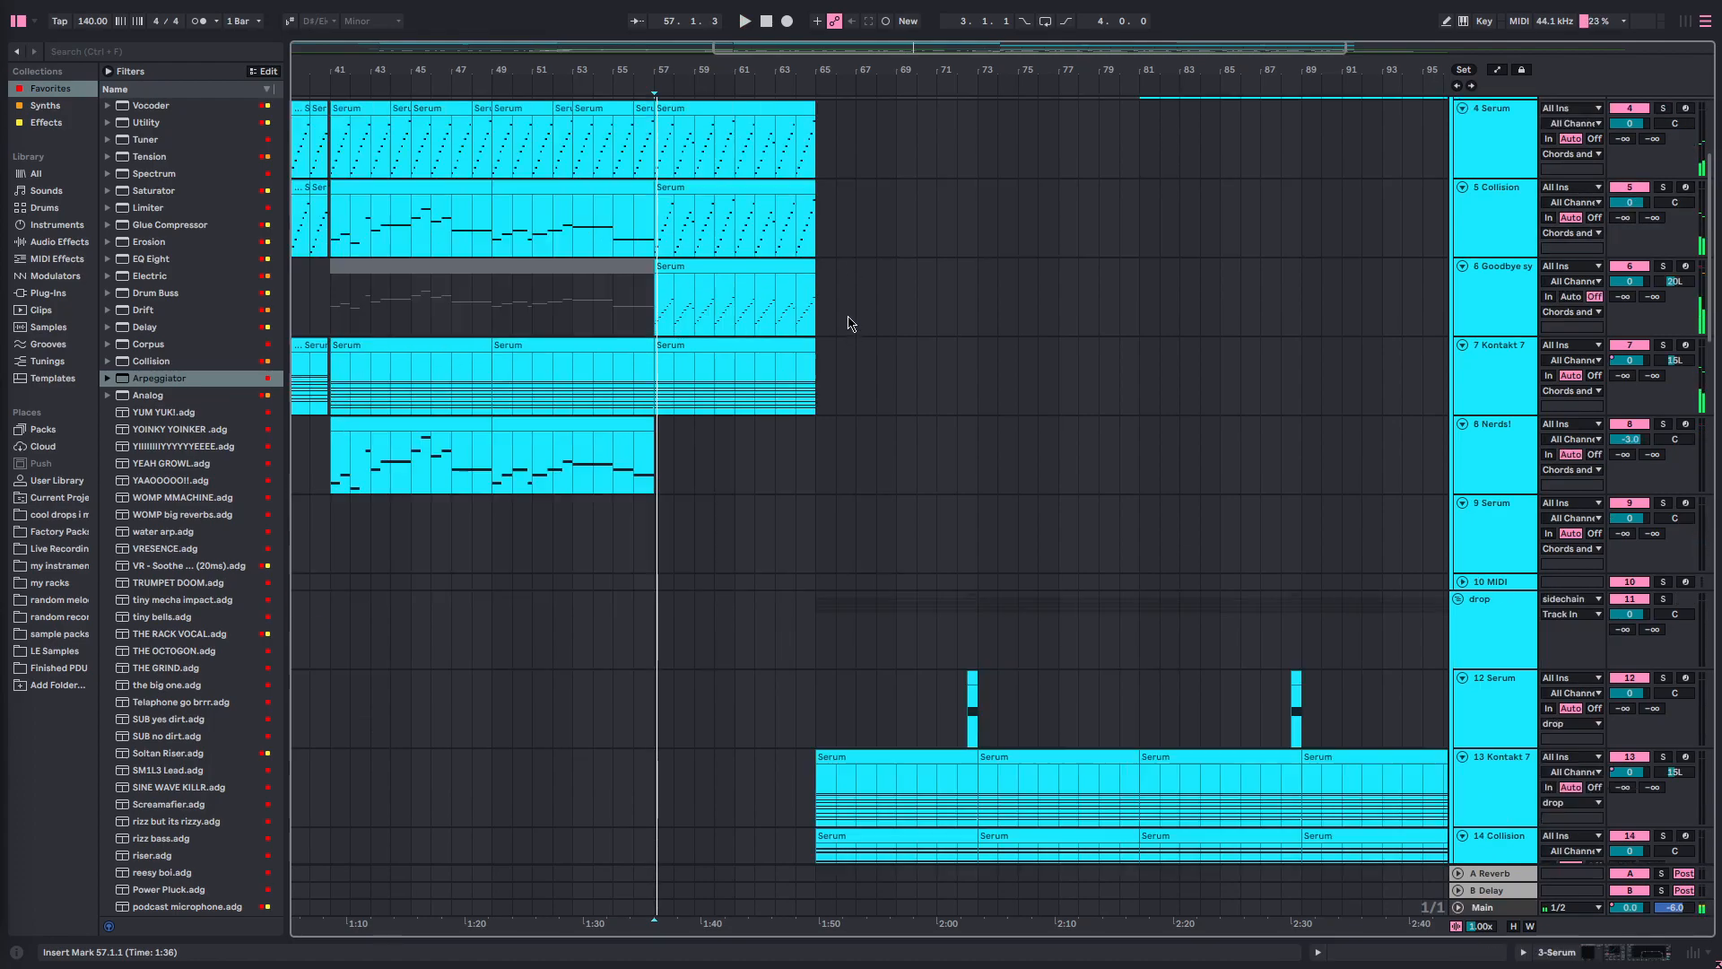
- Play from bar 64 on the 12 Serum track into the drop while looking over the drop group's clips
{"action": "scroll", "coordinate": [830, 441], "scroll_direction": "up", "scroll_amount": 5}
{"action": "scroll", "coordinate": [834, 422], "scroll_direction": "right", "scroll_amount": 2}
{"action": "left_click", "coordinate": [709, 242]}
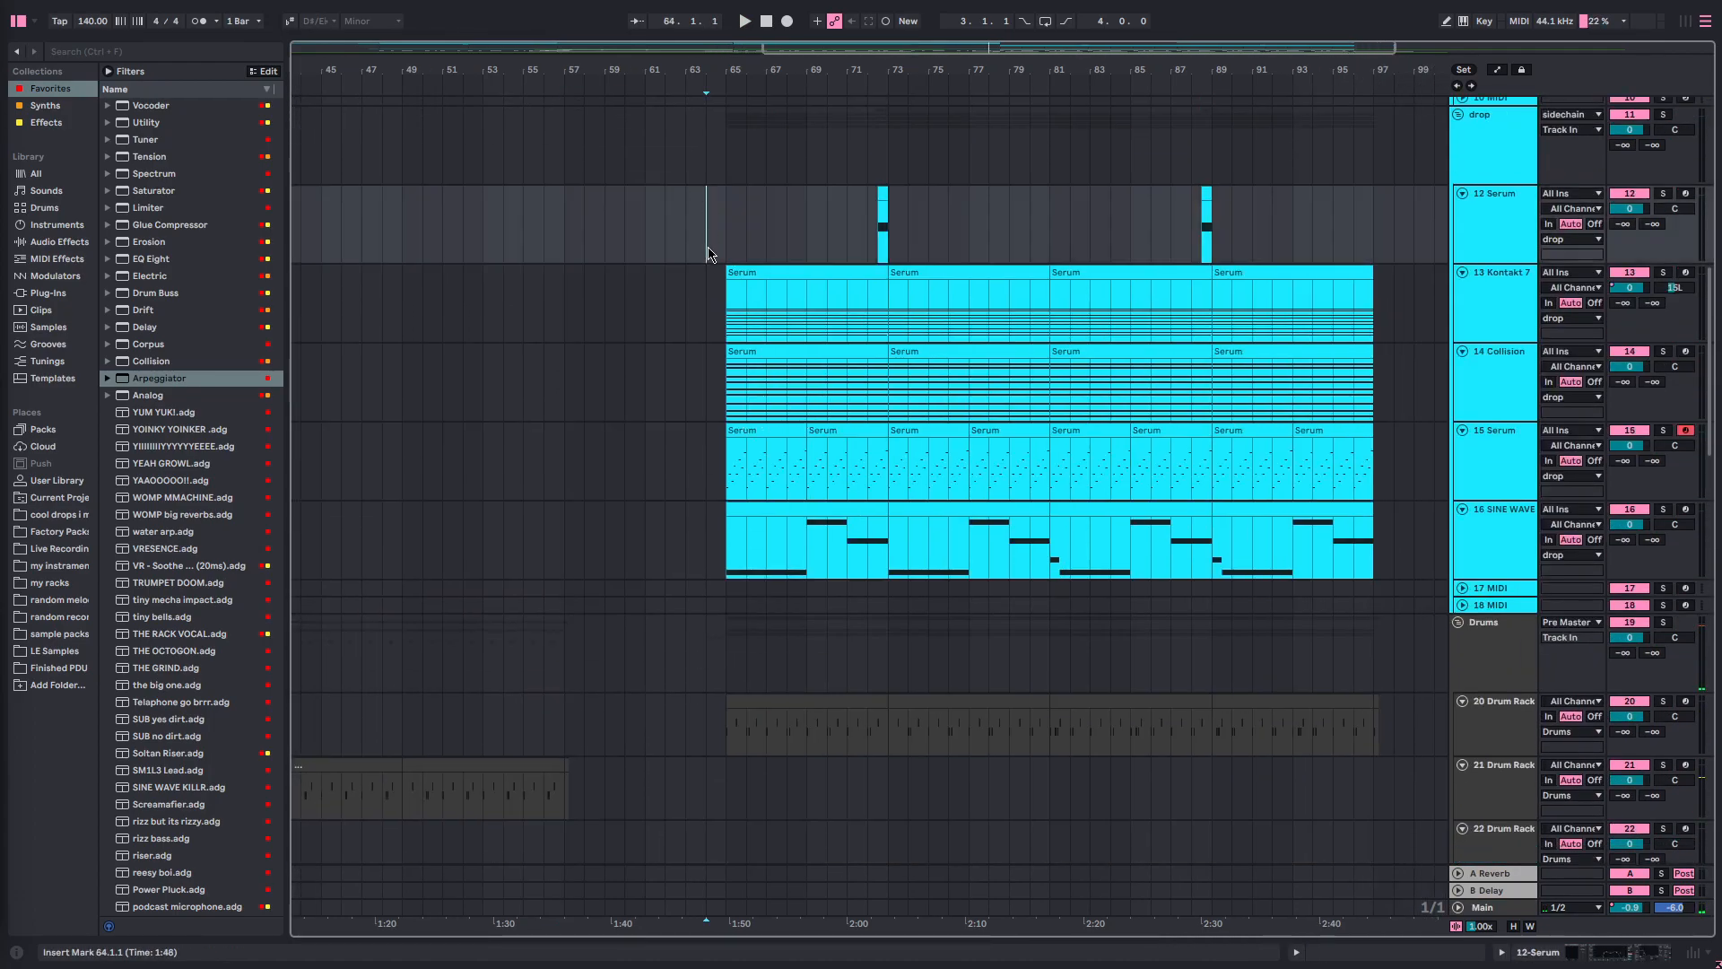
{"action": "key", "text": "space"}
{"action": "scroll", "coordinate": [719, 248], "scroll_direction": "up", "scroll_amount": 2}
{"action": "scroll", "coordinate": [779, 319], "scroll_direction": "up", "scroll_amount": 1}
{"action": "scroll", "coordinate": [782, 325], "scroll_direction": "down", "scroll_amount": 2}
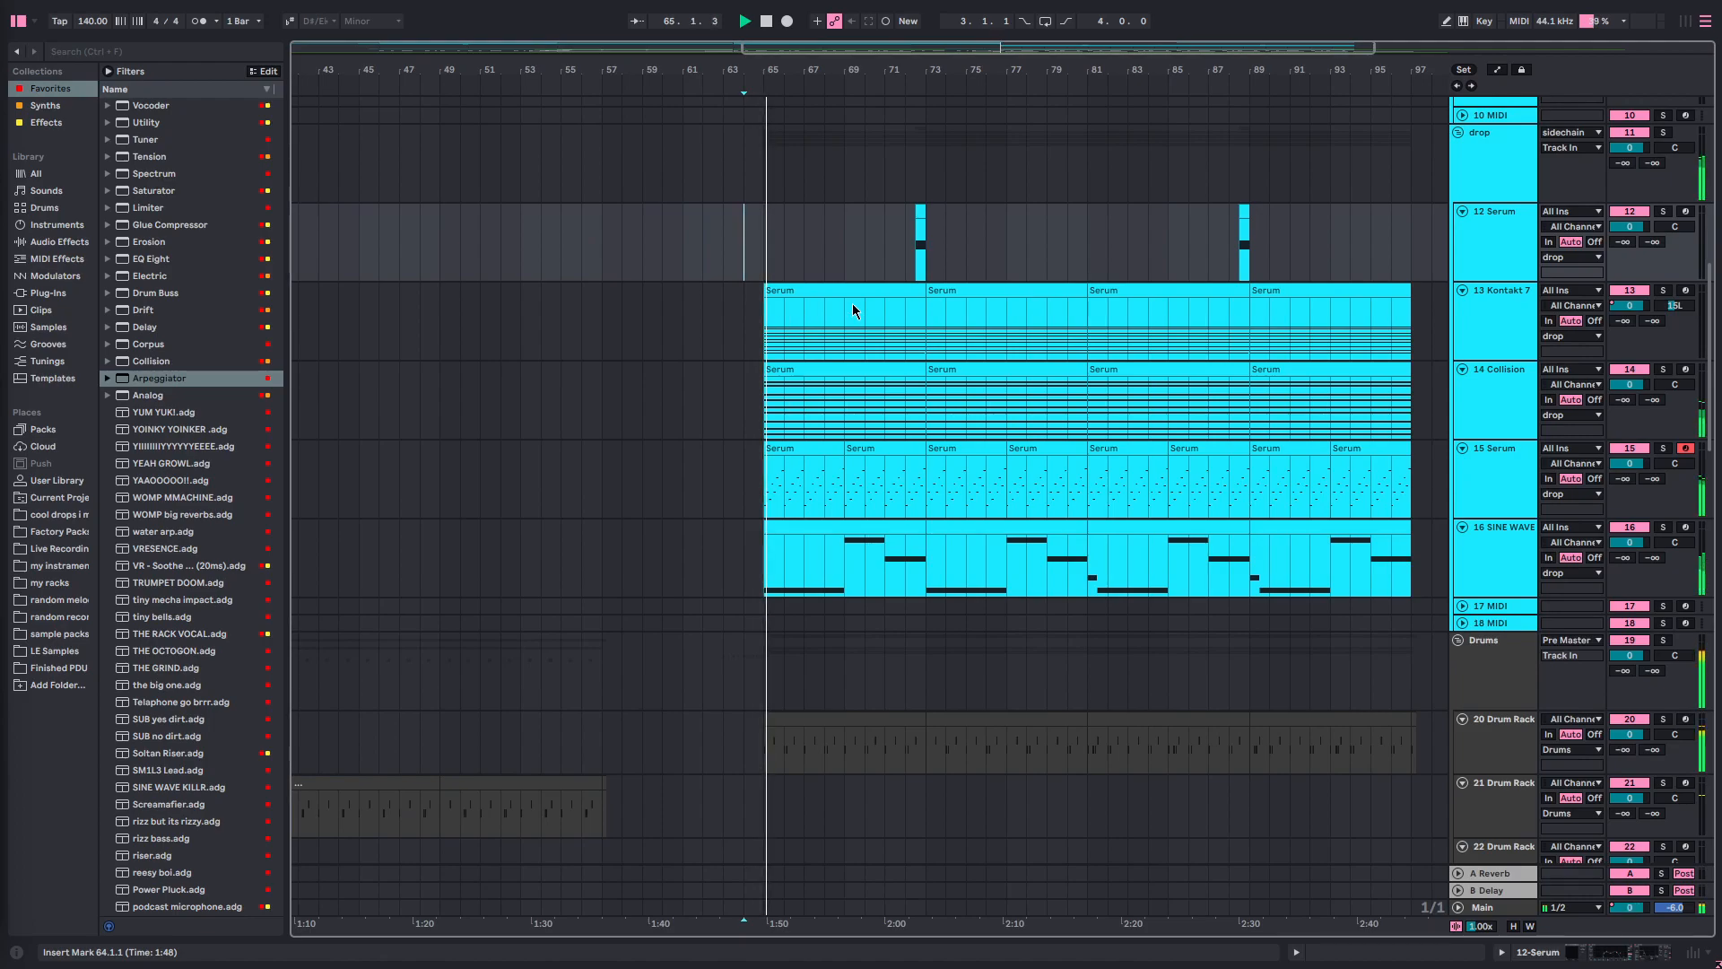
{"action": "scroll", "coordinate": [848, 305], "scroll_direction": "right", "scroll_amount": 2}
{"action": "scroll", "coordinate": [837, 299], "scroll_direction": "down", "scroll_amount": 2}
{"action": "scroll", "coordinate": [832, 310], "scroll_direction": "down", "scroll_amount": 5}
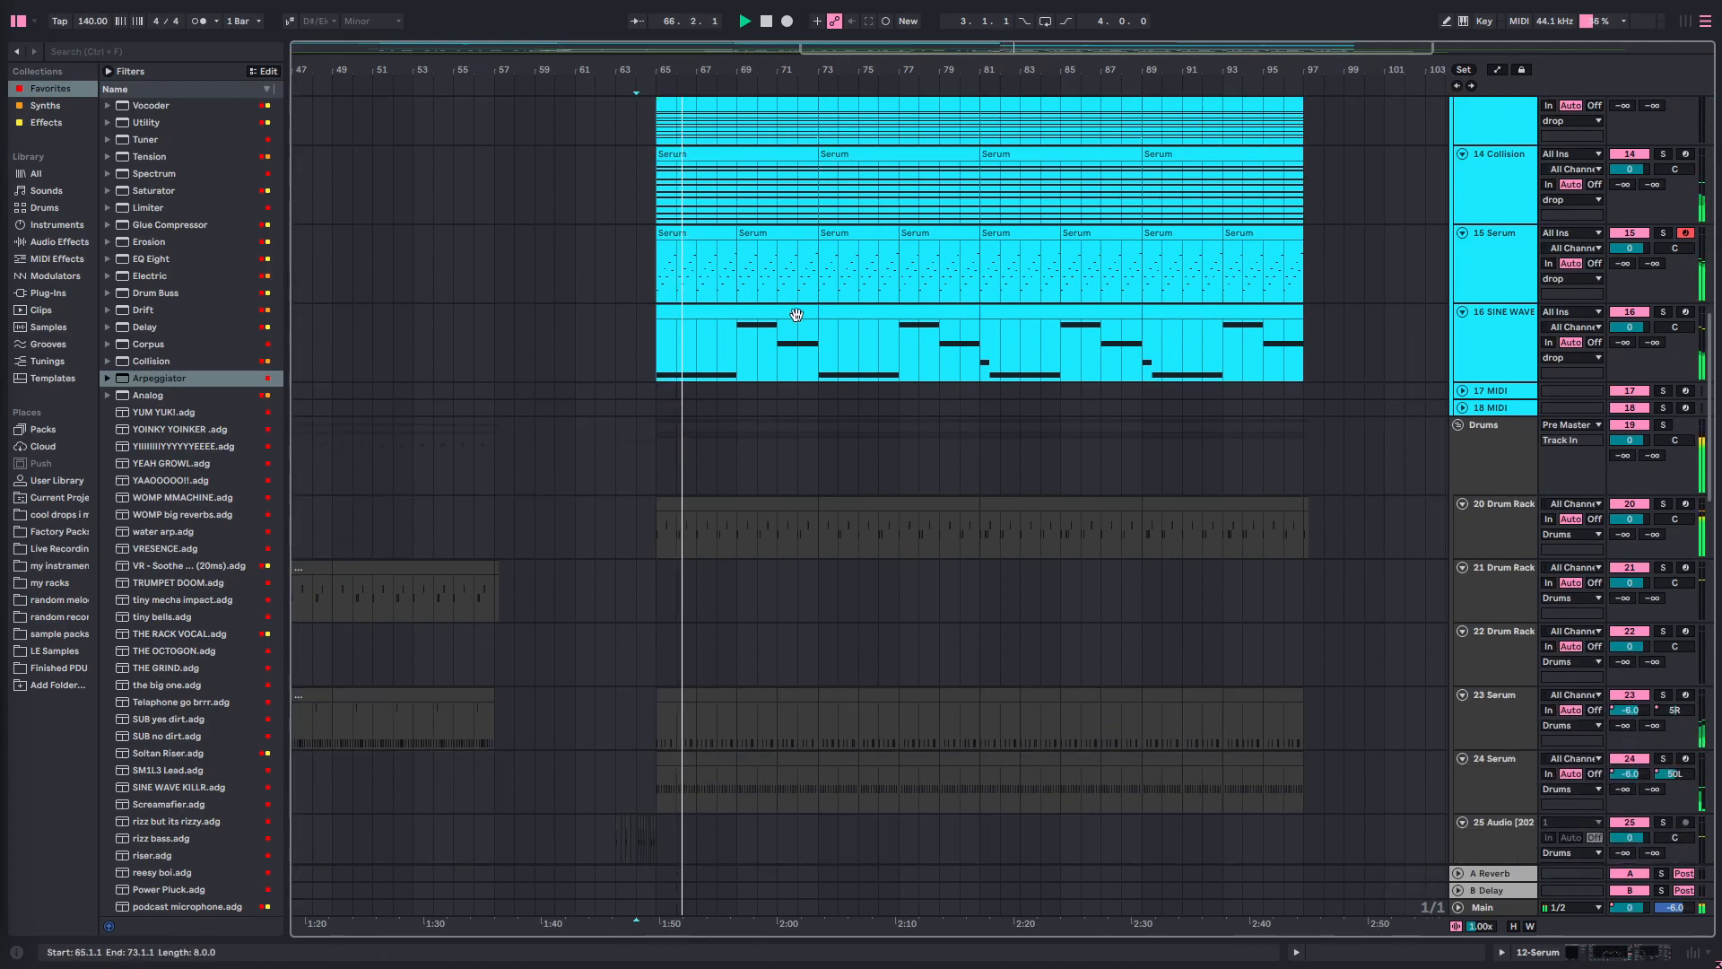
- Place the insert marker at bar 65 on the Drums track and look through the Bass and samples tracks during playback
{"action": "left_click", "coordinate": [666, 300]}
{"action": "key", "text": "Left"}
{"action": "scroll", "coordinate": [1041, 601], "scroll_direction": "down", "scroll_amount": 3}
{"action": "scroll", "coordinate": [1067, 605], "scroll_direction": "right", "scroll_amount": 2}
{"action": "scroll", "coordinate": [995, 502], "scroll_direction": "down", "scroll_amount": 10}
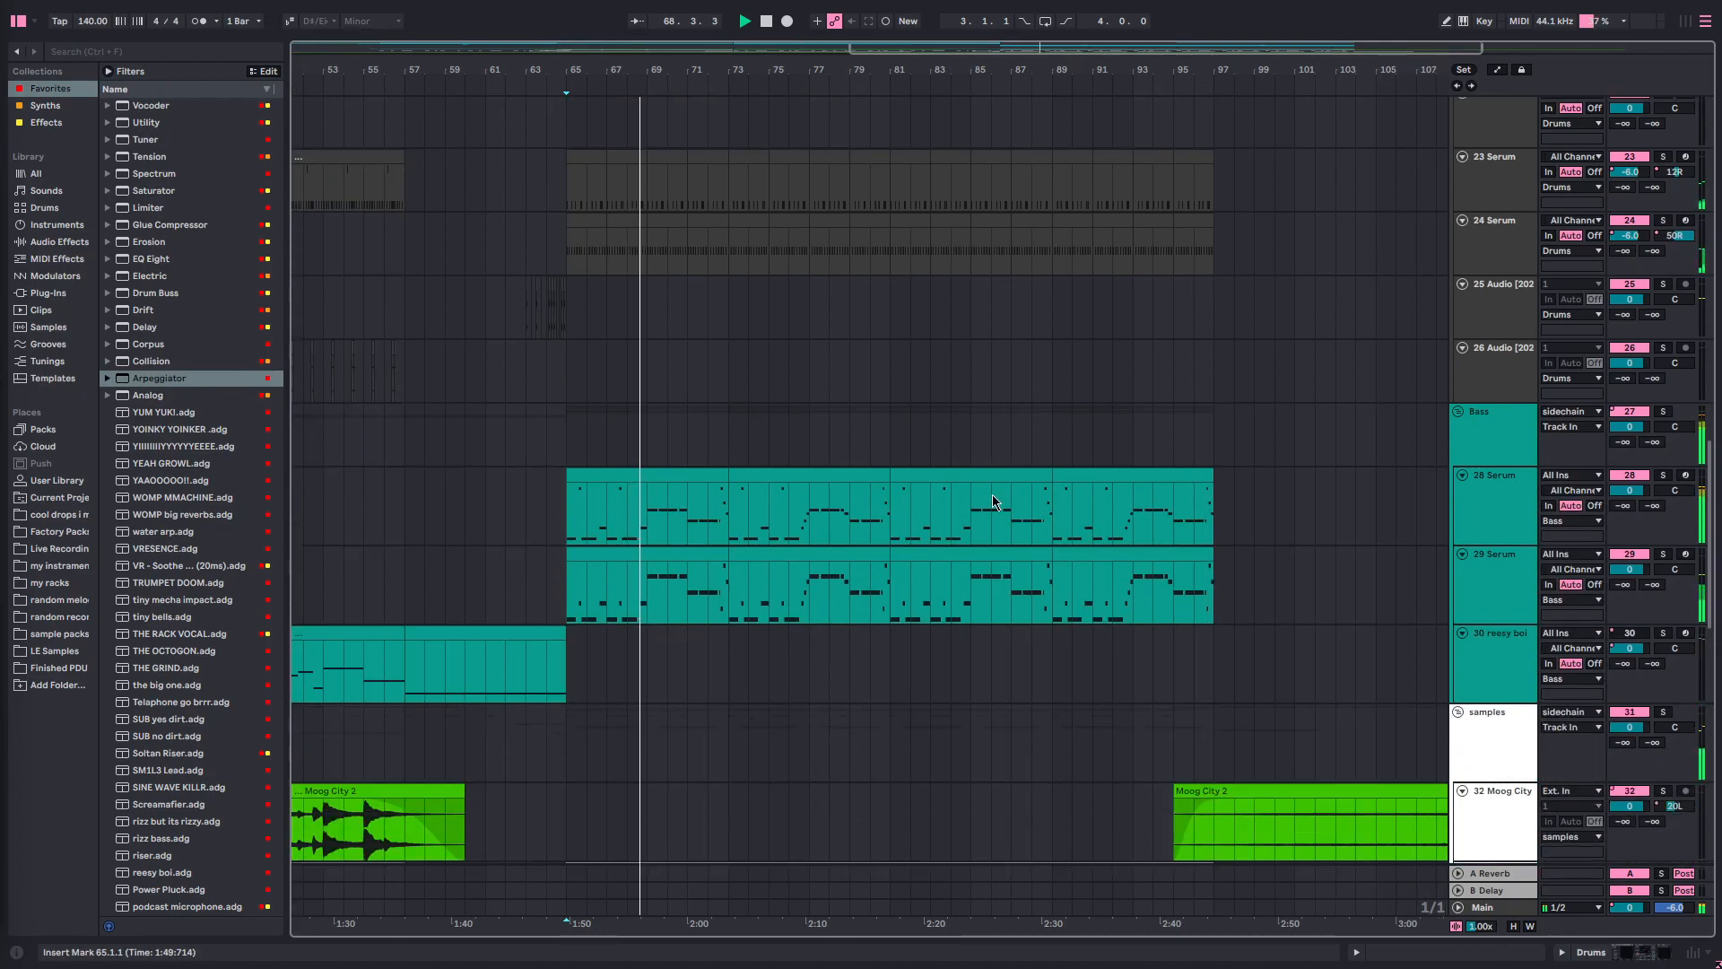
{"action": "scroll", "coordinate": [960, 499], "scroll_direction": "down", "scroll_amount": 5}
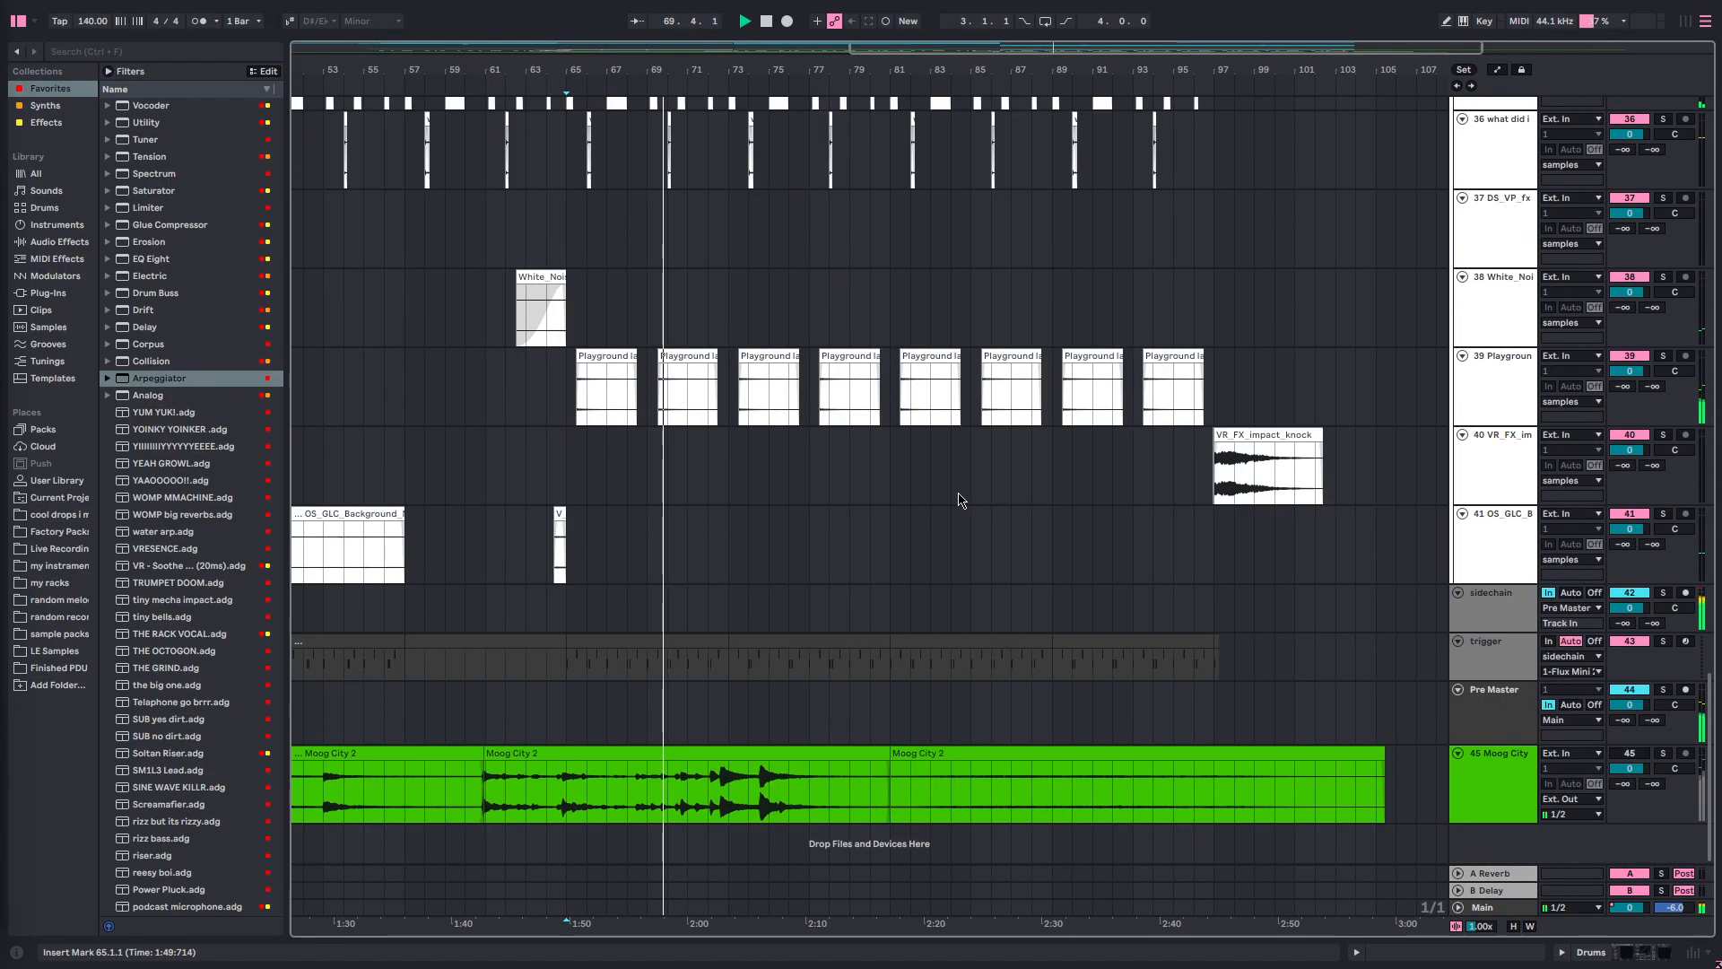
{"action": "scroll", "coordinate": [961, 499], "scroll_direction": "up", "scroll_amount": 15}
{"action": "scroll", "coordinate": [1040, 515], "scroll_direction": "up", "scroll_amount": 12}
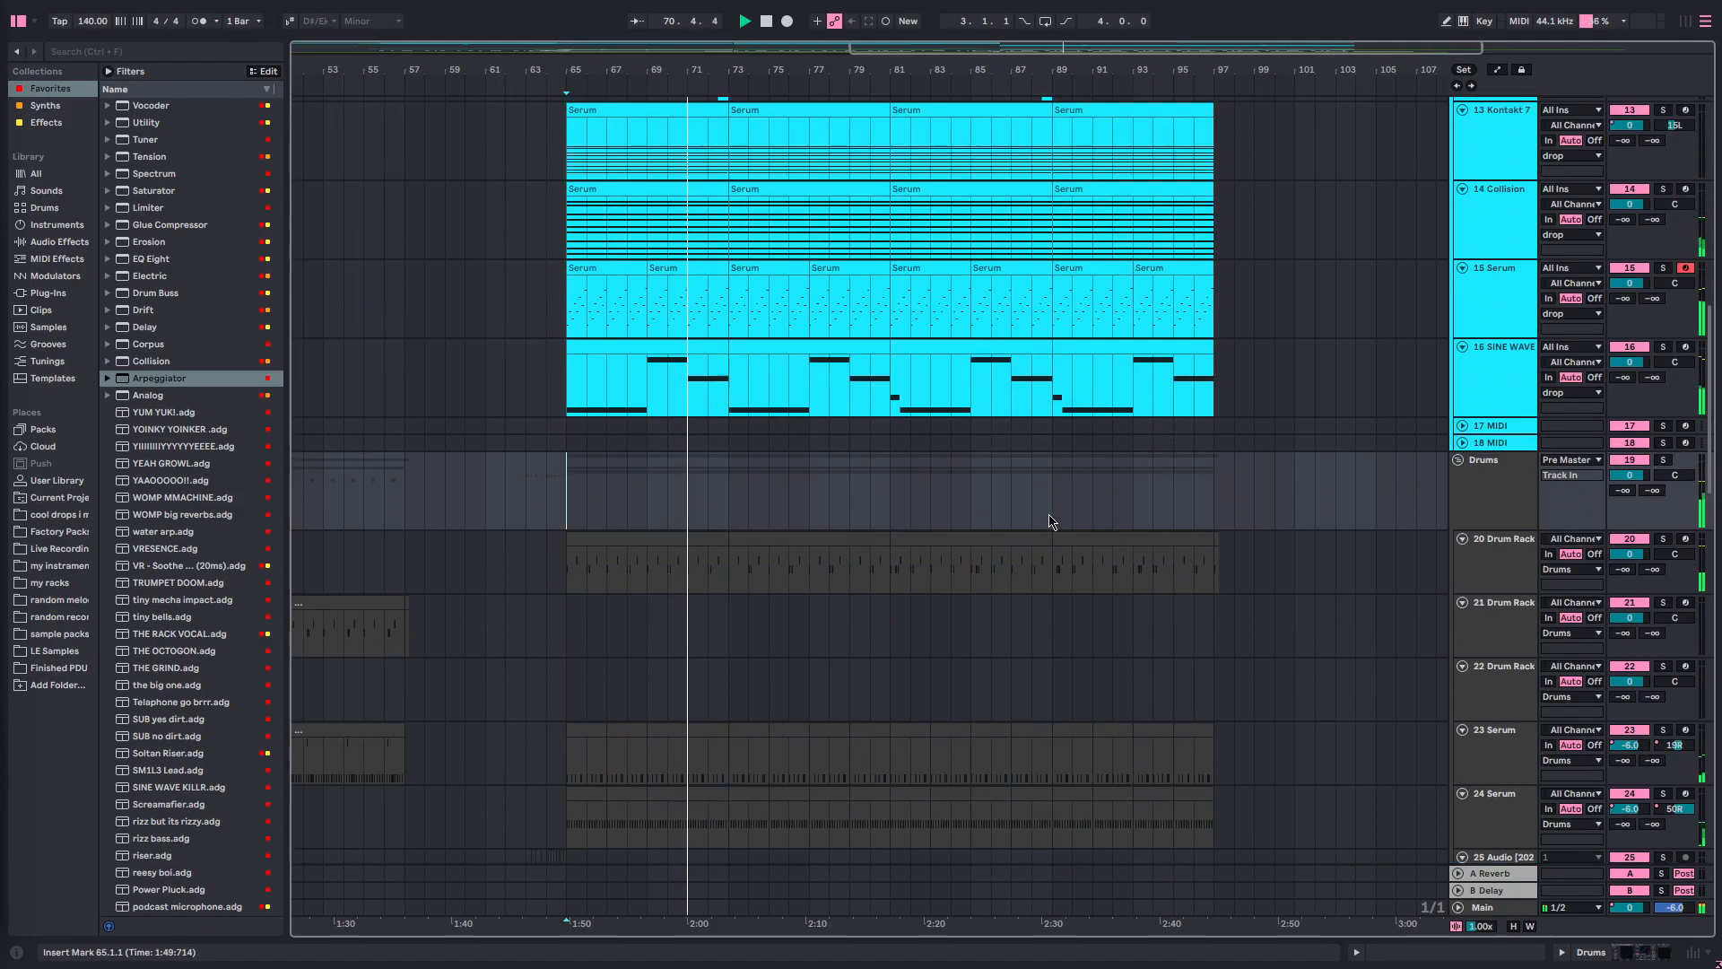
- Stop at bar 64 on the 9 Serum track and examine the drop group's clips from bar 65 at closer zoom
{"action": "left_click", "coordinate": [547, 520]}
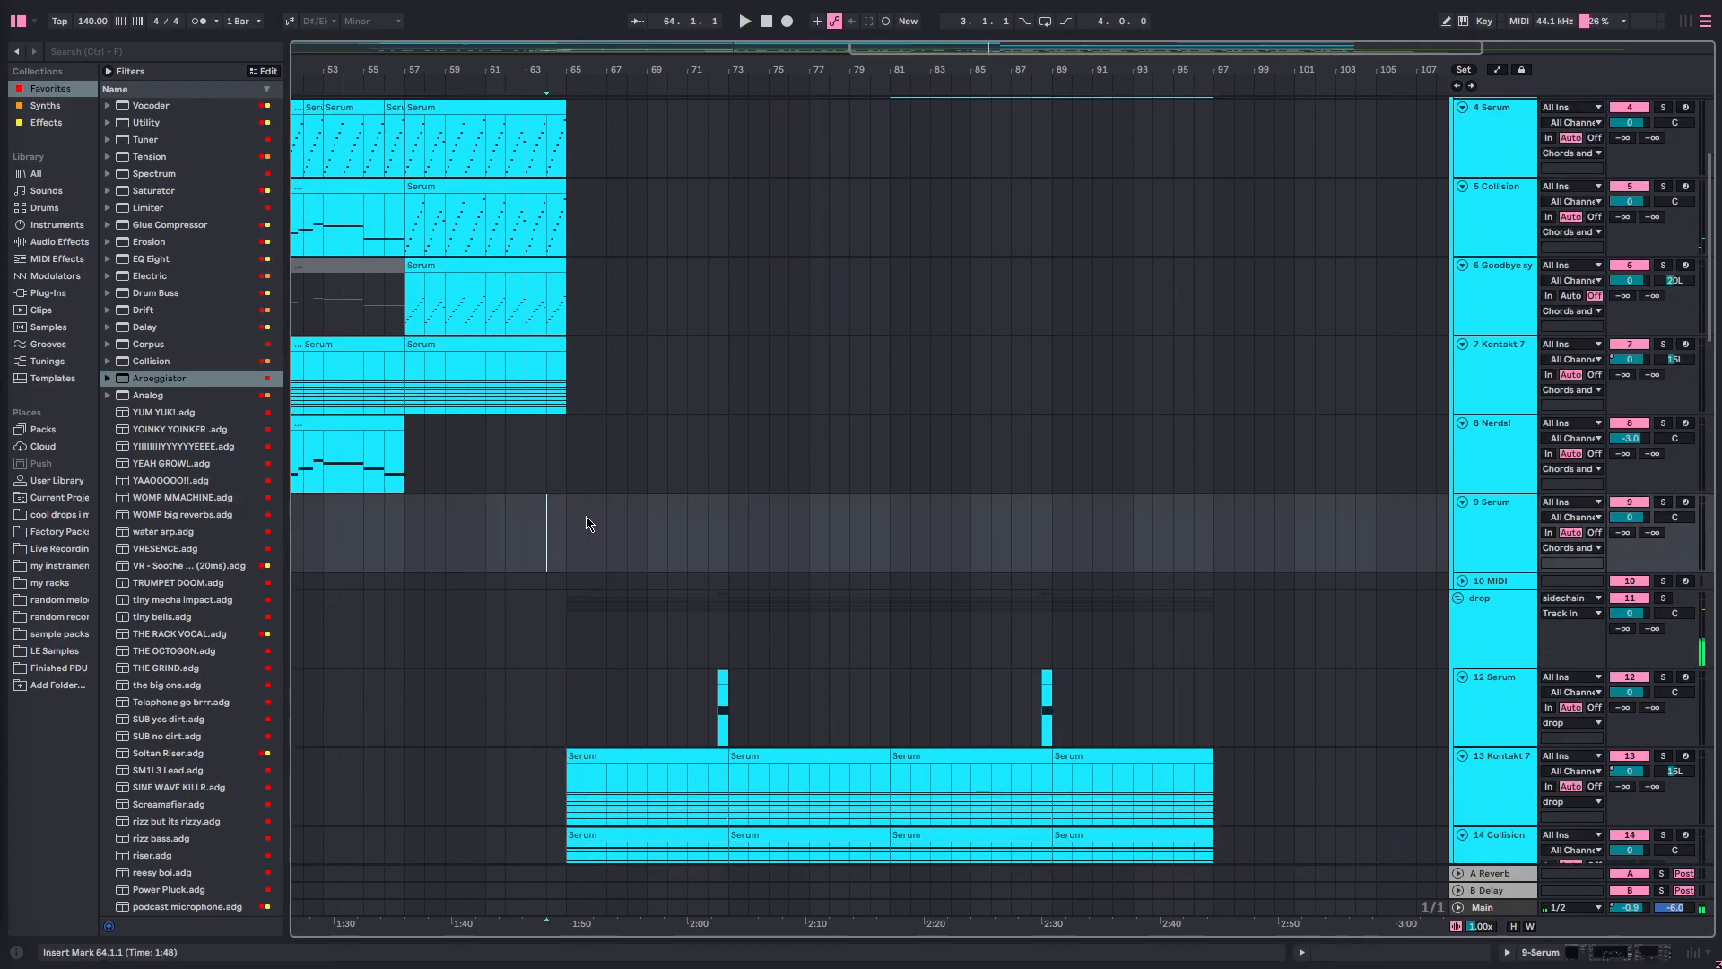
{"action": "scroll", "coordinate": [587, 529], "scroll_direction": "up", "scroll_amount": 5}
{"action": "scroll", "coordinate": [703, 491], "scroll_direction": "down", "scroll_amount": 5}
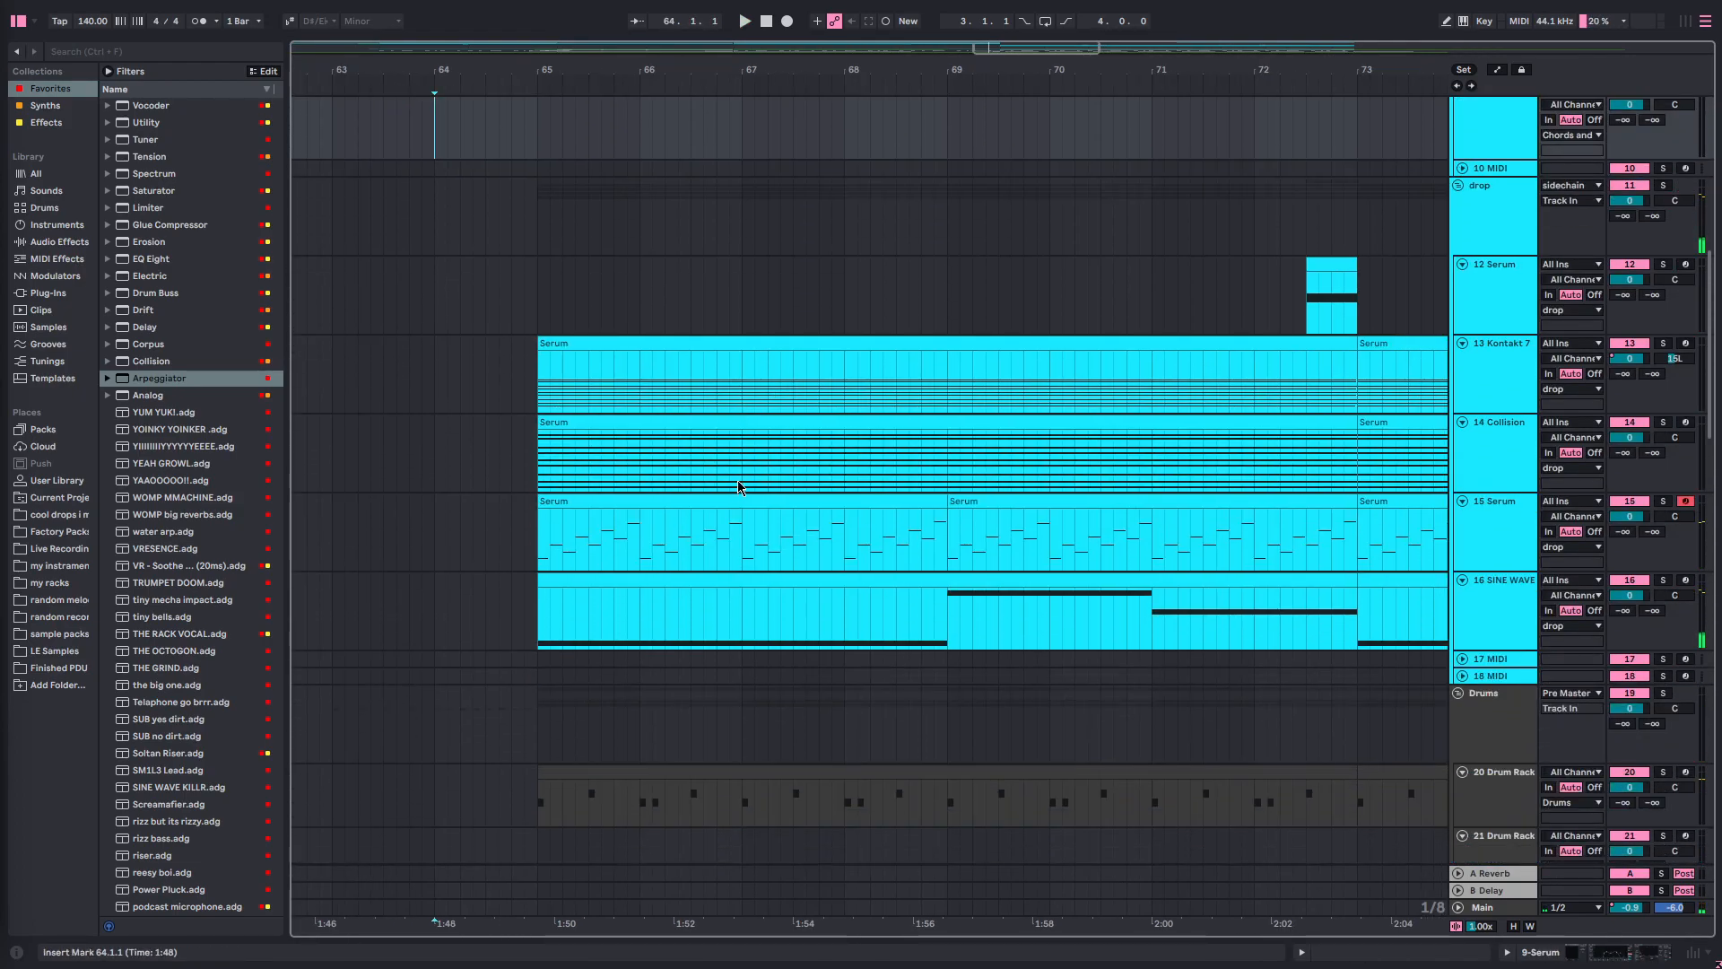
{"action": "scroll", "coordinate": [738, 484], "scroll_direction": "down", "scroll_amount": 3}
{"action": "scroll", "coordinate": [807, 470], "scroll_direction": "up", "scroll_amount": 3}
{"action": "scroll", "coordinate": [750, 459], "scroll_direction": "down", "scroll_amount": 6}
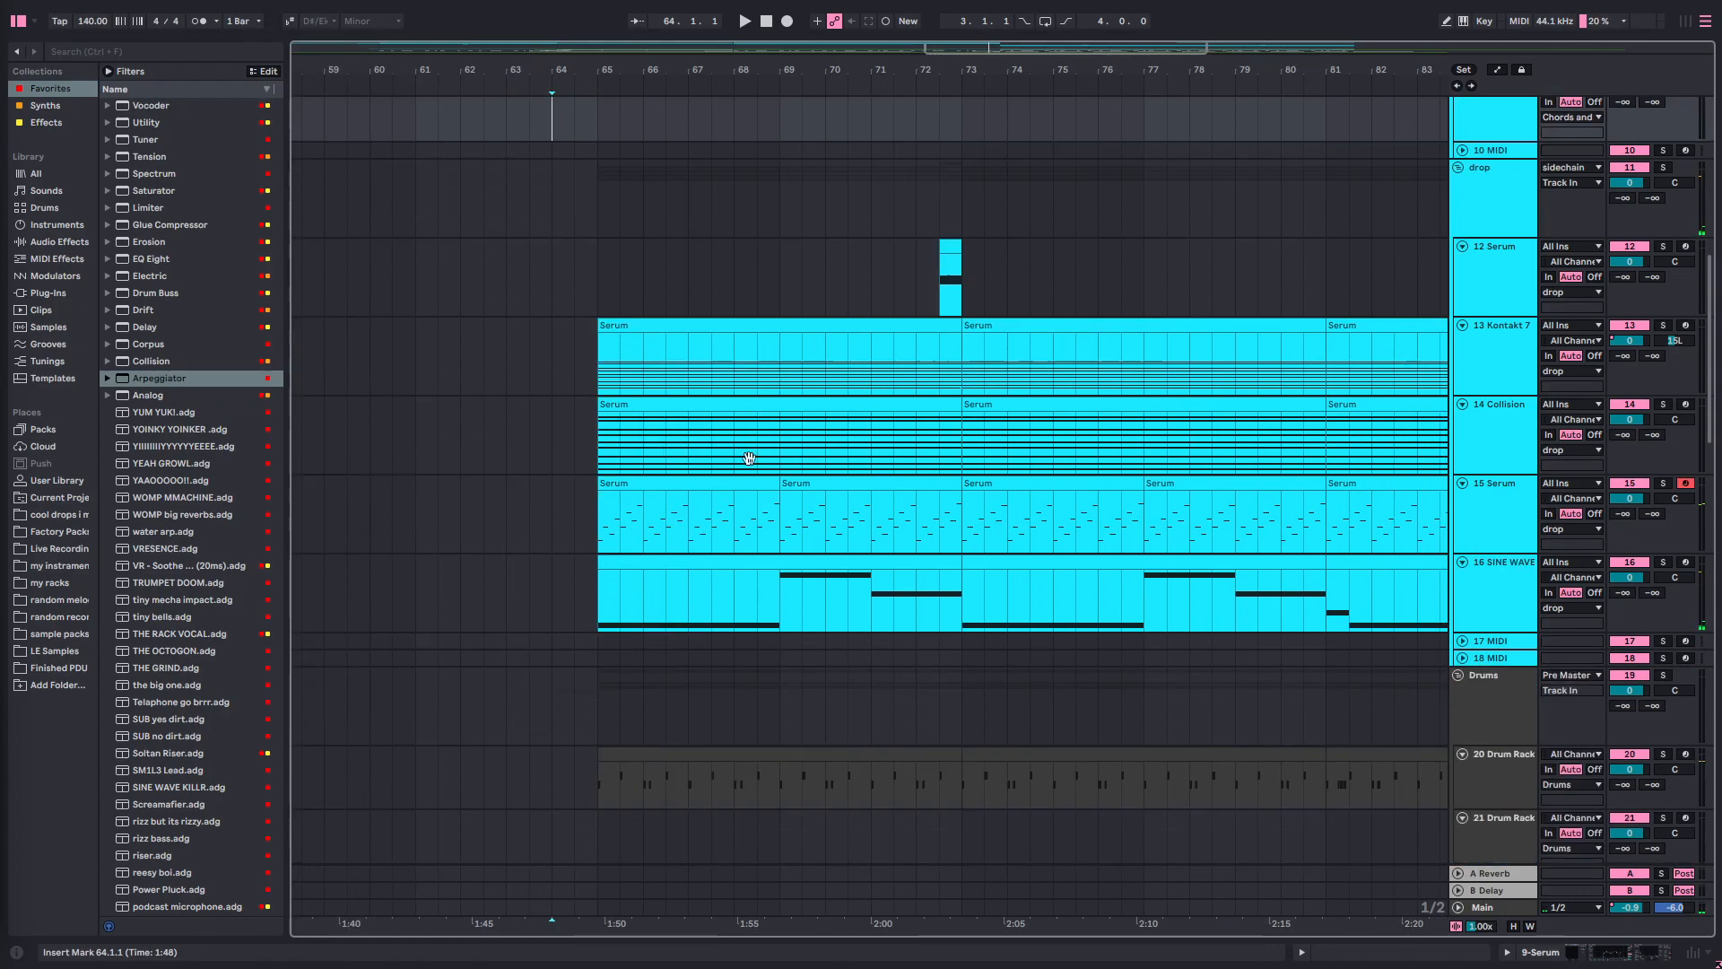
{"action": "scroll", "coordinate": [754, 435], "scroll_direction": "up", "scroll_amount": 1}
- Solo the 16 SINE WAVE track and listen to it from bar 65
{"action": "left_click", "coordinate": [596, 507]}
{"action": "key", "text": "space"}
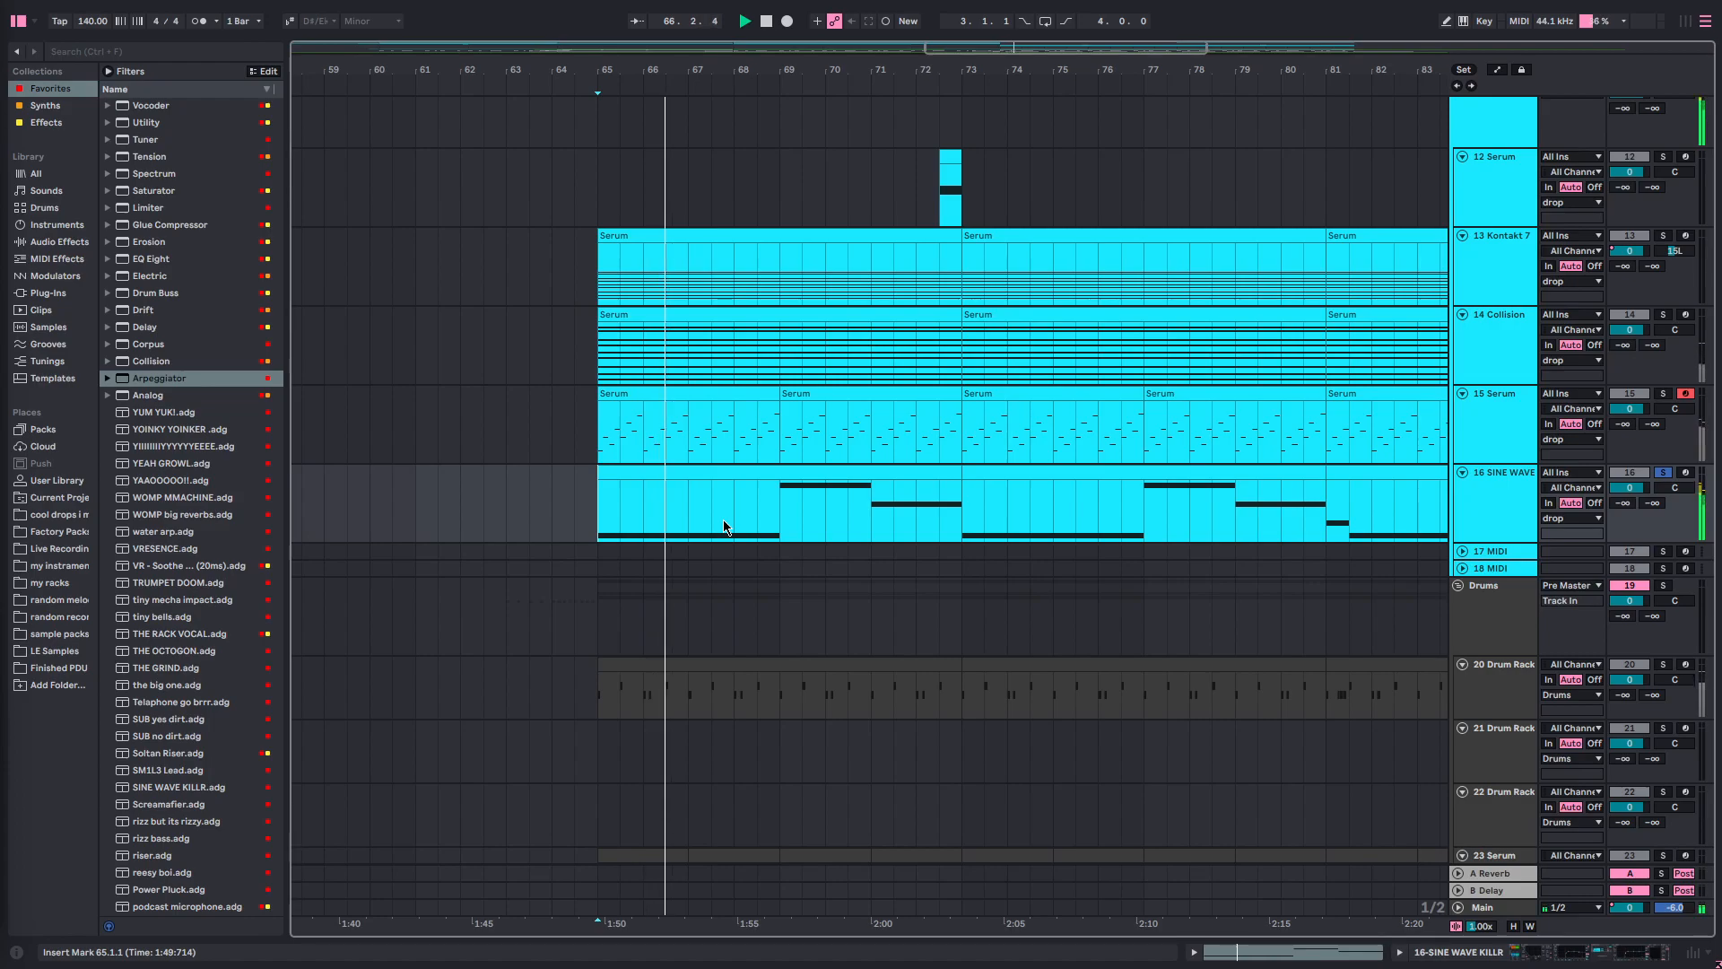
{"action": "left_click", "coordinate": [531, 440]}
{"action": "left_click", "coordinate": [581, 449]}
{"action": "left_click", "coordinate": [596, 429]}
- Solo the 13 Kontakt 7 track instead, play it from bar 65 and show its device chain
{"action": "left_click", "coordinate": [607, 276]}
{"action": "key", "text": "s"}
{"action": "key", "text": "space"}
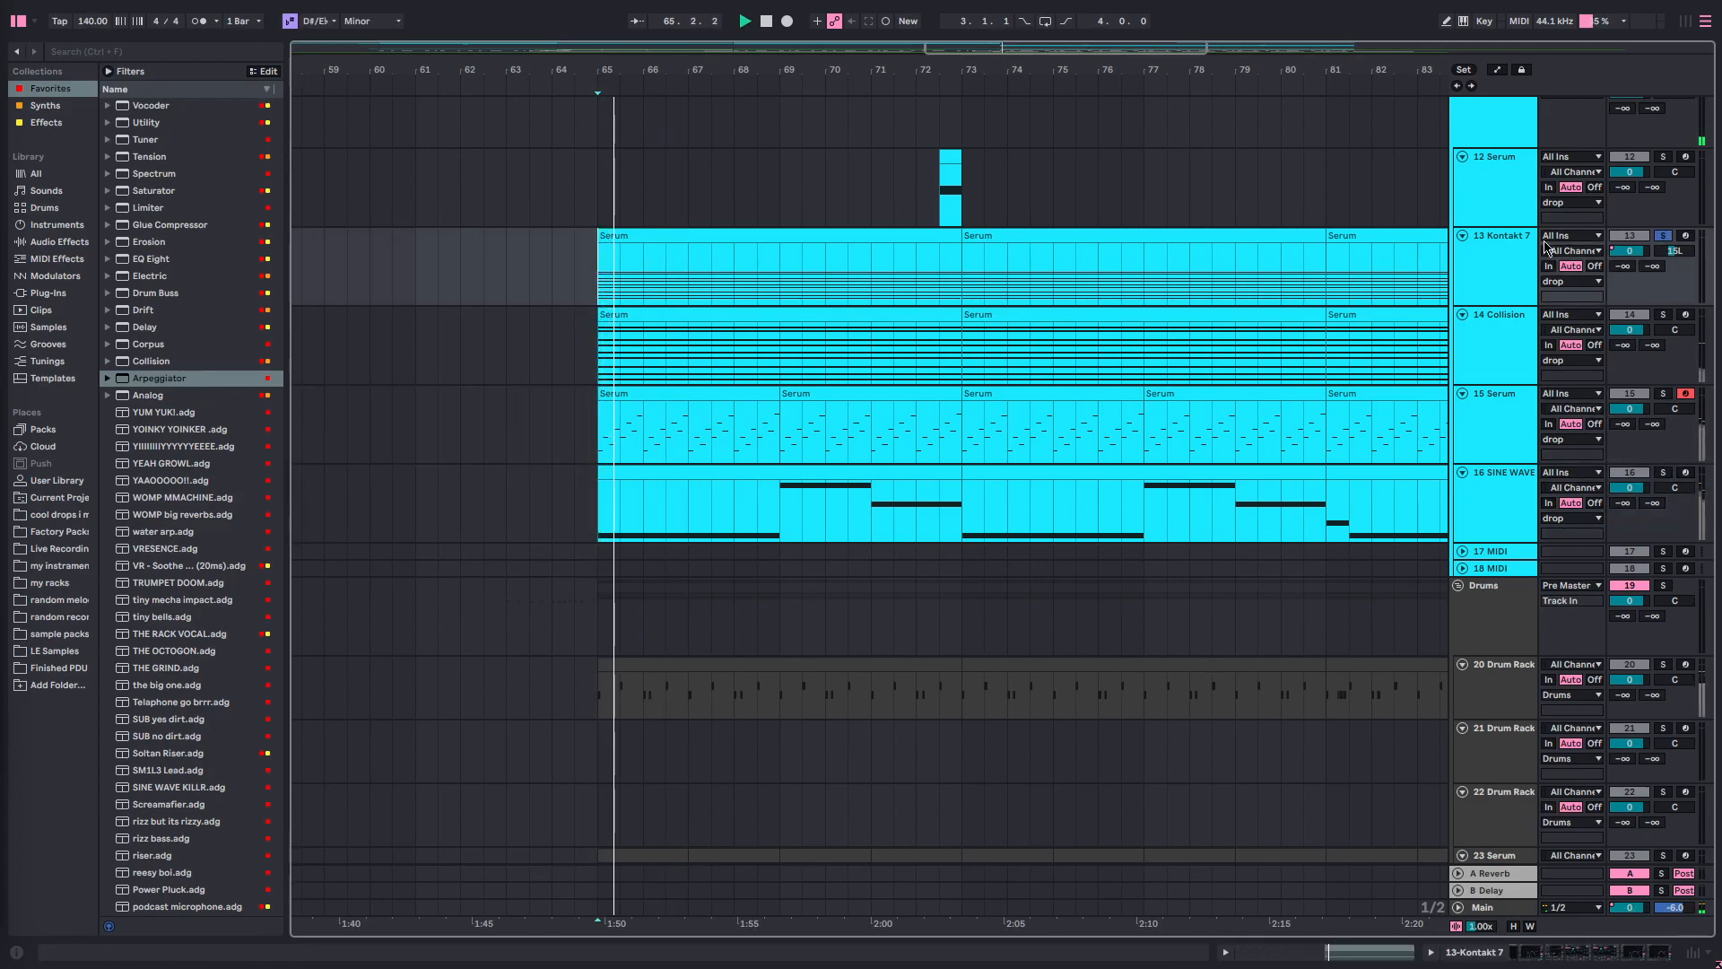
{"action": "double_click", "coordinate": [1497, 269]}
{"action": "key", "text": "space"}
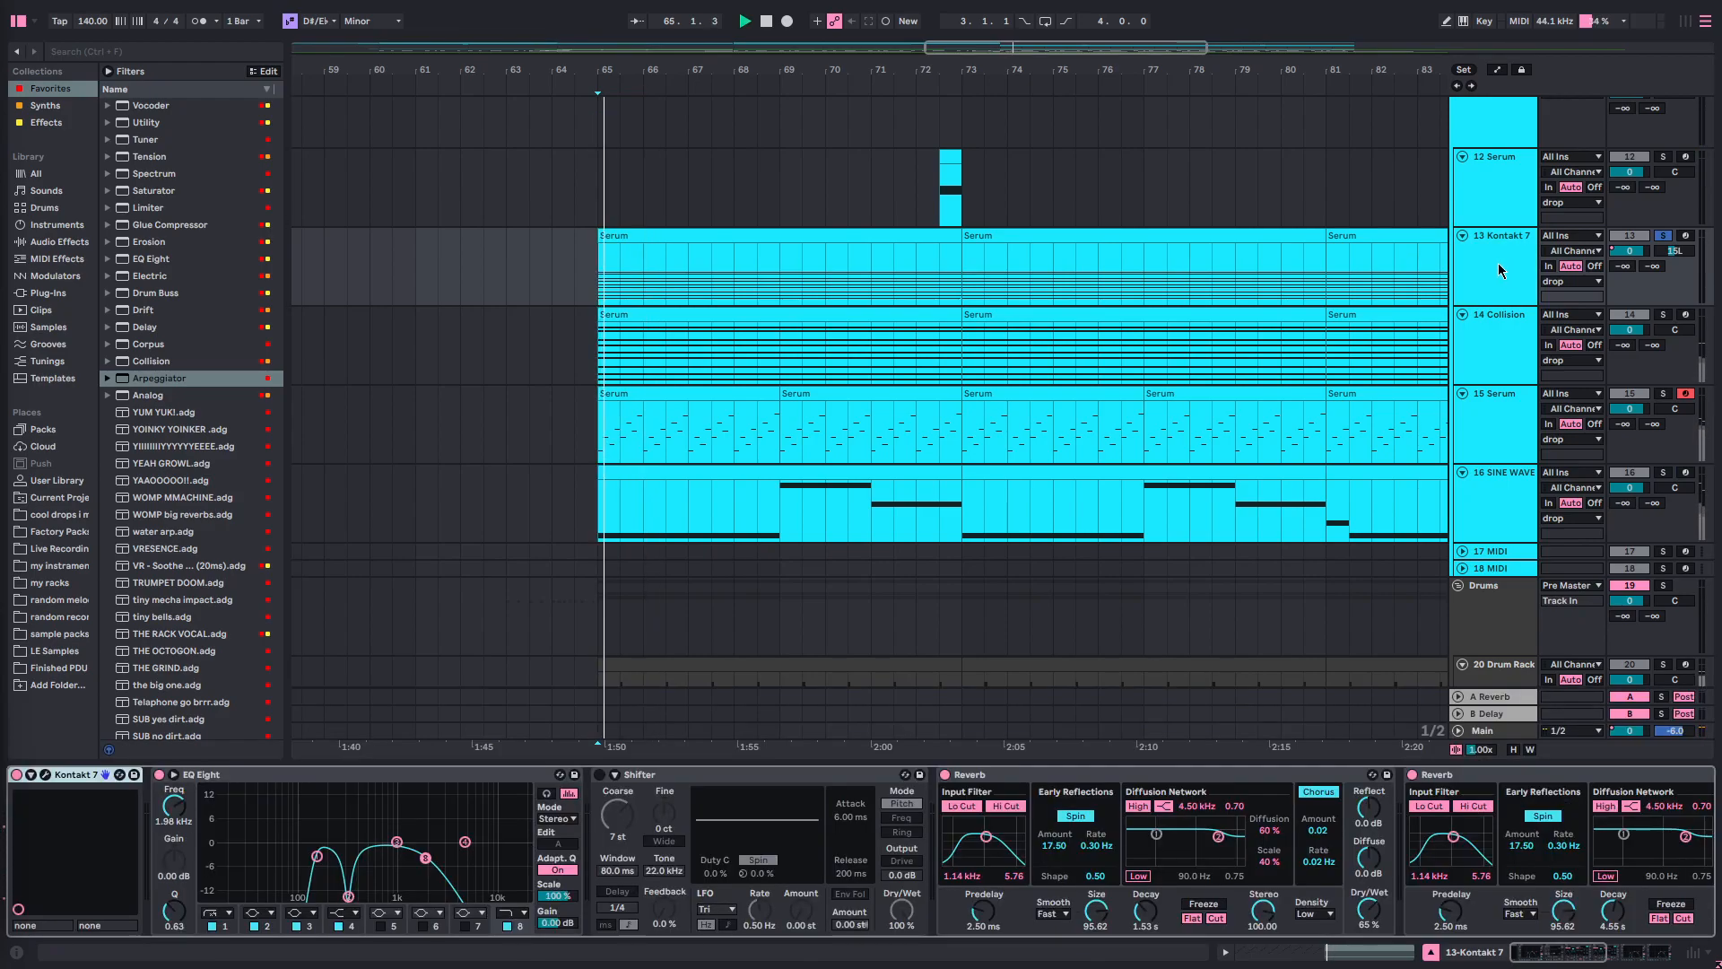
- Replay the soloed 13 Kontakt 7 track from bar 65 while examining its automation lanes and those of 14 Collision
{"action": "key", "text": "a"}
{"action": "scroll", "coordinate": [1244, 303], "scroll_direction": "down", "scroll_amount": 6}
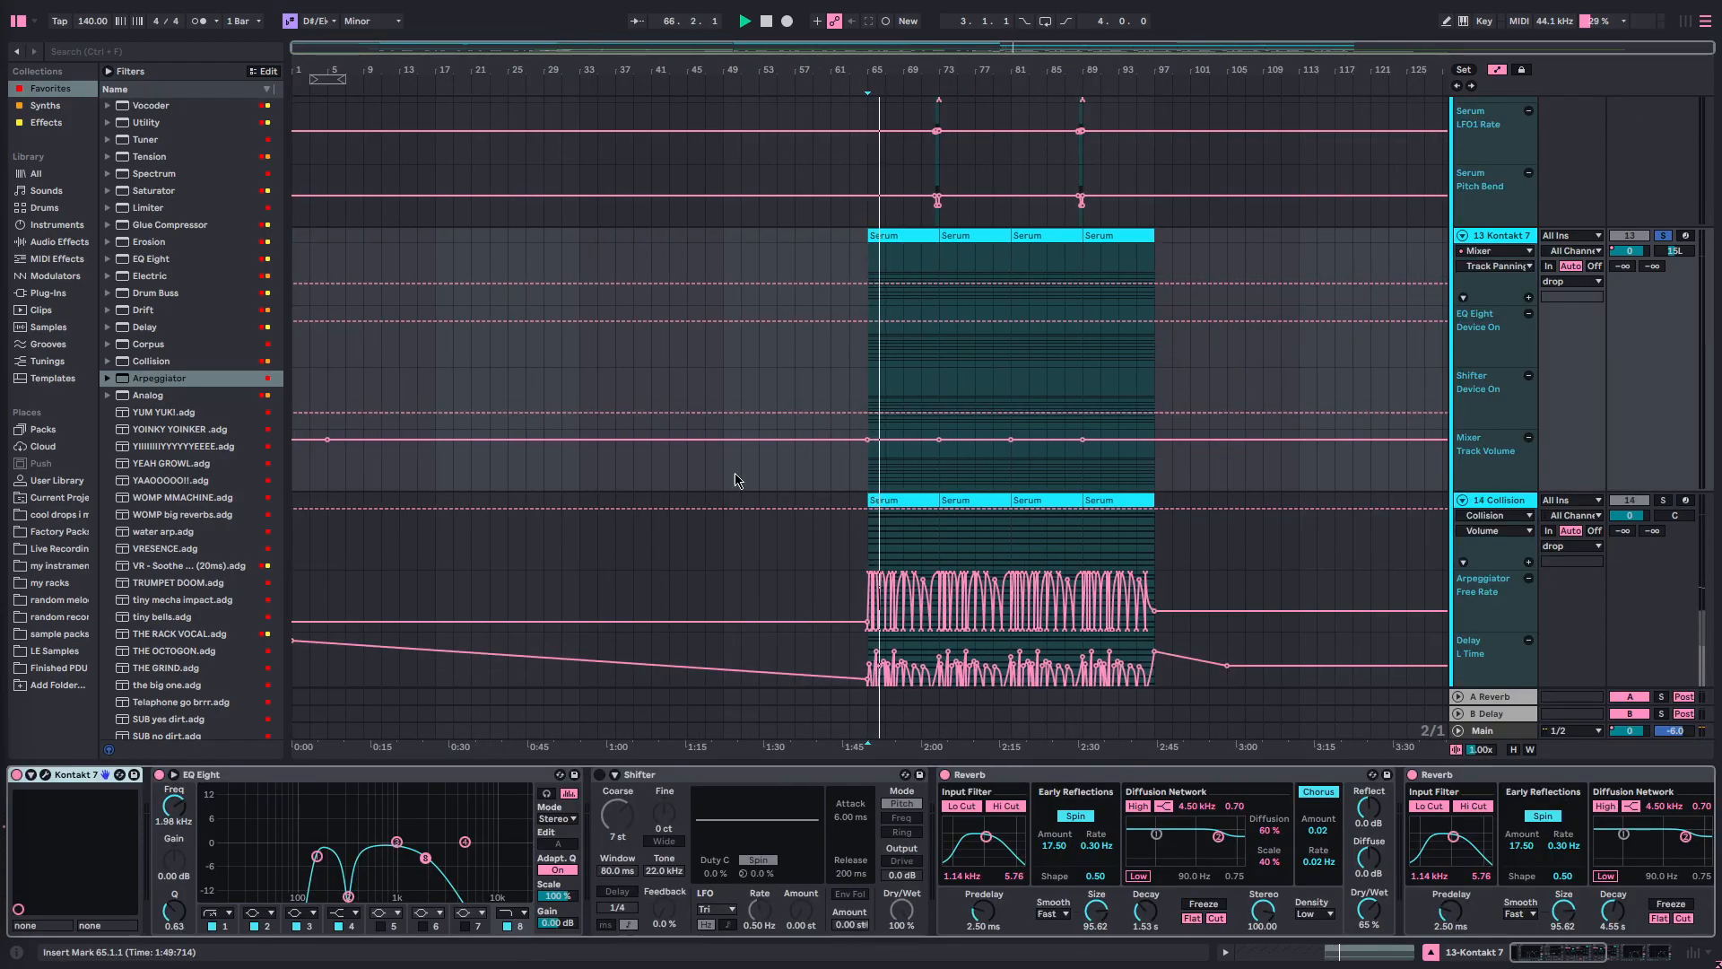
{"action": "key", "text": "a"}
{"action": "key", "text": "space"}
{"action": "key", "text": "space"}
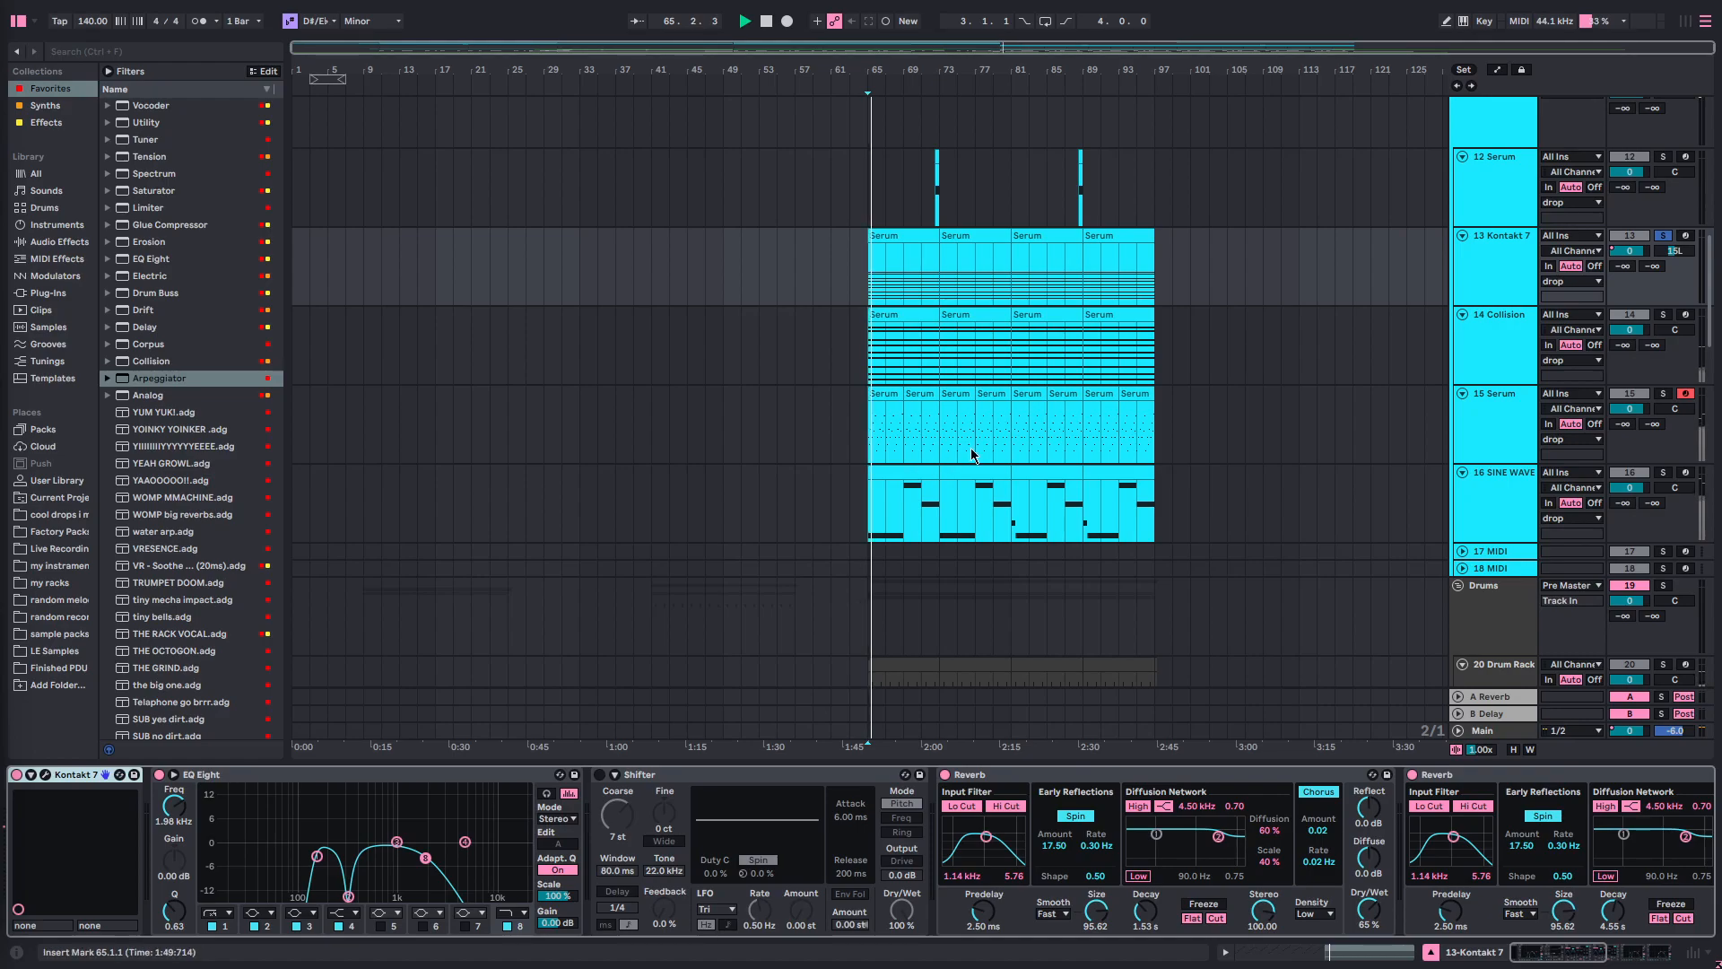
{"action": "key", "text": "a"}
{"action": "scroll", "coordinate": [1077, 403], "scroll_direction": "down", "scroll_amount": 4}
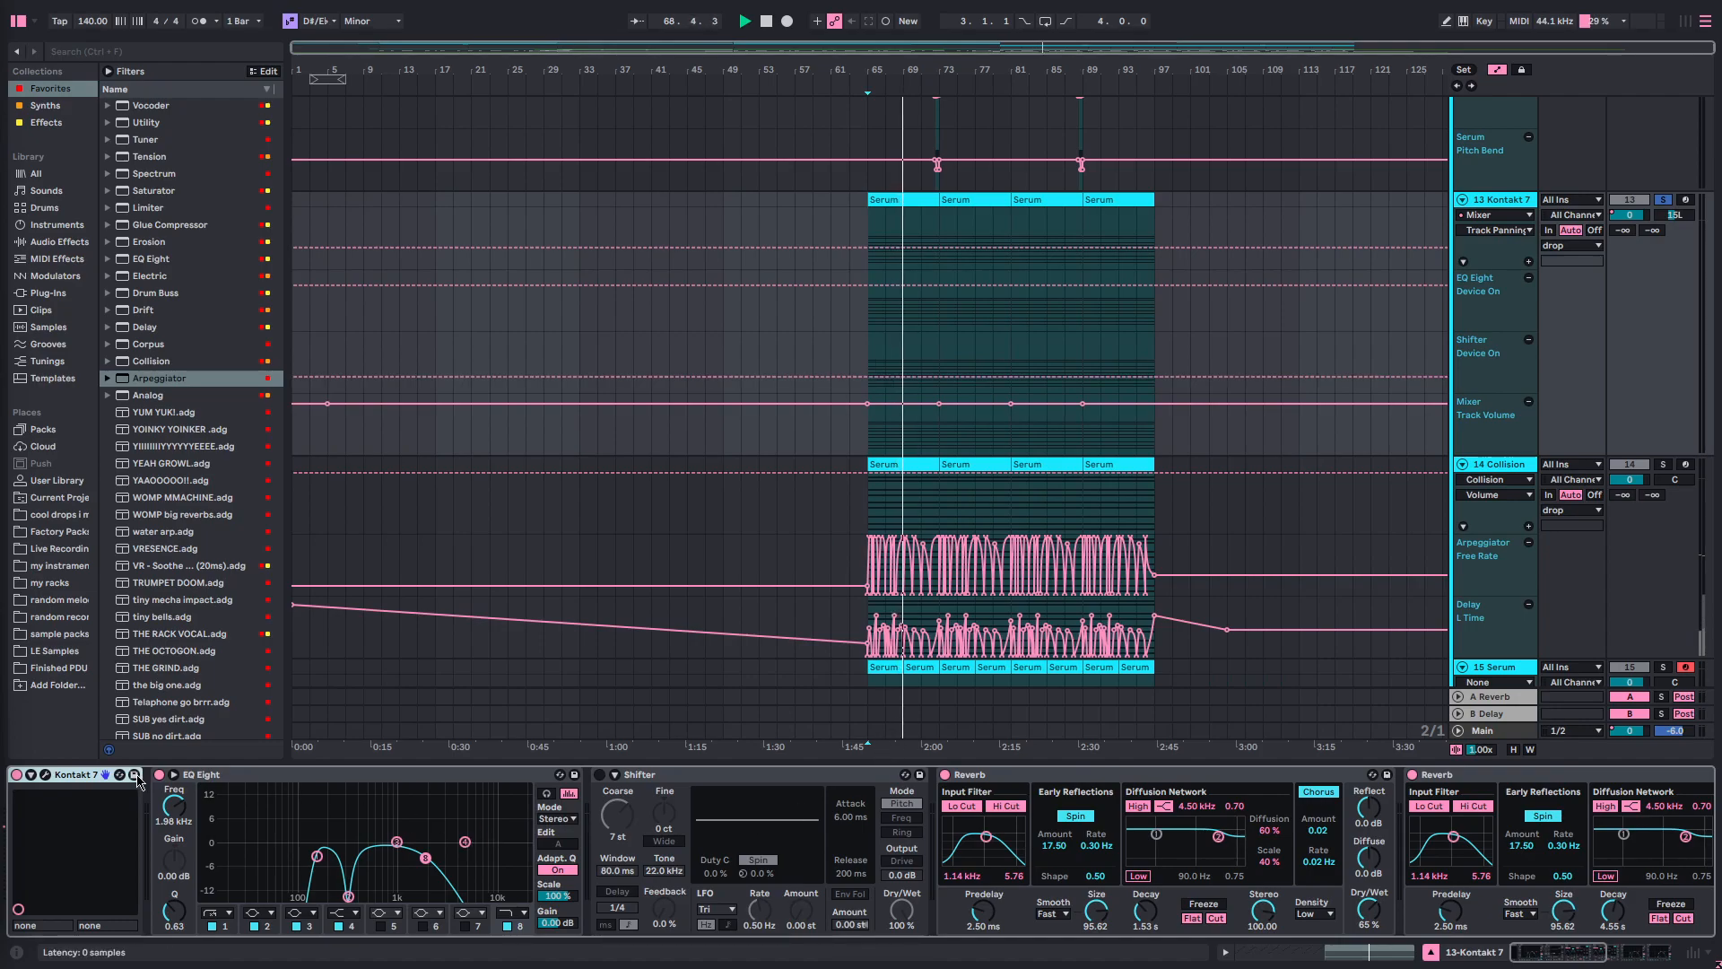
- Check the Kontakt 7 plug-in's library window during playback, close it and hide the automation lanes
{"action": "left_click", "coordinate": [45, 774]}
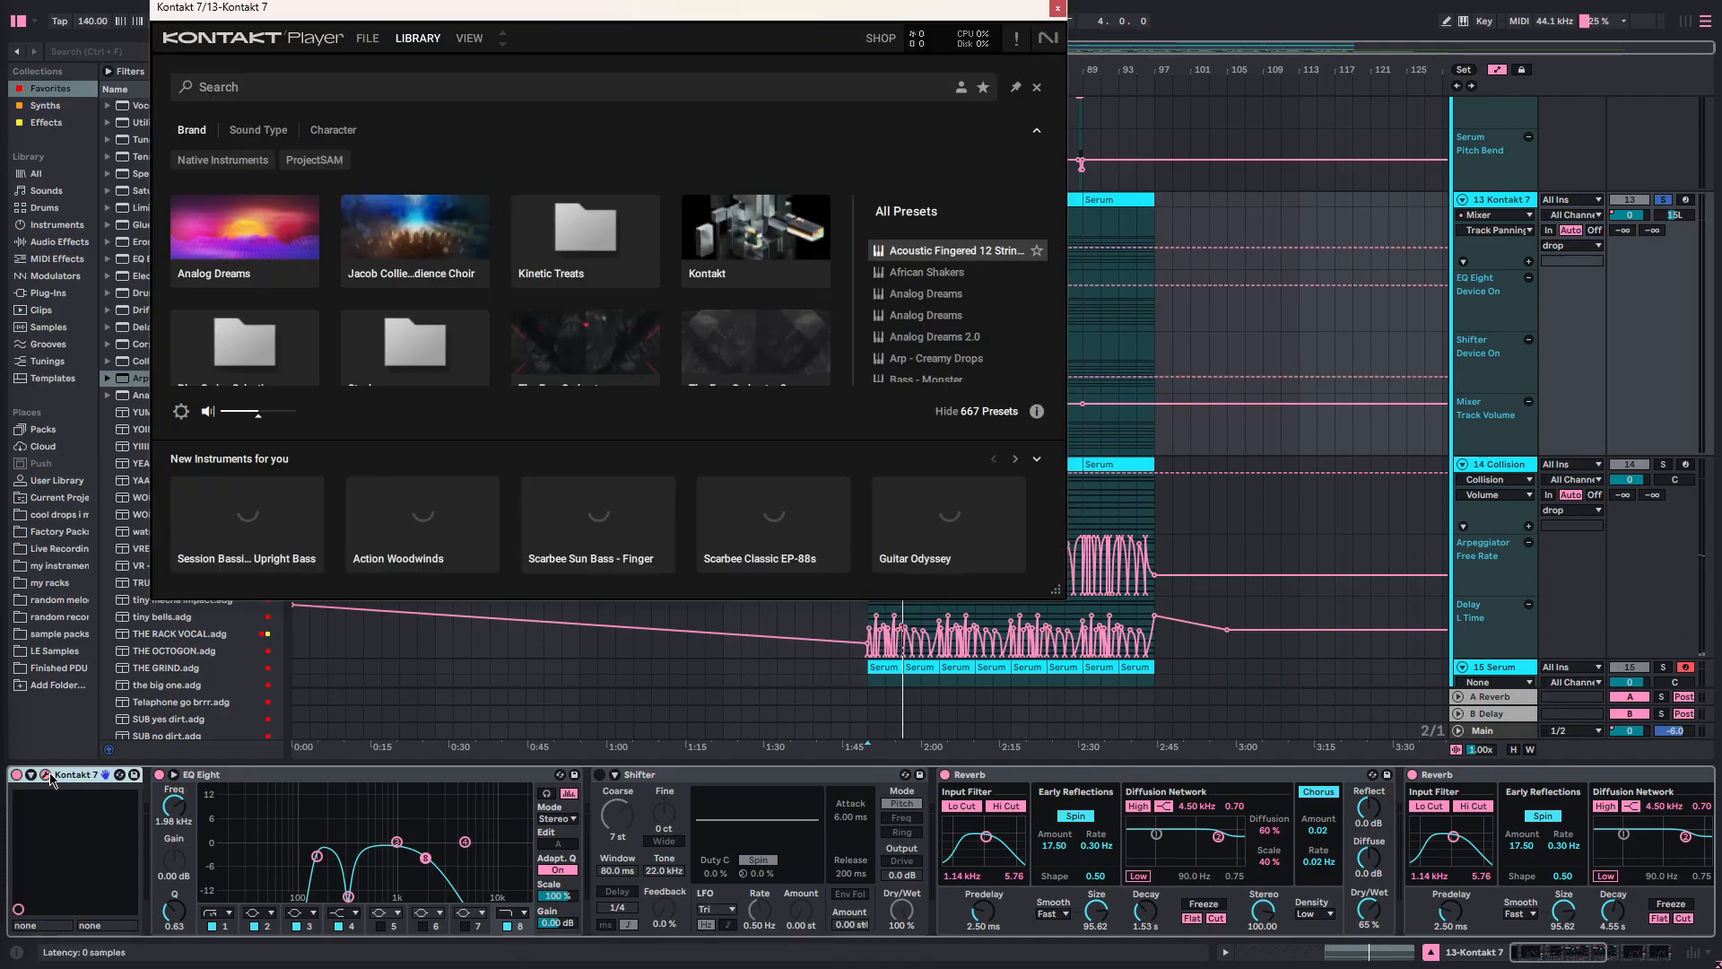
{"action": "key", "text": "space"}
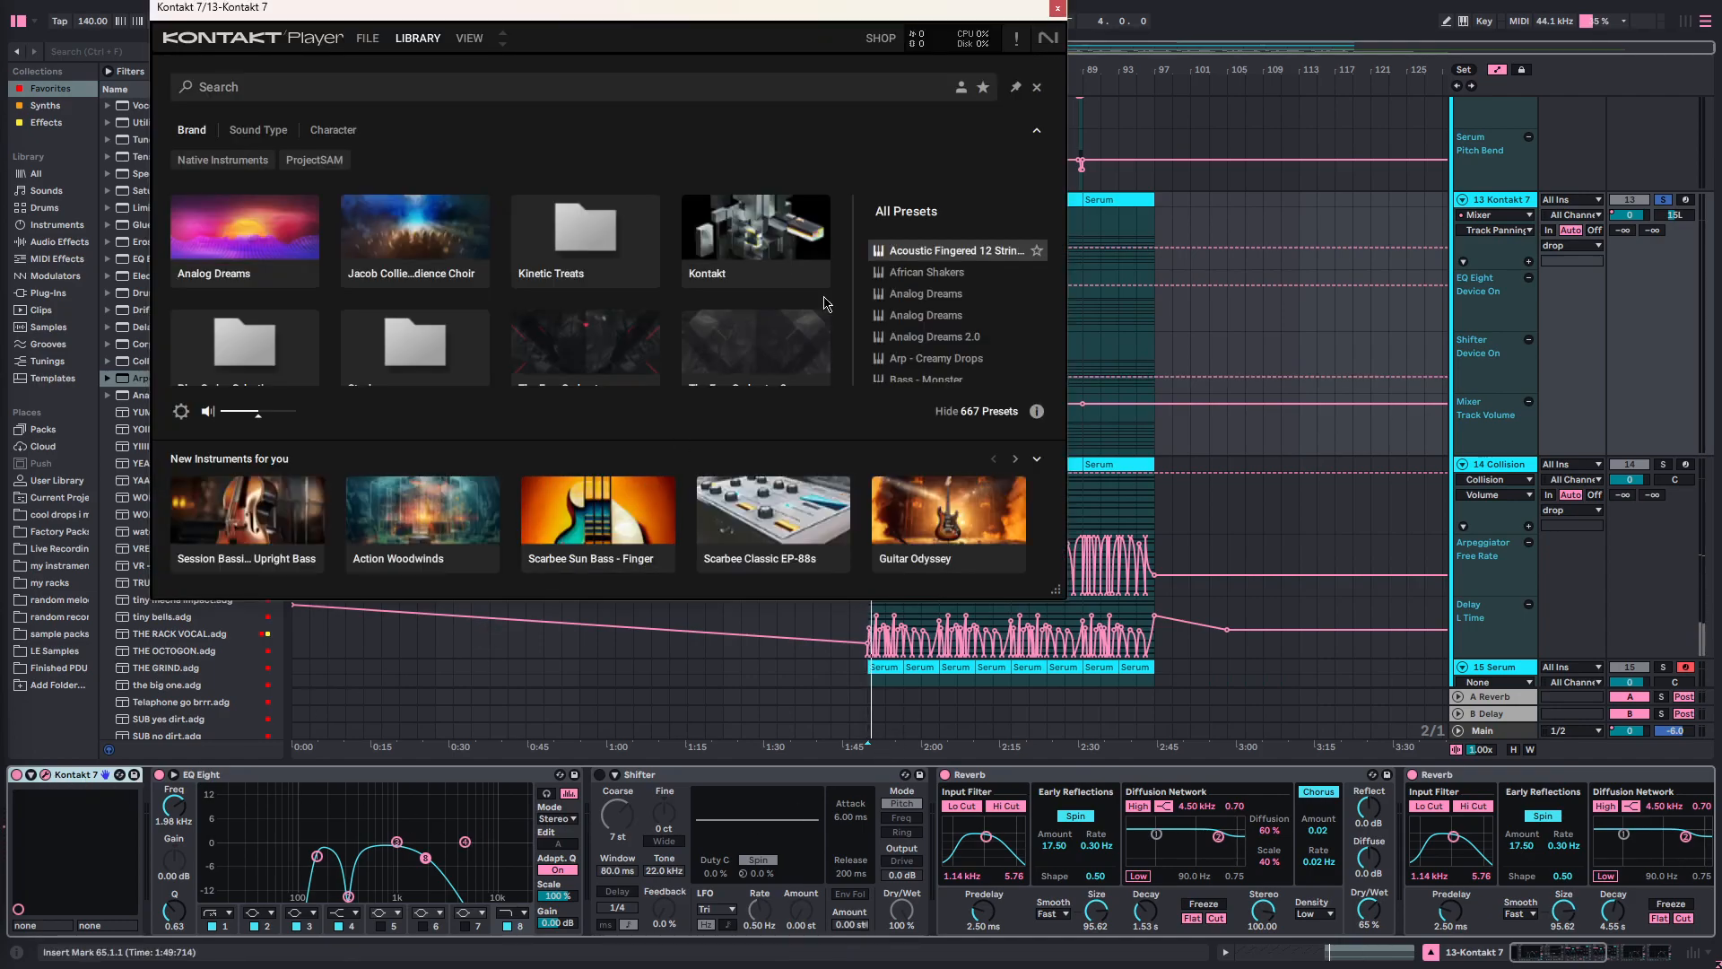
{"action": "left_click", "coordinate": [1057, 7]}
{"action": "key", "text": "ctrl+a"}
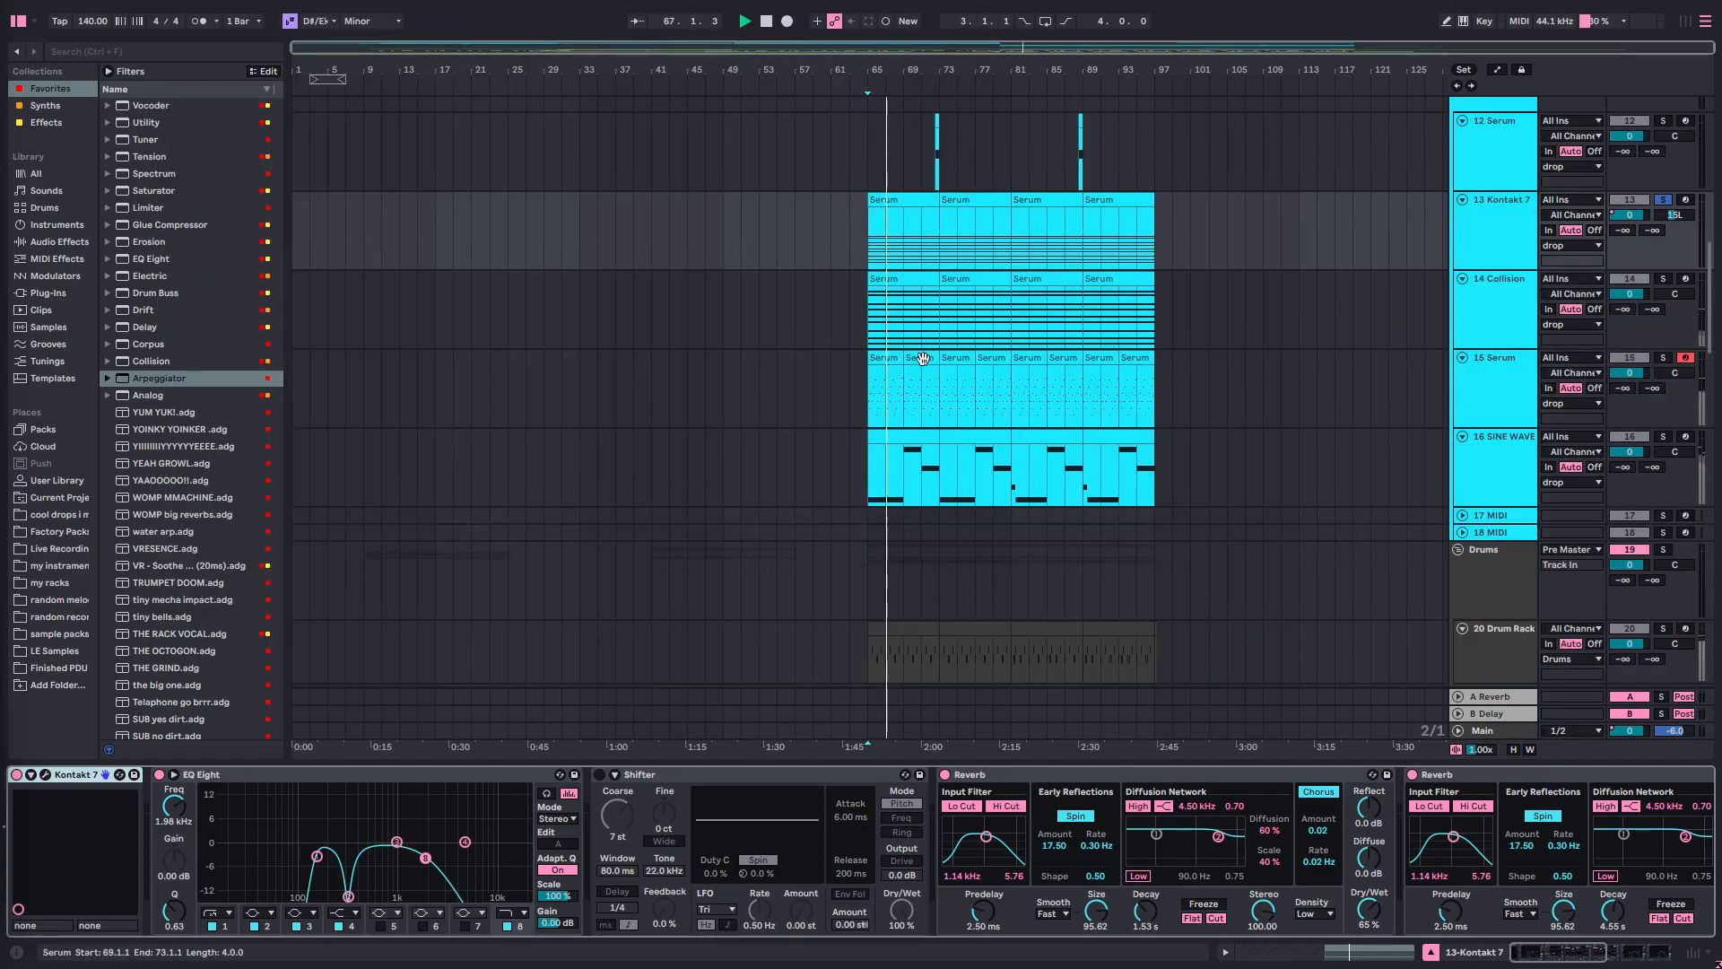
{"action": "key", "text": "a"}
{"action": "key", "text": "space"}
- Load the Jacob Collier Audience Choir instrument from the Kontakt library and close the plug-in window
{"action": "scroll", "coordinate": [941, 406], "scroll_direction": "up", "scroll_amount": 3}
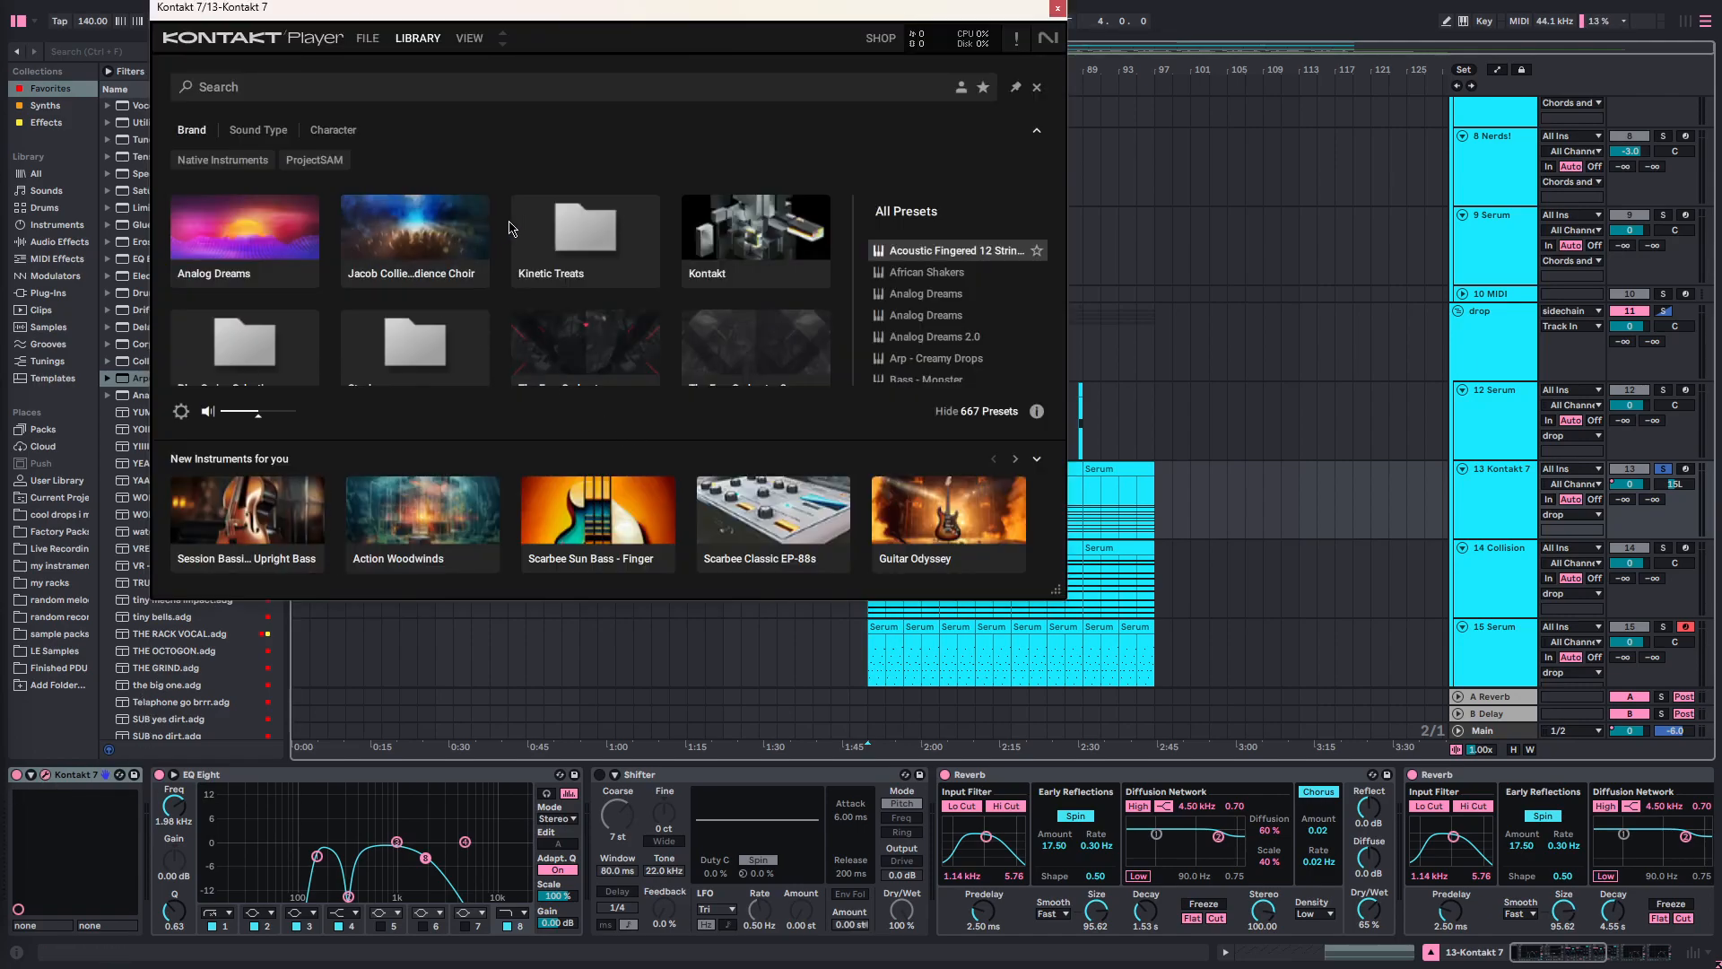
{"action": "scroll", "coordinate": [504, 224], "scroll_direction": "down", "scroll_amount": 1}
{"action": "scroll", "coordinate": [467, 247], "scroll_direction": "up", "scroll_amount": 1}
{"action": "double_click", "coordinate": [405, 263]}
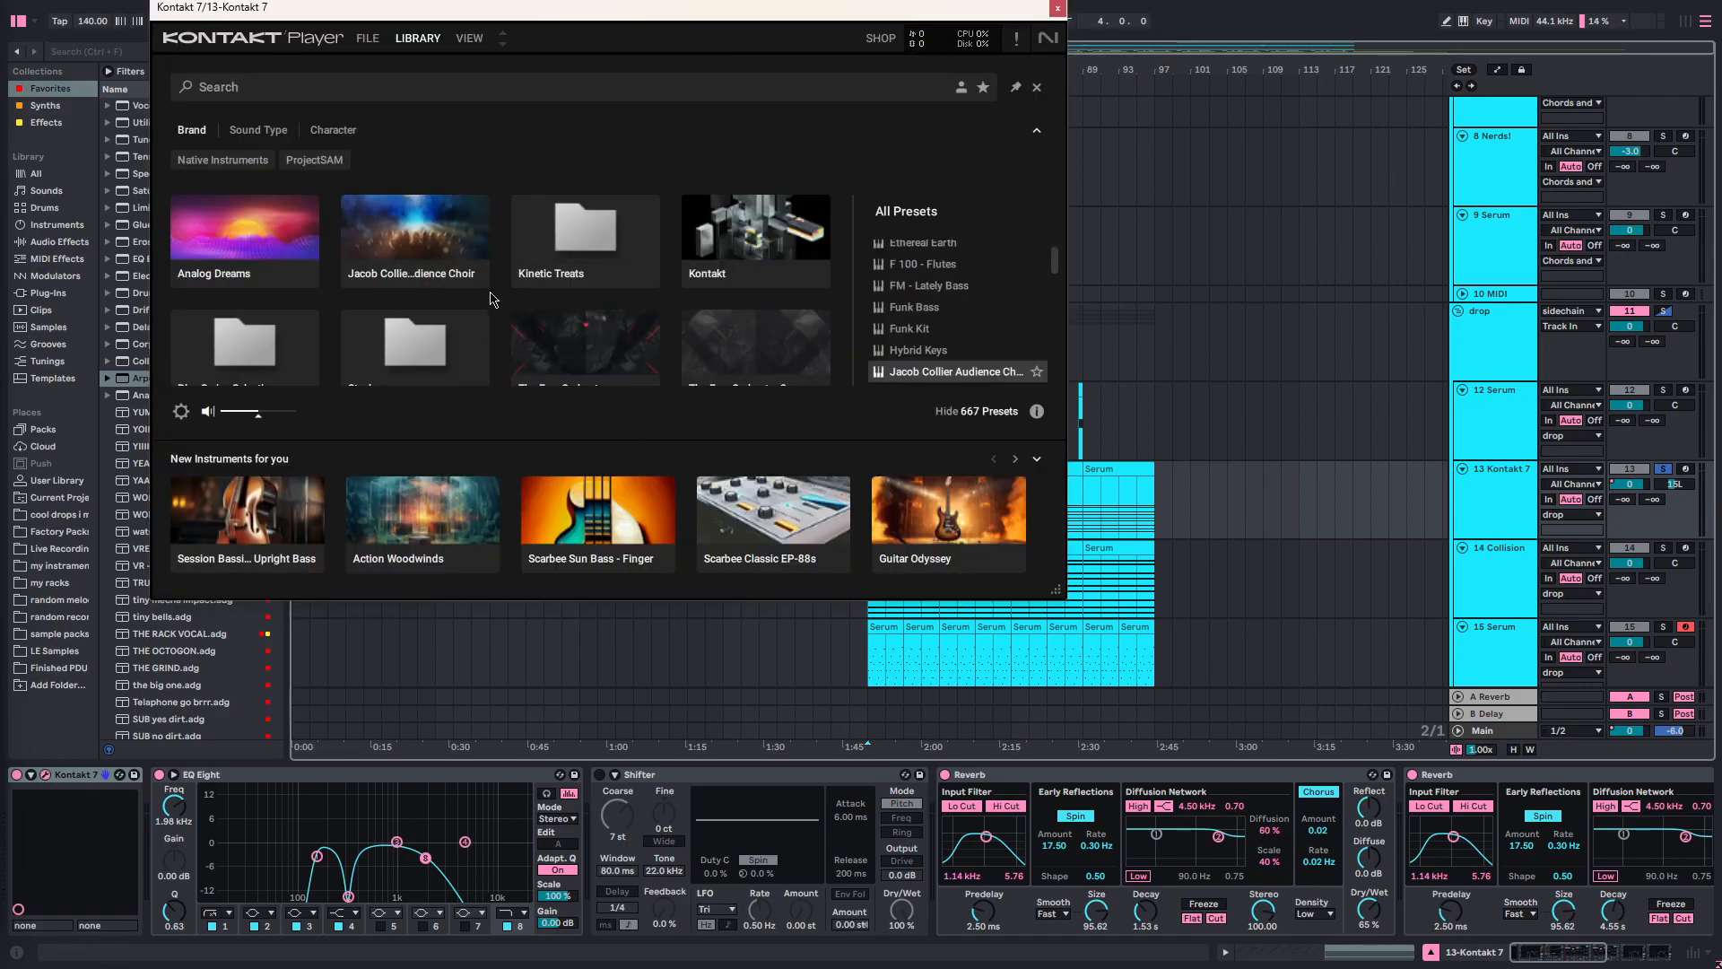
{"action": "double_click", "coordinate": [442, 264]}
{"action": "double_click", "coordinate": [443, 263]}
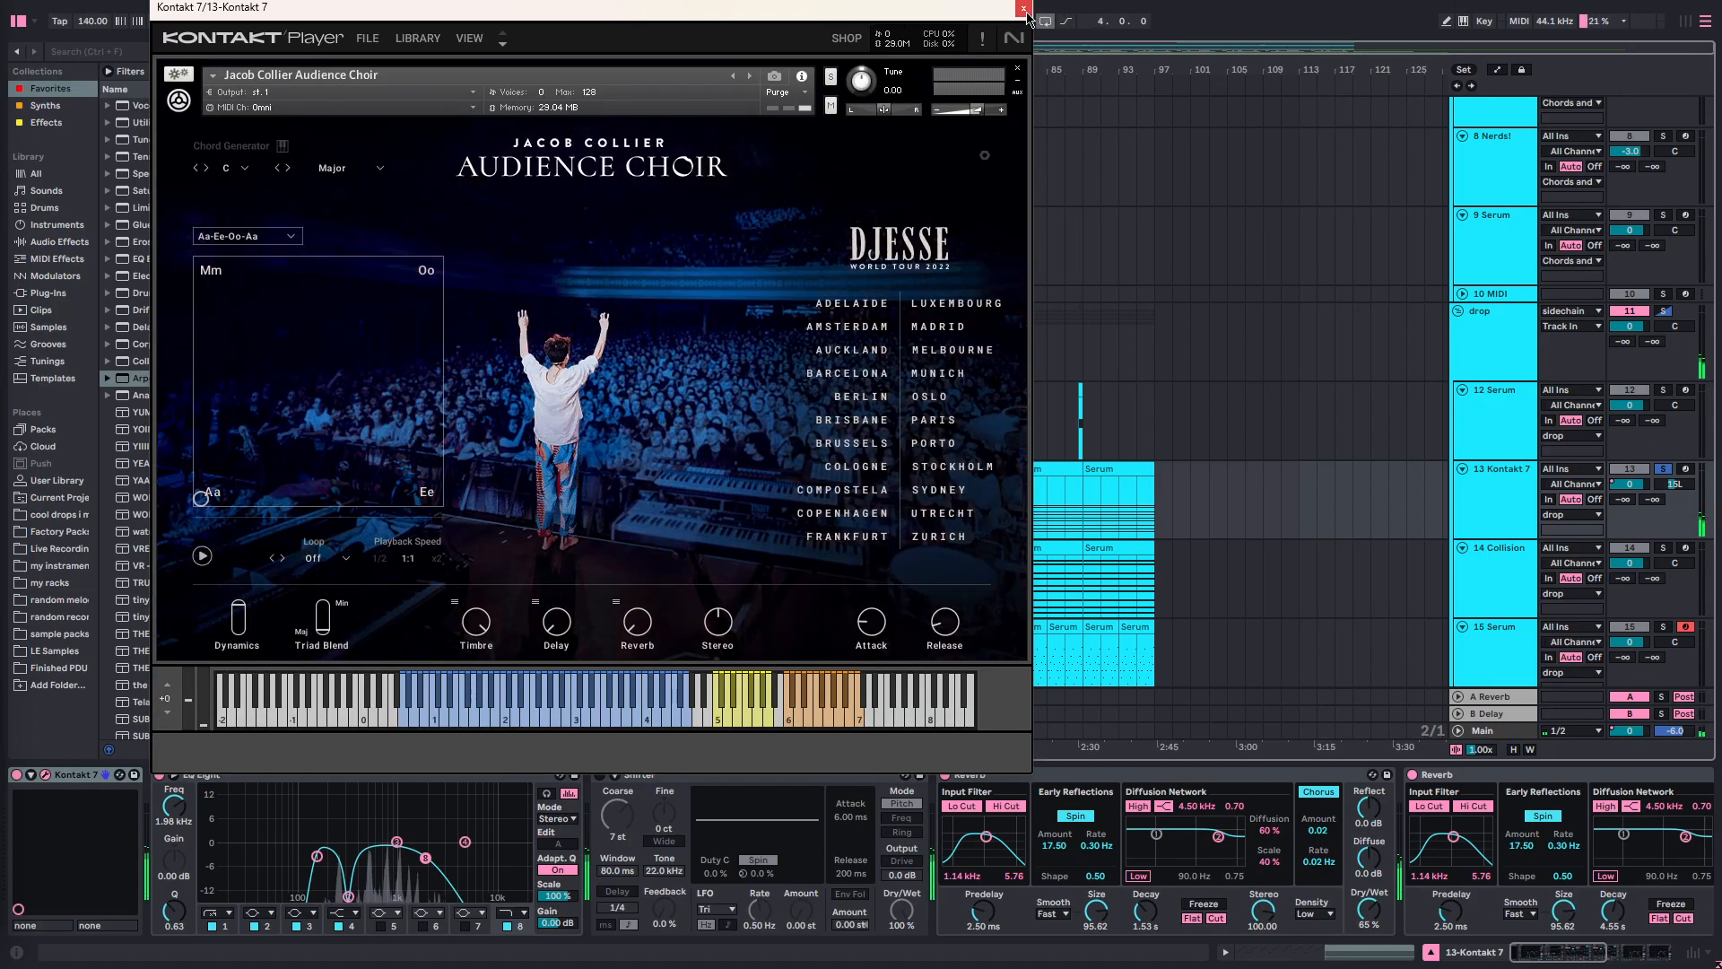
{"action": "left_click", "coordinate": [1055, 9]}
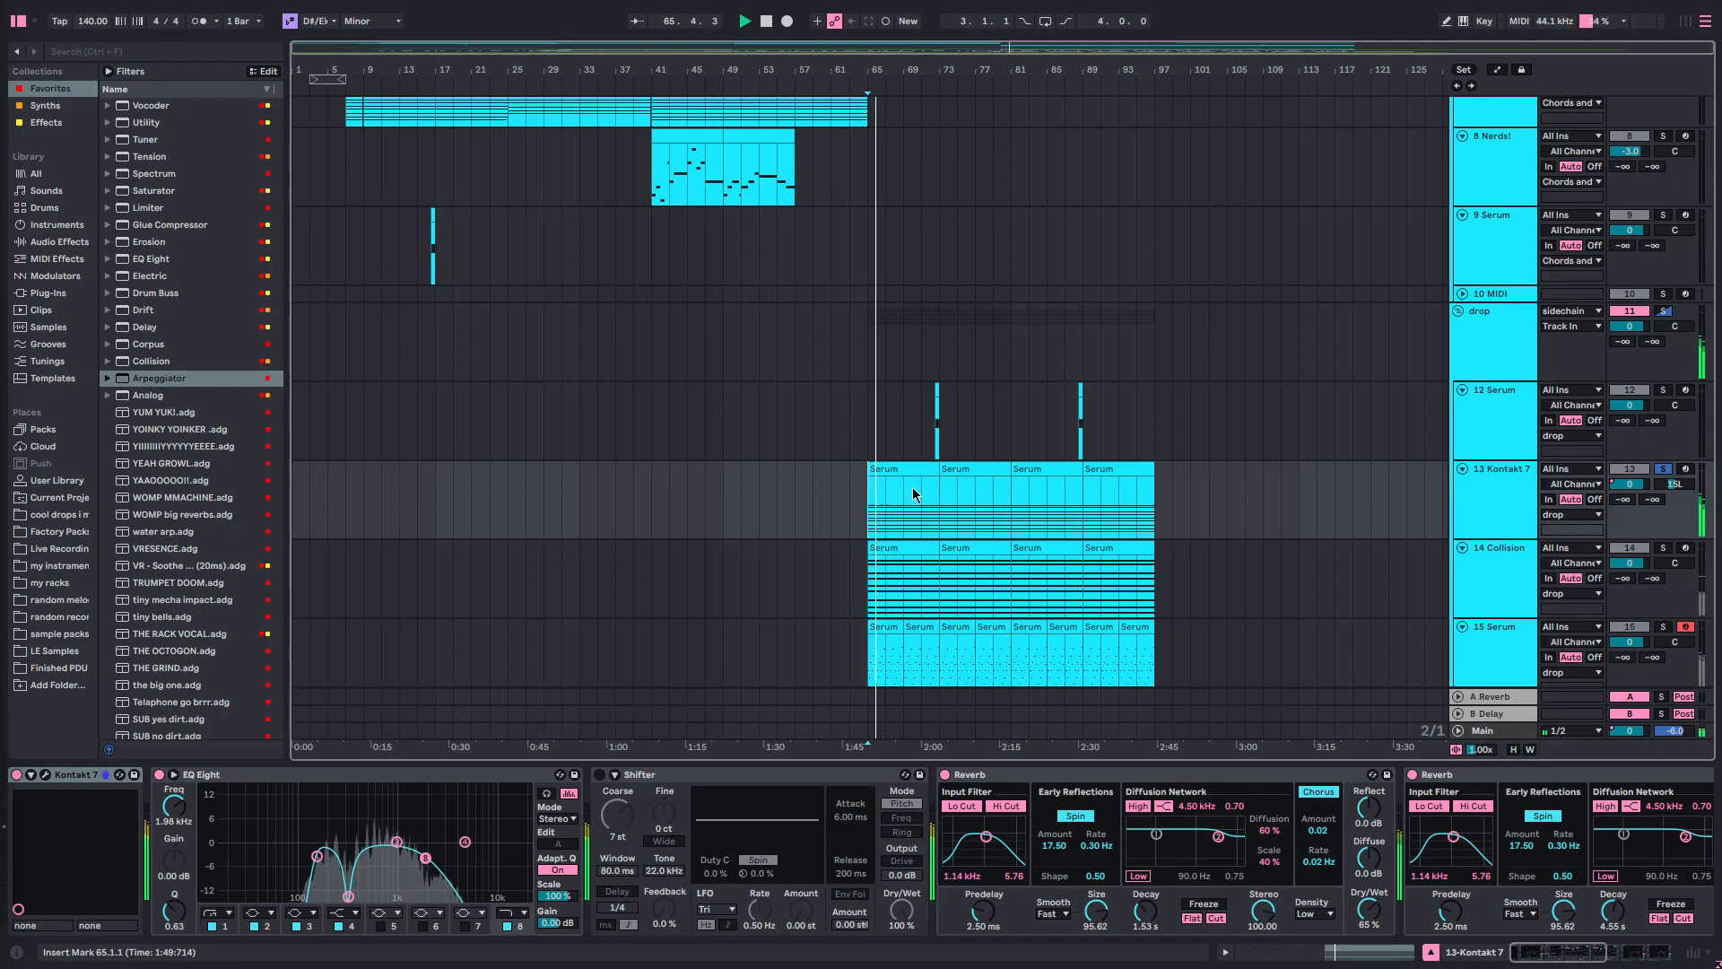
- Show the automation lanes and examine those of the 13 Kontakt 7 track during playback
{"action": "scroll", "coordinate": [975, 484], "scroll_direction": "down", "scroll_amount": 2}
{"action": "key", "text": "a"}
{"action": "scroll", "coordinate": [959, 475], "scroll_direction": "down", "scroll_amount": 3}
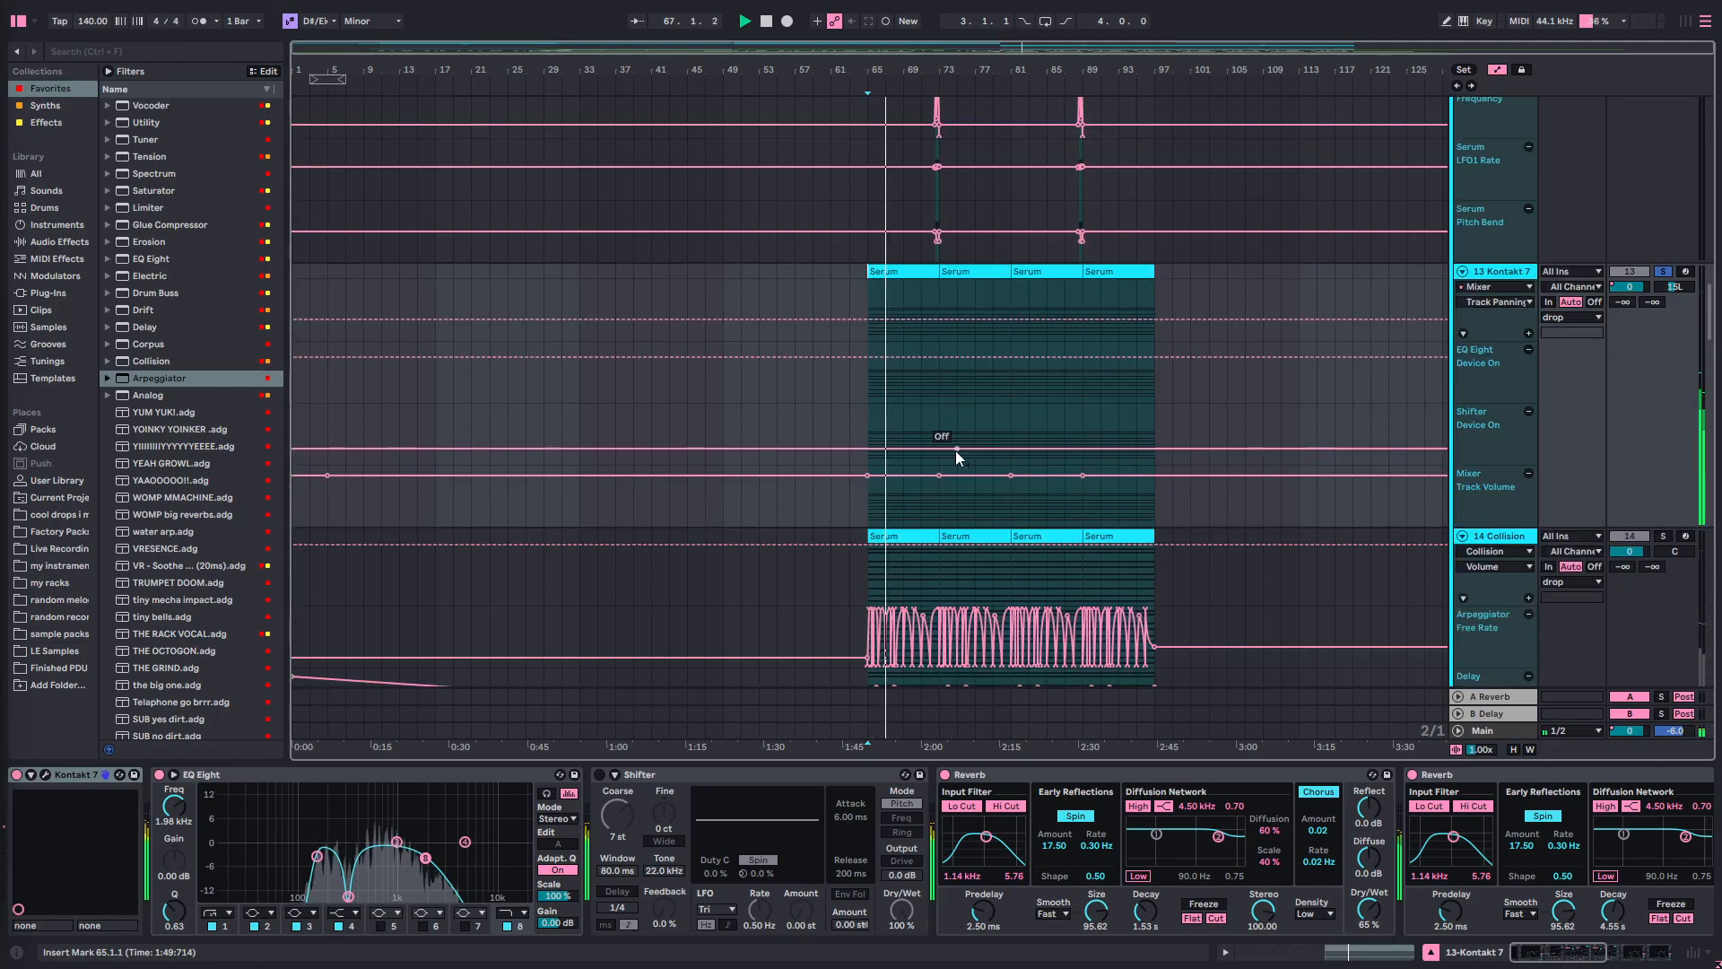
- Unsolo the 13 Kontakt 7 track and replay the full drop from bar 65, briefly checking the automation lanes
{"action": "key", "text": "a"}
{"action": "key", "text": "s"}
{"action": "key", "text": "space"}
{"action": "key", "text": "space"}
{"action": "scroll", "coordinate": [1031, 435], "scroll_direction": "up", "scroll_amount": 1}
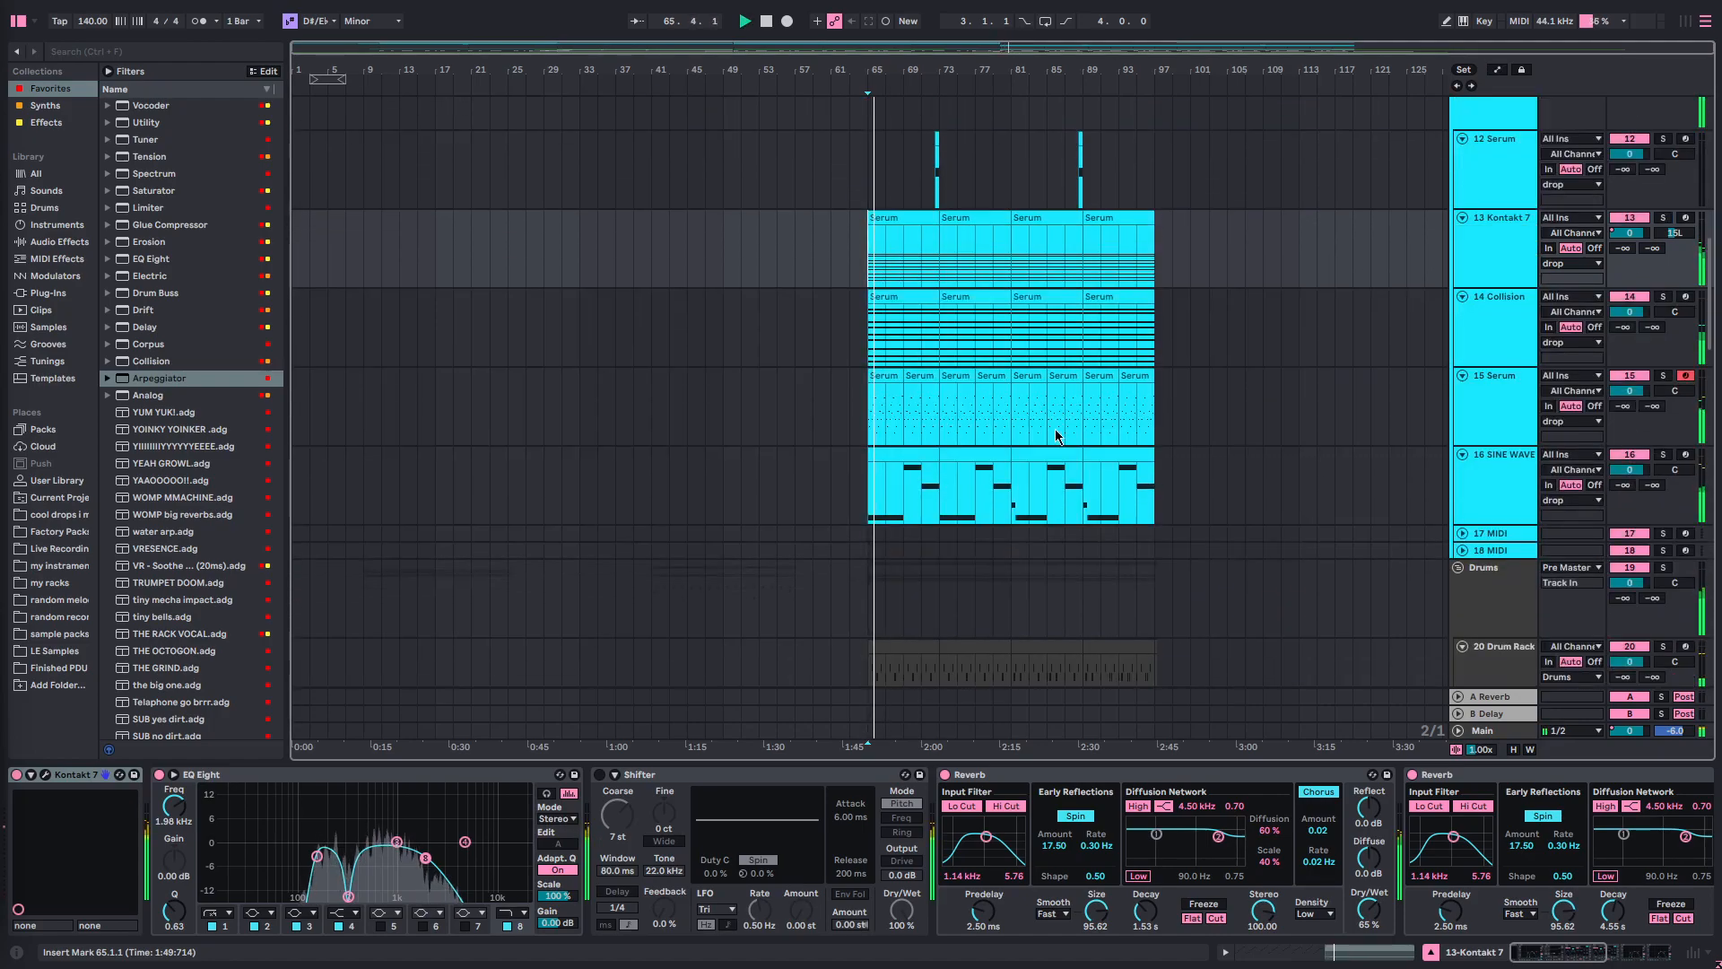
{"action": "key", "text": "a"}
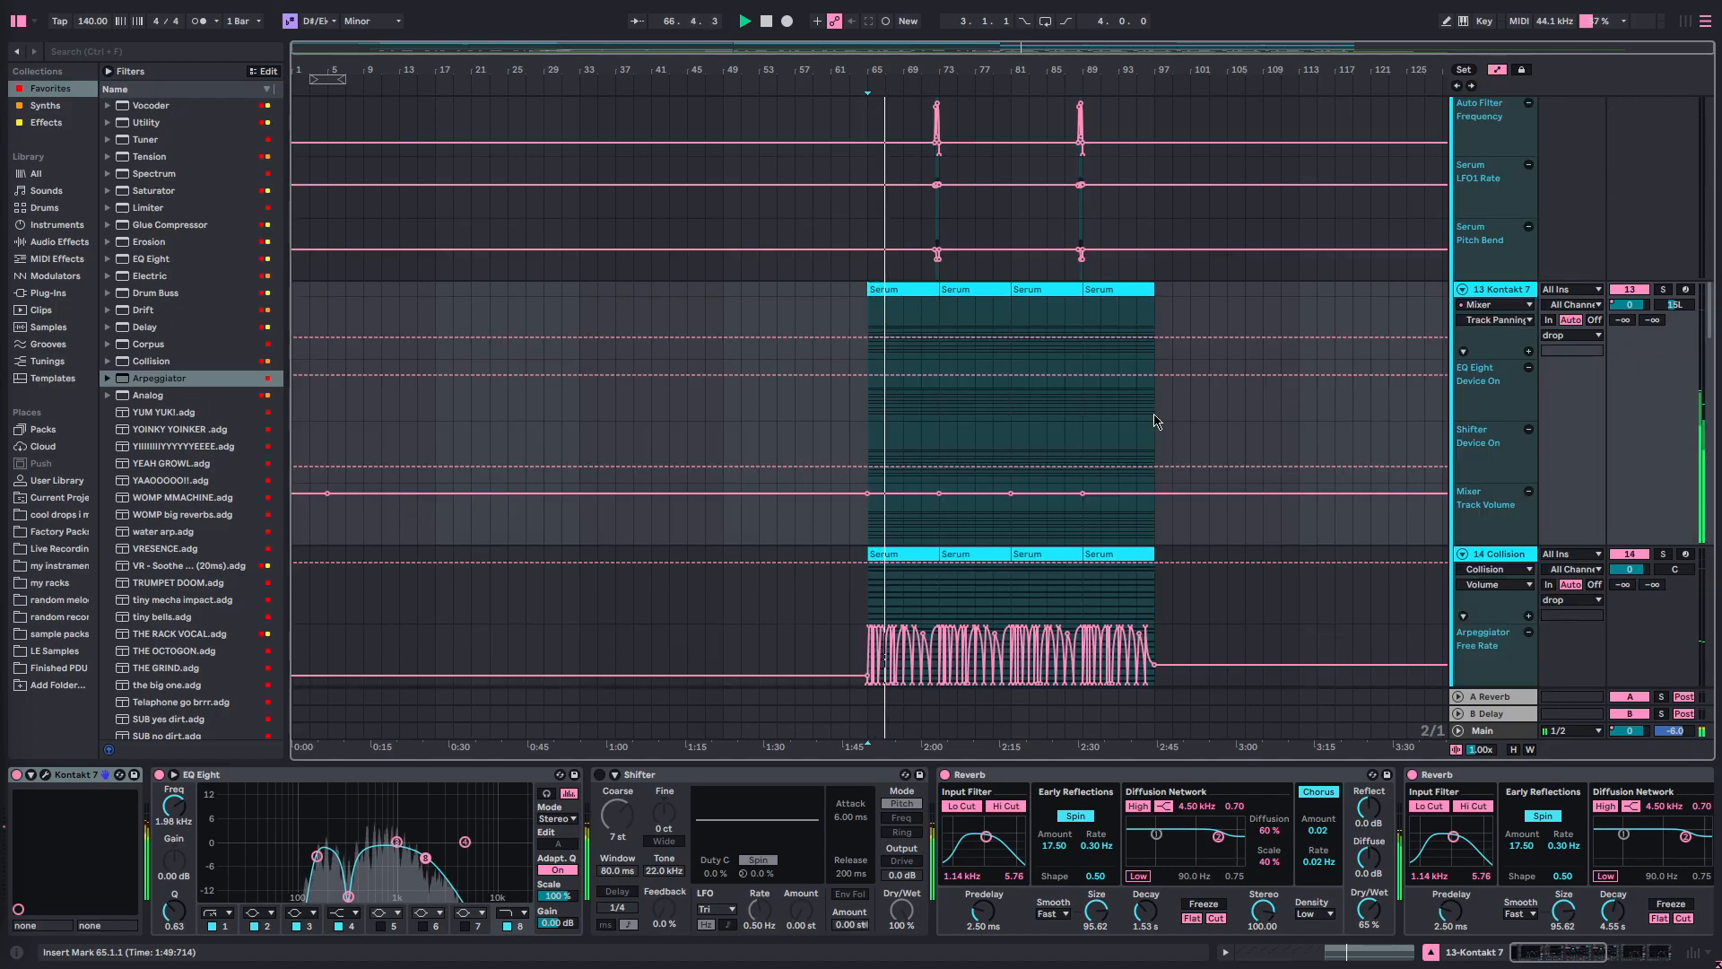
{"action": "key", "text": "a"}
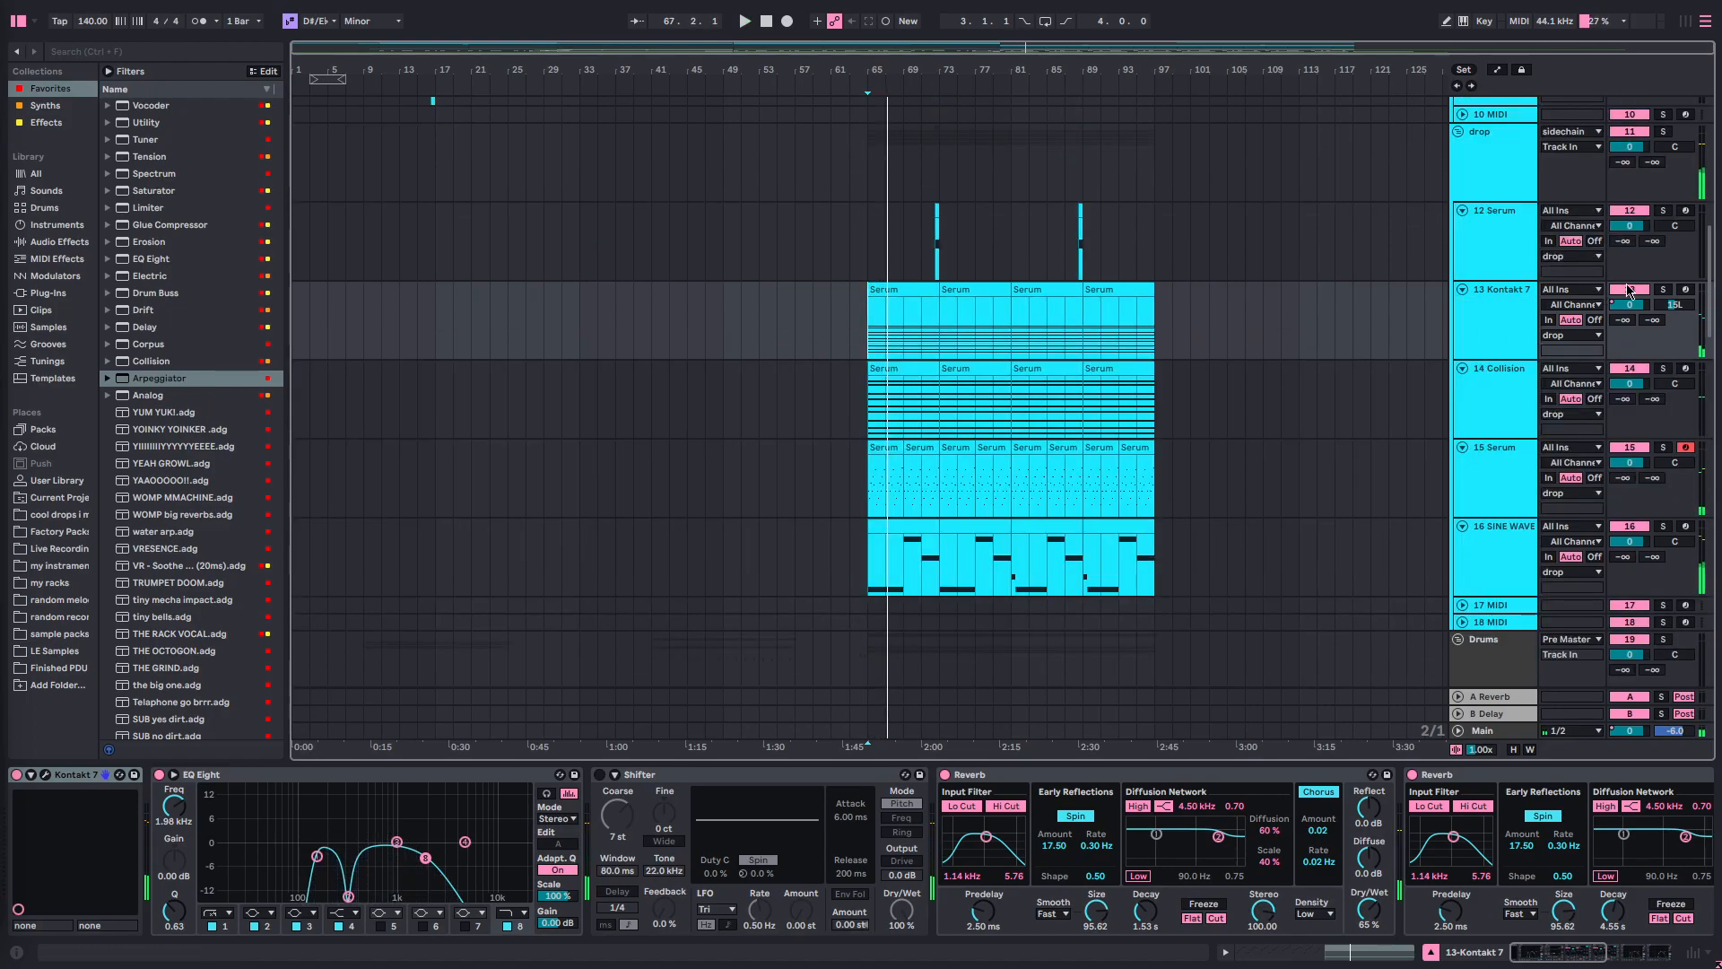
- Deactivate the 13 Kontakt 7 track and play the drop from bar 65 without it
{"action": "left_click", "coordinate": [884, 319]}
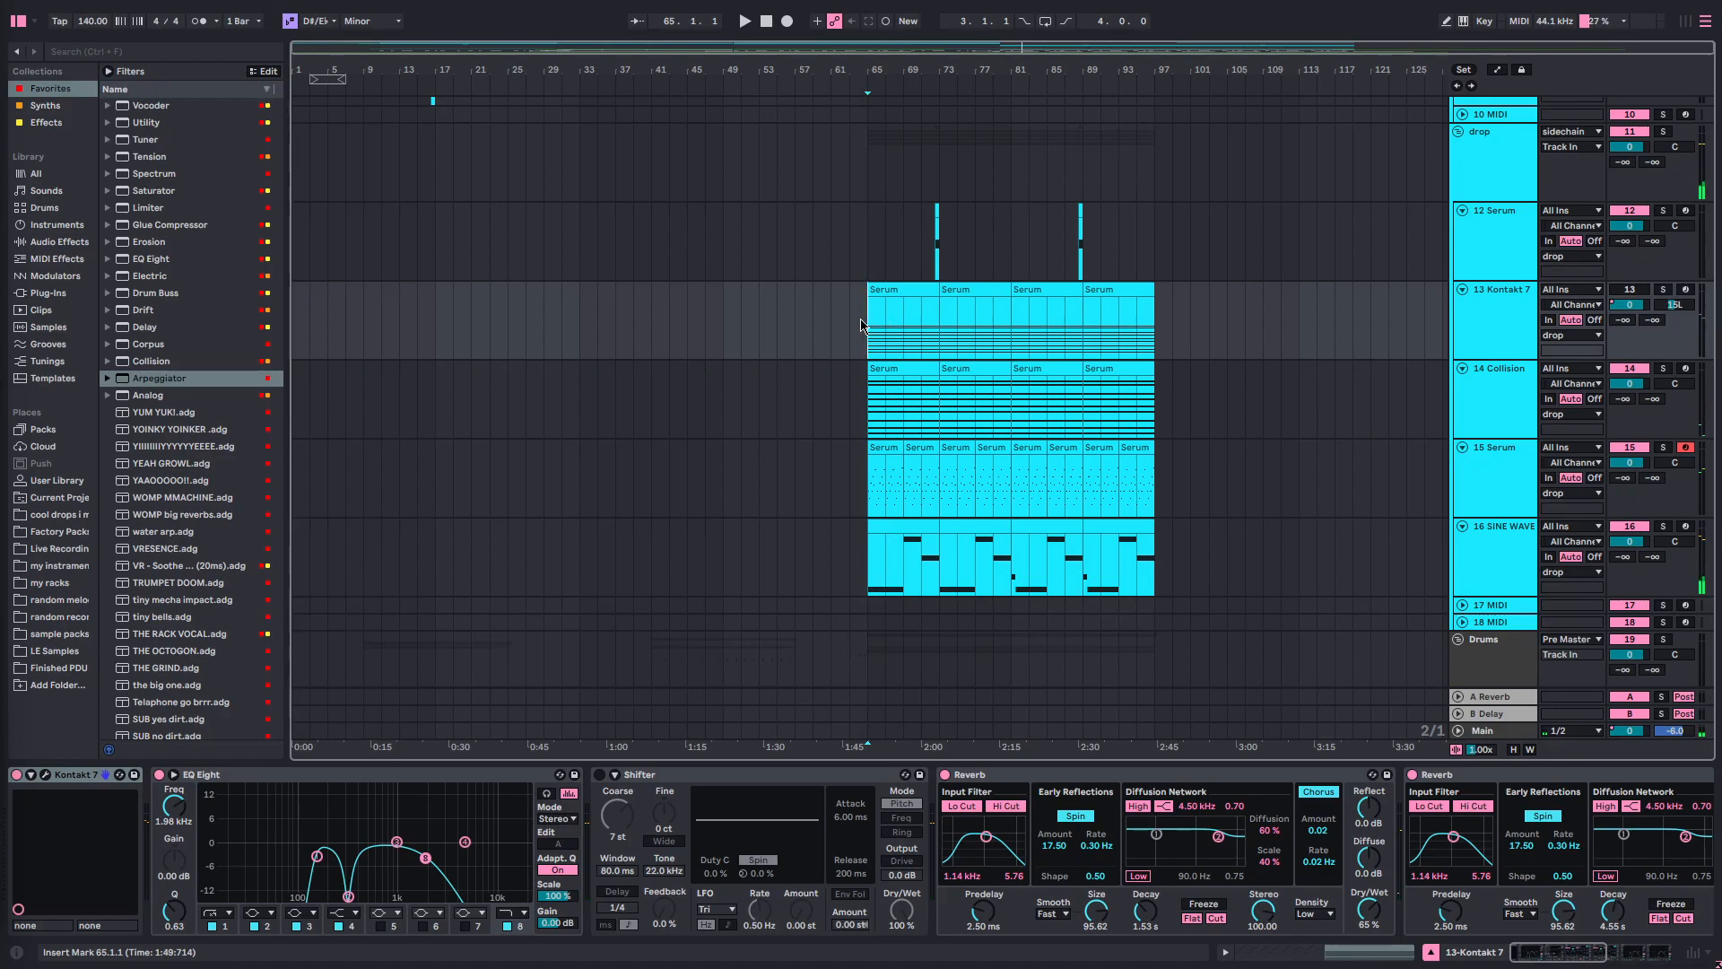
{"action": "scroll", "coordinate": [1143, 413], "scroll_direction": "up", "scroll_amount": 3}
{"action": "scroll", "coordinate": [1131, 415], "scroll_direction": "right", "scroll_amount": 2}
{"action": "scroll", "coordinate": [1123, 408], "scroll_direction": "left", "scroll_amount": 1}
{"action": "scroll", "coordinate": [1123, 406], "scroll_direction": "down", "scroll_amount": 3}
{"action": "mouse_move", "coordinate": [798, 325]}
{"action": "left_mouse_down"}
{"action": "mouse_move", "coordinate": [1316, 323]}
{"action": "mouse_move", "coordinate": [966, 330]}
{"action": "left_mouse_up"}
{"action": "left_click", "coordinate": [1275, 345]}
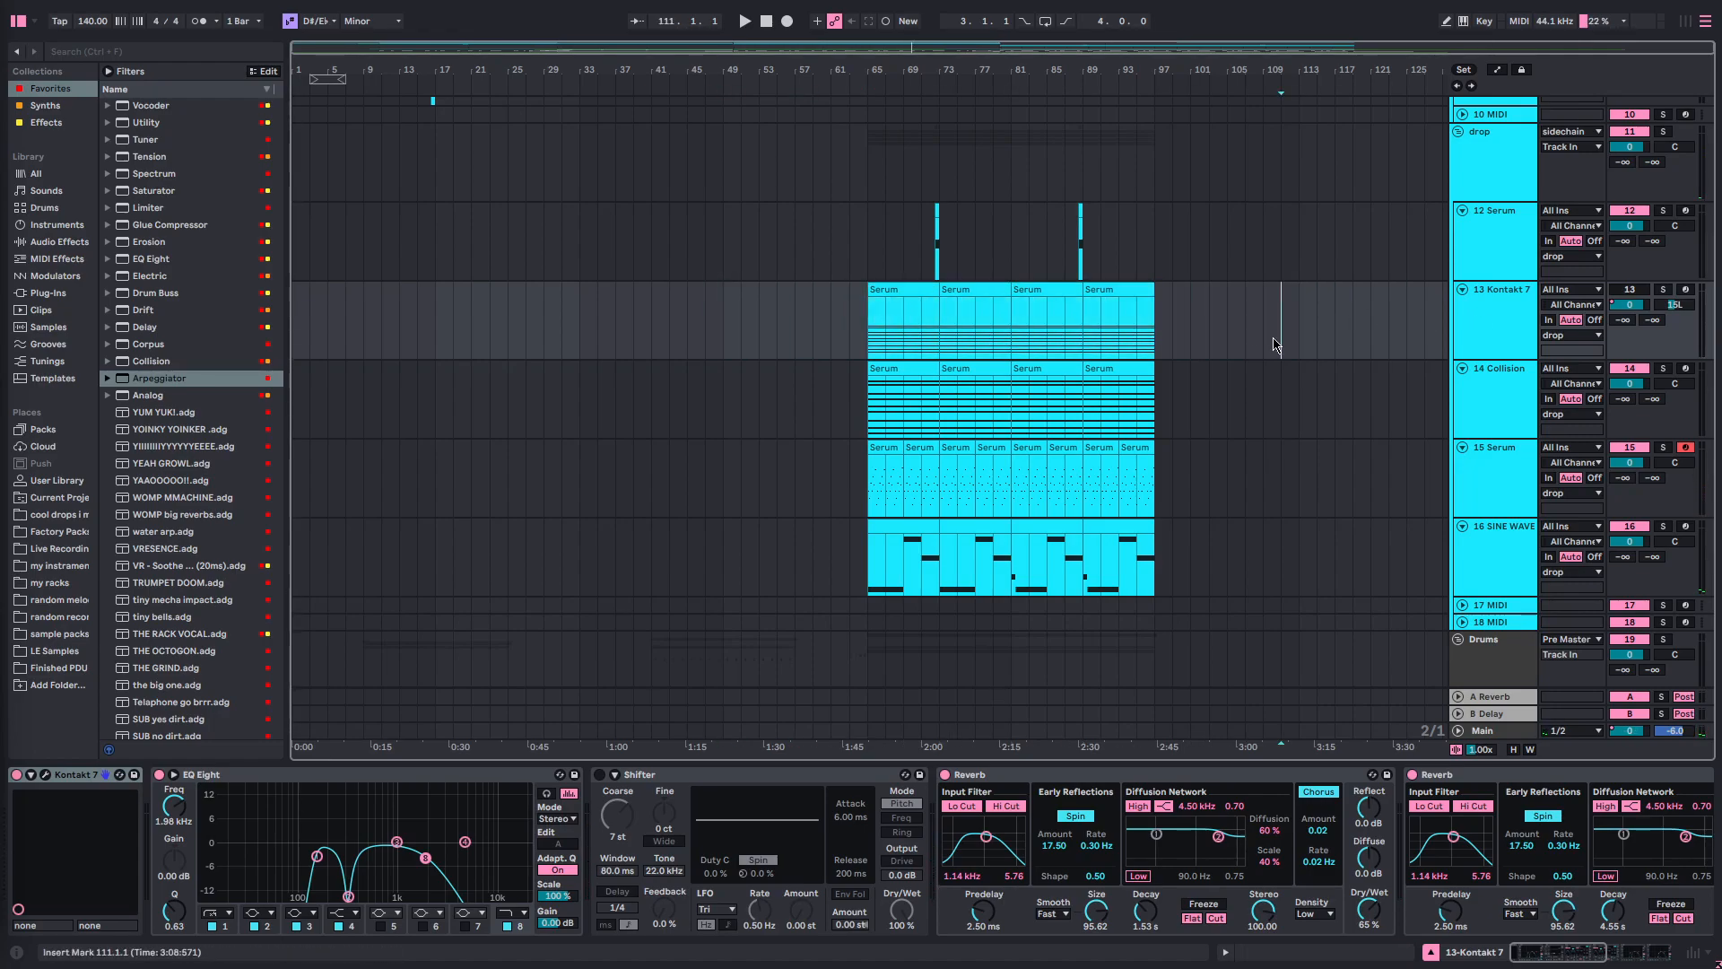
{"action": "left_click", "coordinate": [975, 314]}
{"action": "scroll", "coordinate": [960, 394], "scroll_direction": "up", "scroll_amount": 4}
{"action": "key", "text": "space"}
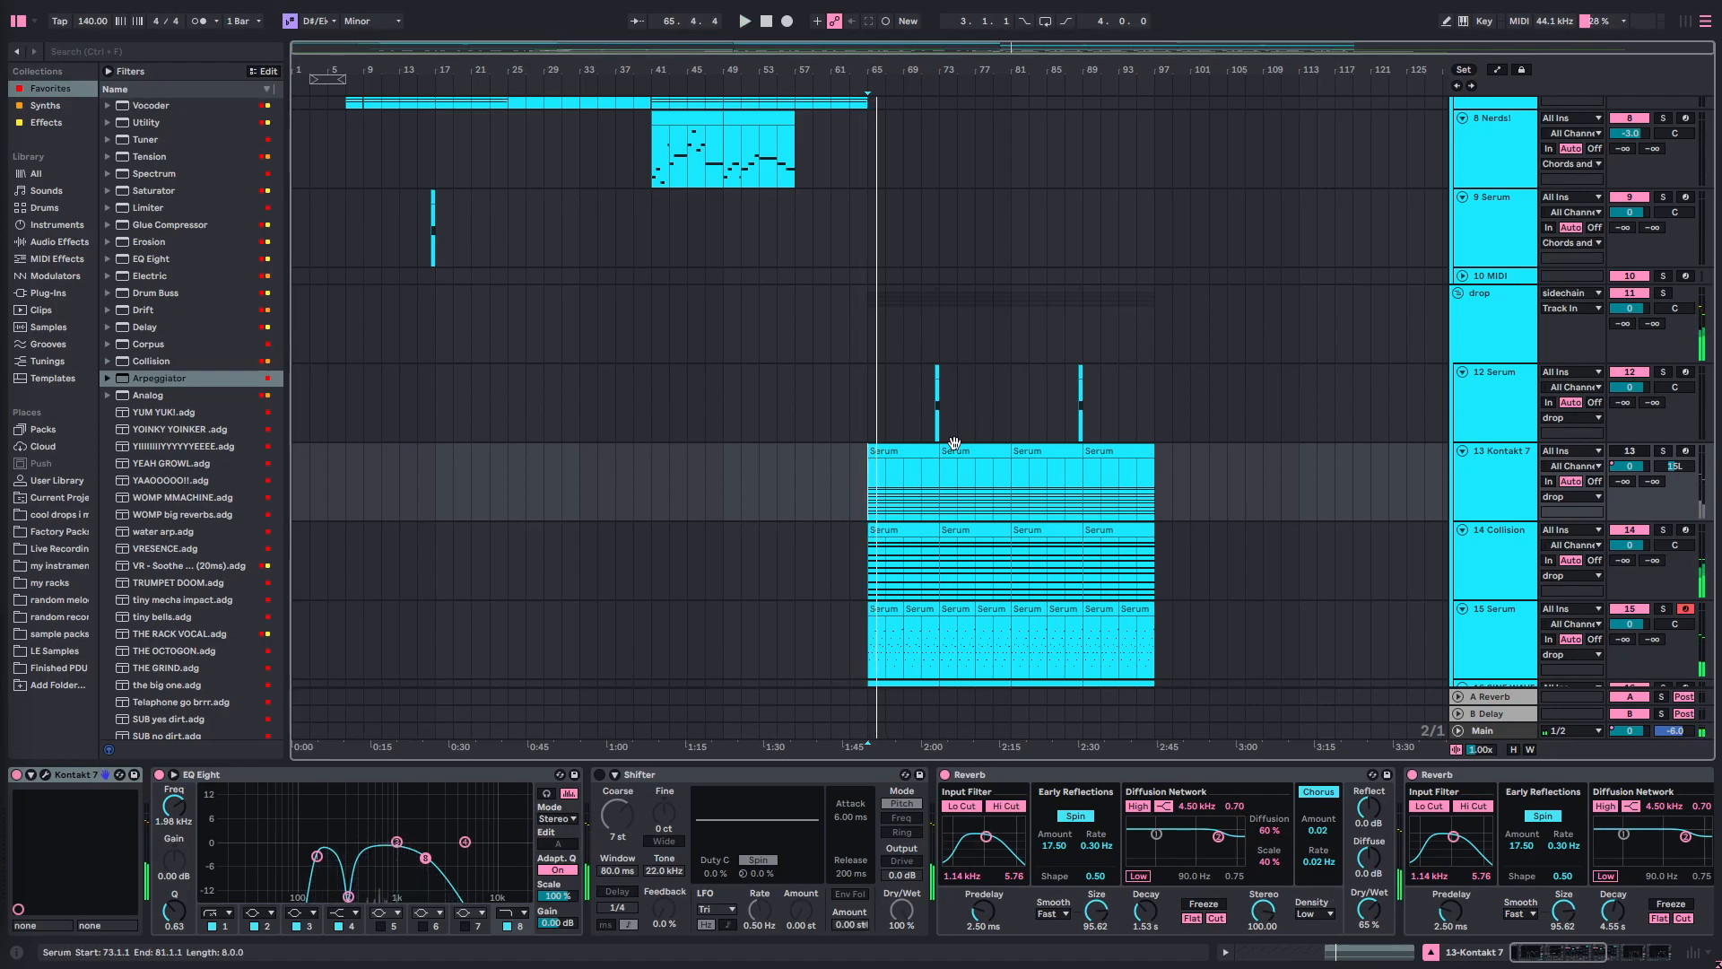
- Reactivate the 13 Kontakt 7 track, return the insert marker to bar 65 and show the automation lanes
{"action": "scroll", "coordinate": [955, 443], "scroll_direction": "up", "scroll_amount": 3}
{"action": "scroll", "coordinate": [846, 454], "scroll_direction": "down", "scroll_amount": 2}
{"action": "left_click", "coordinate": [760, 421]}
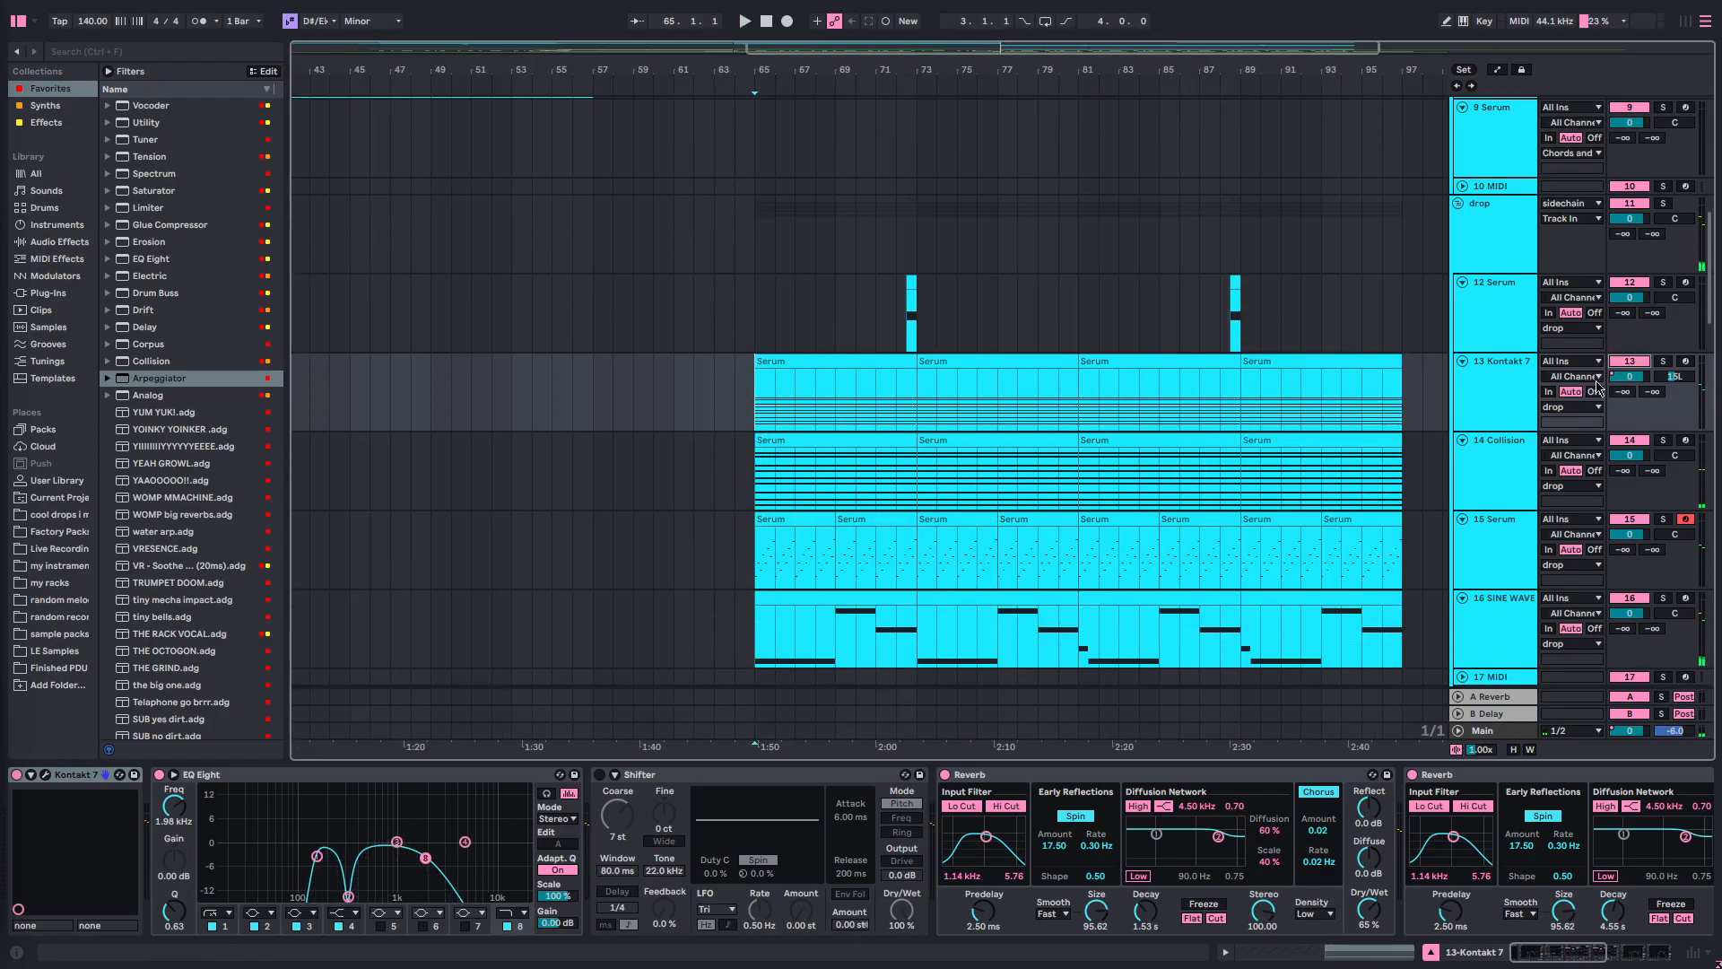
{"action": "key", "text": "a"}
{"action": "scroll", "coordinate": [1250, 384], "scroll_direction": "right", "scroll_amount": 5}
{"action": "scroll", "coordinate": [1249, 384], "scroll_direction": "down", "scroll_amount": 2}
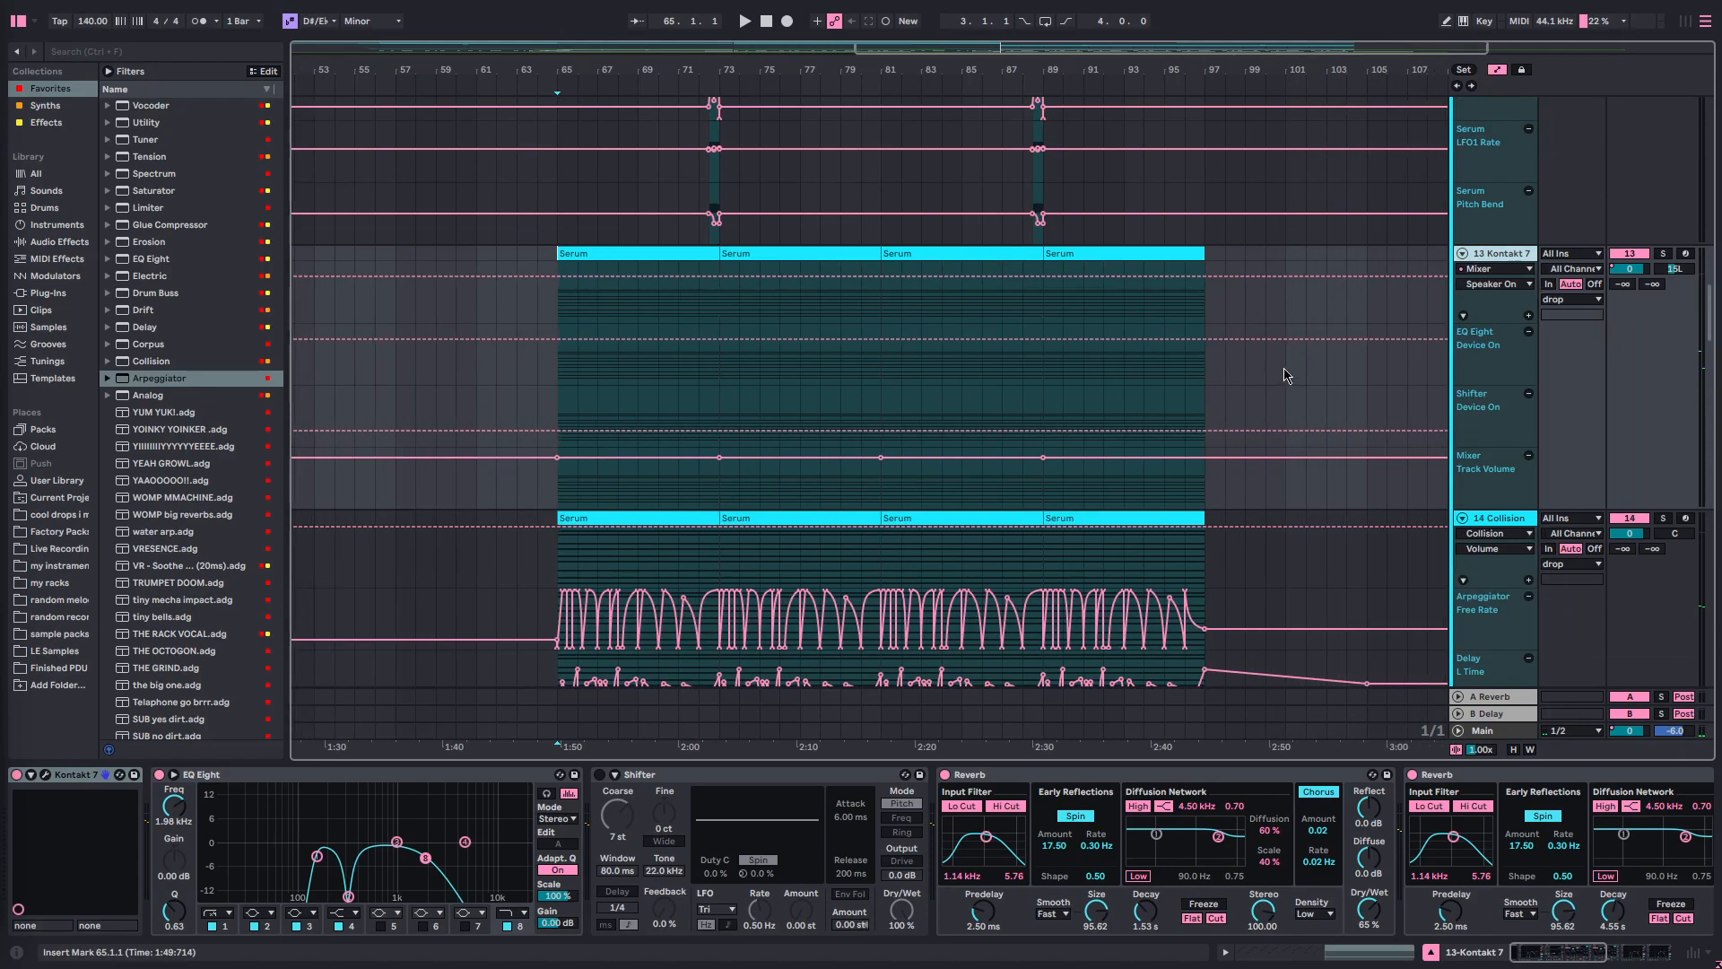
- Review the 13 Kontakt 7 device chain, set the last EQ Eight's output gain to -9.38 dB during playback, and hide the automation lanes
{"action": "scroll", "coordinate": [1489, 844], "scroll_direction": "down", "scroll_amount": 8}
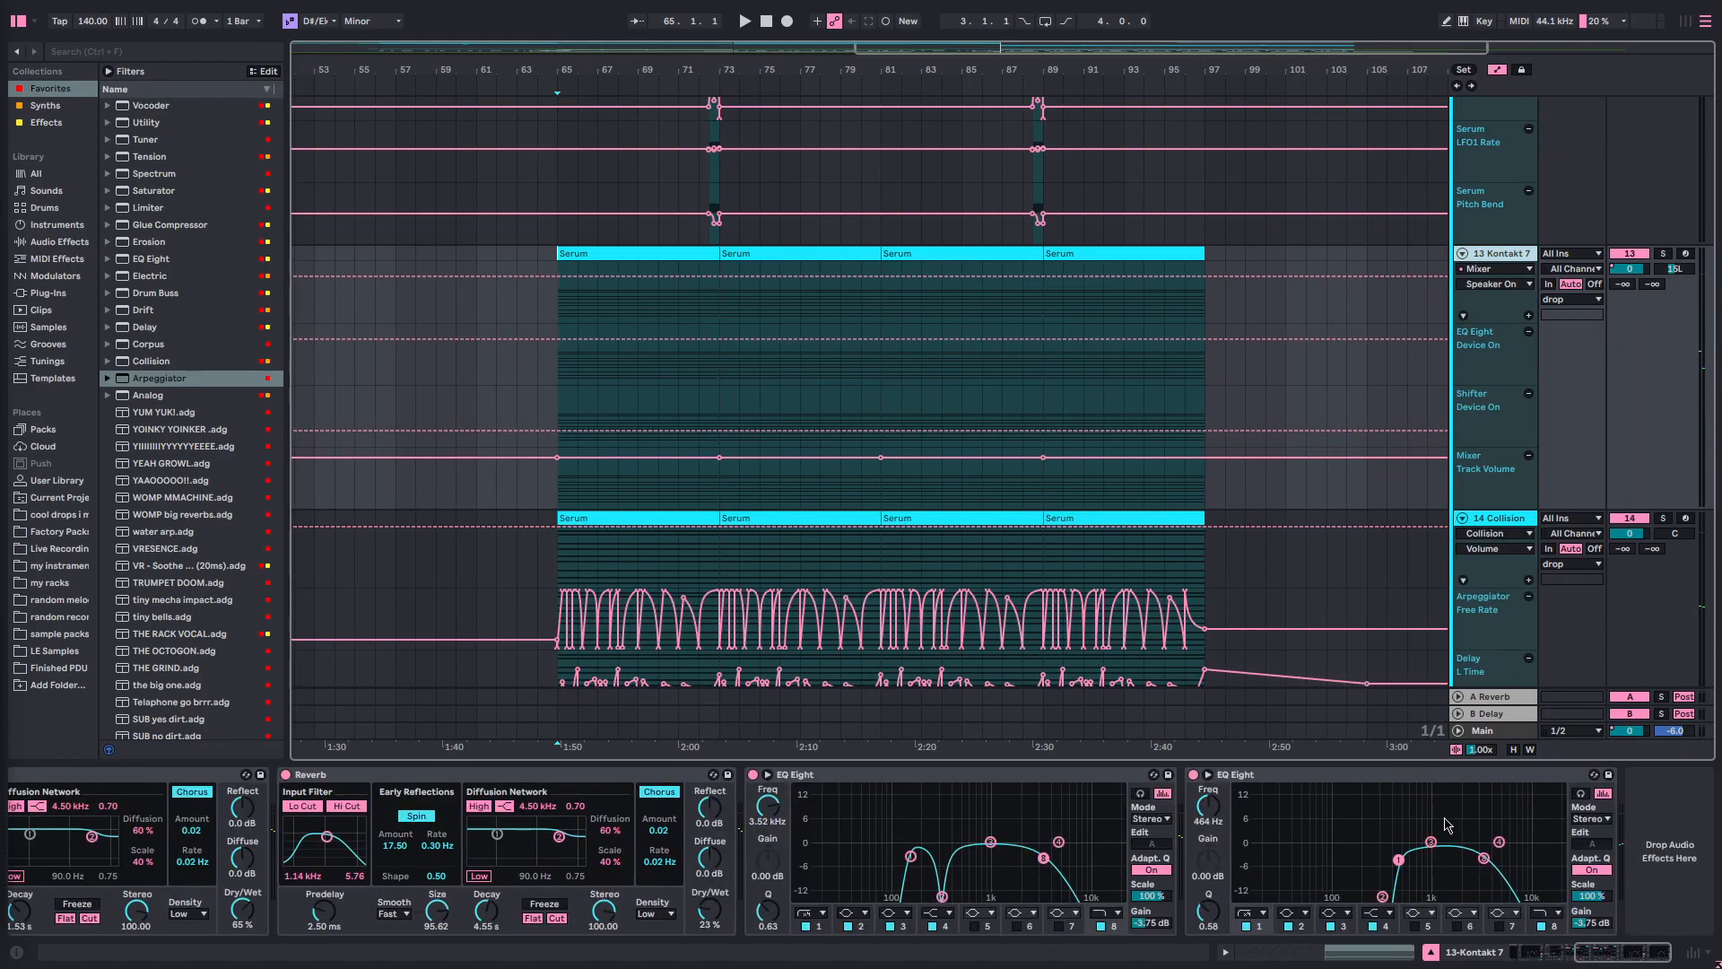
{"action": "scroll", "coordinate": [1151, 791], "scroll_direction": "up", "scroll_amount": 8}
{"action": "scroll", "coordinate": [1058, 841], "scroll_direction": "down", "scroll_amount": 12}
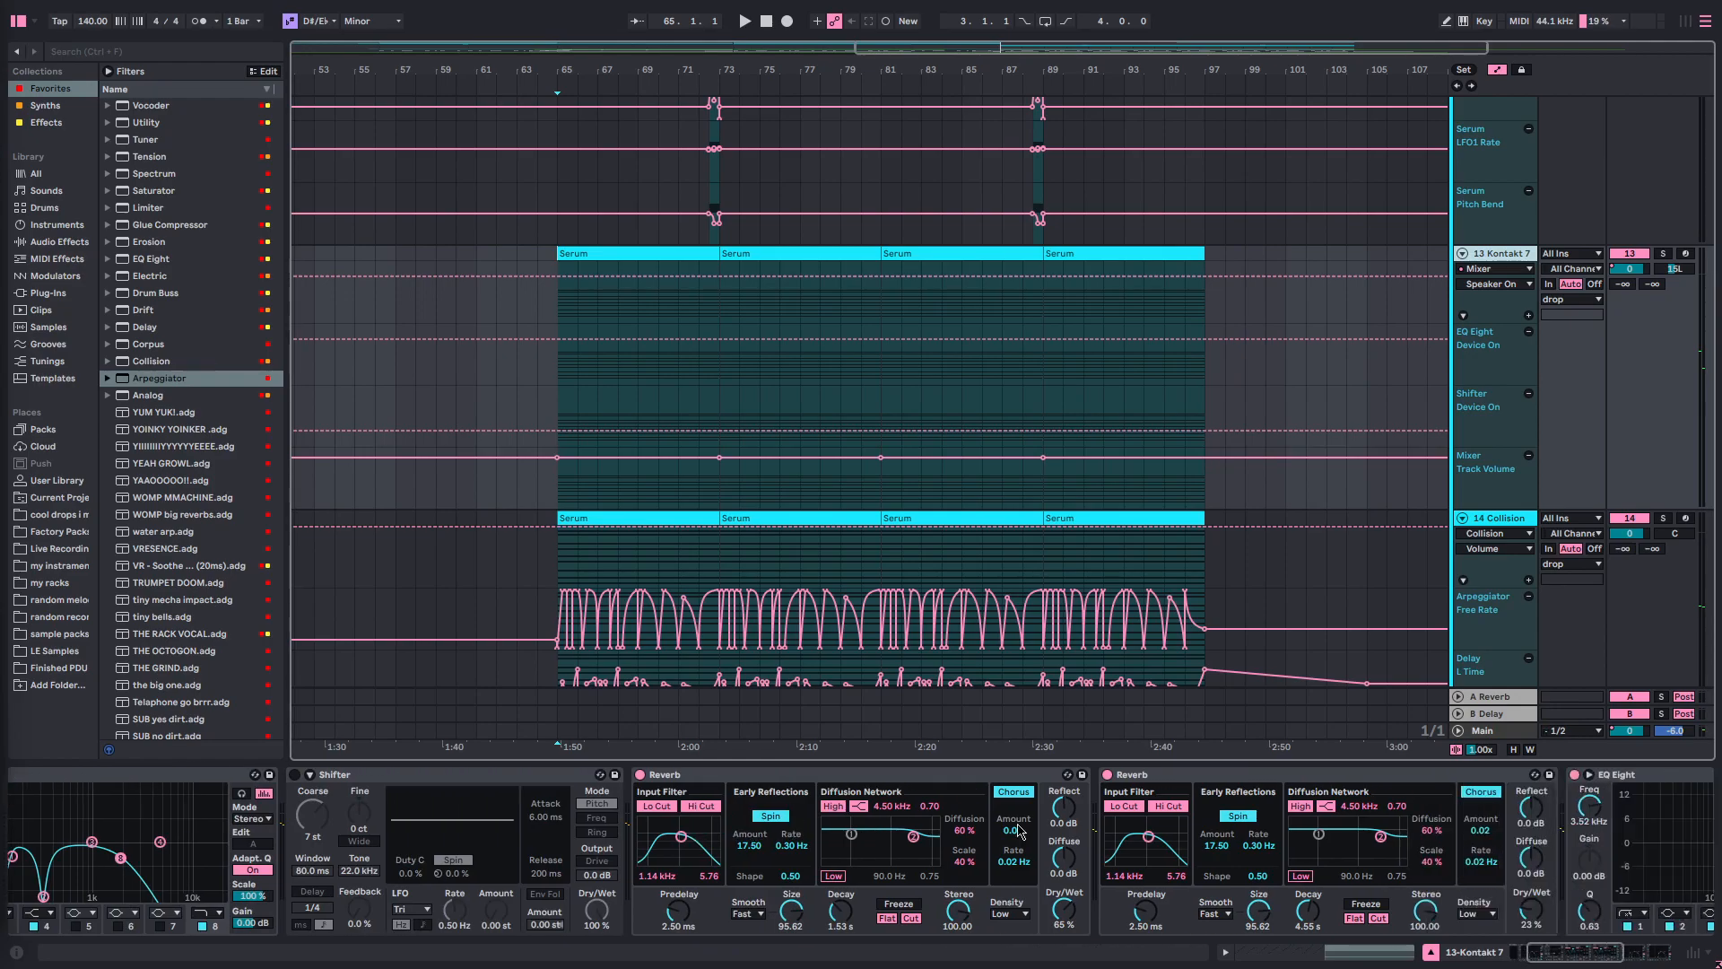
{"action": "key", "text": "space"}
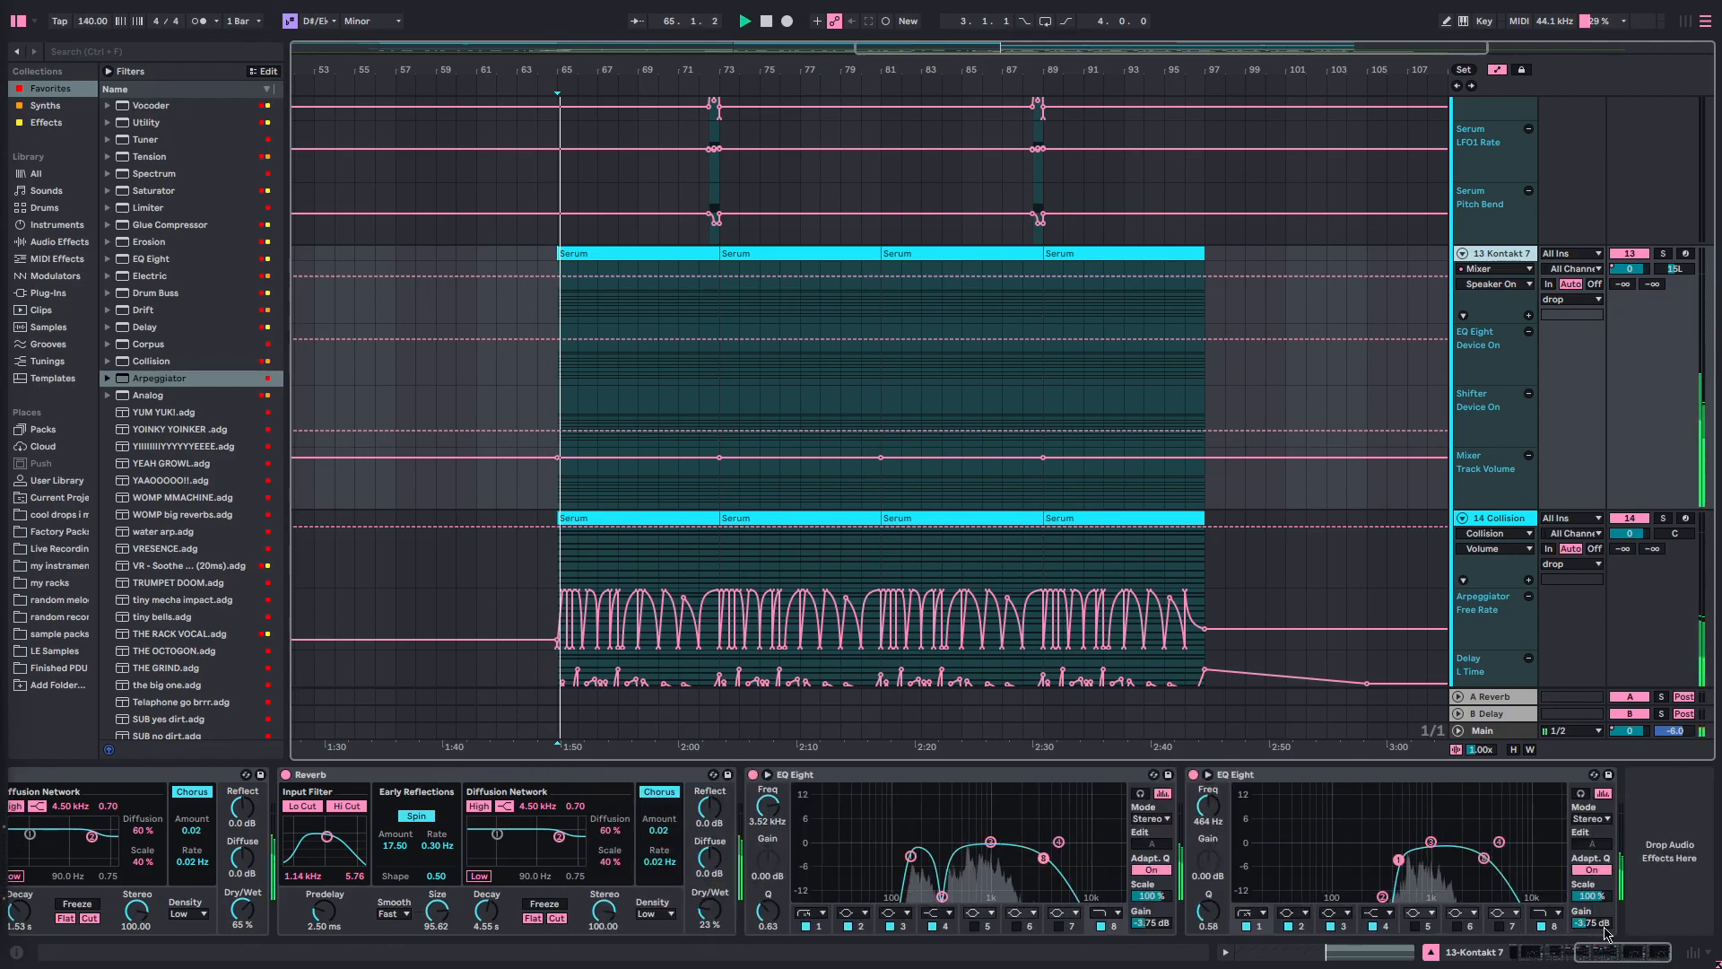
{"action": "left_click_drag", "start_coordinate": [1596, 930], "coordinate": [1596, 959]}
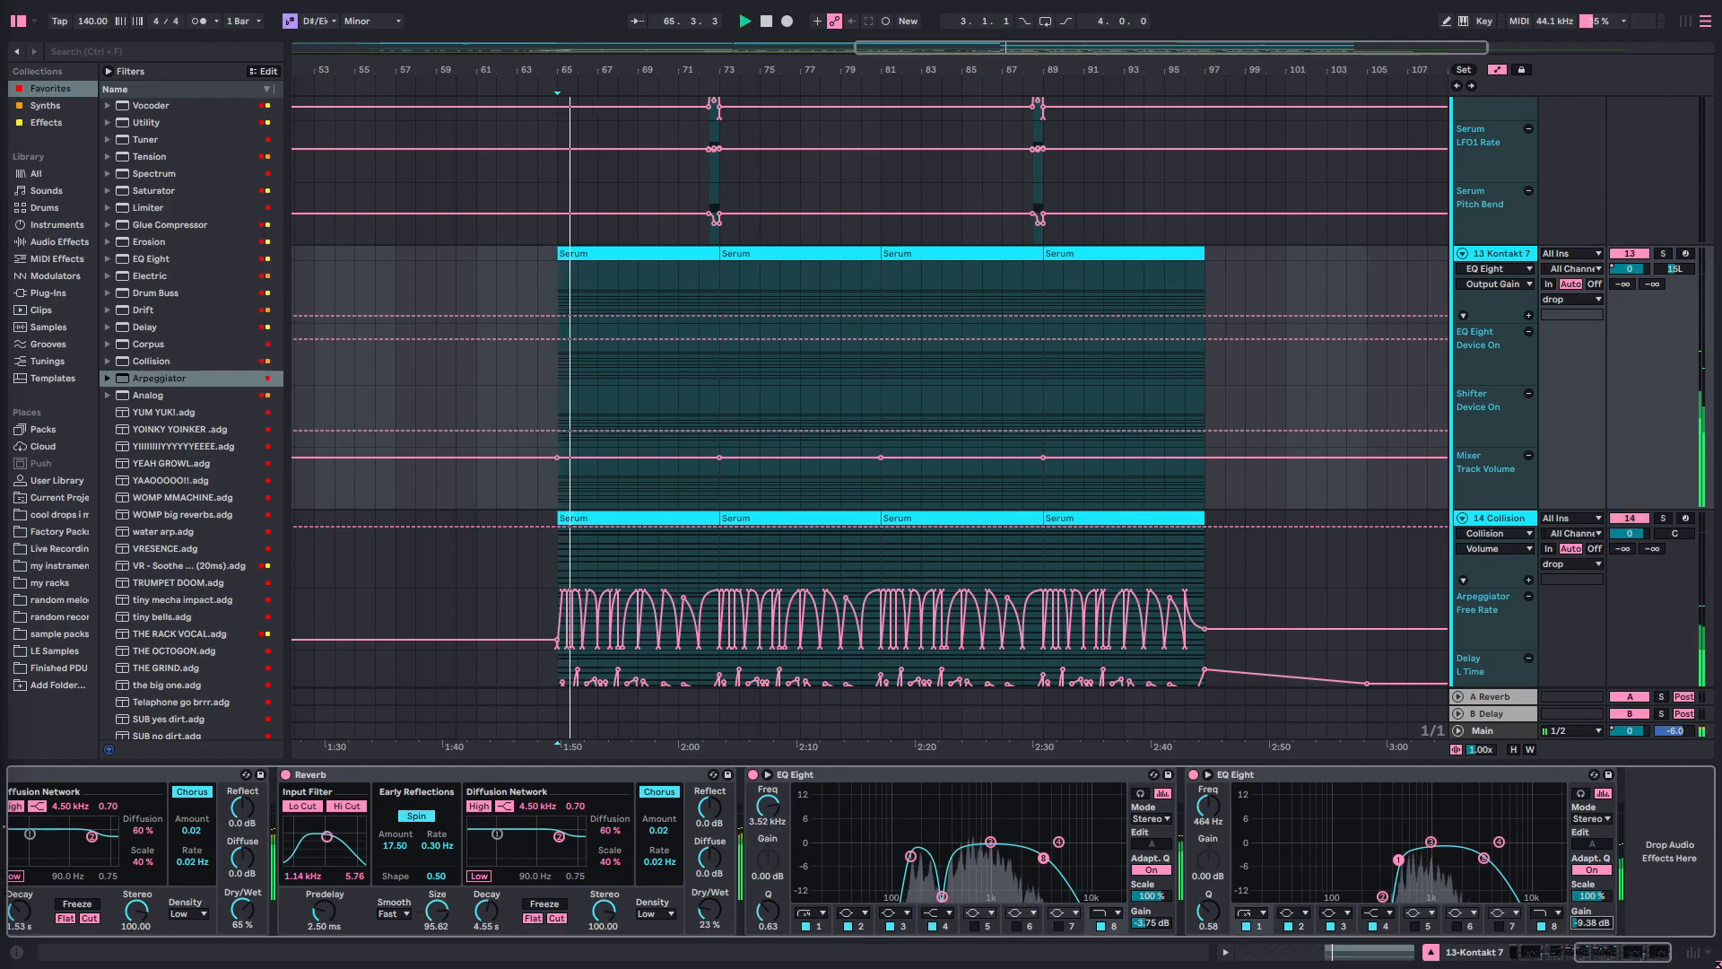
{"action": "key", "text": "a"}
{"action": "key", "text": "space"}
- Solo the 14 Collision track and play it from bar 65
{"action": "scroll", "coordinate": [944, 537], "scroll_direction": "right", "scroll_amount": 6}
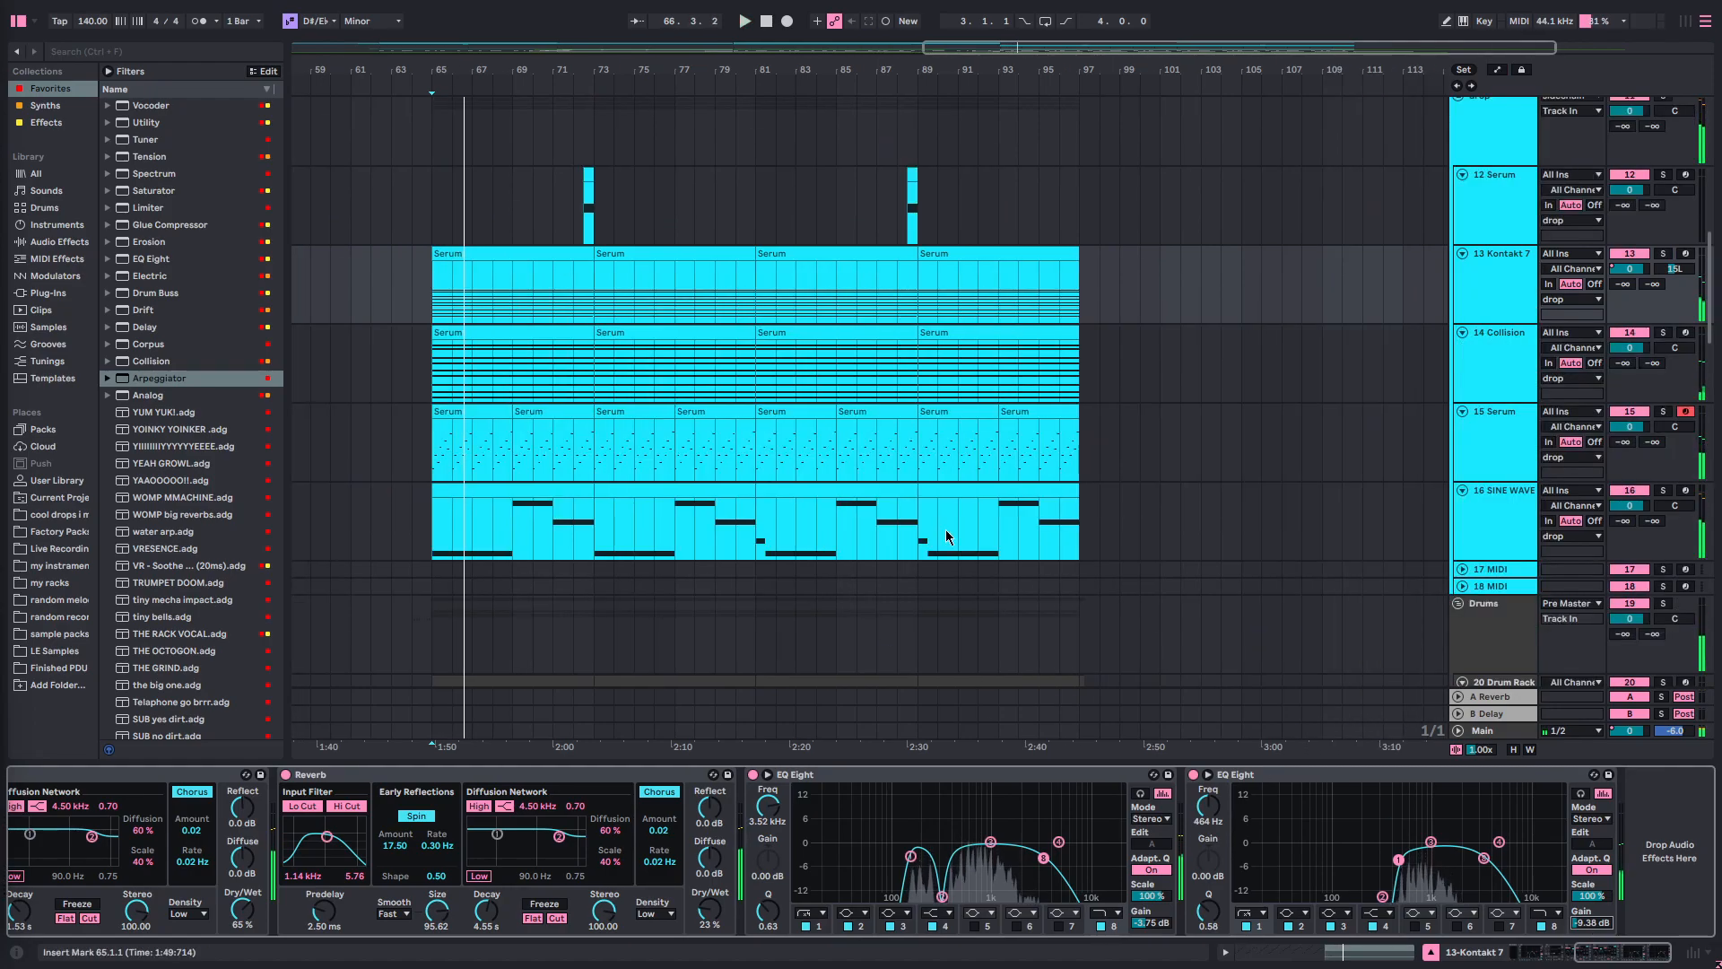
{"action": "scroll", "coordinate": [847, 513], "scroll_direction": "up", "scroll_amount": 3}
{"action": "scroll", "coordinate": [717, 509], "scroll_direction": "left", "scroll_amount": 4}
{"action": "scroll", "coordinate": [574, 506], "scroll_direction": "down", "scroll_amount": 1}
{"action": "left_click", "coordinate": [500, 500]}
{"action": "scroll", "coordinate": [484, 421], "scroll_direction": "up", "scroll_amount": 3}
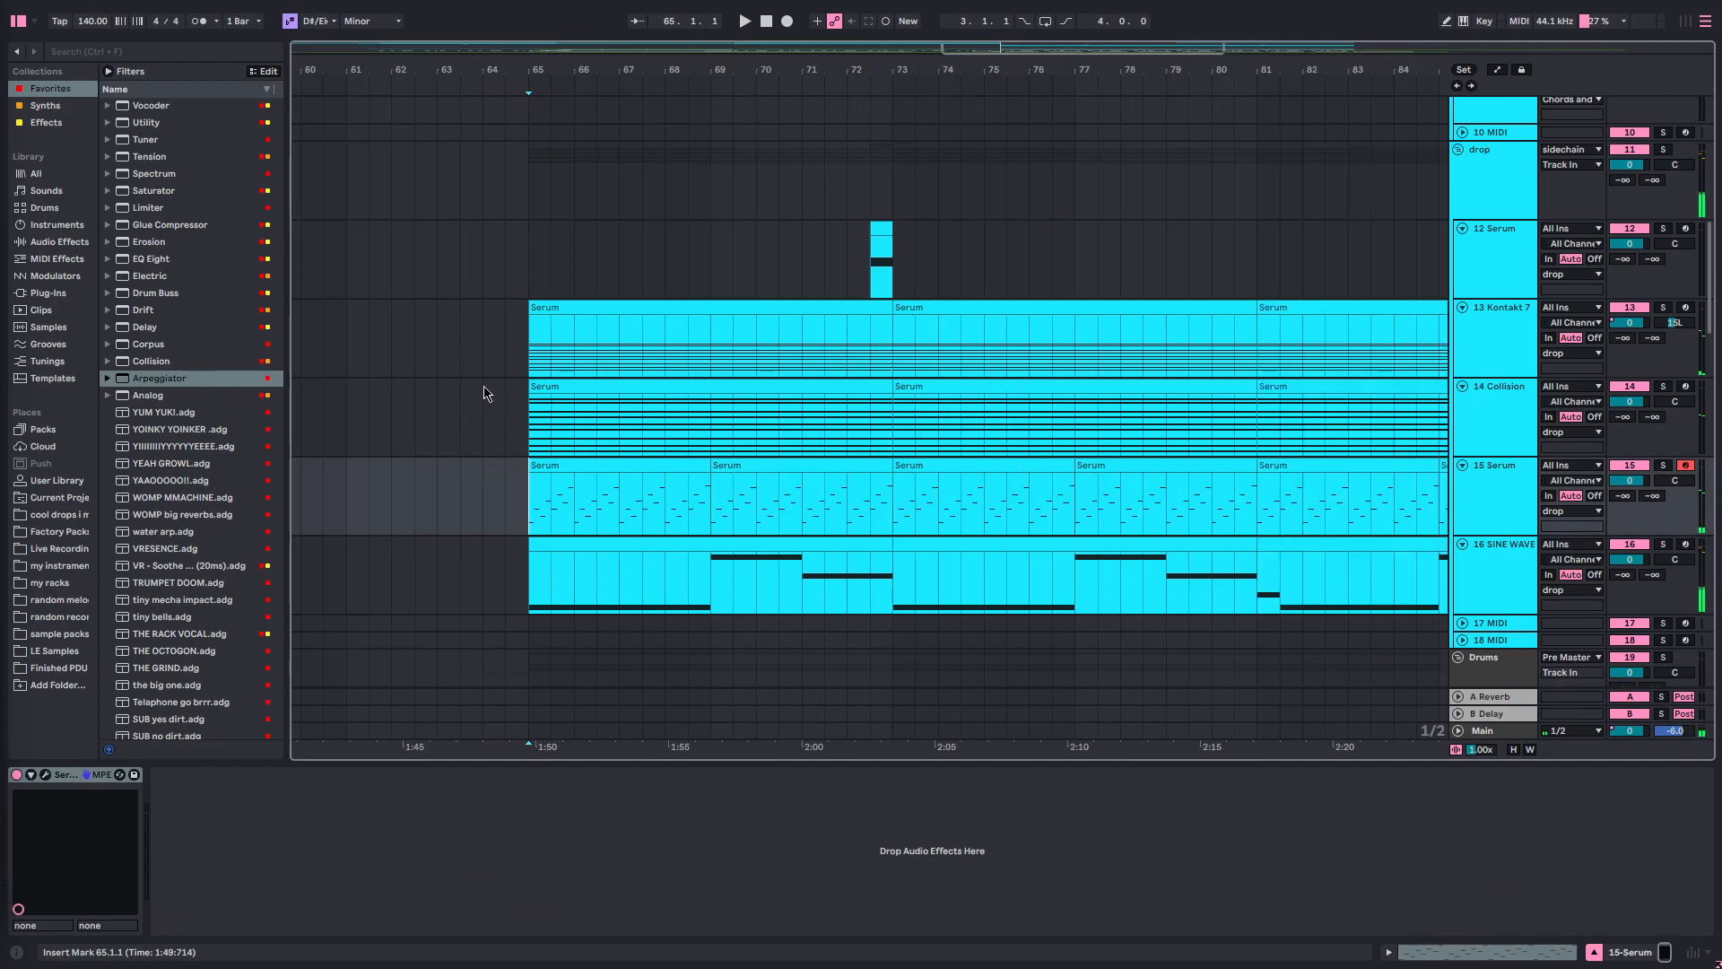
{"action": "scroll", "coordinate": [489, 394], "scroll_direction": "up", "scroll_amount": 1}
{"action": "left_click", "coordinate": [527, 414]}
{"action": "key", "text": "space"}
{"action": "left_click", "coordinate": [1517, 453]}
{"action": "key", "text": "s"}
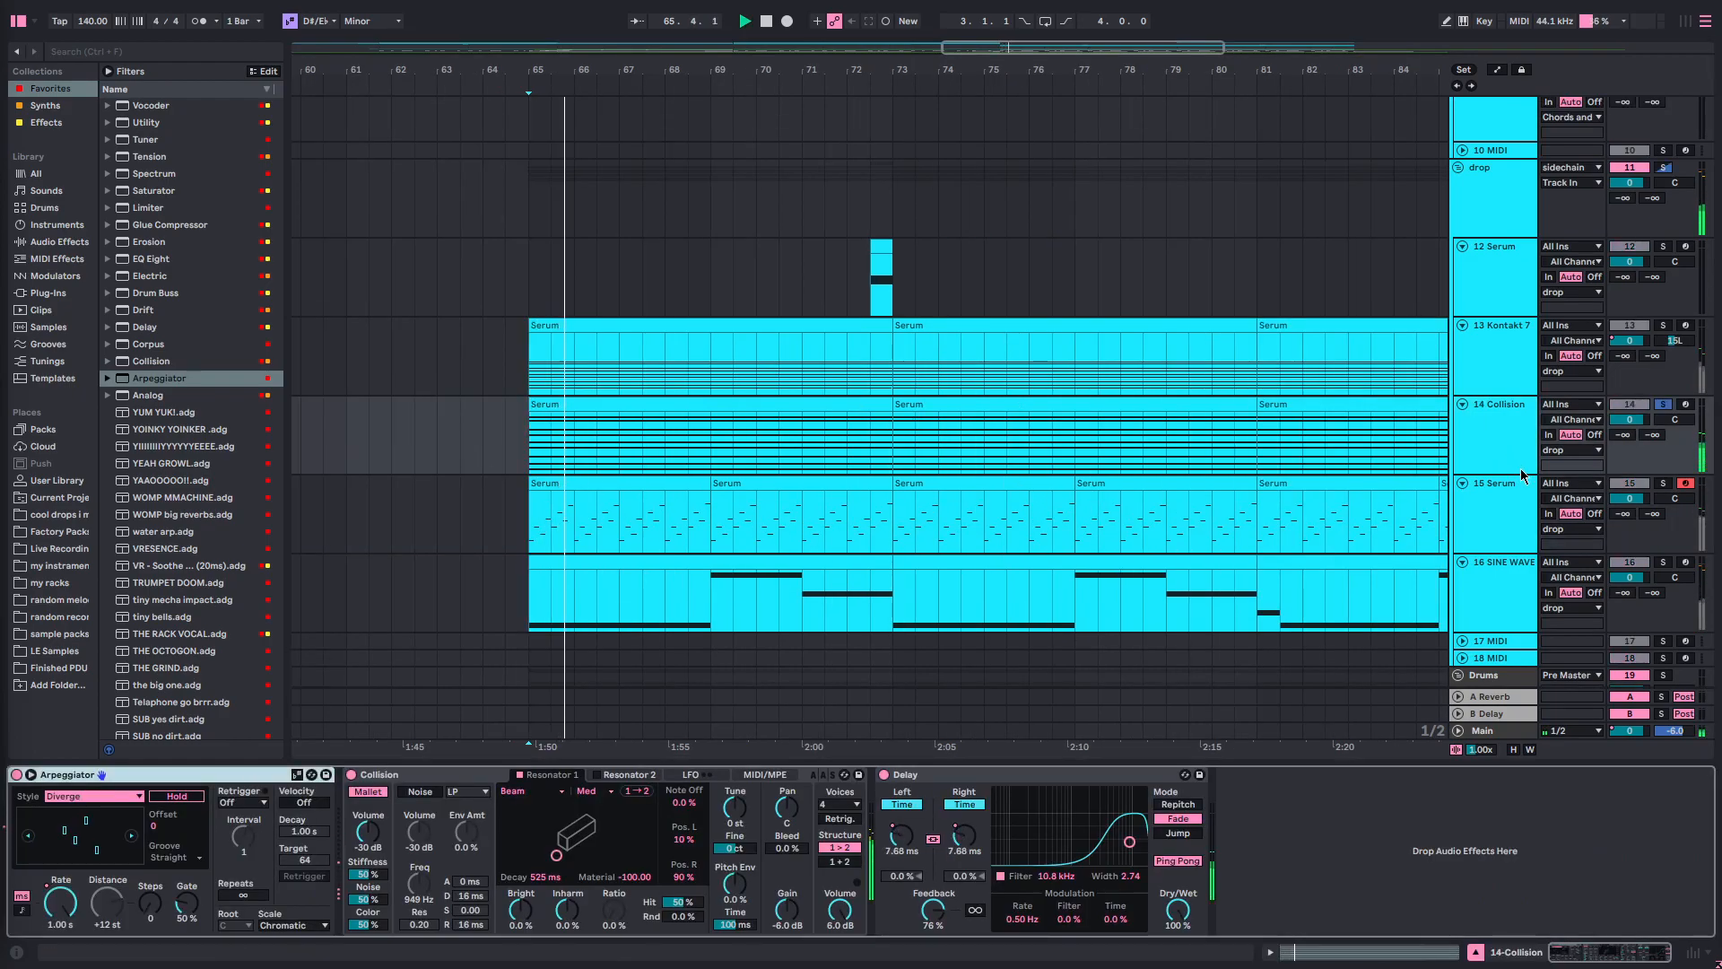
- Examine the 14 Collision track's Arpeggiator and Collision devices with its Free Rate and delay time automation lanes during playback
{"action": "left_click", "coordinate": [433, 779]}
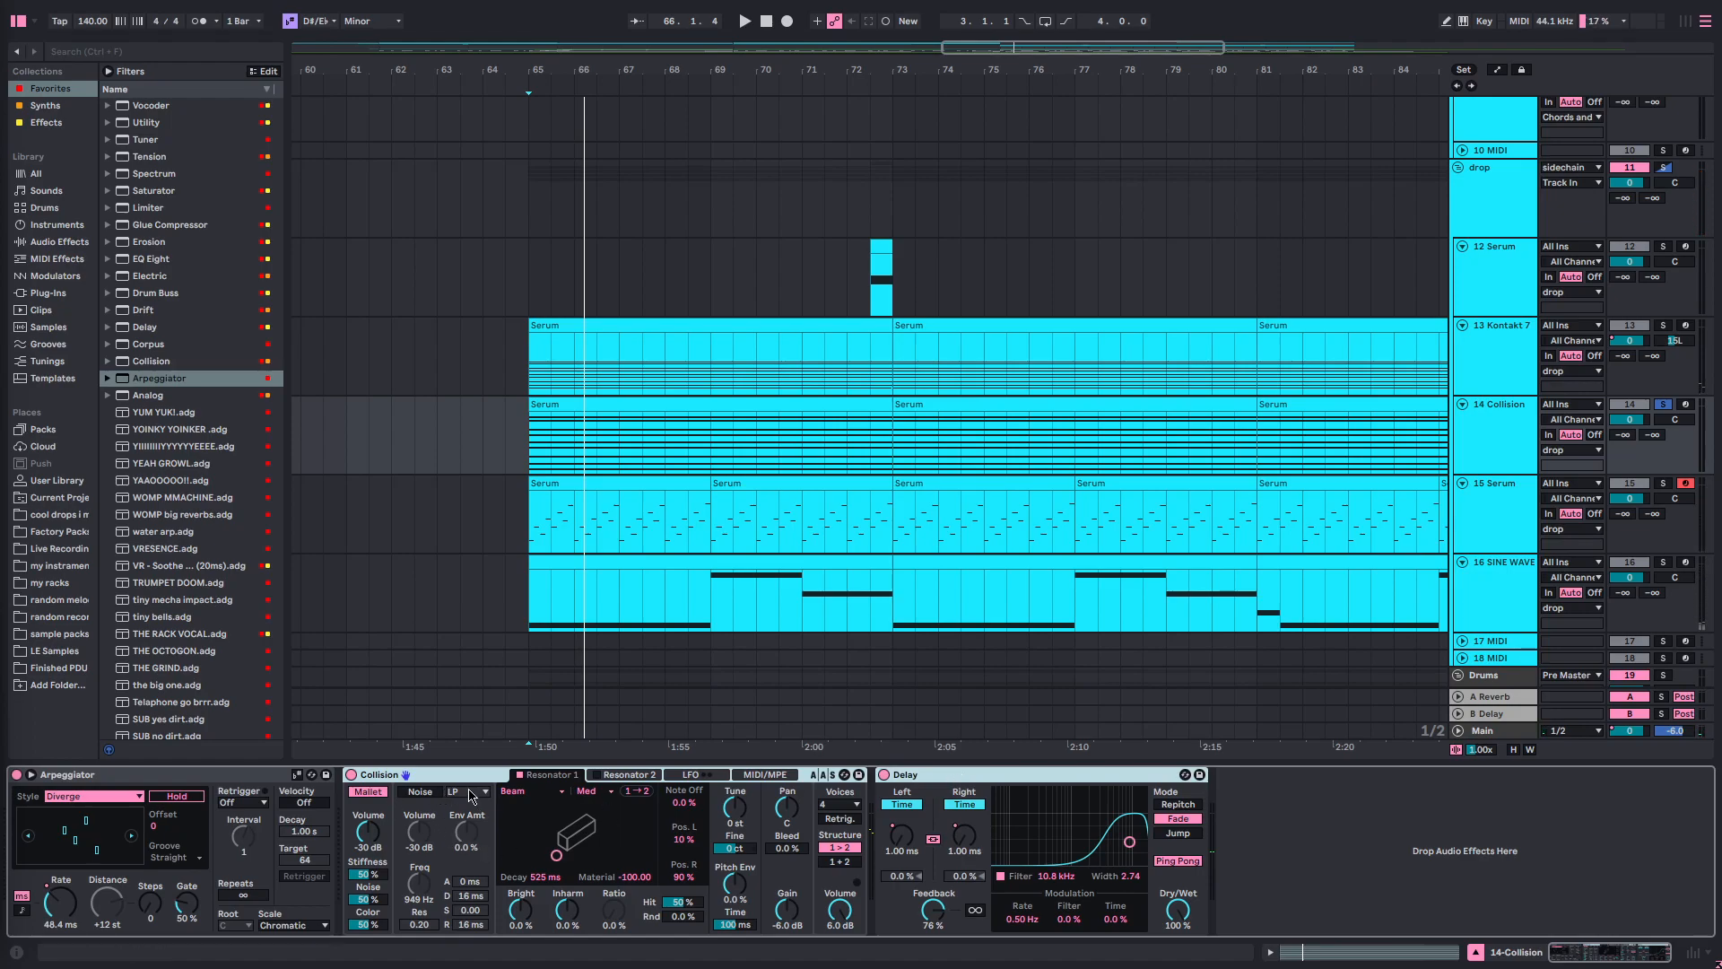
{"action": "left_click", "coordinate": [201, 776]}
{"action": "key", "text": "a"}
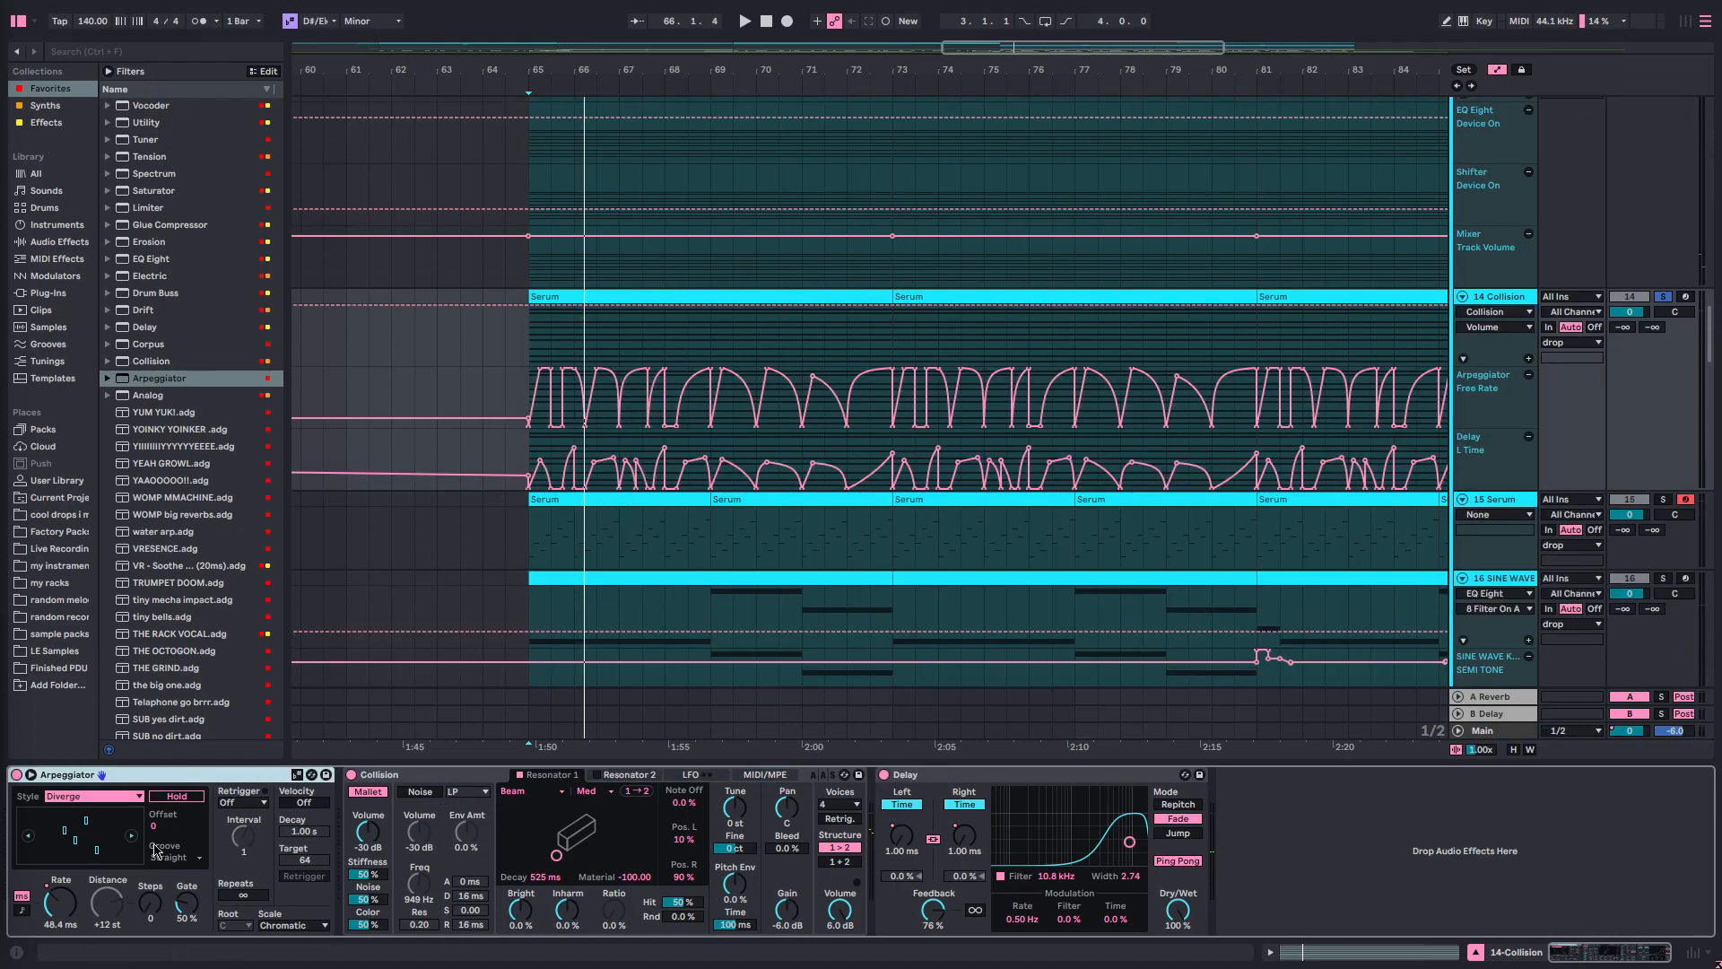
{"action": "key", "text": "space"}
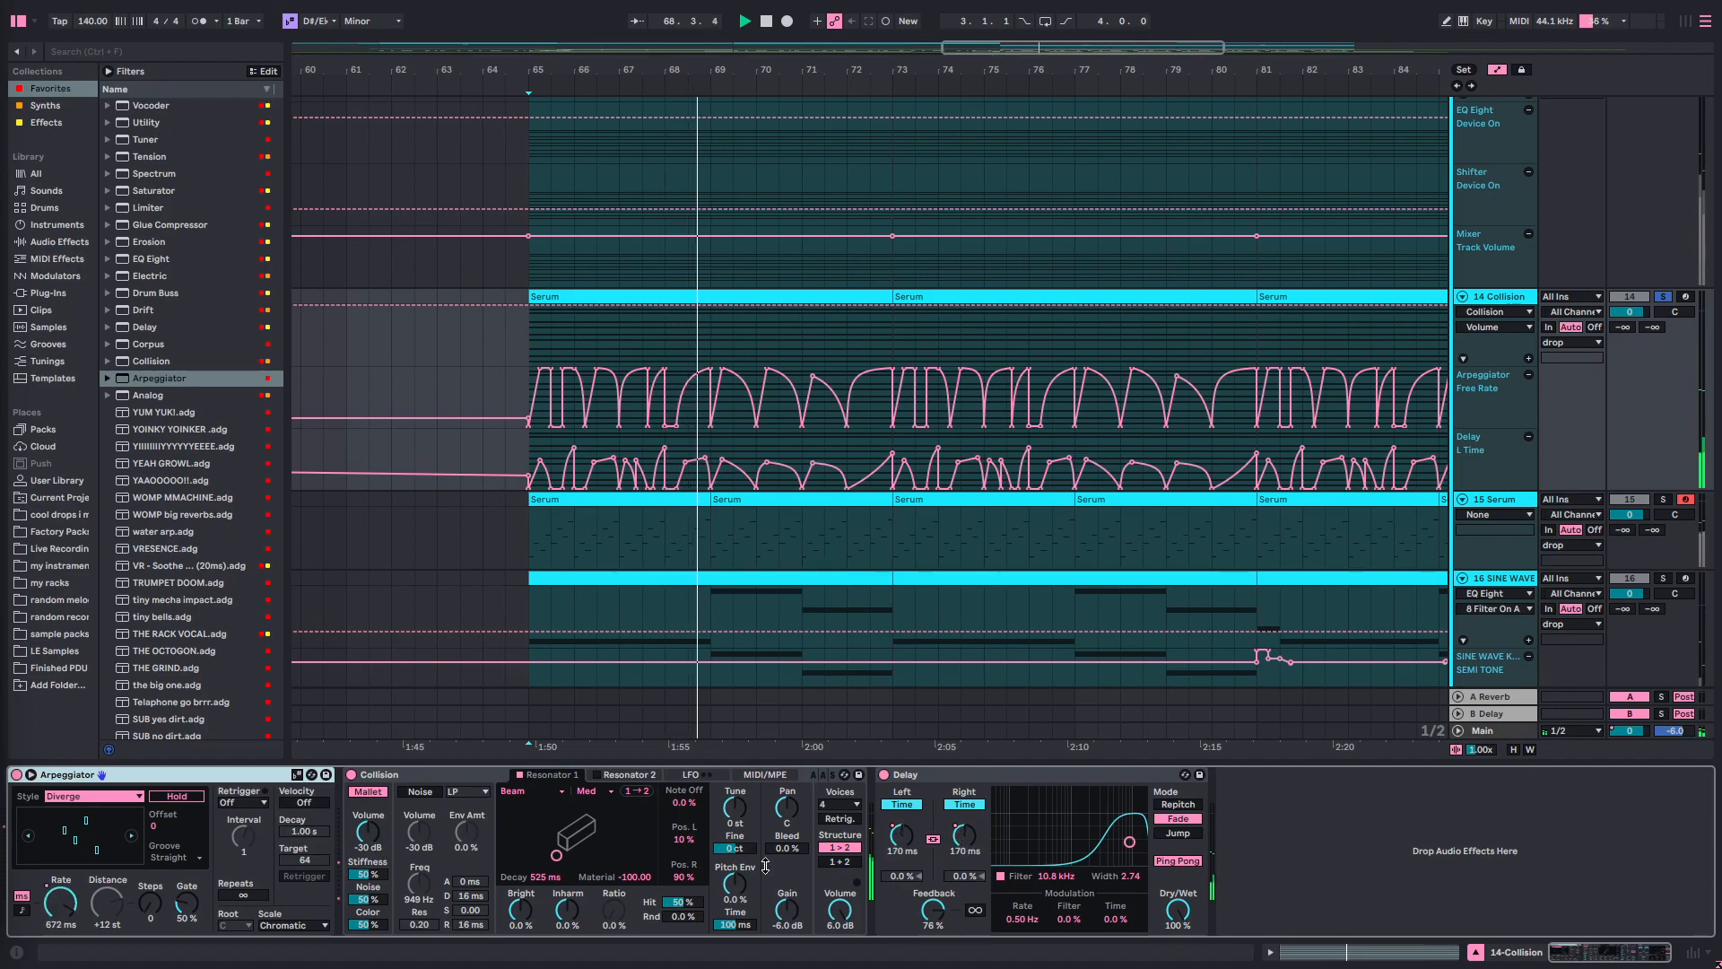
{"action": "left_click_drag", "start_coordinate": [740, 760], "coordinate": [731, 852]}
{"action": "key", "text": "a"}
{"action": "key", "text": "space"}
- Solo the 15 Serum track and play it from bar 65
{"action": "scroll", "coordinate": [592, 491], "scroll_direction": "left", "scroll_amount": 2}
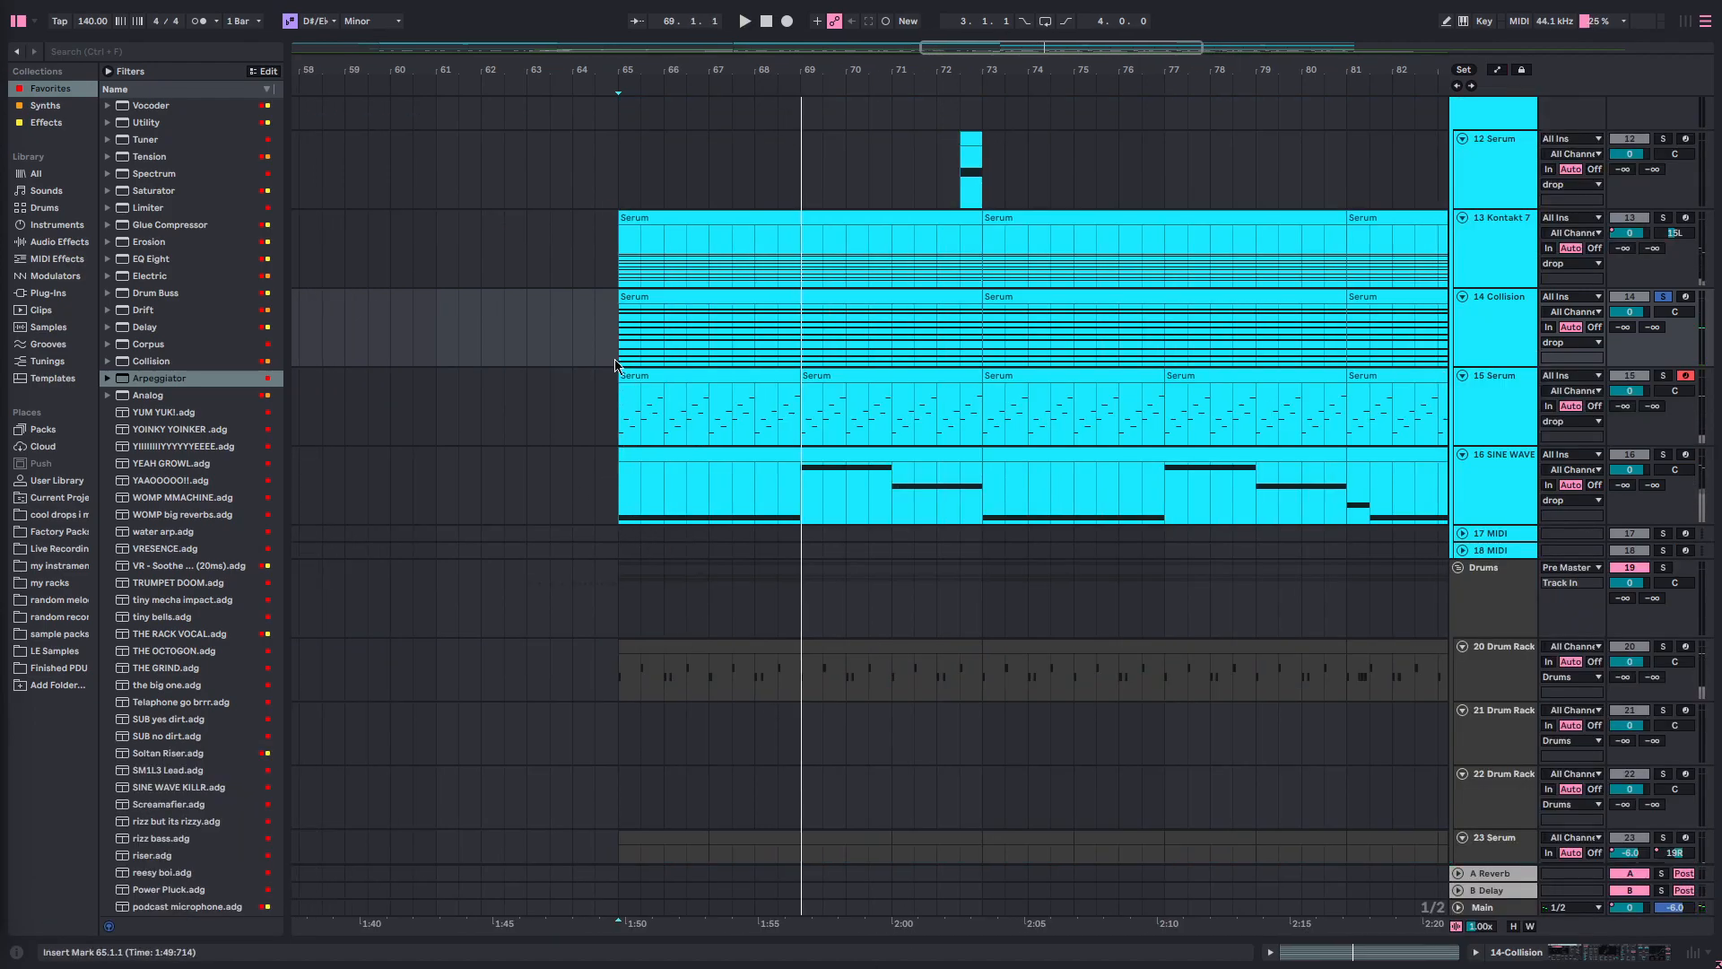
{"action": "left_click", "coordinate": [623, 397]}
{"action": "key", "text": "space"}
{"action": "double_click", "coordinate": [1489, 395]}
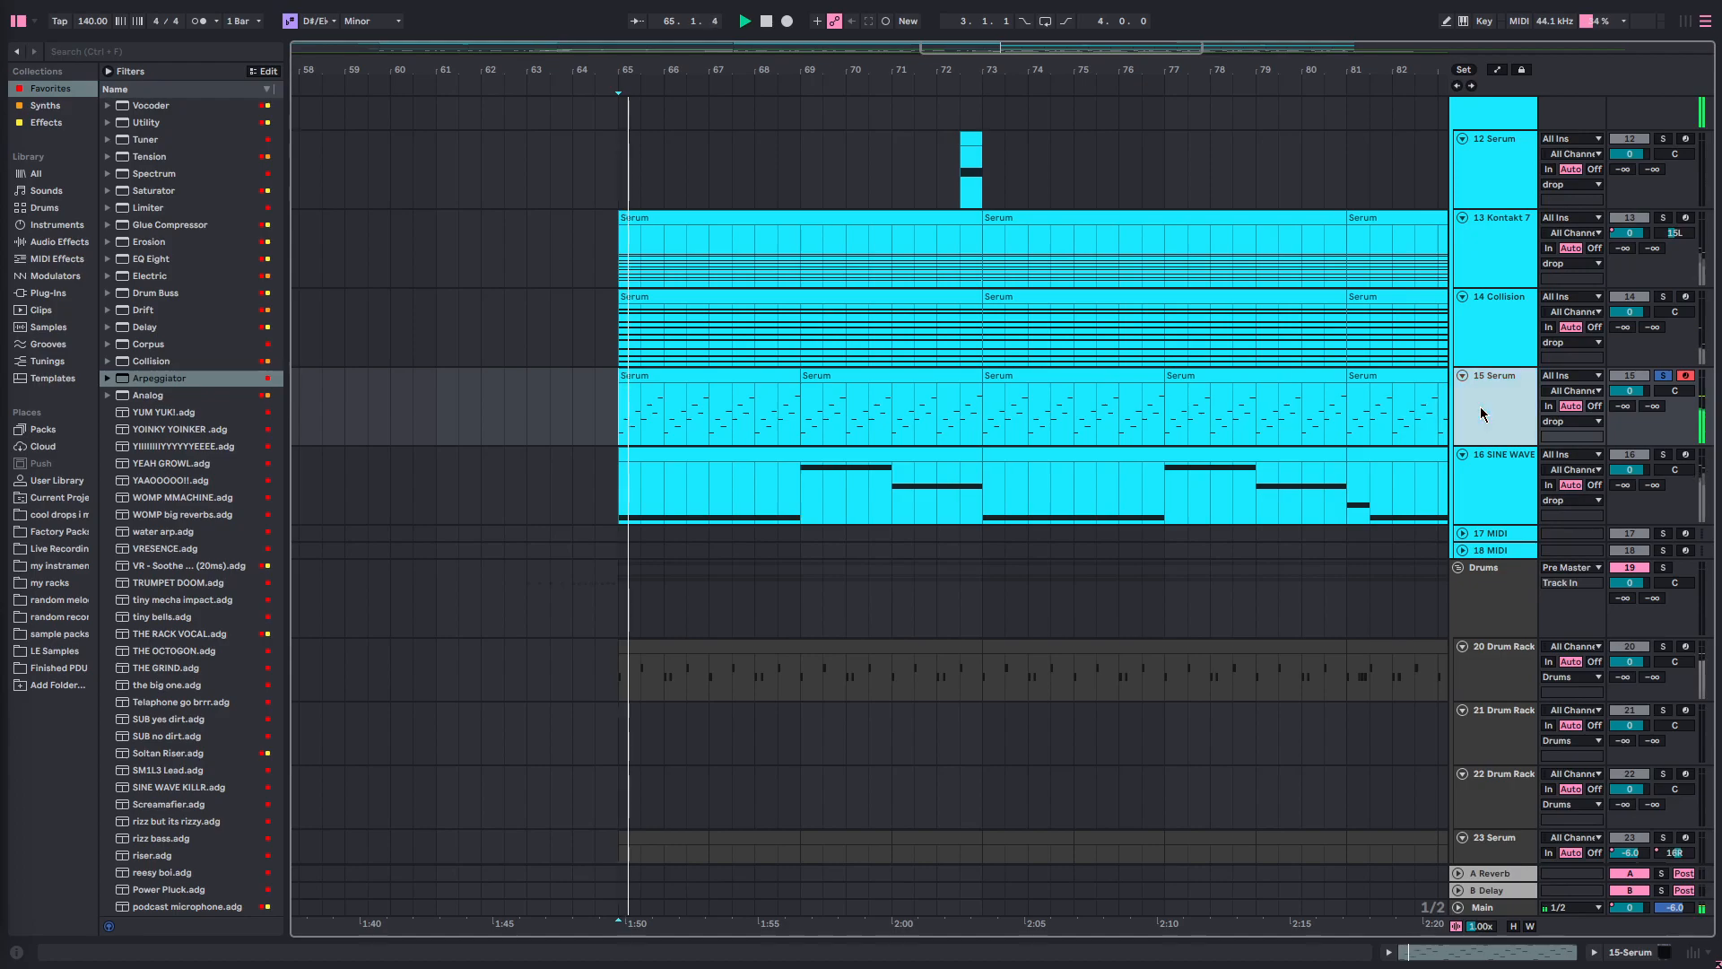
- Open the Serum plug-in of the 15 Serum track, inspect its FX, Matrix, Global and OSC pages, and close it
{"action": "left_click", "coordinate": [46, 774]}
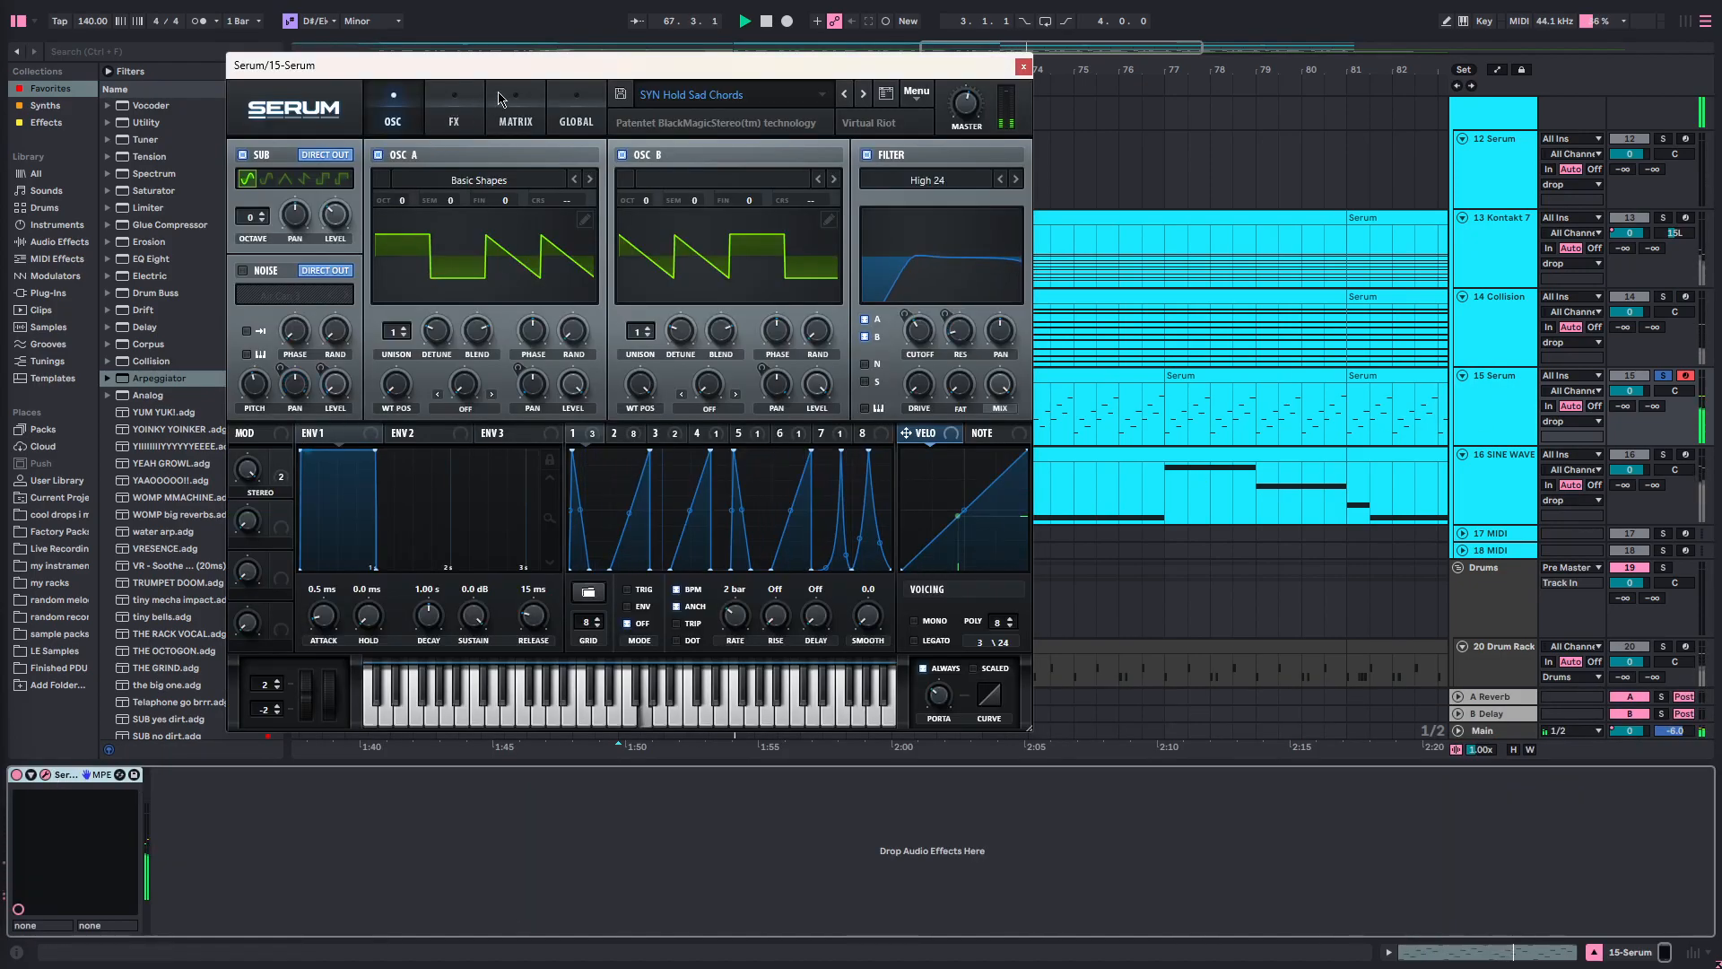
{"action": "left_click", "coordinate": [455, 112]}
{"action": "left_click", "coordinate": [515, 114]}
{"action": "left_click", "coordinate": [575, 115]}
{"action": "left_click", "coordinate": [415, 122]}
{"action": "left_click", "coordinate": [1022, 68]}
- Open the first 15 Serum clip's notes, try lowering two pairs of first-bar notes by an octave, and play the result
{"action": "double_click", "coordinate": [680, 378]}
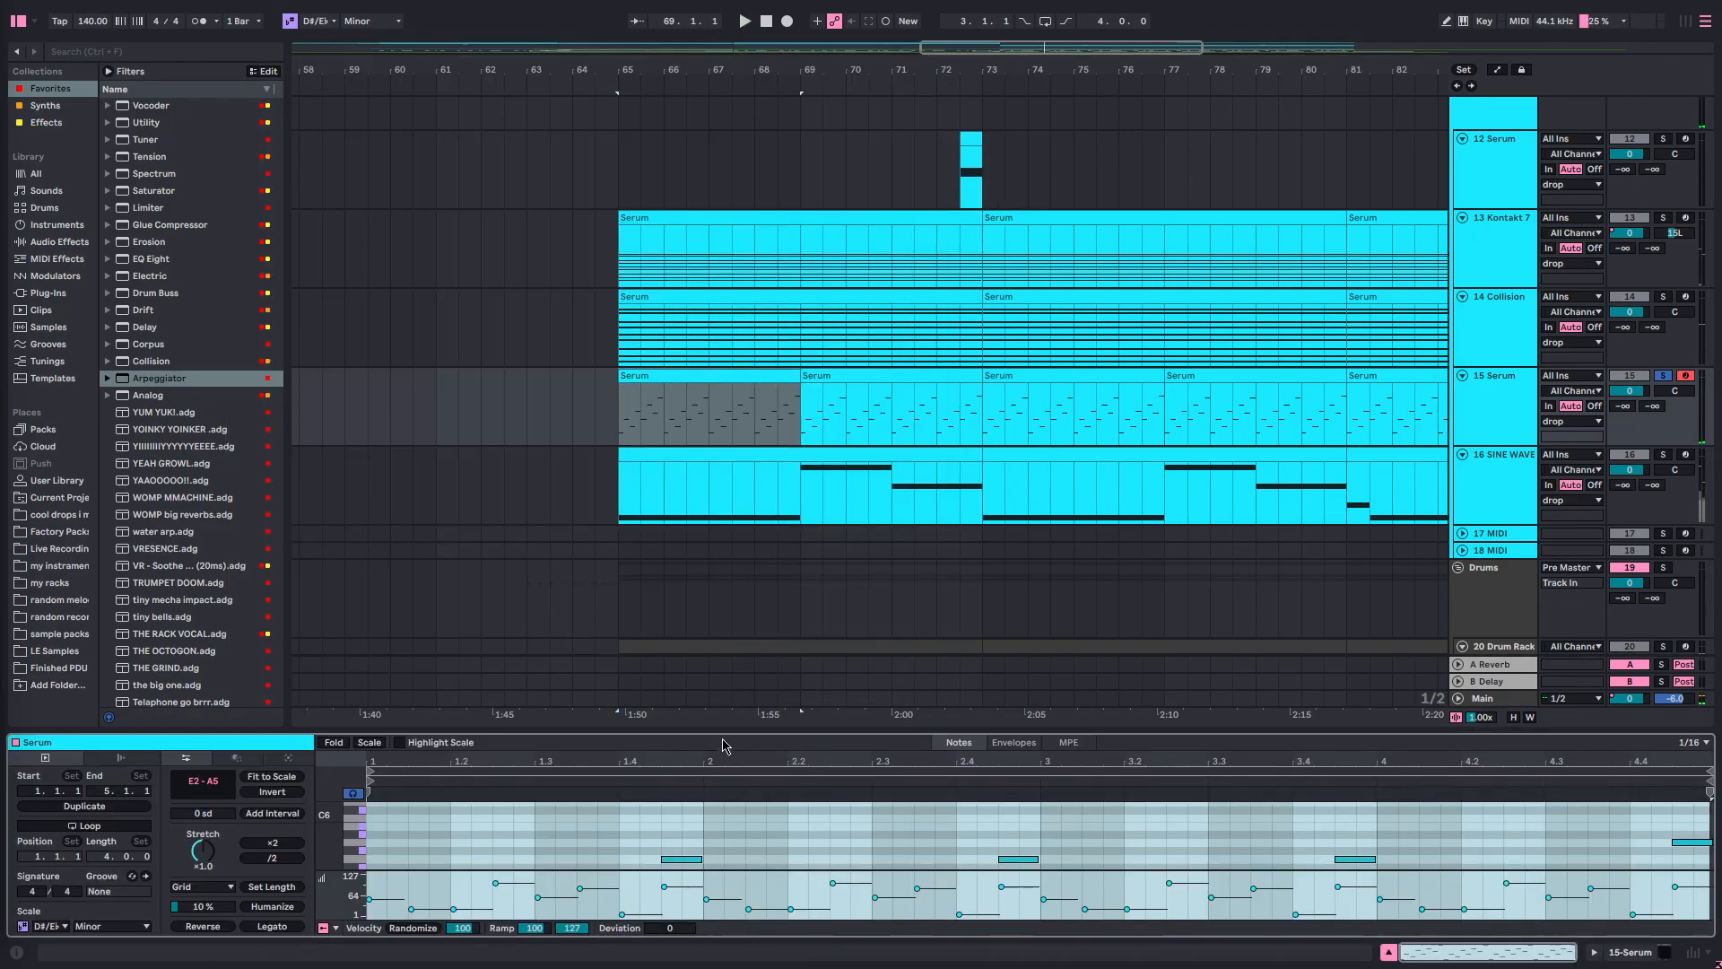
{"action": "left_click_drag", "start_coordinate": [726, 741], "coordinate": [492, 409]}
{"action": "left_click_drag", "start_coordinate": [679, 317], "coordinate": [400, 564]}
{"action": "key", "text": "shift+Down"}
{"action": "key", "text": "shift+Down"}
{"action": "key", "text": "space"}
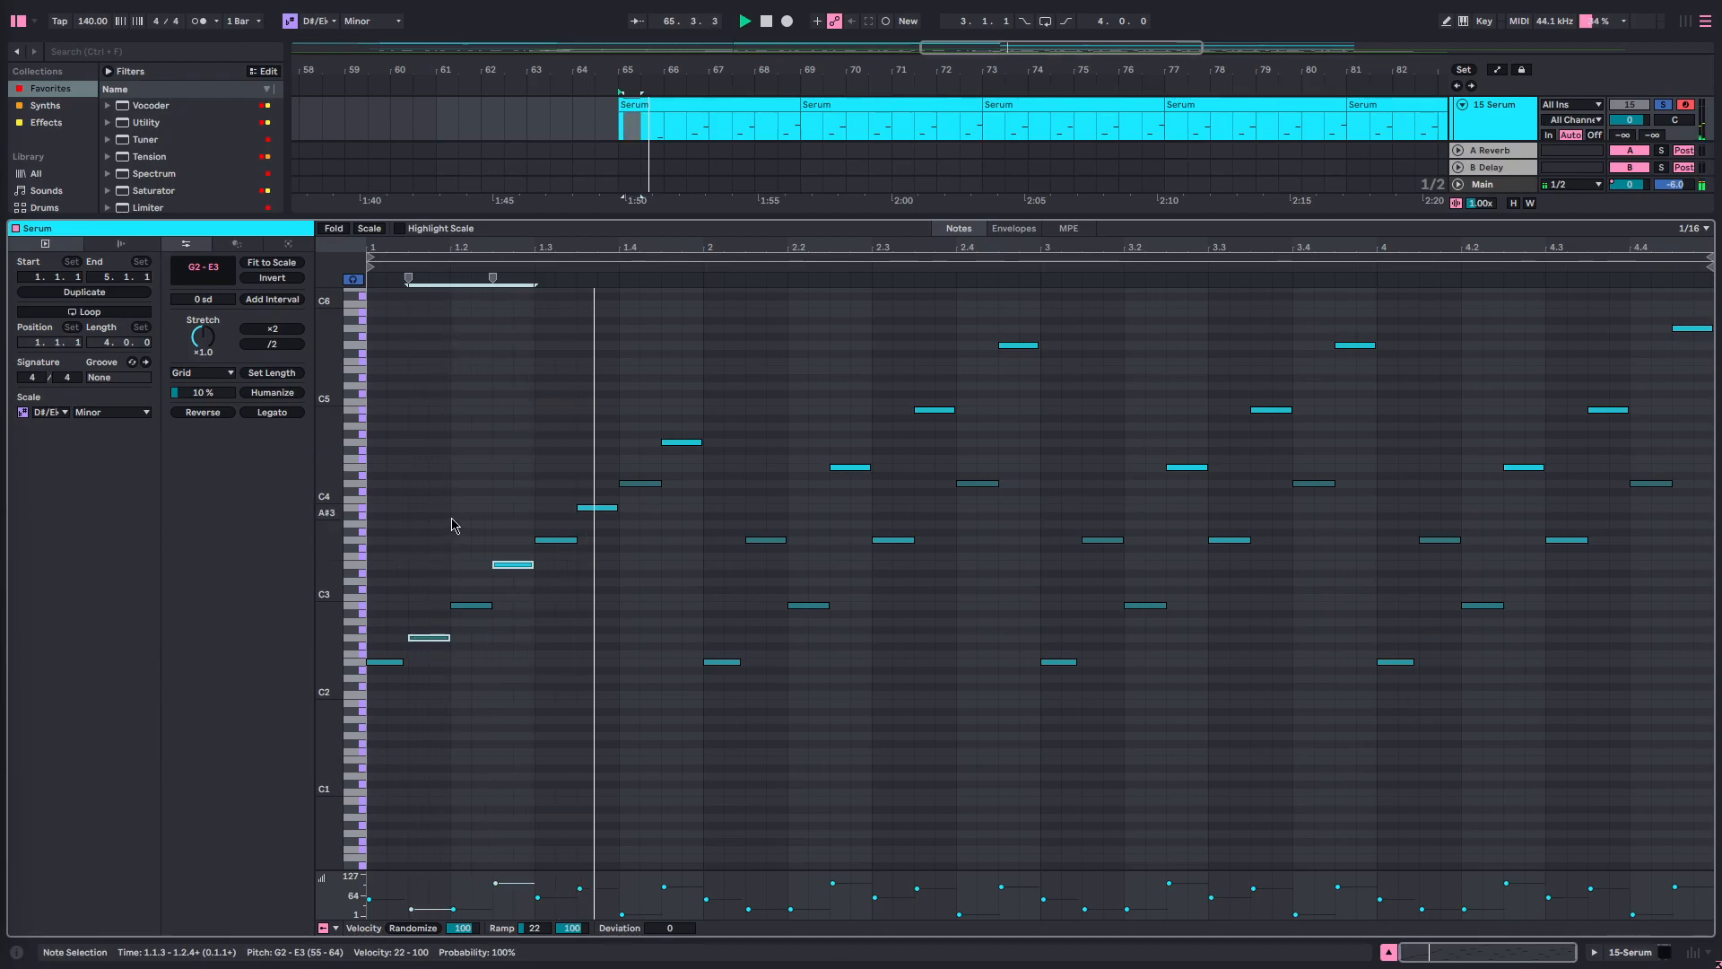
- Undo both octave transpositions in the 15 Serum clip, replay the arpeggio pattern and collapse the clip editor
{"action": "key", "text": "space"}
{"action": "key", "text": "ctrl+z"}
{"action": "key", "text": "ctrl+z"}
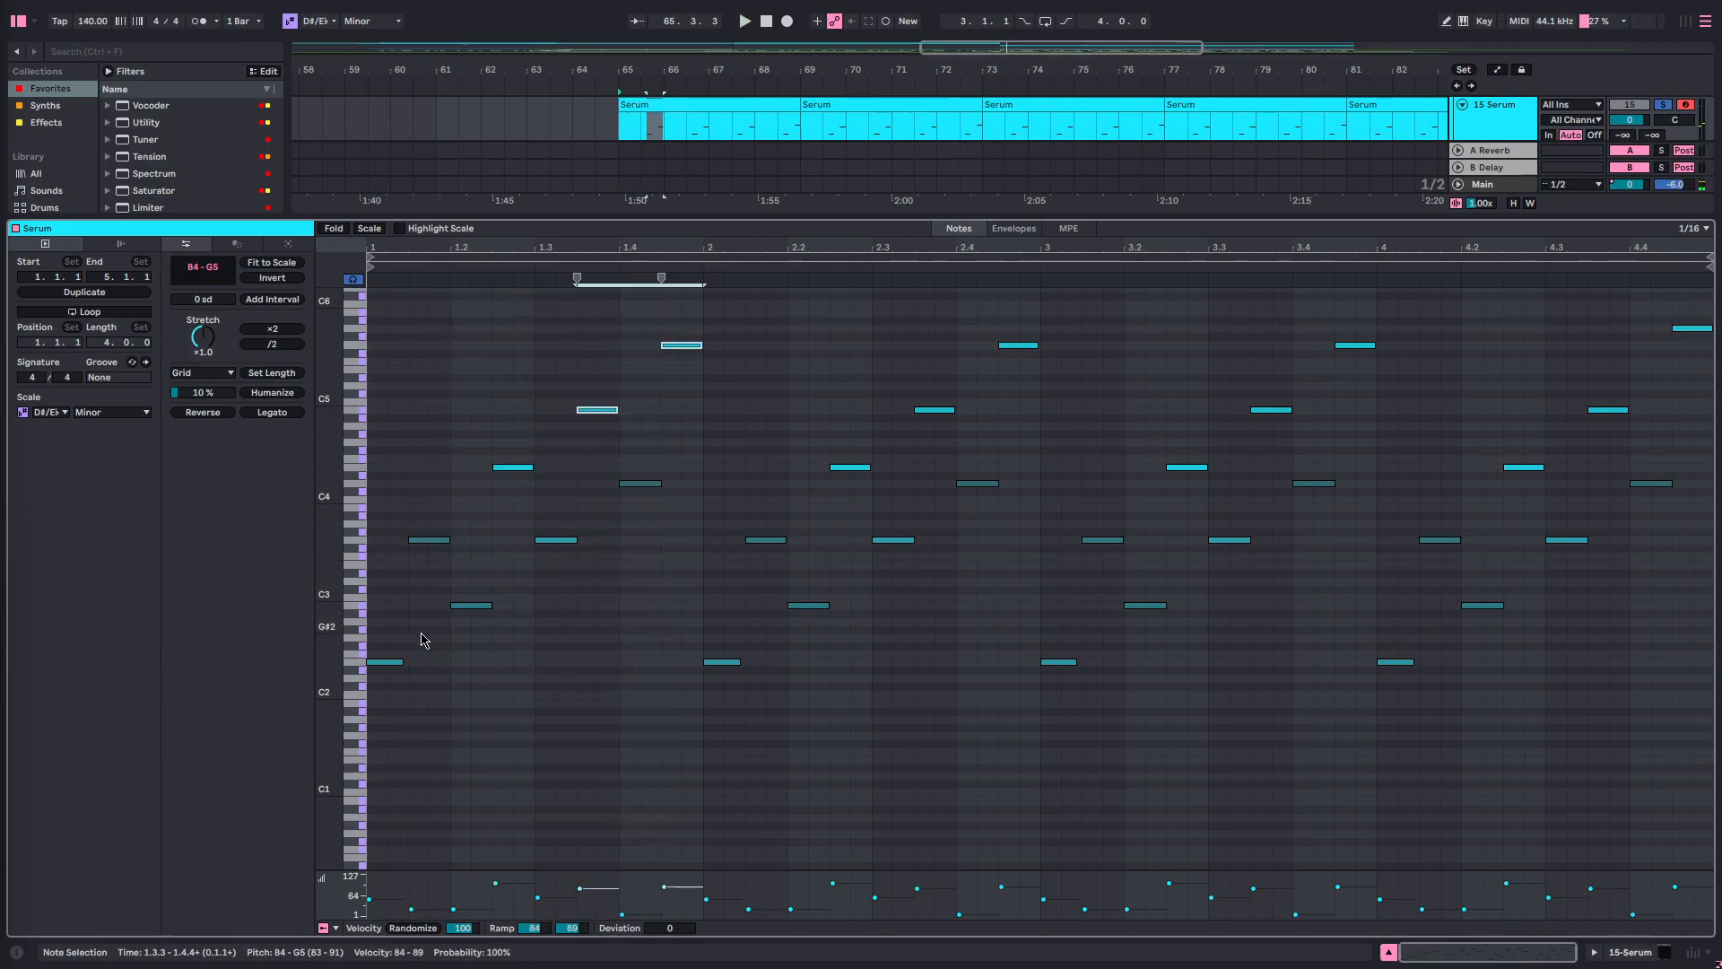
{"action": "key", "text": "space"}
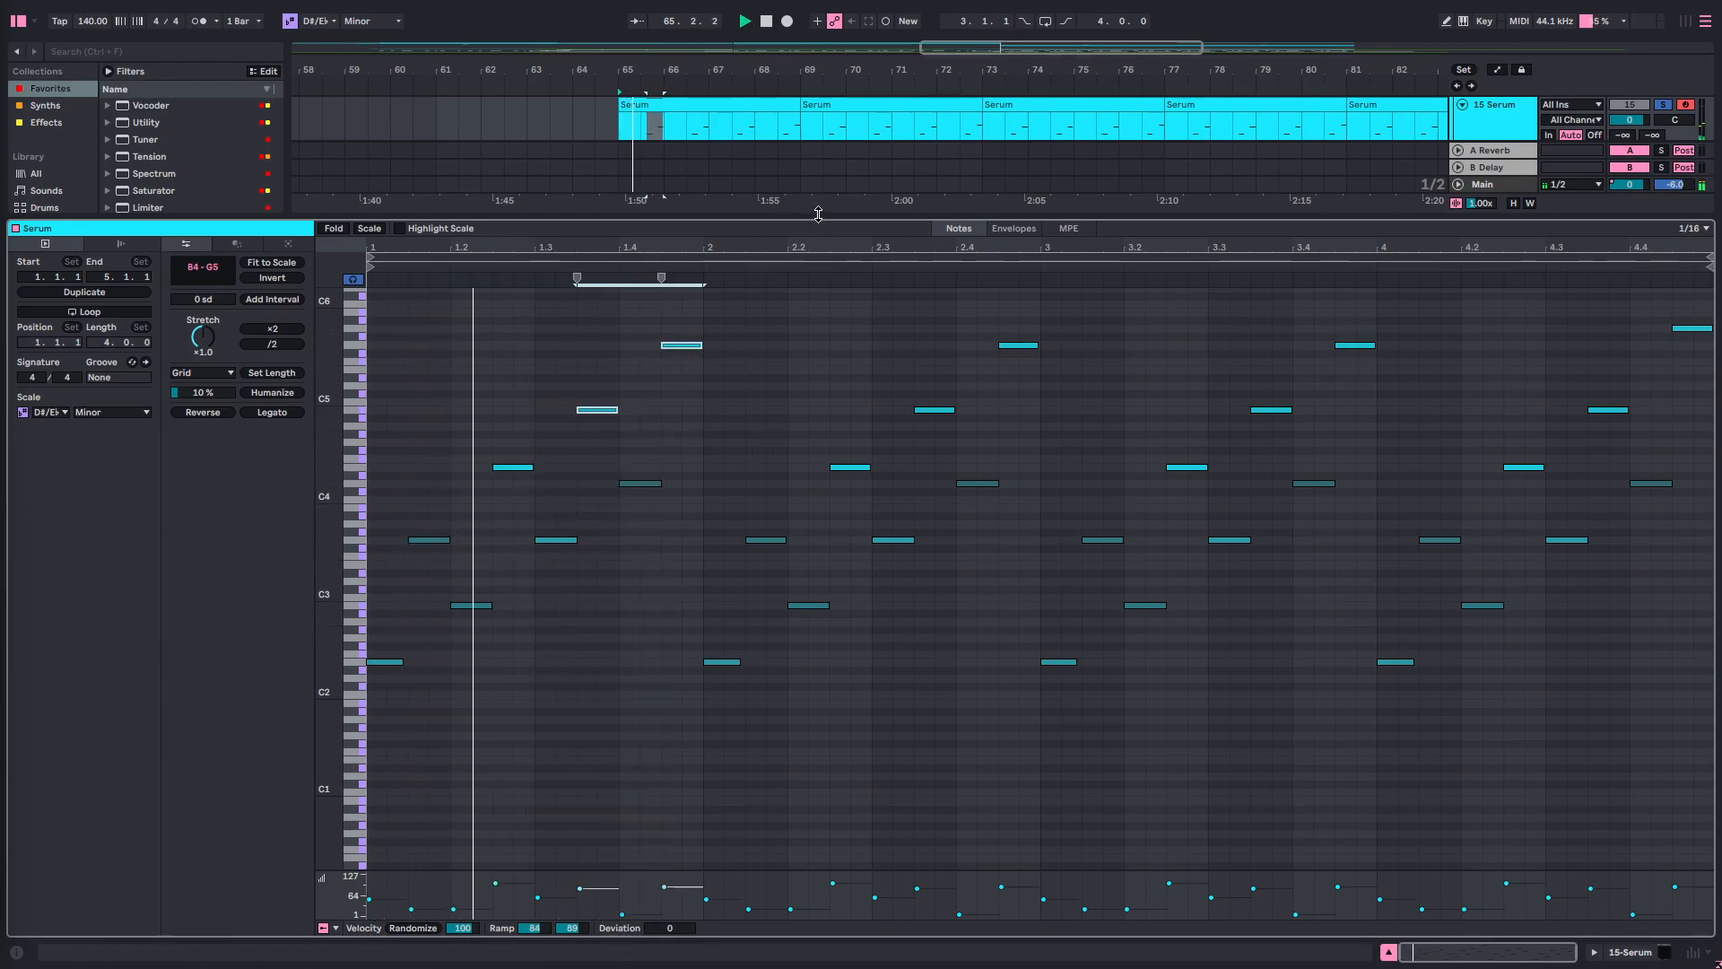
{"action": "left_click_drag", "start_coordinate": [822, 216], "coordinate": [822, 207]}
{"action": "left_click_drag", "start_coordinate": [822, 208], "coordinate": [834, 488]}
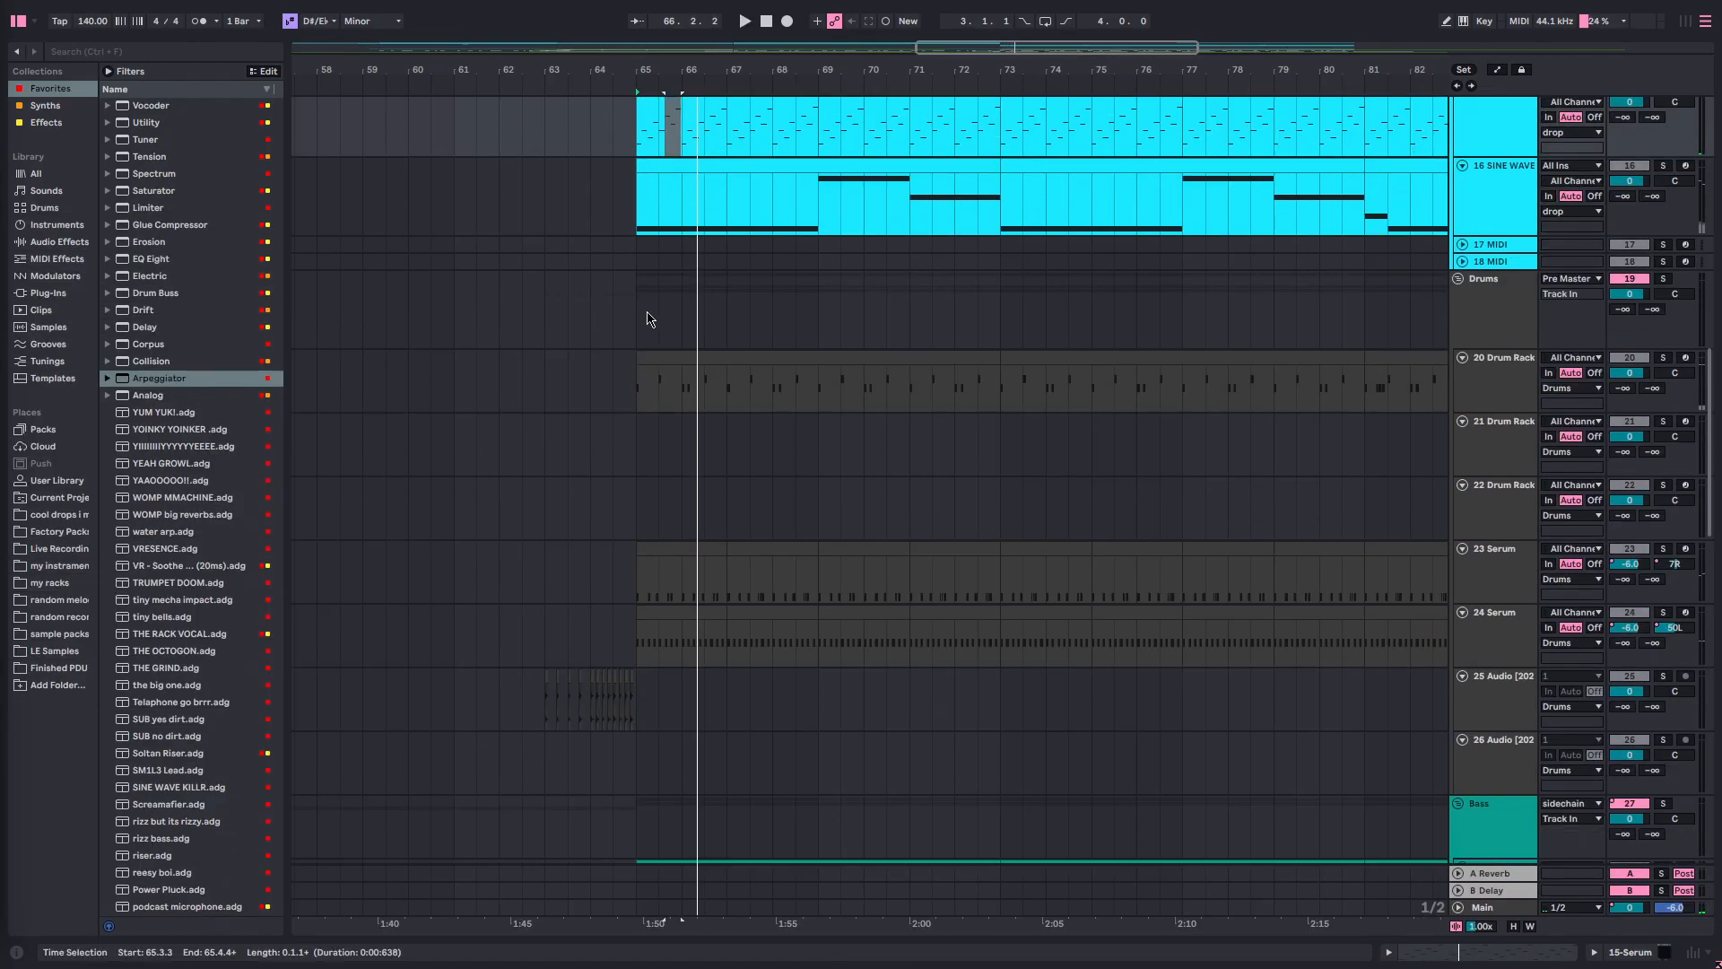
- Solo the Drums group and play it from bar 65
{"action": "left_click", "coordinate": [651, 318]}
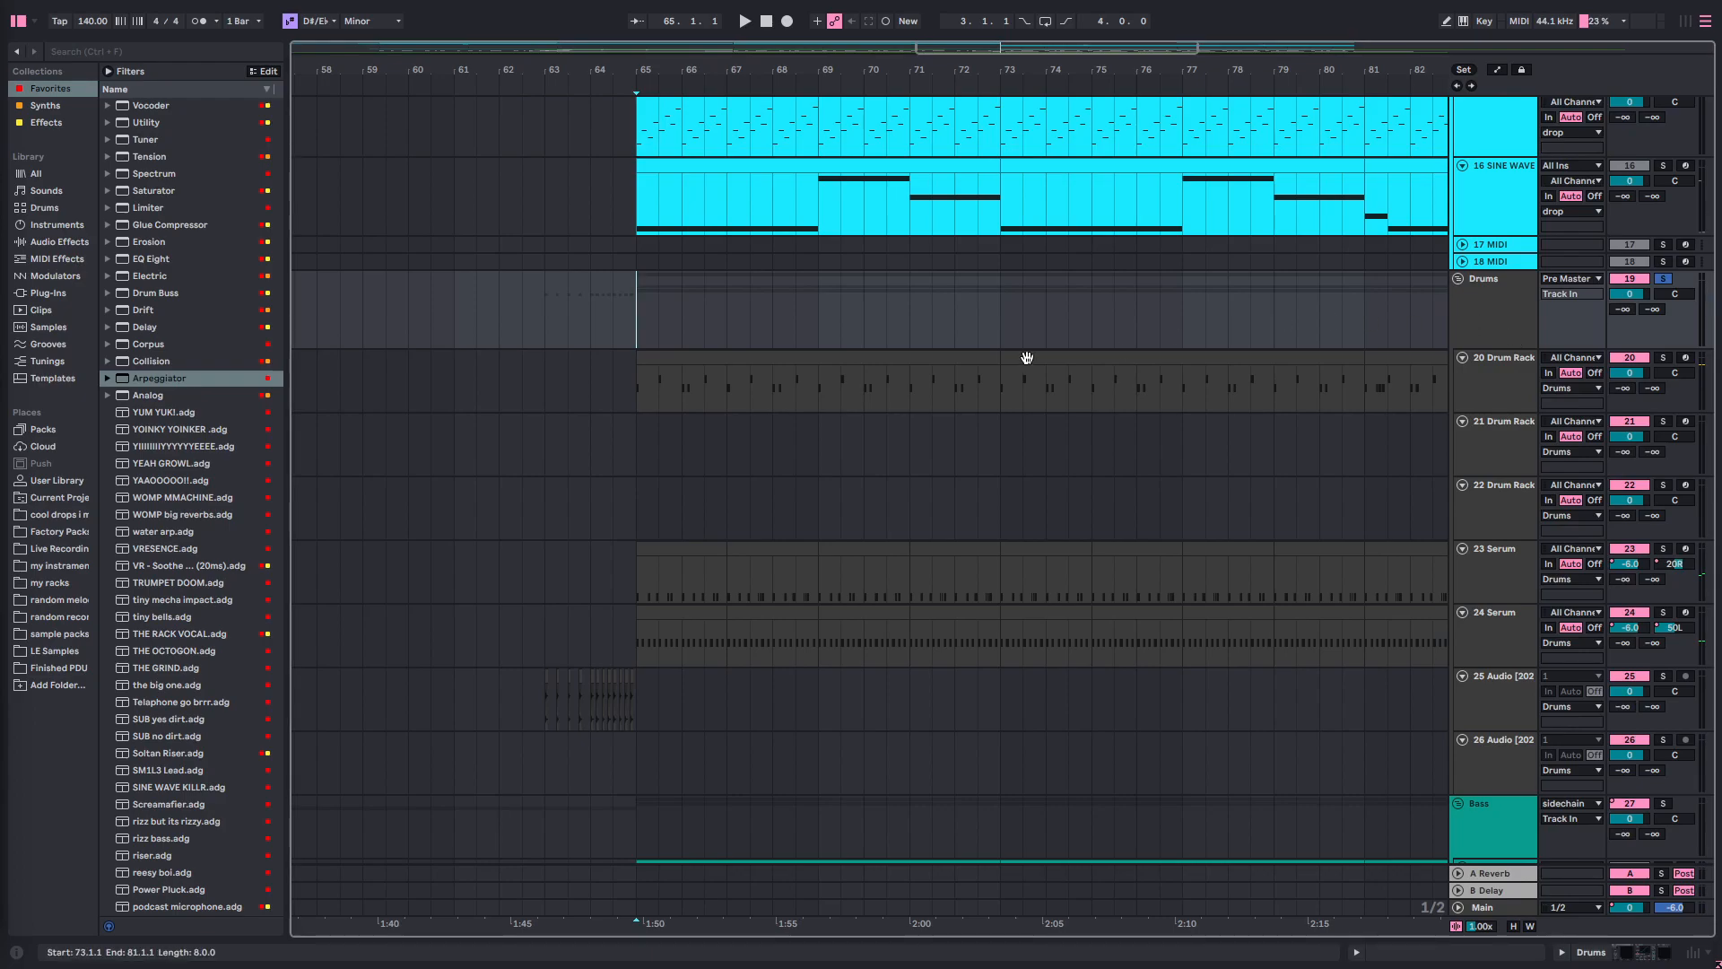
{"action": "scroll", "coordinate": [1027, 359], "scroll_direction": "down", "scroll_amount": 2}
{"action": "scroll", "coordinate": [1027, 358], "scroll_direction": "right", "scroll_amount": 2}
{"action": "key", "text": "space"}
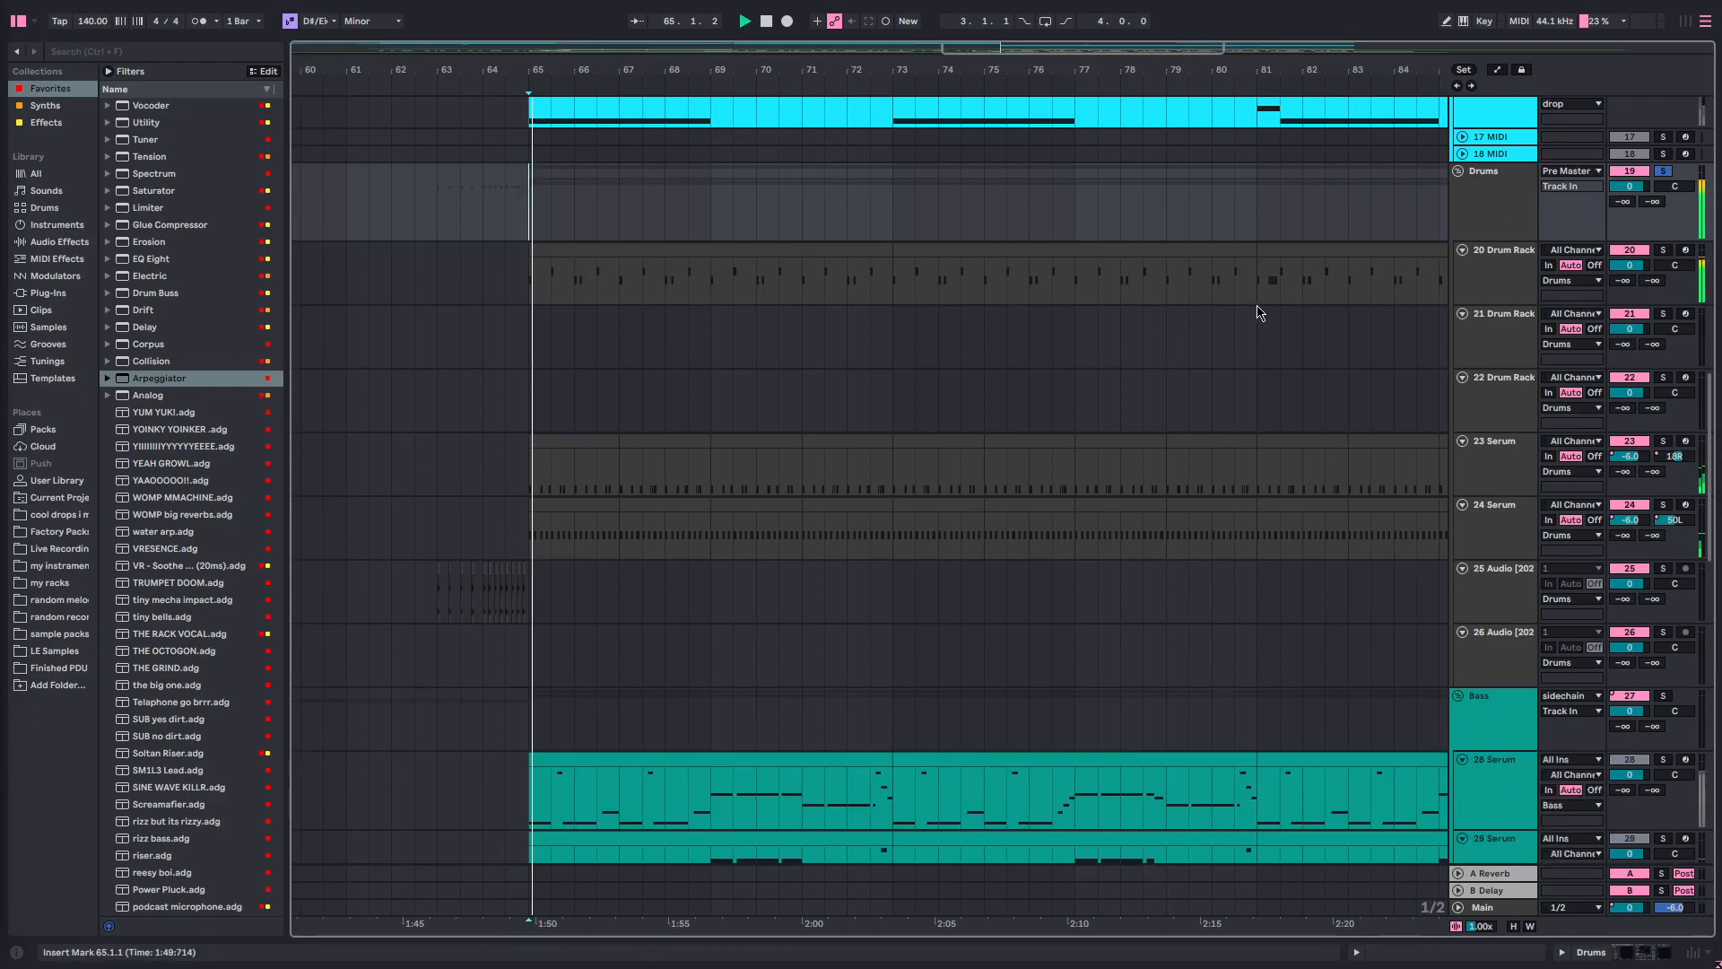
- Show the 20 Drum Rack's devices, select its OS_VBE_kick layer and solo the track at bar 65
{"action": "left_click", "coordinate": [1496, 278]}
{"action": "double_click", "coordinate": [1496, 274]}
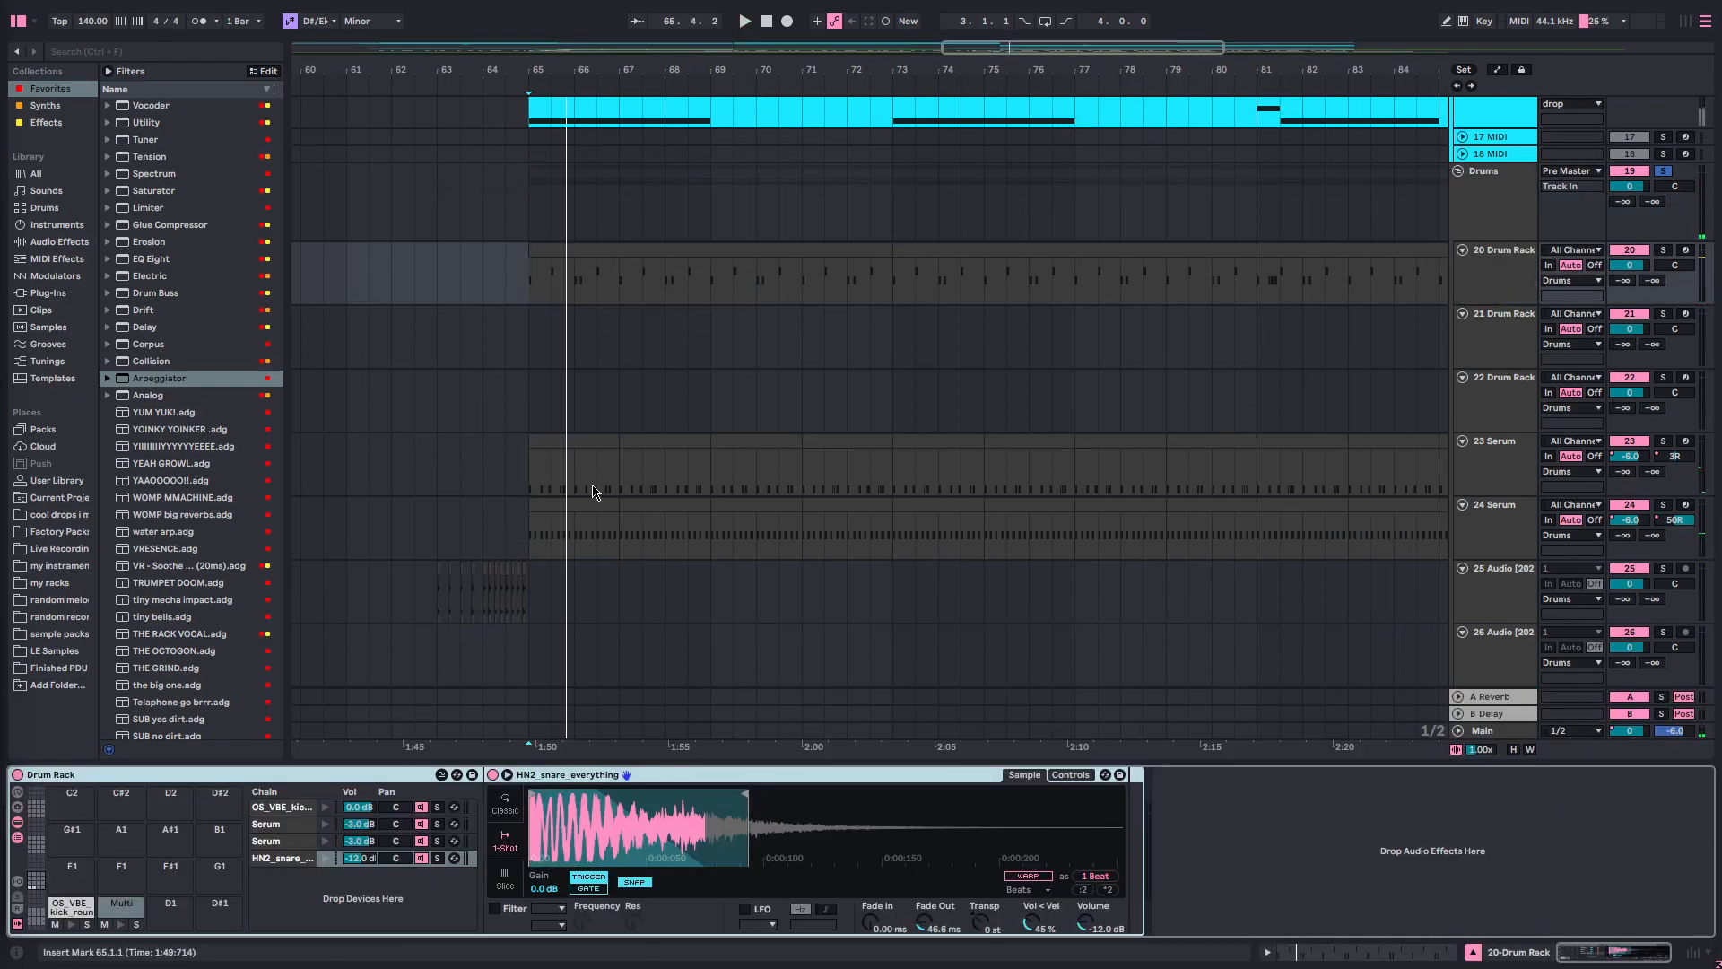
{"action": "left_click", "coordinate": [284, 808]}
{"action": "left_click", "coordinate": [528, 285]}
{"action": "key", "text": "s"}
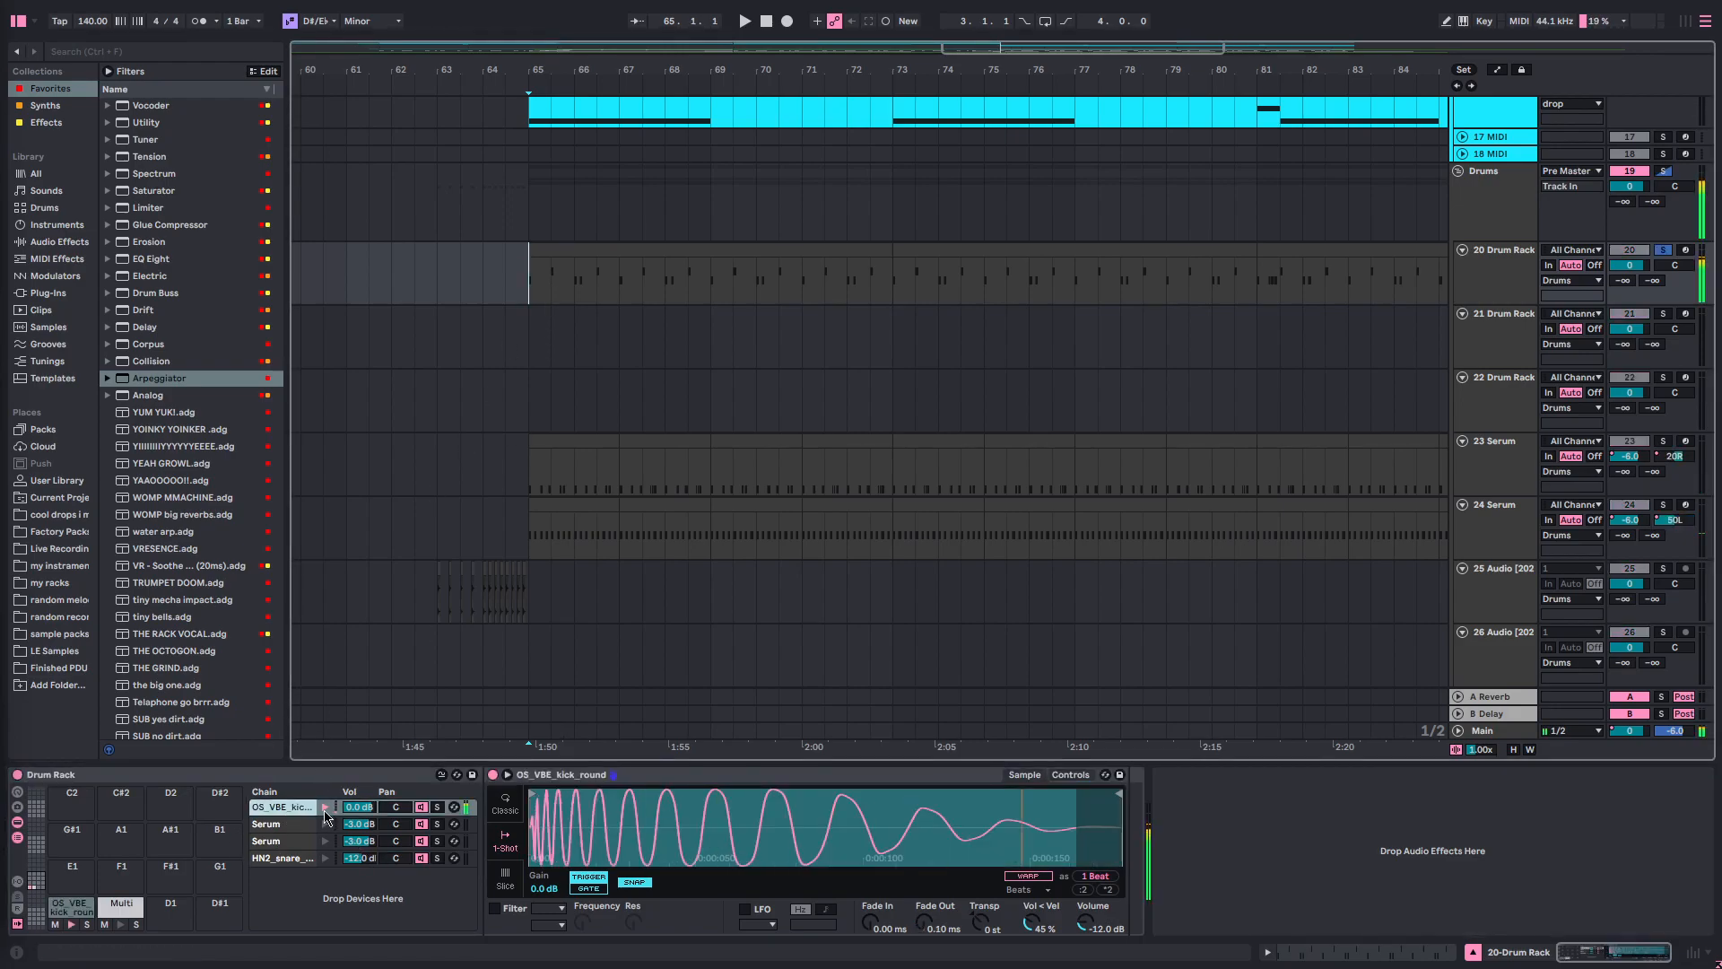
- Audition the 20 Drum Rack's first Serum layer and its HN2_snare layer
{"action": "left_click", "coordinate": [283, 824]}
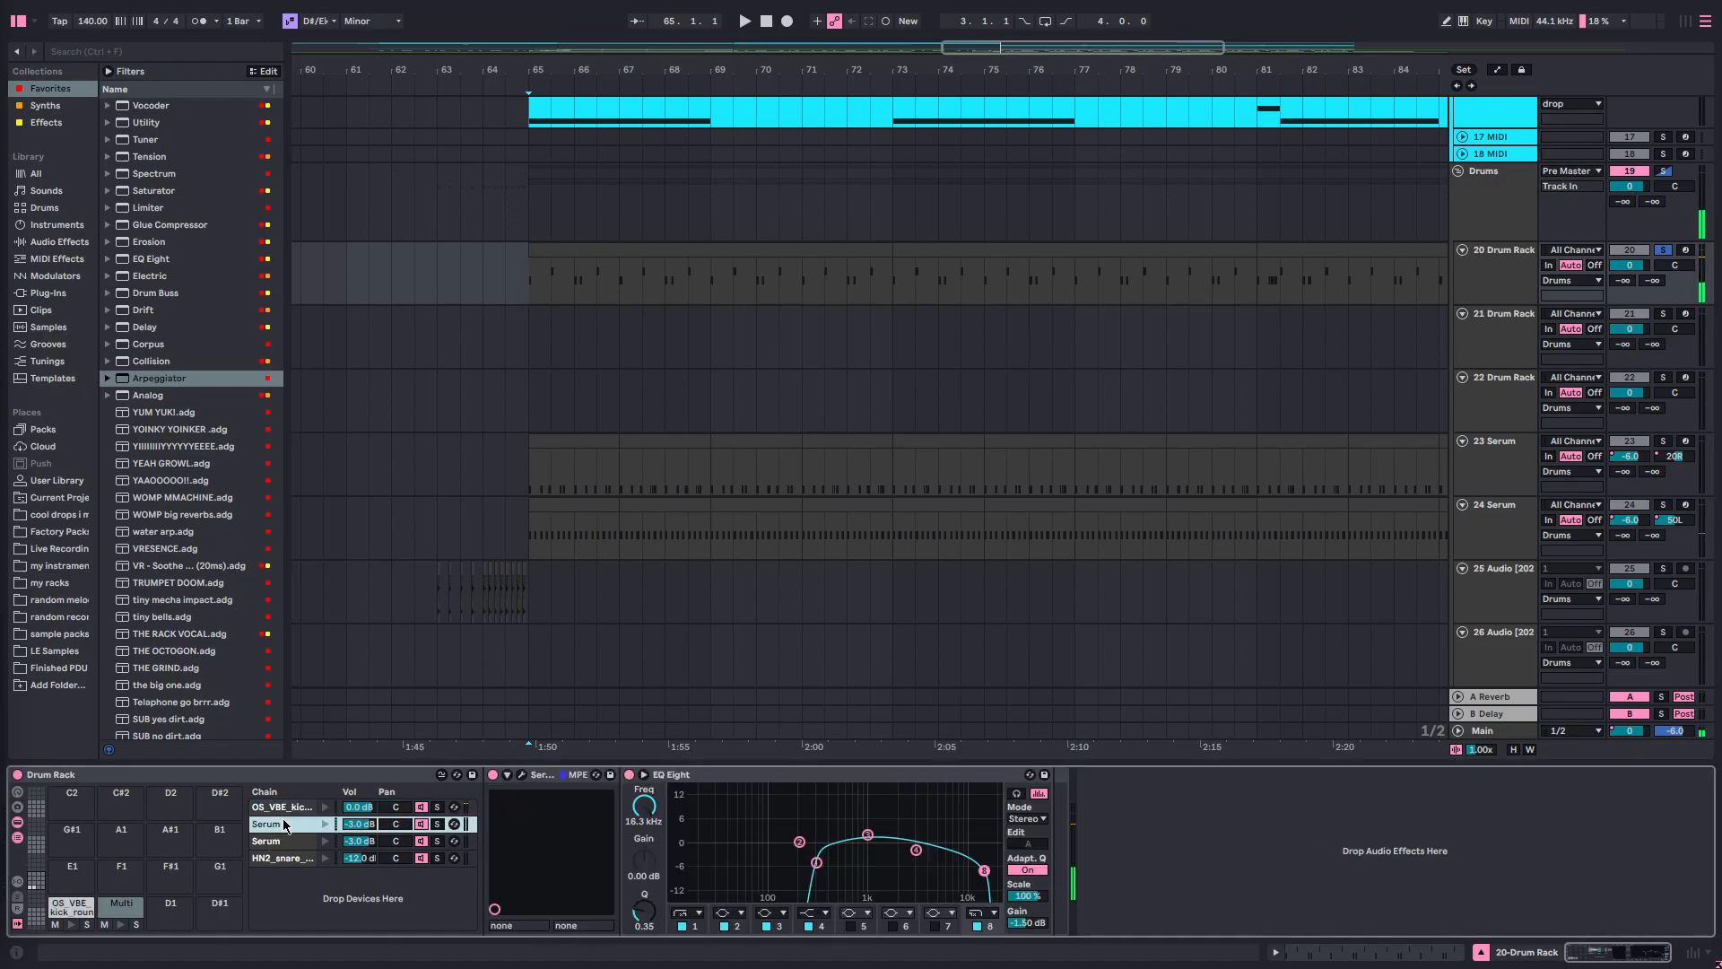
{"action": "left_click", "coordinate": [325, 825]}
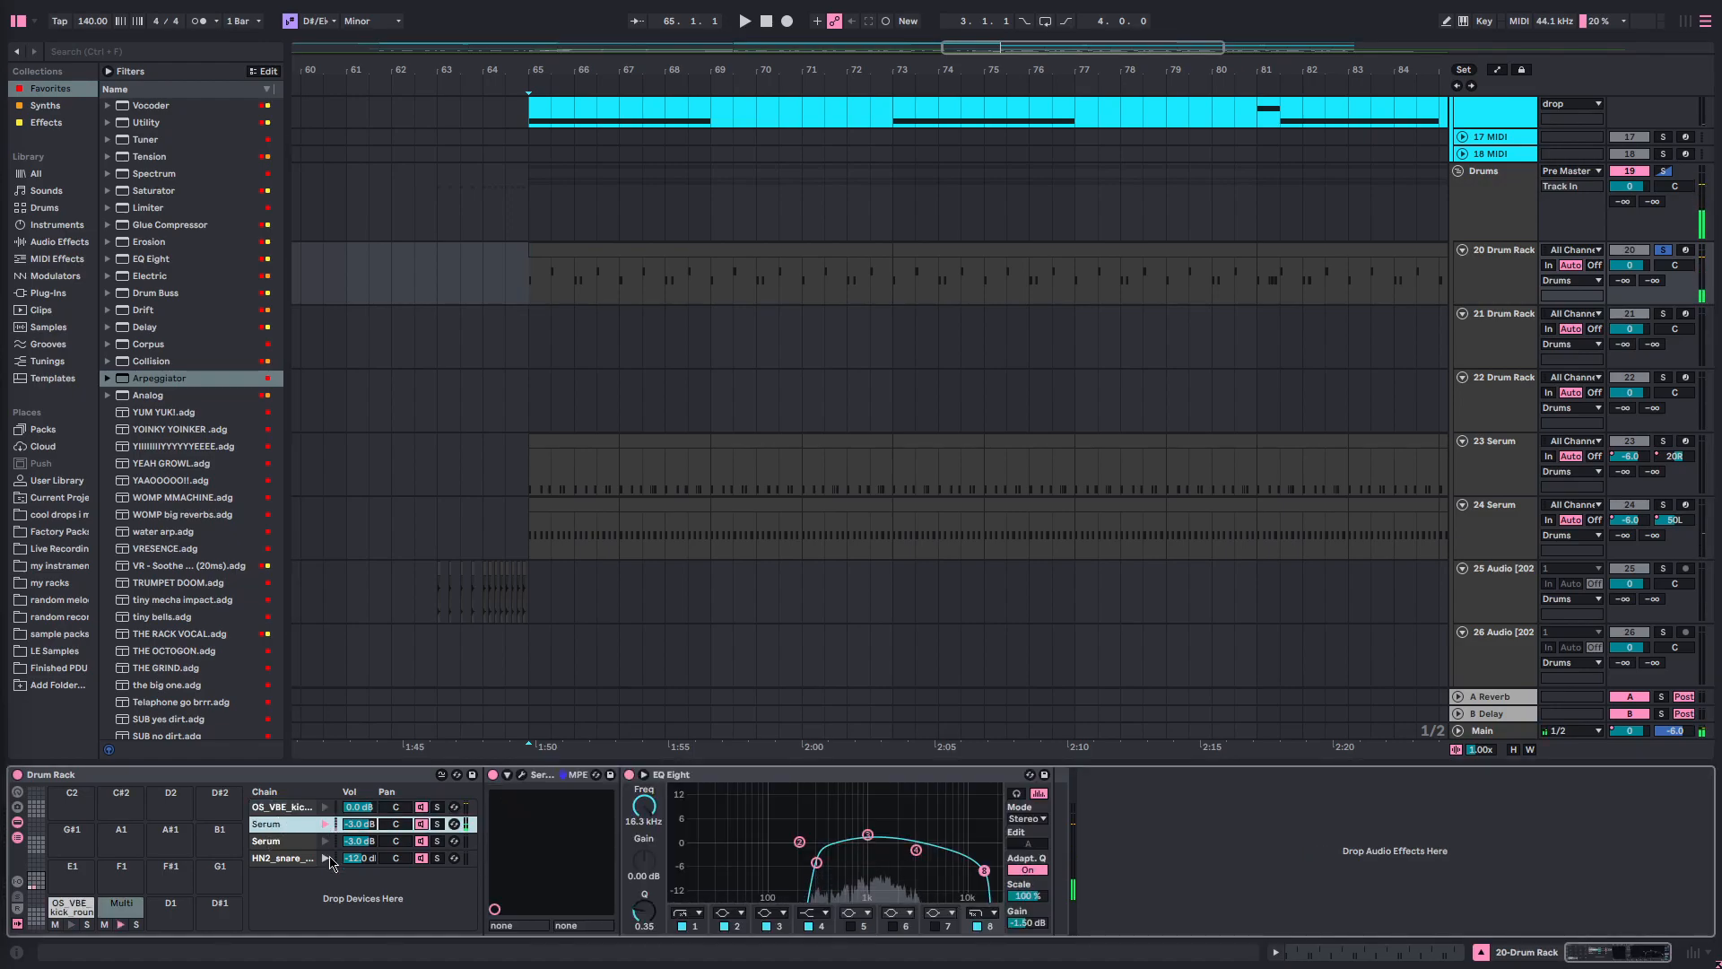
{"action": "left_click", "coordinate": [296, 859]}
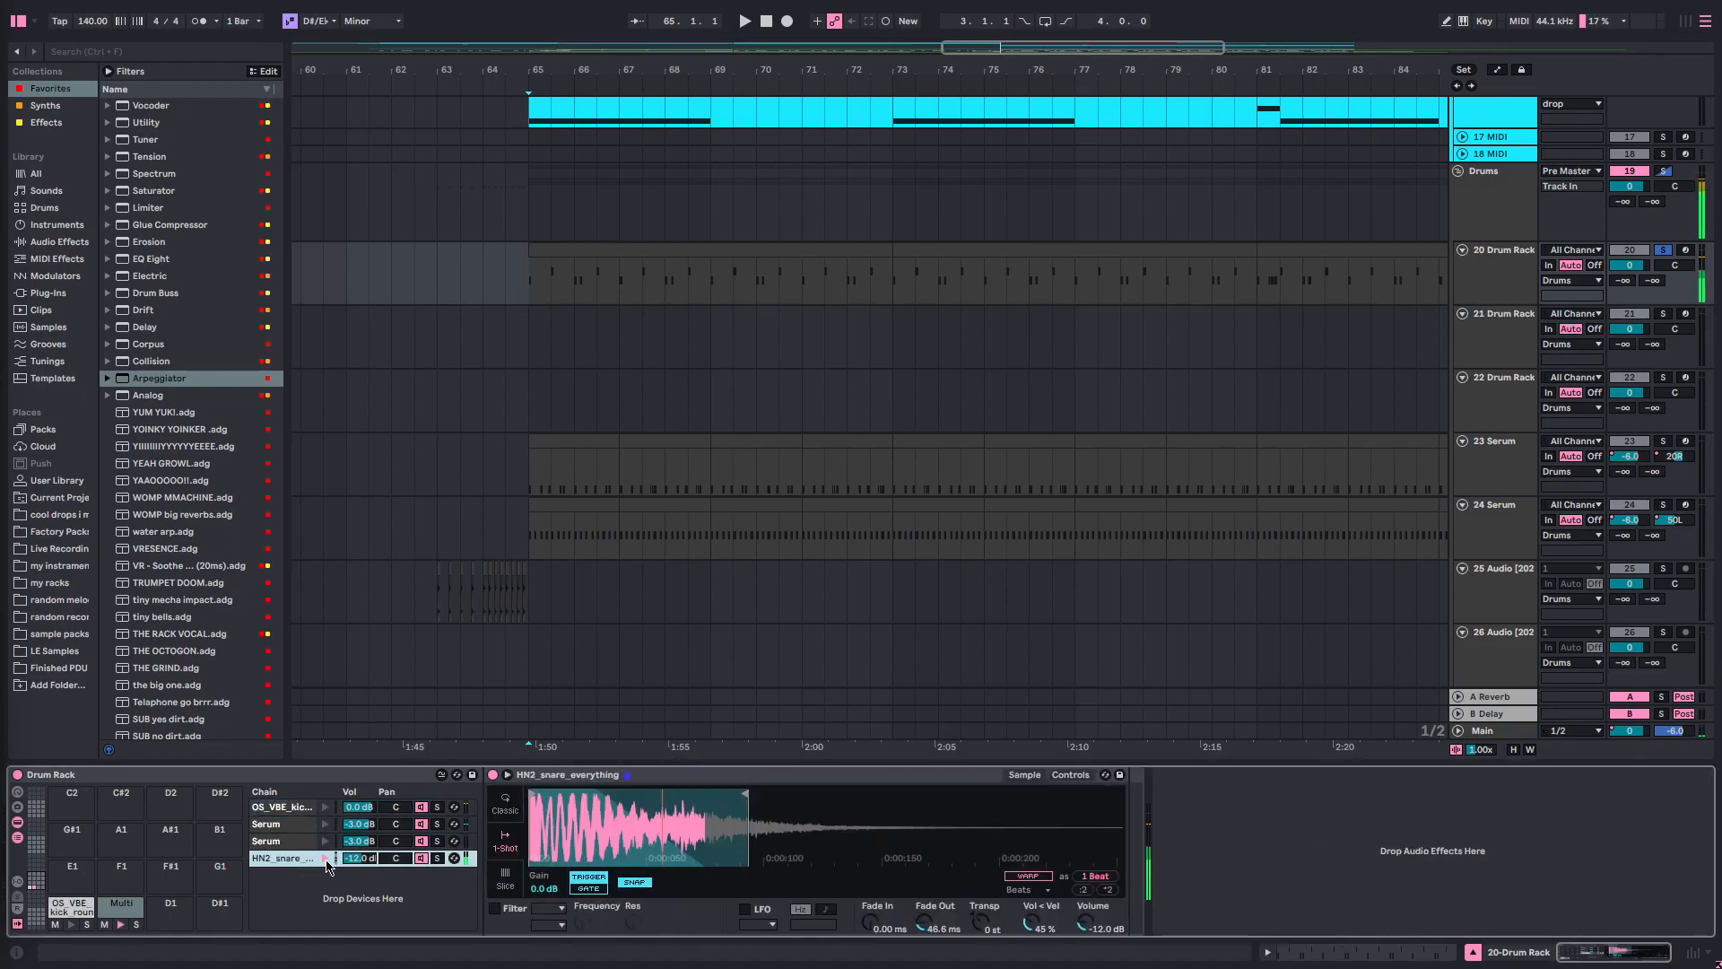
- Briefly play the Drums group, then inspect the Serum plug-in in the 20 Drum Rack's first Serum chain and close it
{"action": "left_click", "coordinate": [554, 216]}
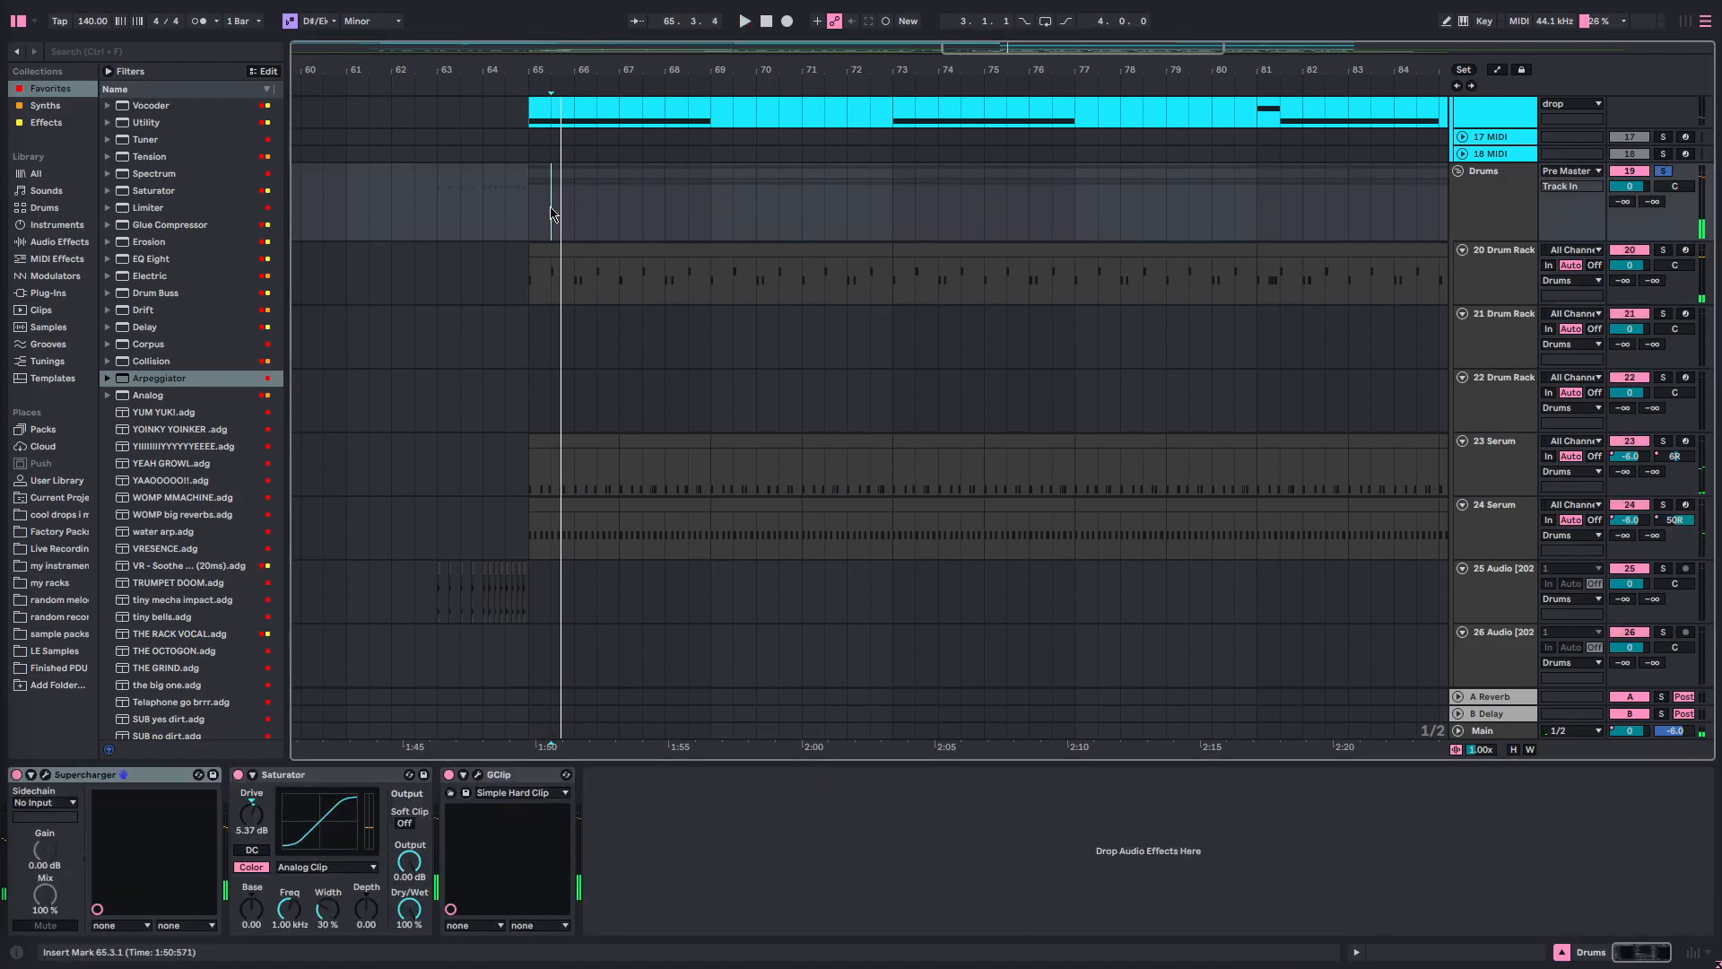
{"action": "left_click", "coordinate": [534, 290]}
{"action": "left_click", "coordinate": [296, 833]}
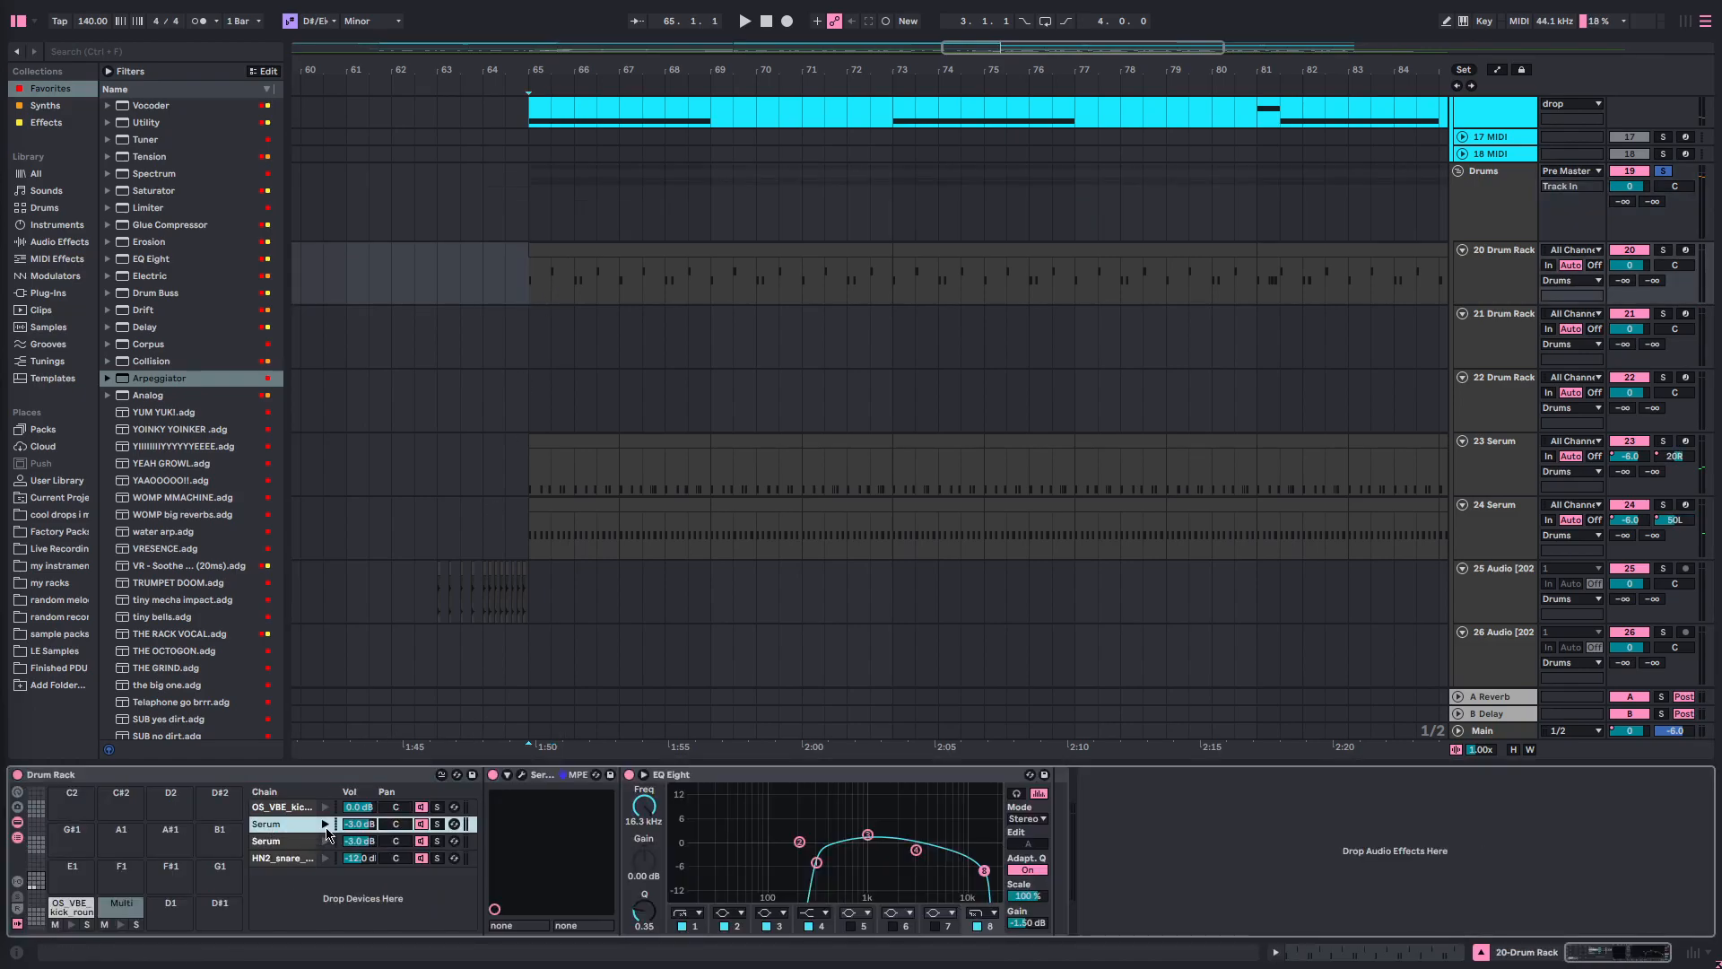
{"action": "left_click", "coordinate": [521, 774]}
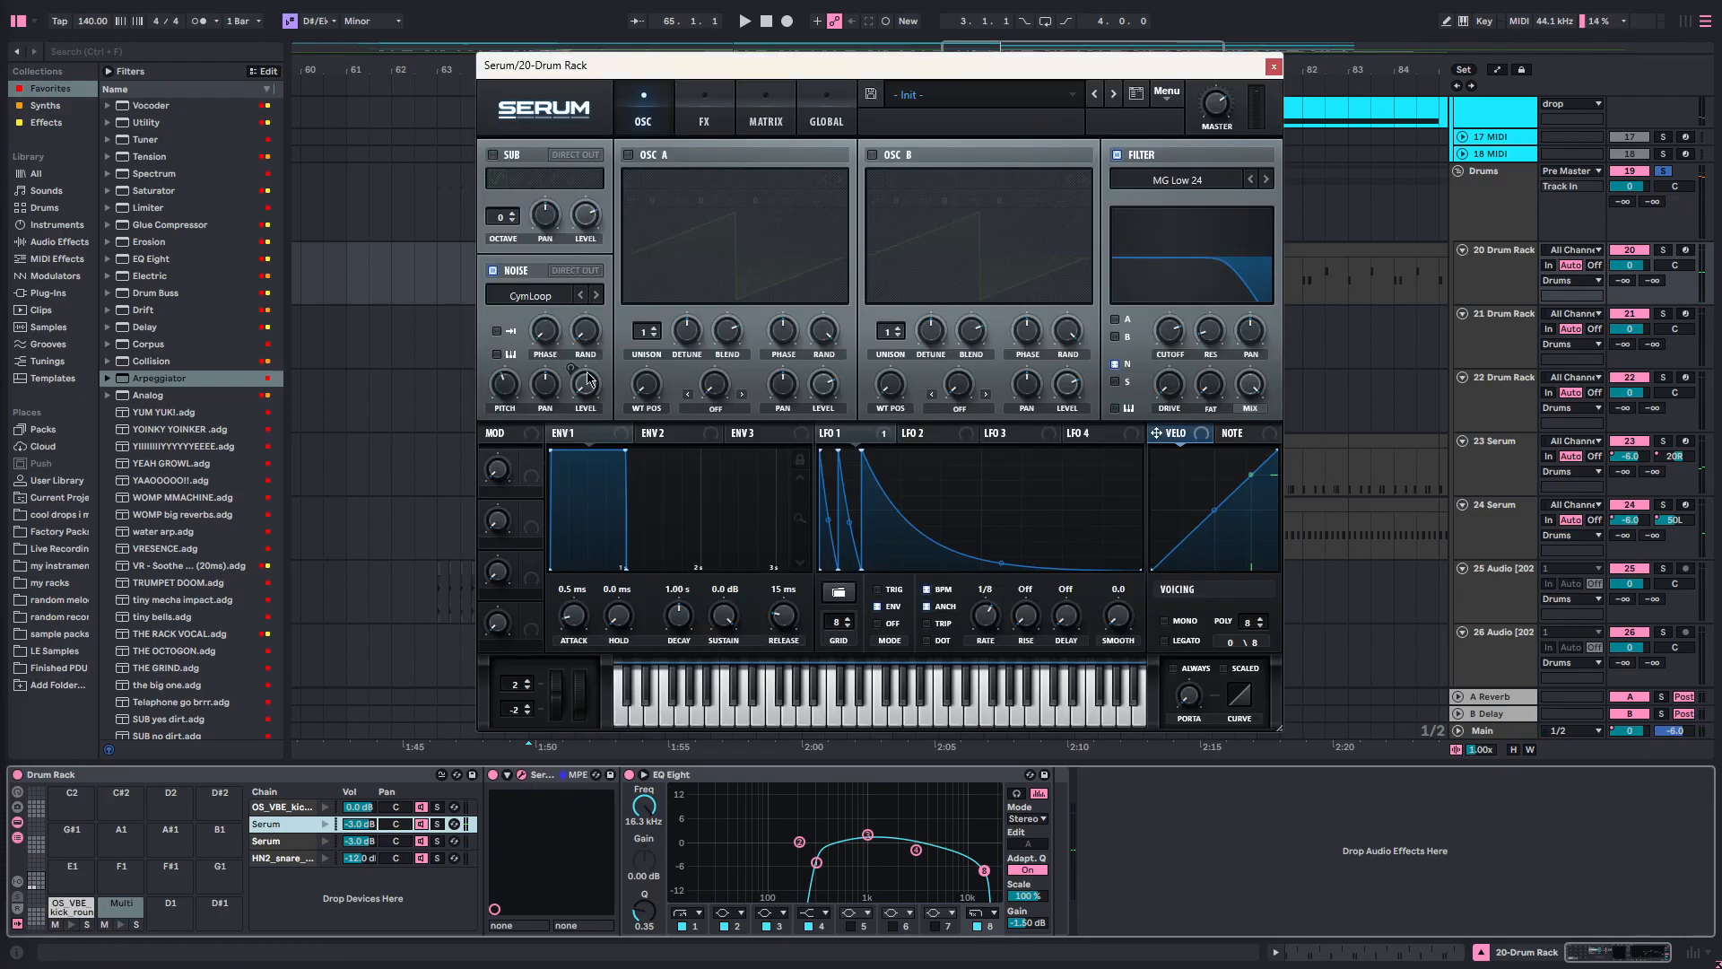
{"action": "left_click", "coordinate": [1274, 67]}
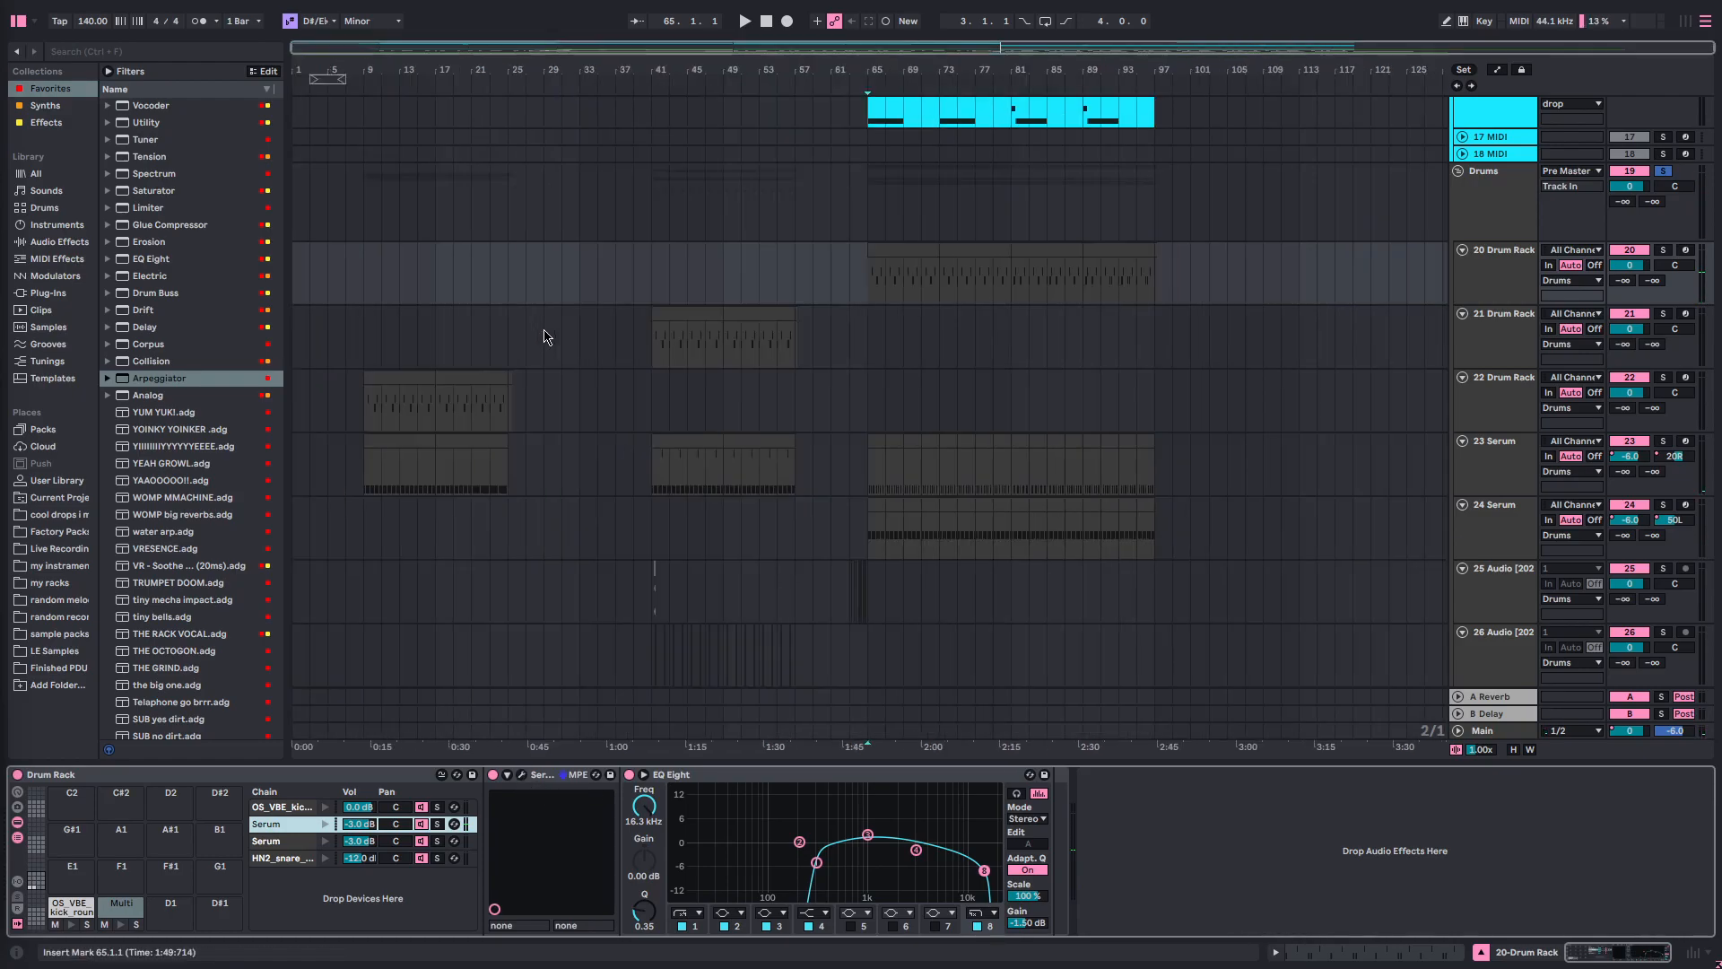
- Solo the 21 Drum Rack track and play its clip from bar 41
{"action": "left_click", "coordinate": [652, 351]}
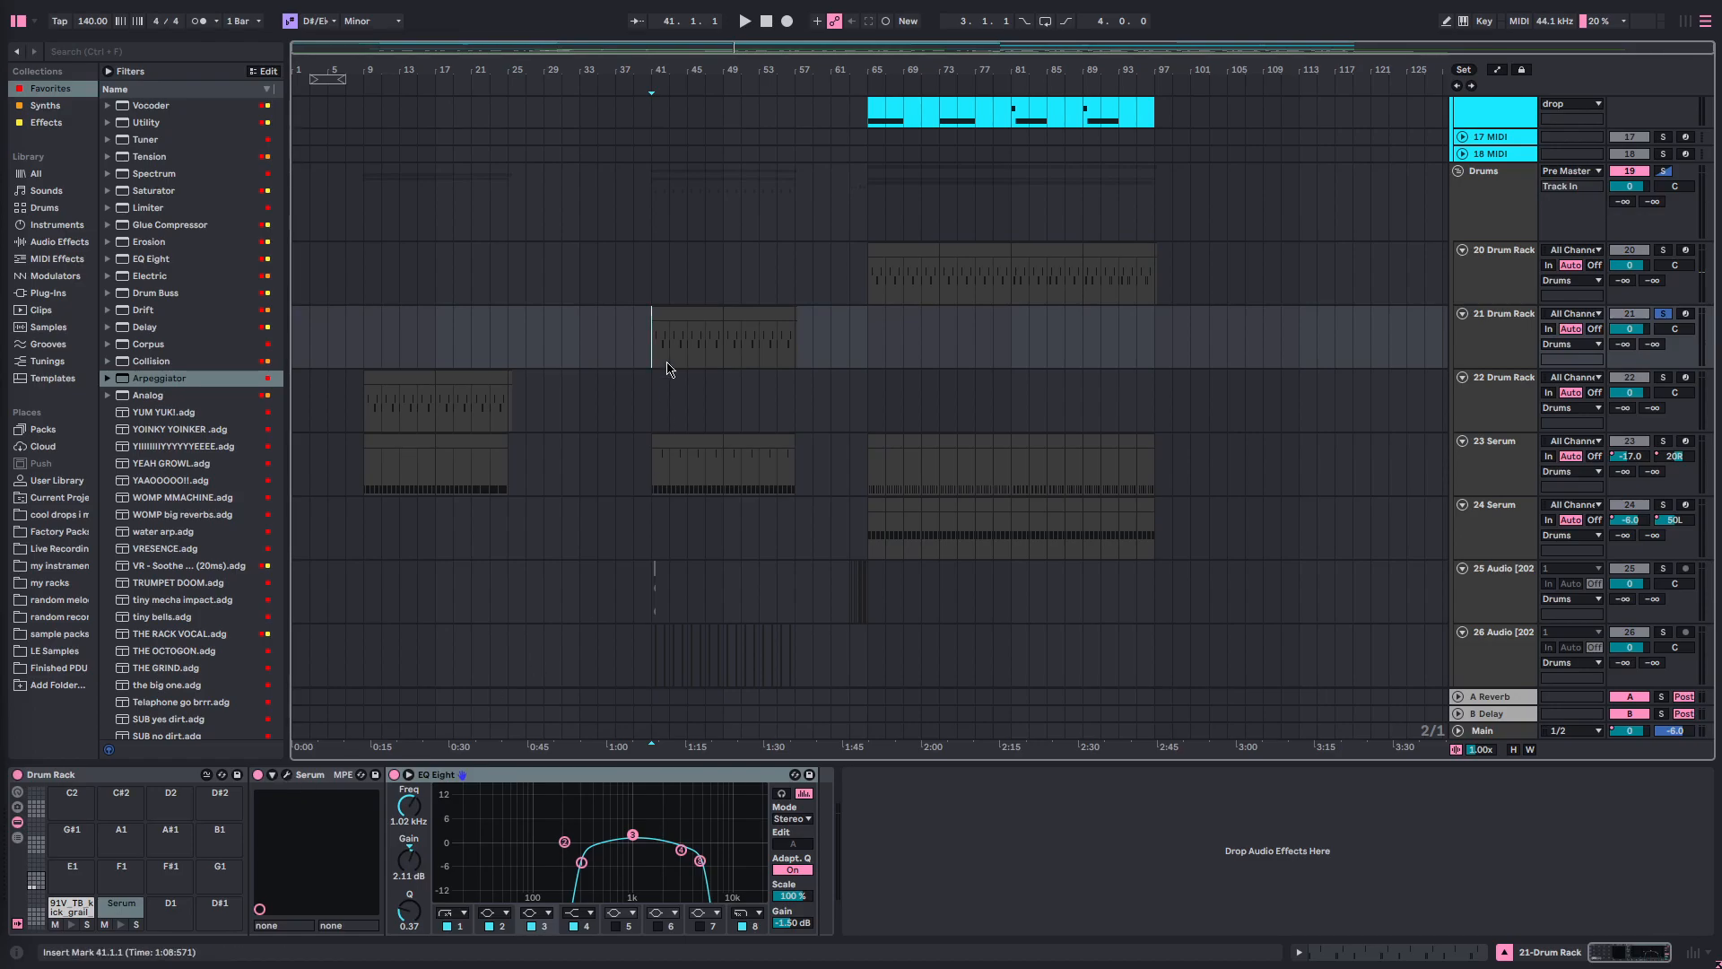
{"action": "scroll", "coordinate": [666, 362], "scroll_direction": "up", "scroll_amount": 7}
{"action": "left_click", "coordinate": [514, 354]}
{"action": "key", "text": "space"}
{"action": "scroll", "coordinate": [579, 439], "scroll_direction": "down", "scroll_amount": 5}
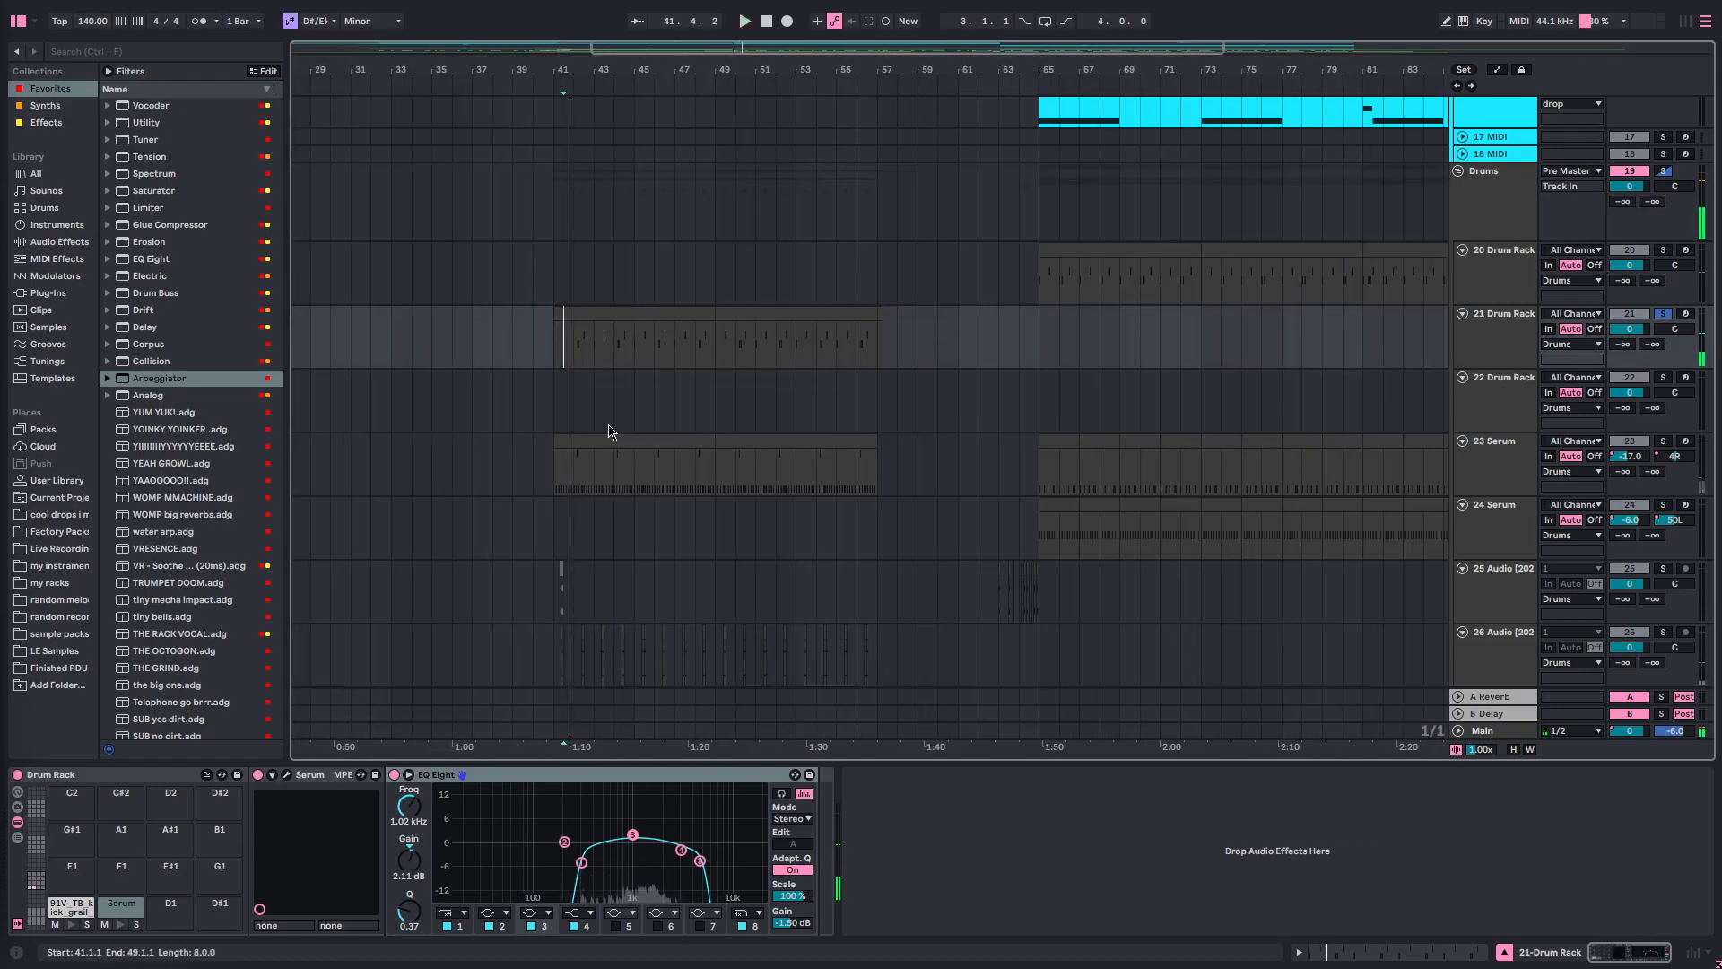
{"action": "scroll", "coordinate": [627, 417], "scroll_direction": "right", "scroll_amount": 3}
{"action": "key", "text": "space"}
- Return to the 20 Drum Rack at bar 65, audition its snare layer, and open the second Serum chain's plug-in
{"action": "left_click", "coordinate": [879, 298]}
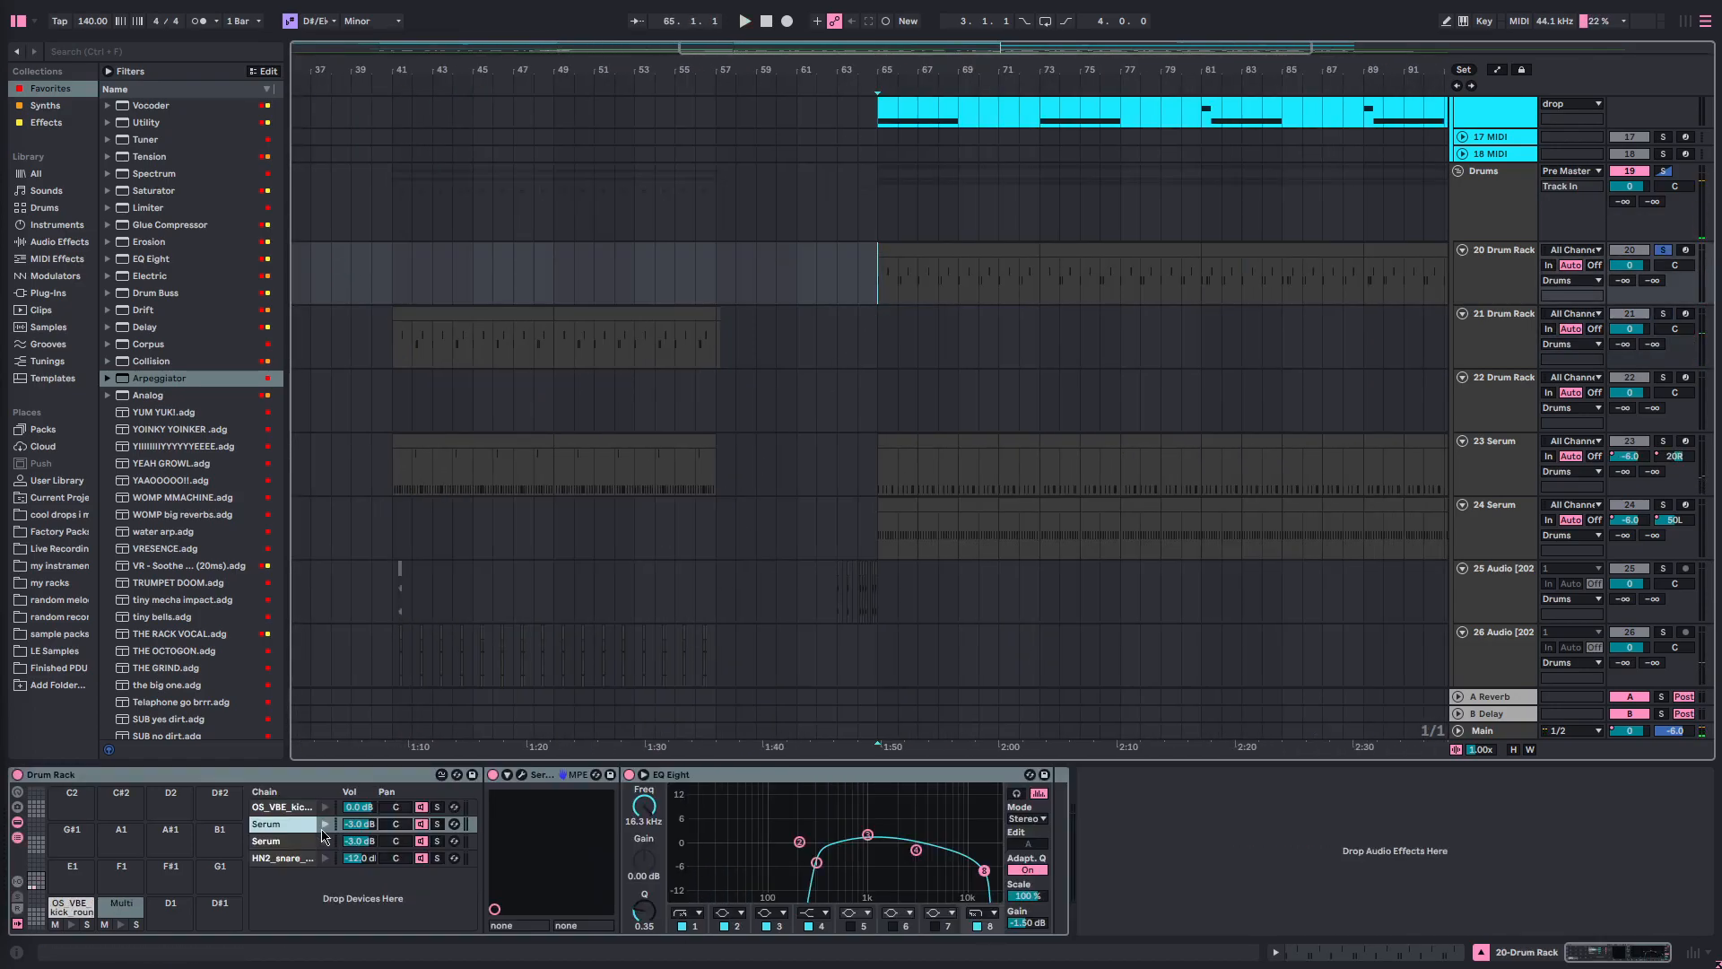
{"action": "left_click", "coordinate": [337, 857]}
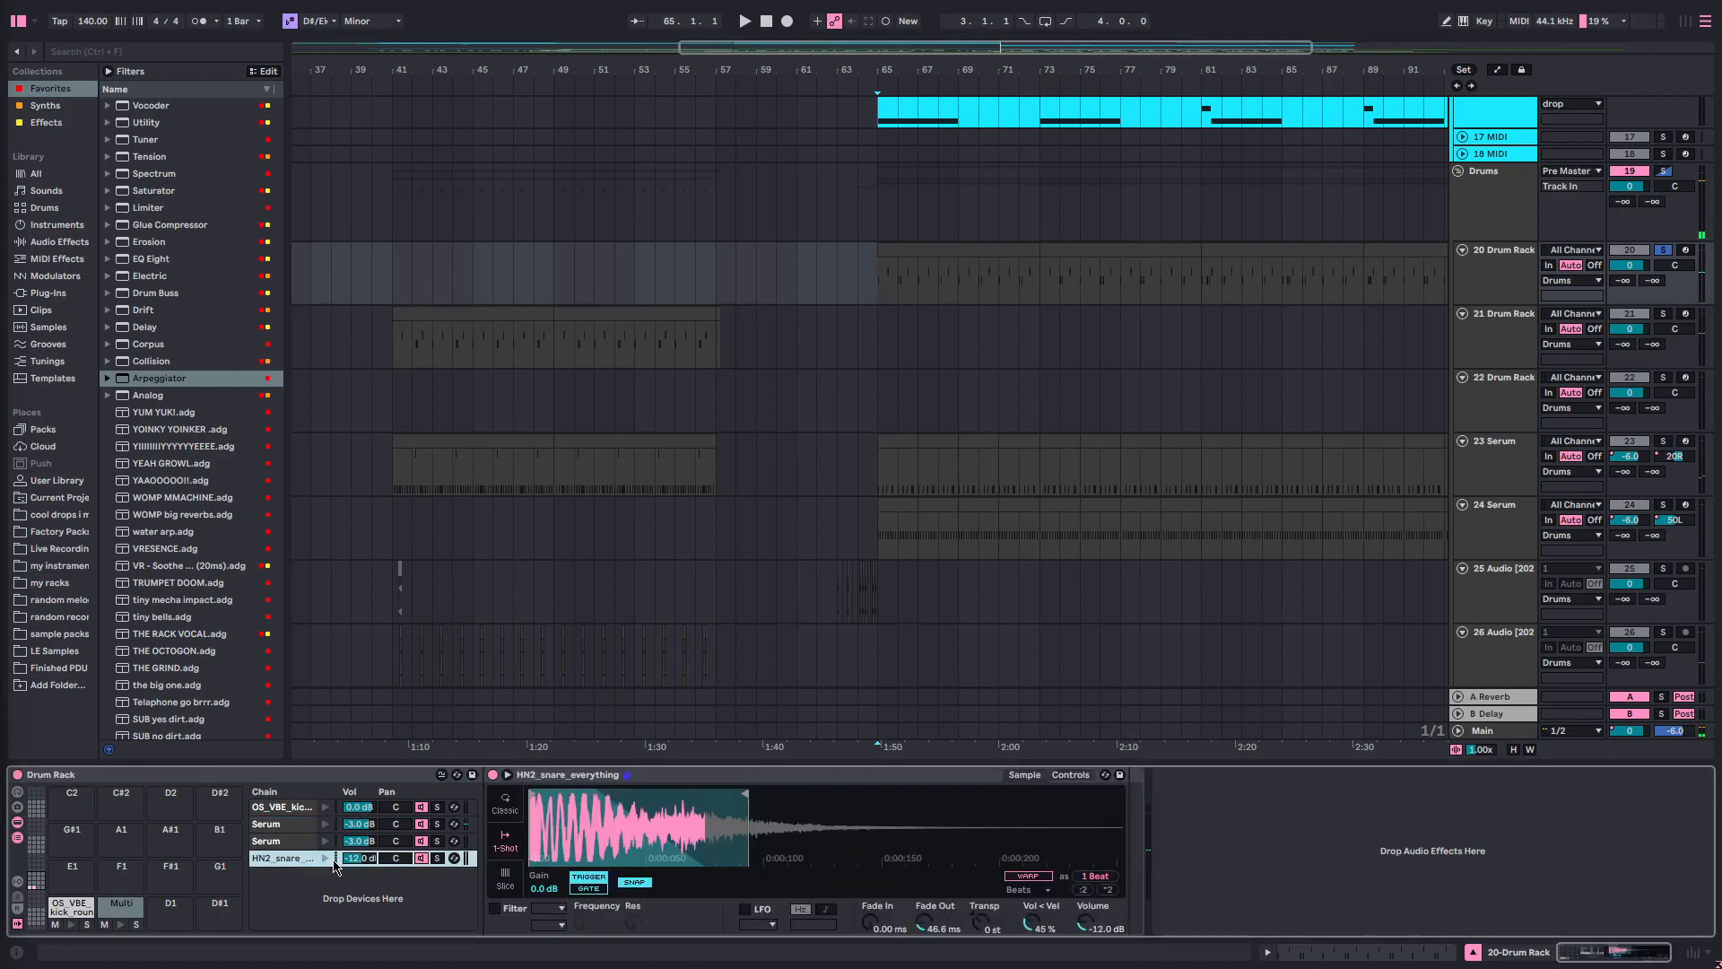
{"action": "left_click", "coordinate": [296, 840]}
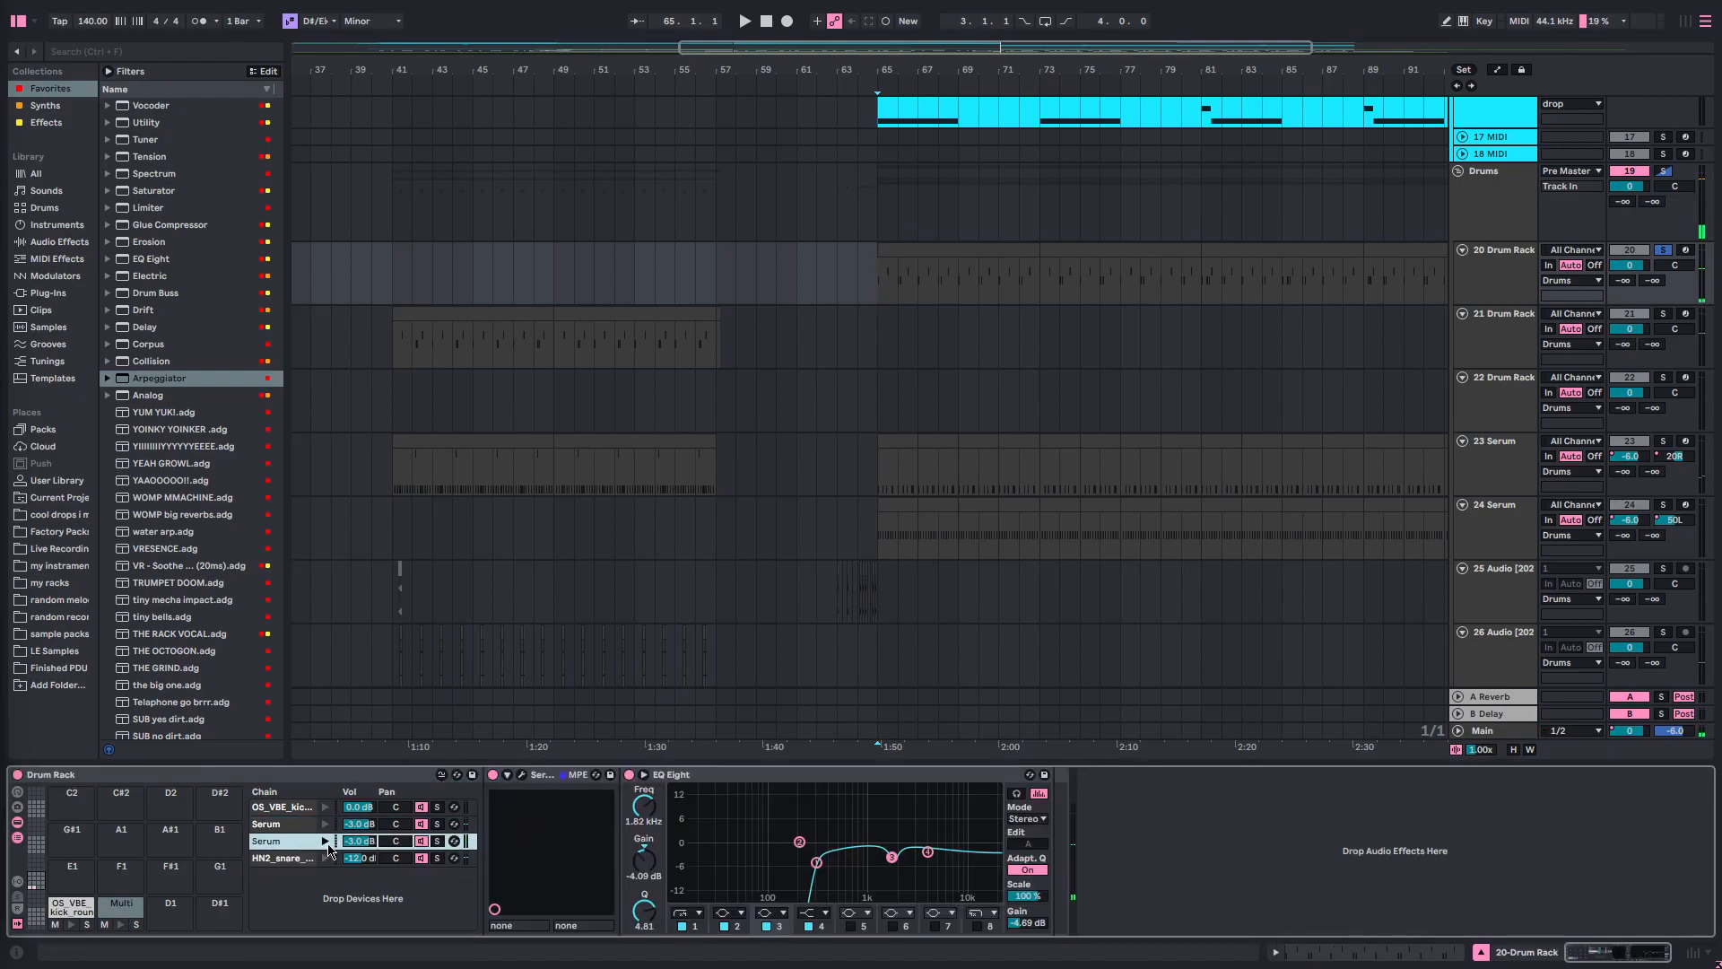
{"action": "left_click", "coordinate": [524, 778]}
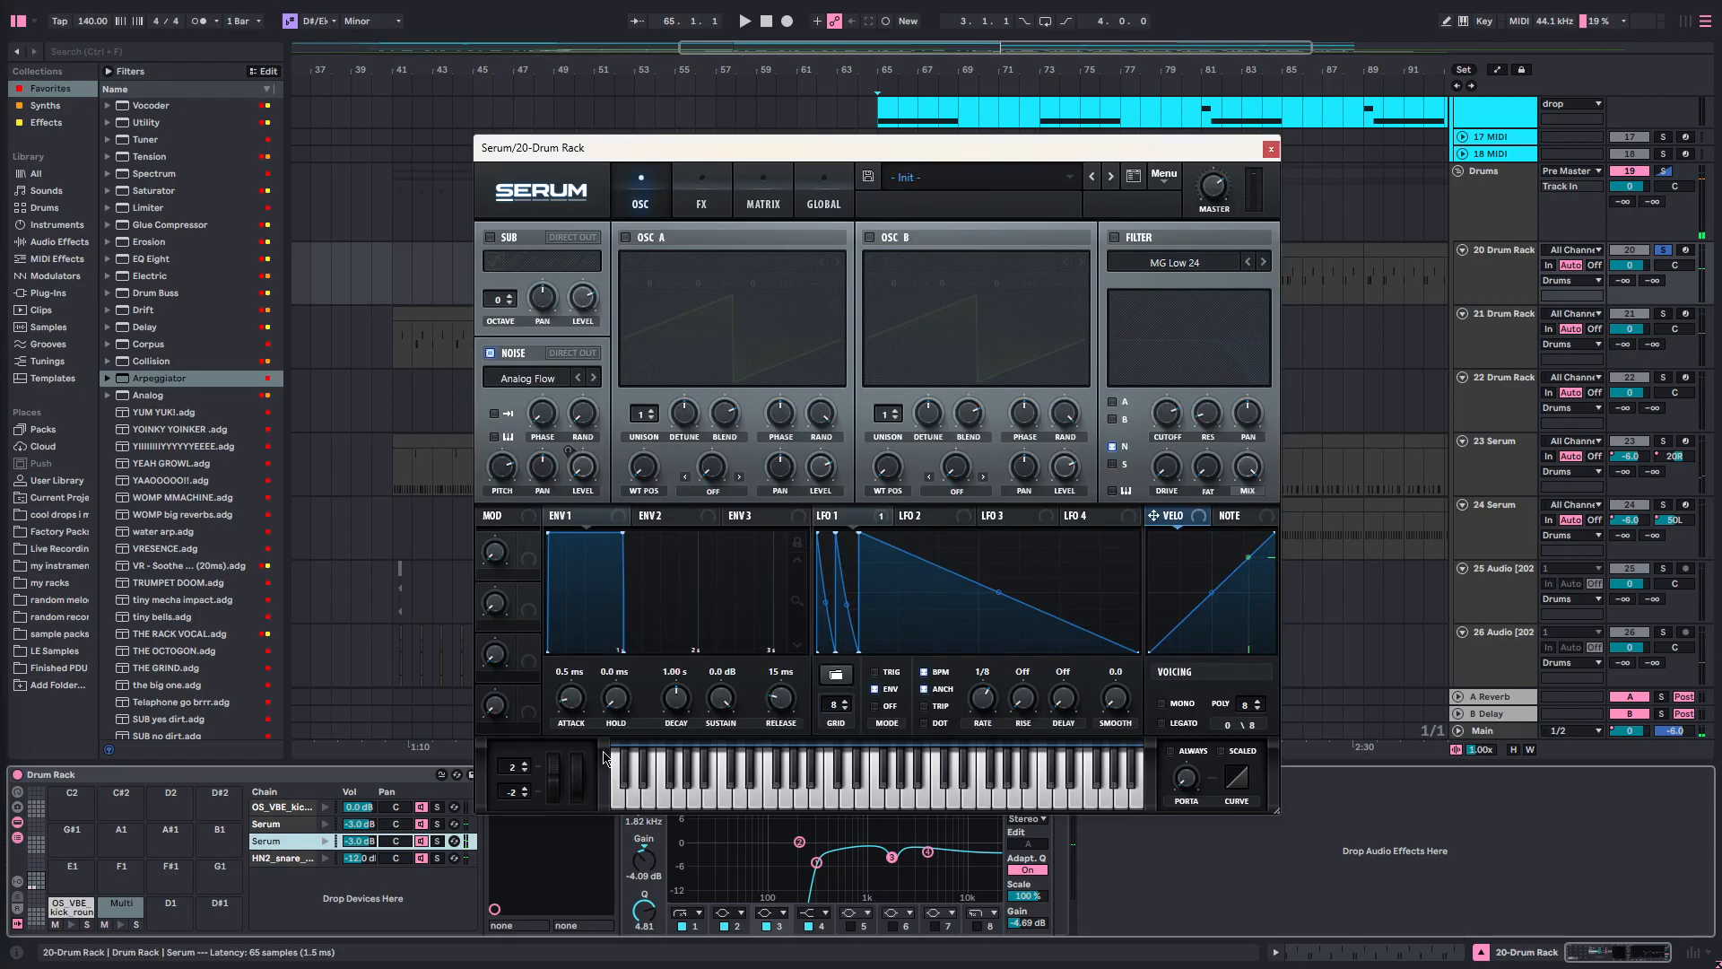
- Look through the available noise samples in the Serum noise oscillator, leaving Analog Flow selected
{"action": "left_click", "coordinate": [527, 387]}
{"action": "left_click", "coordinate": [534, 370]}
{"action": "left_click", "coordinate": [536, 384]}
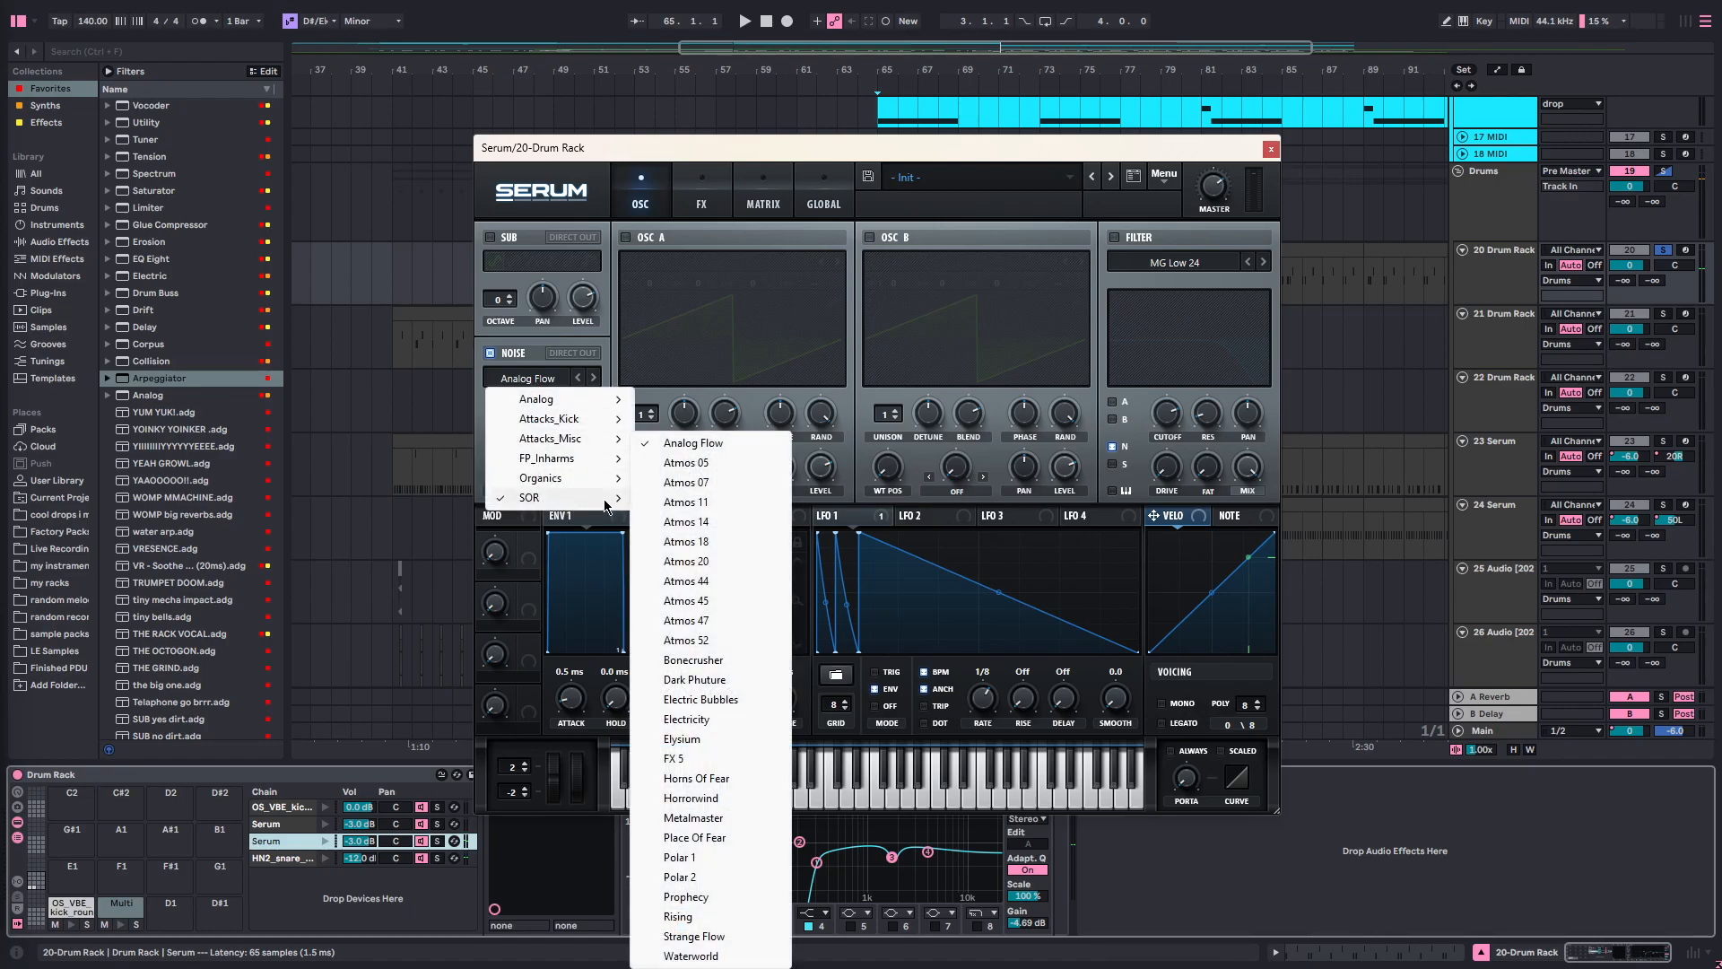
{"action": "mouse_move", "coordinate": [598, 502]}
{"action": "left_click", "coordinate": [529, 334]}
- Play the 20 Drum Rack from bar 65 and close its Serum plug-in
{"action": "key", "text": "space"}
{"action": "left_click", "coordinate": [1271, 149]}
{"action": "scroll", "coordinate": [976, 461], "scroll_direction": "right", "scroll_amount": 2}
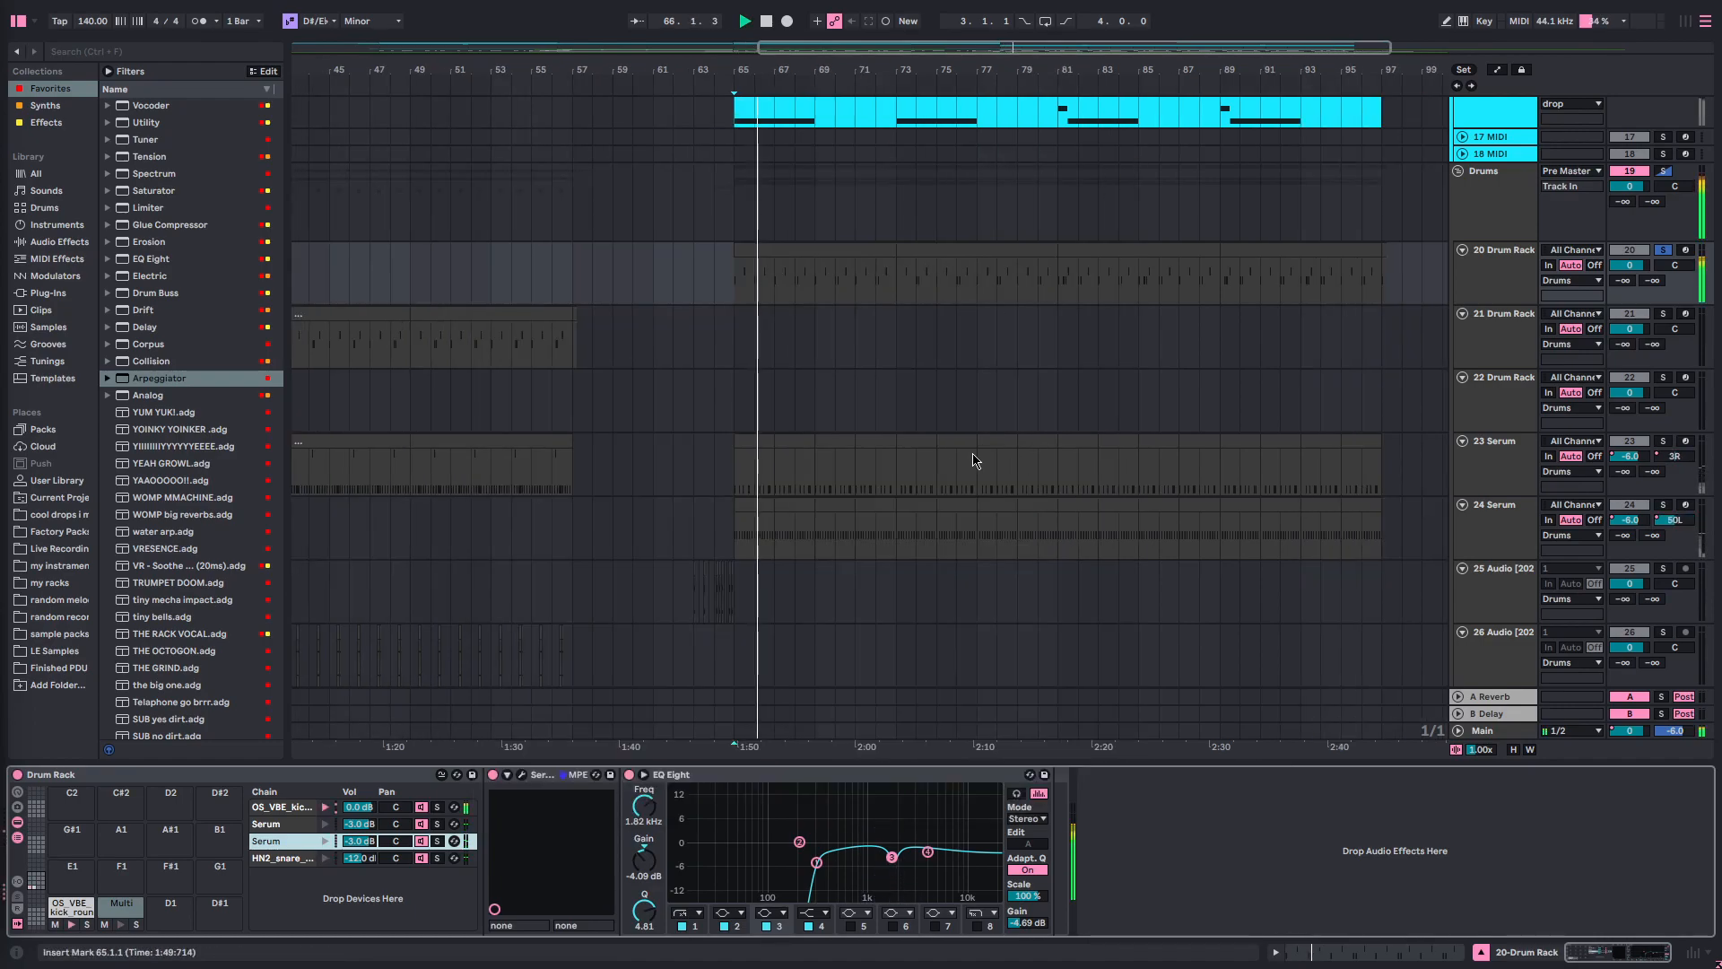
{"action": "scroll", "coordinate": [813, 420], "scroll_direction": "up", "scroll_amount": 3}
{"action": "scroll", "coordinate": [687, 381], "scroll_direction": "up", "scroll_amount": 3}
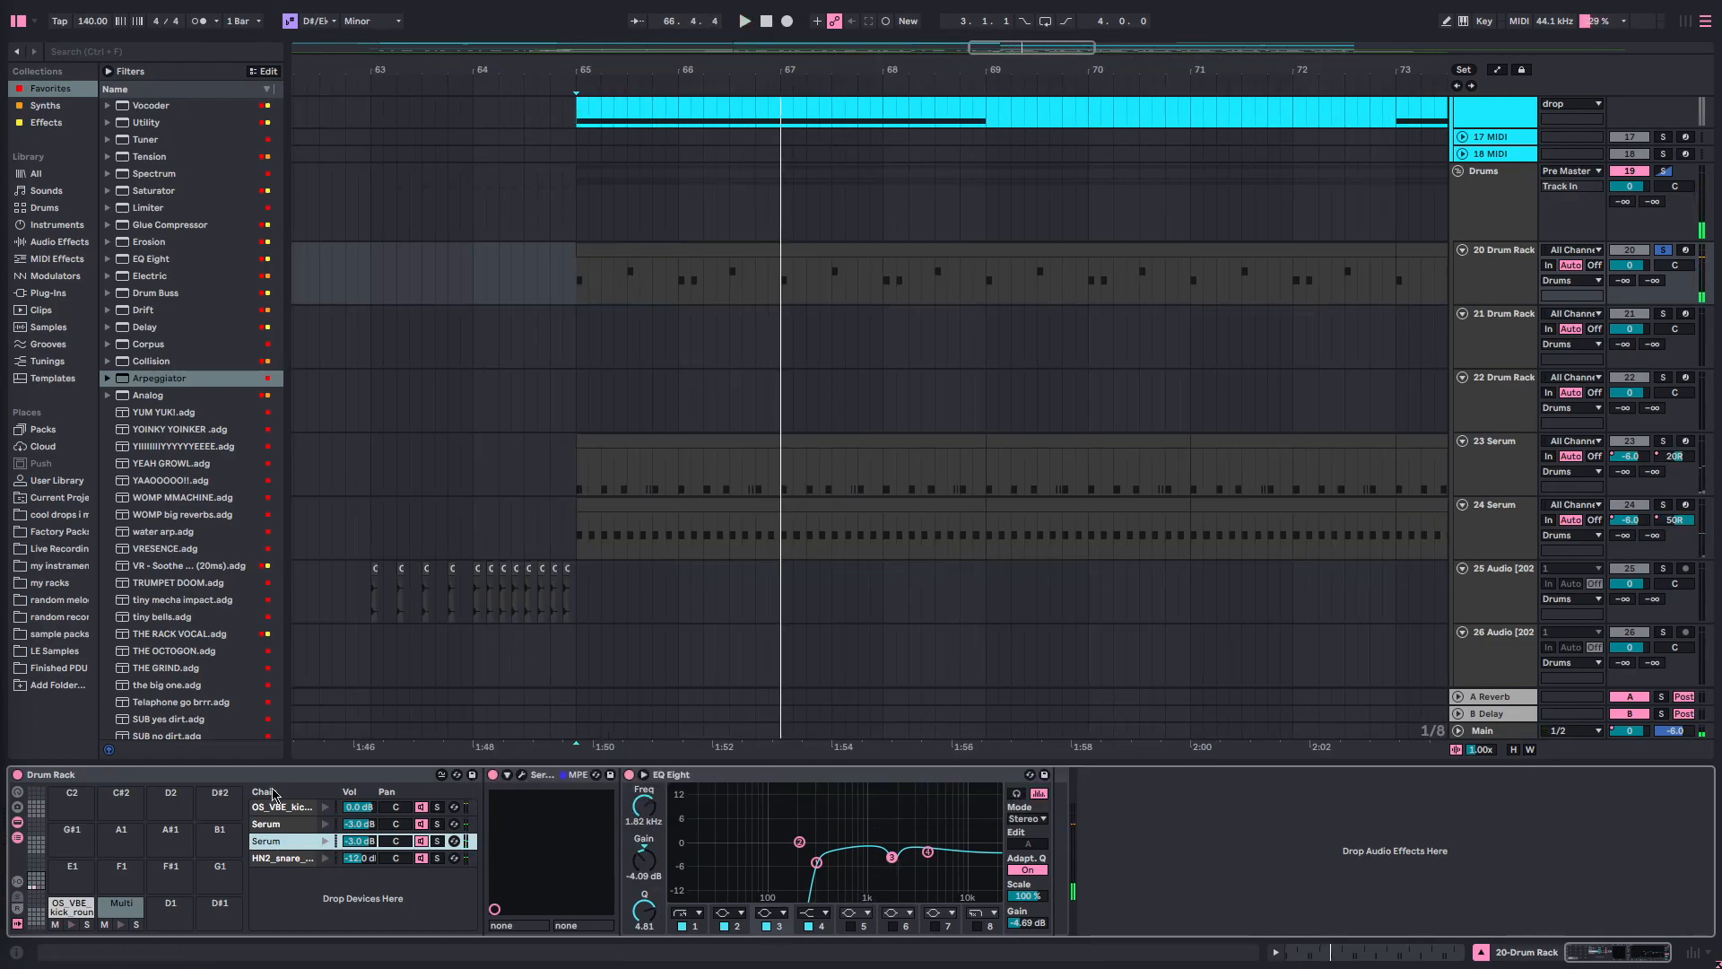
- Solo and briefly play the 23 Serum track from bar 65, adding the 24 Serum track to the solo
{"action": "left_click", "coordinate": [604, 504]}
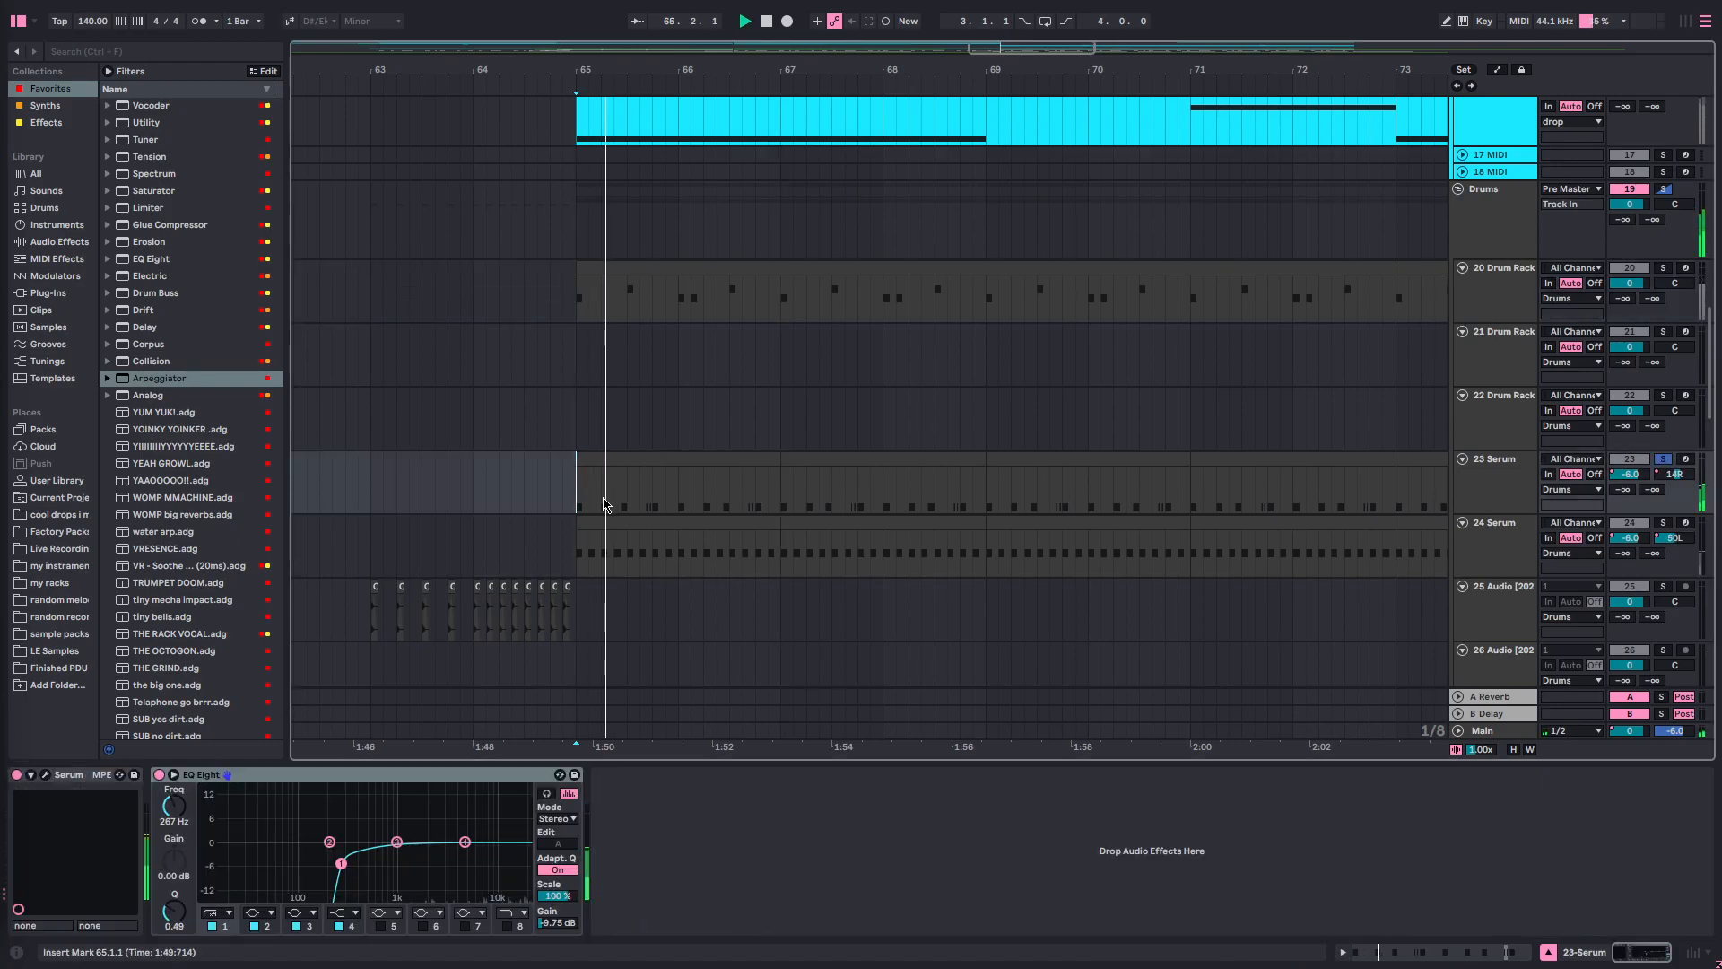
{"action": "left_click_drag", "start_coordinate": [580, 491], "coordinate": [575, 566]}
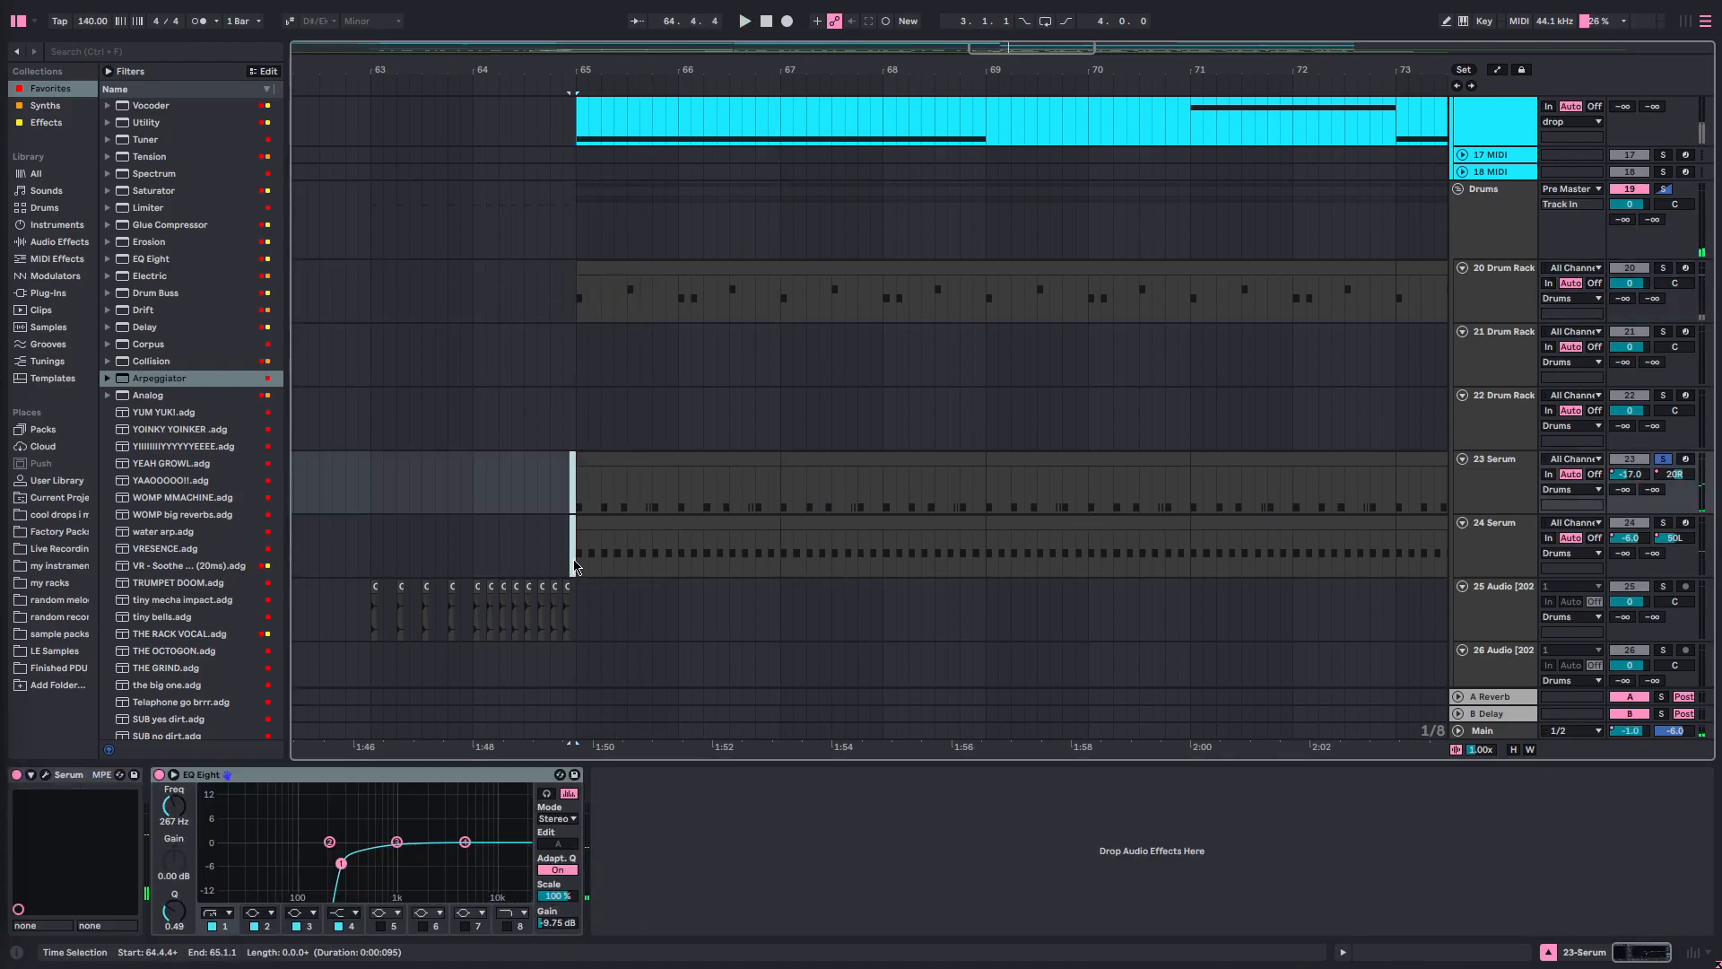
{"action": "left_click", "coordinate": [575, 567]}
{"action": "key", "text": "space"}
- Open the 24 Serum track's plug-in, inspect its noise oscillator while replaying bar 65, and close it
{"action": "left_click", "coordinate": [46, 775]}
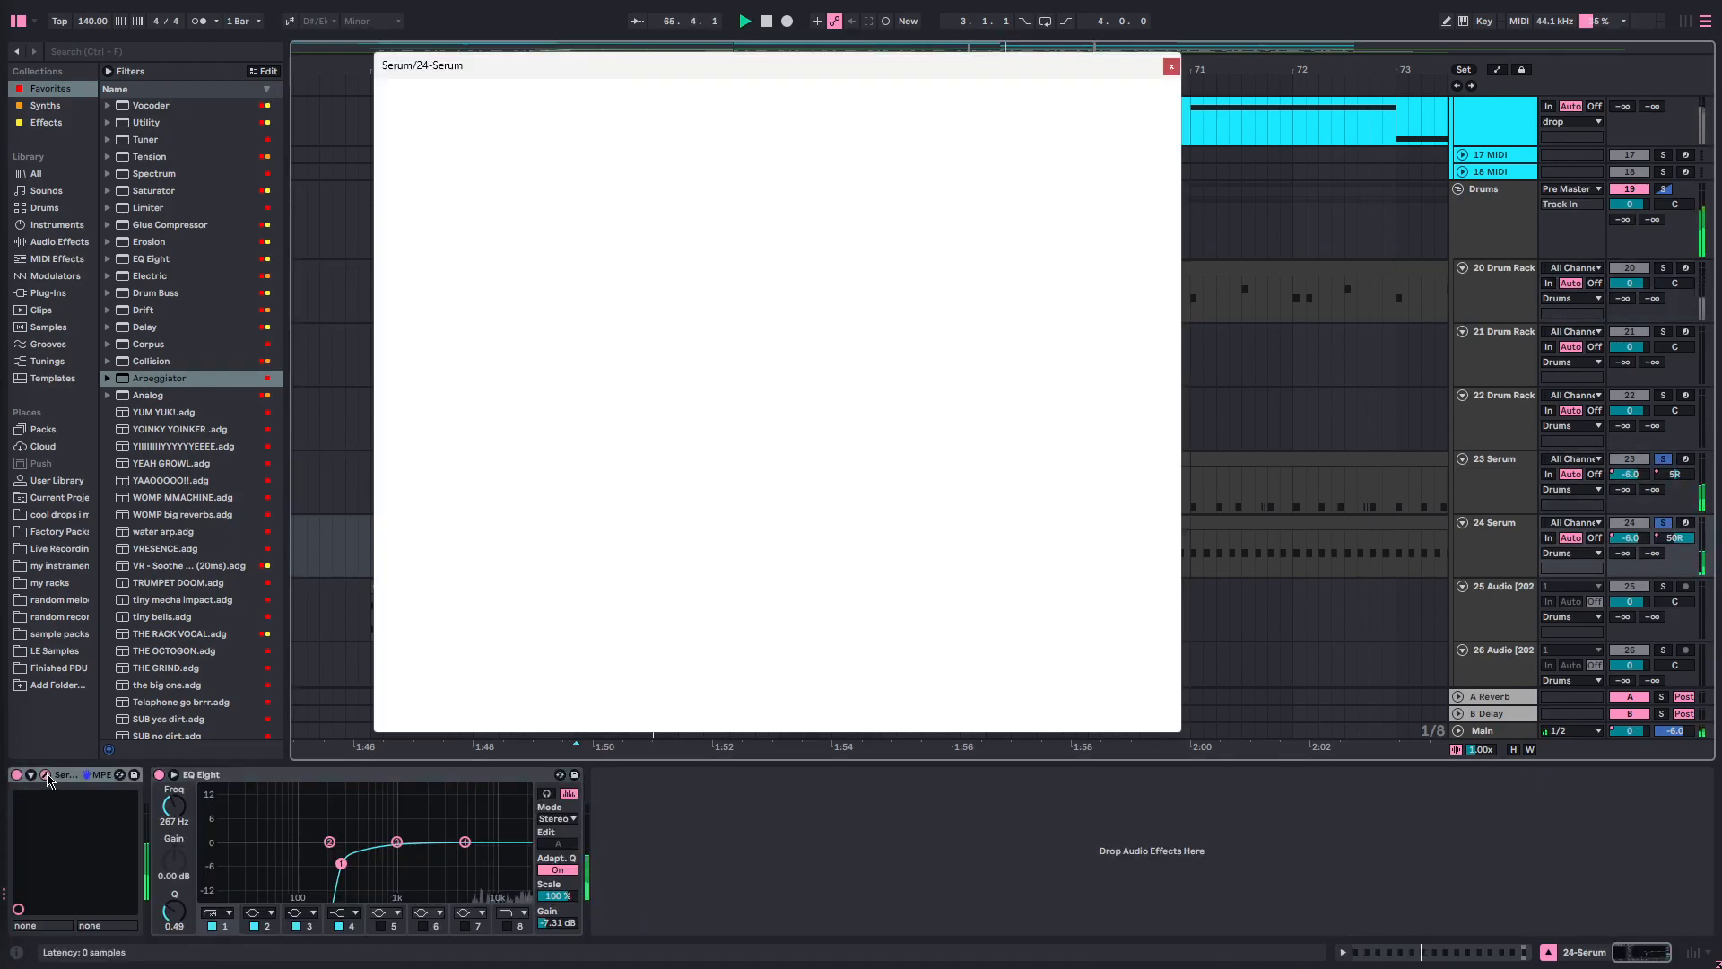
{"action": "left_click_drag", "start_coordinate": [511, 71], "coordinate": [759, 121]}
{"action": "left_click", "coordinate": [575, 552]}
{"action": "key", "text": "space"}
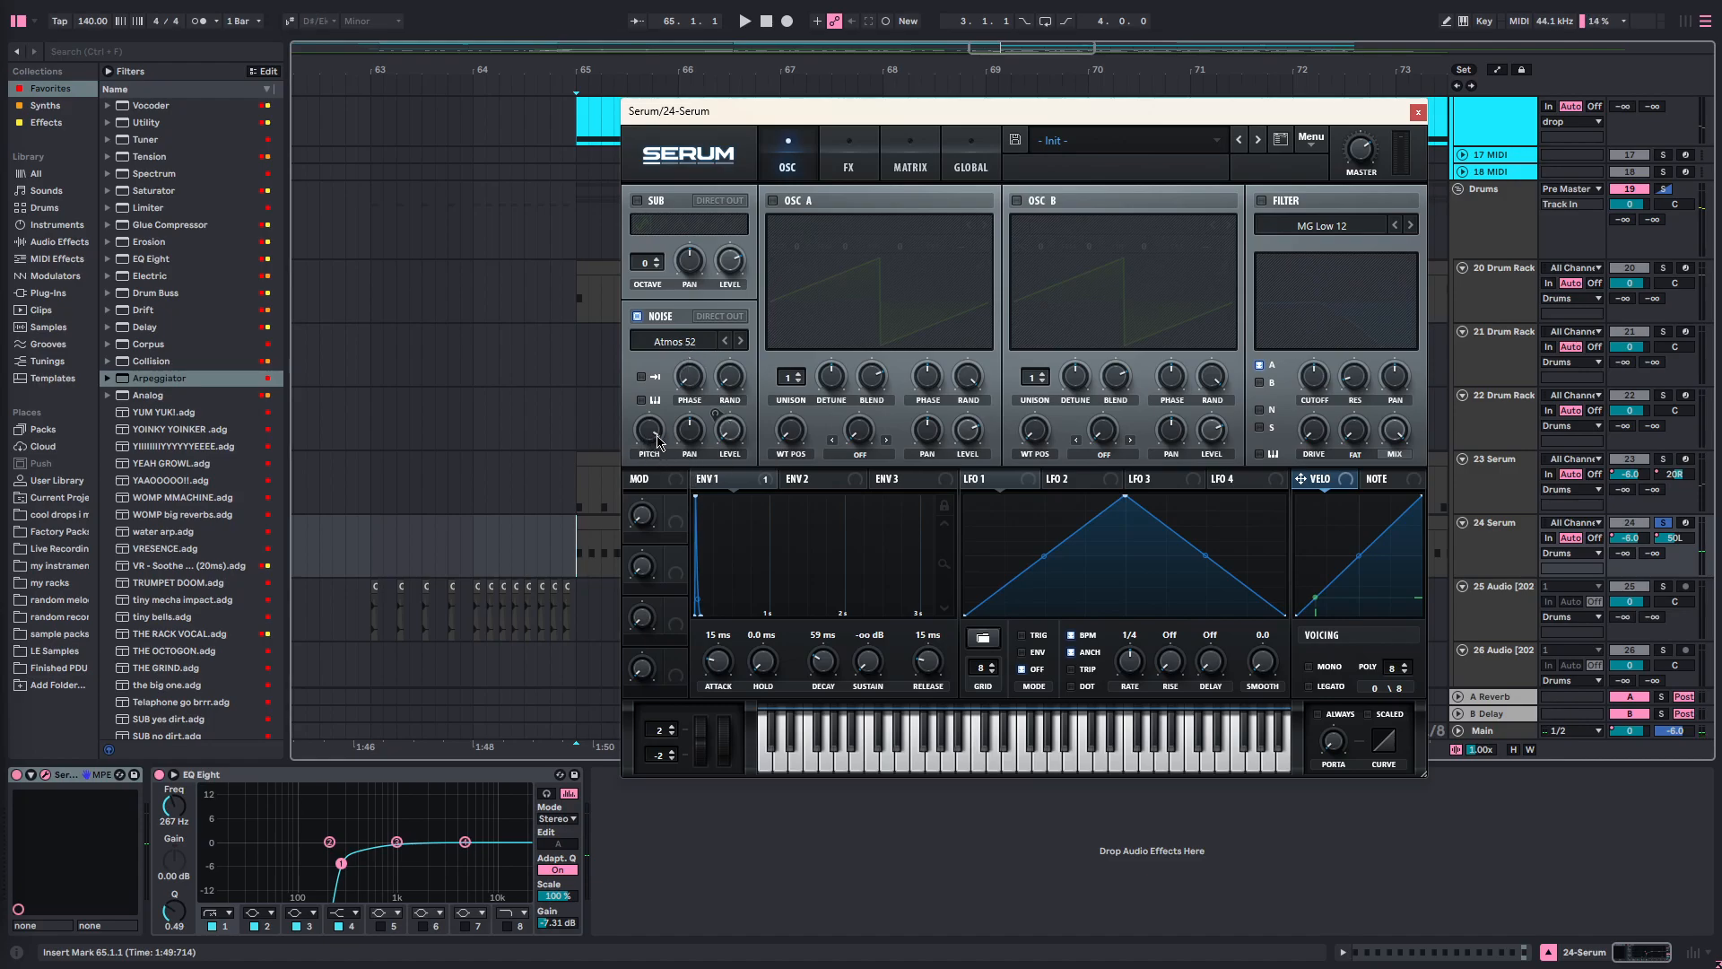
{"action": "key", "text": "space"}
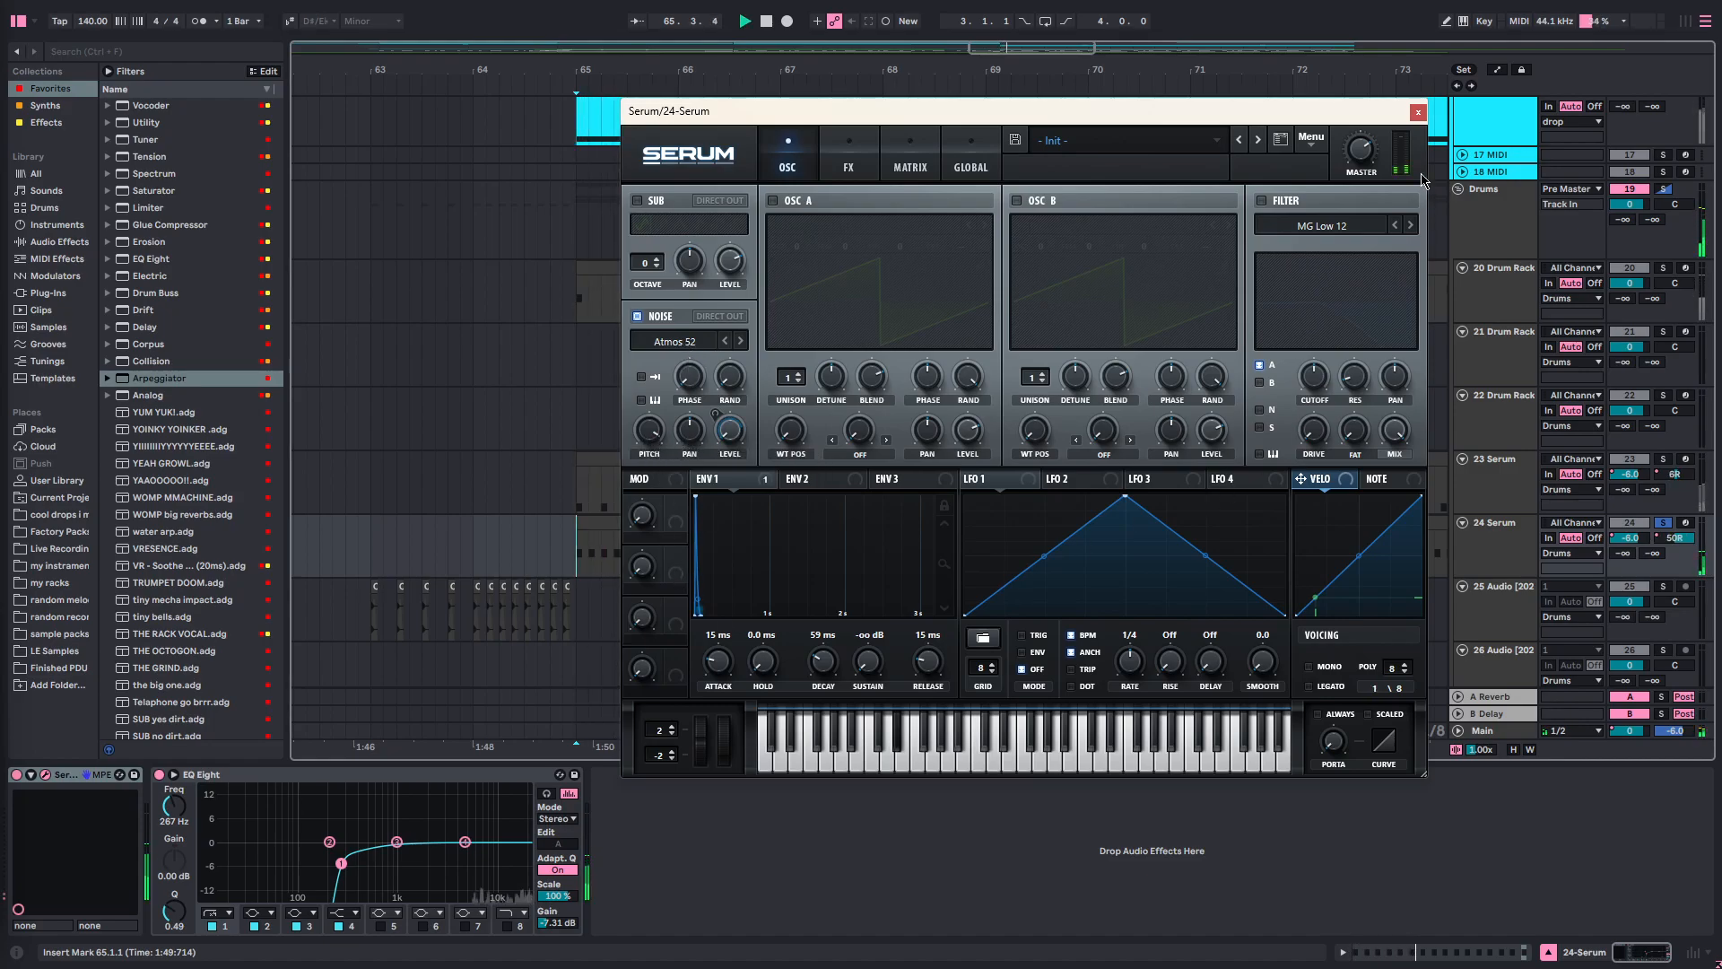
{"action": "left_click", "coordinate": [1418, 112]}
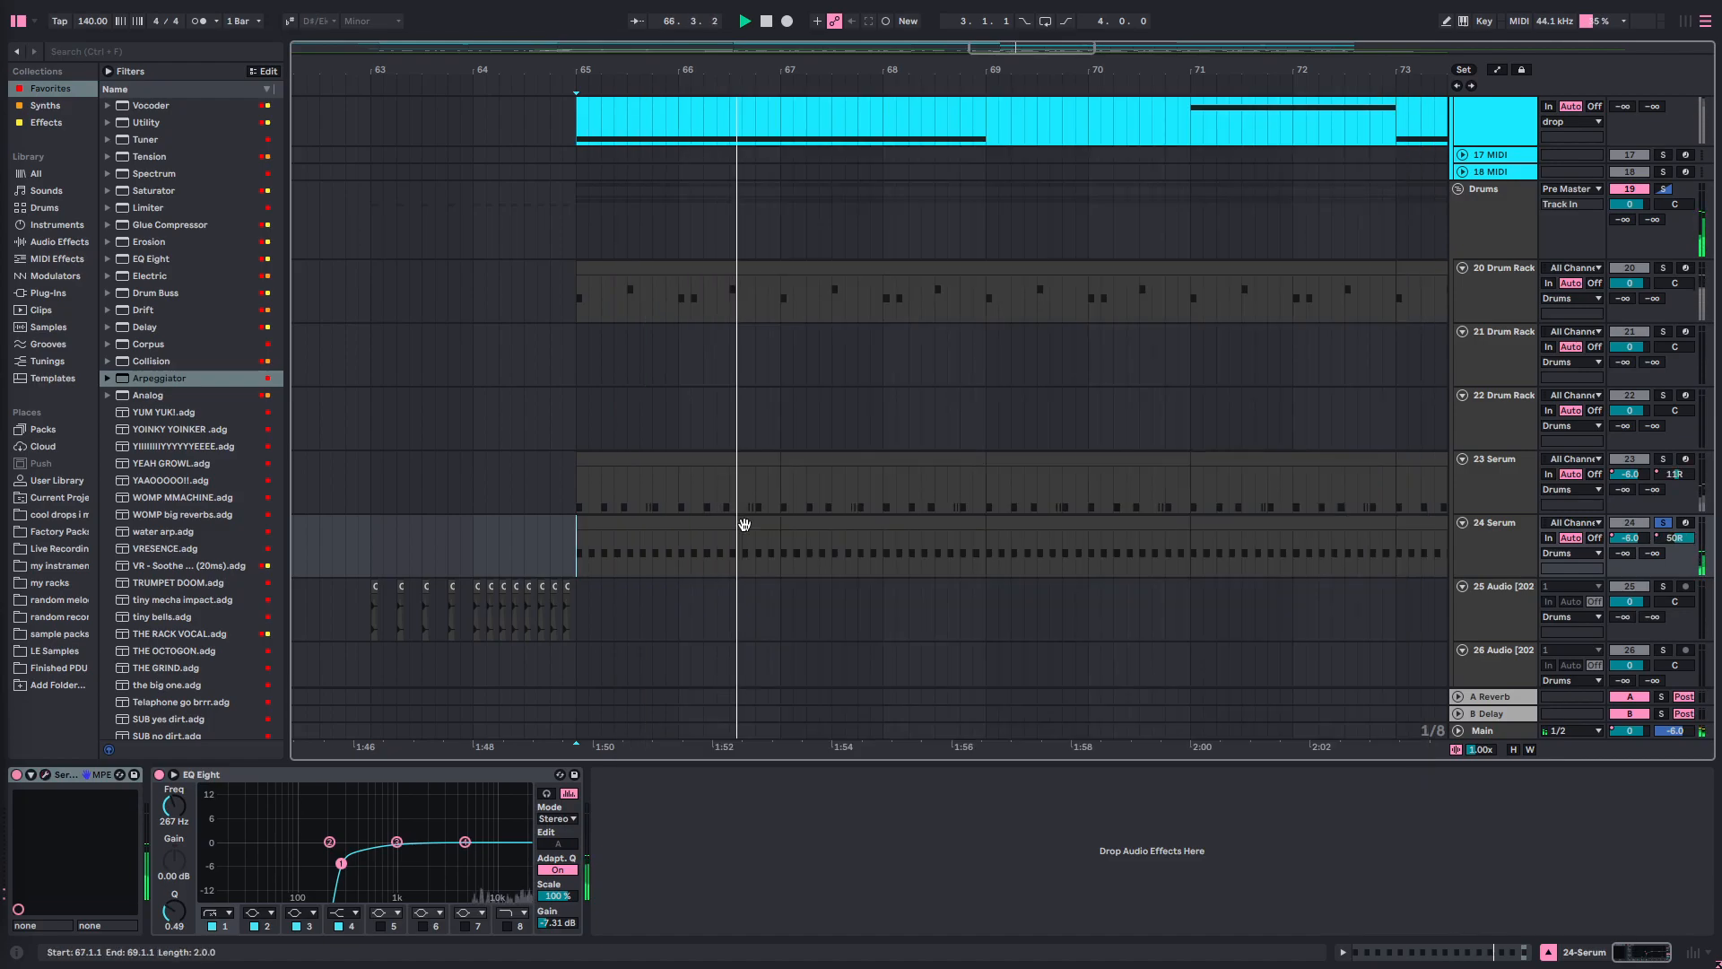
- Play the 23 Serum and 24 Serum tracks soloed together from bar 65
{"action": "left_click", "coordinate": [574, 499]}
{"action": "scroll", "coordinate": [915, 511], "scroll_direction": "down", "scroll_amount": 3}
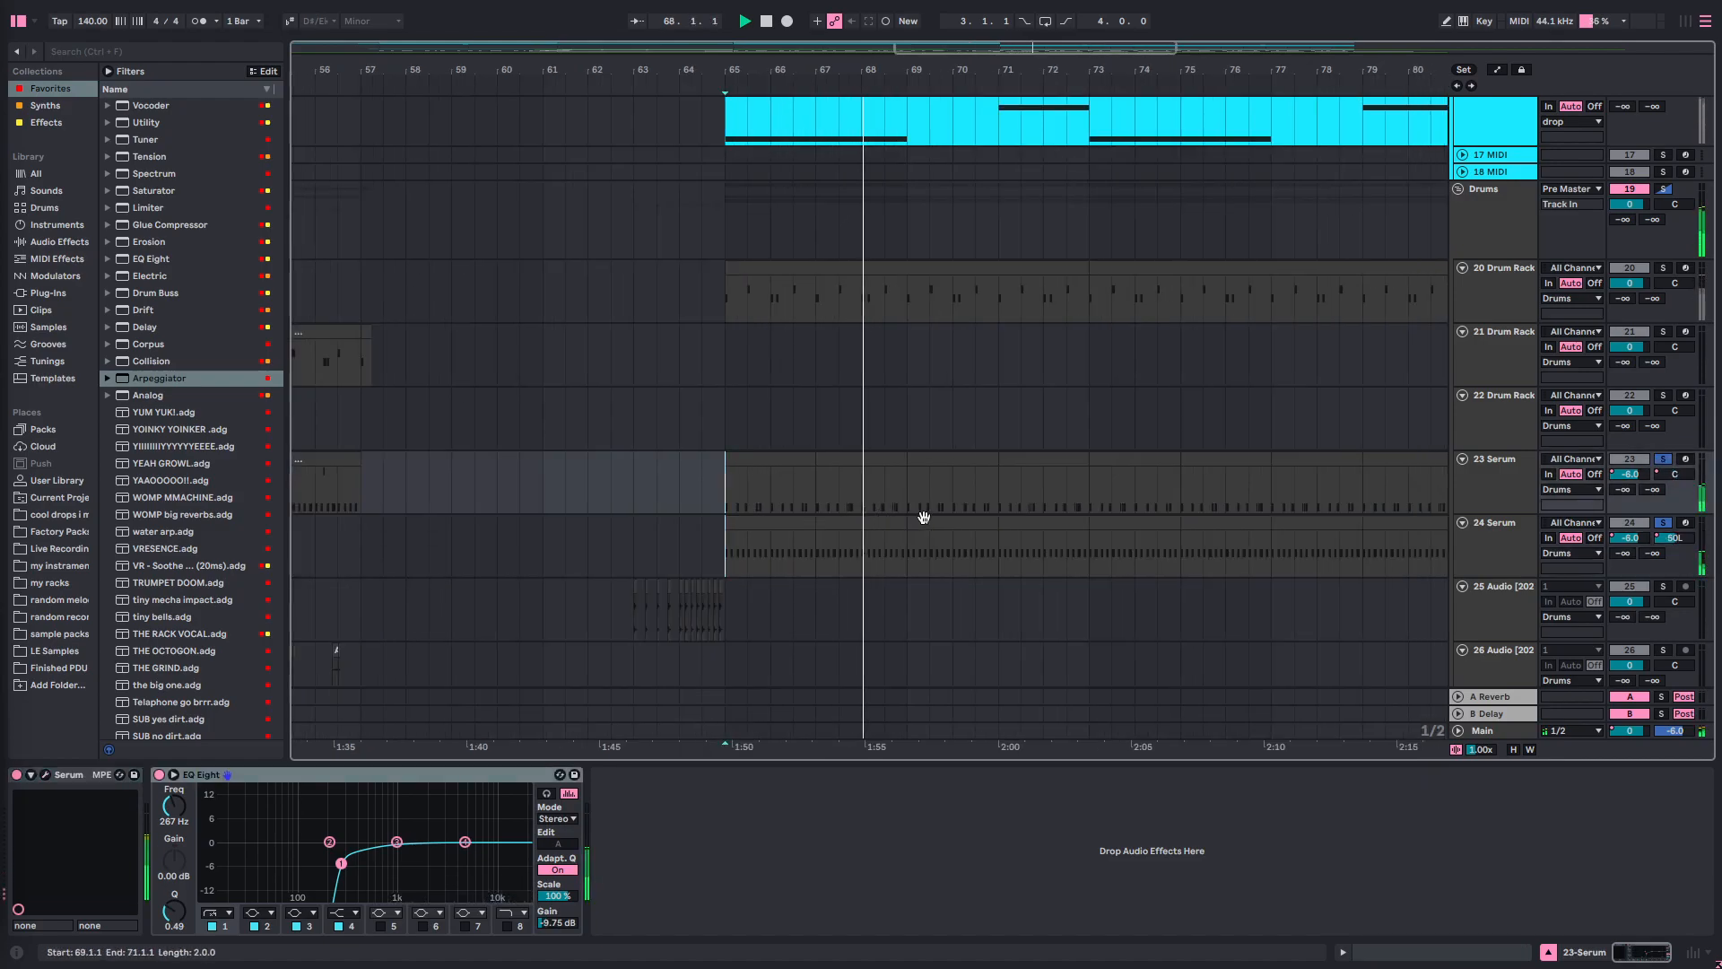
{"action": "scroll", "coordinate": [969, 495], "scroll_direction": "down", "scroll_amount": 2}
{"action": "scroll", "coordinate": [845, 489], "scroll_direction": "down", "scroll_amount": 5}
{"action": "key", "text": "space"}
- Solo the Bass group and play it from bar 65
{"action": "left_click", "coordinate": [690, 314]}
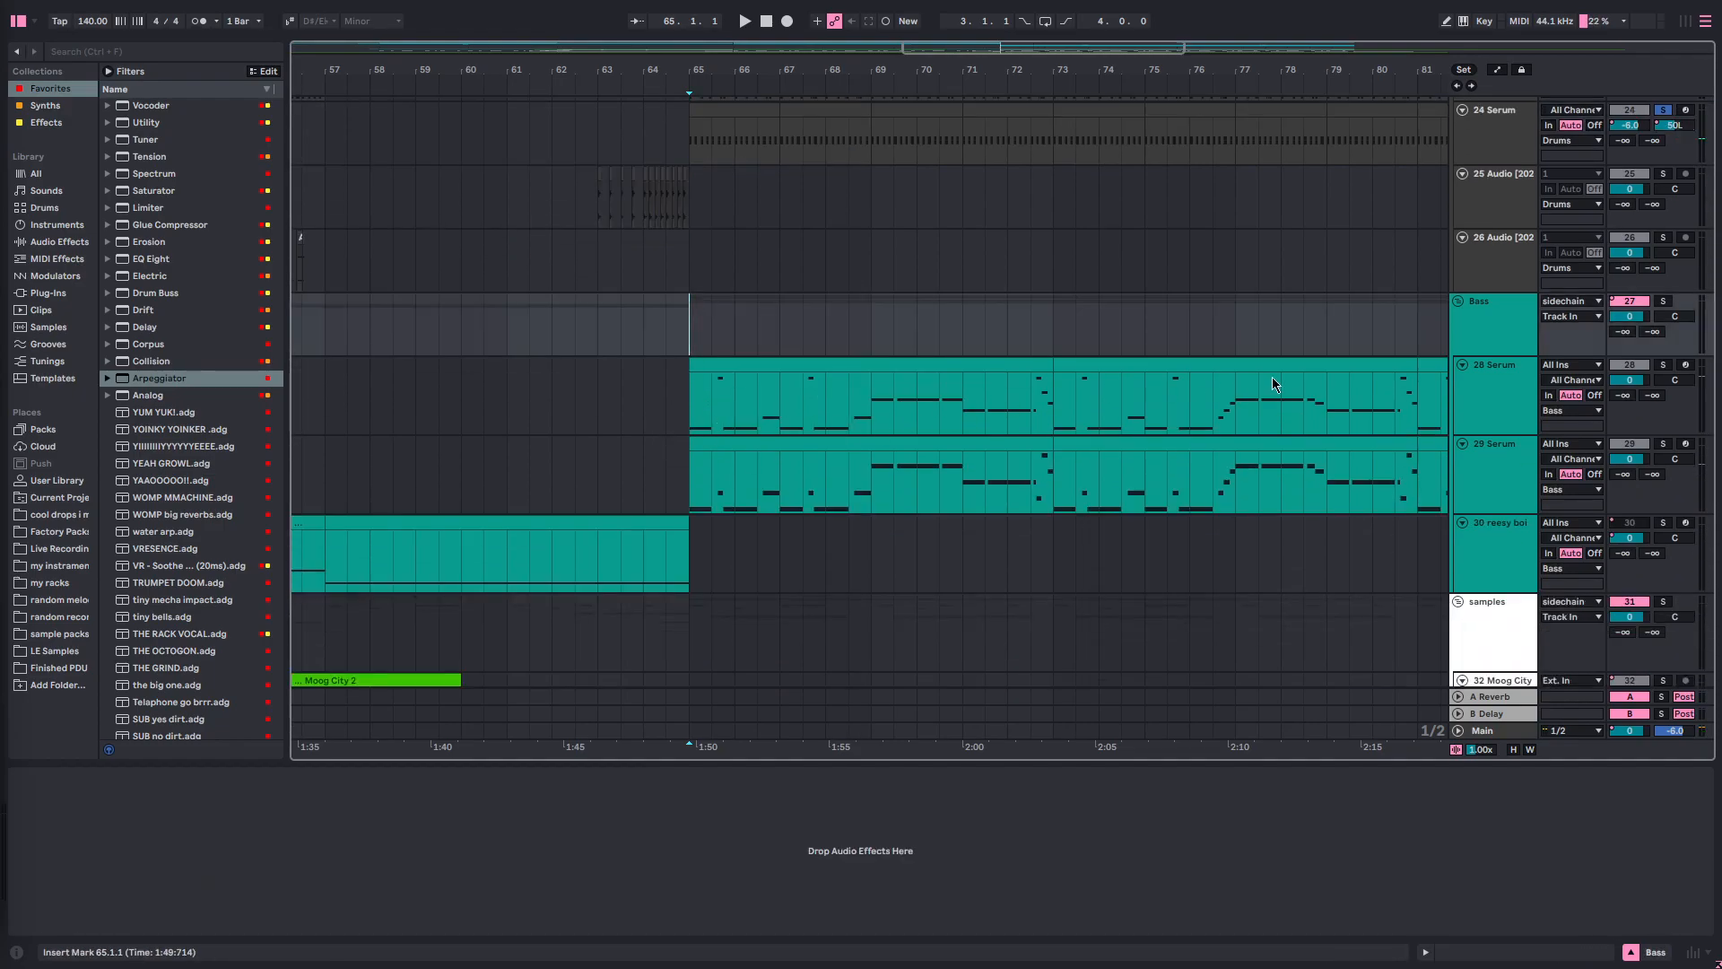
{"action": "key", "text": "space"}
{"action": "scroll", "coordinate": [1050, 409], "scroll_direction": "right", "scroll_amount": 2}
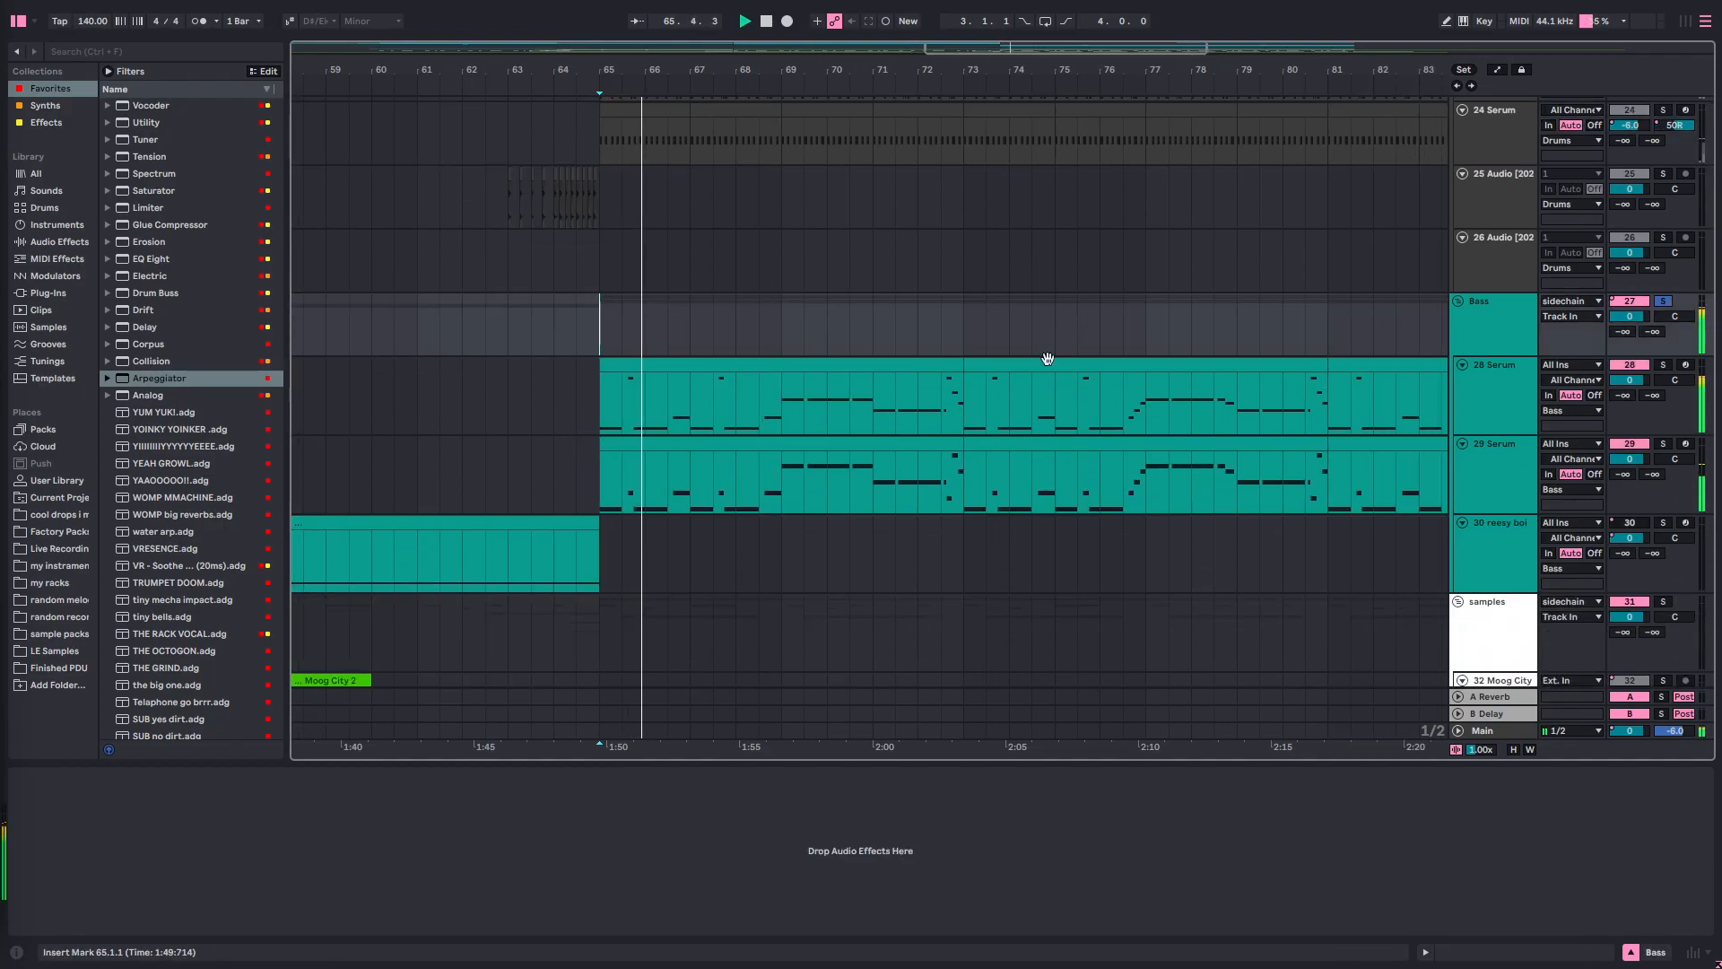
{"action": "scroll", "coordinate": [856, 351], "scroll_direction": "right", "scroll_amount": 2}
{"action": "scroll", "coordinate": [863, 371], "scroll_direction": "left", "scroll_amount": 1}
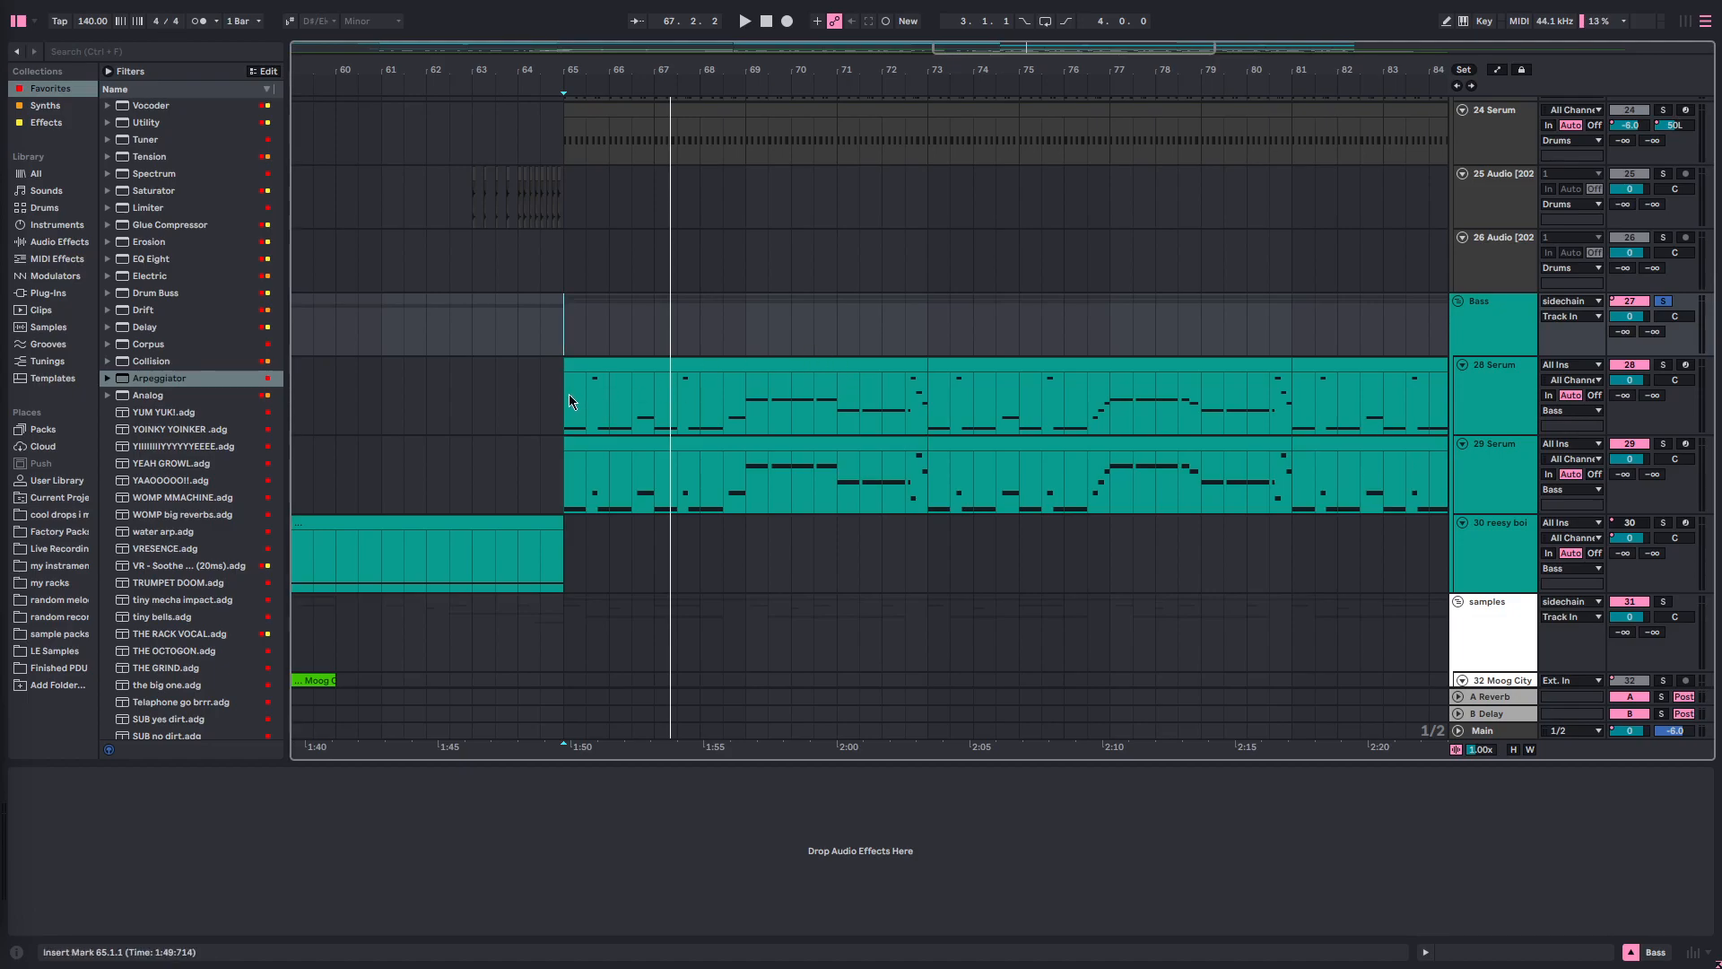
- Solo the 28 Serum track in the Bass group and play it from bar 65
{"action": "left_click", "coordinate": [796, 434]}
{"action": "key", "text": "space"}
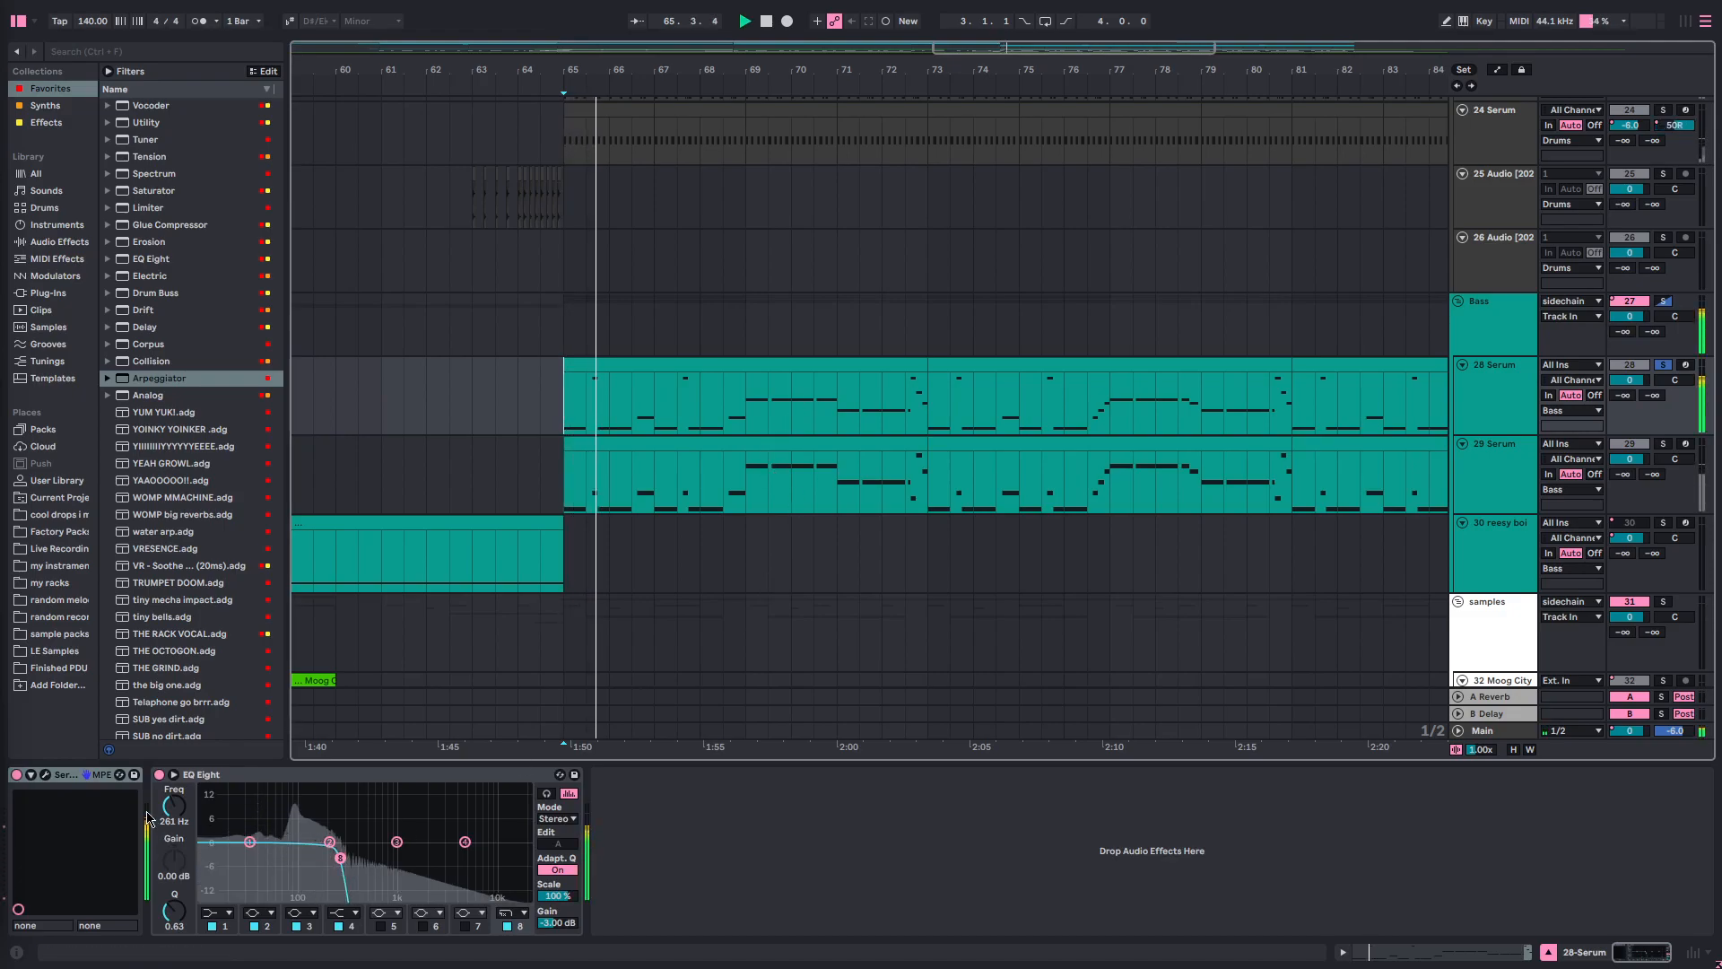
{"action": "key", "text": "space"}
{"action": "key", "text": "space"}
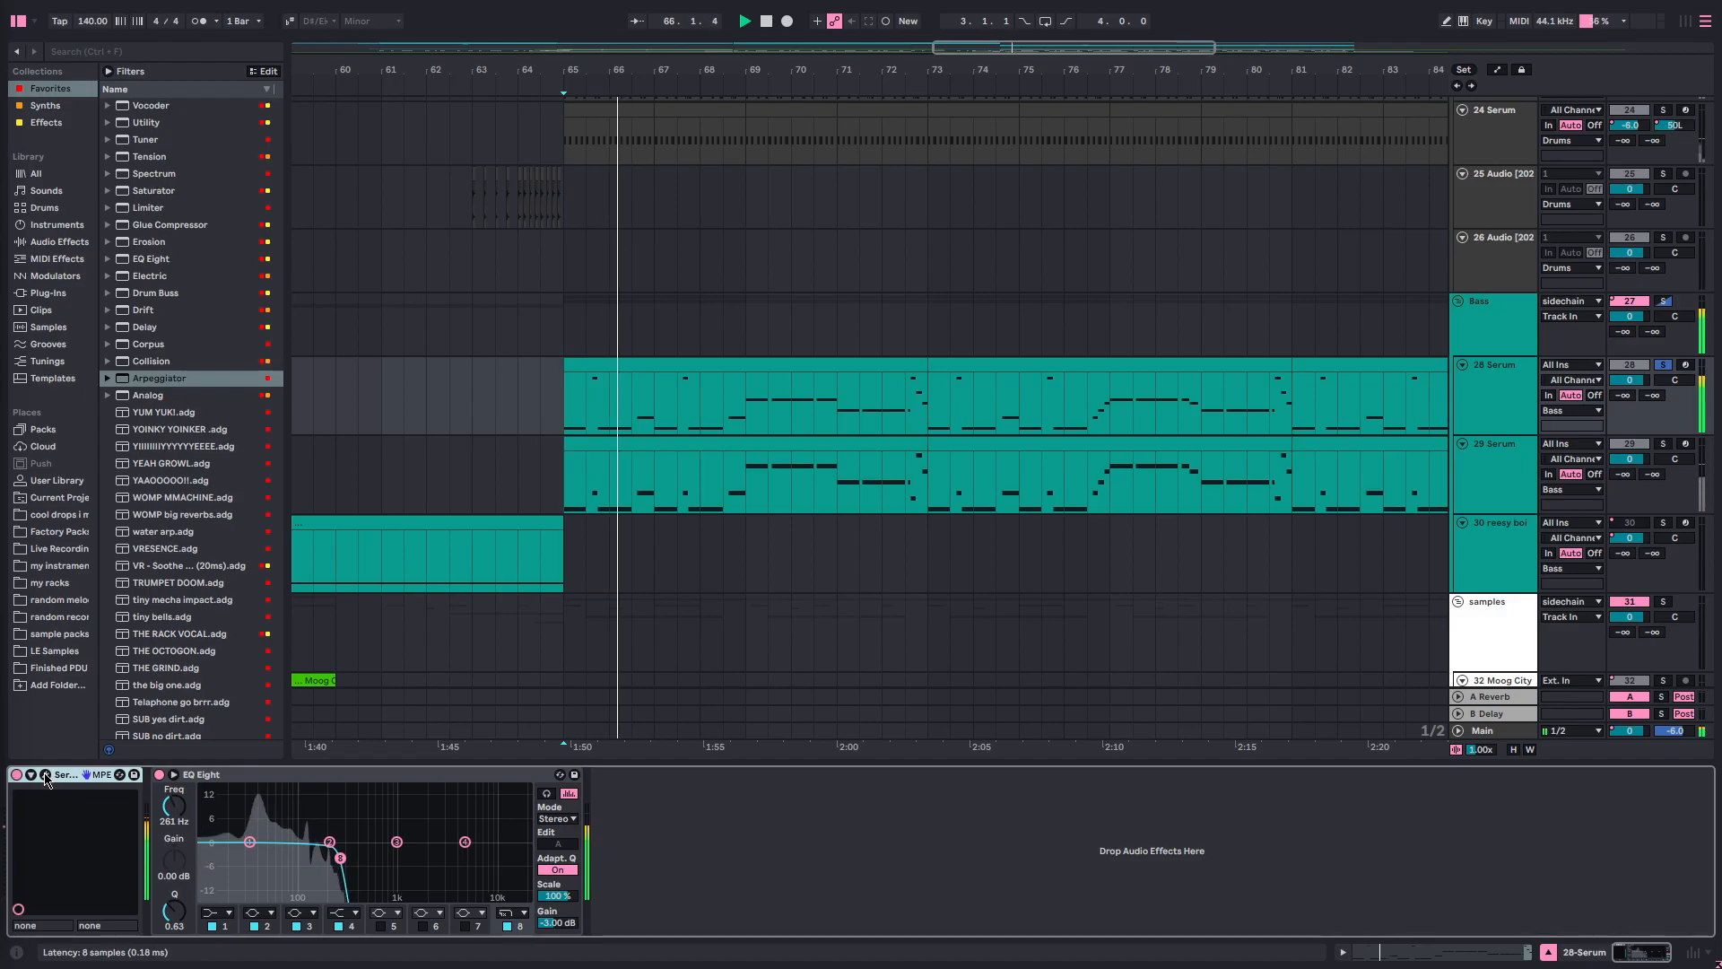
- Open the 28 Serum track's plug-in and examine its oscillator, effects, modulation matrix and global settings
{"action": "left_click", "coordinate": [46, 777]}
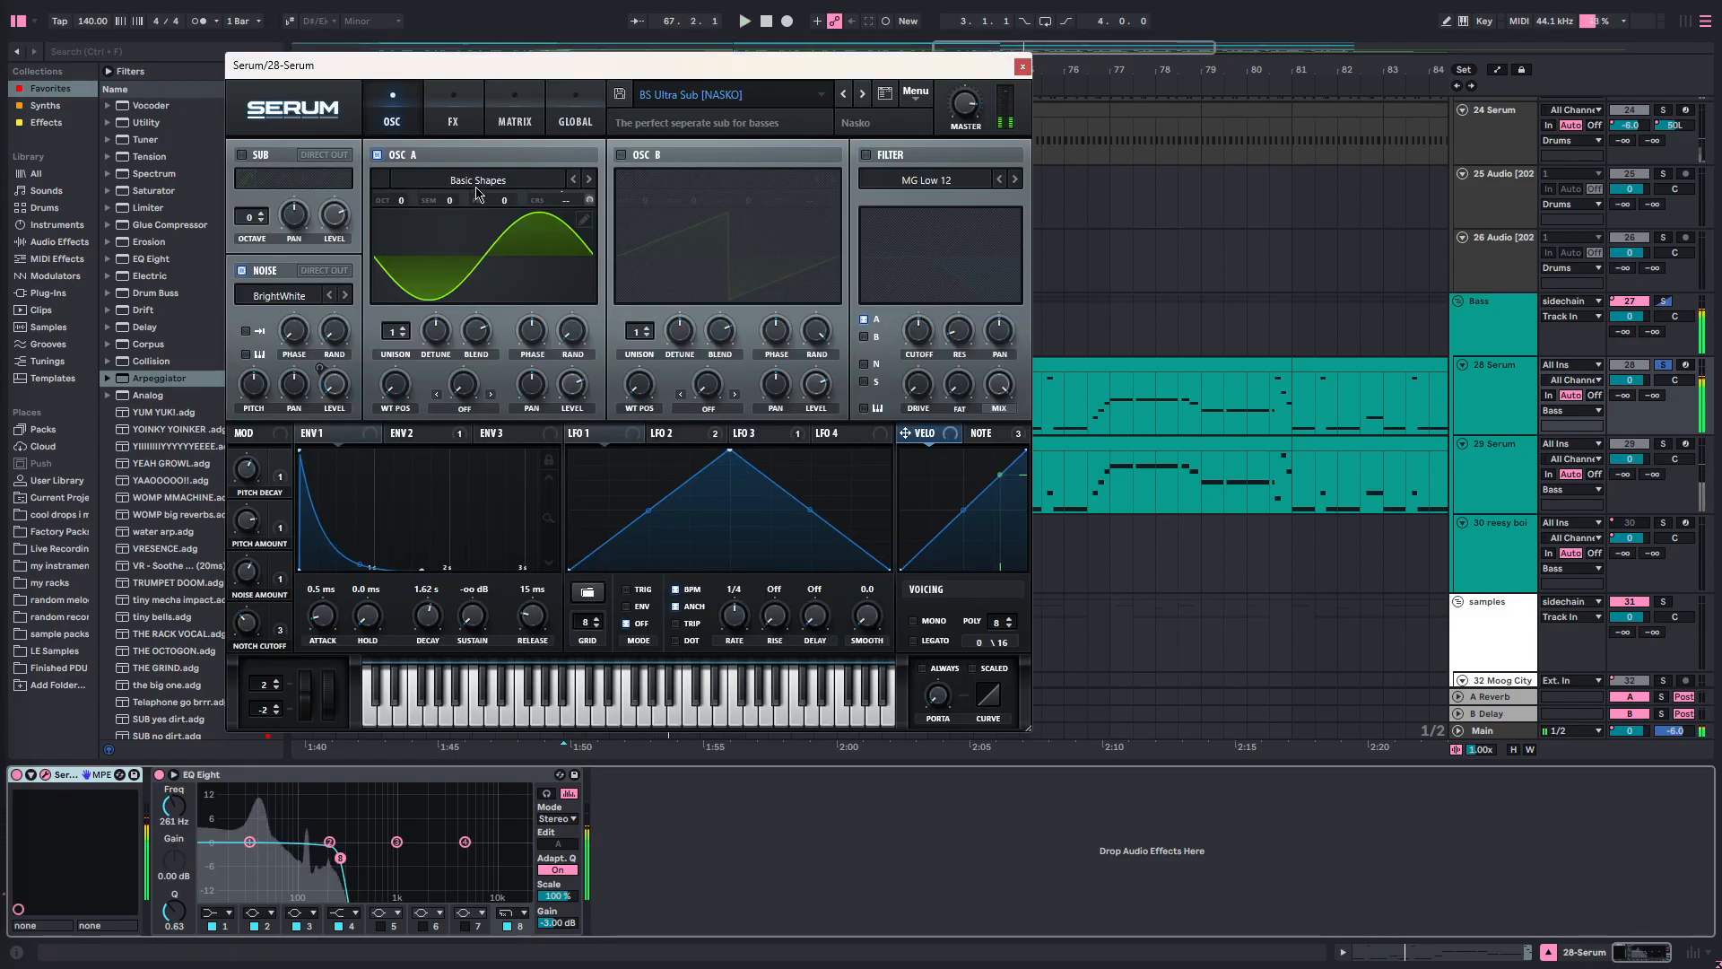
{"action": "left_click_drag", "start_coordinate": [474, 74], "coordinate": [993, 188]}
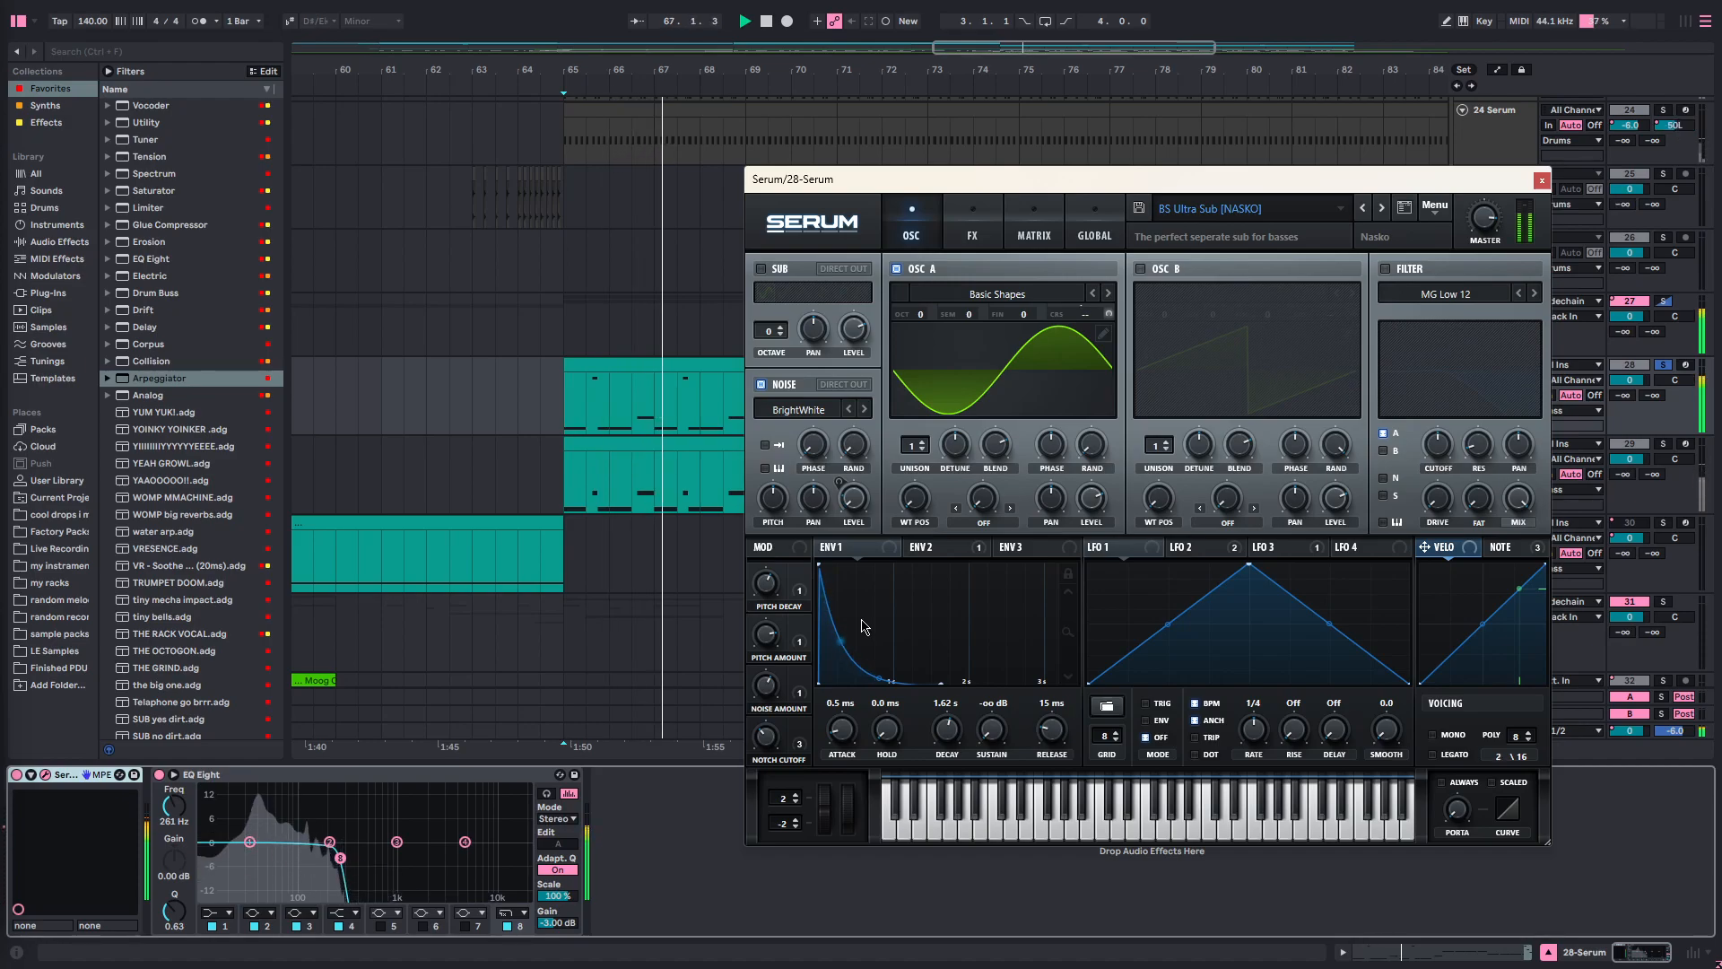
{"action": "left_click", "coordinate": [976, 231]}
{"action": "left_click", "coordinate": [1030, 228]}
{"action": "left_click", "coordinate": [960, 235]}
{"action": "left_click", "coordinate": [1027, 224]}
{"action": "left_click", "coordinate": [1089, 228]}
{"action": "left_click", "coordinate": [1031, 228]}
{"action": "left_click", "coordinate": [967, 227]}
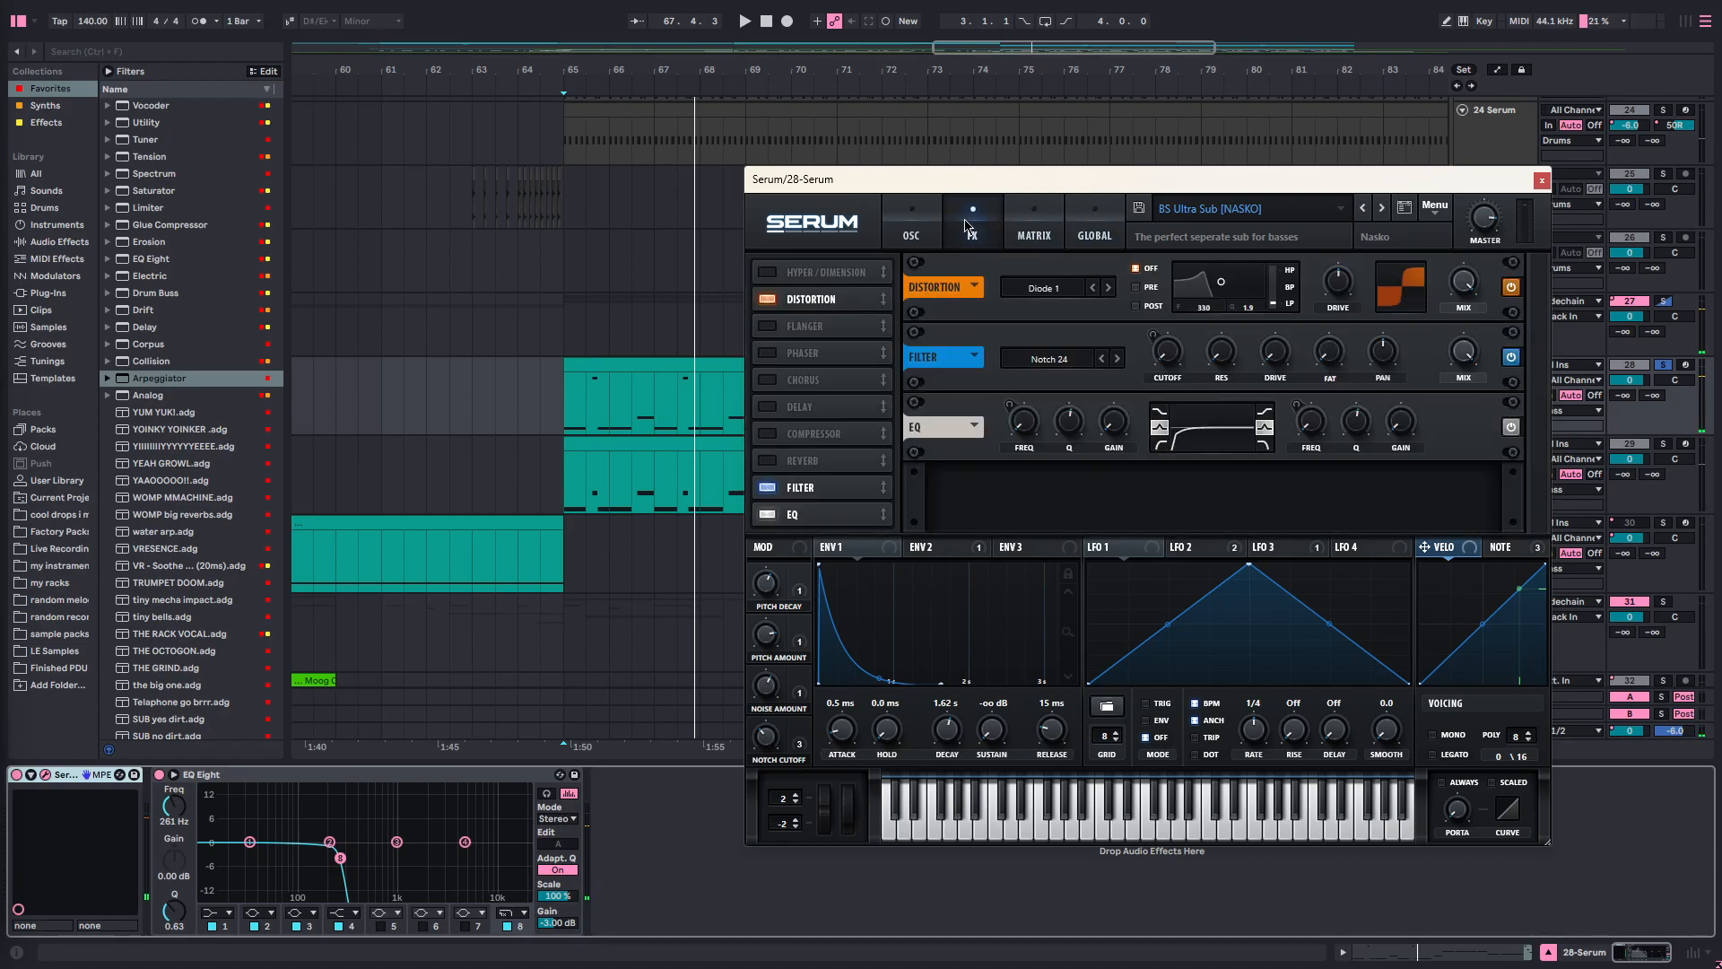
{"action": "left_click", "coordinate": [935, 220]}
- Select the 28 Serum track's EQ Eight, play briefly from bar 65, and close the Serum plug-in
{"action": "left_click", "coordinate": [1176, 156]}
{"action": "left_click", "coordinate": [572, 415]}
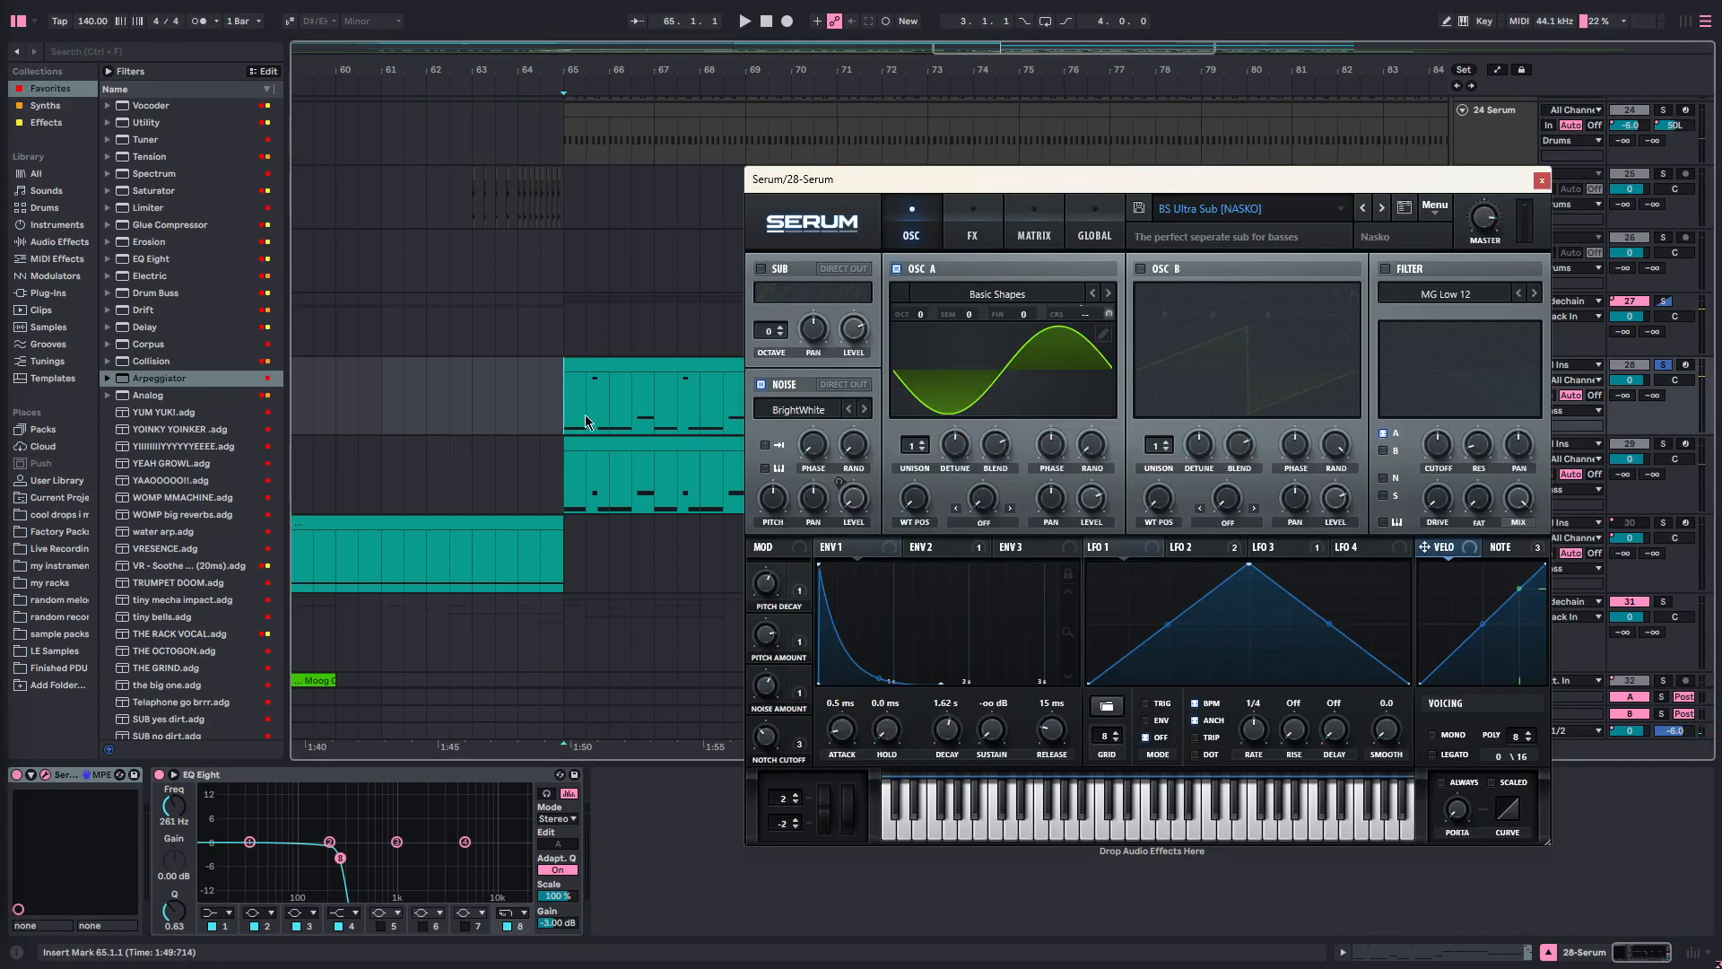
{"action": "left_click_drag", "start_coordinate": [1115, 194], "coordinate": [1146, 165]}
{"action": "left_click", "coordinate": [529, 825]}
{"action": "key", "text": "space"}
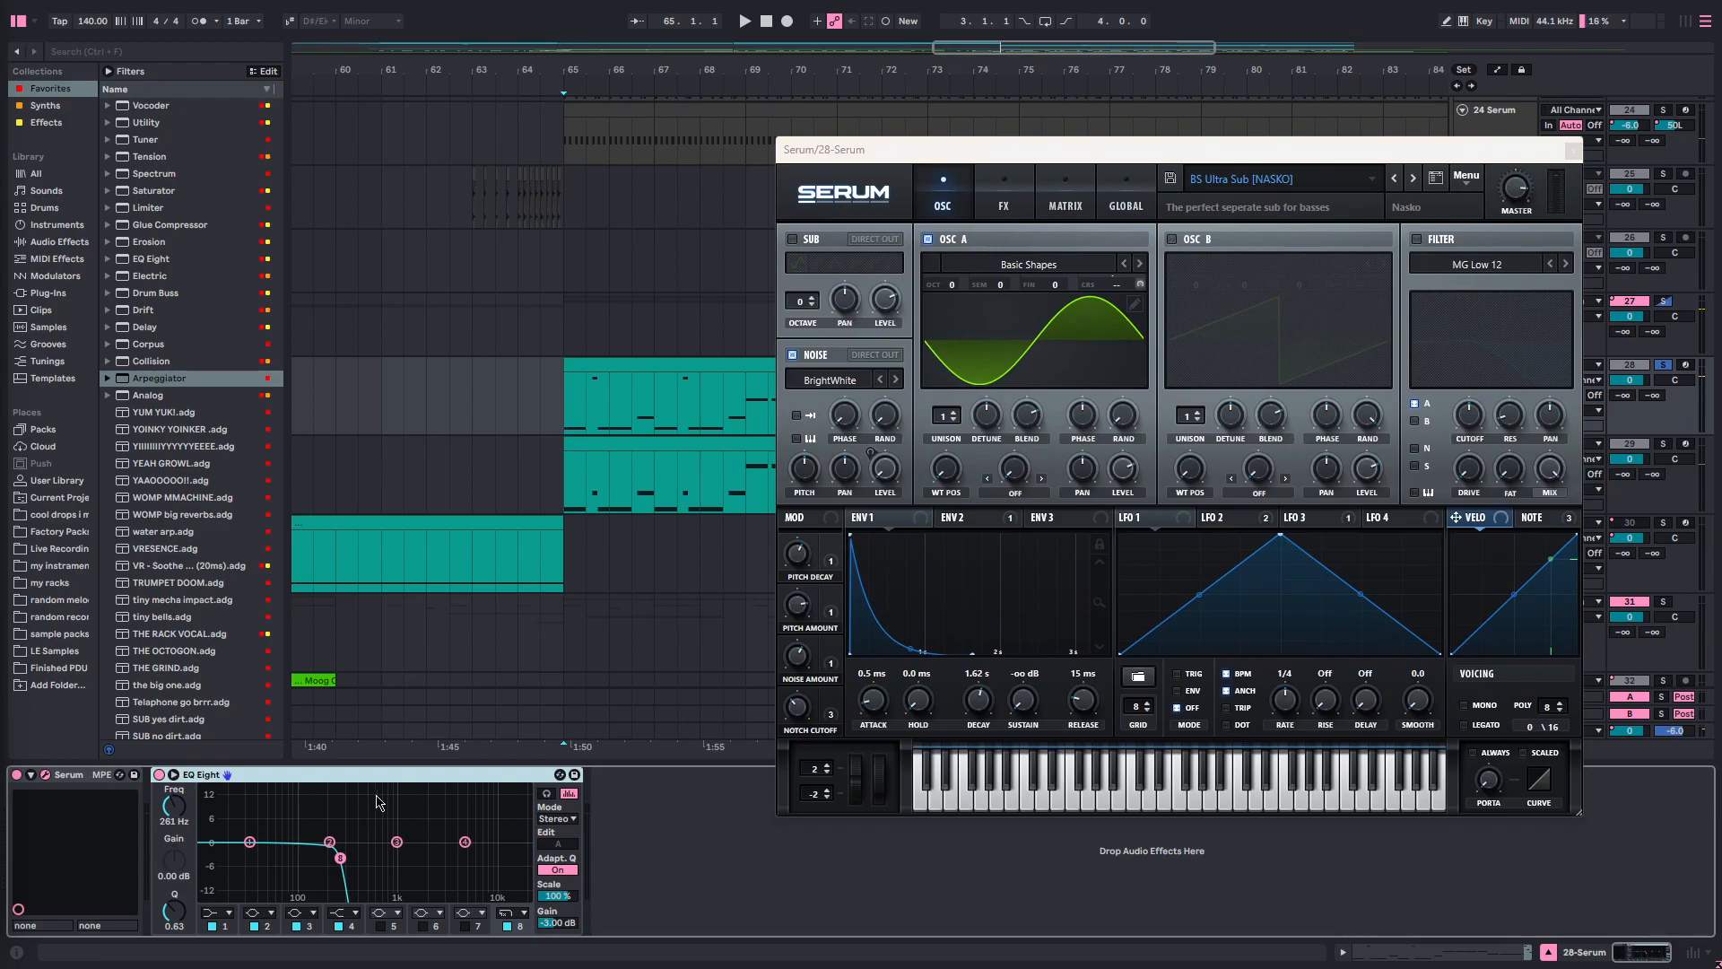
{"action": "left_click_drag", "start_coordinate": [1051, 160], "coordinate": [791, 167]}
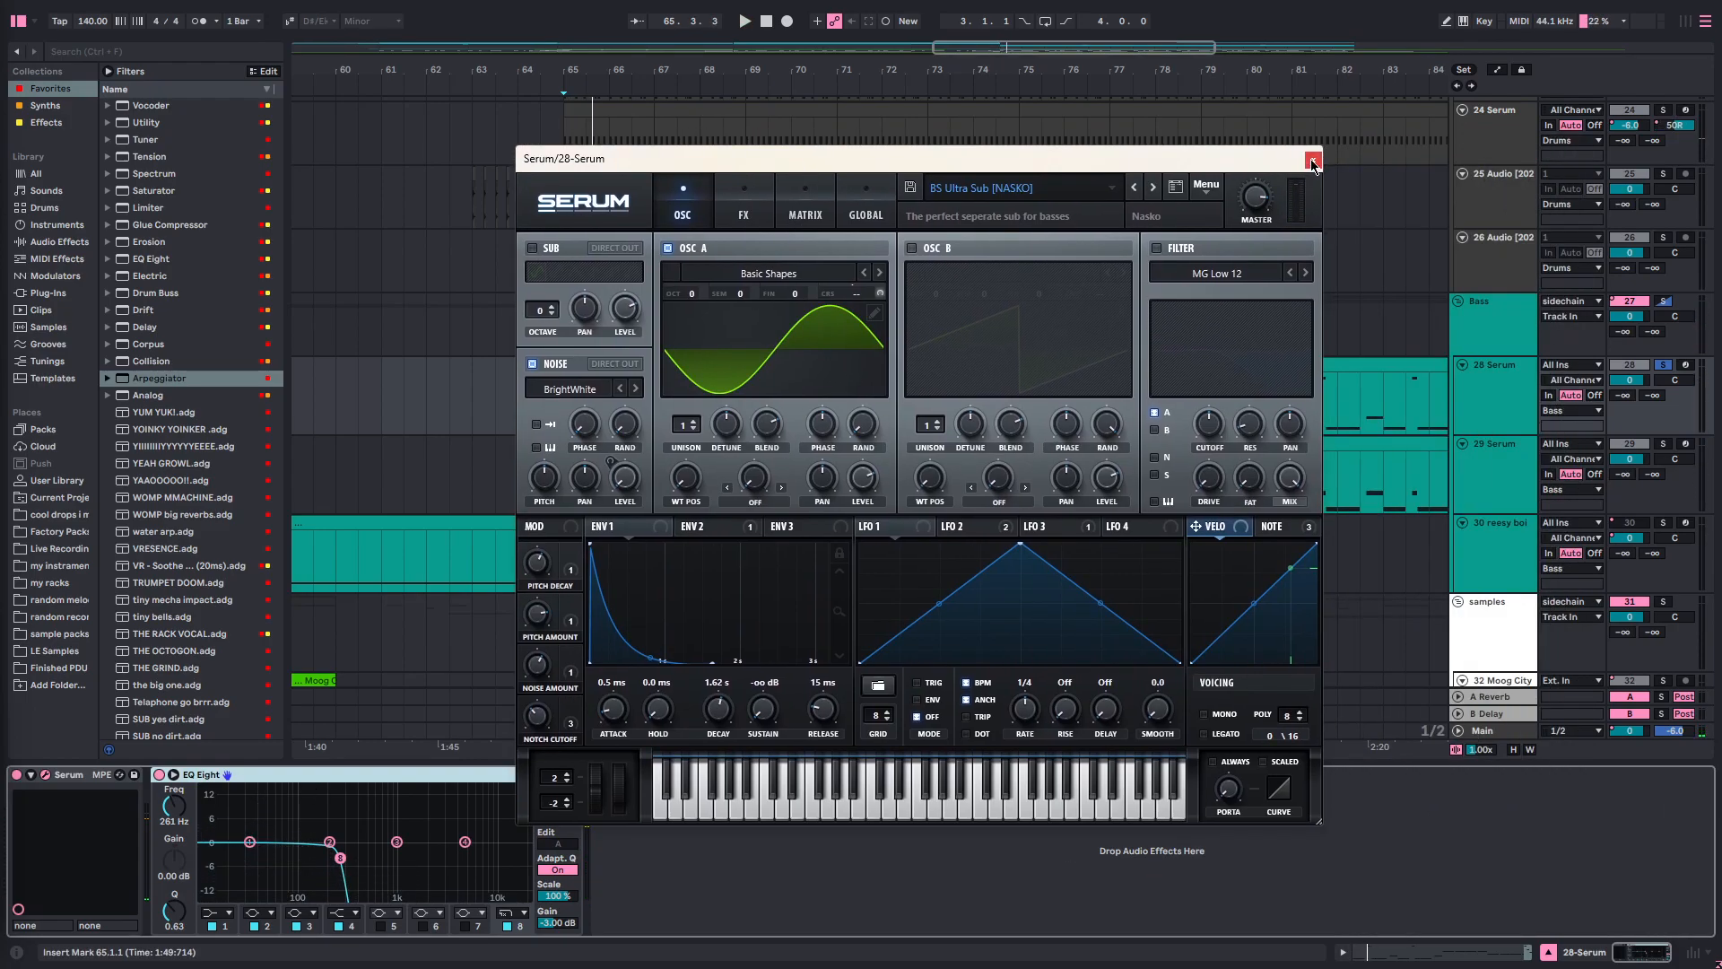
{"action": "left_click", "coordinate": [1312, 161]}
- Solo the 29 Serum track and set its playback start to bar 65
{"action": "left_click", "coordinate": [566, 505]}
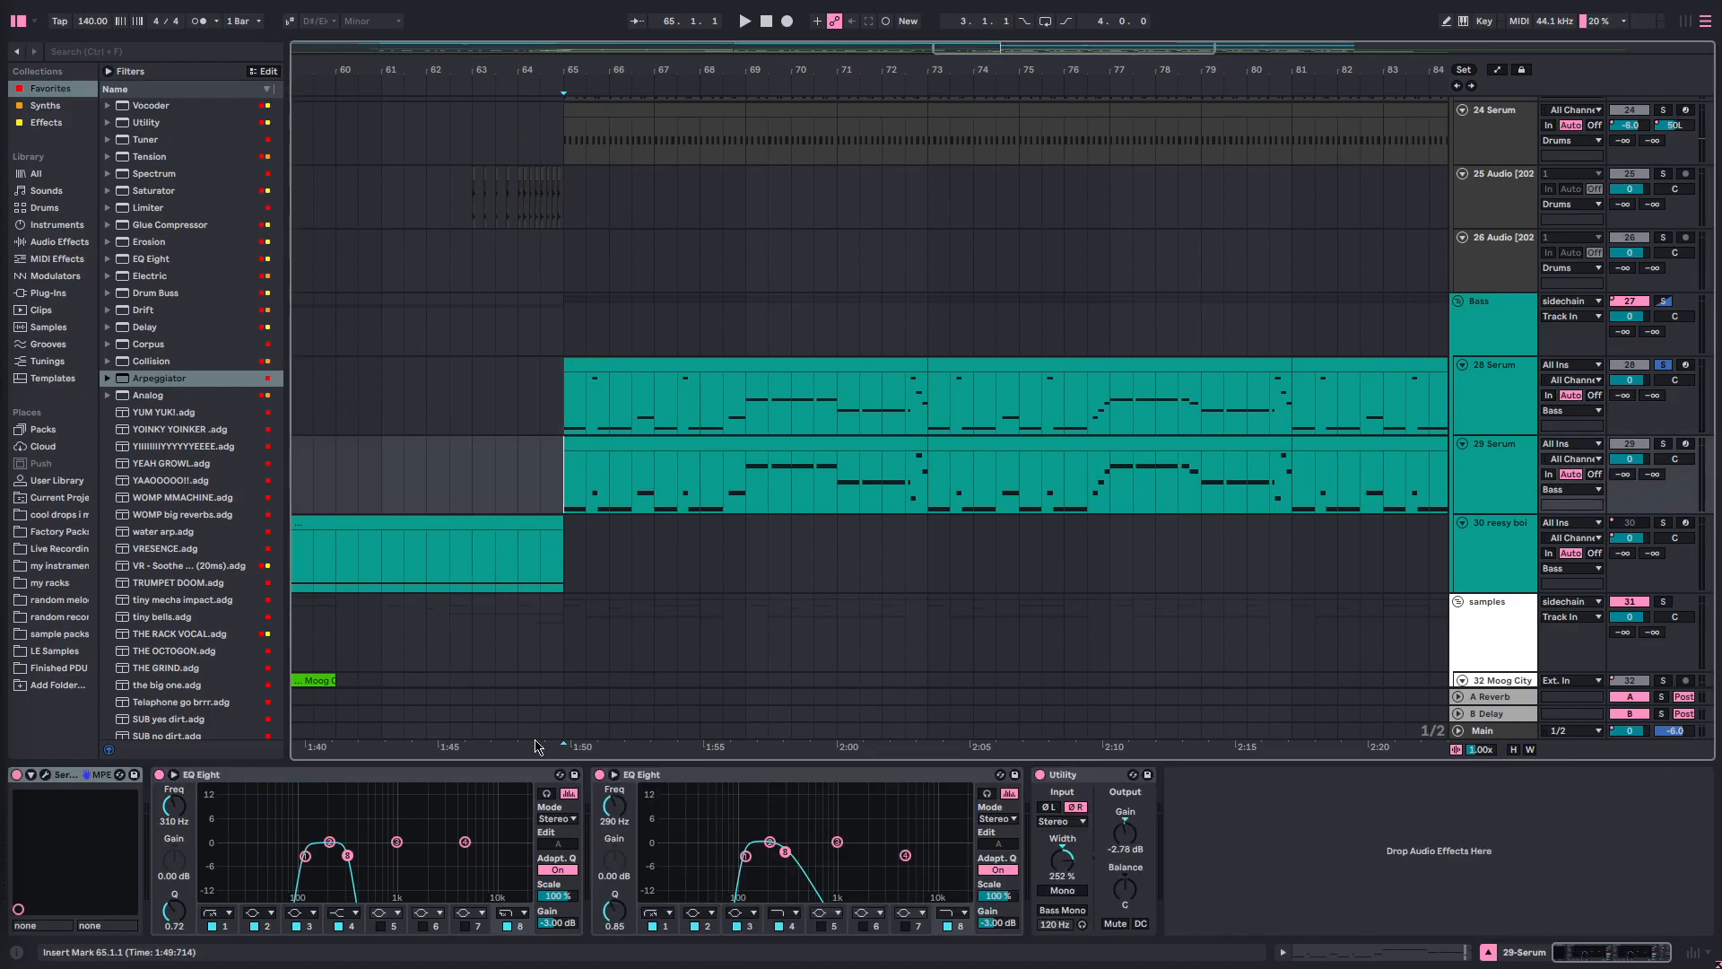
{"action": "left_click_drag", "start_coordinate": [541, 497], "coordinate": [1015, 483]}
{"action": "left_click_drag", "start_coordinate": [870, 492], "coordinate": [843, 492]}
{"action": "left_click", "coordinate": [572, 483]}
- Inspect the 29 Serum track's two EQ Eights and Utility device, and play the track from bar 65
{"action": "left_click", "coordinate": [325, 888]}
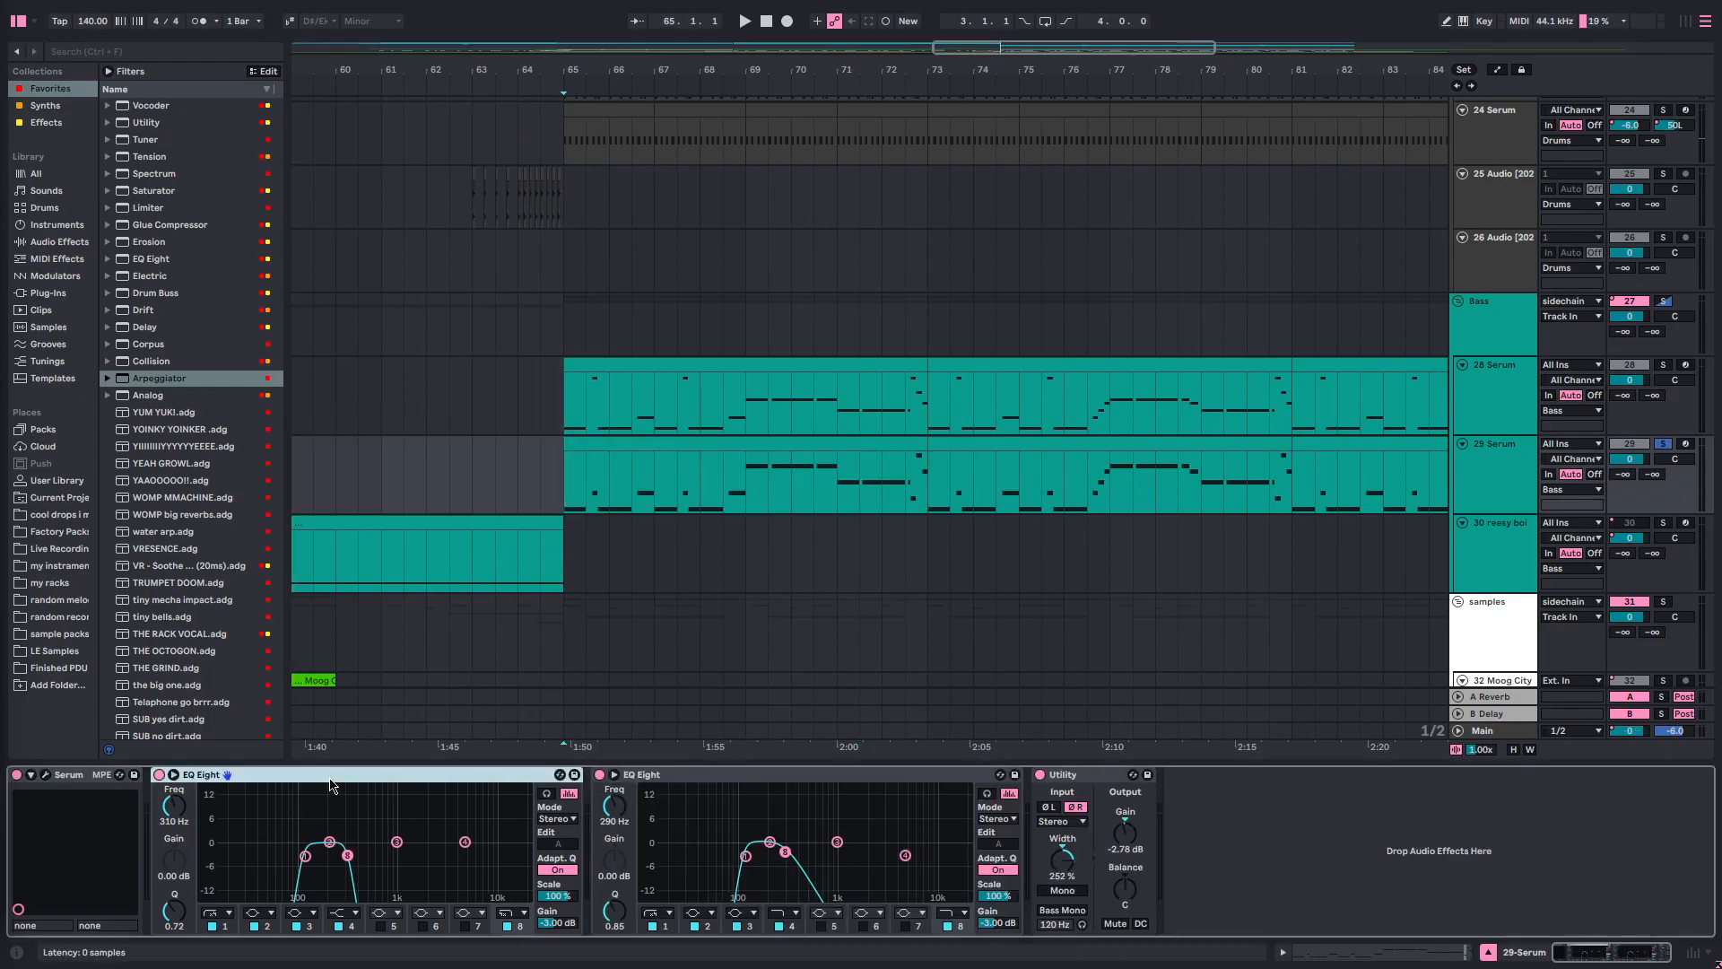
{"action": "left_click", "coordinate": [642, 777]}
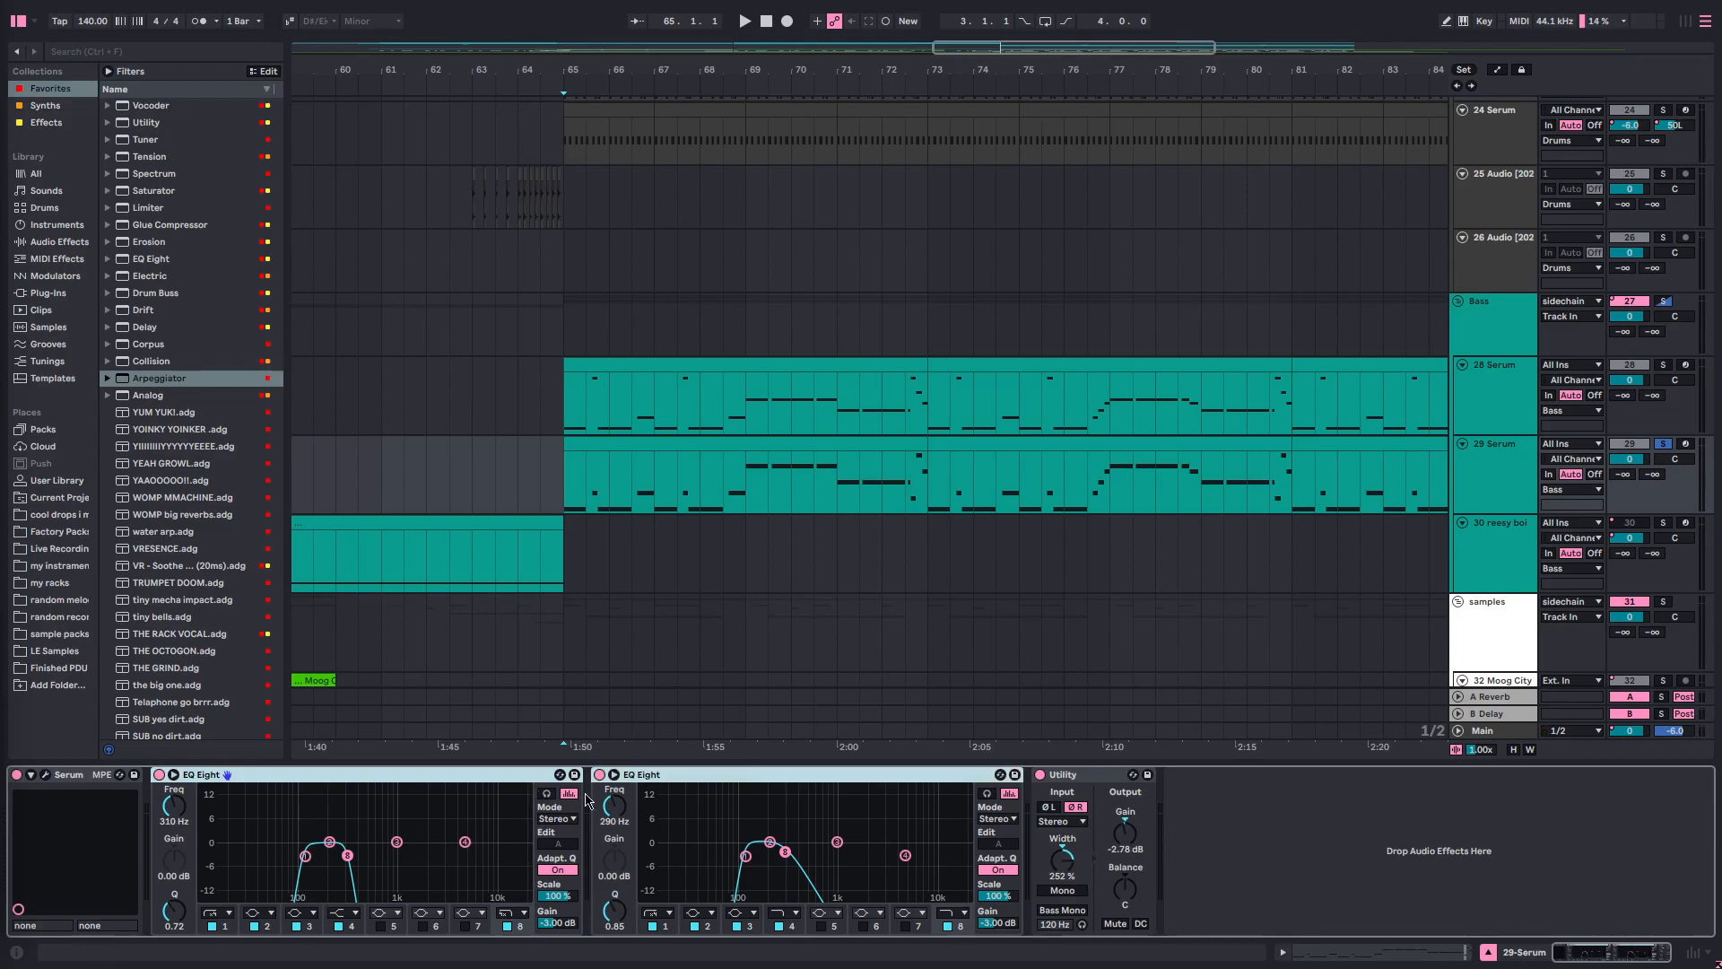
{"action": "left_click", "coordinate": [1080, 778]}
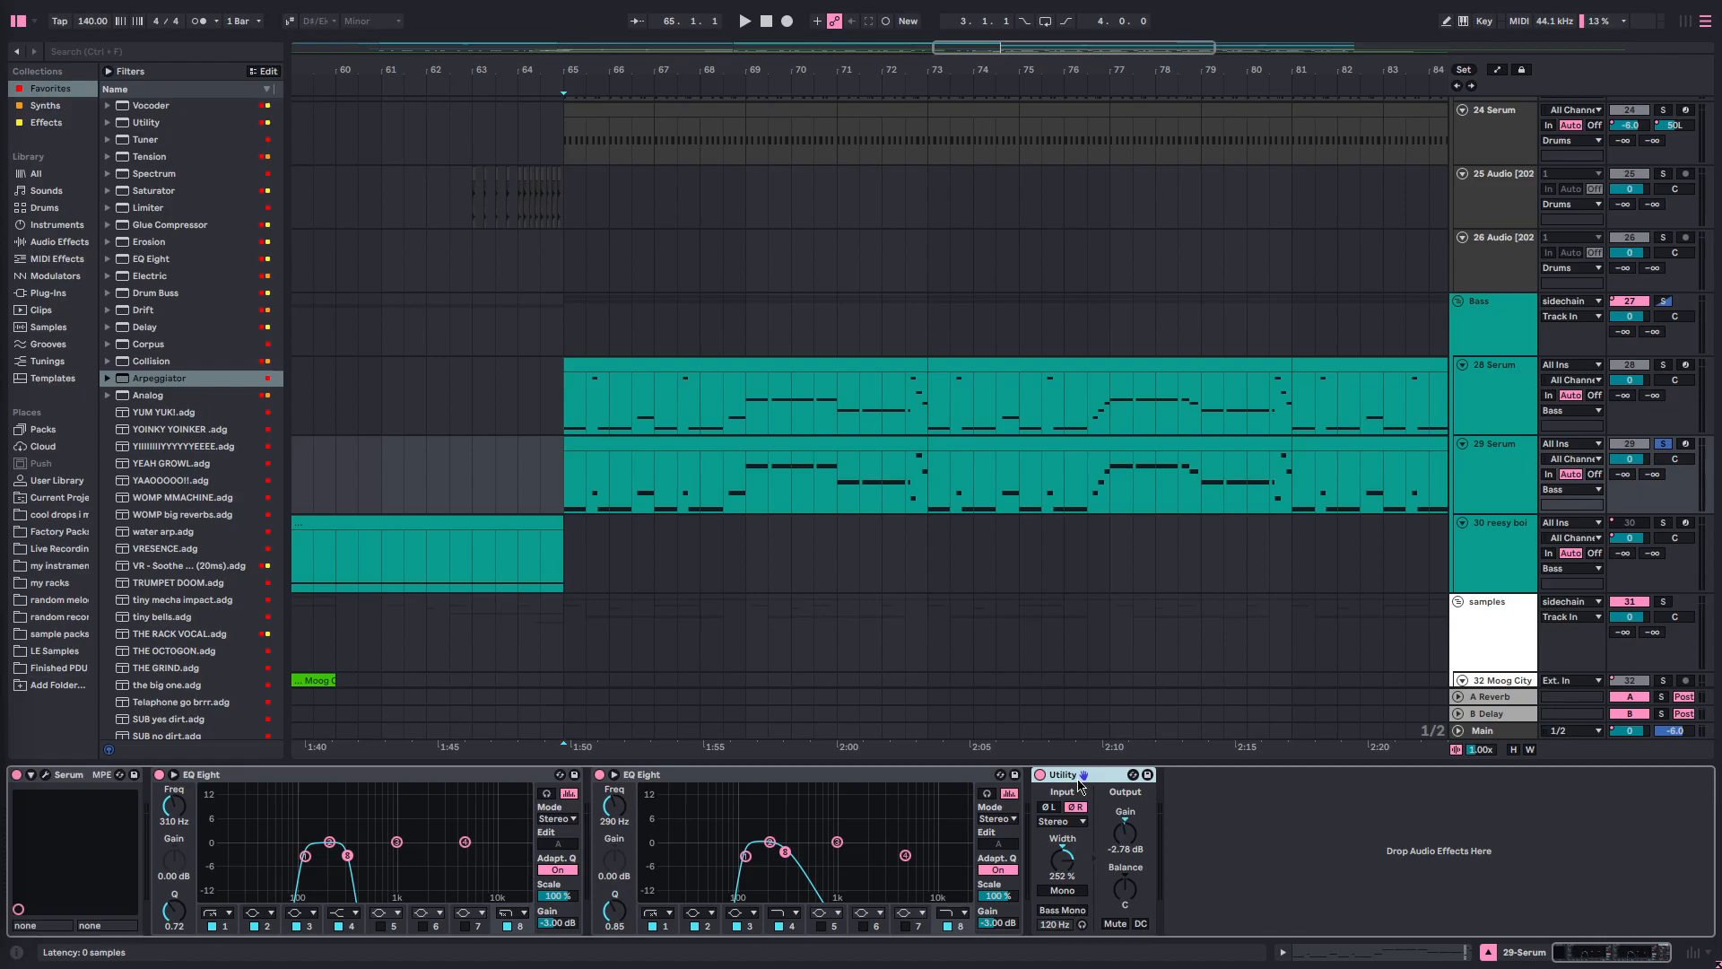
{"action": "key", "text": "space"}
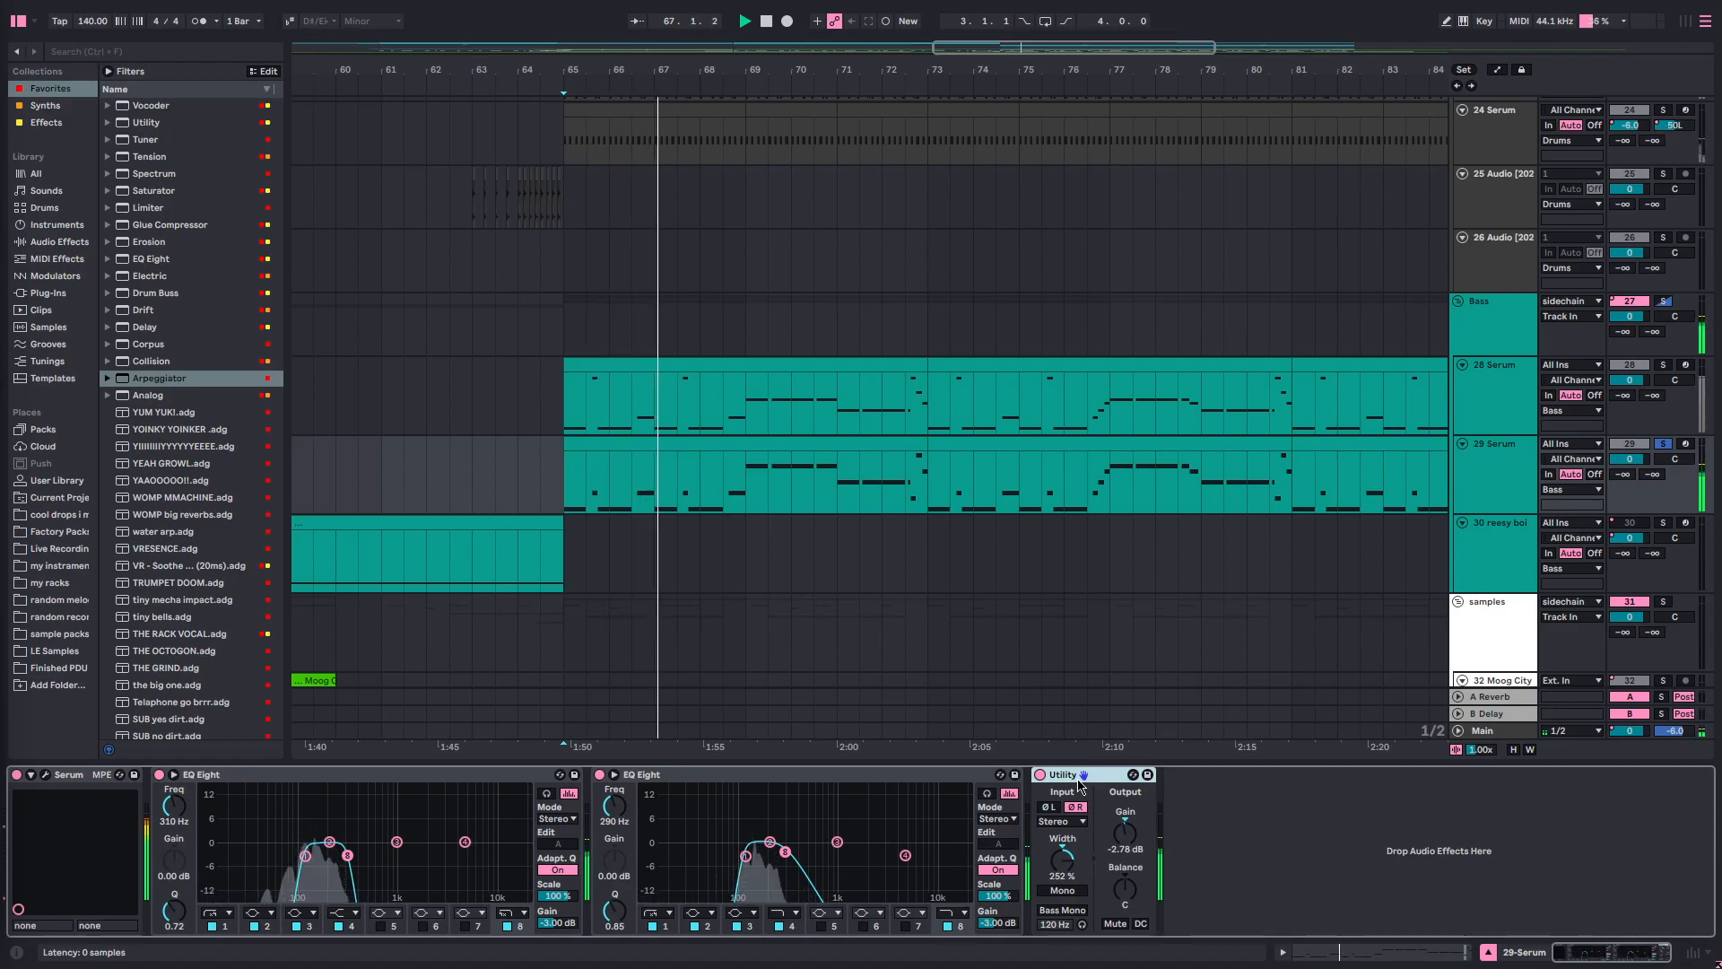
- Compare the full Bass group with the soloed 28 Serum track by playing each from bar 65
{"action": "left_click", "coordinate": [562, 338]}
{"action": "key", "text": "space"}
{"action": "left_click", "coordinate": [566, 427]}
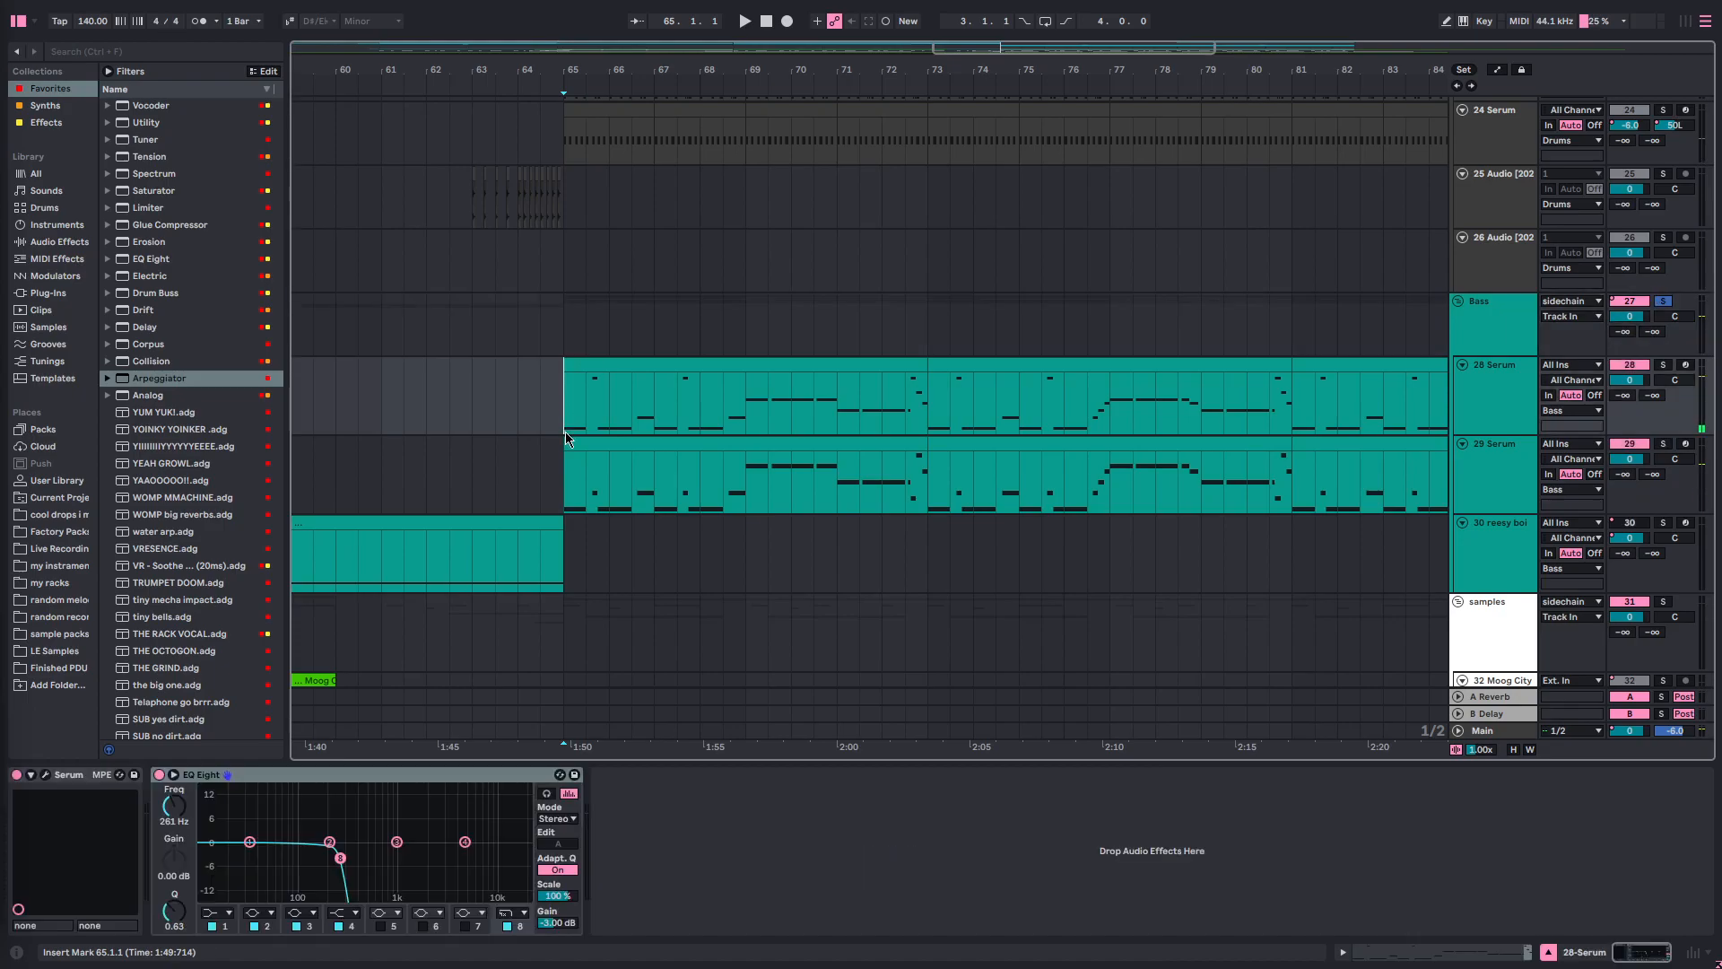
{"action": "key", "text": "s"}
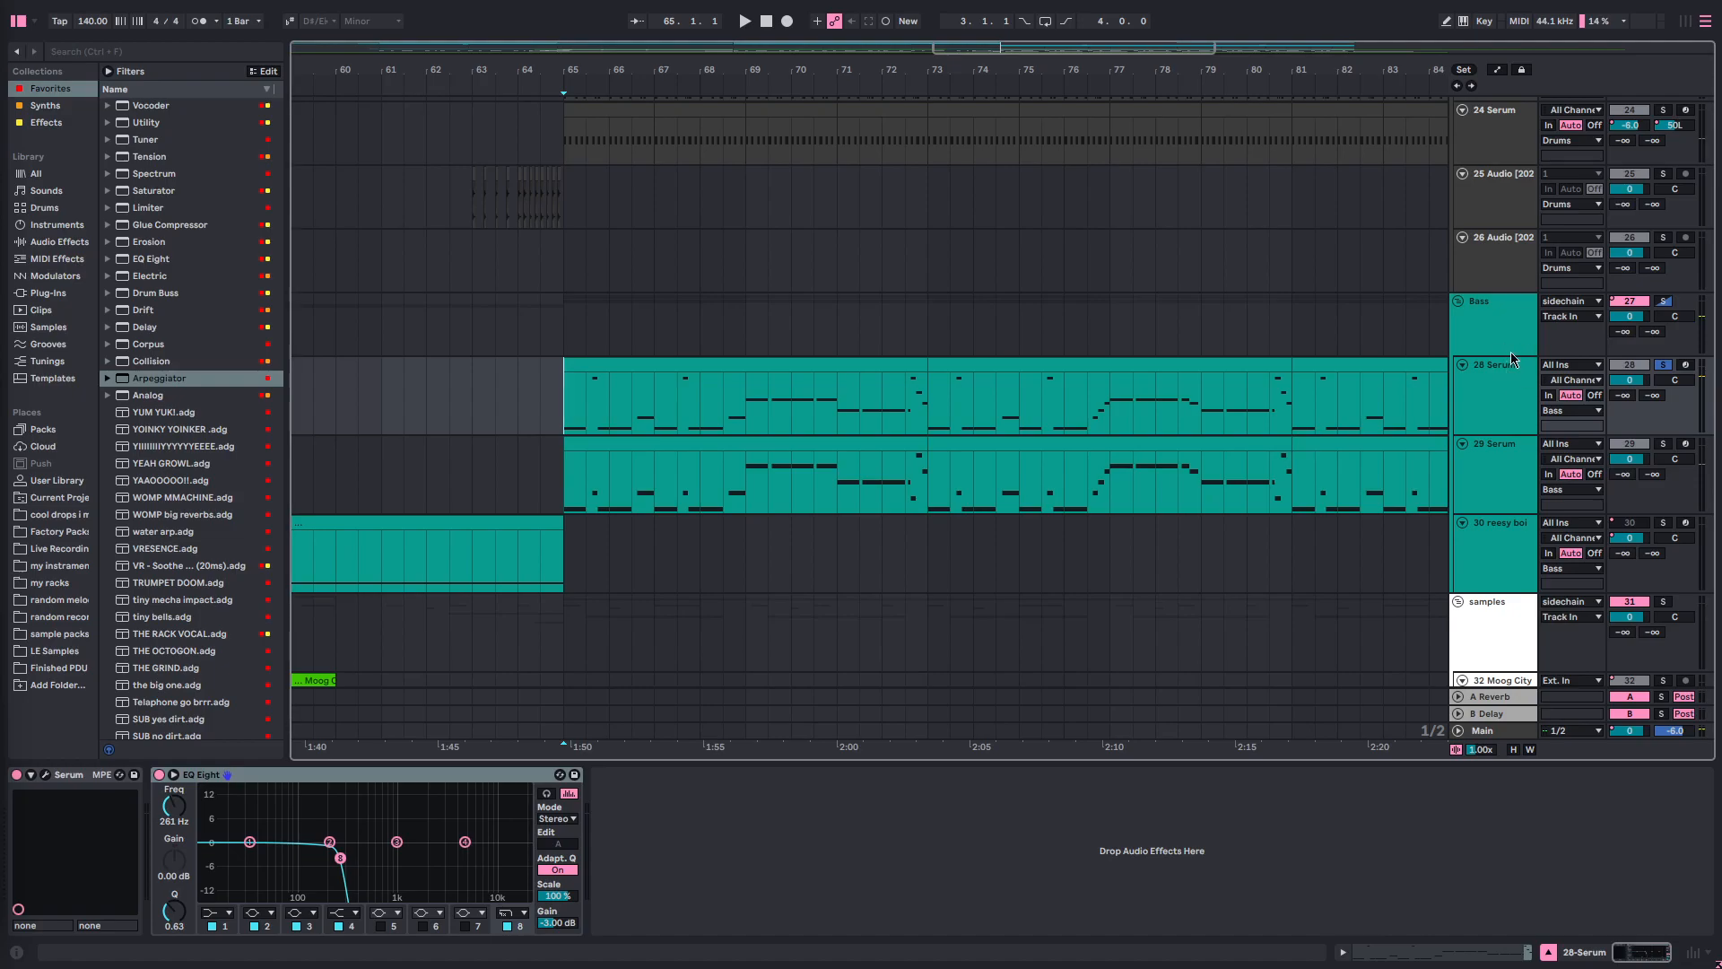
{"action": "key", "text": "space"}
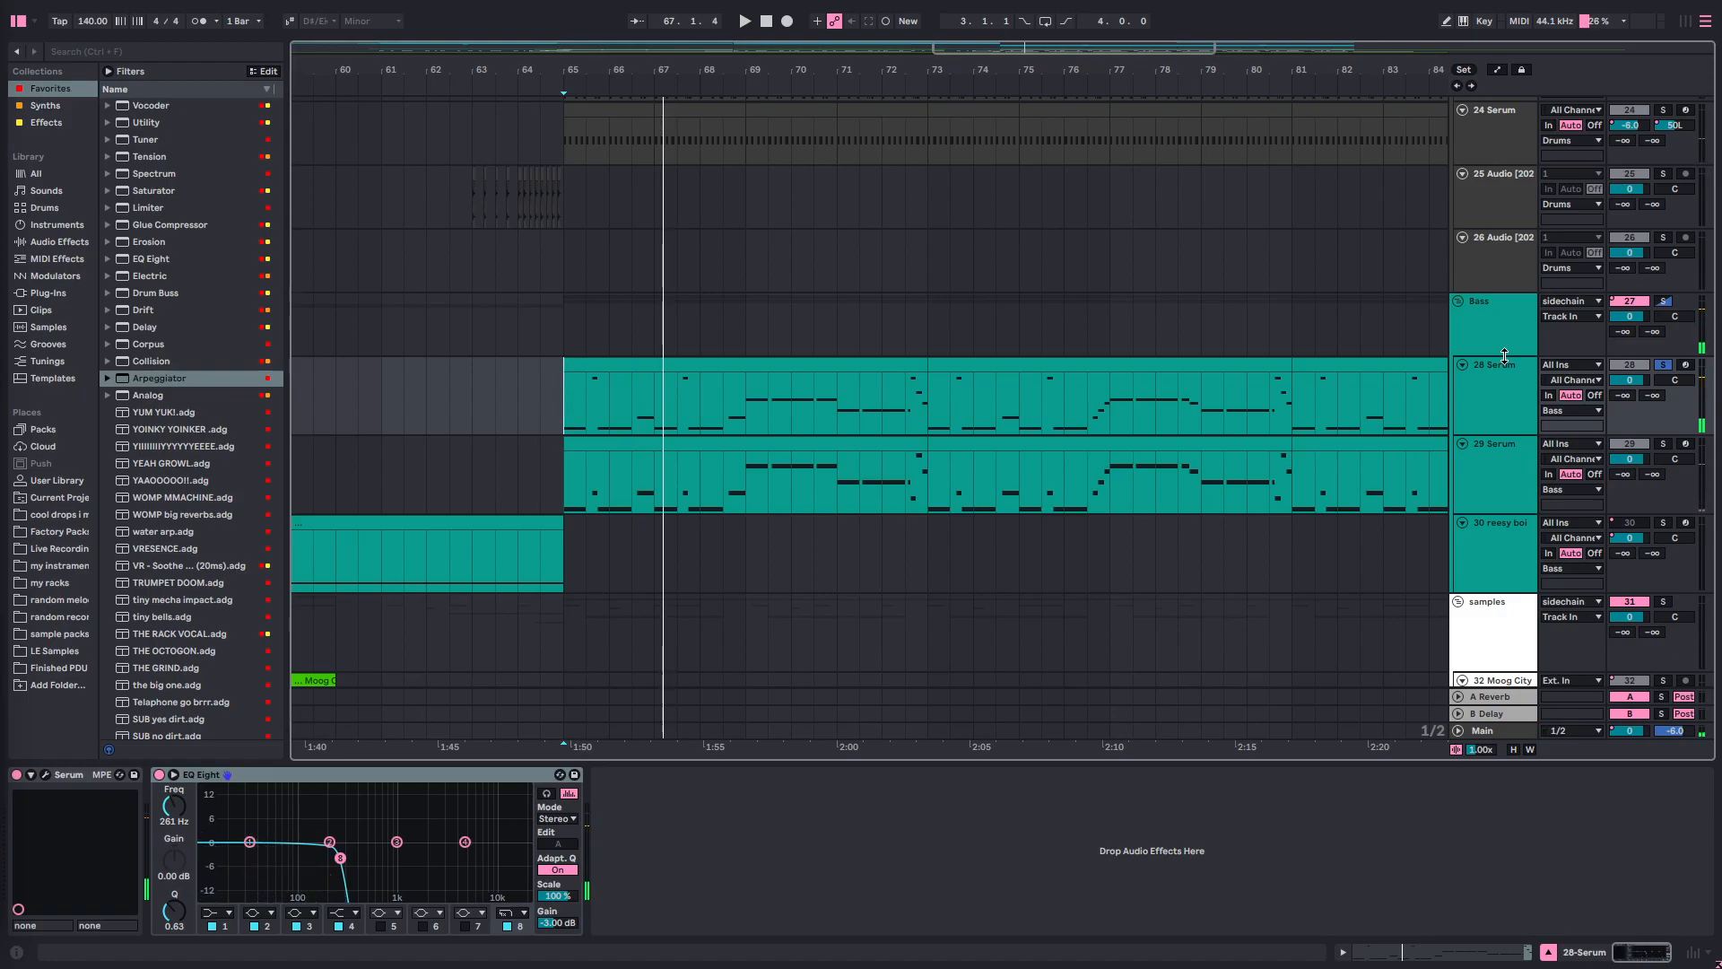
{"action": "key", "text": "space"}
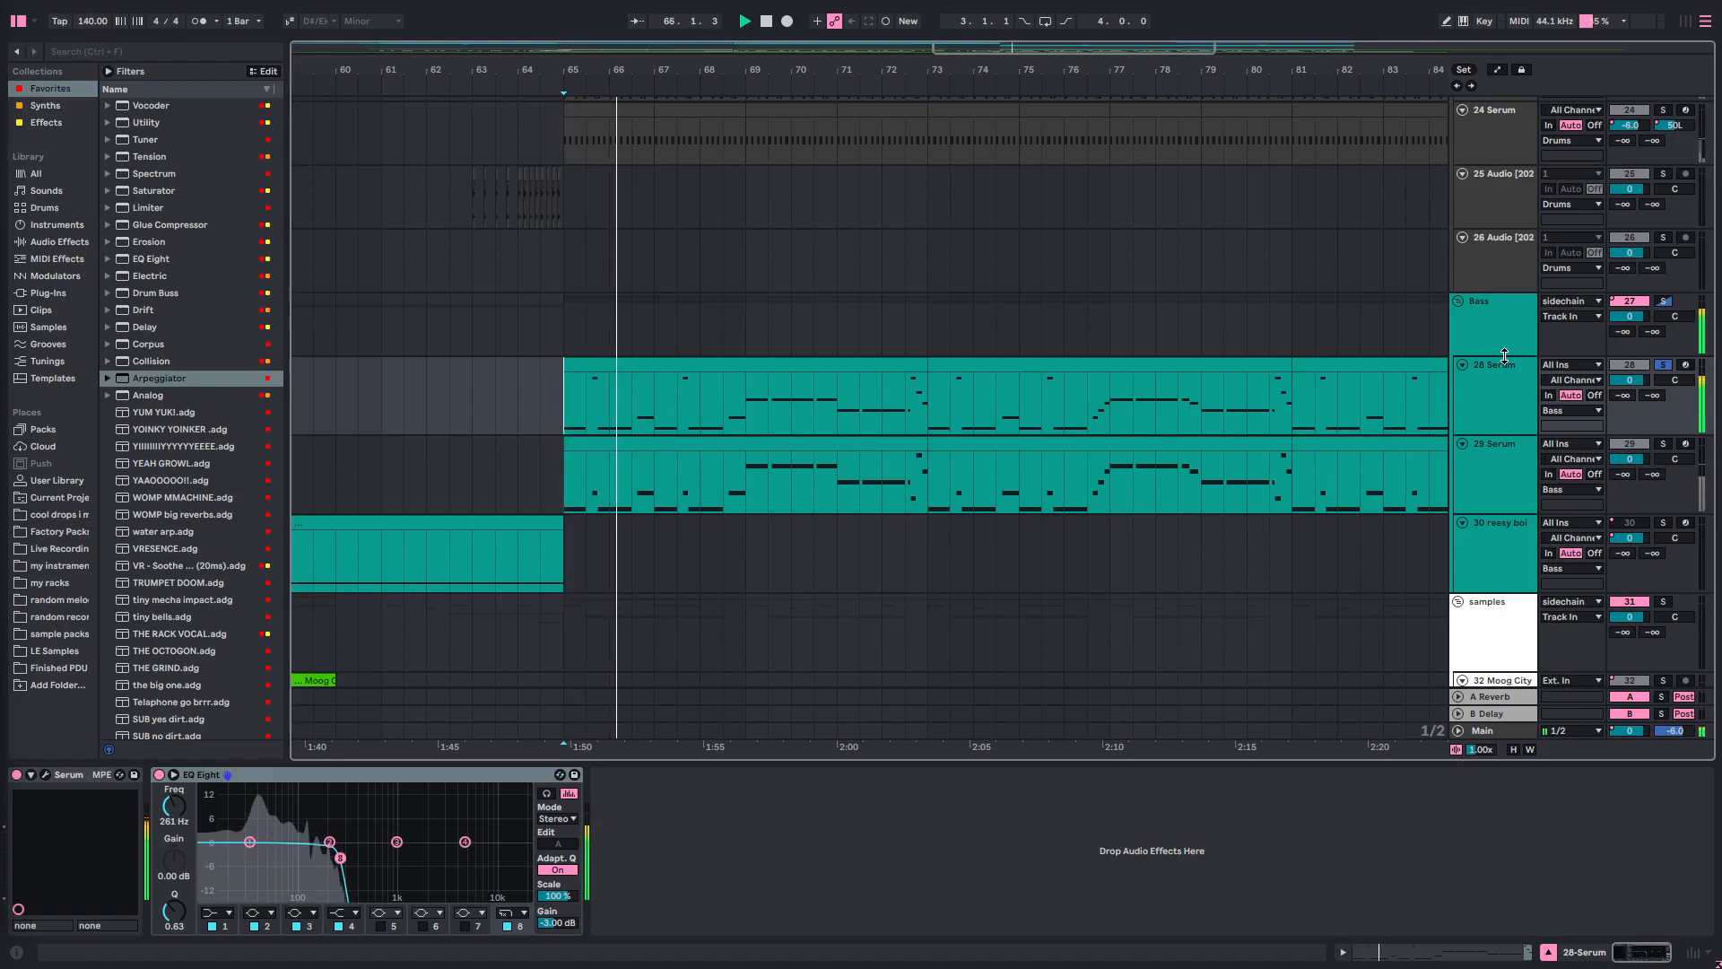
{"action": "left_click", "coordinate": [1516, 332]}
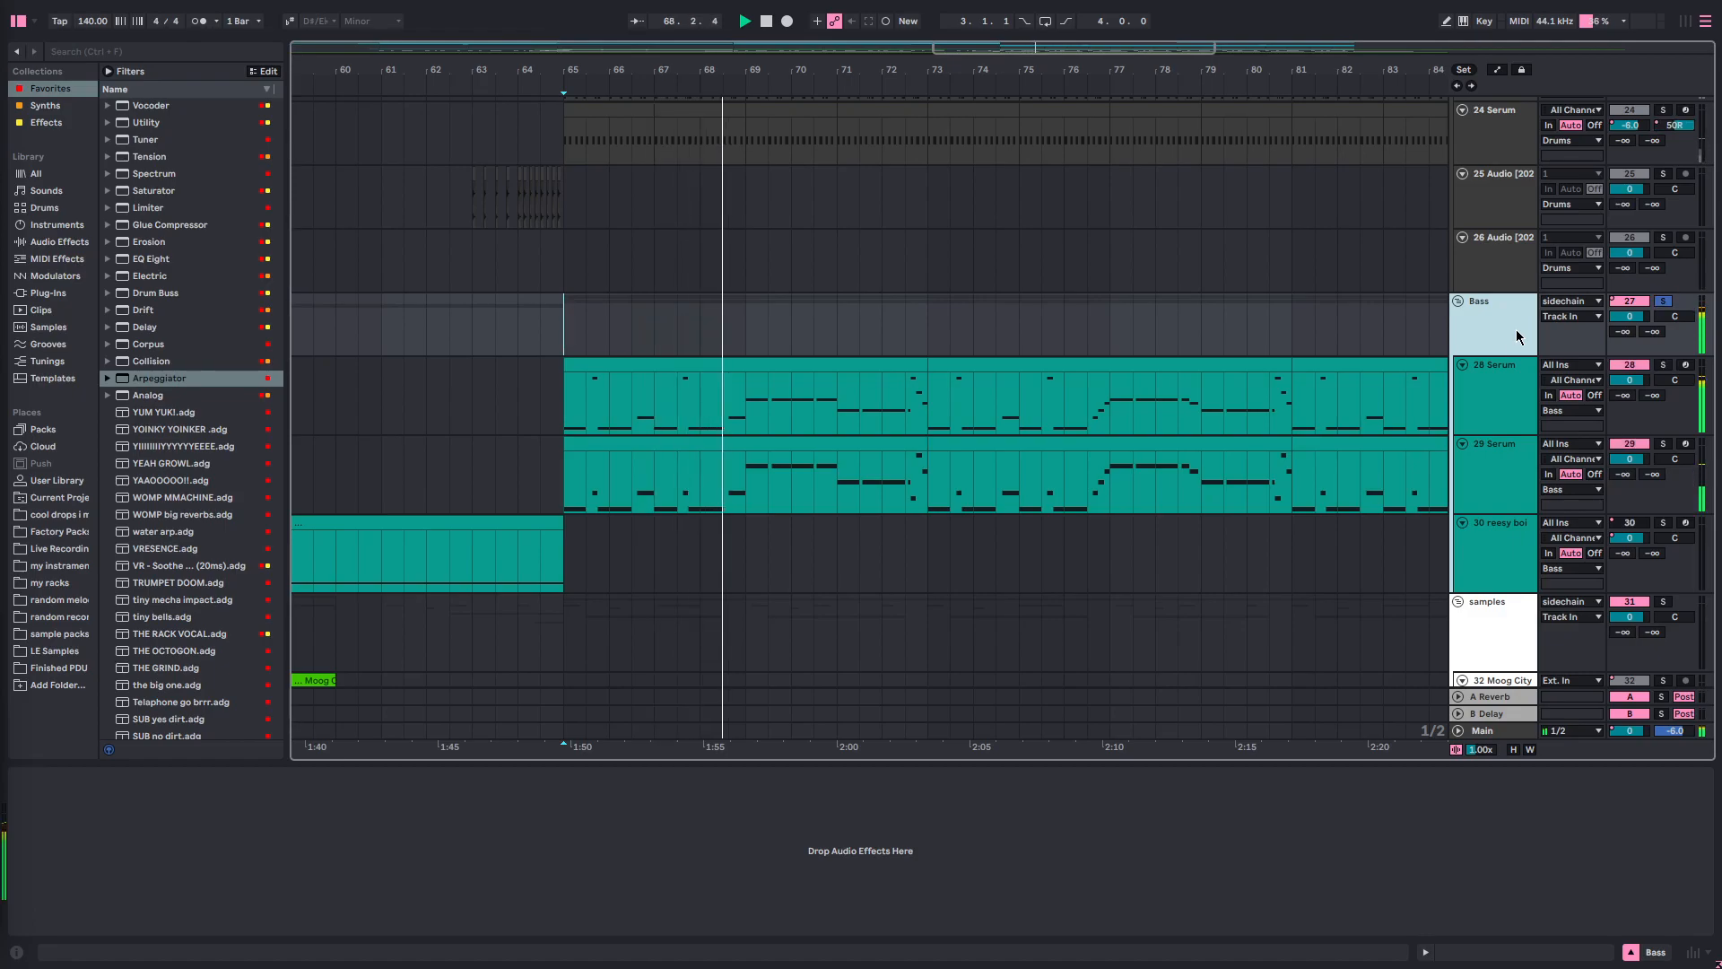
- Play the drop from bar 65 and compare the soloed sub layer on track 28 Serum with the whole soloed Bass group
{"action": "left_click", "coordinate": [1514, 406]}
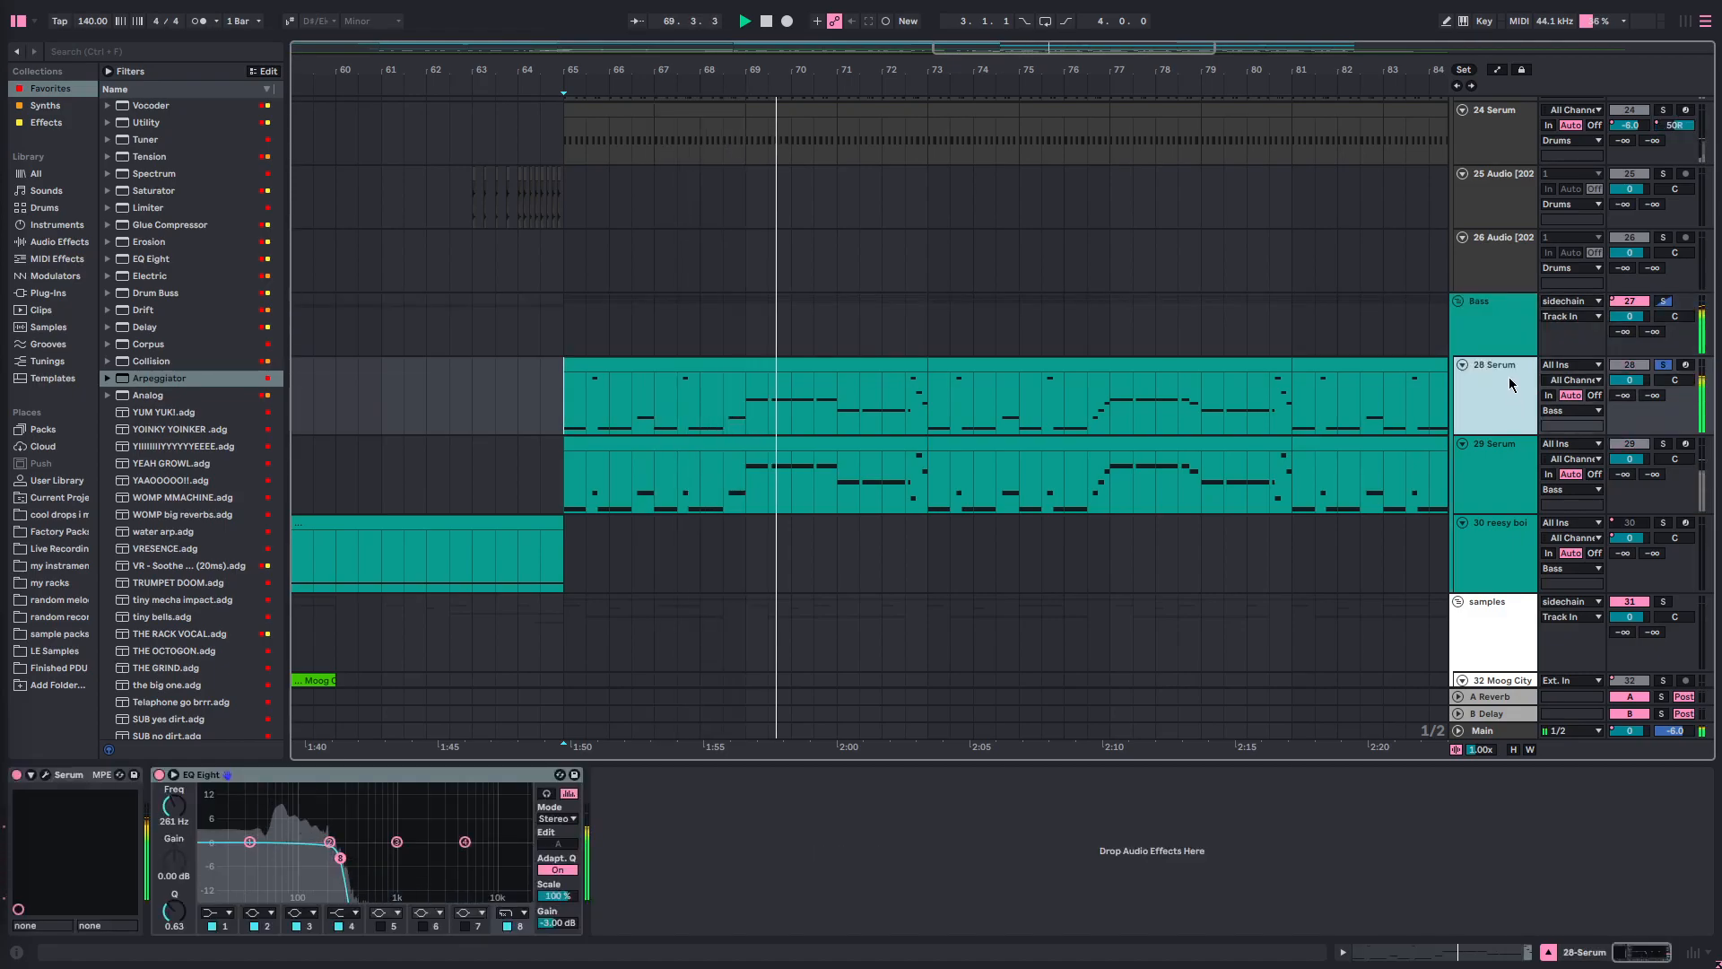
{"action": "left_click", "coordinate": [1515, 333]}
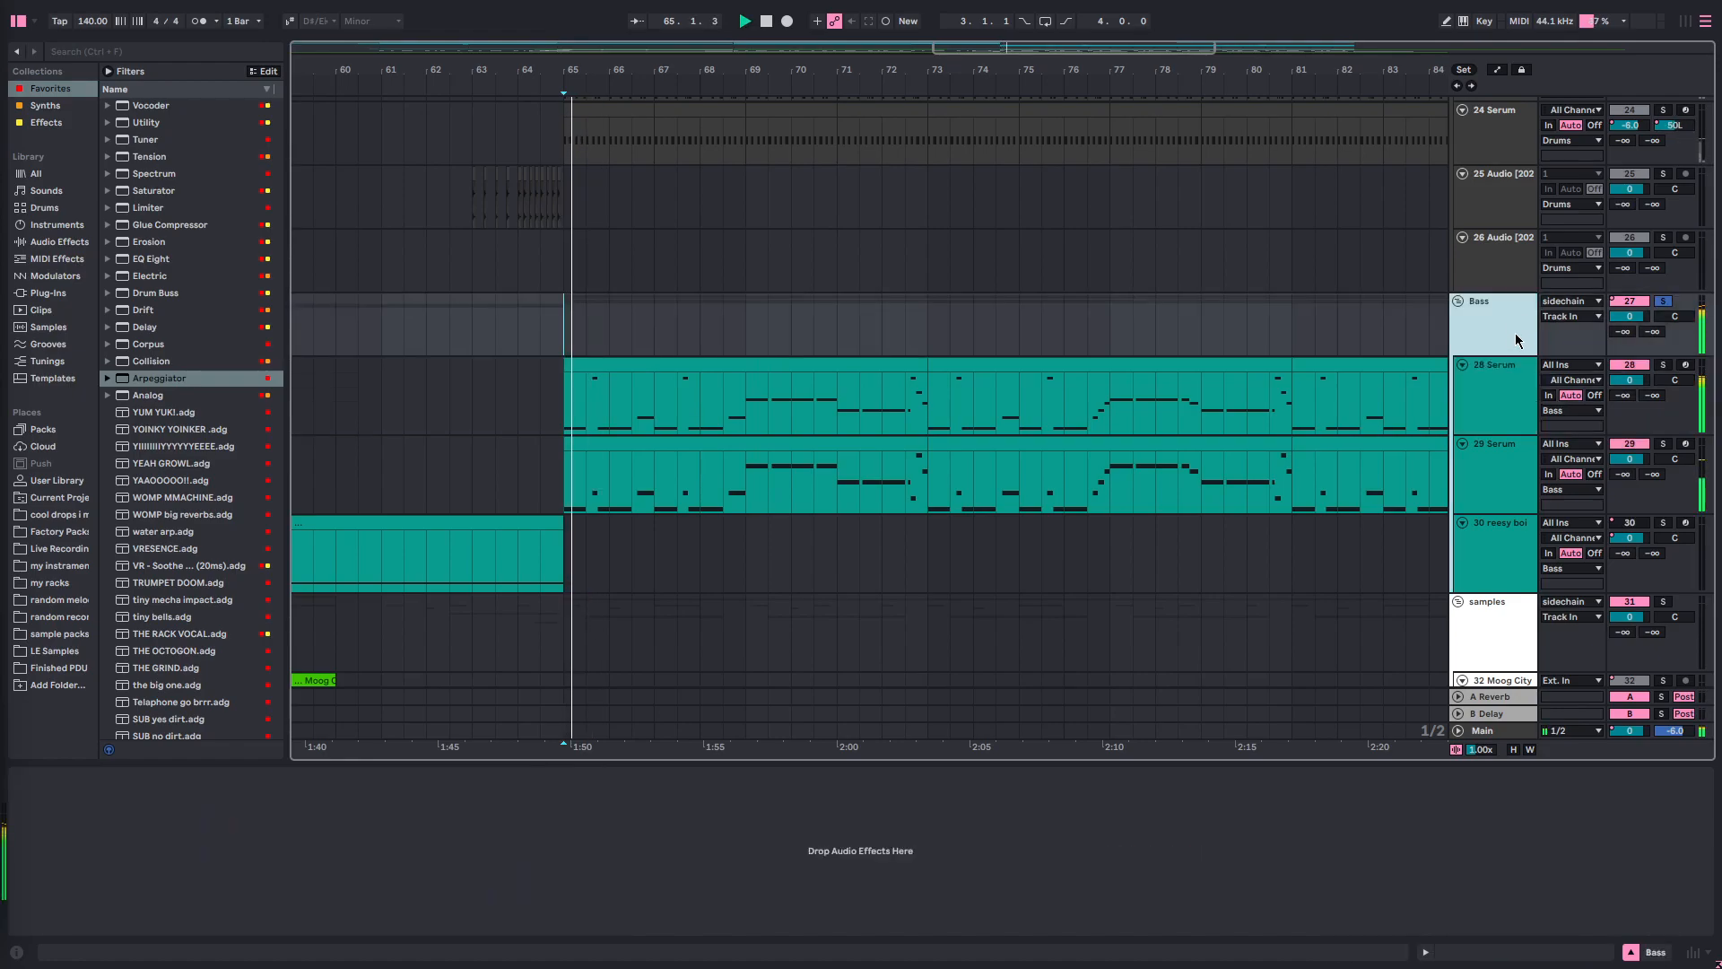
{"action": "left_click", "coordinate": [1505, 386]}
{"action": "left_click", "coordinate": [1503, 334]}
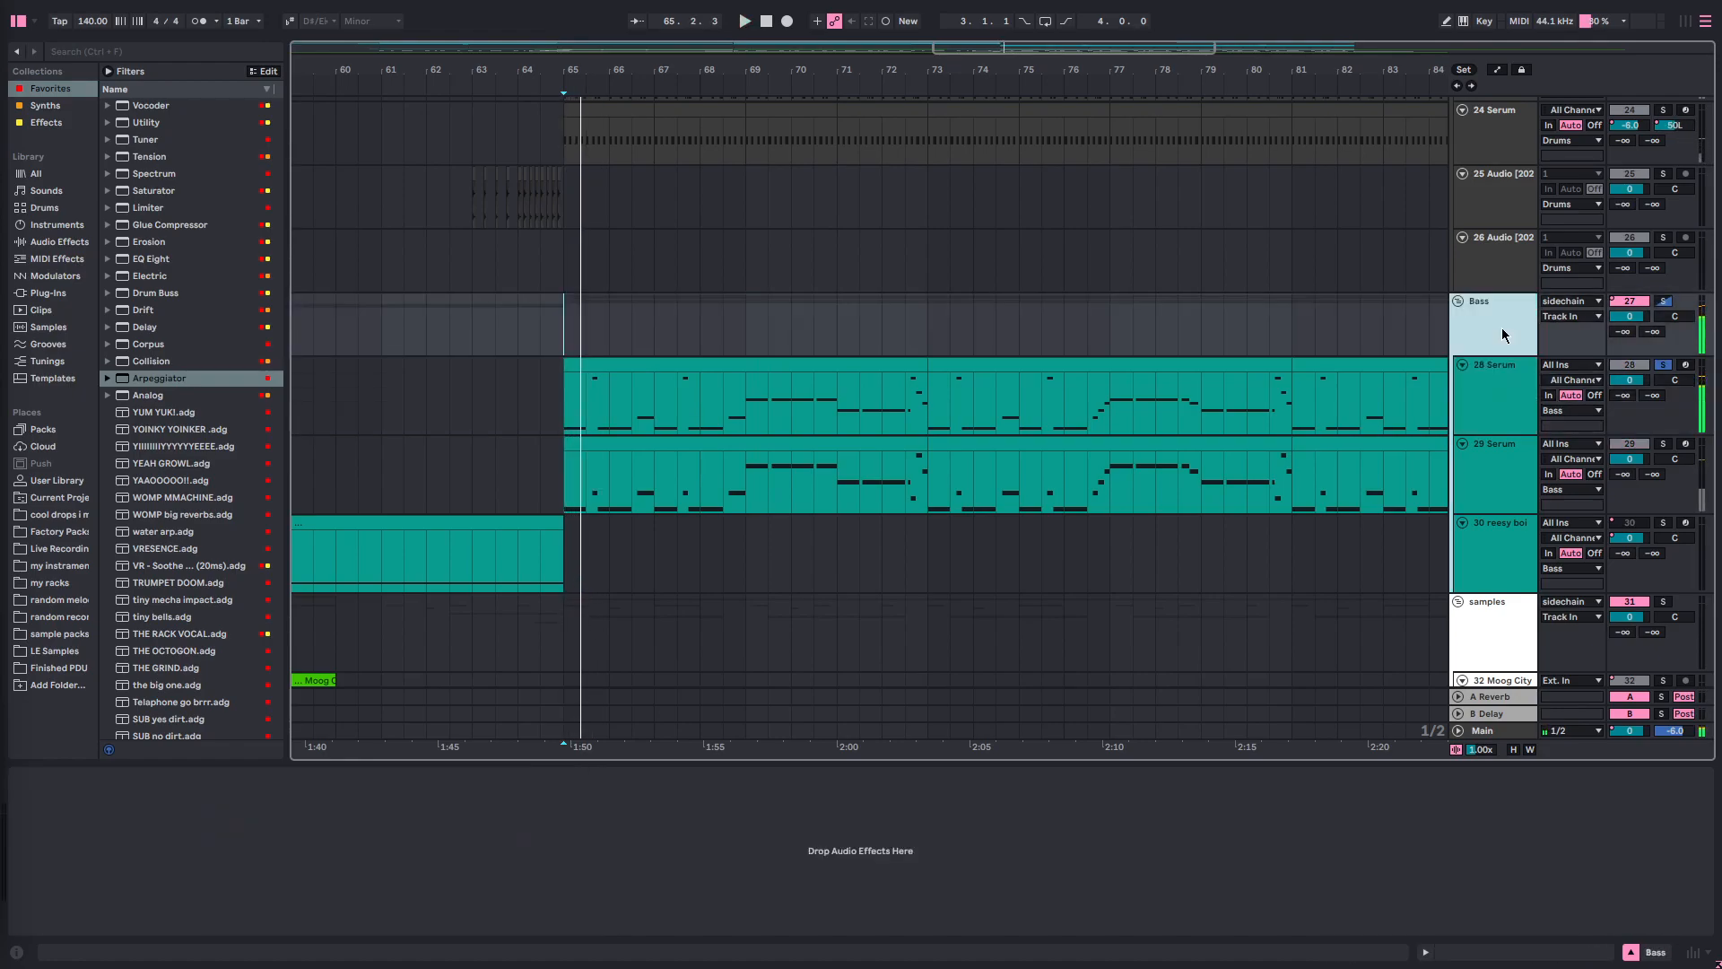
{"action": "left_click", "coordinate": [1500, 390]}
{"action": "key", "text": "s"}
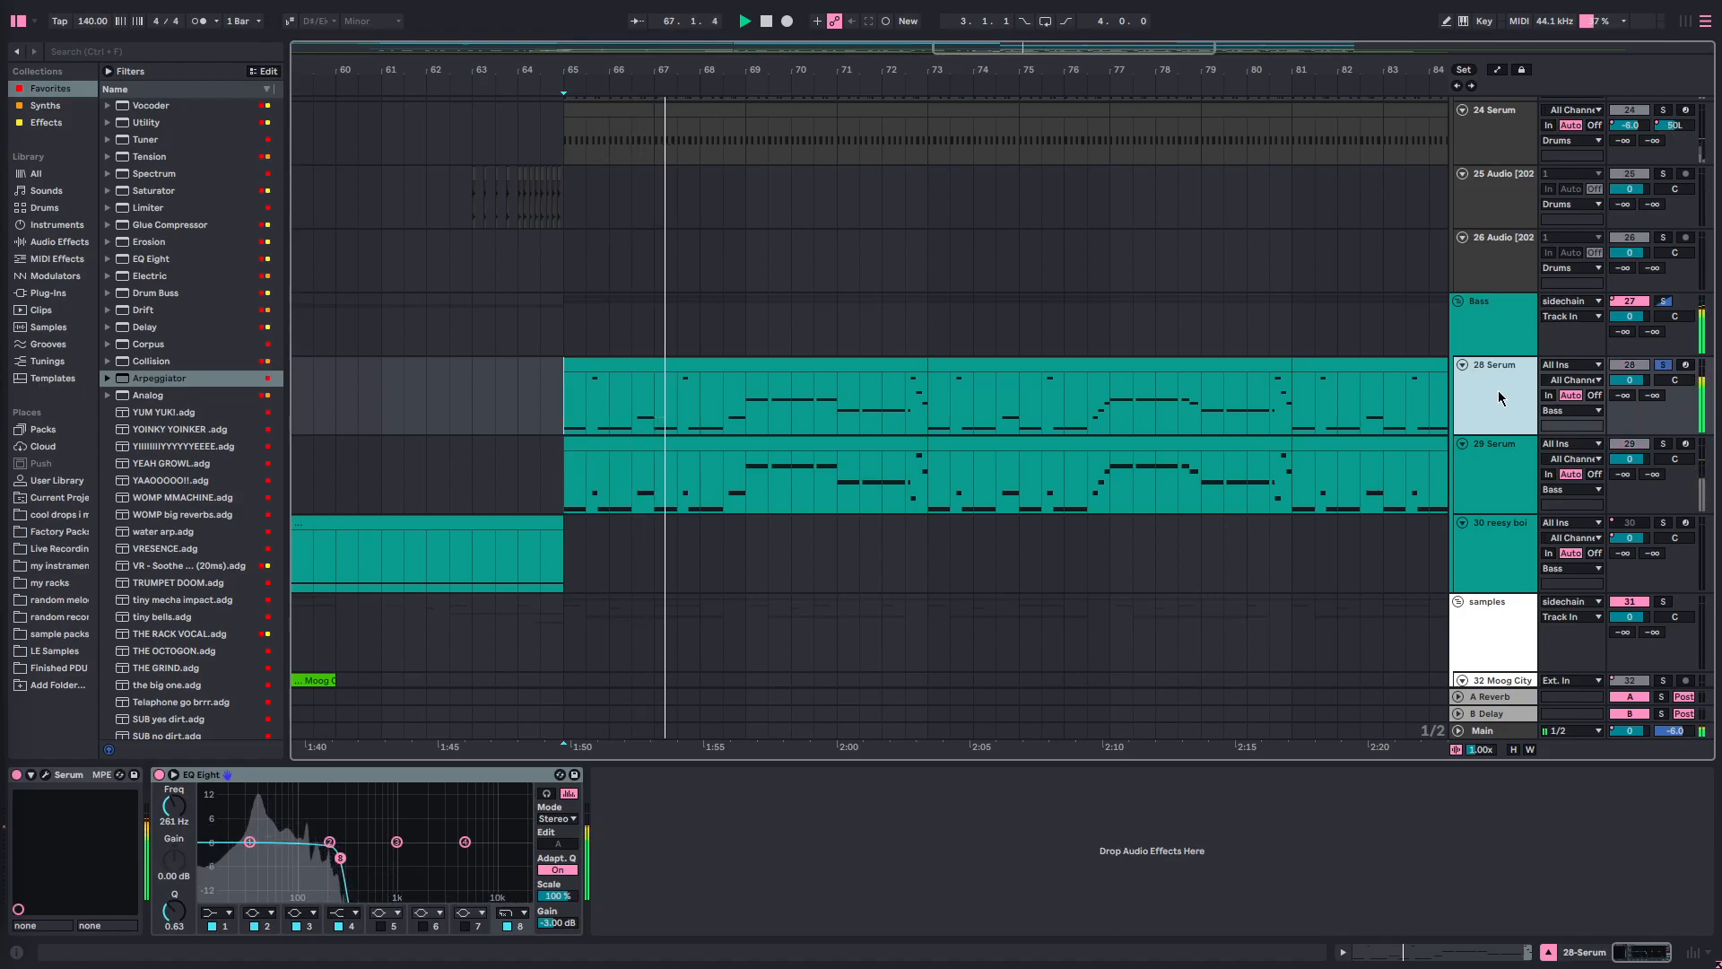
{"action": "left_click", "coordinate": [1511, 315]}
{"action": "key", "text": "s"}
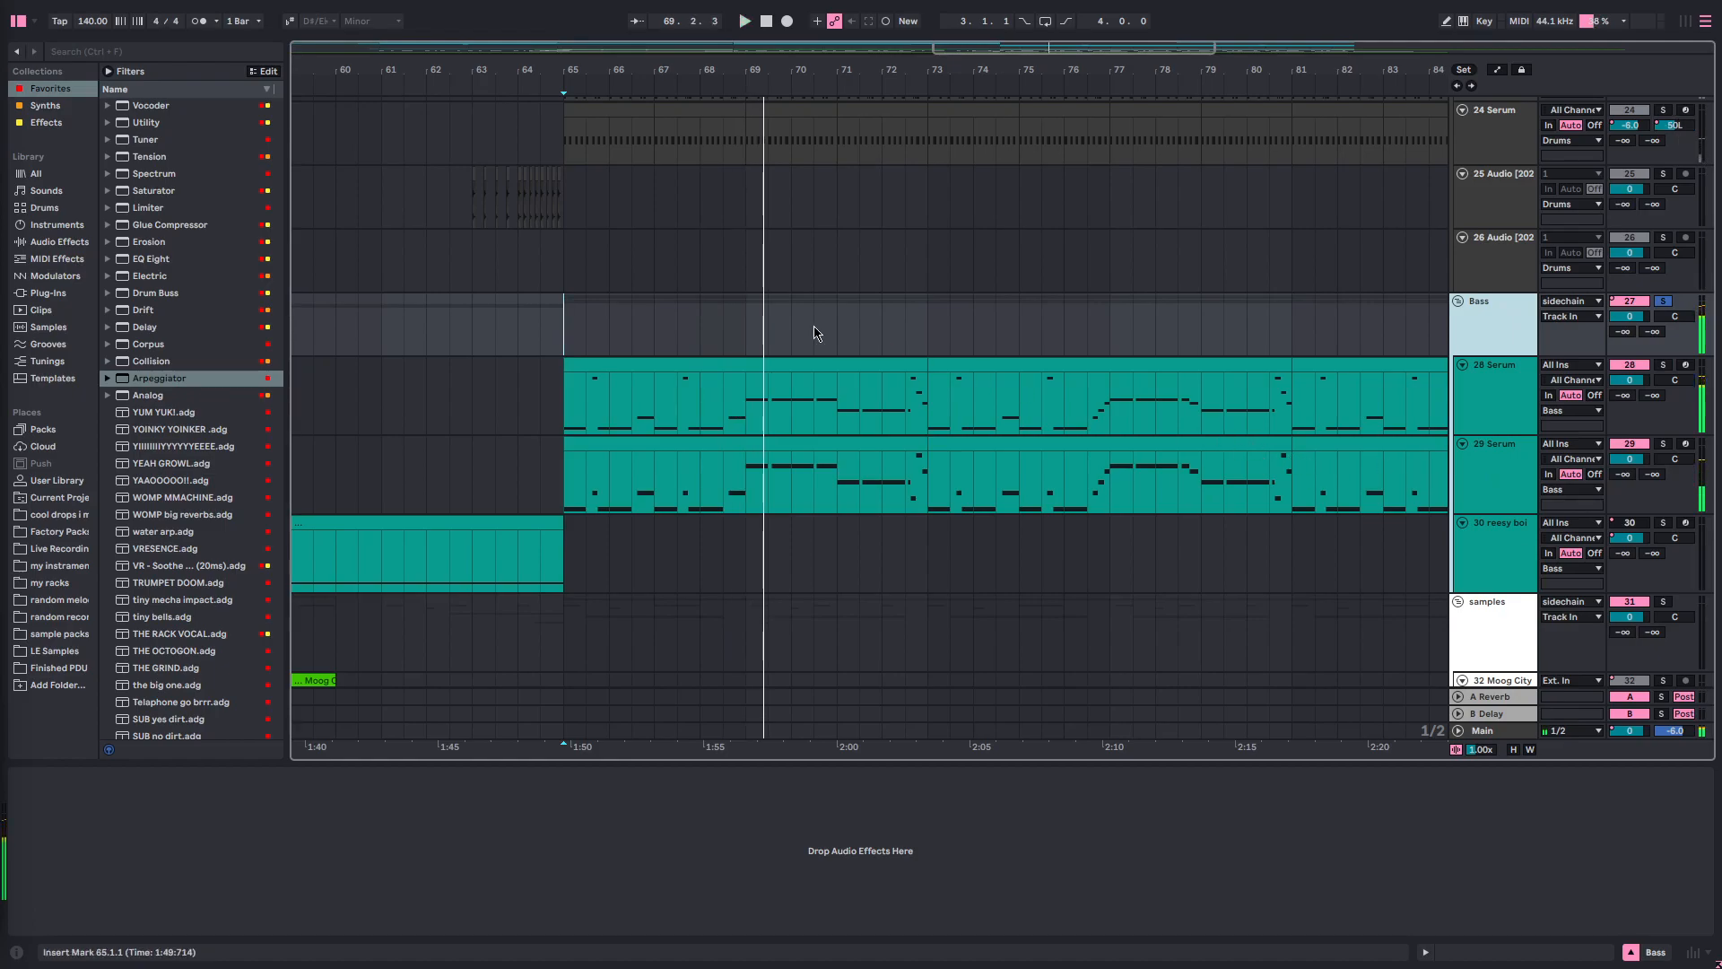
{"action": "left_click", "coordinate": [572, 332]}
{"action": "key", "text": "space"}
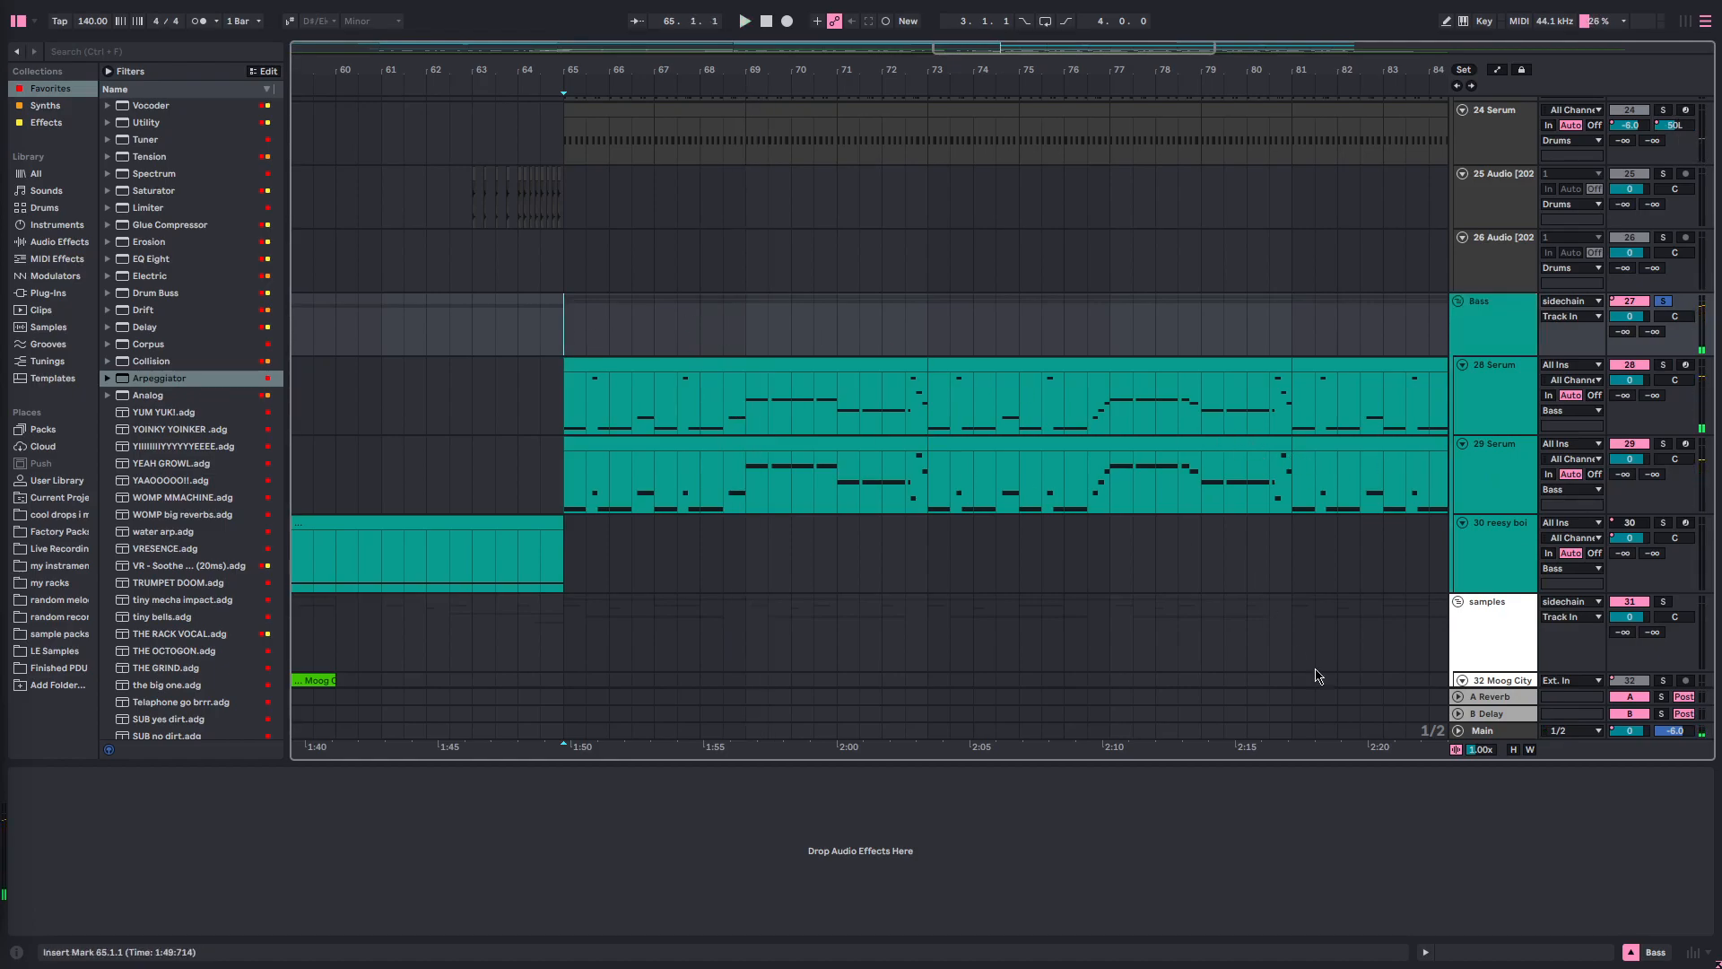
- Examine the effects chain on the Main track, from the Utility and EQ Eight devices through to the limiter and metering plugins
{"action": "left_click", "coordinate": [1499, 732]}
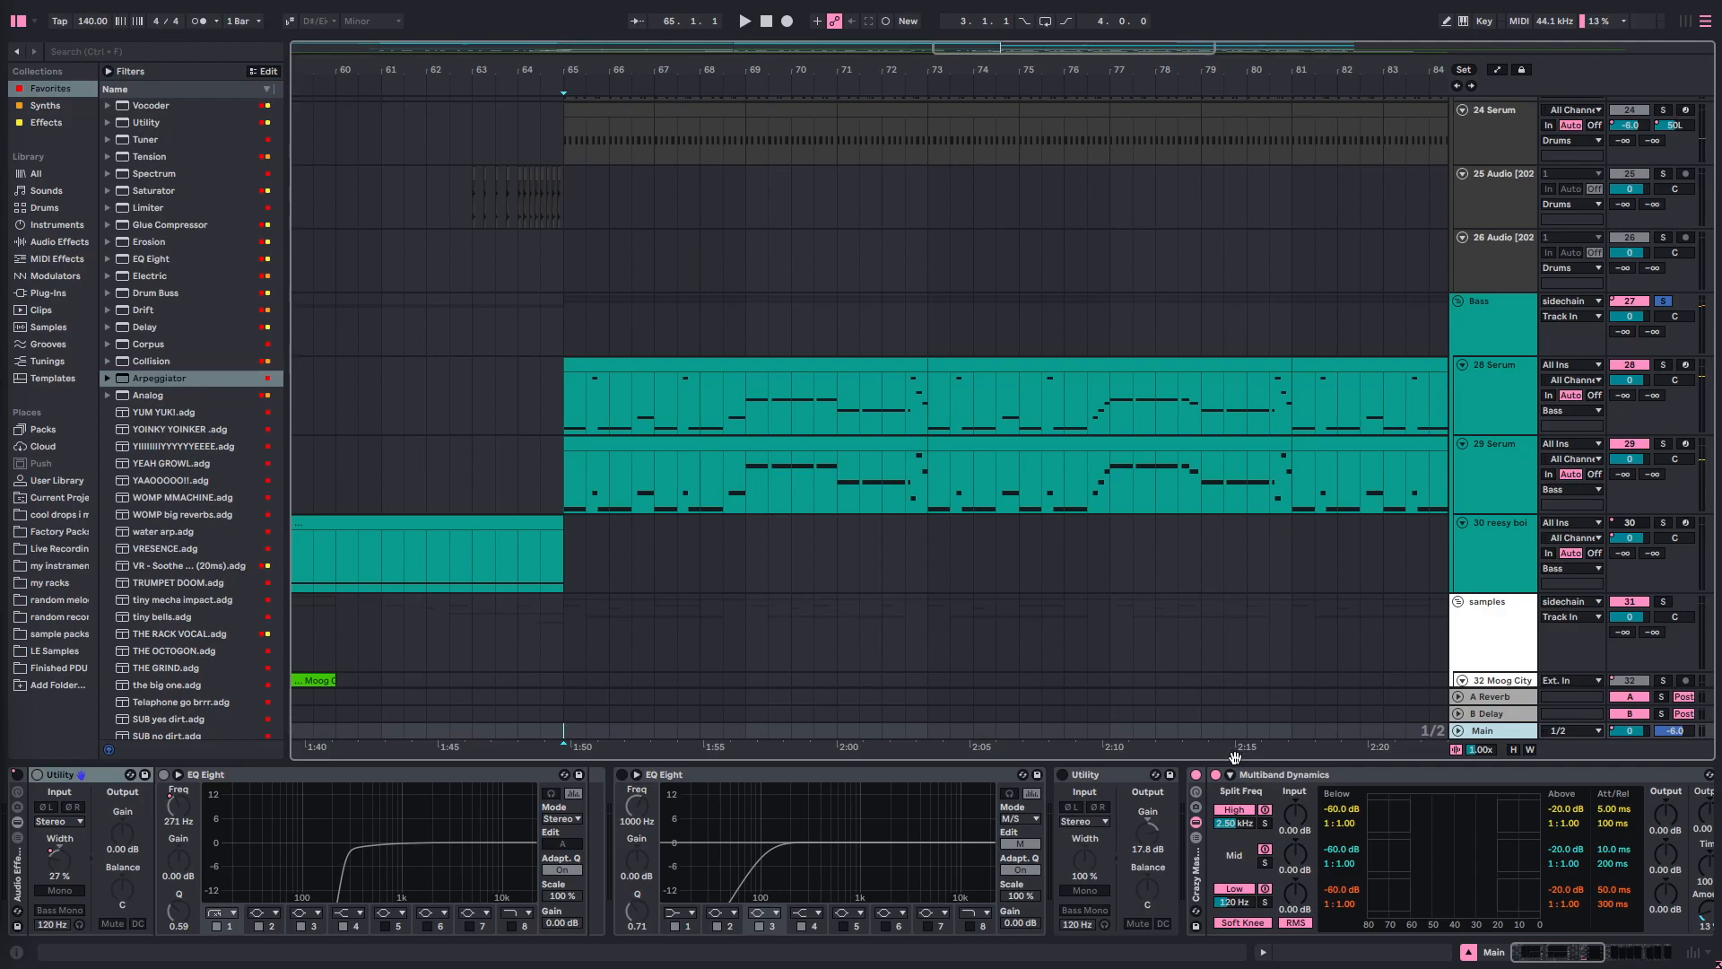
{"action": "scroll", "coordinate": [1258, 830], "scroll_direction": "right", "scroll_amount": 10}
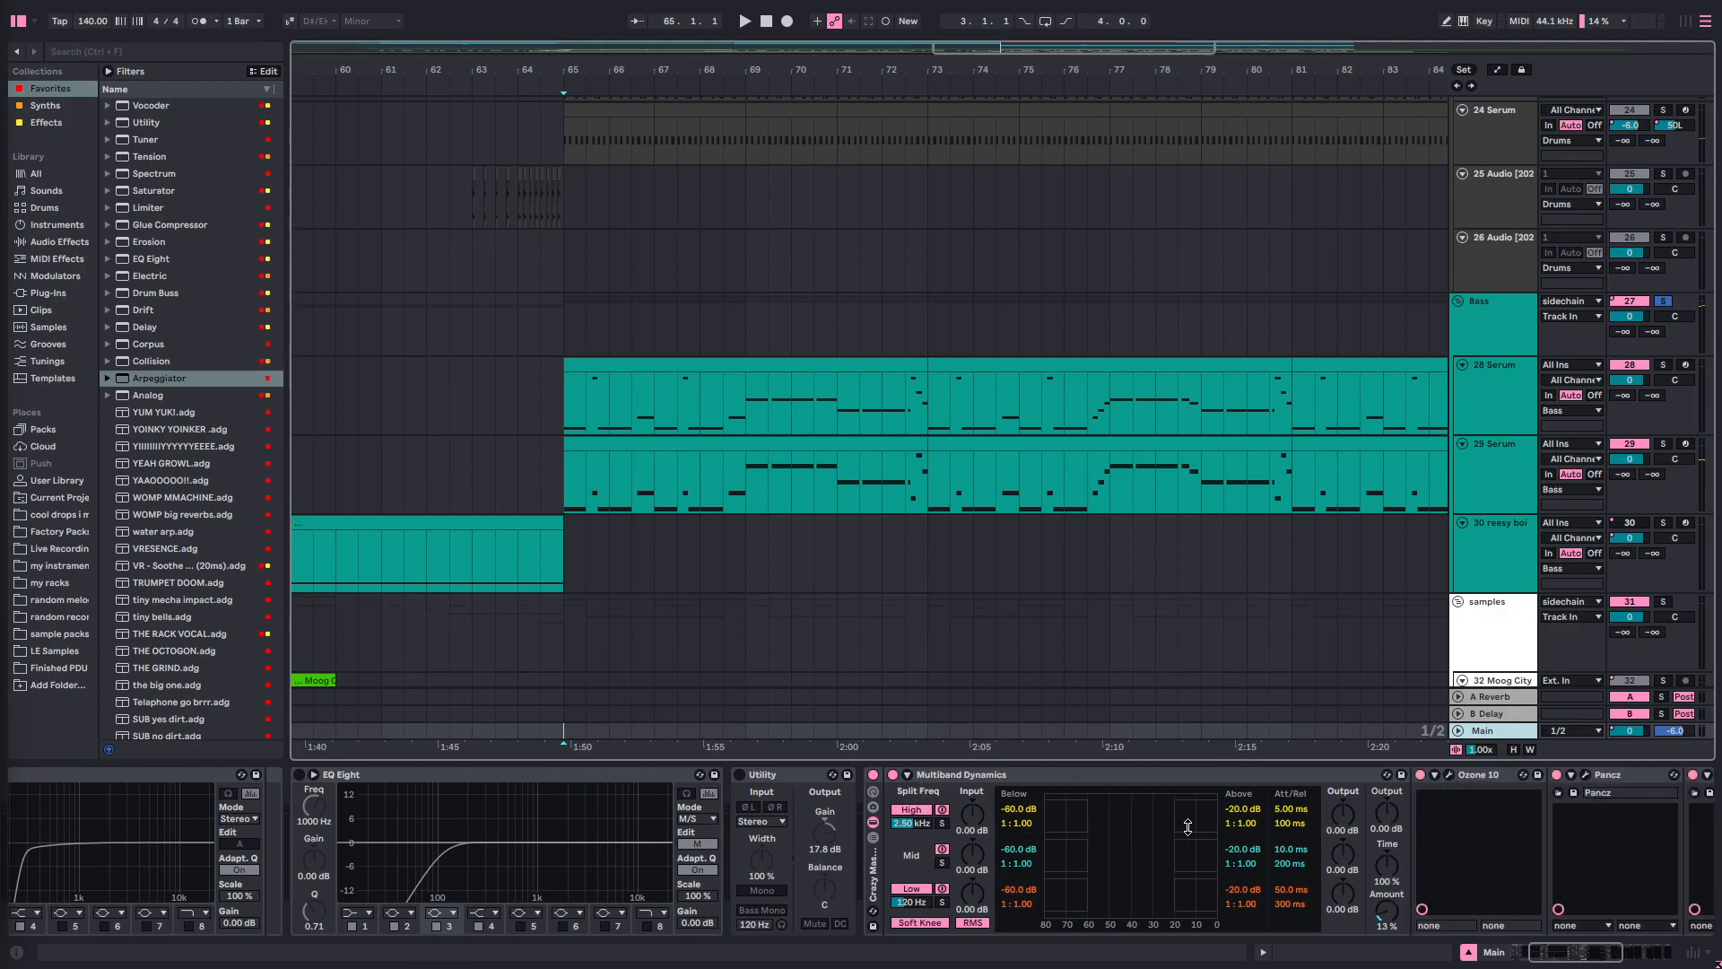
{"action": "scroll", "coordinate": [1172, 839], "scroll_direction": "right", "scroll_amount": 5}
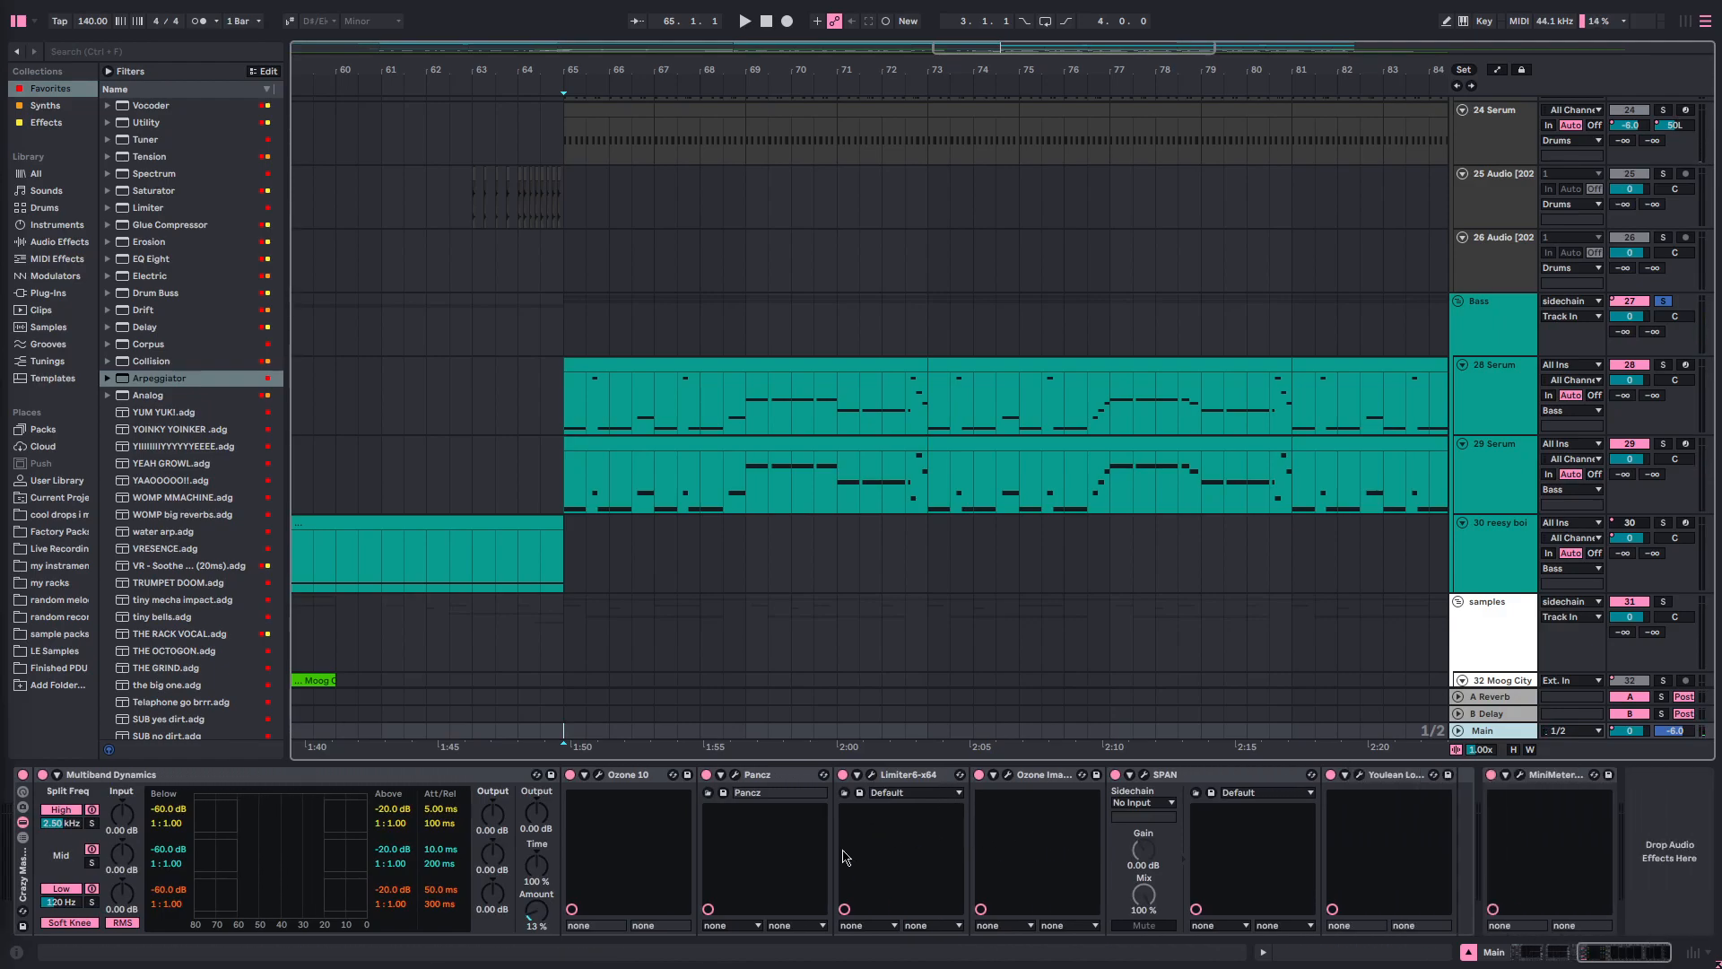
{"action": "scroll", "coordinate": [668, 789], "scroll_direction": "left", "scroll_amount": 5}
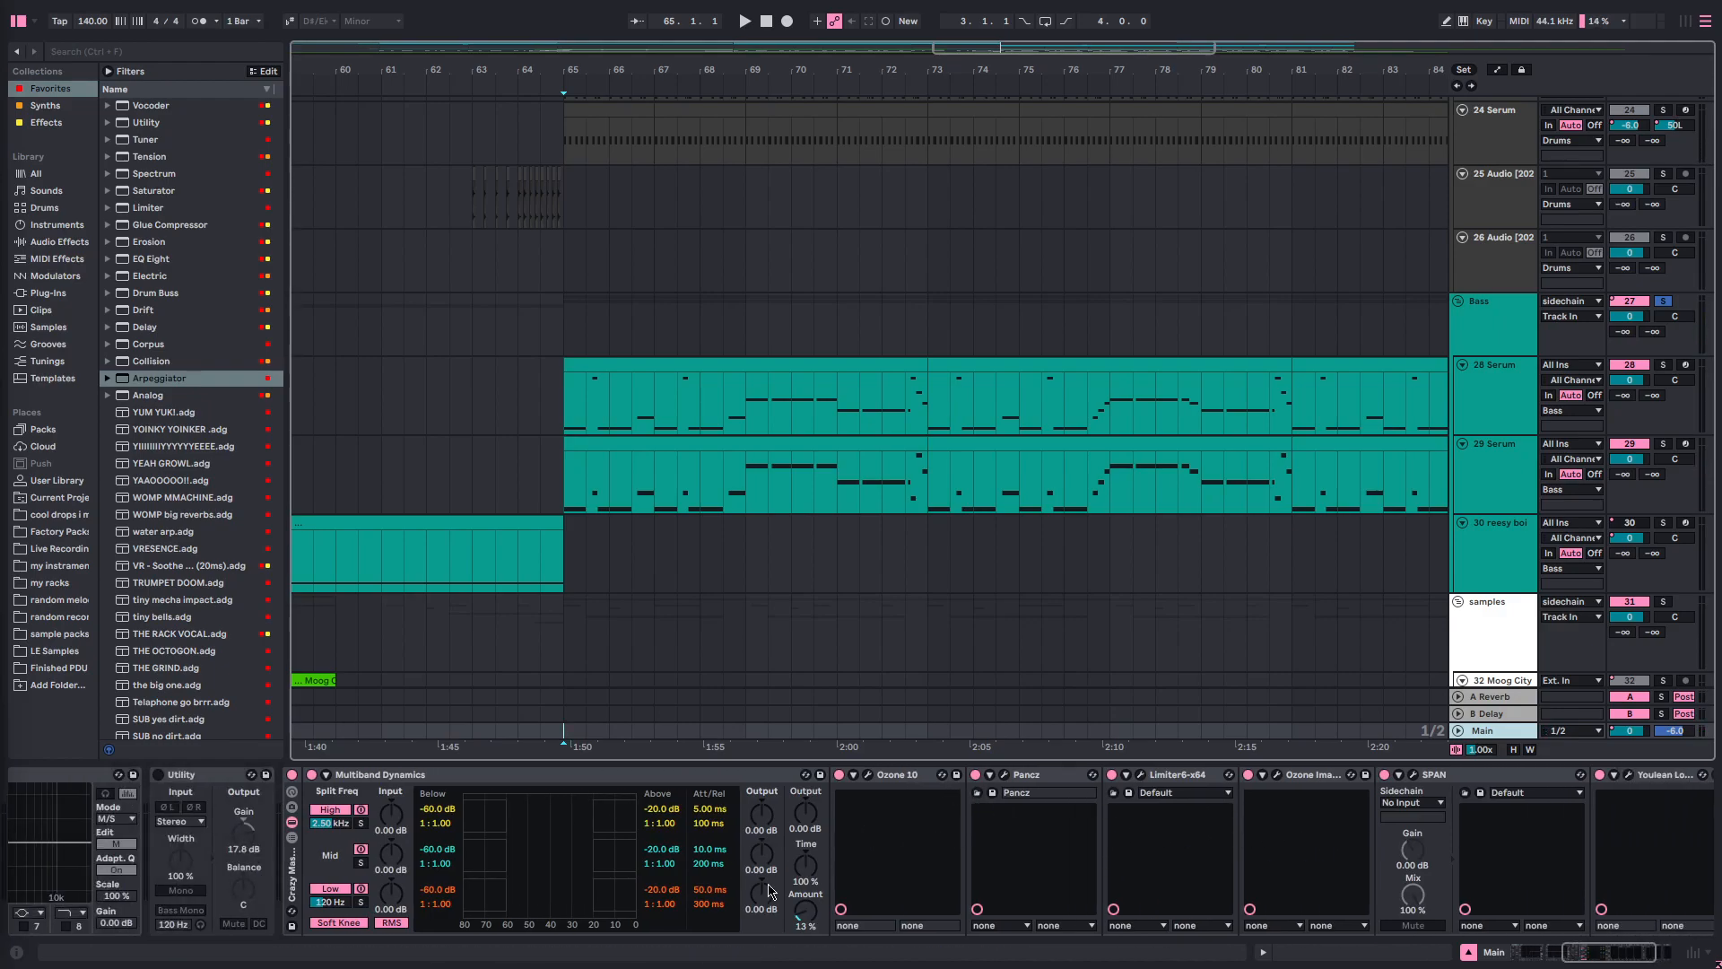
{"action": "scroll", "coordinate": [713, 897], "scroll_direction": "left", "scroll_amount": 3}
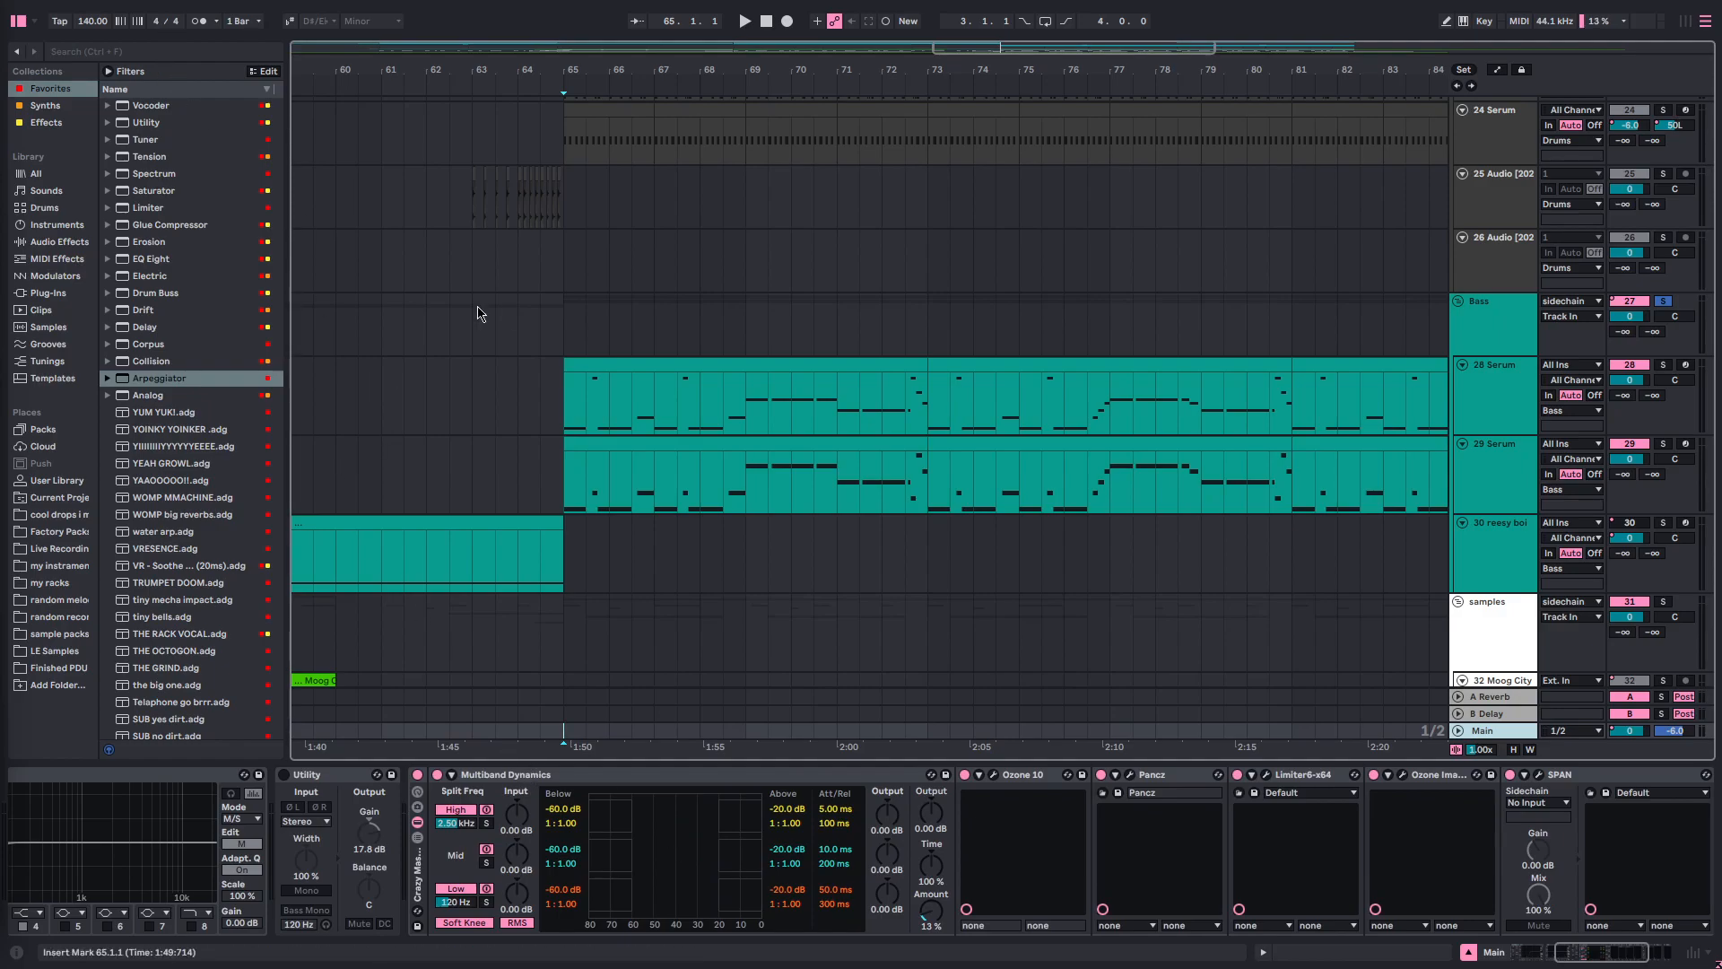
- Find "ozone" among the favorite devices and load Ozone 11 Equalizer onto the Bass group
{"action": "left_click", "coordinate": [548, 323]}
{"action": "key", "text": "ctrl+f"}
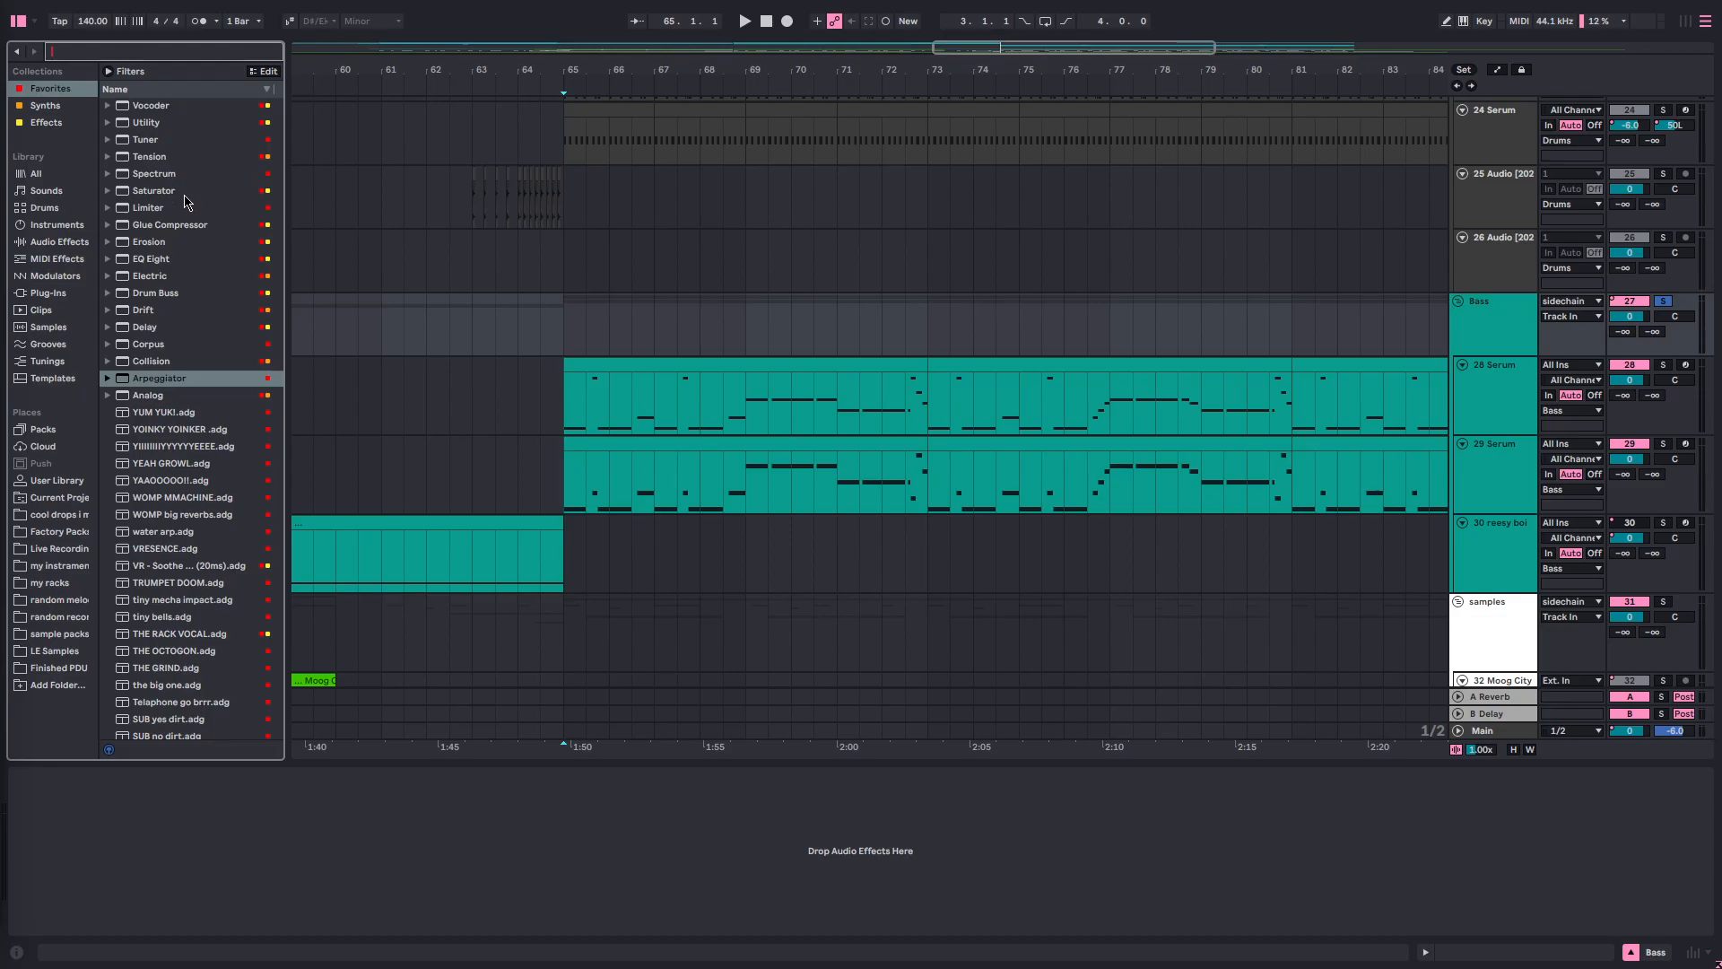
{"action": "left_click", "coordinate": [46, 123]}
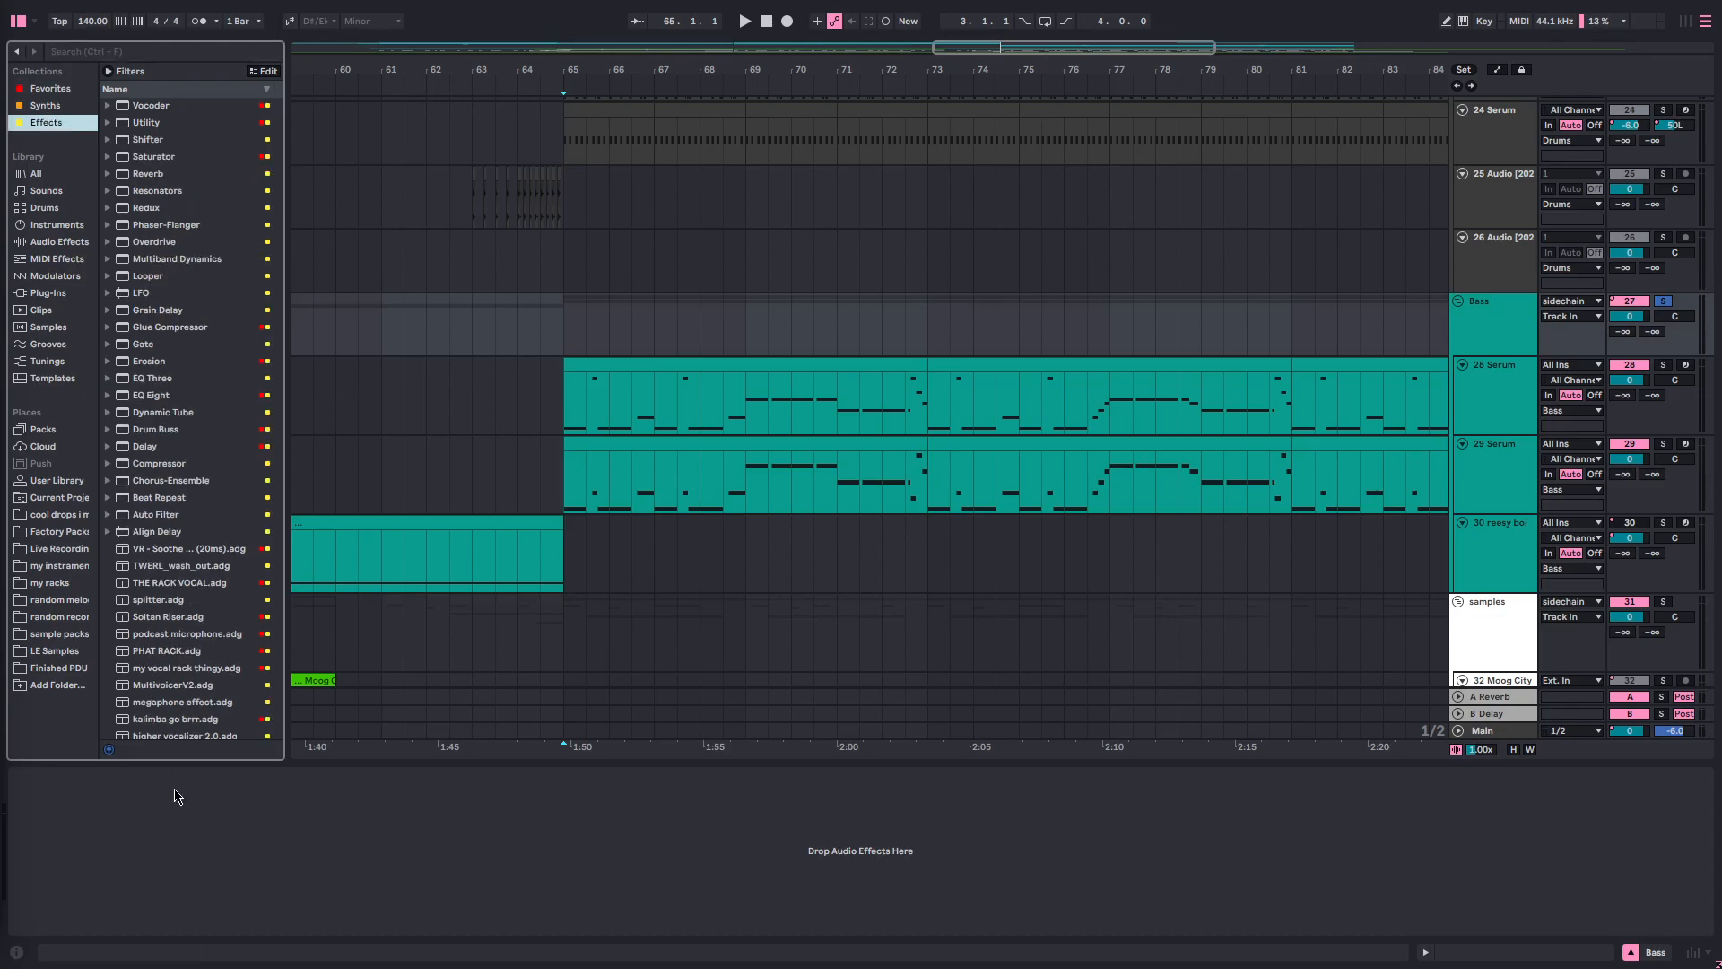
{"action": "left_click", "coordinate": [54, 92]}
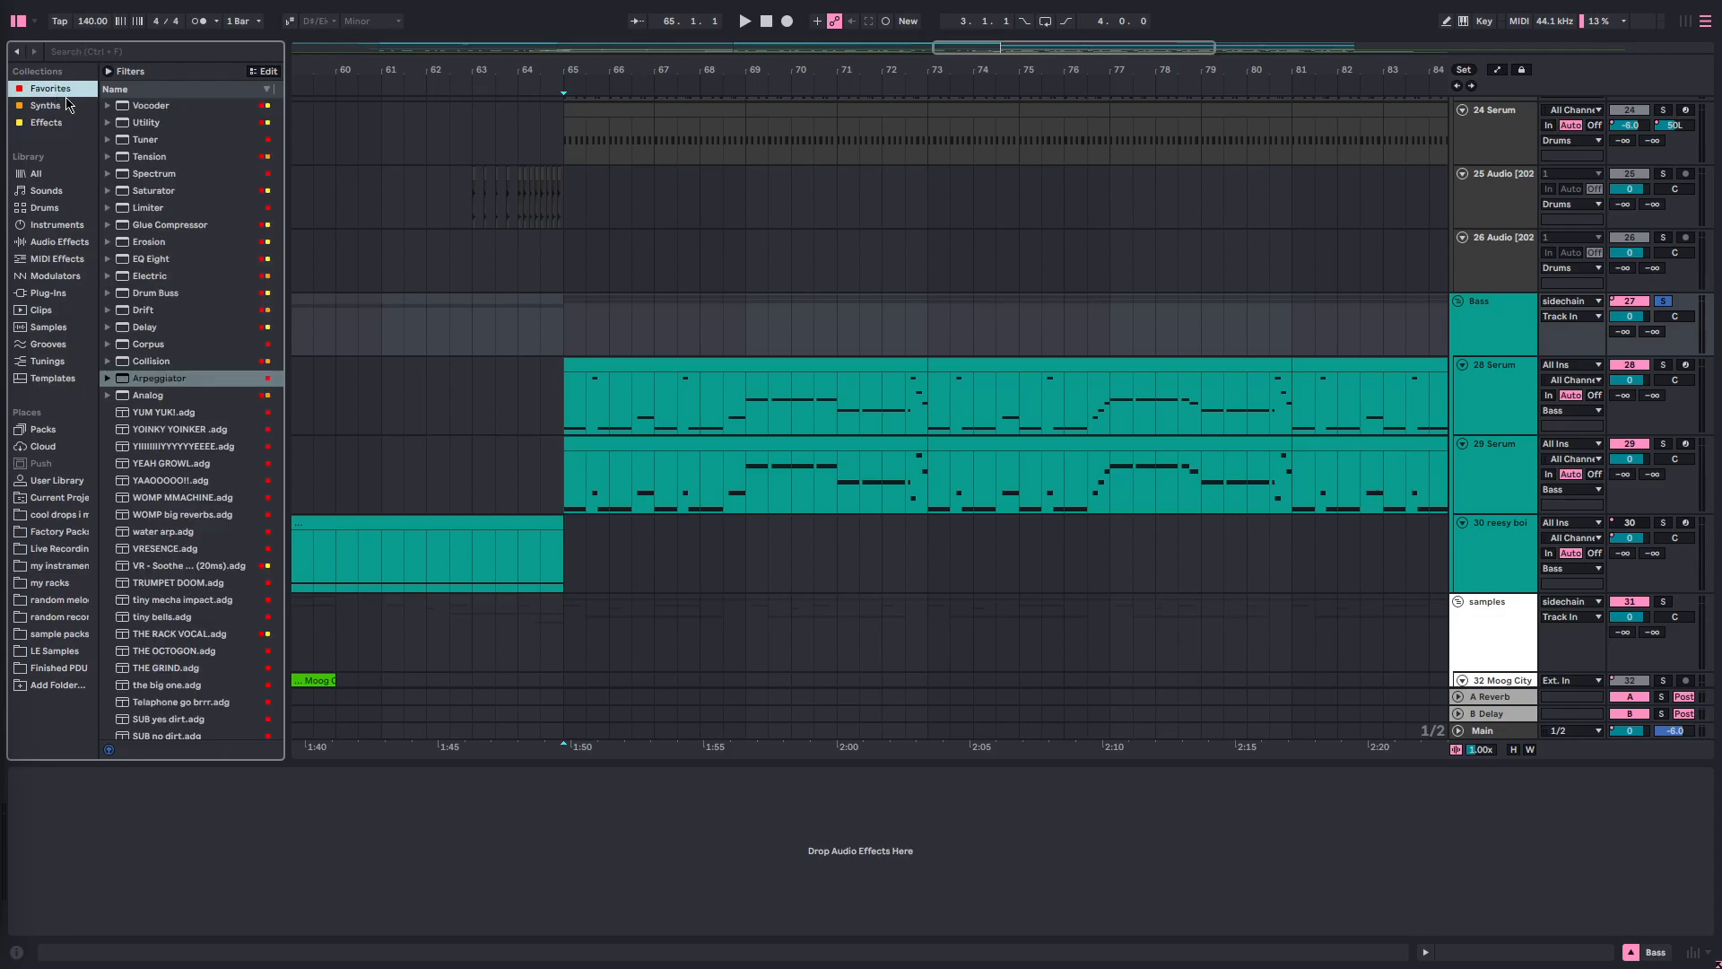
{"action": "left_click", "coordinate": [123, 54]}
{"action": "type", "text": "o"}
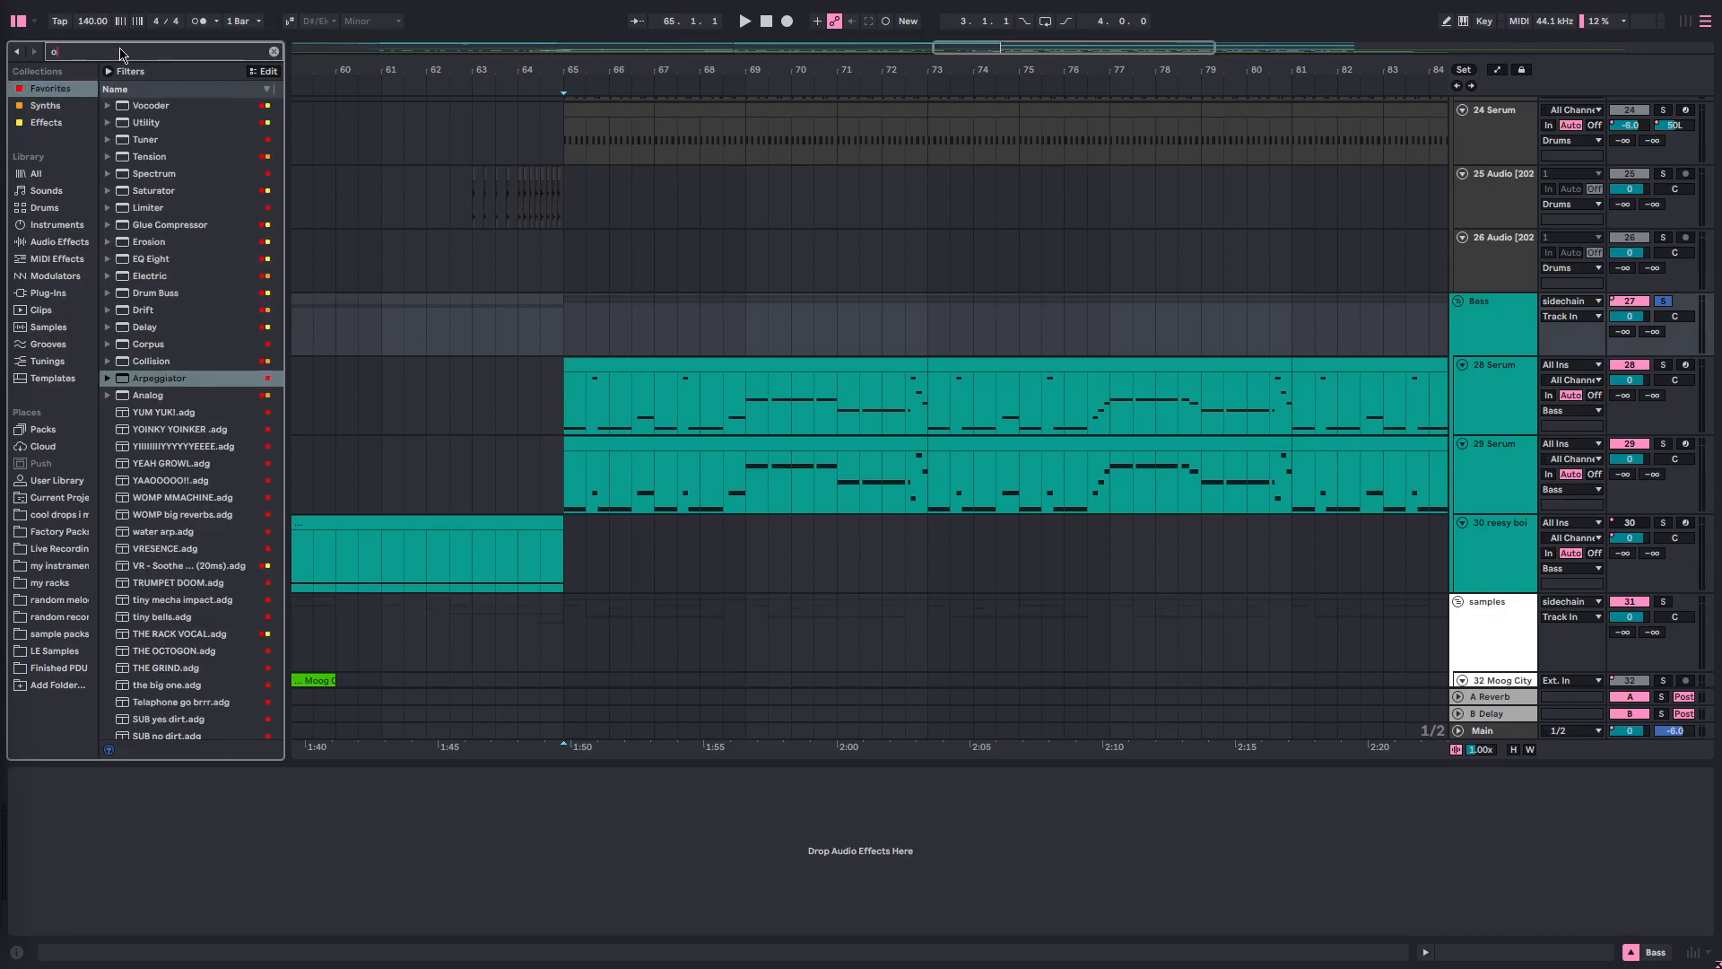
{"action": "type", "text": "zone"}
{"action": "left_click_drag", "start_coordinate": [163, 160], "coordinate": [177, 155]}
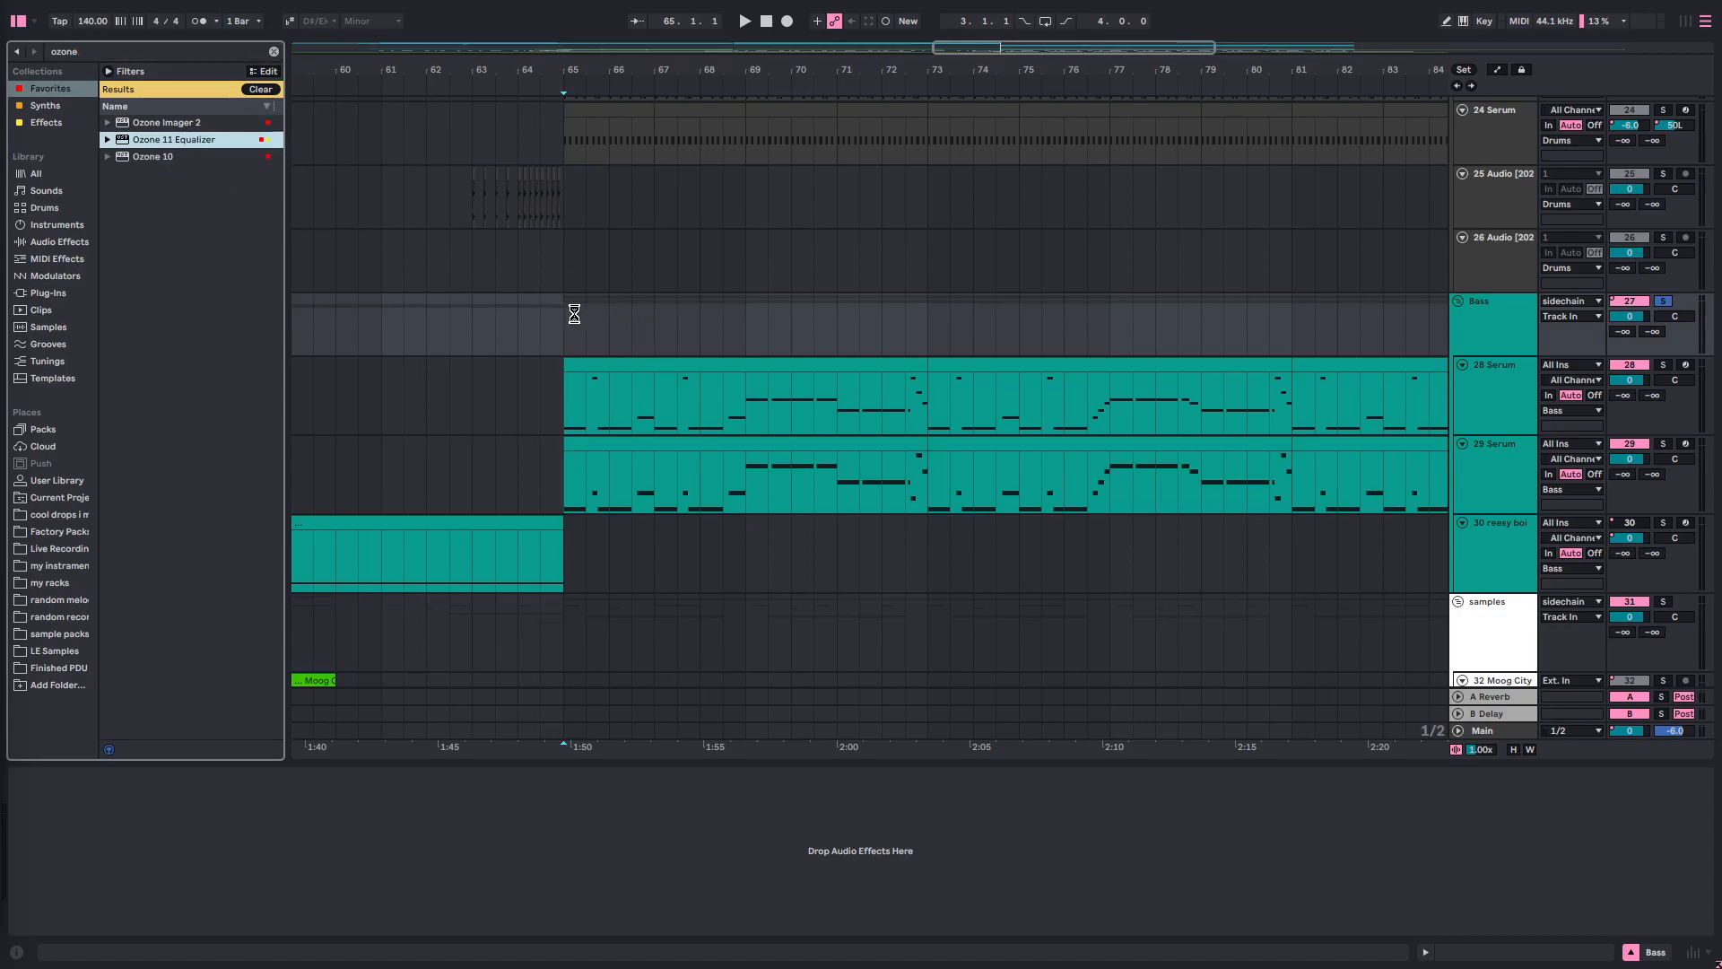
- Switch the Bass group's Ozone 11 Equalizer to Mid/Side processing and select its side channel
{"action": "left_click_drag", "start_coordinate": [650, 182], "coordinate": [606, 209]}
{"action": "left_click", "coordinate": [877, 269]}
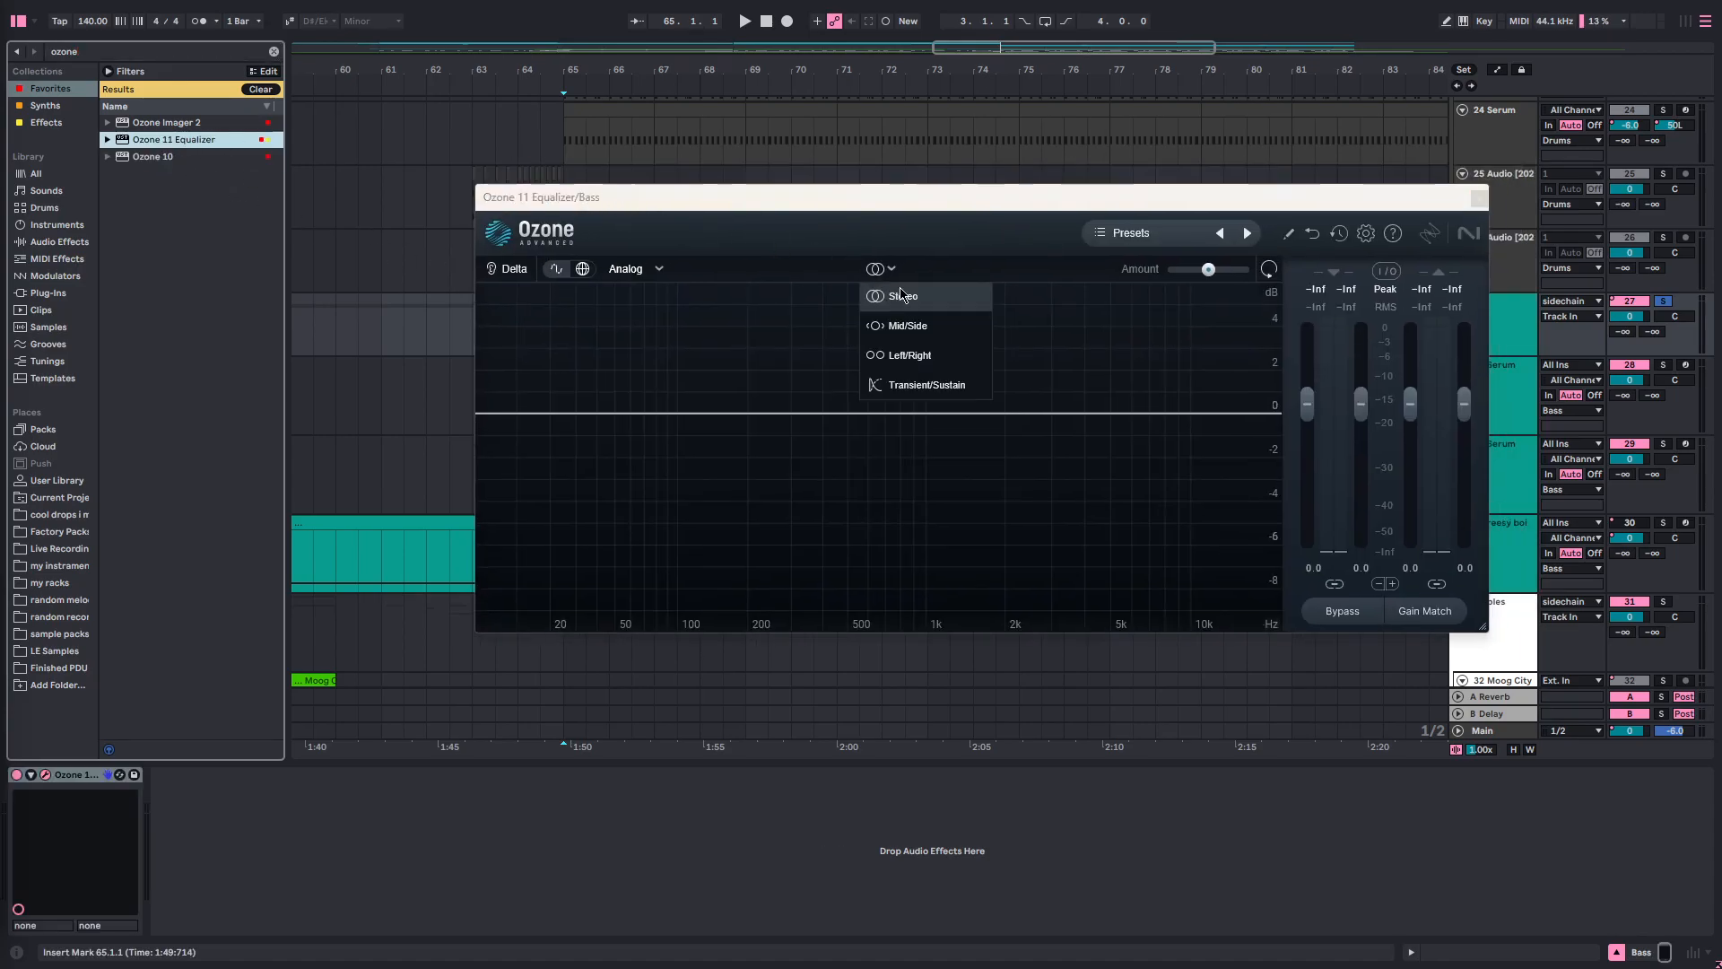
{"action": "left_click", "coordinate": [929, 329]}
{"action": "left_click_drag", "start_coordinate": [835, 202], "coordinate": [919, 228]}
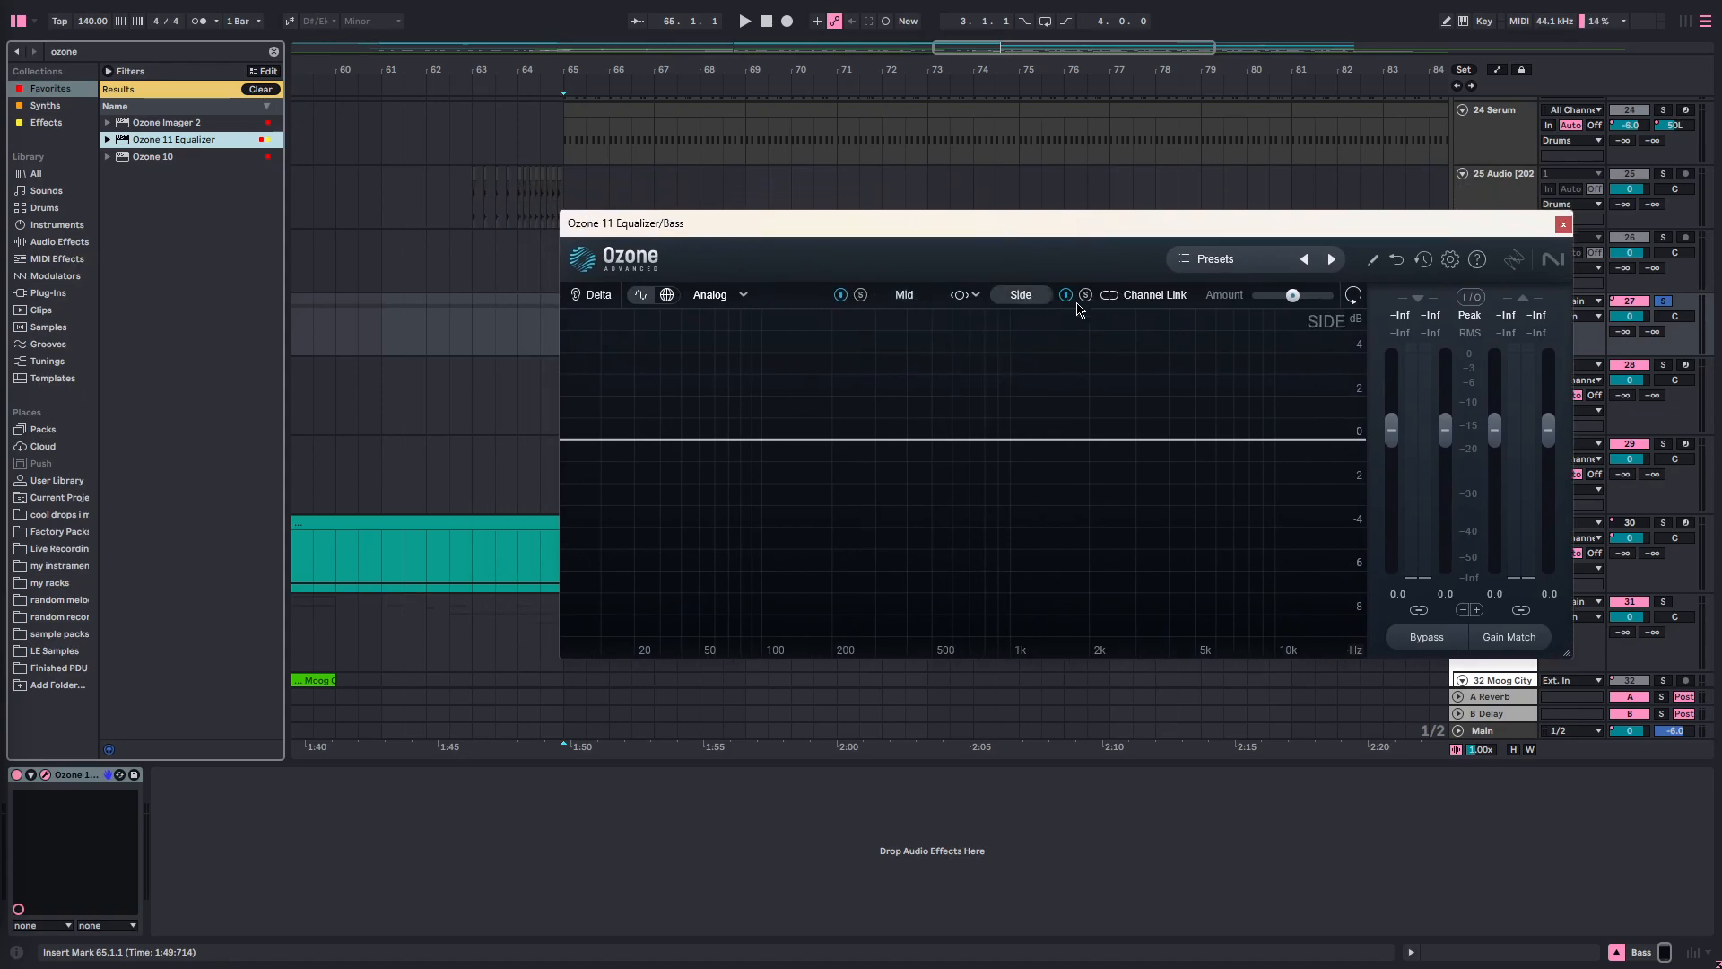
{"action": "left_click_drag", "start_coordinate": [797, 229], "coordinate": [1114, 241]}
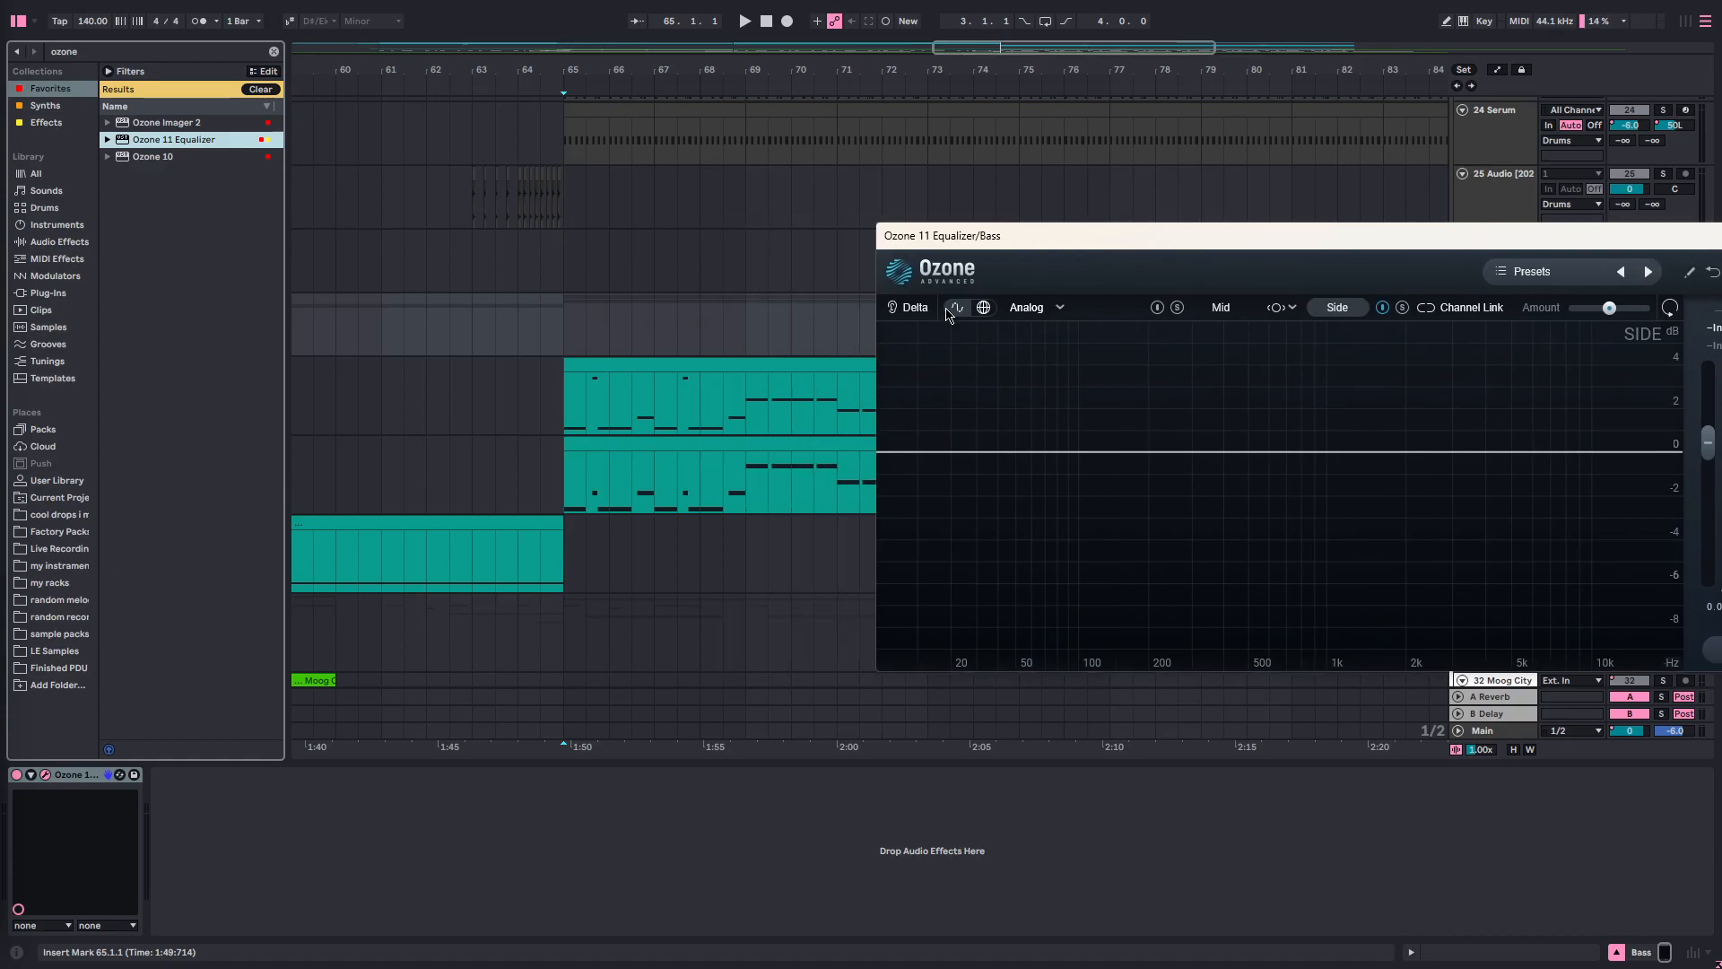
- Play the soloed bass from bar 65 and examine its mid and side content in the equalizer, soloing each channel
{"action": "left_click", "coordinate": [564, 334]}
{"action": "key", "text": "space"}
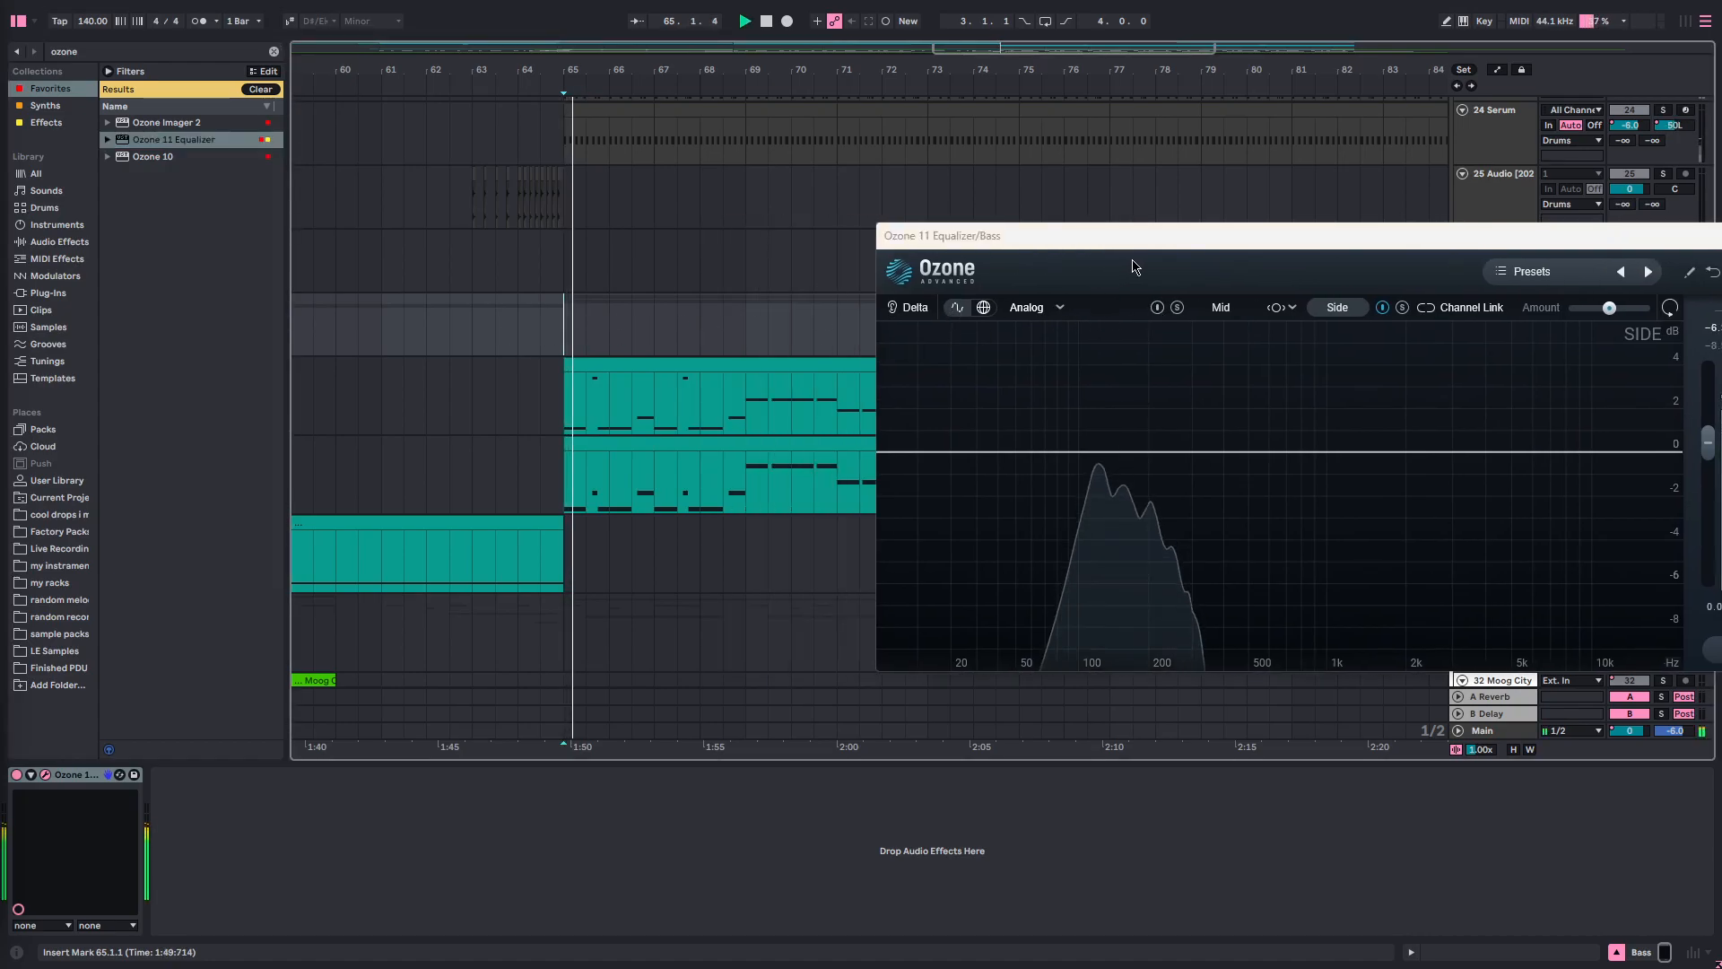
{"action": "left_click_drag", "start_coordinate": [1093, 235], "coordinate": [646, 444]}
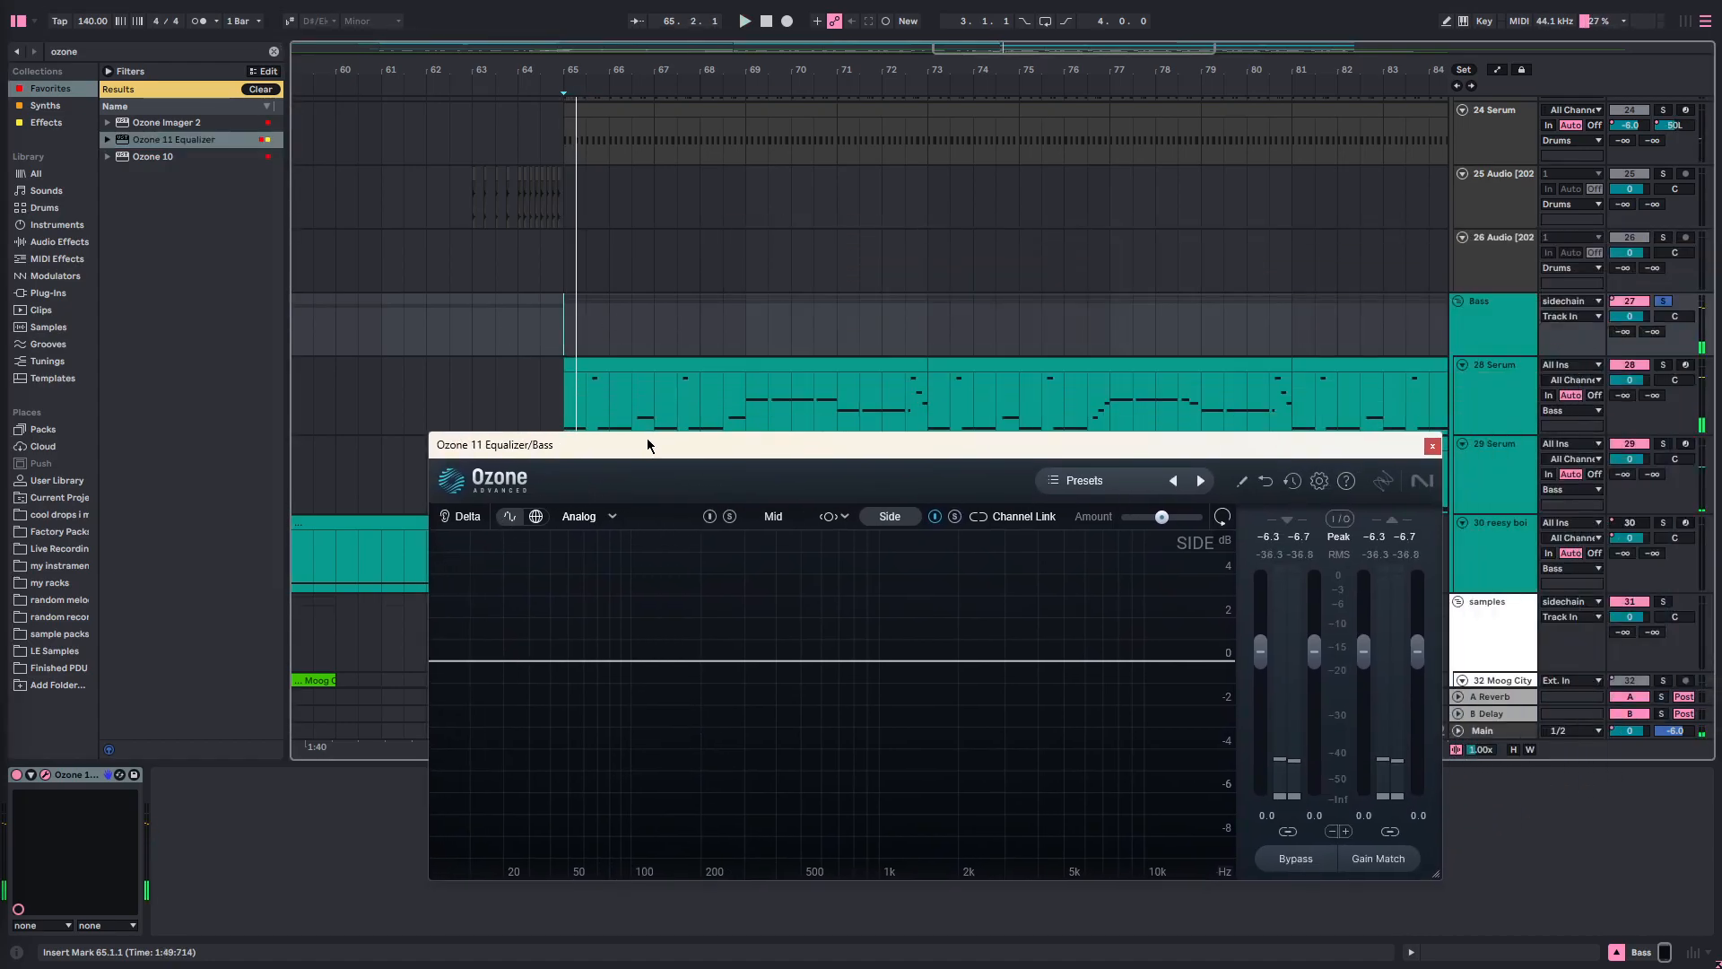
{"action": "left_click_drag", "start_coordinate": [776, 444], "coordinate": [823, 261]}
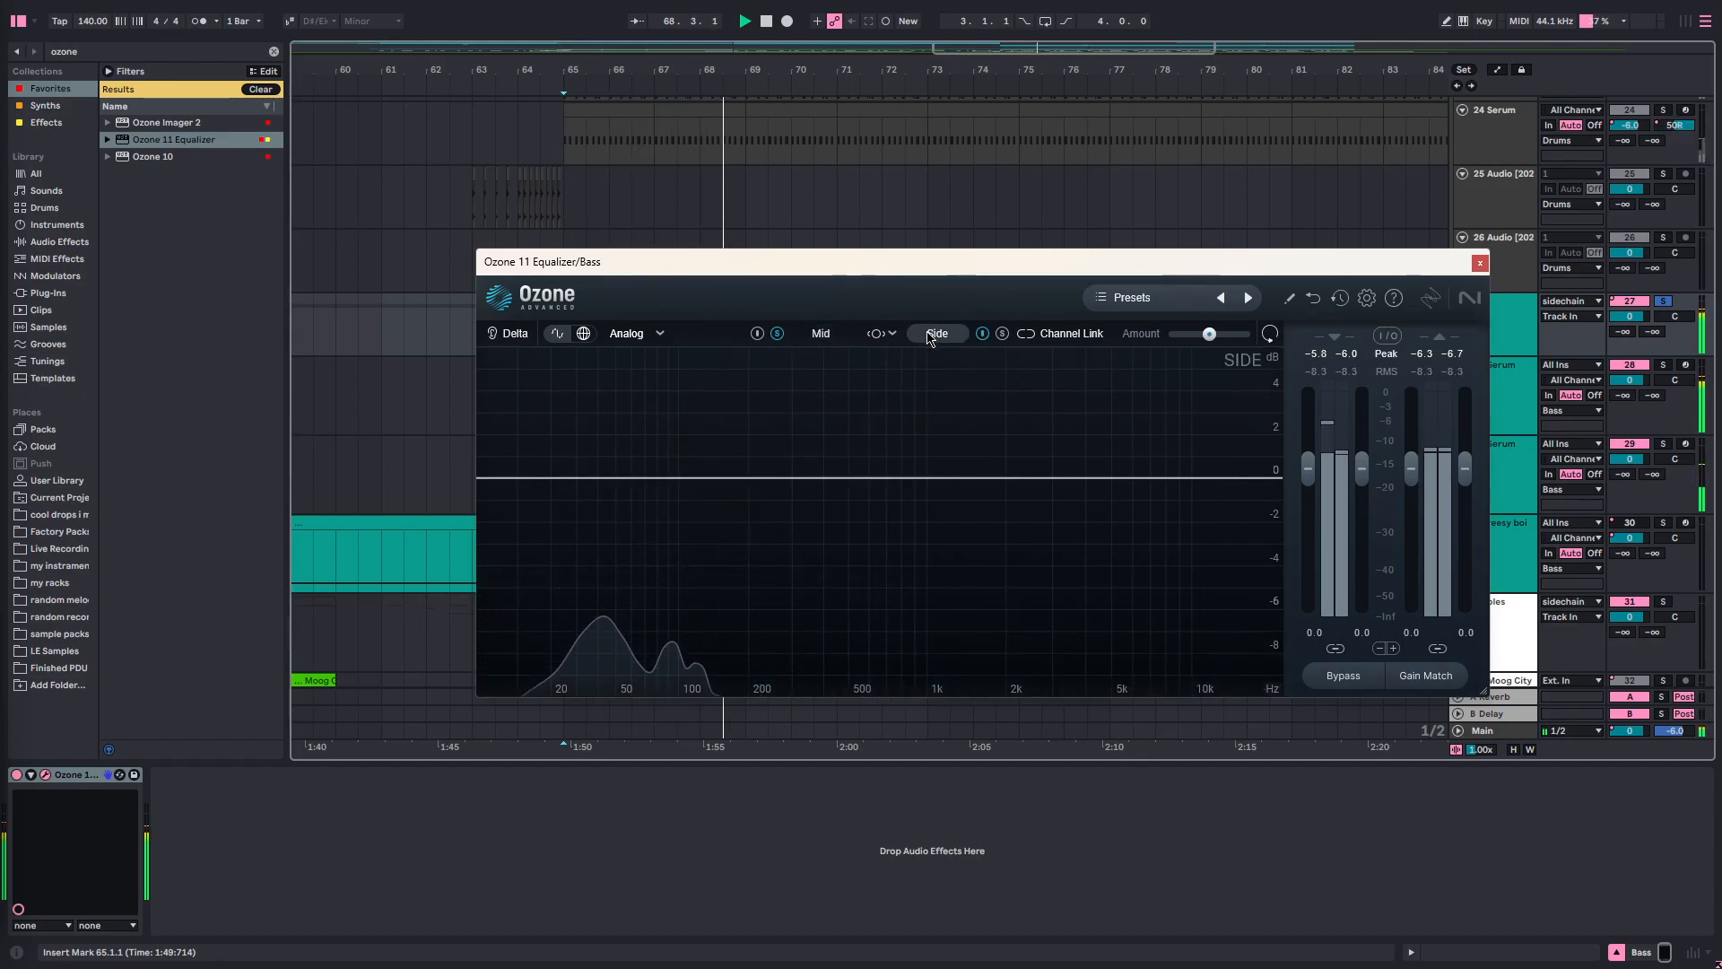
{"action": "left_click", "coordinate": [816, 334]}
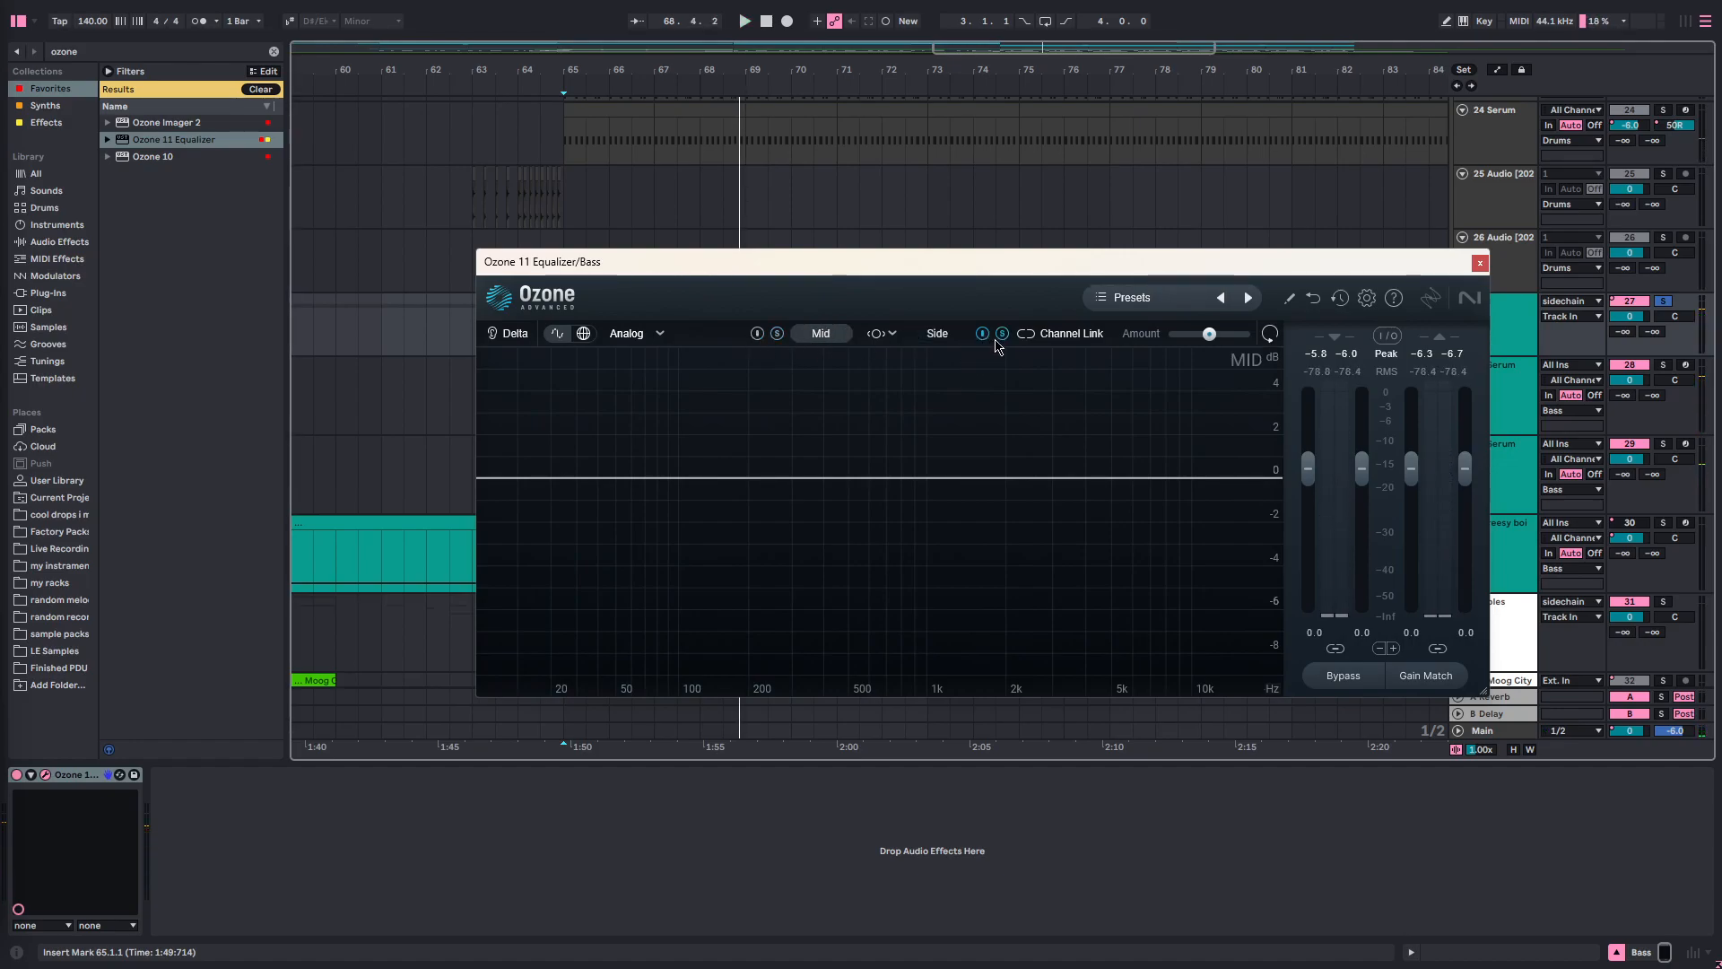
{"action": "key", "text": "space"}
{"action": "left_click", "coordinate": [932, 334]}
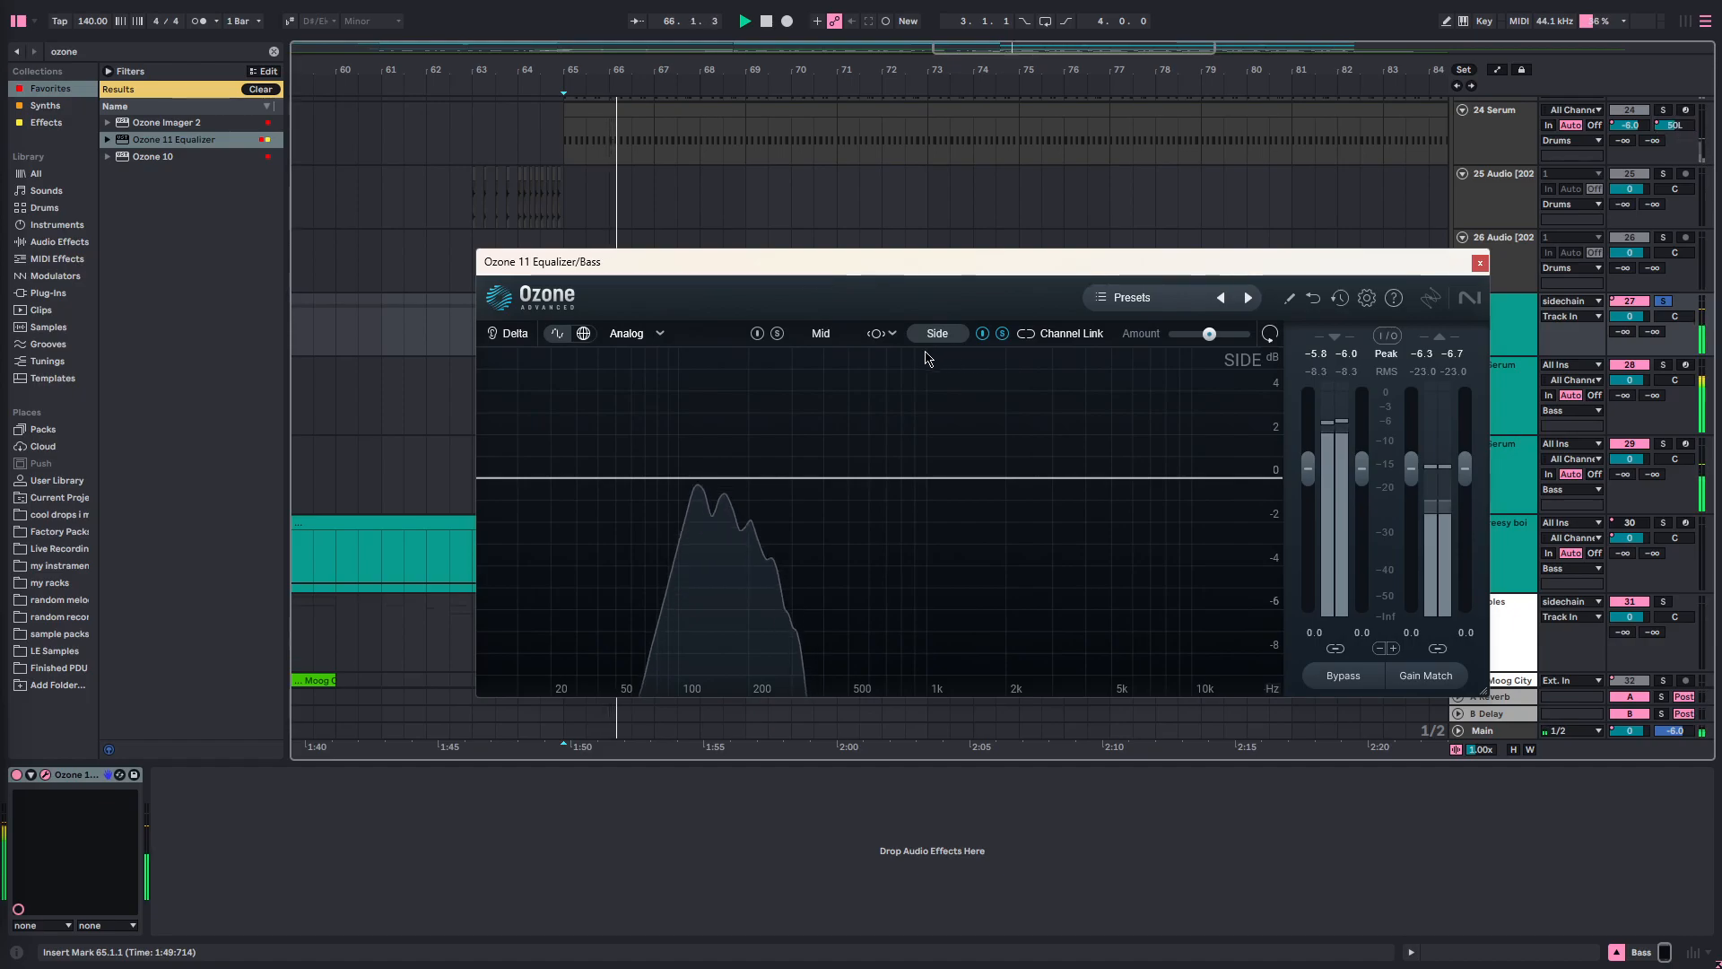
- Replay the bass with the mid channel soloed, and compare the mid and side spectra with both channels audible
{"action": "left_click_drag", "start_coordinate": [972, 273], "coordinate": [929, 367]}
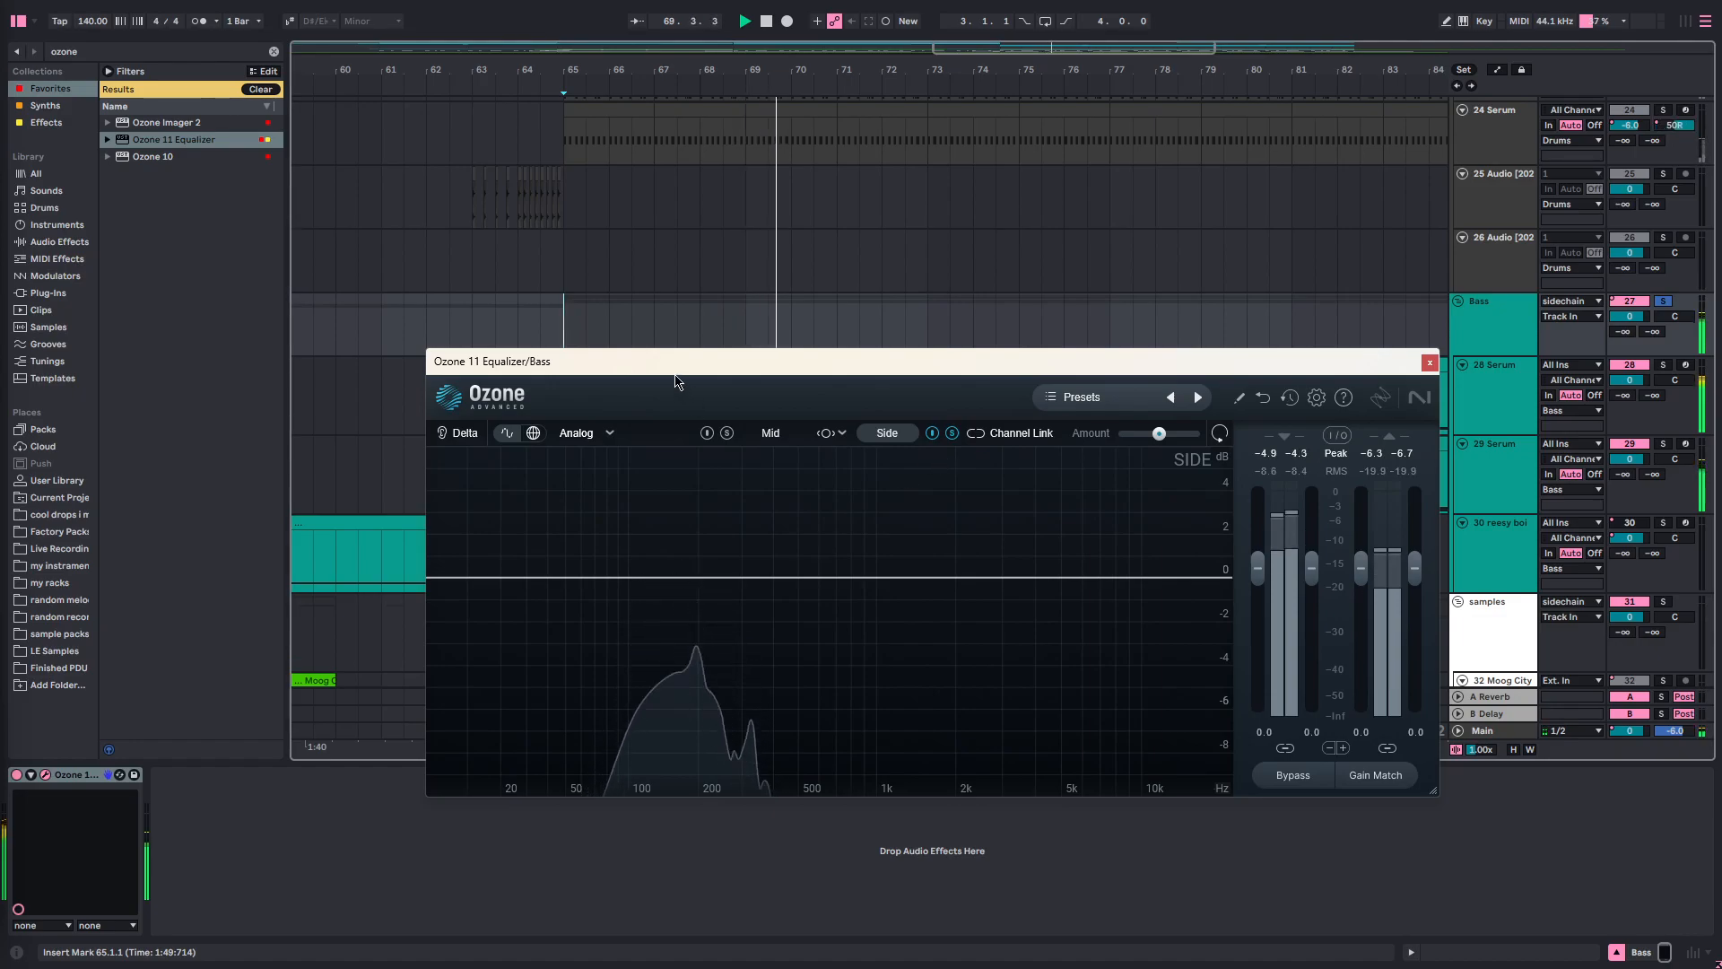
{"action": "left_click_drag", "start_coordinate": [675, 361], "coordinate": [701, 486]}
{"action": "left_click", "coordinate": [780, 565]}
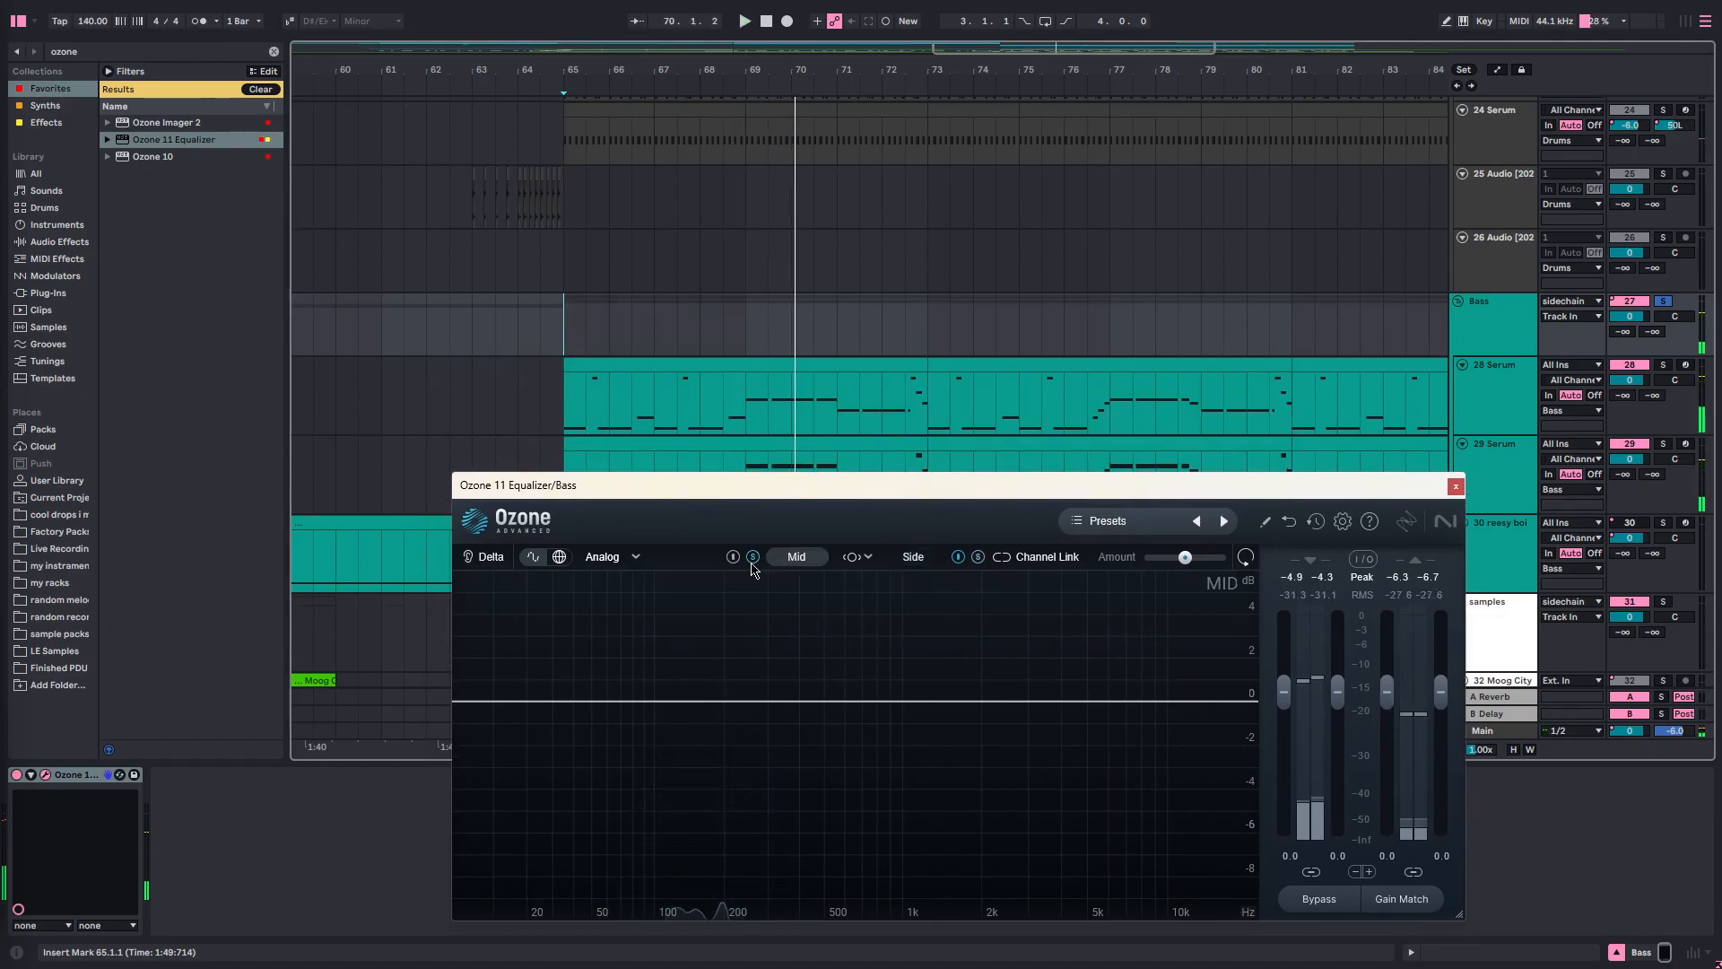
{"action": "key", "text": "space"}
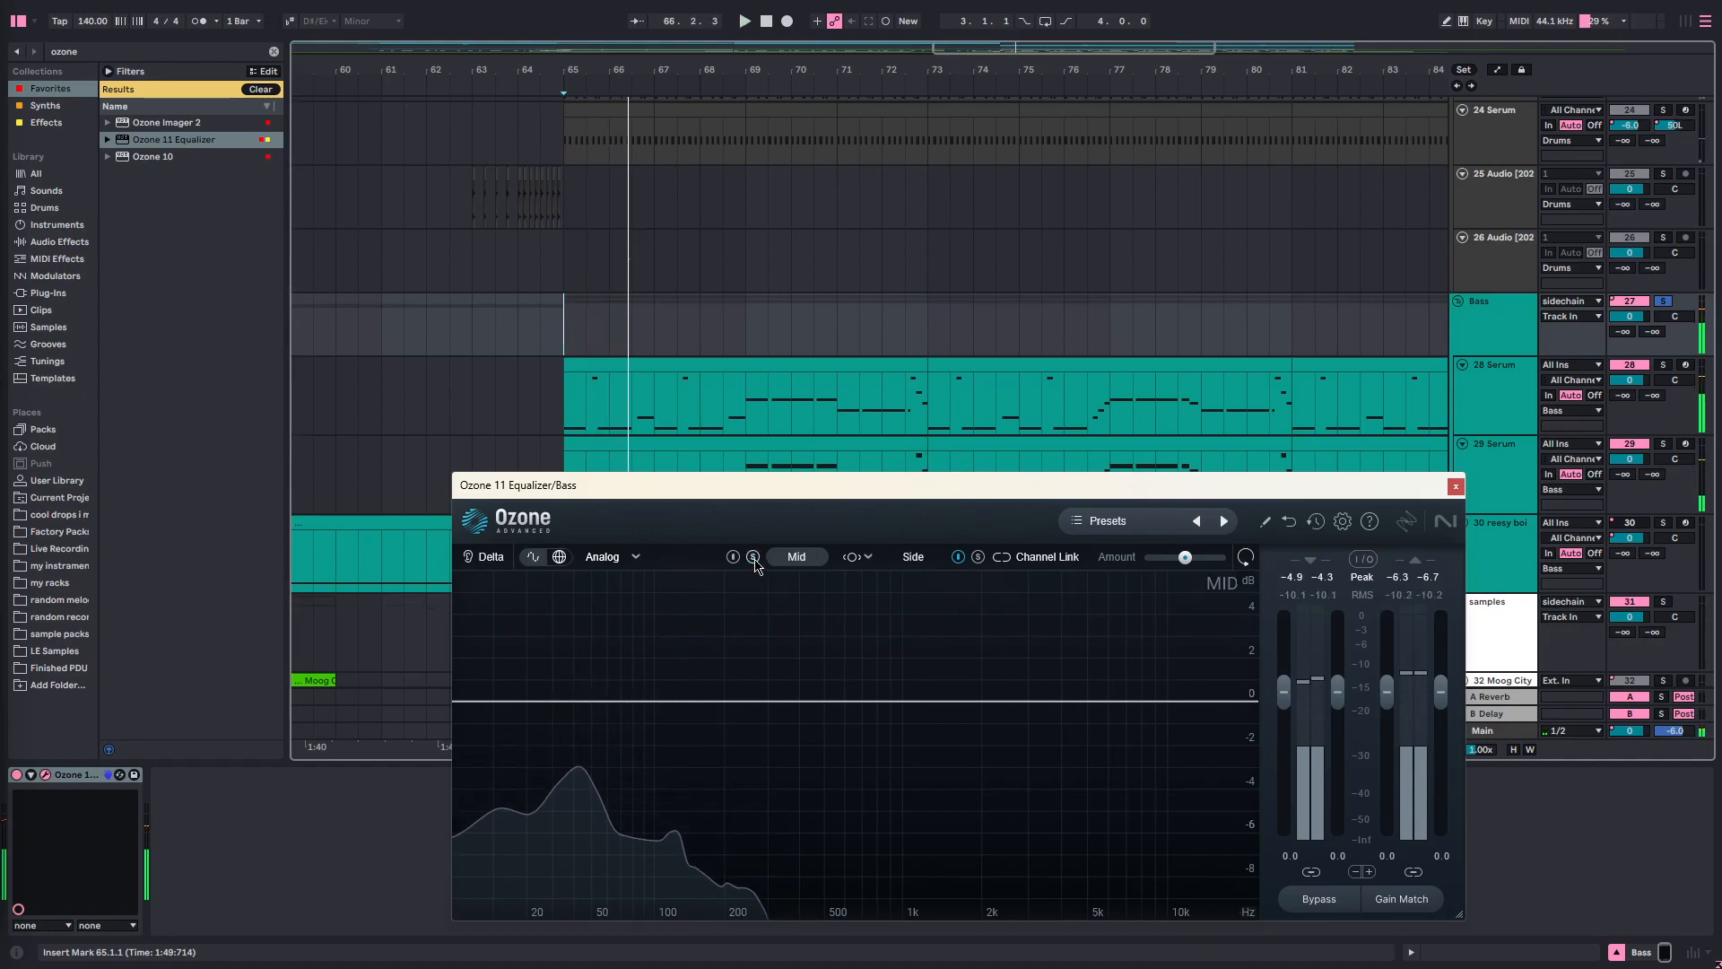
{"action": "left_click", "coordinate": [913, 555]}
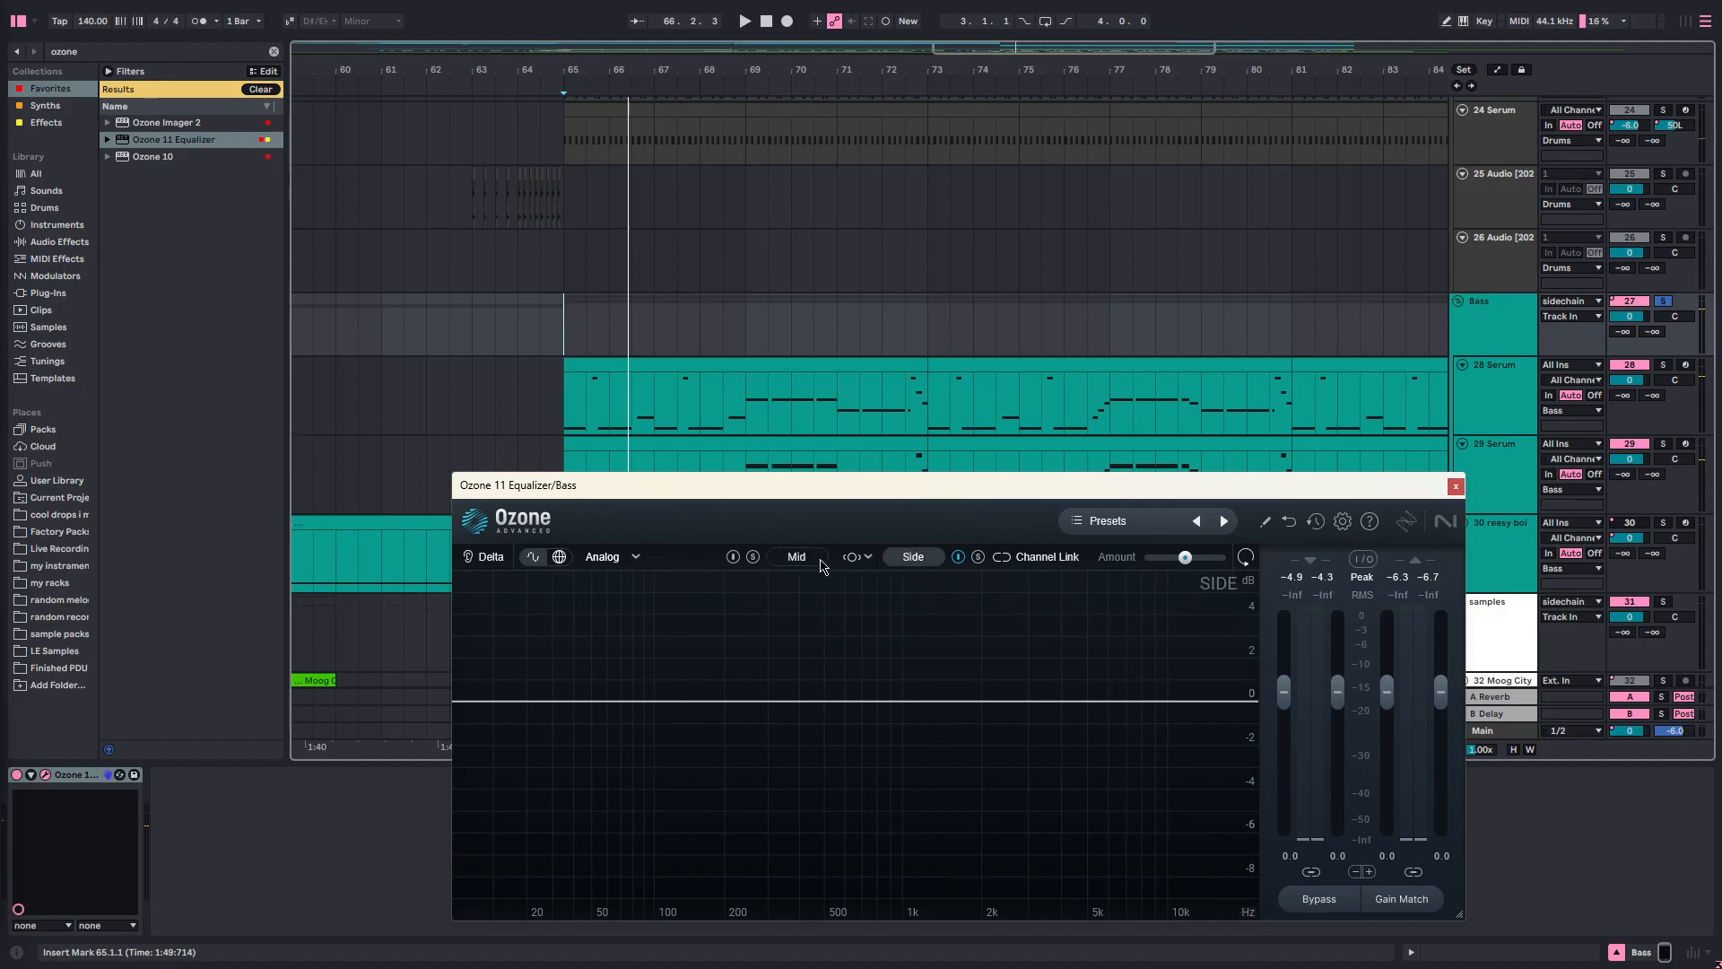
{"action": "key", "text": "space"}
{"action": "left_click", "coordinate": [804, 562]}
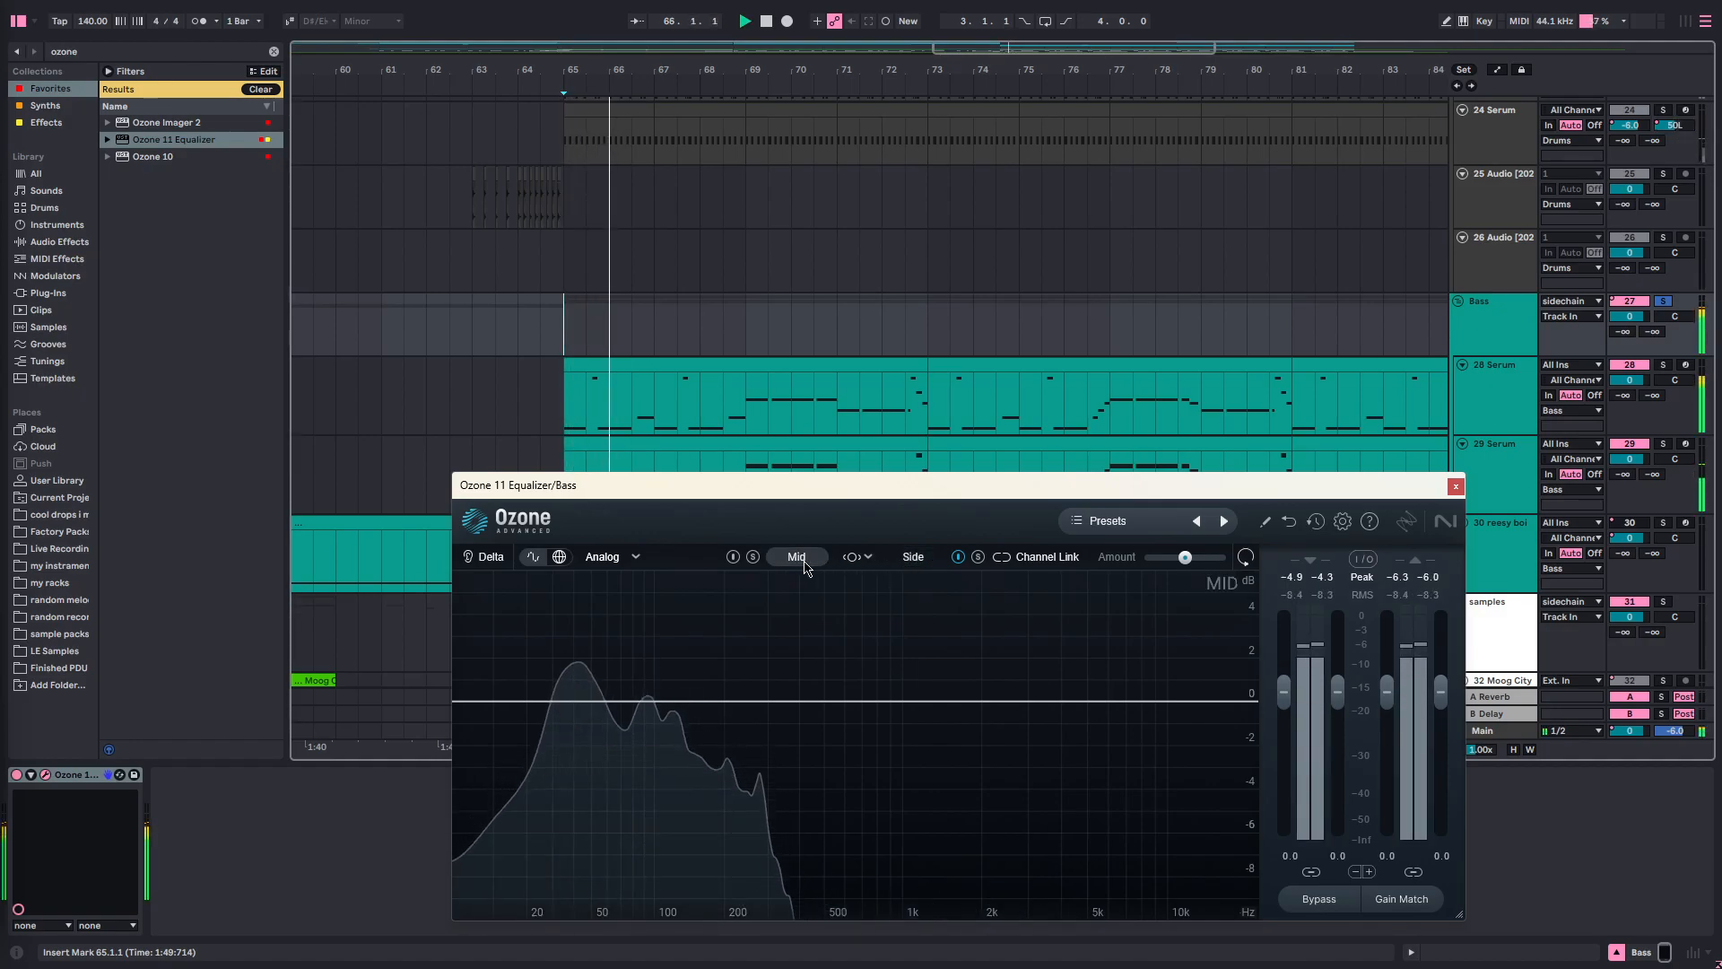
{"action": "left_click", "coordinate": [913, 557]}
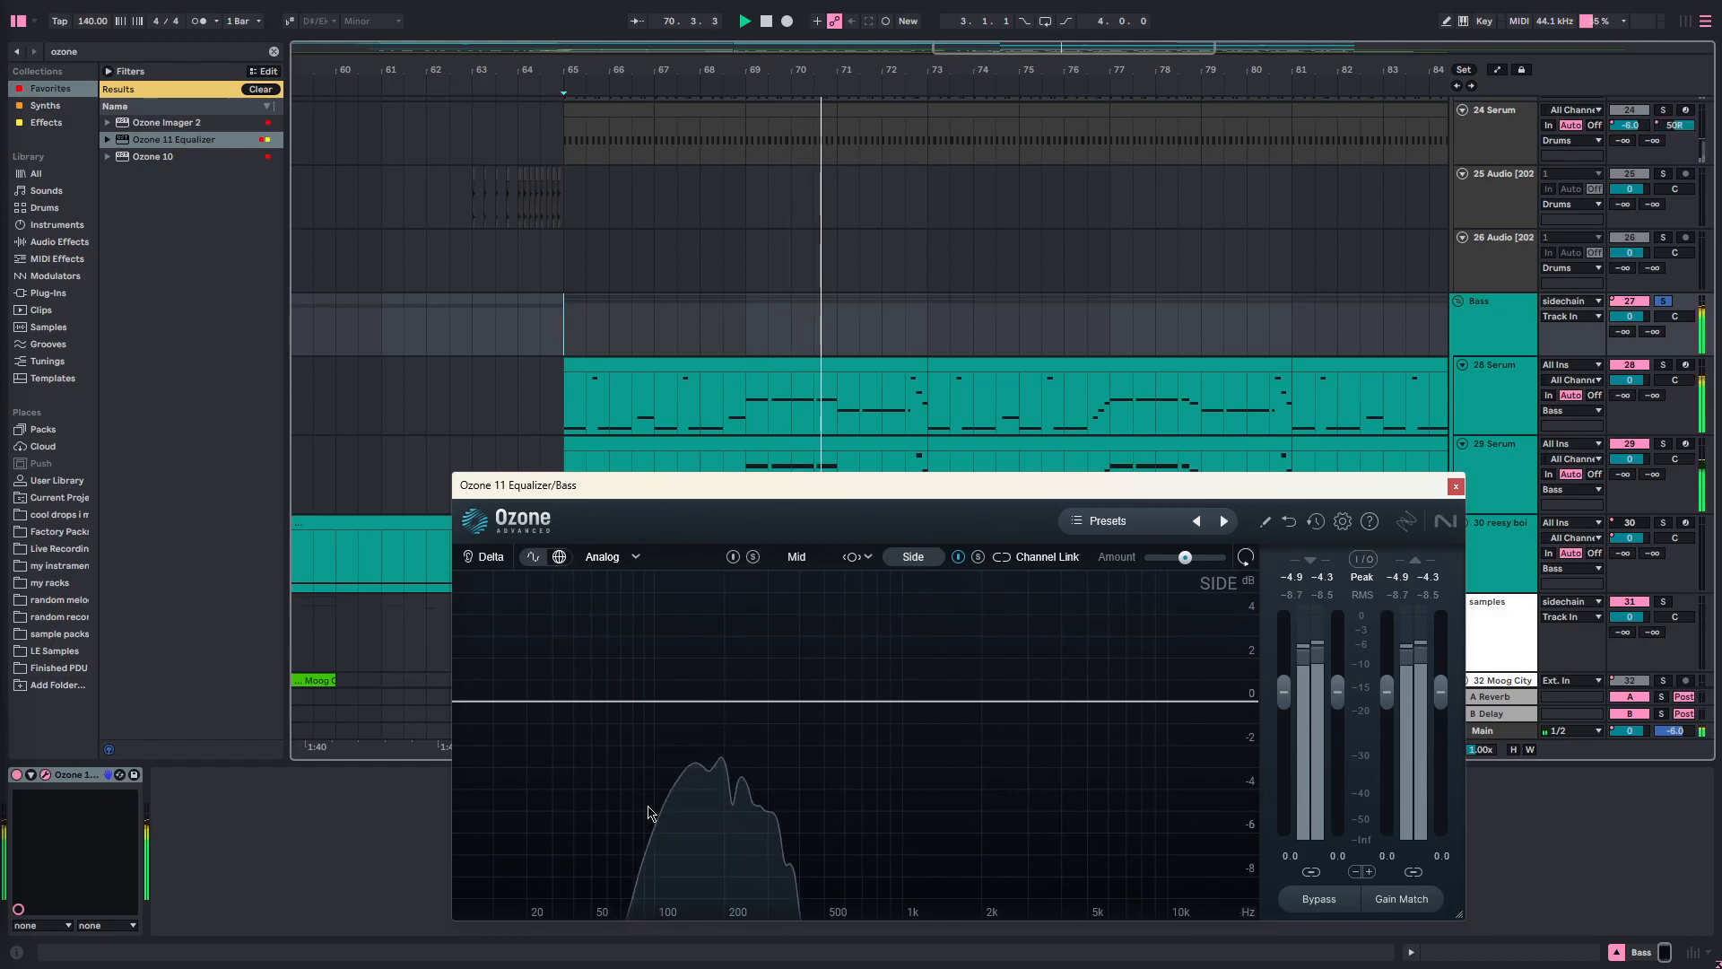
- Close the Ozone 11 Equalizer, delete it from the Bass group and stop playback
{"action": "left_click", "coordinate": [94, 775]}
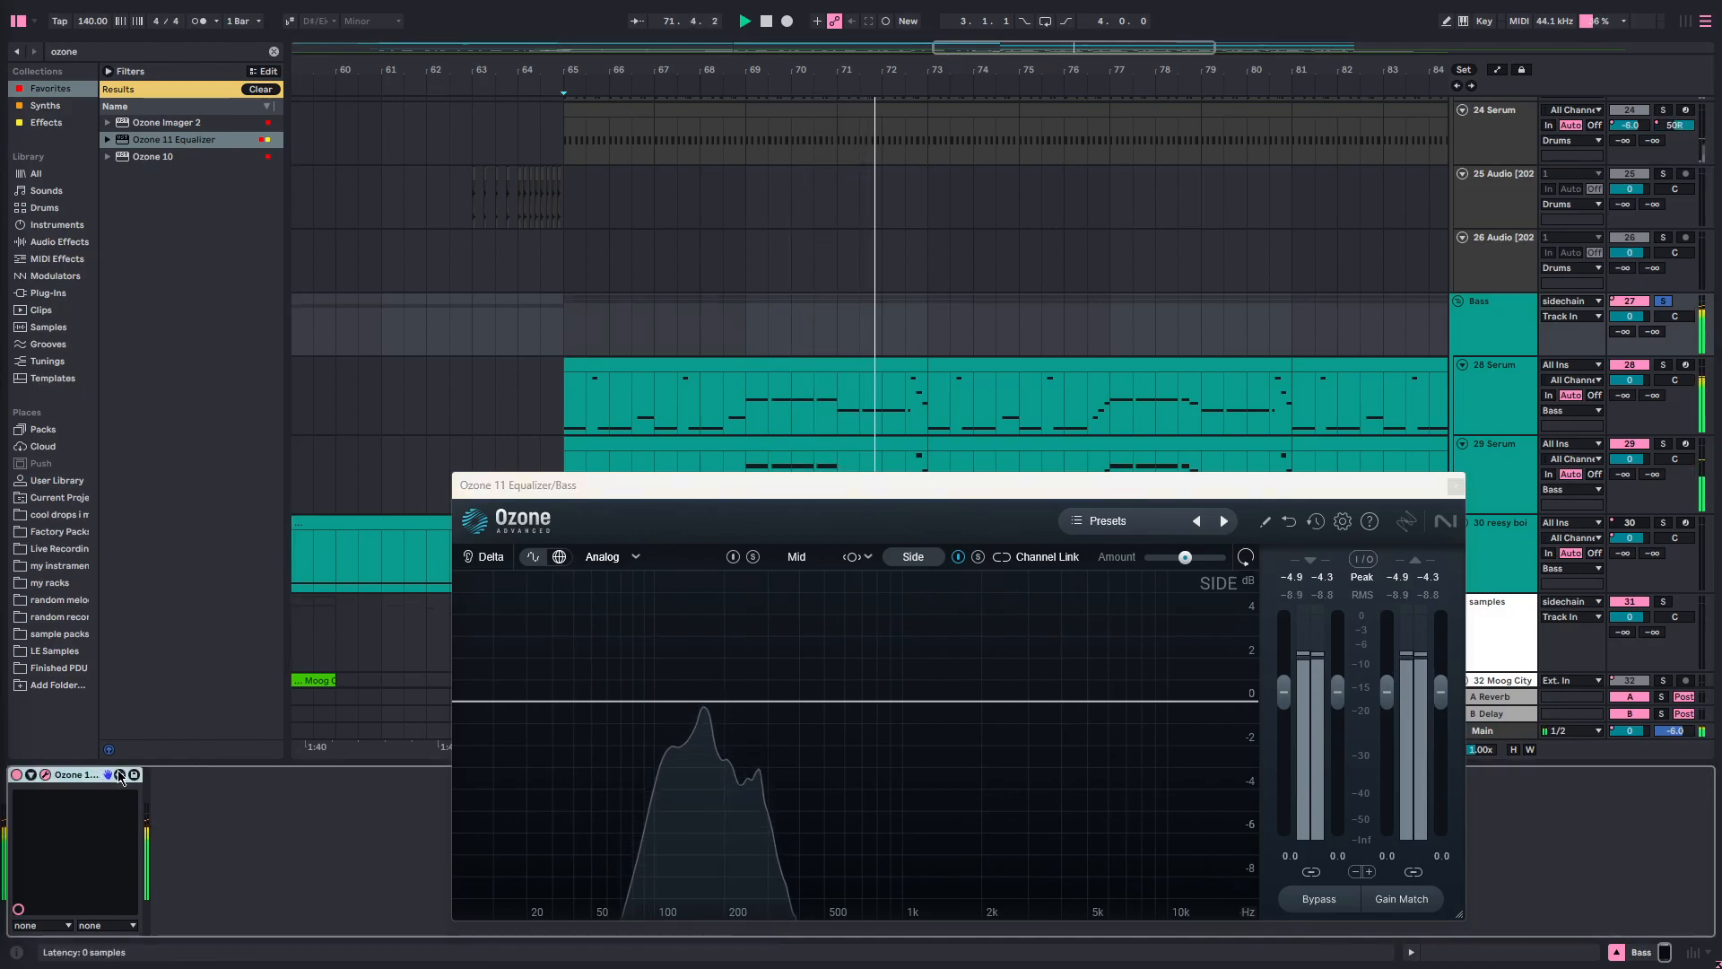
{"action": "left_click", "coordinate": [121, 775]}
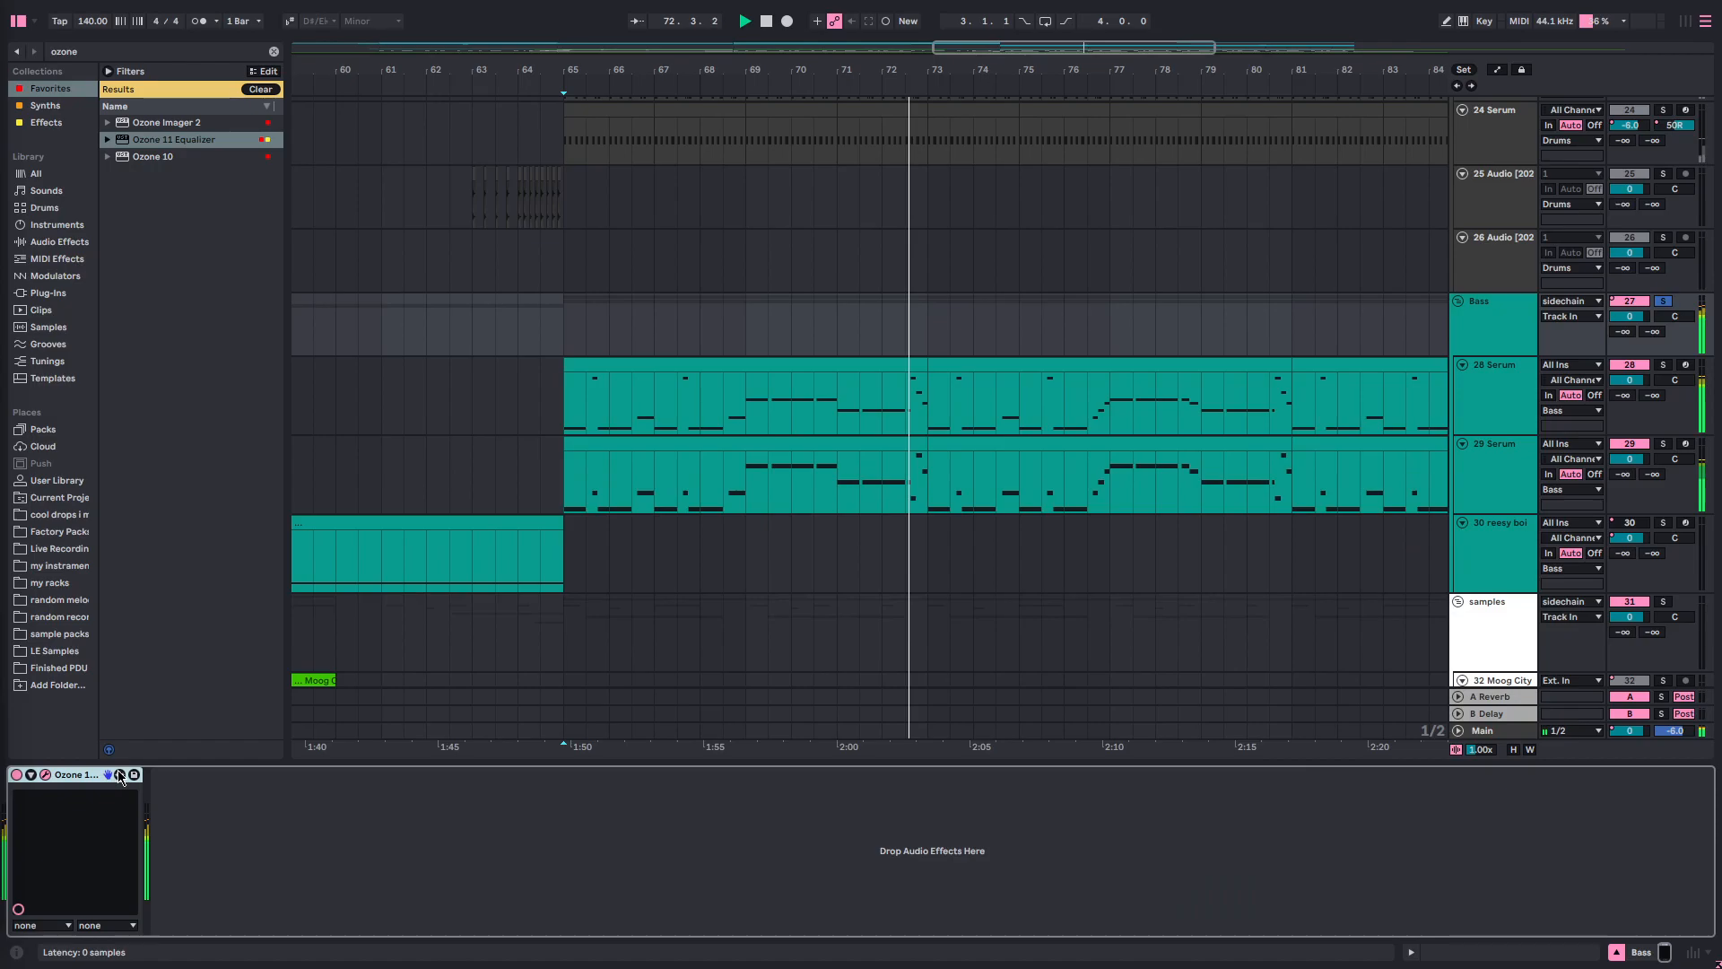
{"action": "key", "text": "Delete"}
{"action": "key", "text": "space"}
- Solo the 33 STCR2_HD drum loop track in the samples group, play it from bar 65 and open its effects chain
{"action": "left_click", "coordinate": [570, 323]}
{"action": "left_click_drag", "start_coordinate": [845, 763], "coordinate": [831, 937]}
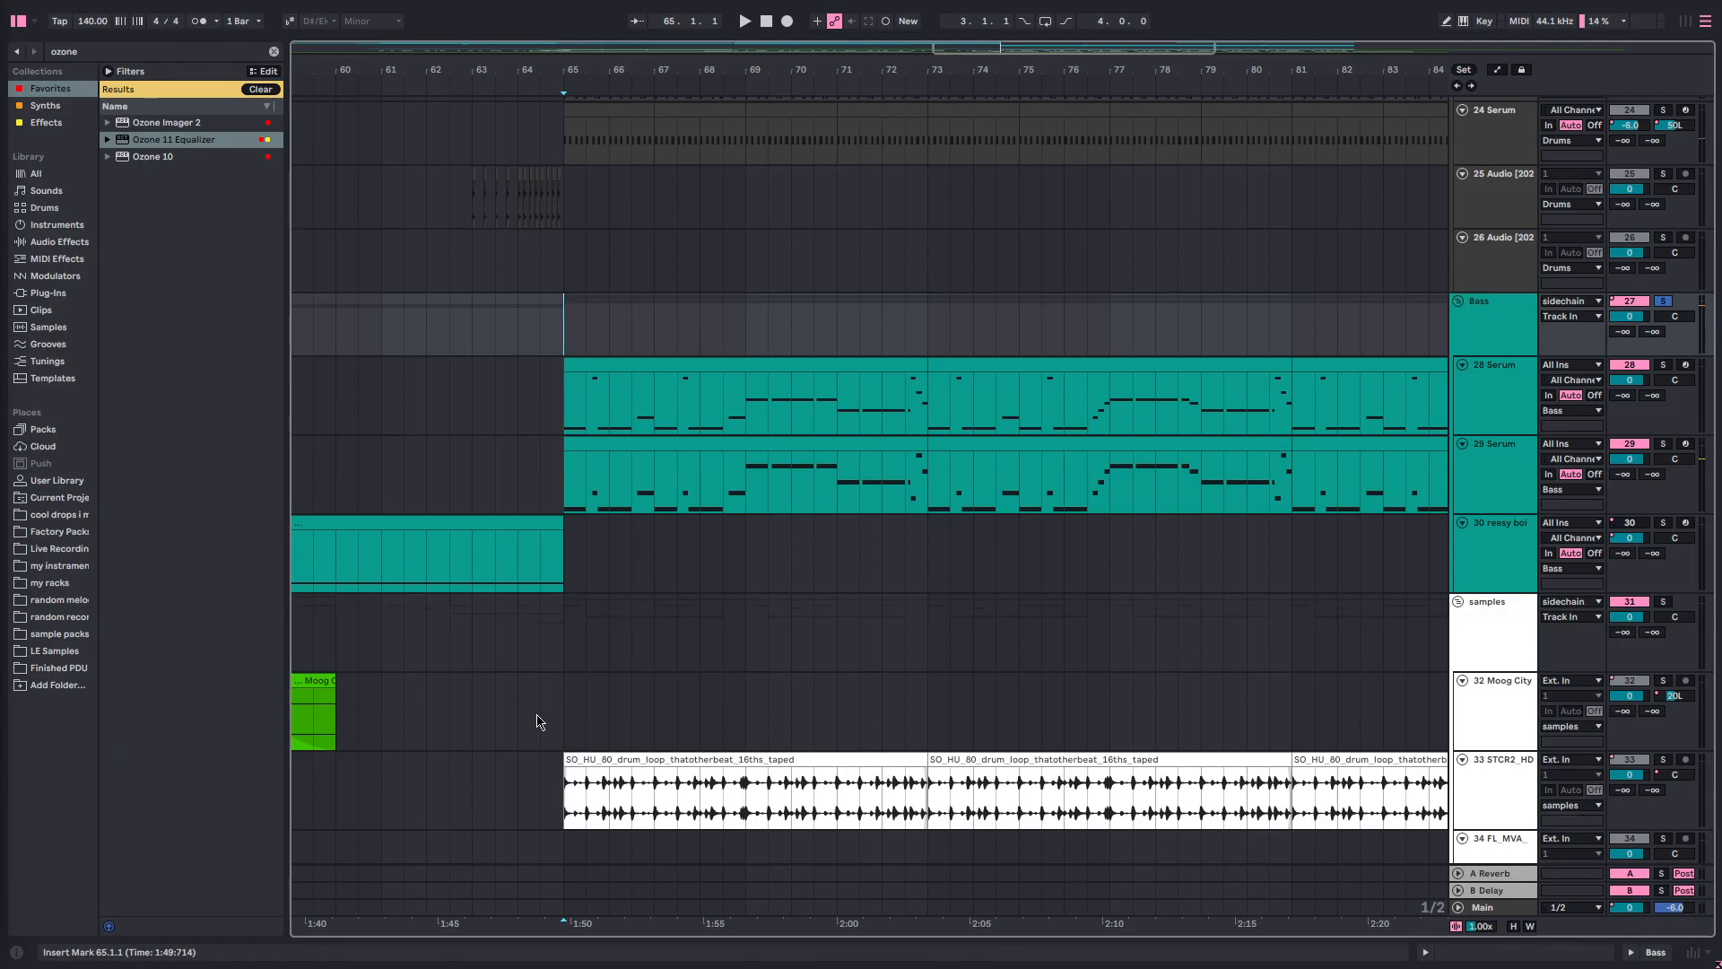
{"action": "scroll", "coordinate": [538, 715], "scroll_direction": "down", "scroll_amount": 3}
{"action": "left_click", "coordinate": [584, 661]}
{"action": "key", "text": "s"}
{"action": "key", "text": "space"}
{"action": "scroll", "coordinate": [603, 617], "scroll_direction": "down", "scroll_amount": 3}
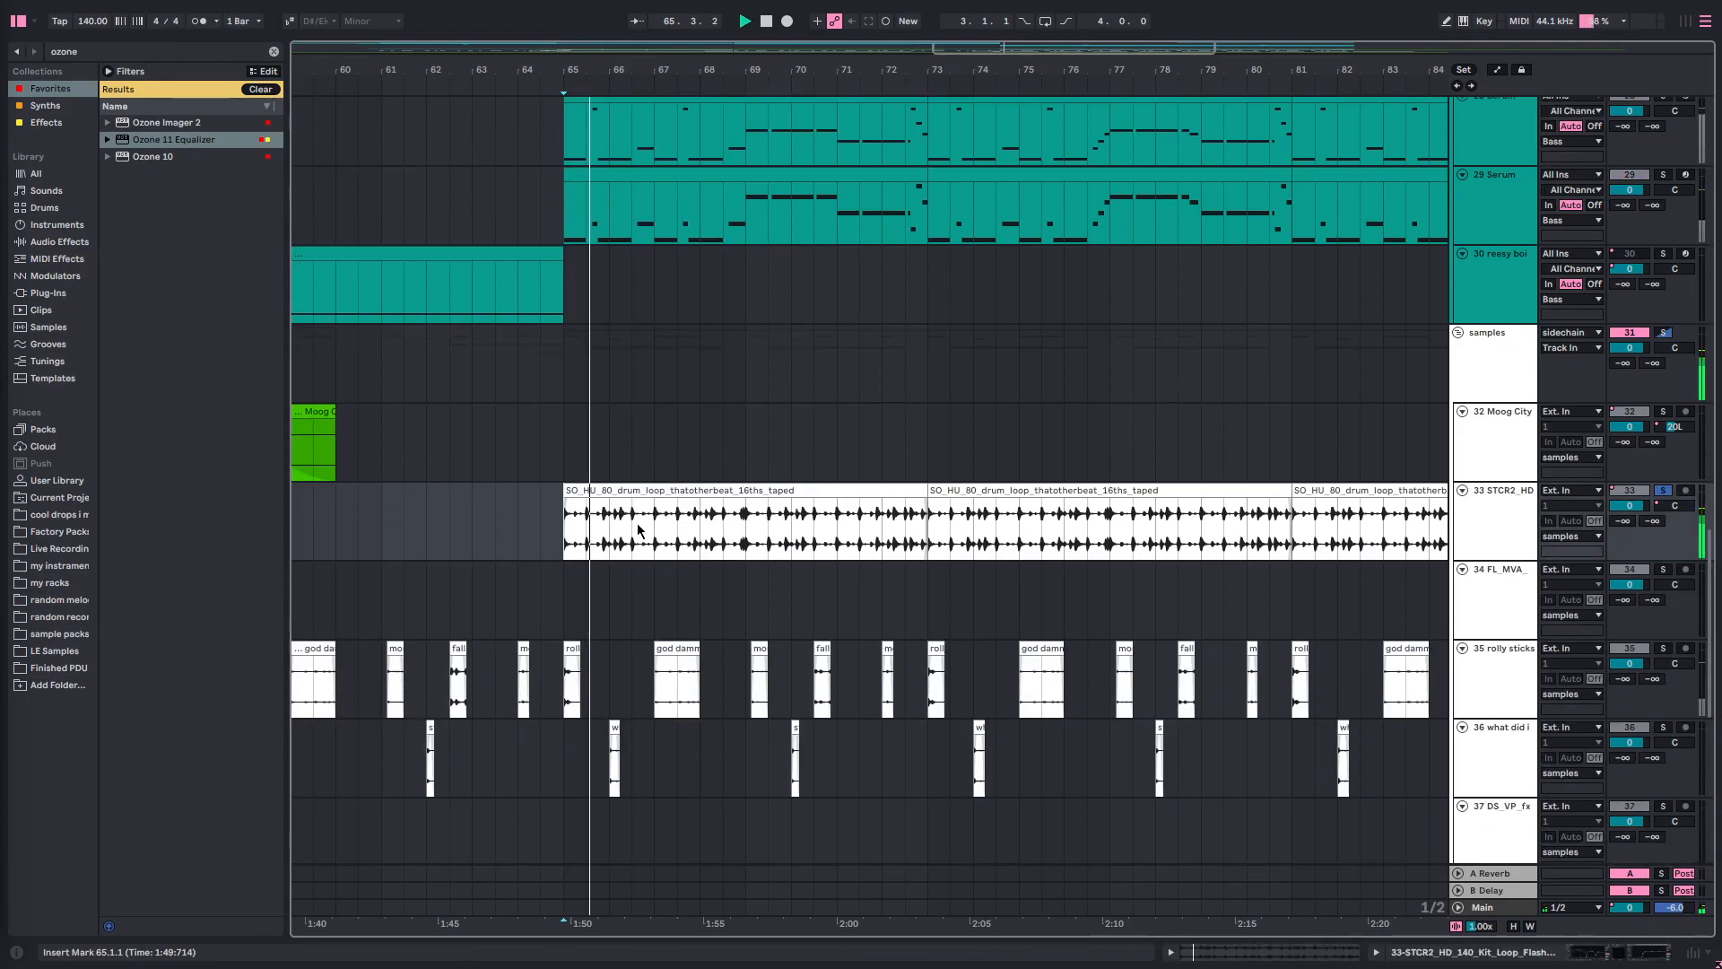
{"action": "double_click", "coordinate": [1483, 551]}
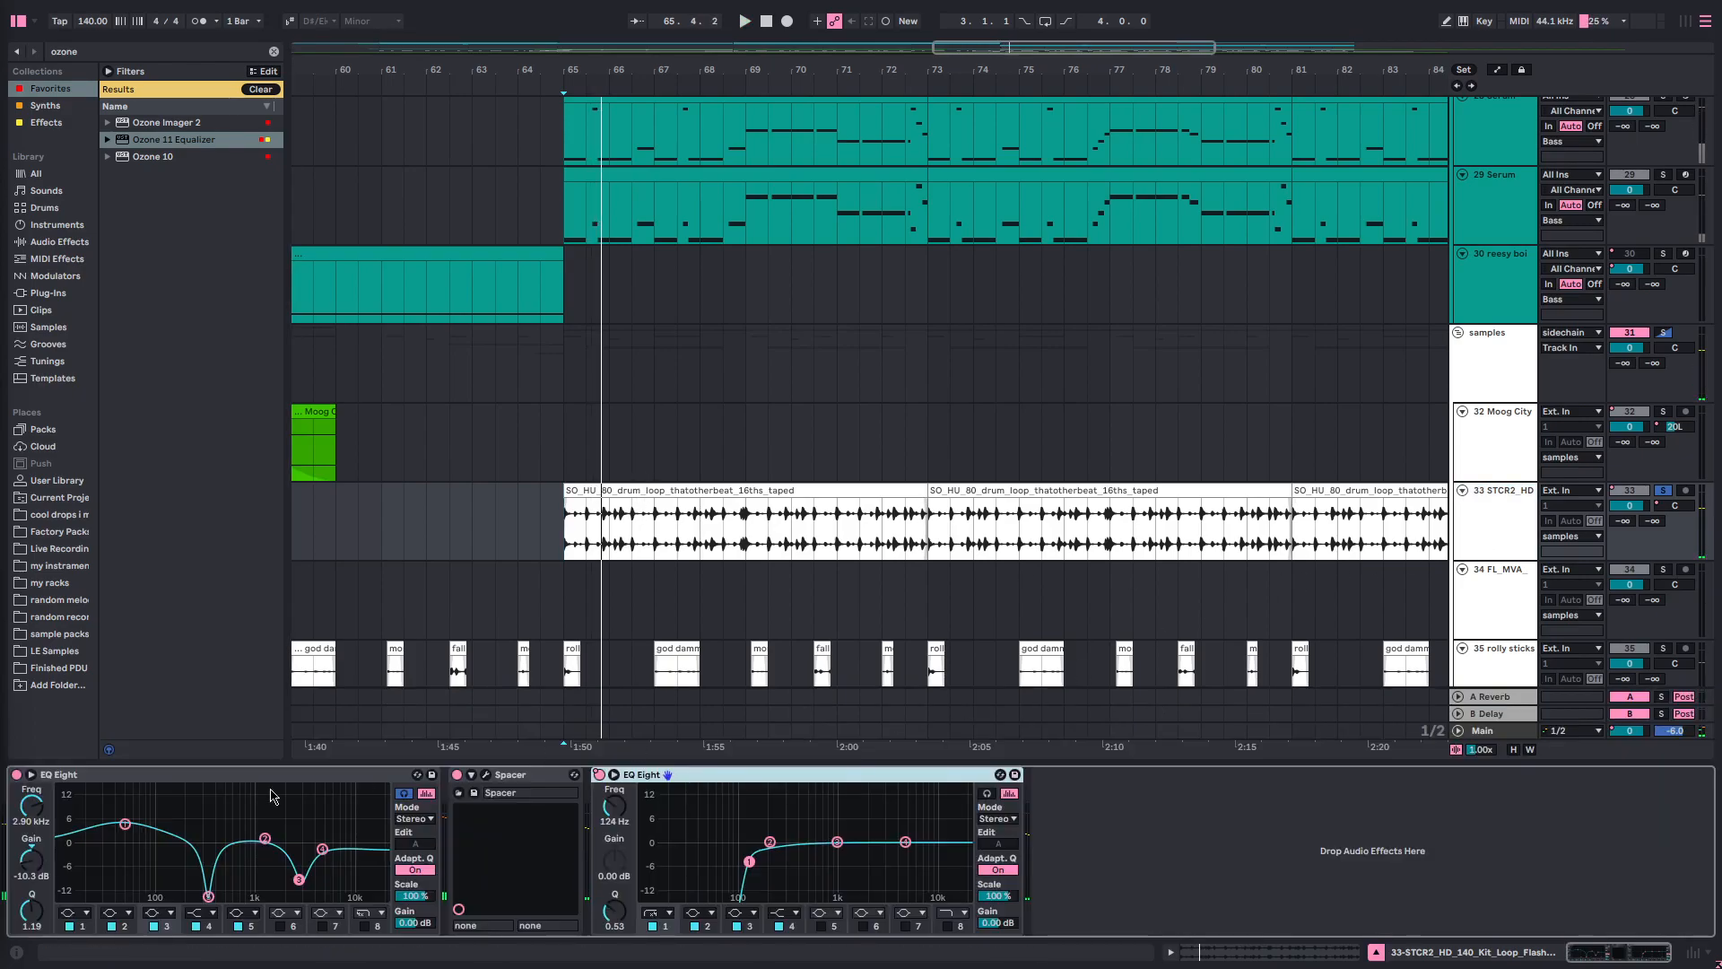
- Replay the soloed 33 STCR2_HD drum loop from bar 65 to check its EQ curves, stop it and hide the effects chain
{"action": "key", "text": "space"}
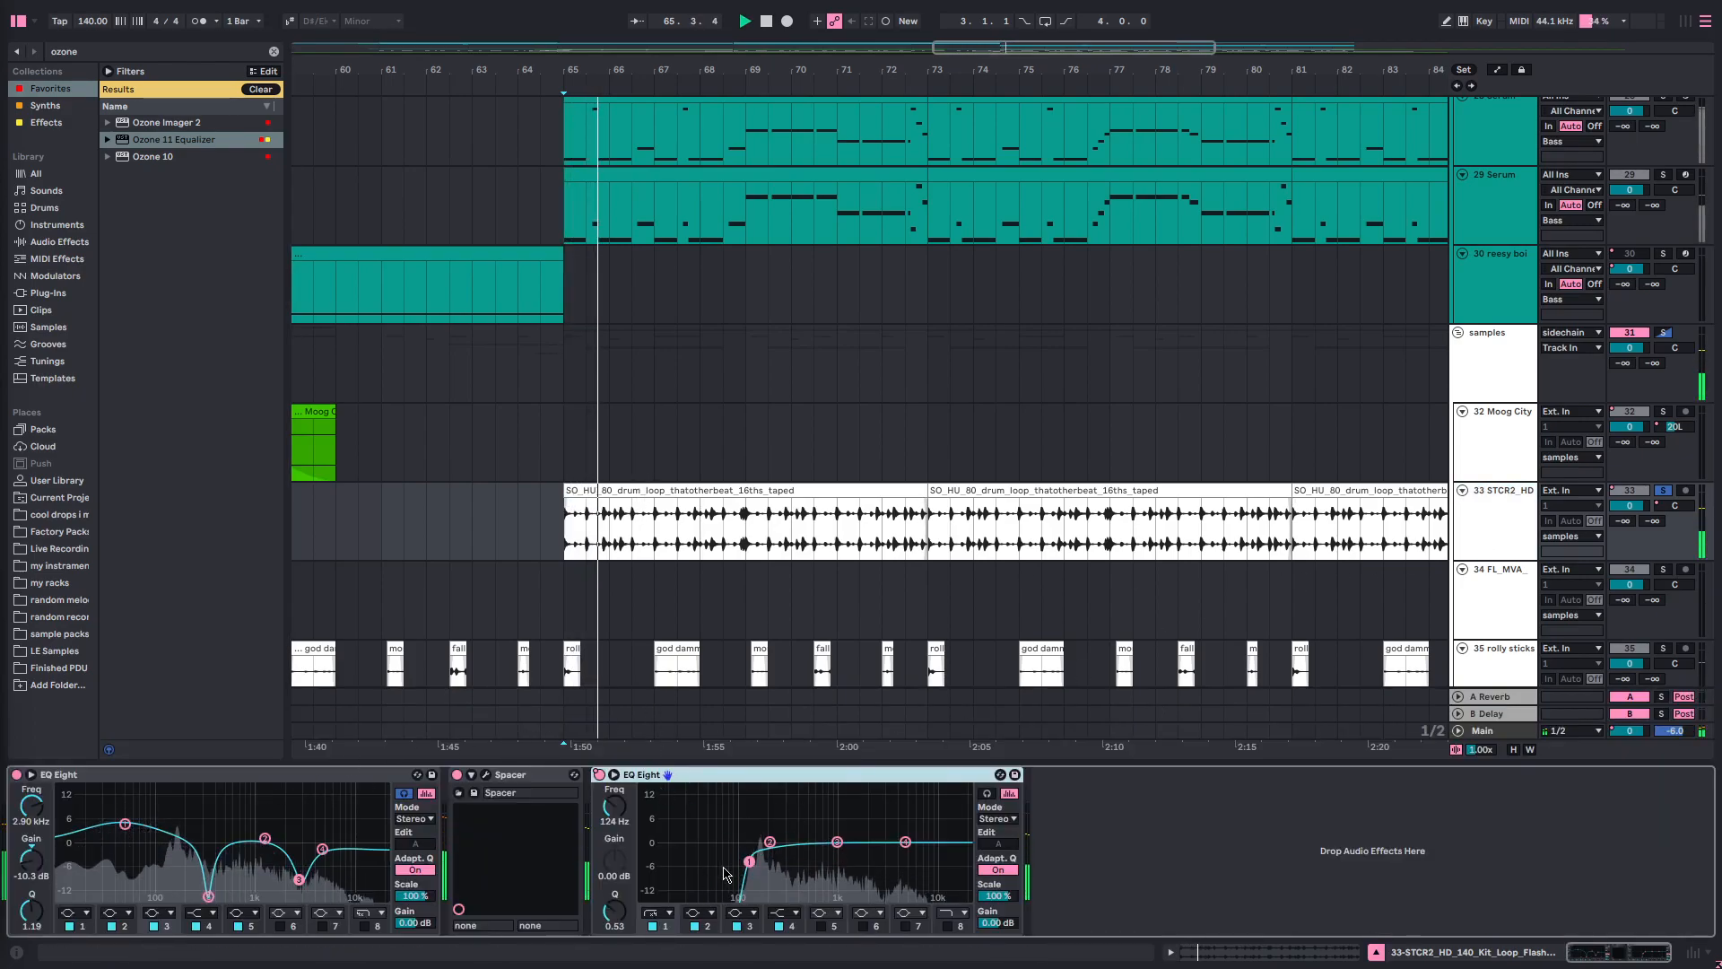
{"action": "key", "text": "space"}
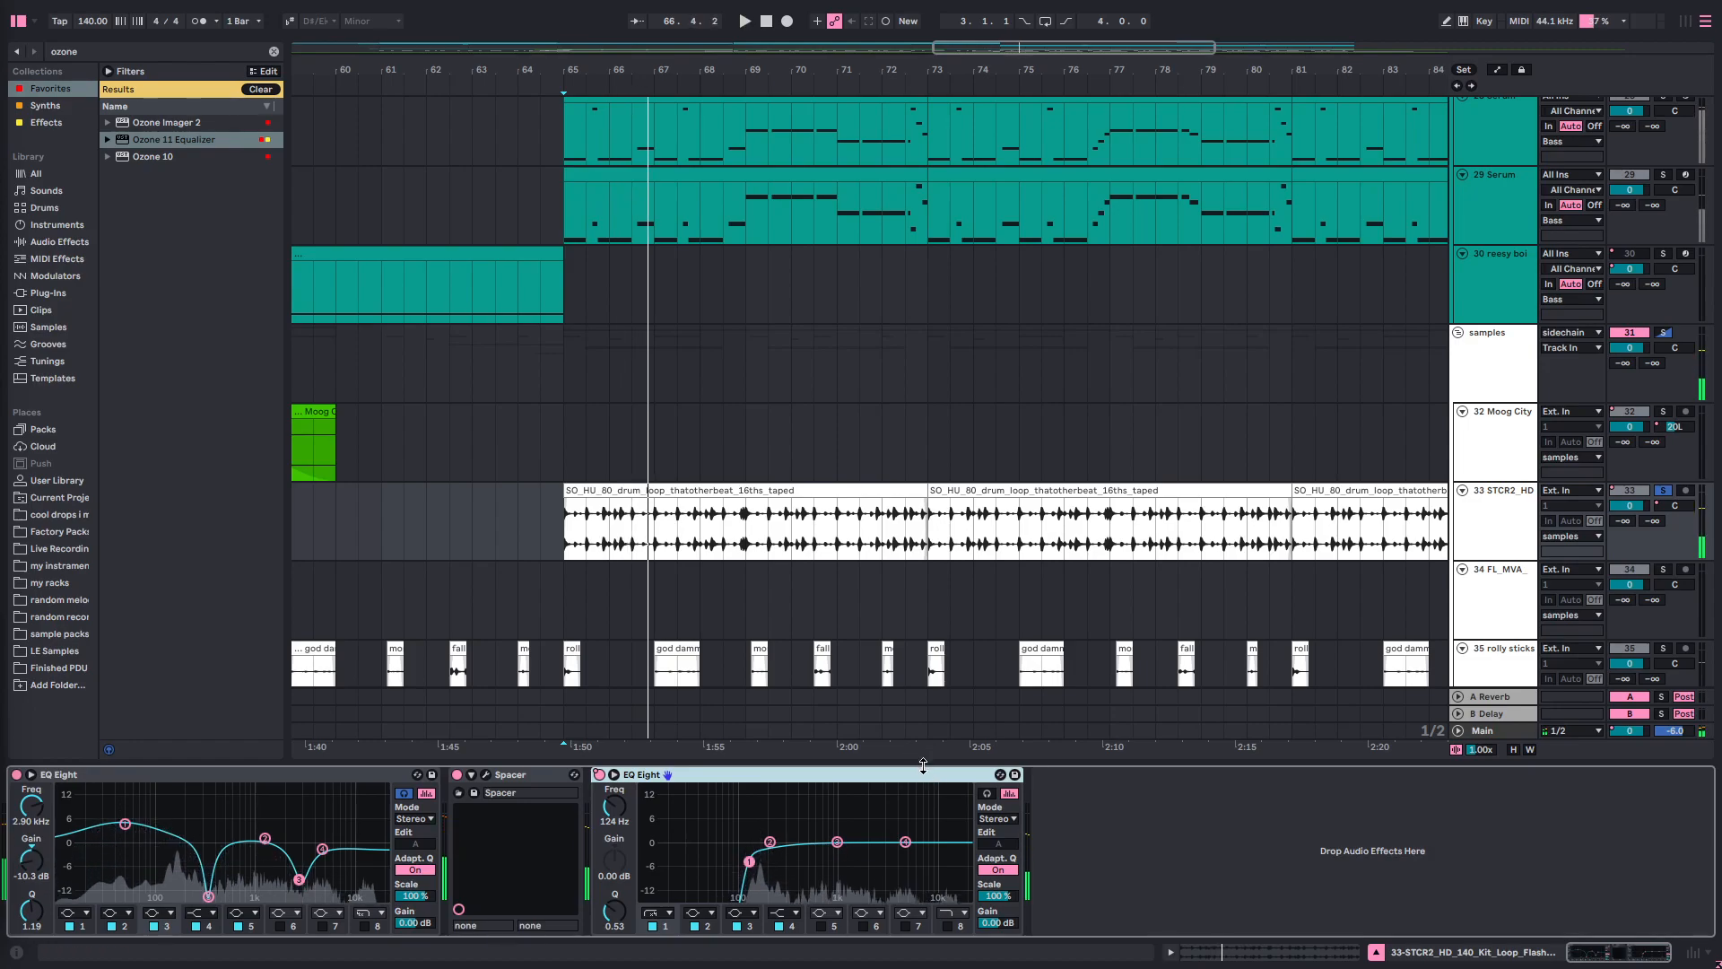
{"action": "left_click_drag", "start_coordinate": [922, 761], "coordinate": [919, 861]}
- Solo the 39 Playground laser track, play its first clip from bar 65.3 and open its effects chain
{"action": "scroll", "coordinate": [763, 576], "scroll_direction": "down", "scroll_amount": 8}
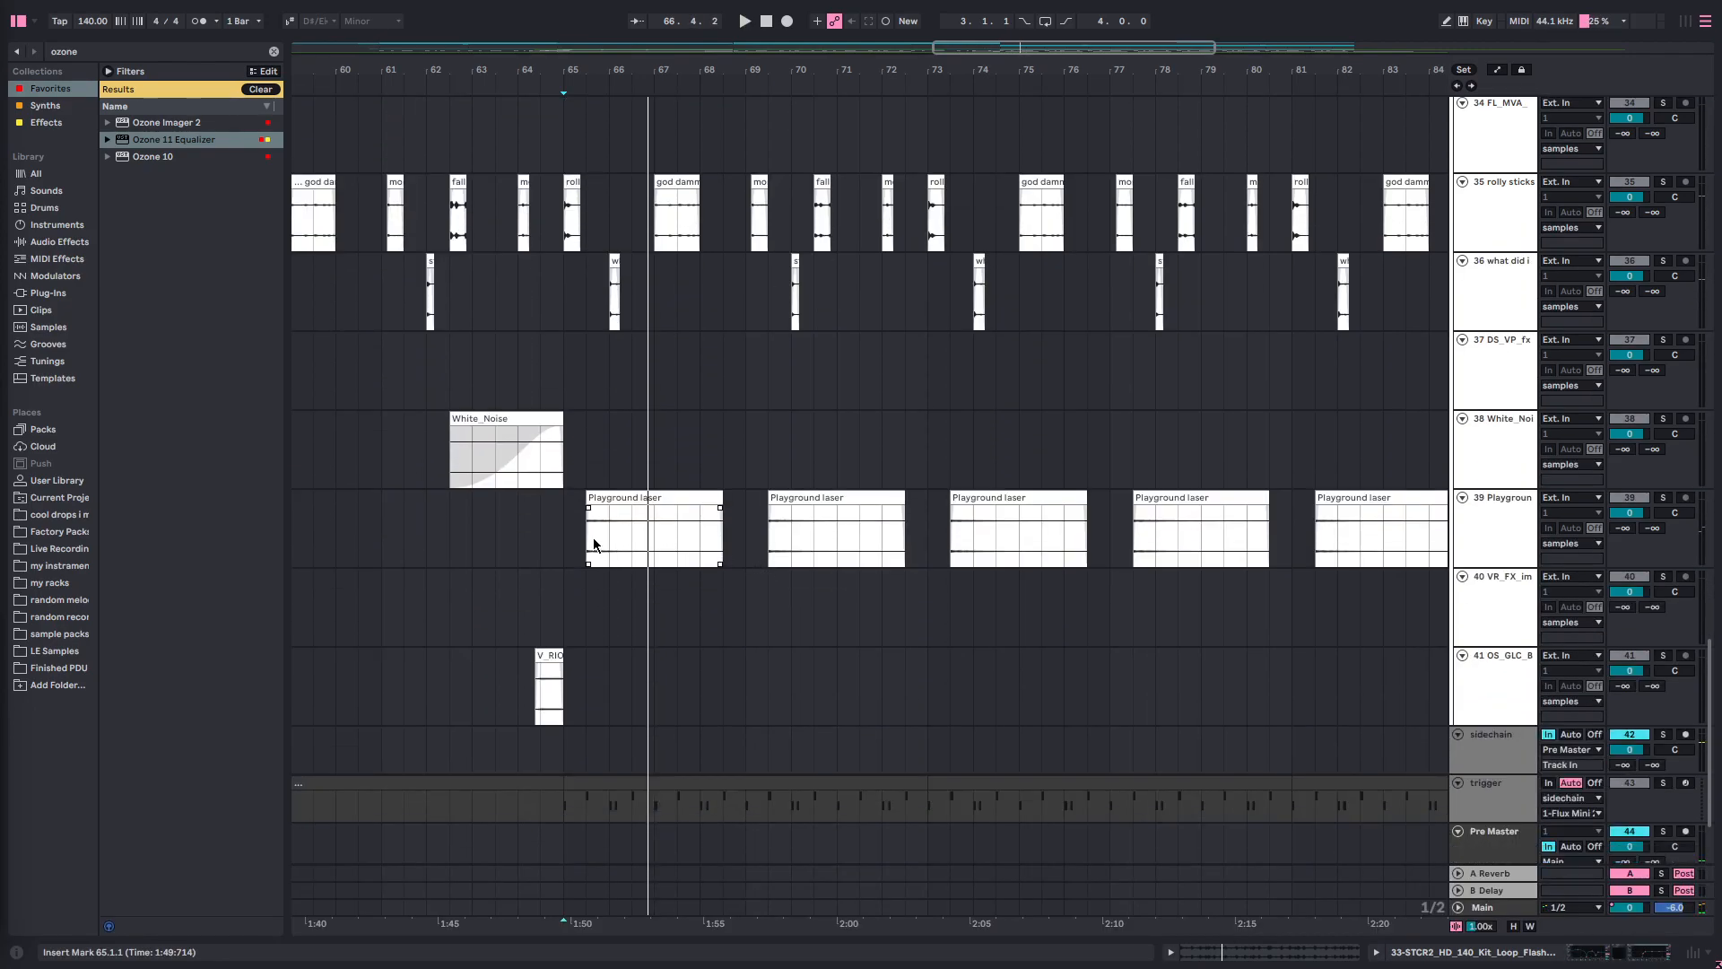
{"action": "left_click", "coordinate": [585, 537]}
{"action": "key", "text": "space"}
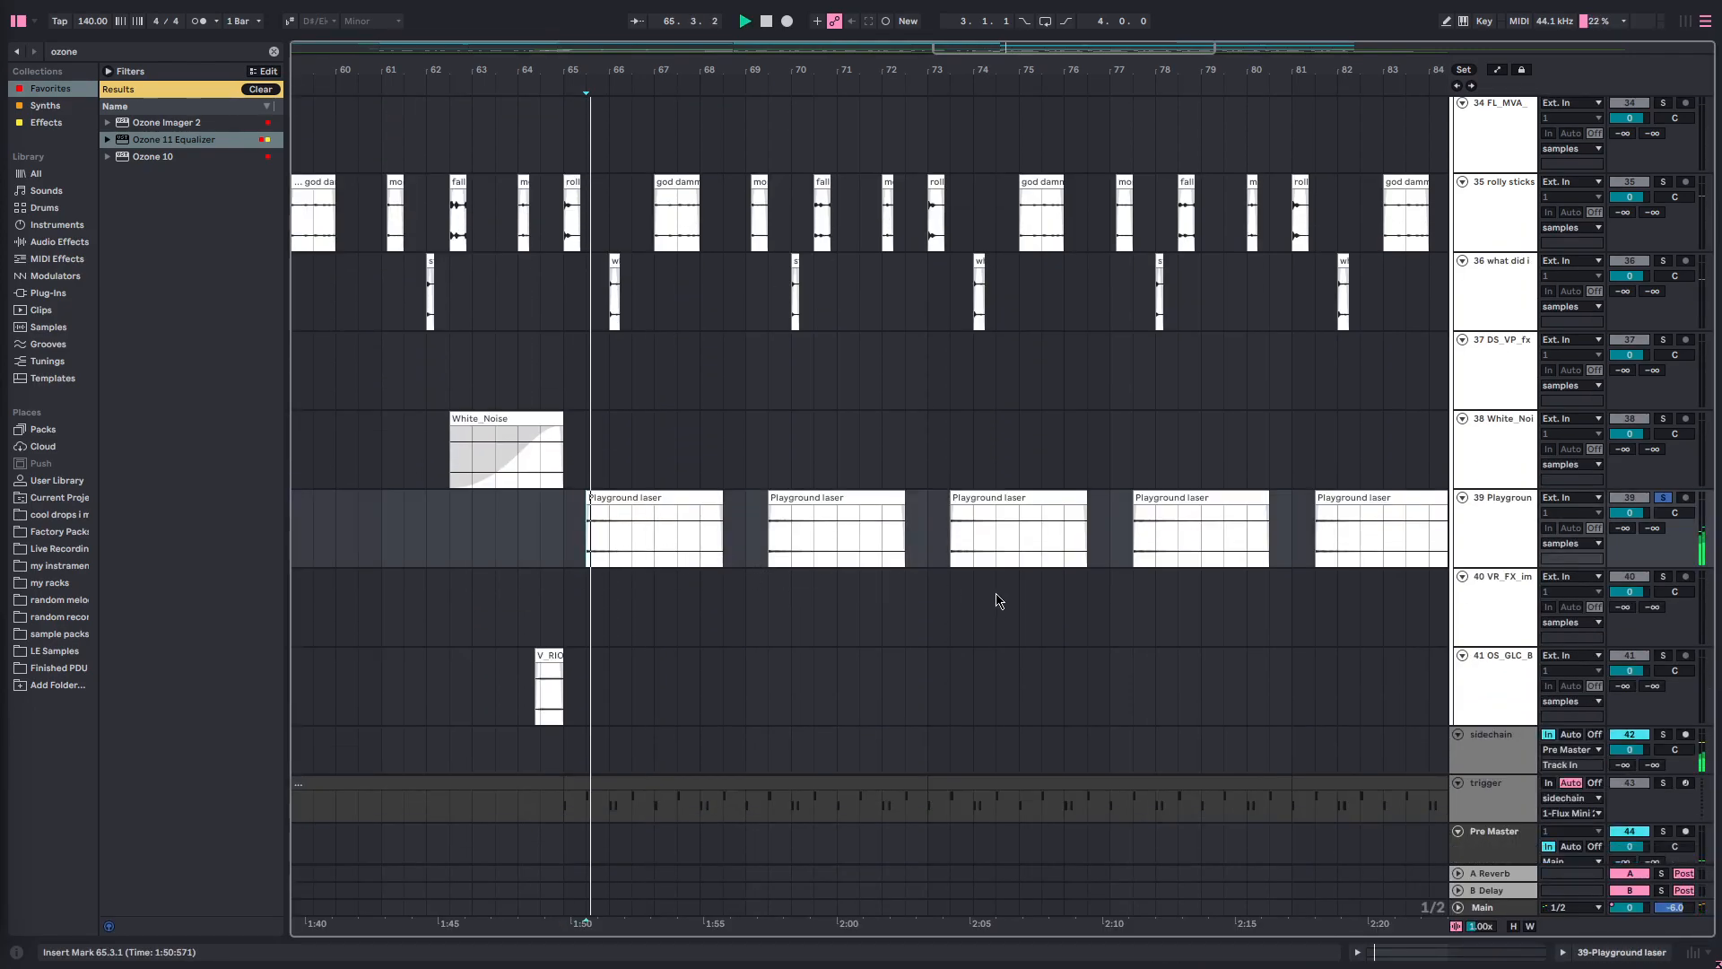
{"action": "double_click", "coordinate": [1477, 532]}
{"action": "key", "text": "space"}
- Hide the effects chain and look through the drop's tracks, from the samples group up to the chords group
{"action": "scroll", "coordinate": [686, 516], "scroll_direction": "up", "scroll_amount": 5}
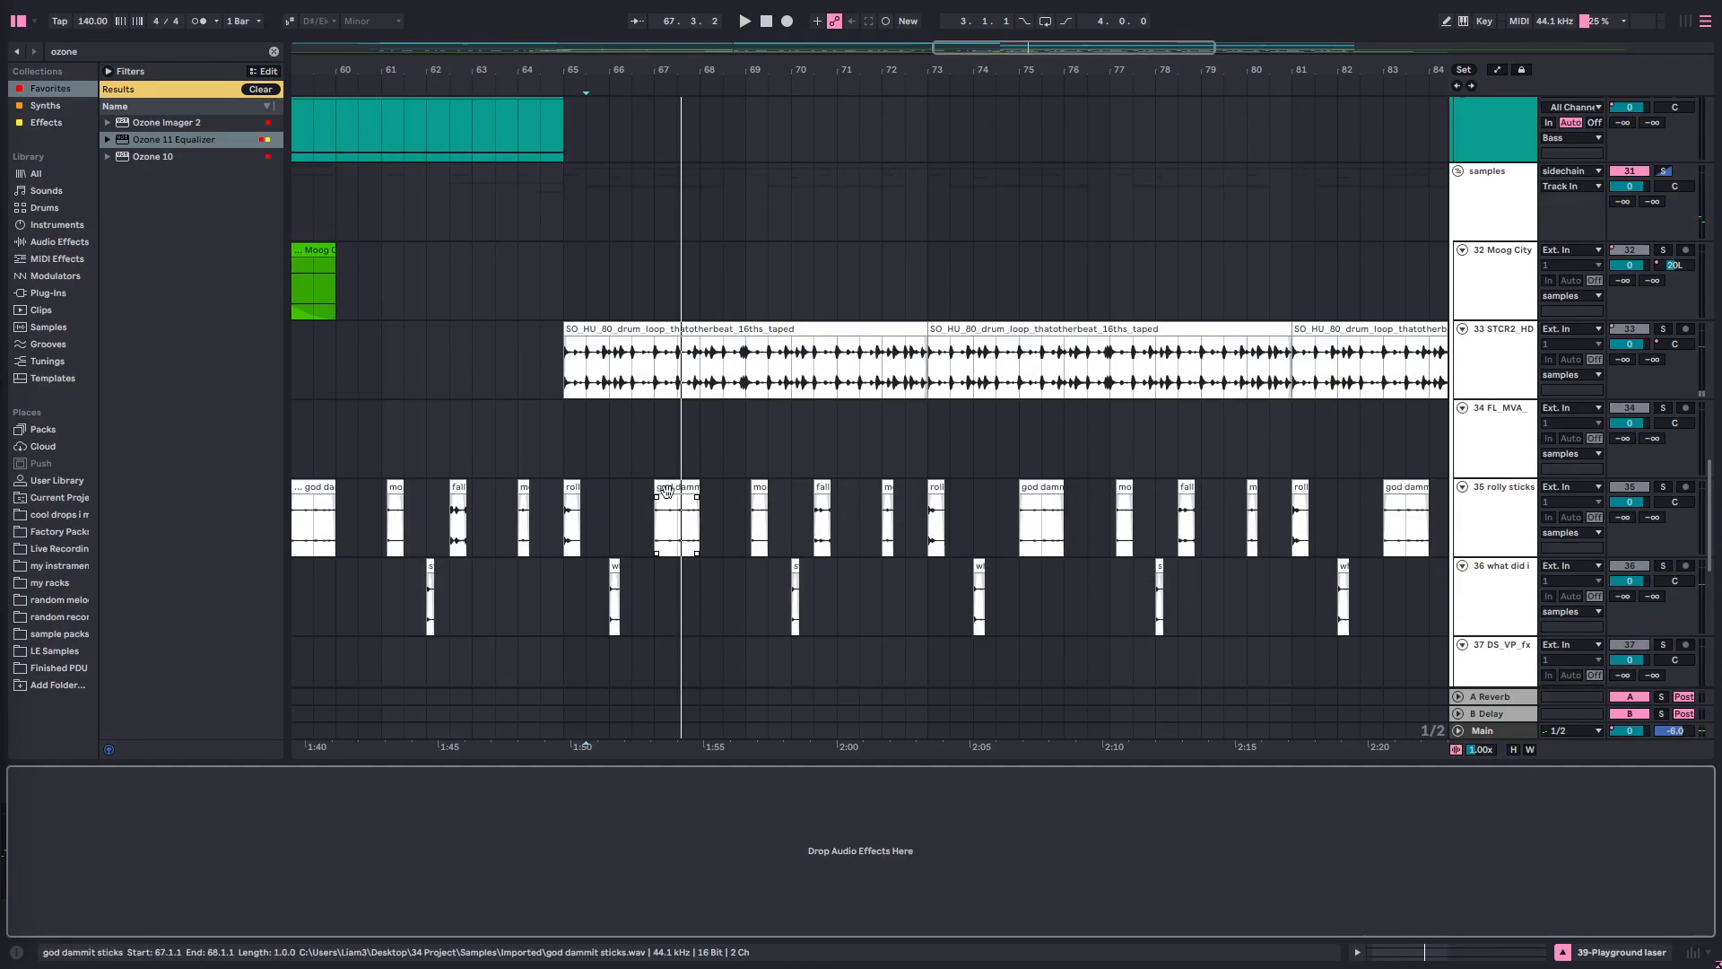
{"action": "scroll", "coordinate": [736, 583], "scroll_direction": "up", "scroll_amount": 15}
{"action": "left_click_drag", "start_coordinate": [777, 761], "coordinate": [758, 866]}
{"action": "scroll", "coordinate": [574, 680], "scroll_direction": "up", "scroll_amount": 4}
{"action": "scroll", "coordinate": [601, 659], "scroll_direction": "down", "scroll_amount": 4}
{"action": "scroll", "coordinate": [606, 655], "scroll_direction": "up", "scroll_amount": 5}
{"action": "scroll", "coordinate": [596, 653], "scroll_direction": "down", "scroll_amount": 10}
{"action": "scroll", "coordinate": [582, 647], "scroll_direction": "up", "scroll_amount": 15}
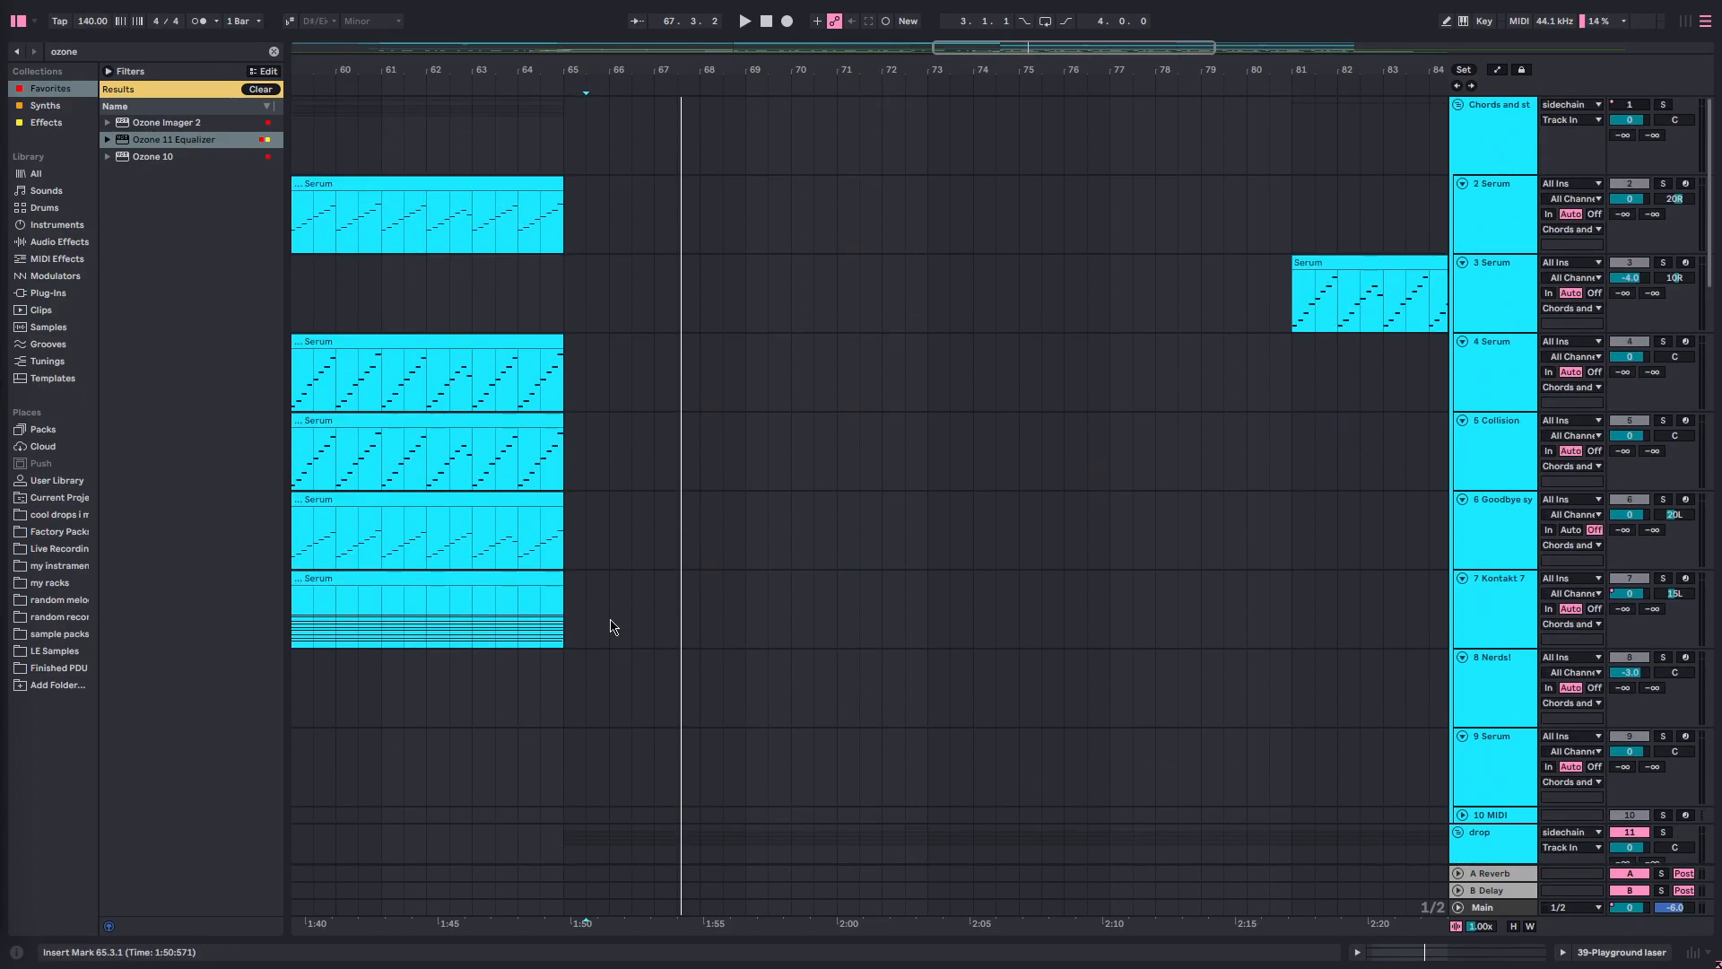
{"action": "scroll", "coordinate": [616, 627], "scroll_direction": "down", "scroll_amount": 12}
{"action": "scroll", "coordinate": [627, 626], "scroll_direction": "up", "scroll_amount": 3}
{"action": "left_click", "coordinate": [574, 596]}
{"action": "scroll", "coordinate": [585, 570], "scroll_direction": "up", "scroll_amount": 5}
{"action": "scroll", "coordinate": [585, 530], "scroll_direction": "up", "scroll_amount": 3}
{"action": "scroll", "coordinate": [593, 515], "scroll_direction": "down", "scroll_amount": 8}
{"action": "scroll", "coordinate": [861, 508], "scroll_direction": "up", "scroll_amount": 3}
- Solo the 12 Serum track, play its short clip at bar 72.3 and open its device chain
{"action": "left_click", "coordinate": [914, 455]}
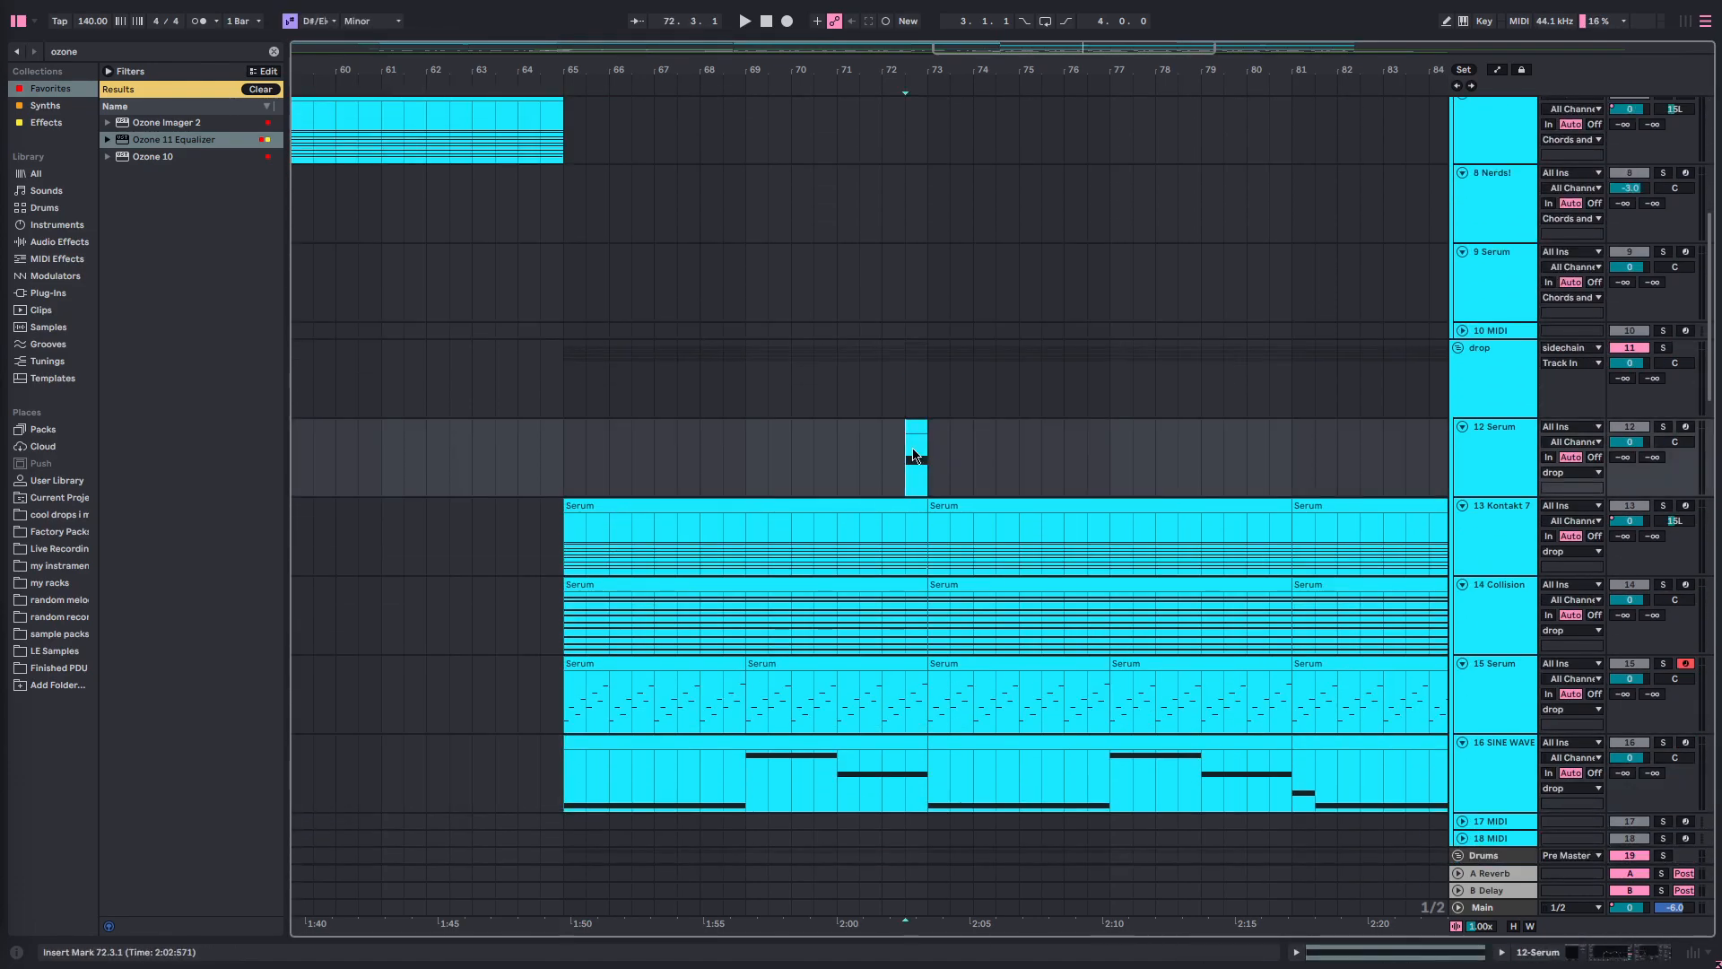
{"action": "key", "text": "s"}
{"action": "left_click_drag", "start_coordinate": [511, 805], "coordinate": [1229, 698]}
{"action": "left_click", "coordinate": [910, 457]}
{"action": "key", "text": "space"}
{"action": "double_click", "coordinate": [1473, 443]}
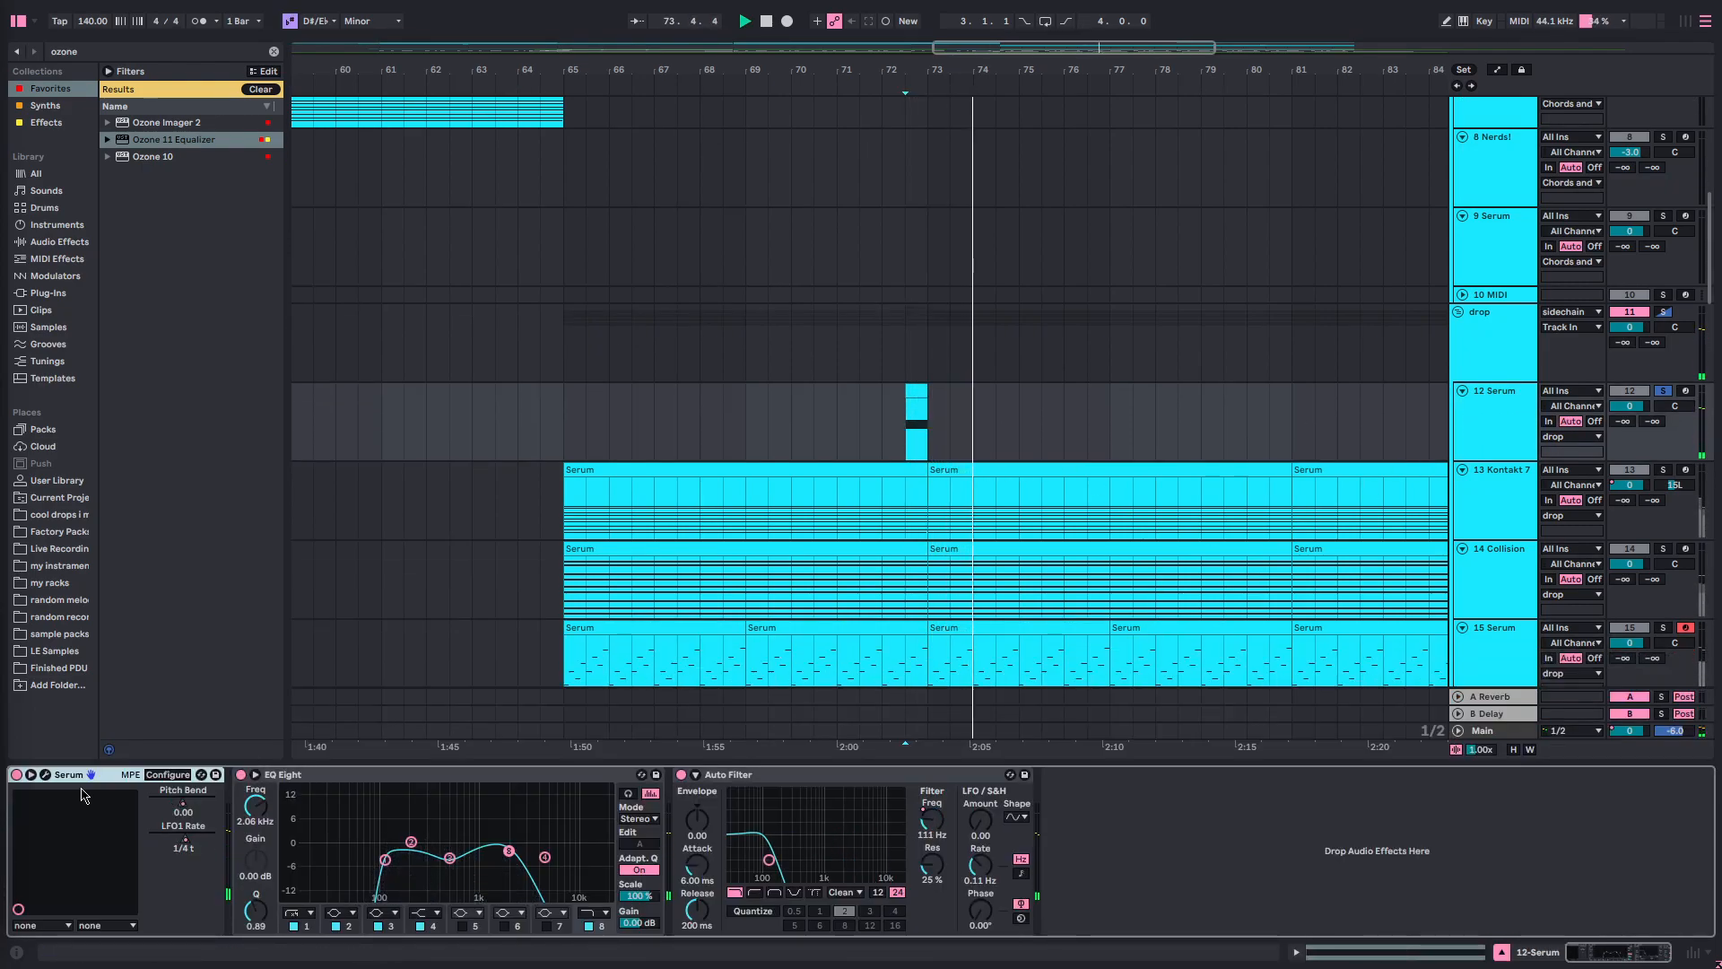
{"action": "key", "text": "space"}
- Open the 12 Serum synth, examine its oscillator and effects pages while replaying the clip, and close the plugin
{"action": "left_click", "coordinate": [46, 775]}
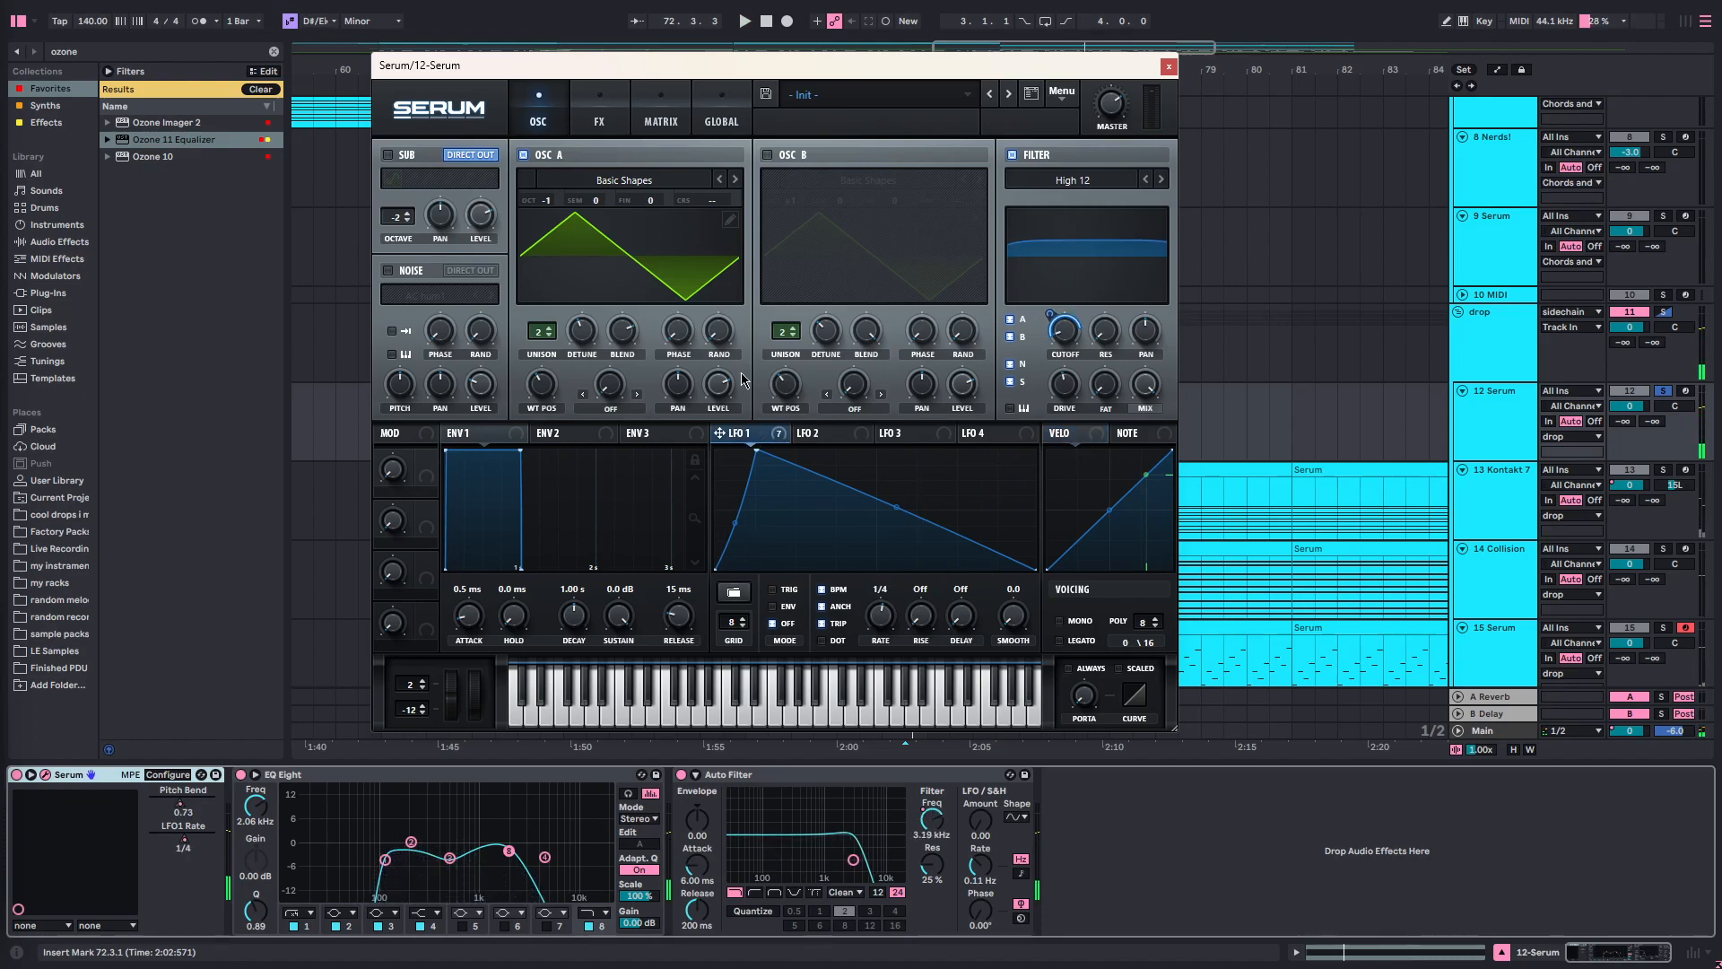
{"action": "left_click", "coordinate": [587, 115]}
{"action": "left_click", "coordinate": [556, 112]}
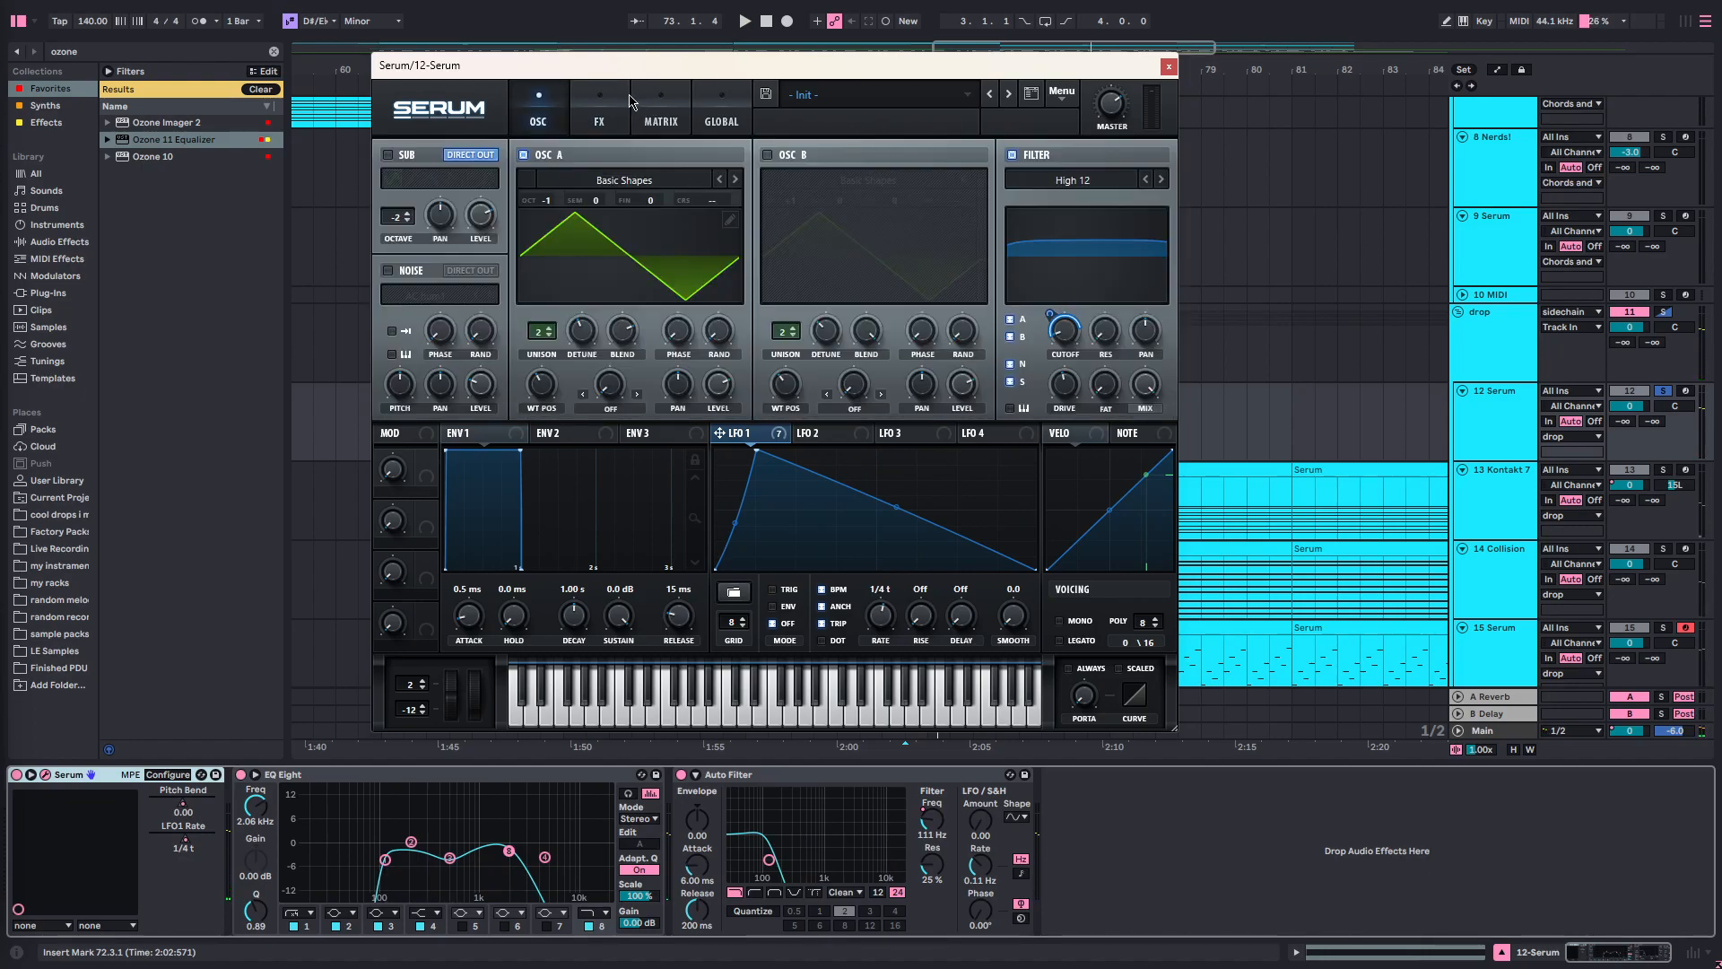
{"action": "left_click", "coordinate": [601, 109]}
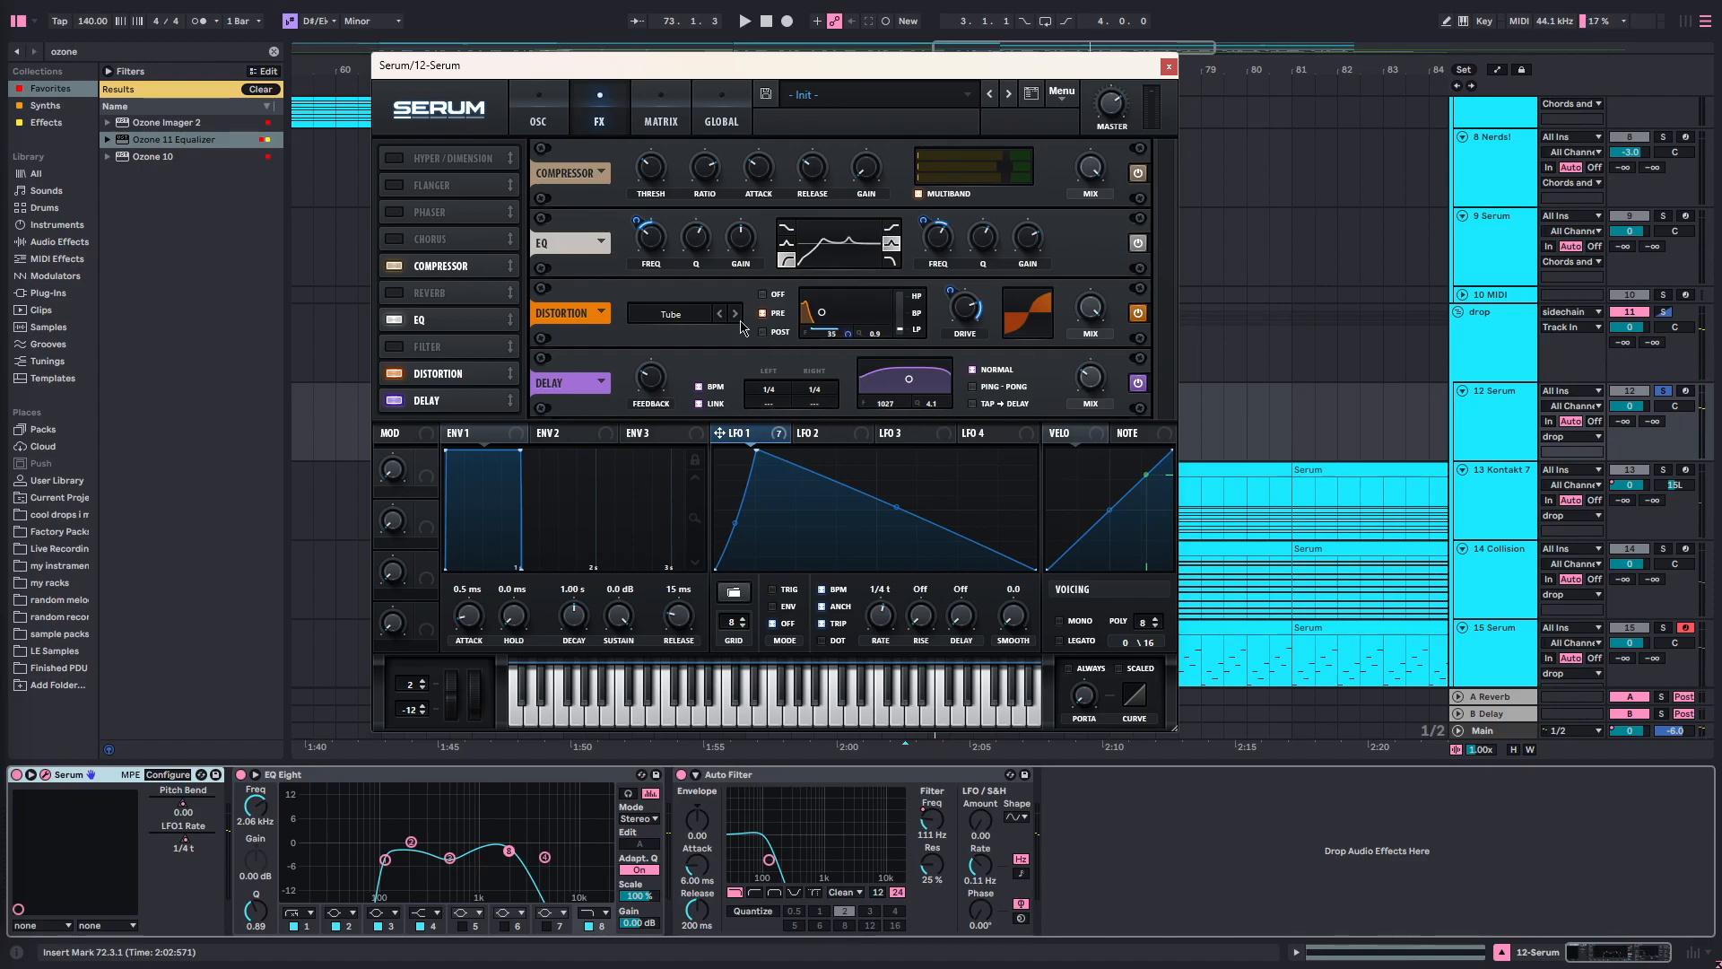
{"action": "key", "text": "space"}
{"action": "key", "text": "space"}
{"action": "left_click", "coordinate": [1168, 68]}
- Solo the 16 SINE WAVE track, play it from bar 65 and examine its whole effects chain
{"action": "scroll", "coordinate": [623, 509], "scroll_direction": "down", "scroll_amount": 9}
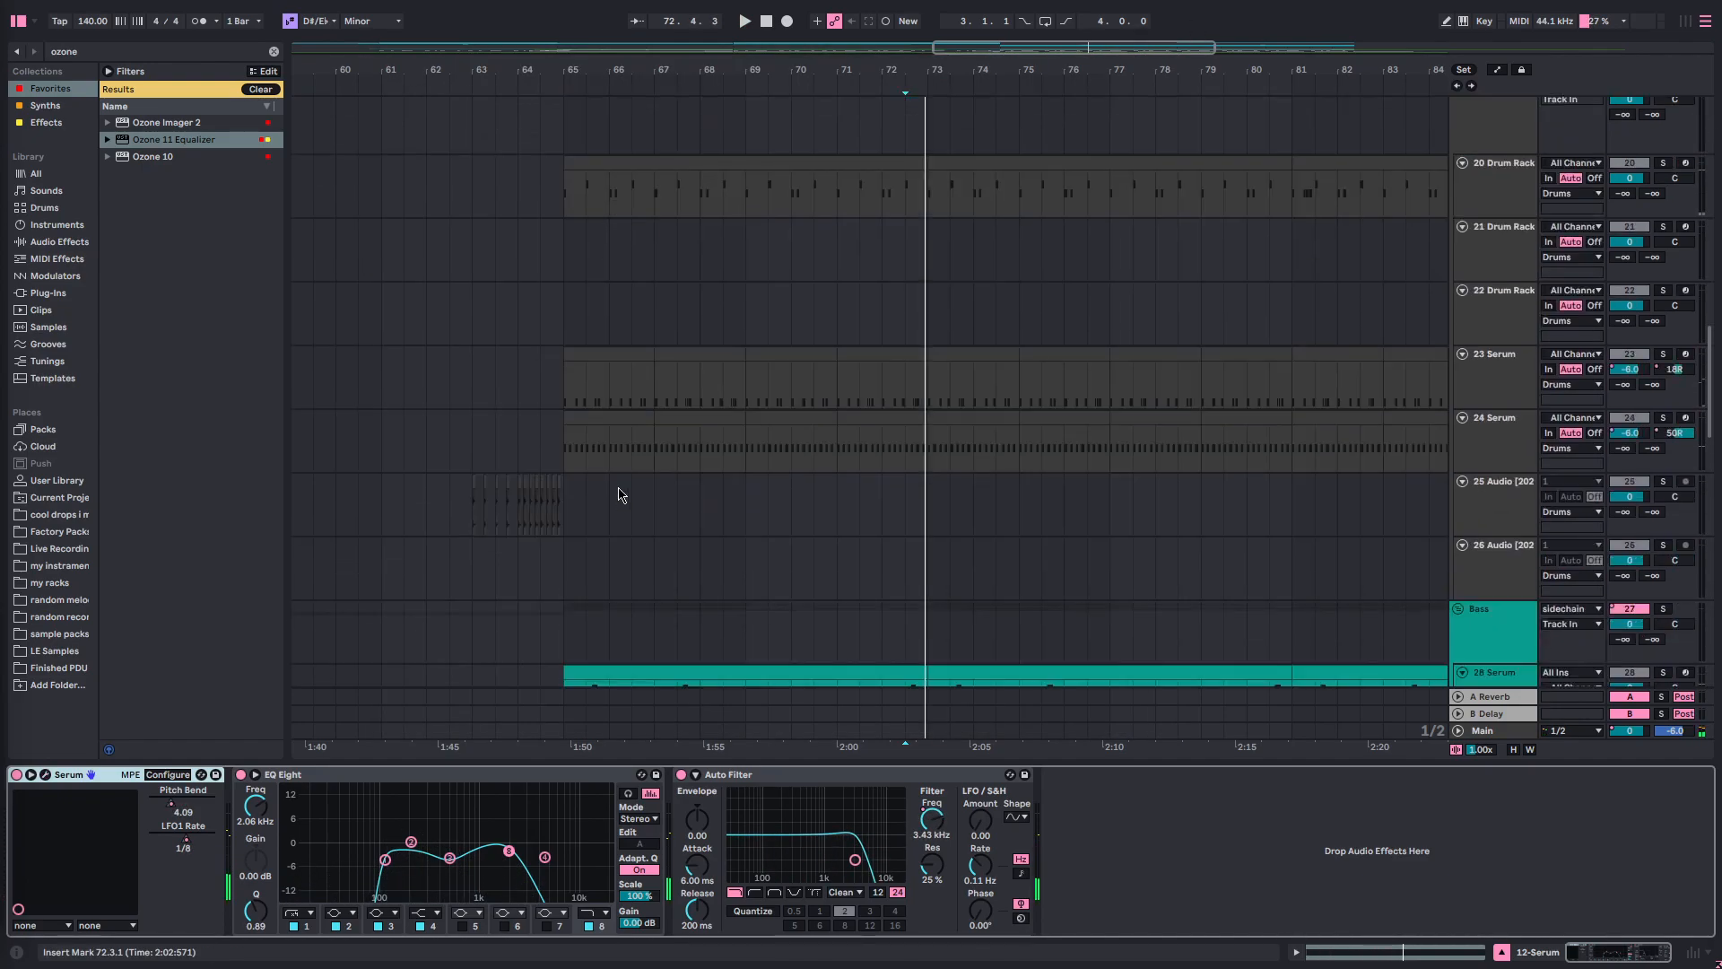
{"action": "scroll", "coordinate": [623, 509], "scroll_direction": "up", "scroll_amount": 8}
{"action": "left_click", "coordinate": [565, 467]}
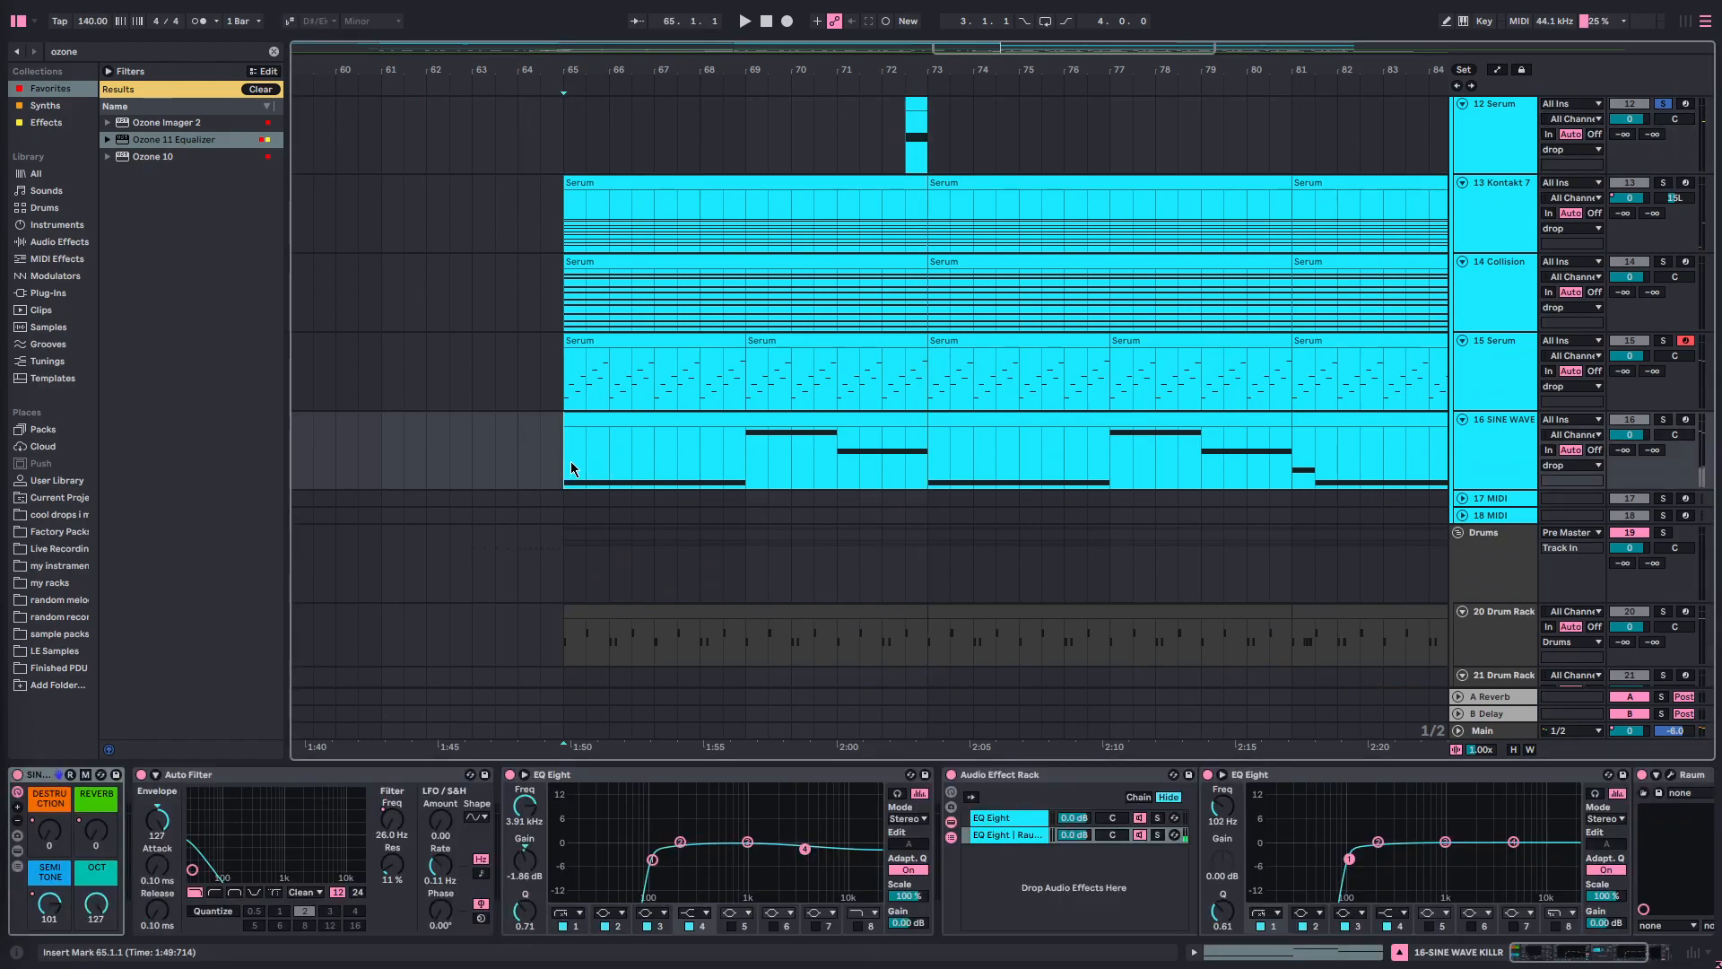
{"action": "key", "text": "space"}
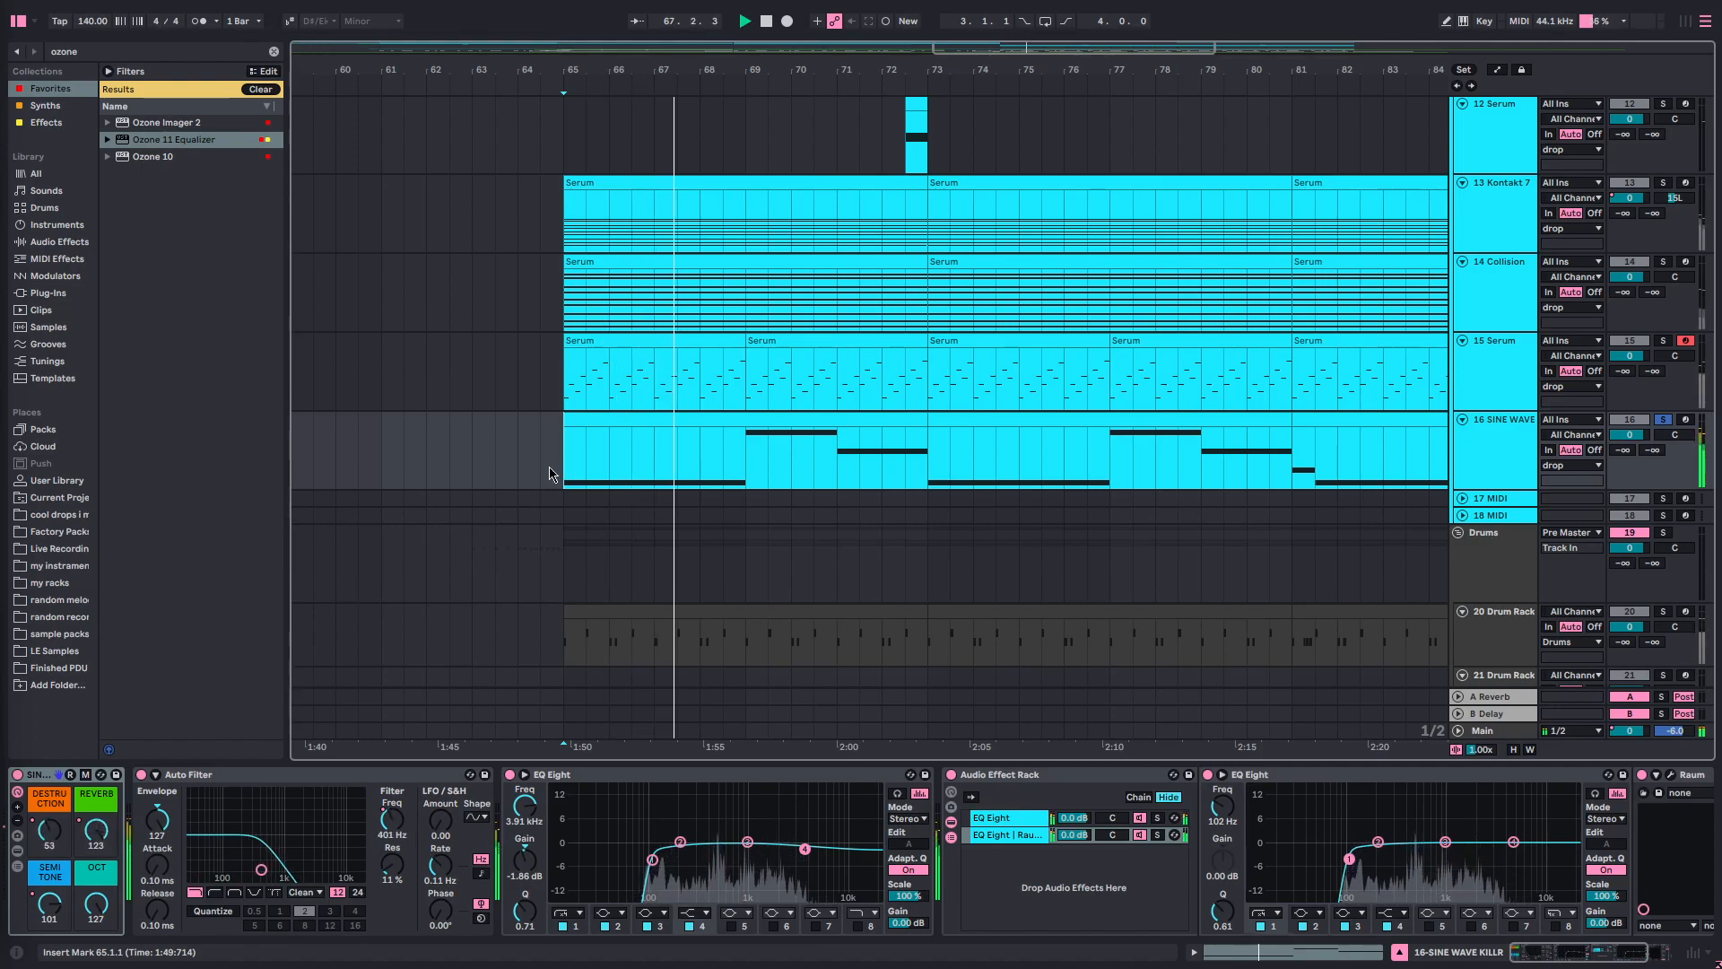
{"action": "scroll", "coordinate": [846, 863], "scroll_direction": "right", "scroll_amount": 3}
{"action": "scroll", "coordinate": [846, 863], "scroll_direction": "right", "scroll_amount": 3}
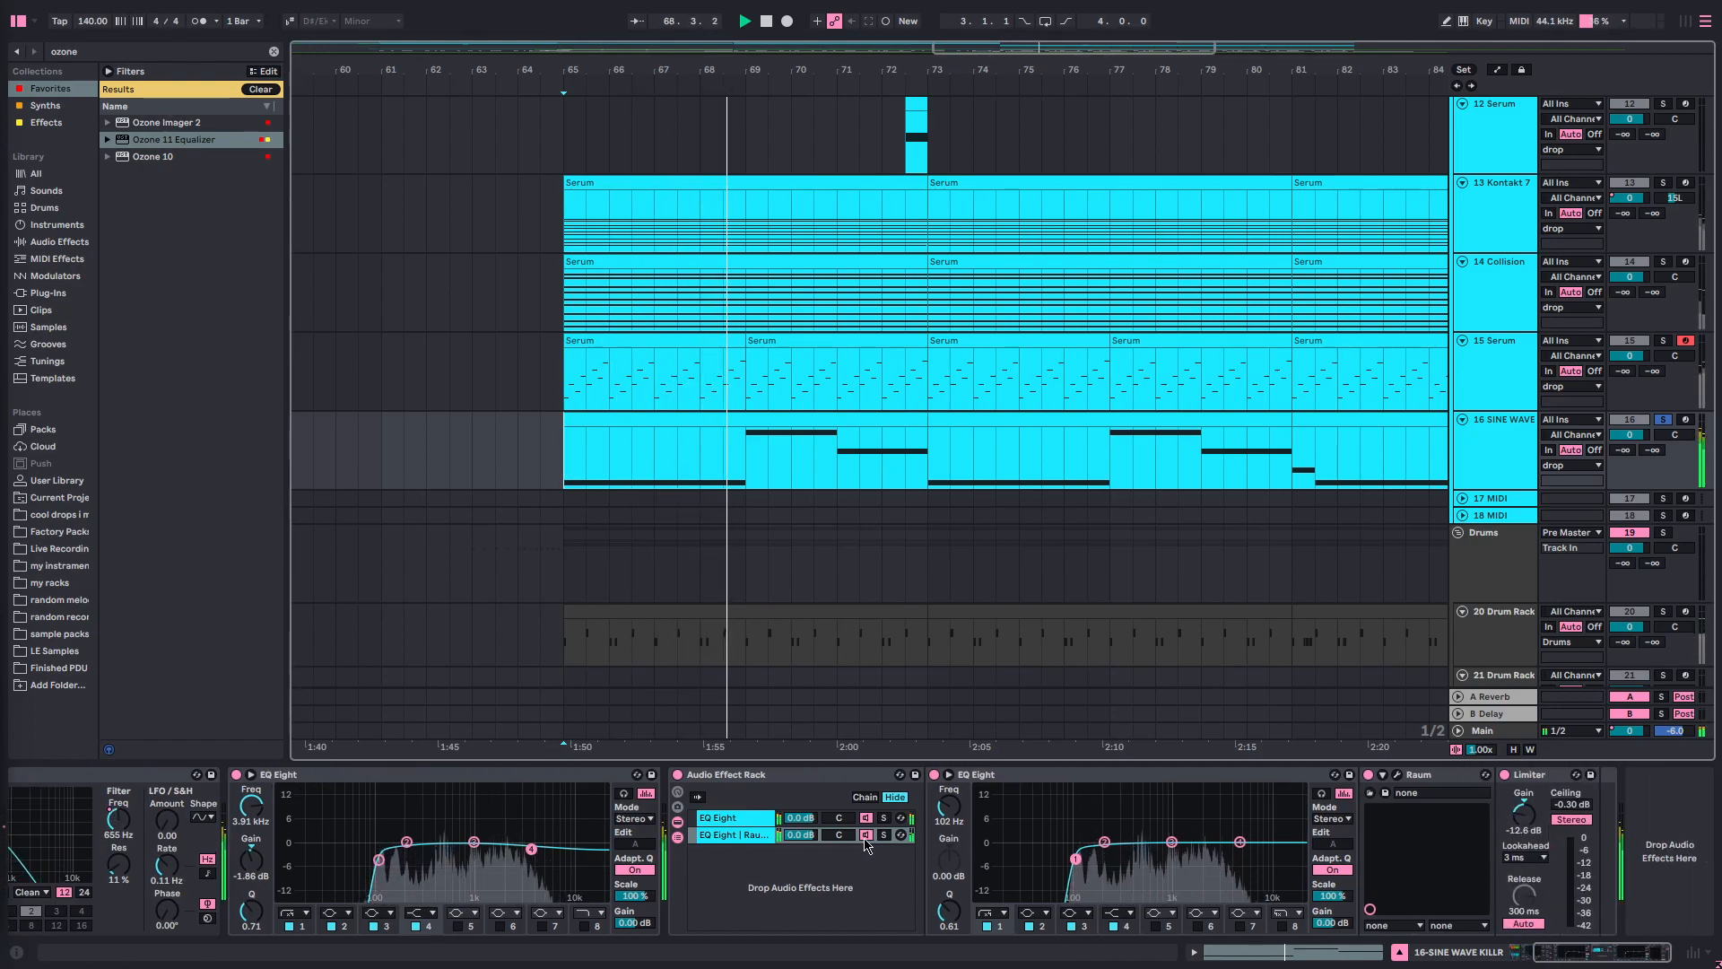
{"action": "scroll", "coordinate": [916, 888], "scroll_direction": "left", "scroll_amount": 3}
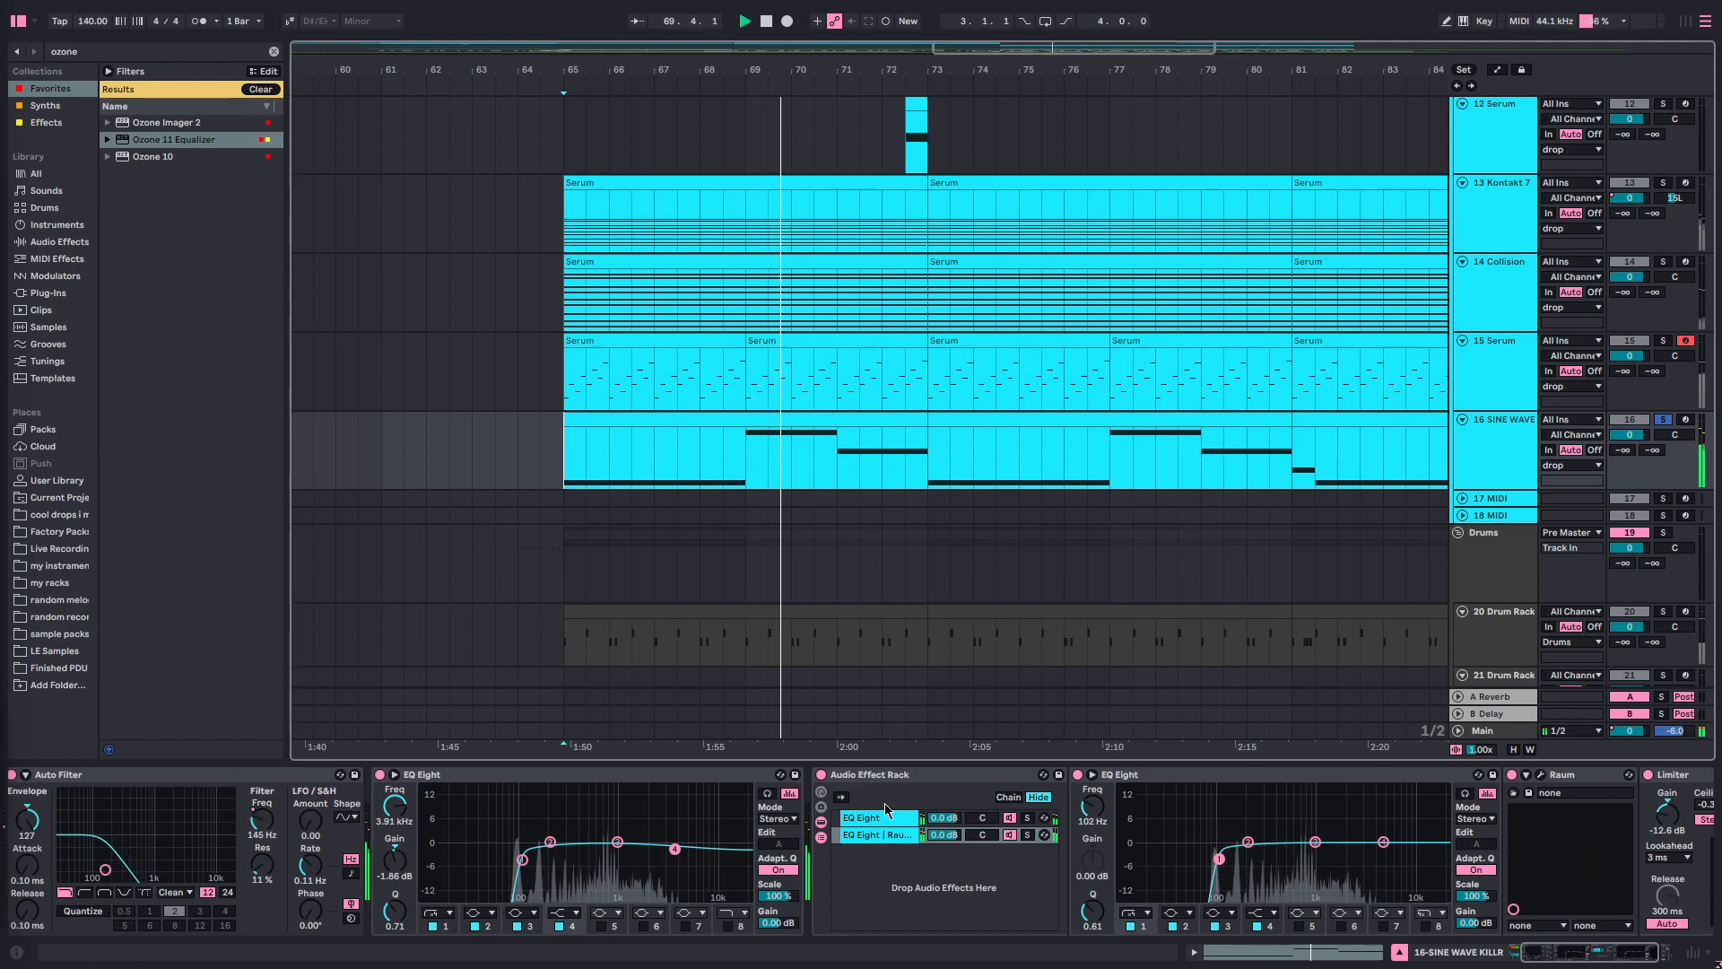
{"action": "scroll", "coordinate": [884, 804], "scroll_direction": "left", "scroll_amount": 3}
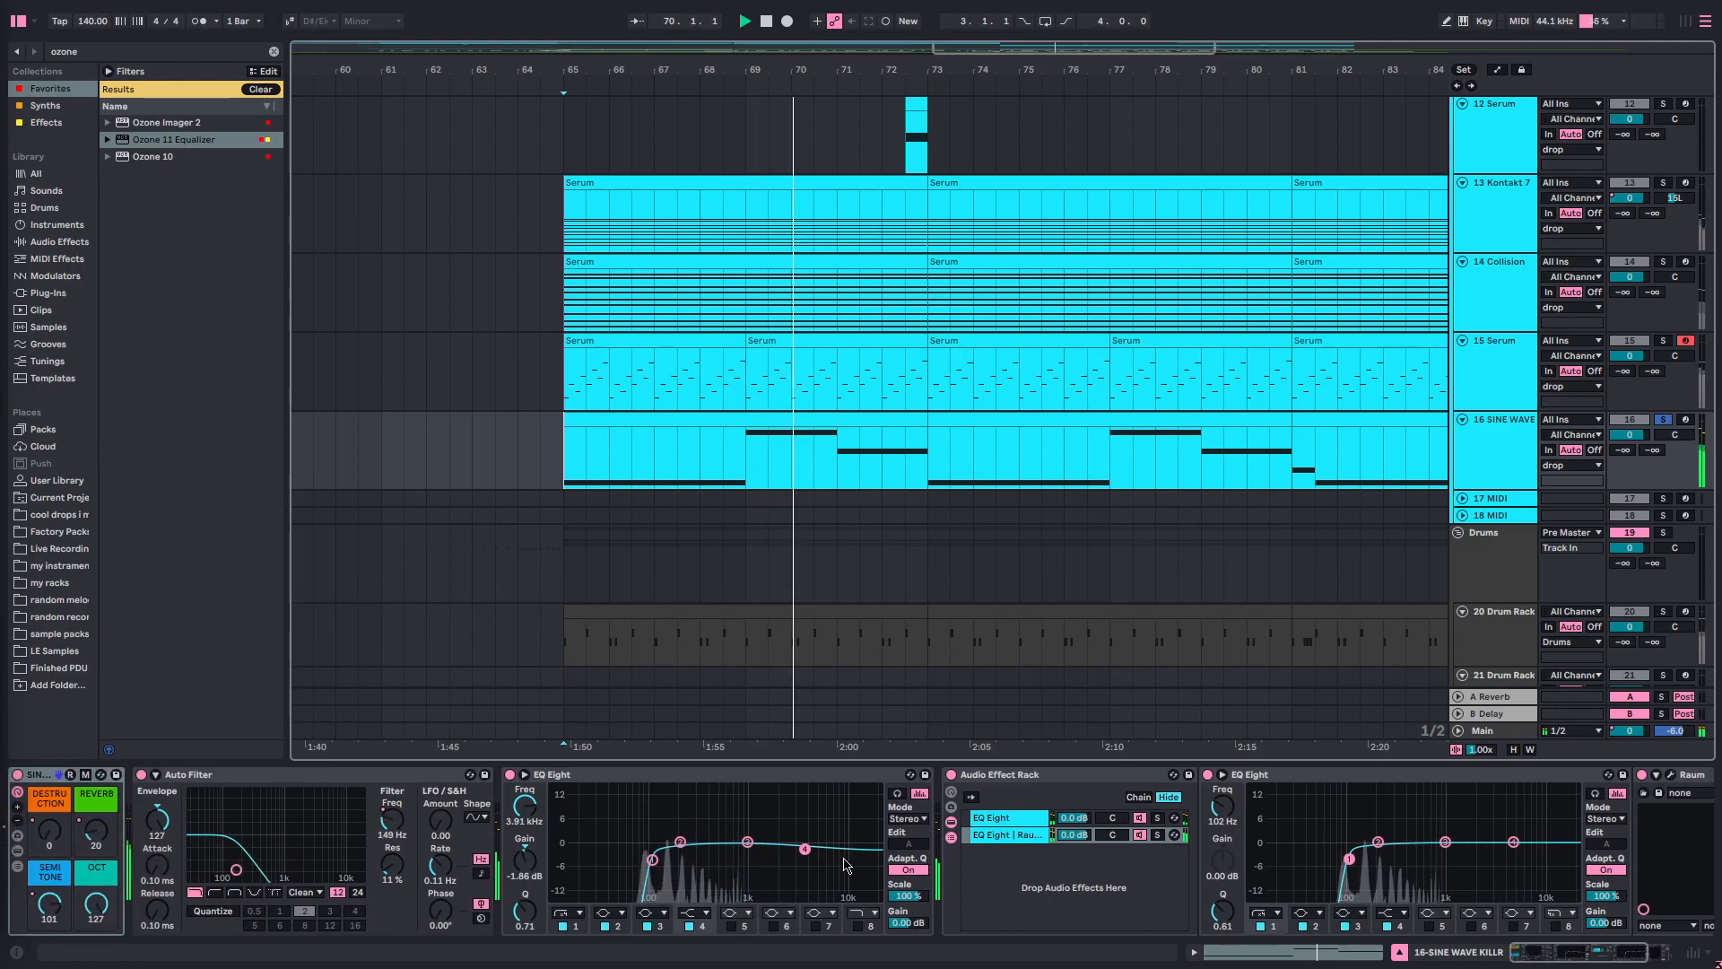
- Stop playback, return the insert mark to bar 65 and examine the sine wave instrument rack and its Auto Filter
{"action": "left_click", "coordinate": [341, 783]}
{"action": "left_click_drag", "start_coordinate": [536, 433], "coordinate": [524, 434]}
{"action": "left_click", "coordinate": [496, 448]}
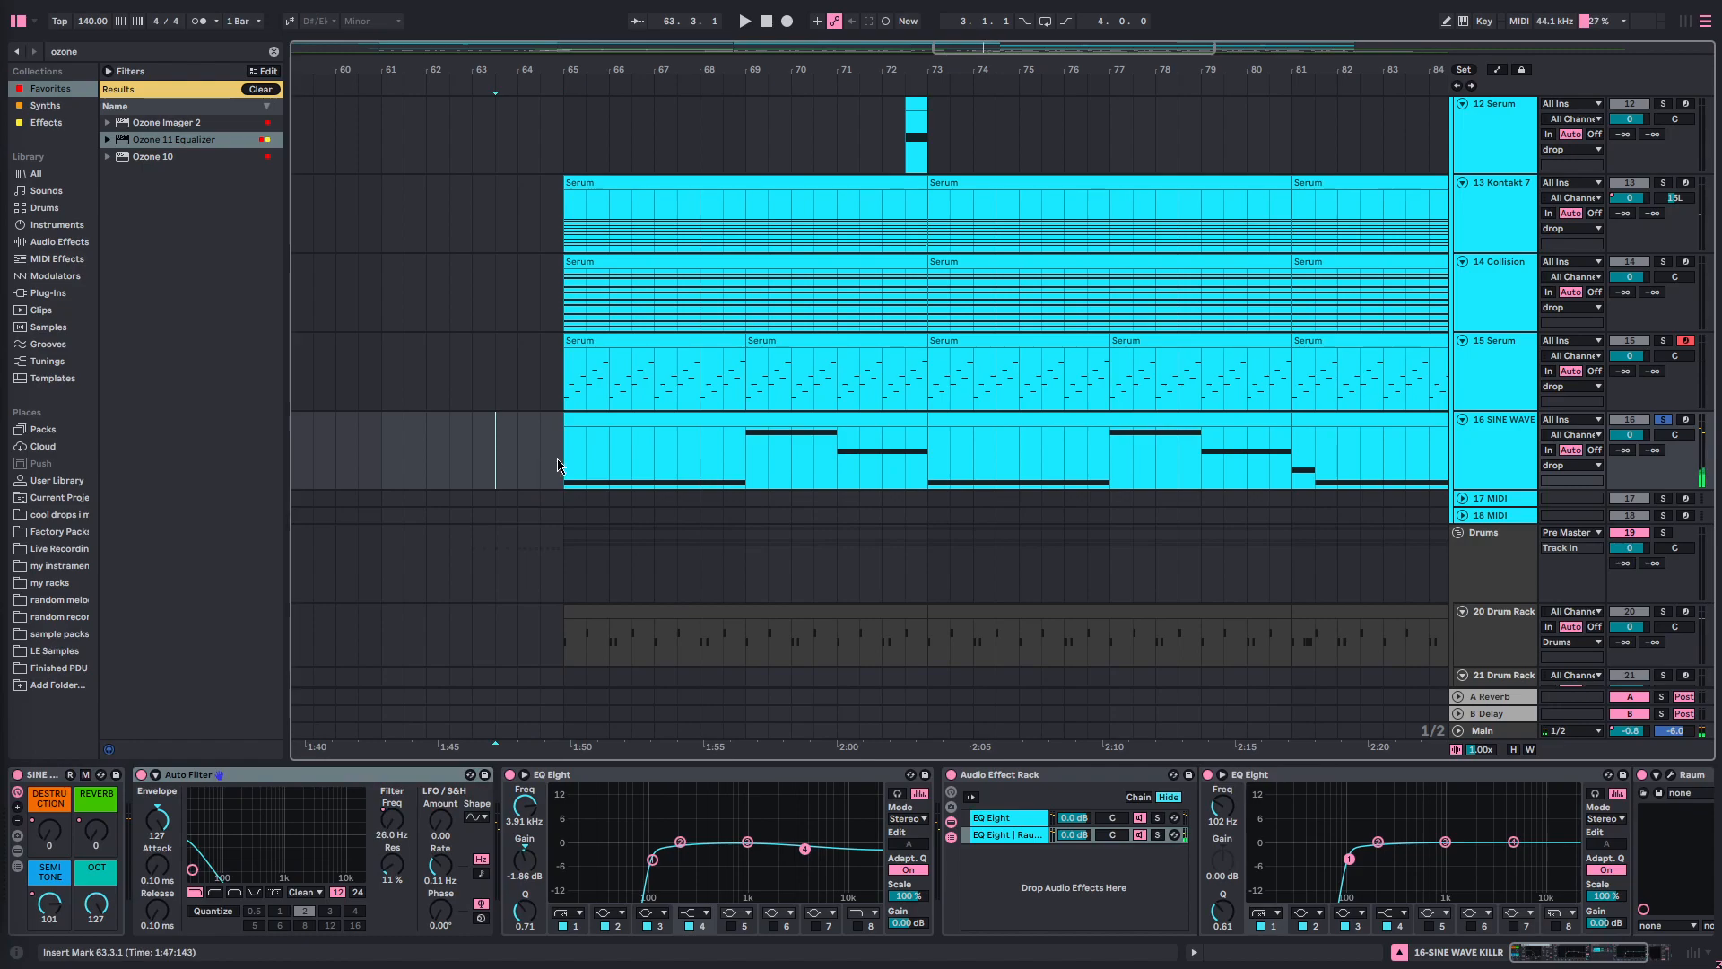
{"action": "left_click", "coordinate": [559, 465]}
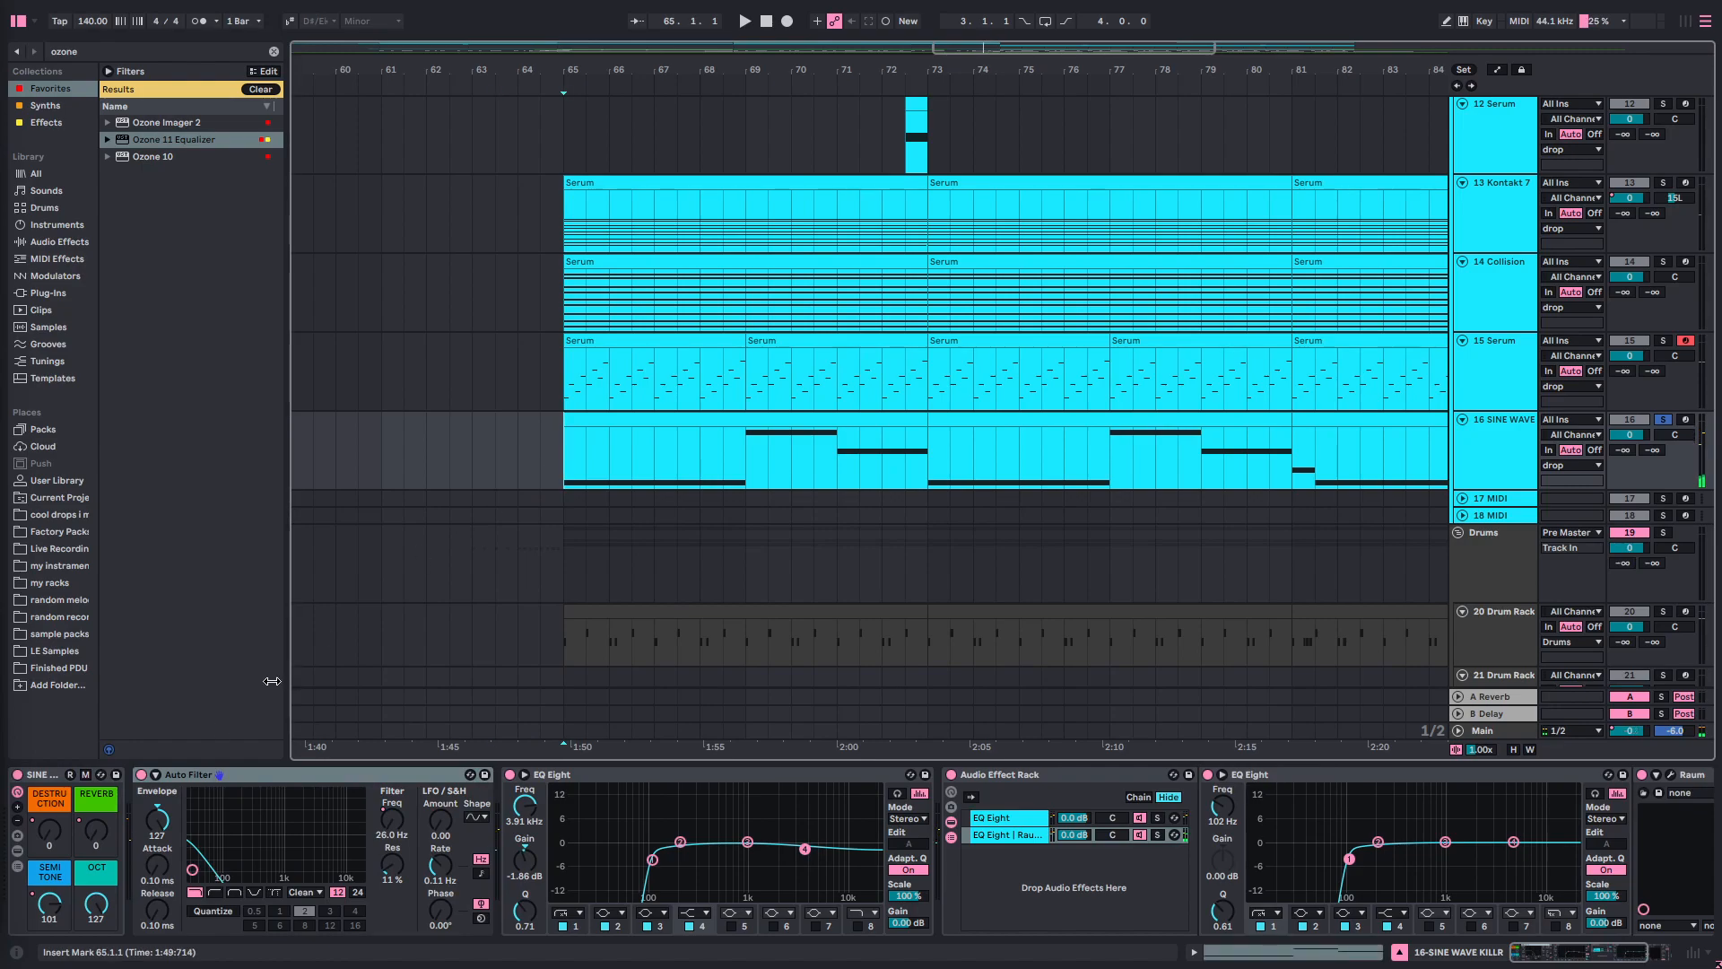
{"action": "left_click", "coordinate": [63, 777]}
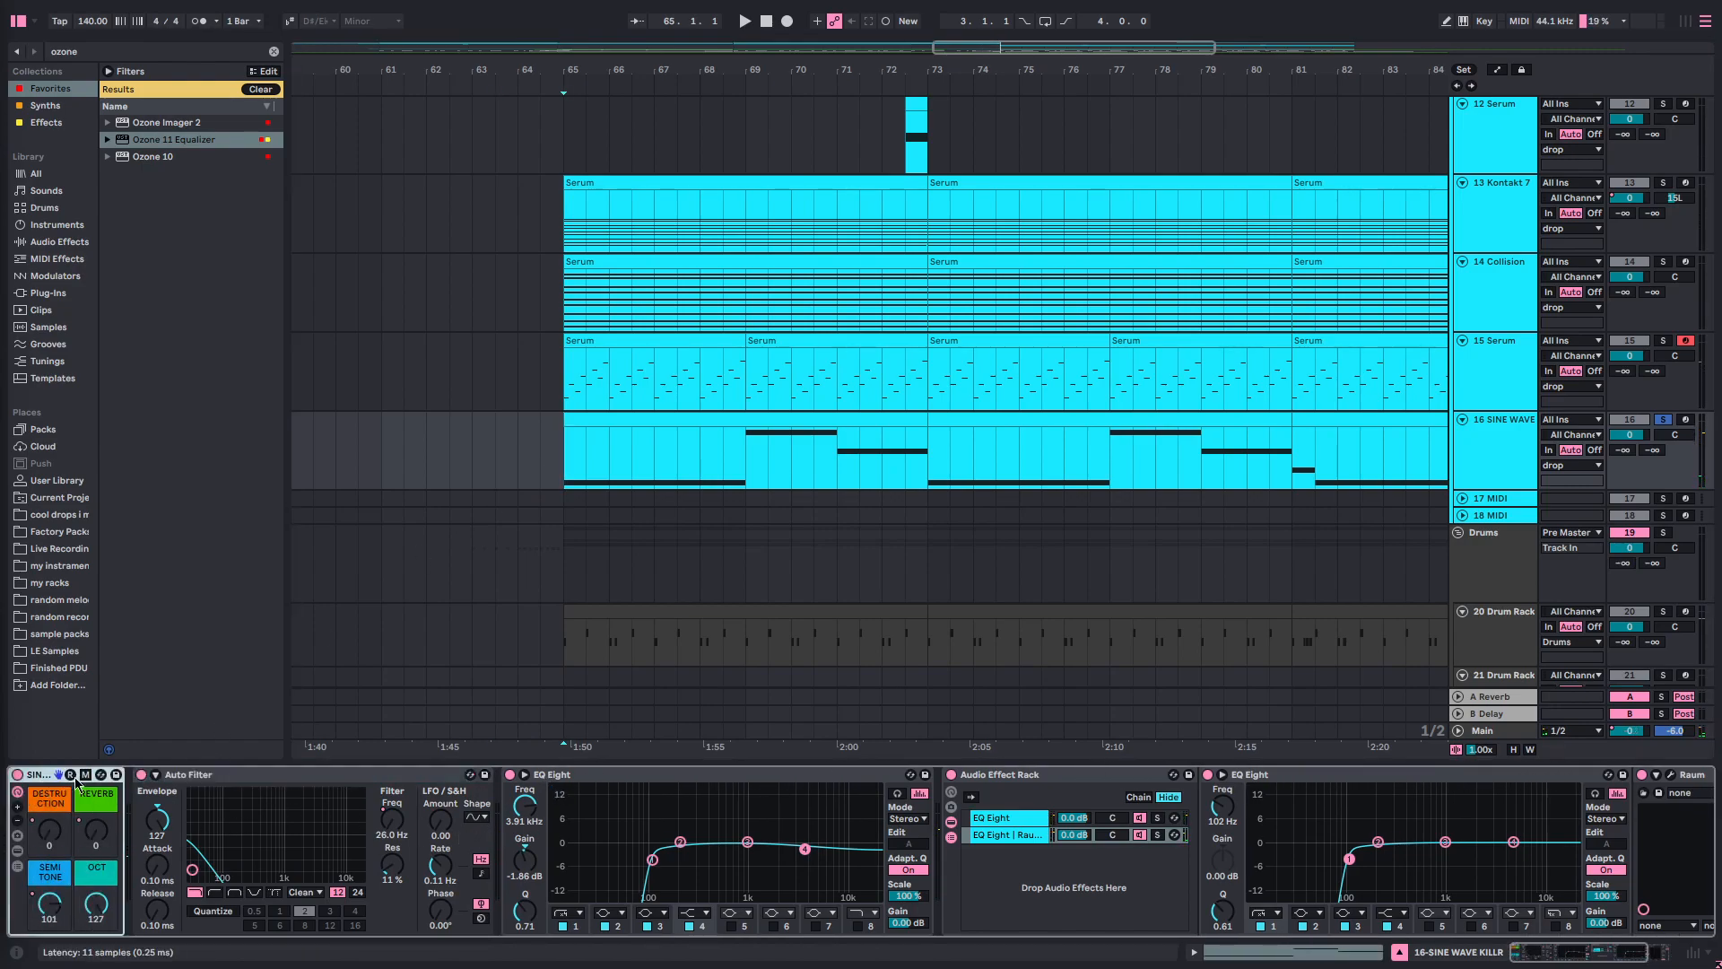
{"action": "left_click", "coordinate": [346, 794]}
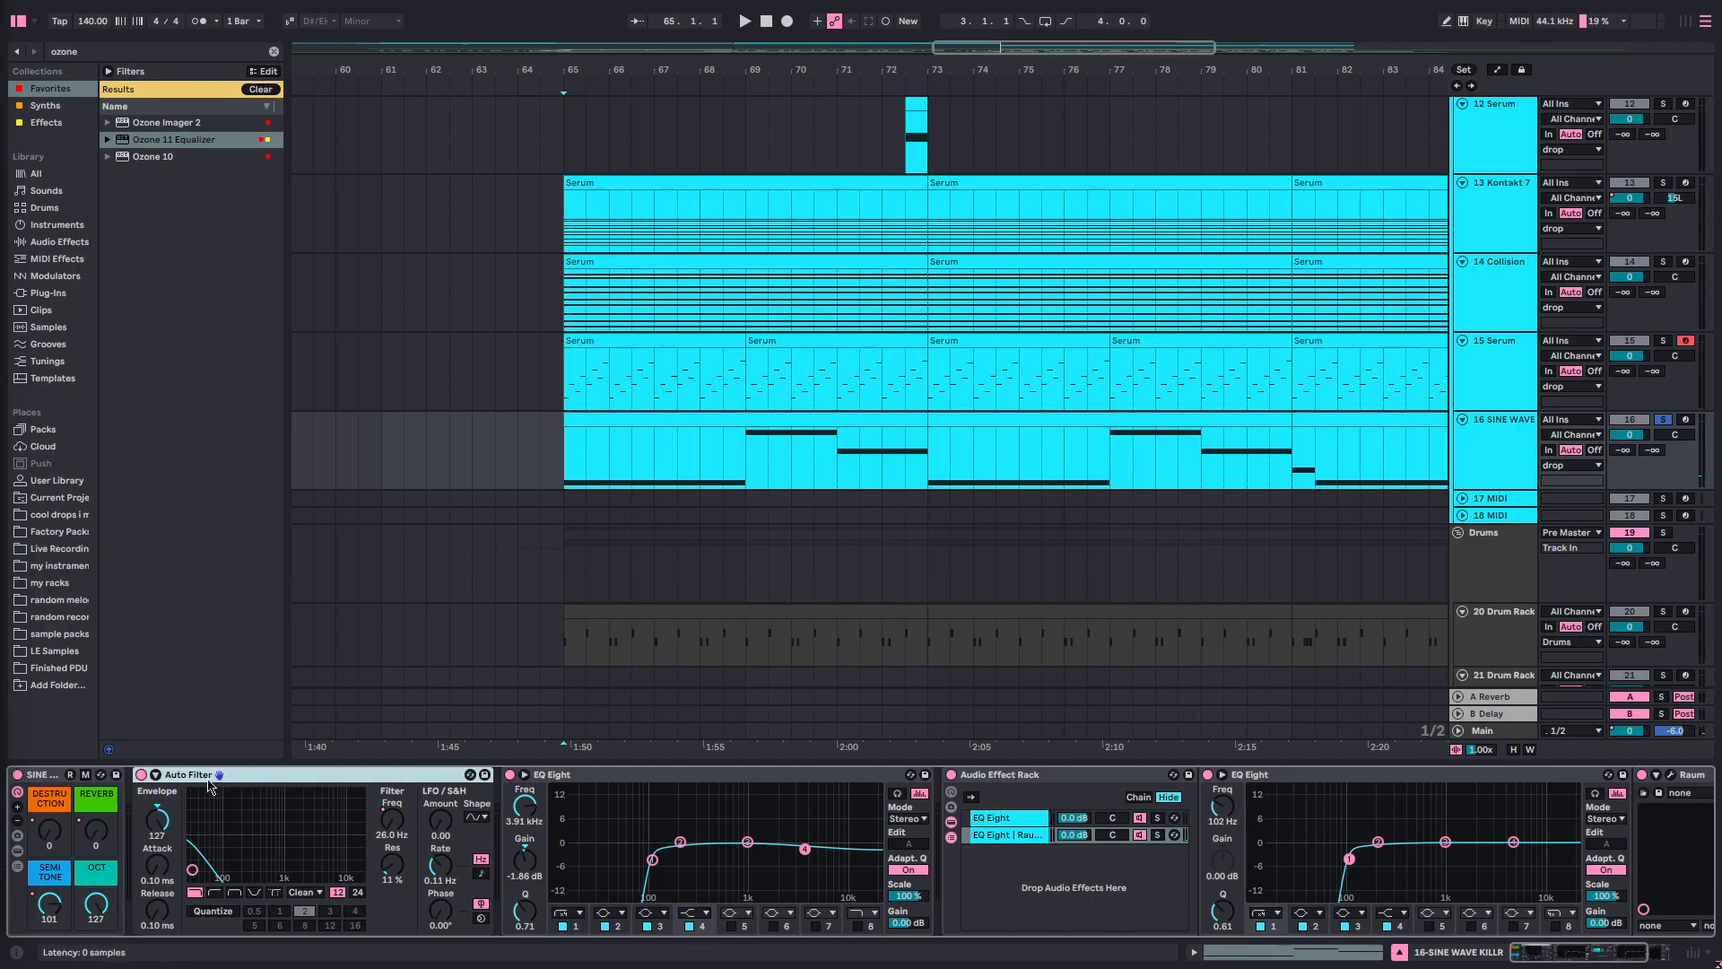
- Examine the sine wave track's EQ Eight and the devices in both chains of its Audio Effect Rack
{"action": "scroll", "coordinate": [404, 796], "scroll_direction": "down", "scroll_amount": 3}
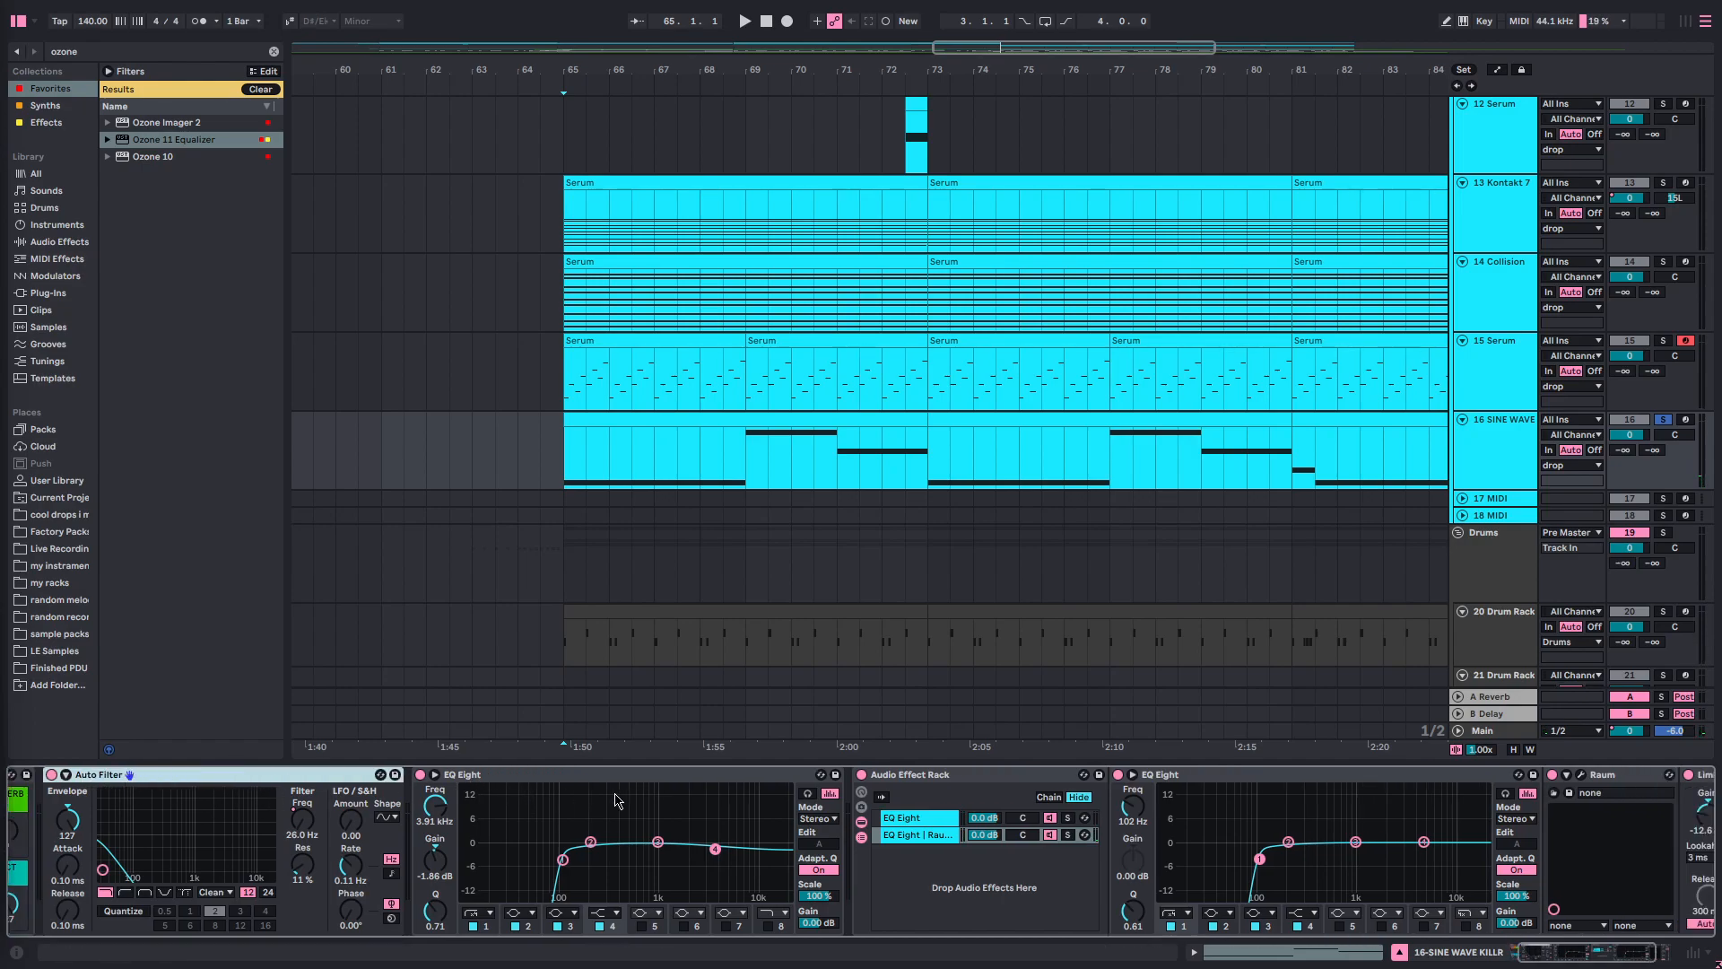
{"action": "scroll", "coordinate": [640, 803], "scroll_direction": "down", "scroll_amount": 2}
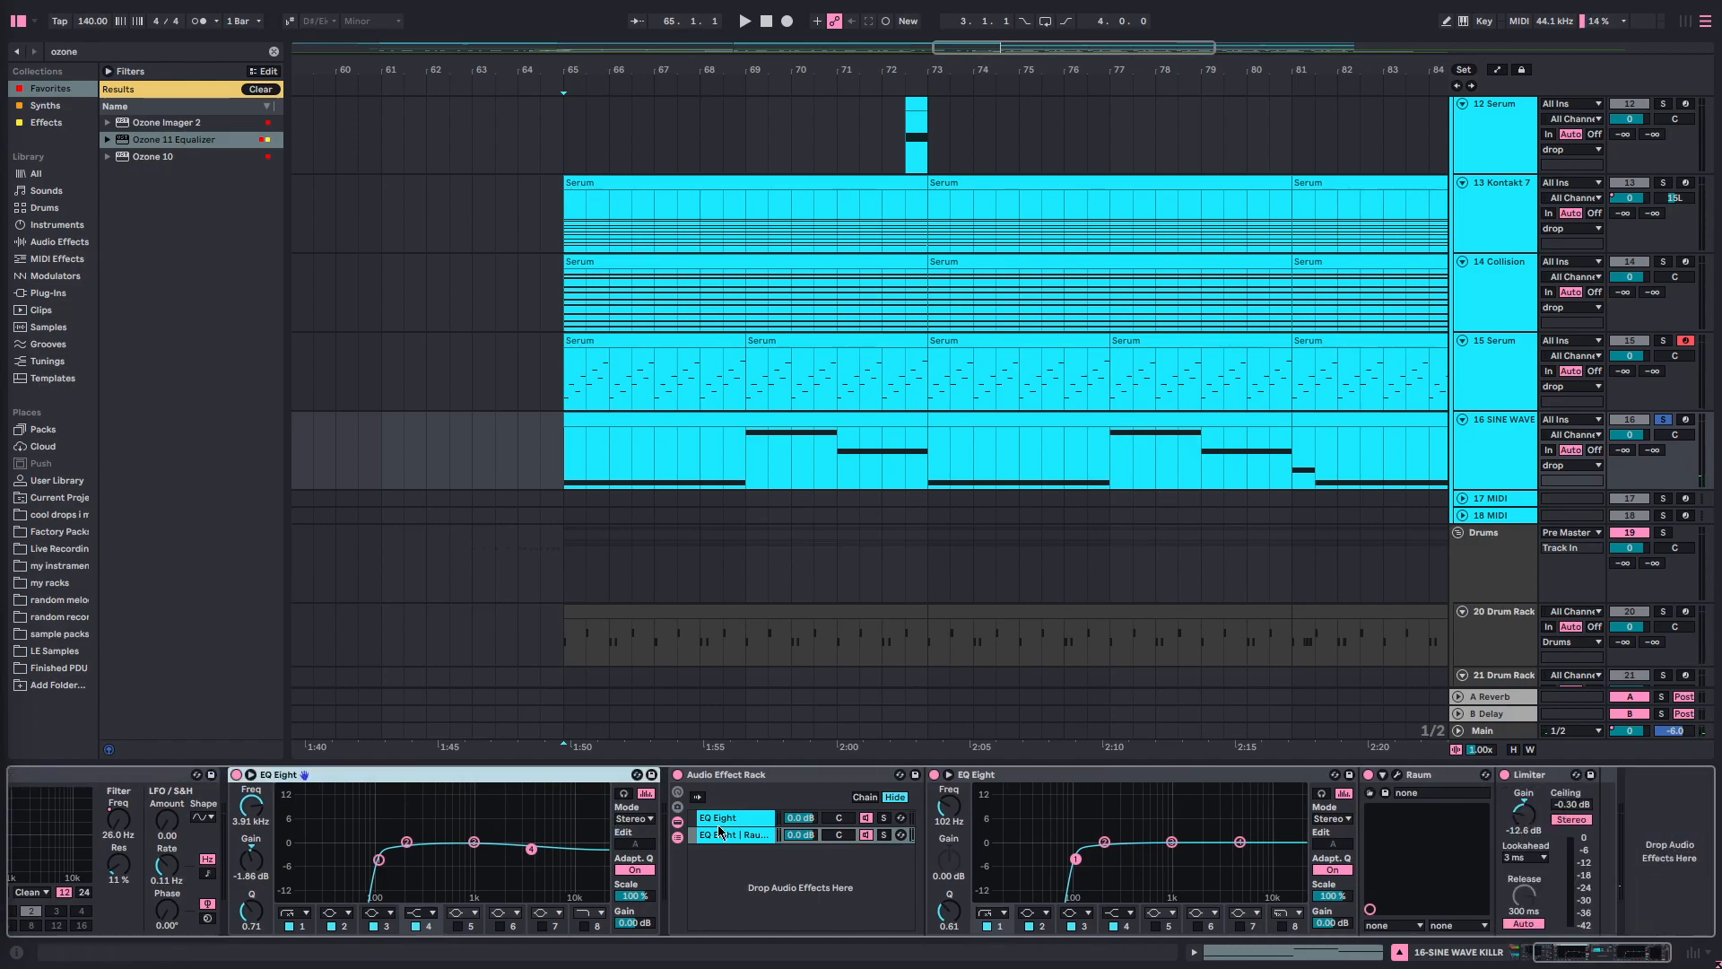
{"action": "left_click", "coordinate": [769, 801]}
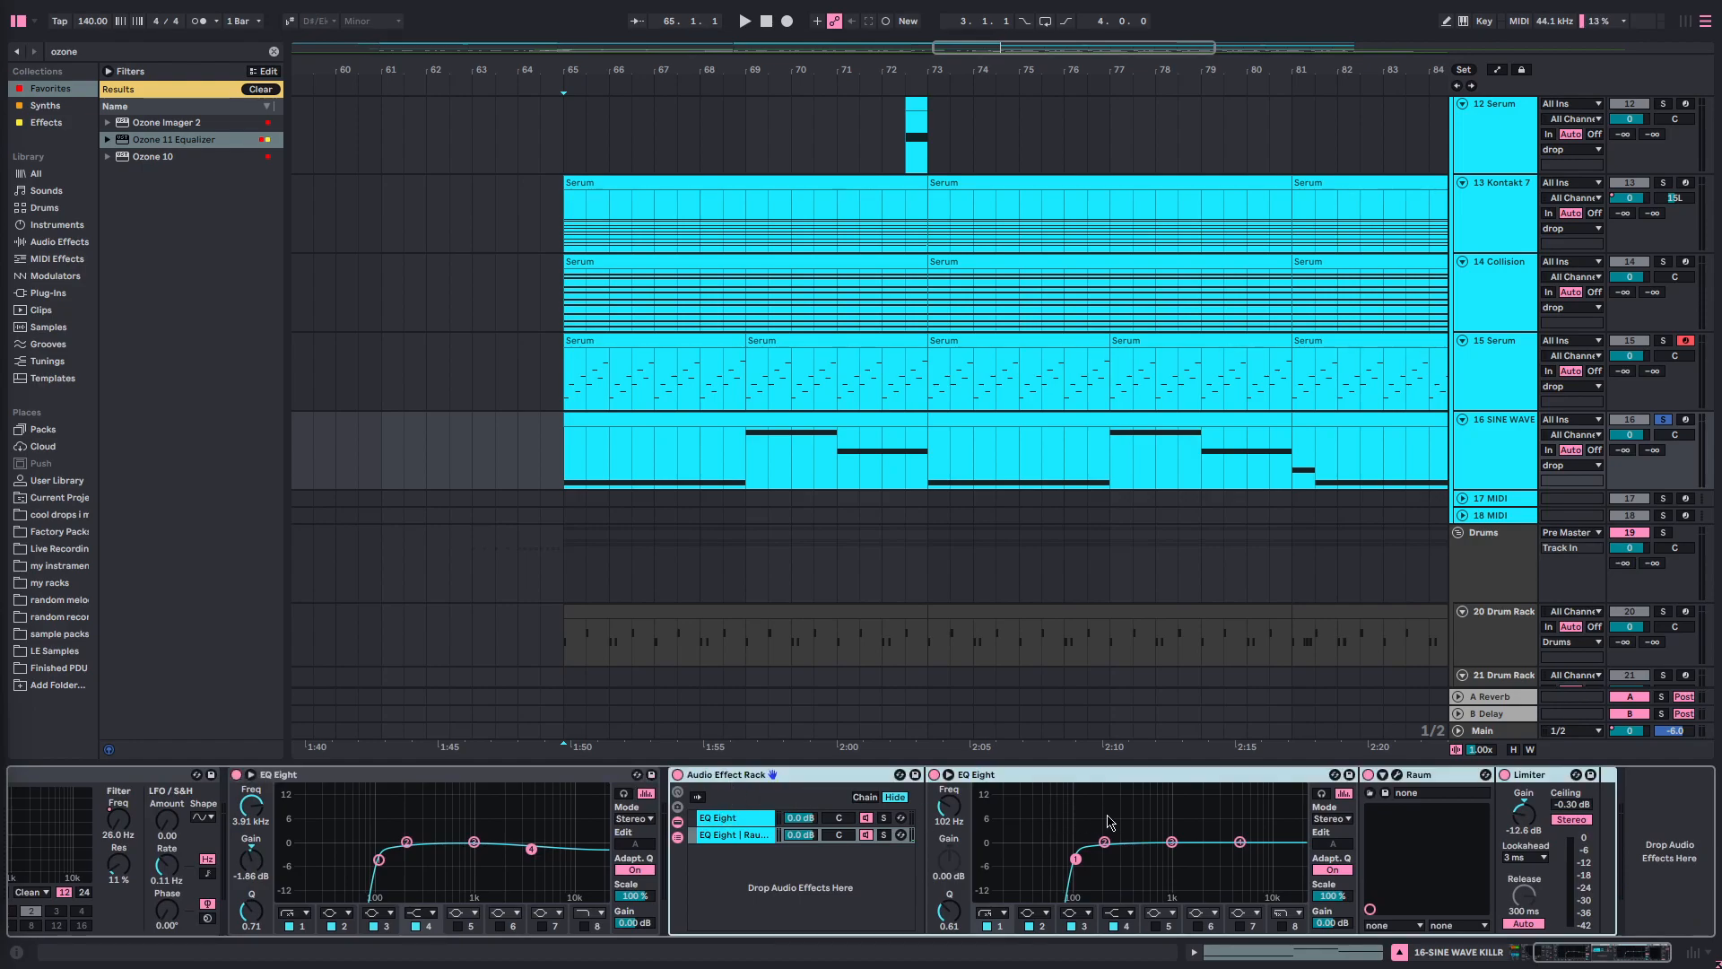
{"action": "left_click", "coordinate": [746, 836]}
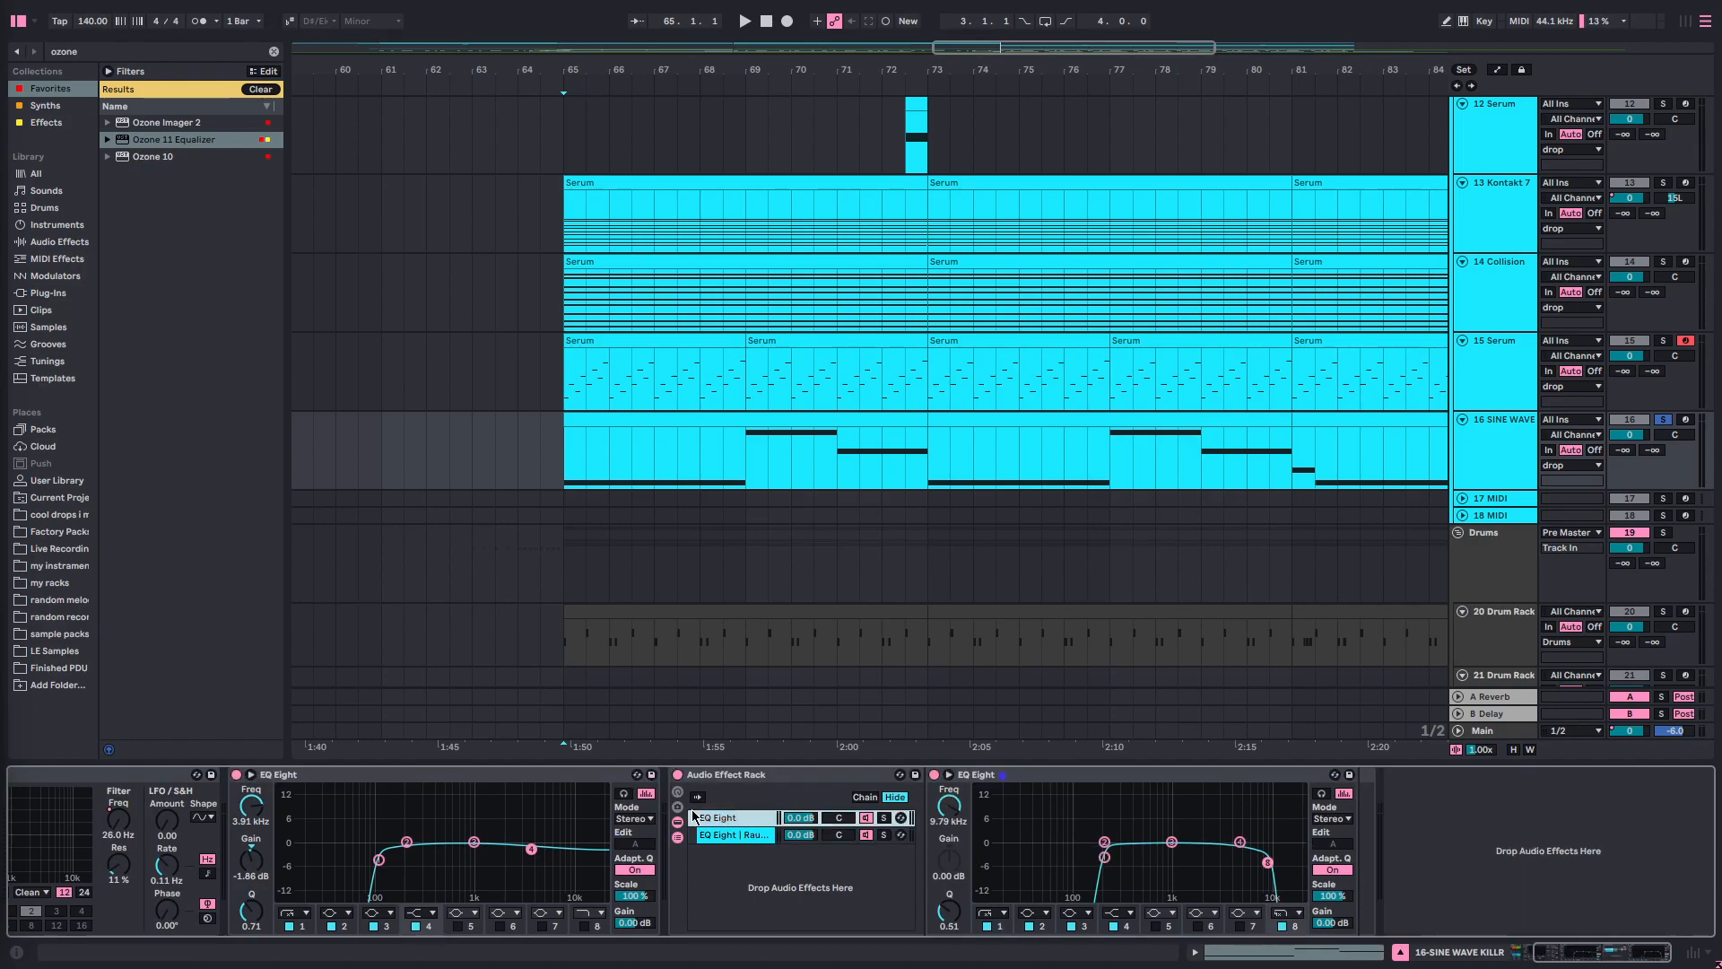
{"action": "left_click", "coordinate": [1031, 780]}
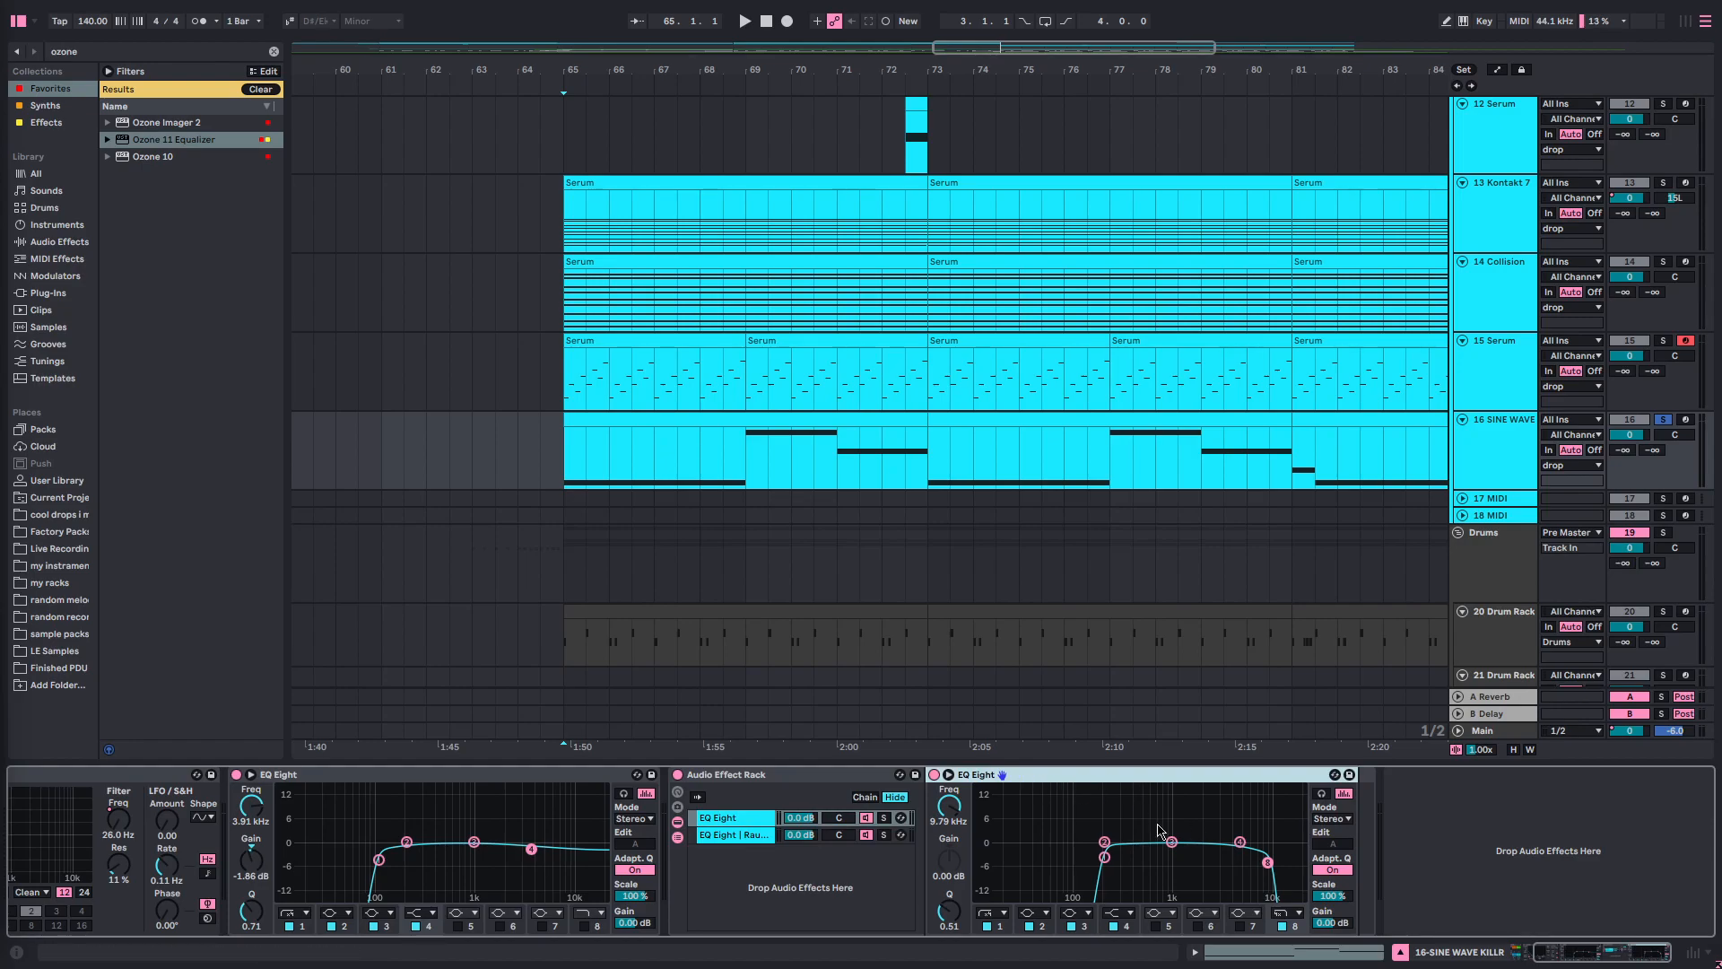
{"action": "scroll", "coordinate": [775, 825], "scroll_direction": "up", "scroll_amount": 6}
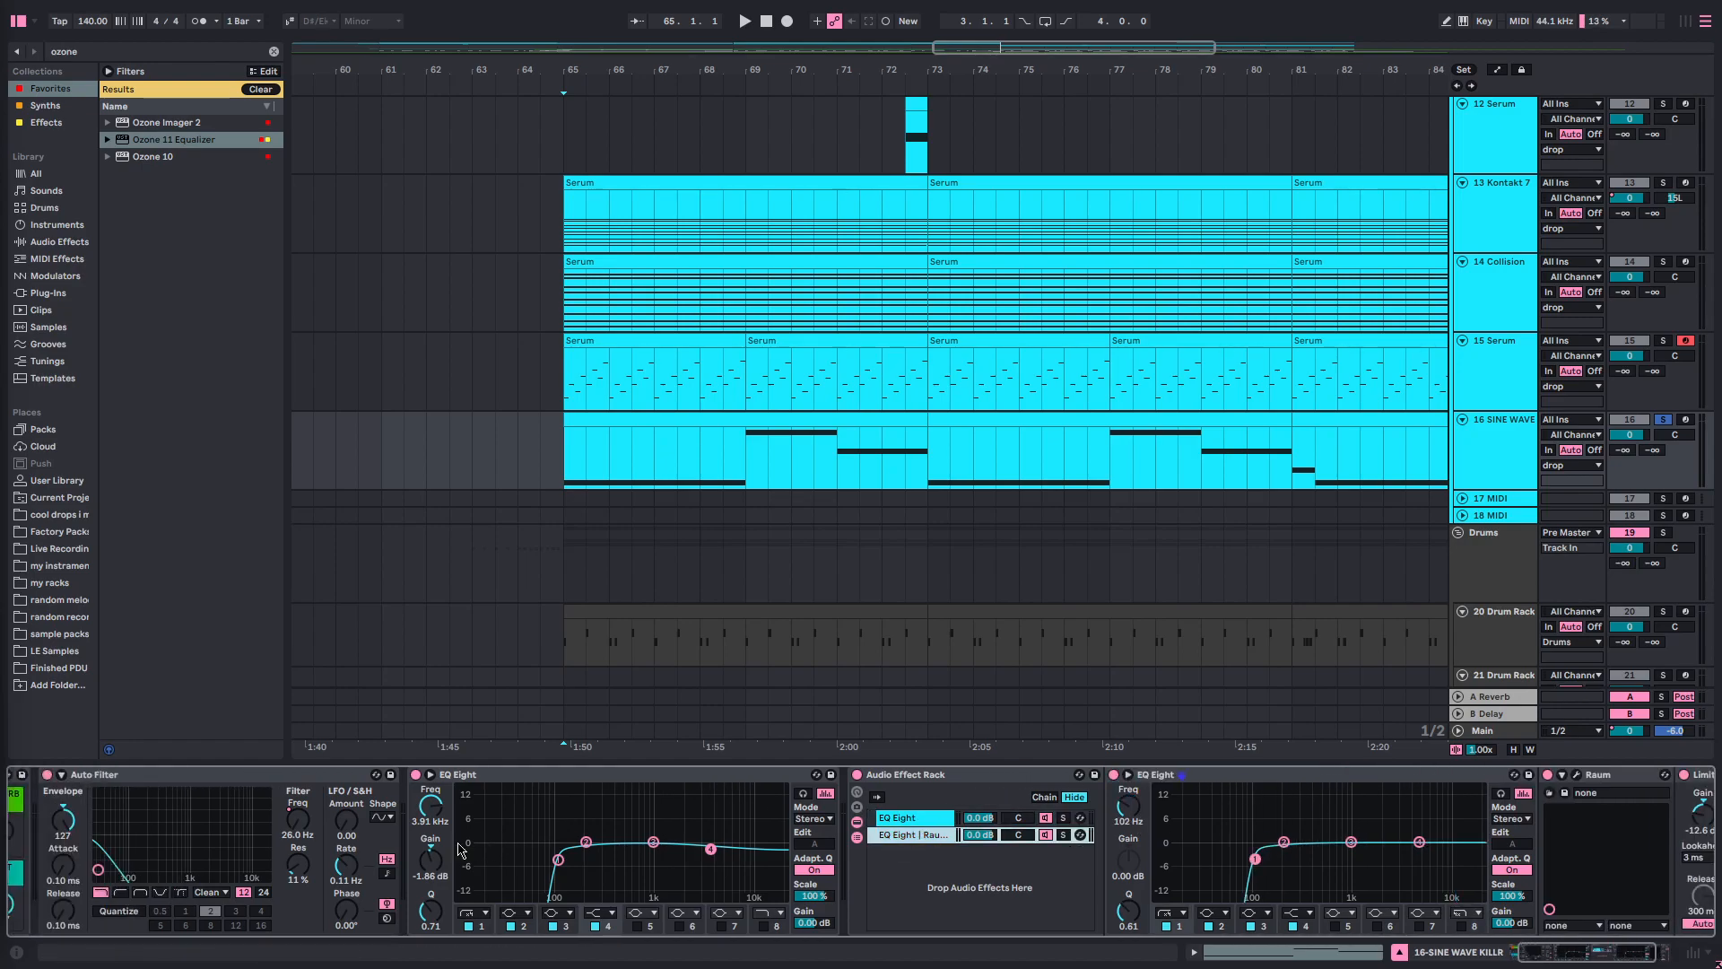
- Bypass the Auto Filter, EQ Eight and Audio Effect Rack, play the sine wave from bar 65, switch the effects back on and stop
{"action": "left_click", "coordinate": [194, 781]}
{"action": "left_click", "coordinate": [978, 786]}
{"action": "key", "text": "space"}
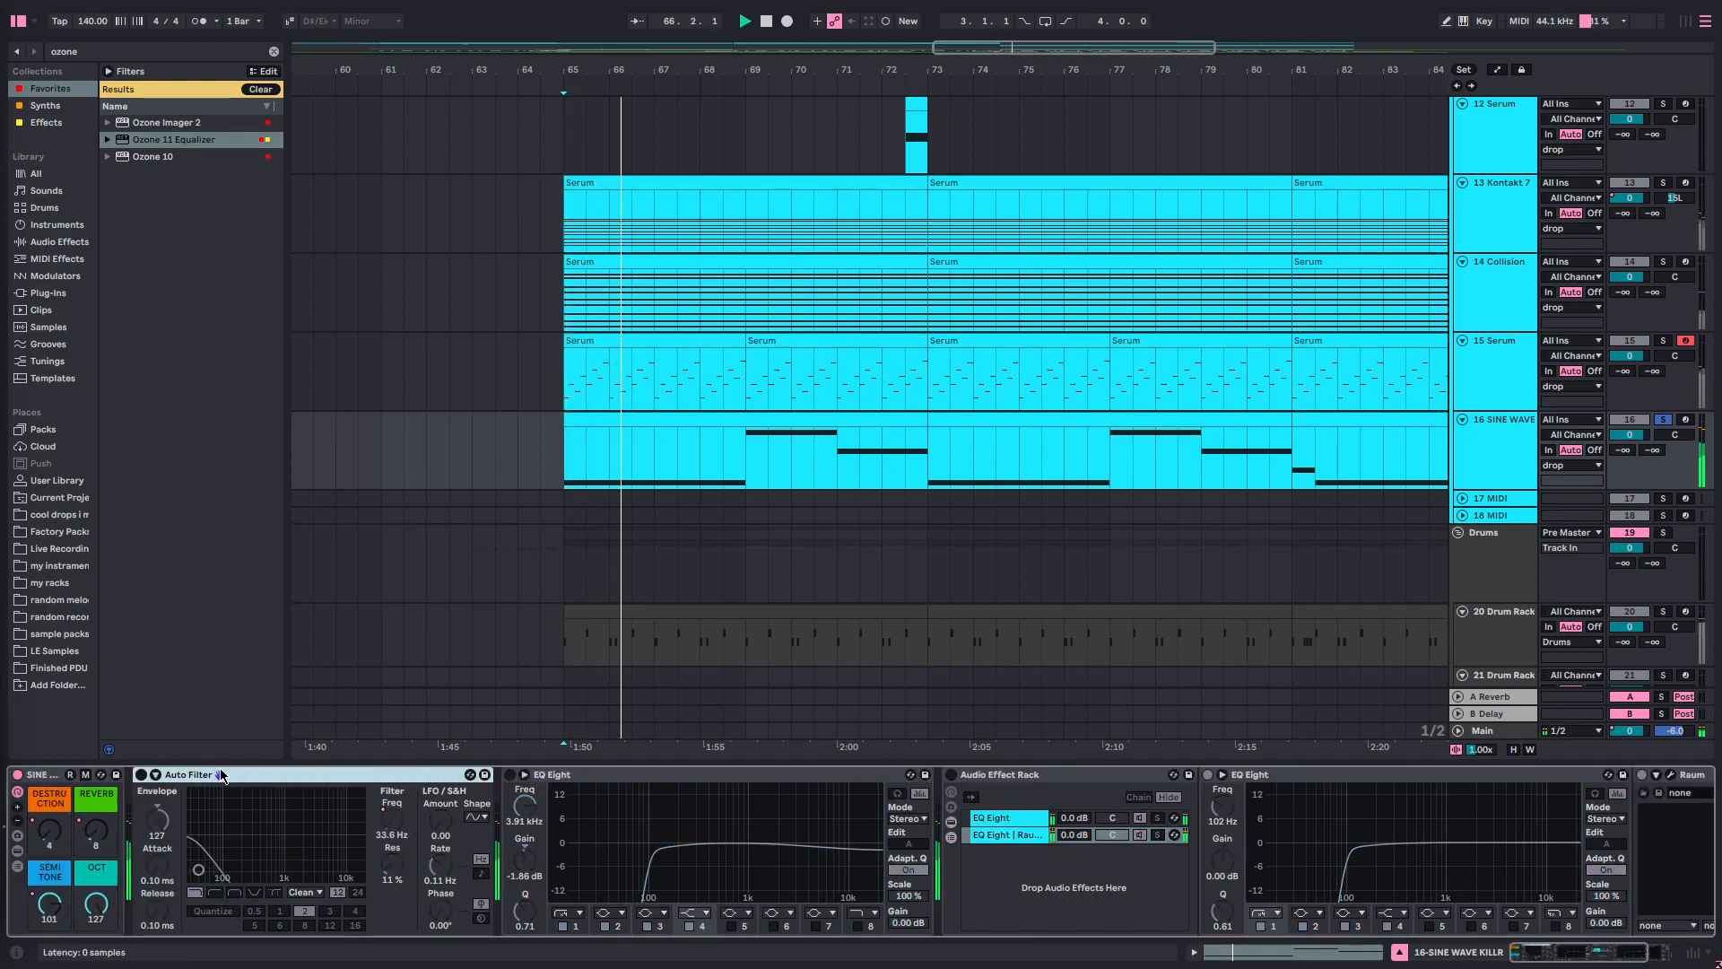
{"action": "left_click", "coordinate": [556, 491]}
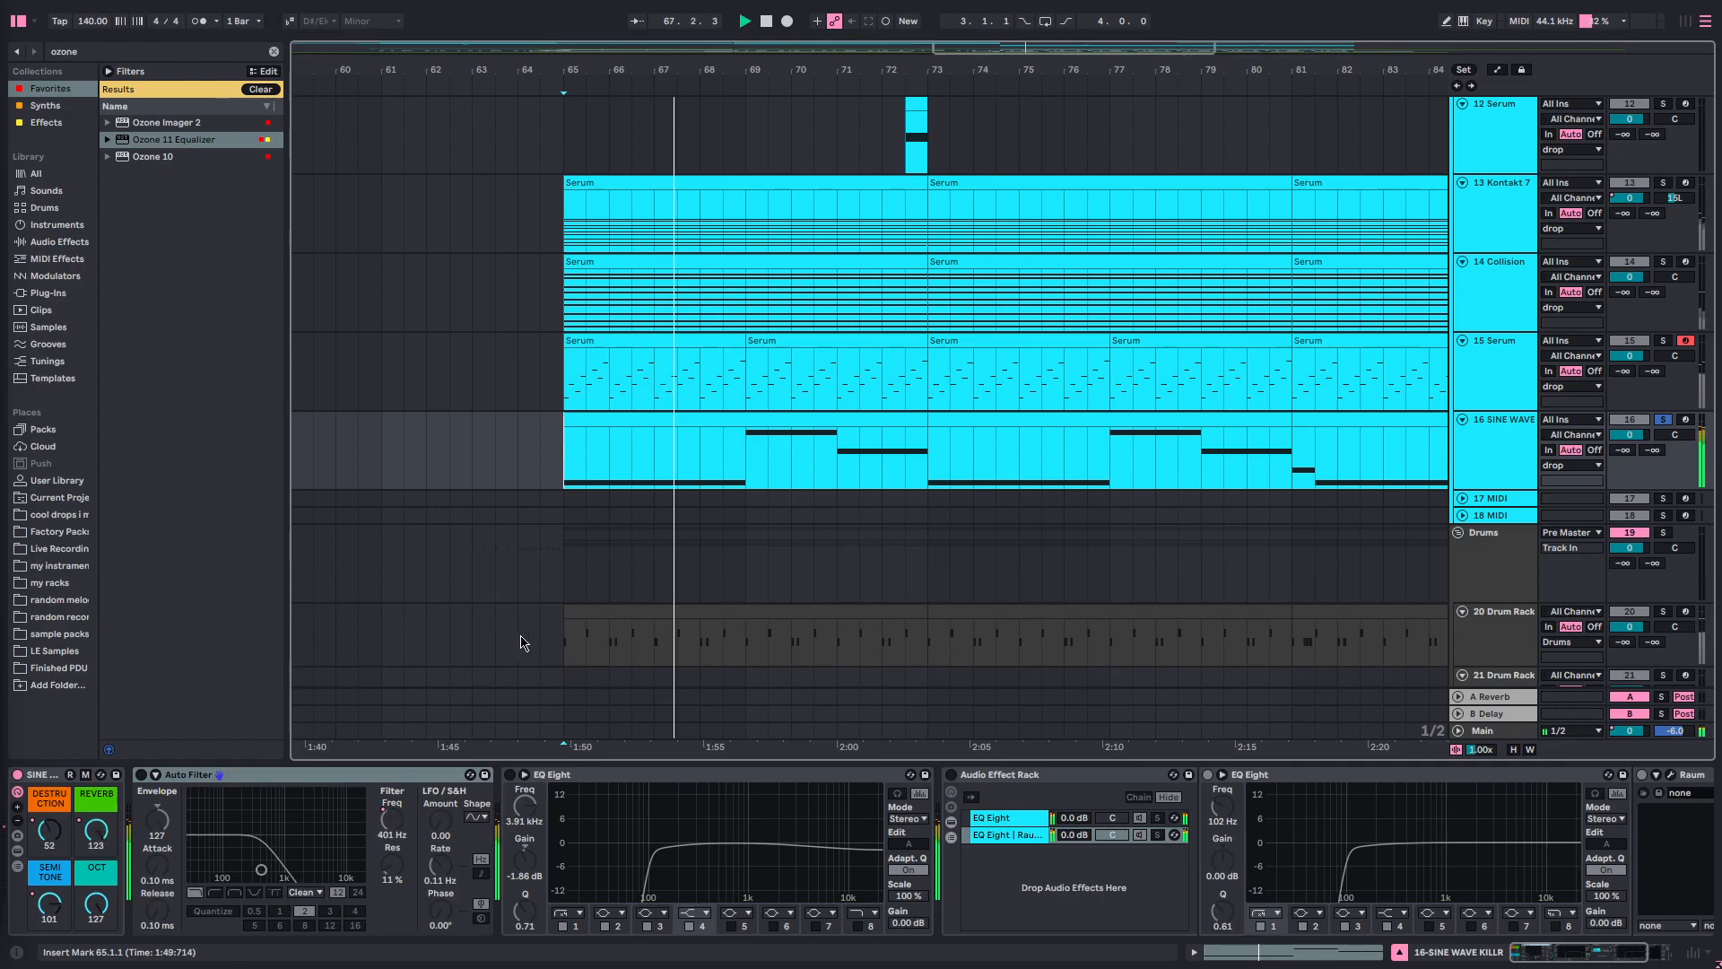
{"action": "left_click", "coordinate": [339, 778]}
{"action": "left_click", "coordinate": [959, 777]}
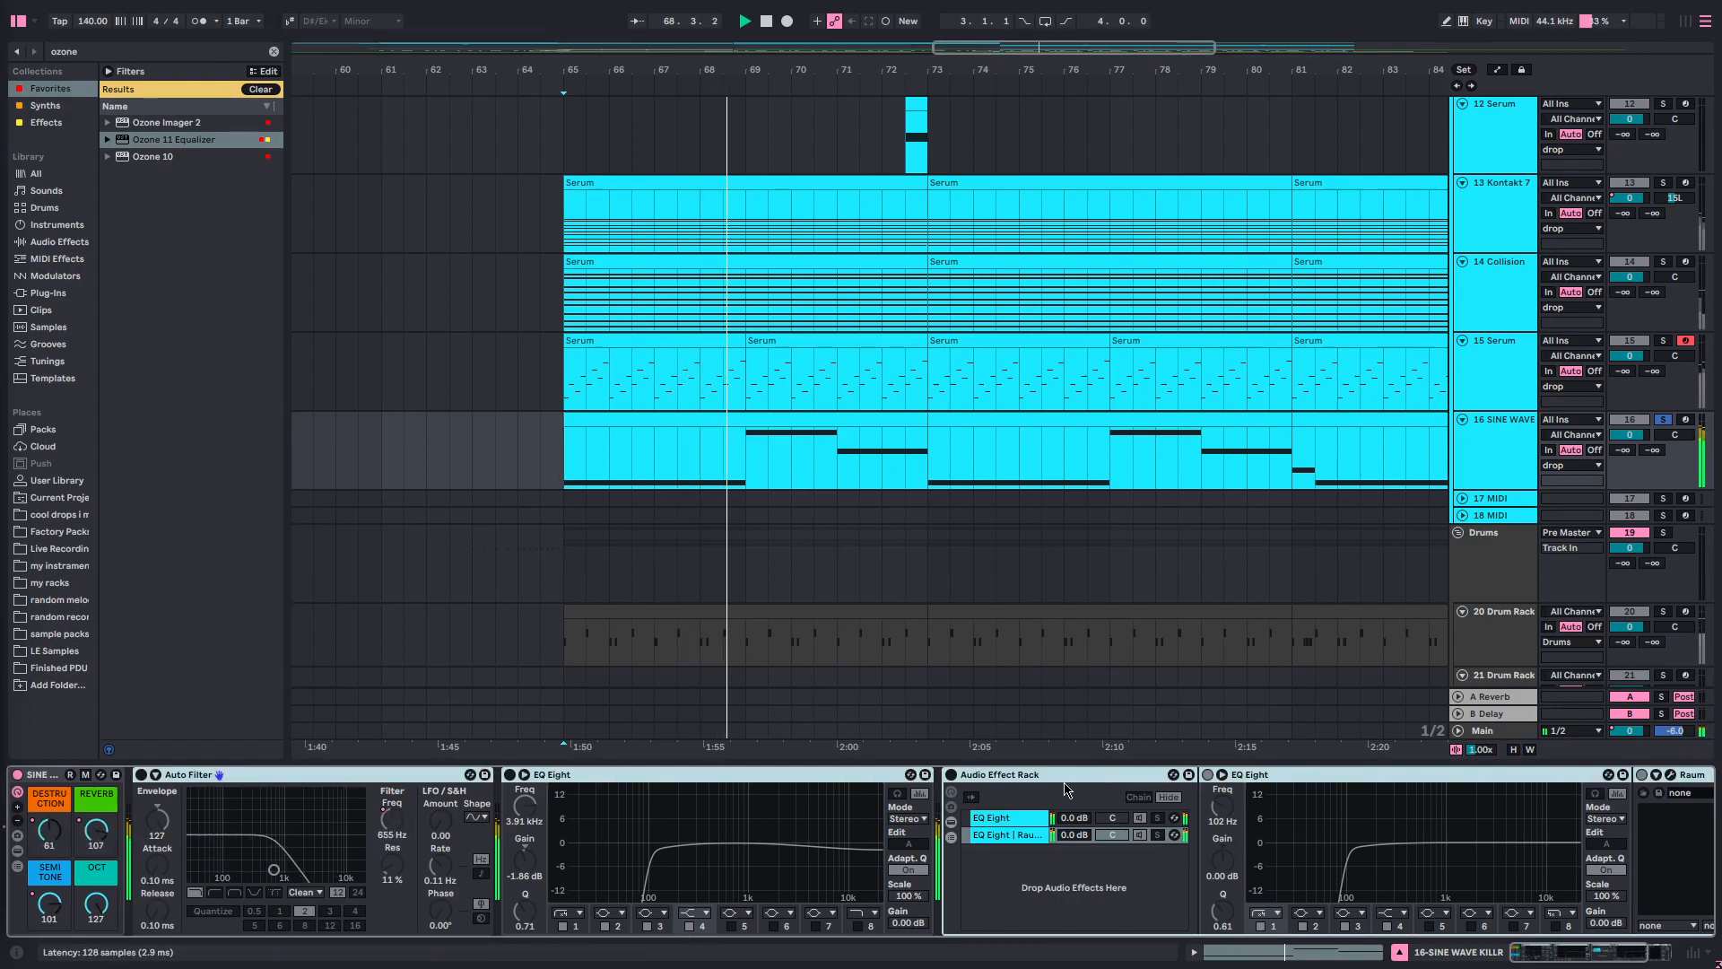
{"action": "left_click", "coordinate": [954, 777]}
{"action": "key", "text": "space"}
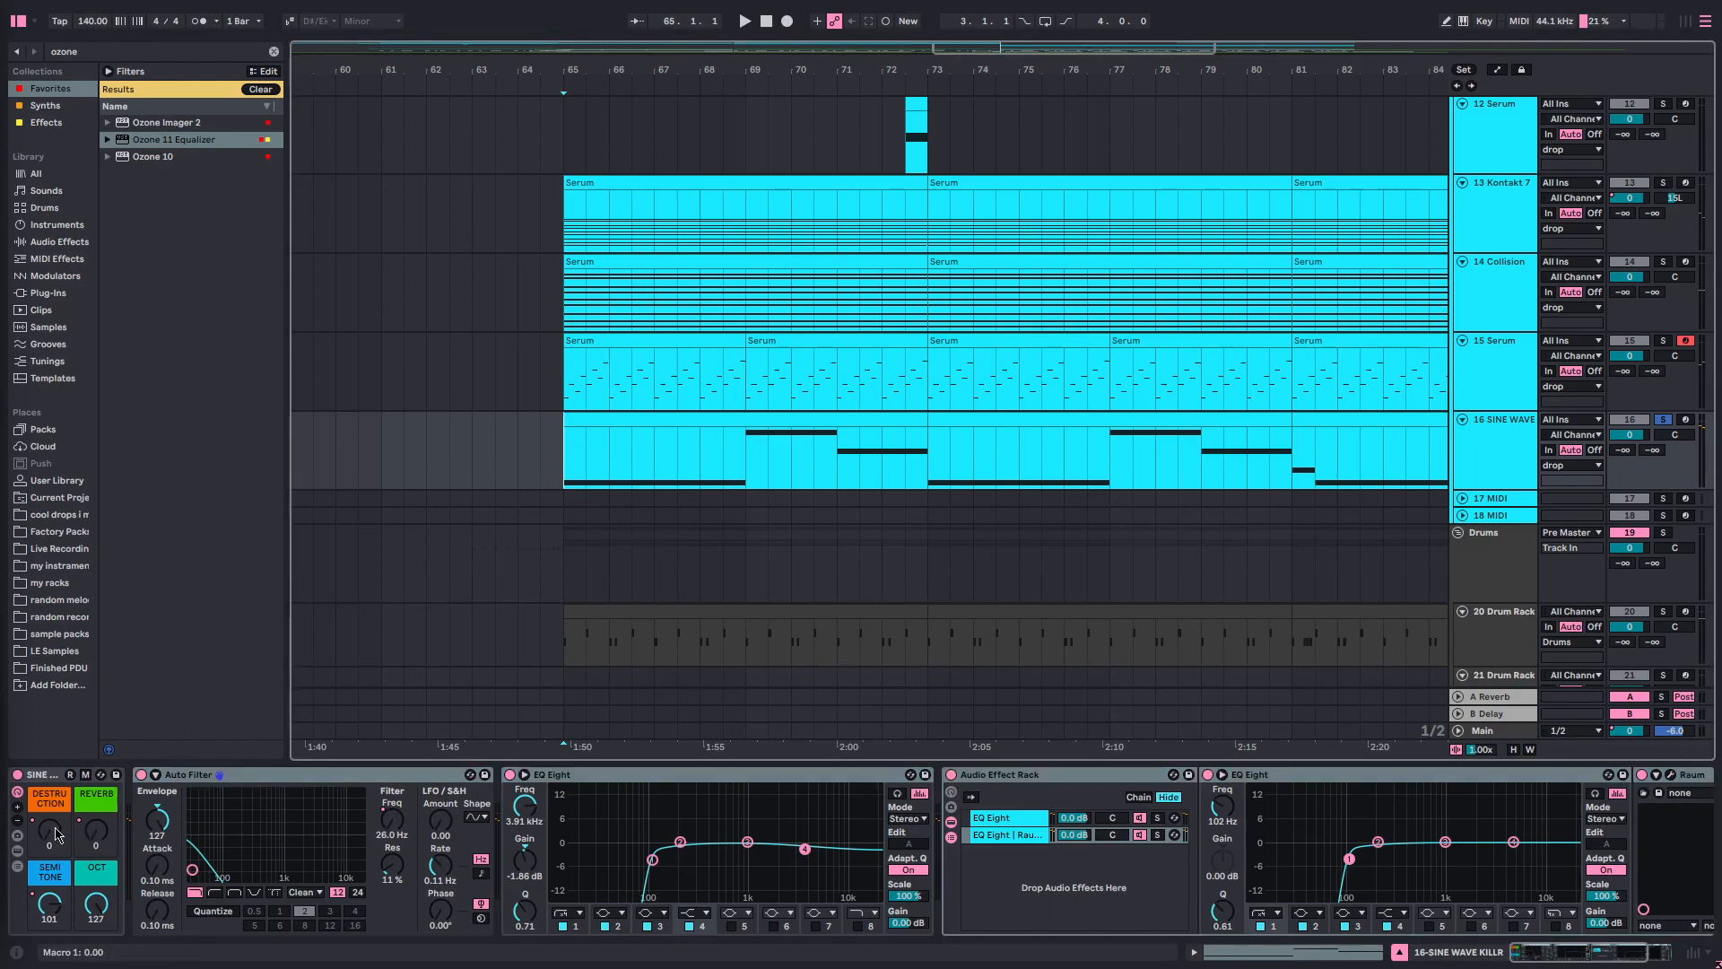
- Show the SINE WAVE KILLR rack's chains and devices, and play the two Serum_x64 chains from bar 65, soloing each
{"action": "left_click", "coordinate": [18, 865]}
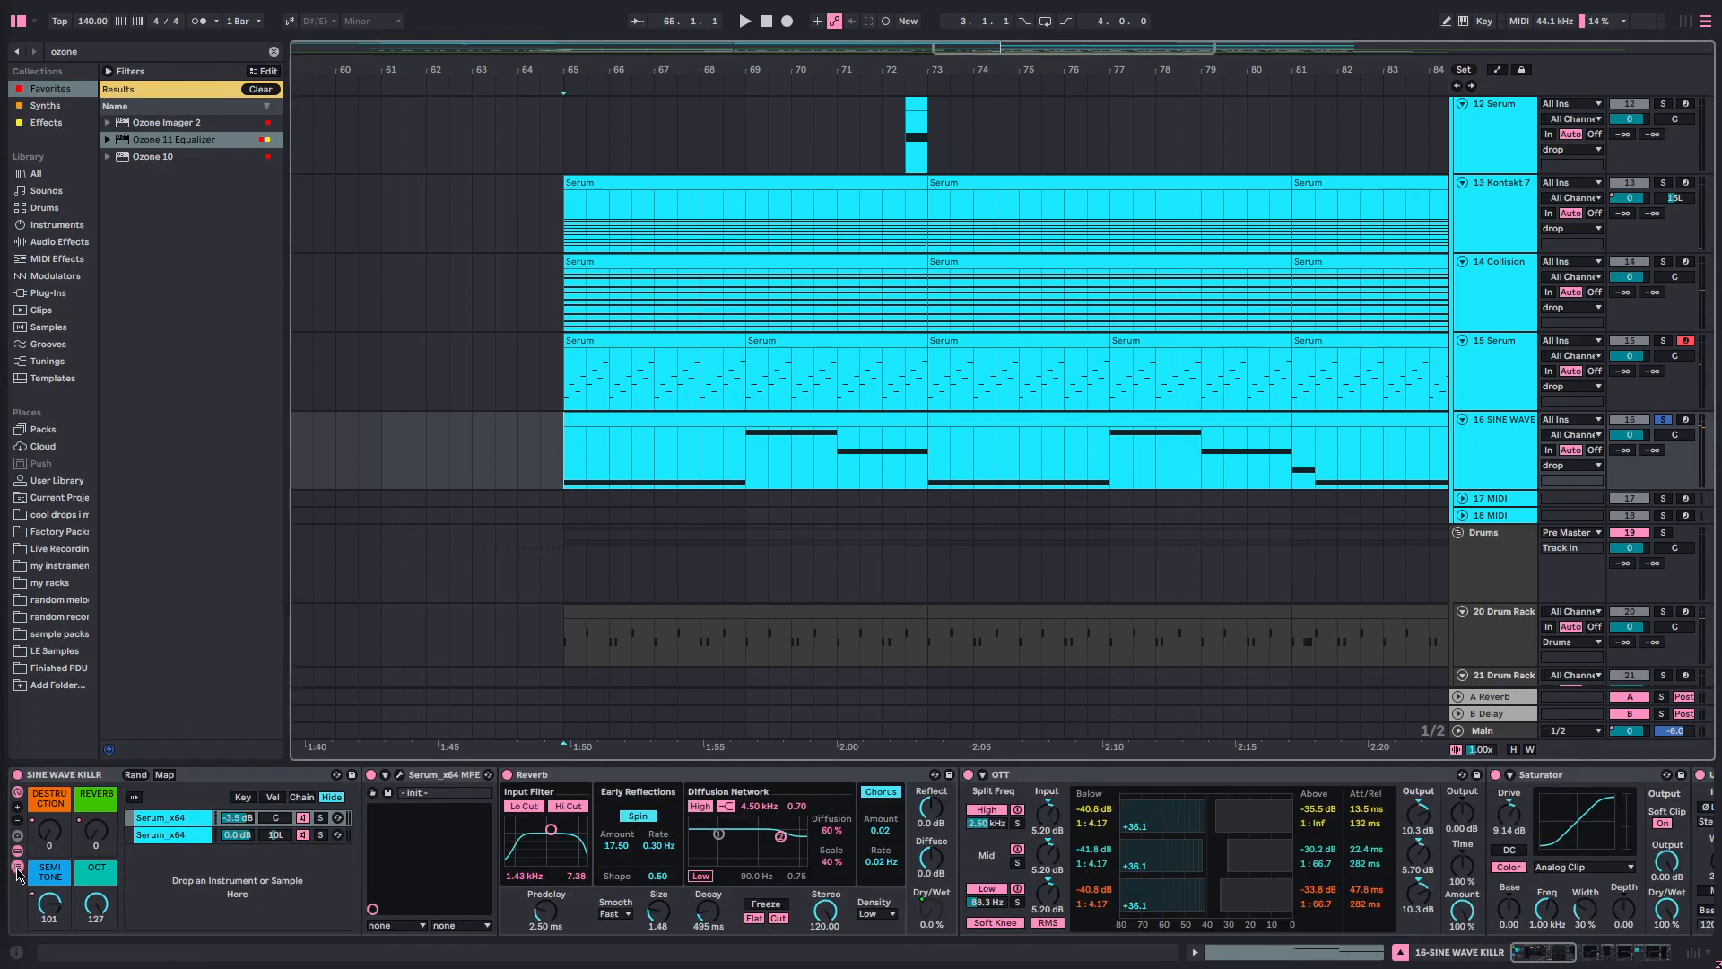
{"action": "left_click", "coordinate": [18, 865]}
{"action": "left_click", "coordinate": [18, 865]}
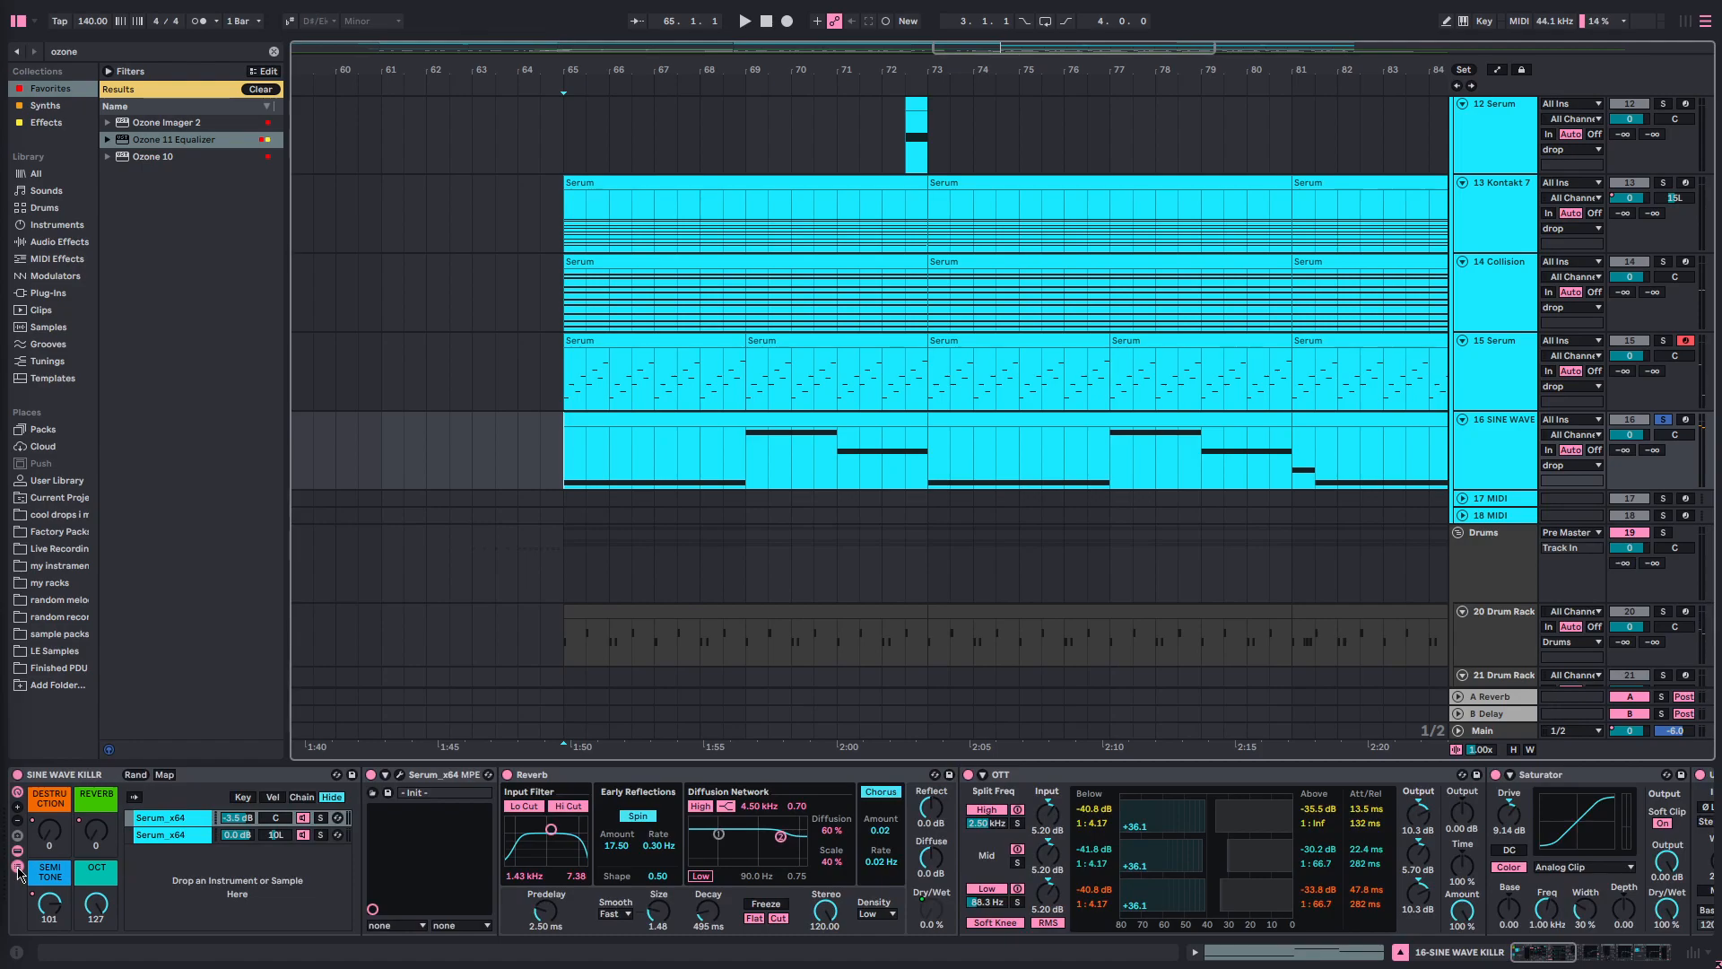
{"action": "left_click", "coordinate": [193, 836]}
{"action": "left_click", "coordinate": [183, 820]}
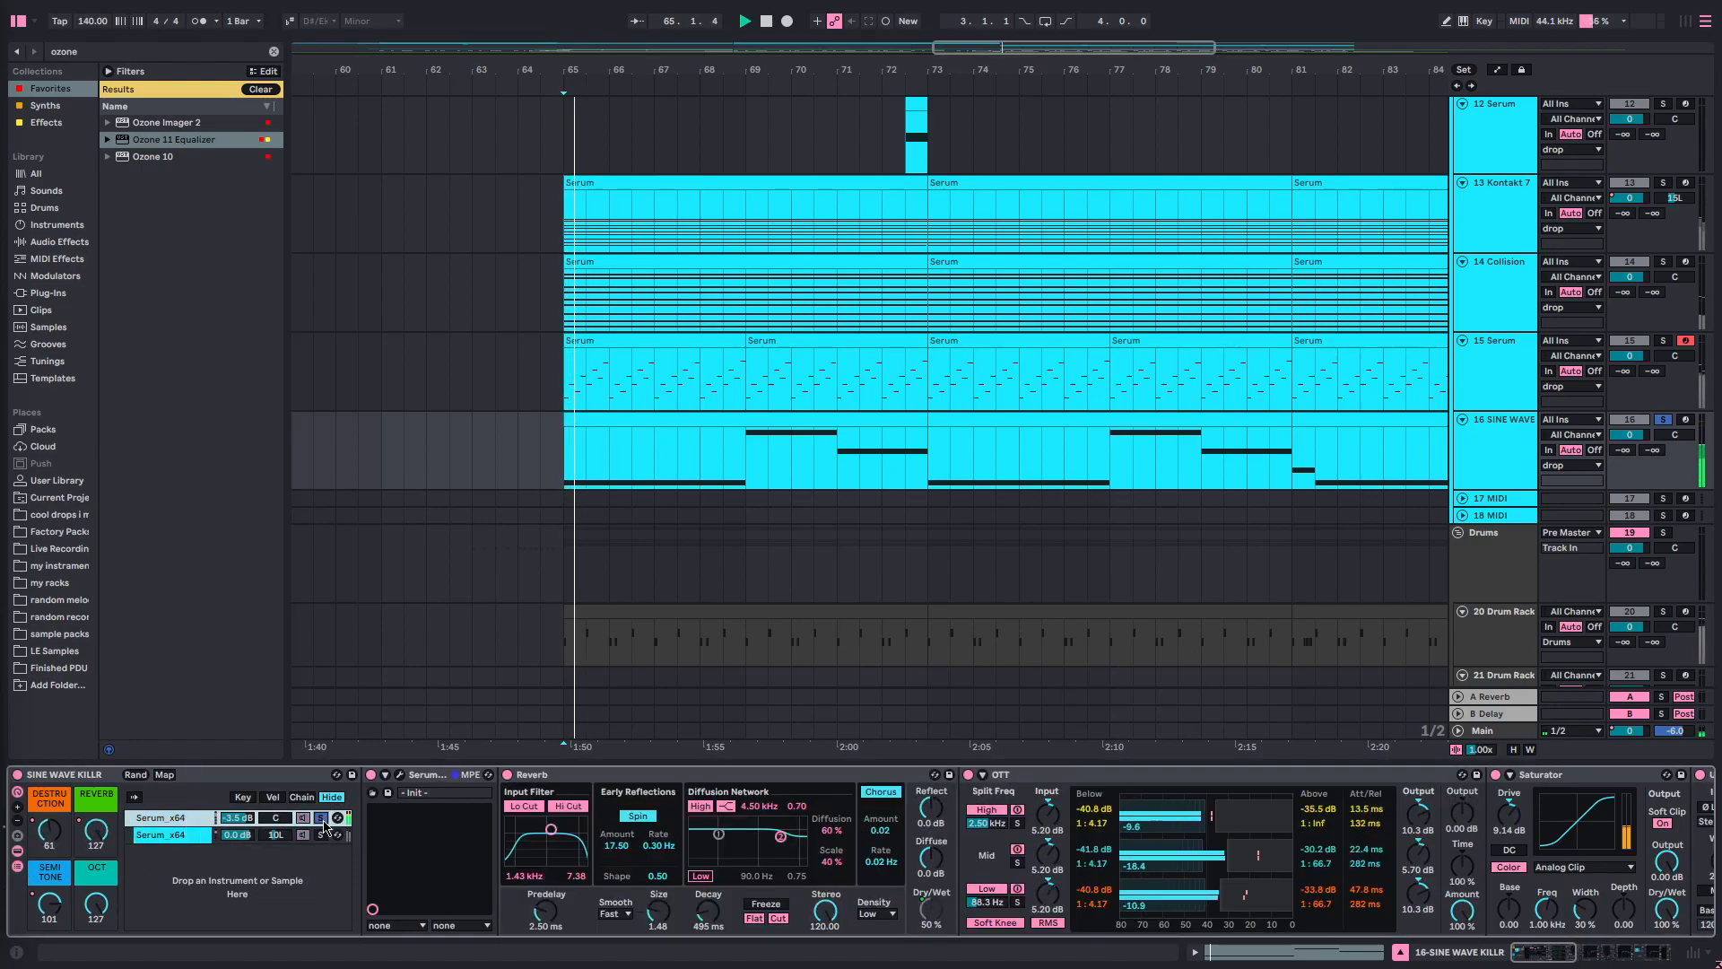
{"action": "left_click", "coordinate": [319, 836]}
{"action": "key", "text": "space"}
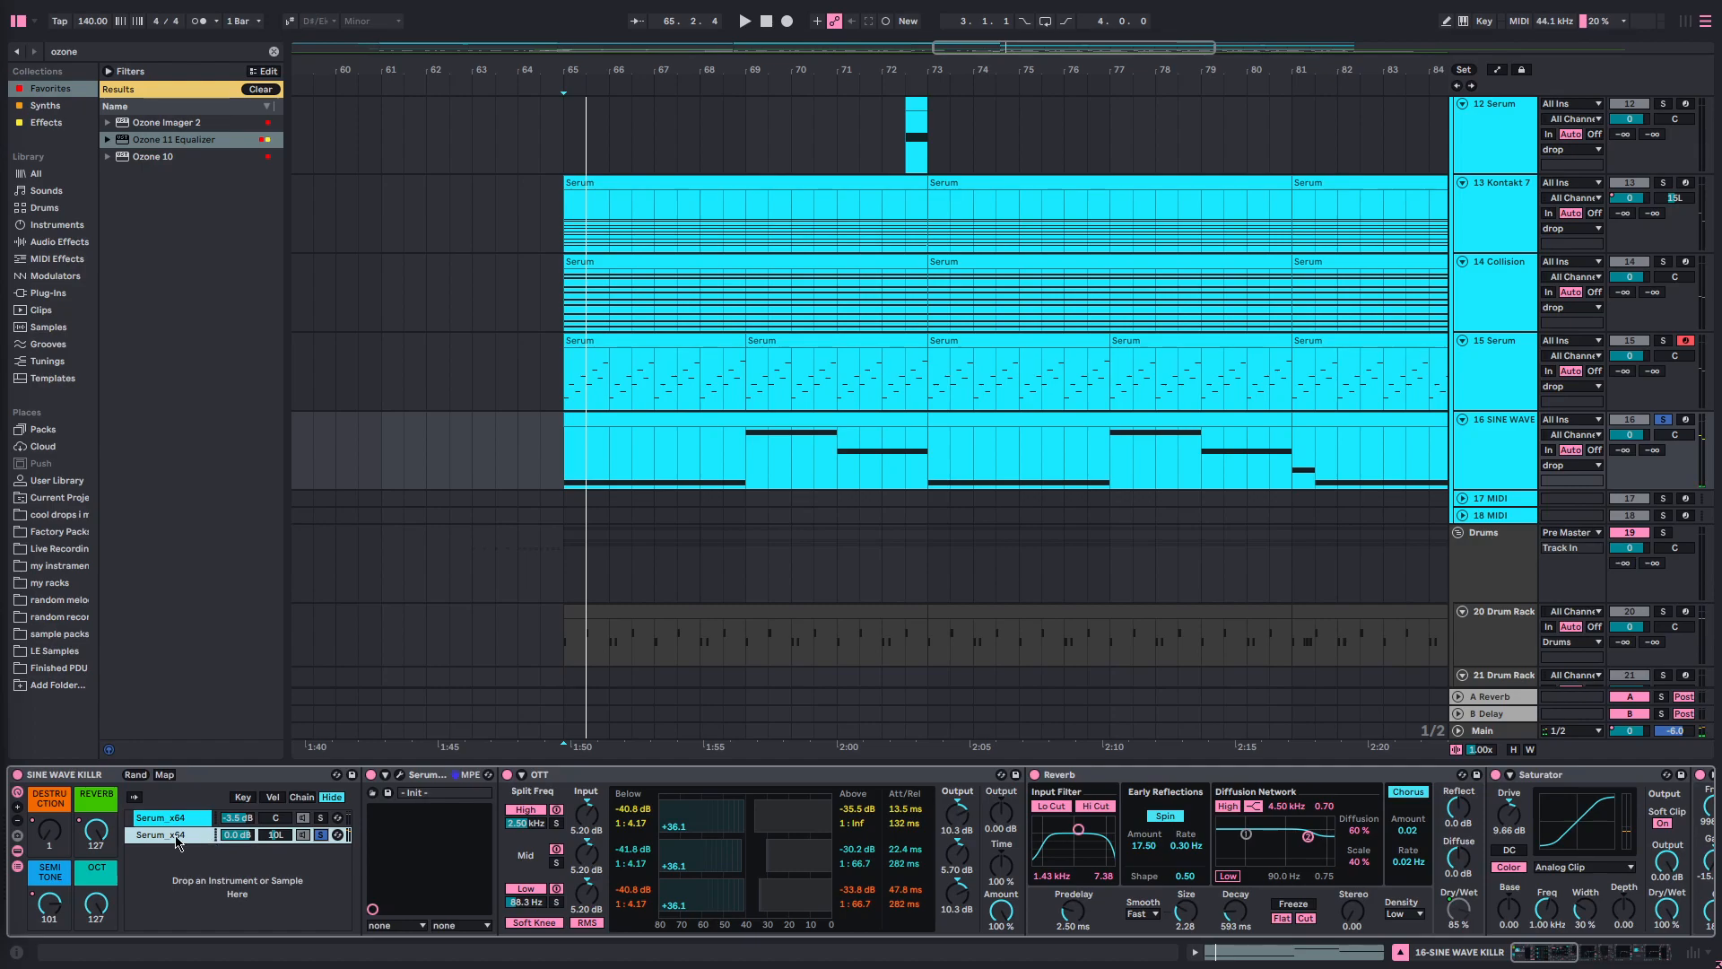
- Compare the devices of the two Serum_x64 chains, soloing the first chain and switching the solo to the second
{"action": "left_click", "coordinate": [178, 840]}
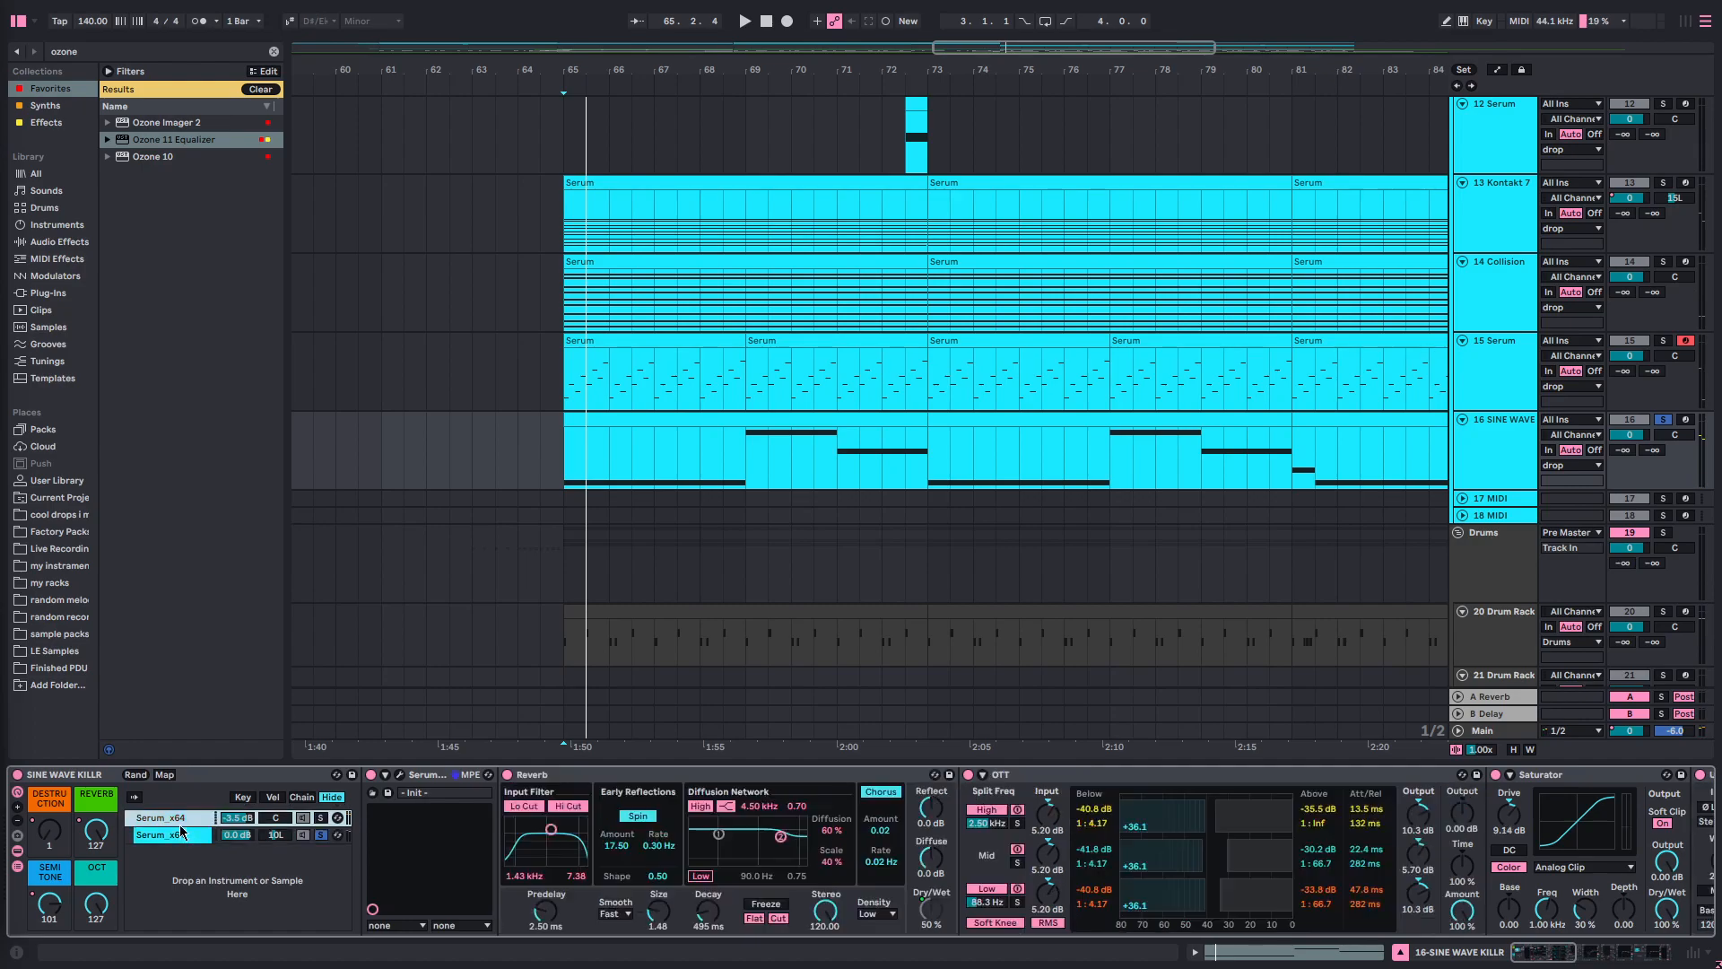
{"action": "left_click", "coordinate": [320, 819]}
{"action": "left_click", "coordinate": [174, 839]}
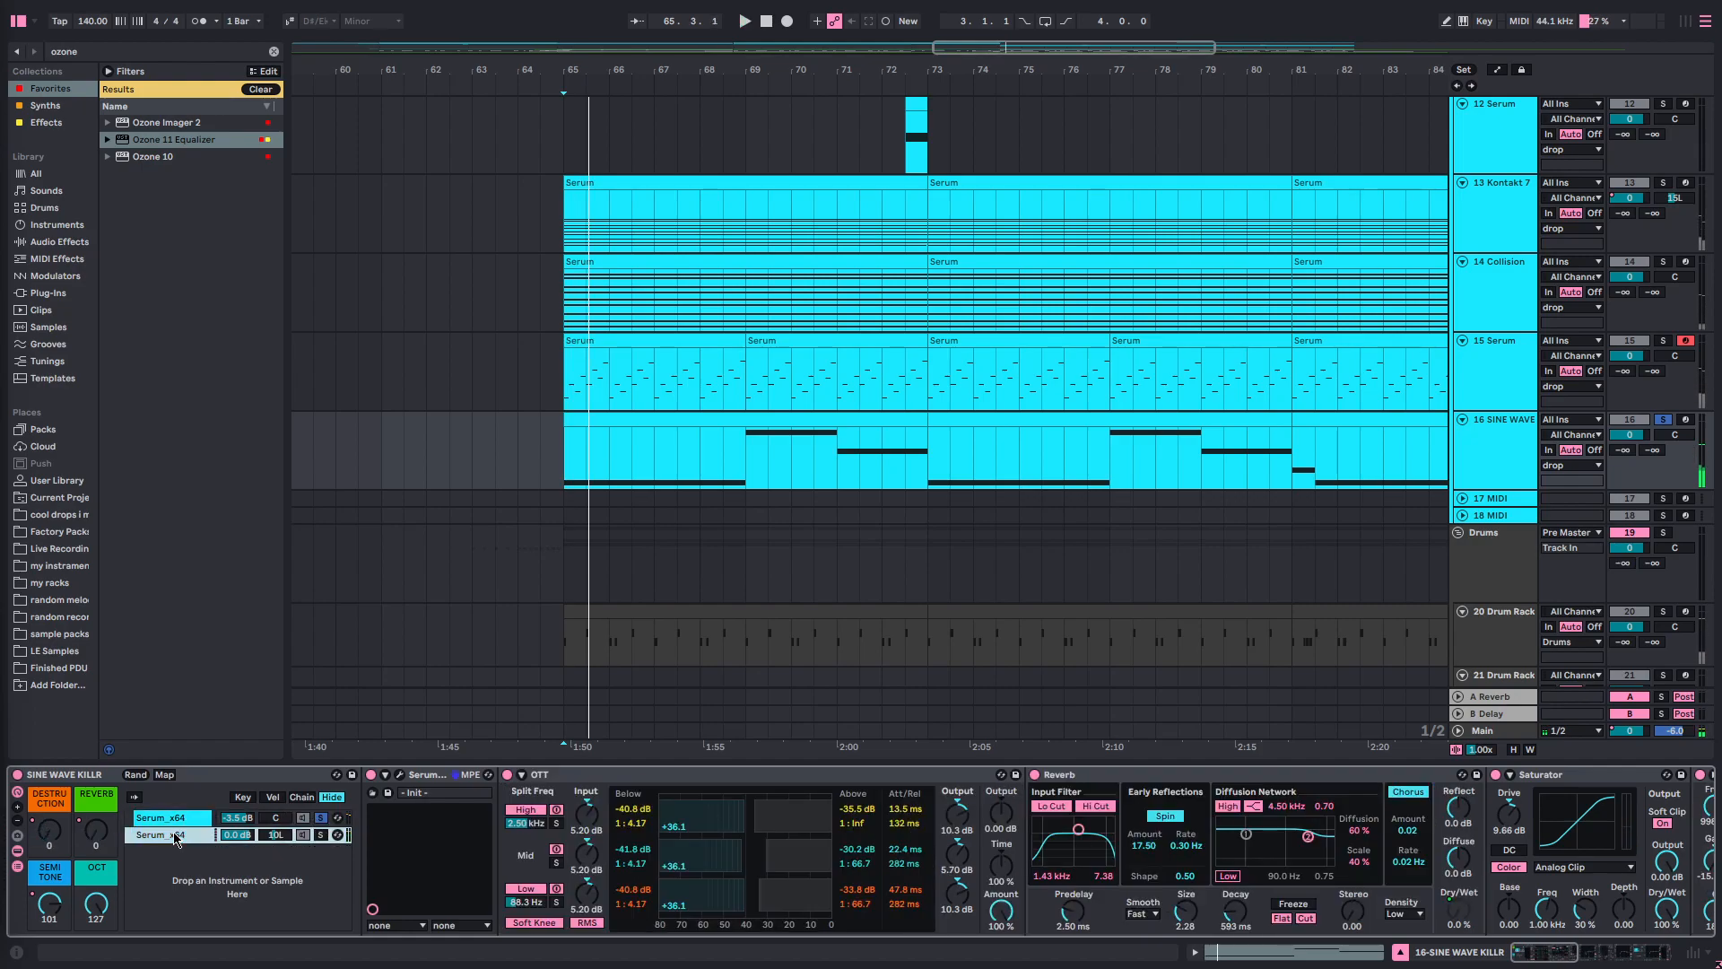
{"action": "left_click", "coordinate": [320, 834]}
- Open the second chain's Serum synth and examine its oscillators and LFOs 1 to 4
{"action": "left_click", "coordinate": [444, 778]}
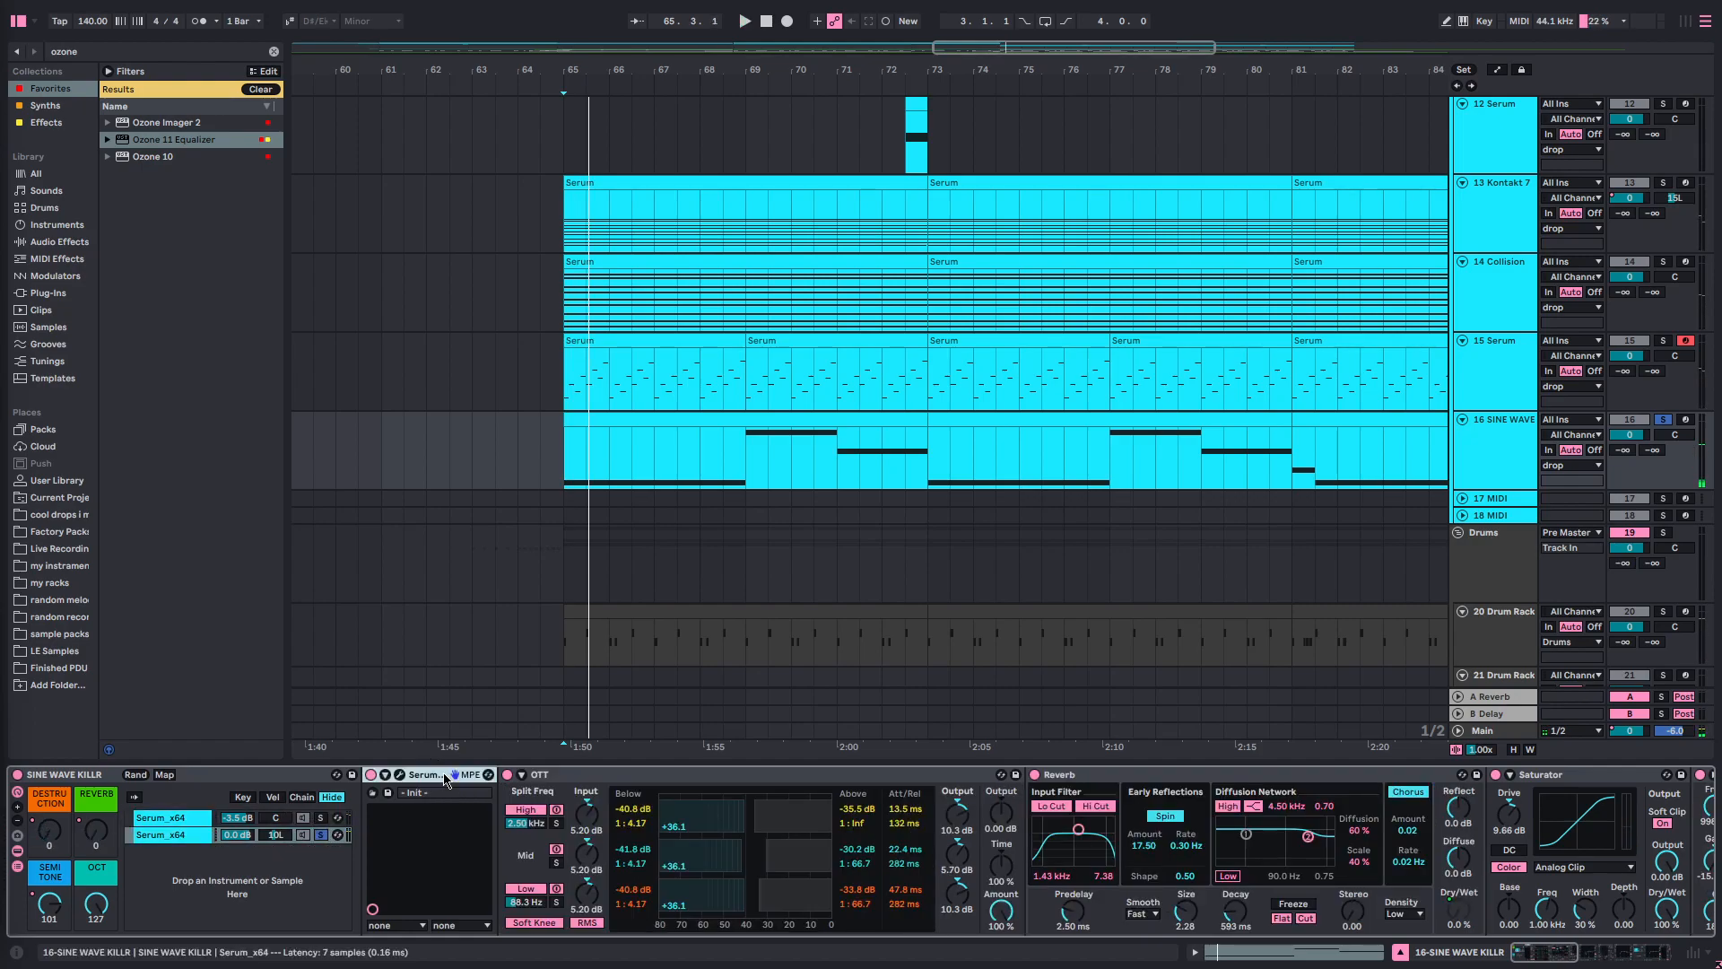
{"action": "left_click", "coordinate": [400, 775]}
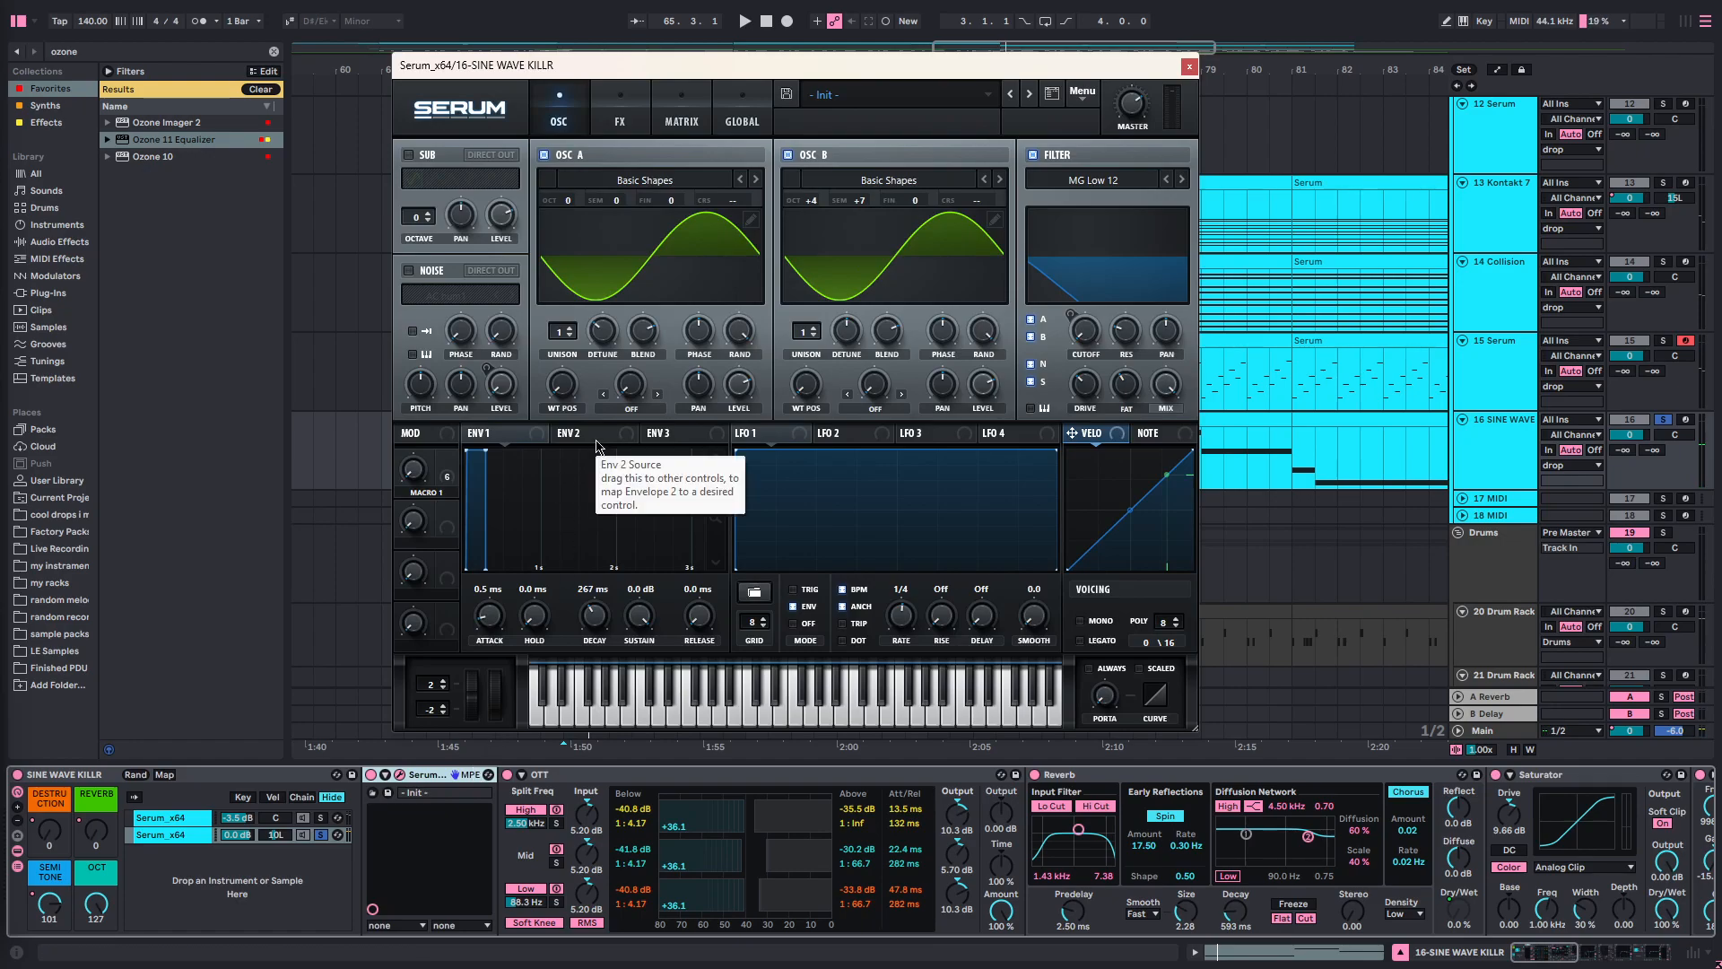
{"action": "left_click", "coordinate": [829, 433]}
{"action": "left_click", "coordinate": [925, 434]}
{"action": "left_click", "coordinate": [993, 434]}
{"action": "left_click", "coordinate": [758, 433]}
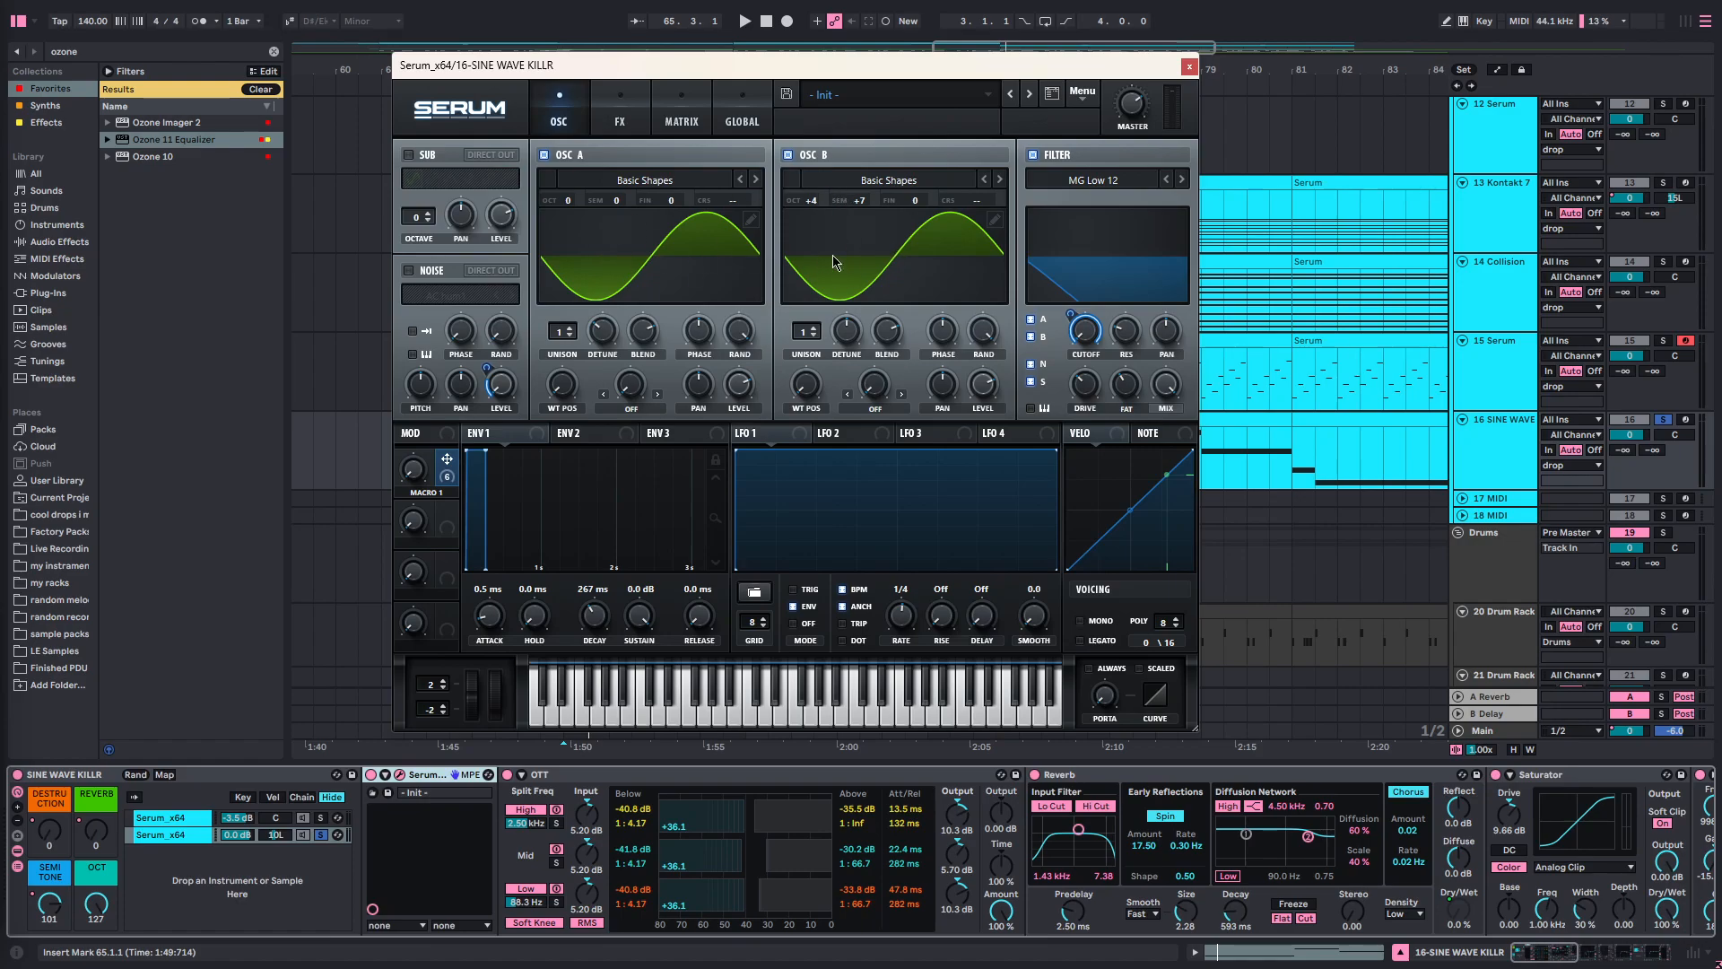
- Play the second chain while comparing Serum's effects and oscillator pages, stop playback and close the synth
{"action": "left_click", "coordinate": [617, 119]}
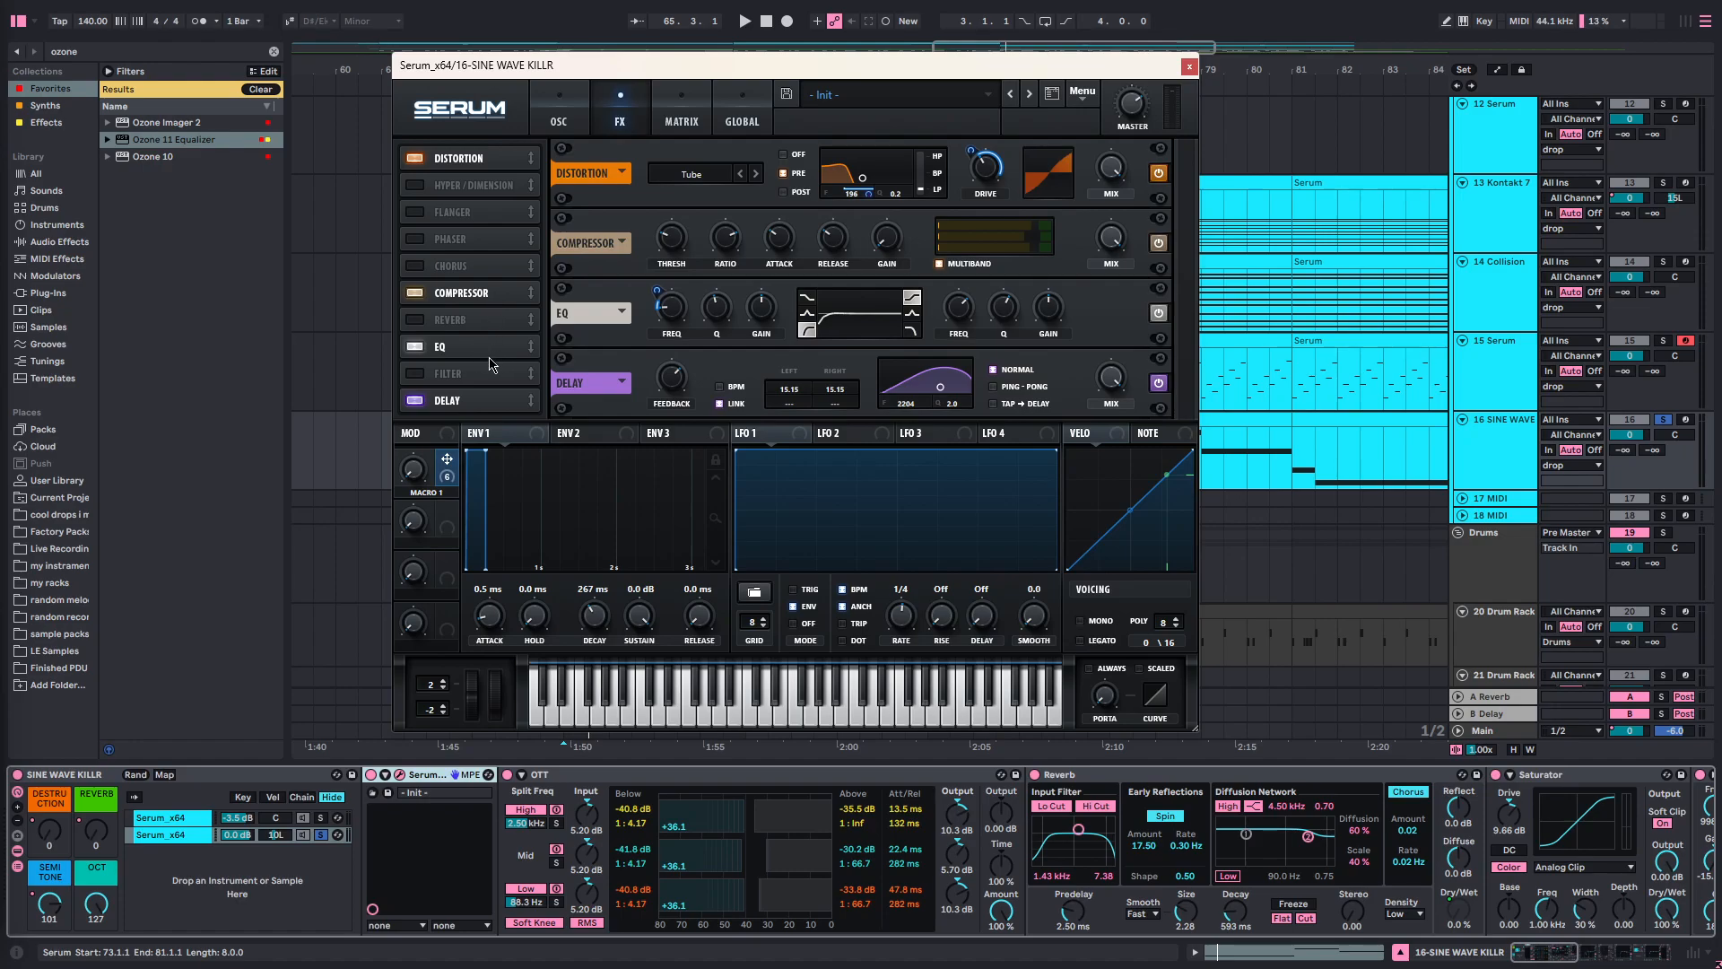
{"action": "key", "text": "space"}
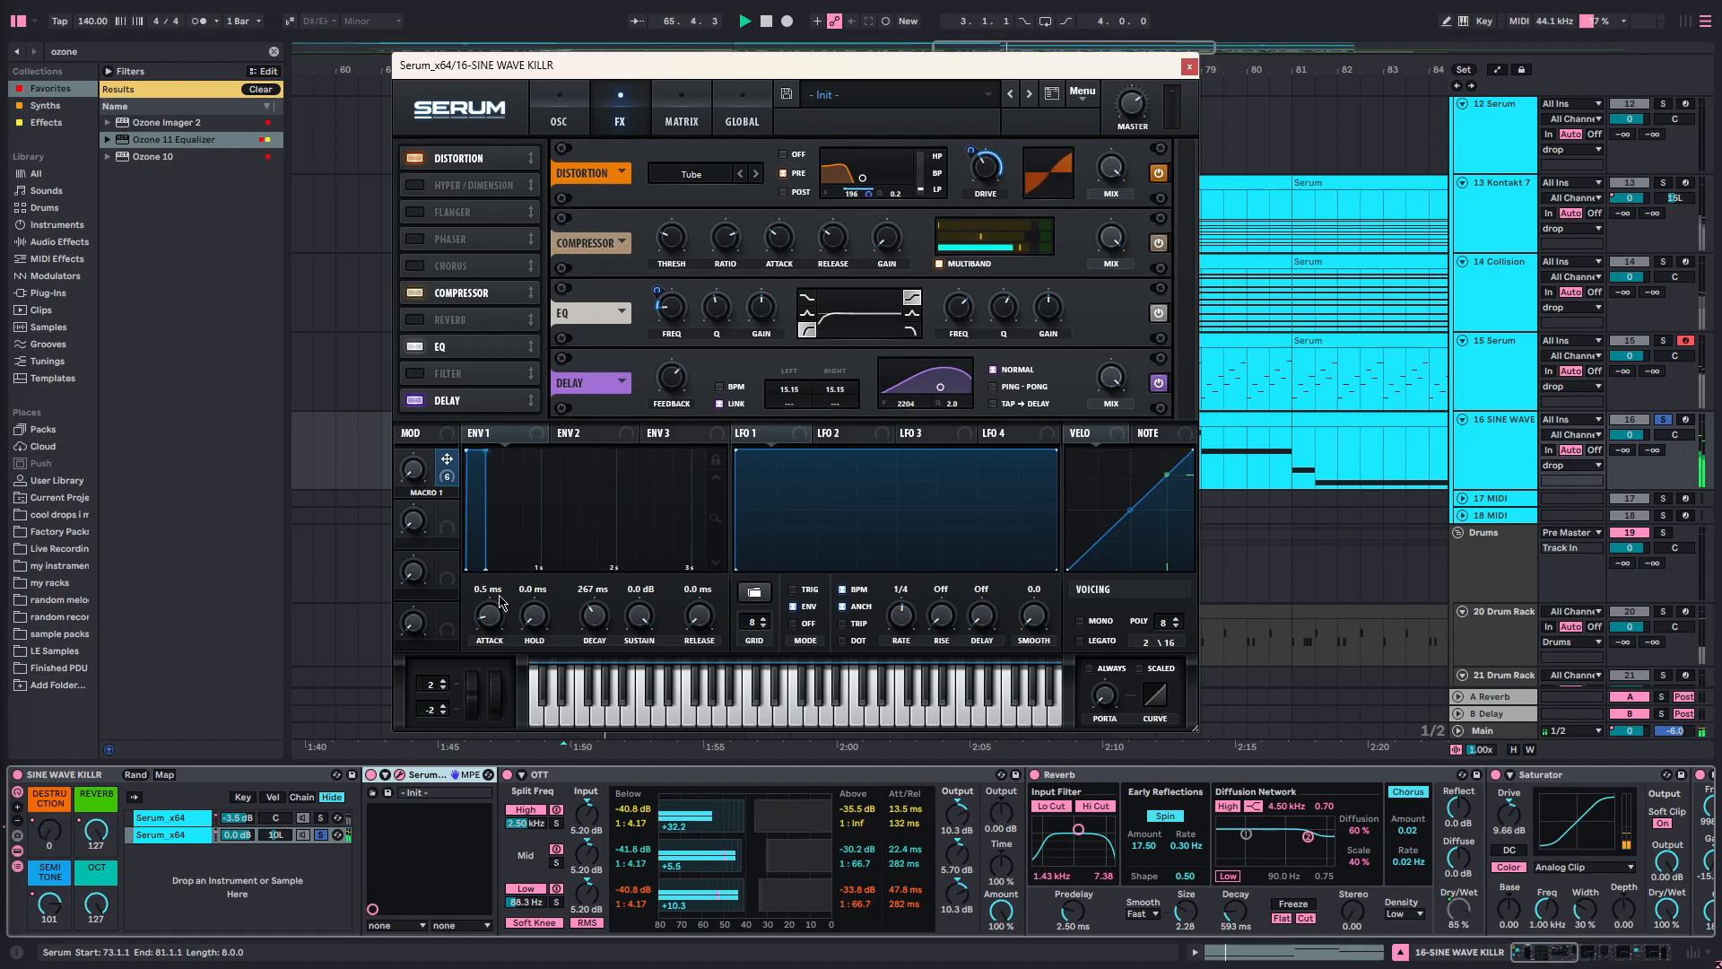
{"action": "left_click", "coordinate": [556, 115]}
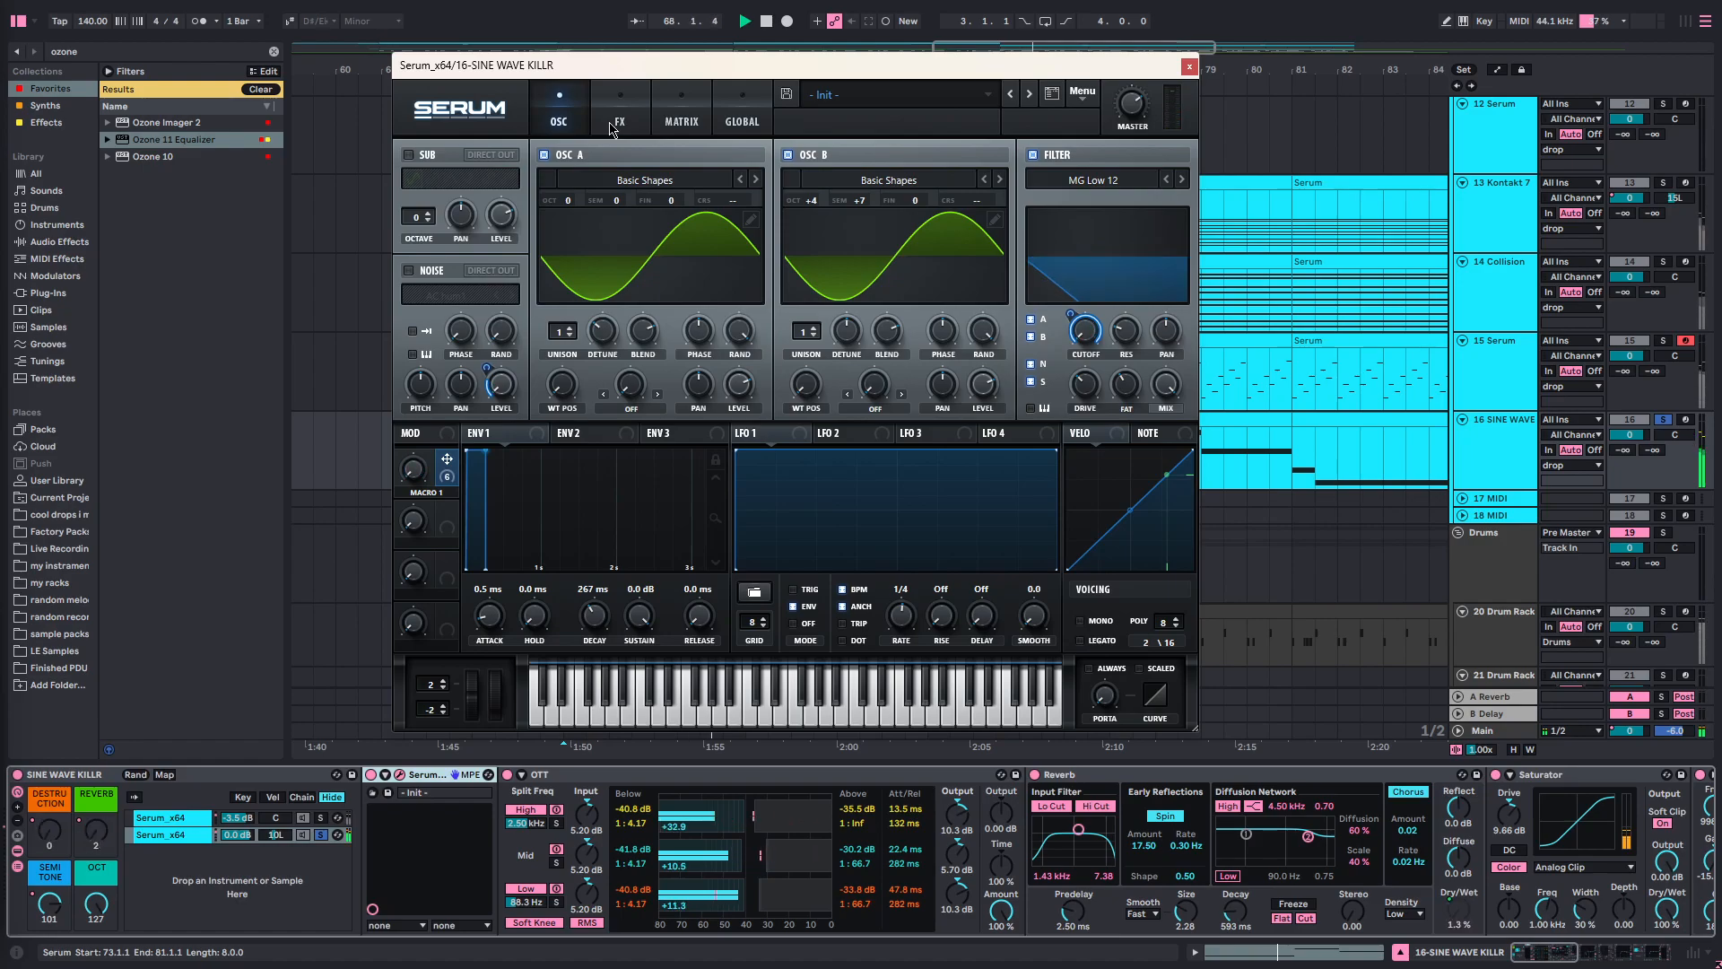
{"action": "left_click", "coordinate": [617, 119]}
{"action": "key", "text": "space"}
{"action": "left_click", "coordinate": [581, 120]}
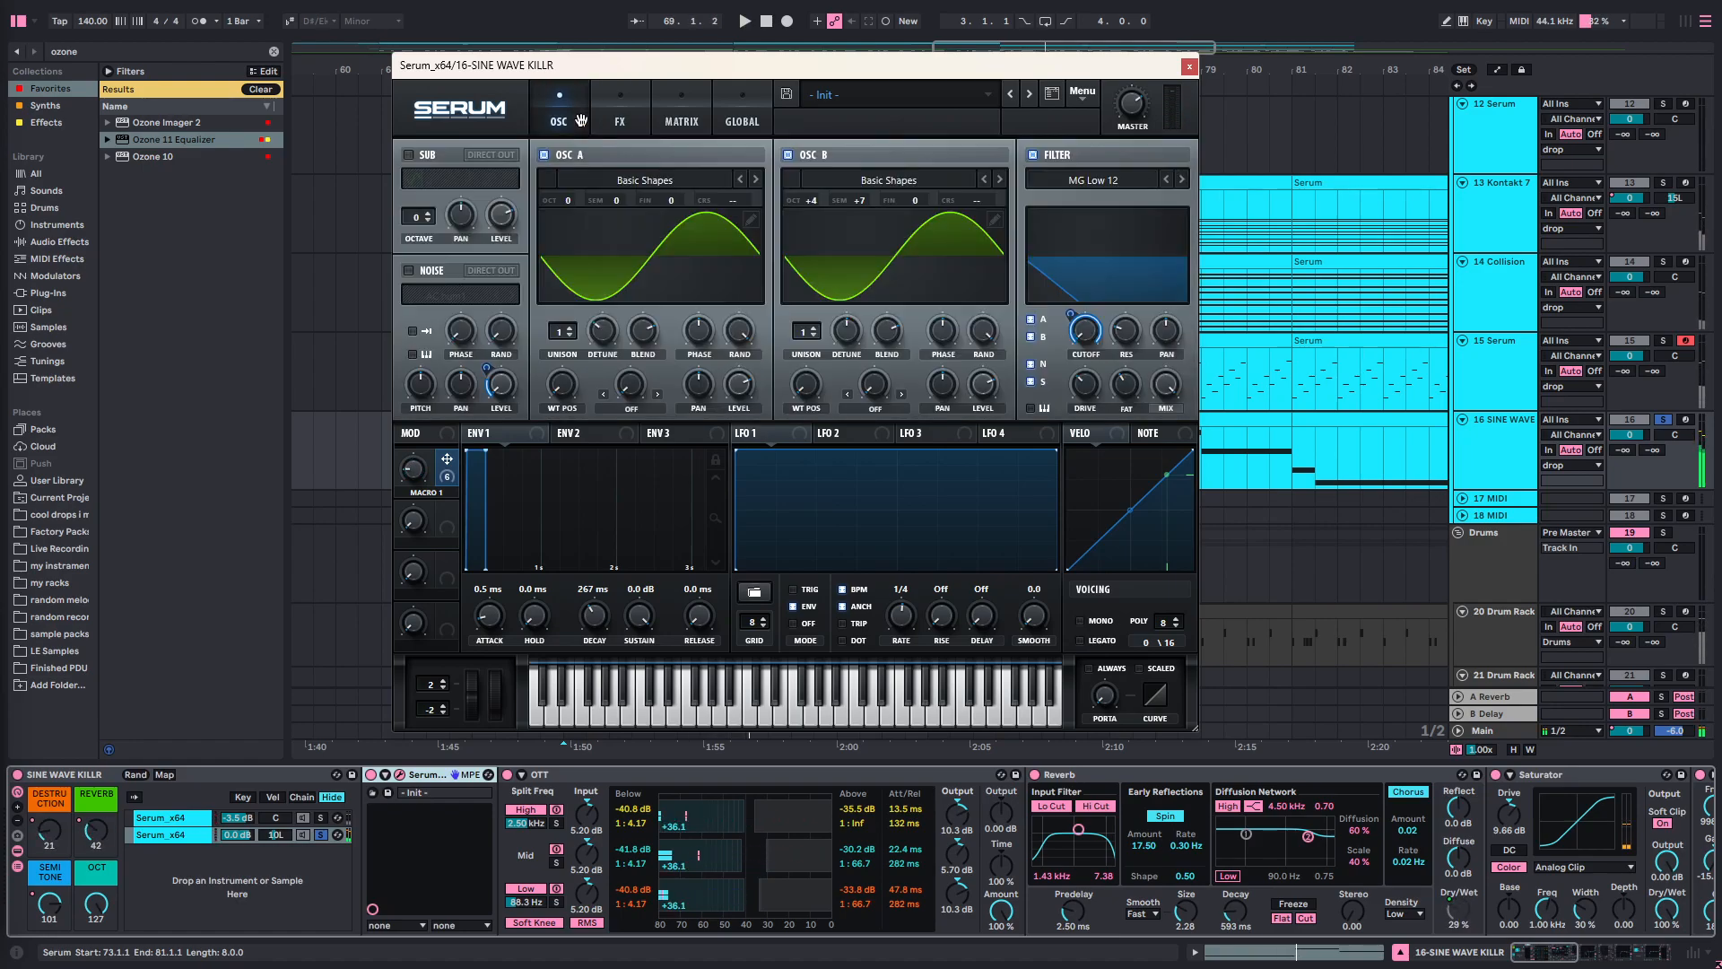
{"action": "left_click", "coordinate": [1187, 67]}
- Compare the effect devices that follow Serum in the first and second chains of the rack
{"action": "left_click", "coordinate": [172, 819]}
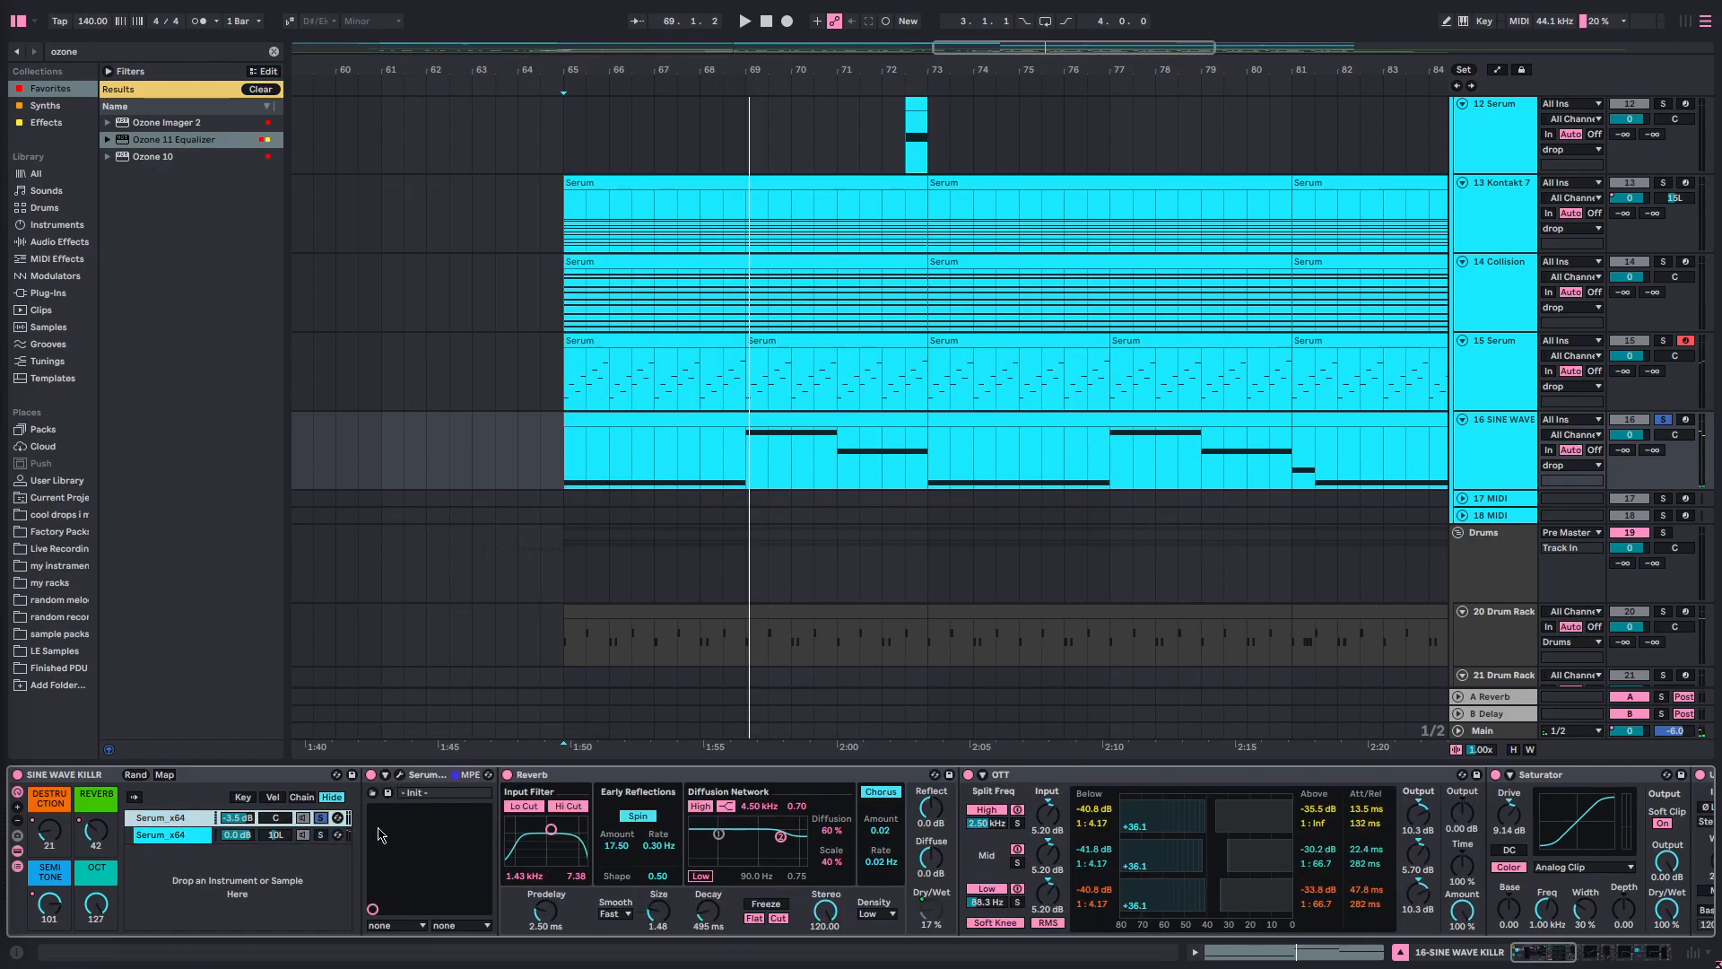
{"action": "scroll", "coordinate": [820, 854], "scroll_direction": "right", "scroll_amount": 3}
{"action": "scroll", "coordinate": [830, 855], "scroll_direction": "left", "scroll_amount": 5}
{"action": "left_click", "coordinate": [170, 835]}
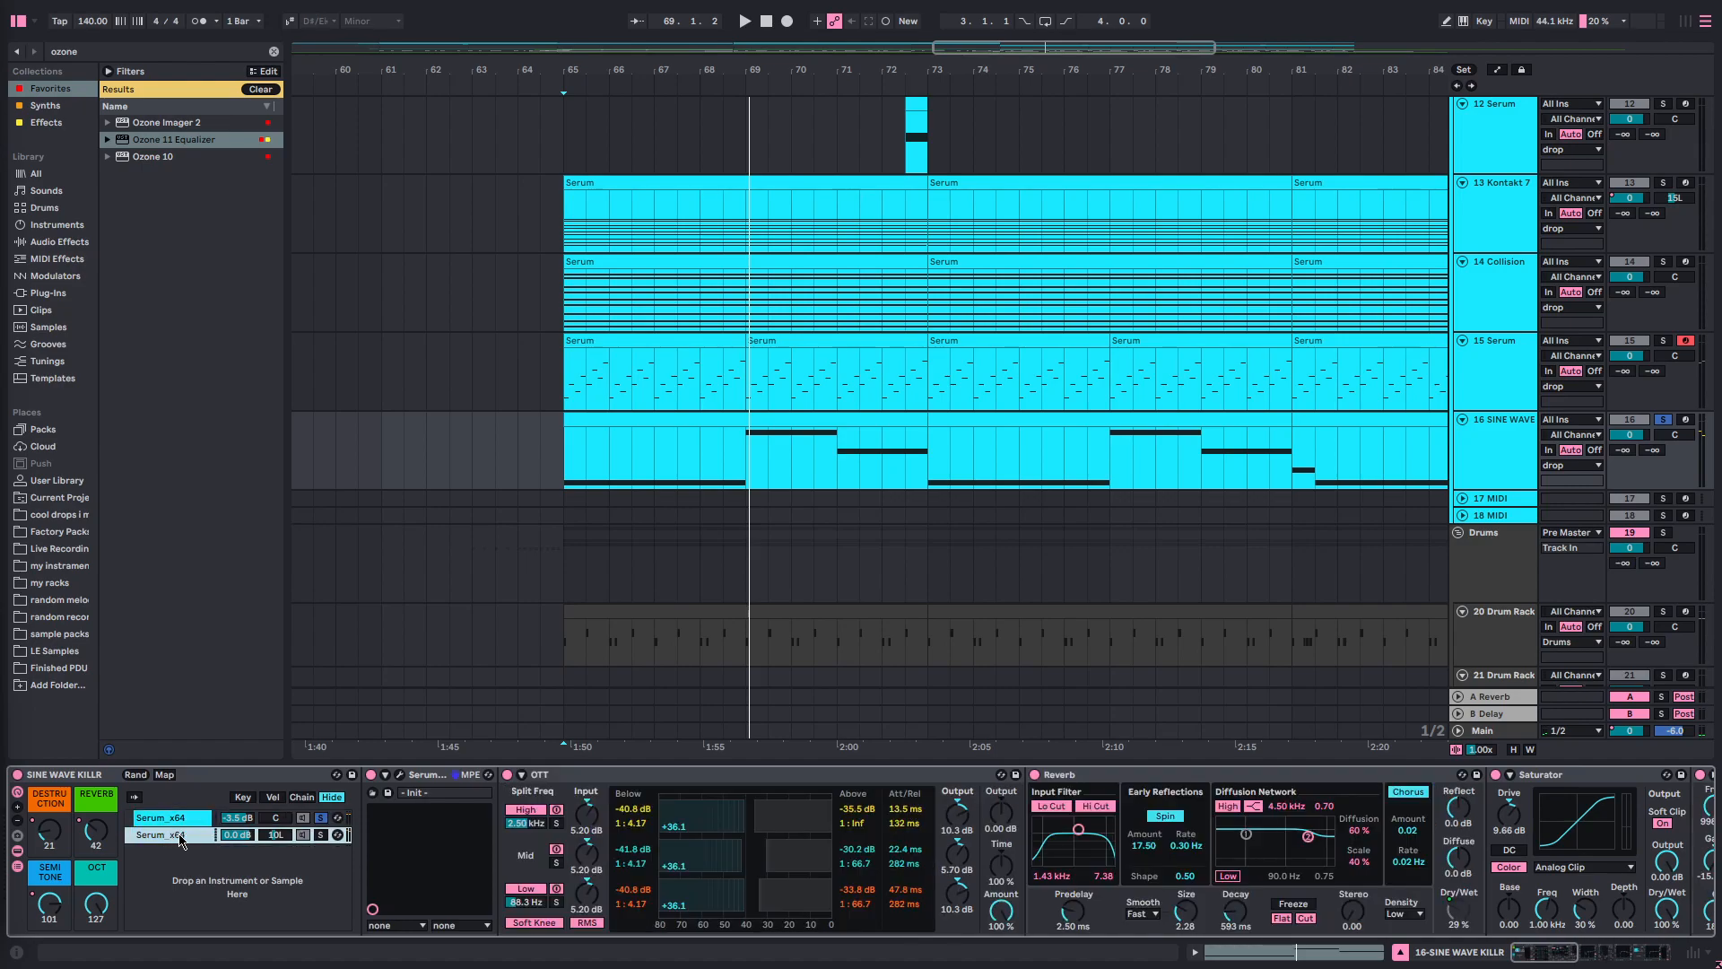
{"action": "scroll", "coordinate": [452, 834], "scroll_direction": "right", "scroll_amount": 5}
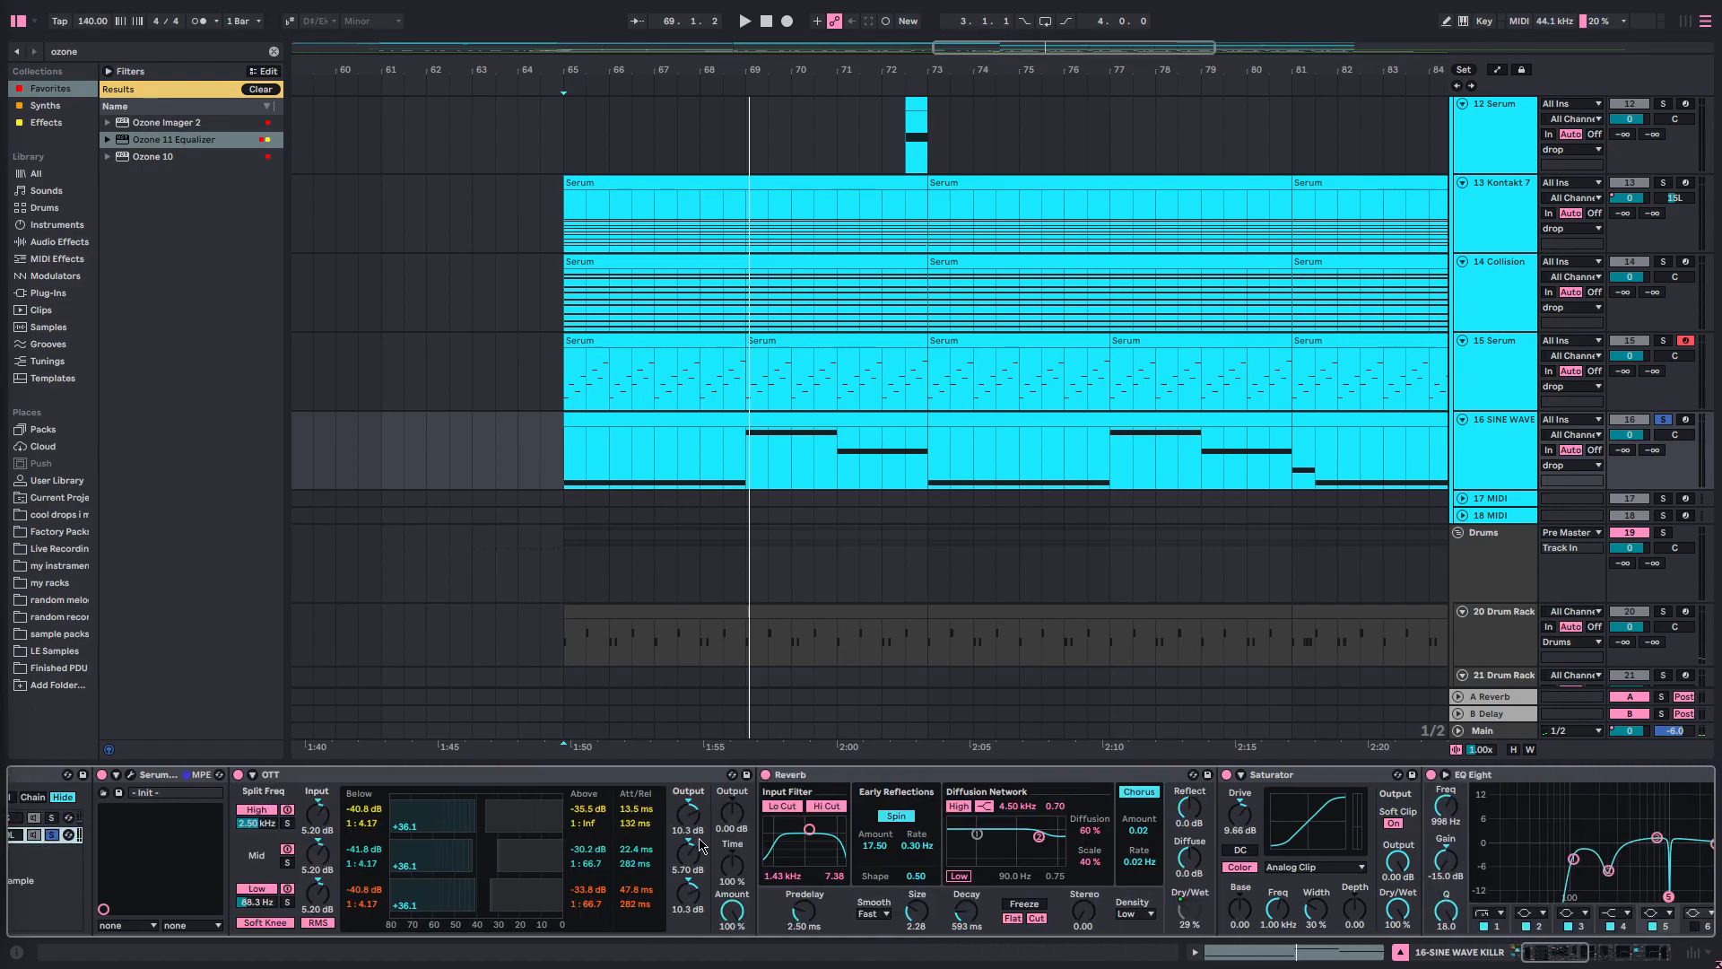
{"action": "scroll", "coordinate": [312, 783], "scroll_direction": "left", "scroll_amount": 4}
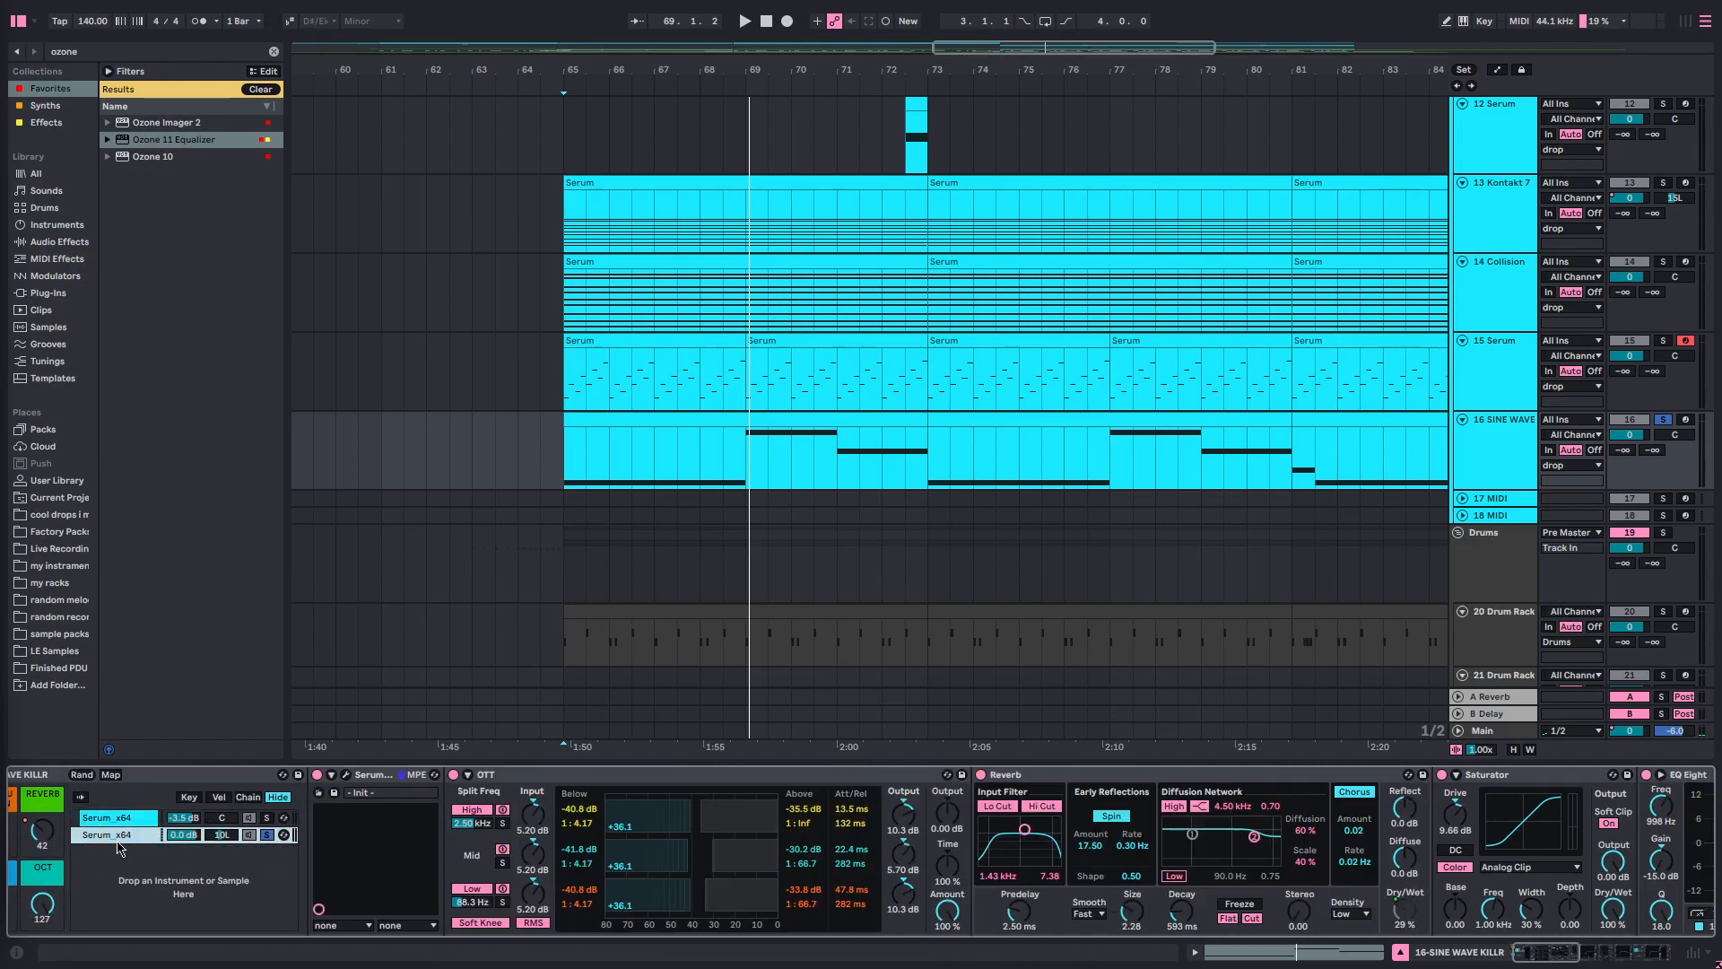
- Reopen the second chain's Serum, inspect oscillator A and the effects page, audition it briefly from bar 65 and close it
{"action": "left_click", "coordinate": [371, 779]}
{"action": "left_click", "coordinate": [346, 776]}
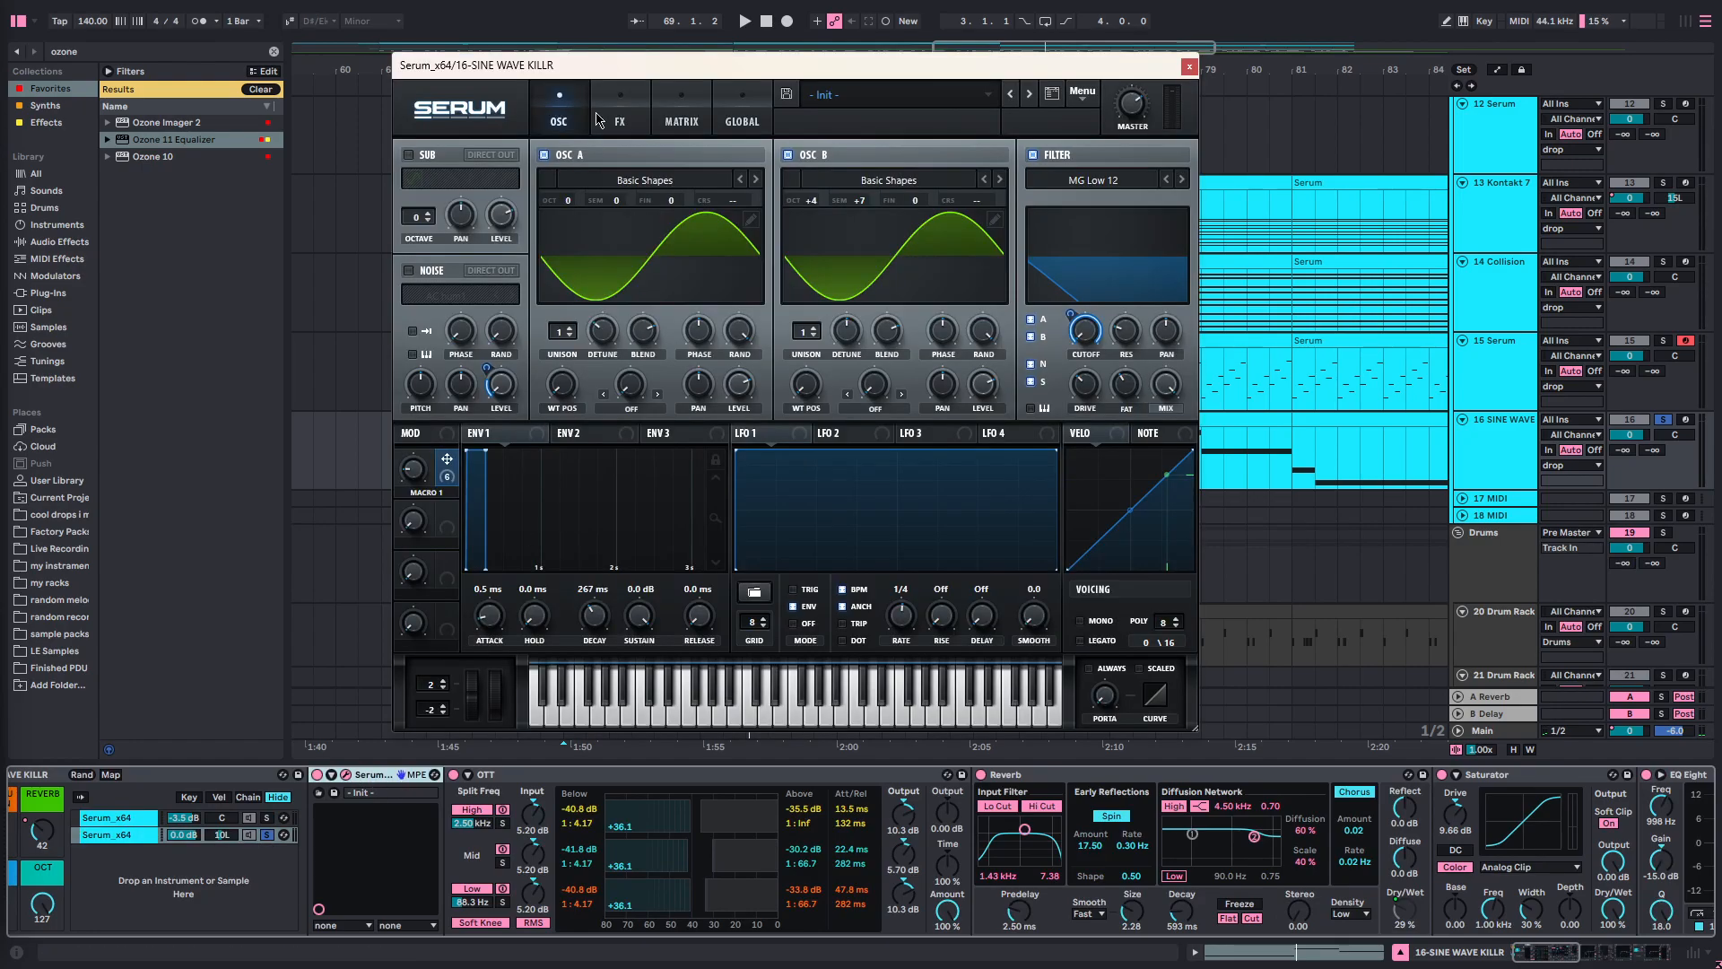
{"action": "left_click", "coordinate": [664, 244]}
{"action": "left_click", "coordinate": [699, 260]}
{"action": "left_click", "coordinate": [620, 123]}
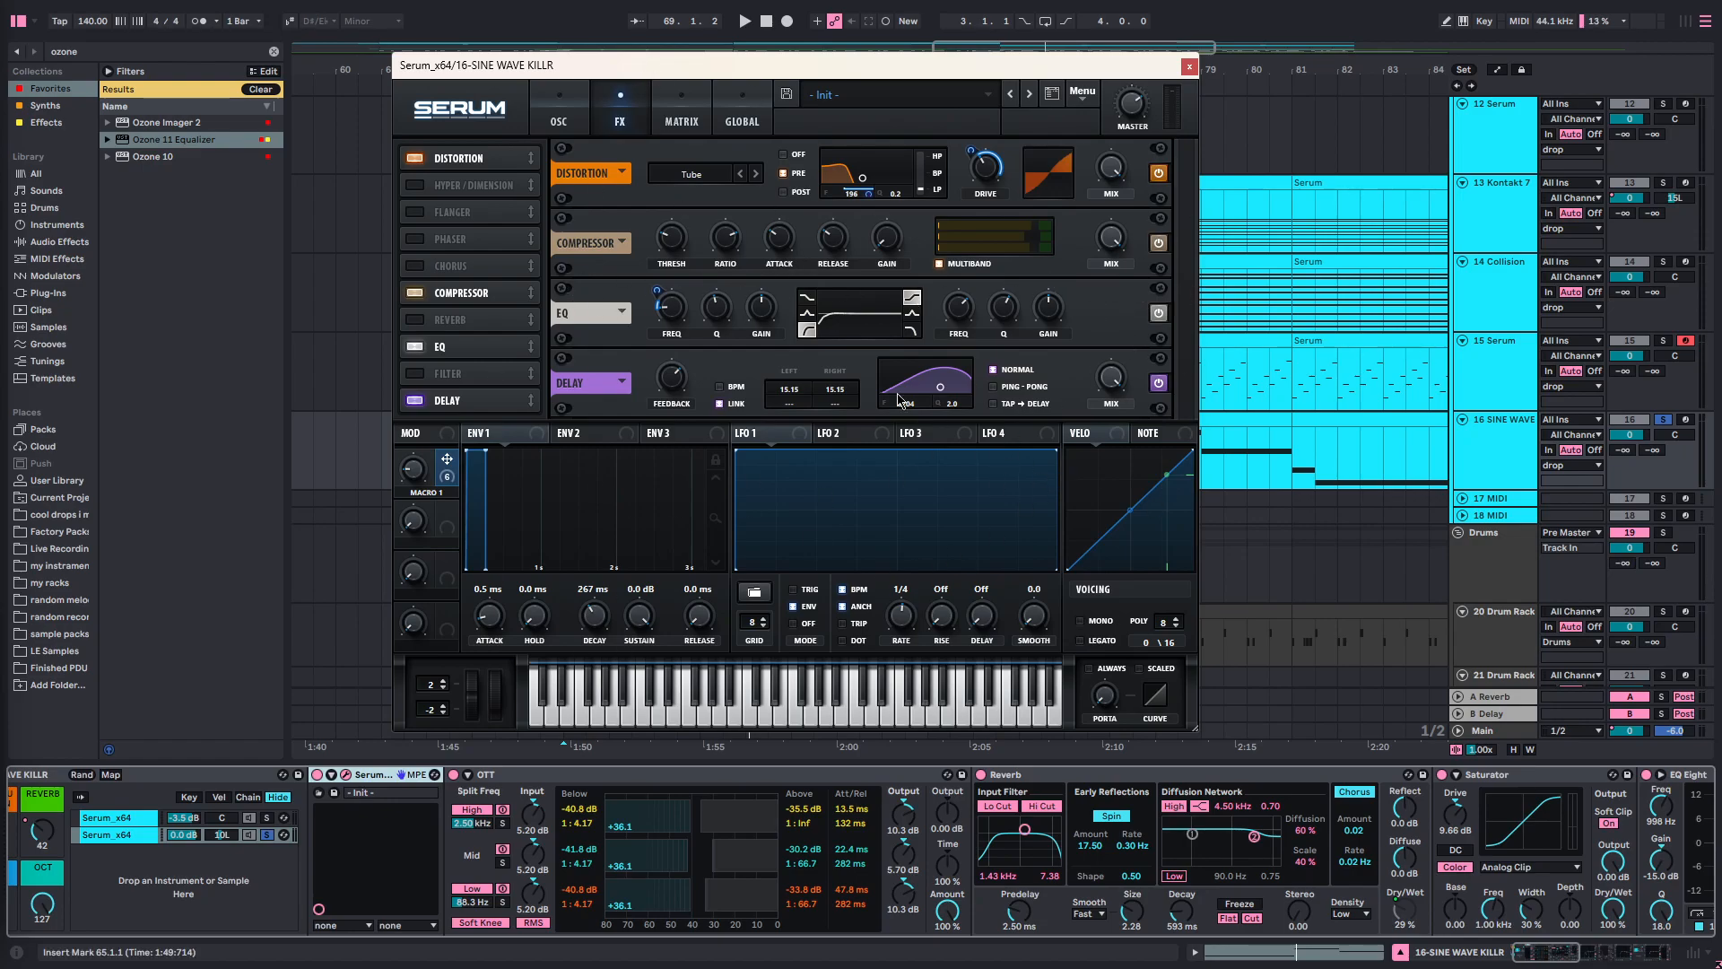
{"action": "key", "text": "space"}
{"action": "key", "text": "space"}
{"action": "left_click", "coordinate": [1189, 66]}
- Examine the second chain's OTT, Reverb, Saturator, EQ Eight and Auto Filter in order
{"action": "left_click", "coordinate": [505, 774]}
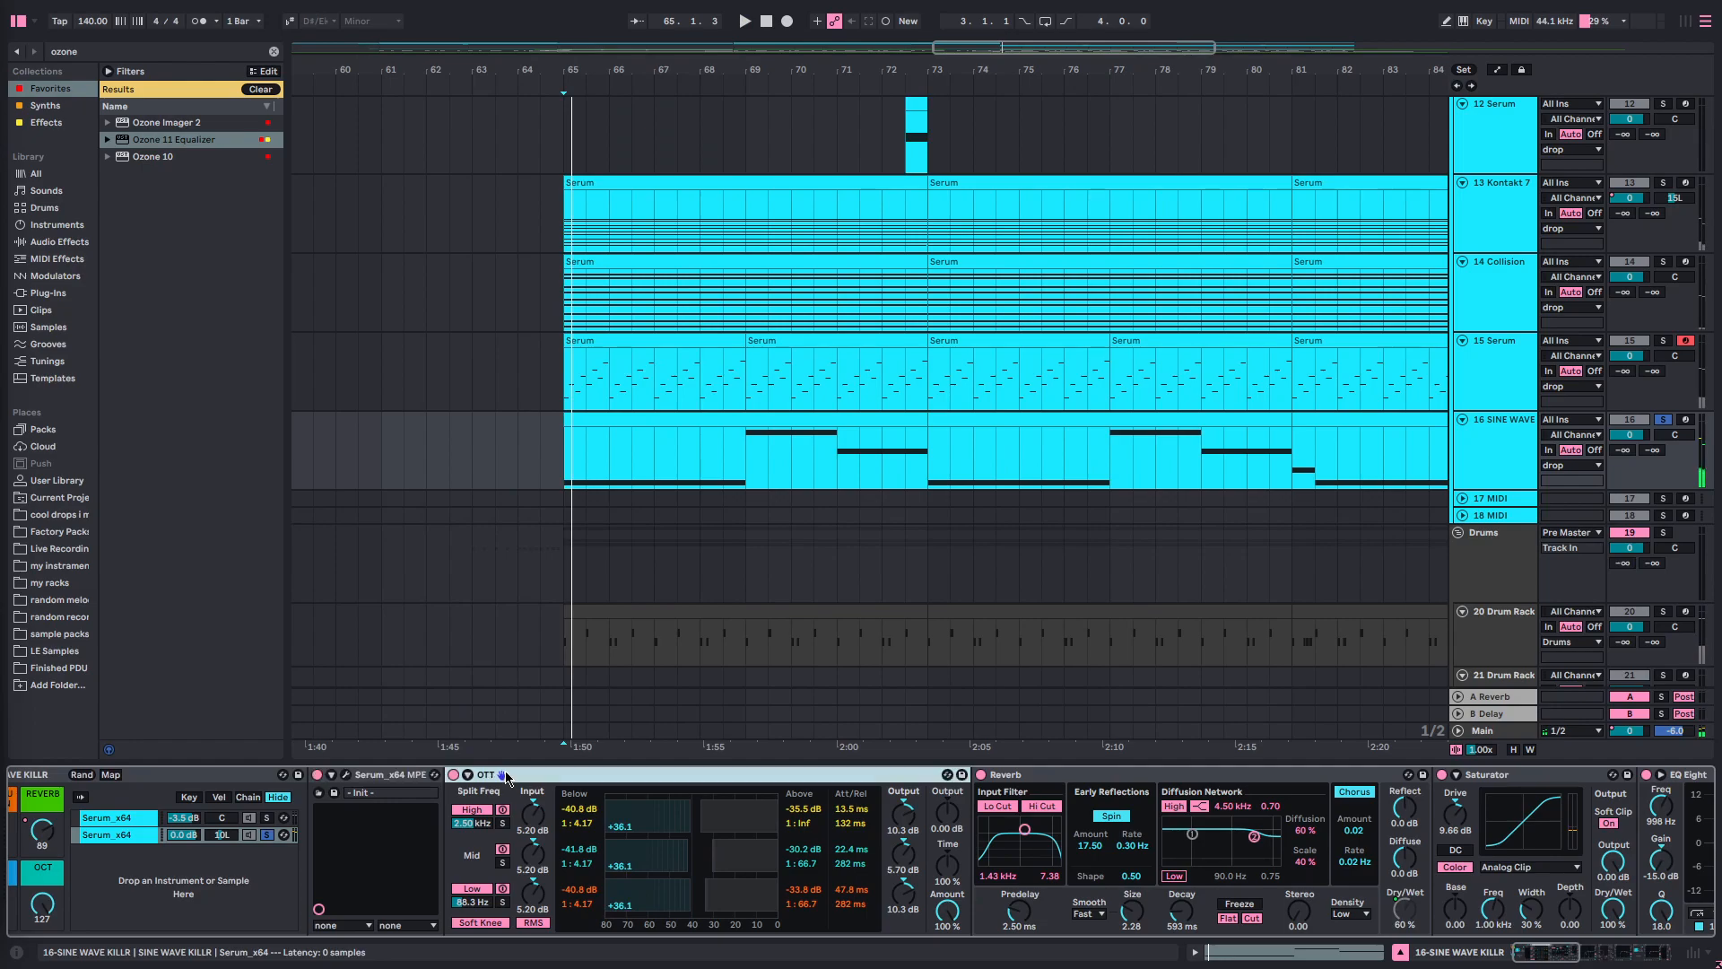
{"action": "scroll", "coordinate": [858, 812], "scroll_direction": "right", "scroll_amount": 3}
{"action": "left_click", "coordinate": [859, 812]}
{"action": "scroll", "coordinate": [861, 808], "scroll_direction": "right", "scroll_amount": 4}
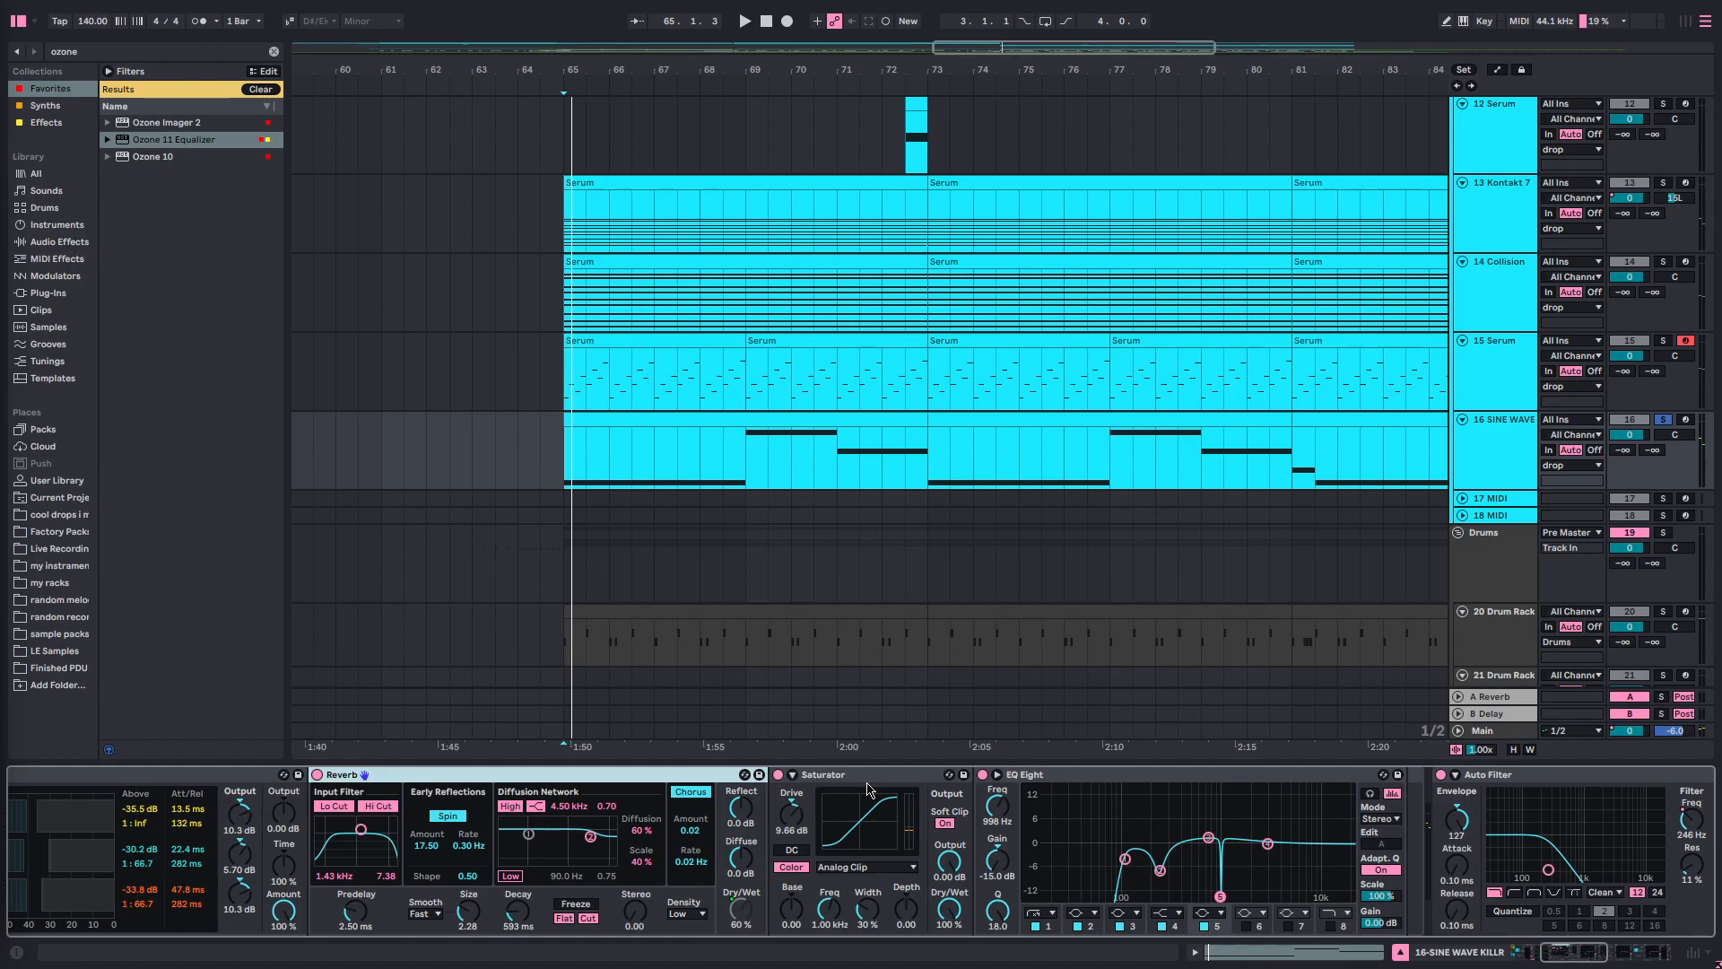
{"action": "left_click", "coordinate": [828, 777]}
{"action": "scroll", "coordinate": [957, 789], "scroll_direction": "right", "scroll_amount": 2}
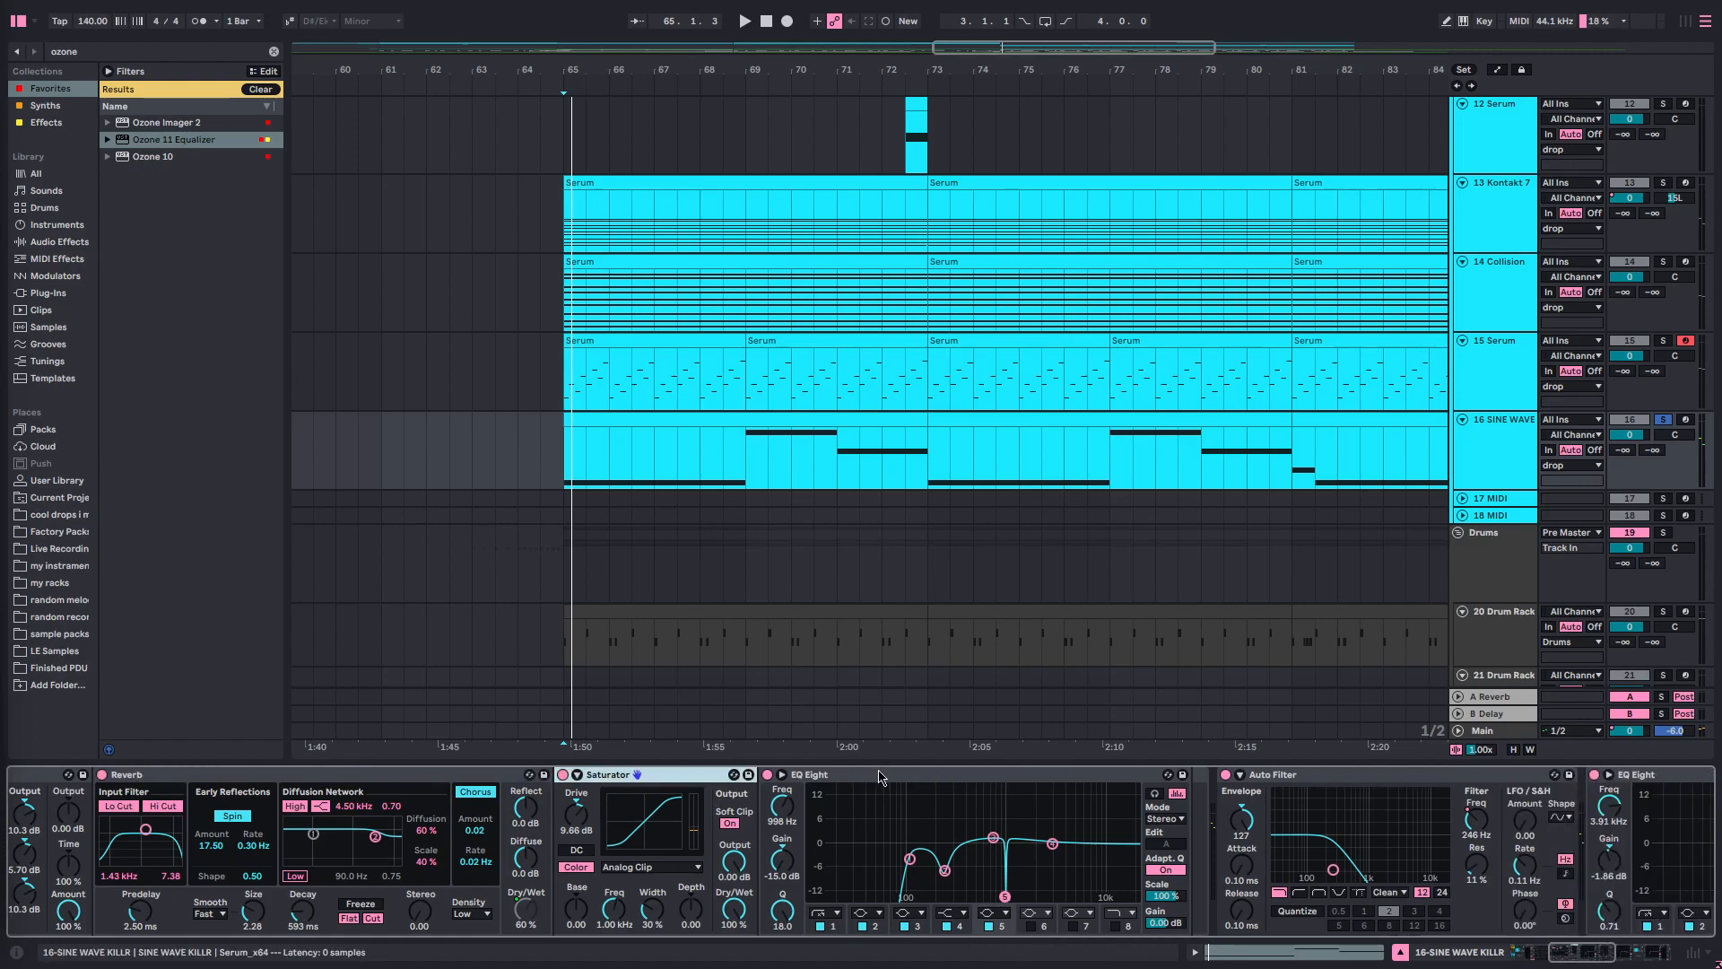
{"action": "left_click", "coordinate": [879, 774]}
{"action": "scroll", "coordinate": [879, 777], "scroll_direction": "right", "scroll_amount": 1}
{"action": "scroll", "coordinate": [879, 781], "scroll_direction": "right", "scroll_amount": 3}
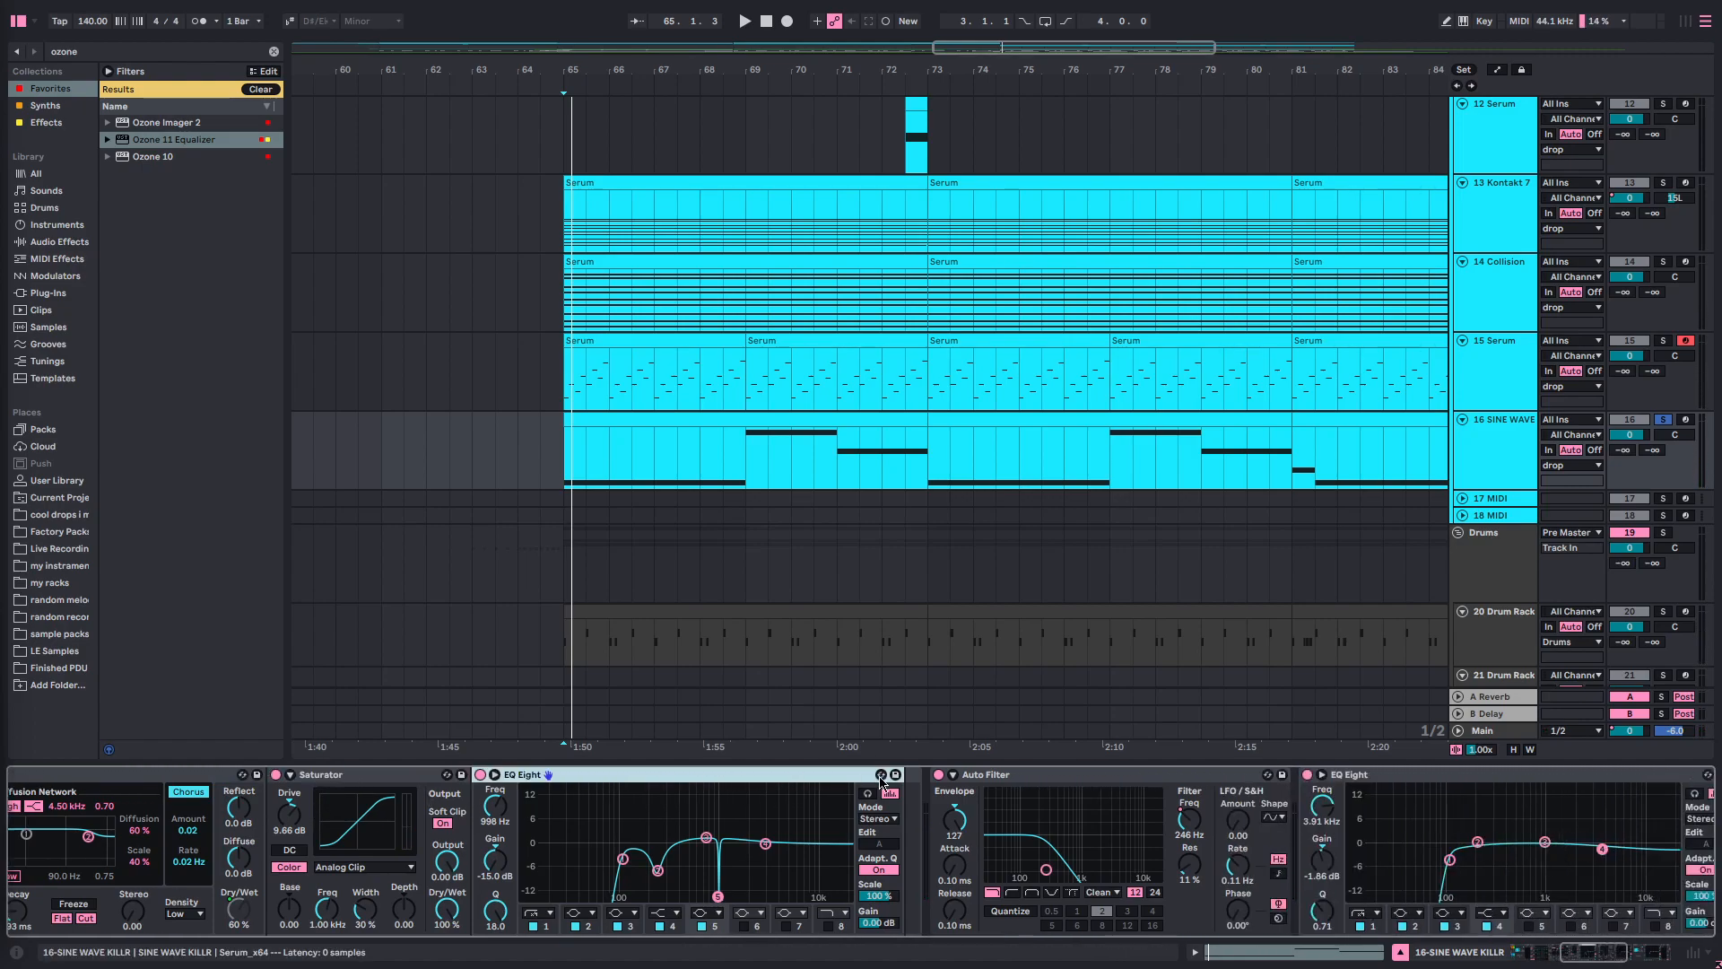
{"action": "left_click", "coordinate": [992, 777]}
{"action": "scroll", "coordinate": [806, 794], "scroll_direction": "right", "scroll_amount": 1}
{"action": "scroll", "coordinate": [724, 787], "scroll_direction": "left", "scroll_amount": 1}
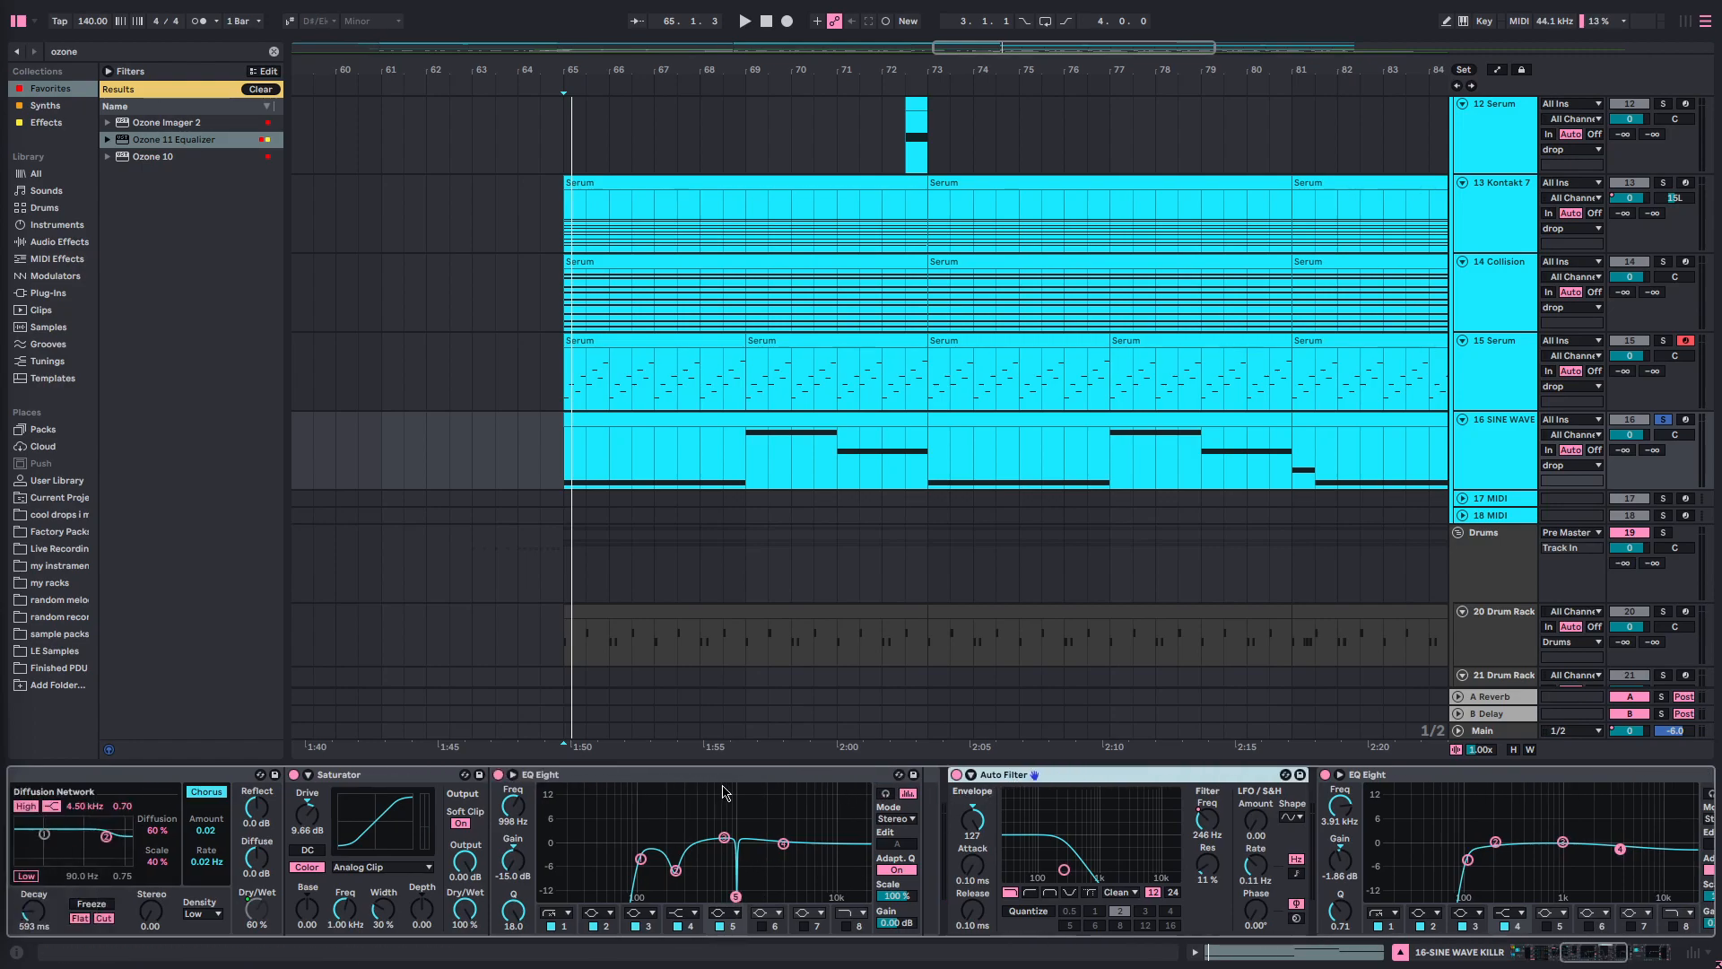
- Solo the first Serum_x64 chain and examine its Reverb, OTT, Saturator, Utility and EQ Eight
{"action": "scroll", "coordinate": [725, 791], "scroll_direction": "left", "scroll_amount": 8}
{"action": "left_click", "coordinate": [194, 818]}
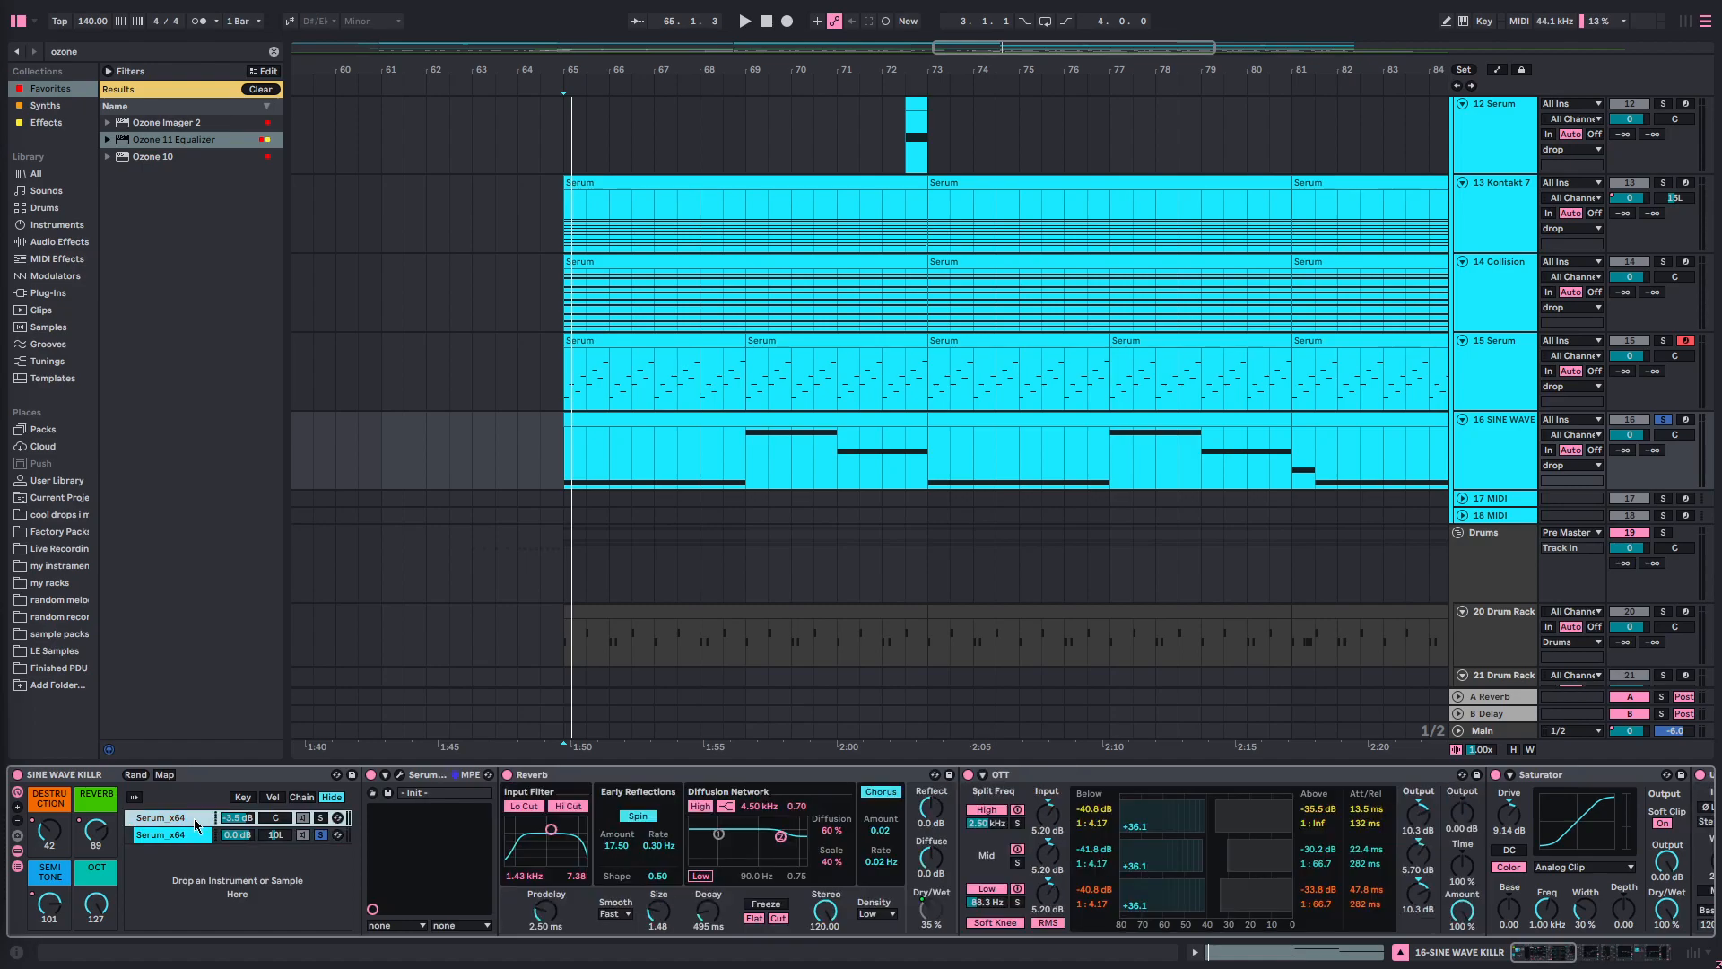
{"action": "left_click", "coordinate": [320, 820]}
{"action": "scroll", "coordinate": [592, 821], "scroll_direction": "right", "scroll_amount": 3}
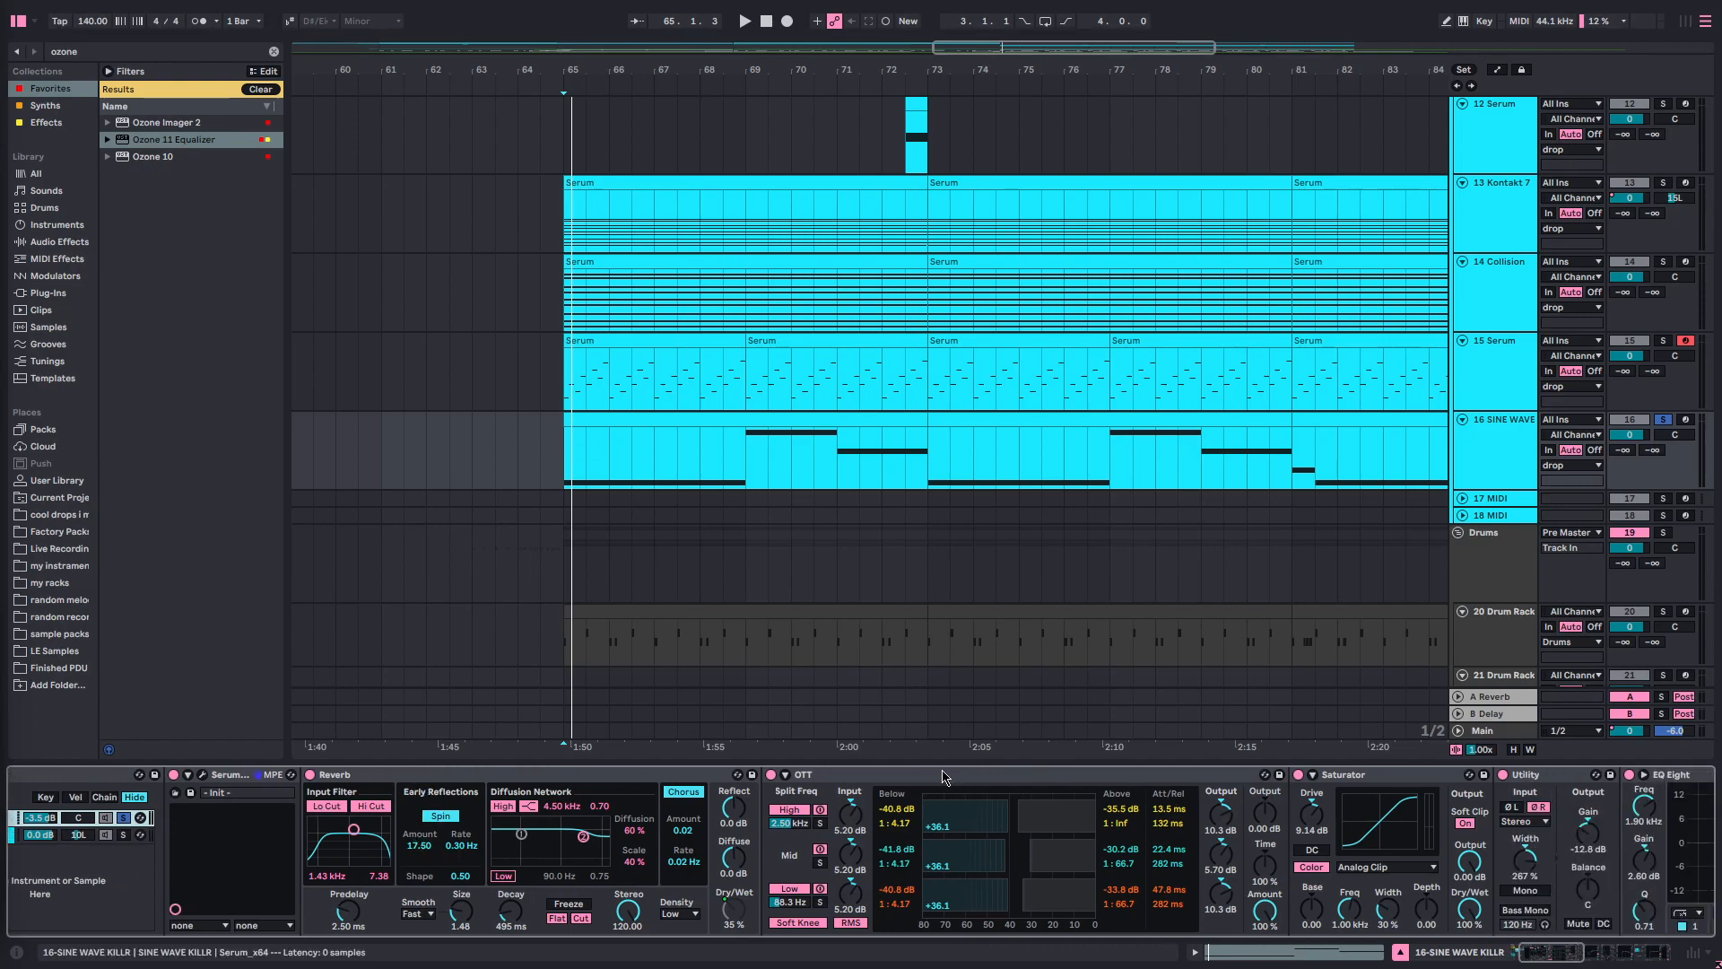
{"action": "left_click", "coordinate": [899, 785]}
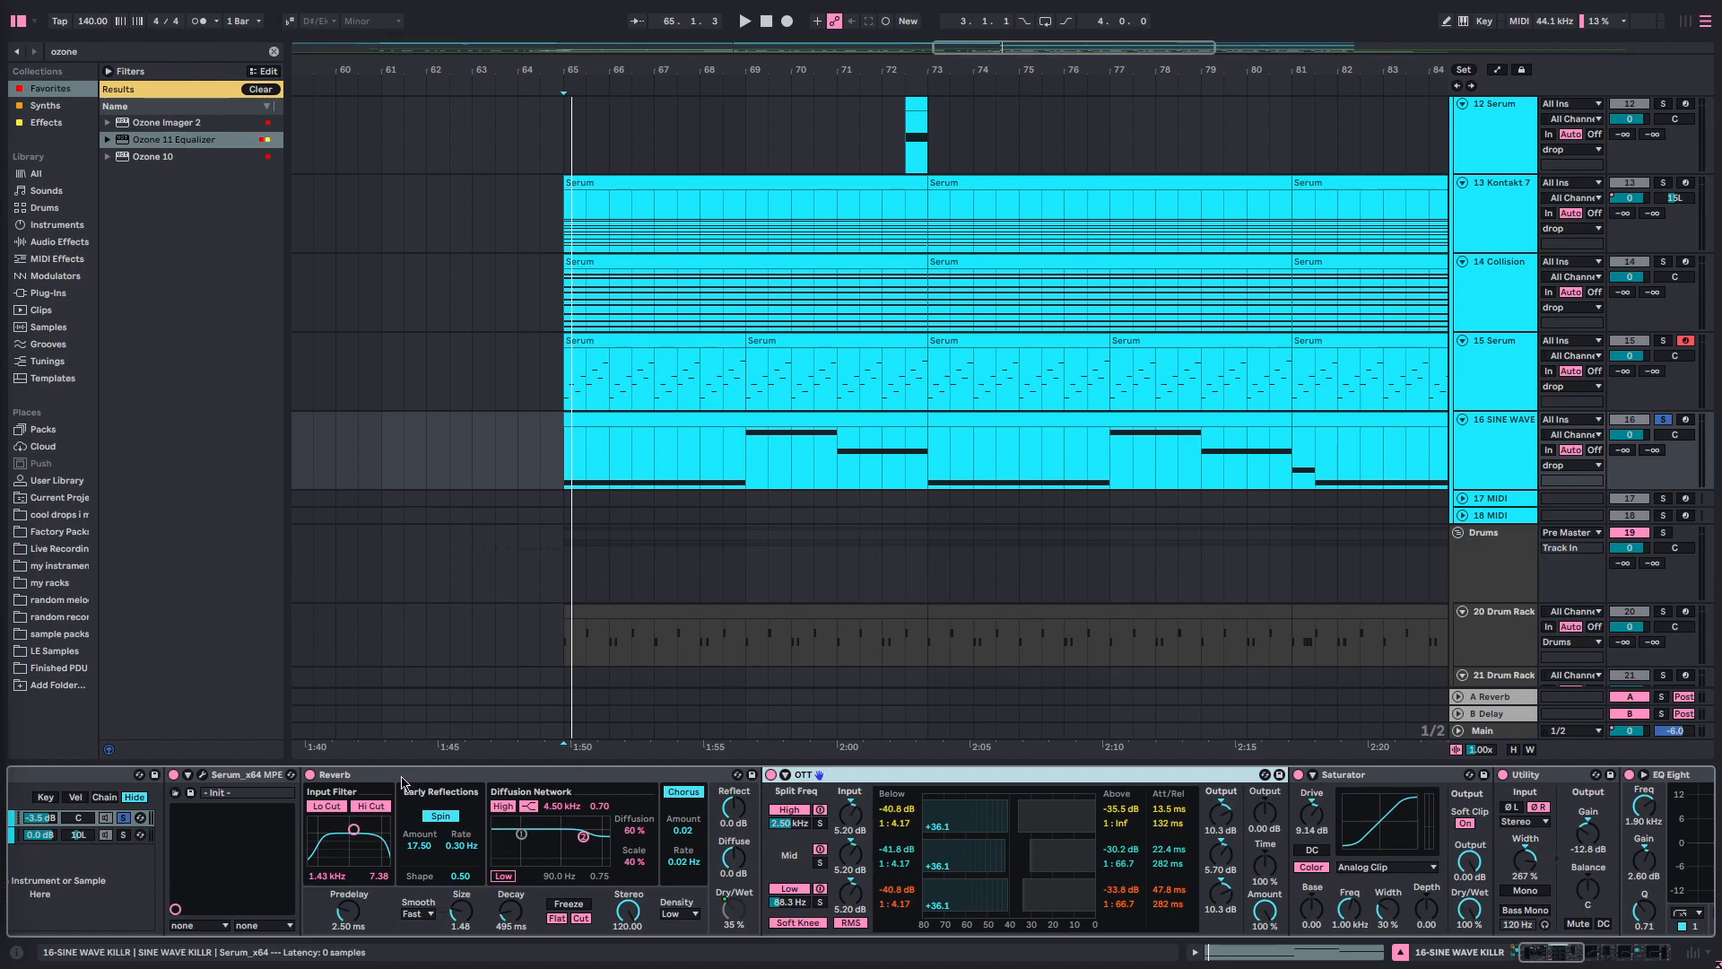
{"action": "left_click", "coordinate": [656, 783]}
{"action": "scroll", "coordinate": [656, 783], "scroll_direction": "right", "scroll_amount": 5}
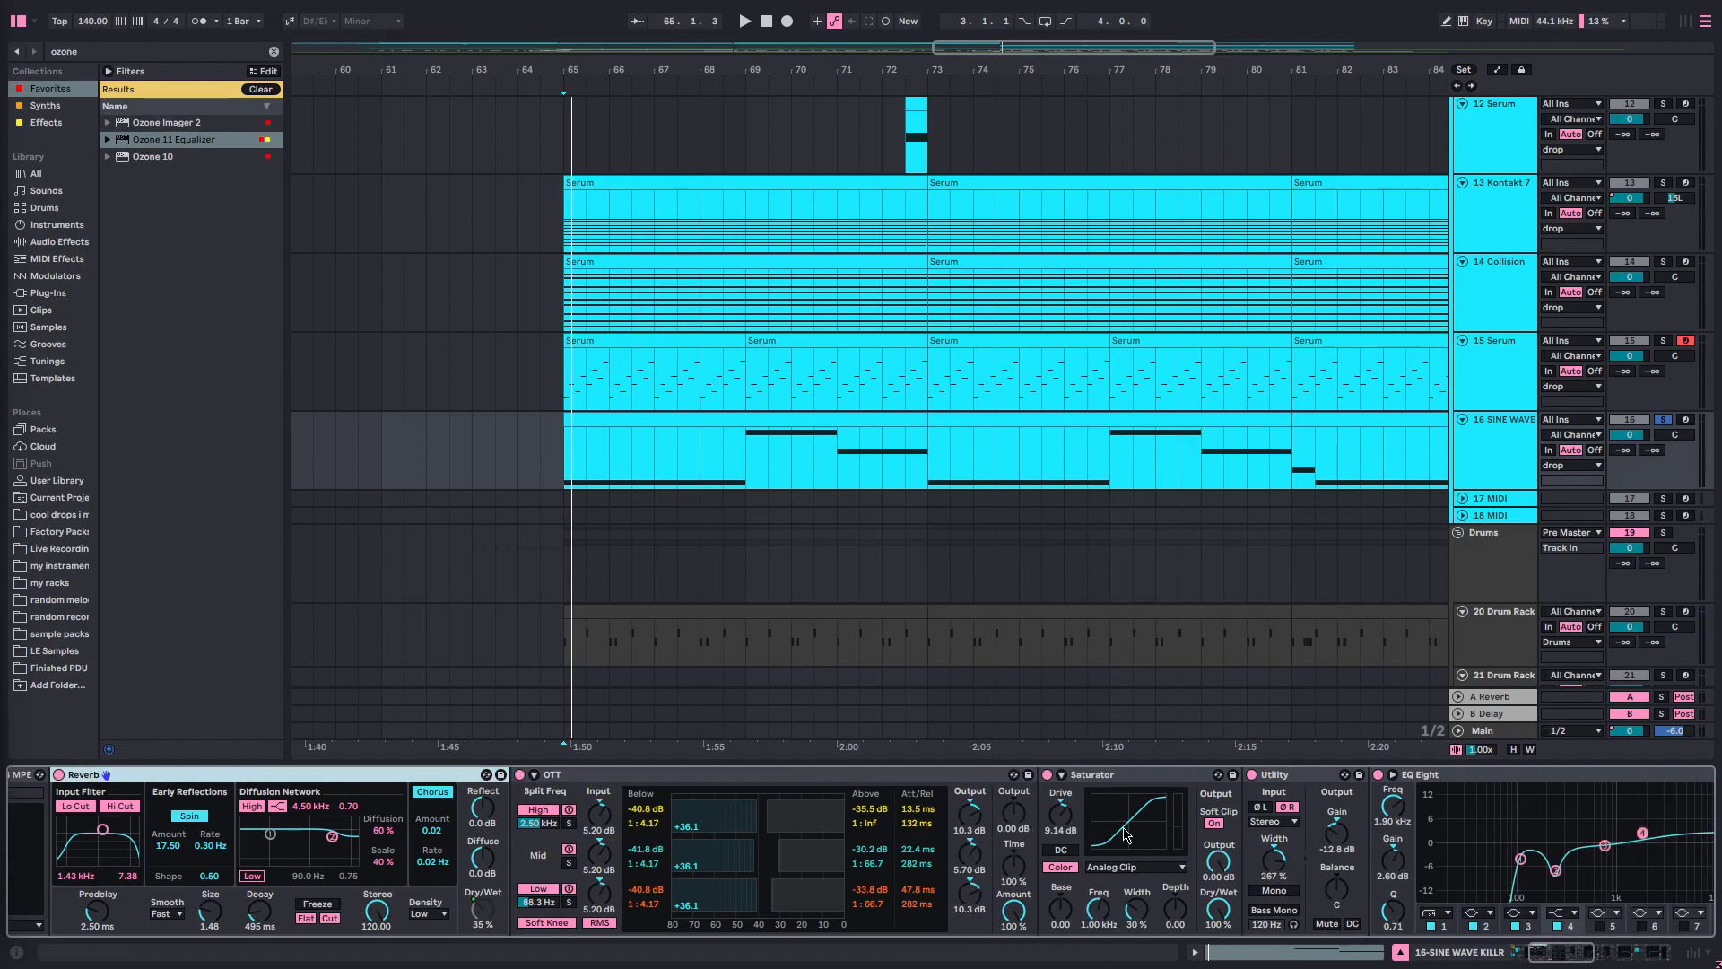
{"action": "scroll", "coordinate": [1186, 872], "scroll_direction": "right", "scroll_amount": 2}
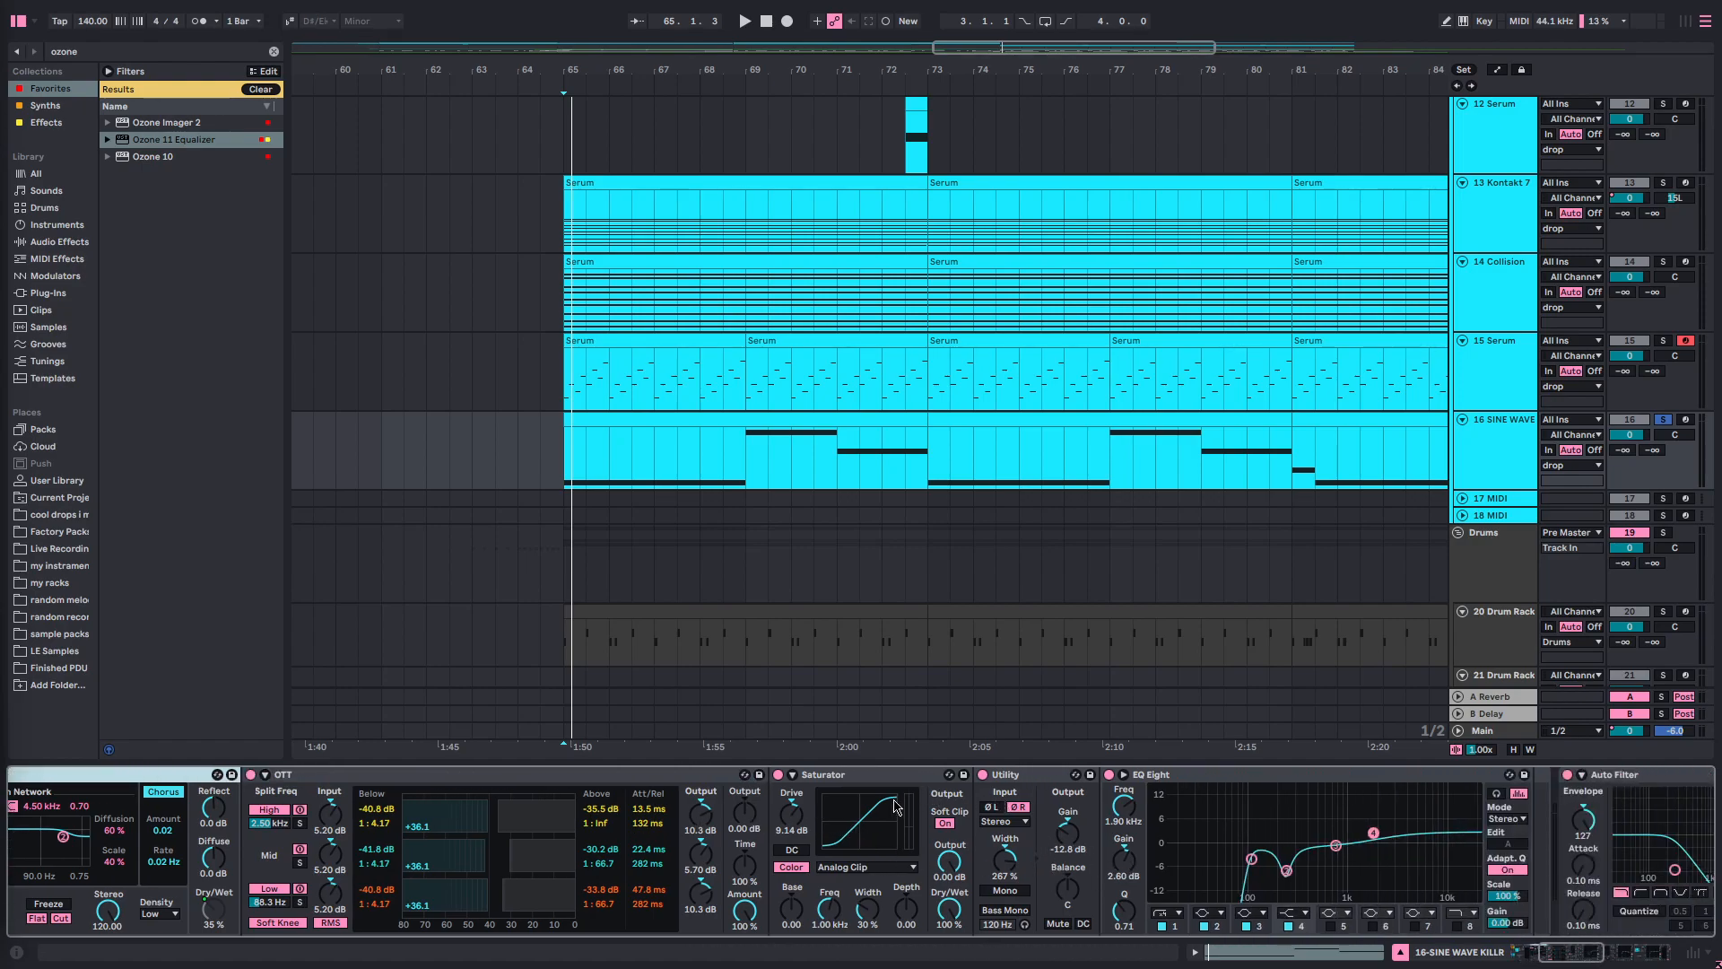
{"action": "left_click", "coordinate": [1027, 776]}
{"action": "scroll", "coordinate": [1096, 827], "scroll_direction": "right", "scroll_amount": 5}
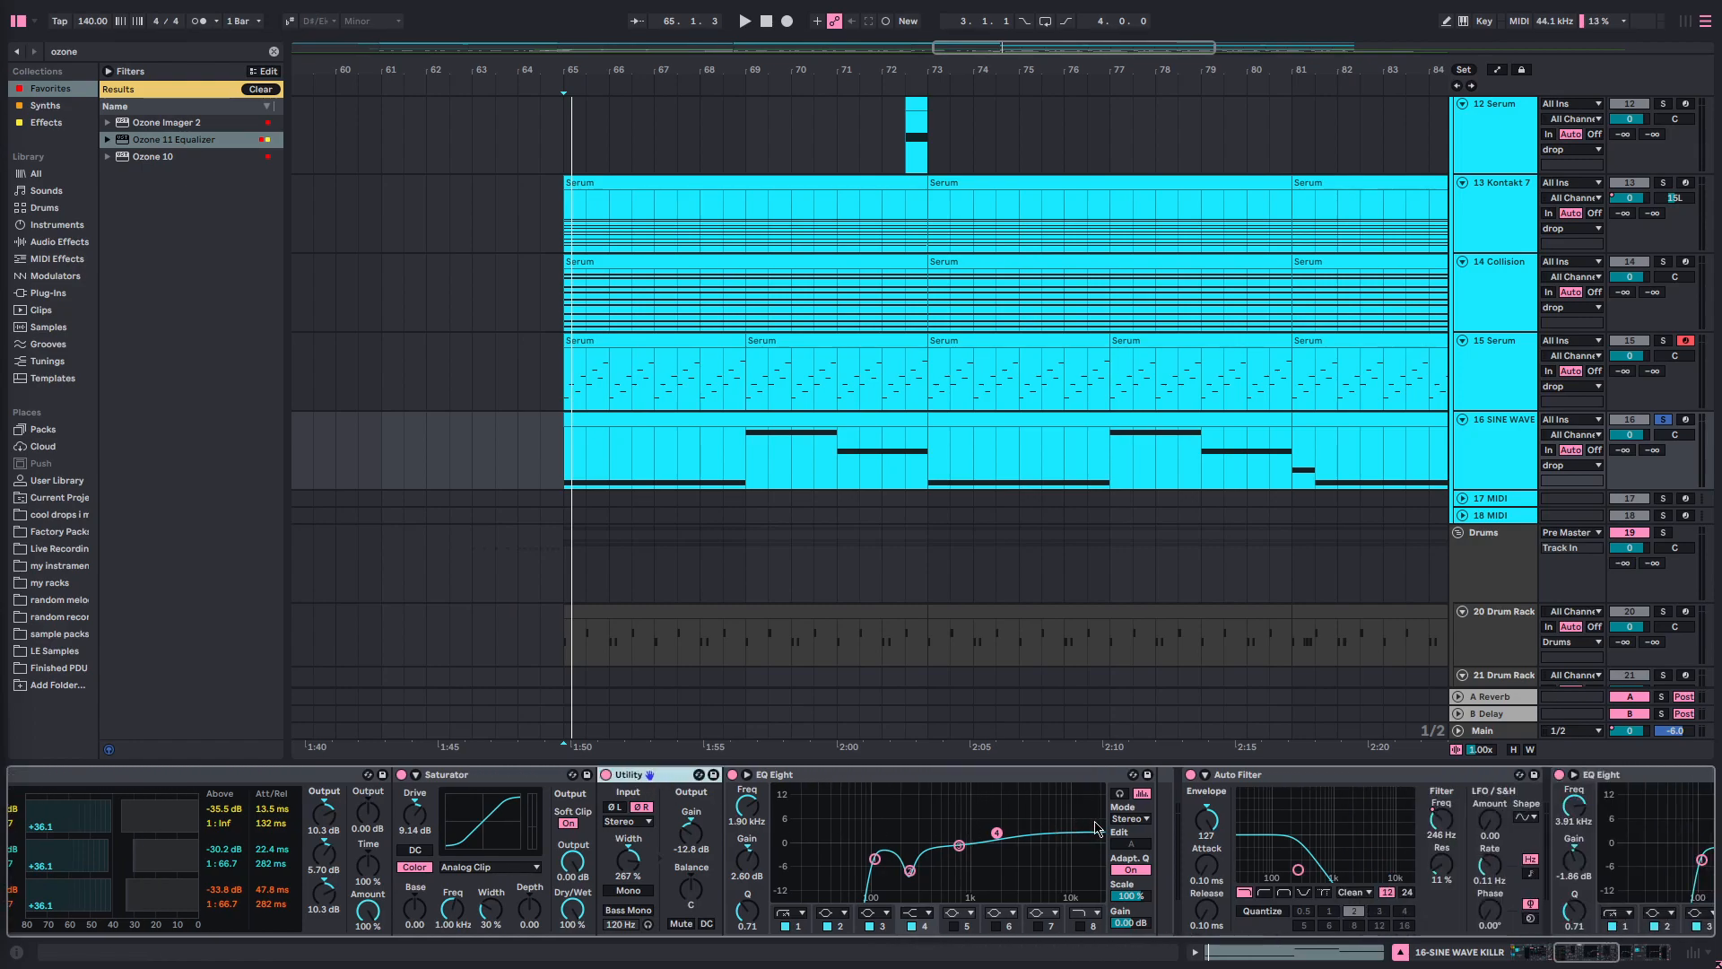
{"action": "scroll", "coordinate": [1031, 820], "scroll_direction": "left", "scroll_amount": 2}
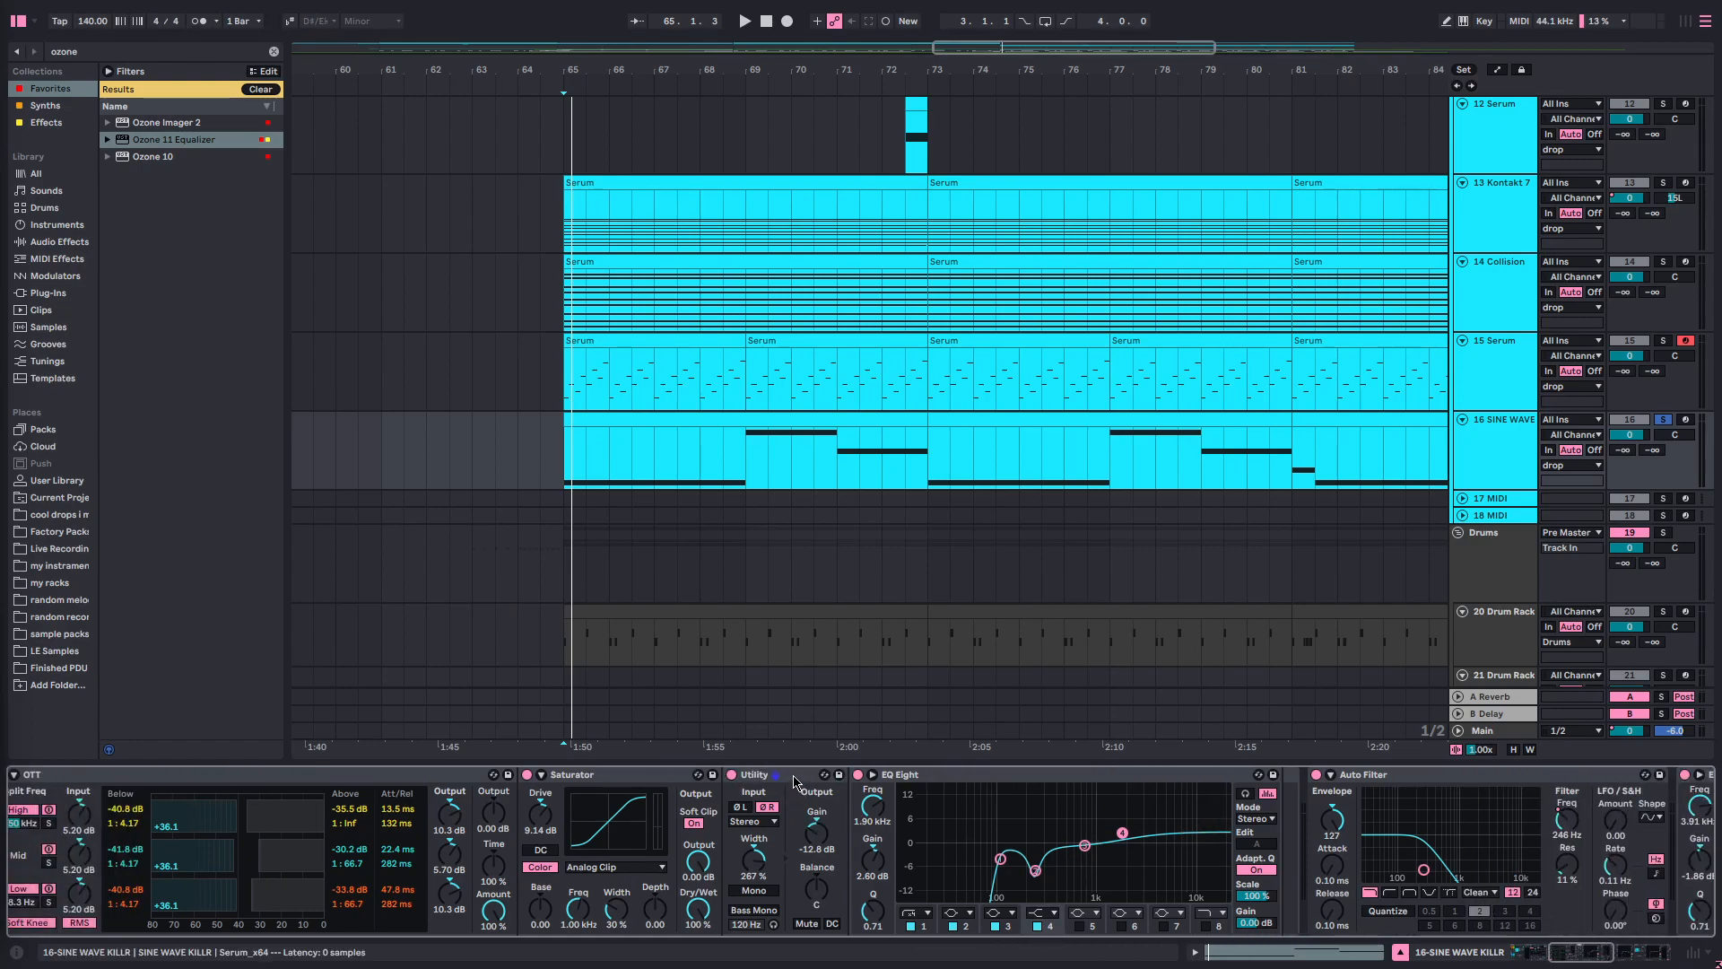
{"action": "scroll", "coordinate": [812, 838], "scroll_direction": "left", "scroll_amount": 12}
- Audition the first chain, turn off its solo, play both chains together with the rack's devices hidden, and stop
{"action": "key", "text": "space"}
{"action": "key", "text": "space"}
{"action": "left_click", "coordinate": [321, 817]}
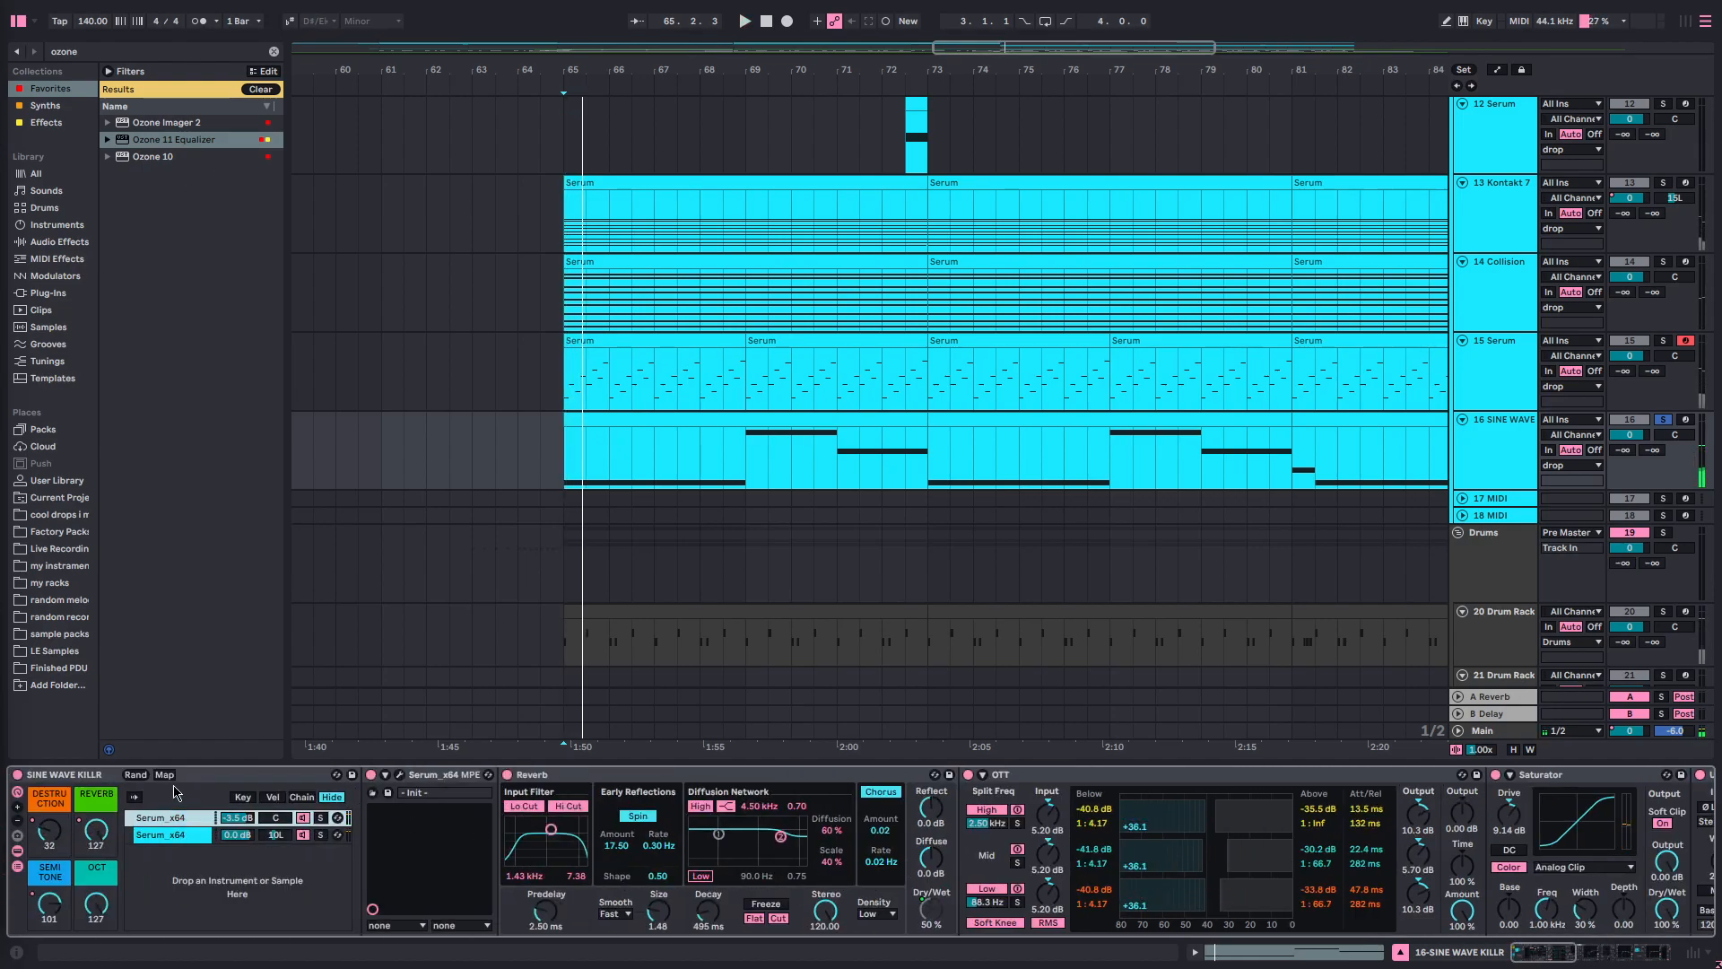
{"action": "key", "text": "space"}
{"action": "left_click", "coordinate": [17, 866]}
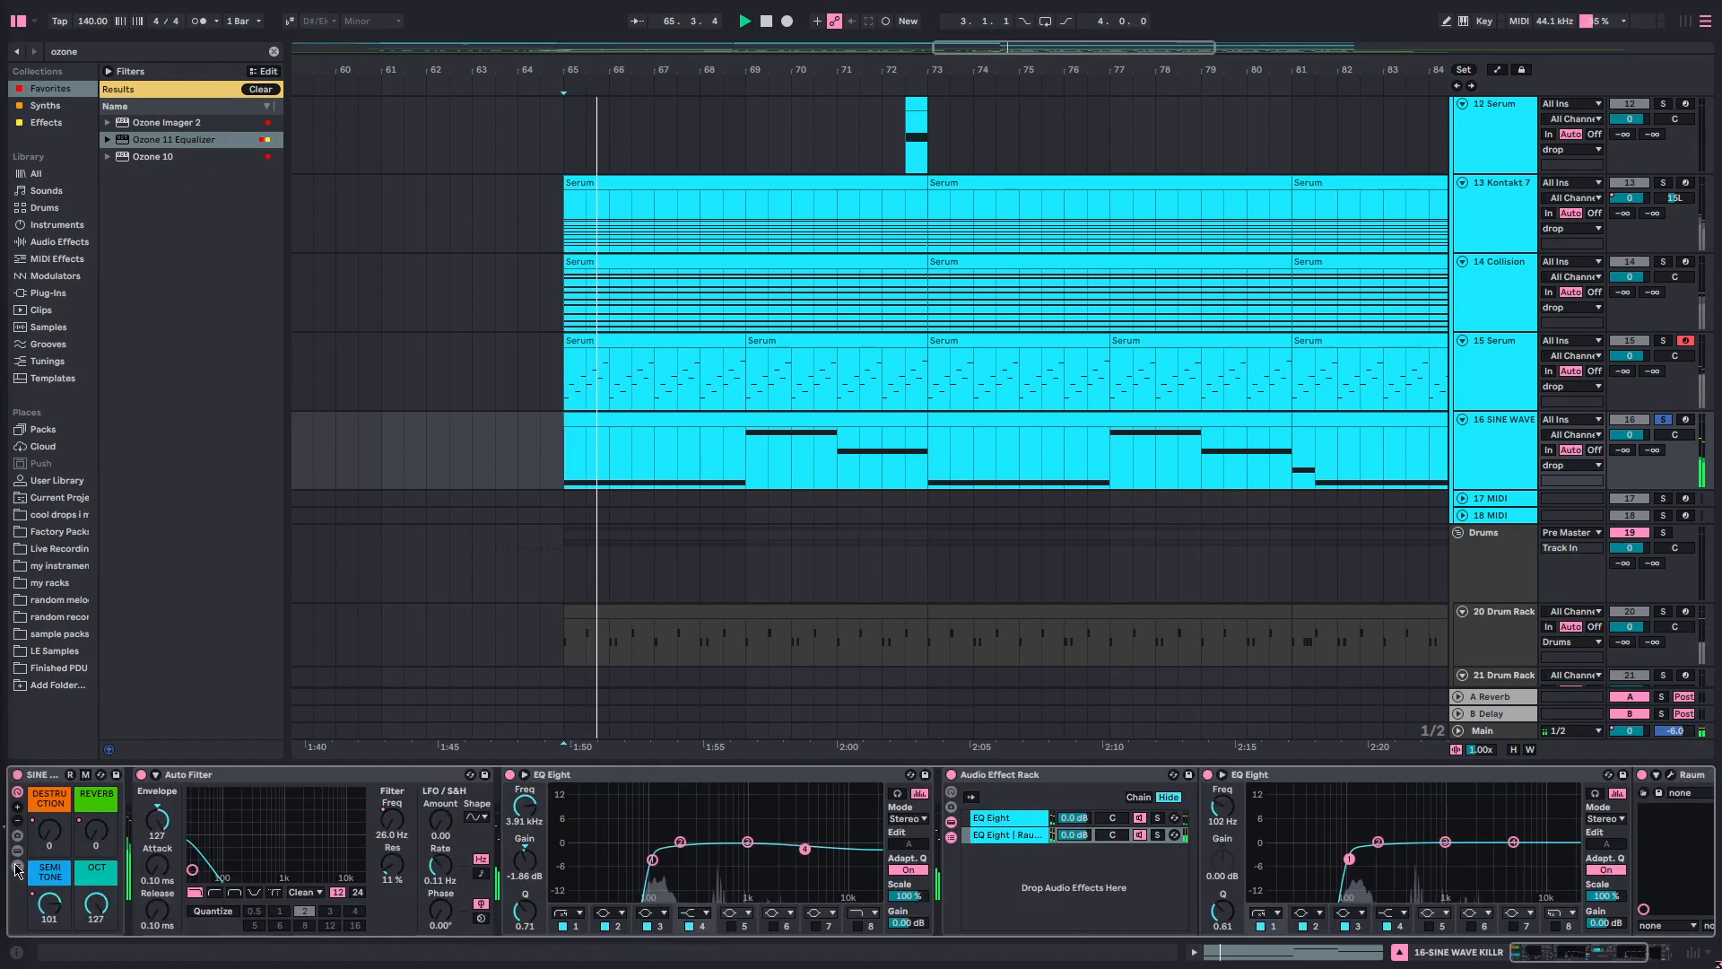
{"action": "left_click", "coordinate": [542, 452]}
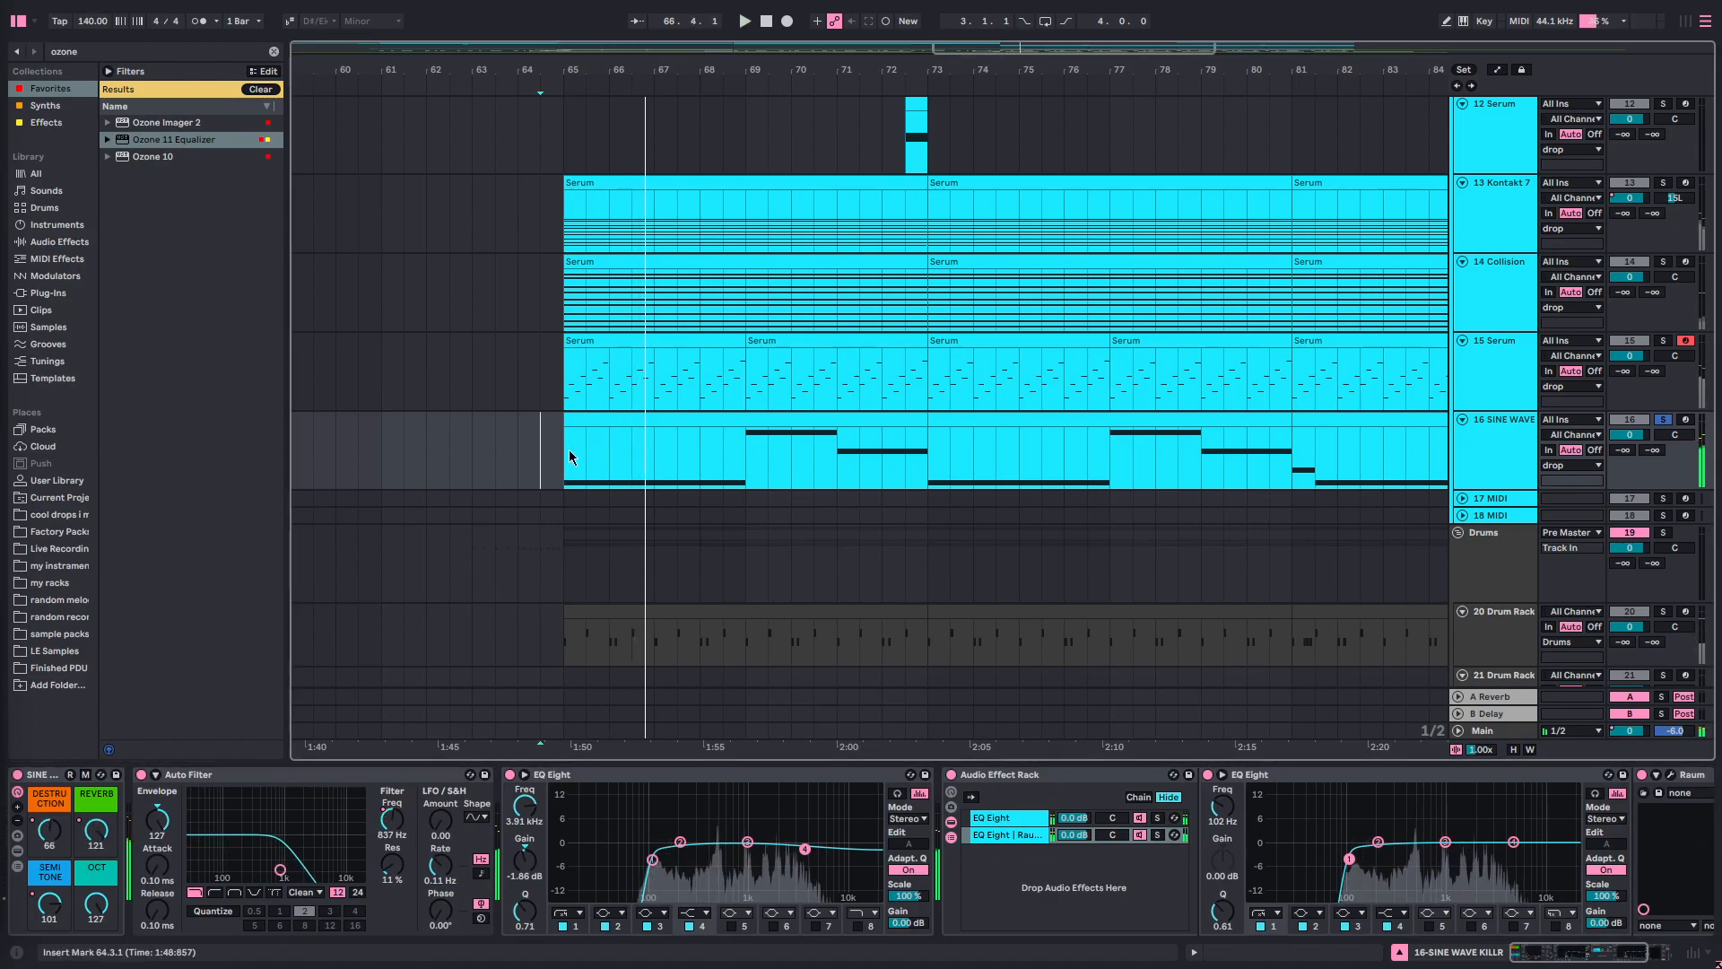
{"action": "key", "text": "space"}
- Show the automation lanes, return the insert mark to bar 65 and examine the sine wave track's filter, reverb and destruction curves
{"action": "key", "text": "a"}
{"action": "scroll", "coordinate": [587, 440], "scroll_direction": "down", "scroll_amount": 2}
{"action": "left_click", "coordinate": [456, 398]}
{"action": "left_click", "coordinate": [563, 395]}
{"action": "scroll", "coordinate": [888, 520], "scroll_direction": "right", "scroll_amount": 3}
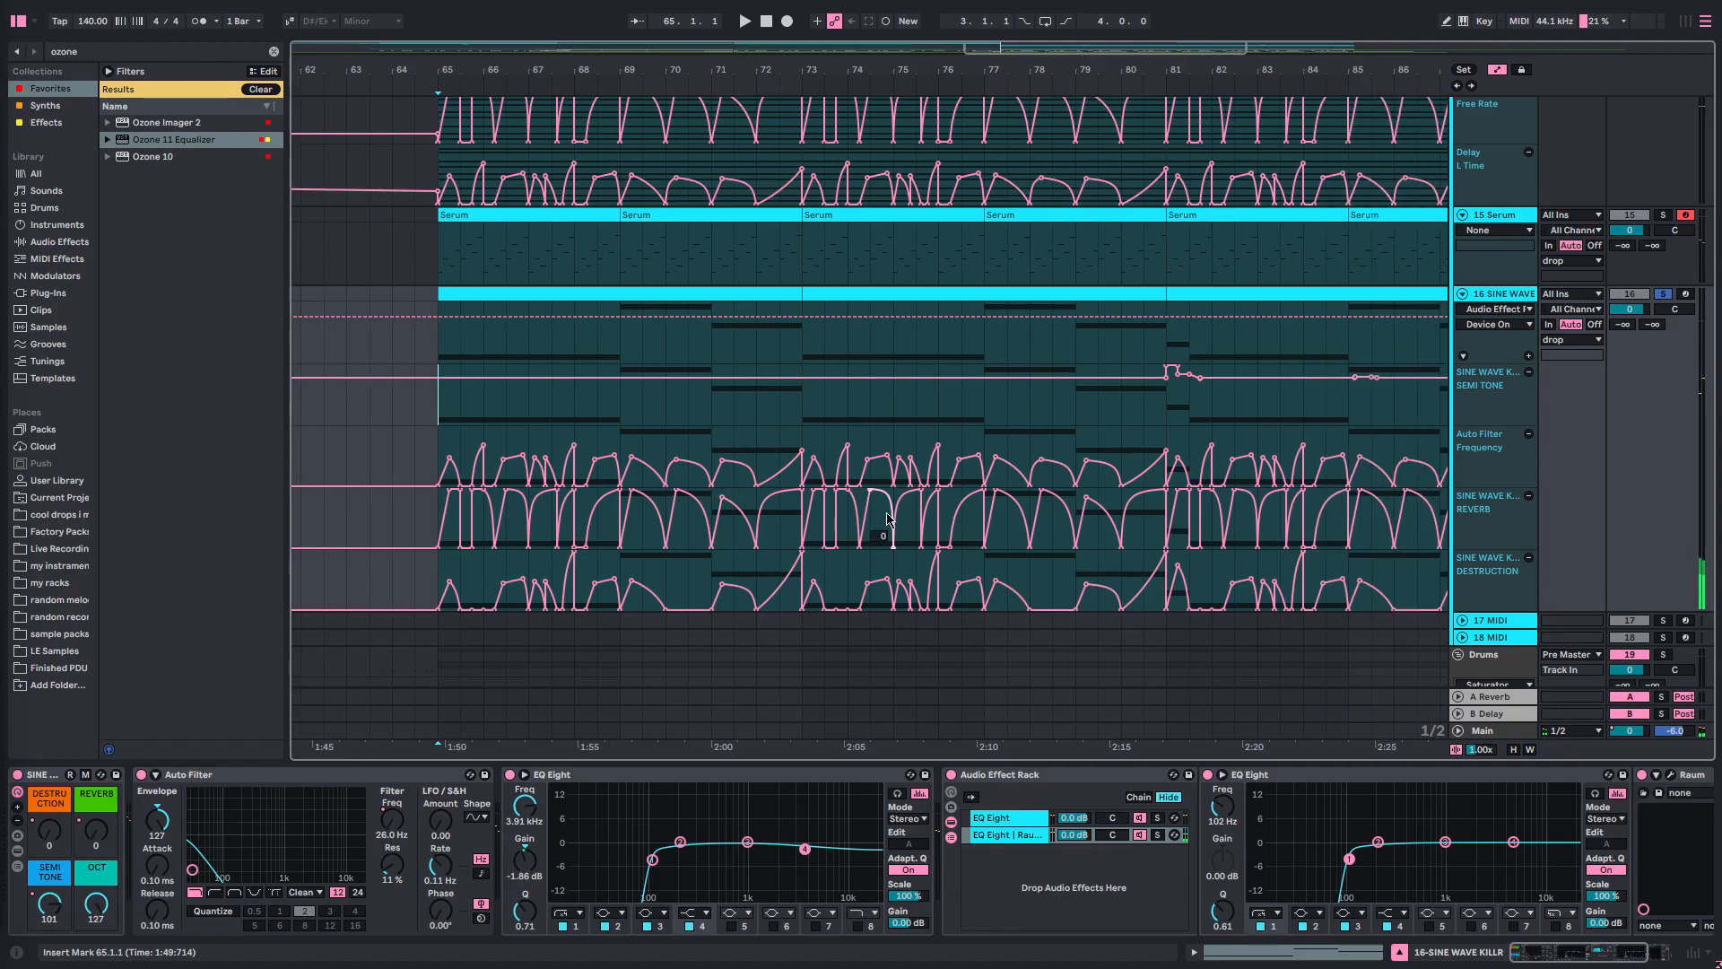
{"action": "scroll", "coordinate": [887, 520], "scroll_direction": "right", "scroll_amount": 1}
{"action": "scroll", "coordinate": [903, 533], "scroll_direction": "down", "scroll_amount": 2}
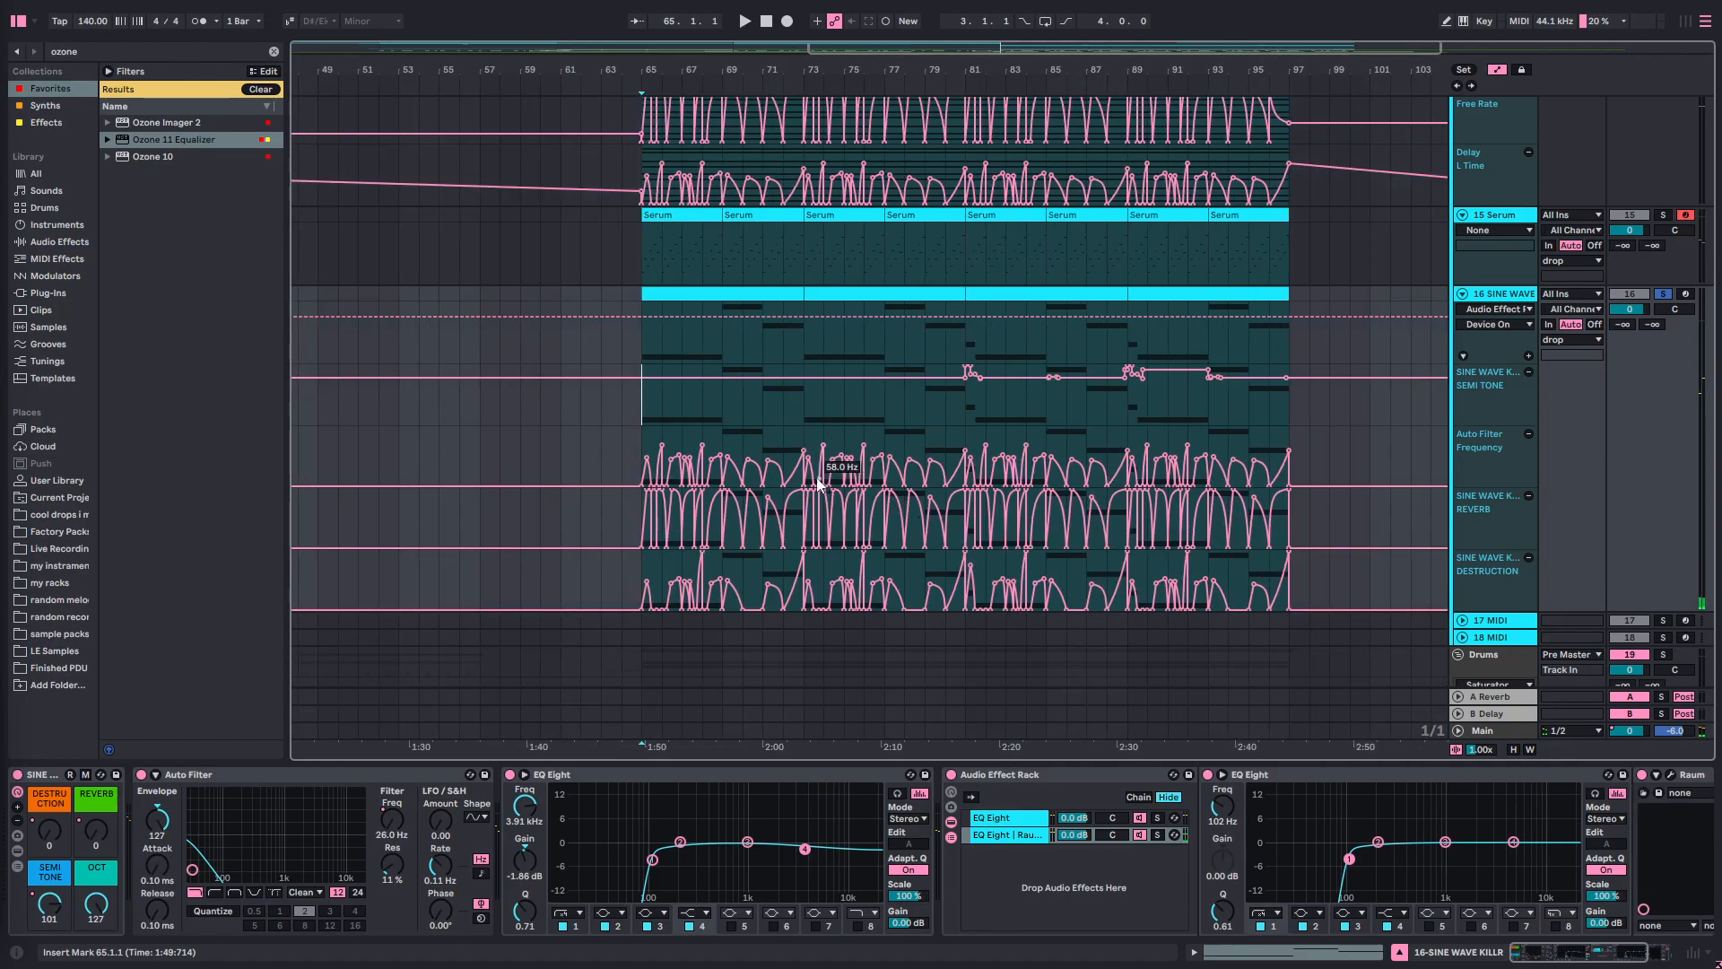
{"action": "scroll", "coordinate": [539, 425], "scroll_direction": "up", "scroll_amount": 2}
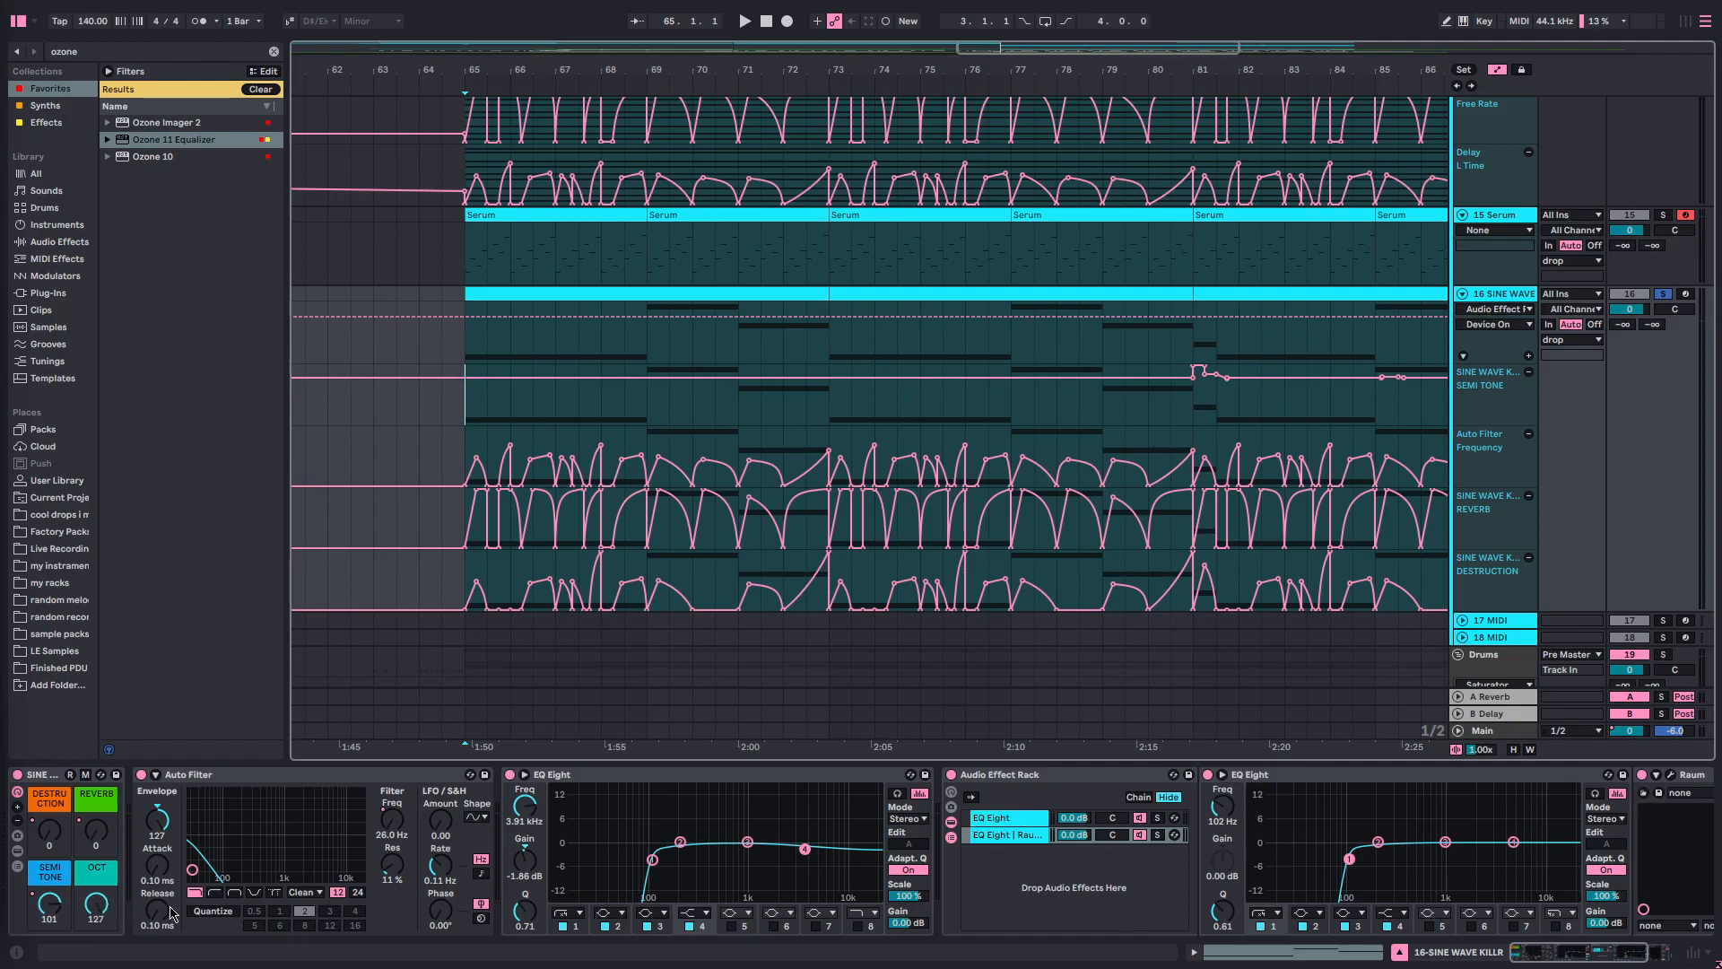
- Play the sine wave from bar 65 while lowering the rack's OCT macro, and restore the macro to 127
{"action": "mouse_move", "coordinate": [112, 913]}
{"action": "left_mouse_down"}
{"action": "mouse_move", "coordinate": [112, 946]}
{"action": "mouse_move", "coordinate": [98, 898]}
{"action": "left_mouse_up"}
{"action": "key", "text": "space"}
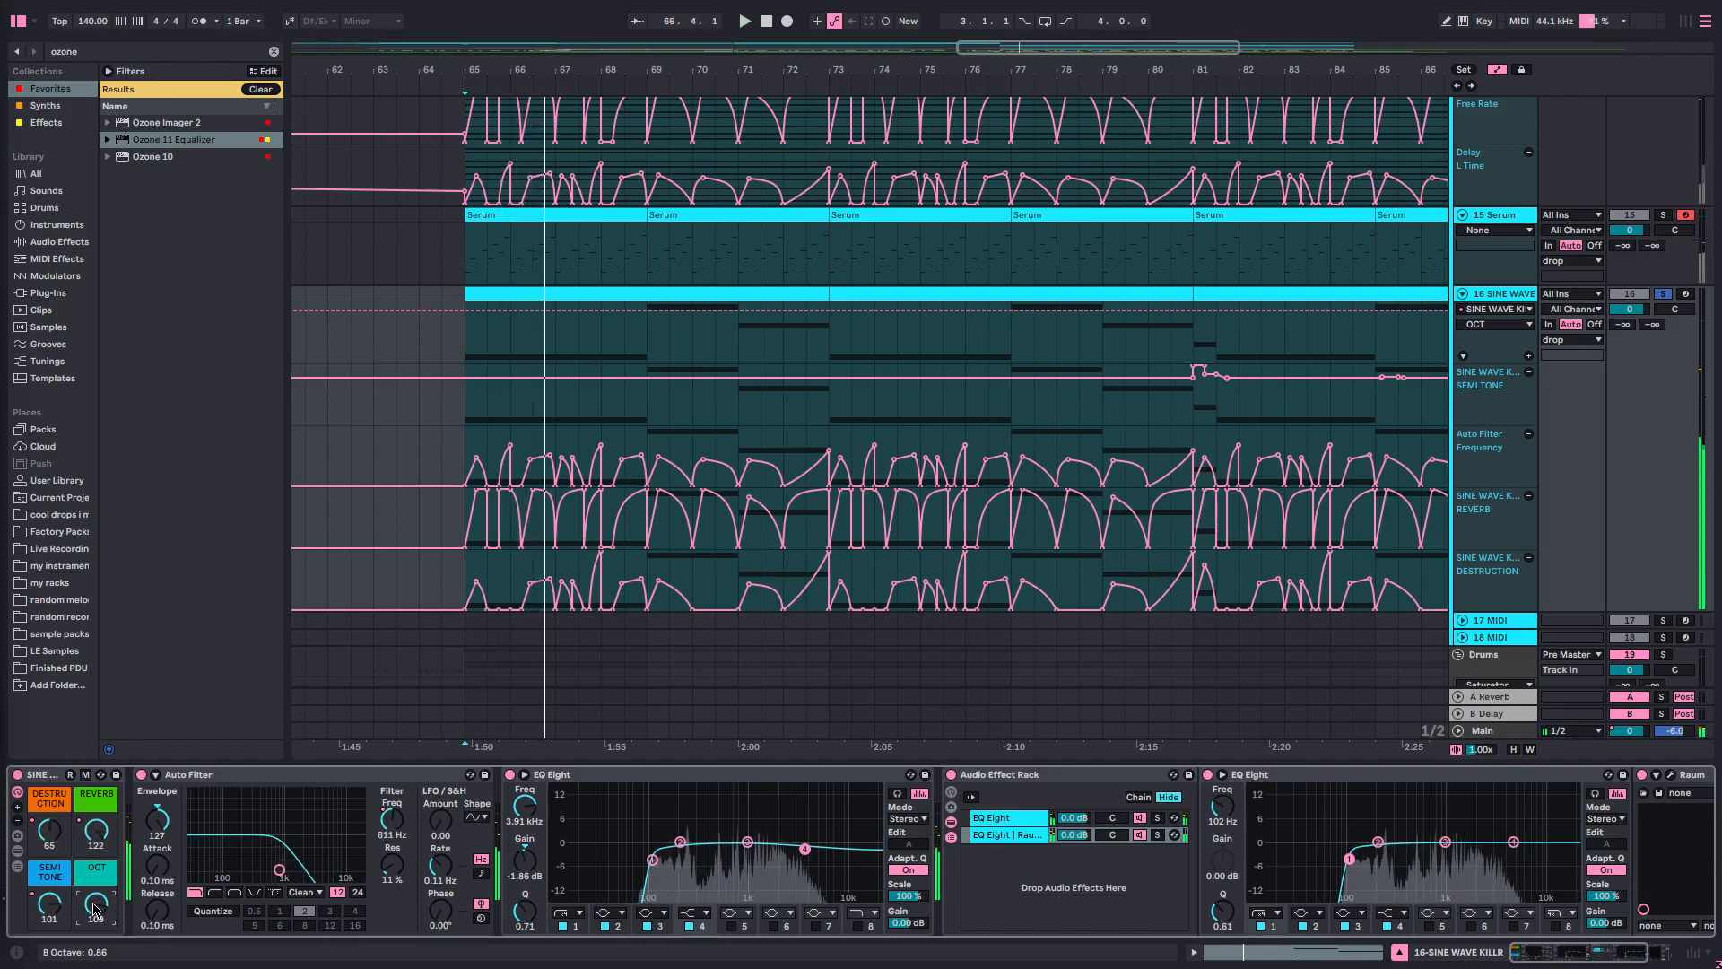
{"action": "left_click_drag", "start_coordinate": [99, 909], "coordinate": [262, 899]}
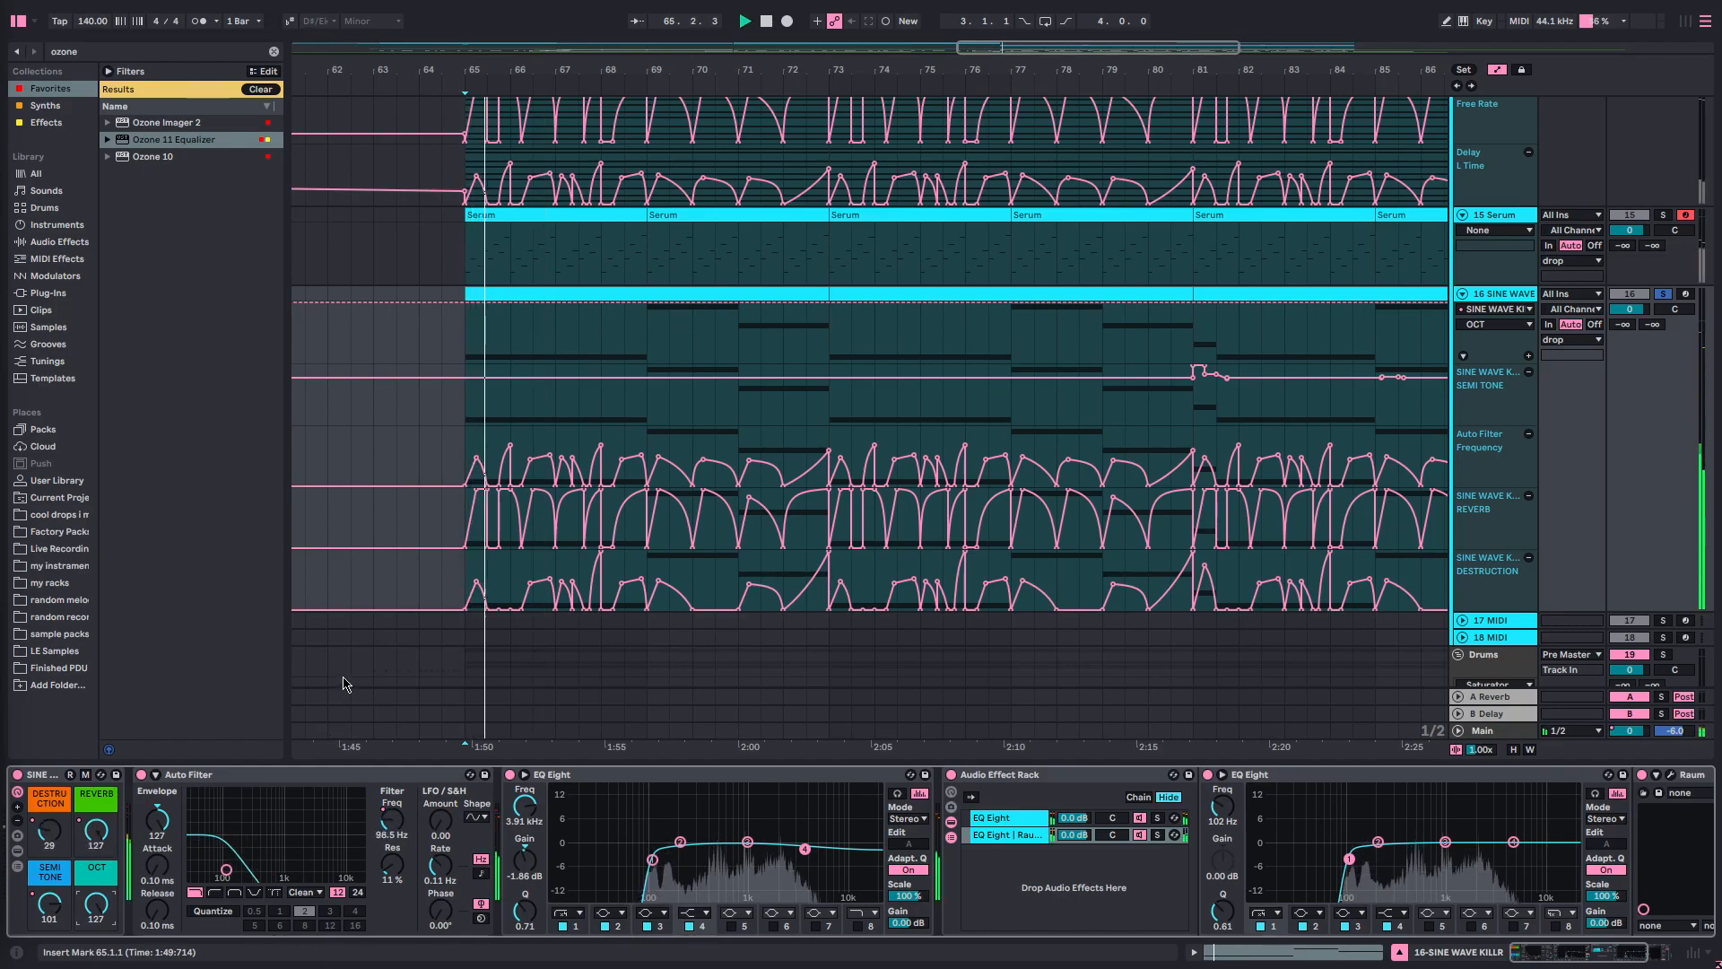
- Play the soloed sine wave track from bar 80 through the SEMI TONE automation bend at bar 81, and stop
{"action": "left_click", "coordinate": [392, 446]}
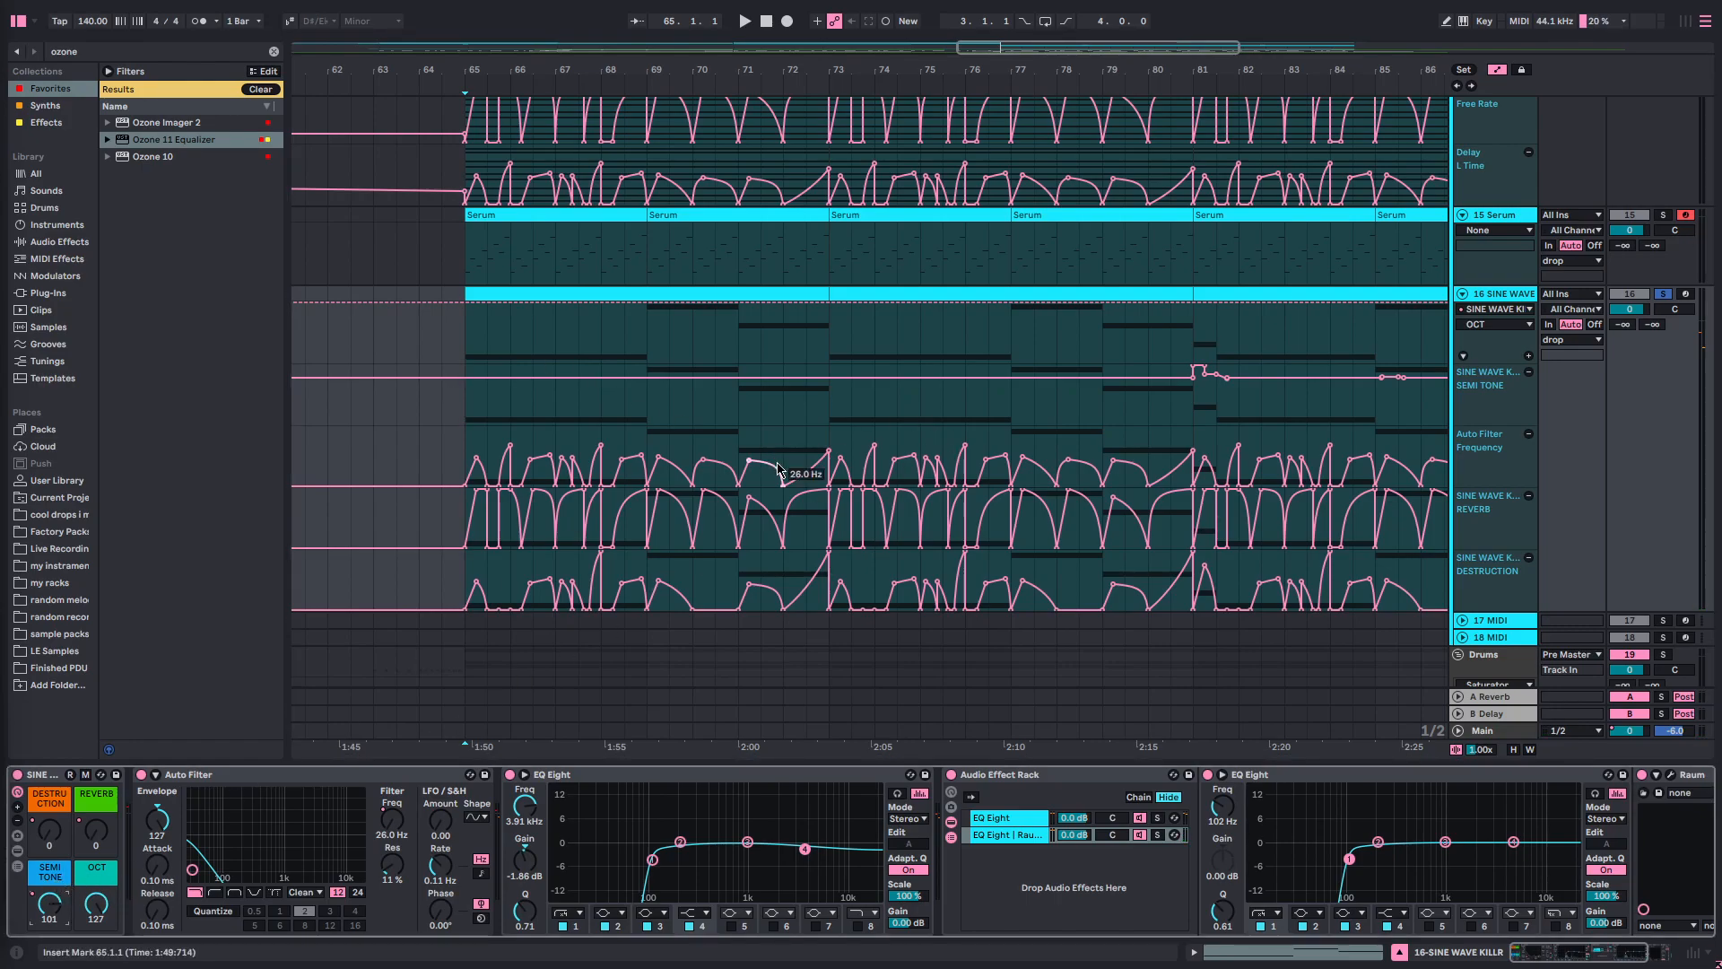
{"action": "scroll", "coordinate": [843, 404], "scroll_direction": "right", "scroll_amount": 7}
{"action": "left_click", "coordinate": [844, 401]}
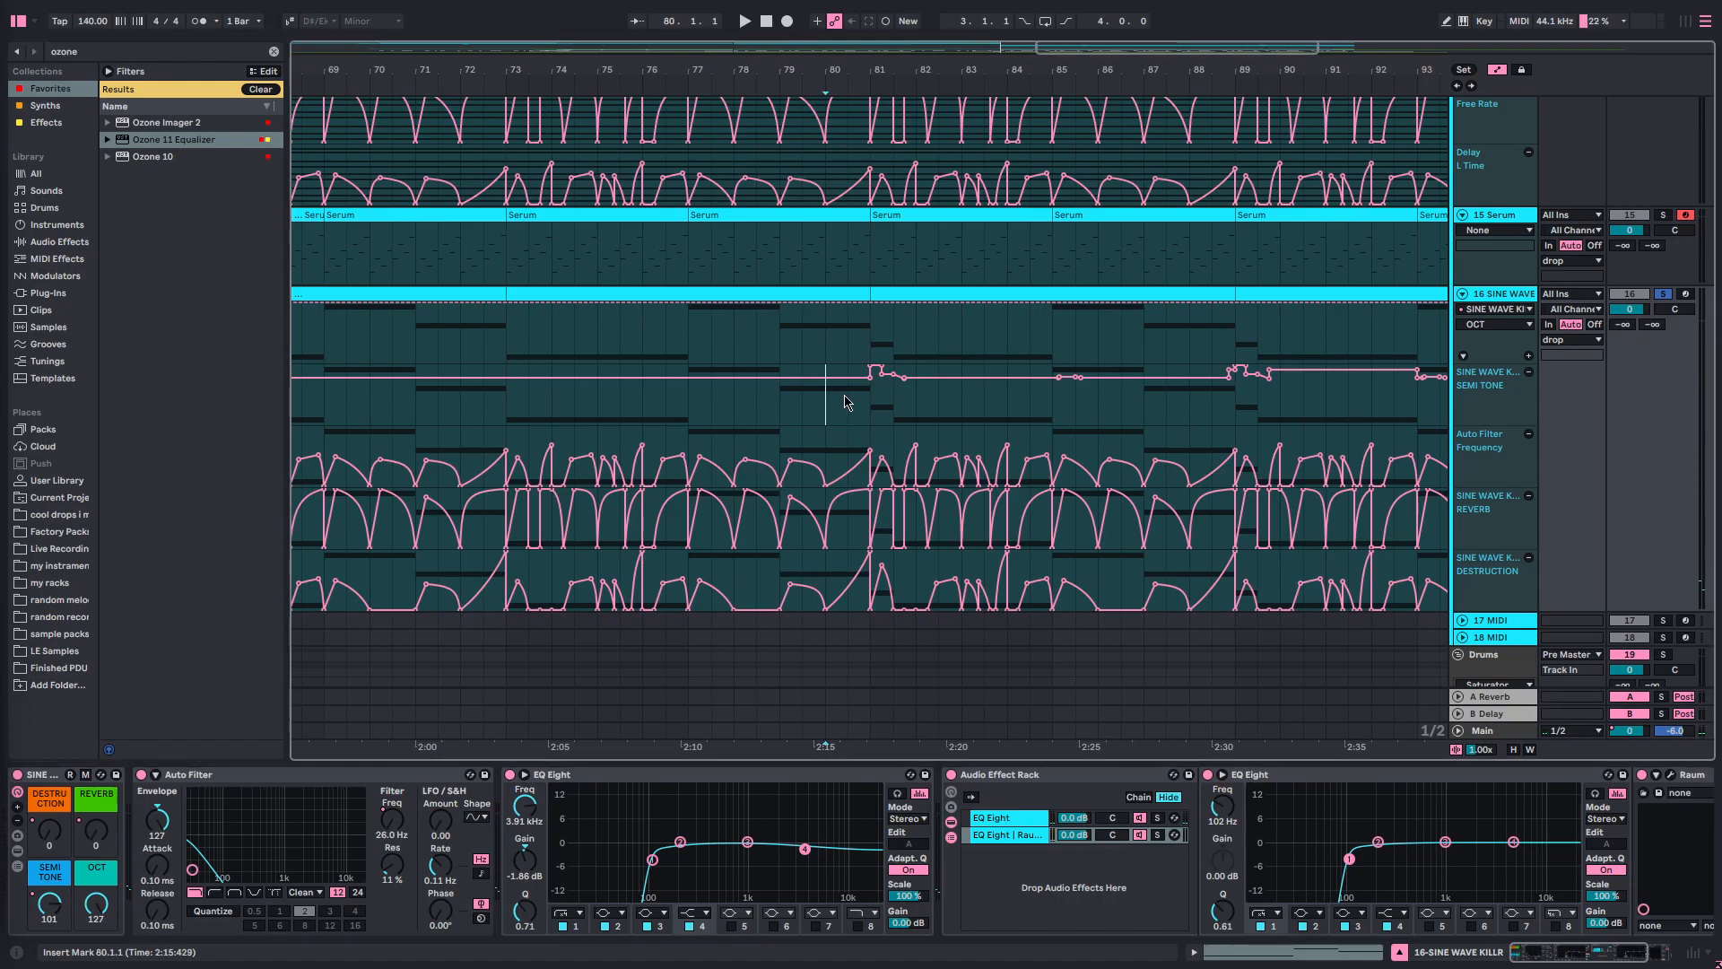
{"action": "scroll", "coordinate": [848, 408], "scroll_direction": "right", "scroll_amount": 2}
{"action": "scroll", "coordinate": [793, 402], "scroll_direction": "up", "scroll_amount": 4}
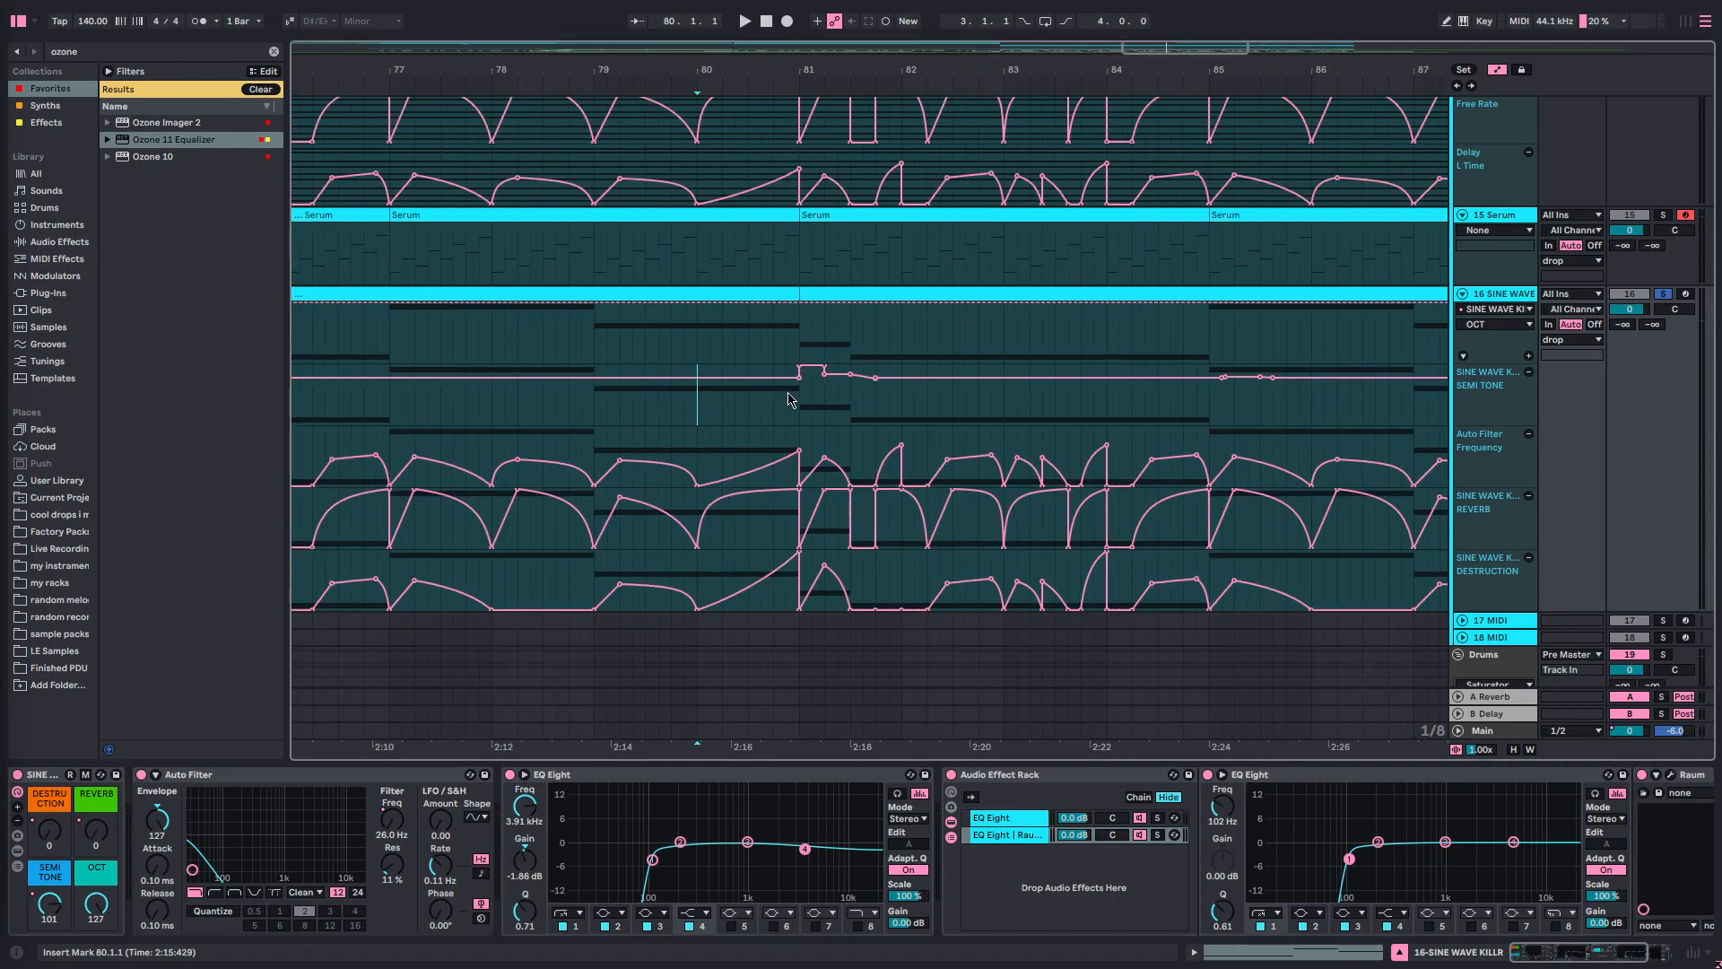
{"action": "key", "text": "space"}
{"action": "scroll", "coordinate": [802, 410], "scroll_direction": "down", "scroll_amount": 4}
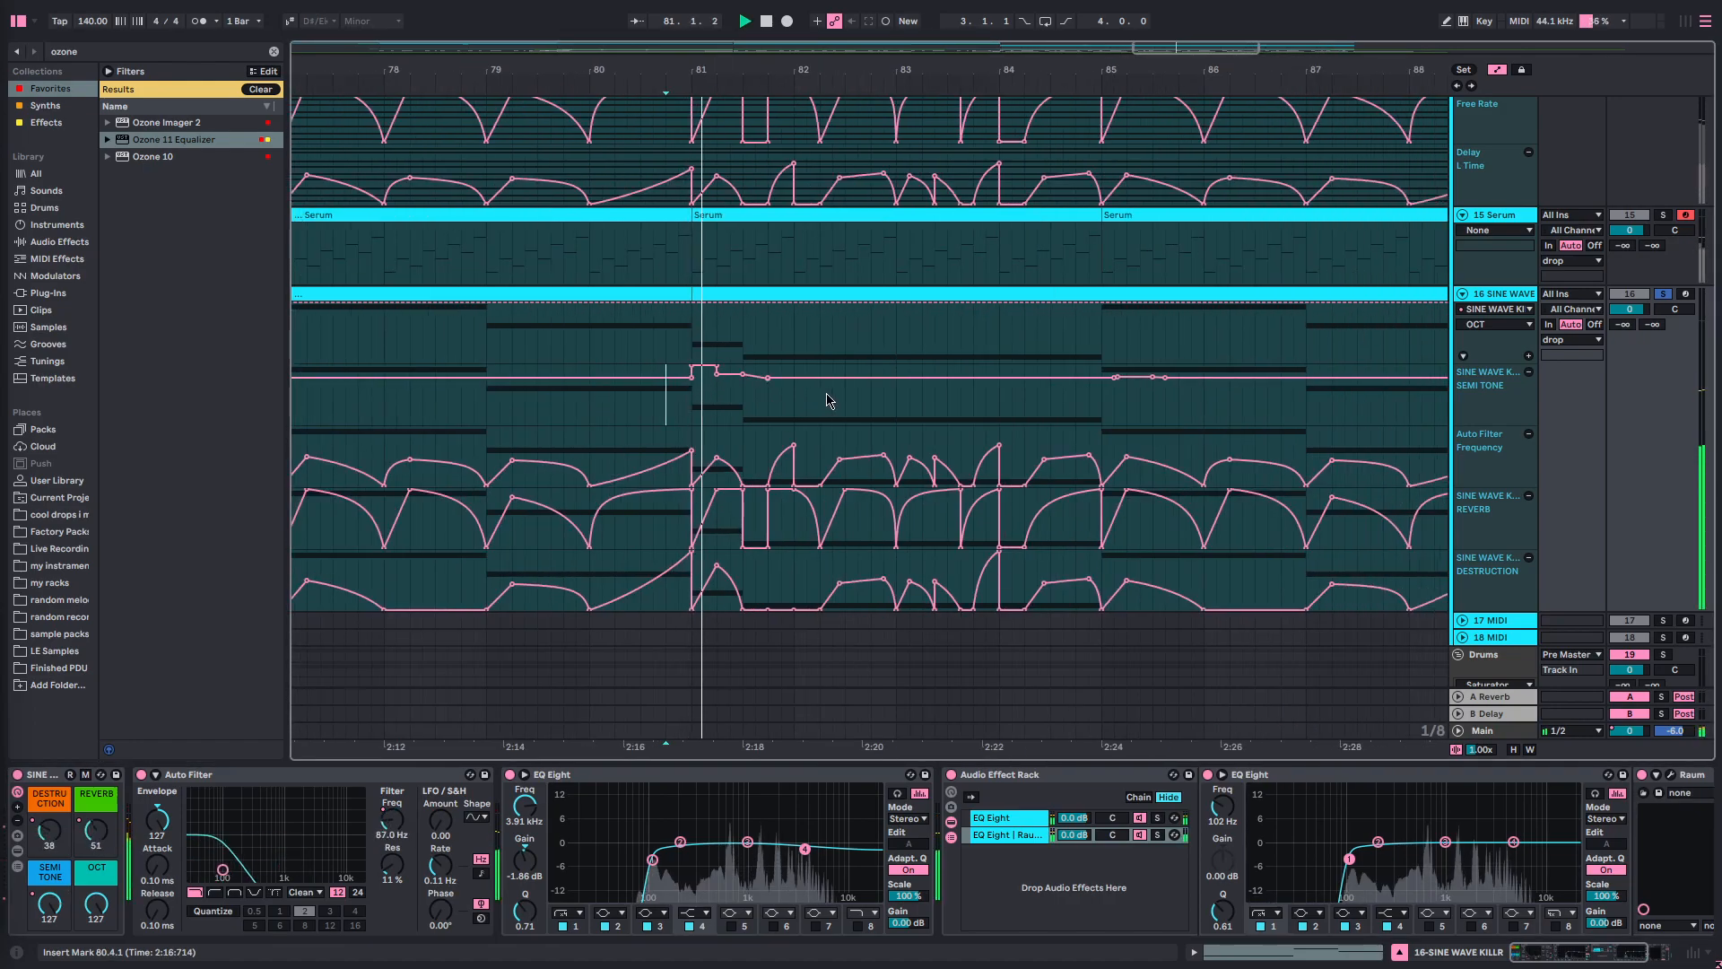
{"action": "scroll", "coordinate": [806, 412], "scroll_direction": "down", "scroll_amount": 4}
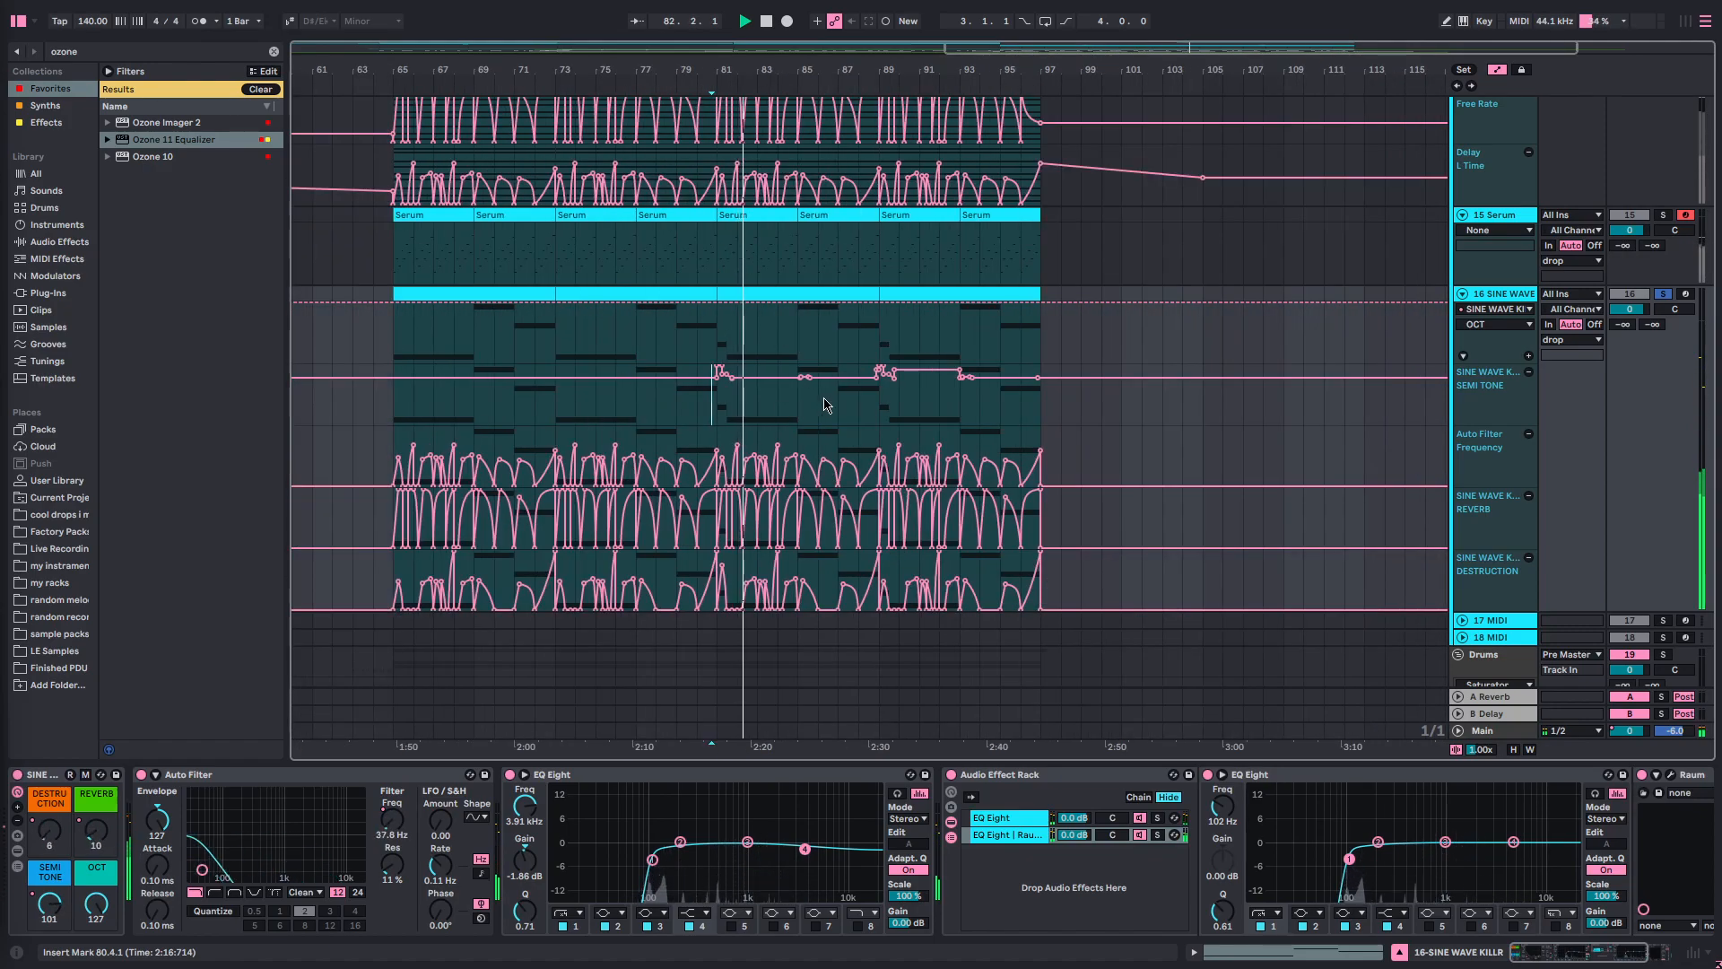
{"action": "key", "text": "space"}
- Audition the sine wave's pitch automation from bar 85 and from just before bar 89, and stop
{"action": "left_click", "coordinate": [793, 401]}
{"action": "scroll", "coordinate": [798, 401], "scroll_direction": "up", "scroll_amount": 6}
{"action": "key", "text": "space"}
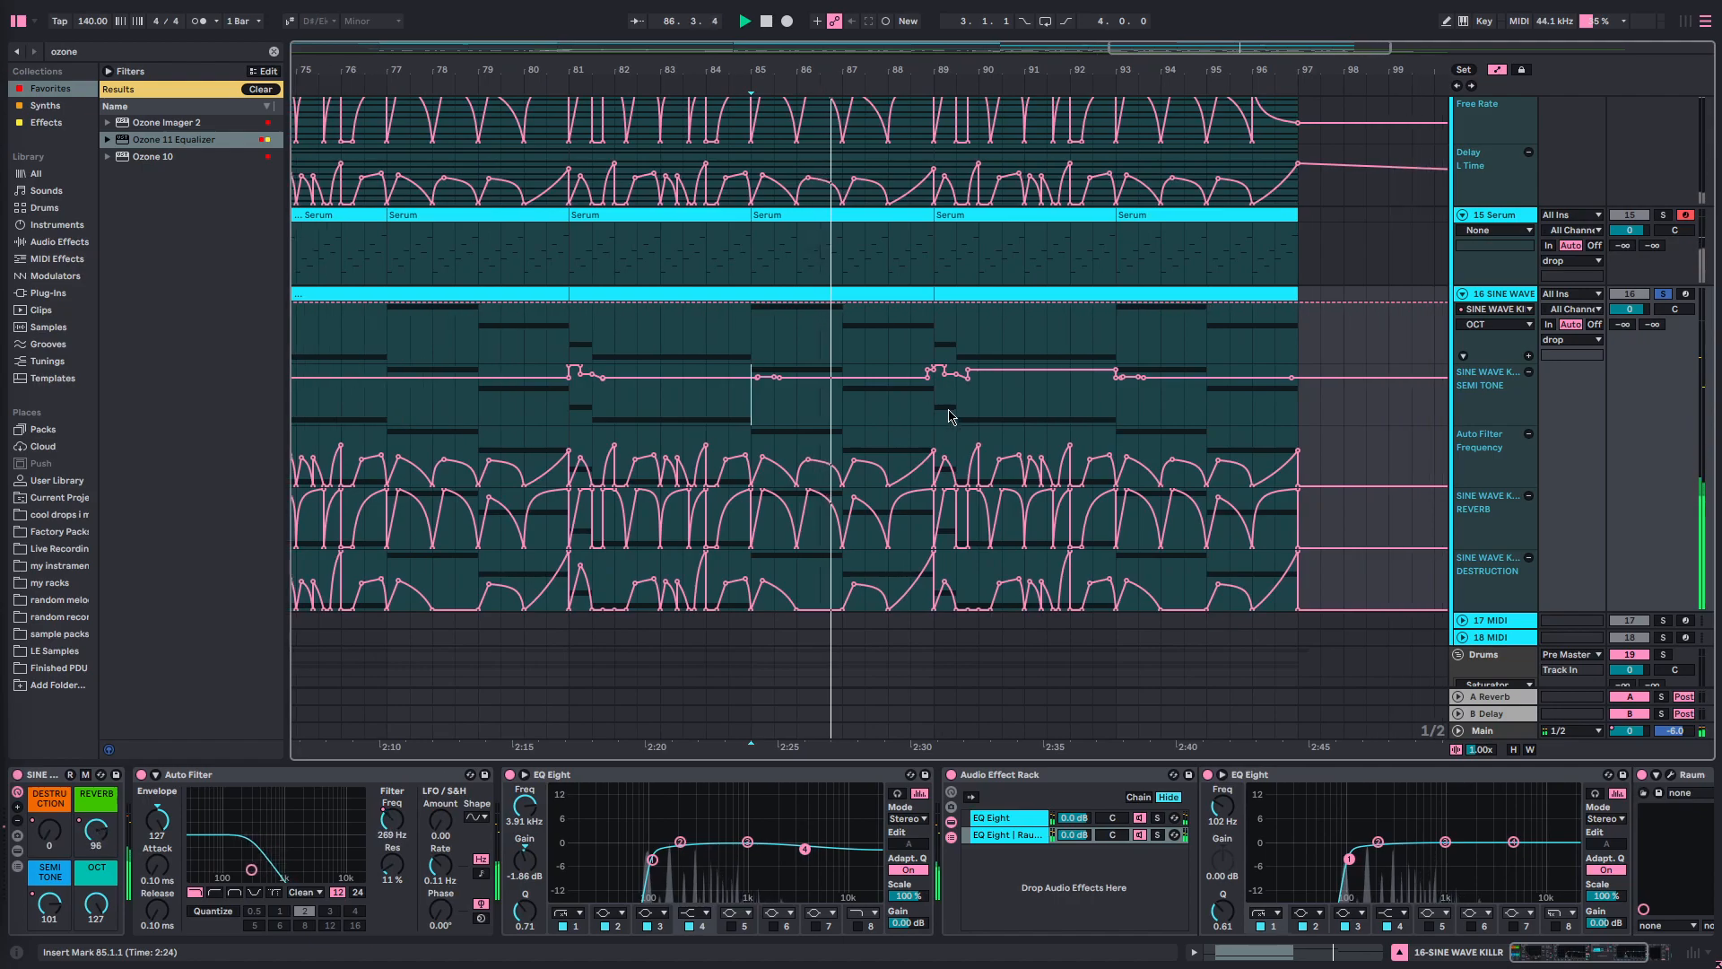
{"action": "left_click", "coordinate": [937, 399]}
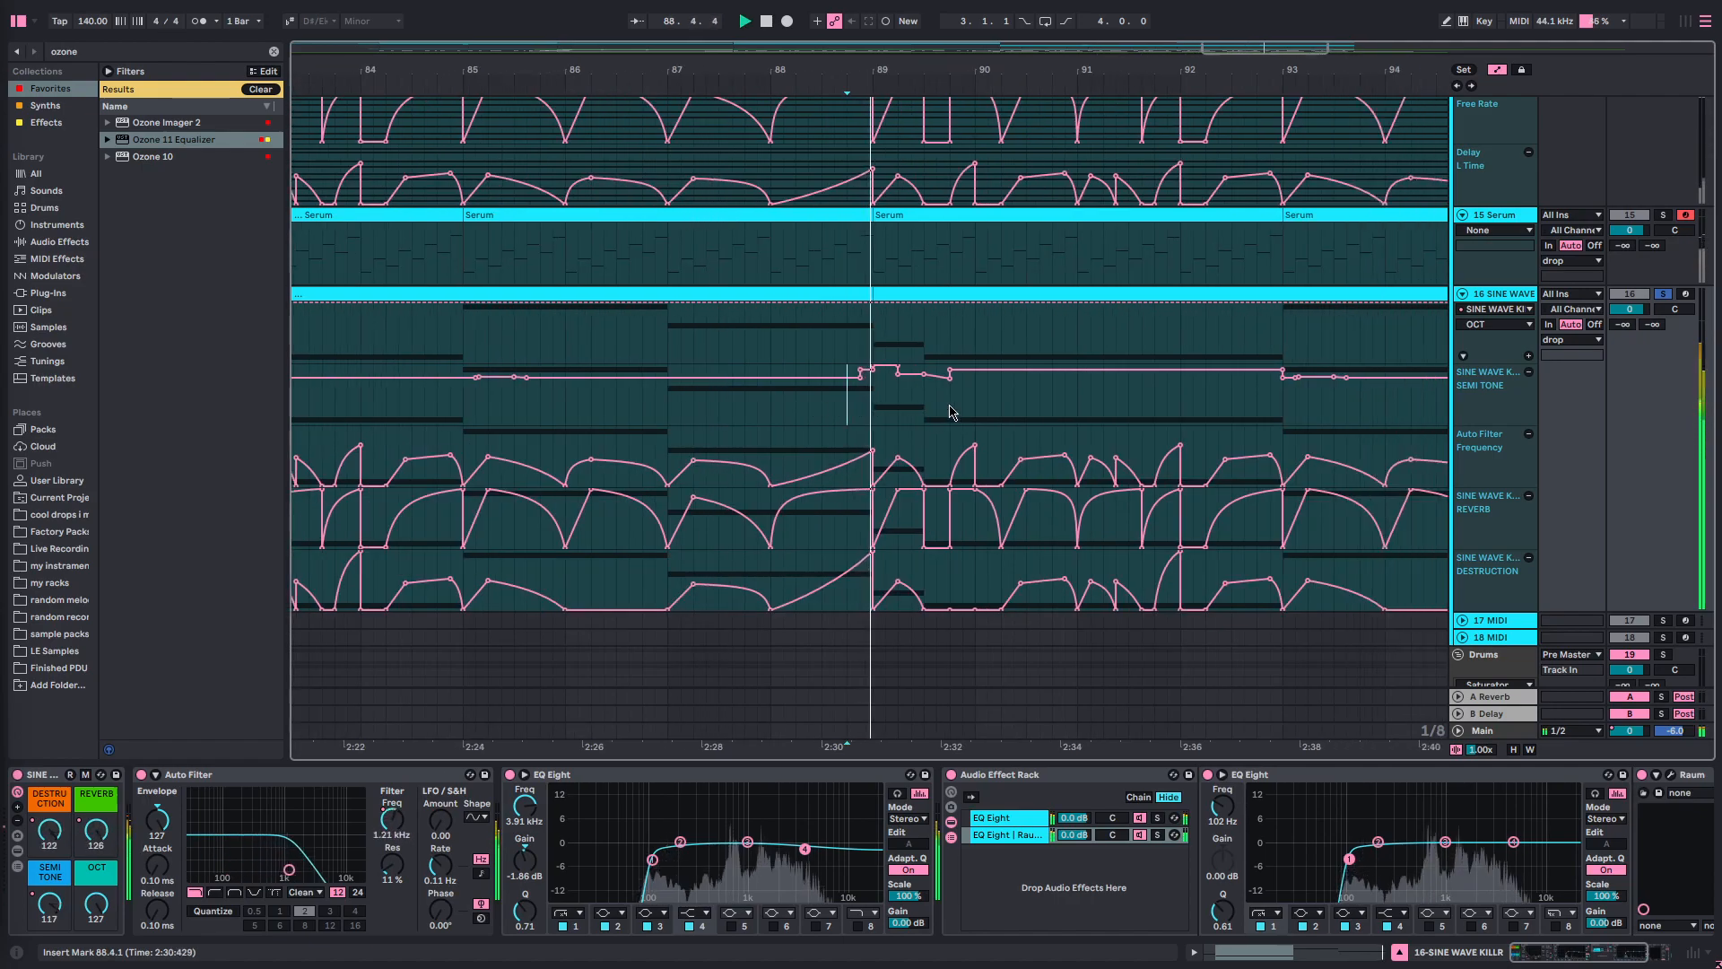
{"action": "scroll", "coordinate": [960, 417], "scroll_direction": "down", "scroll_amount": 4}
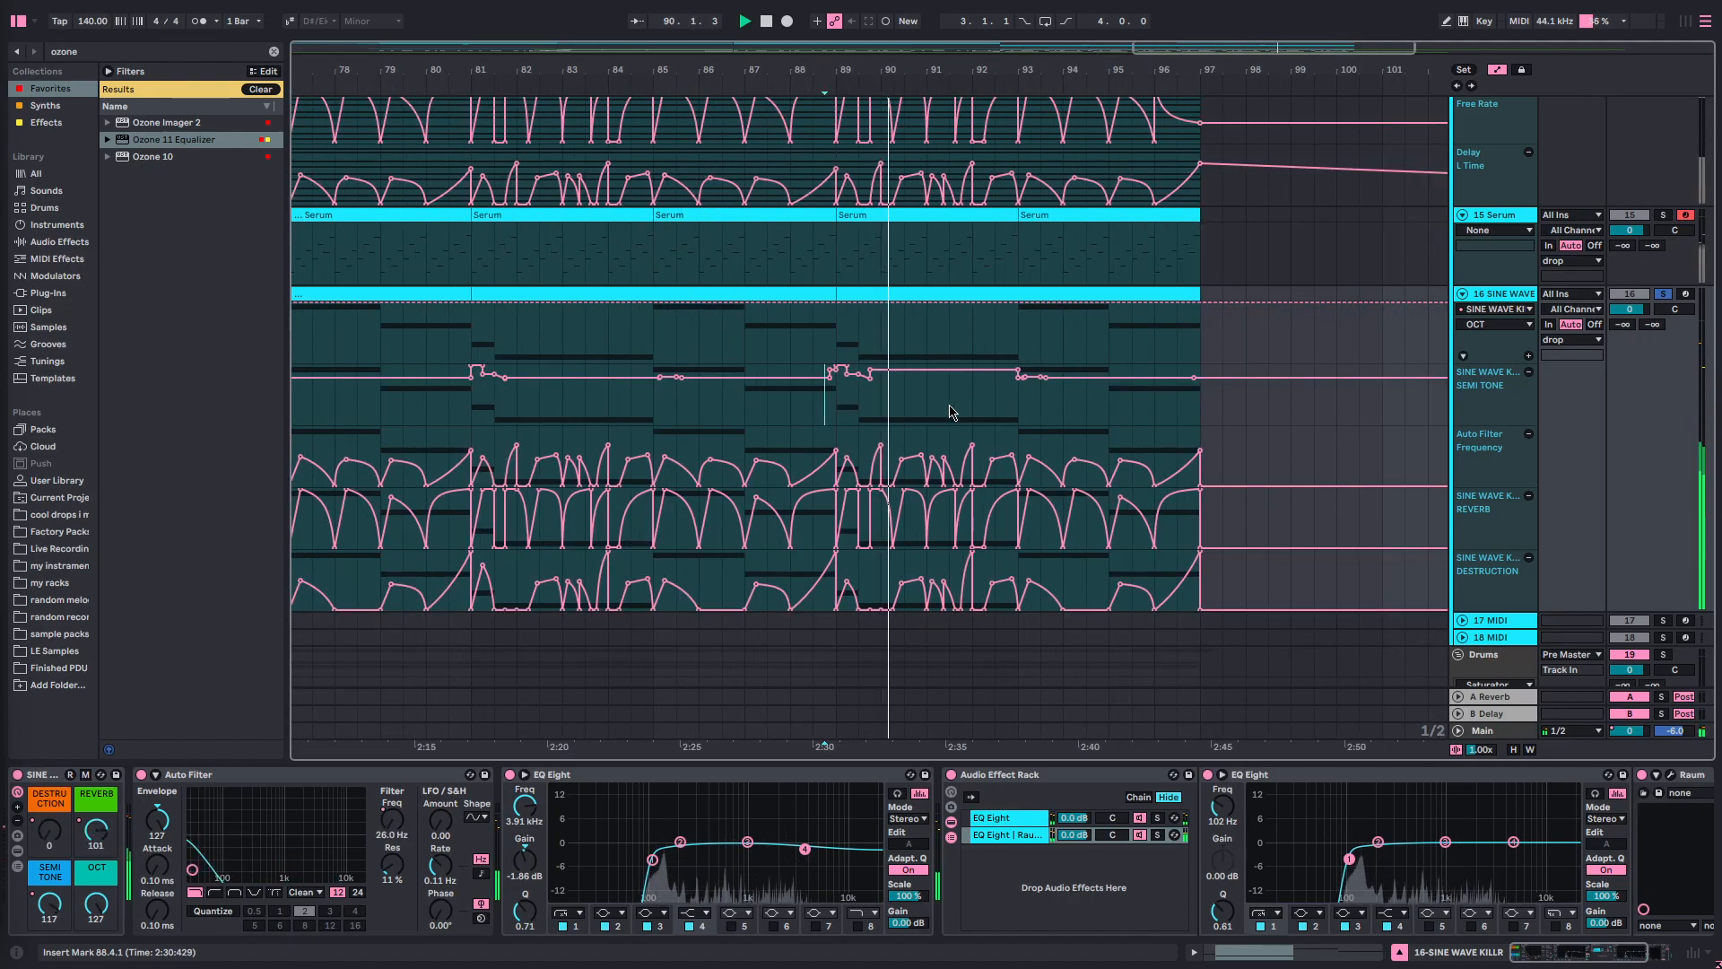
{"action": "scroll", "coordinate": [969, 421], "scroll_direction": "down", "scroll_amount": 5}
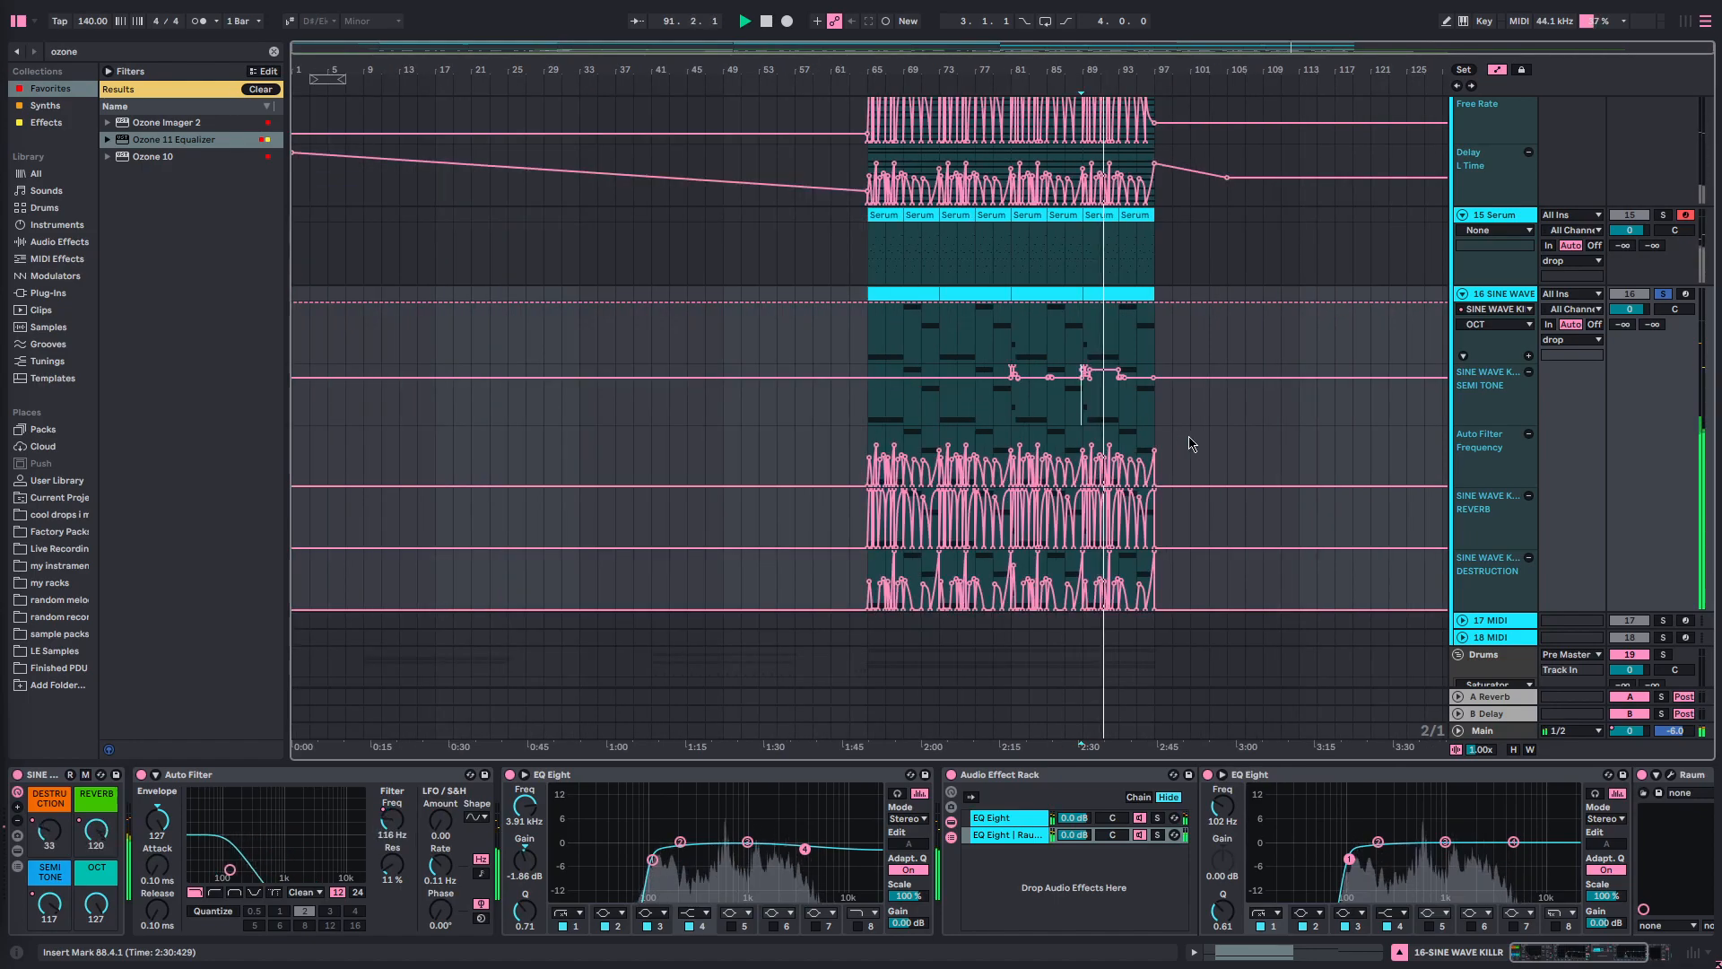
{"action": "scroll", "coordinate": [1211, 453], "scroll_direction": "up", "scroll_amount": 3}
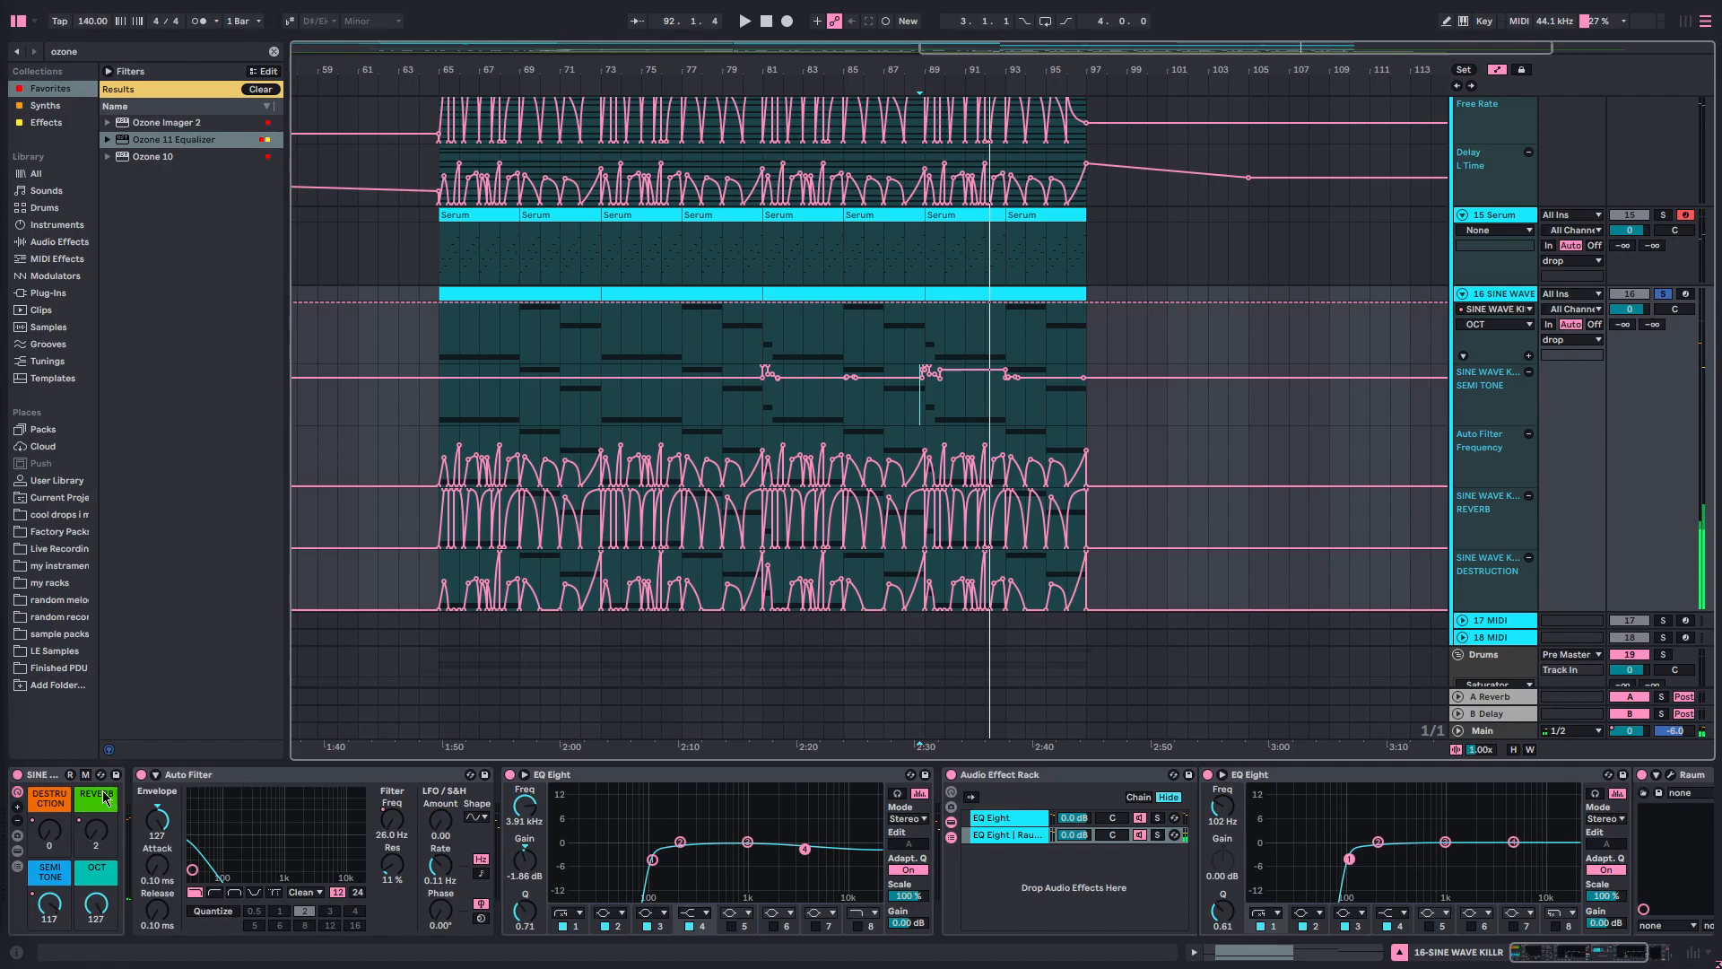
- Examine the sine wave rack's effects through EQ Eight, Audio Effect Rack, Raum and Limiter, and hide the device view
{"action": "left_click", "coordinate": [42, 779]}
{"action": "scroll", "coordinate": [850, 845], "scroll_direction": "right", "scroll_amount": 3}
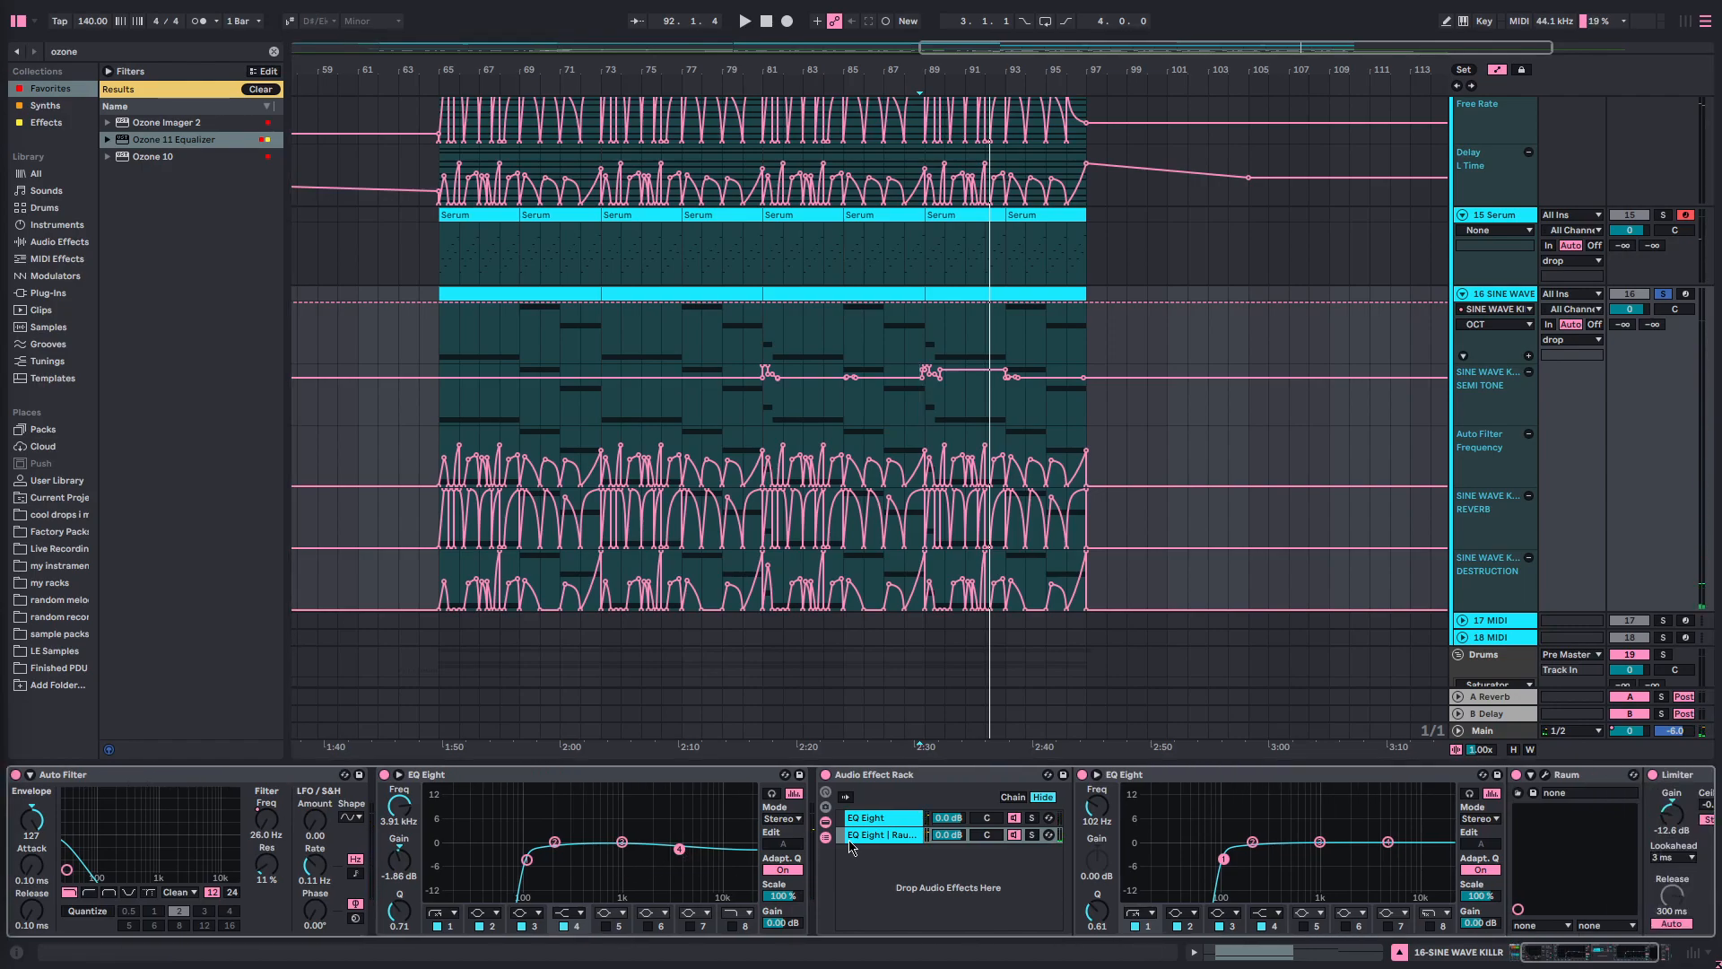
{"action": "scroll", "coordinate": [870, 845], "scroll_direction": "right", "scroll_amount": 3}
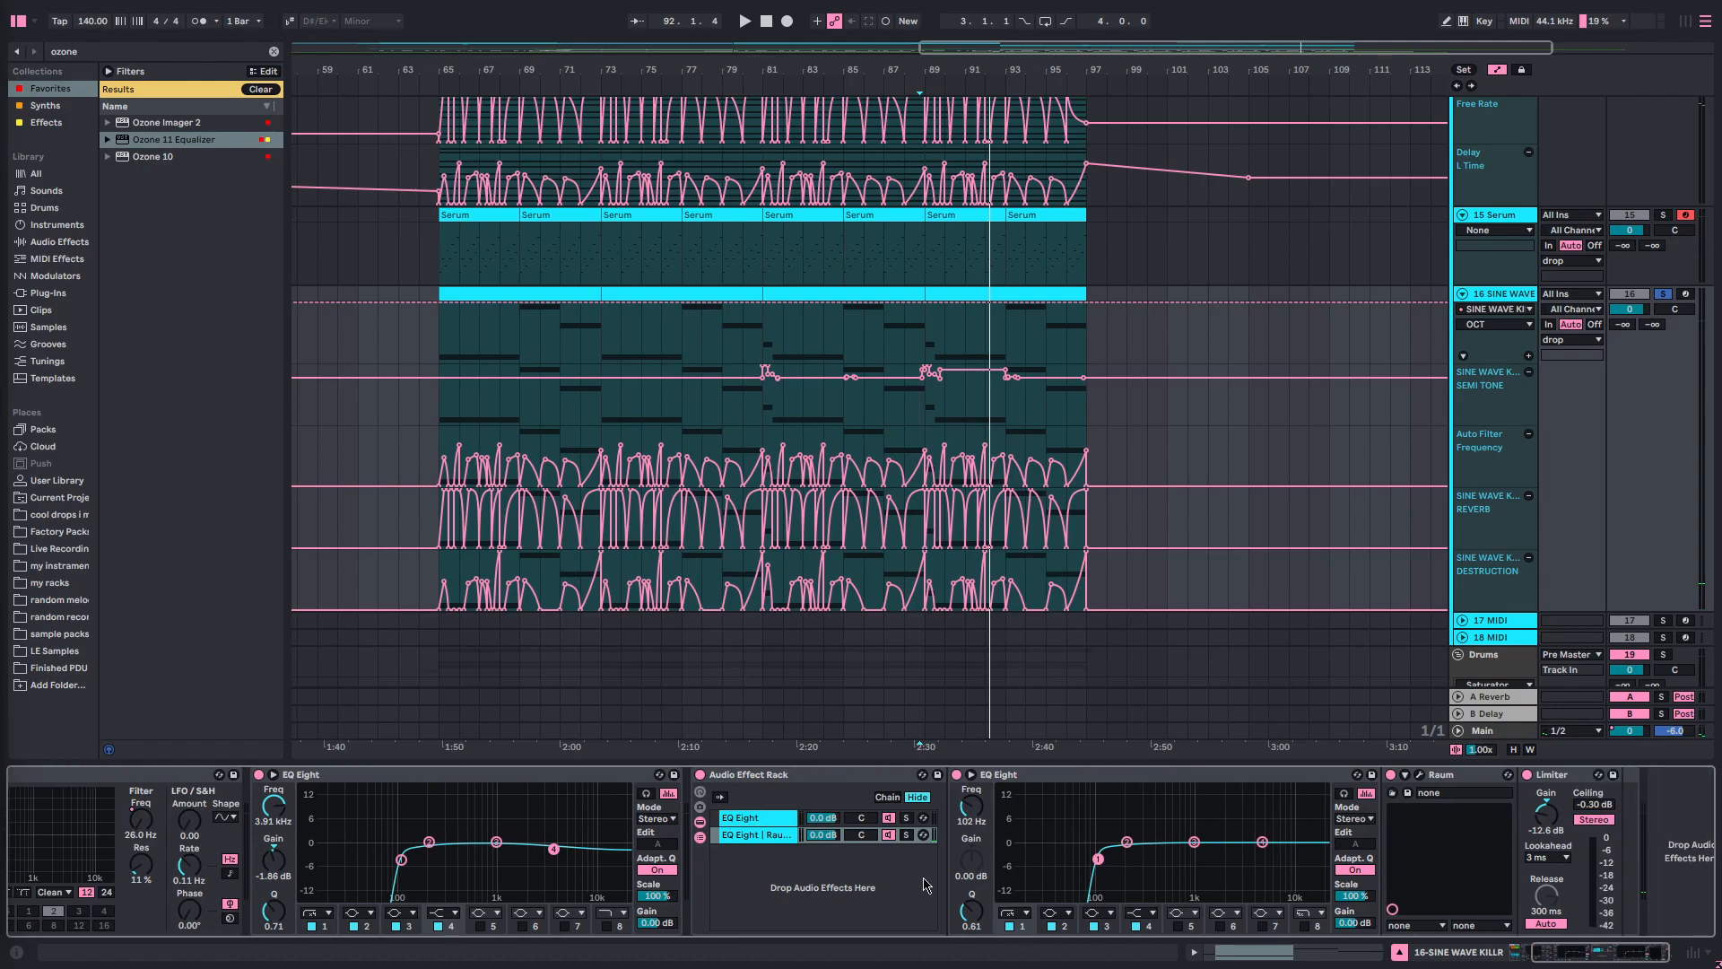
{"action": "left_click_drag", "start_coordinate": [874, 763], "coordinate": [873, 861]}
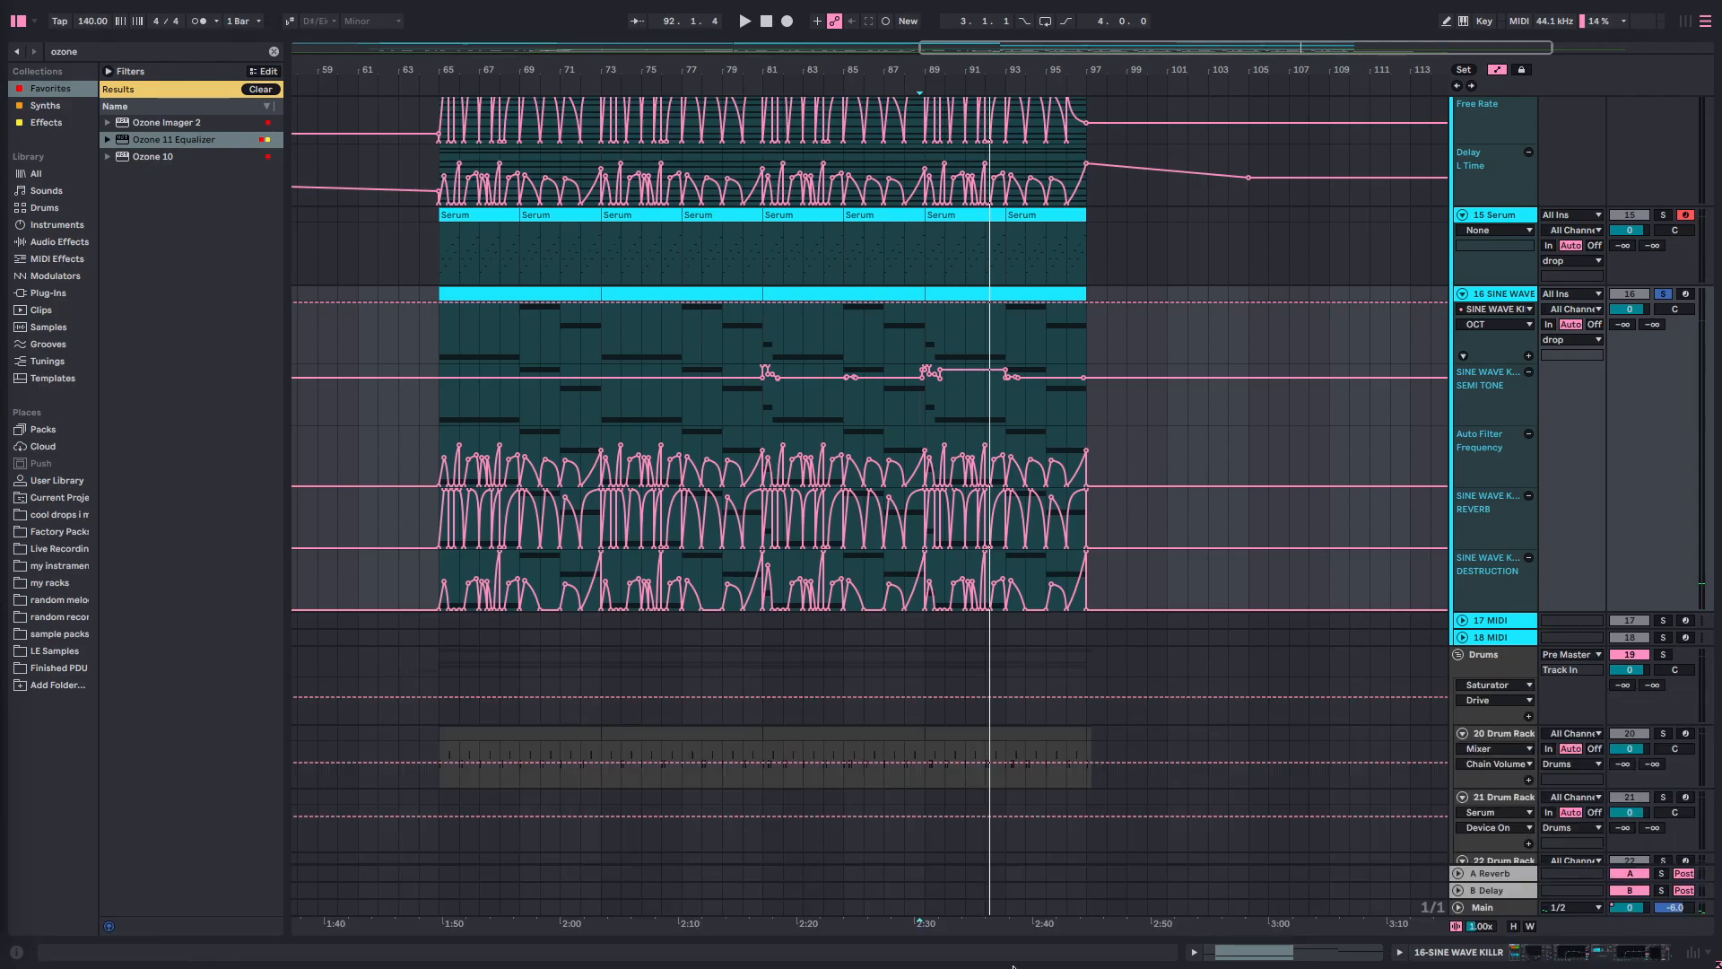
- Hide the automation lanes, and turn off the sine wave track's solo with the insert mark placed at bar 64
{"action": "key", "text": "a"}
{"action": "scroll", "coordinate": [771, 563], "scroll_direction": "left", "scroll_amount": 3}
{"action": "scroll", "coordinate": [718, 547], "scroll_direction": "up", "scroll_amount": 5}
{"action": "scroll", "coordinate": [576, 411], "scroll_direction": "up", "scroll_amount": 2}
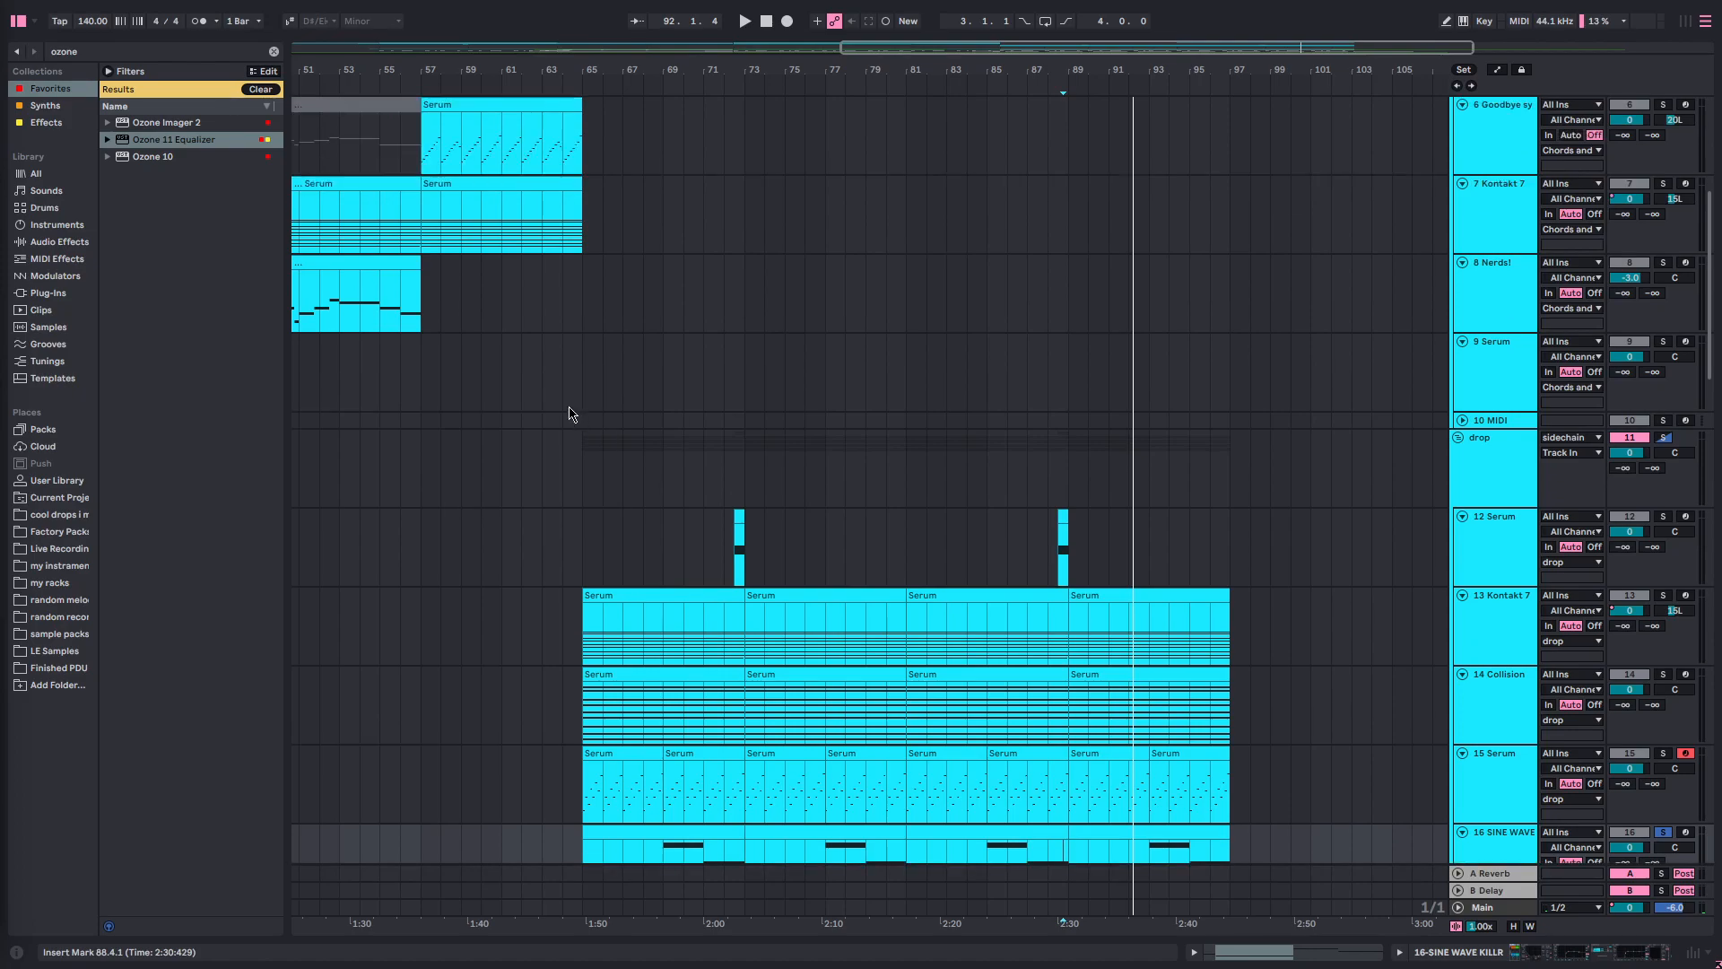
{"action": "left_click", "coordinate": [571, 367]}
{"action": "scroll", "coordinate": [626, 362], "scroll_direction": "left", "scroll_amount": 3}
{"action": "scroll", "coordinate": [626, 361], "scroll_direction": "up", "scroll_amount": 4}
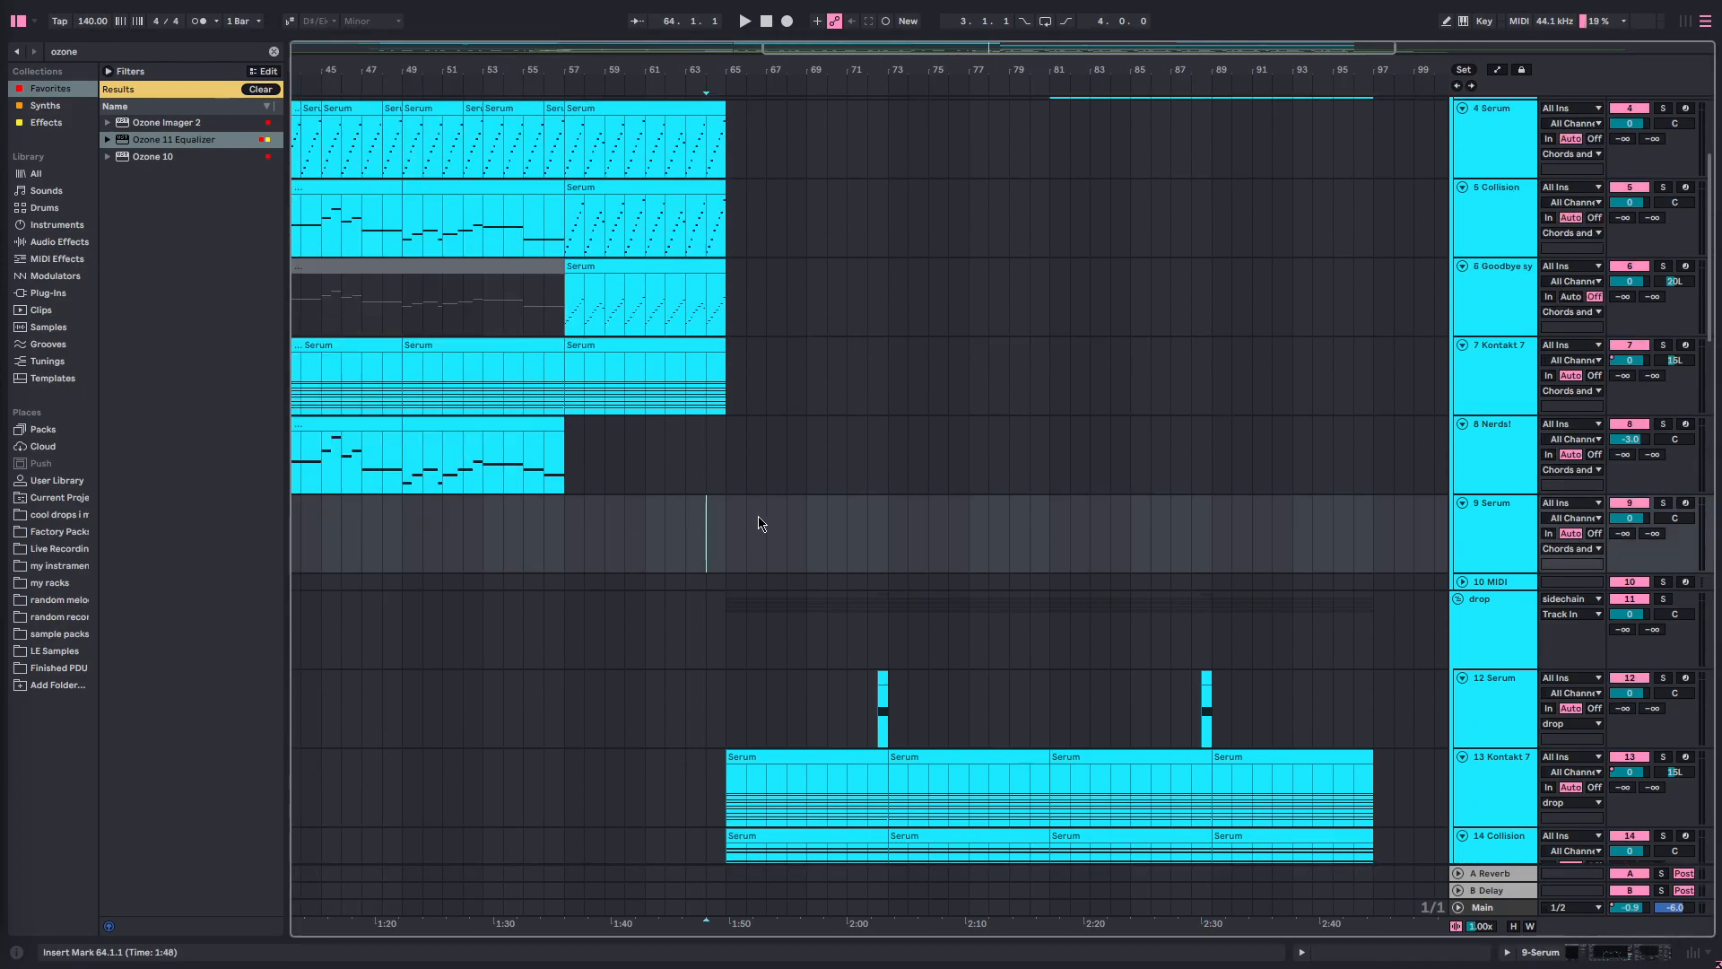
- Play the full mix from bar 64 while examining the tracks from the chord layers down to the Moog City sample
{"action": "key", "text": "space"}
{"action": "scroll", "coordinate": [834, 530], "scroll_direction": "up", "scroll_amount": 1}
{"action": "scroll", "coordinate": [865, 444], "scroll_direction": "down", "scroll_amount": 5}
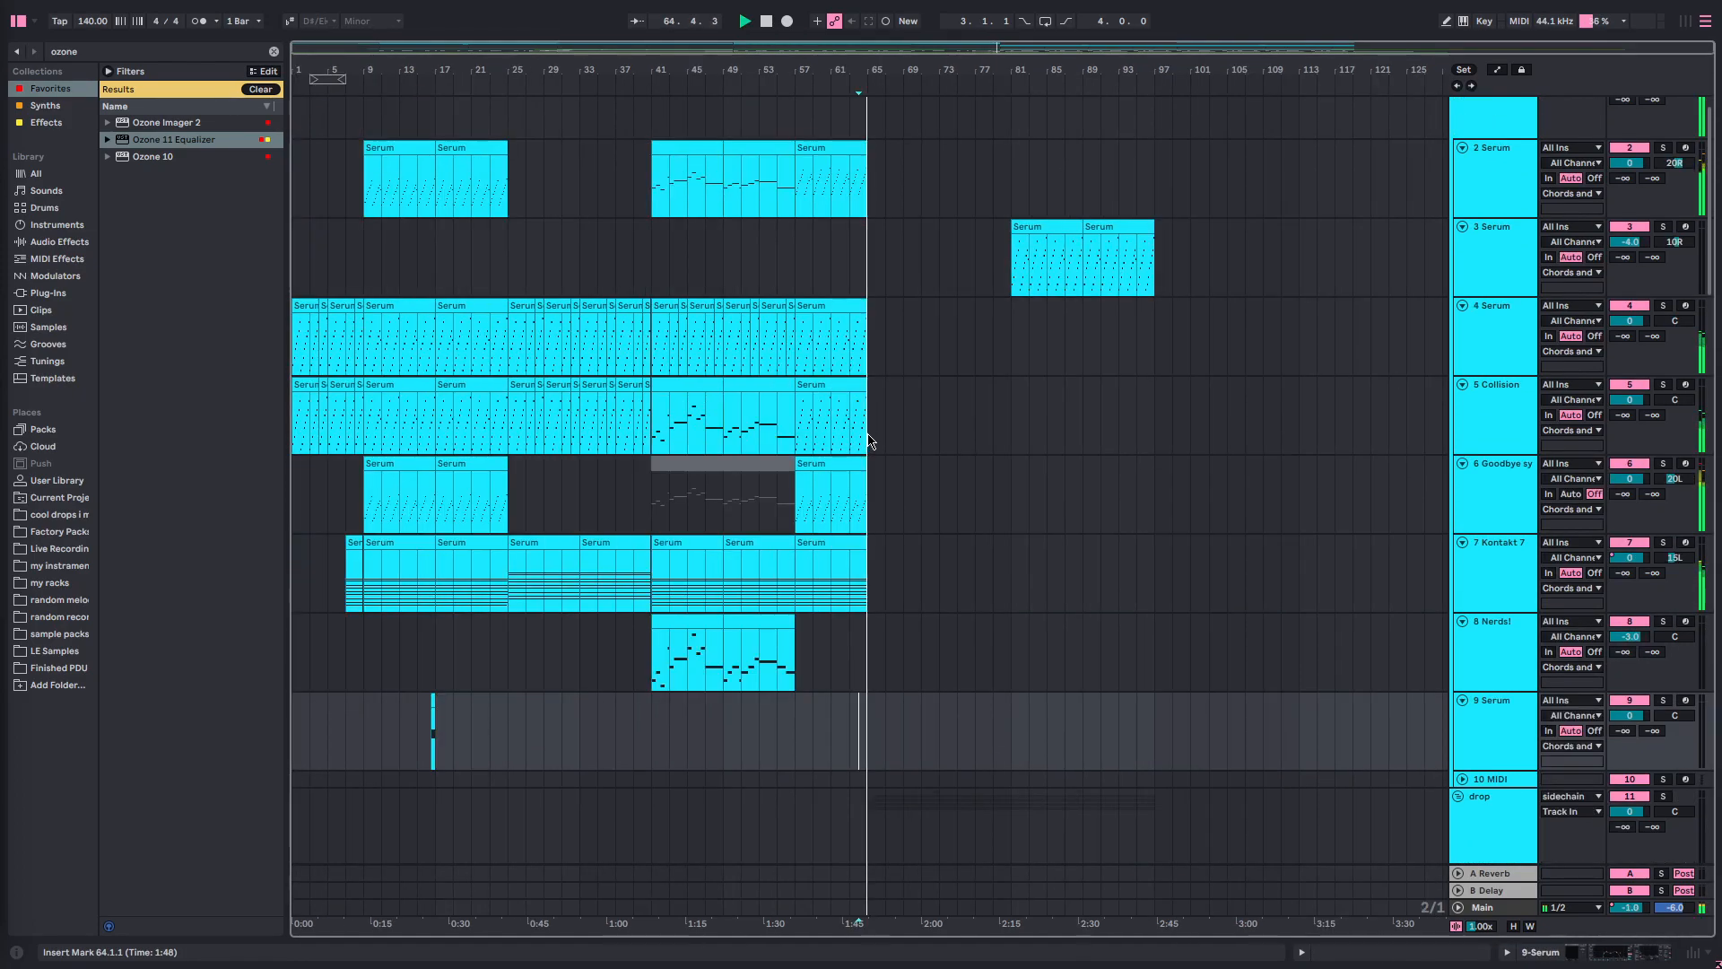
{"action": "scroll", "coordinate": [960, 435], "scroll_direction": "down", "scroll_amount": 15}
{"action": "scroll", "coordinate": [996, 469], "scroll_direction": "down", "scroll_amount": 10}
{"action": "scroll", "coordinate": [1175, 511], "scroll_direction": "up", "scroll_amount": 3}
{"action": "scroll", "coordinate": [1188, 515], "scroll_direction": "up", "scroll_amount": 3}
{"action": "scroll", "coordinate": [1186, 509], "scroll_direction": "down", "scroll_amount": 4}
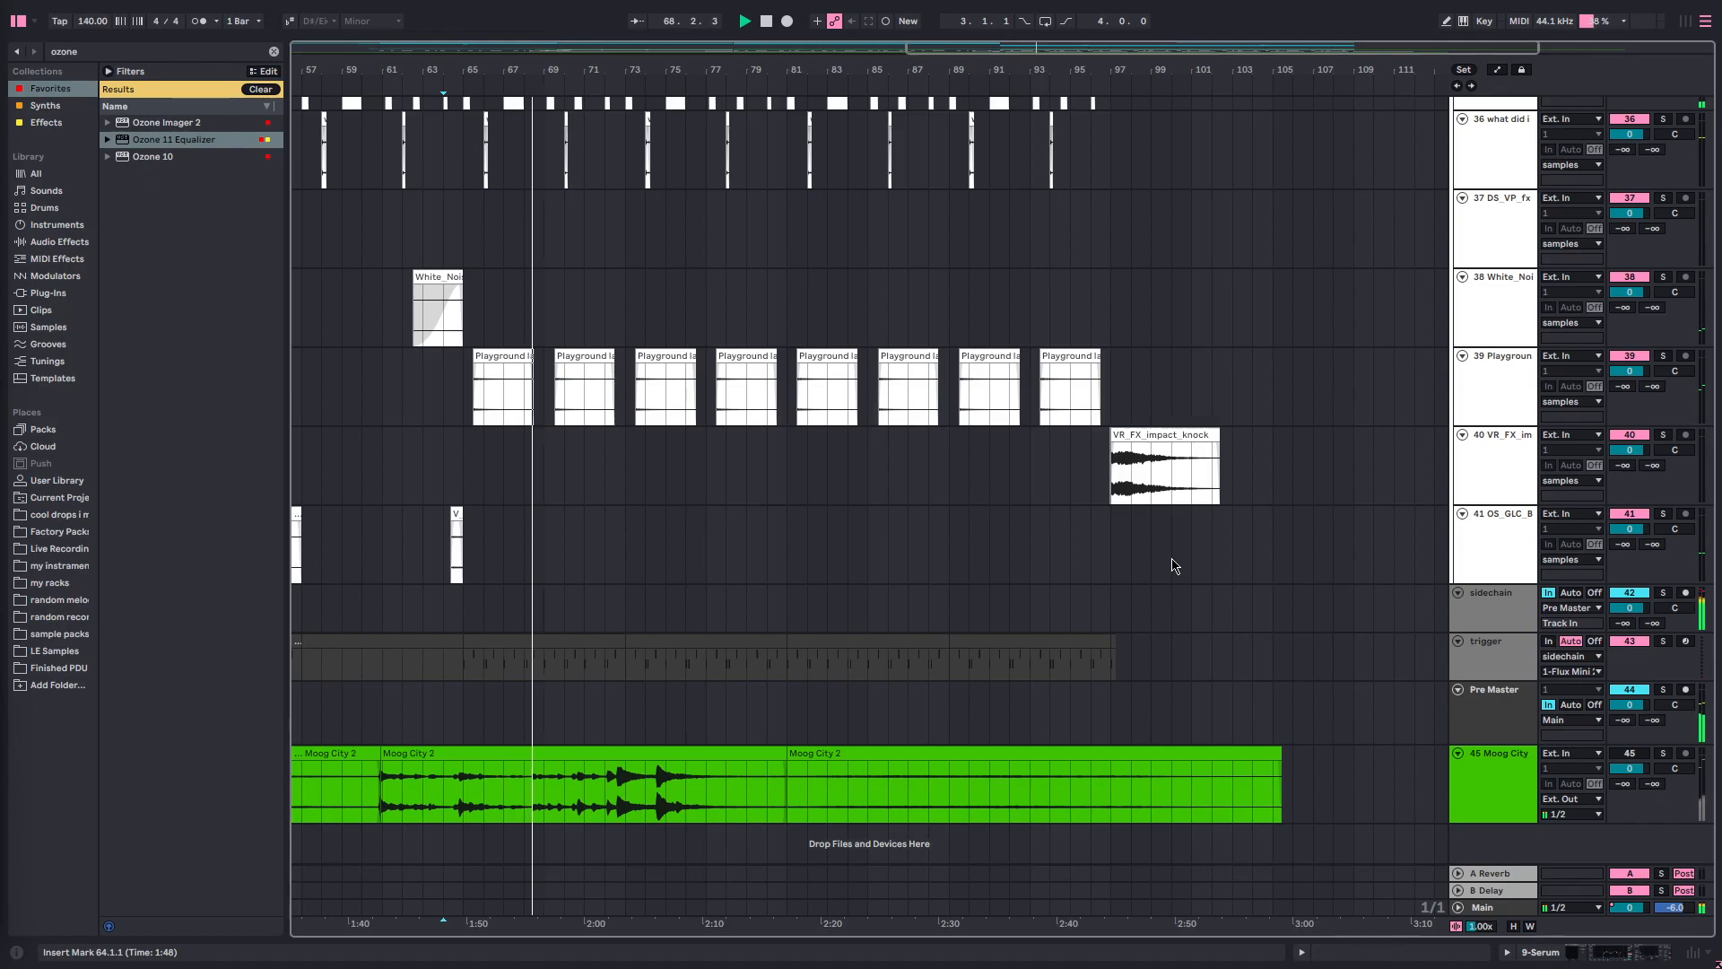
{"action": "scroll", "coordinate": [1175, 565], "scroll_direction": "down", "scroll_amount": 5}
- Review the bass, drum, drop and sample tracks again during playback, returning to the chord layers
{"action": "scroll", "coordinate": [1222, 577], "scroll_direction": "up", "scroll_amount": 15}
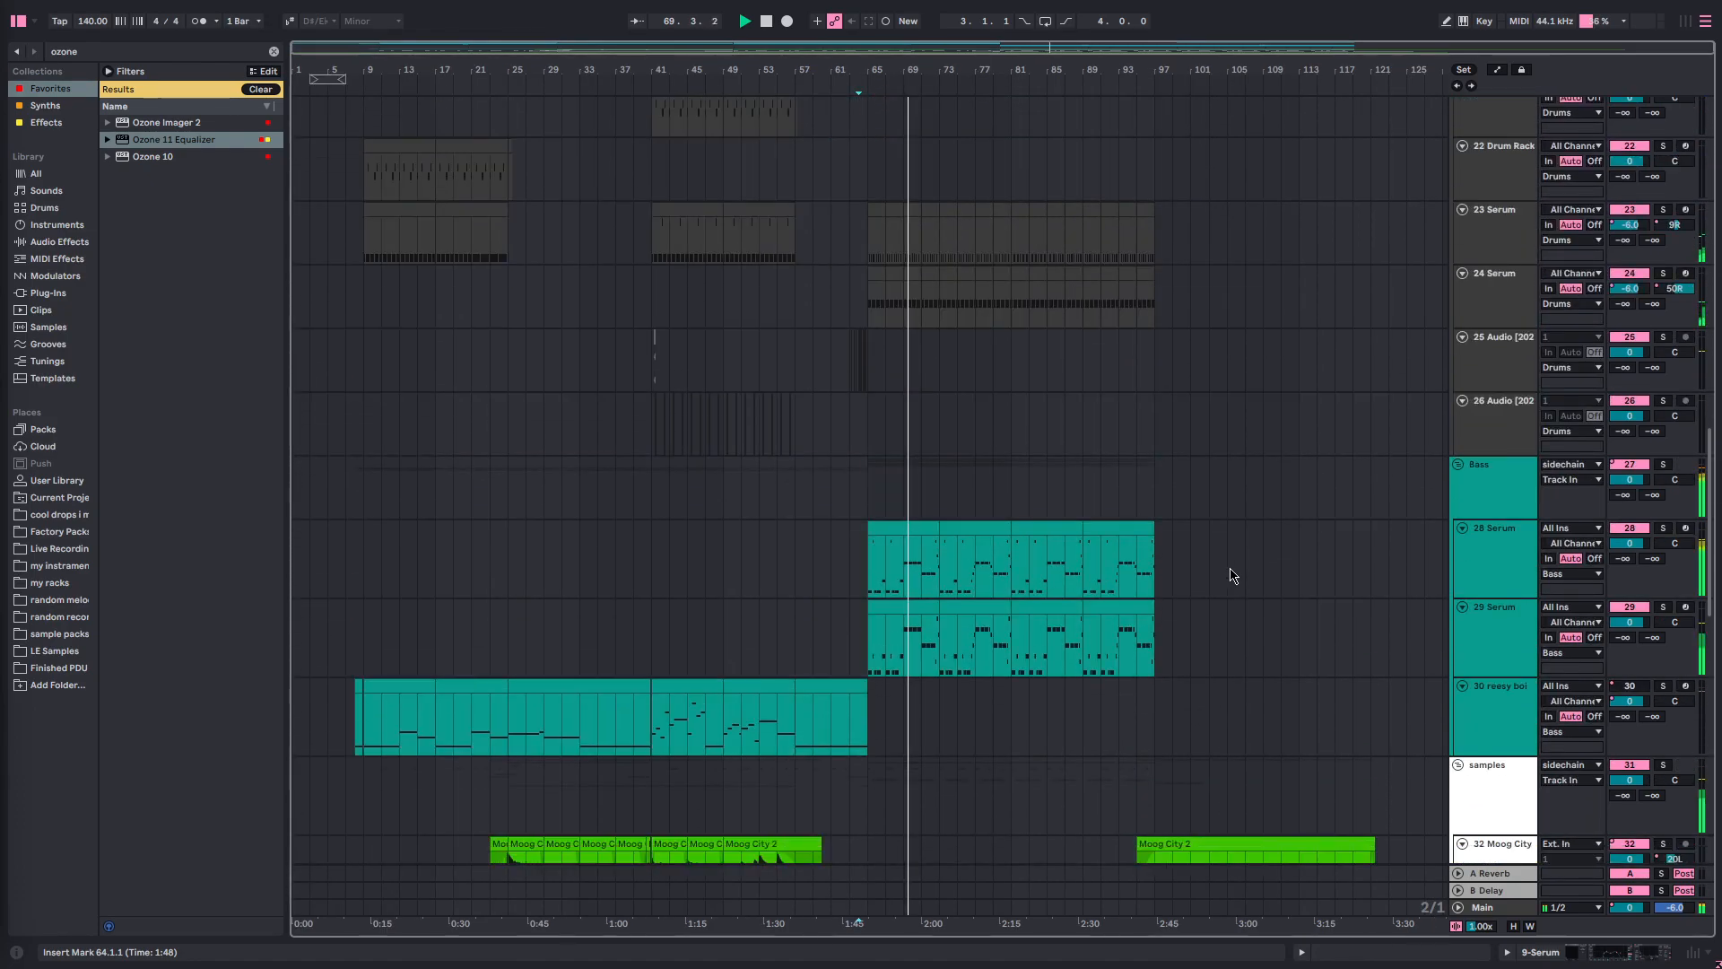
{"action": "scroll", "coordinate": [1229, 578], "scroll_direction": "up", "scroll_amount": 4}
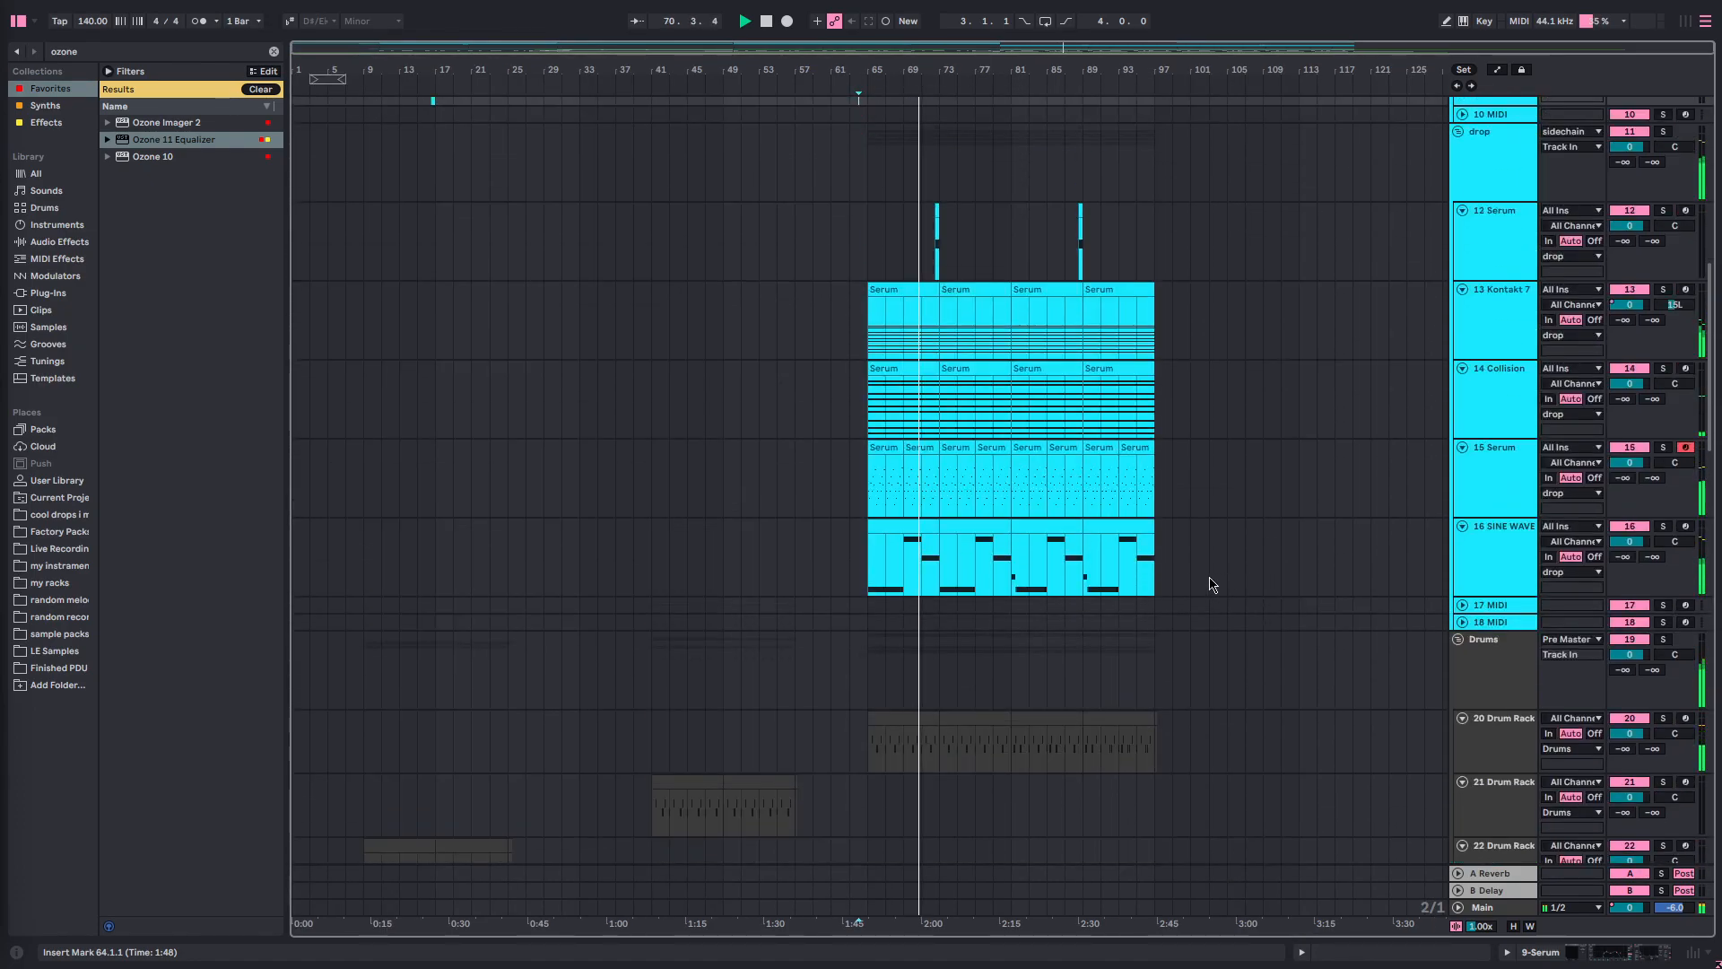
{"action": "scroll", "coordinate": [1238, 565], "scroll_direction": "up", "scroll_amount": 8}
{"action": "scroll", "coordinate": [1224, 646], "scroll_direction": "down", "scroll_amount": 20}
{"action": "scroll", "coordinate": [1238, 705], "scroll_direction": "down", "scroll_amount": 15}
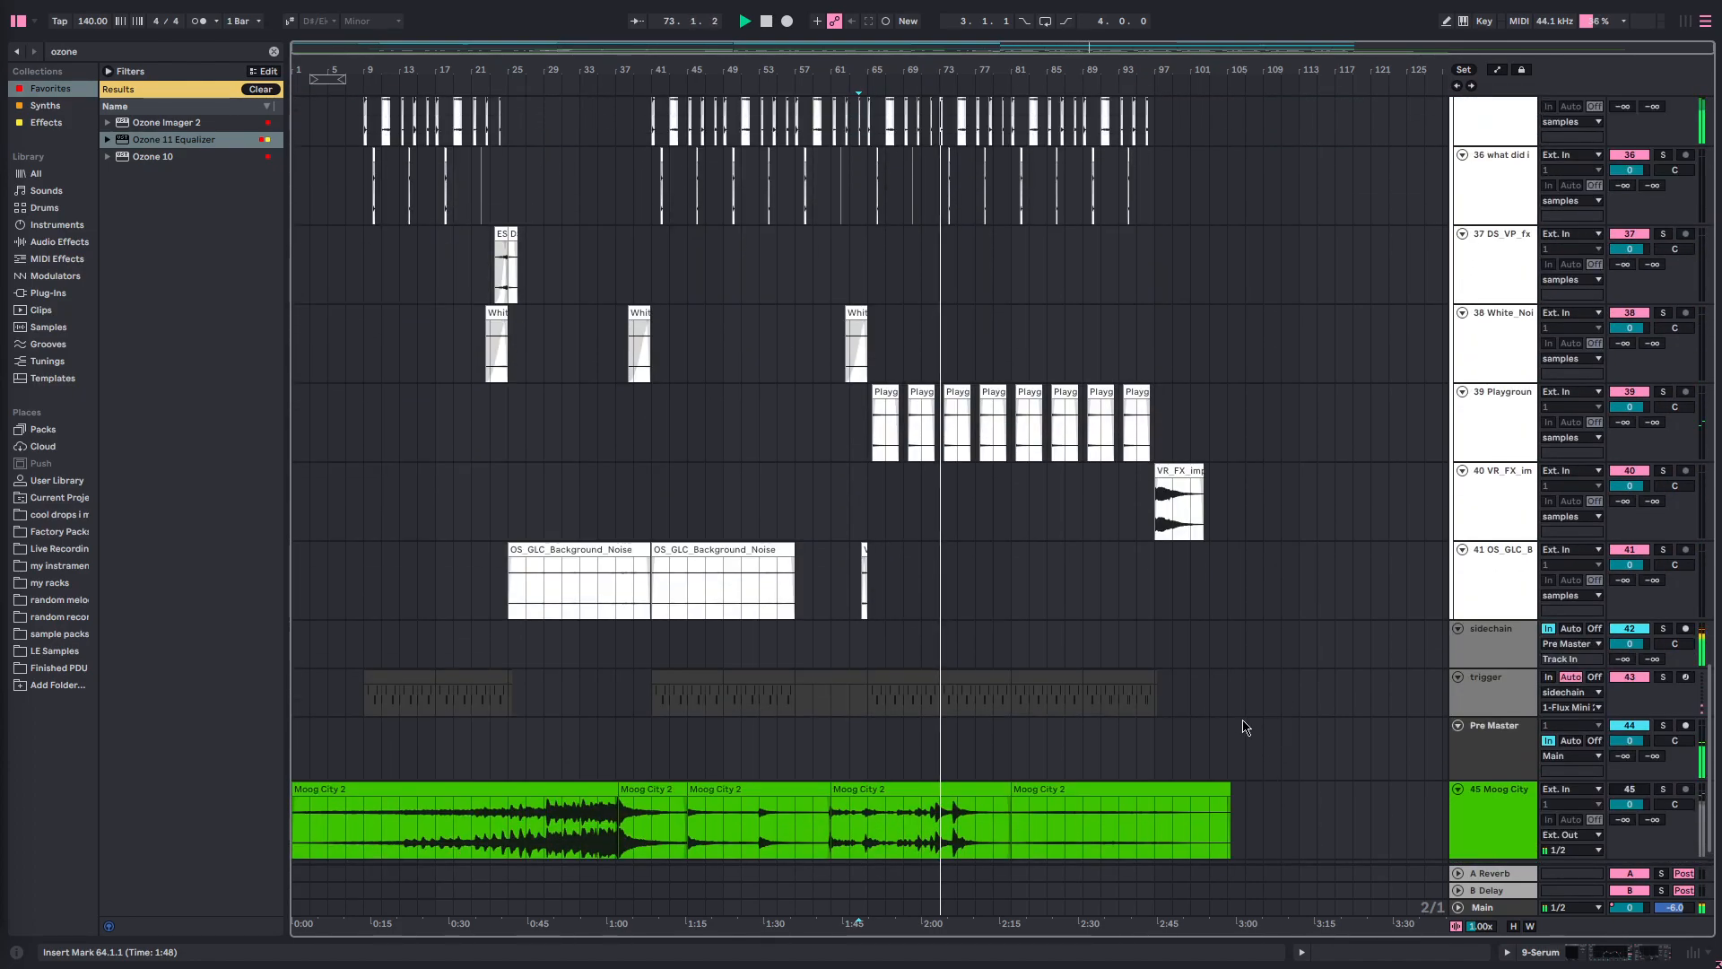
{"action": "scroll", "coordinate": [1266, 705], "scroll_direction": "up", "scroll_amount": 20}
{"action": "scroll", "coordinate": [1278, 672], "scroll_direction": "up", "scroll_amount": 4}
{"action": "scroll", "coordinate": [1274, 671], "scroll_direction": "left", "scroll_amount": 3}
{"action": "scroll", "coordinate": [1269, 669], "scroll_direction": "up", "scroll_amount": 15}
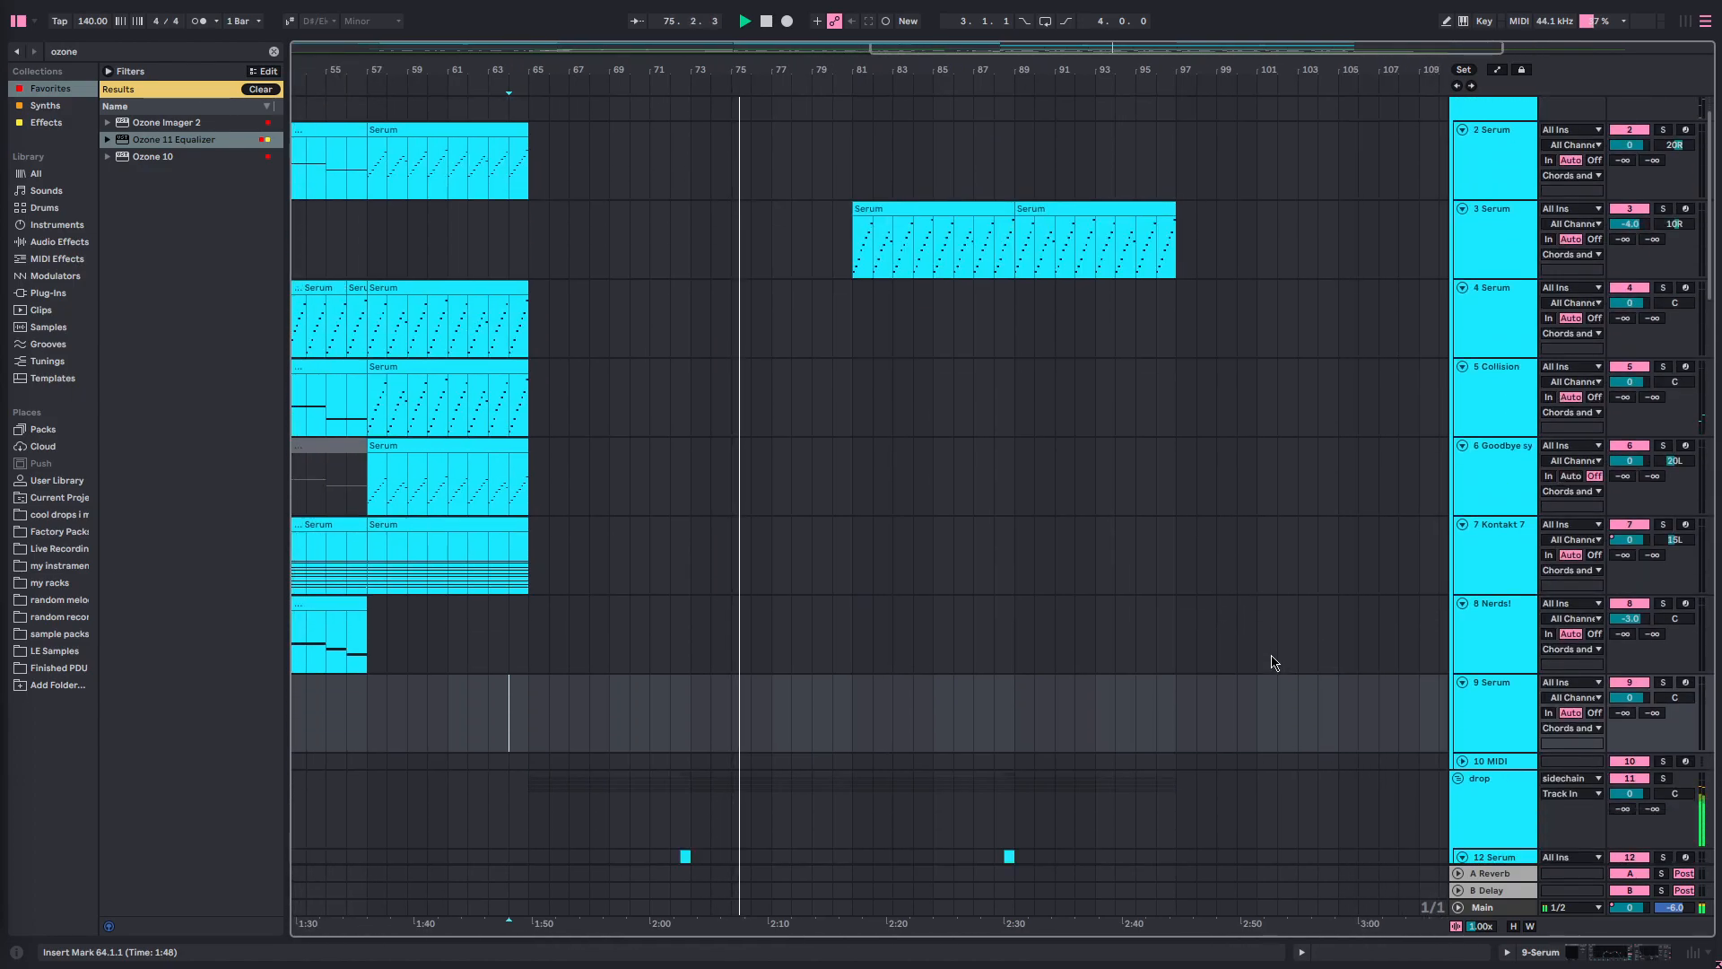
- Place the insert mark at bar 81 on track 3 Serum, and play the full mix into its clips
{"action": "scroll", "coordinate": [1278, 662], "scroll_direction": "down", "scroll_amount": 3}
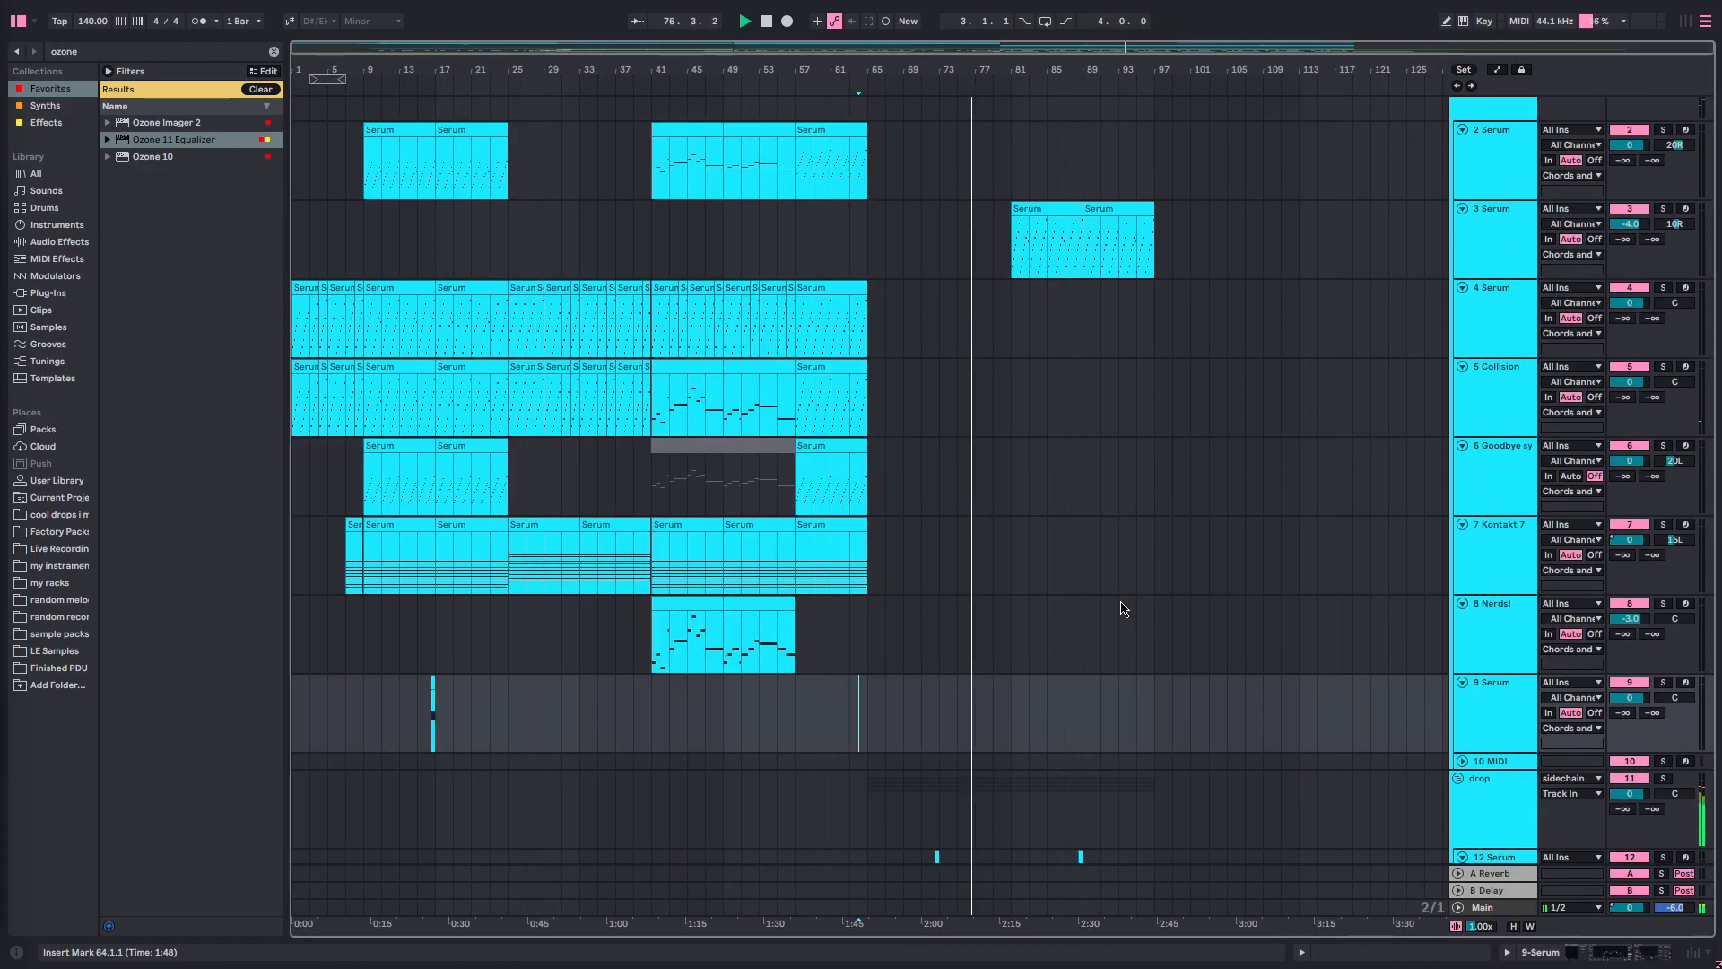
{"action": "scroll", "coordinate": [1077, 592], "scroll_direction": "up", "scroll_amount": 3}
{"action": "left_click", "coordinate": [967, 549]}
{"action": "scroll", "coordinate": [1007, 557], "scroll_direction": "right", "scroll_amount": 5}
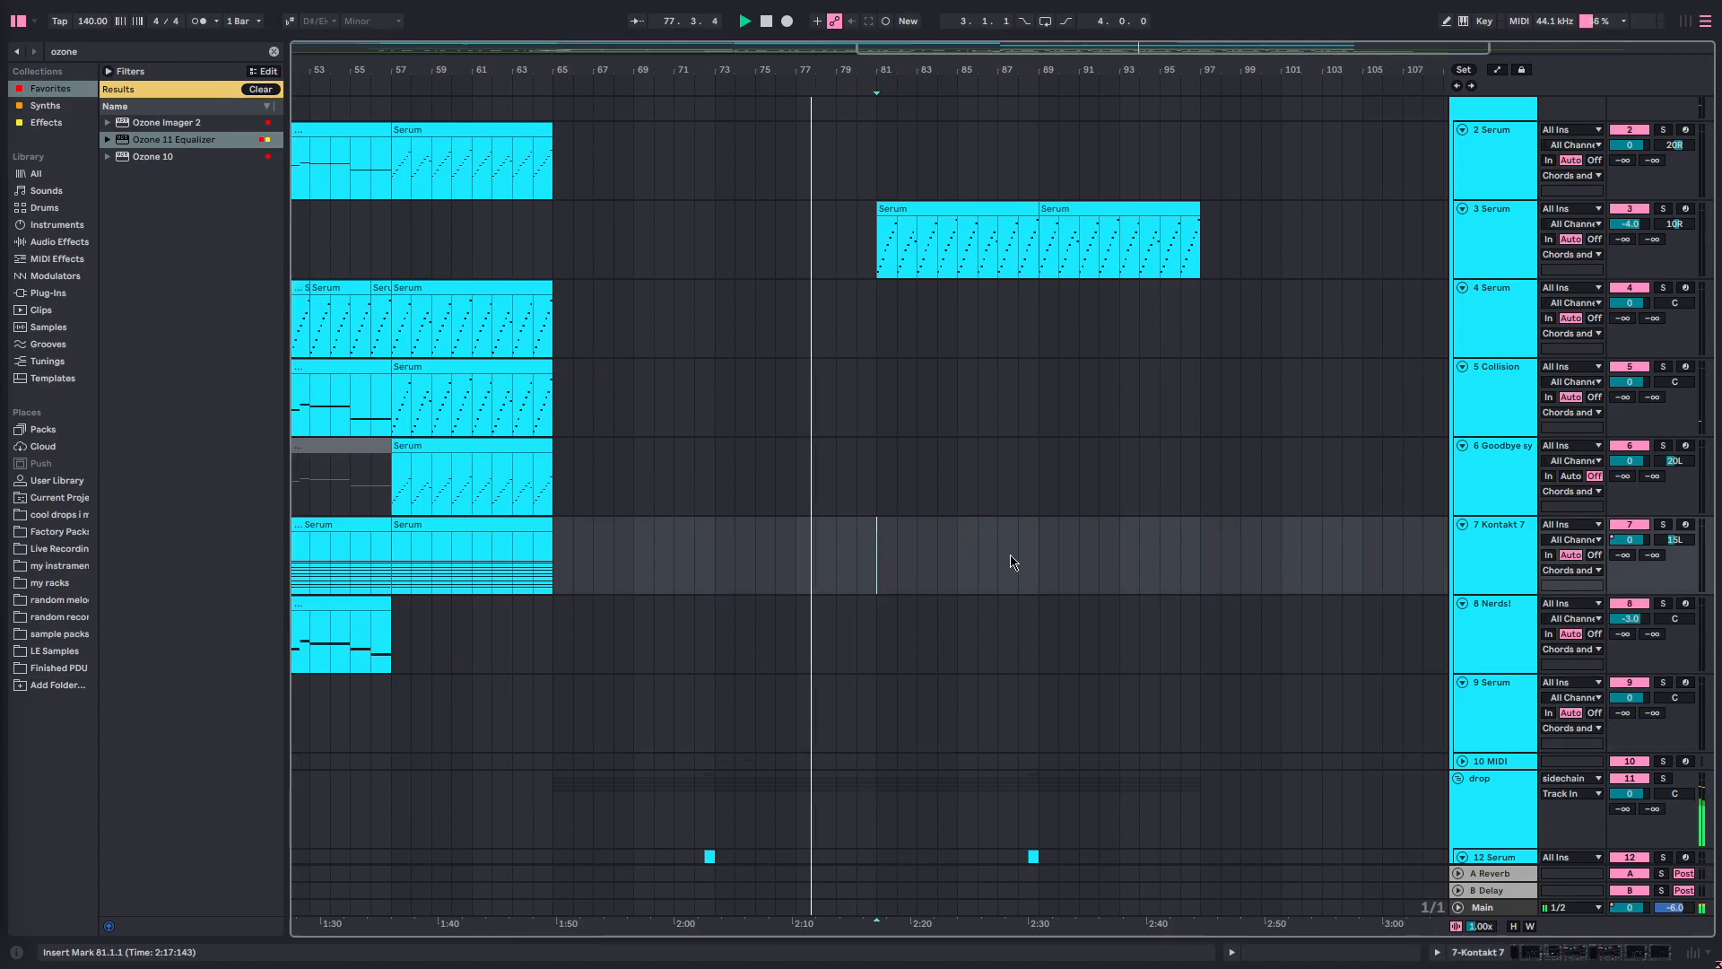
{"action": "scroll", "coordinate": [1103, 570], "scroll_direction": "down", "scroll_amount": 3}
{"action": "scroll", "coordinate": [1107, 563], "scroll_direction": "right", "scroll_amount": 4}
{"action": "scroll", "coordinate": [1076, 558], "scroll_direction": "up", "scroll_amount": 5}
{"action": "left_click_drag", "start_coordinate": [1008, 305], "coordinate": [669, 311]}
{"action": "left_click", "coordinate": [1078, 380]}
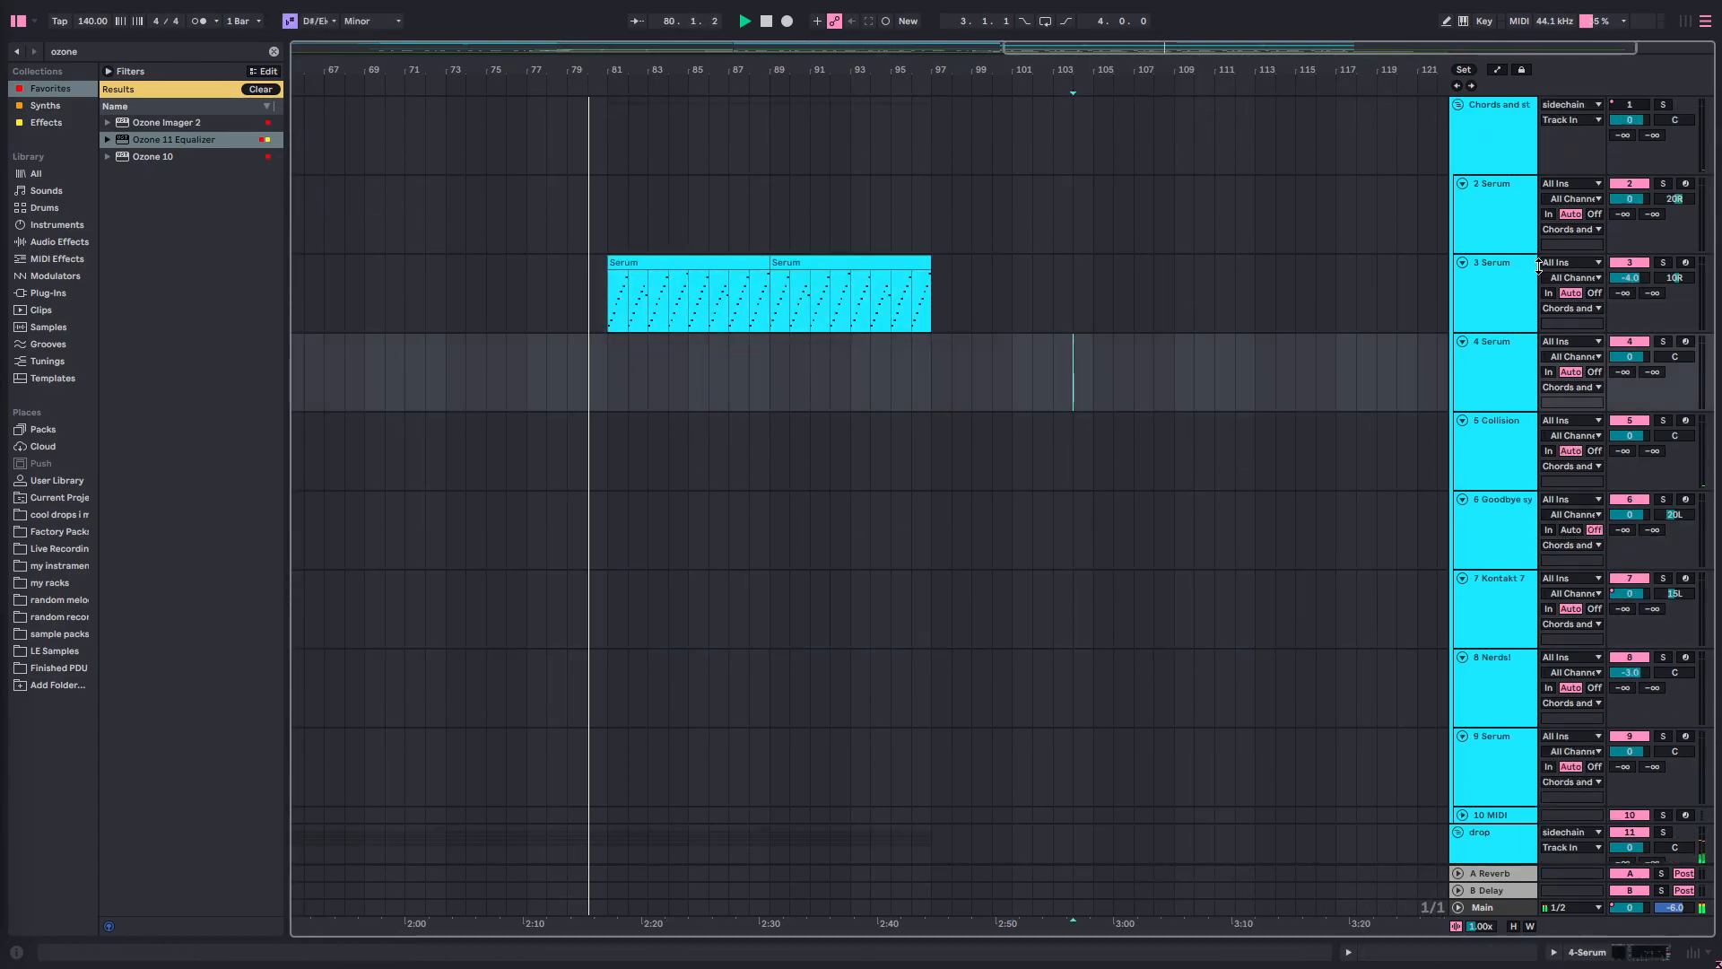
{"action": "left_click", "coordinate": [1493, 312]}
{"action": "left_click", "coordinate": [606, 313]}
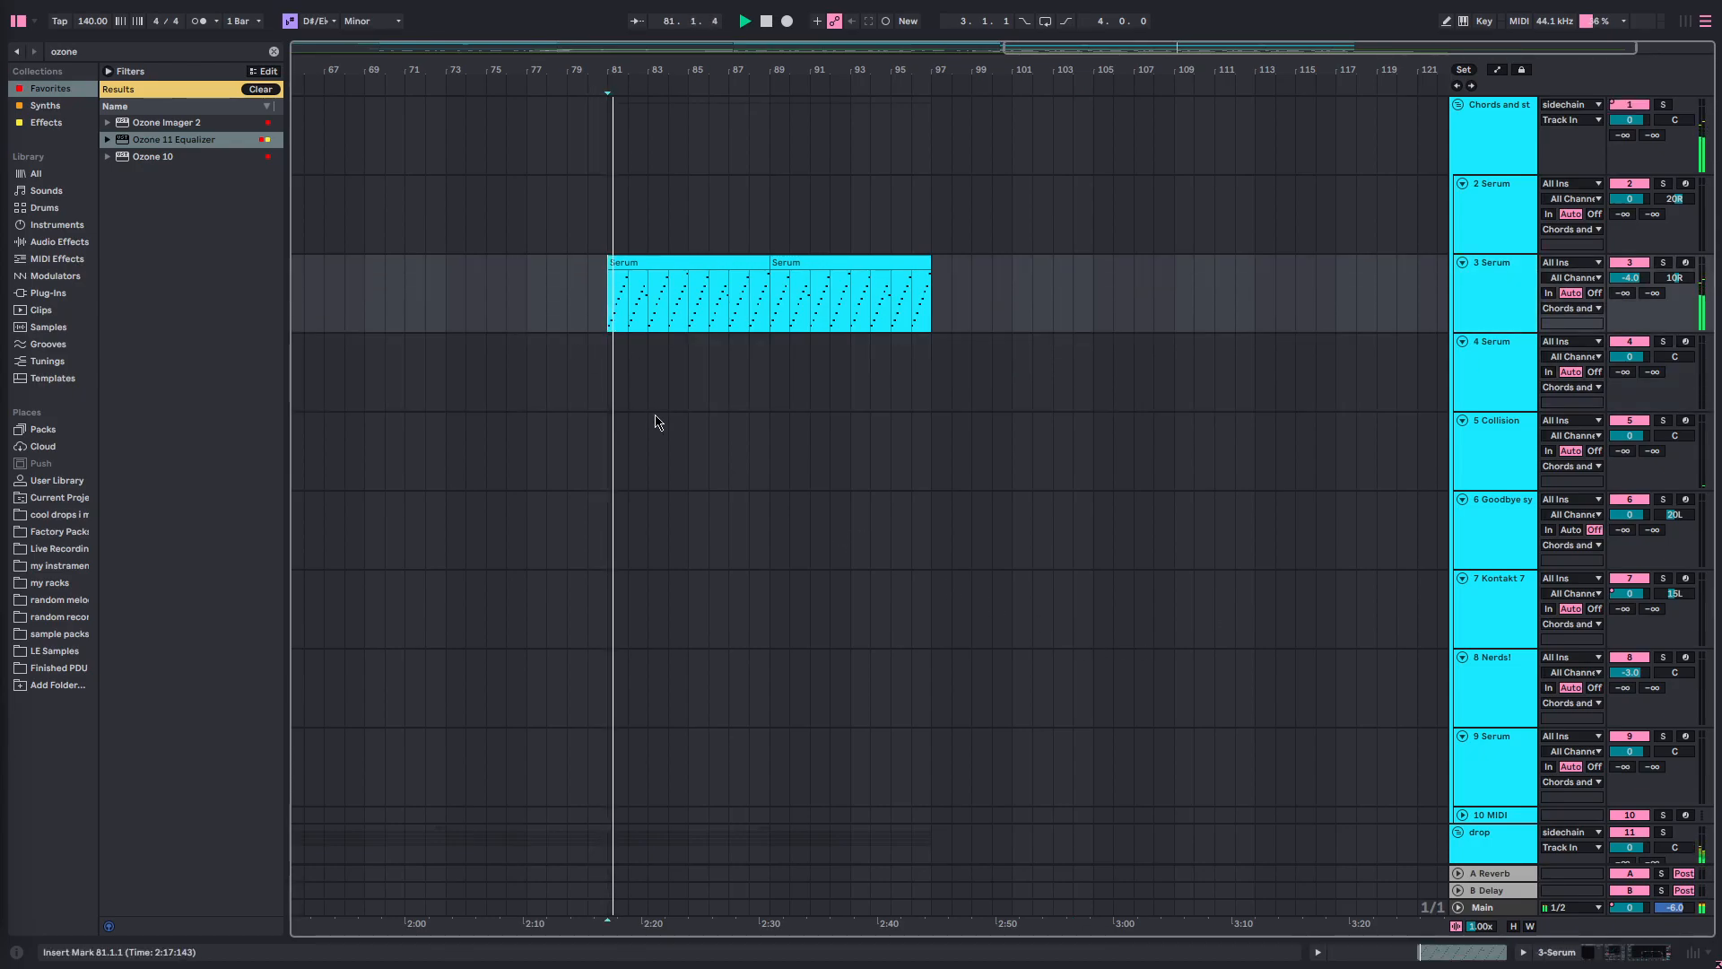
- Solo track 3 Serum, show its device chain, and place the insert mark at bar 81 with the whole arrangement visible
{"action": "scroll", "coordinate": [698, 485], "scroll_direction": "left", "scroll_amount": 3}
{"action": "key", "text": "s"}
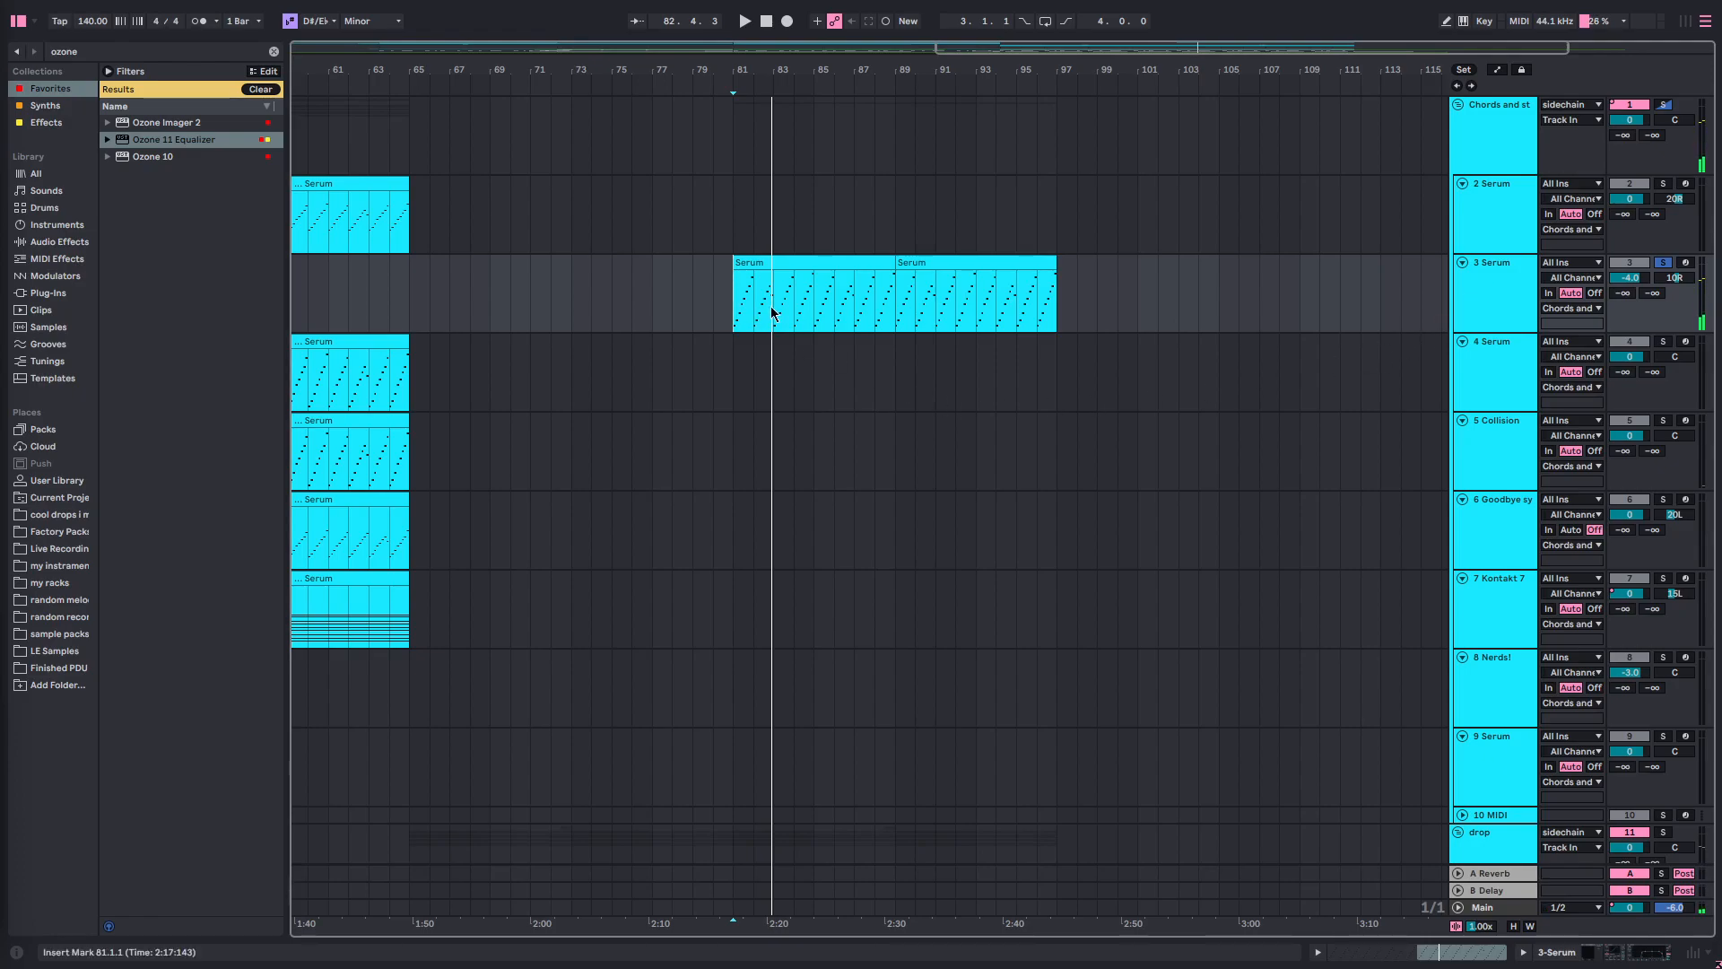
{"action": "key", "text": "w"}
{"action": "double_click", "coordinate": [1493, 286]}
{"action": "left_click_drag", "start_coordinate": [990, 301], "coordinate": [1064, 296]}
{"action": "left_click", "coordinate": [1012, 297]}
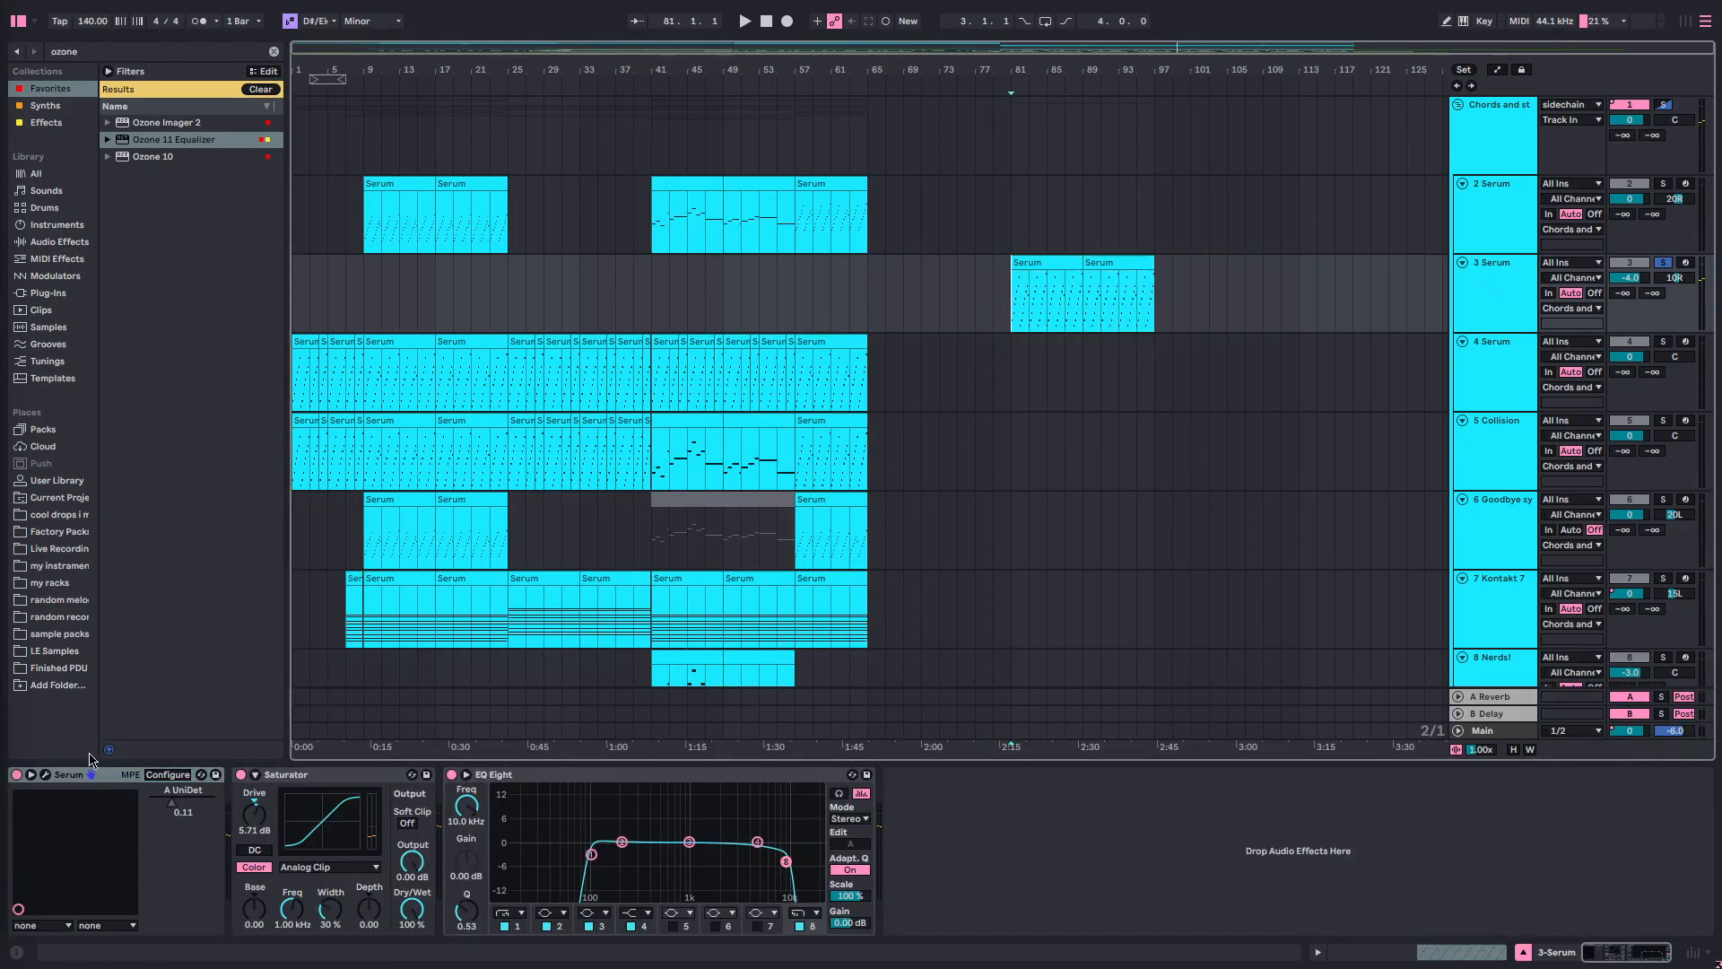
- Open track 3's Serum synth, and compare its sound with the soloed track 2 Serum from bar 9
{"action": "left_click", "coordinate": [45, 777]}
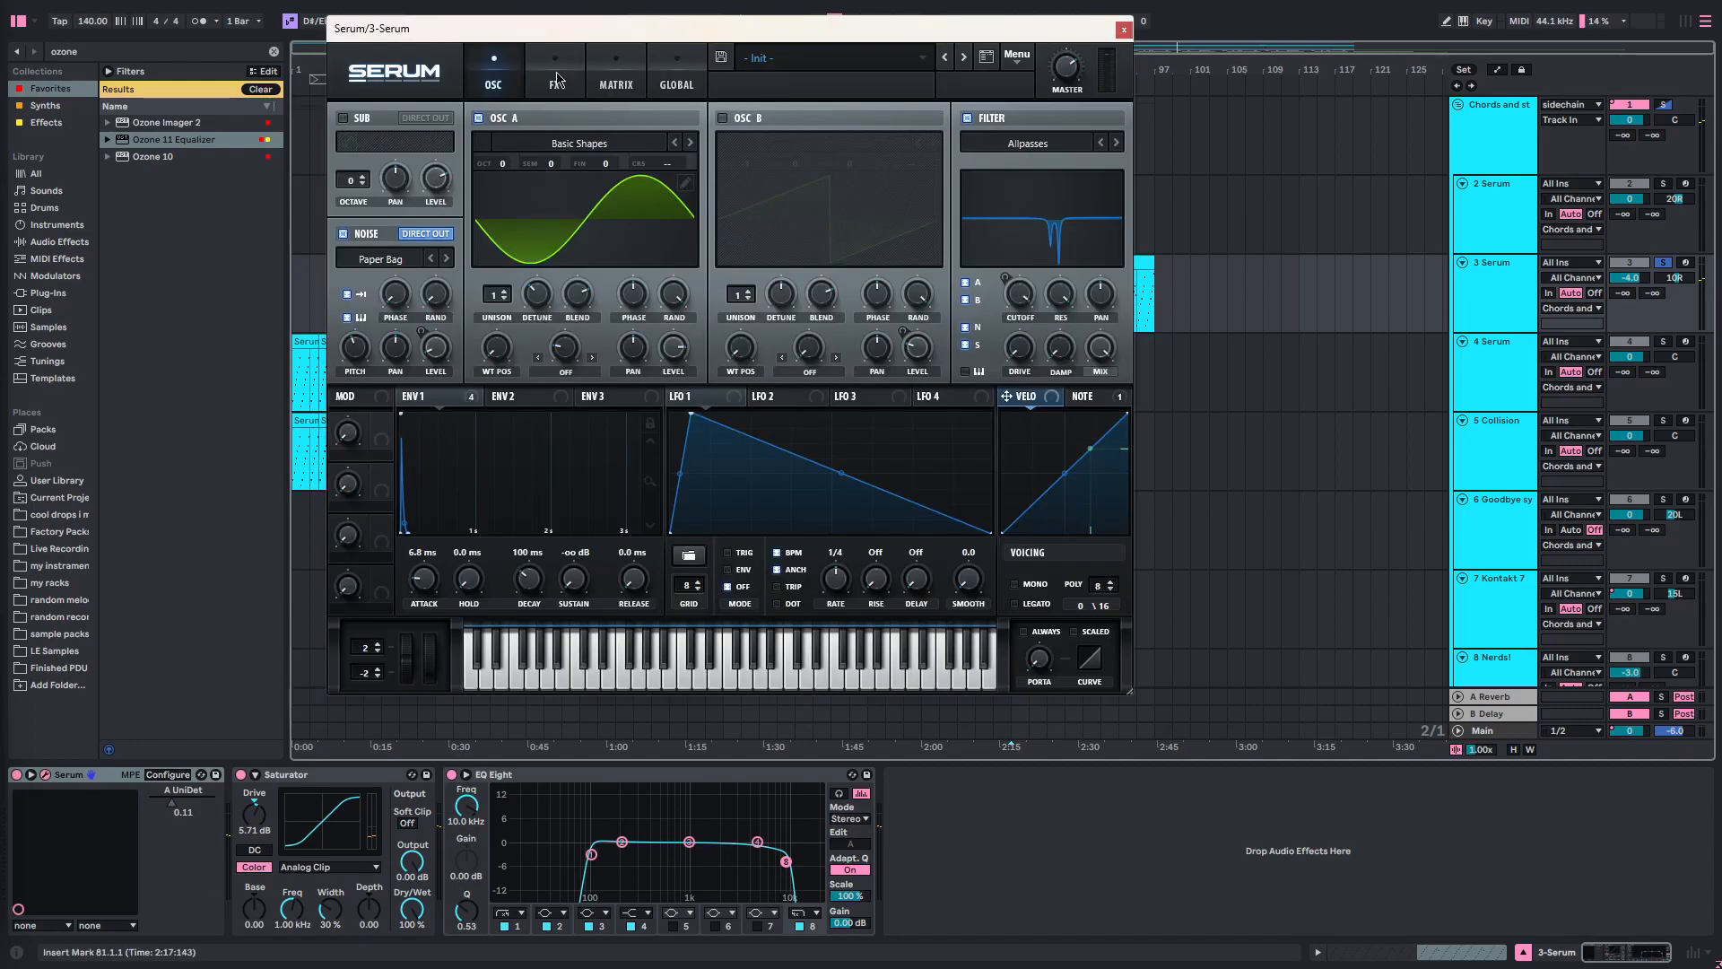
{"action": "left_click_drag", "start_coordinate": [532, 36], "coordinate": [1005, 136]}
{"action": "left_click", "coordinate": [358, 240]}
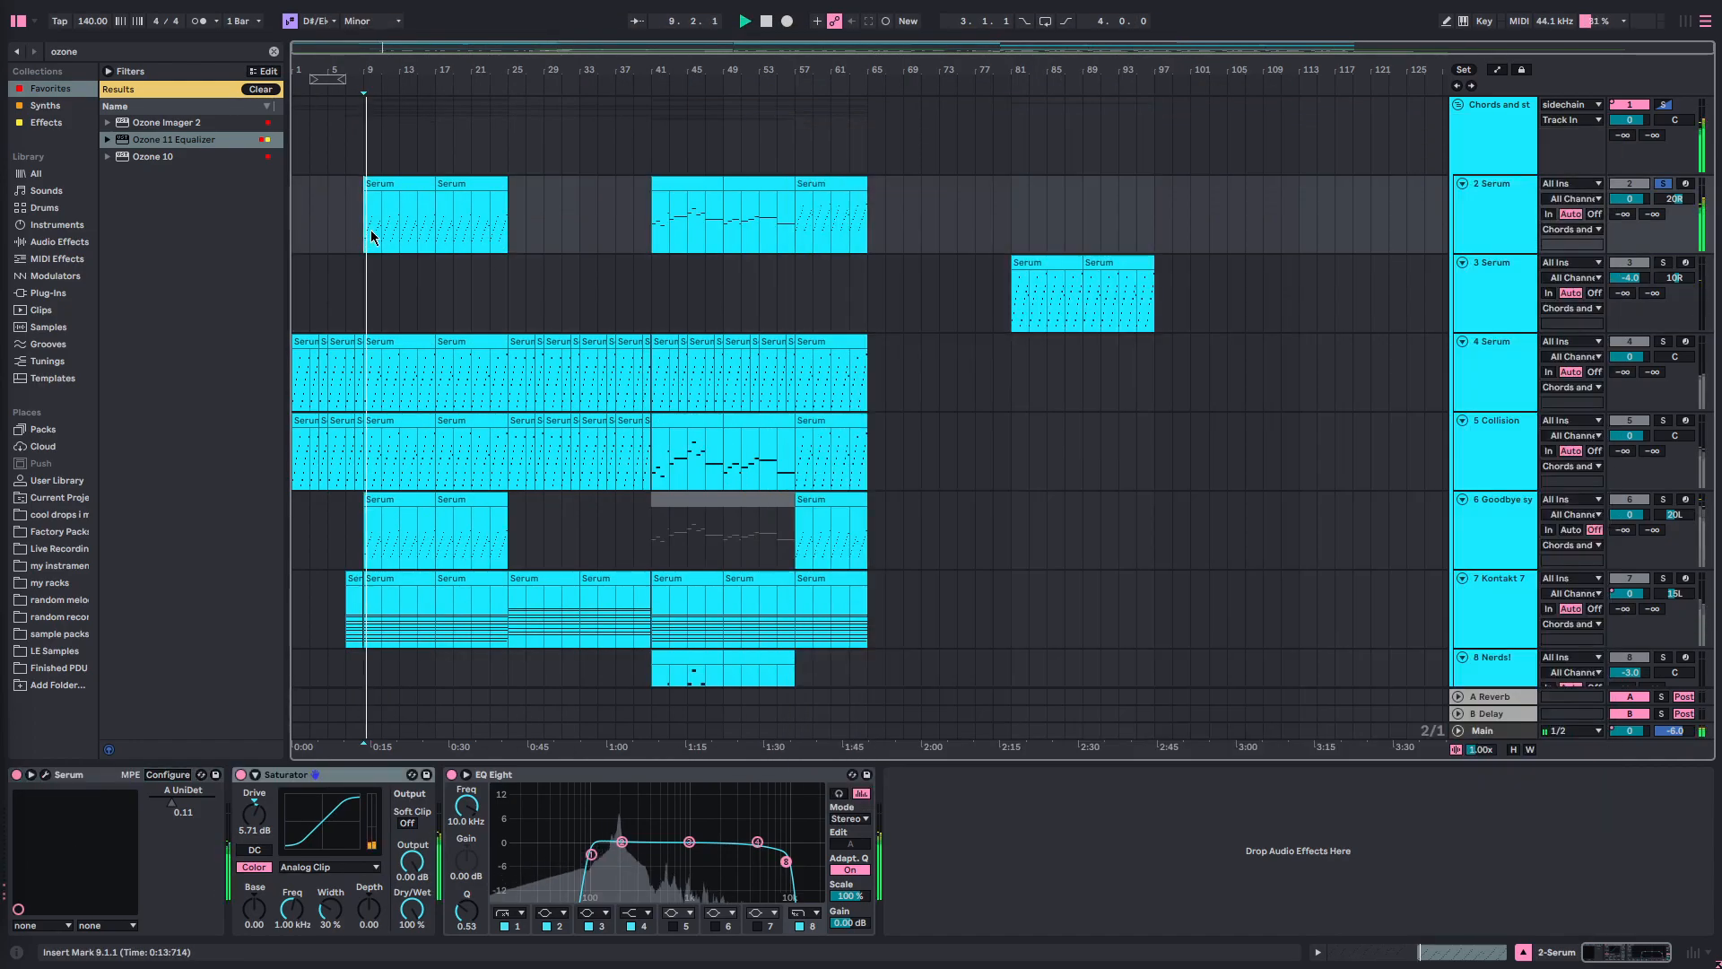
{"action": "left_click", "coordinate": [997, 289]}
{"action": "left_click_drag", "start_coordinate": [1026, 138], "coordinate": [820, 205]}
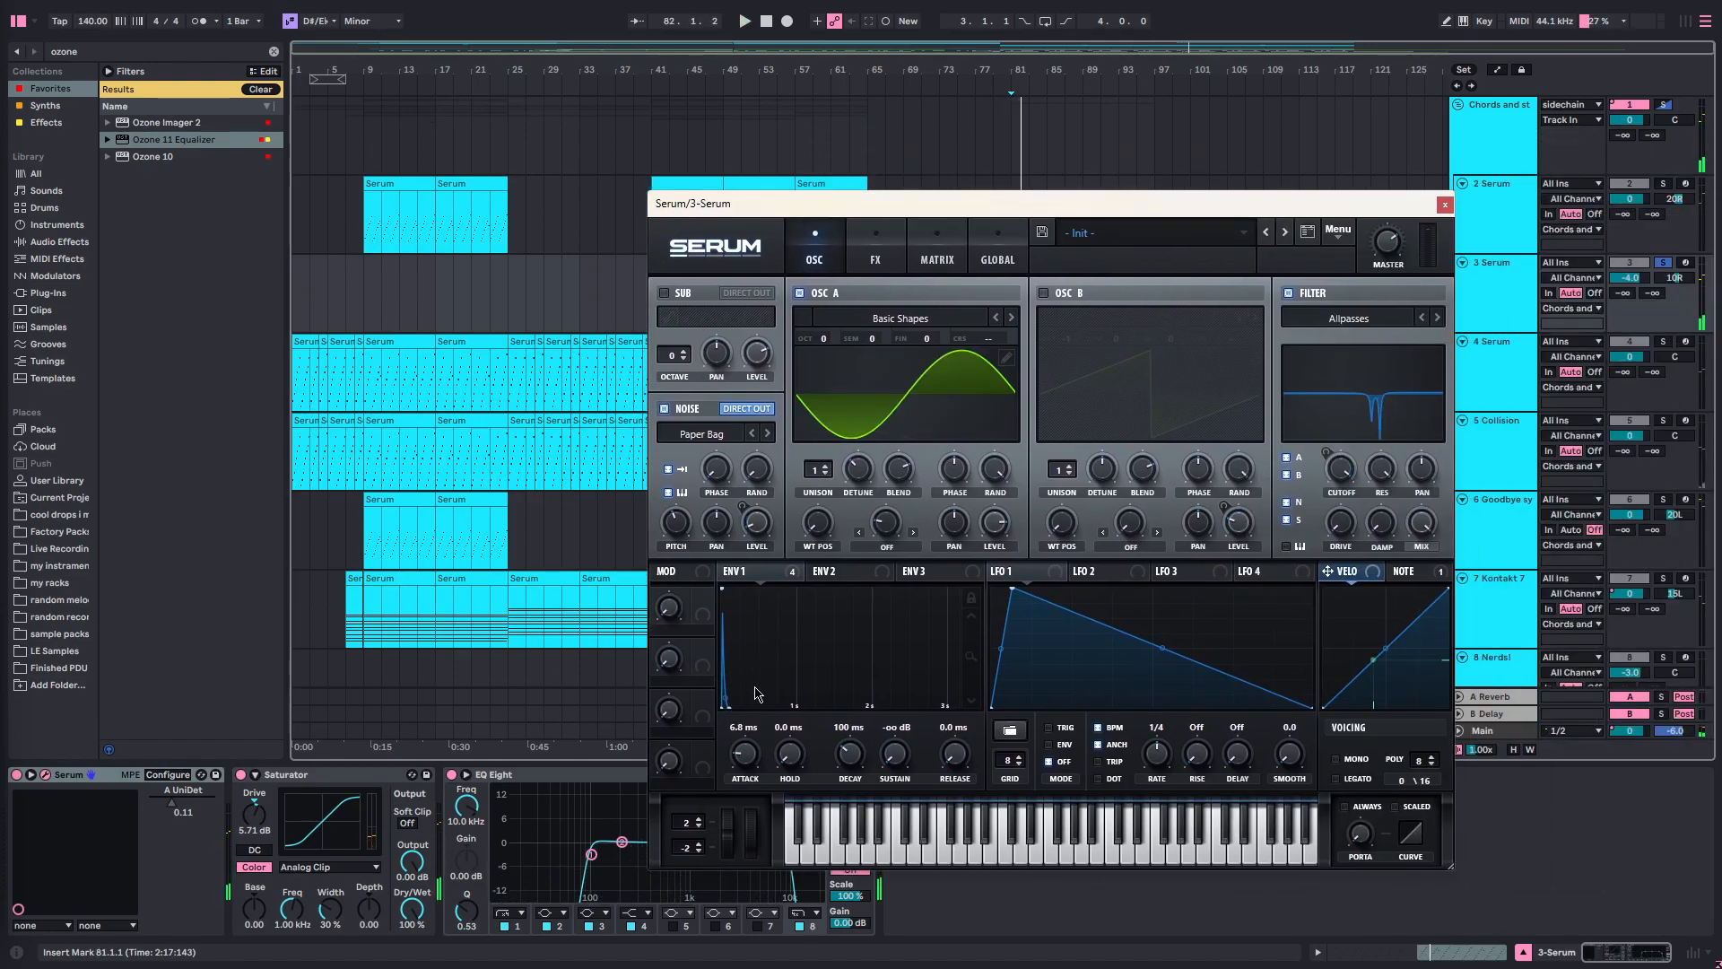
- Play track 3 from bar 81 while examining its Serum effects and oscillator settings, and close the synth window
{"action": "key", "text": "space"}
{"action": "left_click", "coordinate": [876, 255]}
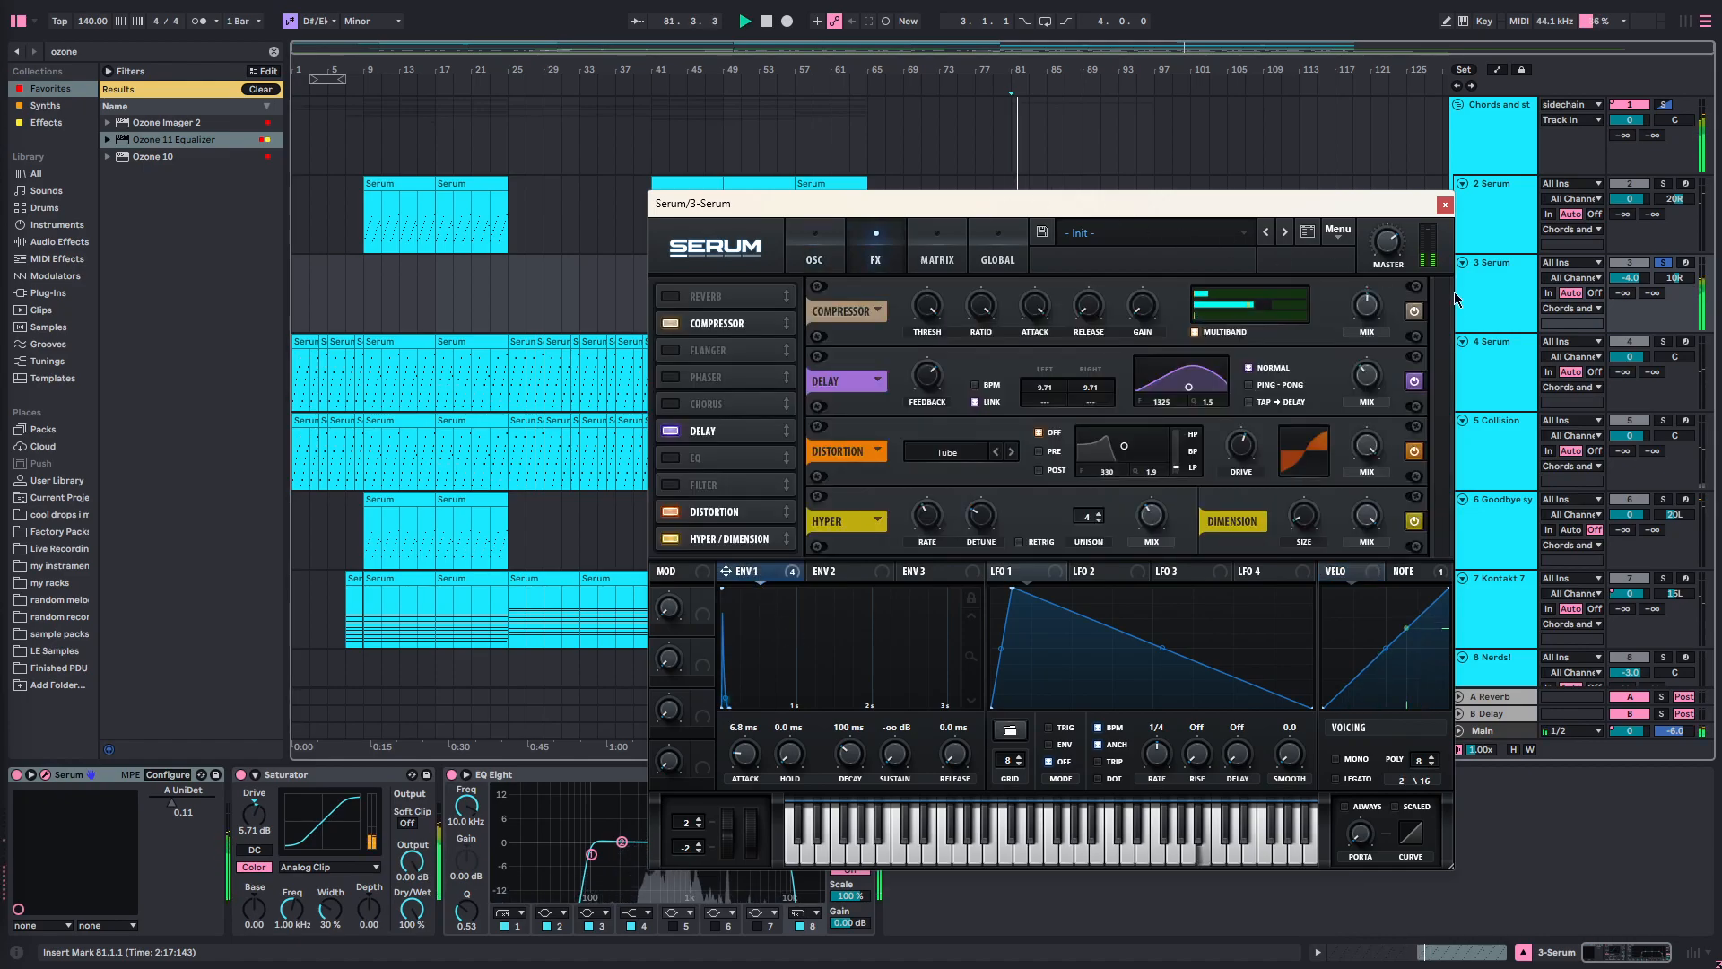
{"action": "left_click", "coordinate": [812, 258]}
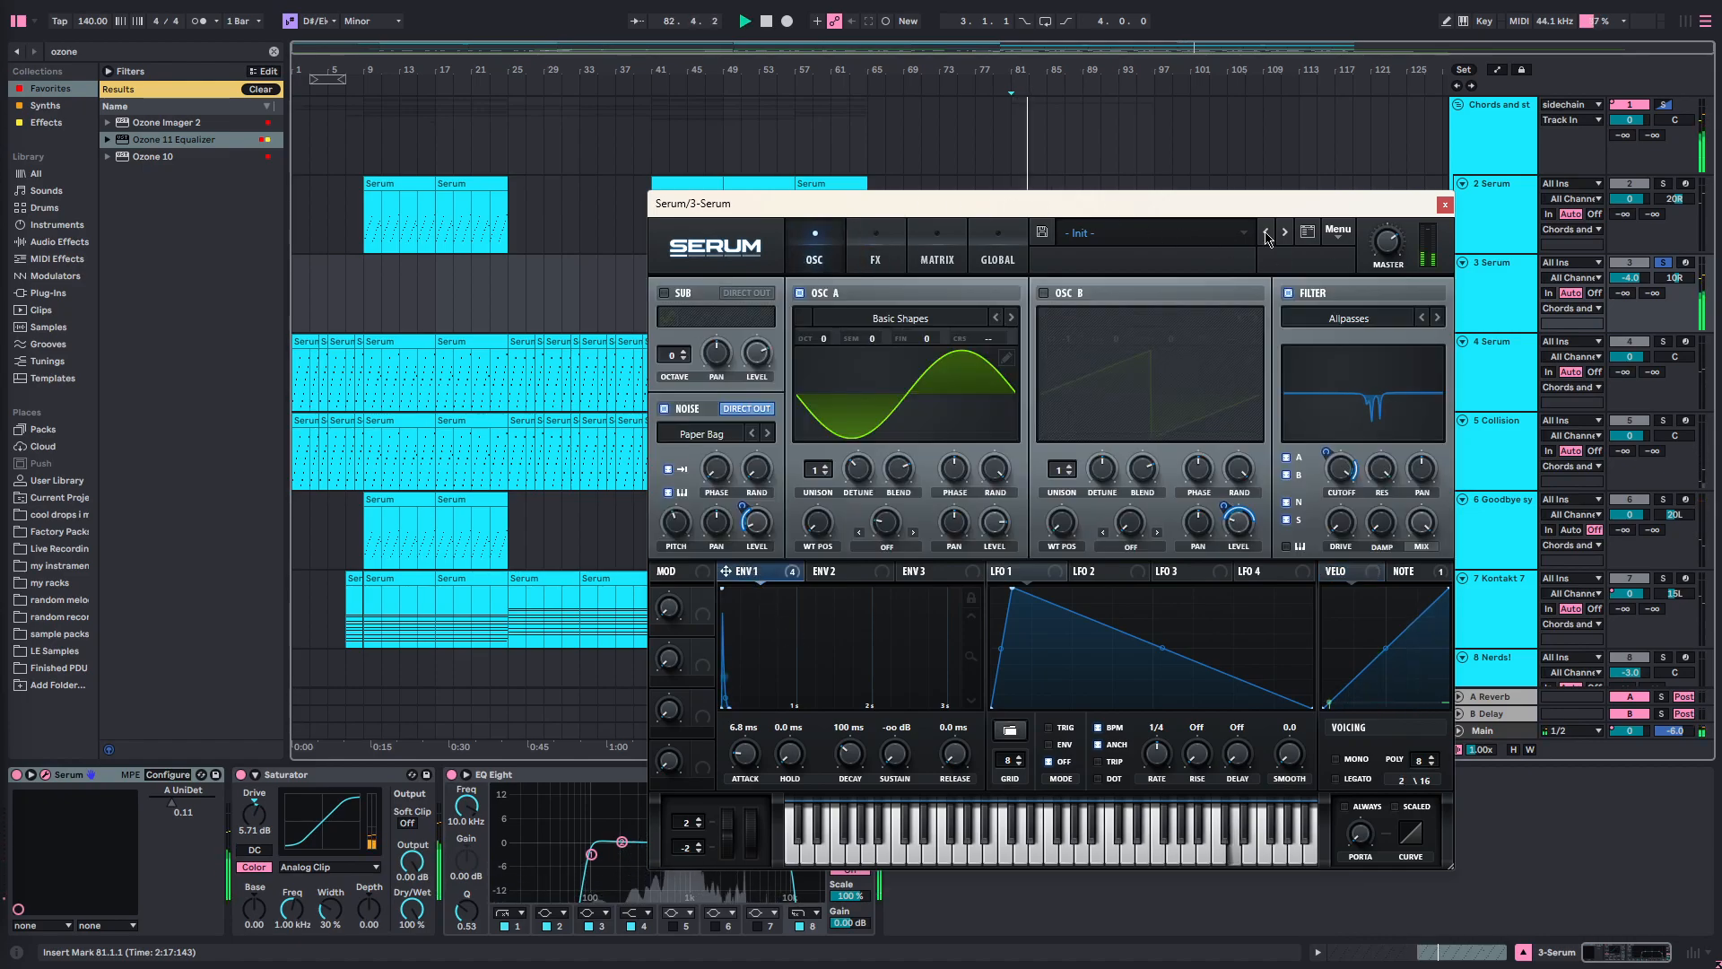
{"action": "left_click", "coordinate": [1444, 205]}
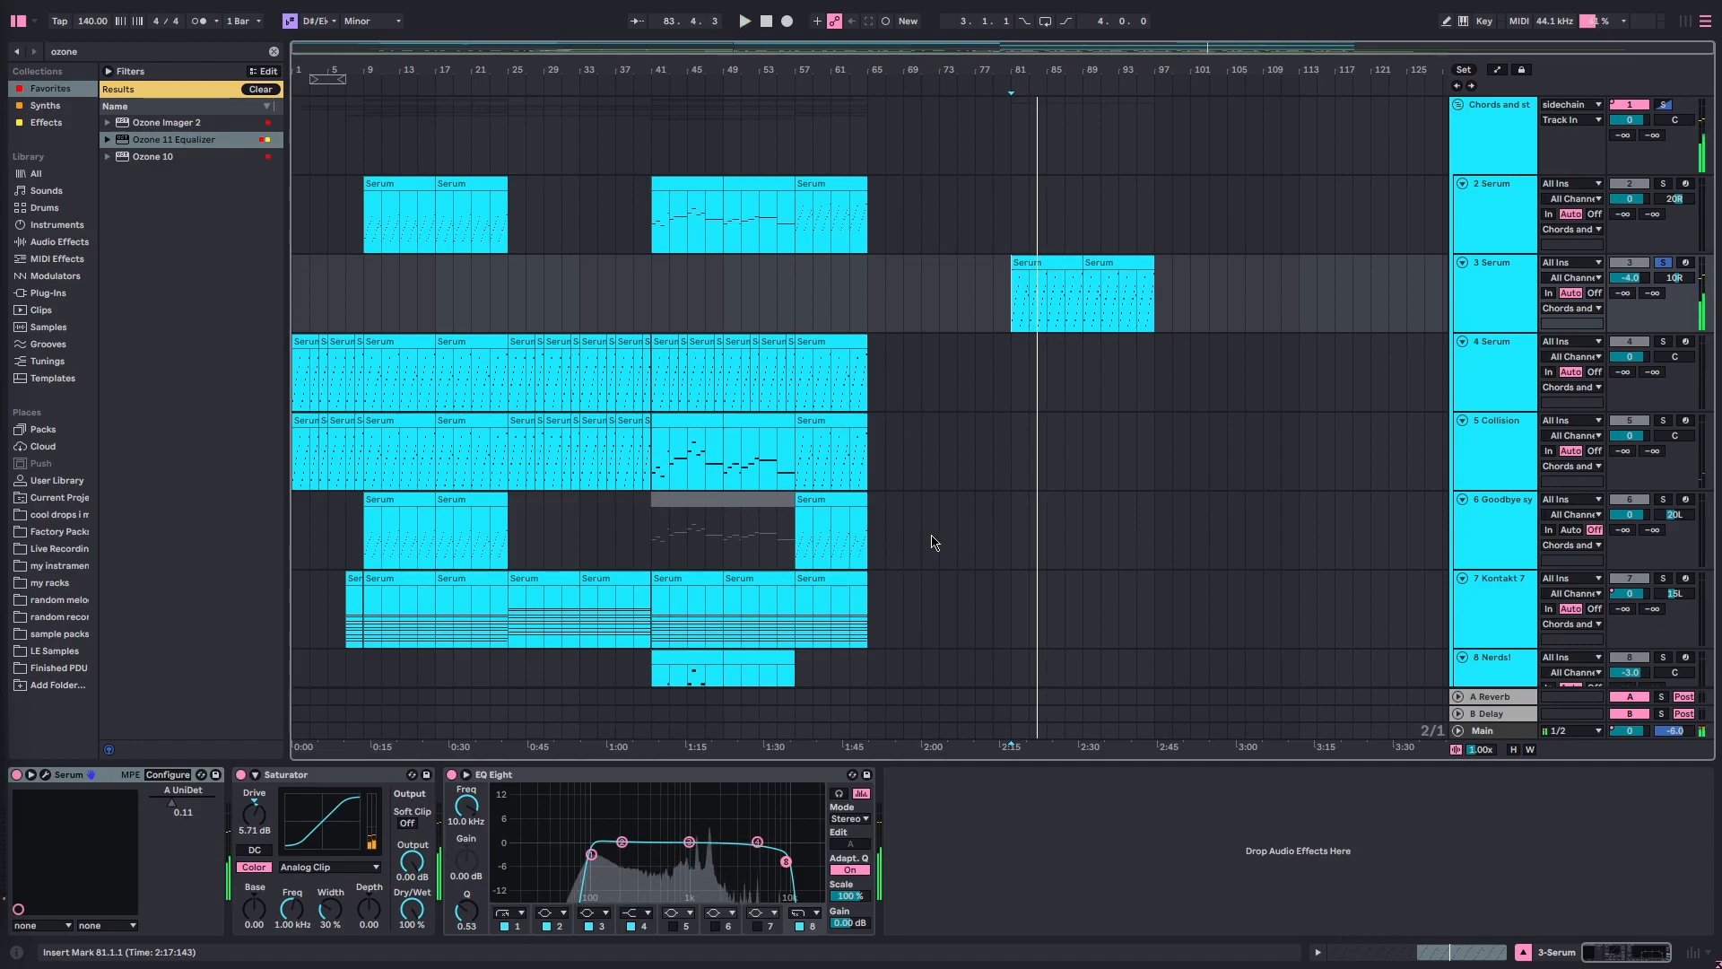
- Turn off track 3's solo and play it with the full mix from bar 80.3
{"action": "left_click", "coordinate": [982, 324]}
{"action": "scroll", "coordinate": [1026, 313], "scroll_direction": "up", "scroll_amount": 5}
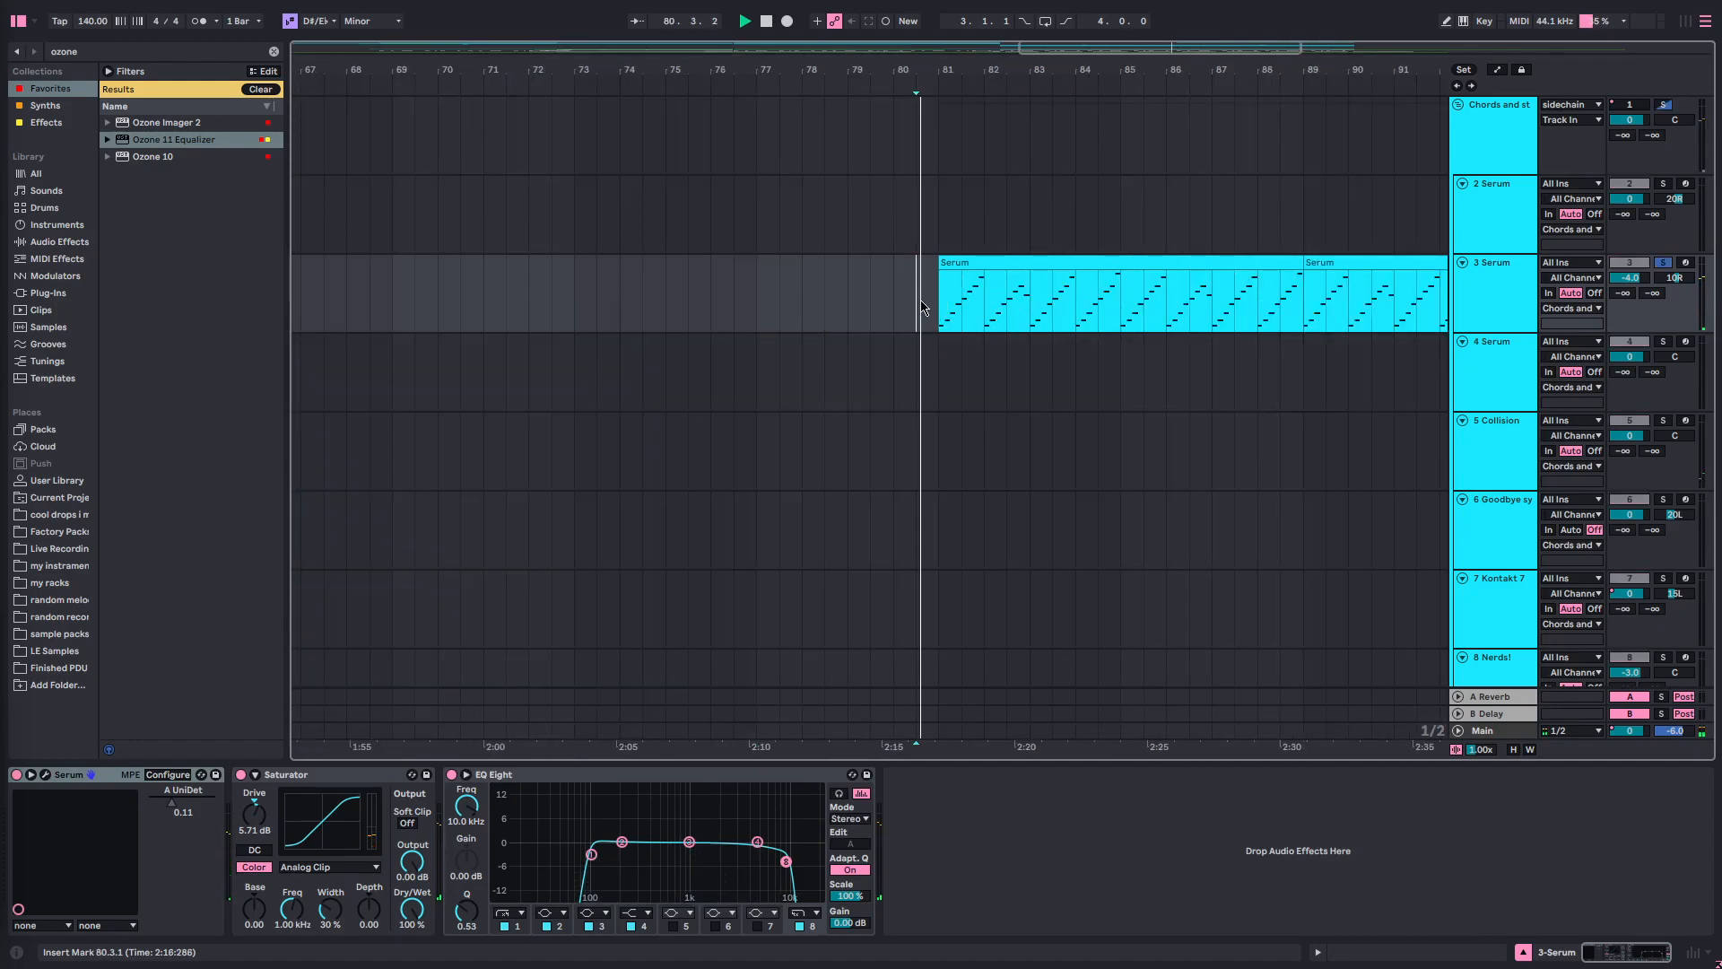
{"action": "key", "text": "s"}
{"action": "key", "text": "space"}
{"action": "key", "text": "space"}
{"action": "scroll", "coordinate": [1032, 341], "scroll_direction": "down", "scroll_amount": 5}
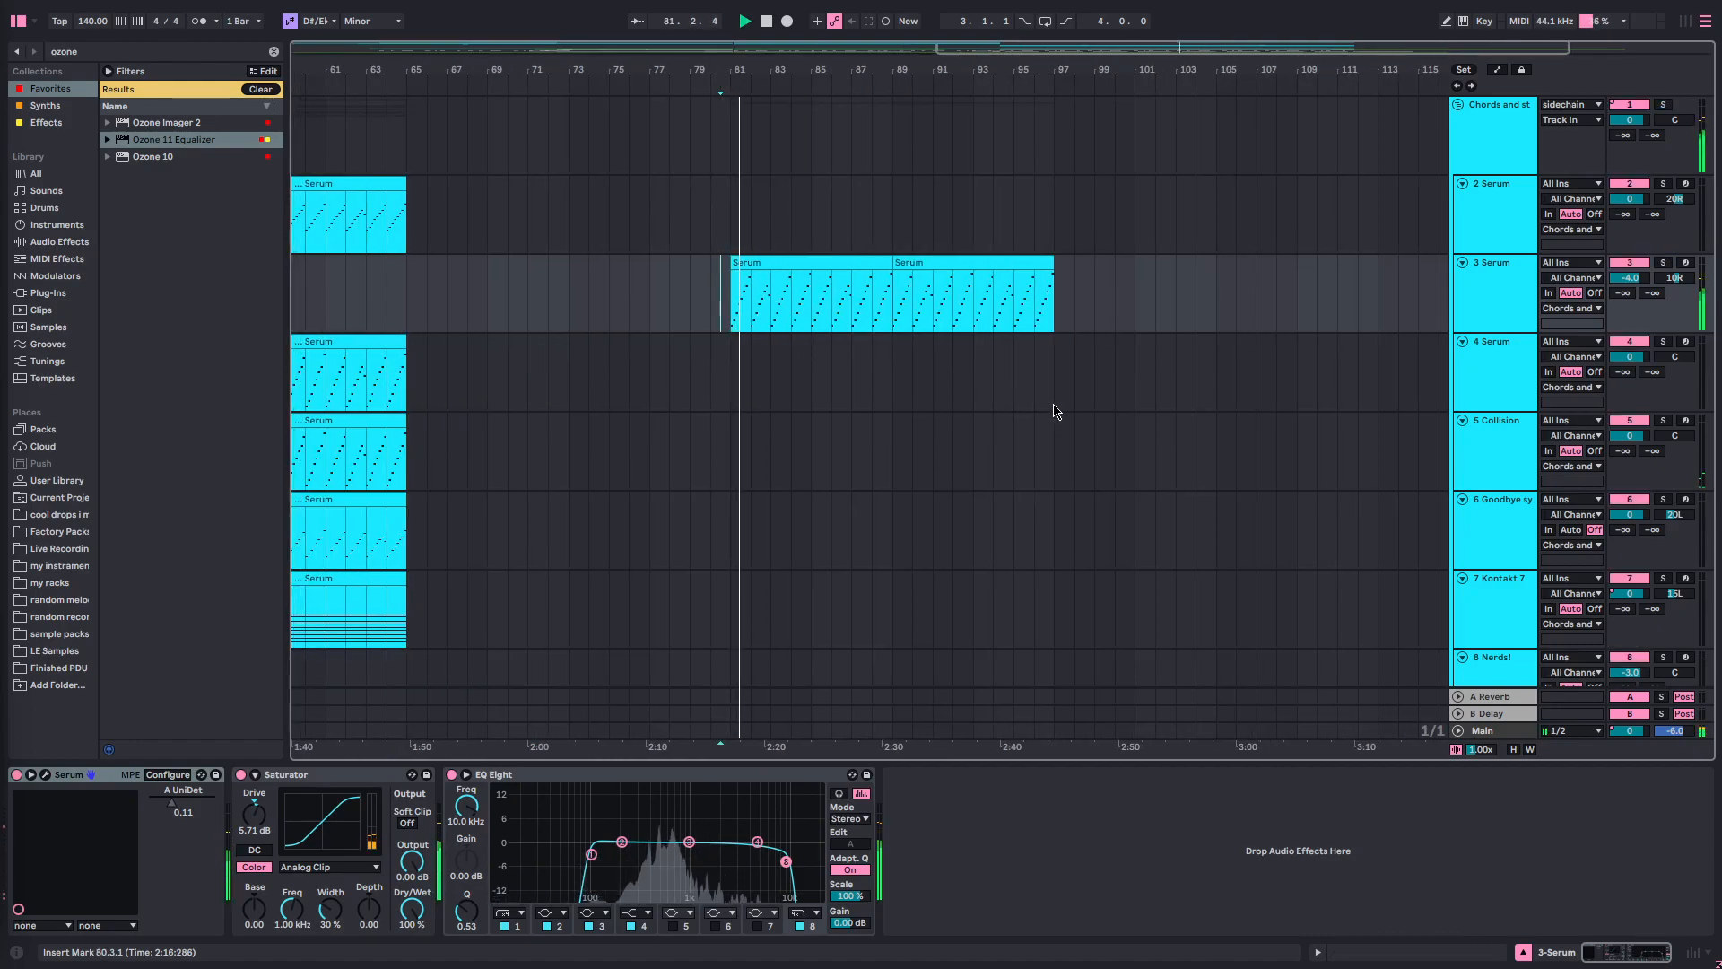
- Hide the device view and look over the drop, bass and samples tracks across the whole arrangement while the mix plays
{"action": "scroll", "coordinate": [1045, 494], "scroll_direction": "down", "scroll_amount": 3}
{"action": "key", "text": "super+alt+l"}
{"action": "scroll", "coordinate": [1012, 596], "scroll_direction": "down", "scroll_amount": 5}
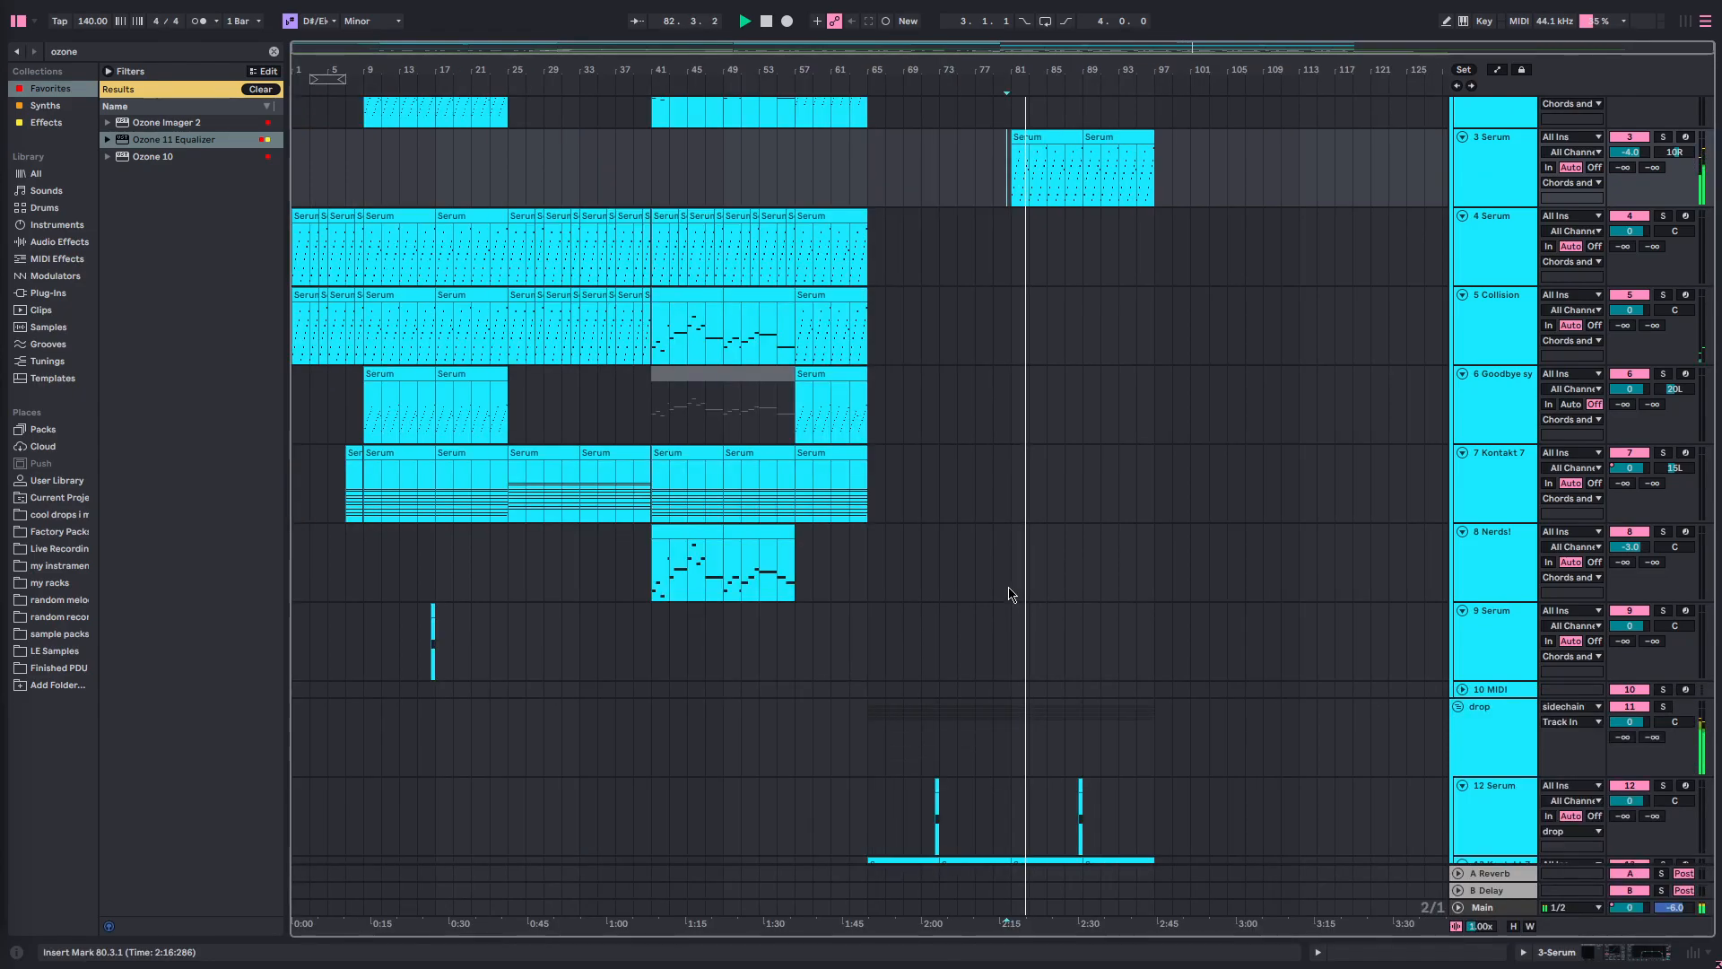
{"action": "scroll", "coordinate": [1166, 590], "scroll_direction": "down", "scroll_amount": 2}
{"action": "scroll", "coordinate": [1228, 560], "scroll_direction": "down", "scroll_amount": 15}
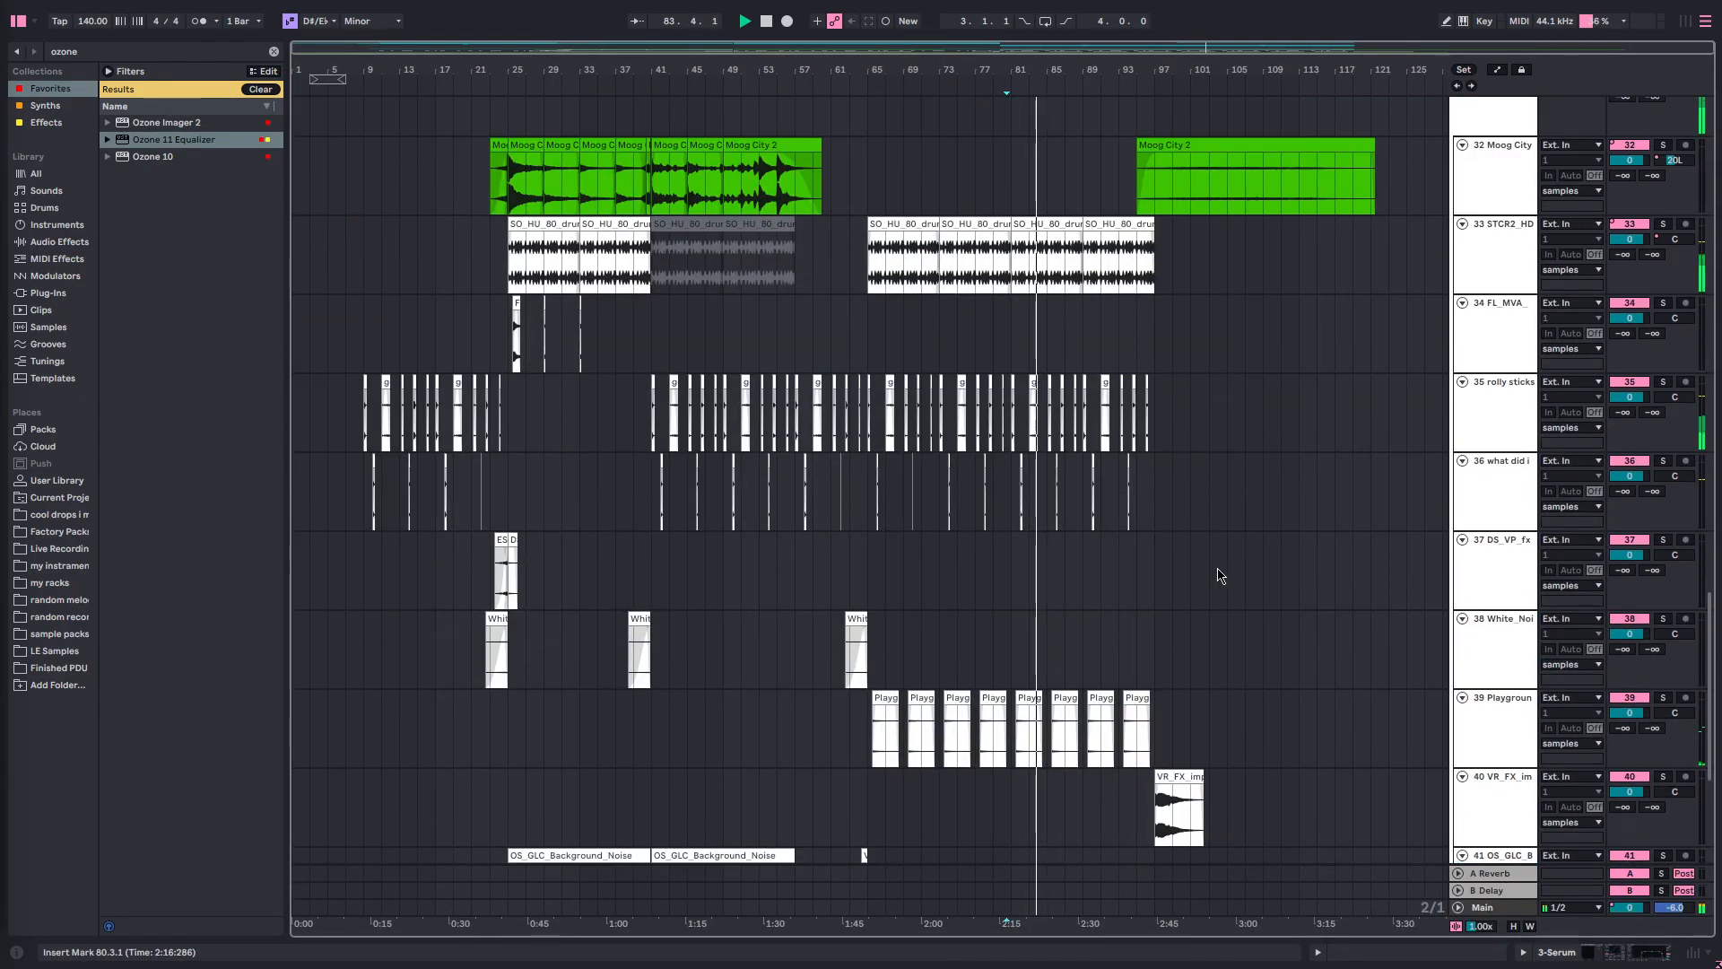
{"action": "scroll", "coordinate": [1177, 574], "scroll_direction": "up", "scroll_amount": 10}
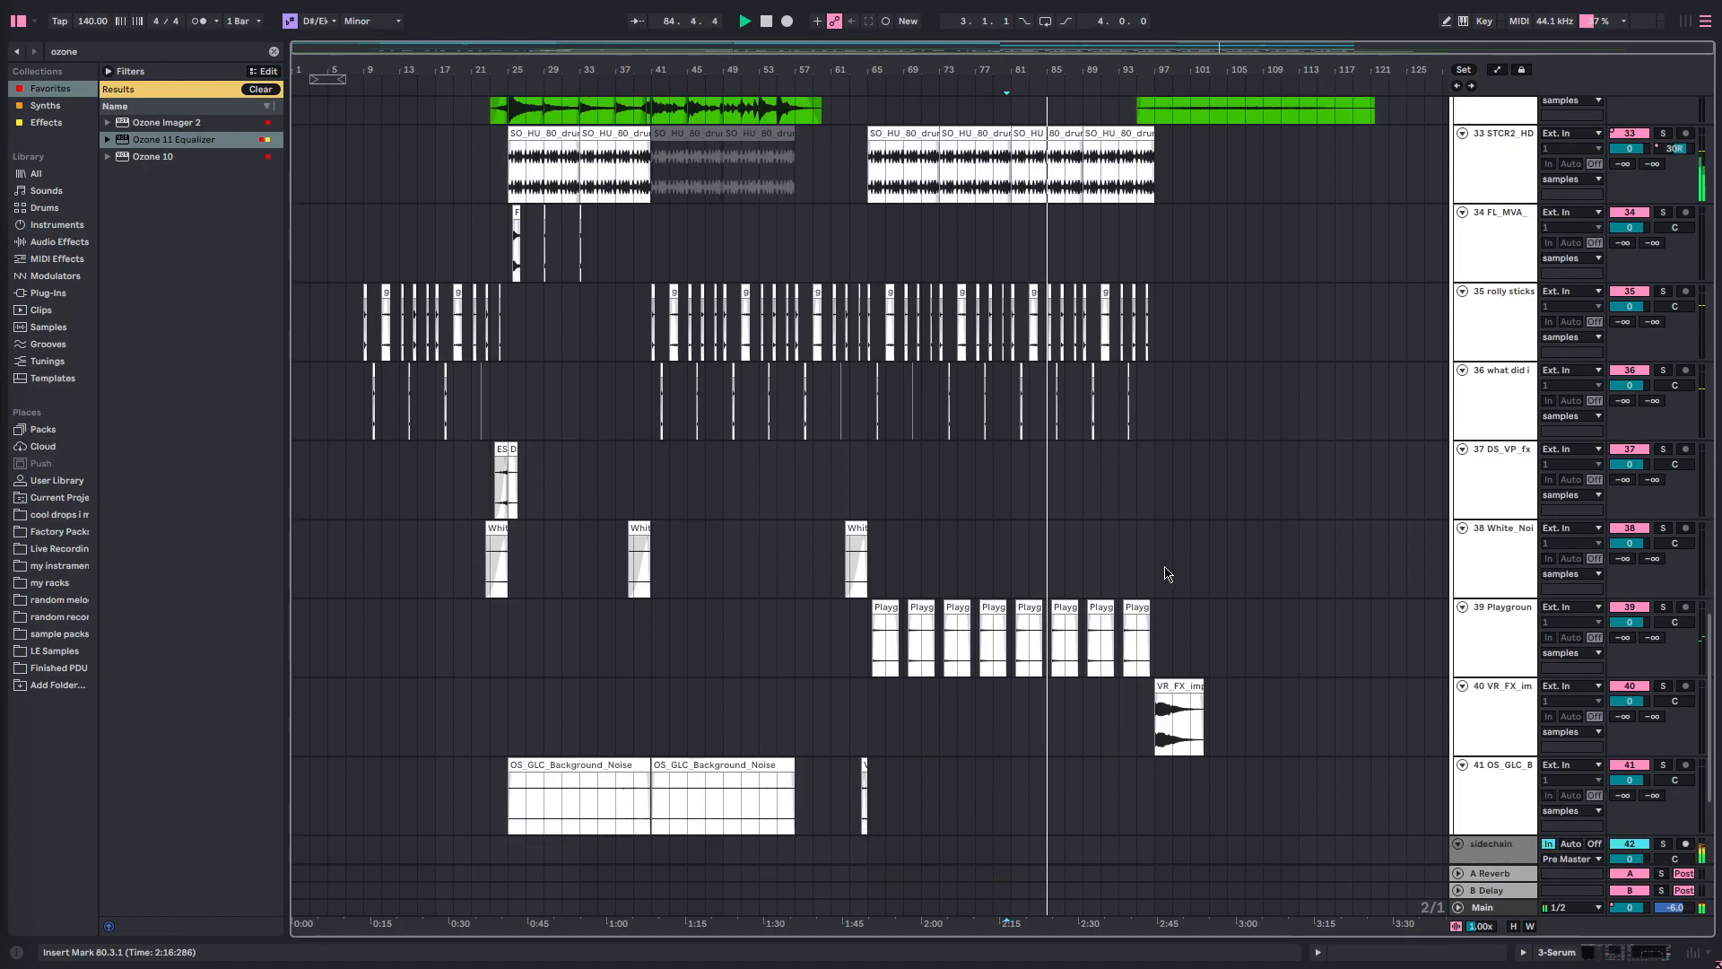
{"action": "scroll", "coordinate": [1106, 539], "scroll_direction": "up", "scroll_amount": 2}
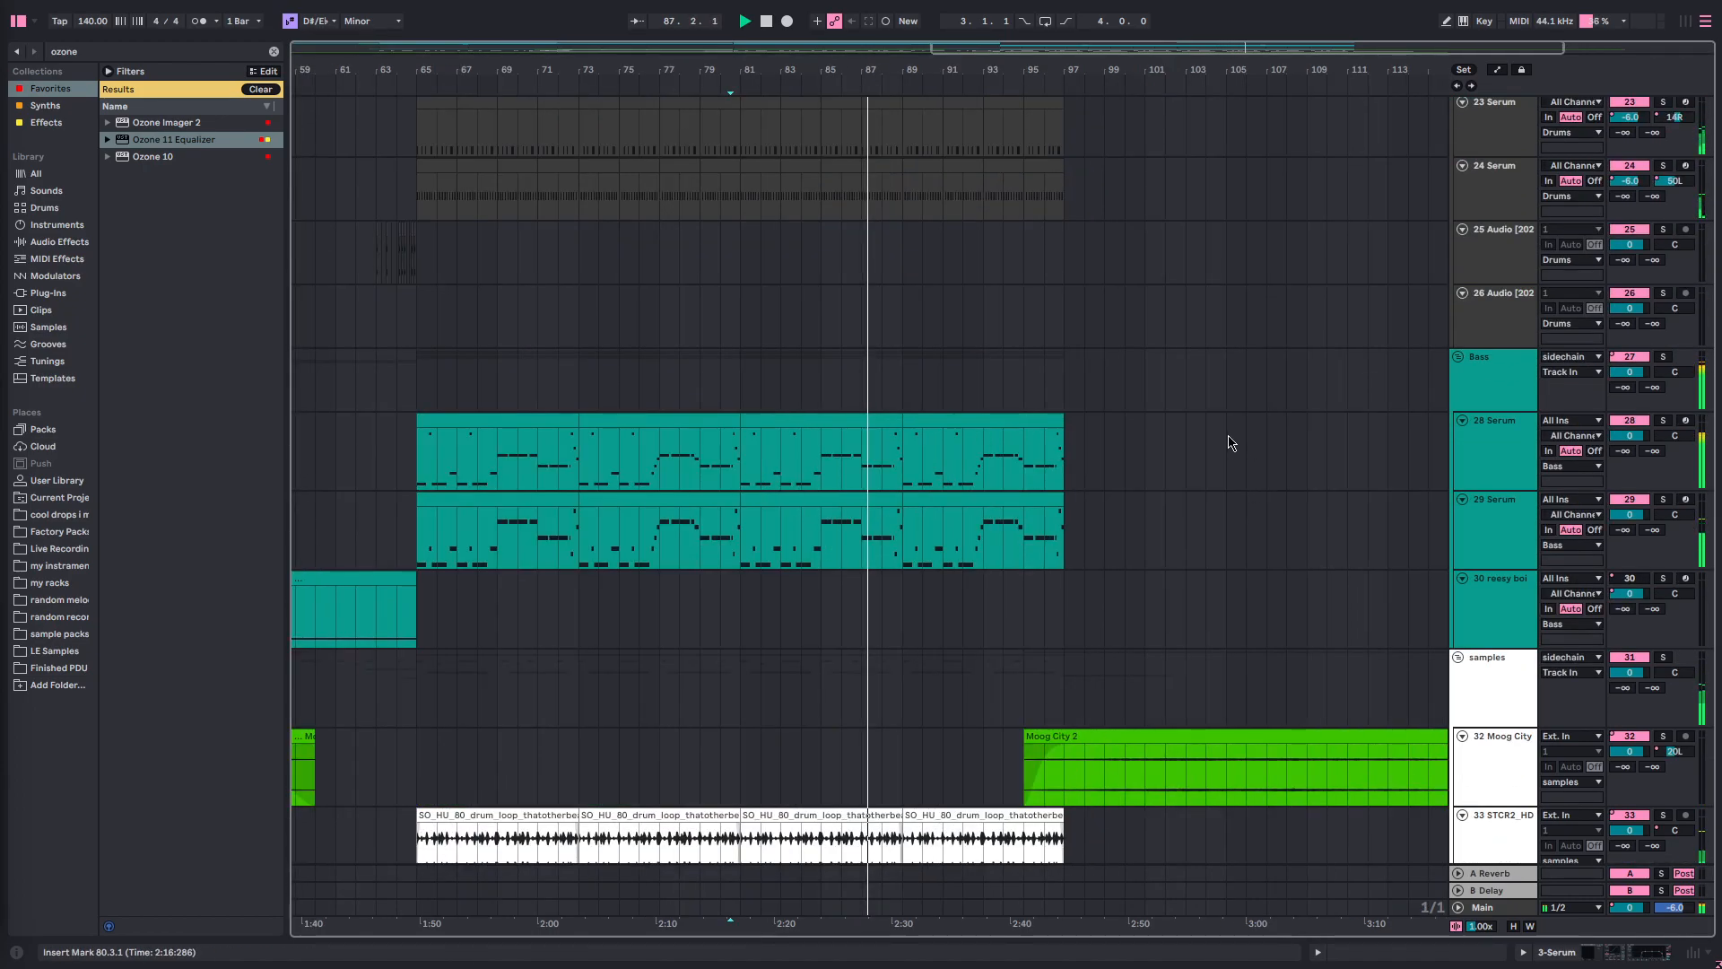
{"action": "scroll", "coordinate": [1253, 453], "scroll_direction": "down", "scroll_amount": 5}
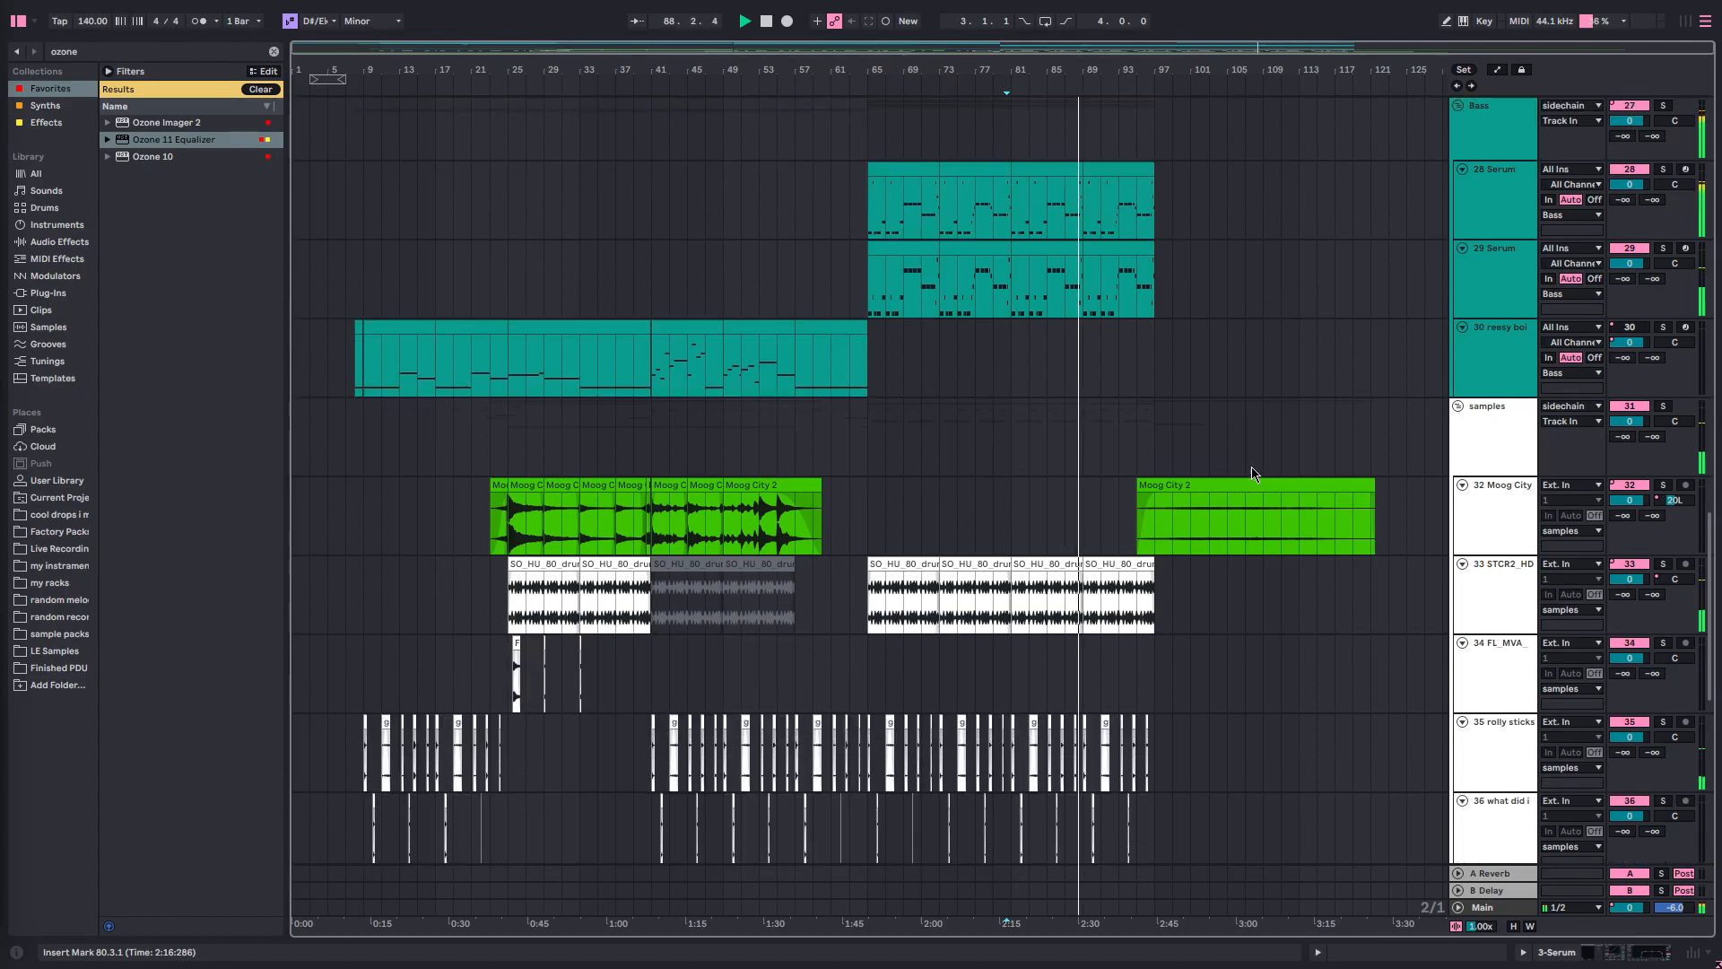
{"action": "scroll", "coordinate": [1128, 531], "scroll_direction": "up", "scroll_amount": 20}
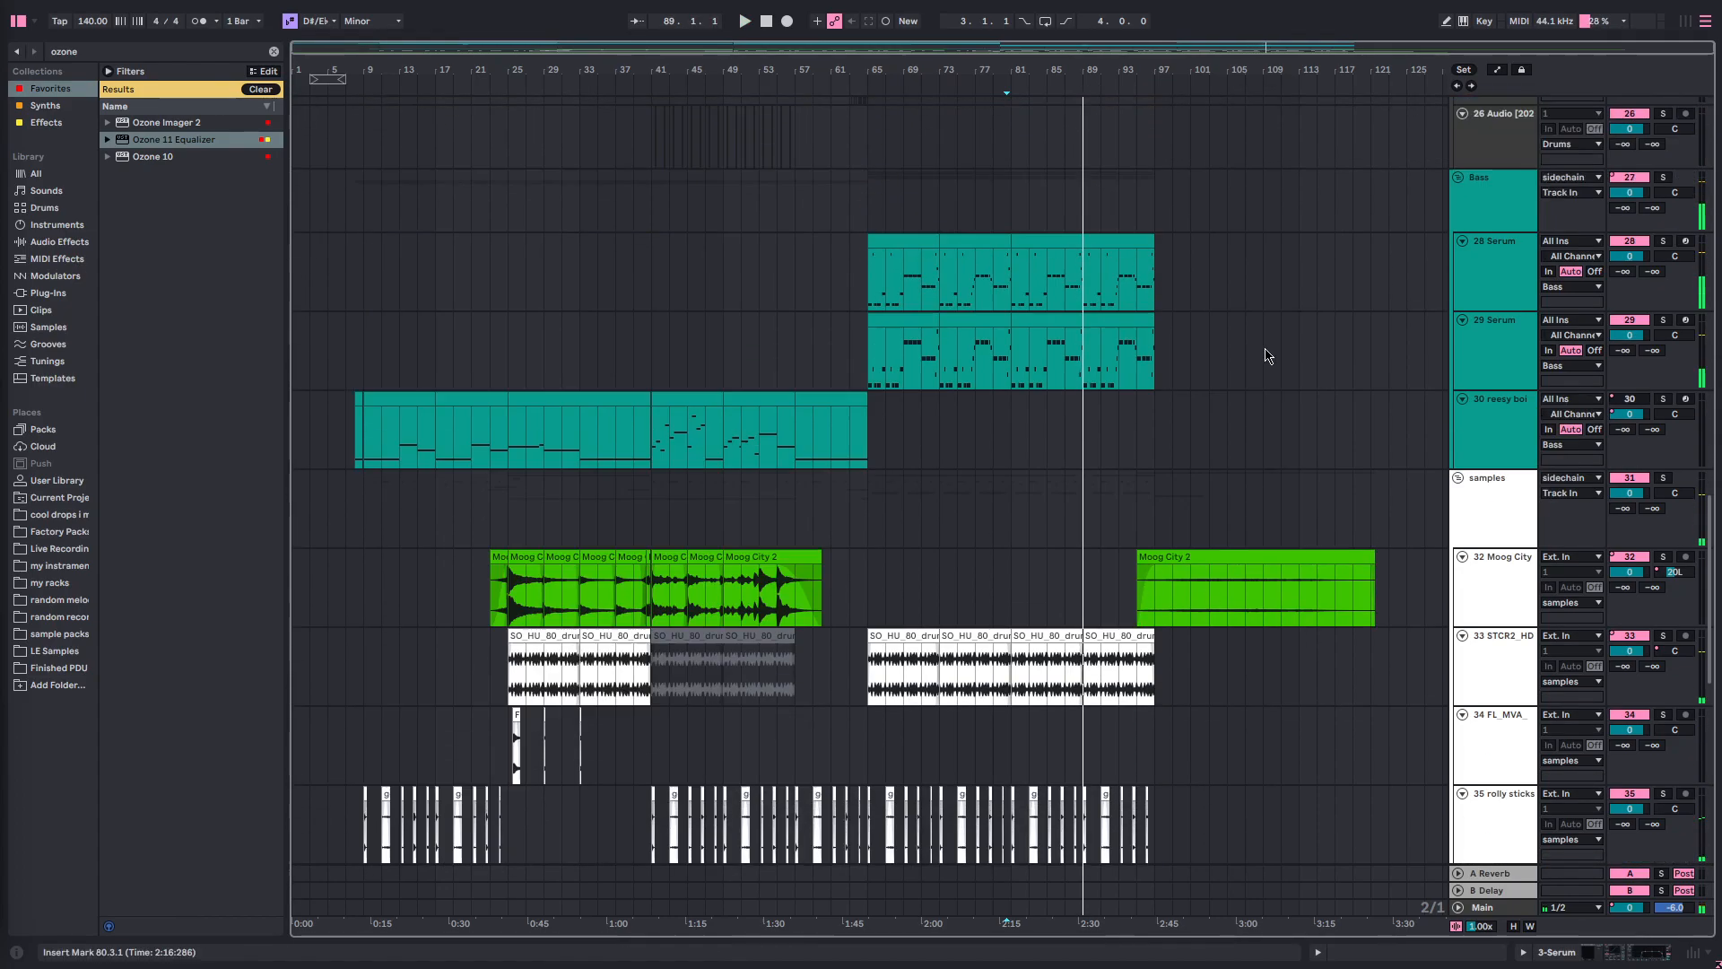
{"action": "scroll", "coordinate": [1139, 521], "scroll_direction": "down", "scroll_amount": 20}
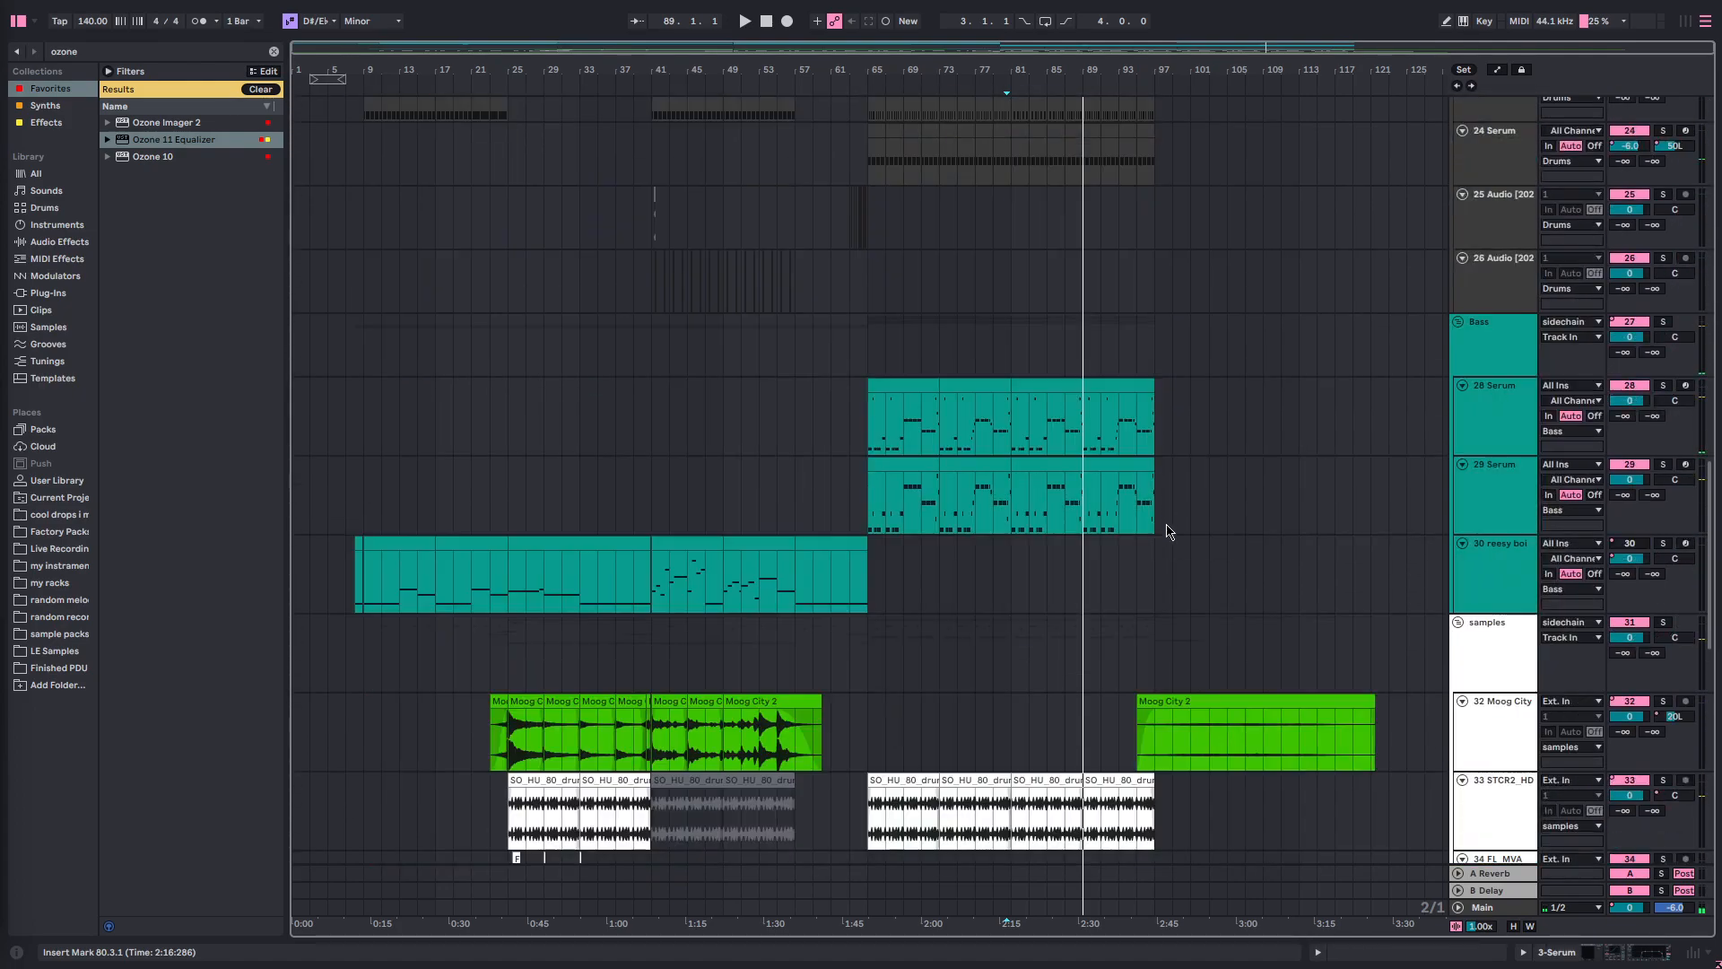
- Play the end of the drop from bar 96, where the final Moog City 2 clip comes in
{"action": "scroll", "coordinate": [1165, 530], "scroll_direction": "up", "scroll_amount": 5}
{"action": "left_click", "coordinate": [1112, 567]}
{"action": "key", "text": "space"}
{"action": "scroll", "coordinate": [1137, 586], "scroll_direction": "right", "scroll_amount": 3}
{"action": "scroll", "coordinate": [1140, 588], "scroll_direction": "down", "scroll_amount": 3}
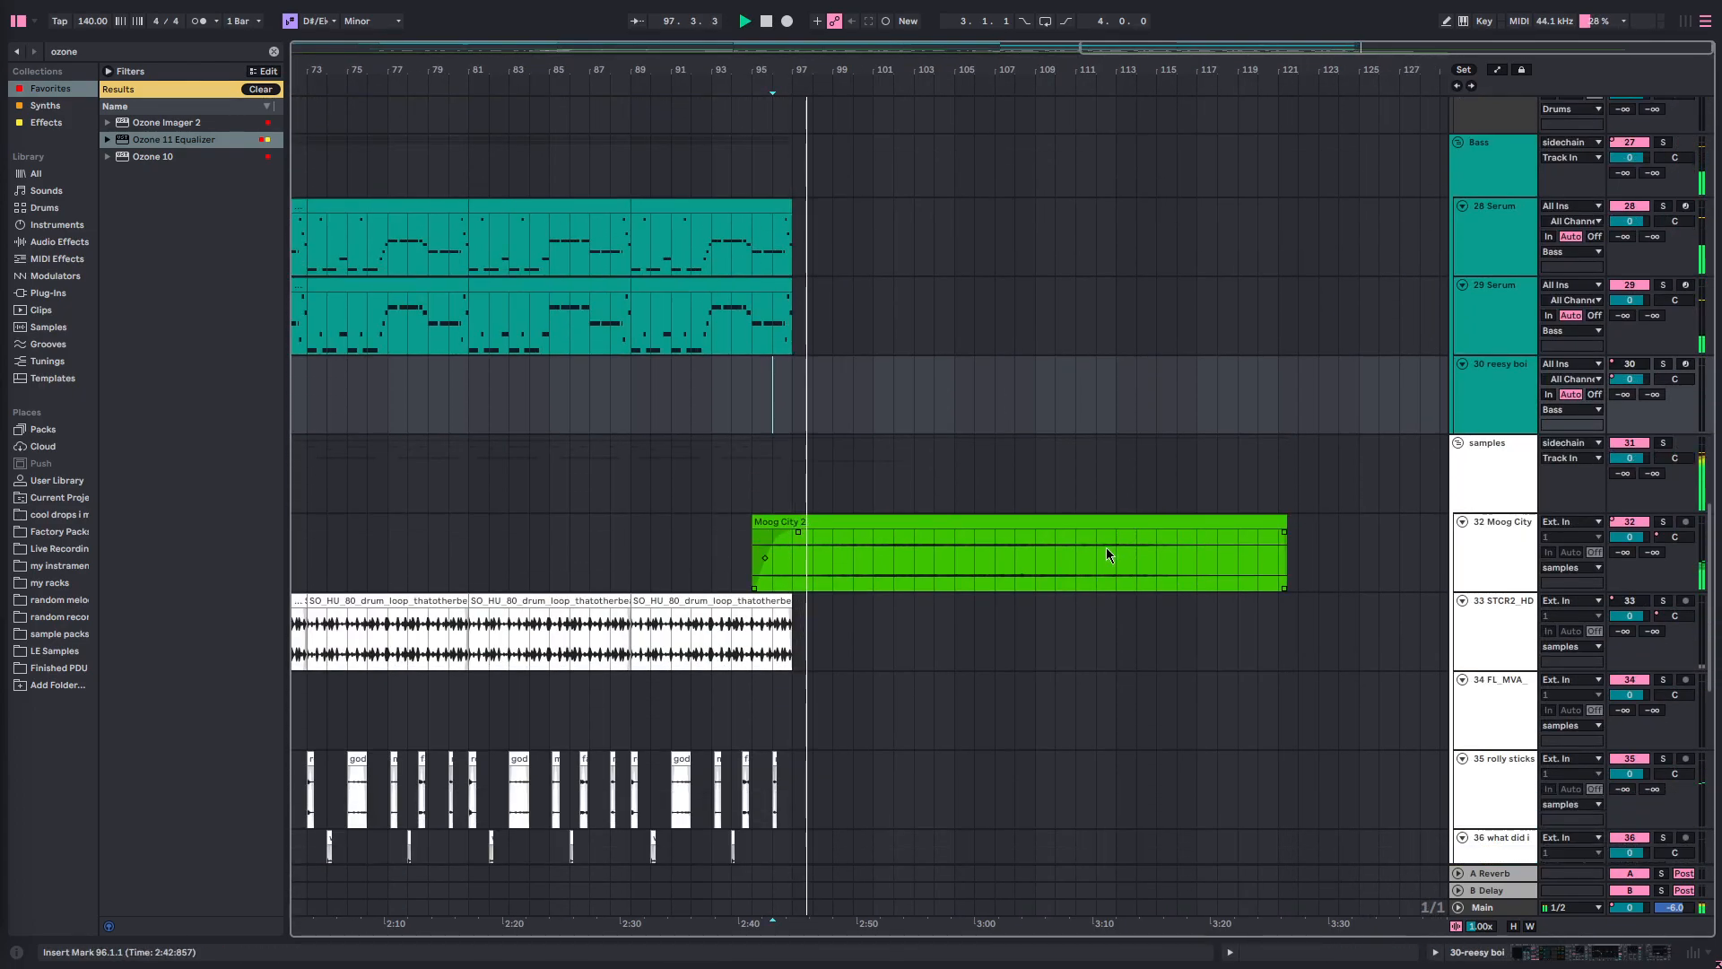
- Play the Moog City 2 outro from bar 97.3.3 while looking over the surrounding bass and samples tracks, and stop playback
{"action": "left_click_drag", "start_coordinate": [738, 561], "coordinate": [1296, 556]}
{"action": "scroll", "coordinate": [1092, 526], "scroll_direction": "down", "scroll_amount": 5}
{"action": "scroll", "coordinate": [1091, 527], "scroll_direction": "down", "scroll_amount": 7}
{"action": "left_click_drag", "start_coordinate": [872, 472], "coordinate": [775, 467]}
{"action": "scroll", "coordinate": [816, 467], "scroll_direction": "up", "scroll_amount": 5}
{"action": "left_click_drag", "start_coordinate": [659, 478], "coordinate": [1341, 458]}
{"action": "left_click", "coordinate": [773, 422]}
{"action": "scroll", "coordinate": [789, 425], "scroll_direction": "down", "scroll_amount": 10}
{"action": "scroll", "coordinate": [1121, 488], "scroll_direction": "up", "scroll_amount": 10}
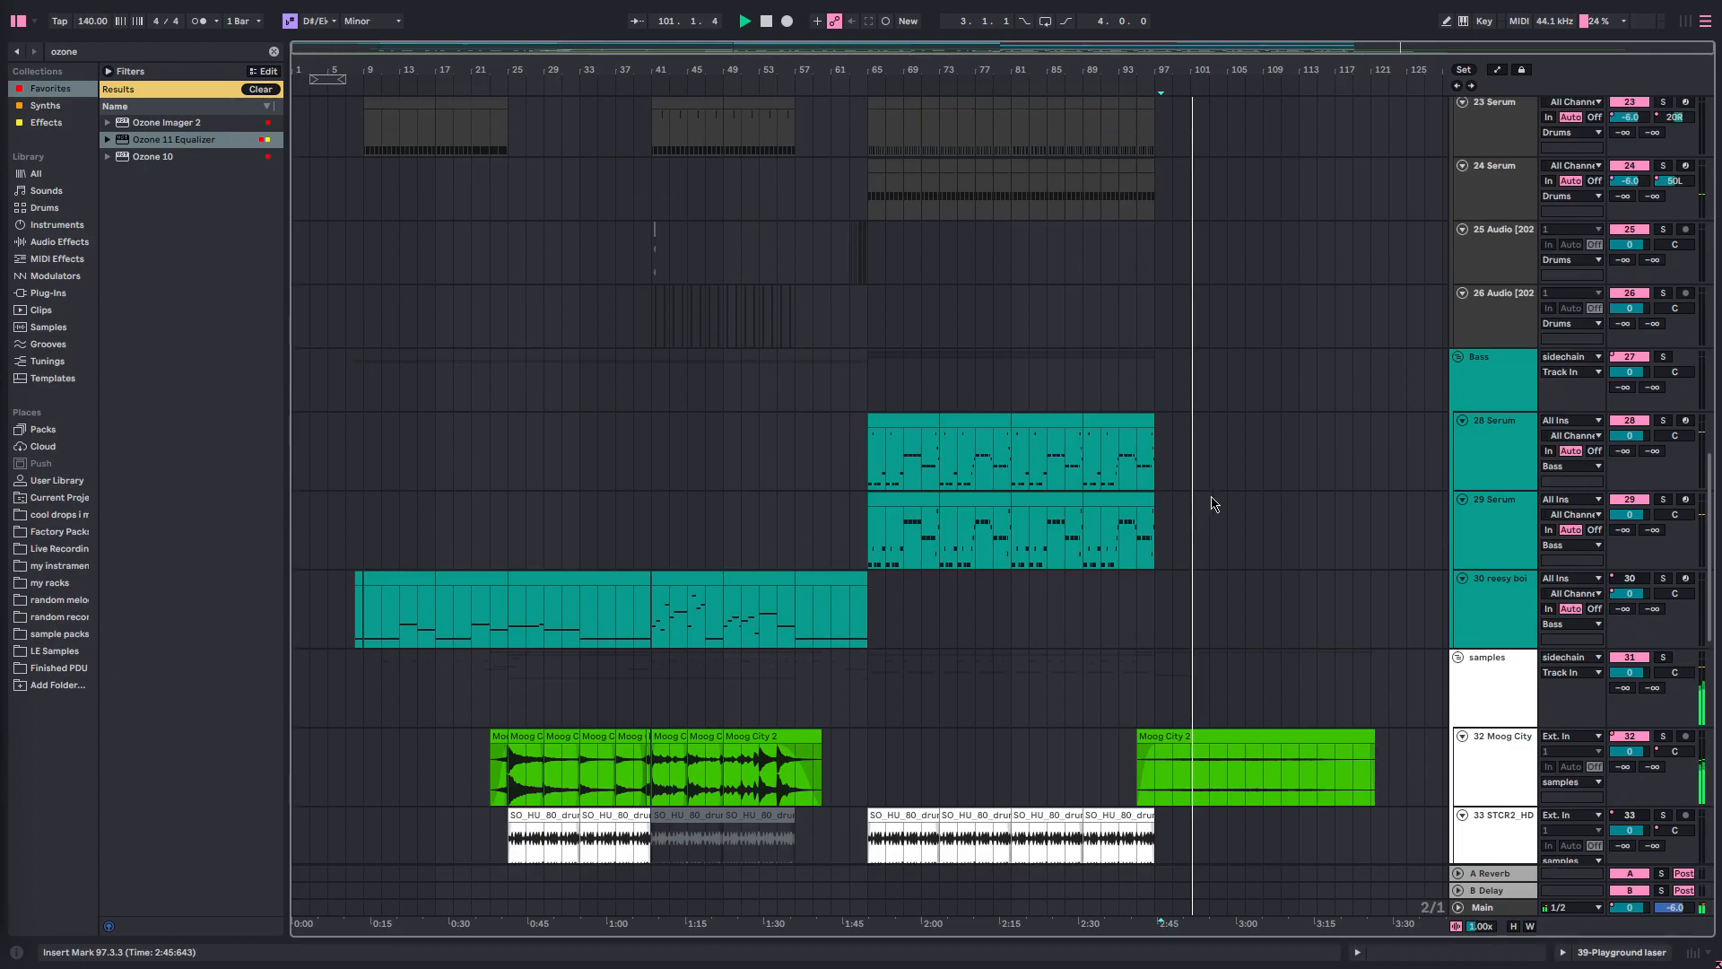
{"action": "scroll", "coordinate": [1273, 649], "scroll_direction": "up", "scroll_amount": 5}
{"action": "scroll", "coordinate": [1291, 648], "scroll_direction": "down", "scroll_amount": 1}
{"action": "scroll", "coordinate": [1305, 647], "scroll_direction": "down", "scroll_amount": 8}
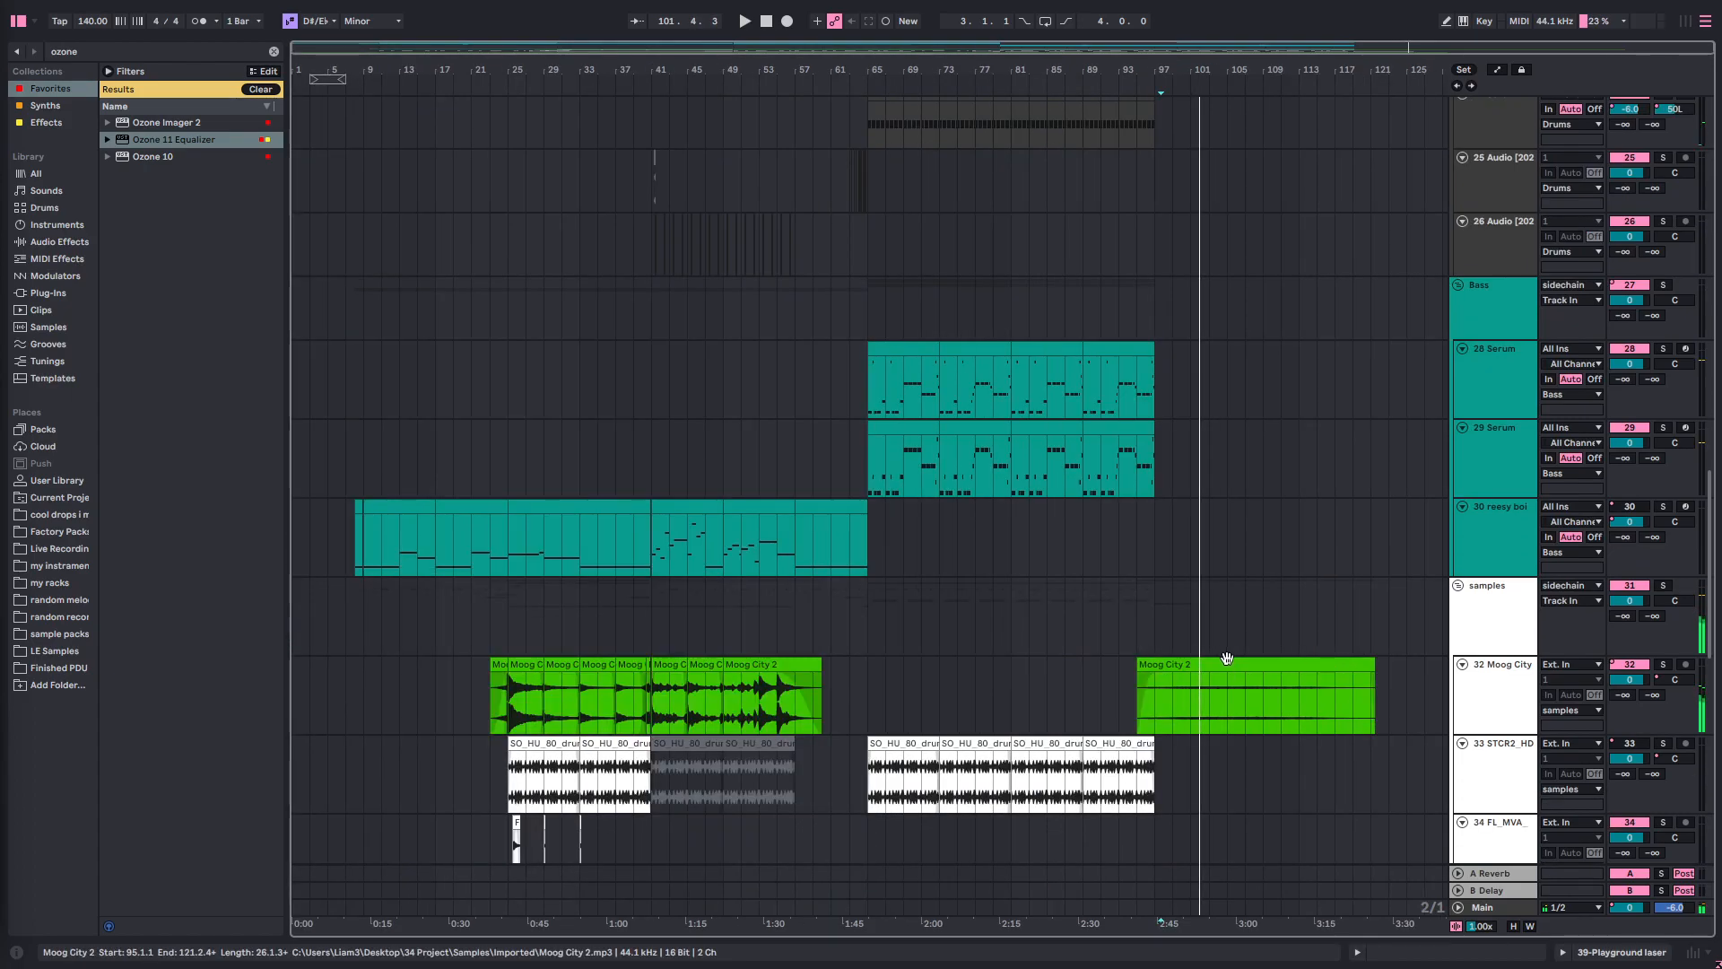
- Show the device chain of track 32 Moog City, examine its Audio Effect Rack, and hide the device view
{"action": "left_click", "coordinate": [1233, 648]}
{"action": "double_click", "coordinate": [1483, 680]}
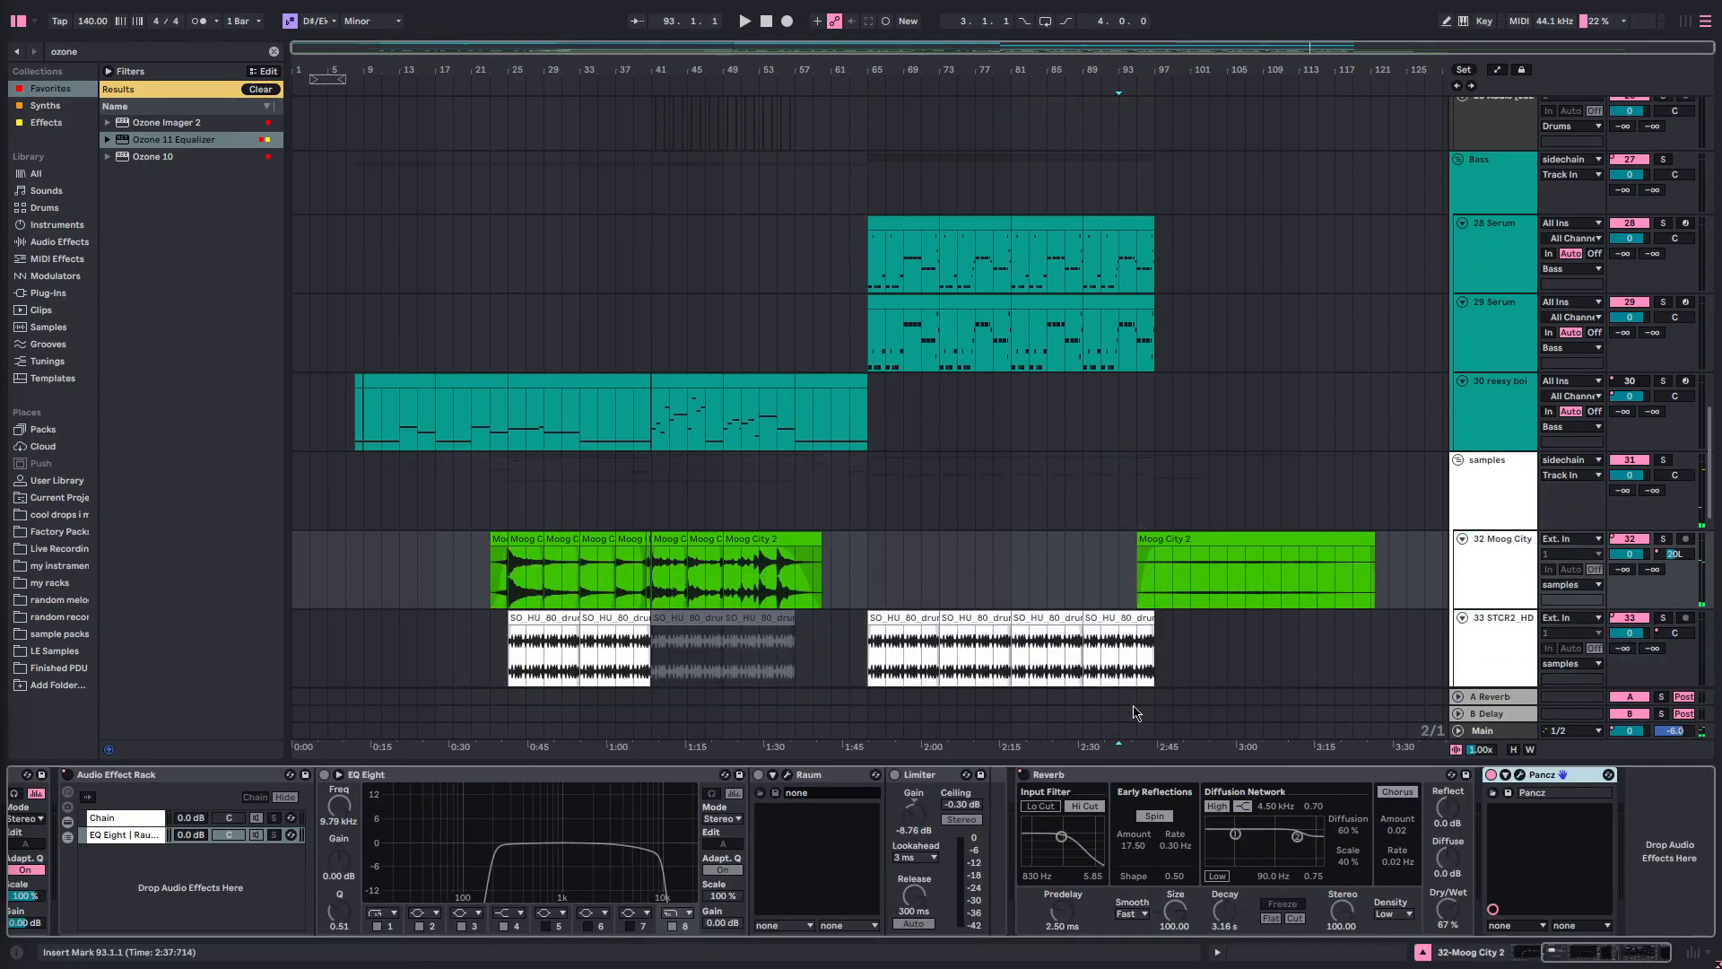
{"action": "left_click_drag", "start_coordinate": [166, 786], "coordinate": [525, 756]}
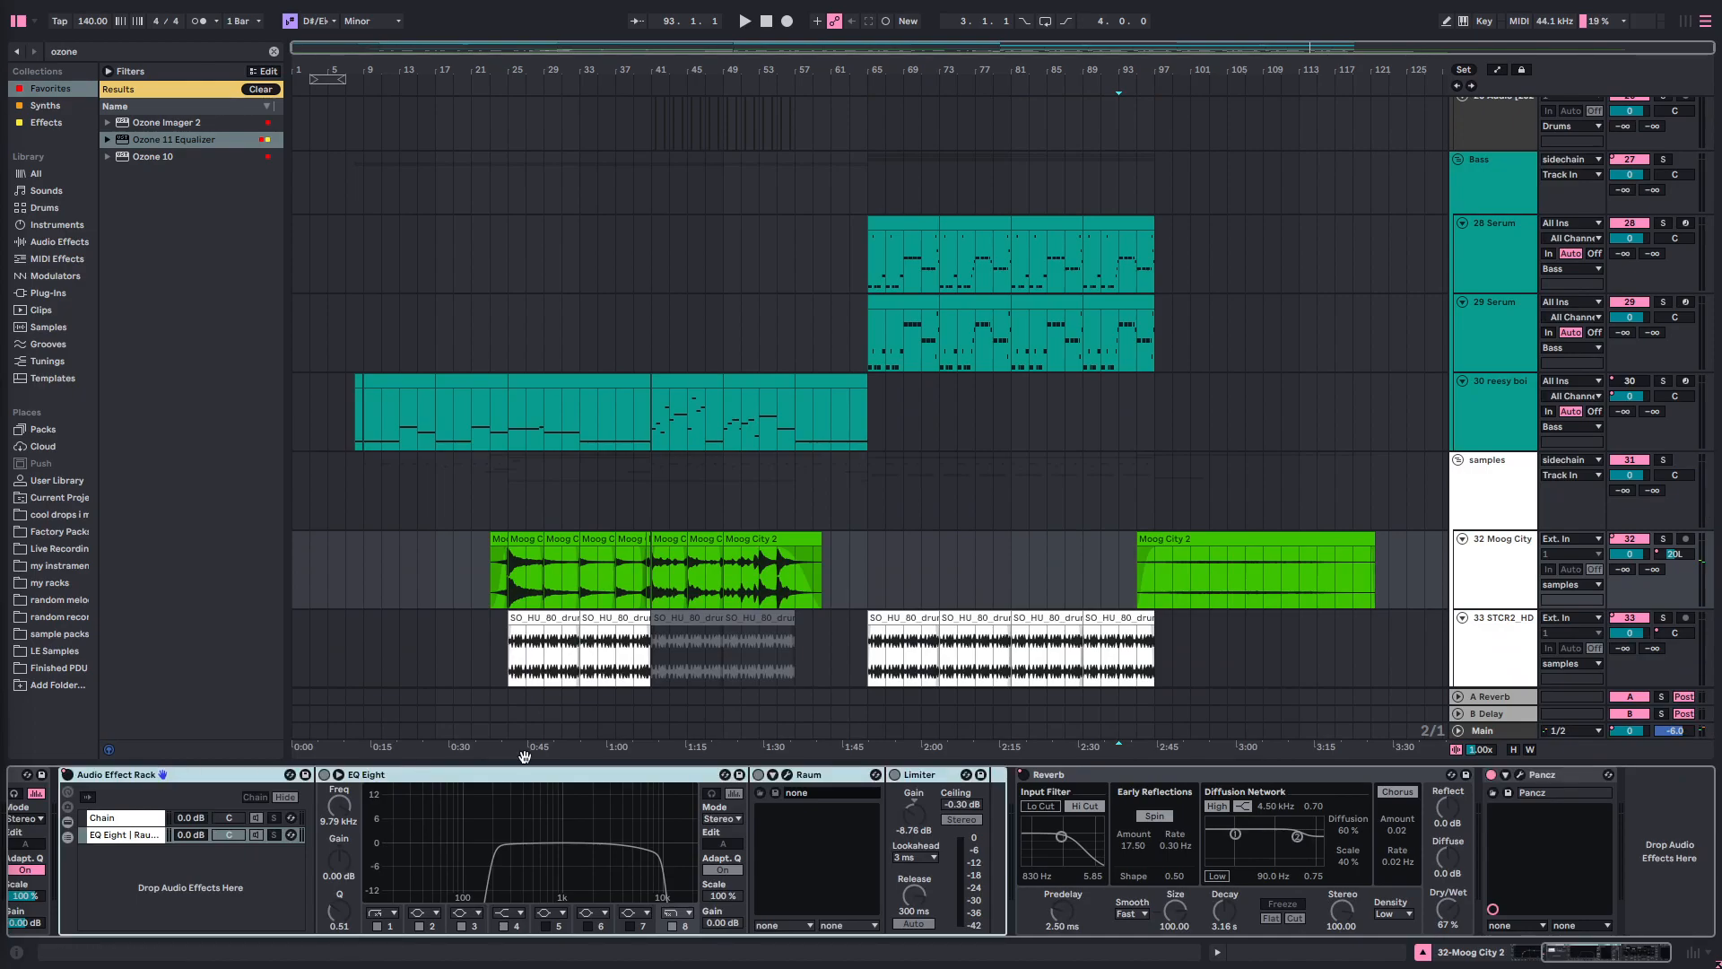
{"action": "left_click", "coordinate": [1192, 578]}
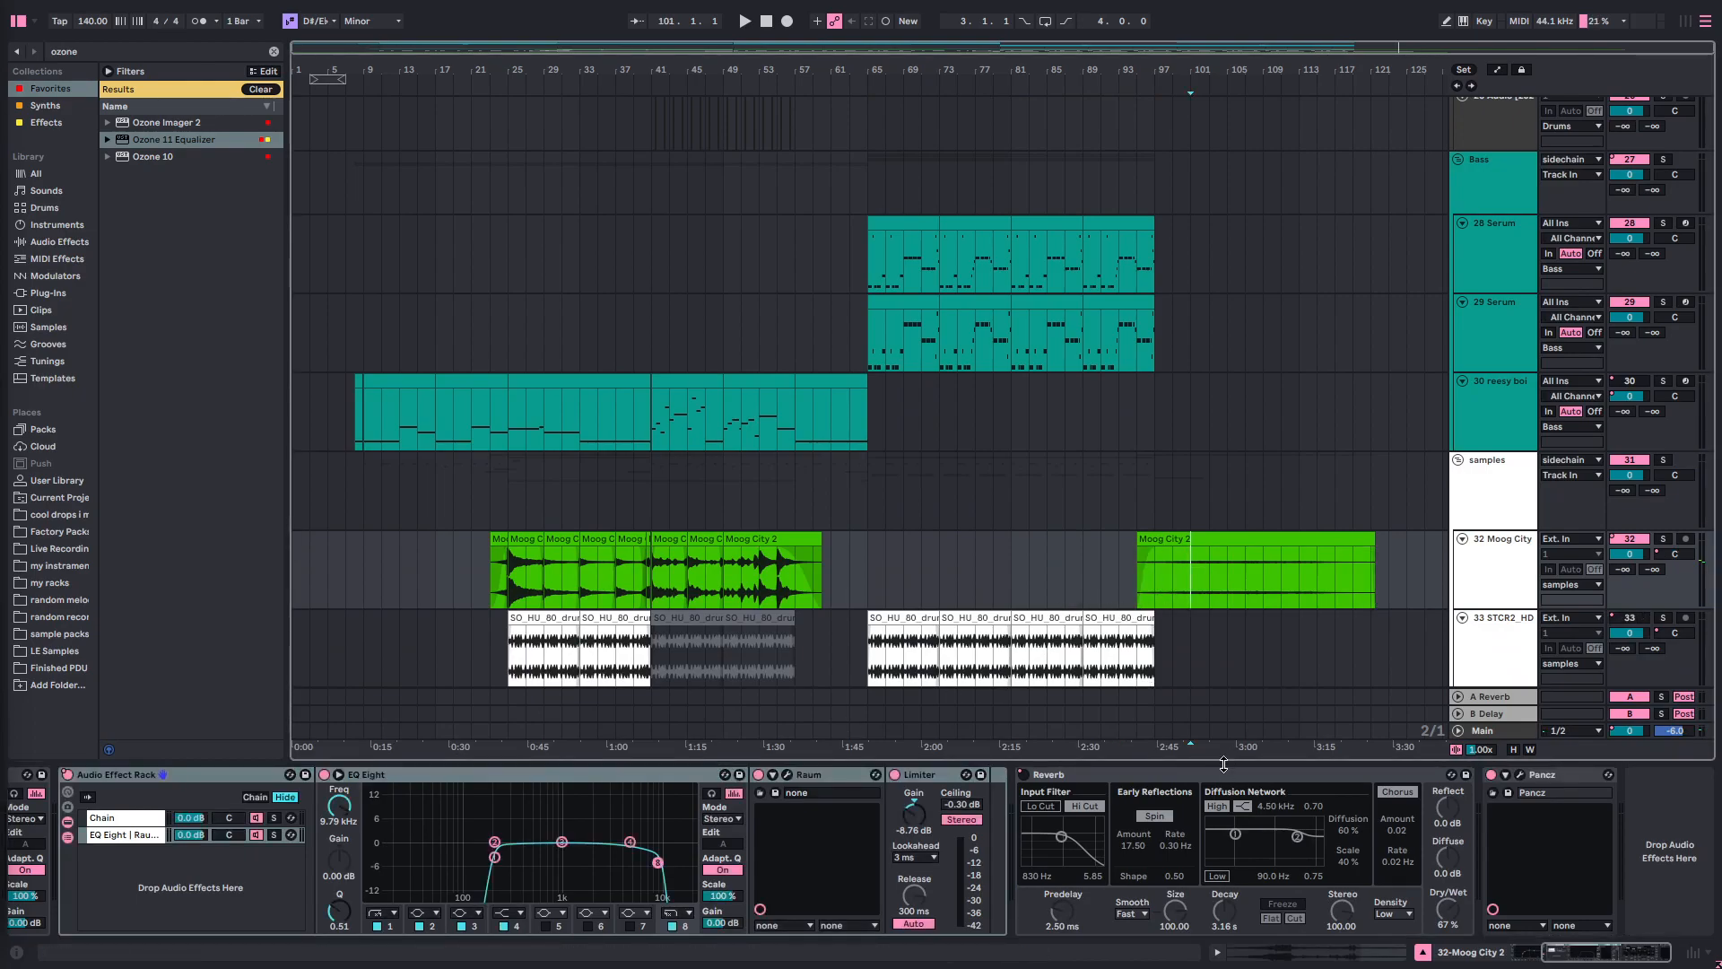
{"action": "left_click_drag", "start_coordinate": [1223, 765], "coordinate": [1274, 937]}
- Place the insert mark at the arrangement's start, and examine the output routing of the samples, Bass and Drums groups
{"action": "scroll", "coordinate": [1124, 623], "scroll_direction": "down", "scroll_amount": 10}
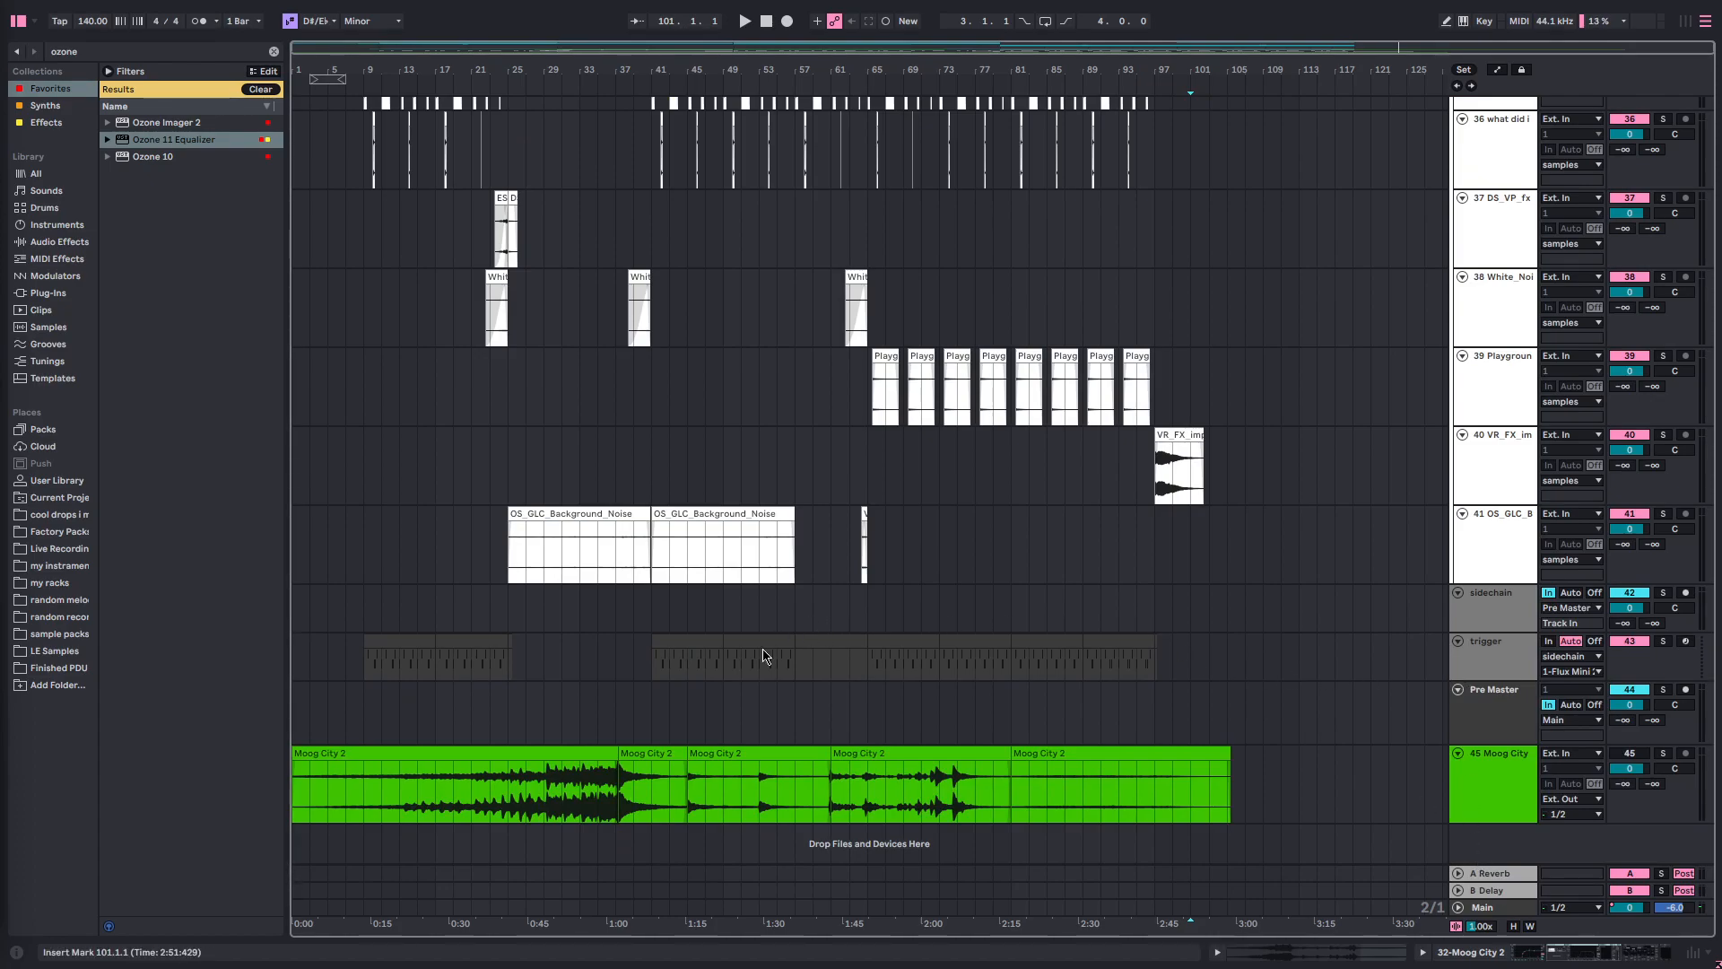
{"action": "left_click", "coordinate": [305, 533]}
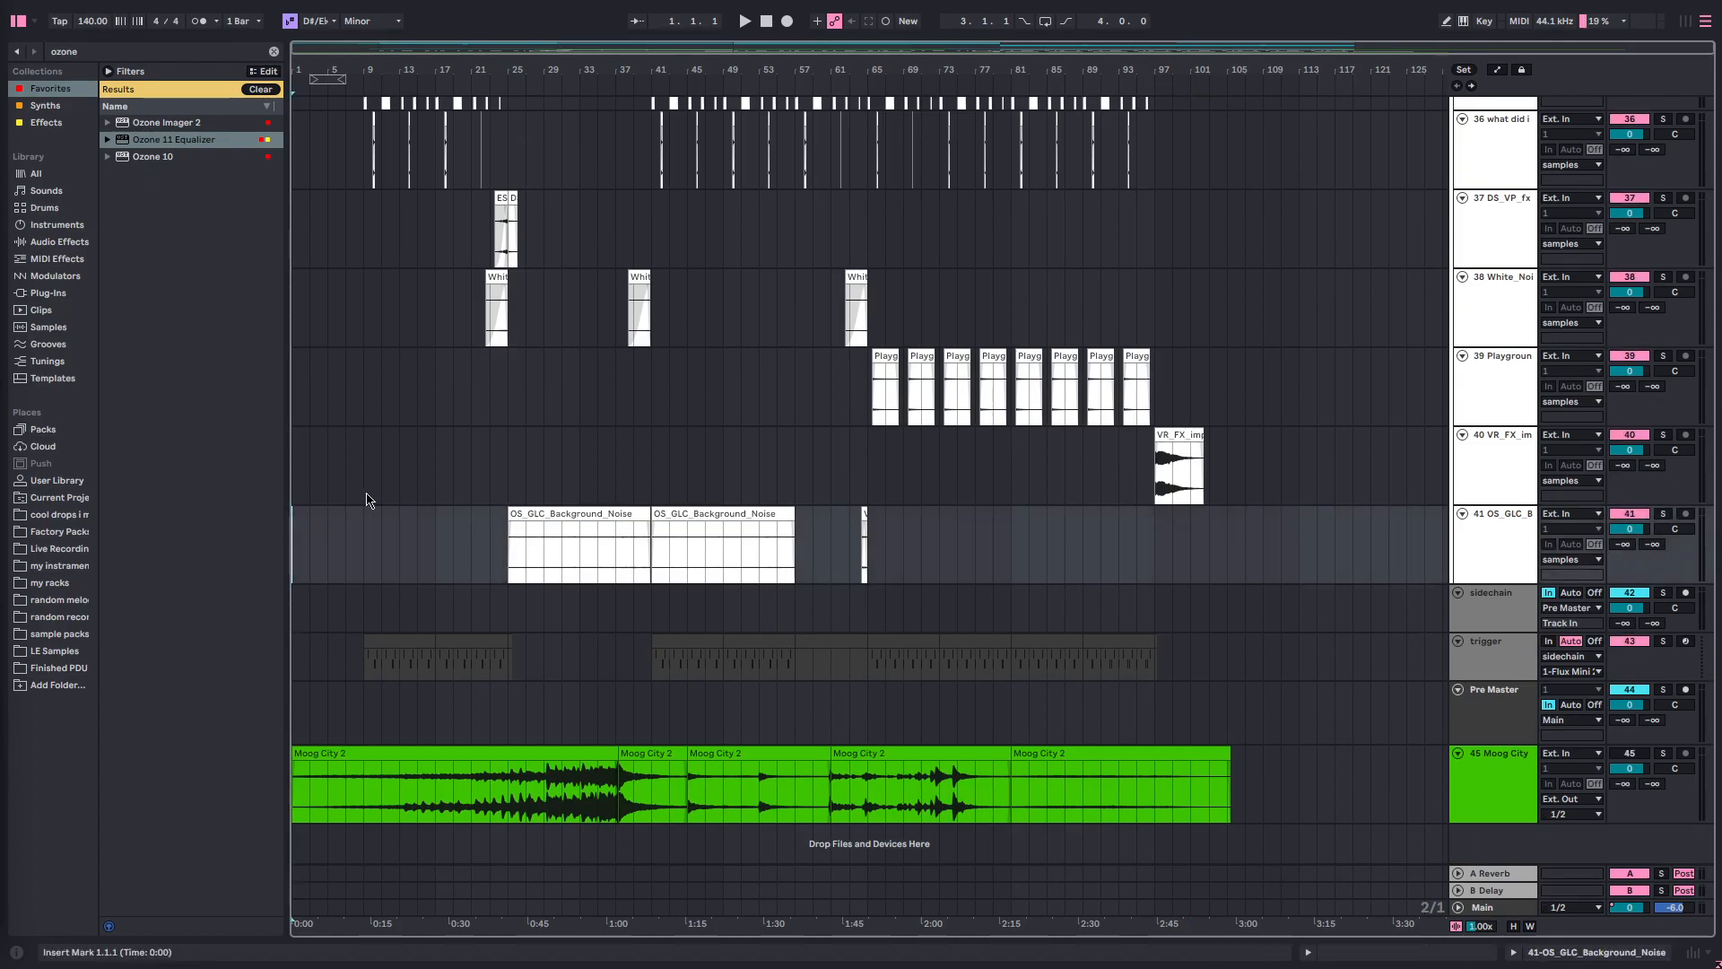
{"action": "left_click", "coordinate": [295, 487]}
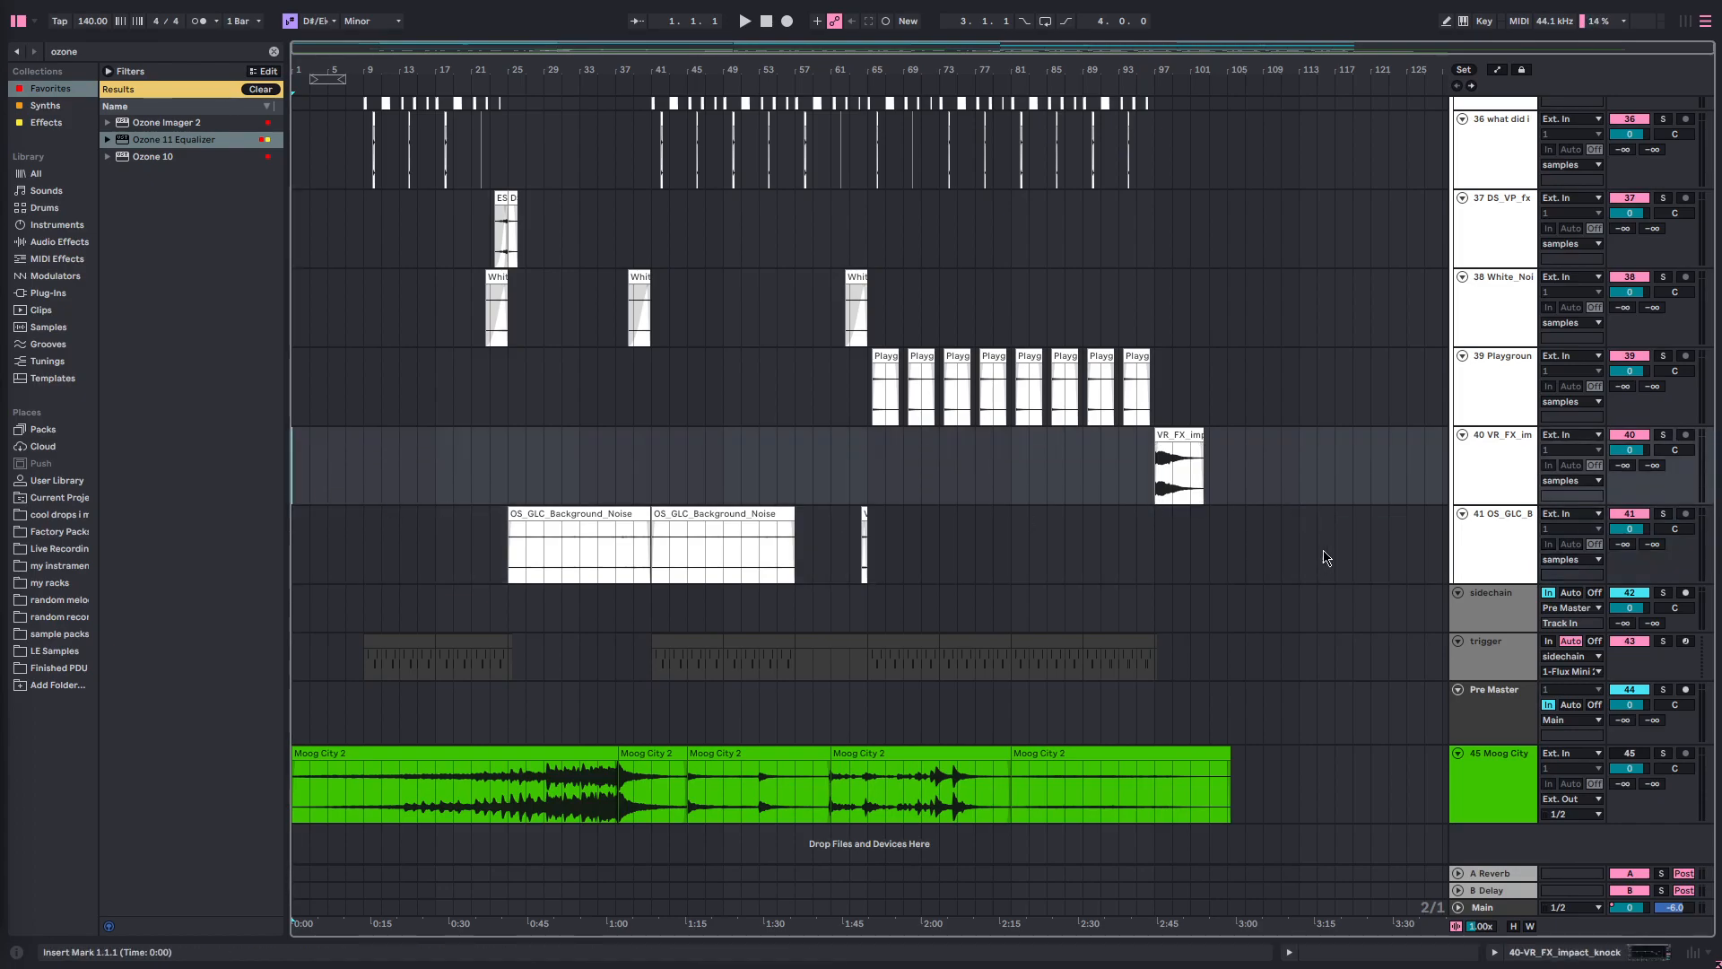
{"action": "scroll", "coordinate": [1435, 608], "scroll_direction": "up", "scroll_amount": 15}
{"action": "scroll", "coordinate": [1471, 614], "scroll_direction": "down", "scroll_amount": 3}
{"action": "left_click", "coordinate": [1494, 613]}
{"action": "scroll", "coordinate": [1489, 613], "scroll_direction": "up", "scroll_amount": 5}
{"action": "scroll", "coordinate": [1489, 614], "scroll_direction": "down", "scroll_amount": 1}
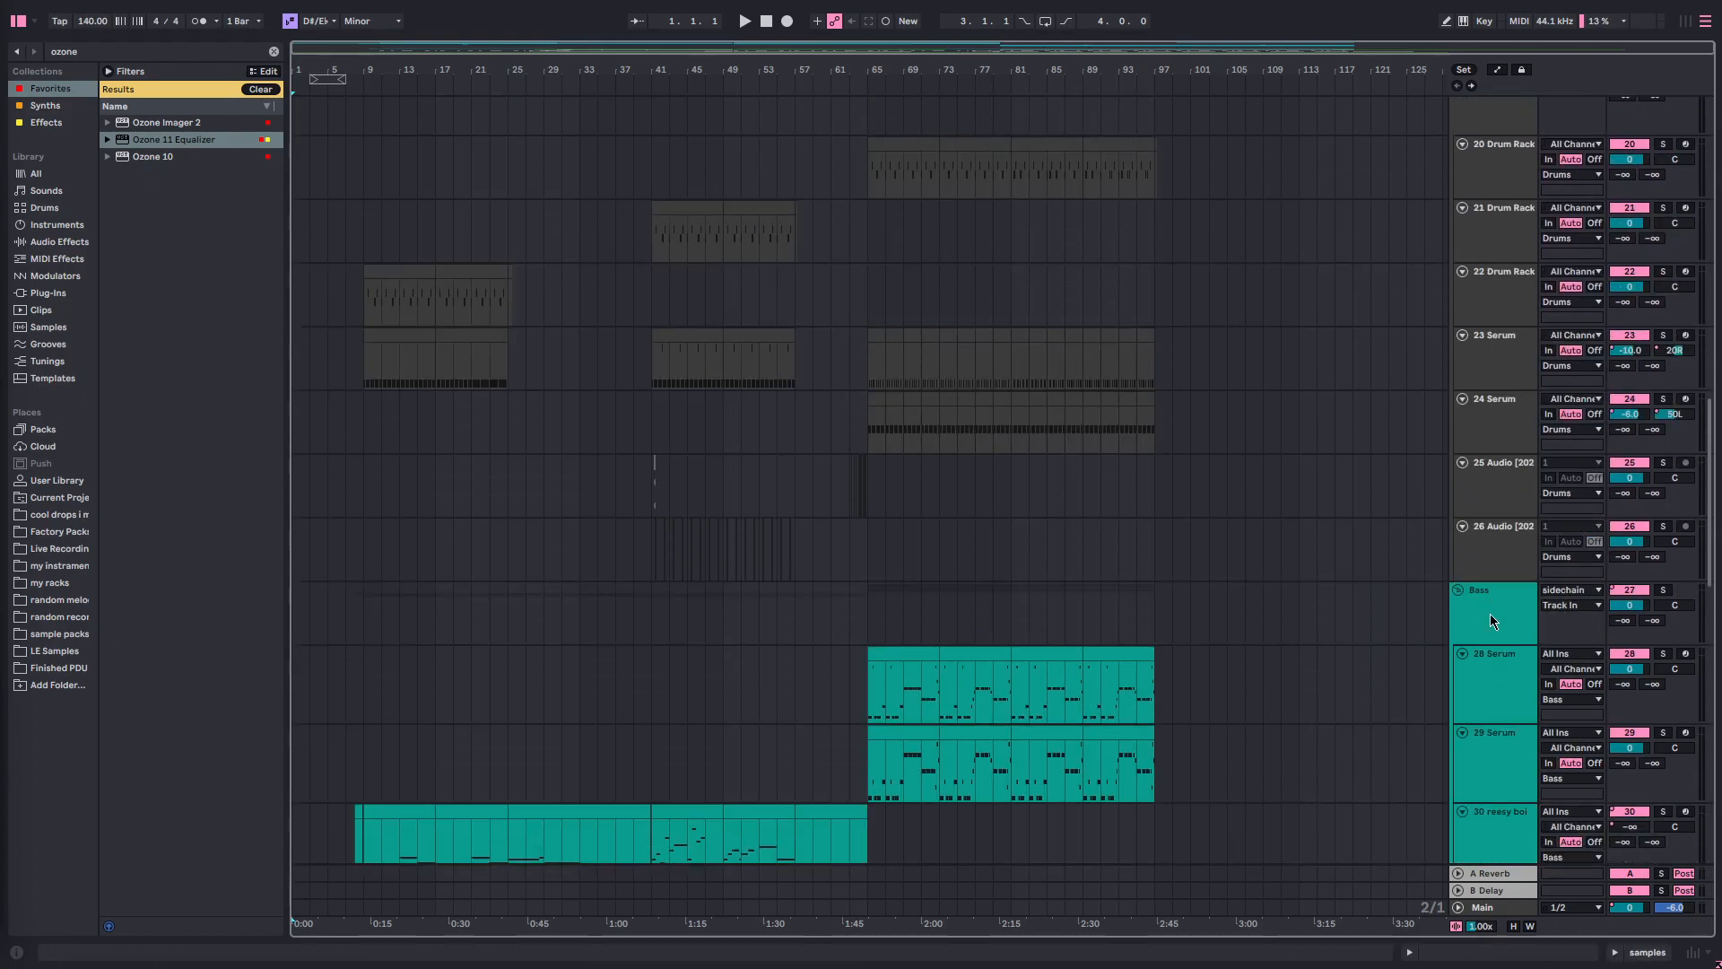
{"action": "left_click", "coordinate": [1489, 614]}
{"action": "scroll", "coordinate": [1498, 613], "scroll_direction": "up", "scroll_amount": 6}
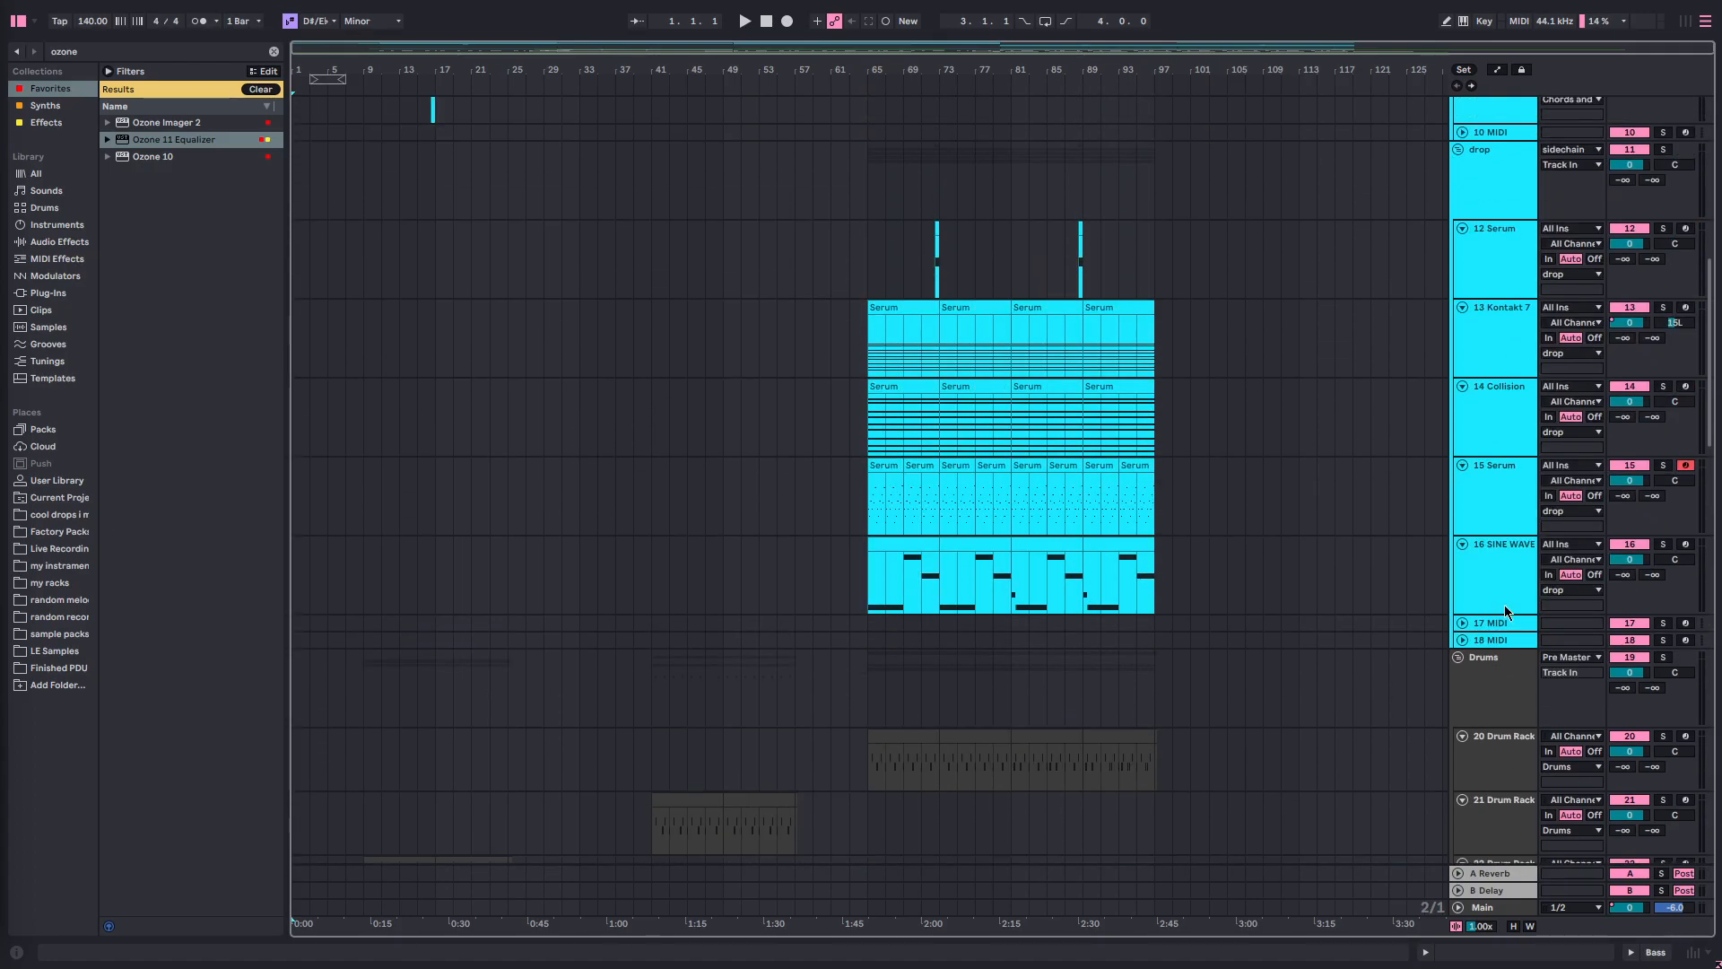
{"action": "scroll", "coordinate": [1507, 613], "scroll_direction": "down", "scroll_amount": 1}
{"action": "left_click", "coordinate": [1487, 659]}
{"action": "scroll", "coordinate": [1498, 642], "scroll_direction": "down", "scroll_amount": 10}
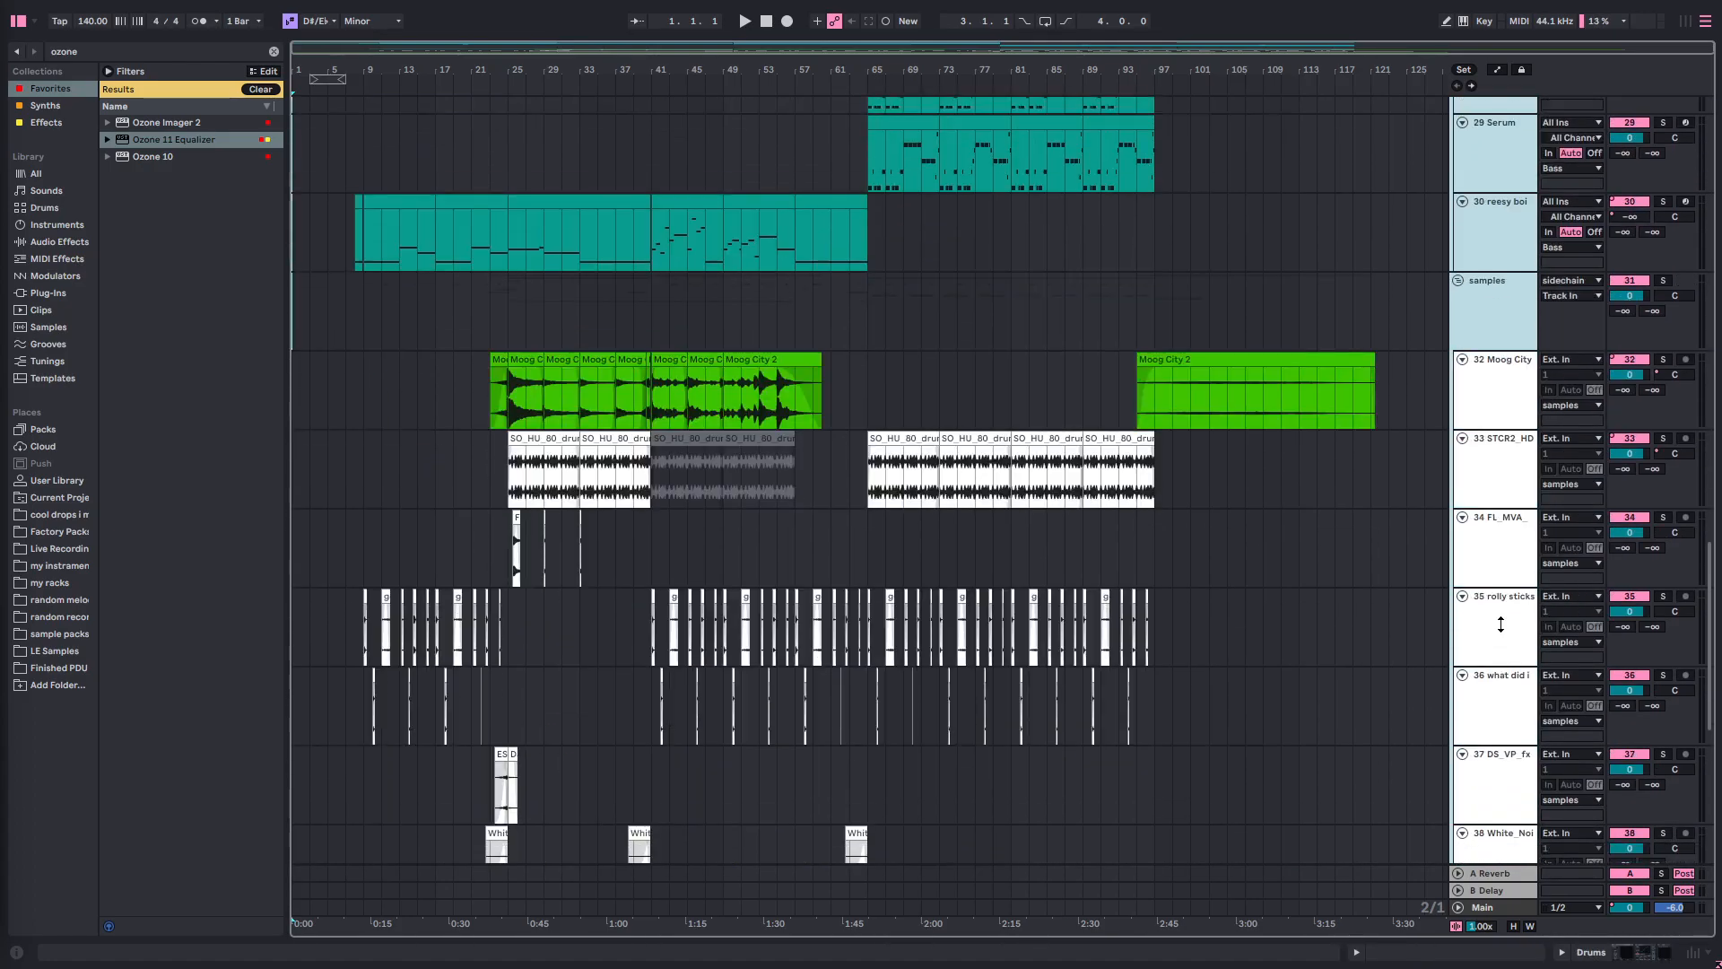
- Examine the samples group's sidechain output and the routing of its individual tracks, such as track 32 Moog City
{"action": "scroll", "coordinate": [1496, 592], "scroll_direction": "up", "scroll_amount": 3}
{"action": "left_click", "coordinate": [1489, 554]}
{"action": "scroll", "coordinate": [1502, 538], "scroll_direction": "up", "scroll_amount": 3}
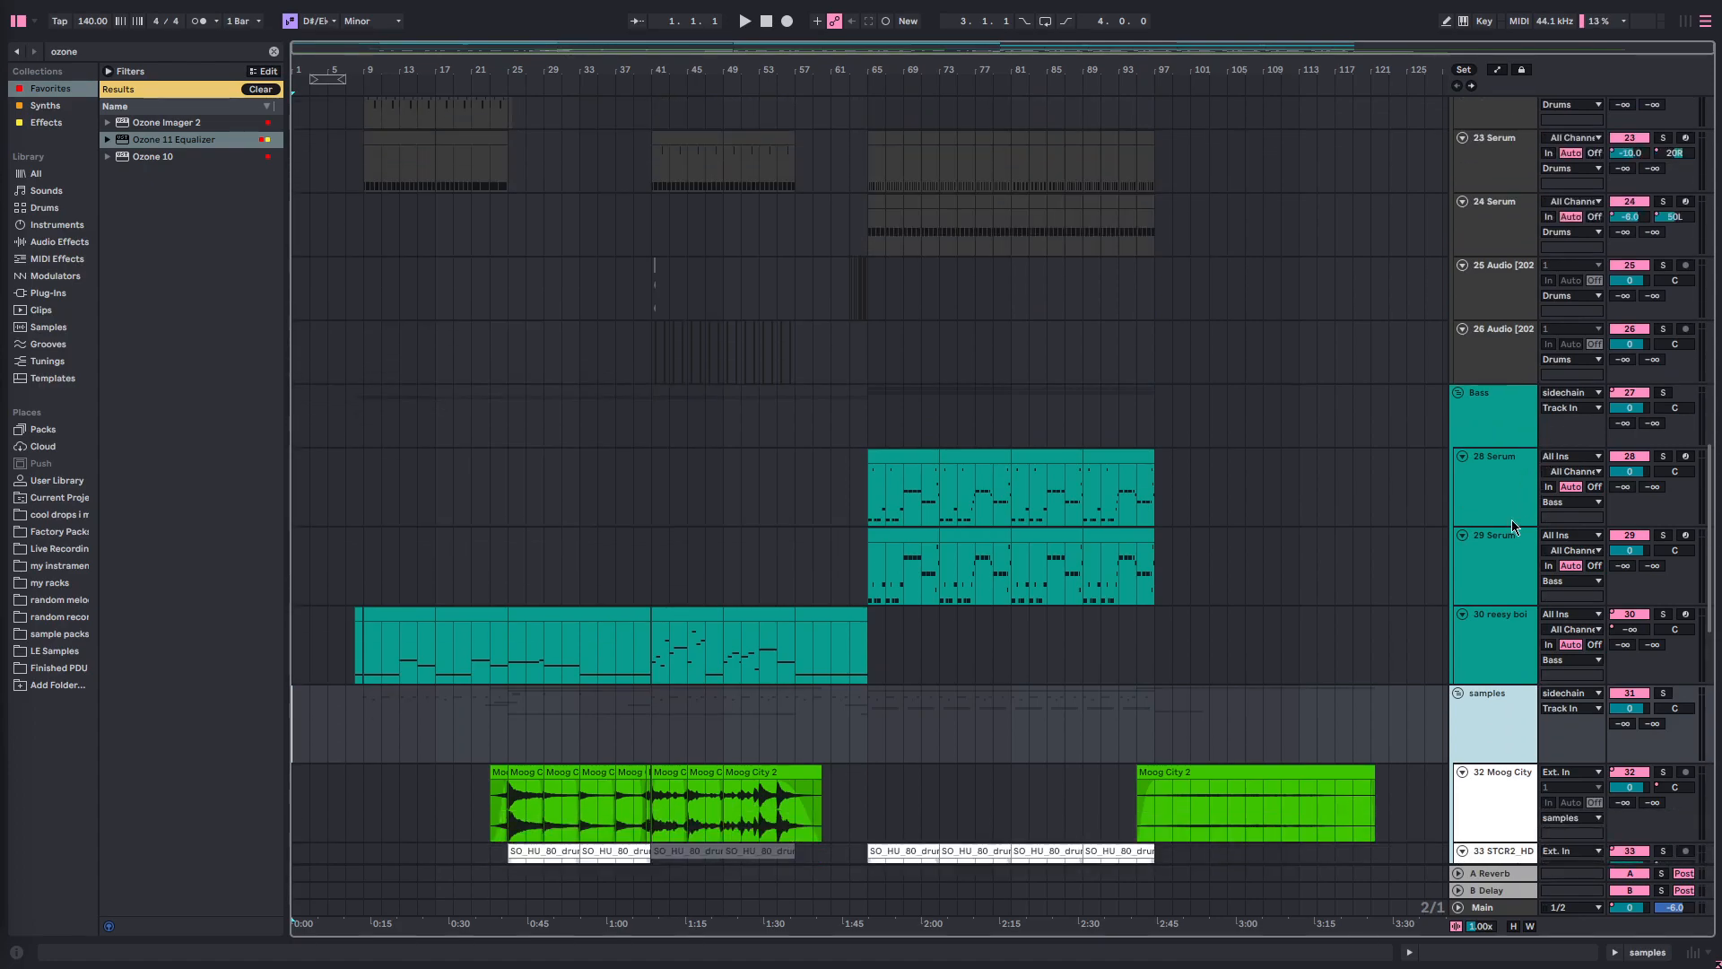
{"action": "scroll", "coordinate": [1483, 709], "scroll_direction": "up", "scroll_amount": 3}
{"action": "scroll", "coordinate": [1502, 565], "scroll_direction": "down", "scroll_amount": 9}
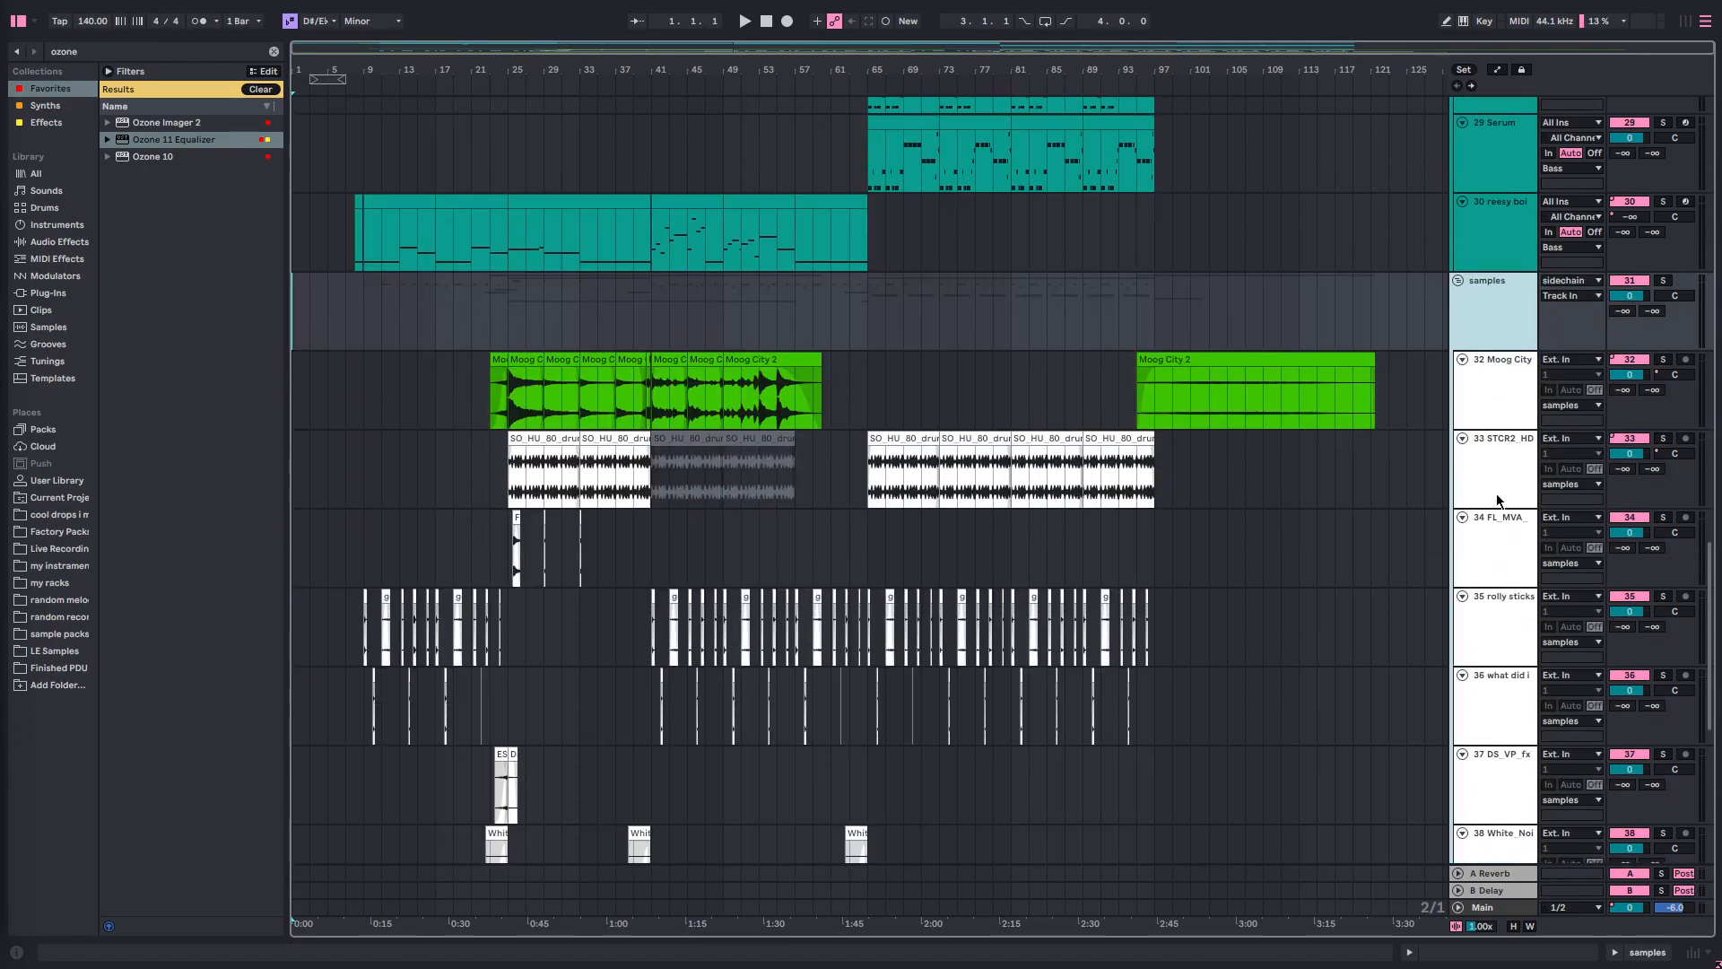
{"action": "scroll", "coordinate": [1475, 430], "scroll_direction": "up", "scroll_amount": 1}
{"action": "scroll", "coordinate": [1482, 538], "scroll_direction": "down", "scroll_amount": 5}
{"action": "scroll", "coordinate": [1487, 601], "scroll_direction": "up", "scroll_amount": 6}
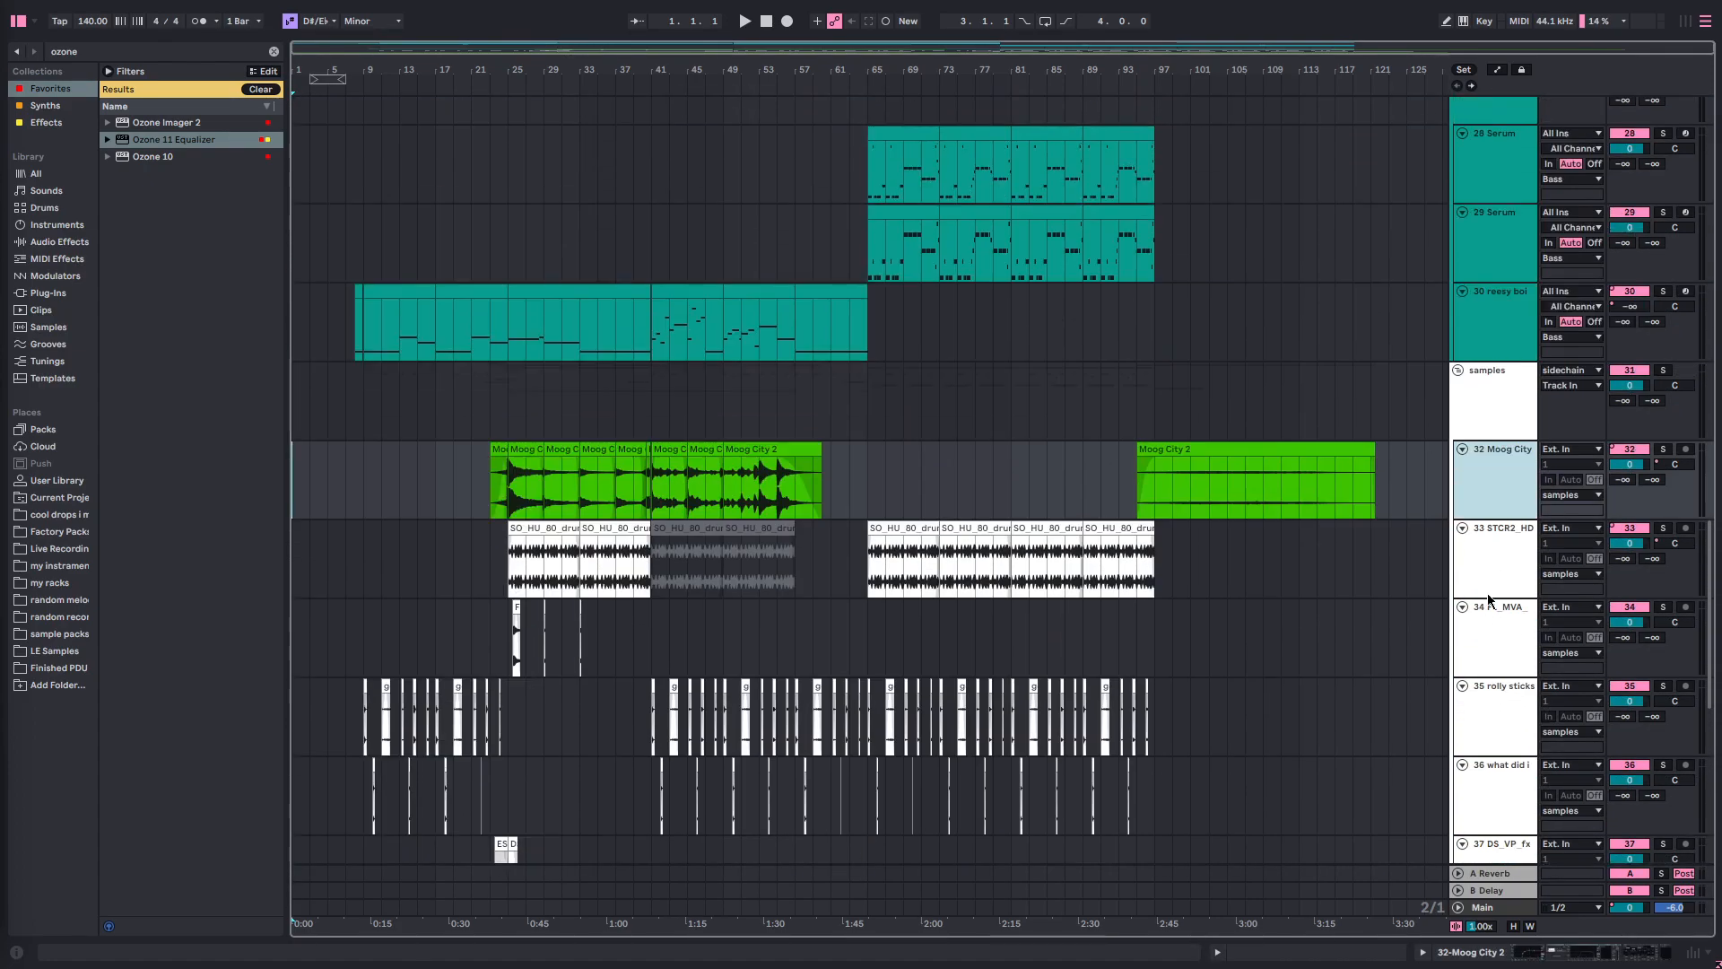
{"action": "scroll", "coordinate": [1483, 411], "scroll_direction": "up", "scroll_amount": 10}
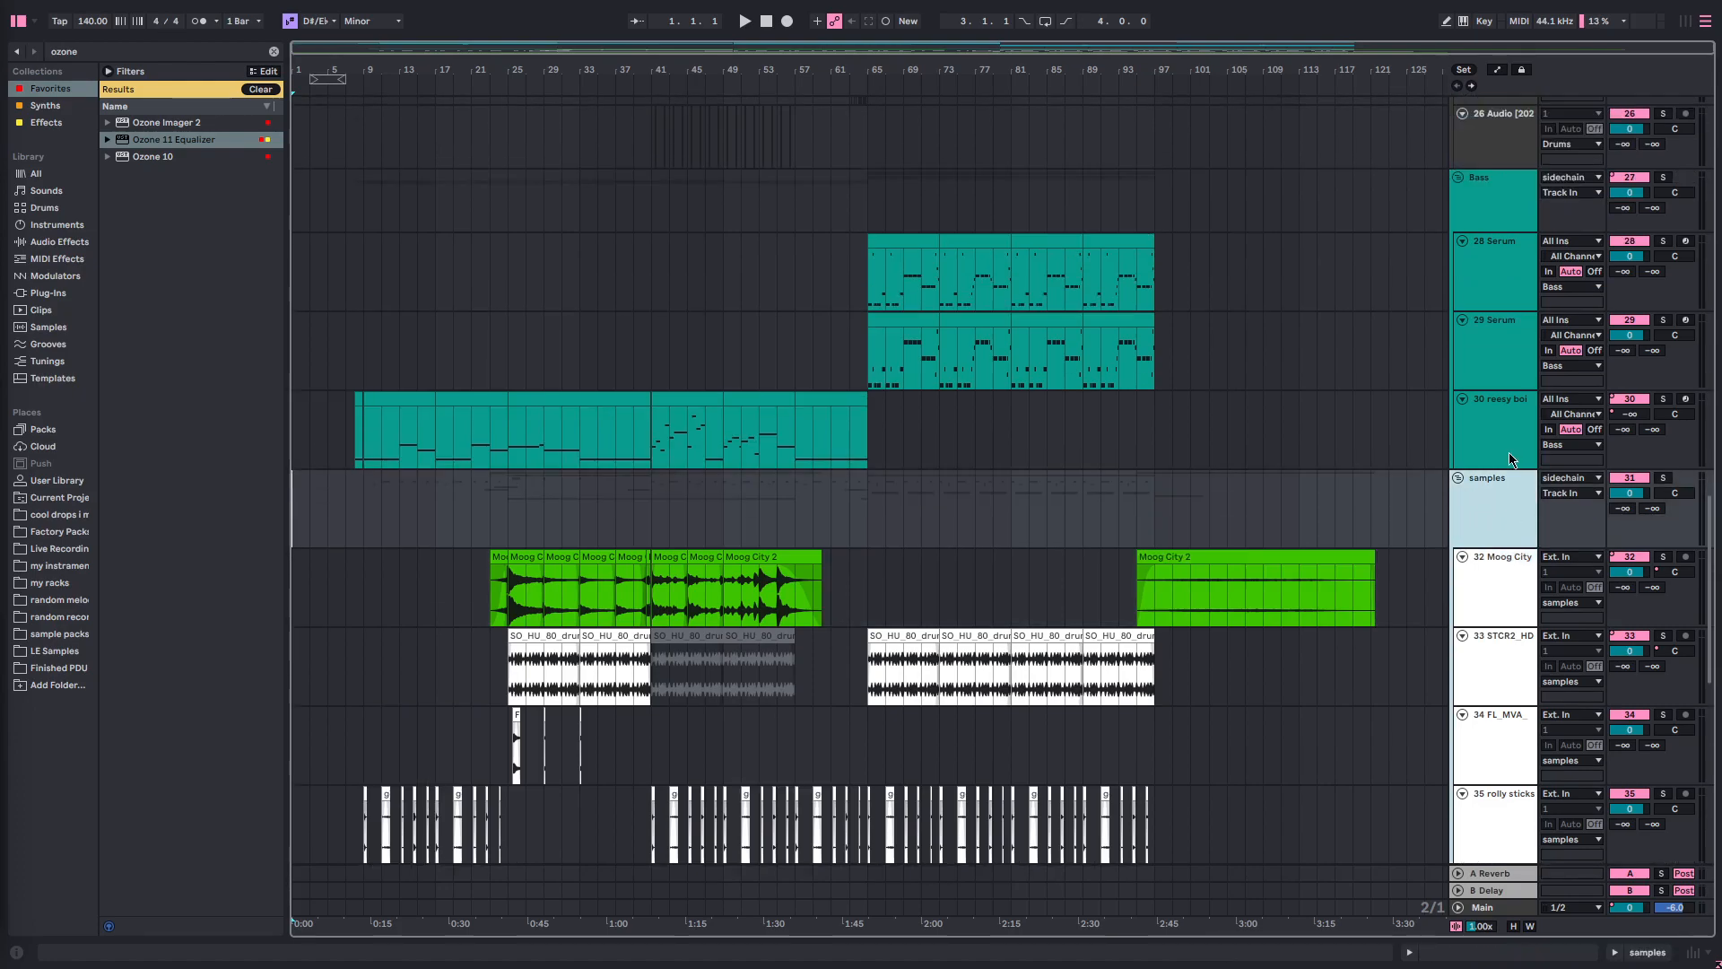
- Select the groups routed to the sidechain track, including Chords and stuff and drop, and follow them down to that track
{"action": "scroll", "coordinate": [1522, 450], "scroll_direction": "up", "scroll_amount": 15}
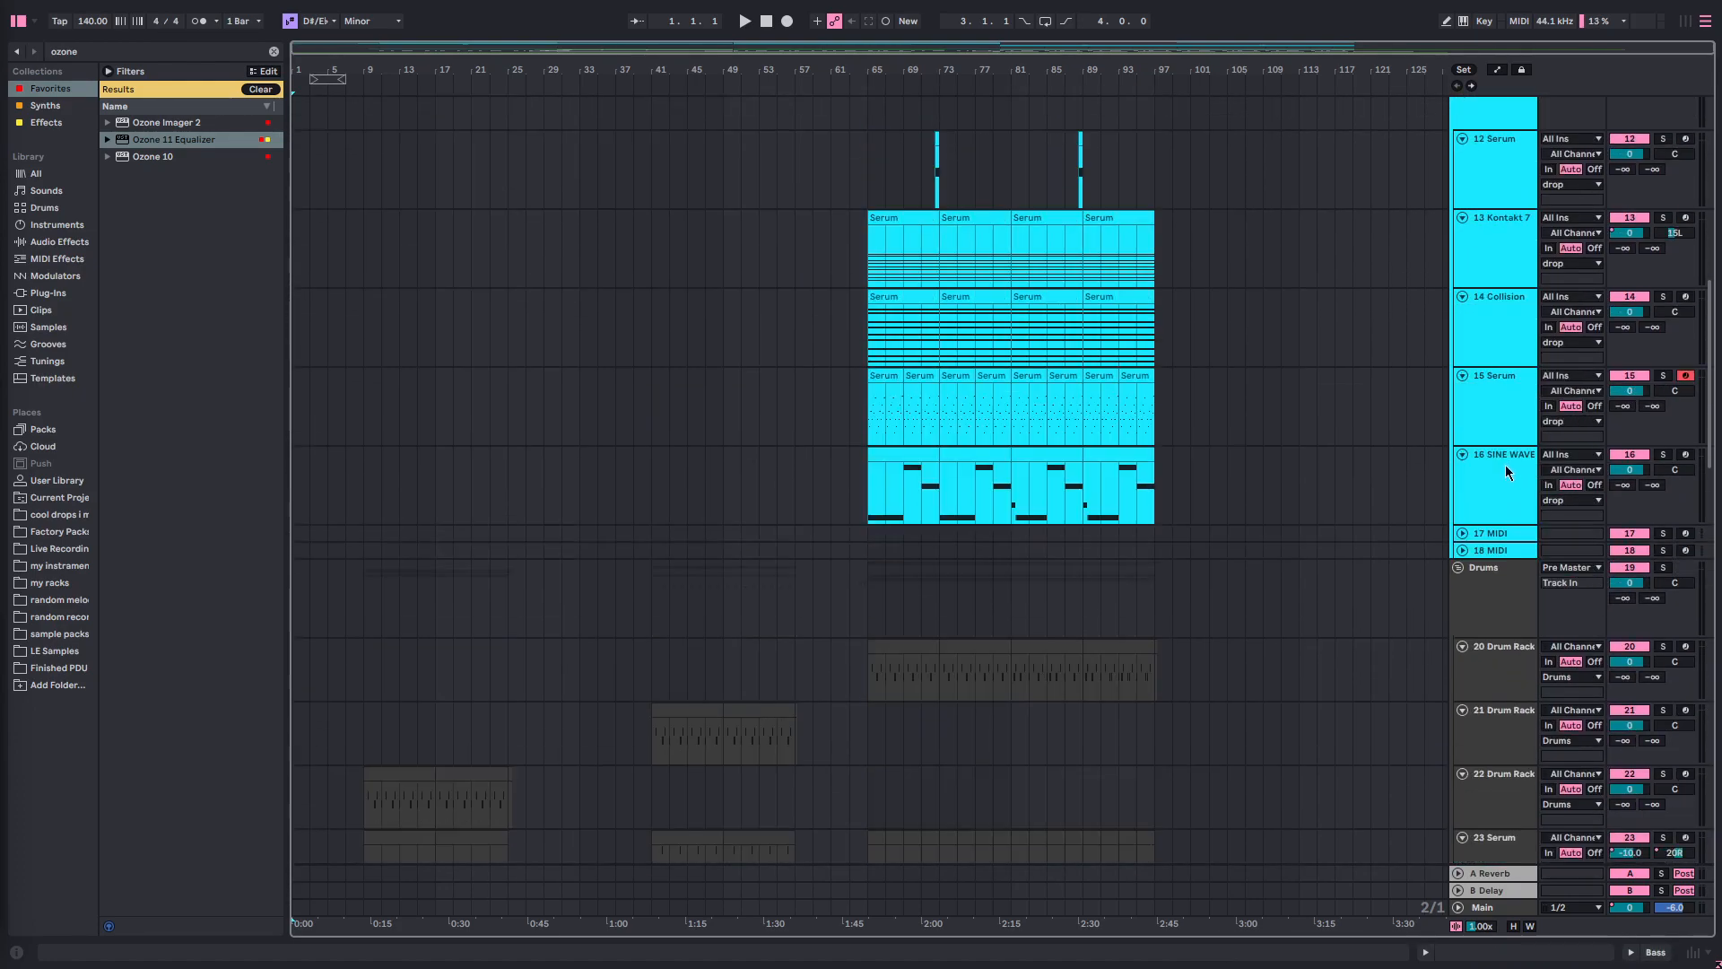
{"action": "scroll", "coordinate": [1493, 538], "scroll_direction": "down", "scroll_amount": 2}
{"action": "left_click", "coordinate": [1497, 765]}
{"action": "scroll", "coordinate": [1464, 592], "scroll_direction": "up", "scroll_amount": 2}
{"action": "left_click", "coordinate": [1474, 165], "text": "super"}
{"action": "scroll", "coordinate": [1497, 187], "scroll_direction": "down", "scroll_amount": 1}
{"action": "scroll", "coordinate": [1515, 373], "scroll_direction": "down", "scroll_amount": 20}
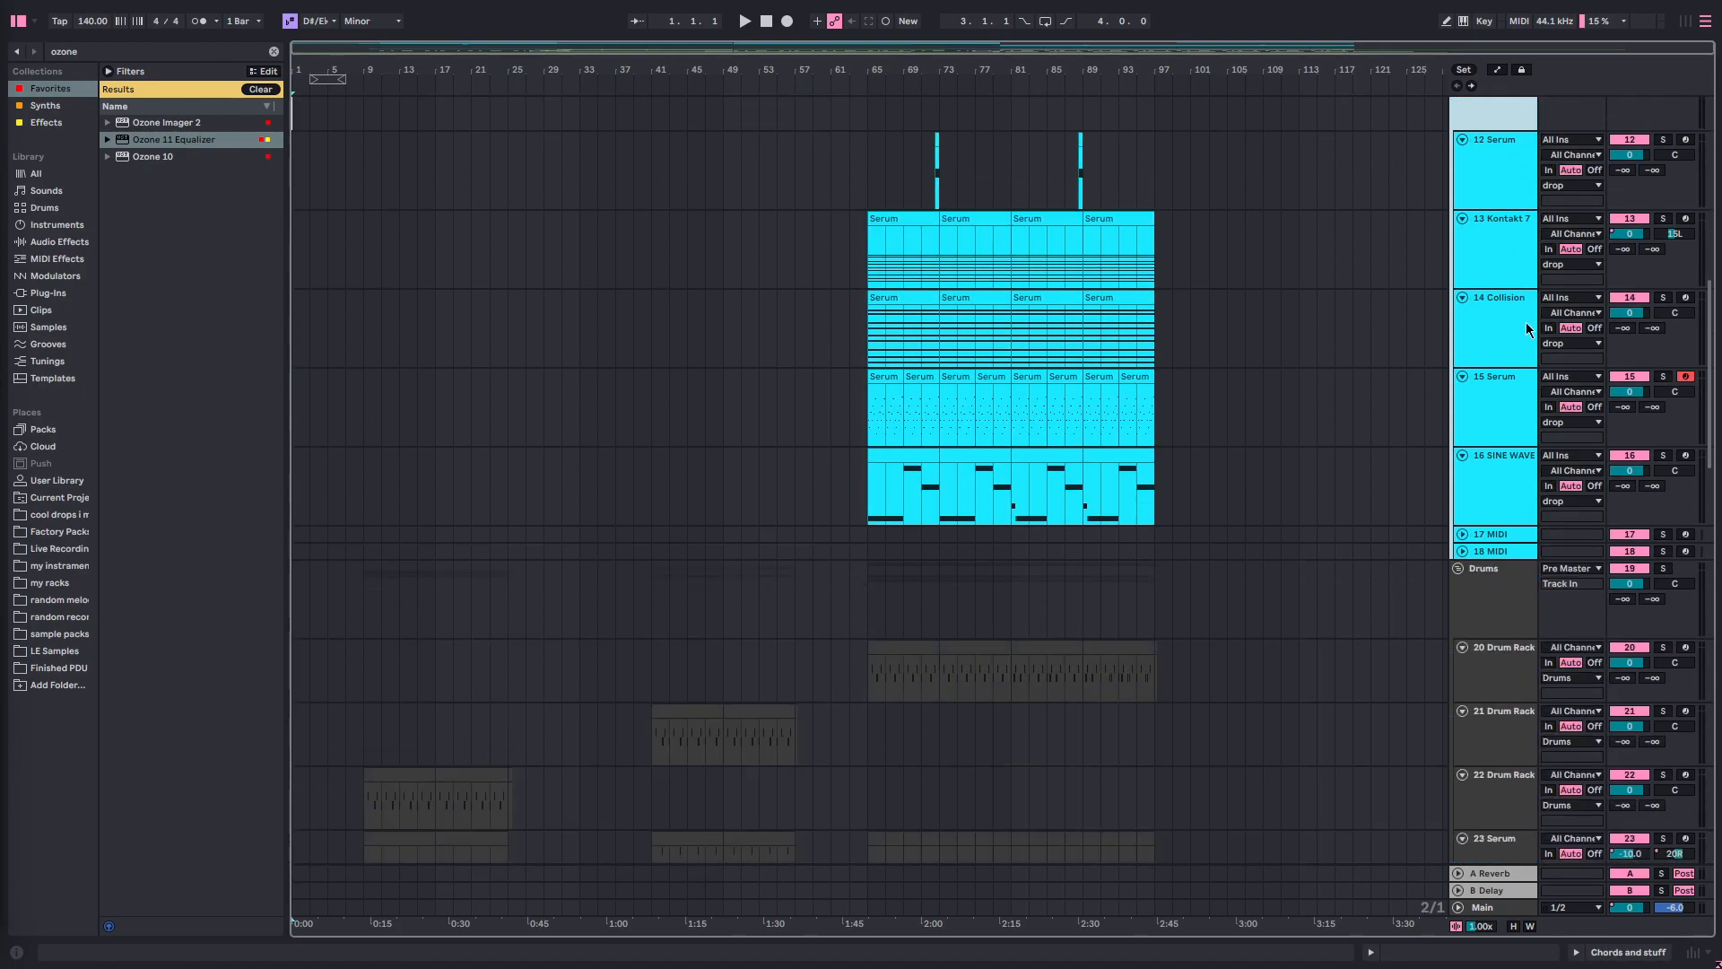
{"action": "scroll", "coordinate": [1525, 411], "scroll_direction": "down", "scroll_amount": 1}
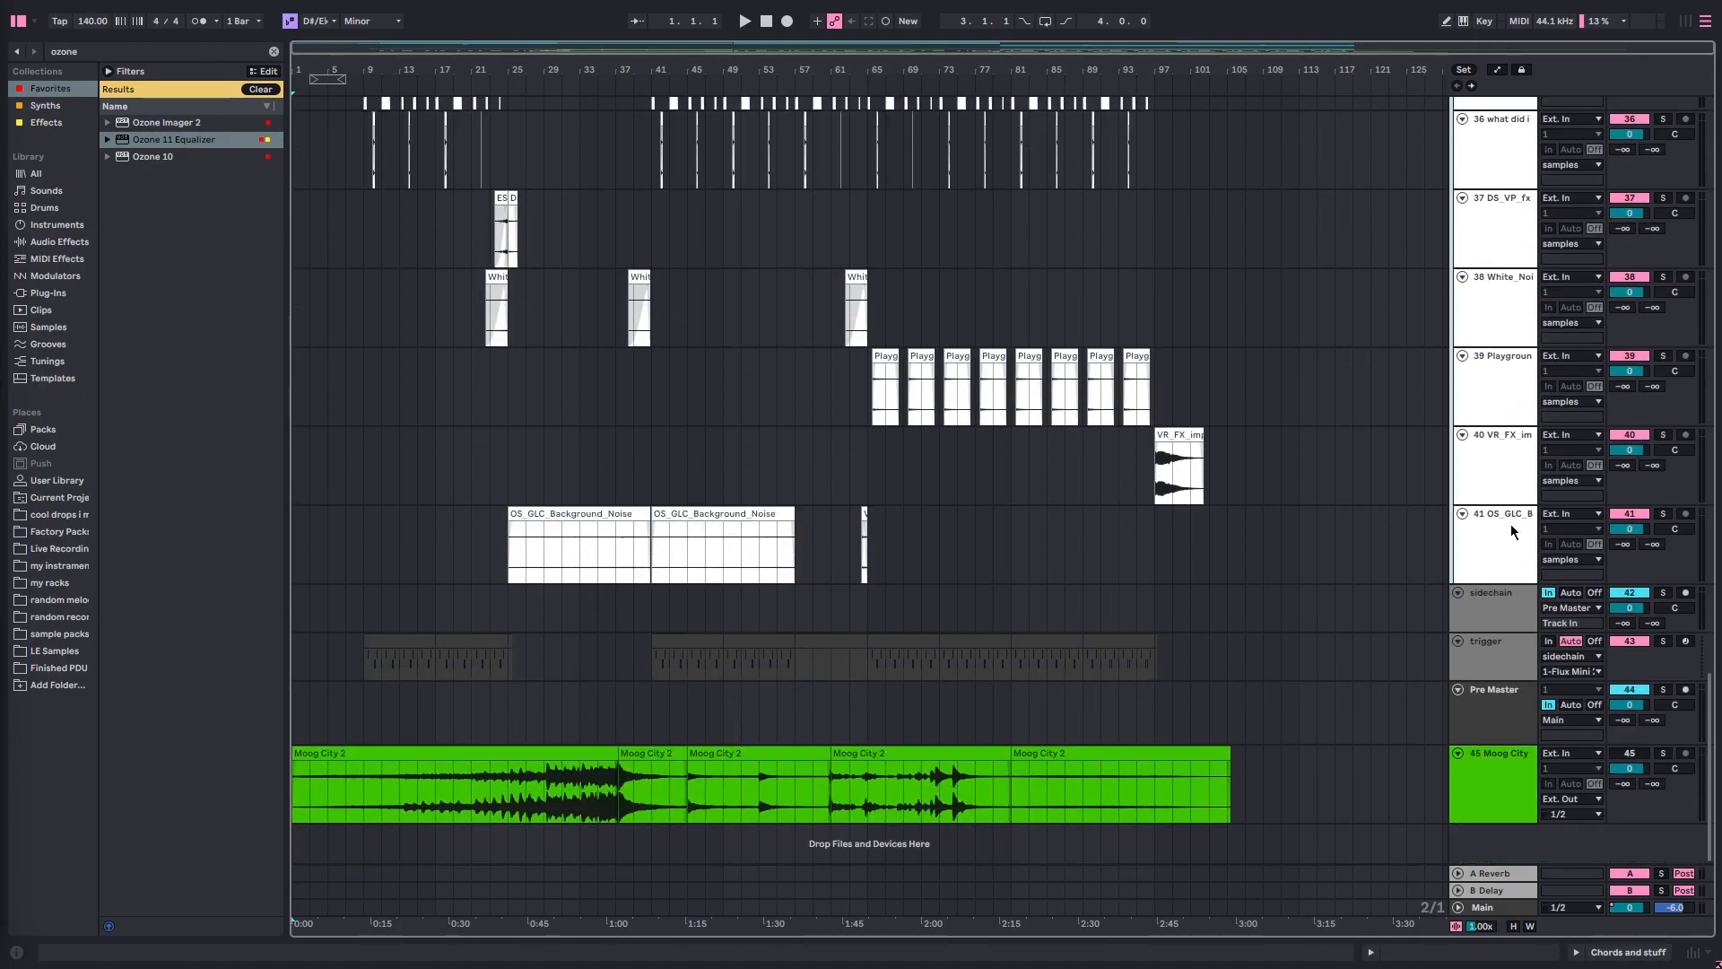
- Solo the sidechain track and play it from bar 41 and from bar 65
{"action": "left_click", "coordinate": [1492, 610]}
{"action": "left_click", "coordinate": [1156, 613]}
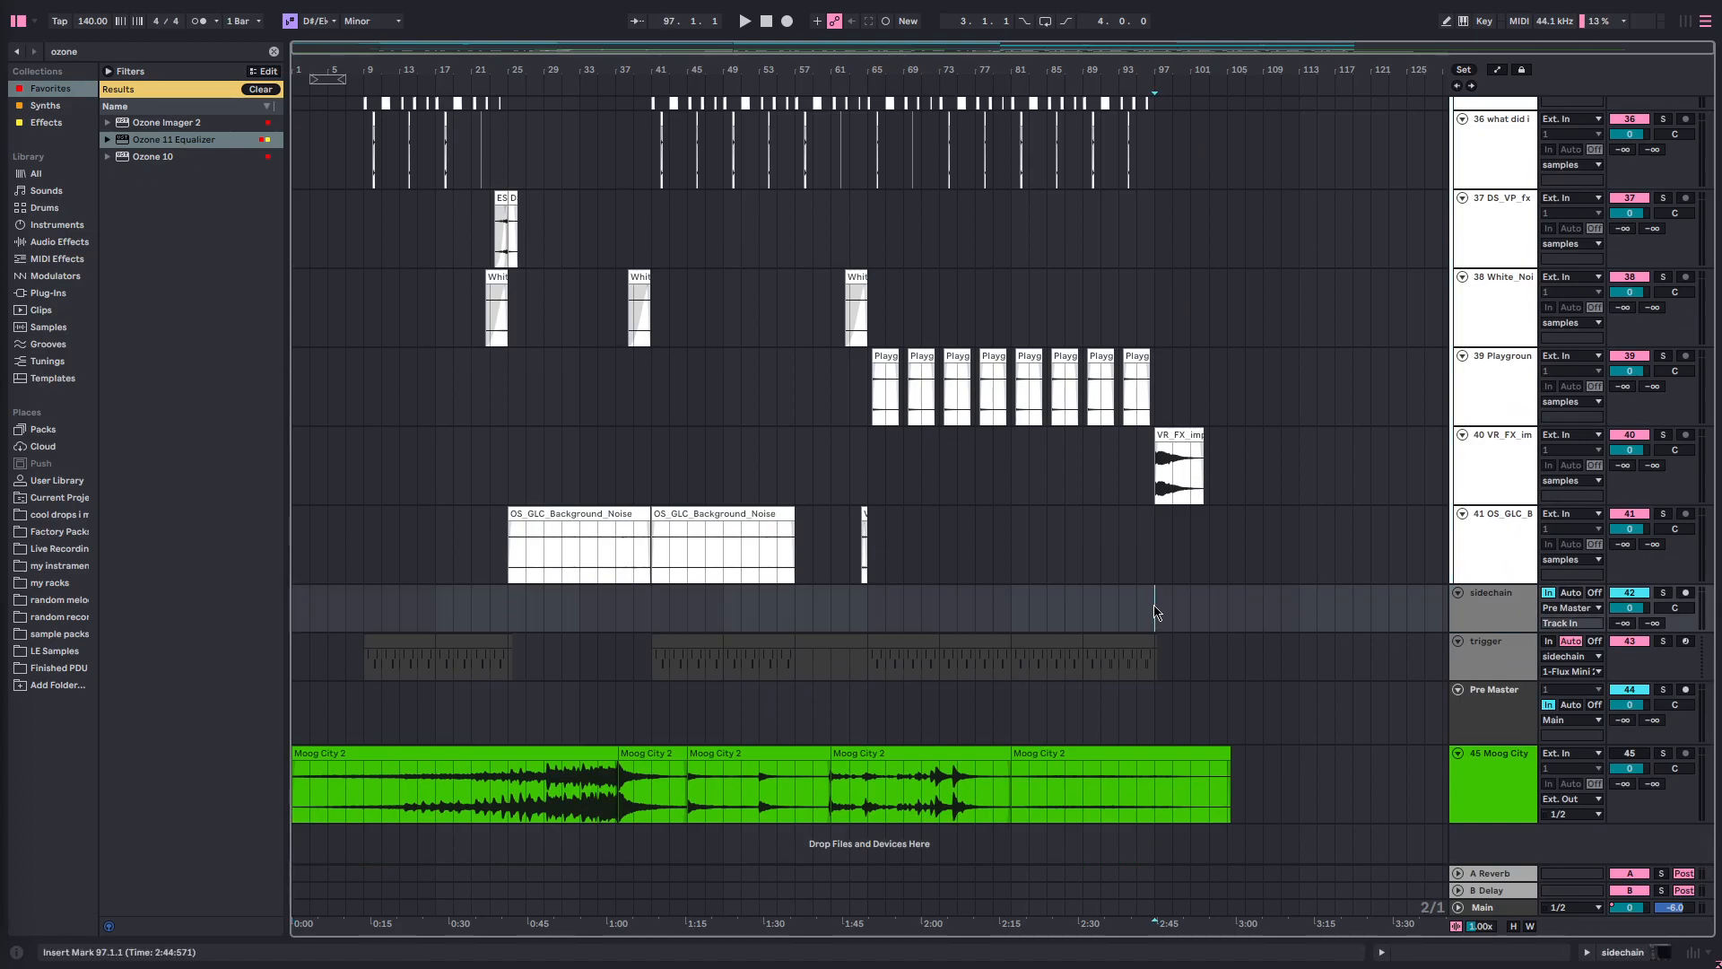
{"action": "left_click", "coordinate": [664, 625]}
{"action": "scroll", "coordinate": [662, 621], "scroll_direction": "up", "scroll_amount": 10}
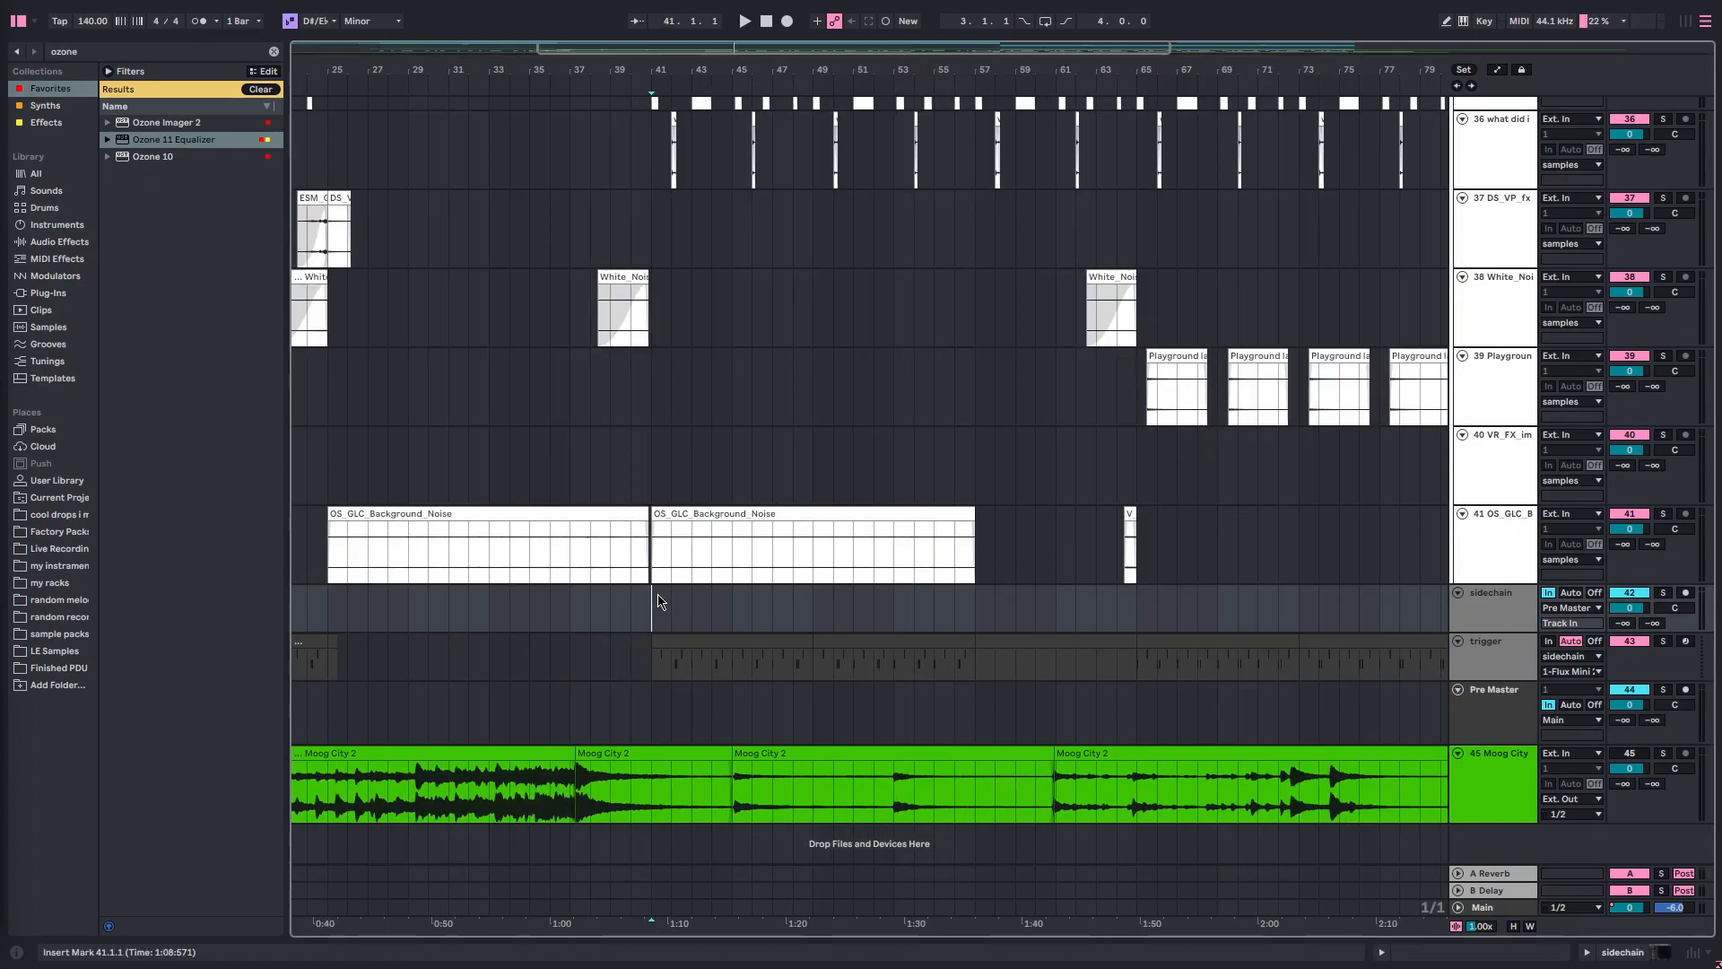
{"action": "key", "text": "space"}
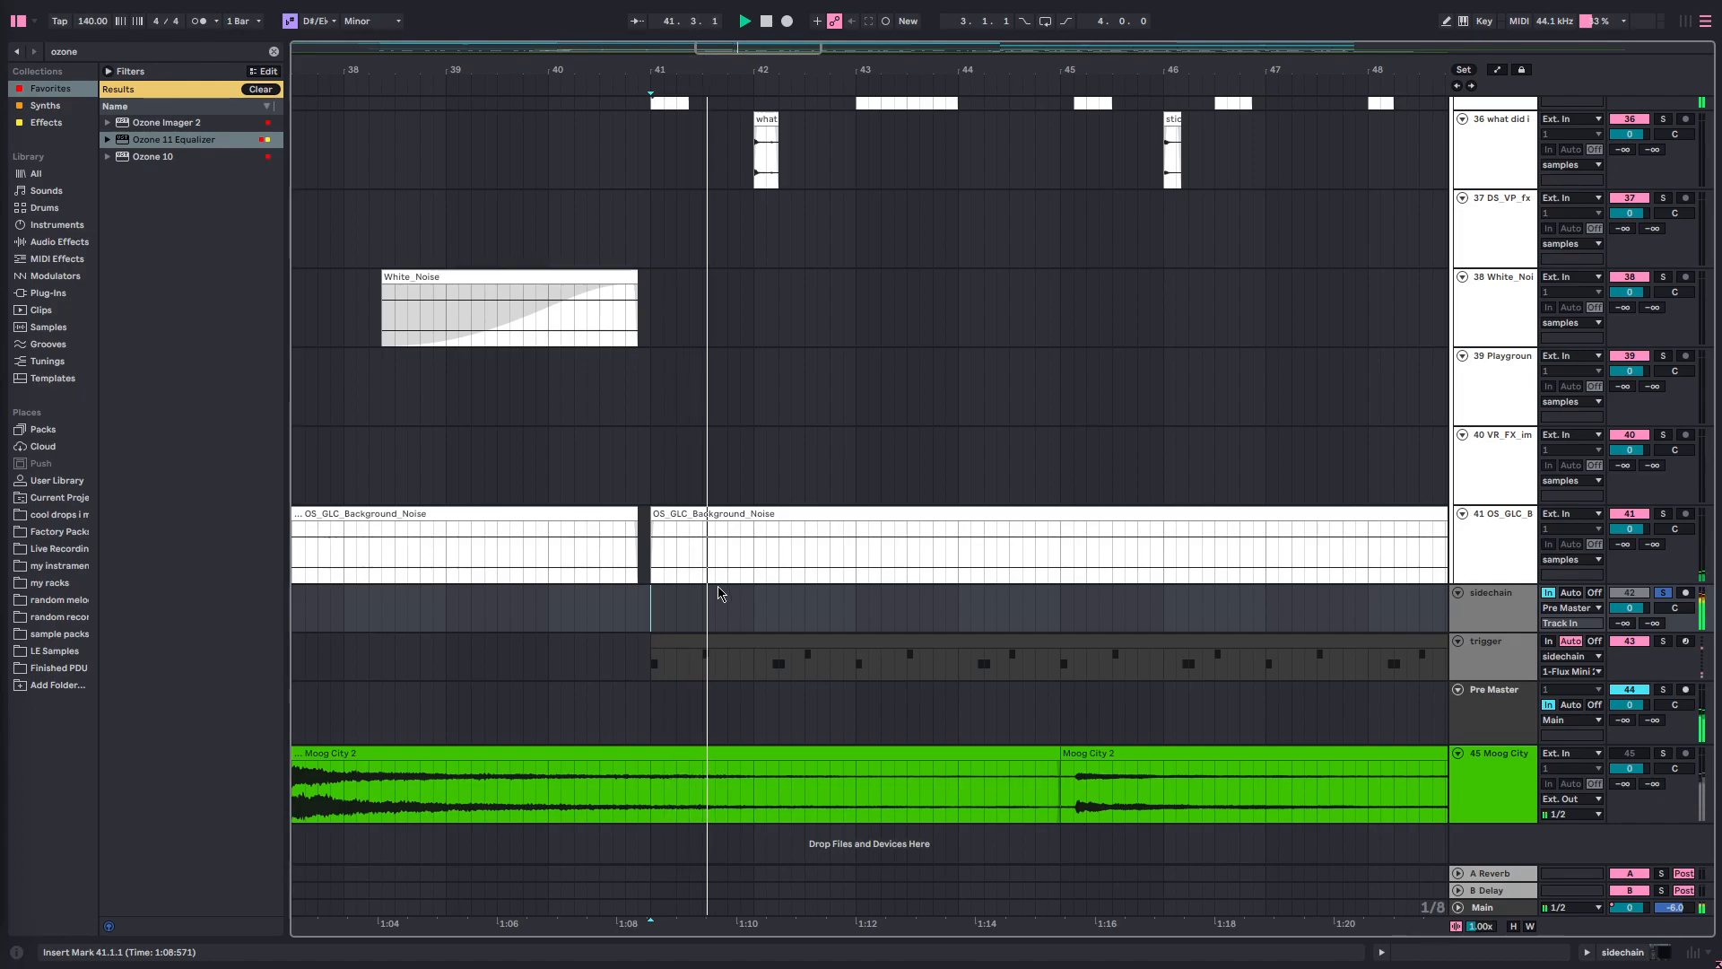
{"action": "scroll", "coordinate": [746, 590], "scroll_direction": "down", "scroll_amount": 5}
{"action": "scroll", "coordinate": [1046, 615], "scroll_direction": "down", "scroll_amount": 5}
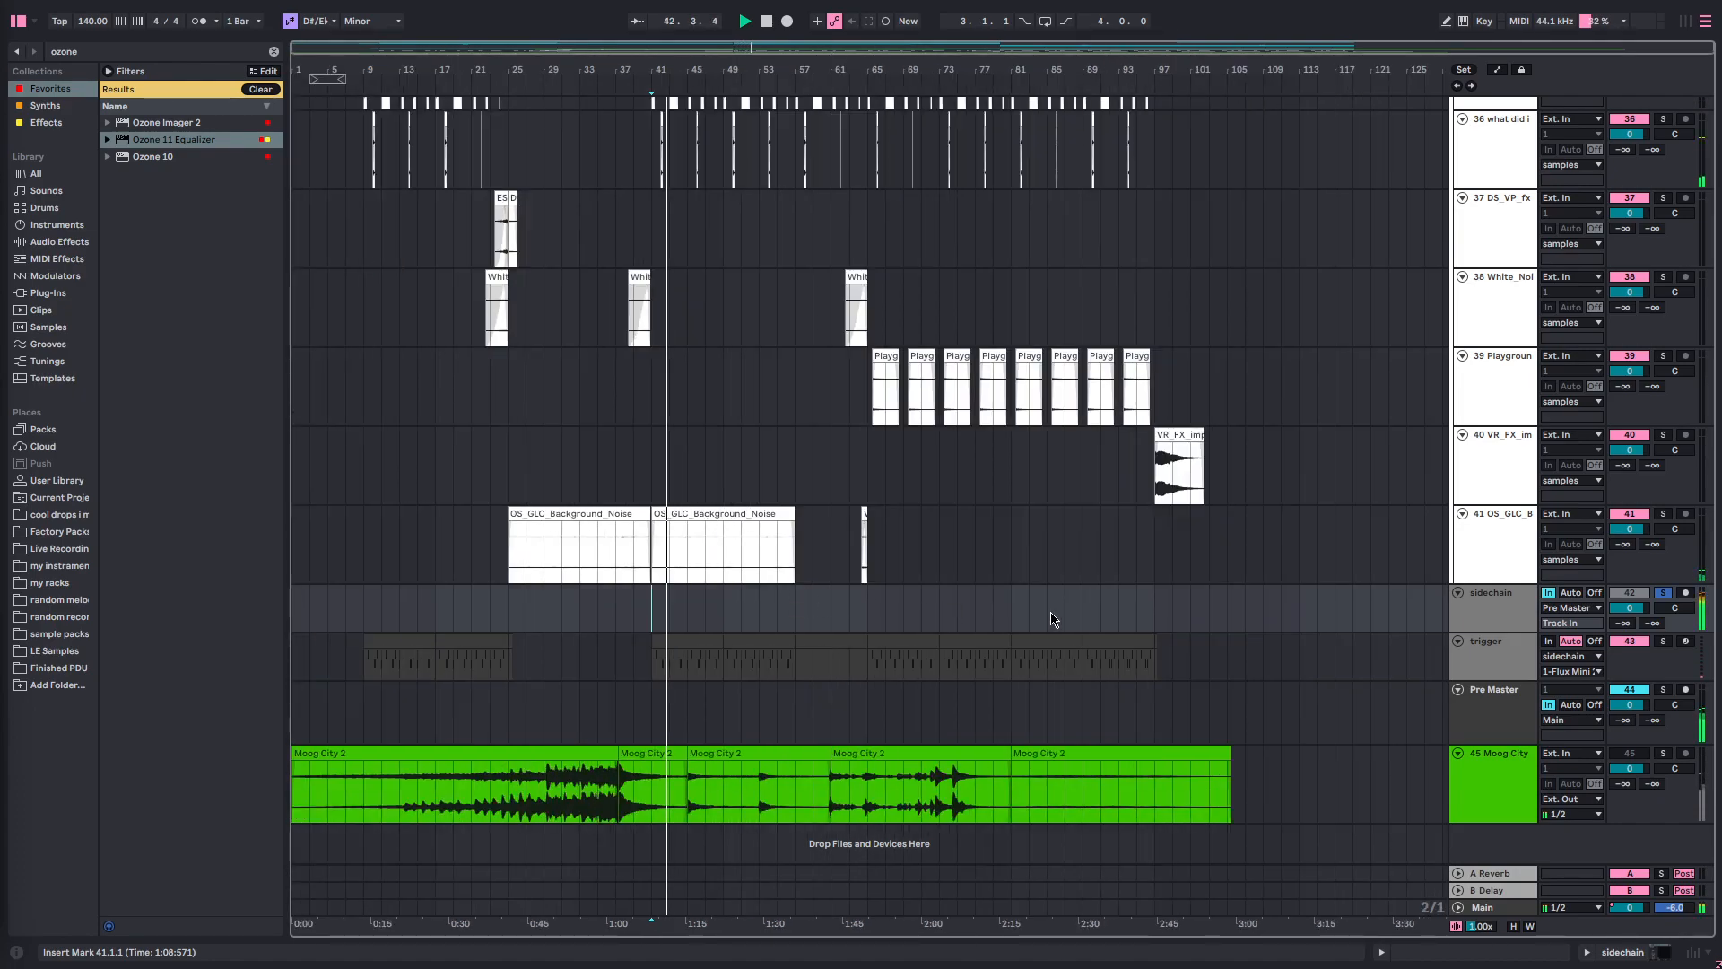
{"action": "scroll", "coordinate": [866, 625], "scroll_direction": "up", "scroll_amount": 2}
{"action": "scroll", "coordinate": [888, 634], "scroll_direction": "up", "scroll_amount": 3}
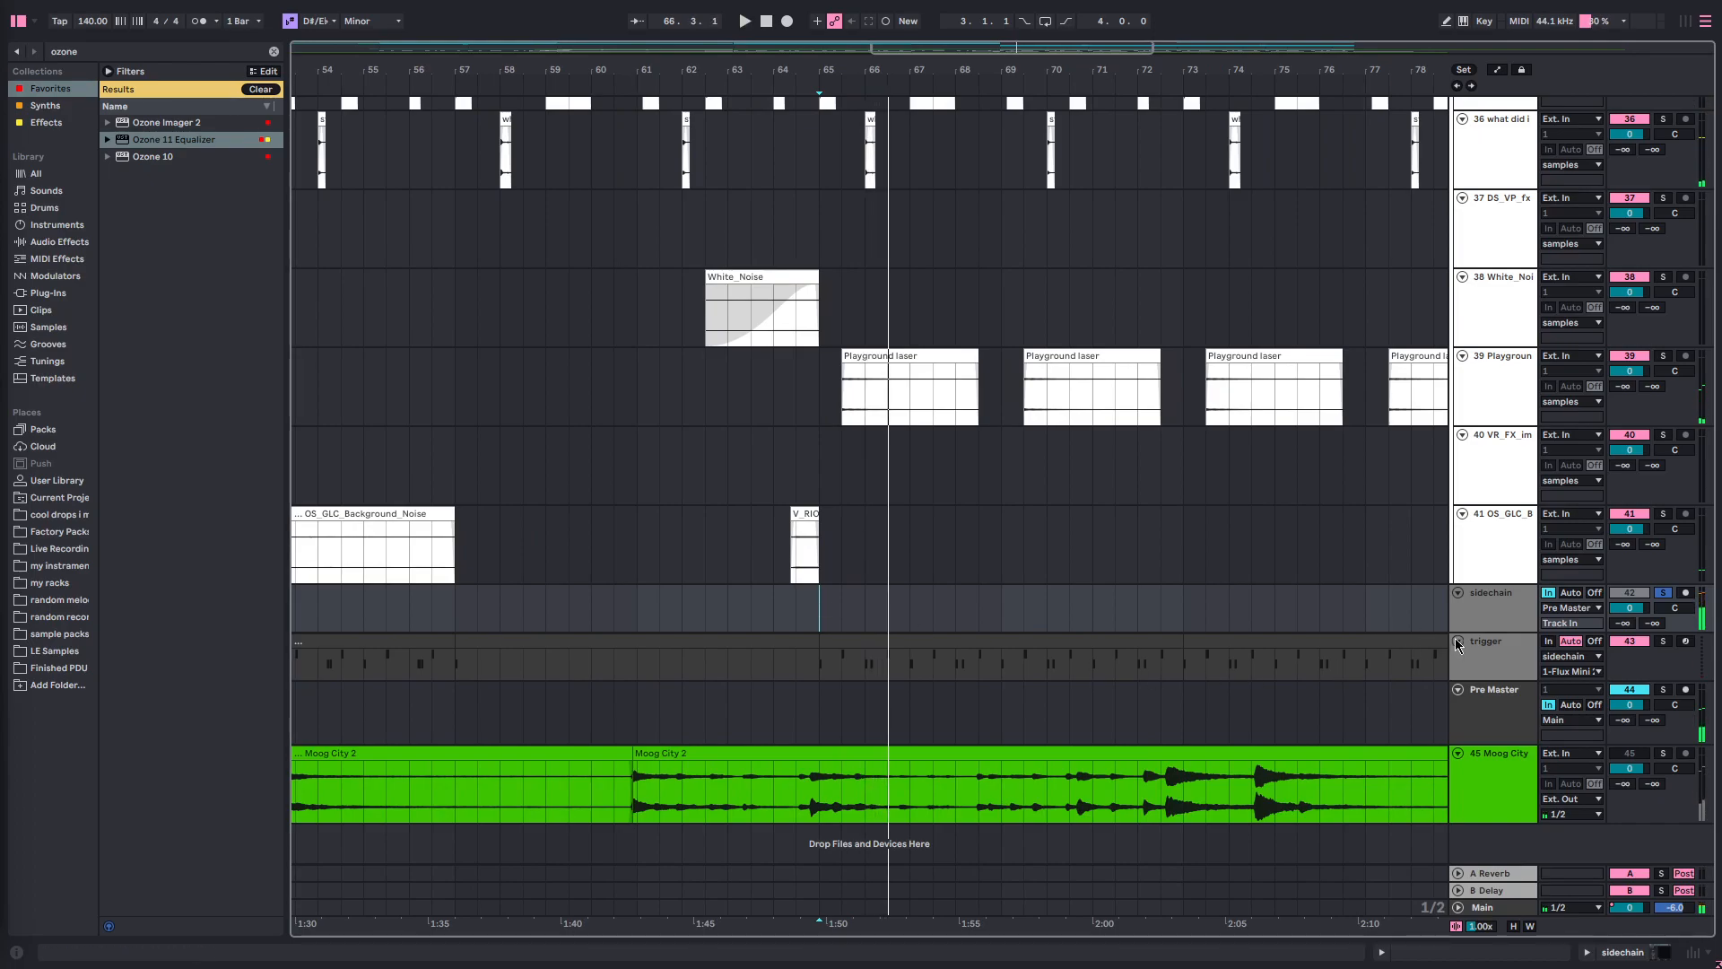
- Show the Pre Master track's device chain and examine its Utility gain
{"action": "scroll", "coordinate": [1453, 638], "scroll_direction": "down", "scroll_amount": 3}
{"action": "left_click", "coordinate": [1489, 621]}
{"action": "left_click", "coordinate": [1505, 716]}
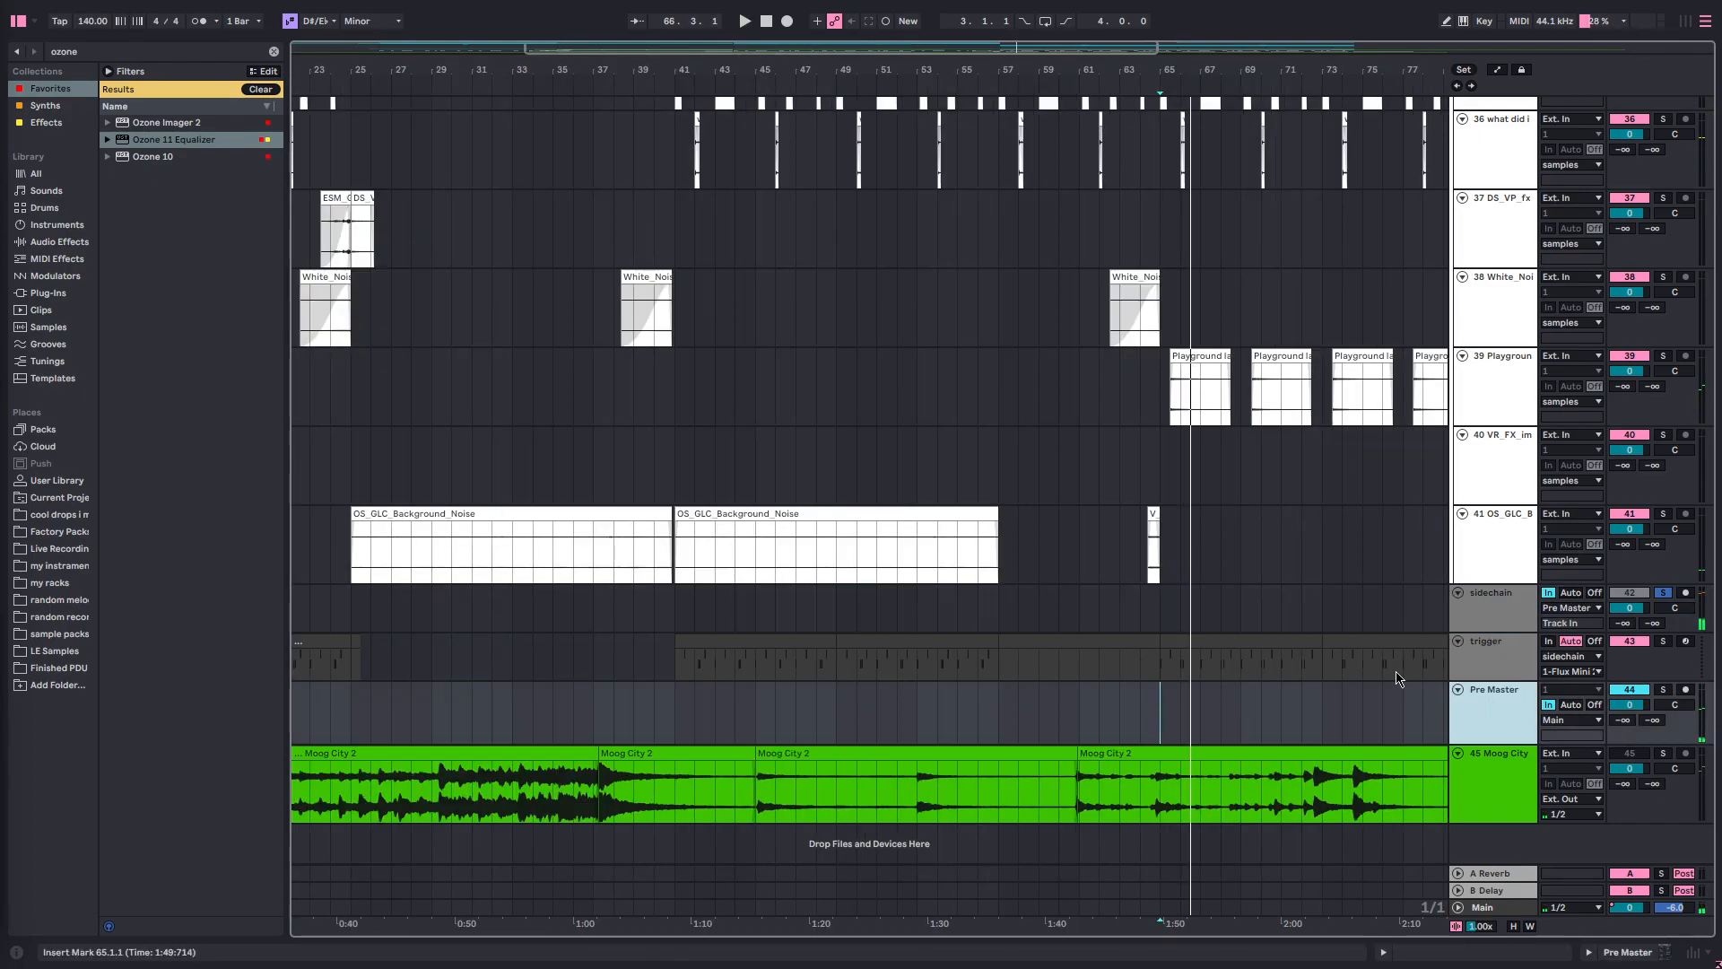
{"action": "scroll", "coordinate": [1403, 682], "scroll_direction": "down", "scroll_amount": 3}
{"action": "double_click", "coordinate": [1478, 696]}
{"action": "scroll", "coordinate": [1176, 510], "scroll_direction": "down", "scroll_amount": 2}
{"action": "scroll", "coordinate": [1176, 510], "scroll_direction": "down", "scroll_amount": 3}
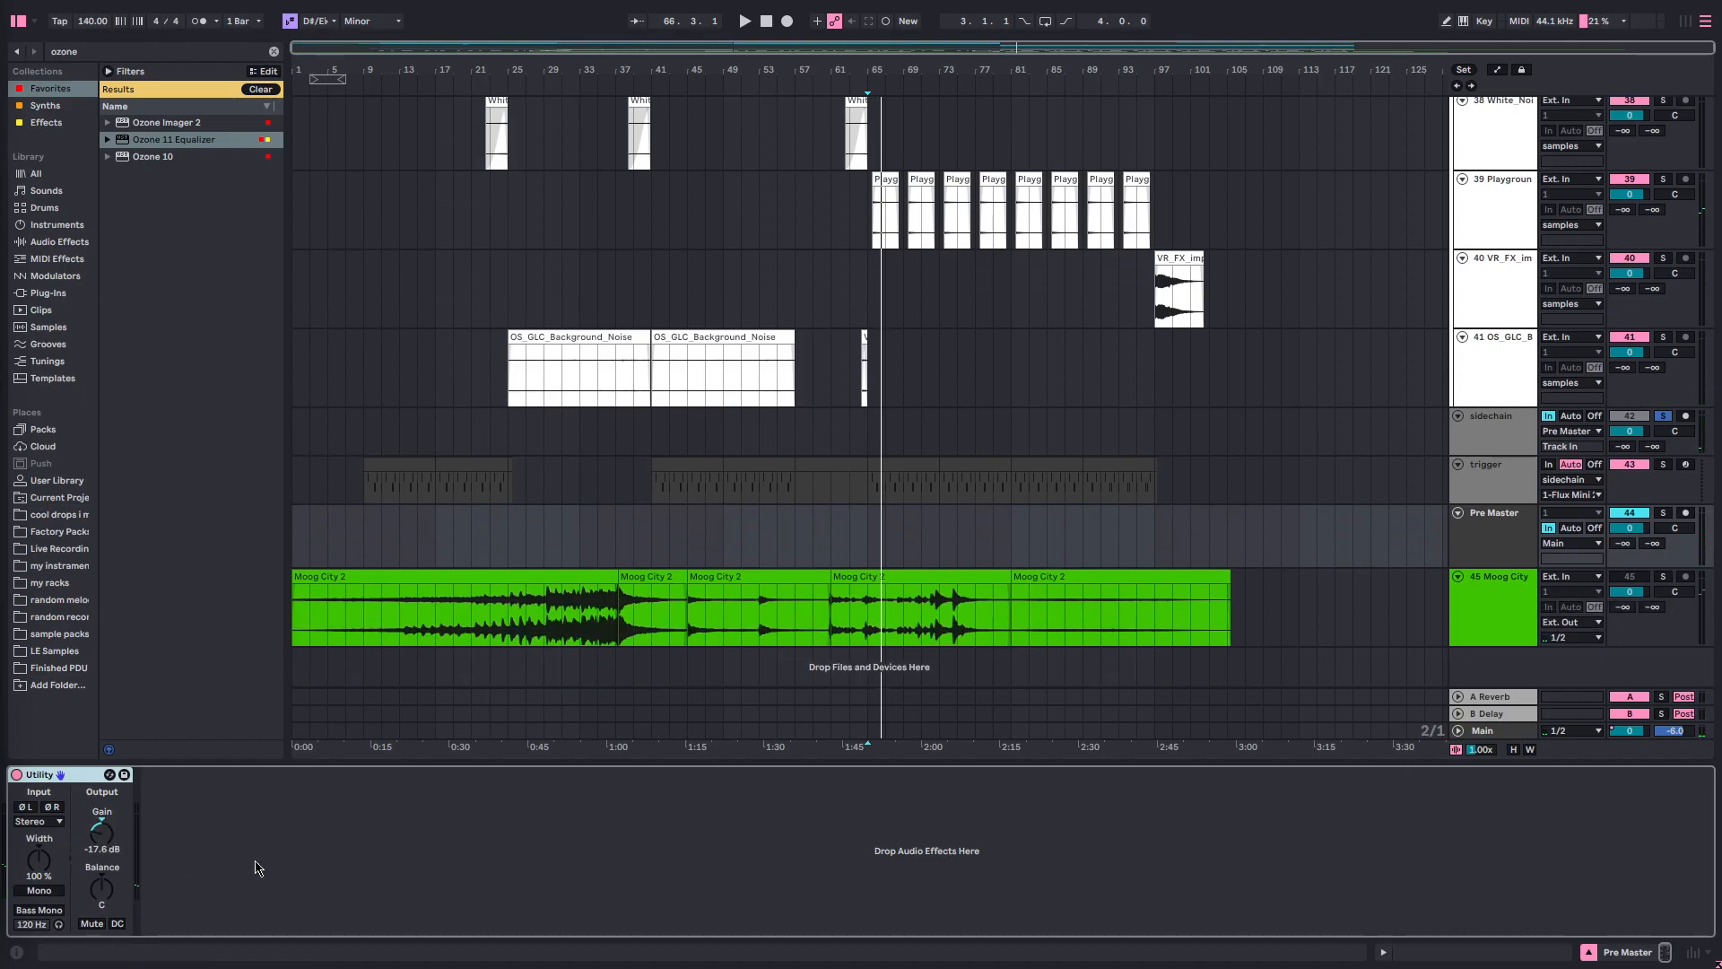
- Show the Main track's device chain and look through its EQ Eight, Utility, Multiband Dynamics and Ozone 10 devices
{"action": "left_click", "coordinate": [1480, 735]}
{"action": "scroll", "coordinate": [1091, 817], "scroll_direction": "right", "scroll_amount": 4}
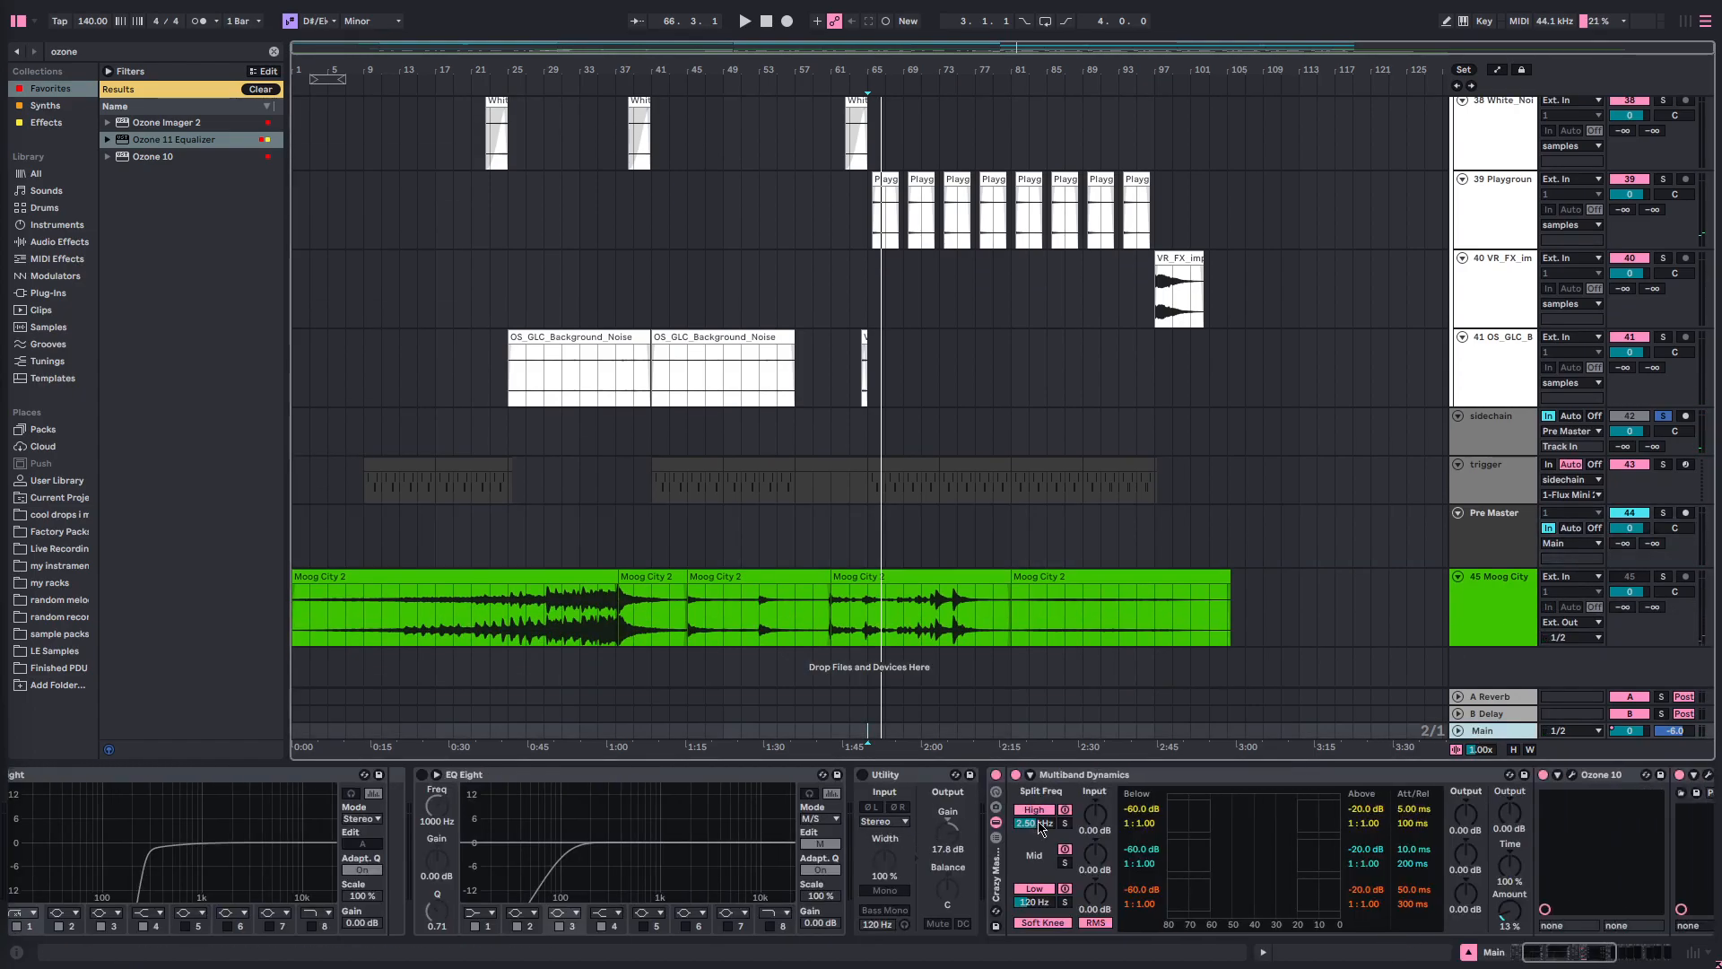
{"action": "scroll", "coordinate": [1122, 815], "scroll_direction": "left", "scroll_amount": 4}
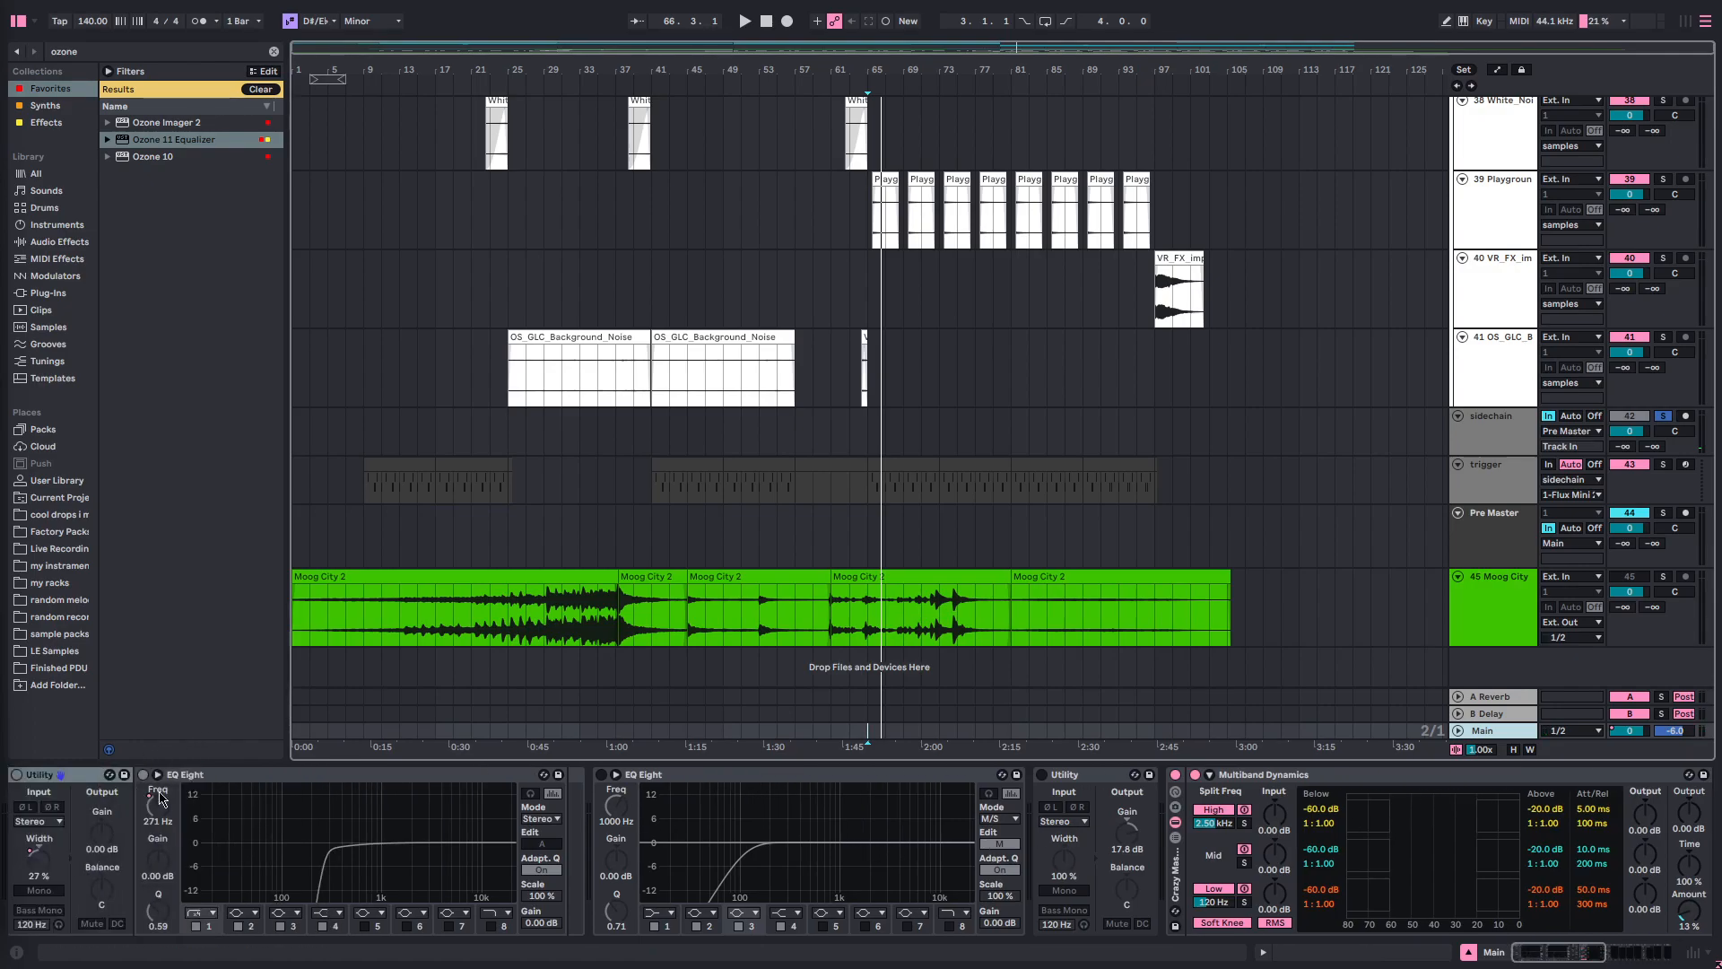
- Collapse the second EQ Eight in the Main track's device chain
{"action": "scroll", "coordinate": [146, 795], "scroll_direction": "left", "scroll_amount": 1}
{"action": "left_click", "coordinate": [718, 777]}
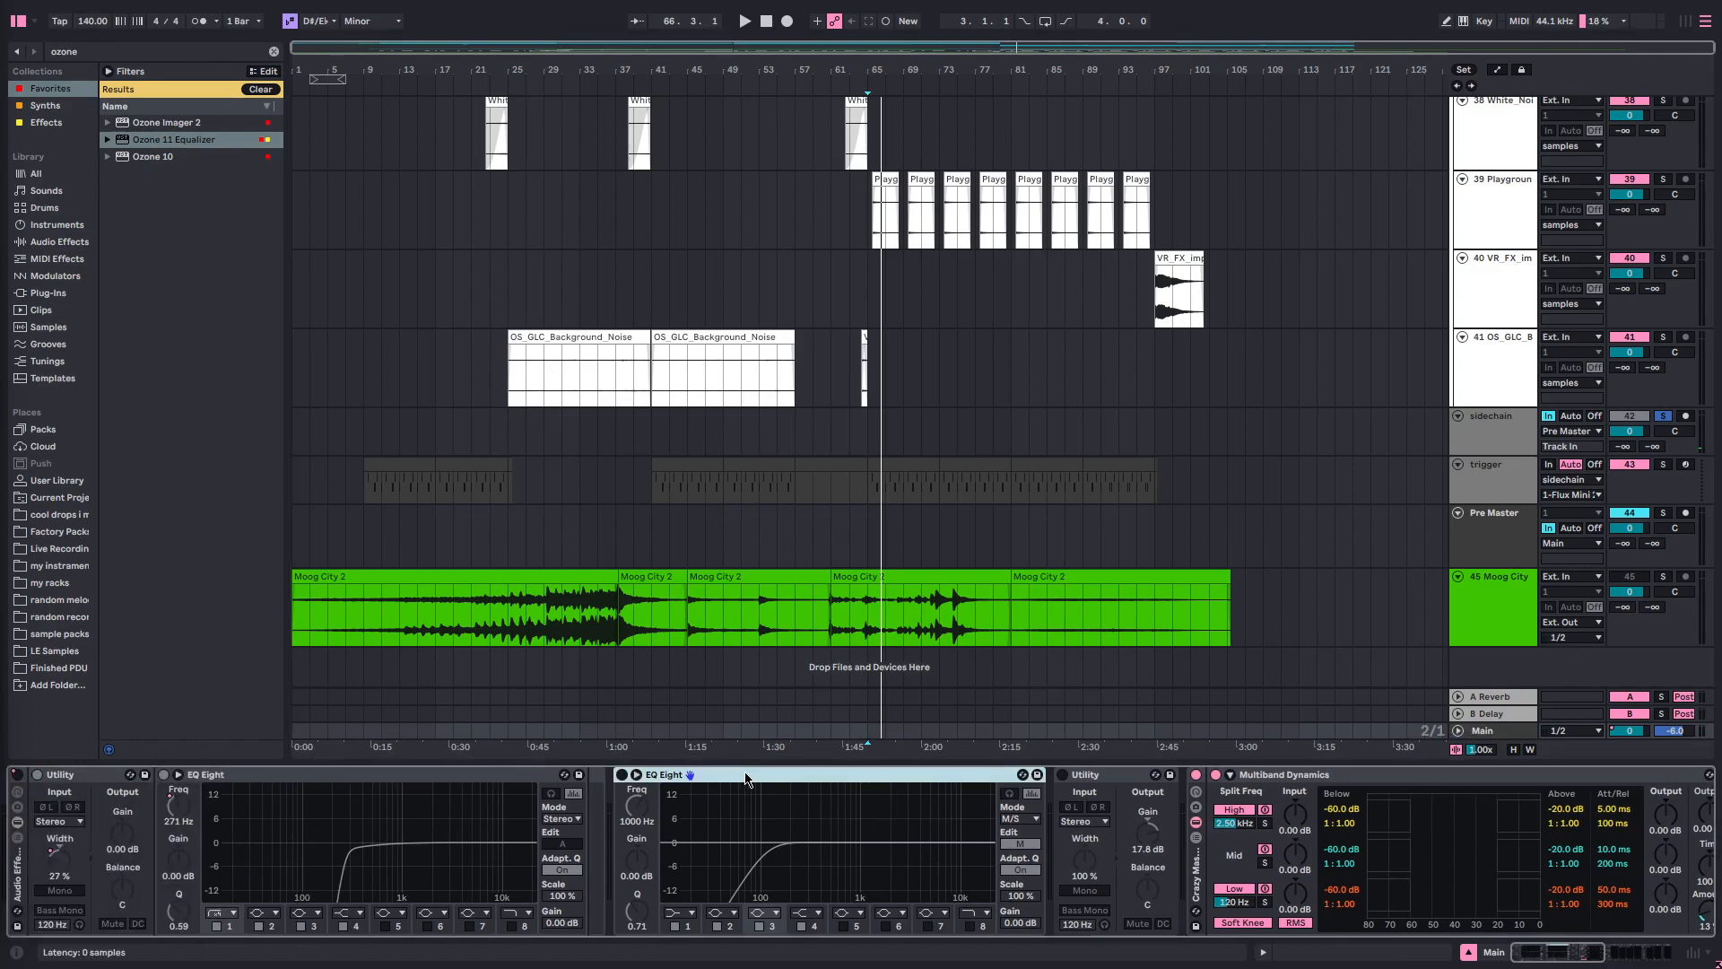
{"action": "double_click", "coordinate": [744, 776]}
- Place the insert marker at bar 65 on the sidechain track and examine the Pre Master track's Utility
{"action": "left_click", "coordinate": [861, 493]}
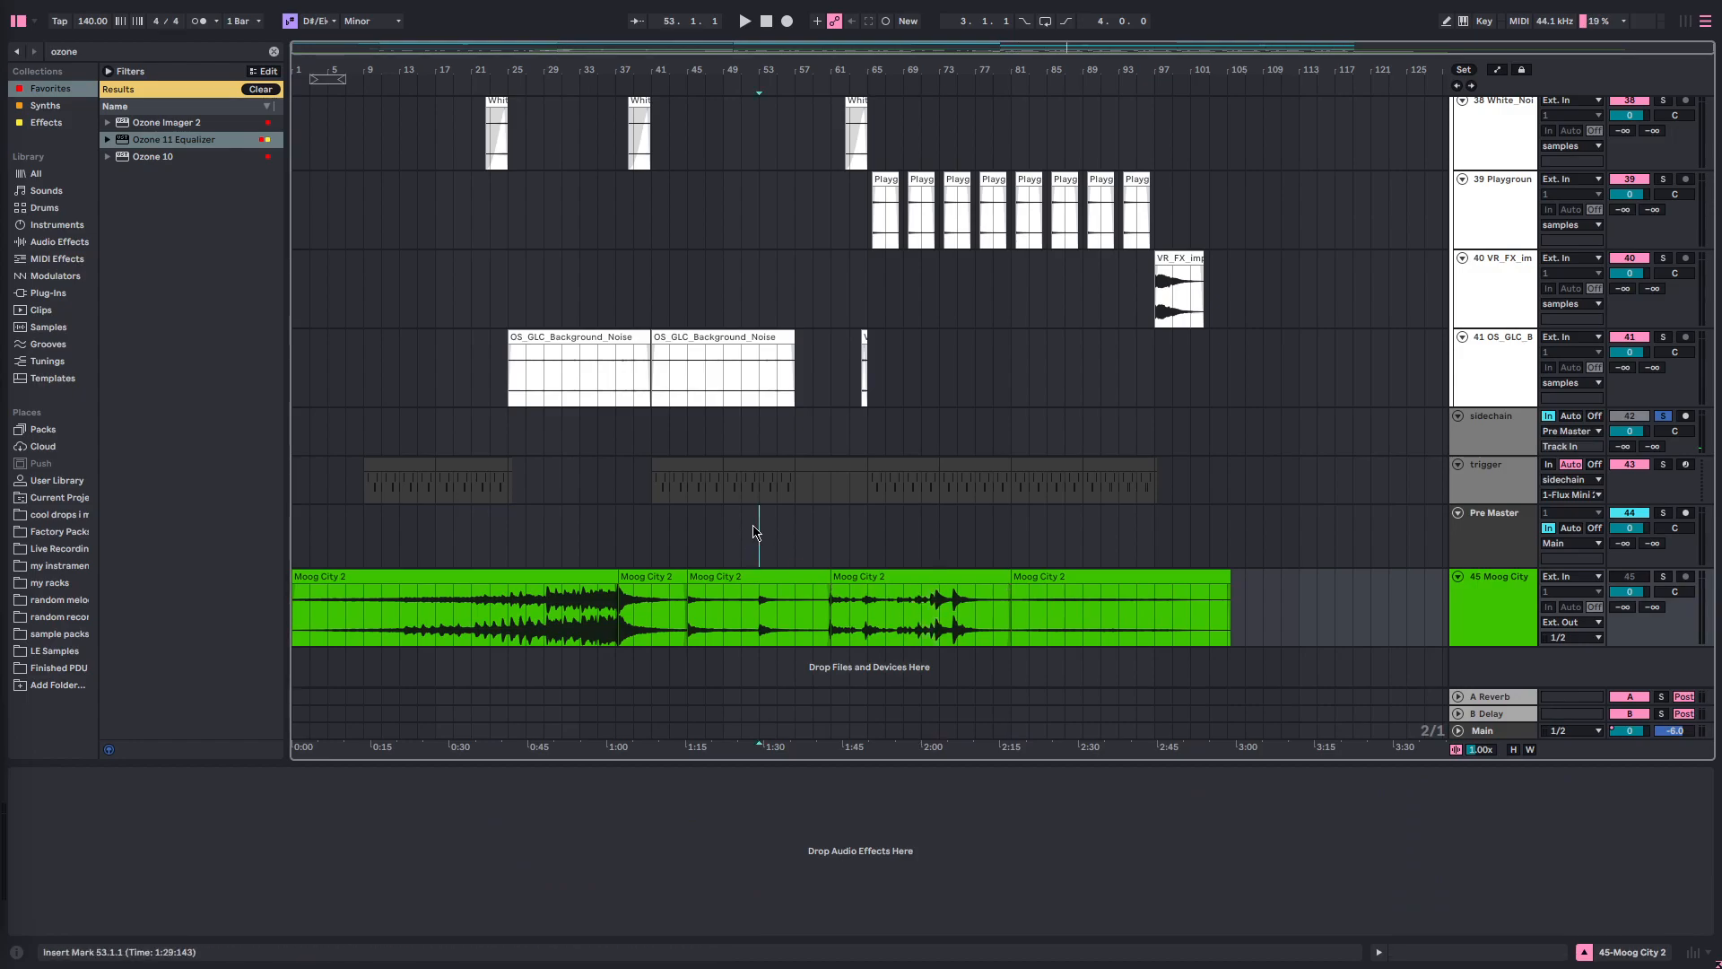
{"action": "scroll", "coordinate": [898, 473], "scroll_direction": "up", "scroll_amount": 2}
{"action": "left_click", "coordinate": [864, 517]}
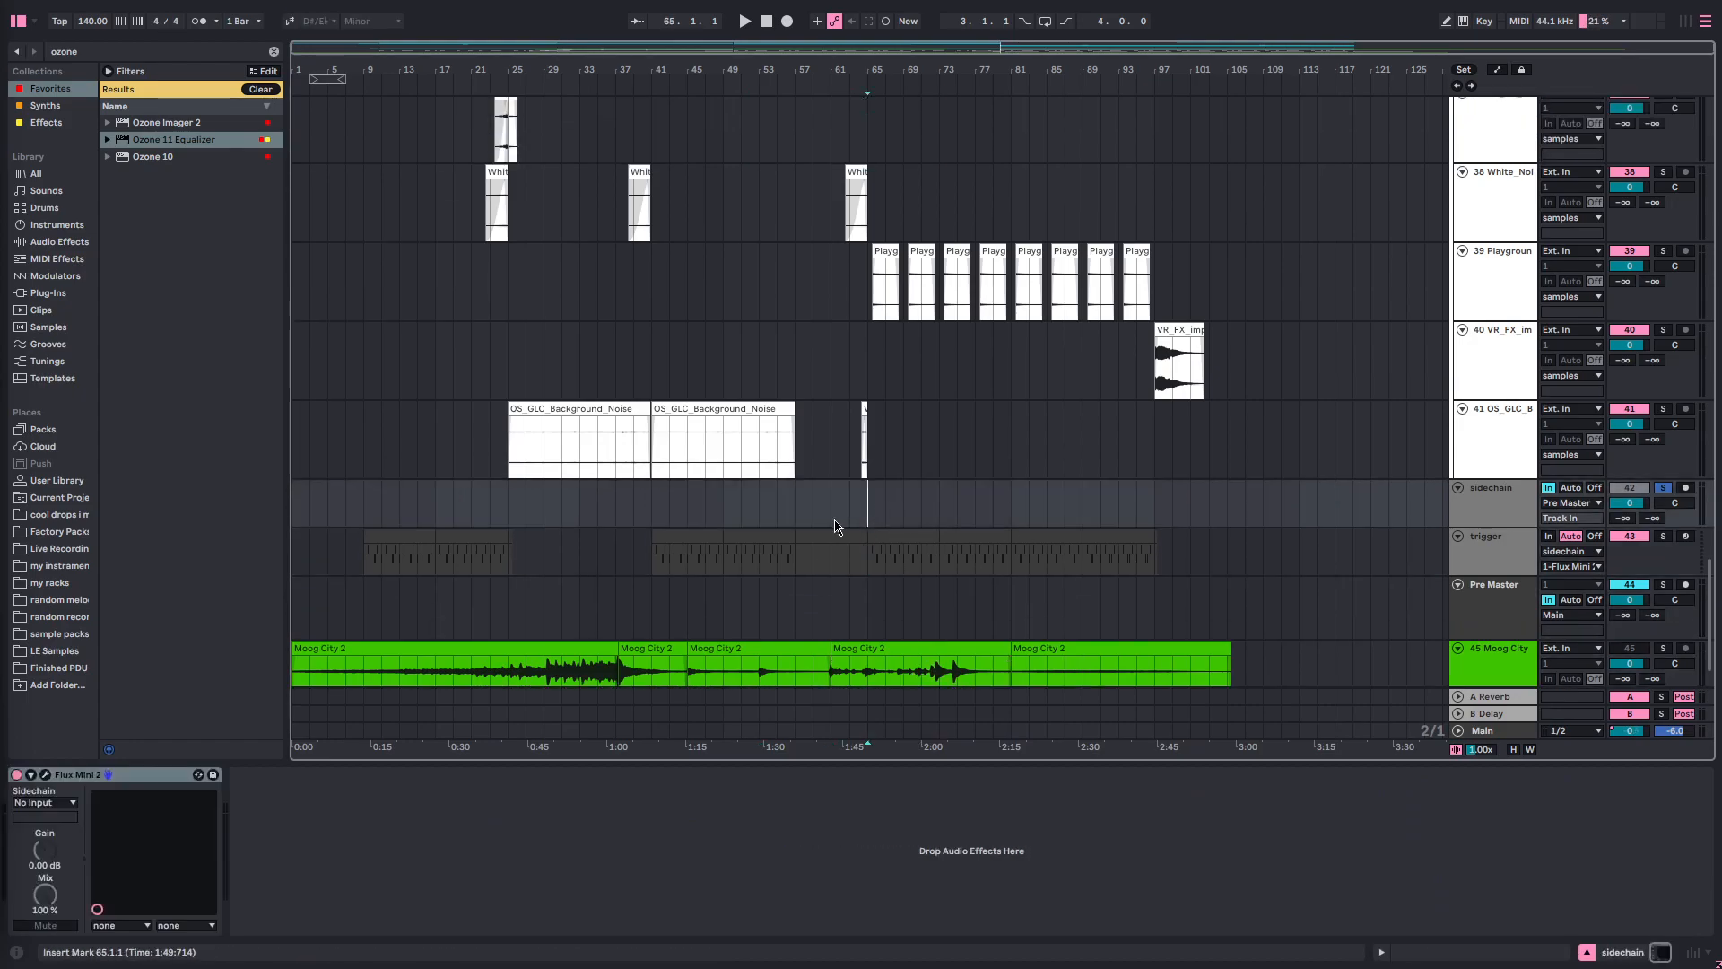
{"action": "left_click", "coordinate": [1491, 625]}
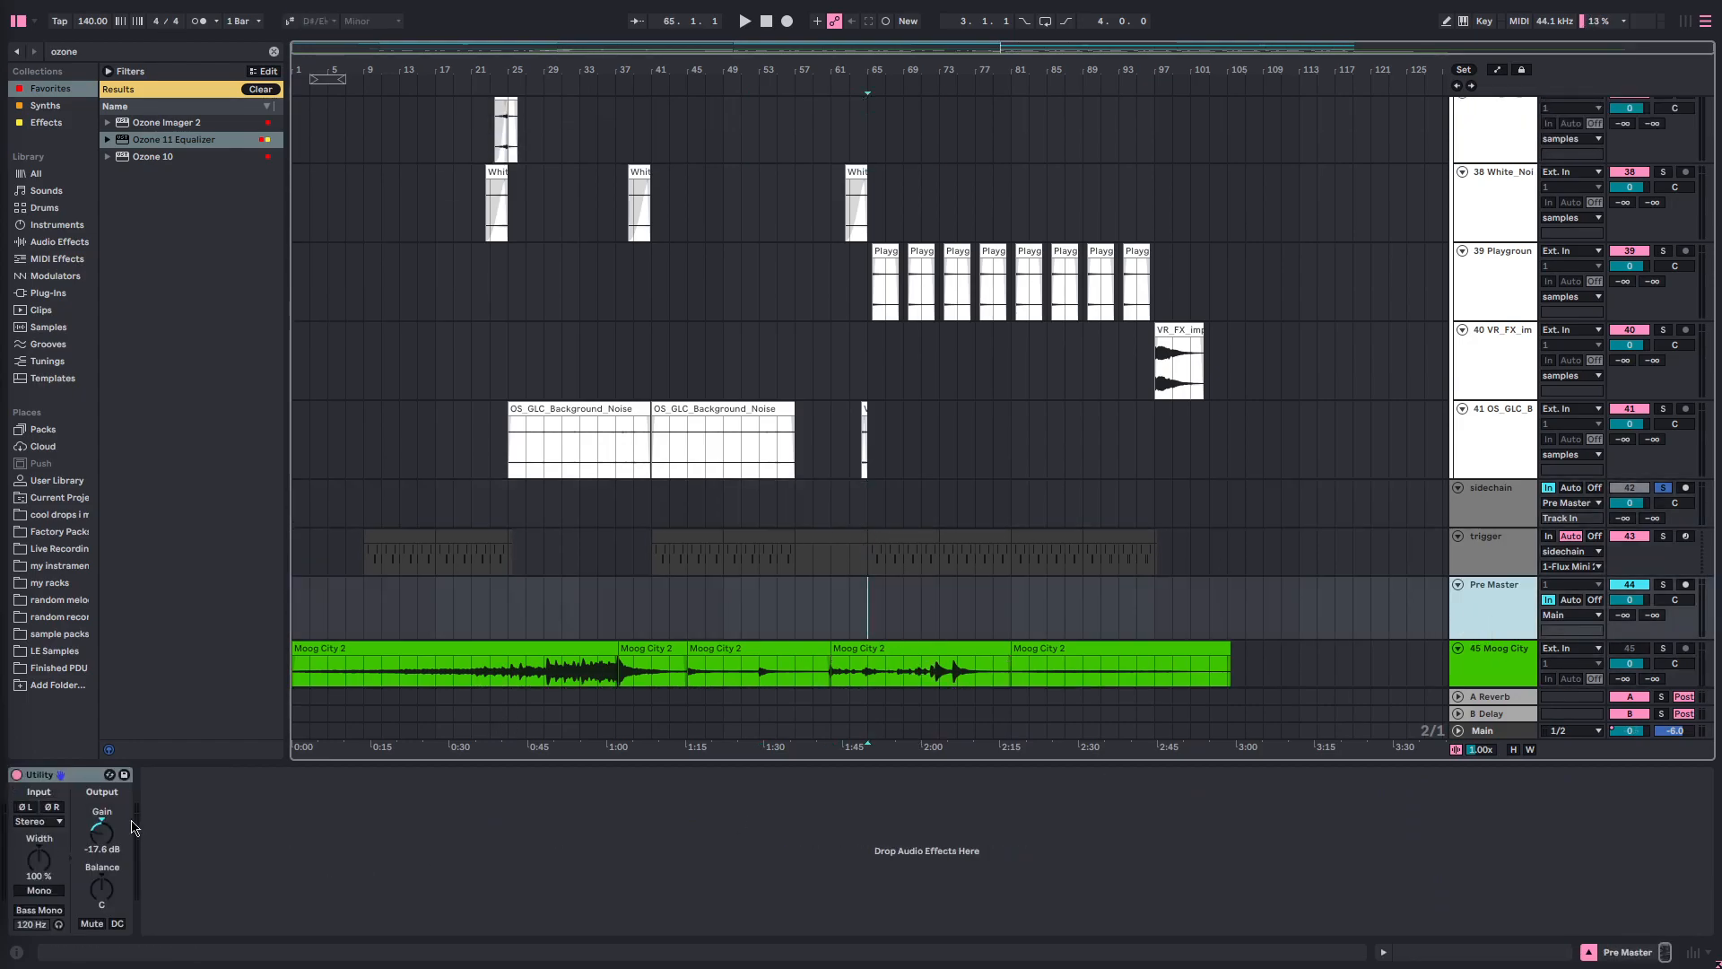
{"action": "left_click", "coordinate": [72, 782]}
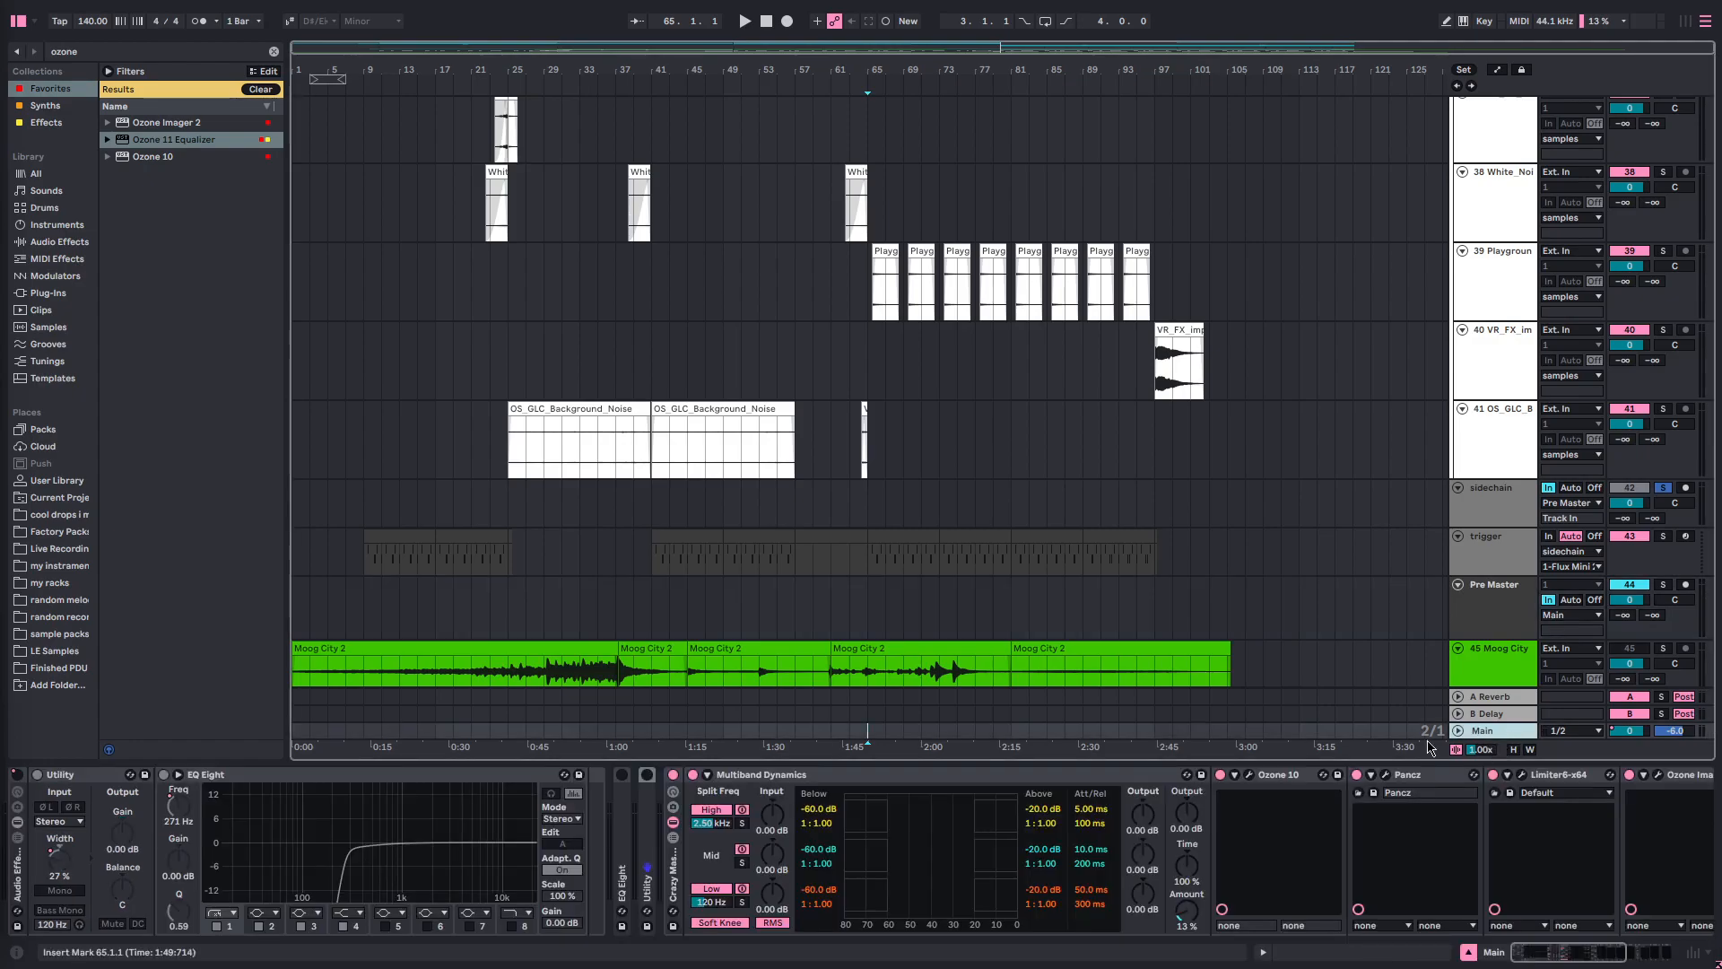
- Compare the Main track's device chain with the Pre Master track's device
{"action": "scroll", "coordinate": [675, 891], "scroll_direction": "right", "scroll_amount": 5}
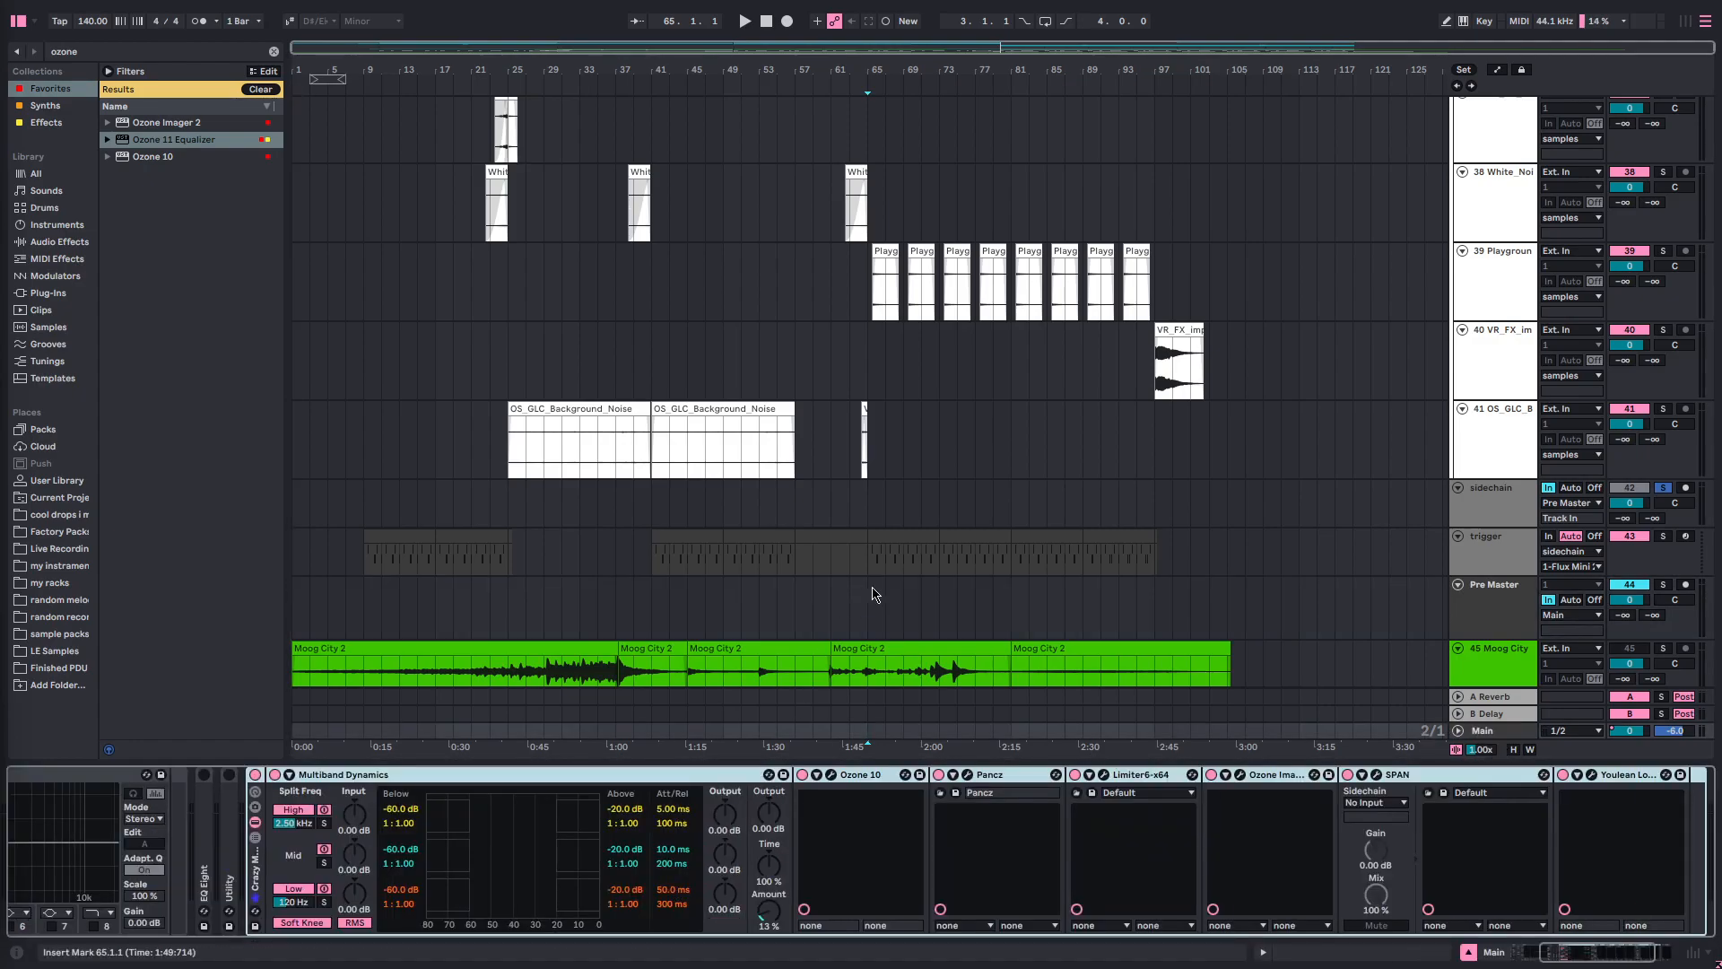
{"action": "left_click", "coordinate": [850, 606]}
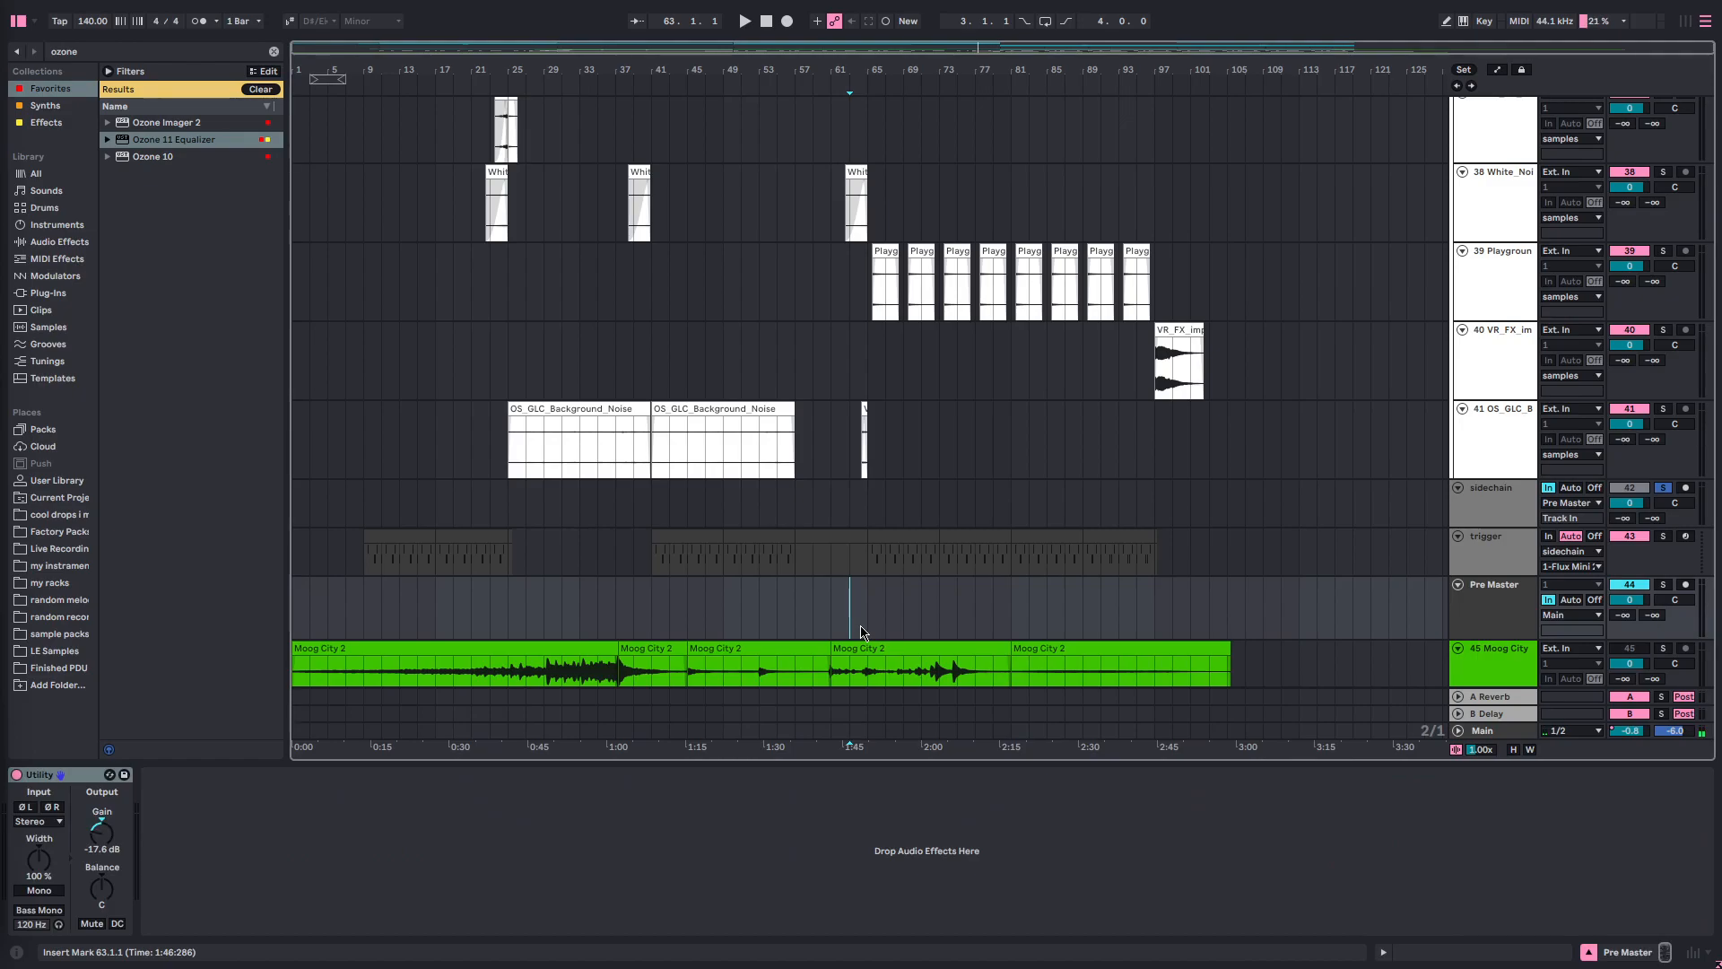
{"action": "left_click", "coordinate": [866, 732]}
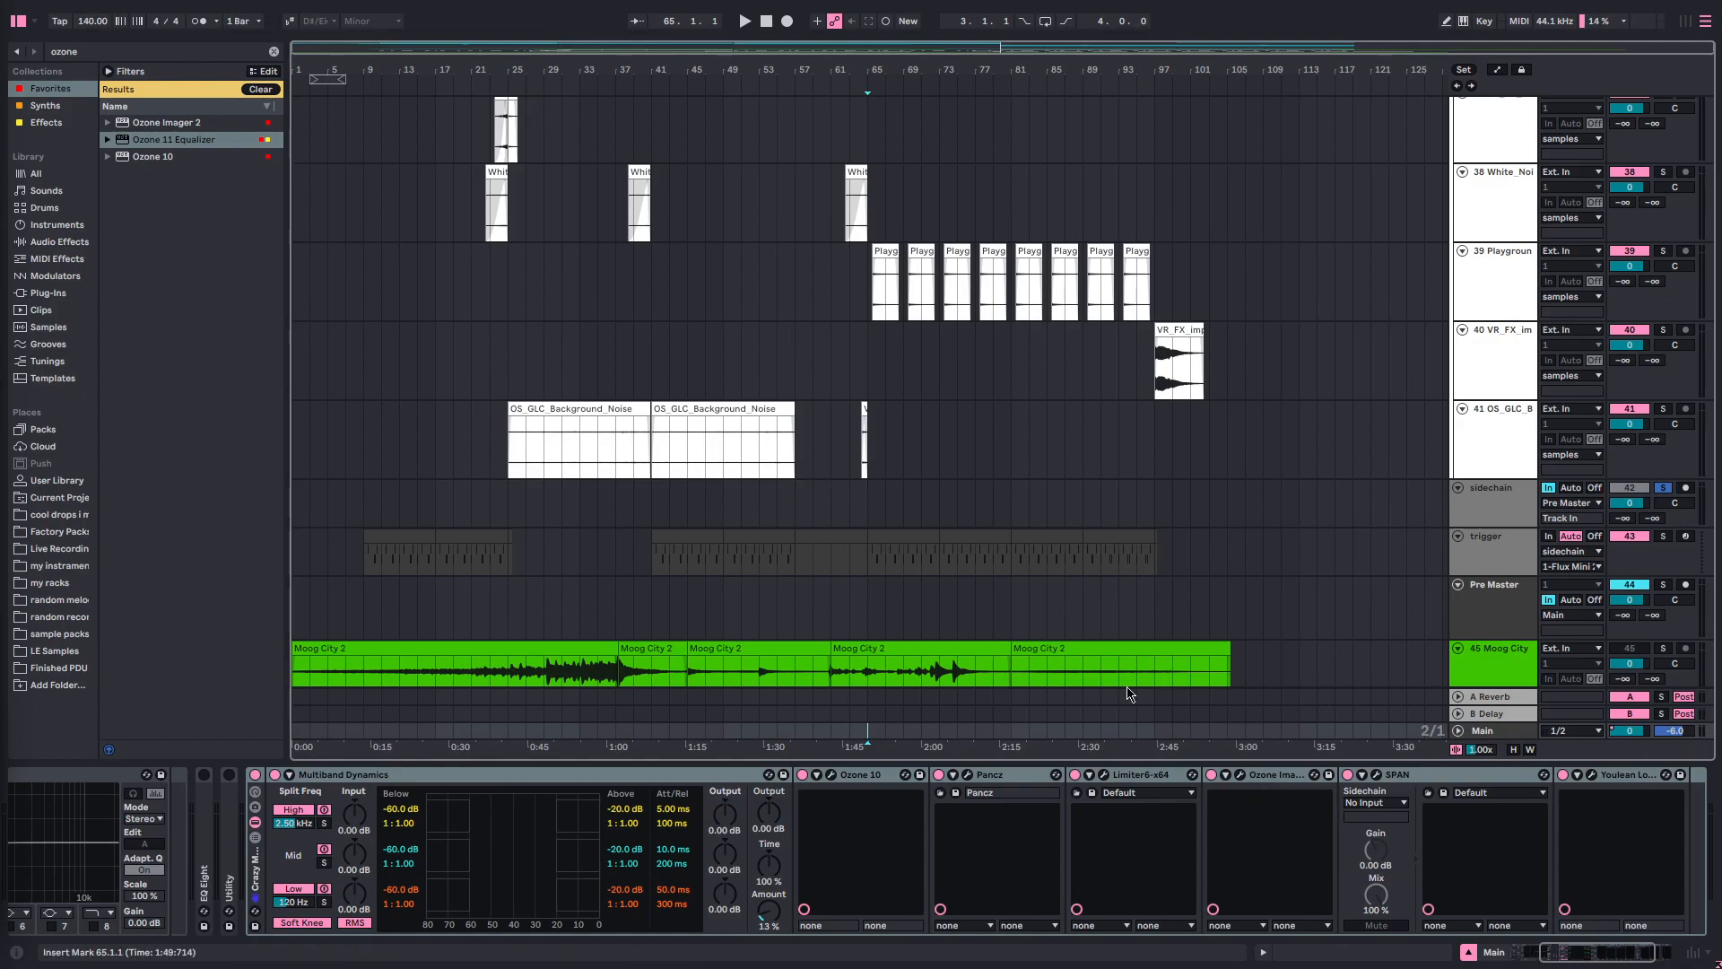
{"action": "left_click", "coordinate": [852, 596]}
{"action": "left_click", "coordinate": [830, 597]}
{"action": "left_click", "coordinate": [1504, 610]}
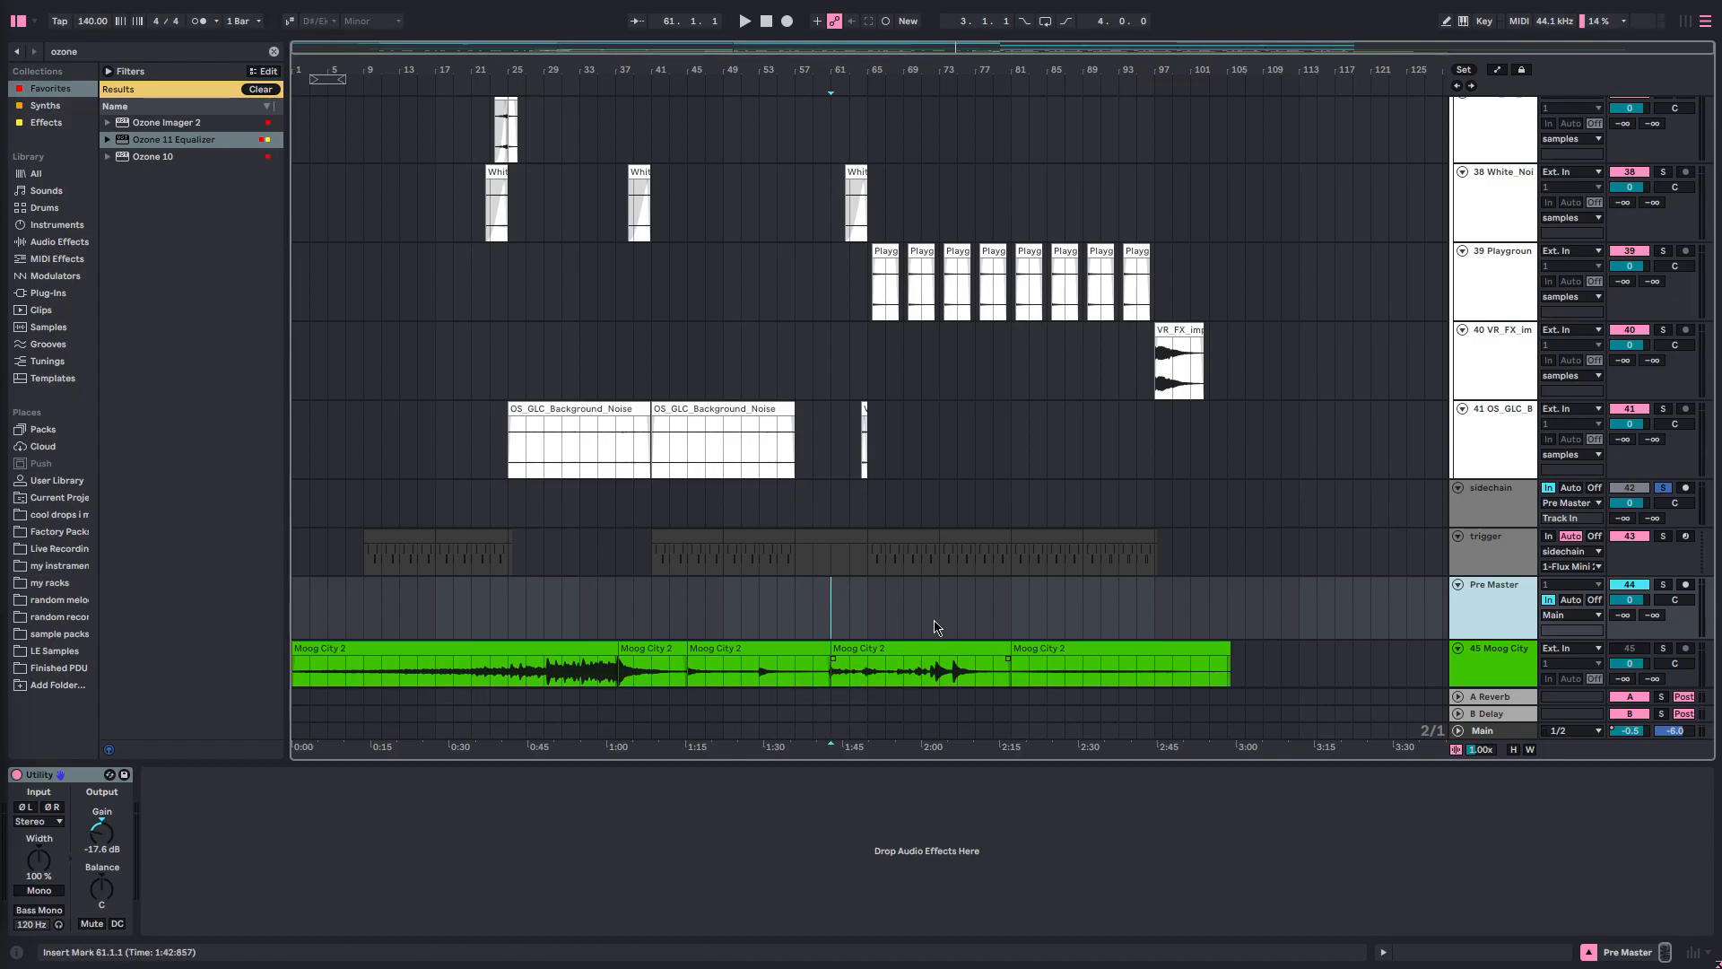
- Trace the signal routing from the Drums group and the sidechain track down to the Pre Master track
{"action": "scroll", "coordinate": [888, 617], "scroll_direction": "up", "scroll_amount": 15}
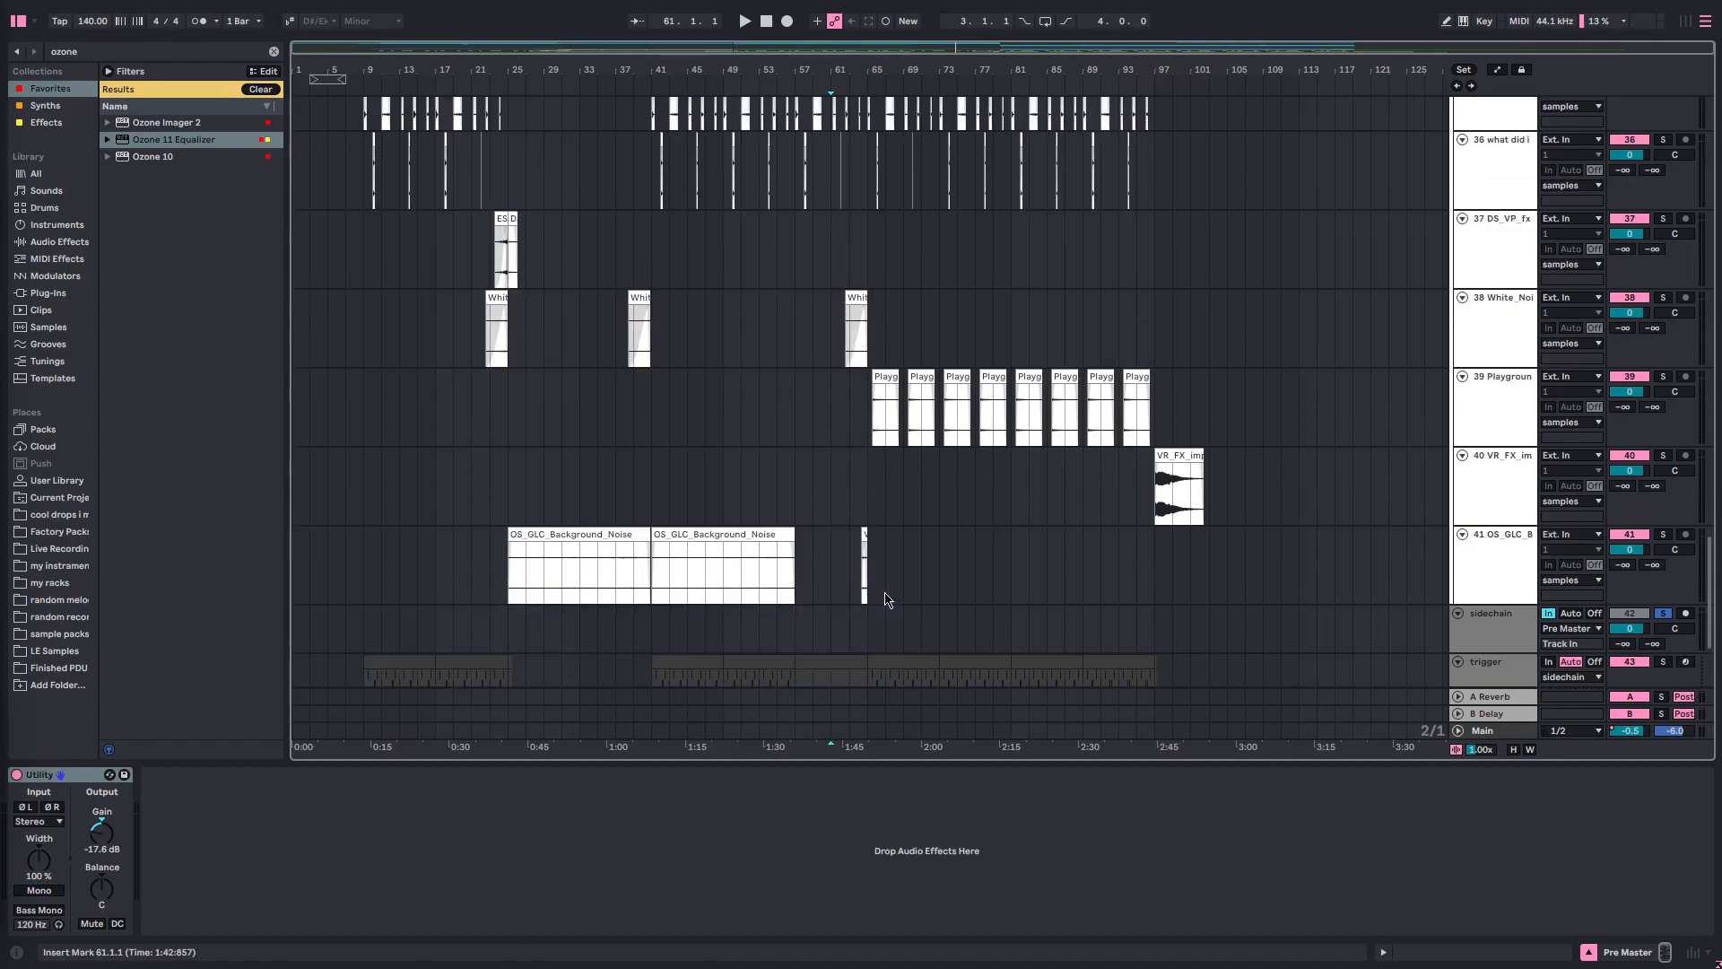
{"action": "scroll", "coordinate": [1029, 479], "scroll_direction": "up", "scroll_amount": 10}
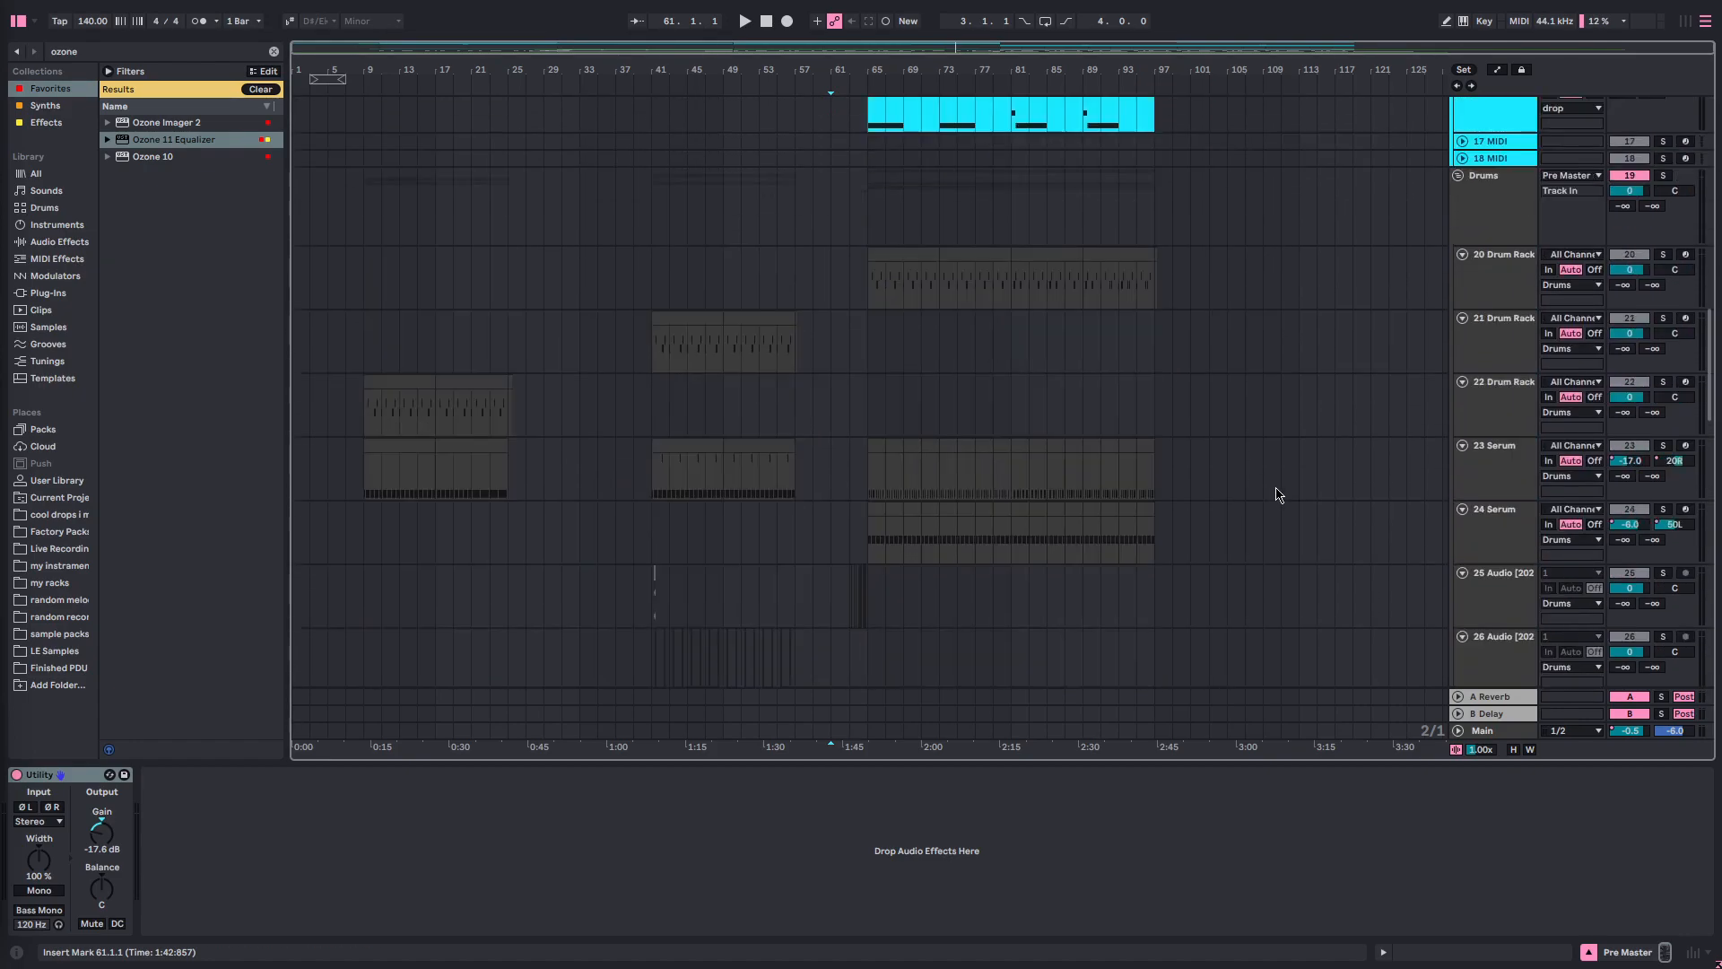
{"action": "left_click", "coordinate": [1575, 407]}
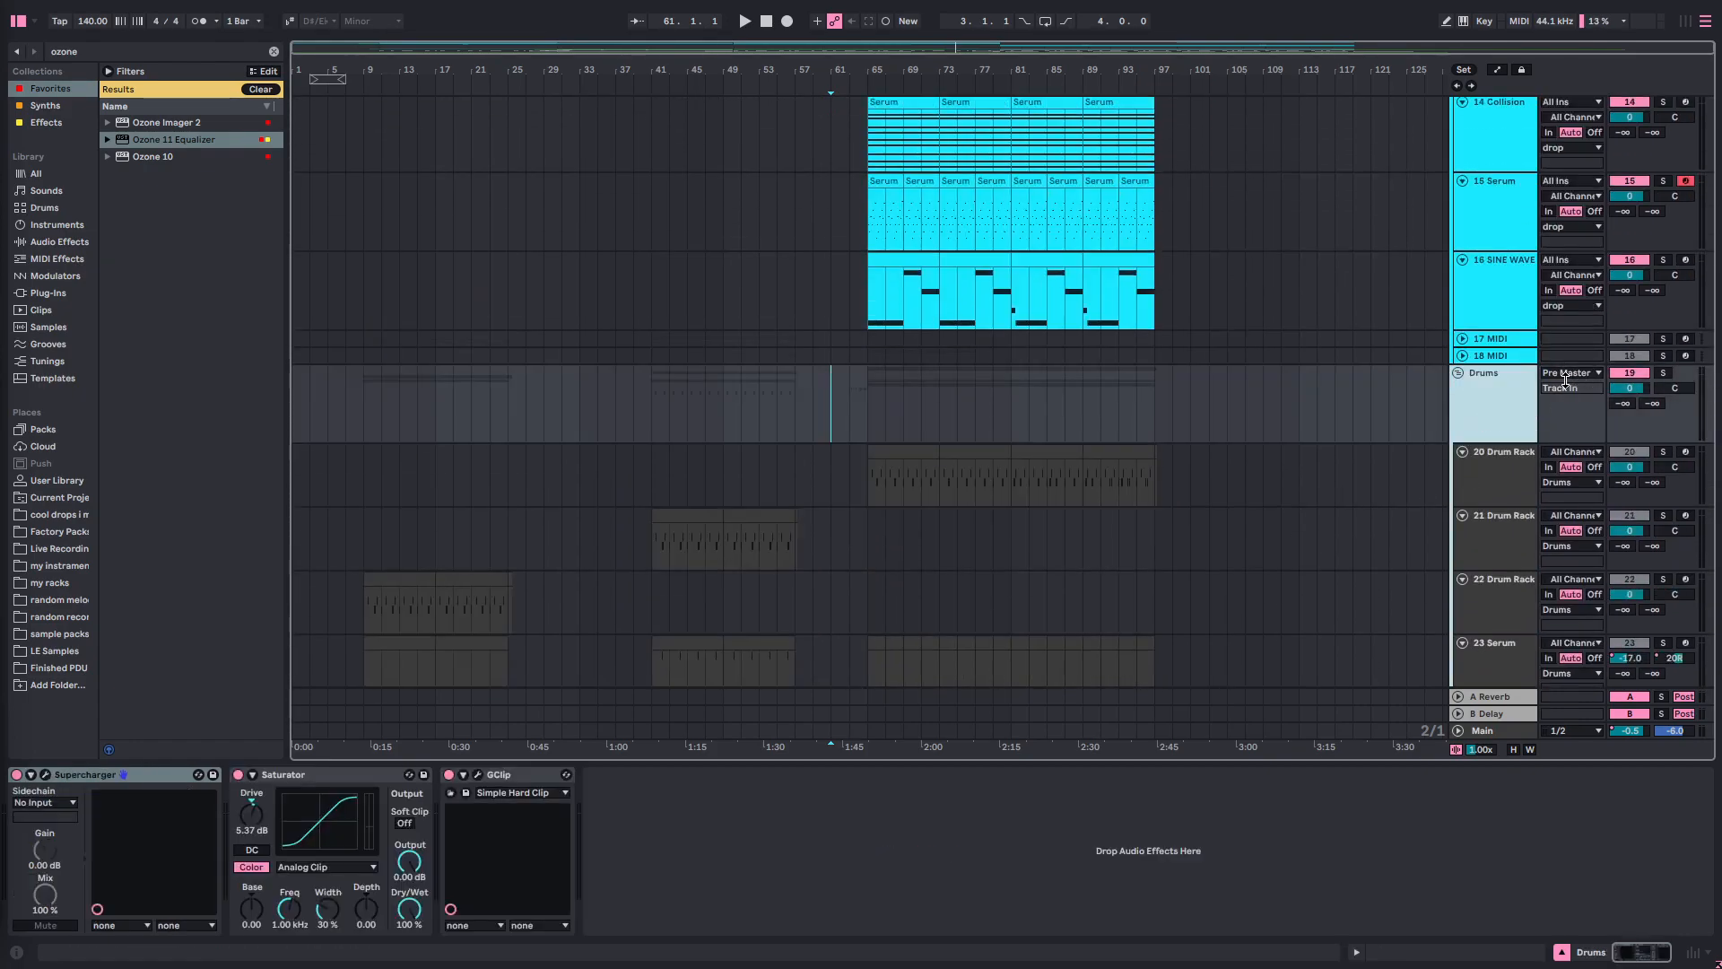
{"action": "scroll", "coordinate": [1387, 484], "scroll_direction": "down", "scroll_amount": 20}
{"action": "left_click", "coordinate": [1498, 575]}
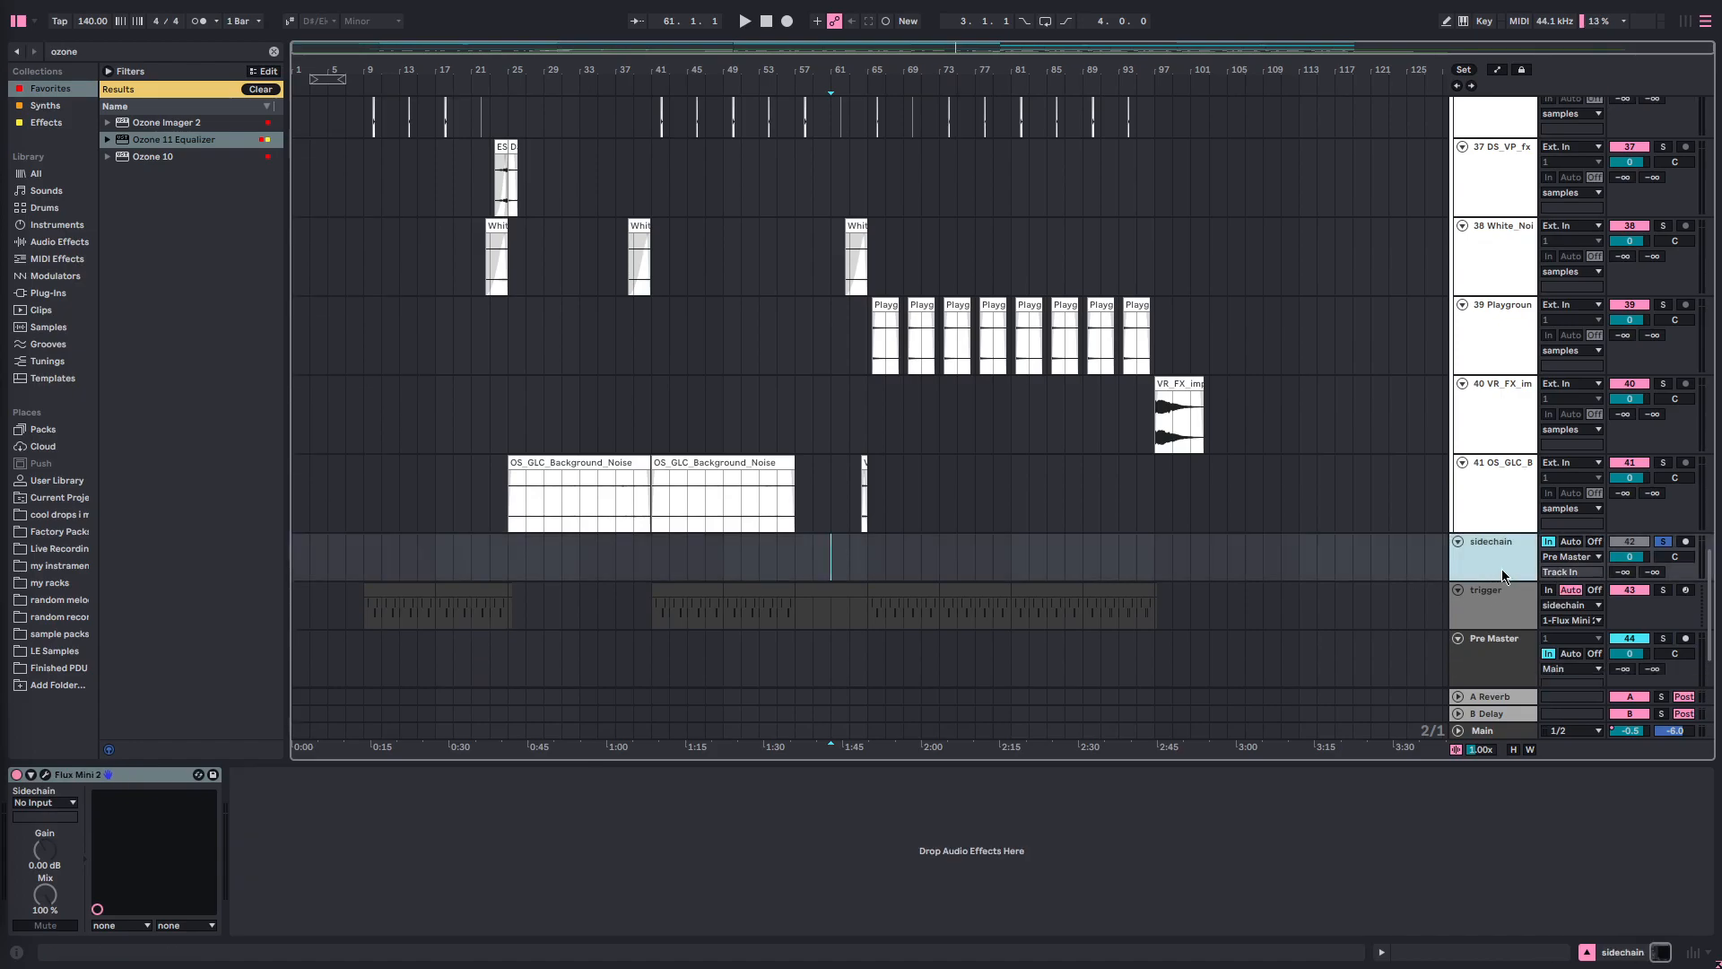
{"action": "scroll", "coordinate": [1496, 588], "scroll_direction": "down", "scroll_amount": 3}
{"action": "scroll", "coordinate": [1482, 563], "scroll_direction": "up", "scroll_amount": 1}
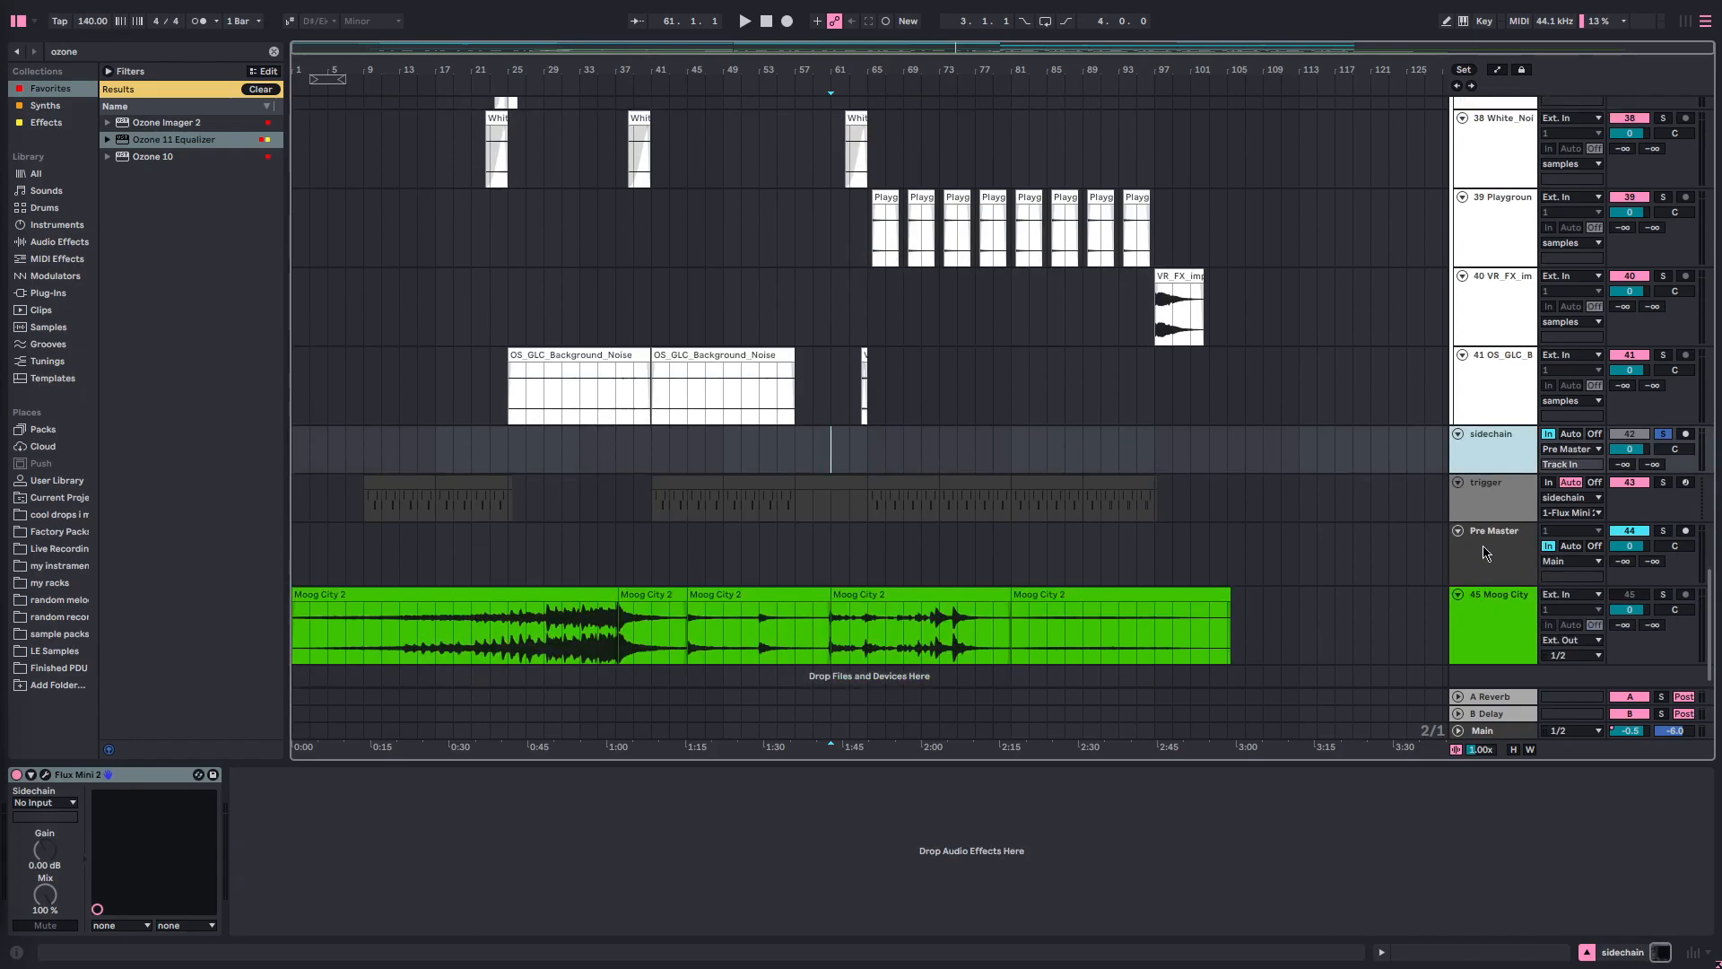
{"action": "scroll", "coordinate": [1094, 455], "scroll_direction": "down", "scroll_amount": 1}
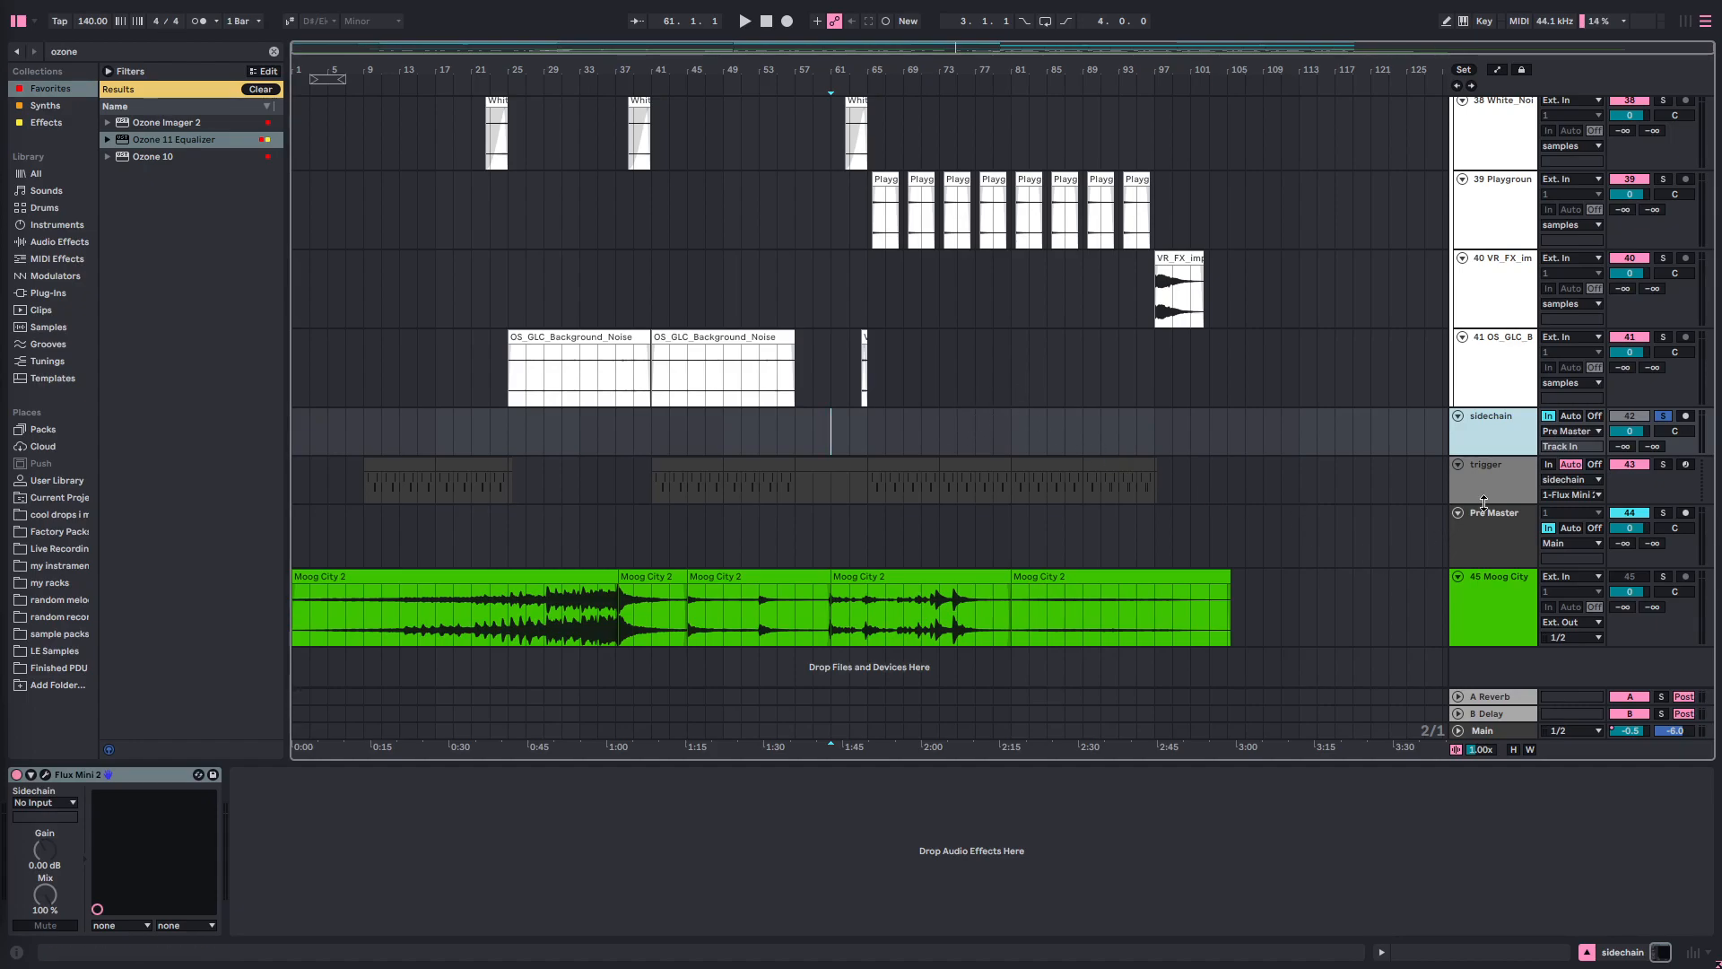
{"action": "left_click", "coordinate": [1489, 538]}
- Go back to the drop group's tracks and return to the Pre Master track
{"action": "scroll", "coordinate": [1434, 556], "scroll_direction": "up", "scroll_amount": 15}
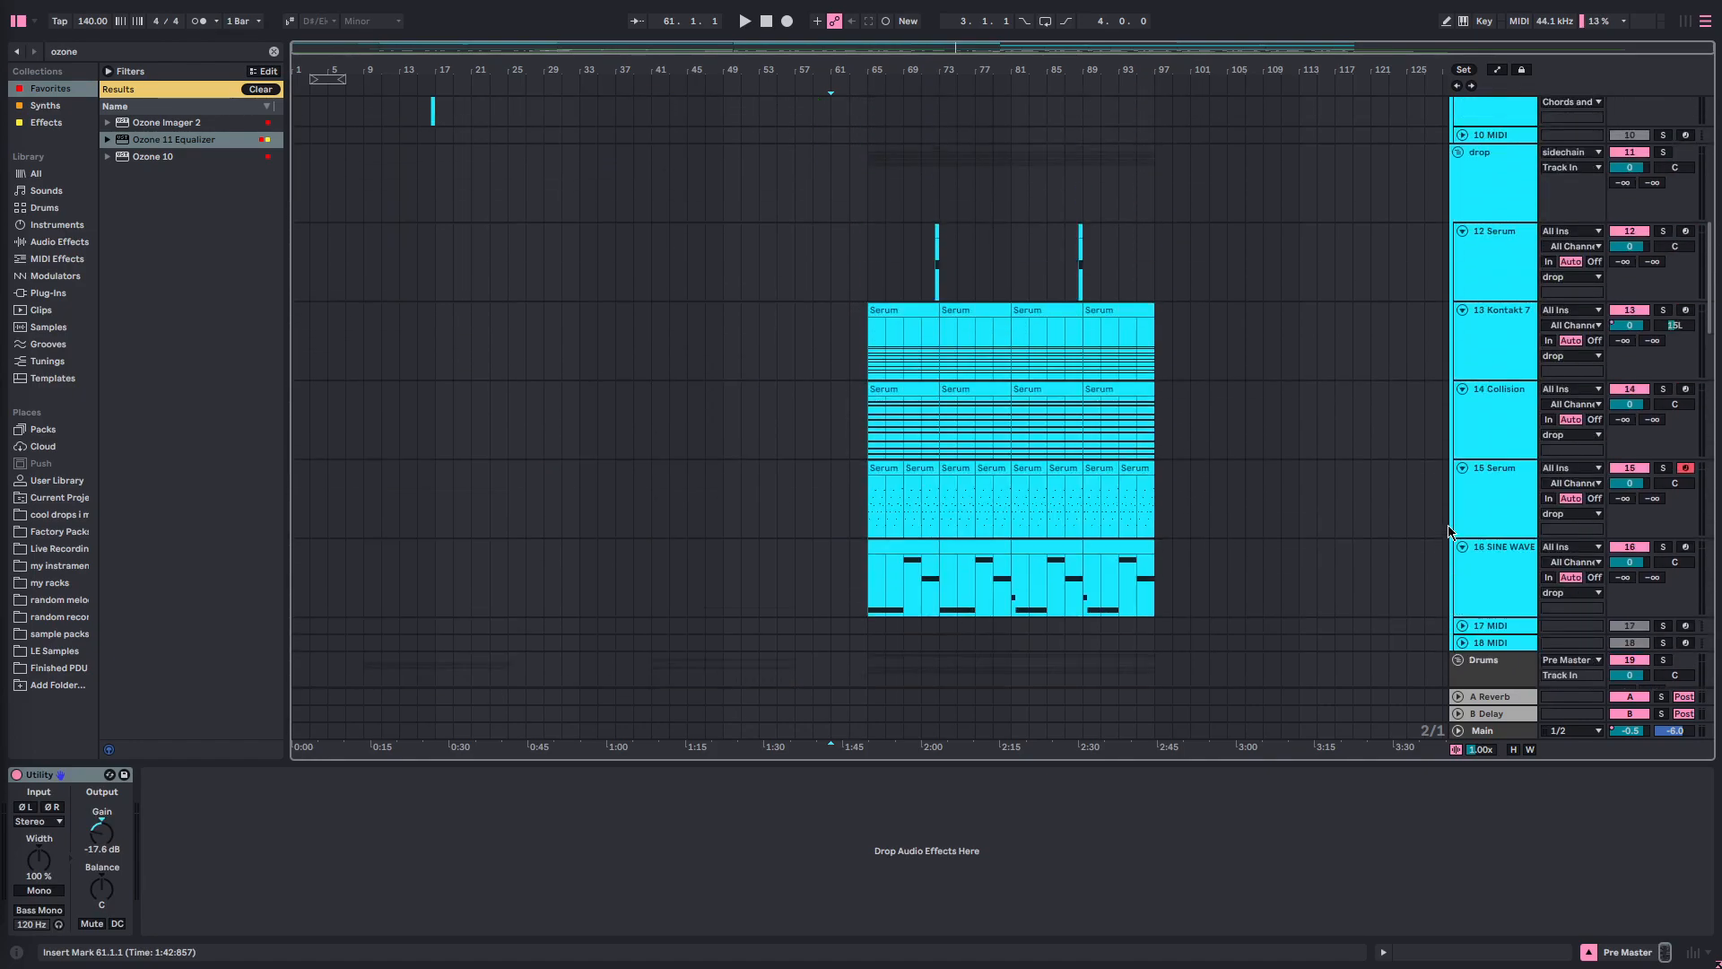
{"action": "left_click", "coordinate": [1513, 456]}
{"action": "scroll", "coordinate": [1488, 464], "scroll_direction": "down", "scroll_amount": 15}
{"action": "left_click", "coordinate": [1478, 547]}
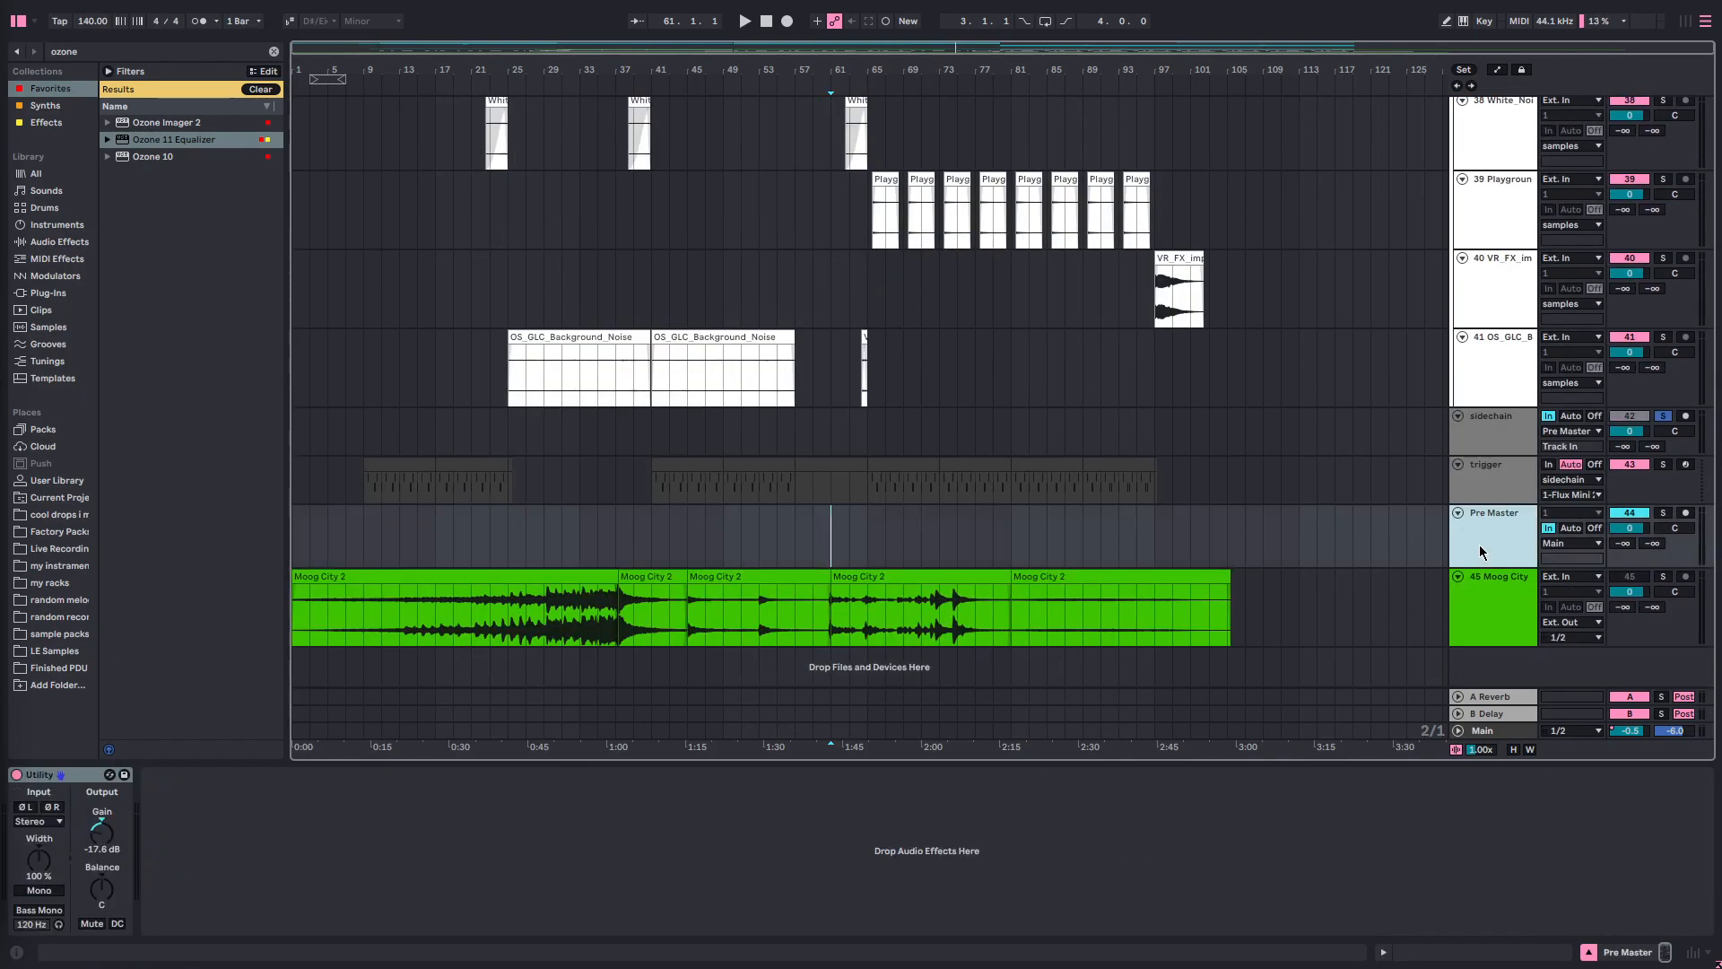
- Show the Main track's first devices, check the Pre Master Utility, and return to the Main track
{"action": "left_click", "coordinate": [1489, 732]}
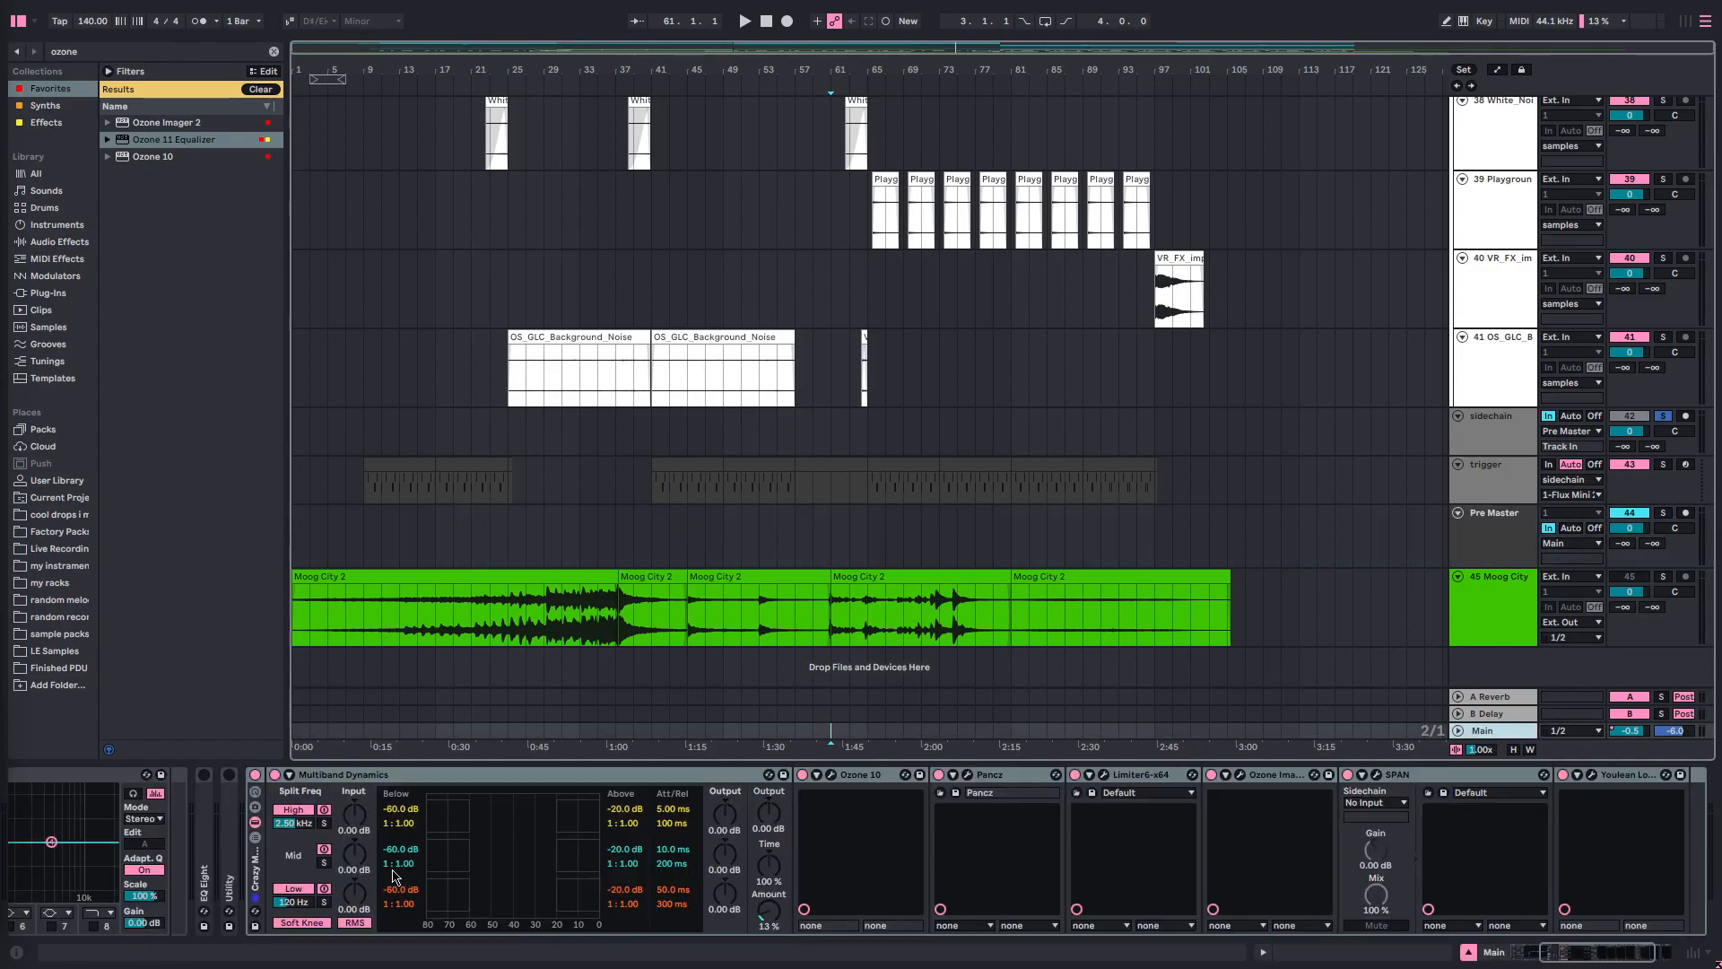
{"action": "scroll", "coordinate": [350, 865], "scroll_direction": "up", "scroll_amount": 5}
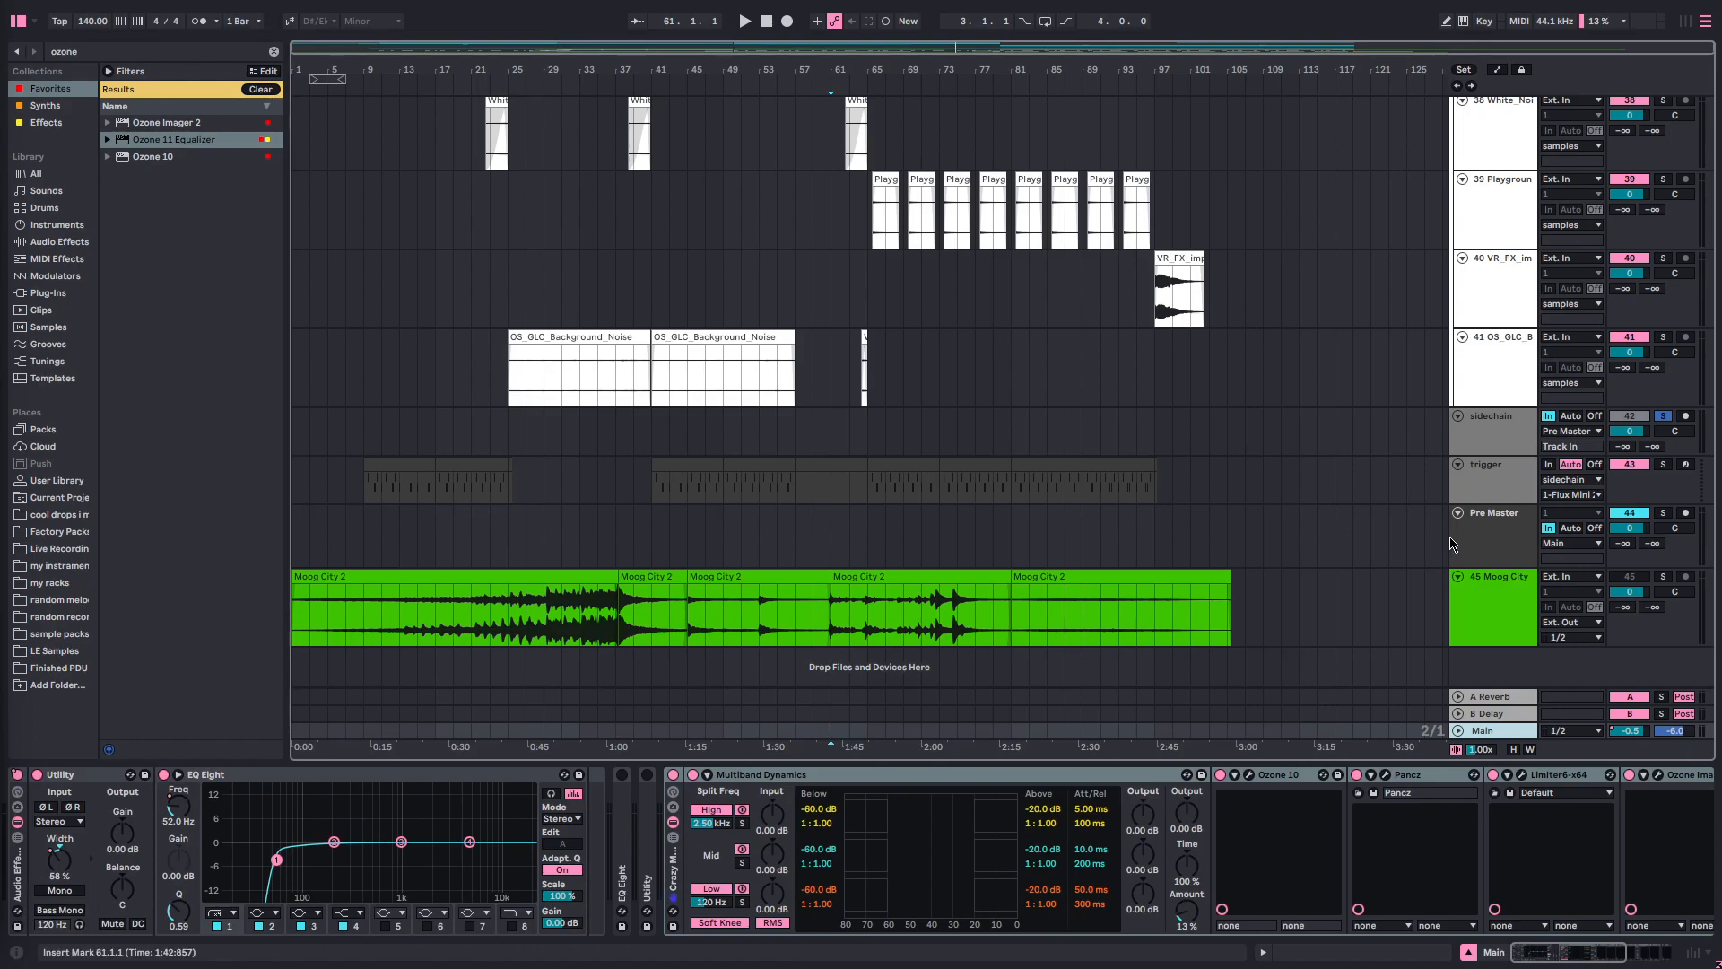
{"action": "left_click", "coordinate": [1440, 540]}
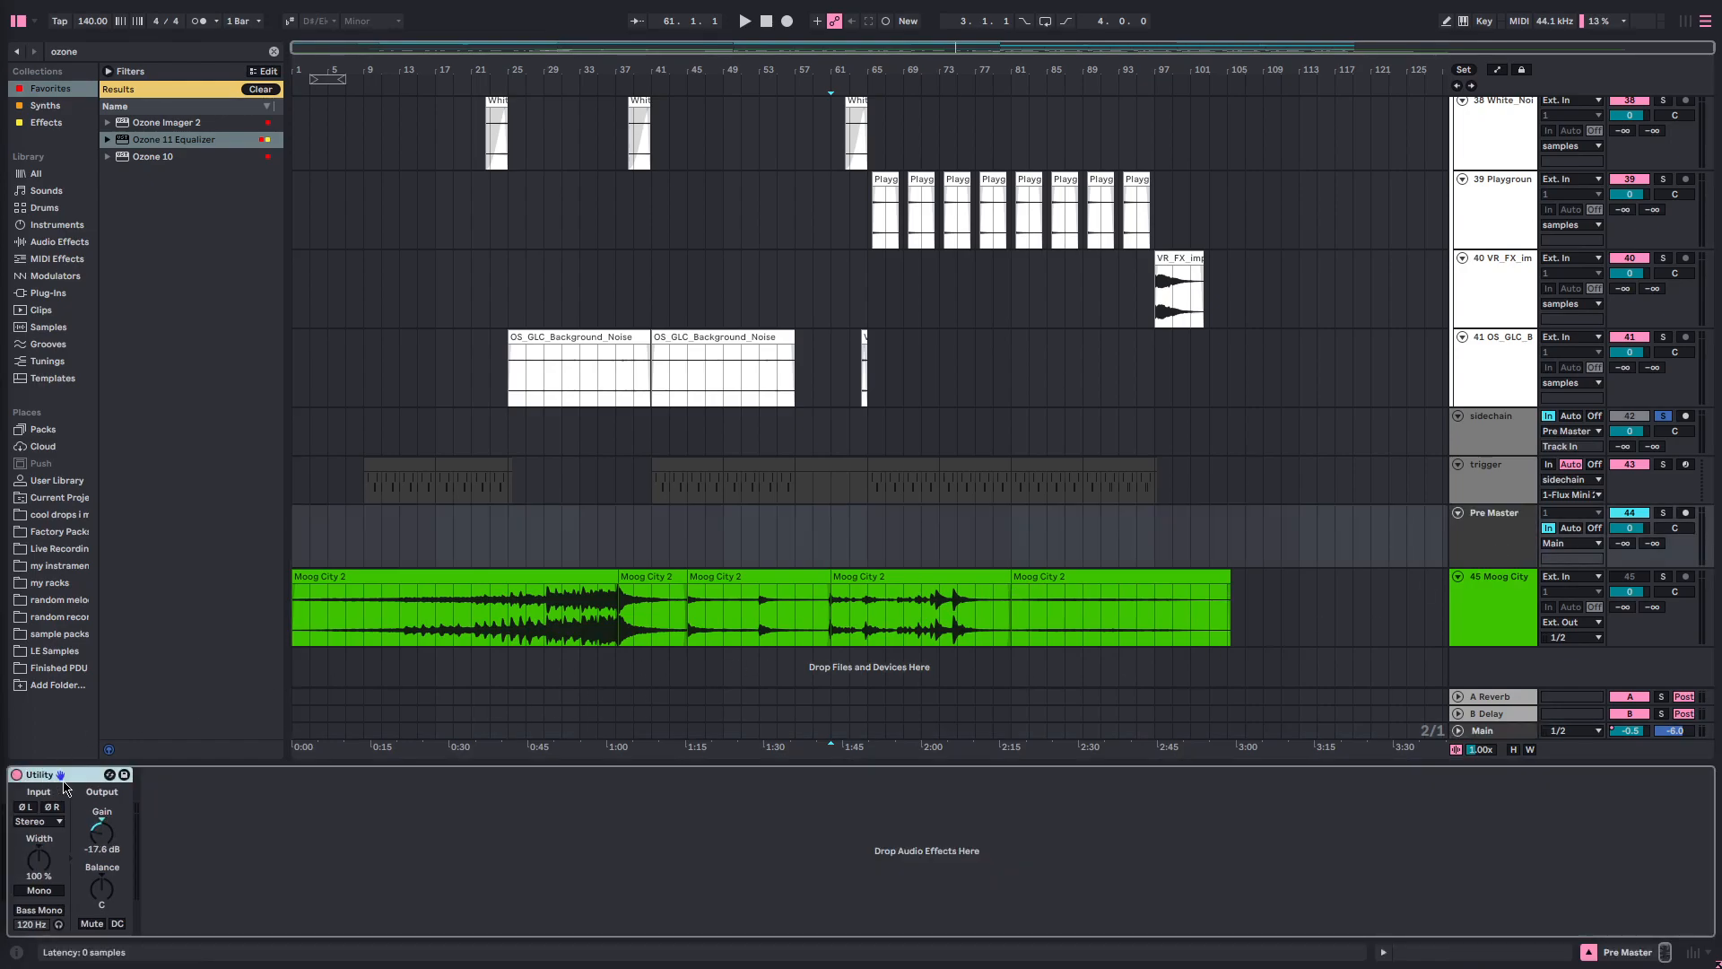
{"action": "left_click", "coordinate": [1489, 730]}
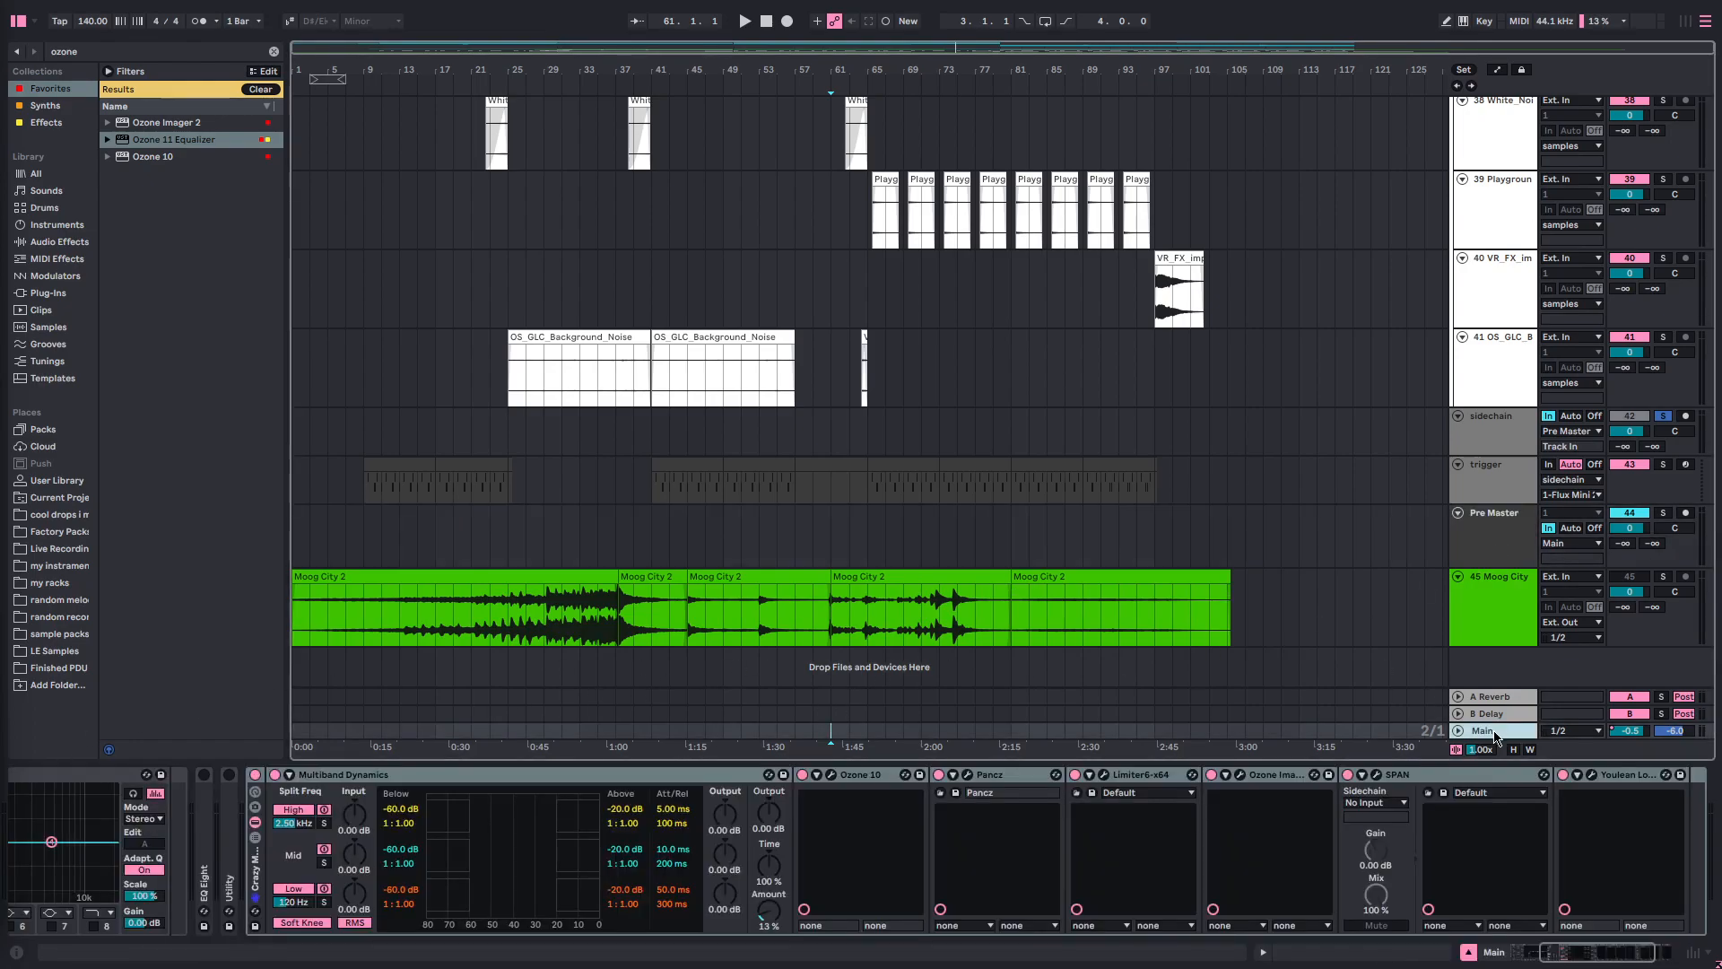
- Examine the Main track's Multiband Dynamics, including its Amount setting, and the devices that follow it
{"action": "scroll", "coordinate": [400, 834], "scroll_direction": "up", "scroll_amount": 2}
{"action": "left_click", "coordinate": [400, 776]}
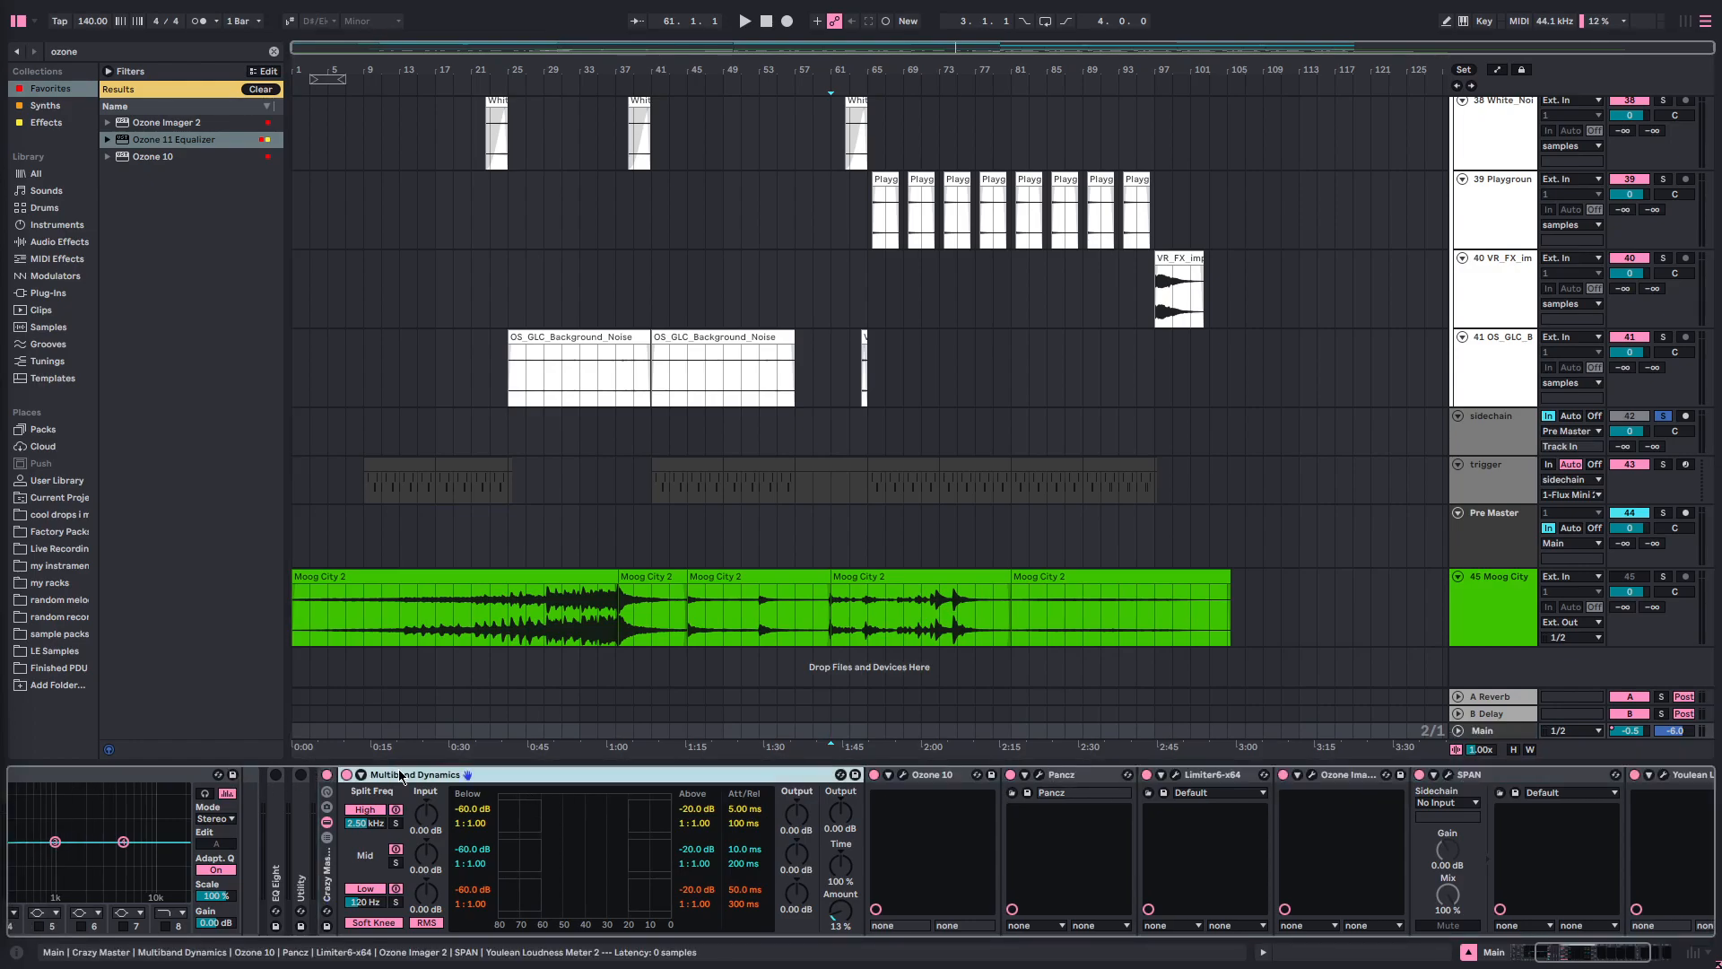
{"action": "scroll", "coordinate": [1110, 805], "scroll_direction": "down", "scroll_amount": 2}
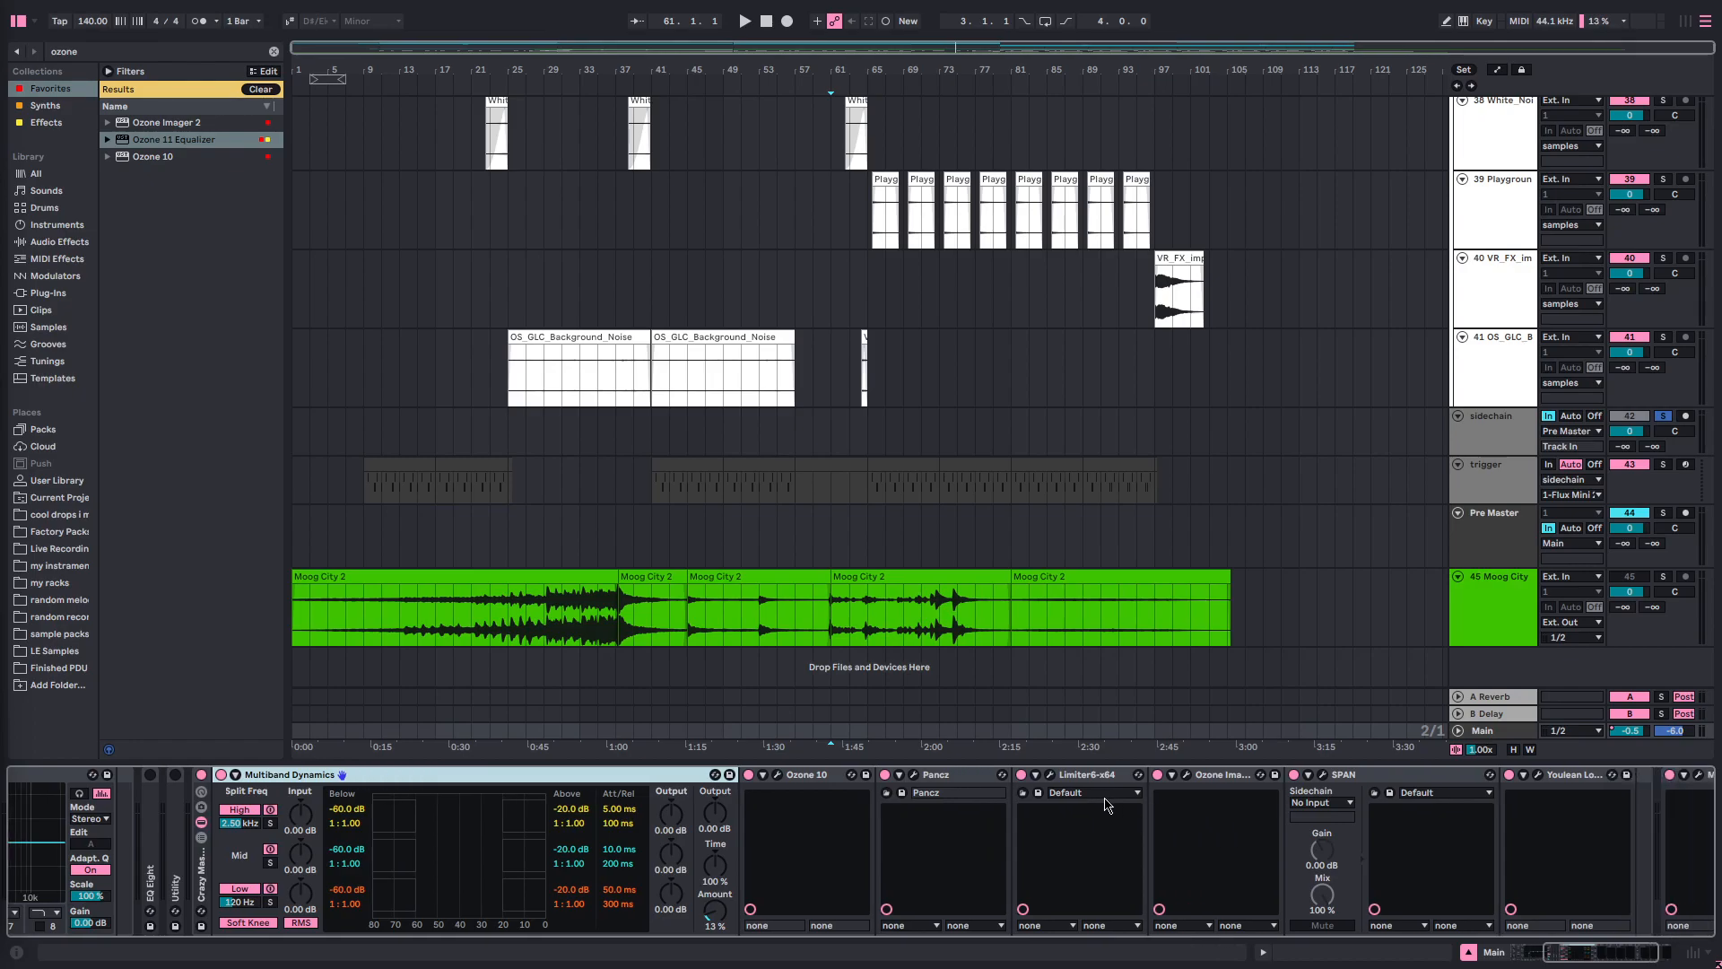
{"action": "scroll", "coordinate": [404, 807], "scroll_direction": "up", "scroll_amount": 2}
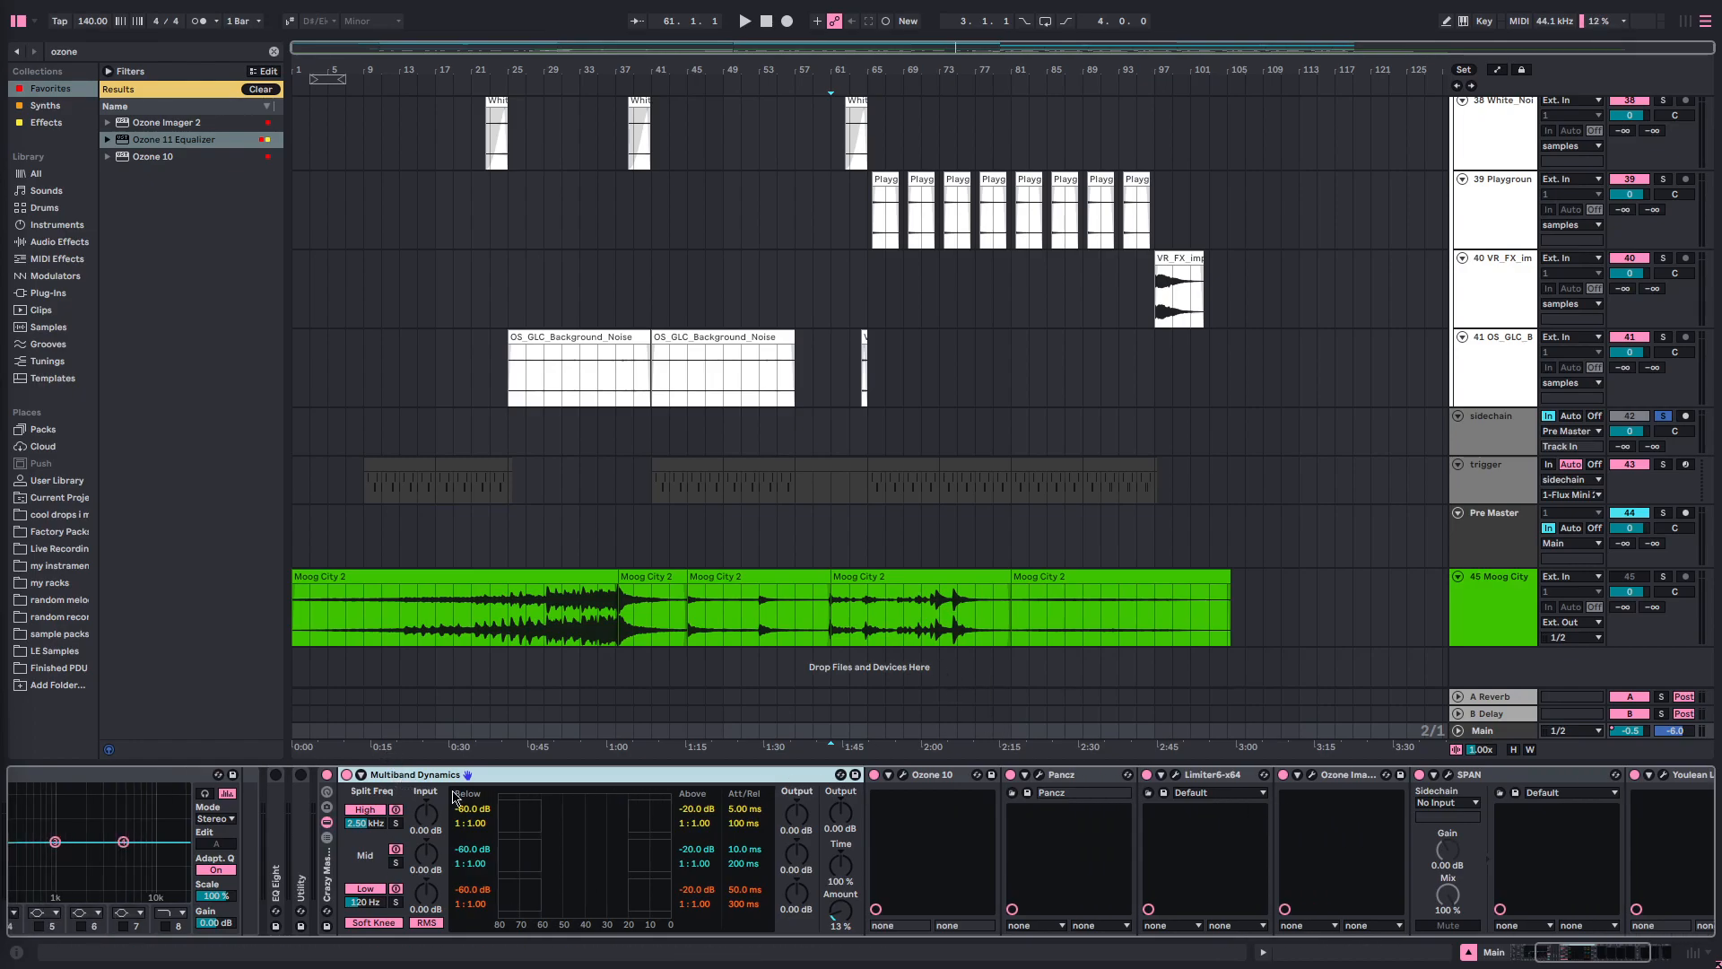
{"action": "scroll", "coordinate": [655, 808], "scroll_direction": "down", "scroll_amount": 2}
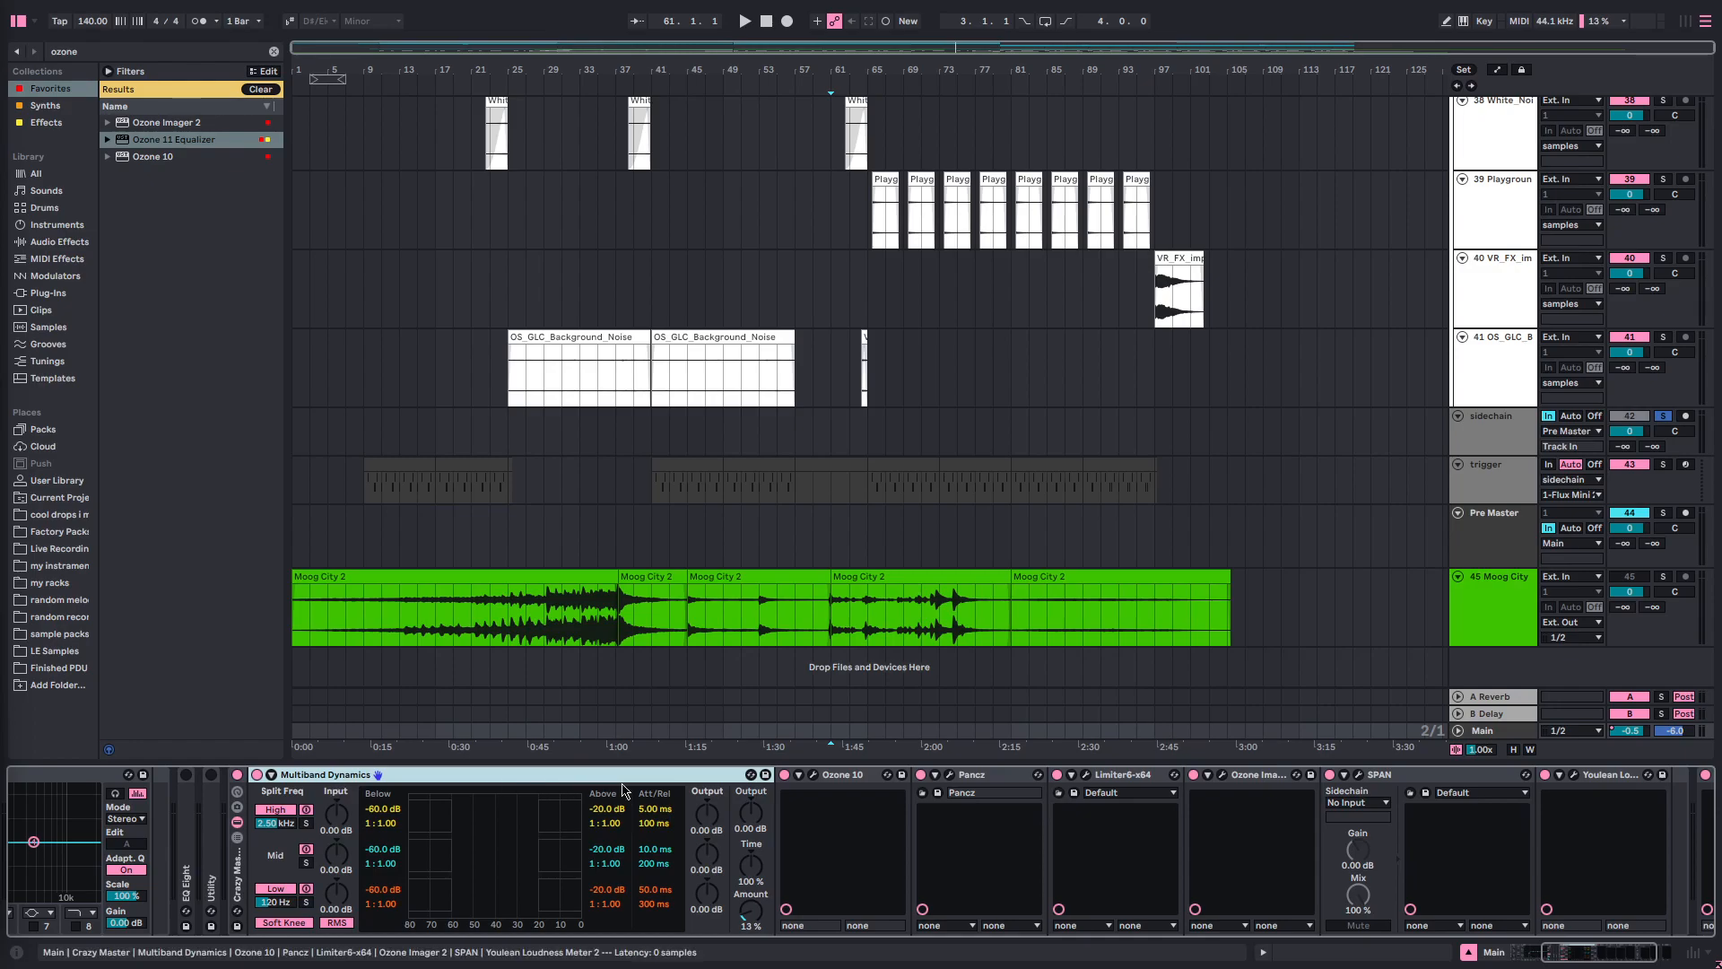
{"action": "left_click", "coordinate": [751, 908]}
- Open Ozone 10 from the Main track and compare the mid and side curves of its Equalizer 1 module
{"action": "left_click", "coordinate": [843, 777]}
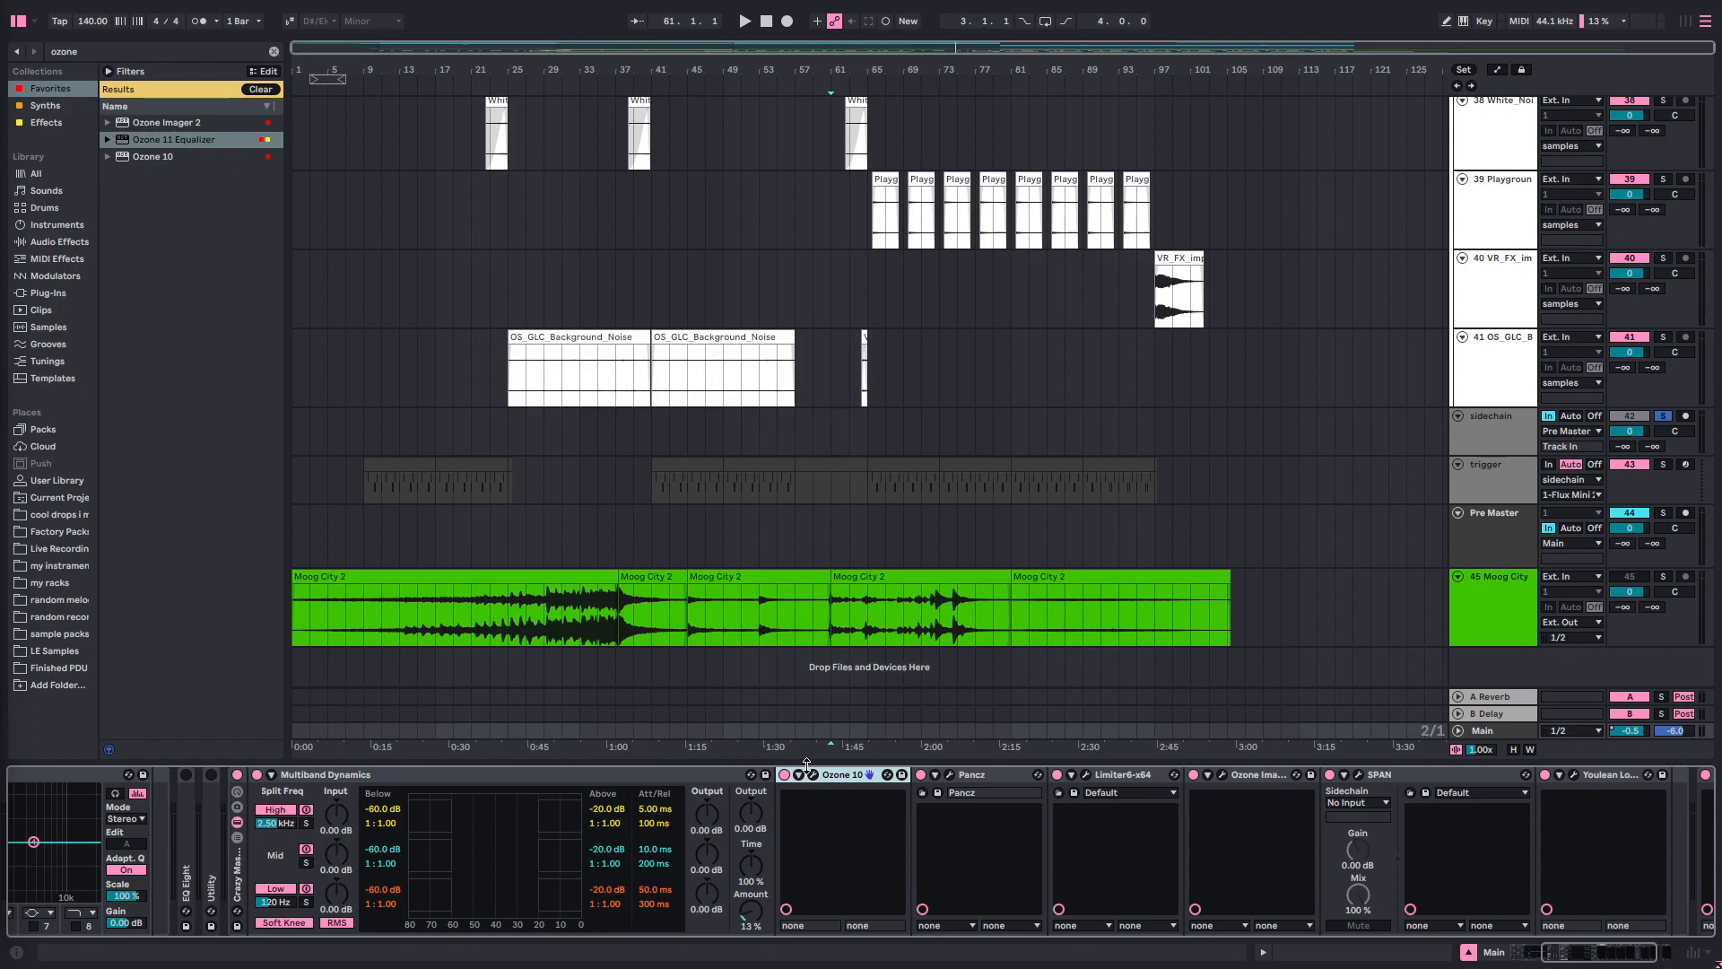
{"action": "left_click", "coordinate": [814, 775]}
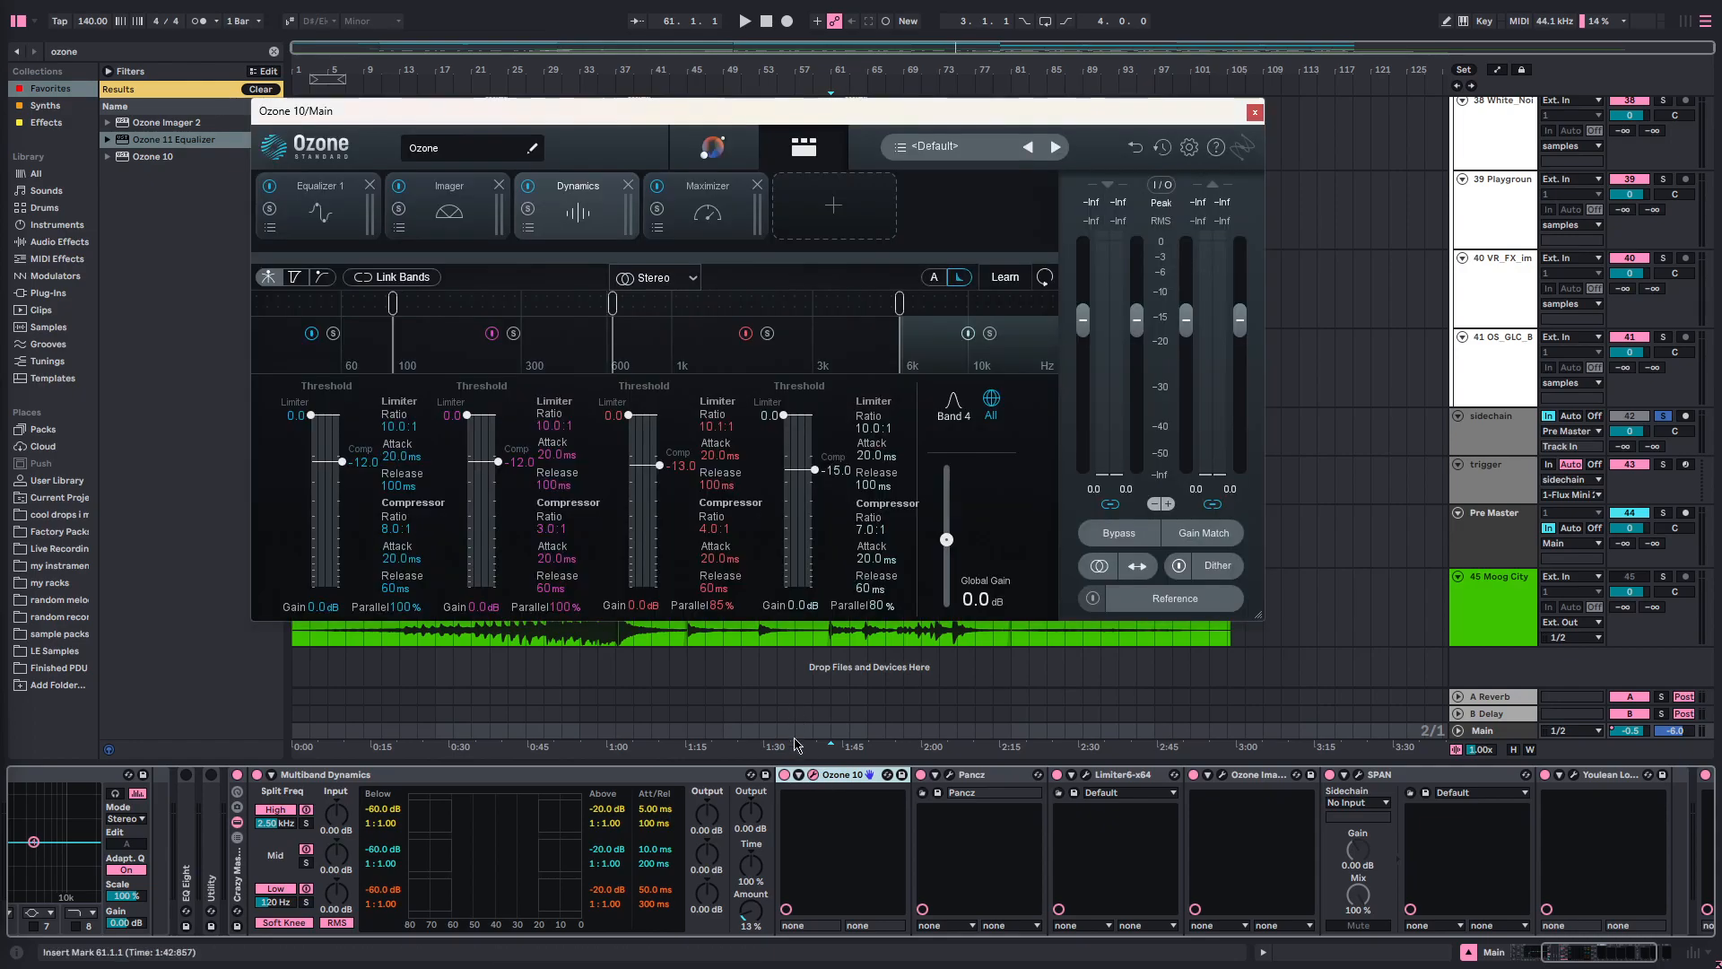
{"action": "left_click", "coordinate": [316, 231]}
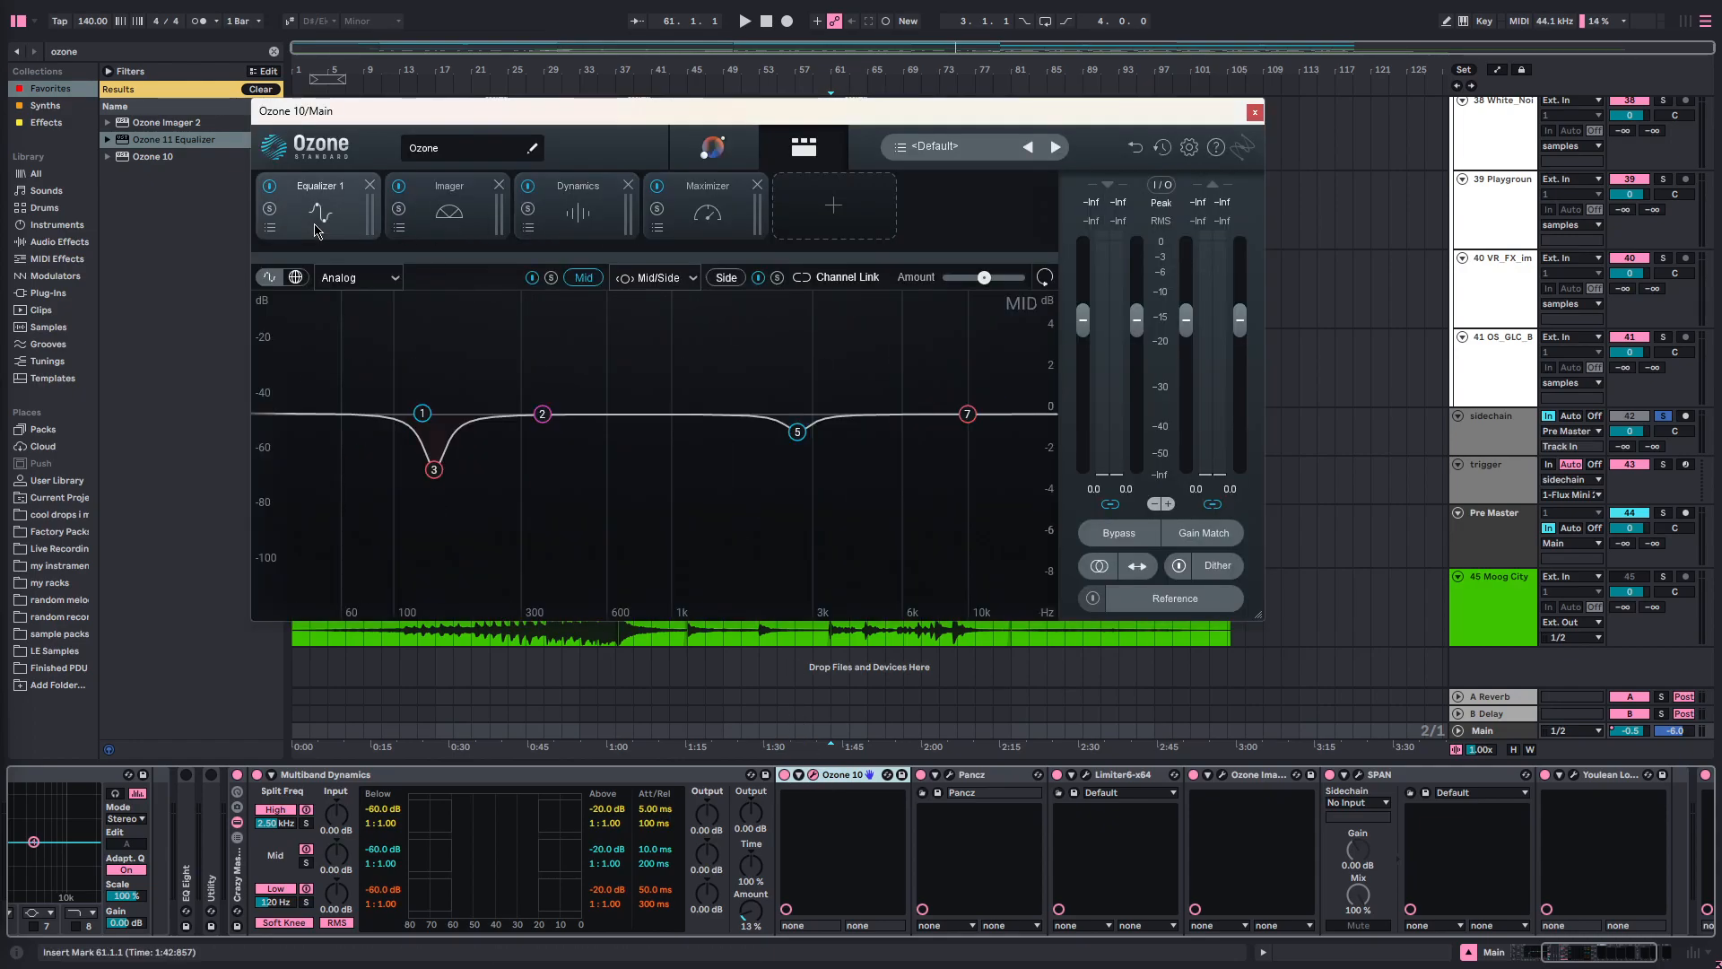
{"action": "left_click", "coordinate": [726, 279]}
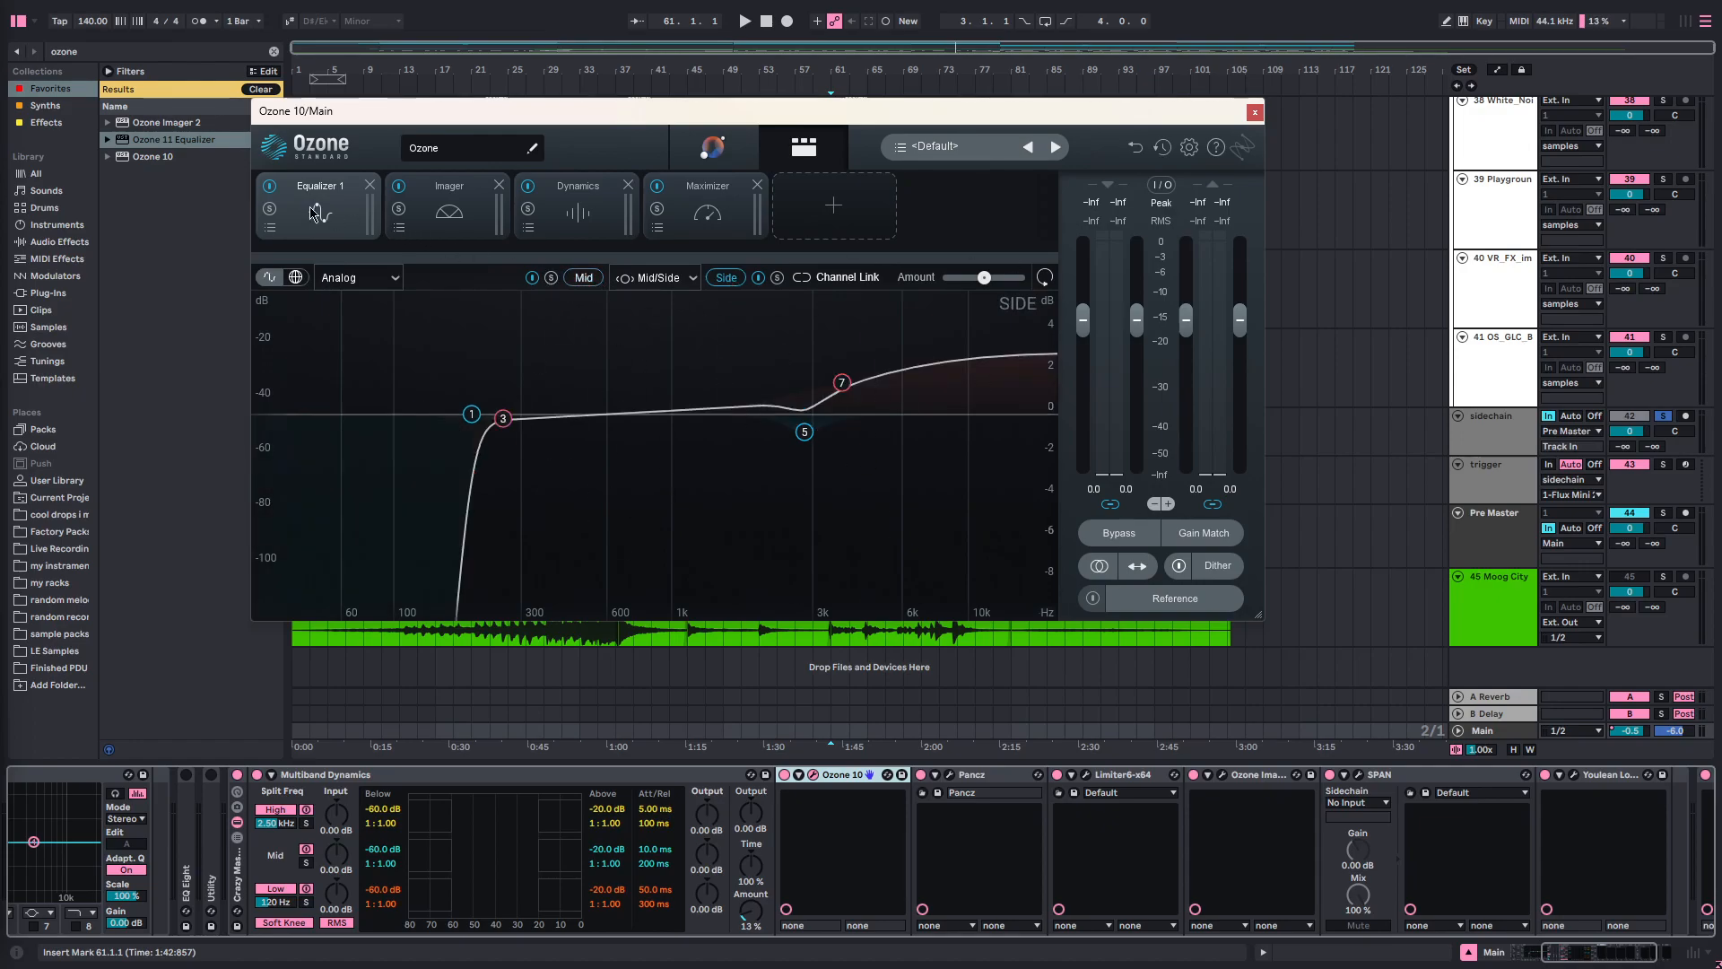
{"action": "left_click", "coordinate": [583, 278]}
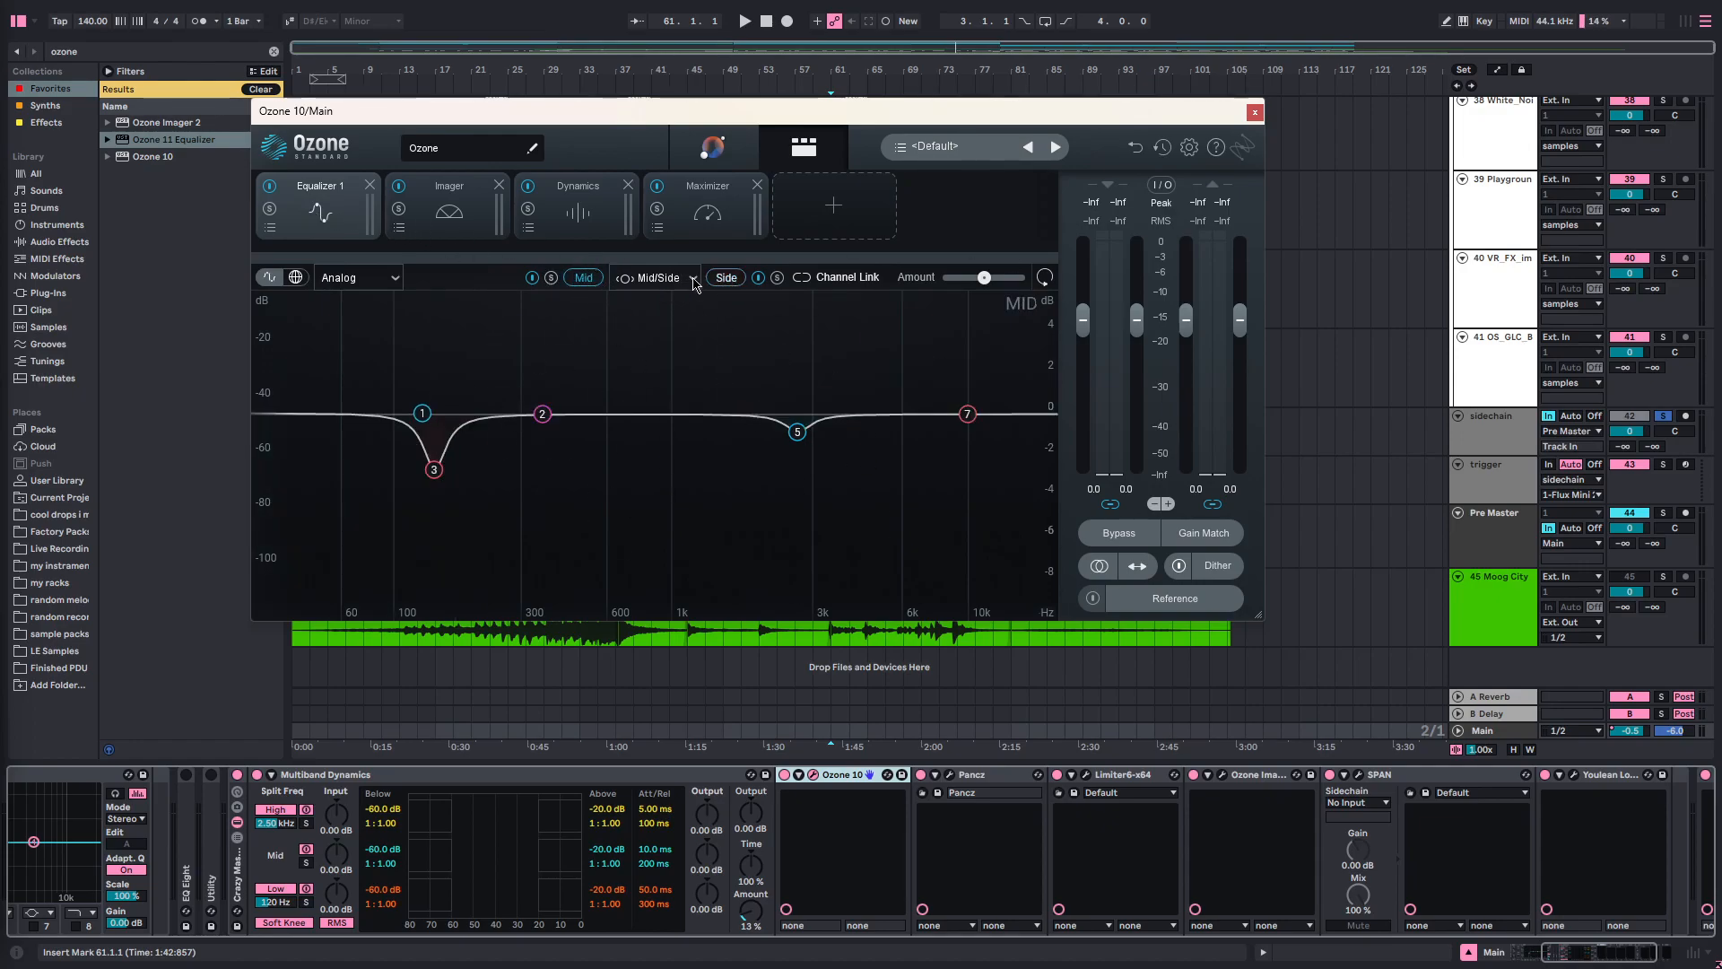
{"action": "left_click", "coordinate": [726, 278]}
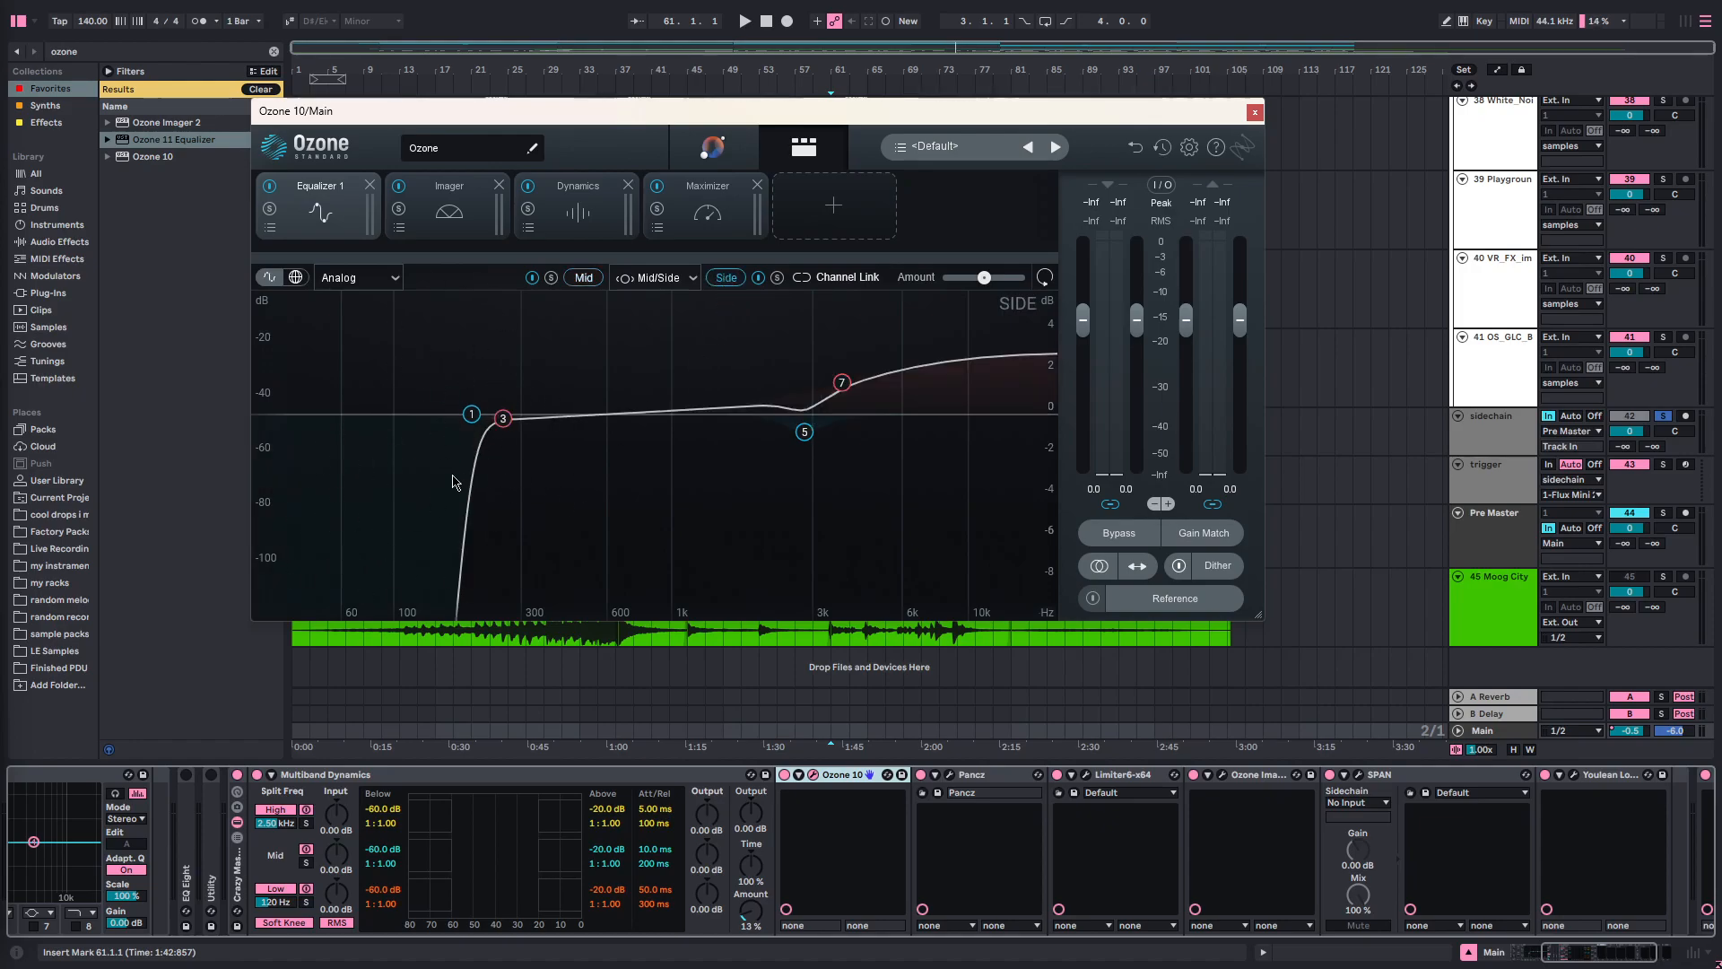
{"action": "left_click", "coordinate": [588, 285]}
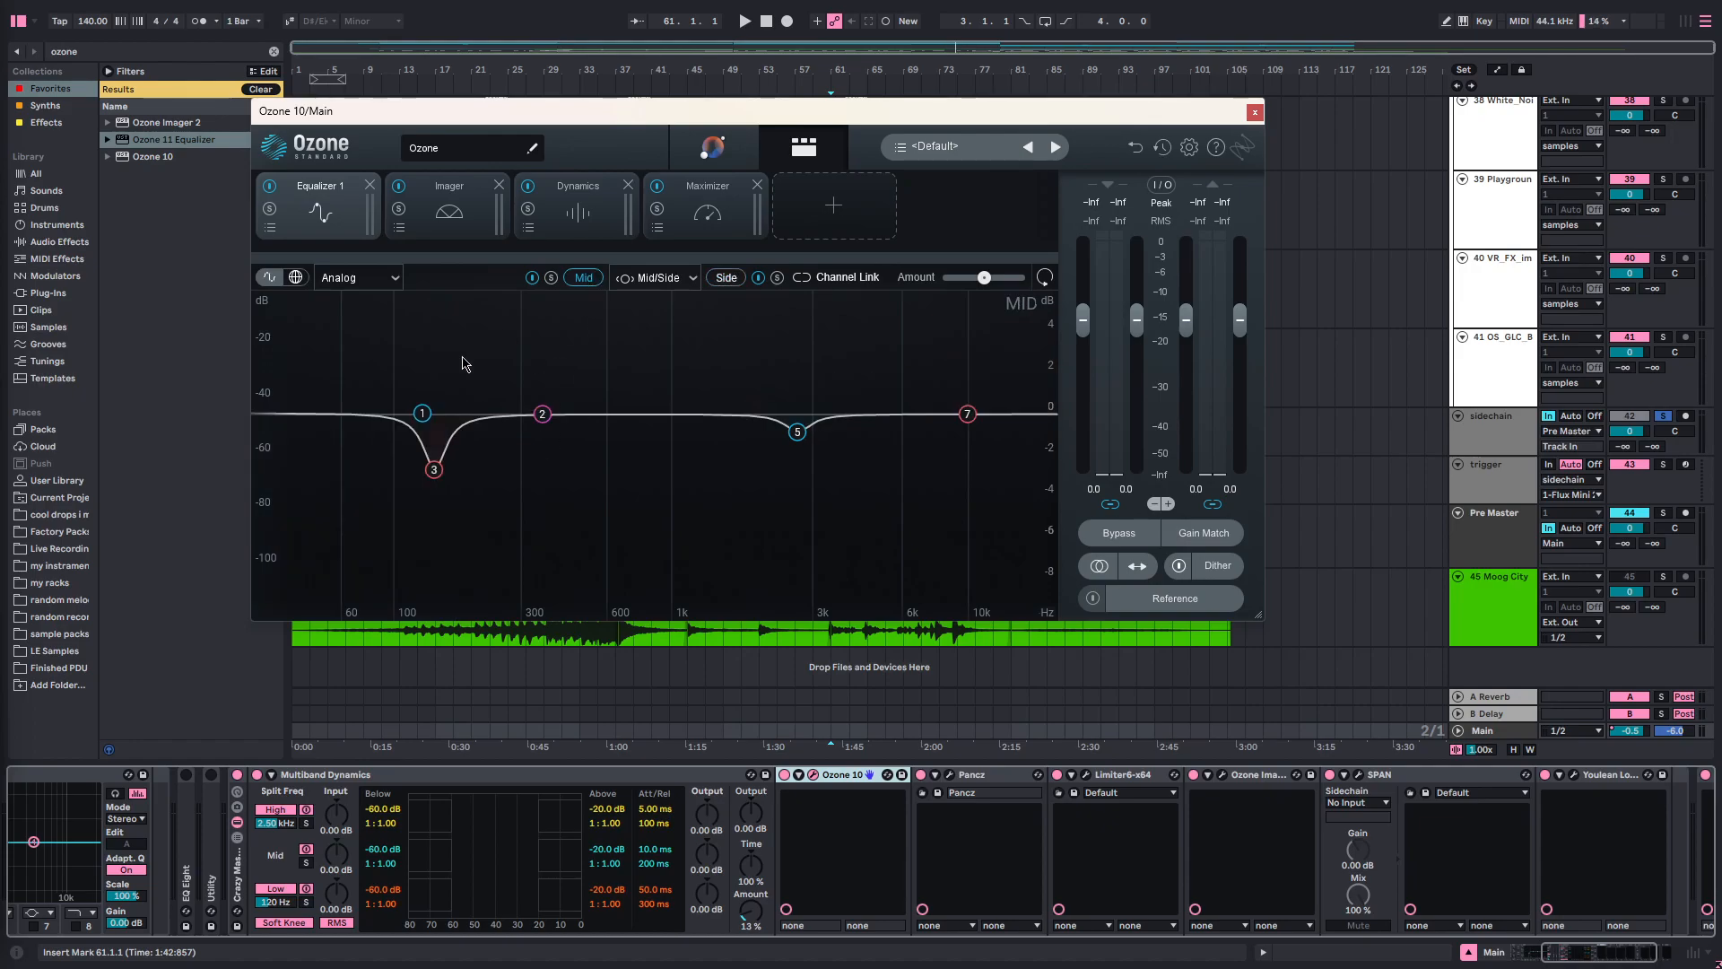
{"action": "left_click", "coordinate": [713, 280]}
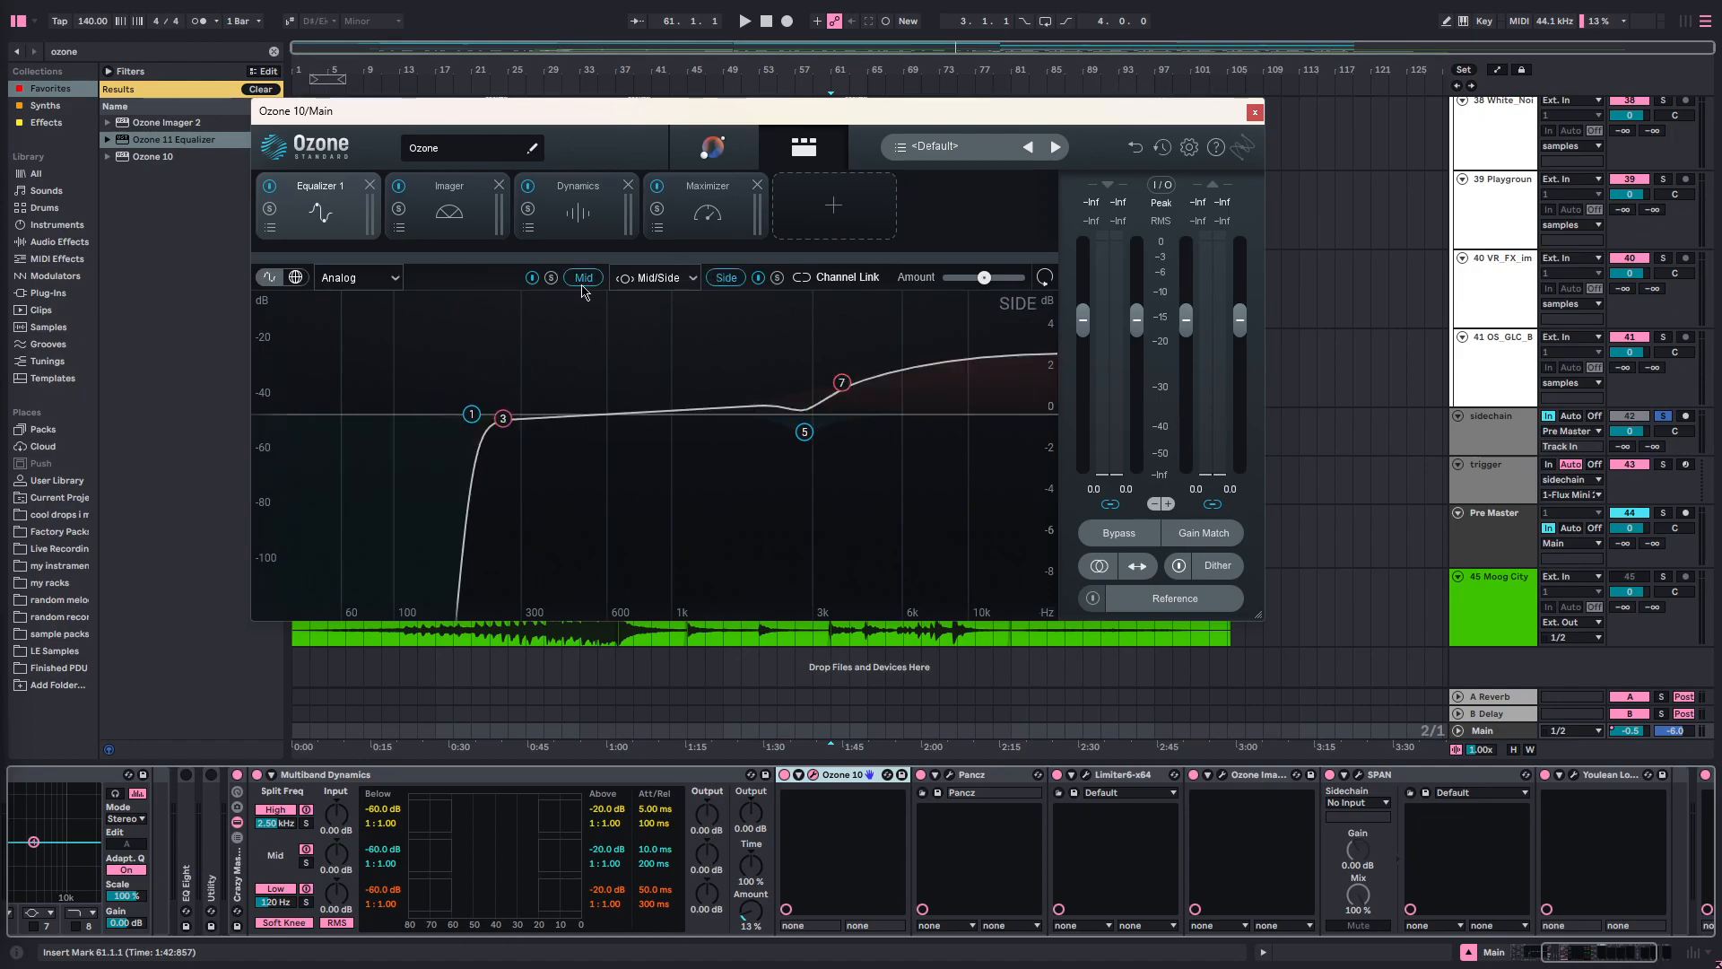
{"action": "left_click", "coordinate": [583, 287]}
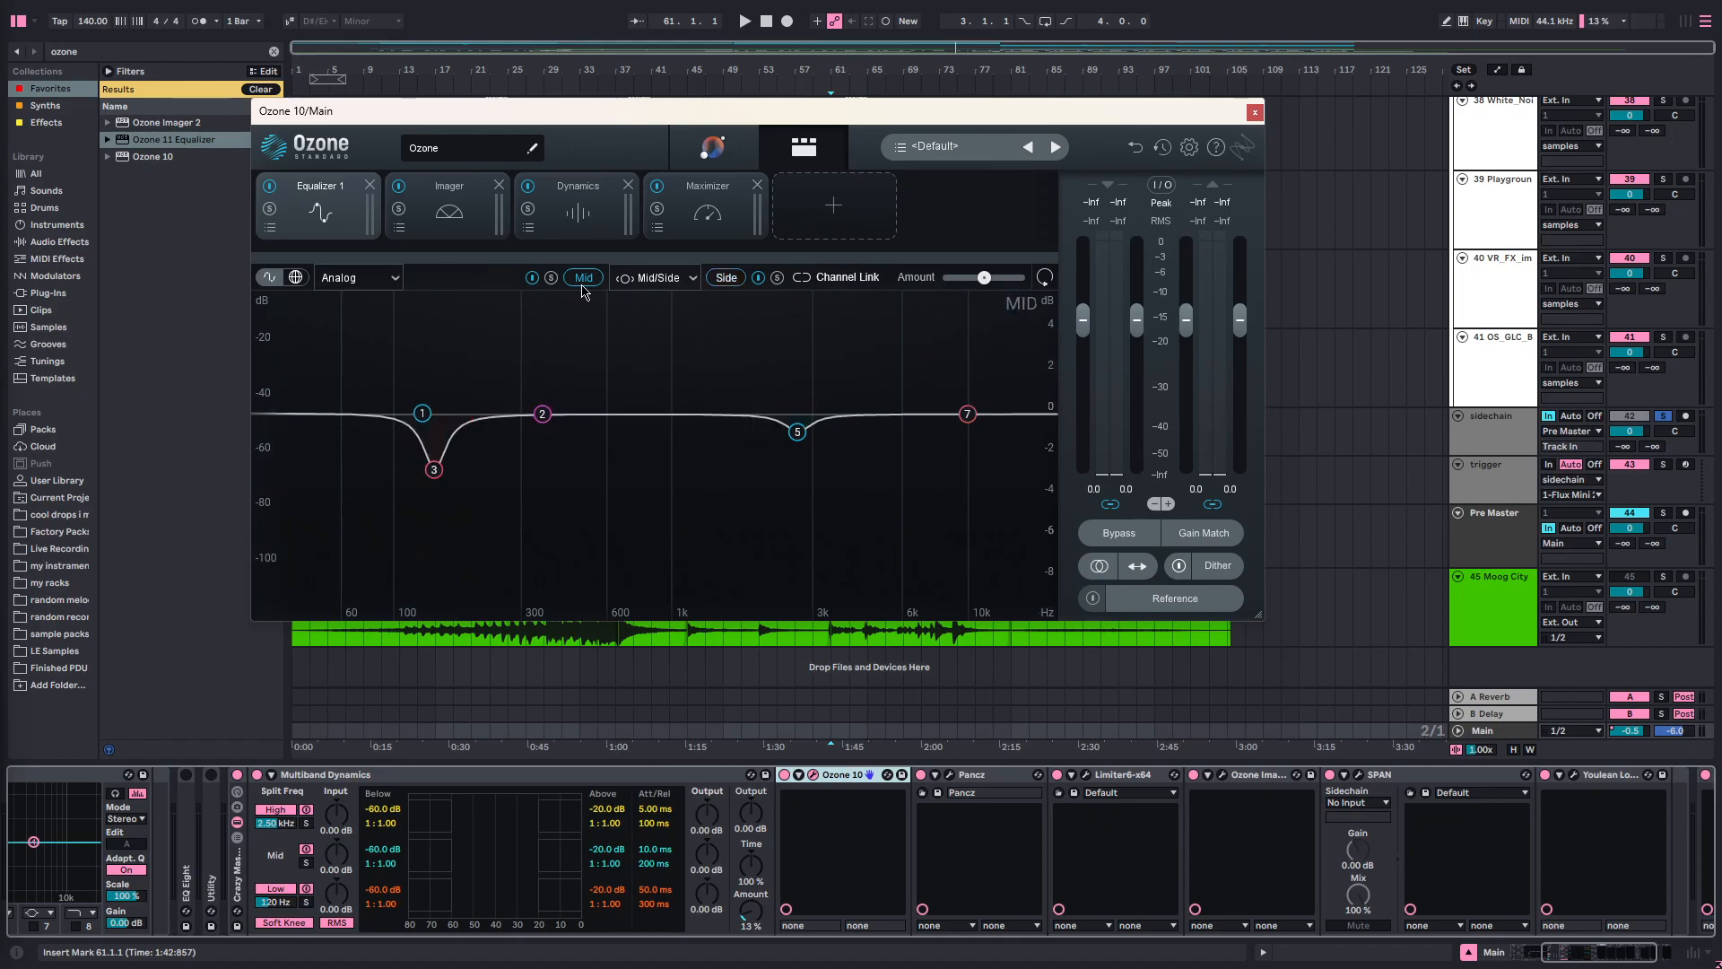
- Look through the Imager, Dynamics and Equalizer 1 modules in Ozone 10, finishing on the Maximizer
{"action": "left_click", "coordinate": [451, 220]}
{"action": "left_click", "coordinate": [568, 235]}
{"action": "left_click", "coordinate": [435, 223]}
{"action": "left_click", "coordinate": [324, 213]}
{"action": "left_click", "coordinate": [473, 218]}
{"action": "left_click", "coordinate": [590, 218]}
{"action": "left_click", "coordinate": [713, 213]}
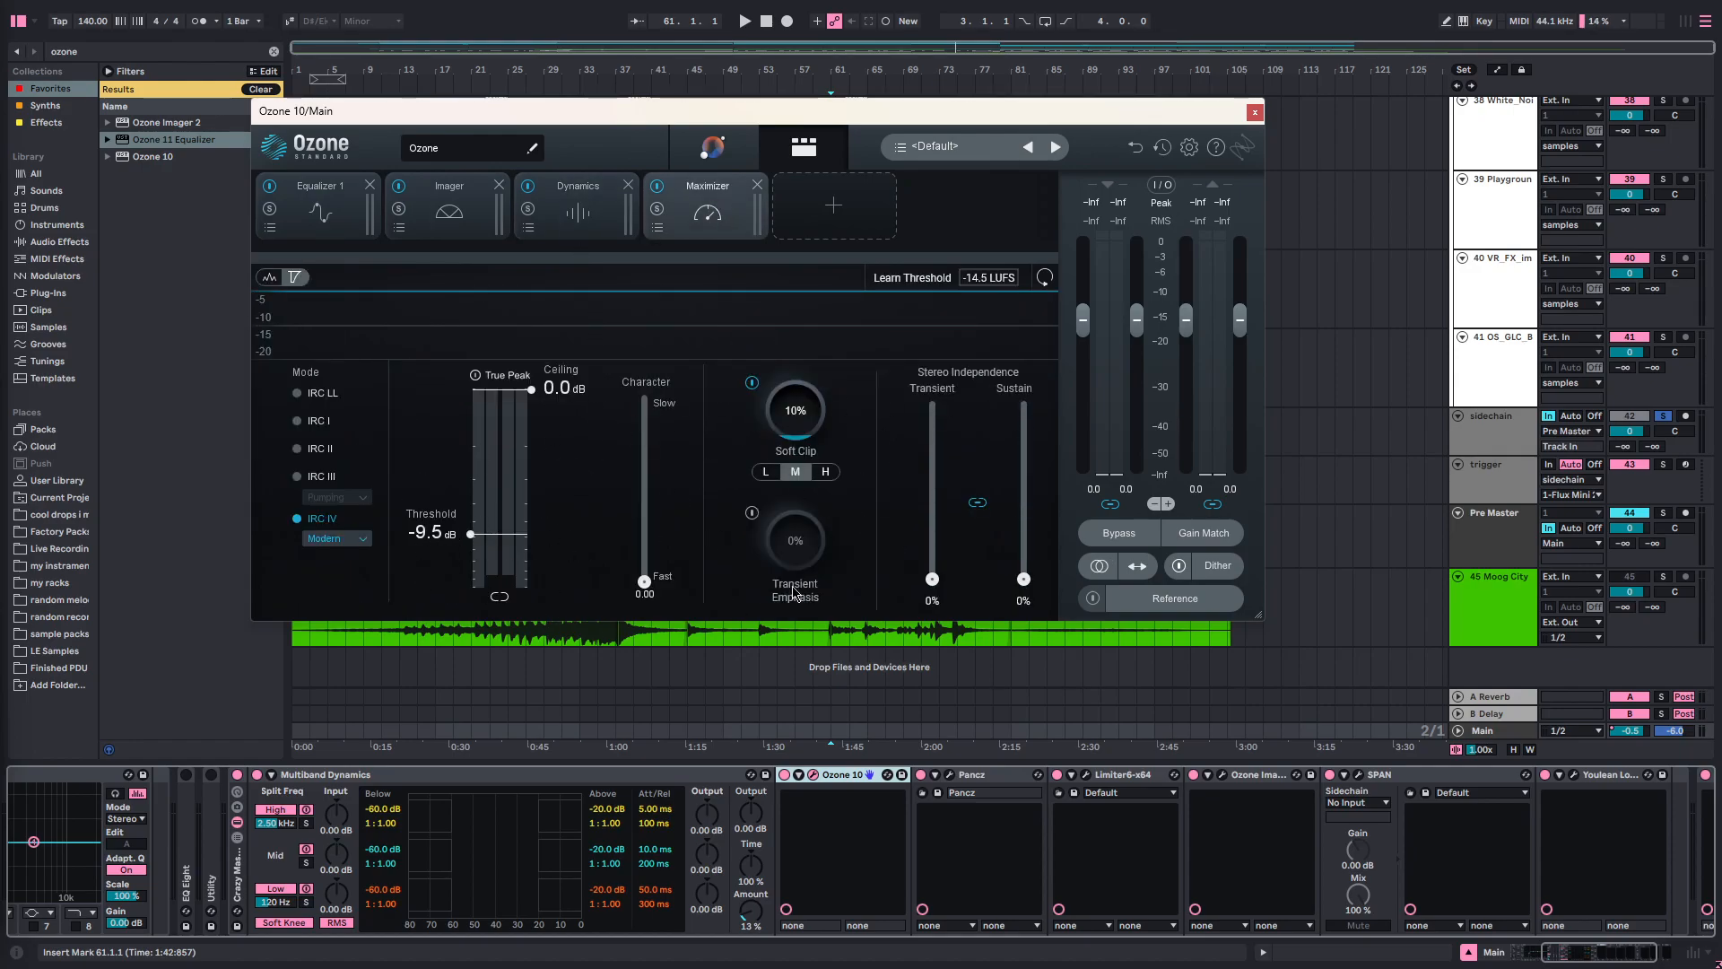
- Look over the settings of Ozone 10's Dynamics, Imager and Equalizer 1 modules, finishing on Equalizer 1
{"action": "left_click", "coordinate": [567, 219]}
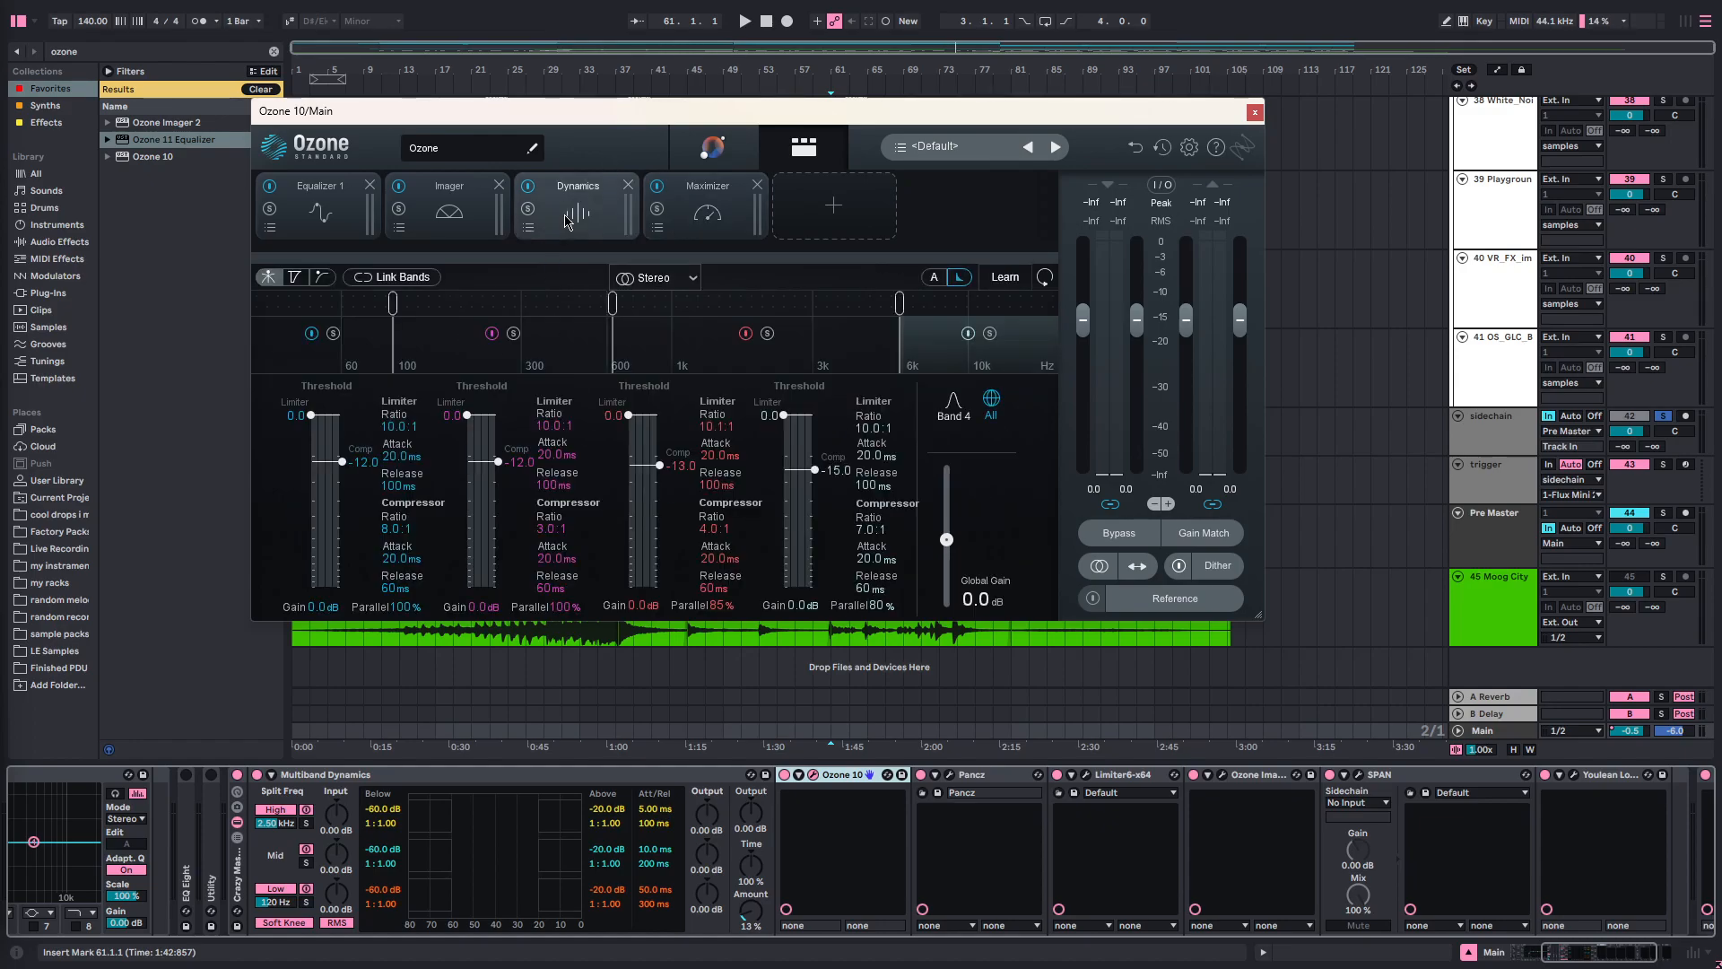
{"action": "left_click", "coordinate": [323, 215]}
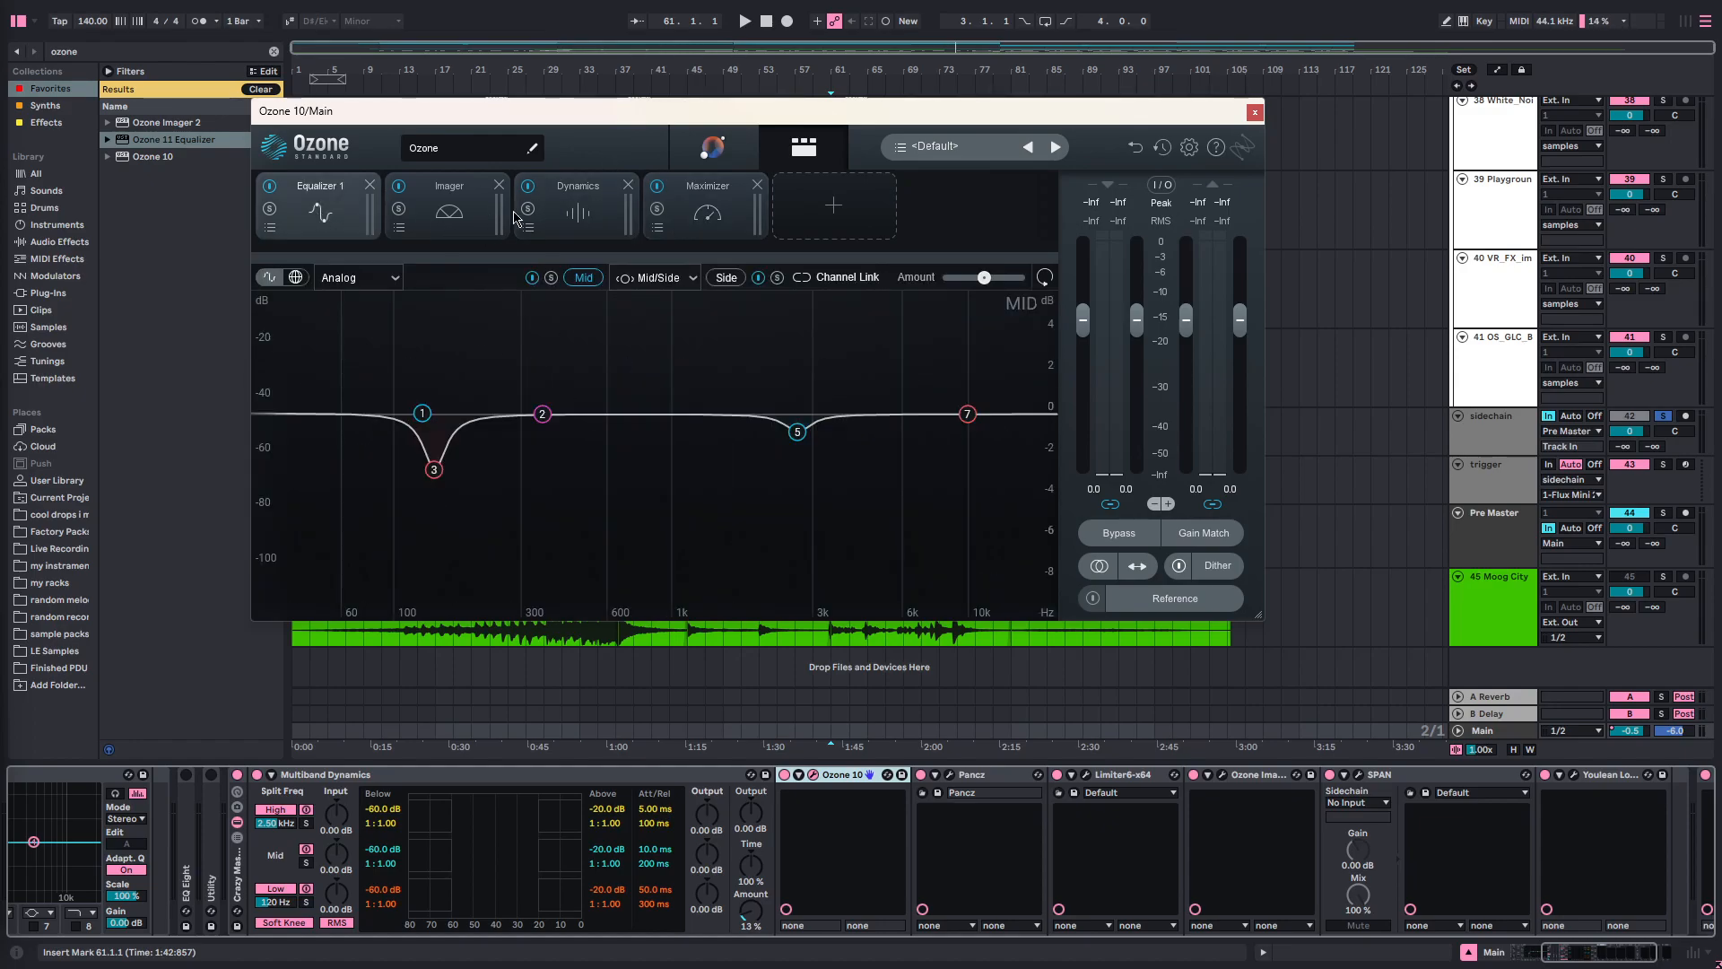
{"action": "left_click", "coordinate": [449, 235]}
{"action": "left_click", "coordinate": [577, 244]}
{"action": "left_click", "coordinate": [427, 227]}
{"action": "left_click", "coordinate": [303, 213]}
{"action": "left_click", "coordinate": [422, 211]}
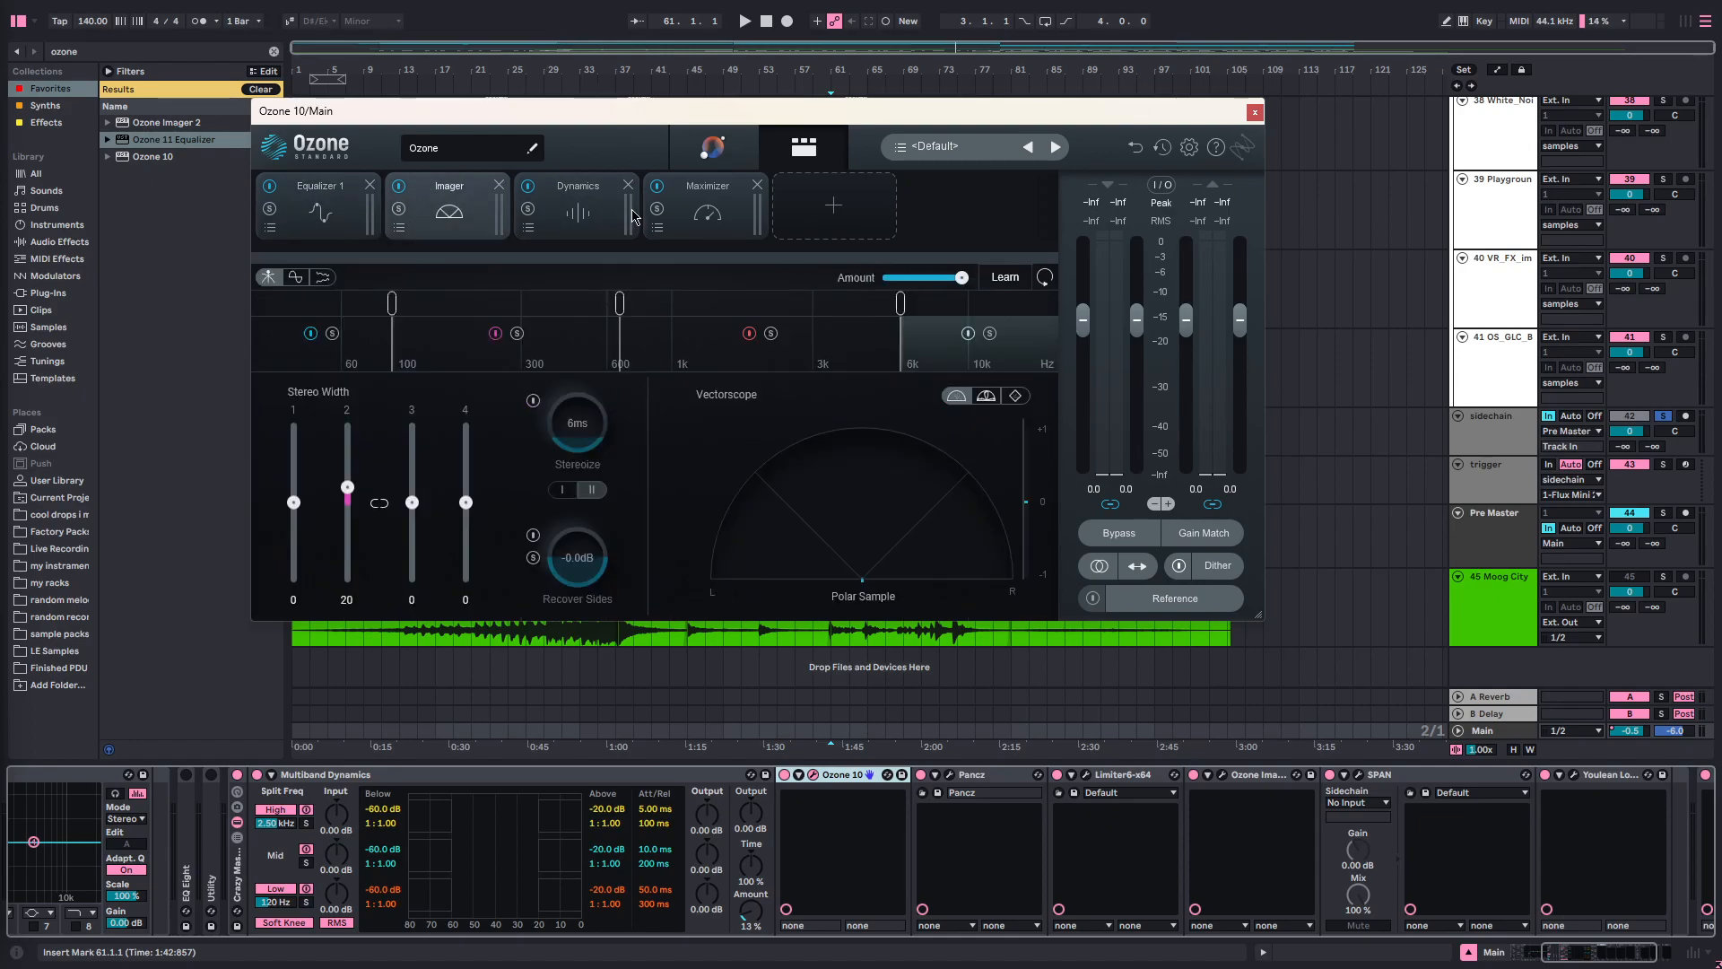
{"action": "left_click", "coordinate": [634, 217]}
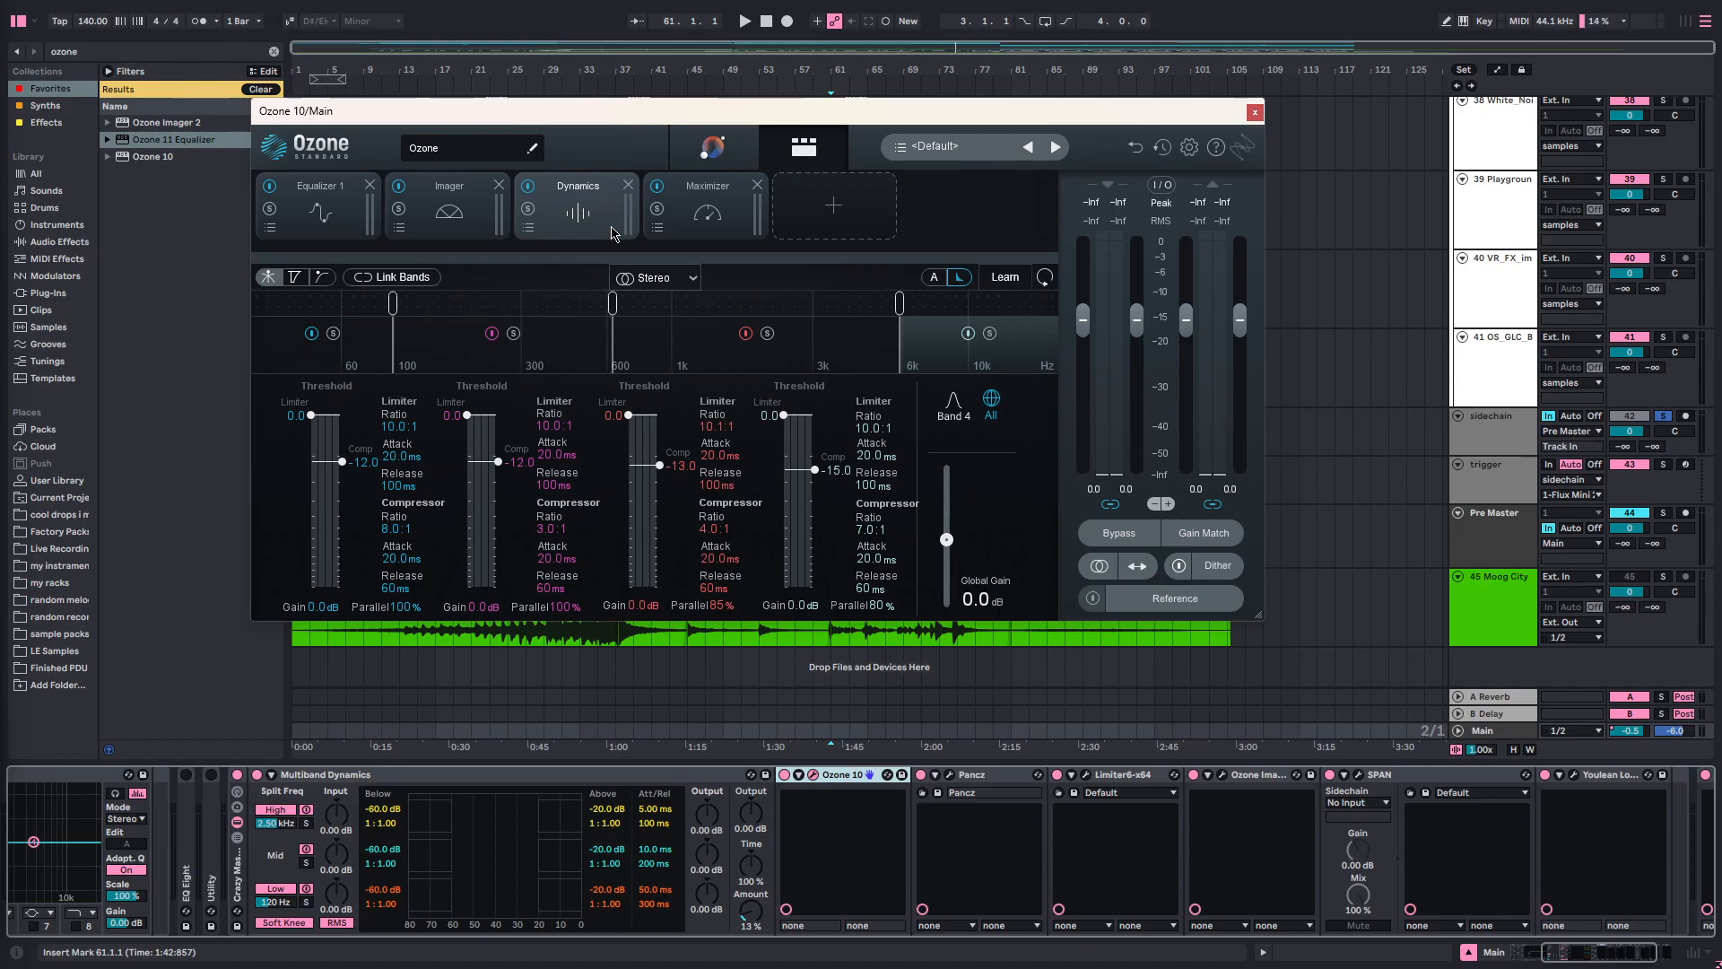
{"action": "left_click", "coordinate": [474, 207]}
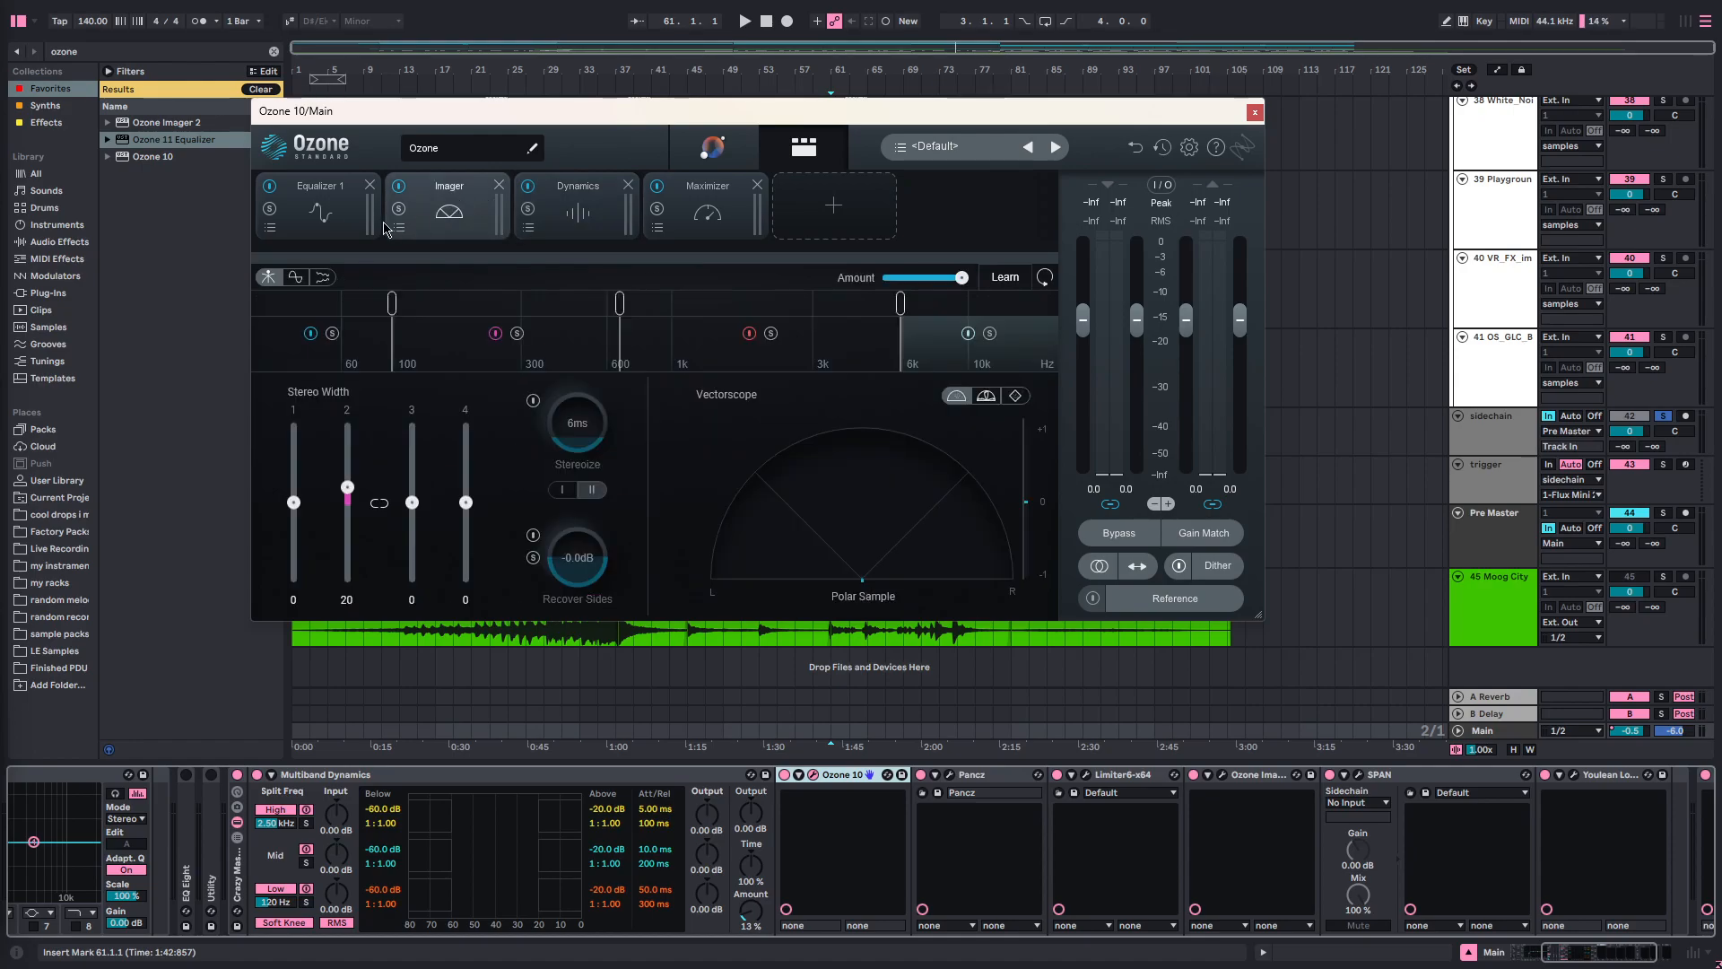
{"action": "left_click", "coordinate": [334, 225]}
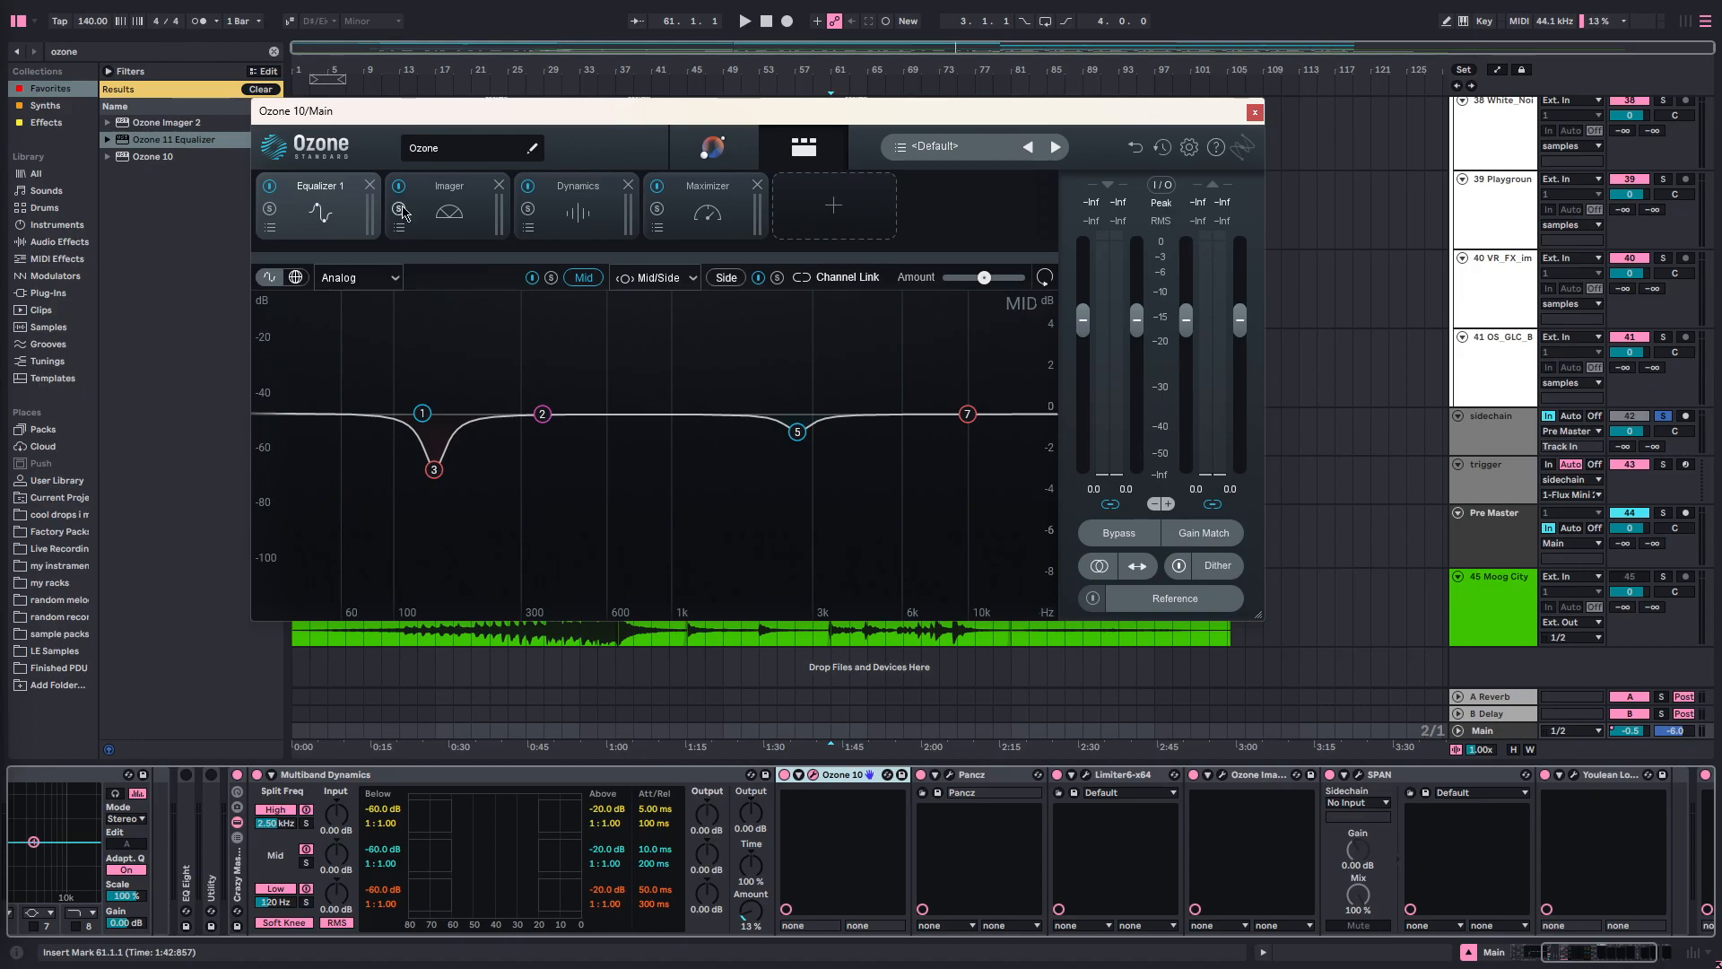
- Review Ozone 10's modules again in chain order, from Equalizer 1 through Imager and Dynamics to the Maximizer
{"action": "left_click", "coordinate": [439, 213]}
{"action": "left_click", "coordinate": [604, 200]}
{"action": "left_click", "coordinate": [430, 212]}
{"action": "left_click", "coordinate": [339, 212]}
{"action": "left_click", "coordinate": [414, 213]}
{"action": "left_click", "coordinate": [306, 215]}
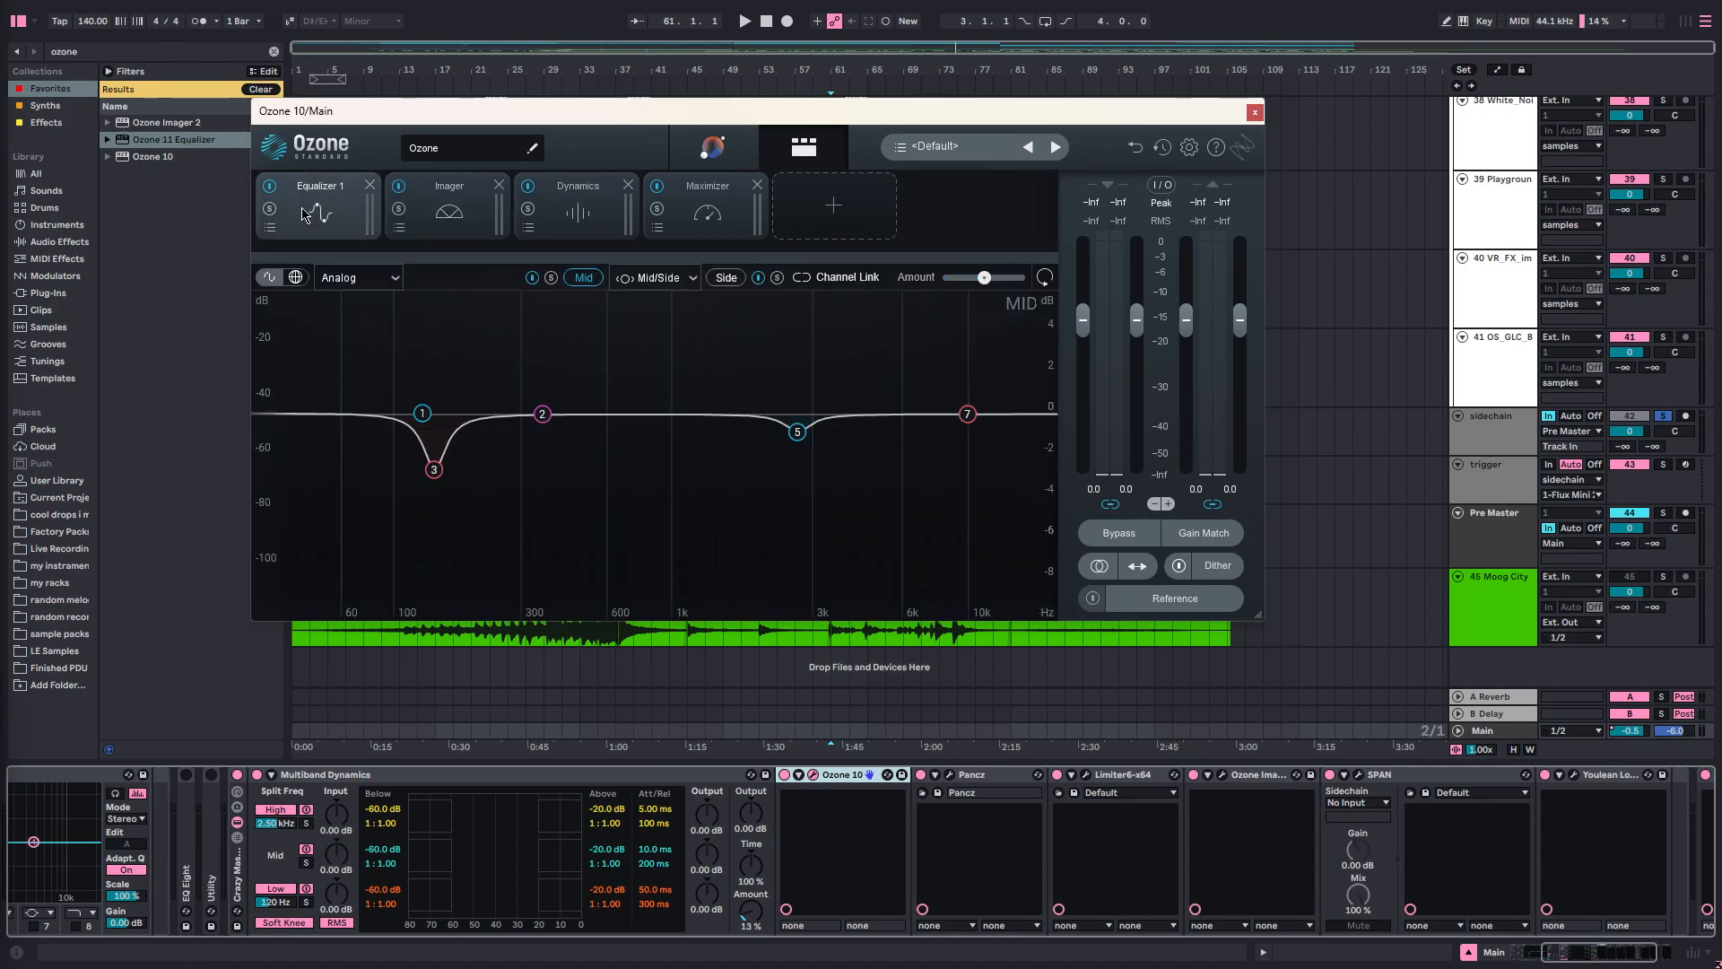
{"action": "left_click", "coordinate": [449, 230]}
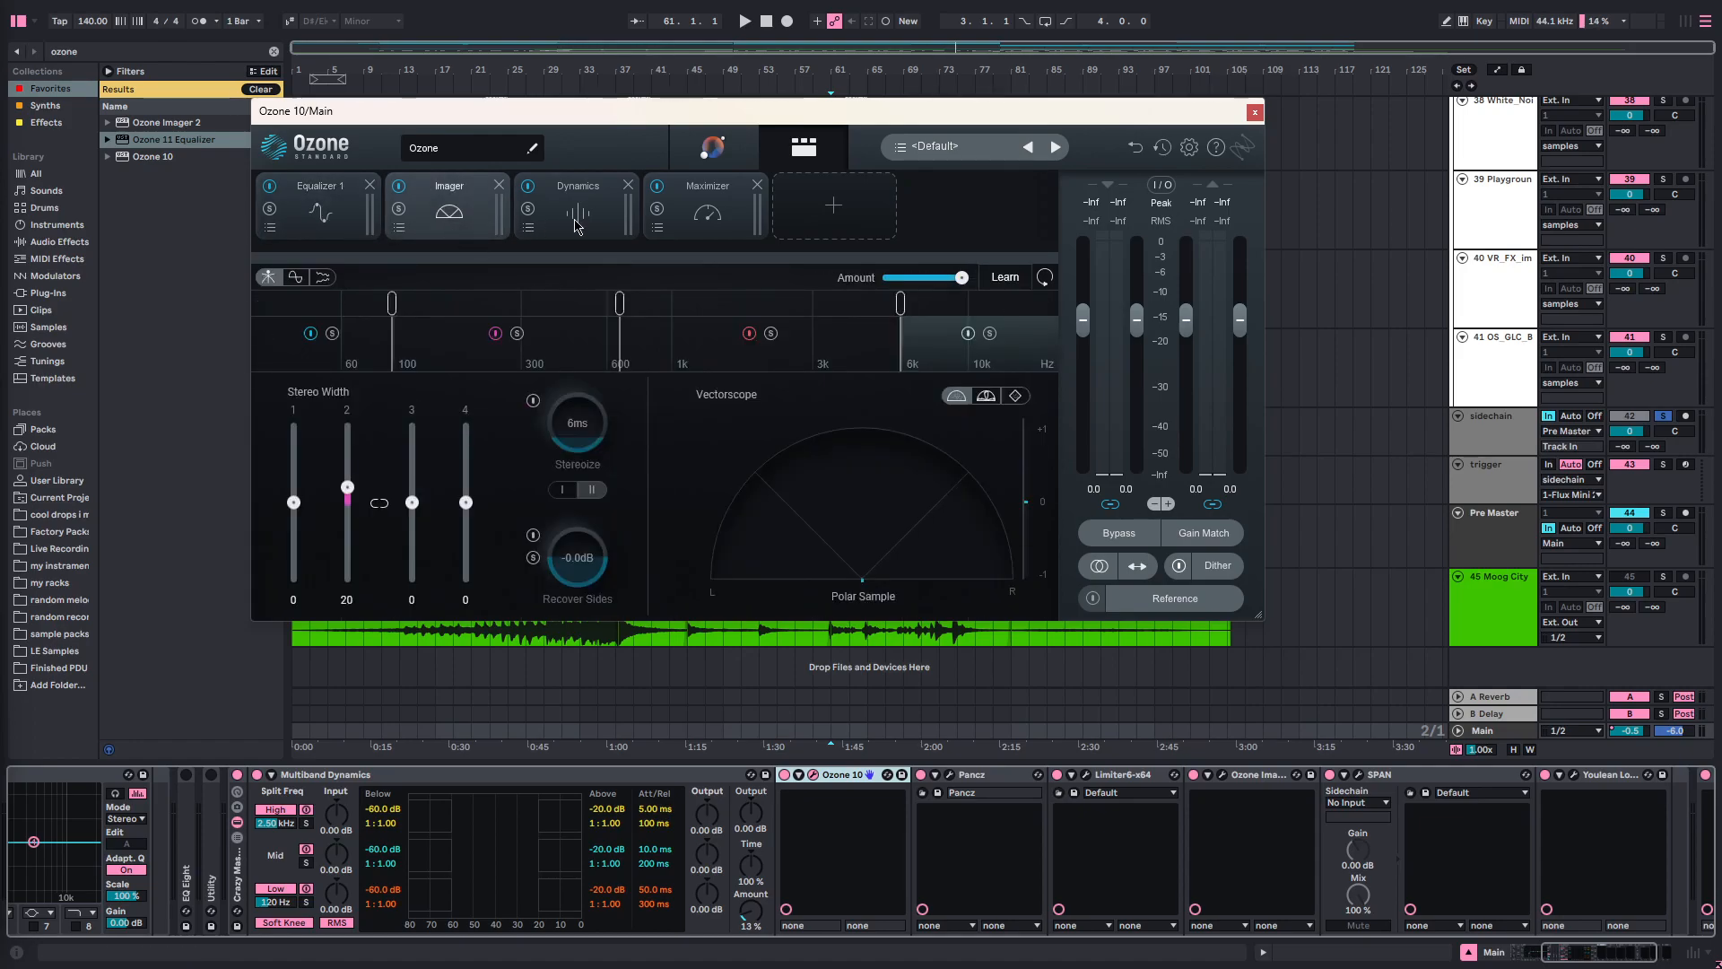
{"action": "left_click", "coordinate": [591, 217]}
{"action": "left_click", "coordinate": [721, 223]}
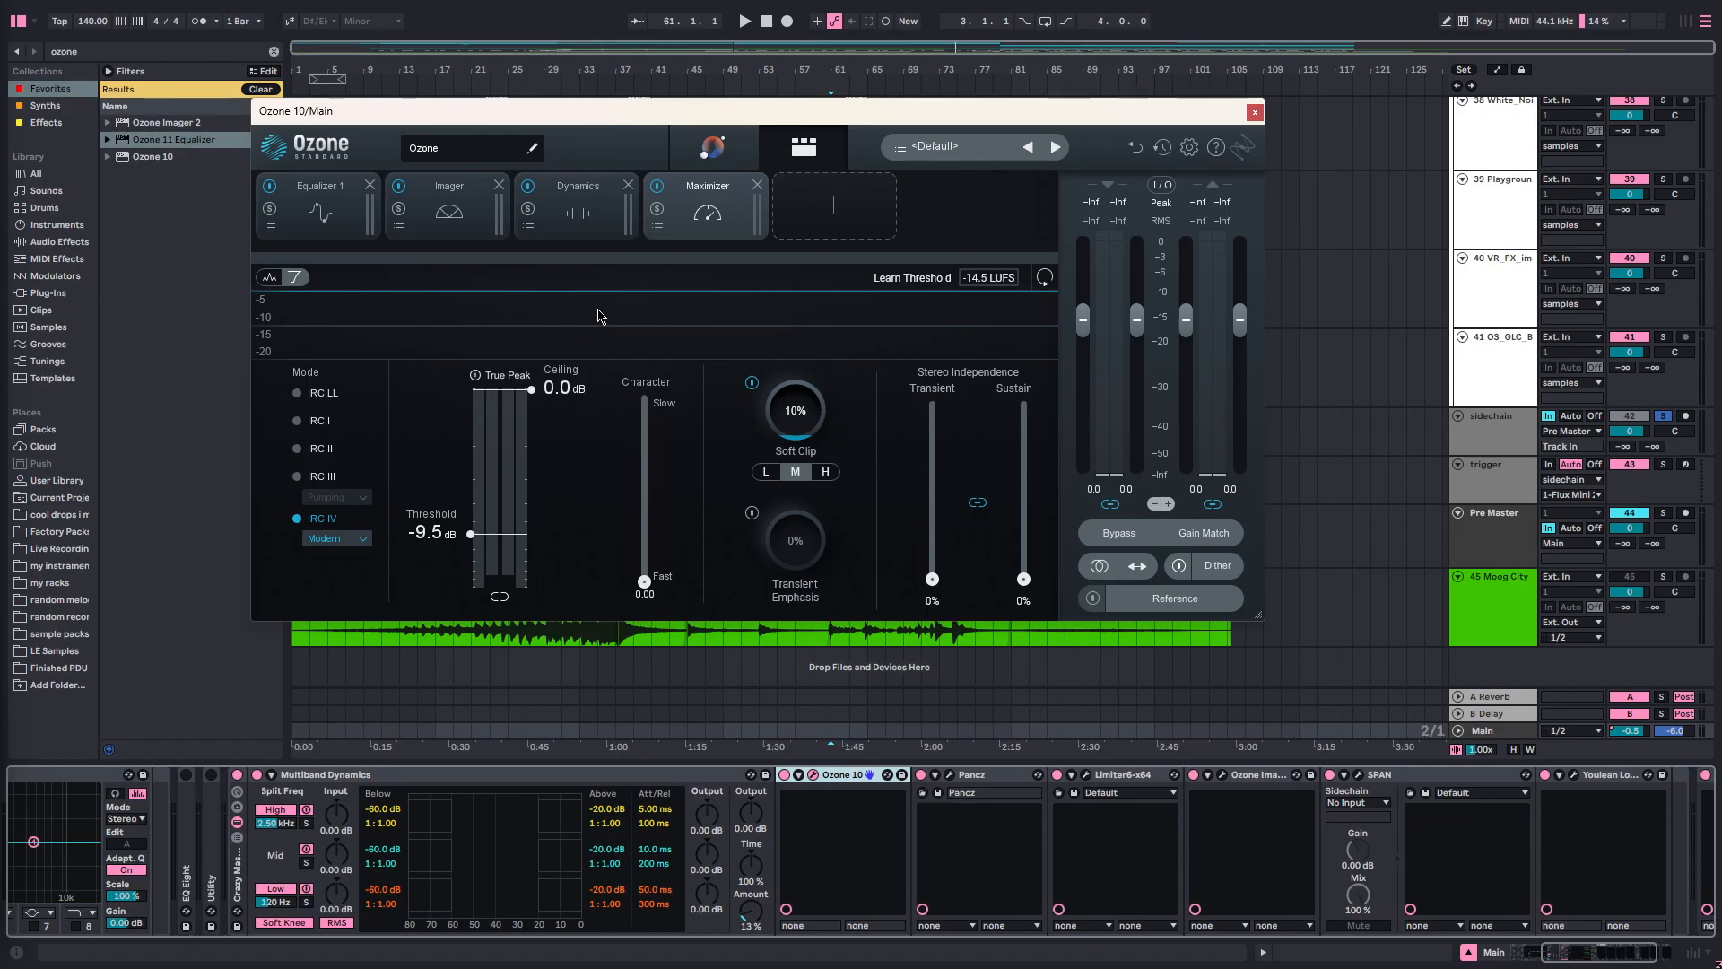
- Show the Maximizer's IRC IV style options and keep Modern selected
{"action": "left_click", "coordinate": [354, 541]}
{"action": "left_click", "coordinate": [354, 543]}
{"action": "left_click", "coordinate": [354, 543]}
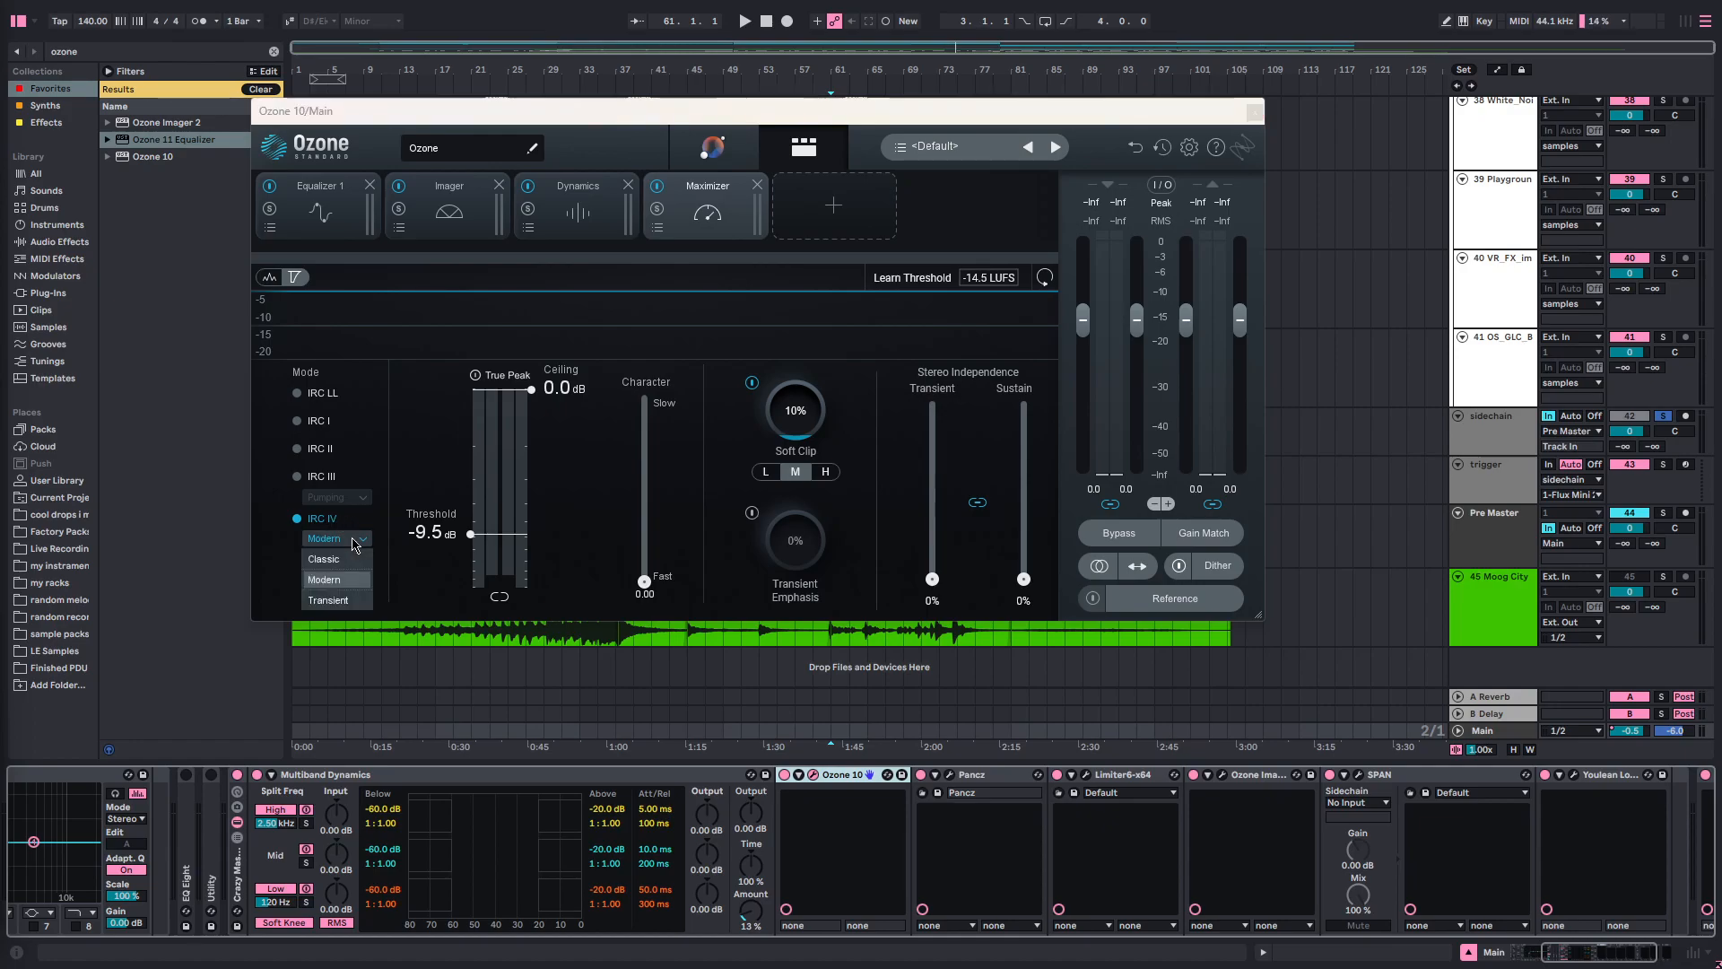
{"action": "left_click", "coordinate": [354, 544]}
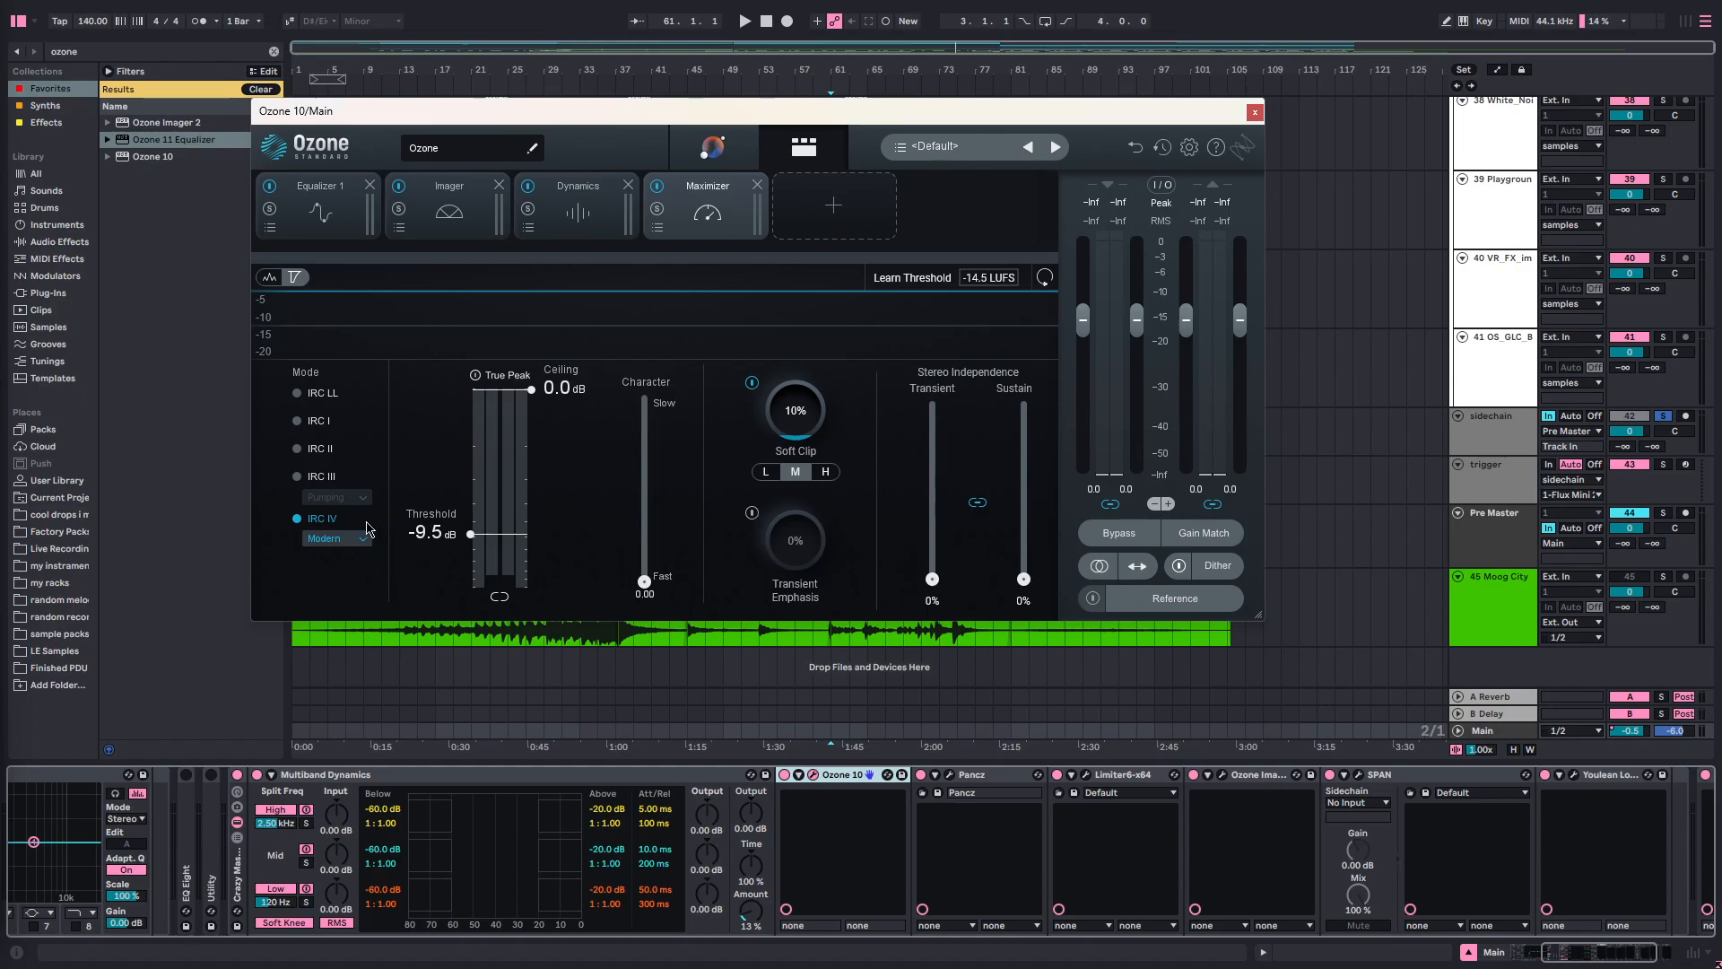
{"action": "left_click", "coordinate": [356, 541]}
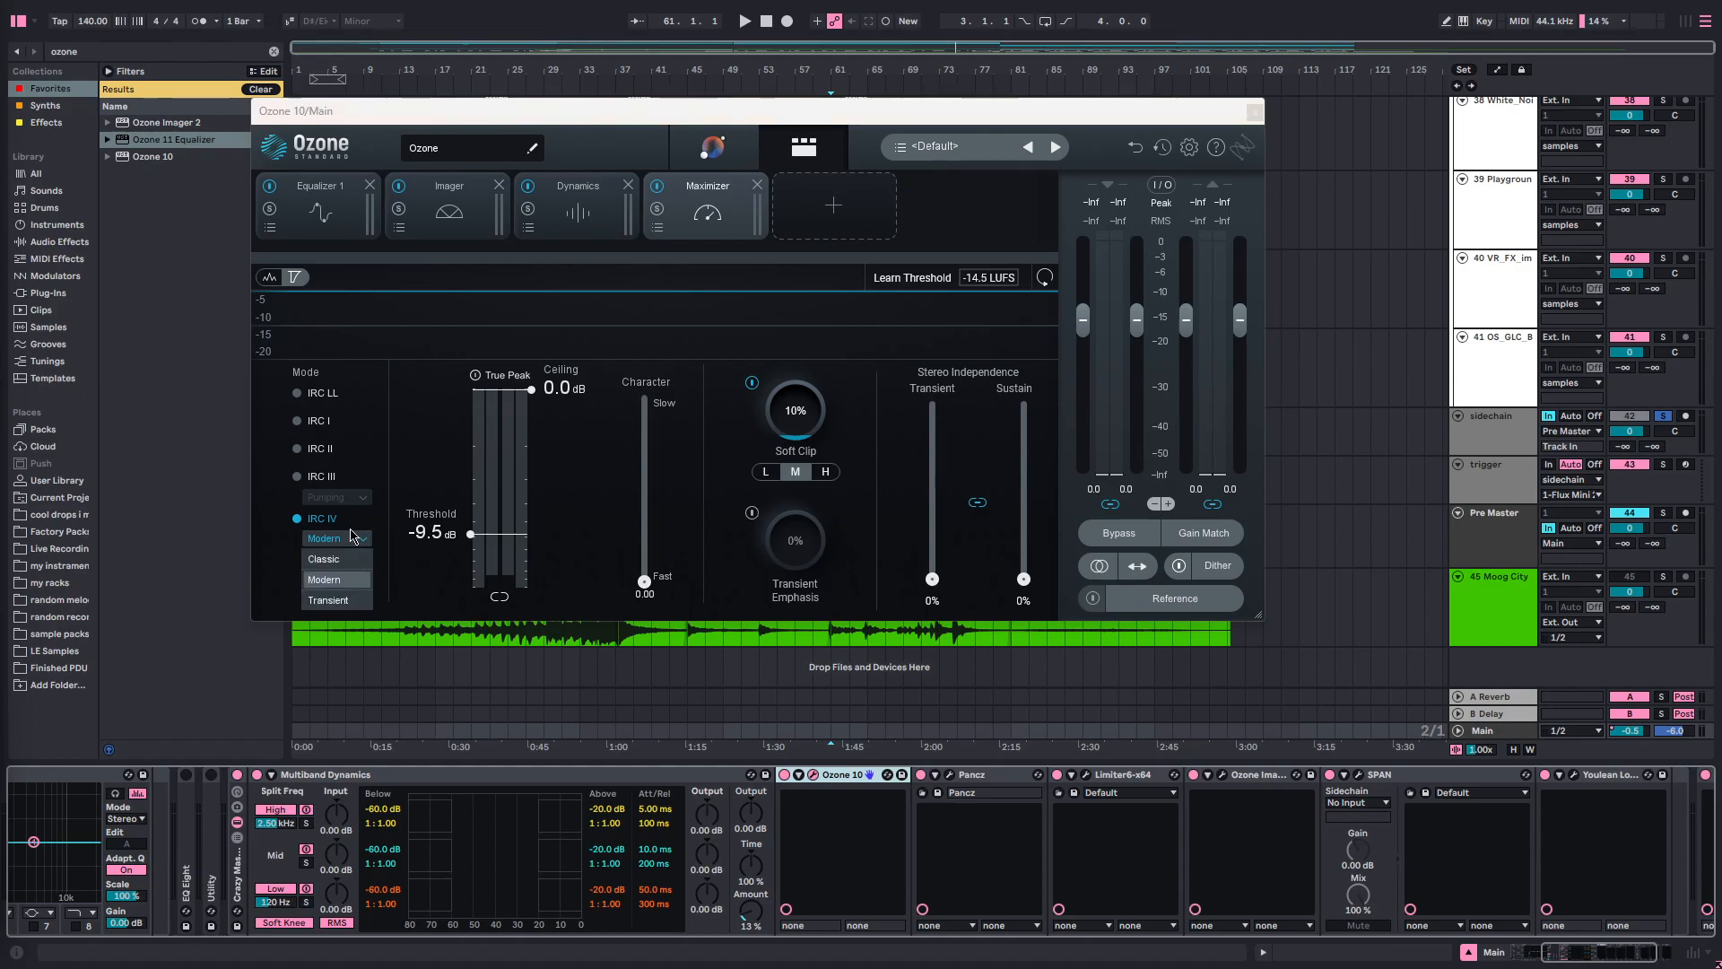
{"action": "left_click", "coordinate": [350, 536]}
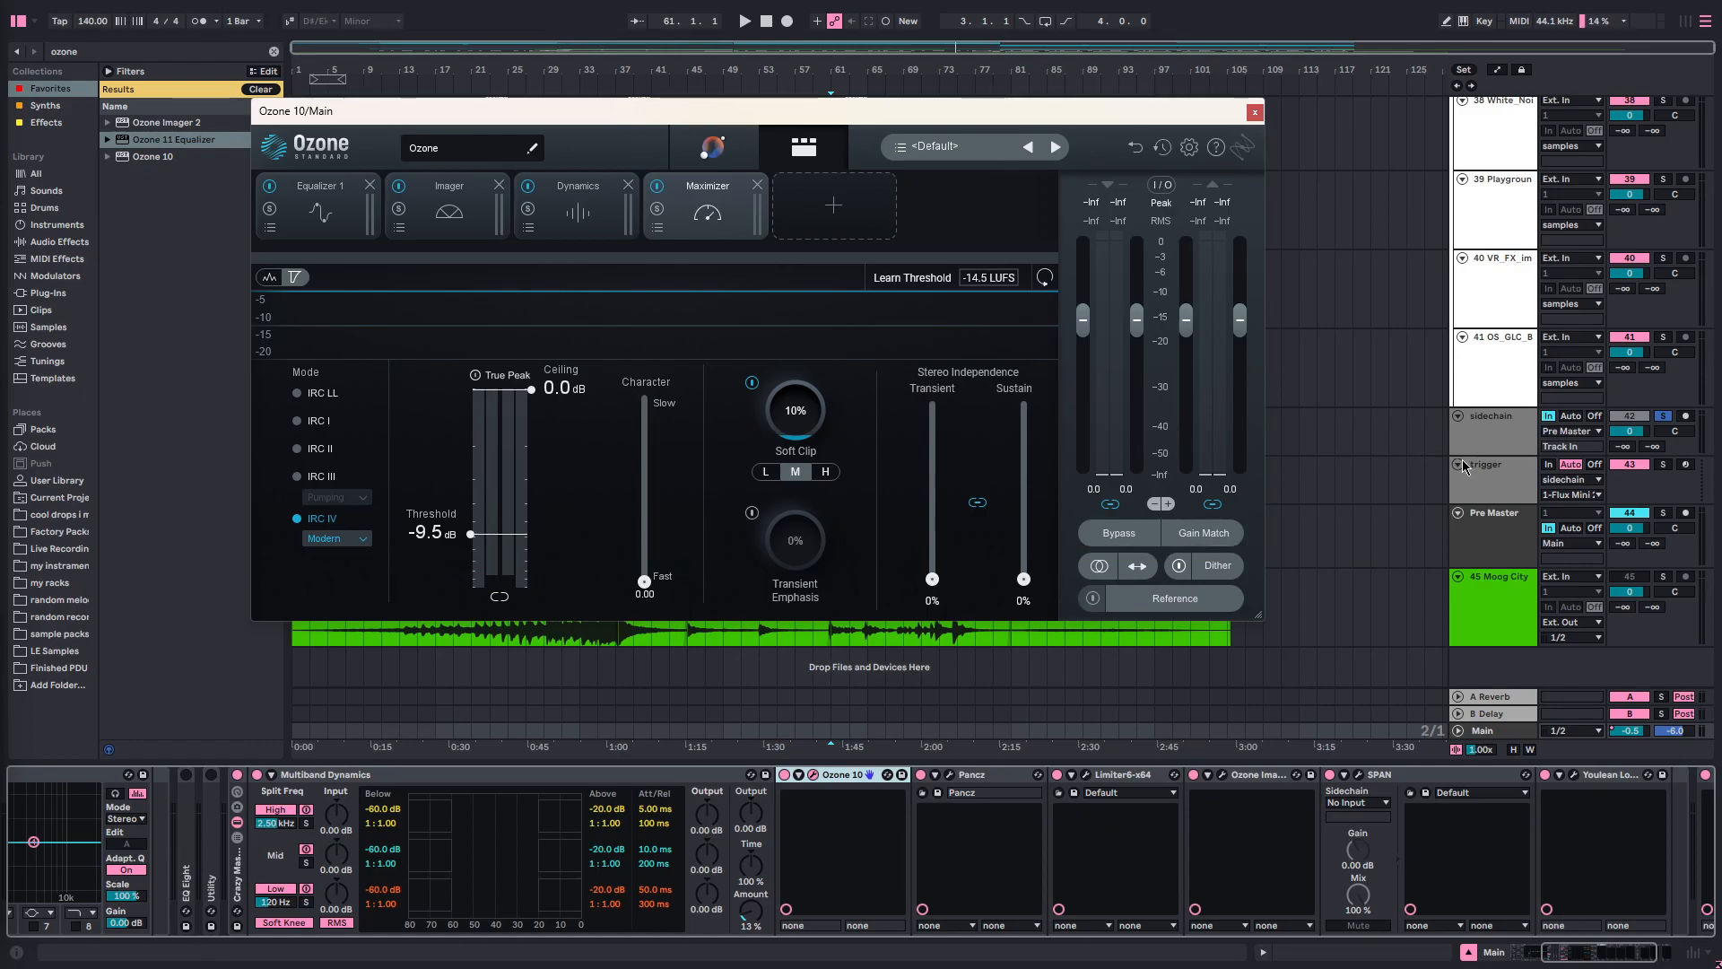
- Check the Utility on the Pre Master track, return to the Main track and close Ozone 10
{"action": "left_click", "coordinate": [1500, 531]}
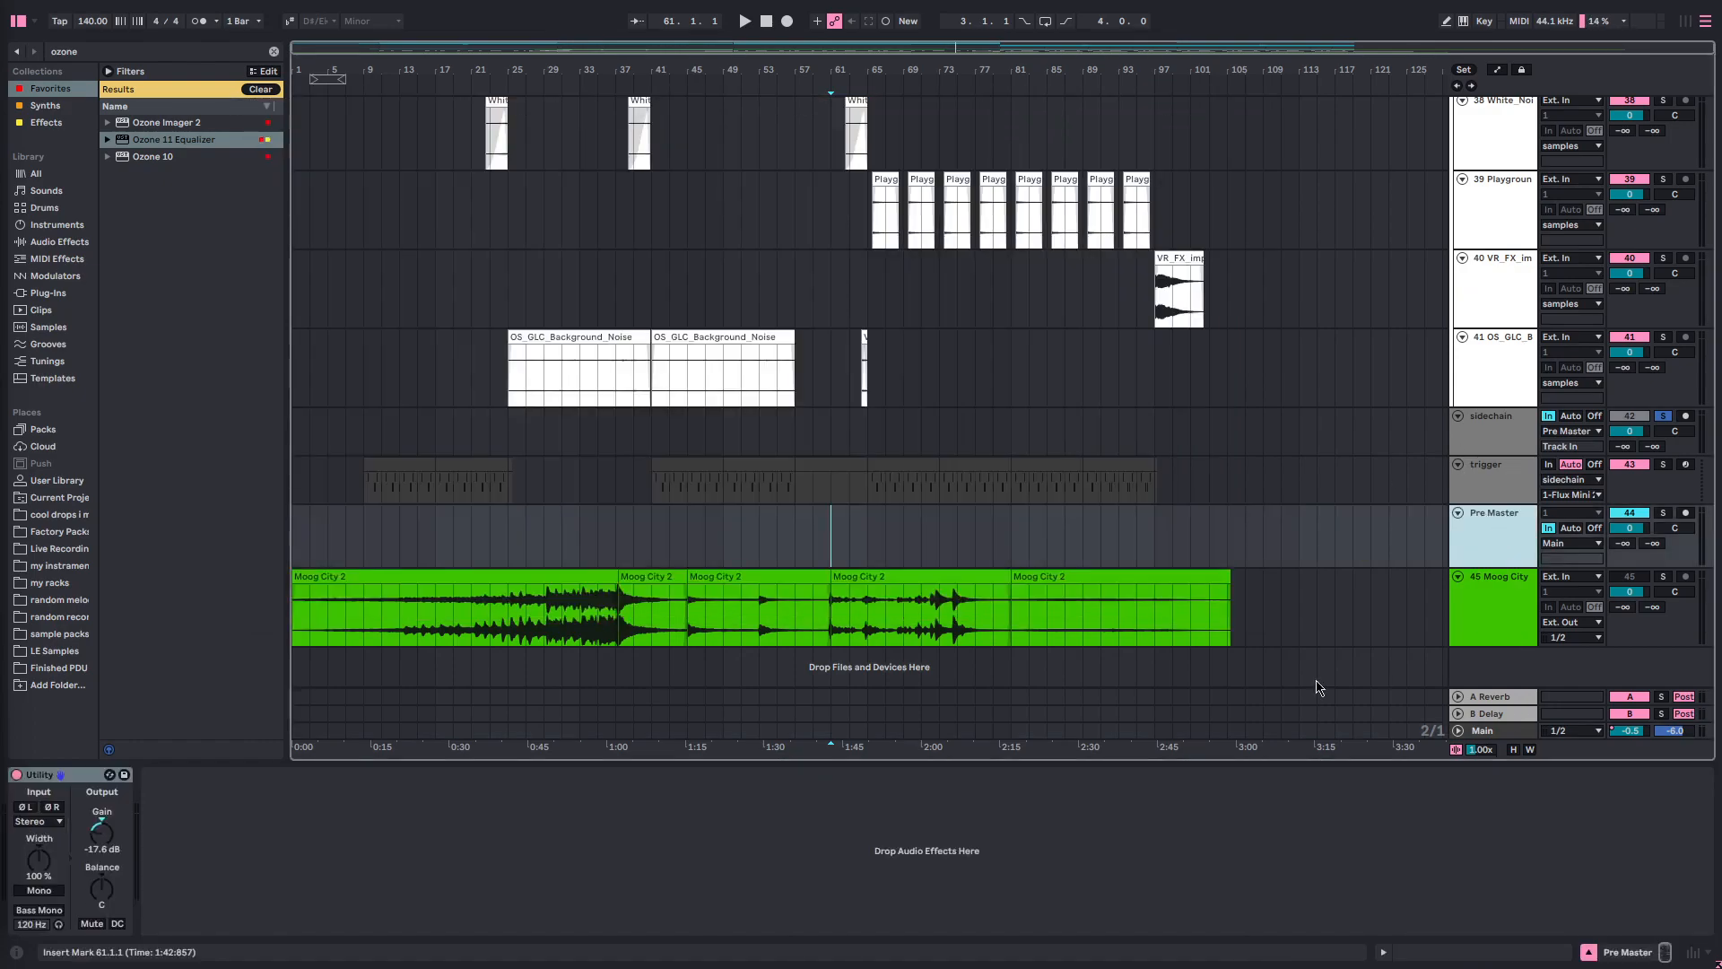
{"action": "left_click", "coordinate": [1493, 734]}
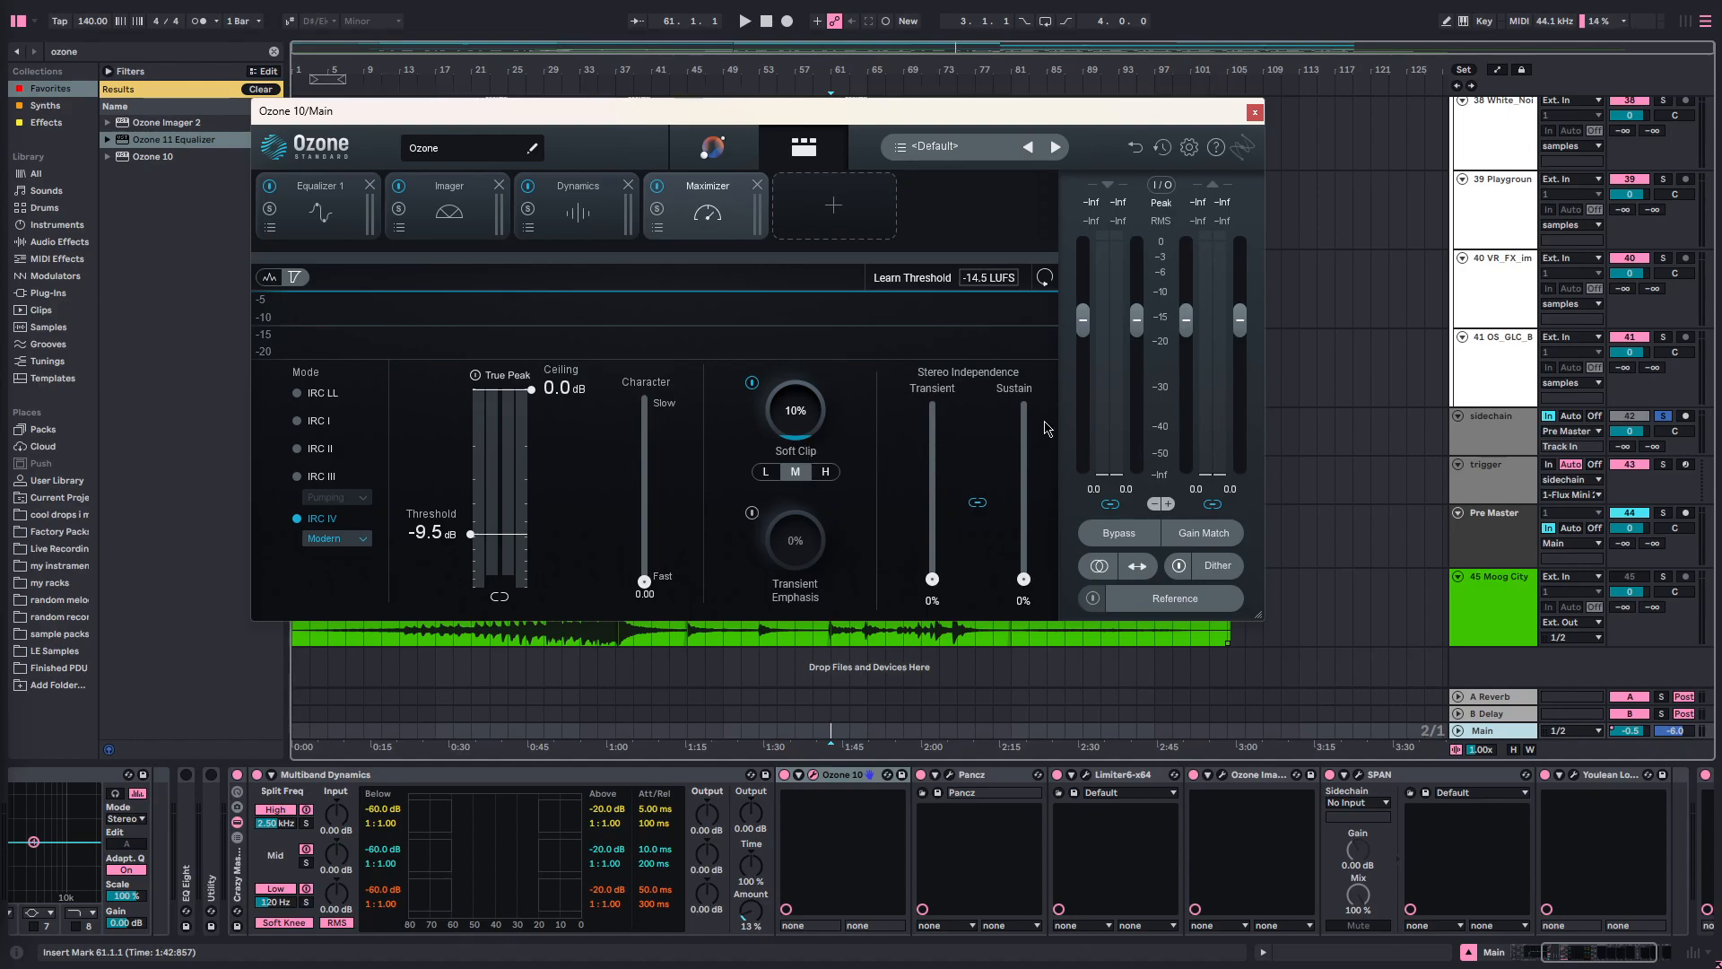
{"action": "left_click", "coordinate": [1254, 111]}
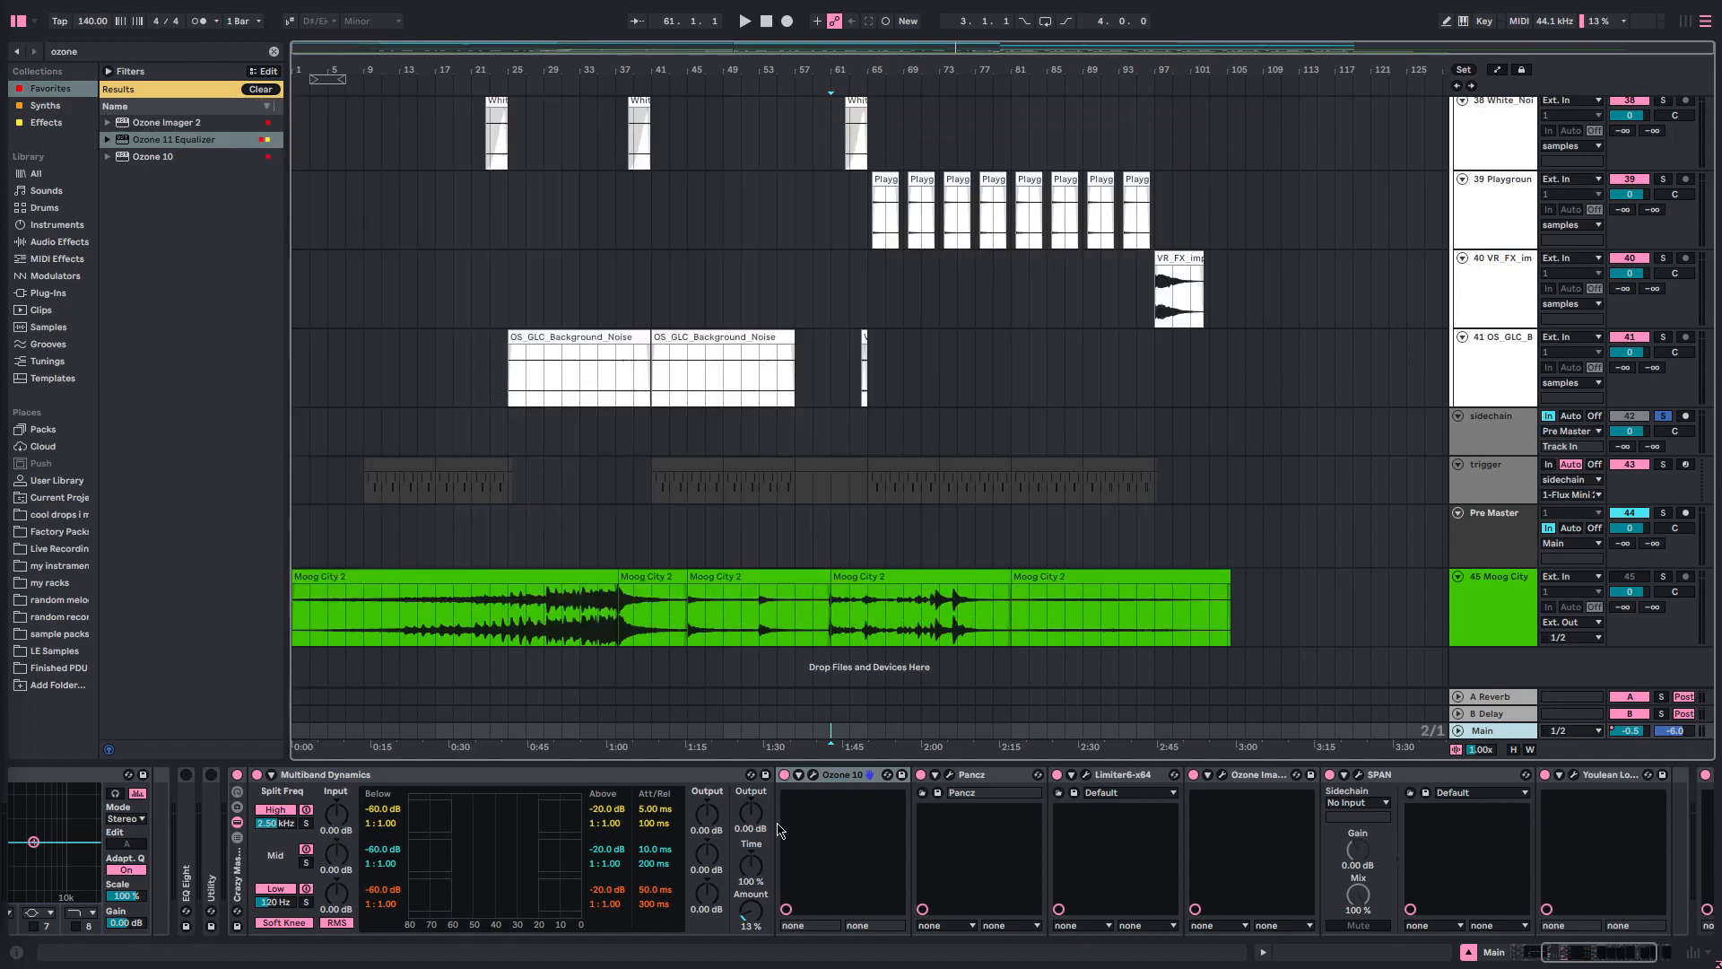
- Open Pancz from the Main track, examine its Transients, Tail and Threshold controls, and close it
{"action": "left_click", "coordinate": [962, 777]}
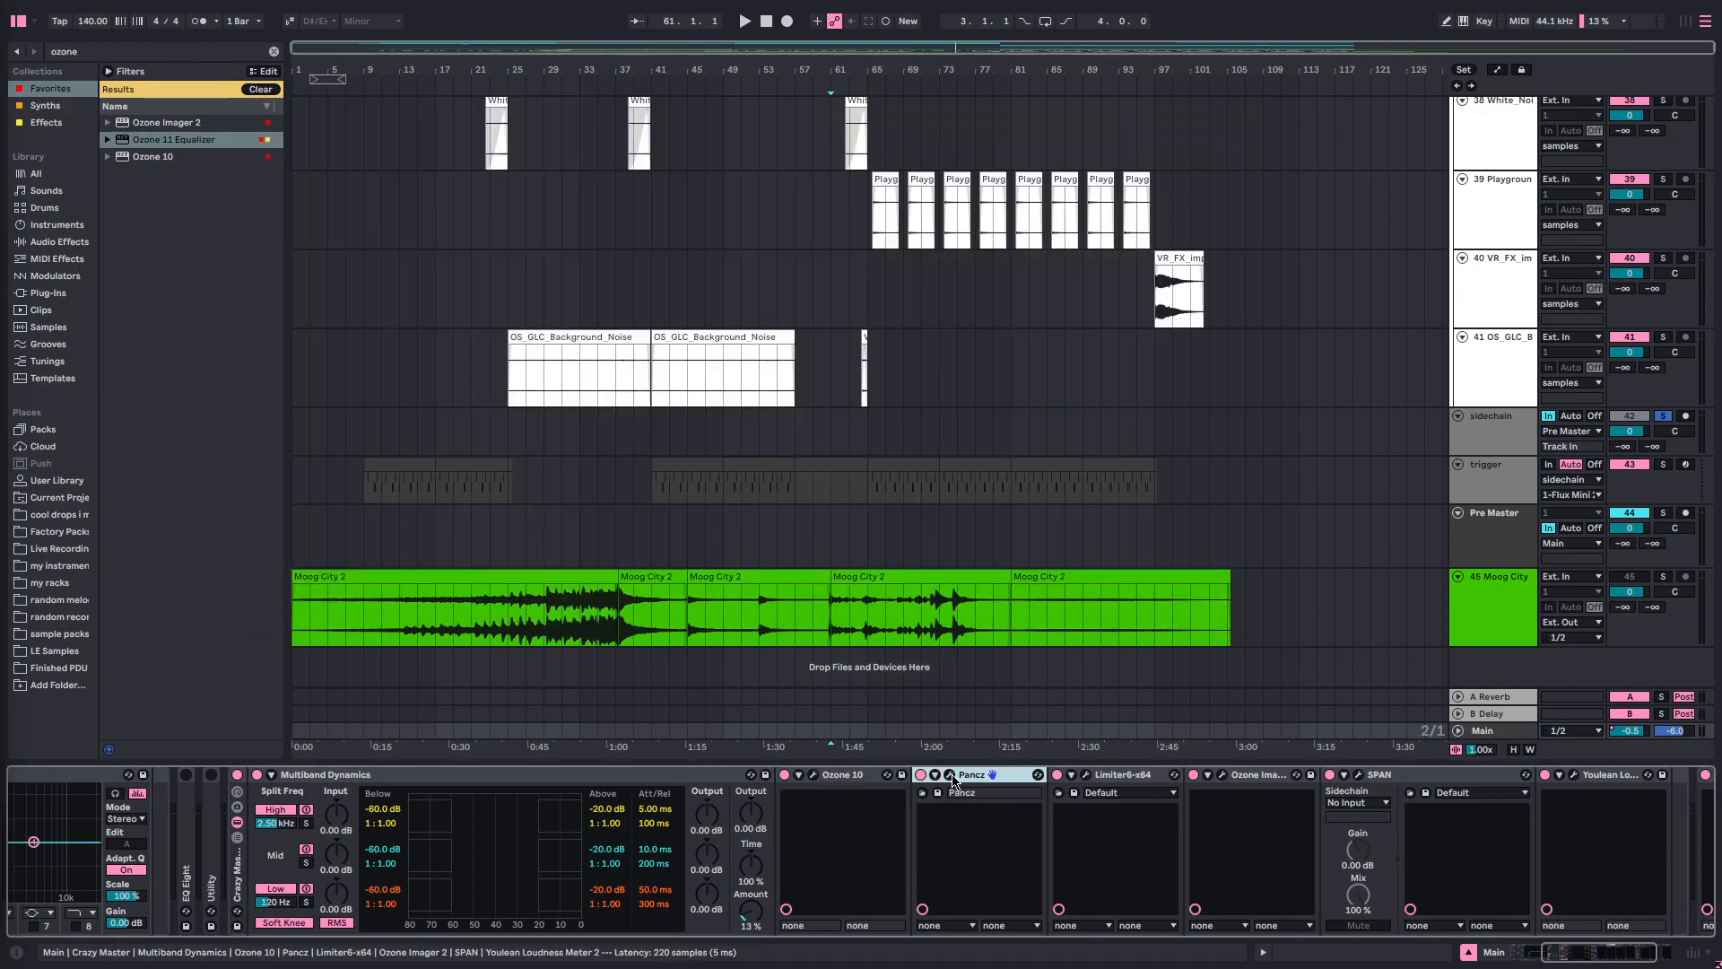
{"action": "left_click", "coordinate": [950, 776]}
{"action": "left_click_drag", "start_coordinate": [362, 64], "coordinate": [519, 79]}
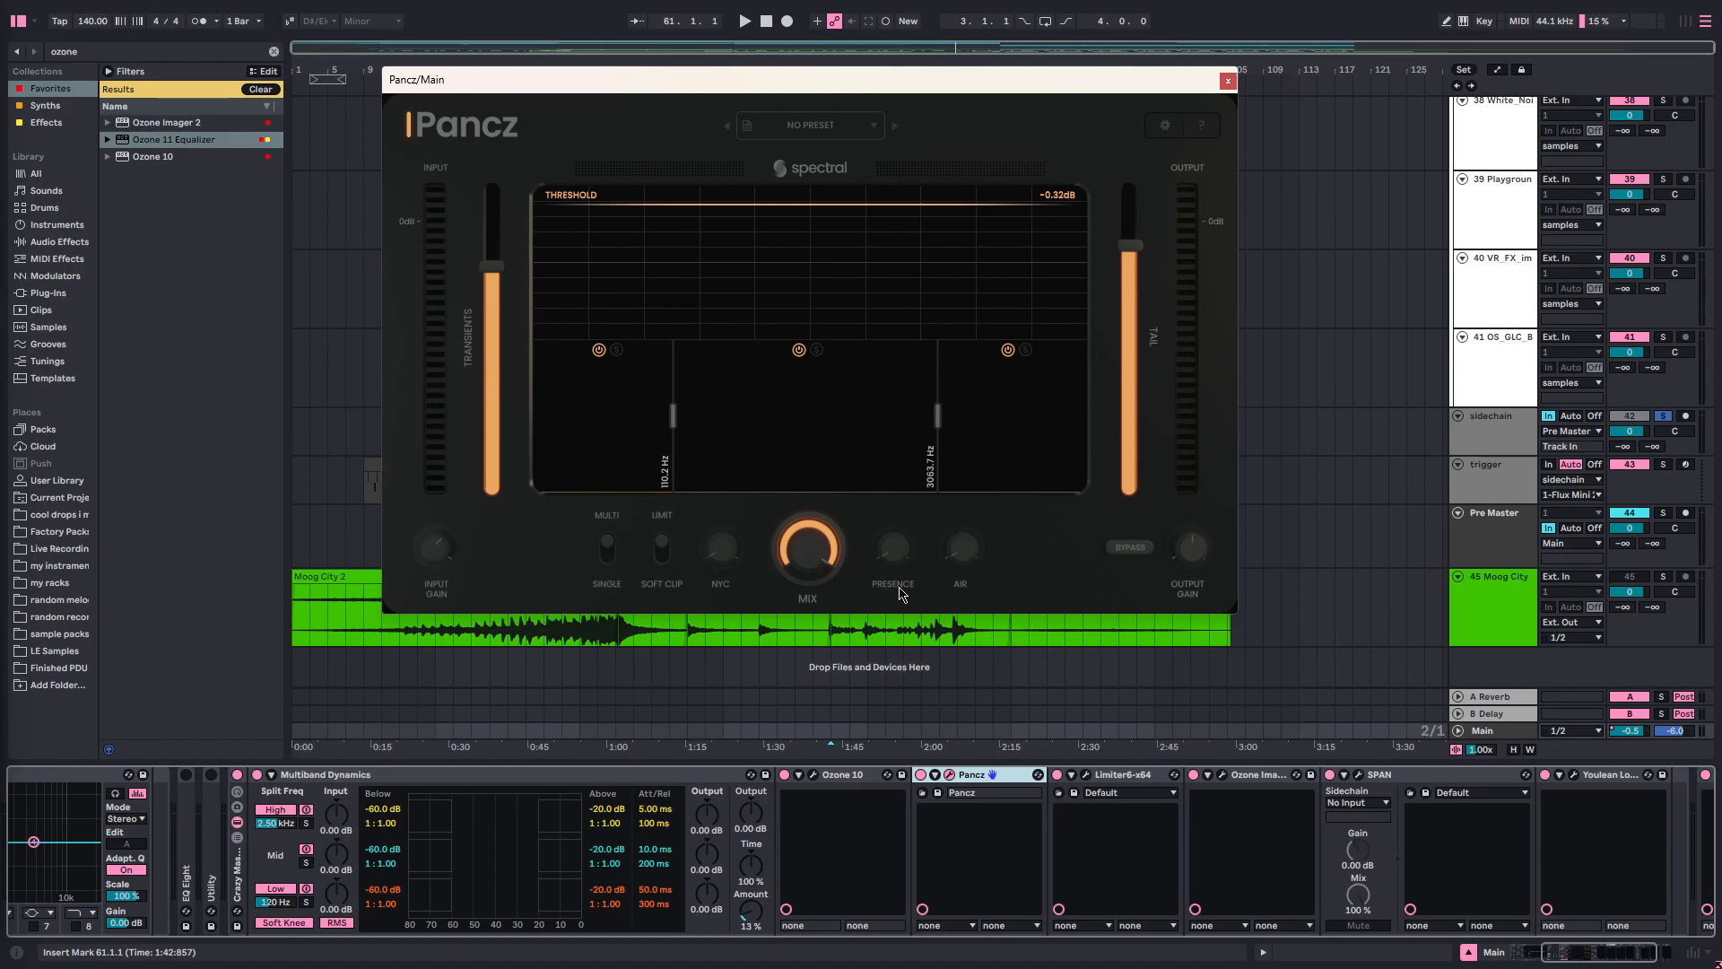
{"action": "left_click", "coordinate": [789, 417]}
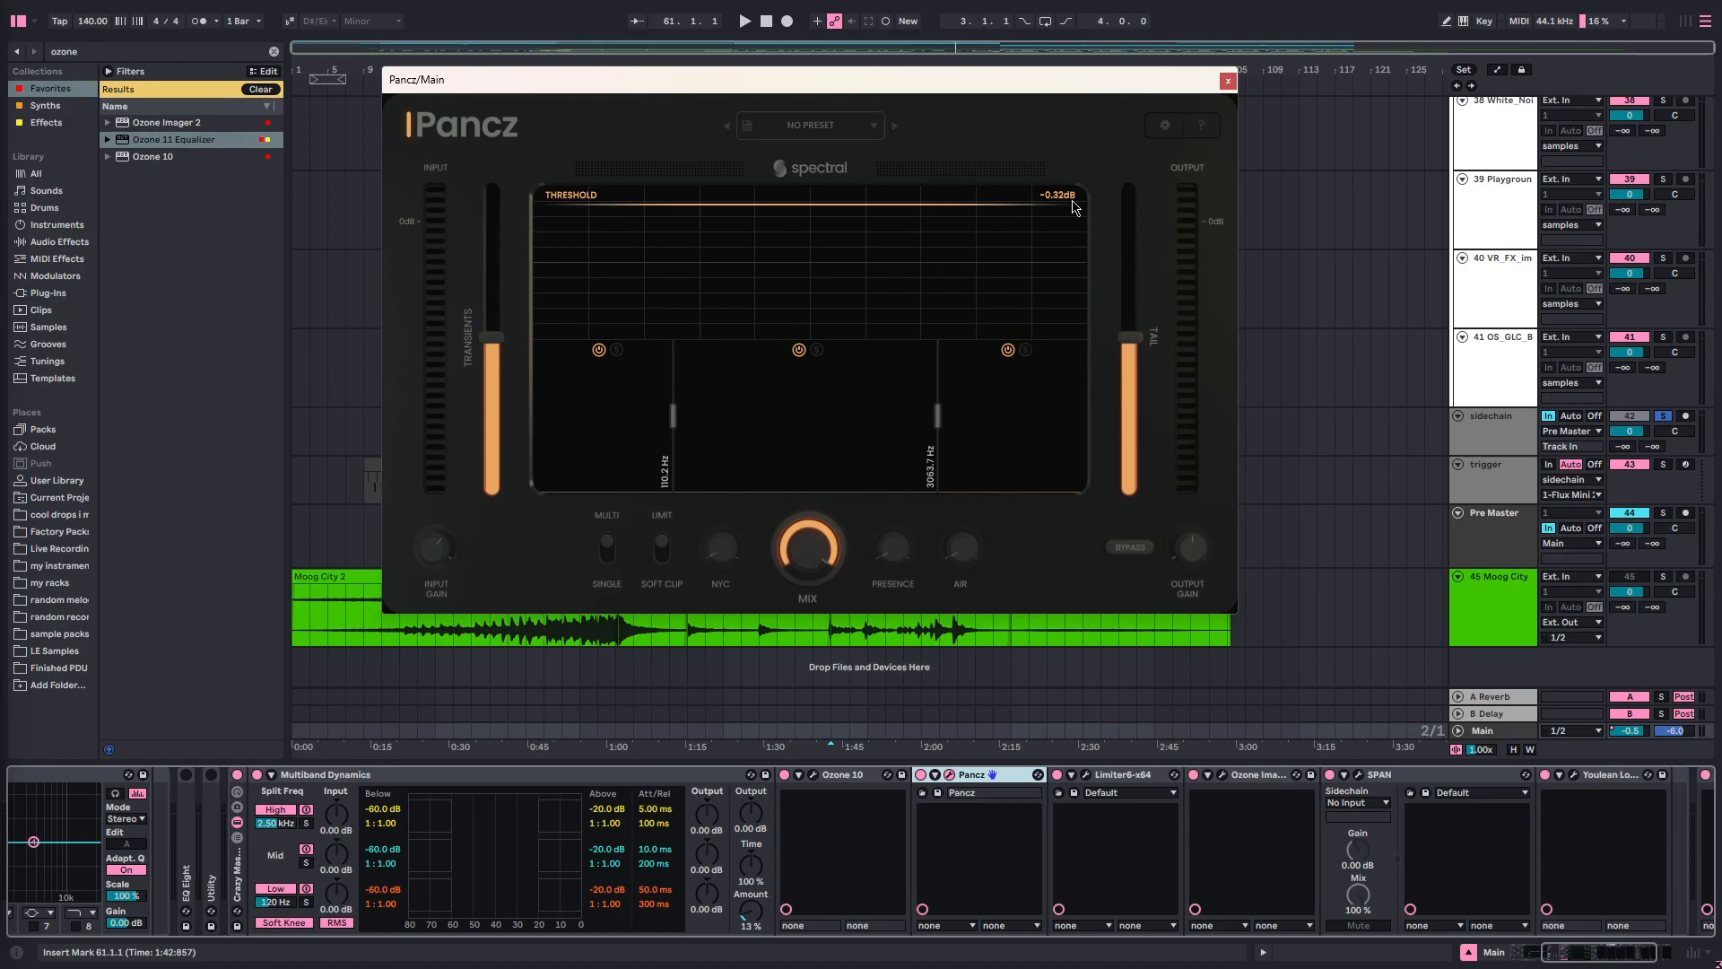
{"action": "left_click", "coordinate": [1228, 80]}
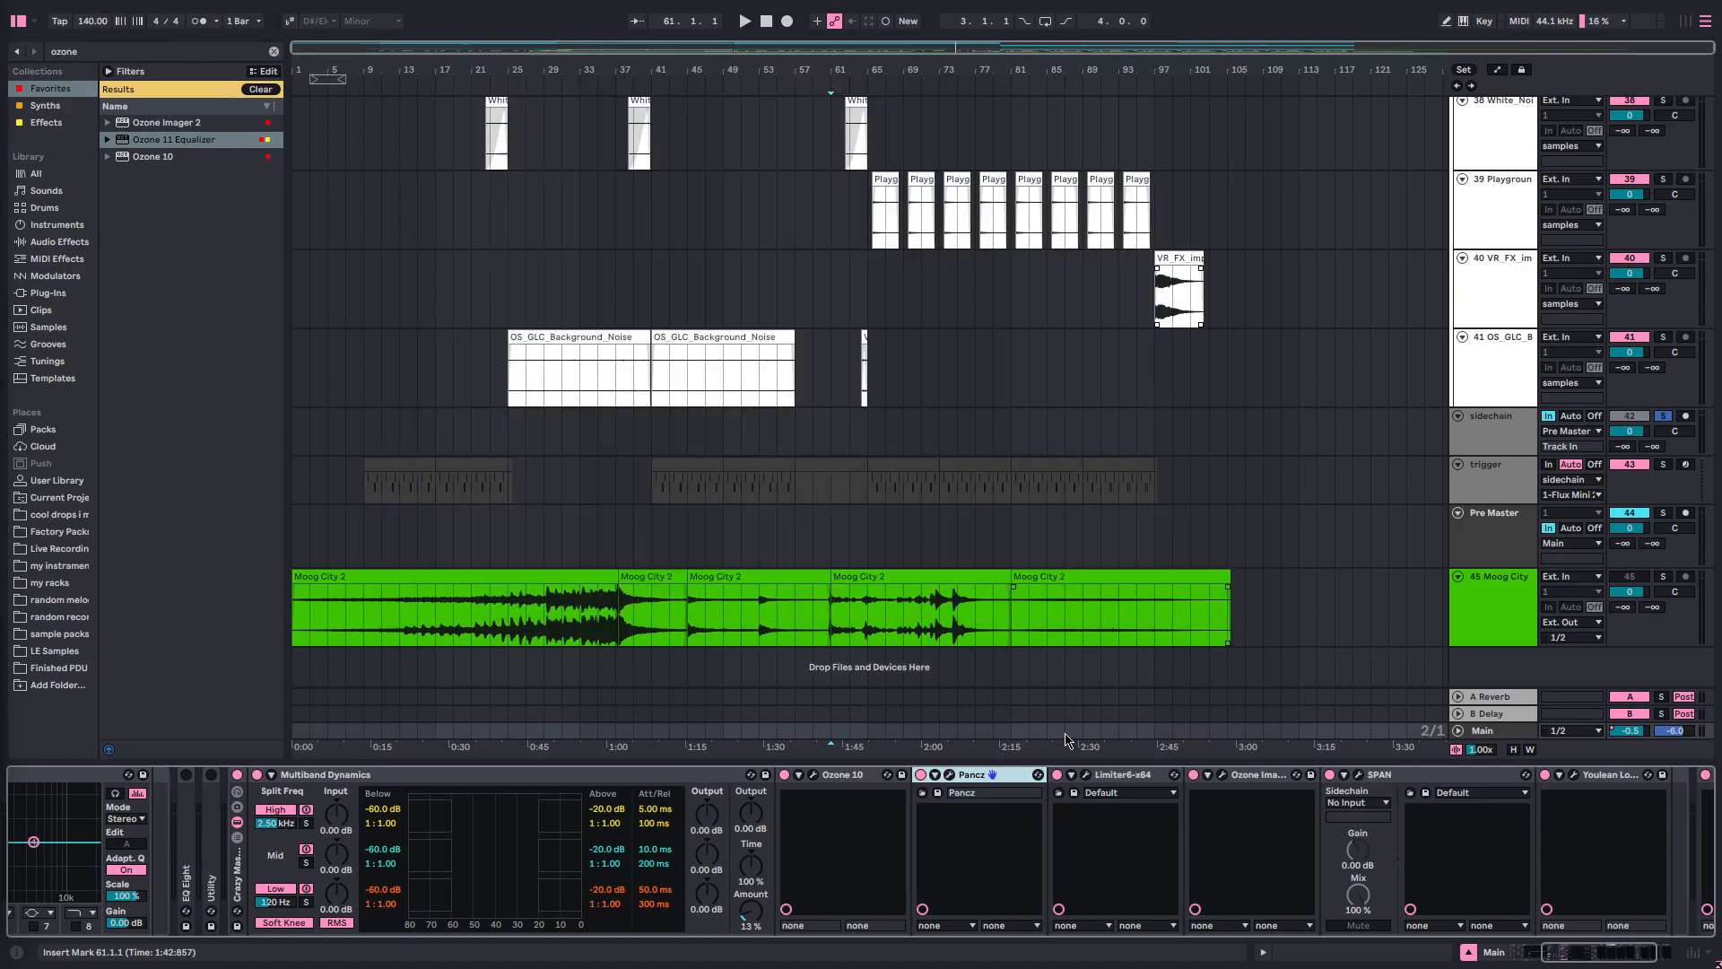
- Open Limiter6-x64 from the Main track, examine its compressor, limiter, clipper and protection sections, and close it
{"action": "scroll", "coordinate": [1107, 869], "scroll_direction": "right", "scroll_amount": 2}
{"action": "left_click", "coordinate": [977, 774]}
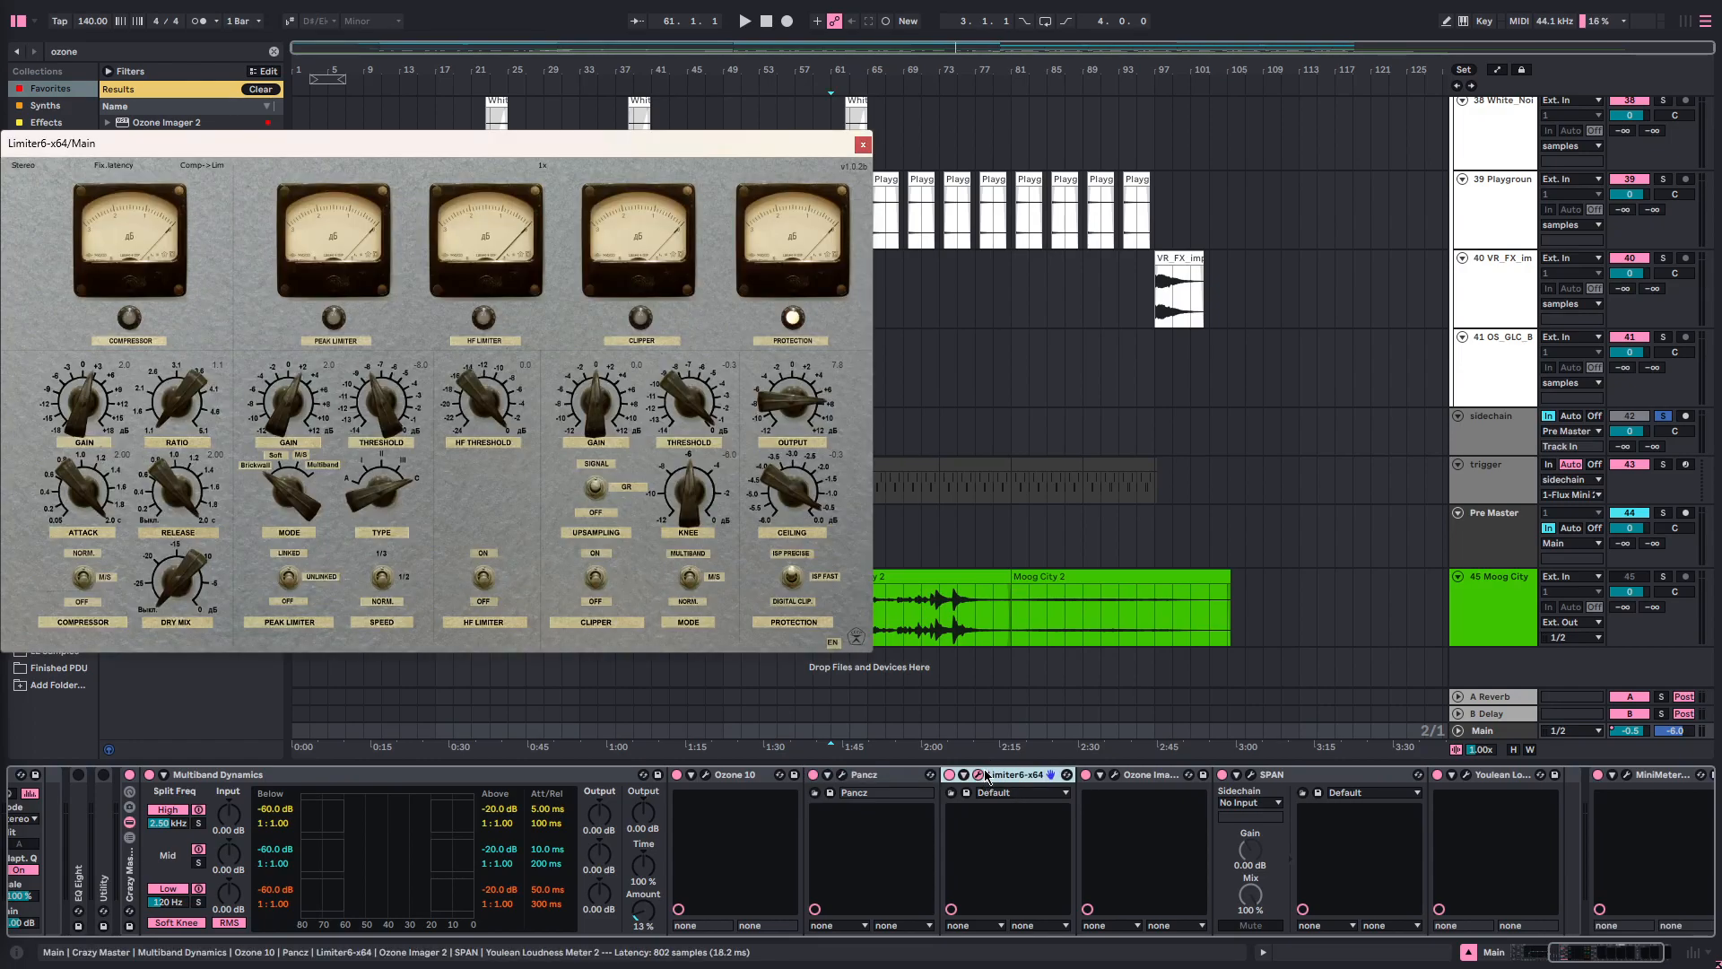
{"action": "left_click_drag", "start_coordinate": [702, 155], "coordinate": [983, 153]}
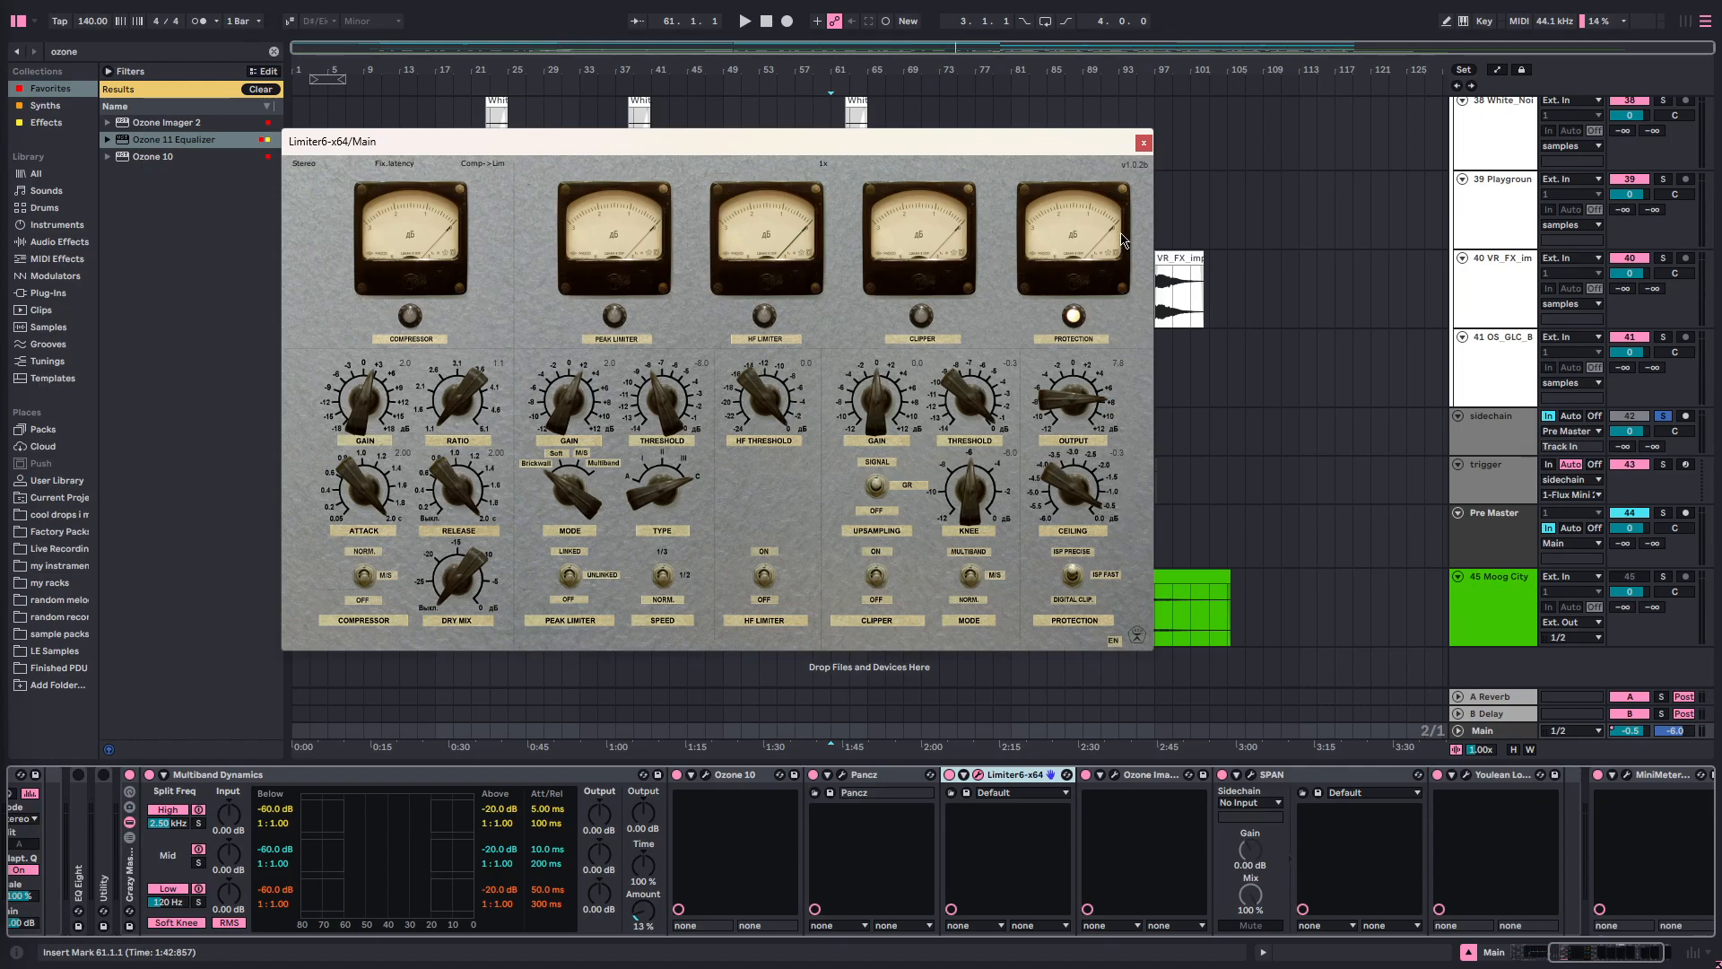
{"action": "left_click", "coordinate": [1144, 143]}
- Open Youlean Loudness Meter 2 from the Main track and move its window clear of the arrangement
{"action": "scroll", "coordinate": [1143, 820], "scroll_direction": "right", "scroll_amount": 2}
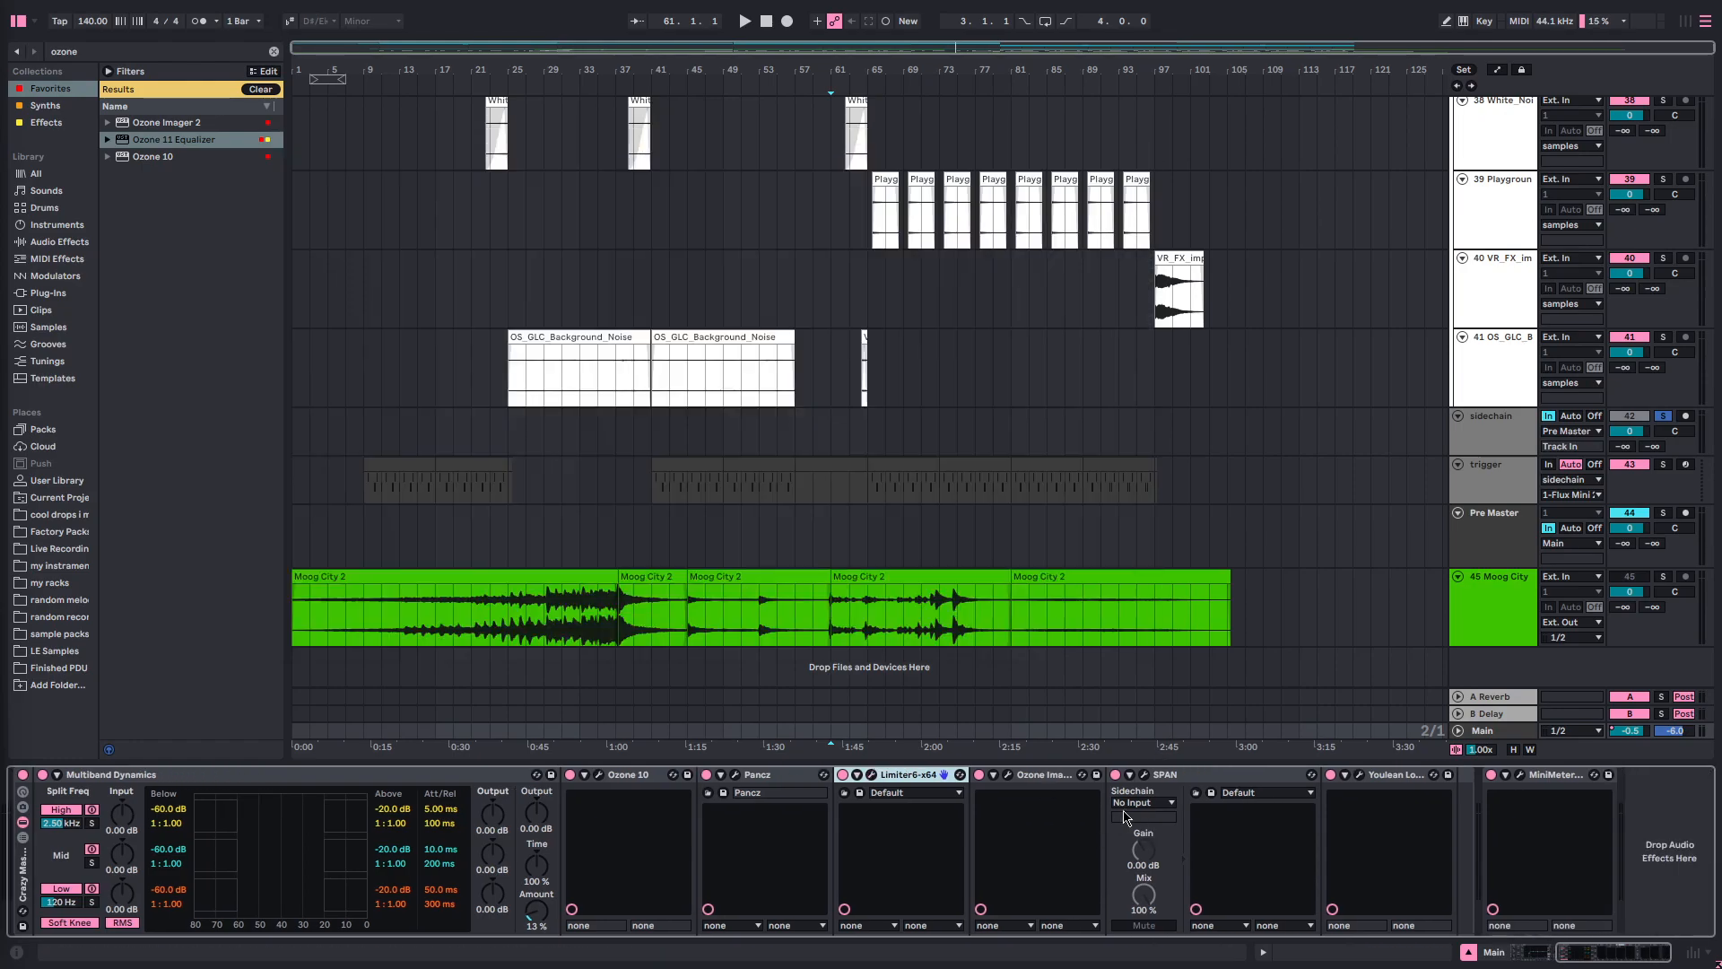
{"action": "left_click", "coordinate": [1359, 774]}
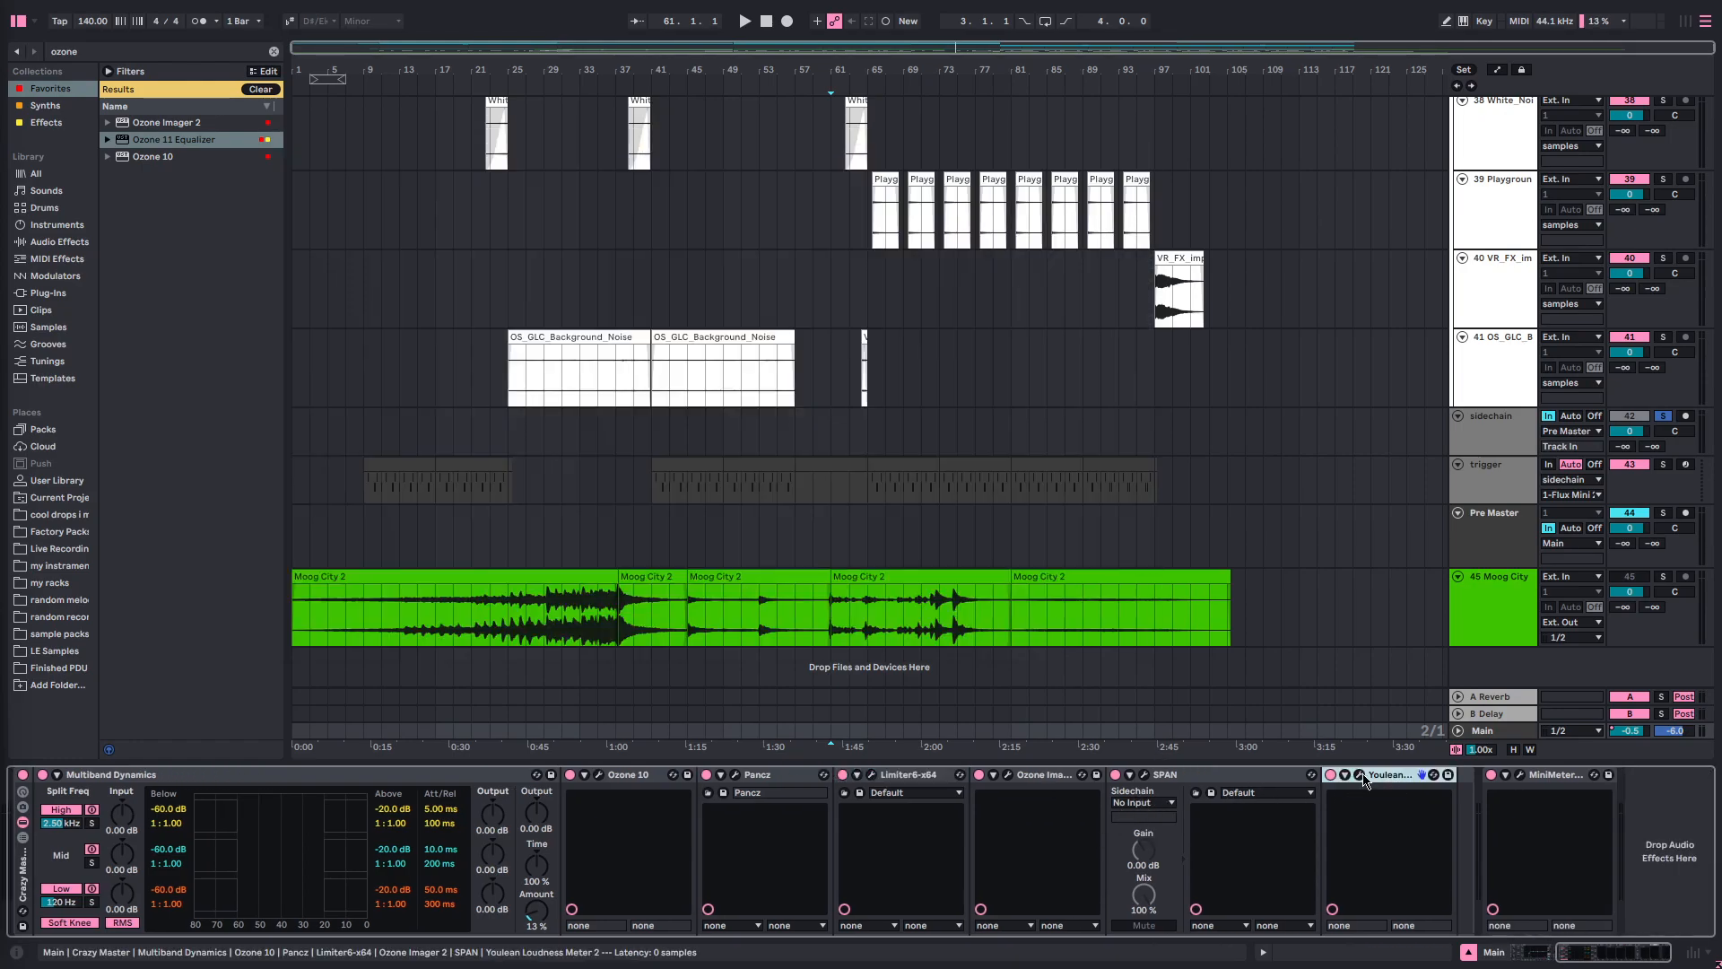
{"action": "left_click_drag", "start_coordinate": [572, 153], "coordinate": [1193, 238]}
{"action": "left_click_drag", "start_coordinate": [949, 222], "coordinate": [1110, 153]}
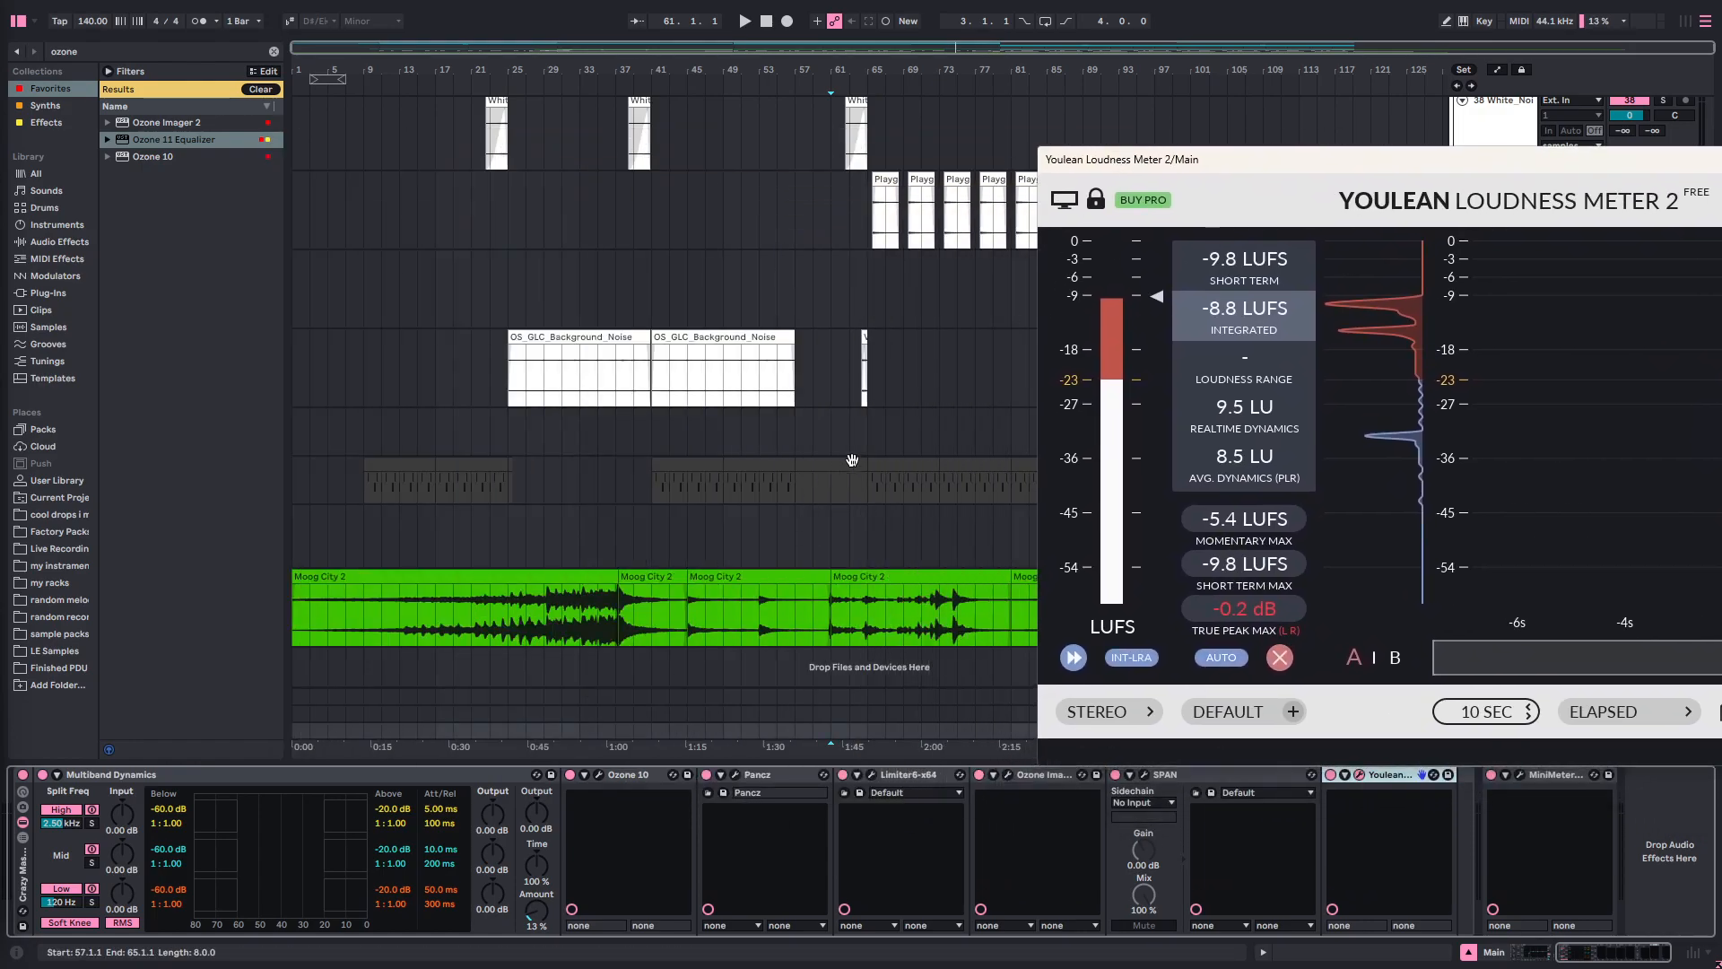
- Reset the Pre Master Utility's gain to 0 dB and place the insert marker at bar 64
{"action": "scroll", "coordinate": [884, 459], "scroll_direction": "up", "scroll_amount": 2}
{"action": "scroll", "coordinate": [888, 455], "scroll_direction": "right", "scroll_amount": 1}
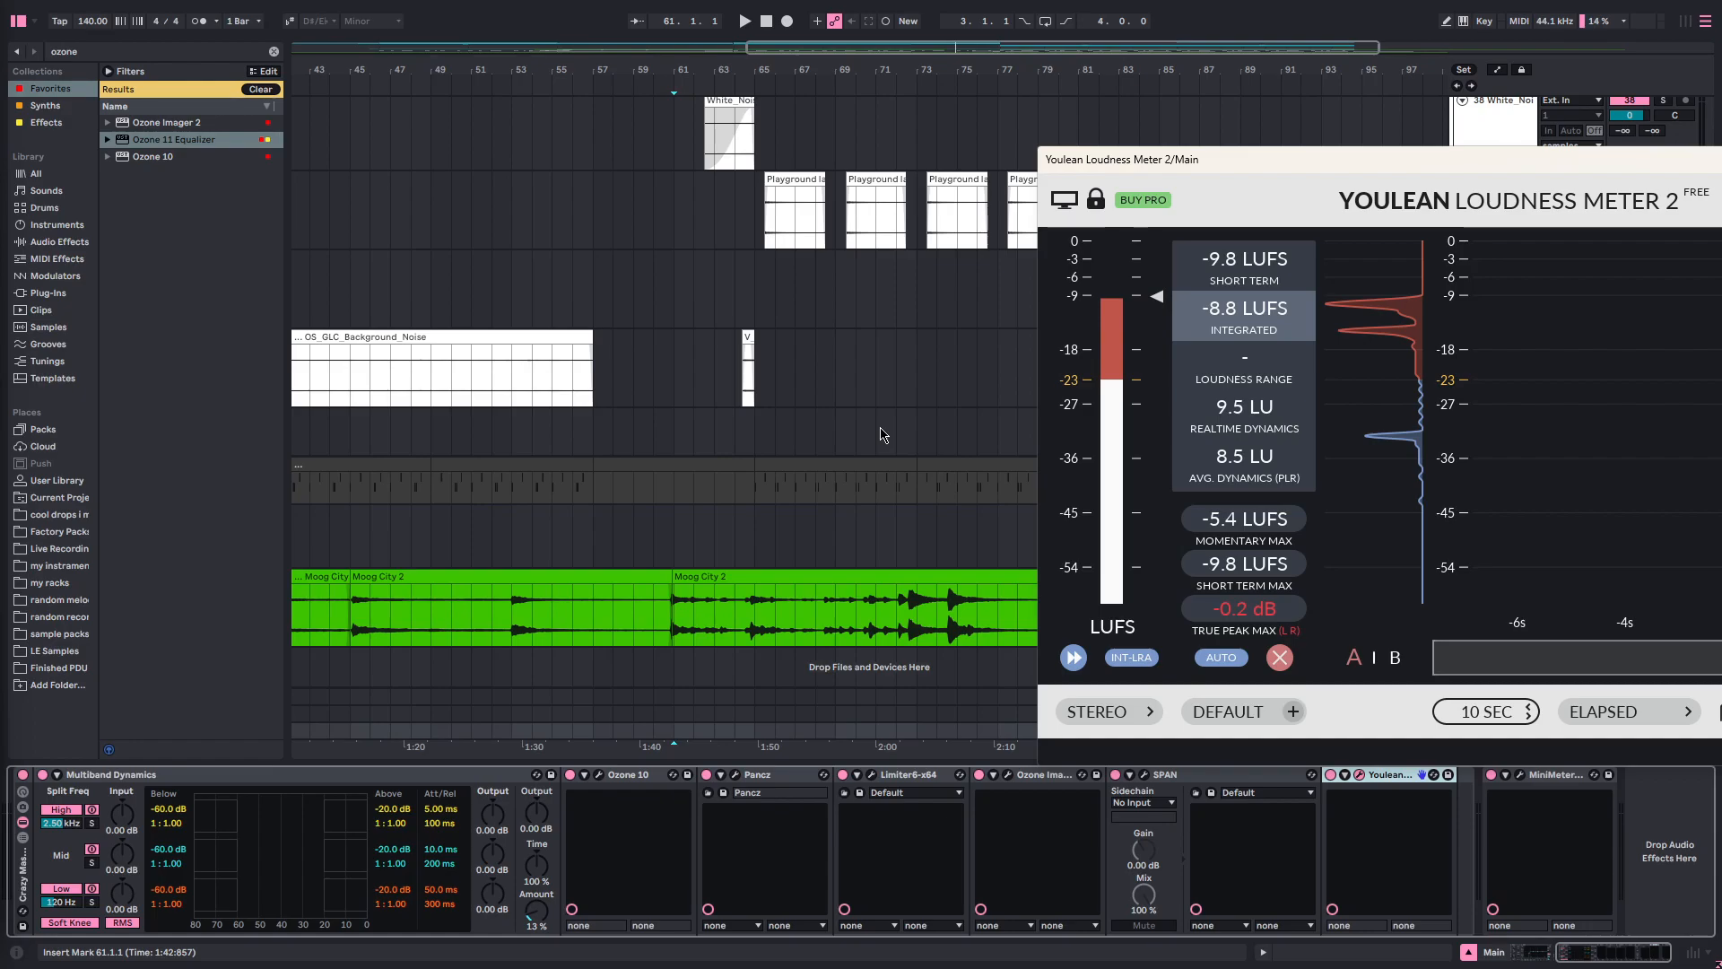
{"action": "left_click", "coordinate": [797, 534]}
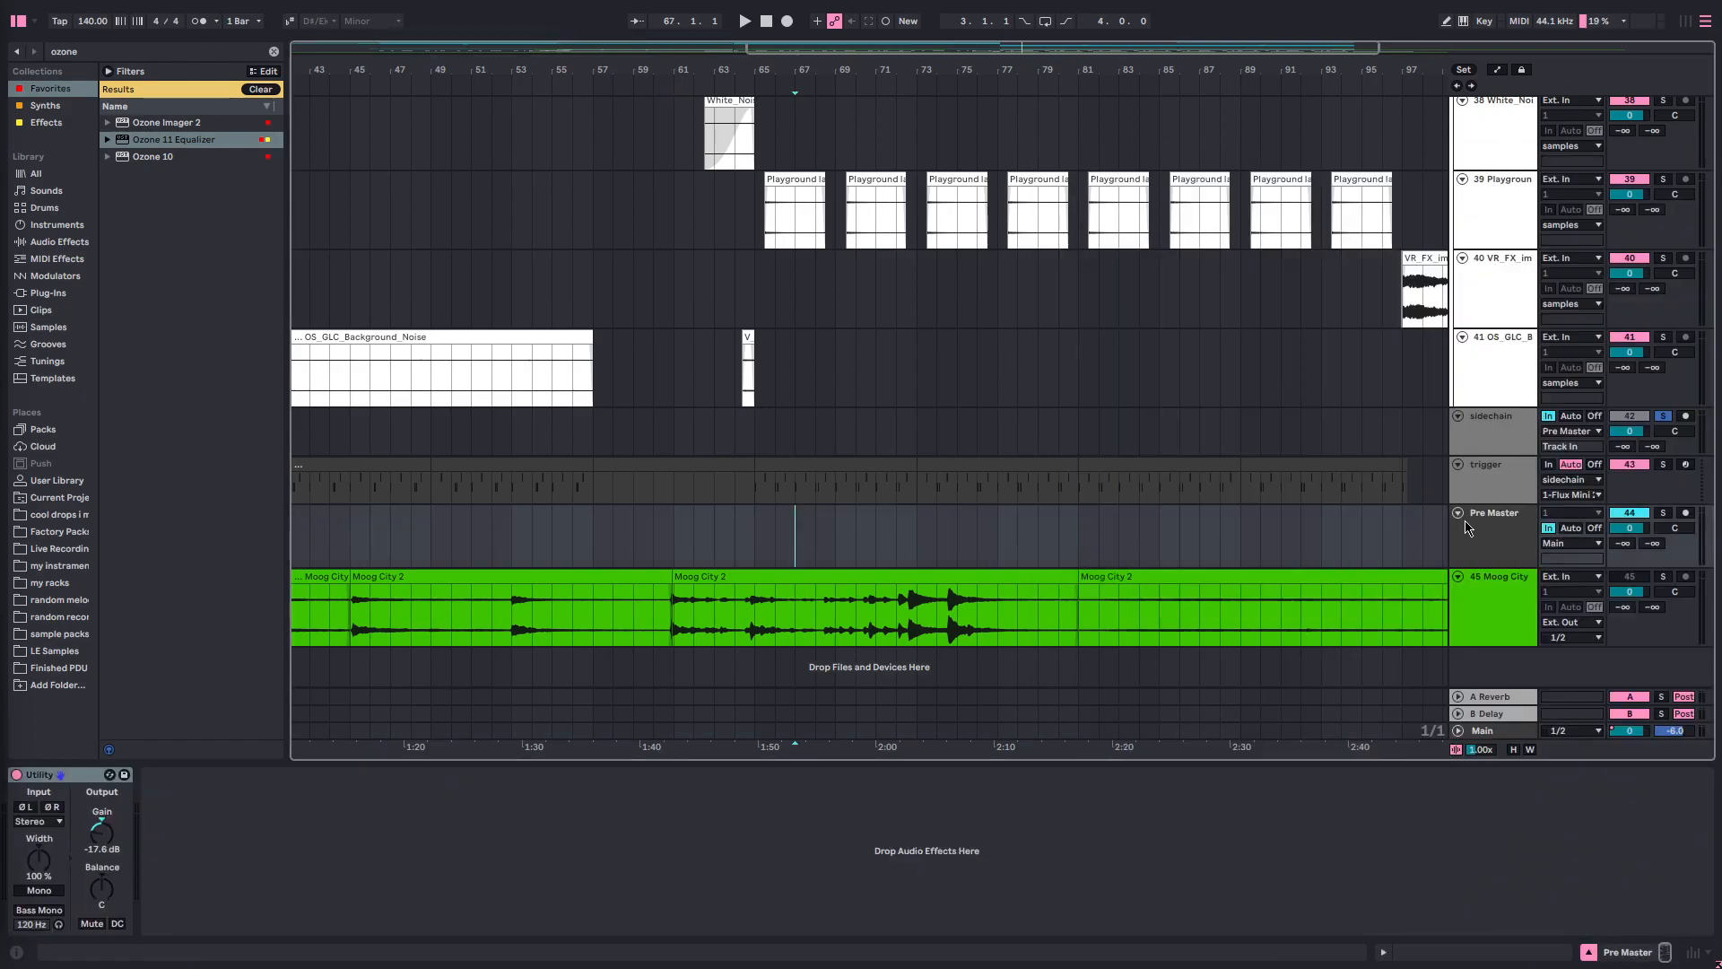
{"action": "left_click", "coordinate": [102, 825]}
{"action": "key", "text": "Delete"}
{"action": "left_click", "coordinate": [733, 542]}
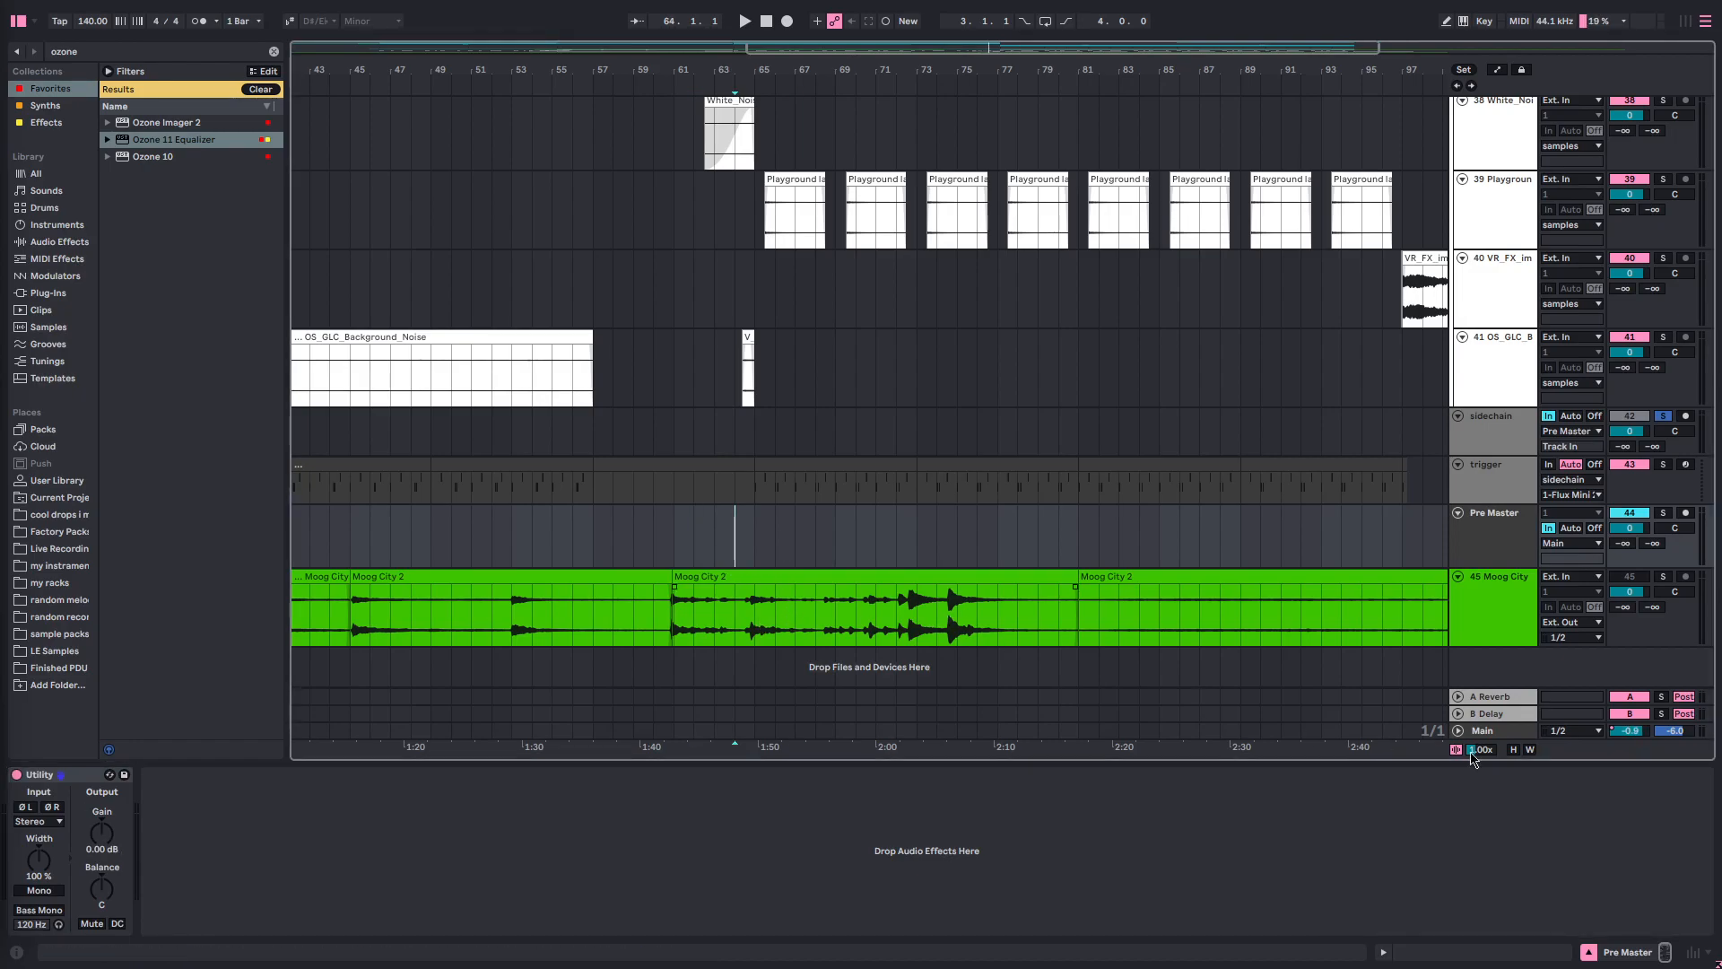
- Find Utility by searching "uti" and add it to the Main track between Youlean Loudness Meter 2 and MiniMeters
{"action": "left_click", "coordinate": [1492, 732]}
{"action": "left_click_drag", "start_coordinate": [1689, 158], "coordinate": [1312, 64]}
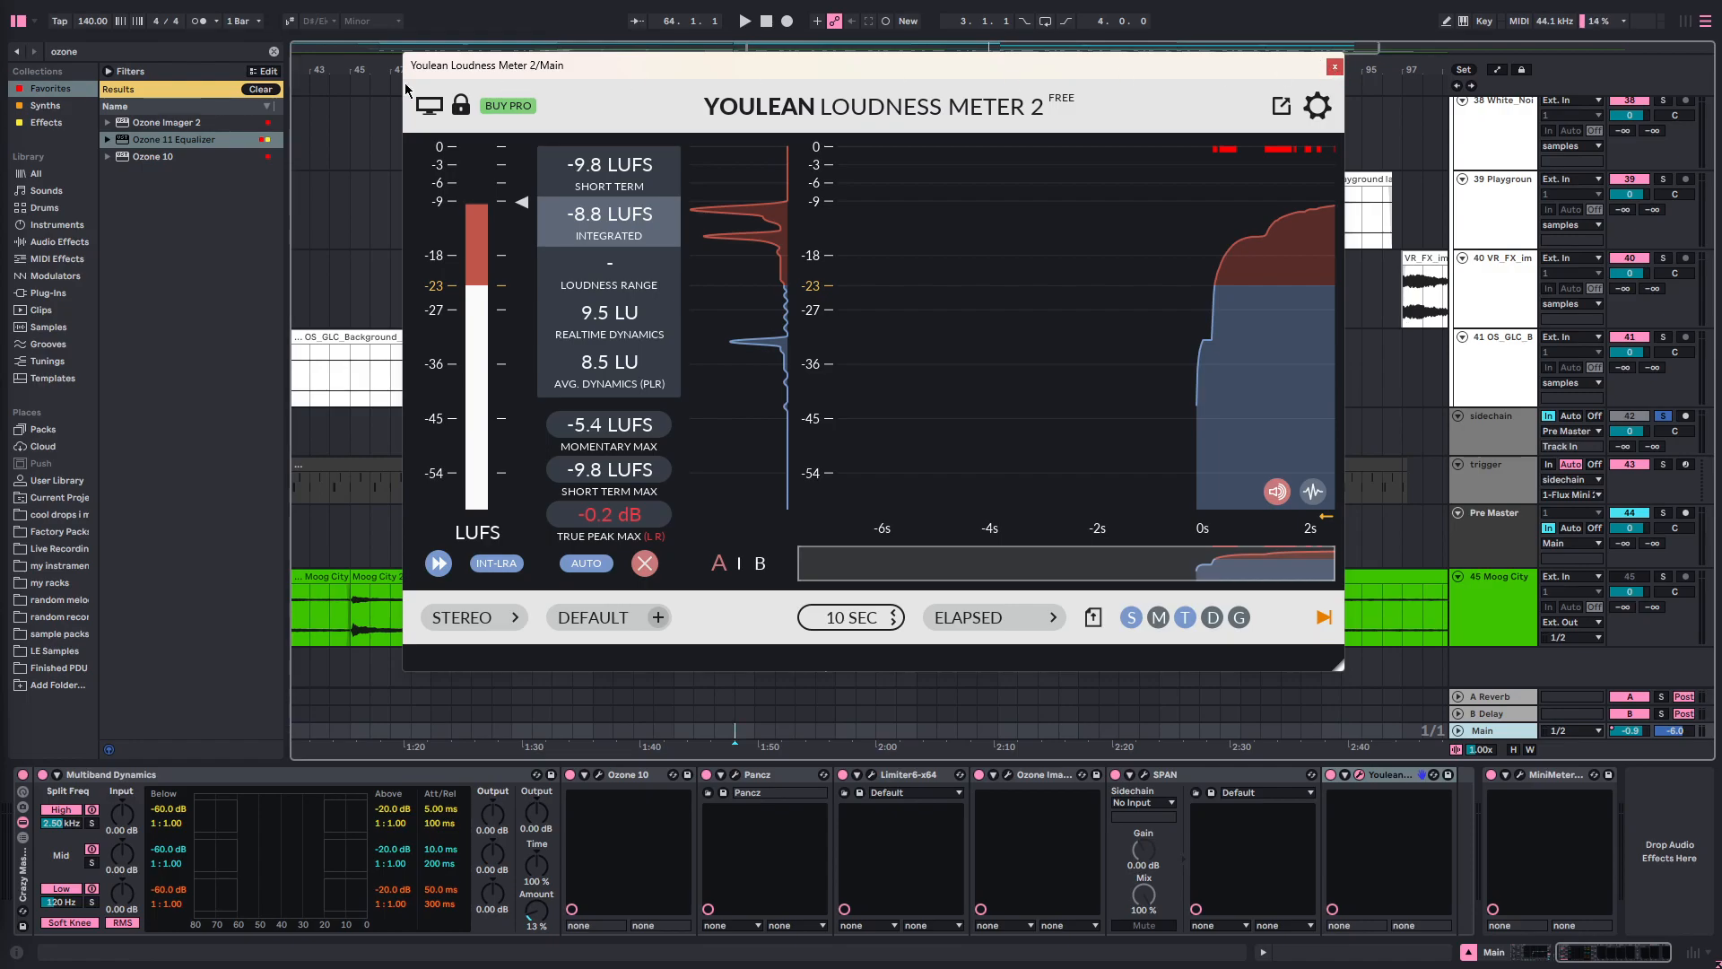
{"action": "left_click", "coordinate": [268, 59]}
{"action": "left_click", "coordinate": [275, 51]}
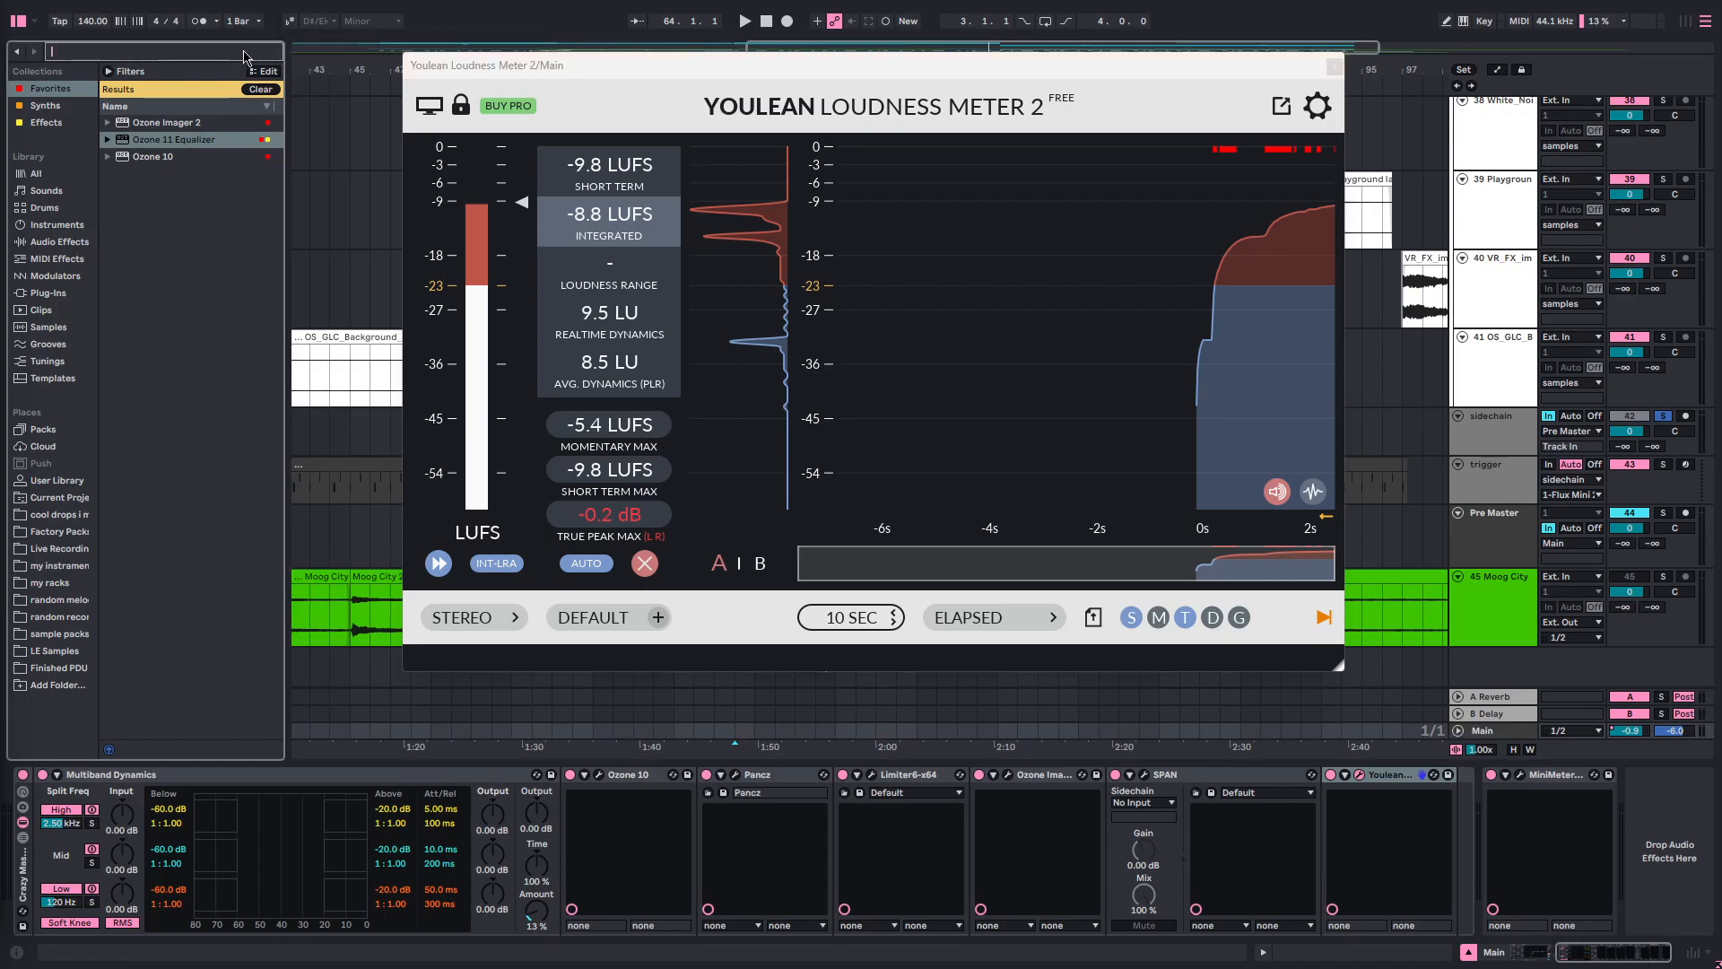
{"action": "type", "text": "uti"}
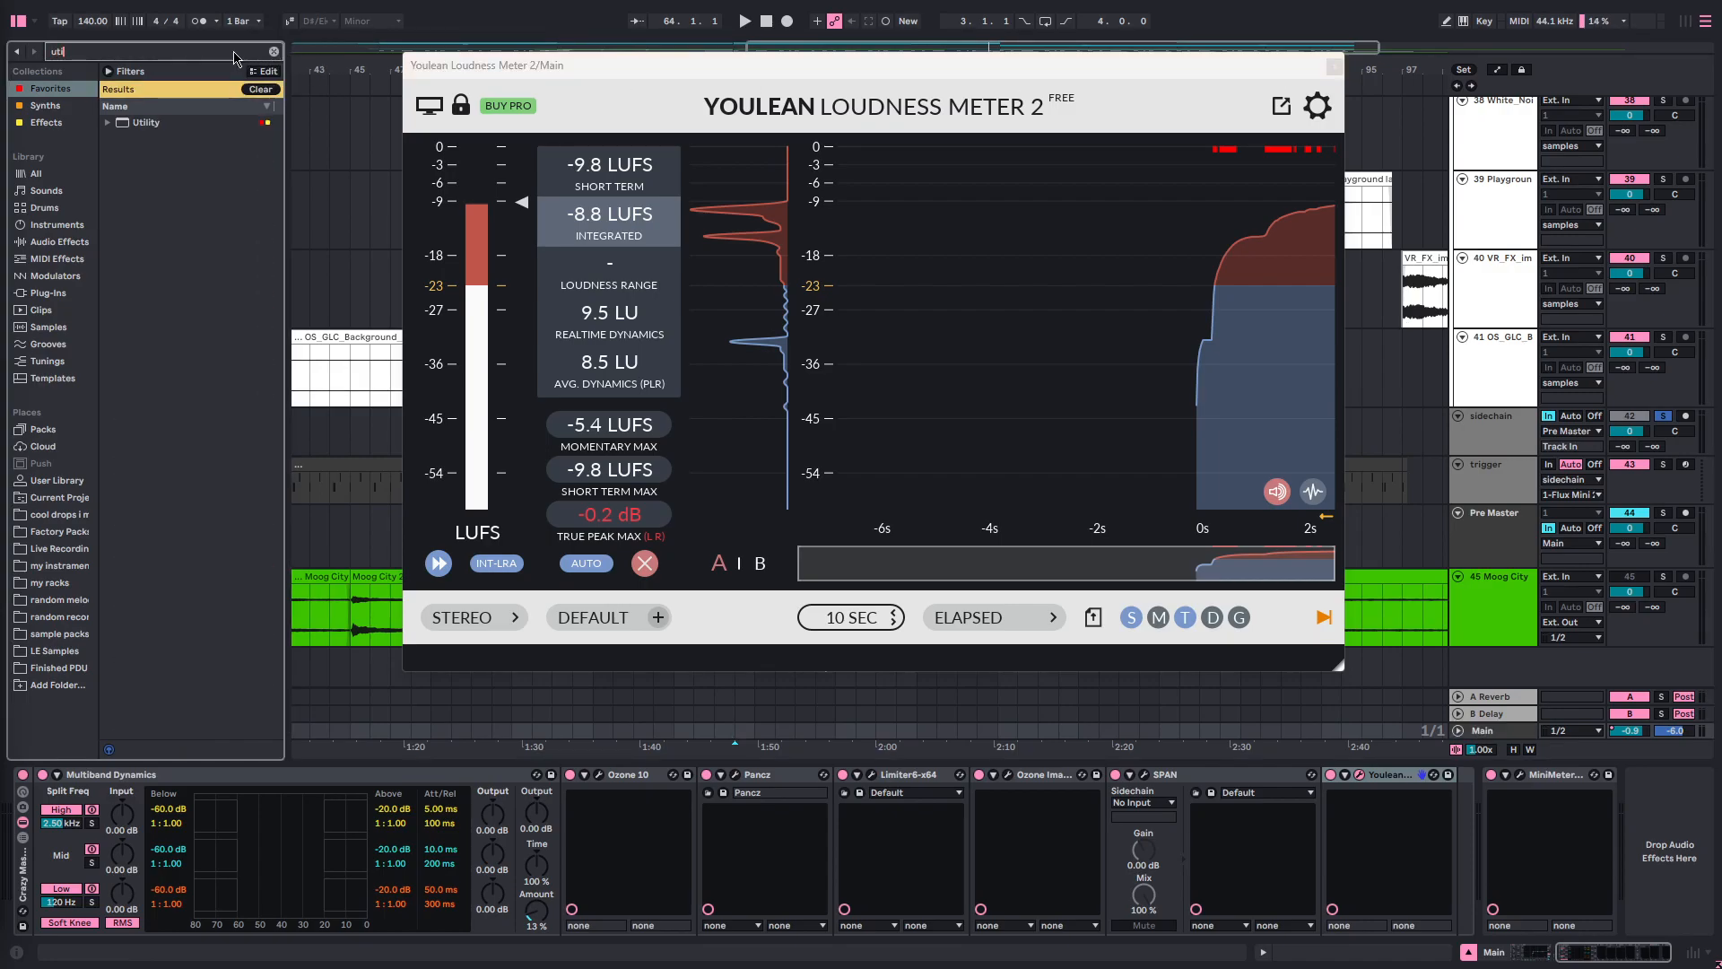
{"action": "mouse_move", "coordinate": [154, 126]}
{"action": "left_mouse_down"}
{"action": "mouse_move", "coordinate": [1036, 859]}
{"action": "mouse_move", "coordinate": [1084, 849]}
{"action": "mouse_move", "coordinate": [1012, 849]}
{"action": "mouse_move", "coordinate": [1213, 862]}
{"action": "mouse_move", "coordinate": [1398, 847]}
{"action": "mouse_move", "coordinate": [994, 808]}
{"action": "mouse_move", "coordinate": [1606, 842]}
{"action": "mouse_move", "coordinate": [1577, 890]}
{"action": "left_mouse_up"}
- Play the drop with the loudness meter in view and set the Main track Utility's gain to -17.2 dB
{"action": "key", "text": "space"}
{"action": "left_click_drag", "start_coordinate": [906, 66], "coordinate": [1207, 124]}
{"action": "scroll", "coordinate": [717, 489], "scroll_direction": "right", "scroll_amount": 1}
{"action": "scroll", "coordinate": [694, 492], "scroll_direction": "down", "scroll_amount": 3}
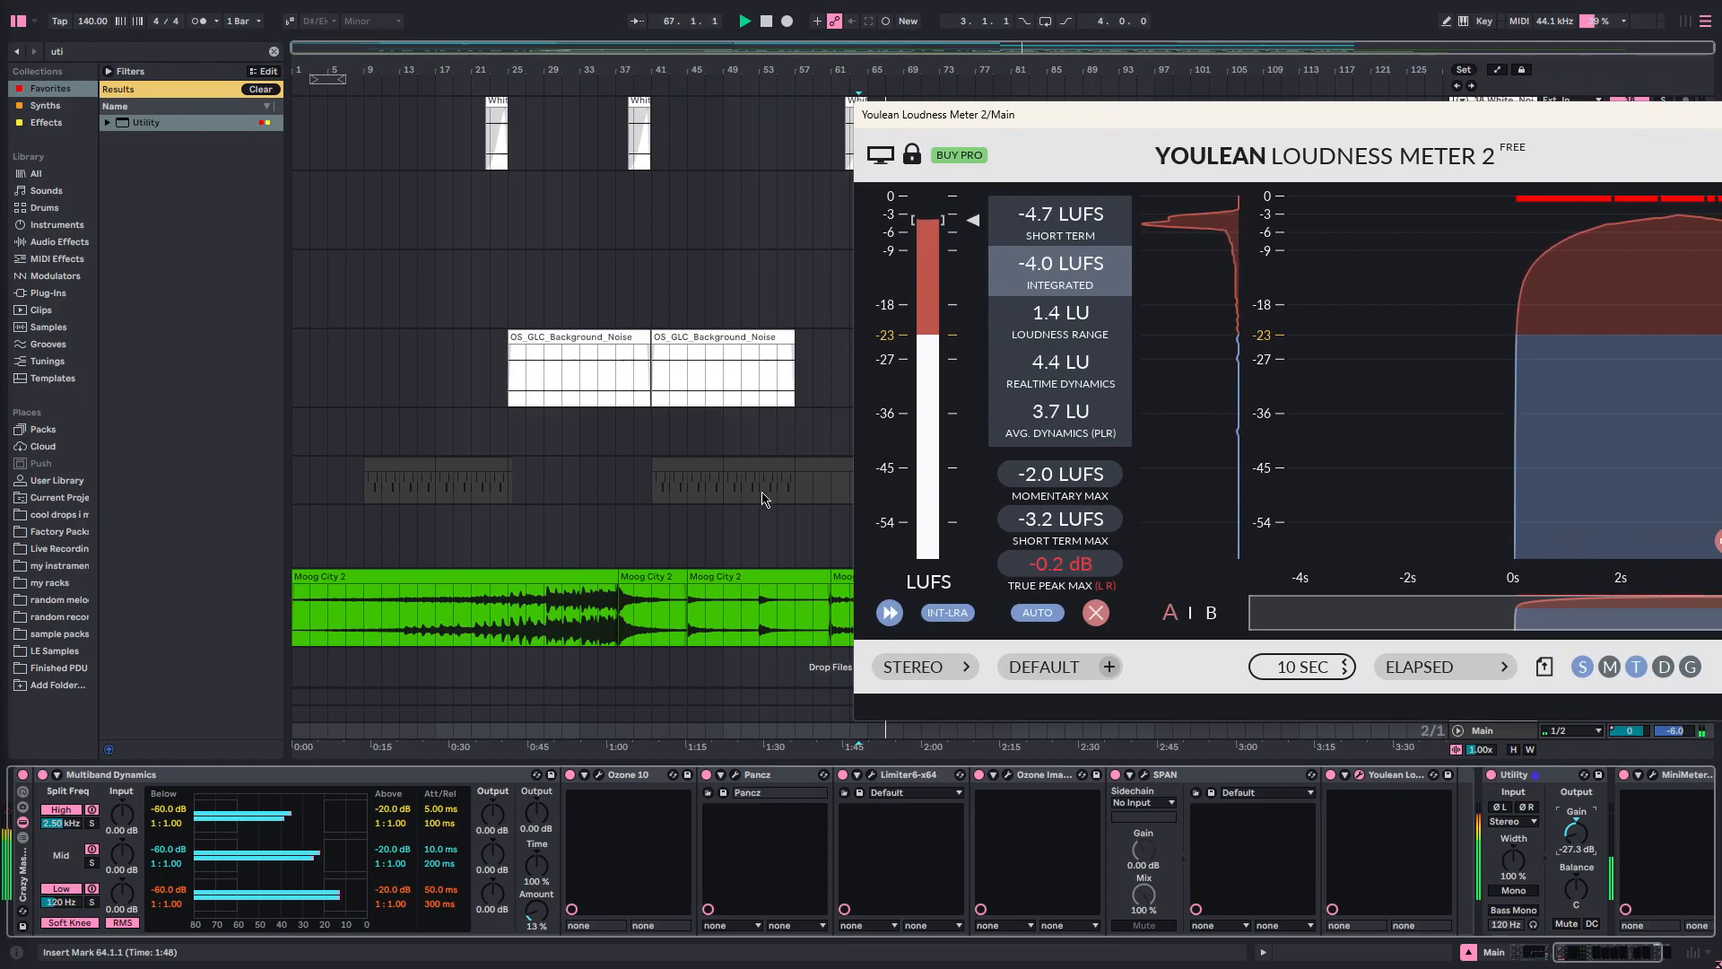
{"action": "left_click_drag", "start_coordinate": [988, 116], "coordinate": [564, 92]}
{"action": "left_click_drag", "start_coordinate": [1576, 834], "coordinate": [1577, 813]}
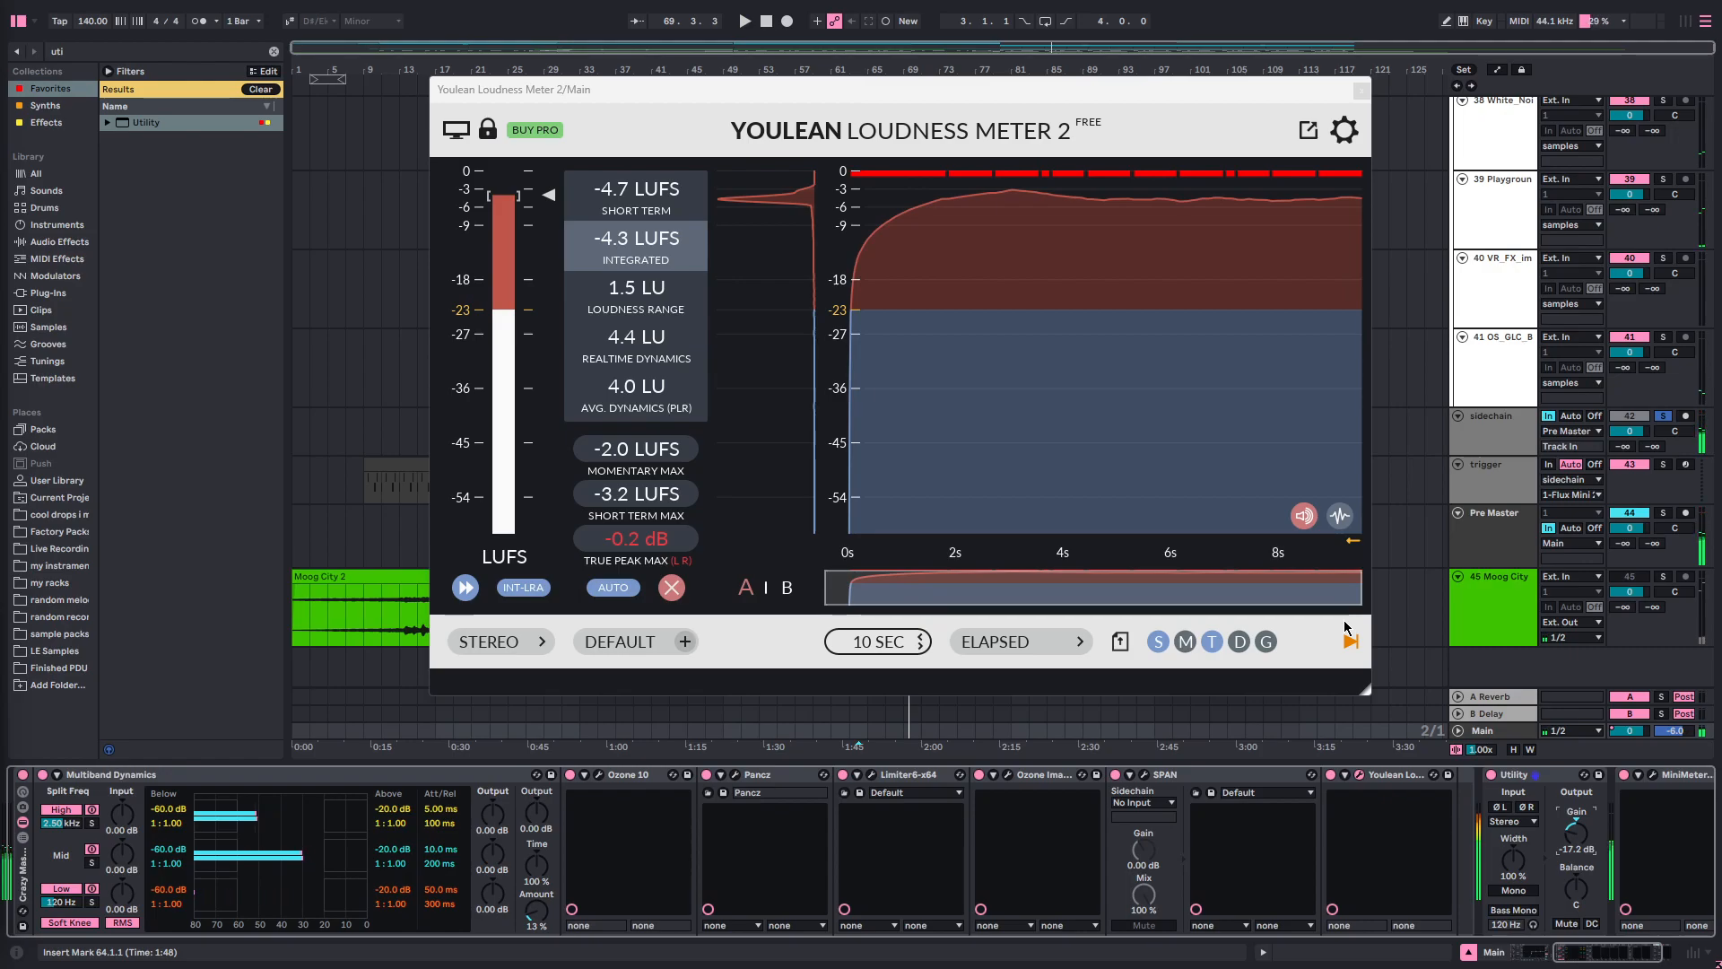
- Replay the drop and bring the Main track Utility's gain to 0 dB while watching the loudness meter
{"action": "key", "text": "space"}
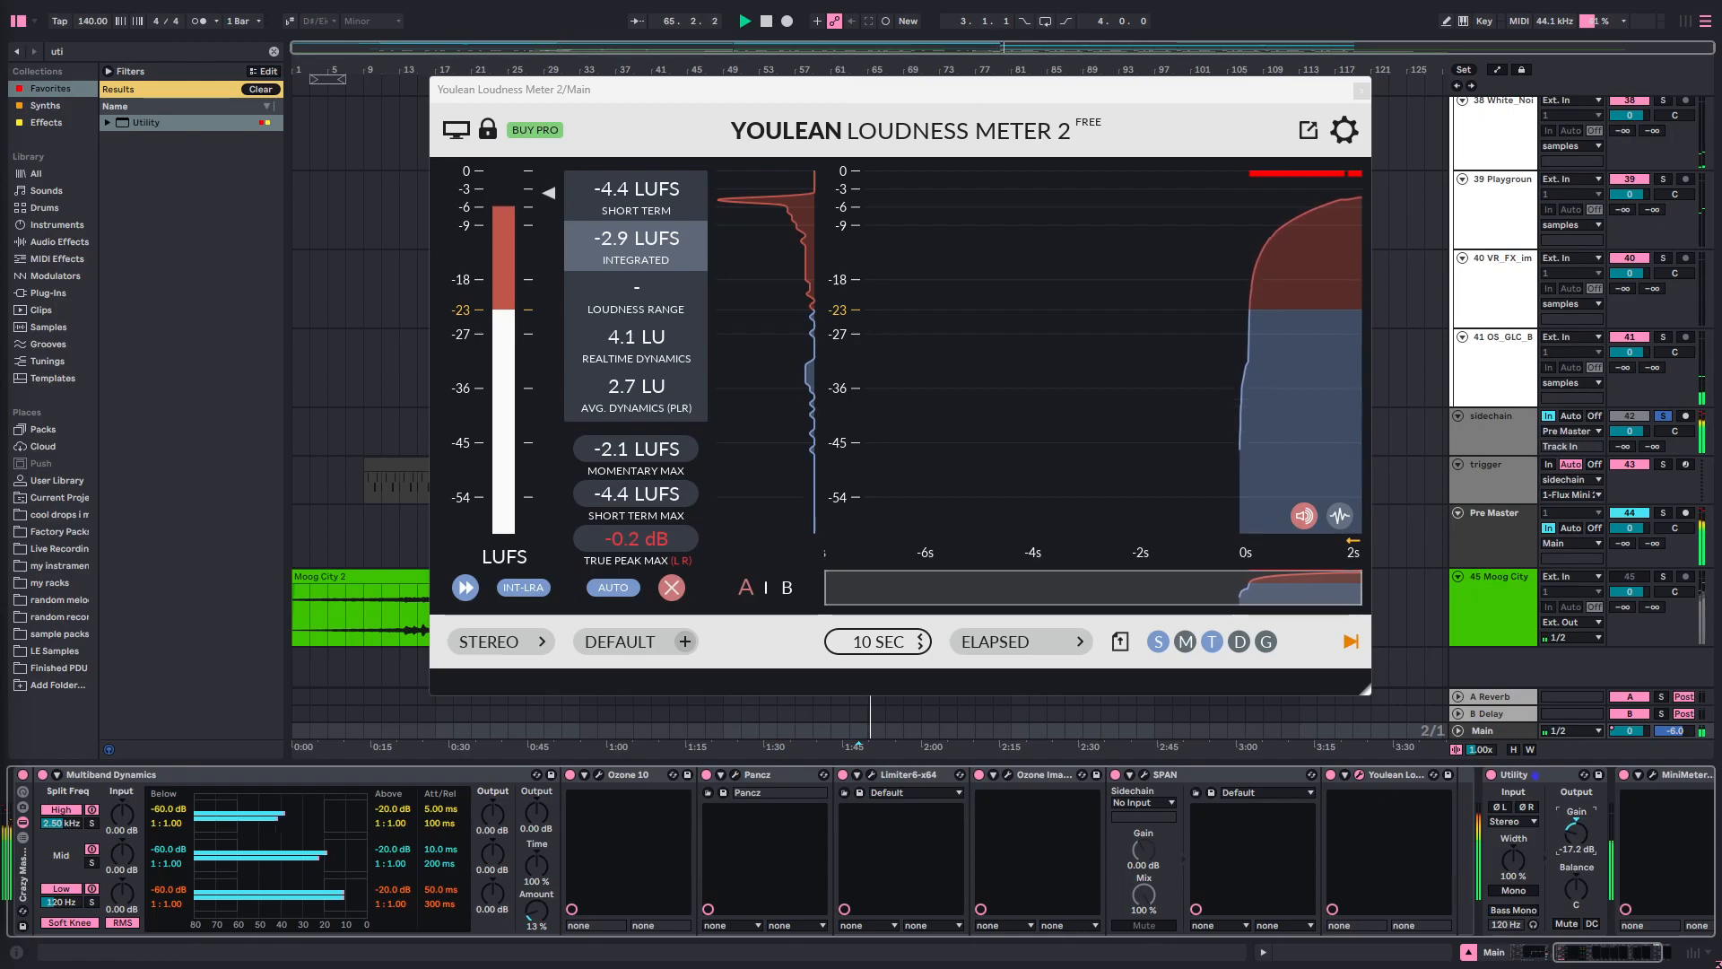
{"action": "mouse_move", "coordinate": [1570, 827]}
{"action": "left_mouse_down"}
{"action": "mouse_move", "coordinate": [1571, 799]}
{"action": "mouse_move", "coordinate": [1576, 816]}
{"action": "left_mouse_up"}
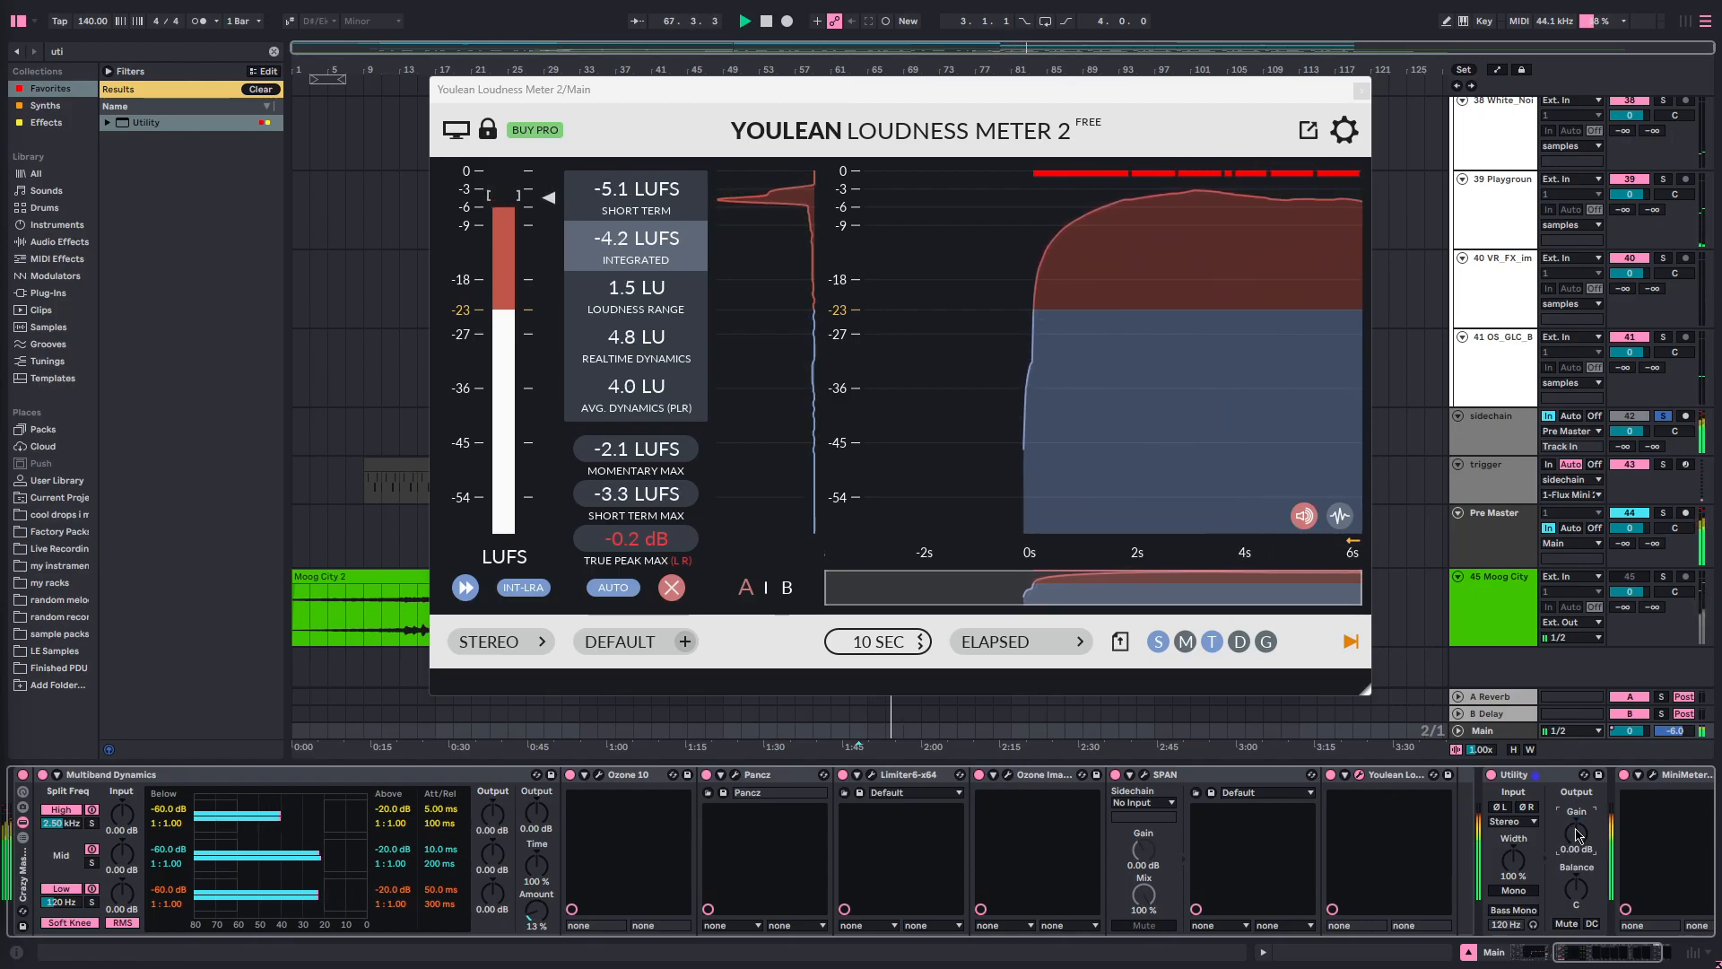
- Stop playback, turn the Main track Utility's gain down to -inf dB, and remove that Utility from the Main chain
{"action": "key", "text": "space"}
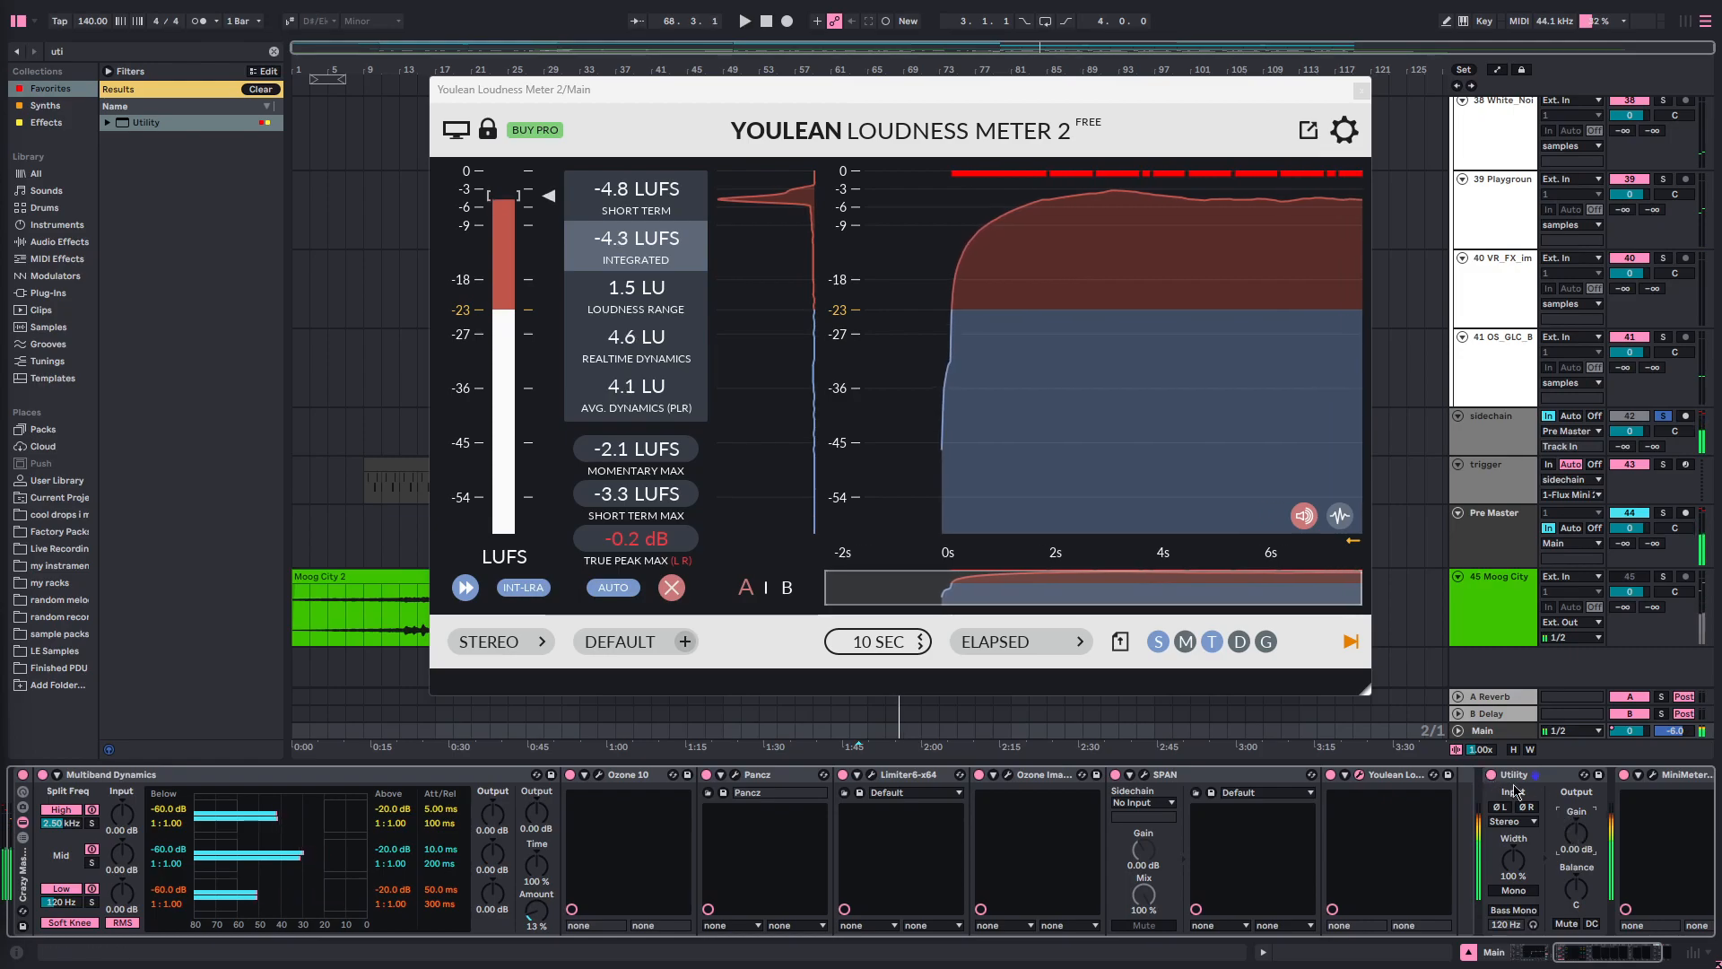
{"action": "left_click_drag", "start_coordinate": [1576, 837], "coordinate": [1576, 861]}
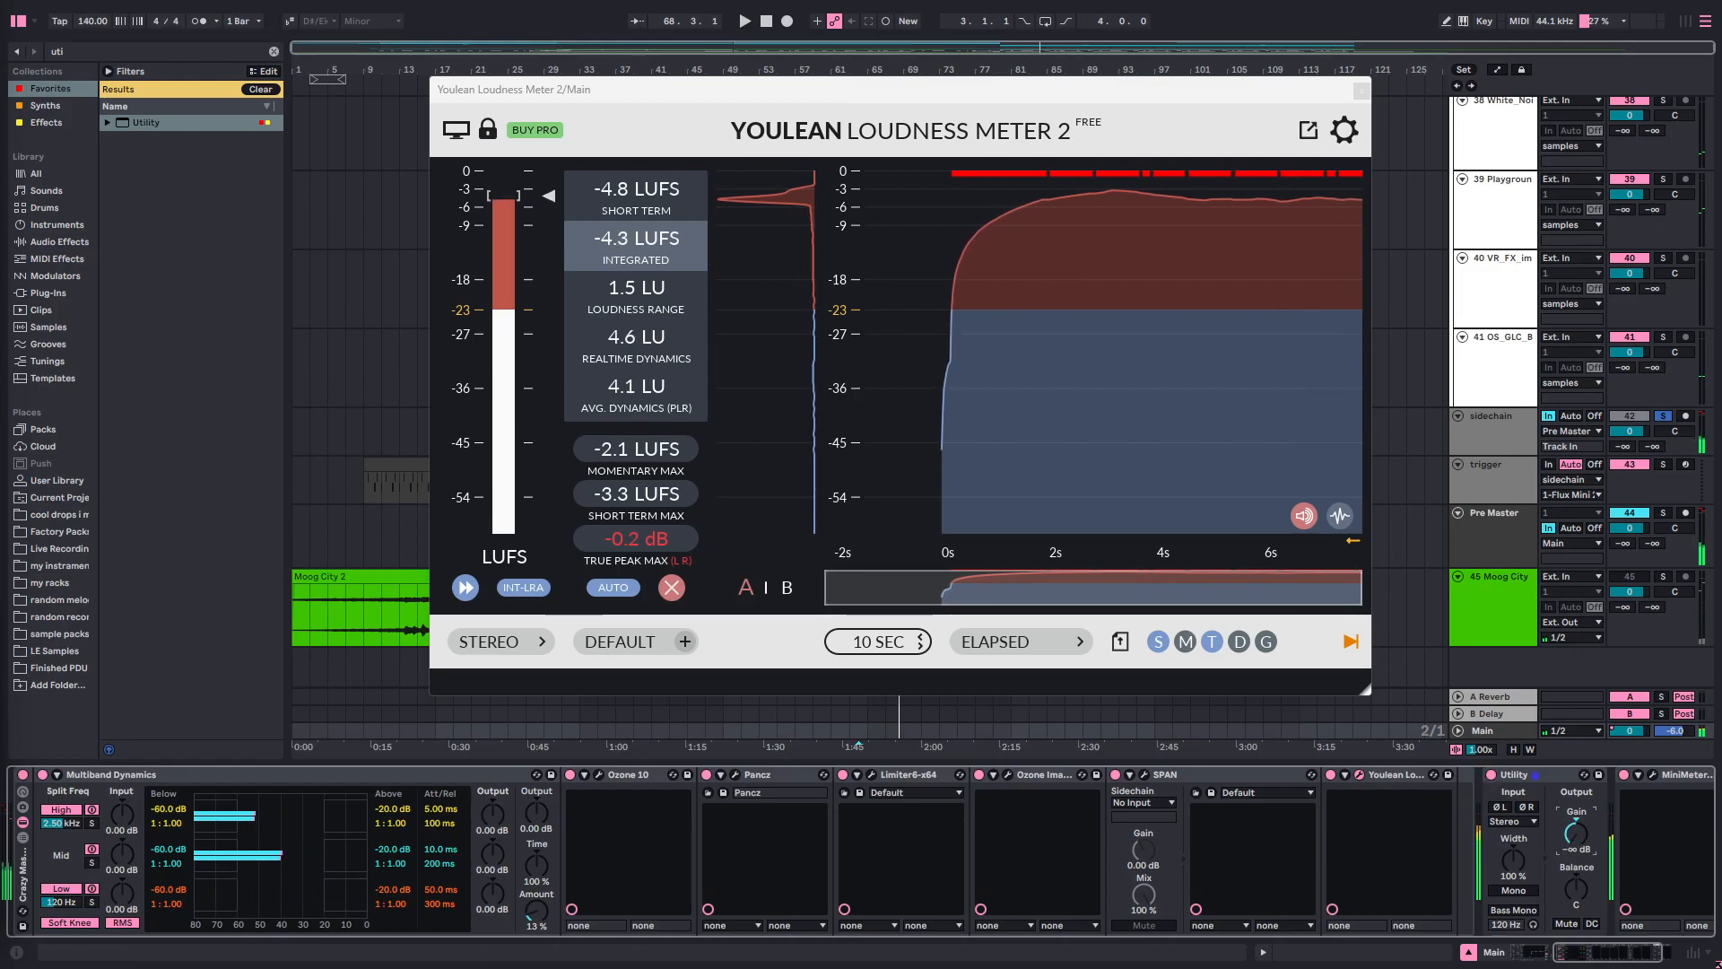
{"action": "left_click", "coordinate": [1541, 776]}
{"action": "left_click", "coordinate": [625, 717]}
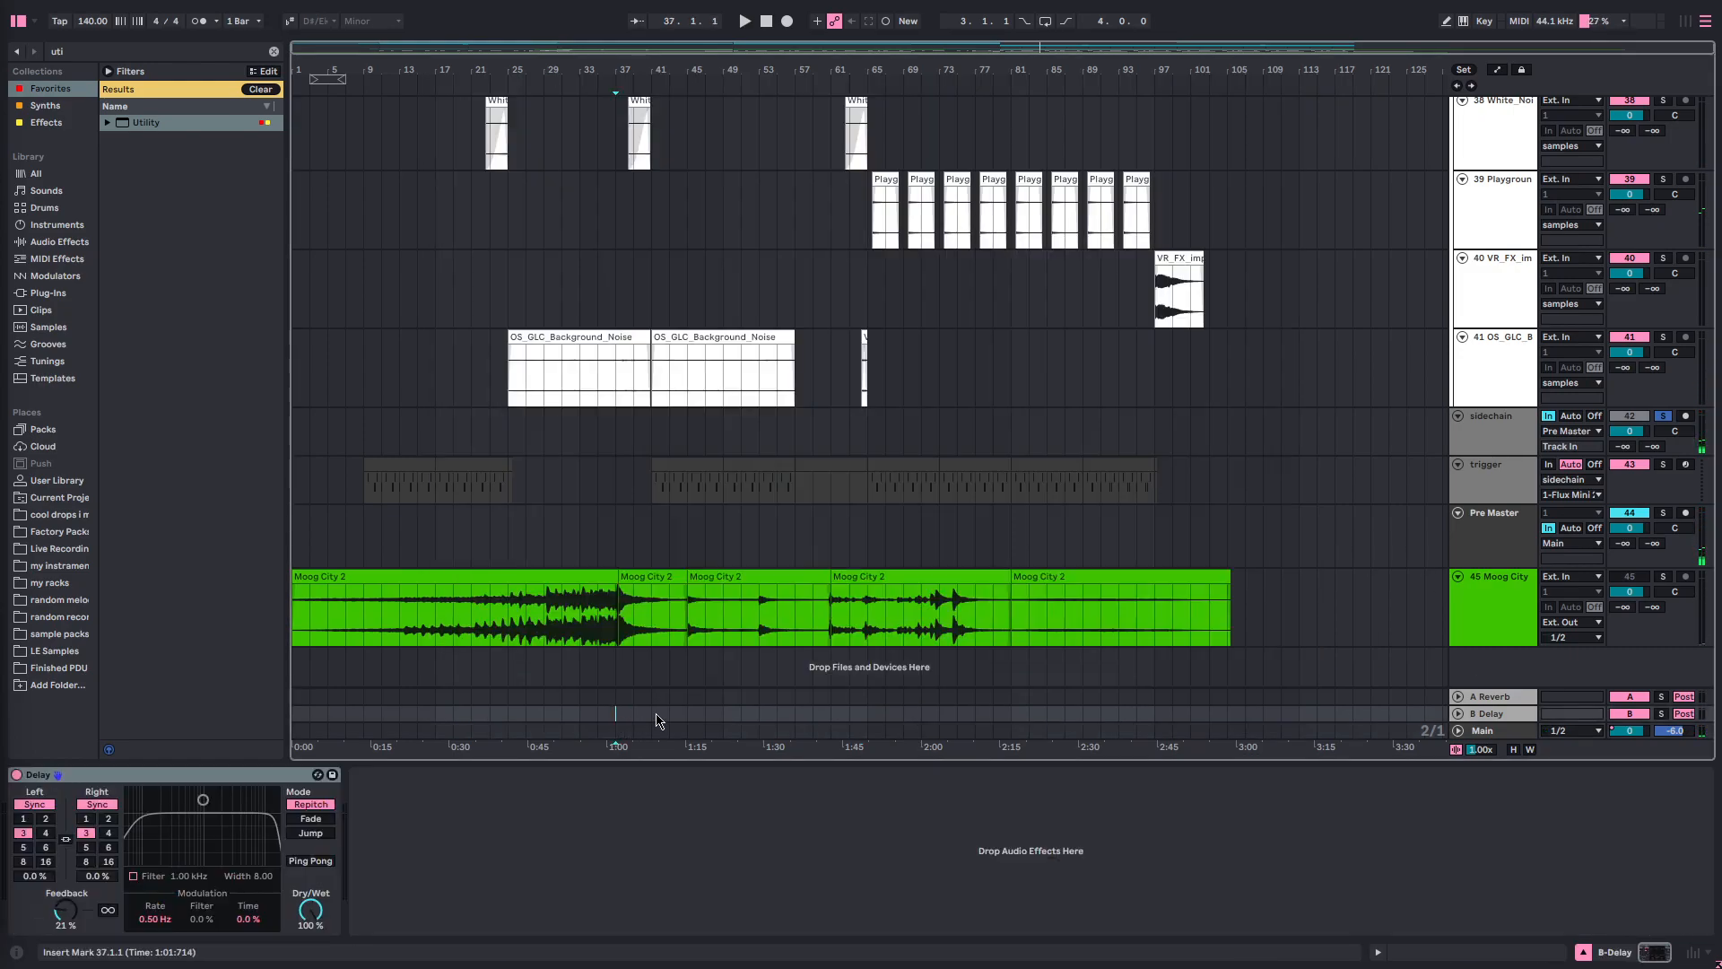
{"action": "left_click", "coordinate": [1505, 732]}
{"action": "left_click", "coordinate": [1531, 780]}
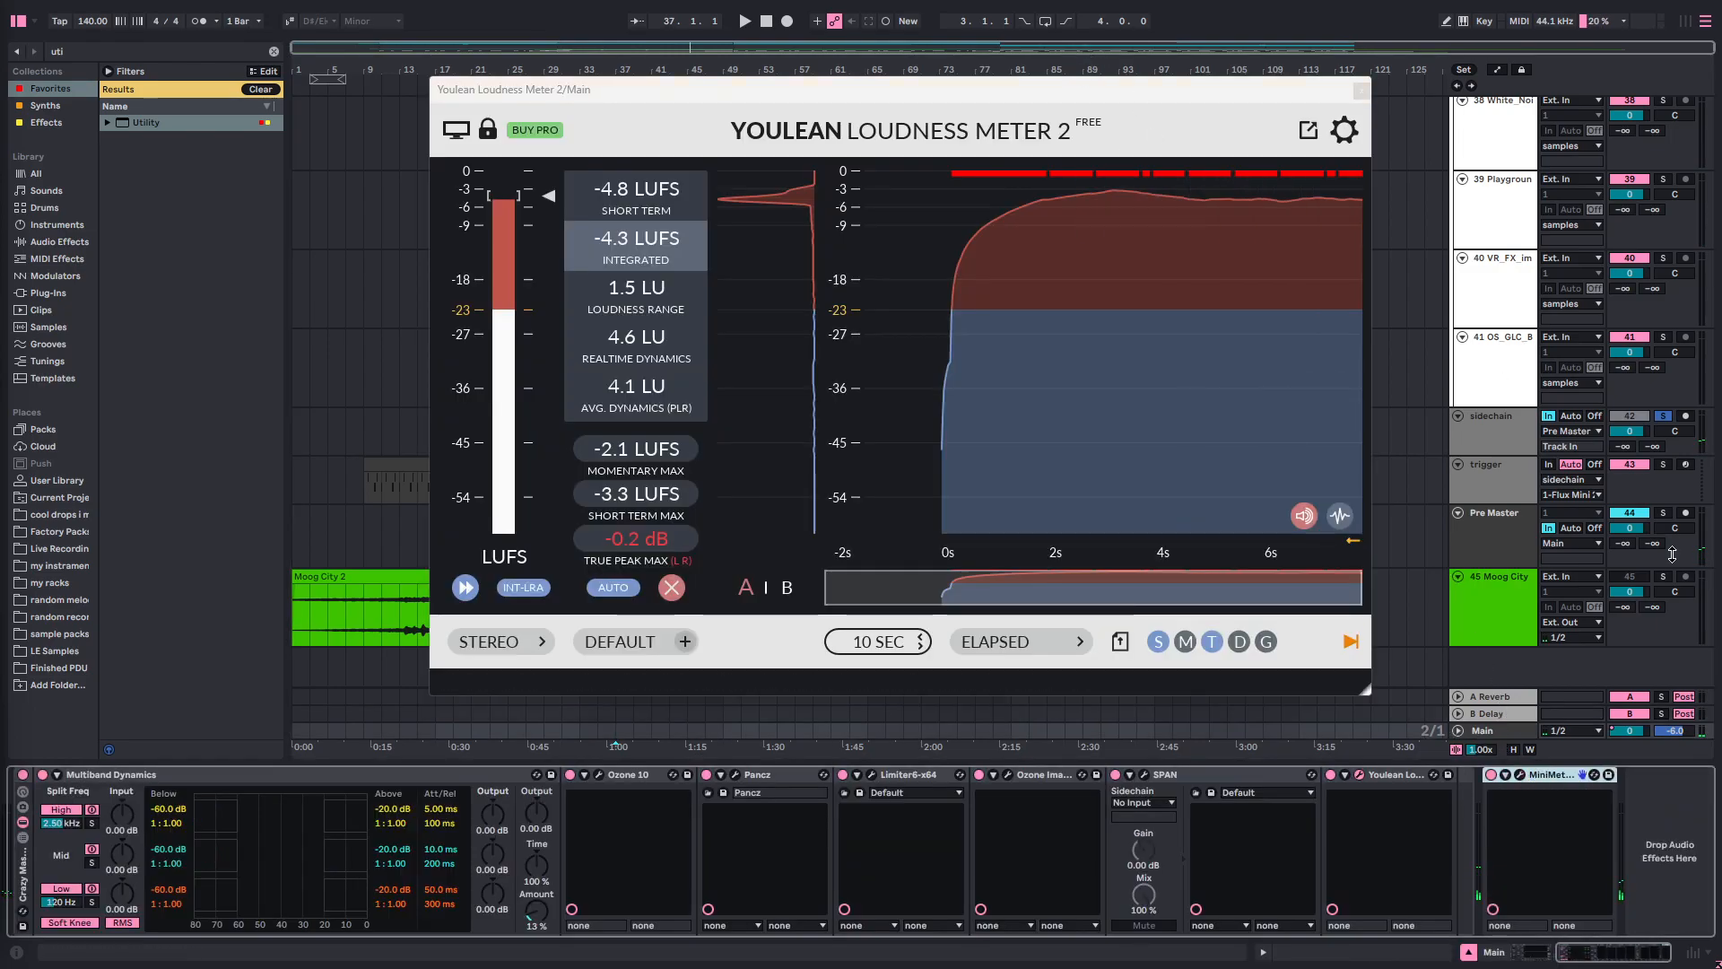
{"action": "left_click", "coordinate": [1511, 549]}
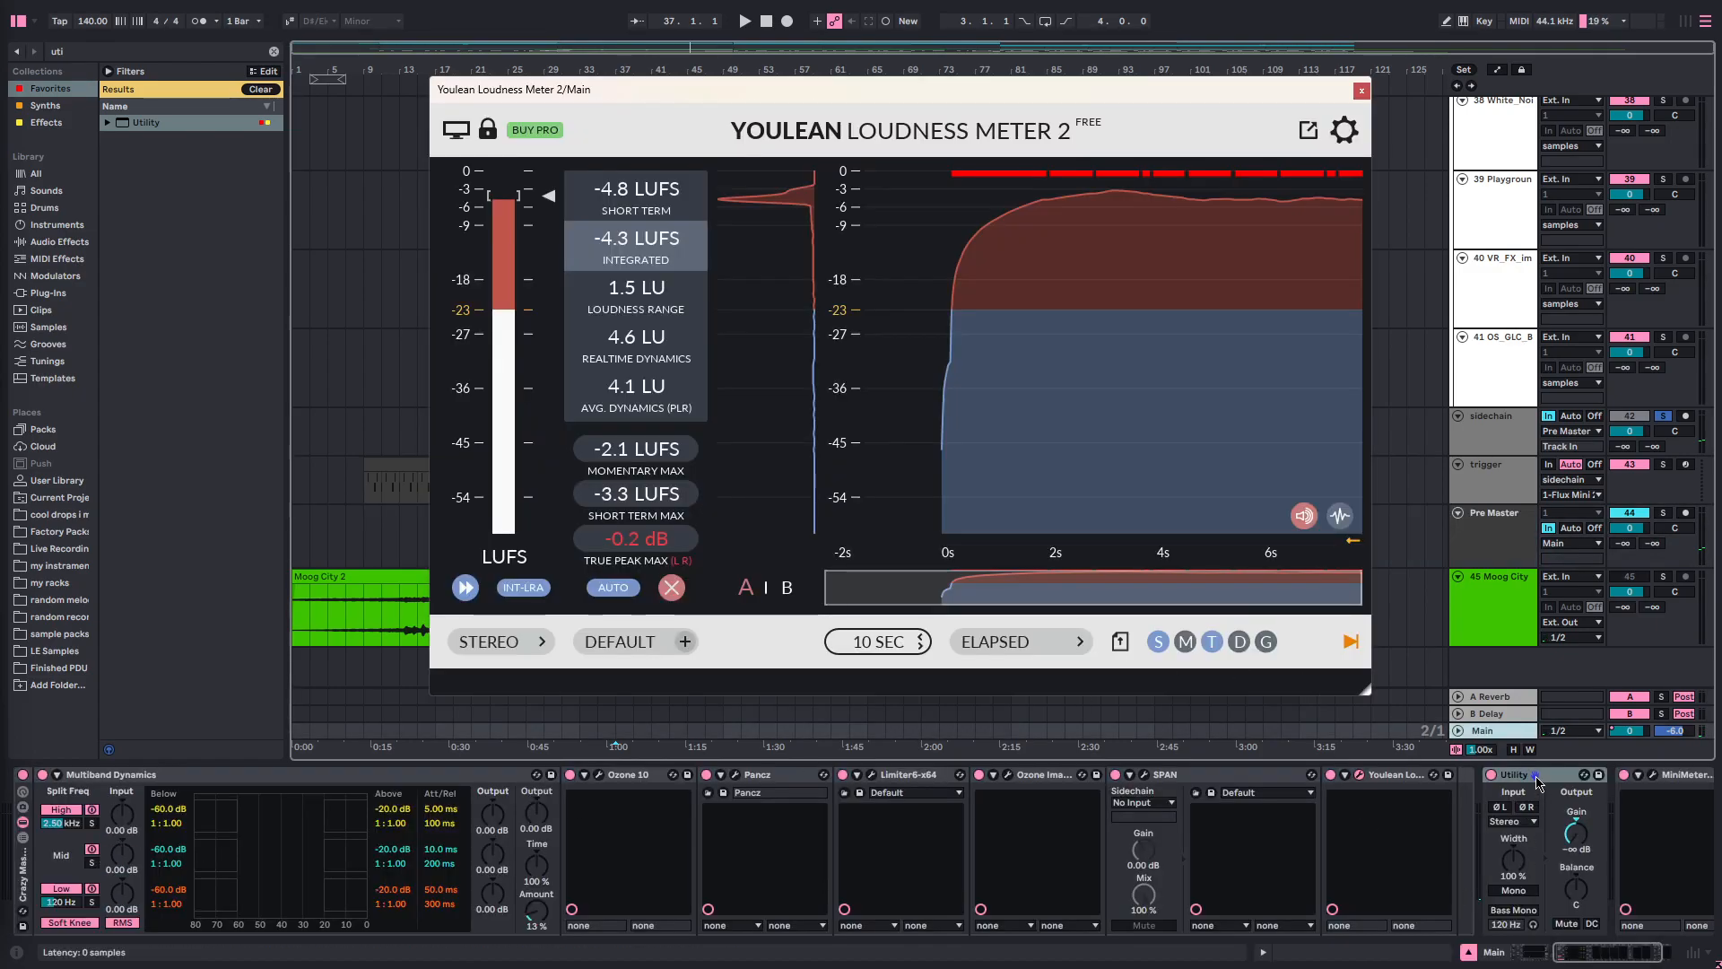
{"action": "left_click", "coordinate": [1536, 780]}
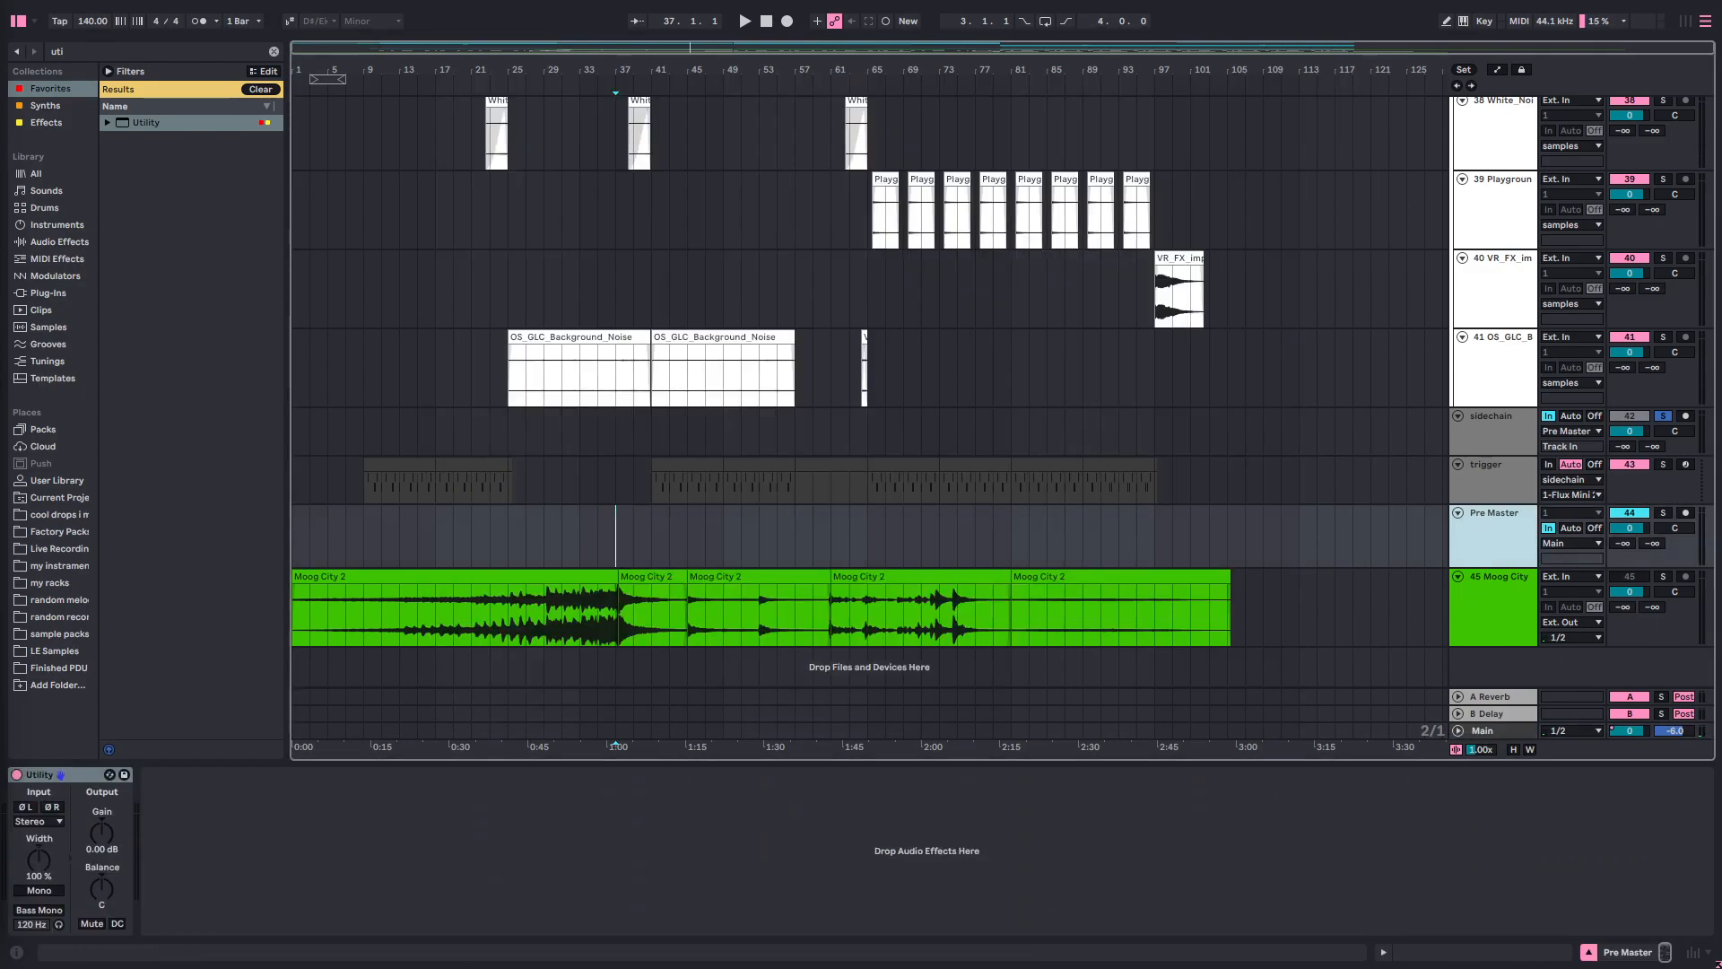
- Lower the Pre Master Utility's gain and play the drop from bar 64
{"action": "left_click_drag", "start_coordinate": [101, 833], "coordinate": [101, 861]}
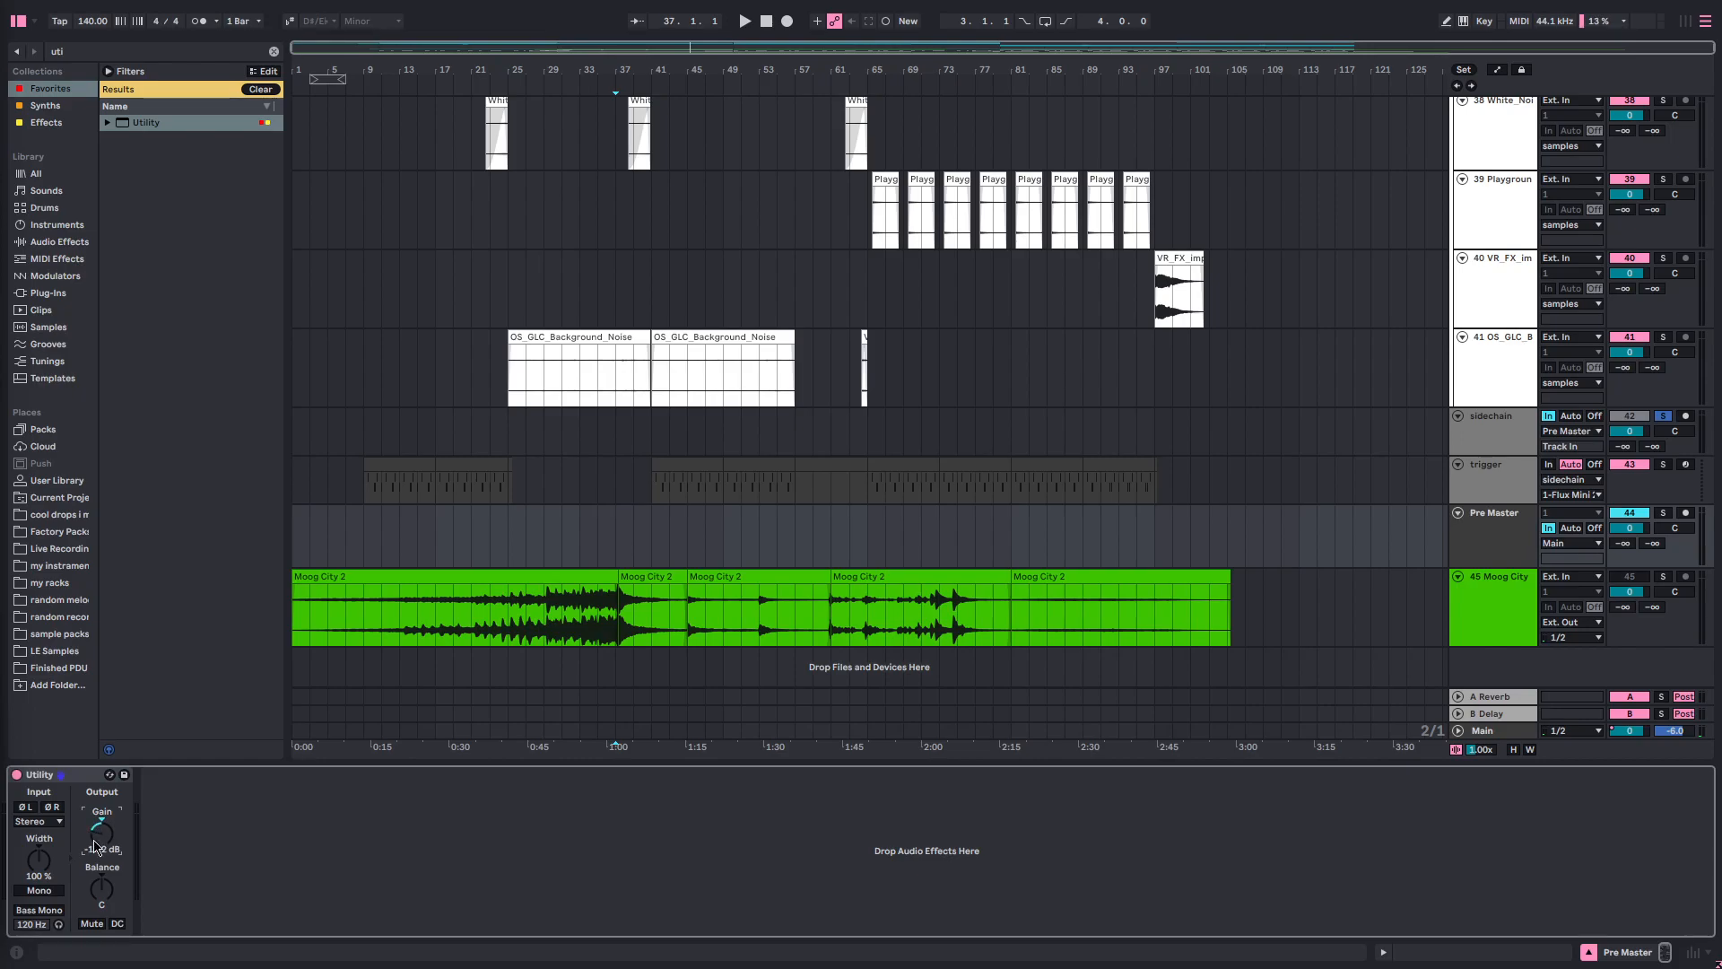
{"action": "left_click", "coordinate": [867, 538]}
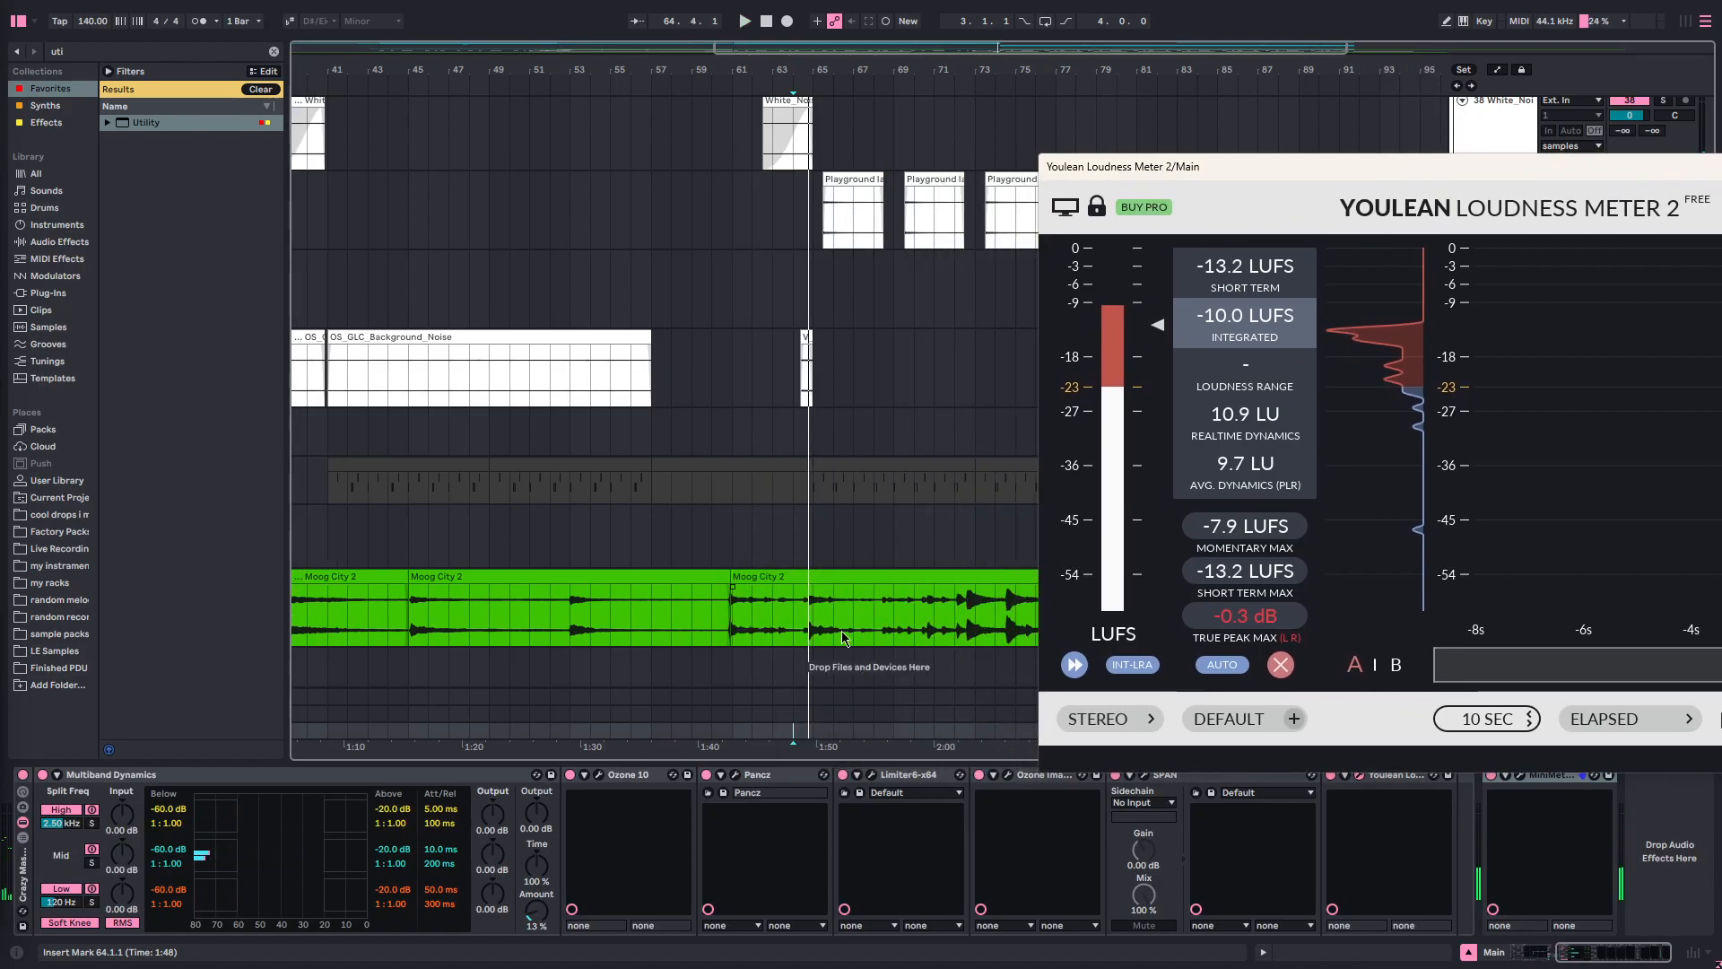
{"action": "scroll", "coordinate": [841, 631], "scroll_direction": "right", "scroll_amount": 2}
{"action": "left_click", "coordinate": [627, 550]}
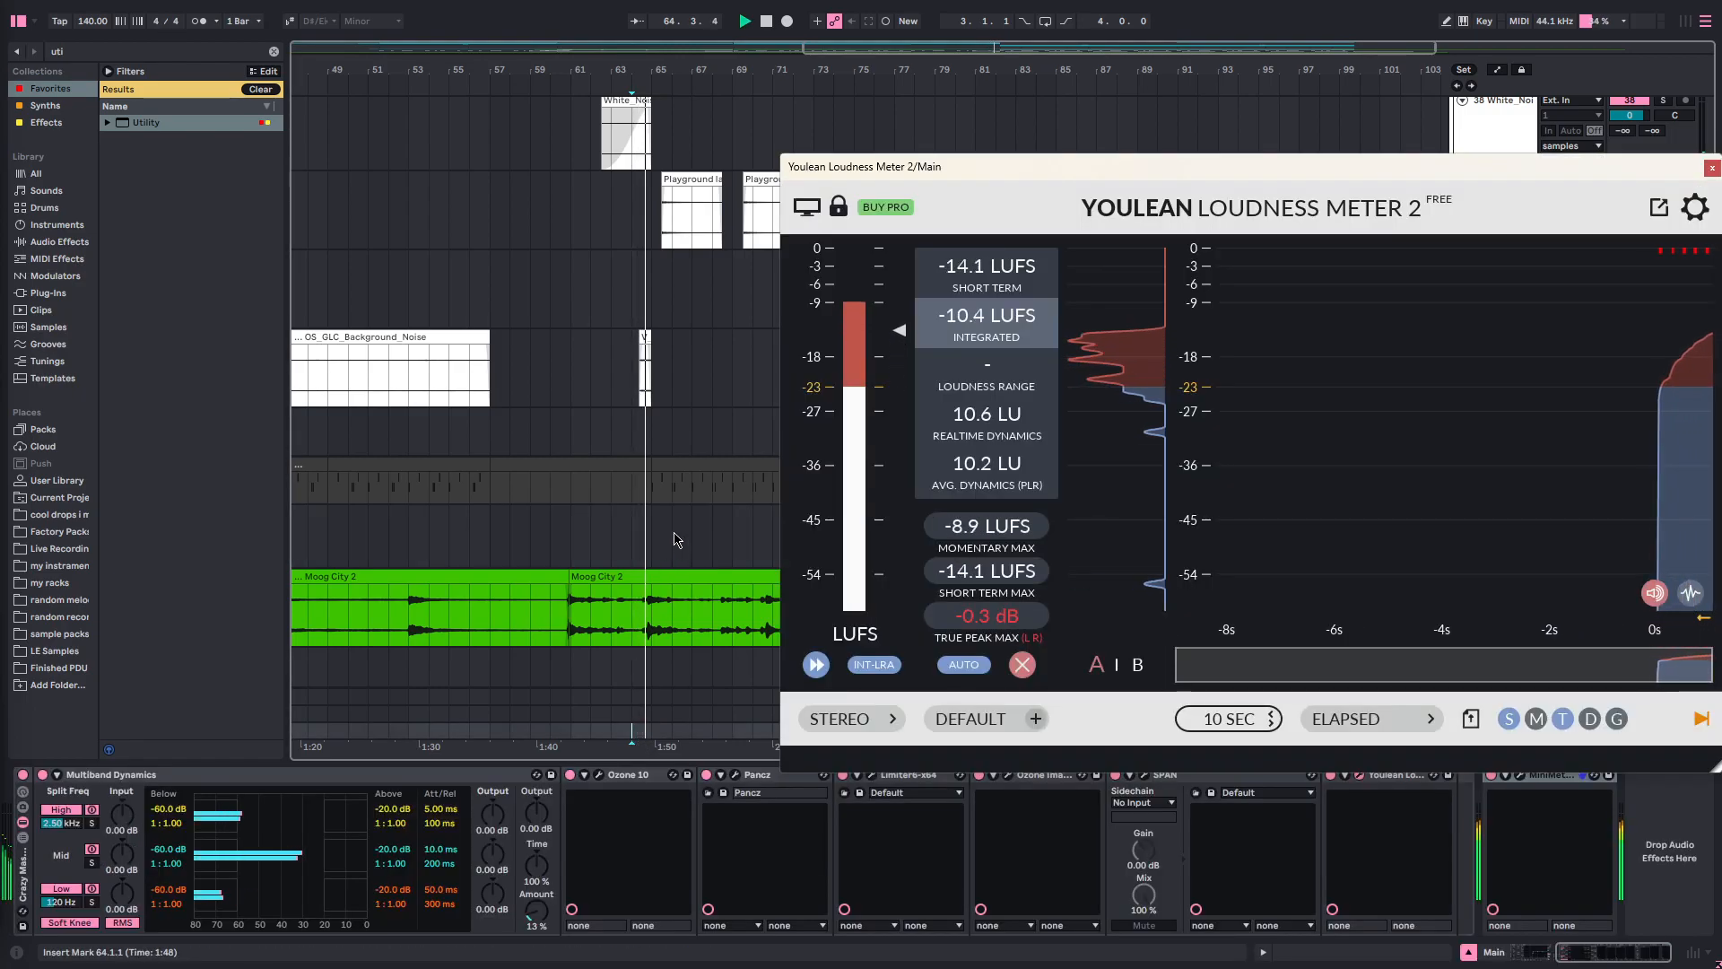
- Replay the drop from bar 64 with the loudness meter fully in view and examine its short-term and integrated loudness
{"action": "left_click_drag", "start_coordinate": [897, 166], "coordinate": [890, 111]}
{"action": "key", "text": "space"}
{"action": "key", "text": "space"}
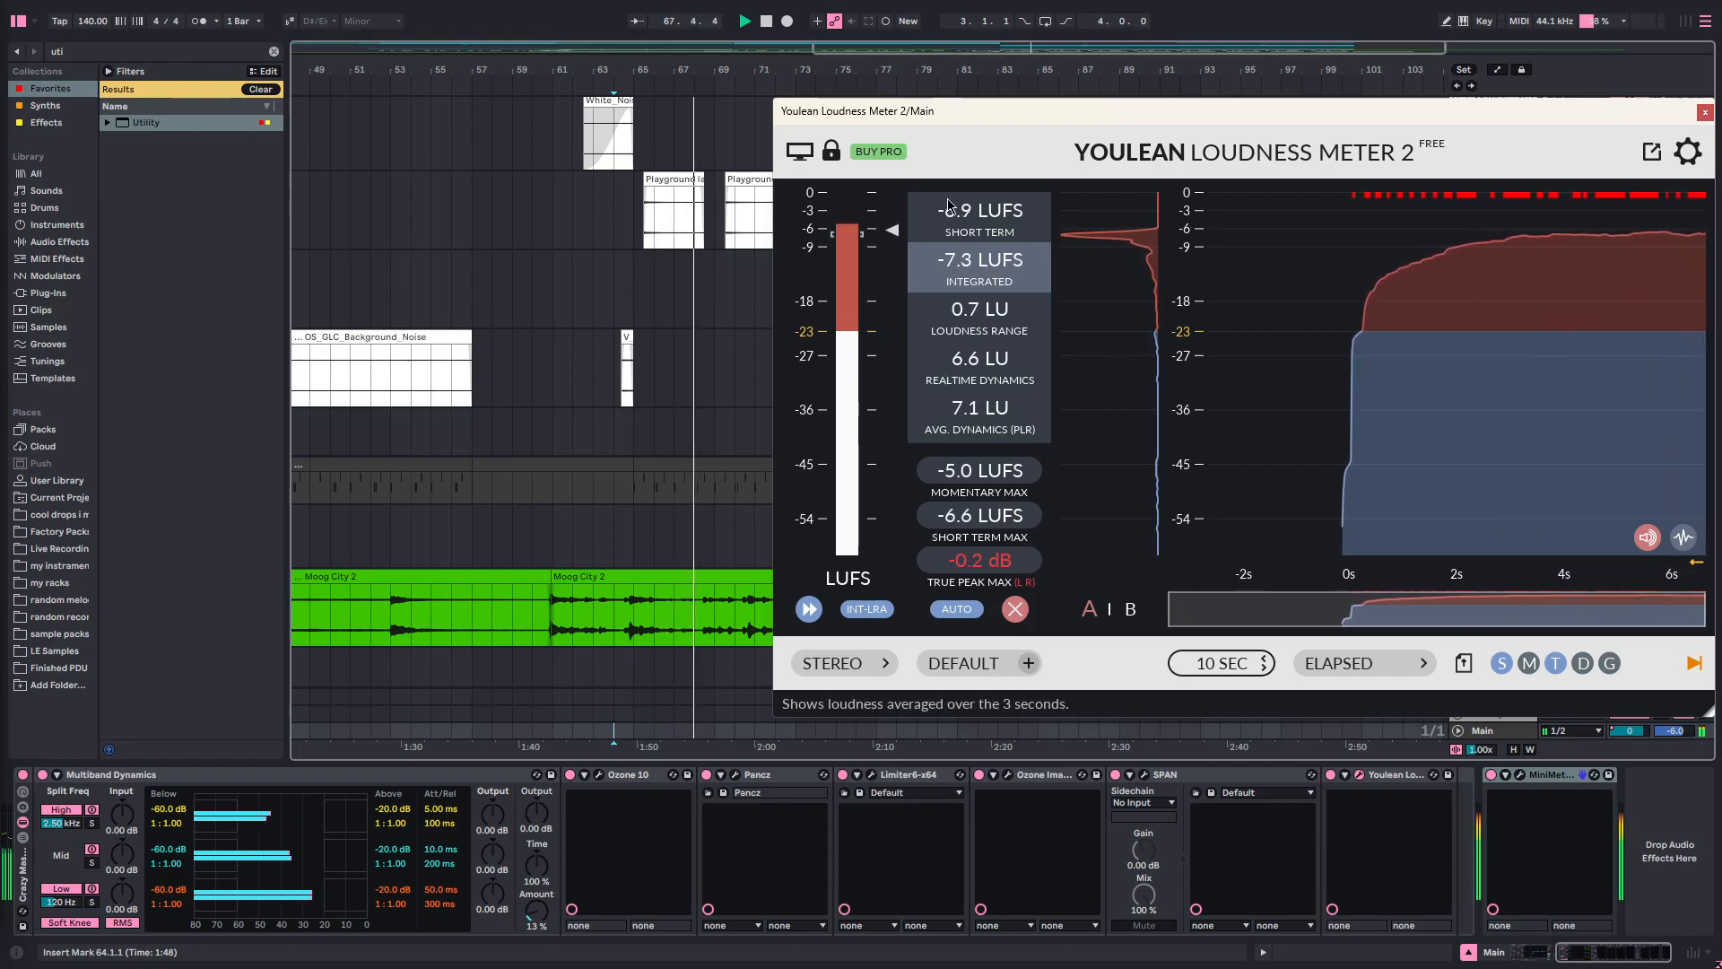
{"action": "mouse_move", "coordinate": [956, 124]}
{"action": "left_mouse_down"}
{"action": "mouse_move", "coordinate": [913, 124]}
{"action": "mouse_move", "coordinate": [960, 126]}
{"action": "left_mouse_up"}
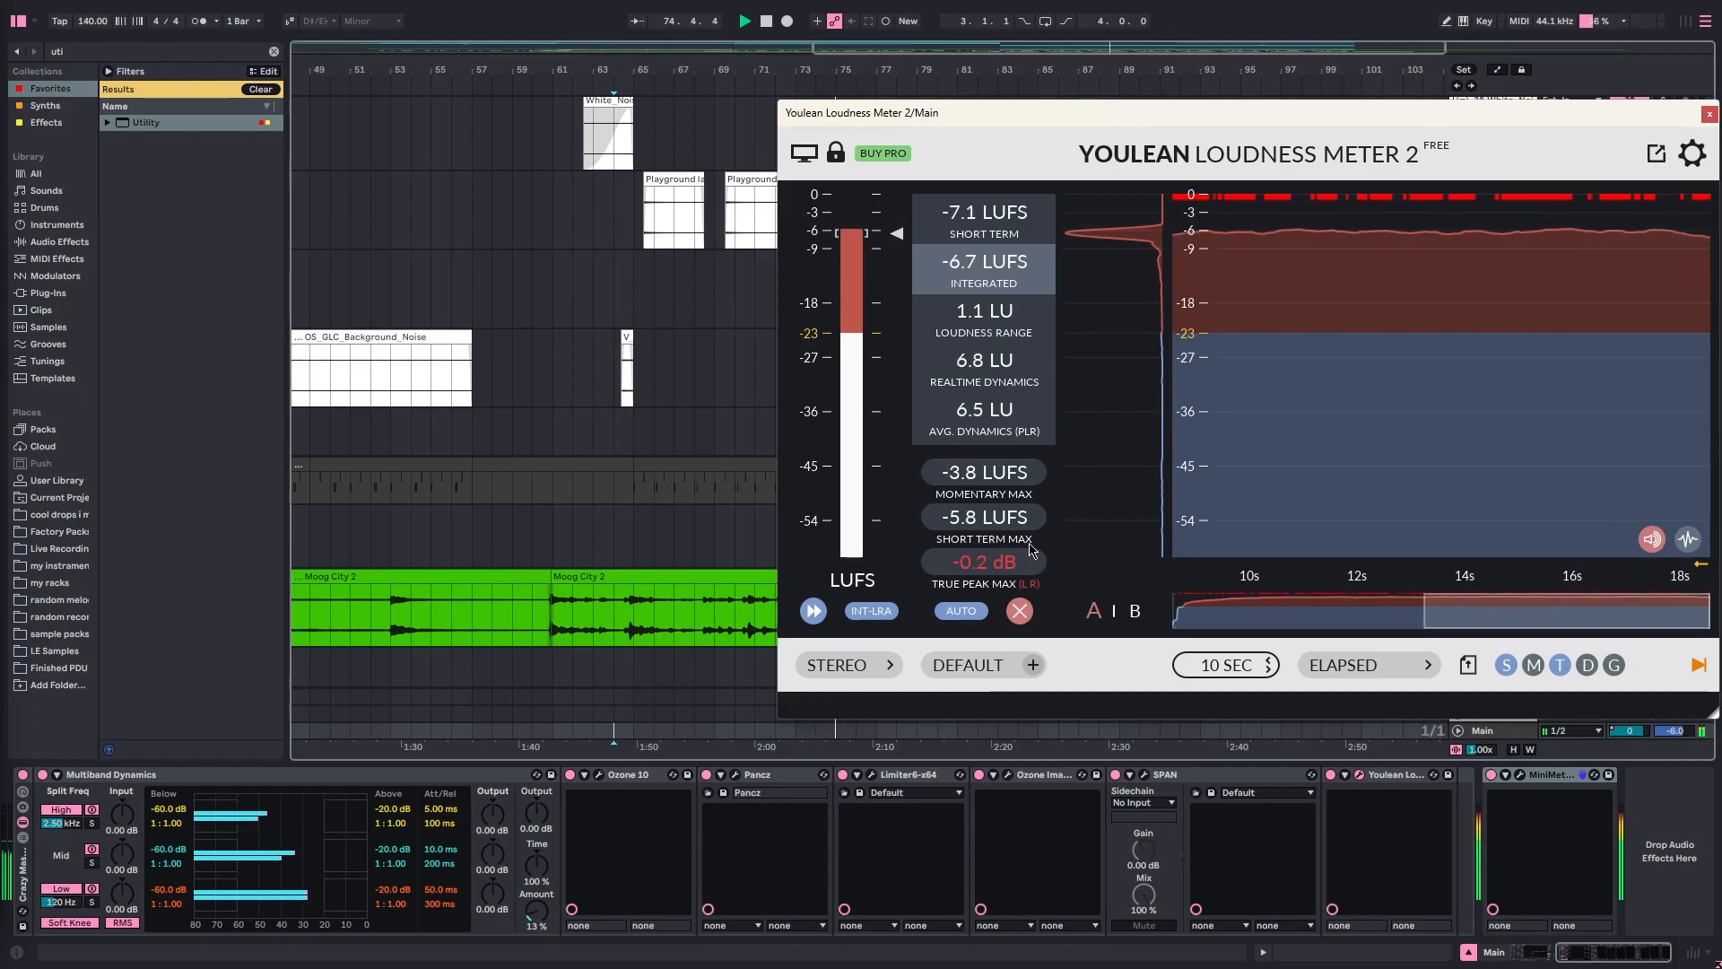
{"action": "key", "text": "space"}
{"action": "left_click", "coordinate": [611, 543]}
{"action": "left_click", "coordinate": [615, 710]}
{"action": "left_click", "coordinate": [616, 731]}
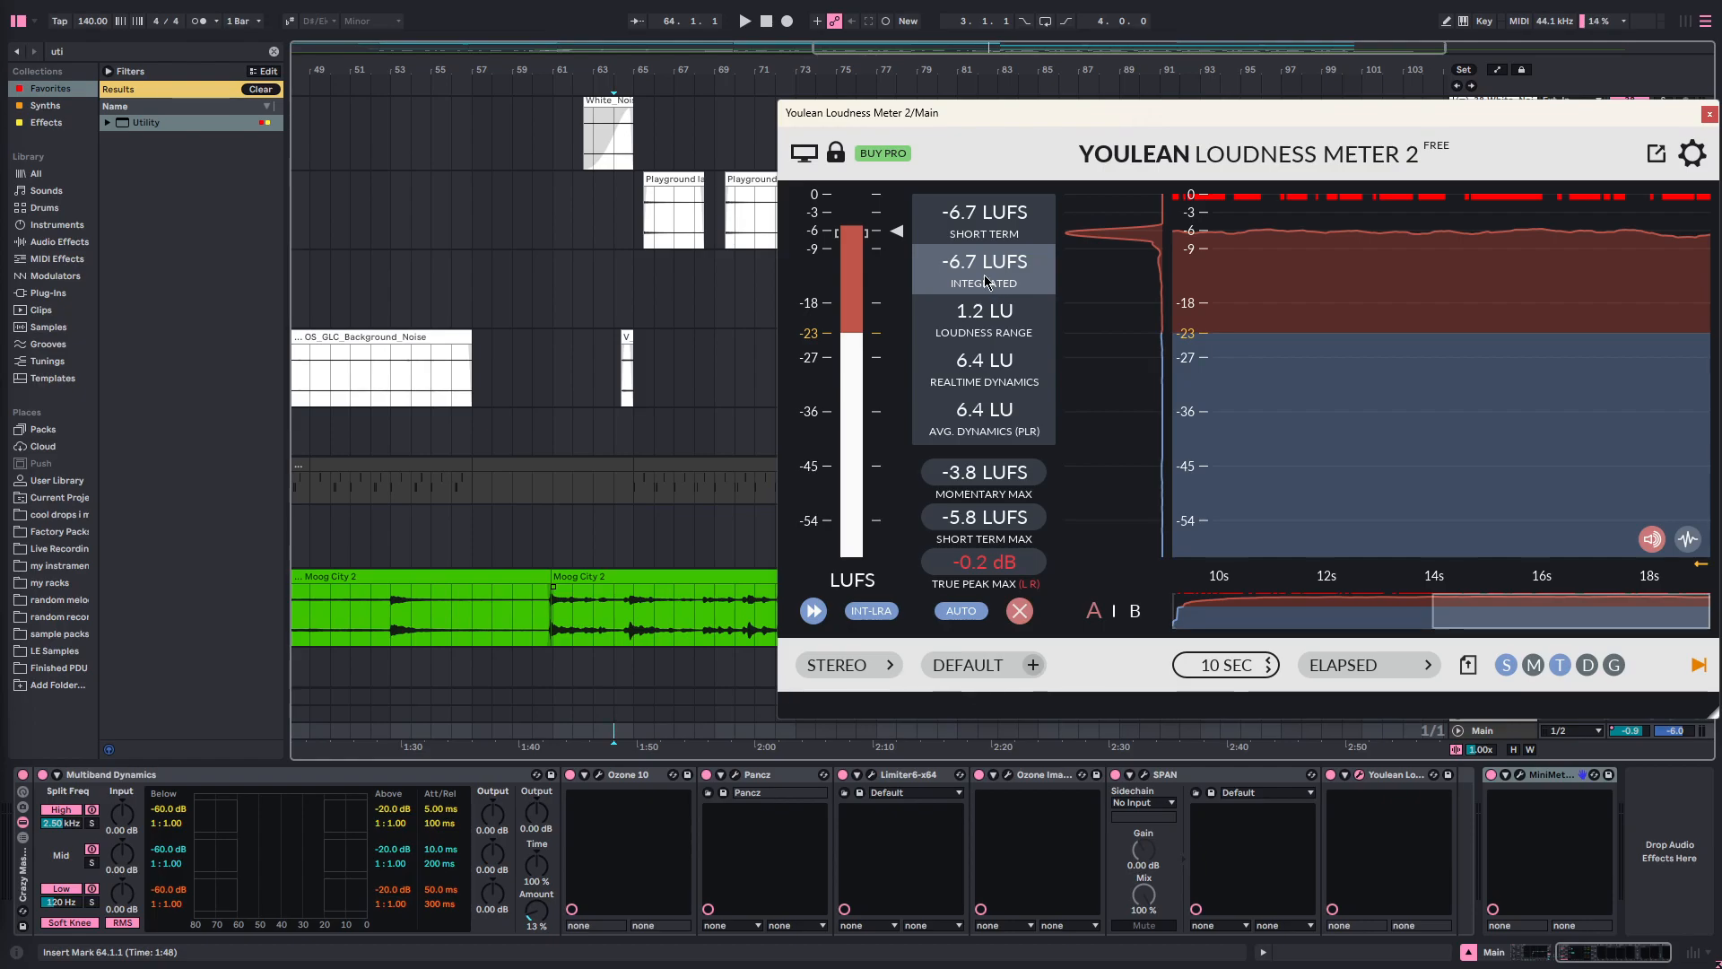
{"action": "left_click_drag", "start_coordinate": [936, 113], "coordinate": [665, 101]}
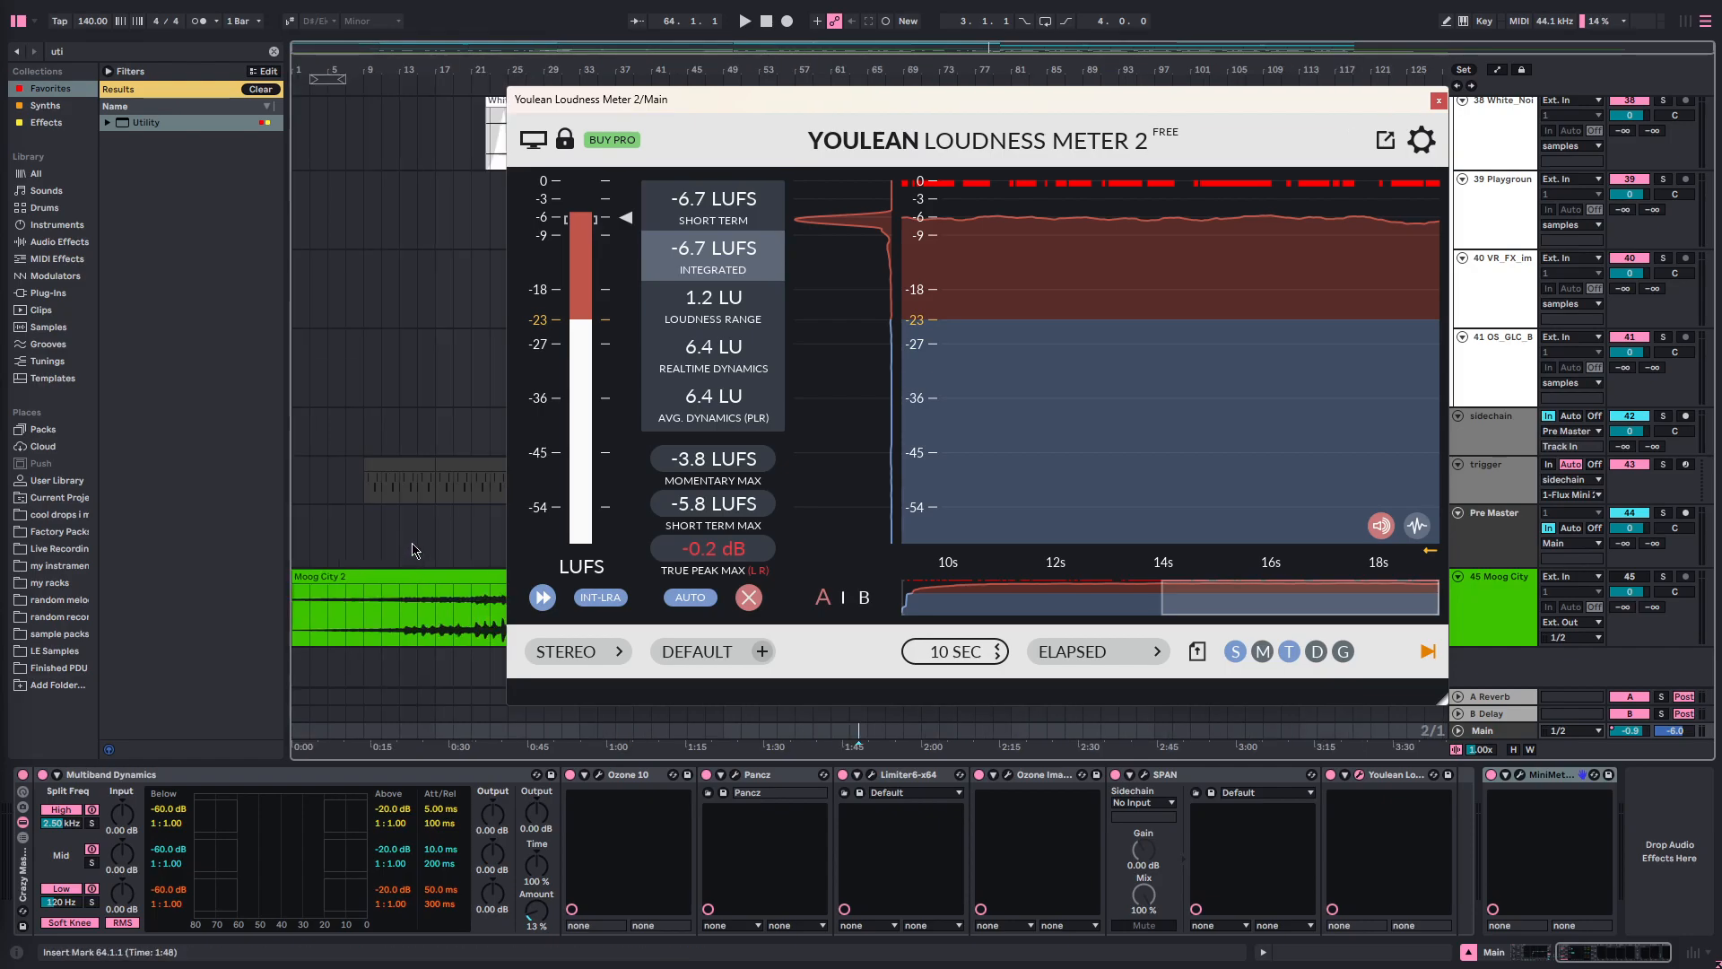
- Move the loudness meter aside and measure the track's opening from bar 1 and the drop from bar 64
{"action": "left_click_drag", "start_coordinate": [624, 115], "coordinate": [1258, 274]}
{"action": "left_click", "coordinate": [305, 732]}
{"action": "key", "text": "space"}
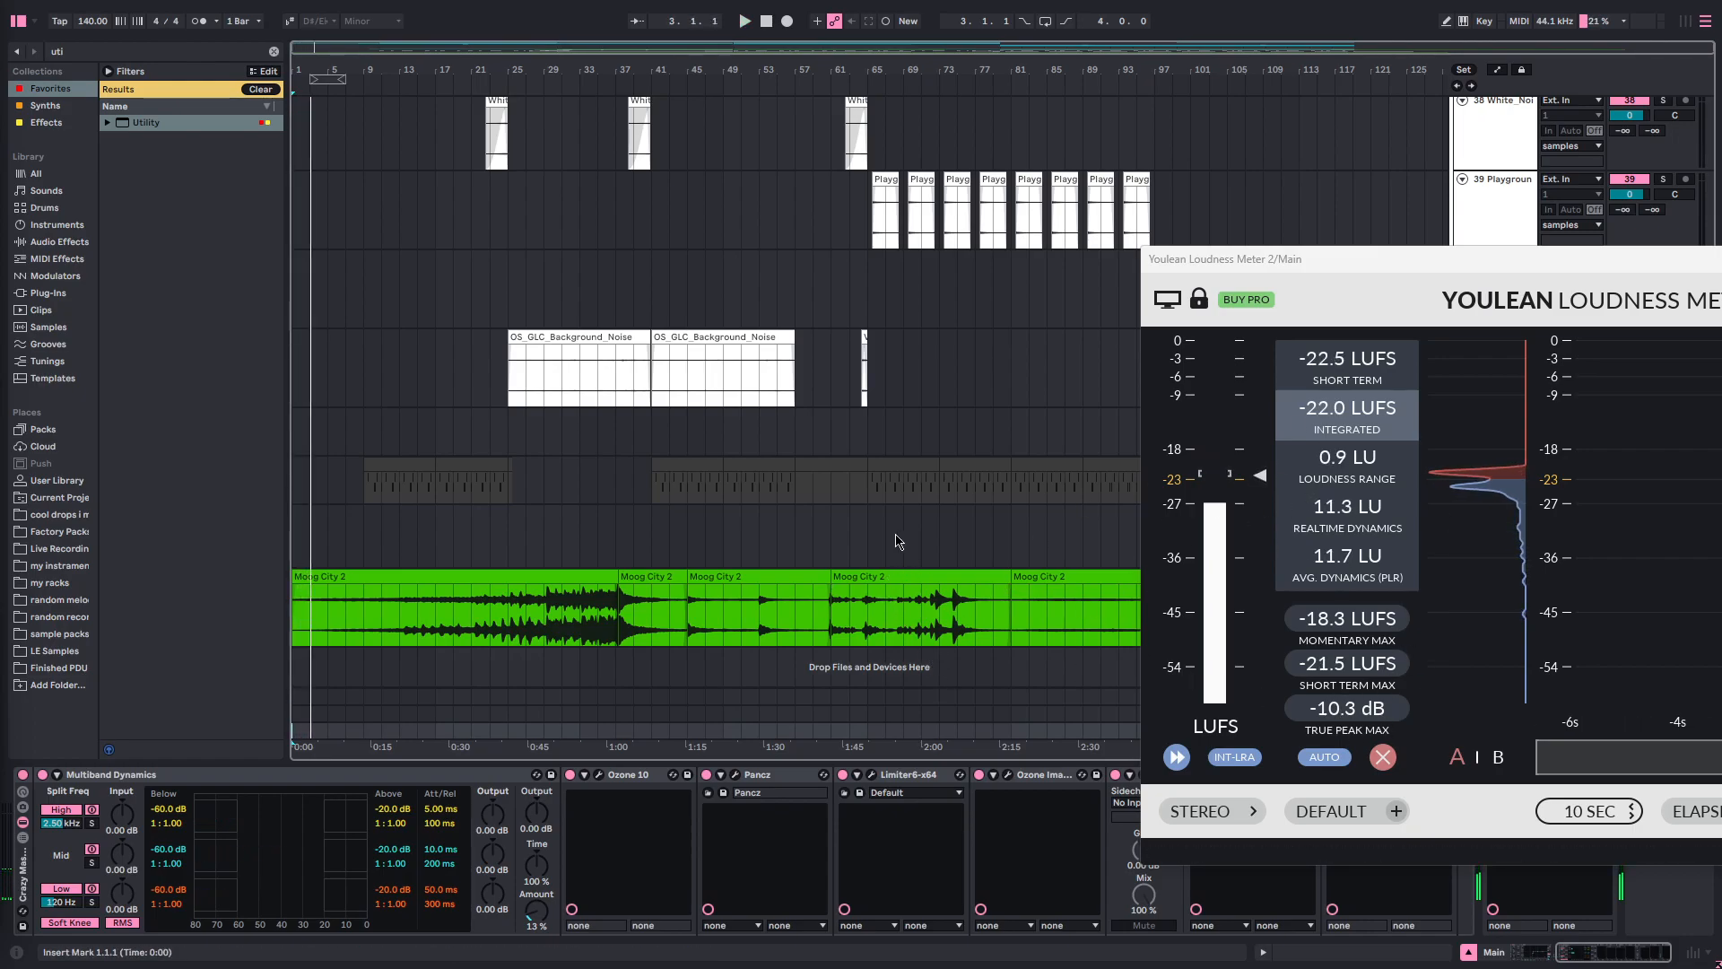
{"action": "scroll", "coordinate": [900, 541], "scroll_direction": "up", "scroll_amount": 3}
{"action": "left_click", "coordinate": [804, 734]}
{"action": "scroll", "coordinate": [901, 628], "scroll_direction": "down", "scroll_amount": 3}
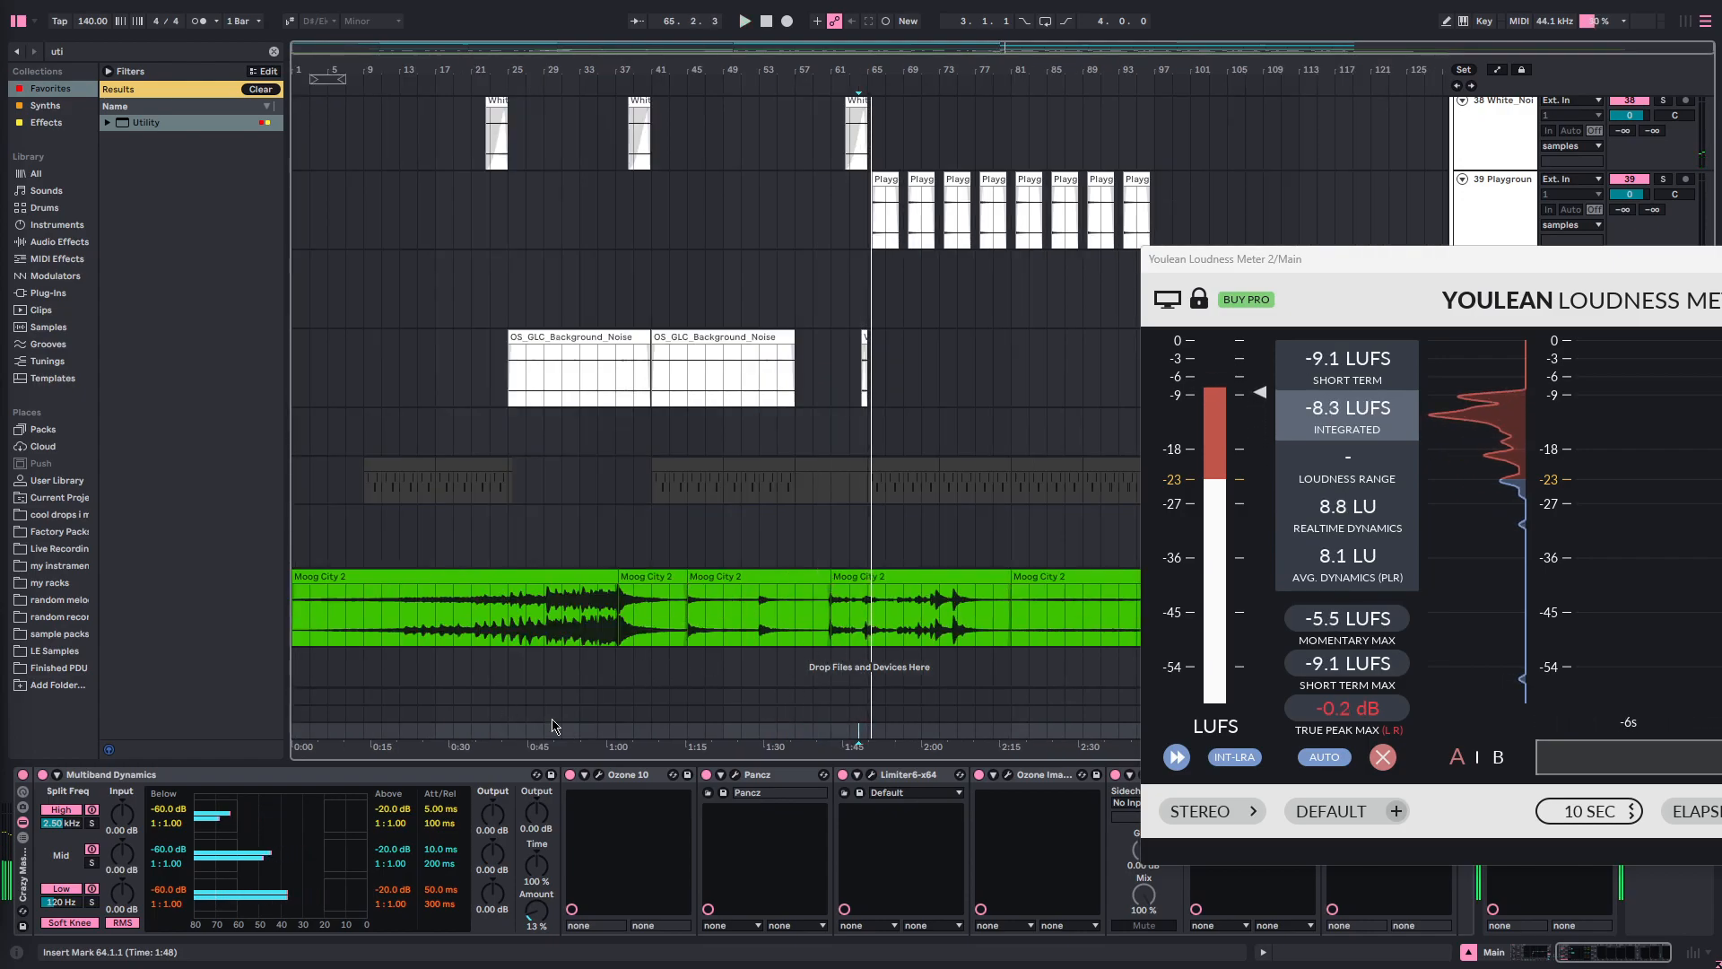
- Play the arrangement from bar 43 and check its loudness on the meter
{"action": "scroll", "coordinate": [574, 601], "scroll_direction": "up", "scroll_amount": 3}
{"action": "scroll", "coordinate": [630, 631], "scroll_direction": "down", "scroll_amount": 3}
{"action": "left_click", "coordinate": [683, 743]}
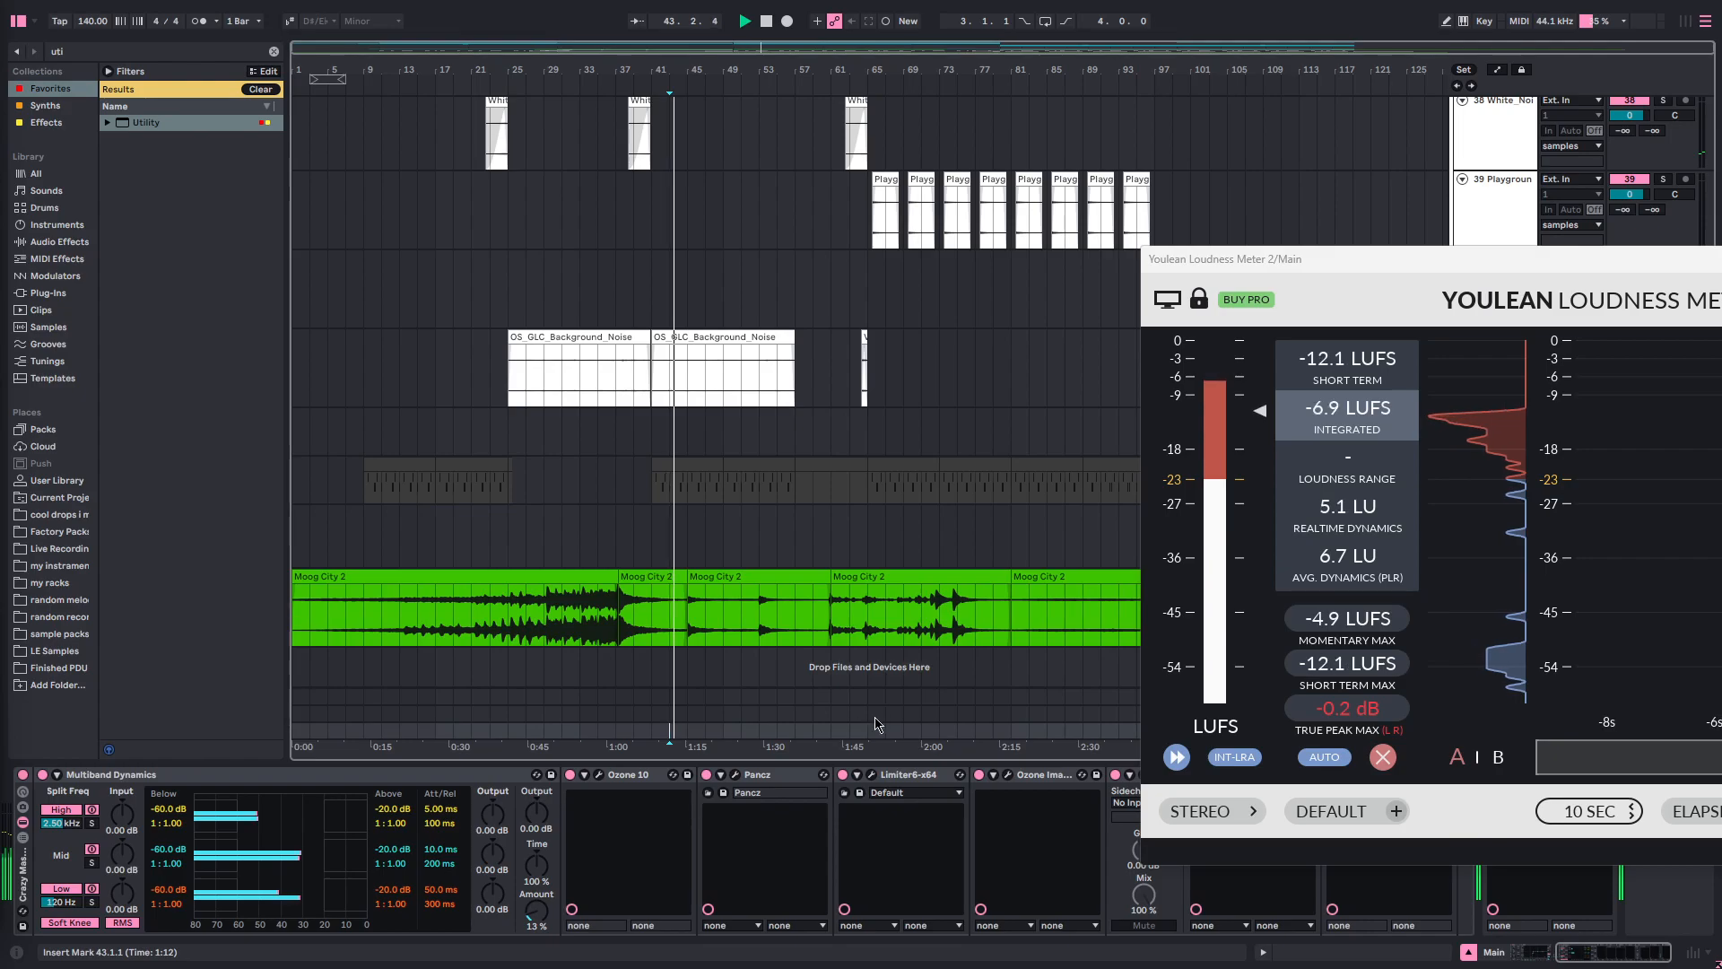
{"action": "left_click", "coordinate": [688, 714]}
{"action": "key", "text": "space"}
- Play the first drop from bar 29 with the Main track selected so the loudness meter shows its level
{"action": "left_click", "coordinate": [526, 715]}
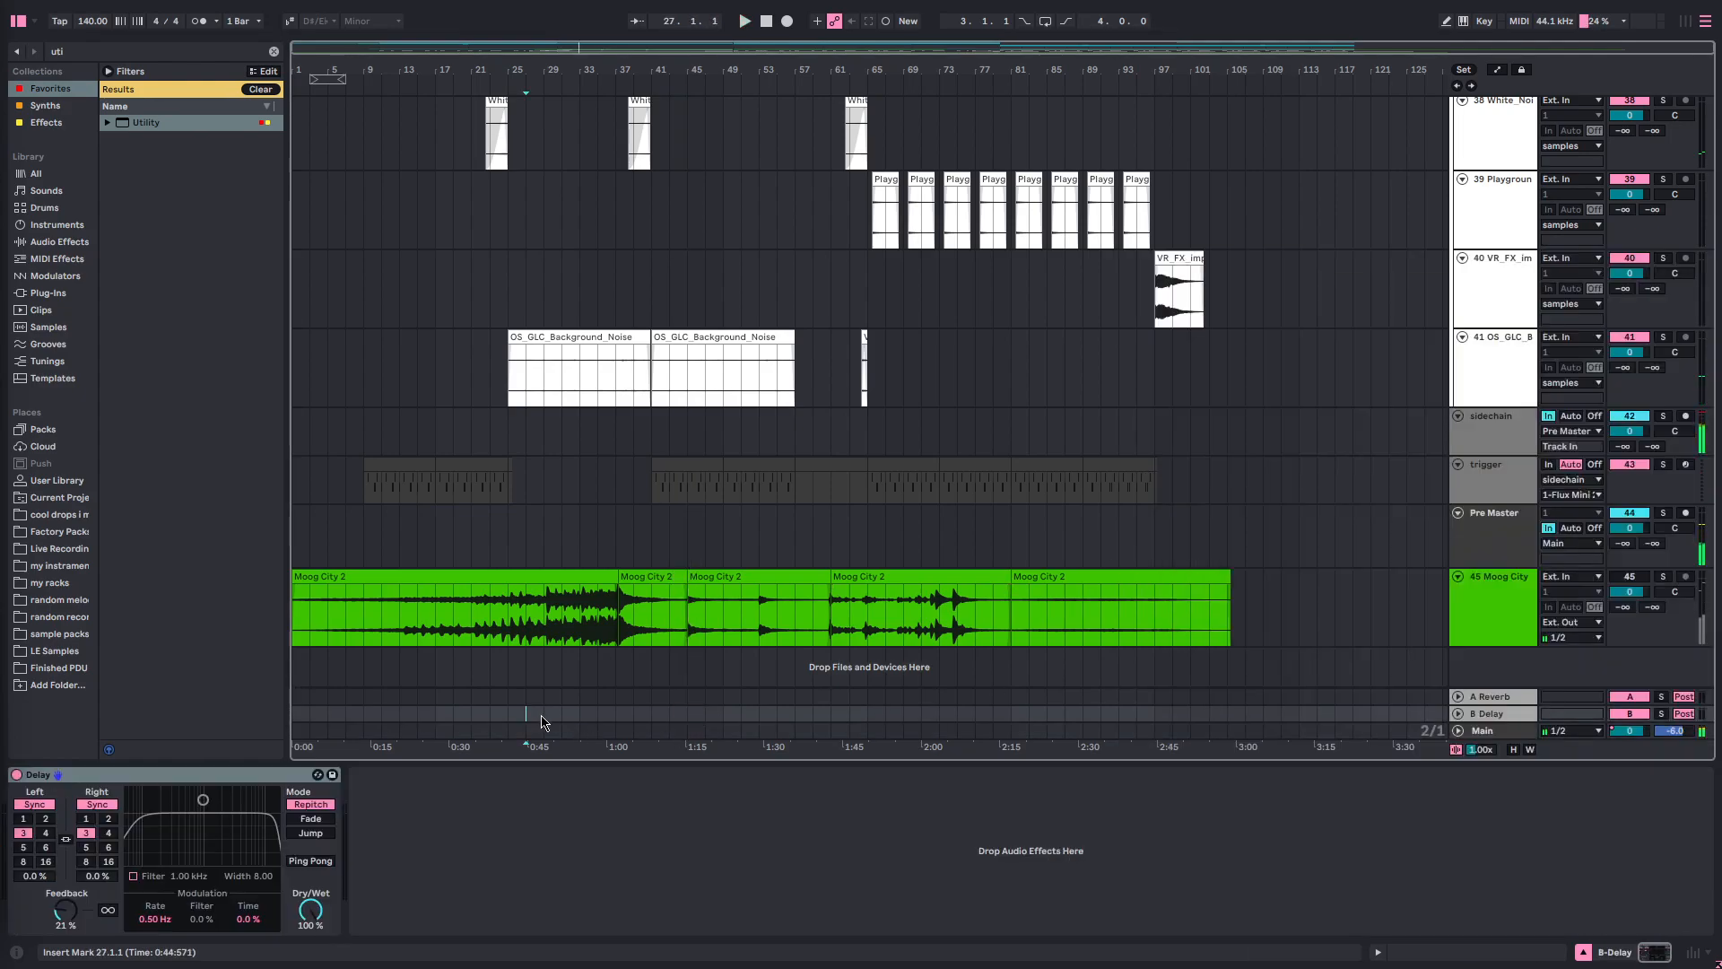
{"action": "scroll", "coordinate": [570, 659], "scroll_direction": "up", "scroll_amount": 8}
{"action": "scroll", "coordinate": [557, 688], "scroll_direction": "down", "scroll_amount": 2}
{"action": "left_click", "coordinate": [543, 701]}
{"action": "key", "text": "space"}
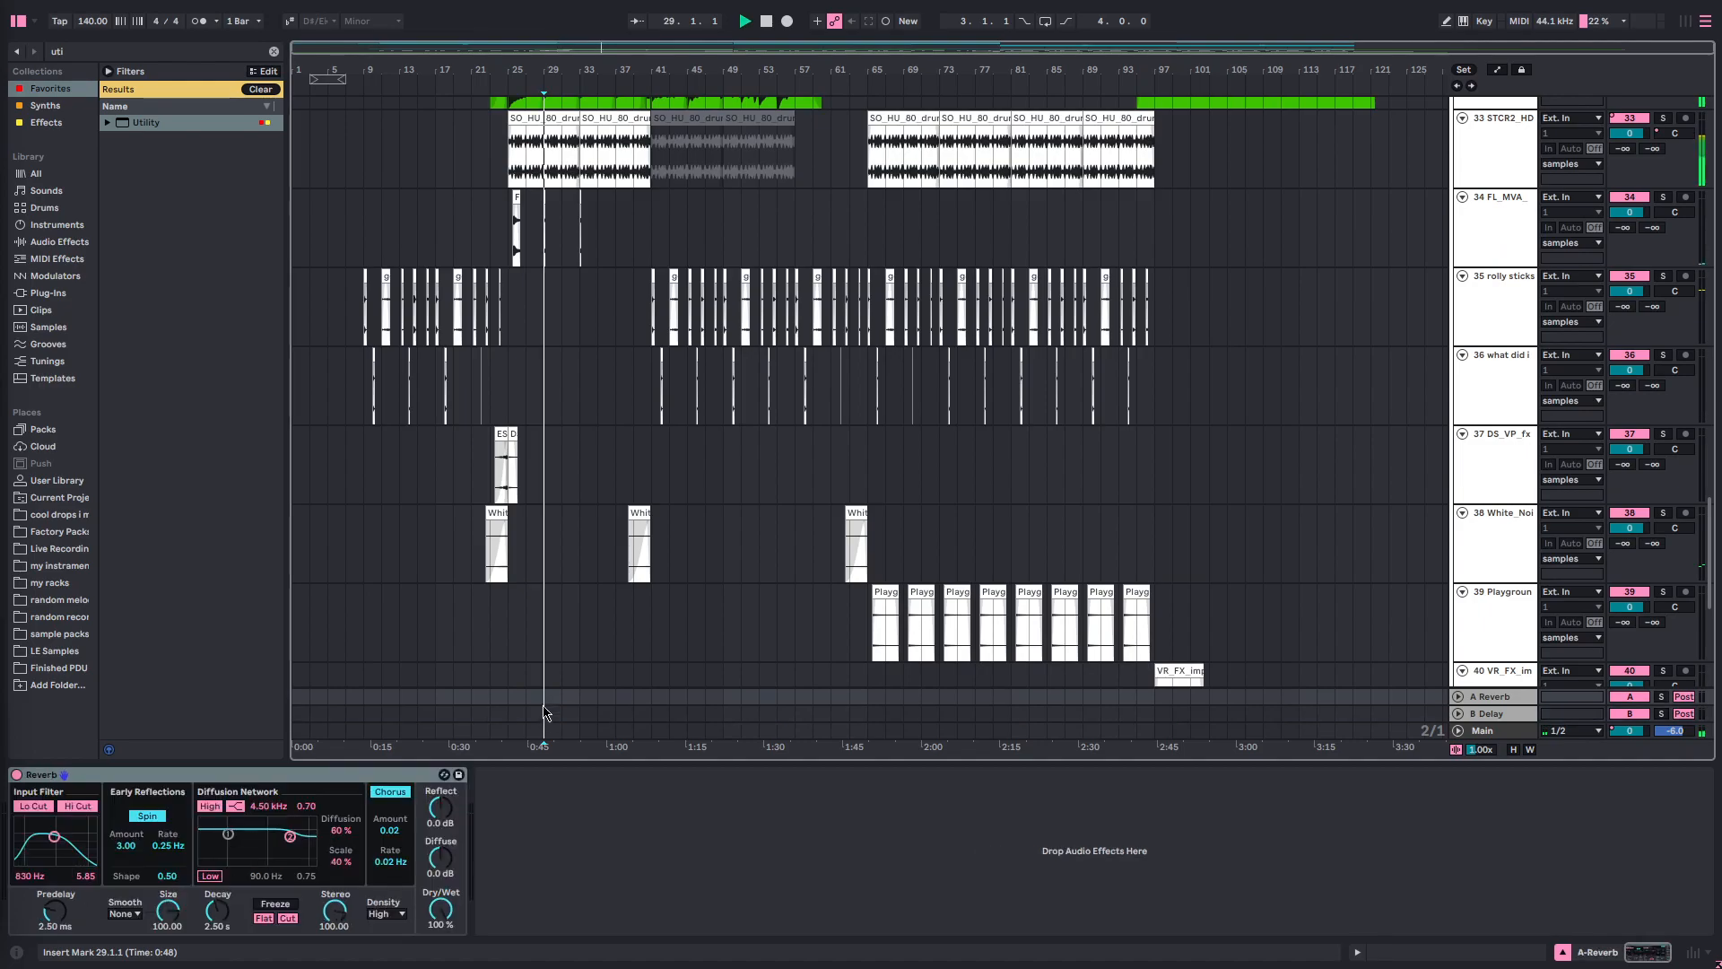
{"action": "left_click", "coordinate": [545, 729]}
{"action": "scroll", "coordinate": [664, 556], "scroll_direction": "down", "scroll_amount": 6}
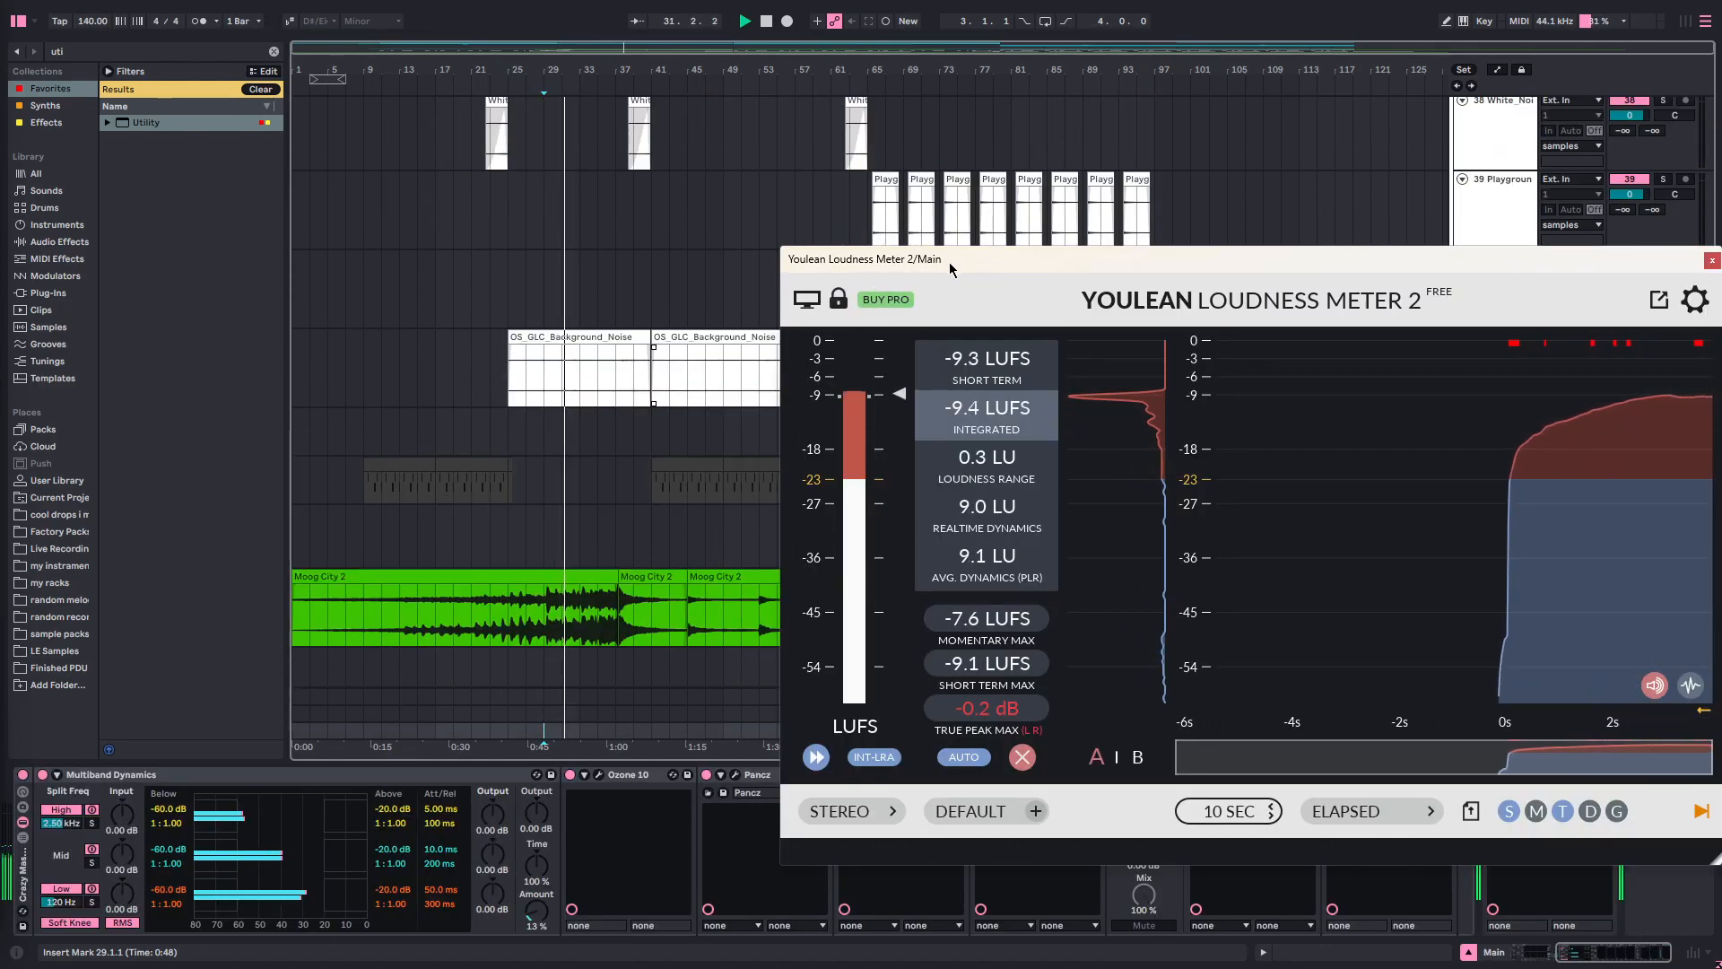
- Reposition the loudness meter and measure the transition from bar 39
{"action": "left_click_drag", "start_coordinate": [857, 258], "coordinate": [1056, 216]}
{"action": "left_click", "coordinate": [633, 699]}
{"action": "left_click", "coordinate": [633, 728]}
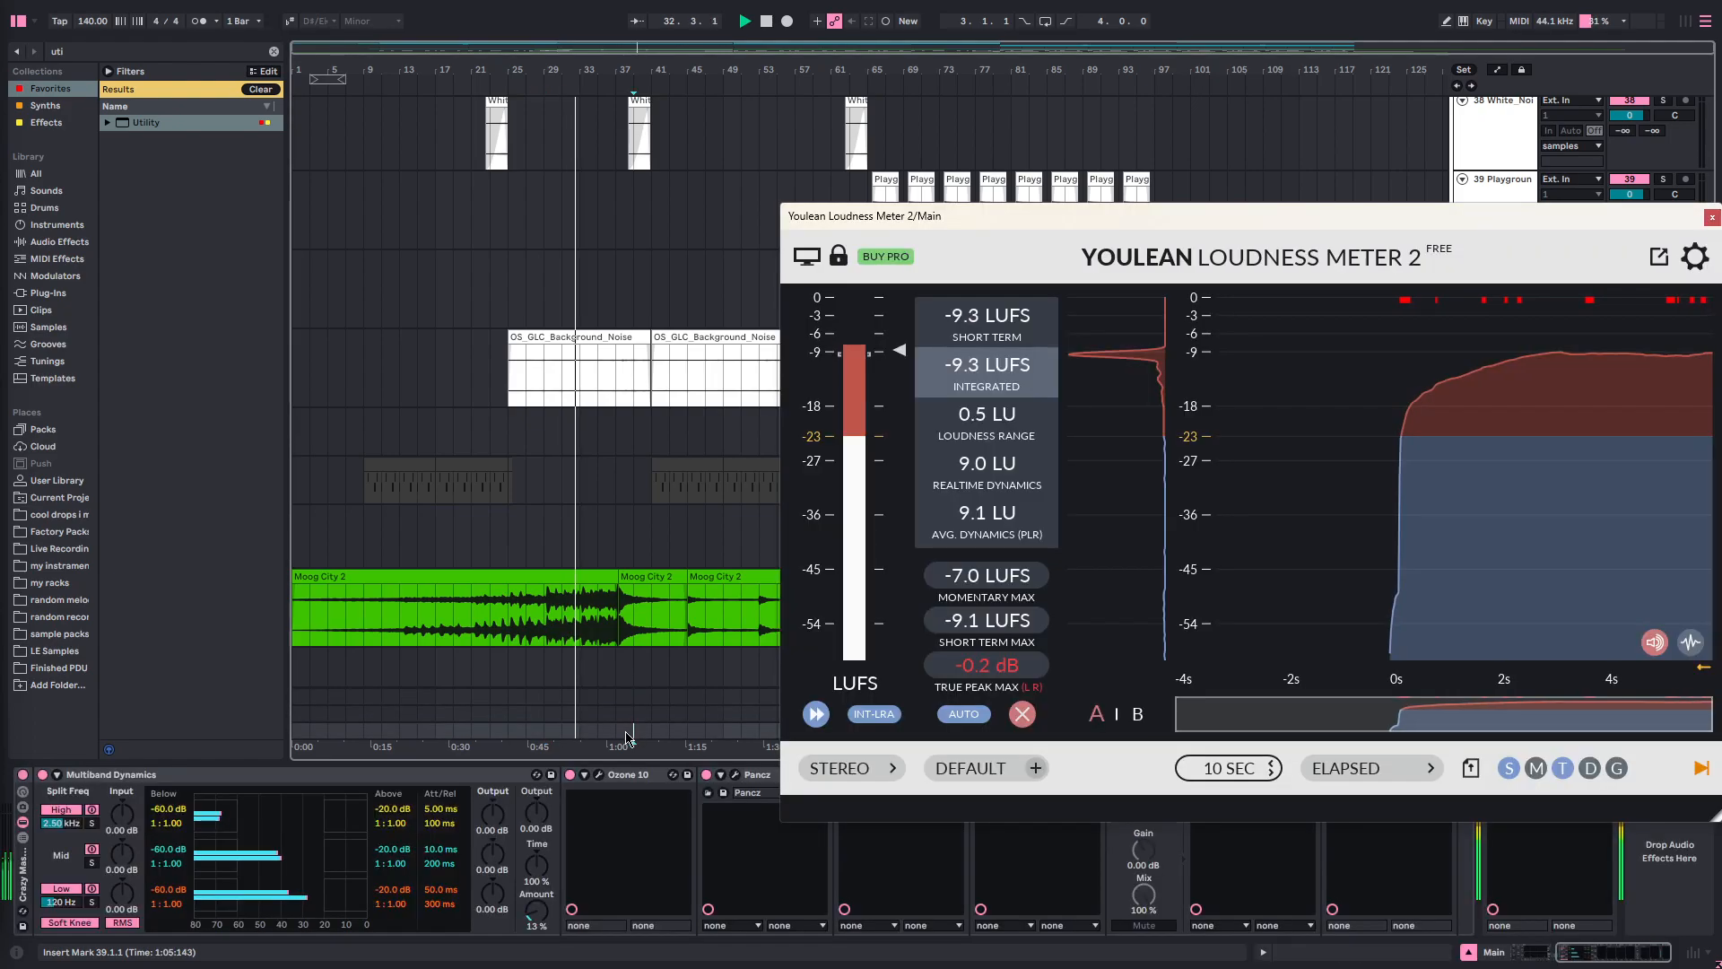
{"action": "key", "text": "space"}
{"action": "key", "text": "space"}
{"action": "key", "text": "space"}
{"action": "key", "text": "space"}
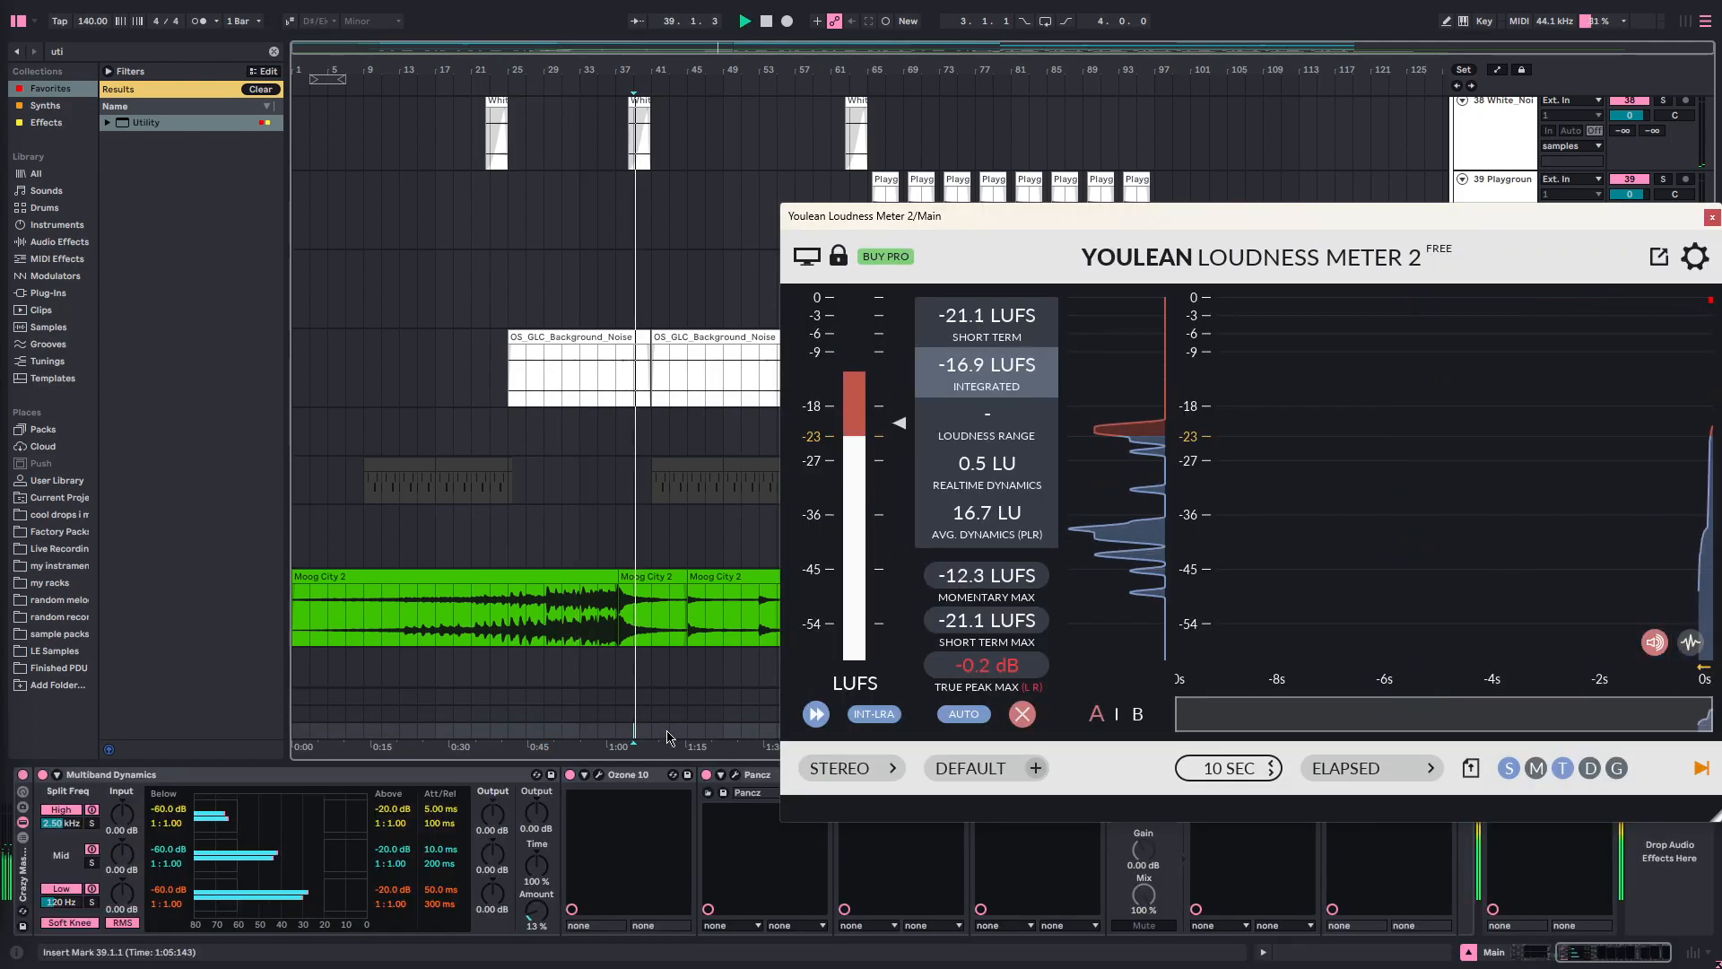
{"action": "key", "text": "space"}
- Play the section starting at bar 41 and check its loudness on the meter
{"action": "left_click", "coordinate": [657, 704]}
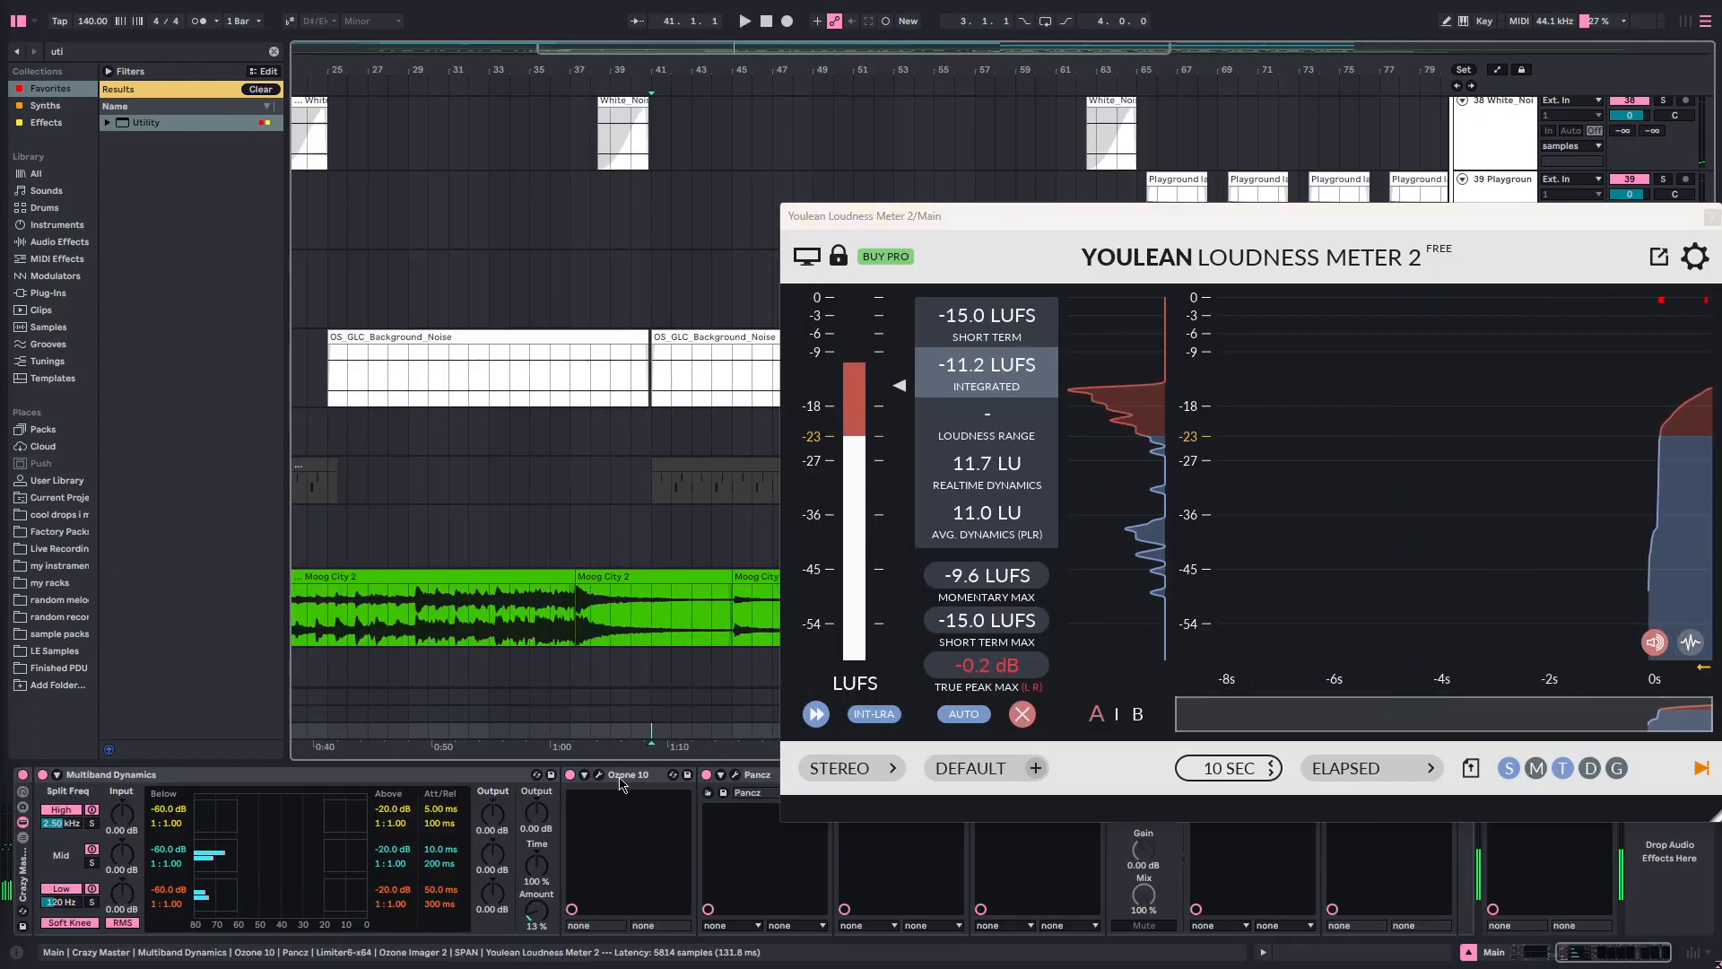
{"action": "key", "text": "space"}
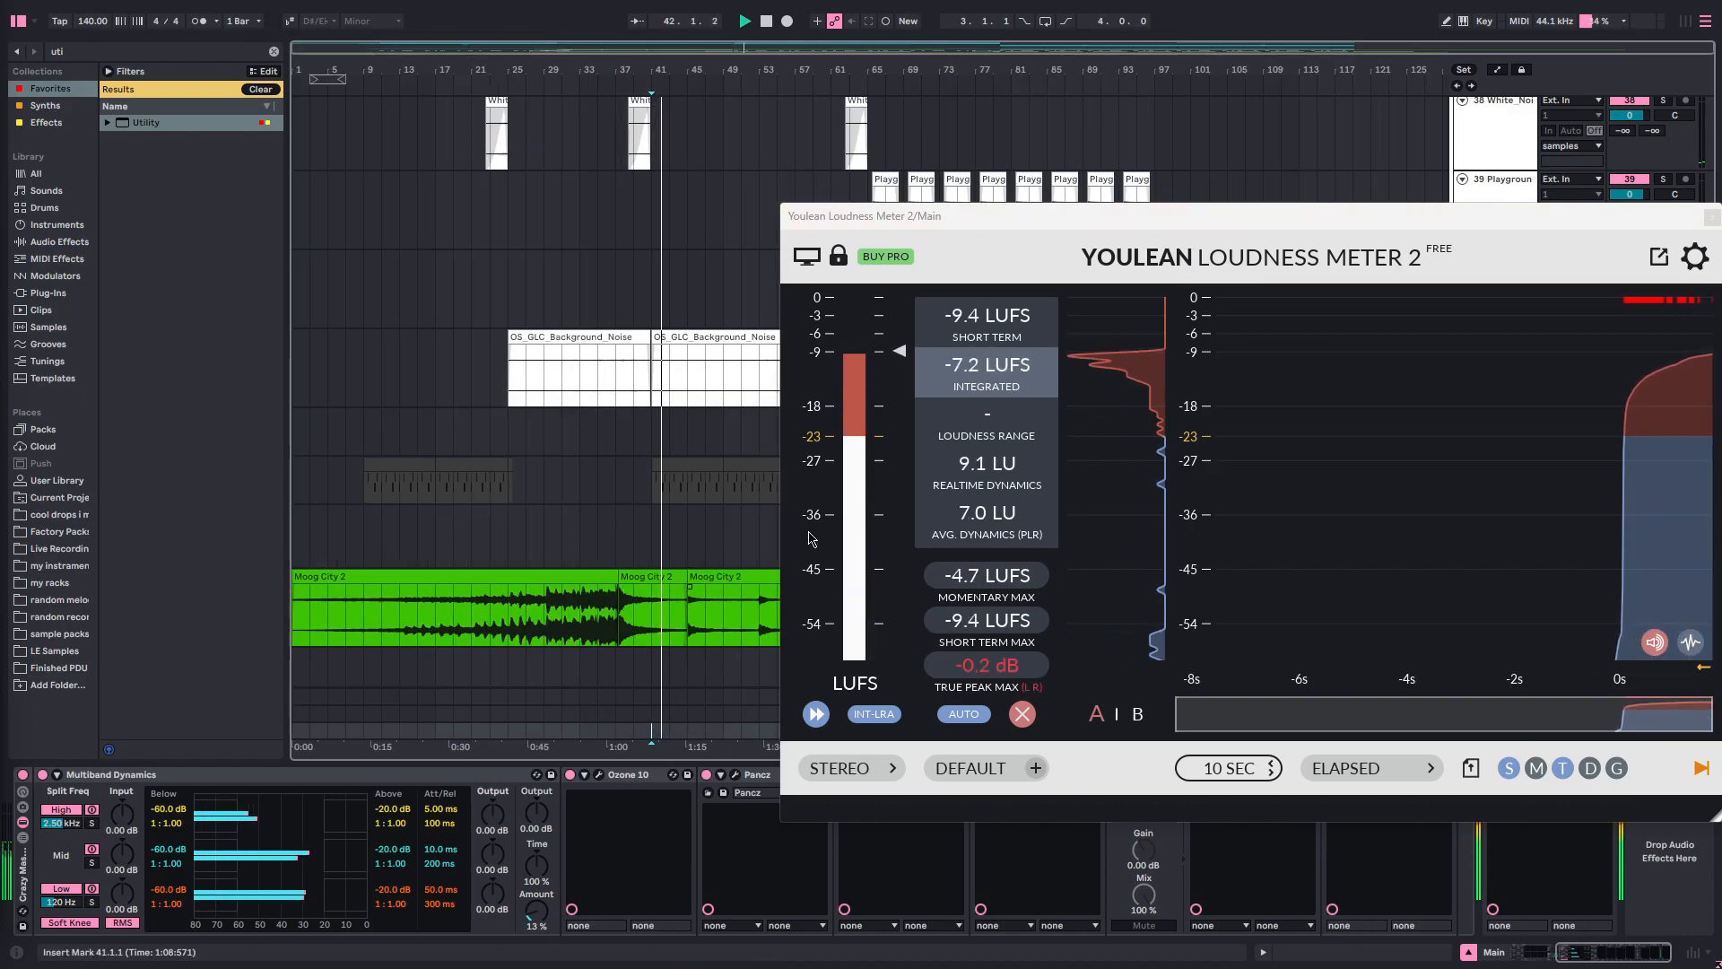
{"action": "left_click", "coordinate": [852, 303]}
{"action": "key", "text": "space"}
- Place the insert marker at bar 59 on the Main track and examine the loudness meter's readings for the played section
{"action": "left_click", "coordinate": [796, 715]}
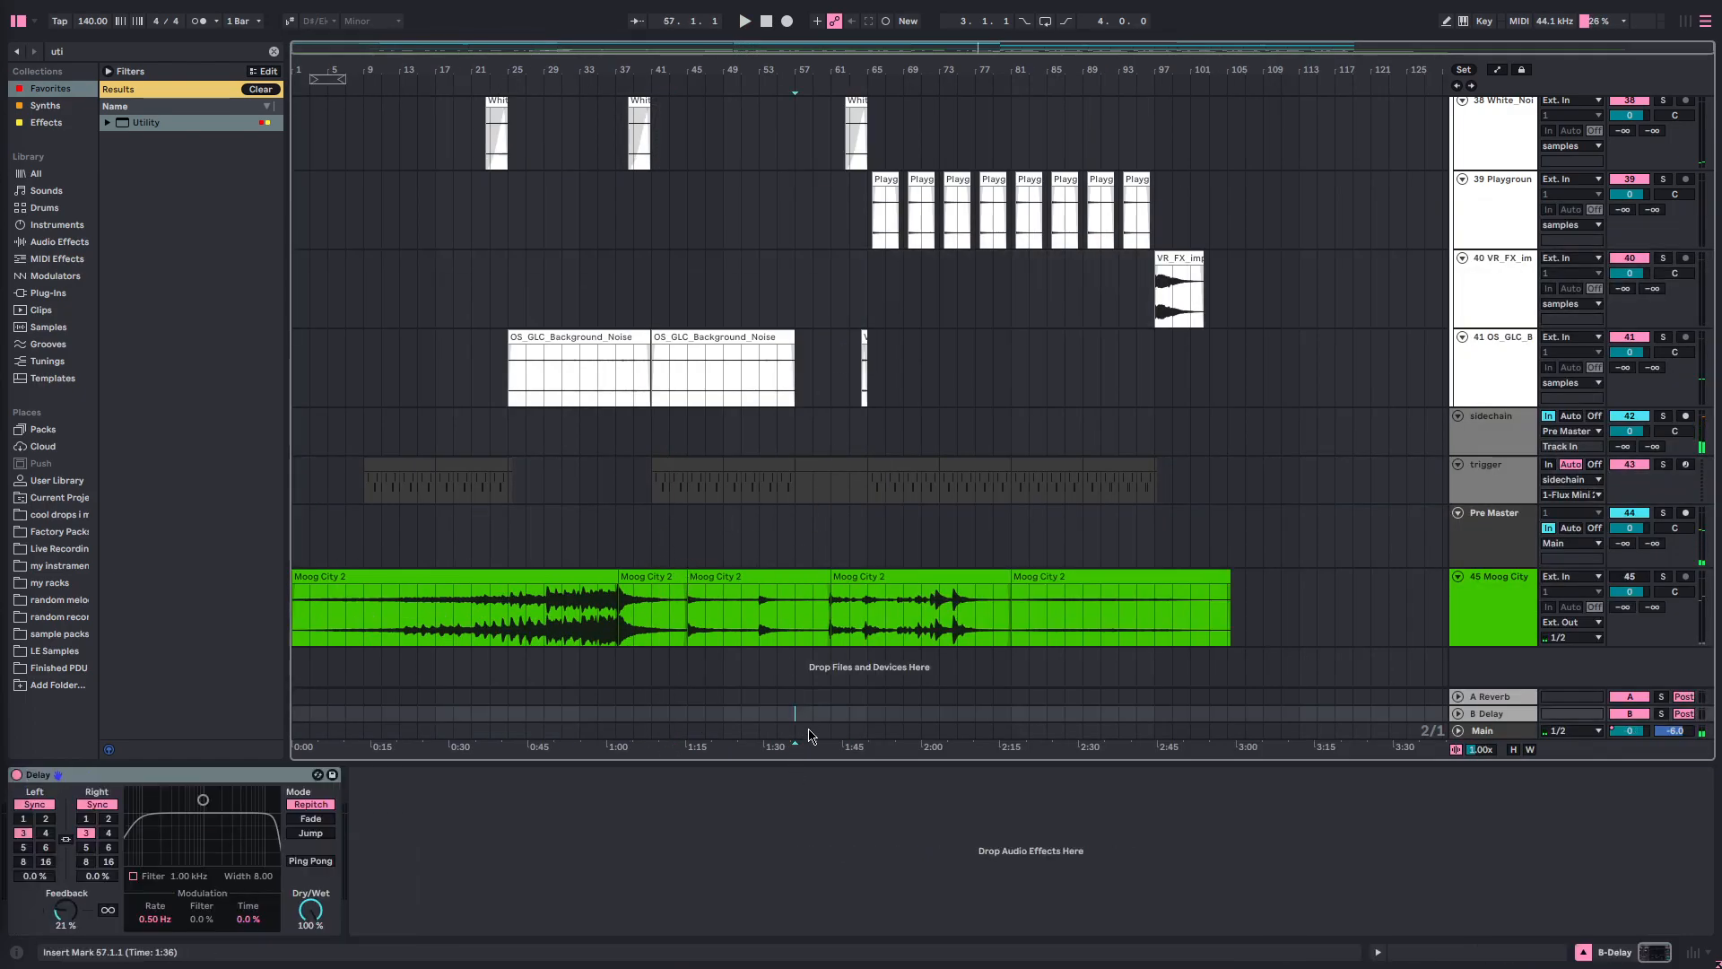
{"action": "left_click", "coordinate": [809, 728]}
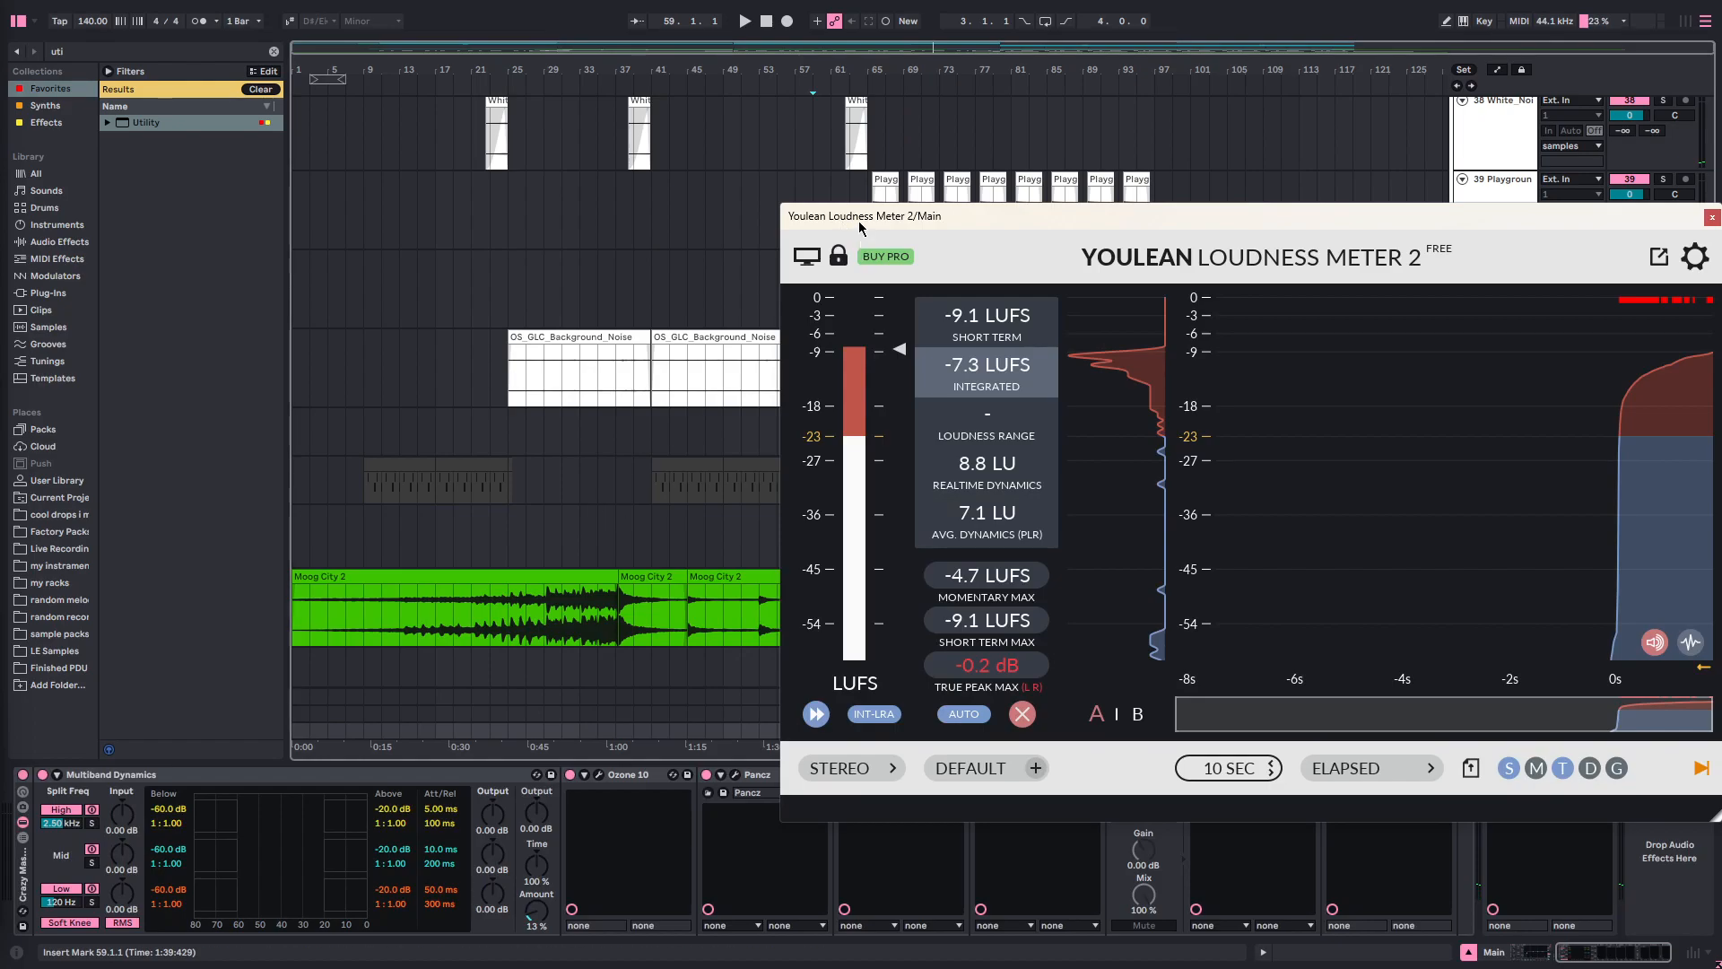
{"action": "left_click_drag", "start_coordinate": [859, 224], "coordinate": [635, 47]}
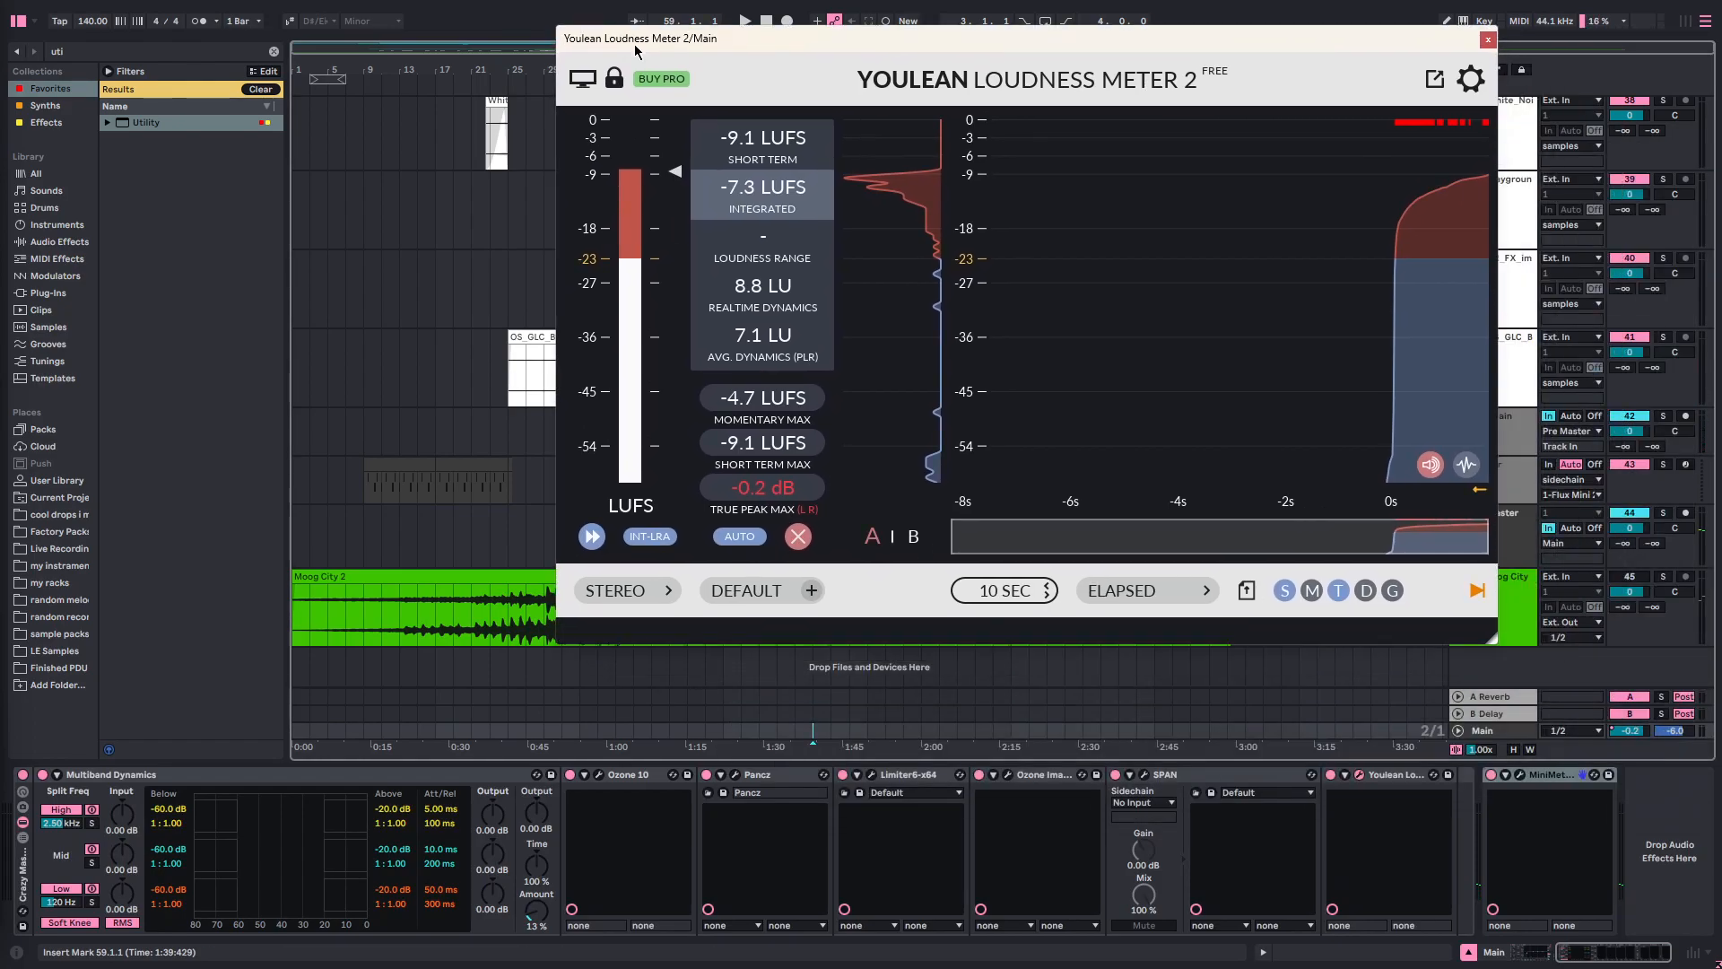
{"action": "left_click_drag", "start_coordinate": [635, 47], "coordinate": [1097, 390]}
{"action": "scroll", "coordinate": [908, 650], "scroll_direction": "up", "scroll_amount": 5}
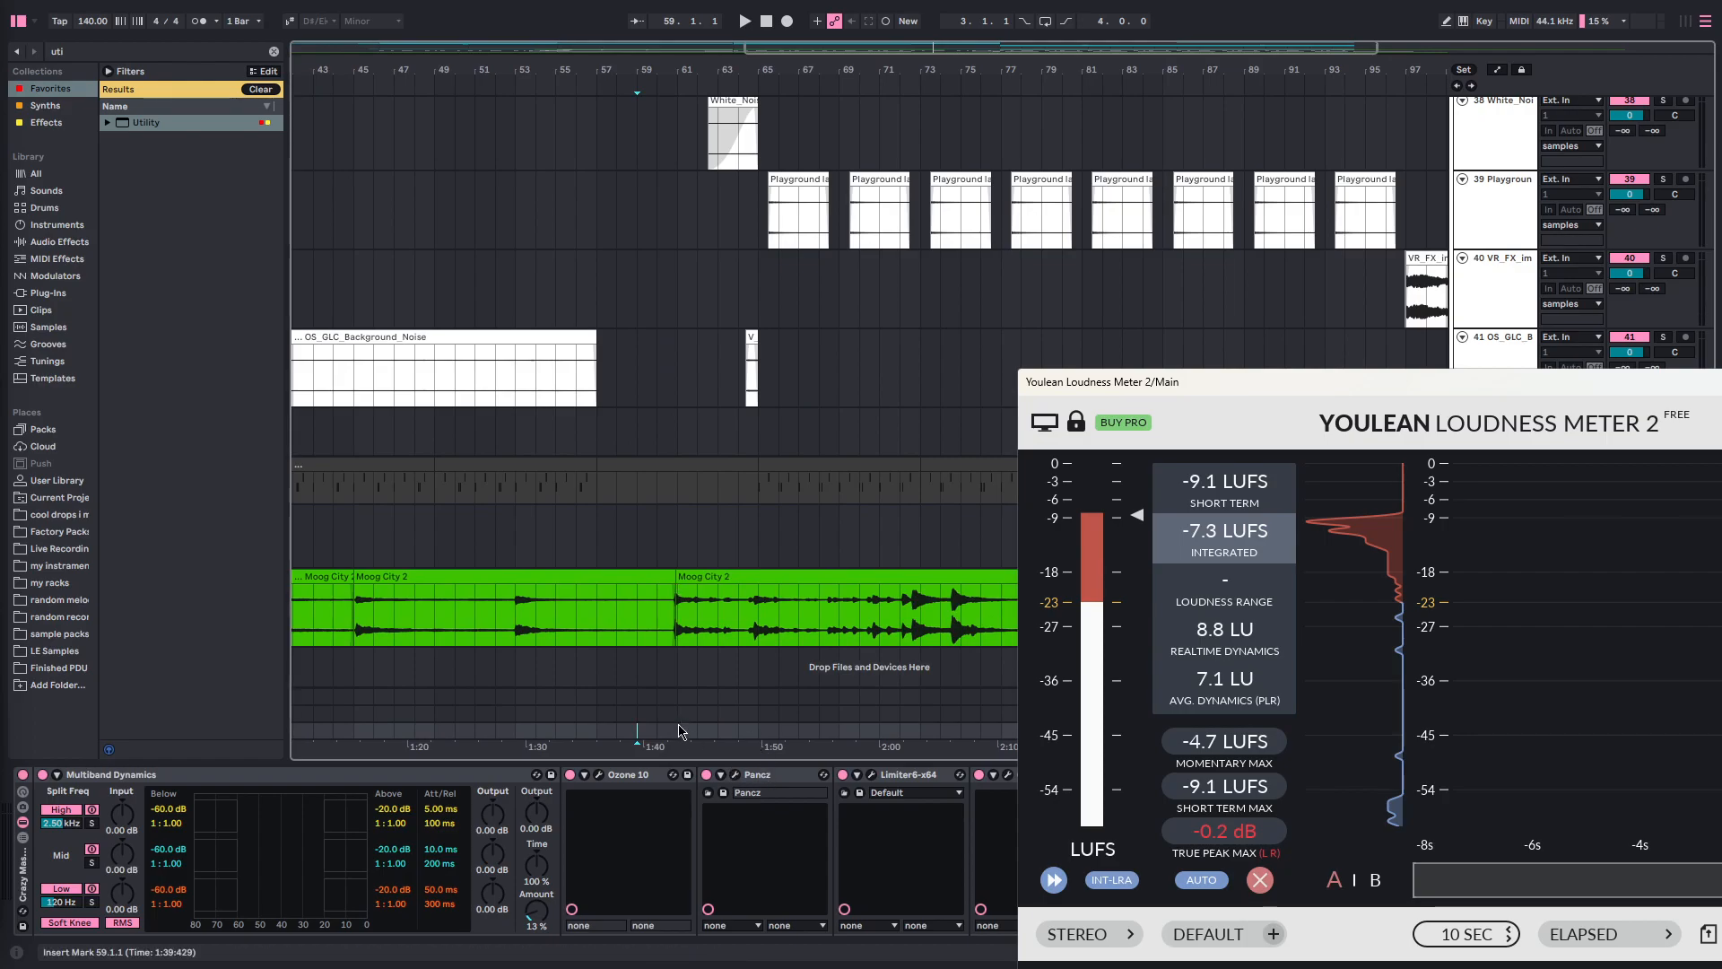
{"action": "scroll", "coordinate": [713, 631], "scroll_direction": "down", "scroll_amount": 5}
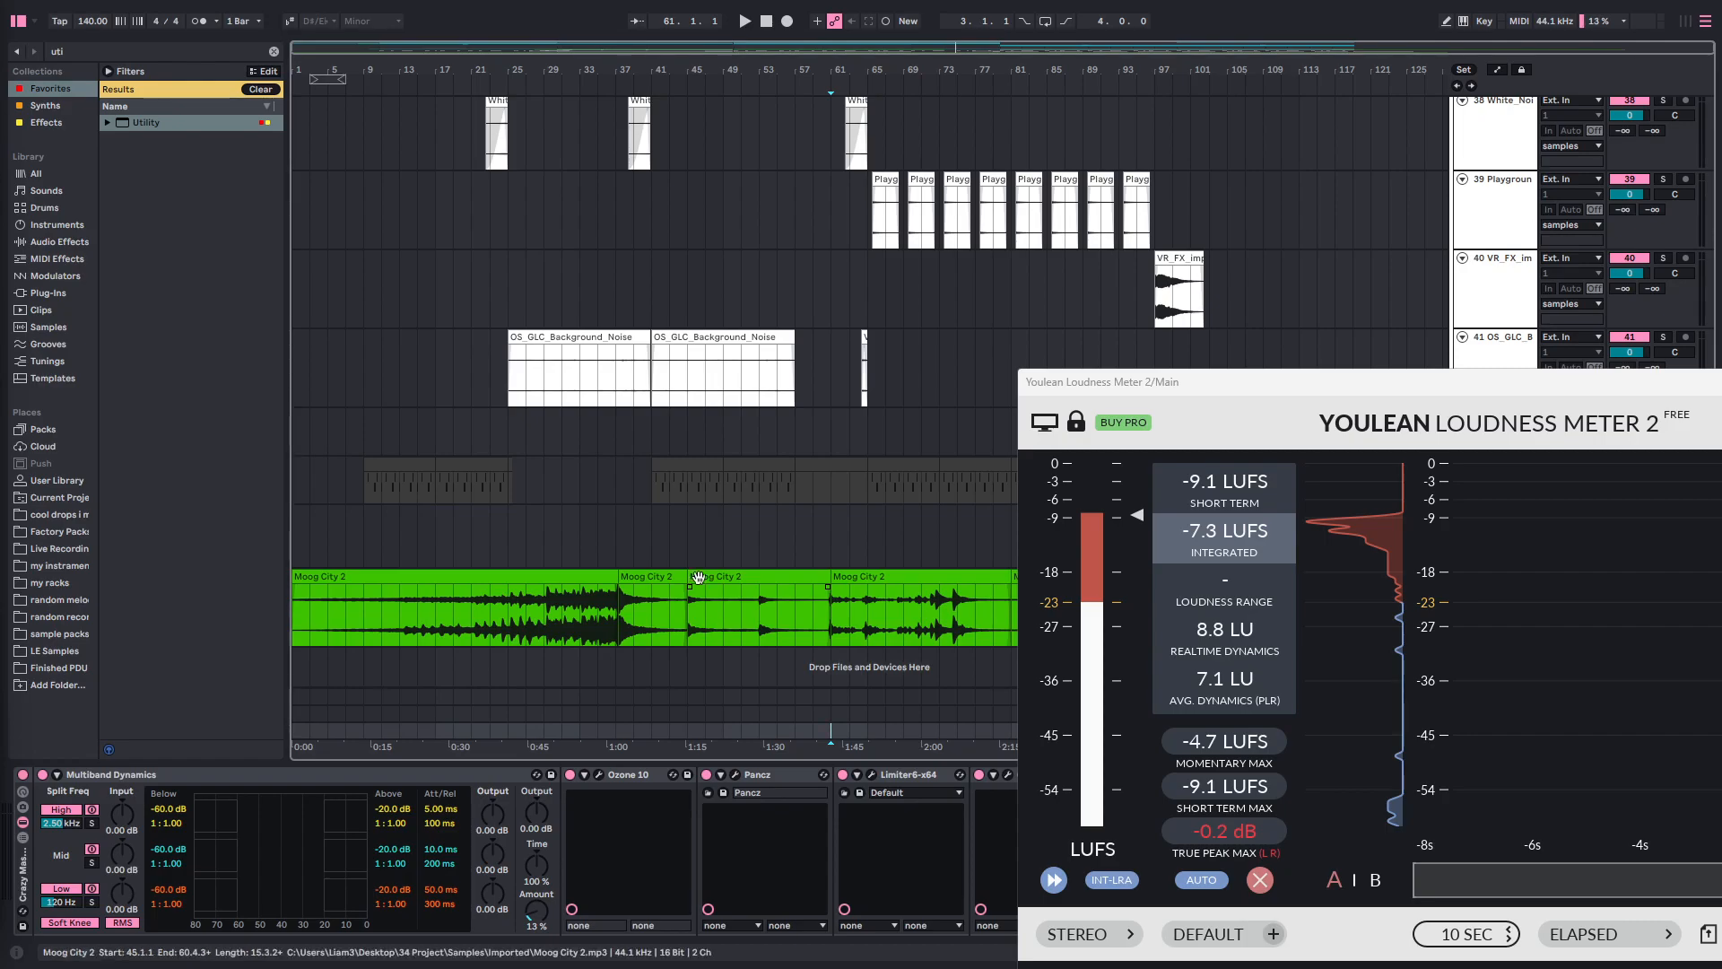
- Close the loudness meter, return the insert marker to bar 1 on the sidechain track, and hide the device view
{"action": "left_click_drag", "start_coordinate": [1162, 384], "coordinate": [448, 208]}
{"action": "left_click", "coordinate": [1236, 208]}
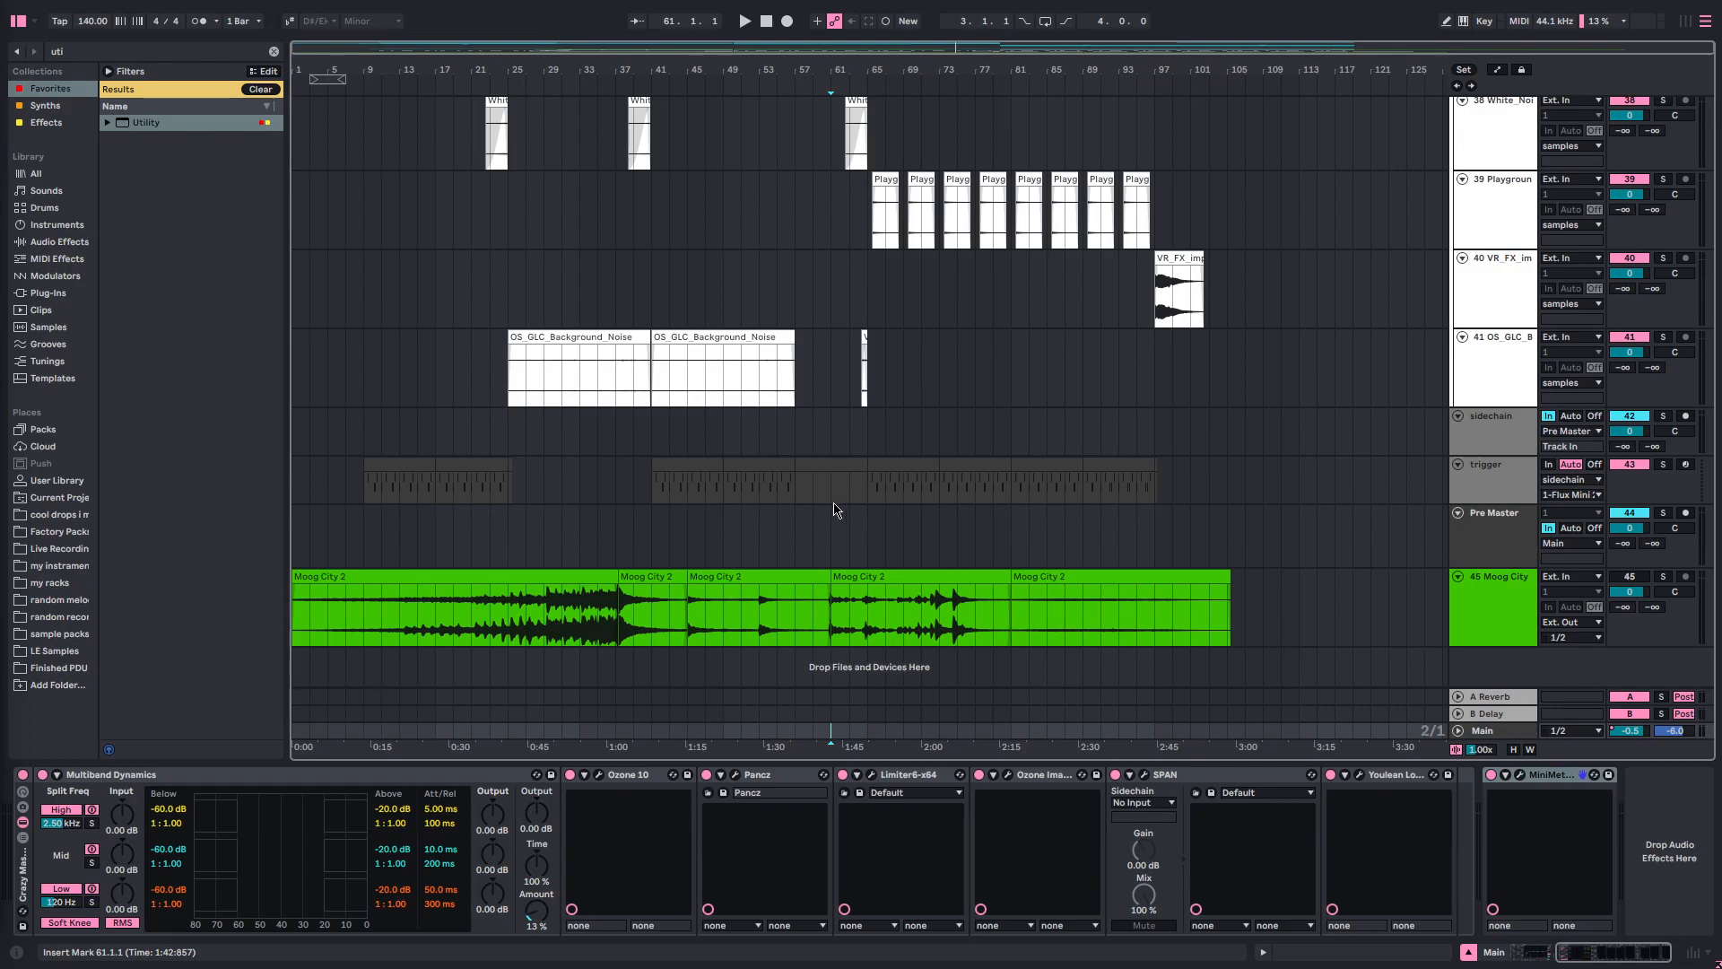
{"action": "left_click", "coordinate": [301, 429]}
{"action": "left_click", "coordinate": [1587, 952]}
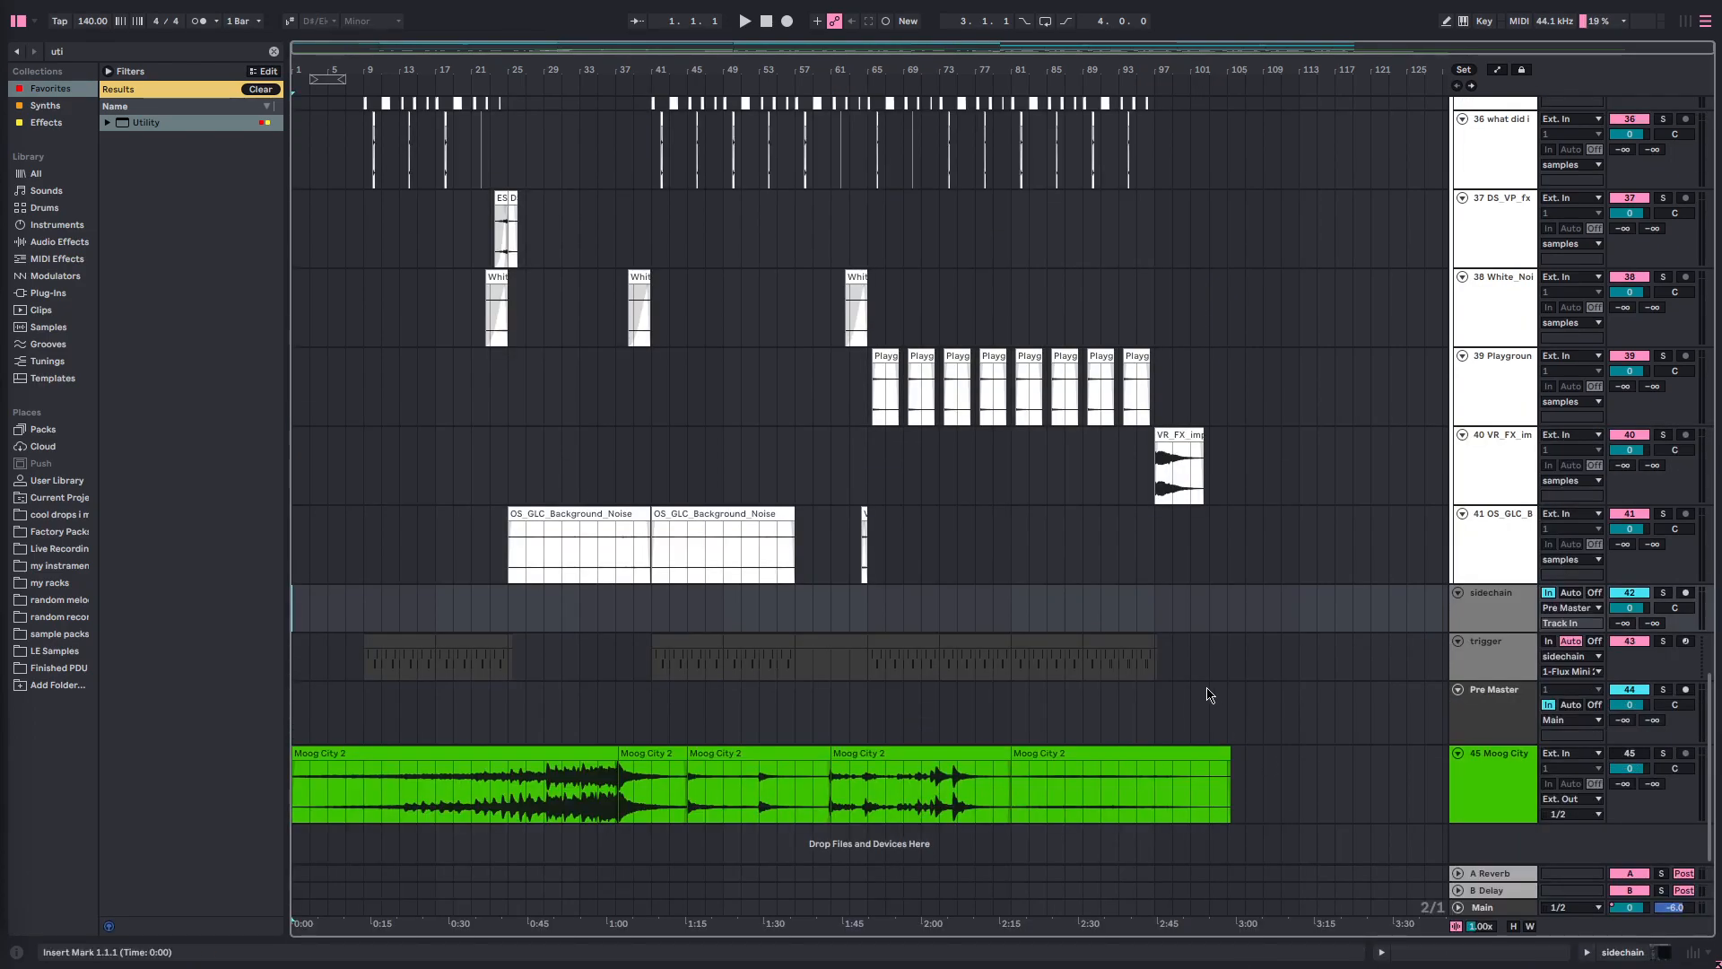
- Look over the whole arrangement, from the chord tracks down to the Pre Master and back
{"action": "scroll", "coordinate": [1274, 780], "scroll_direction": "up", "scroll_amount": 20}
{"action": "scroll", "coordinate": [977, 644], "scroll_direction": "down", "scroll_amount": 3}
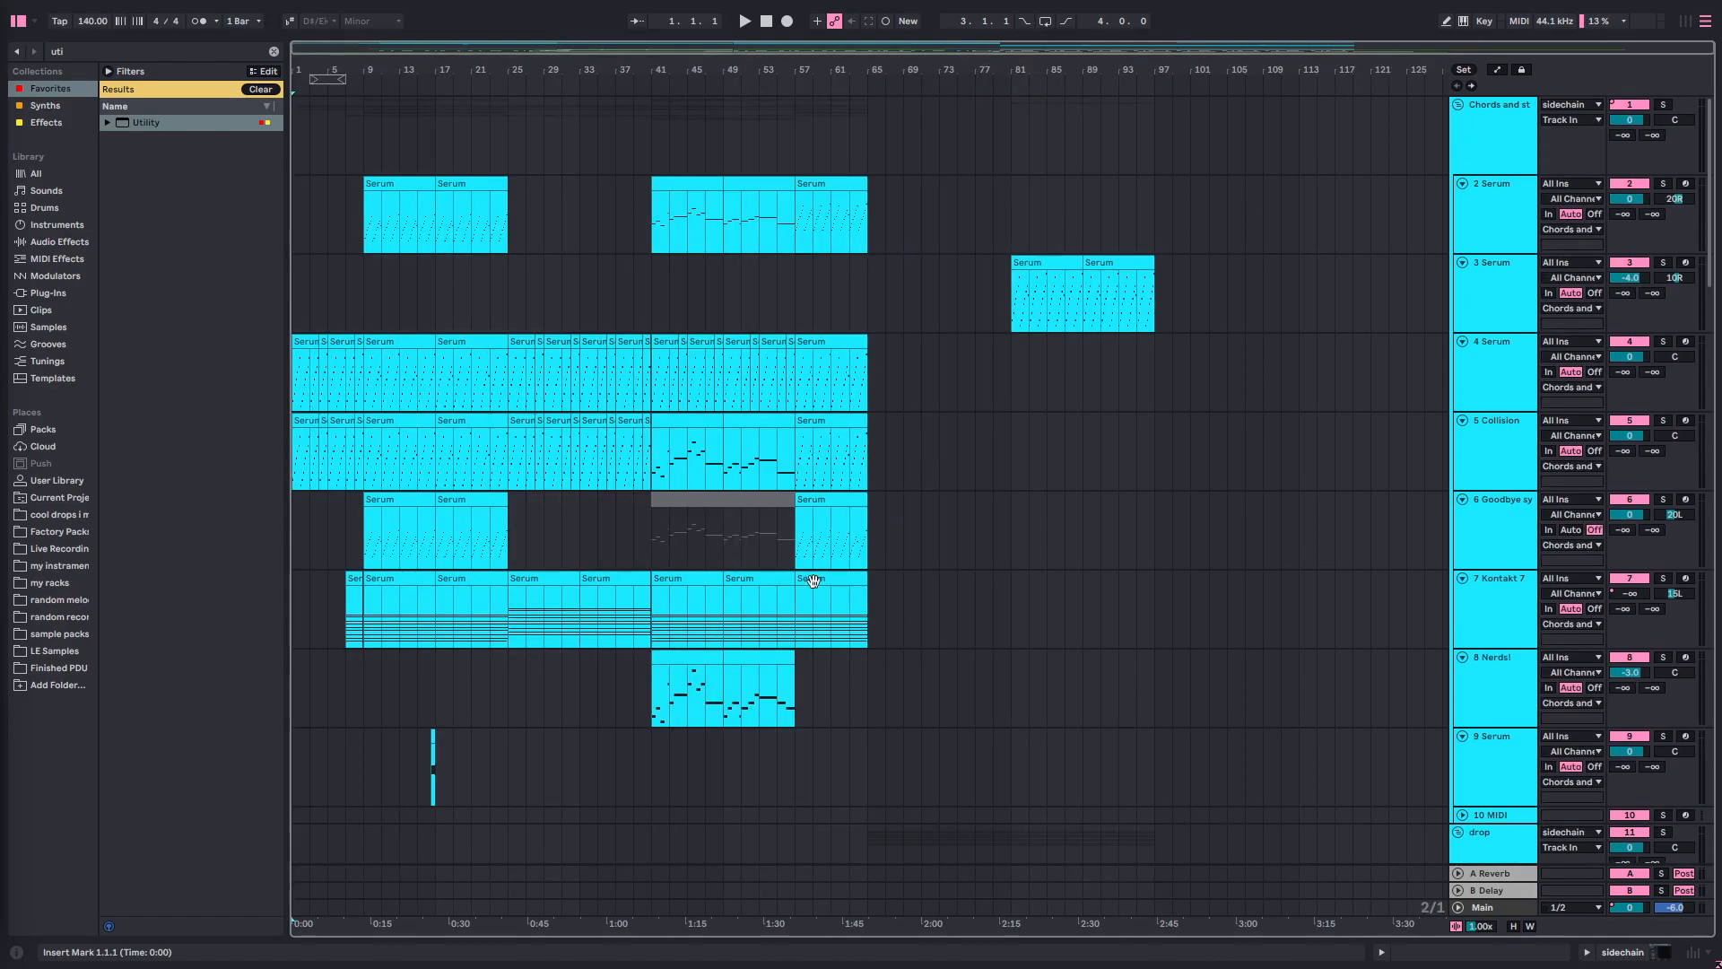
{"action": "scroll", "coordinate": [828, 584], "scroll_direction": "down", "scroll_amount": 20}
{"action": "scroll", "coordinate": [911, 619], "scroll_direction": "up", "scroll_amount": 20}
{"action": "left_click_drag", "start_coordinate": [589, 55], "coordinate": [648, 10]}
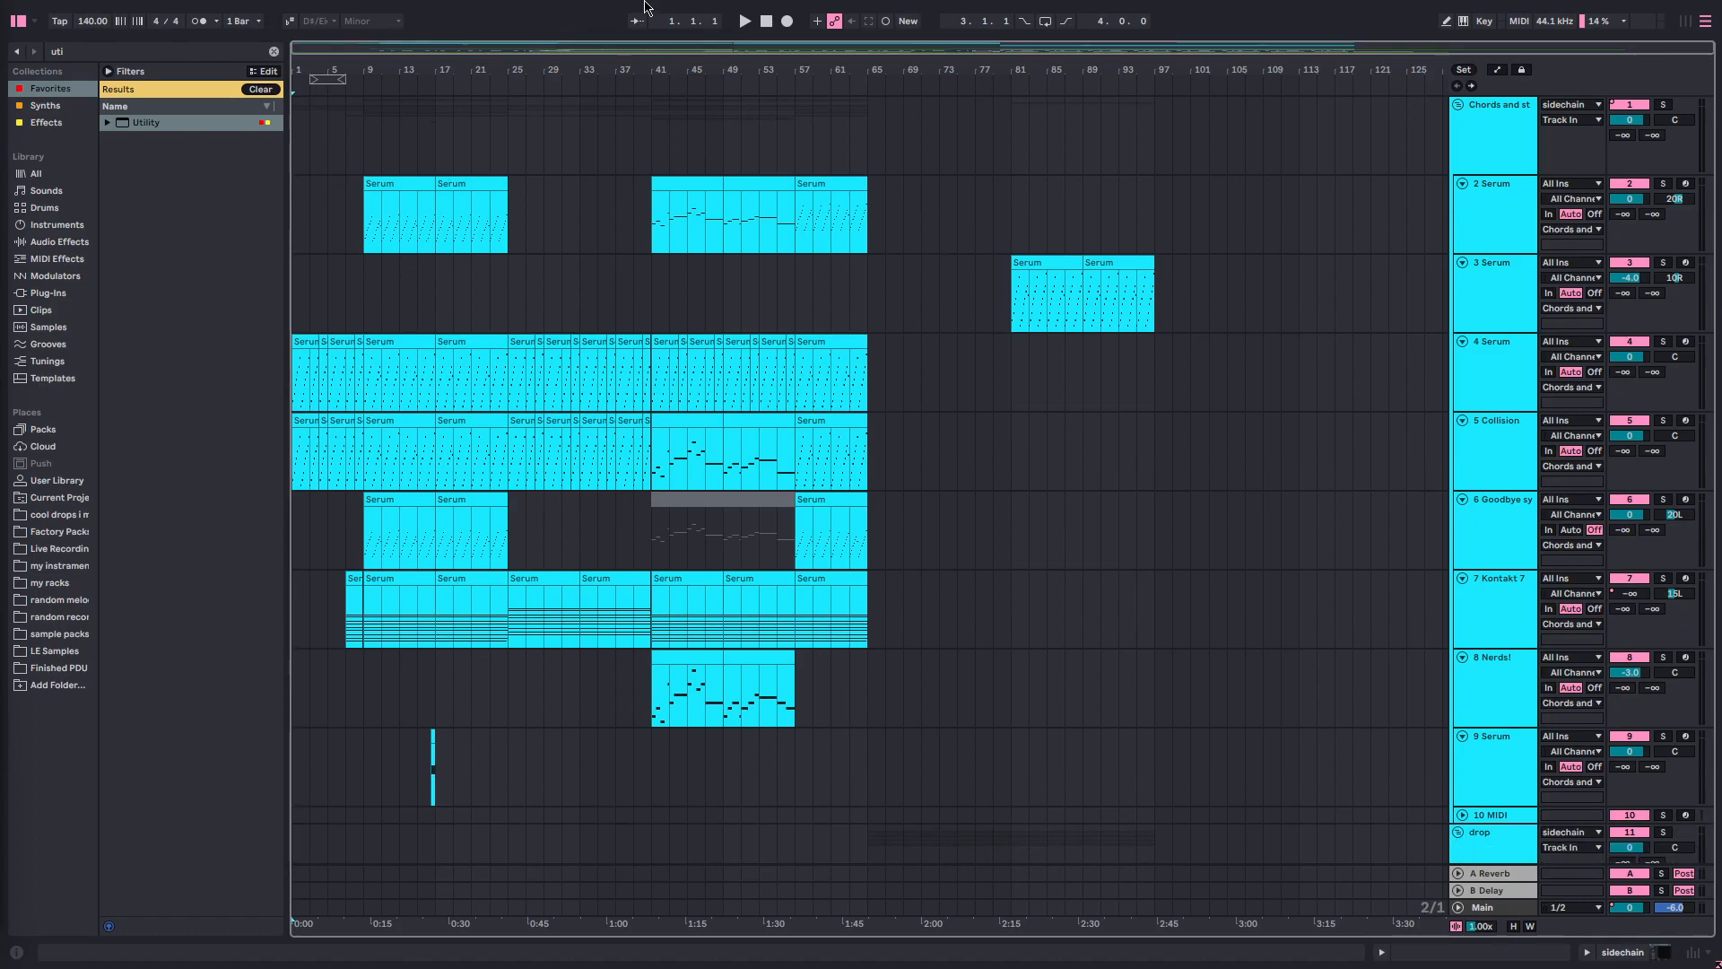